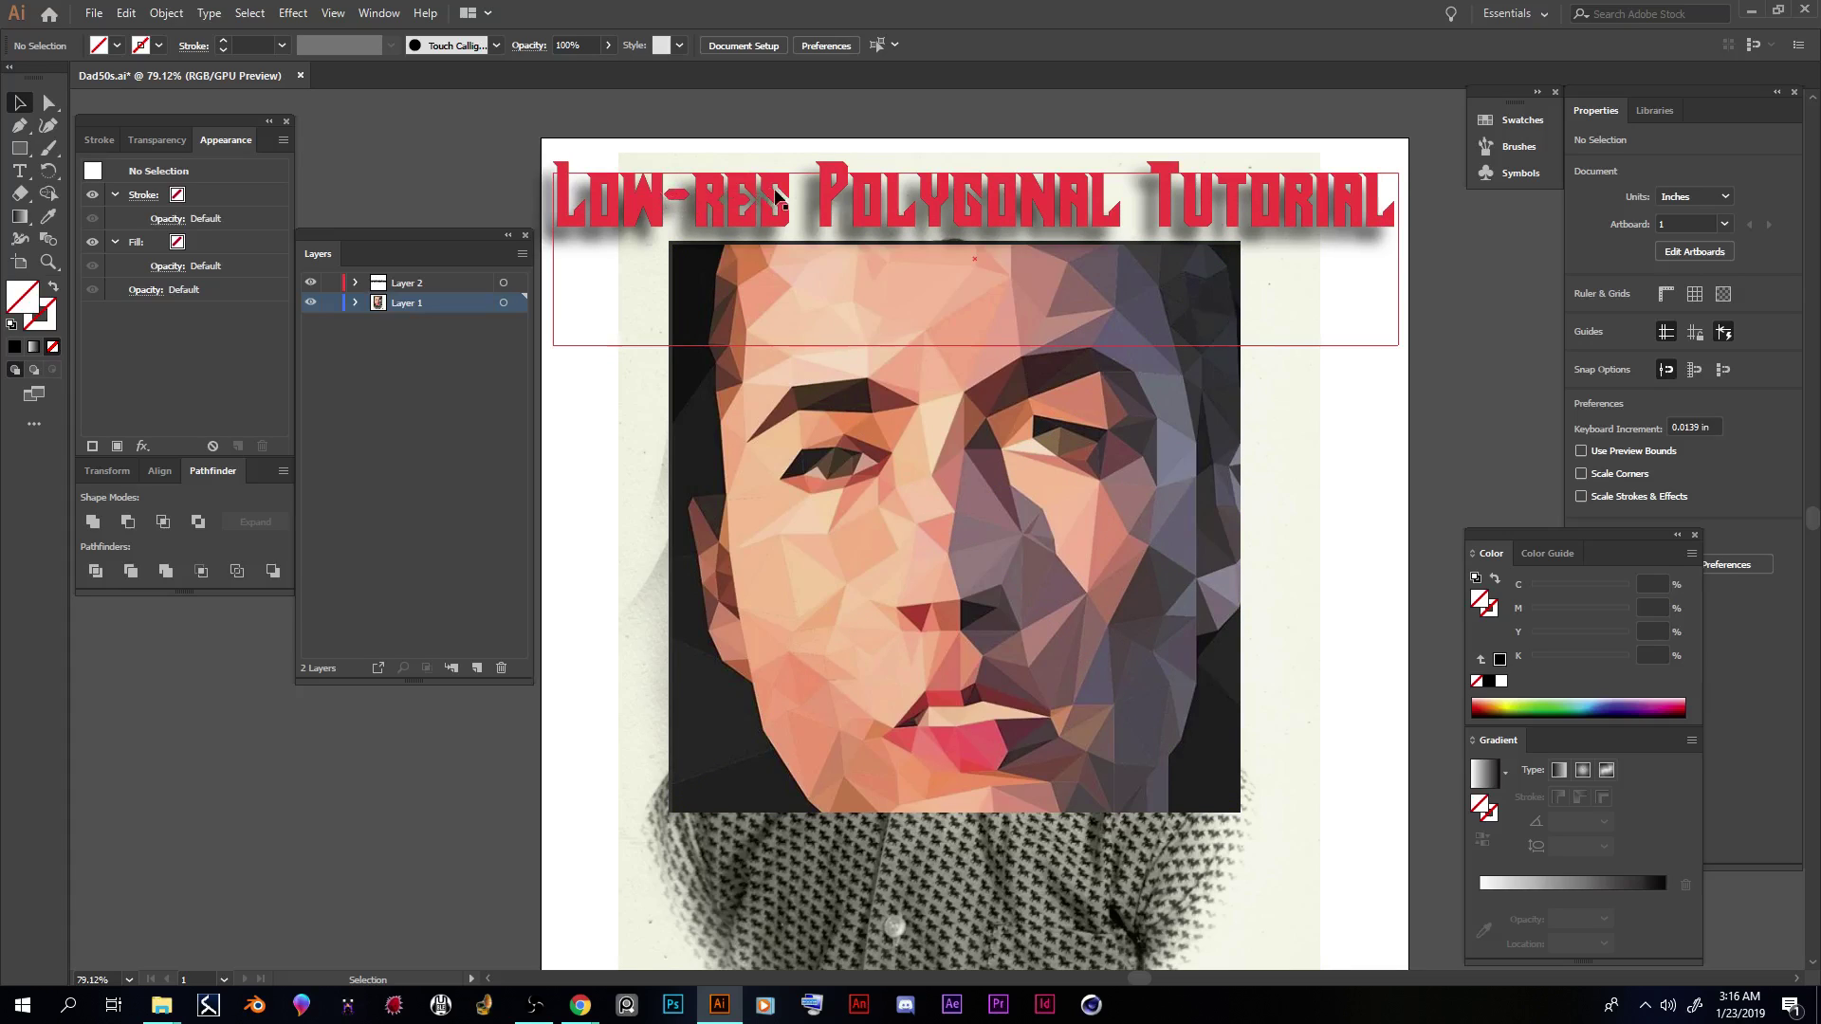
Step: Delete the hyphen, "res" and the following space from the title text with the Type tool
{"action": "left_click", "coordinate": [19, 171]}
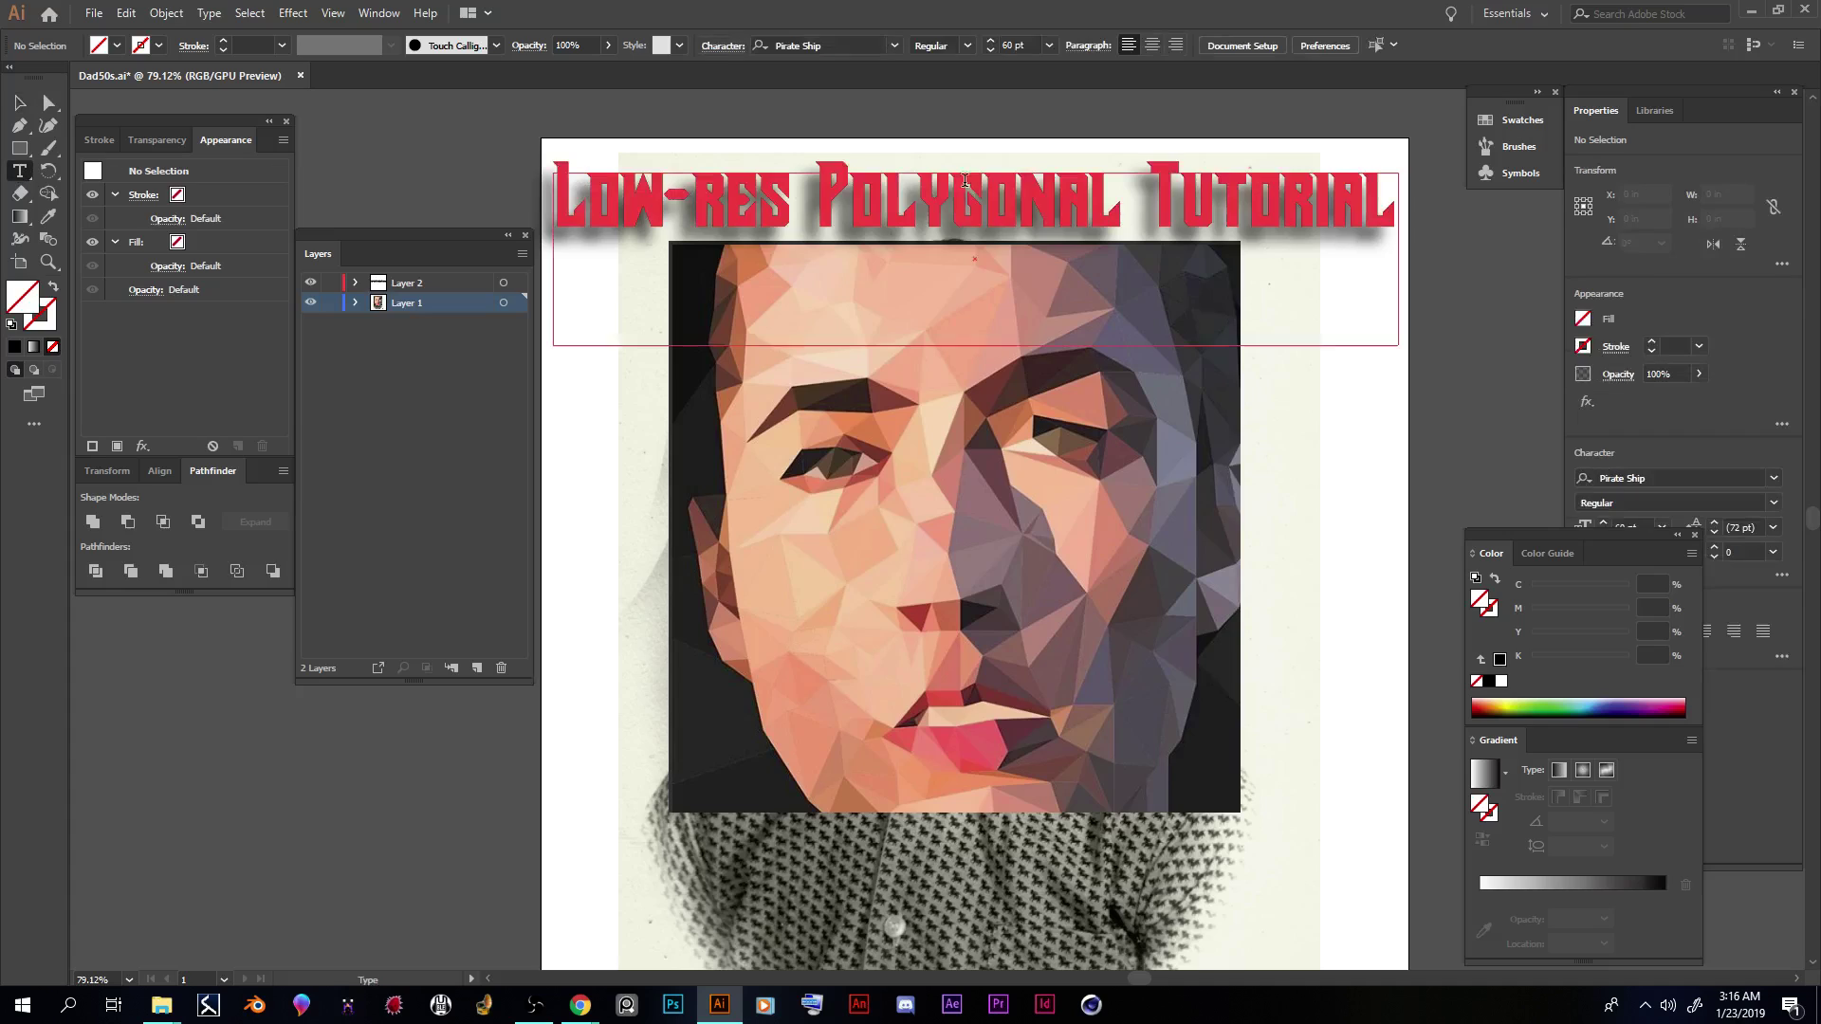
{"action": "left_click", "coordinate": [820, 199]}
{"action": "key", "text": "BackSpace"}
{"action": "key", "text": "BackSpace"}
{"action": "key", "text": "BackSpace"}
{"action": "key", "text": "BackSpace"}
{"action": "key", "text": "BackSpace"}
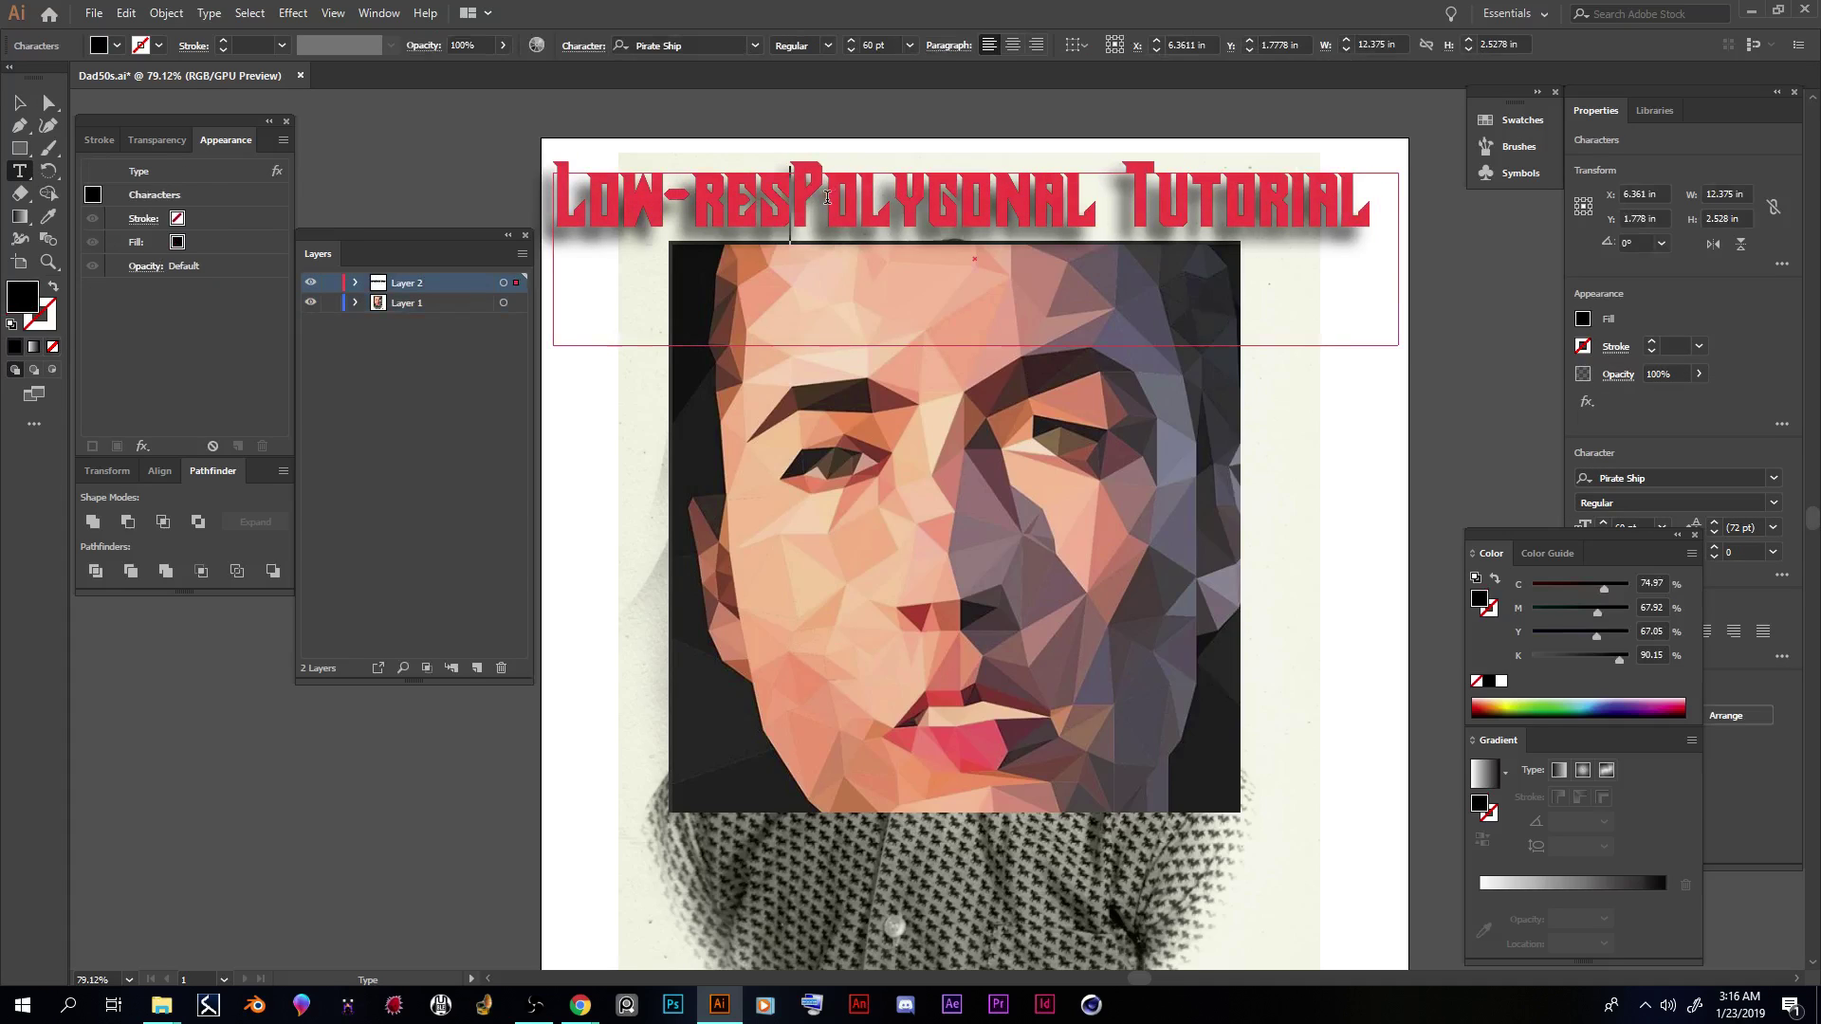
Step: Shorten "Polygonal" to "Poly" so the title reads "Low Poly Tutorial"
{"action": "left_click", "coordinate": [997, 205]}
{"action": "key", "text": "shift+Left"}
{"action": "key", "text": "shift+Left"}
{"action": "key", "text": "shift+Left"}
{"action": "key", "text": "shift+Left"}
{"action": "key", "text": "shift+Left"}
{"action": "key", "text": "BackSpace"}
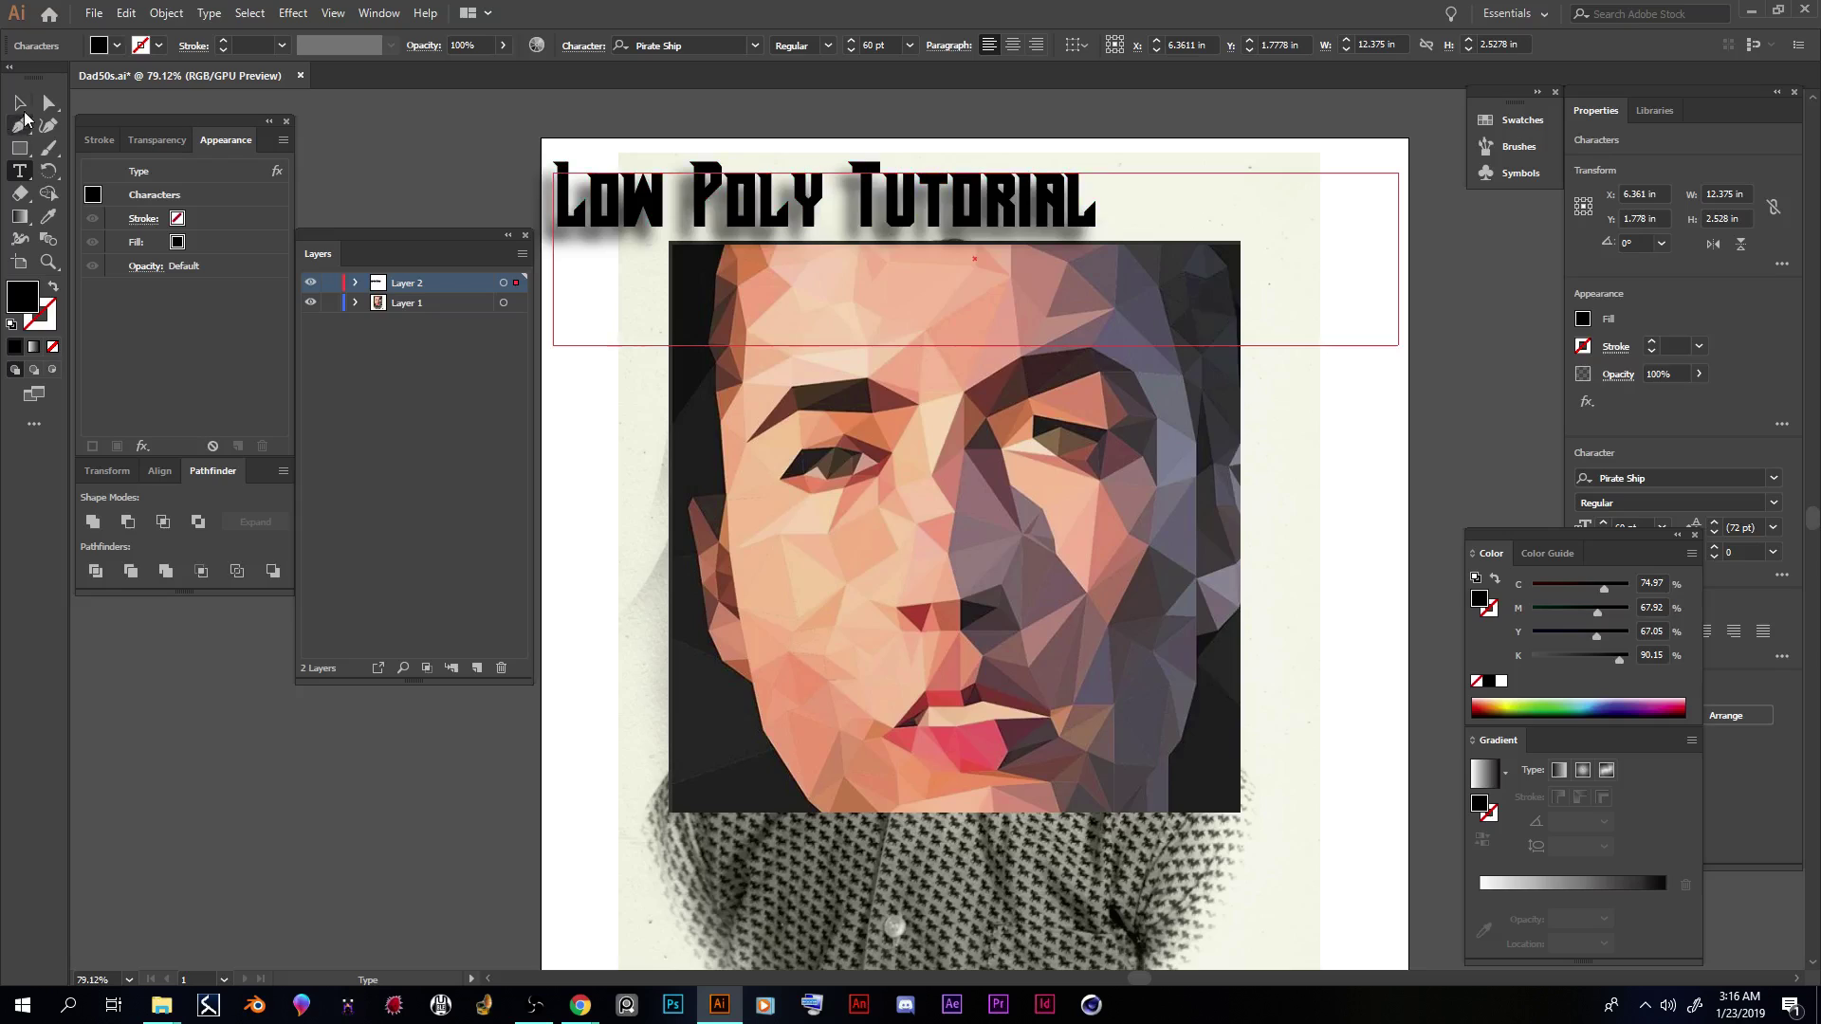
Step: Move the title horizontally until it sits centred above the polygonal face image, and deselect it
{"action": "left_click", "coordinate": [19, 103]}
{"action": "left_click_drag", "start_coordinate": [801, 189], "coordinate": [932, 187]}
{"action": "left_click", "coordinate": [1402, 498]}
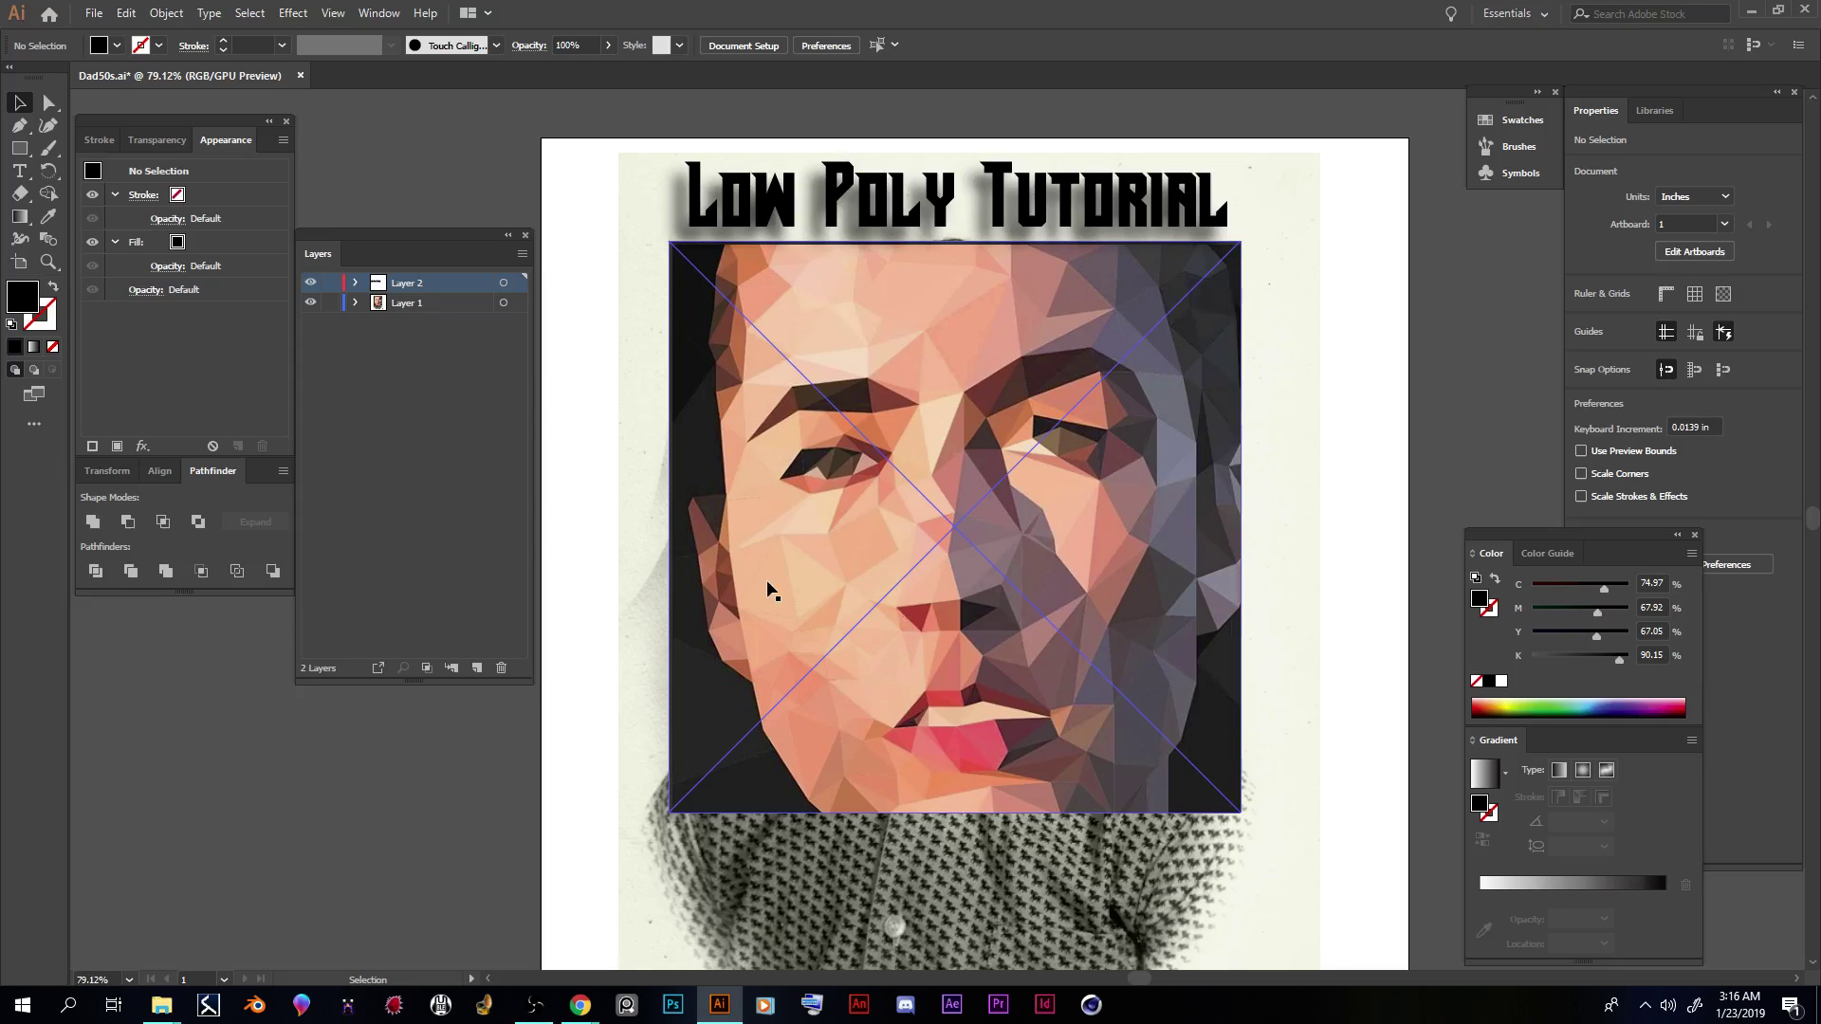
Step: Delete the polygonal face image covering the portrait and nudge the black-and-white photo slightly sideways
{"action": "left_click", "coordinate": [793, 567]}
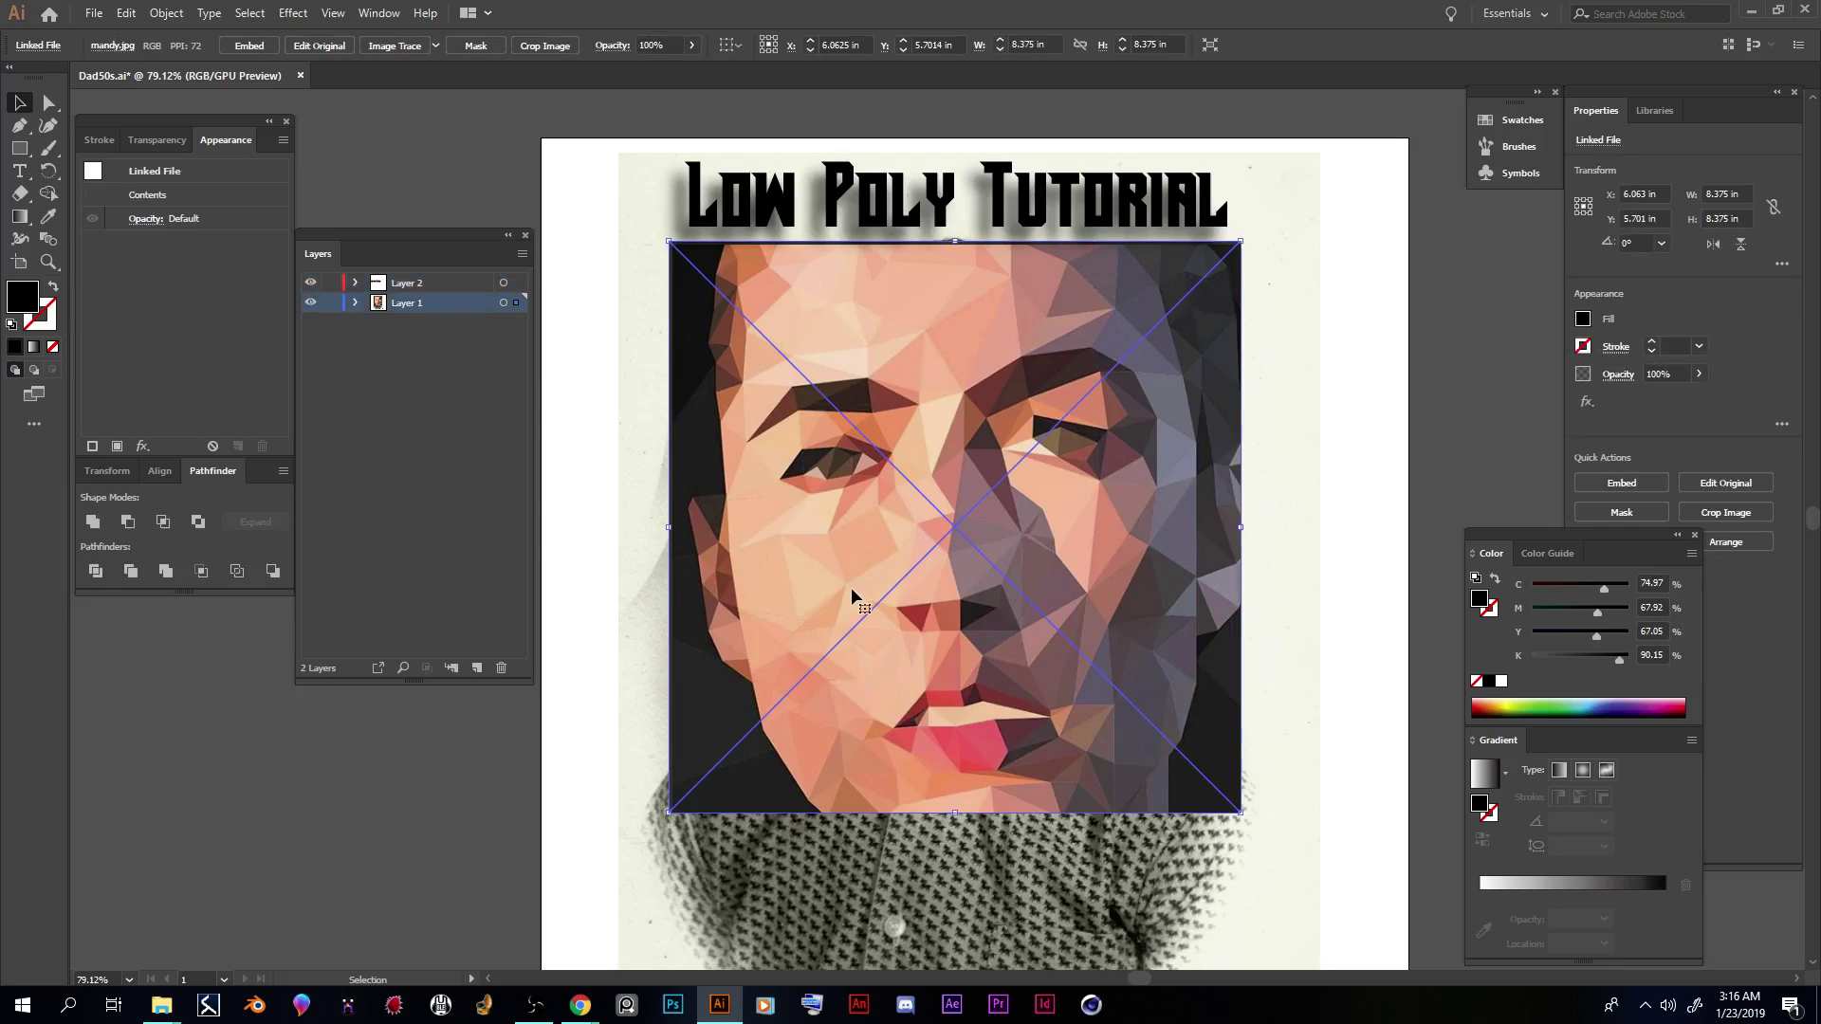
{"action": "key", "text": "Delete"}
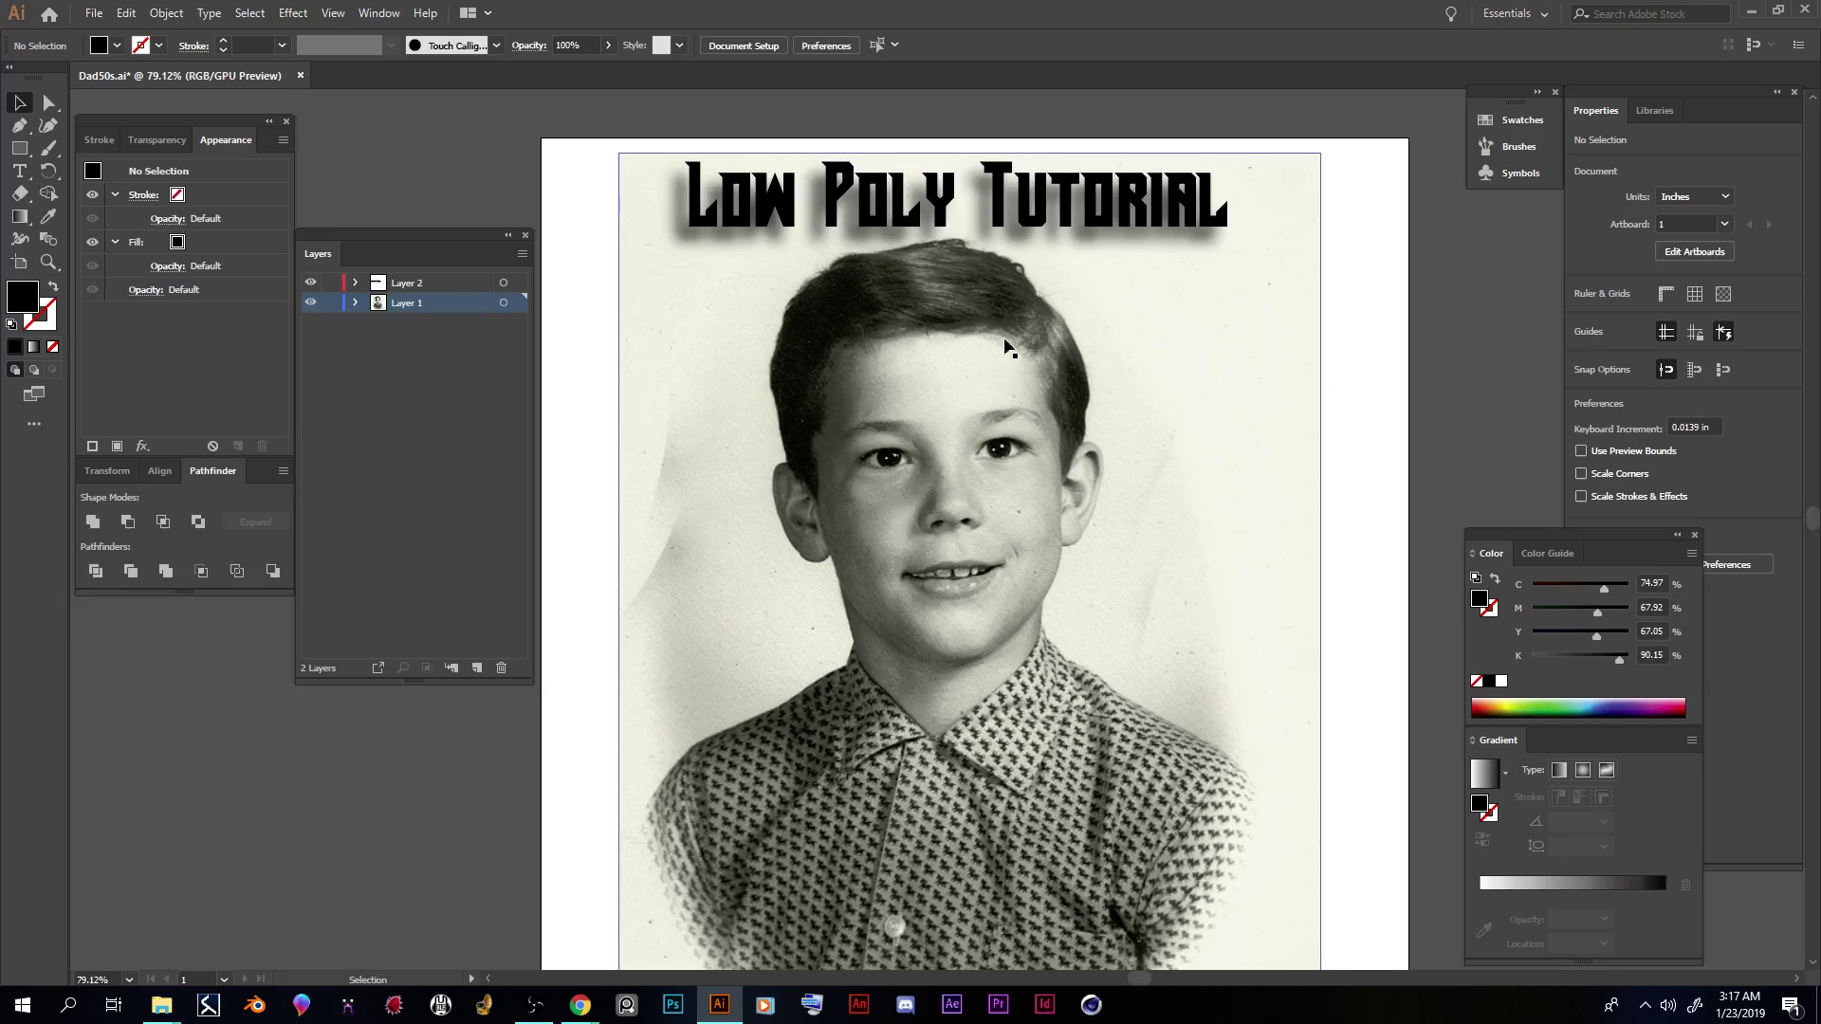
{"action": "mouse_move", "coordinate": [920, 405]}
{"action": "left_mouse_down"}
{"action": "mouse_move", "coordinate": [941, 392]}
{"action": "mouse_move", "coordinate": [916, 391]}
{"action": "mouse_move", "coordinate": [933, 404]}
{"action": "left_mouse_up"}
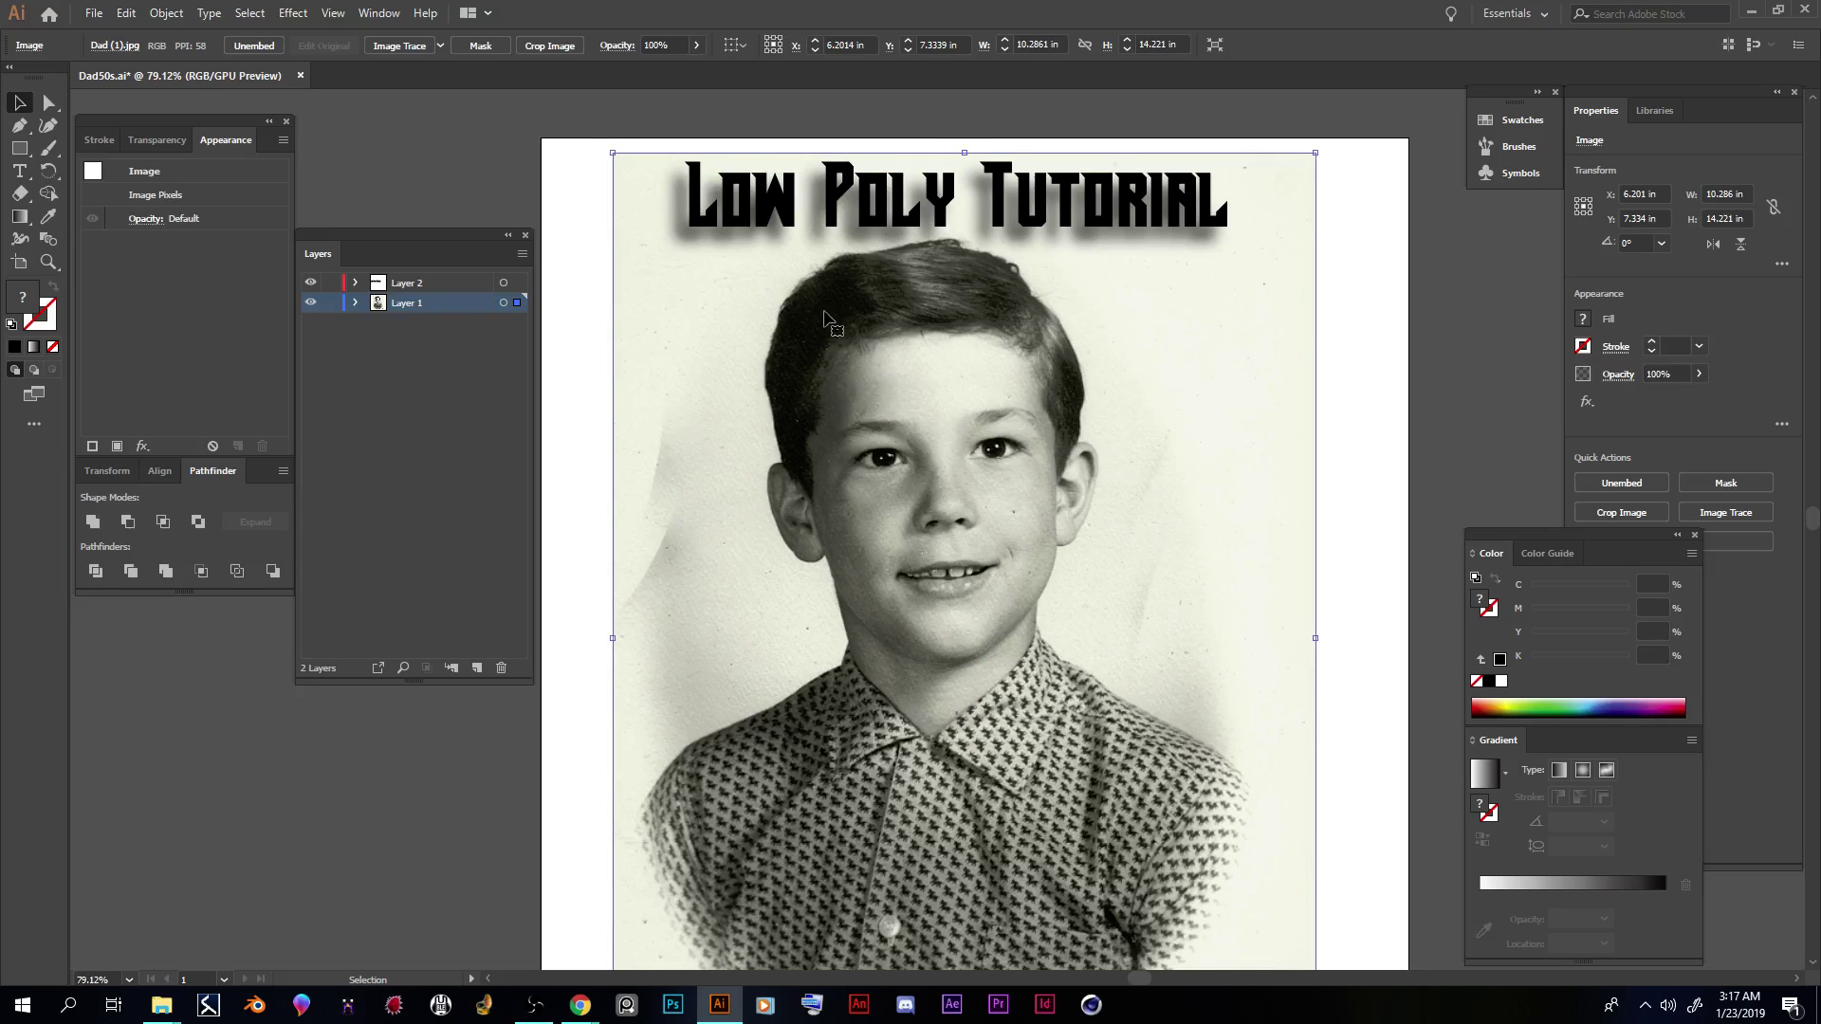
Step: Deselect the photo and hide Layer 2, which holds the title
{"action": "left_click", "coordinate": [577, 303]}
{"action": "left_click", "coordinate": [919, 197]}
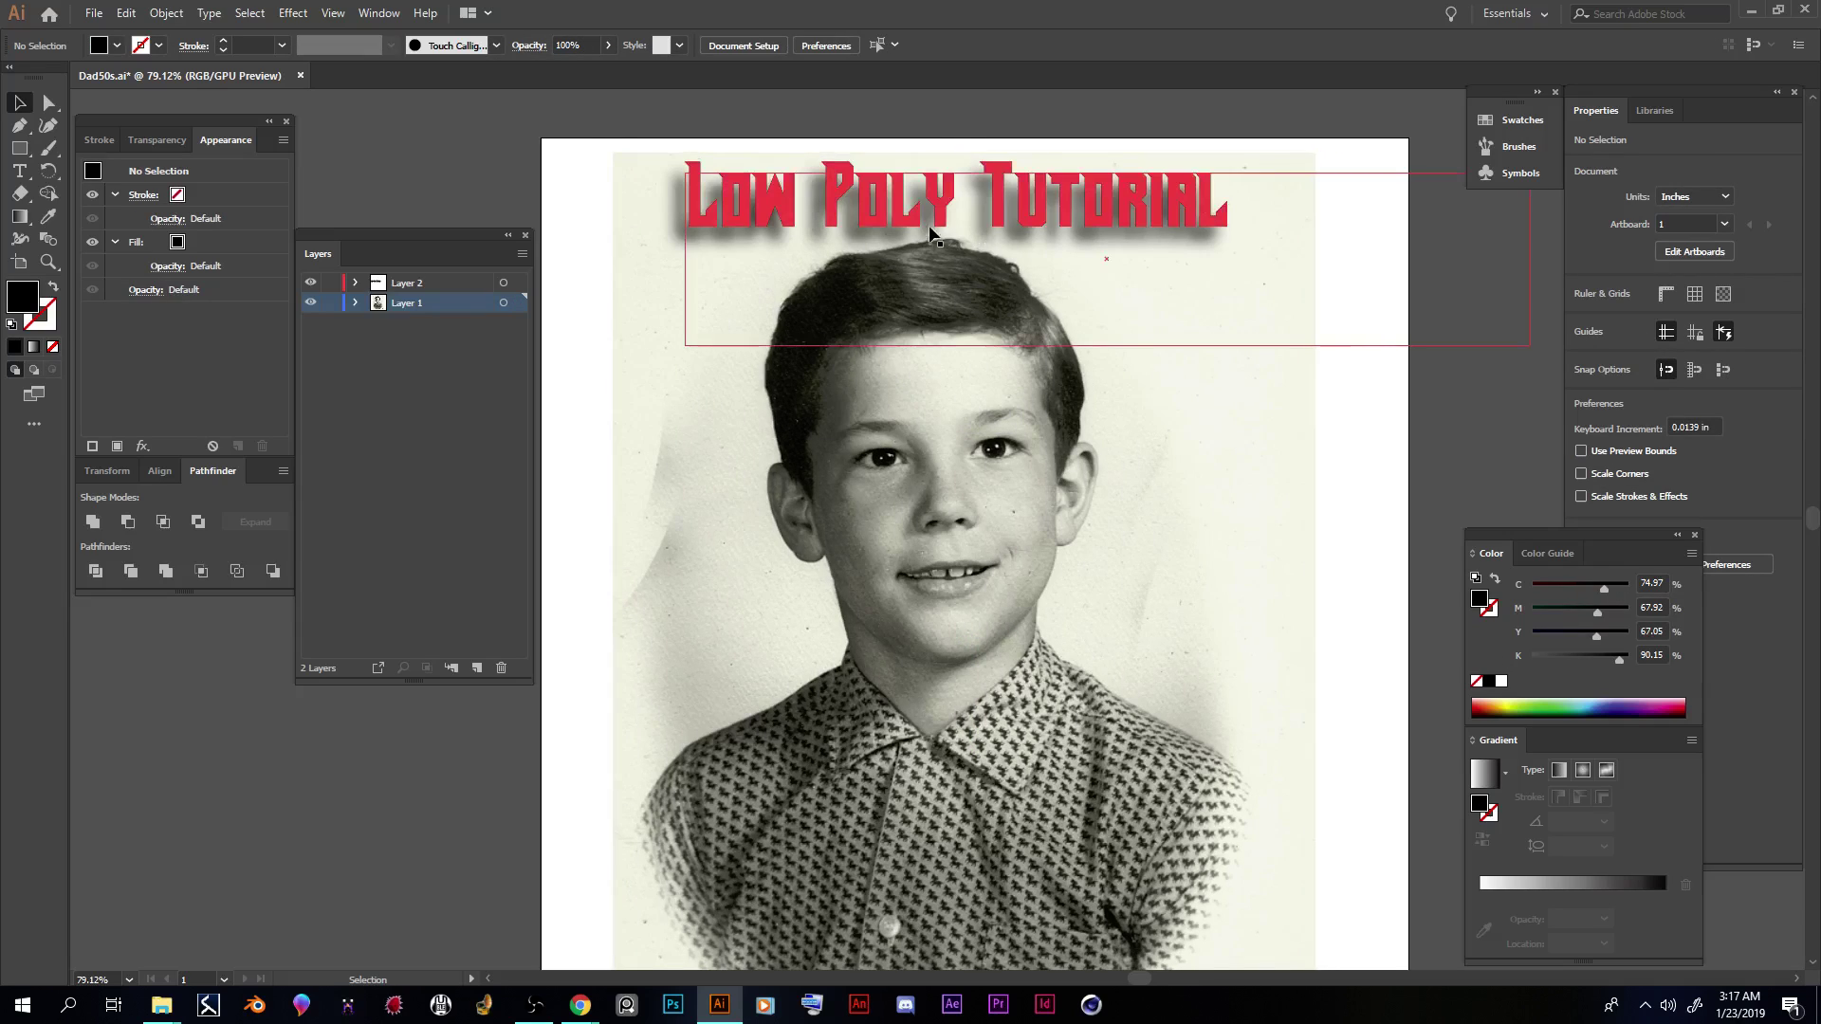
{"action": "left_click", "coordinate": [310, 282]}
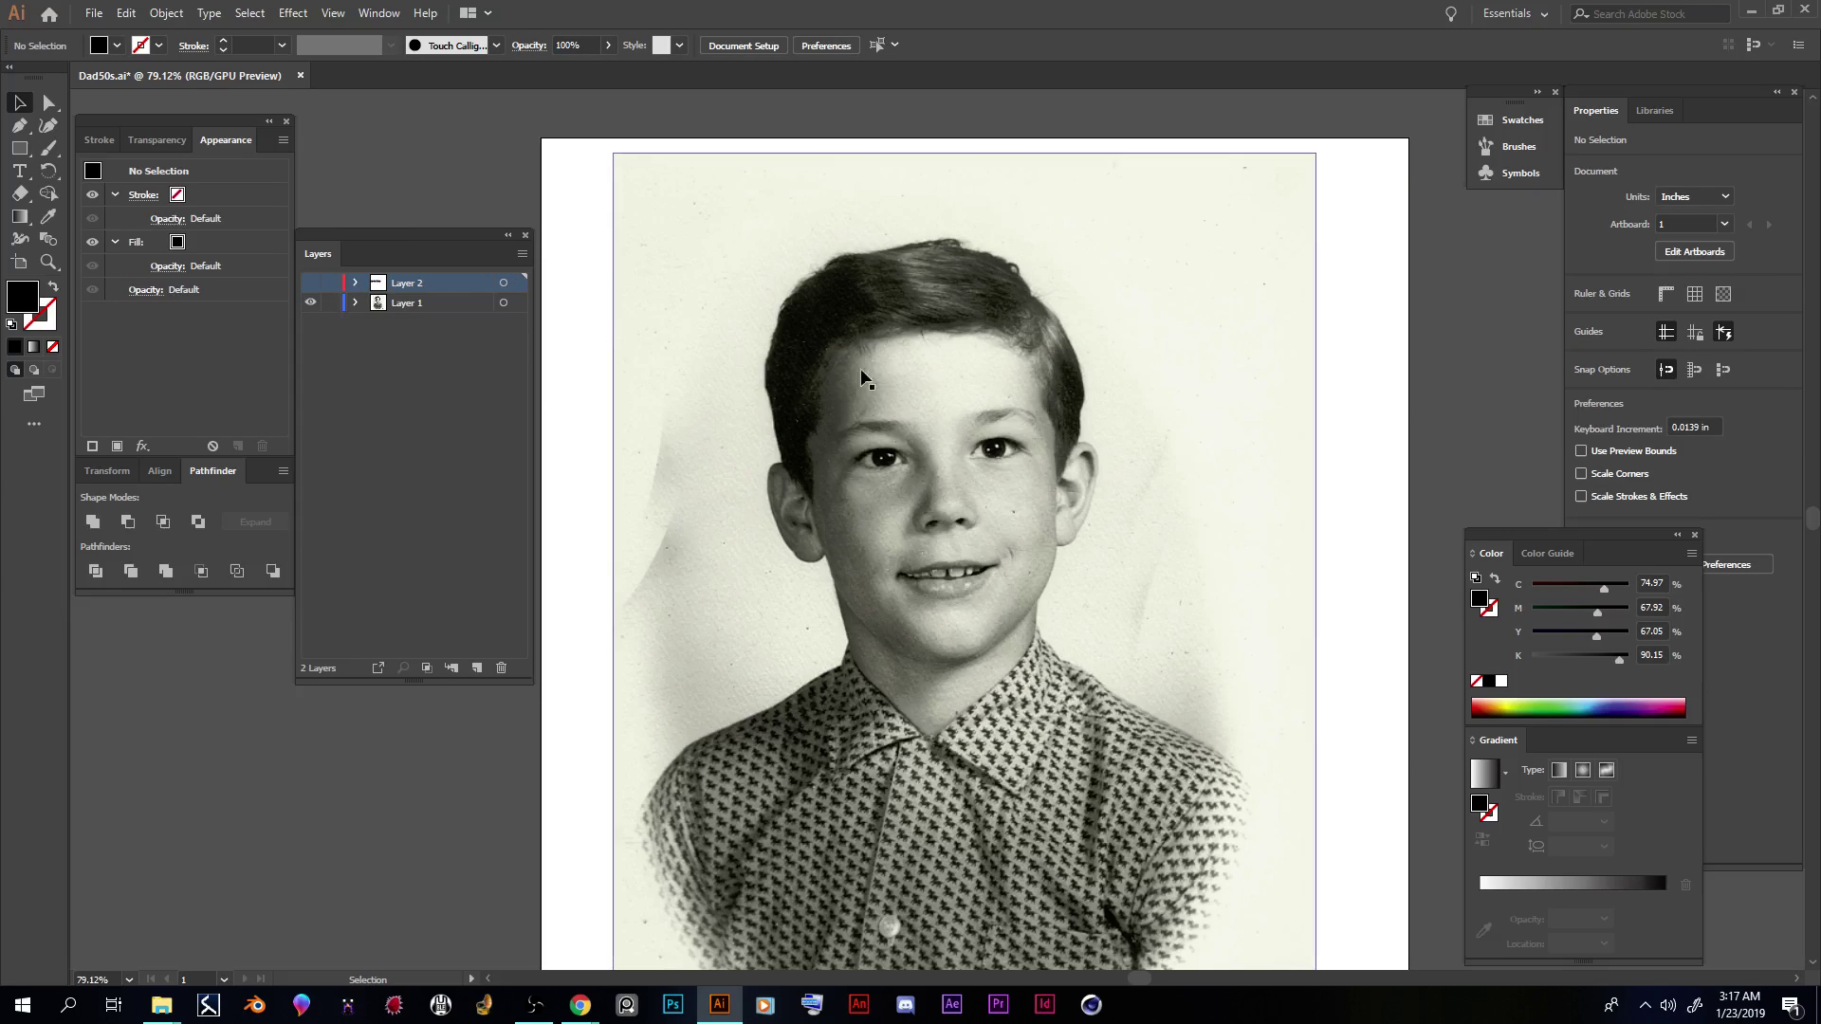
Step: Enlarge the boy's photo to about 11.68 by 16.15 in and position it within the artboard width
{"action": "left_click", "coordinate": [896, 375]}
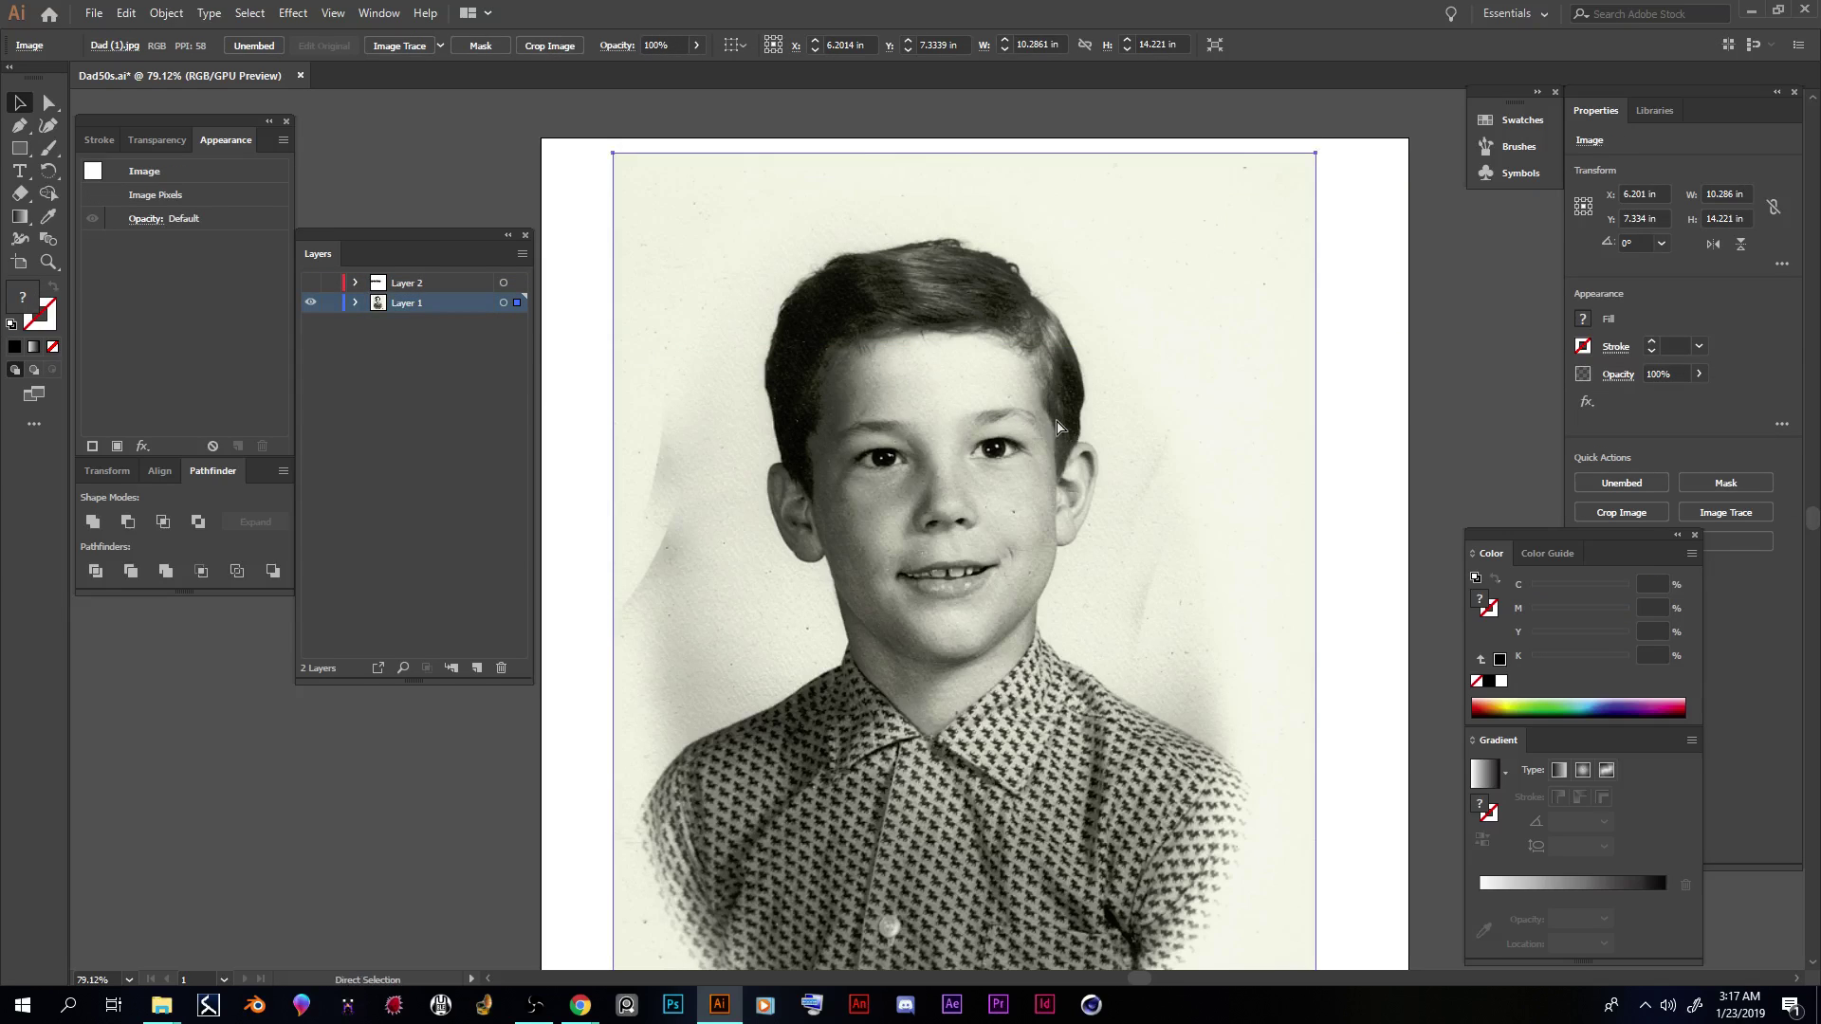
{"action": "key", "text": "ctrl+minus"}
{"action": "left_click_drag", "start_coordinate": [1233, 937], "coordinate": [1264, 966]}
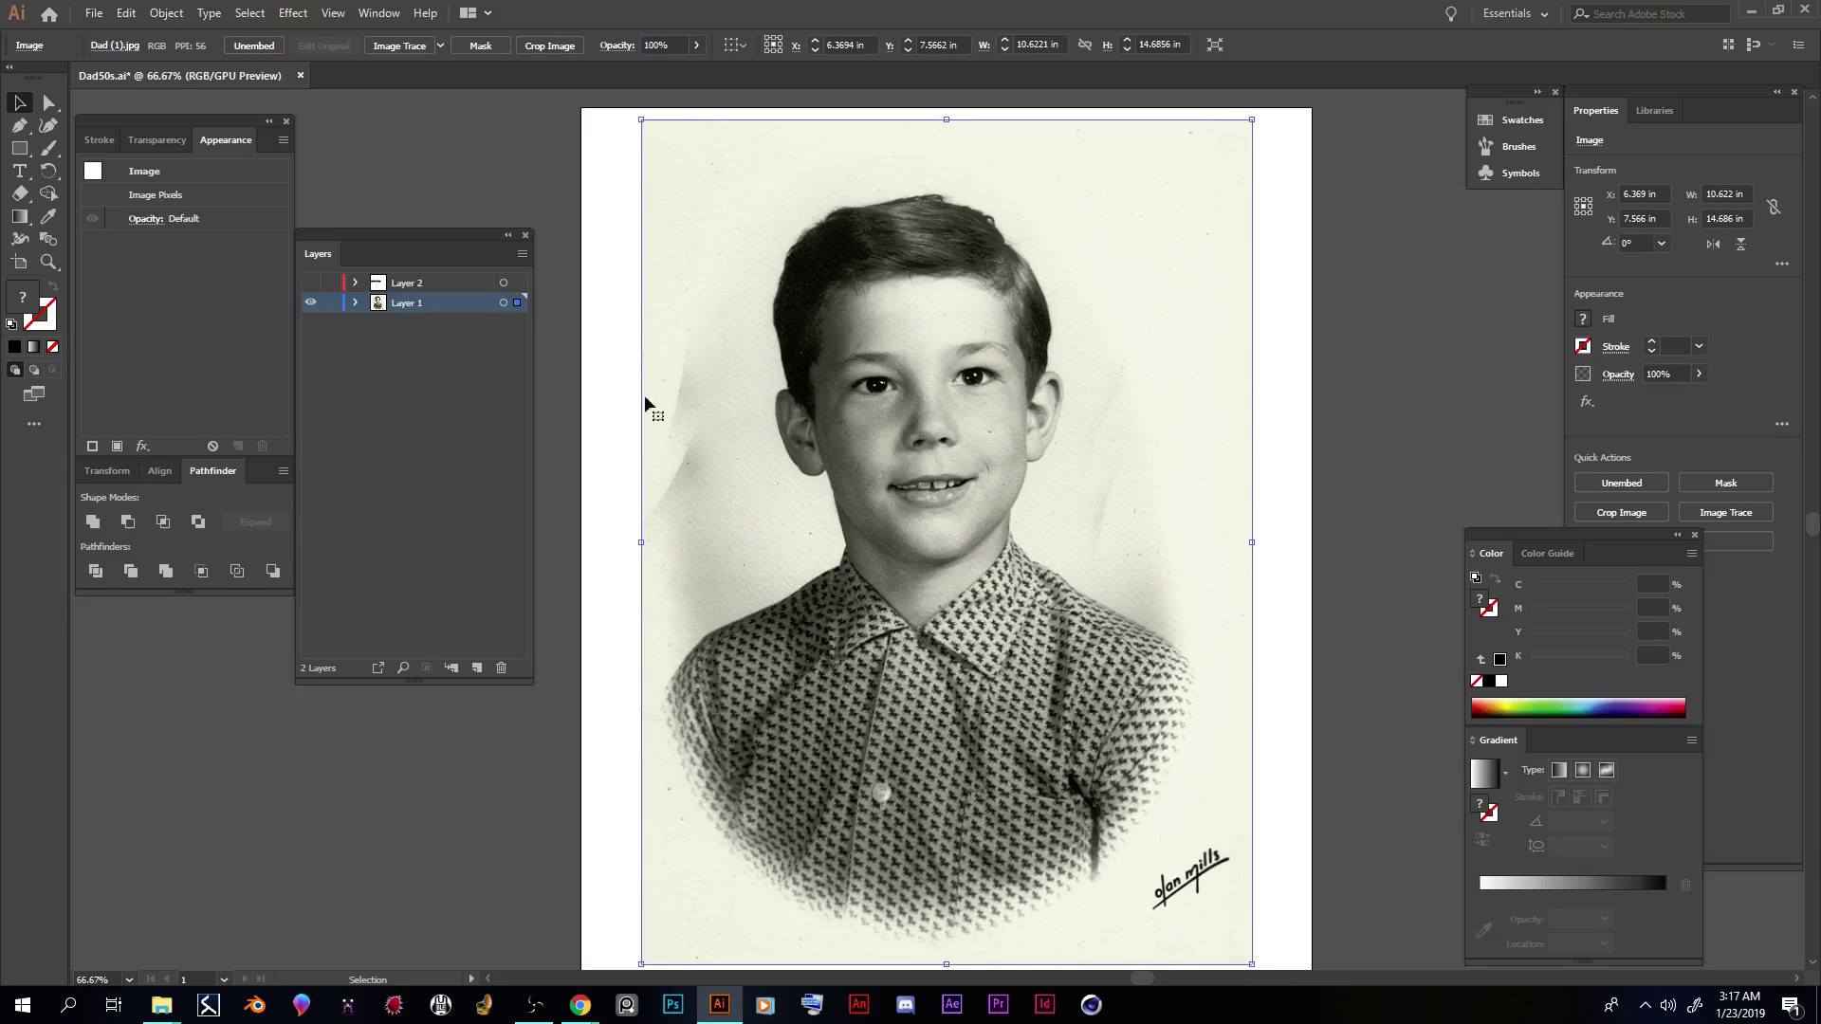
{"action": "left_click_drag", "start_coordinate": [643, 121], "coordinate": [581, 513]}
{"action": "scroll", "coordinate": [939, 571], "scroll_direction": "down", "scroll_amount": 2}
{"action": "scroll", "coordinate": [939, 579], "scroll_direction": "down", "scroll_amount": 6}
{"action": "left_click_drag", "start_coordinate": [912, 593], "coordinate": [919, 643]}
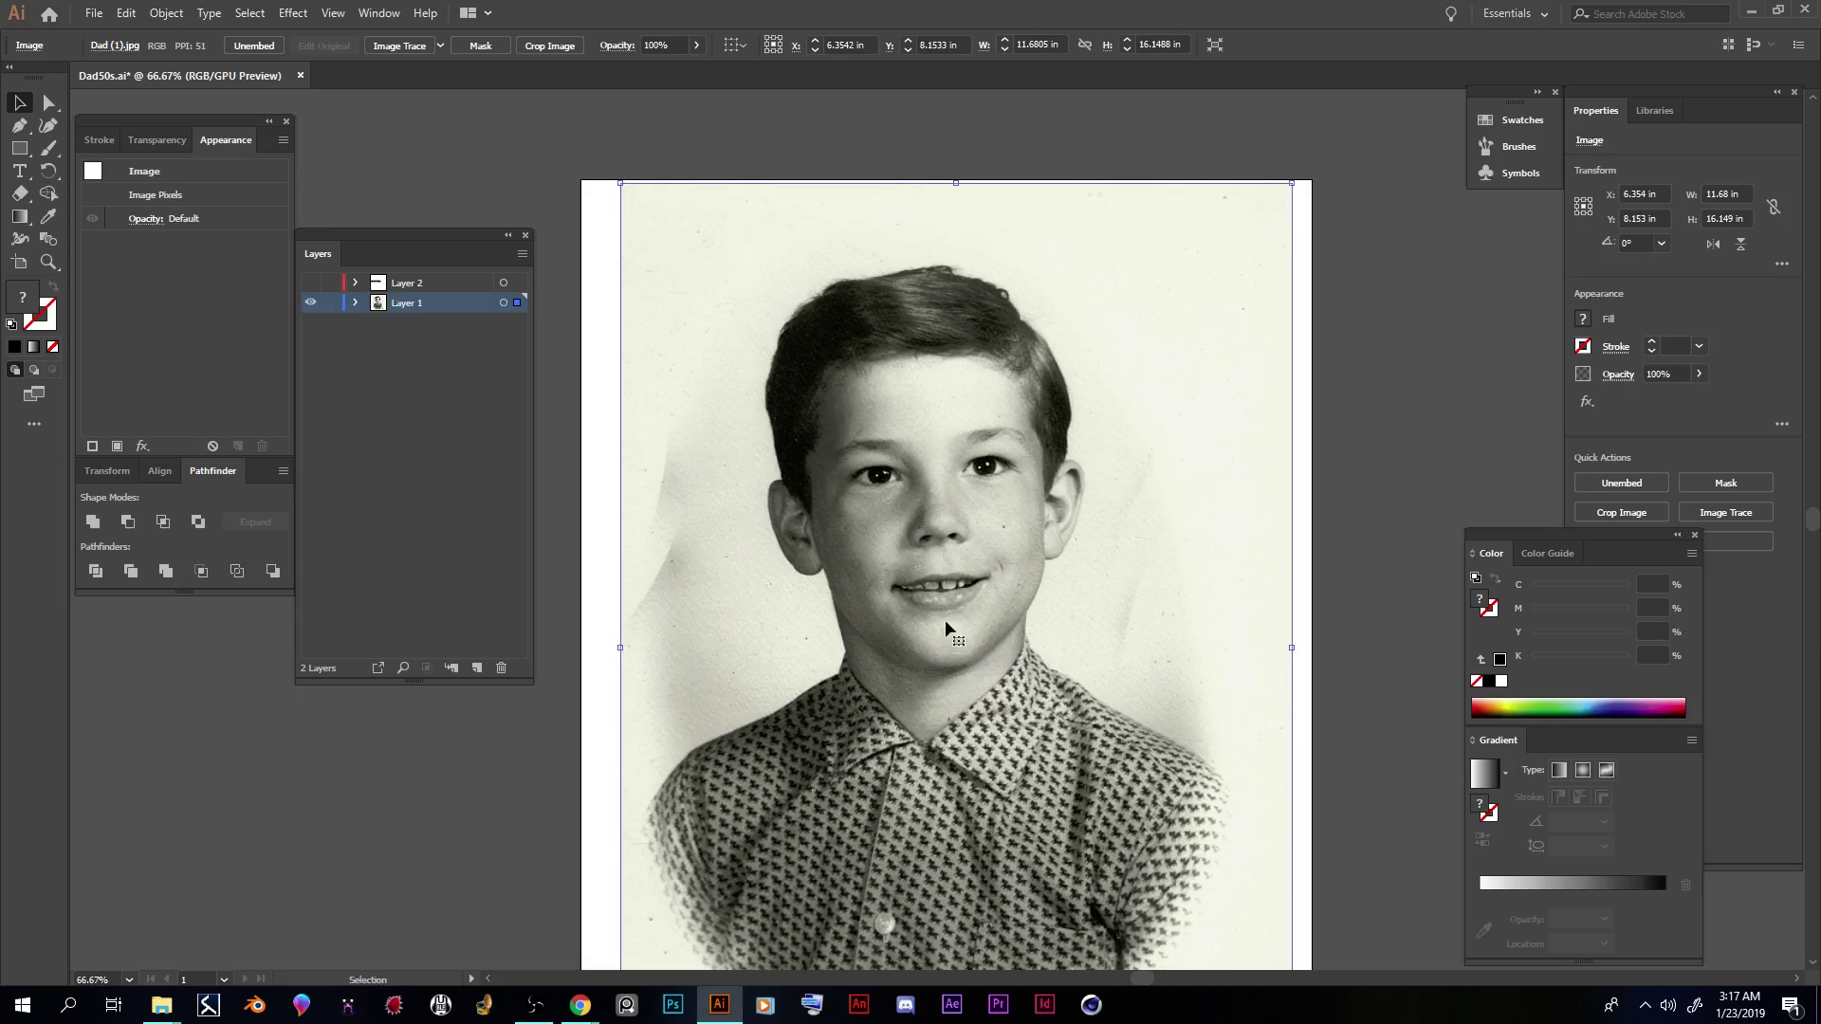
{"action": "left_click_drag", "start_coordinate": [930, 542], "coordinate": [918, 544]}
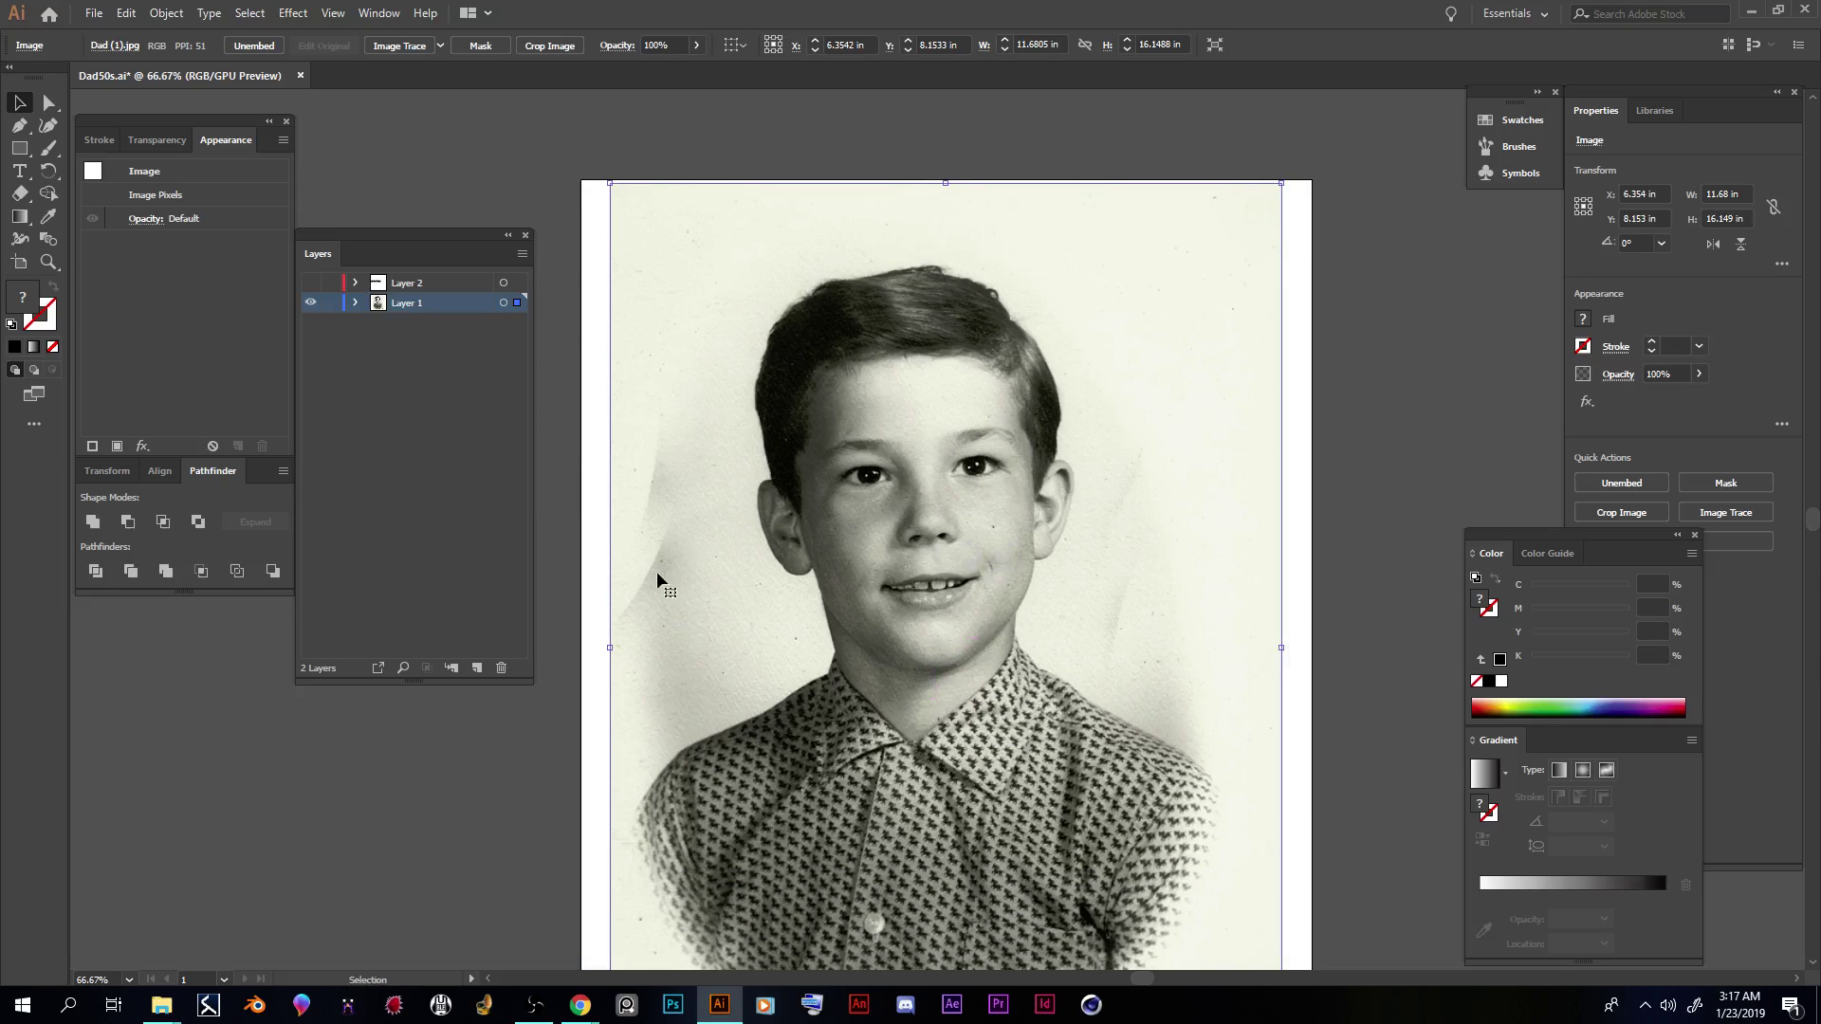
{"action": "left_click", "coordinate": [550, 595]}
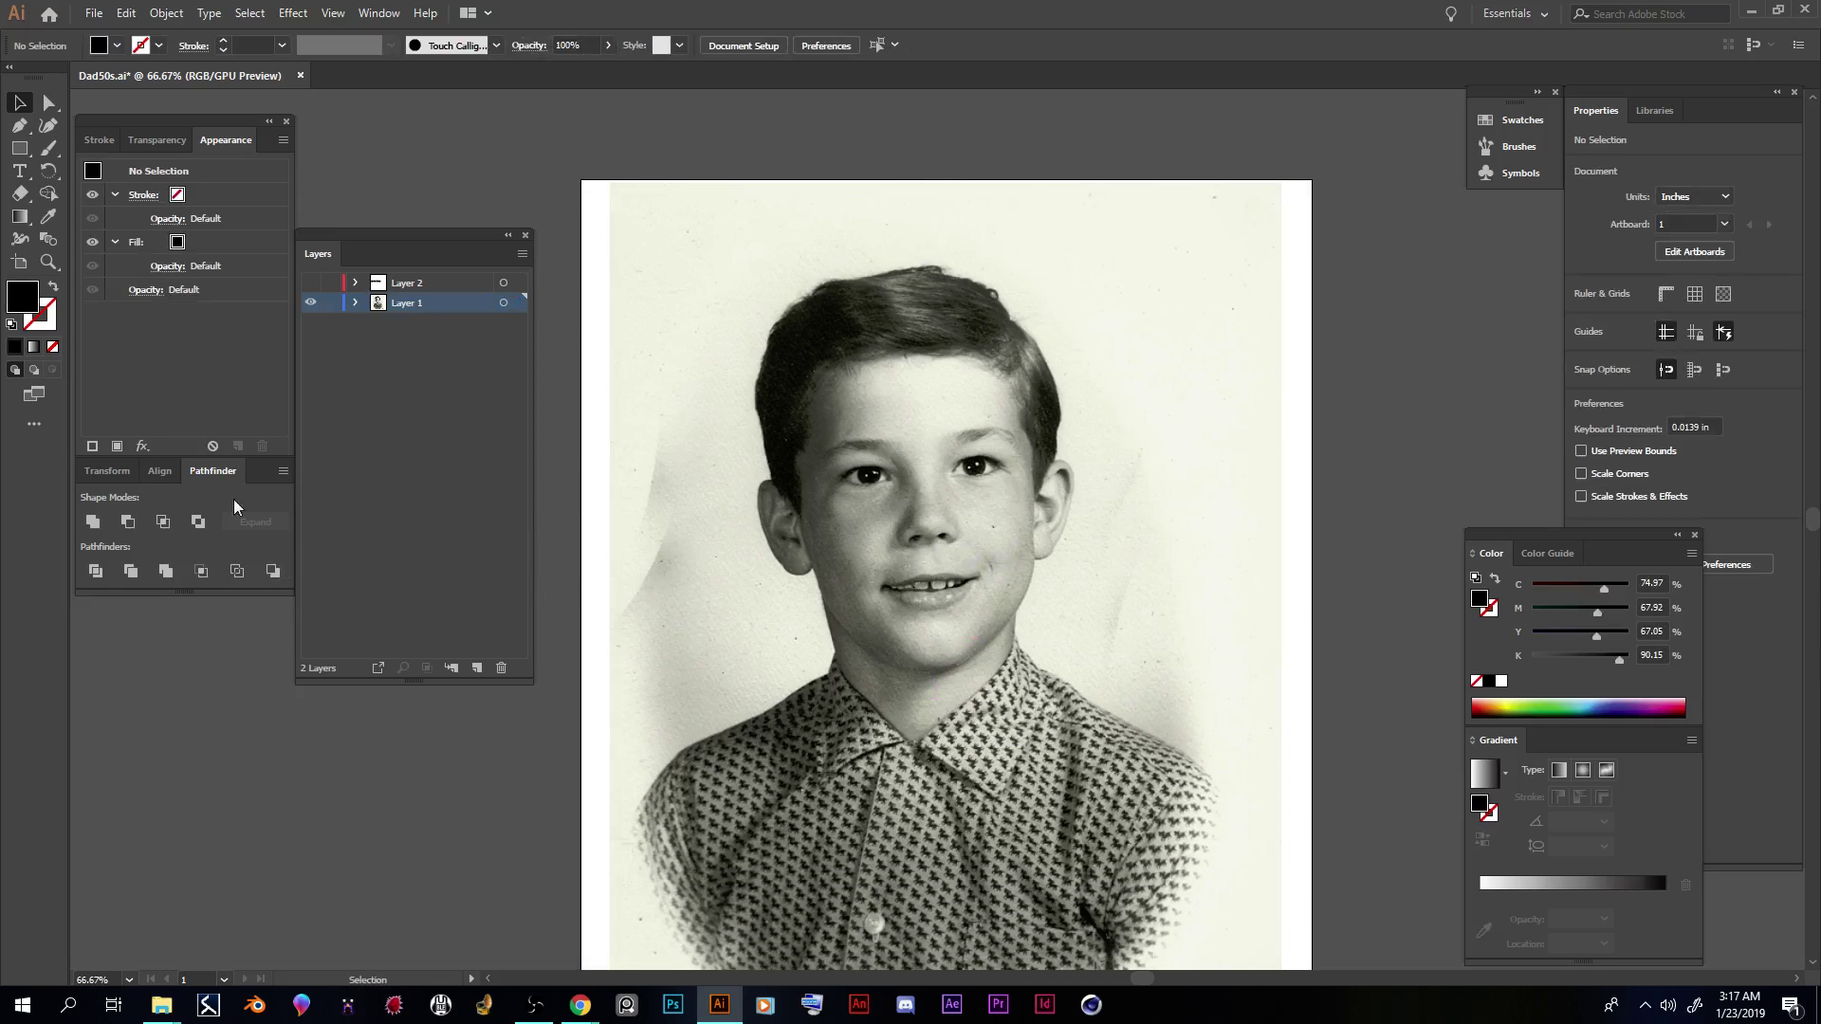
Step: Narrow the artboard to about 10.78 in wide by pulling both side edges inside the photo
{"action": "left_click", "coordinate": [19, 262]}
{"action": "scroll", "coordinate": [1349, 582], "scroll_direction": "down", "scroll_amount": 3}
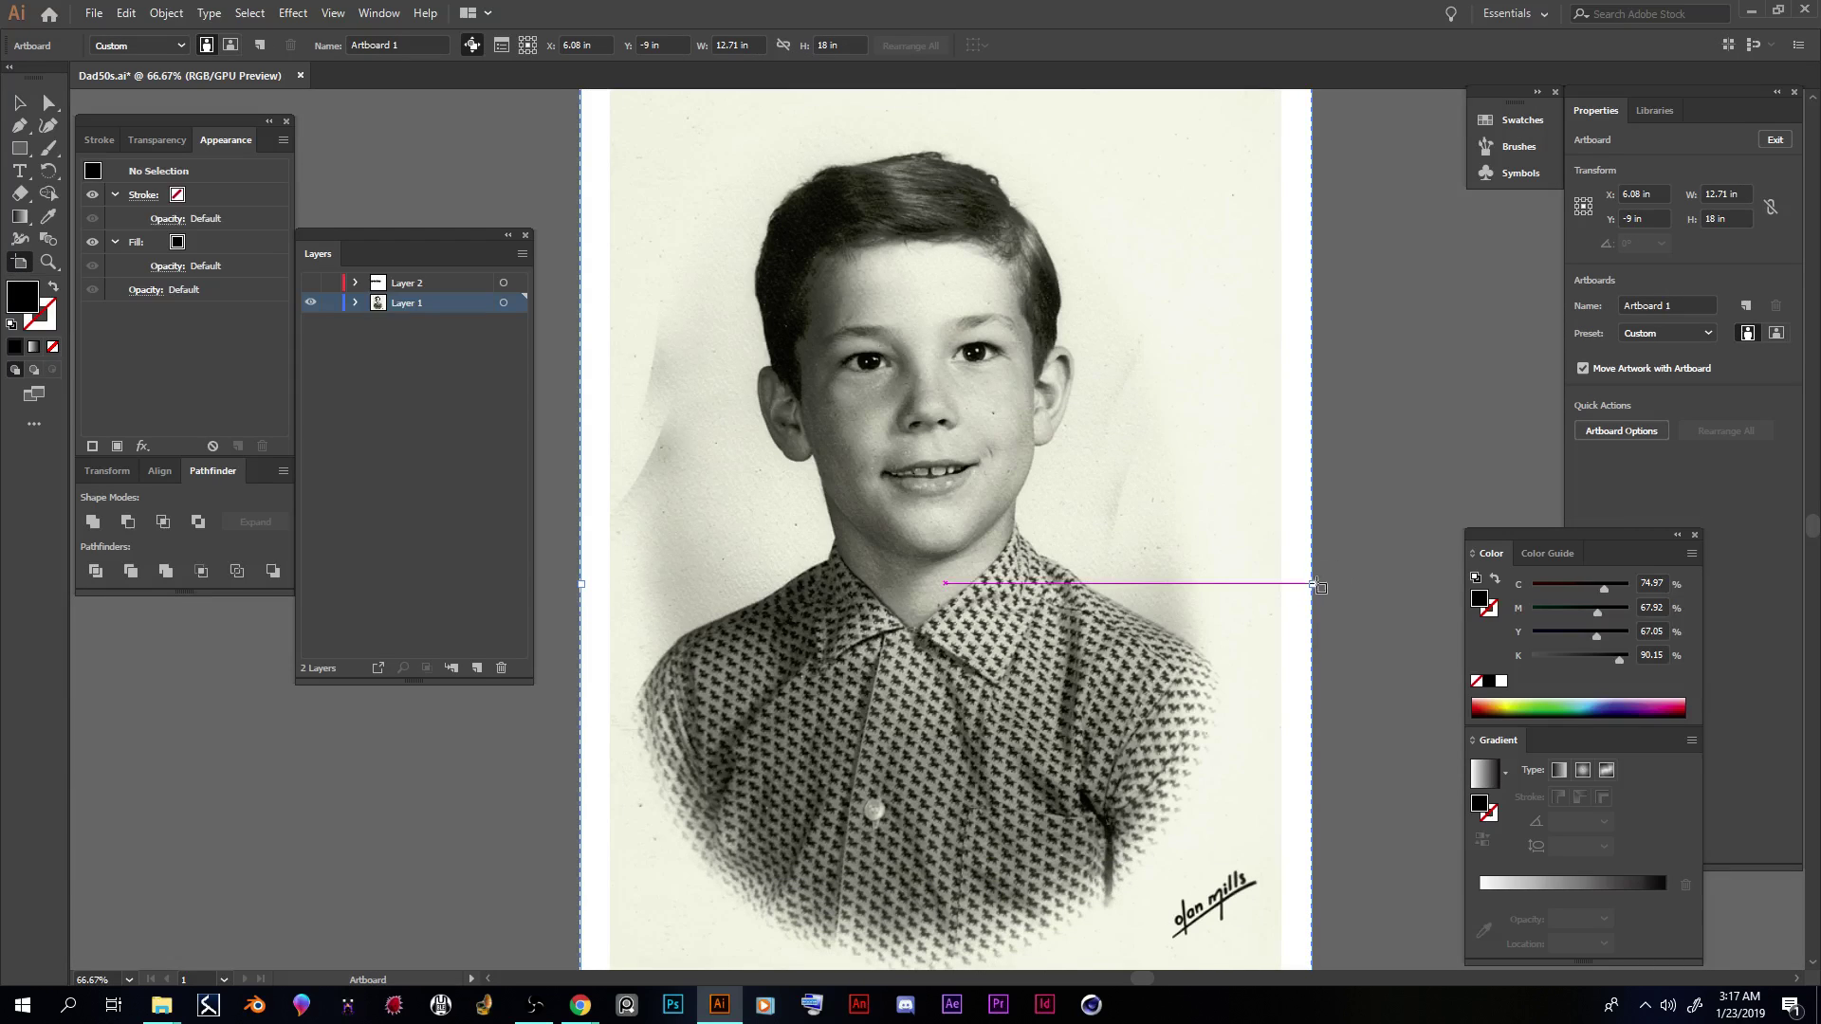
{"action": "left_click_drag", "start_coordinate": [1315, 585], "coordinate": [1273, 584]}
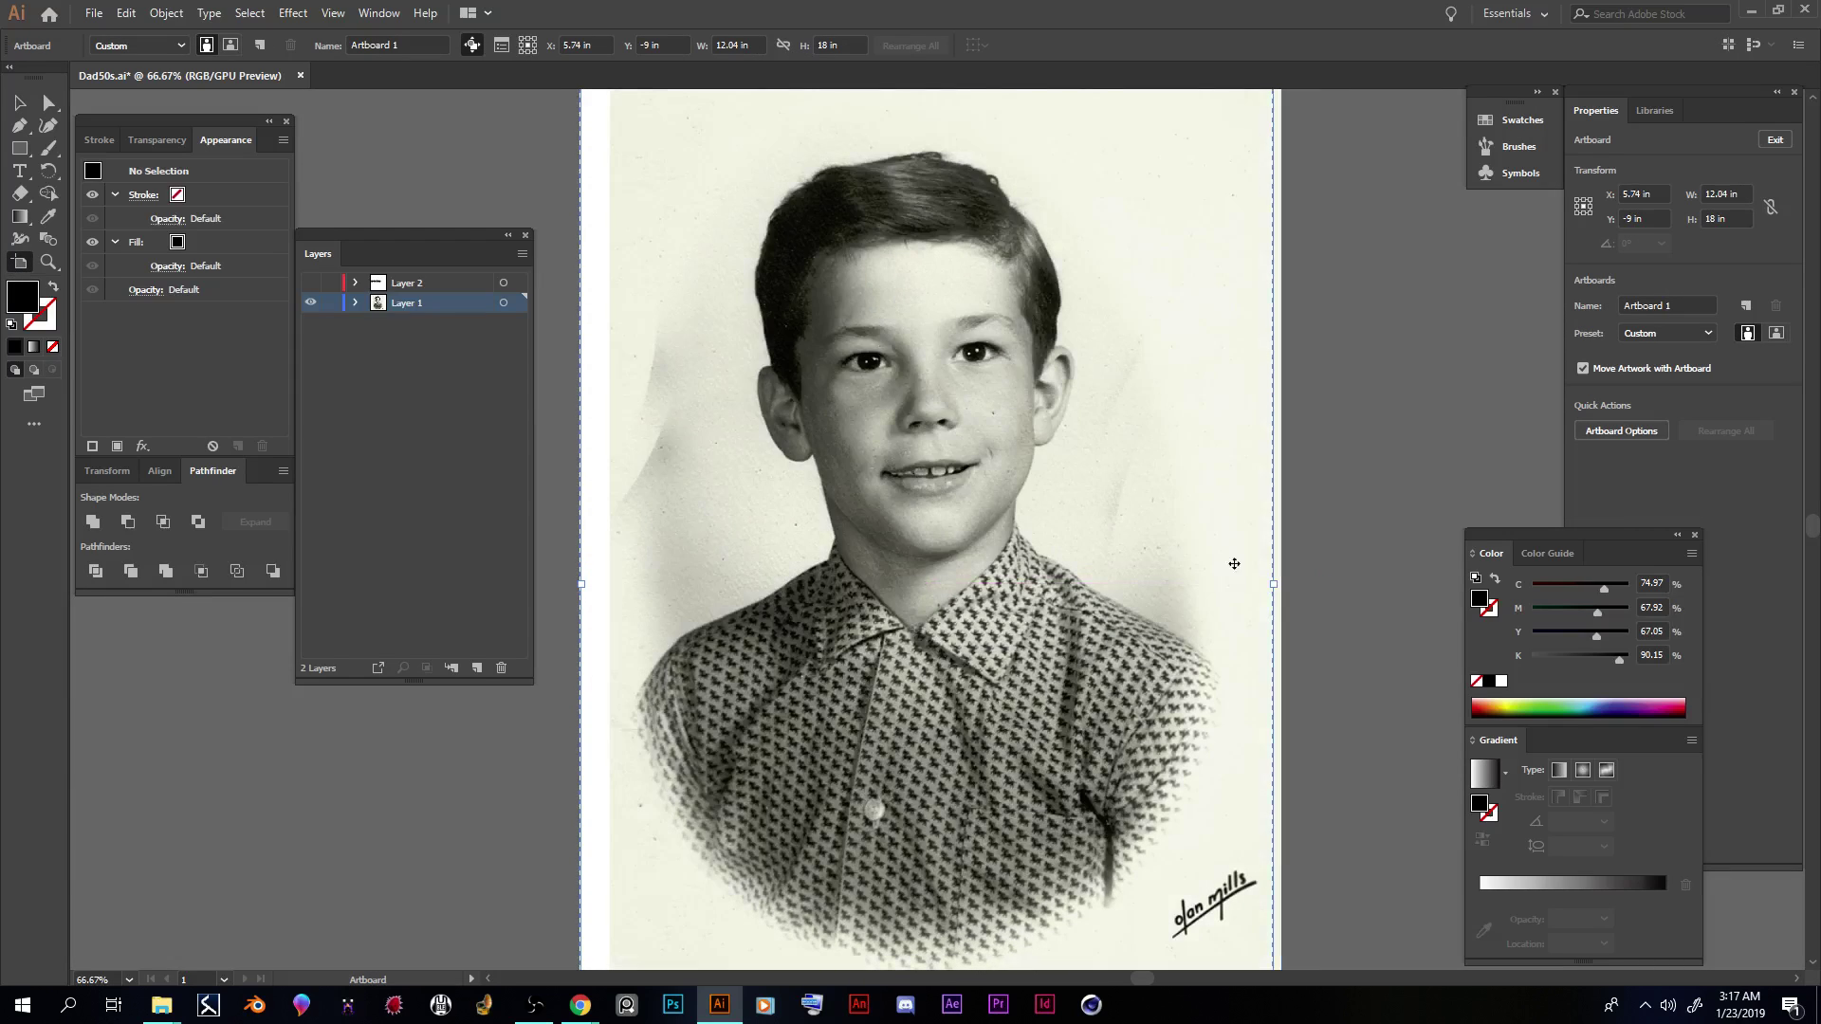
{"action": "left_click_drag", "start_coordinate": [580, 582], "coordinate": [625, 584]}
{"action": "left_click_drag", "start_coordinate": [1277, 587], "coordinate": [1247, 585]}
{"action": "key", "text": "ctrl+z"}
Step: Crop the artboard's lower, upper and right edges inside the photo, to about 10.53 by 14.39 in
{"action": "scroll", "coordinate": [1246, 585], "scroll_direction": "down", "scroll_amount": 5}
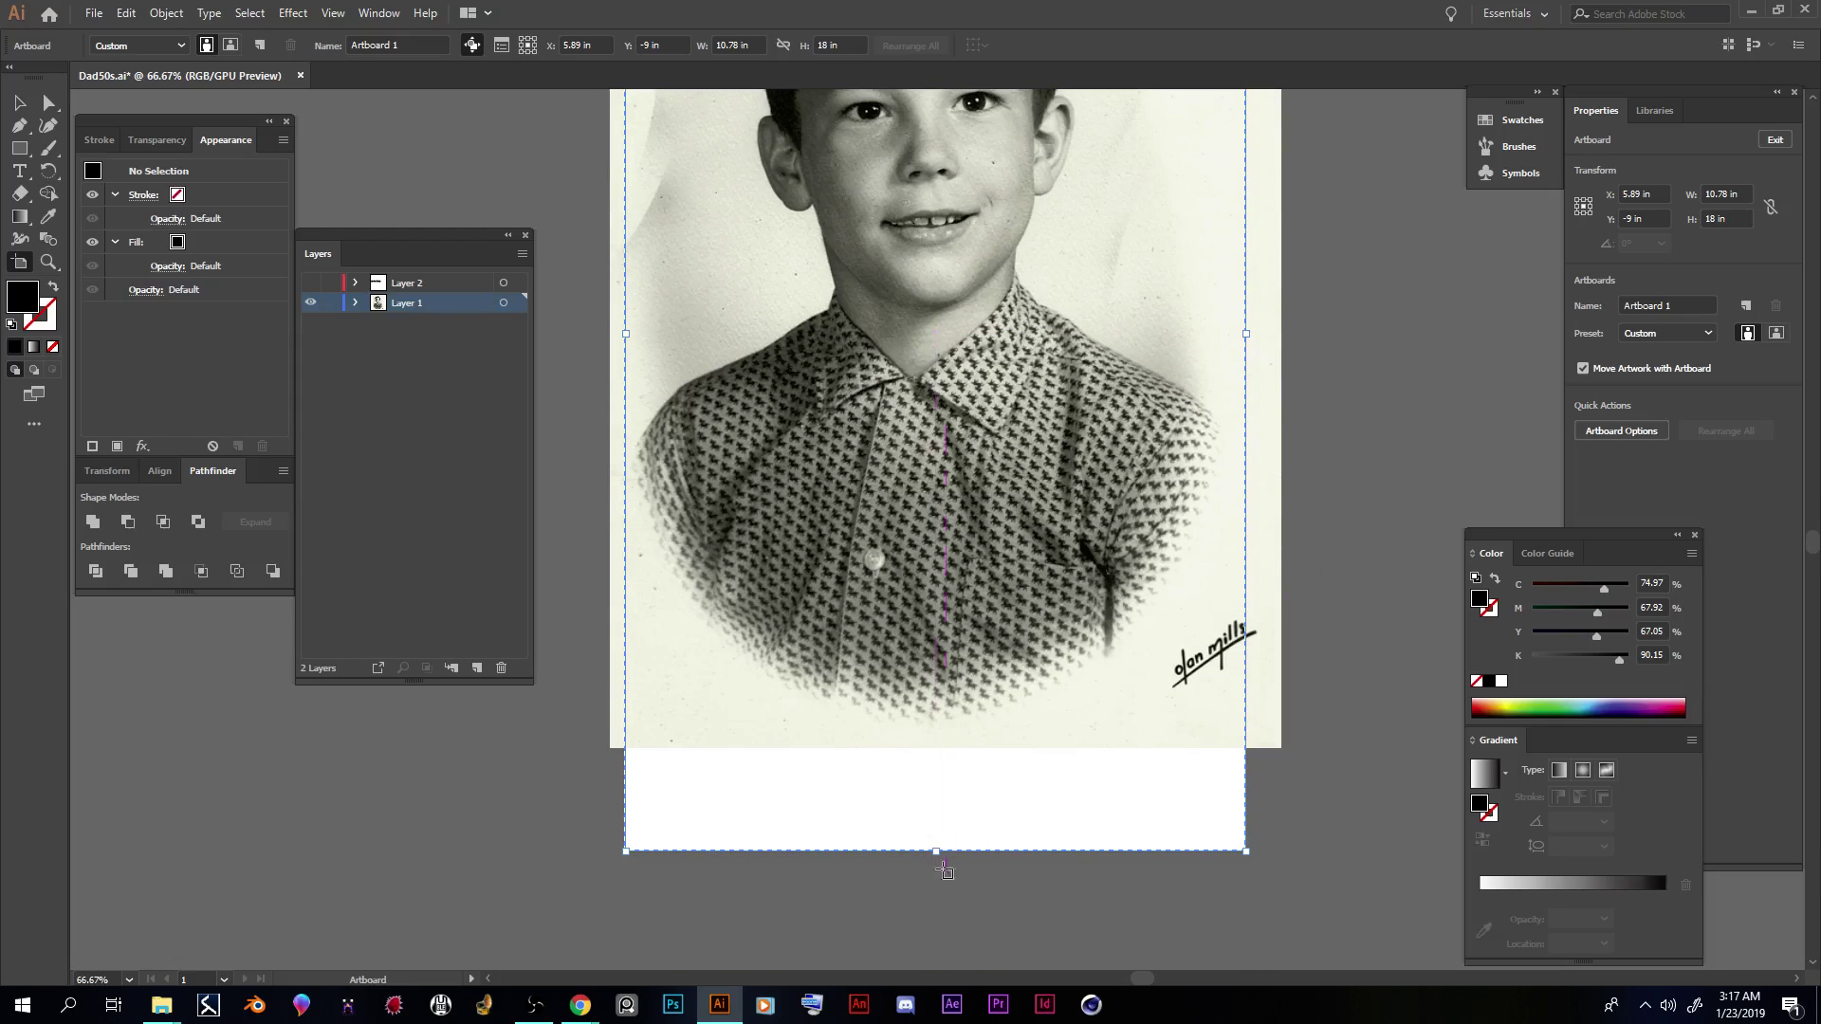
{"action": "left_click_drag", "start_coordinate": [937, 853], "coordinate": [946, 697]}
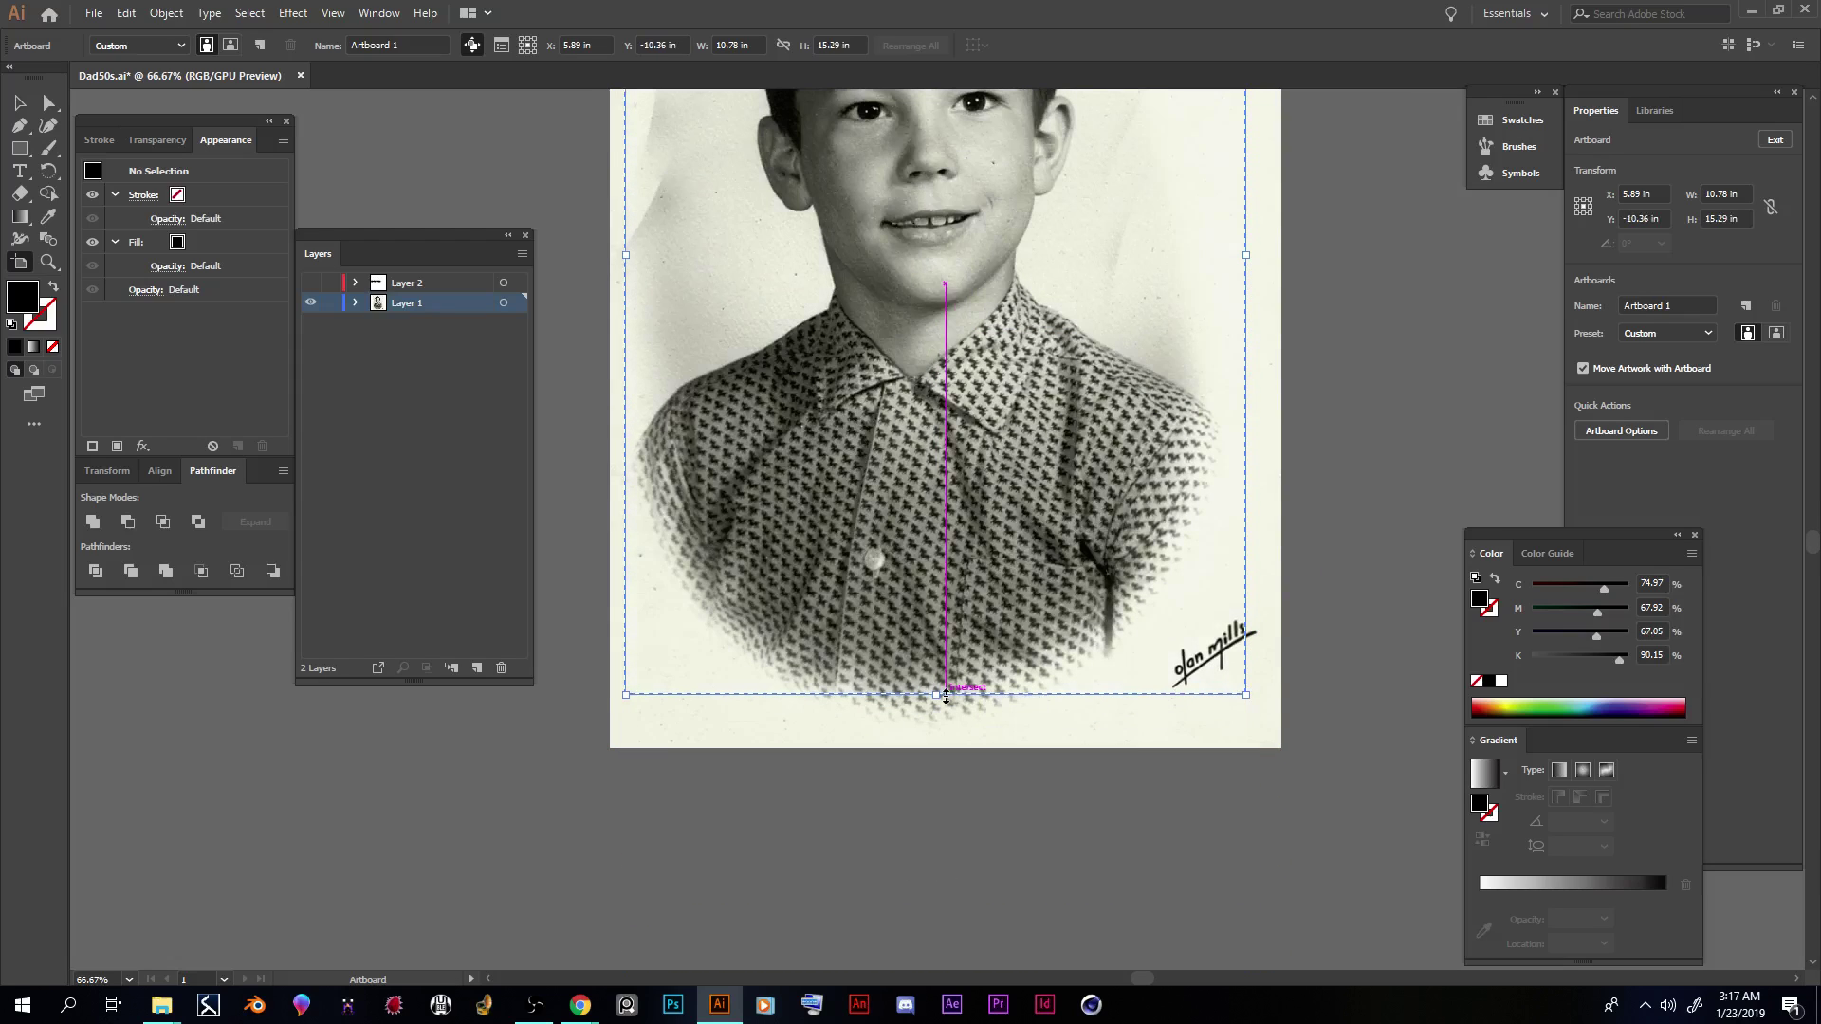
{"action": "scroll", "coordinate": [957, 436], "scroll_direction": "up", "scroll_amount": 5}
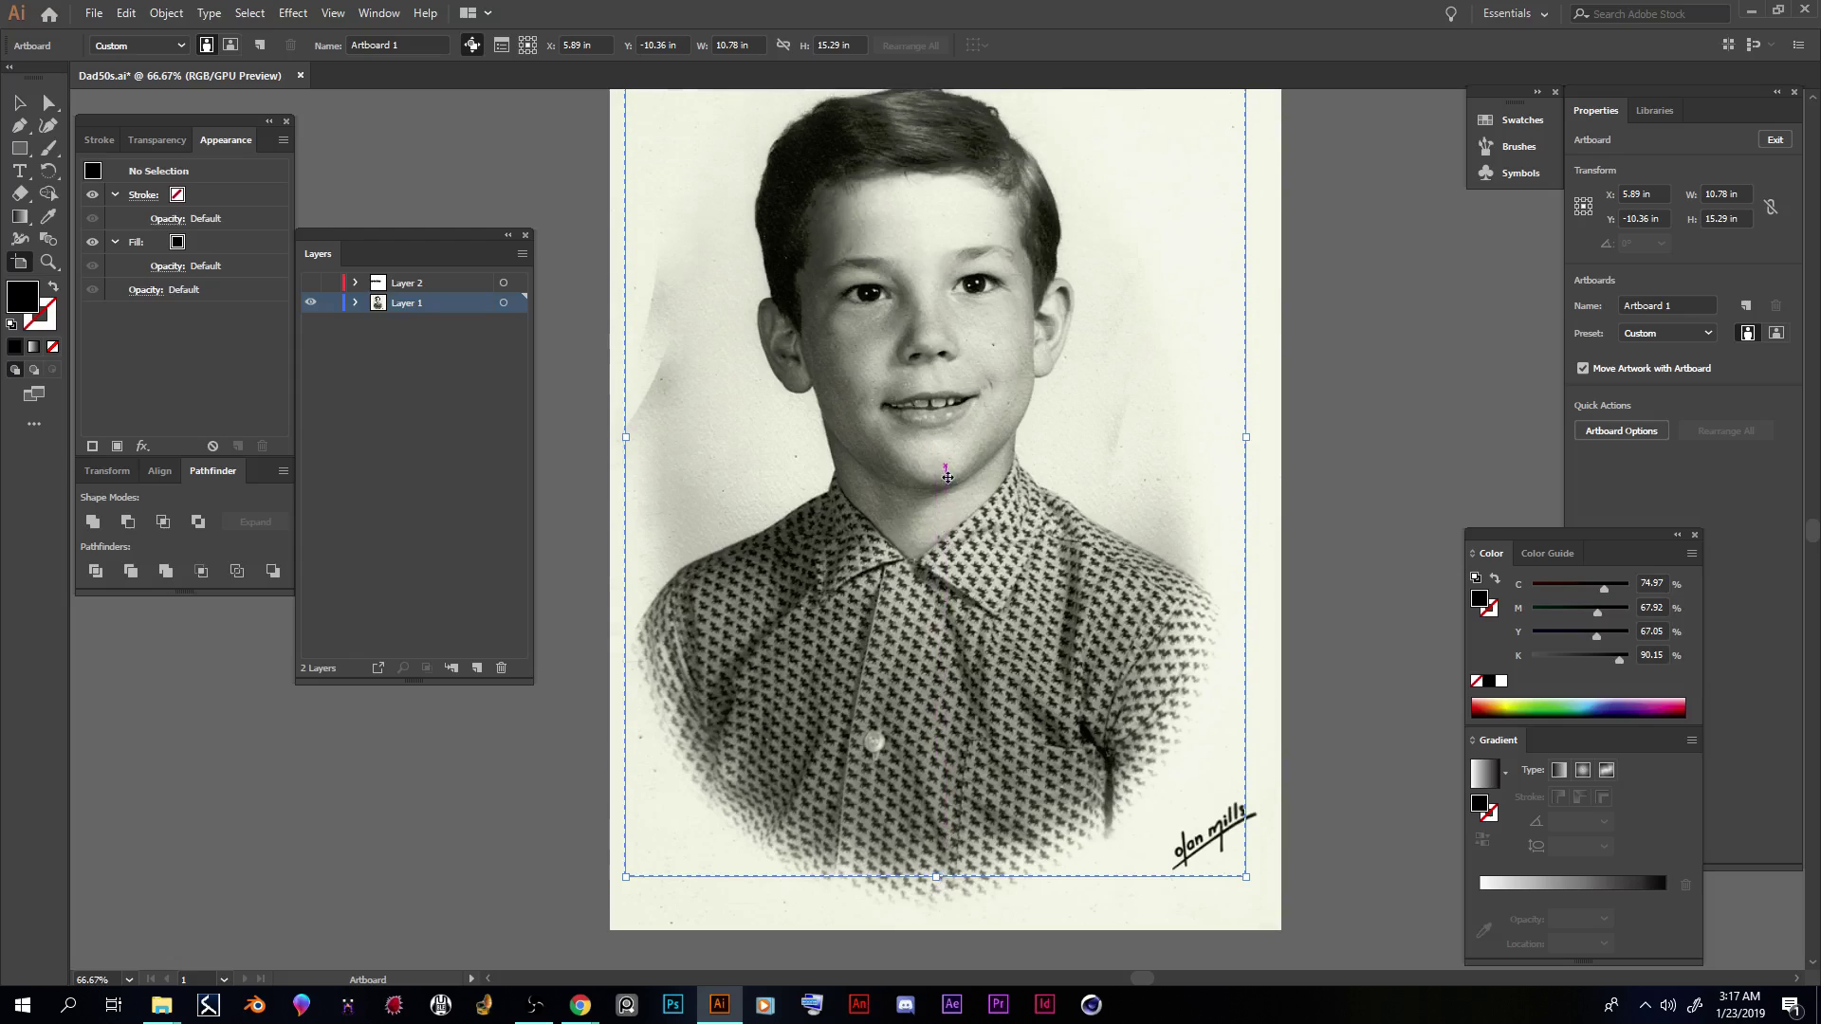
{"action": "left_click_drag", "start_coordinate": [936, 180], "coordinate": [935, 231]}
{"action": "left_click_drag", "start_coordinate": [1247, 645], "coordinate": [1233, 646]}
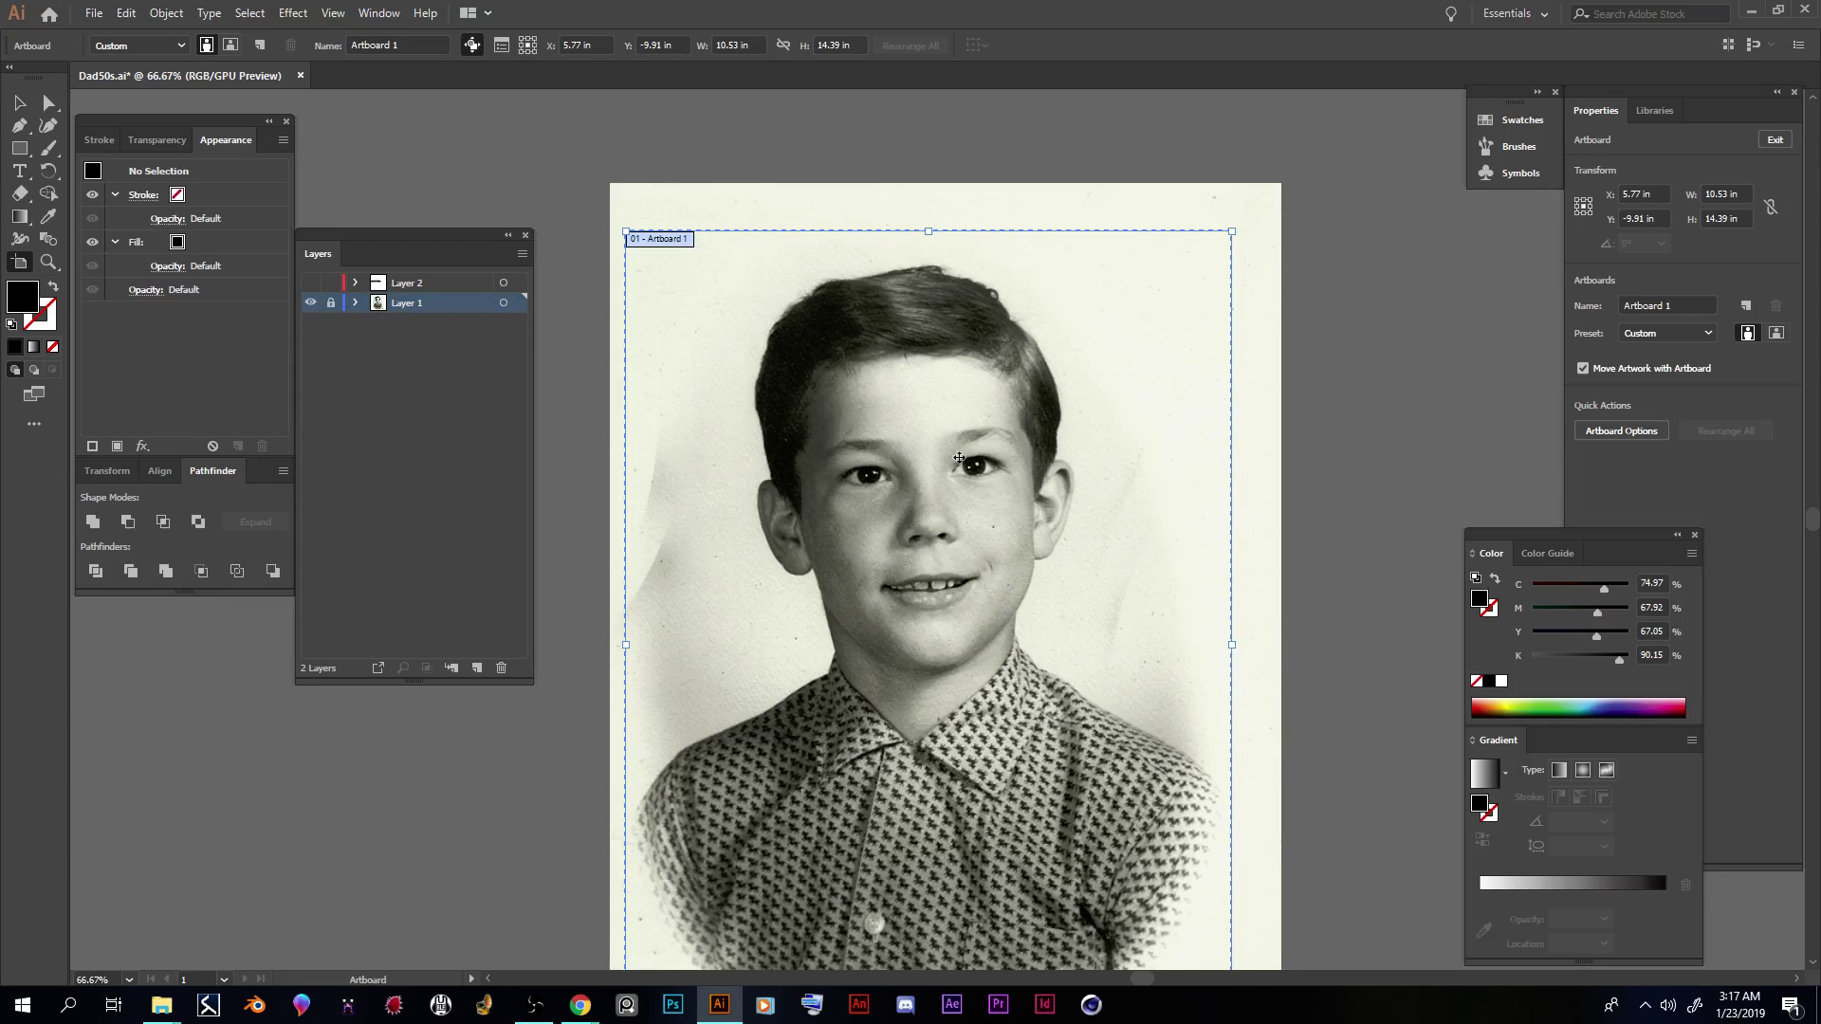
Step: Add a new layer above the photo layer and rename Layer 1 as "black and white photo"
{"action": "left_click", "coordinate": [473, 674]}
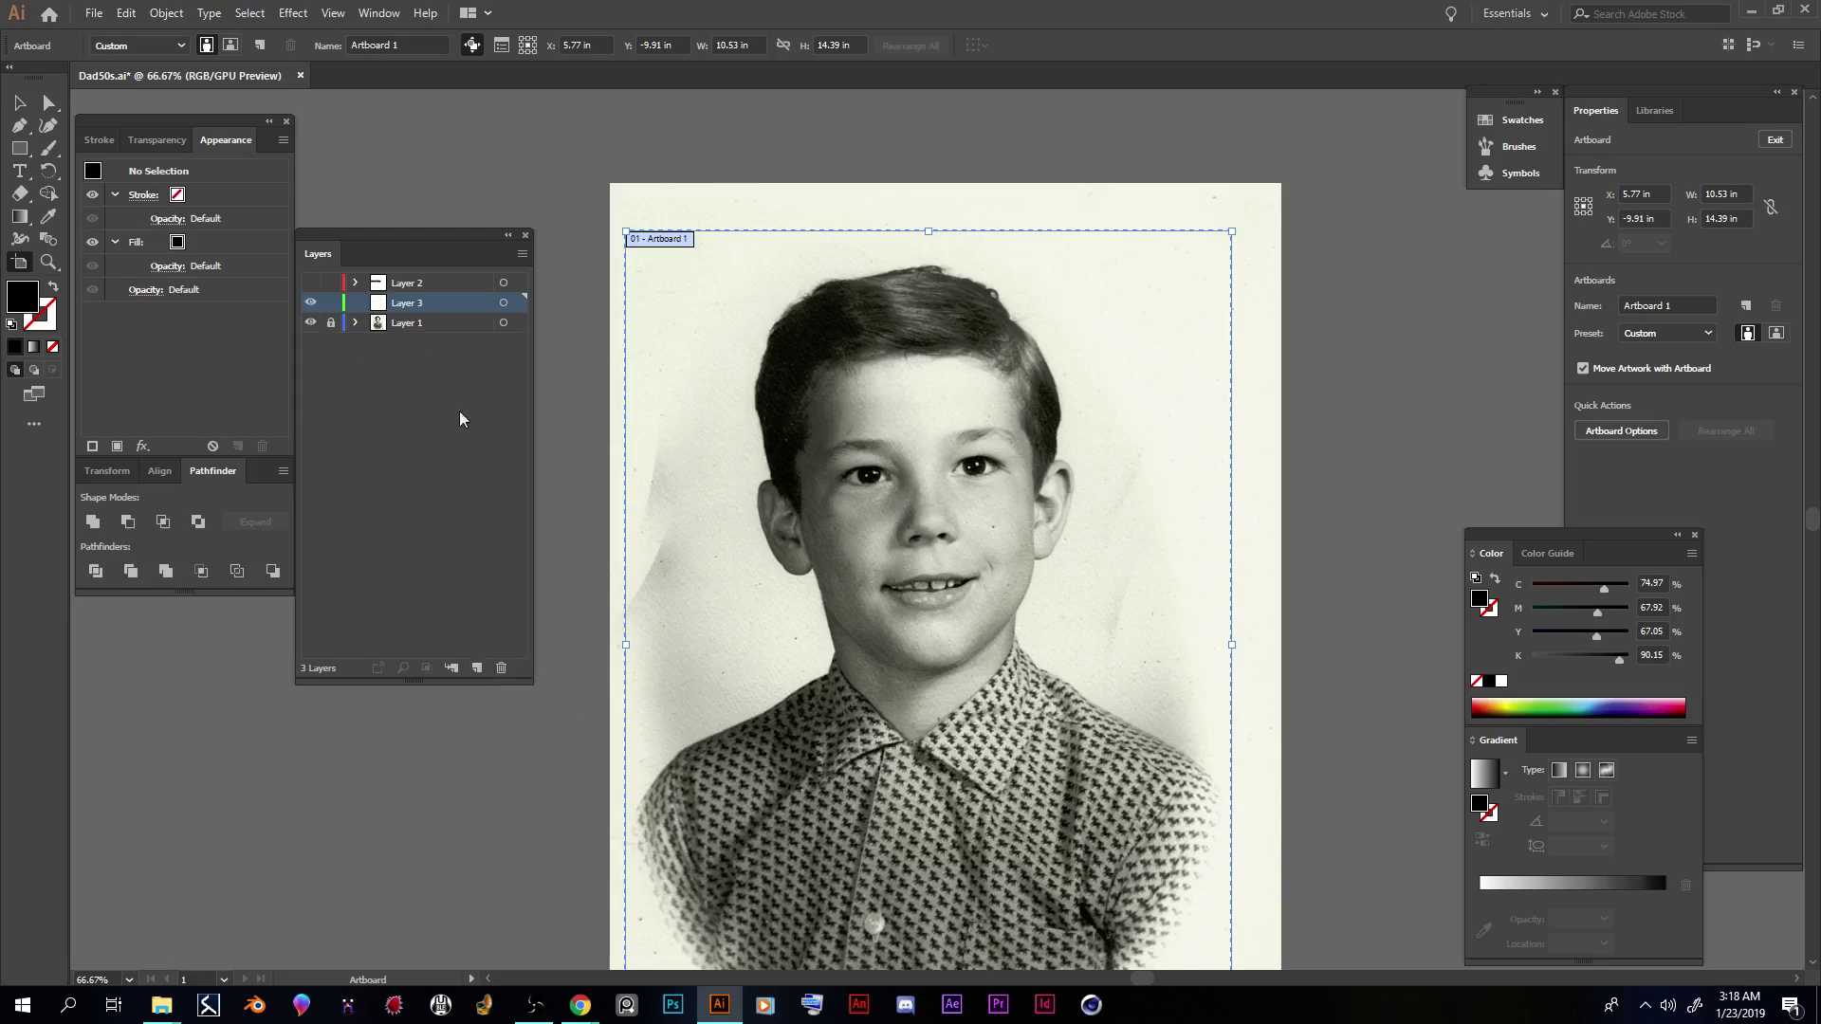
{"action": "double_click", "coordinate": [407, 326]}
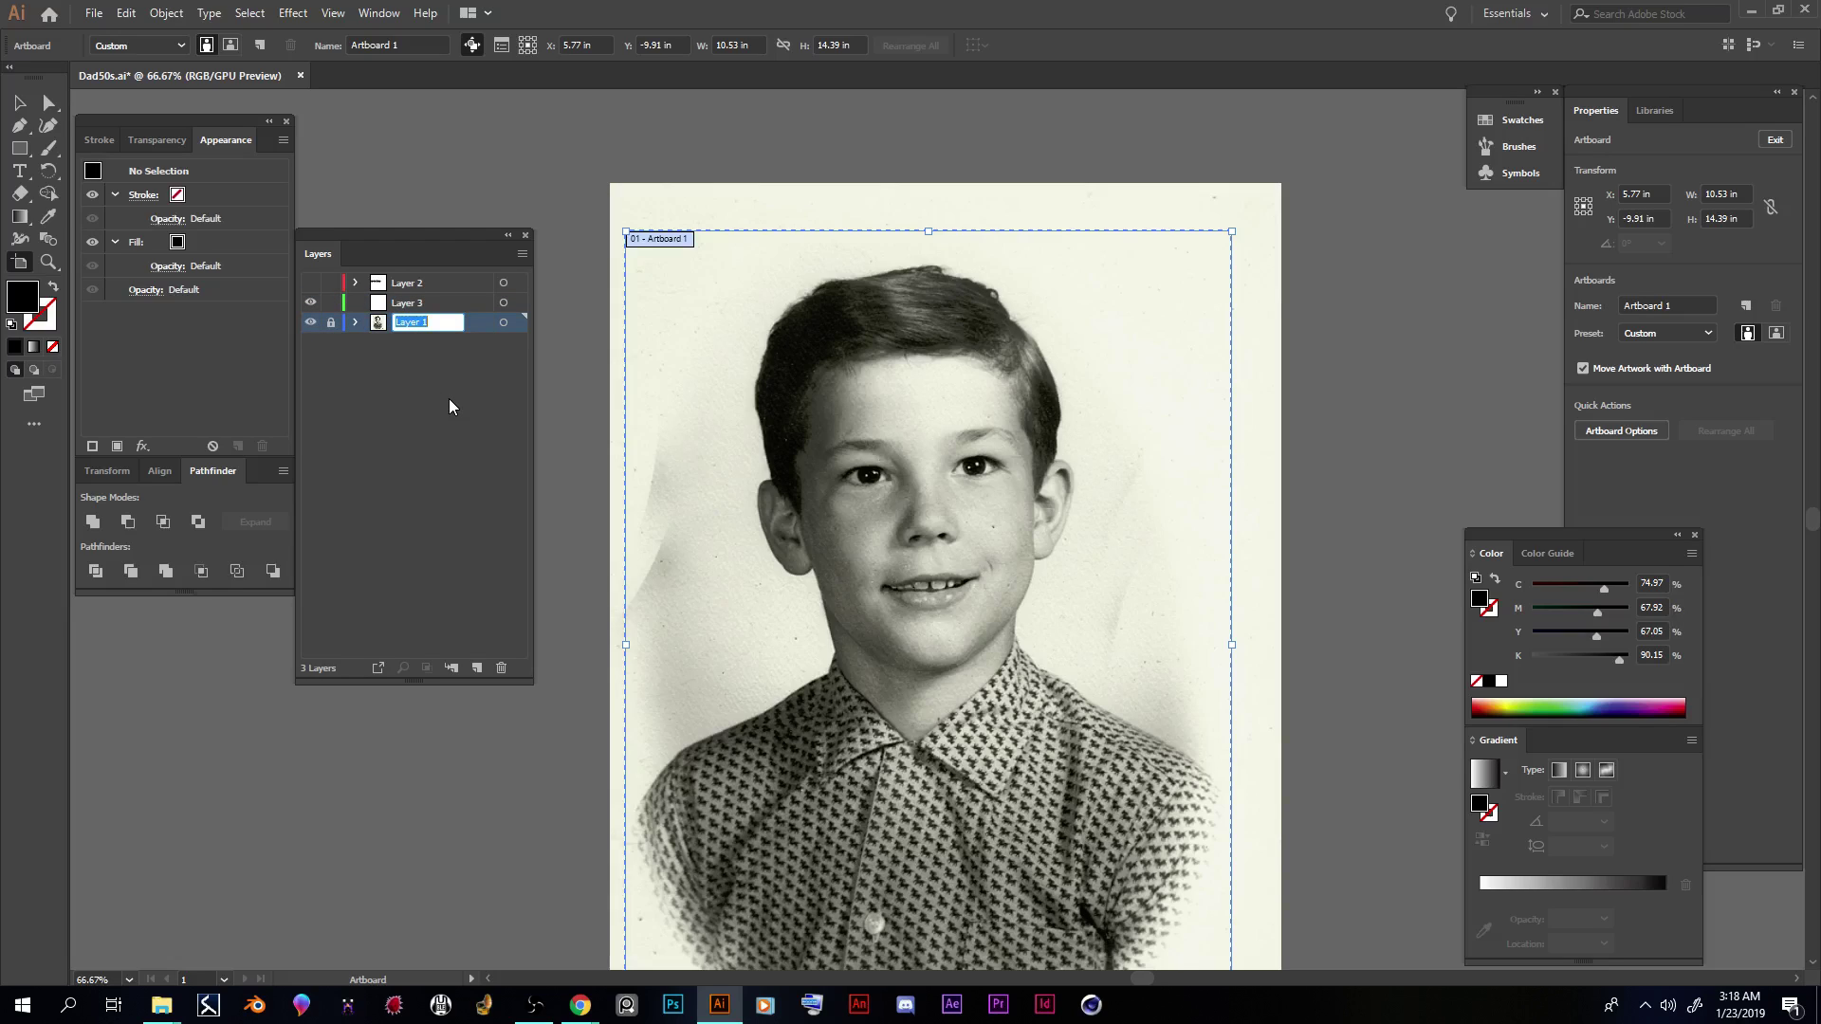
{"action": "type", "text": "black and white photo"}
{"action": "key", "text": "Return"}
Step: Rename the new empty layer as "low poly pieces"
{"action": "double_click", "coordinate": [408, 302]}
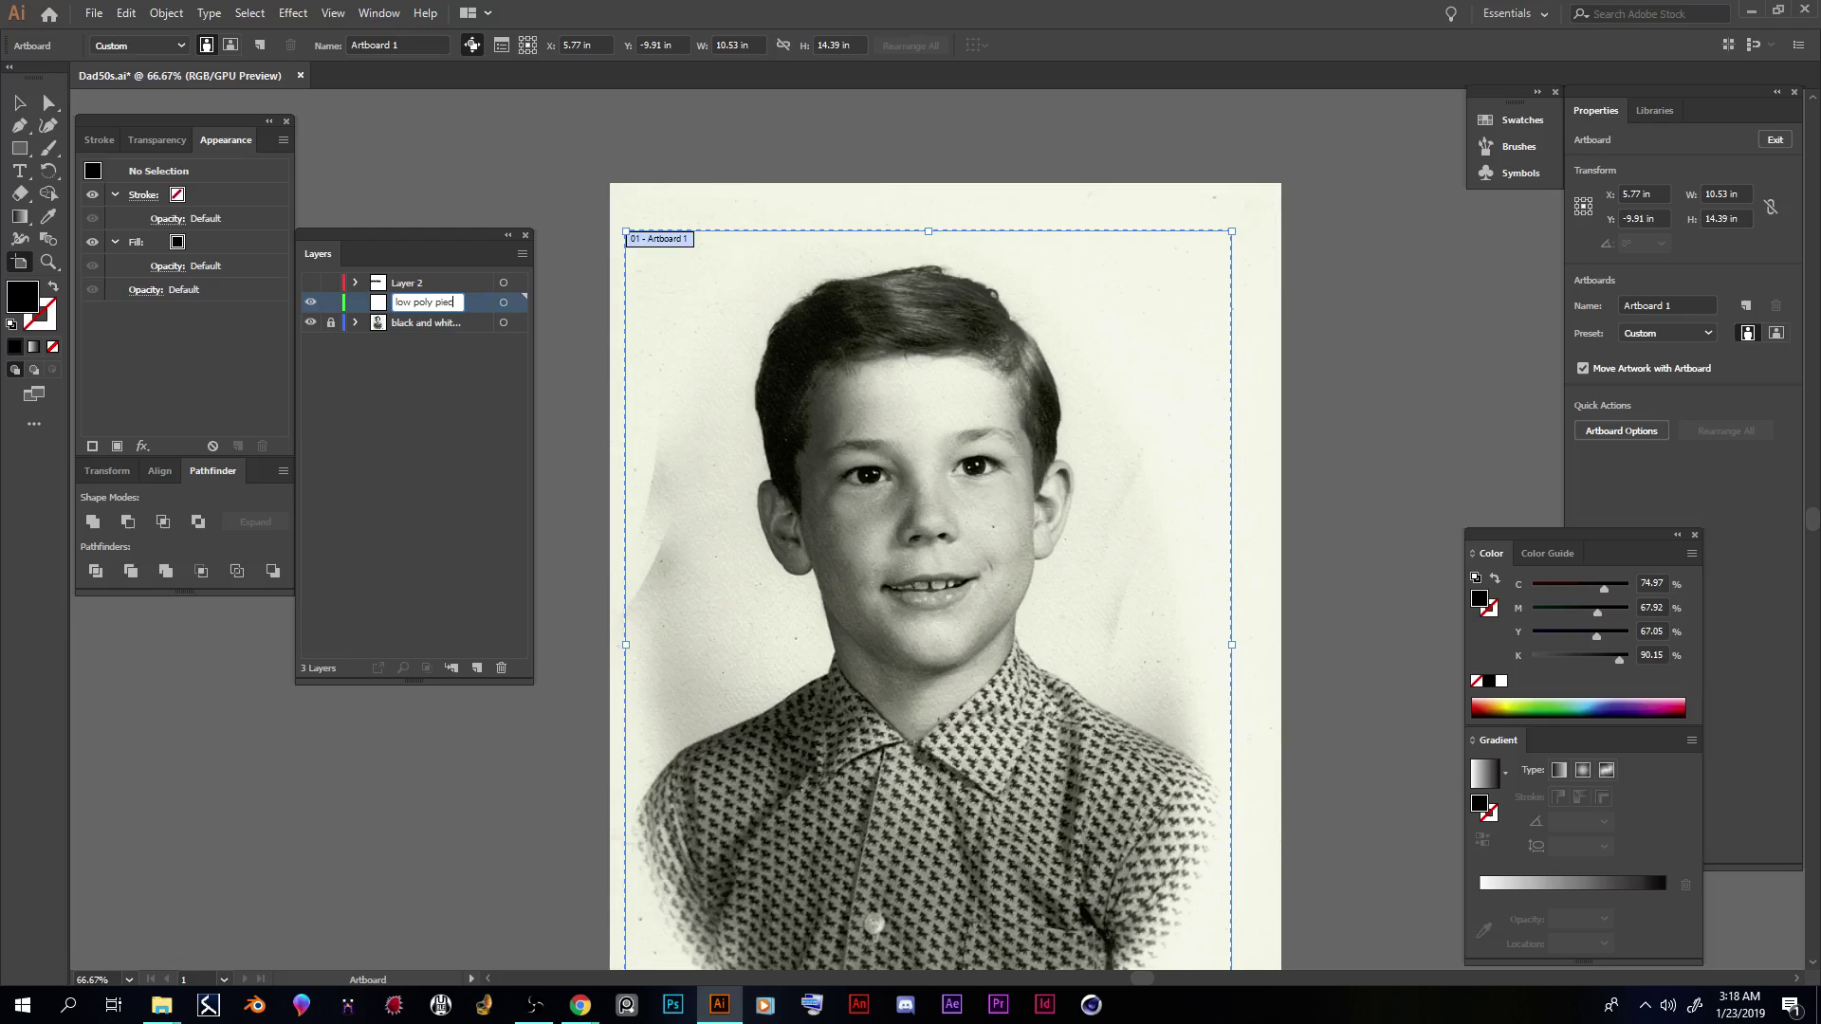
{"action": "type", "text": "low poly pieces"}
{"action": "key", "text": "Return"}
Step: Activate the Pen tool with both fill and stroke set to none
{"action": "left_click", "coordinate": [19, 125]}
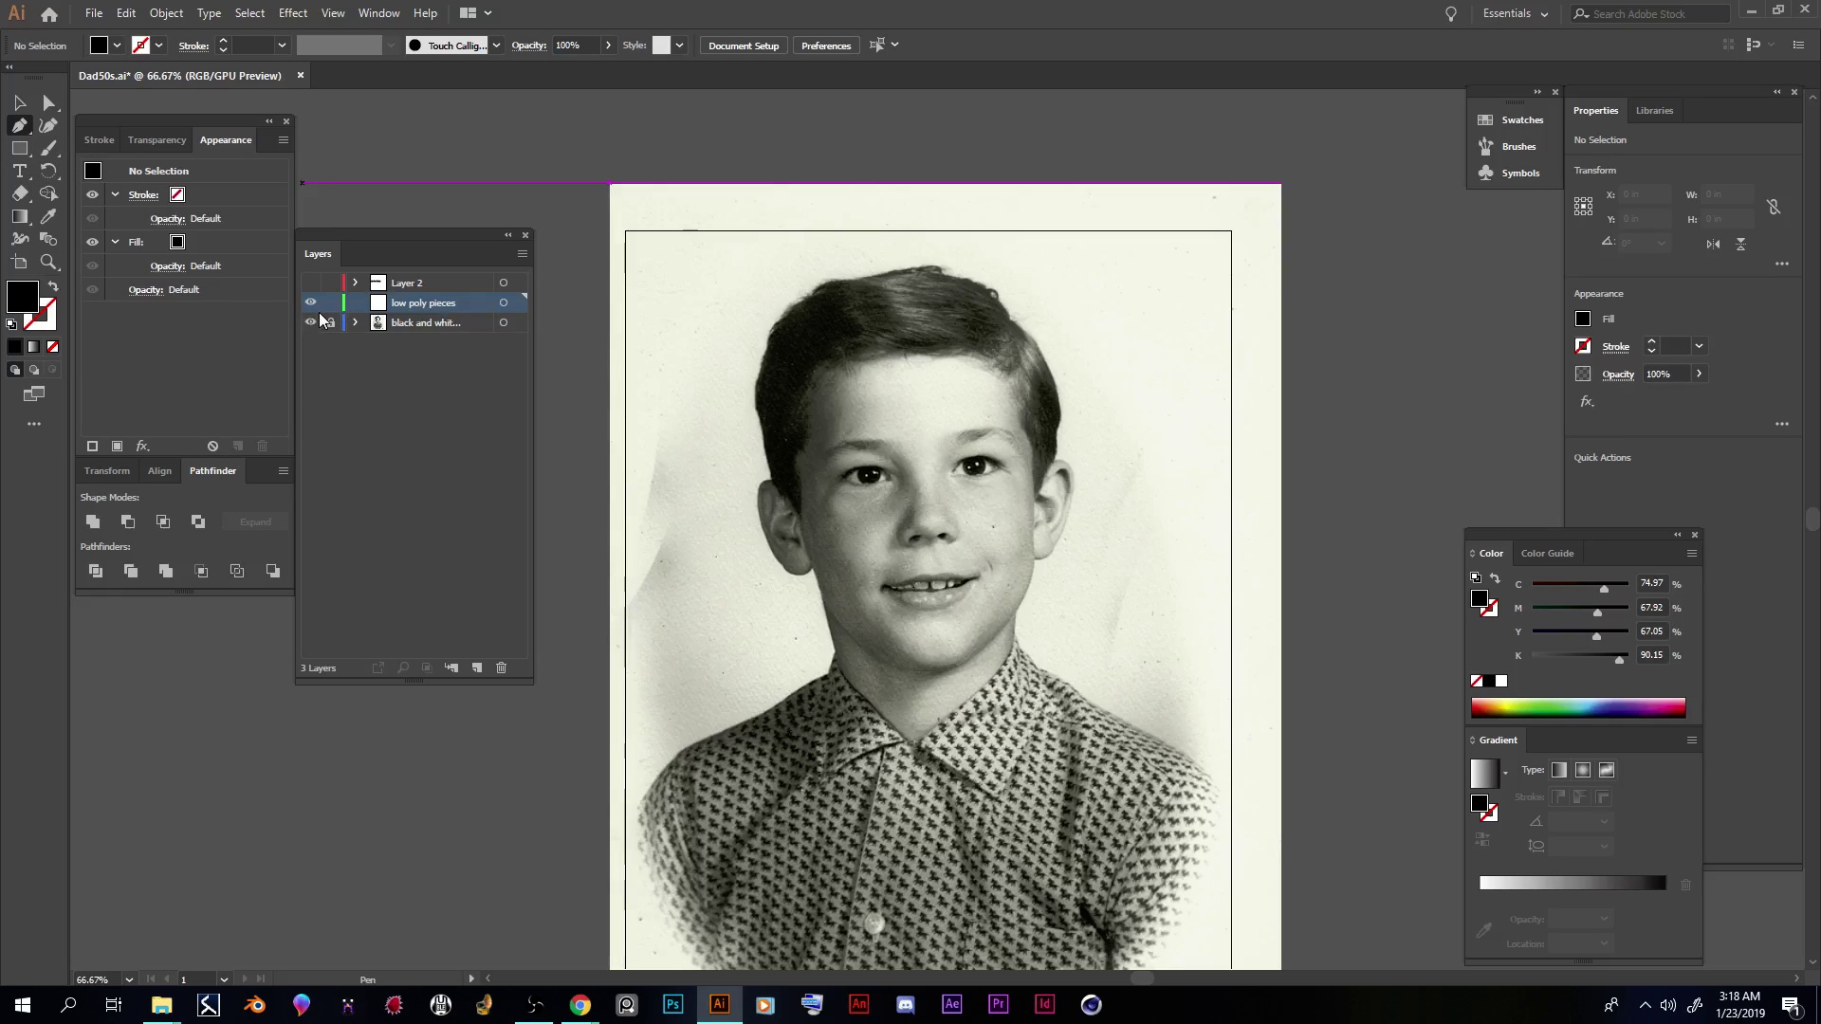
{"action": "left_click", "coordinate": [53, 347]}
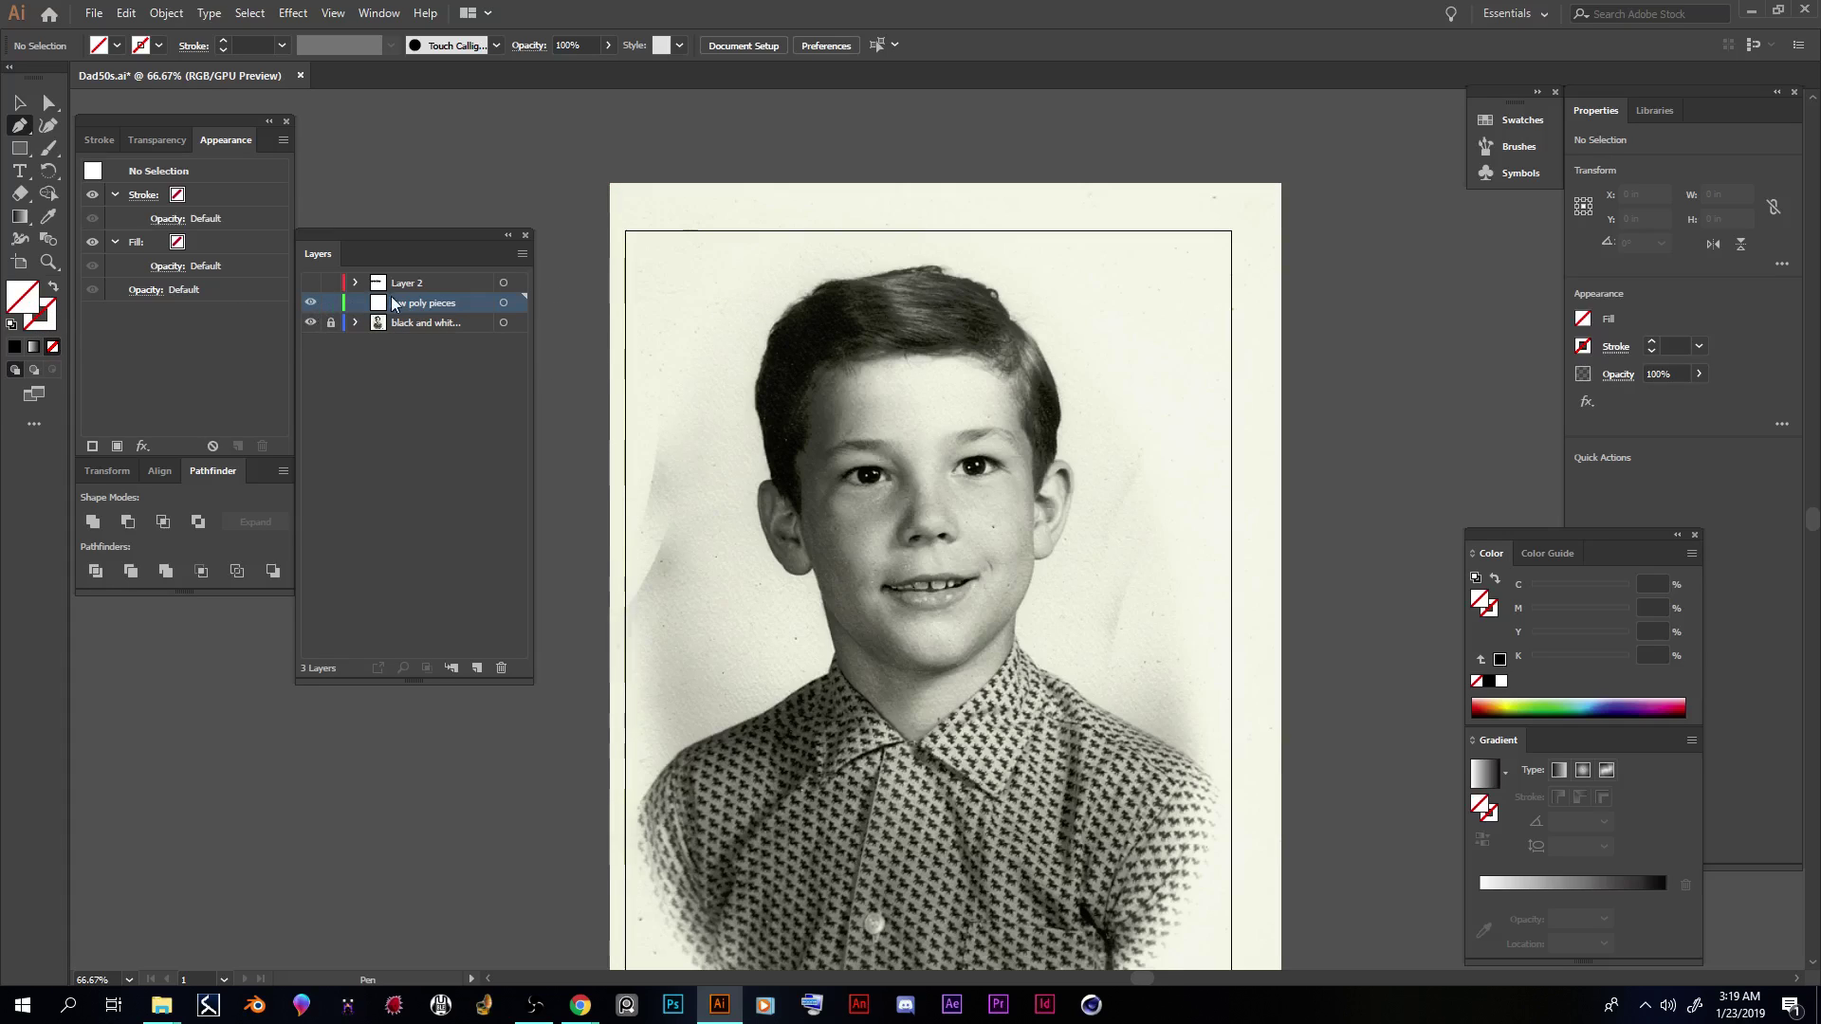
{"action": "left_click_drag", "start_coordinate": [416, 235], "coordinate": [476, 256]}
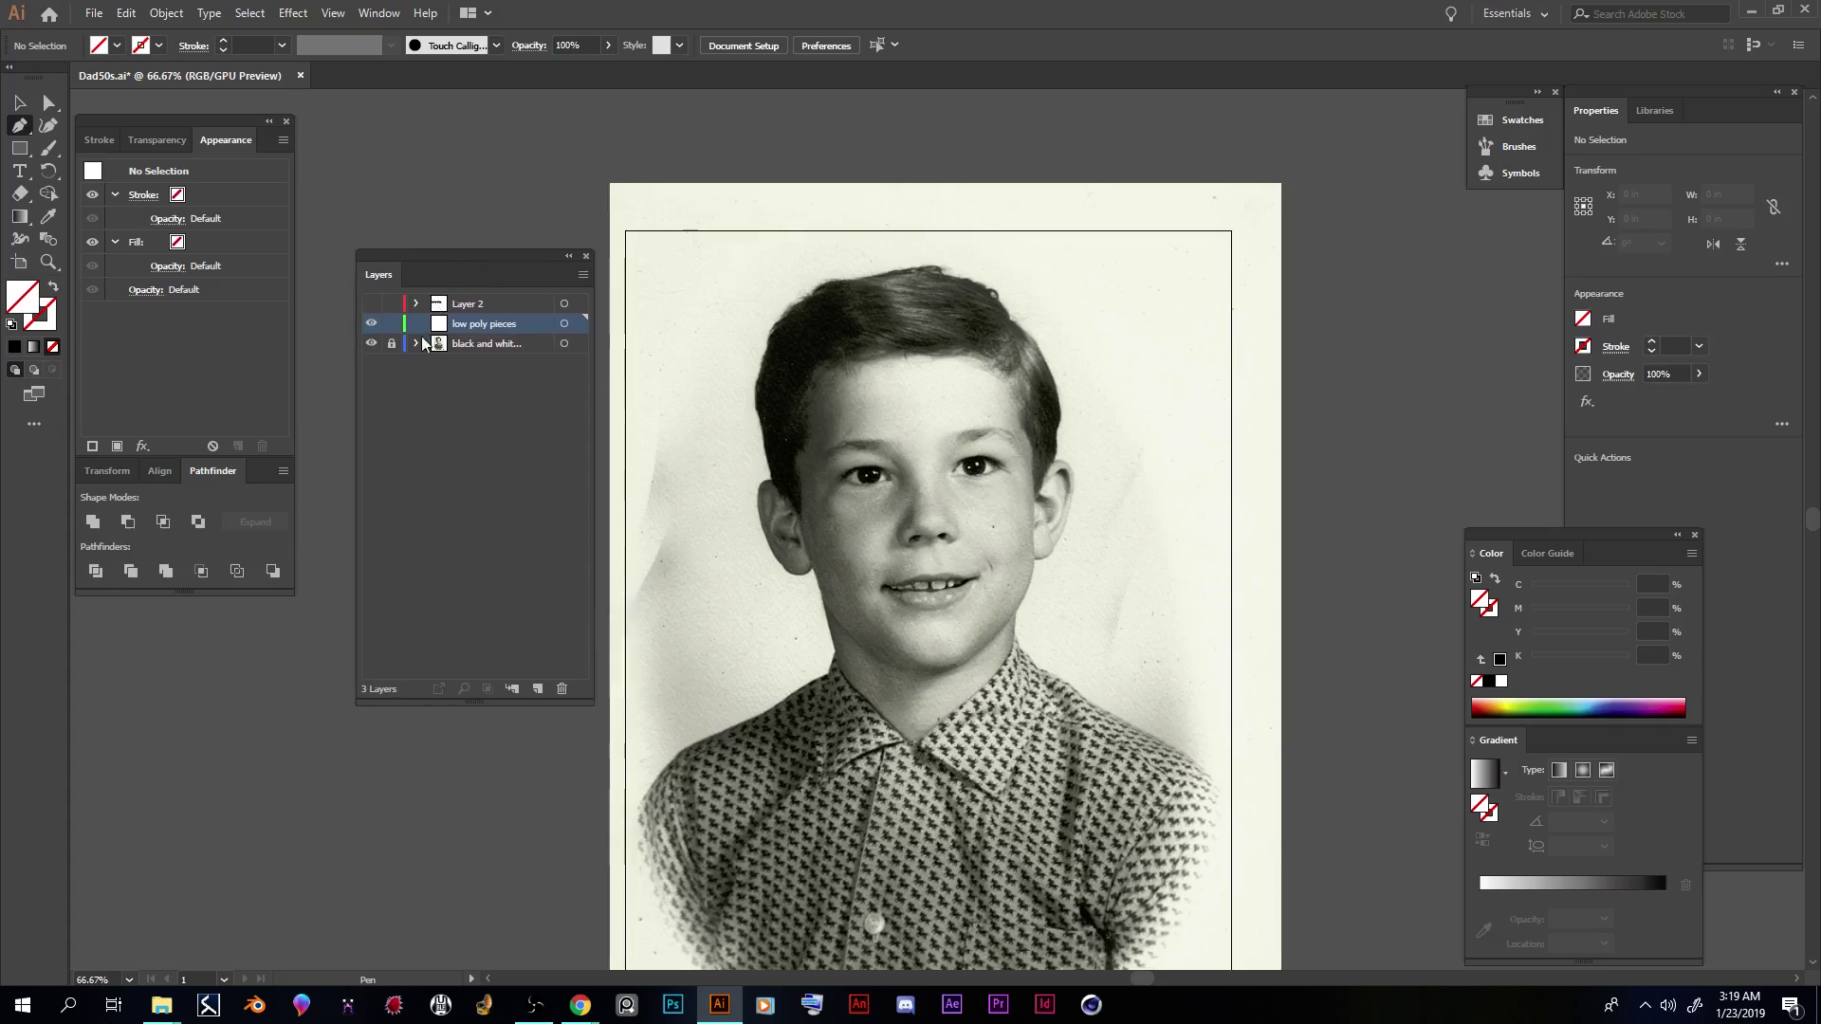
Step: Switch the "low poly pieces" layer to outline view and clear the Layers panel away from the portrait
{"action": "key", "text": "ctrl+1"}
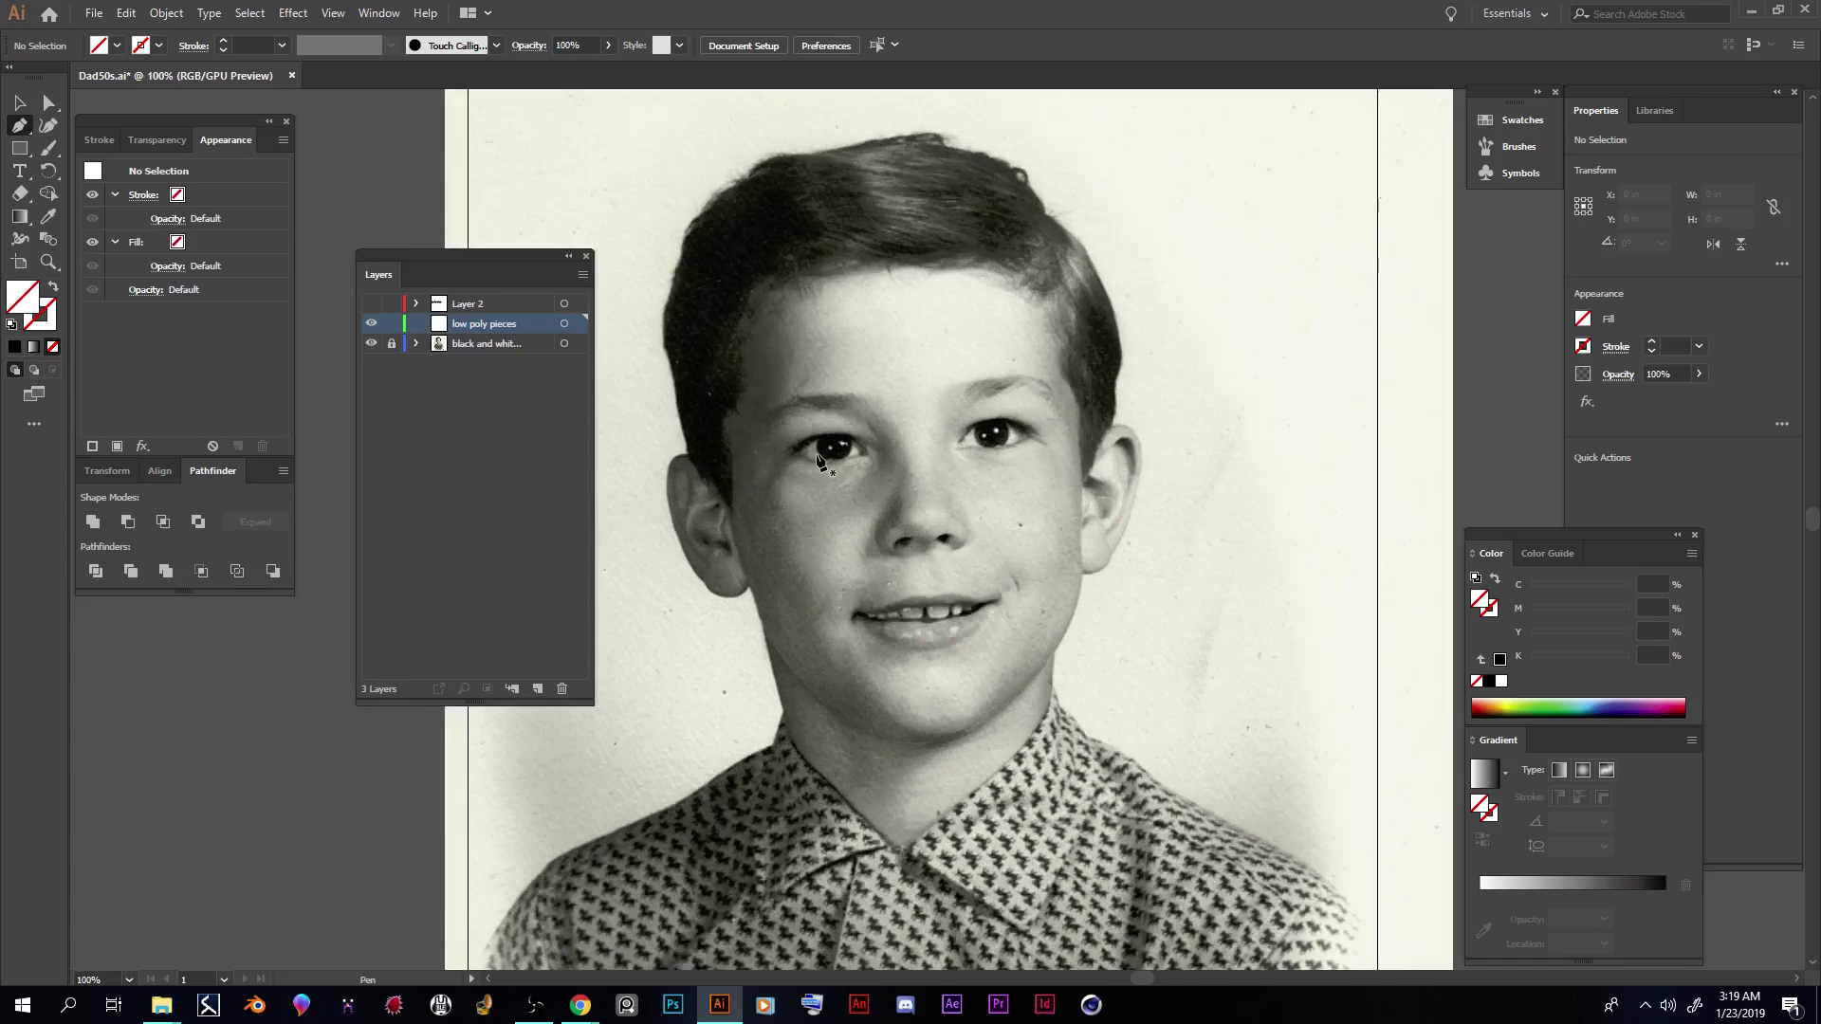
{"action": "left_click", "coordinate": [372, 326], "text": "ctrl"}
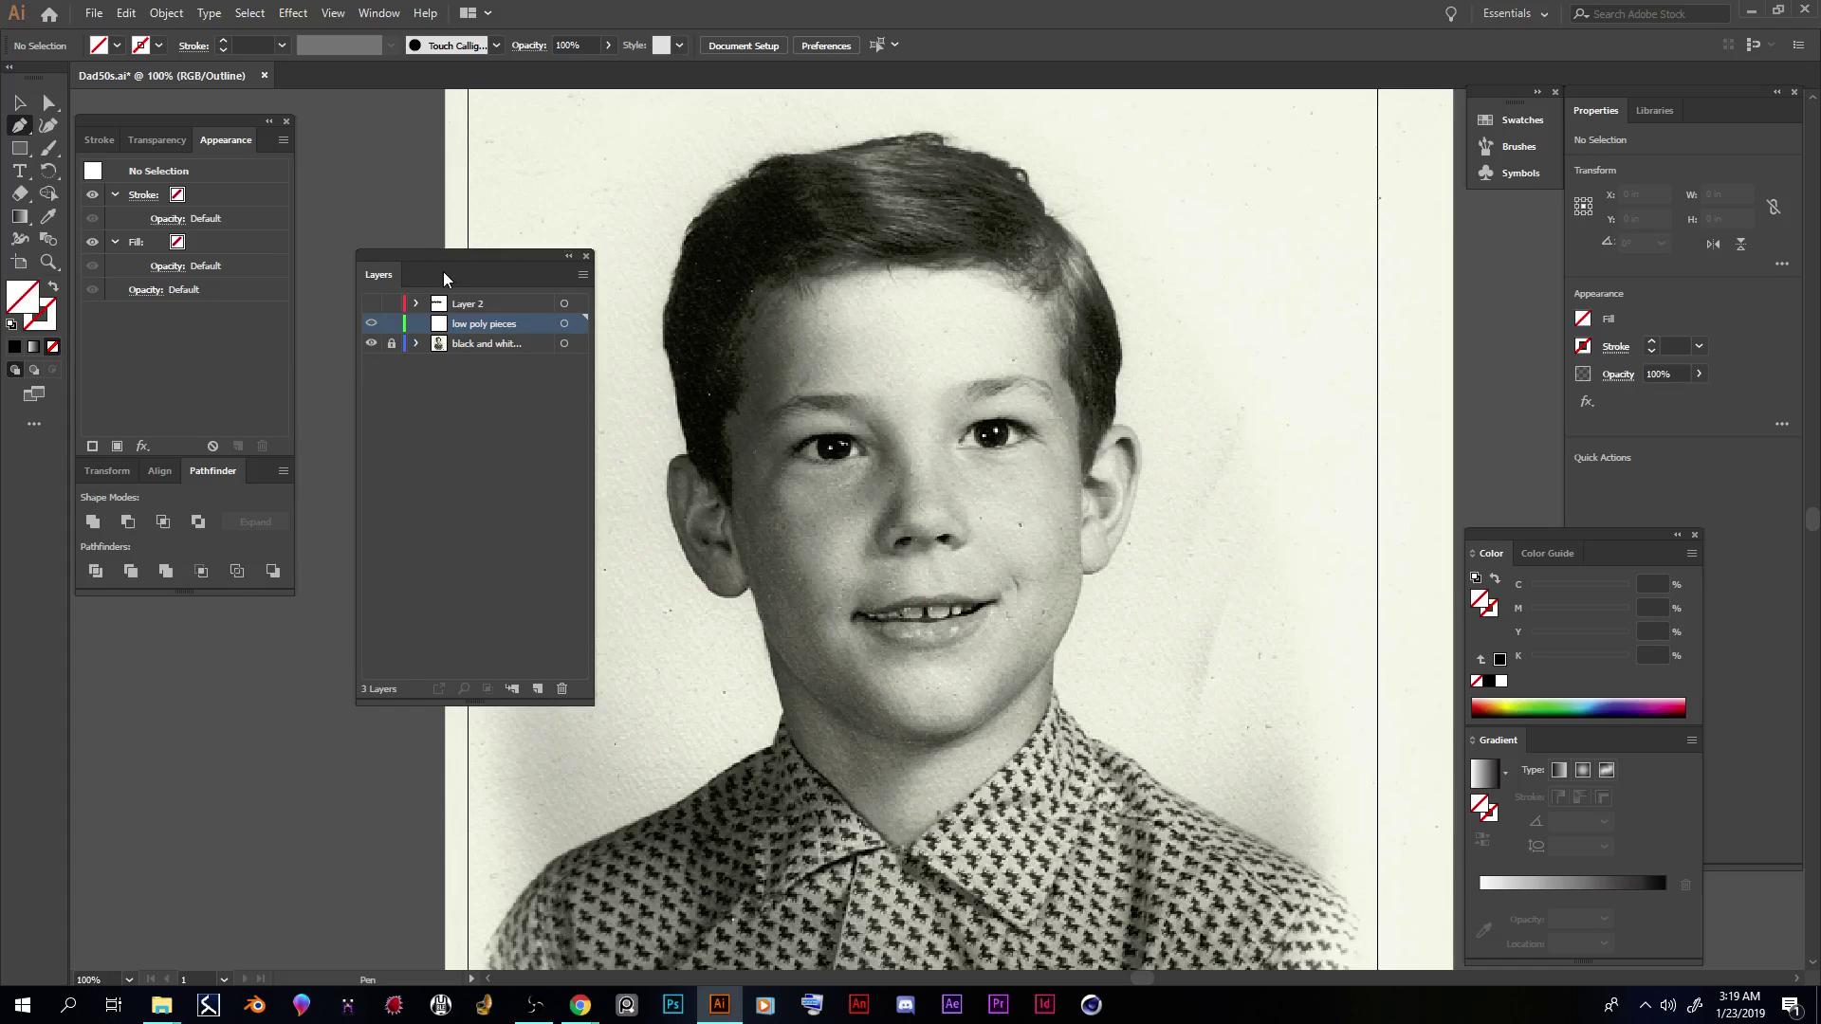
{"action": "left_click_drag", "start_coordinate": [453, 255], "coordinate": [408, 247]}
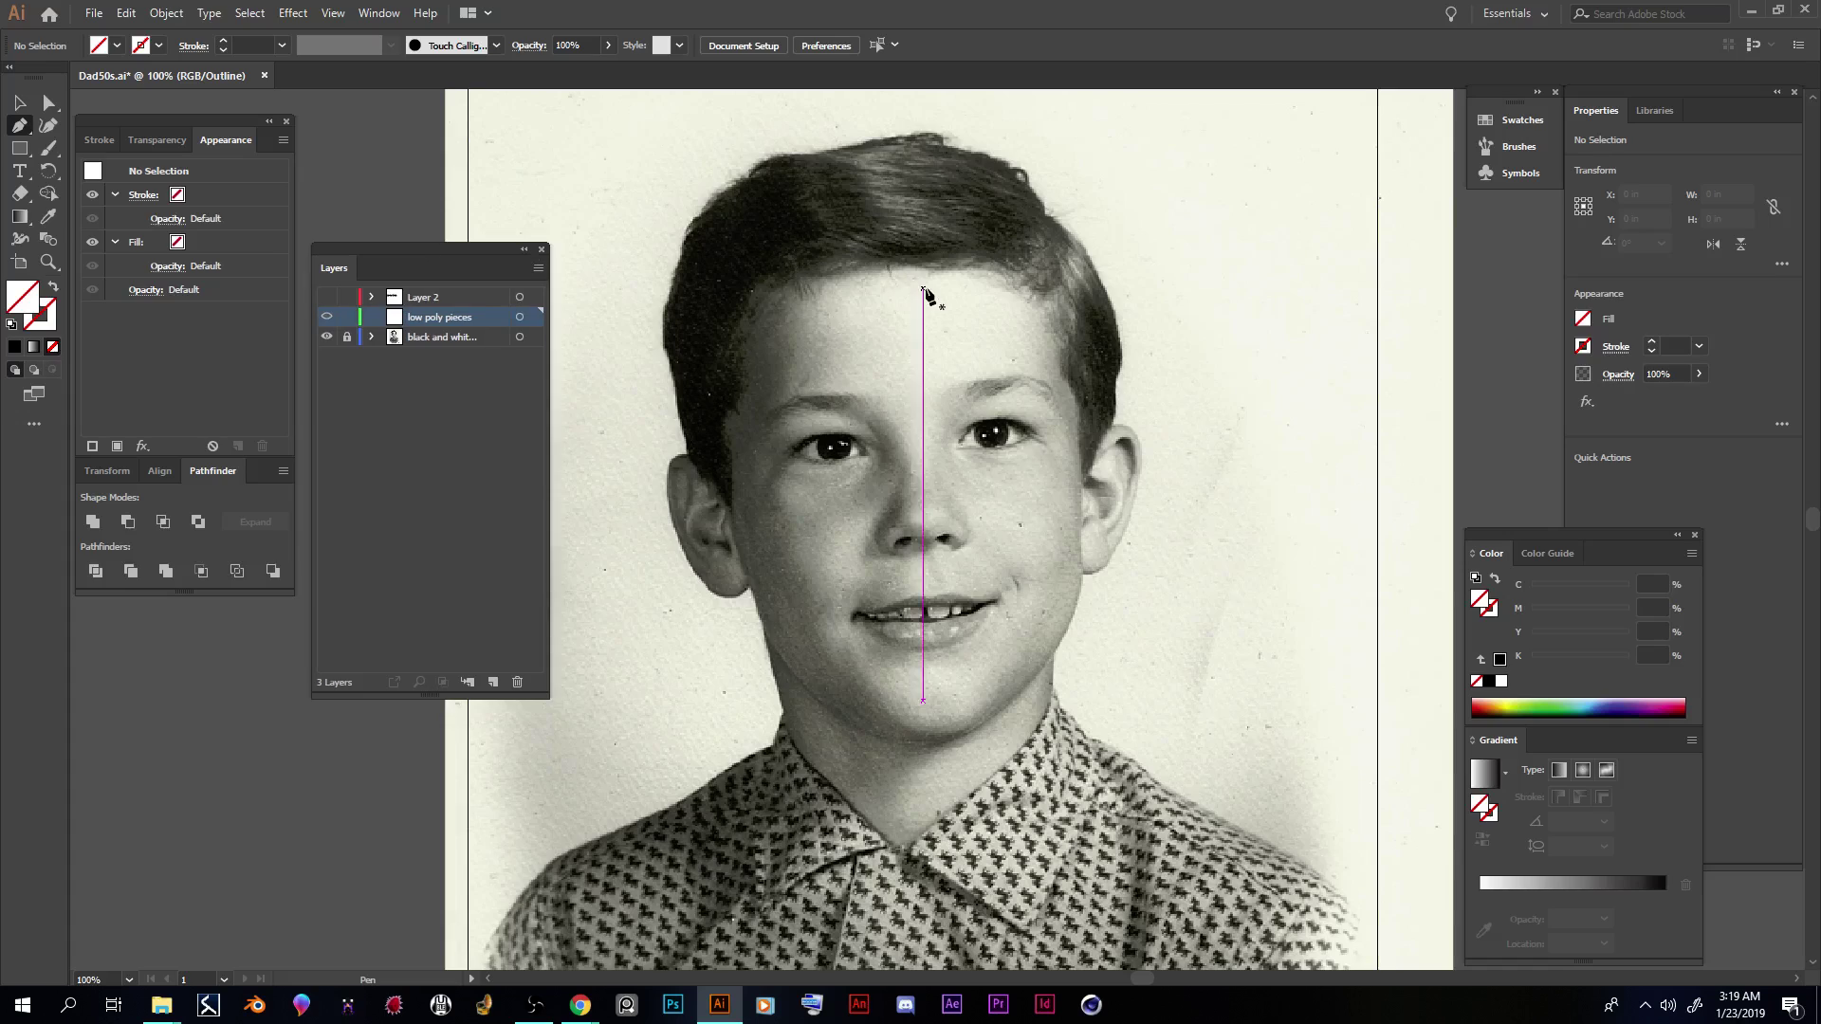
Step: Draw a small closed triangle at the boy's hairline on the upper left forehead, about 0.6 in on its longest side
{"action": "left_click", "coordinate": [814, 291]}
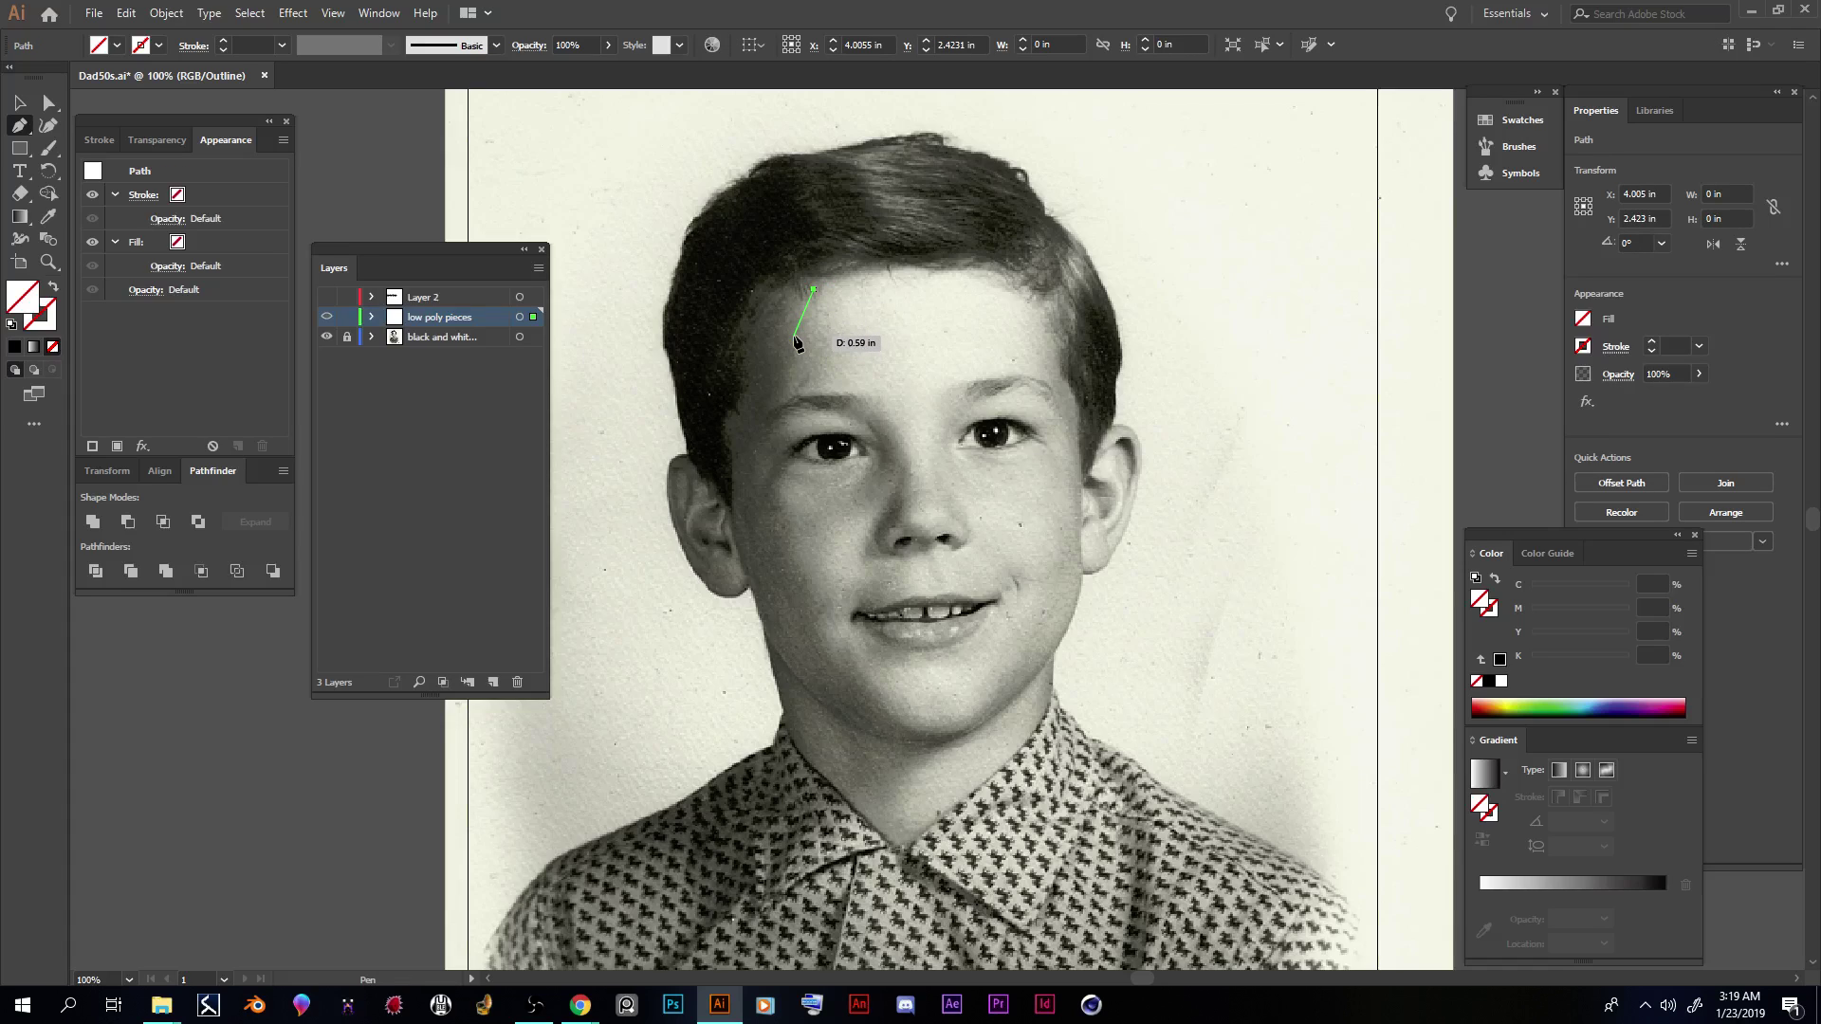
{"action": "left_click", "coordinate": [793, 337]}
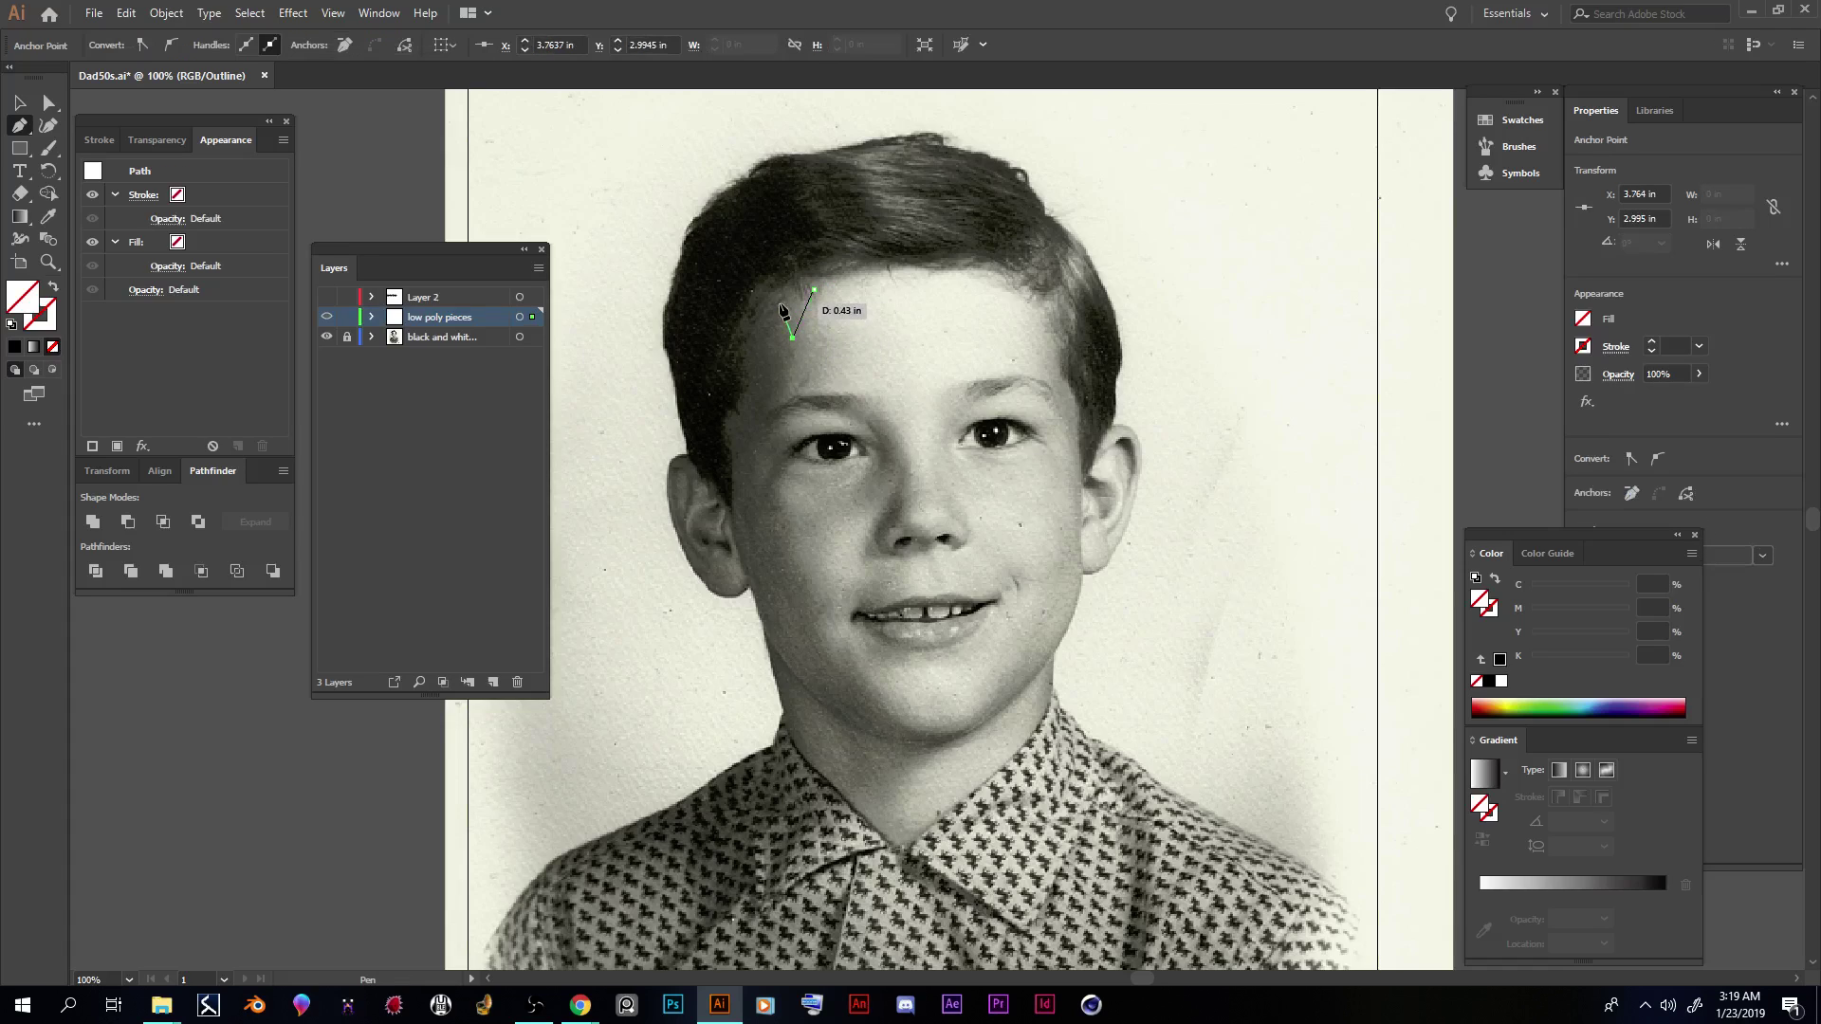
{"action": "left_click", "coordinate": [774, 296]}
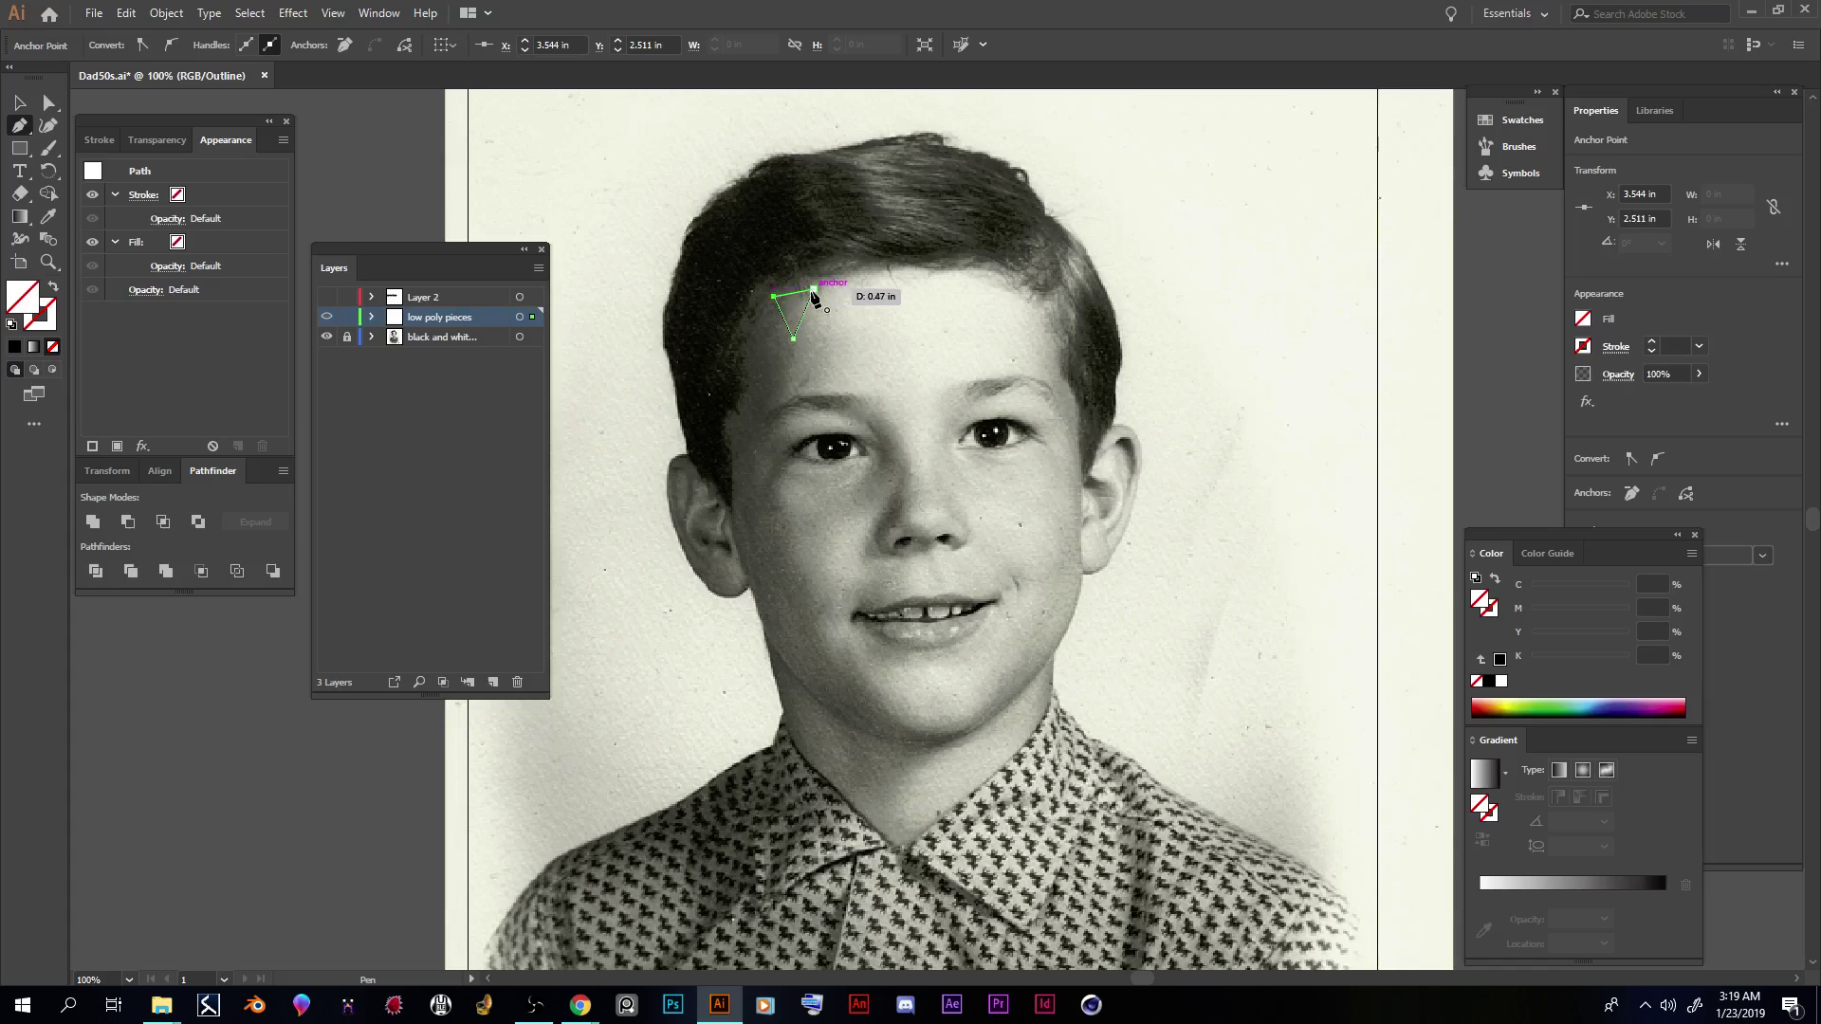
{"action": "left_click", "coordinate": [814, 291]}
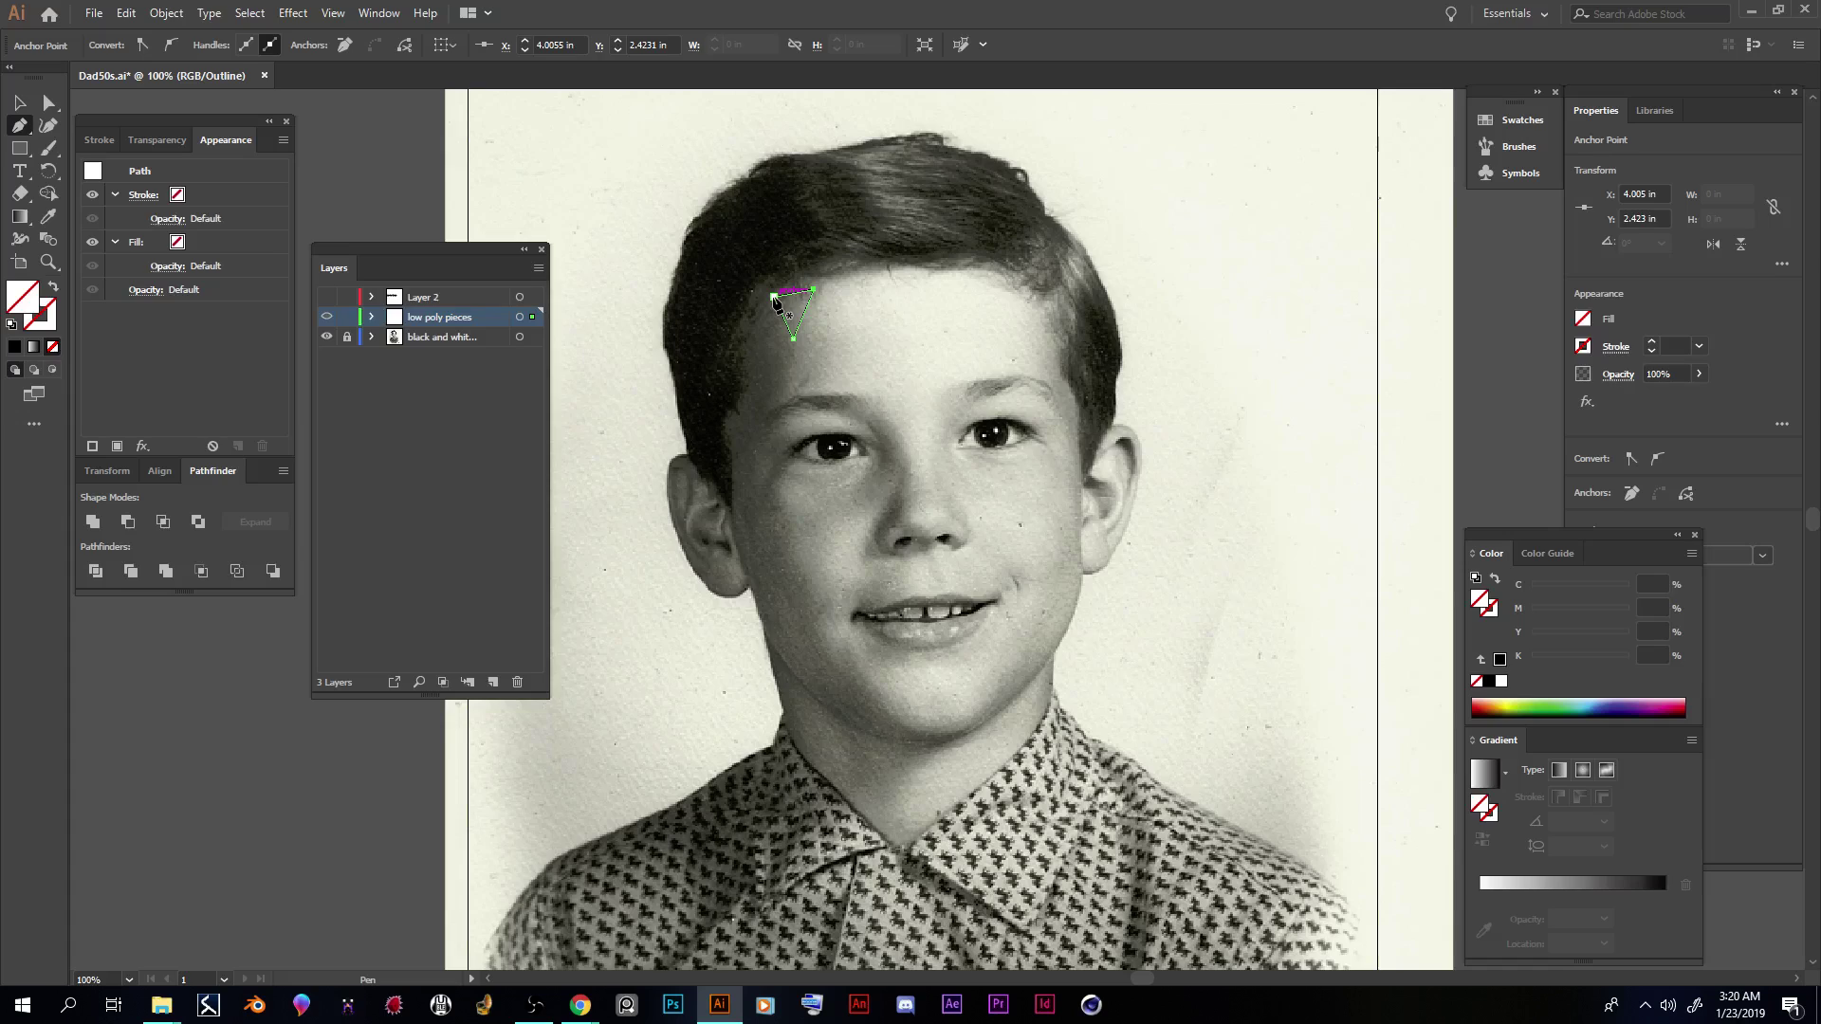
Step: Draw two Pen tool triangles connected below the forehead triangle, about 0.5 in wide, running down the hairline toward the eyebrow
{"action": "left_click", "coordinate": [773, 297]}
{"action": "left_click", "coordinate": [773, 297]}
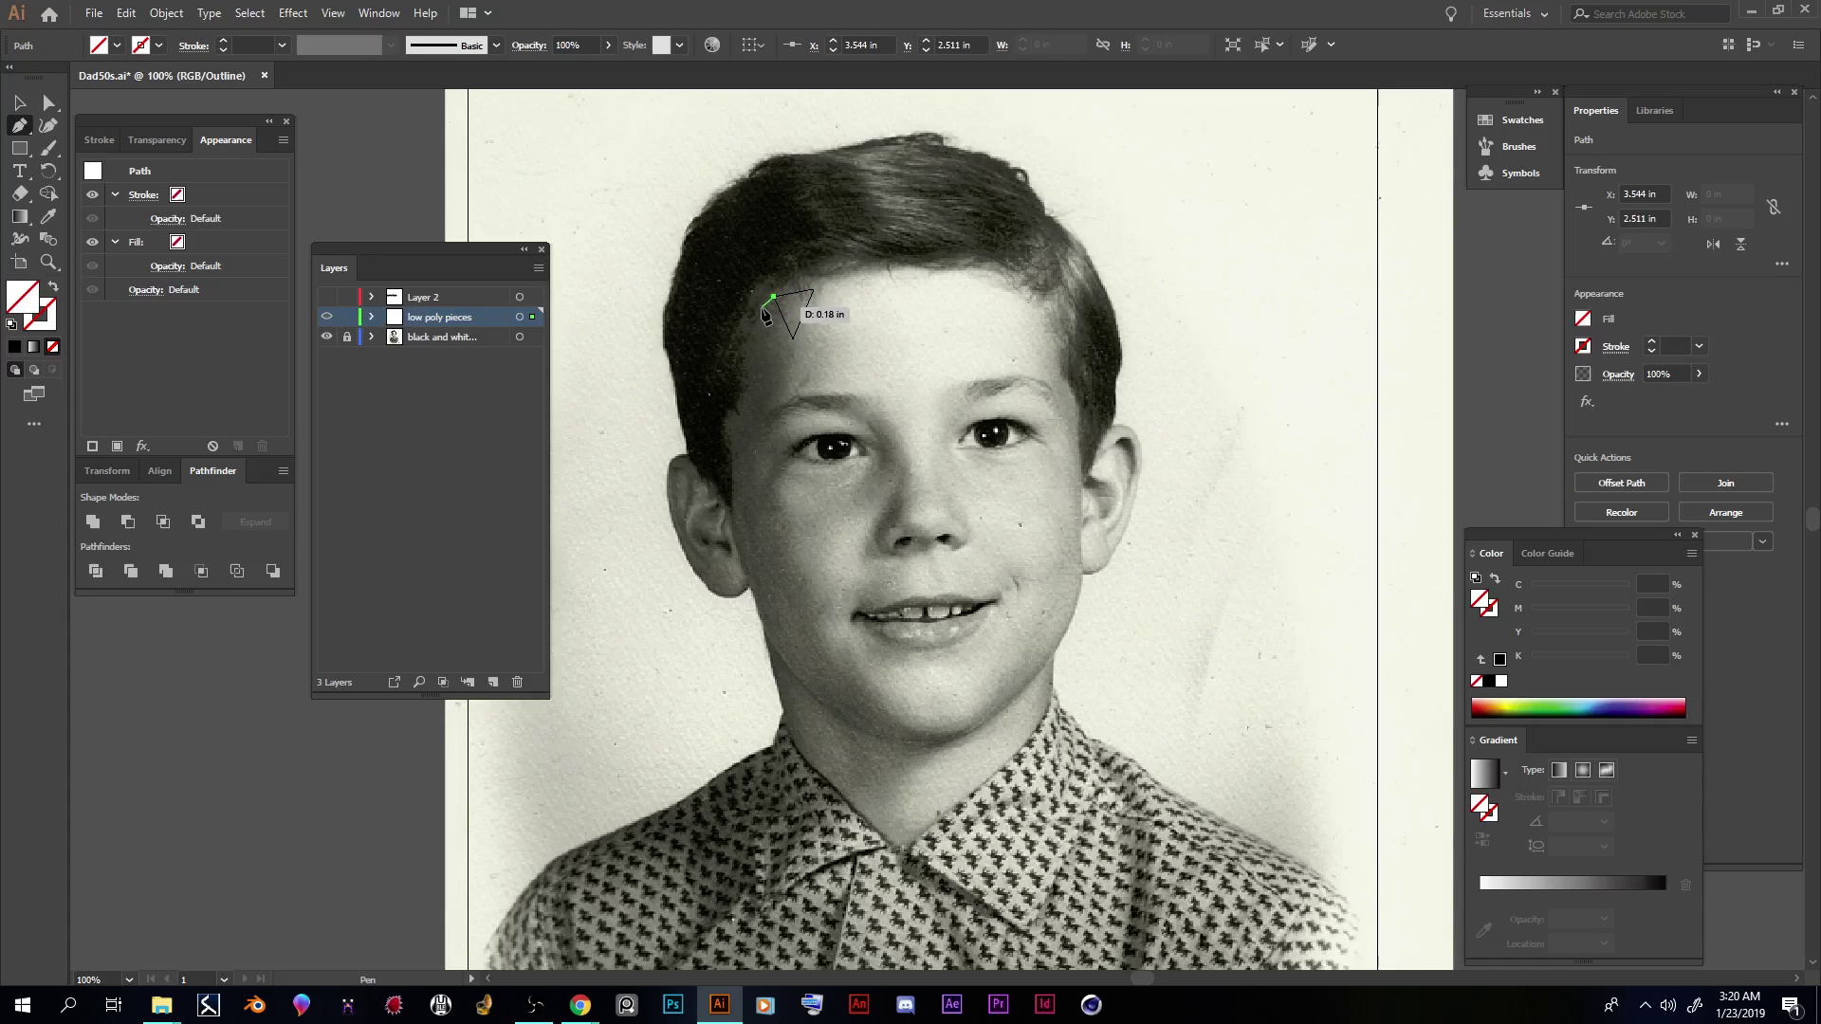
{"action": "left_click", "coordinate": [751, 359]}
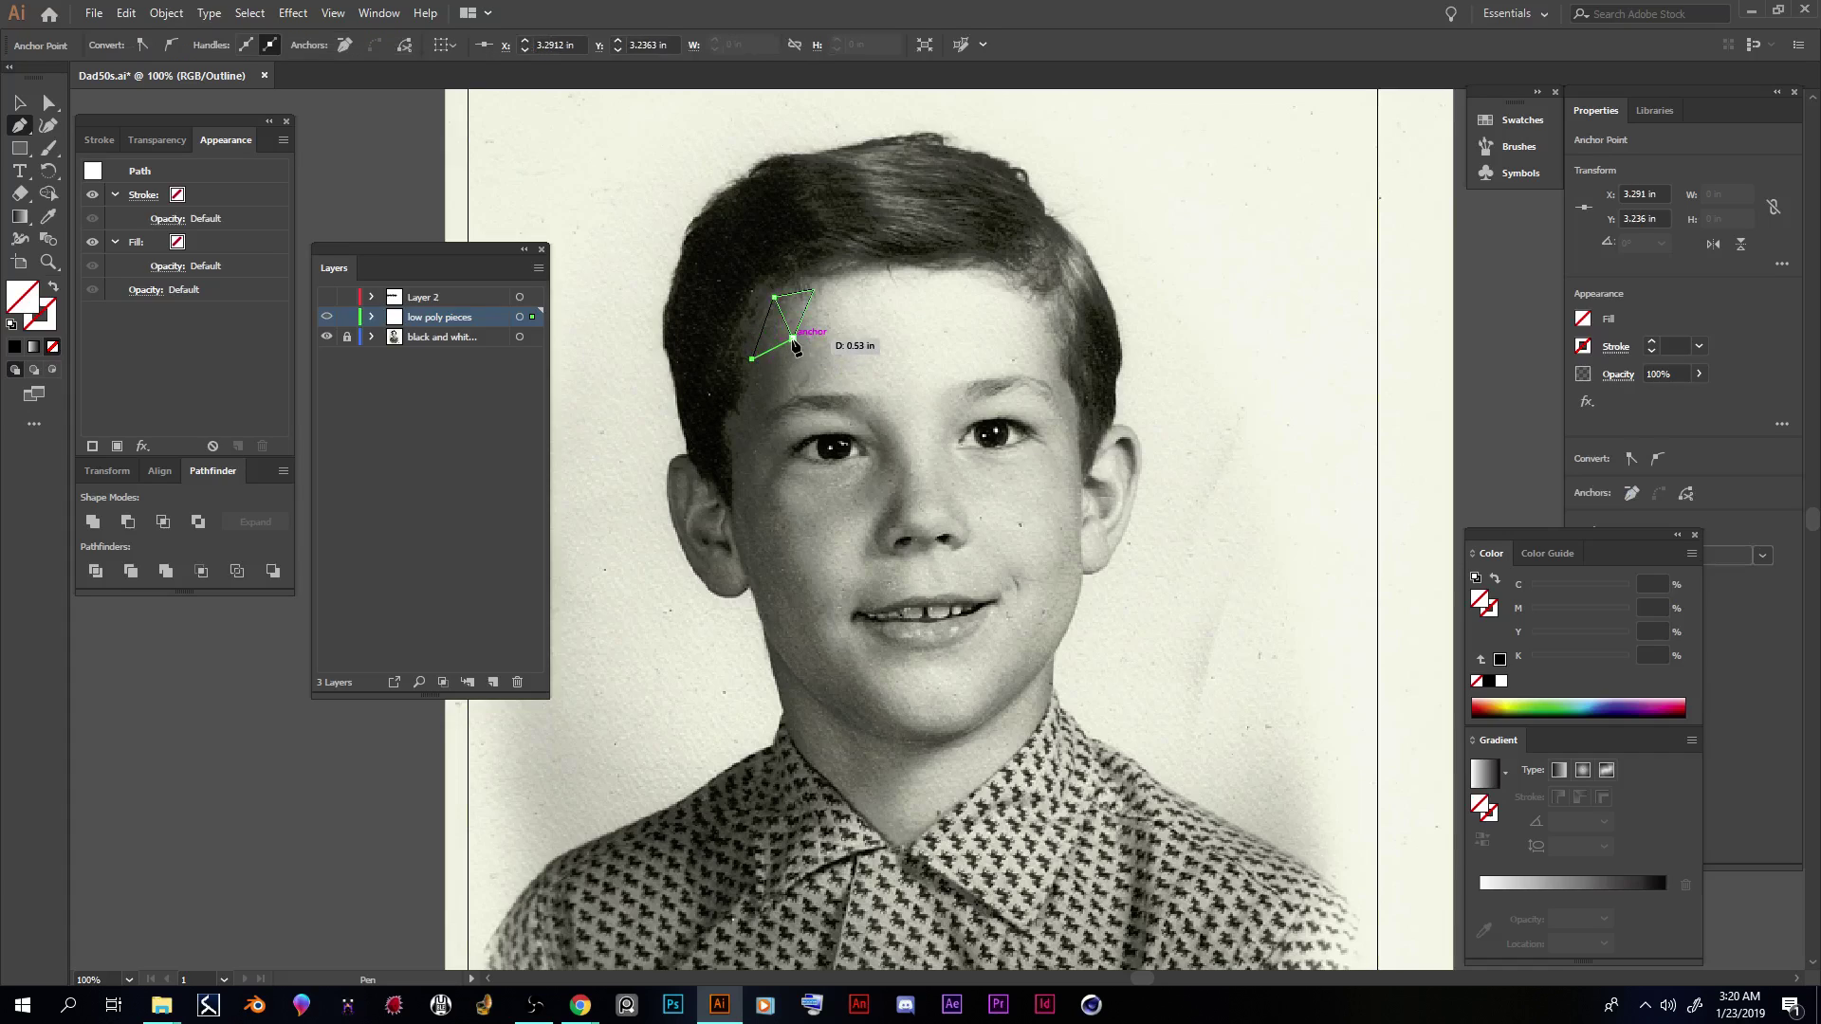
{"action": "left_click", "coordinate": [793, 339]}
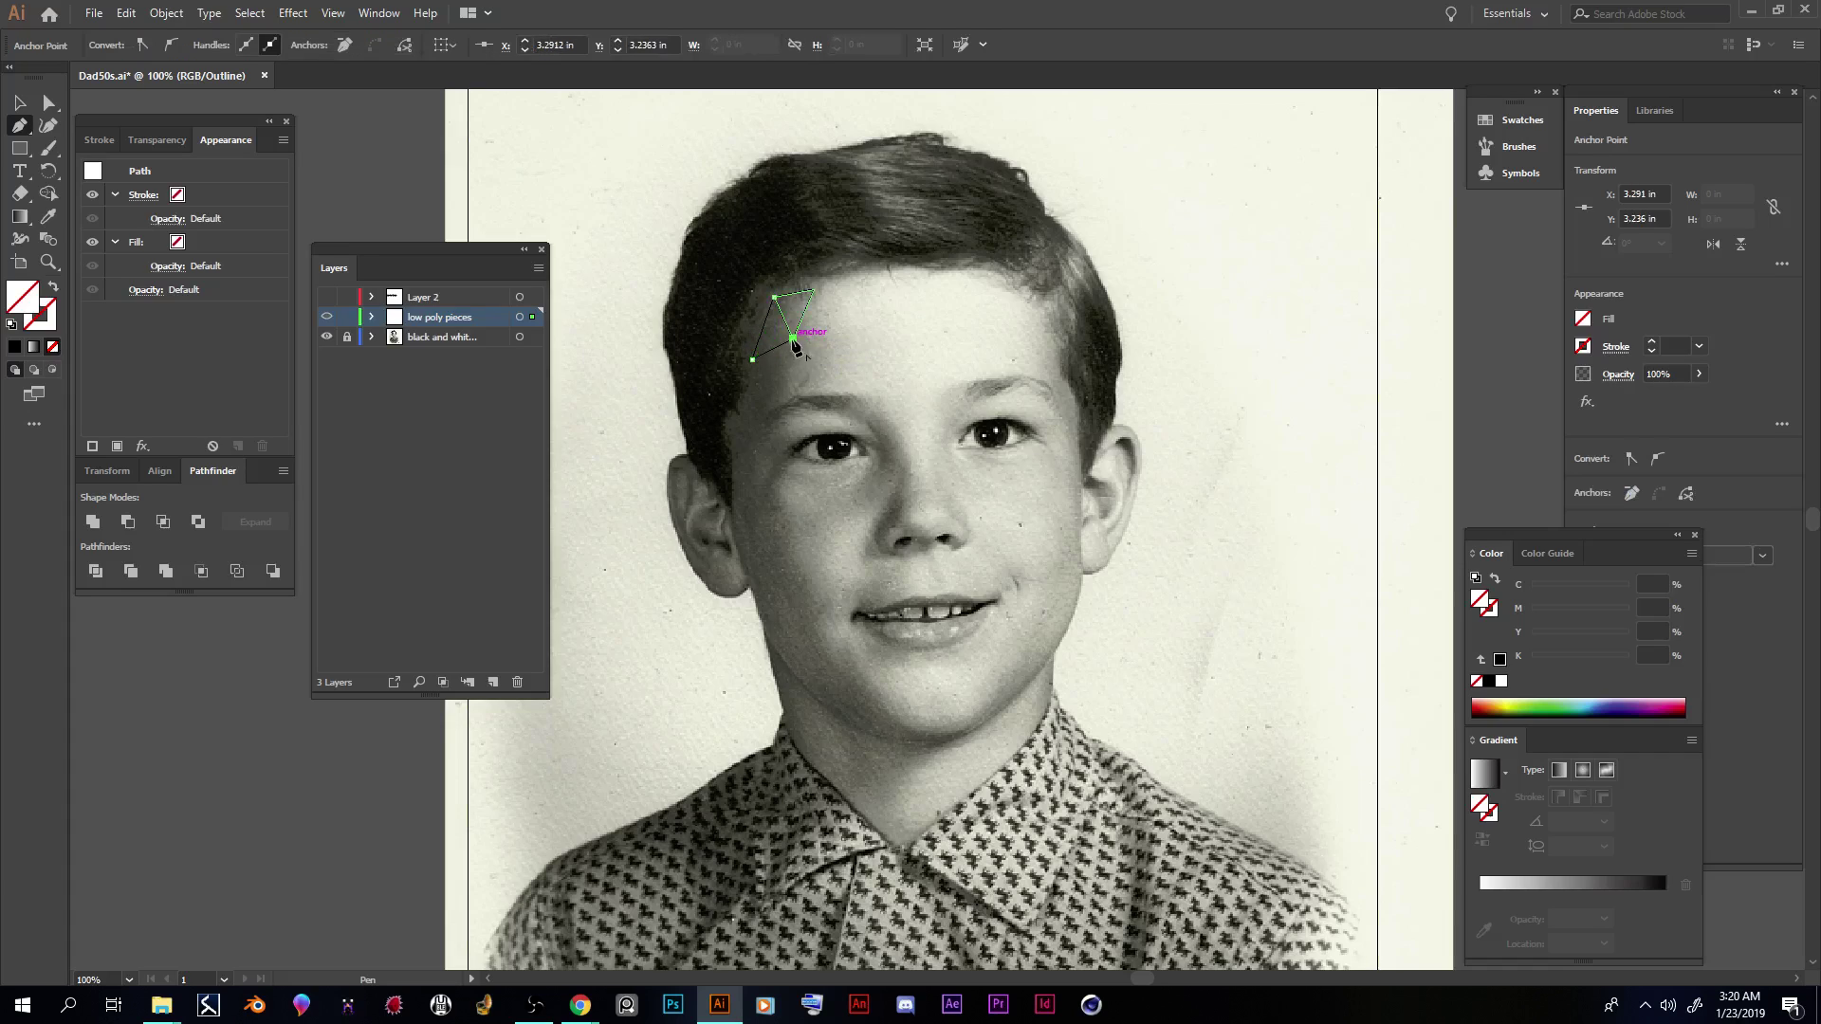
{"action": "left_click", "coordinate": [784, 390]}
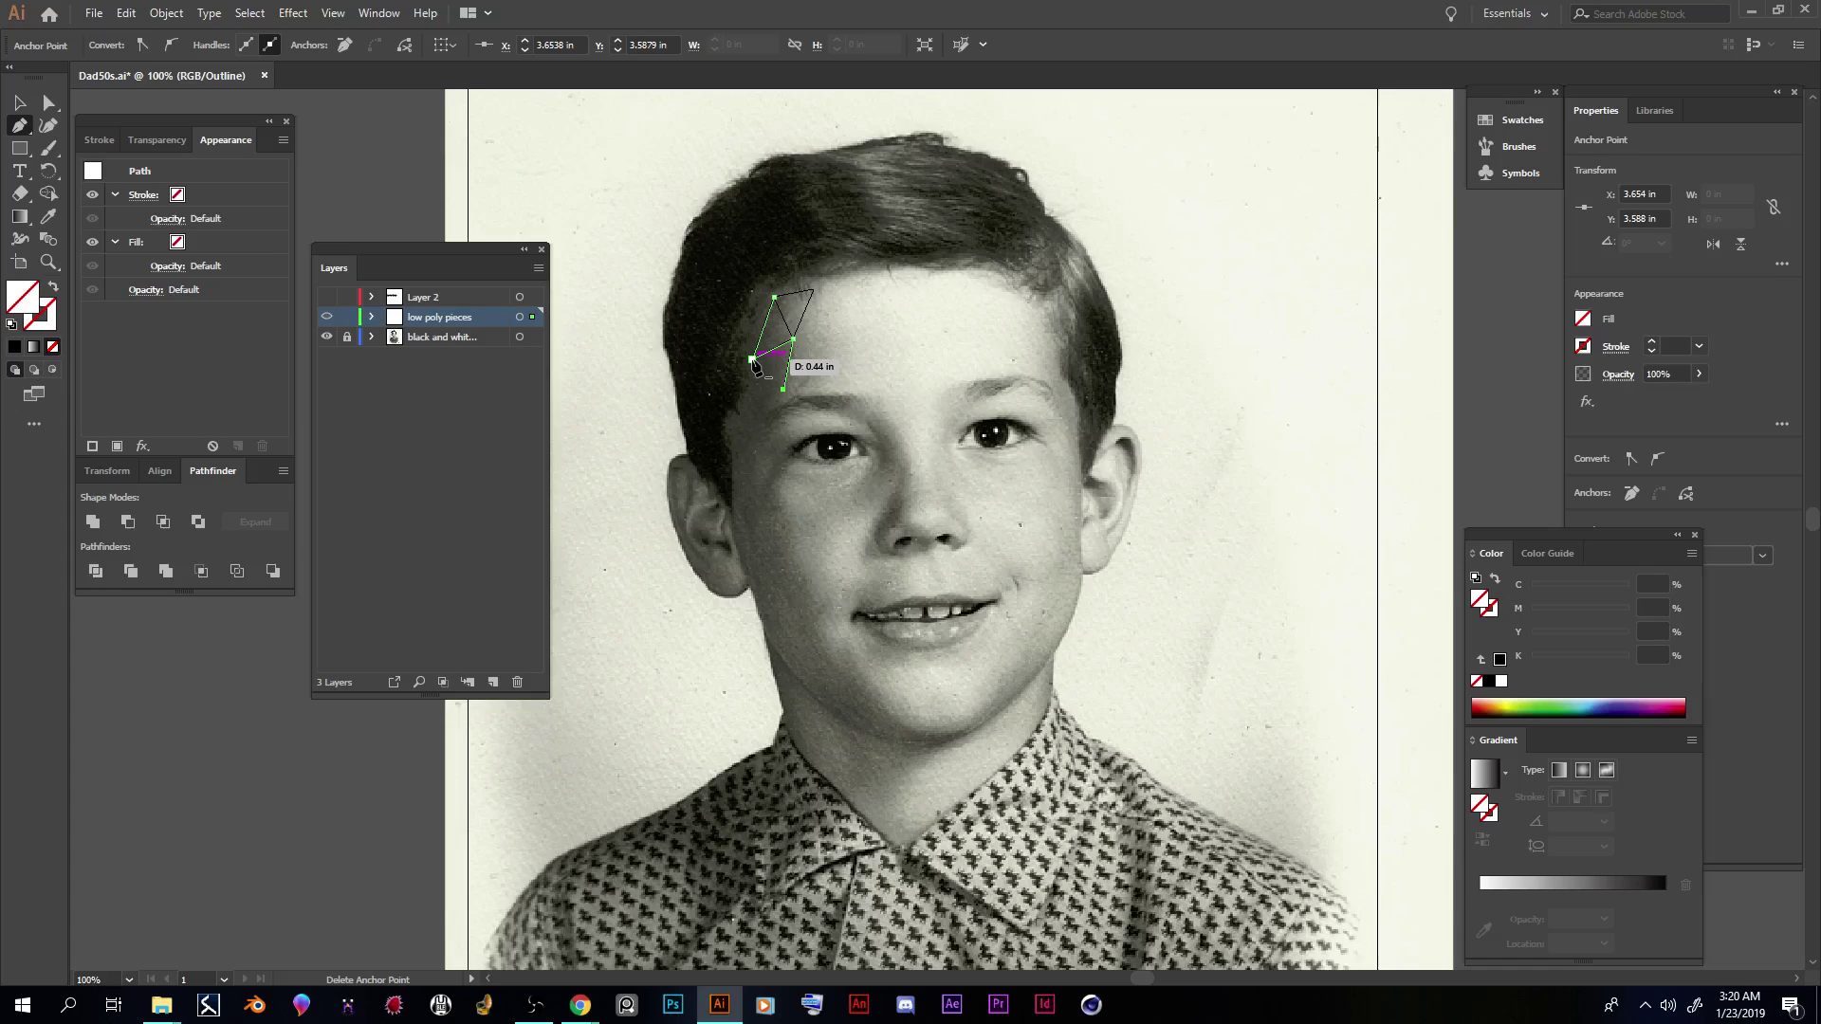
{"action": "left_click", "coordinate": [753, 360]}
{"action": "left_click", "coordinate": [752, 360]}
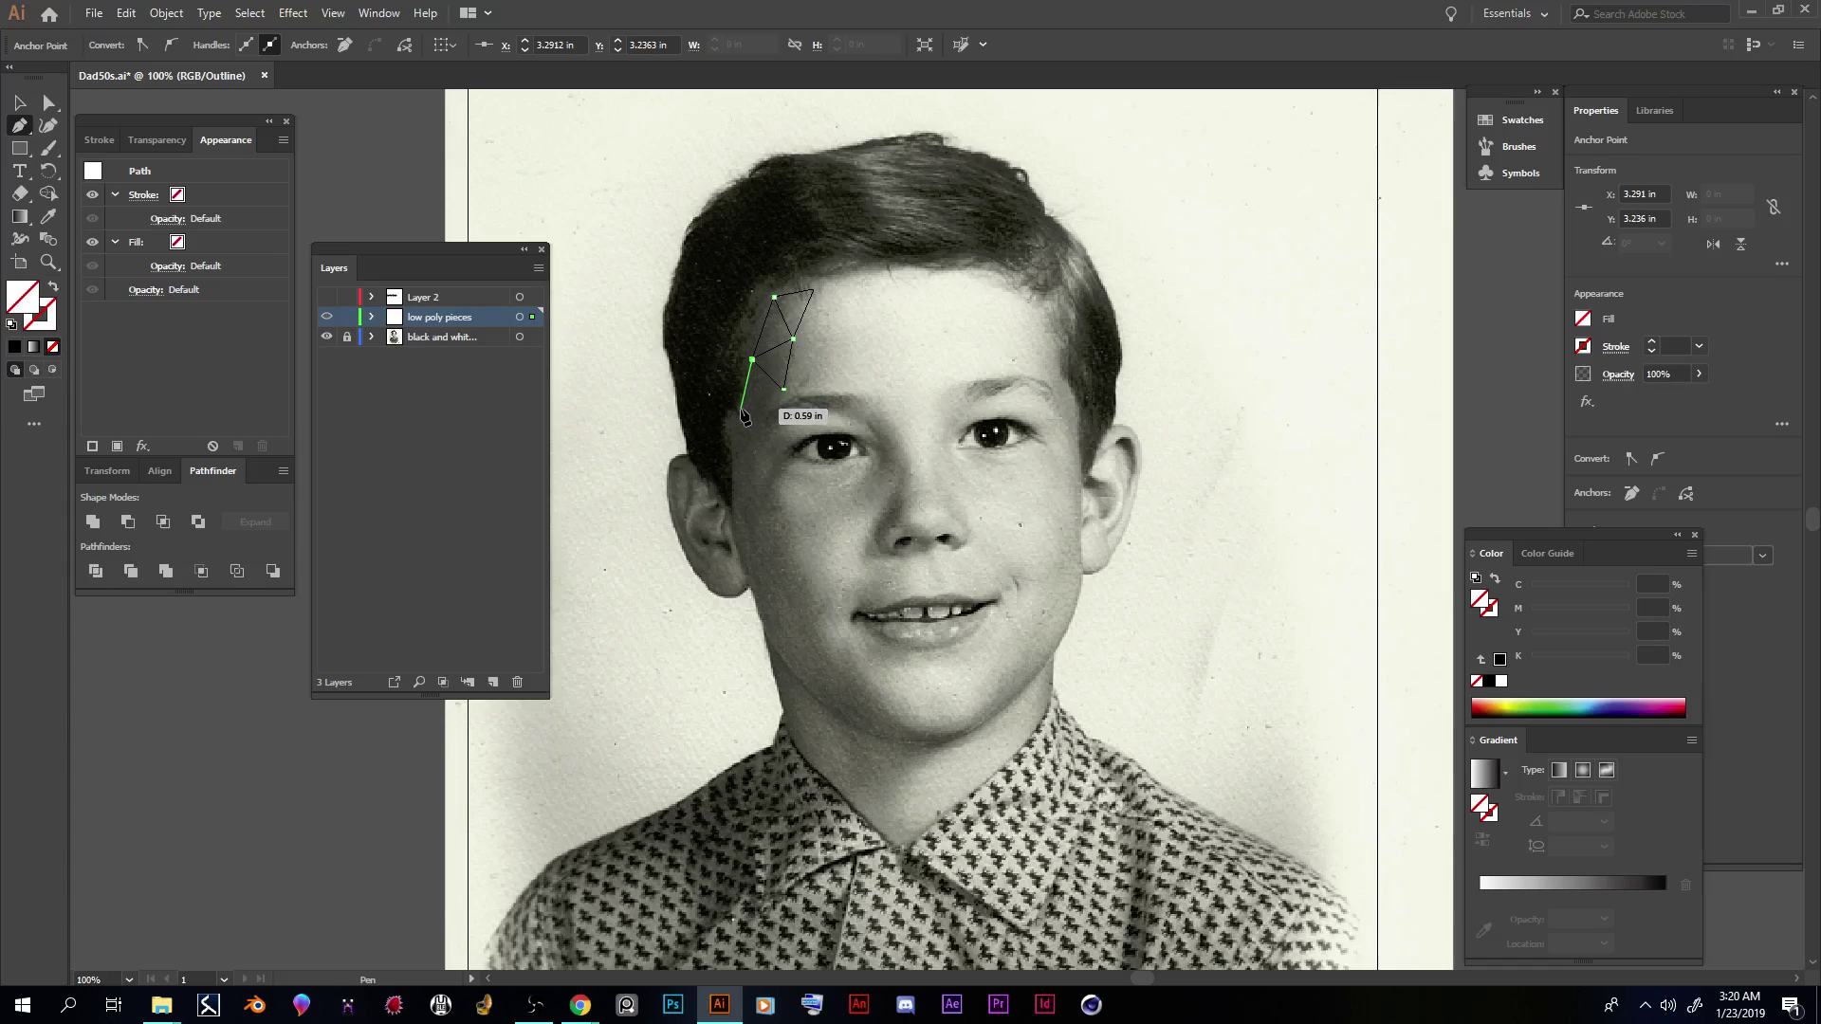
Step: Continue the triangle strip down the temple past the eyebrow's outer end with three triangles sharing the existing anchors, about 0.5 in wide
{"action": "left_click", "coordinate": [741, 411]}
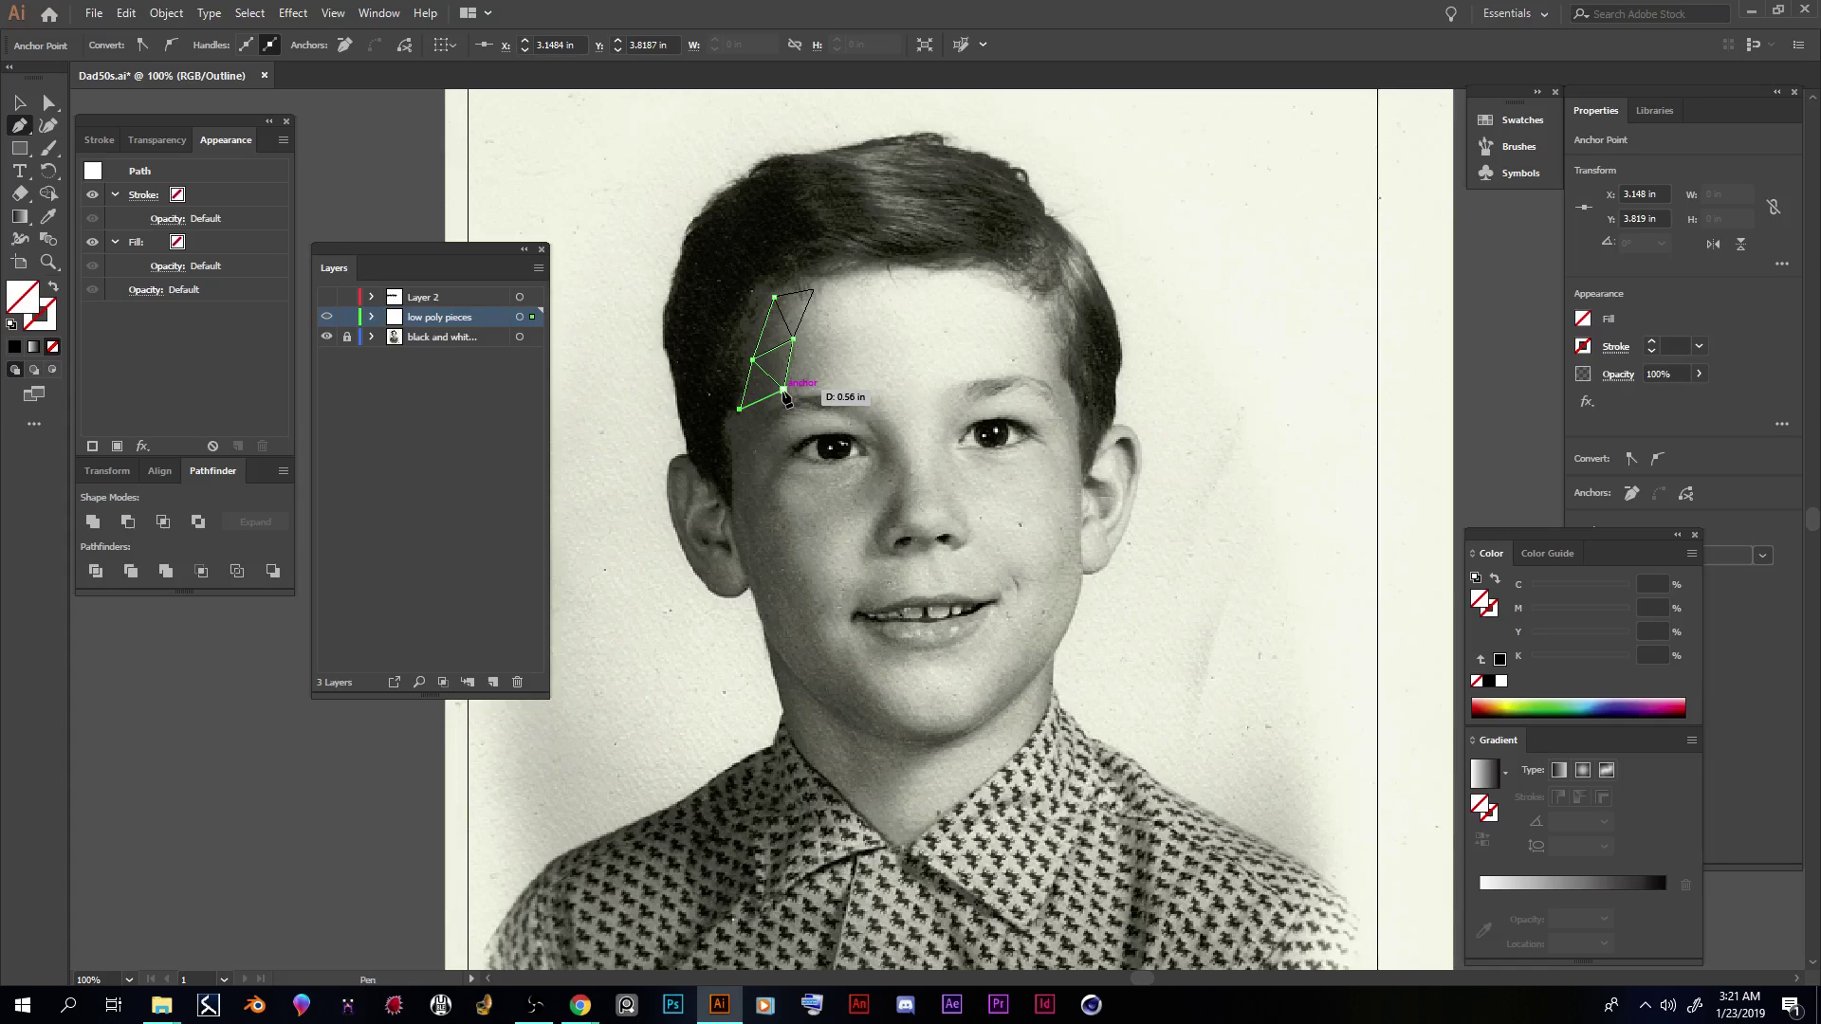
{"action": "left_click", "coordinate": [783, 390]}
{"action": "left_click", "coordinate": [765, 424]}
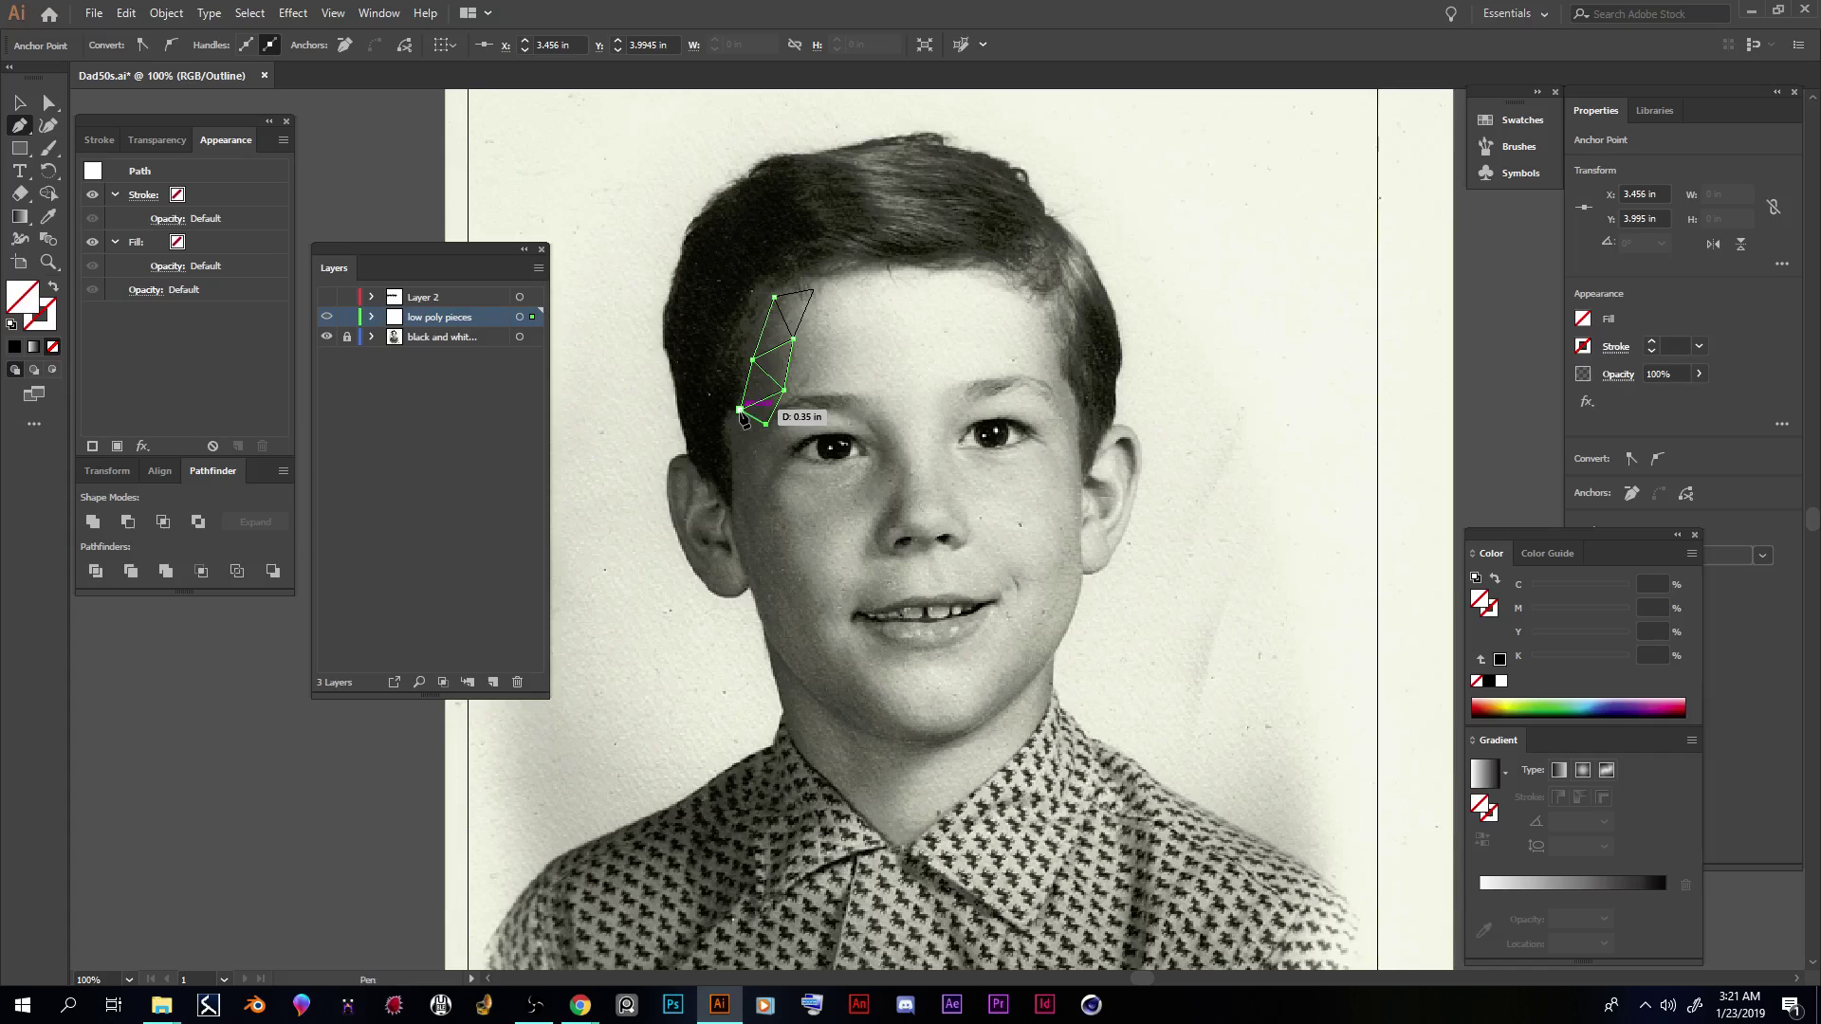
{"action": "left_click", "coordinate": [741, 411]}
{"action": "left_click", "coordinate": [729, 441]}
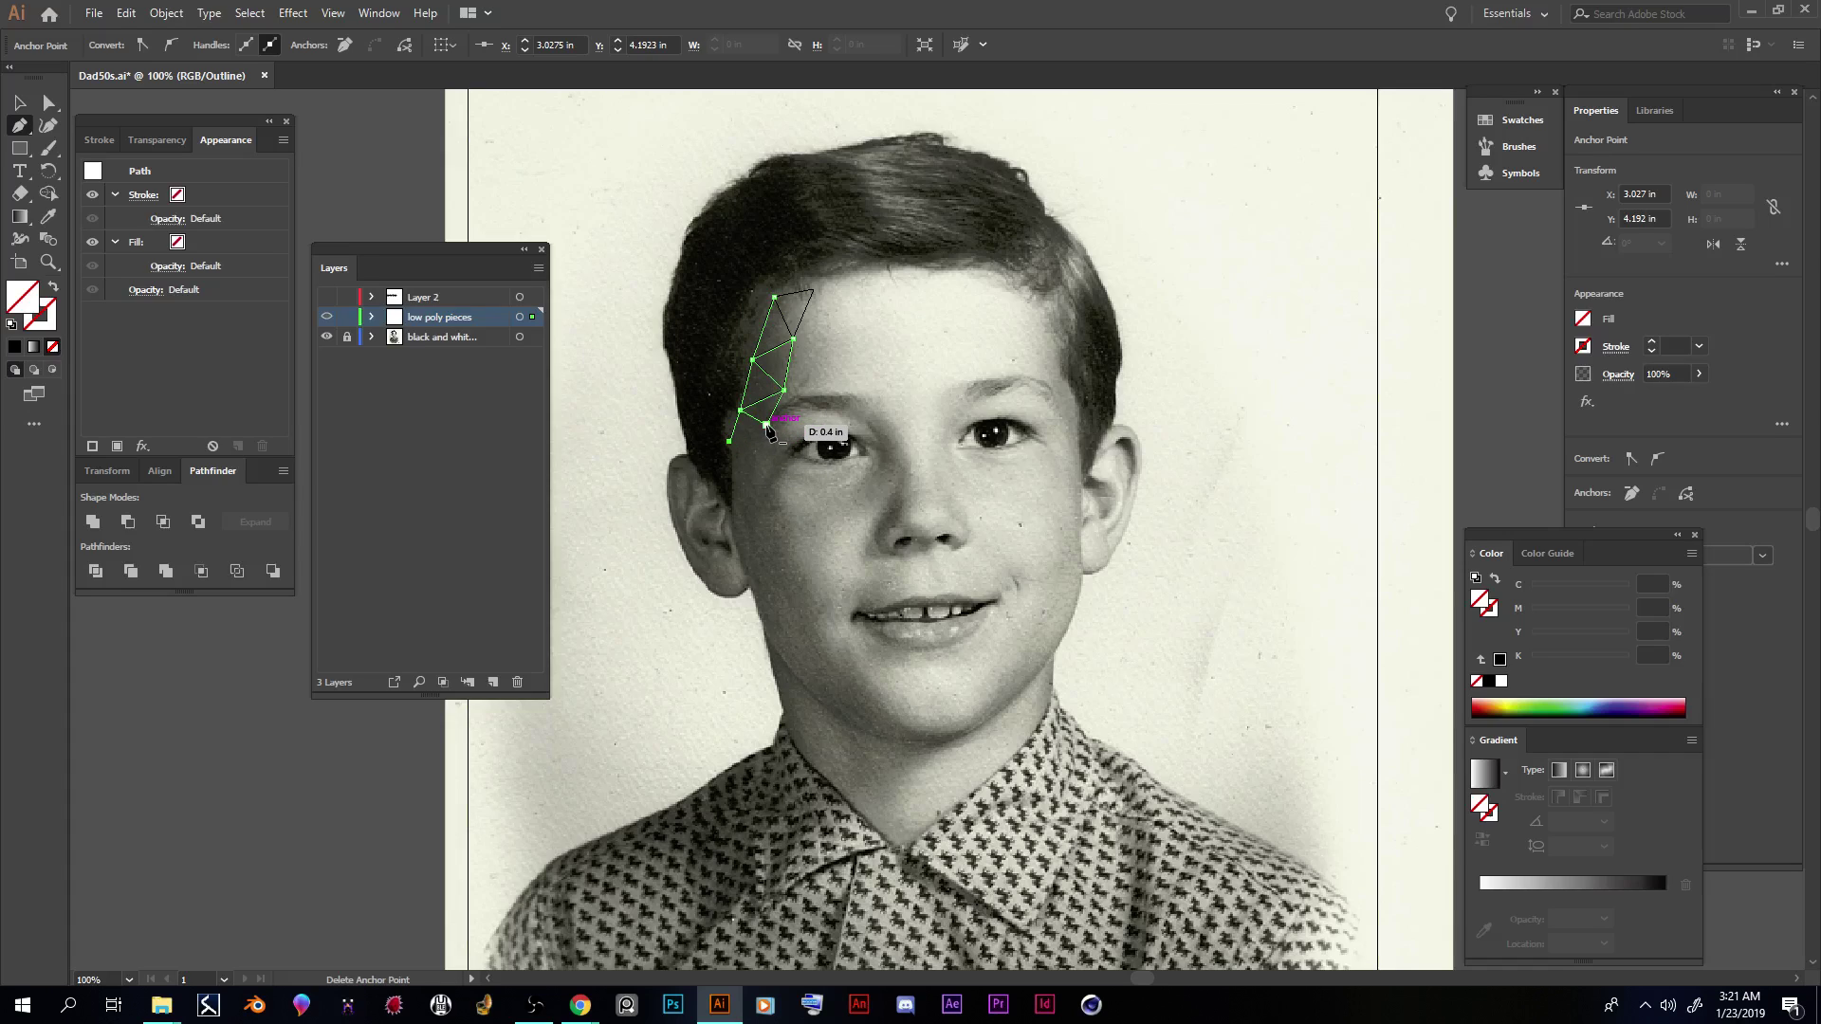
{"action": "left_click", "coordinate": [766, 425]}
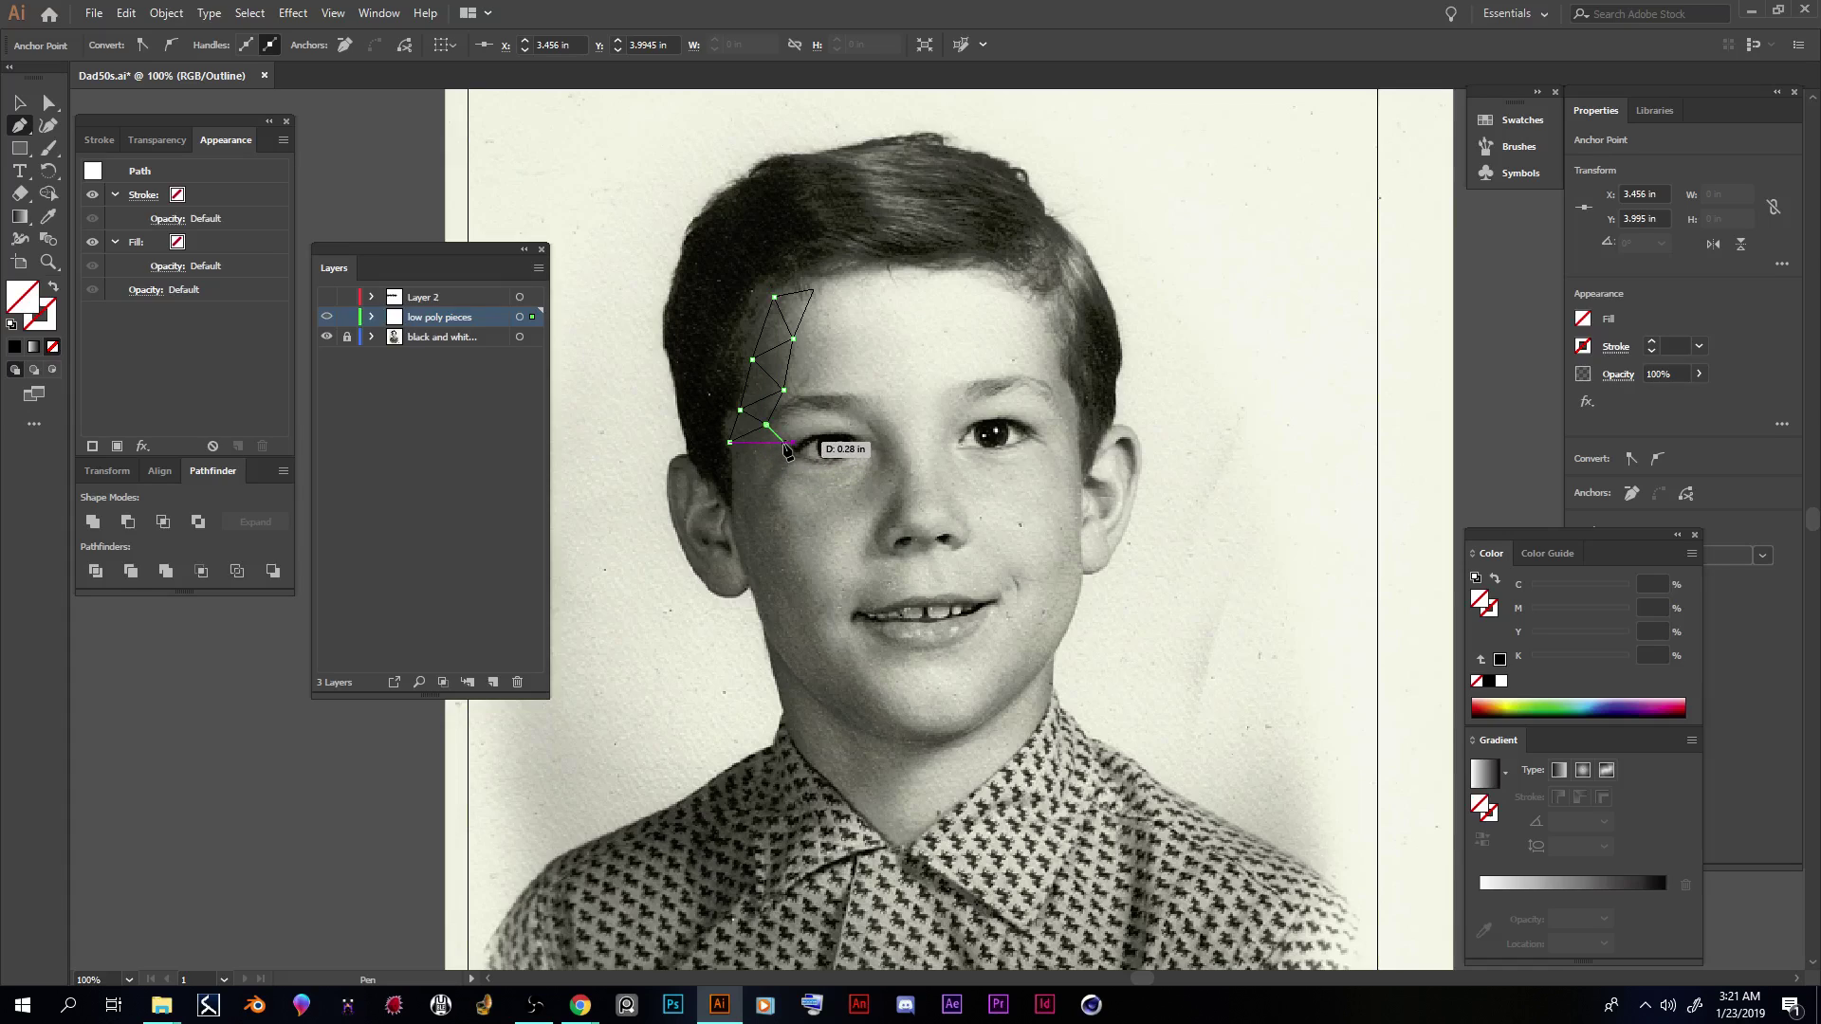
Step: Draw a small closed triangle from the strip's lowest inner anchor to the outer corner of the eye, about 0.4 in on its longest side
{"action": "left_click", "coordinate": [793, 437]}
{"action": "left_click", "coordinate": [774, 458]}
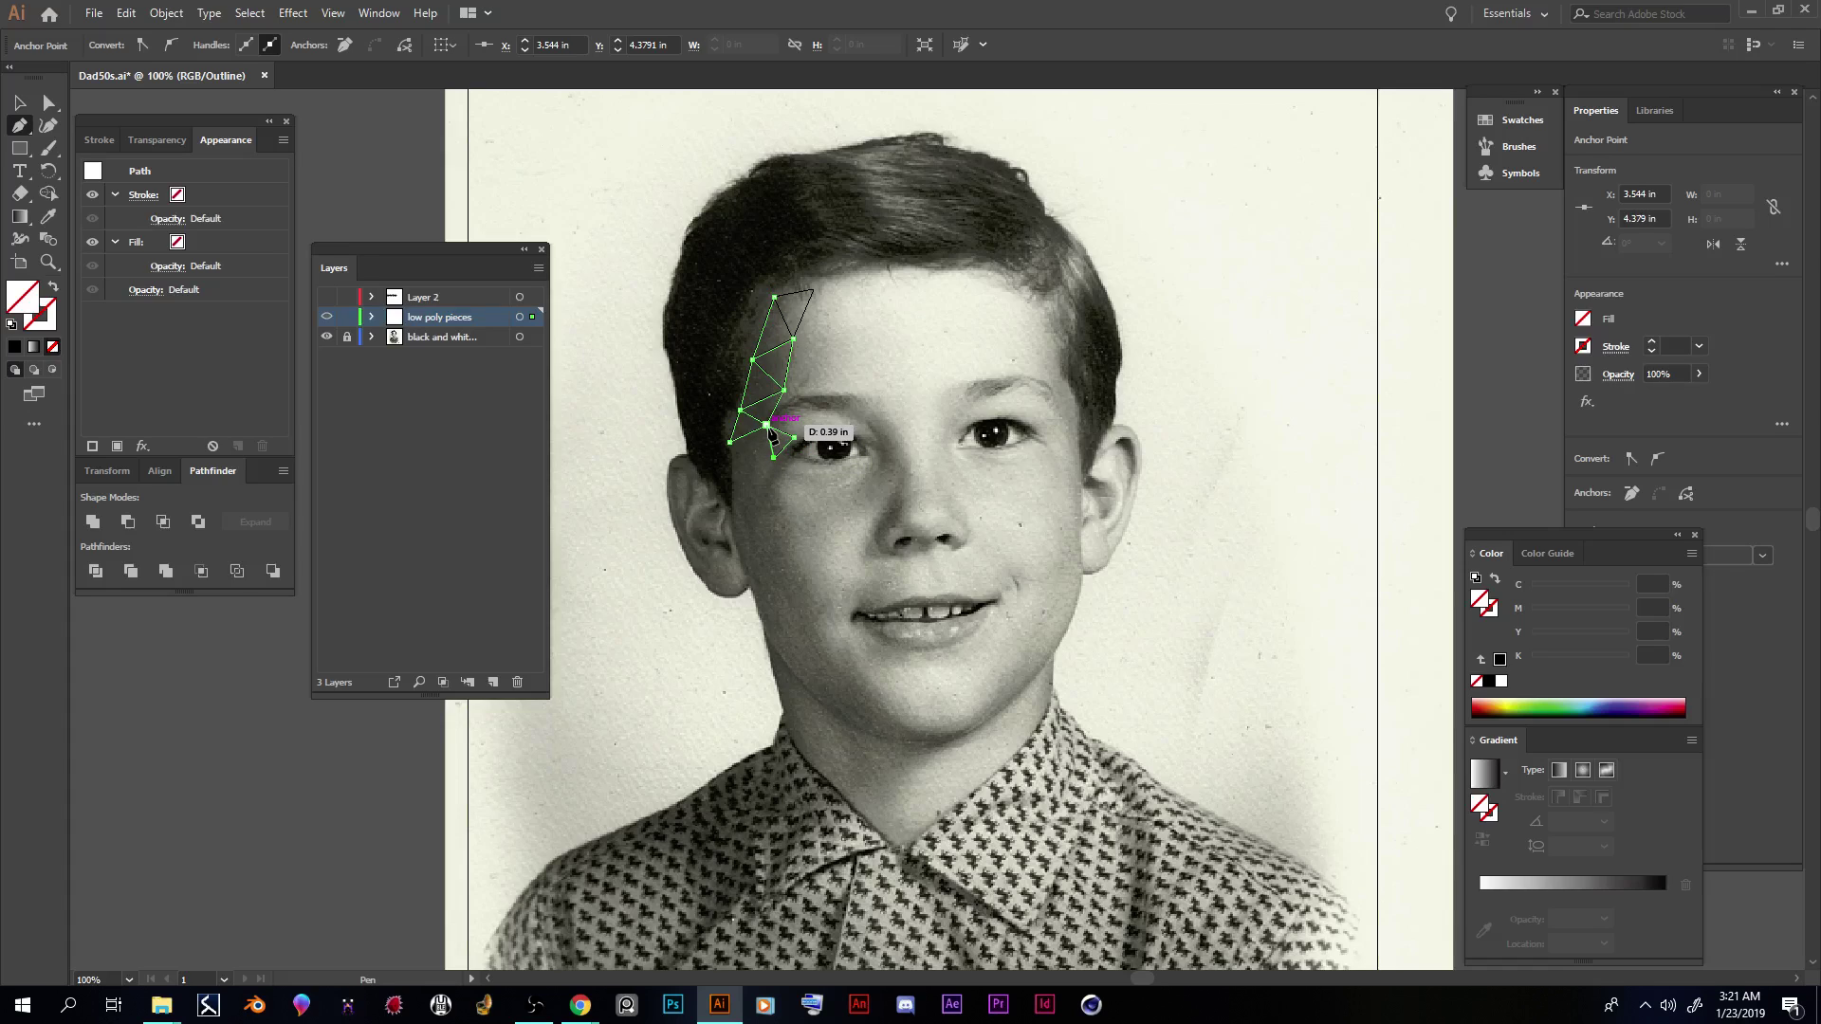
{"action": "left_click", "coordinate": [766, 424]}
{"action": "left_click", "coordinate": [765, 424]}
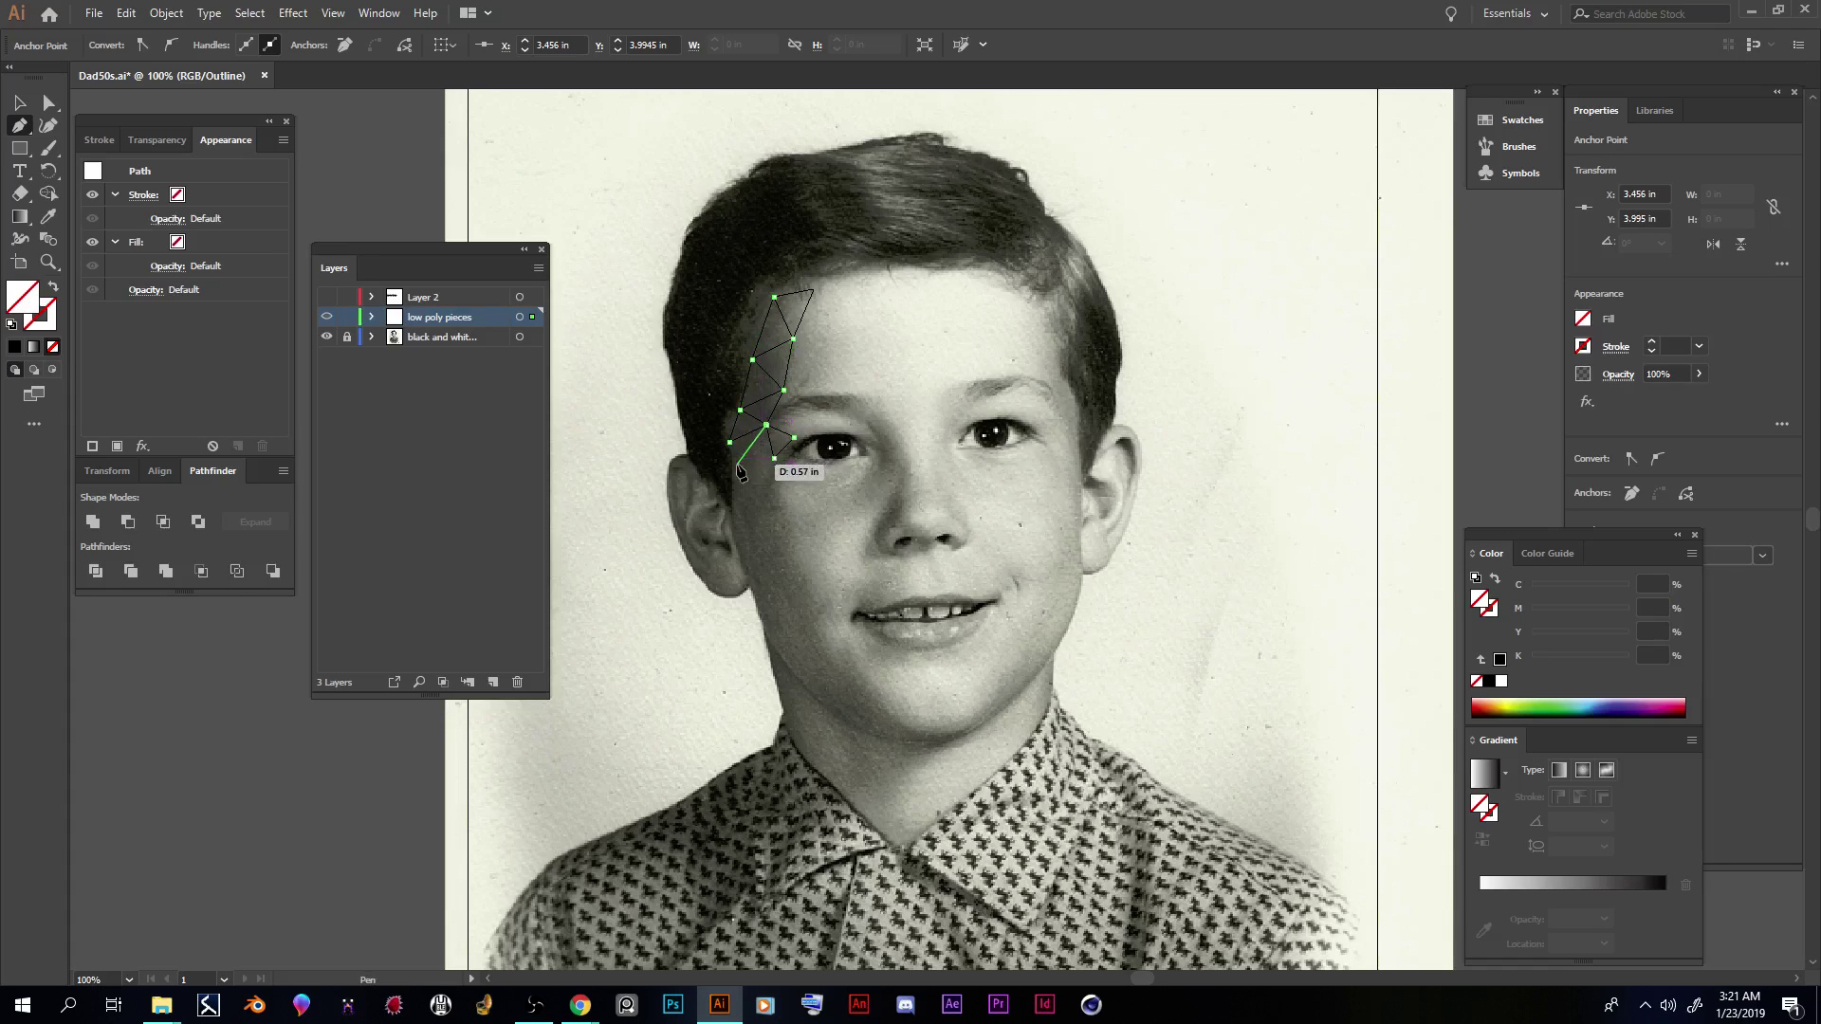
Step: Bridge the outer temple anchor to the lower anchor of the eye-corner triangle, closing the gap between them with another triangle
{"action": "key", "text": "ctrl+="}
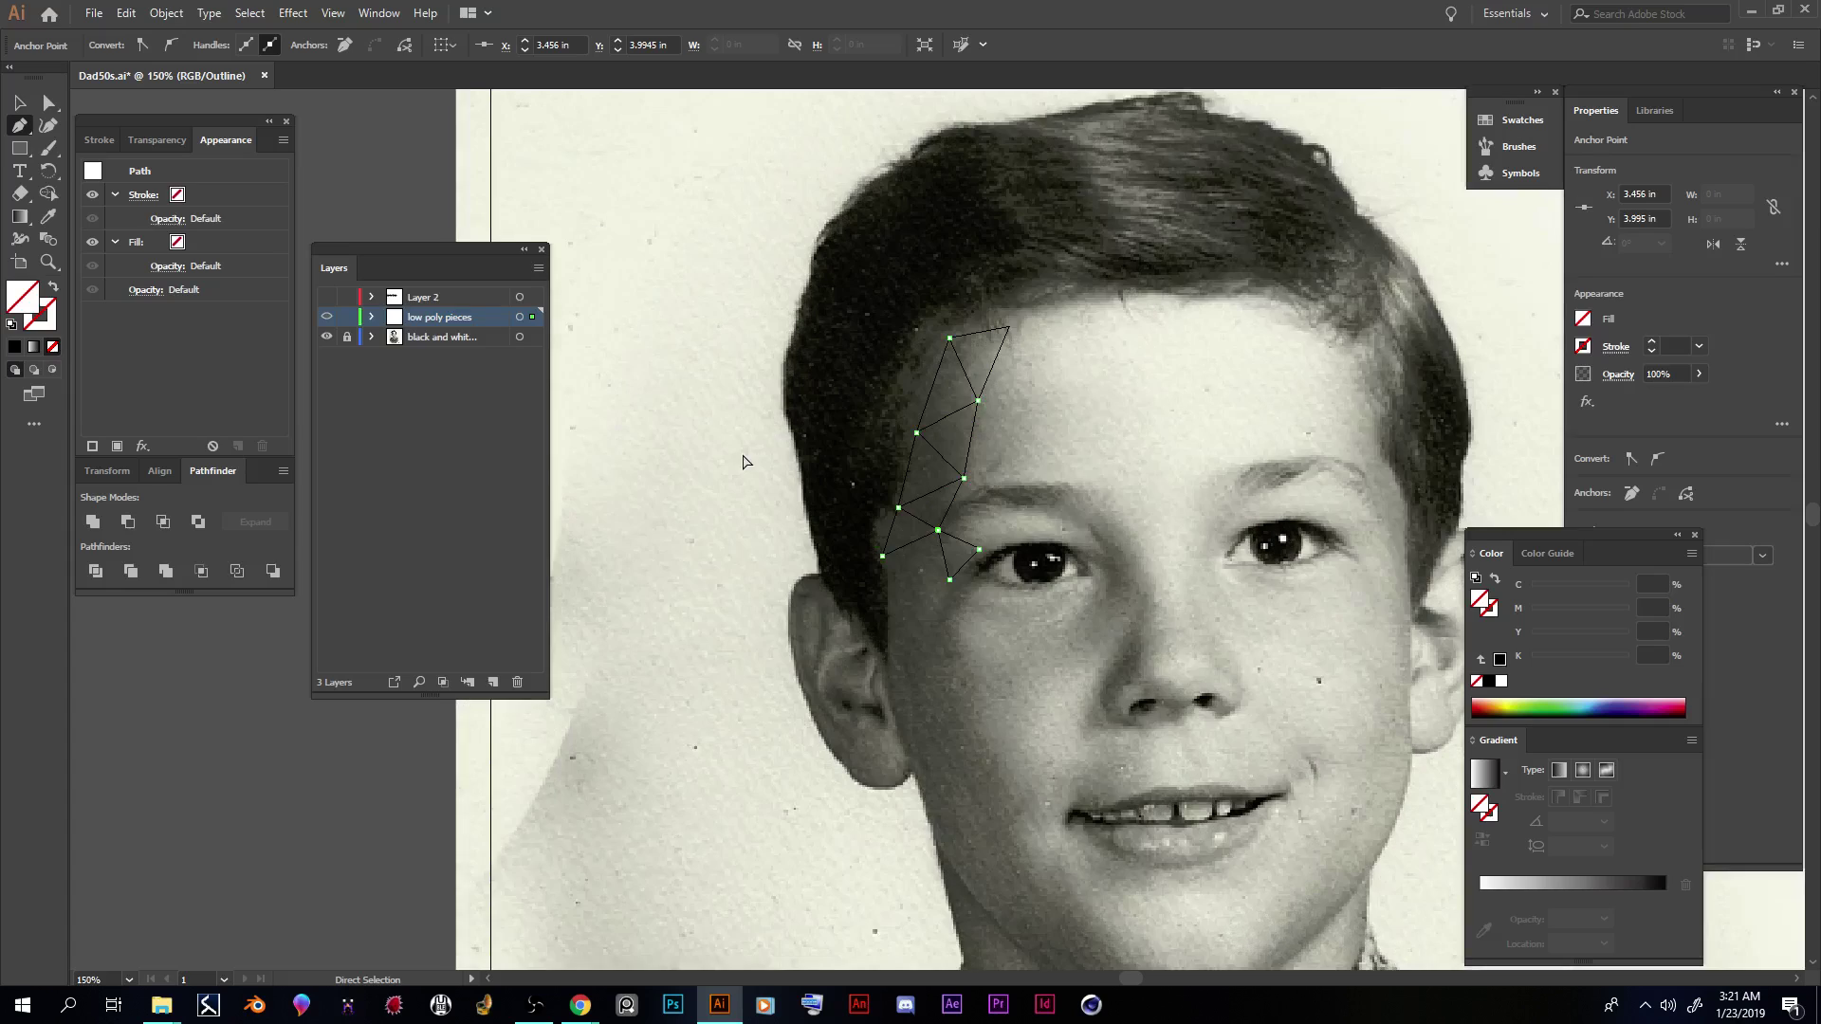
{"action": "left_click", "coordinate": [882, 557]}
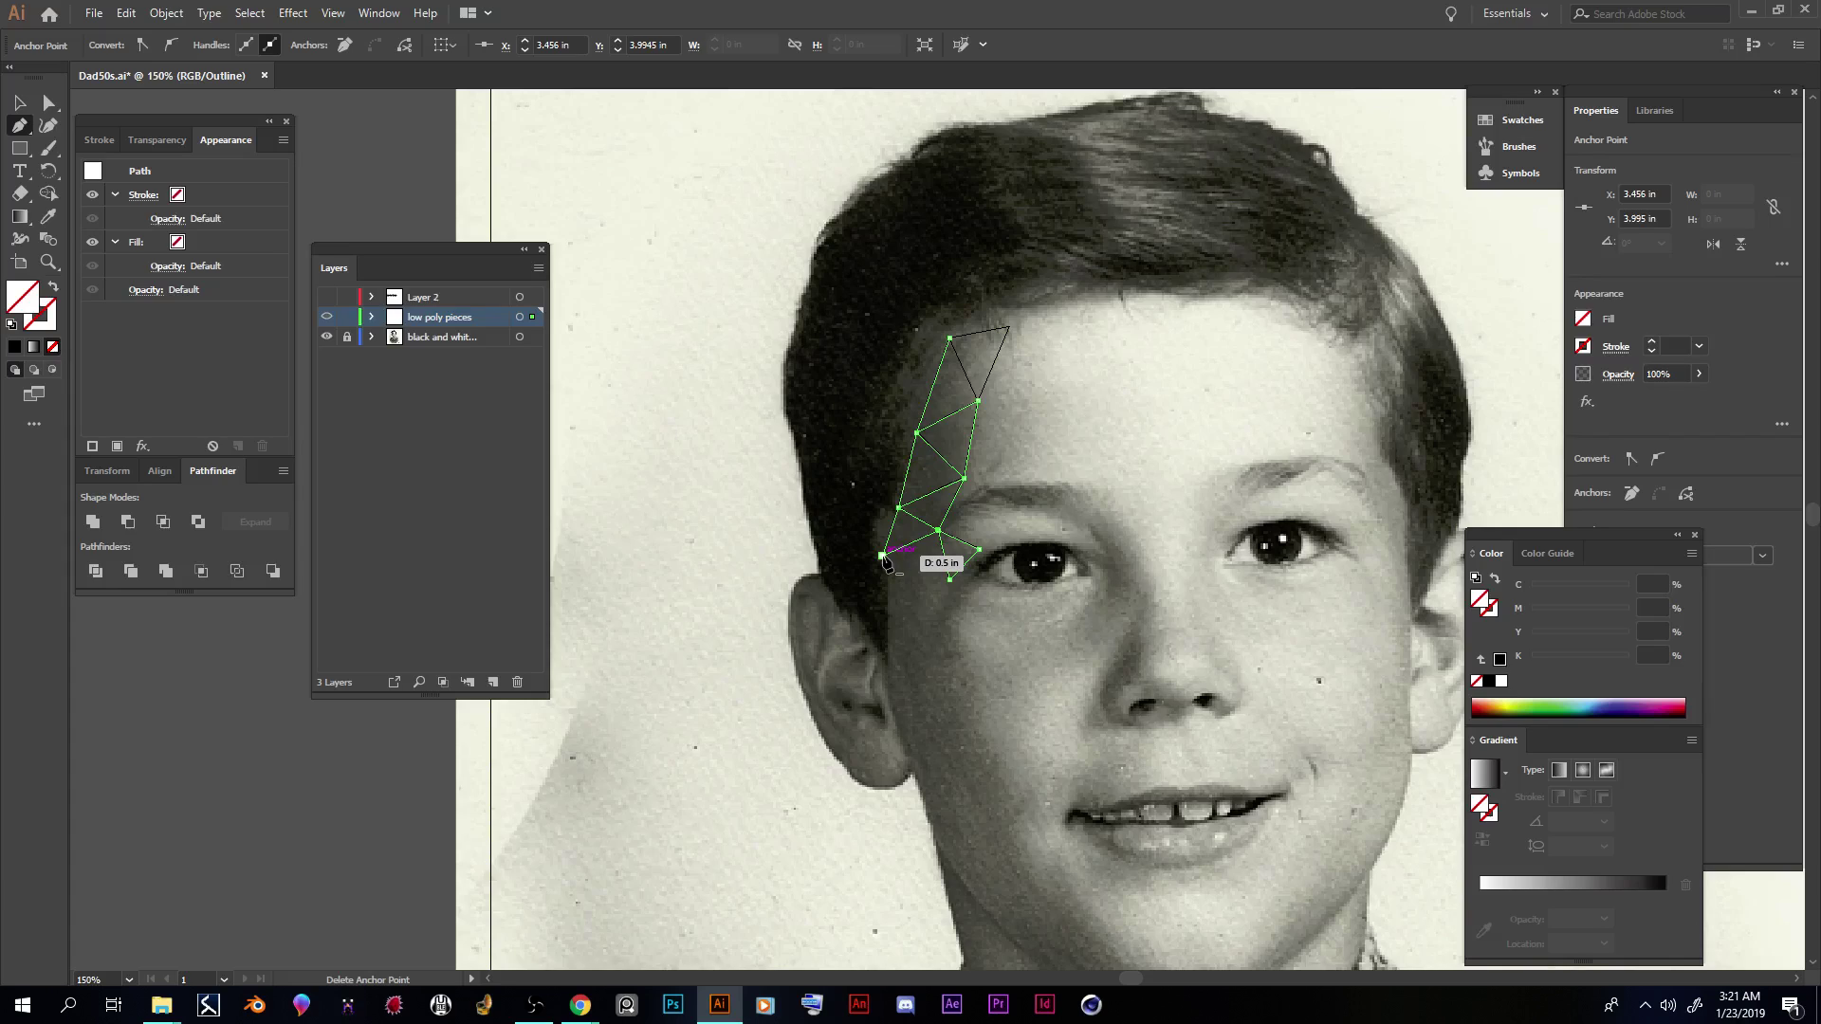
{"action": "left_click", "coordinate": [937, 531]}
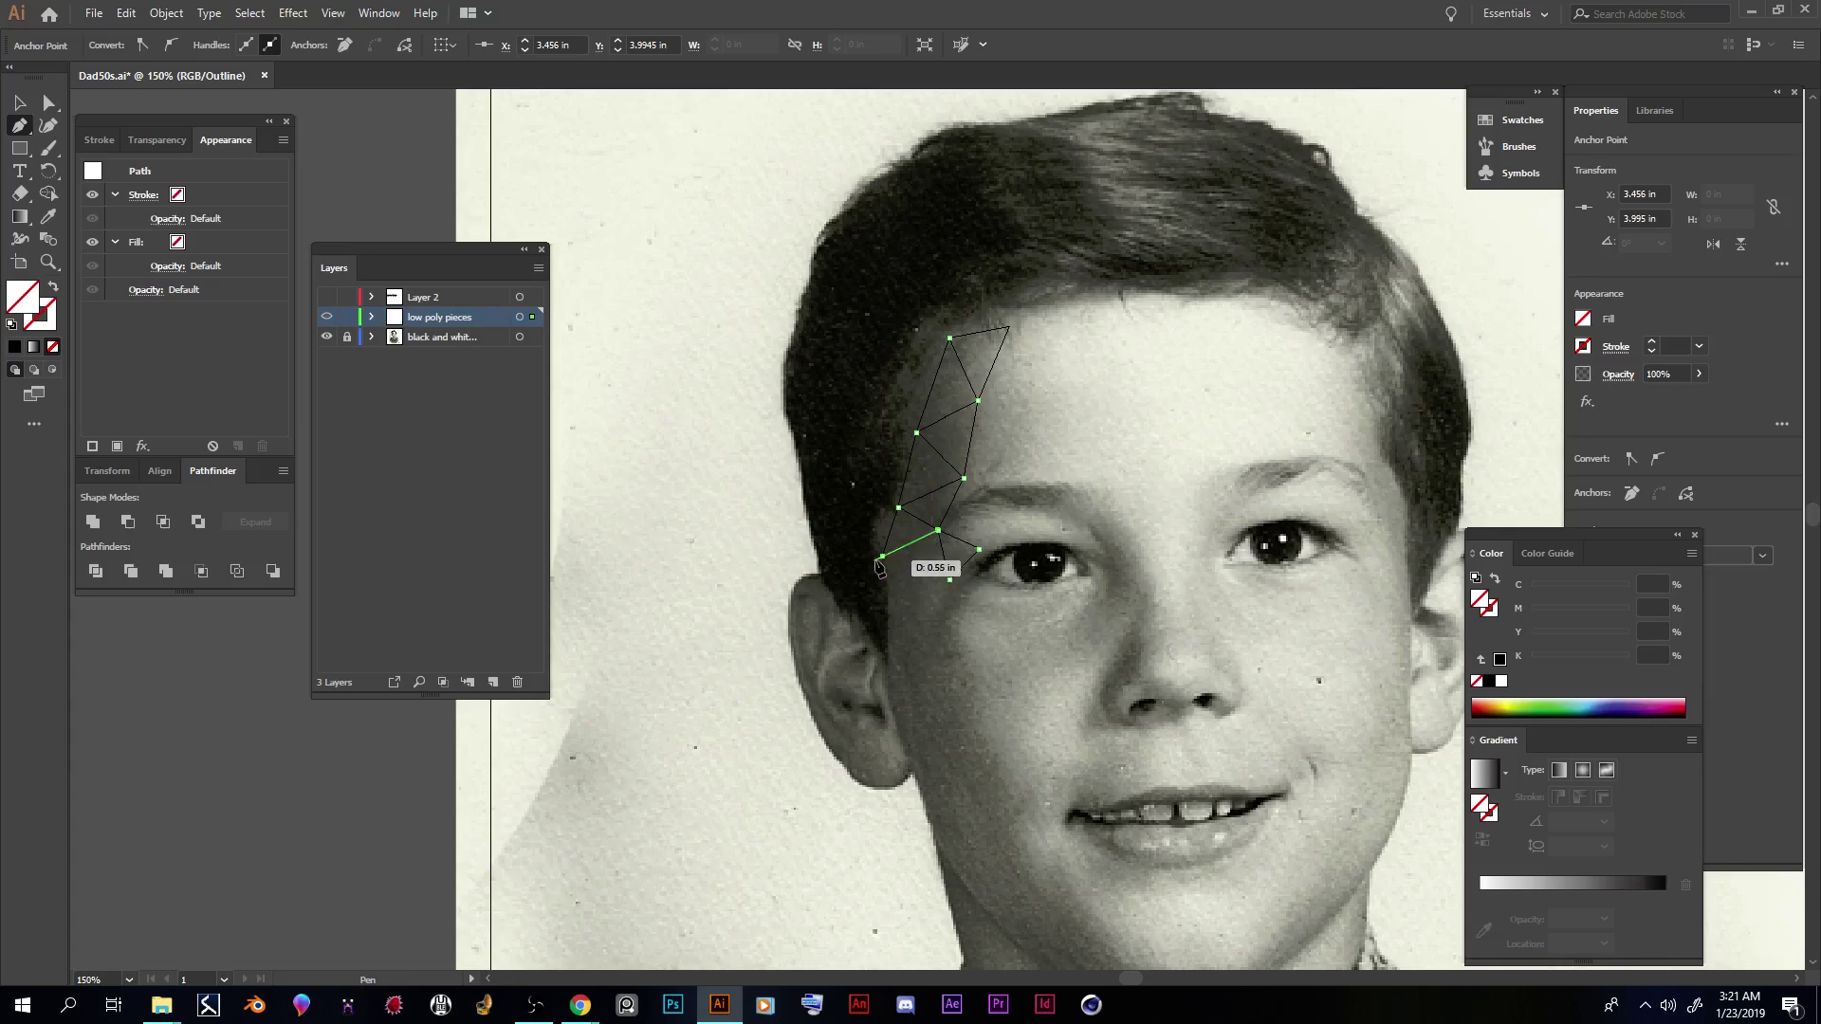
{"action": "left_click", "coordinate": [882, 557]}
{"action": "left_click", "coordinate": [882, 557]}
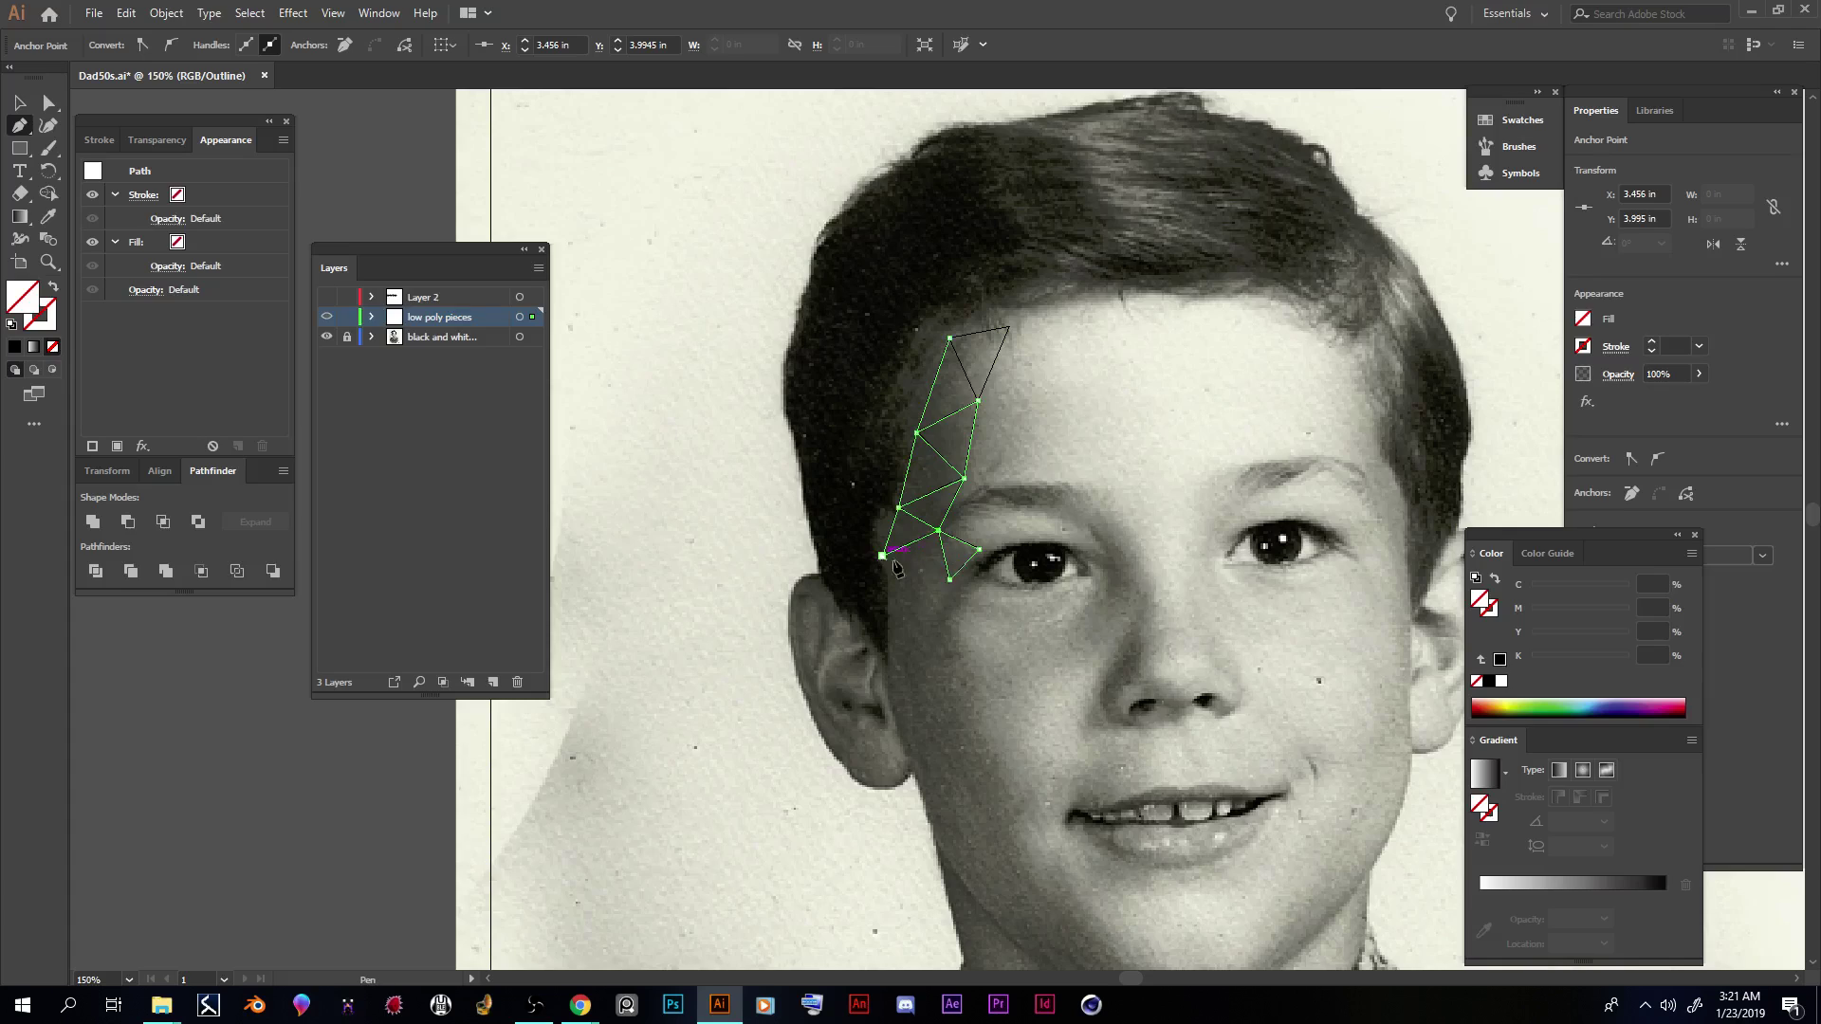
{"action": "left_click", "coordinate": [950, 579]}
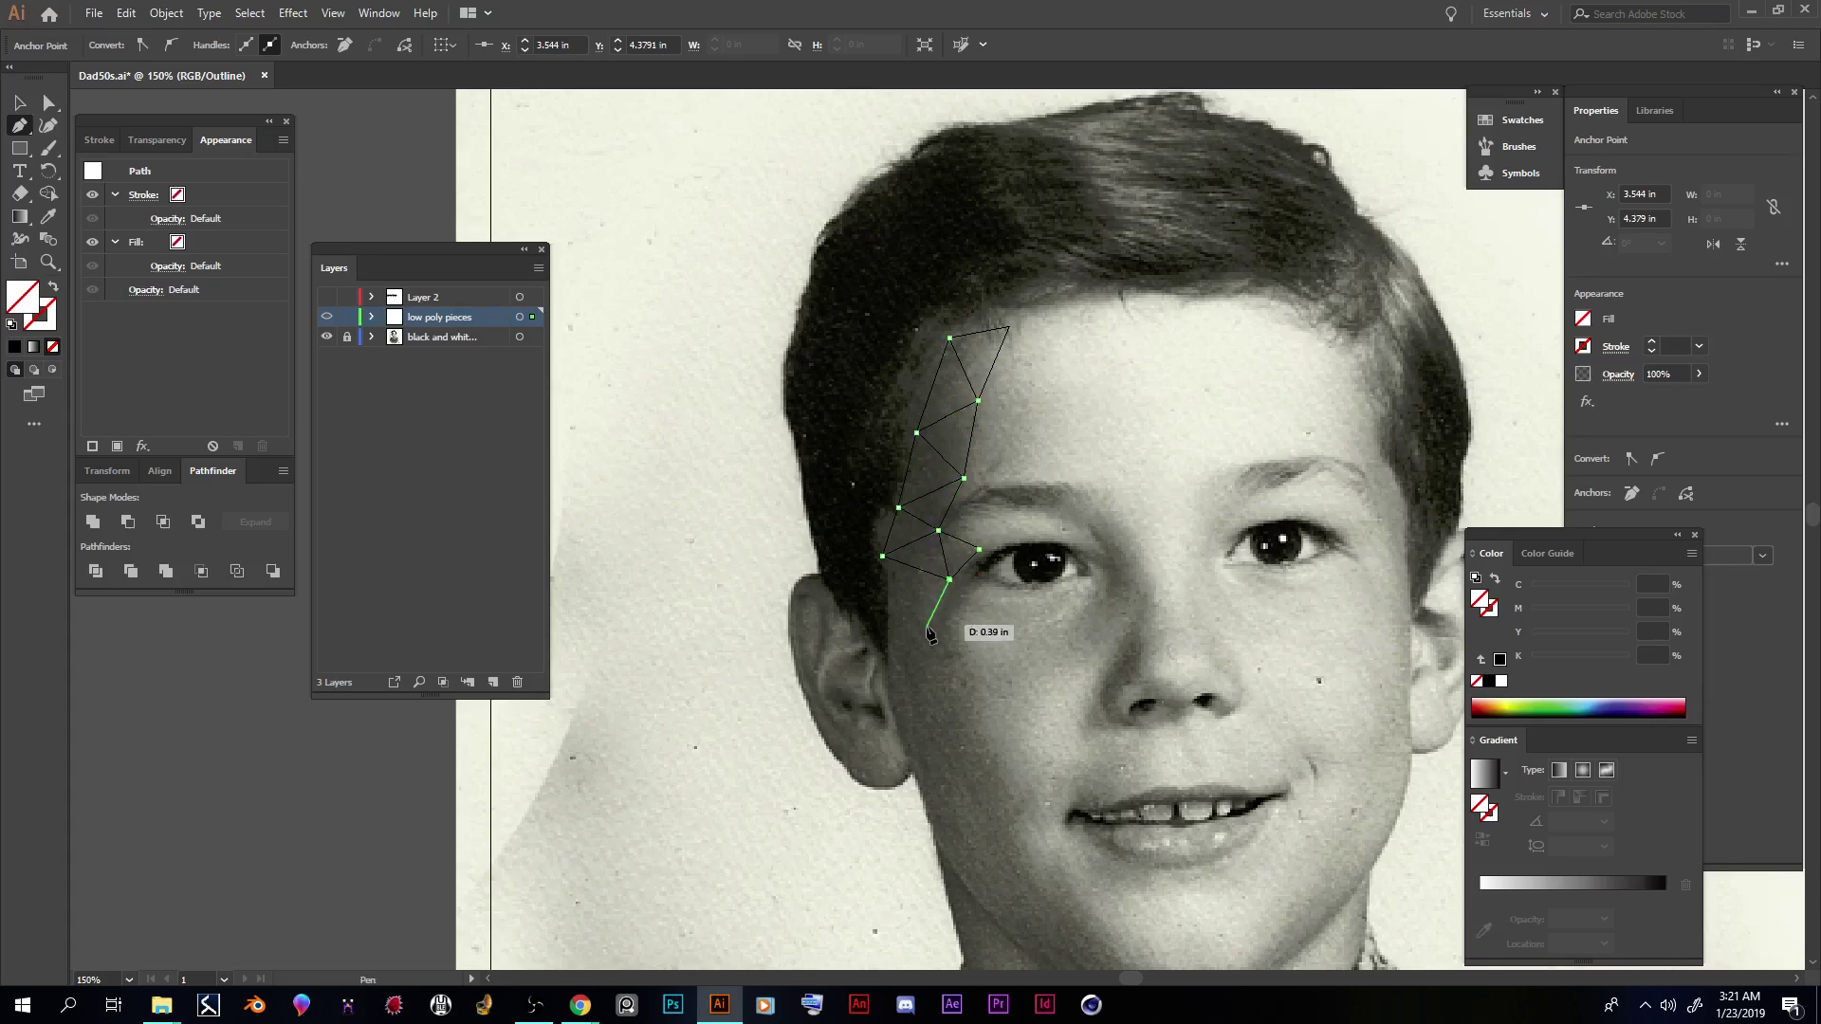
Step: Add a small triangle just below the eye's outer corner and a long one from the temple anchor down onto the upper cheek
{"action": "left_click", "coordinate": [980, 579]}
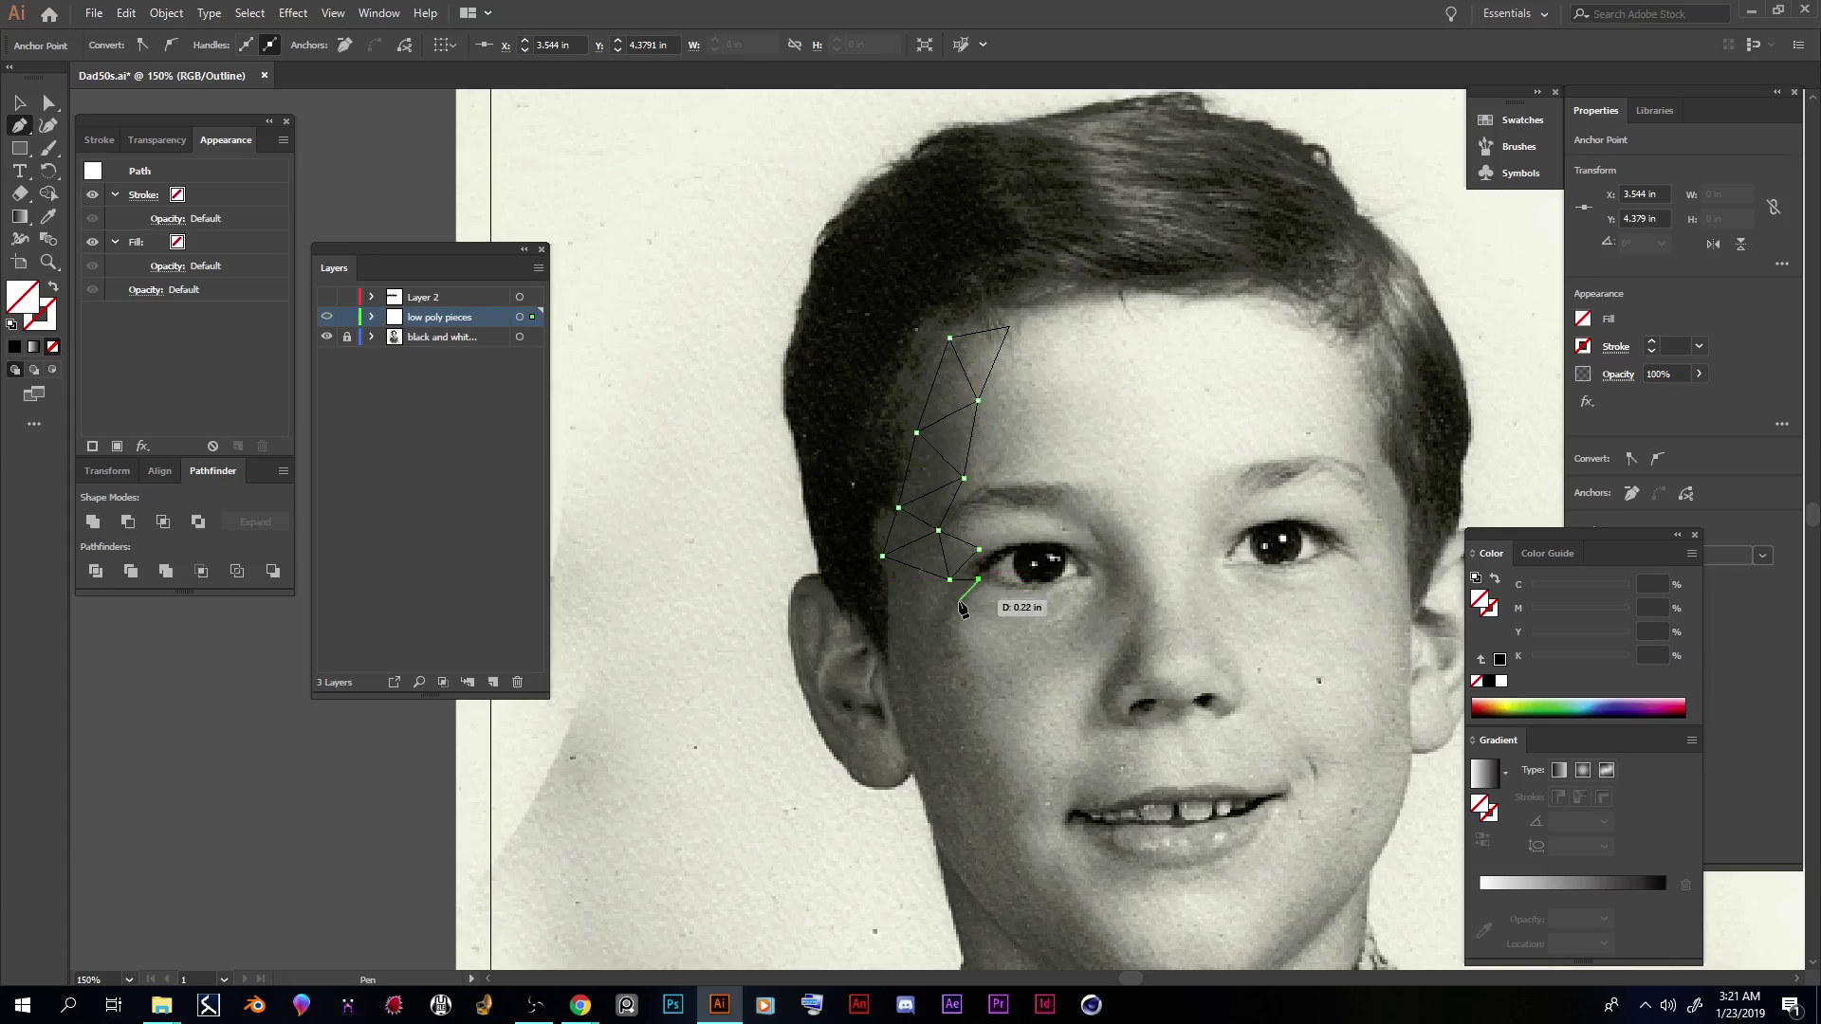
{"action": "left_click", "coordinate": [949, 620]}
{"action": "left_click", "coordinate": [950, 579]}
{"action": "left_click", "coordinate": [918, 640]}
{"action": "left_click", "coordinate": [882, 556]}
{"action": "left_click", "coordinate": [882, 556]}
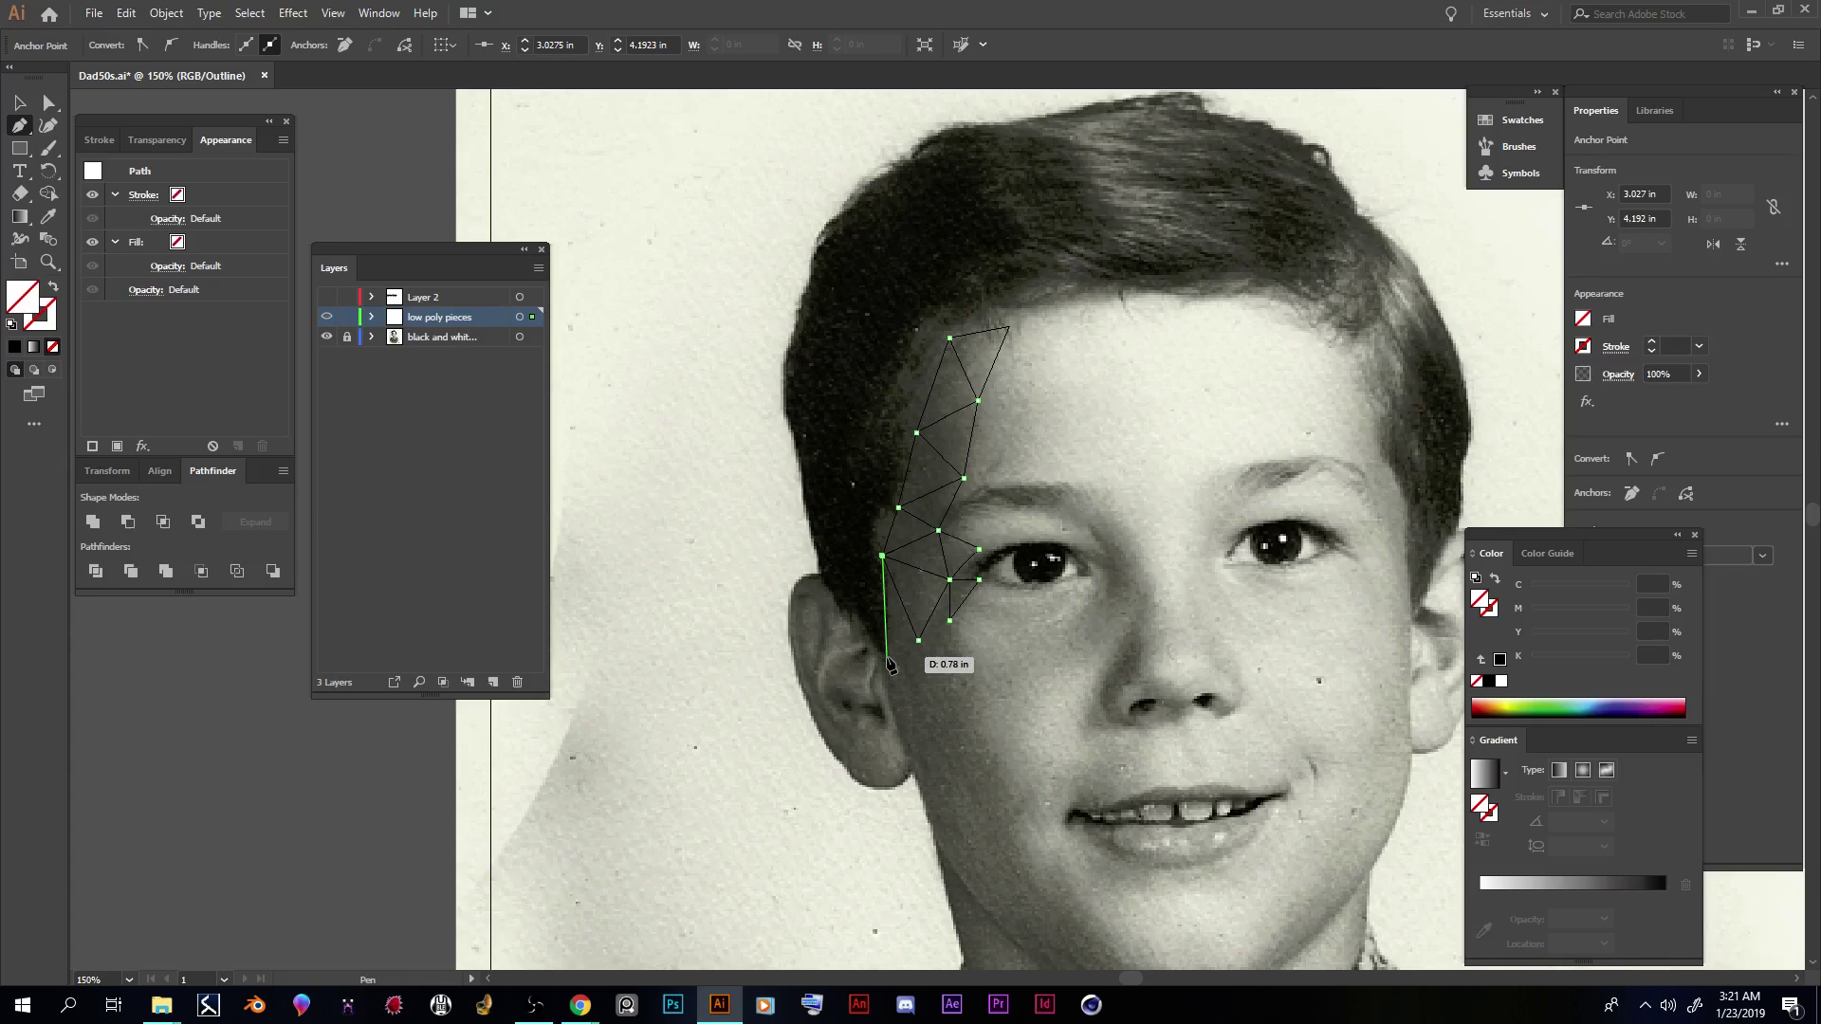
Step: Extend the connected triangles down the cheek beside the ear, adding a narrow one along the face edge and others toward the mid cheek
{"action": "left_click", "coordinate": [889, 660]}
{"action": "left_click", "coordinate": [918, 640]}
{"action": "left_click", "coordinate": [918, 641]}
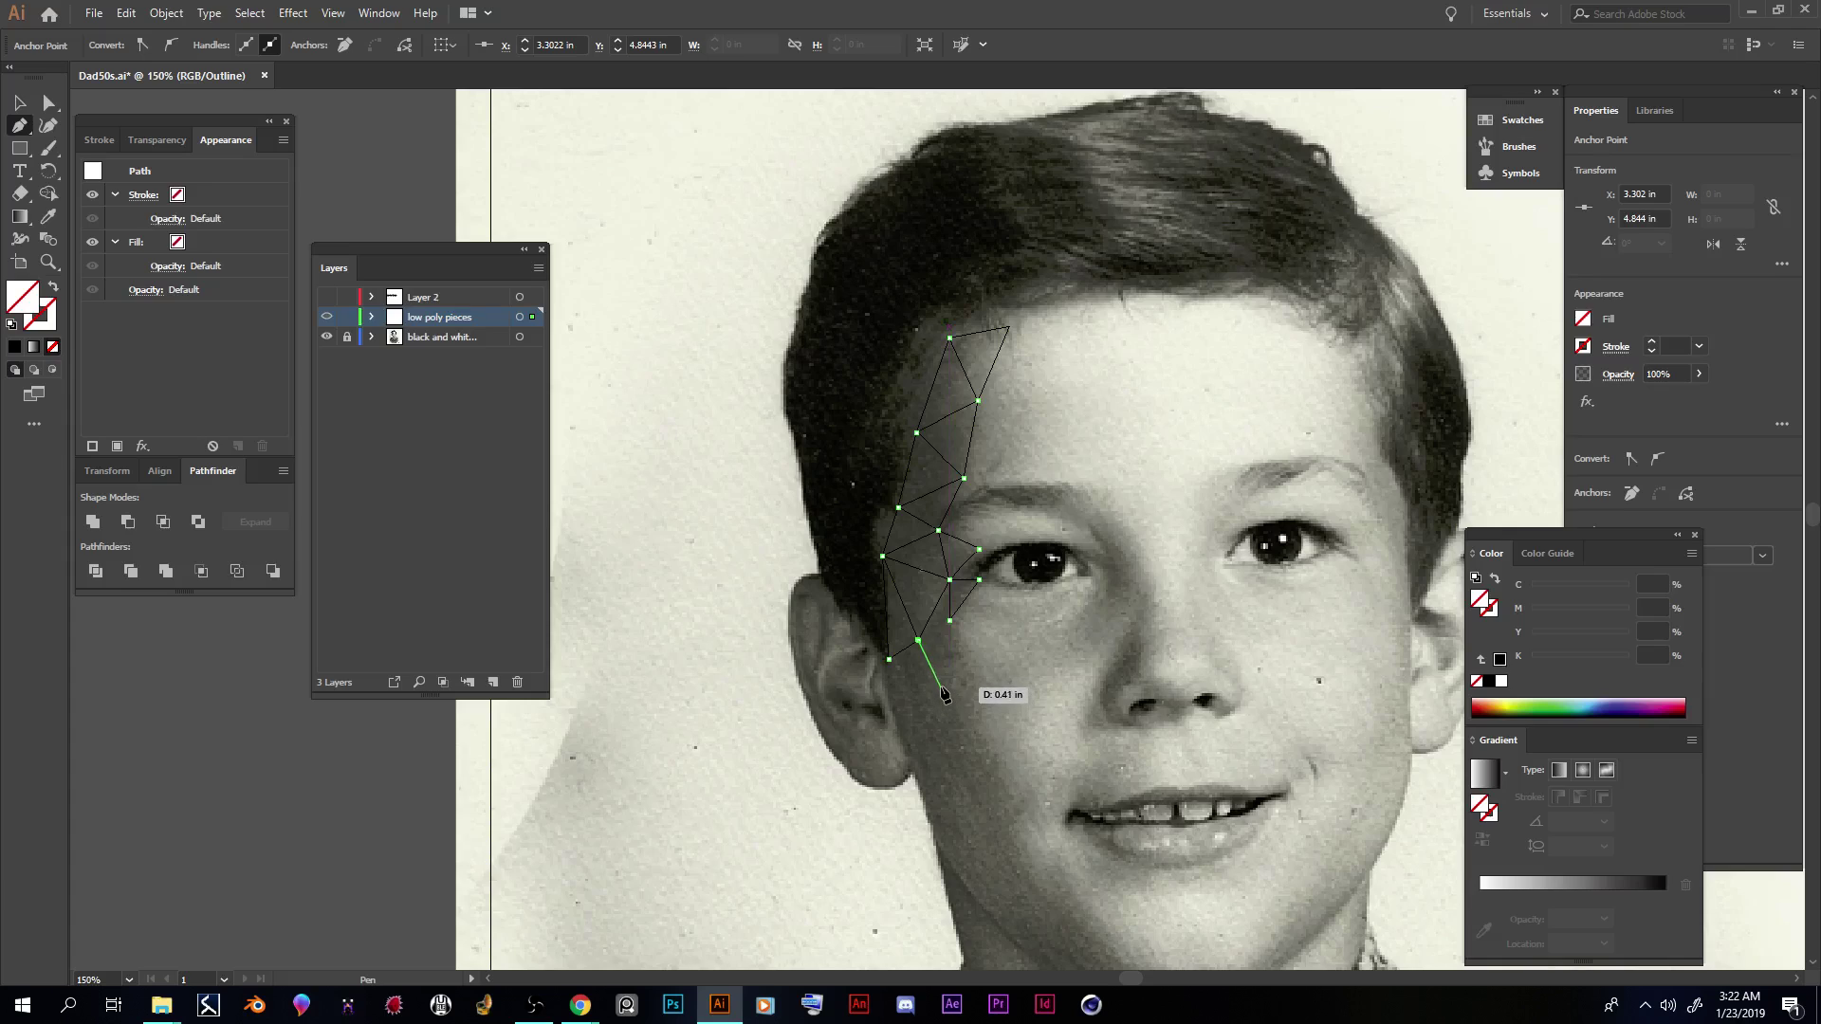
{"action": "left_click", "coordinate": [945, 677]}
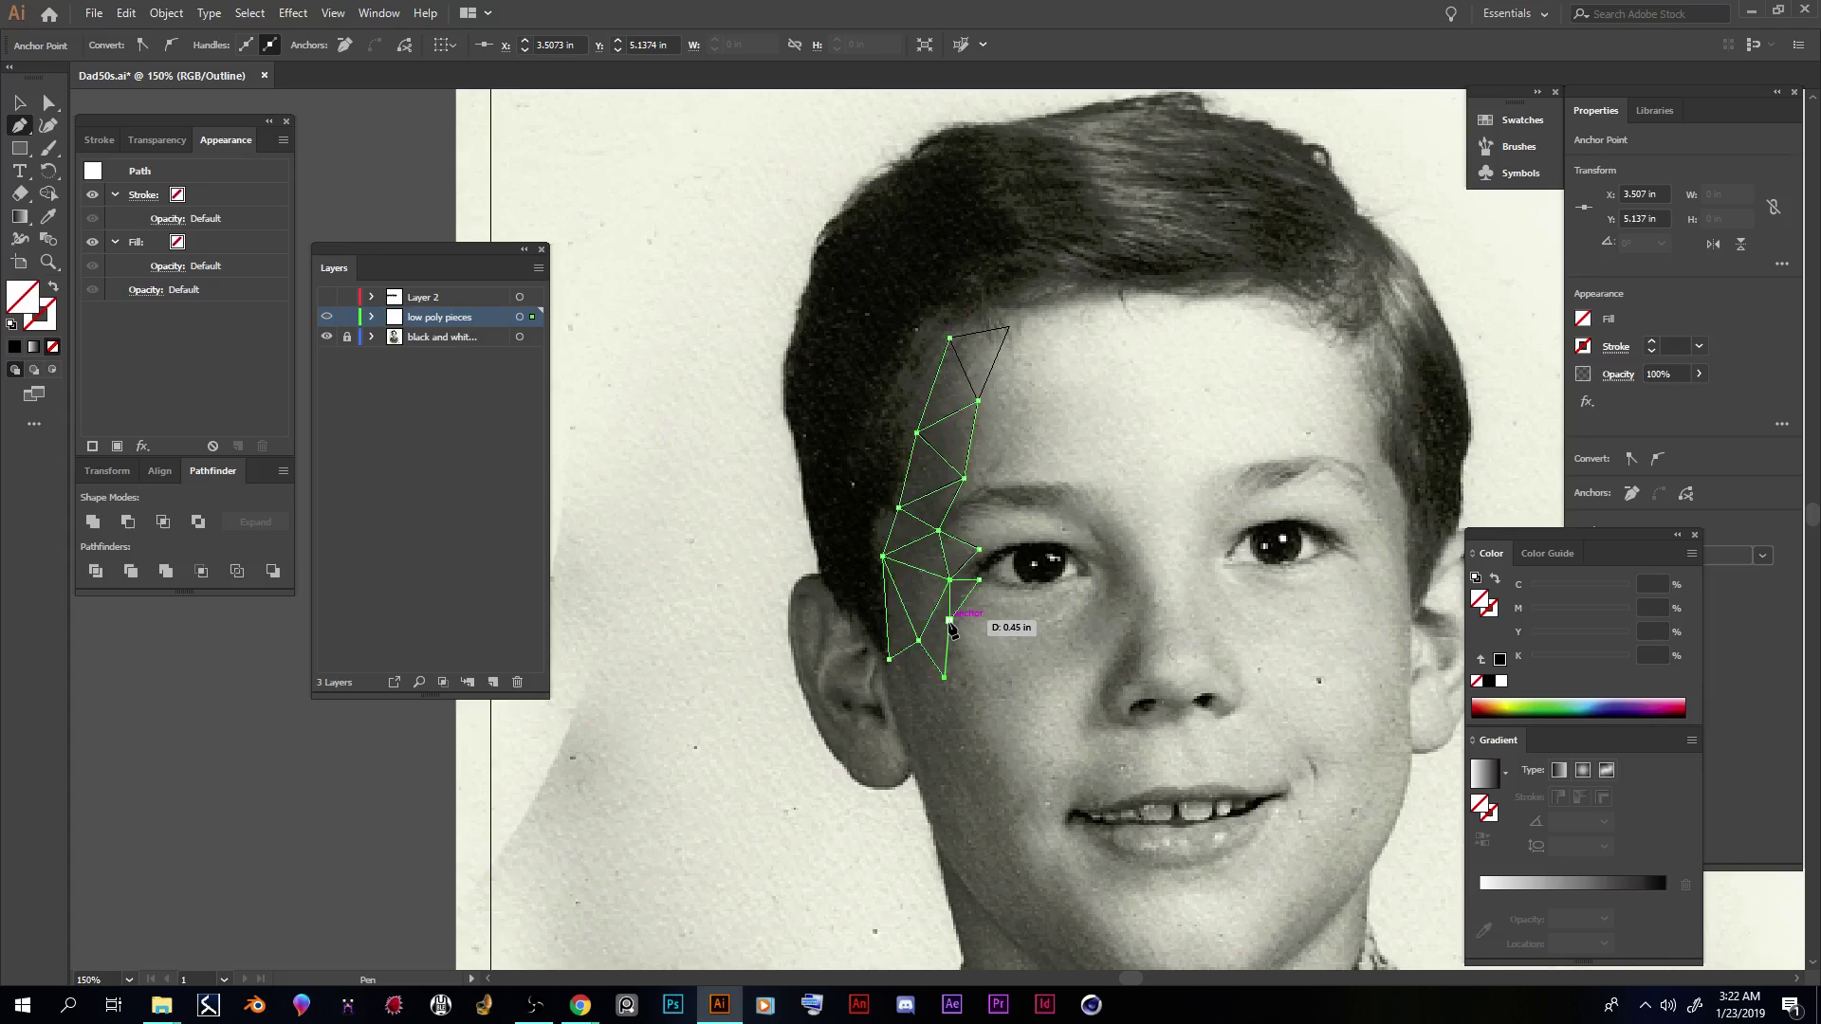
{"action": "left_click", "coordinate": [950, 624]}
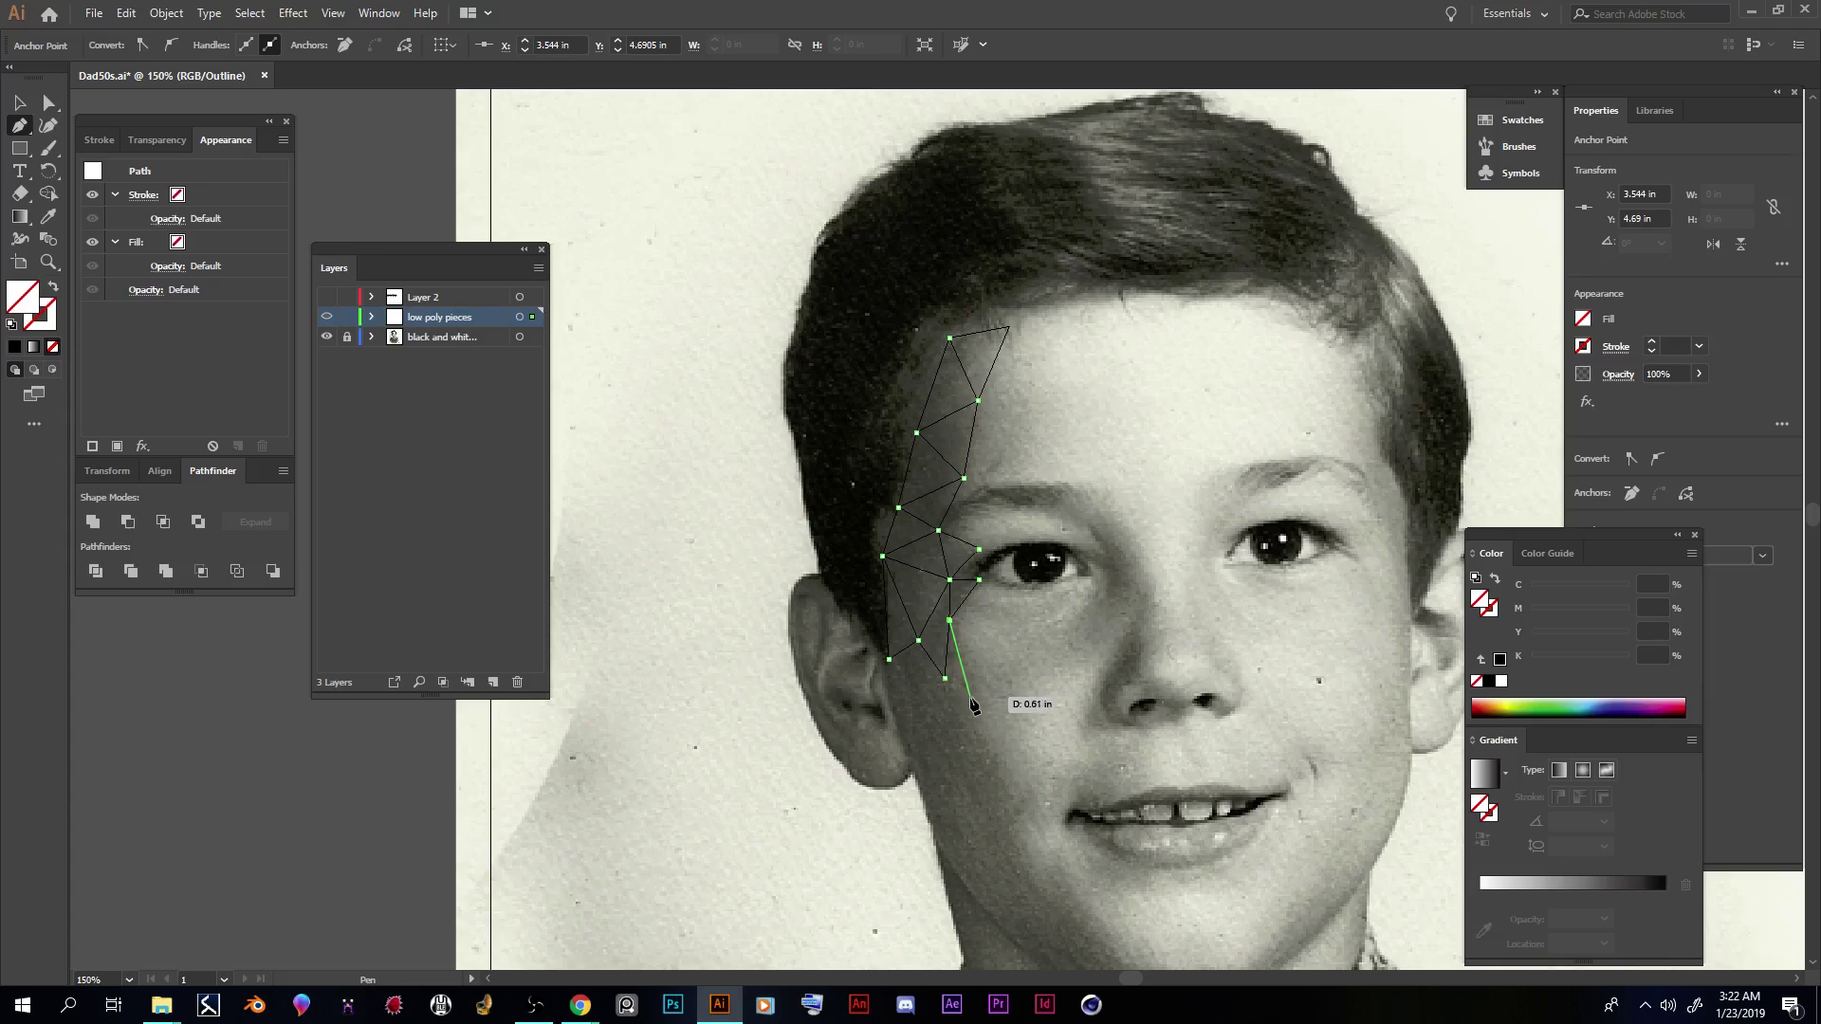
{"action": "left_click", "coordinate": [980, 717]}
{"action": "left_click", "coordinate": [944, 677]}
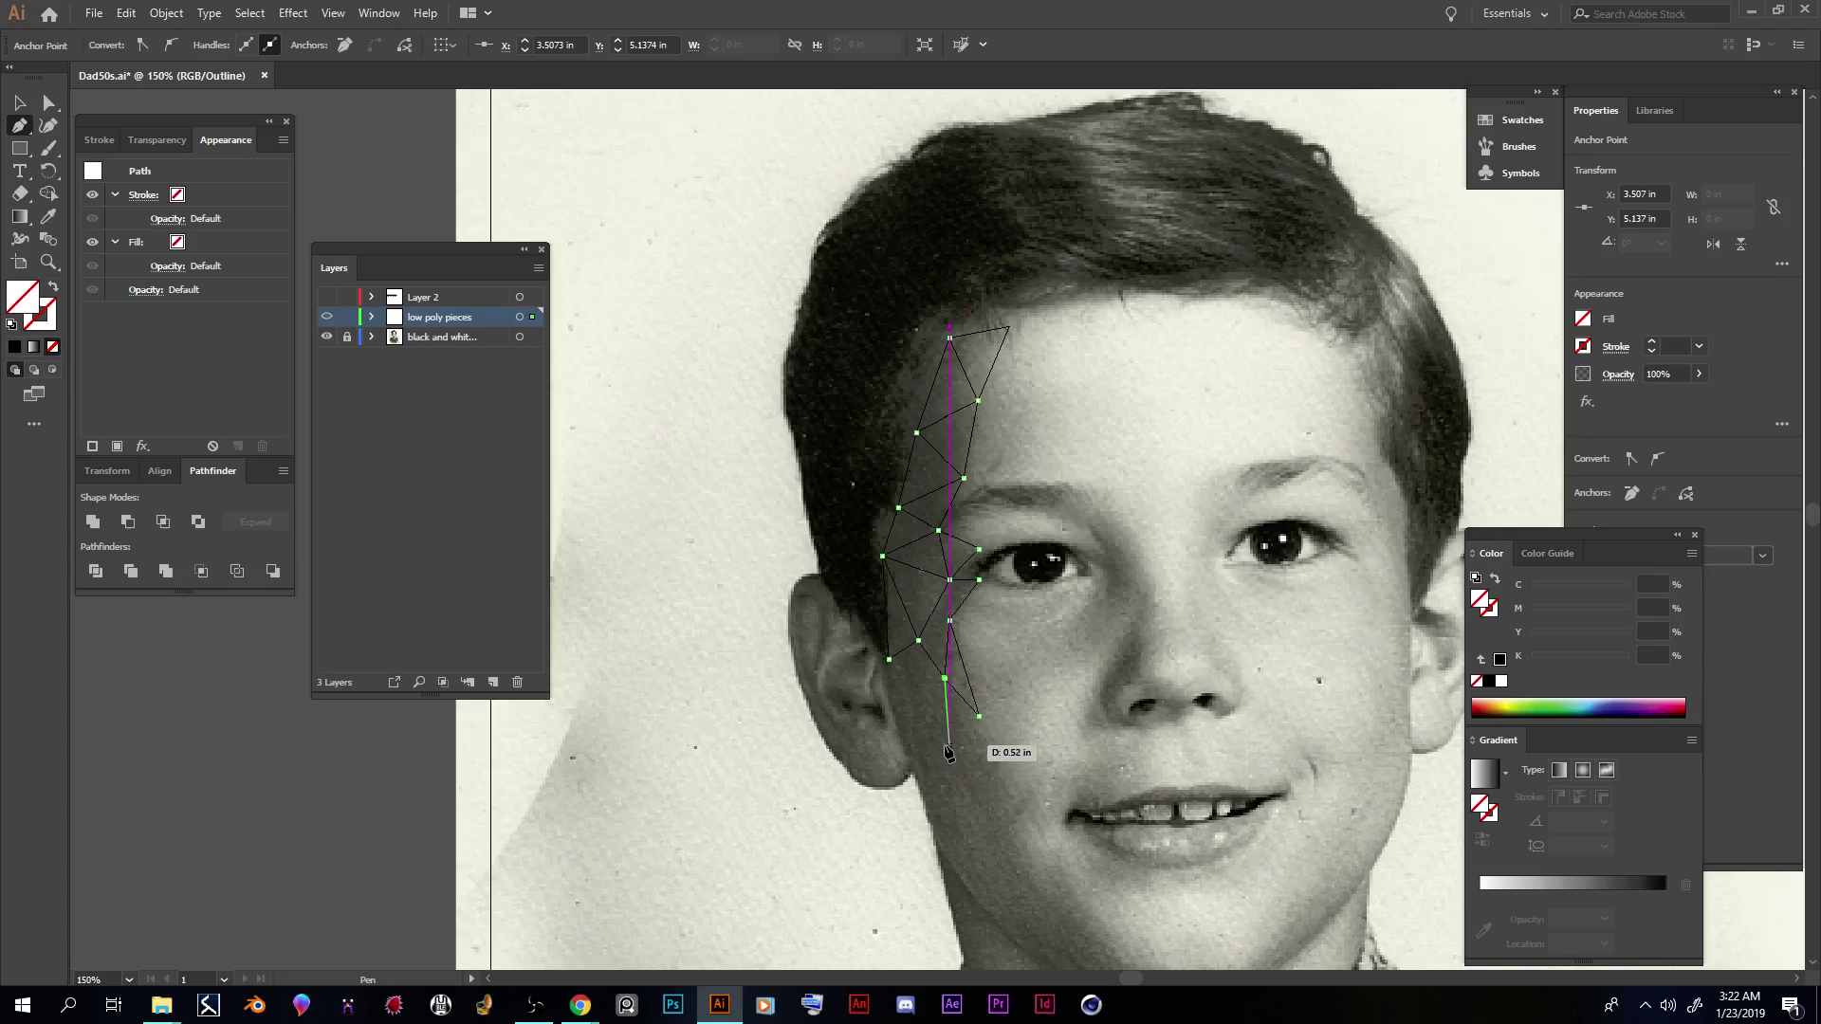
Step: Continue the connected triangles down the lower cheek toward the mouth corner, and run an edge out to the jaw below the earlobe
{"action": "left_click", "coordinate": [949, 748]}
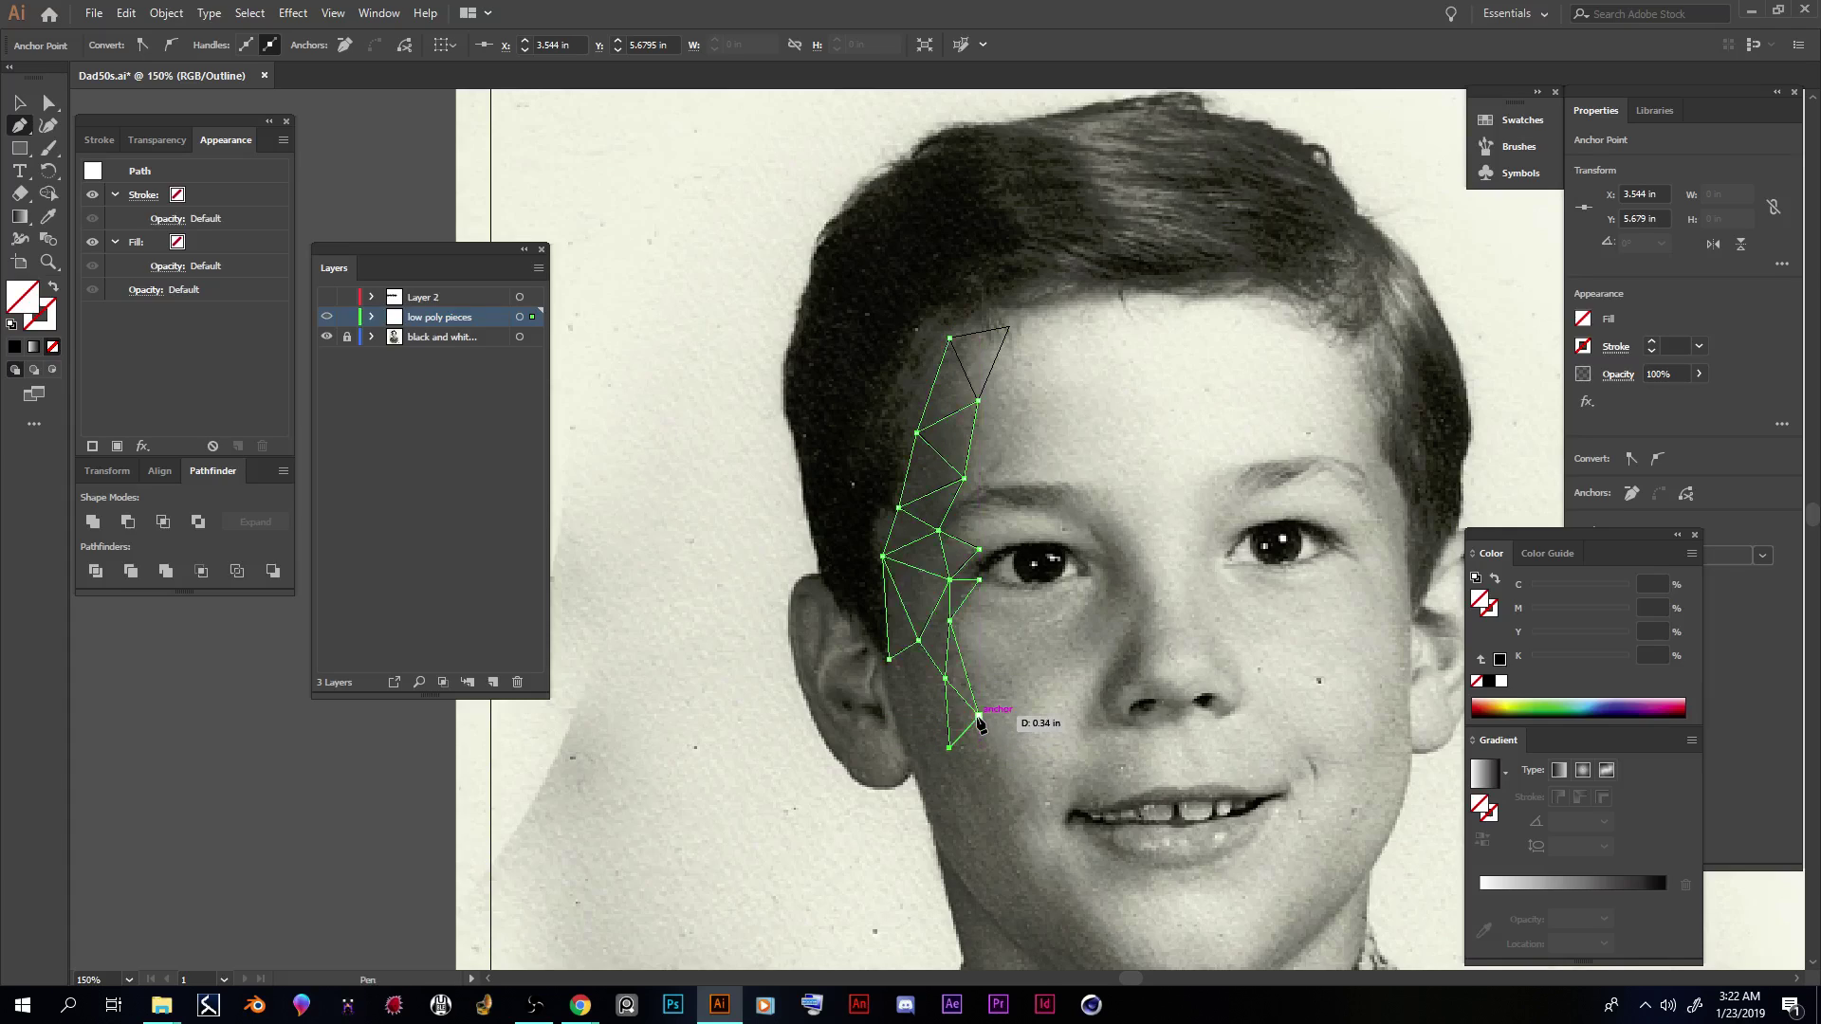
{"action": "left_click", "coordinate": [980, 717]}
{"action": "left_click", "coordinate": [1008, 793]}
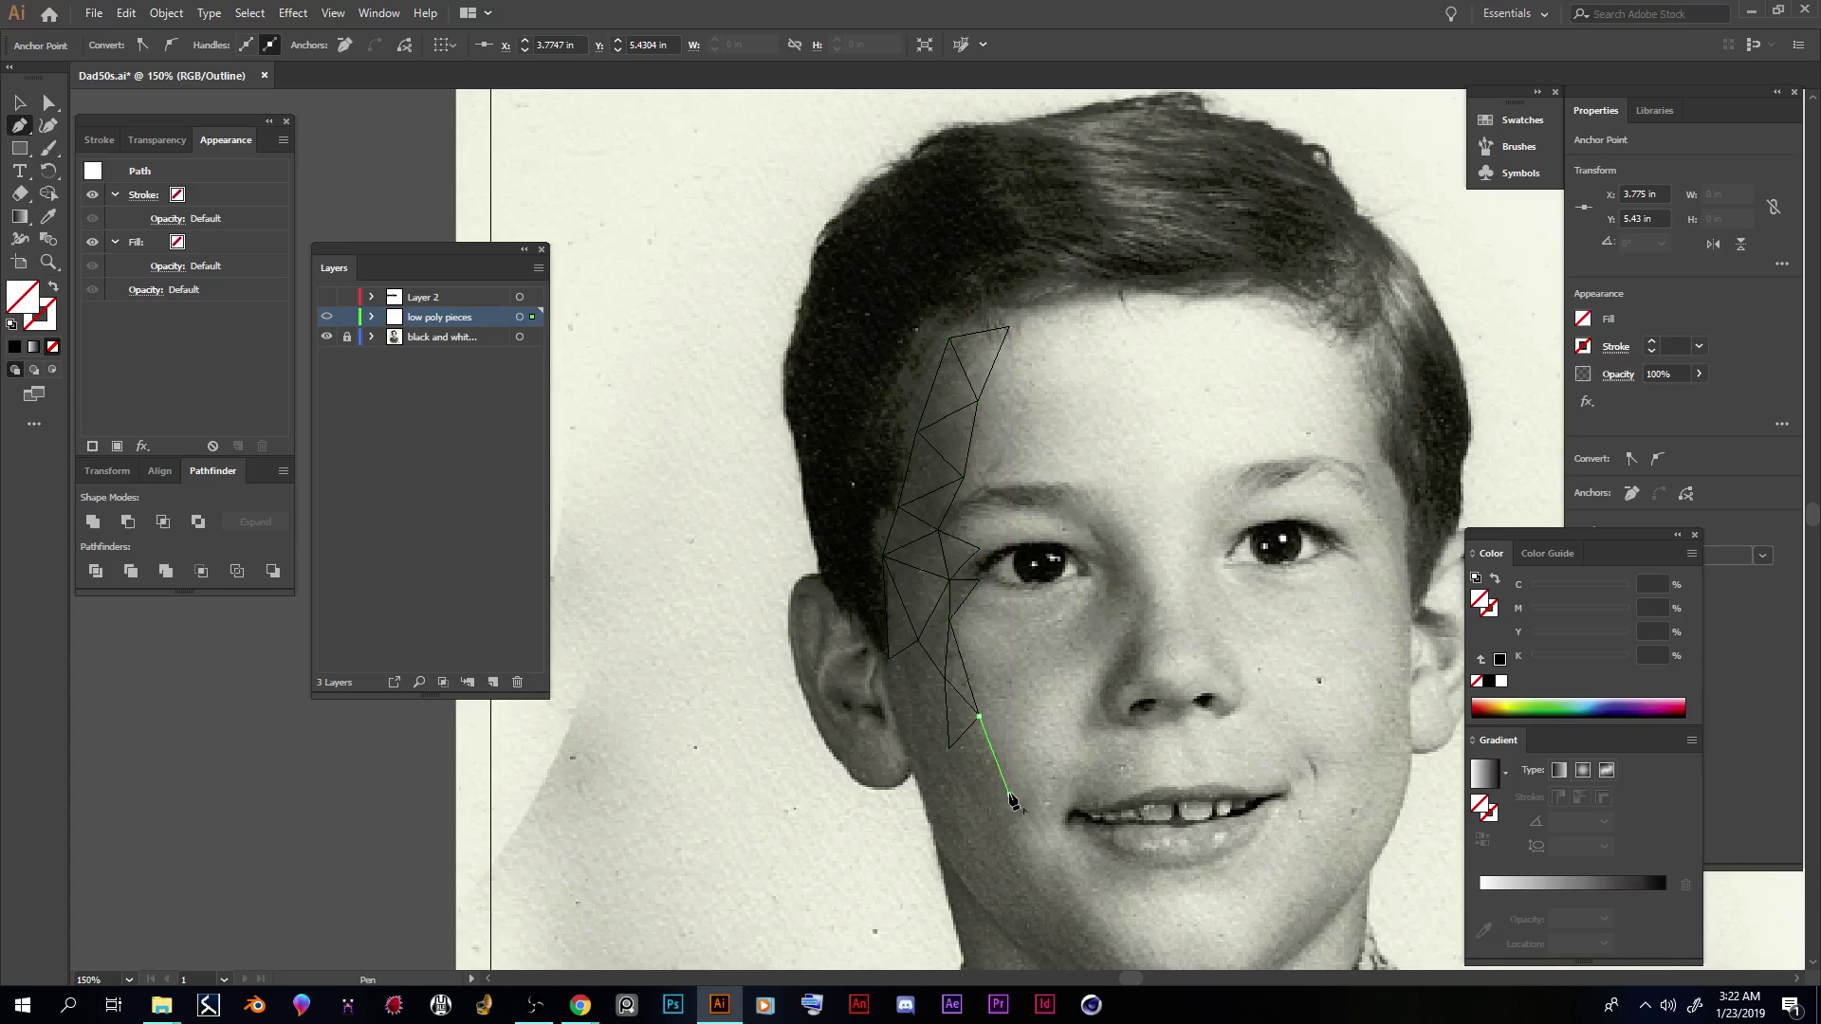
{"action": "left_click", "coordinate": [950, 749], "text": "shift"}
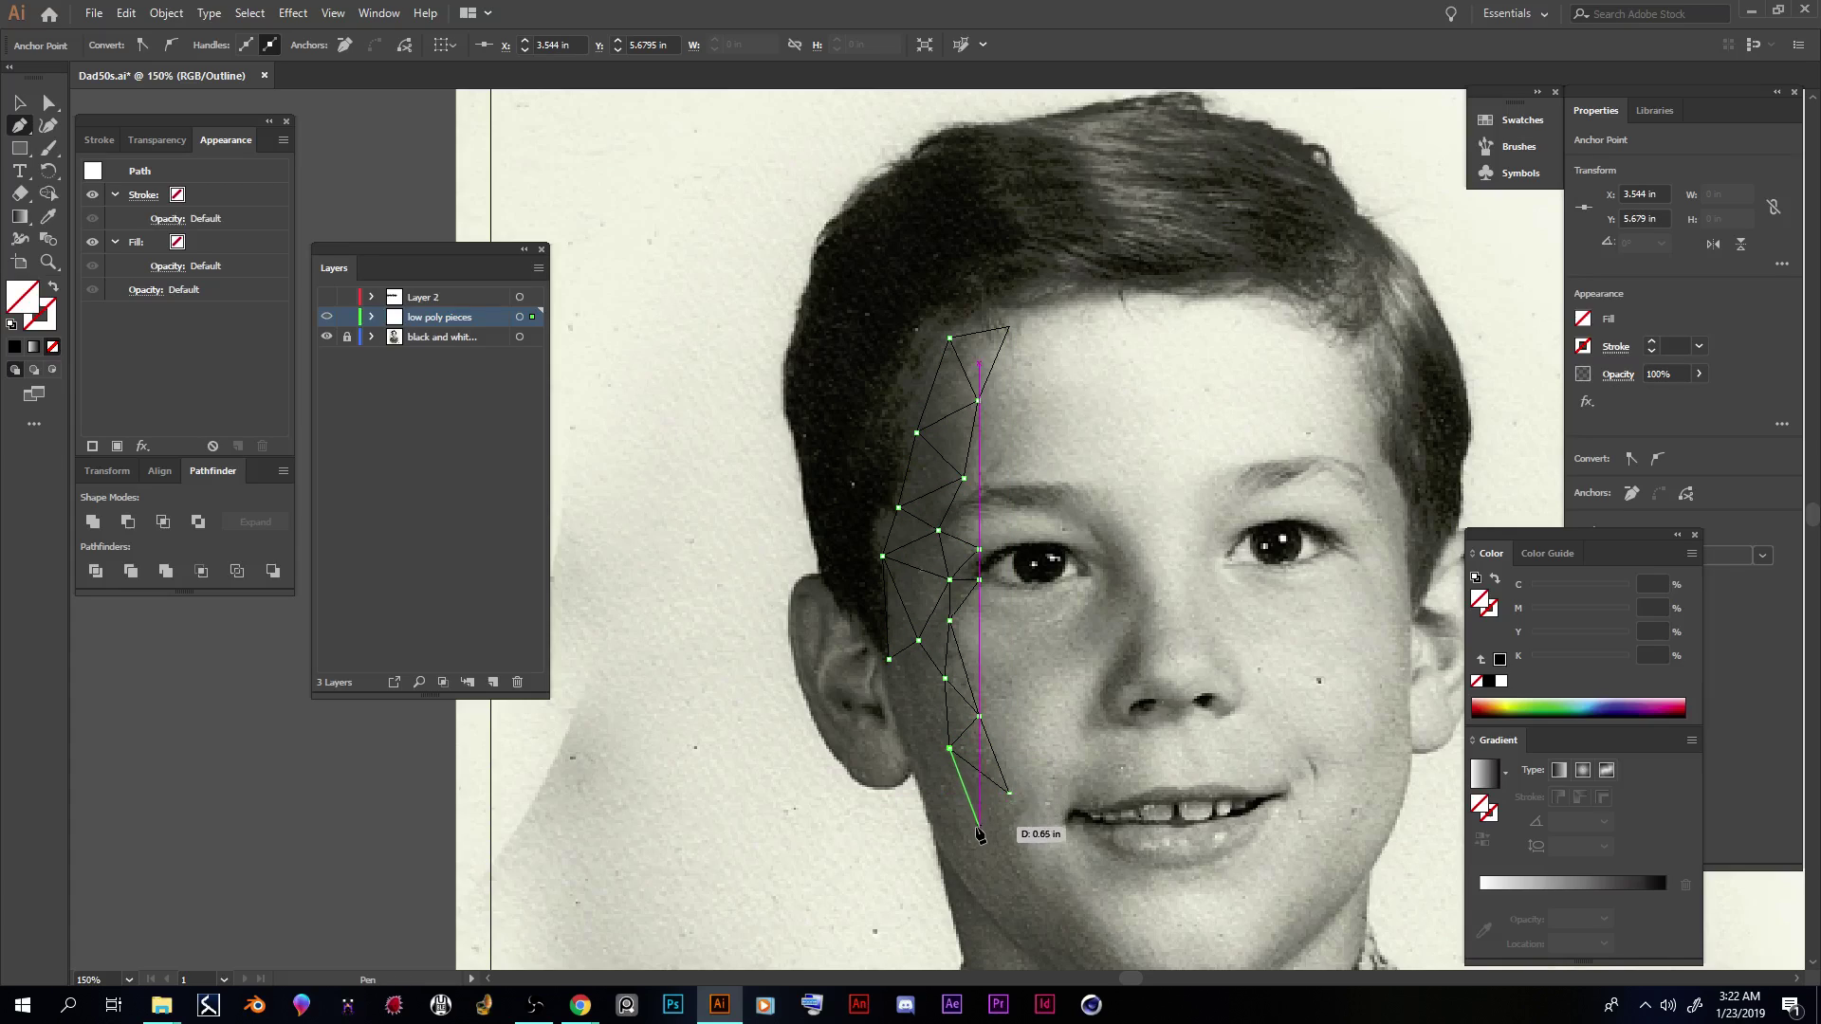
{"action": "left_click", "coordinate": [924, 803]}
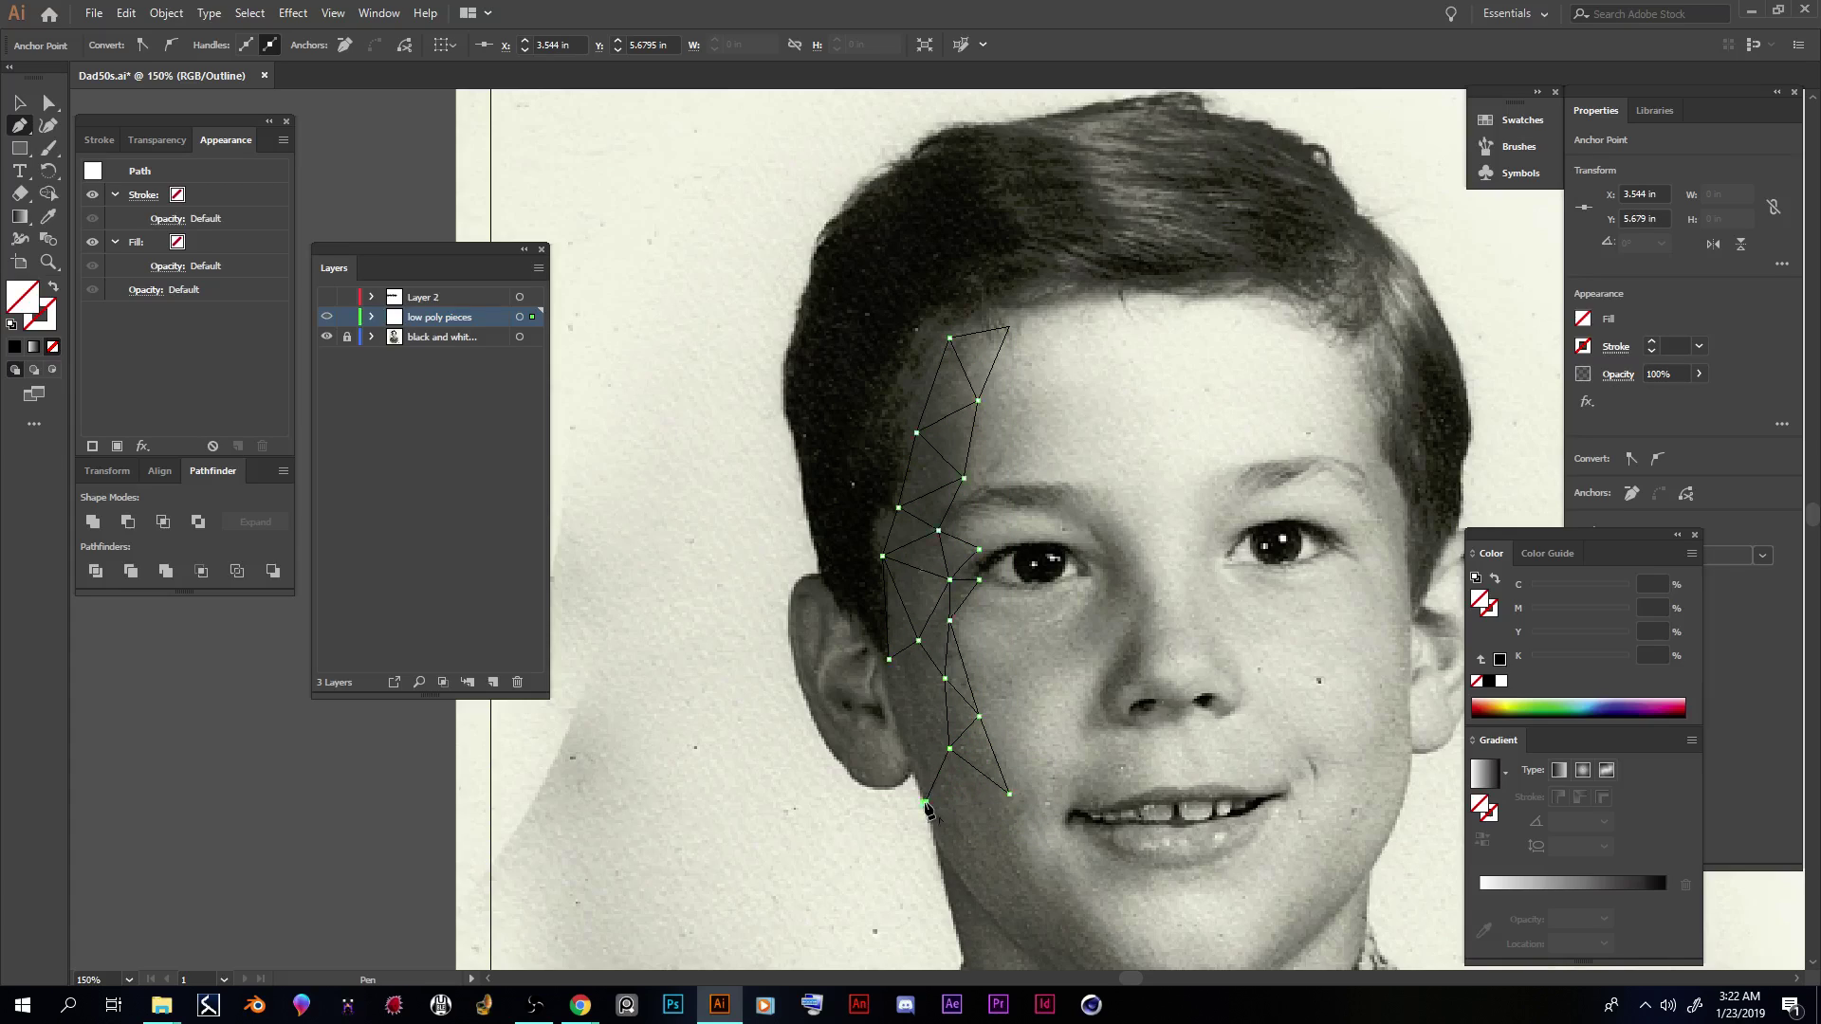
Step: Fill the gap between the cheek triangles and the ear with connected triangles along the face edge from the jaw up to mid-ear
{"action": "left_click", "coordinate": [903, 746]}
{"action": "left_click", "coordinate": [950, 749]}
{"action": "left_click", "coordinate": [909, 698]}
{"action": "left_click", "coordinate": [946, 678]}
{"action": "left_click", "coordinate": [890, 659]}
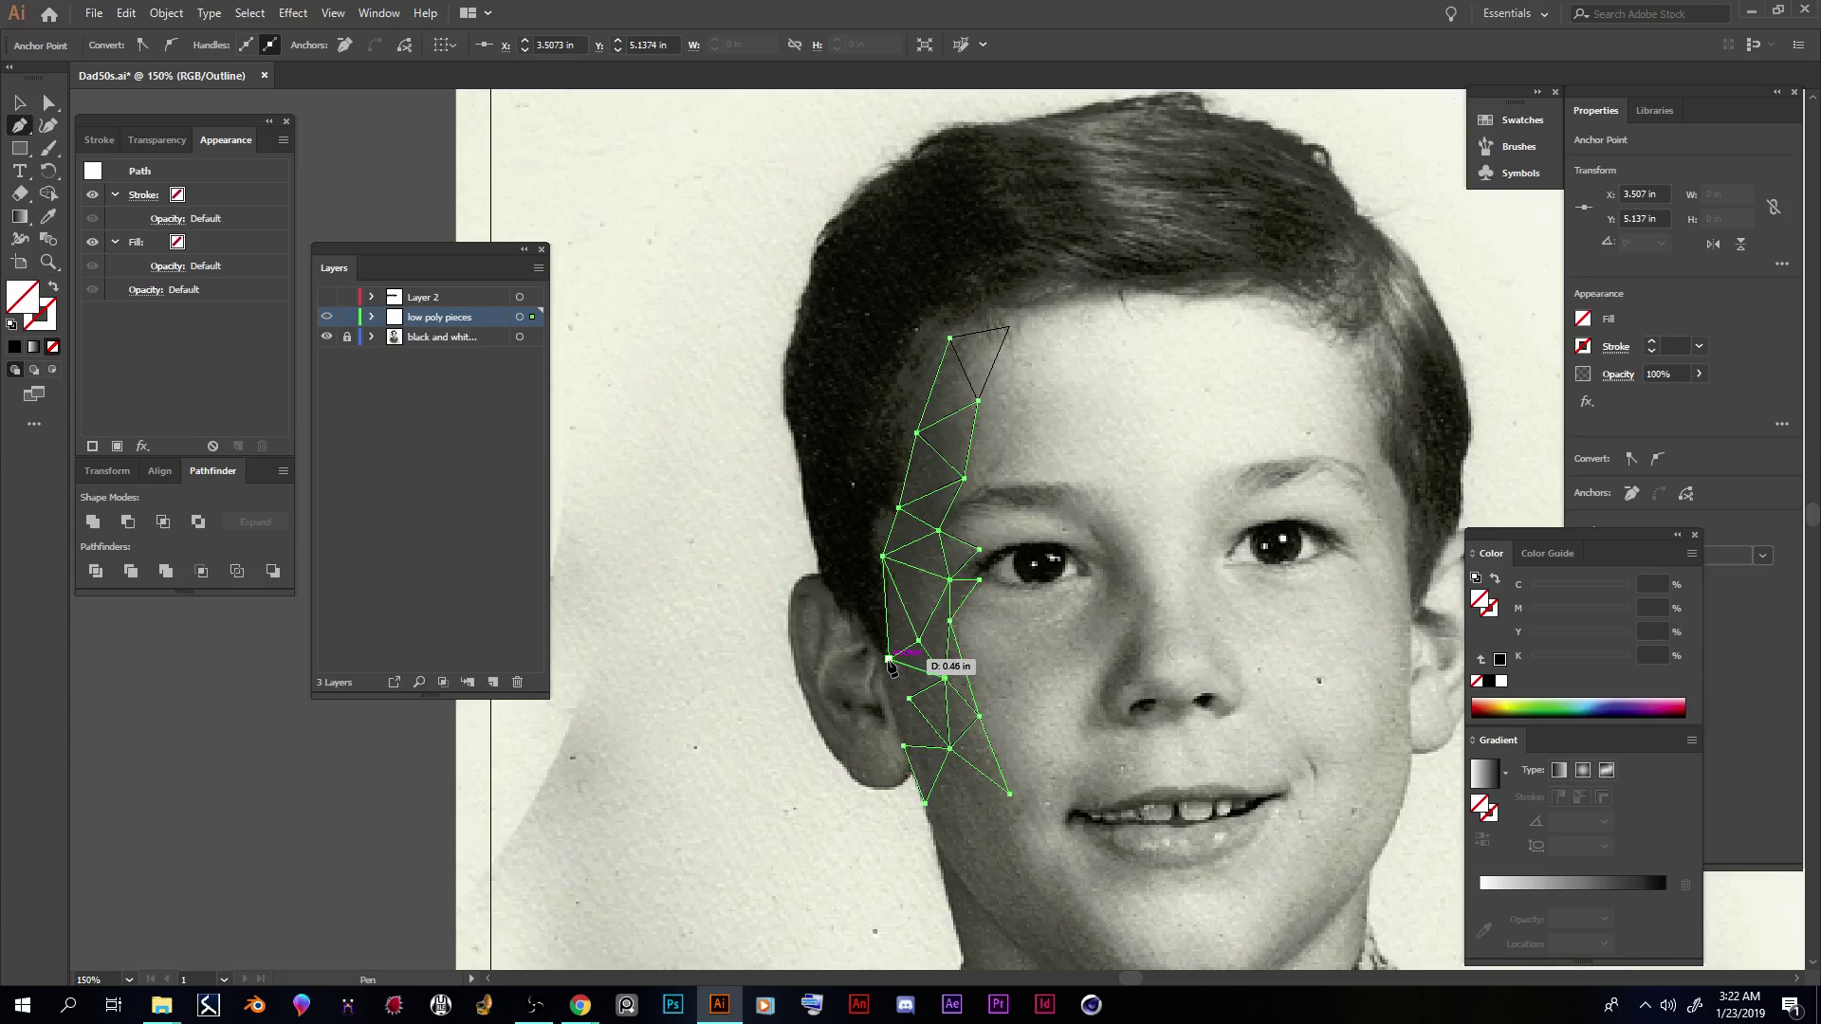
{"action": "left_click", "coordinate": [903, 747]}
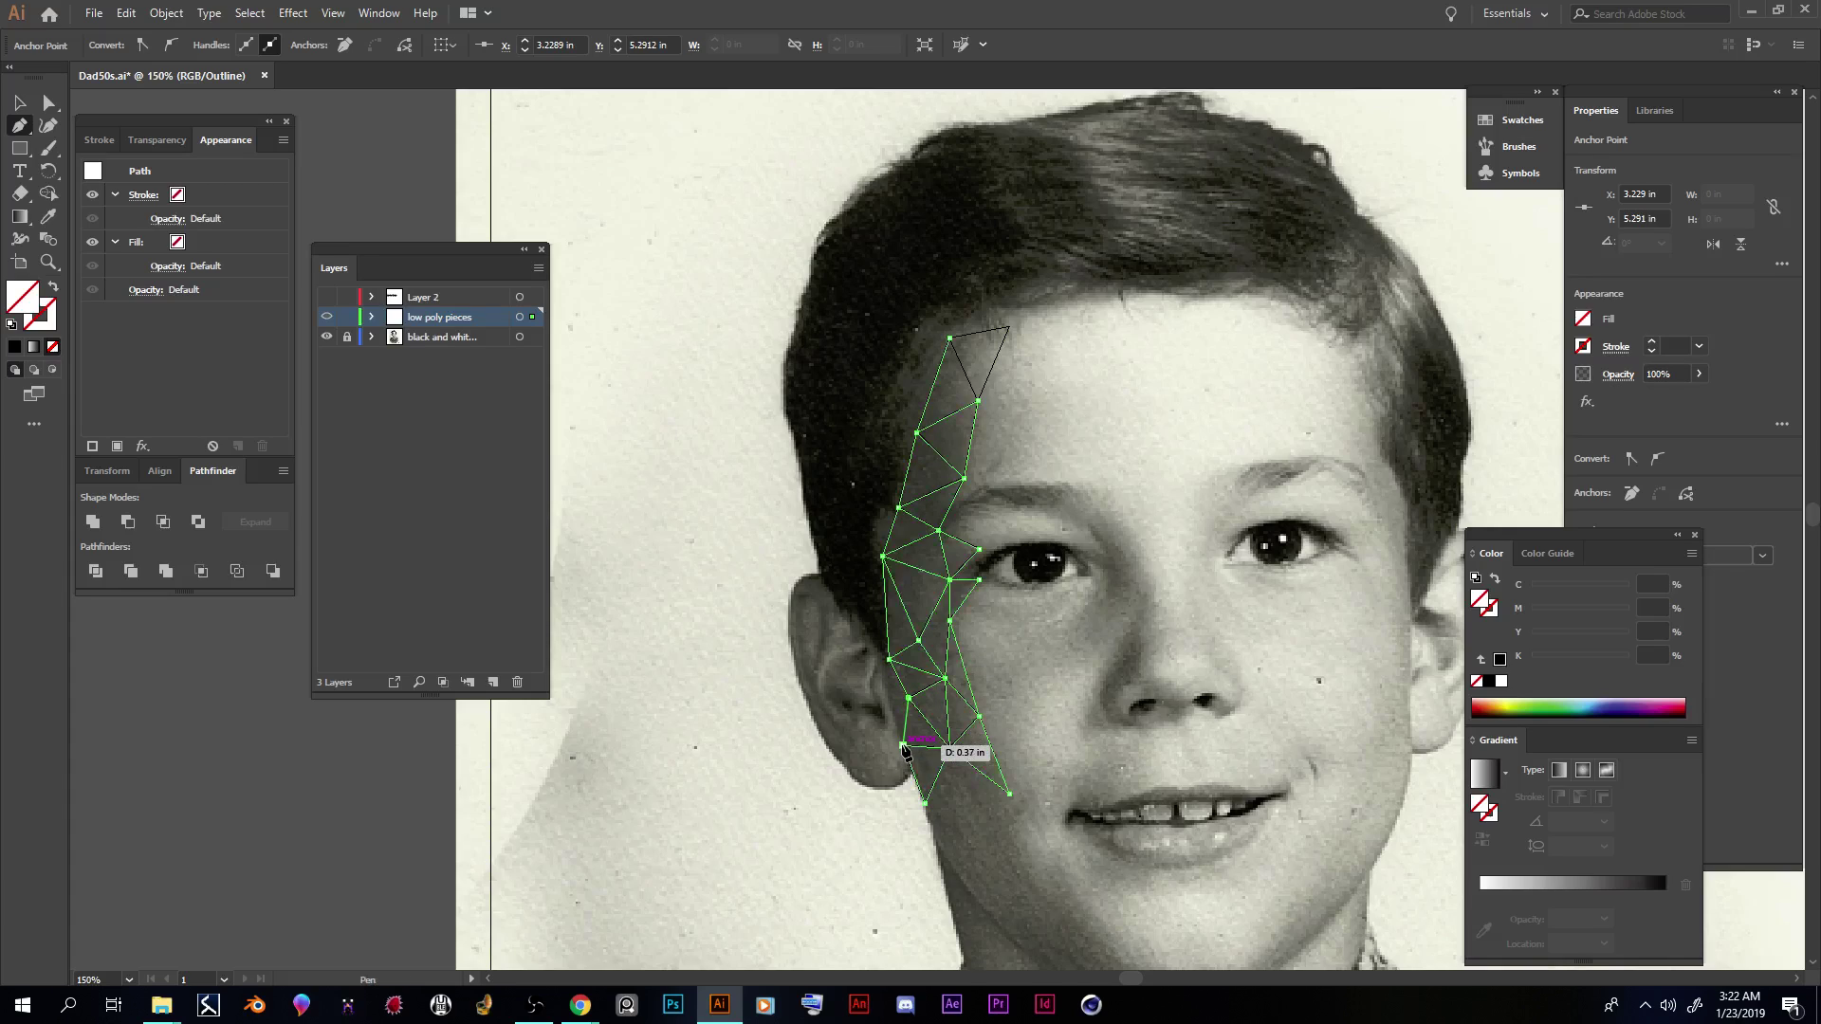
{"action": "left_click", "coordinate": [889, 659]}
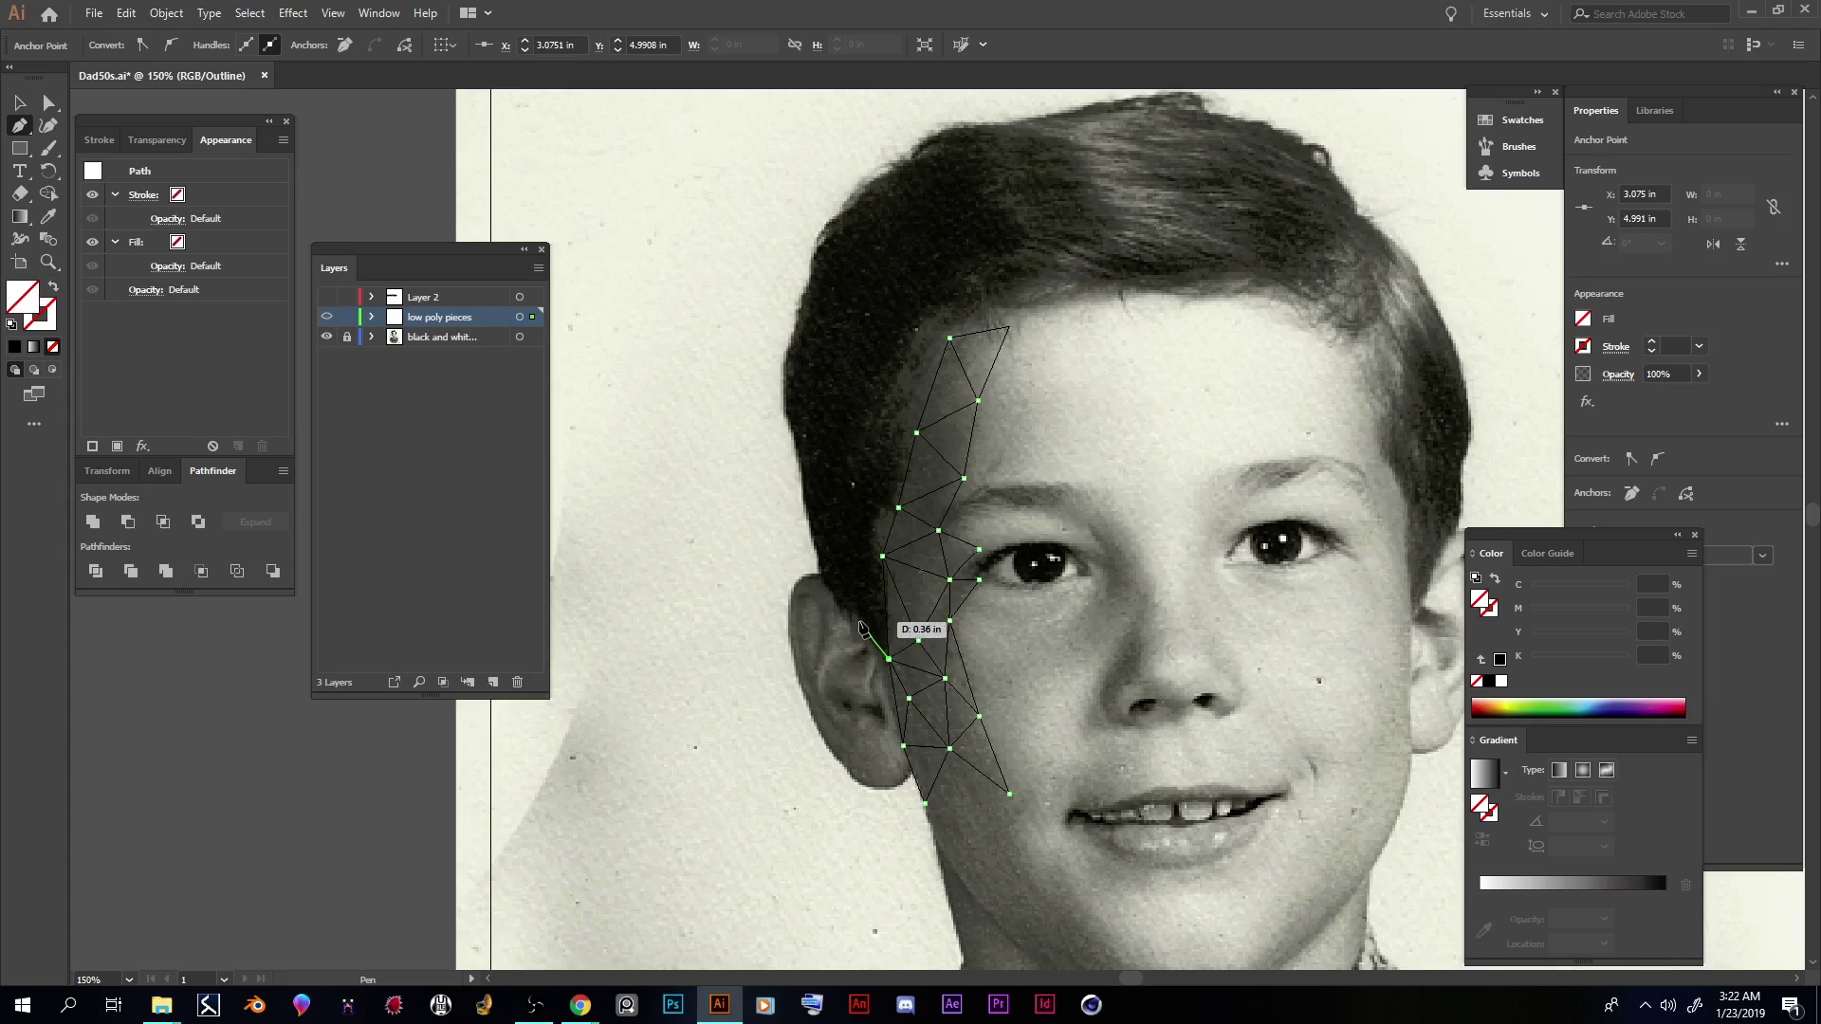
Step: Draw two connected triangles over the sideburn hair above the ear, reaching the head's outer edge, and switch to the Direct Selection tool
{"action": "left_click", "coordinate": [851, 613]}
{"action": "left_click", "coordinate": [882, 557]}
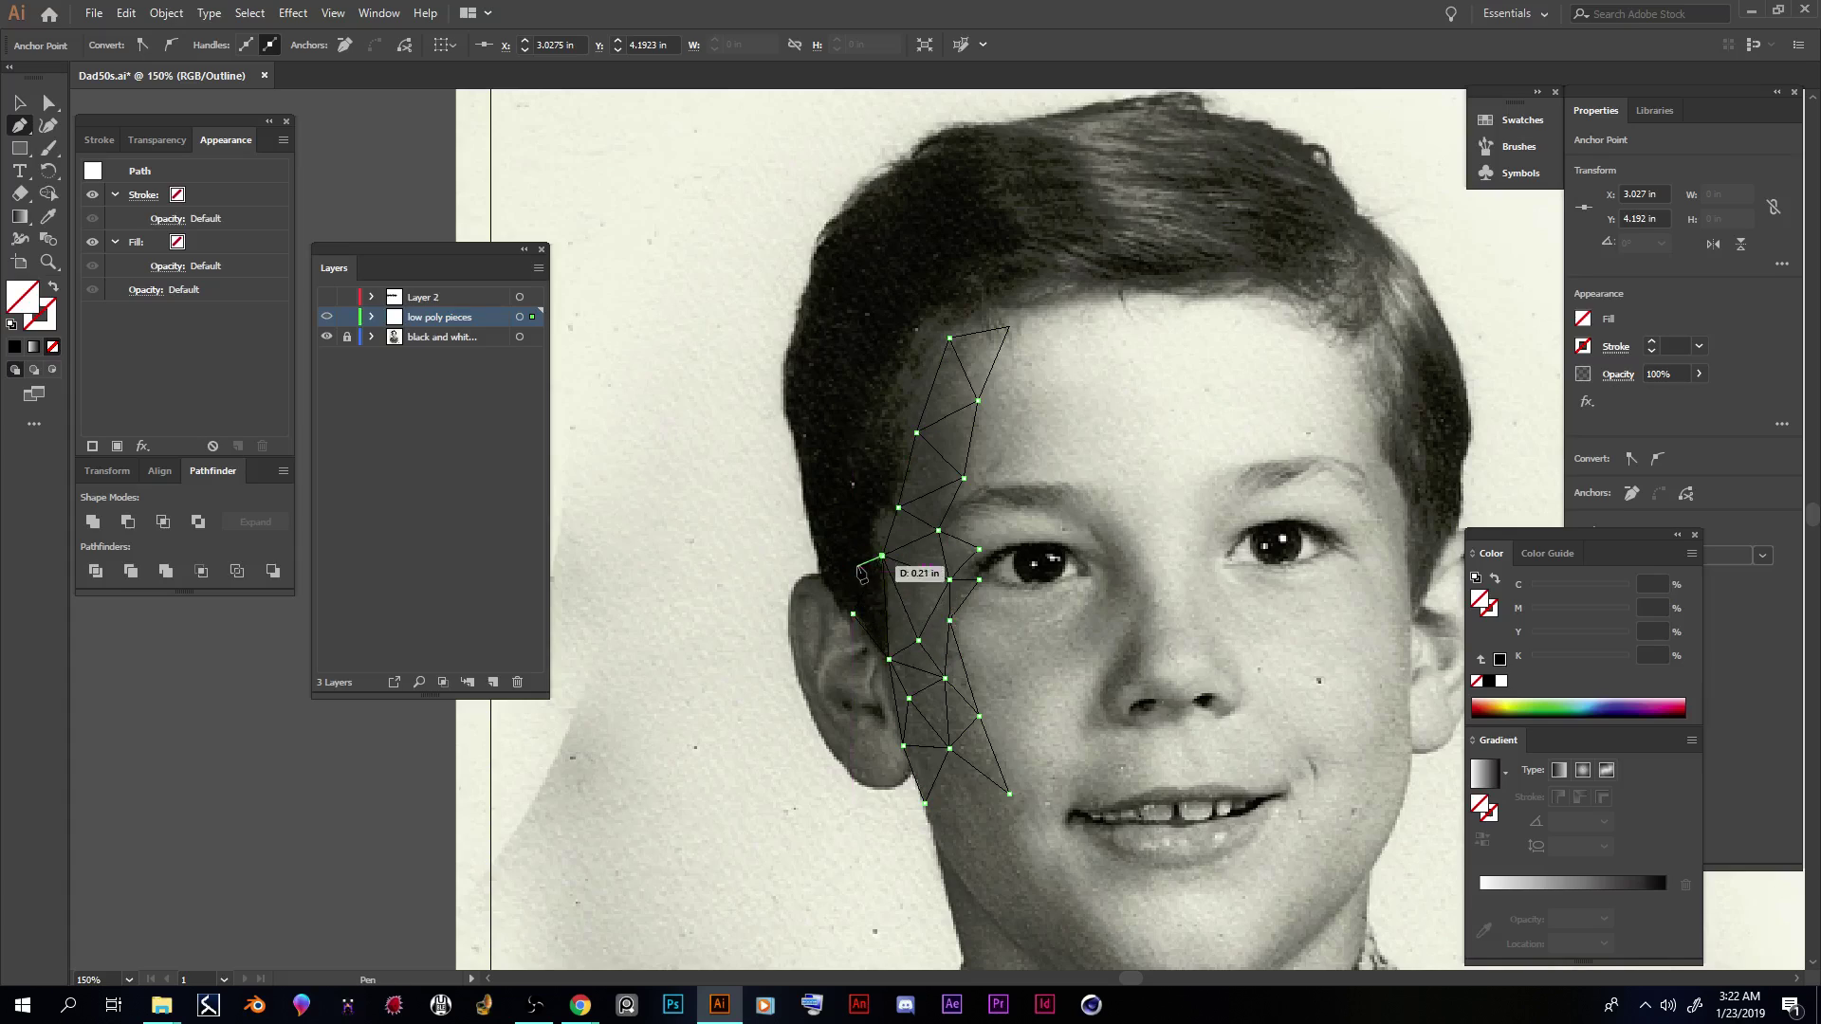
{"action": "left_click", "coordinate": [814, 547]}
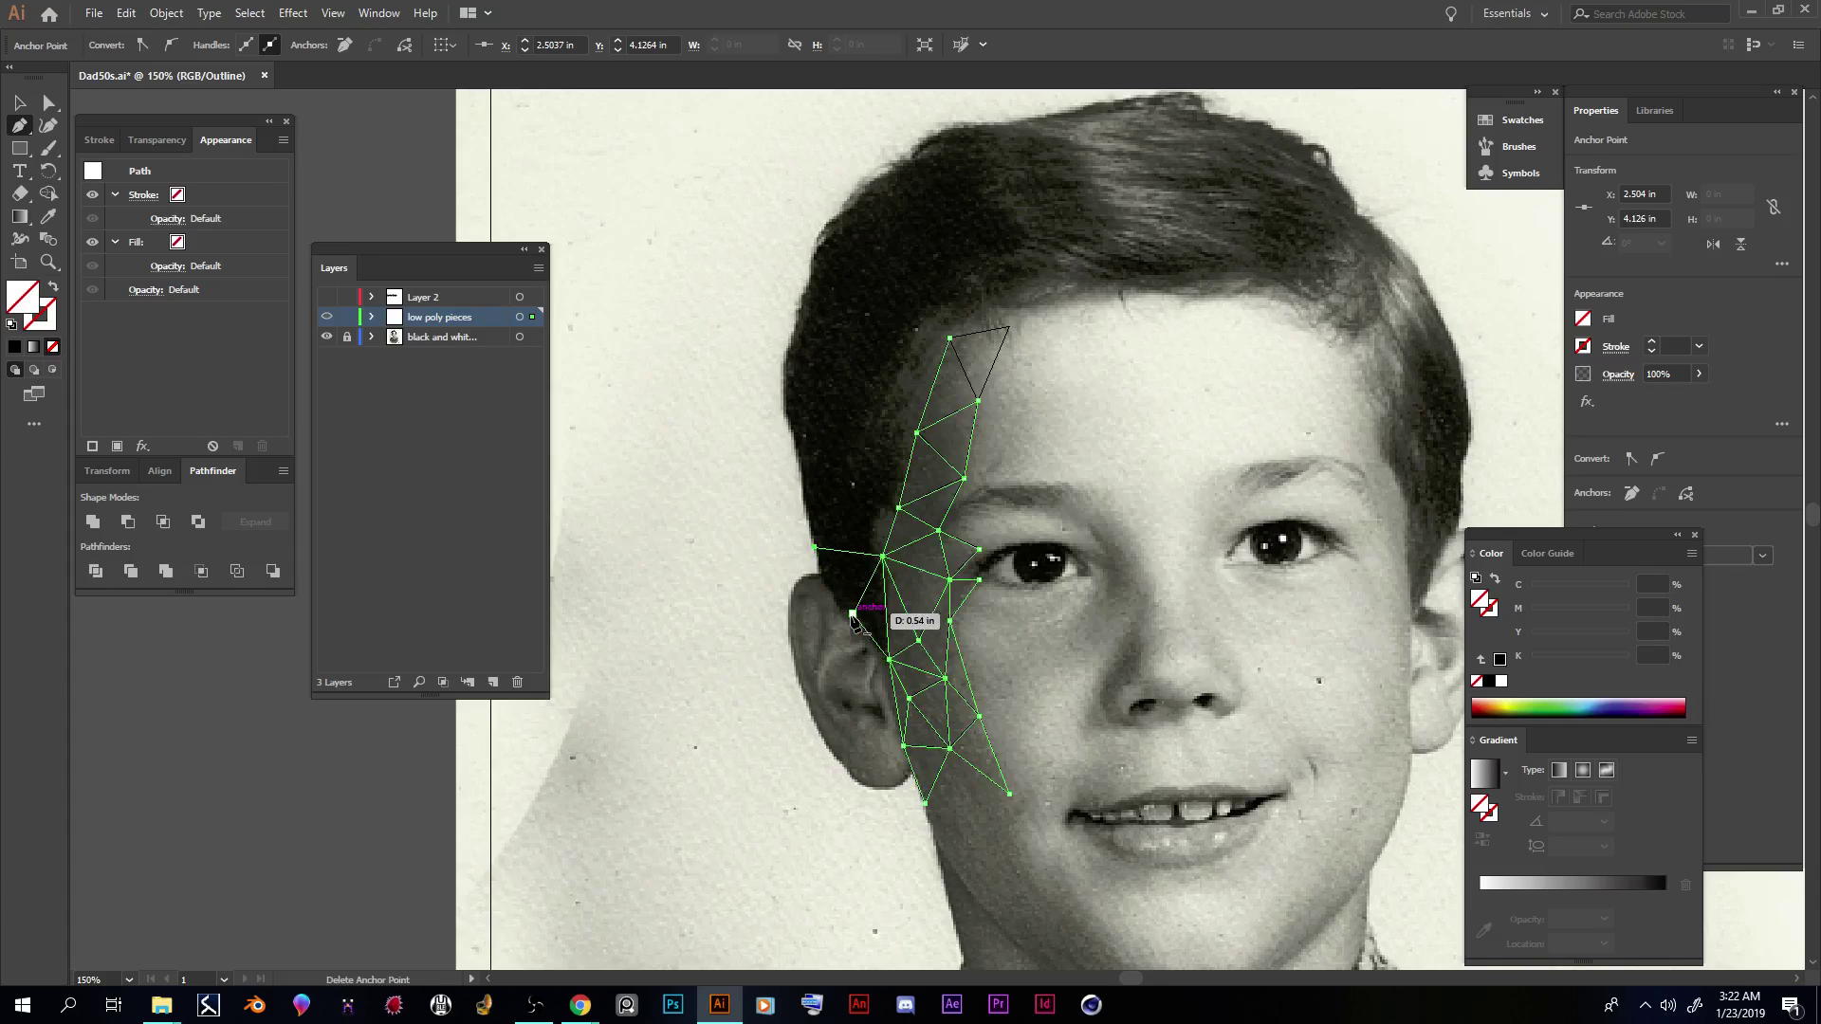
{"action": "left_click", "coordinate": [852, 614]}
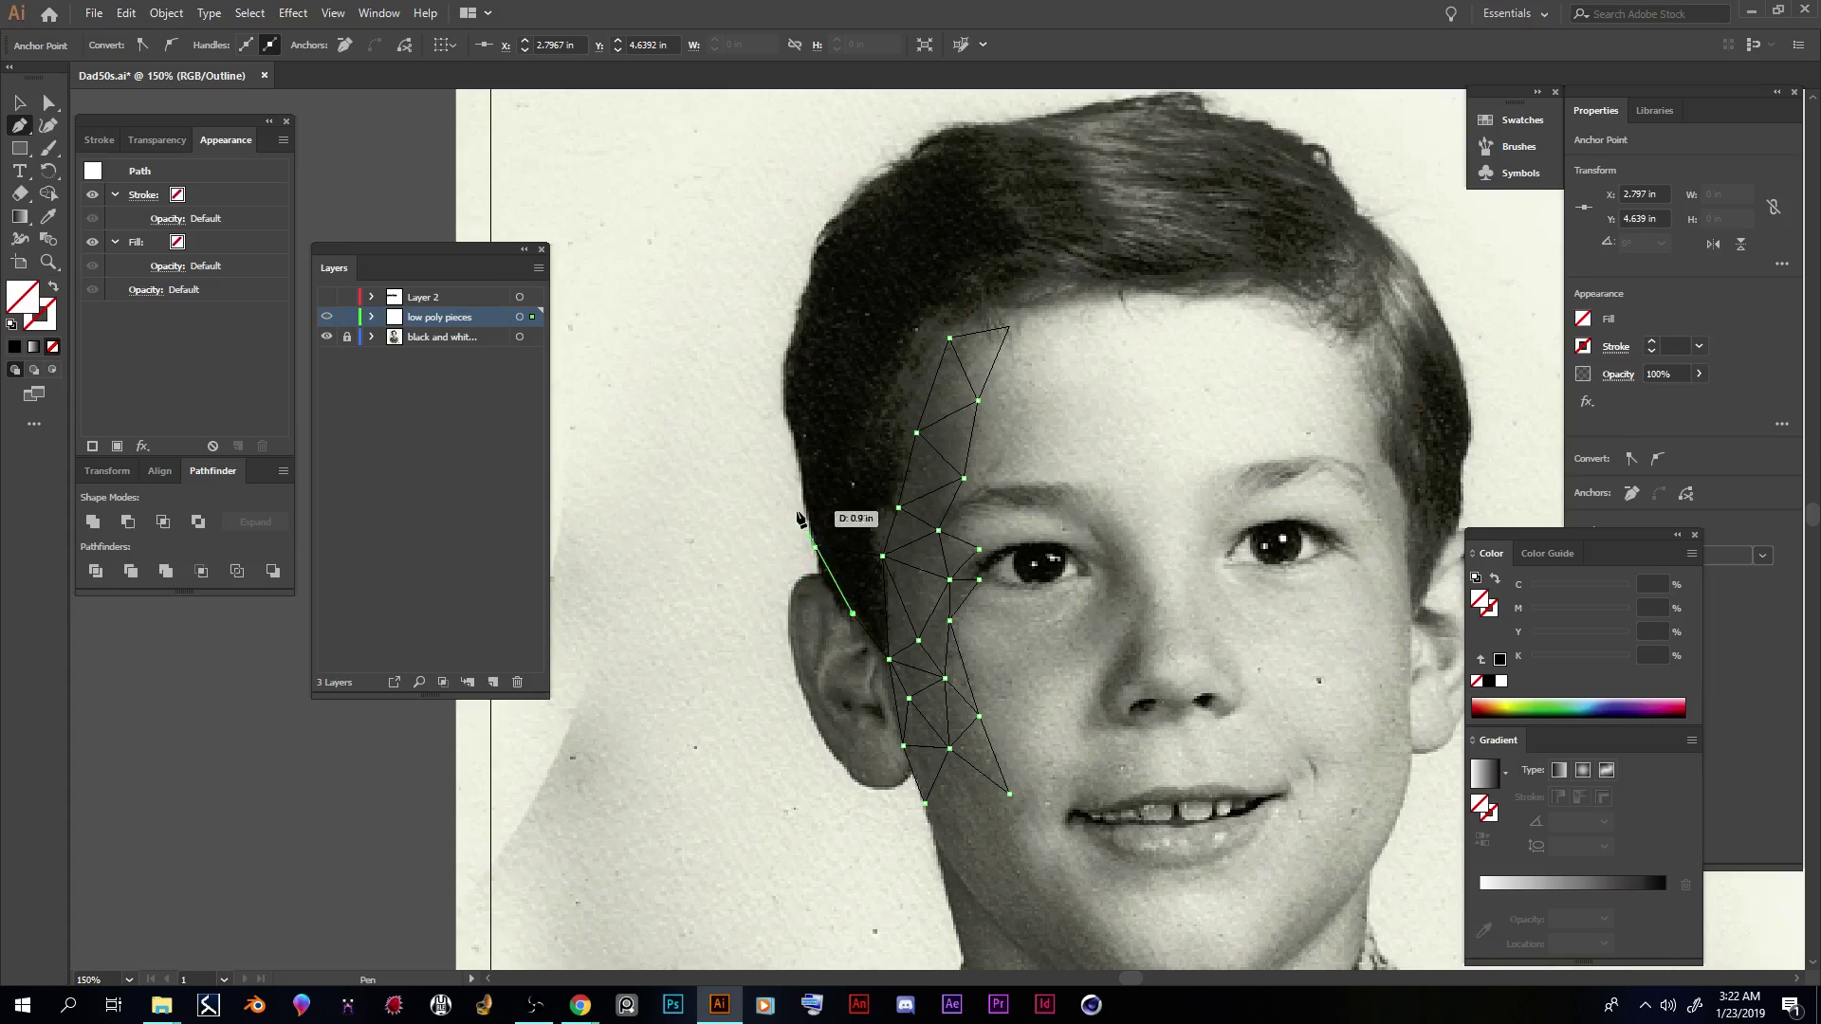
{"action": "key", "text": "ctrl+equal"}
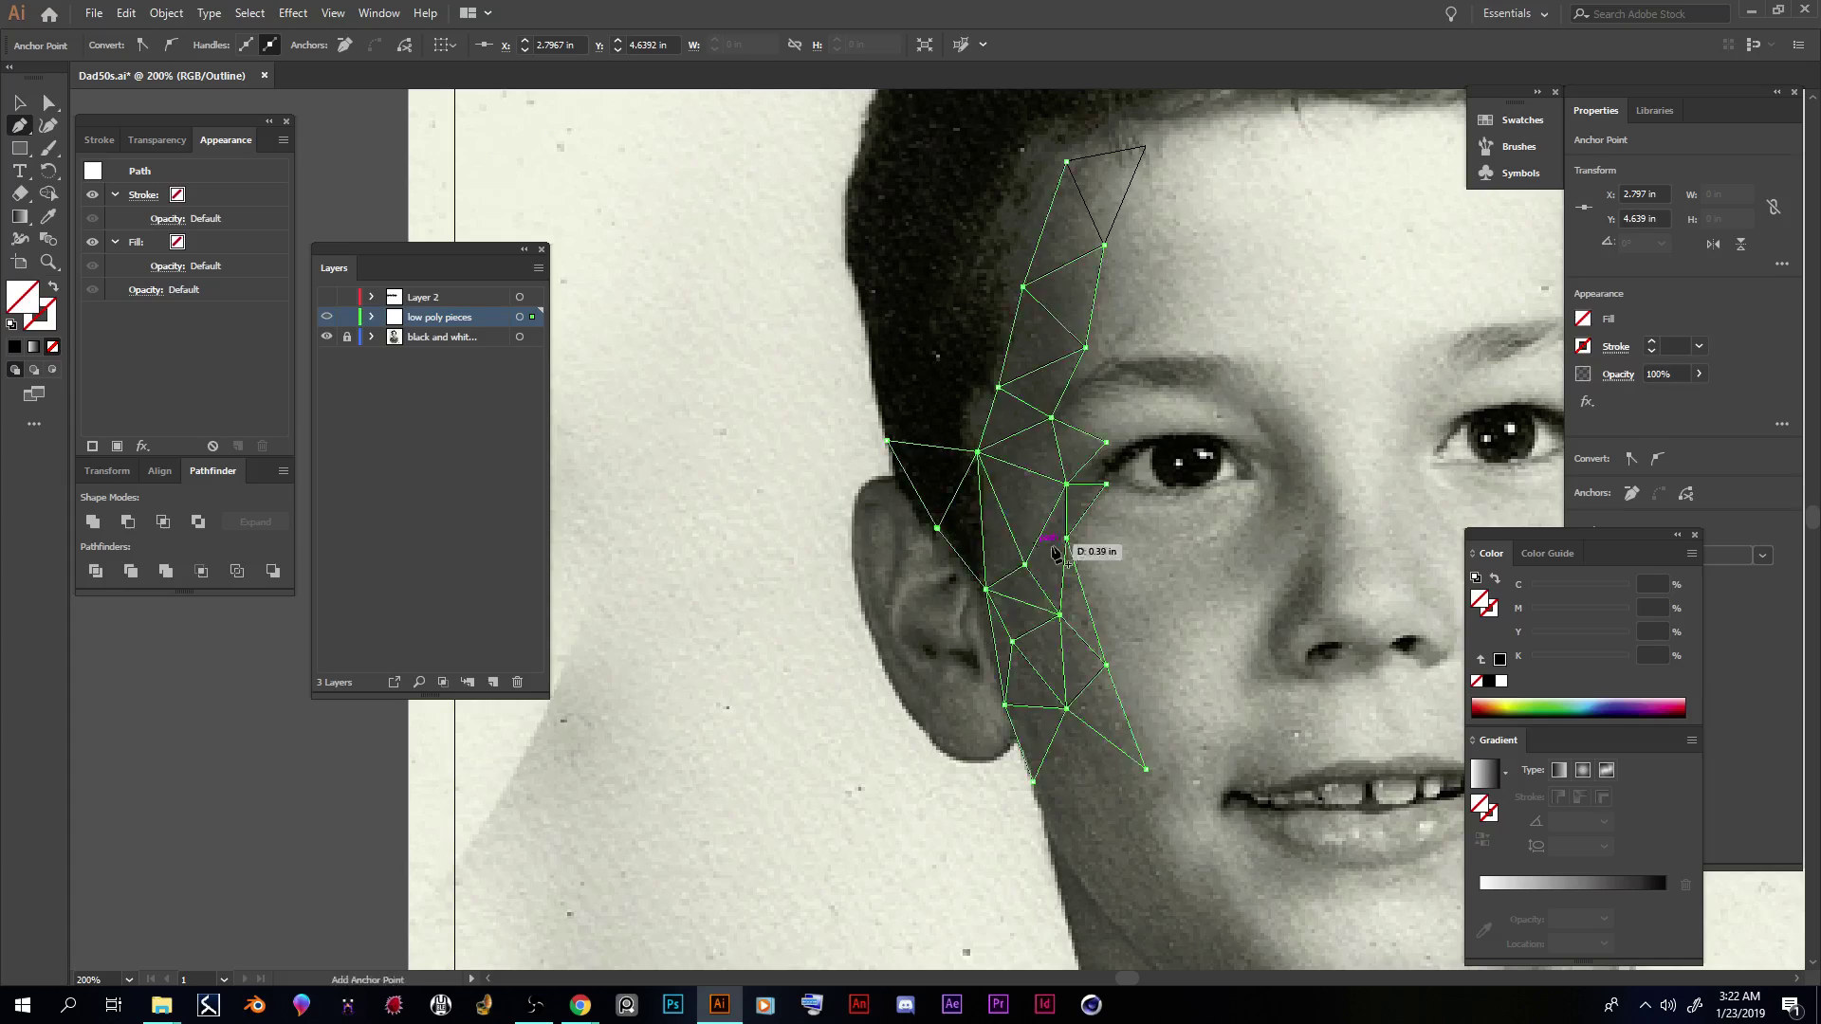
{"action": "key", "text": "a"}
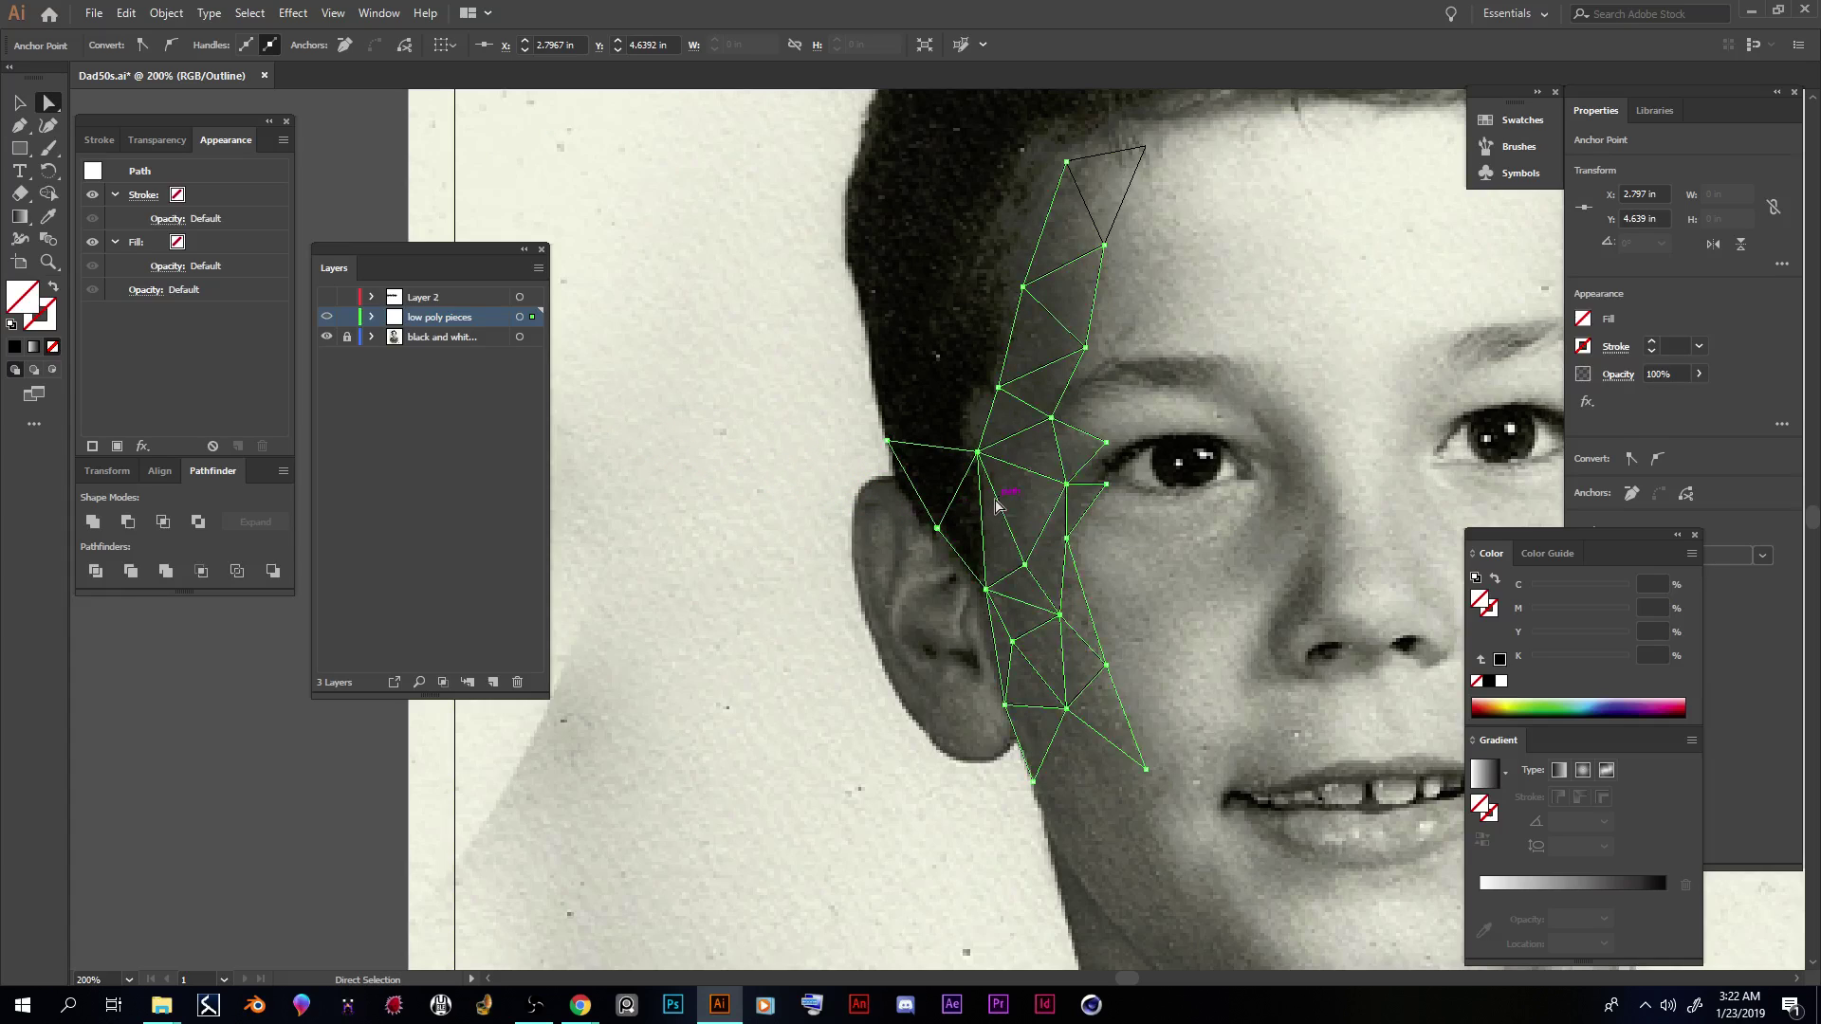
{"action": "key", "text": "ctrl+minus"}
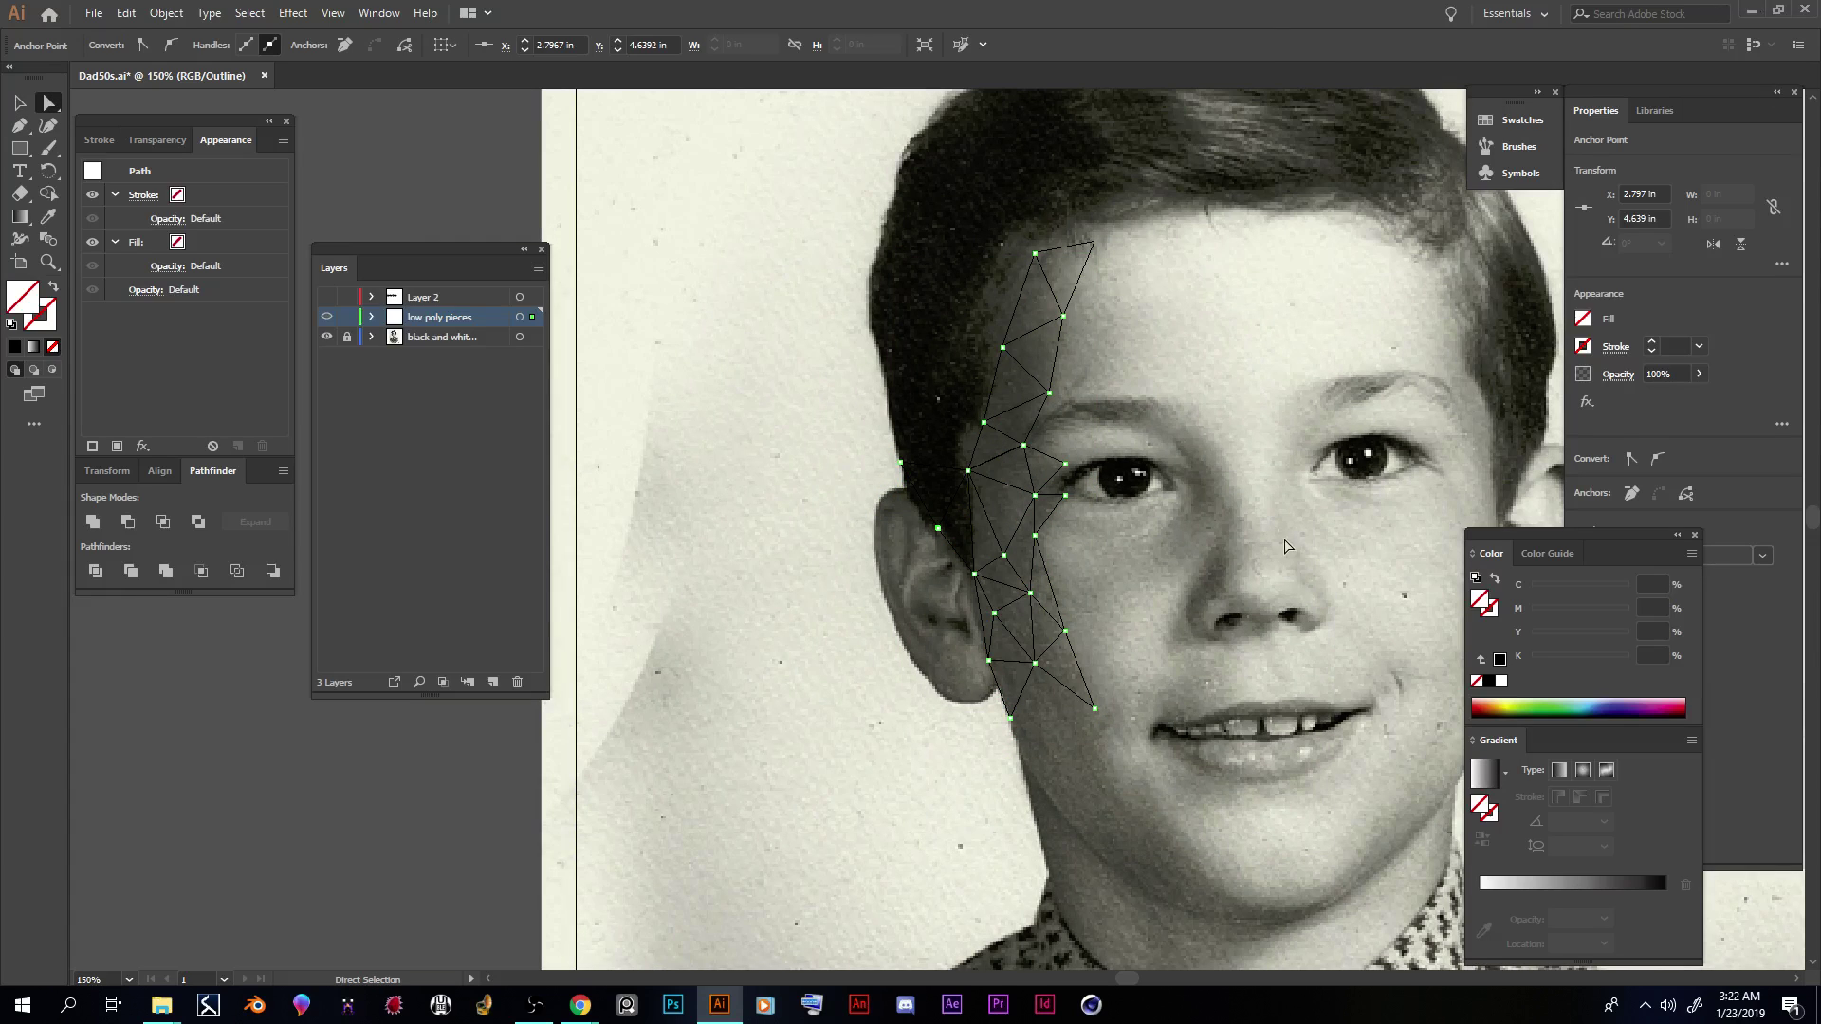
Step: Turn the "black and white picture" layer into a template layer through its layer options
{"action": "scroll", "coordinate": [1286, 546], "scroll_direction": "up", "scroll_amount": 3}
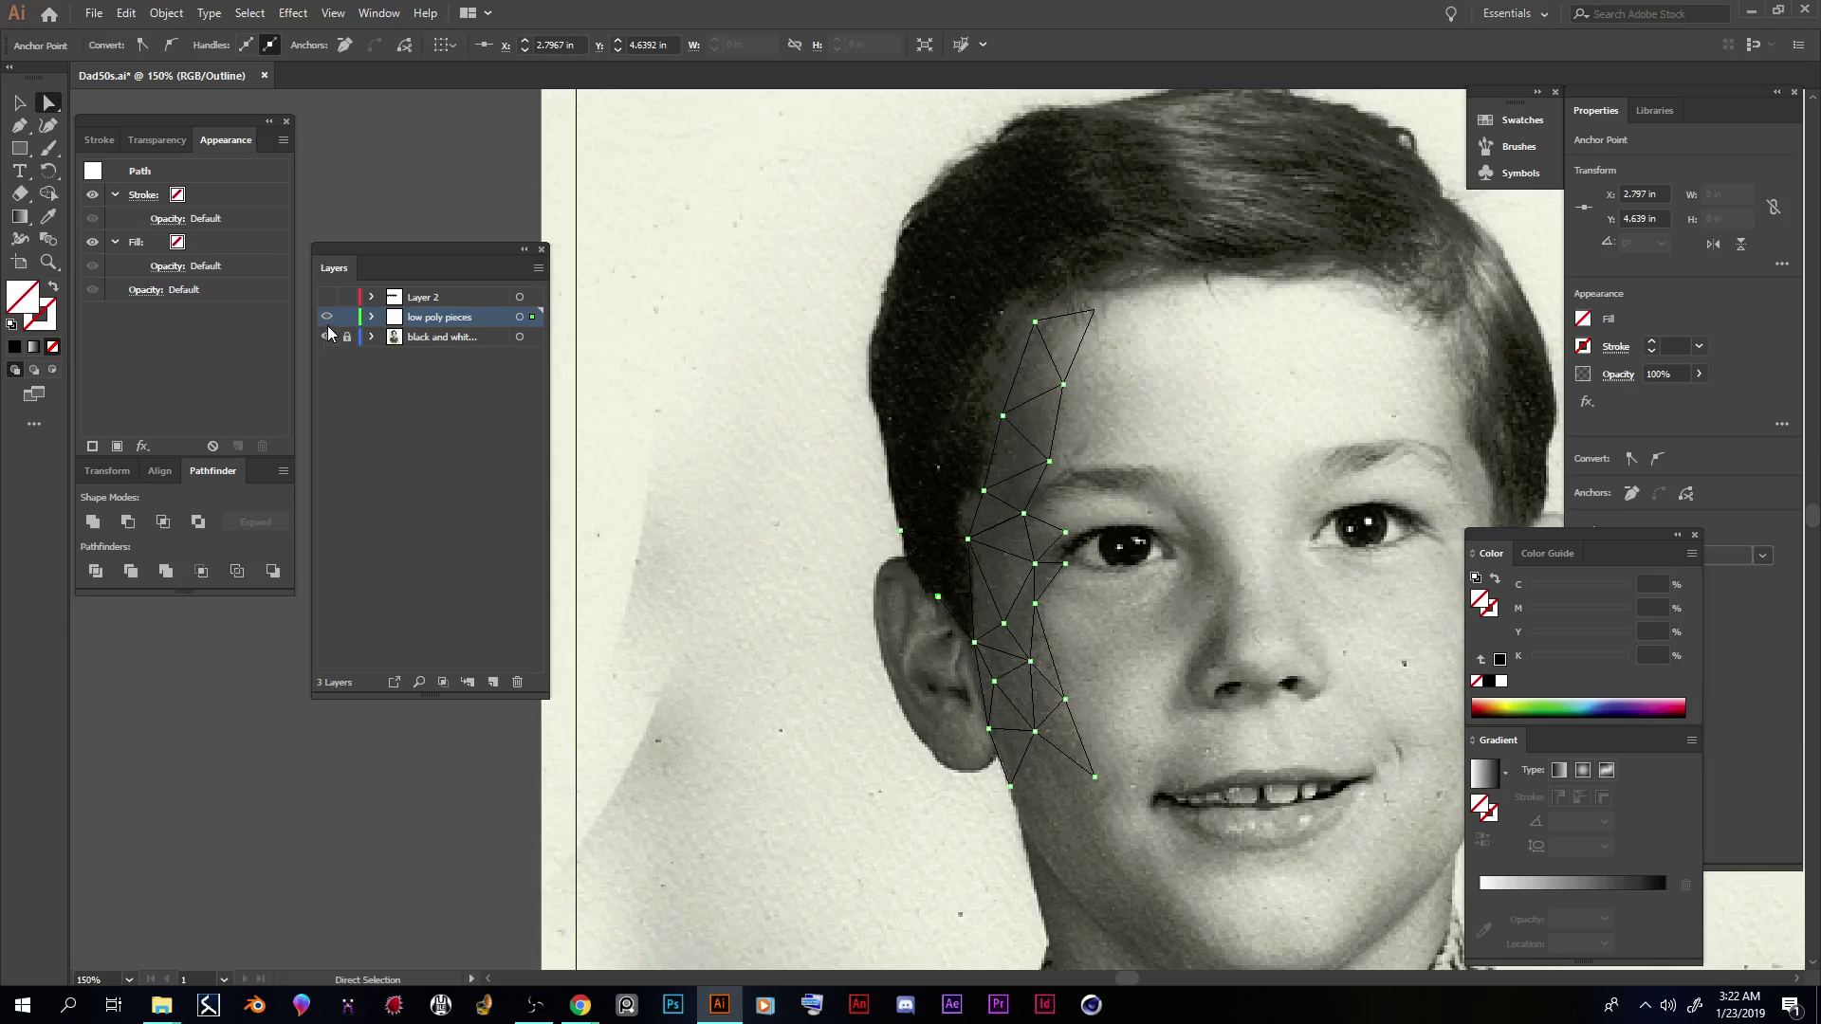
{"action": "left_click", "coordinate": [434, 339]}
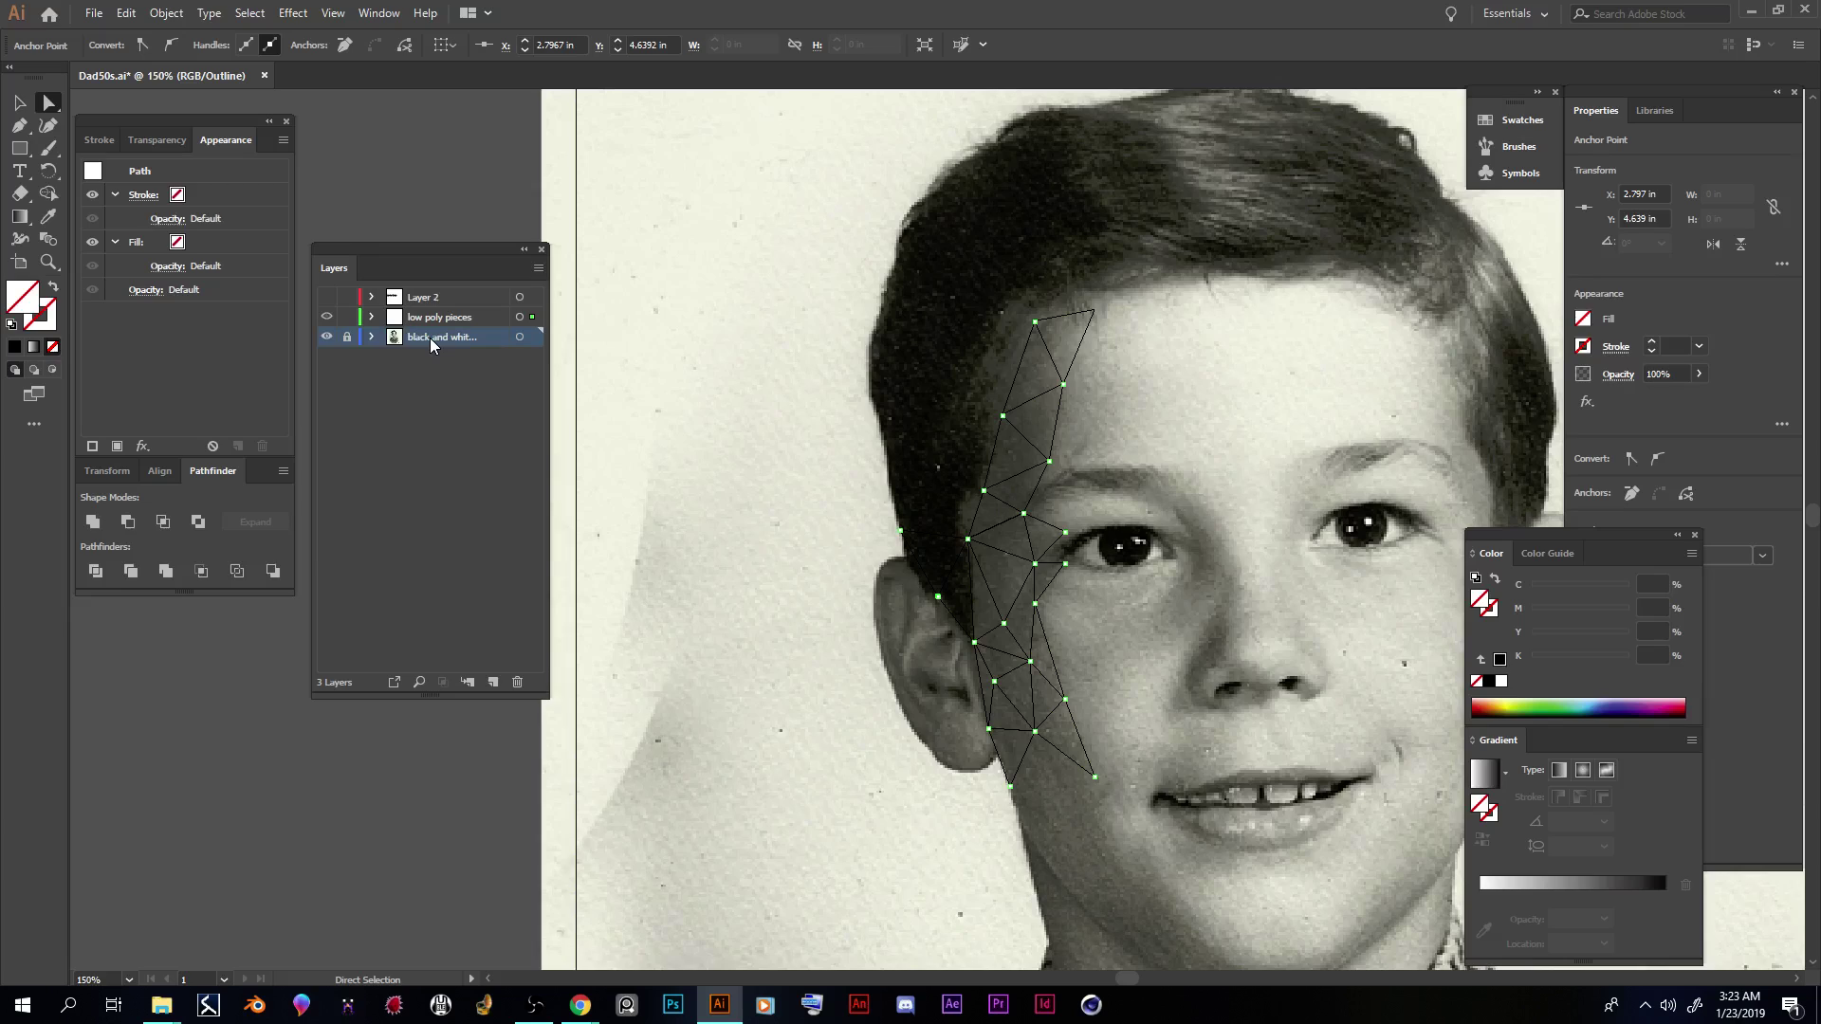
{"action": "double_click", "coordinate": [418, 338]}
{"action": "double_click", "coordinate": [392, 339]}
{"action": "left_click_drag", "start_coordinate": [866, 368], "coordinate": [445, 385]}
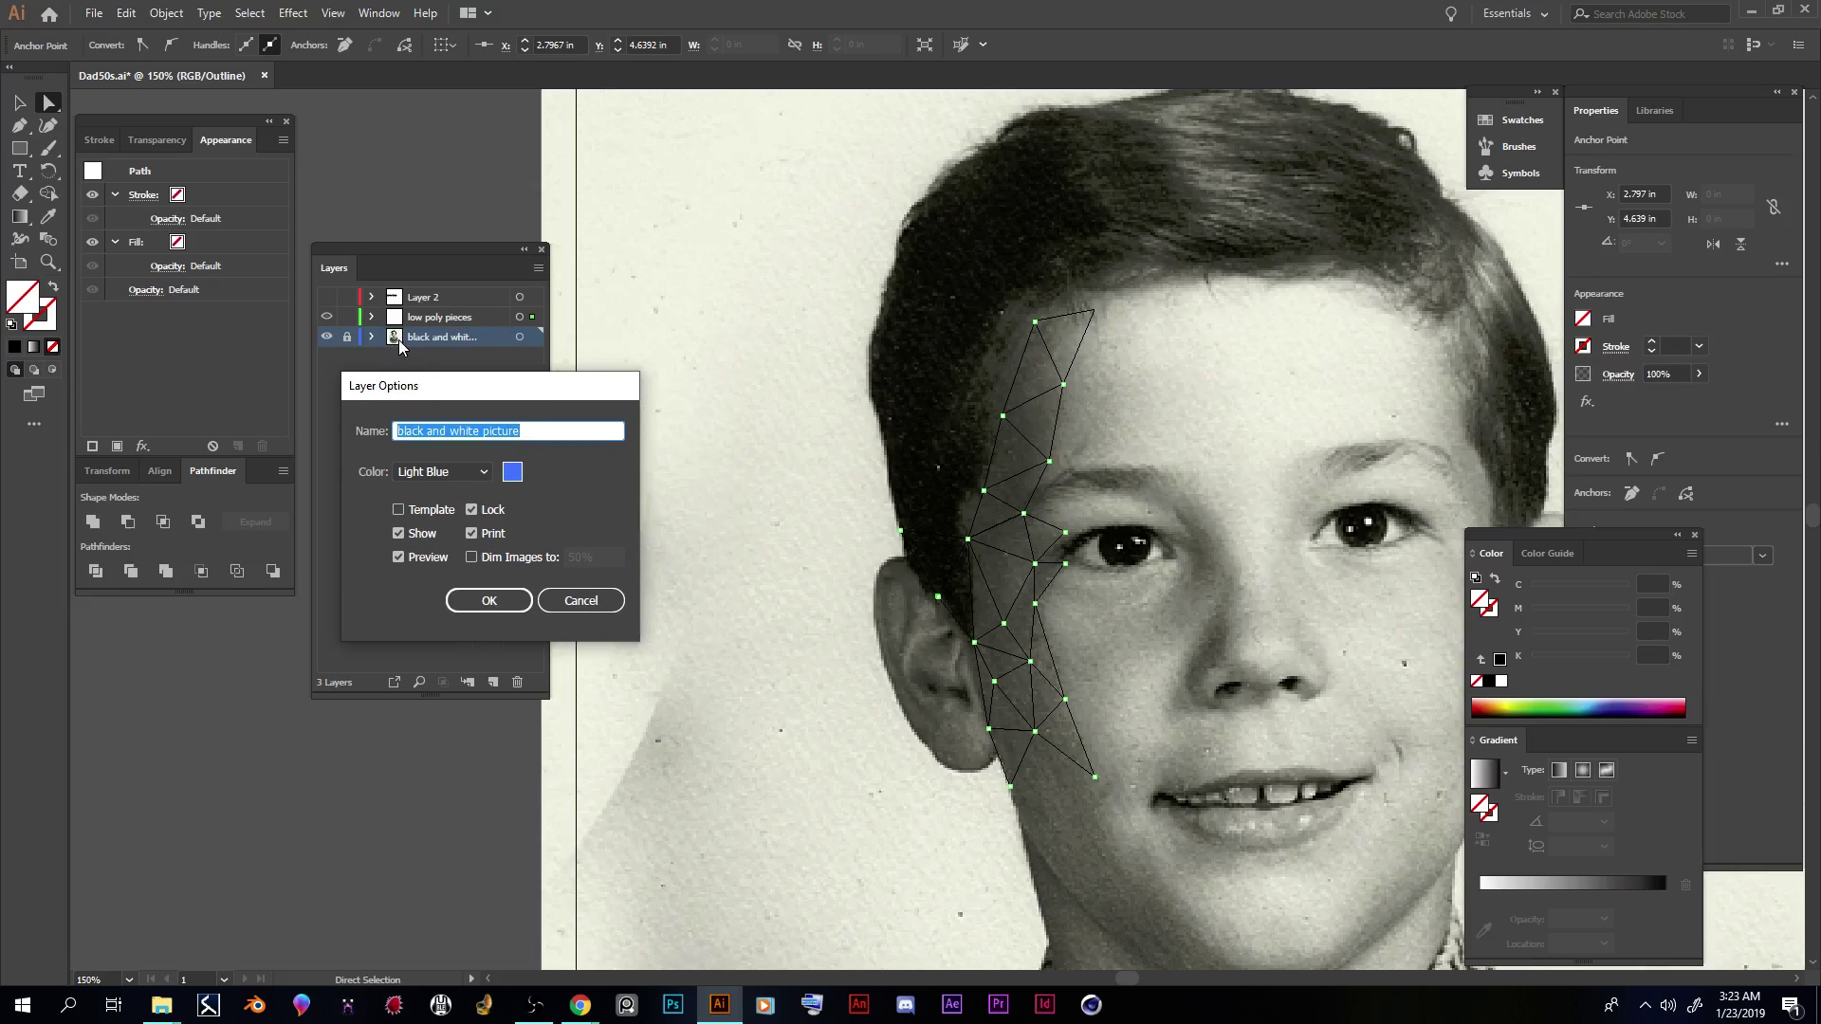
{"action": "left_click", "coordinate": [400, 510]}
{"action": "left_click", "coordinate": [498, 601]}
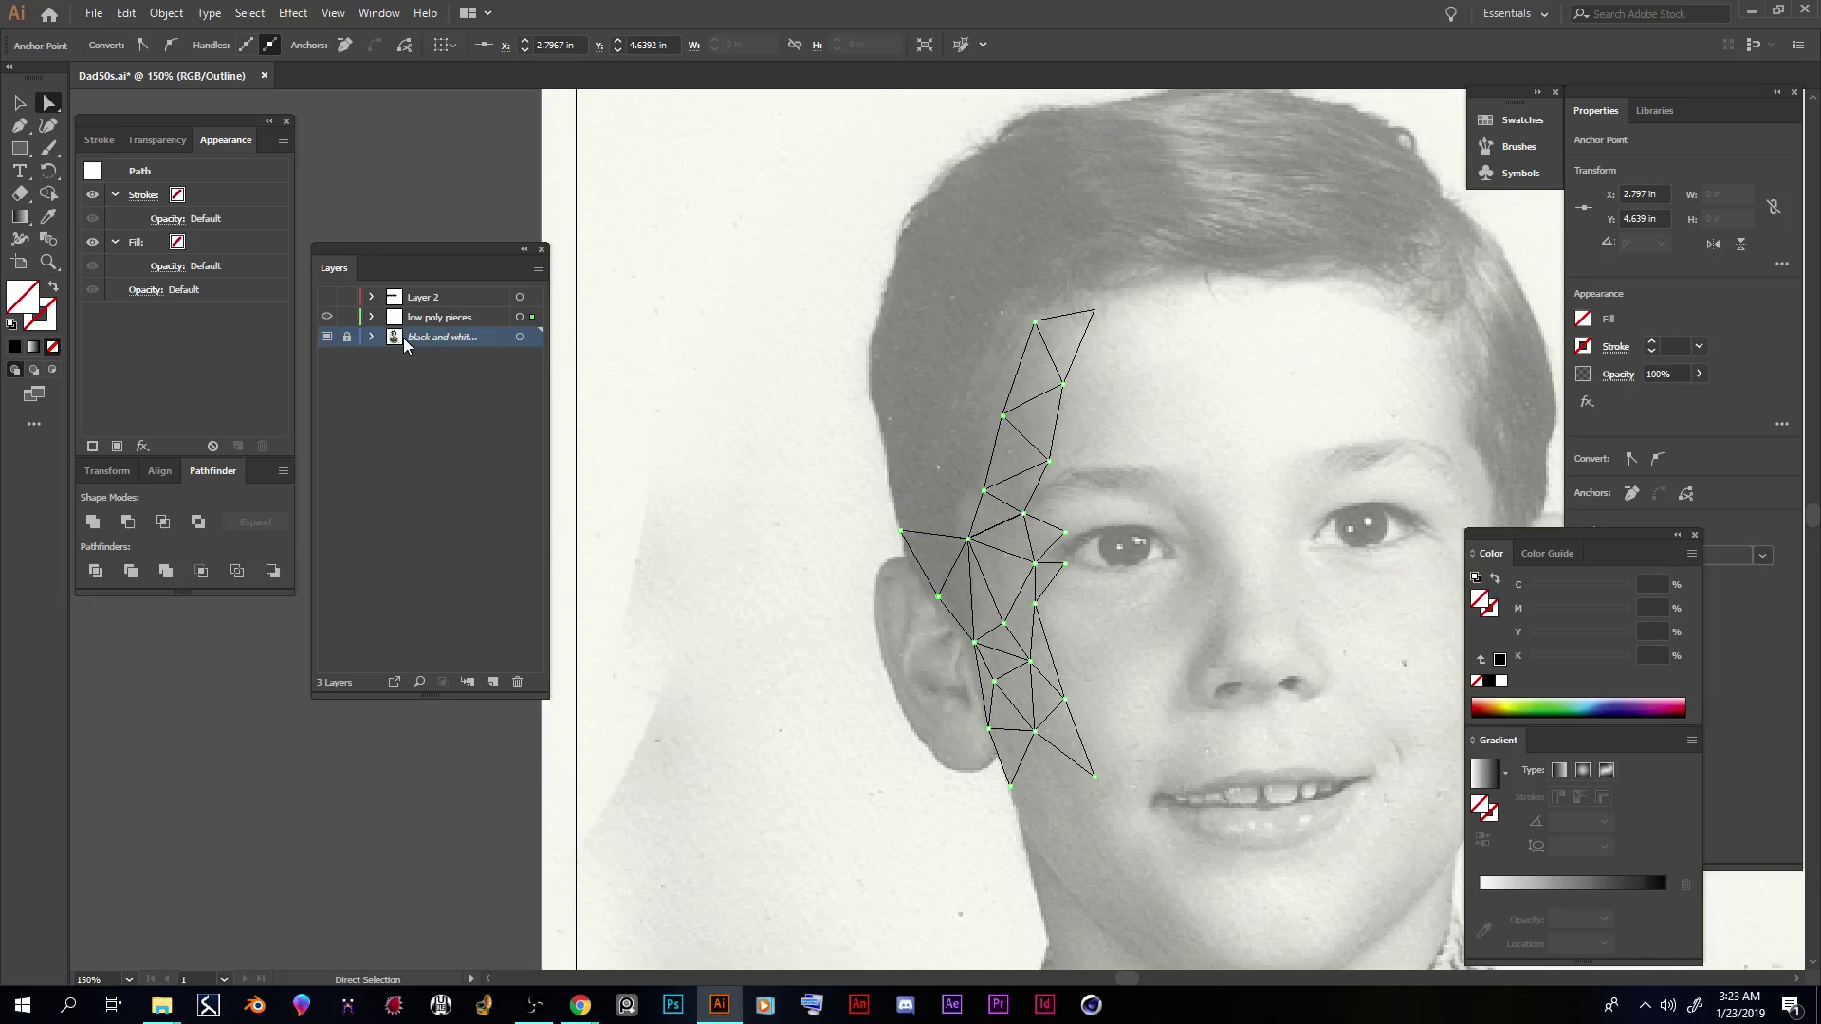
Step: Raise the Dim Images percentage of the "black and white picture" template layer so the photo shows darker beneath the outlines
{"action": "double_click", "coordinate": [396, 342]}
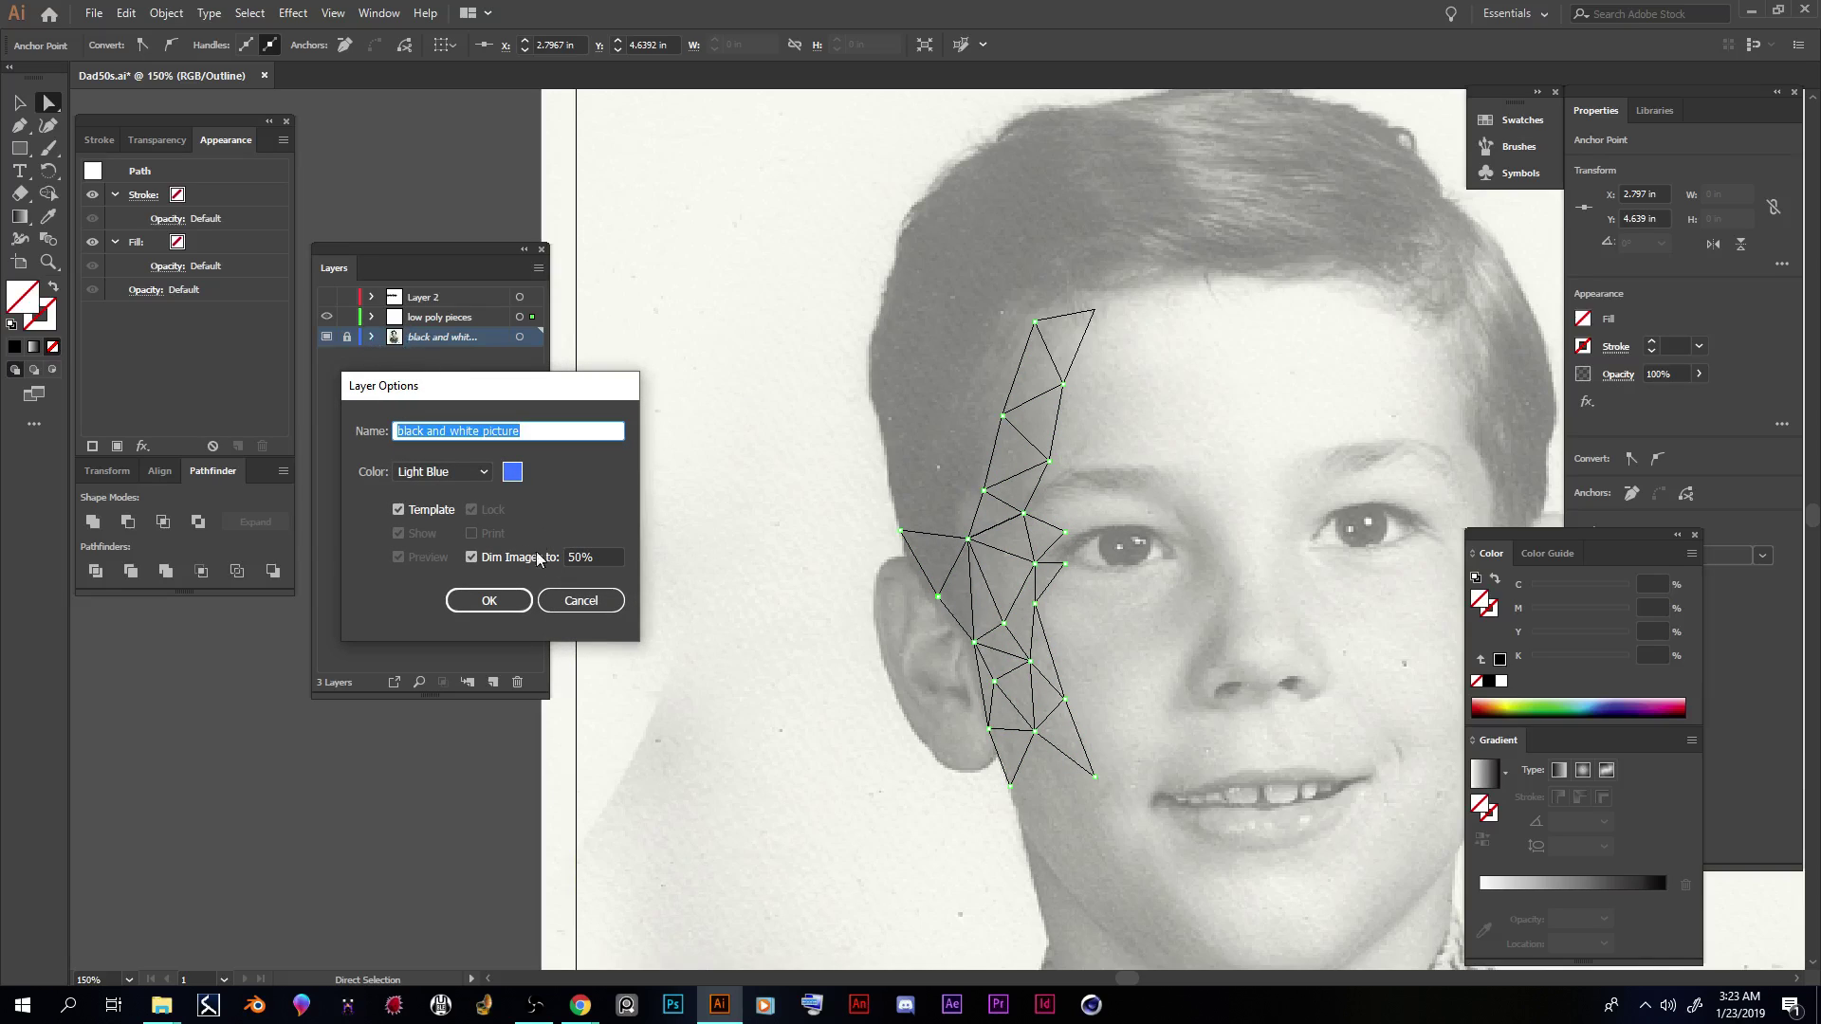
{"action": "left_click", "coordinate": [601, 561]}
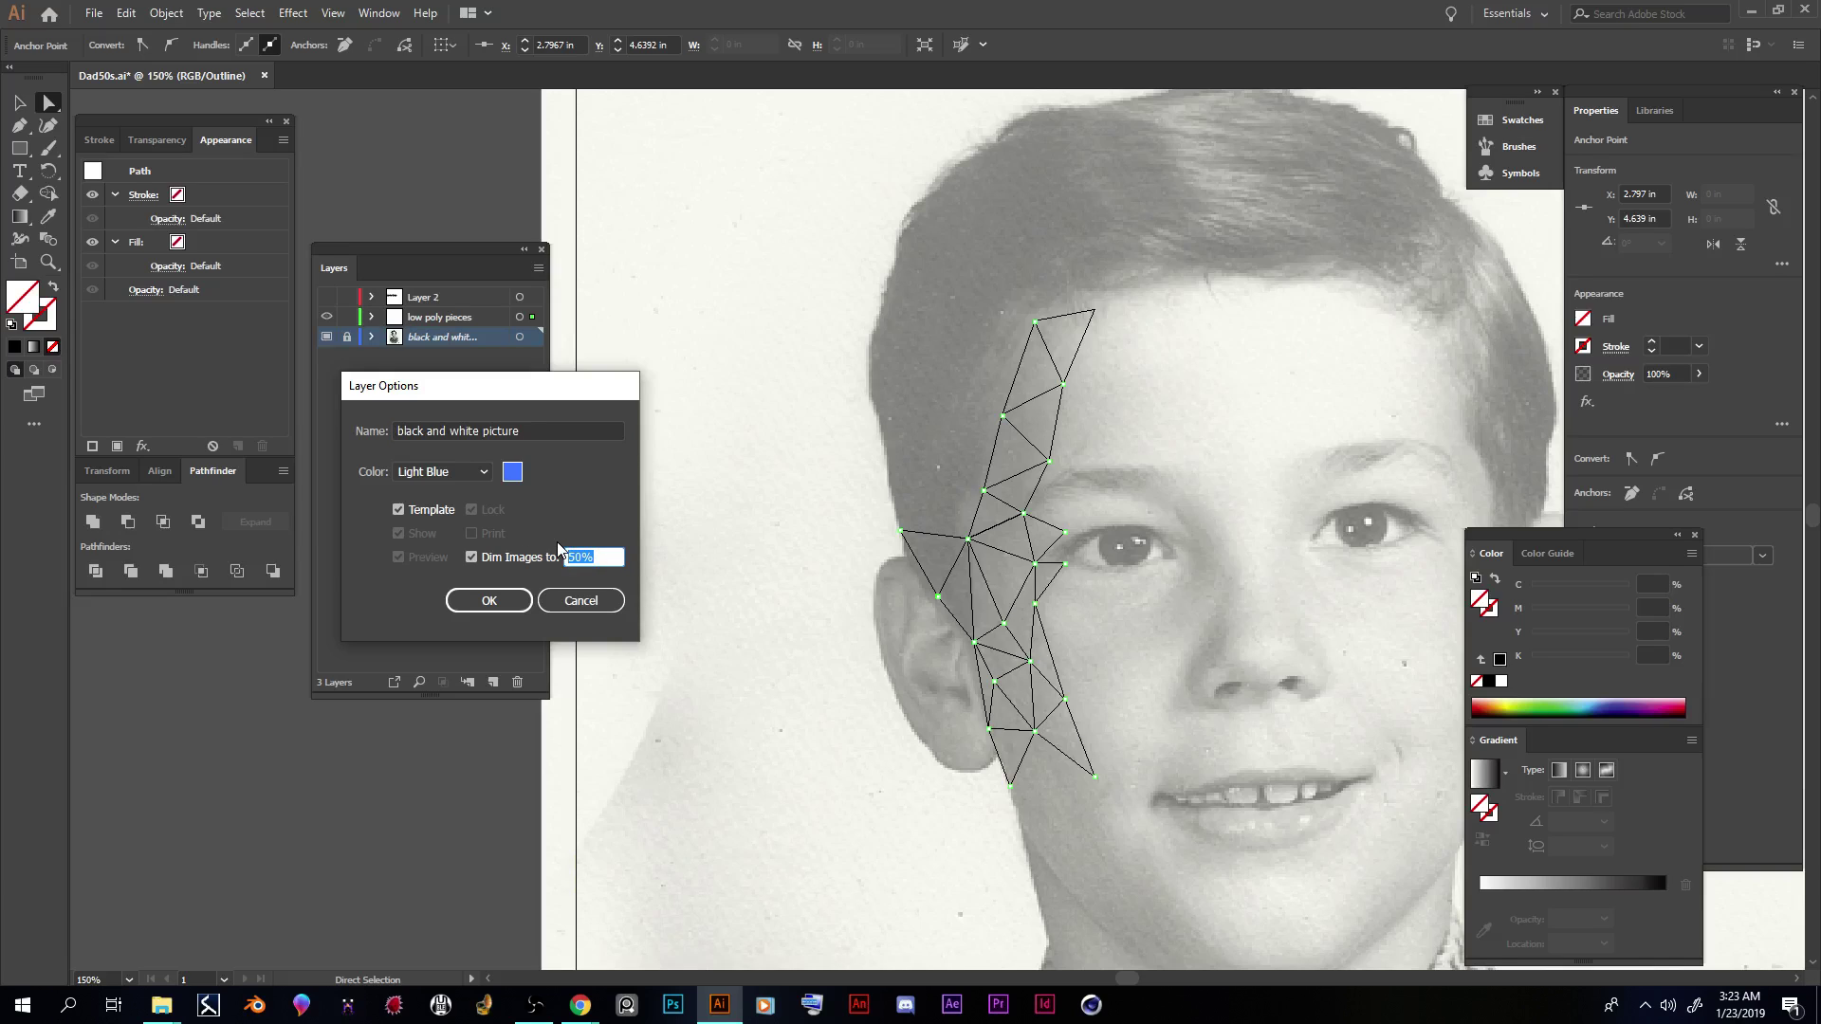
{"action": "left_click", "coordinate": [493, 603]}
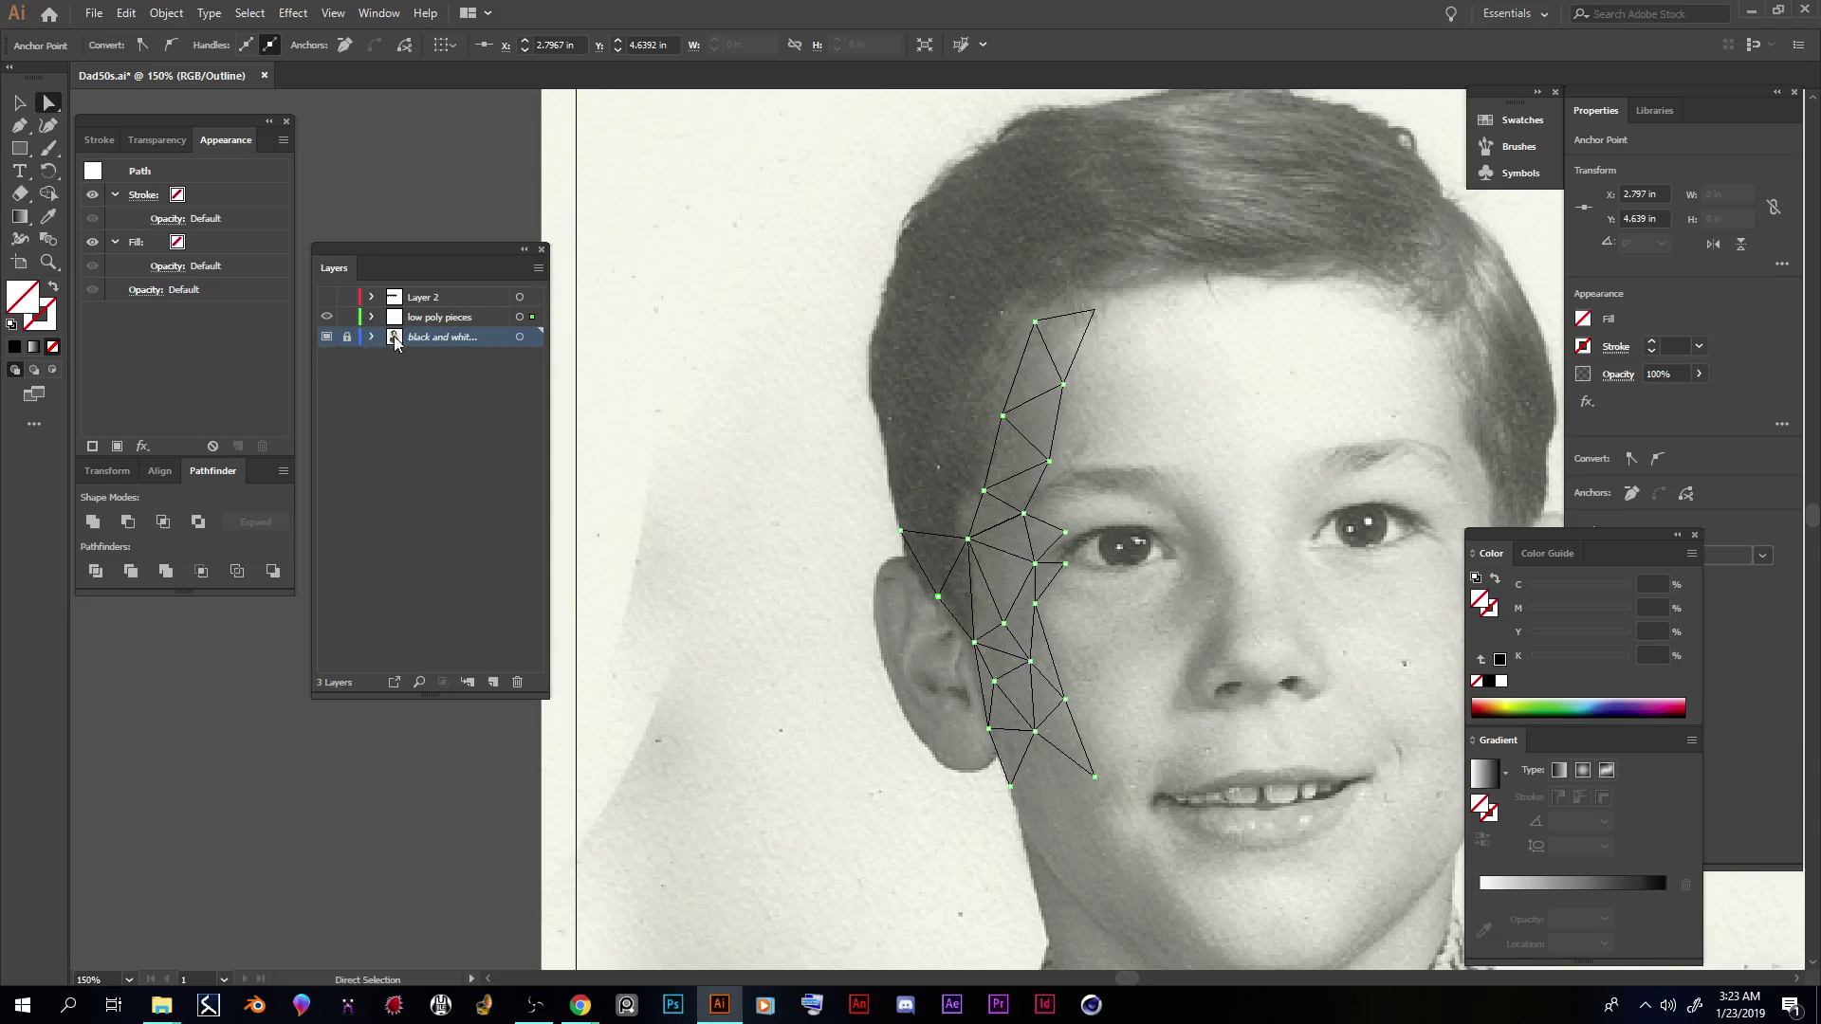
Step: On the "low poly pieces" layer, draw connected Pen tool triangles along the ear's front edge, from the hair above it to mid-ear
{"action": "left_click", "coordinate": [420, 322]}
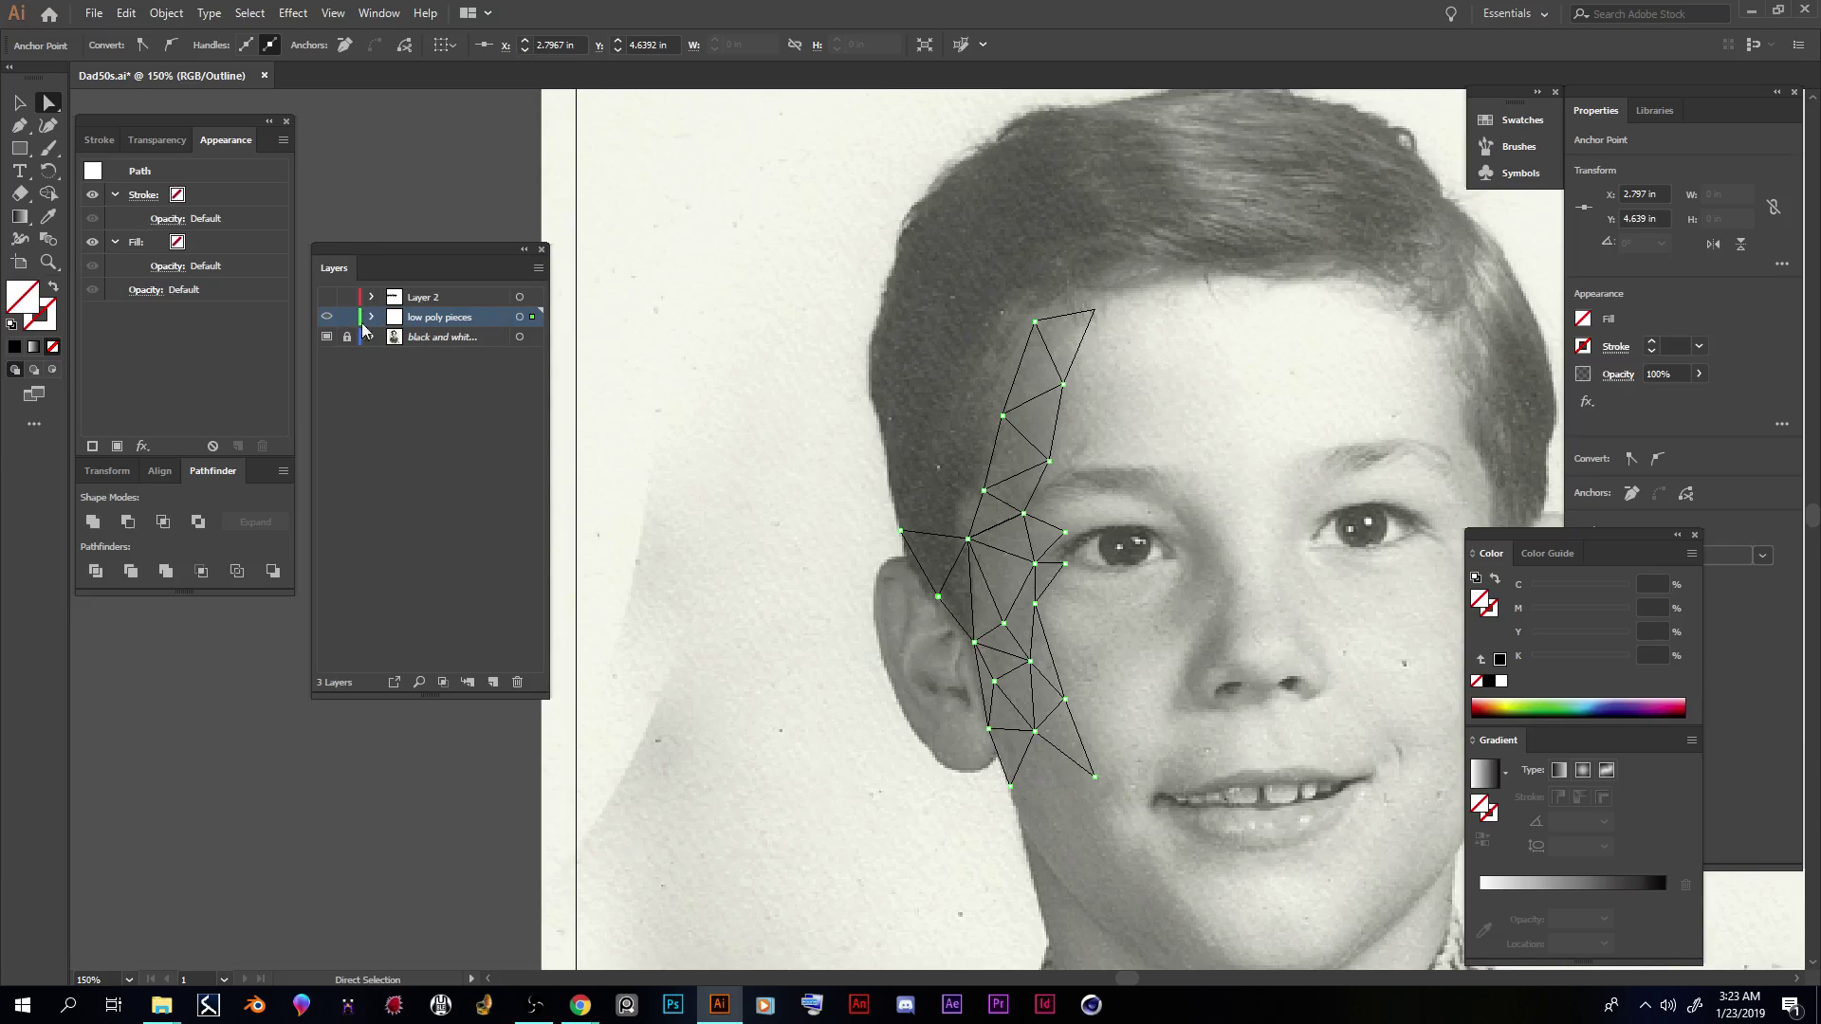
{"action": "left_click", "coordinate": [17, 127]}
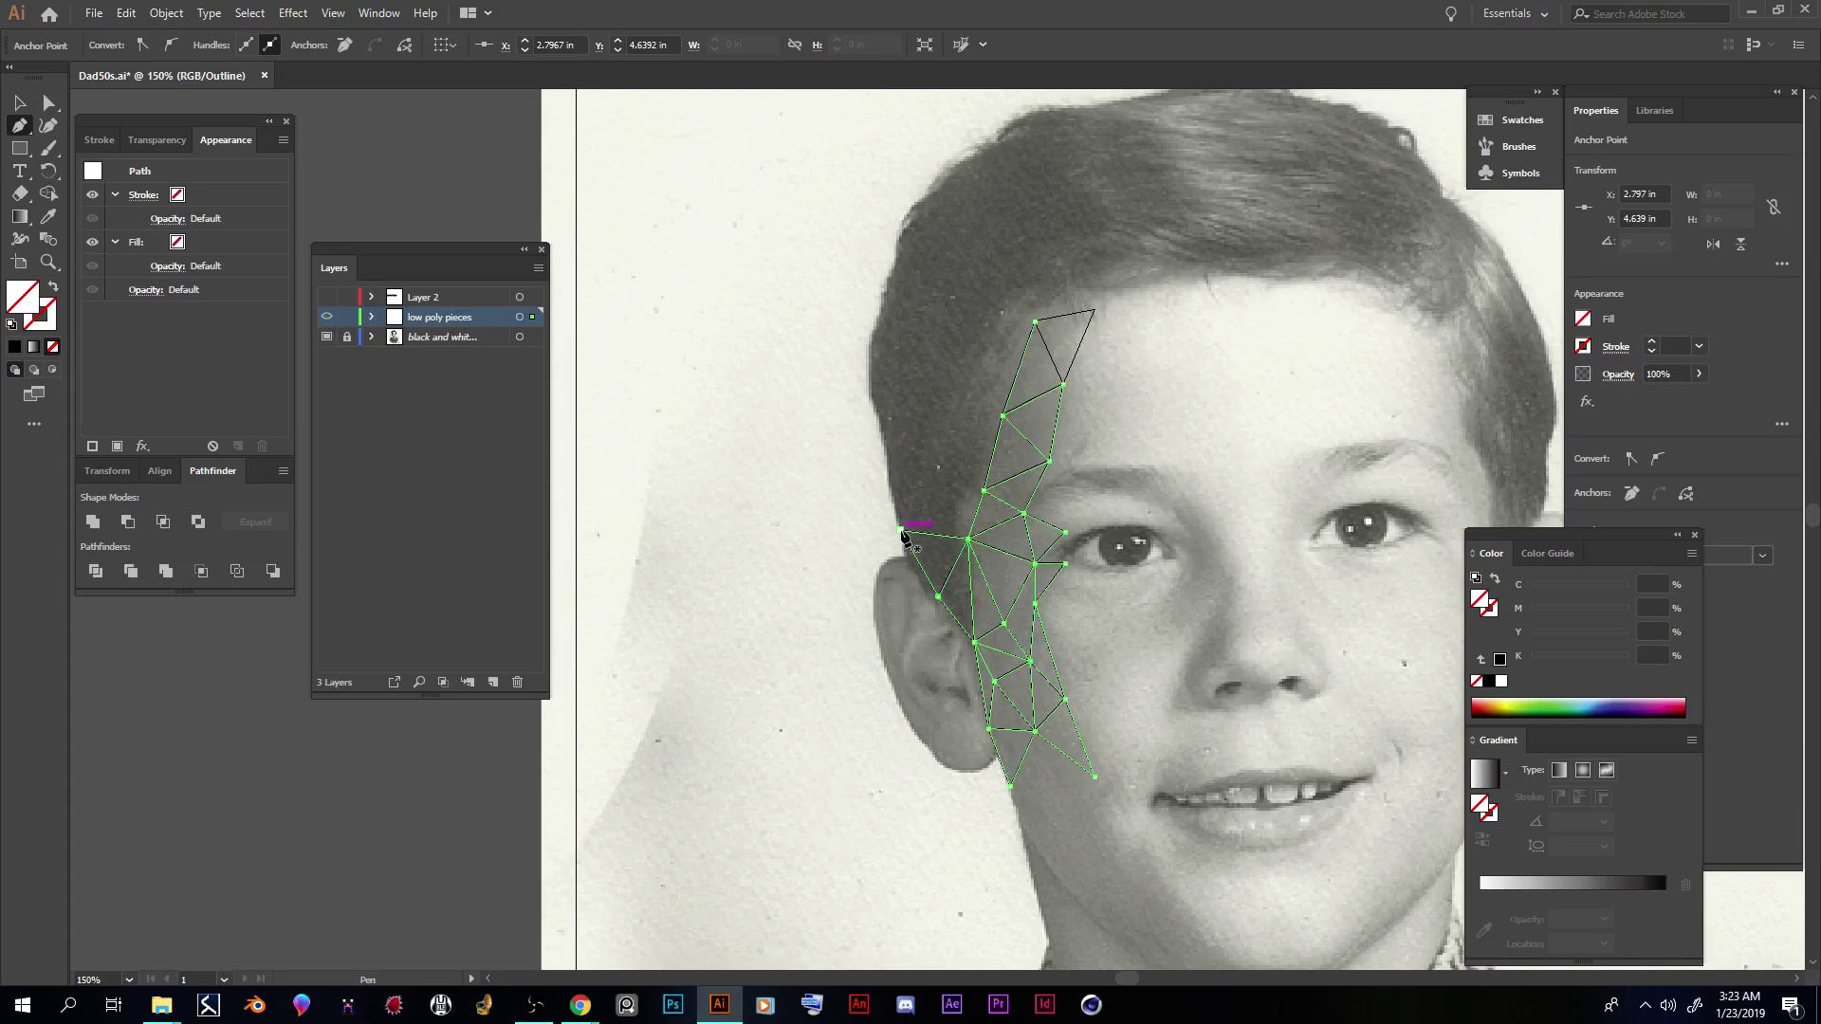
{"action": "left_click", "coordinate": [900, 530]}
{"action": "left_click", "coordinate": [900, 560]}
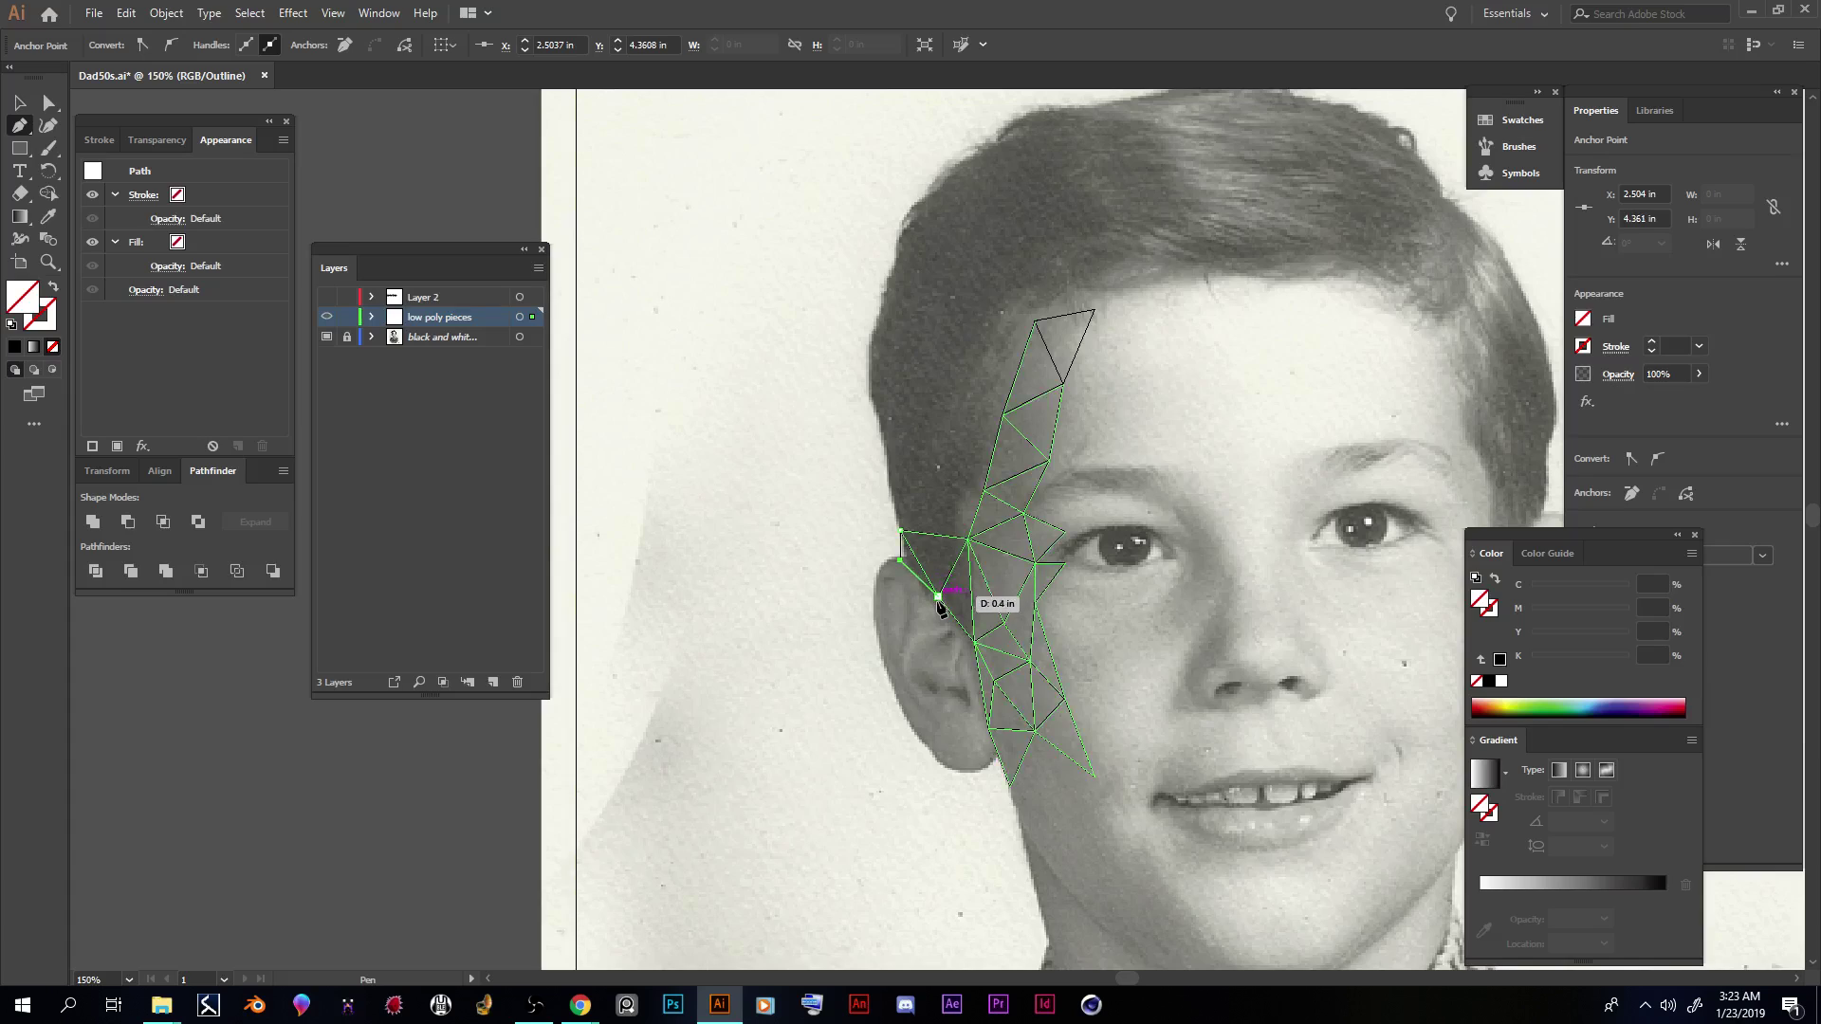
{"action": "left_click", "coordinate": [937, 597]}
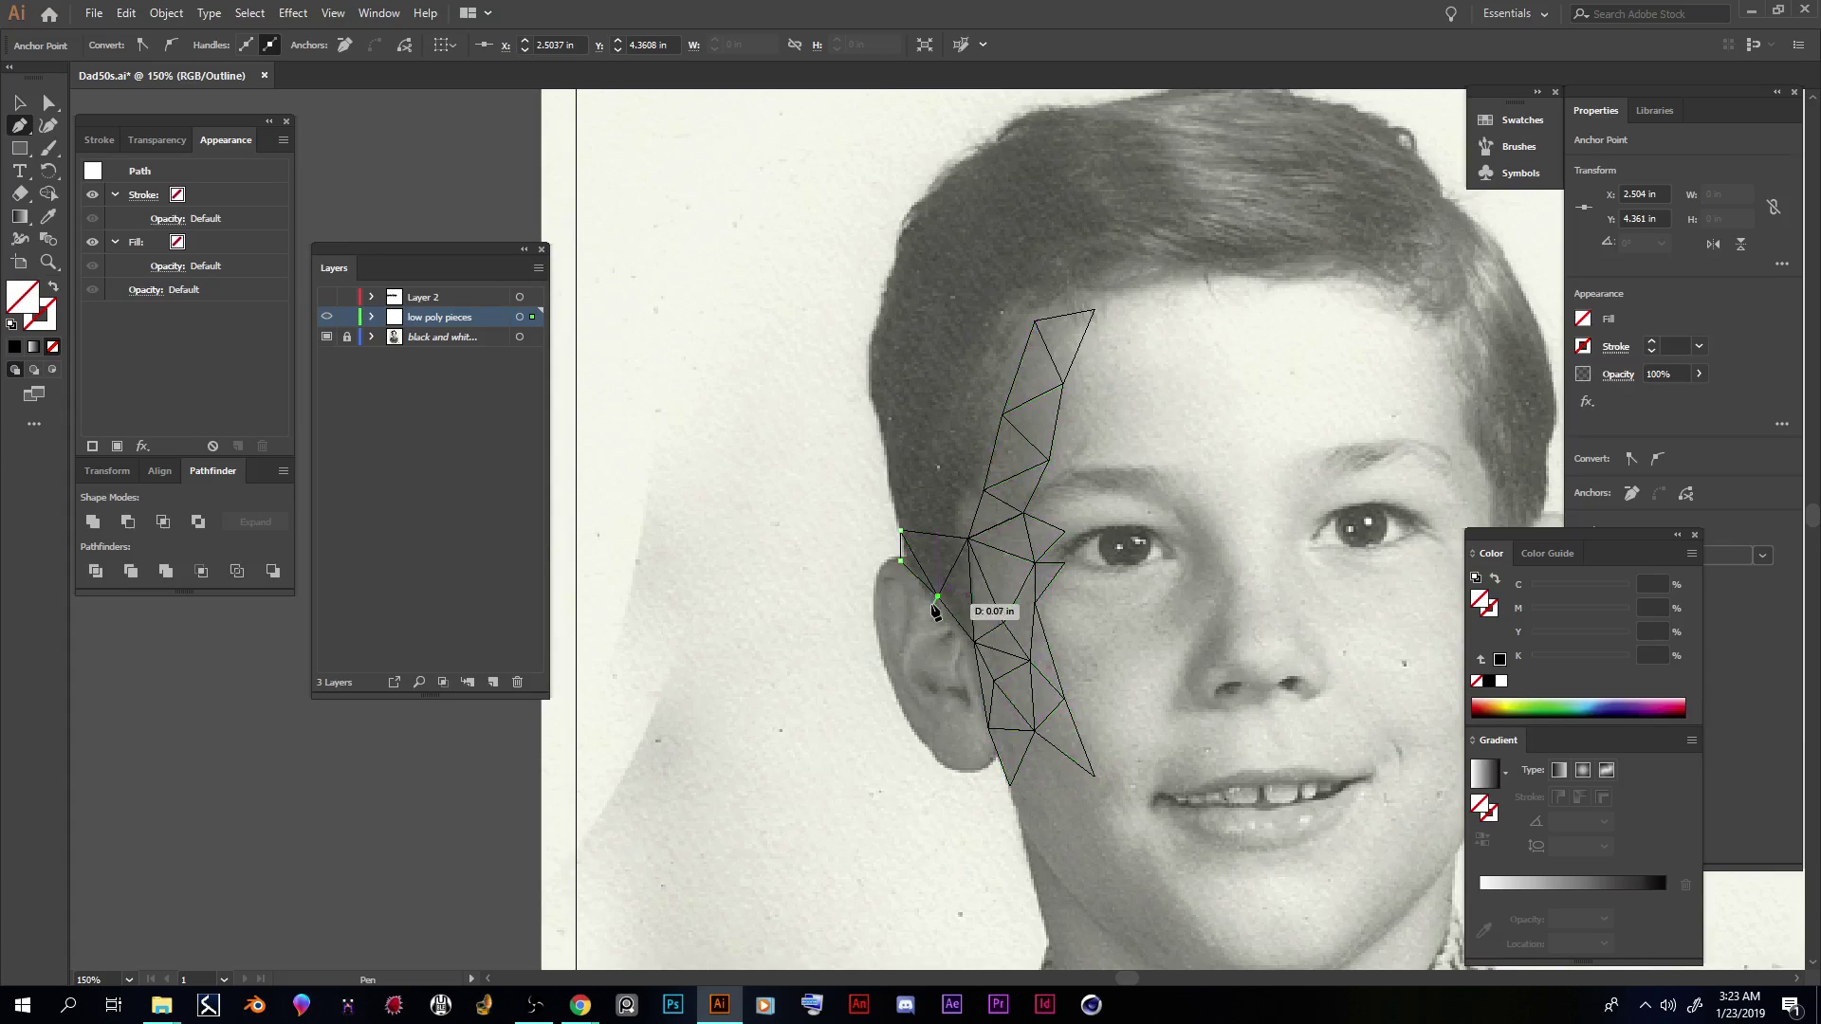
{"action": "left_click", "coordinate": [960, 647]}
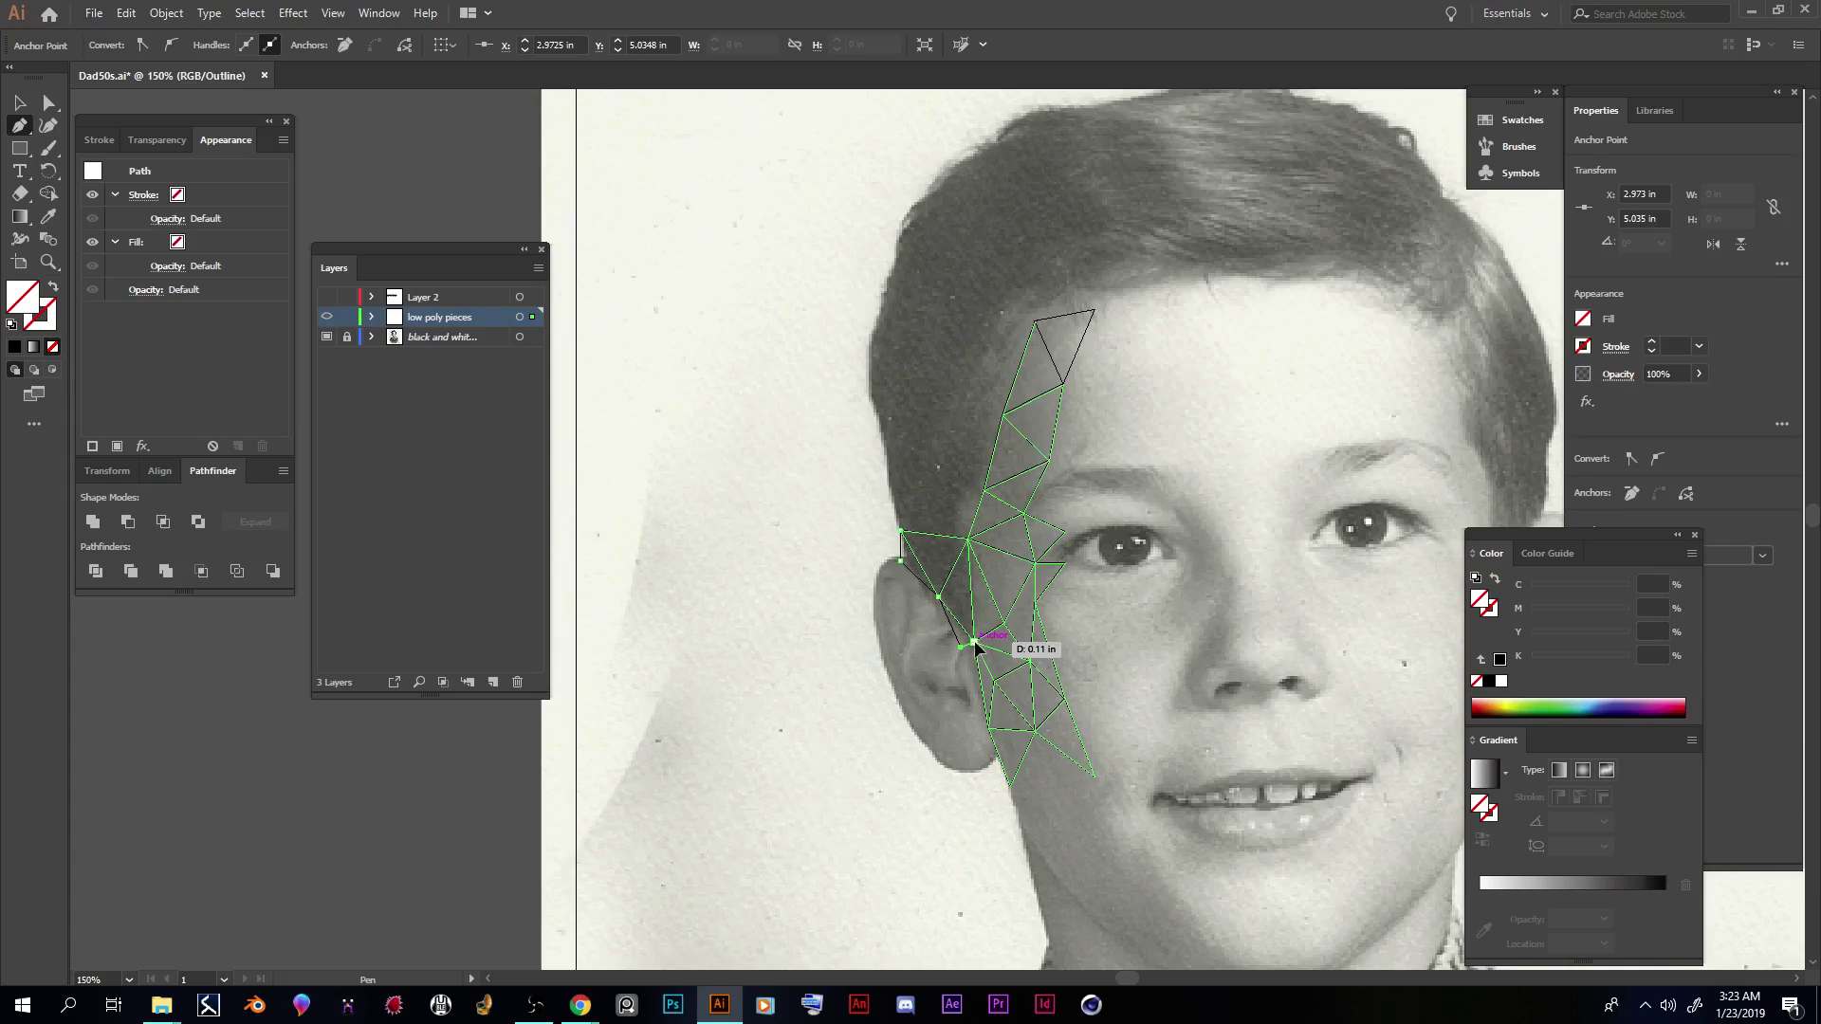
{"action": "left_click", "coordinate": [975, 644]}
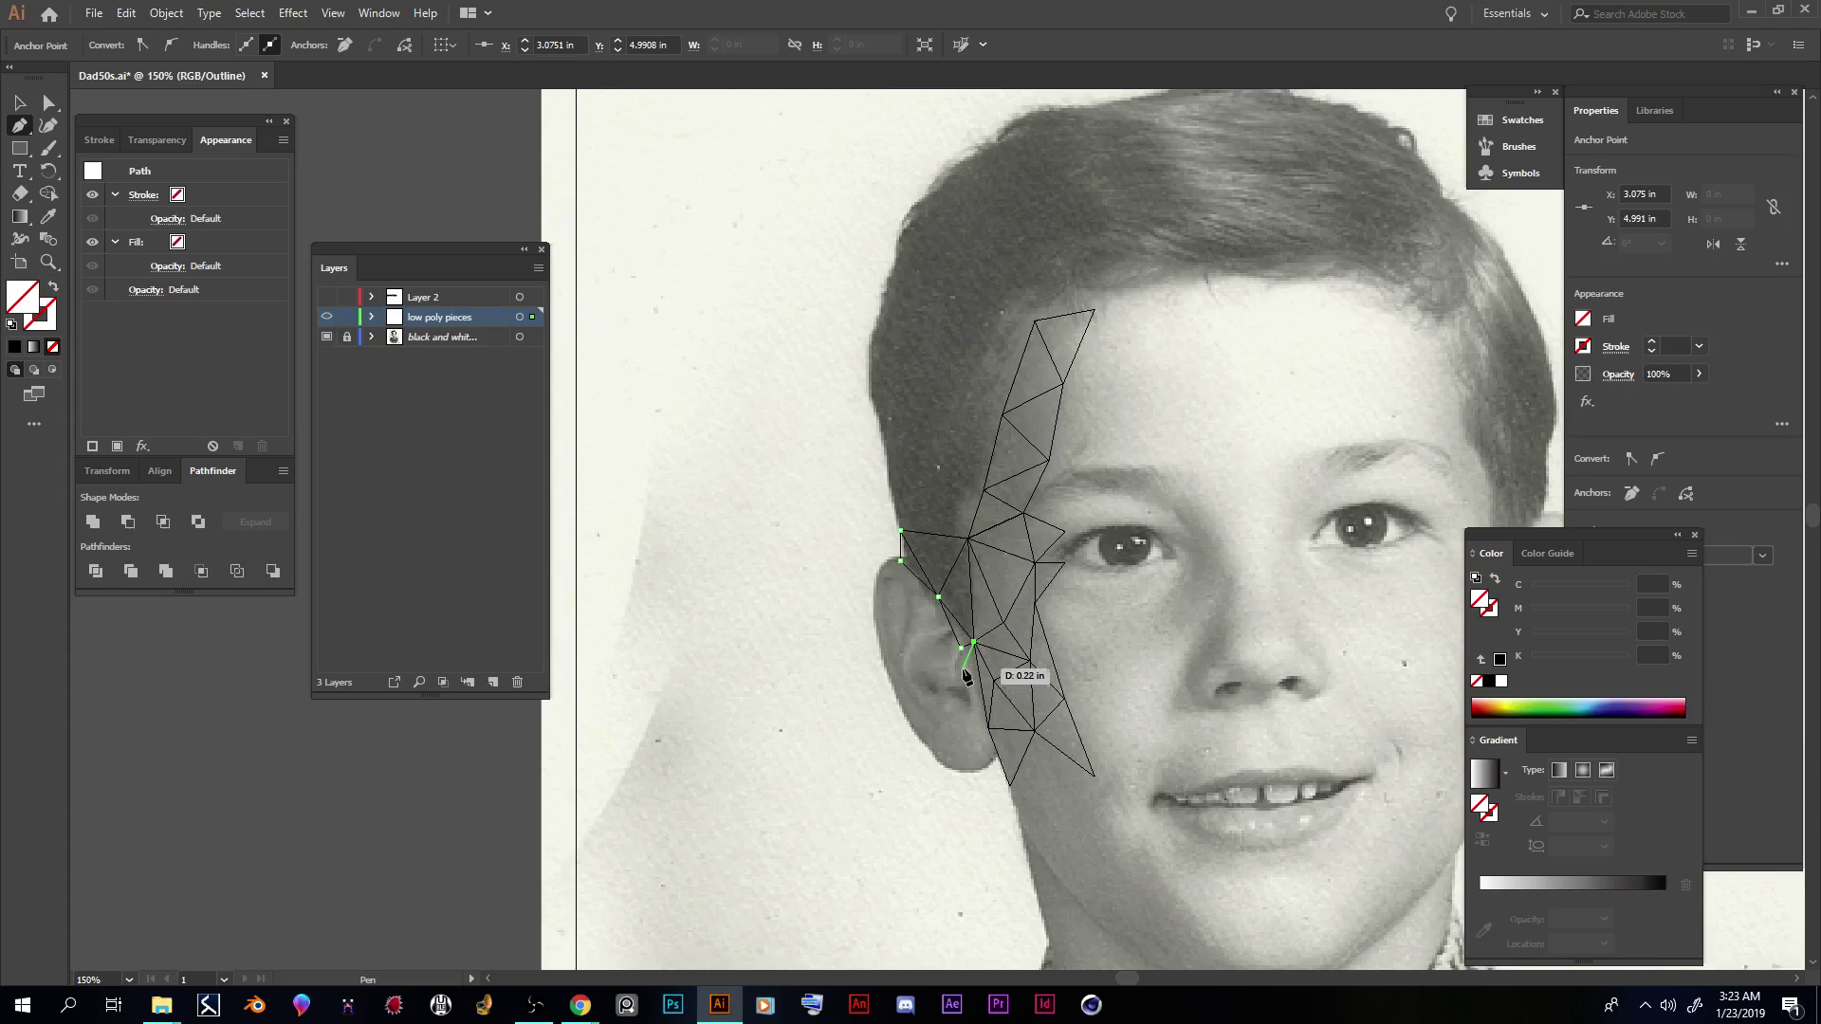
{"action": "left_click", "coordinate": [960, 675]}
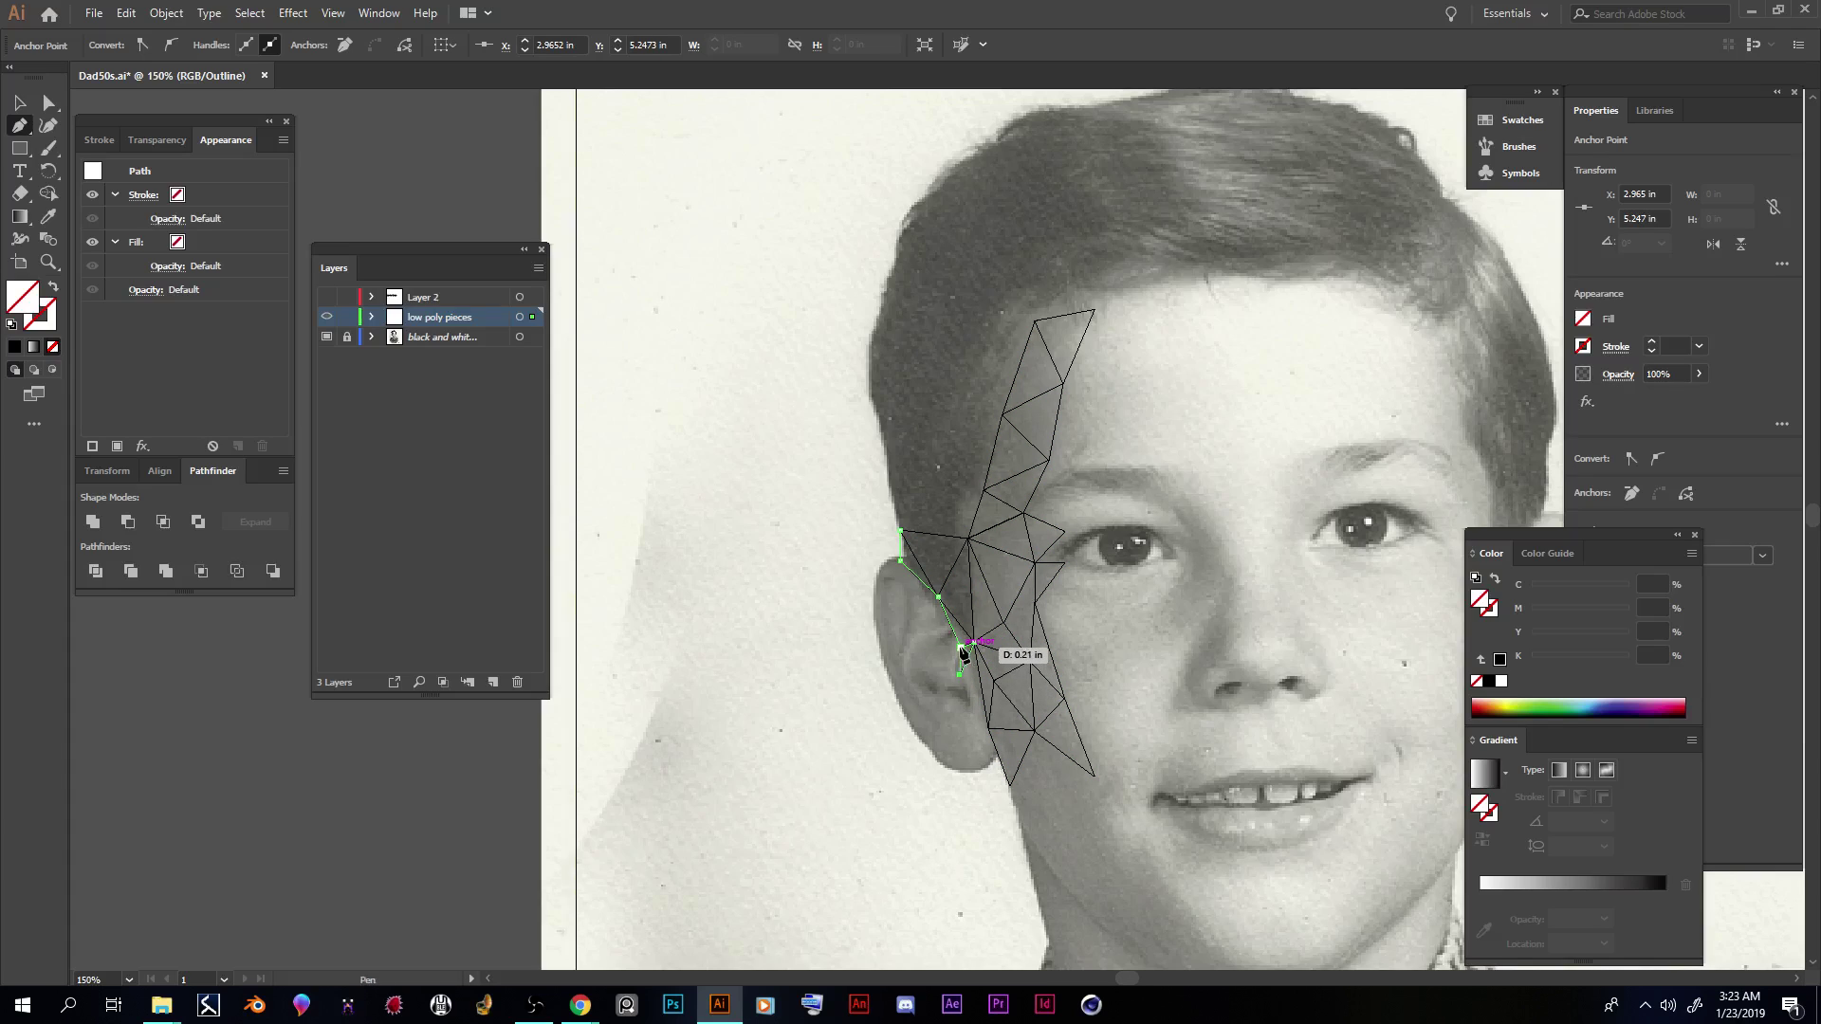
Step: Add connected triangles inside the upper ear, joining the mid-ear points to the point where the ear meets the hair
{"action": "left_click", "coordinate": [936, 634]}
{"action": "left_click", "coordinate": [937, 597]}
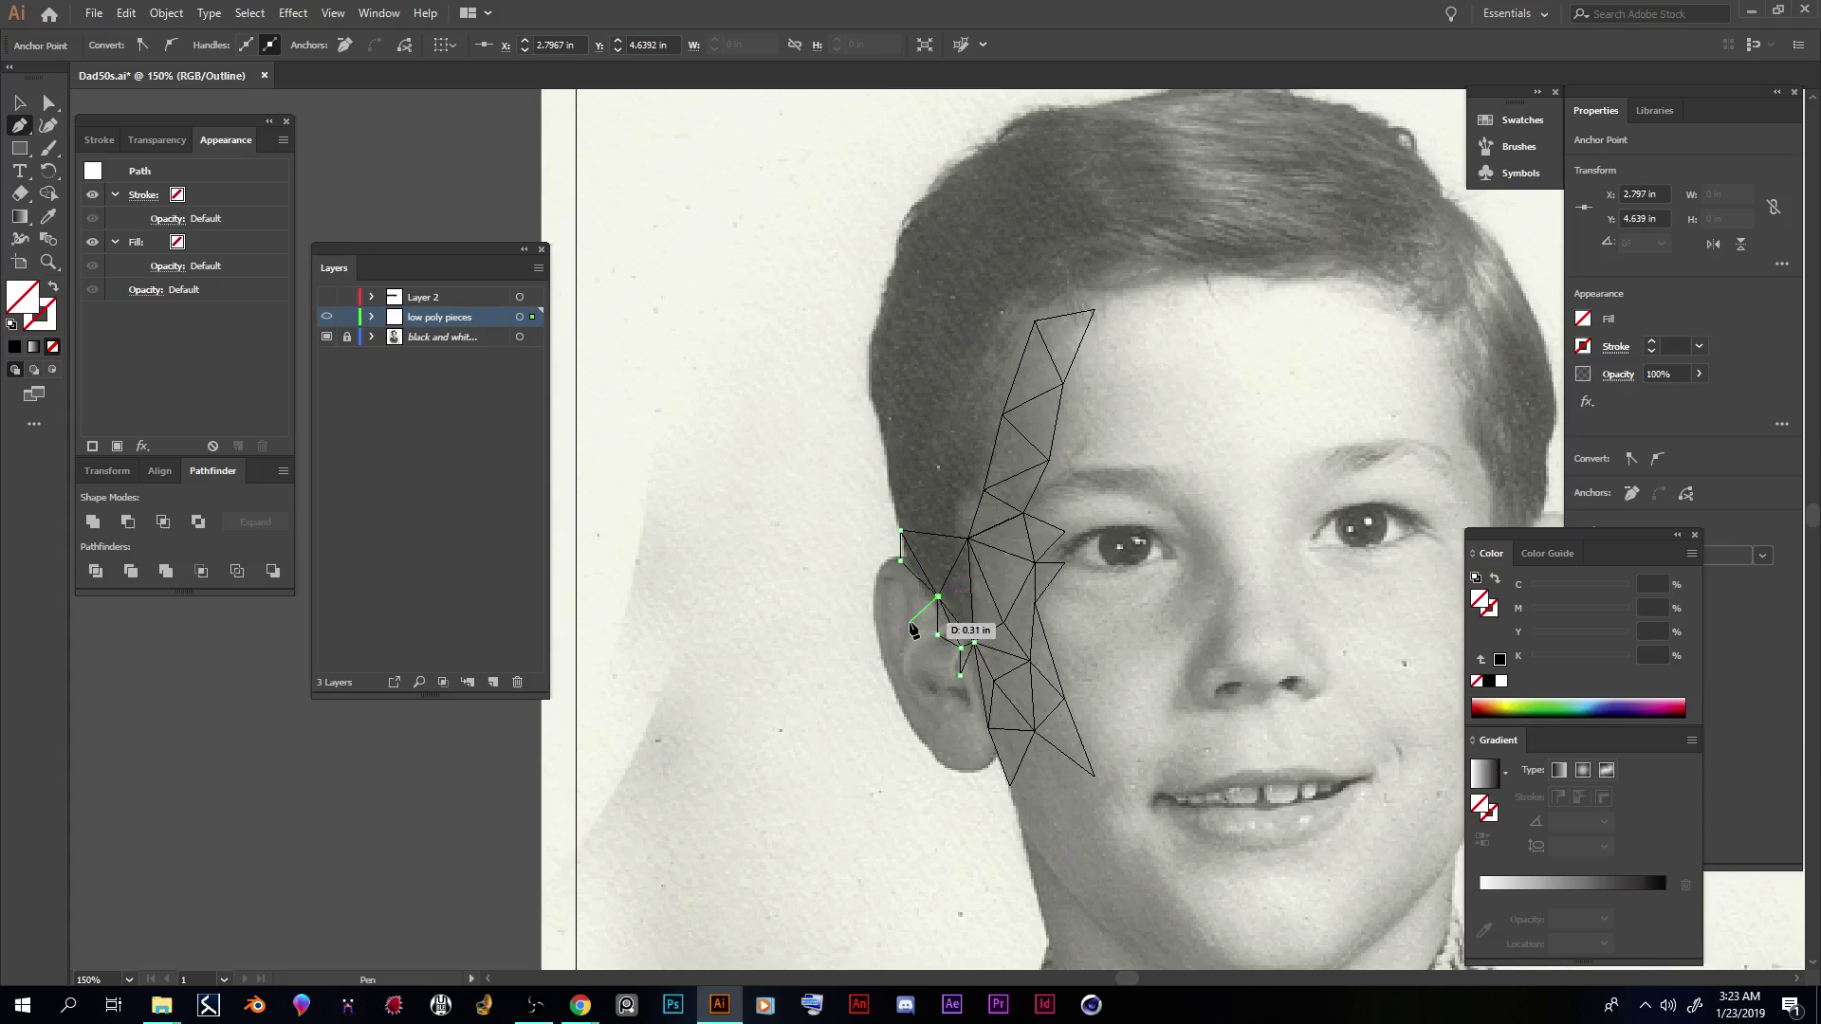
{"action": "left_click", "coordinate": [910, 620]}
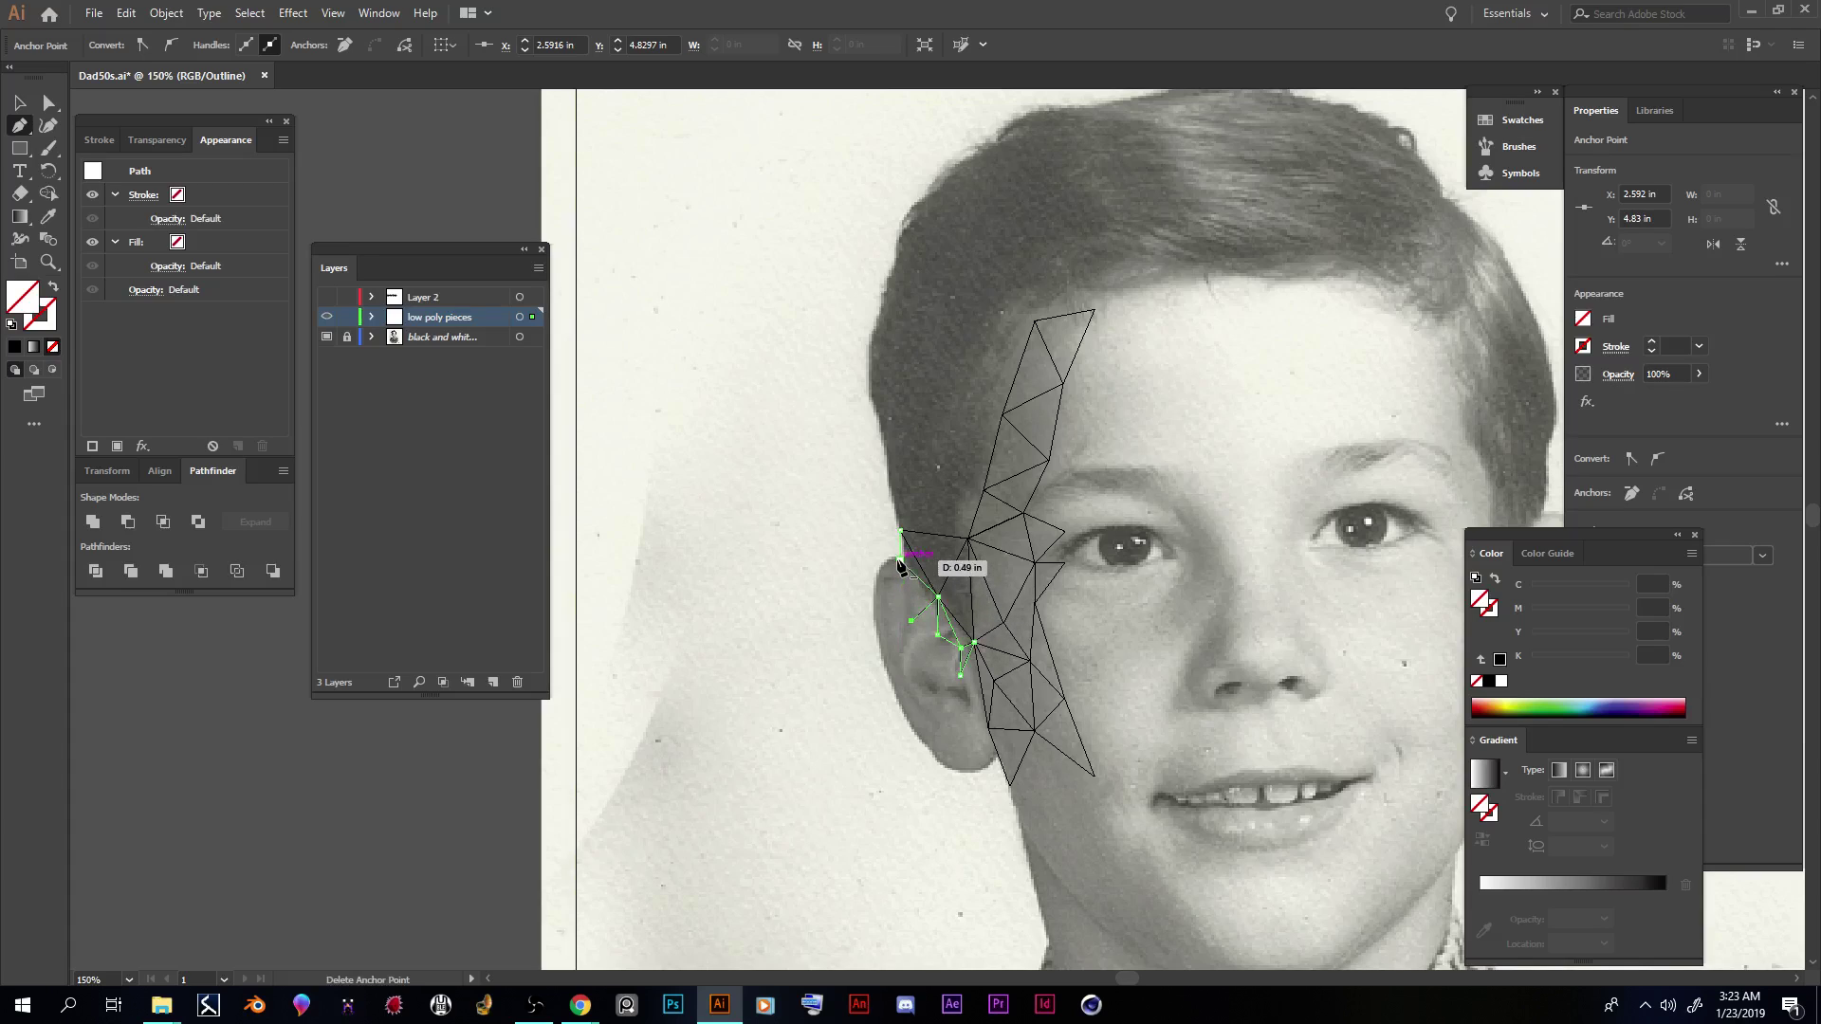
{"action": "left_click", "coordinate": [900, 561]}
Step: Outline the ear's top and upper outer rim with small connected triangles, extending one down to the rim at mid-ear
{"action": "left_click", "coordinate": [881, 553]}
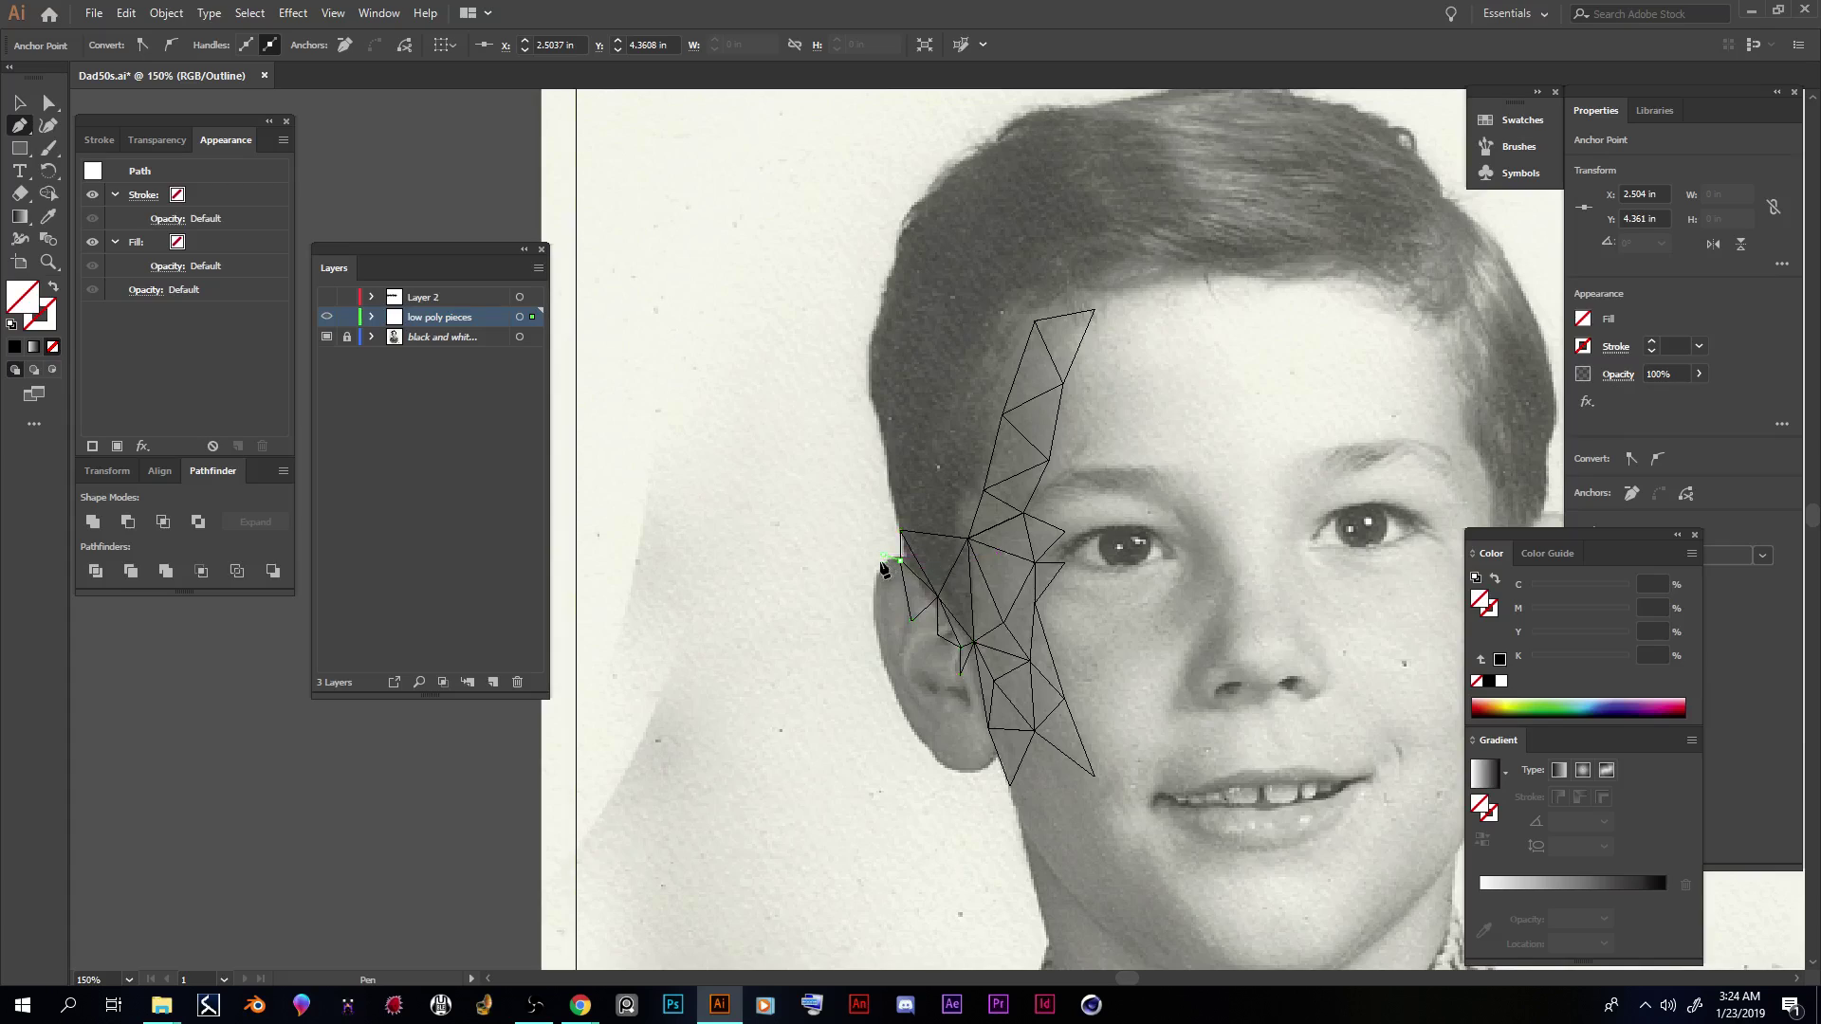
{"action": "left_click", "coordinate": [873, 583]}
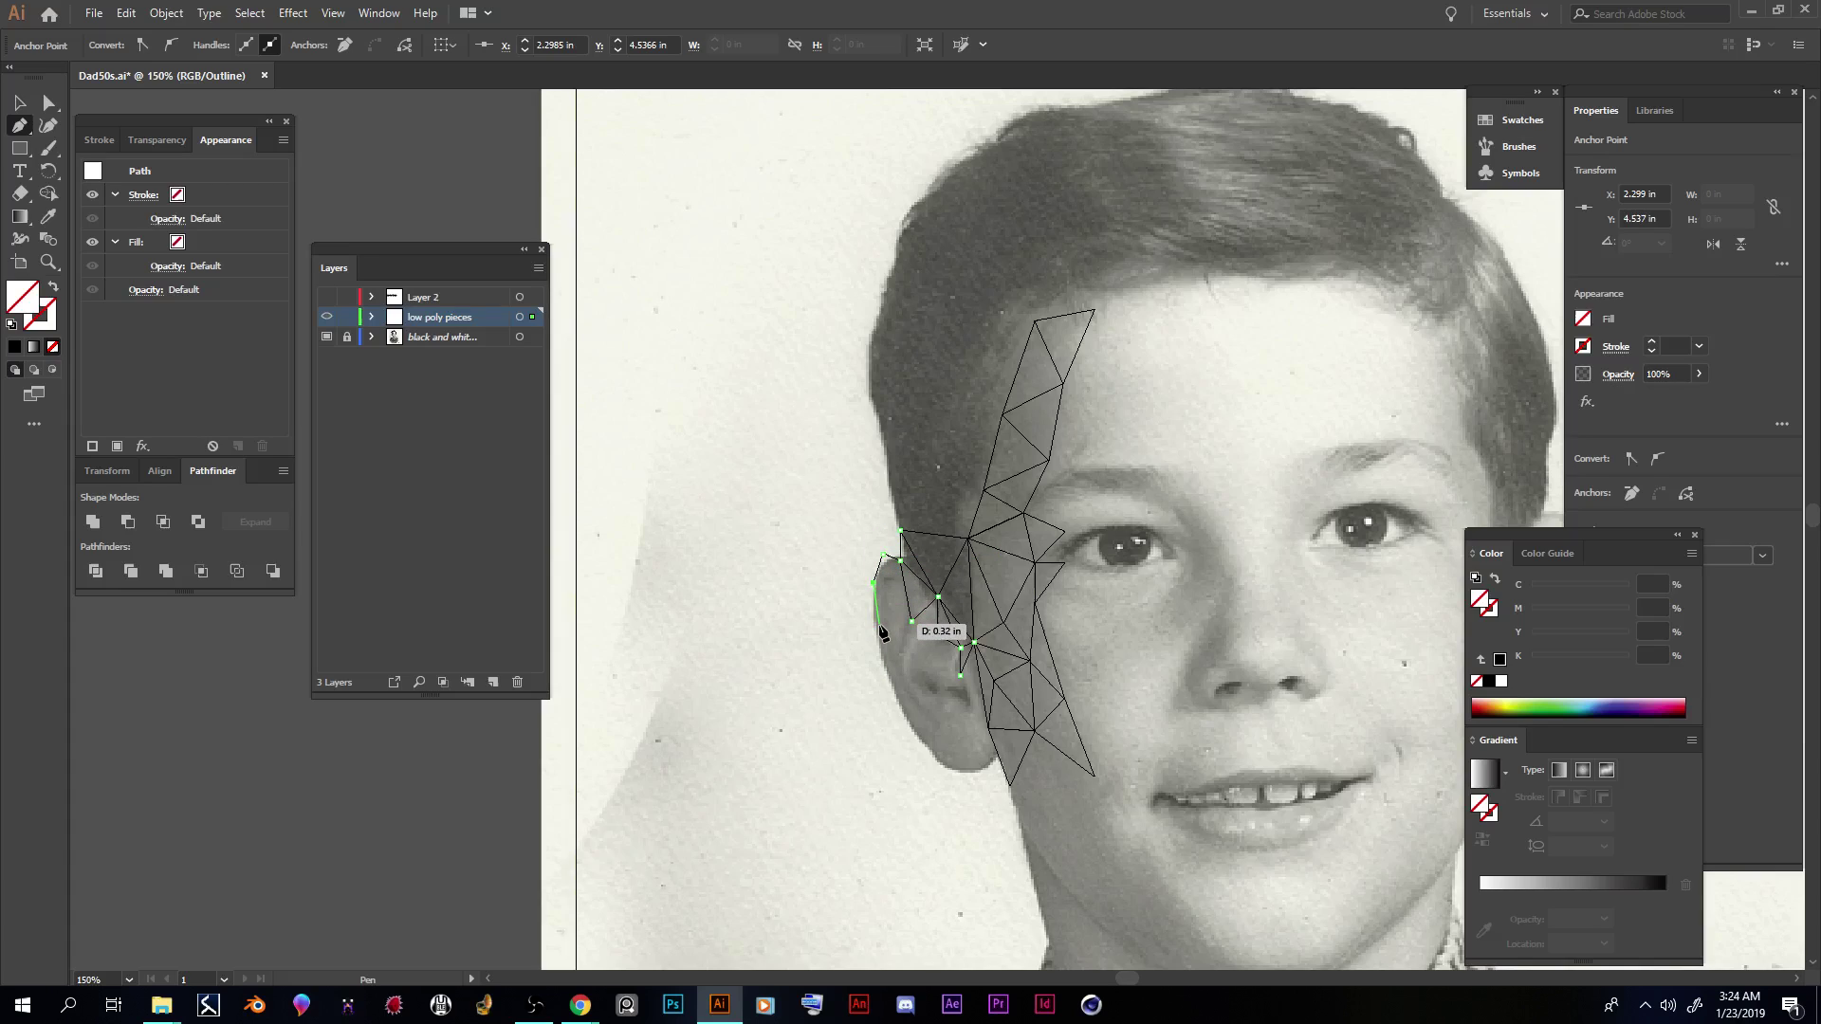
{"action": "left_click", "coordinate": [900, 562]}
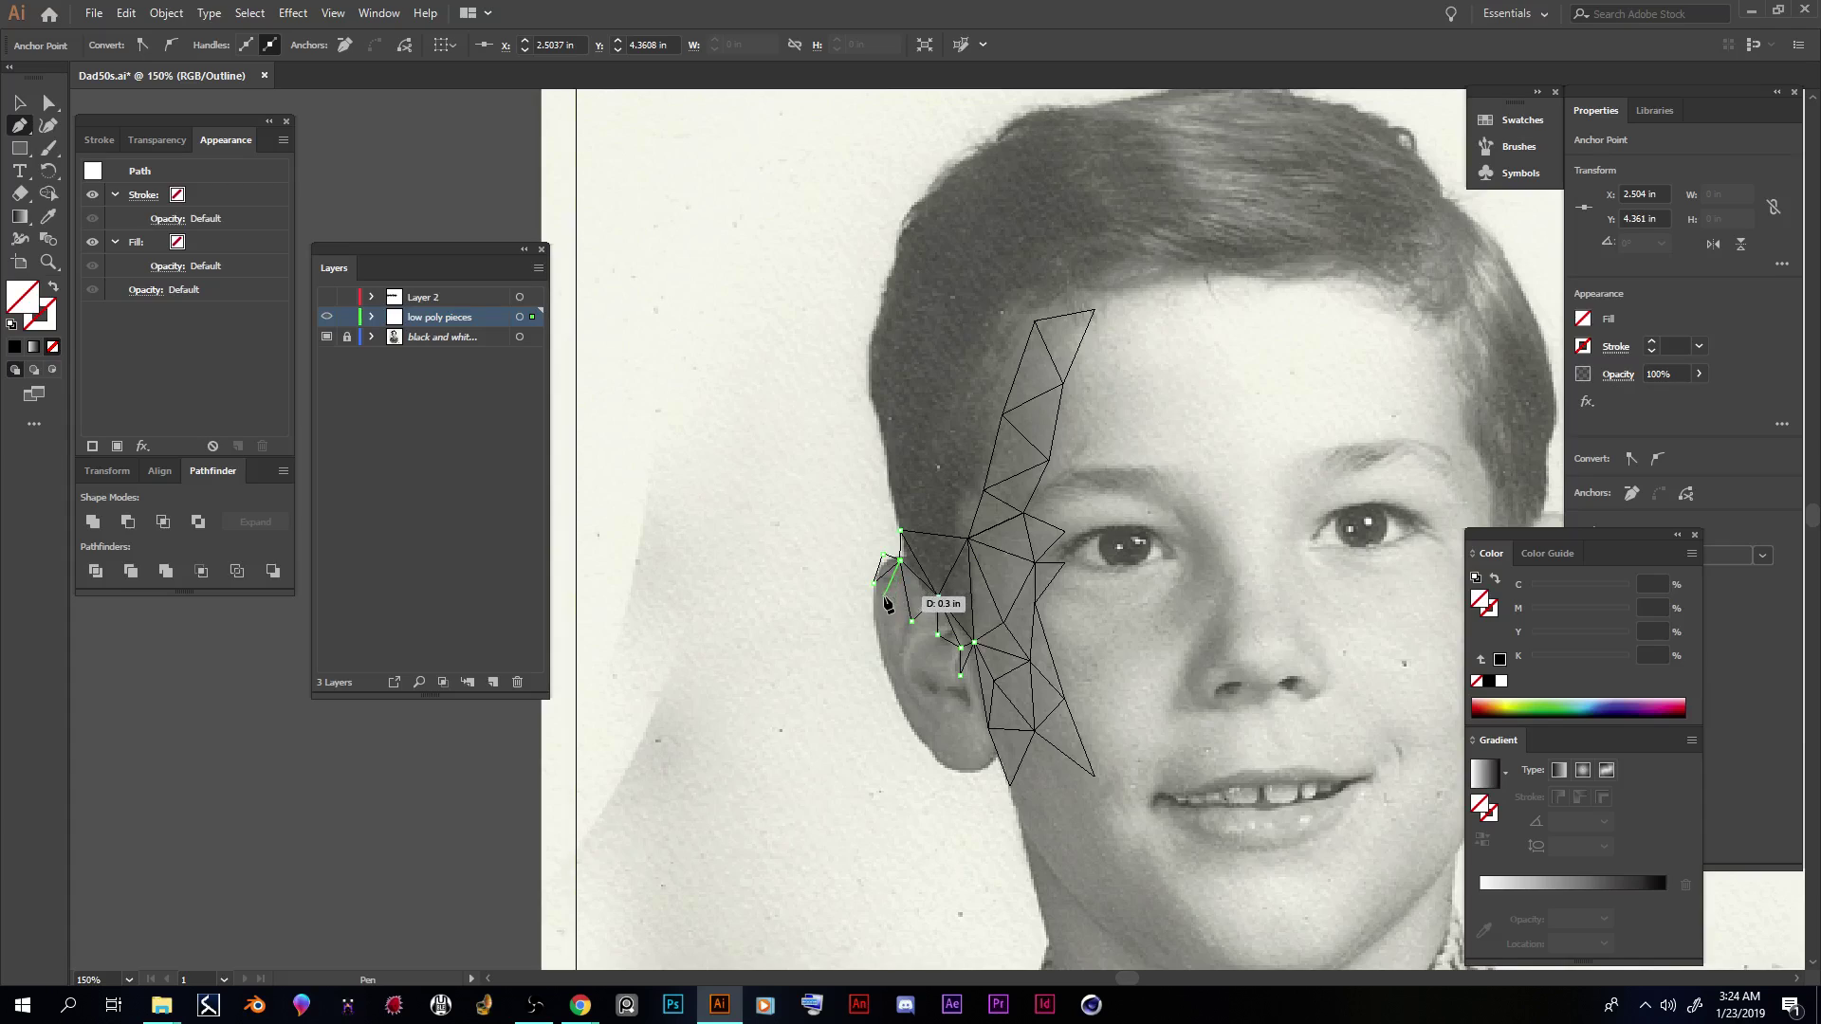
{"action": "left_click", "coordinate": [893, 583]}
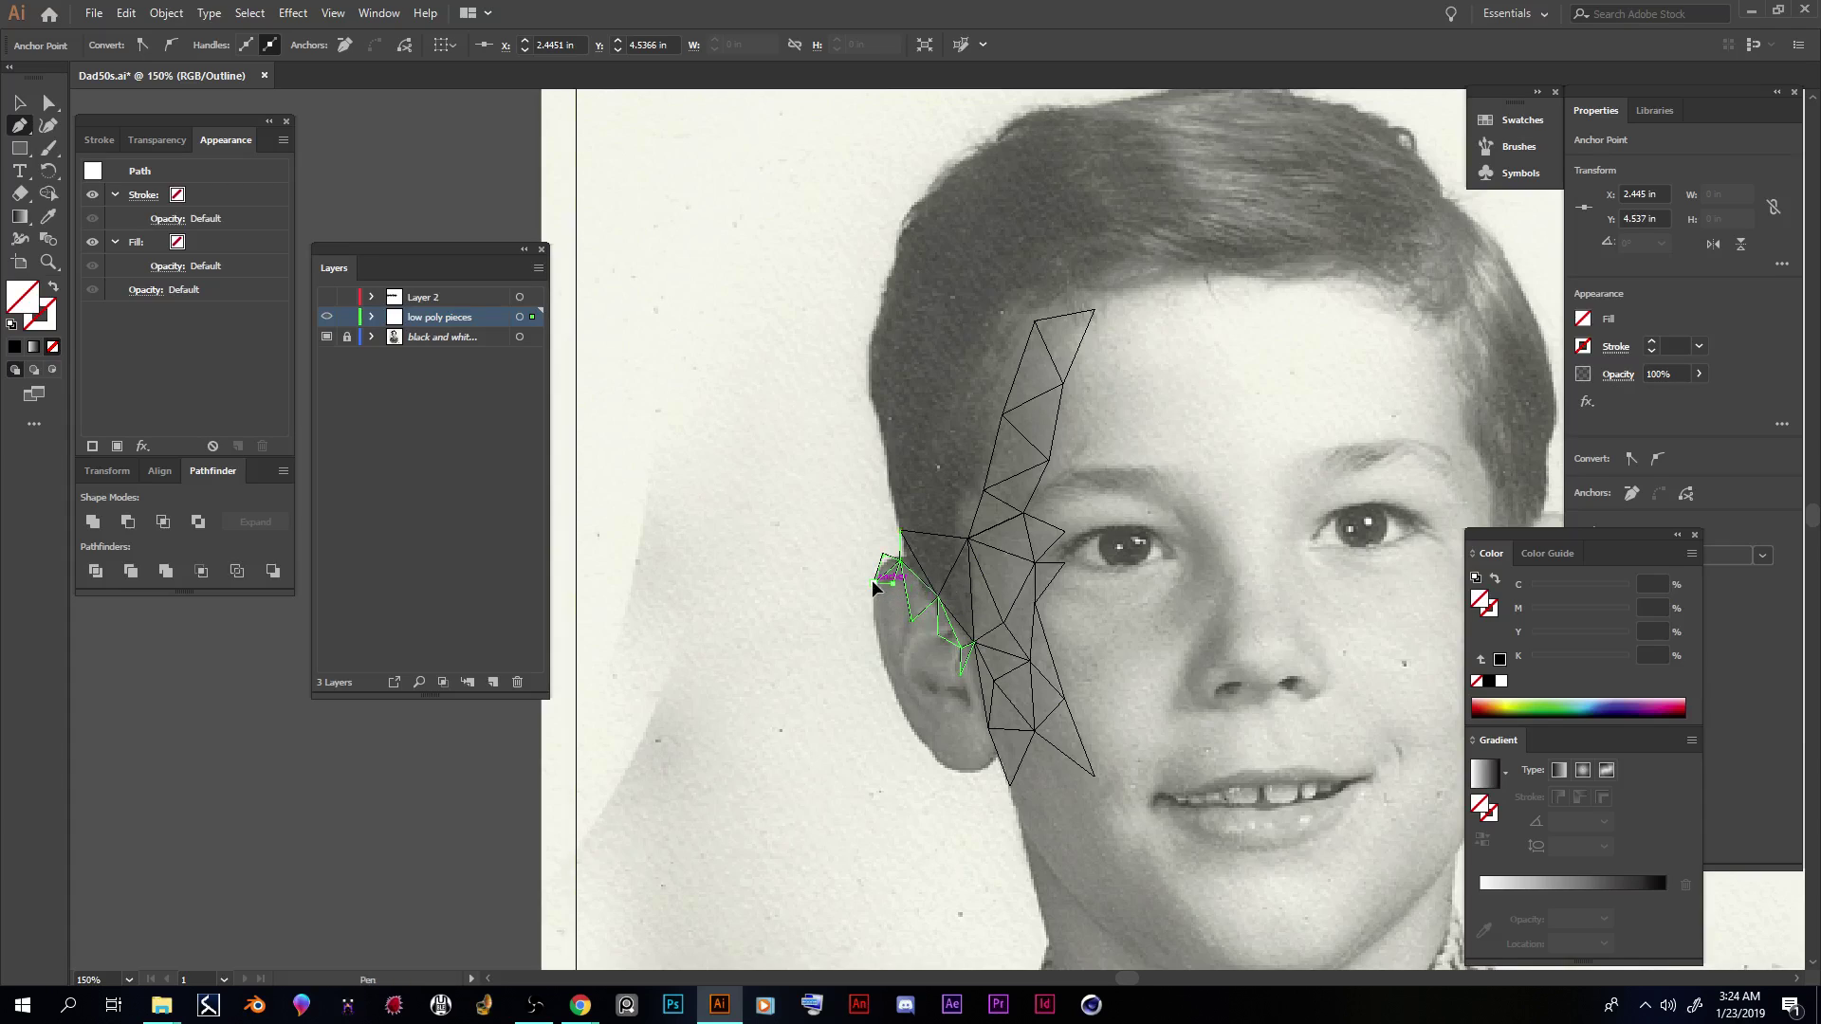
{"action": "left_click", "coordinate": [877, 639]}
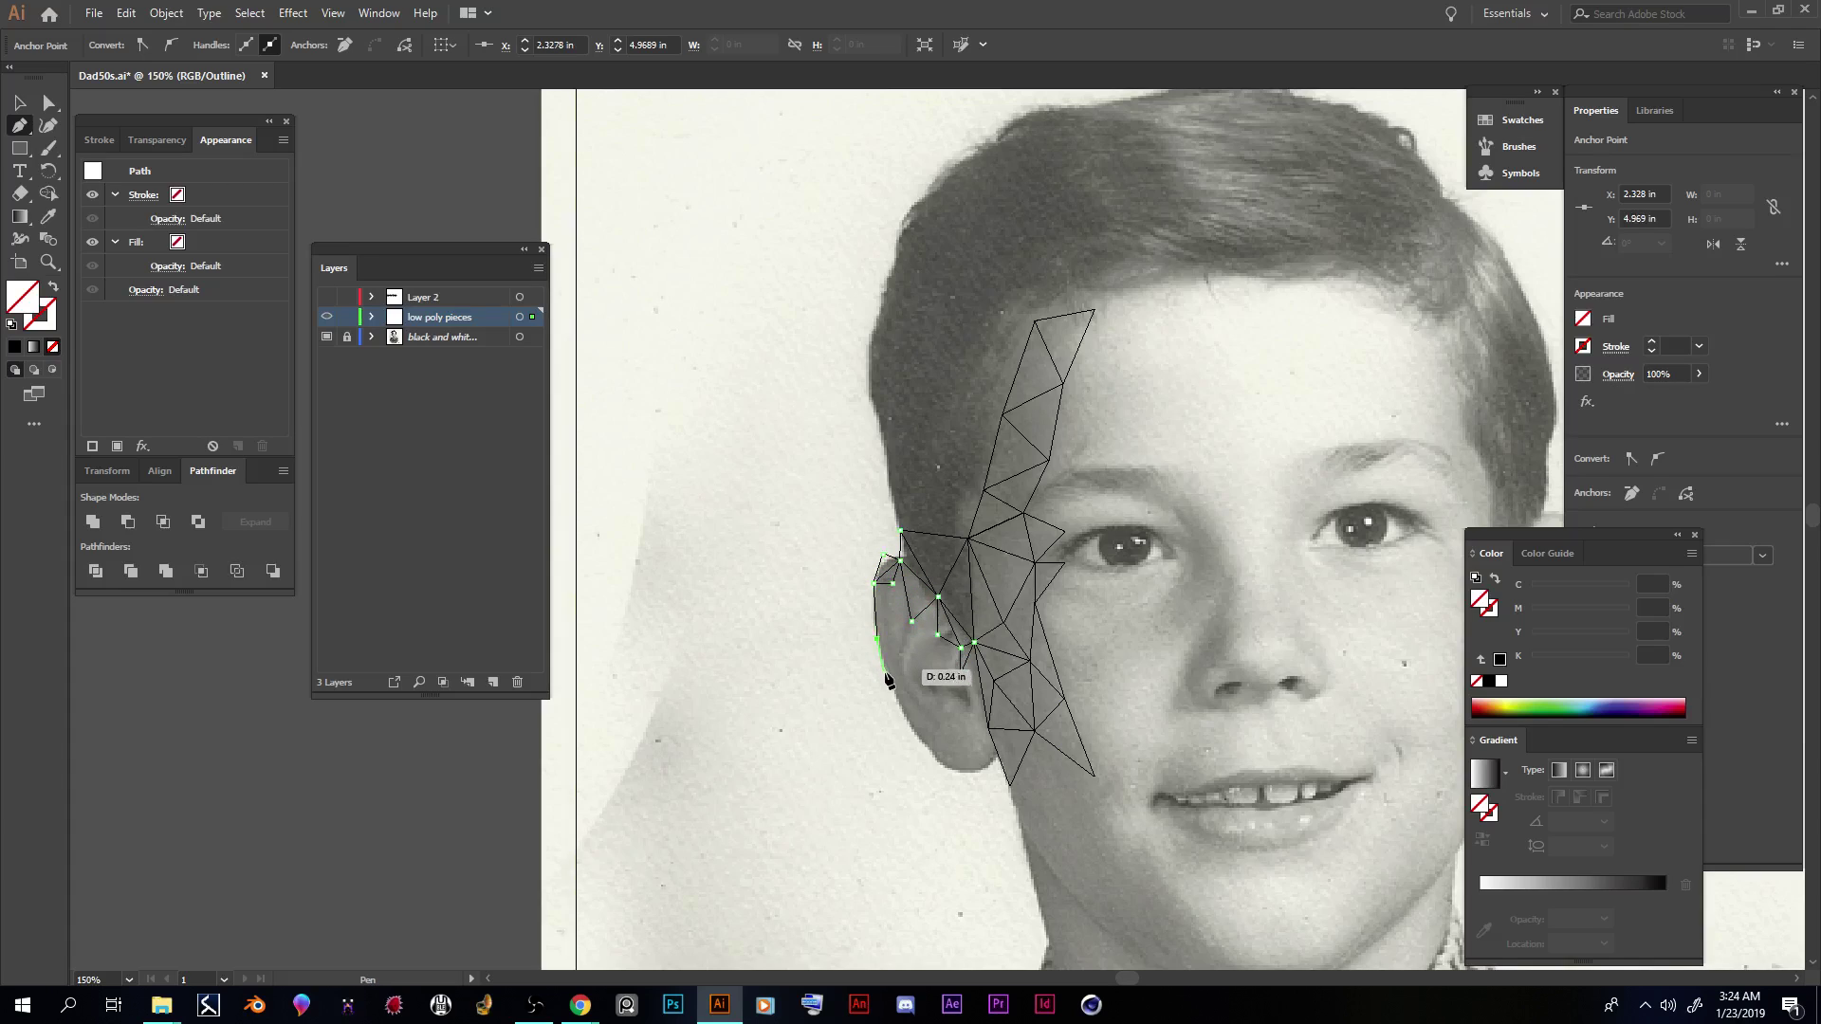
{"action": "left_click", "coordinate": [892, 584]}
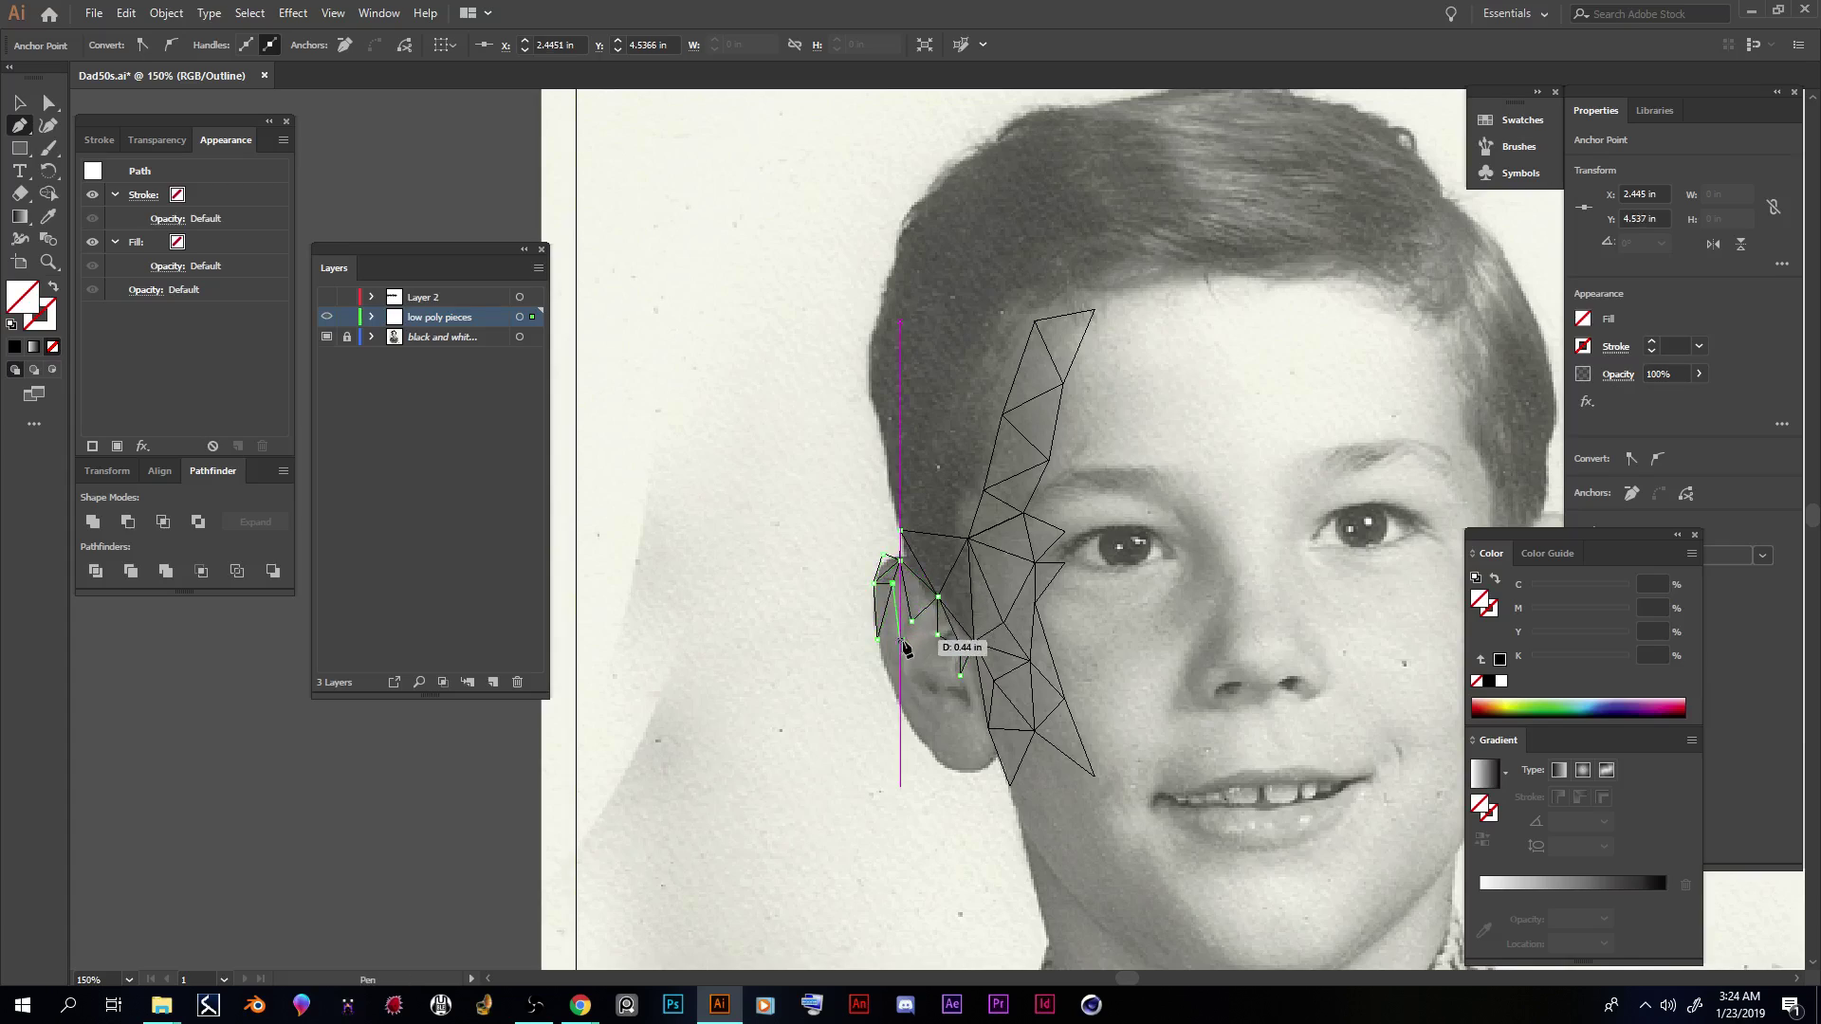
Step: Continue the connected triangles down the middle of the ear, linking the inner ear points to the outer rim
{"action": "left_click", "coordinate": [911, 622]}
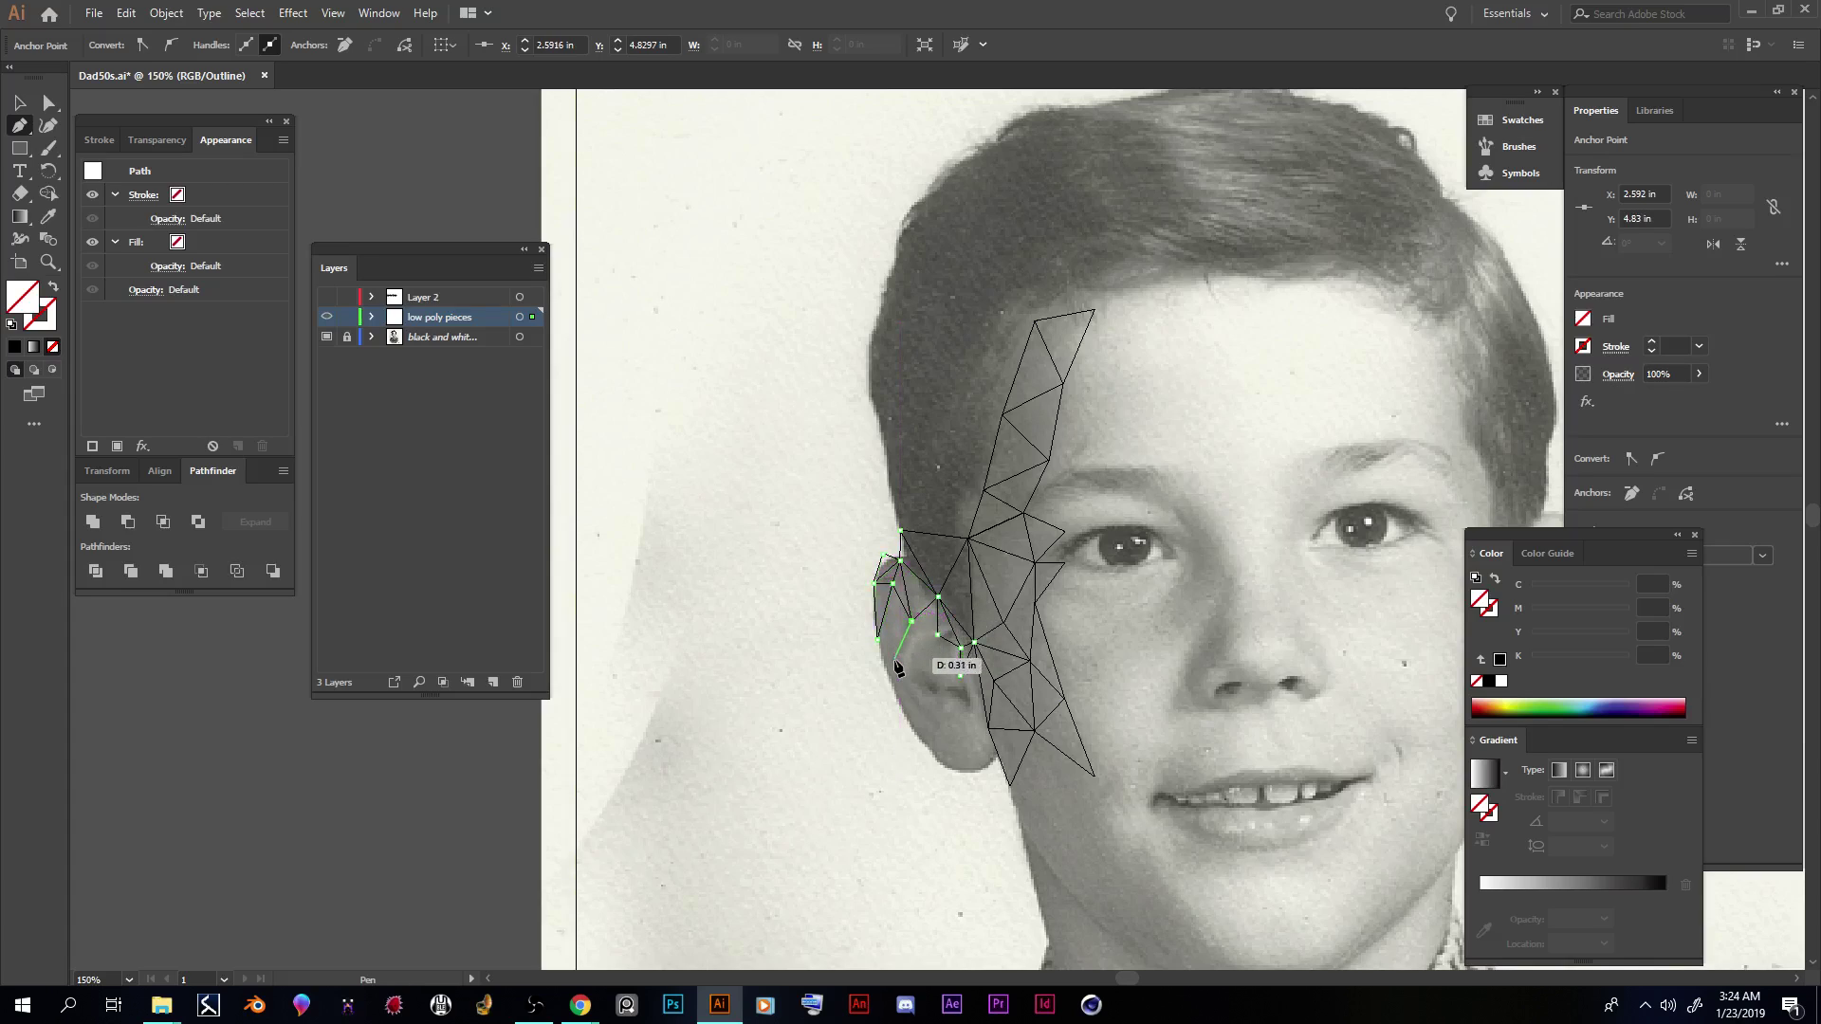
{"action": "left_click", "coordinate": [897, 655]}
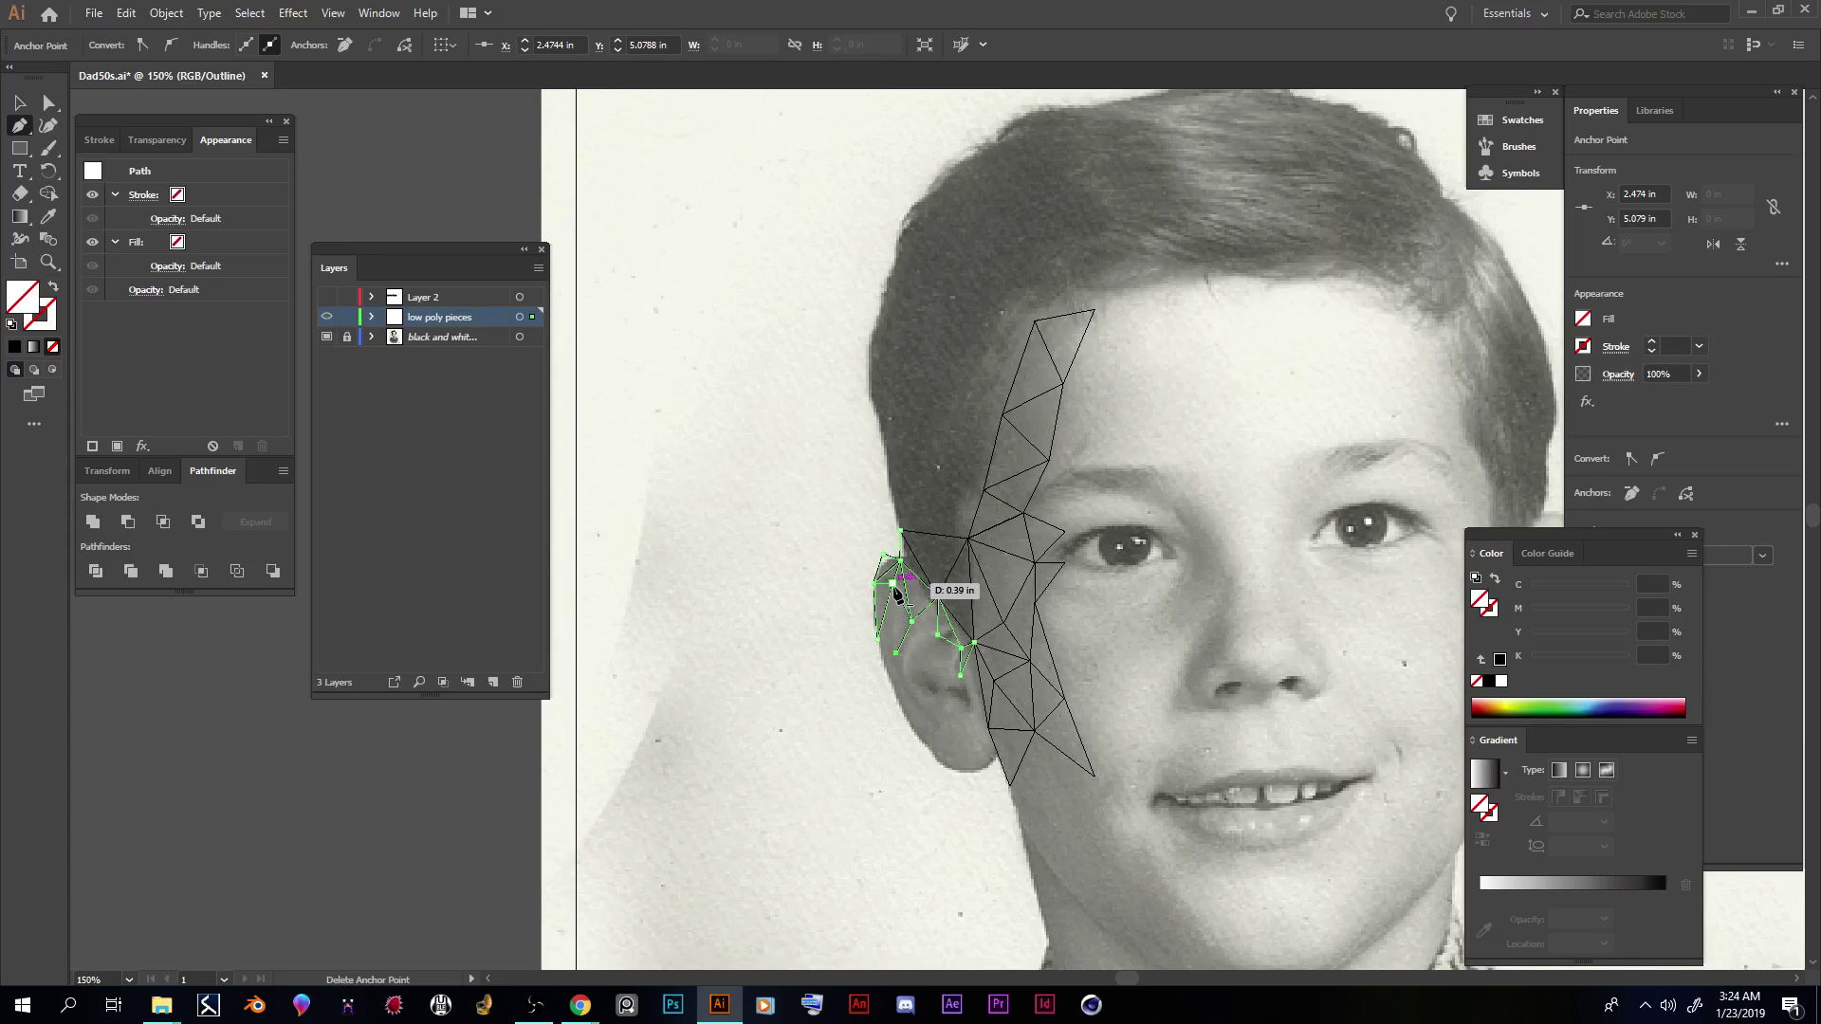
{"action": "left_click", "coordinate": [896, 653]}
{"action": "left_click", "coordinate": [891, 685]}
{"action": "left_click", "coordinate": [878, 639]}
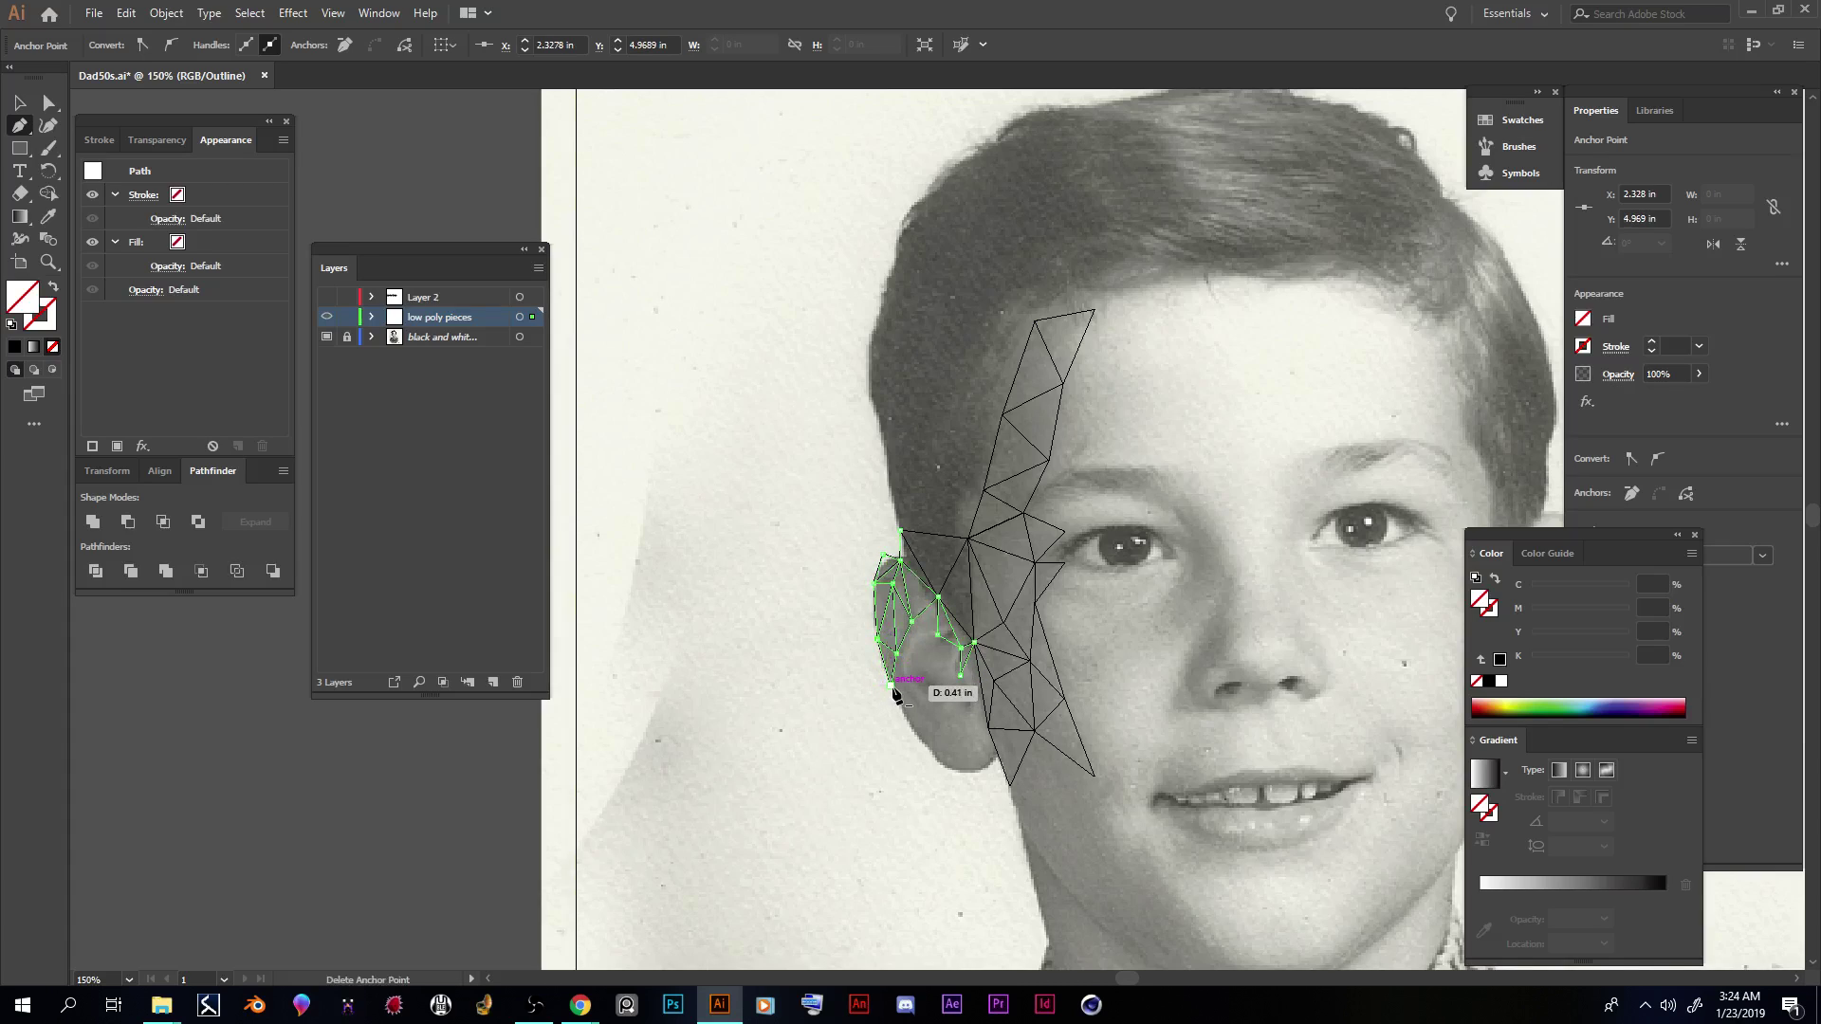
Step: Extend the connected triangles down the lower outer rim of the ear and join them back to the inner ear points
{"action": "left_click", "coordinate": [891, 686]}
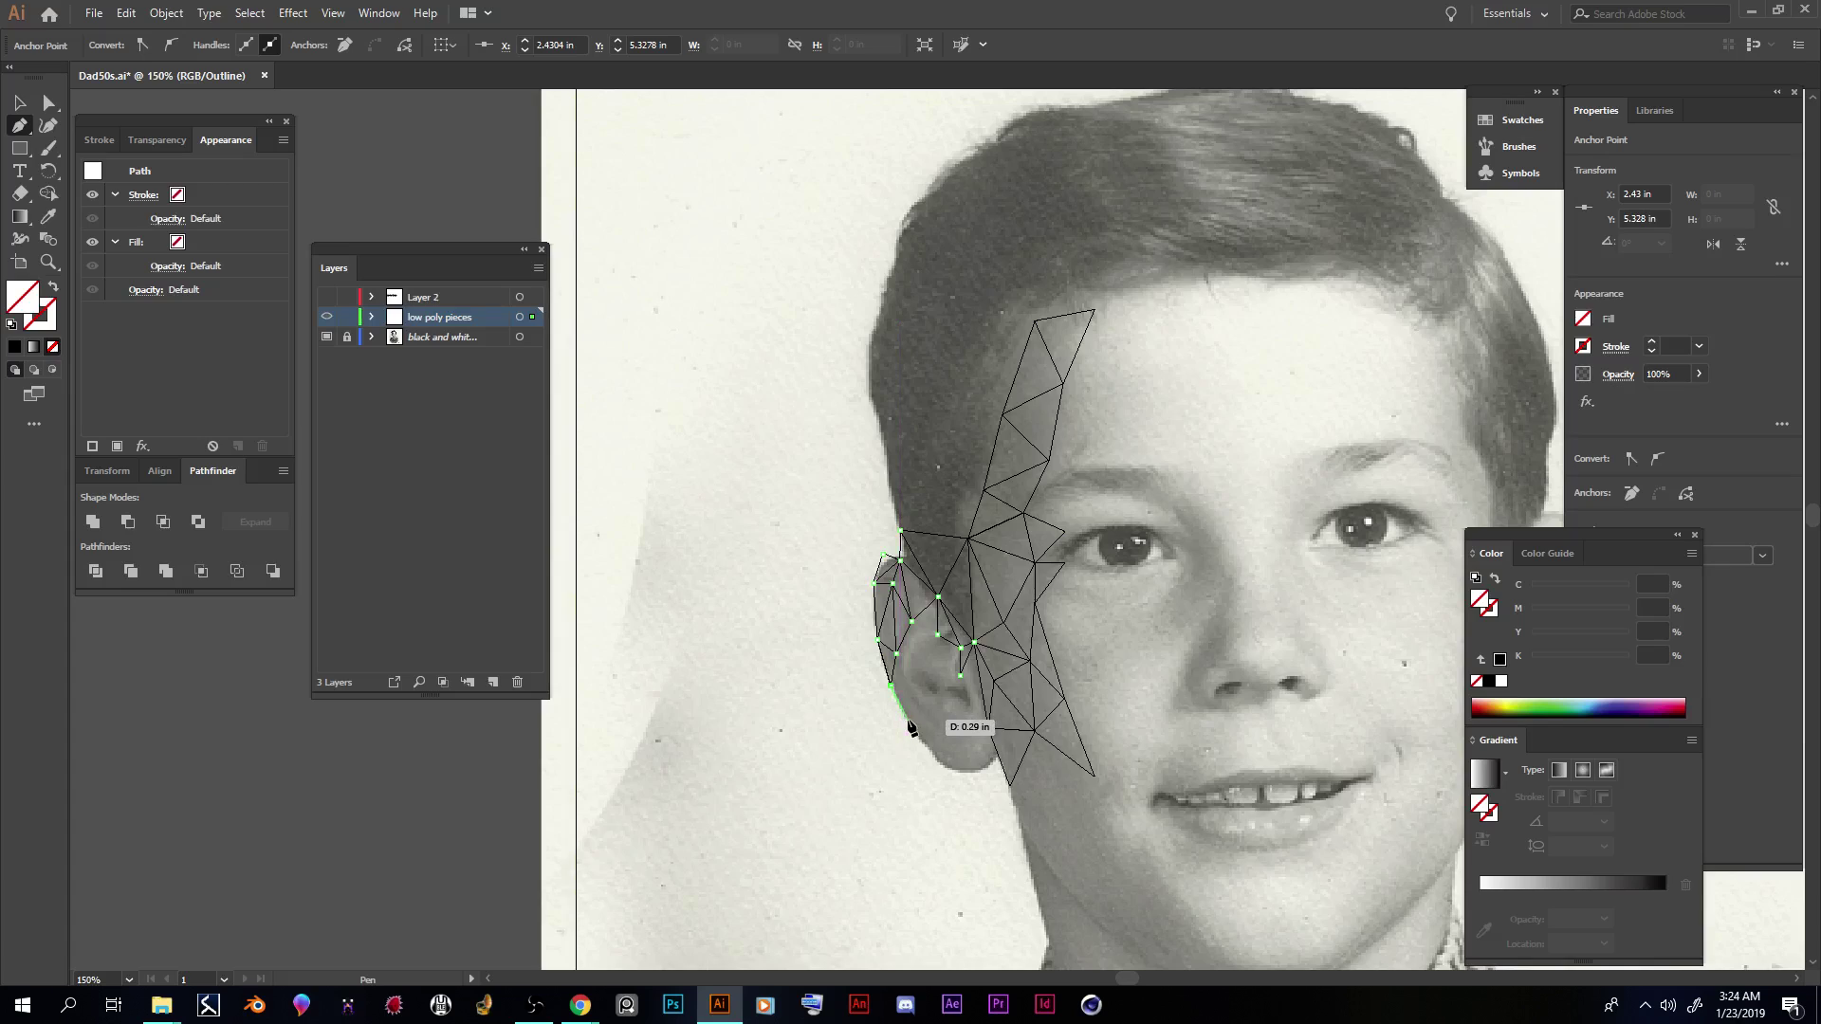
{"action": "left_click", "coordinate": [913, 684]}
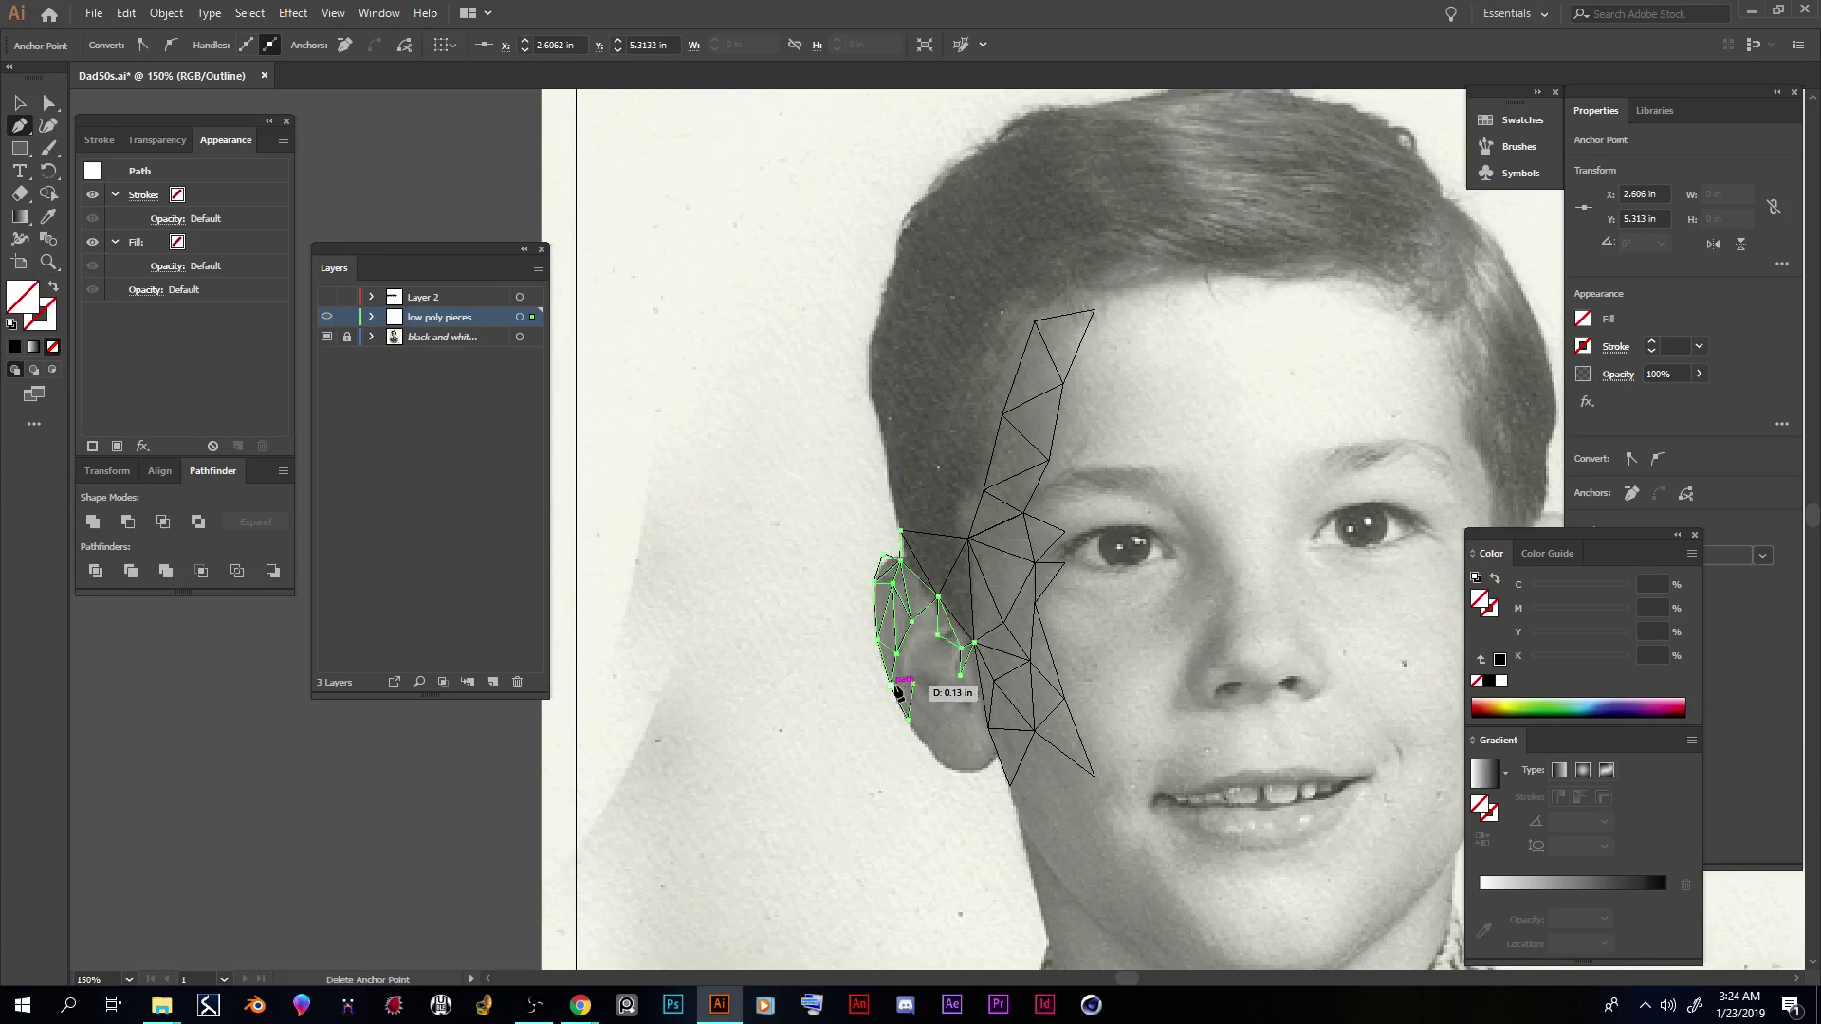
{"action": "left_click", "coordinate": [892, 685]}
{"action": "left_click", "coordinate": [897, 655]}
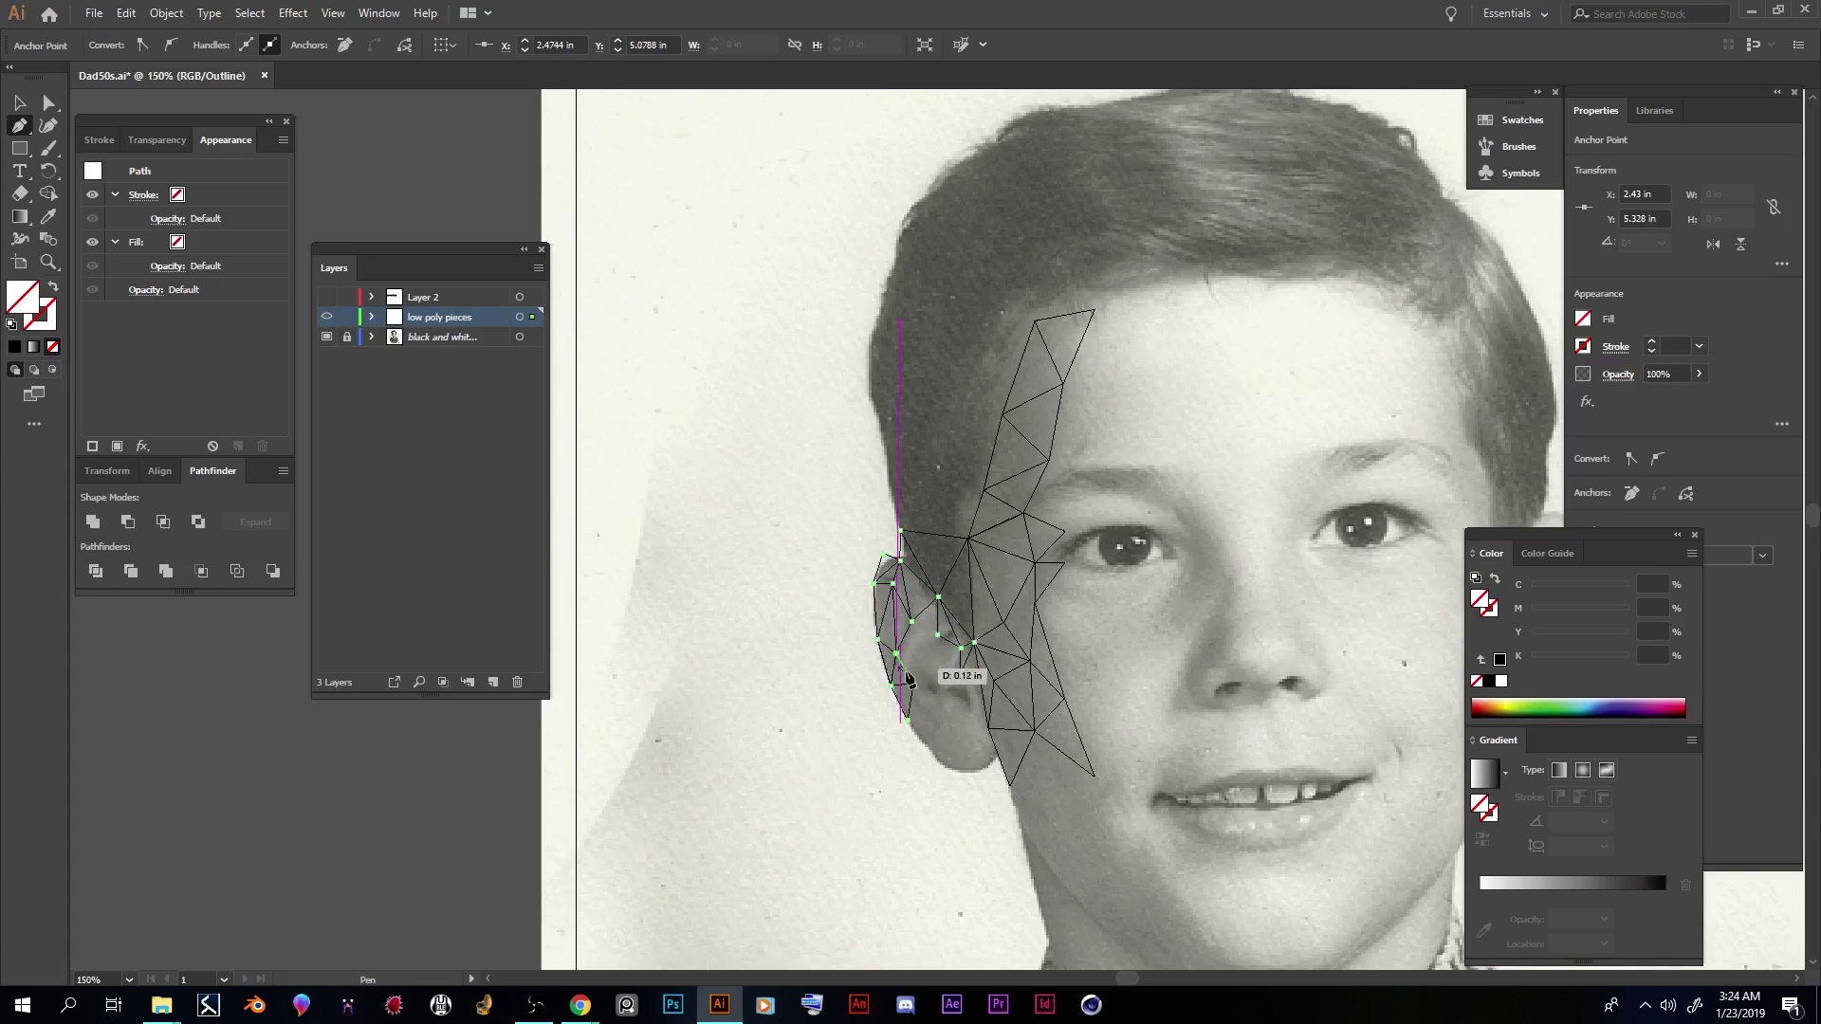
{"action": "left_click", "coordinate": [914, 685]}
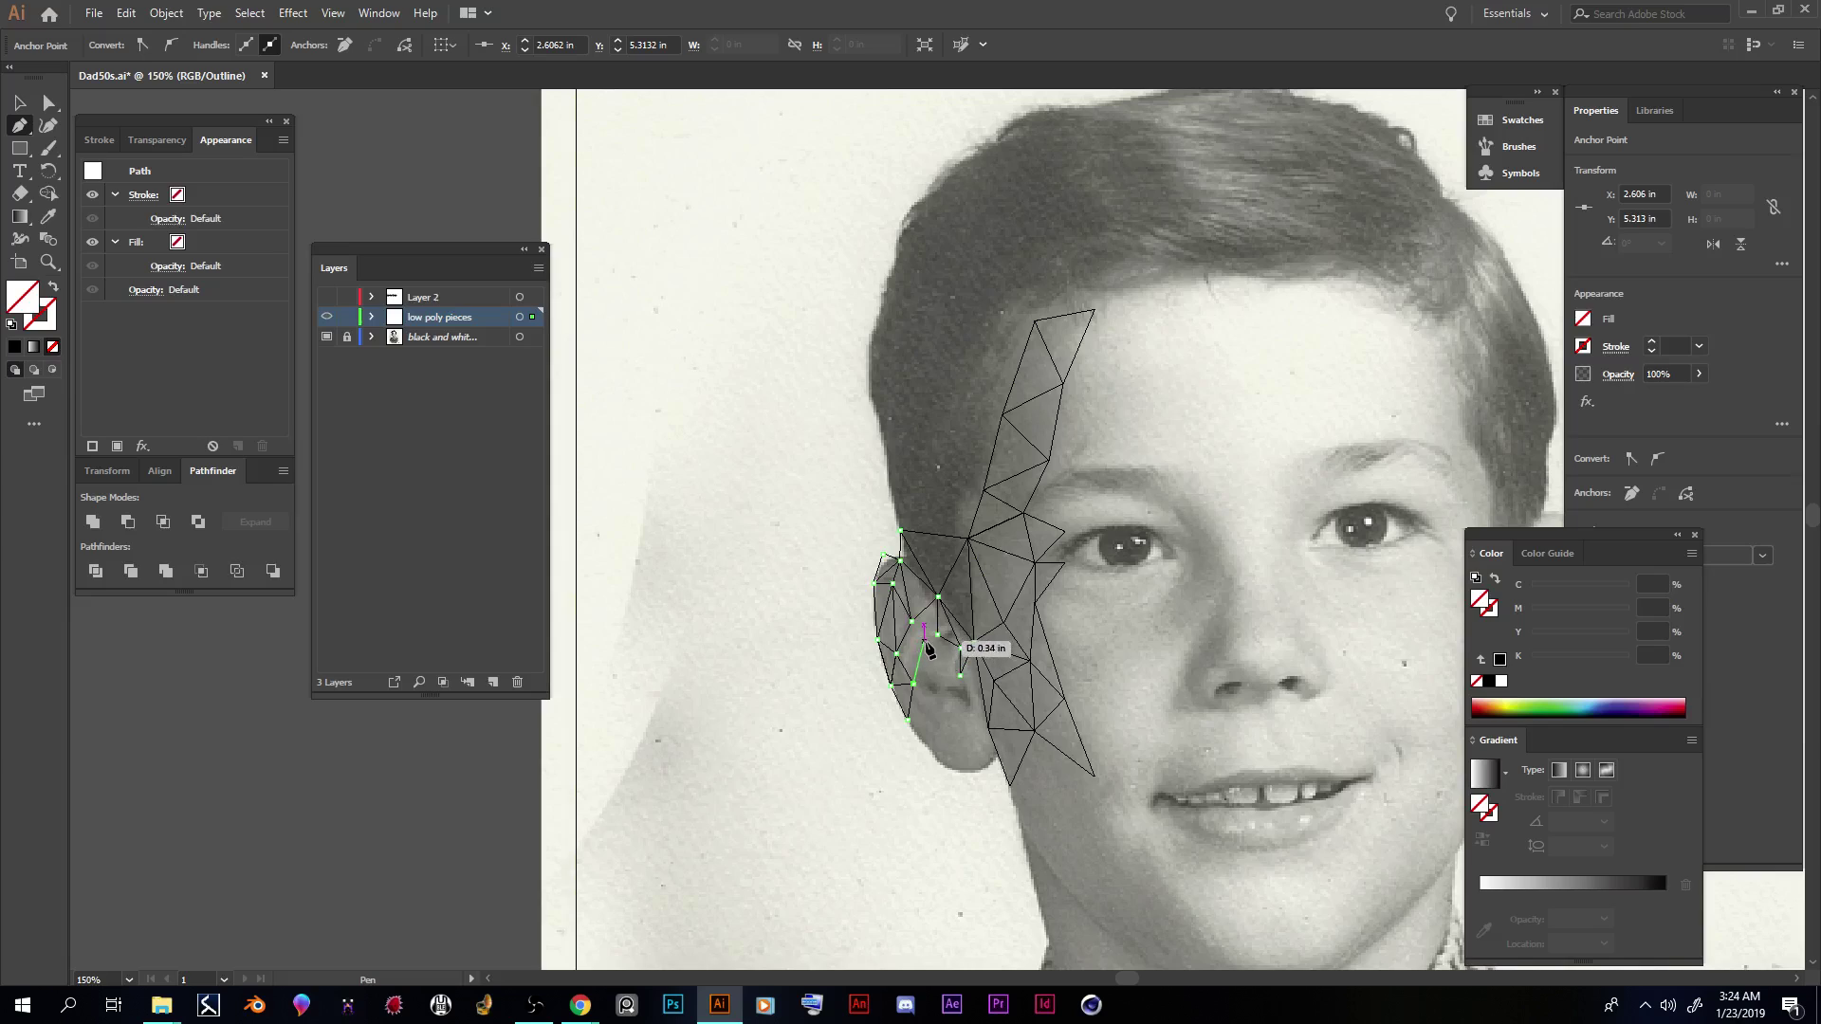
{"action": "left_click", "coordinate": [912, 624]}
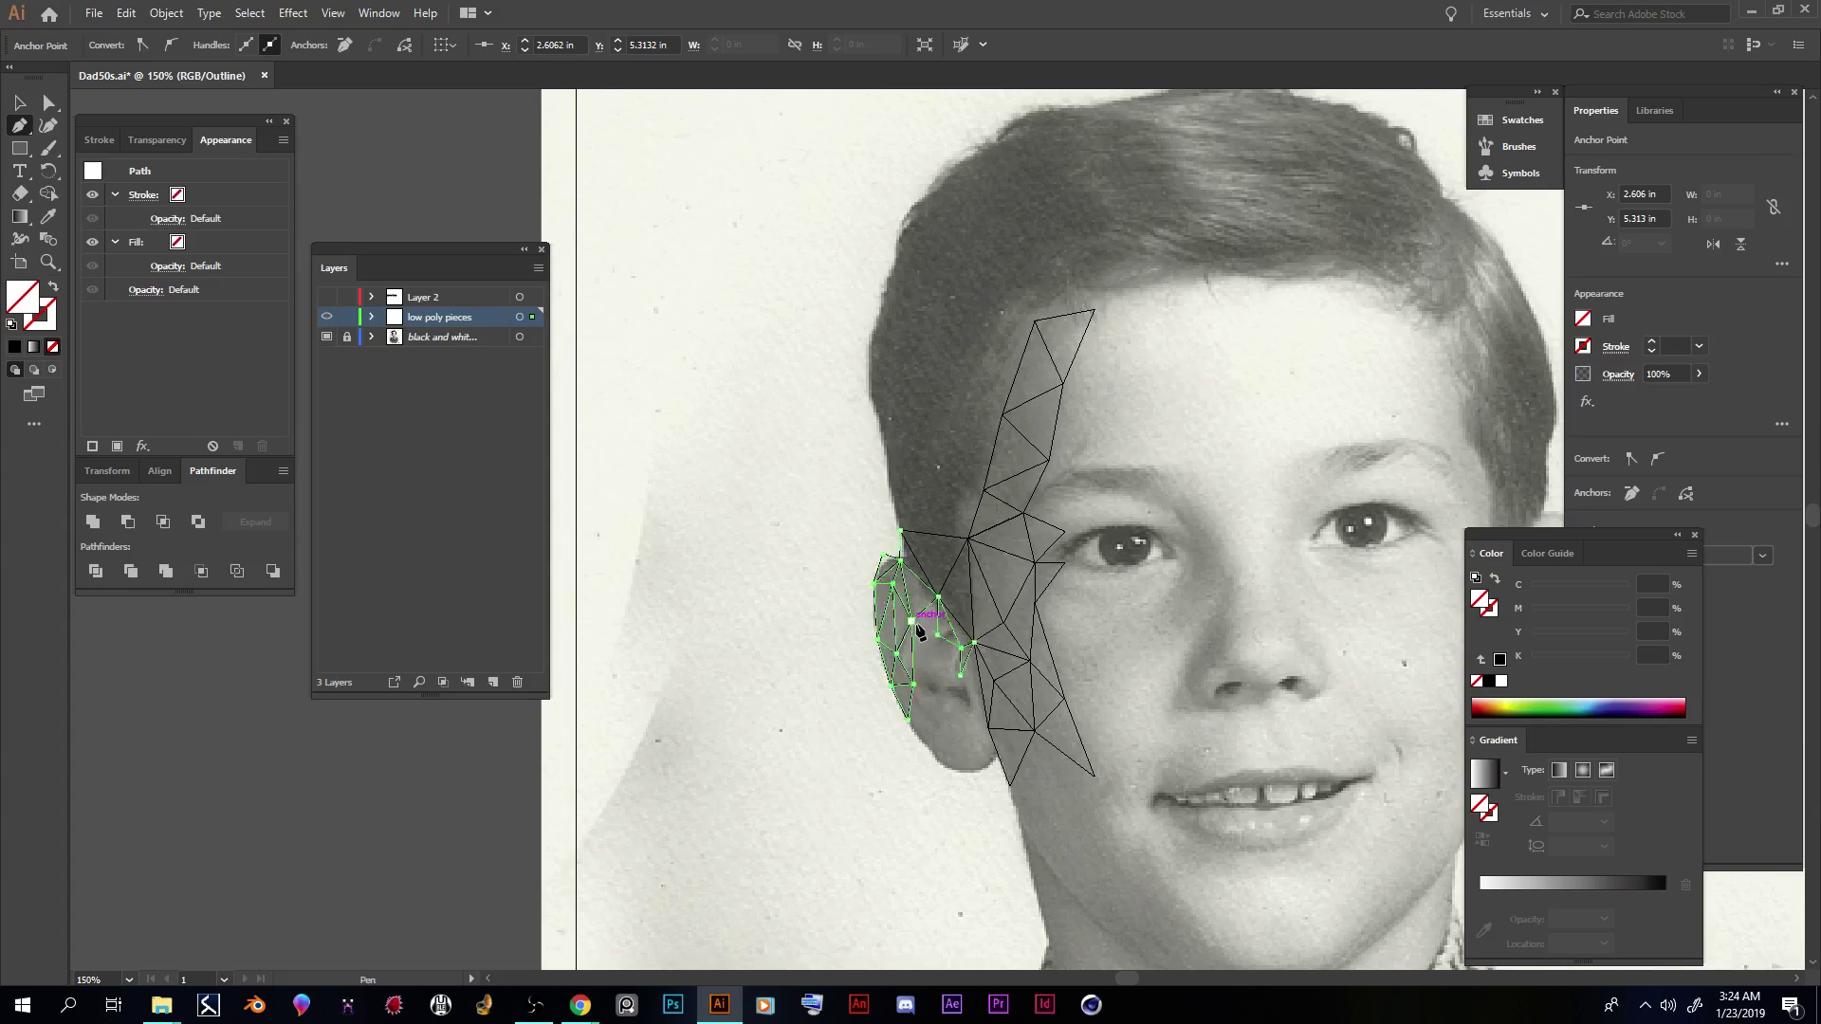
Step: Fill the inner ear hollow with connected triangles between the front-edge points and the lower rim
{"action": "left_click", "coordinate": [937, 635]}
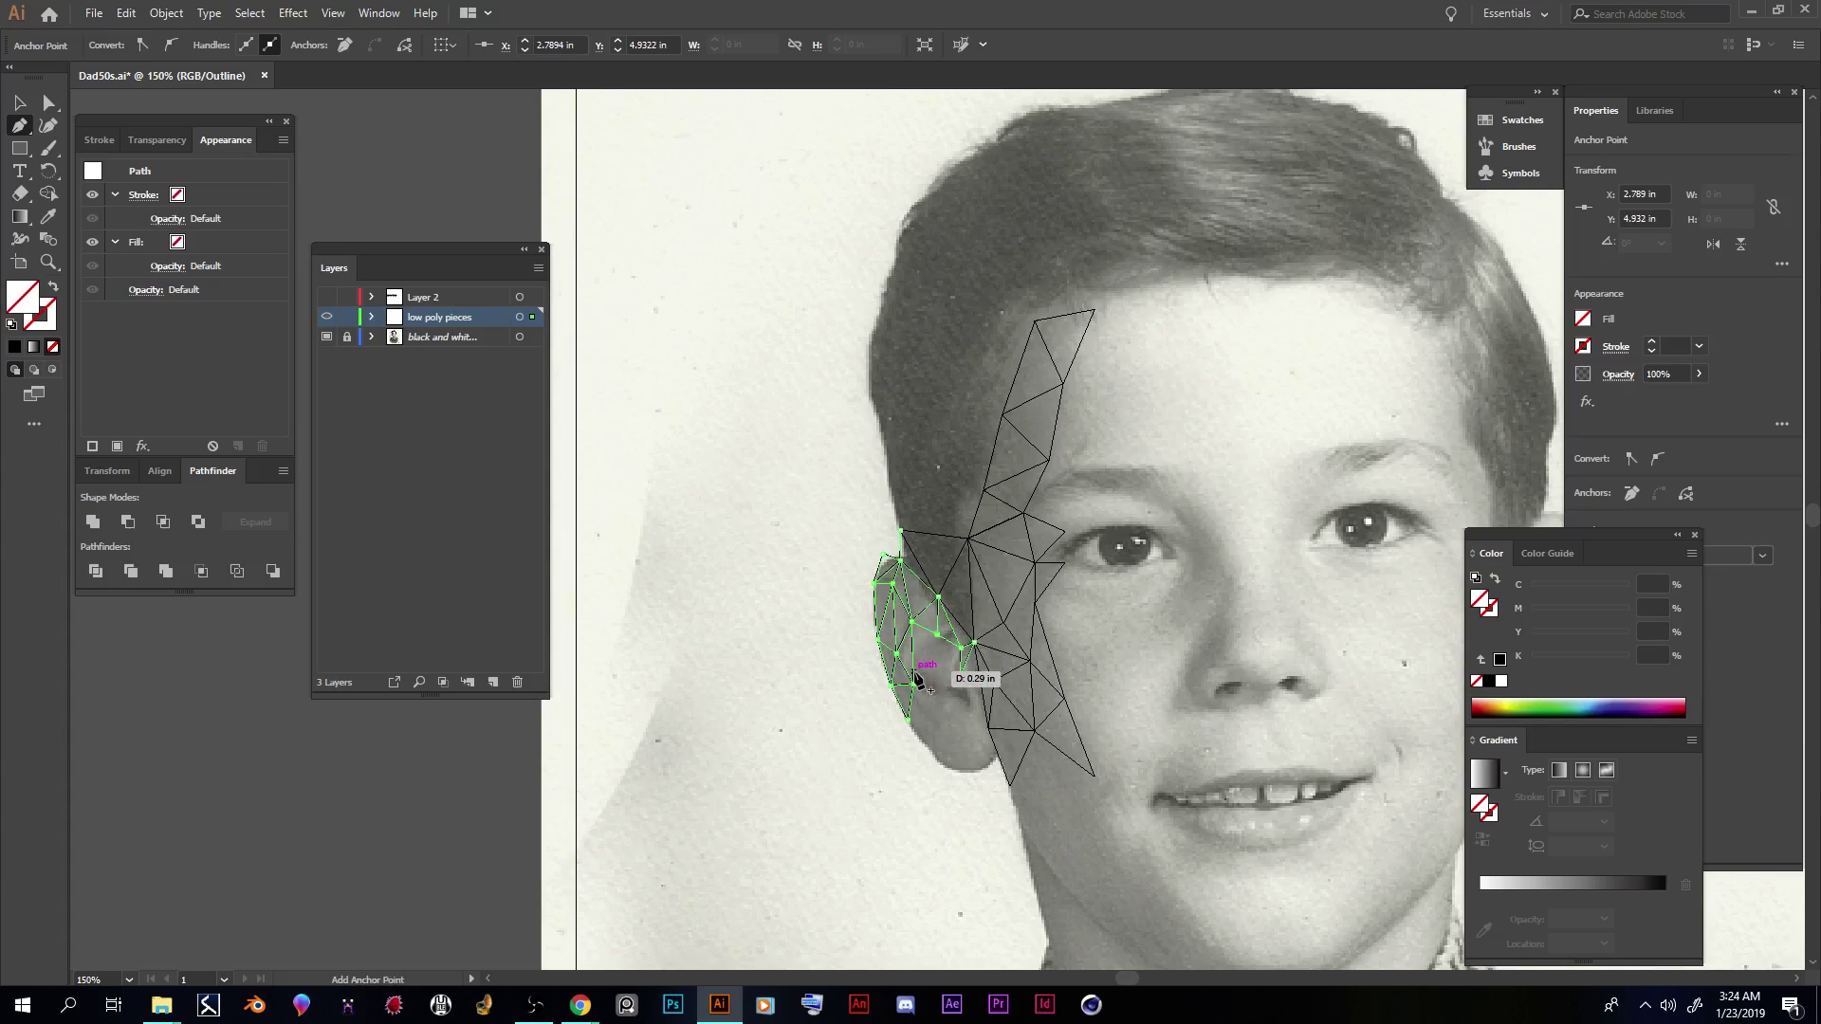
{"action": "left_click", "coordinate": [960, 649]}
{"action": "left_click", "coordinate": [914, 684]}
{"action": "left_click", "coordinate": [914, 684]}
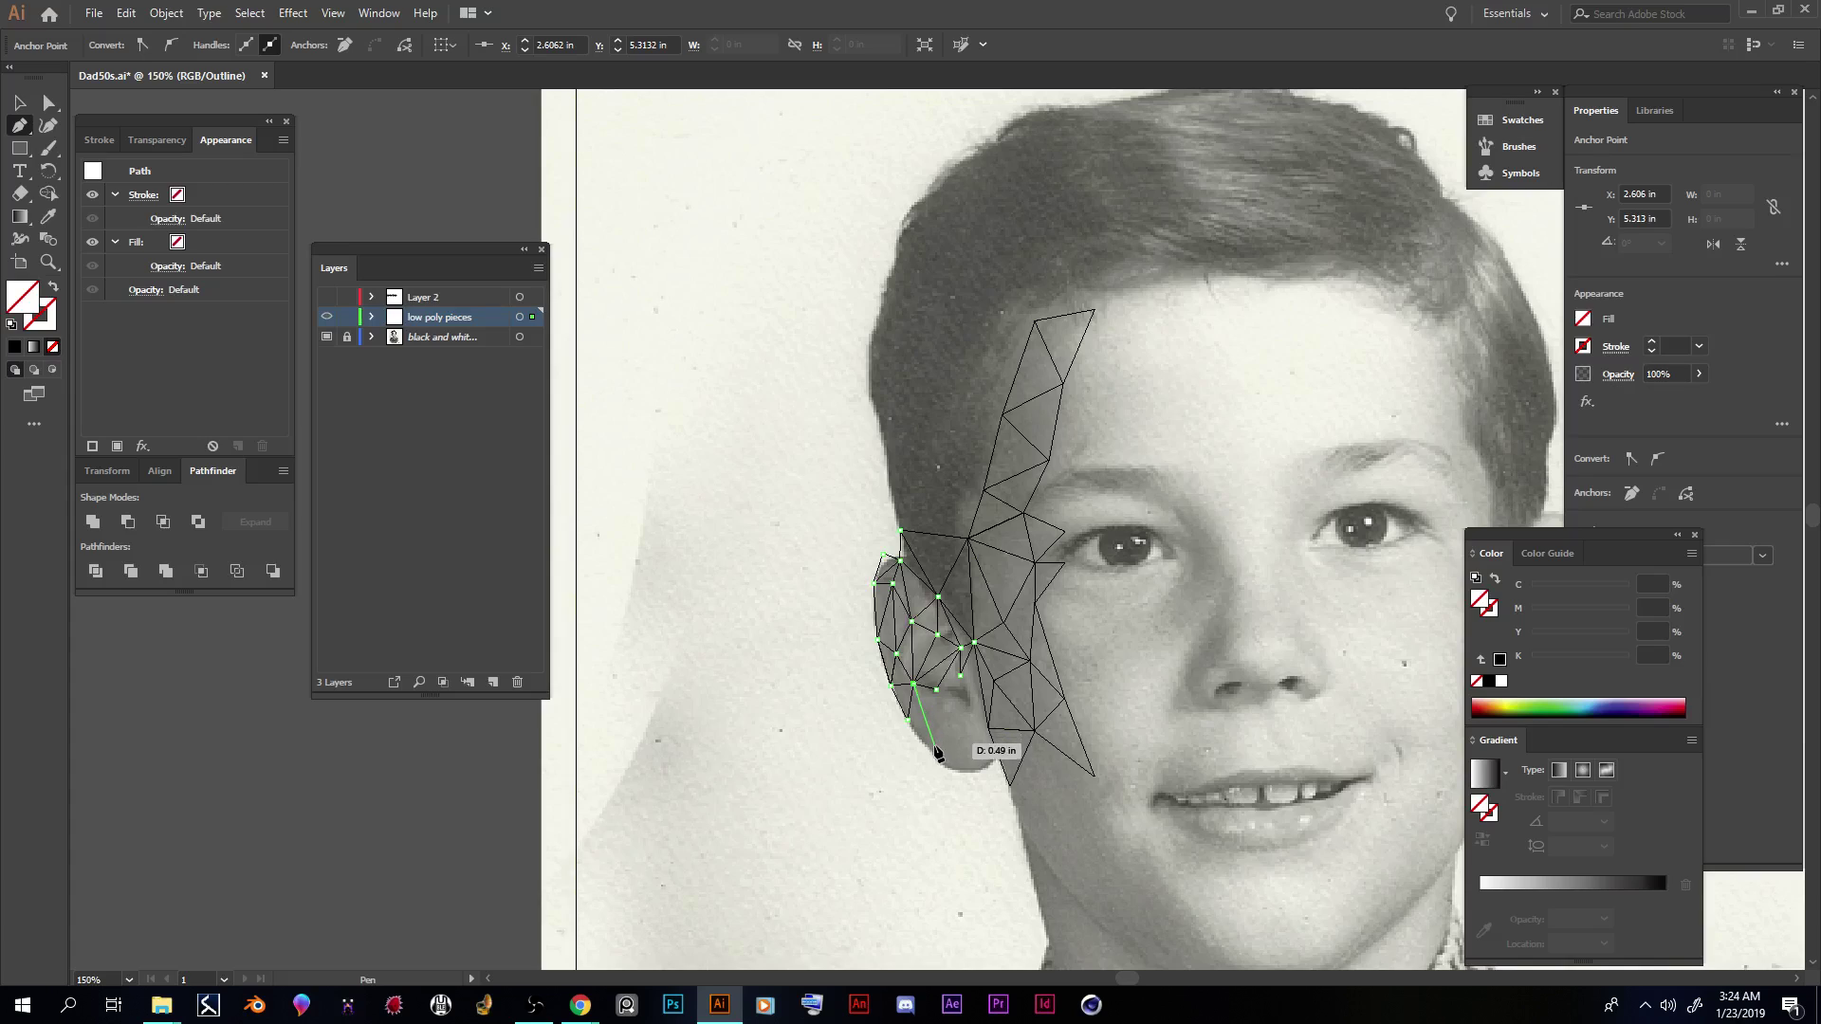
Step: Draw connected triangles from the lower rim to the bottom of the earlobe and up to the inner ear point
{"action": "left_click", "coordinate": [934, 747]}
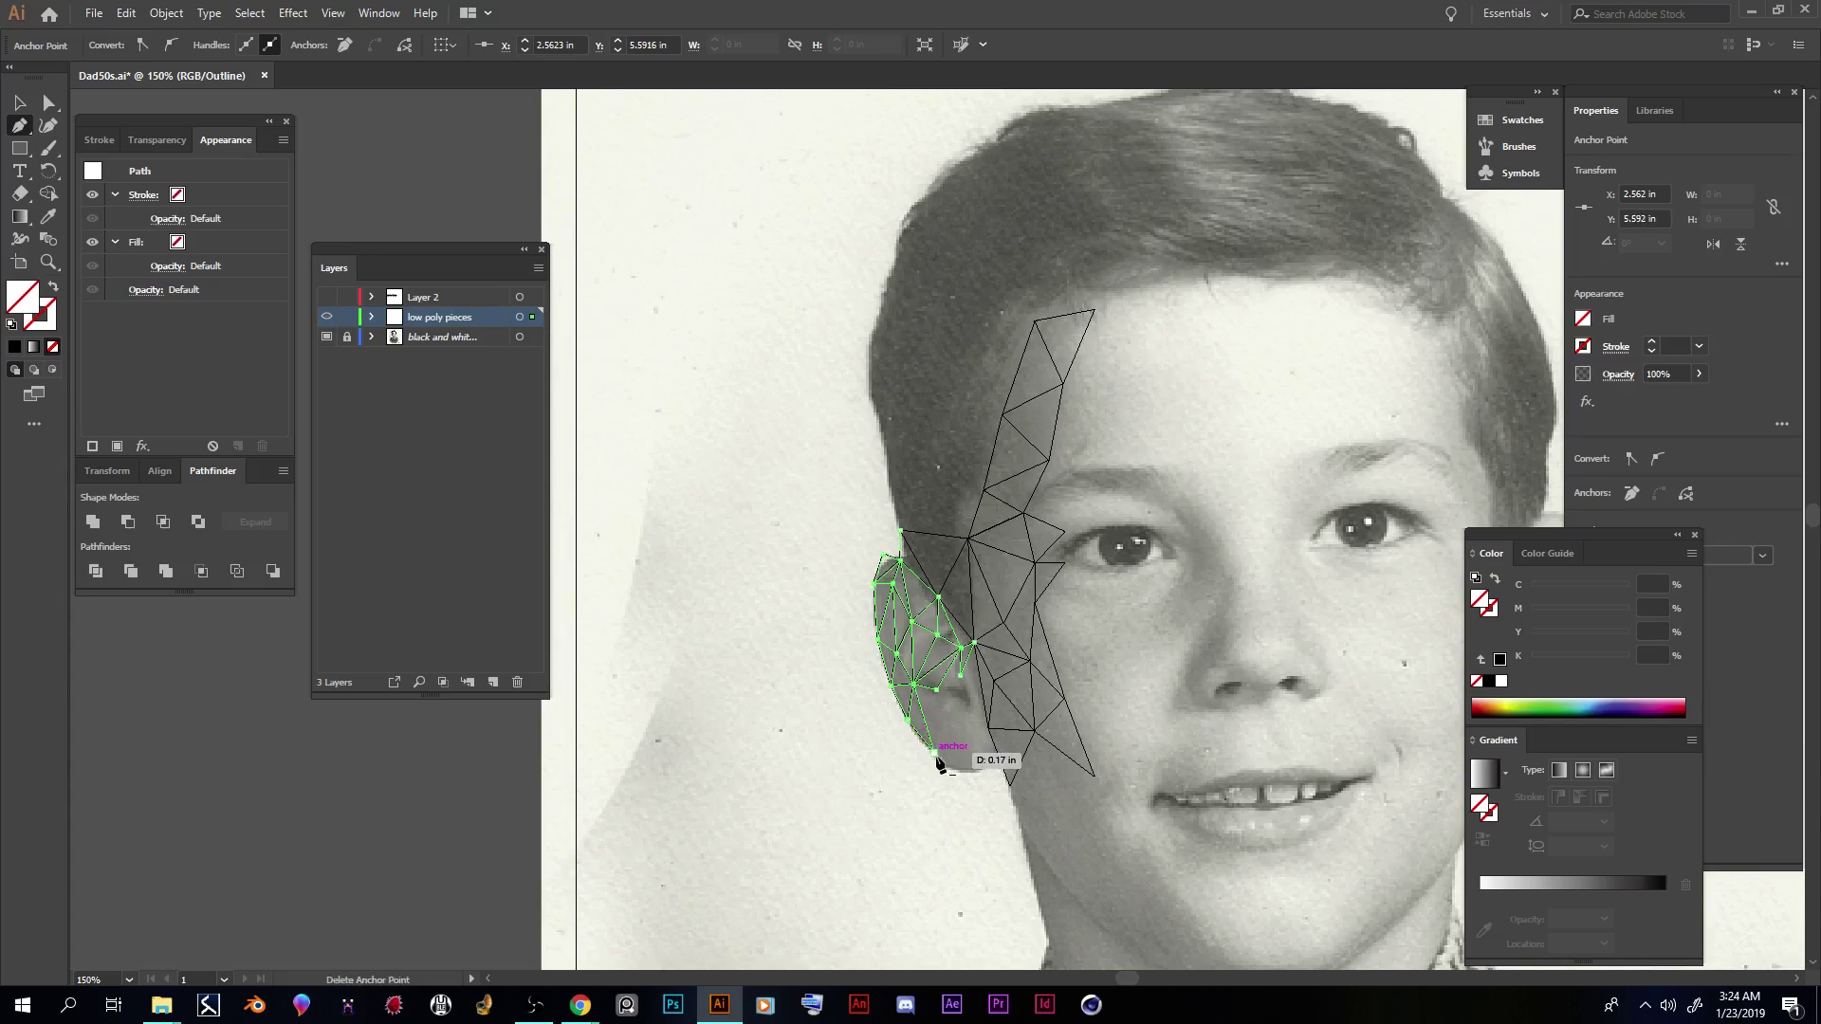
{"action": "left_click", "coordinate": [961, 771]}
{"action": "left_click", "coordinate": [965, 768]}
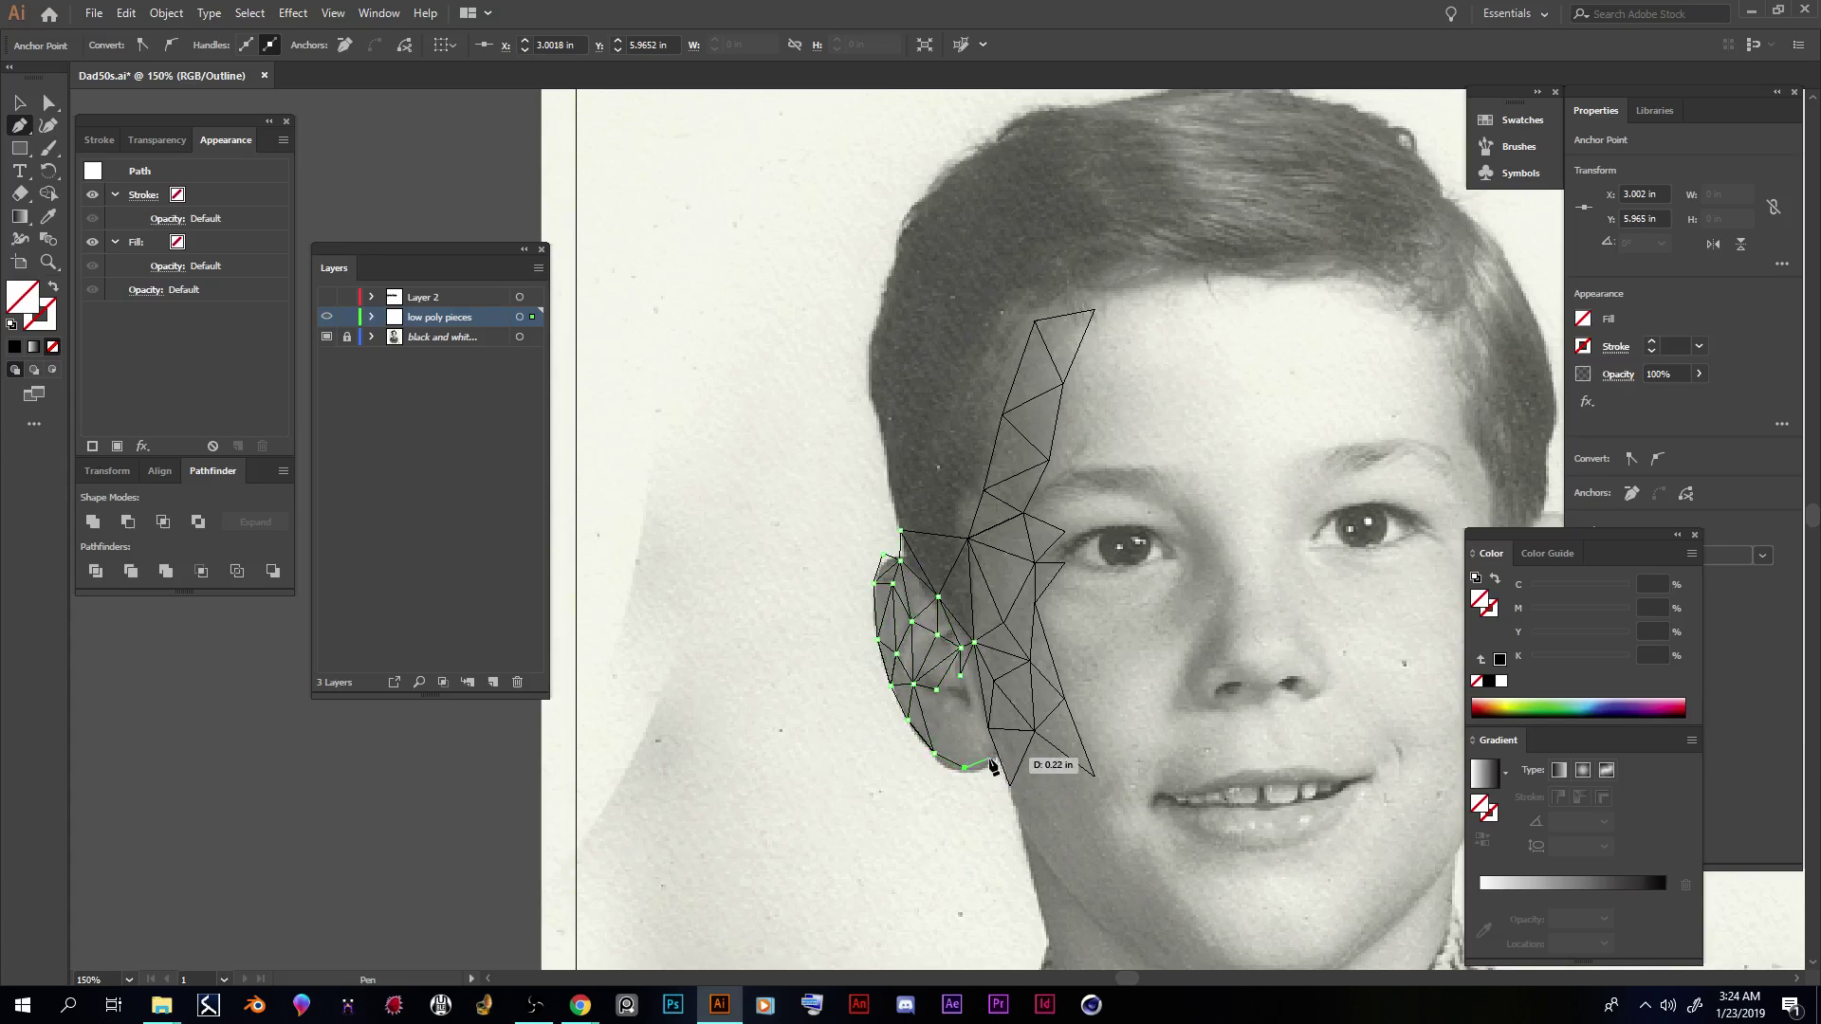
{"action": "left_click", "coordinate": [915, 685]}
{"action": "left_click", "coordinate": [936, 690]}
{"action": "left_click", "coordinate": [966, 769]}
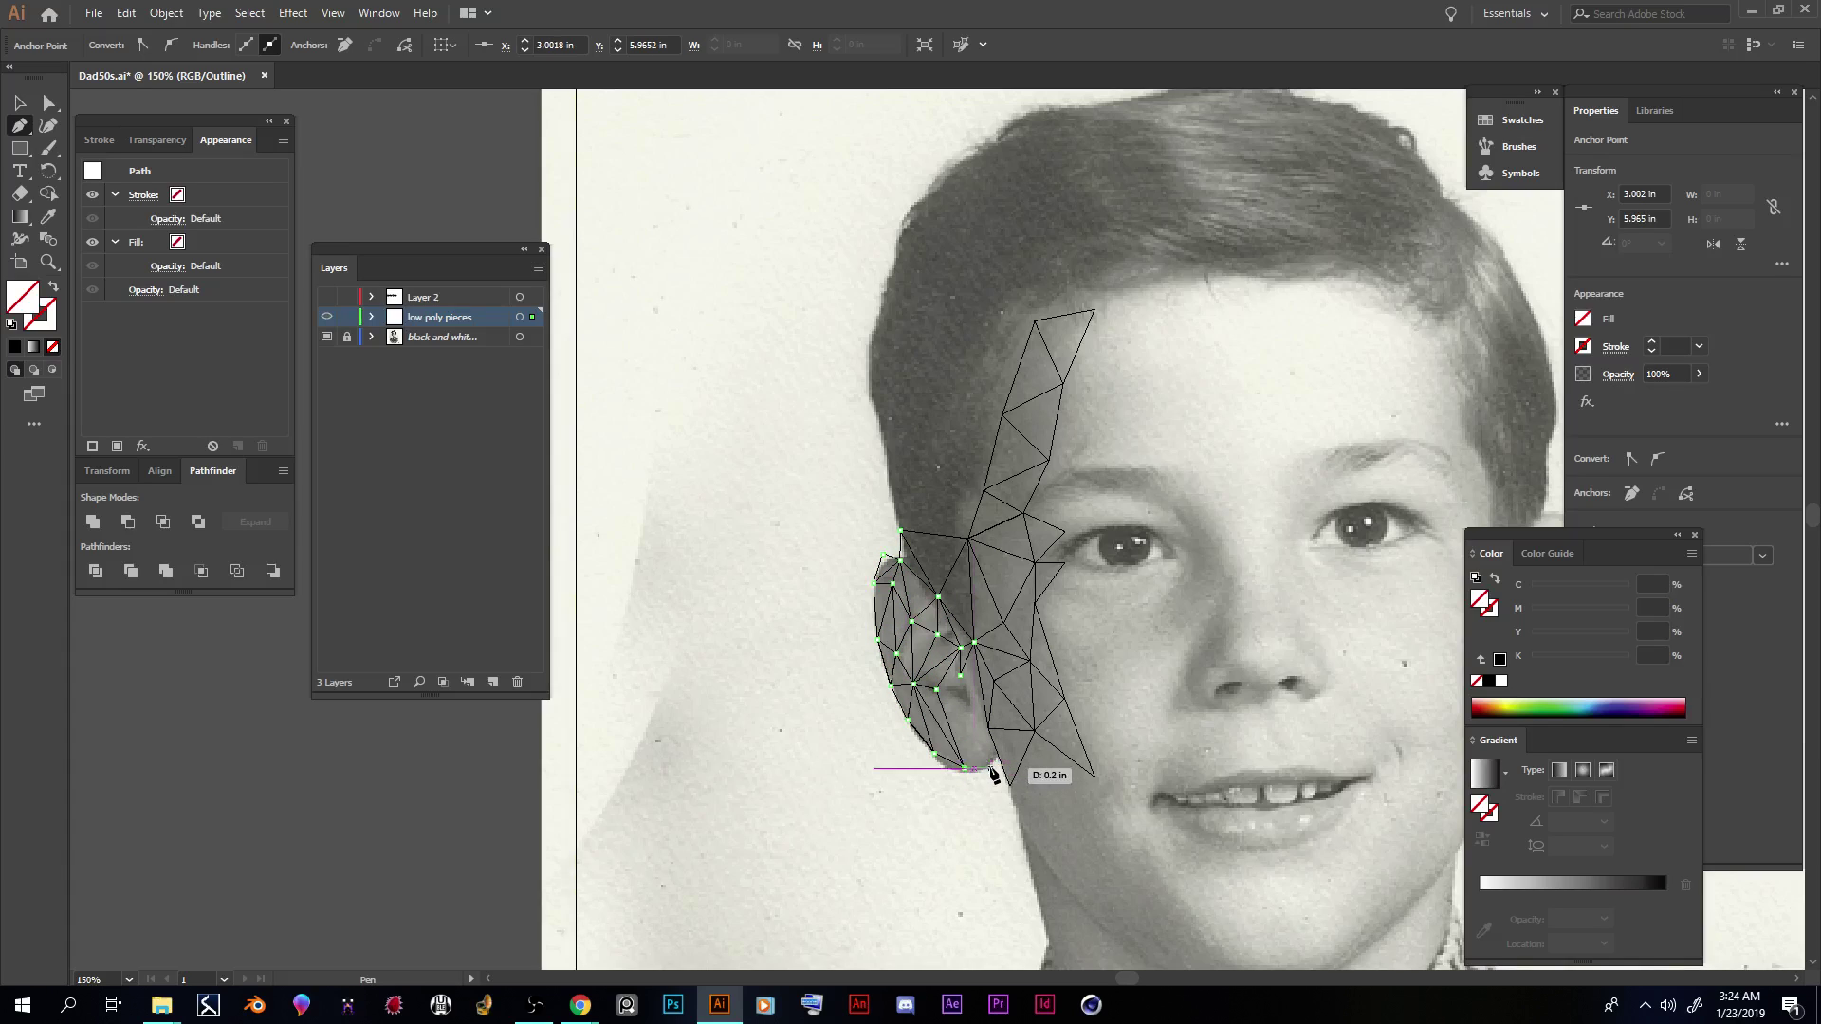
Step: Draw connected triangles across the earlobe to the edge of the jaw and back up to the inner ear points
{"action": "left_click", "coordinate": [986, 769]}
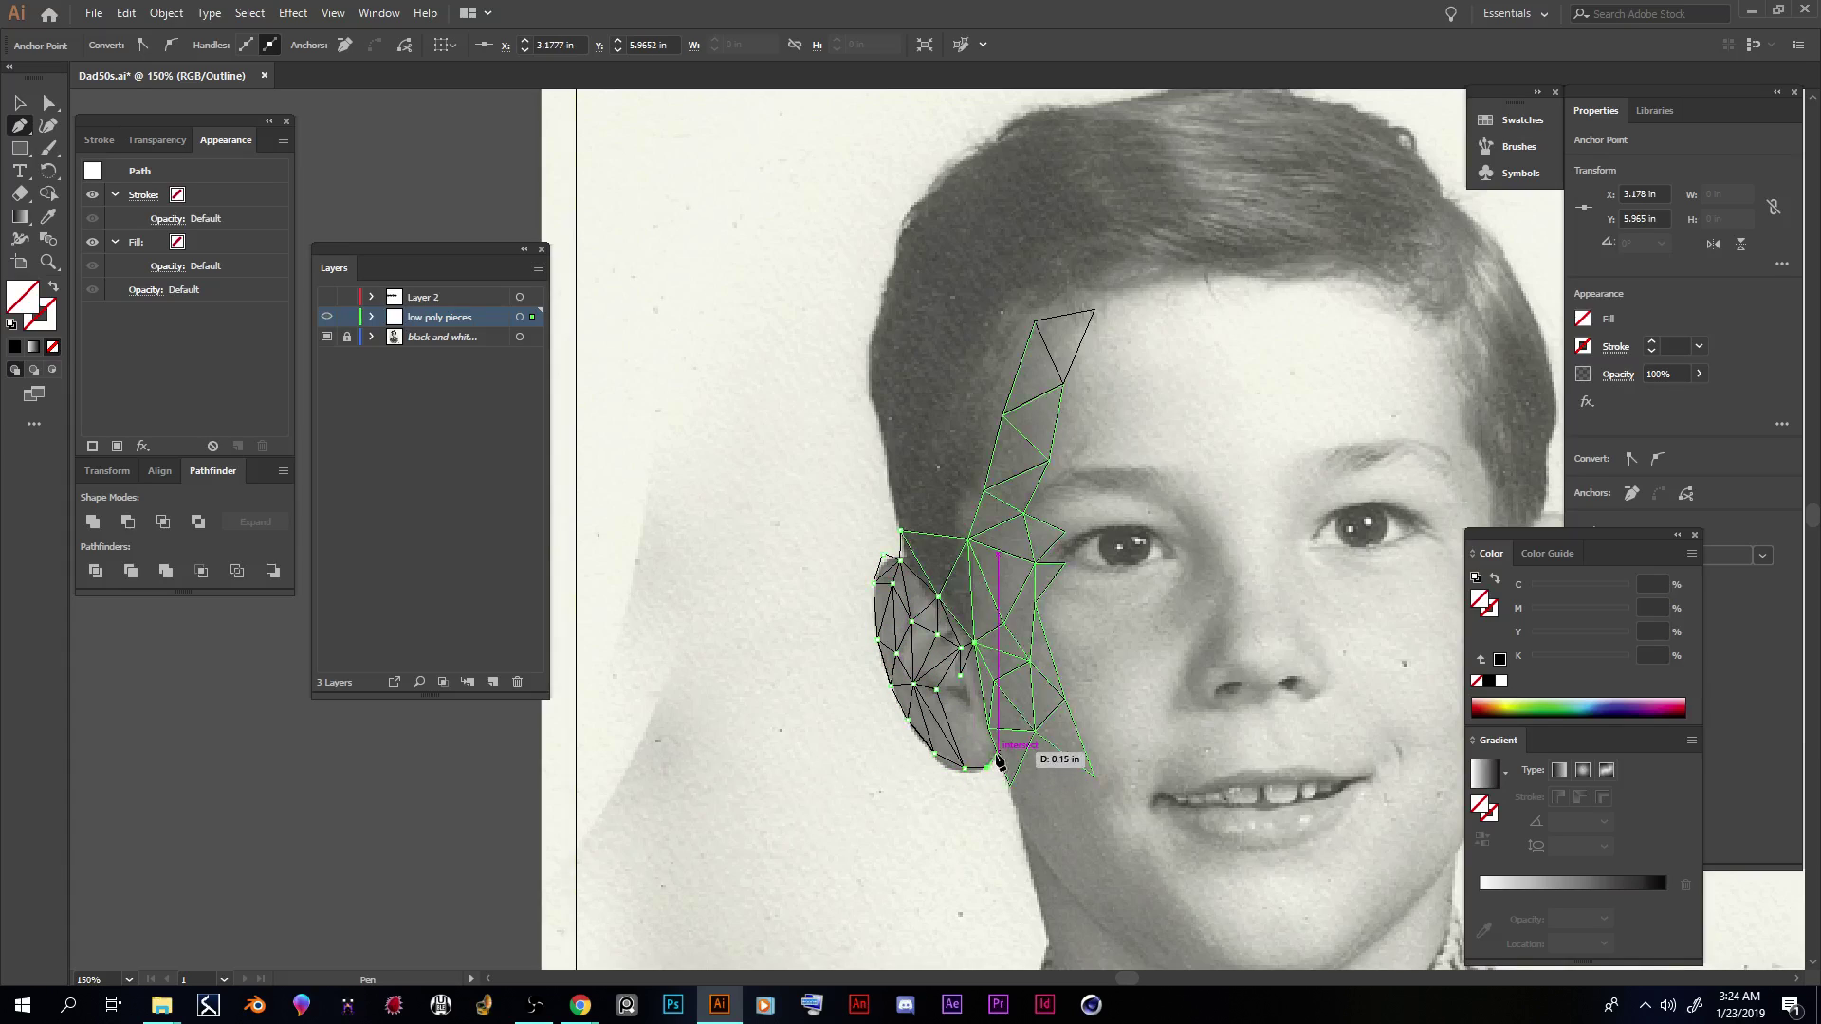
{"action": "left_click", "coordinate": [936, 689]}
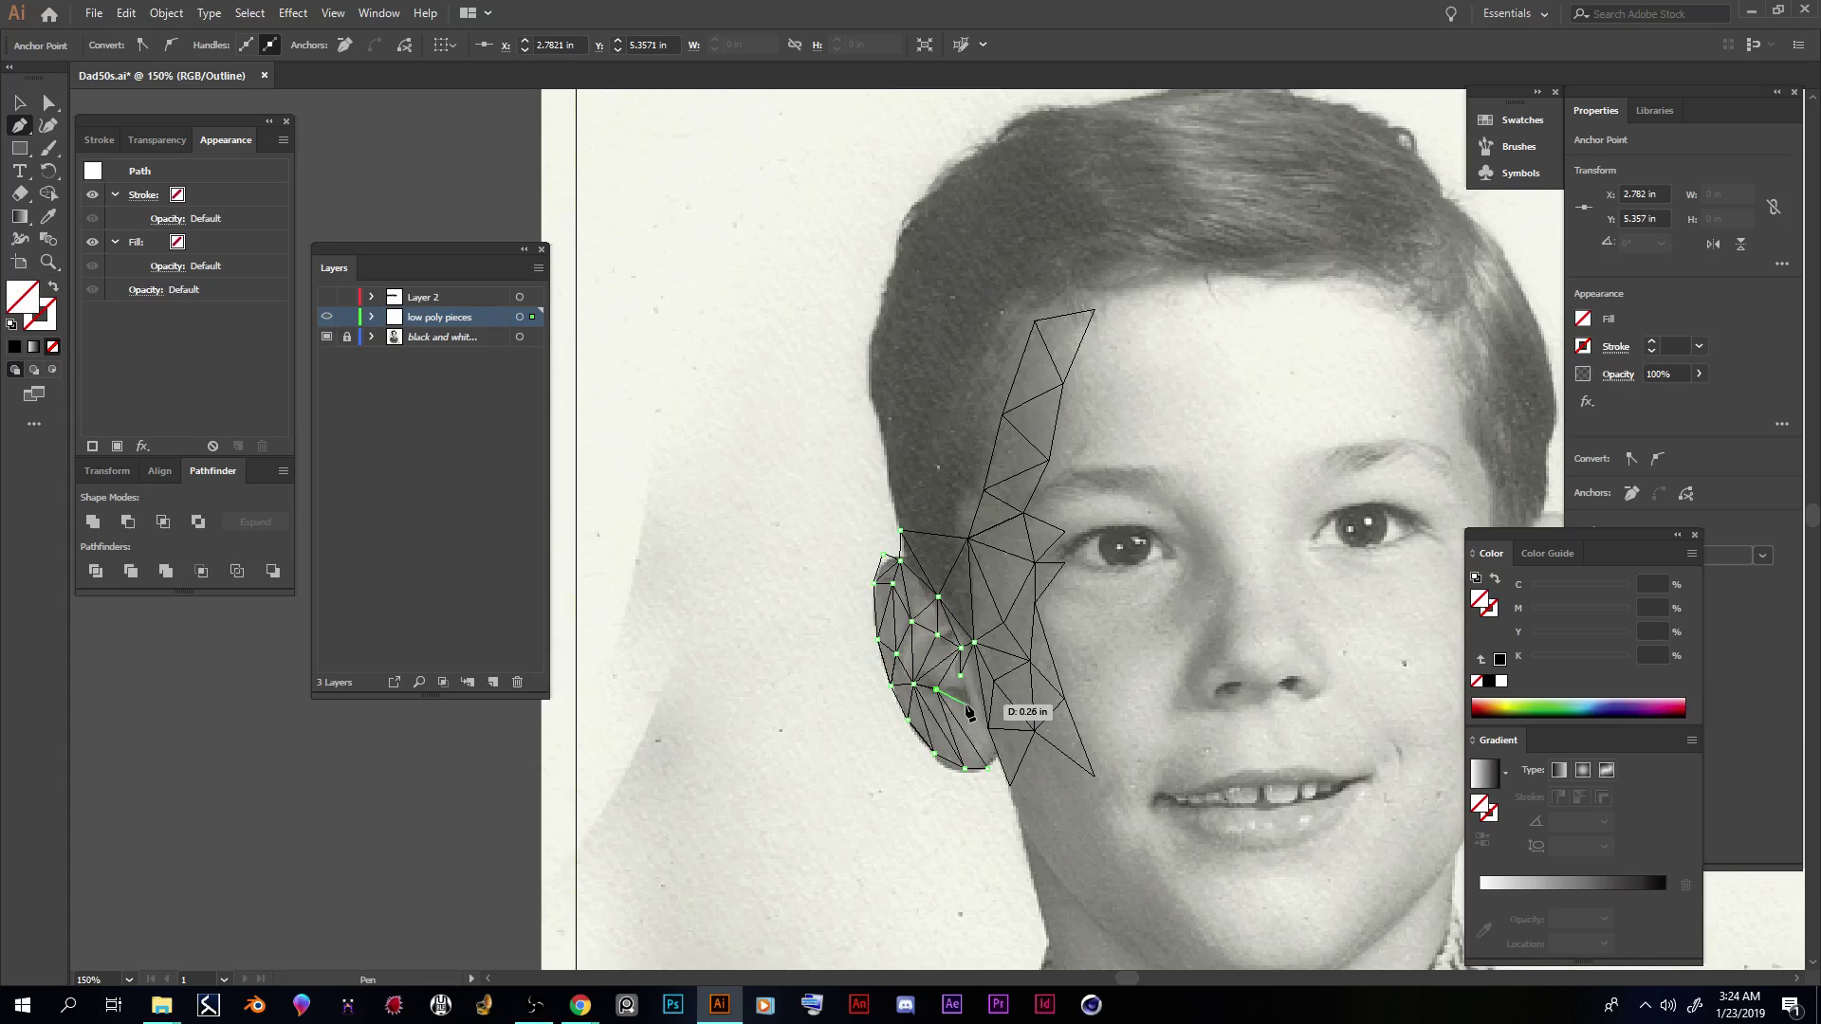
{"action": "left_click", "coordinate": [968, 707]}
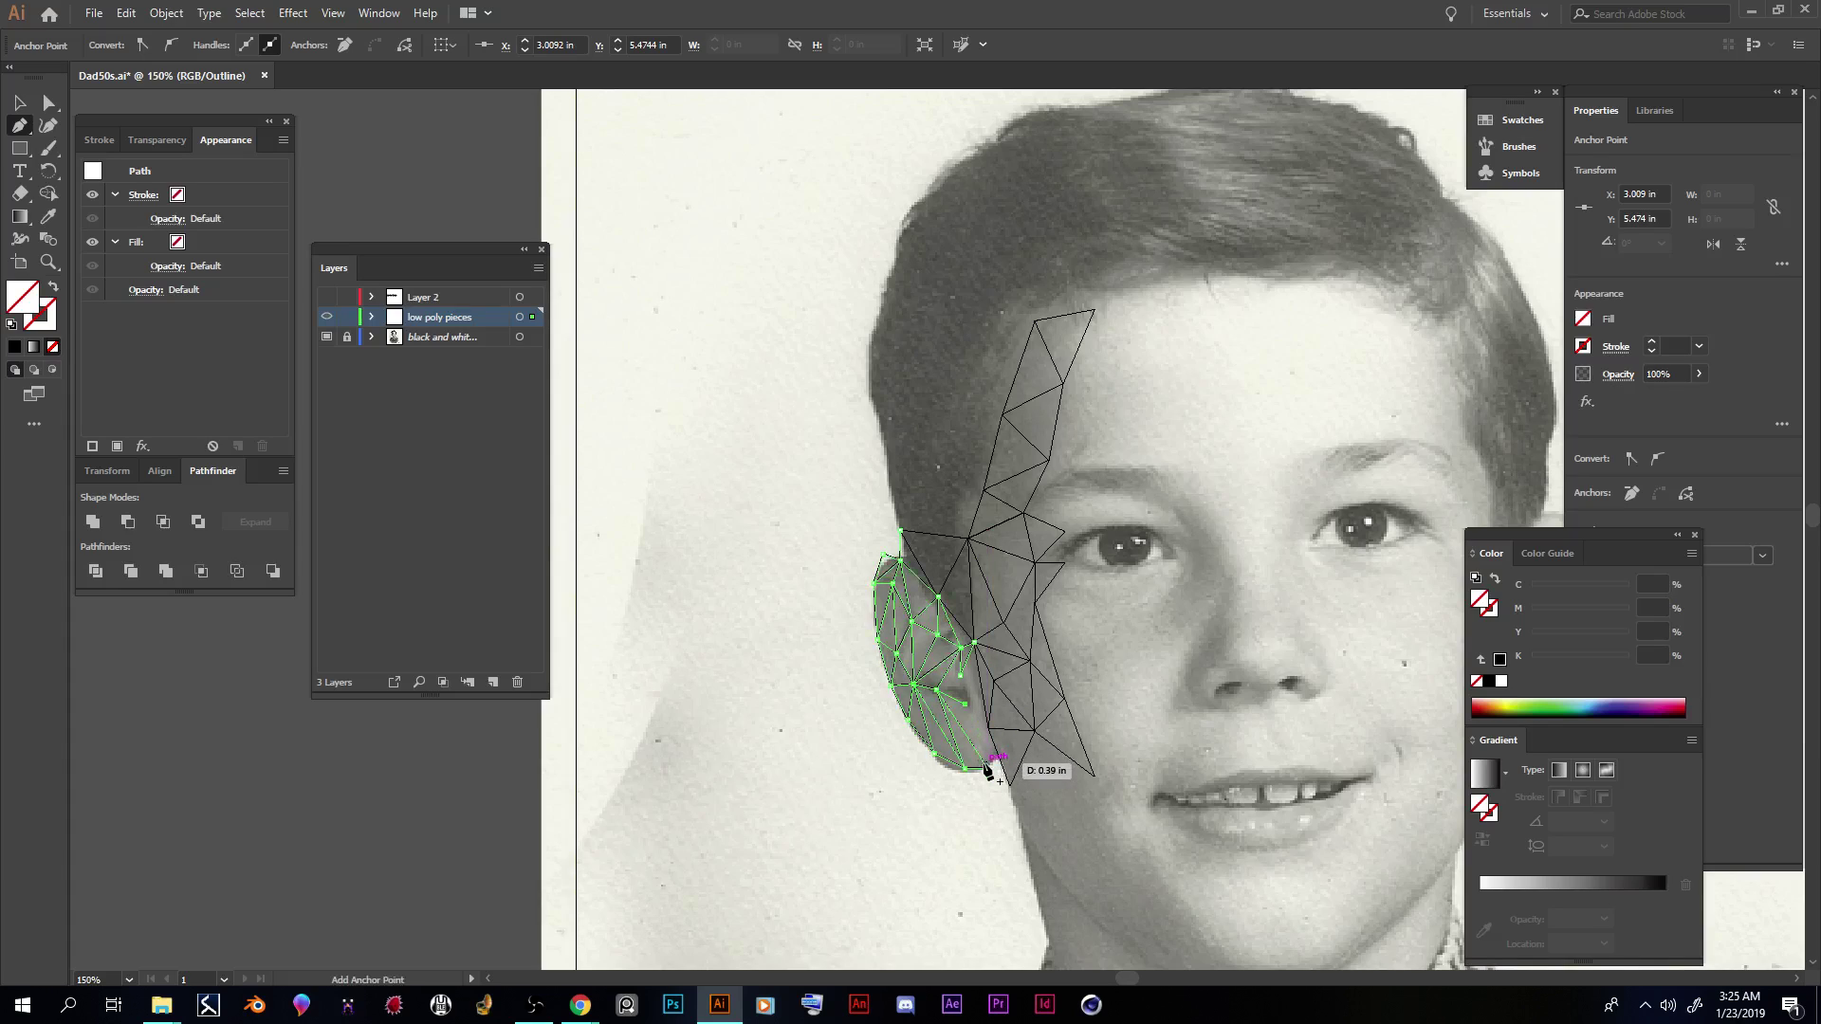
{"action": "left_click_drag", "start_coordinate": [992, 770], "coordinate": [984, 691]}
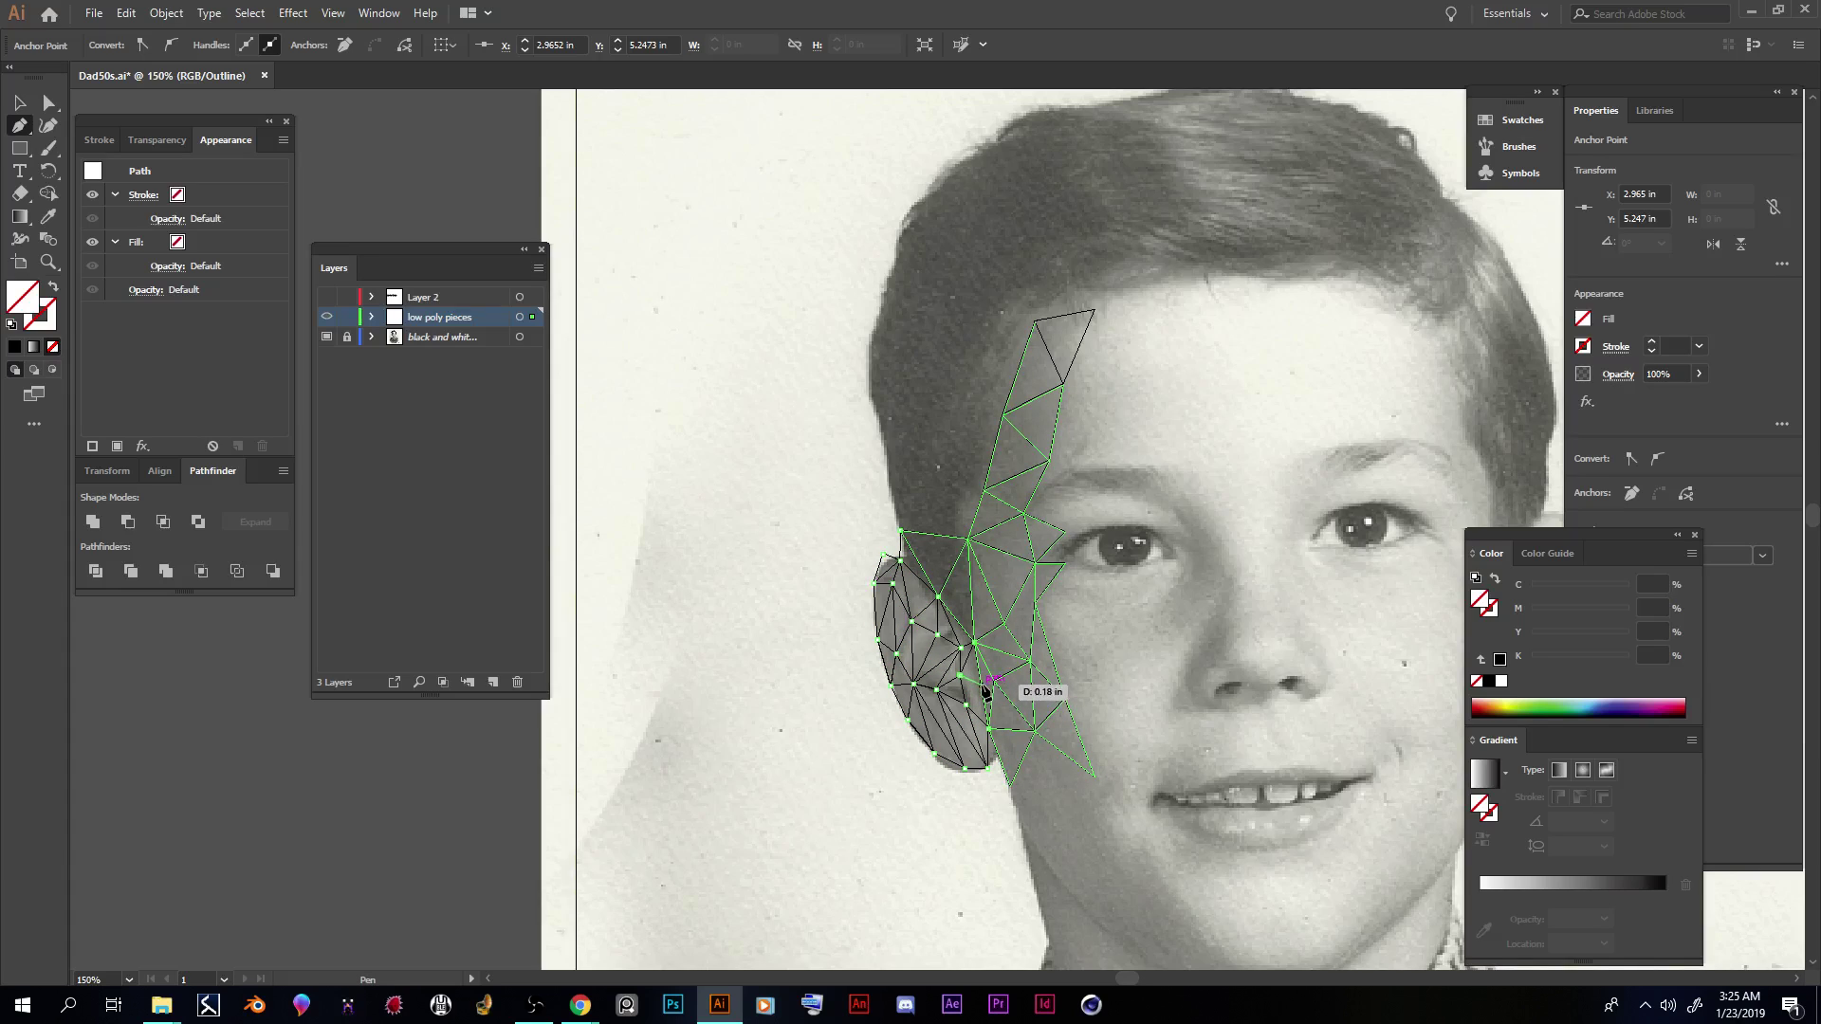
Step: Fill the gap along the ear's front edge with triangles joining the inner ear points to the cheek edge, and end the path
{"action": "left_click", "coordinate": [981, 685]}
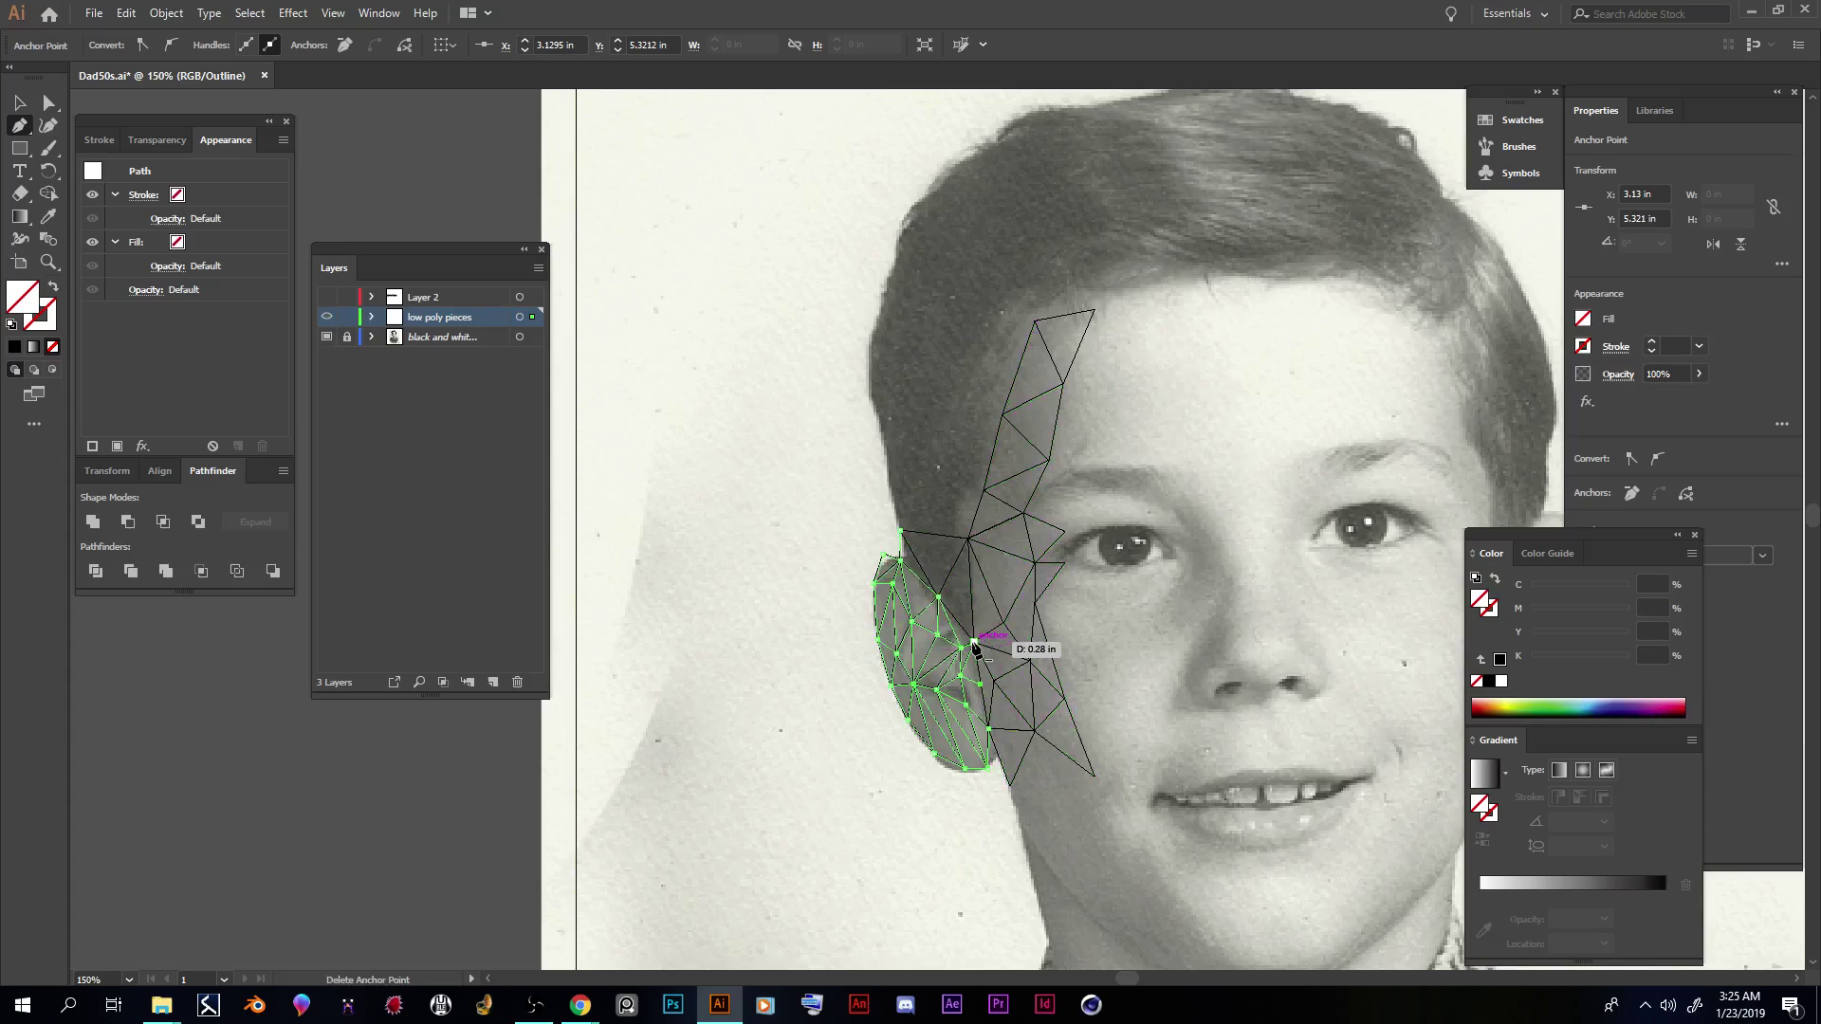
{"action": "left_click", "coordinate": [974, 645]}
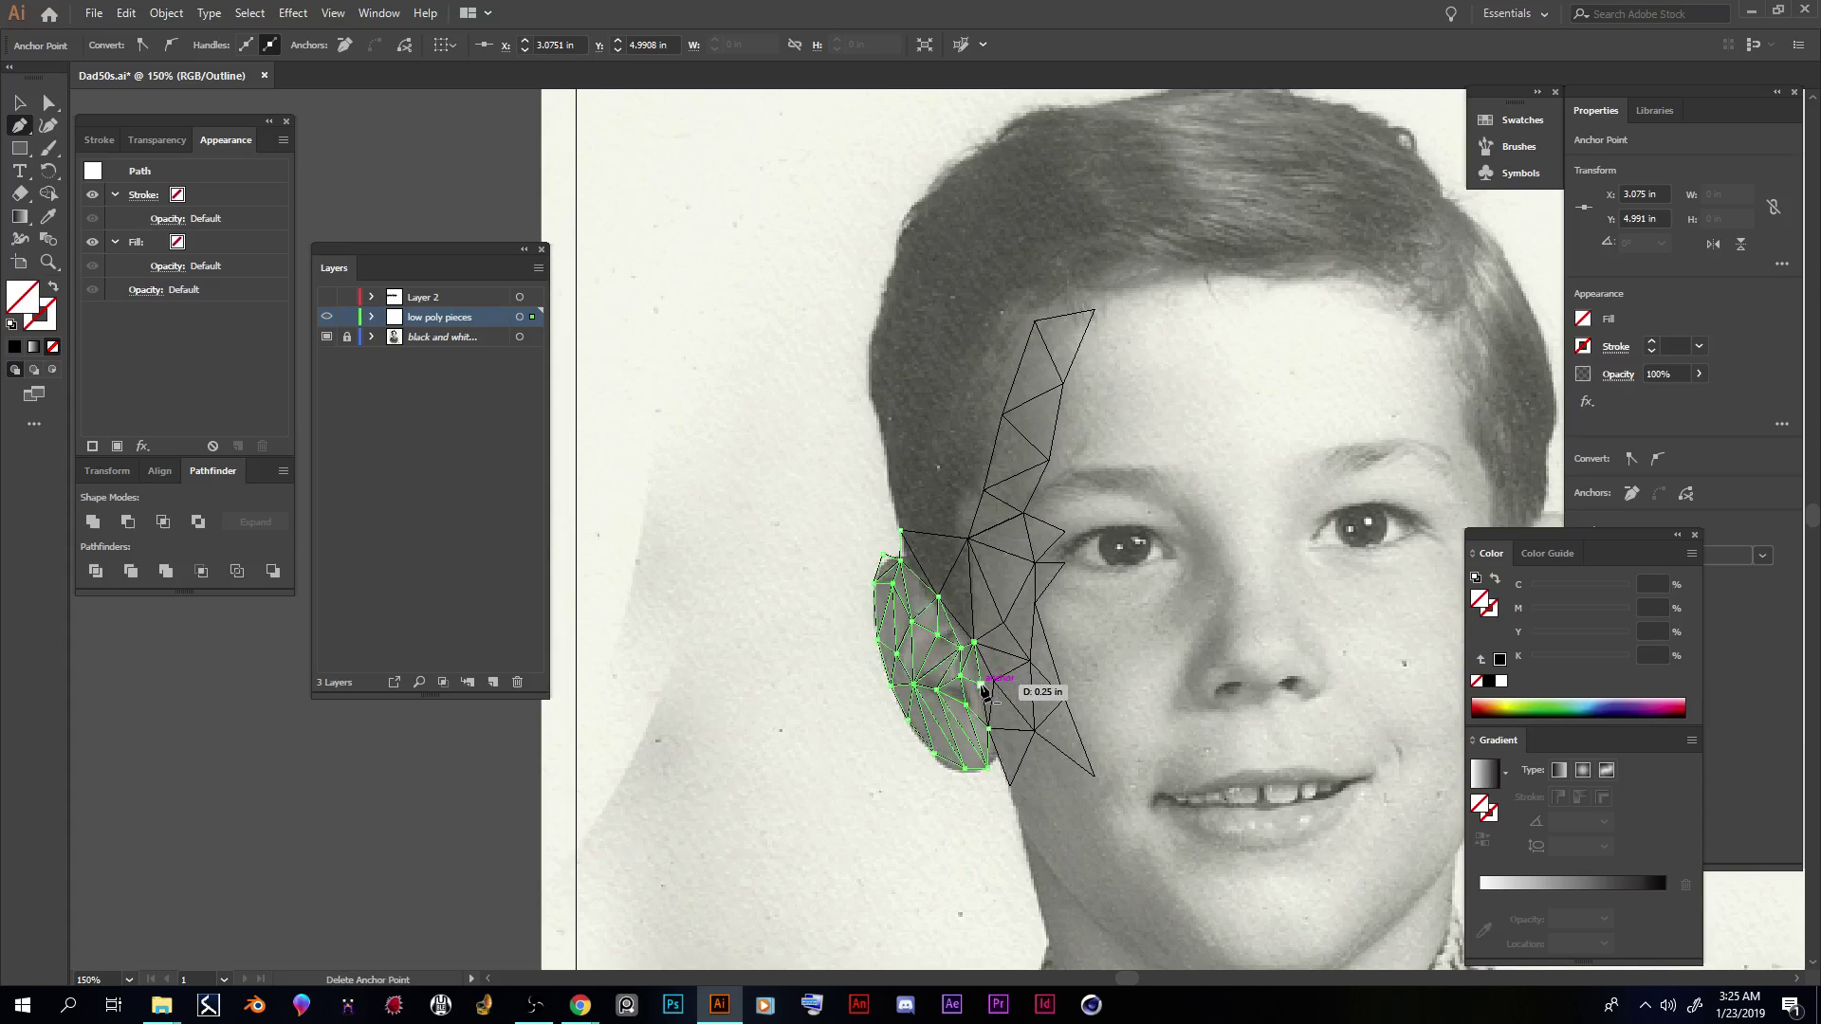
{"action": "left_click", "coordinate": [982, 687]}
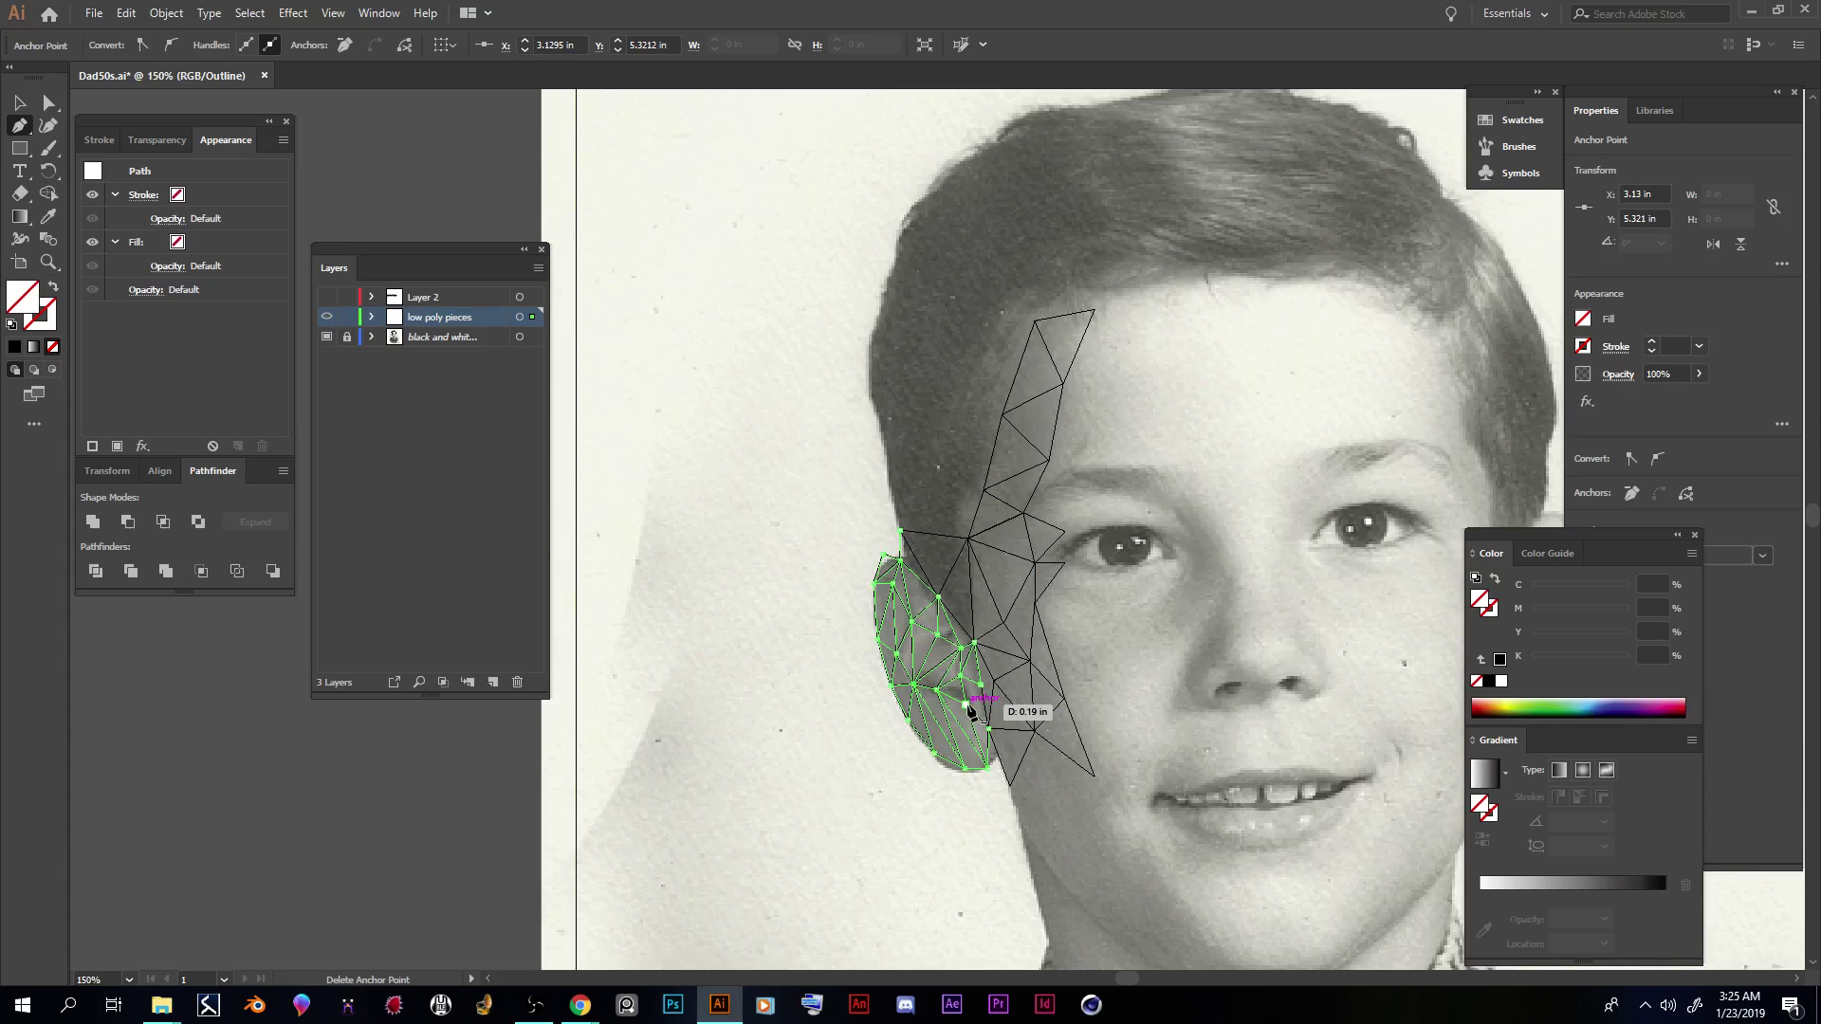
{"action": "left_click", "coordinate": [988, 730]}
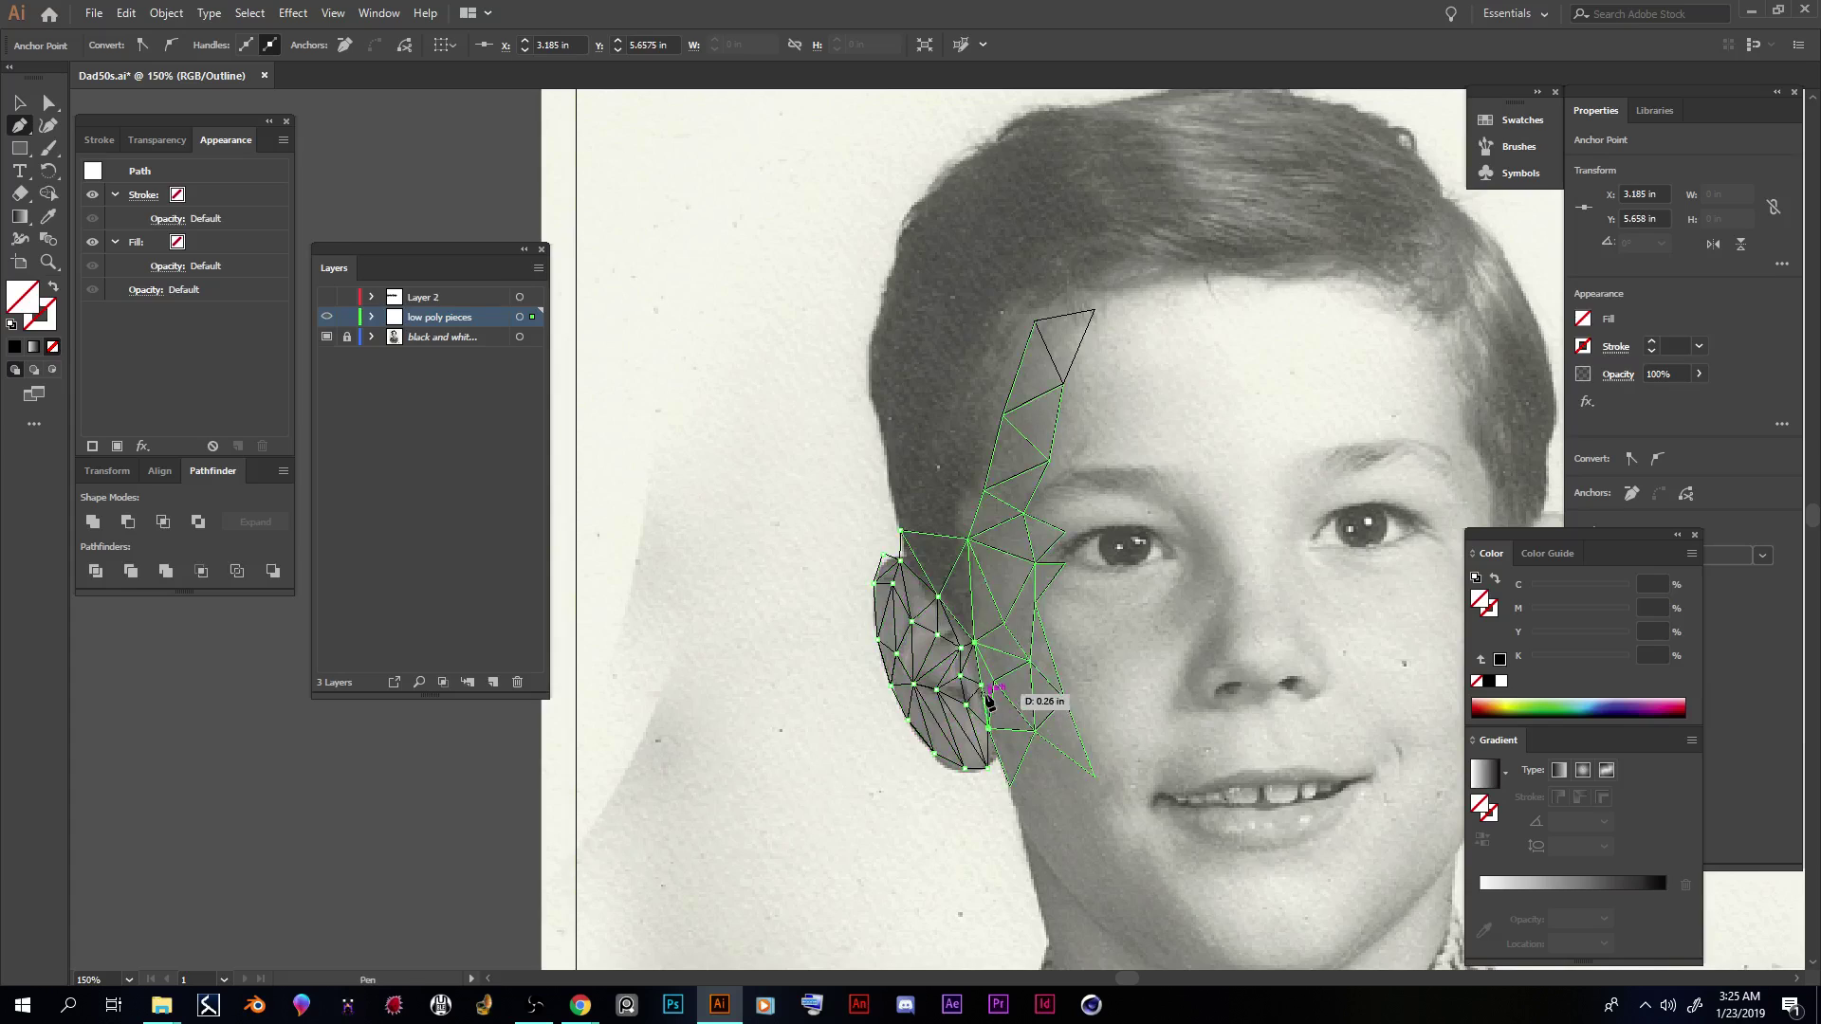
{"action": "left_click", "coordinate": [981, 684]}
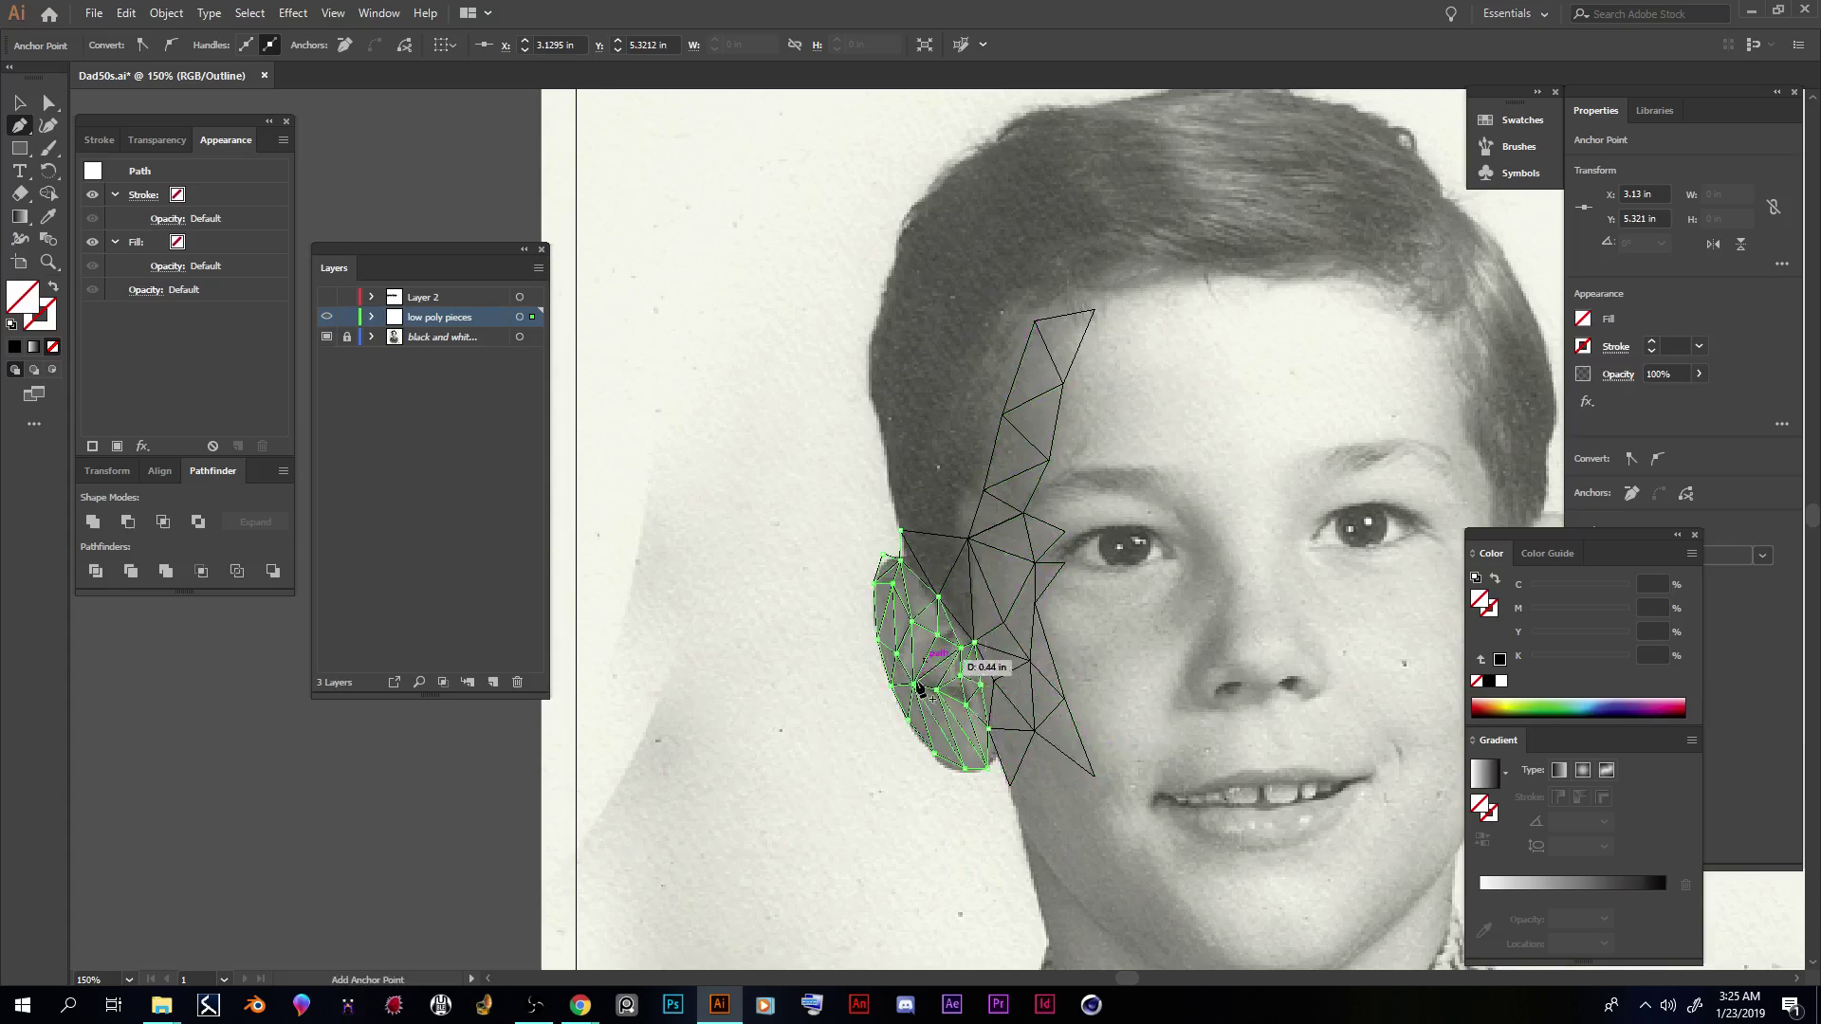
{"action": "key", "text": "Escape"}
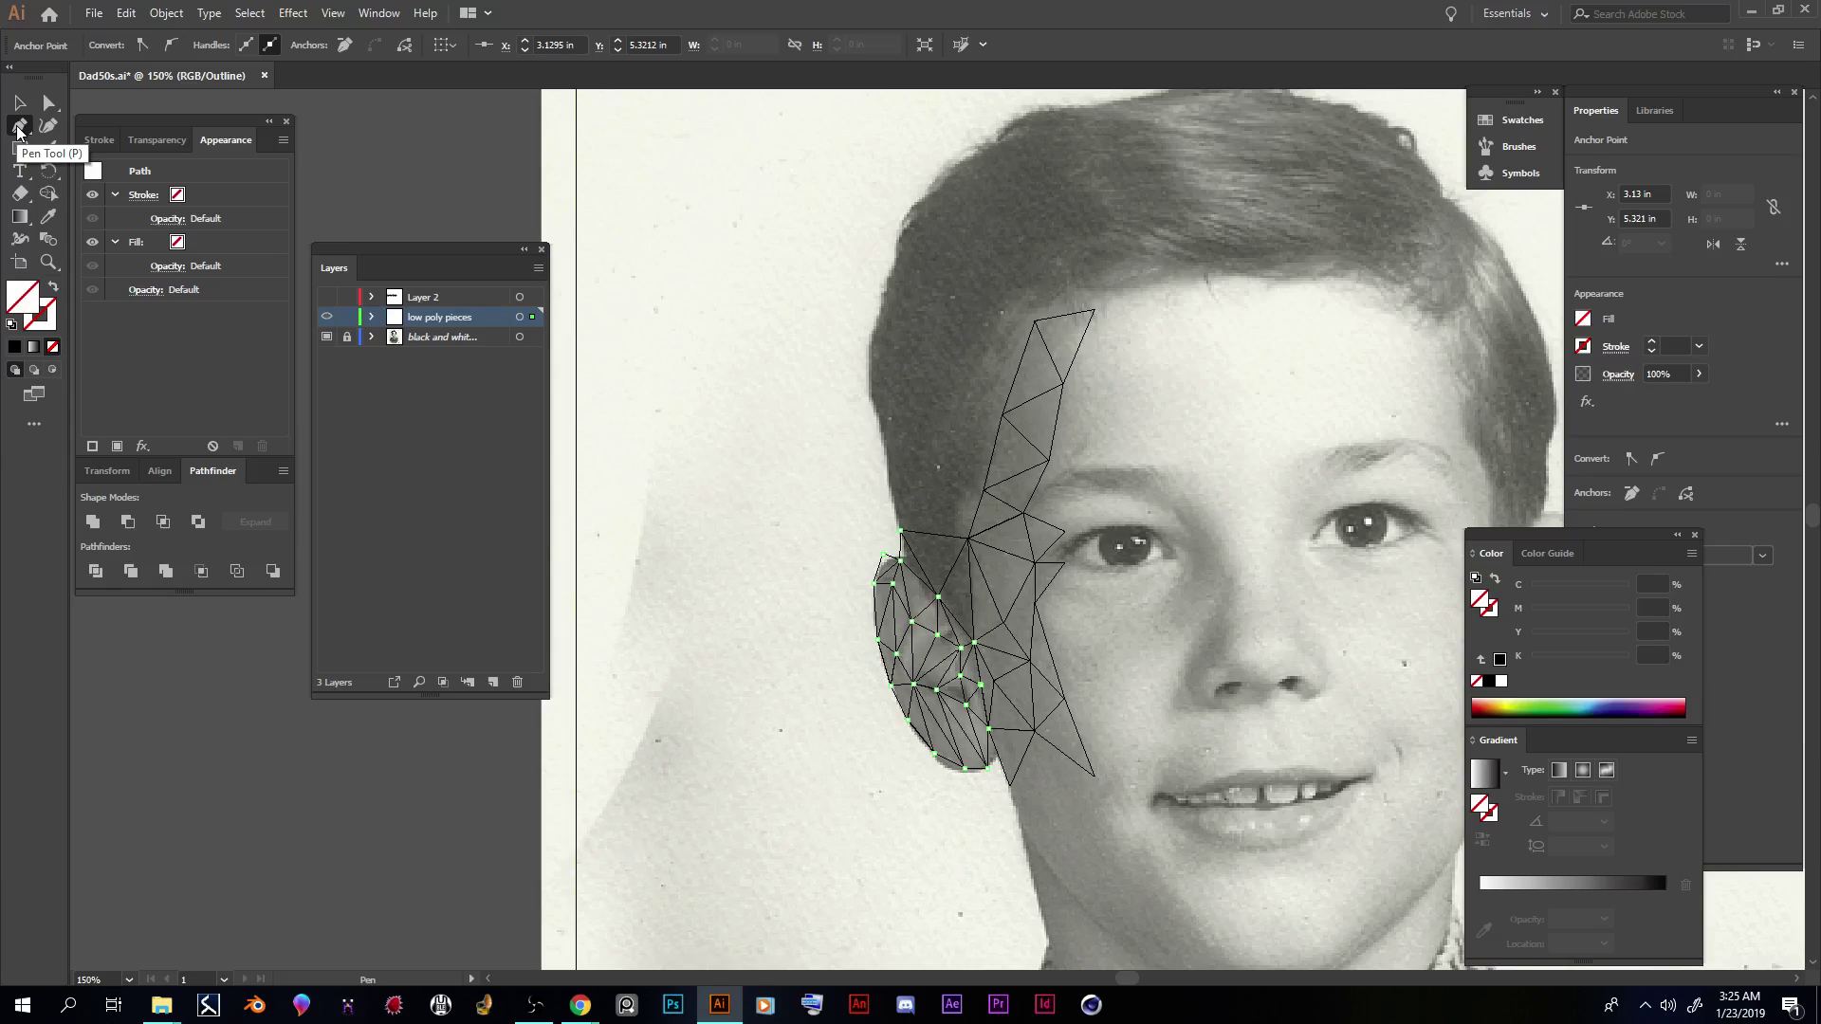
Step: Start a new Pen tool path at the top of the ear and draw connected triangles up the sideburn to the temple strip
{"action": "left_click", "coordinate": [900, 532]}
{"action": "left_click", "coordinate": [964, 480]}
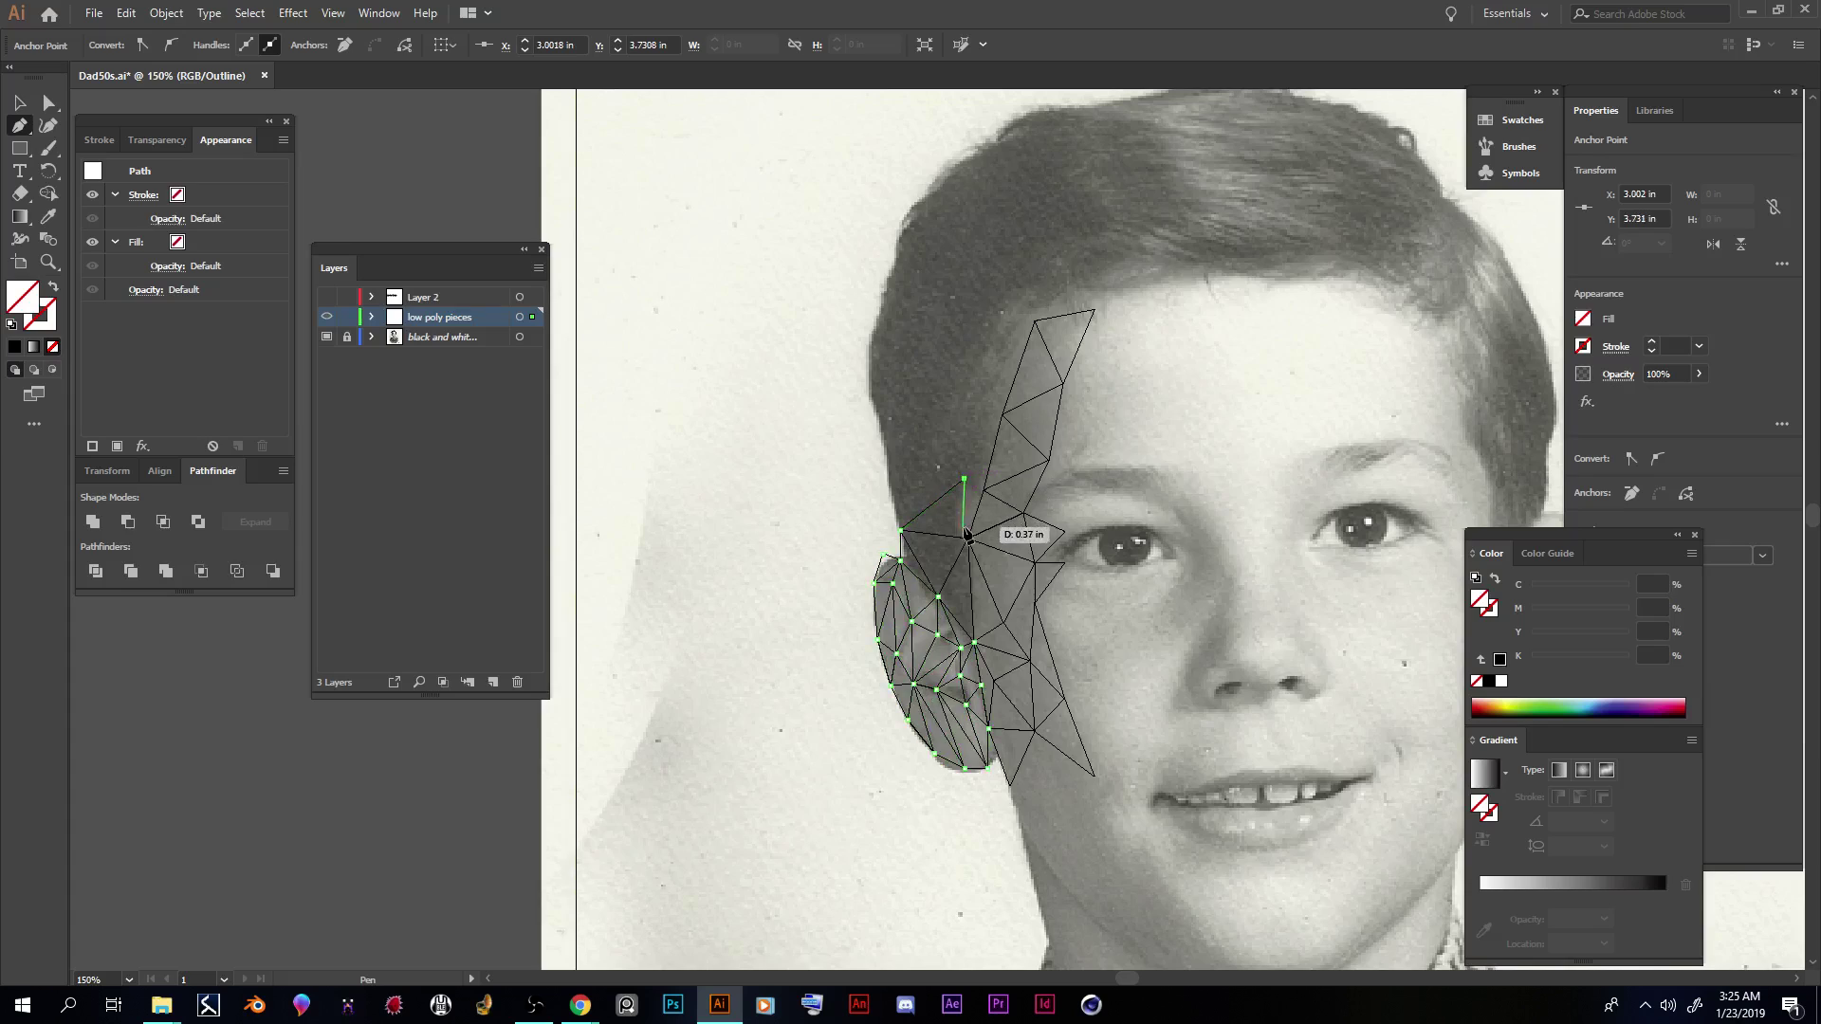
{"action": "left_click", "coordinate": [967, 540]}
{"action": "left_click", "coordinate": [983, 491]}
{"action": "left_click", "coordinate": [964, 480]}
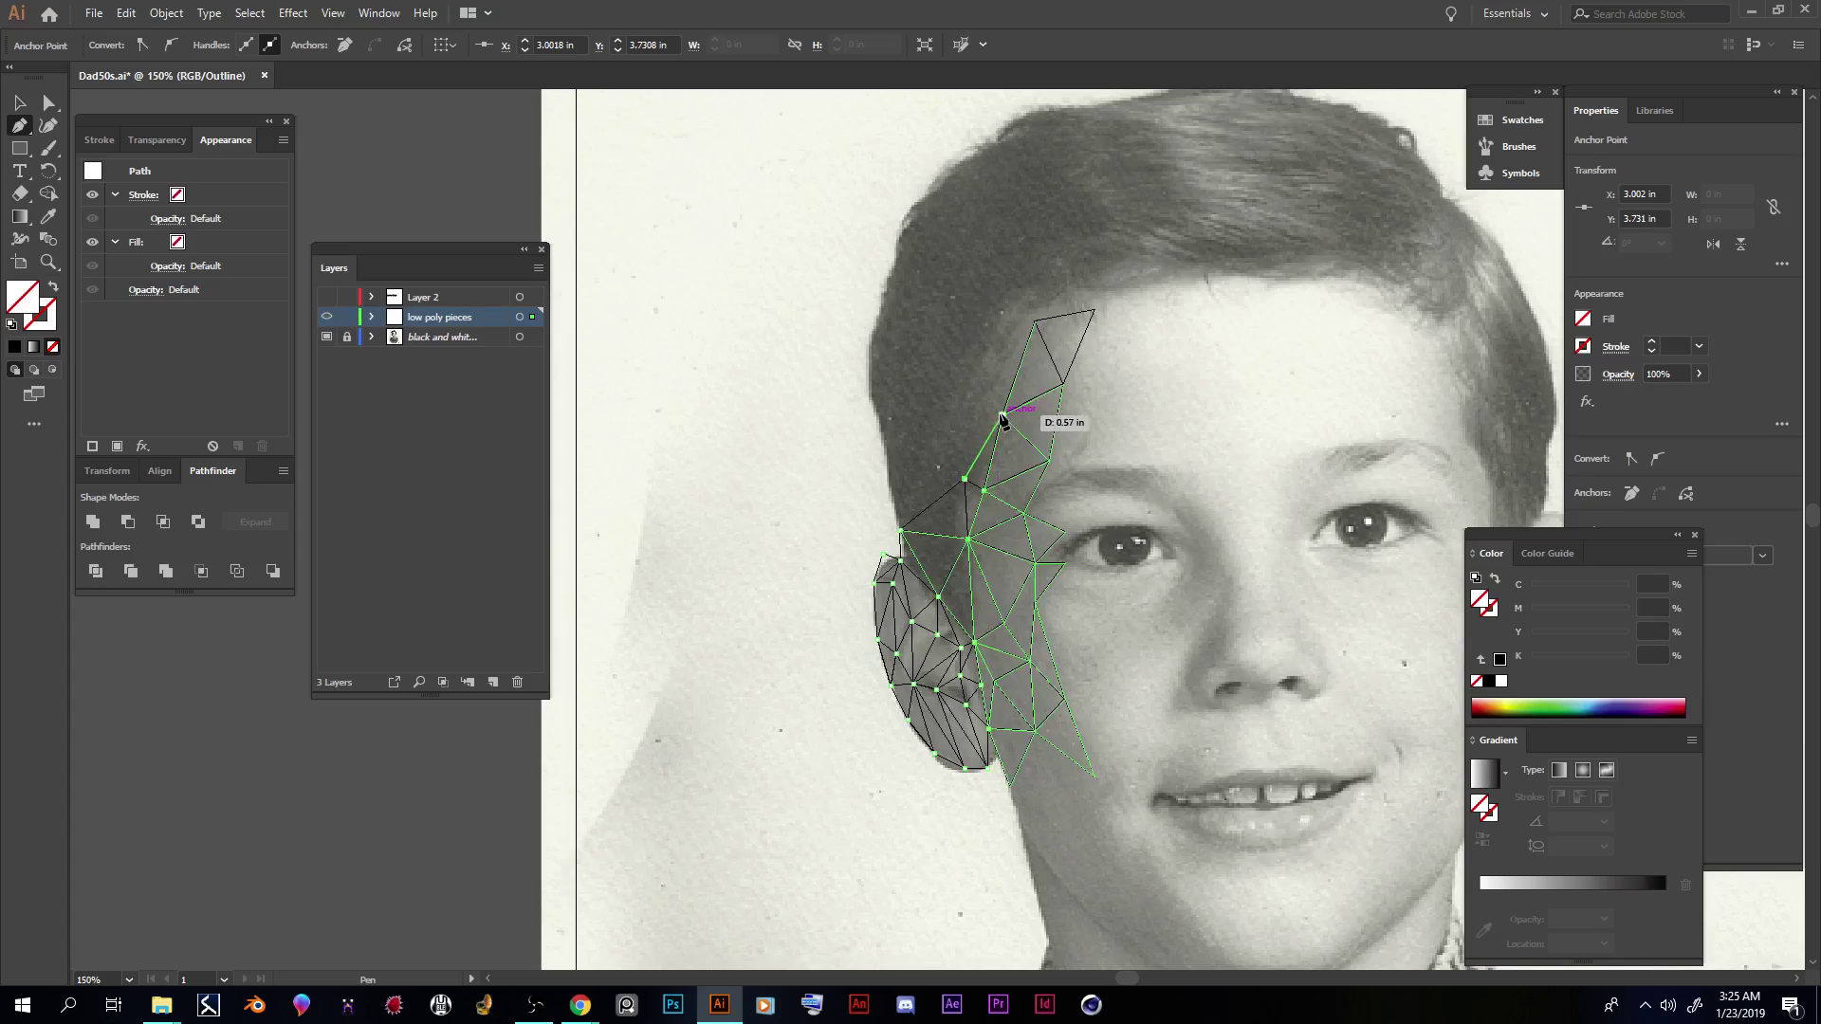
{"action": "left_click", "coordinate": [1004, 417]}
{"action": "left_click", "coordinate": [958, 411]}
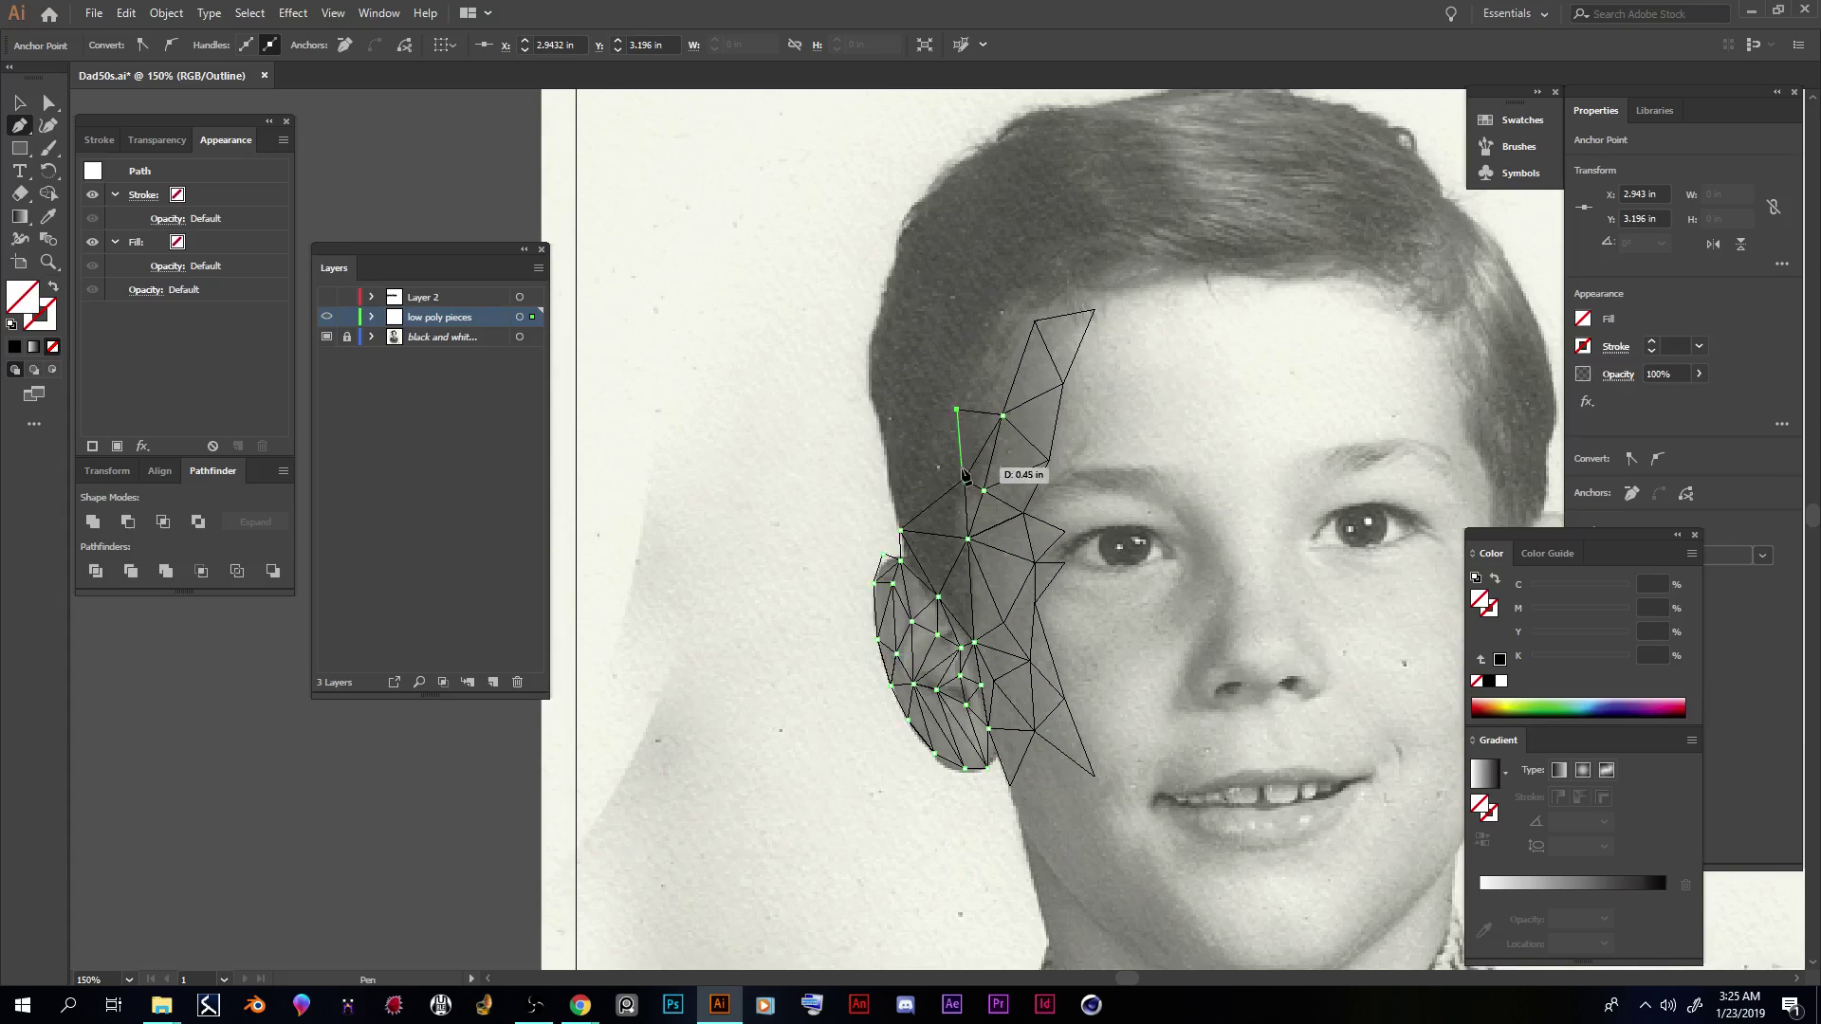
Step: Fan connected triangles from the sideburn points out to the outer edge of the hair above the ear
{"action": "left_click", "coordinate": [878, 420]}
{"action": "left_click", "coordinate": [900, 531]}
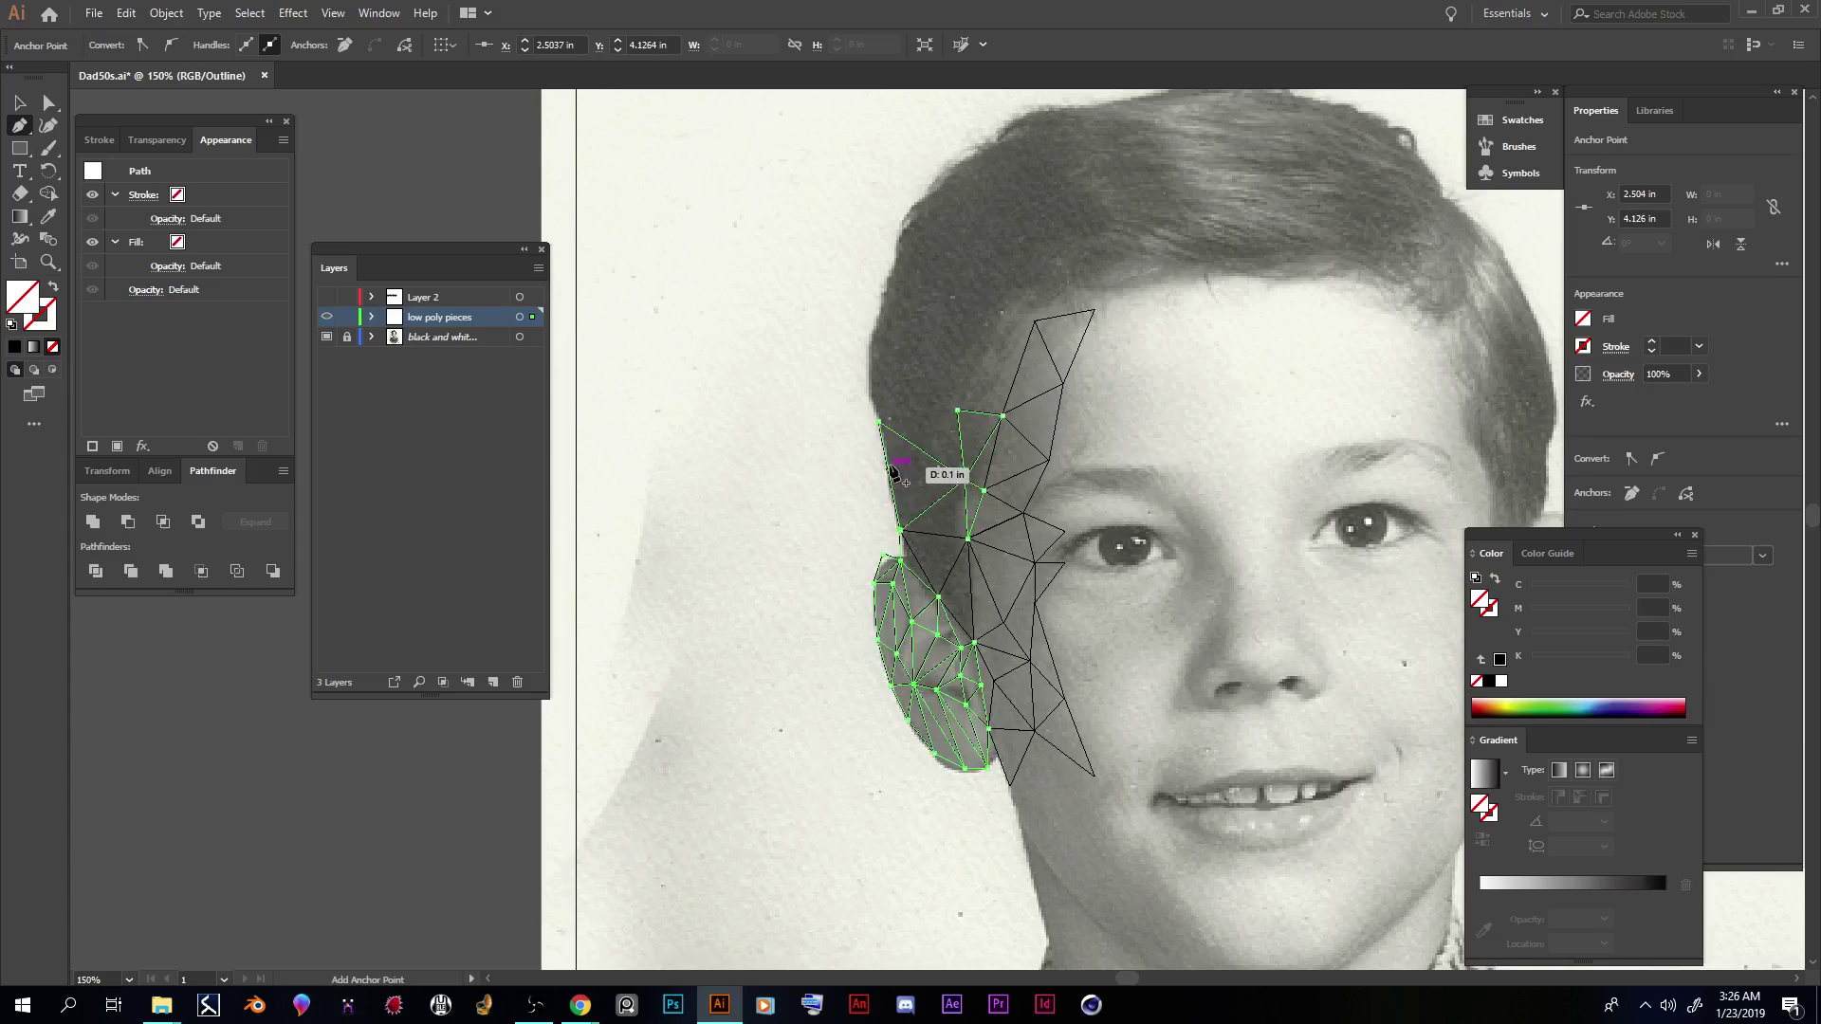
{"action": "left_click", "coordinate": [867, 368]}
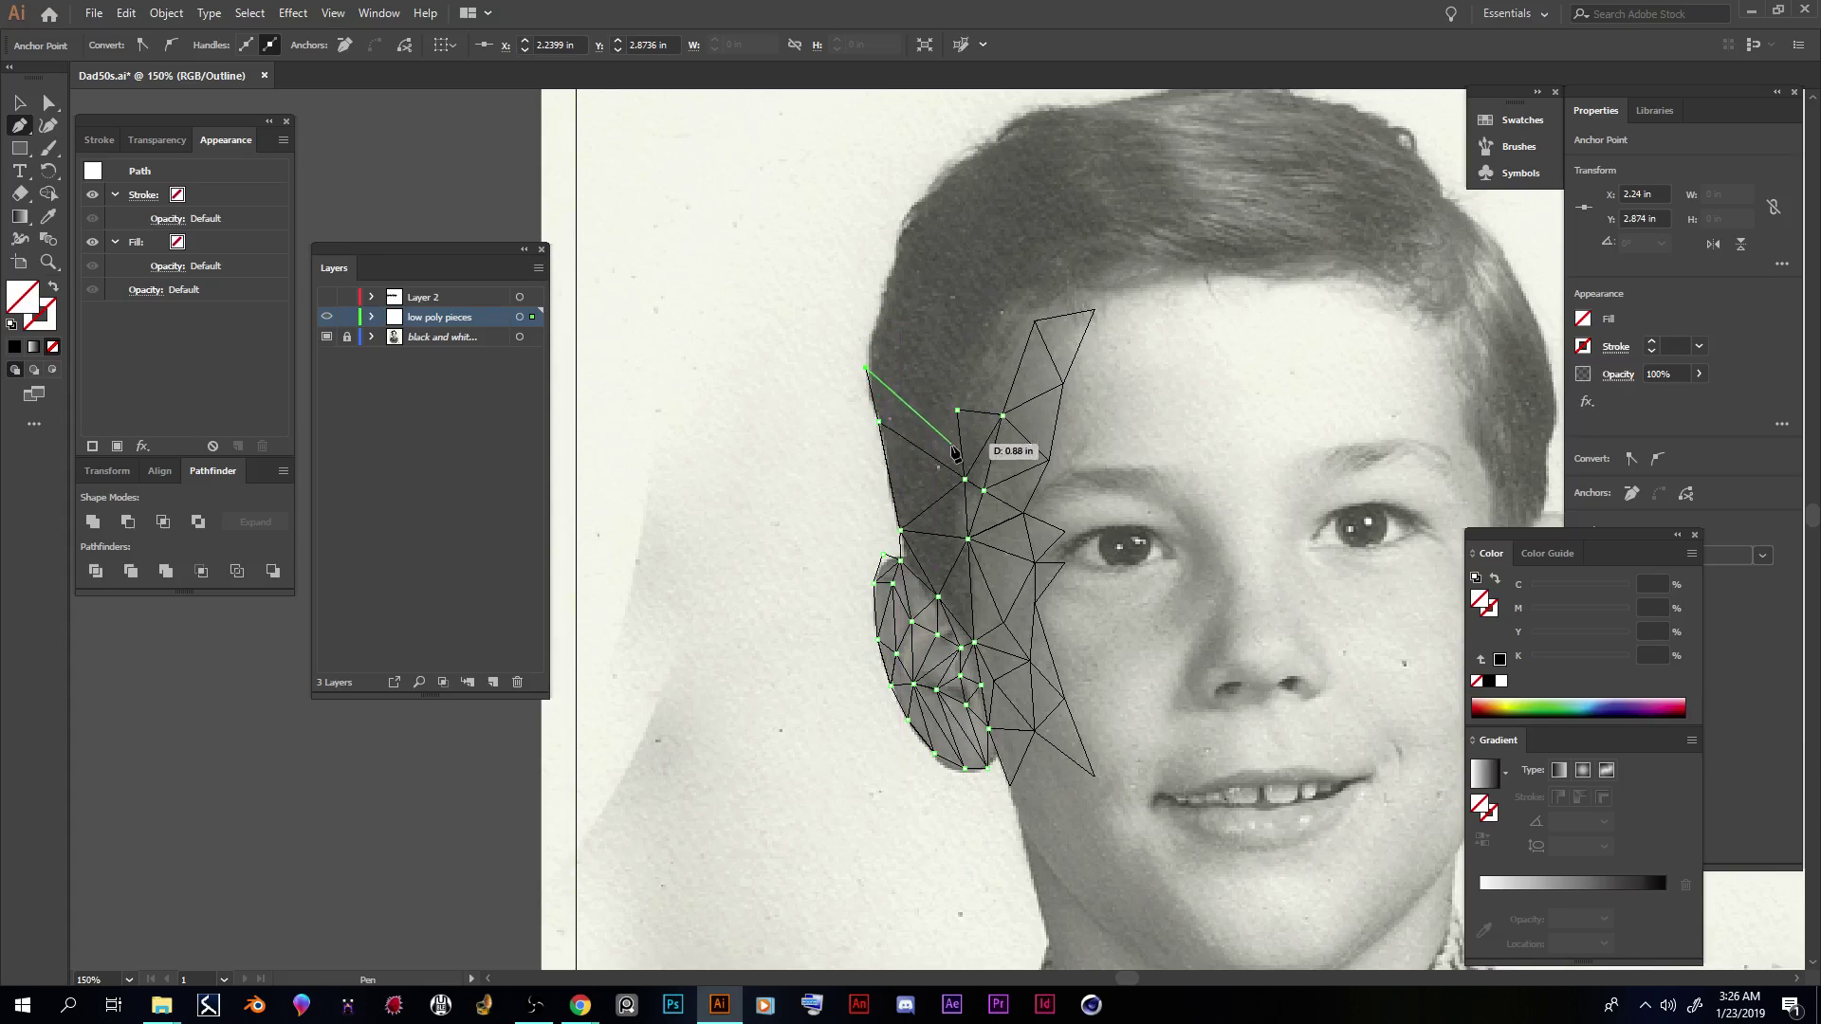
{"action": "left_click", "coordinate": [964, 479]}
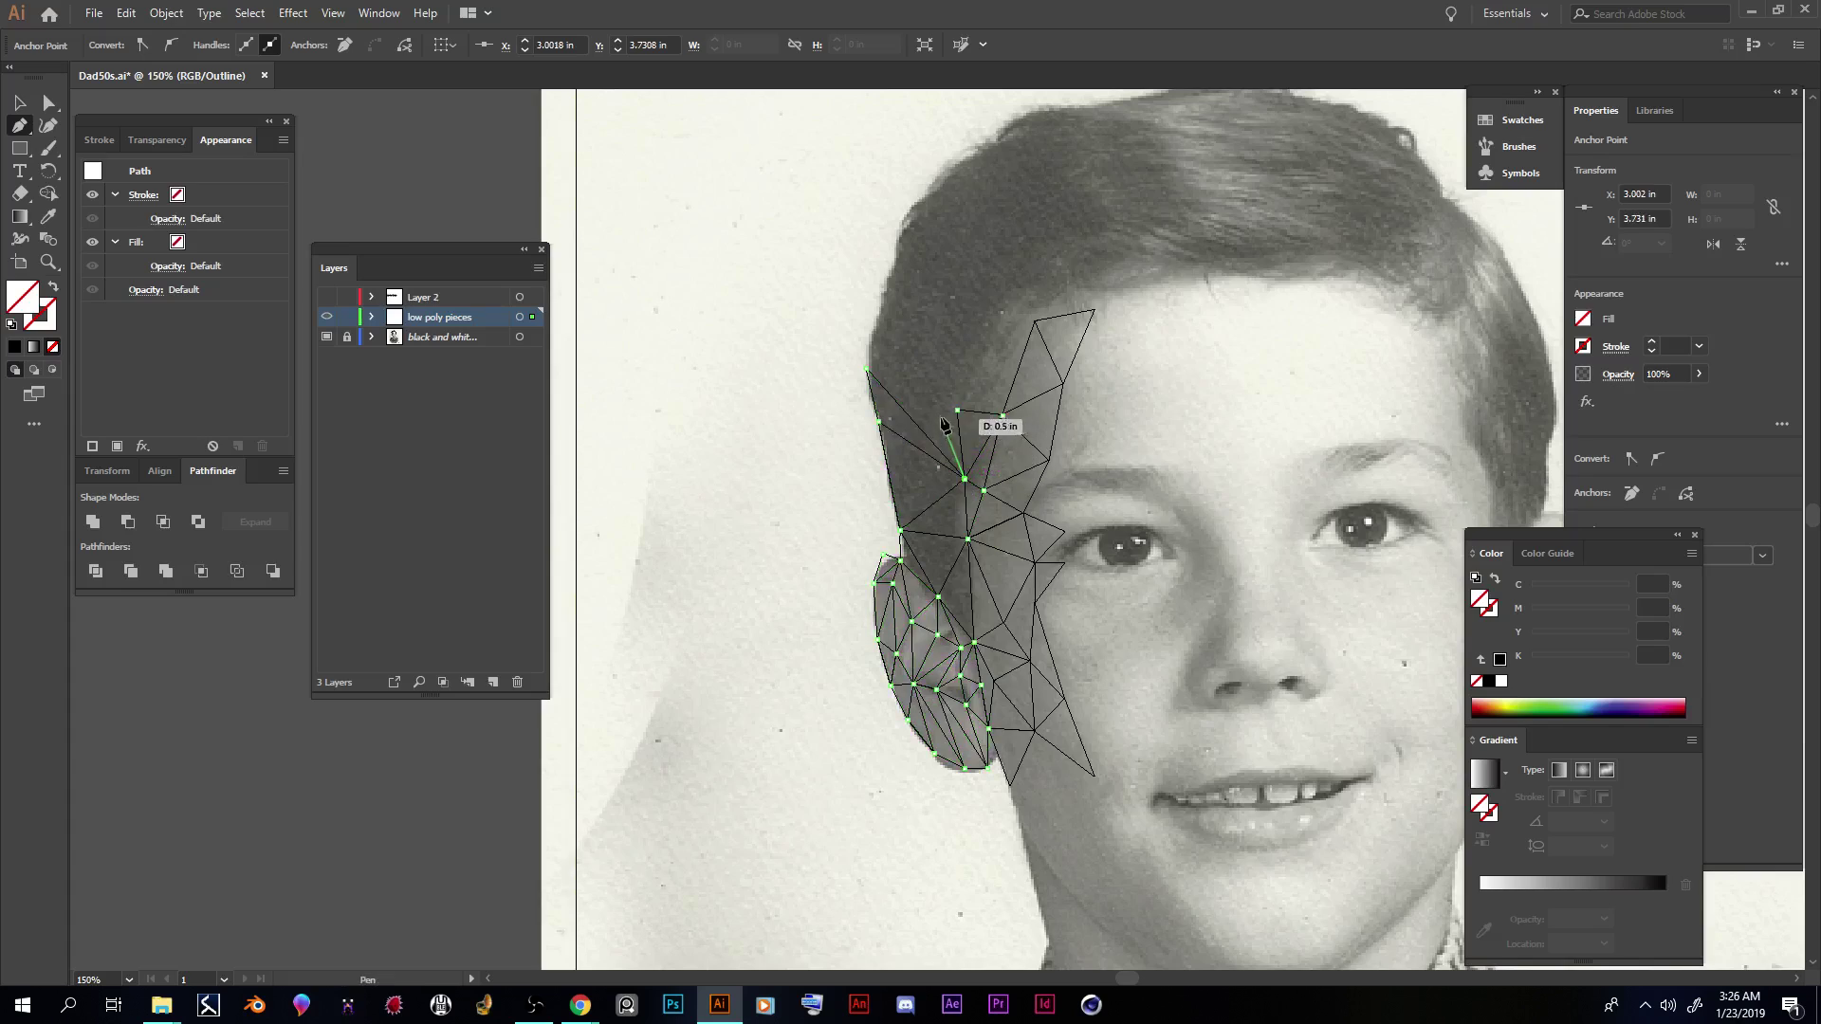
{"action": "left_click", "coordinate": [879, 306]}
{"action": "left_click", "coordinate": [957, 410]}
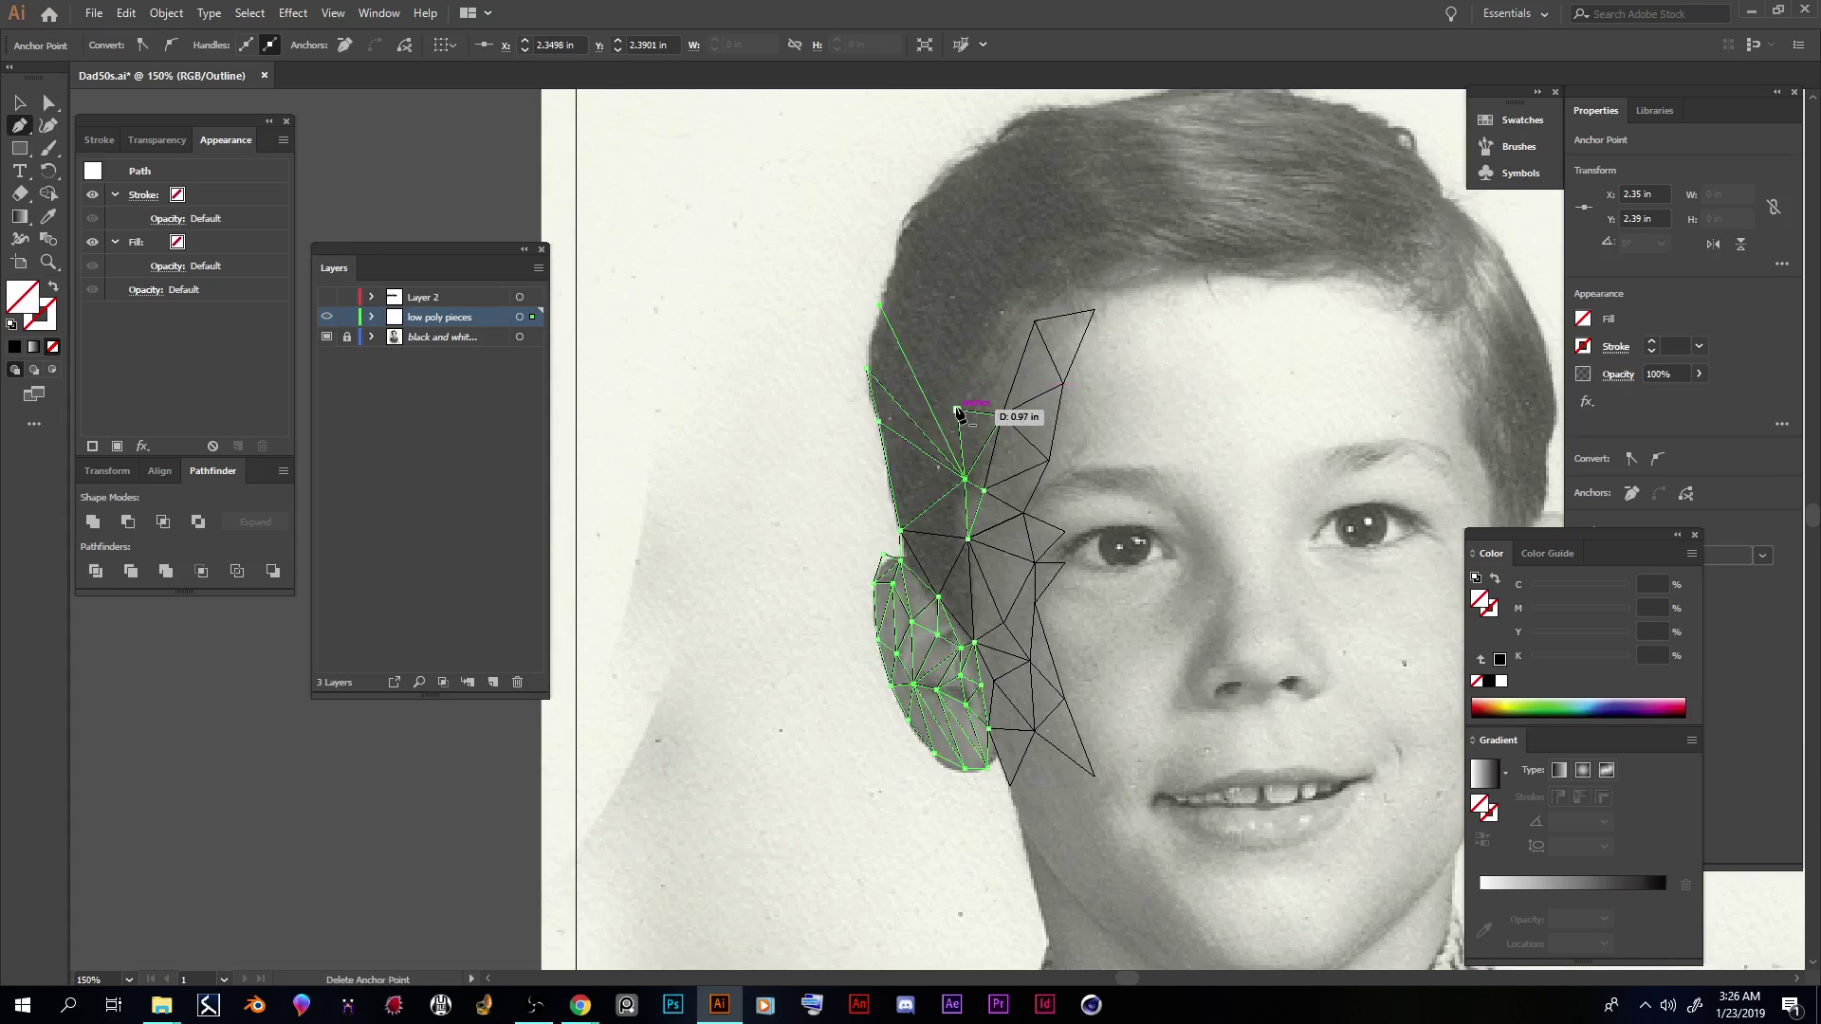
Step: Extend the connected triangles up the side hair, from the outer hair edge to a point inside the hair above the temple
{"action": "left_click", "coordinate": [1004, 263]}
{"action": "left_click", "coordinate": [883, 305]}
{"action": "left_click", "coordinate": [866, 368]}
{"action": "left_click", "coordinate": [881, 305]}
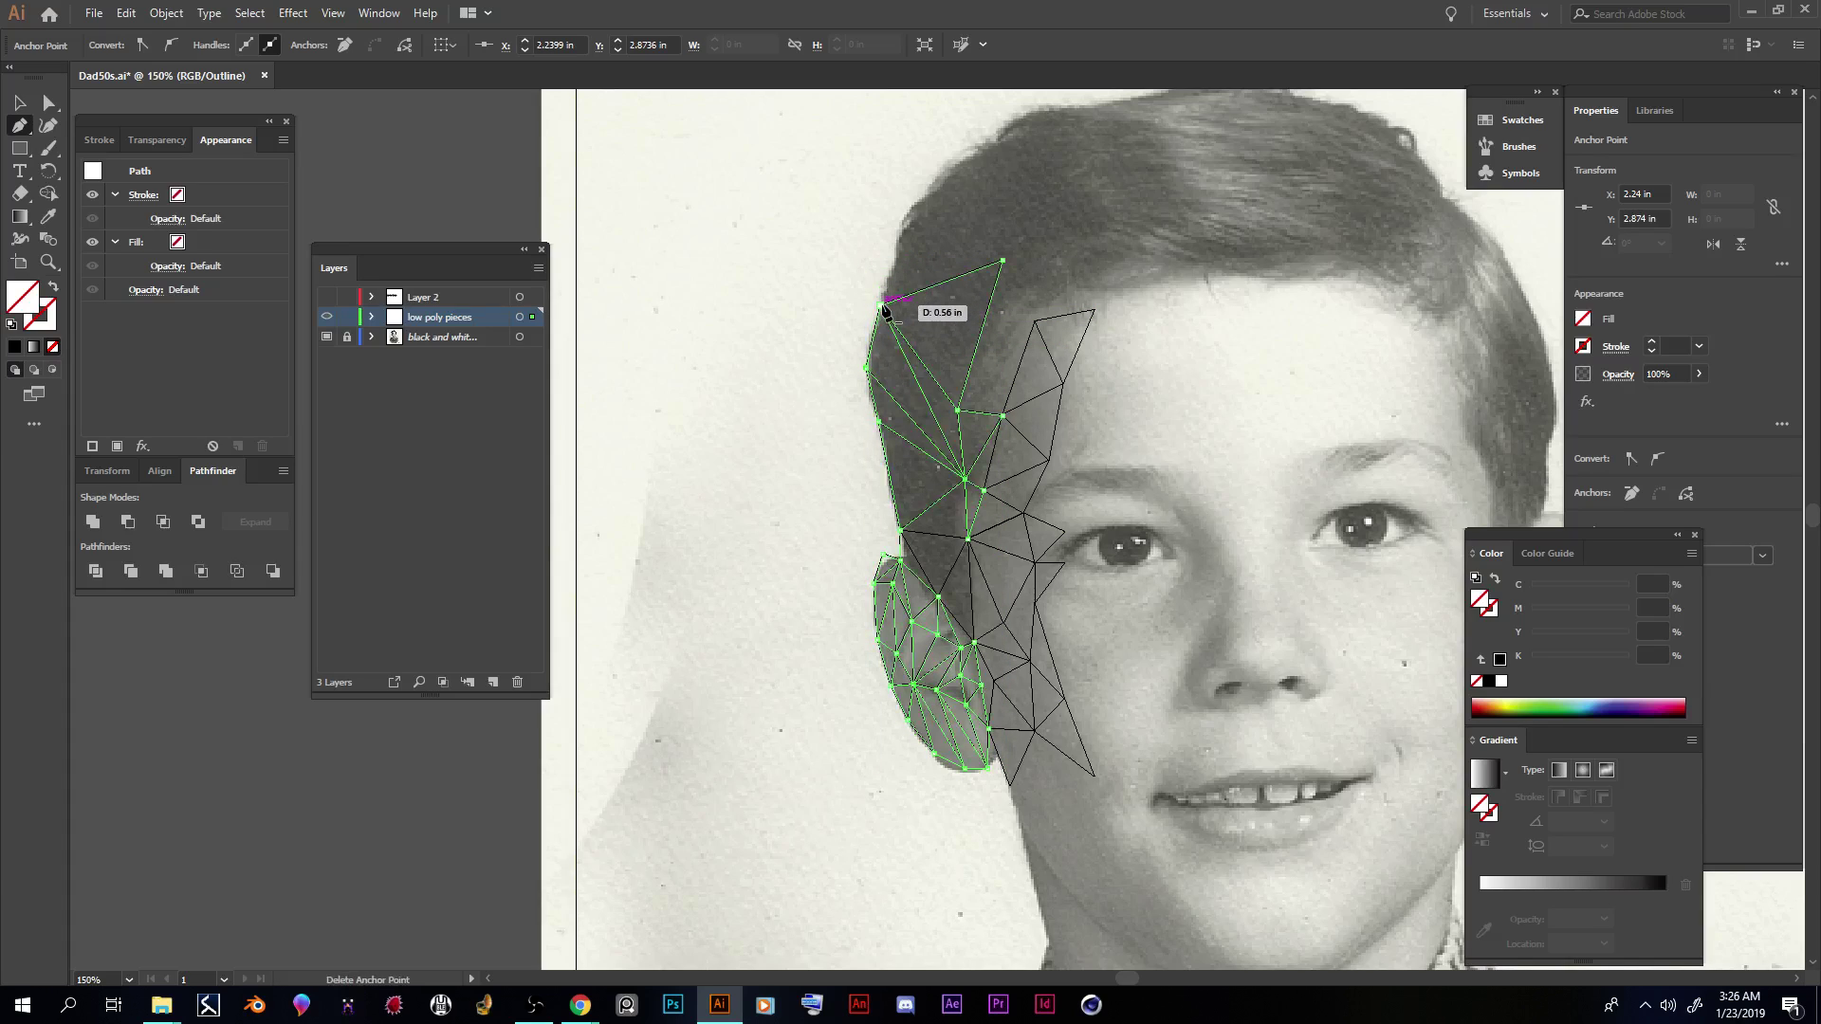
{"action": "left_click", "coordinate": [924, 189]}
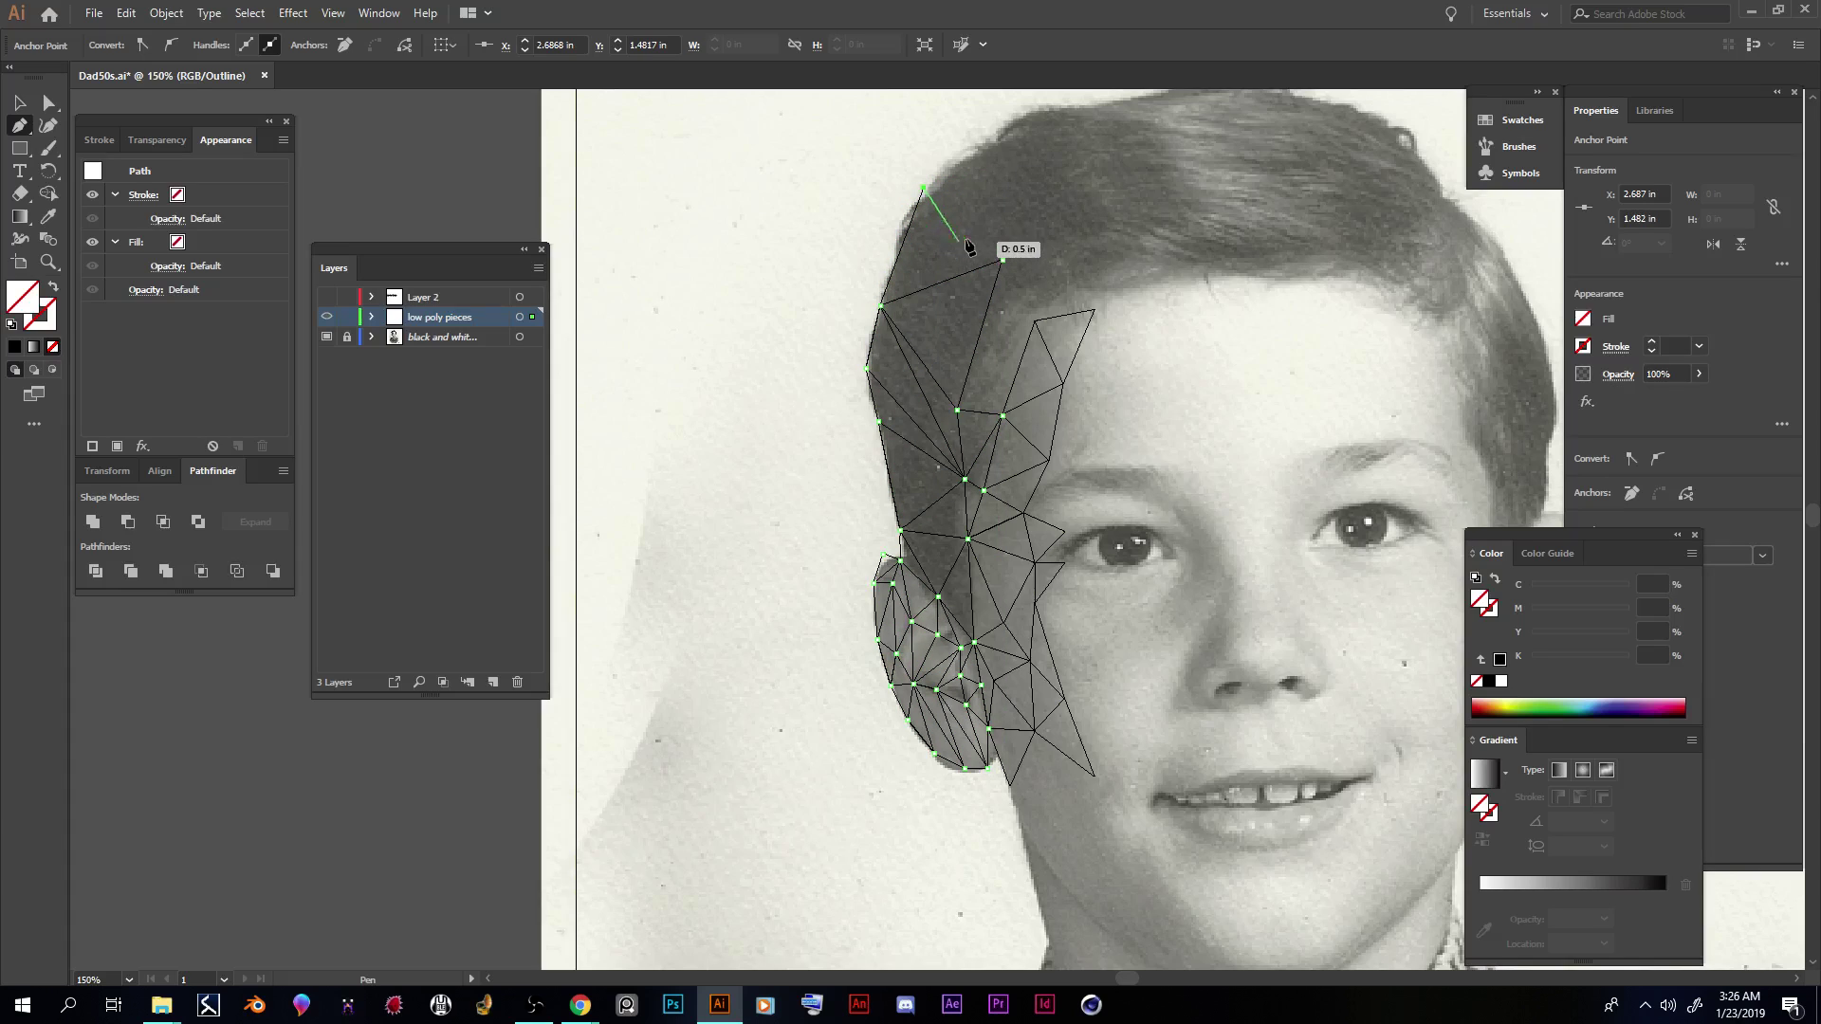
{"action": "key", "text": "Escape"}
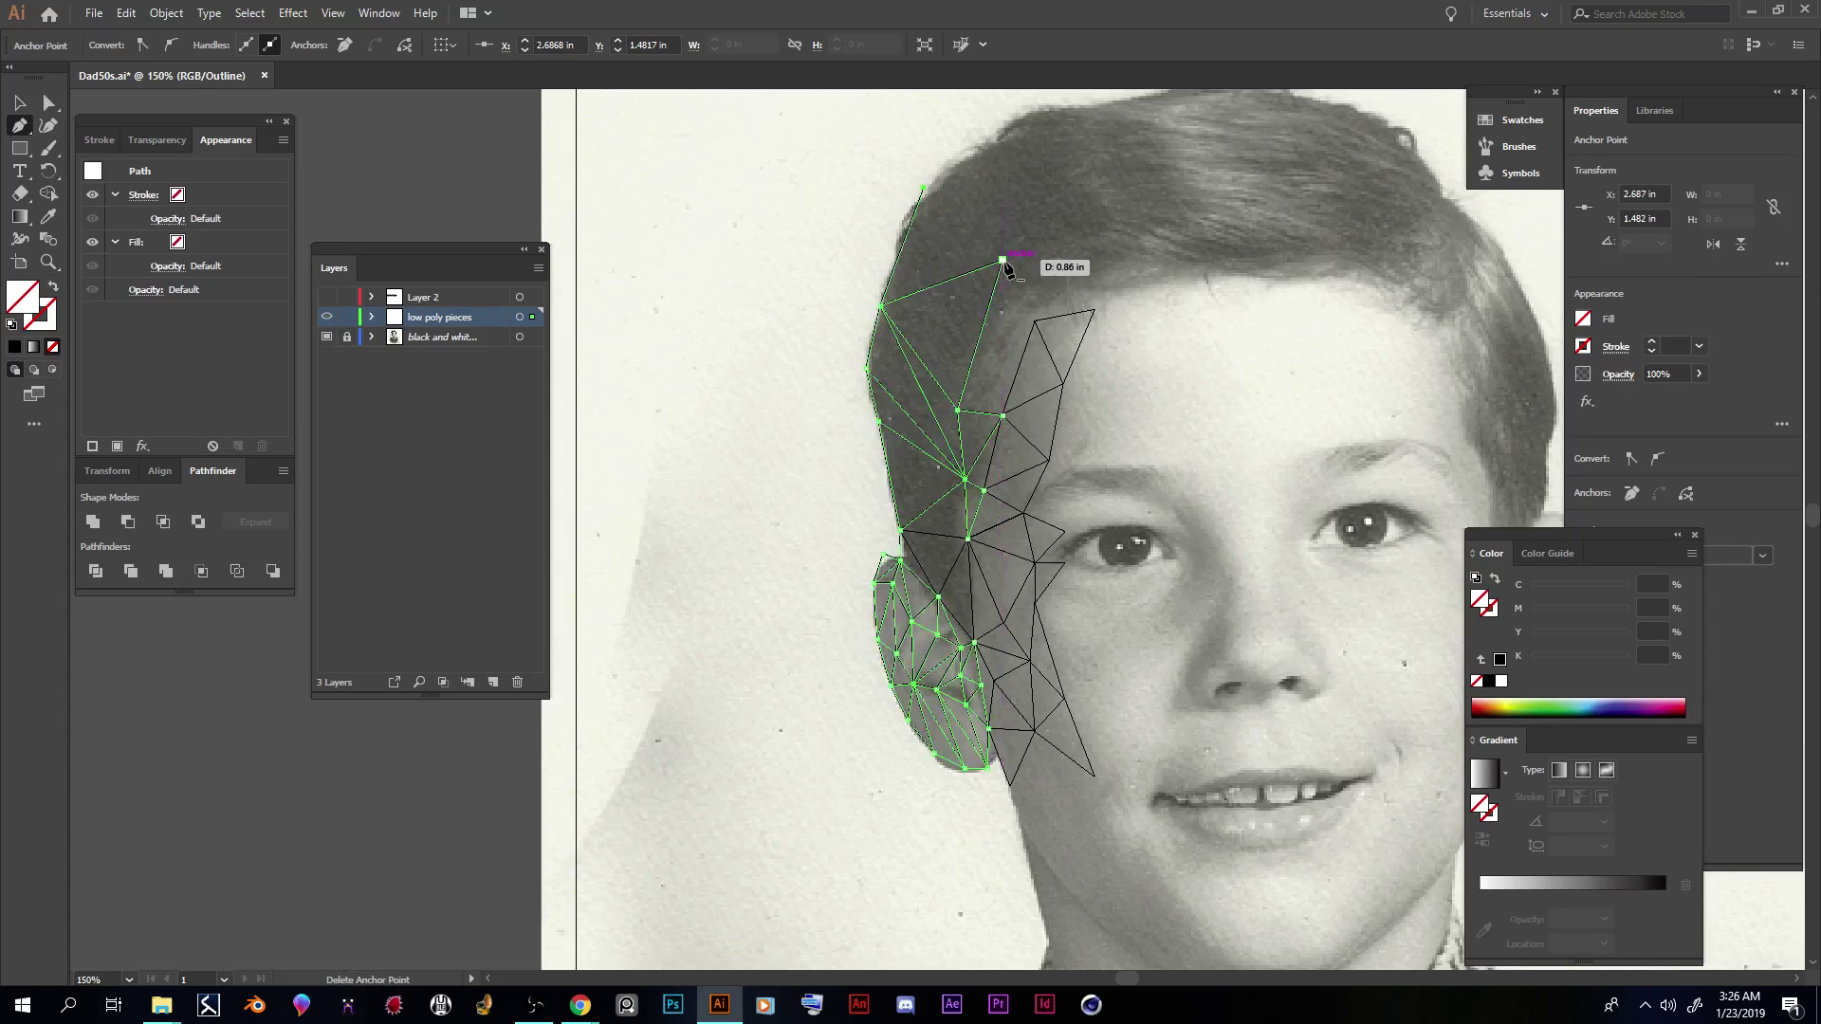
Step: Continue the triangles from the upper side hair over the curve of the crown and into the hair above the forehead
{"action": "left_click", "coordinate": [1003, 259]}
{"action": "scroll", "coordinate": [1067, 194], "scroll_direction": "up", "scroll_amount": 3}
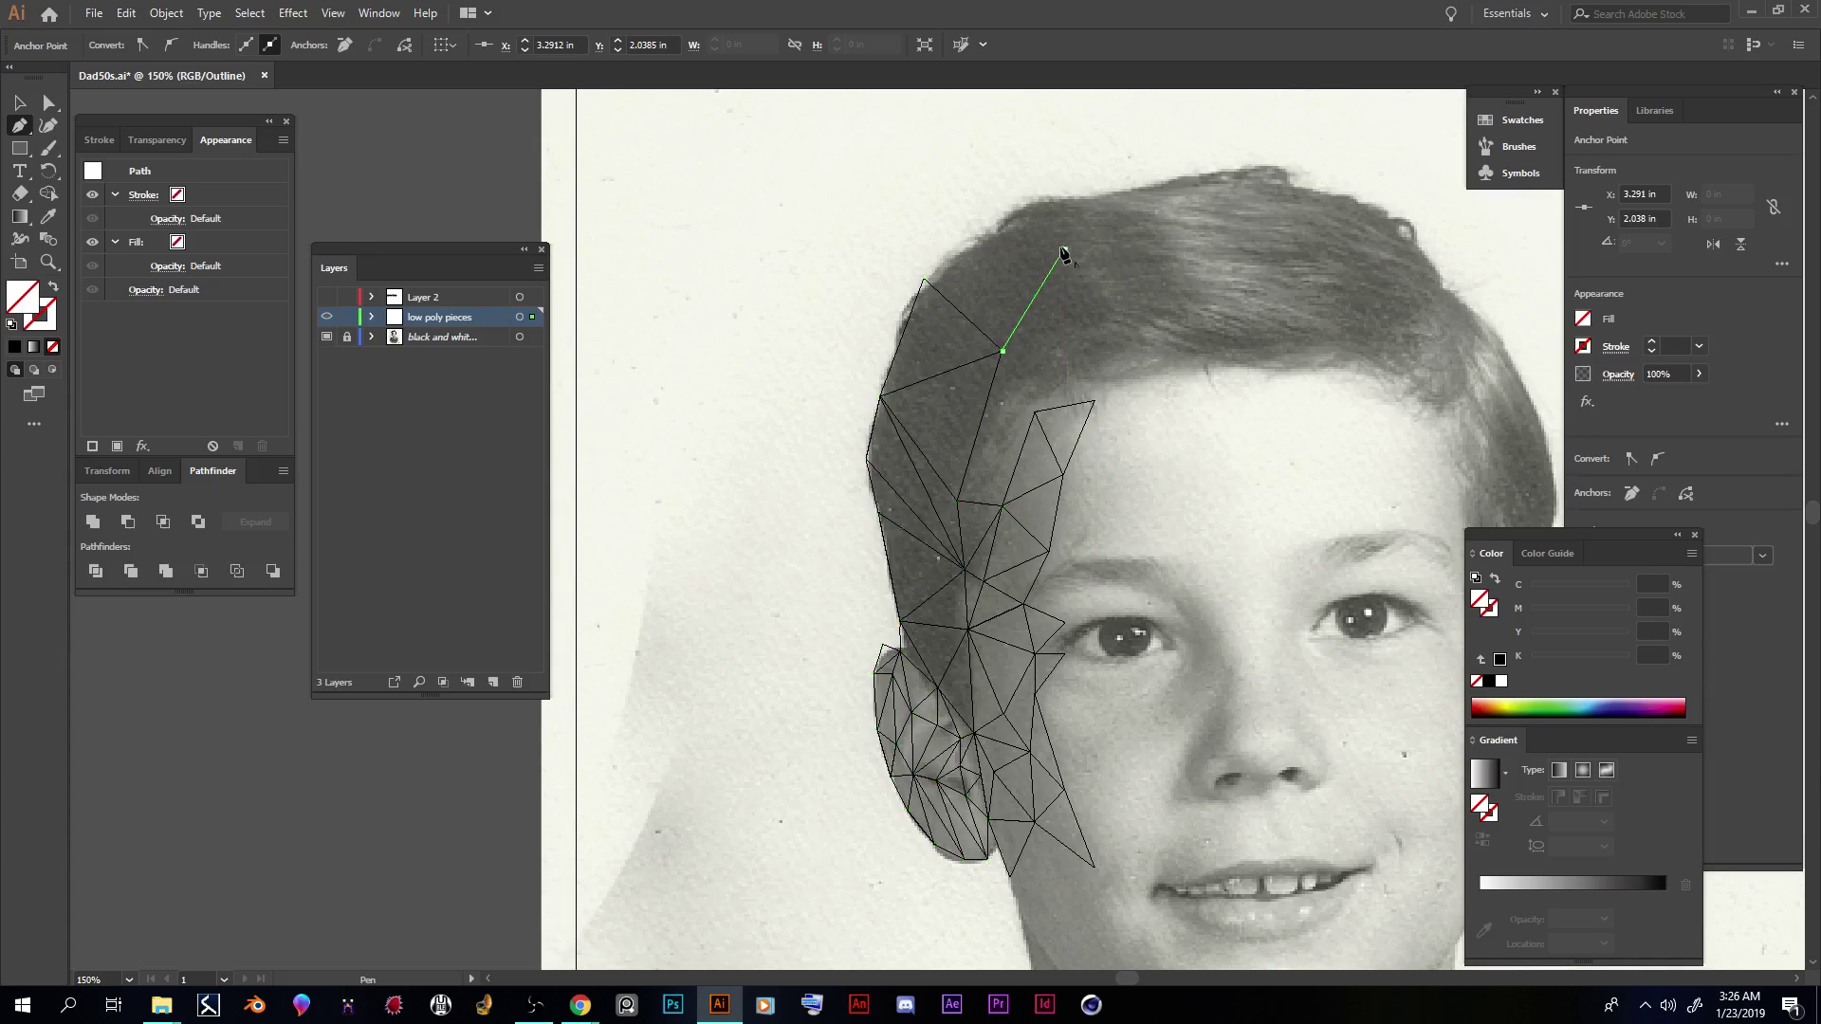
{"action": "left_click", "coordinate": [924, 281]}
{"action": "left_click", "coordinate": [1021, 208]}
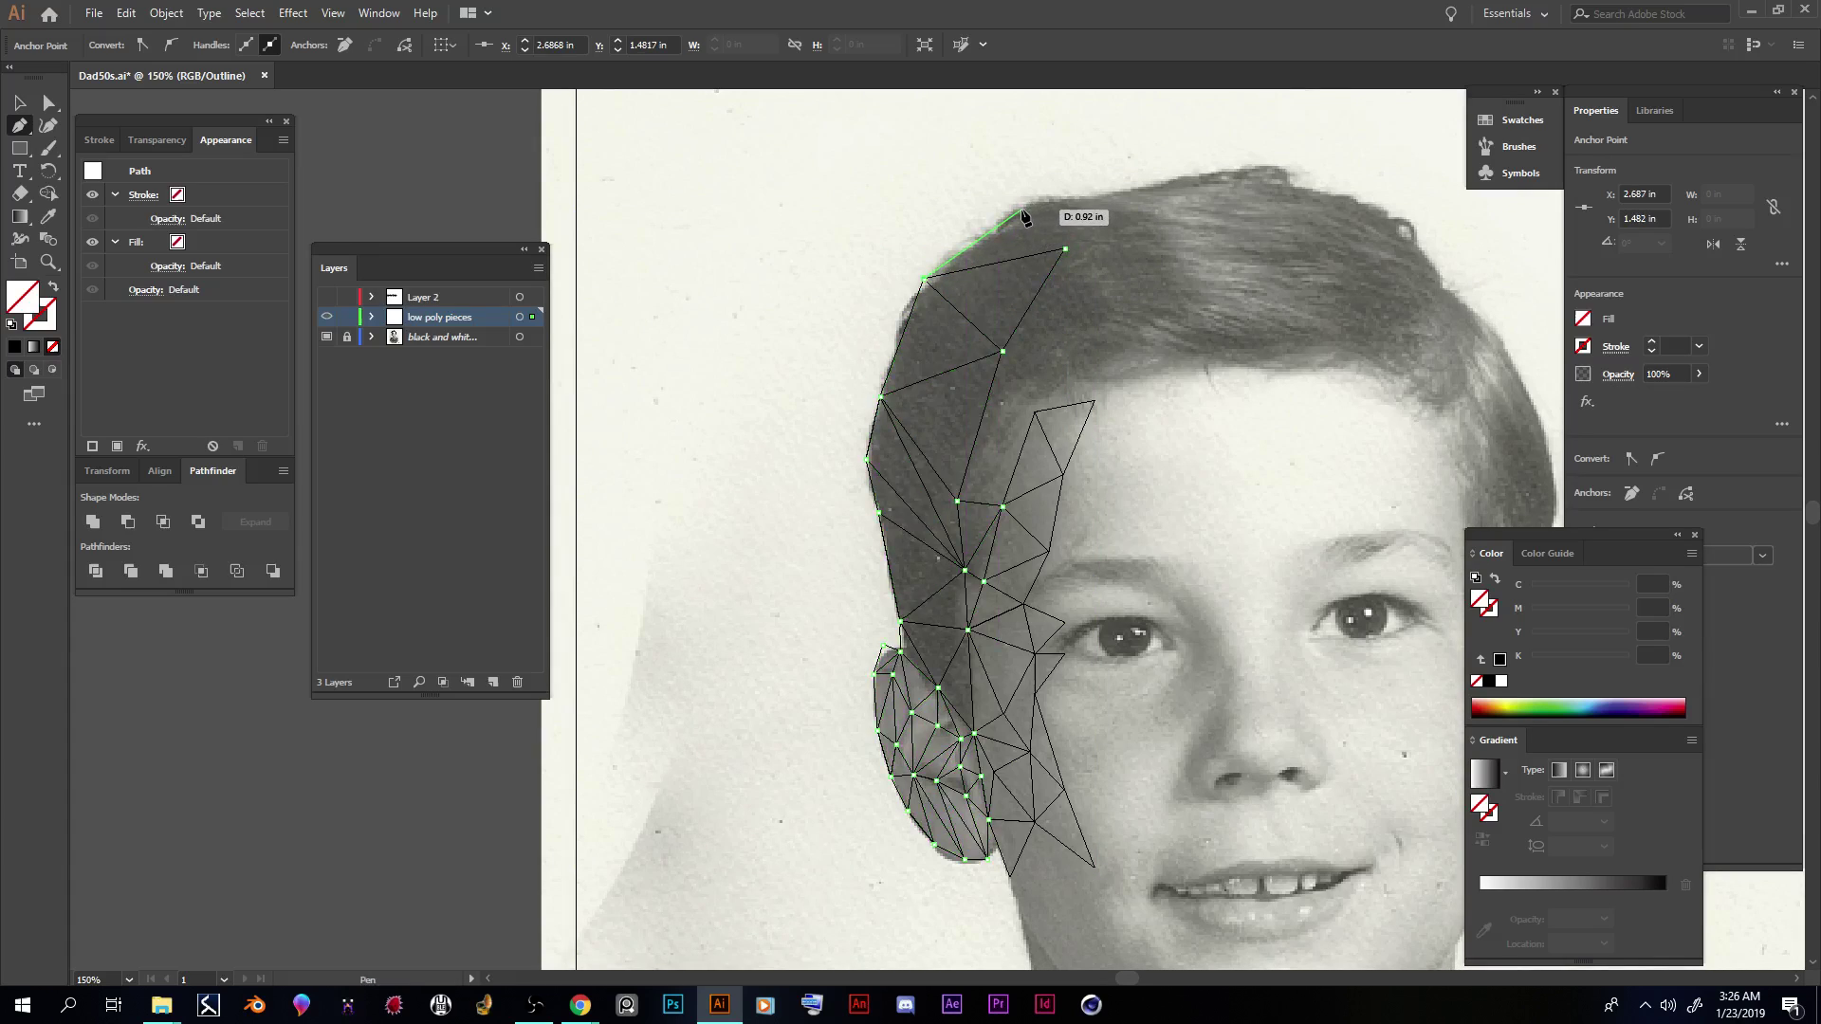
{"action": "left_click", "coordinate": [1066, 250]}
{"action": "left_click", "coordinate": [1146, 285]}
{"action": "left_click", "coordinate": [1002, 351]}
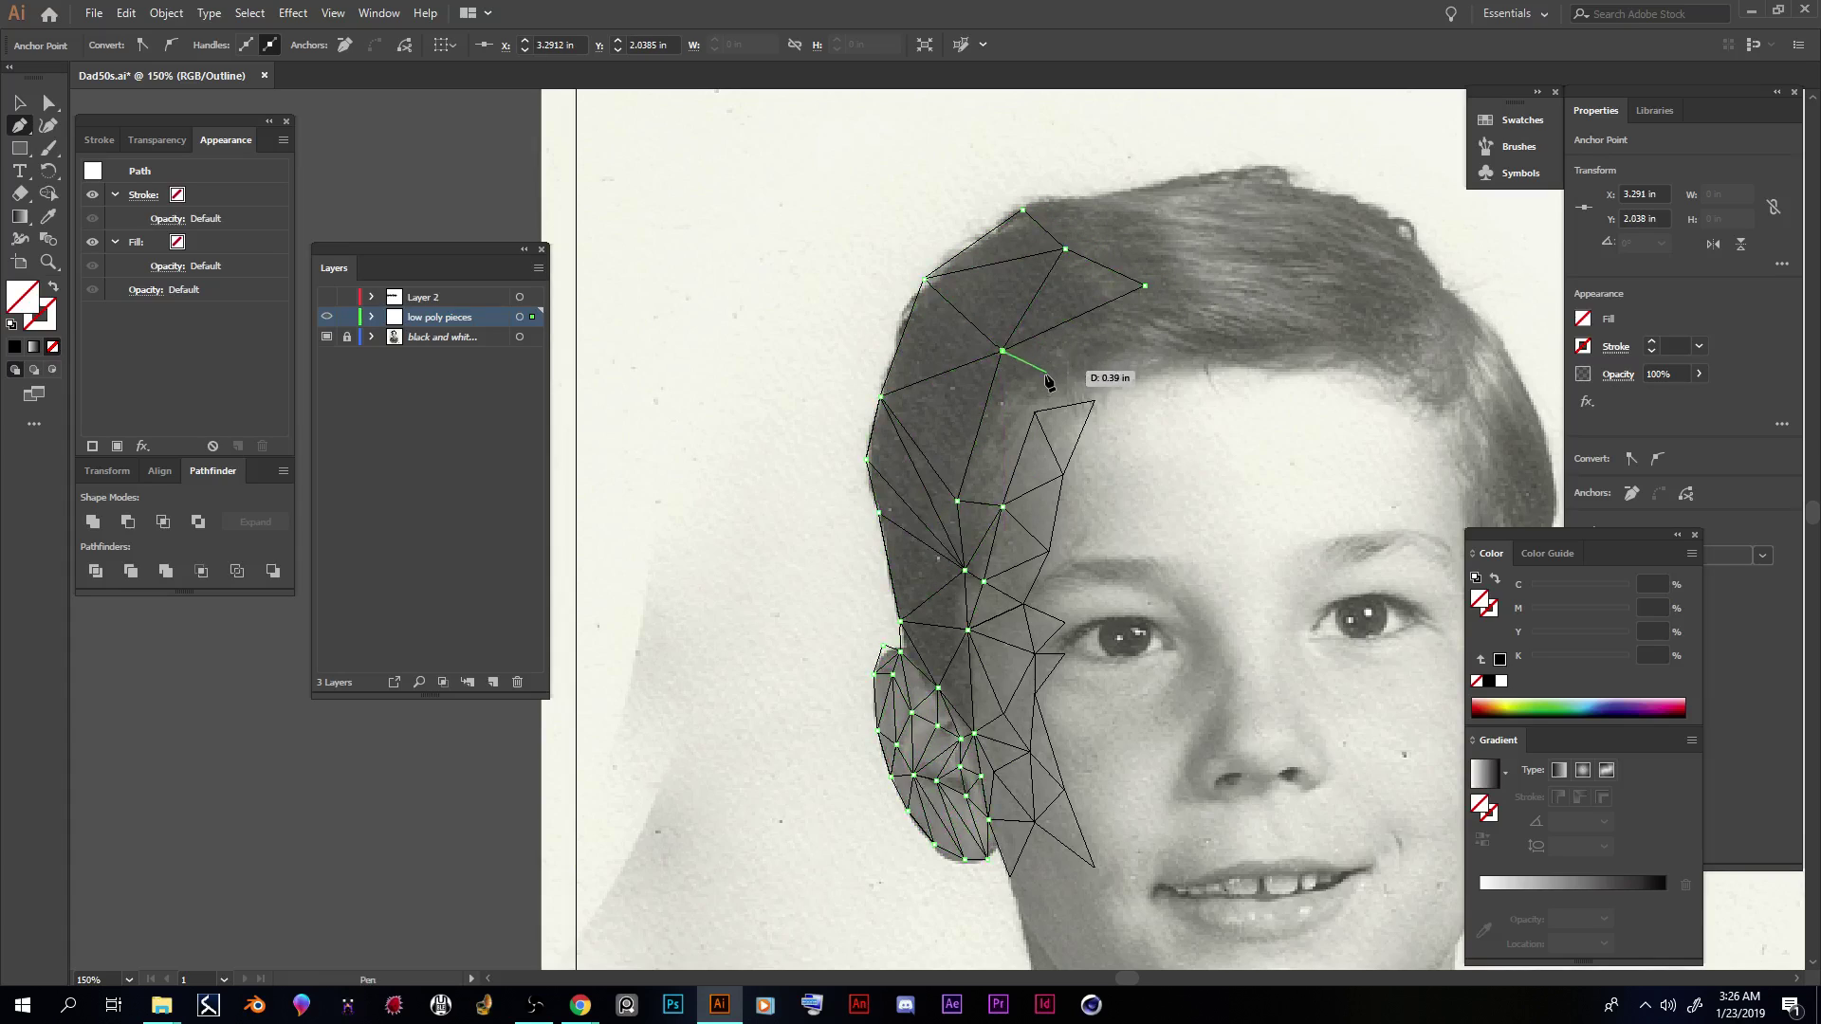
Step: Close the gap between the side hair and the temple strip by joining their points at the strip's upper corner
{"action": "left_click", "coordinate": [1034, 413]}
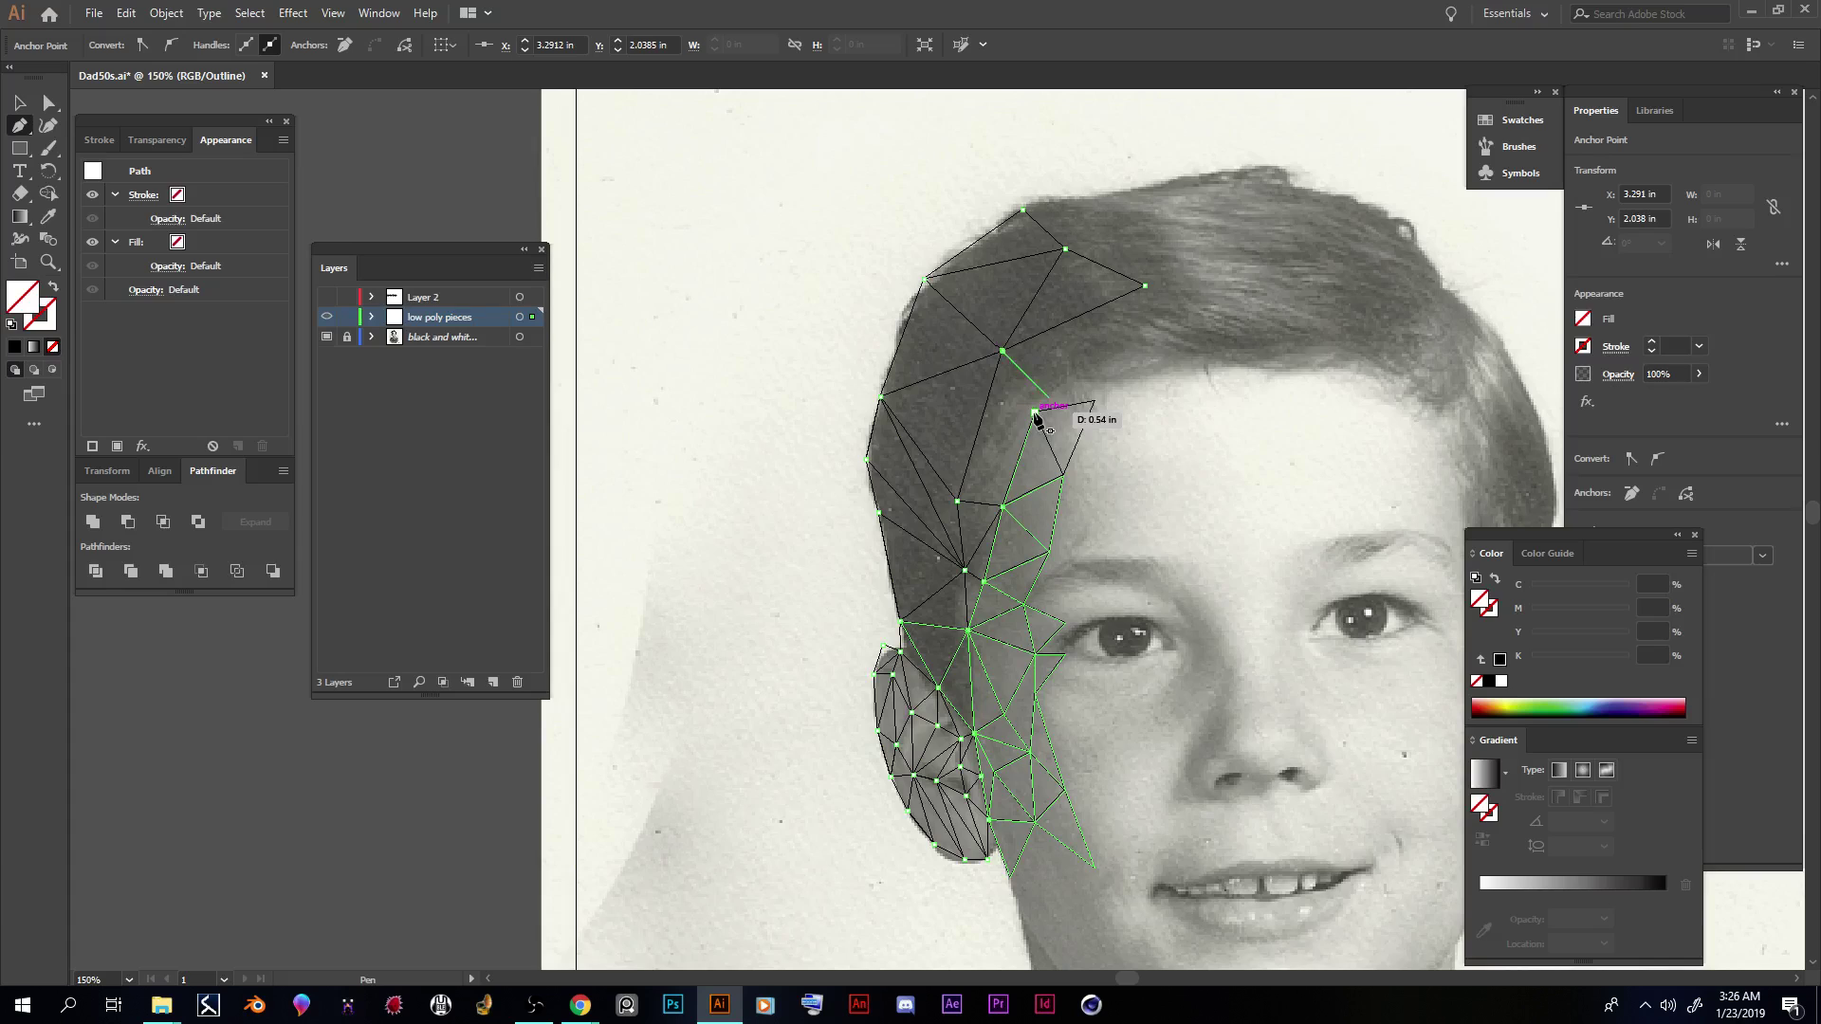
{"action": "left_click", "coordinate": [957, 500]}
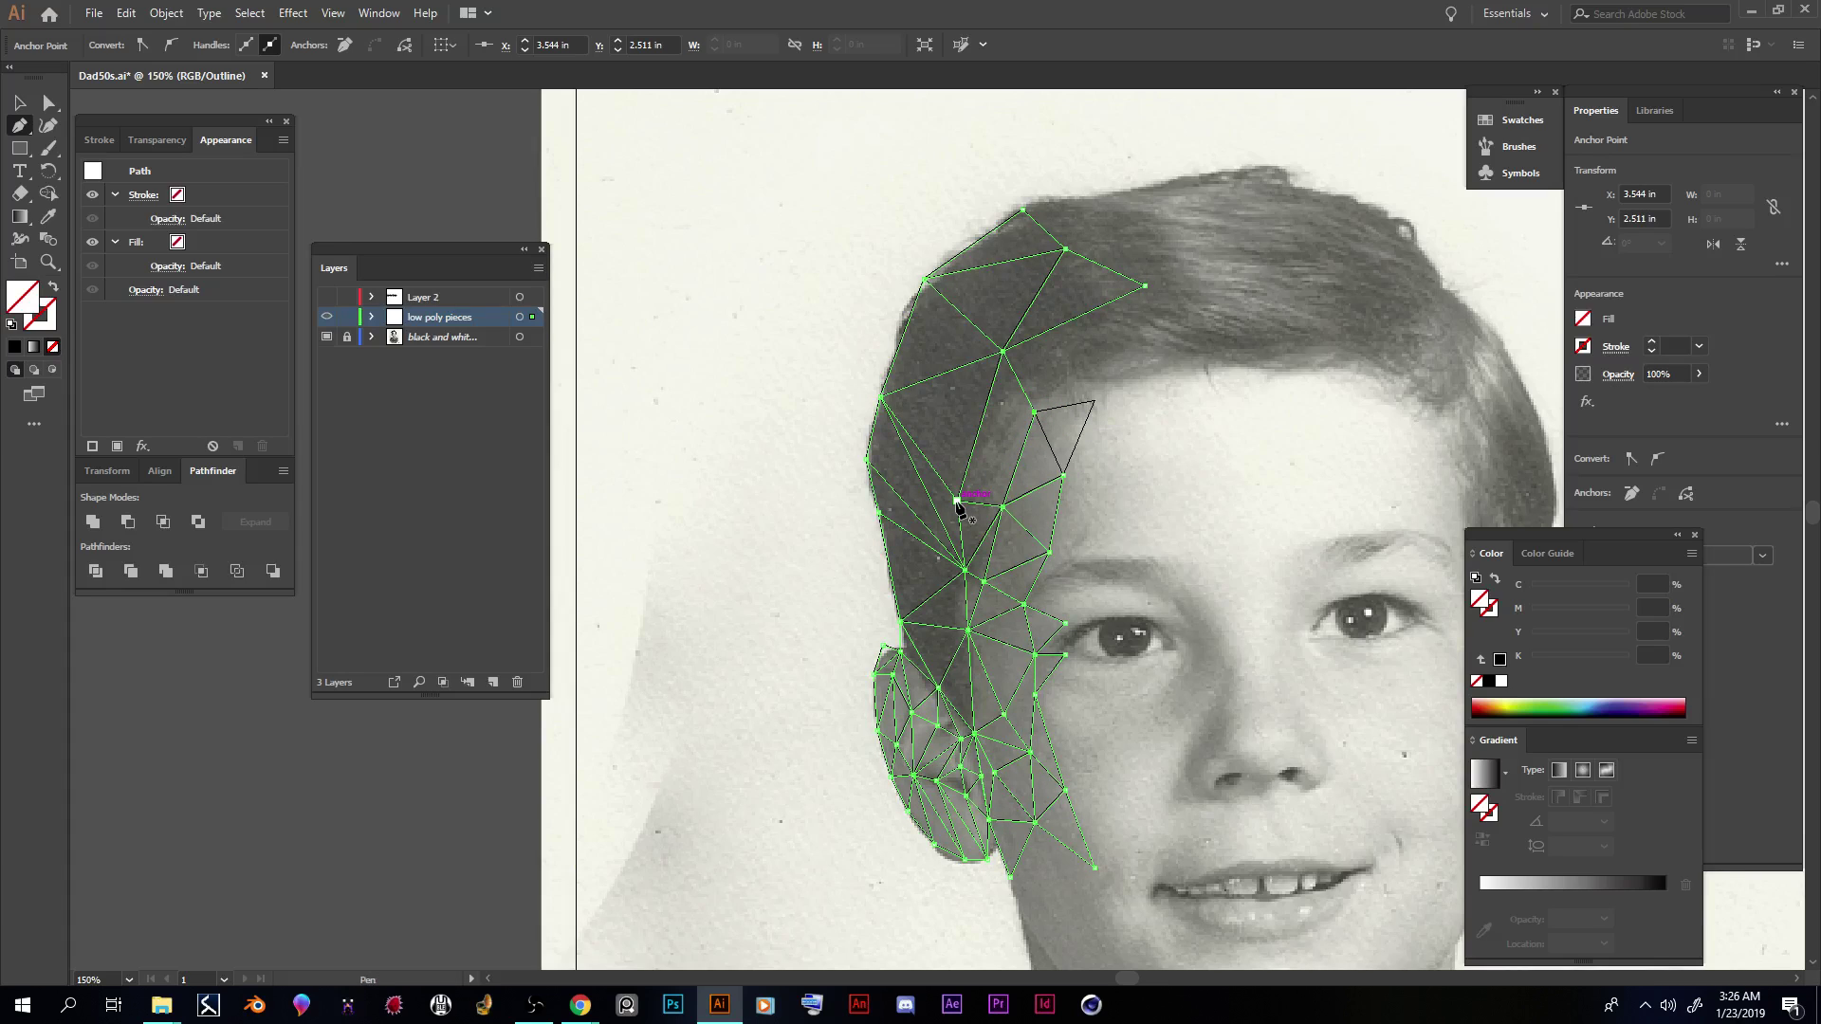
{"action": "left_click", "coordinate": [1037, 415]}
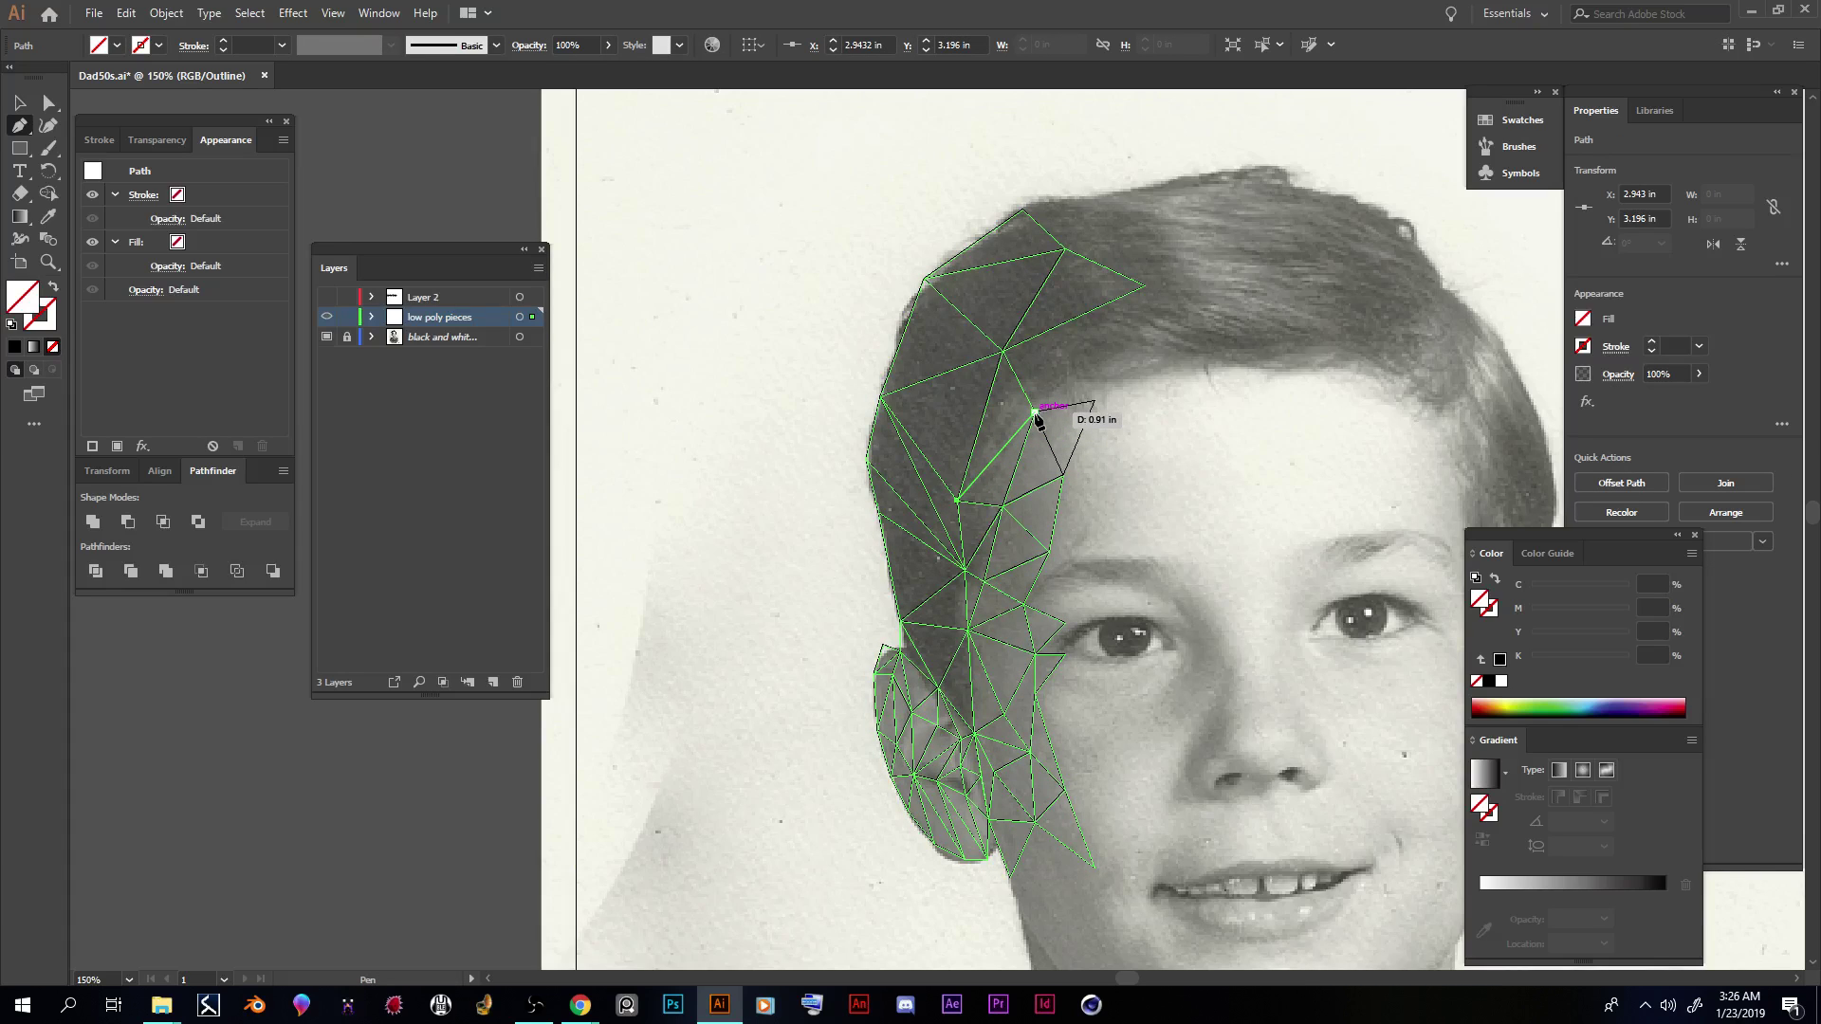
{"action": "left_click", "coordinate": [1035, 414]}
Step: Draw connected triangles from the temple strip's upper corners to the hair above the forehead and along the start of the hairline
{"action": "left_click", "coordinate": [1144, 285]}
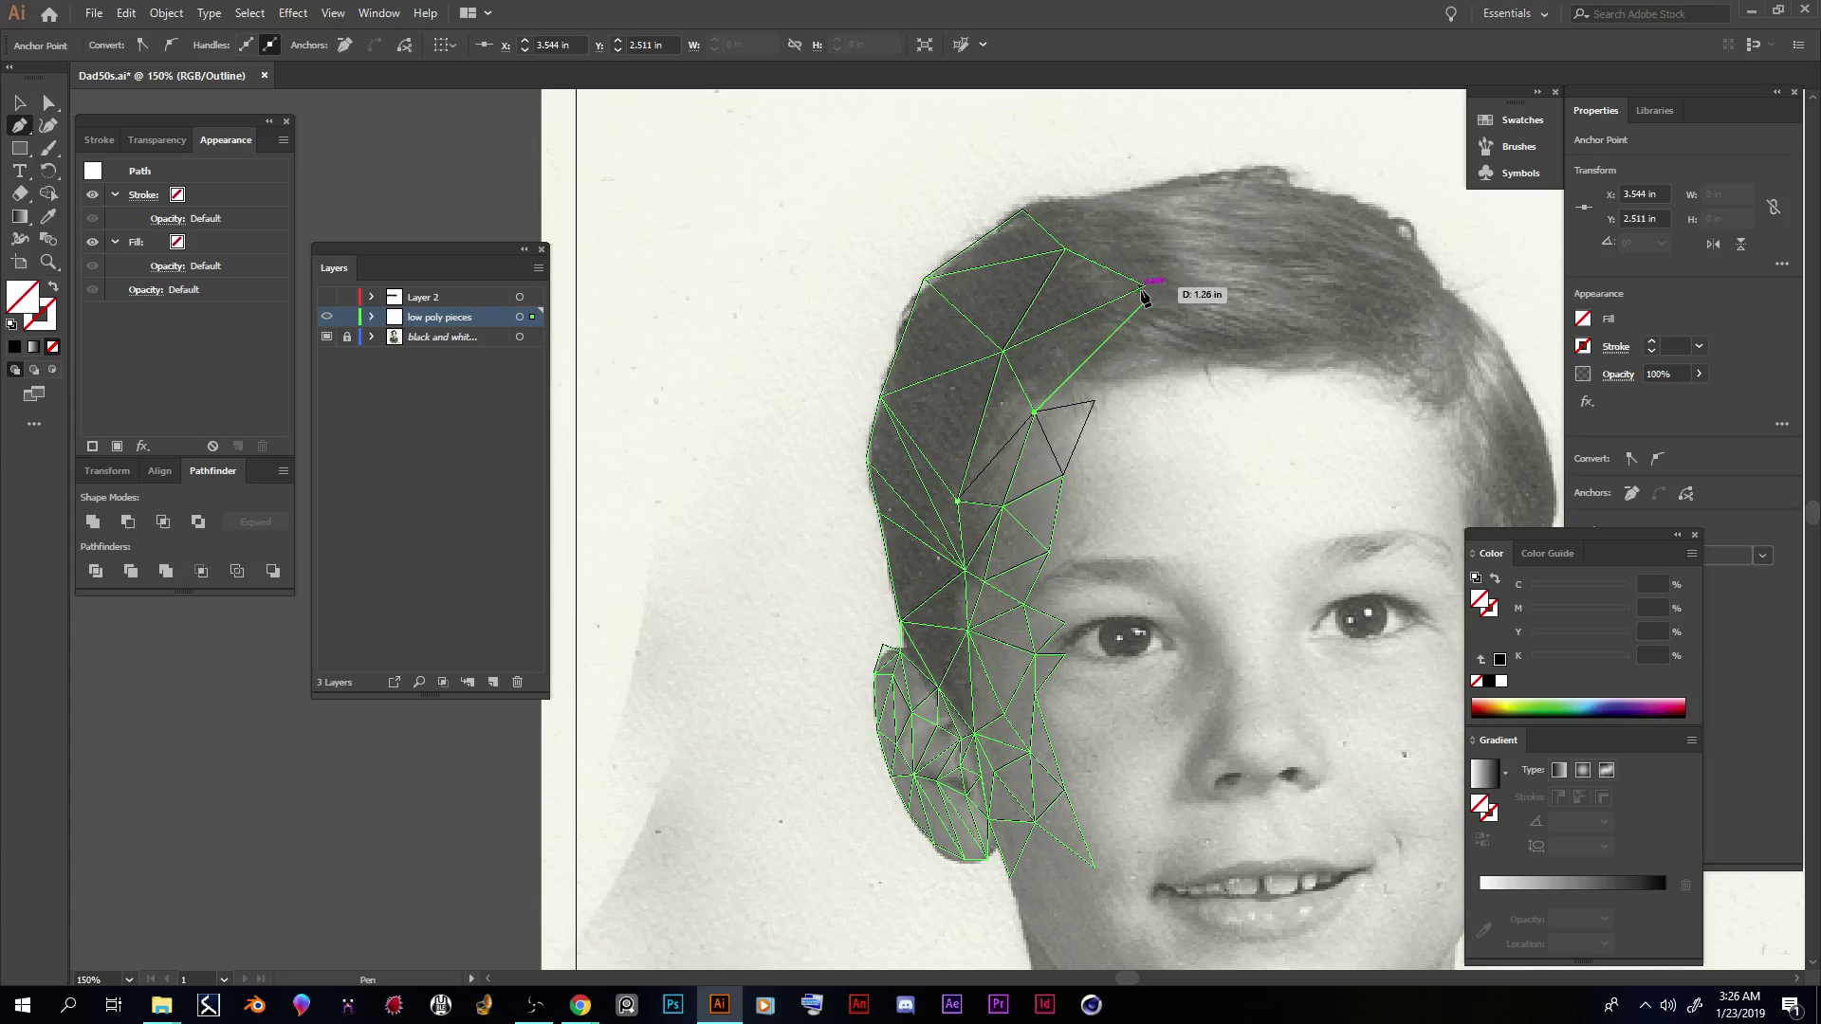
{"action": "left_click", "coordinate": [1145, 285]}
{"action": "left_click", "coordinate": [1149, 364]}
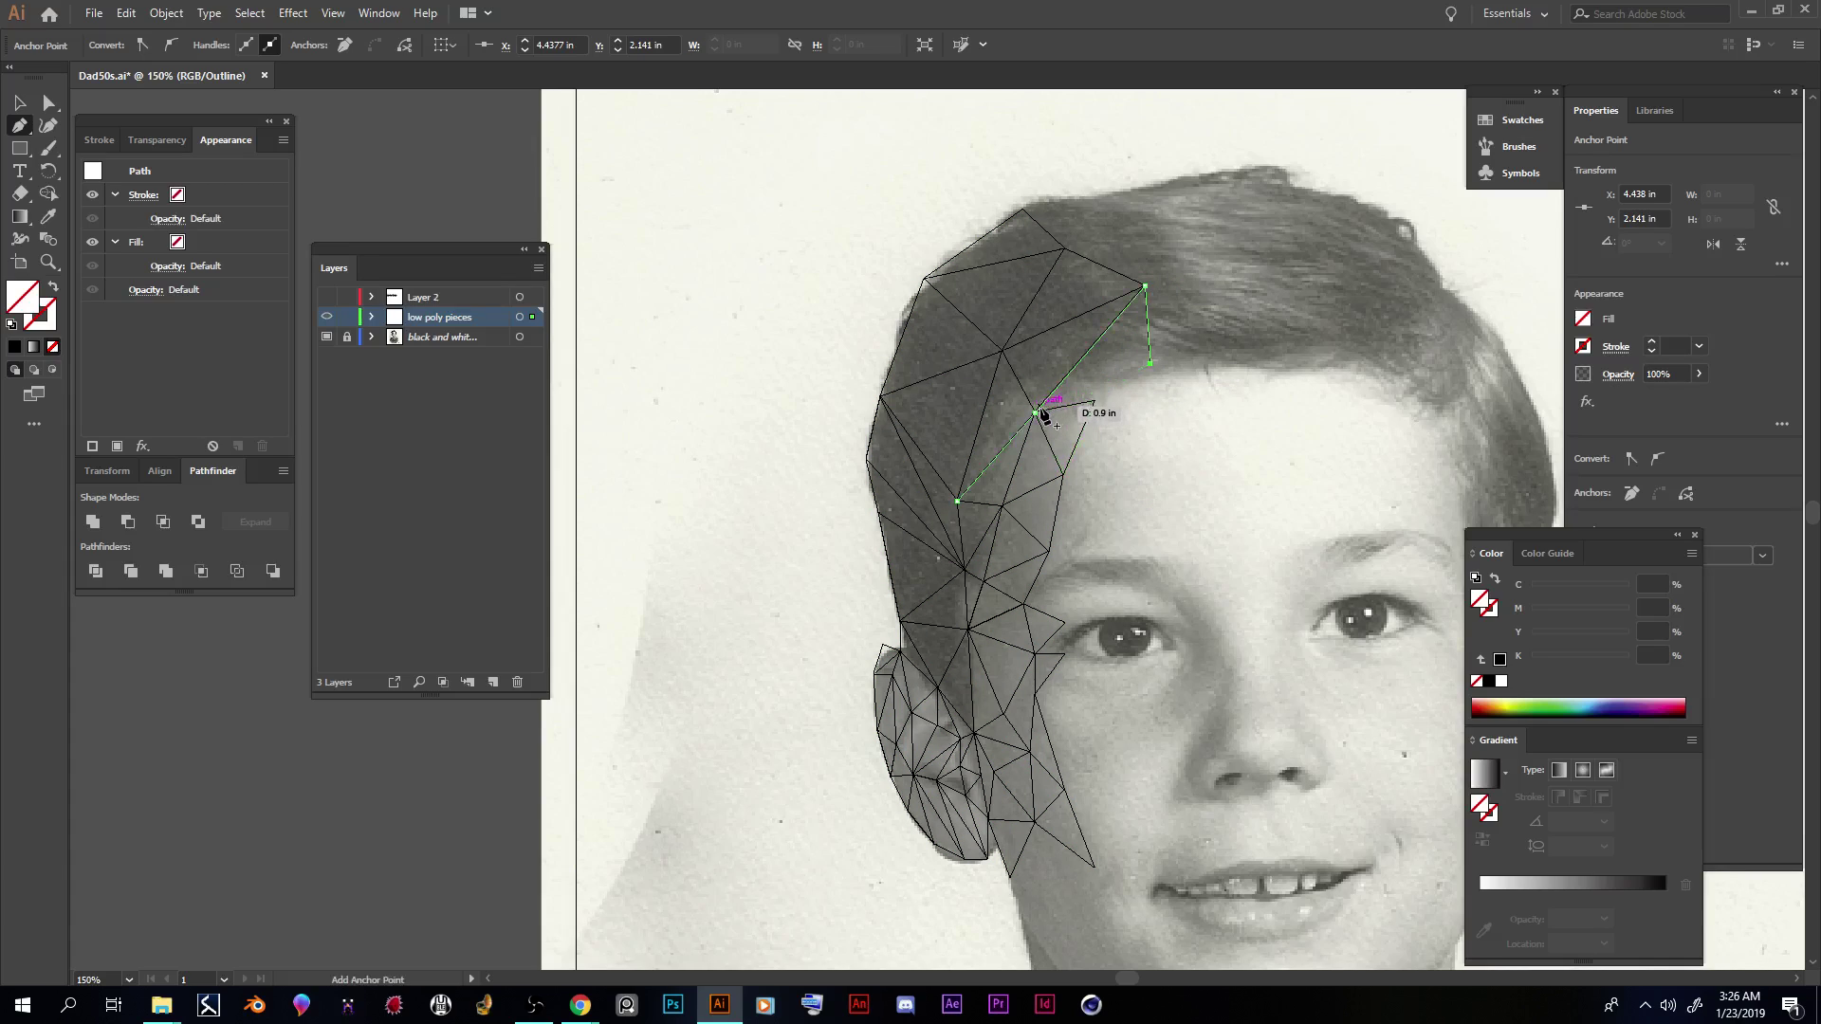
{"action": "left_click", "coordinate": [1035, 412]}
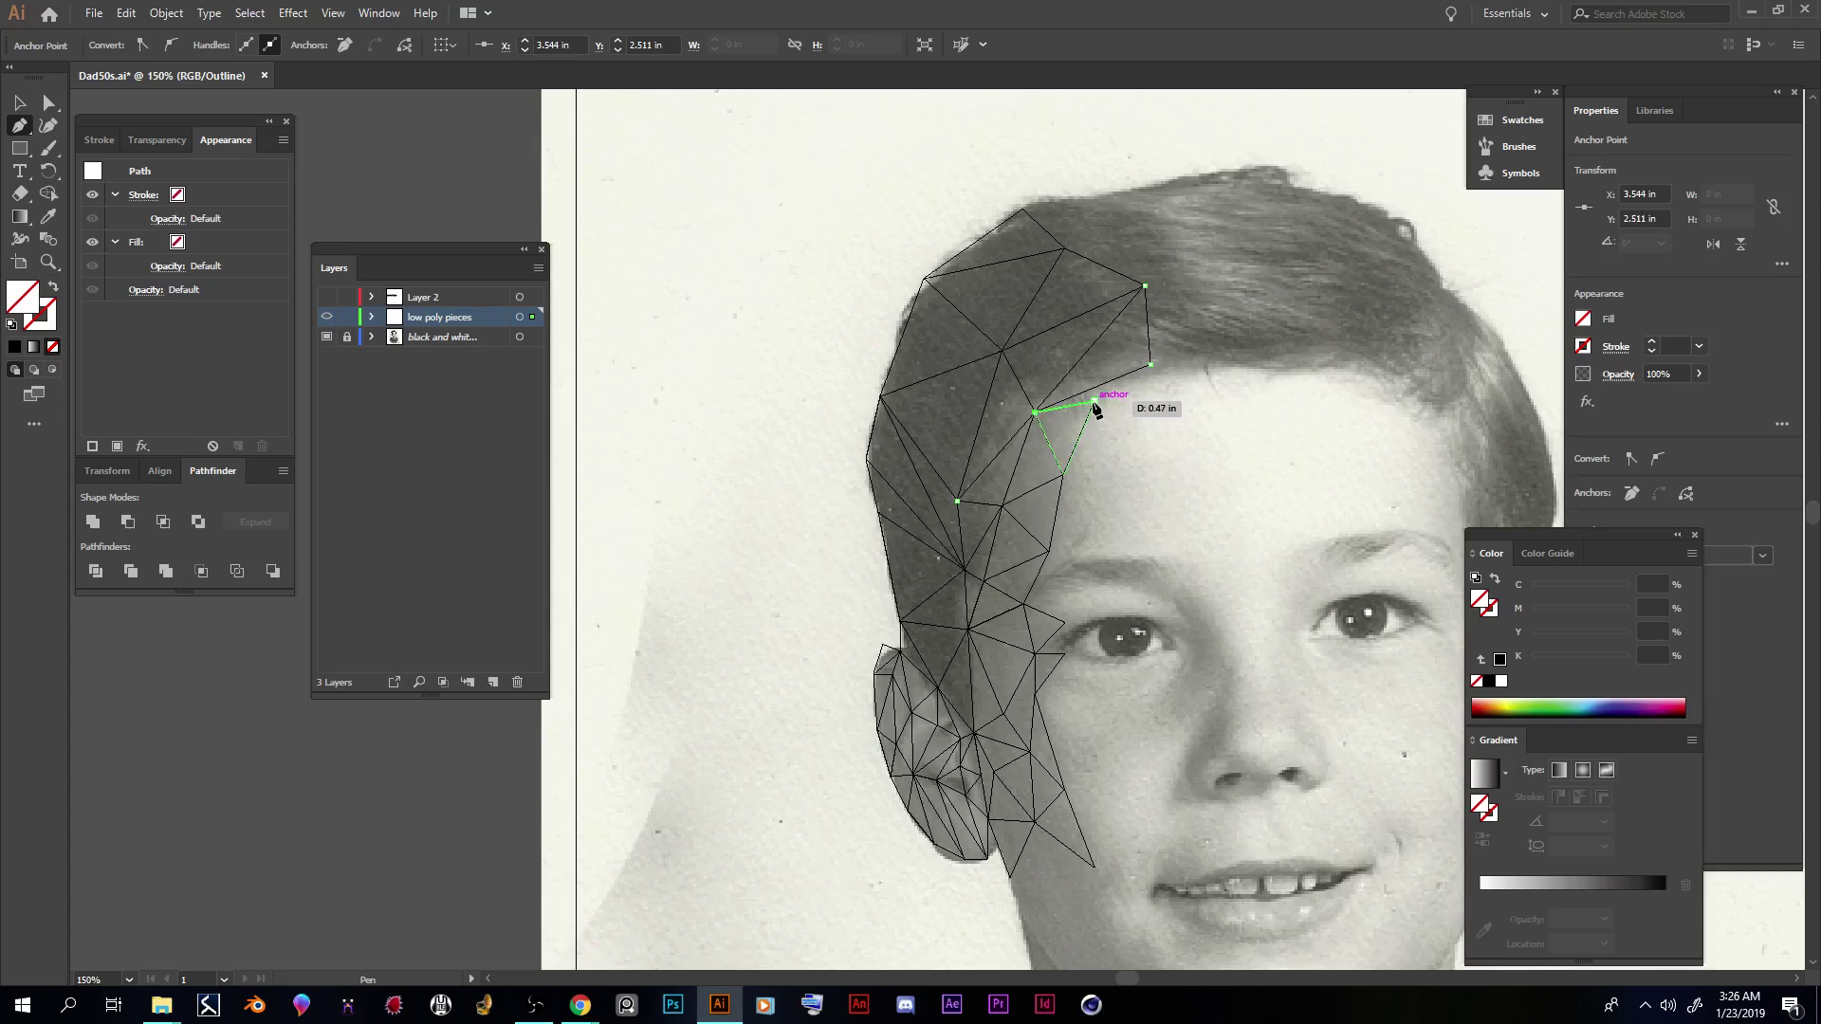
{"action": "left_click", "coordinate": [1097, 405]}
{"action": "left_click", "coordinate": [1150, 363]}
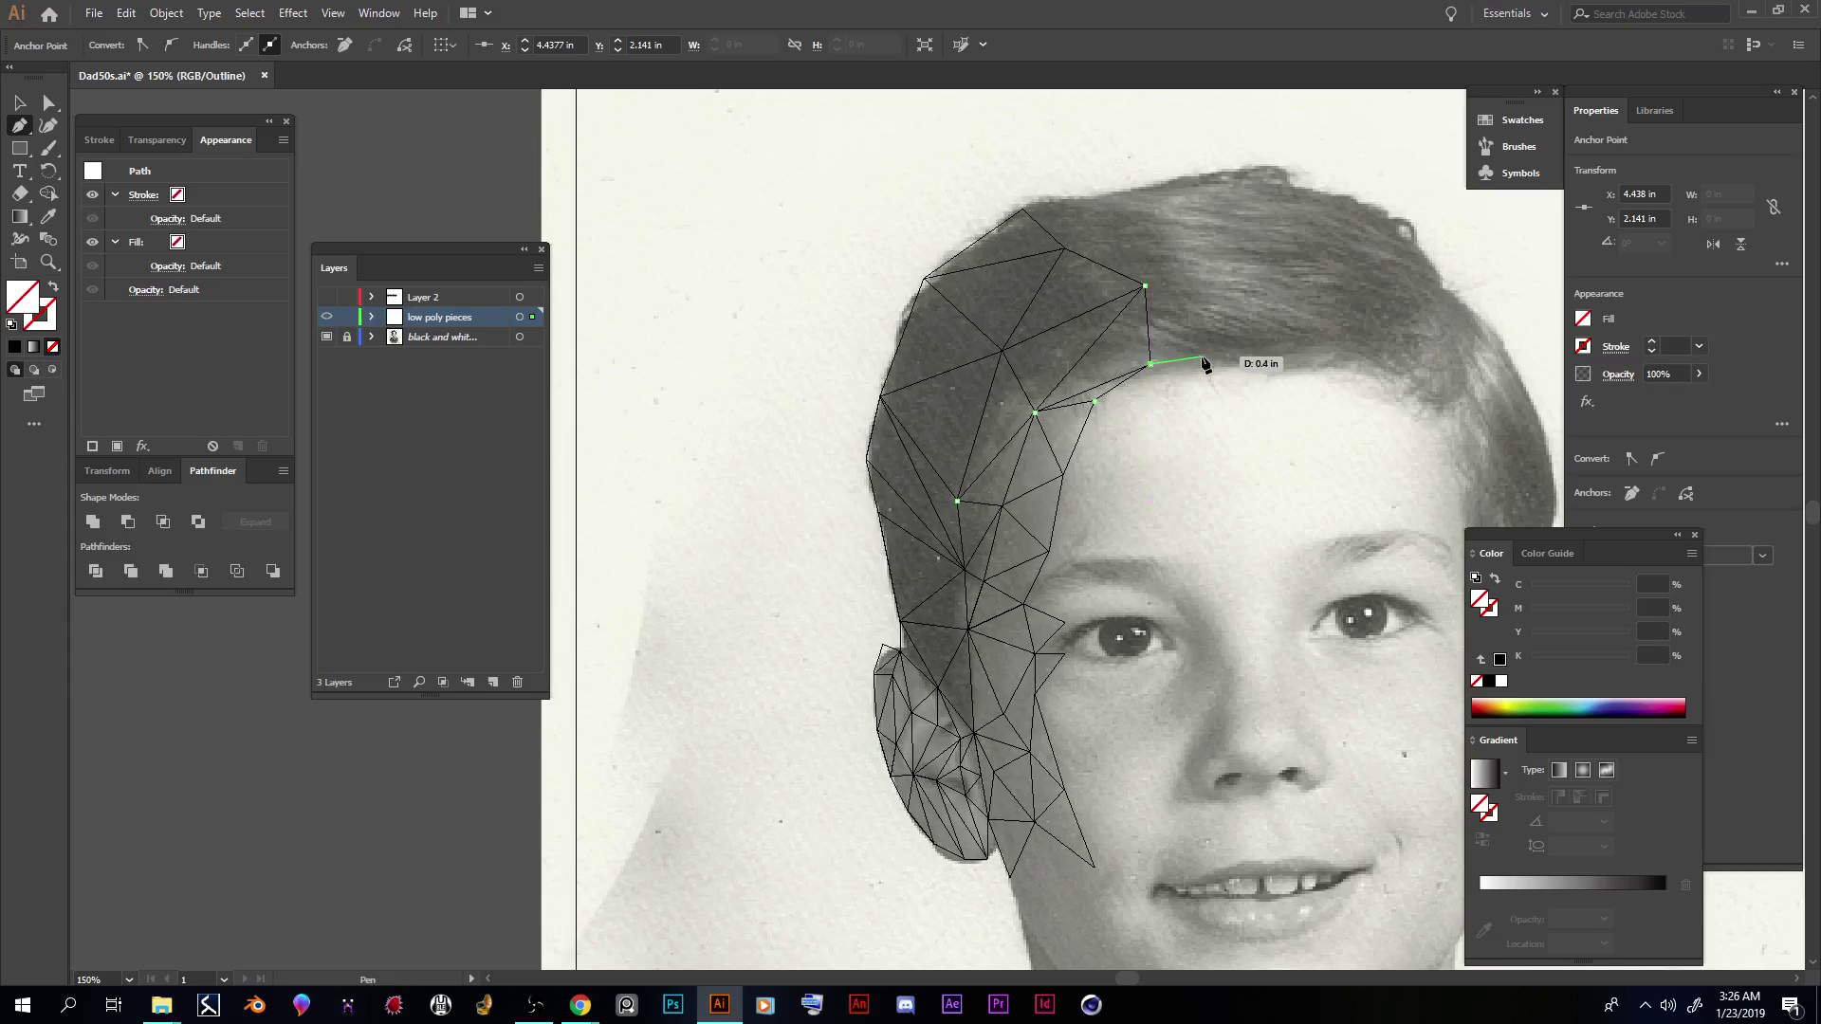
Step: Extend the connected triangles along the forehead hairline, linking them back to the hair point above it
{"action": "left_click", "coordinate": [1201, 358]}
{"action": "left_click", "coordinate": [1147, 288]}
{"action": "left_click", "coordinate": [1252, 330]}
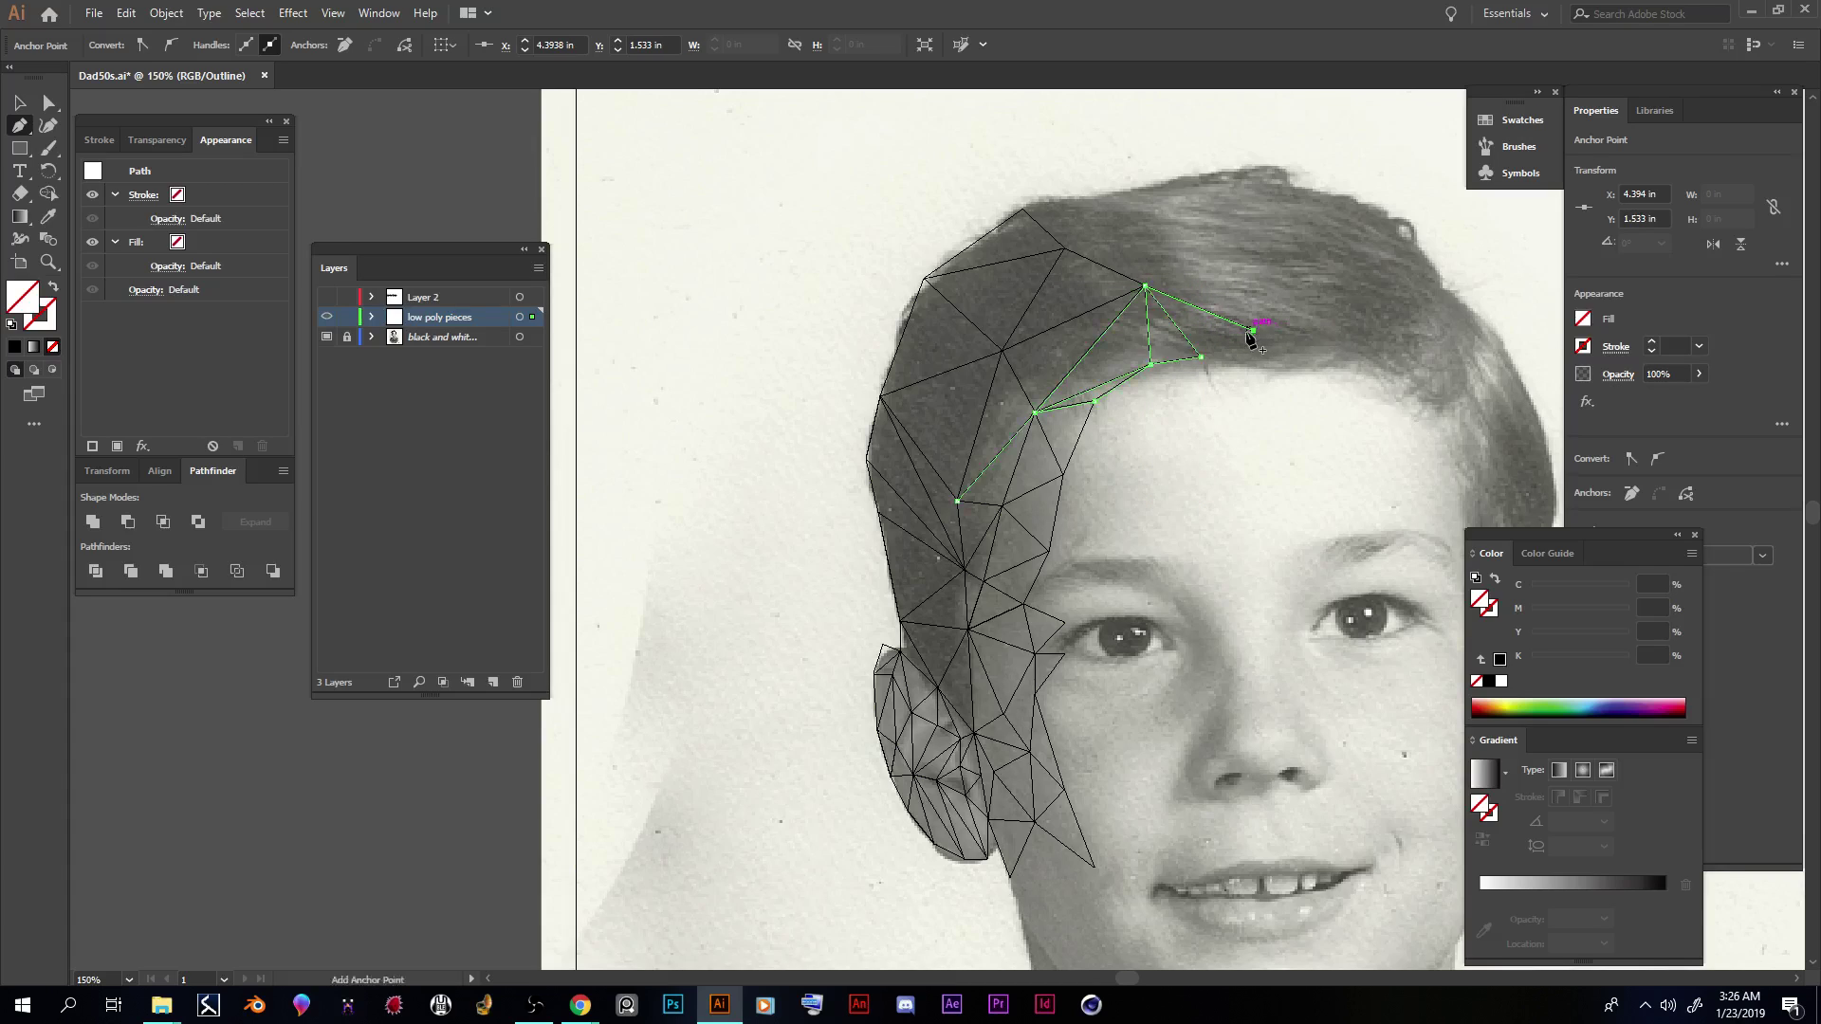
{"action": "left_click", "coordinate": [1201, 357]}
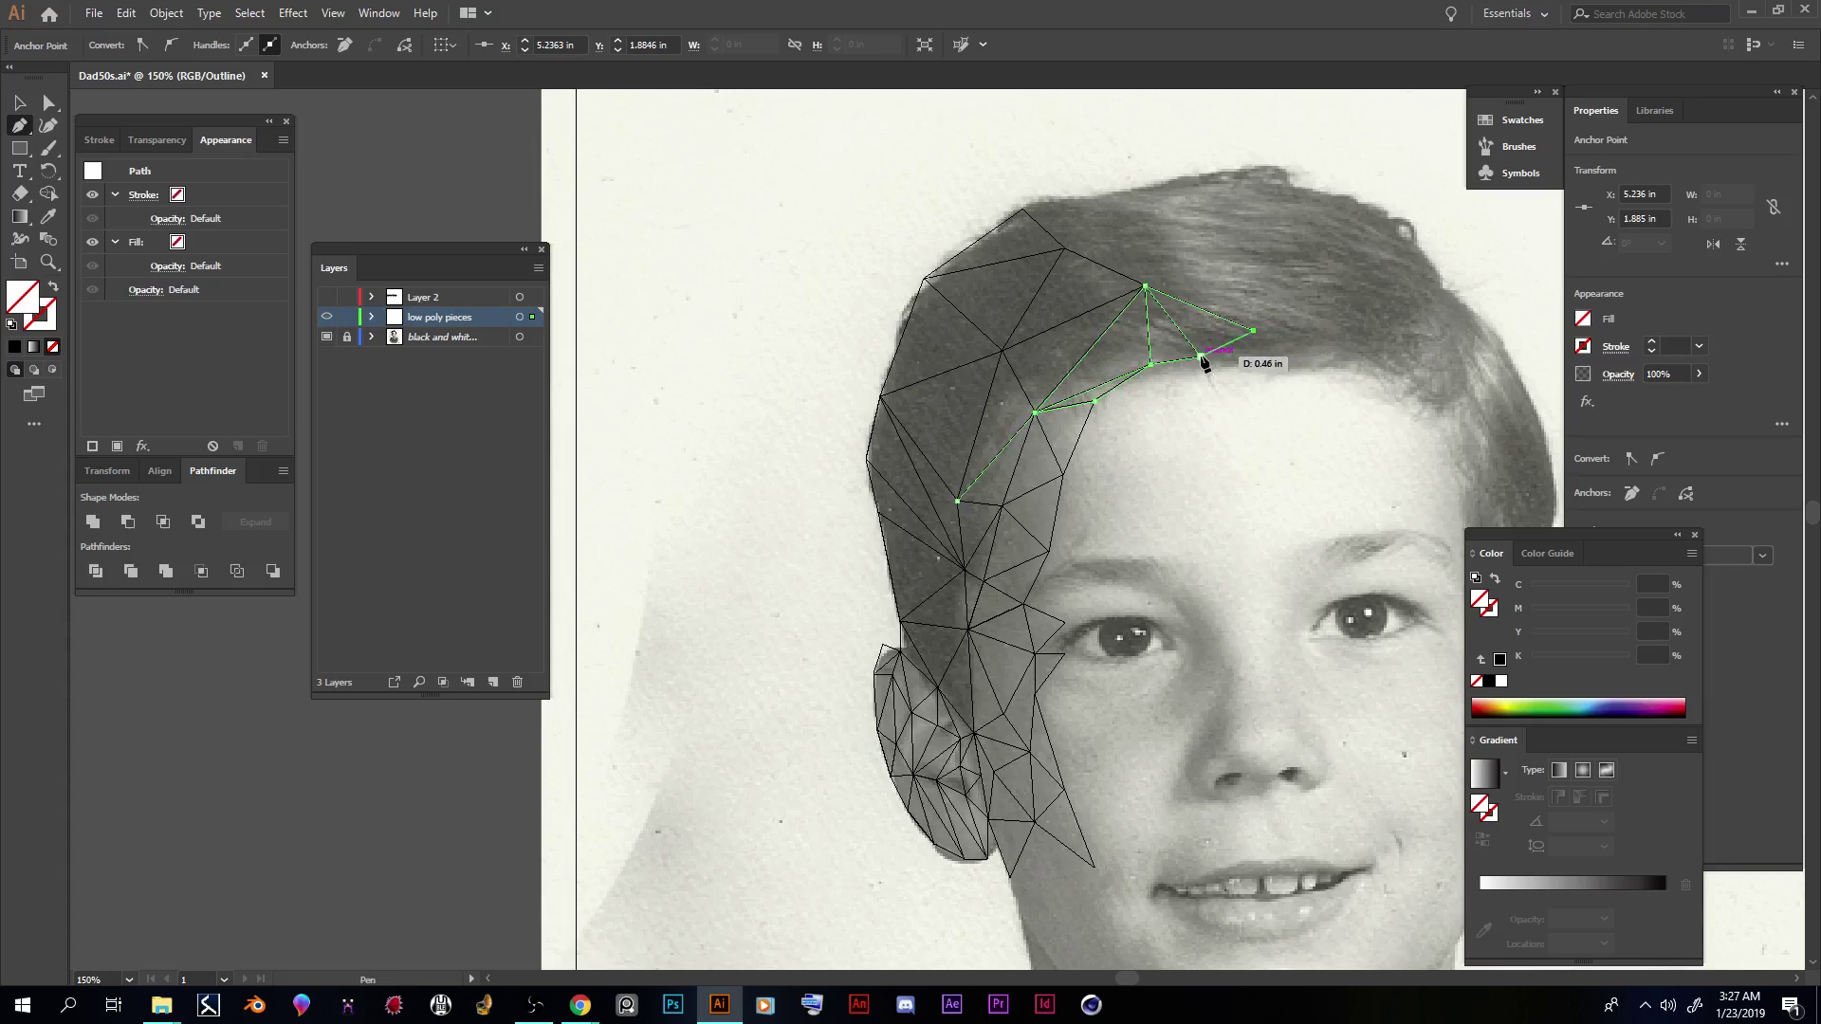
Step: Continue the triangles across the middle of the fringe, fanning long thin pieces from the hair point above the hairline
{"action": "left_click", "coordinate": [1282, 373]}
{"action": "left_click", "coordinate": [1254, 331]}
{"action": "left_click", "coordinate": [1322, 334]}
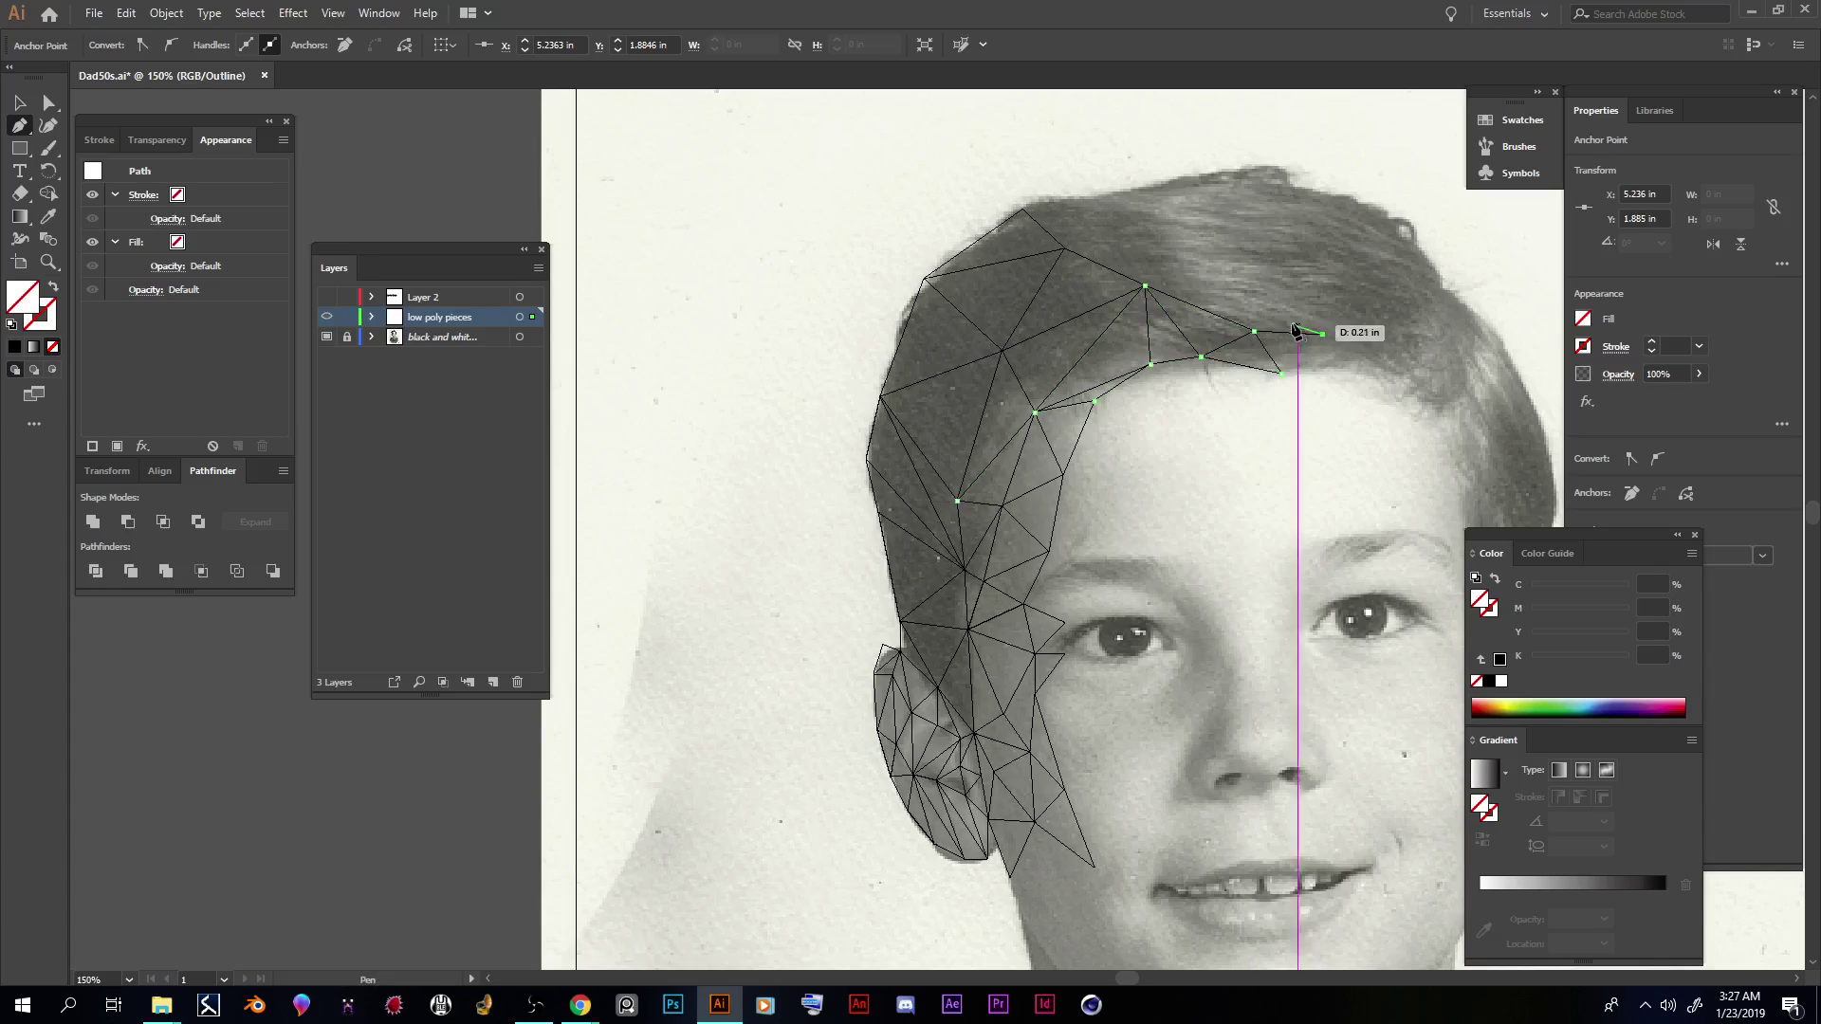
{"action": "left_click", "coordinate": [1144, 286]}
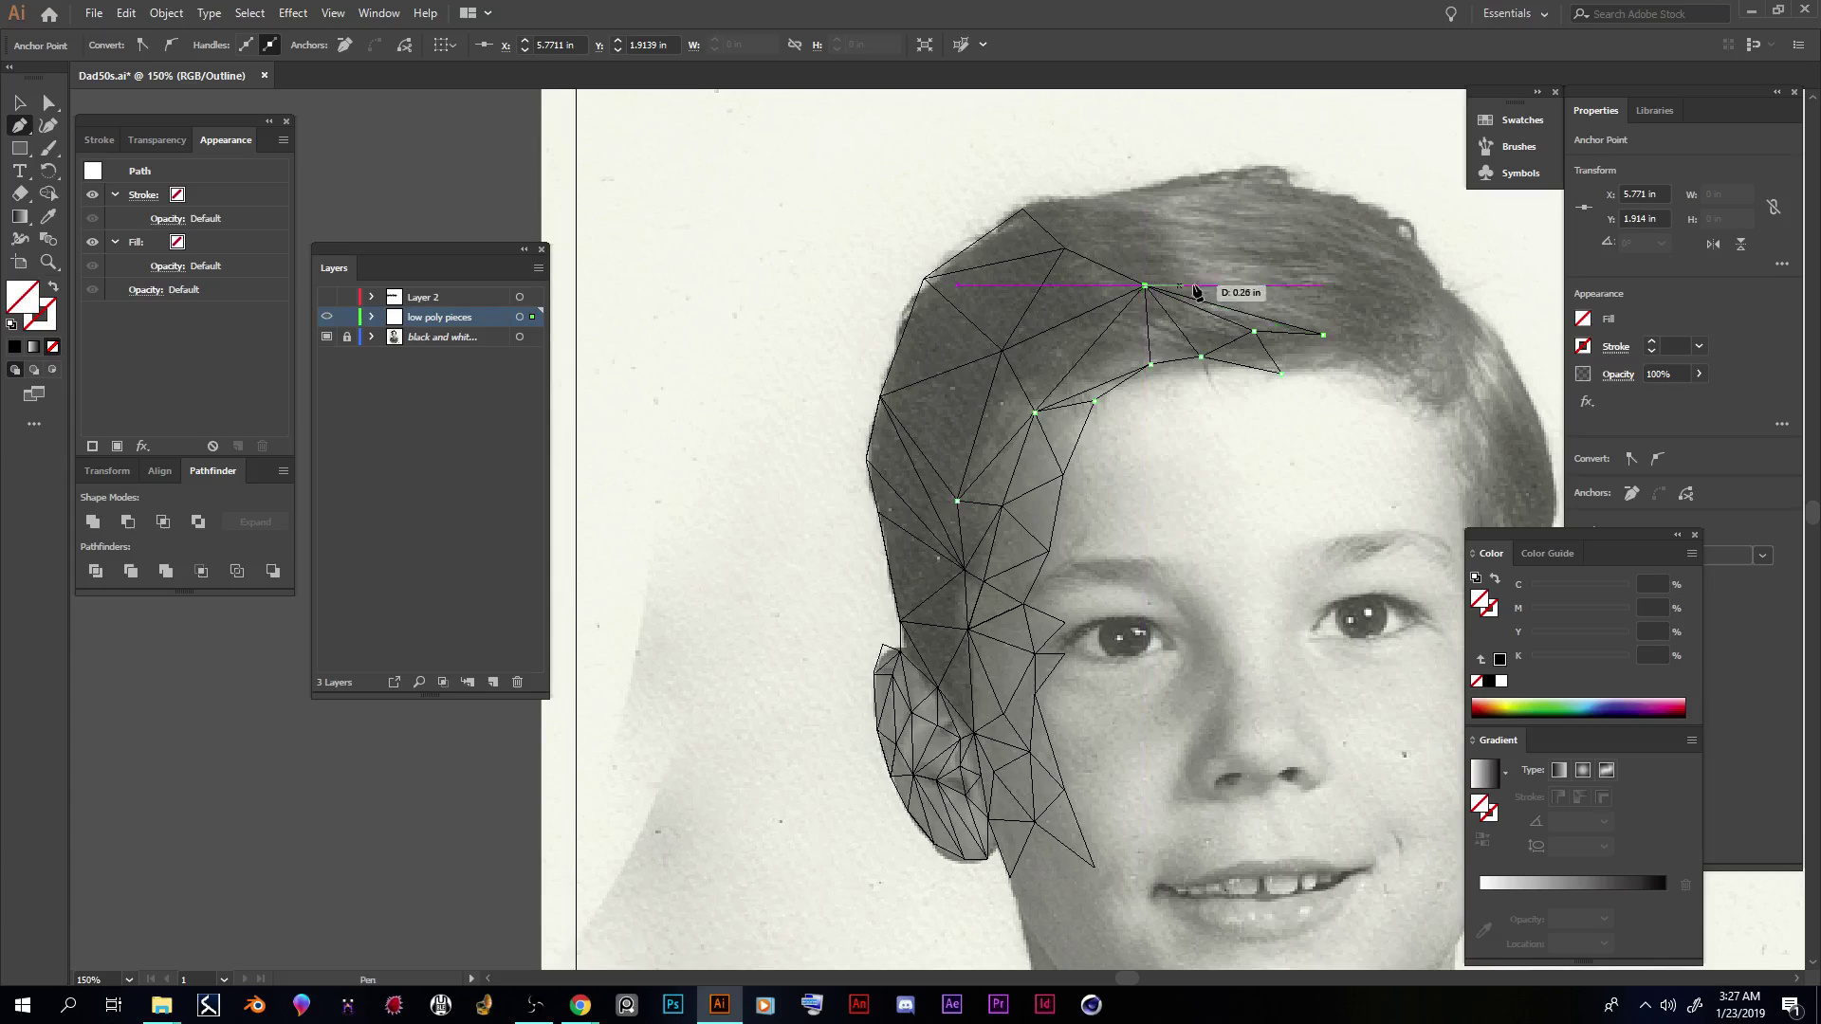
{"action": "left_click", "coordinate": [1324, 335]}
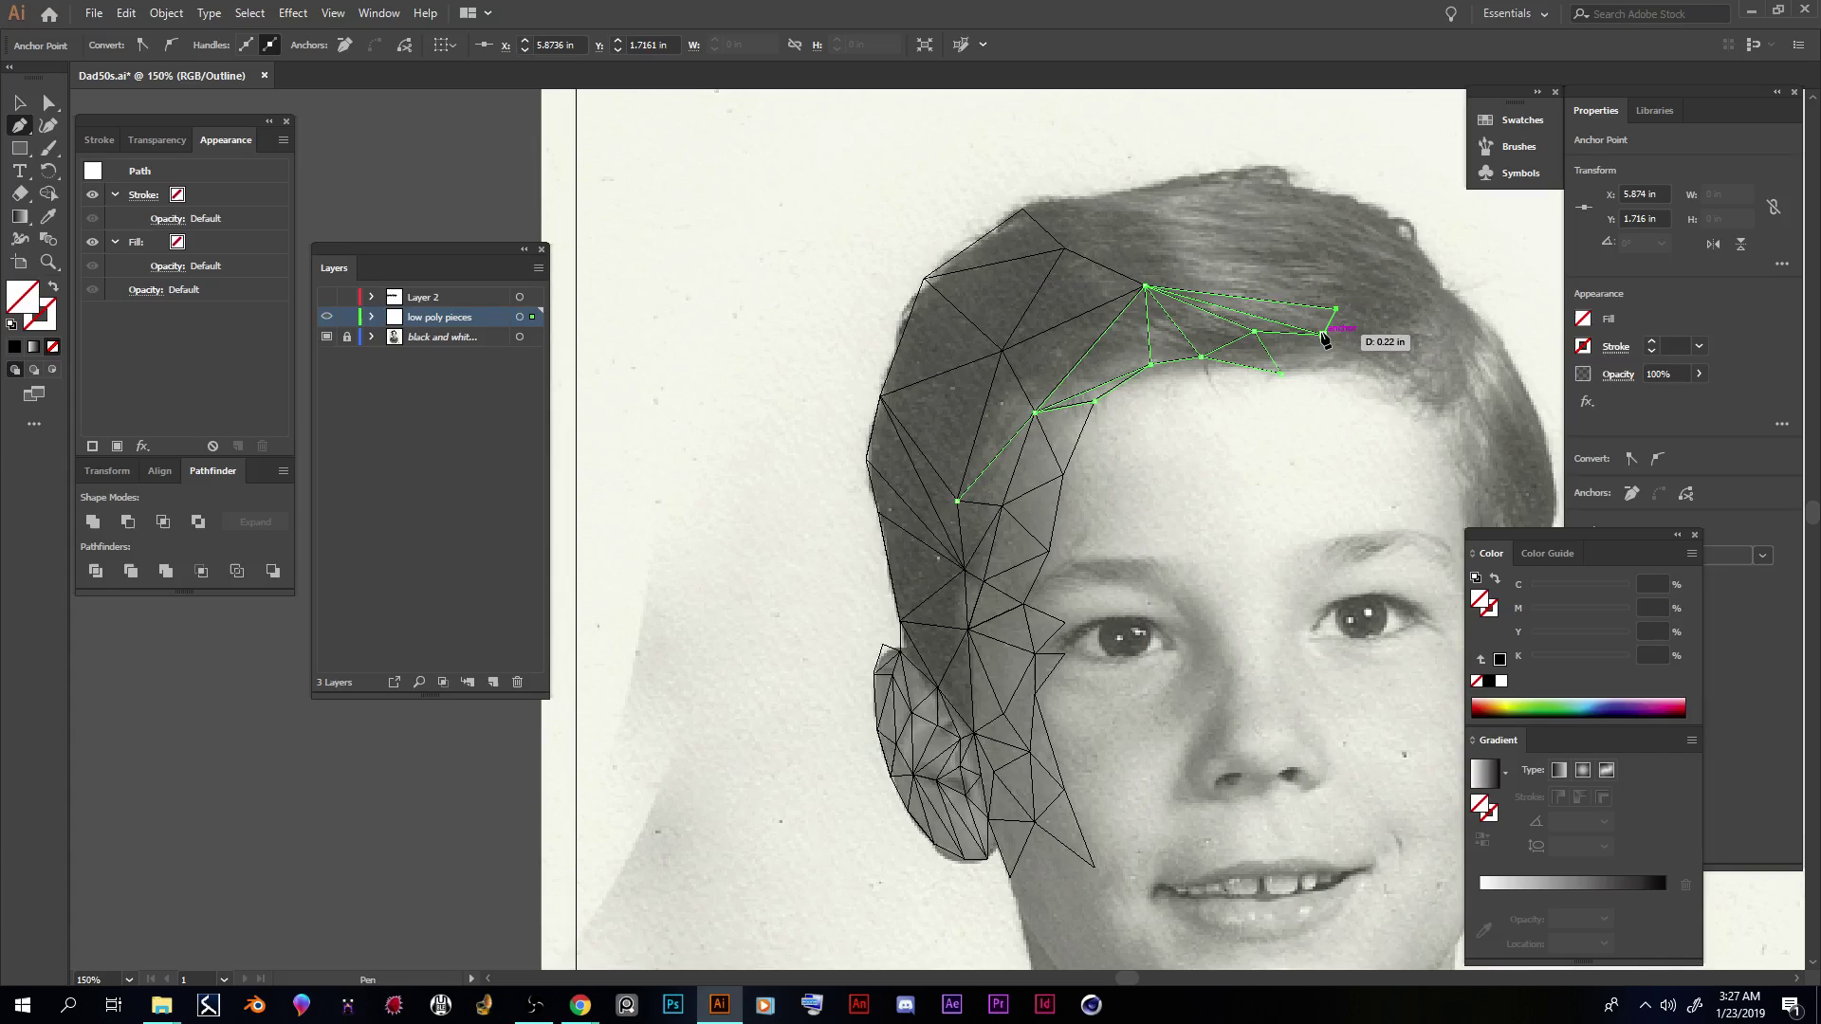
Step: Extend the long thin triangles to the fringe's far tip and link them back through a new hair point to the fan's origin
{"action": "left_click", "coordinate": [1373, 317]}
{"action": "left_click", "coordinate": [1336, 309]}
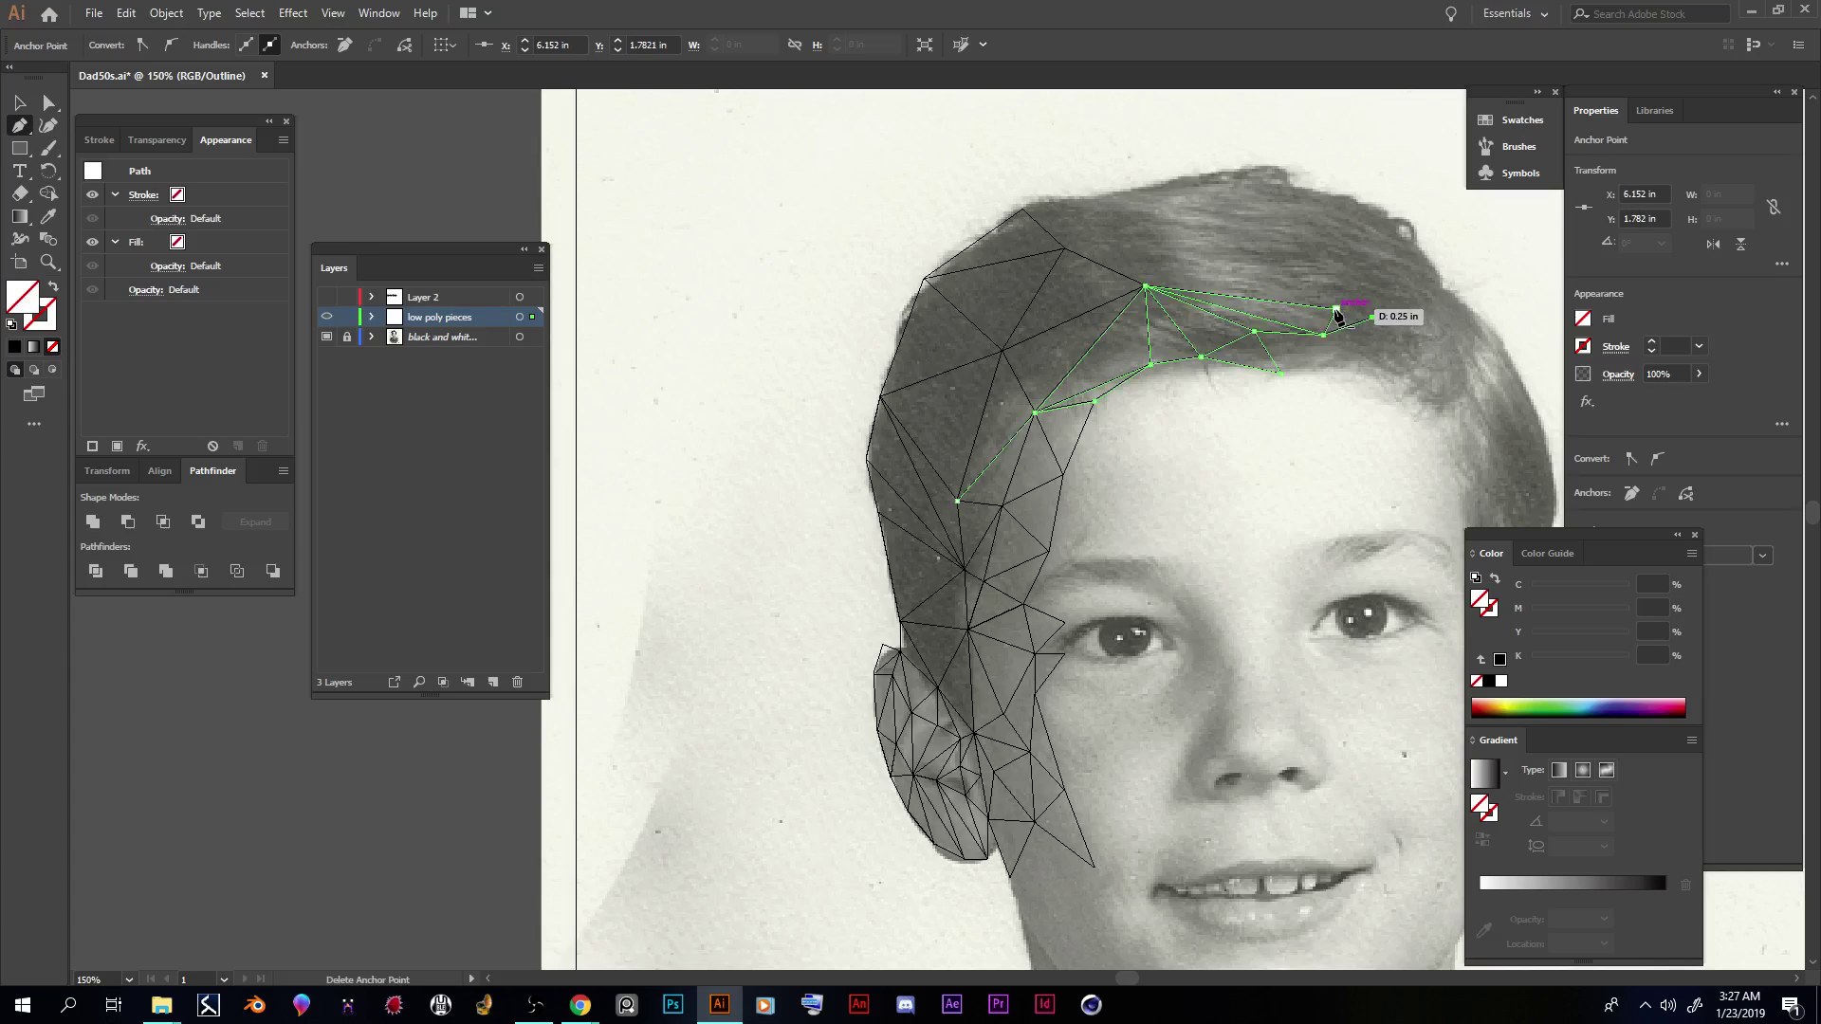
{"action": "left_click", "coordinate": [1388, 304]}
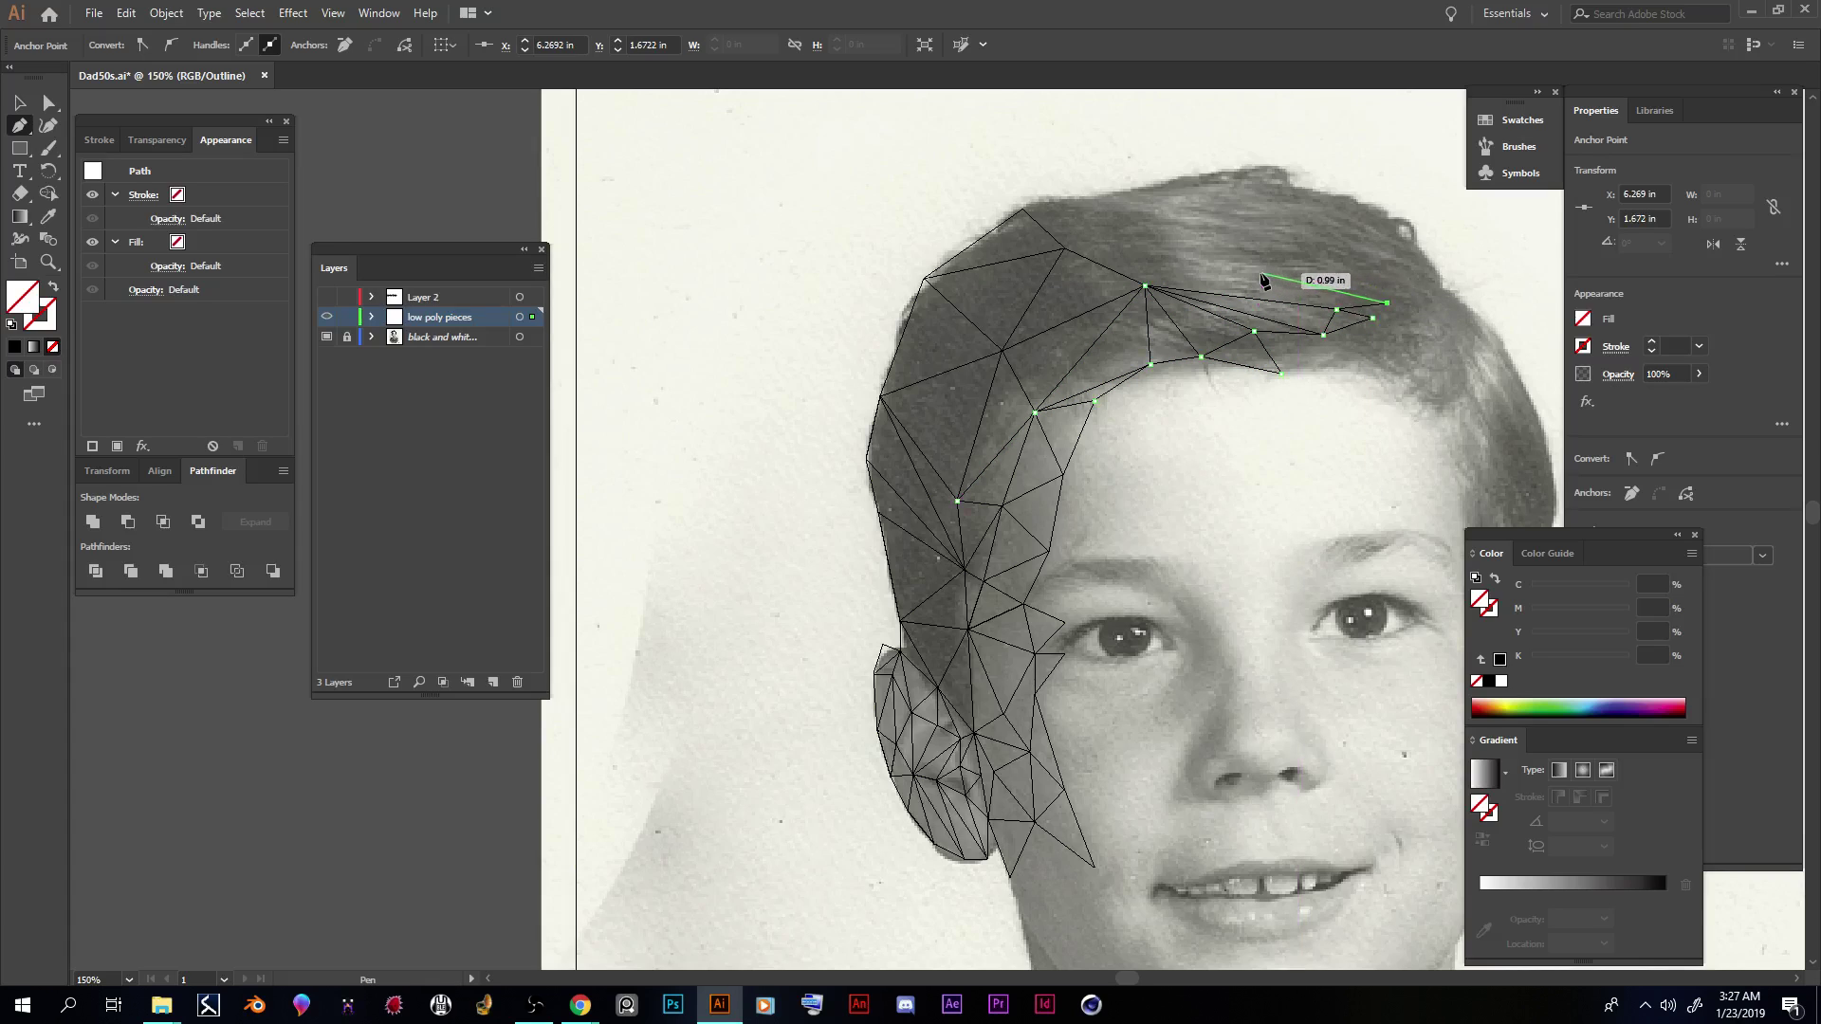
{"action": "left_click", "coordinate": [1188, 261]}
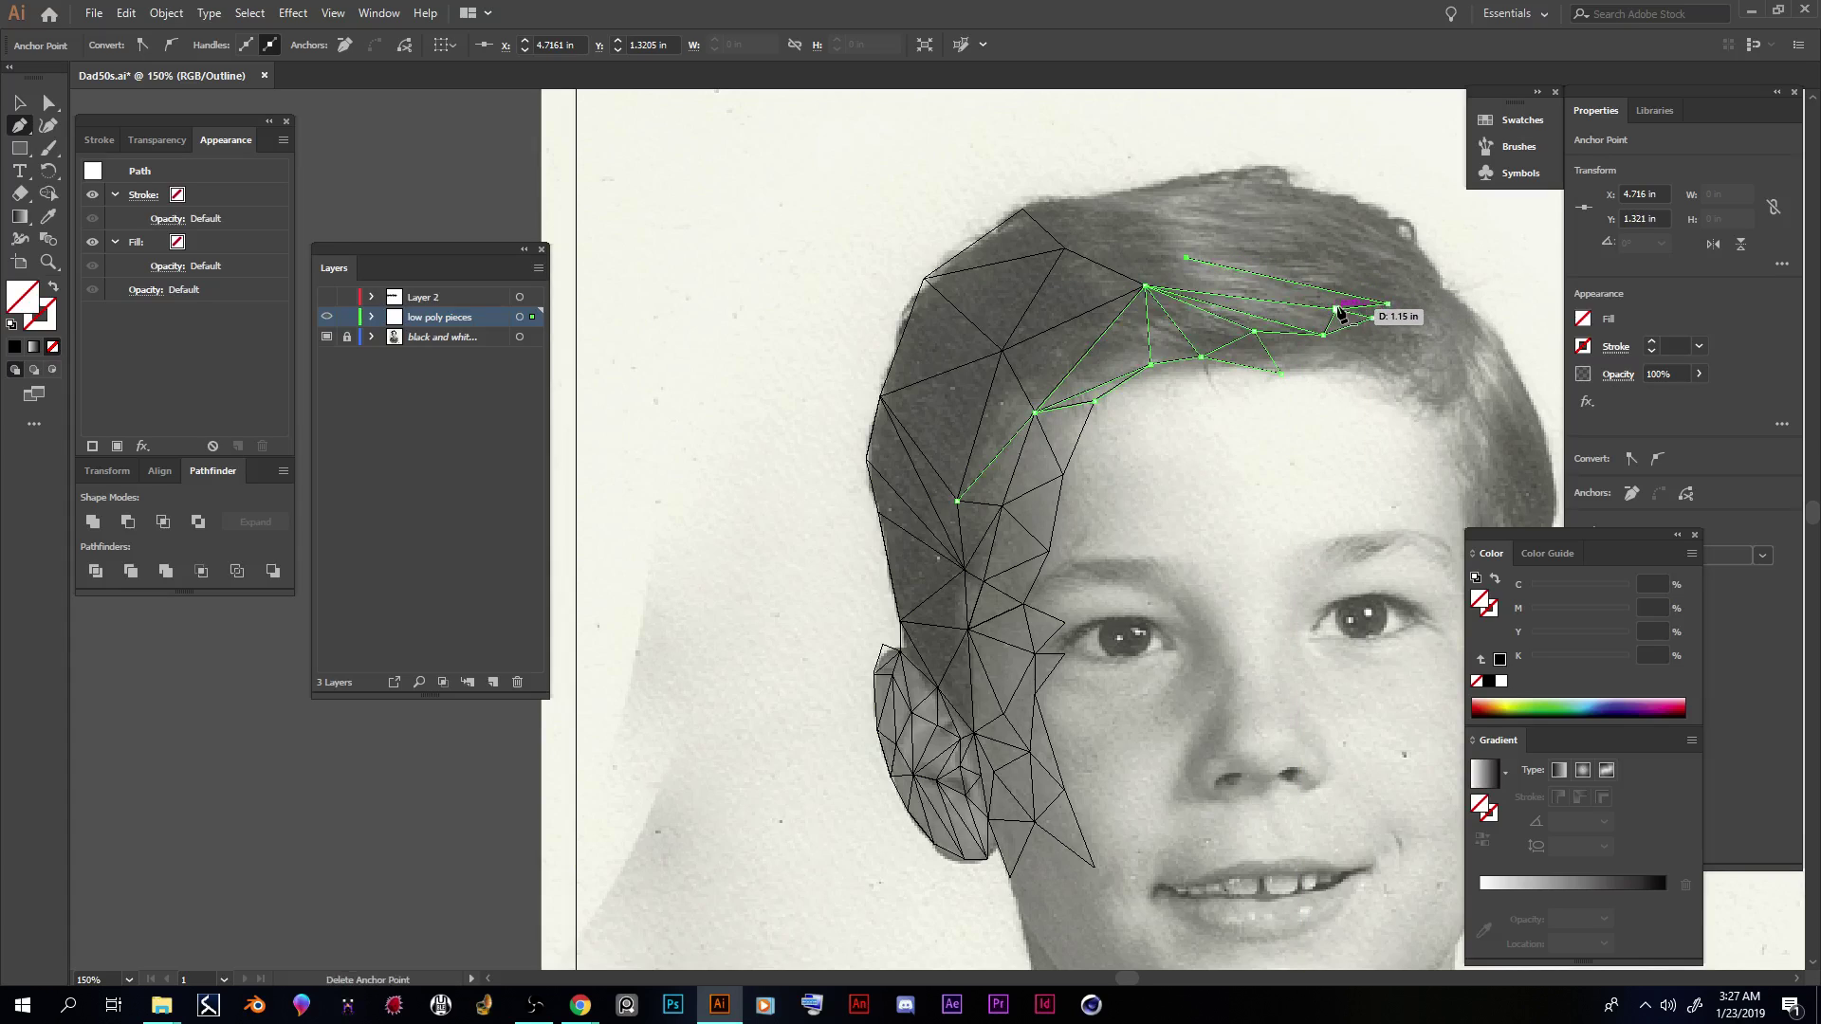
{"action": "left_click", "coordinate": [1145, 286]}
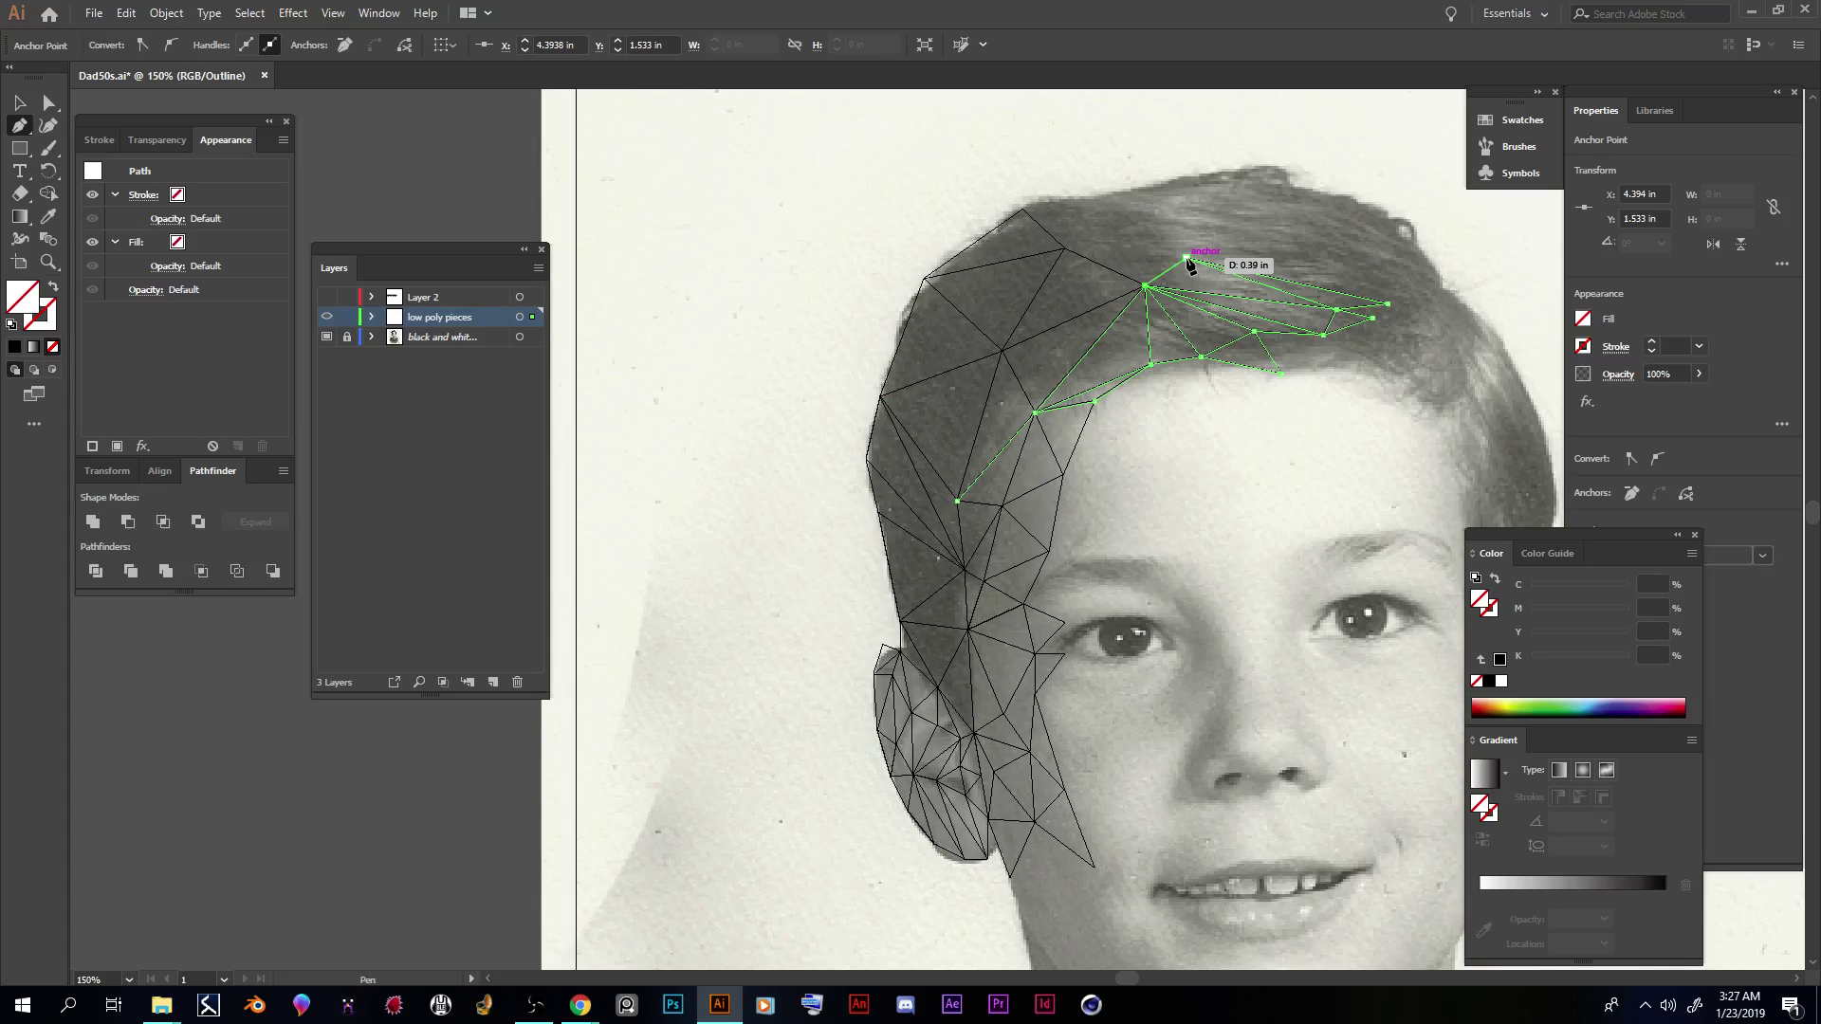
{"action": "left_click", "coordinate": [1188, 261]}
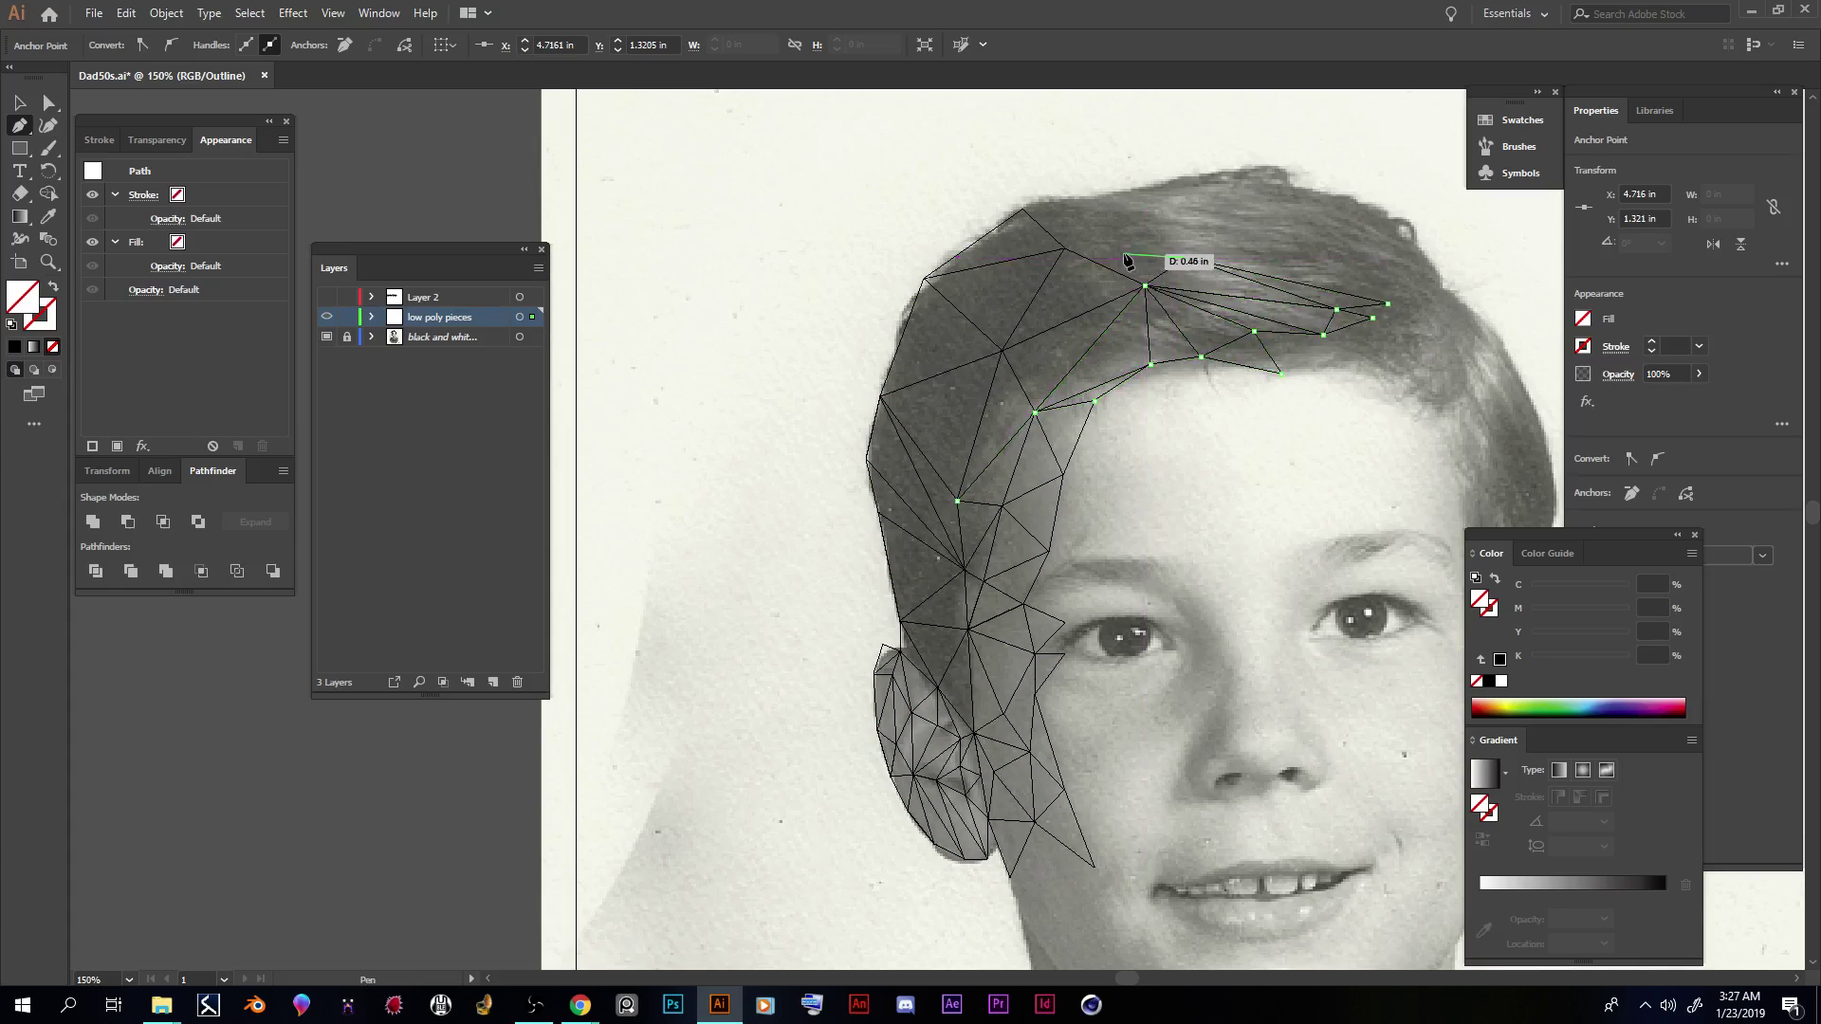
Step: Draw long narrow triangles from the side hair's upper inner corner across the middle of the hair above the fringe
{"action": "left_click", "coordinate": [1065, 250]}
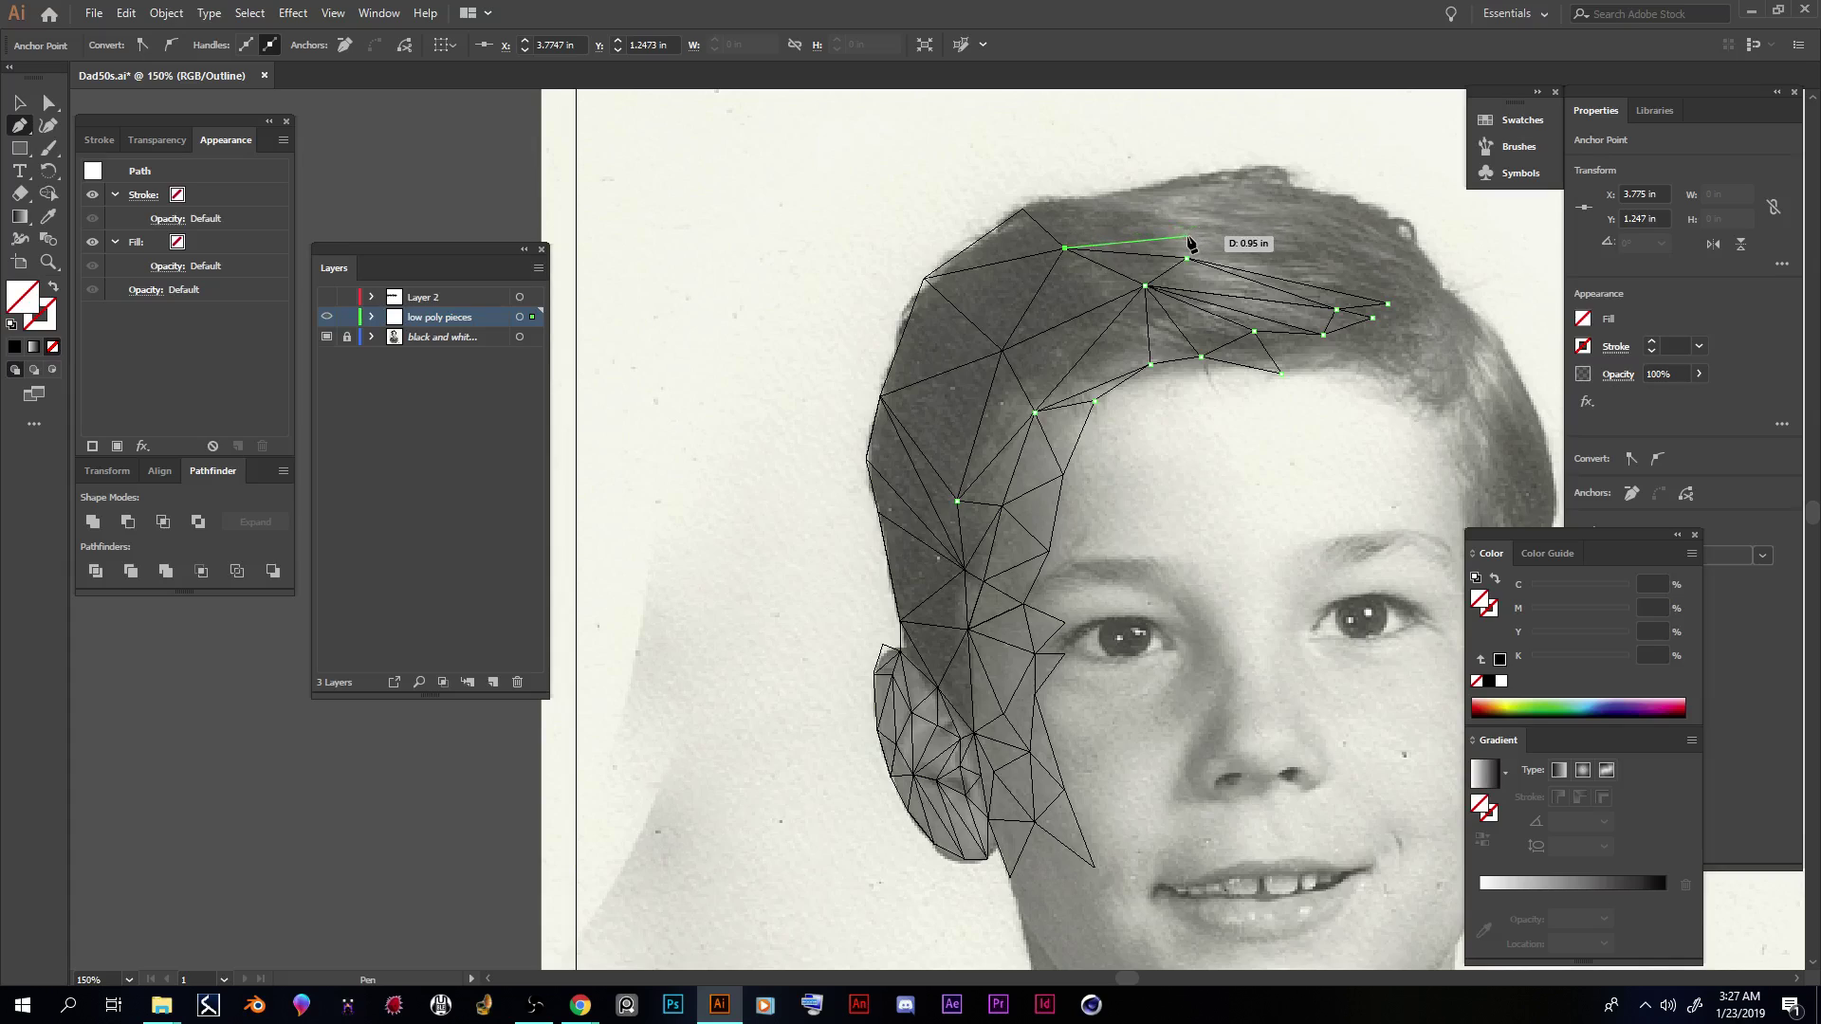
{"action": "left_click", "coordinate": [1207, 235]}
{"action": "left_click", "coordinate": [1188, 258]}
{"action": "left_click", "coordinate": [1306, 258]}
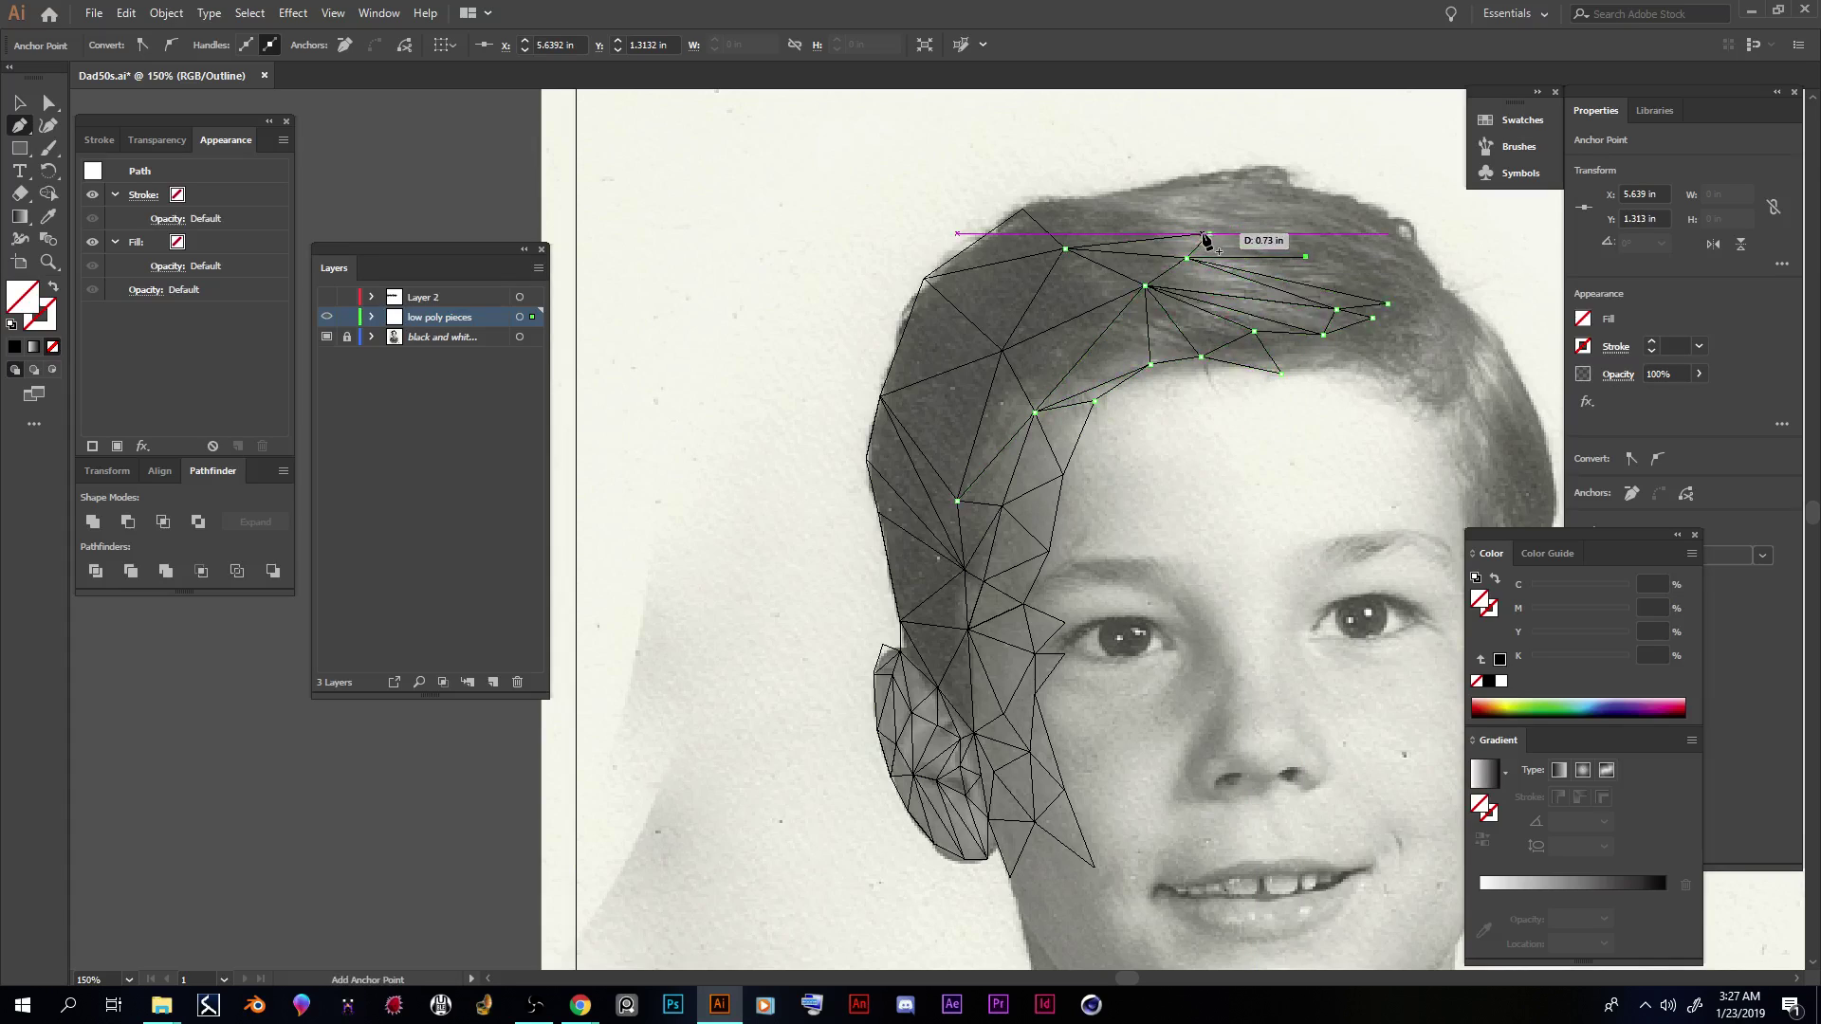
{"action": "left_click", "coordinate": [1208, 234]}
{"action": "left_click", "coordinate": [1306, 237]}
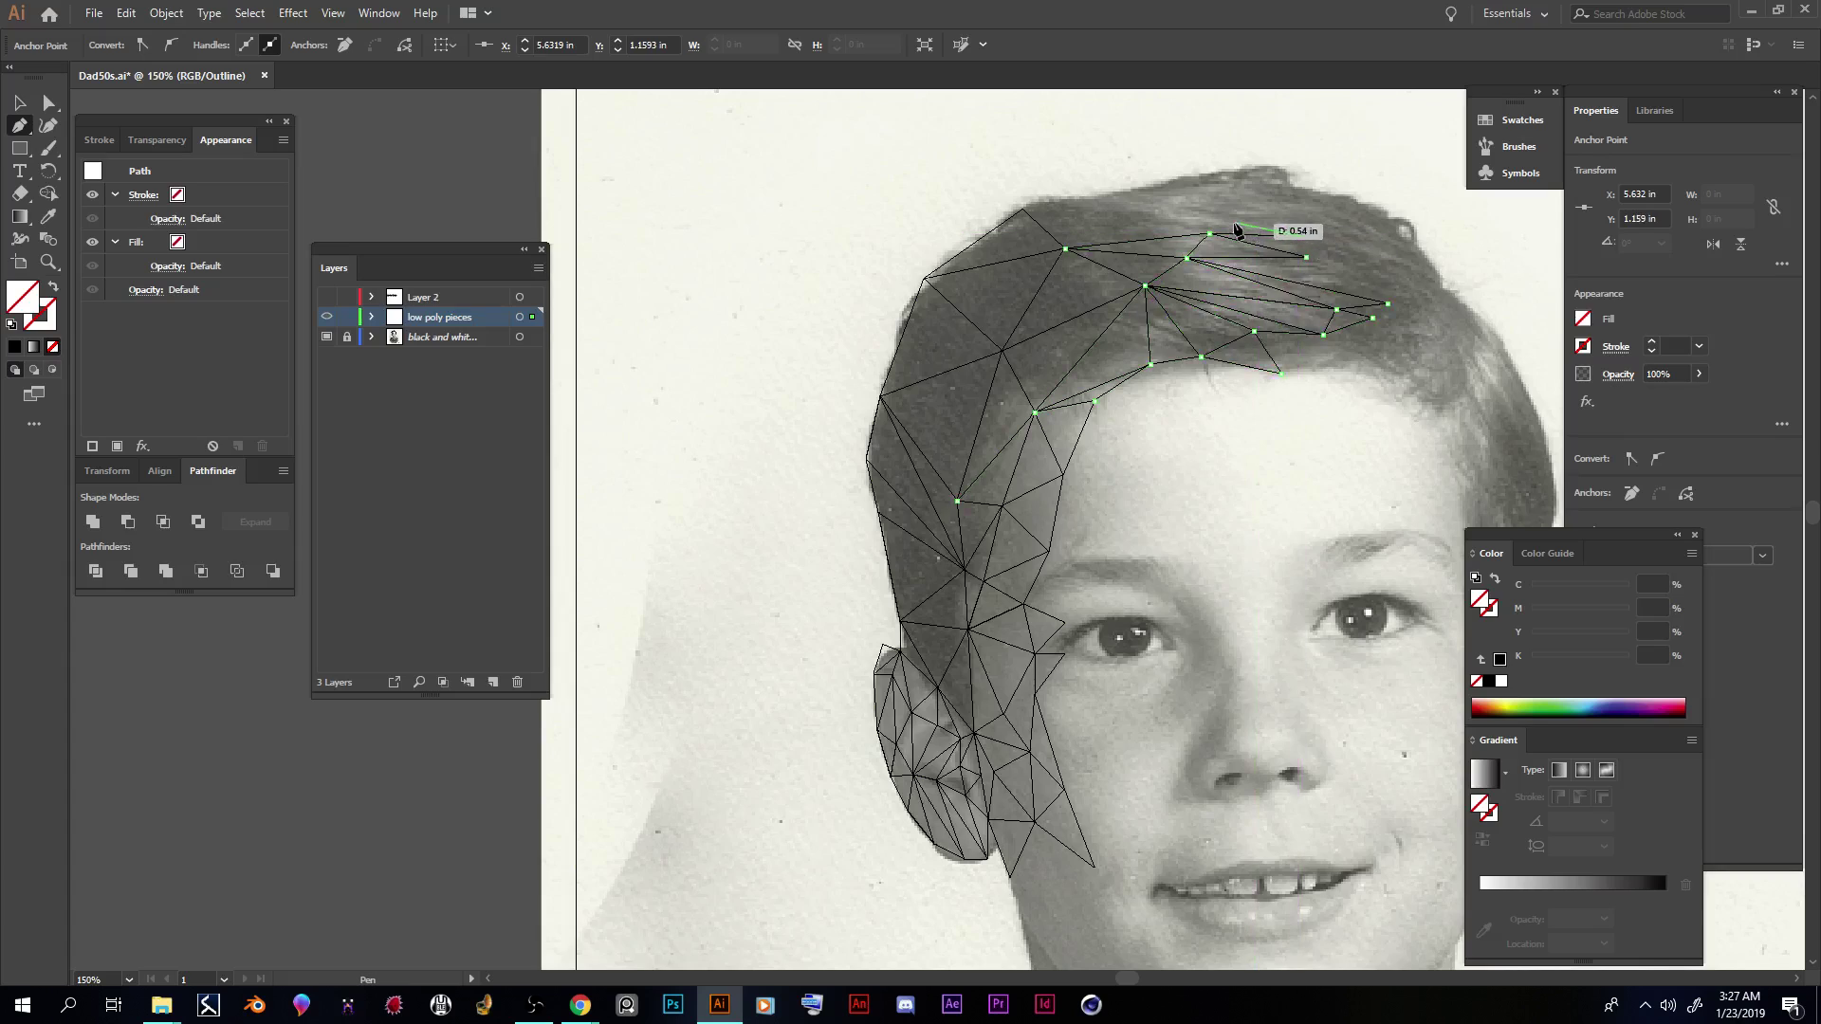
Step: Fill the gap beside the side hair's topmost point with small triangles reaching up to the head's top outline
{"action": "left_click", "coordinate": [1151, 210]}
{"action": "left_click", "coordinate": [1208, 233]}
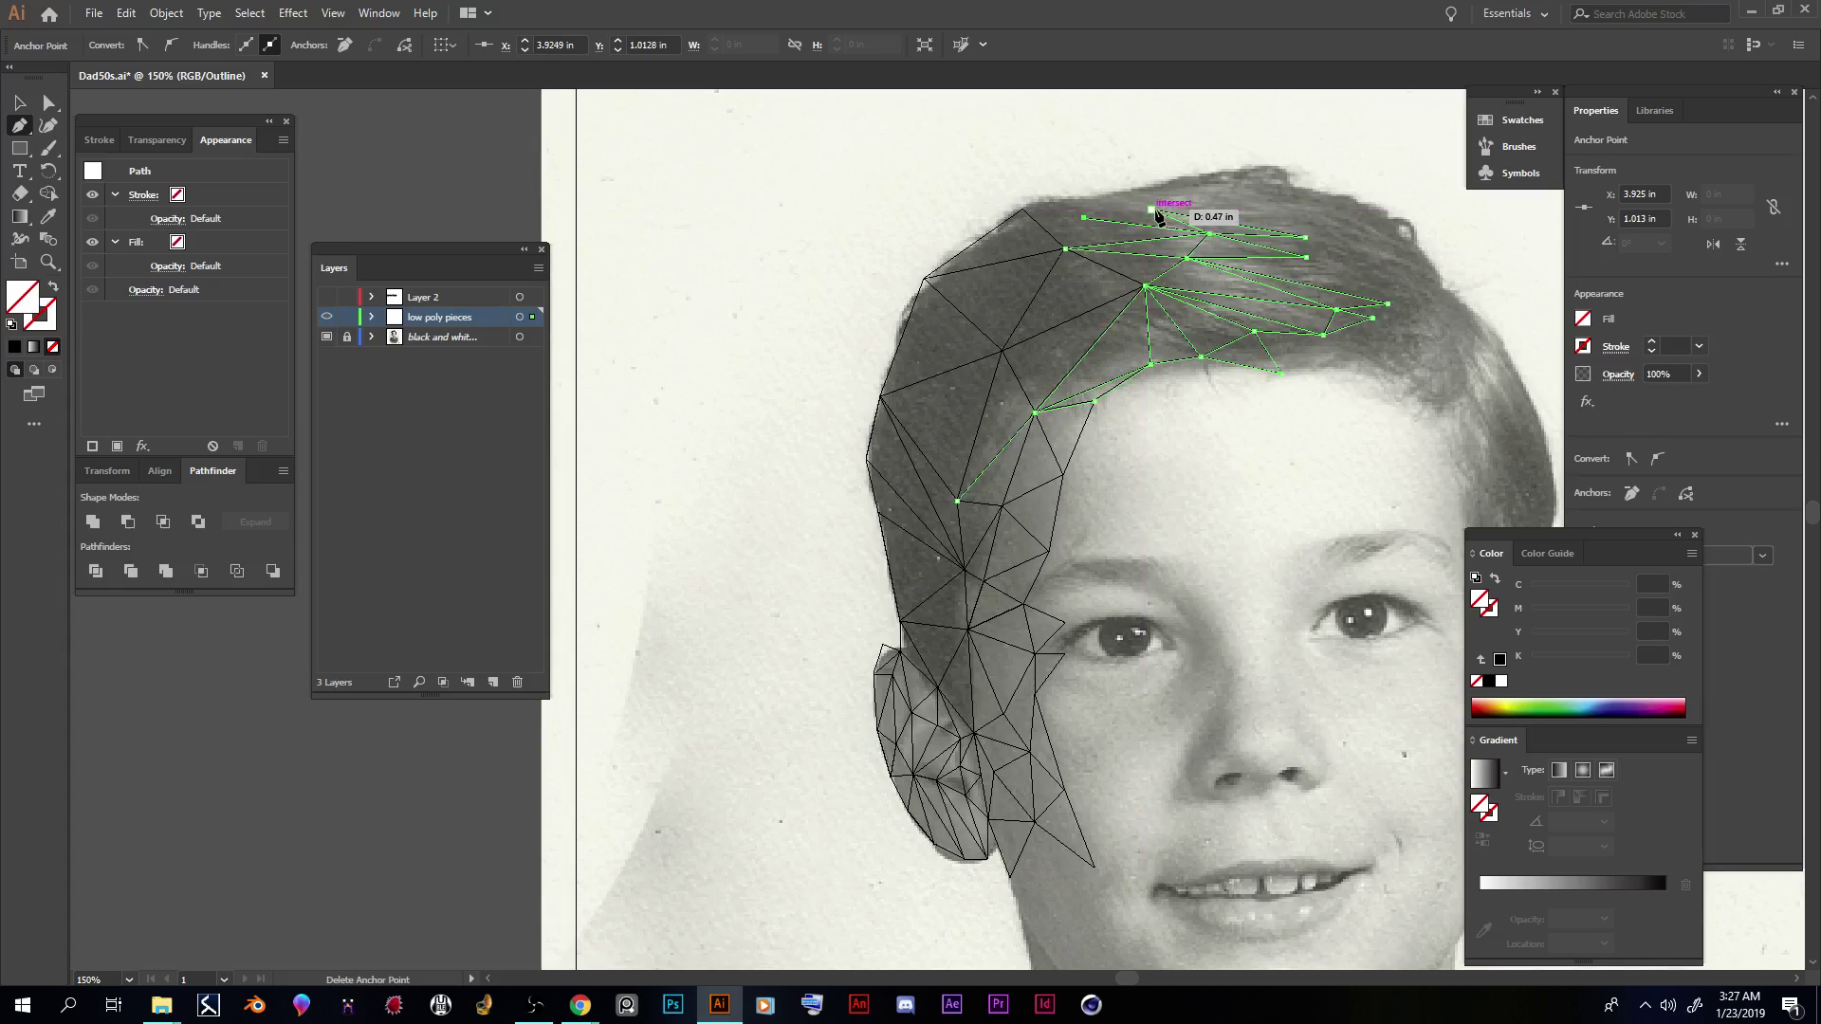
{"action": "left_click", "coordinate": [1151, 209]}
{"action": "left_click", "coordinate": [1064, 192]}
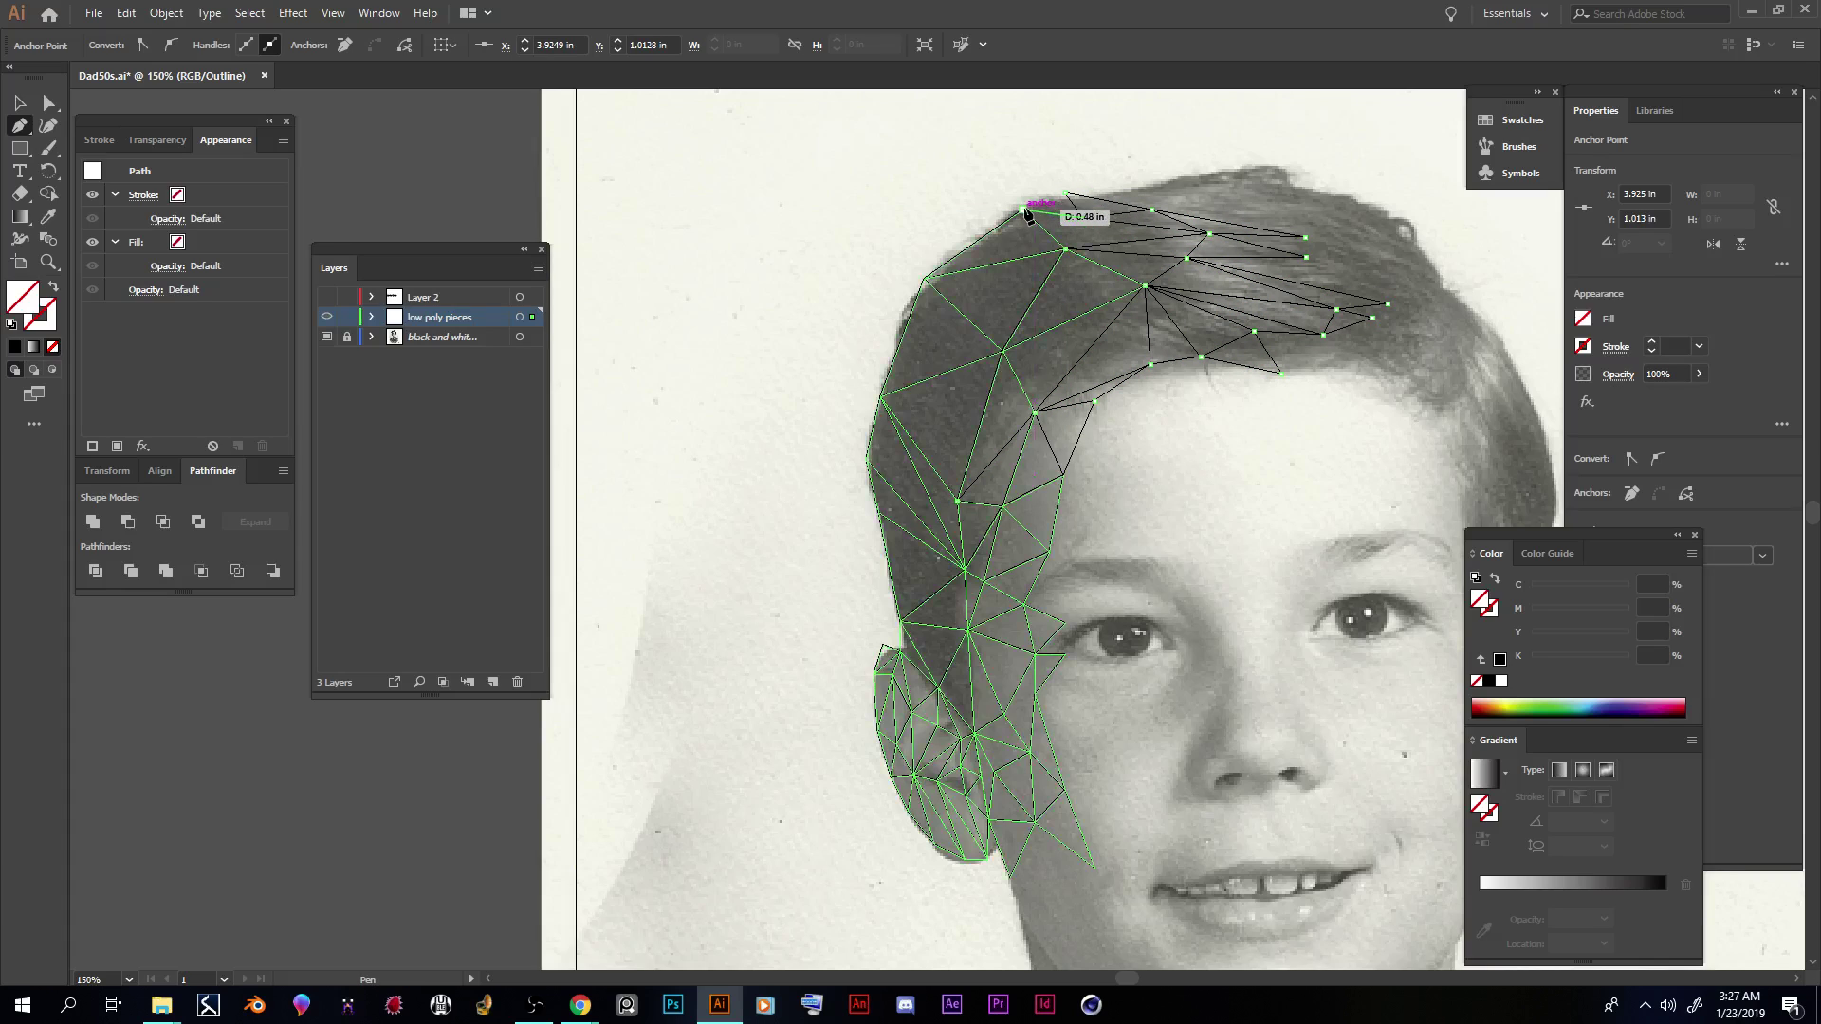
{"action": "left_click", "coordinate": [1023, 208]}
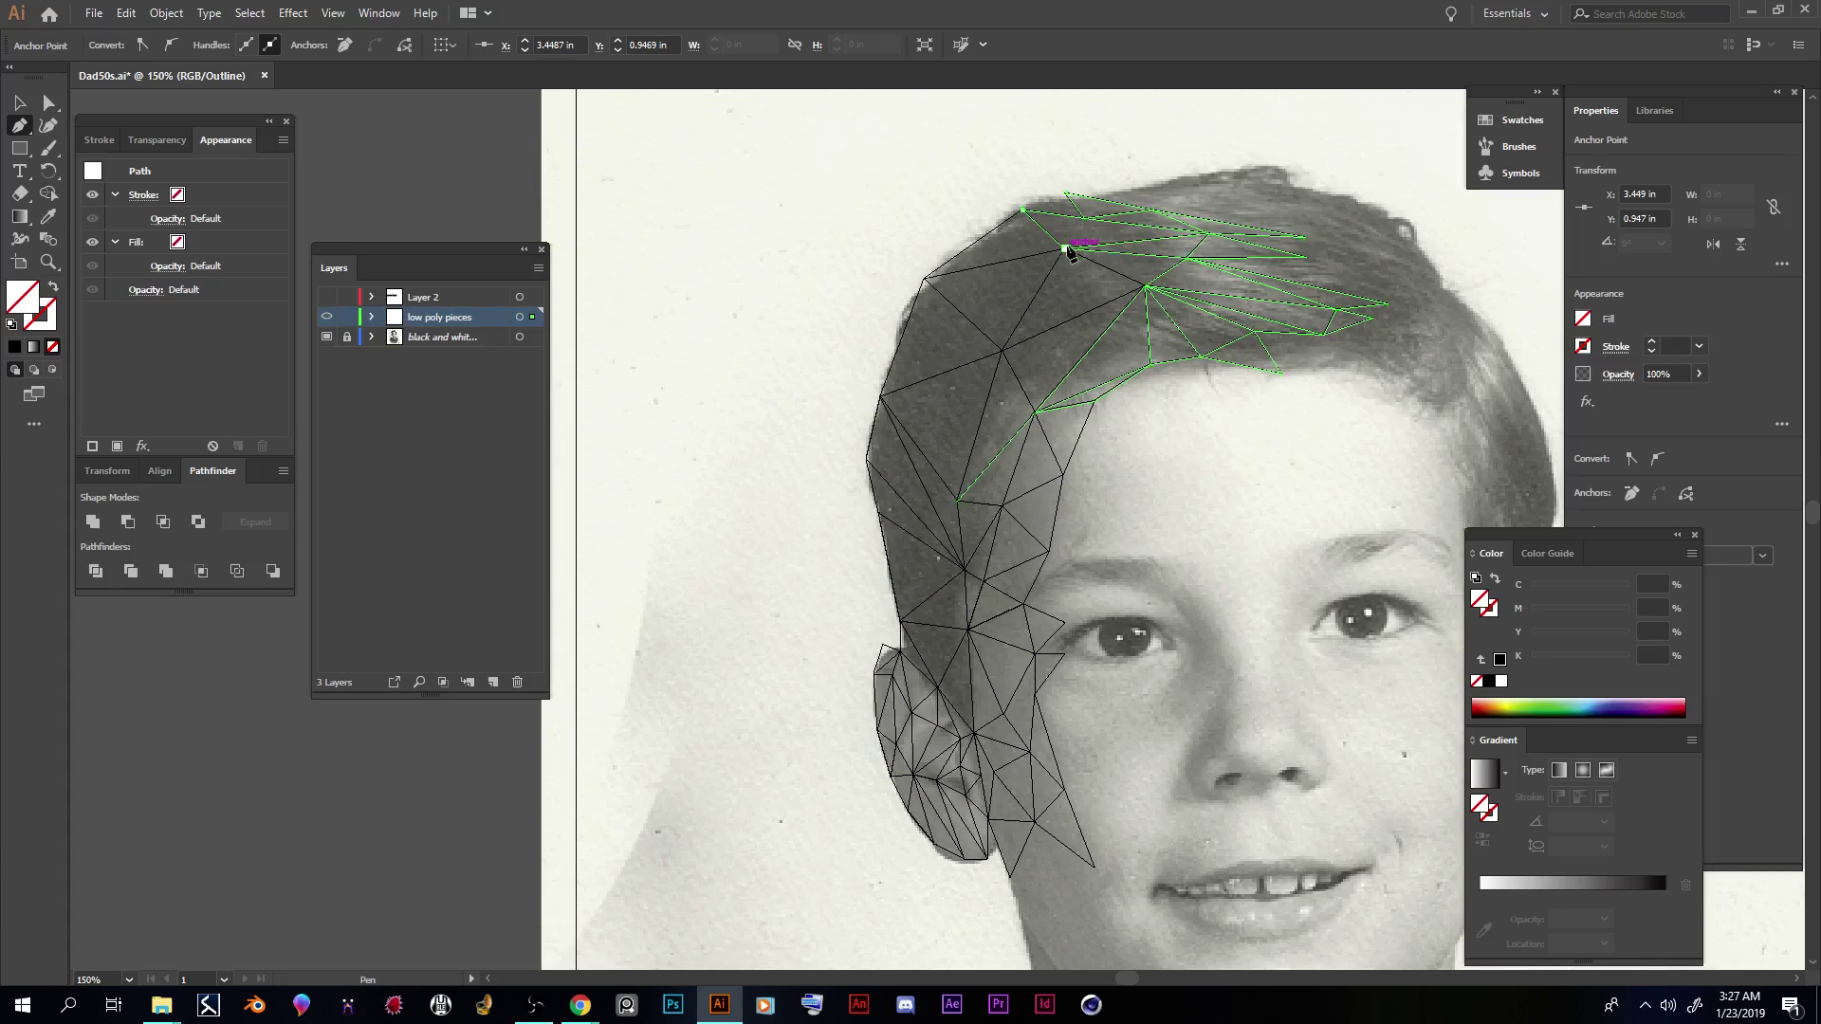
{"action": "left_click", "coordinate": [1084, 218]}
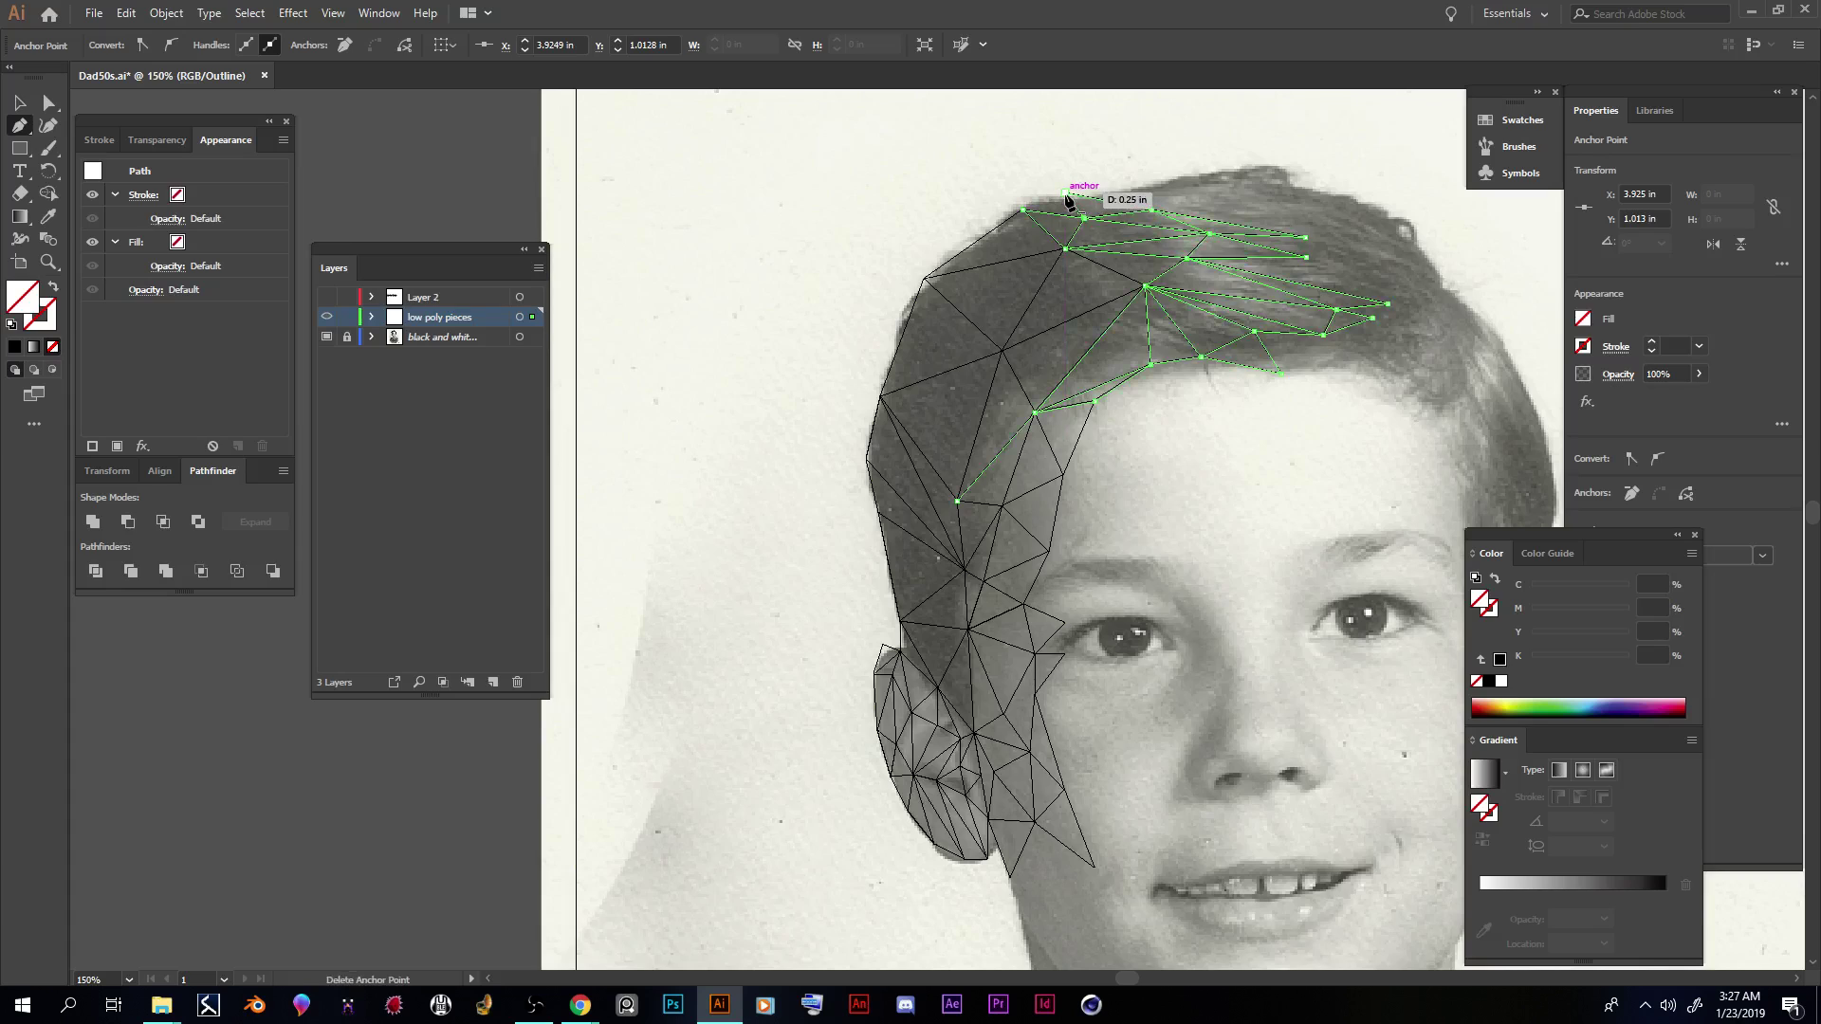
{"action": "left_click", "coordinate": [1065, 194]}
{"action": "left_click", "coordinate": [1023, 209]}
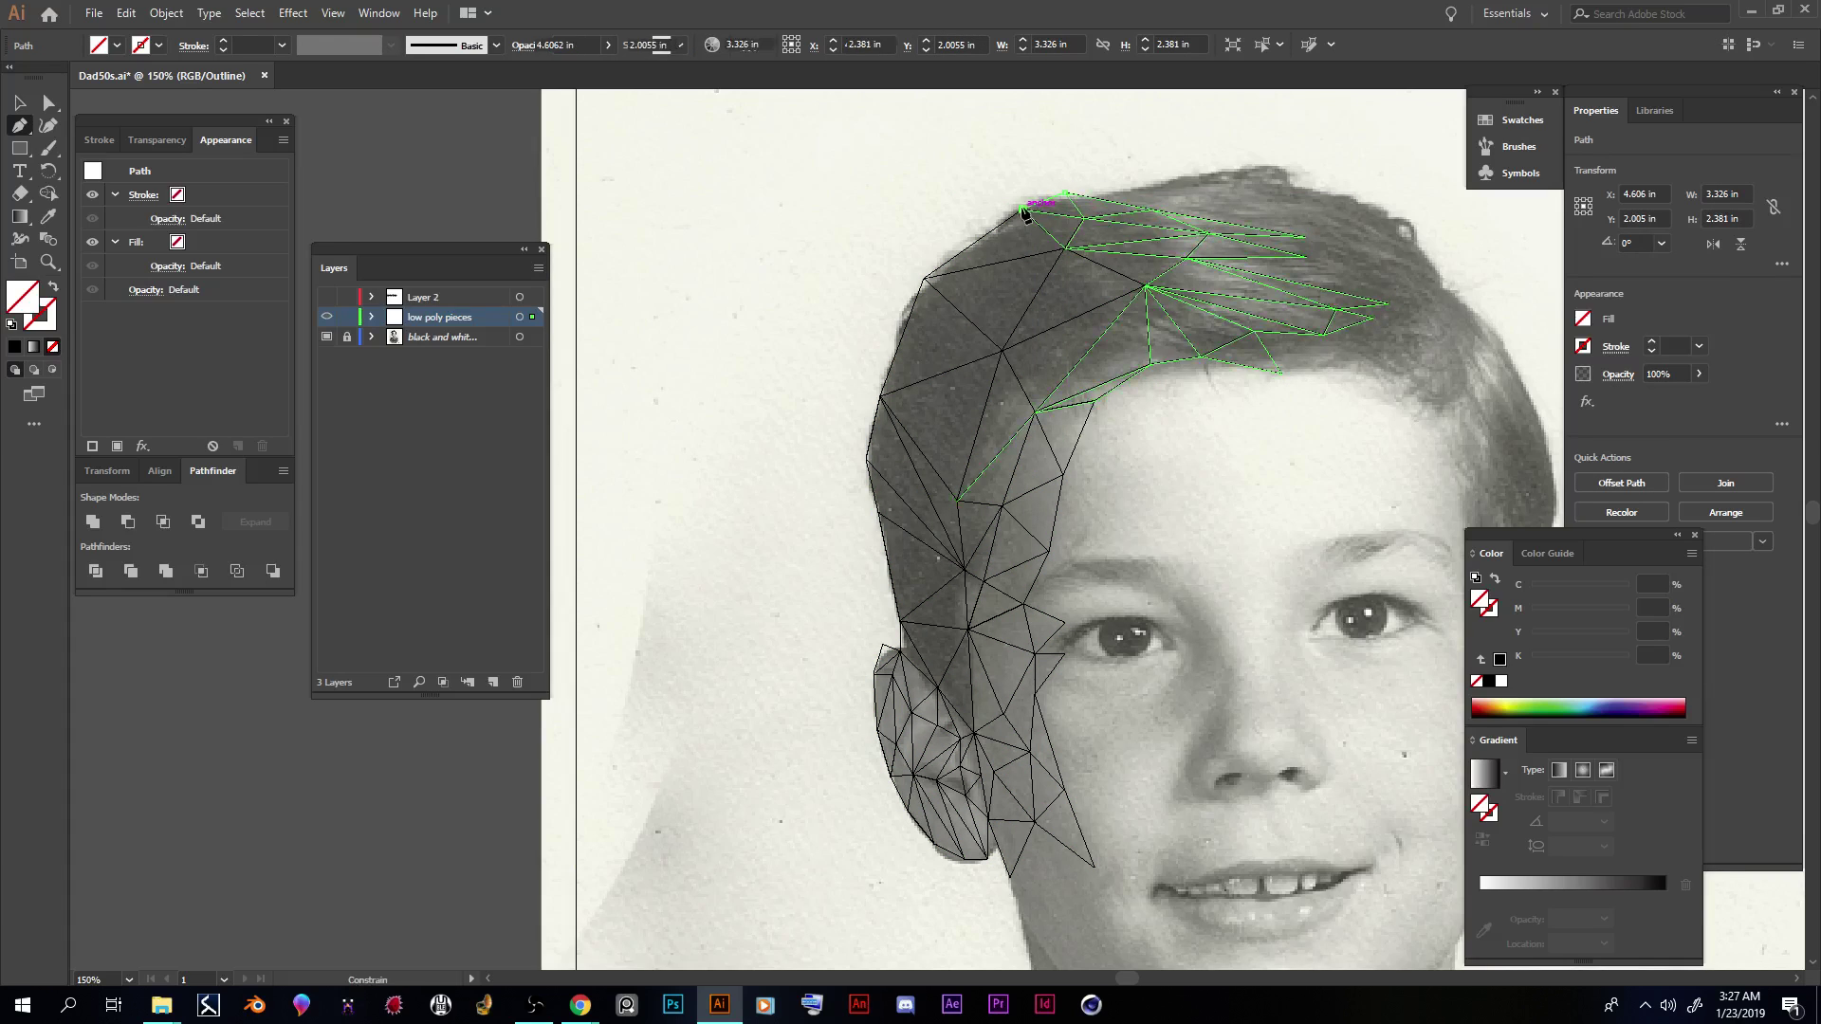
Step: Continue connected triangles from the side hair's topmost point along the top outline of the hair, past the crown's highest point
{"action": "left_click", "coordinate": [1023, 210]}
{"action": "left_click", "coordinate": [1064, 195]}
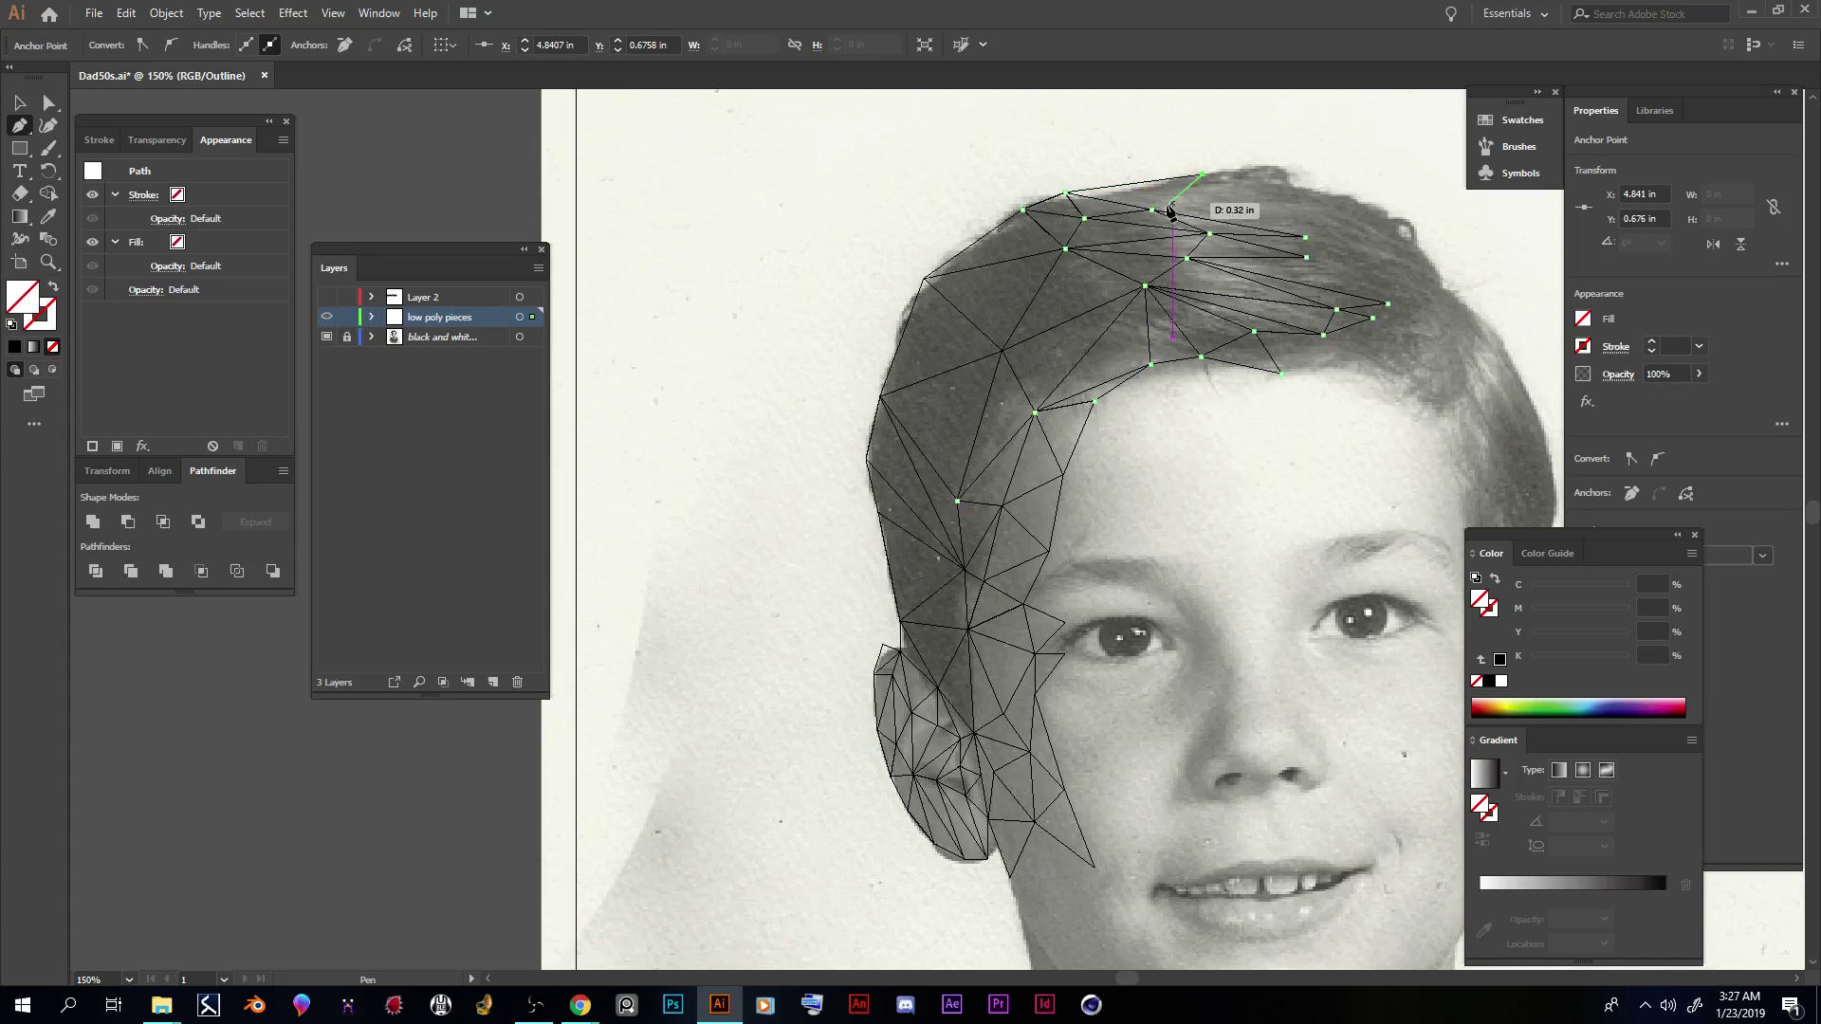
{"action": "left_click", "coordinate": [1160, 207]}
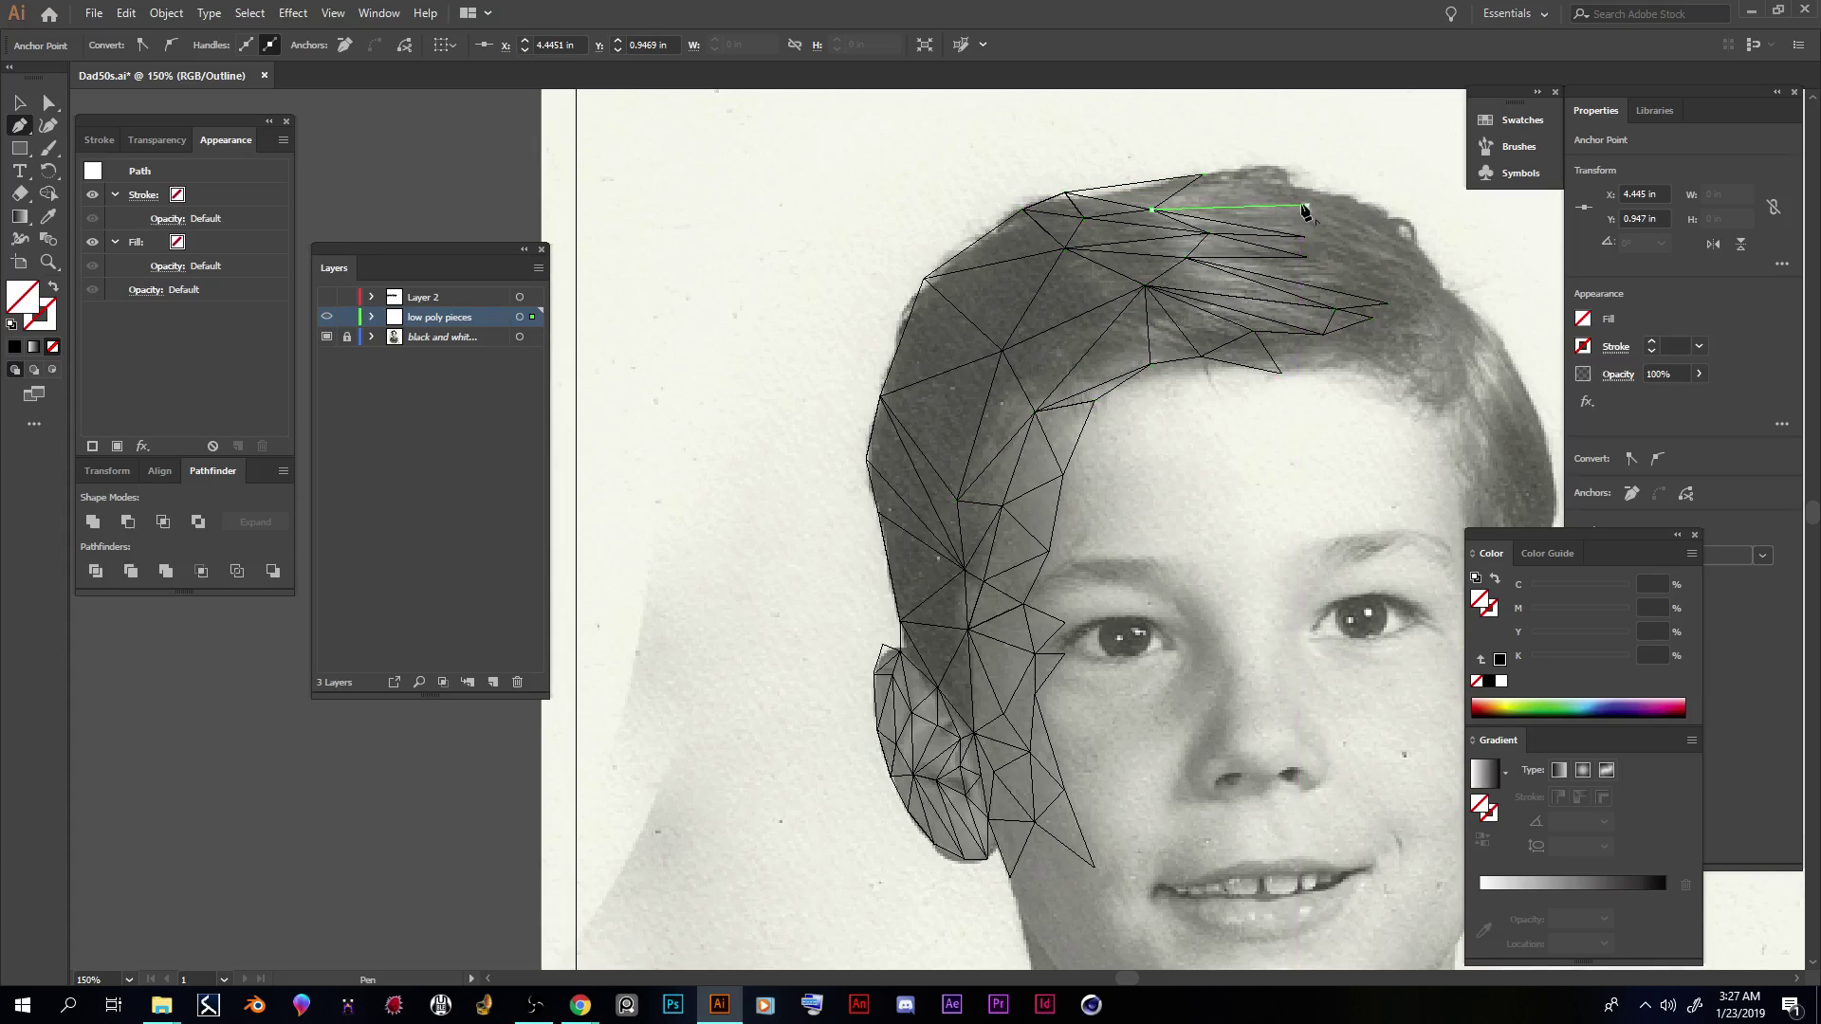
{"action": "left_click", "coordinate": [1202, 175]}
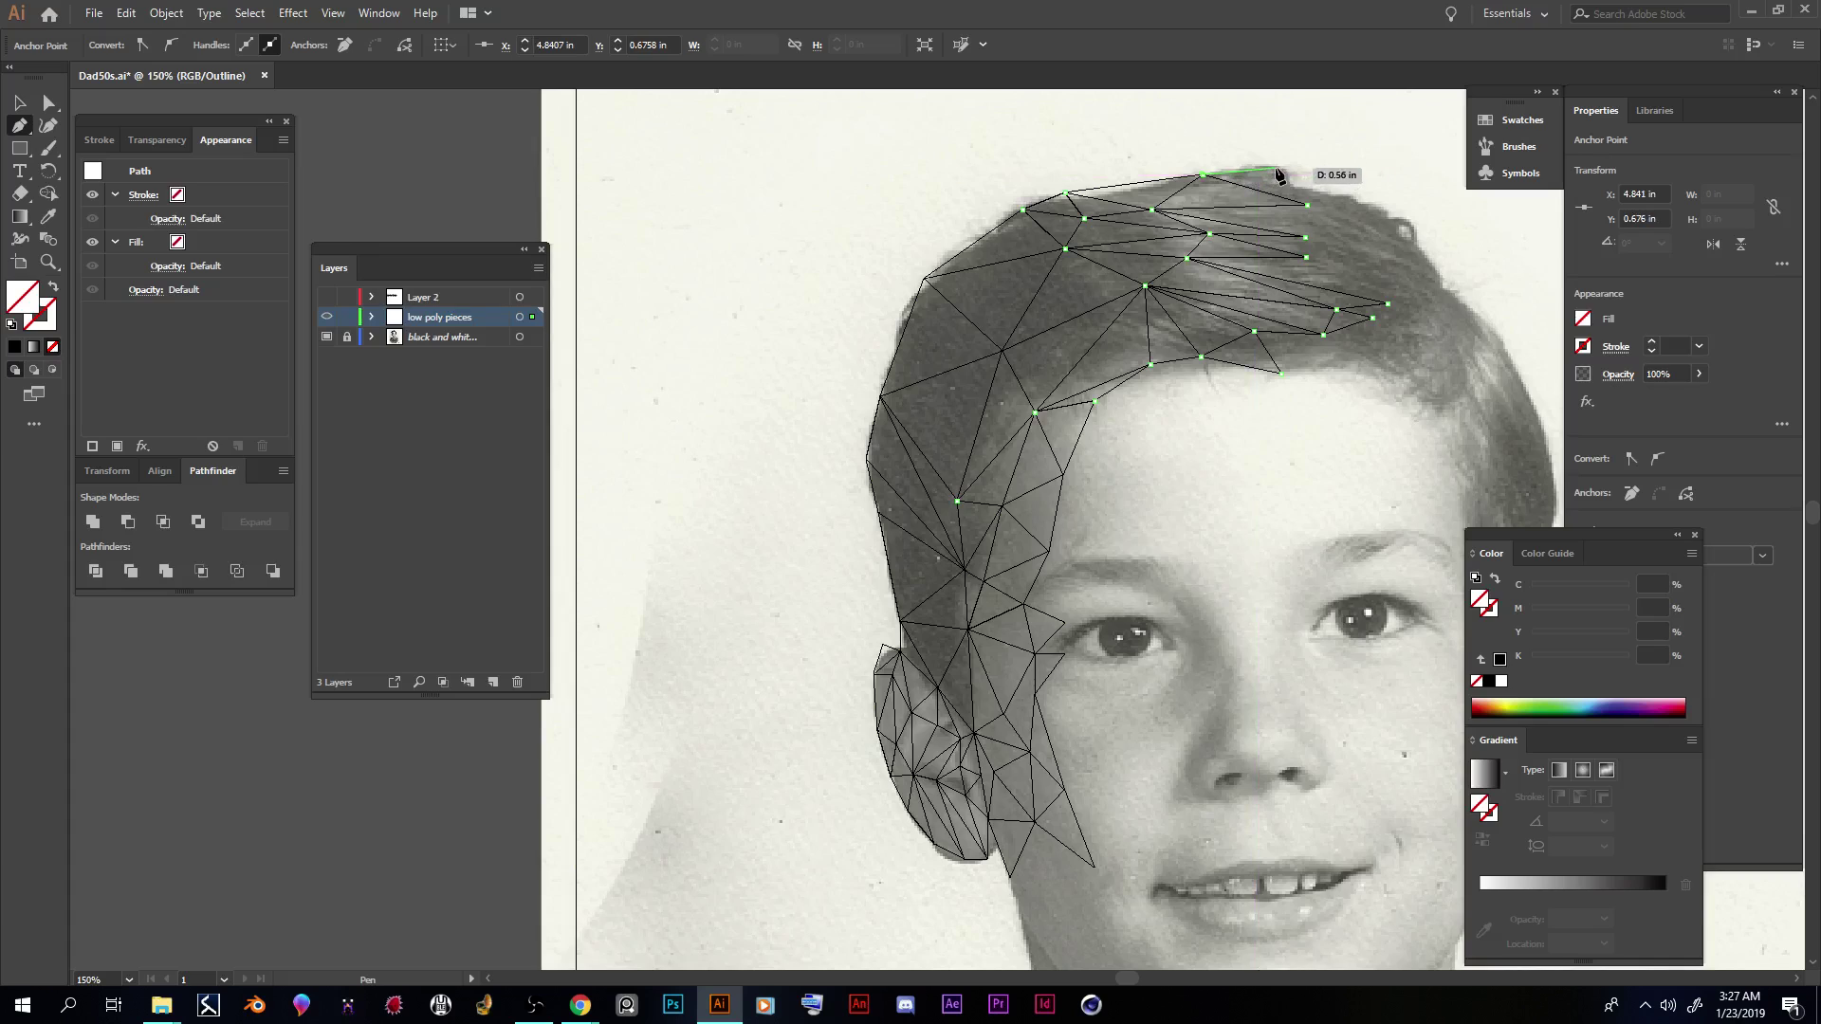
{"action": "left_click", "coordinate": [1279, 169]}
{"action": "left_click", "coordinate": [1307, 204]}
{"action": "left_click", "coordinate": [1377, 208]}
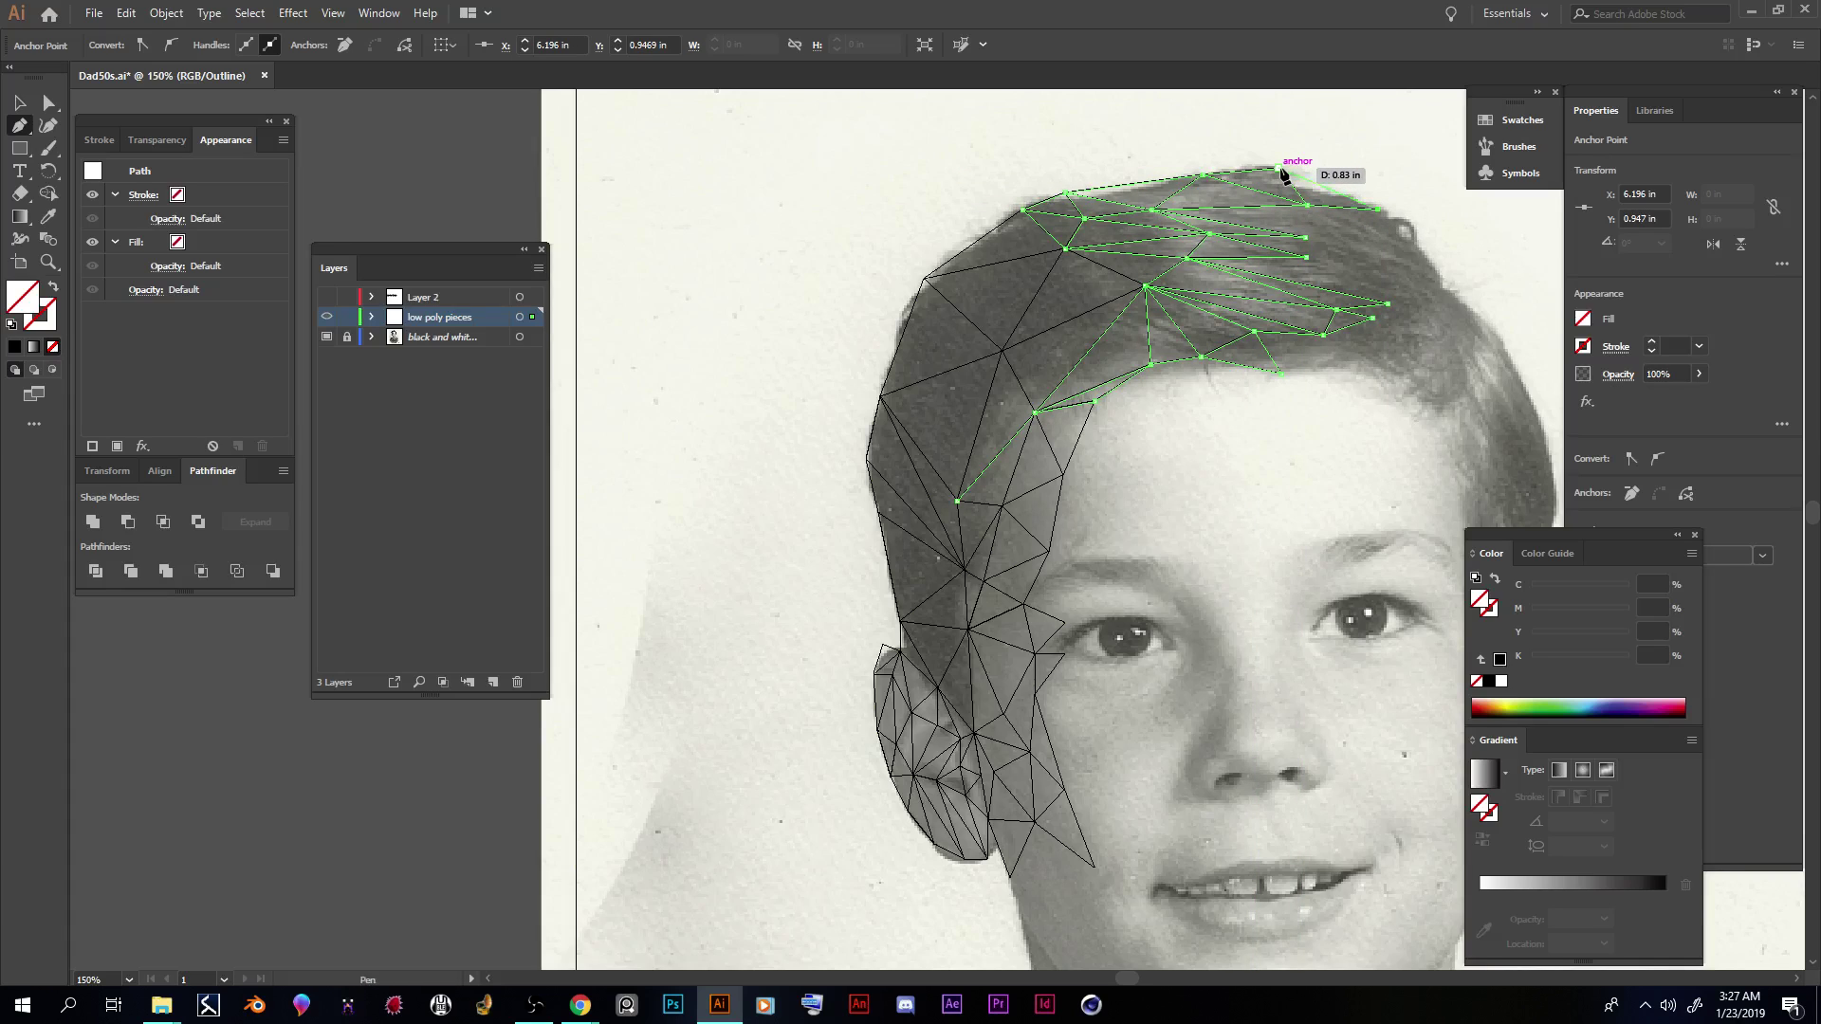
Step: Carry the triangles down the crown's far edge and connect them back to the points in the middle of the hair
{"action": "left_click", "coordinate": [1280, 170]}
{"action": "left_click", "coordinate": [1377, 207]}
{"action": "left_click", "coordinate": [1419, 248]}
{"action": "left_click", "coordinate": [1308, 205]}
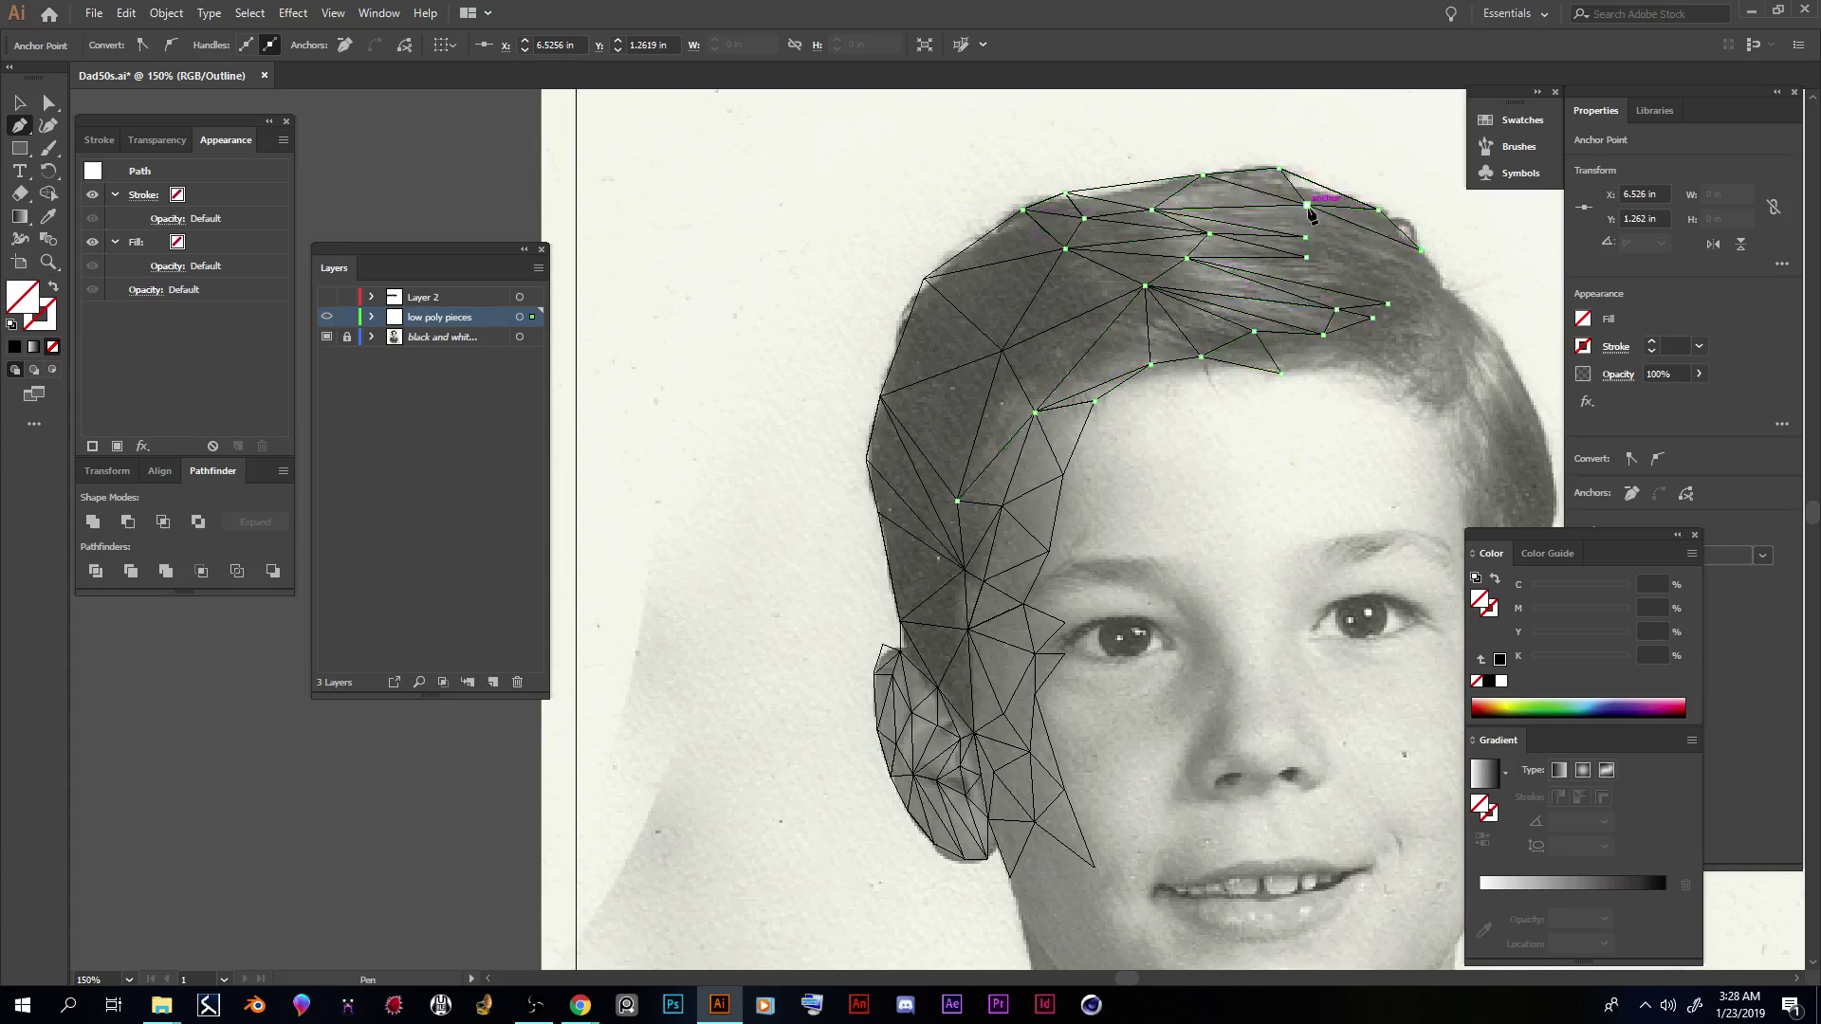
{"action": "left_click", "coordinate": [1405, 280]}
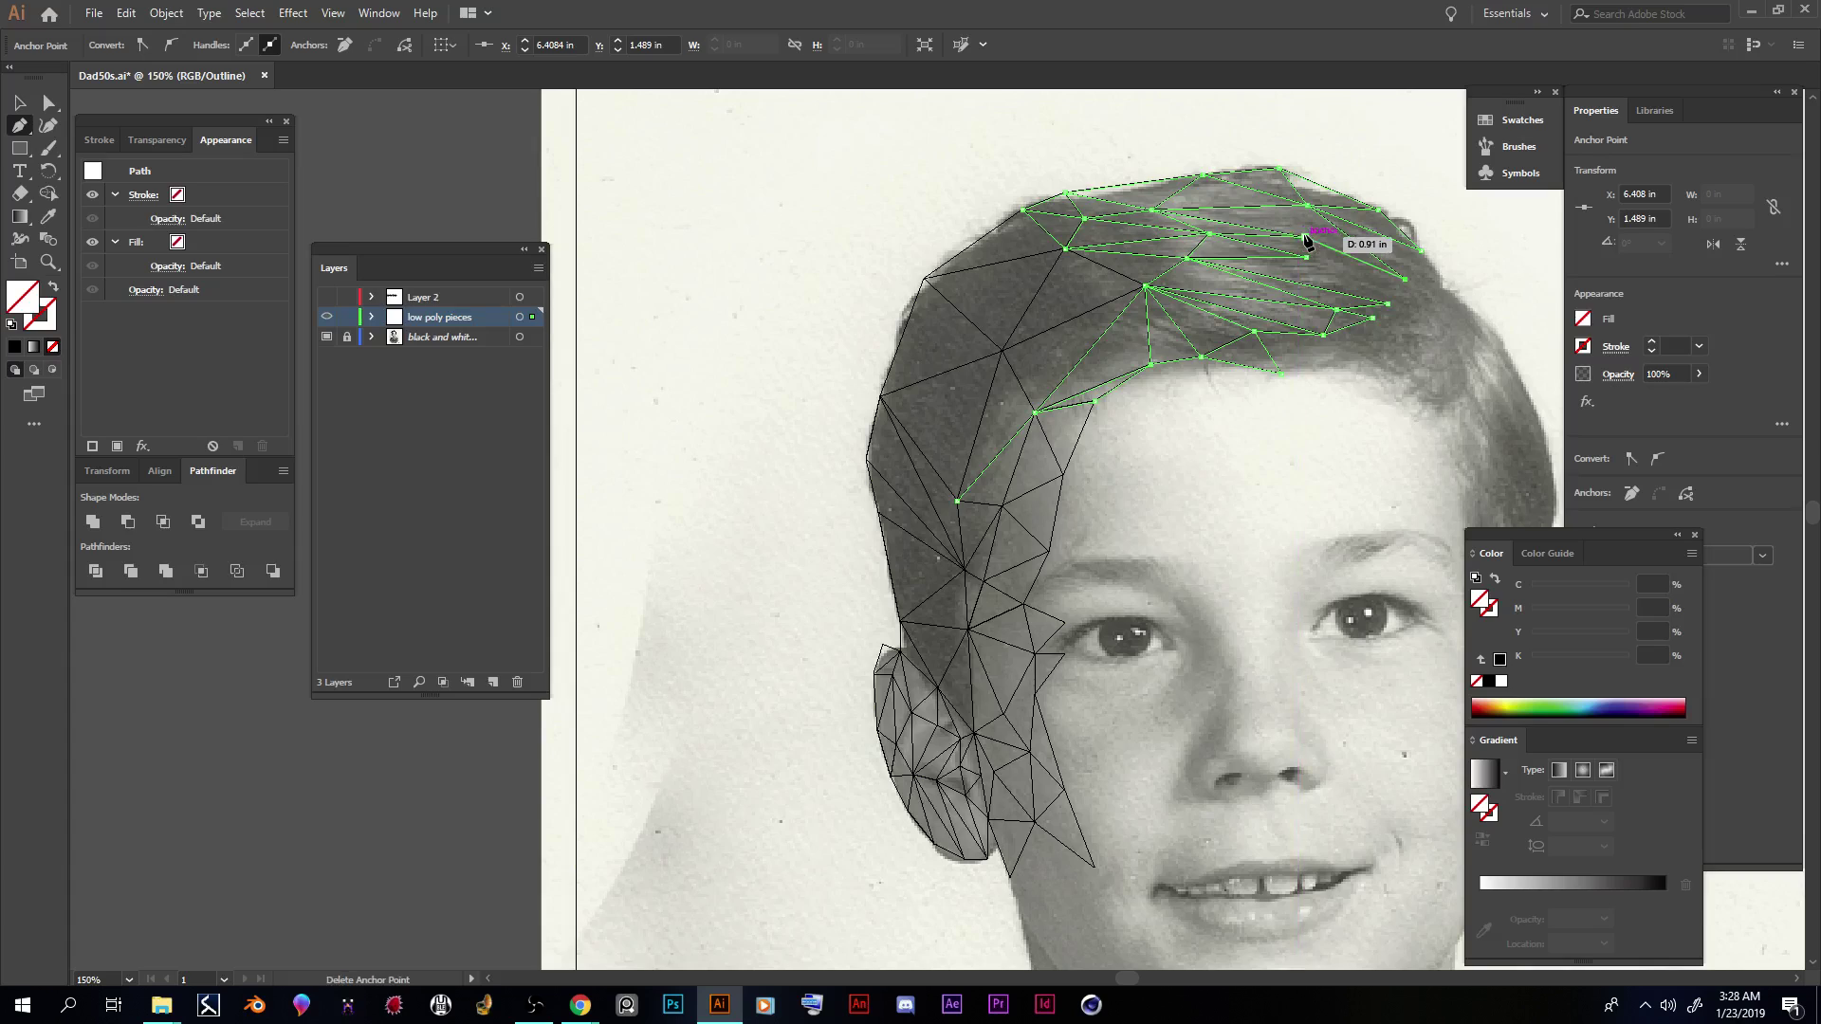
{"action": "left_click", "coordinate": [1304, 238]}
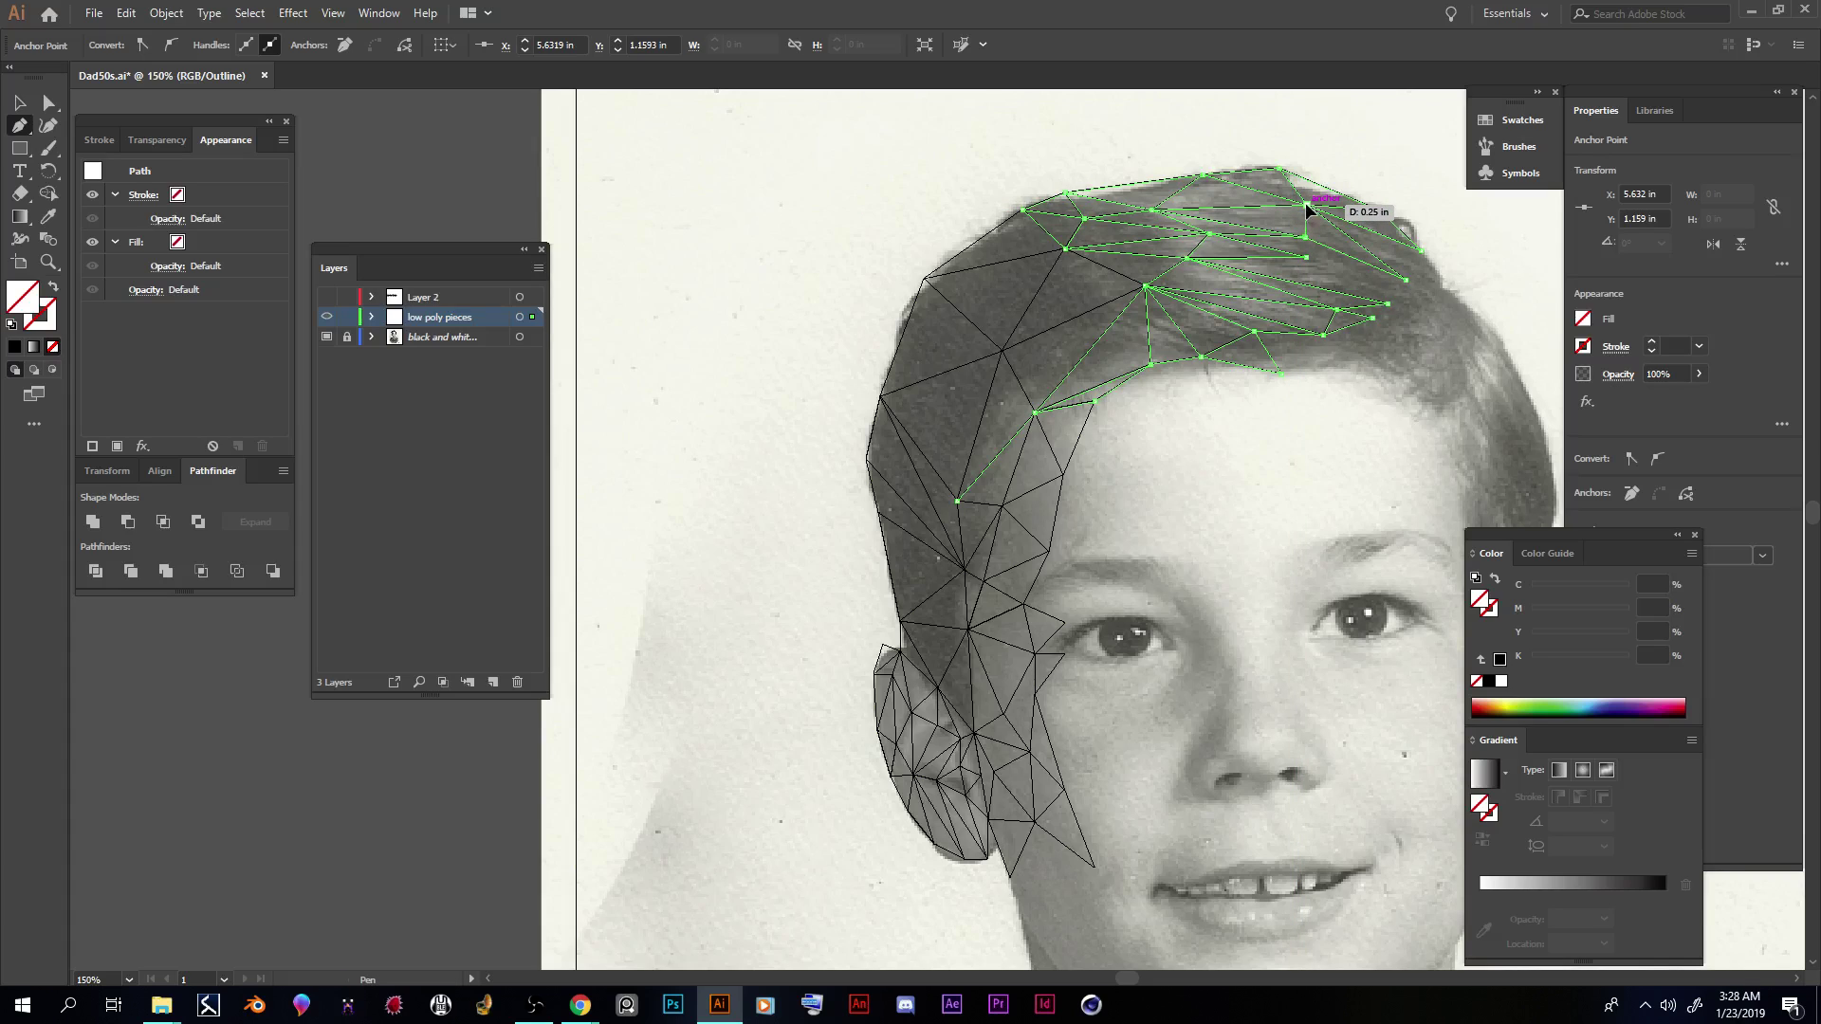
{"action": "left_click", "coordinate": [1305, 202]}
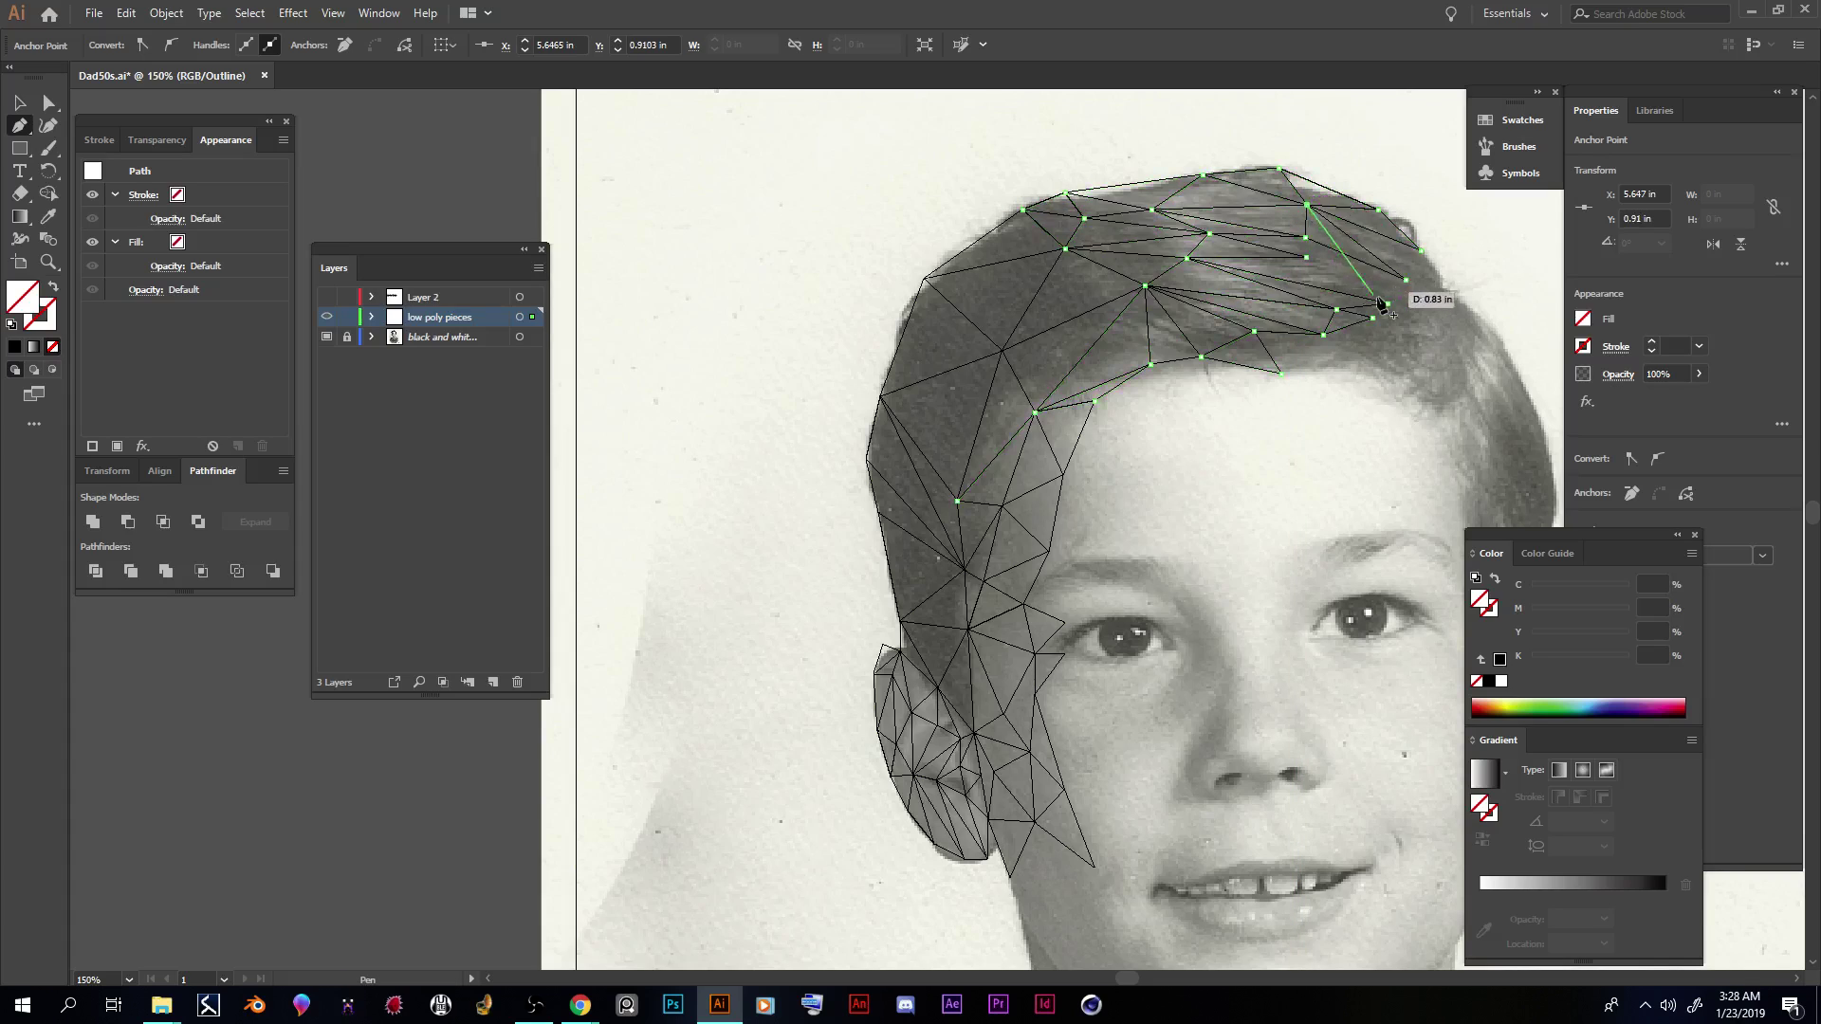
Step: Join the mid-hair points to the fringe's far tip and add a small triangle below that tip
{"action": "left_click", "coordinate": [1307, 257]}
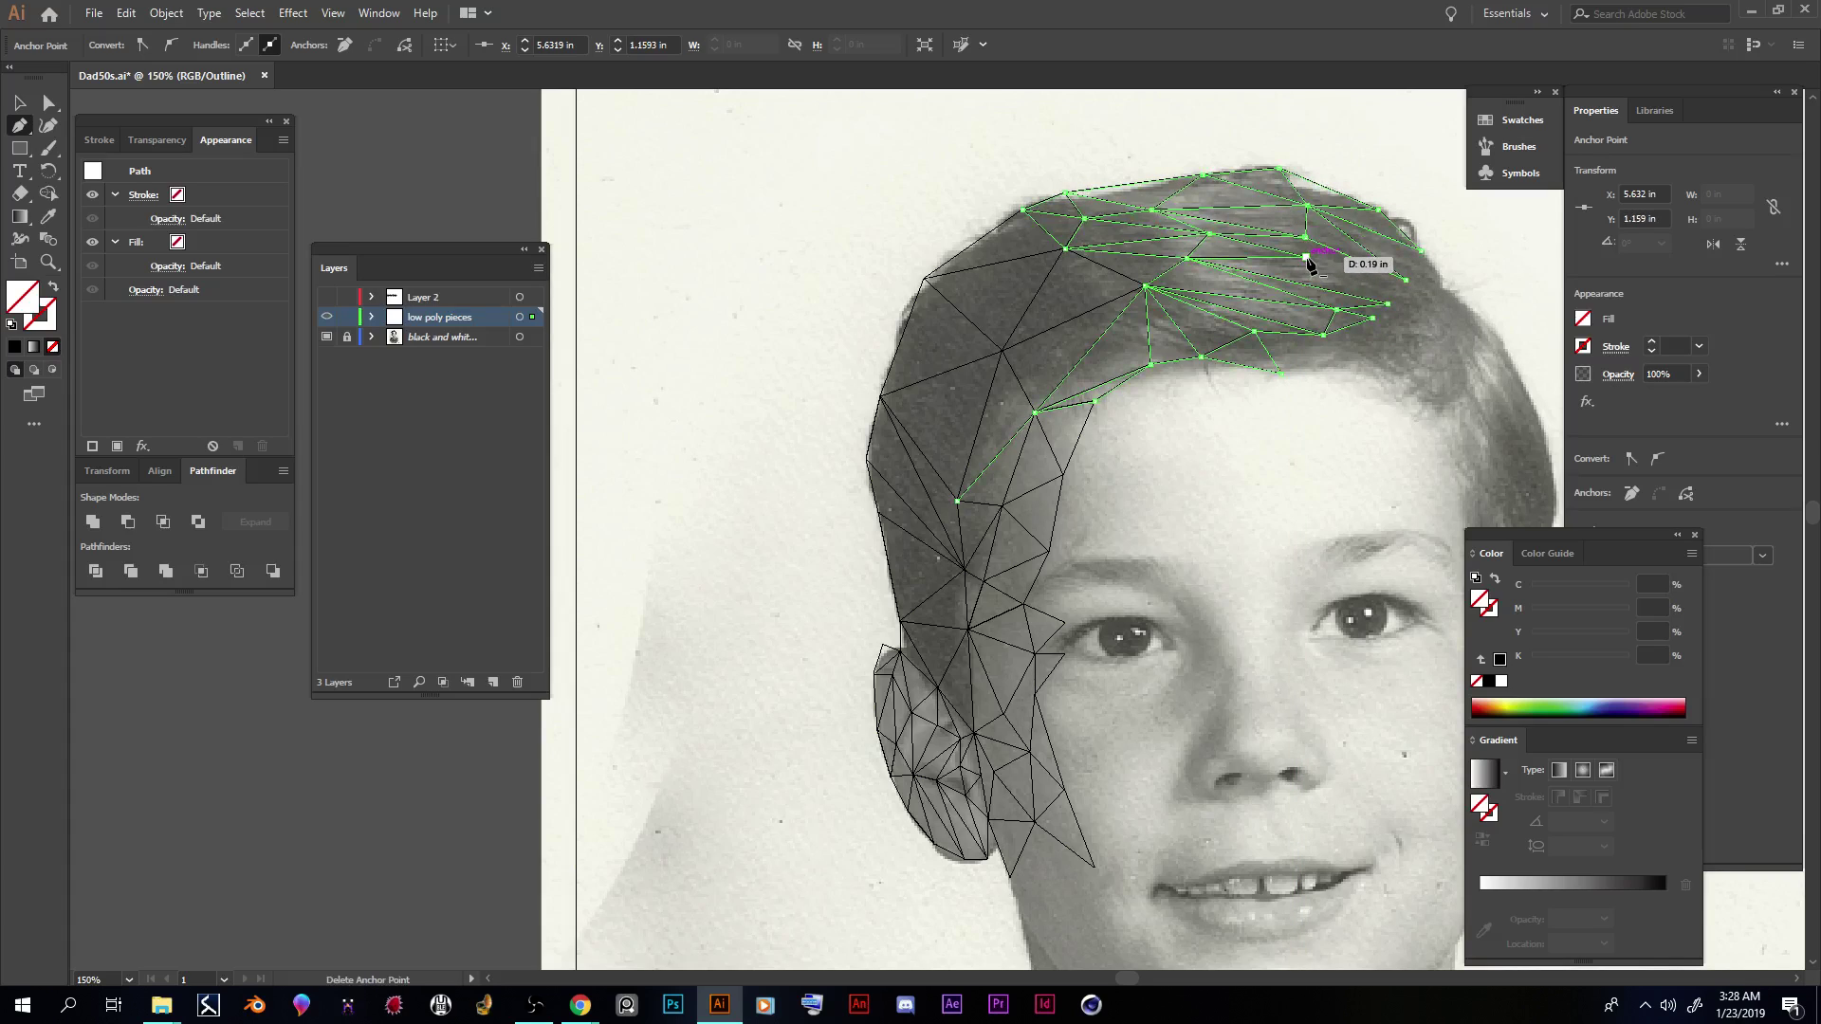
{"action": "left_click", "coordinate": [1387, 306]}
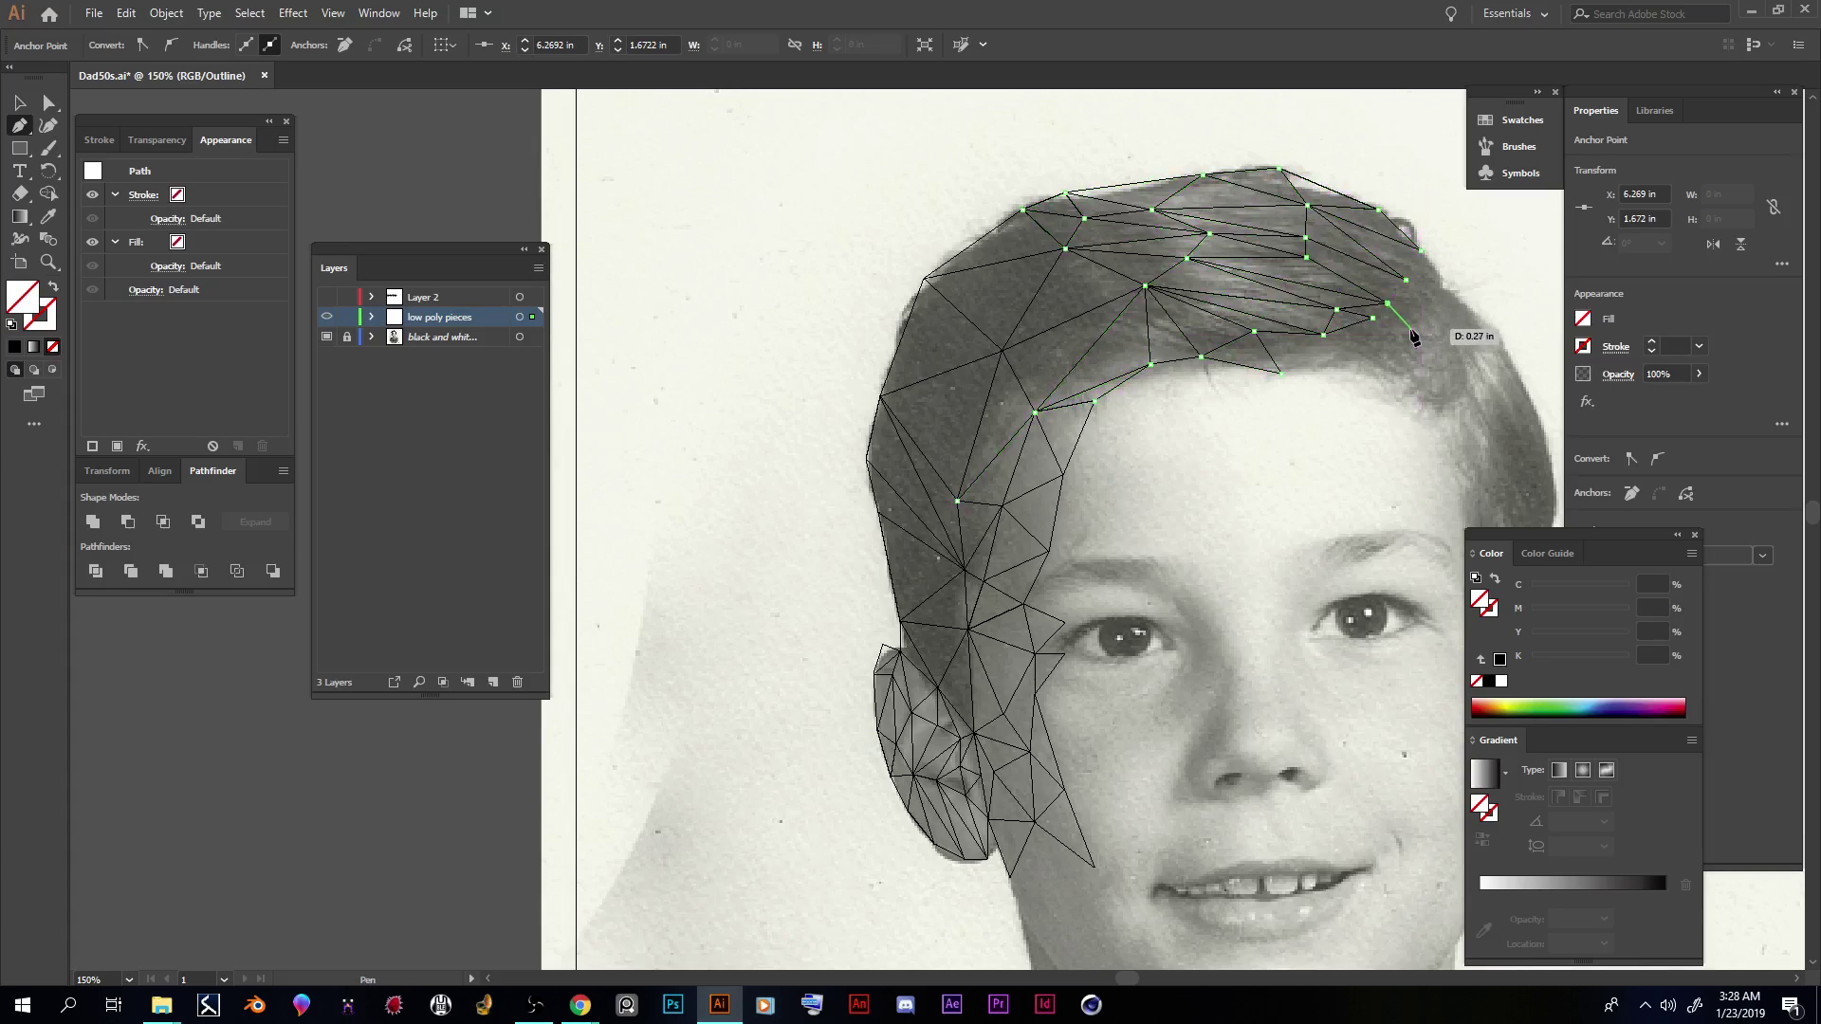
{"action": "left_click", "coordinate": [1414, 341]}
{"action": "left_click", "coordinate": [1373, 318]}
{"action": "left_click", "coordinate": [1387, 306]}
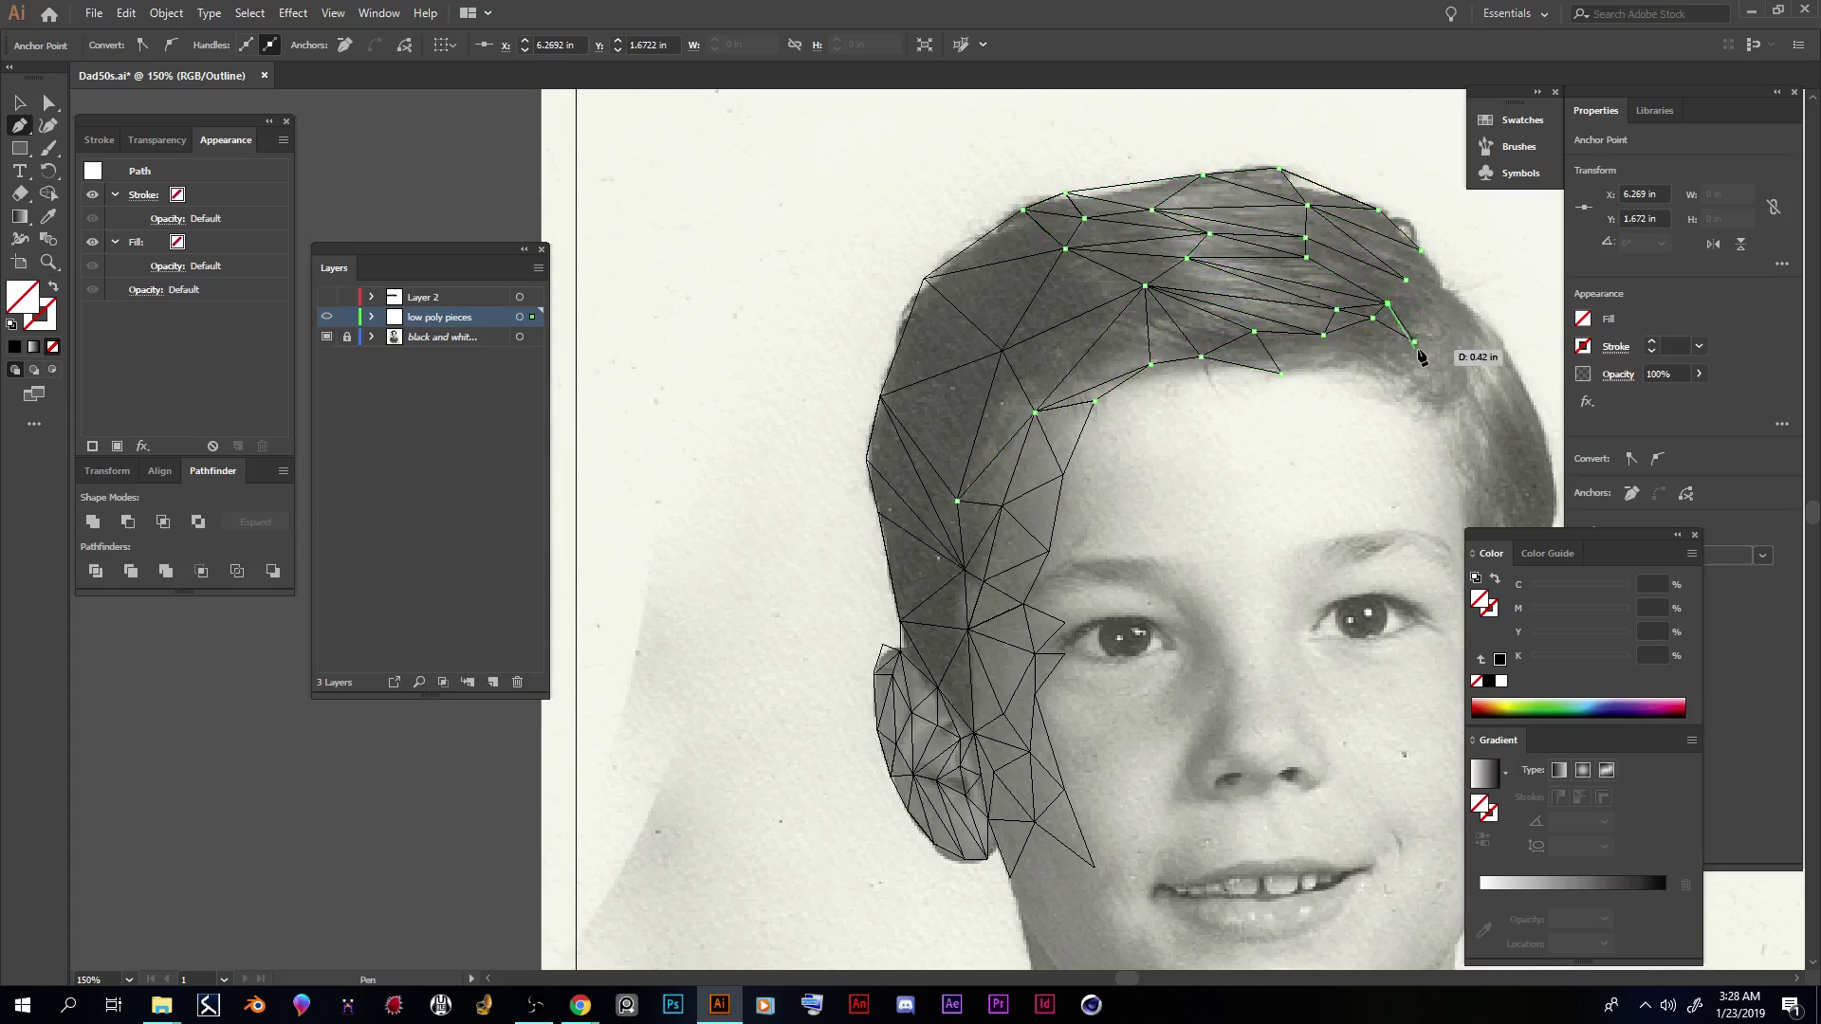
{"action": "left_click", "coordinate": [1415, 343]}
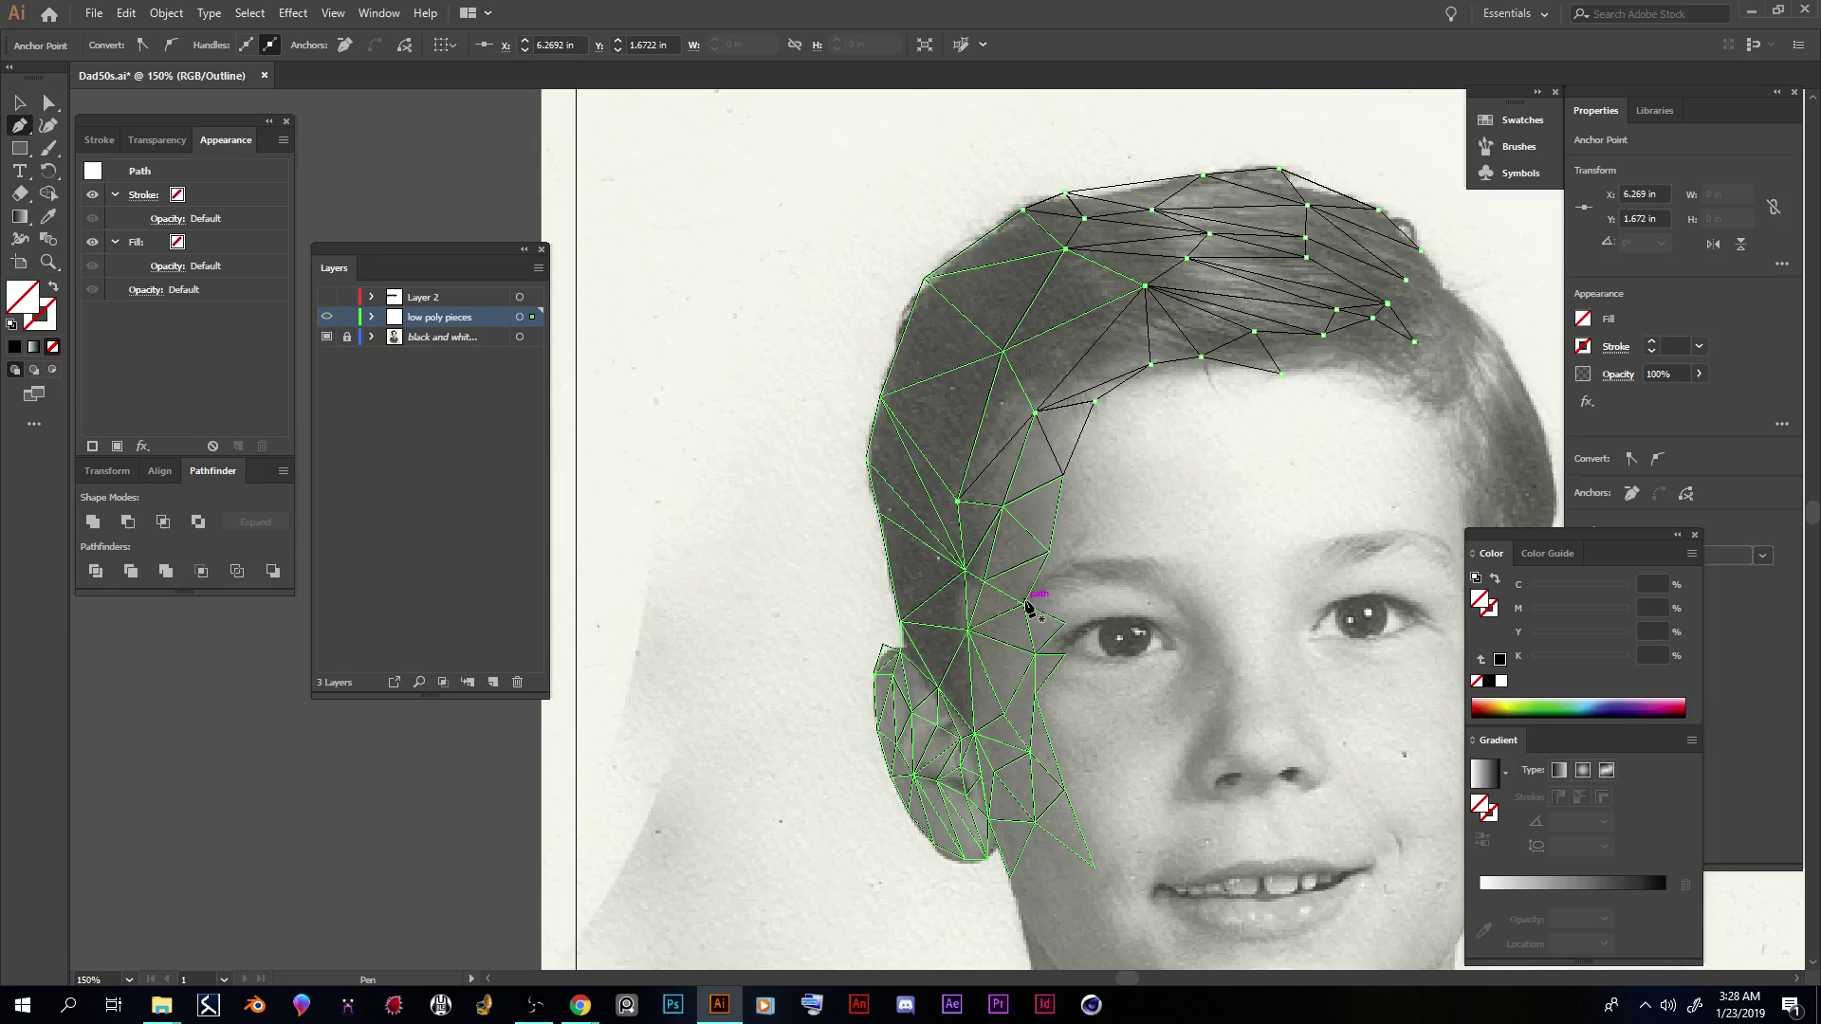
Step: Start a new path at the lowest cheek point and draw triangle edges up the cheek beside the face strip
{"action": "scroll", "coordinate": [1124, 650], "scroll_direction": "down", "scroll_amount": 1}
{"action": "scroll", "coordinate": [1126, 650], "scroll_direction": "down", "scroll_amount": 5}
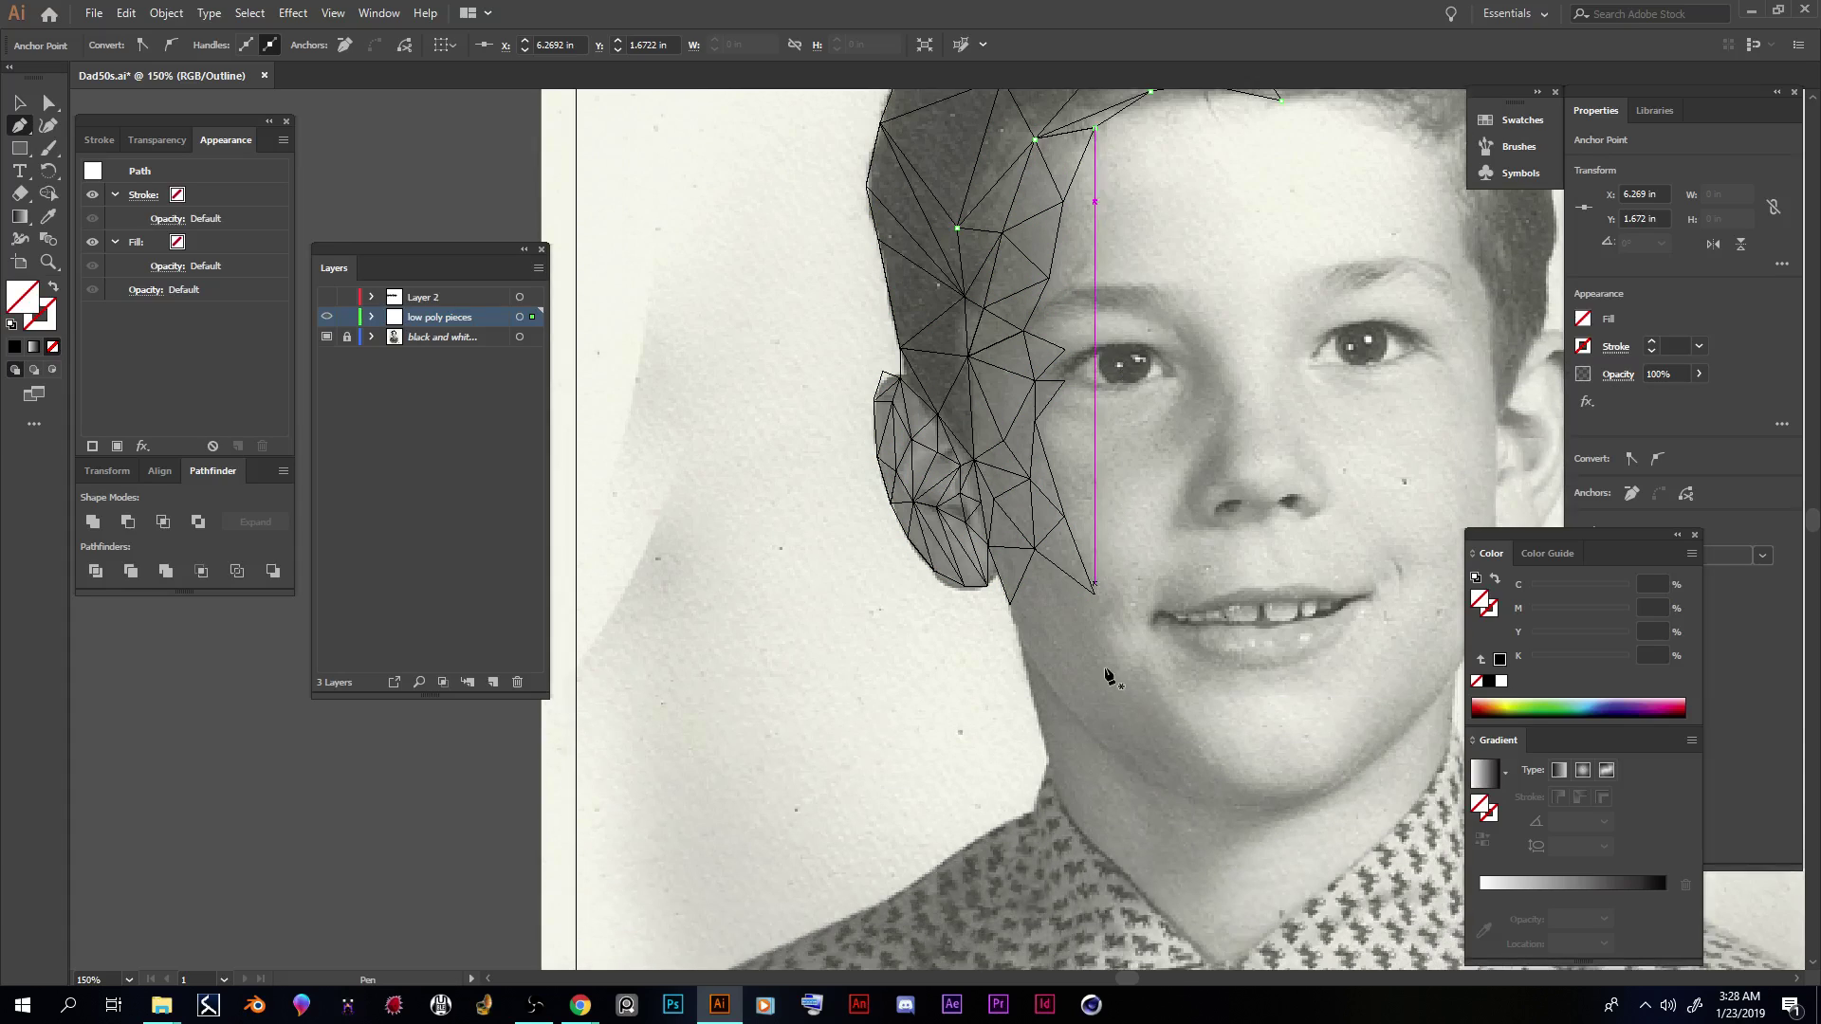
{"action": "left_click", "coordinate": [1096, 596]}
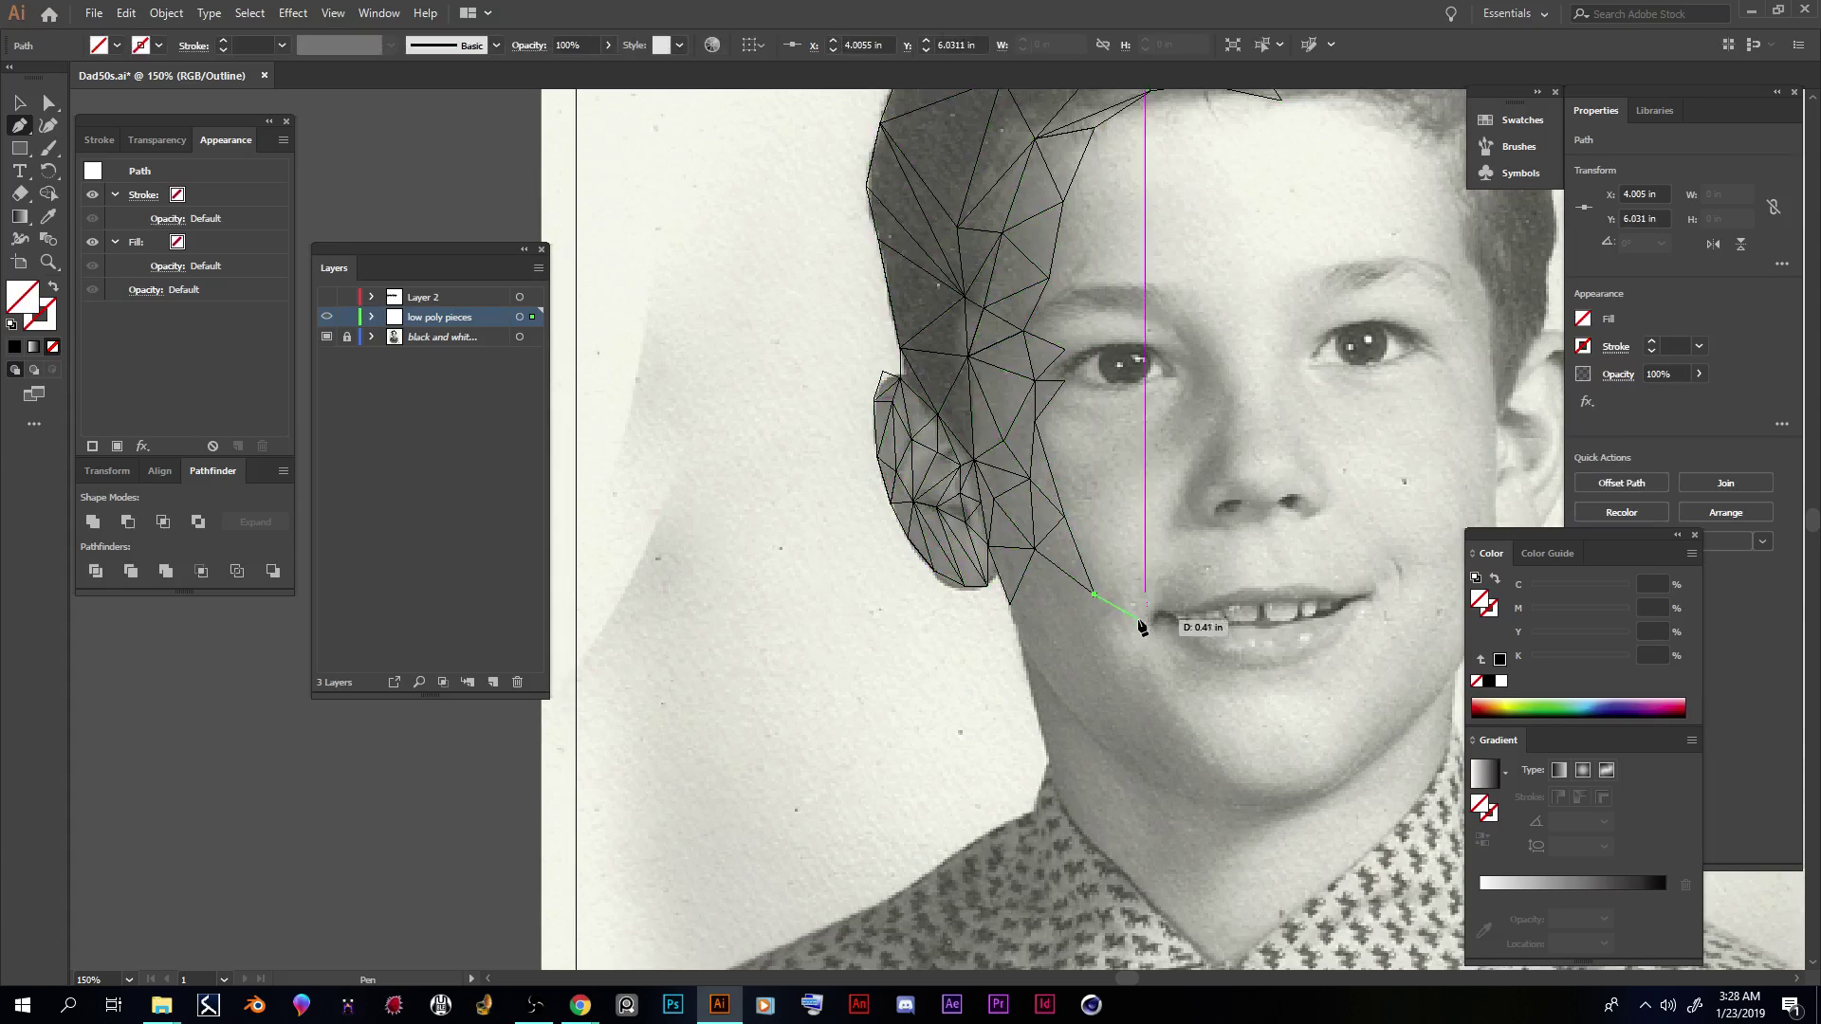
{"action": "left_click", "coordinate": [1100, 498]}
{"action": "left_click", "coordinate": [1073, 523]}
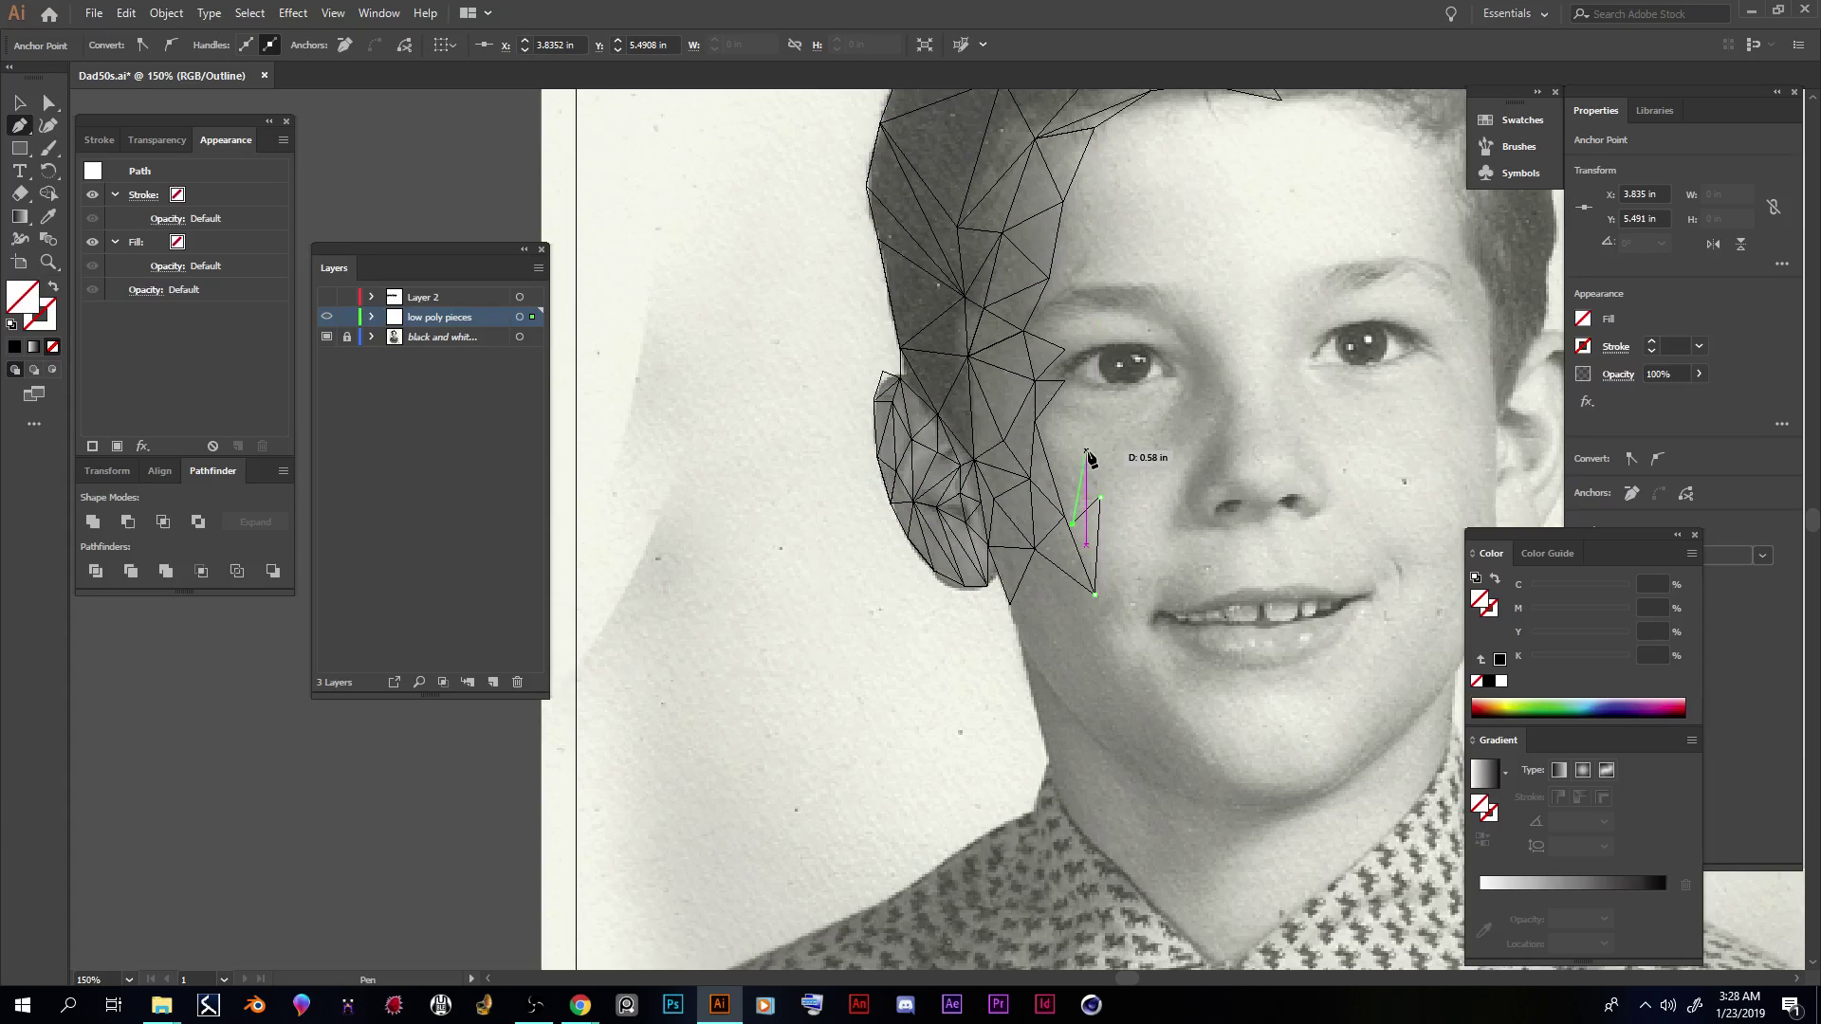
{"action": "key", "text": "ctrl+z"}
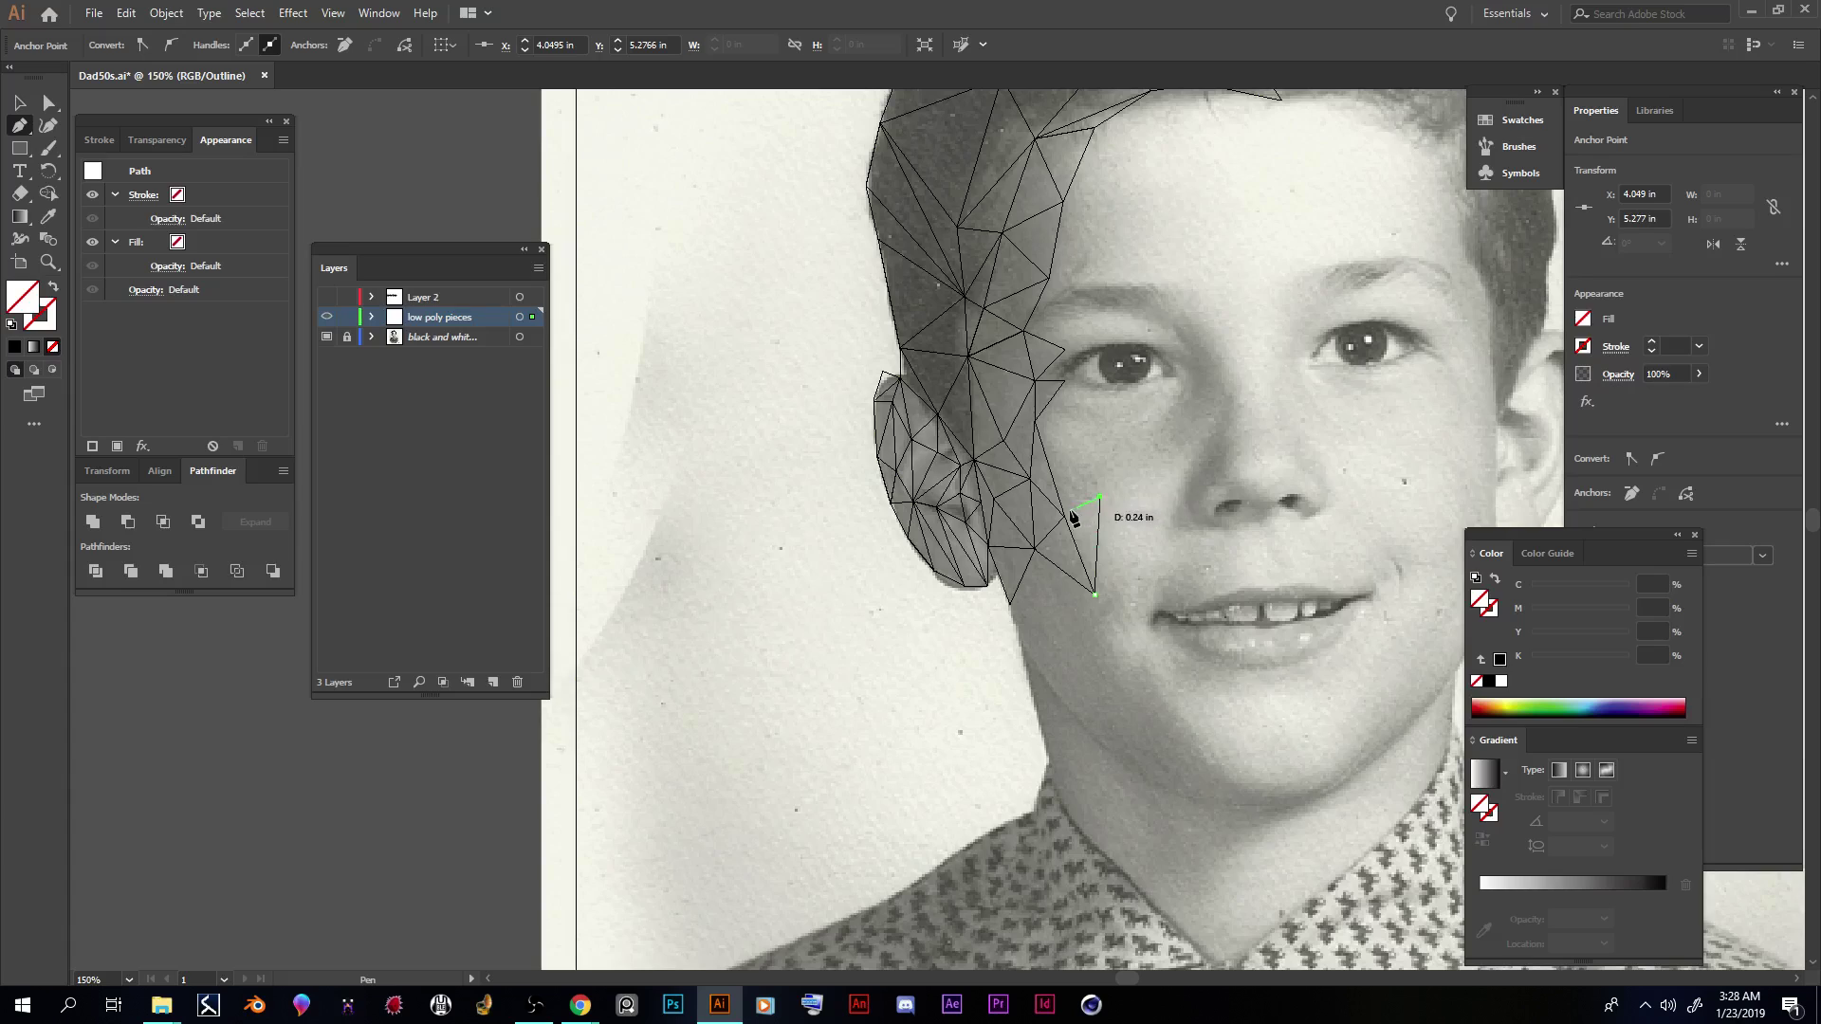
{"action": "left_click_drag", "start_coordinate": [1064, 517], "coordinate": [1086, 462]}
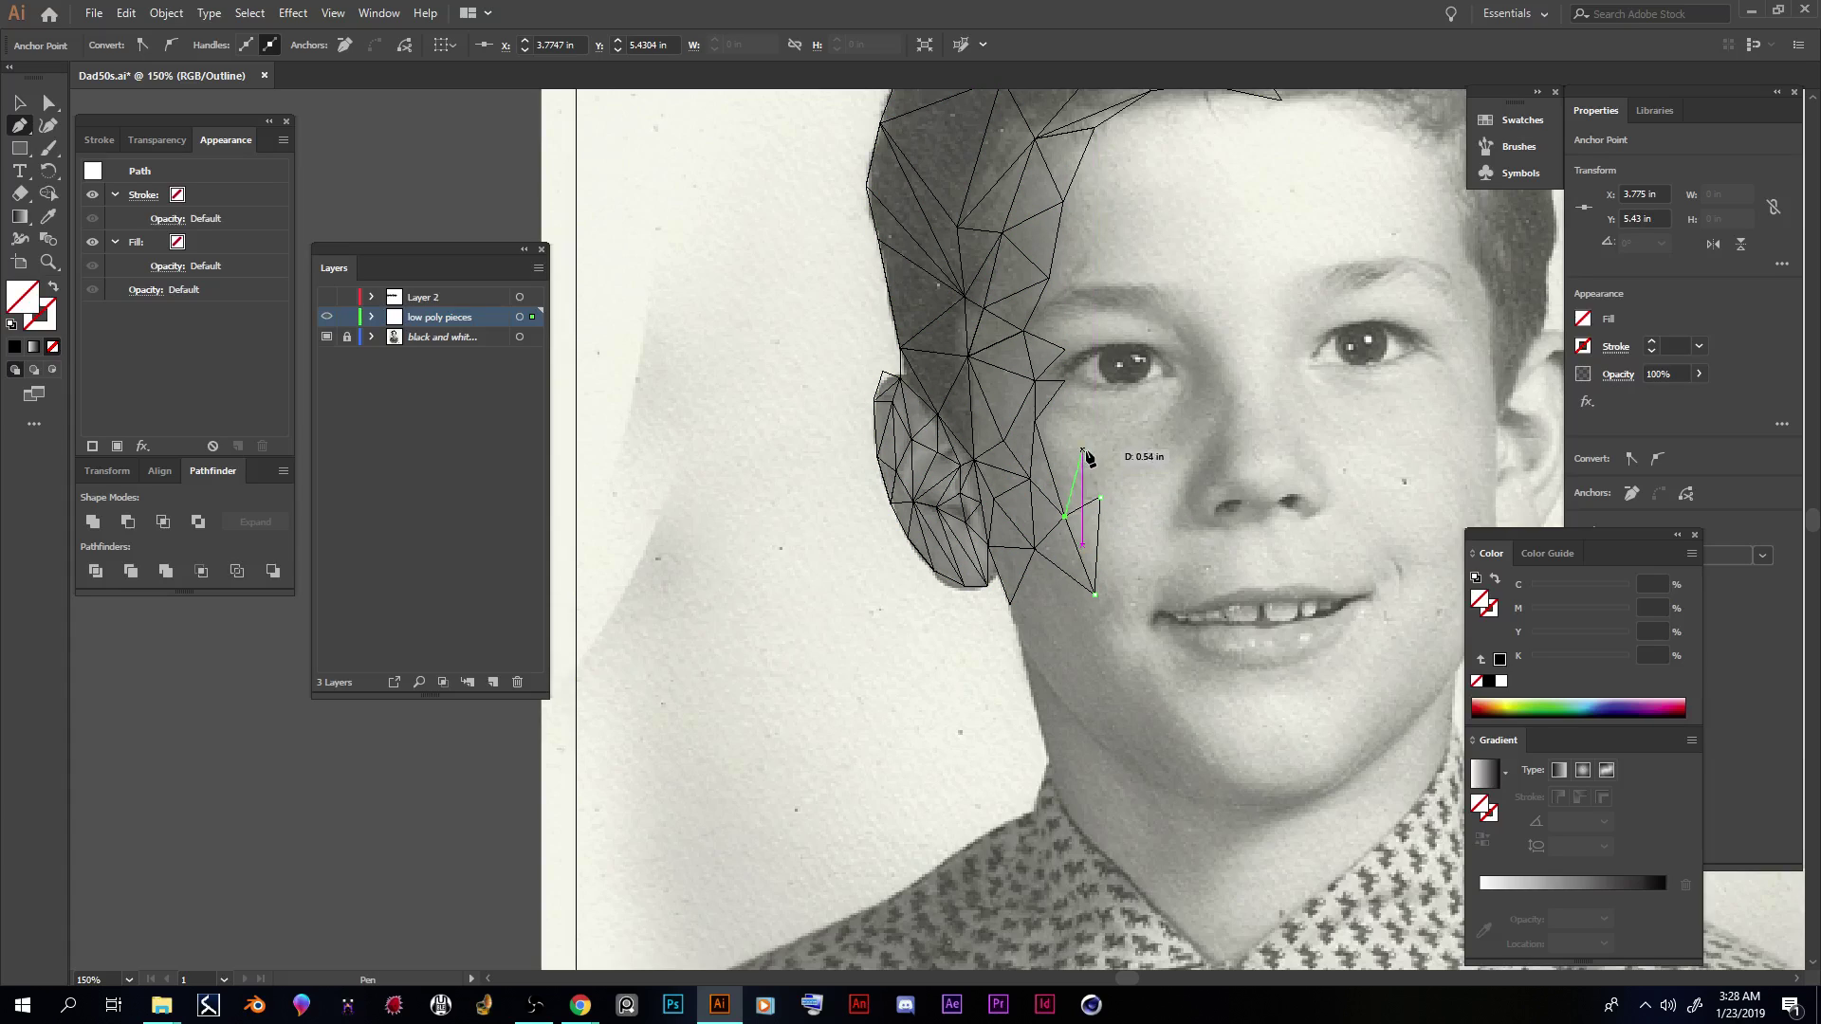
Step: Continue the triangle edges up from the cheek to the area below the outer corner of the eye beside the face strip
{"action": "left_click_drag", "start_coordinate": [1035, 423], "coordinate": [1064, 382]}
{"action": "left_click", "coordinate": [1101, 393]}
{"action": "left_click", "coordinate": [1066, 381]}
{"action": "left_click", "coordinate": [1065, 381]}
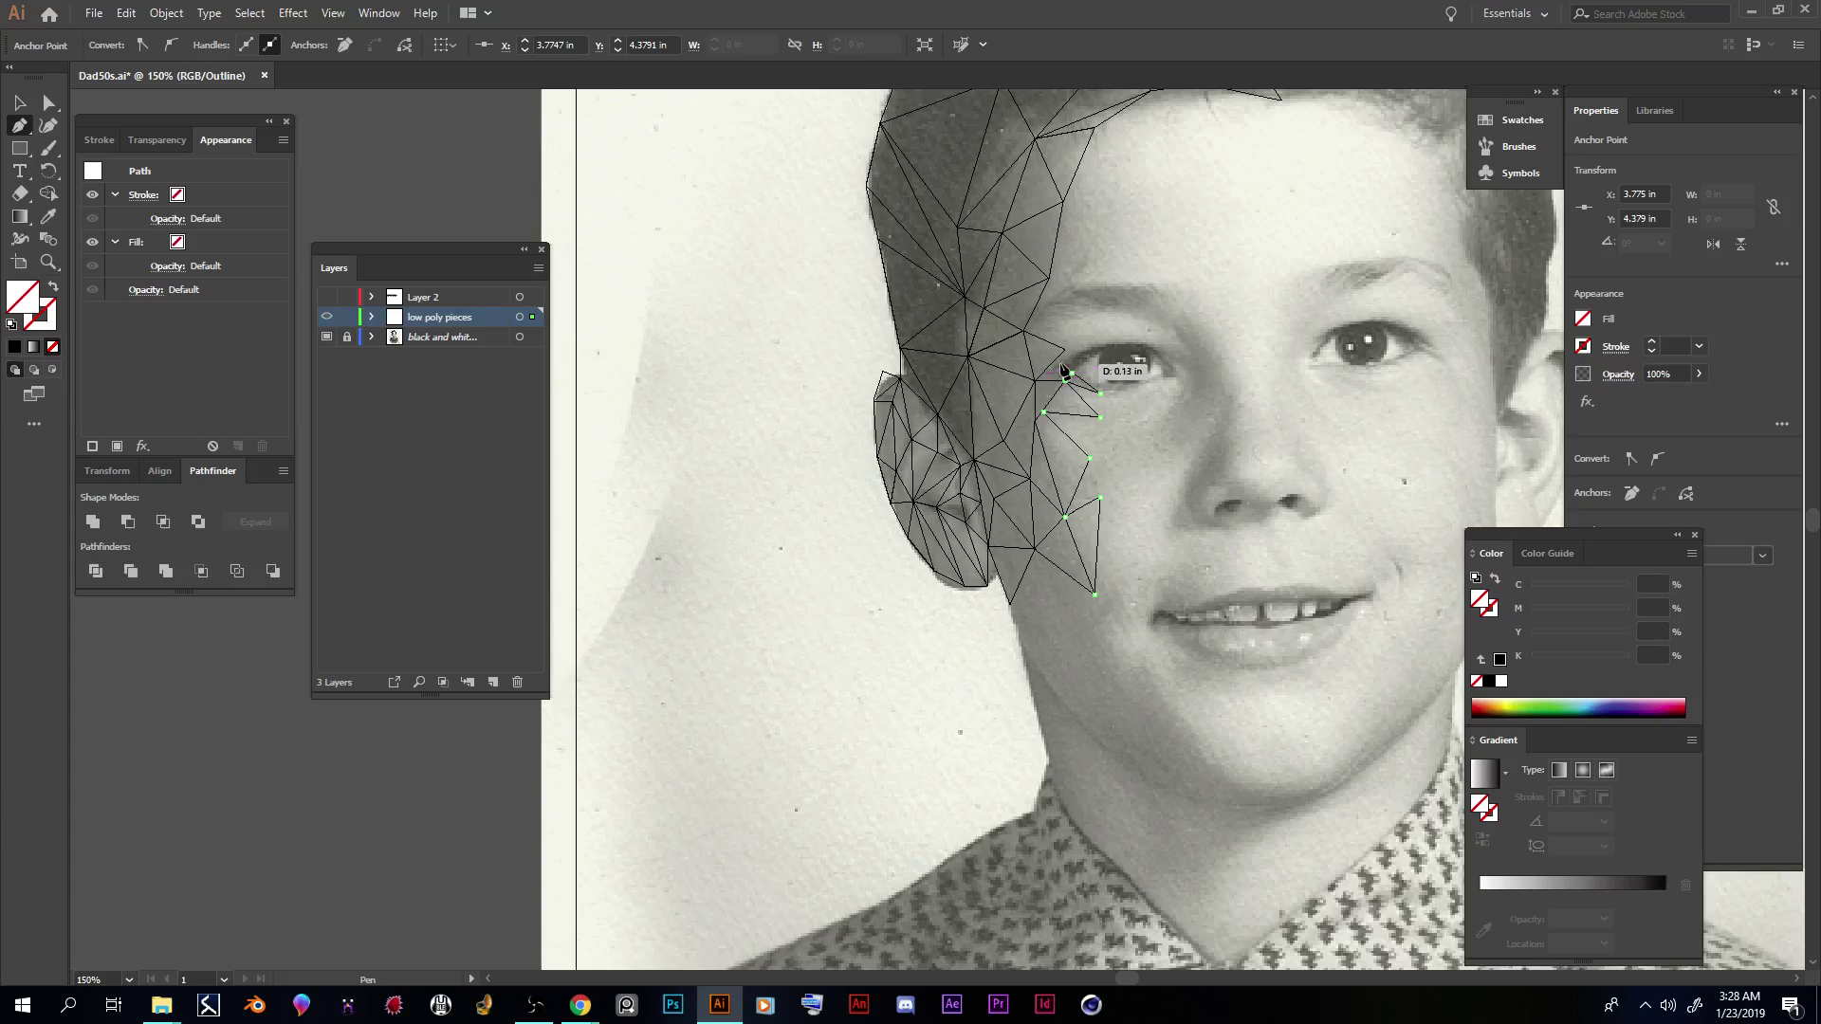
Step: Draw triangle edges from the eye's outer corner up and along the upper eyelid to the far side of the iris
{"action": "left_click", "coordinate": [1065, 350]}
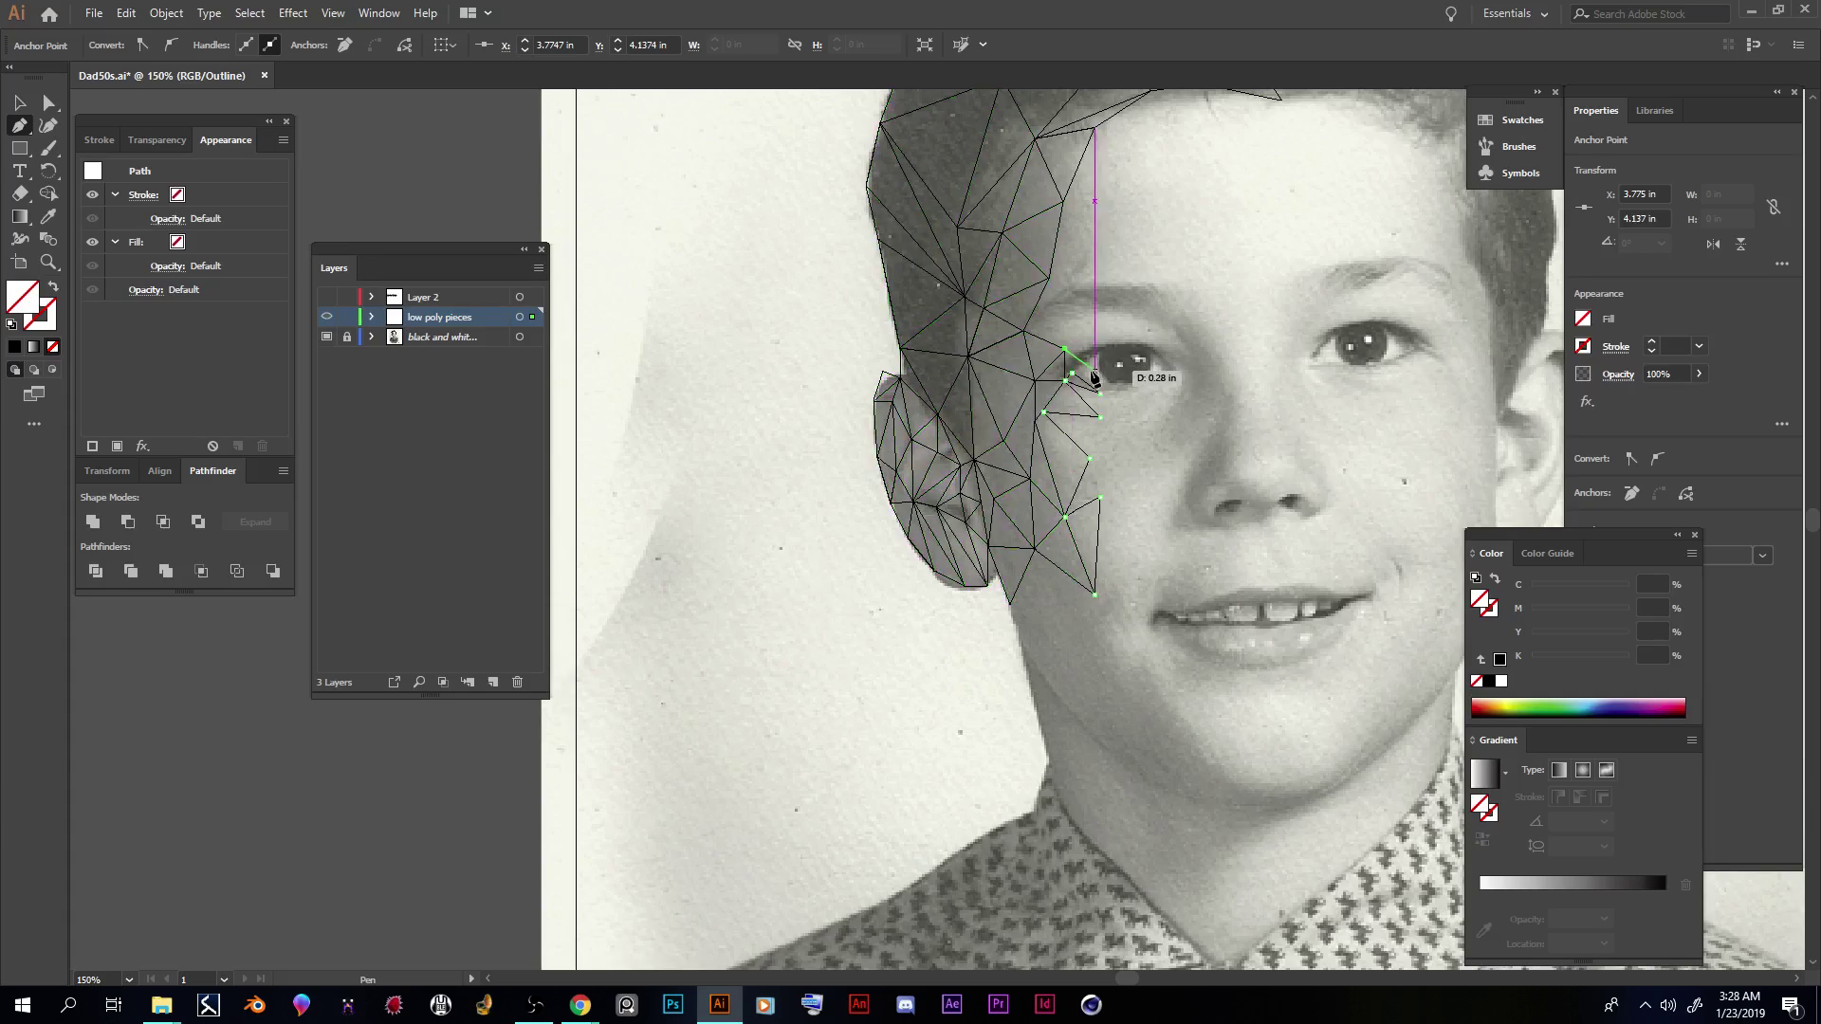
{"action": "left_click", "coordinate": [1100, 344]}
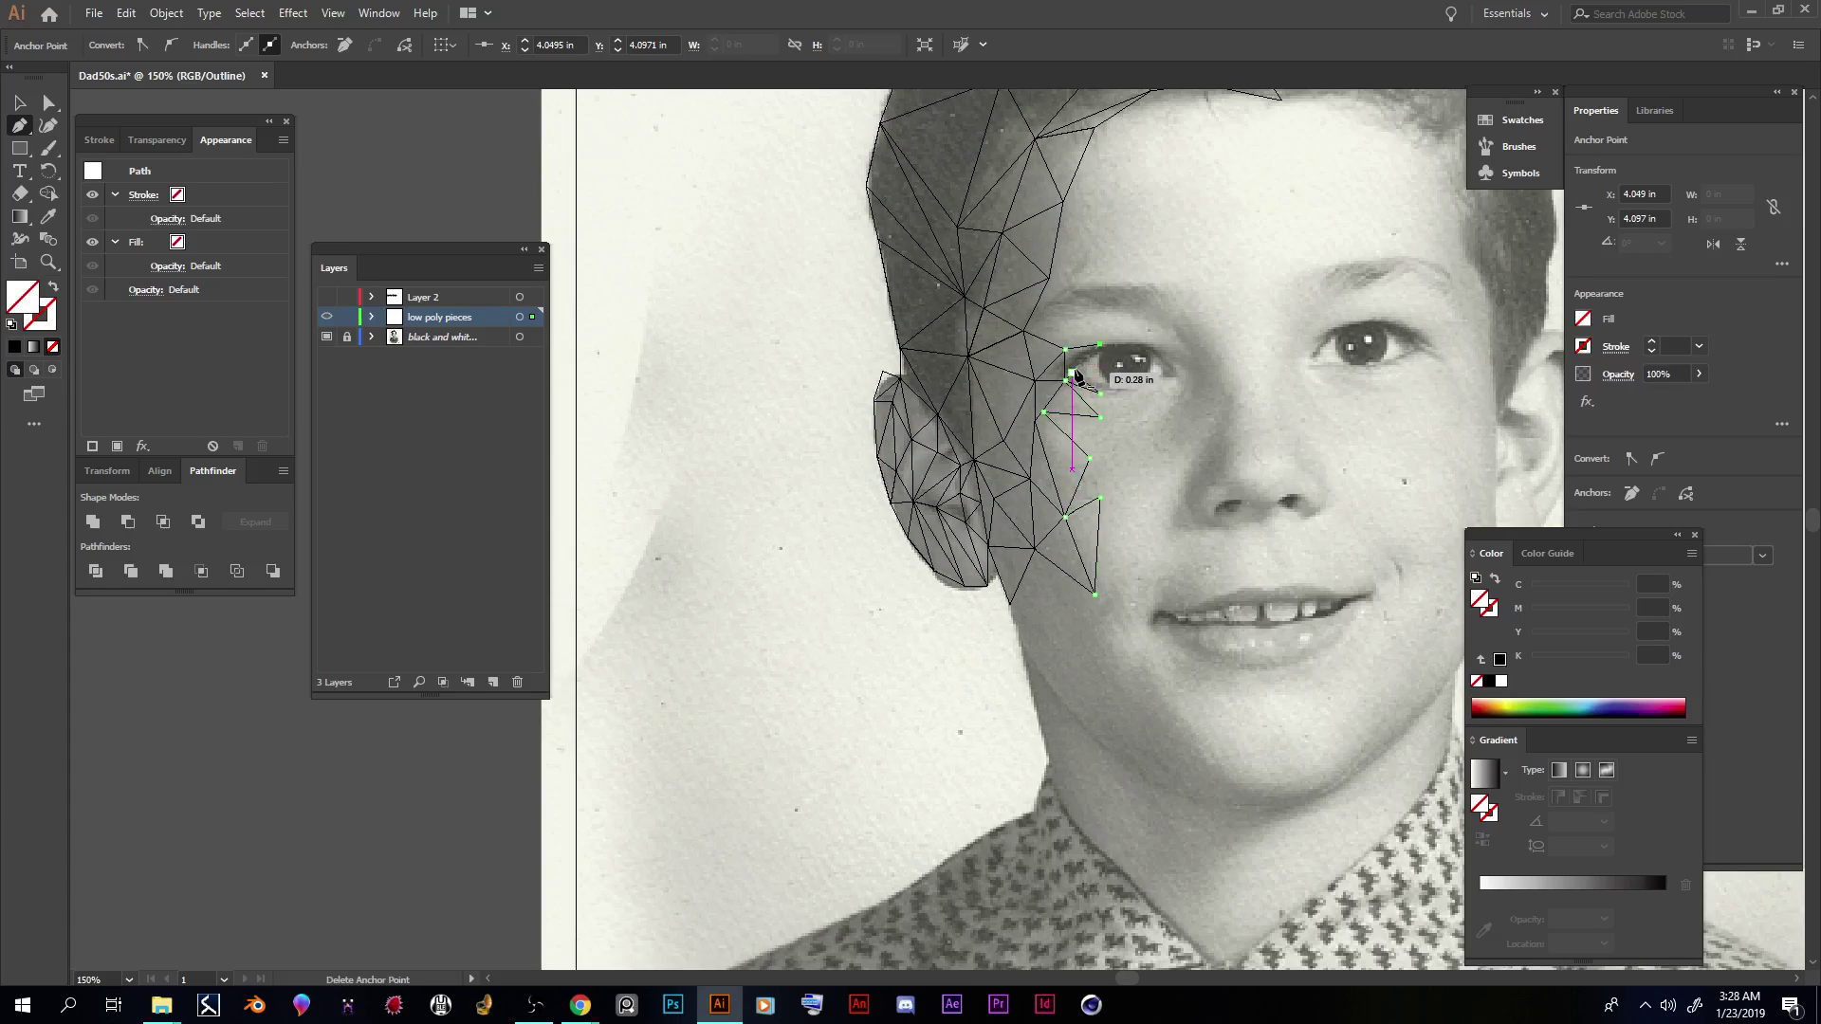
{"action": "left_click", "coordinate": [1070, 374]}
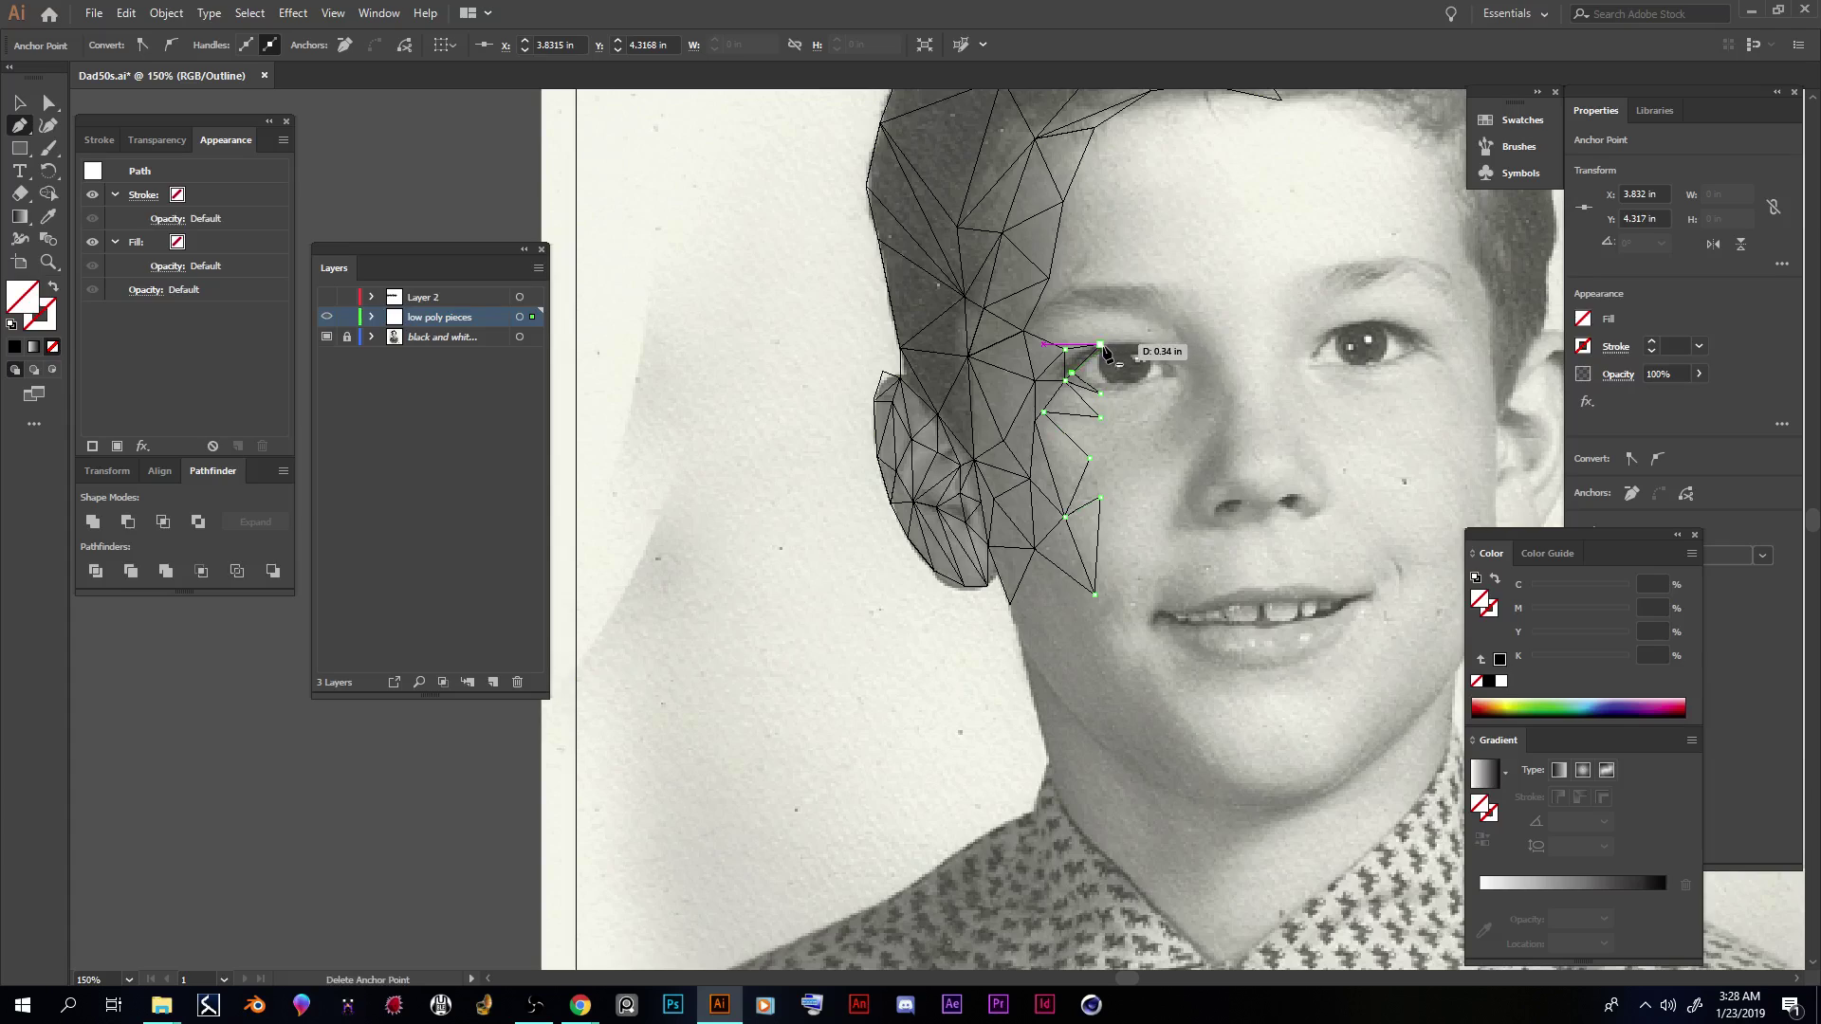
{"action": "left_click", "coordinate": [1145, 344]}
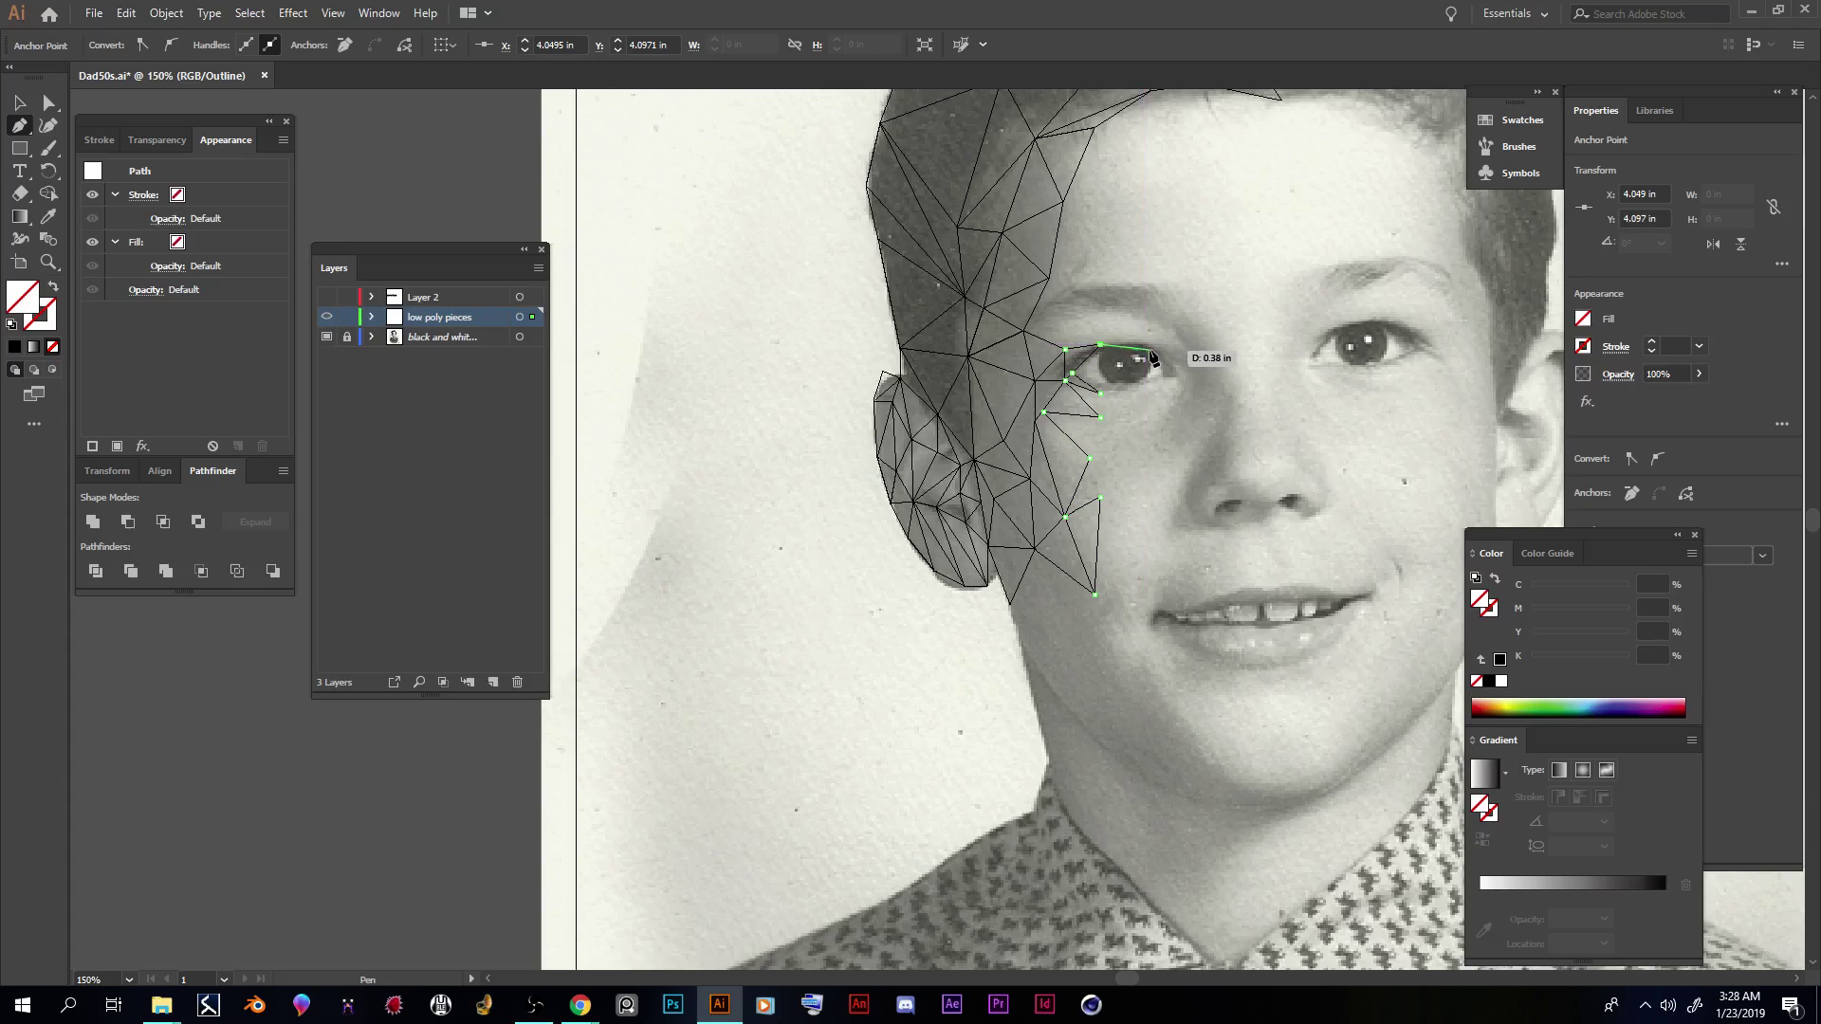
{"action": "left_click", "coordinate": [1101, 344]}
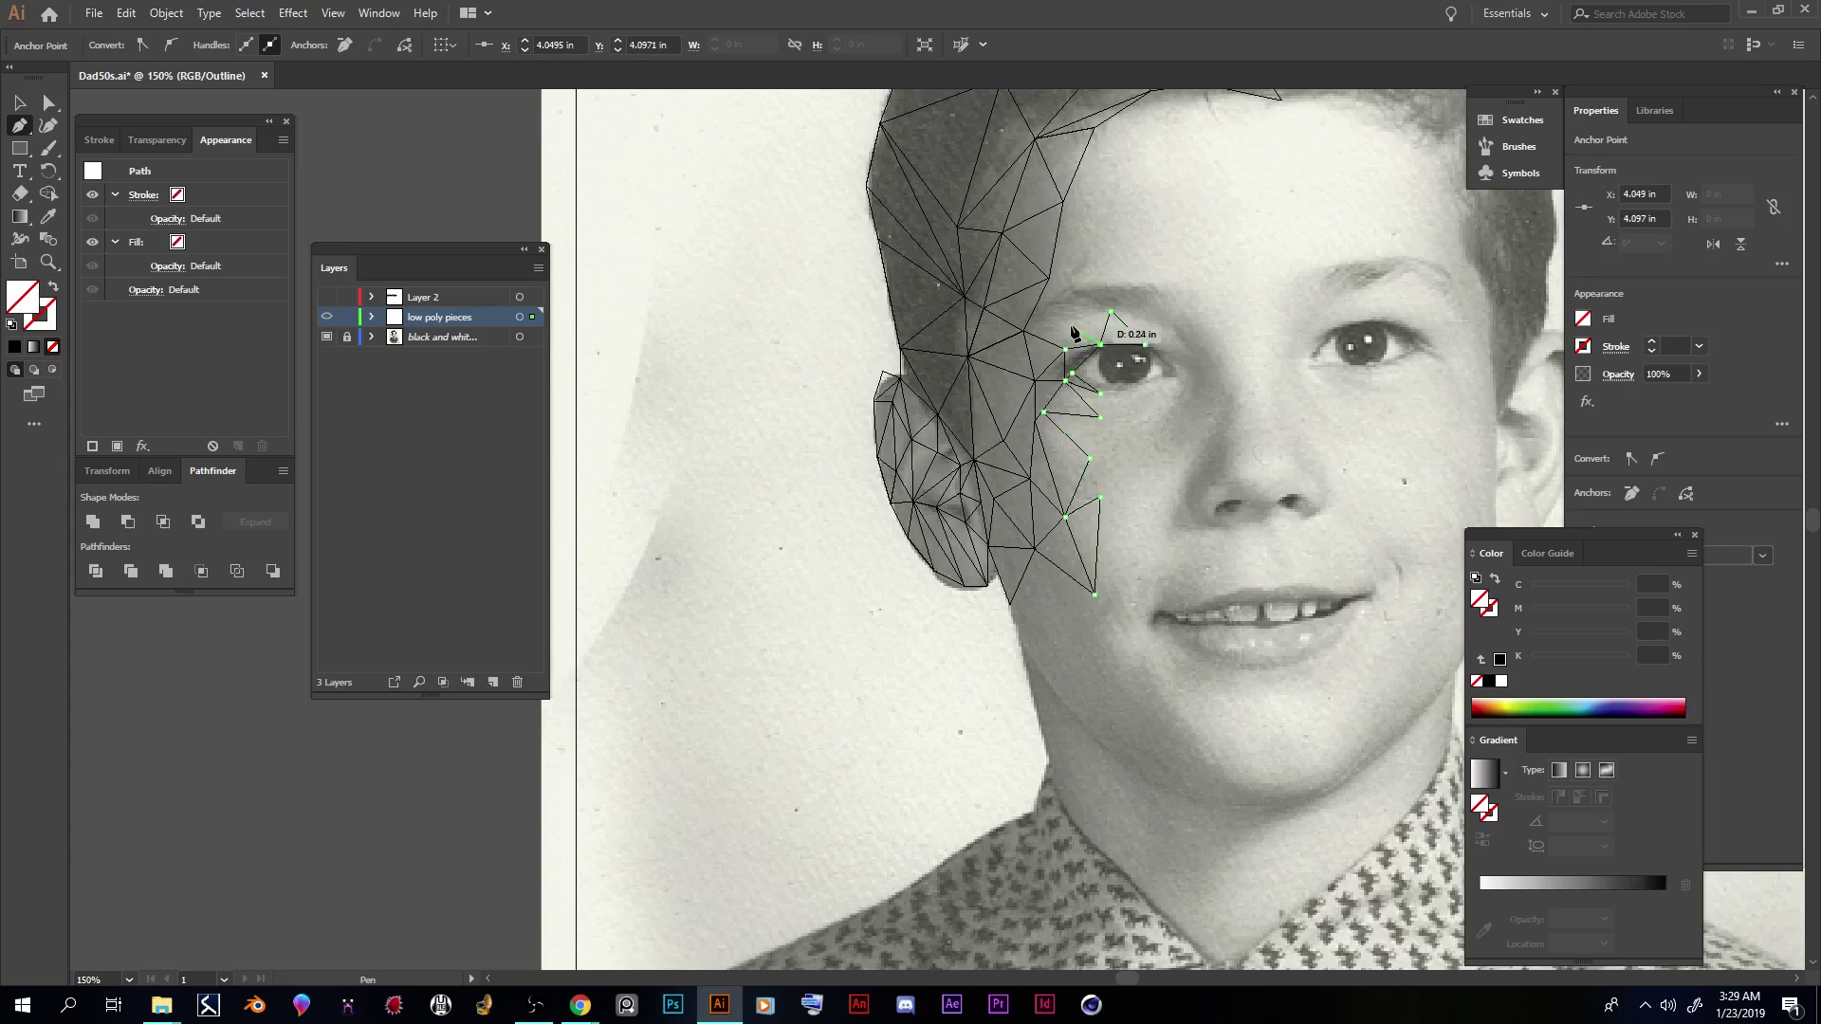
Step: Connect the eyelid triangles through the area under the eyebrow's outer end to the face strip point at the temple
{"action": "left_click", "coordinate": [1063, 318]}
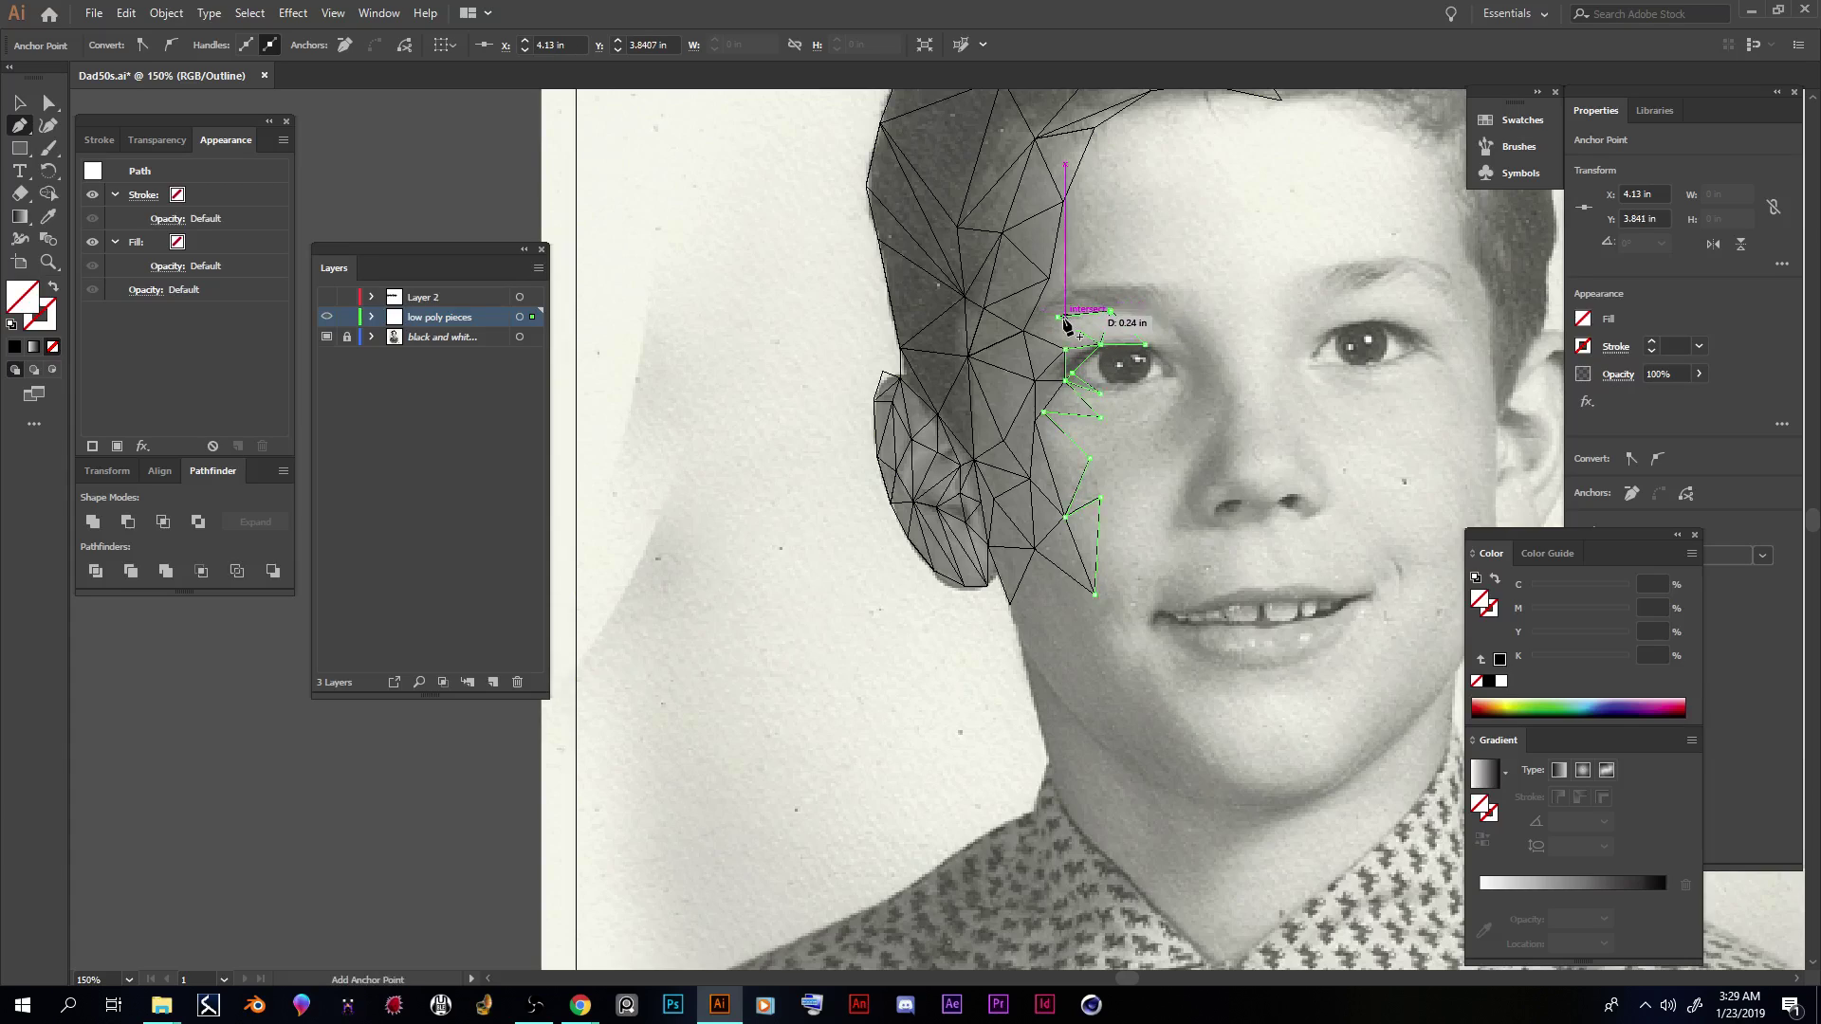
{"action": "left_click", "coordinate": [1058, 317]}
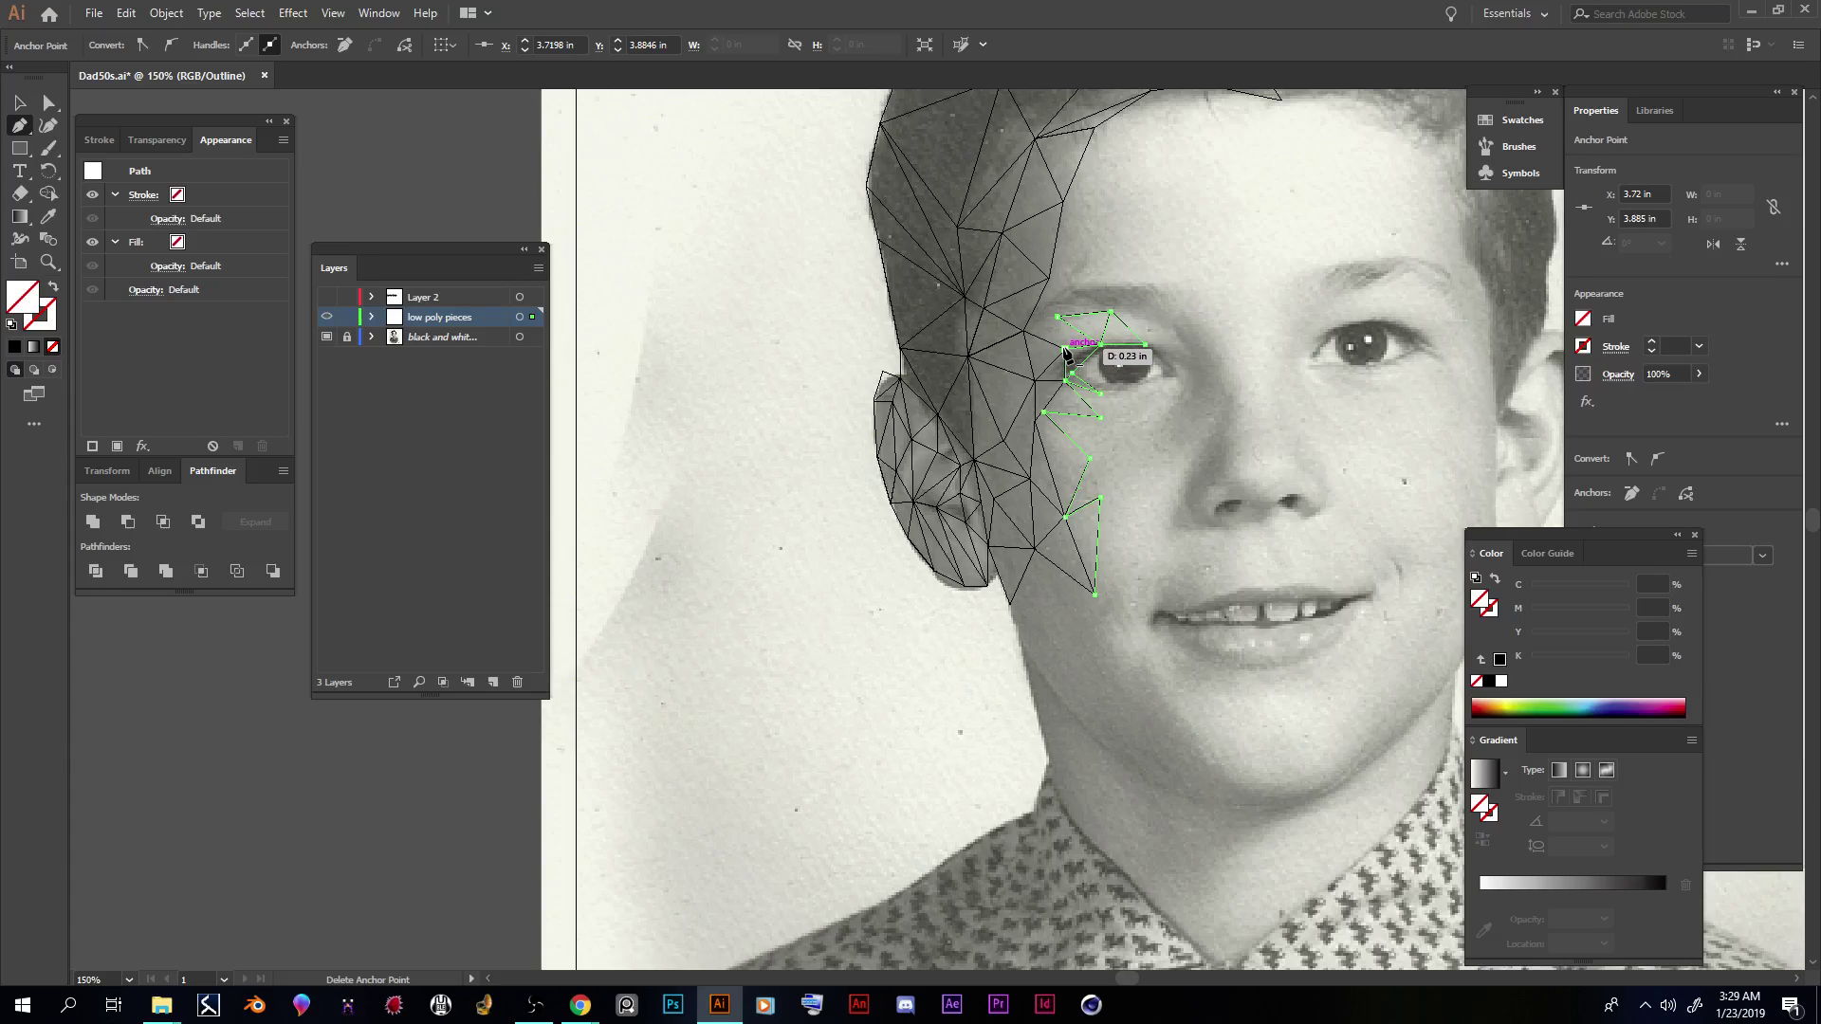
{"action": "left_click", "coordinate": [1066, 352]}
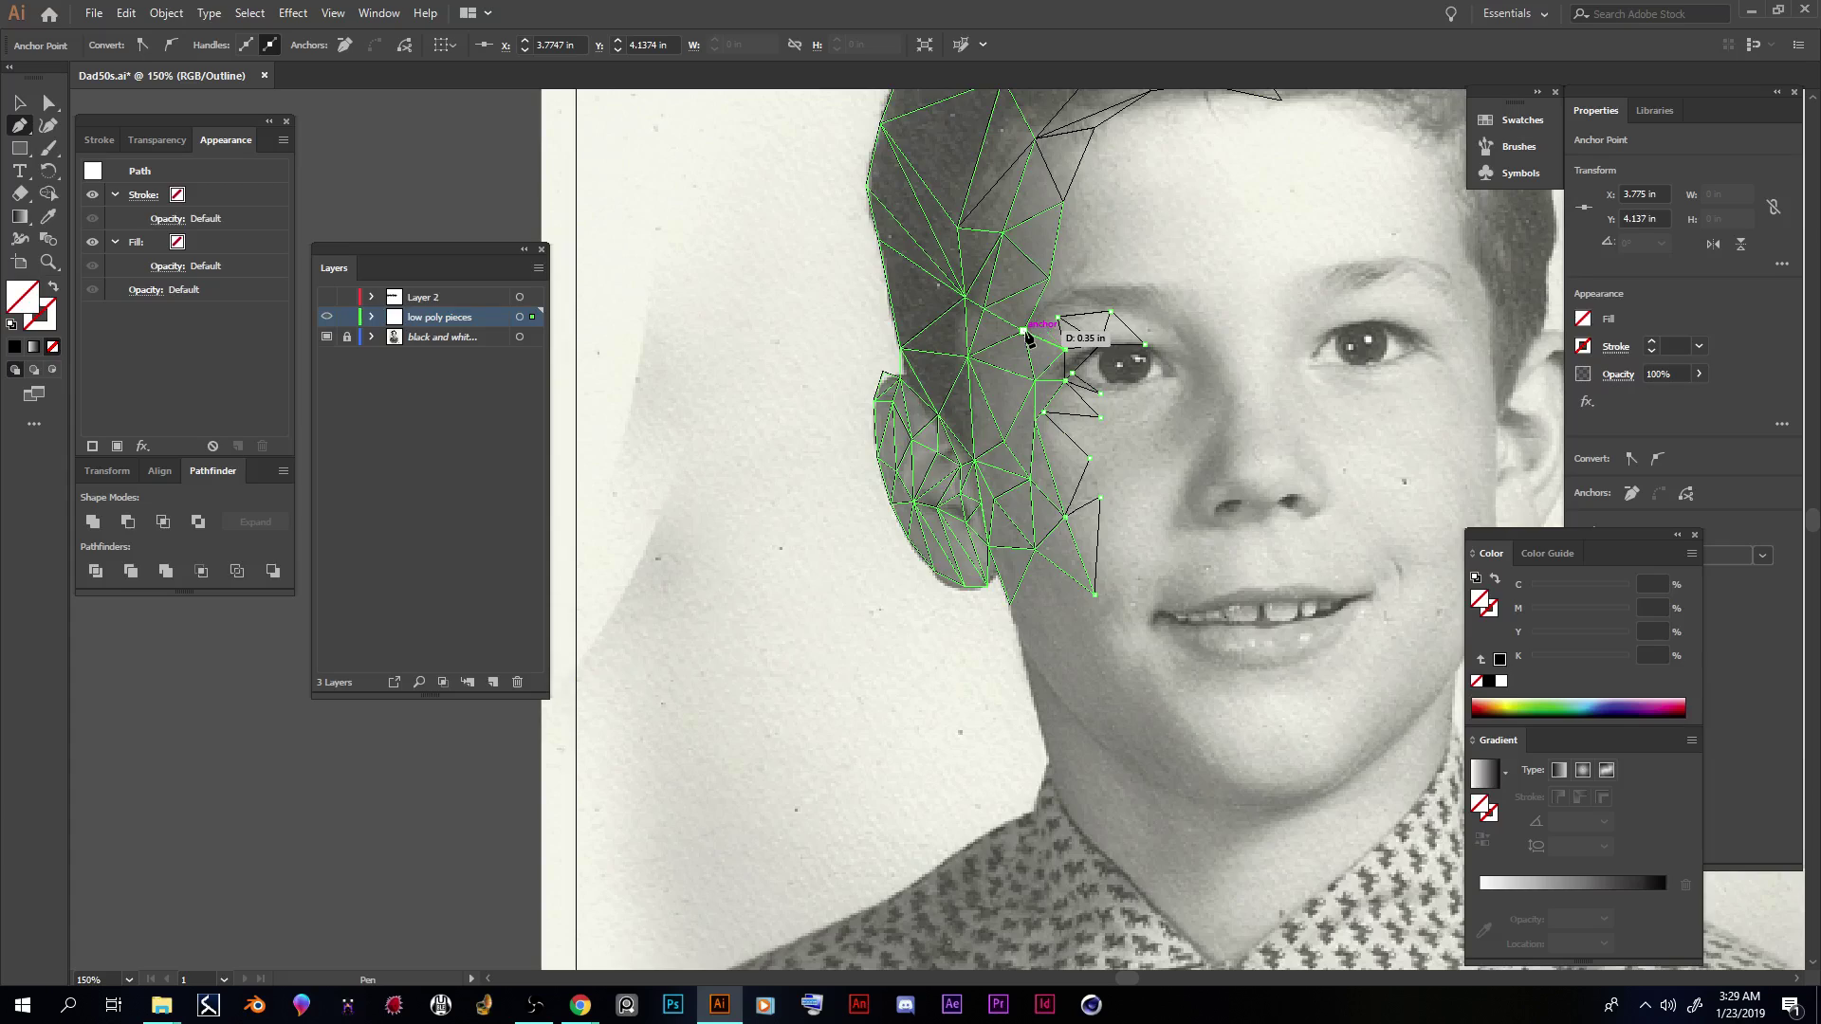
{"action": "left_click", "coordinate": [1024, 332]}
{"action": "left_click", "coordinate": [1058, 319]}
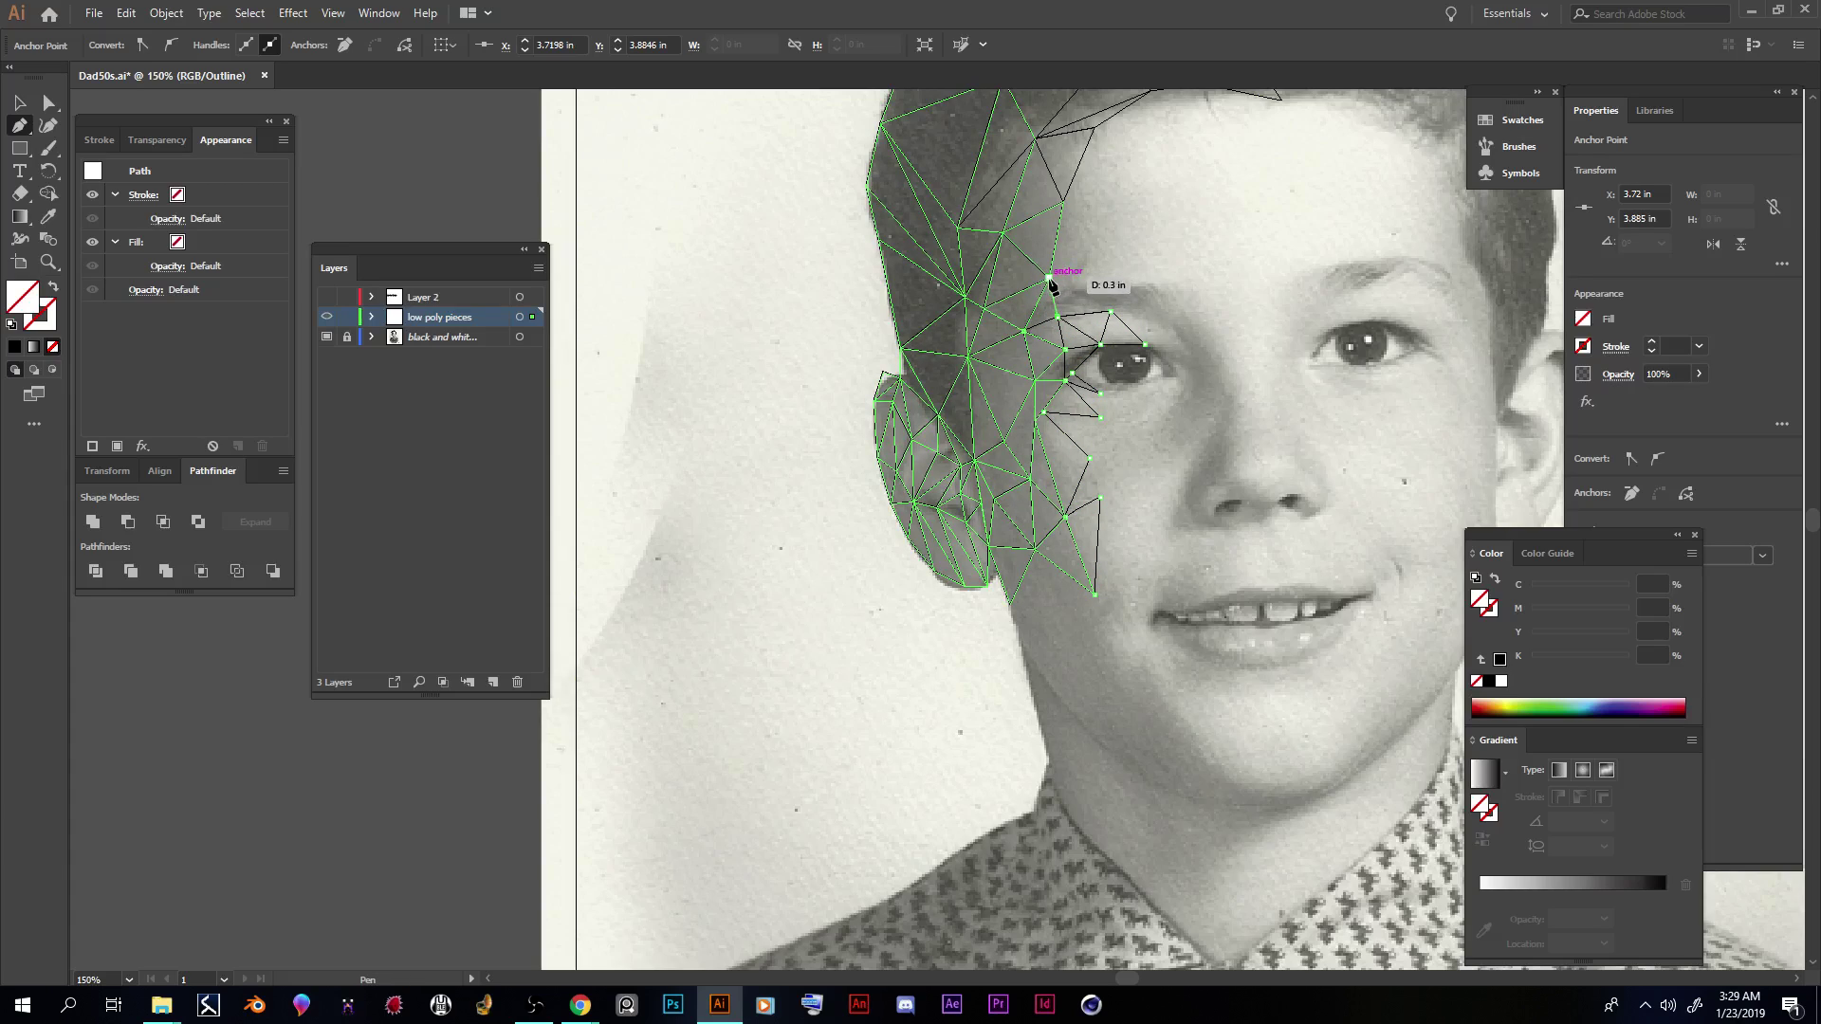
Step: Outline the eyebrow's outer end with triangle edges from the face strip point beside it, and undo the last edge
{"action": "left_click", "coordinate": [1049, 279]}
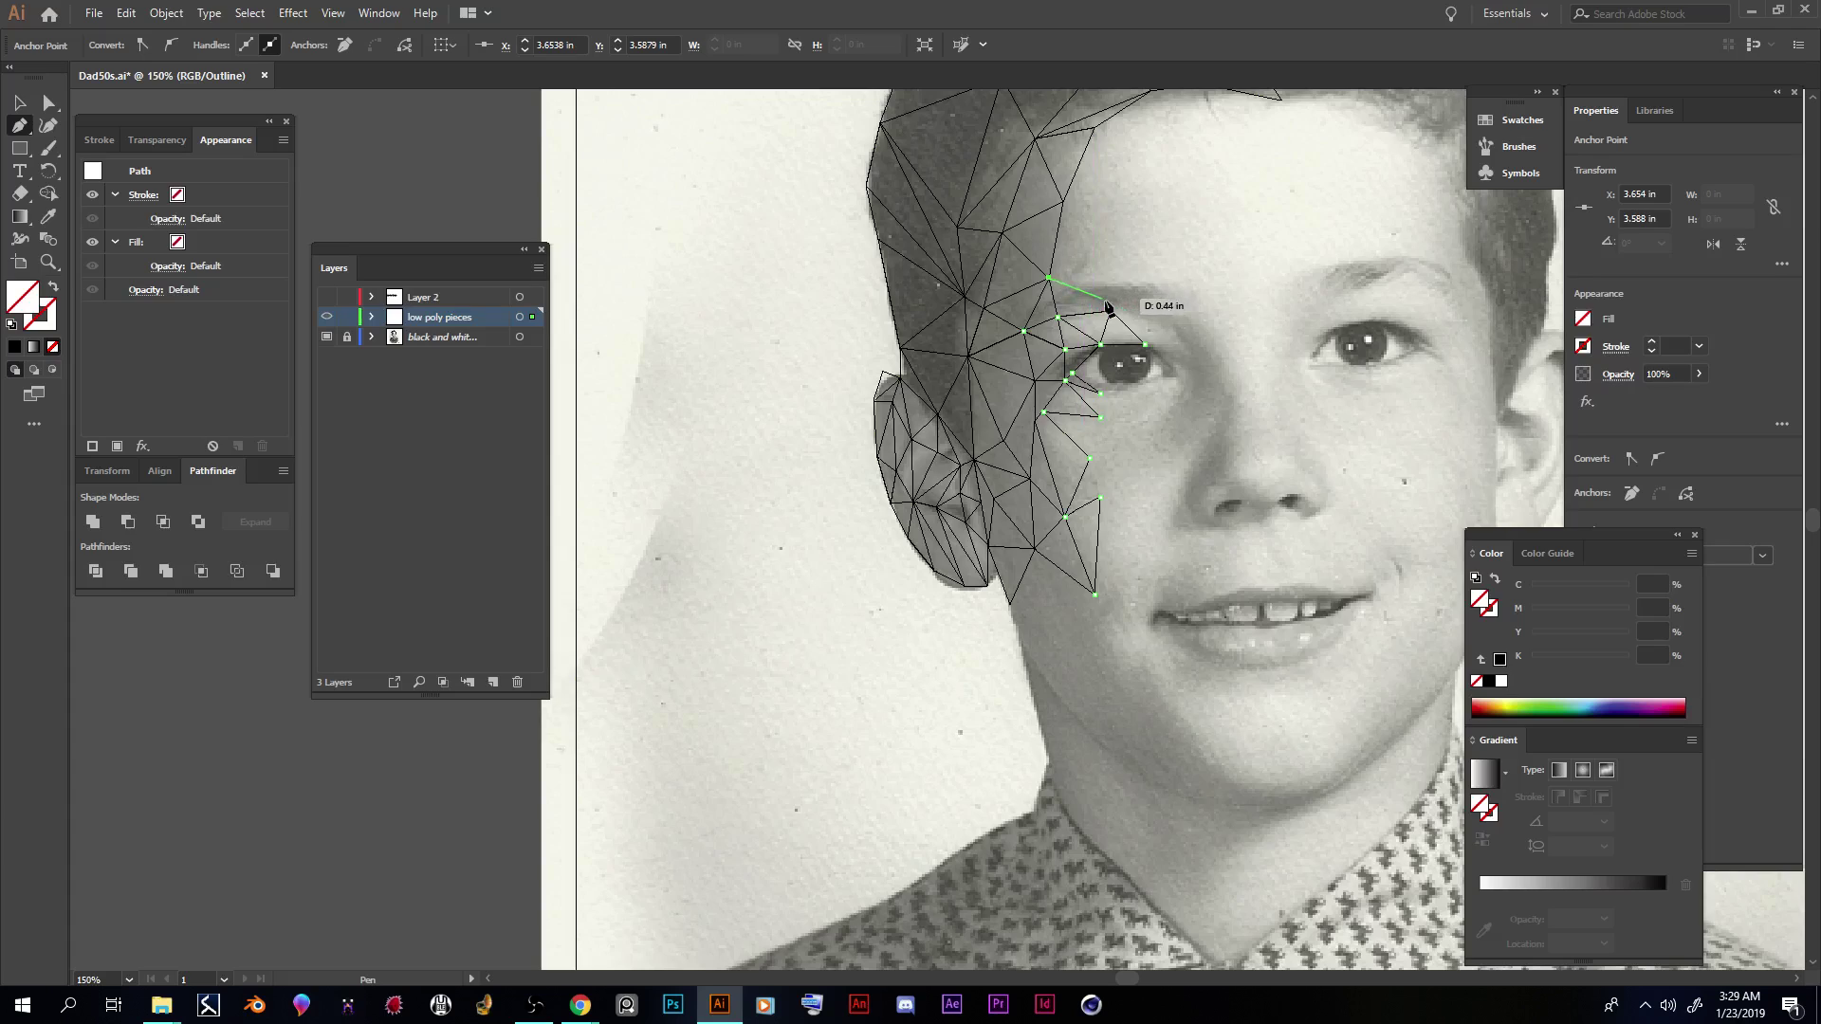
{"action": "left_click", "coordinate": [1094, 295]}
{"action": "left_click", "coordinate": [1109, 311]}
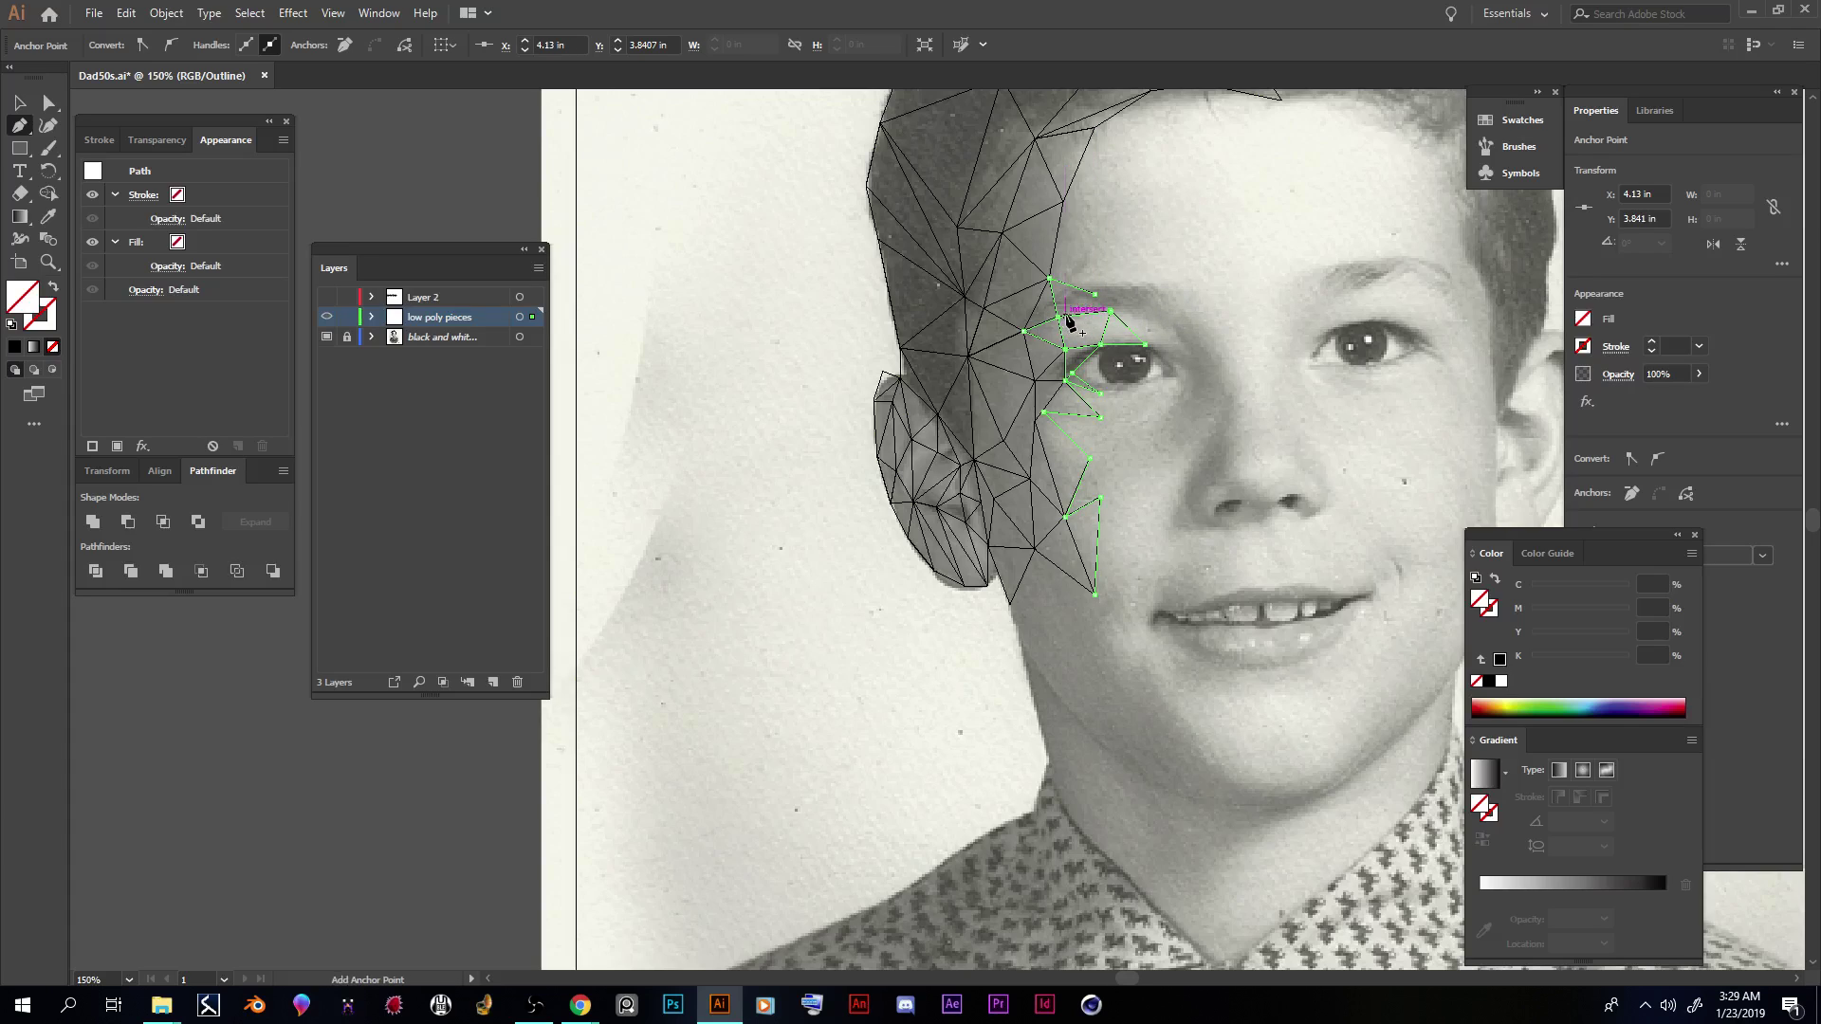
{"action": "left_click", "coordinate": [1058, 315]}
{"action": "left_click", "coordinate": [1112, 312]}
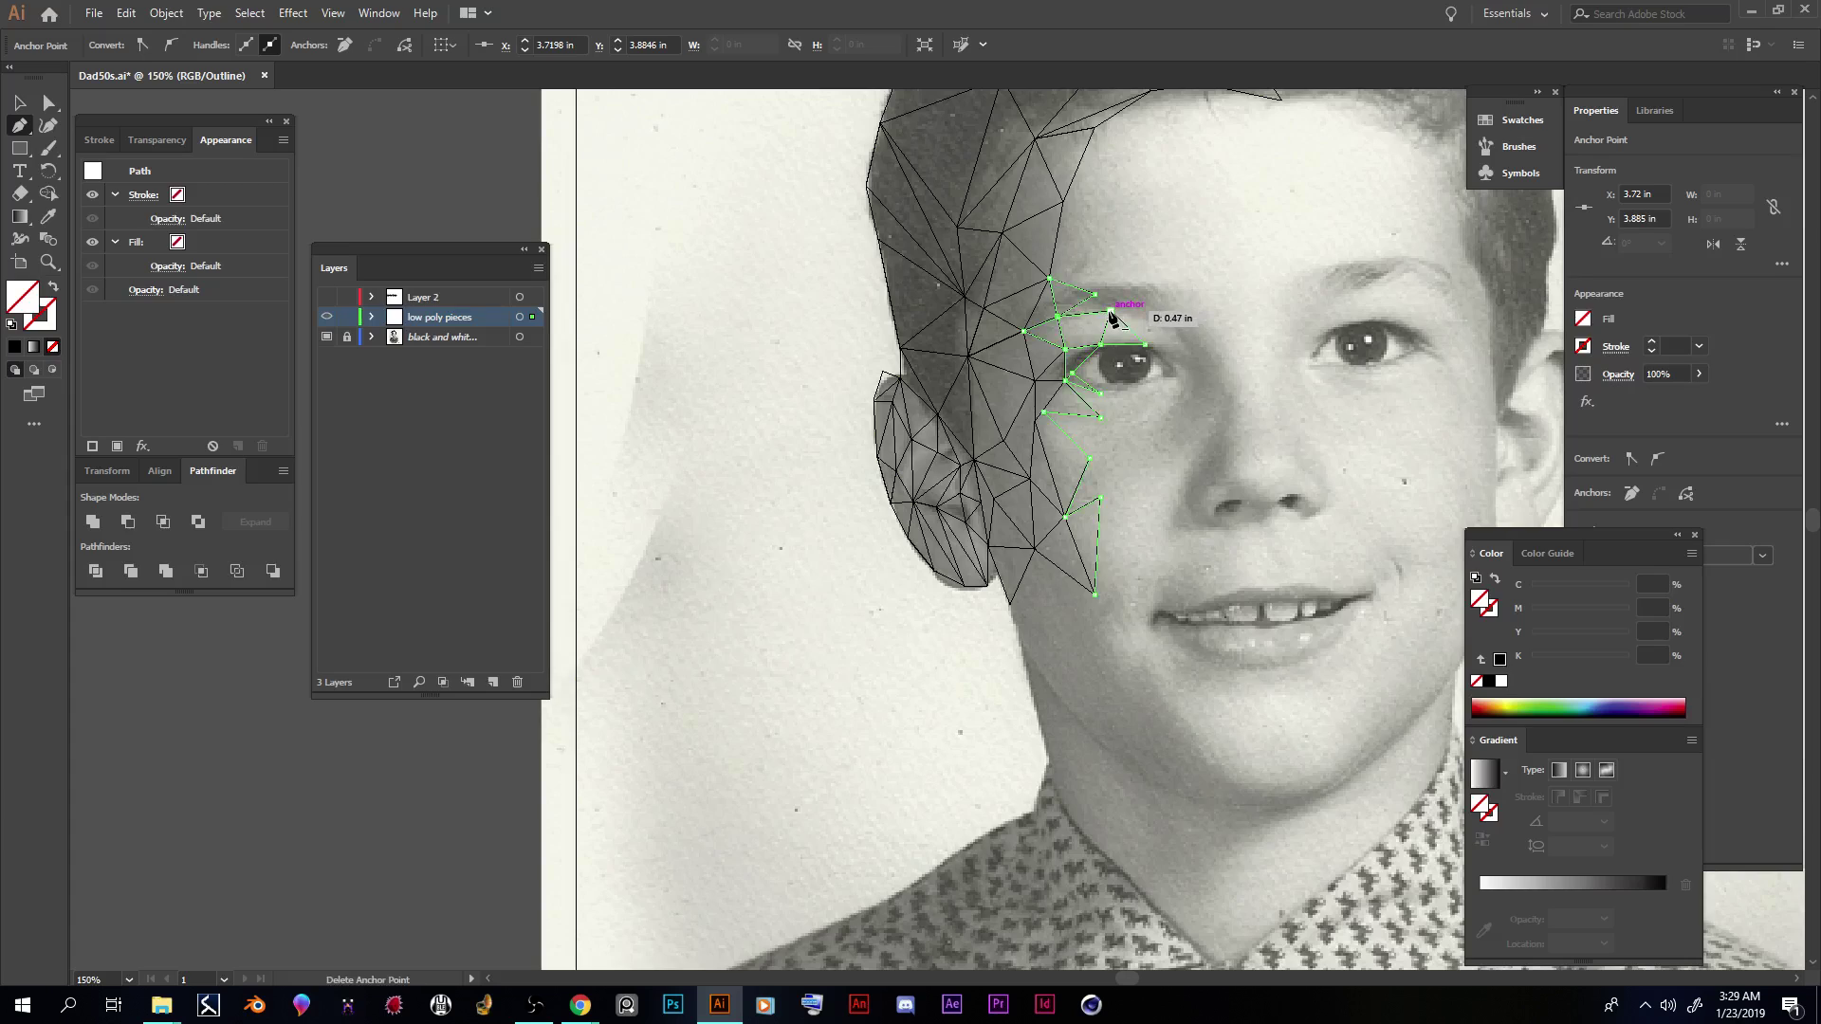
{"action": "left_click", "coordinate": [1096, 295]}
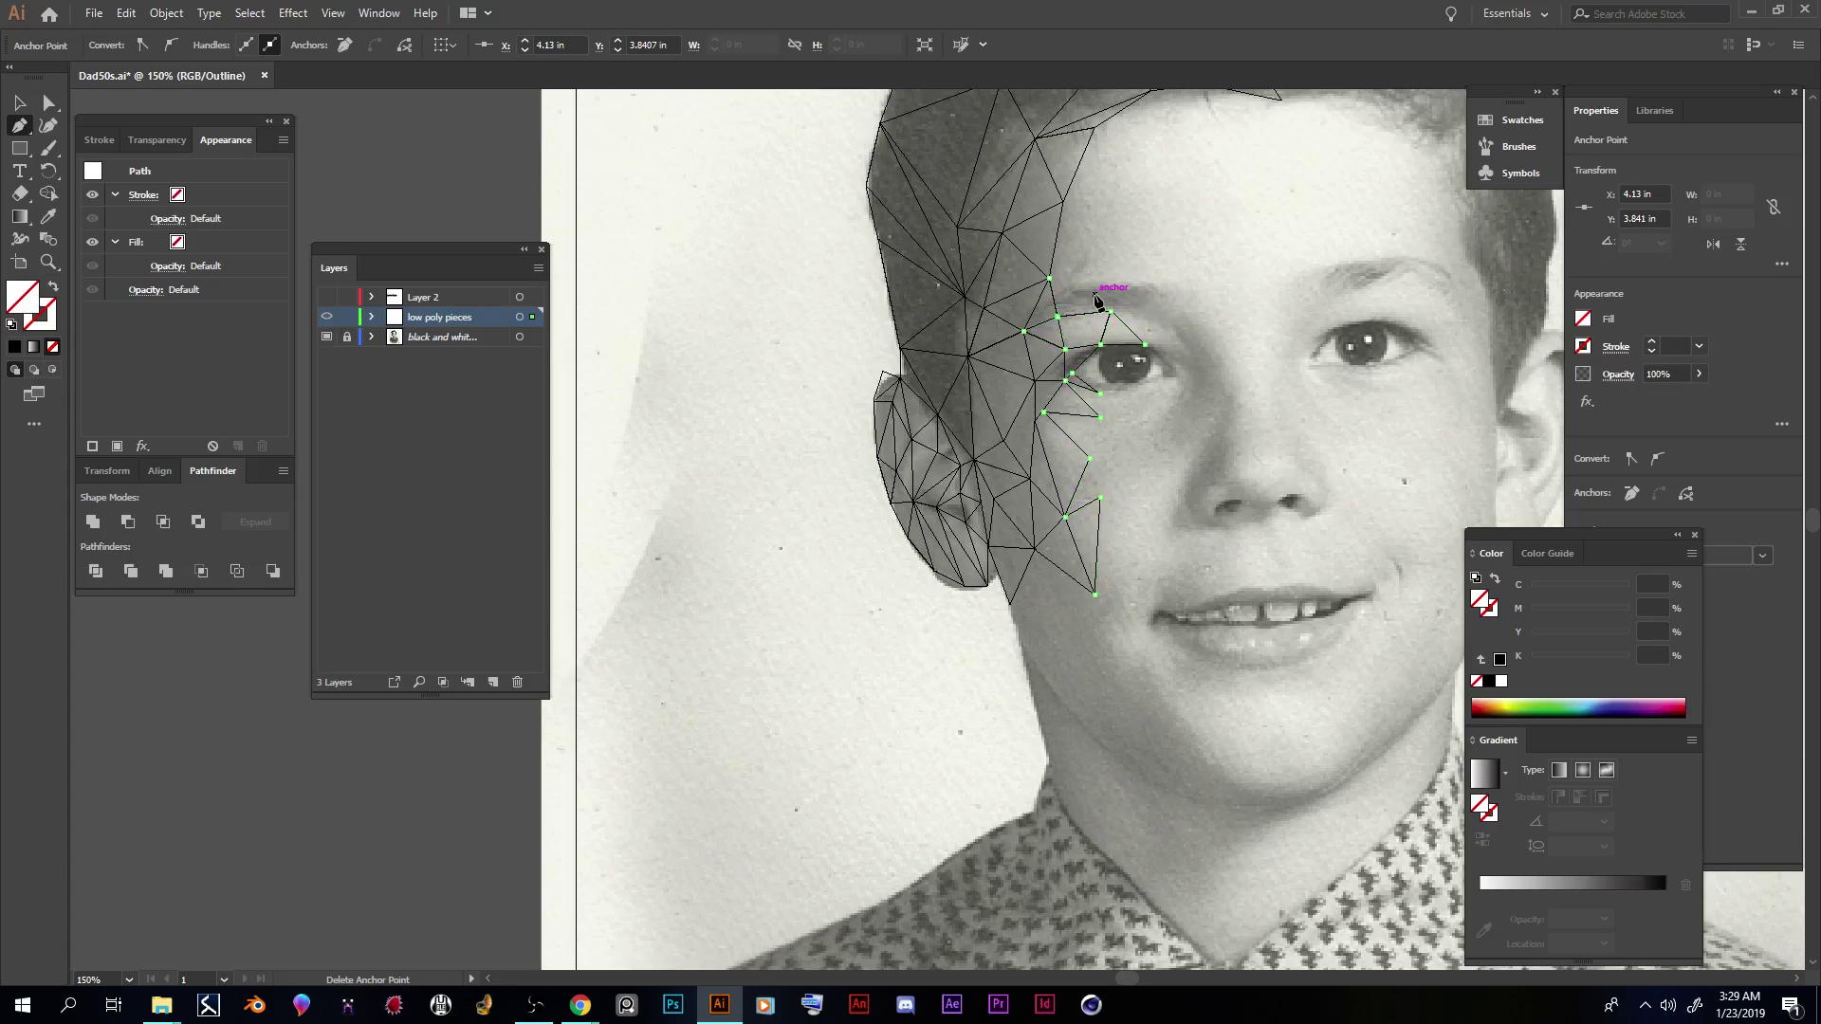
{"action": "key", "text": "ctrl+z"}
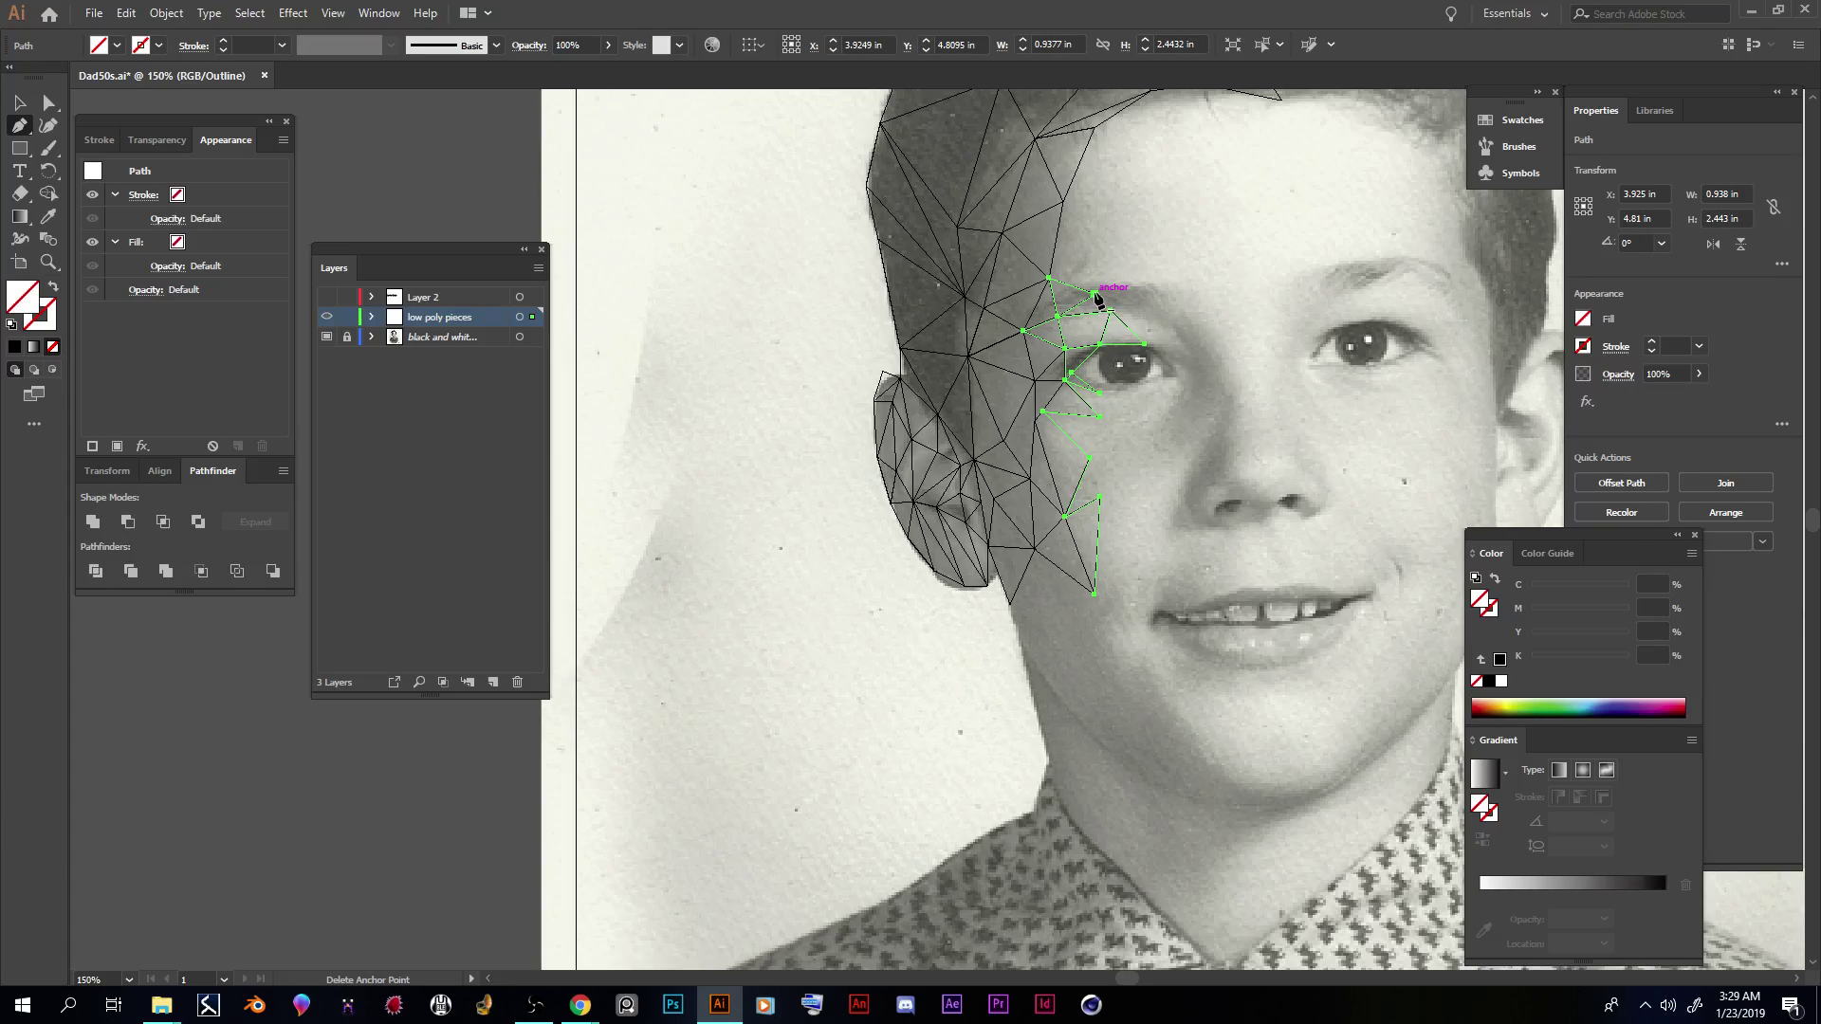
Step: Carry the triangles along the eyebrow's upper edge to its middle and tie them to the point on its lower edge
{"action": "left_click", "coordinate": [1095, 296]}
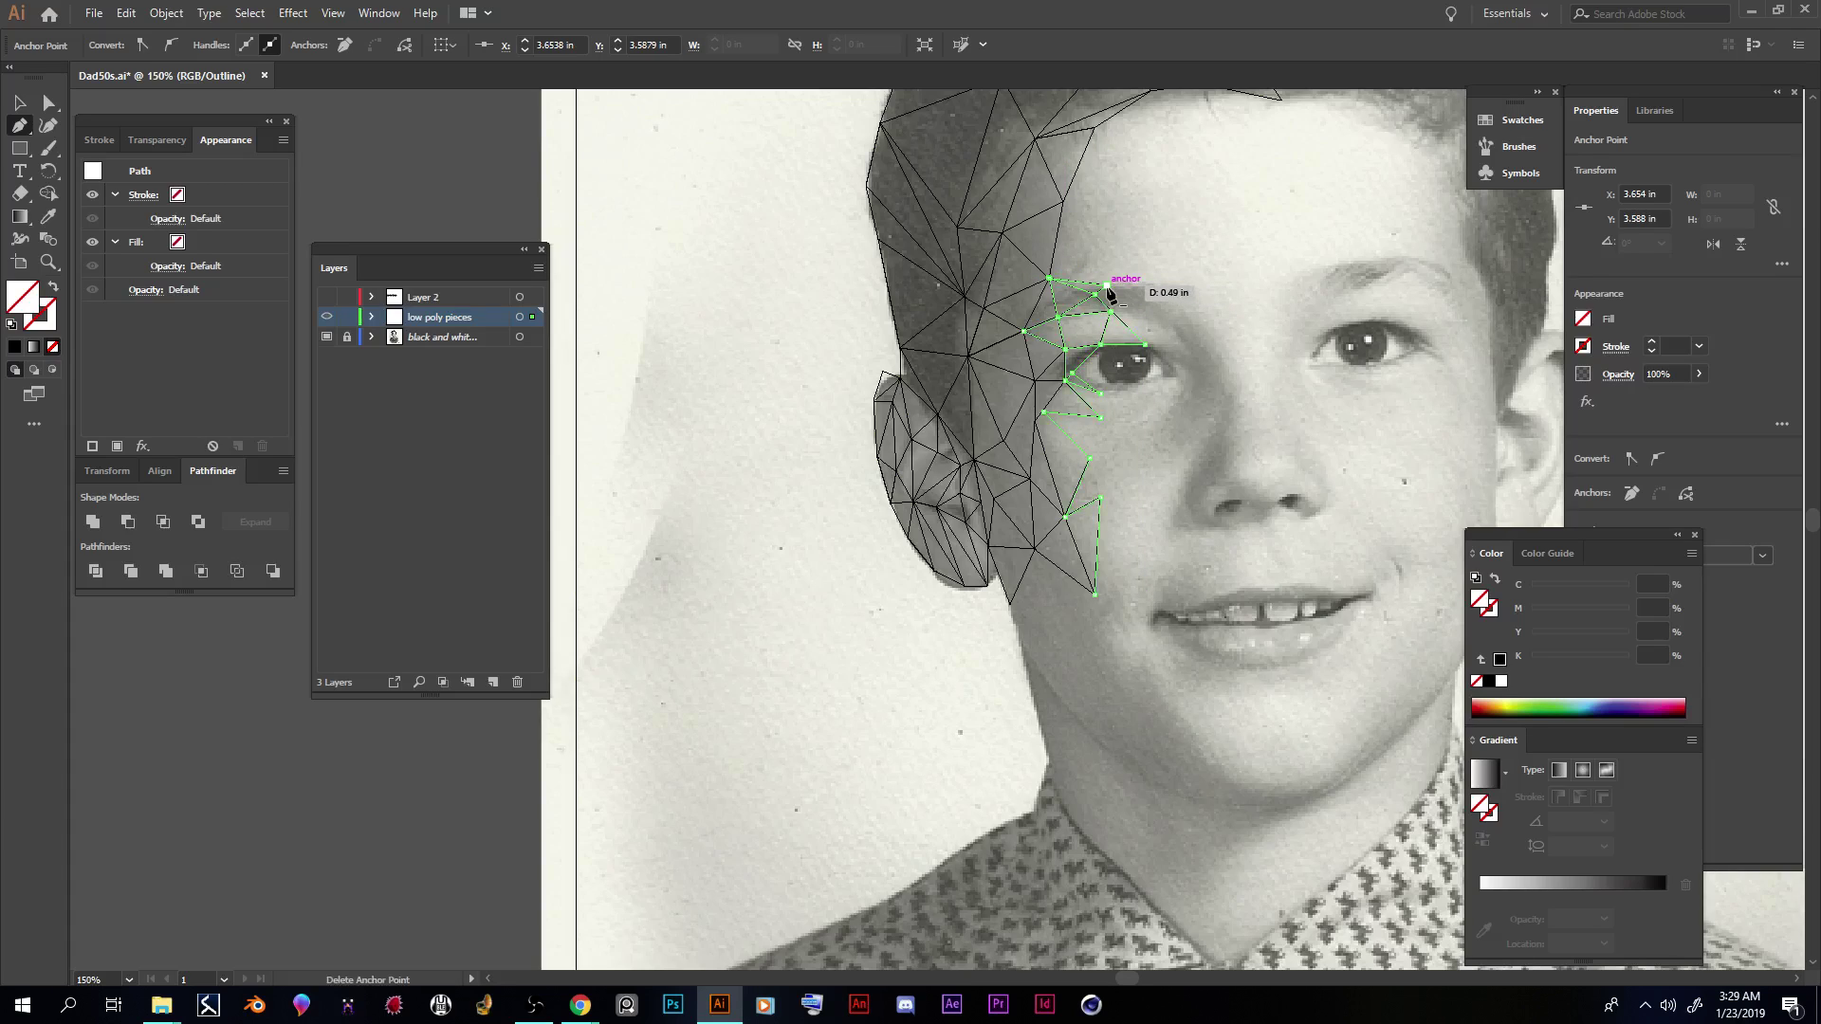
{"action": "left_click", "coordinate": [1153, 291]}
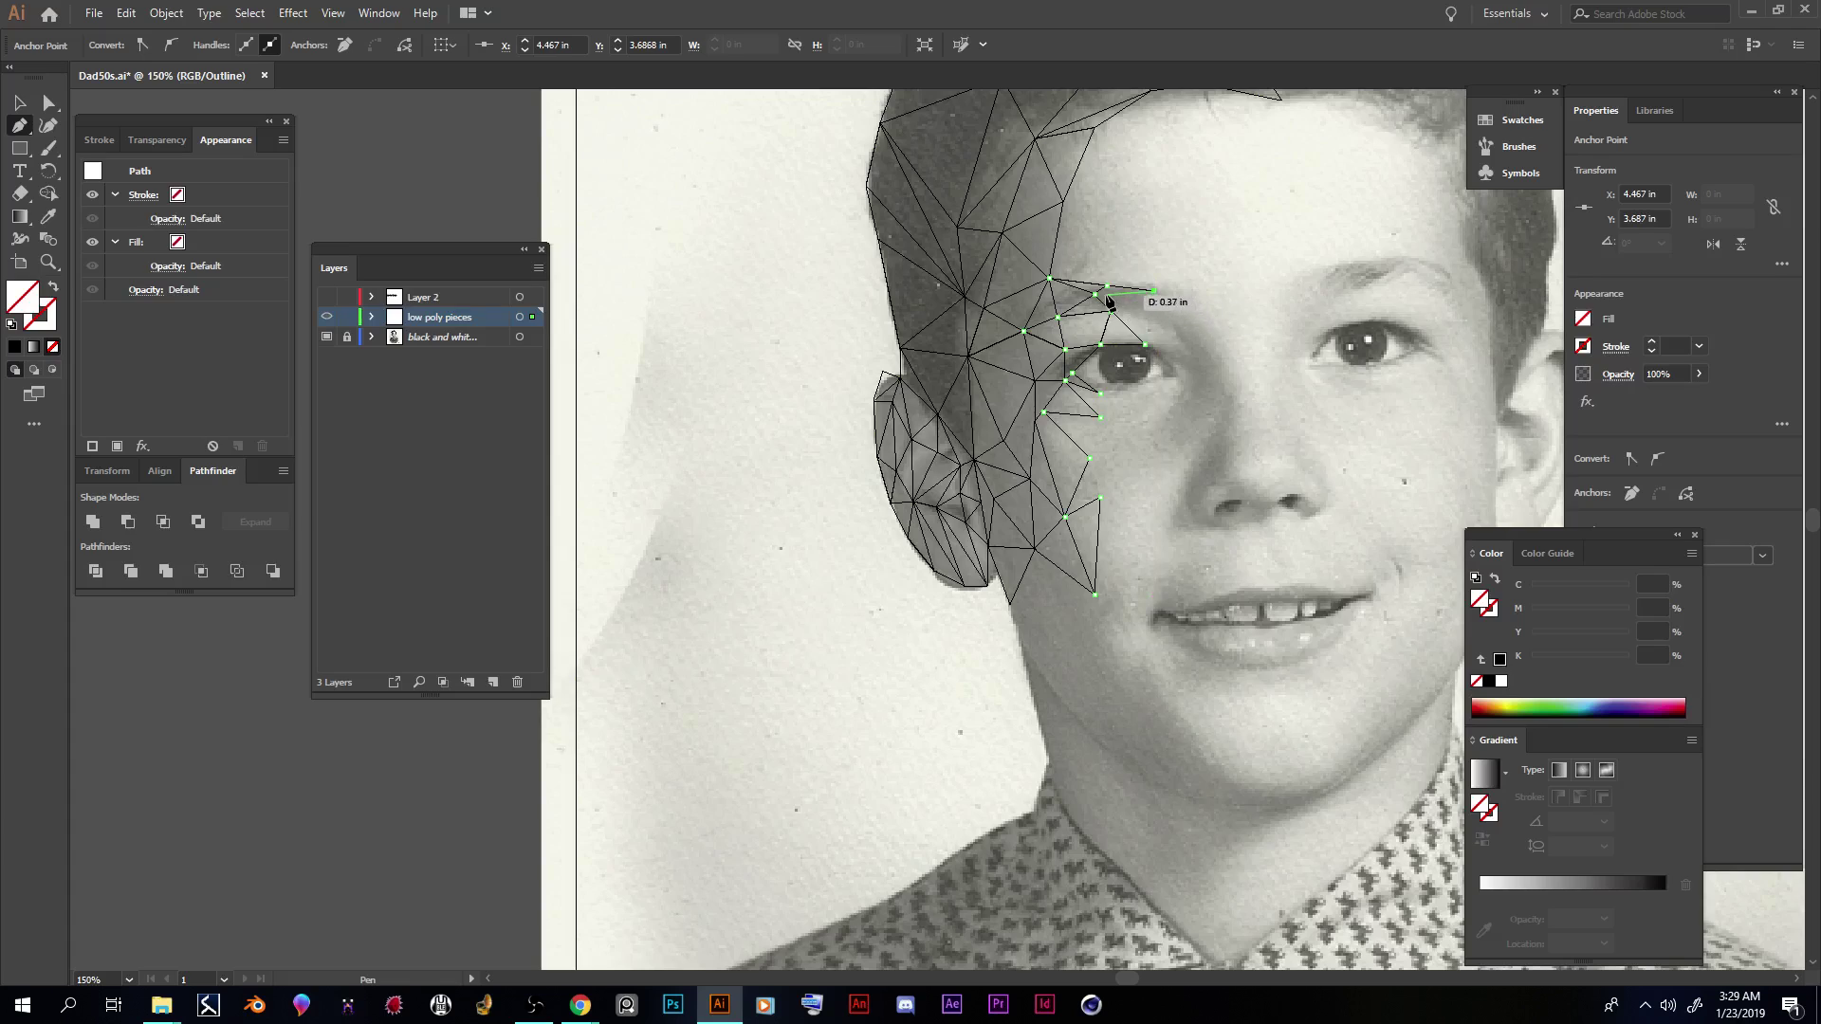
{"action": "left_click", "coordinate": [1113, 314]}
{"action": "left_click", "coordinate": [1154, 293]}
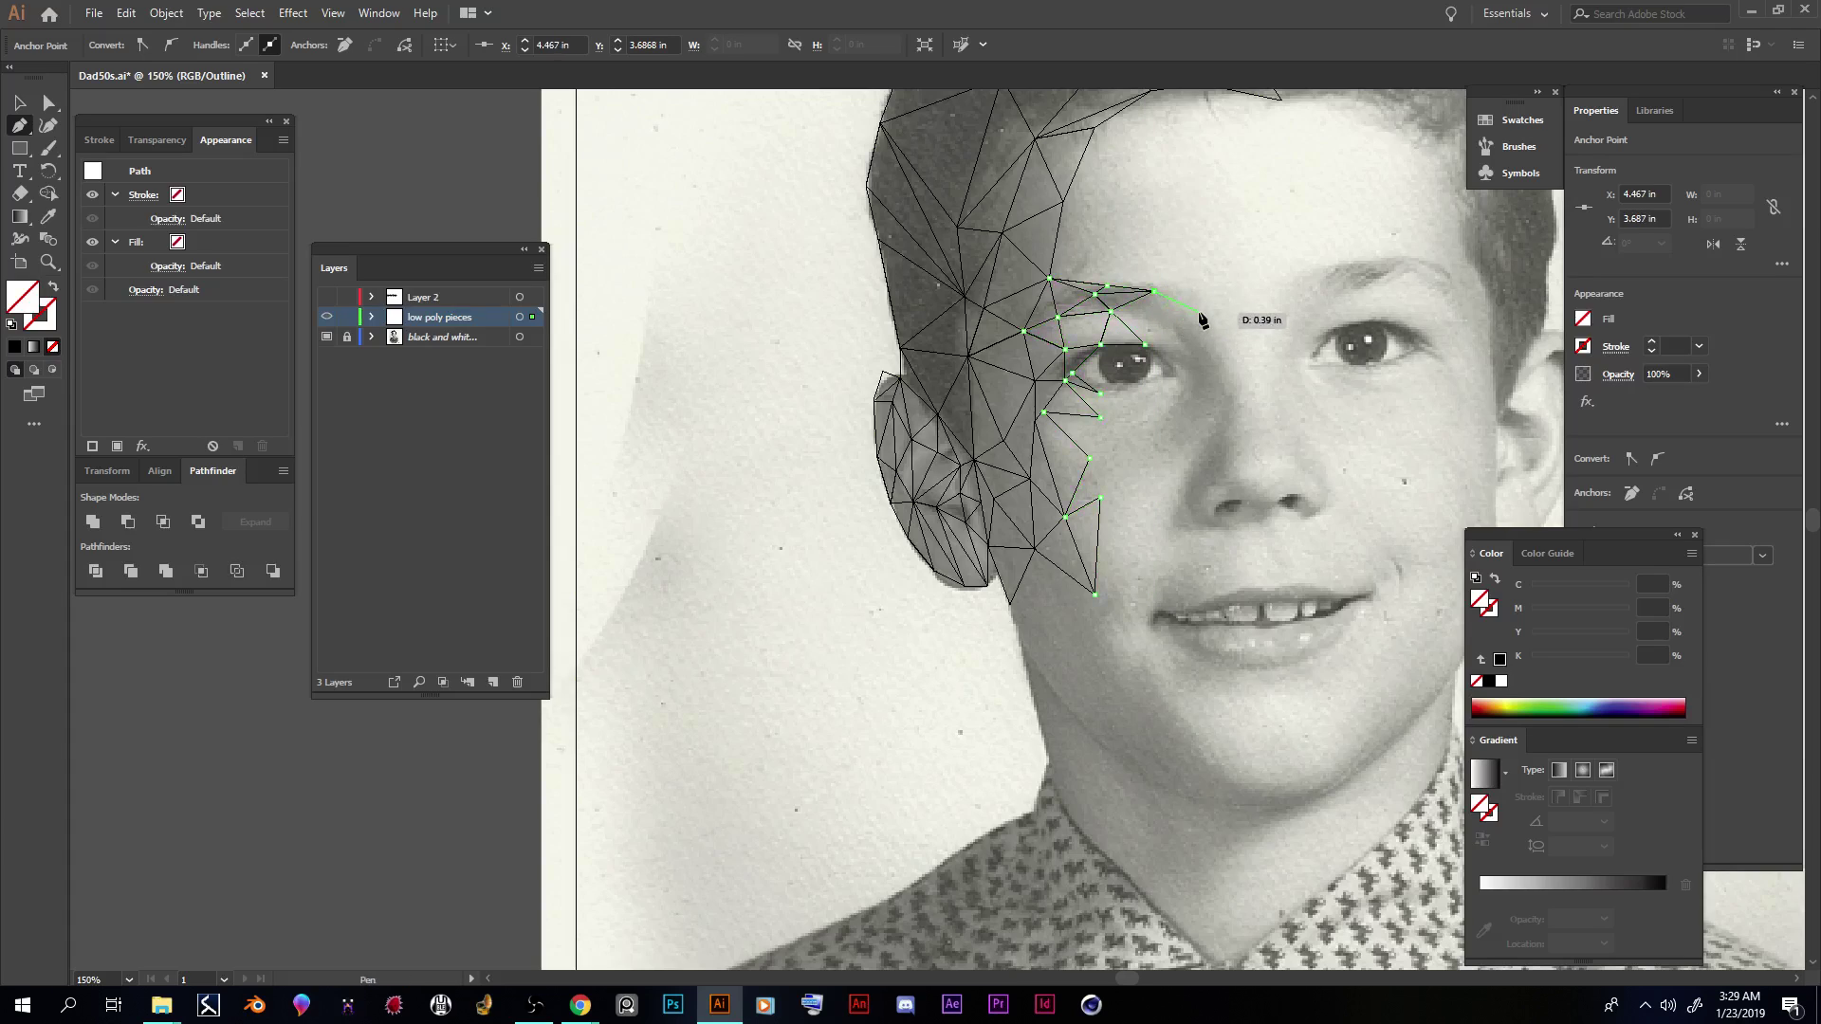
Step: Continue the triangle edges along the eyebrow's lower edge and around its inner end
{"action": "left_click", "coordinate": [1153, 310]}
{"action": "left_click", "coordinate": [1148, 293]}
{"action": "left_click", "coordinate": [1111, 312]}
{"action": "left_click", "coordinate": [1187, 325]}
{"action": "left_click", "coordinate": [1192, 298]}
Step: Extend the triangles from the eyebrow's inner end down the side of the nose bridge, level with the eye's inner corner
{"action": "left_click", "coordinate": [1189, 325]}
{"action": "left_click", "coordinate": [1188, 326]}
{"action": "left_click", "coordinate": [1172, 330]}
{"action": "left_click", "coordinate": [1205, 367]}
{"action": "left_click", "coordinate": [1188, 326]}
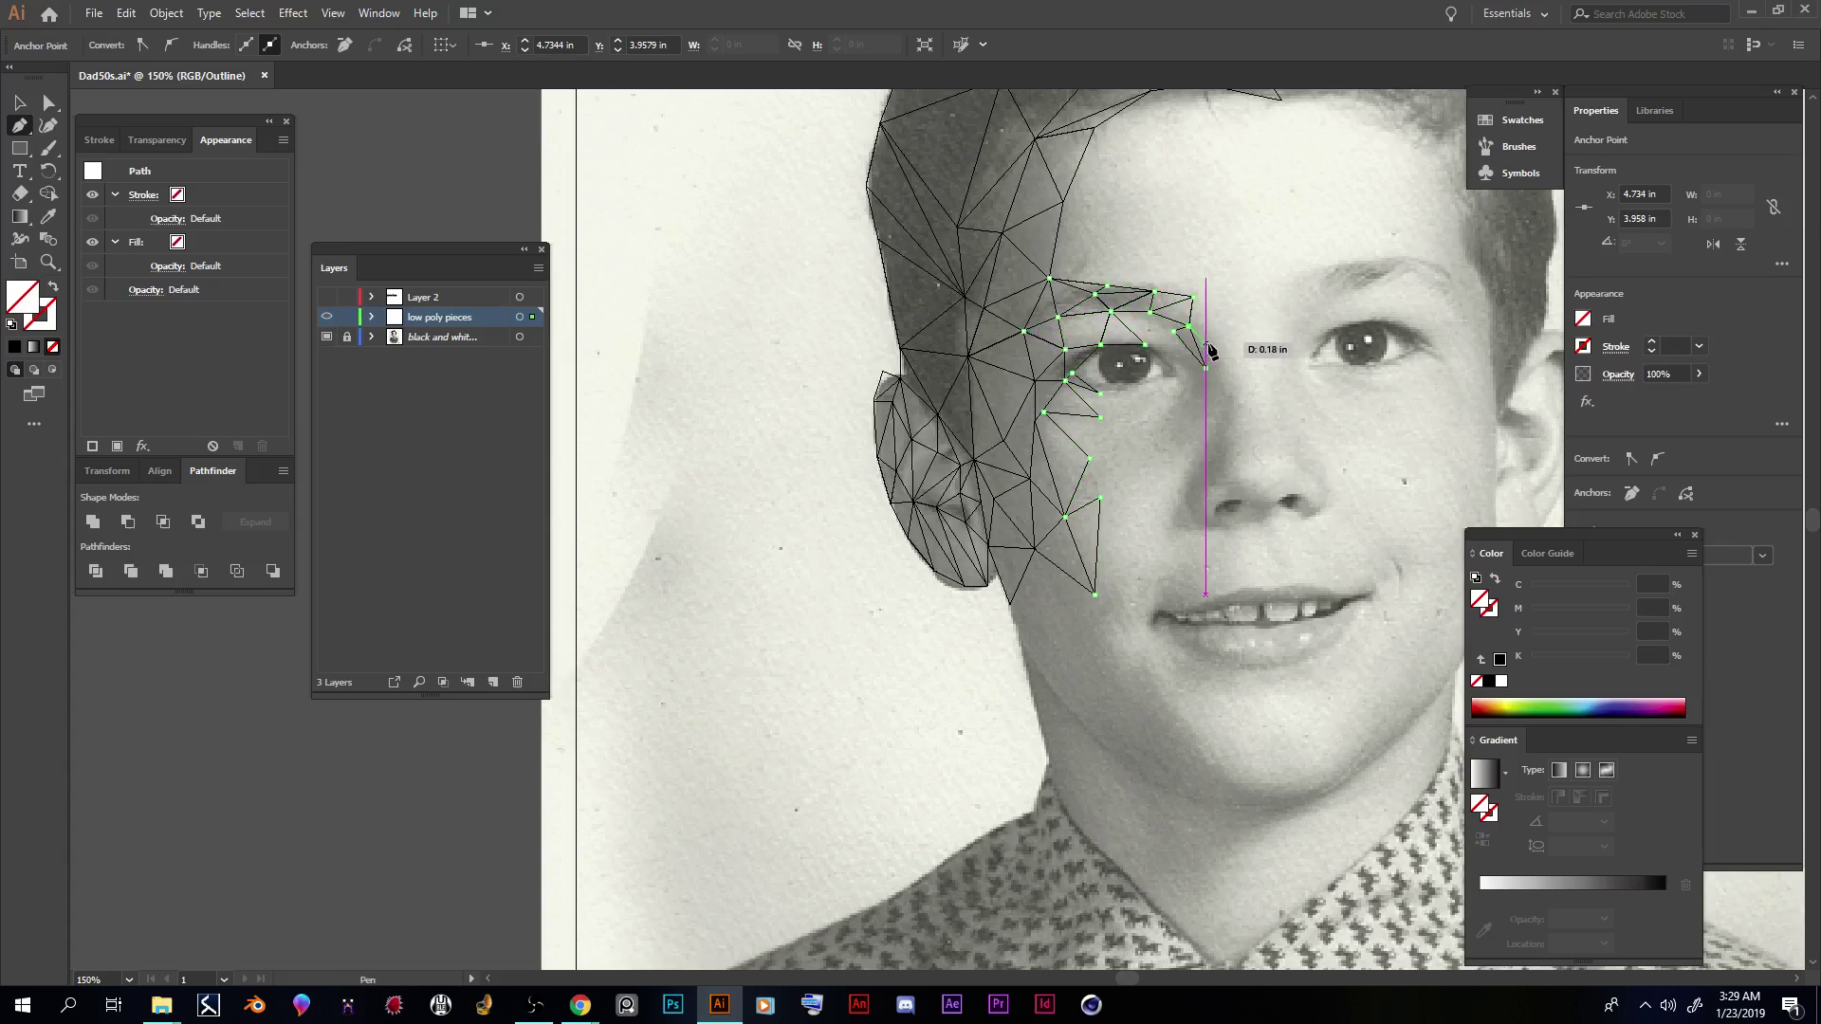
{"action": "left_click", "coordinate": [1216, 346]}
{"action": "left_click", "coordinate": [1206, 367]}
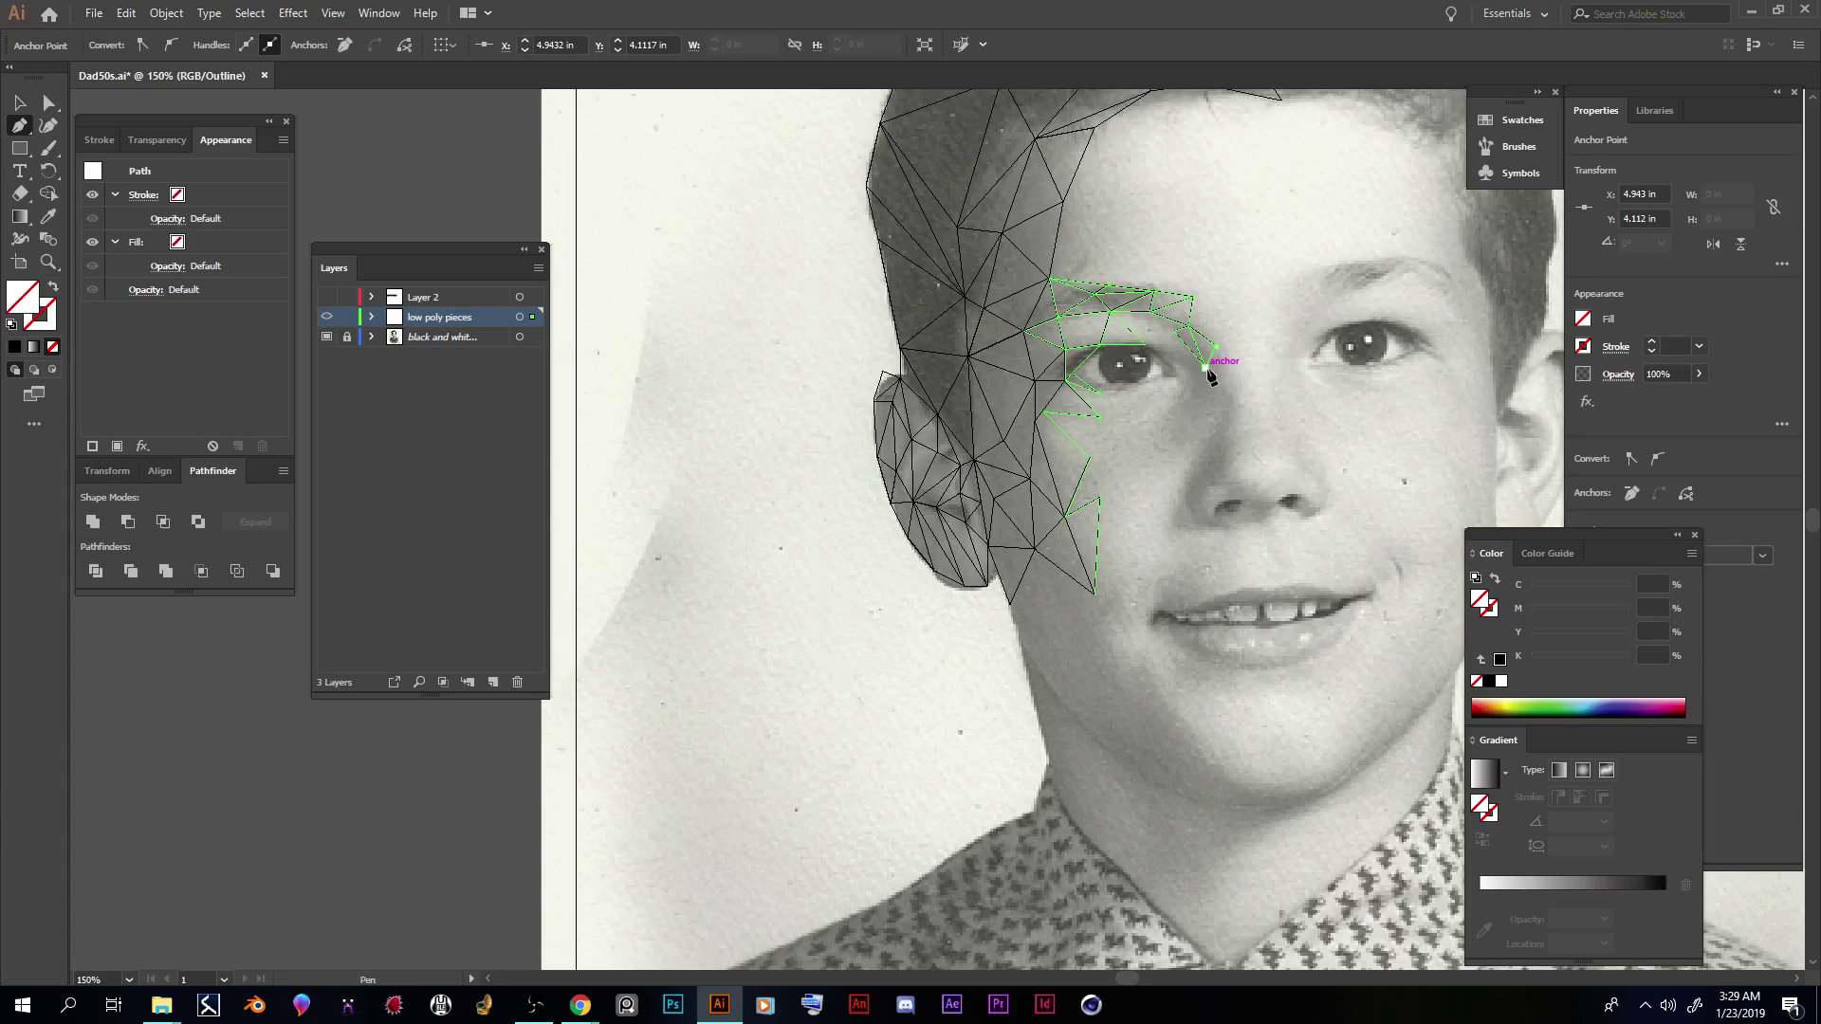
Step: Add triangles below the eye's inner corner, between the nose bridge side and the under-eye area
{"action": "left_click", "coordinate": [1217, 378]}
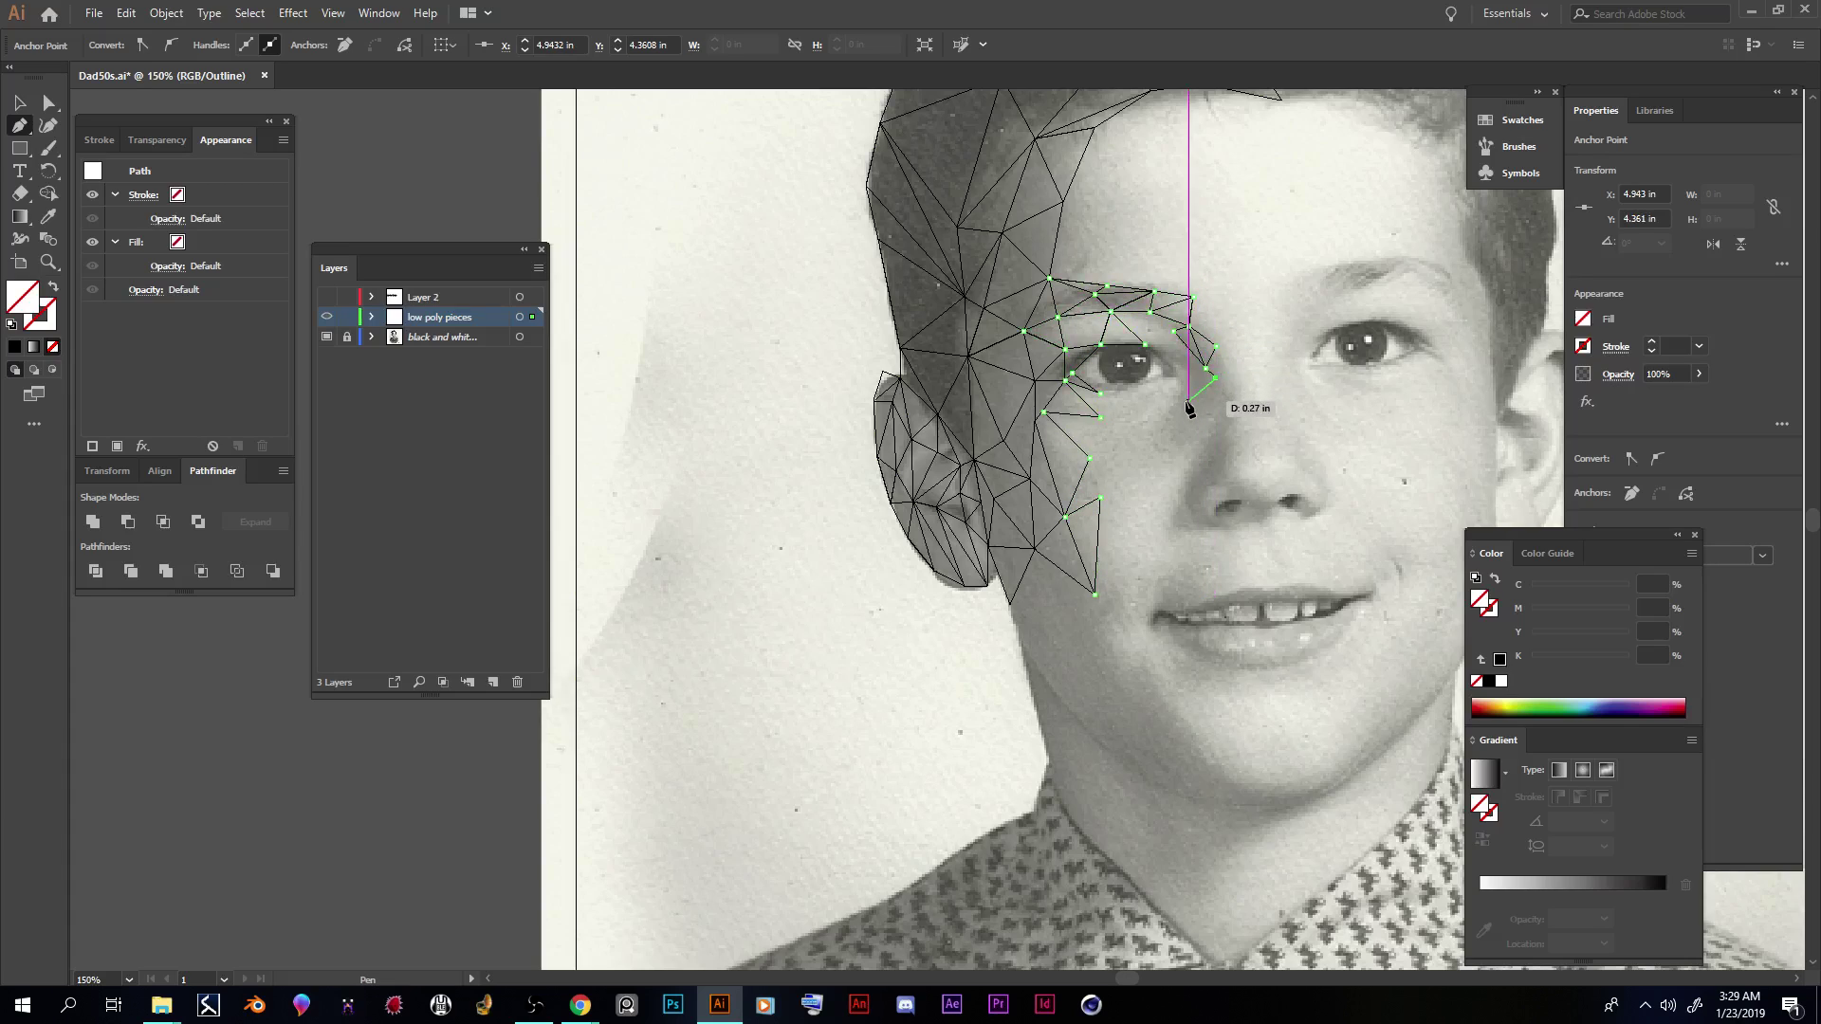
{"action": "left_click", "coordinate": [1188, 380]}
{"action": "left_click", "coordinate": [1216, 379]}
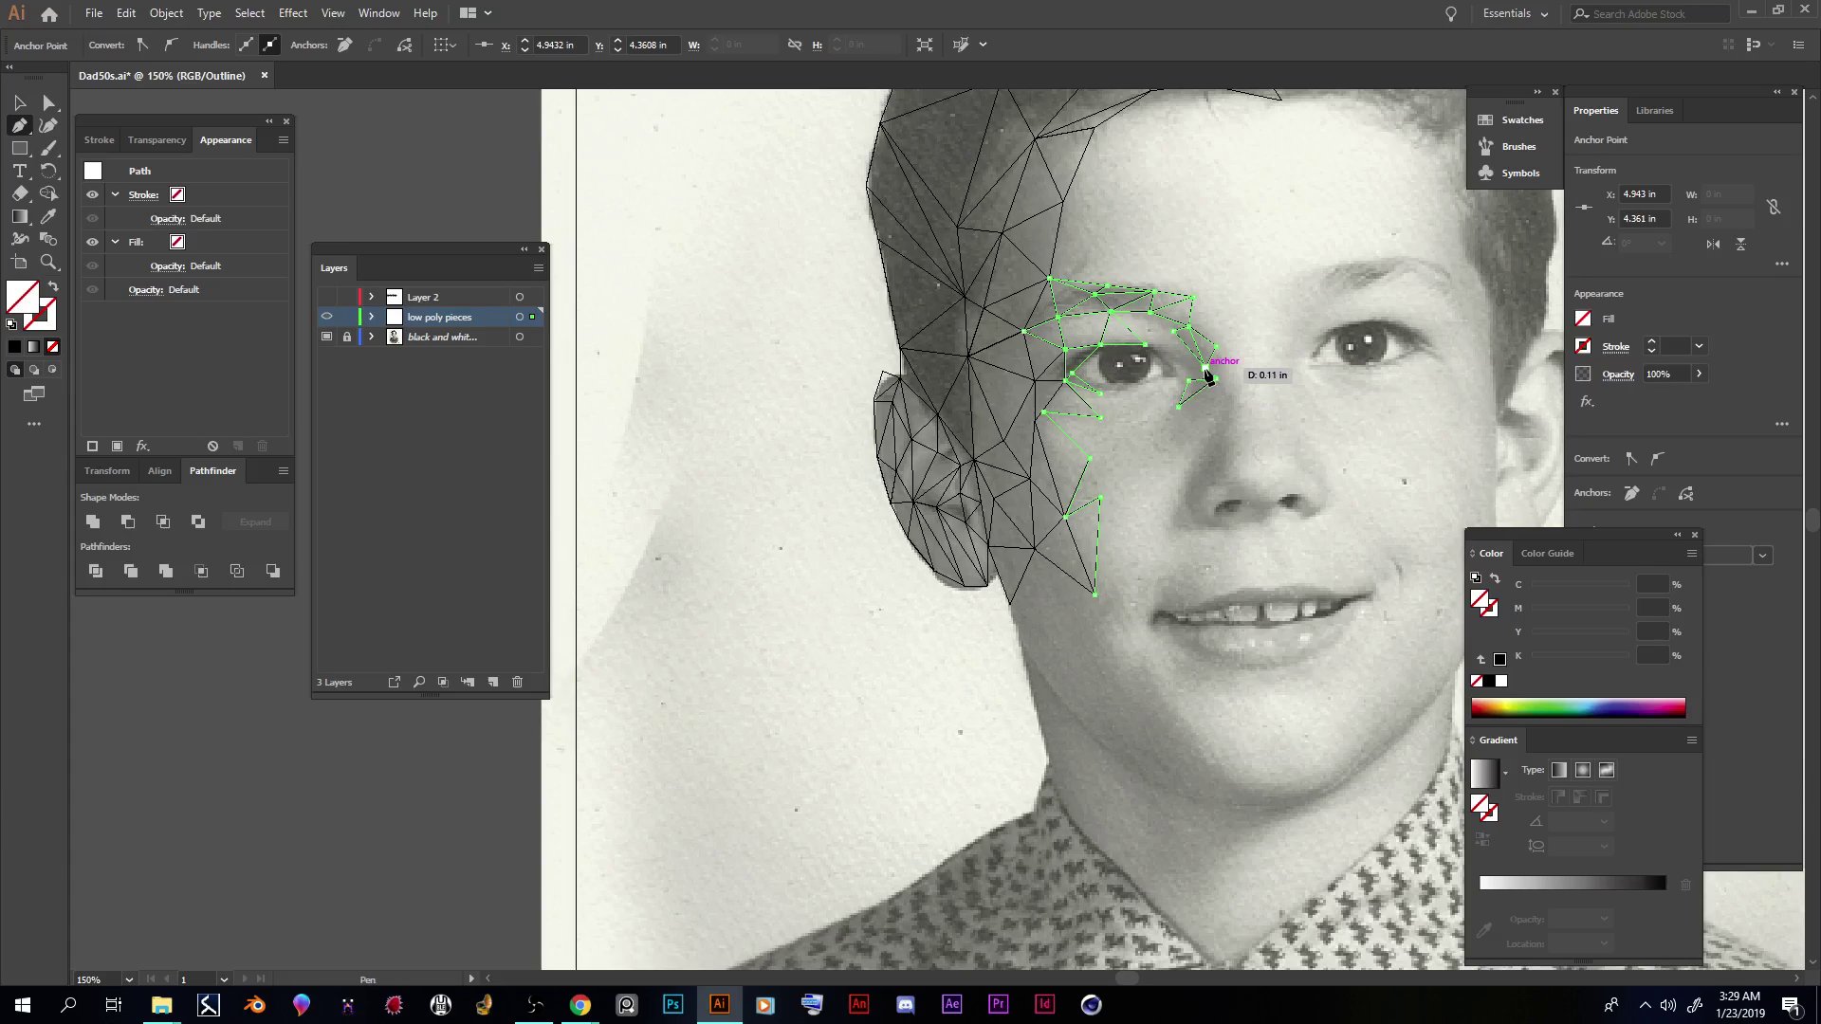
{"action": "left_click", "coordinate": [1190, 381]}
Step: Join the inner-corner triangles back across the lid crease to the upper eyelid and the eyebrow's lower edge
{"action": "left_click", "coordinate": [1174, 332]}
{"action": "left_click", "coordinate": [1147, 347]}
{"action": "left_click", "coordinate": [1145, 349]}
{"action": "left_click", "coordinate": [1149, 313]}
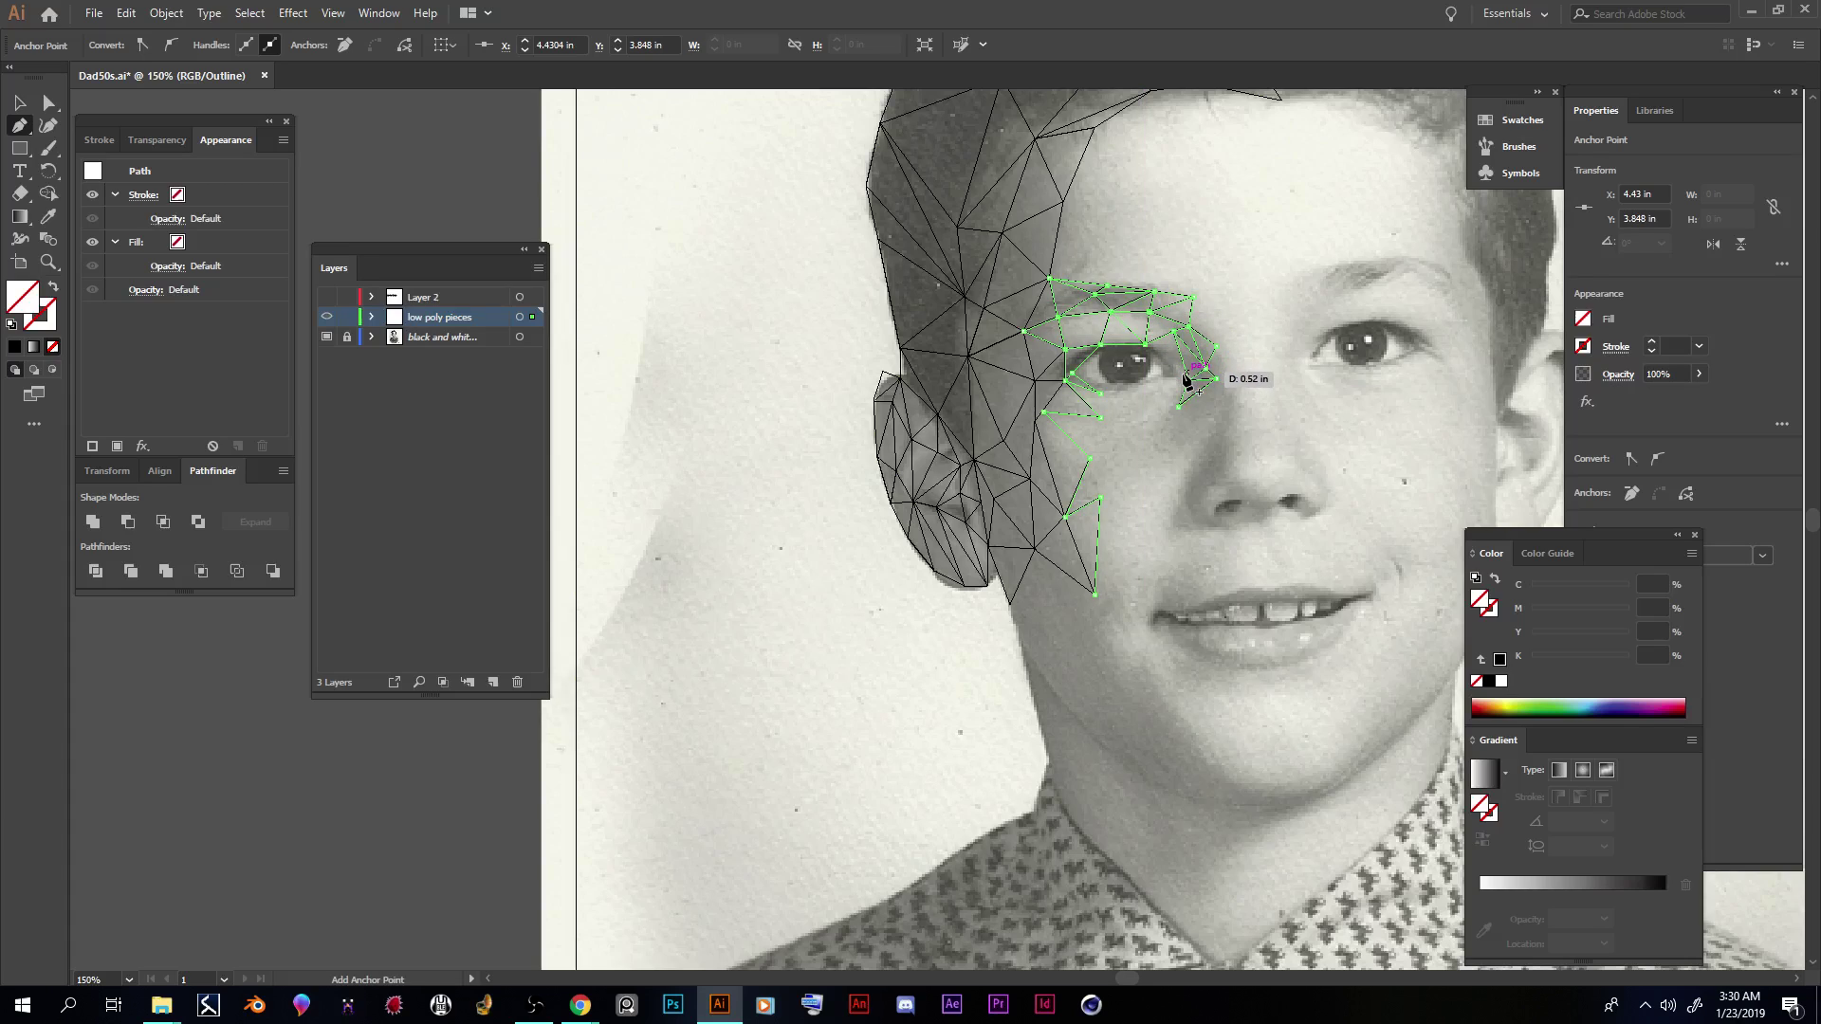
{"action": "left_click", "coordinate": [1146, 348]}
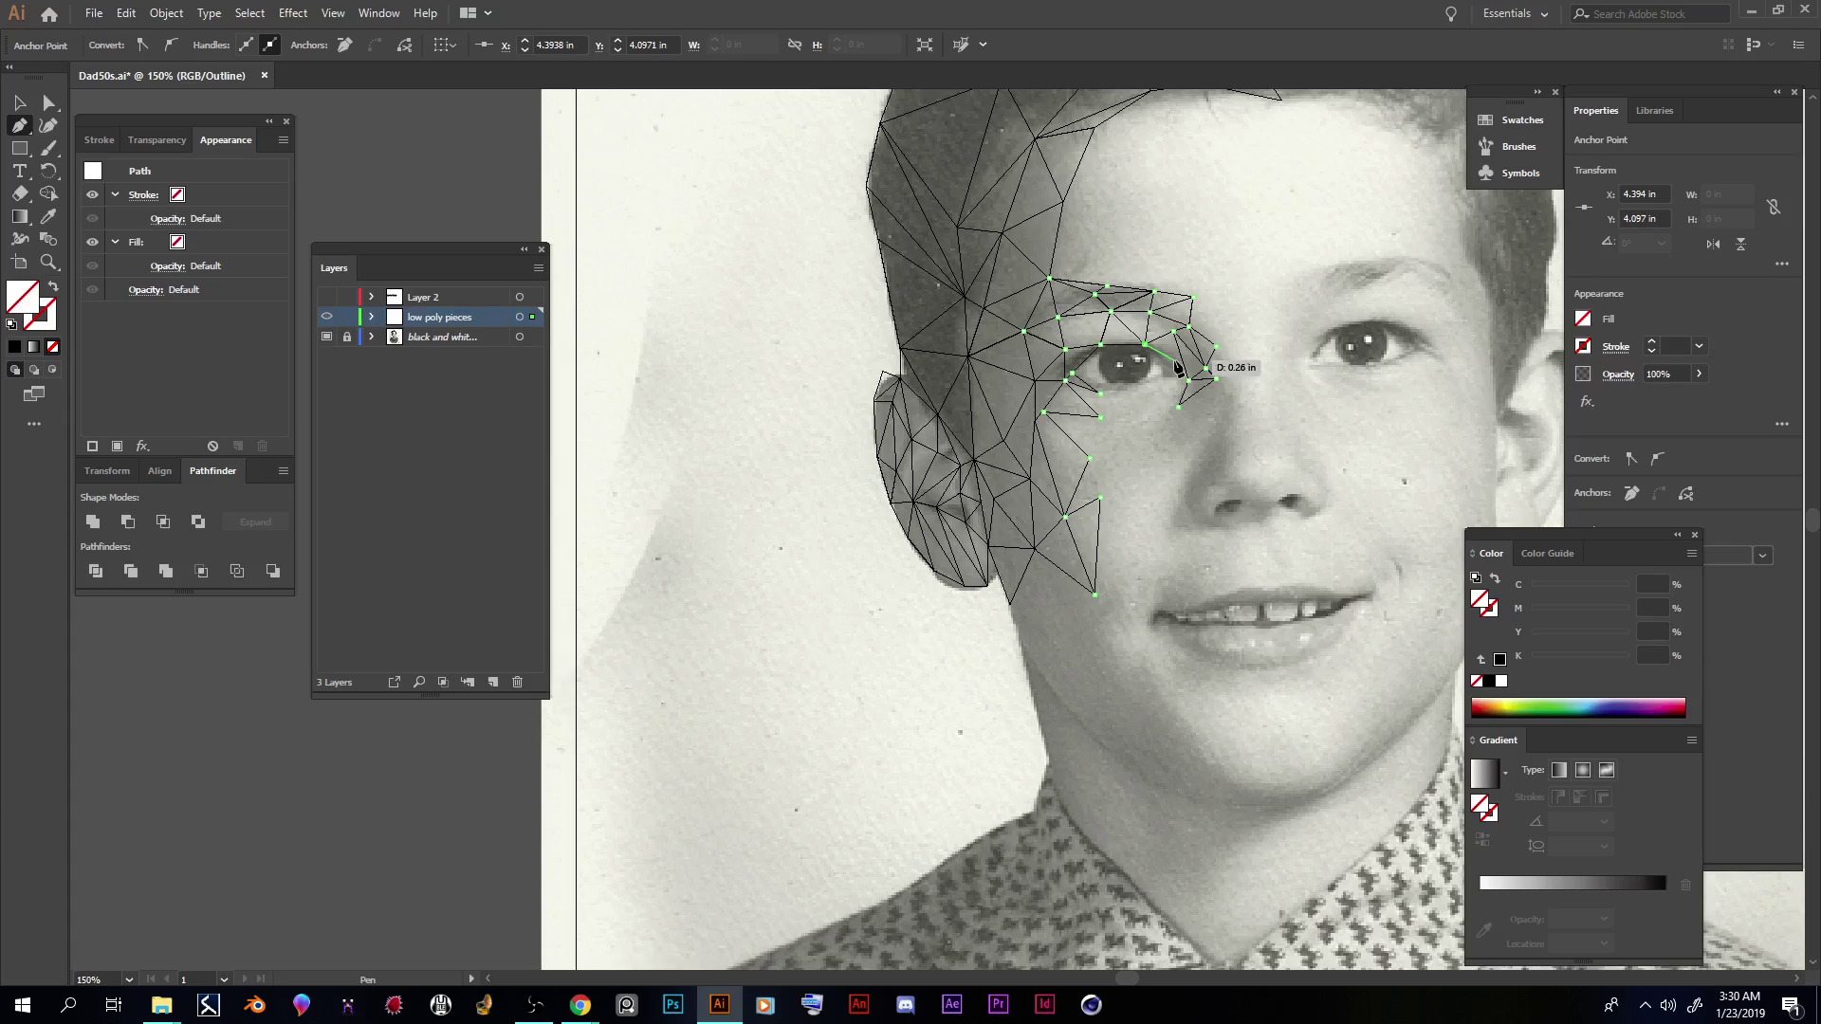
Step: Draw small triangles from the upper eyelid into the eye's inner corner and along the start of the lower lid
{"action": "left_click", "coordinate": [1175, 364]}
{"action": "left_click", "coordinate": [1173, 331]}
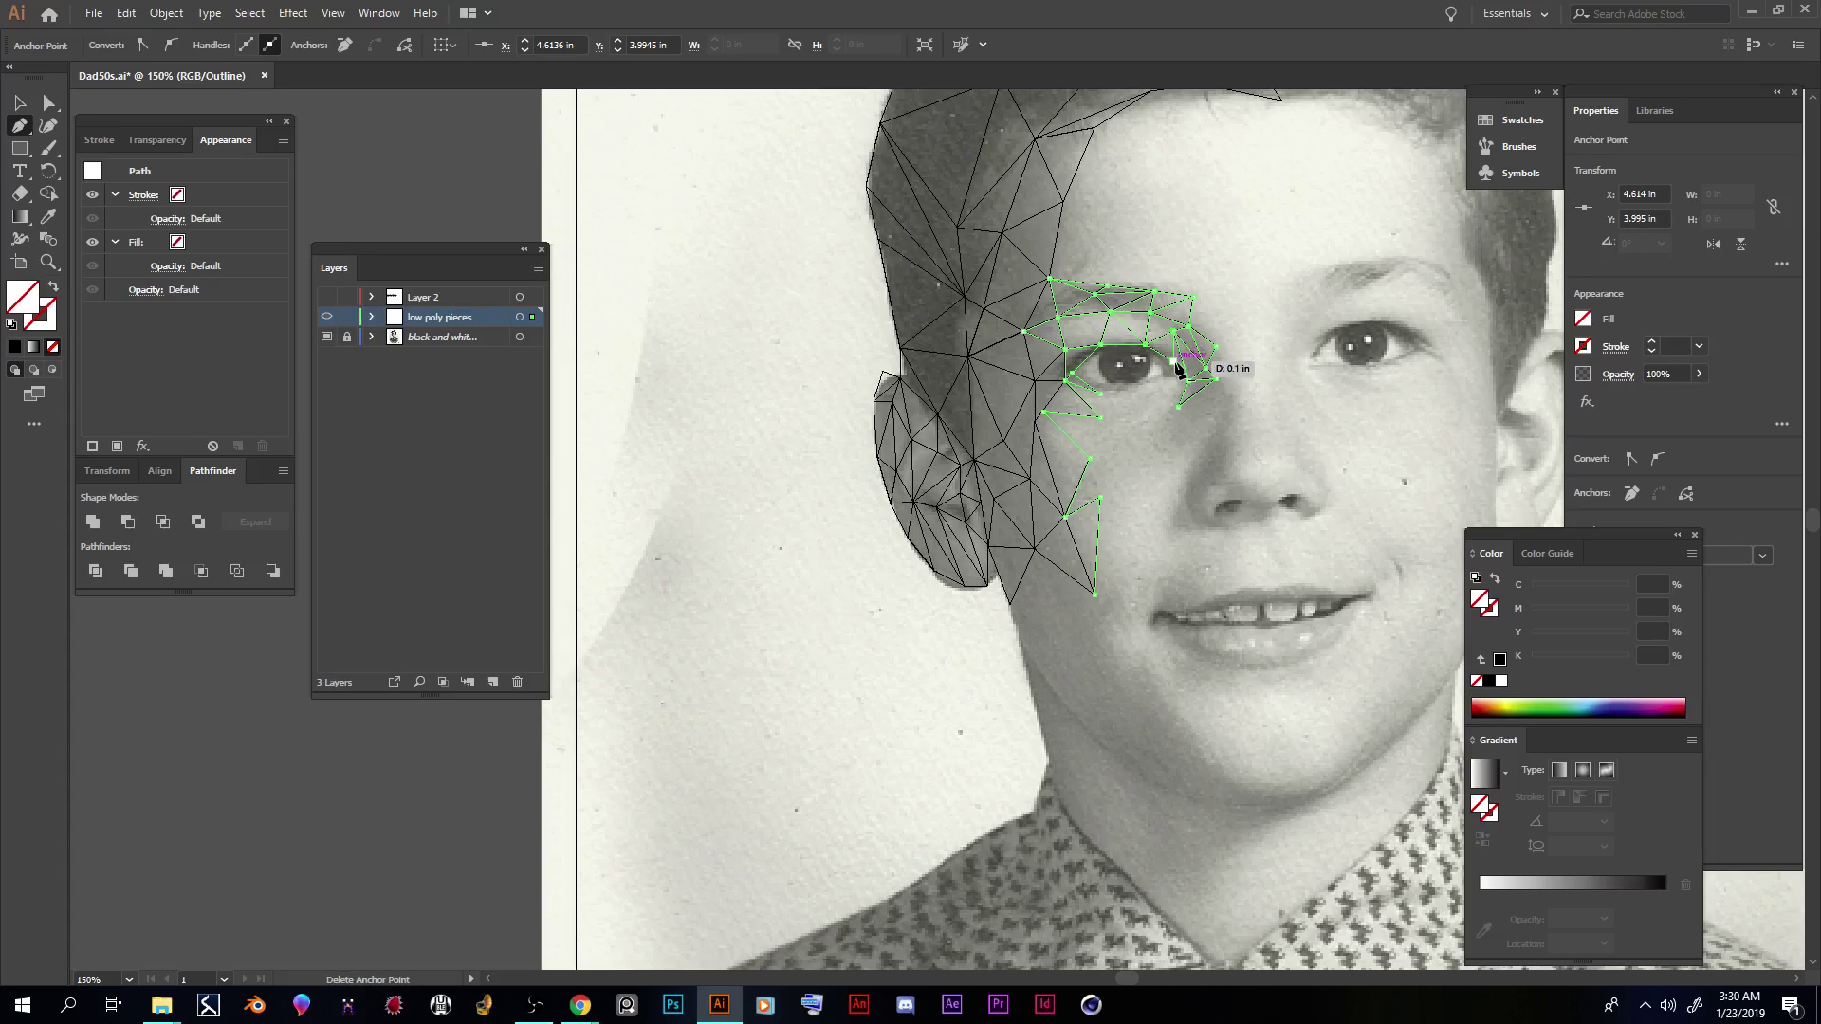
{"action": "left_click", "coordinate": [1187, 380]}
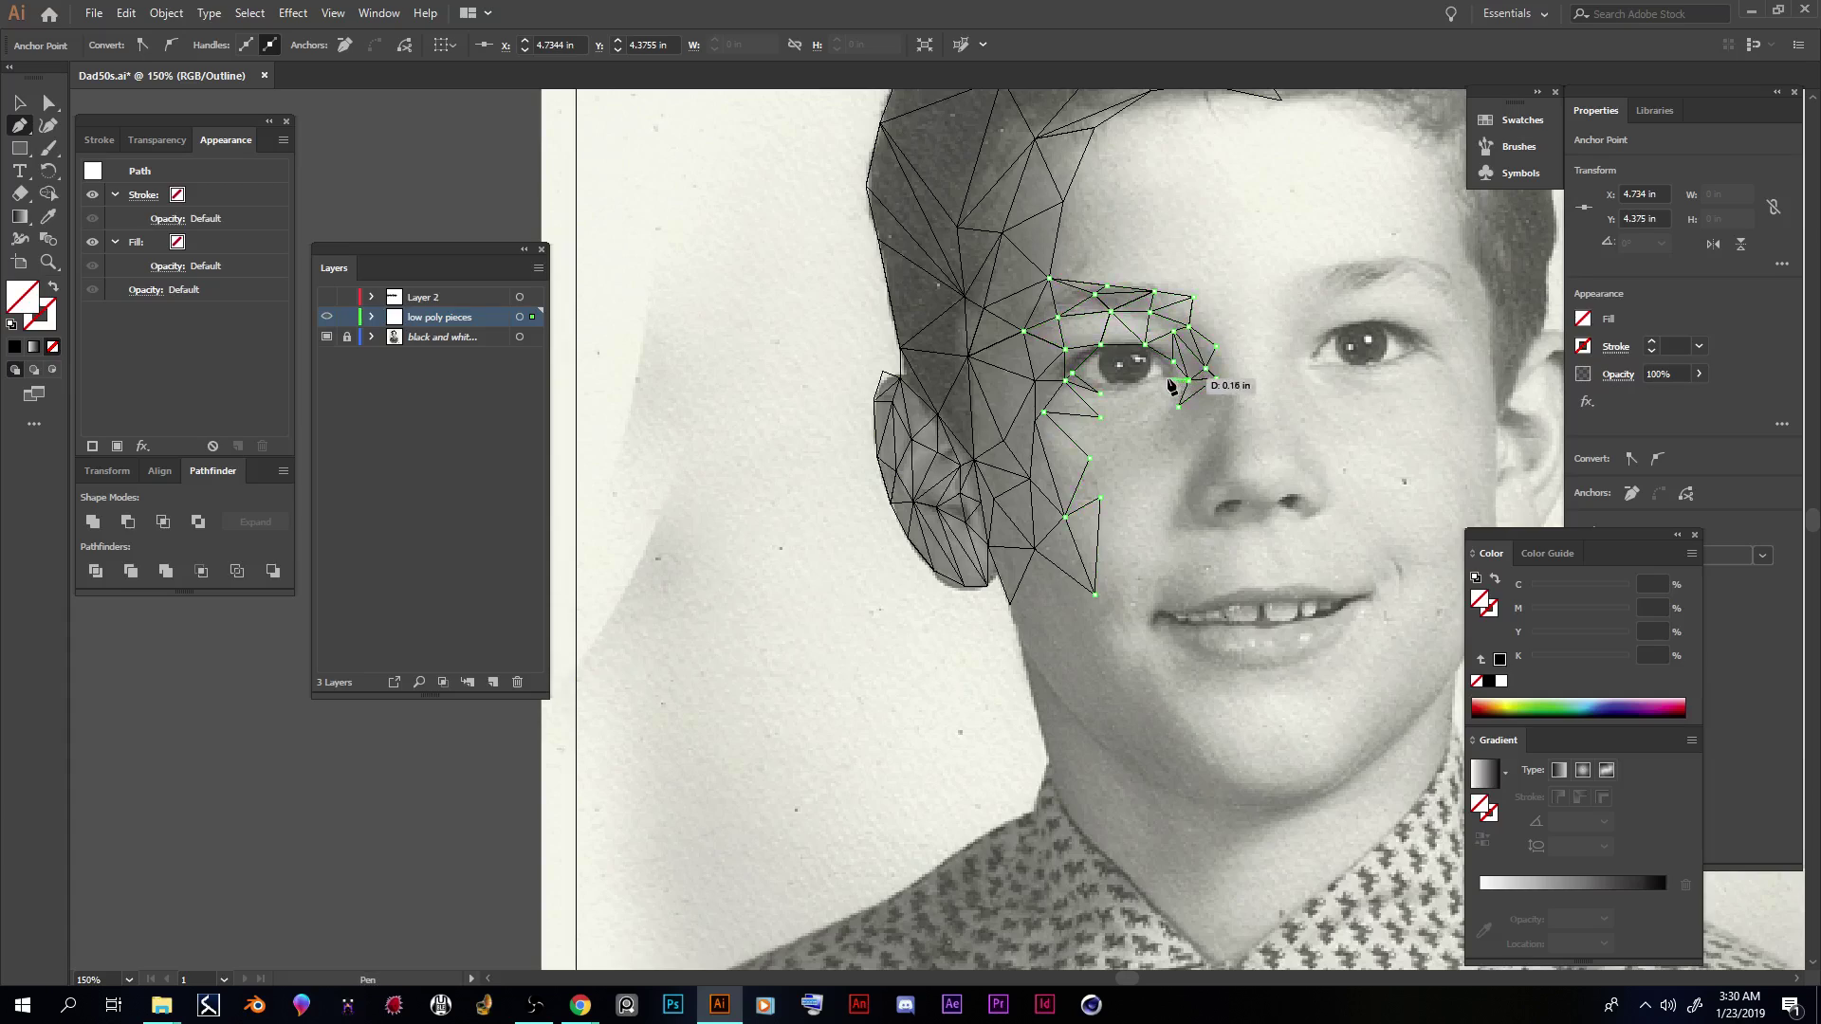
{"action": "left_click", "coordinate": [1174, 365]}
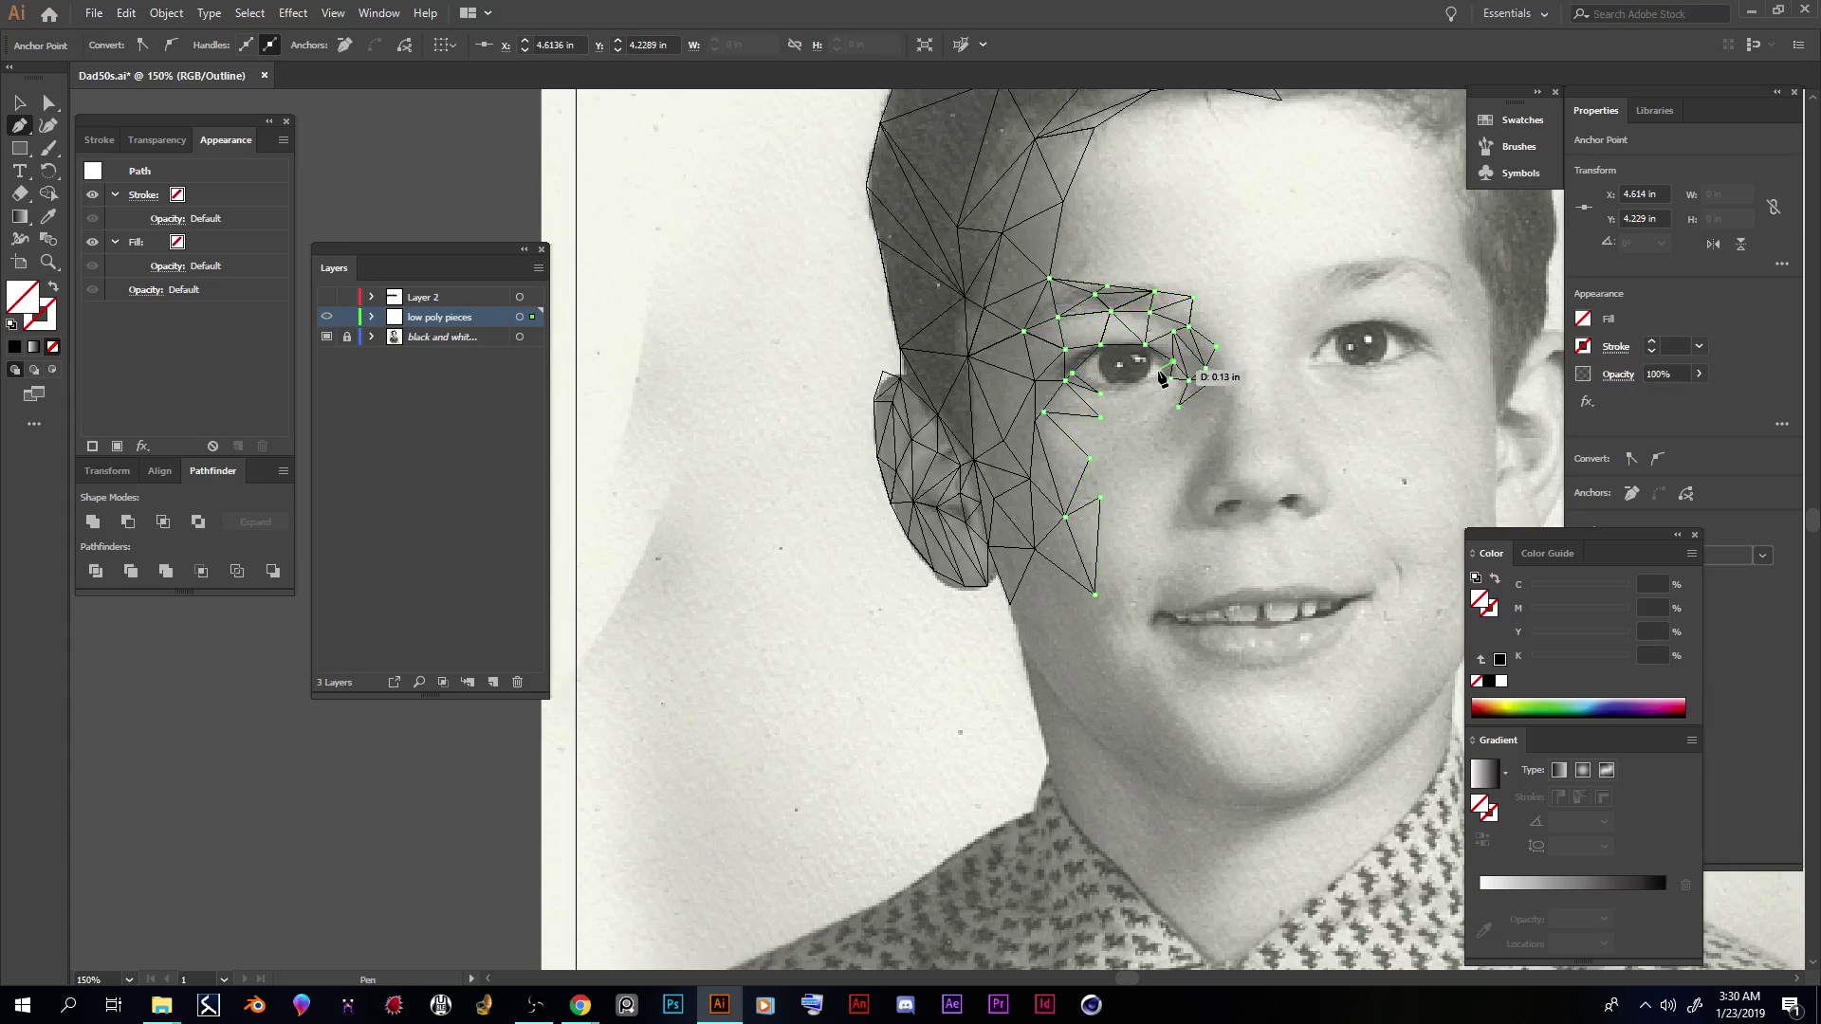
{"action": "left_click", "coordinate": [1160, 377]}
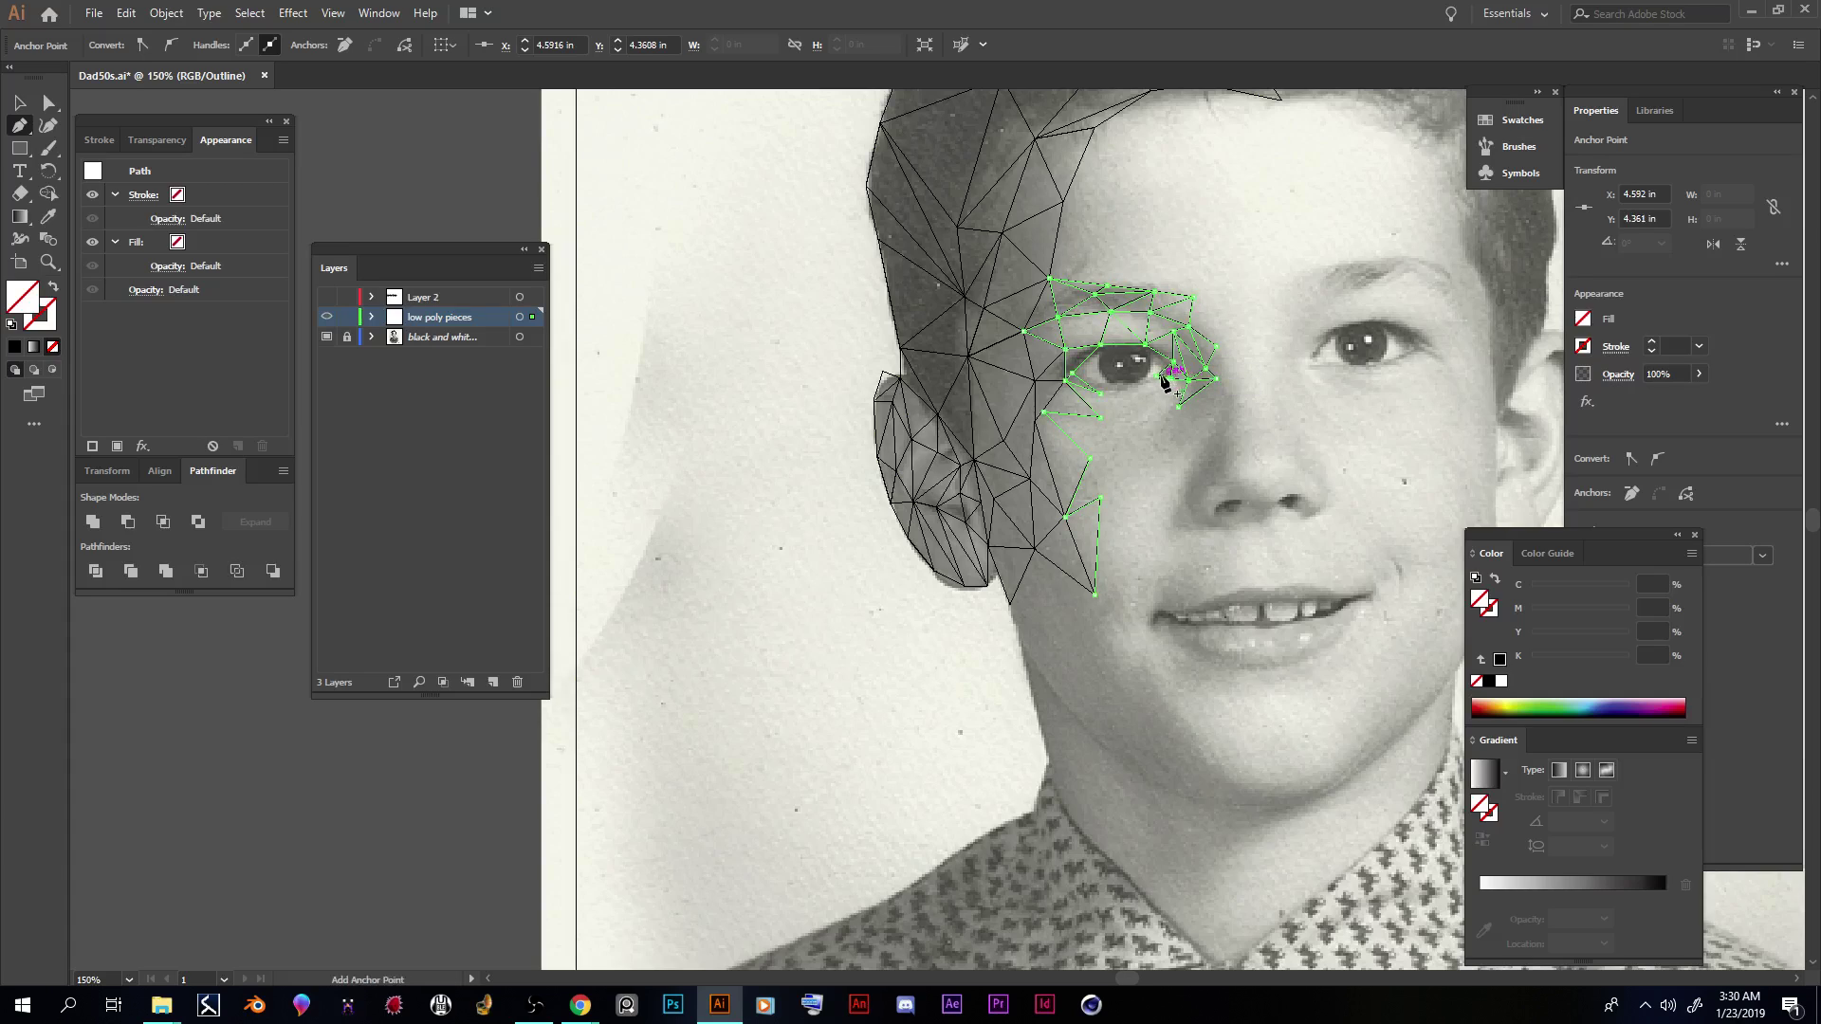
{"action": "left_click", "coordinate": [1156, 376]}
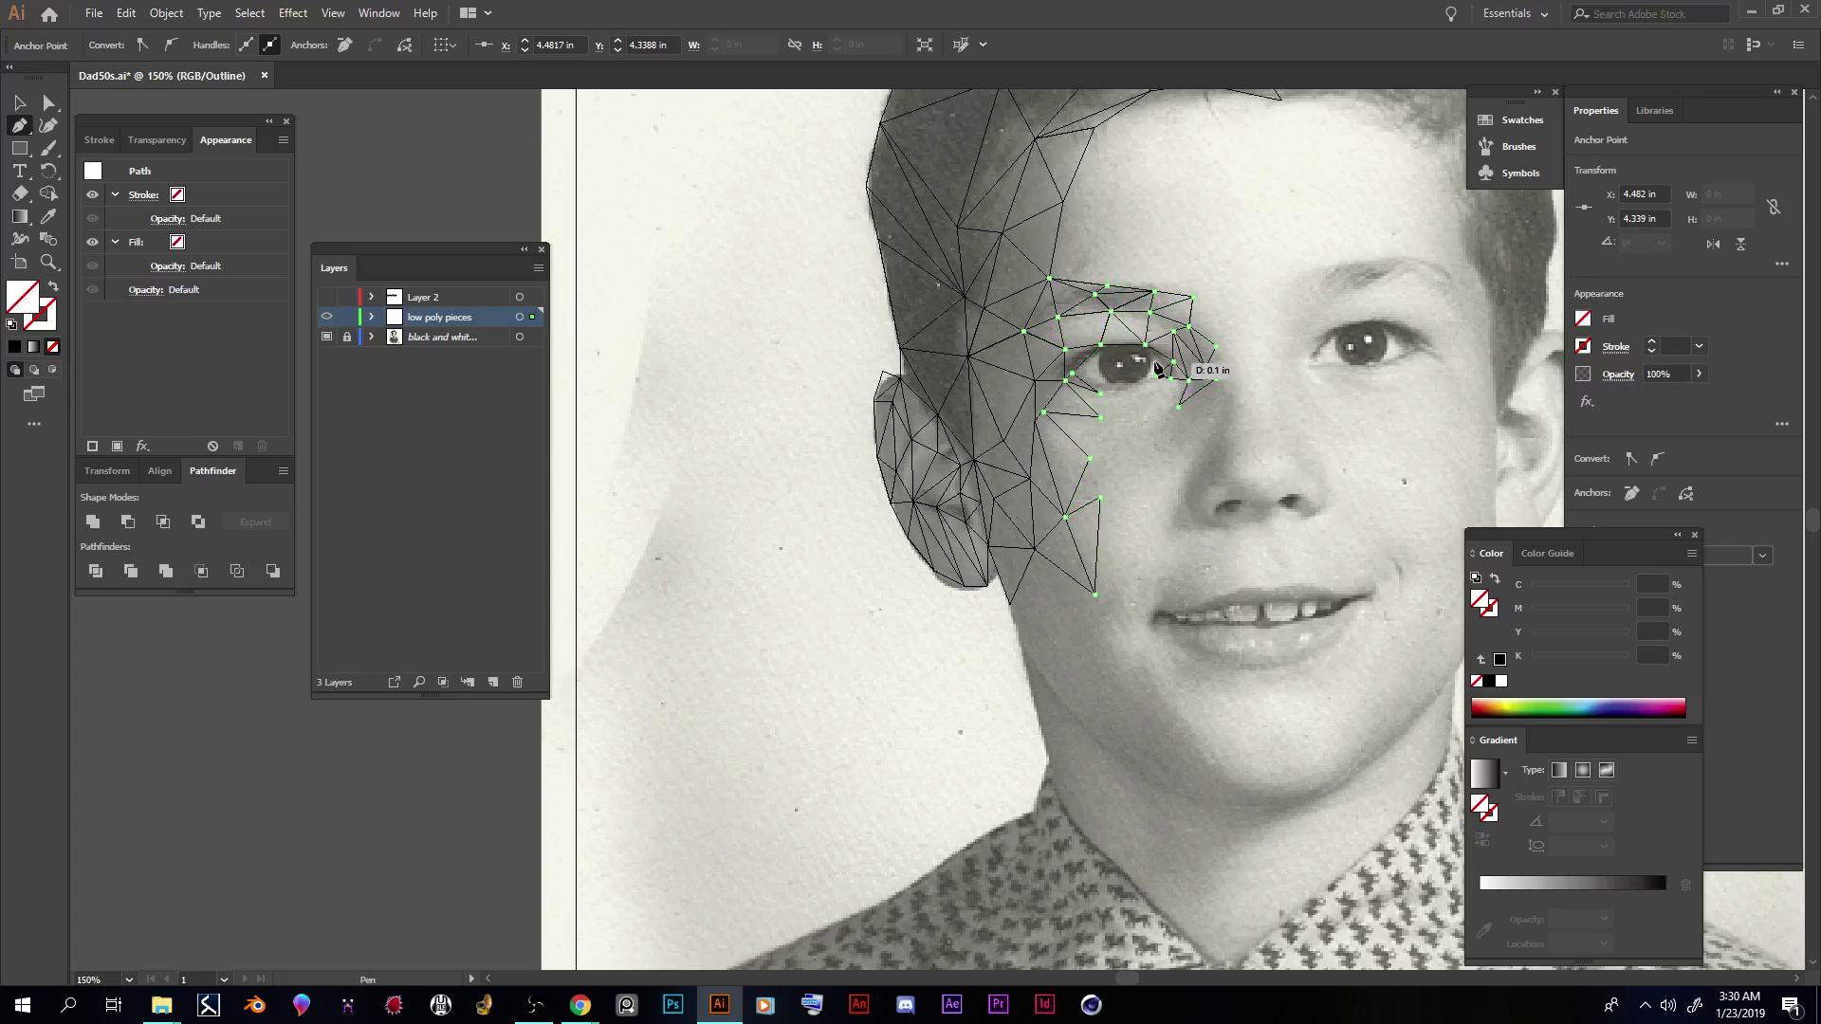
Step: Divide the eye's inner corner at 400% zoom with triangle edges to a new point in the white beside the iris
{"action": "key", "text": "ctrl+plus"}
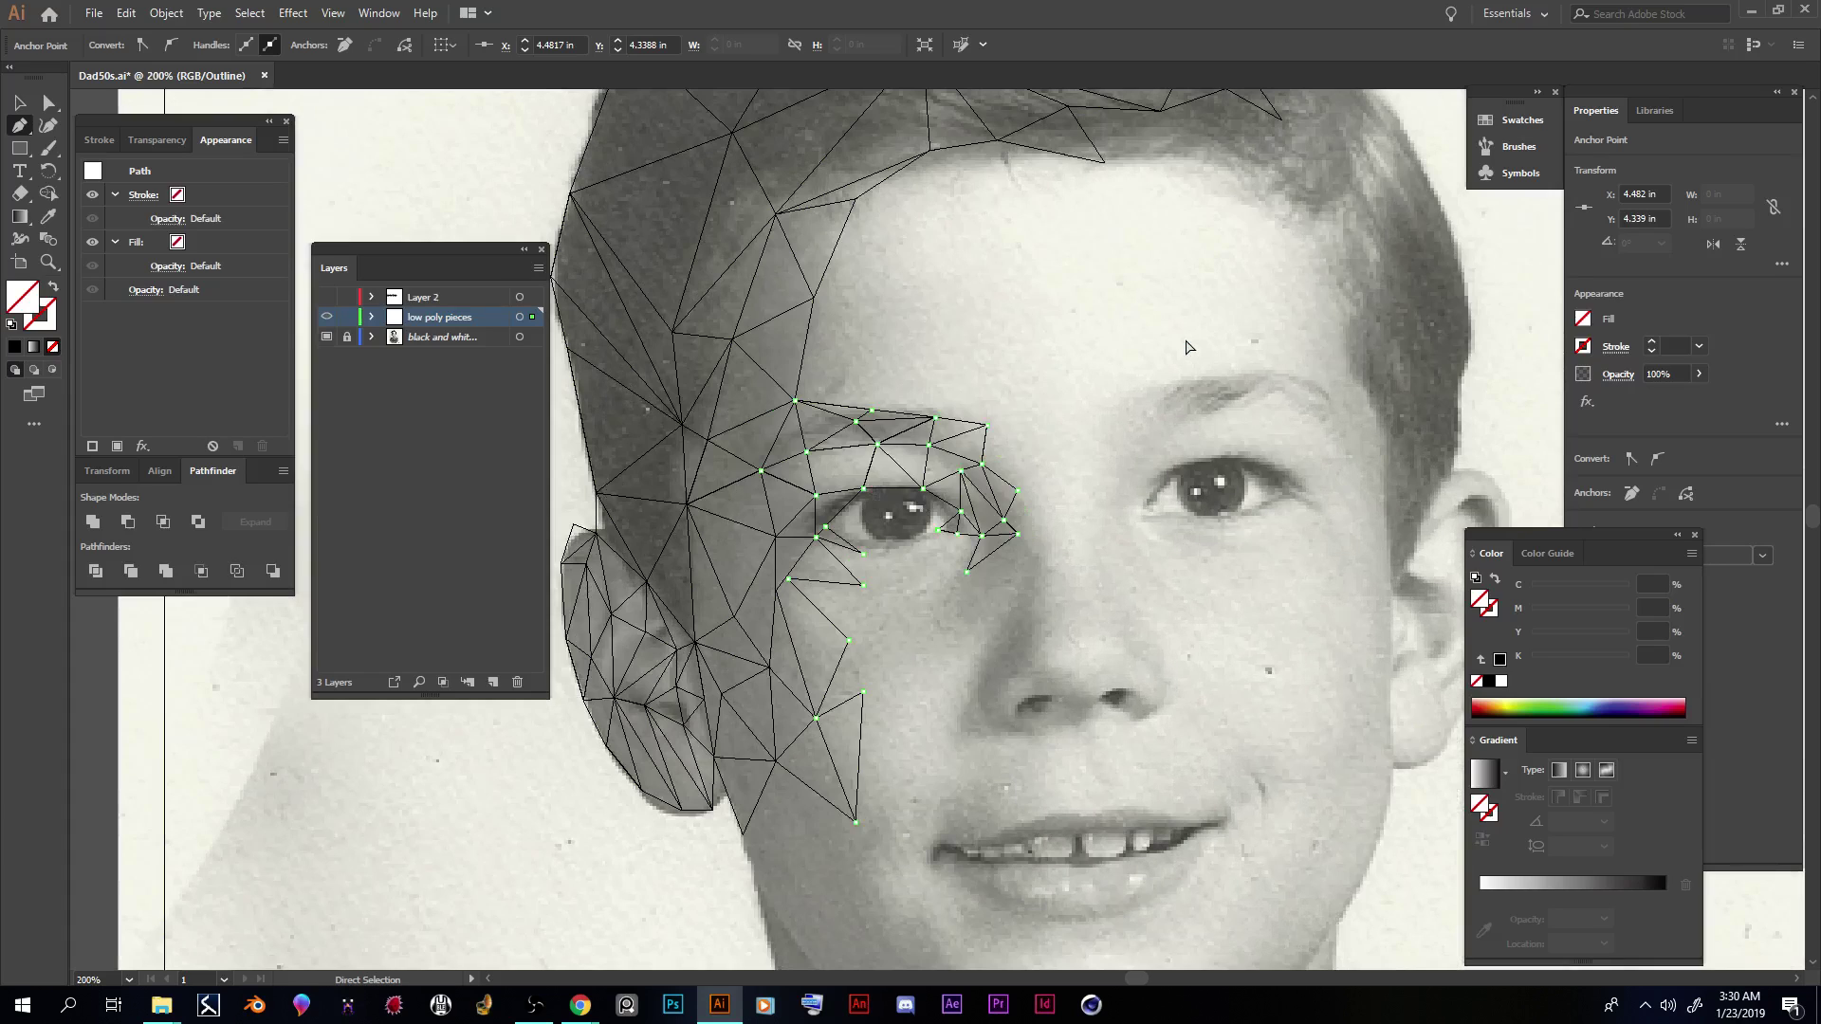
{"action": "key", "text": "ctrl+plus"}
{"action": "key", "text": "ctrl+plus"}
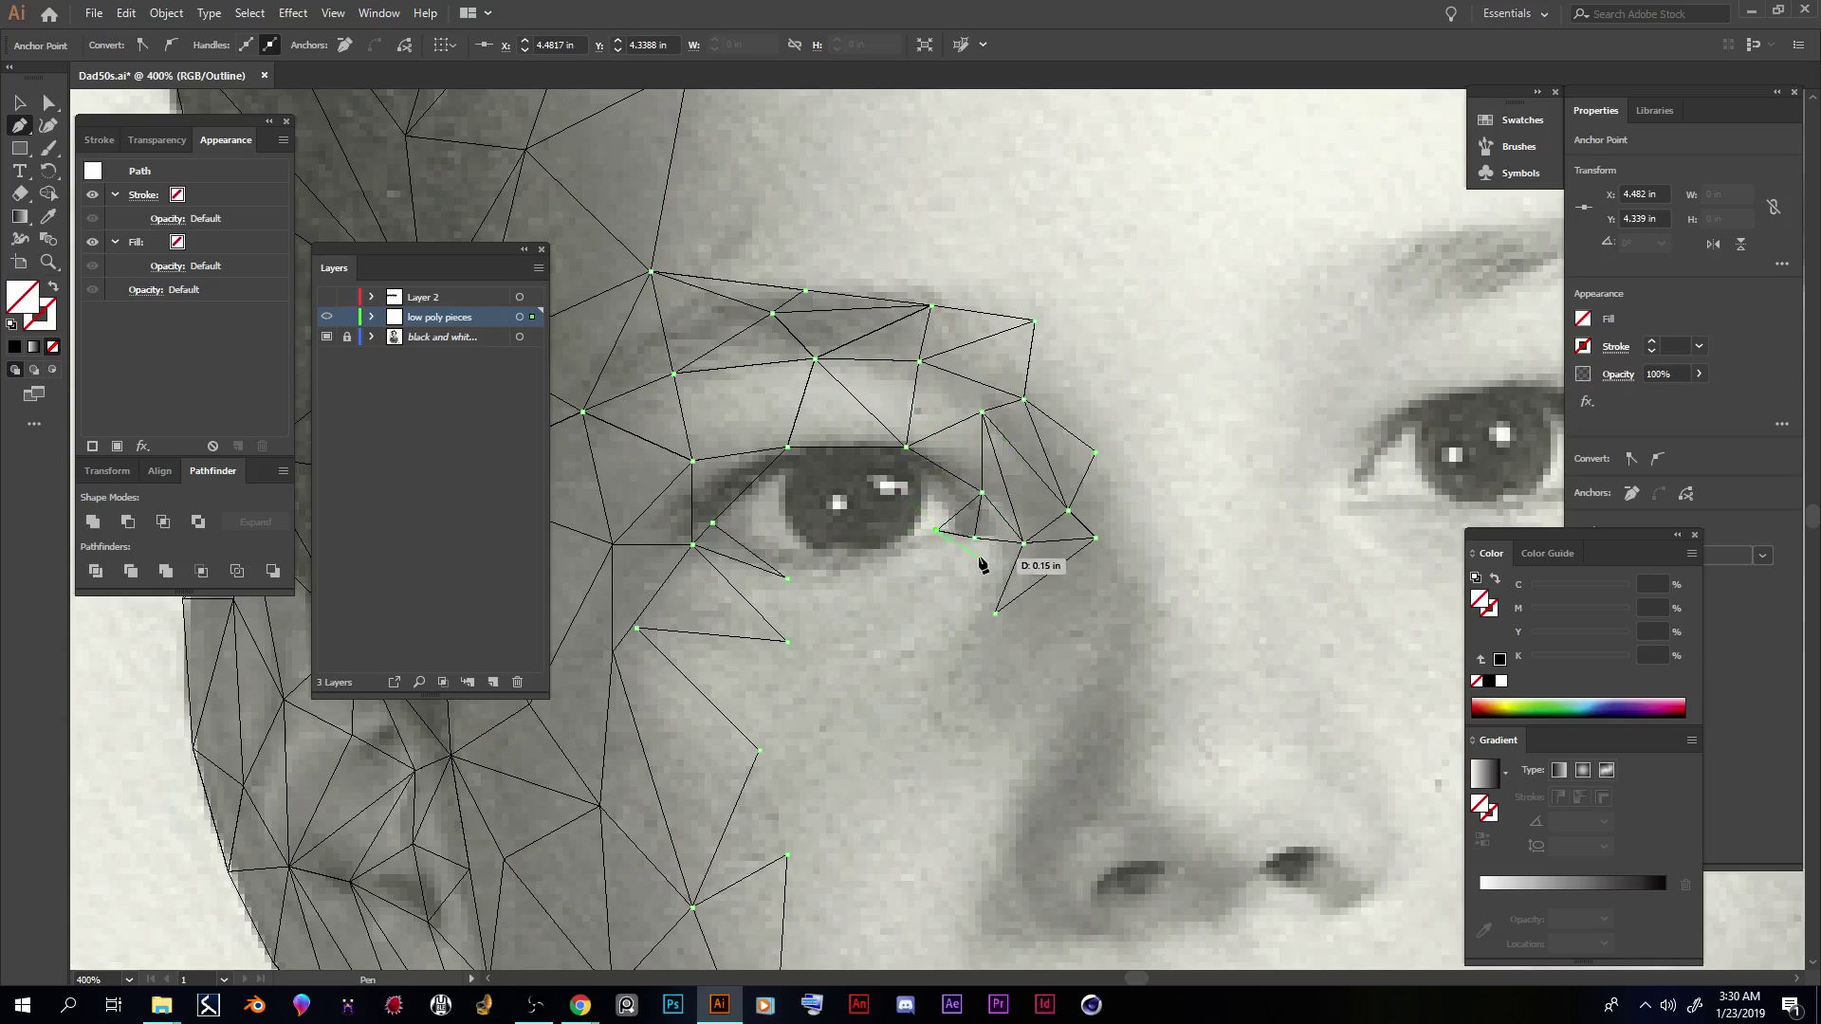
{"action": "left_click", "coordinate": [948, 494]}
{"action": "left_click", "coordinate": [982, 492]}
{"action": "left_click", "coordinate": [950, 494]}
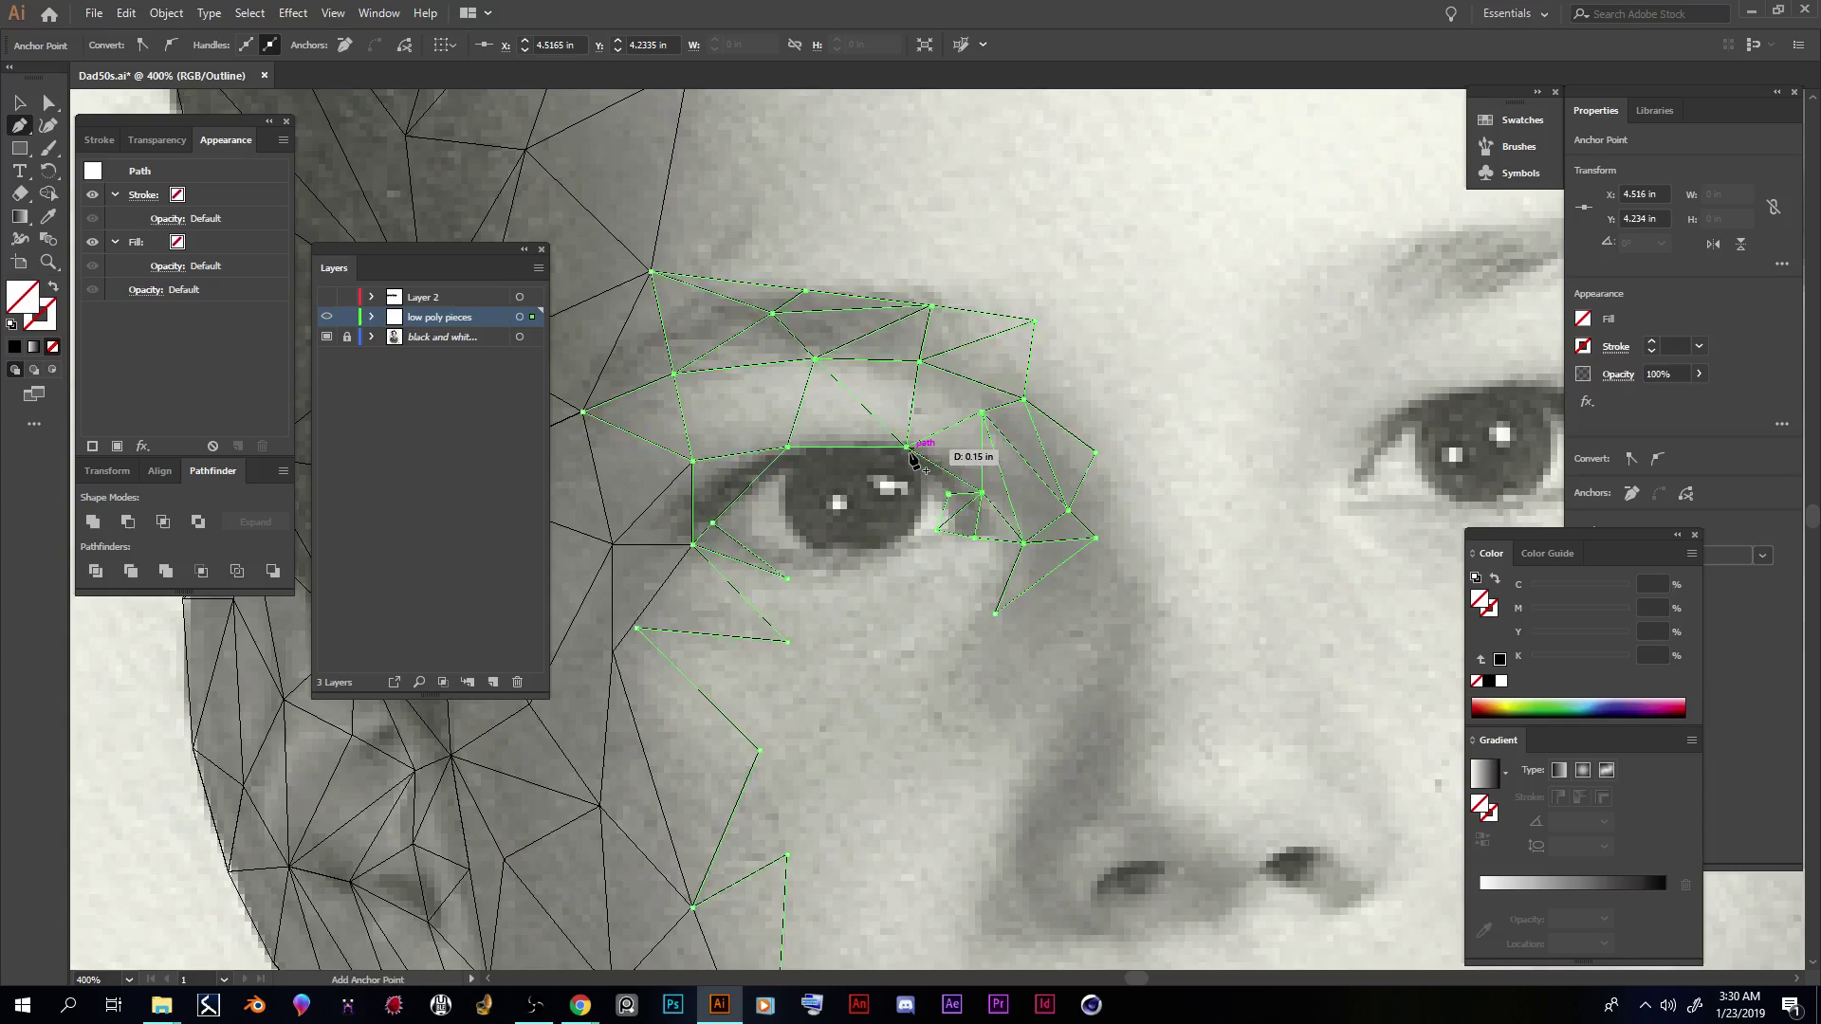
Step: Trace narrow triangle edges from the upper eyelid down beside the iris to a point on the lower lid
{"action": "left_click", "coordinate": [907, 448]}
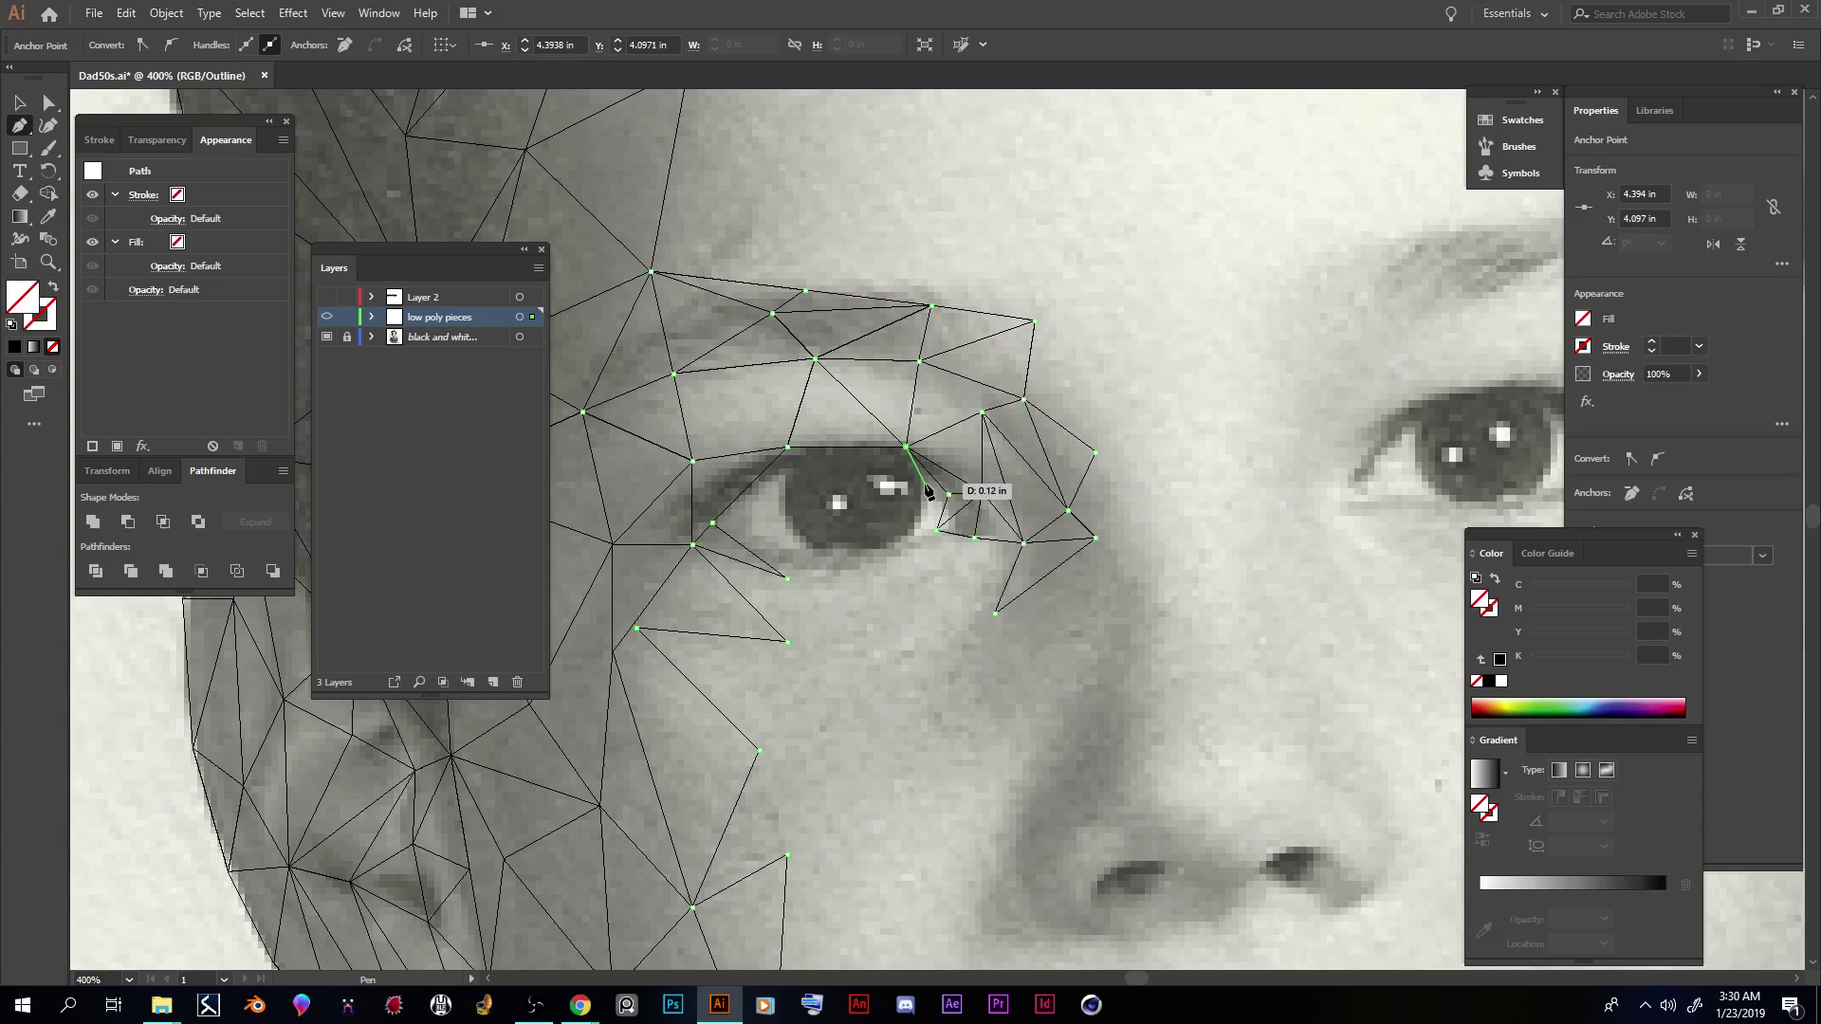
{"action": "left_click", "coordinate": [949, 494]}
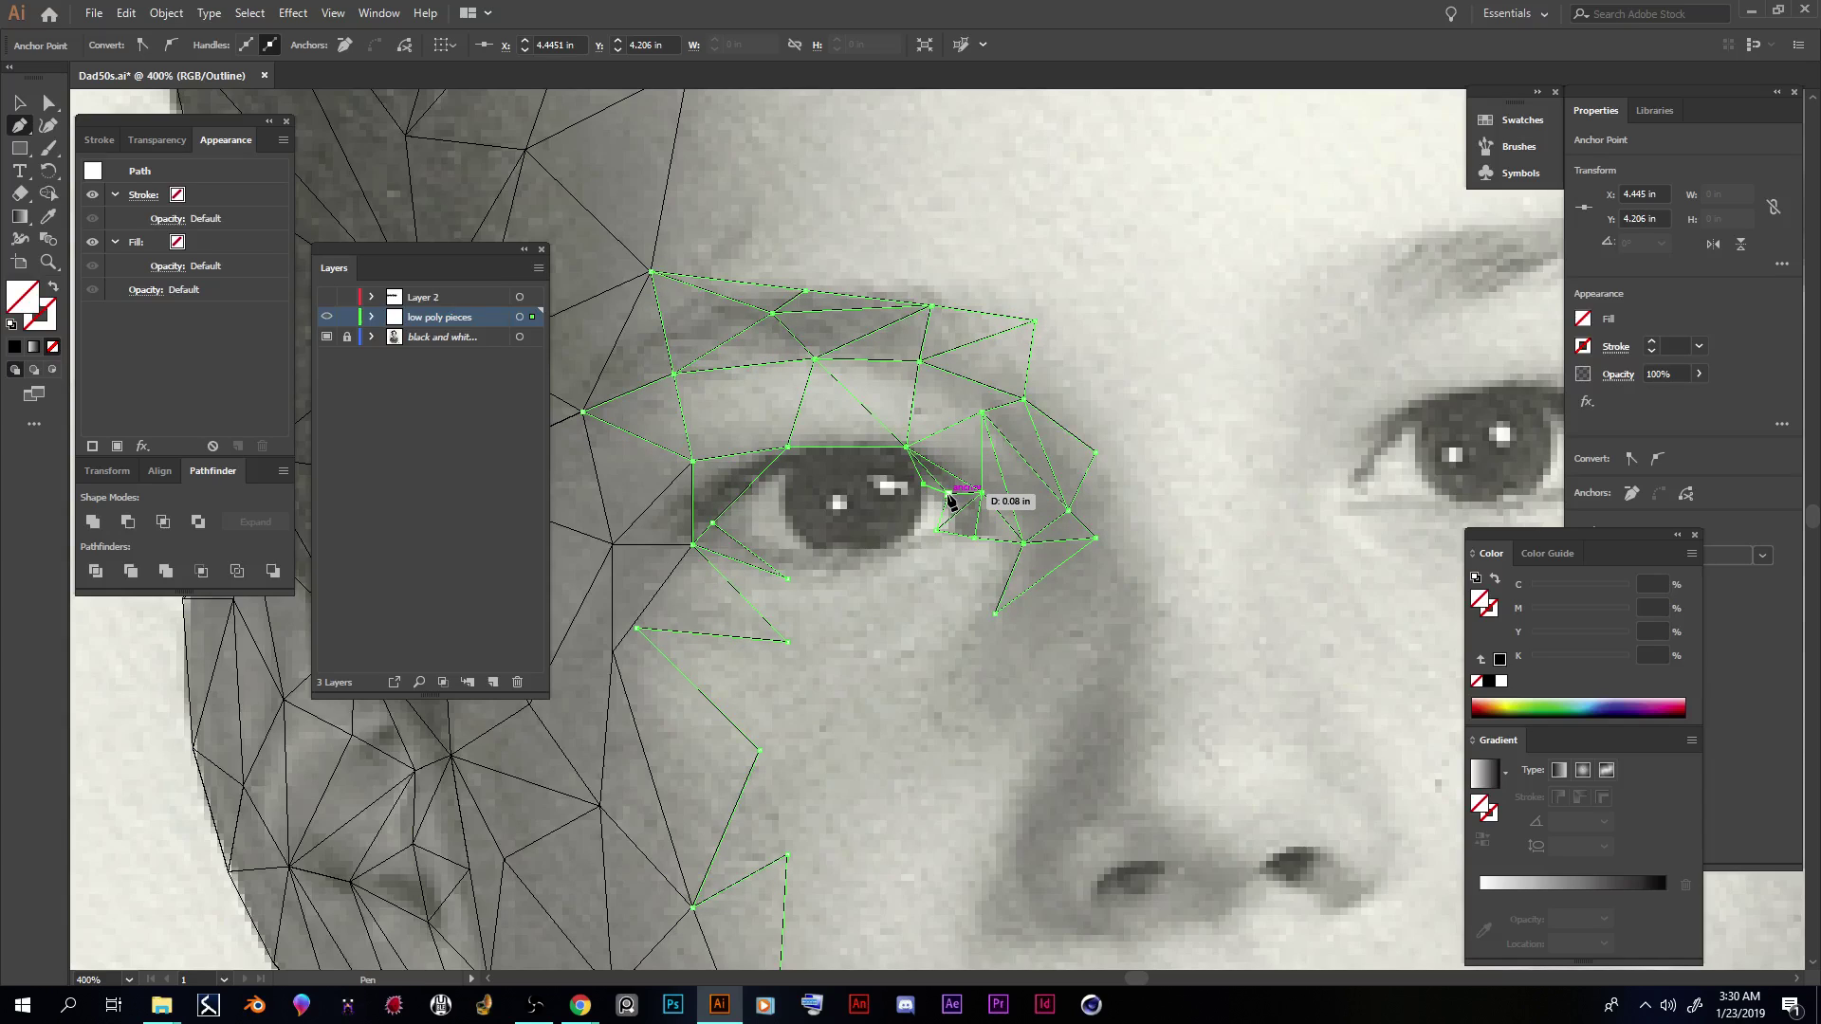
{"action": "left_click", "coordinate": [949, 495]}
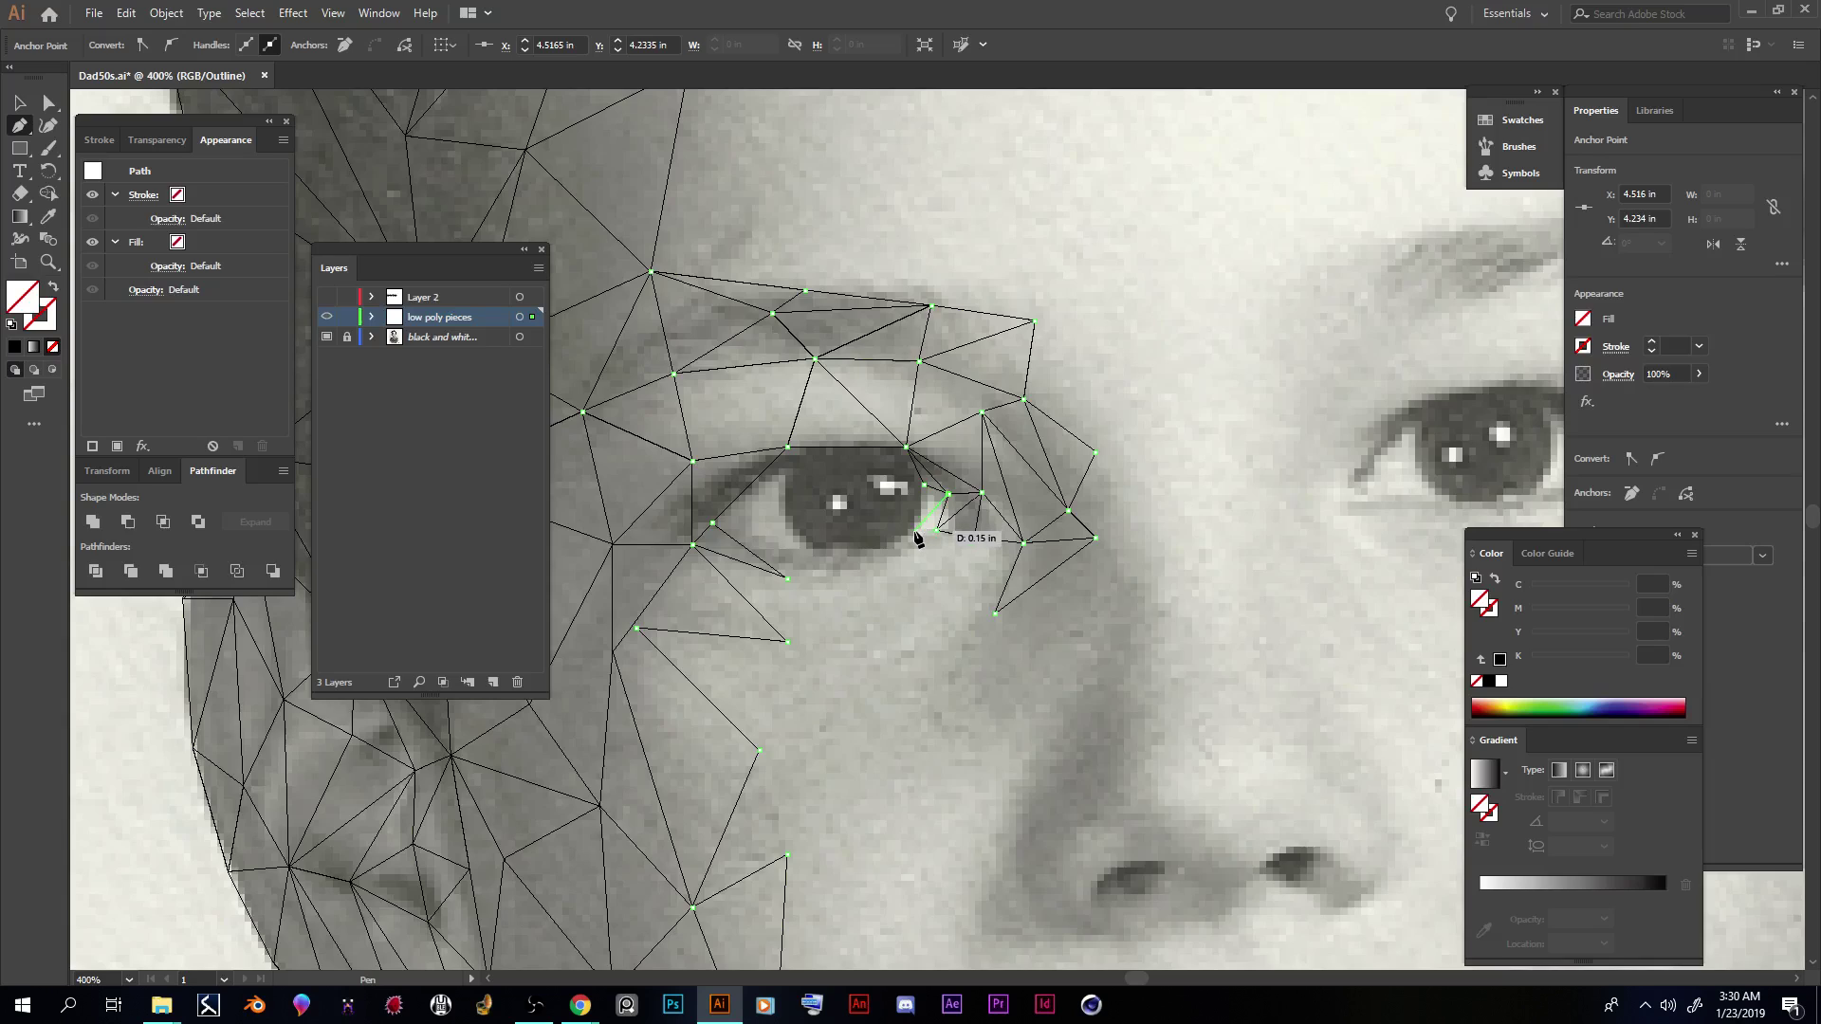
{"action": "left_click", "coordinate": [912, 536]}
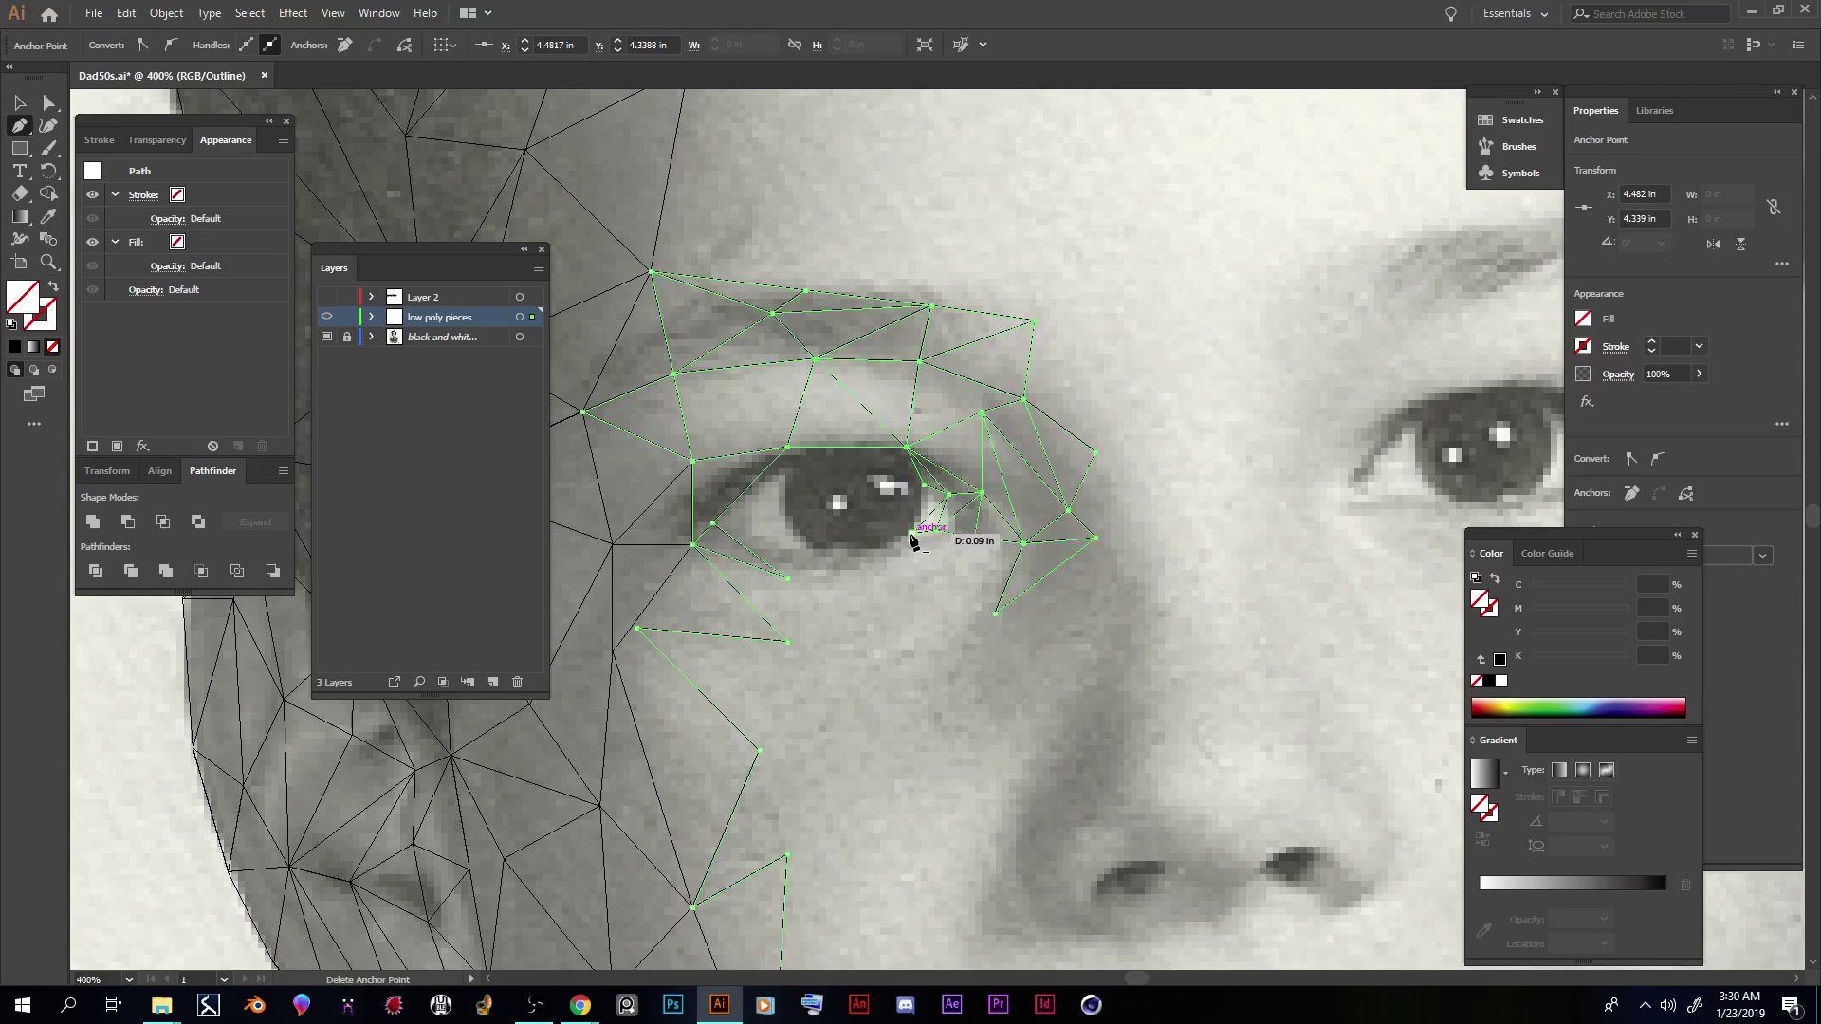
Step: Trace triangle edges from the inner white and upper eyelid into the iris, around its inner bright highlight
{"action": "left_click", "coordinate": [925, 485]}
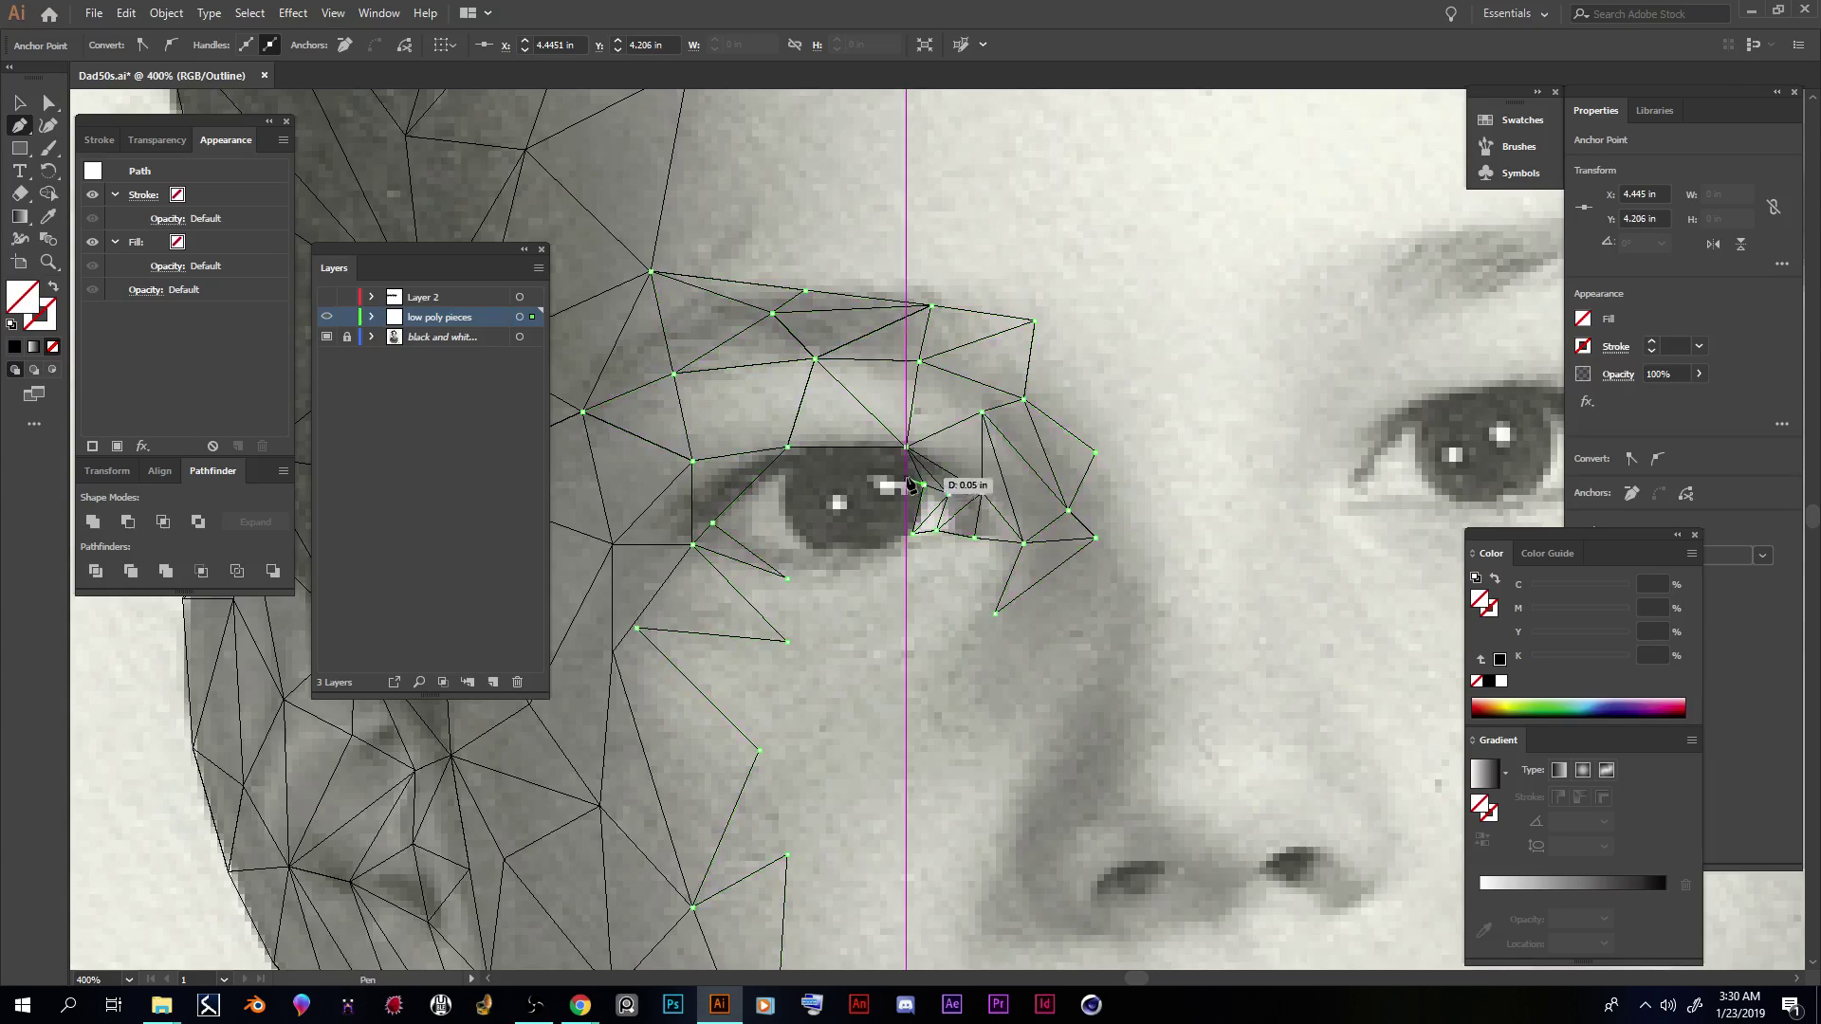
{"action": "left_click", "coordinate": [787, 447]}
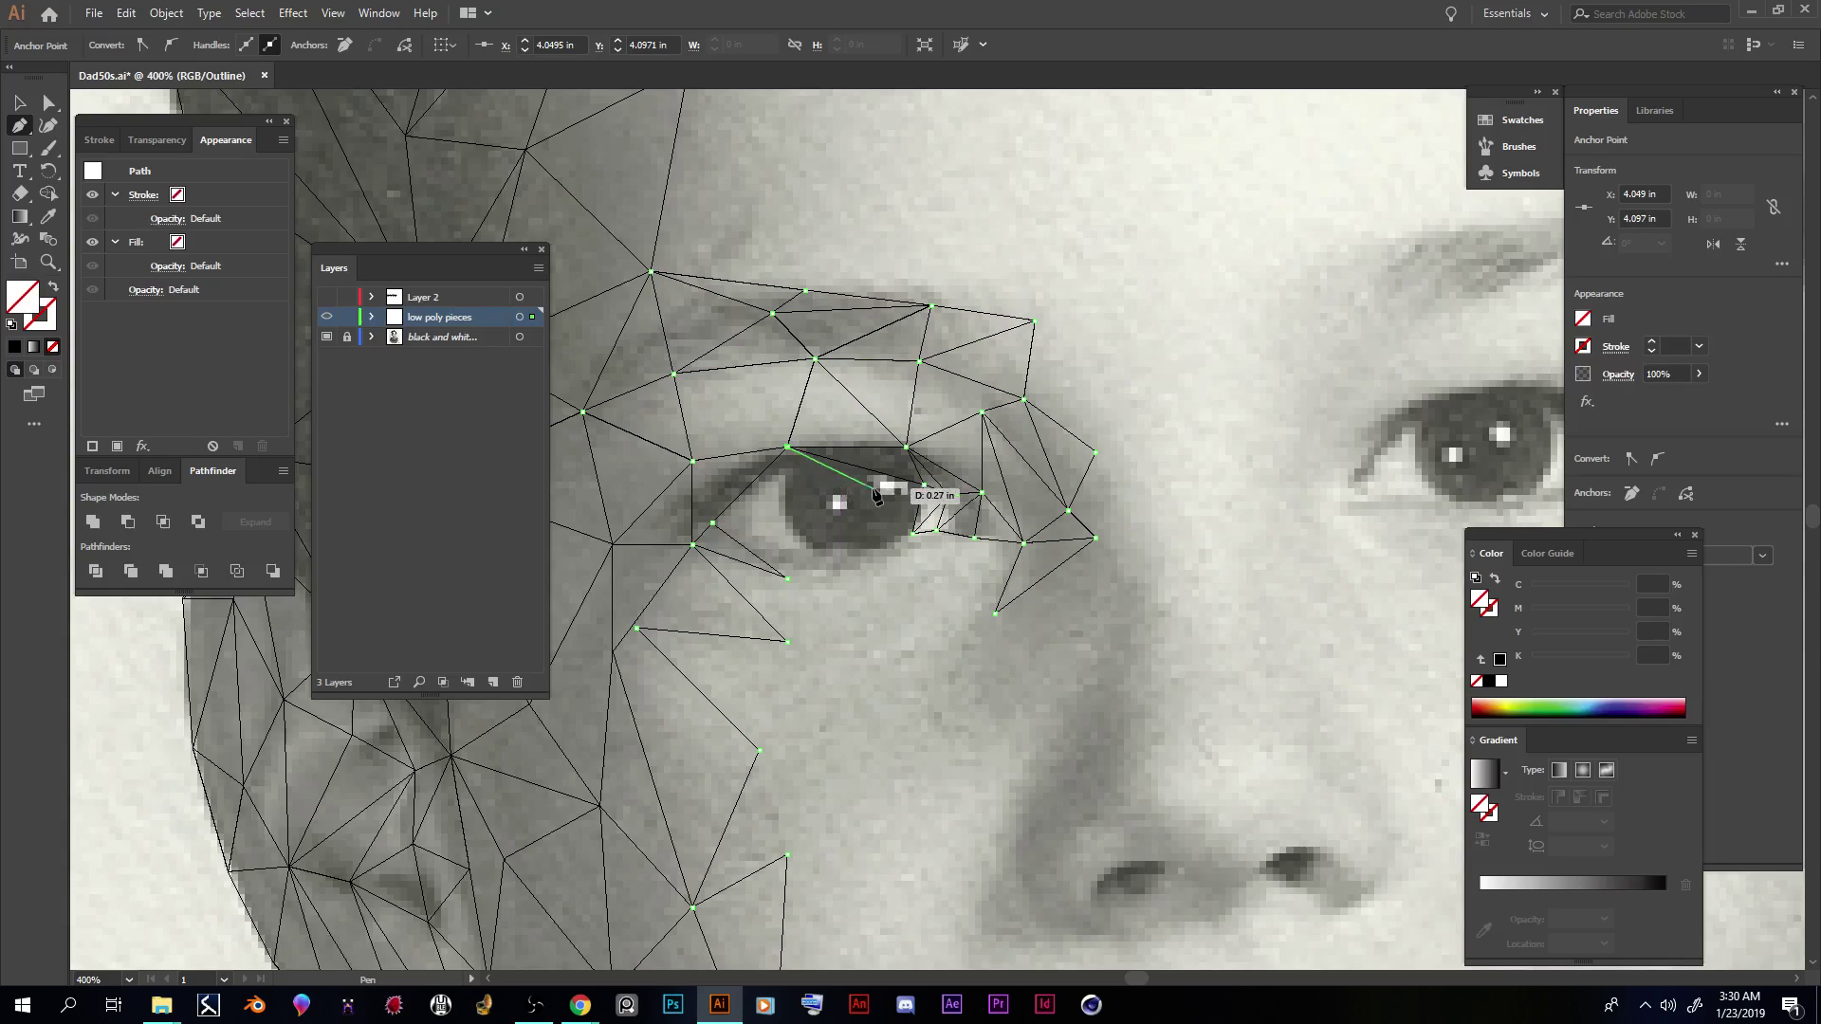
{"action": "left_click", "coordinate": [846, 492]}
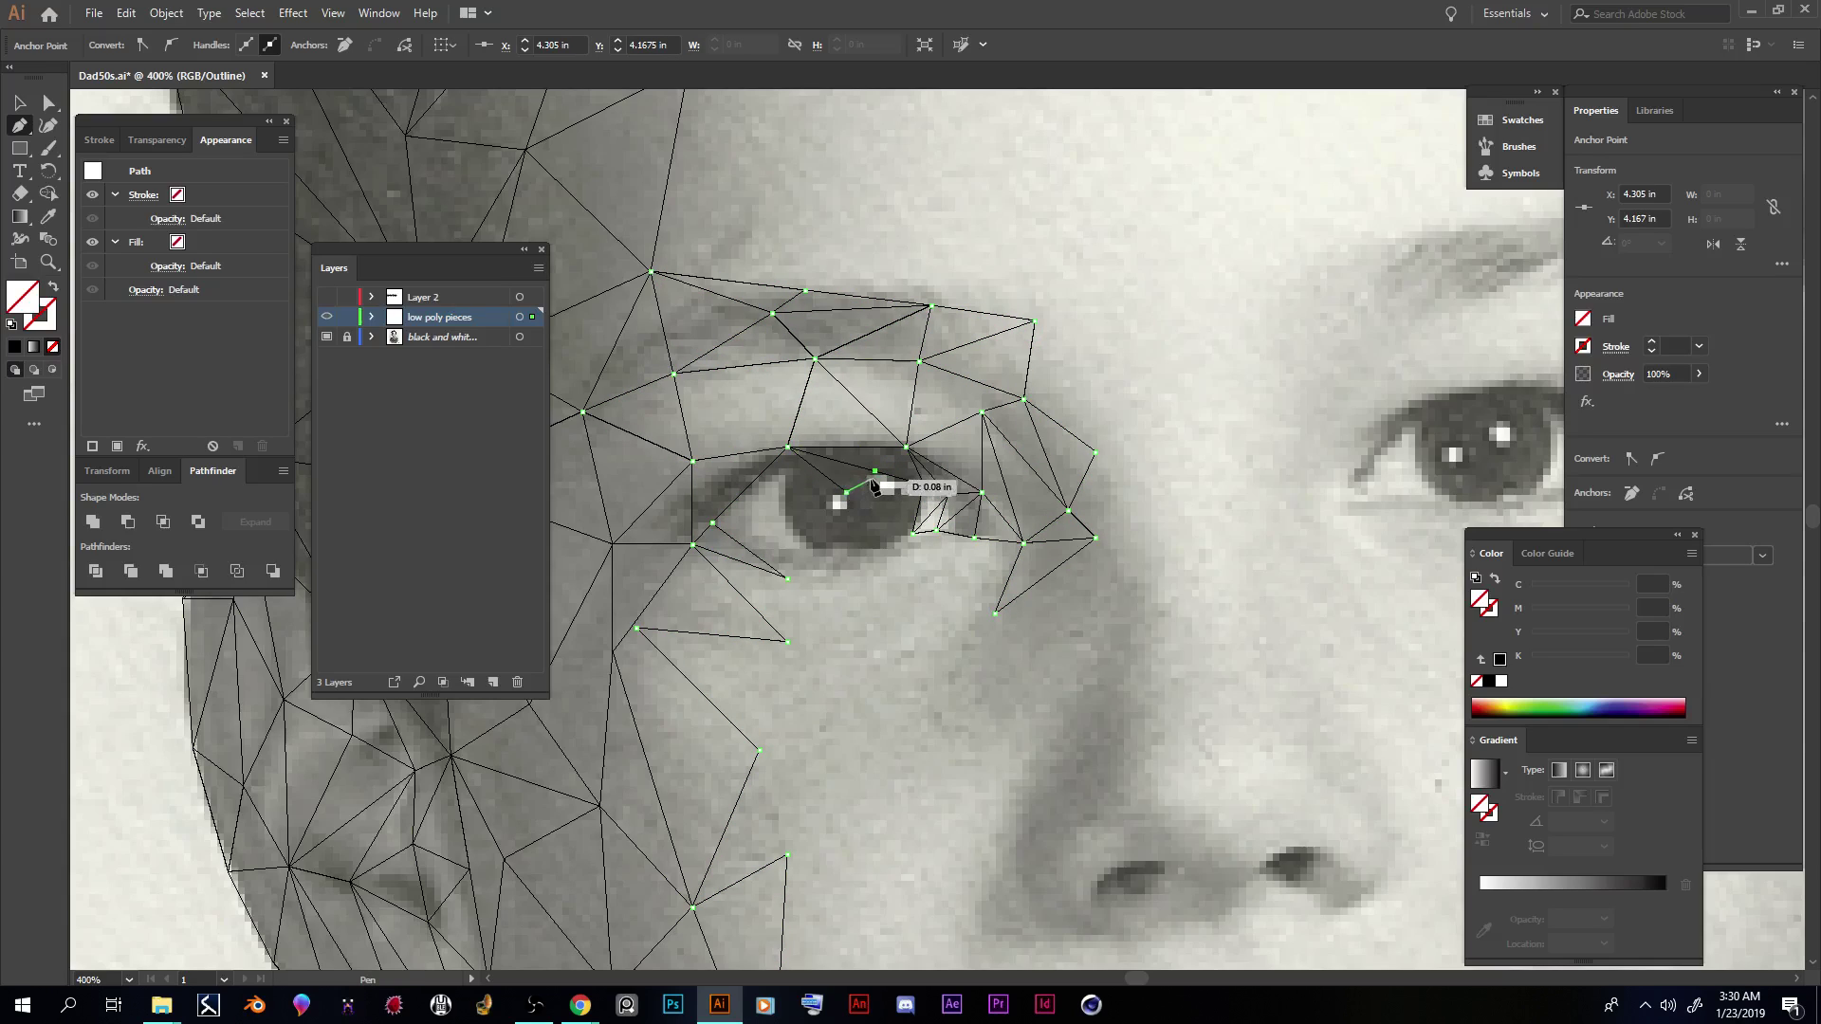
{"action": "left_click", "coordinate": [875, 473]}
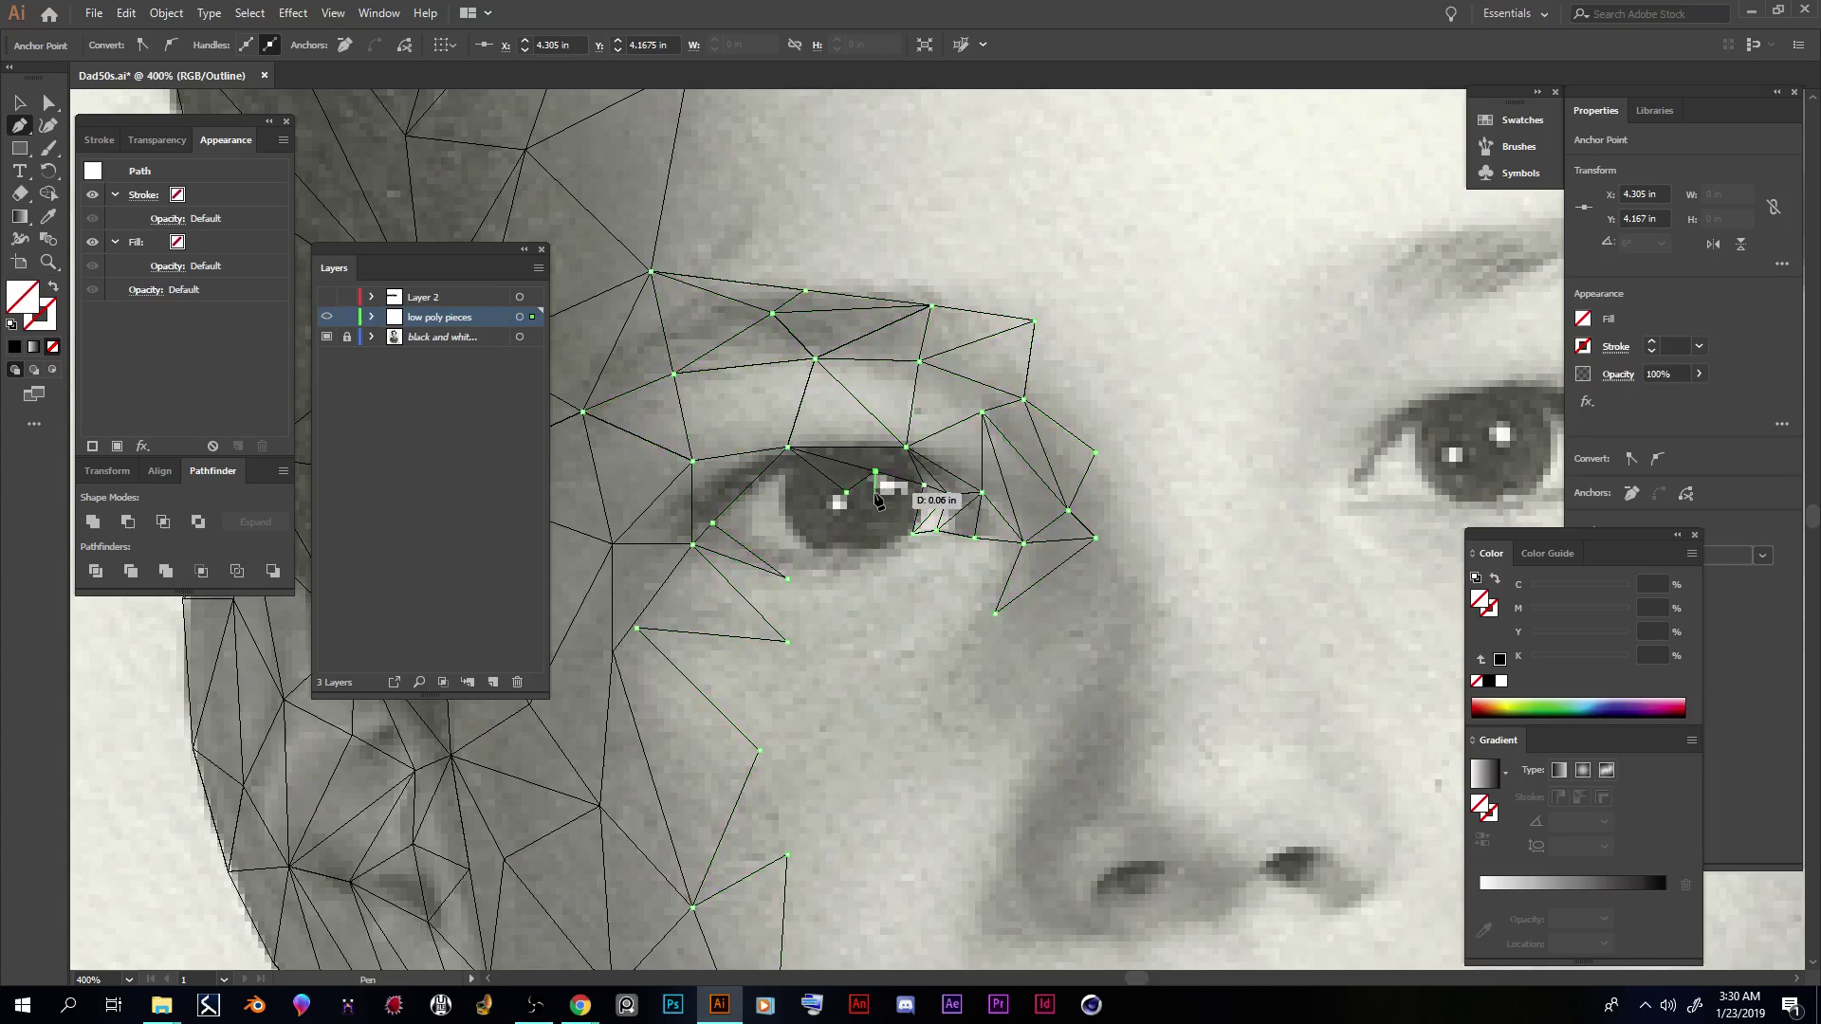
{"action": "left_click", "coordinate": [888, 500]}
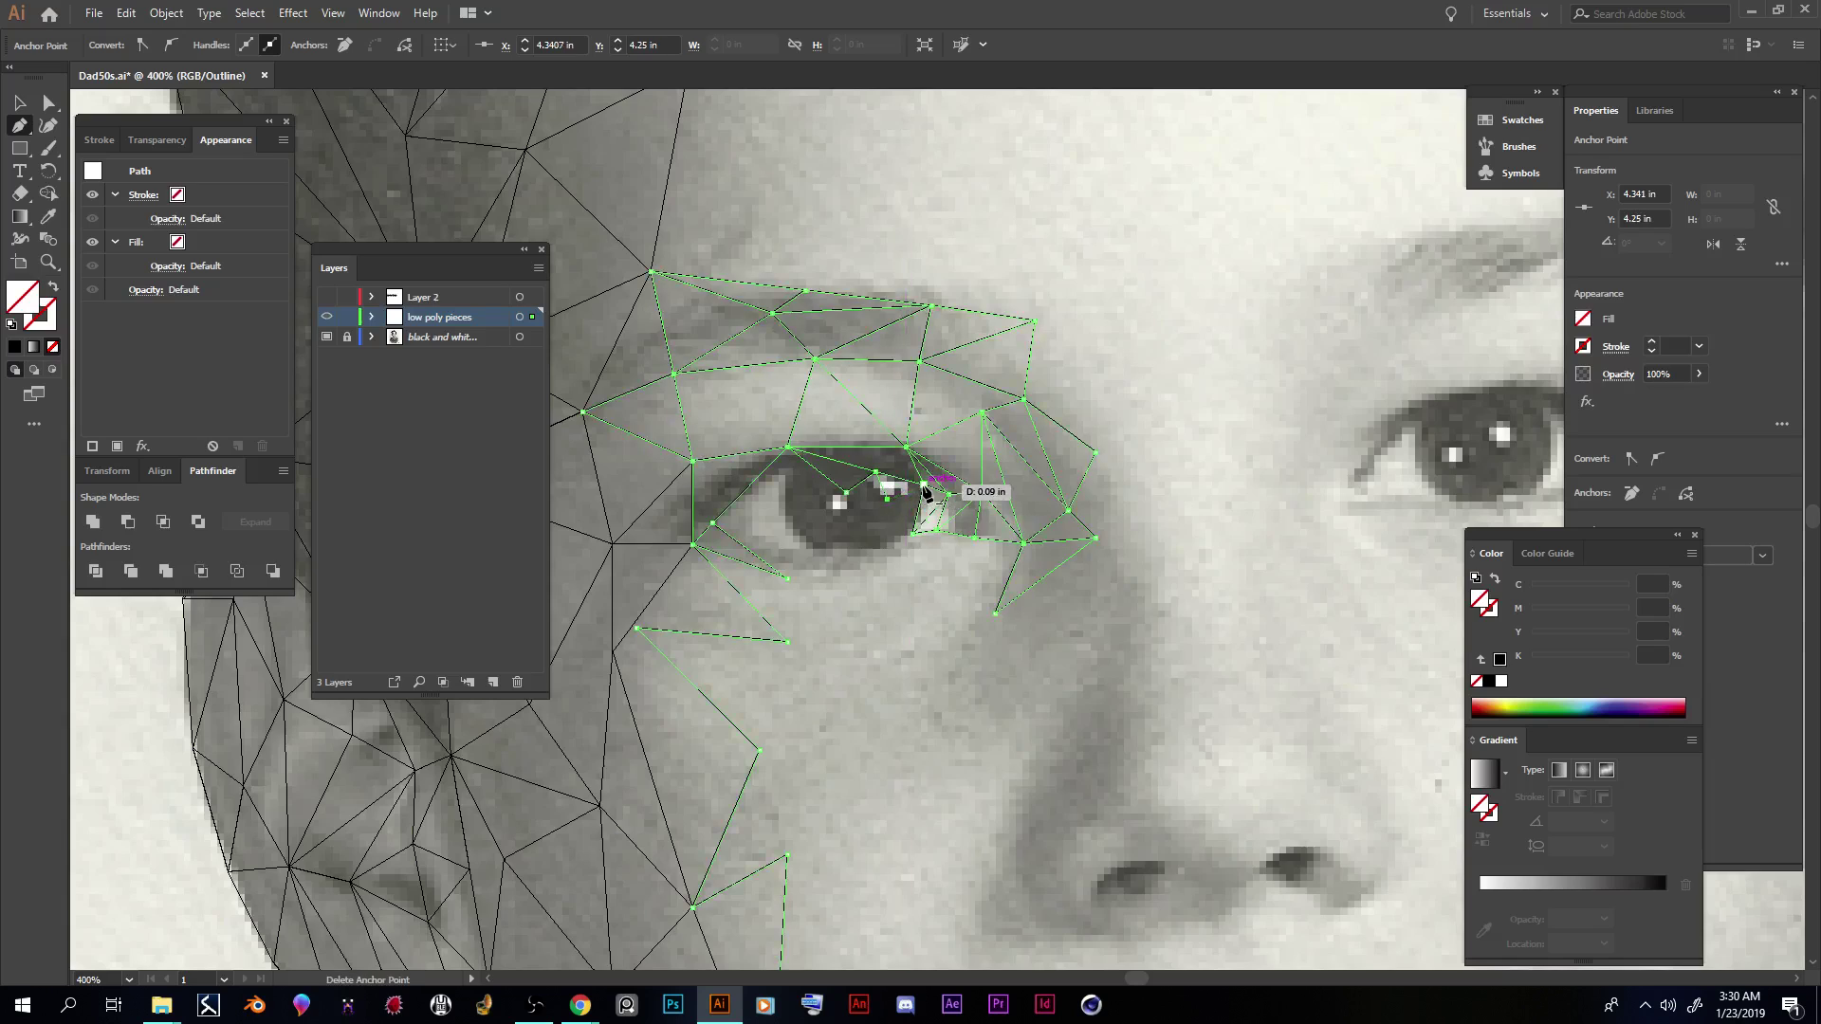
{"action": "left_click", "coordinate": [924, 486]}
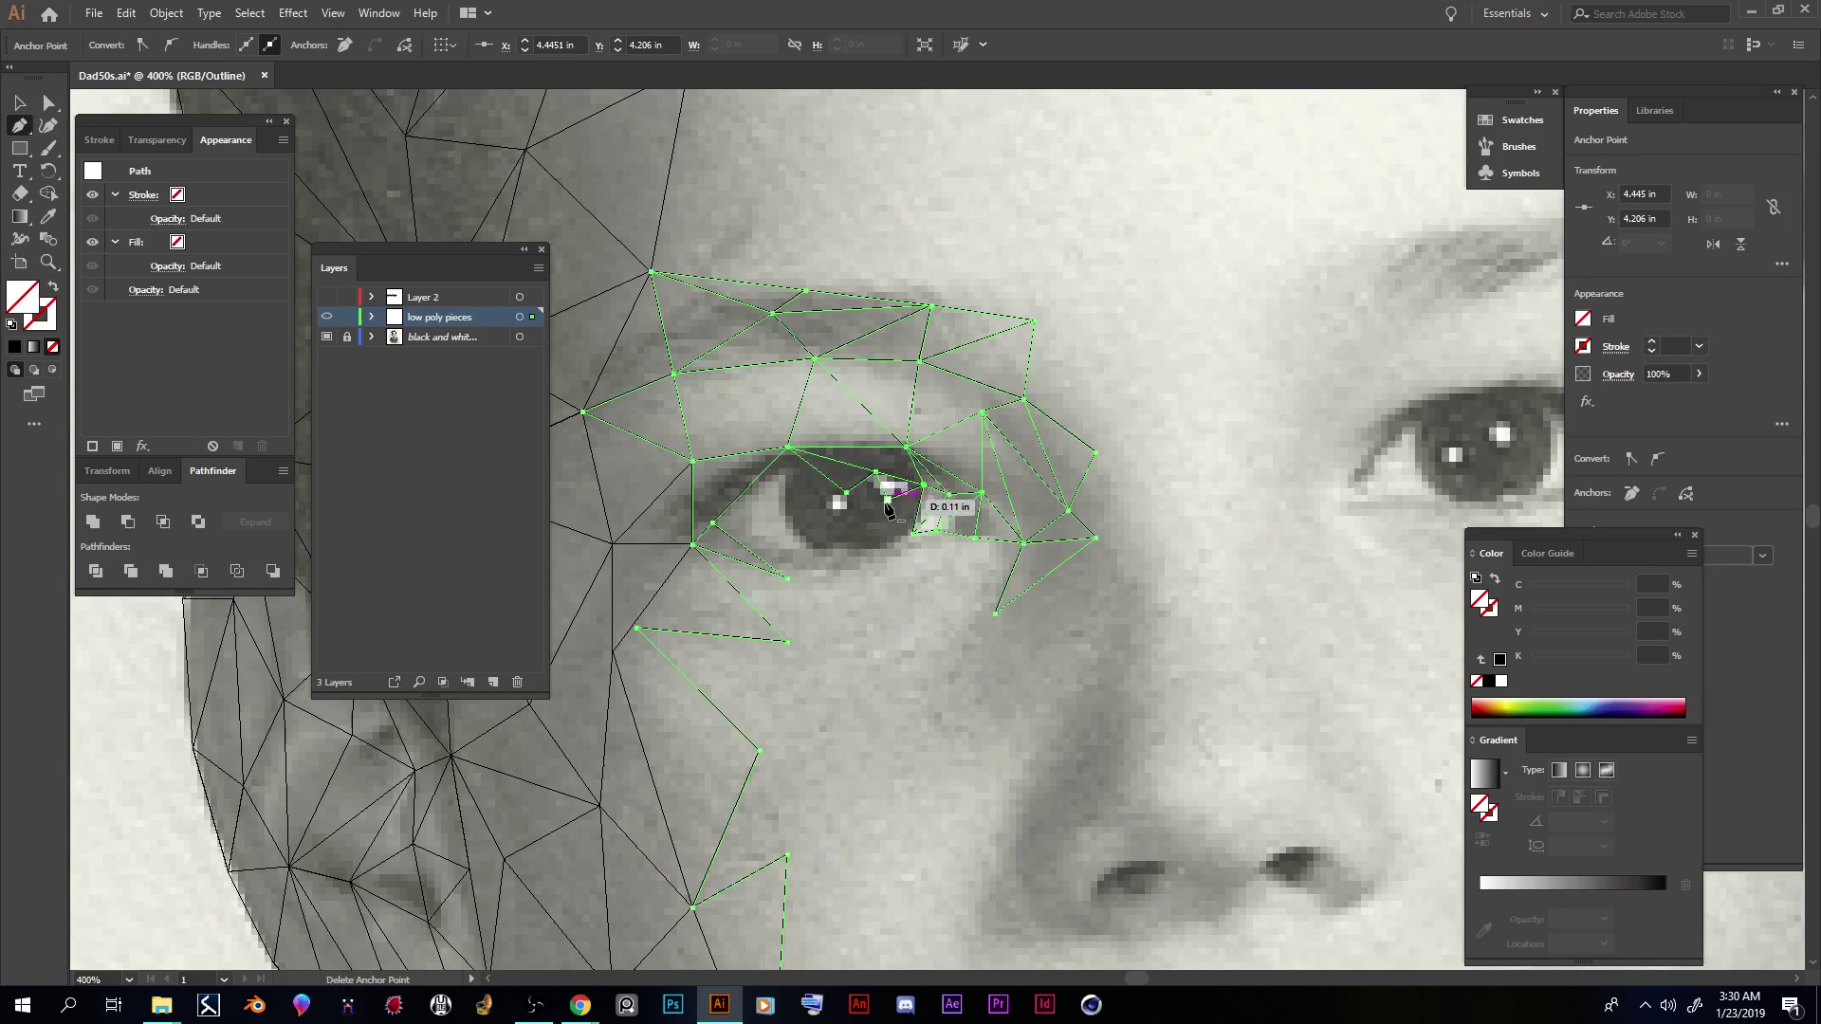
Step: Divide the iris between its two highlights with small triangles, connecting them down to the inner part of the lower lid
{"action": "left_click", "coordinate": [912, 534]}
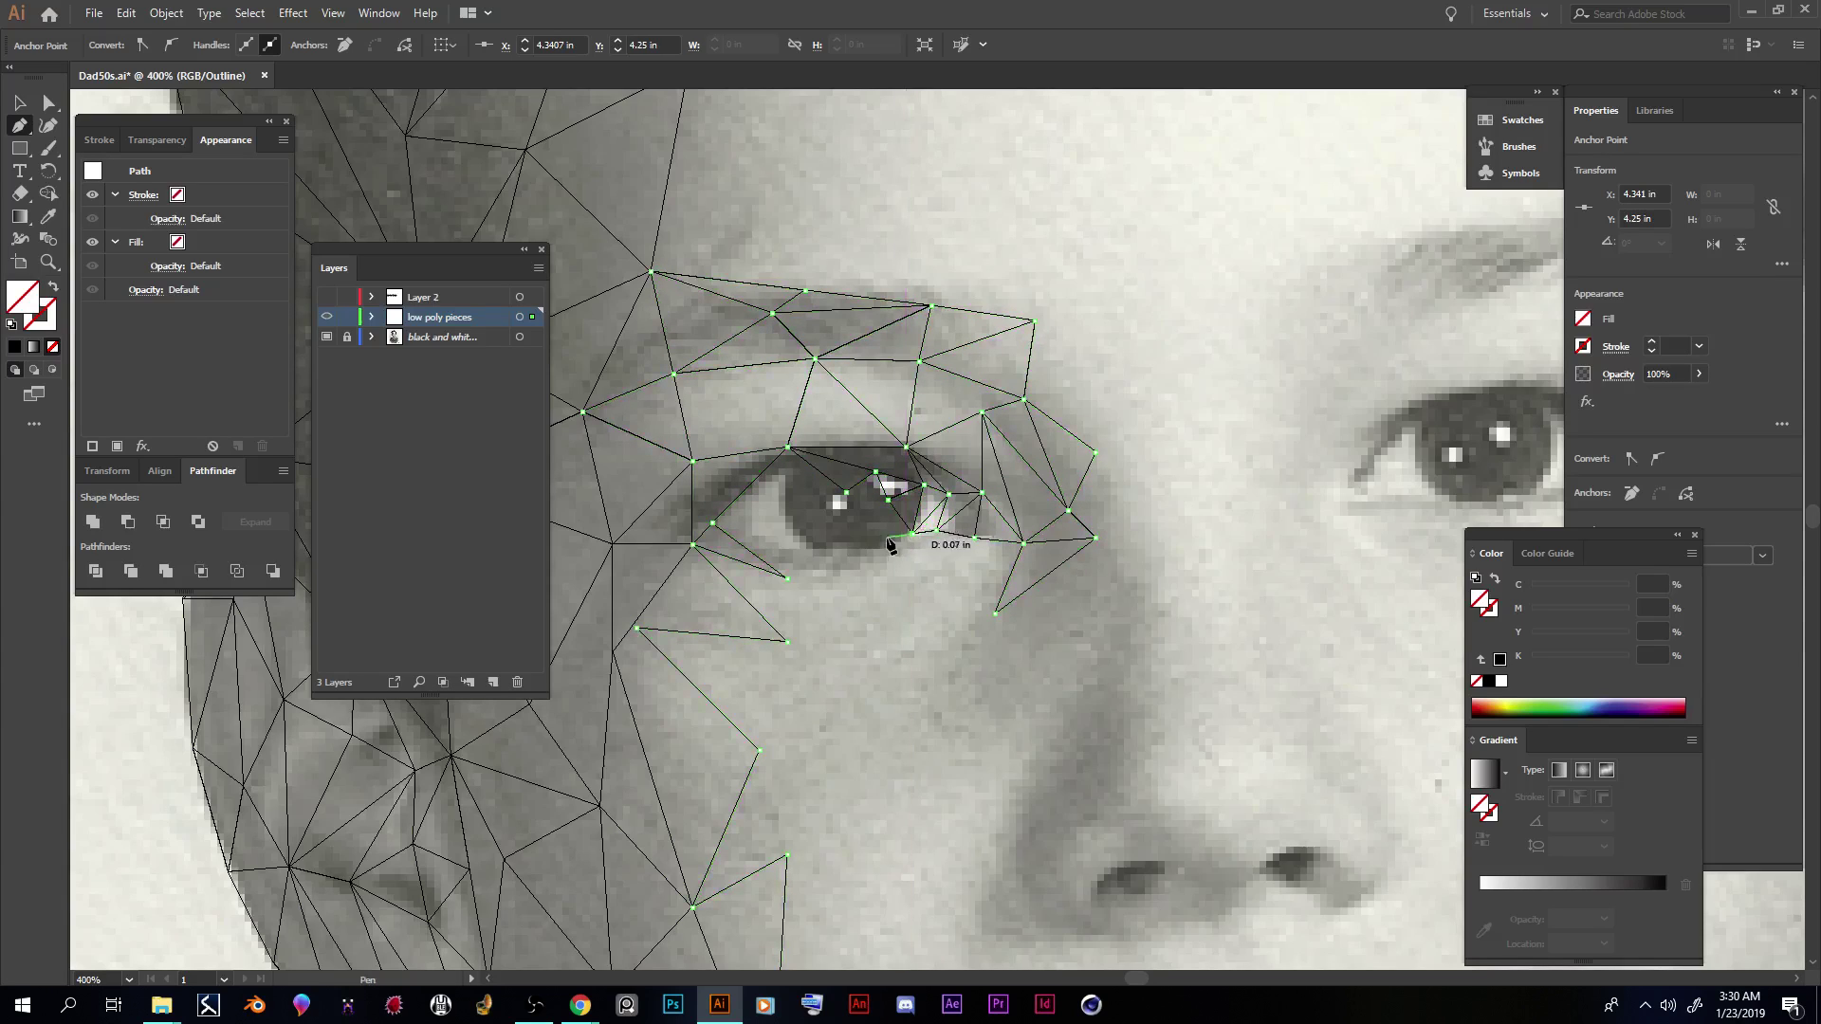
{"action": "left_click", "coordinate": [872, 511]}
{"action": "left_click", "coordinate": [858, 510]}
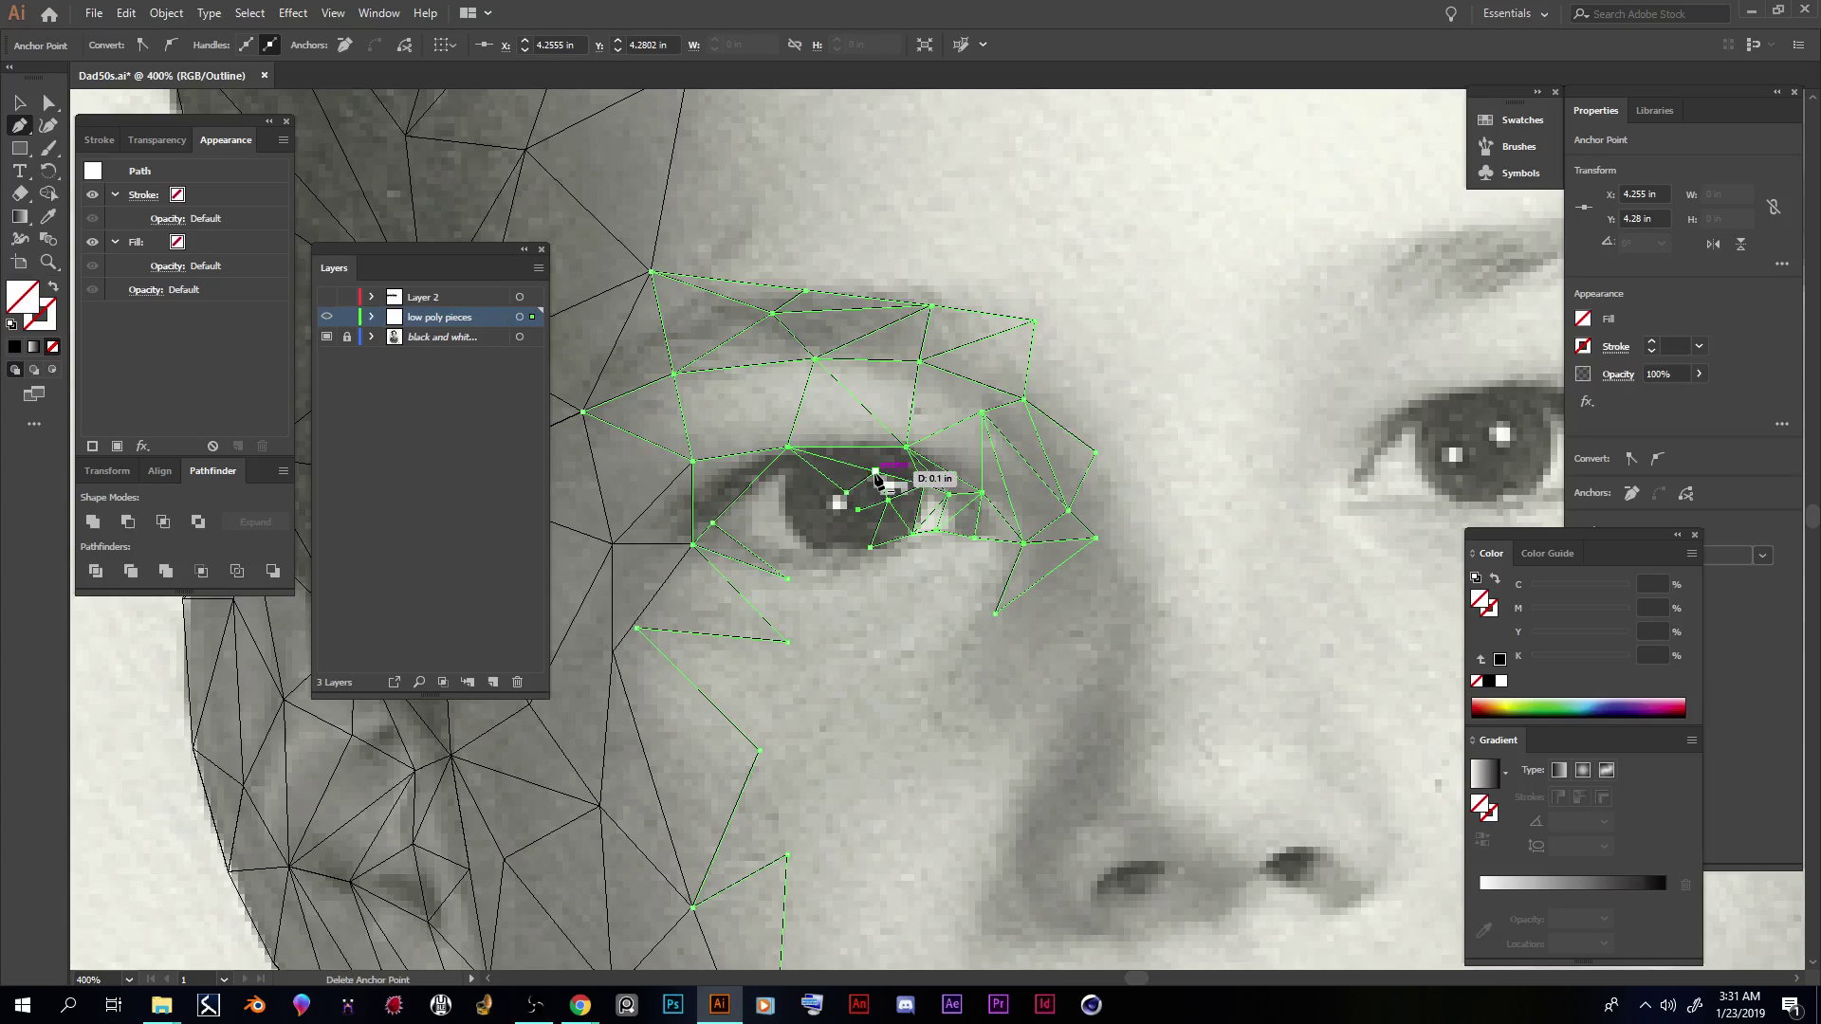
{"action": "left_click", "coordinate": [876, 472]}
{"action": "left_click", "coordinate": [846, 492]}
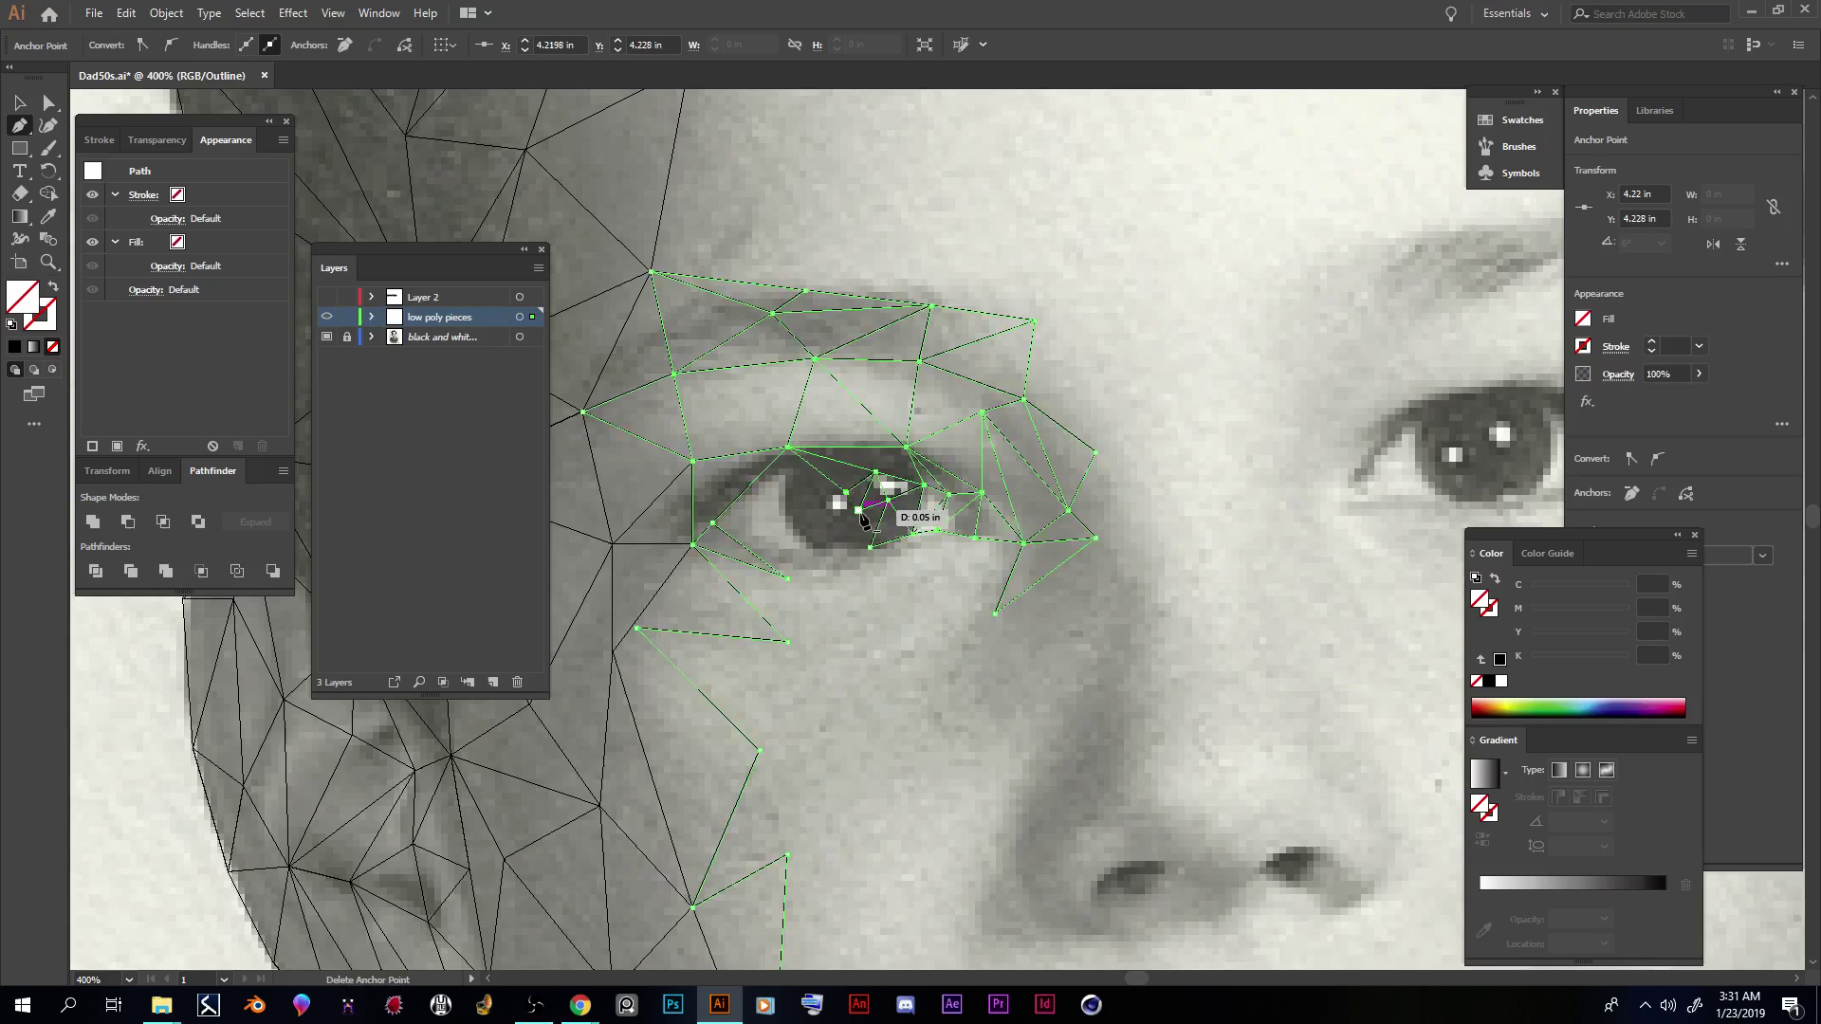
{"action": "left_click", "coordinate": [859, 510]}
{"action": "left_click", "coordinate": [846, 492]}
{"action": "left_click", "coordinate": [847, 492]}
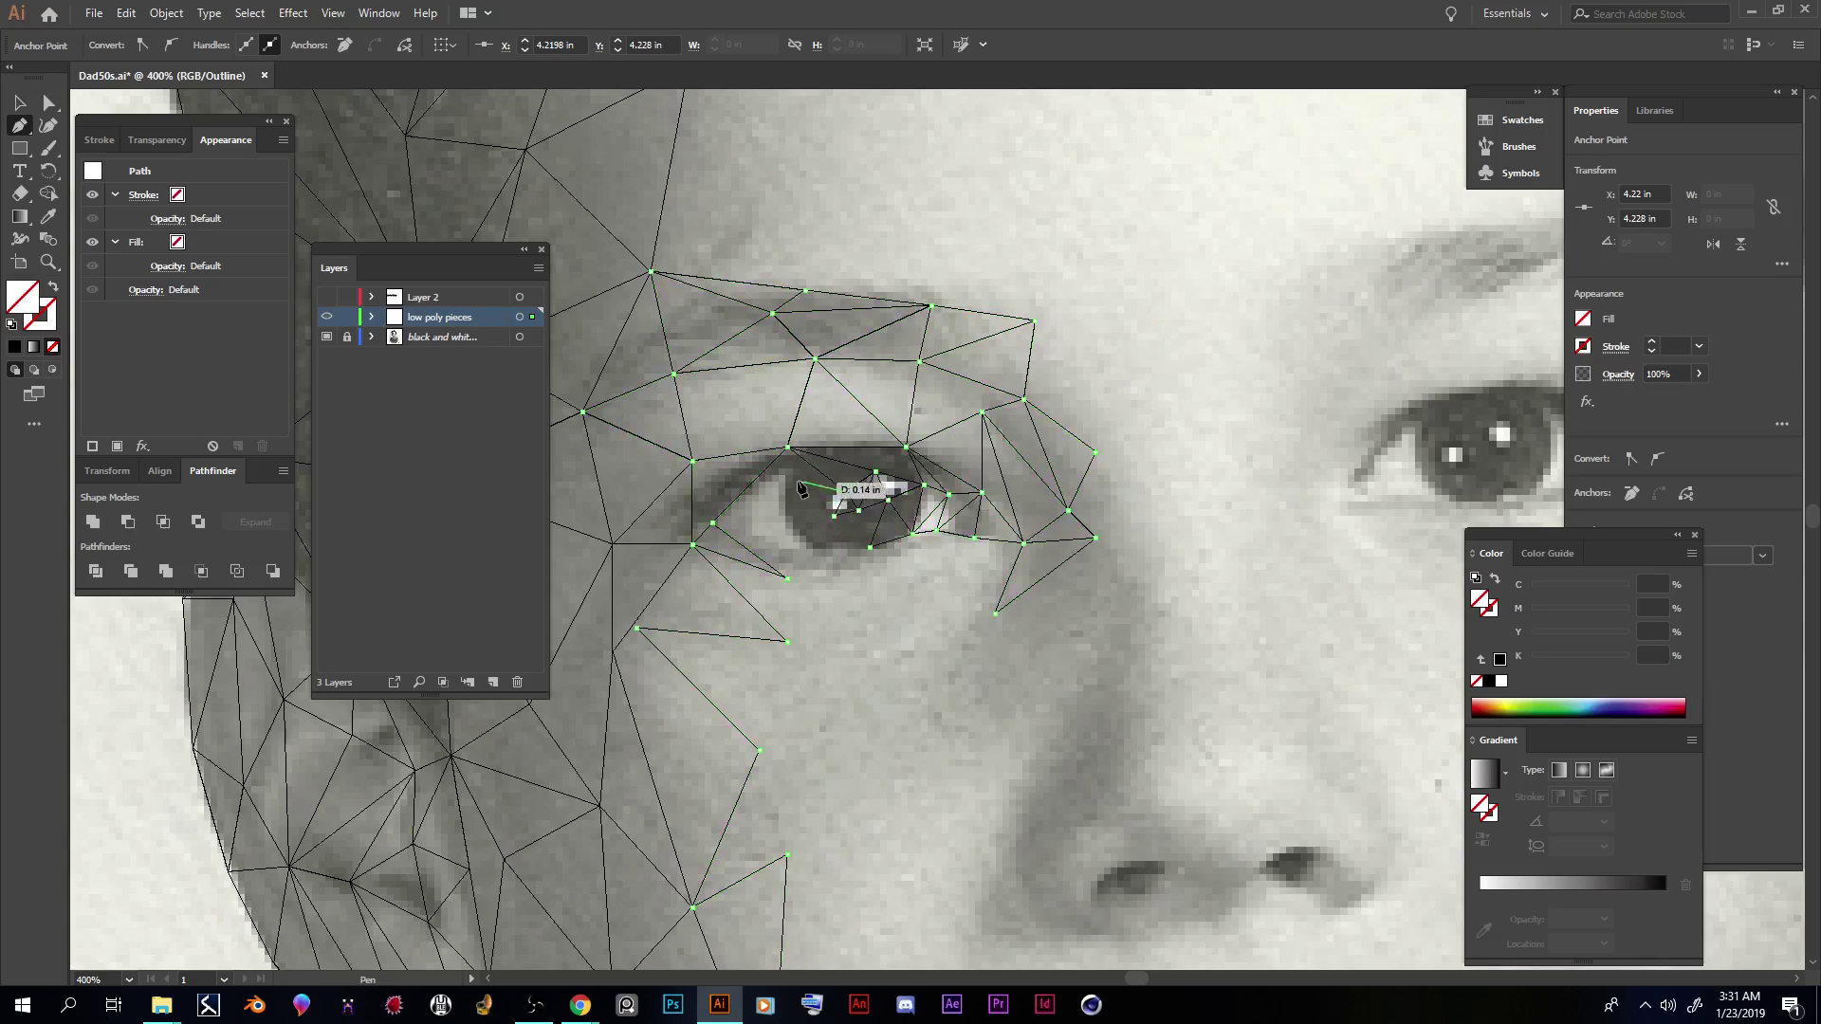
Step: Draw triangles from the outer highlight across to the iris's outer edge and up to the upper eyelid point
{"action": "left_click", "coordinate": [801, 493]}
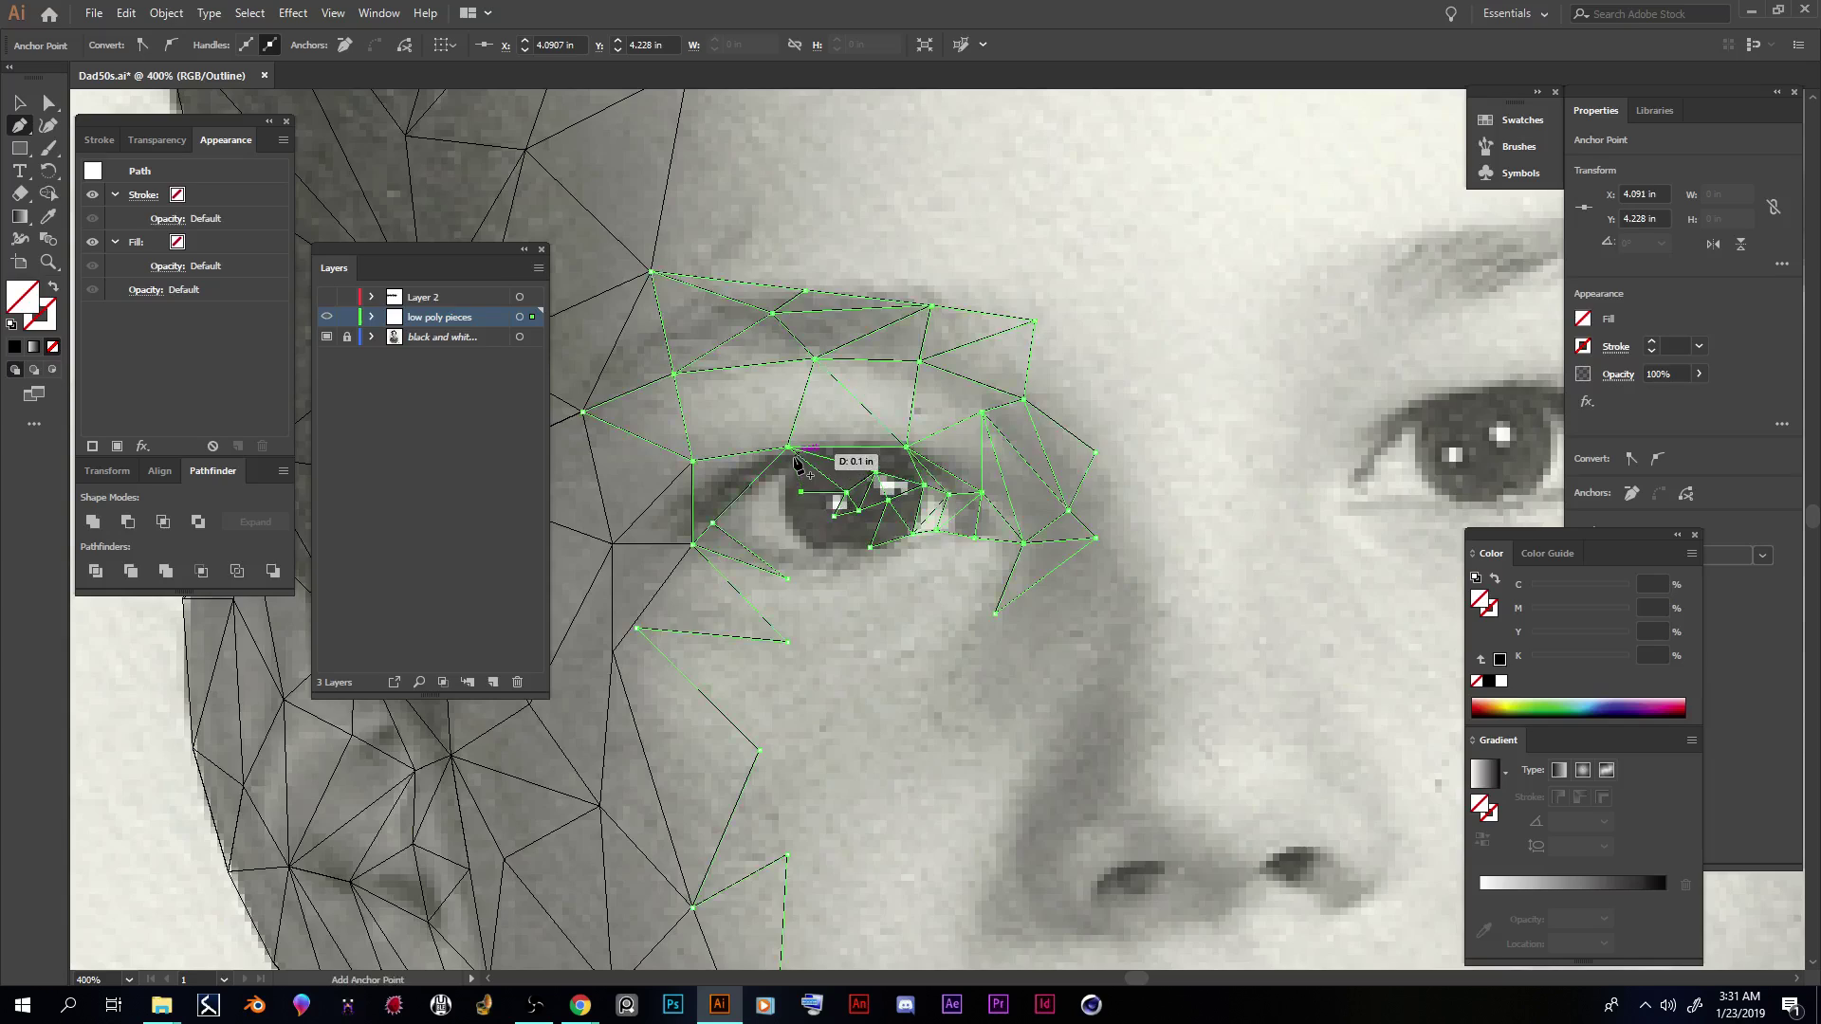
{"action": "left_click", "coordinate": [787, 446]}
{"action": "left_click", "coordinate": [788, 446]}
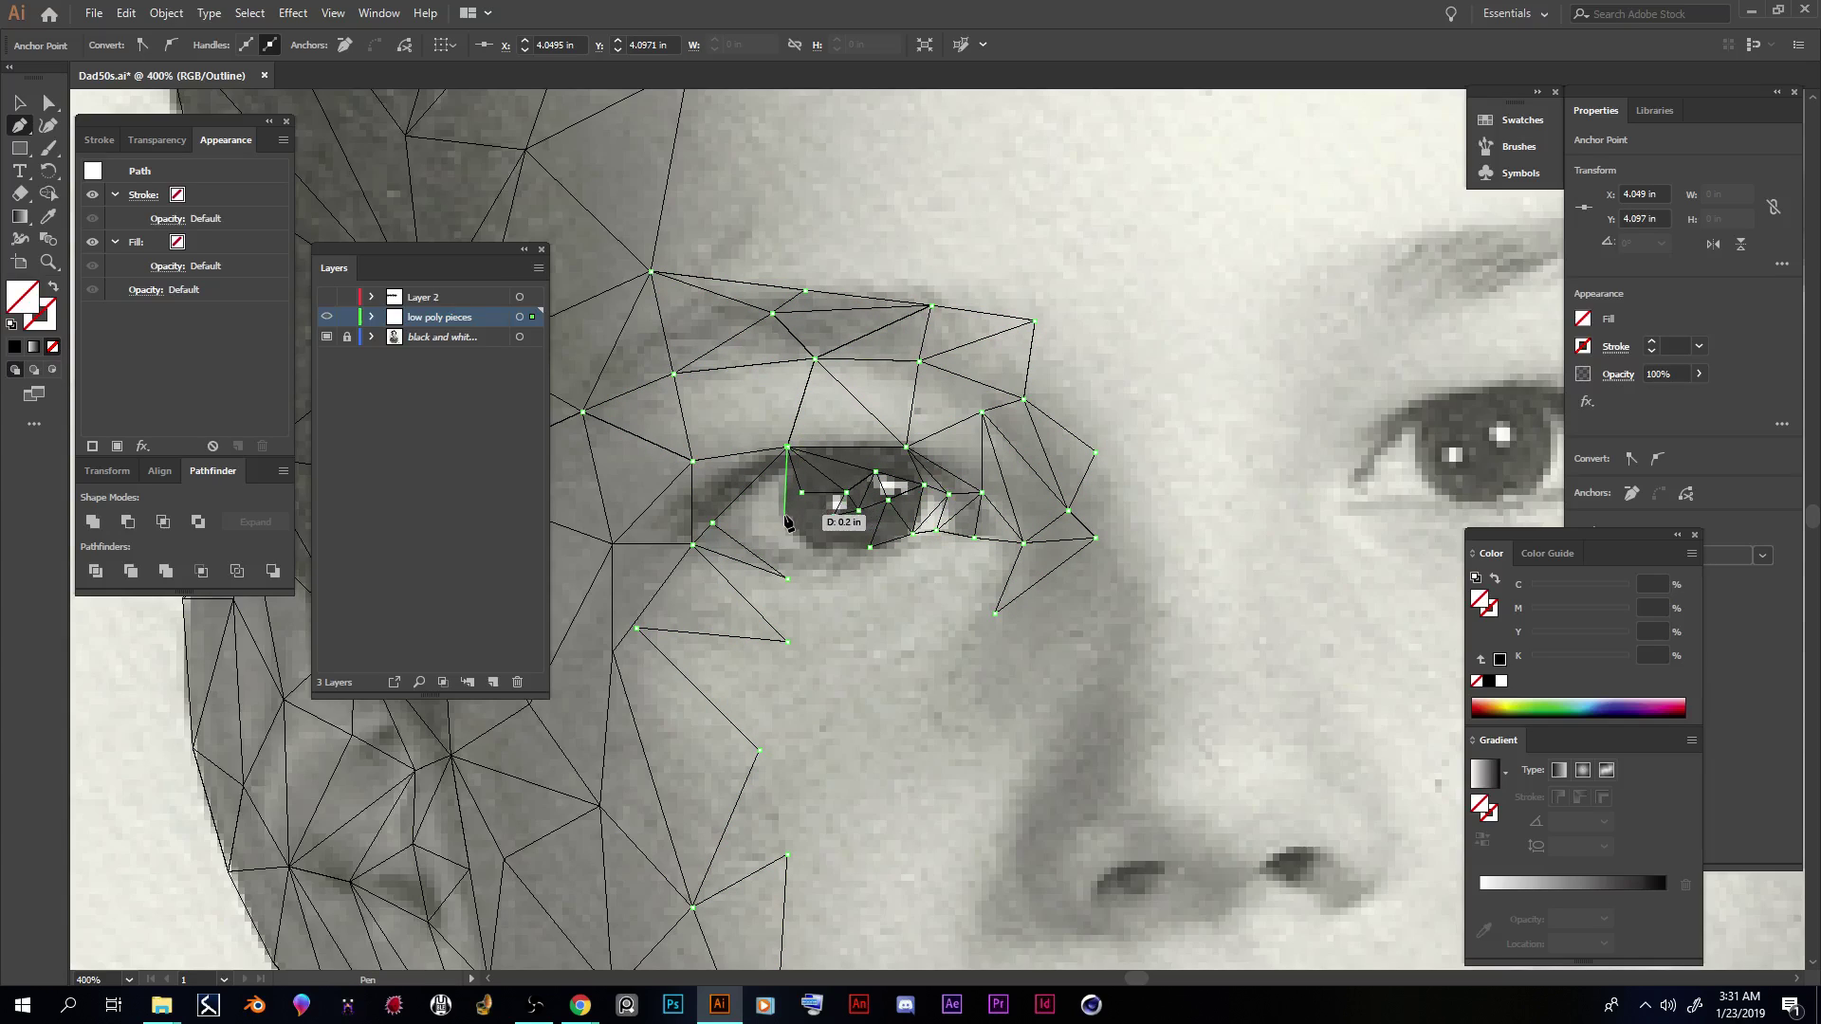
{"action": "left_click", "coordinate": [778, 502]}
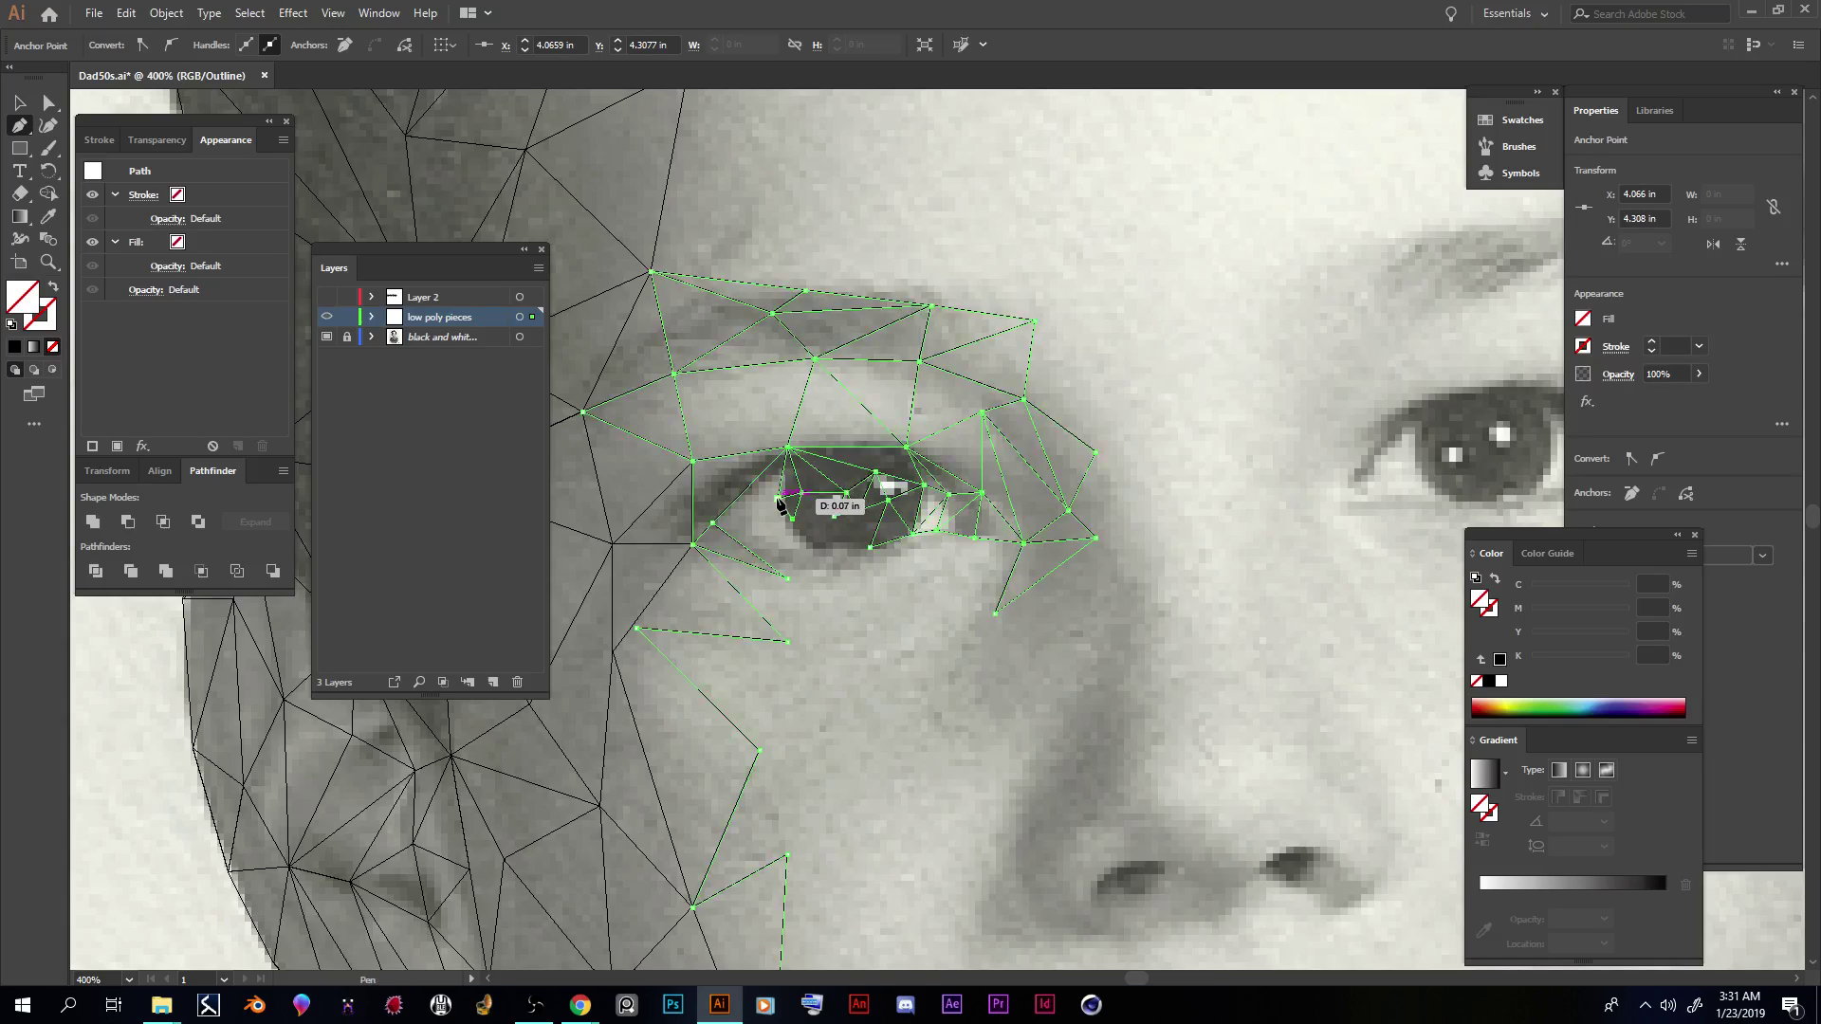
{"action": "left_click", "coordinate": [793, 519]}
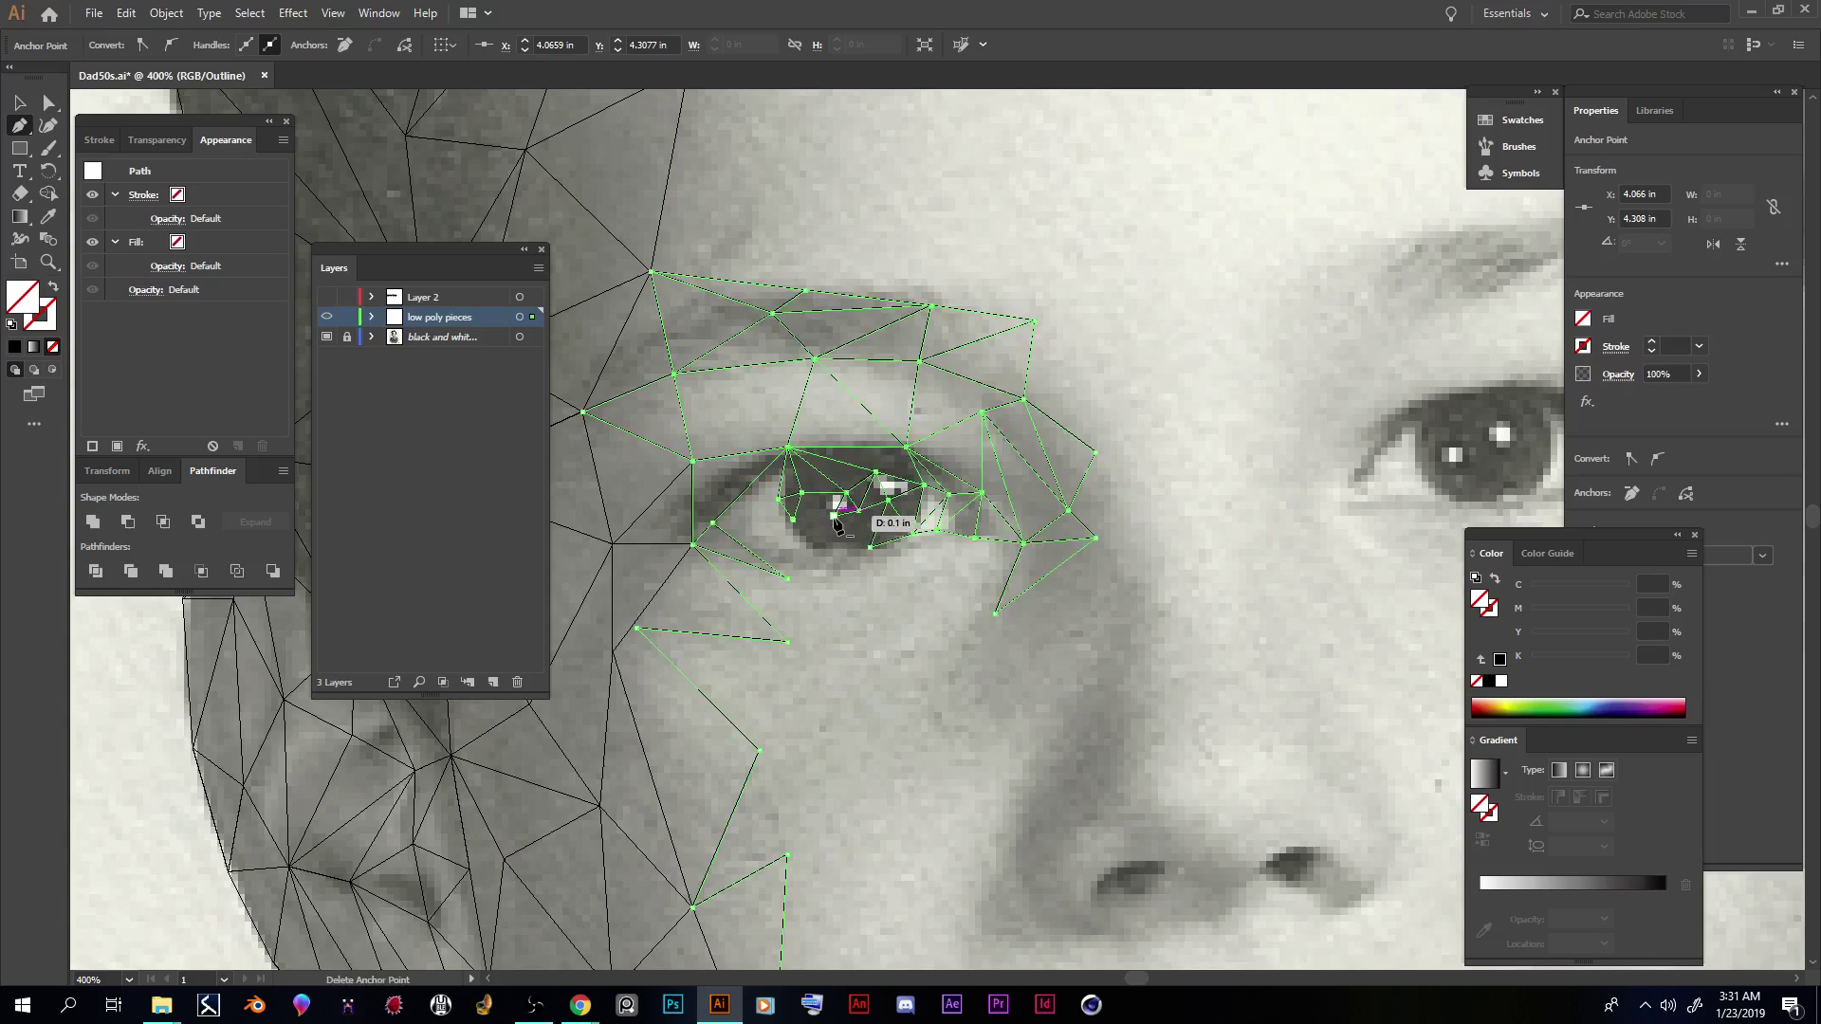
Step: Fill the lower half of the iris with triangles running from beneath the outer highlight to the iris's bottom edge
{"action": "left_click", "coordinate": [832, 517]}
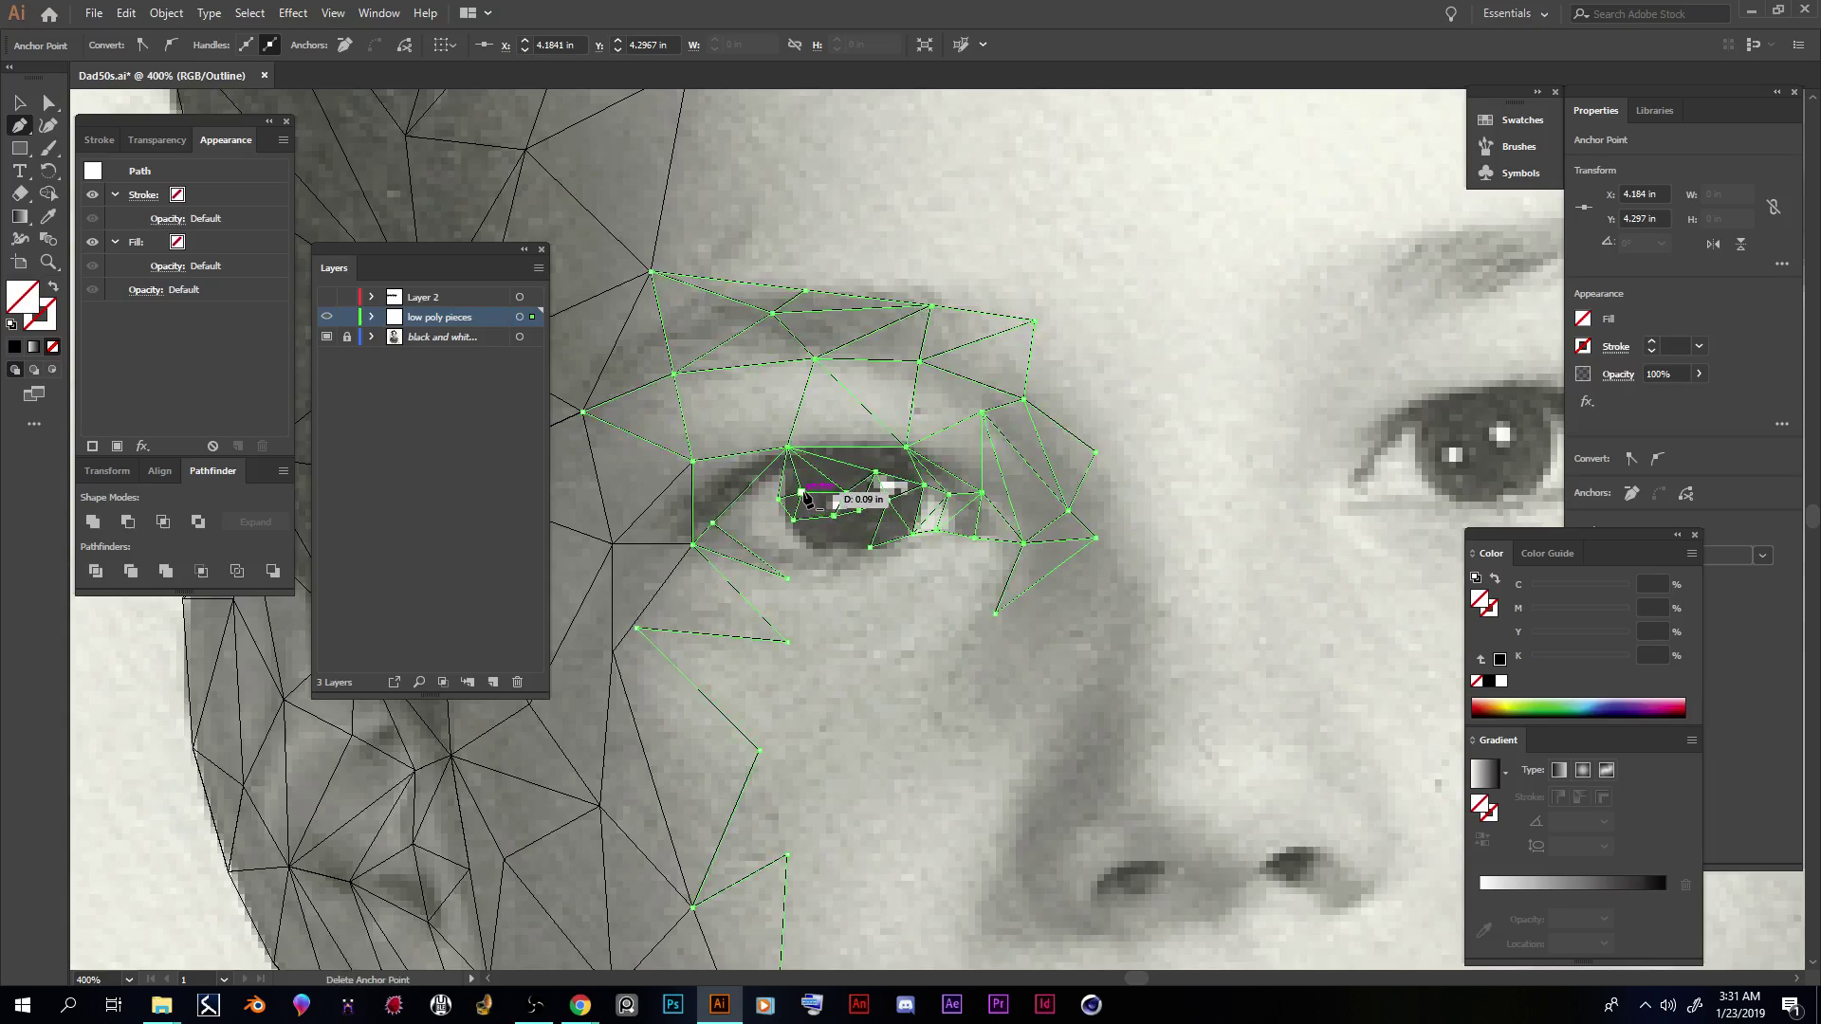
{"action": "left_click", "coordinate": [820, 546]}
{"action": "left_click", "coordinate": [834, 518]}
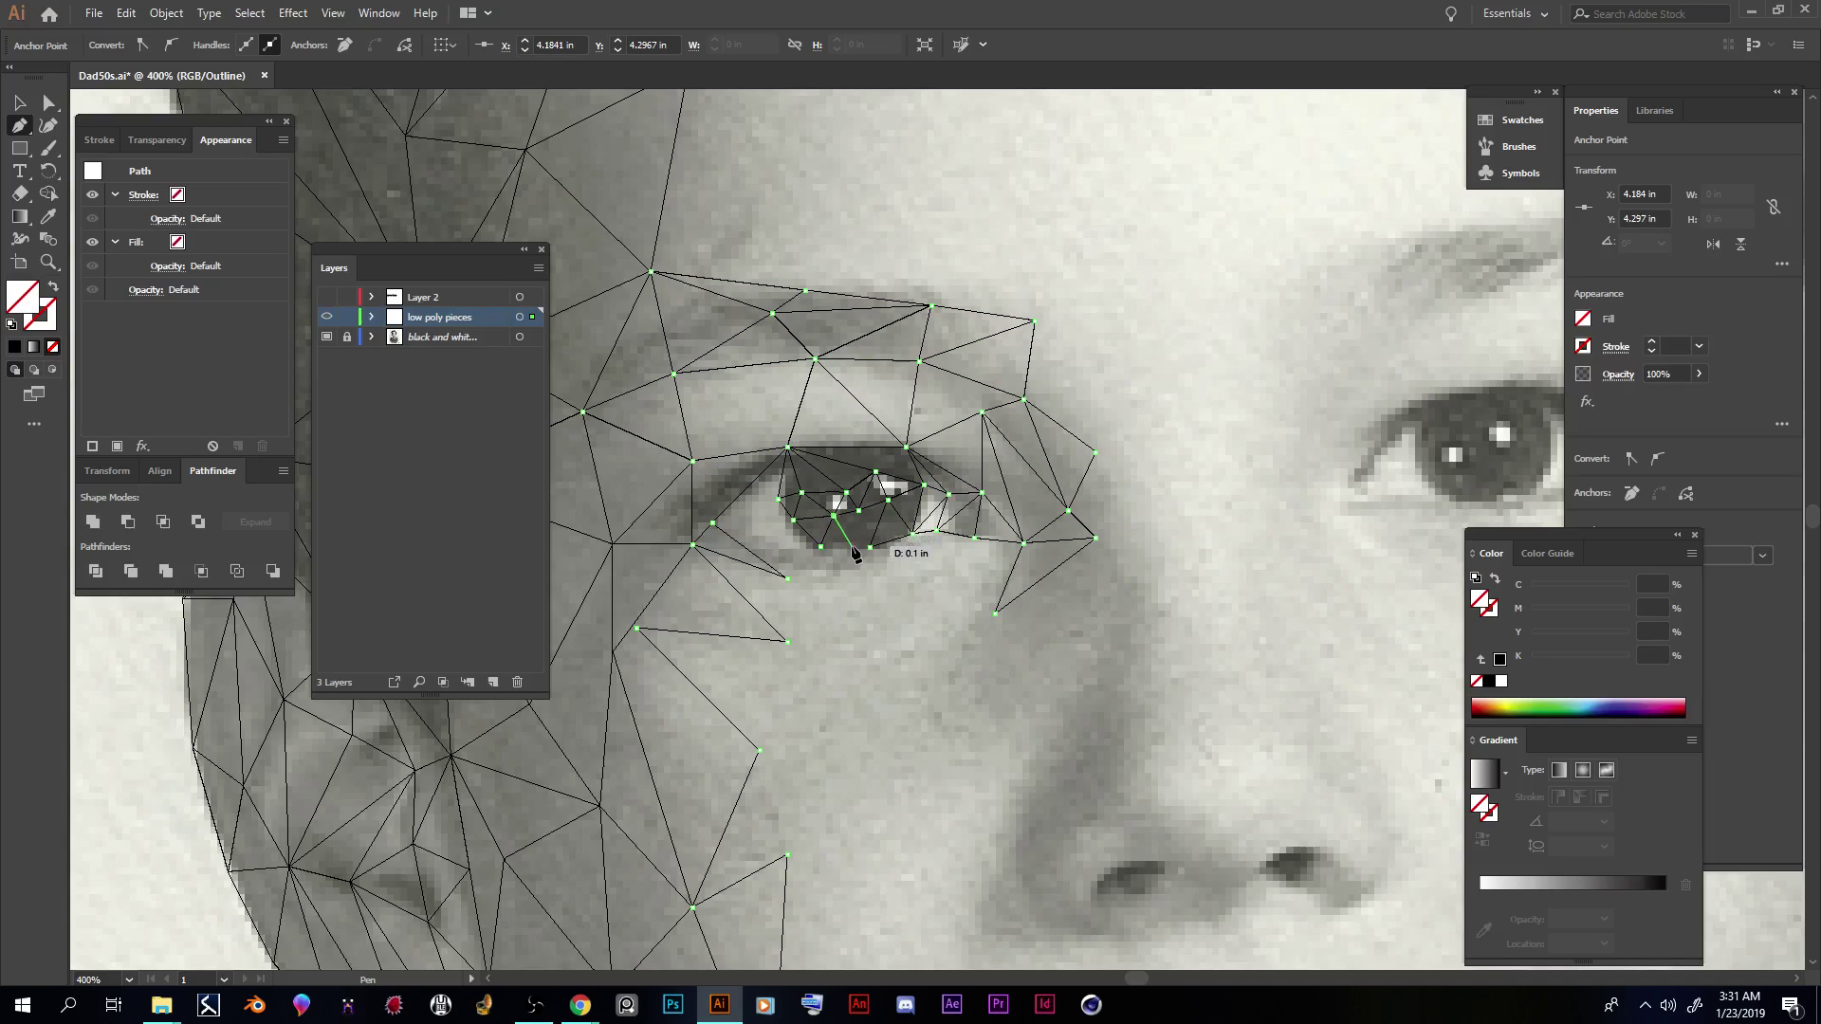
{"action": "left_click", "coordinate": [858, 512]}
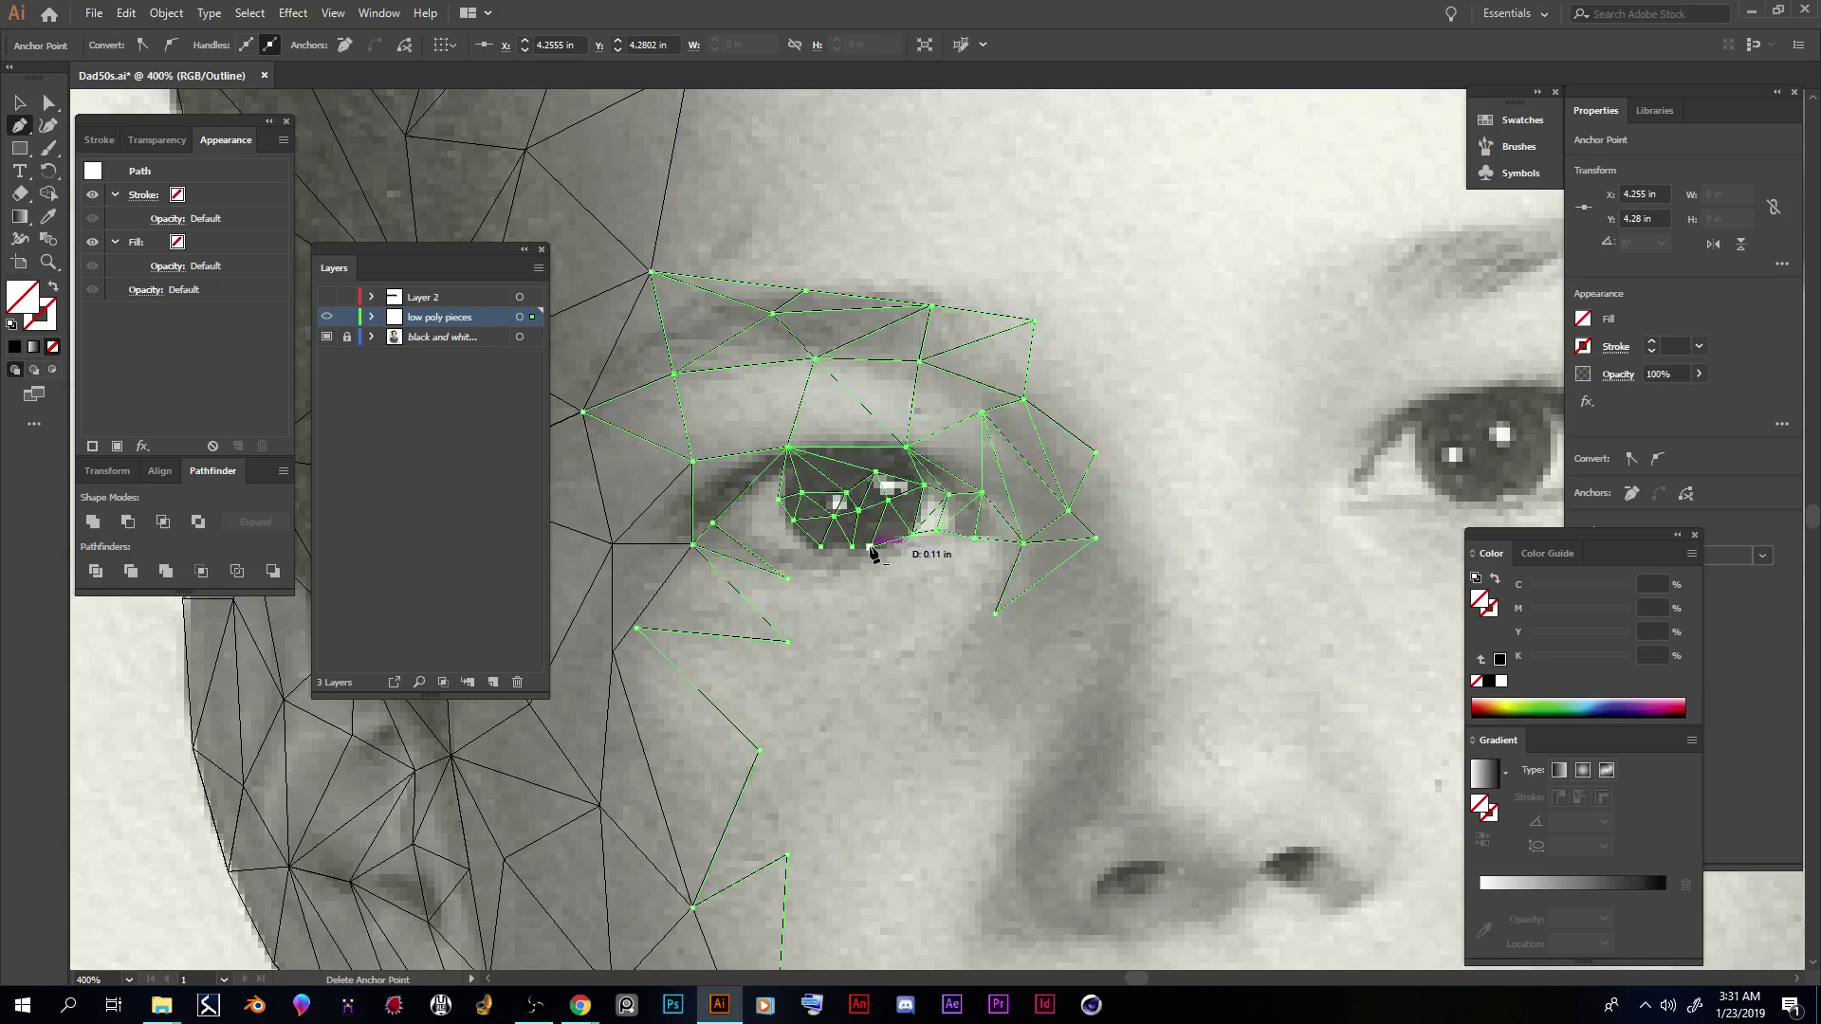
{"action": "left_click", "coordinate": [868, 547]}
{"action": "left_click", "coordinate": [853, 547]}
{"action": "left_click", "coordinate": [819, 547]}
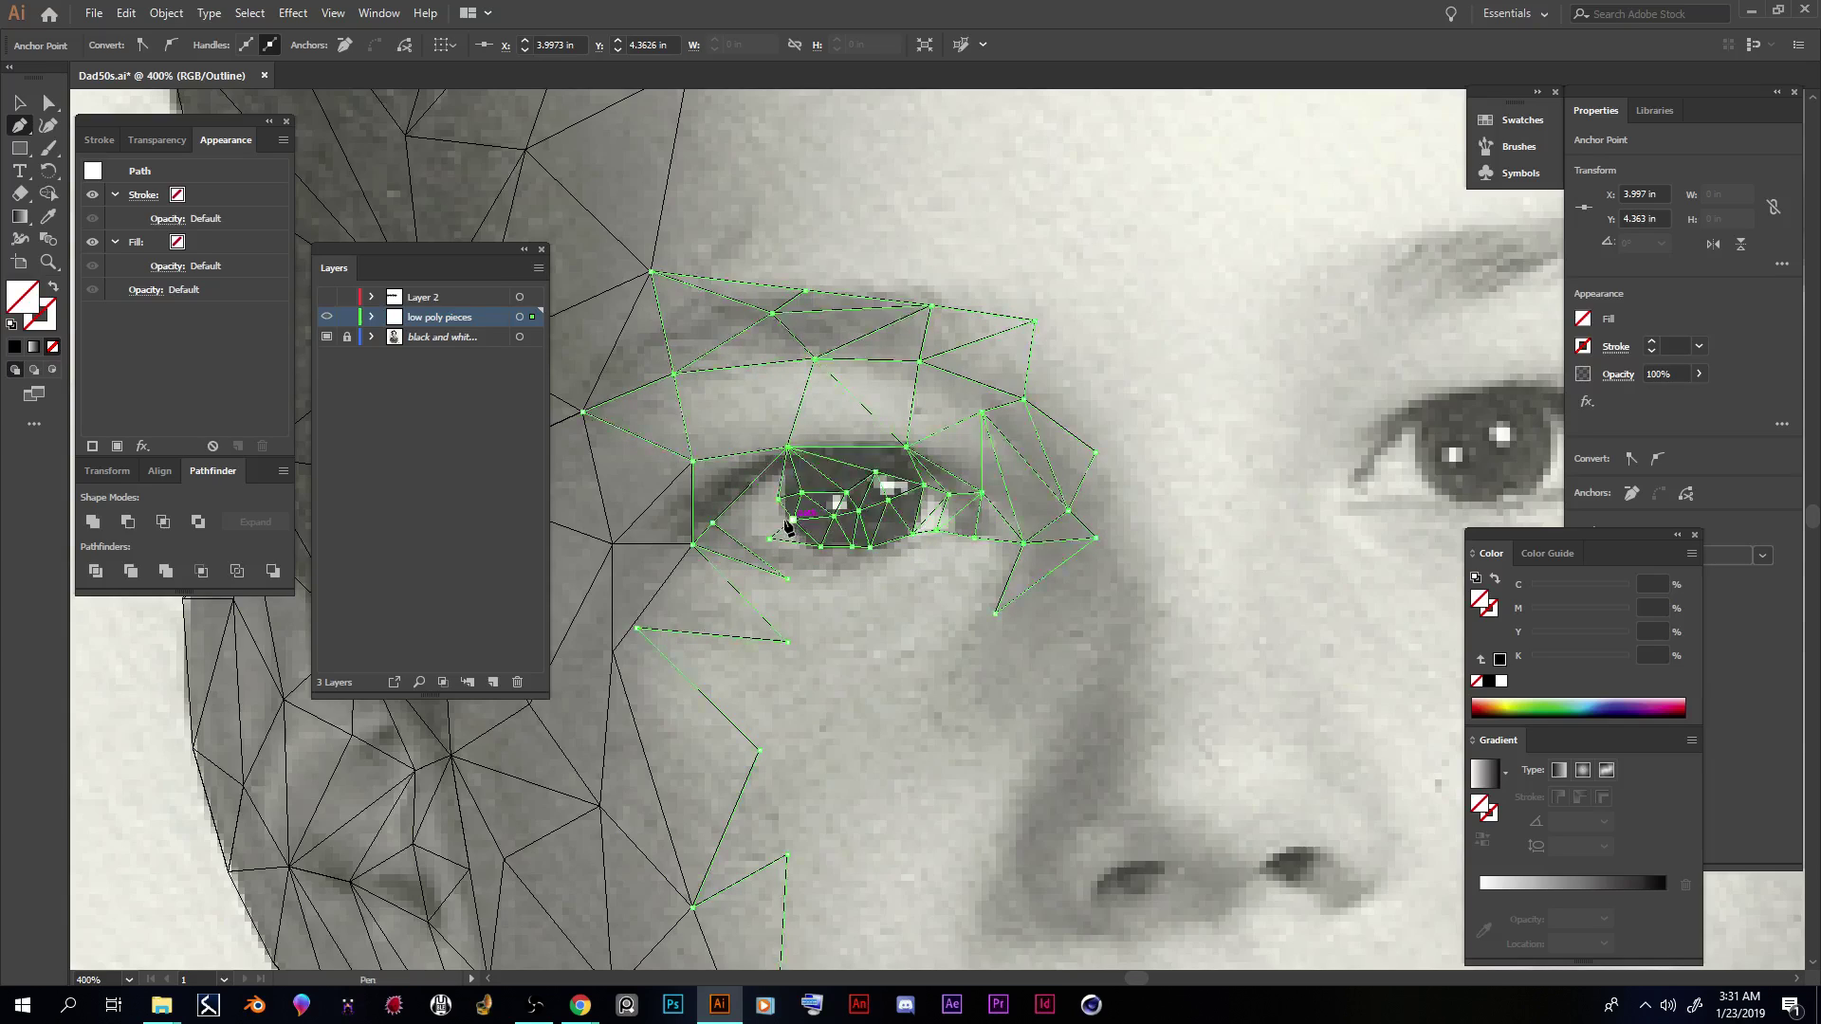
Step: Cover the white of the eye between the iris and the outer corner with small connected triangles
{"action": "left_click", "coordinate": [793, 520]}
{"action": "left_click", "coordinate": [757, 517]}
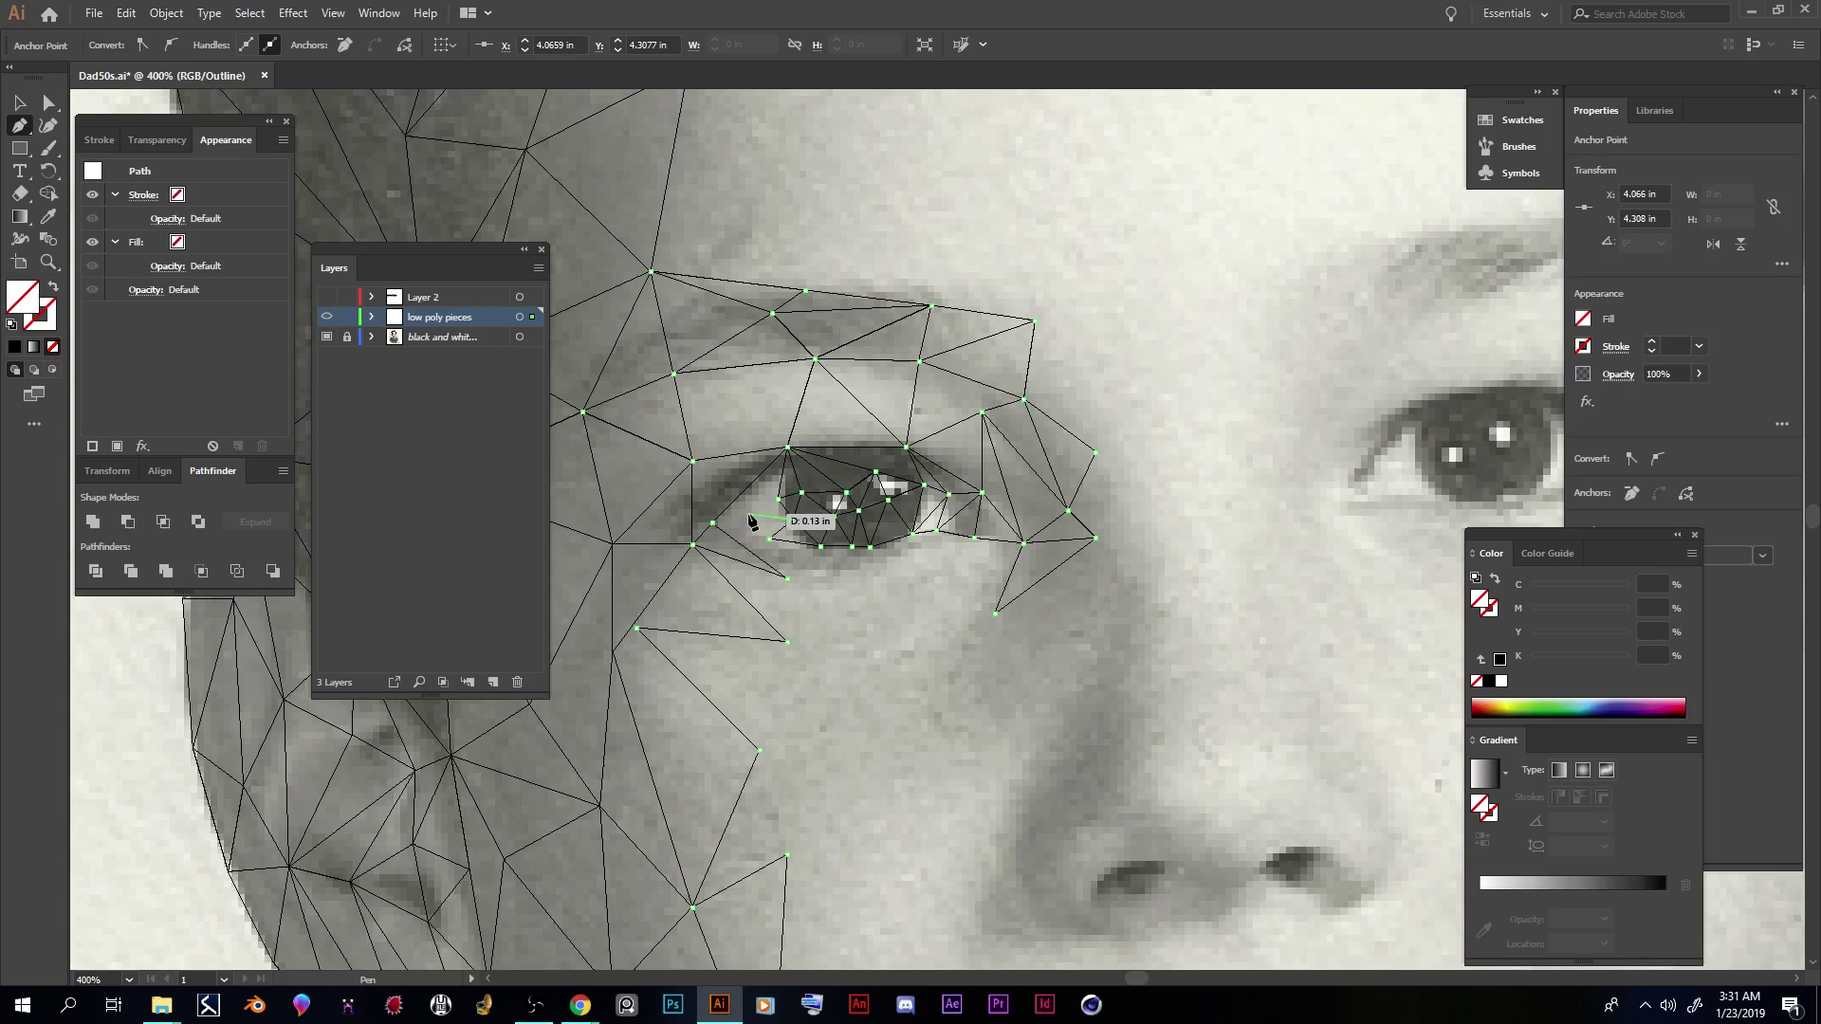
{"action": "left_click", "coordinate": [781, 506]}
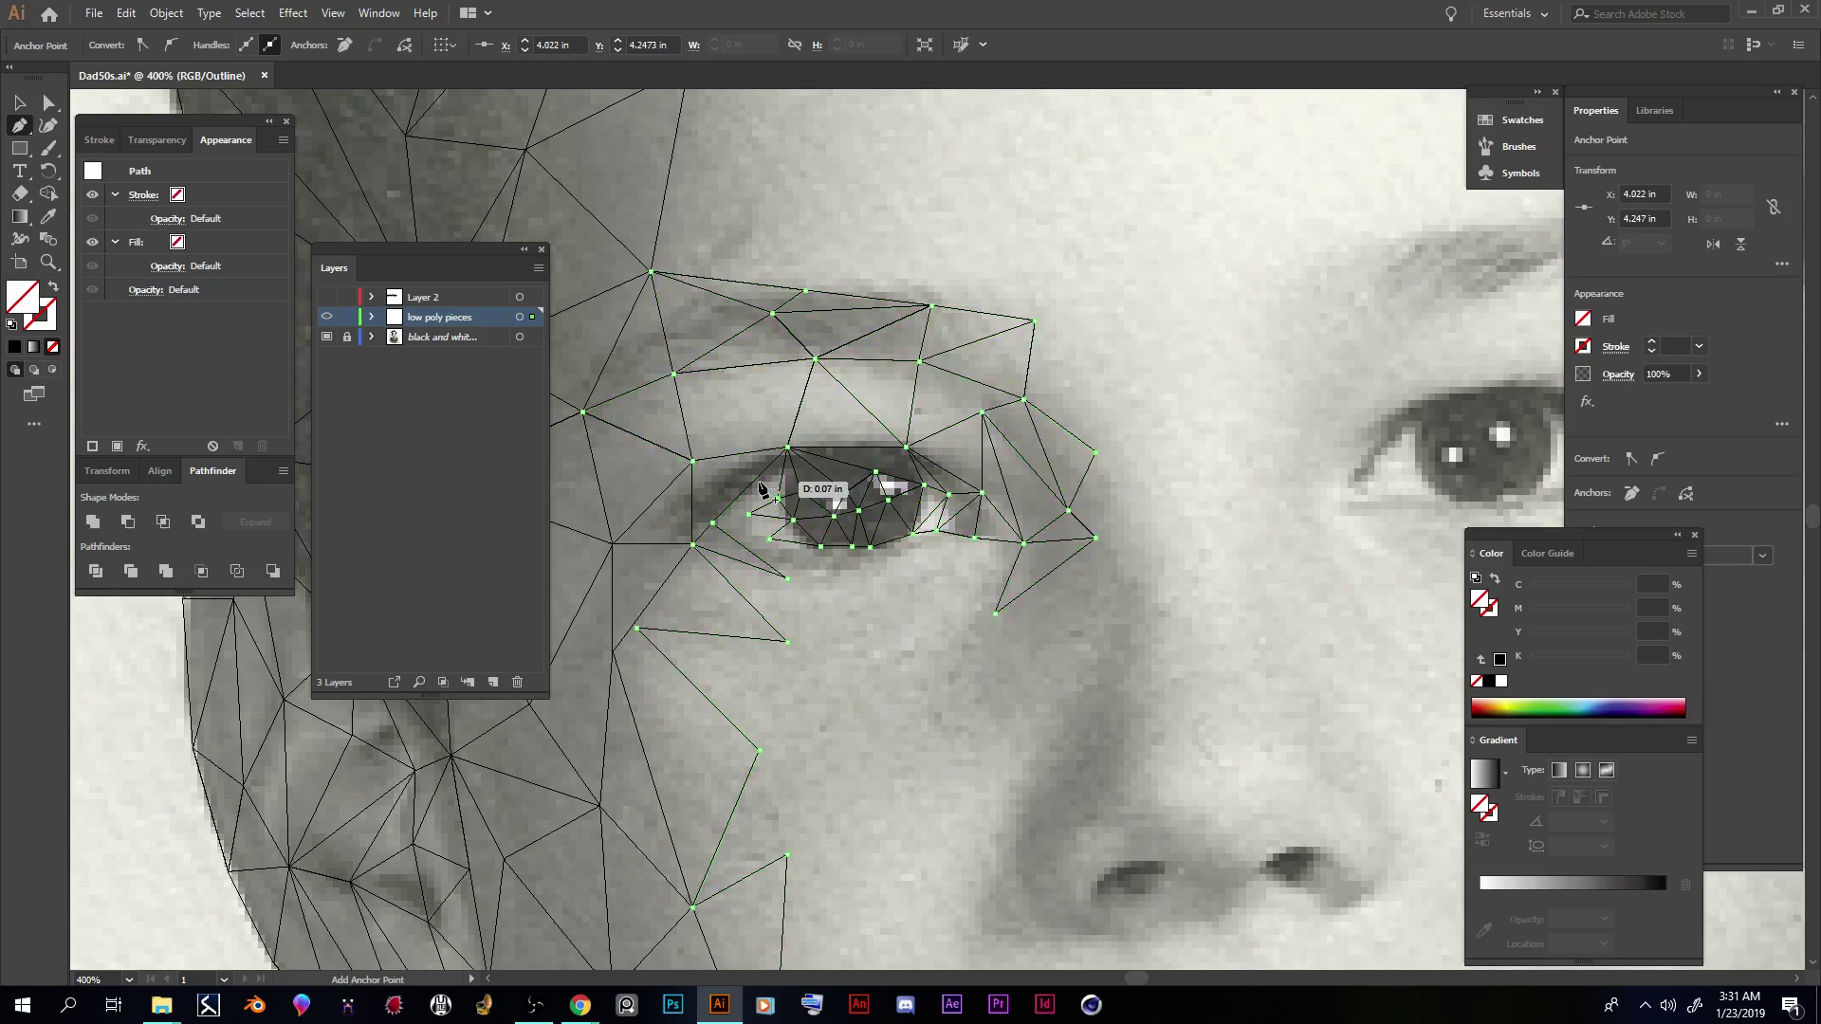
{"action": "left_click", "coordinate": [756, 481]}
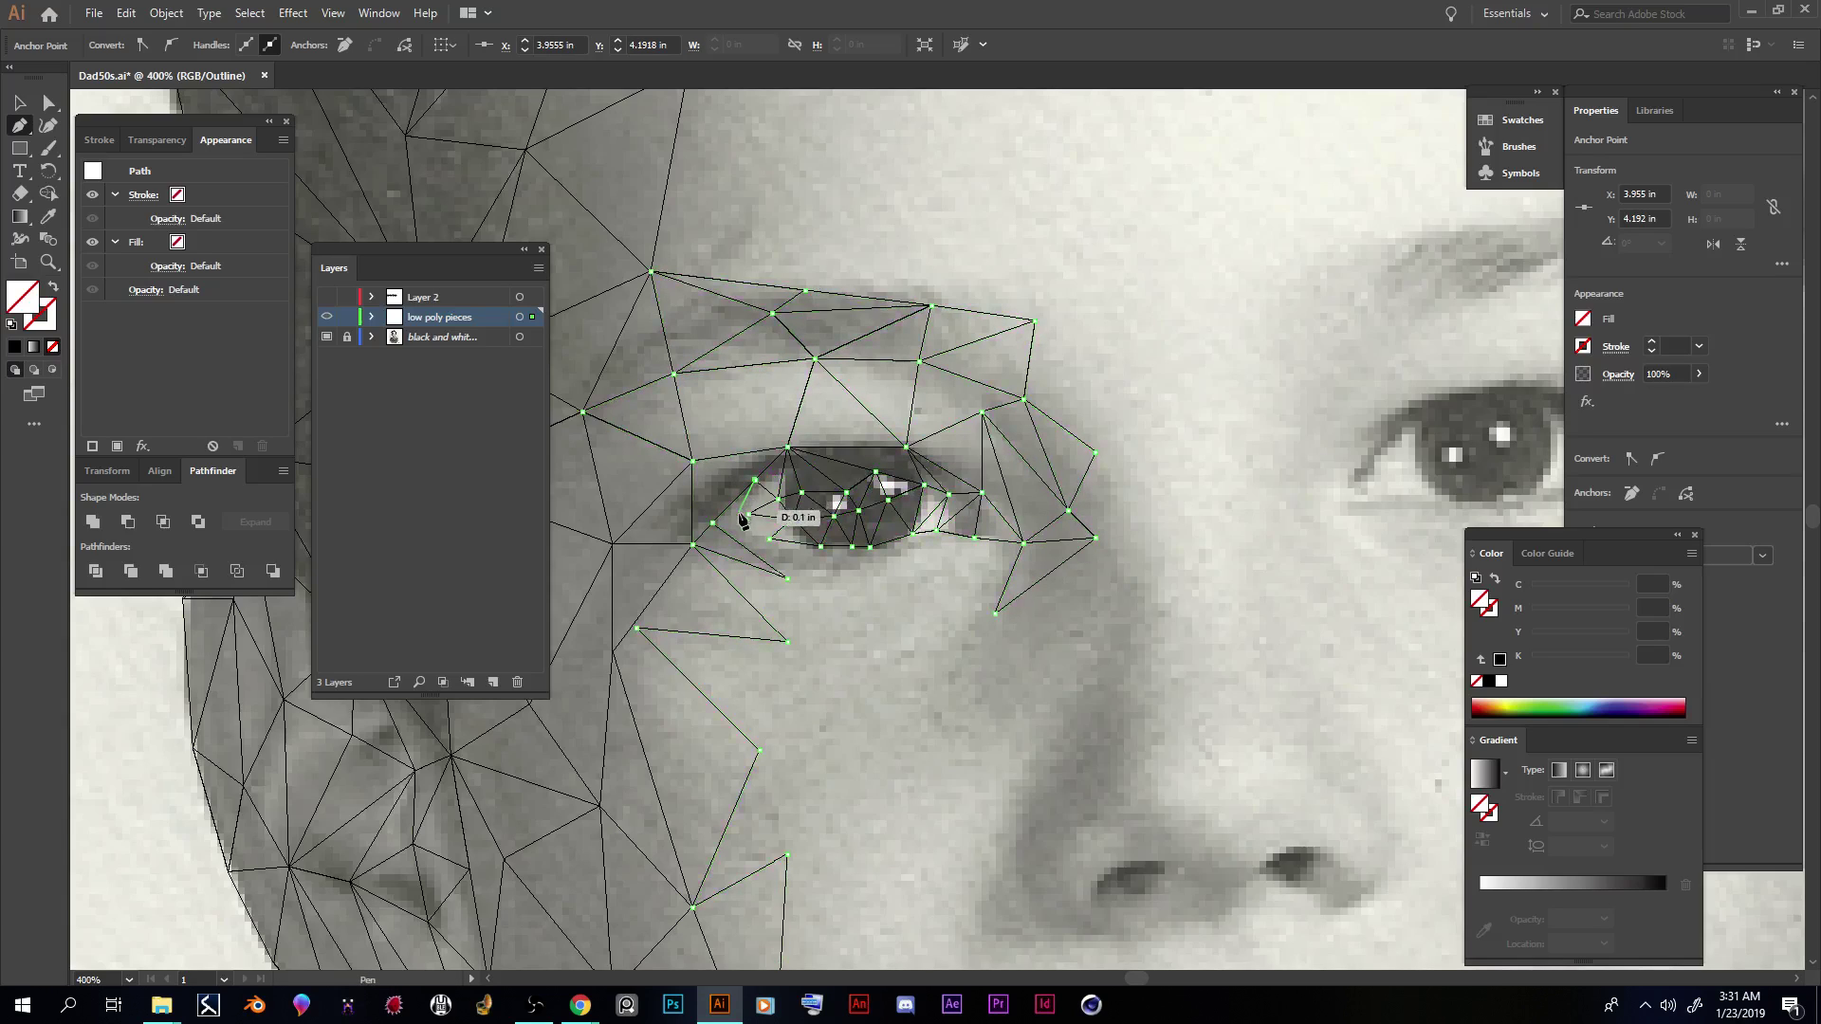
{"action": "left_click", "coordinate": [750, 515]}
{"action": "left_click", "coordinate": [713, 523]}
{"action": "left_click", "coordinate": [769, 542]}
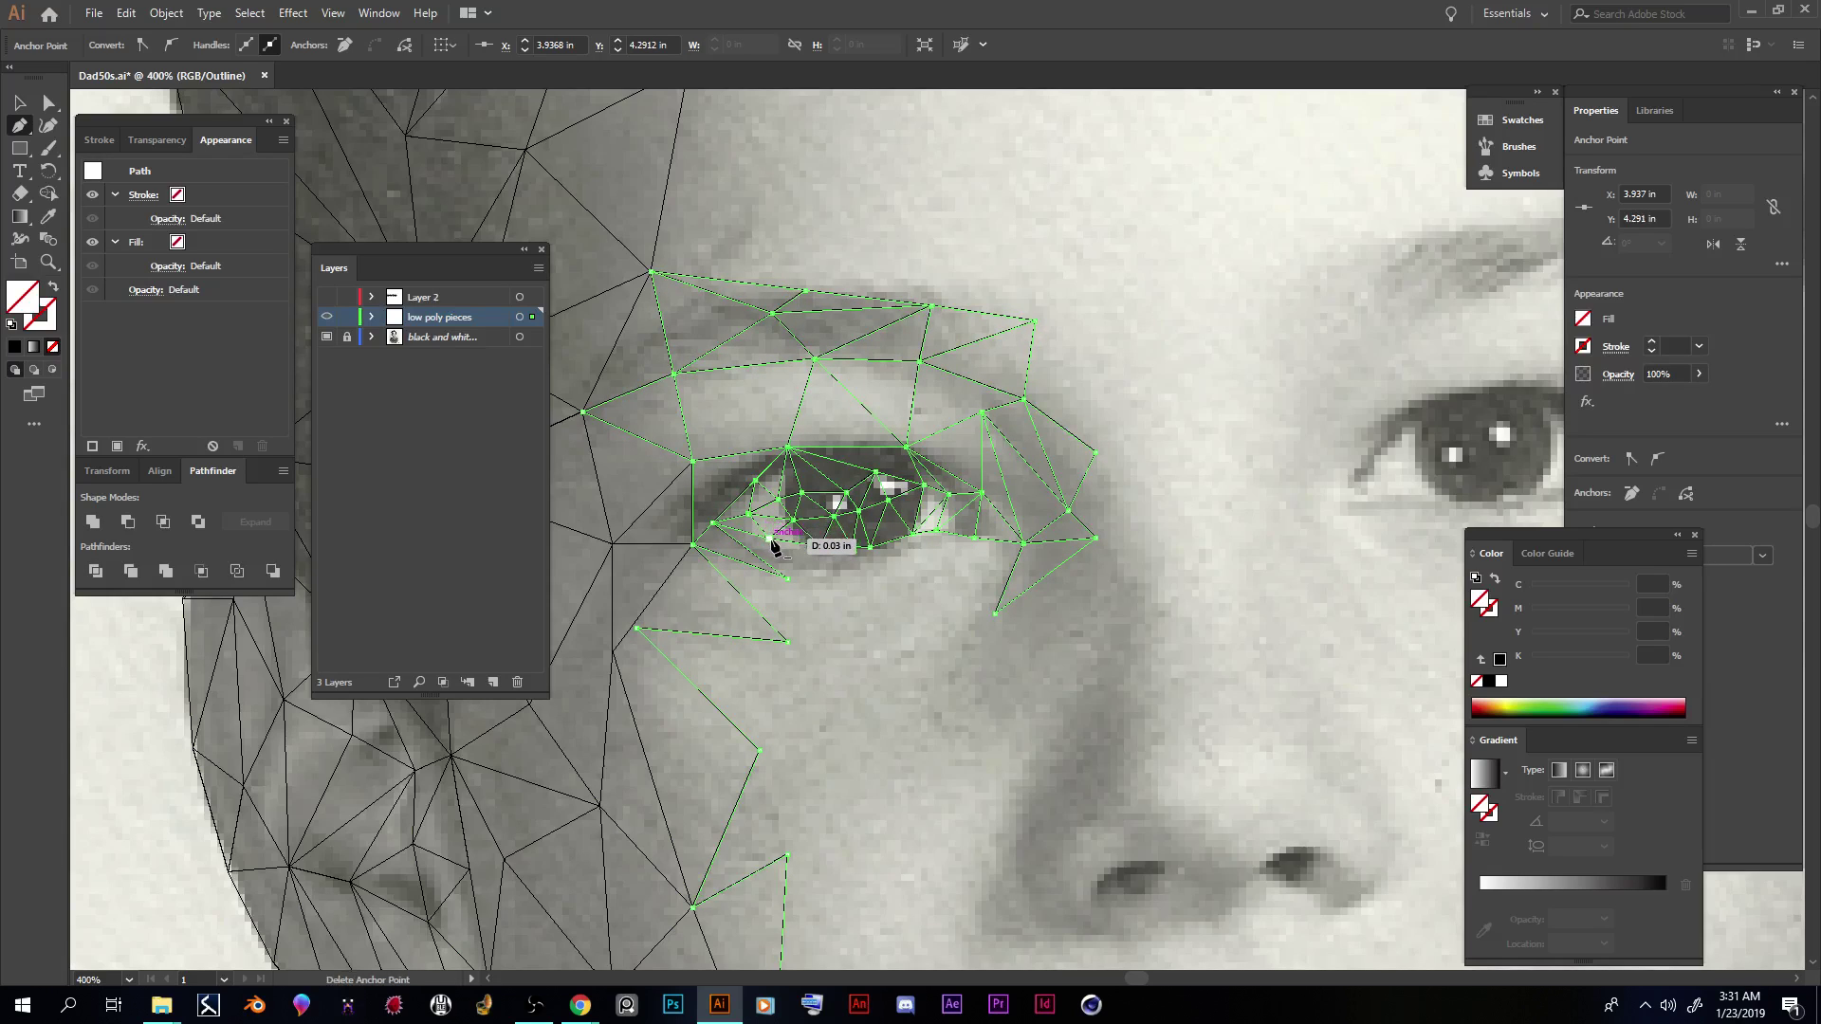
{"action": "left_click", "coordinate": [770, 541]}
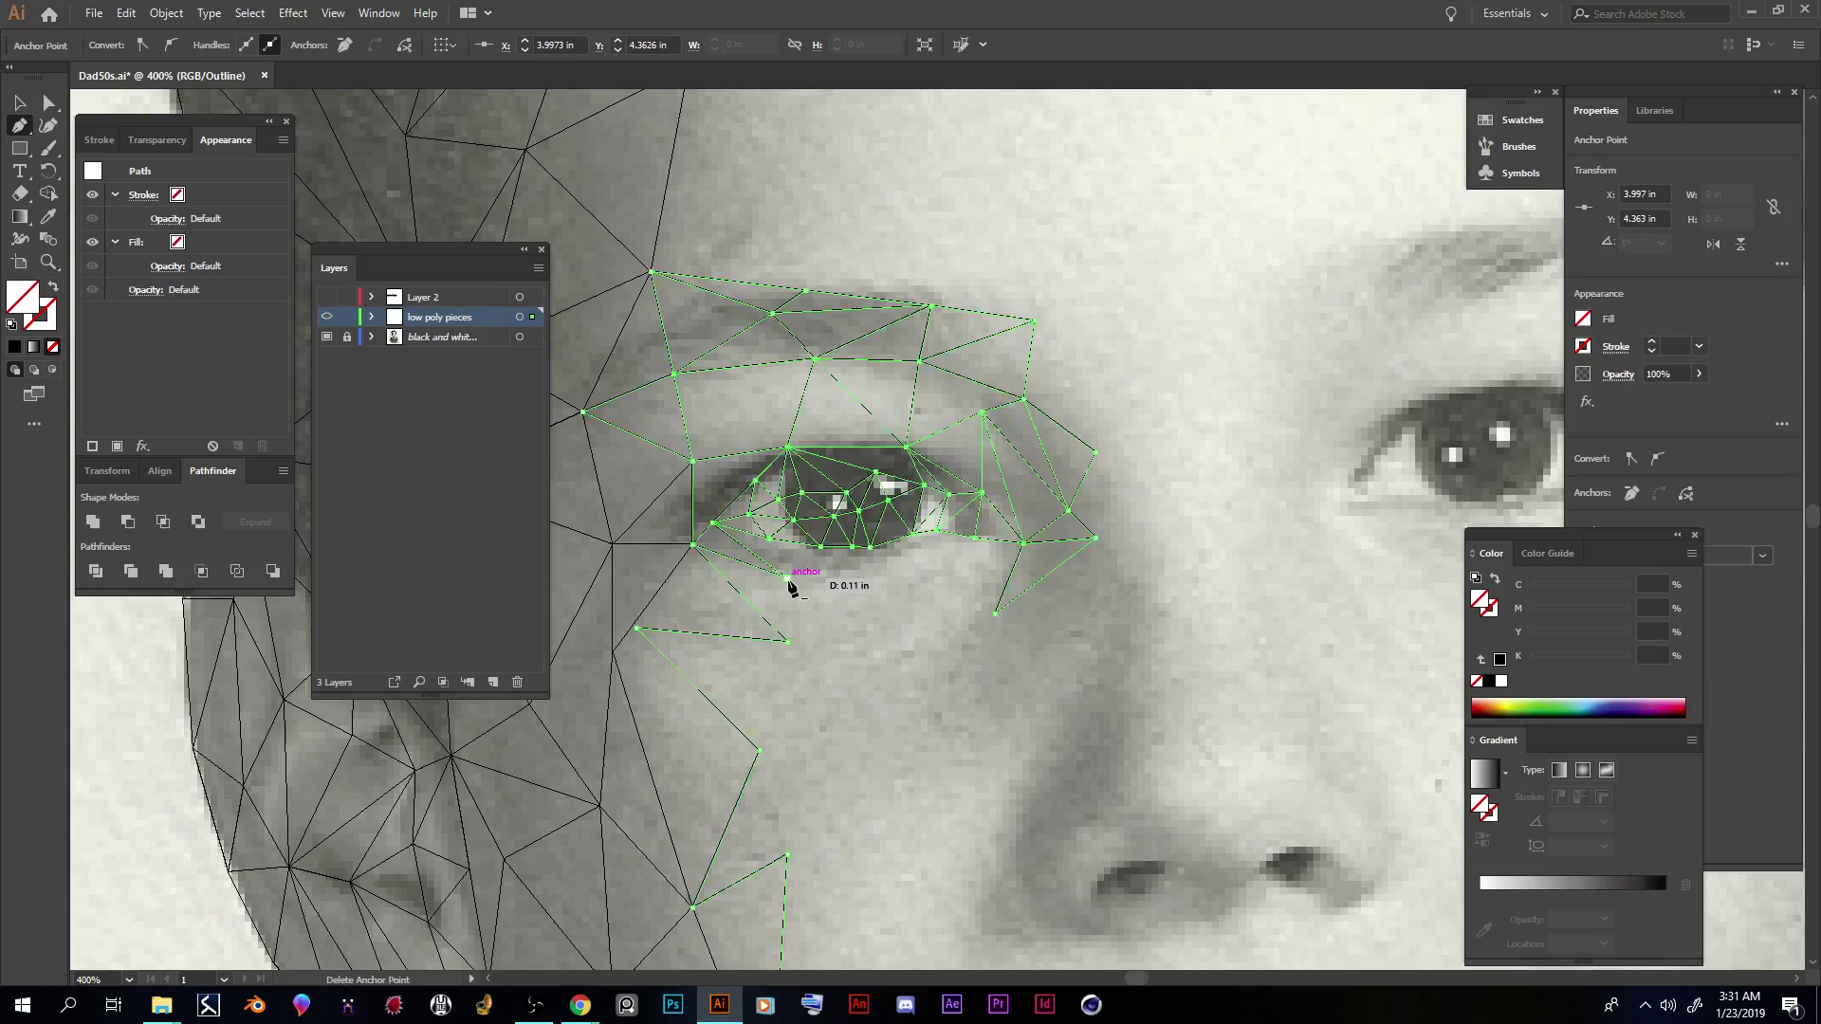
Step: Trace a strip of narrow triangles along the lower lid beneath the iris, joining it to the inner lid point
{"action": "left_click", "coordinate": [787, 578]}
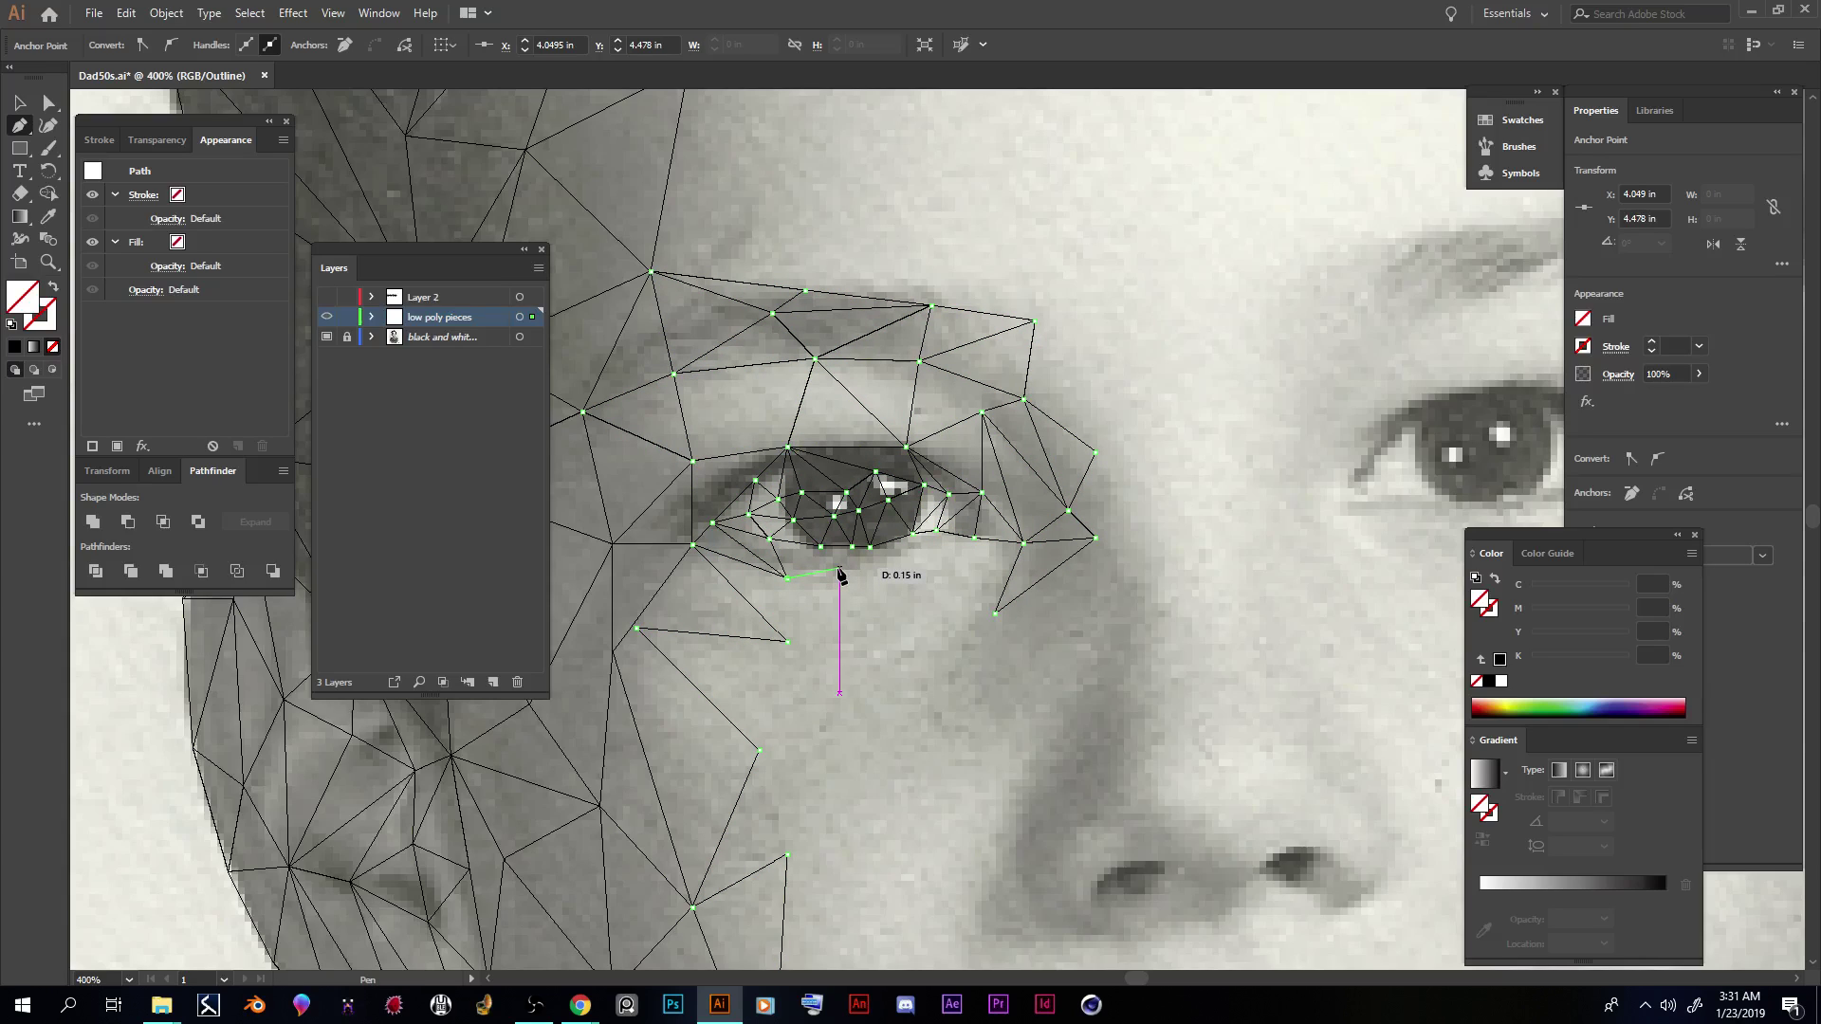
{"action": "left_click", "coordinate": [821, 549]}
{"action": "left_click", "coordinate": [822, 547]}
{"action": "left_click", "coordinate": [852, 547]}
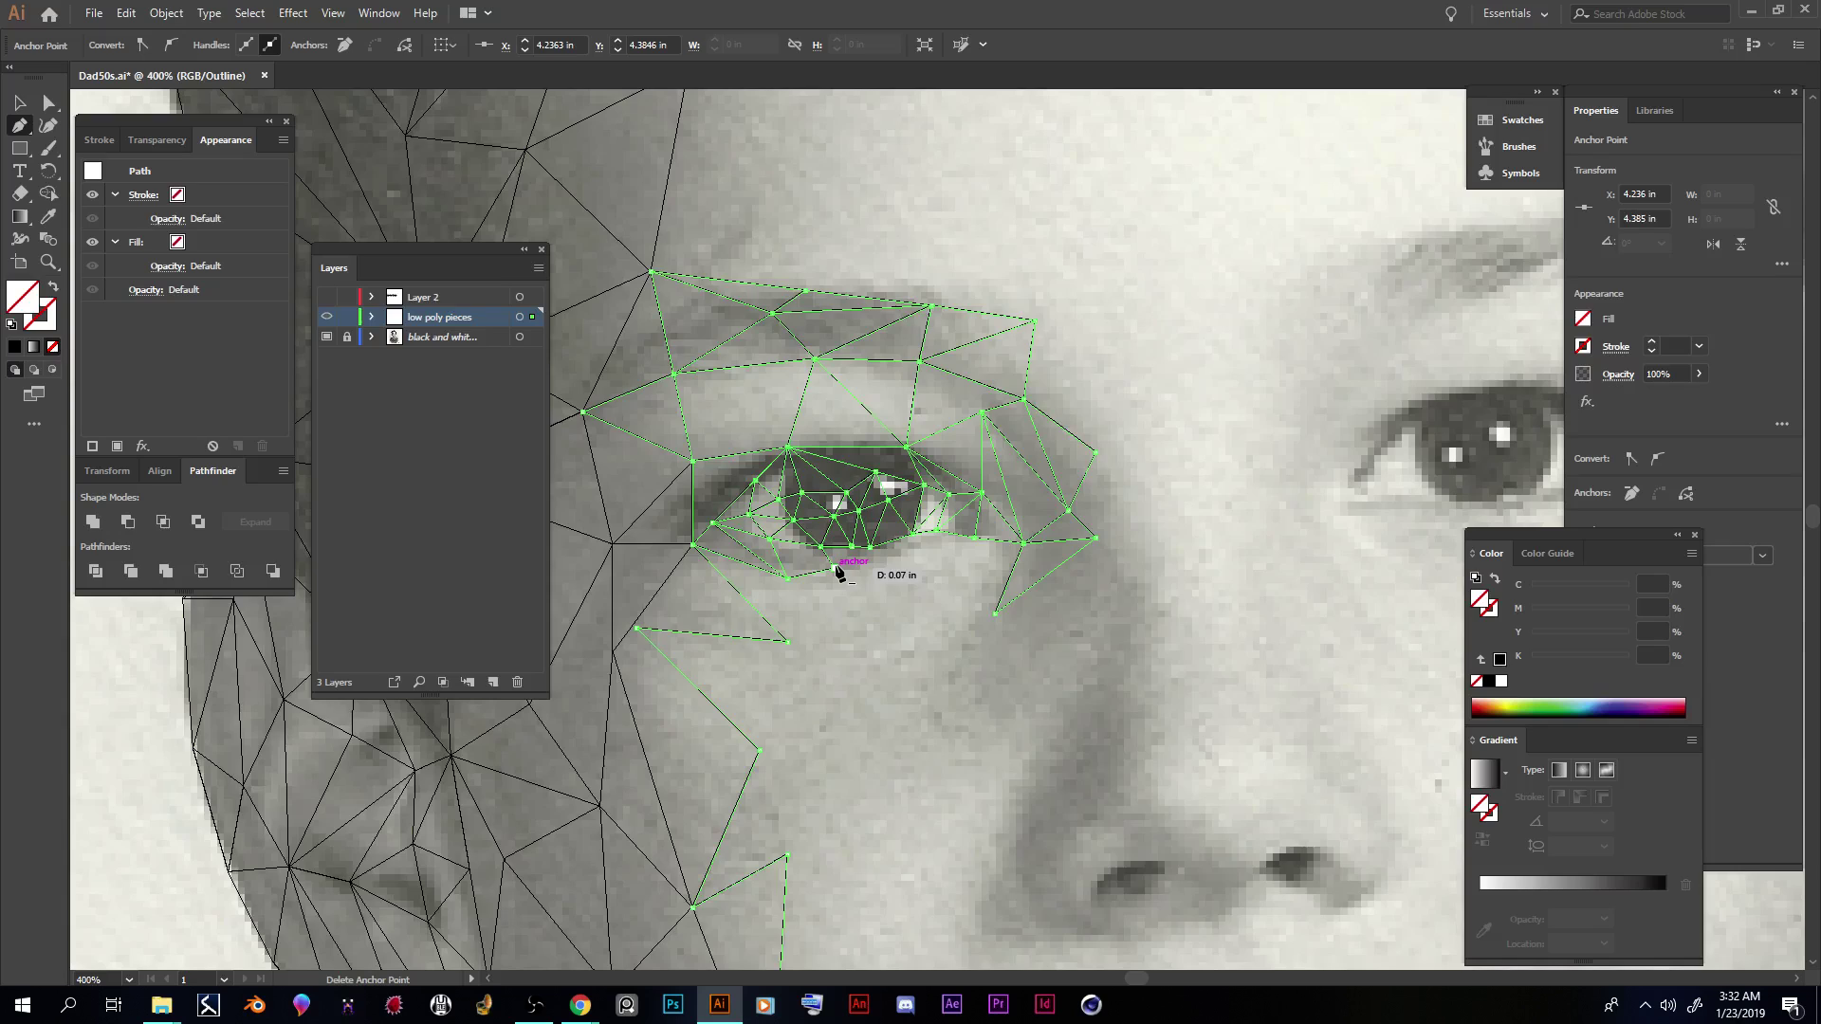
{"action": "left_click", "coordinate": [835, 567]}
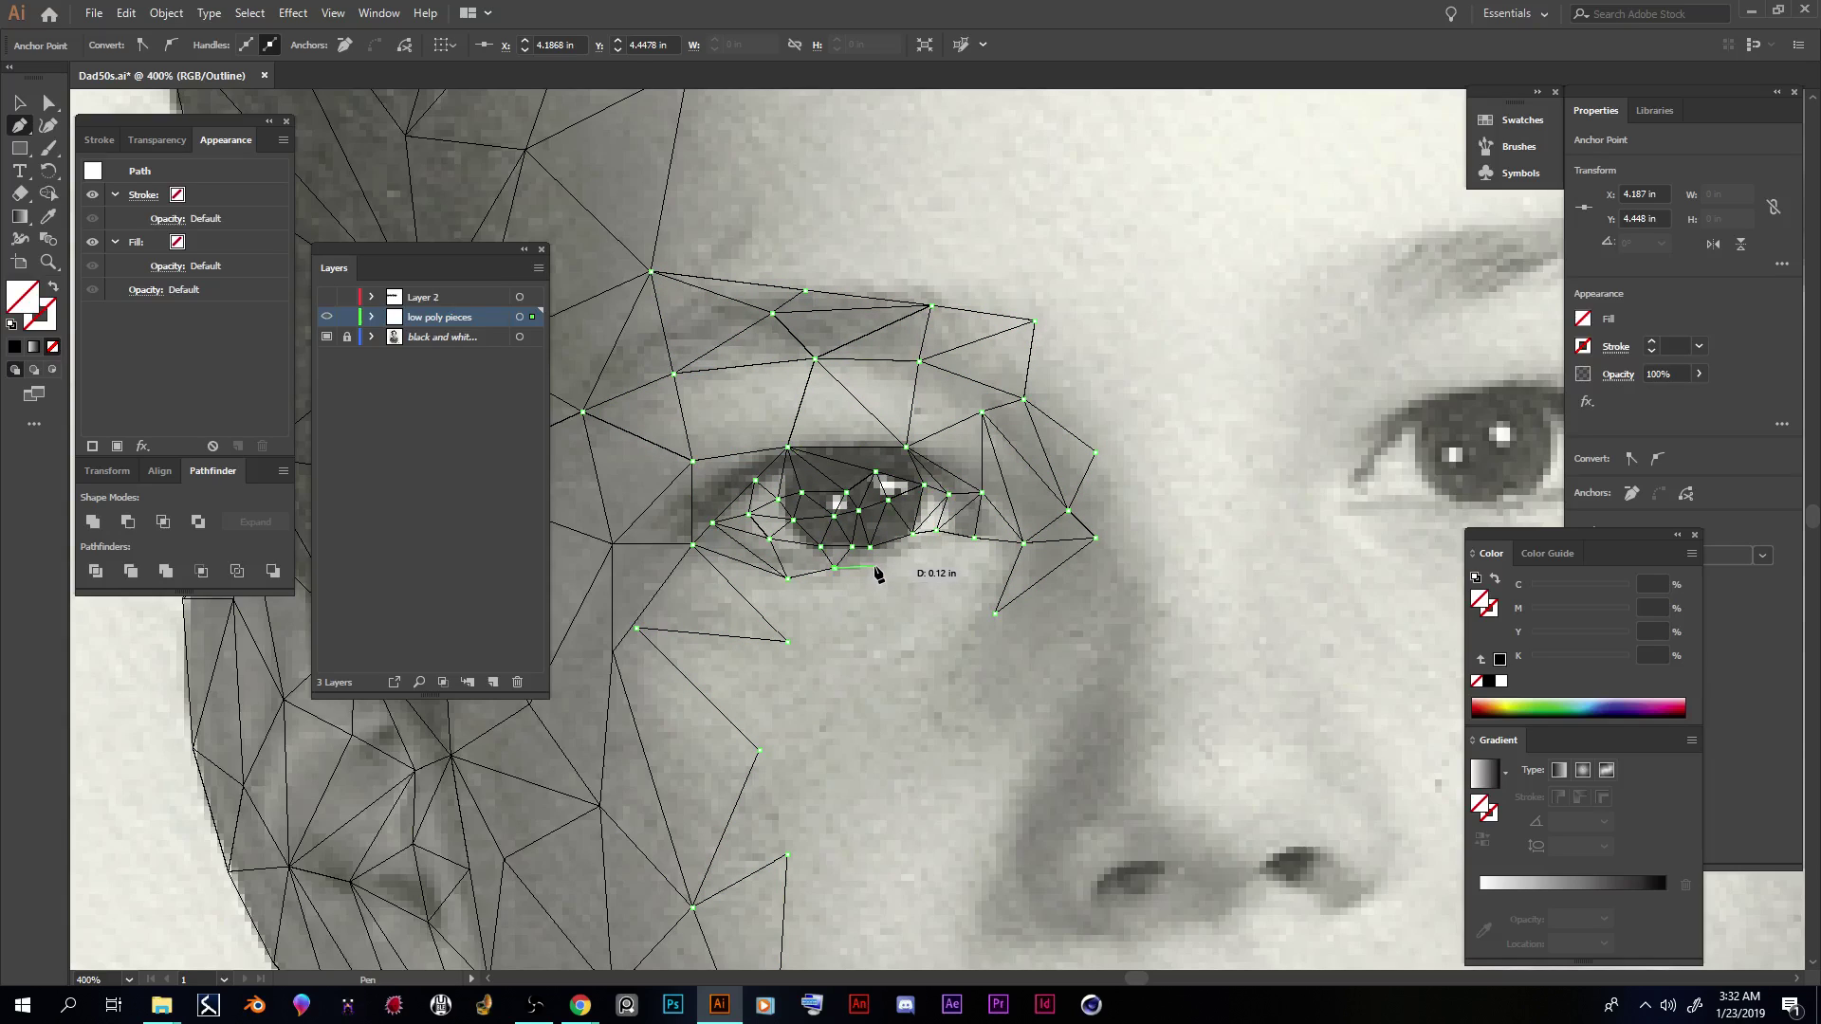
{"action": "left_click", "coordinate": [852, 548]}
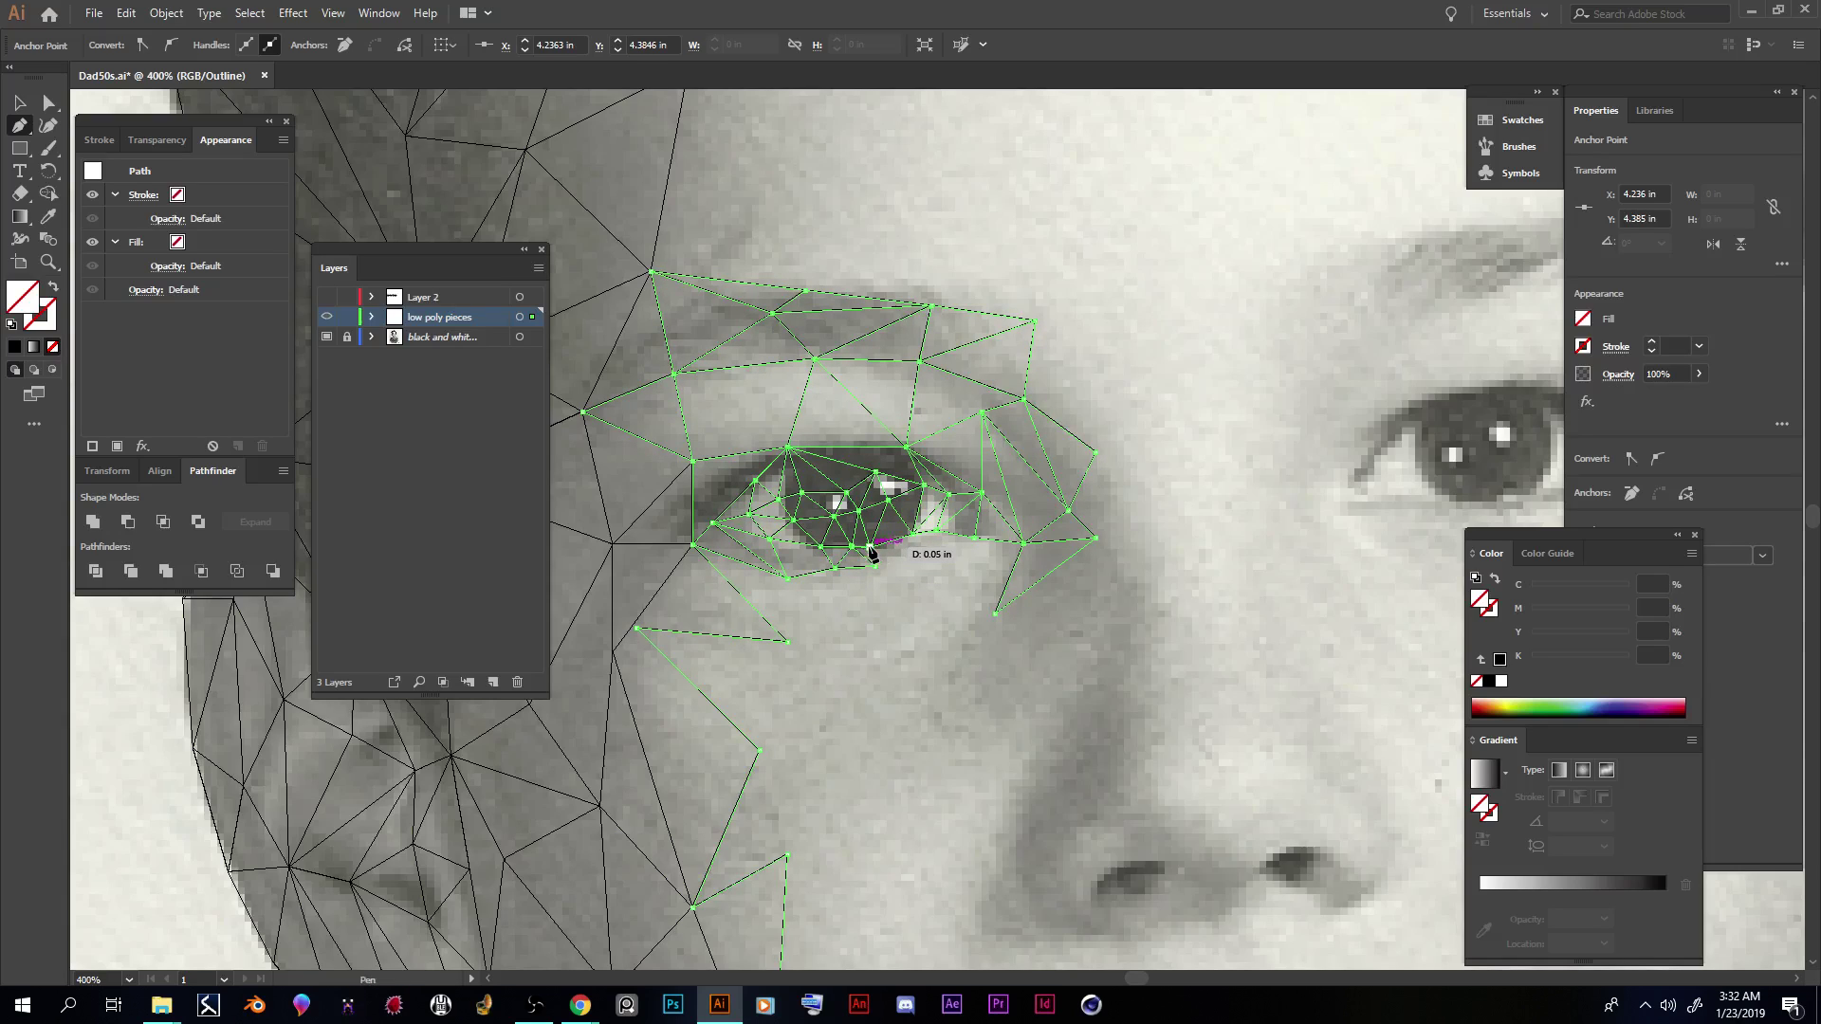
{"action": "left_click", "coordinate": [869, 548]}
{"action": "left_click", "coordinate": [874, 567]}
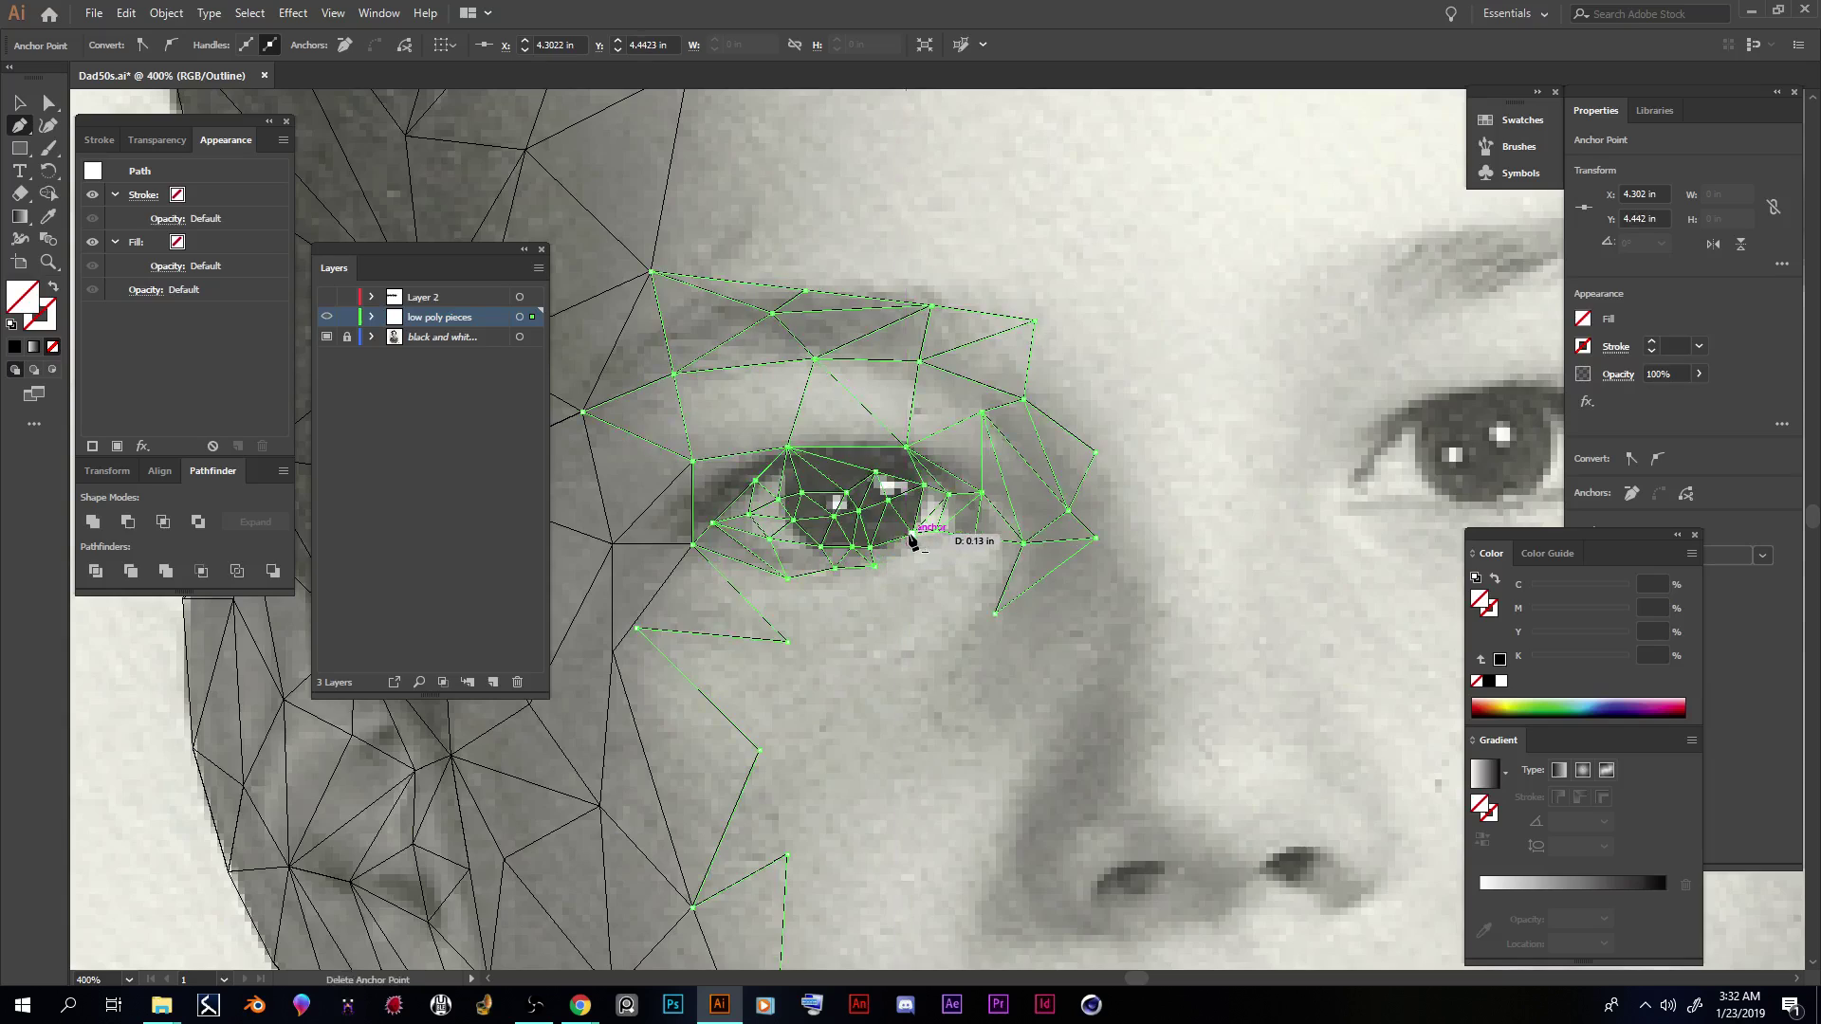
{"action": "left_click", "coordinate": [913, 536]}
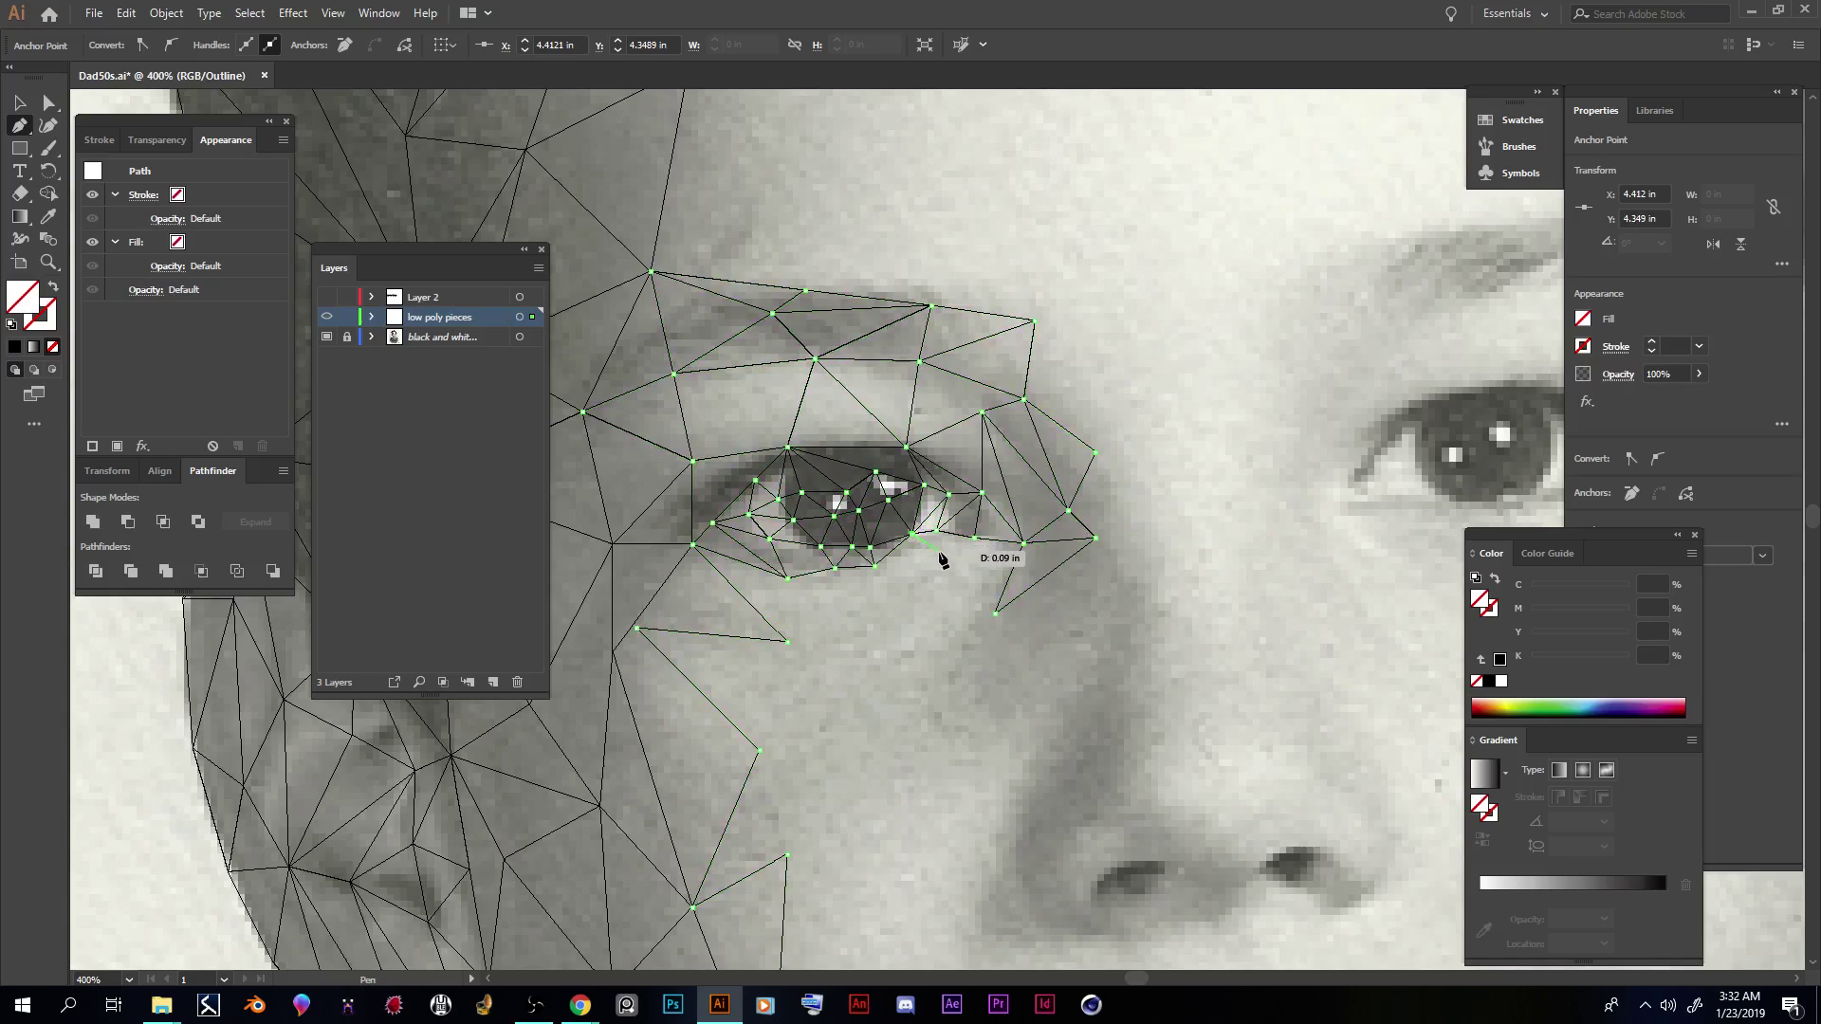
Step: Extend triangle edges from the inner lower lid down past the inner corner to a new point in the under-eye area
{"action": "left_click", "coordinate": [940, 556]}
{"action": "left_click", "coordinate": [963, 572]}
{"action": "left_click", "coordinate": [975, 539]}
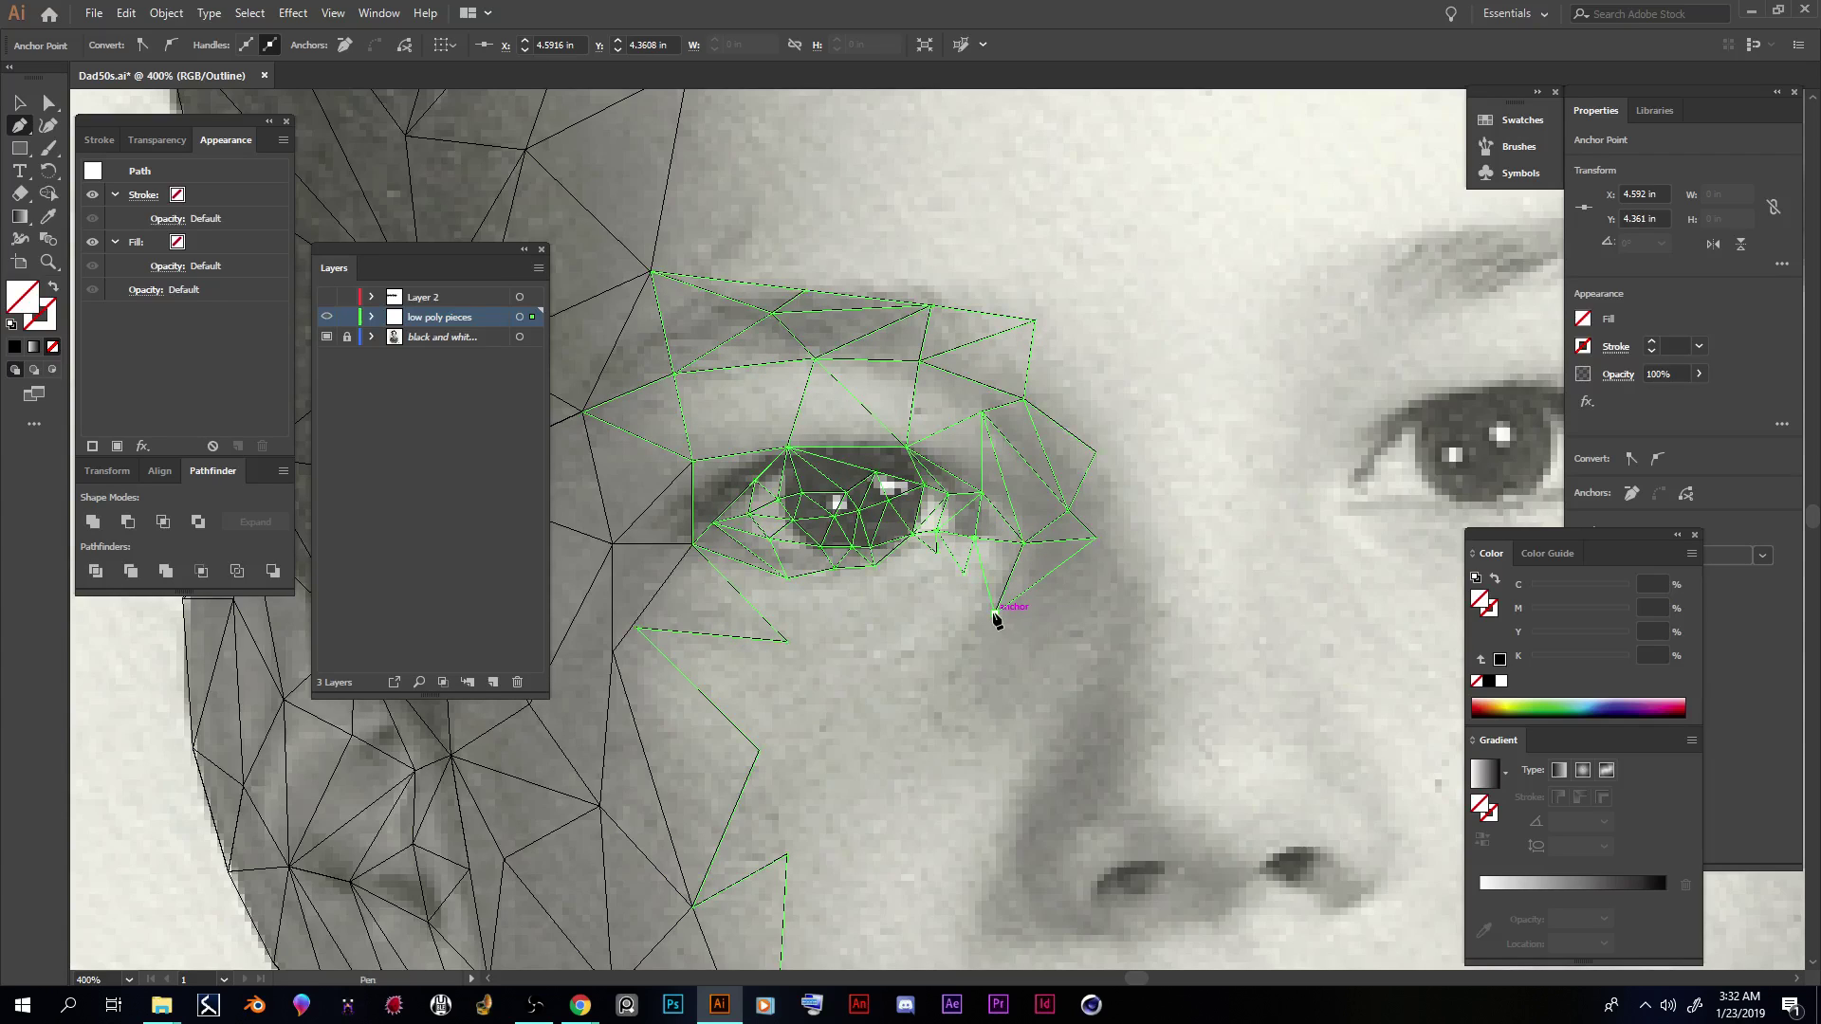
{"action": "left_click", "coordinate": [994, 613]}
{"action": "left_click", "coordinate": [945, 646]}
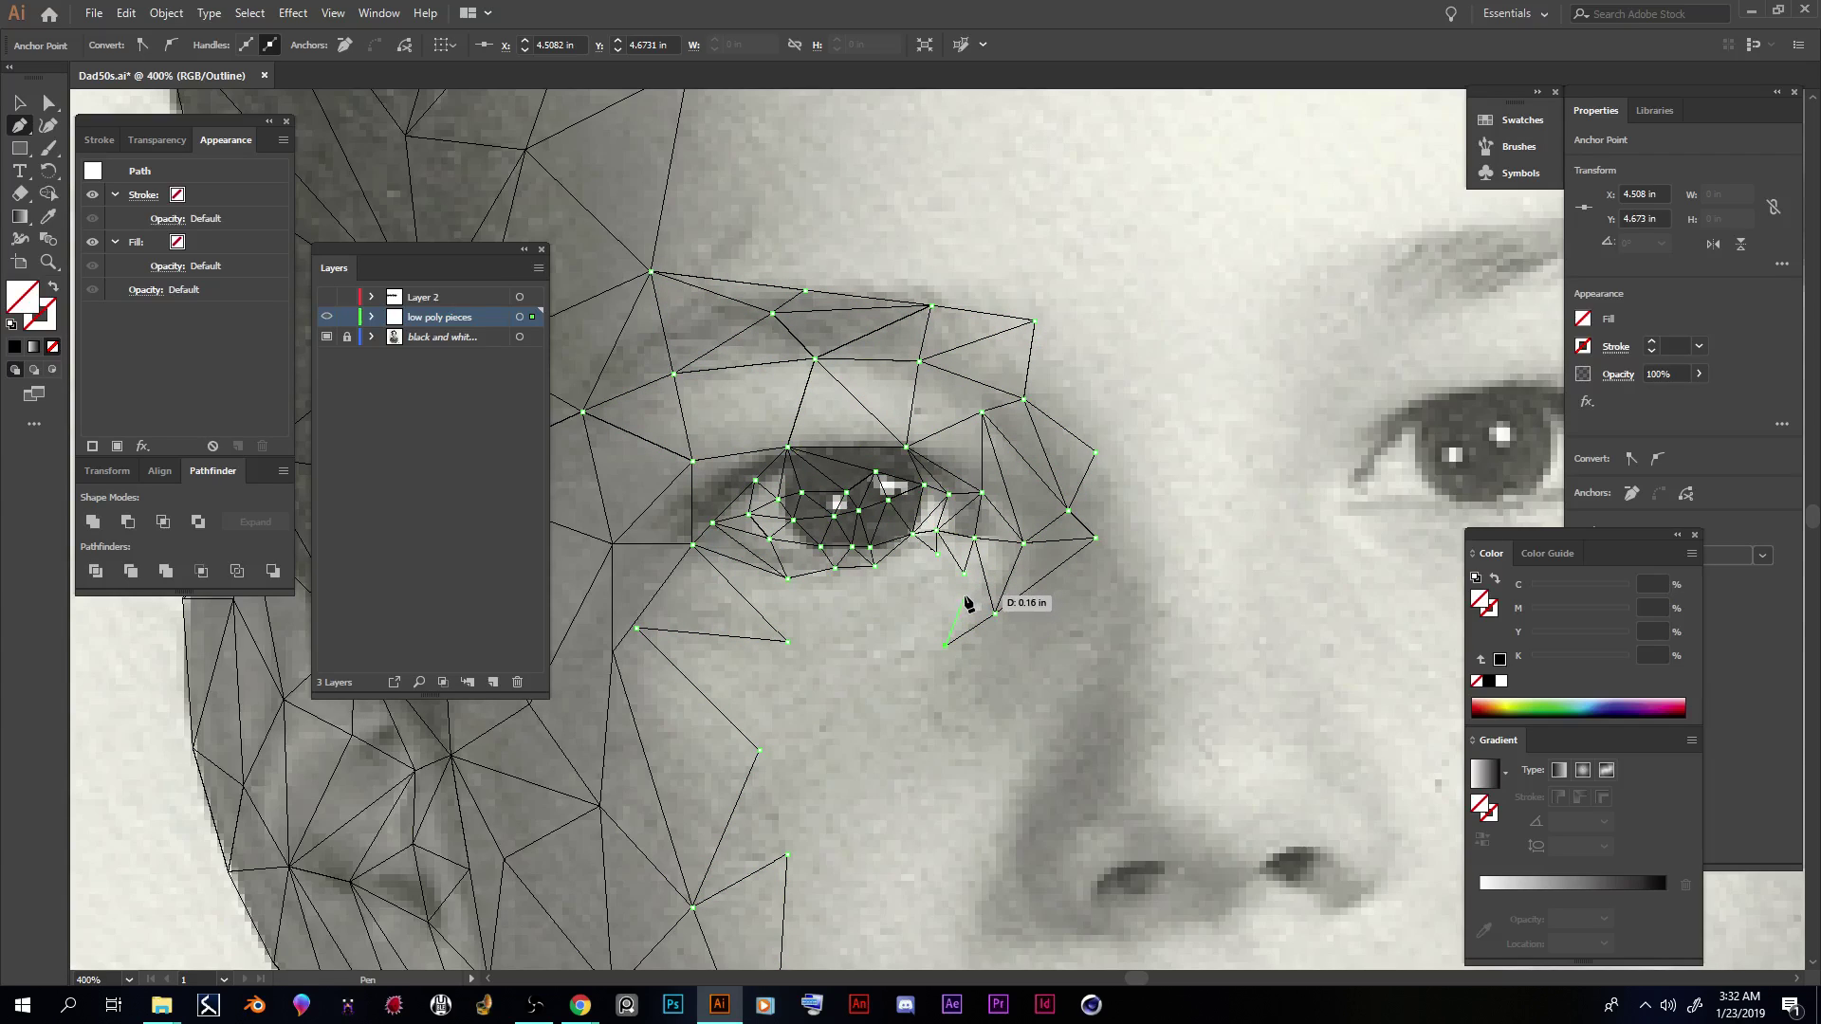
Step: Subdivide the area below the eye's inner corner with small triangles joined to the point beside the nose
{"action": "left_click", "coordinate": [963, 595]}
{"action": "left_click", "coordinate": [995, 614]}
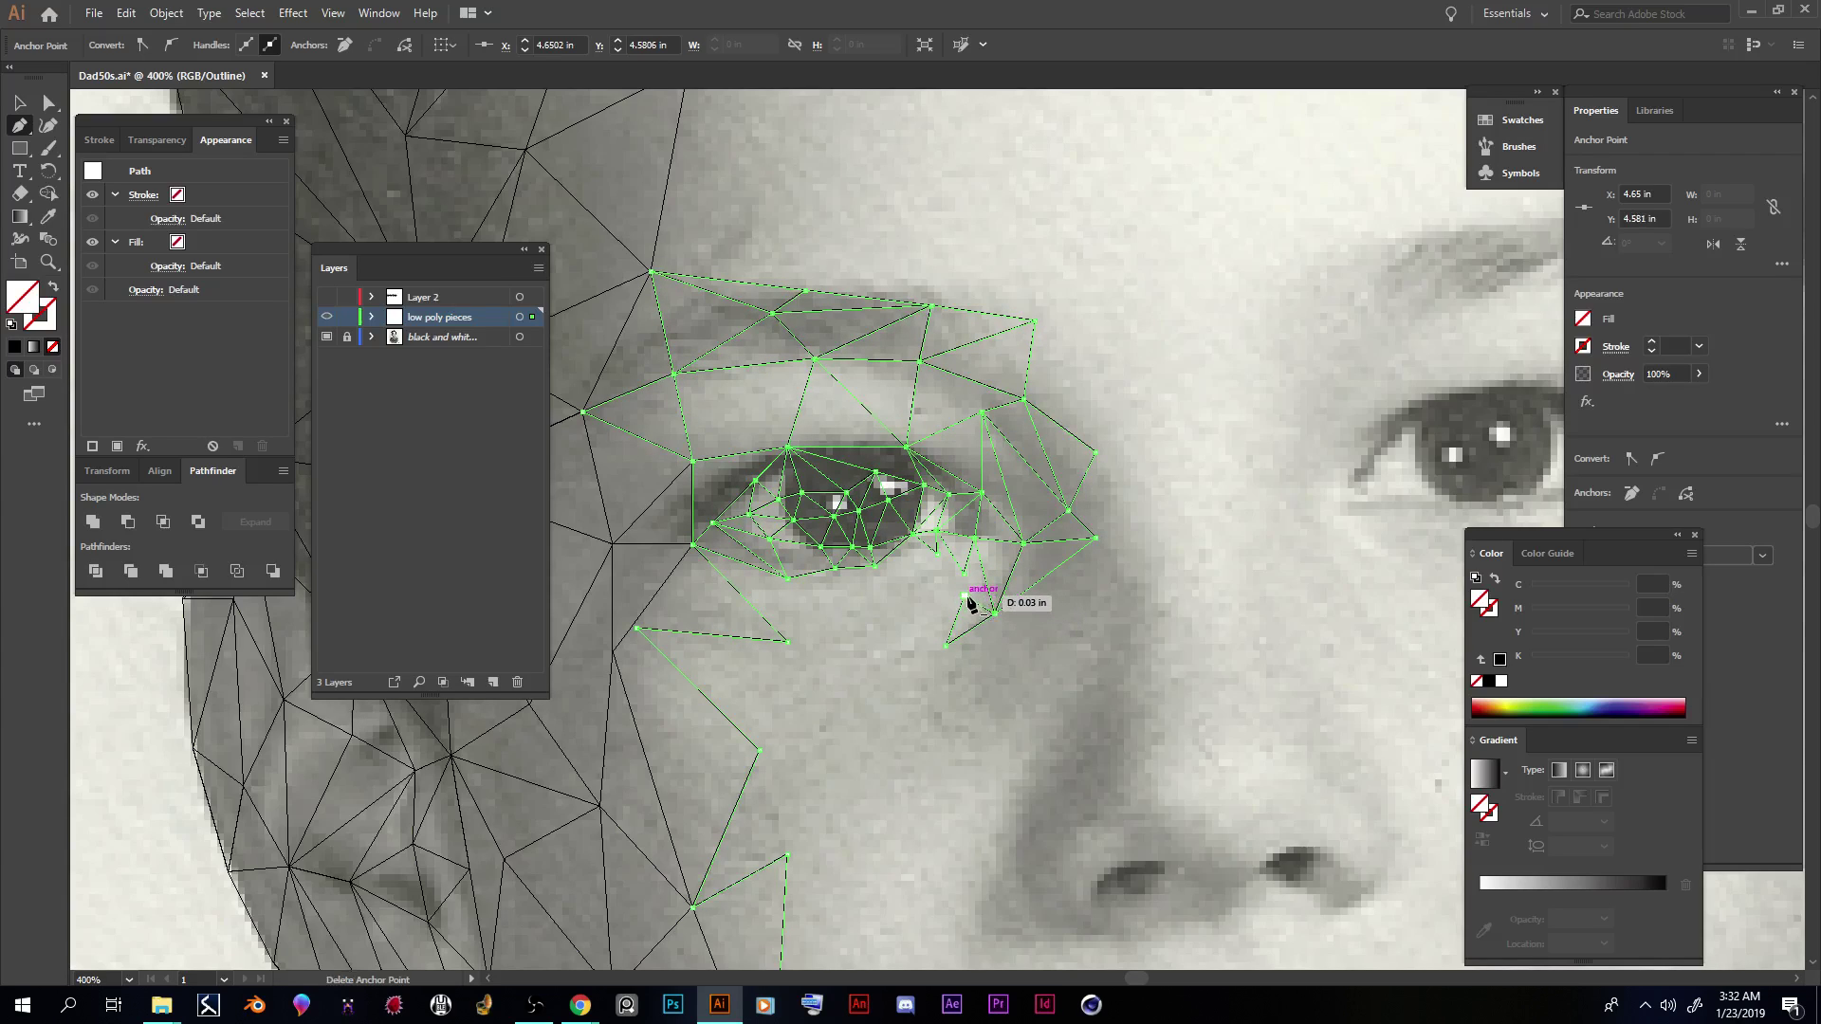
{"action": "left_click", "coordinate": [982, 575]}
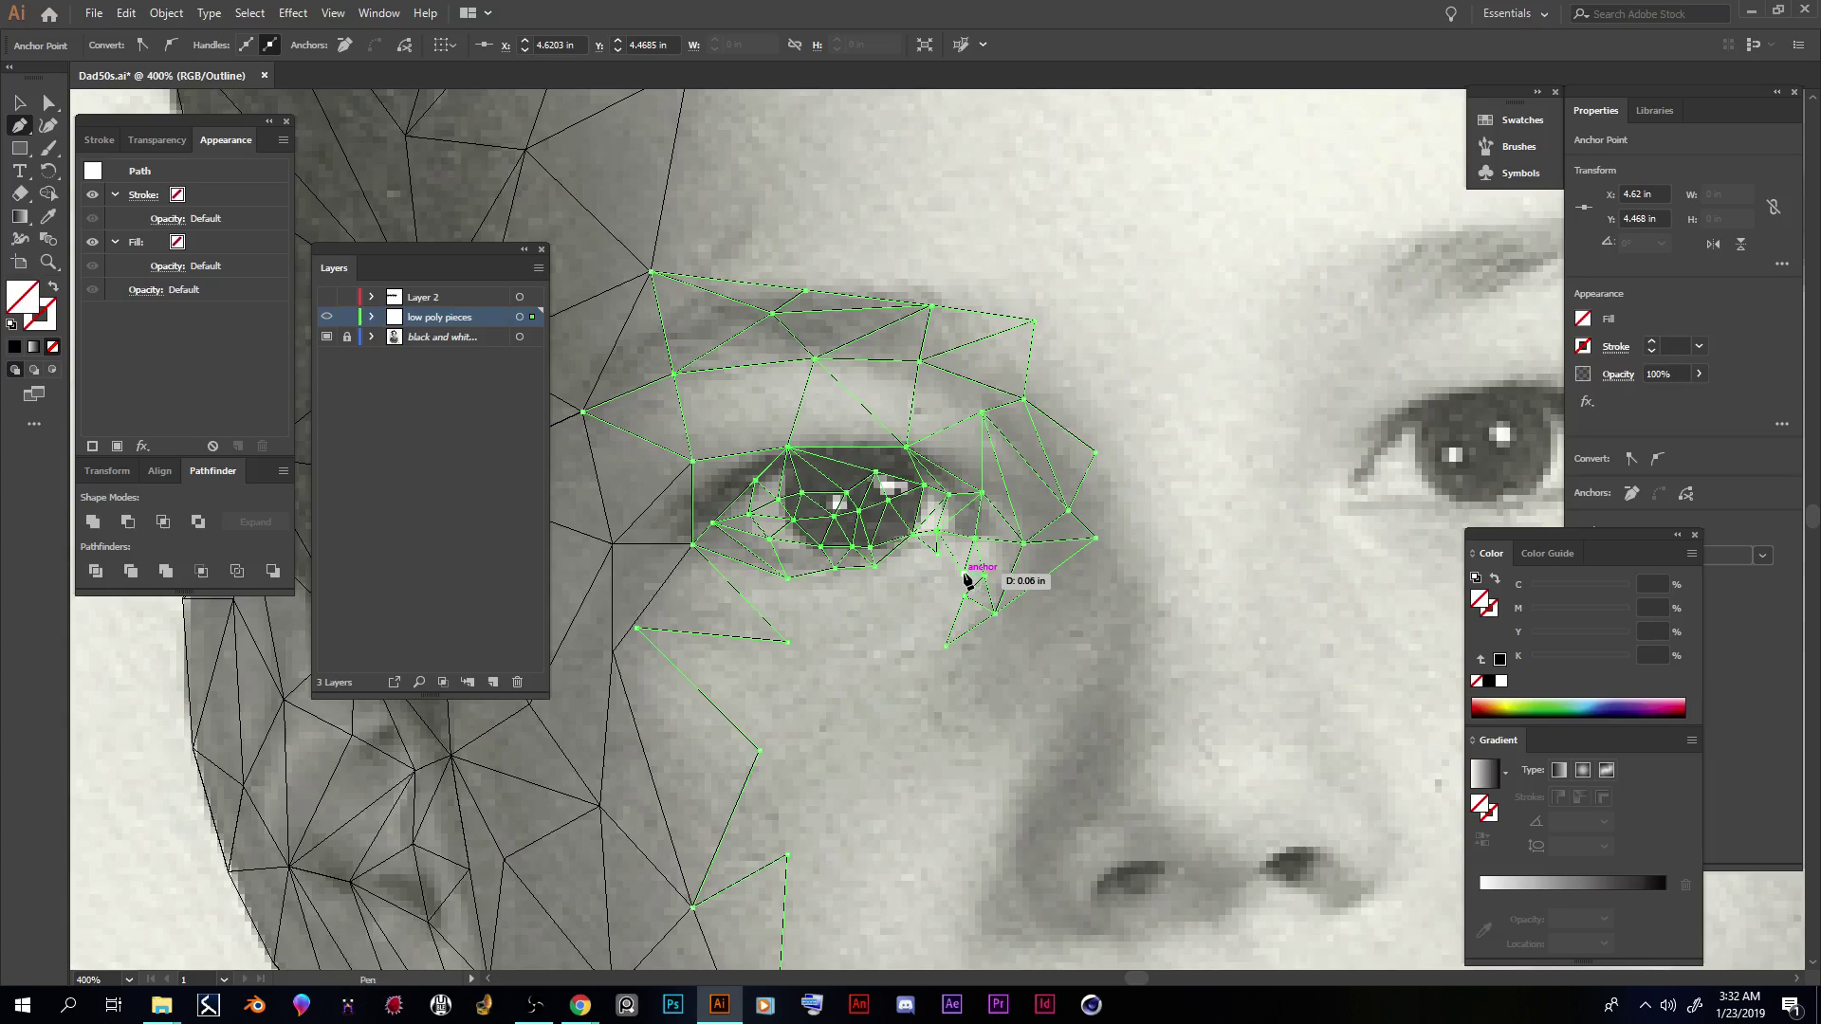
{"action": "left_click", "coordinate": [967, 576]}
Step: Connect the inner lower-lid points down the under-eye edge and draw a triangle outward to a new point beneath the iris
{"action": "left_click", "coordinate": [936, 554]}
{"action": "left_click", "coordinate": [964, 579]}
{"action": "left_click", "coordinate": [966, 596]}
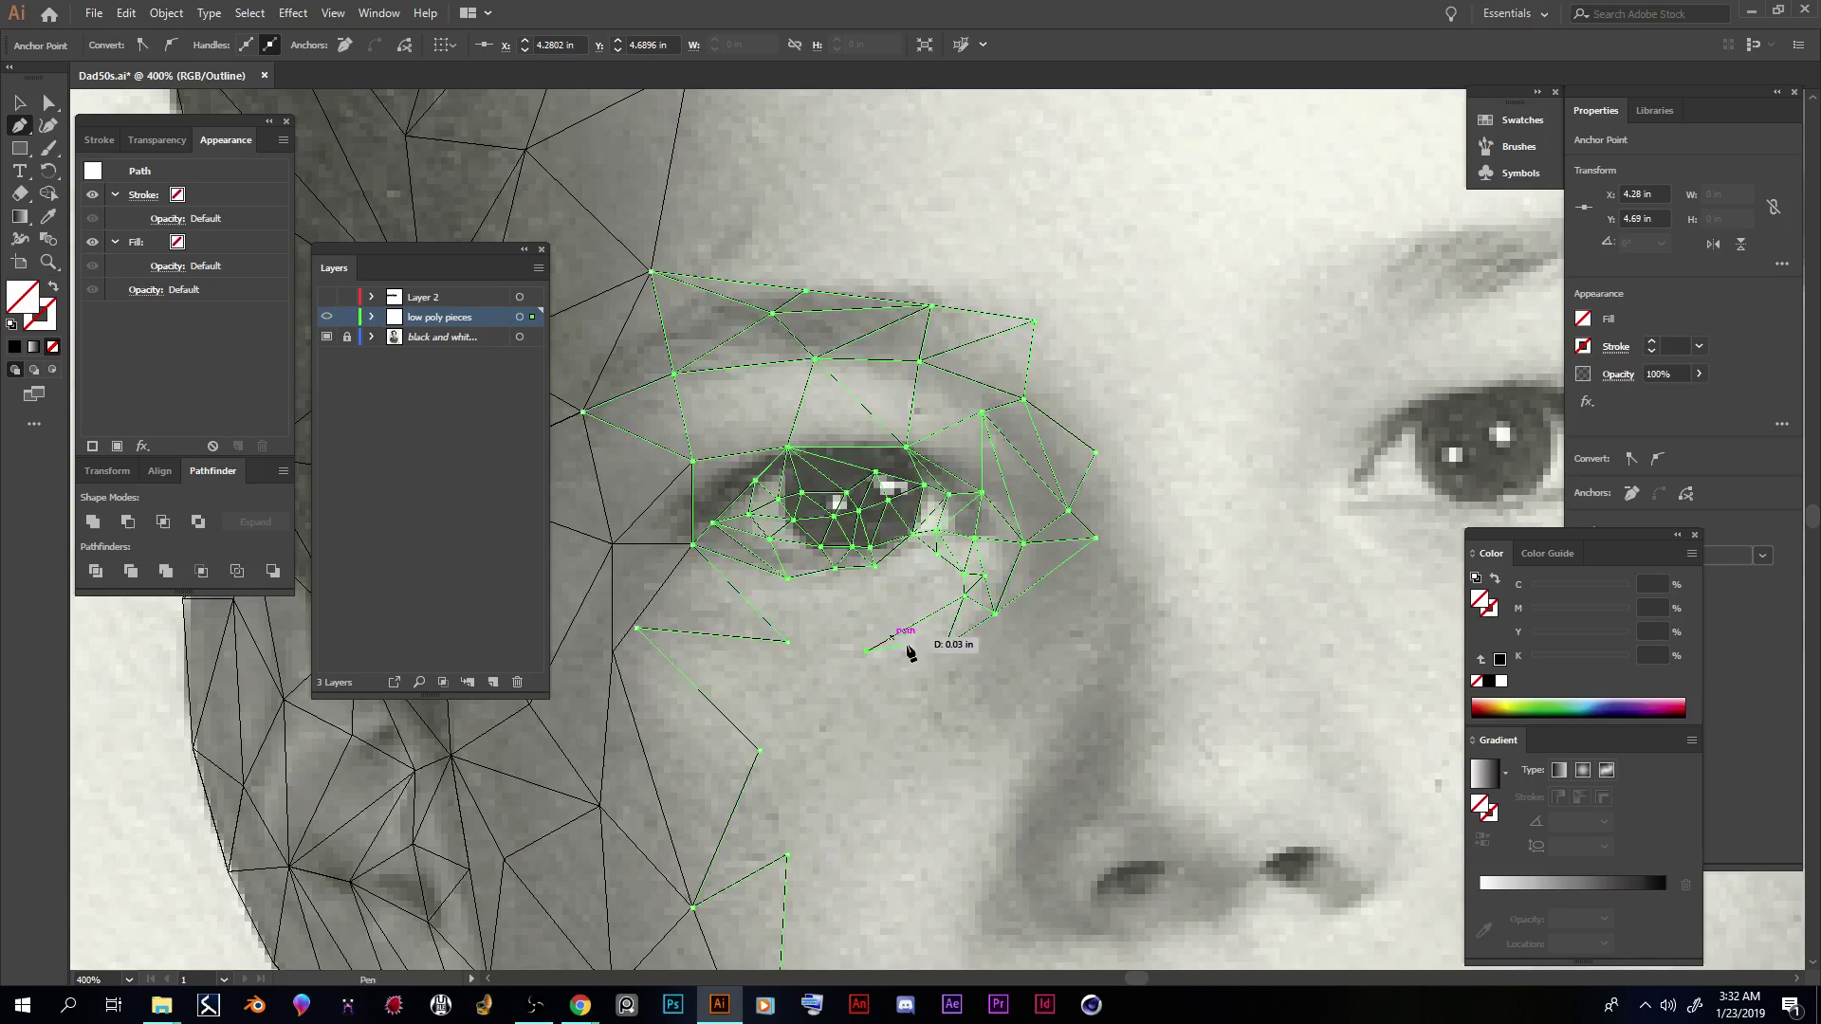
{"action": "left_click", "coordinate": [947, 645]}
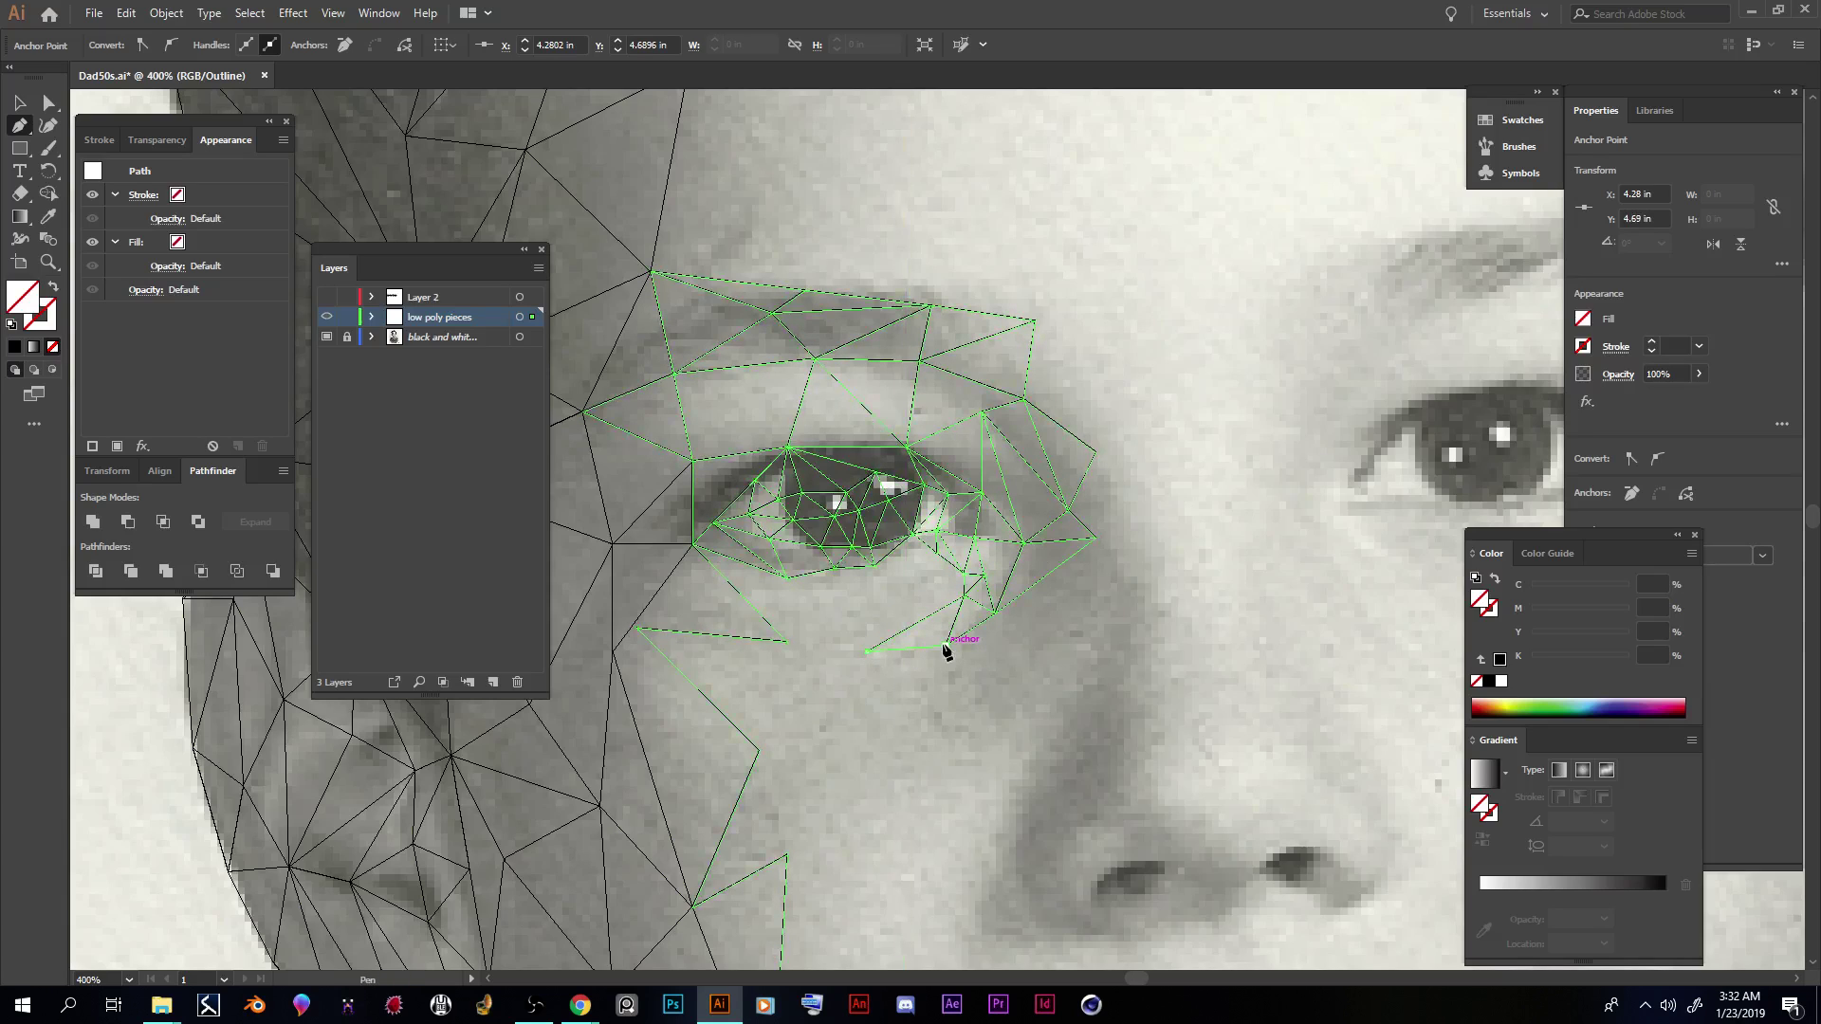
Step: Fill the area between the inner lower lid and the under-eye edge with narrow triangles meeting at a new point beneath the iris
{"action": "left_click", "coordinate": [869, 650]}
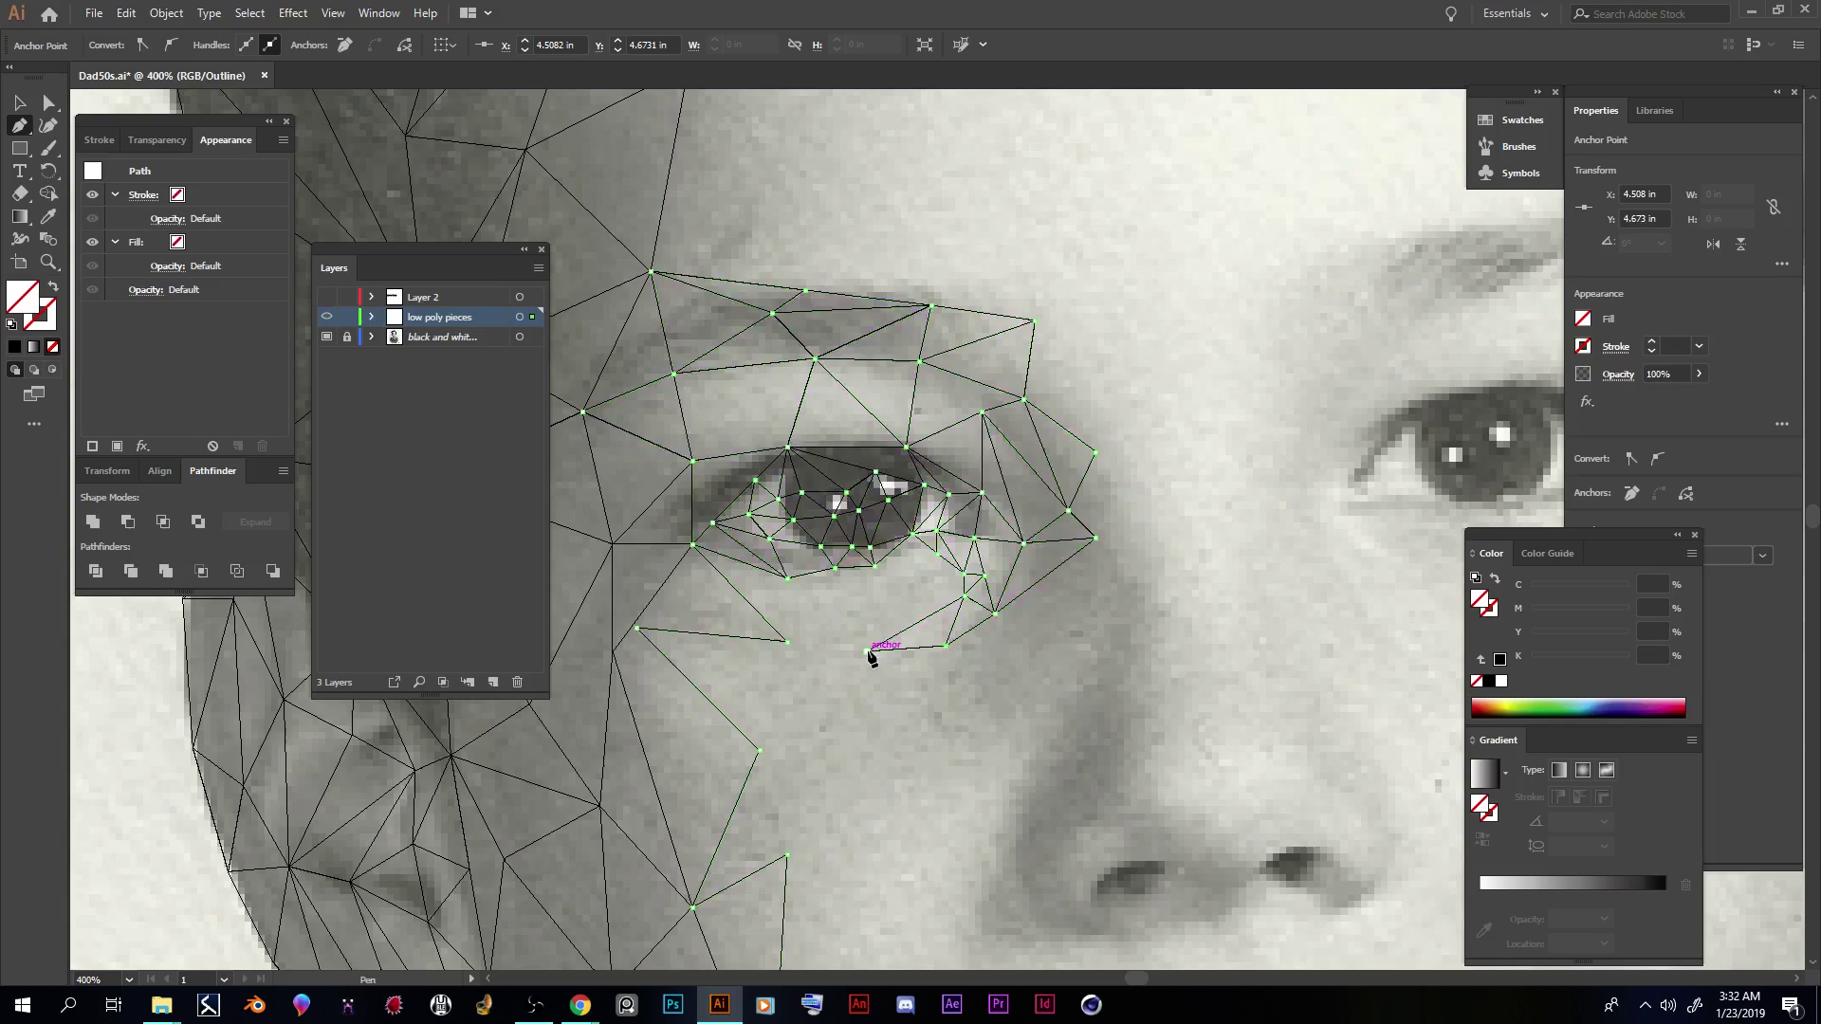
{"action": "left_click", "coordinate": [964, 574]}
{"action": "left_click", "coordinate": [867, 613]}
{"action": "left_click", "coordinate": [937, 555]}
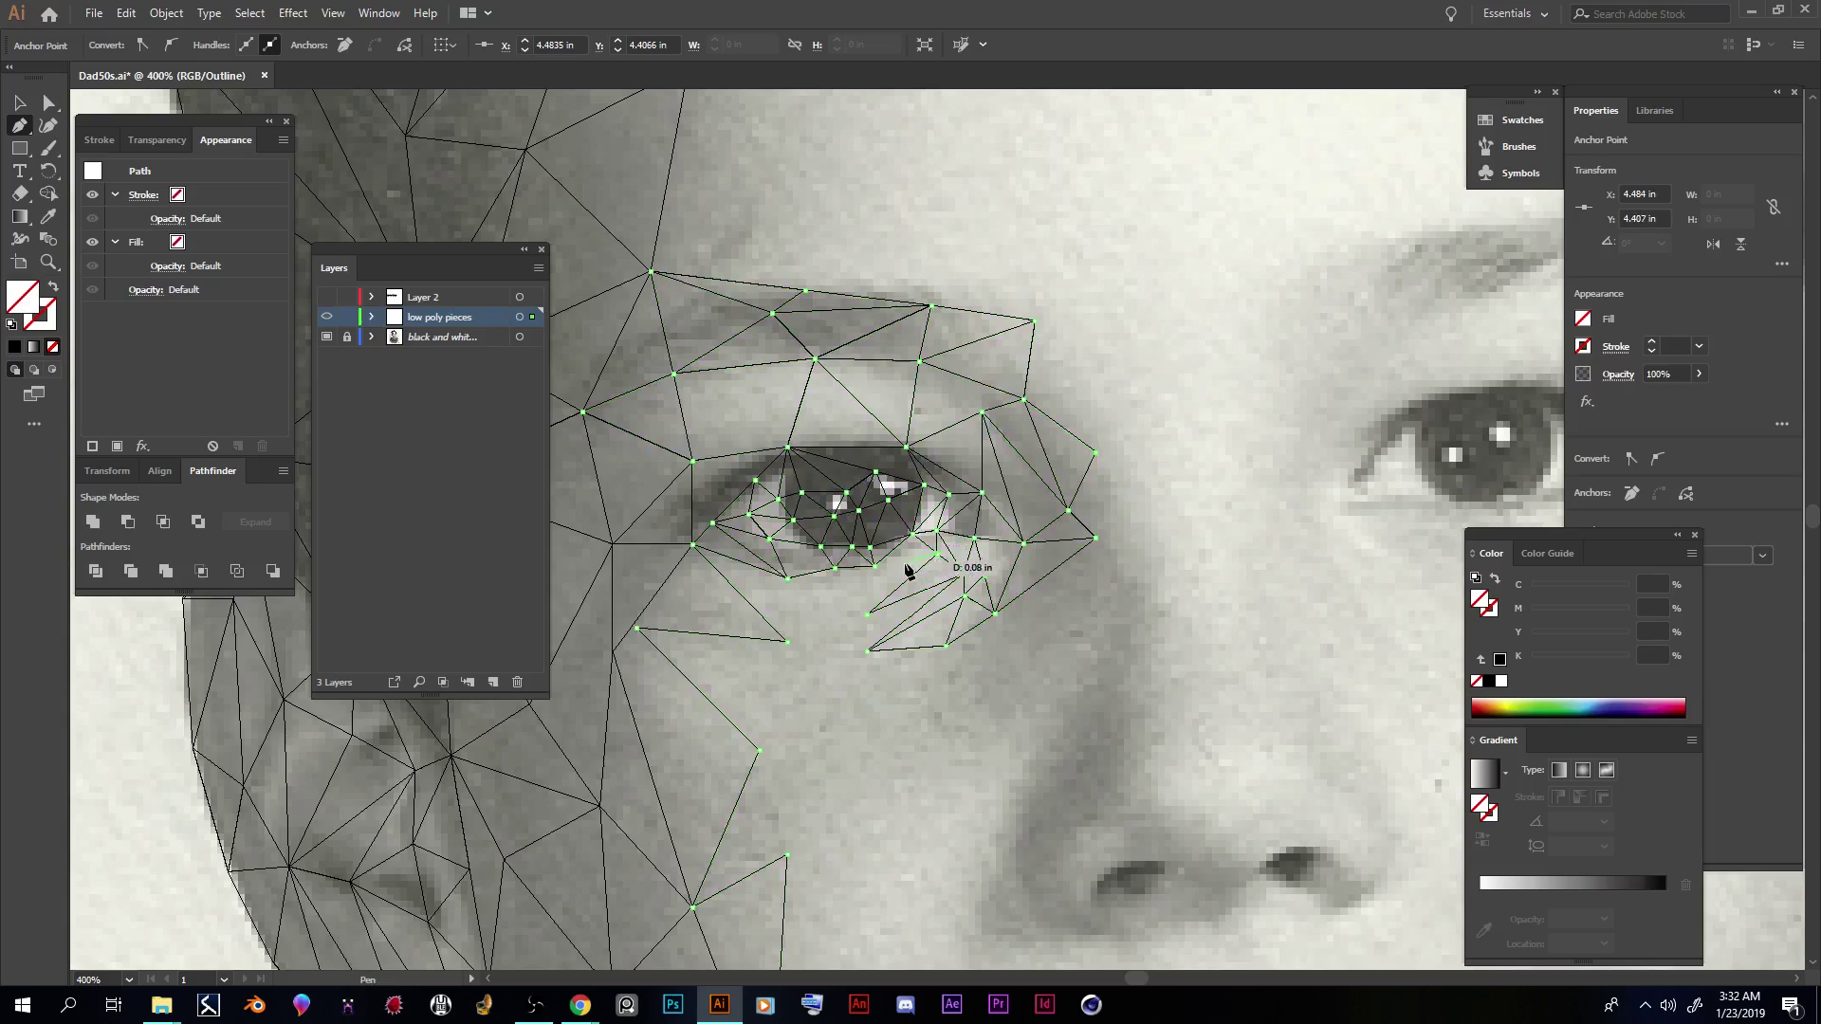
{"action": "left_click", "coordinate": [868, 613]}
{"action": "left_click", "coordinate": [867, 652]}
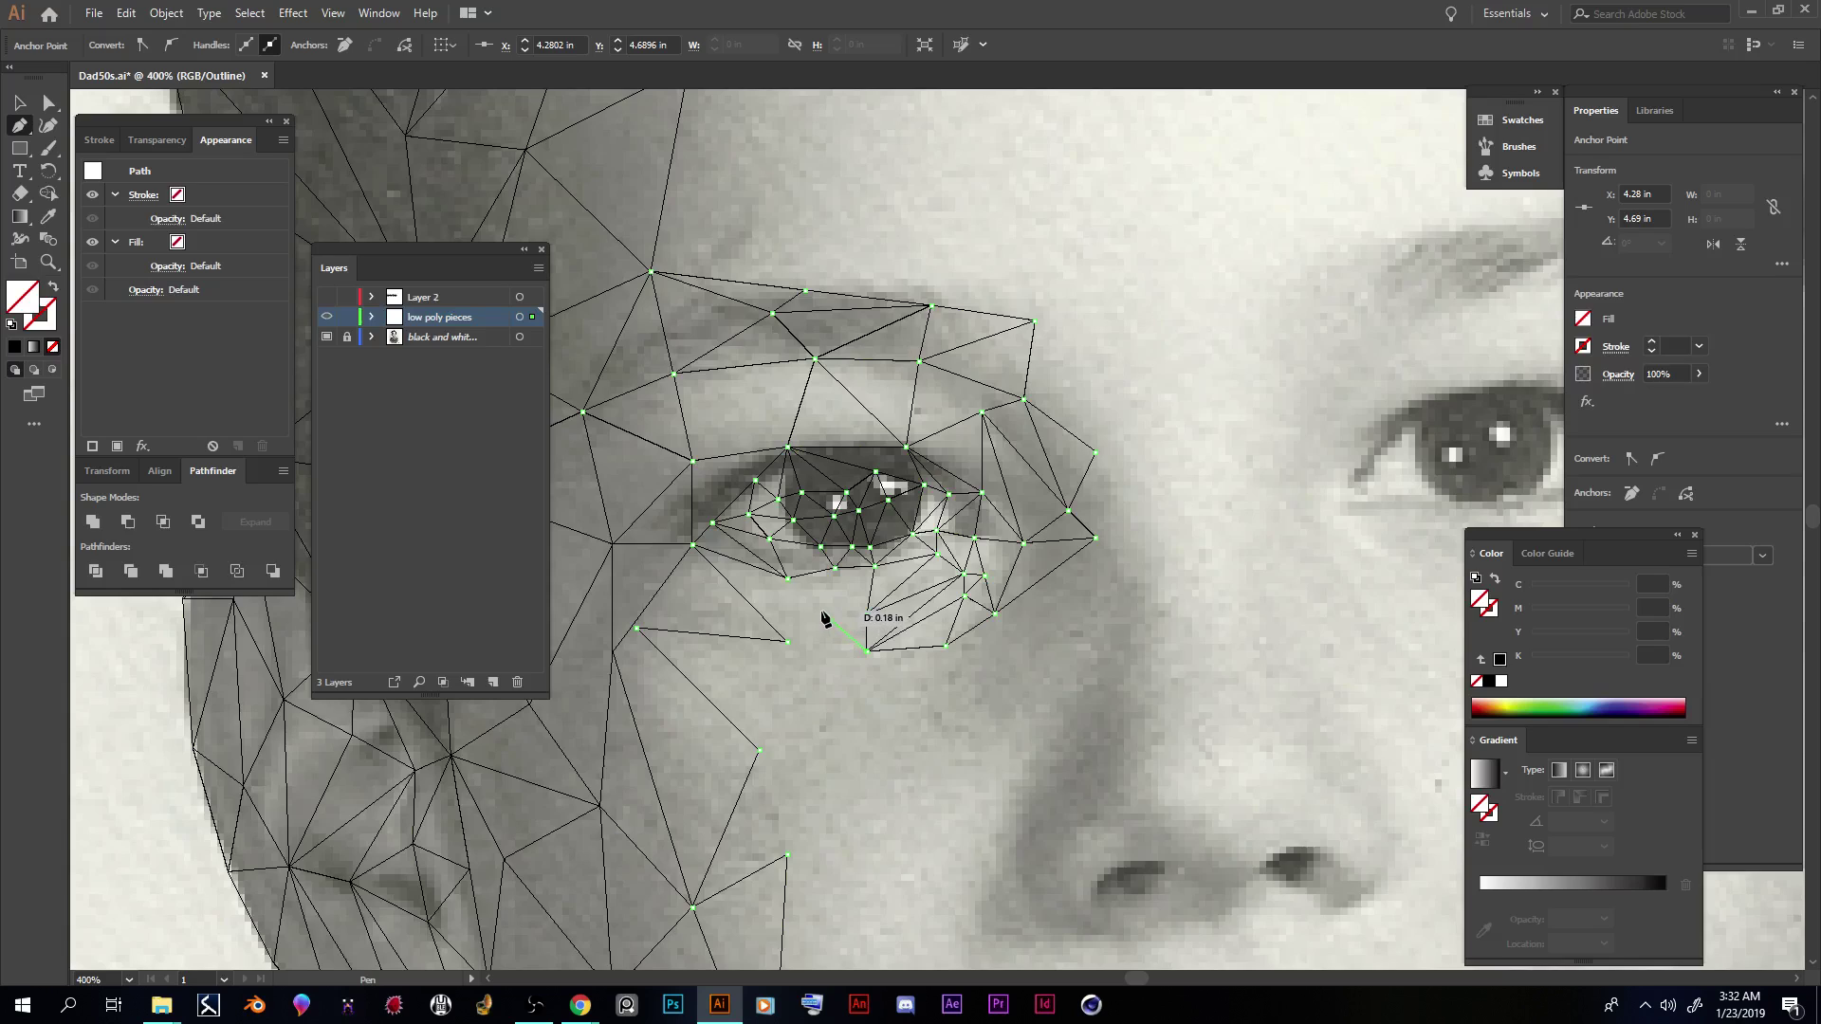
Step: Extend the under-eye triangles outward through a new point beneath the iris, joining them to the outer lower-lid and outer under-eye points
{"action": "left_click", "coordinate": [824, 611]}
{"action": "left_click", "coordinate": [866, 611]}
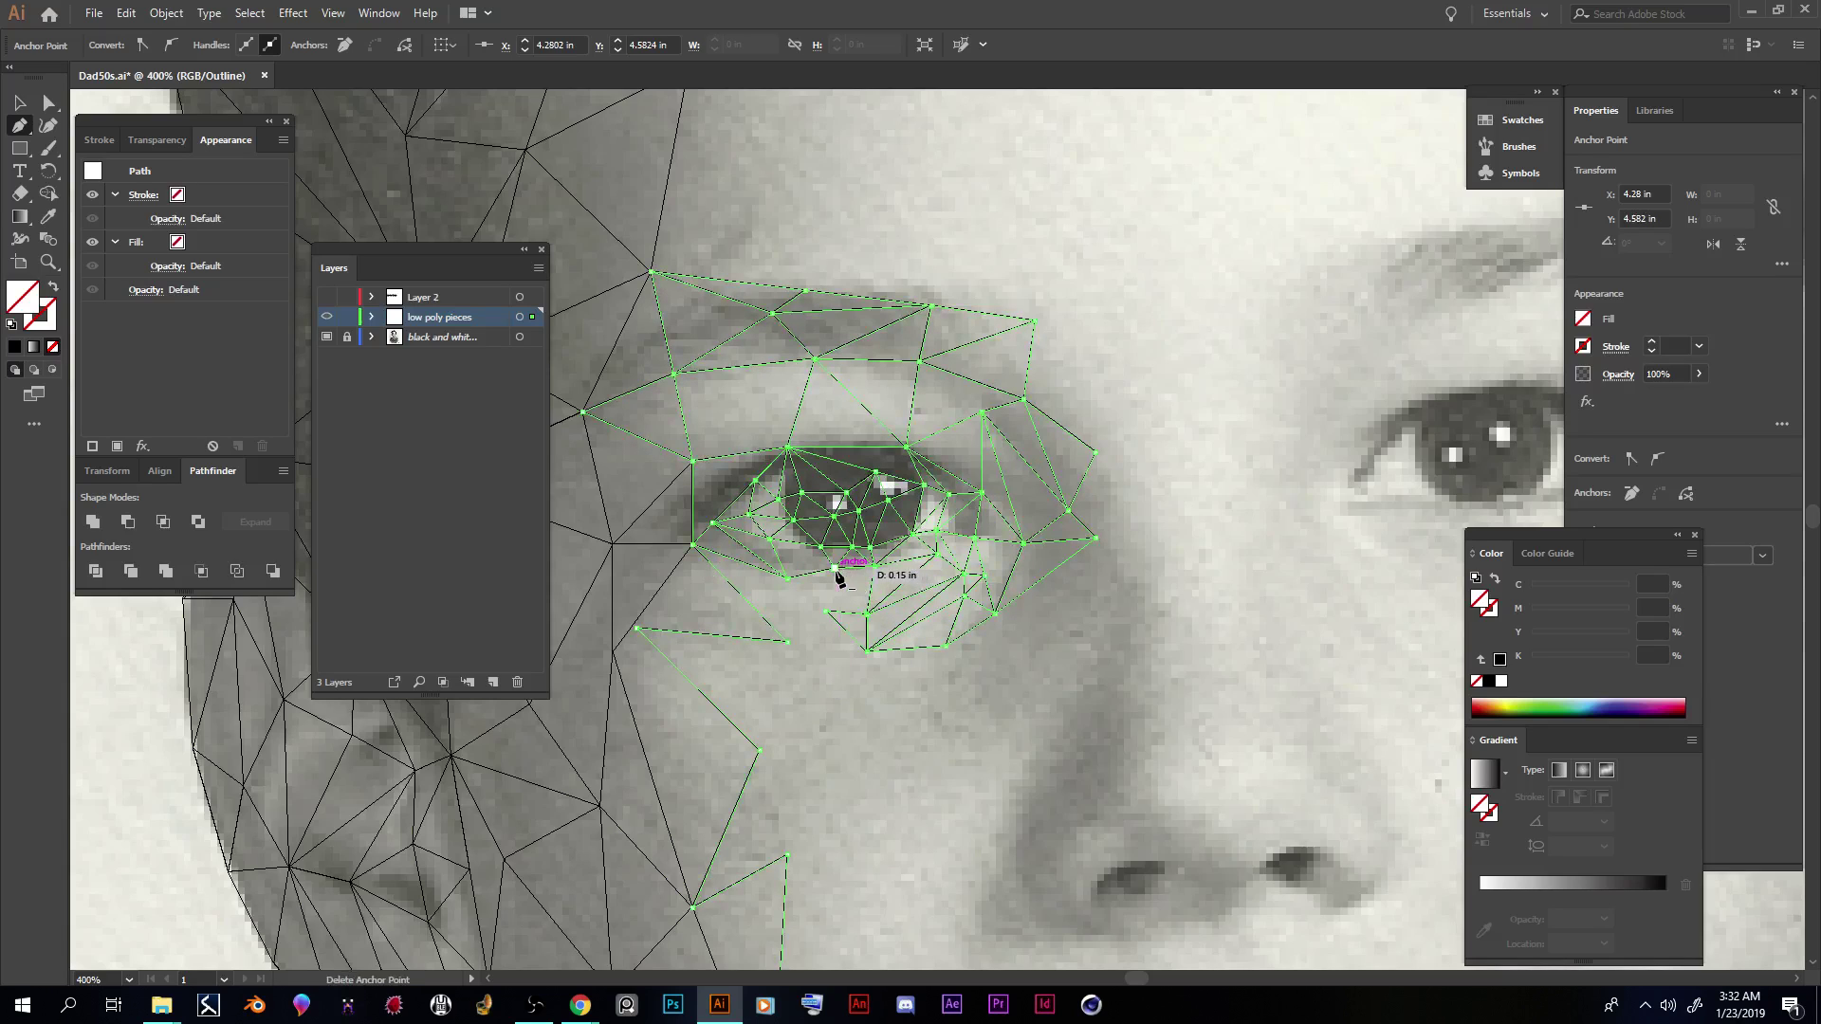
{"action": "left_click", "coordinate": [835, 568]}
{"action": "left_click", "coordinate": [825, 611]}
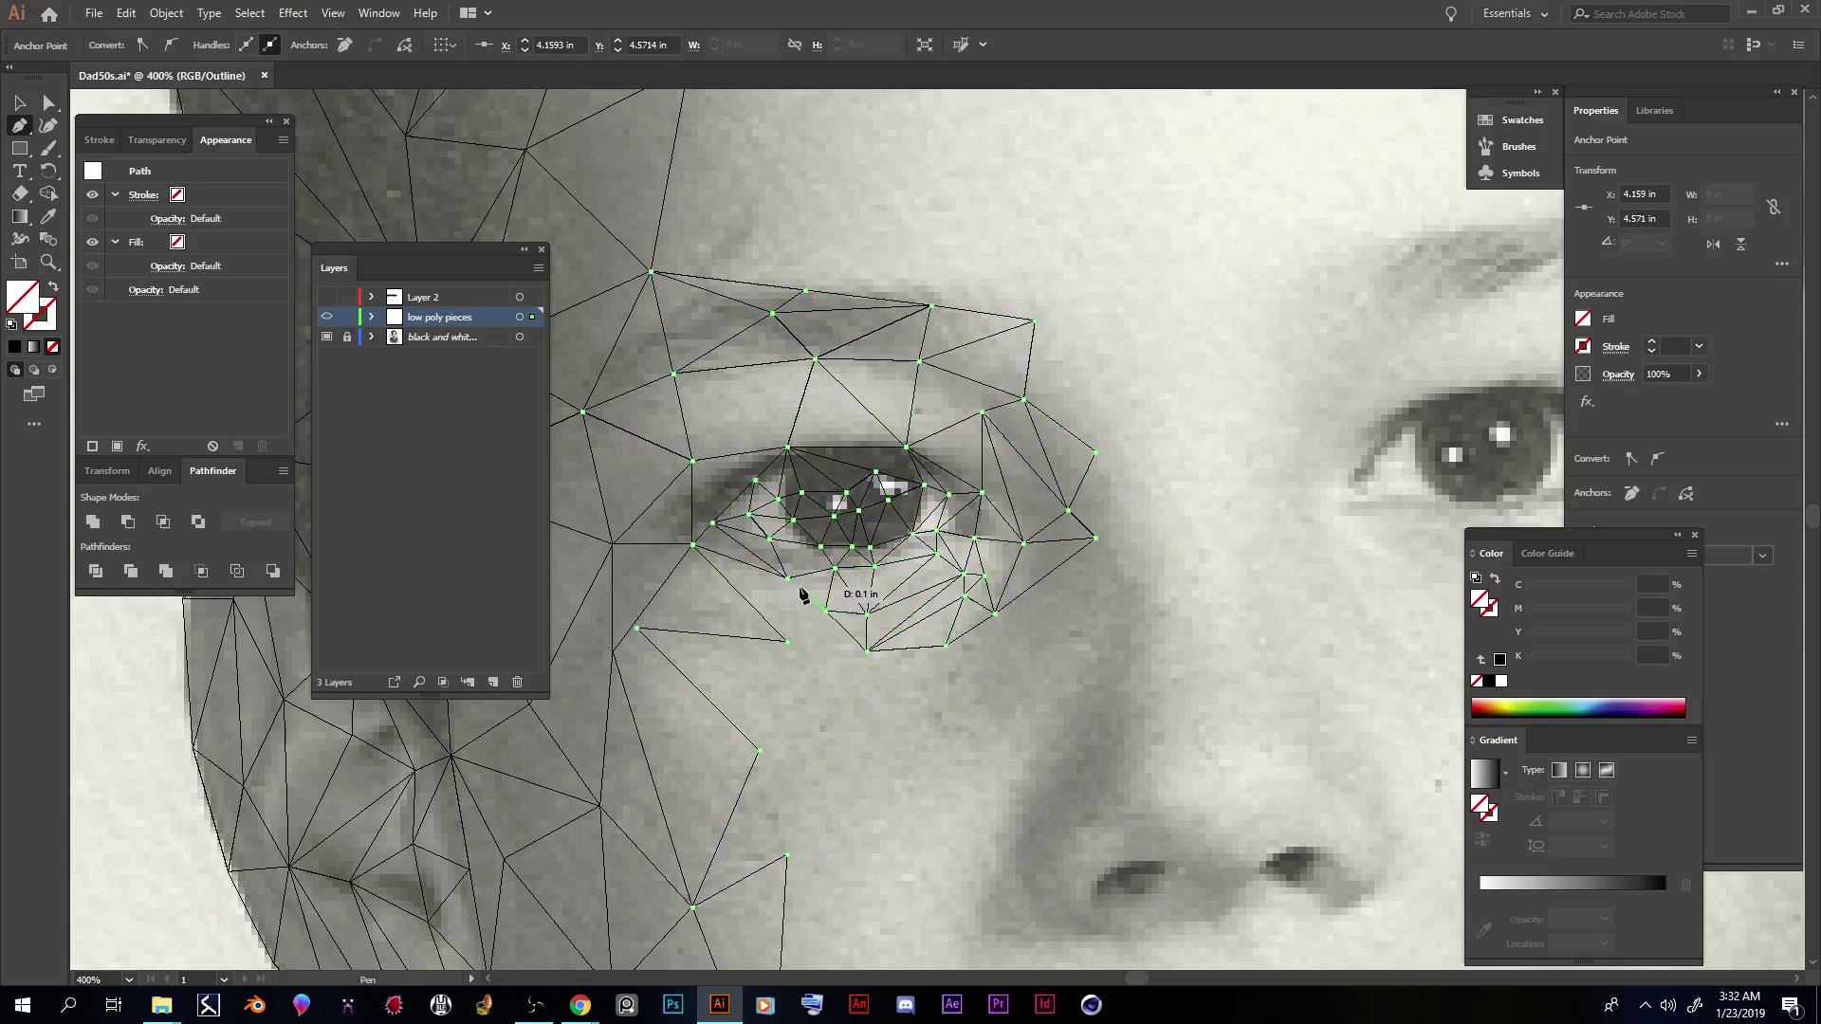
{"action": "left_click", "coordinate": [792, 581]}
{"action": "key", "text": "ctrl+z"}
{"action": "left_click", "coordinate": [788, 579], "text": "shift"}
{"action": "left_click", "coordinate": [788, 642], "text": "shift"}
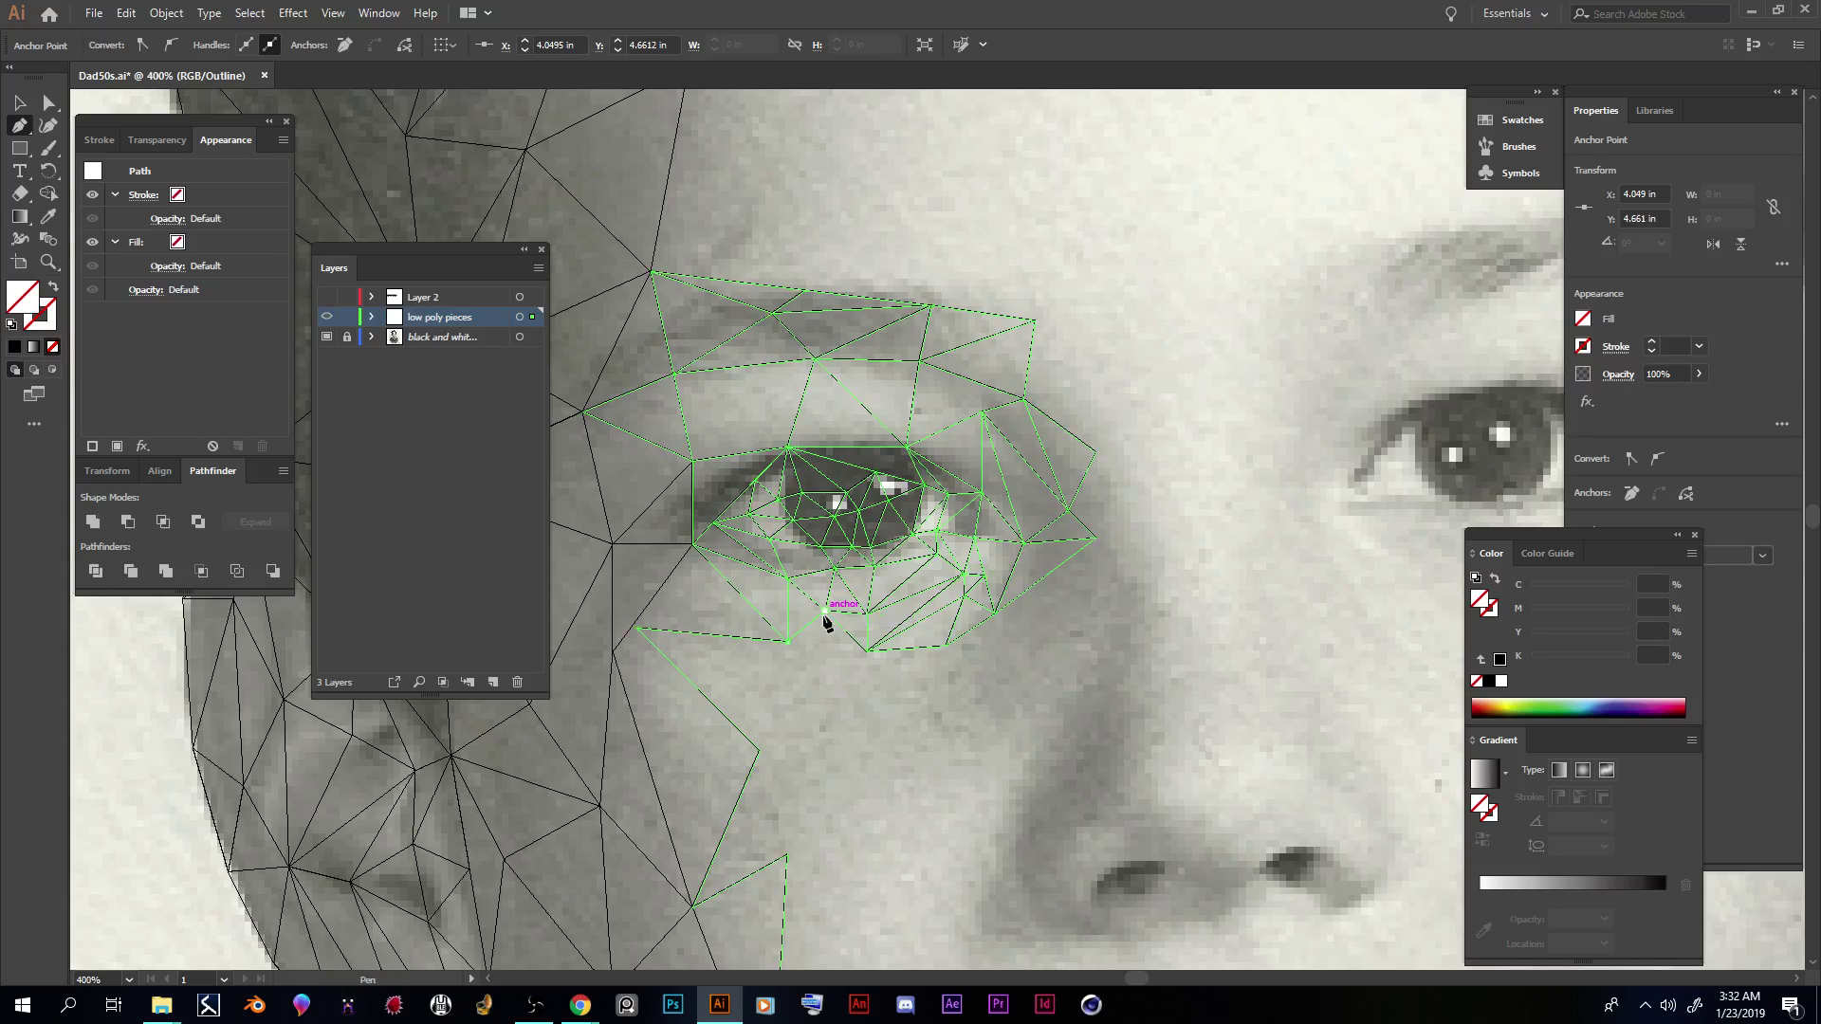
{"action": "left_click", "coordinate": [825, 611]}
Step: Add a lower row of under-eye triangles around a new point below the iris and join it to the existing cheek point
{"action": "left_click", "coordinate": [818, 674]}
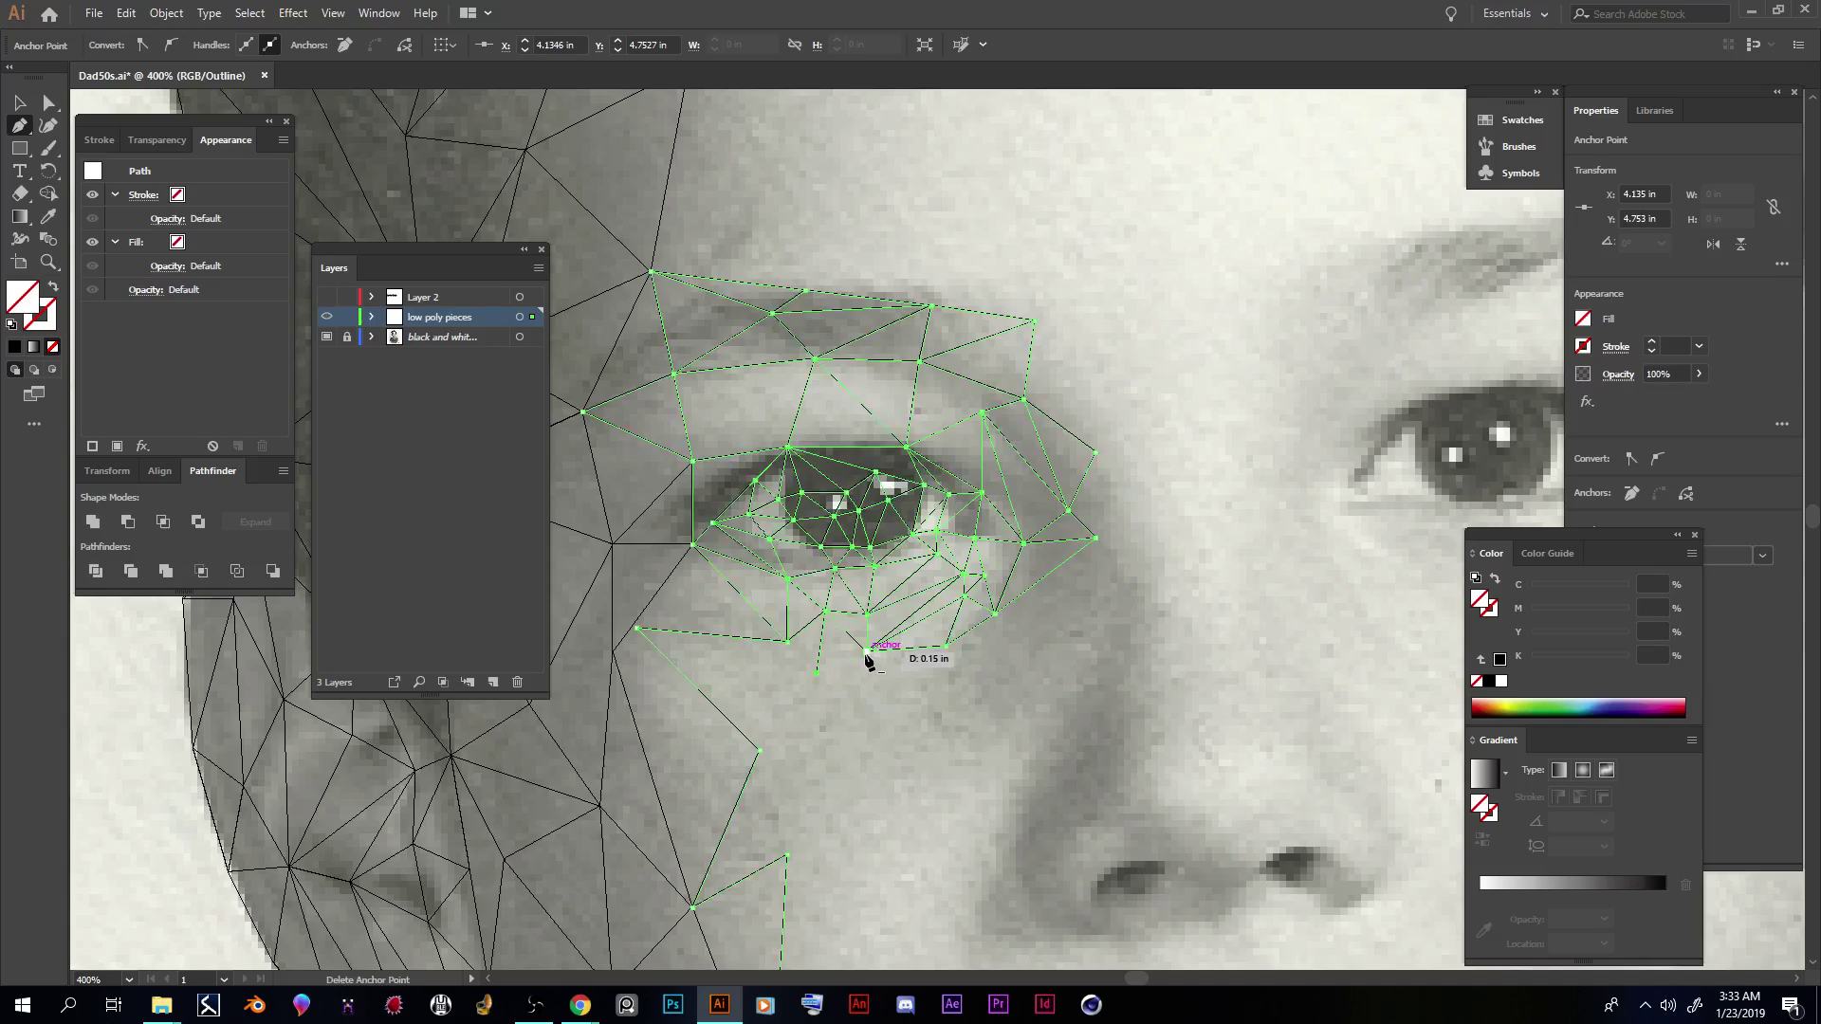
{"action": "left_click", "coordinate": [866, 650]}
{"action": "left_click", "coordinate": [818, 676]}
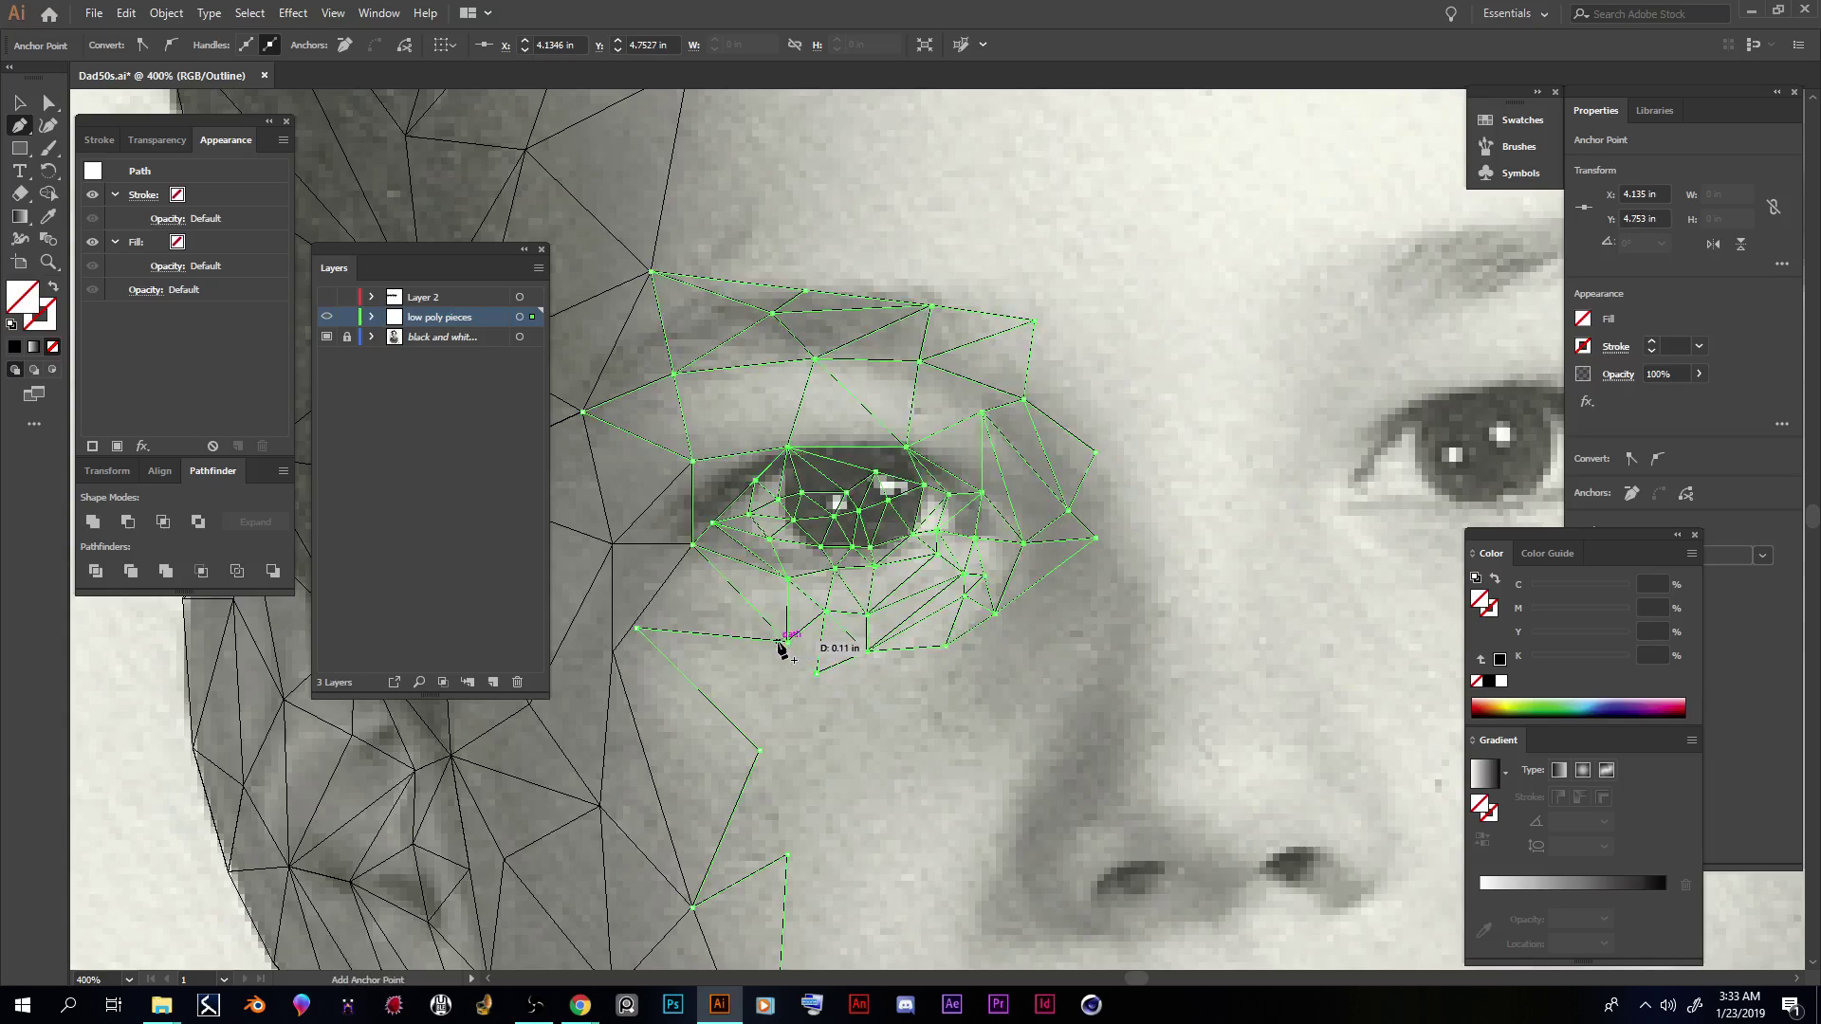
{"action": "left_click", "coordinate": [787, 642]}
{"action": "left_click", "coordinate": [761, 749]}
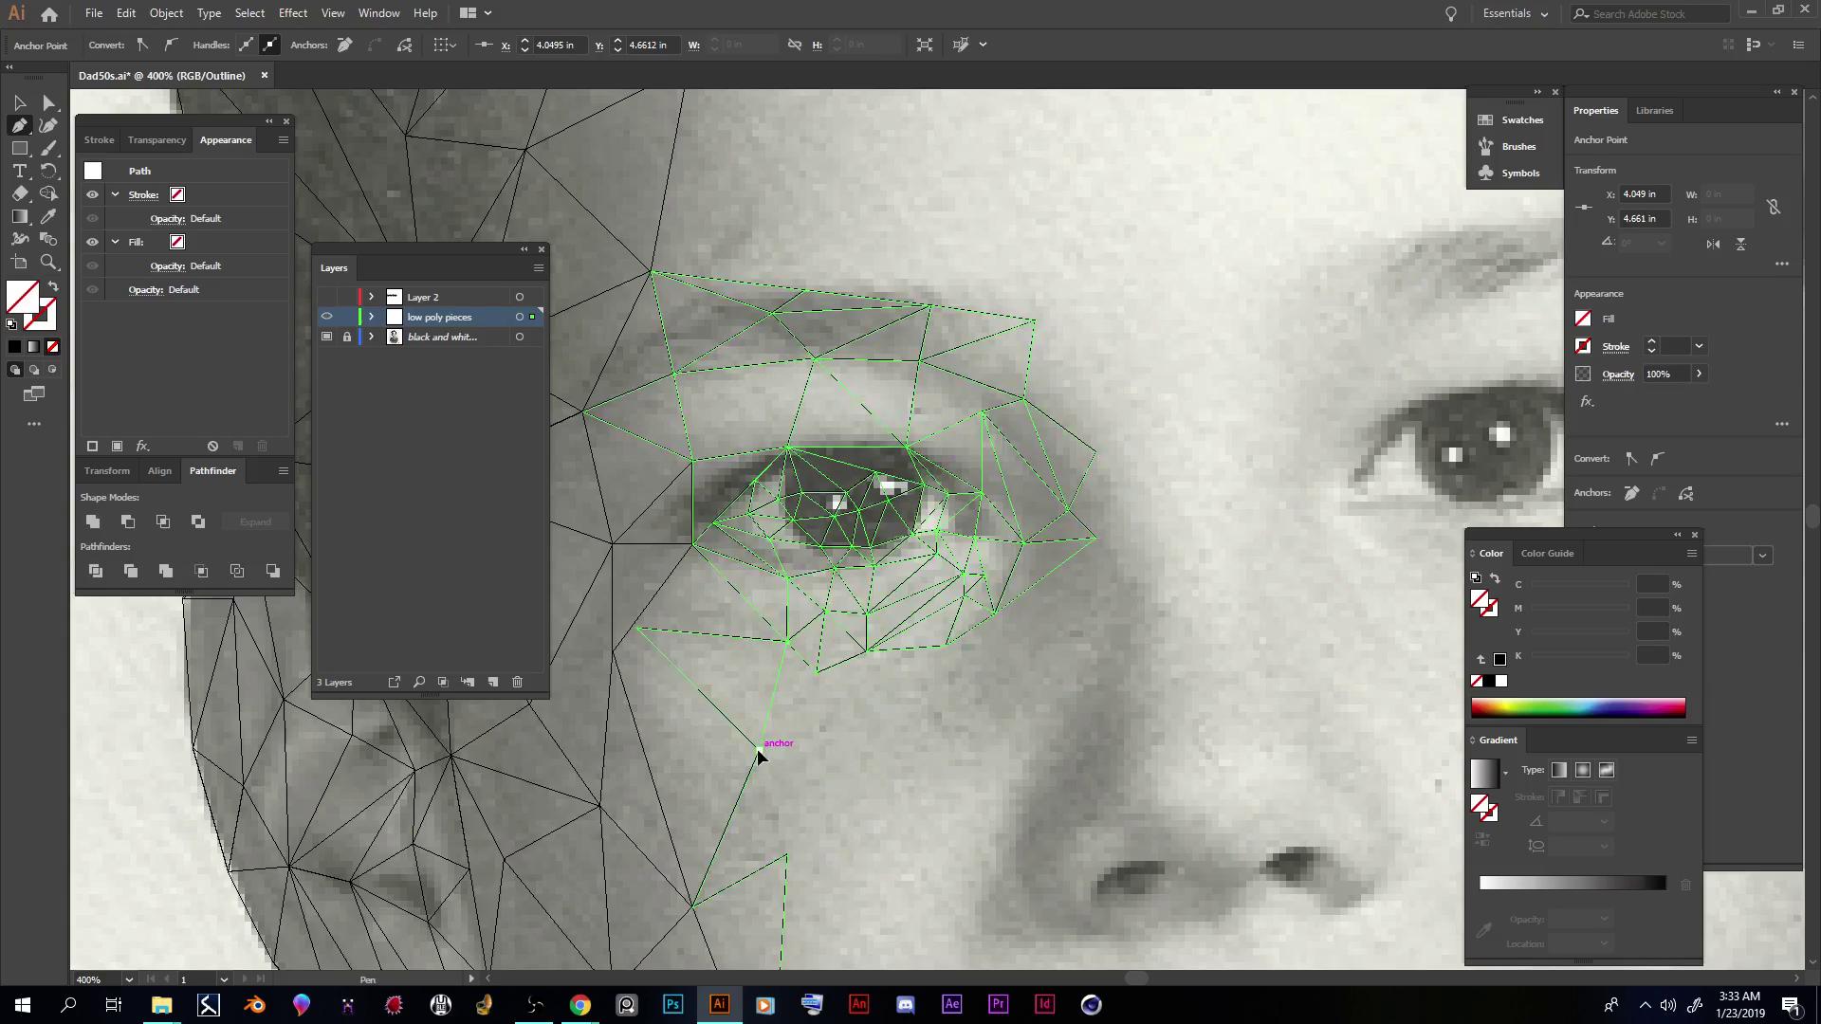
{"action": "left_click", "coordinate": [816, 674]}
Step: Draw a zigzag of downward-pointing triangle edges from the under-eye edge onto the upper cheek, ending at the point beside the nose
{"action": "left_click", "coordinate": [862, 750]}
{"action": "left_click", "coordinate": [867, 652]}
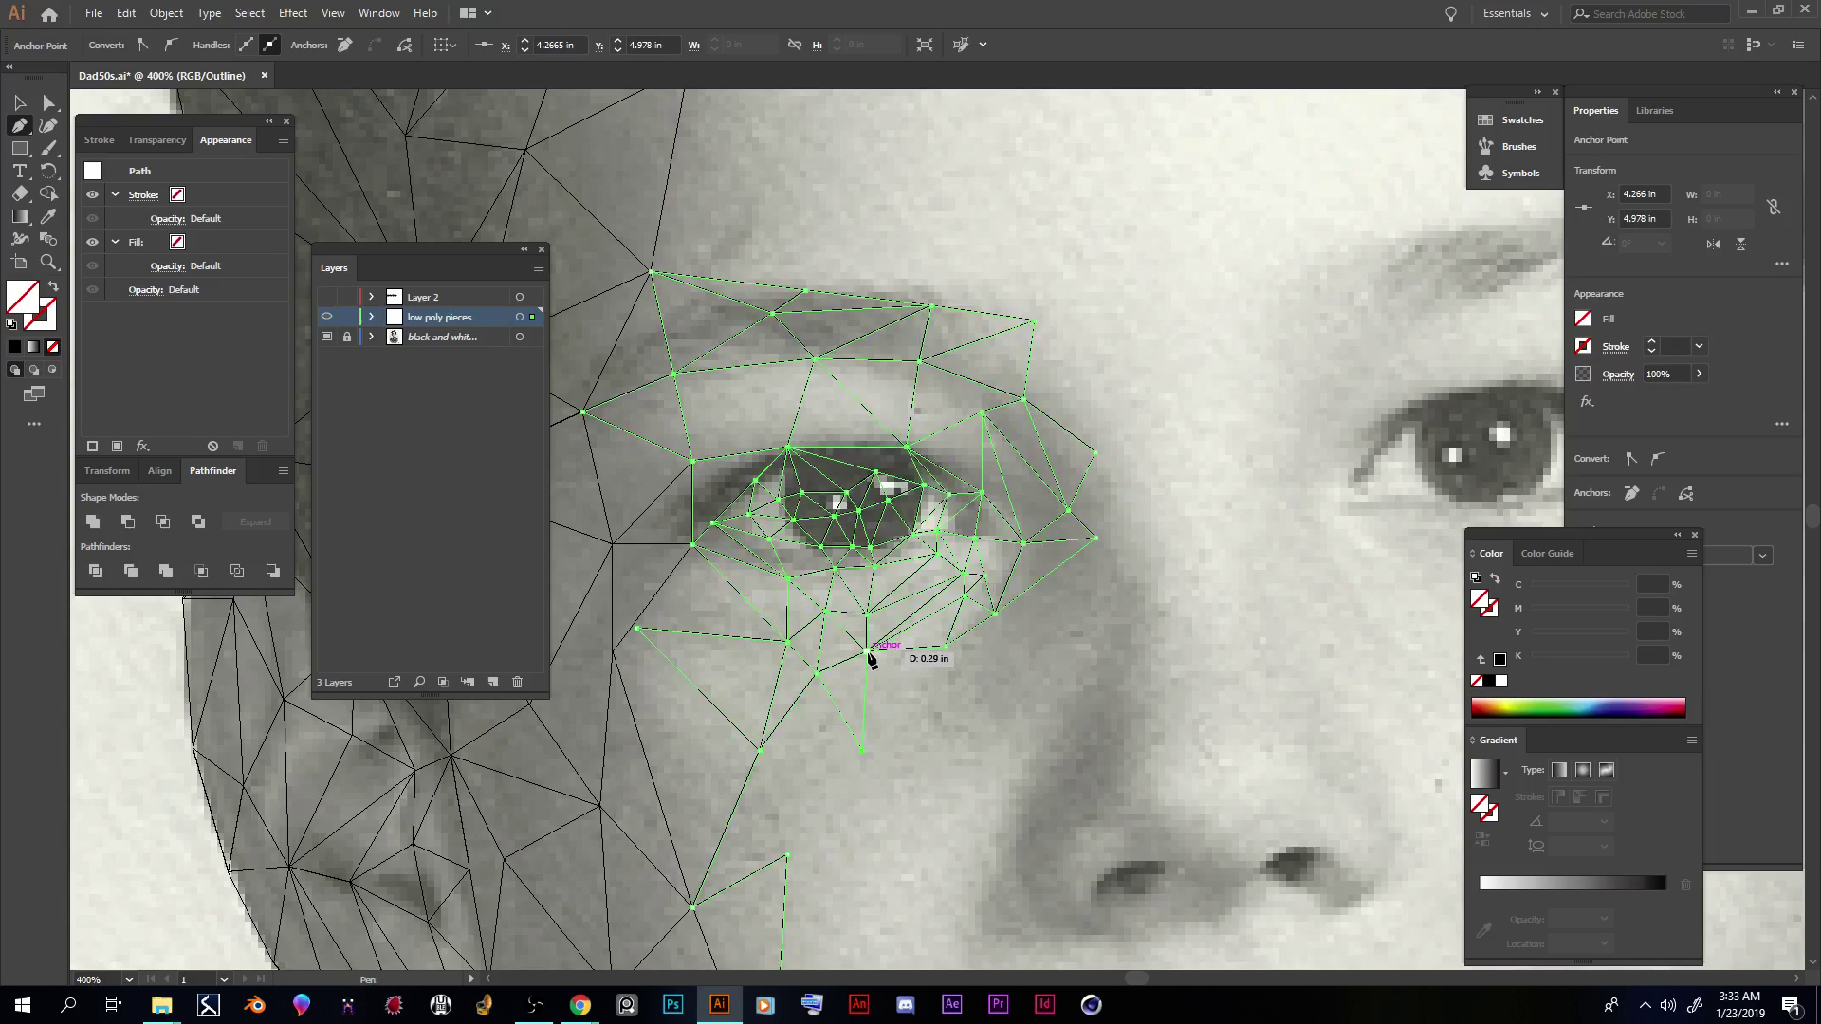
{"action": "left_click", "coordinate": [911, 743]}
{"action": "left_click", "coordinate": [946, 646]}
{"action": "left_click", "coordinate": [975, 709]}
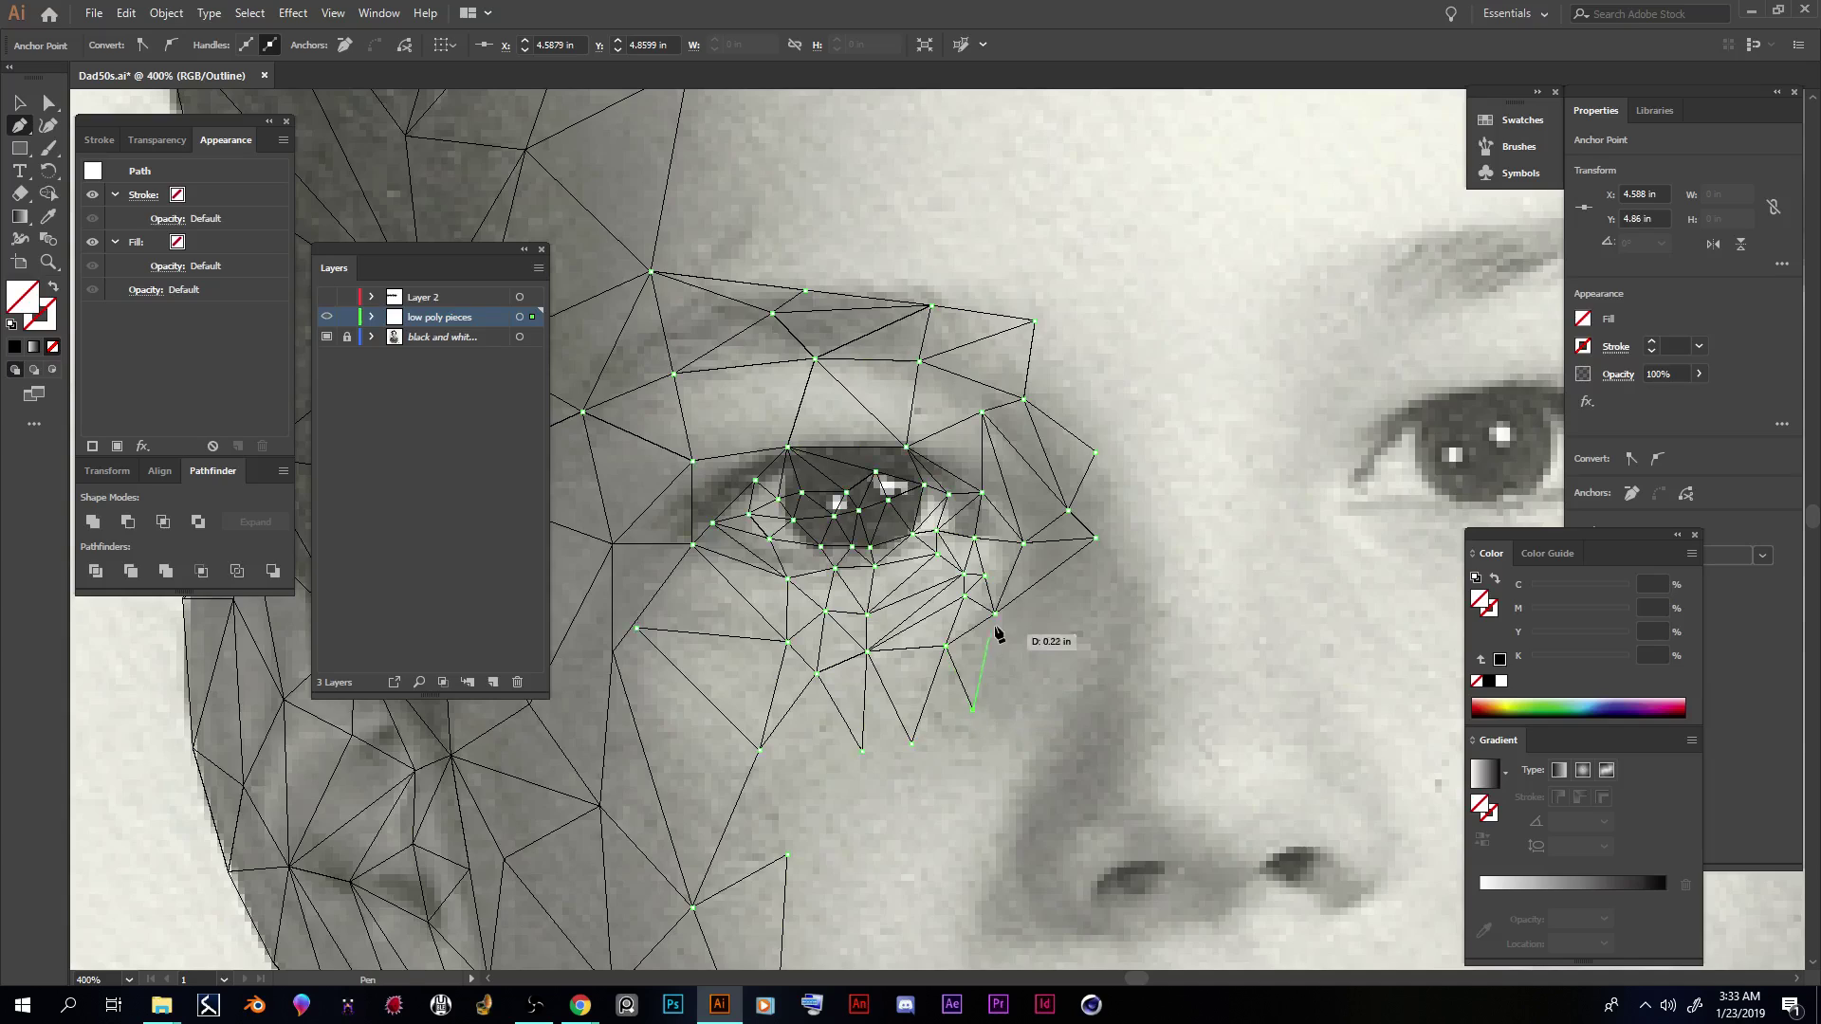
{"action": "left_click", "coordinate": [995, 614]}
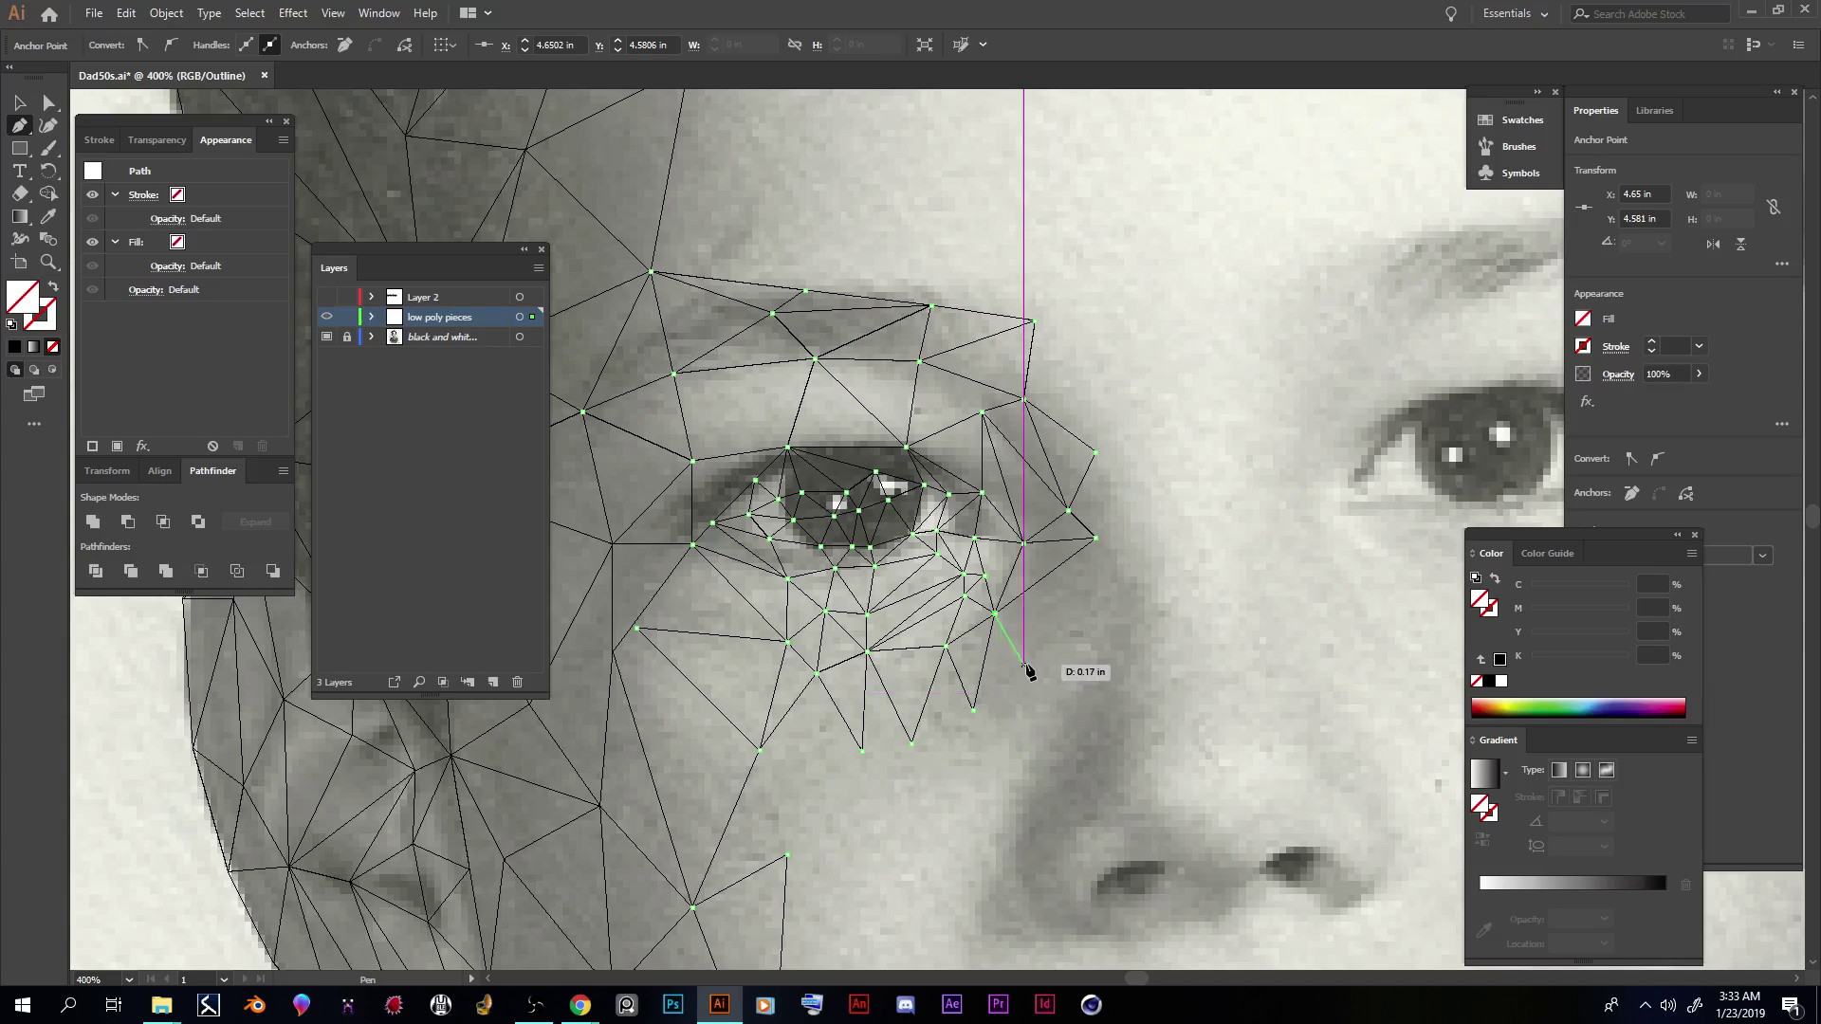
Step: Trace connected triangles from beside the inner eye corner down the shaded side of the nose bridge
{"action": "left_click", "coordinate": [1078, 621]}
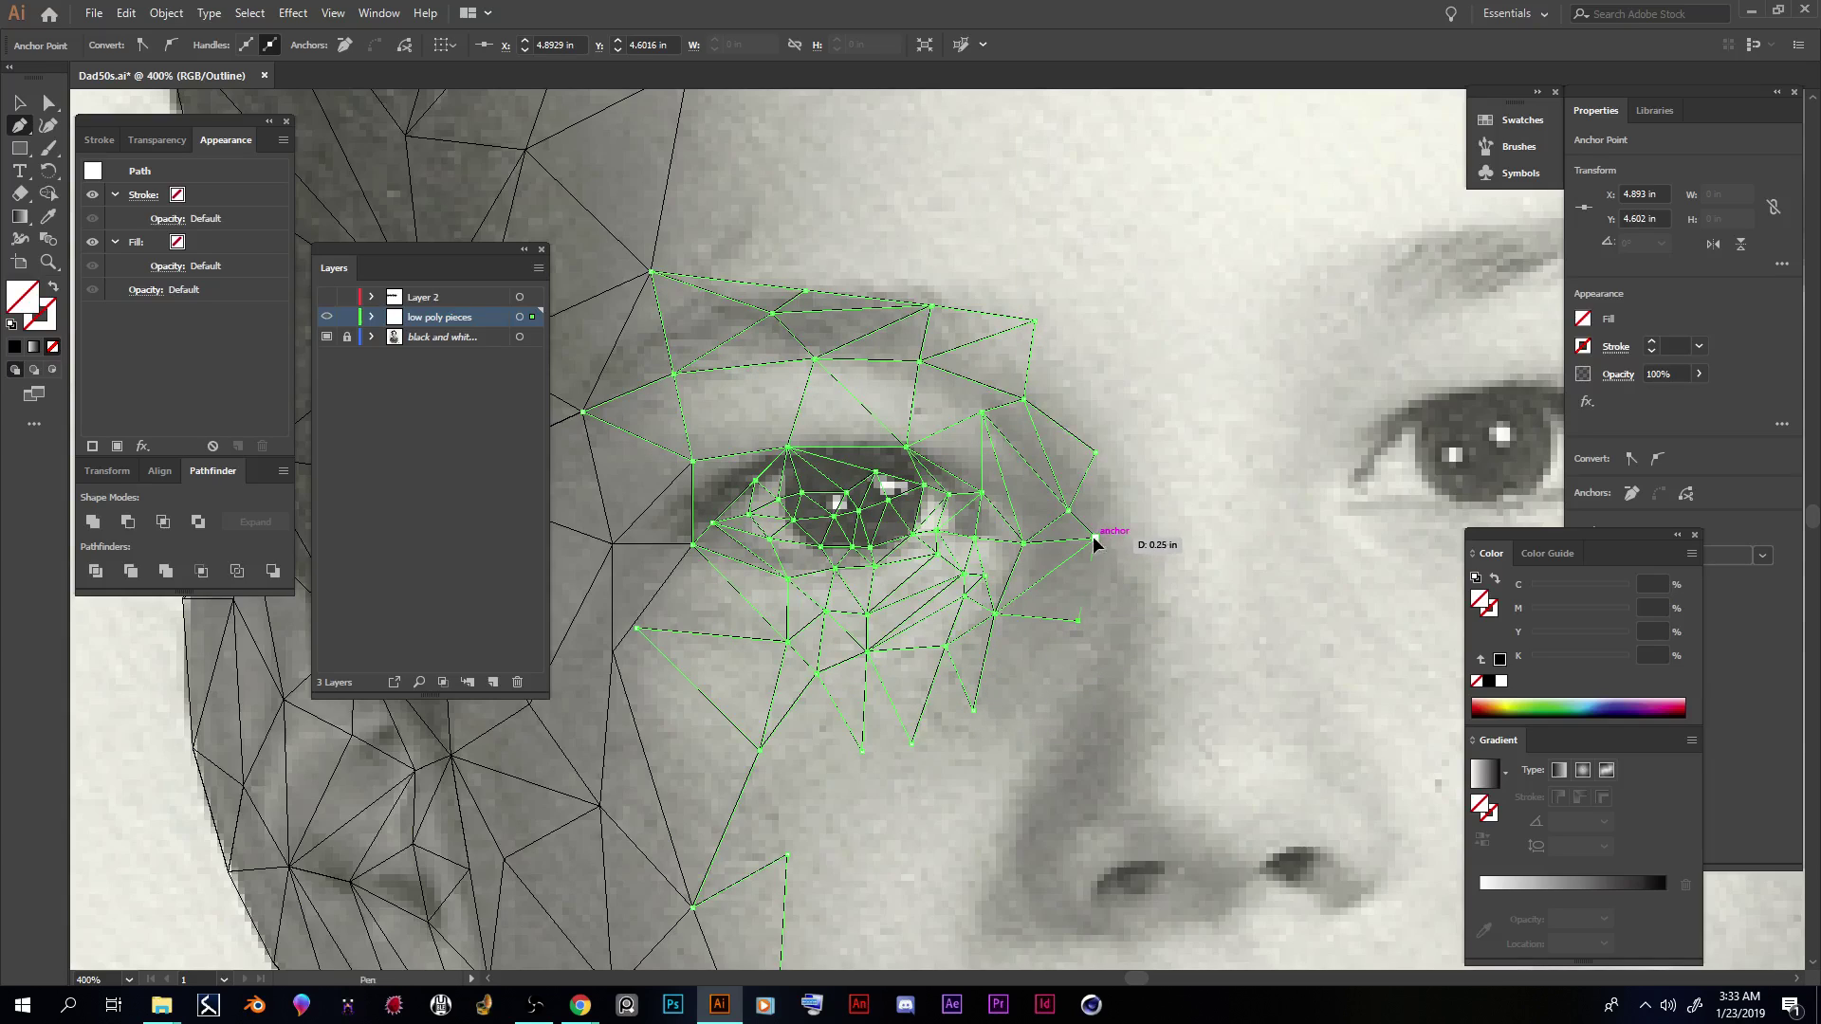
{"action": "left_click", "coordinate": [1096, 540]}
{"action": "left_click", "coordinate": [1138, 607]}
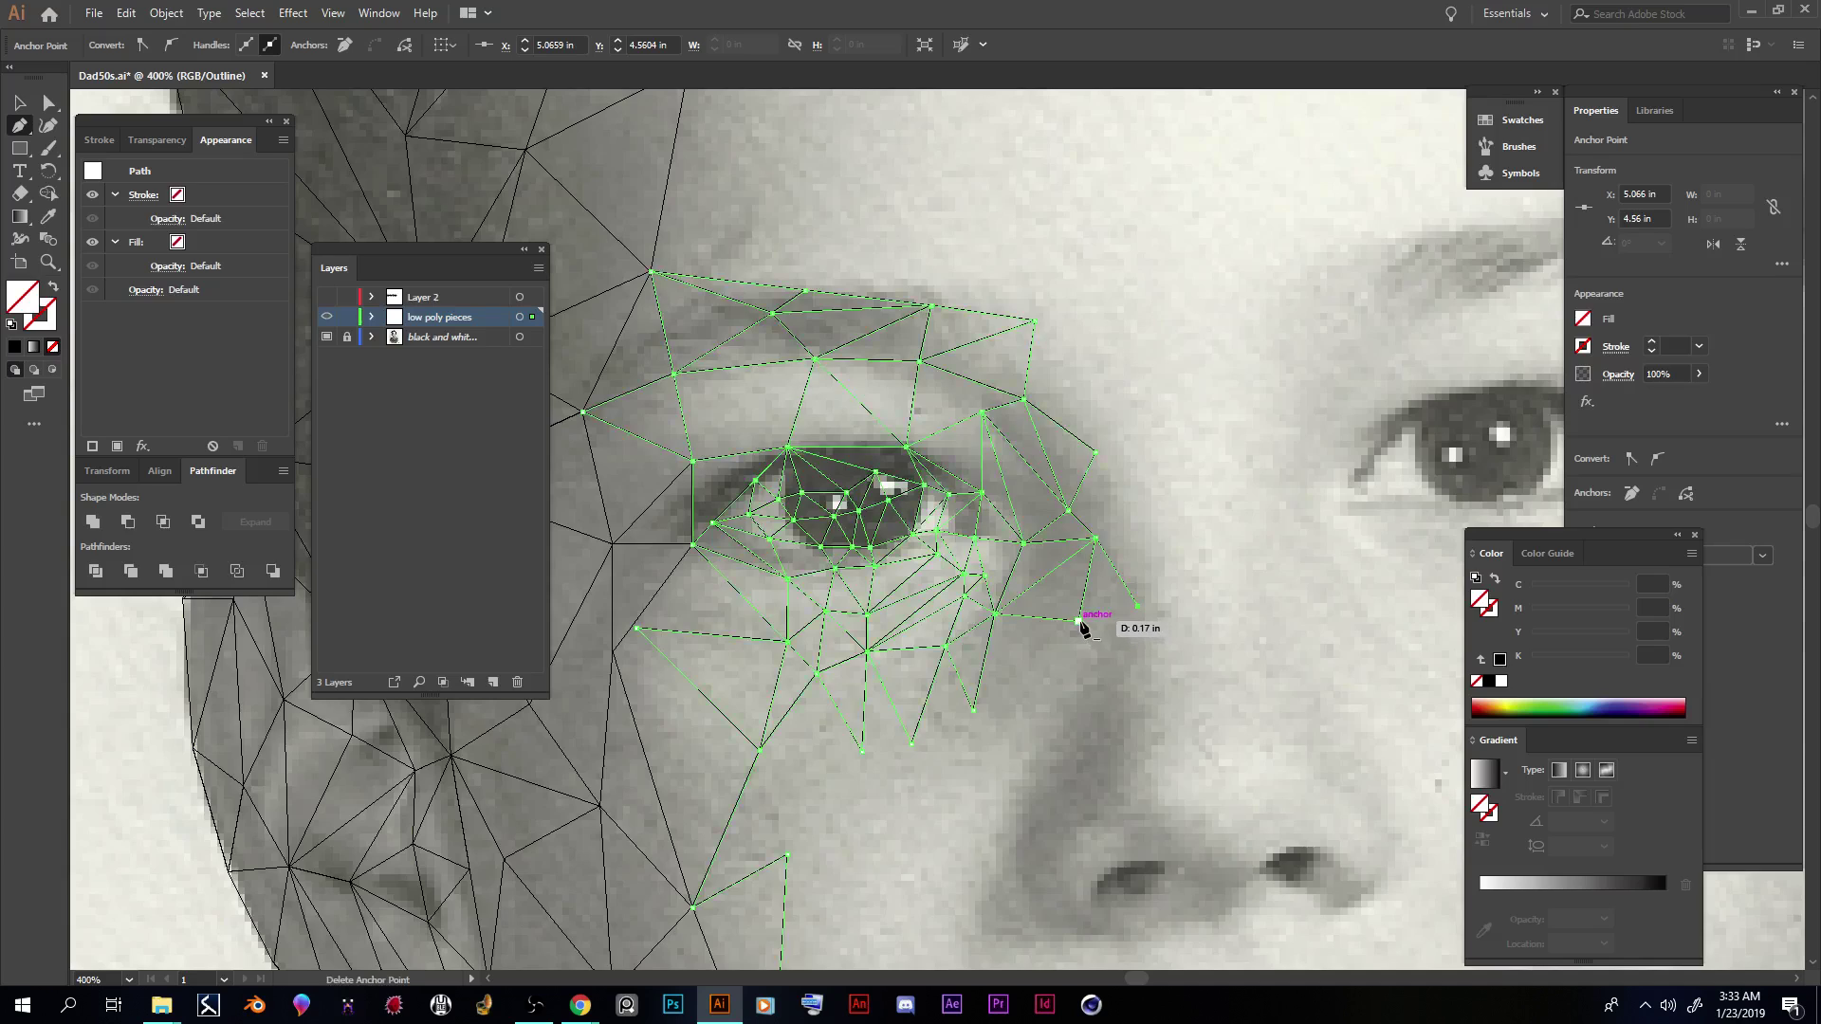
{"action": "left_click", "coordinate": [1105, 681]}
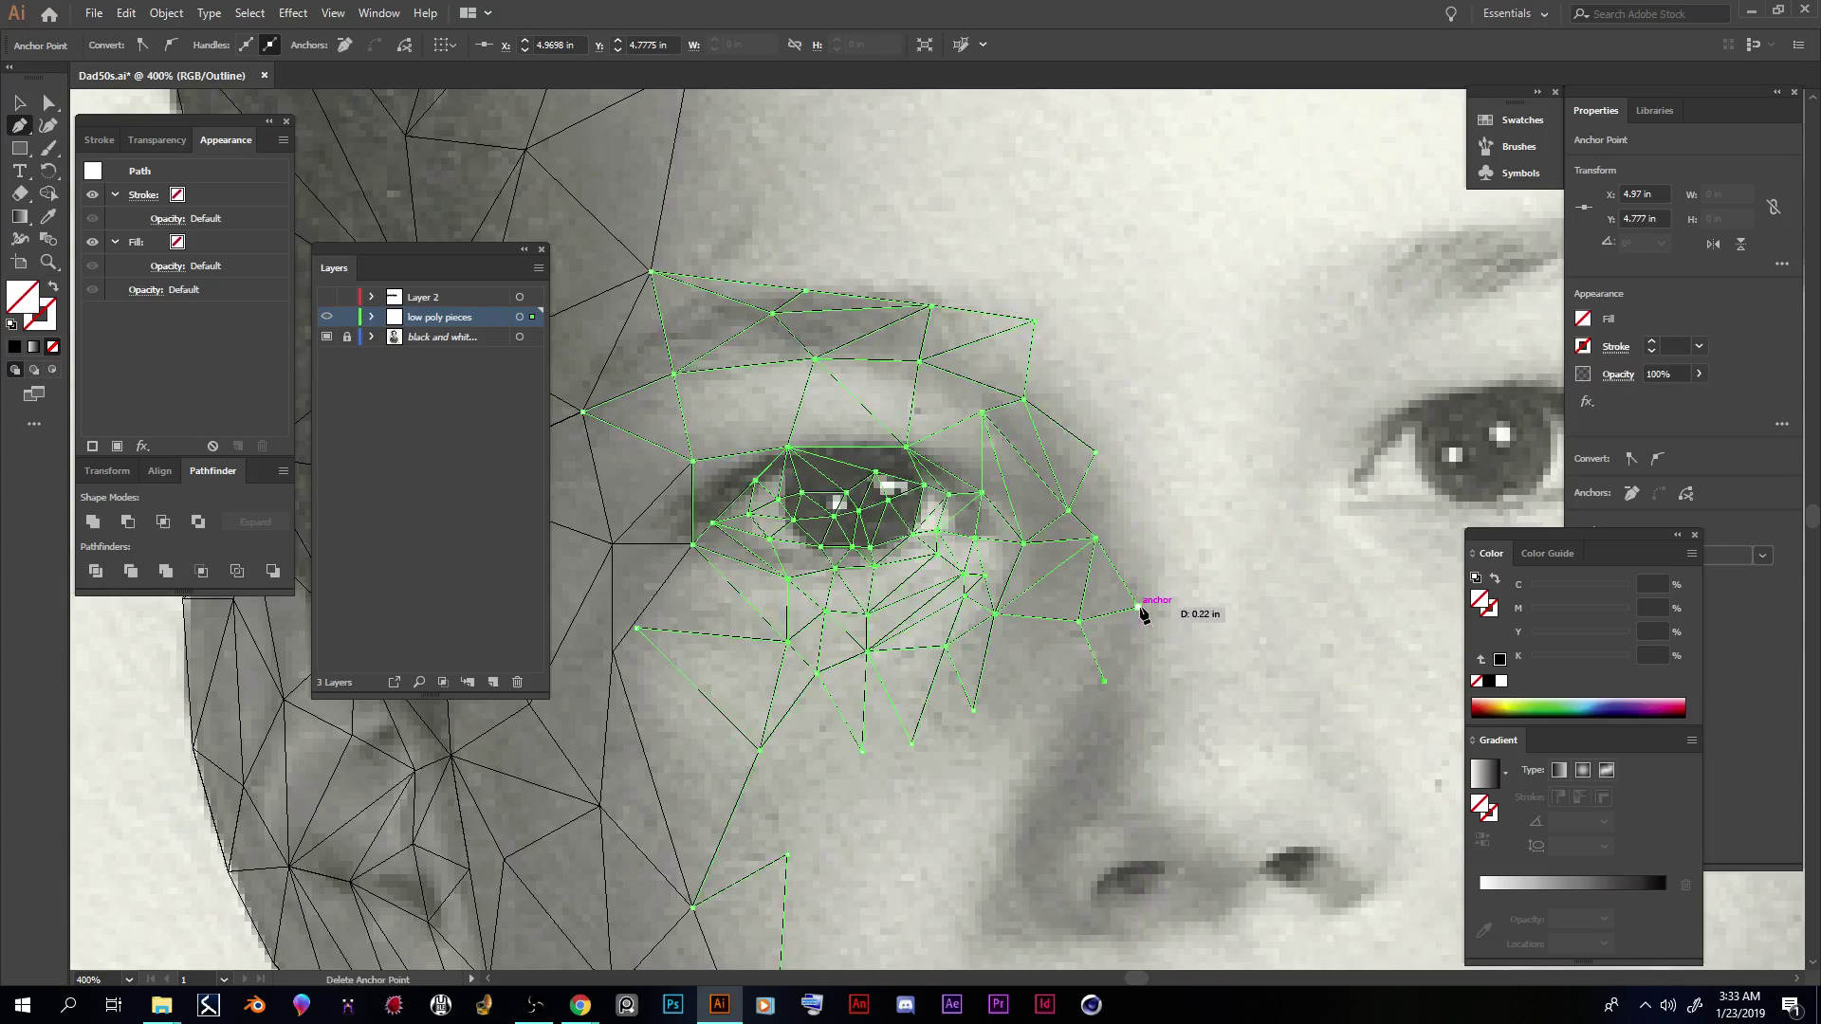
{"action": "left_click", "coordinate": [1138, 703]}
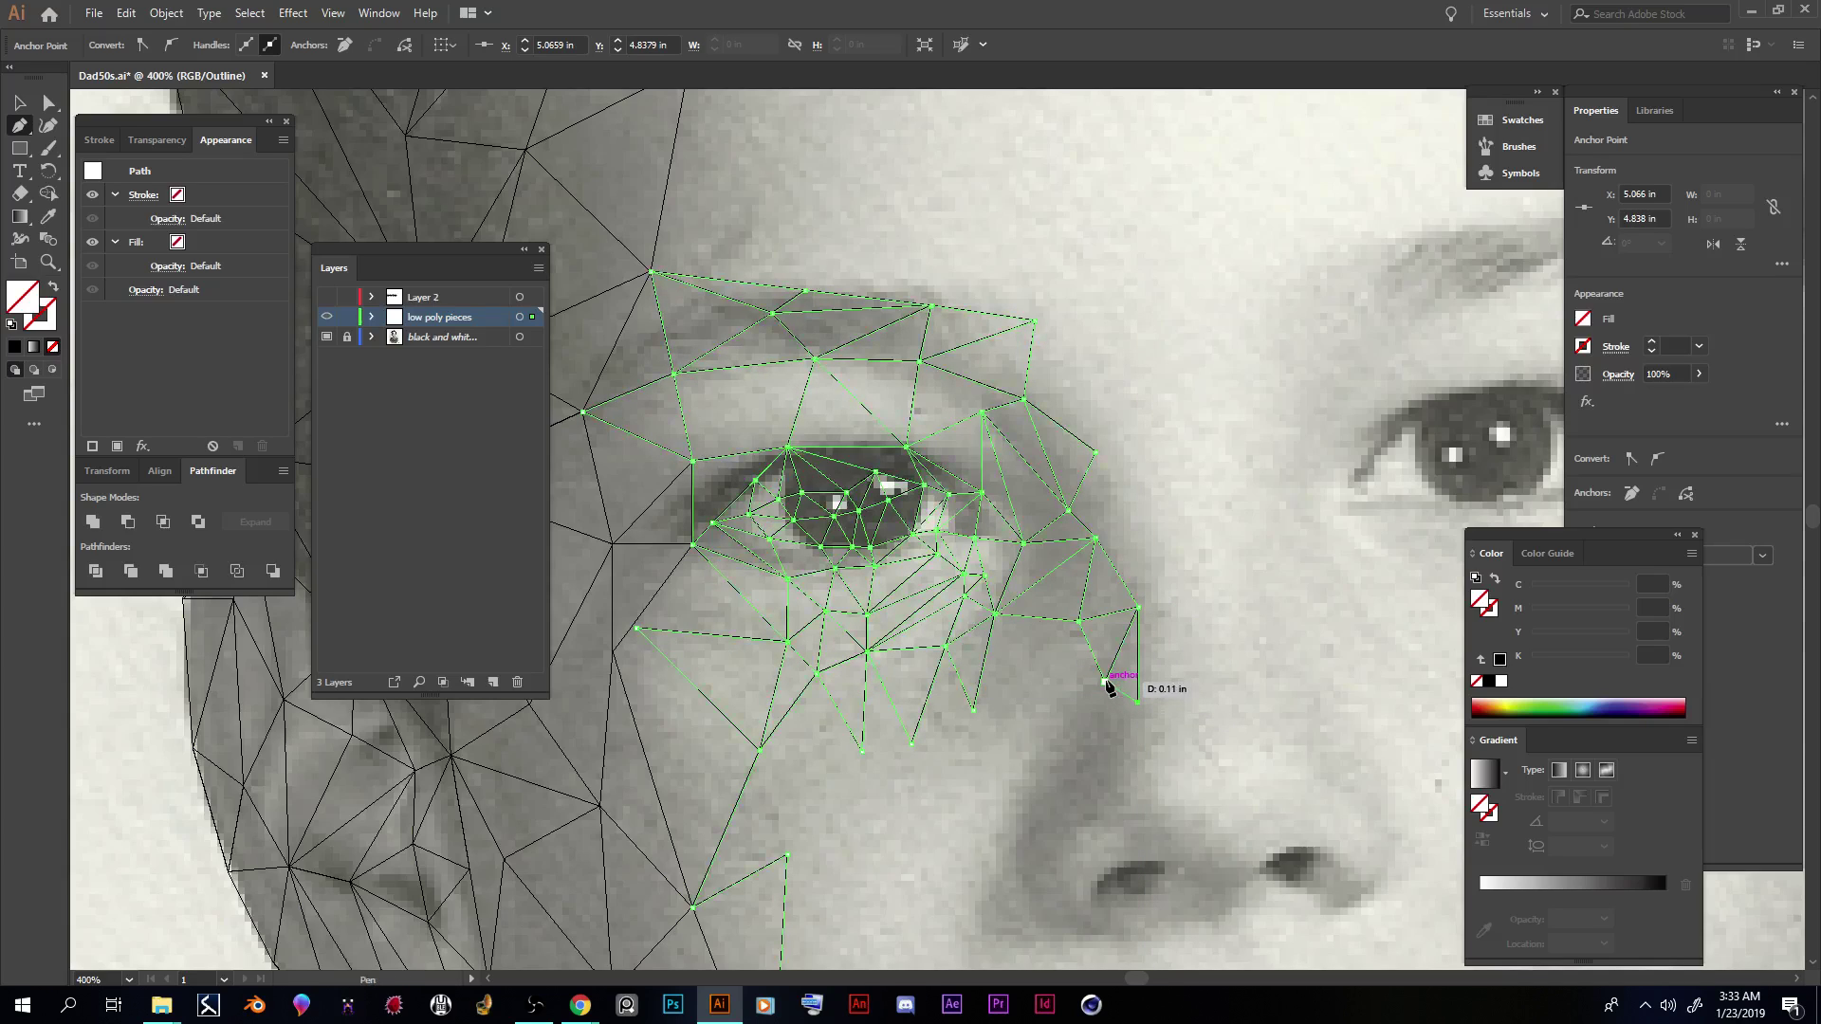
Step: Continue the triangle strip down the side of the nose to the top of the nostril wing
{"action": "left_click", "coordinate": [1066, 753]}
{"action": "left_click", "coordinate": [1138, 703]}
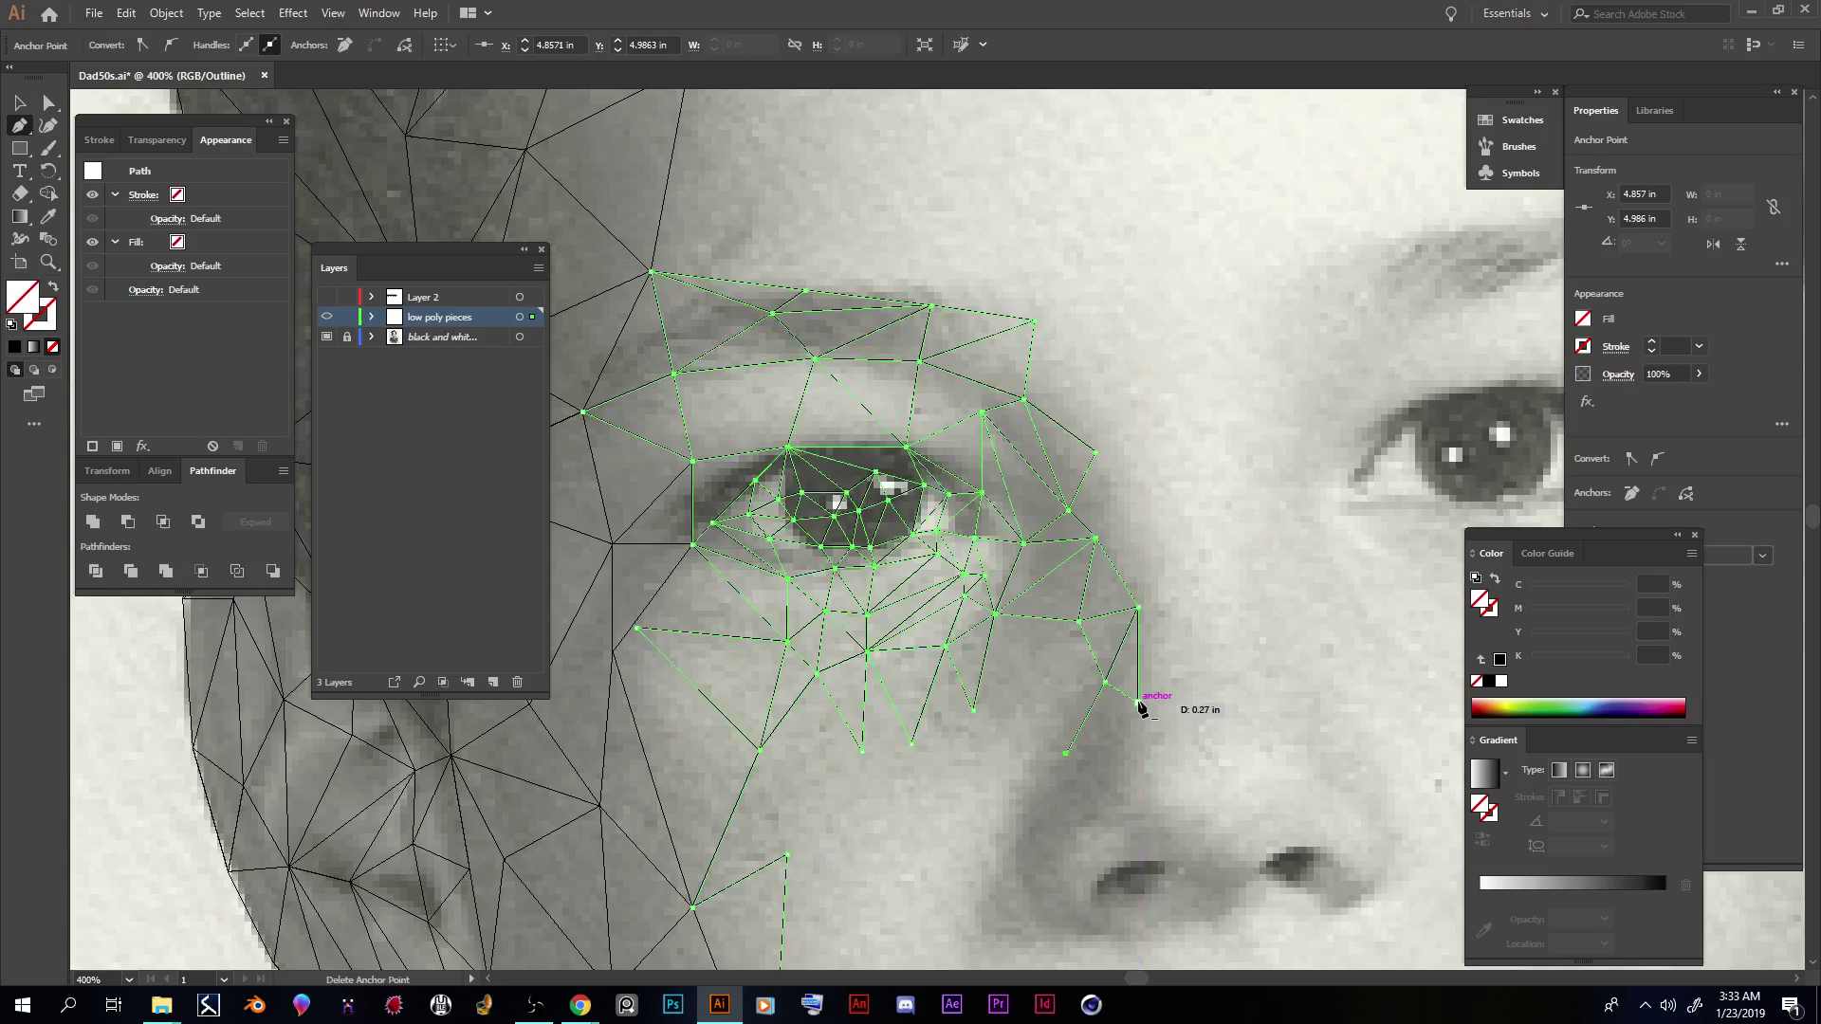
{"action": "left_click", "coordinate": [1133, 762]}
{"action": "left_click", "coordinate": [1066, 754]}
{"action": "left_click", "coordinate": [1032, 813]}
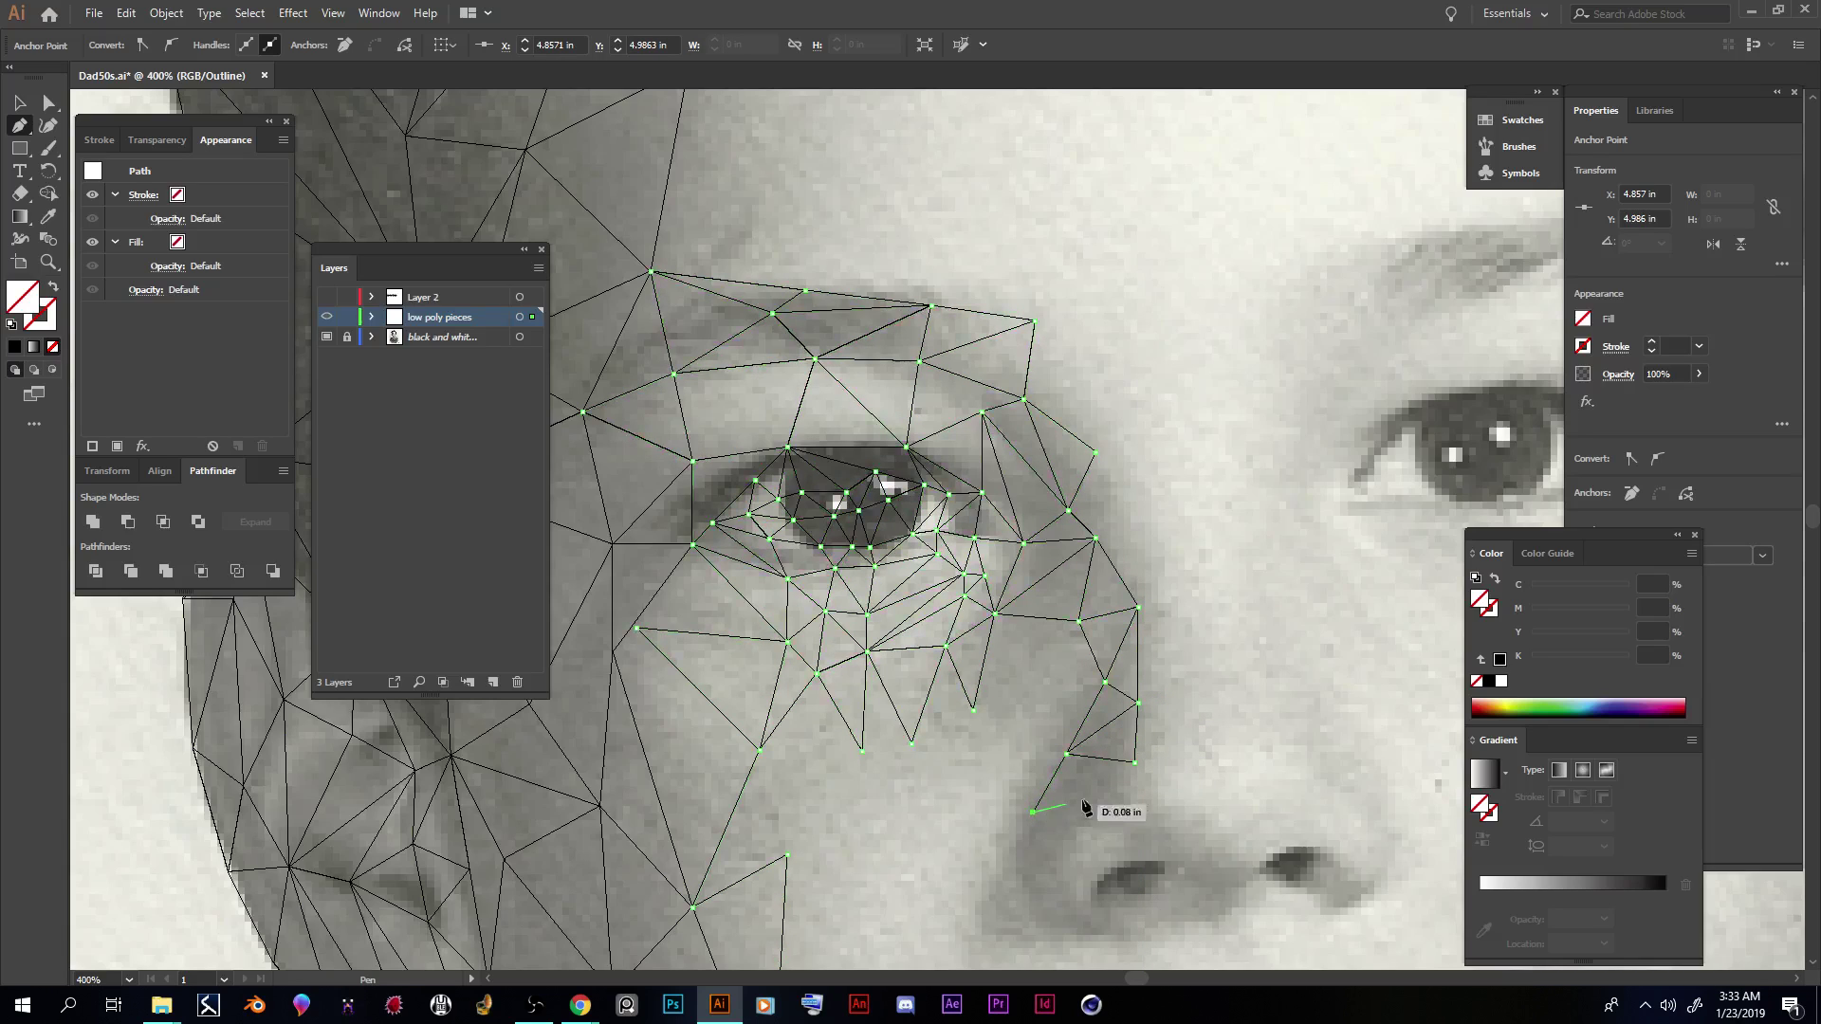
{"action": "left_click", "coordinate": [1133, 761]}
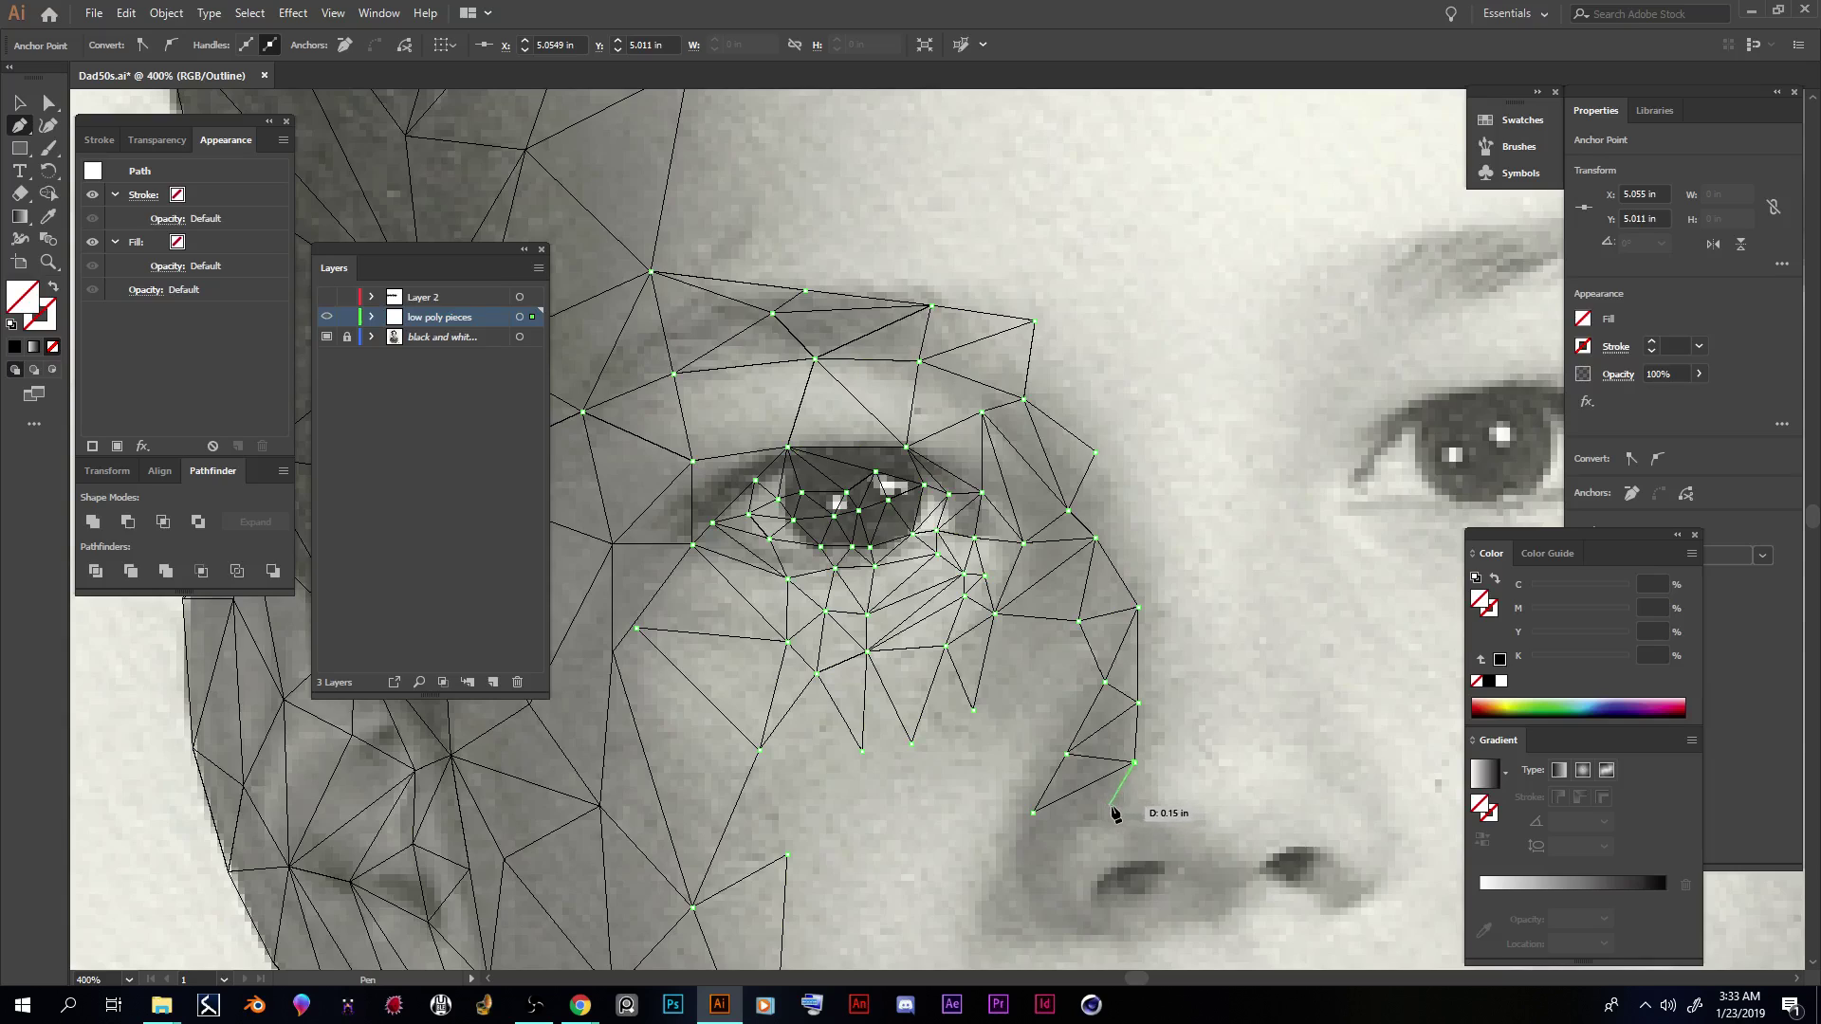
Step: Trace a fan of triangles across the nostril wing, from its outer crease to the upper edge of the nostril
{"action": "left_click", "coordinate": [1172, 815]}
{"action": "left_click", "coordinate": [1033, 813]}
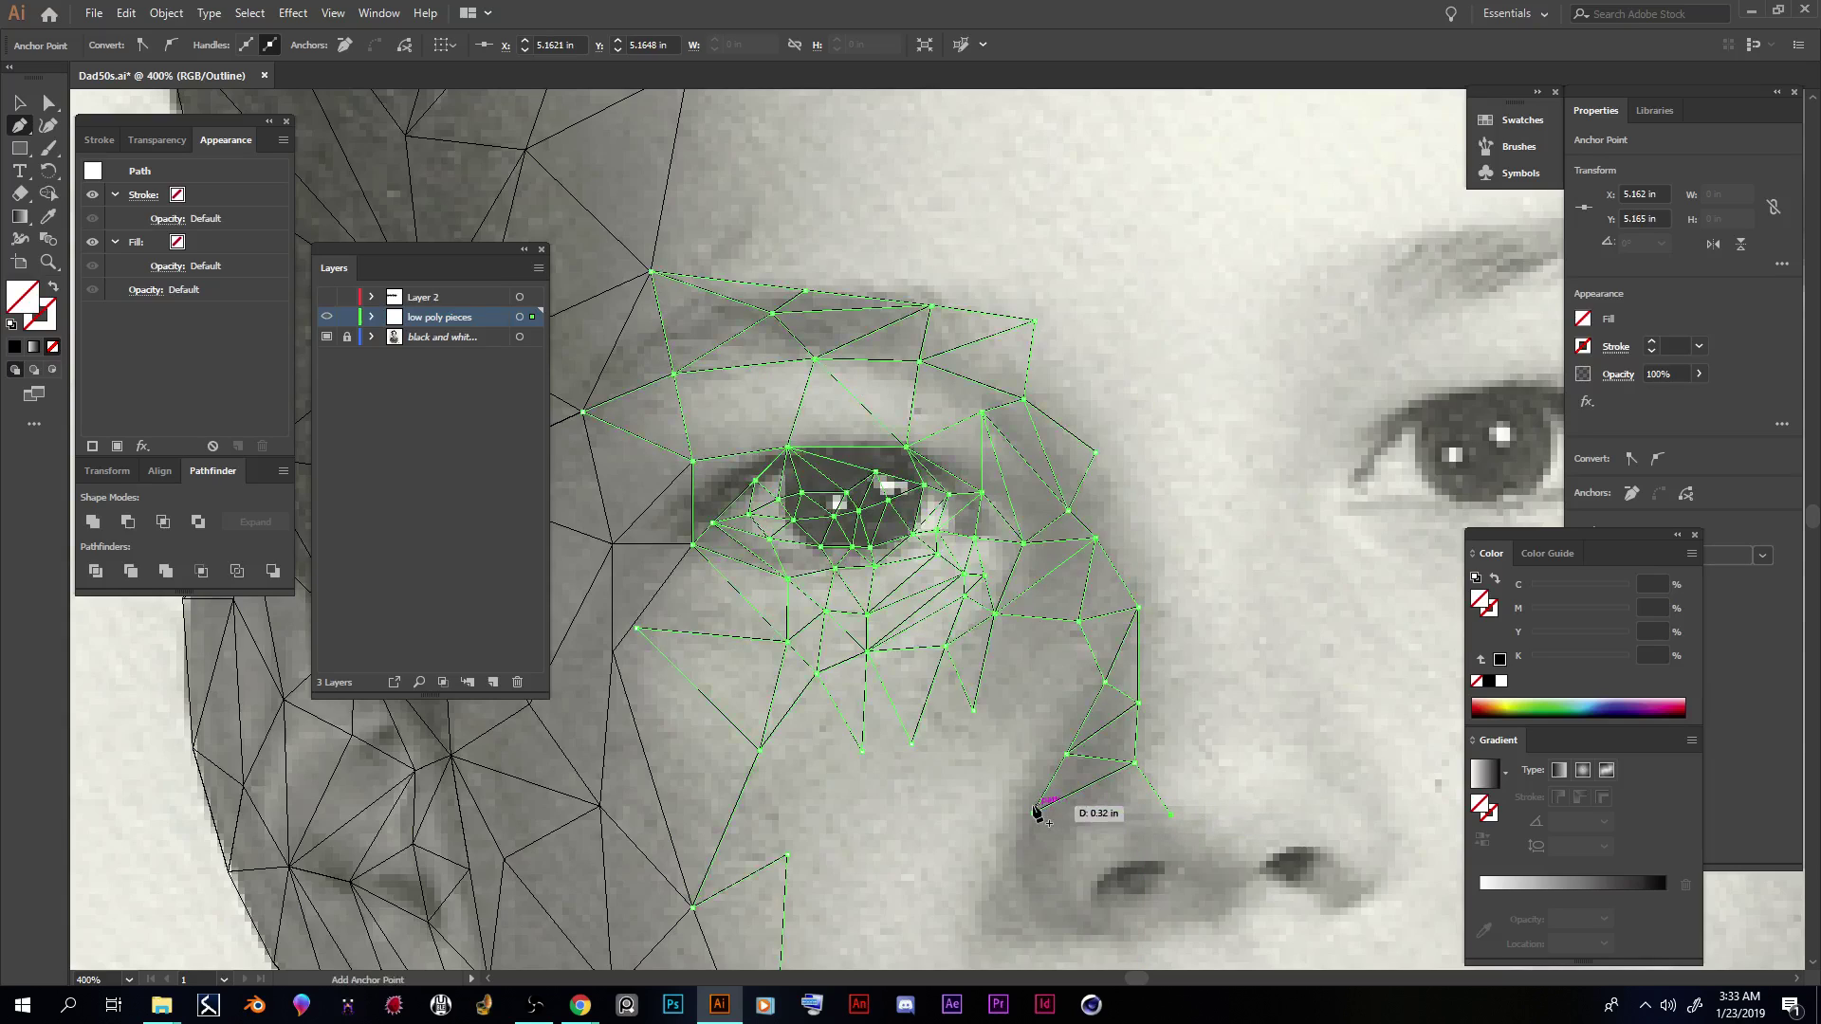
{"action": "left_click", "coordinate": [1012, 864]}
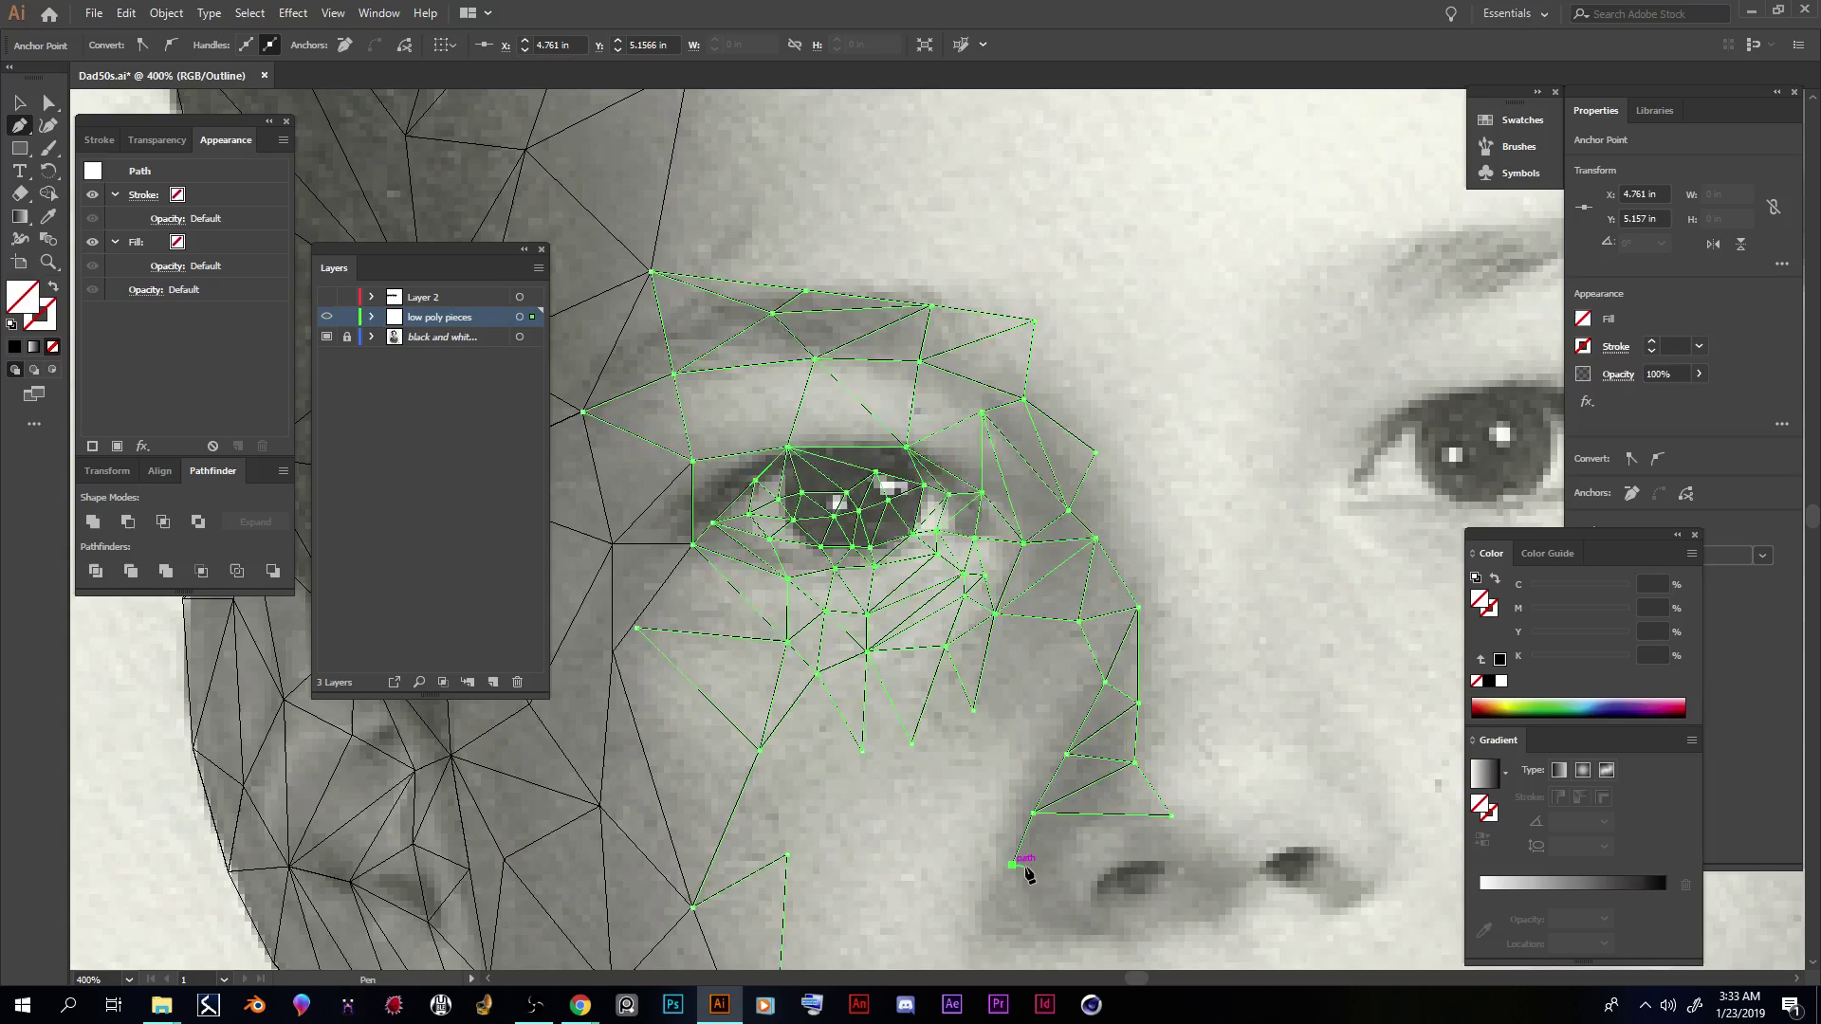
{"action": "left_click", "coordinate": [1172, 815]}
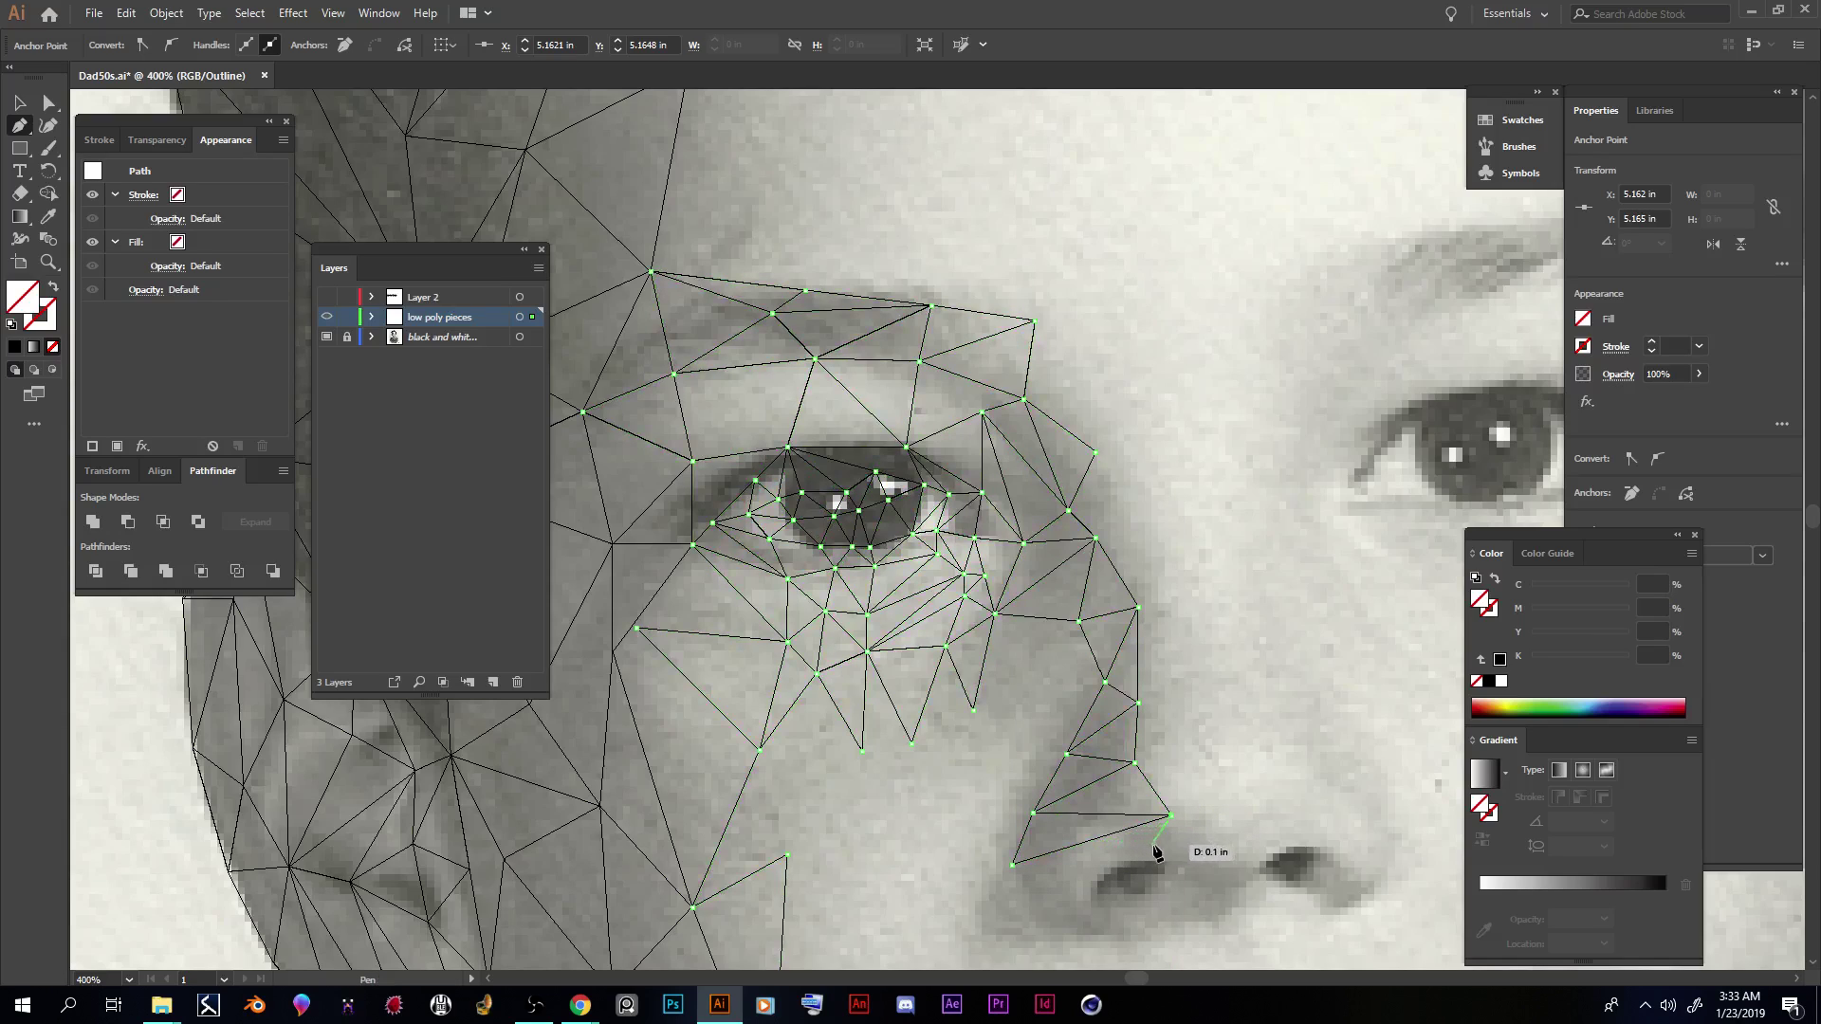
{"action": "left_click", "coordinate": [1205, 847]}
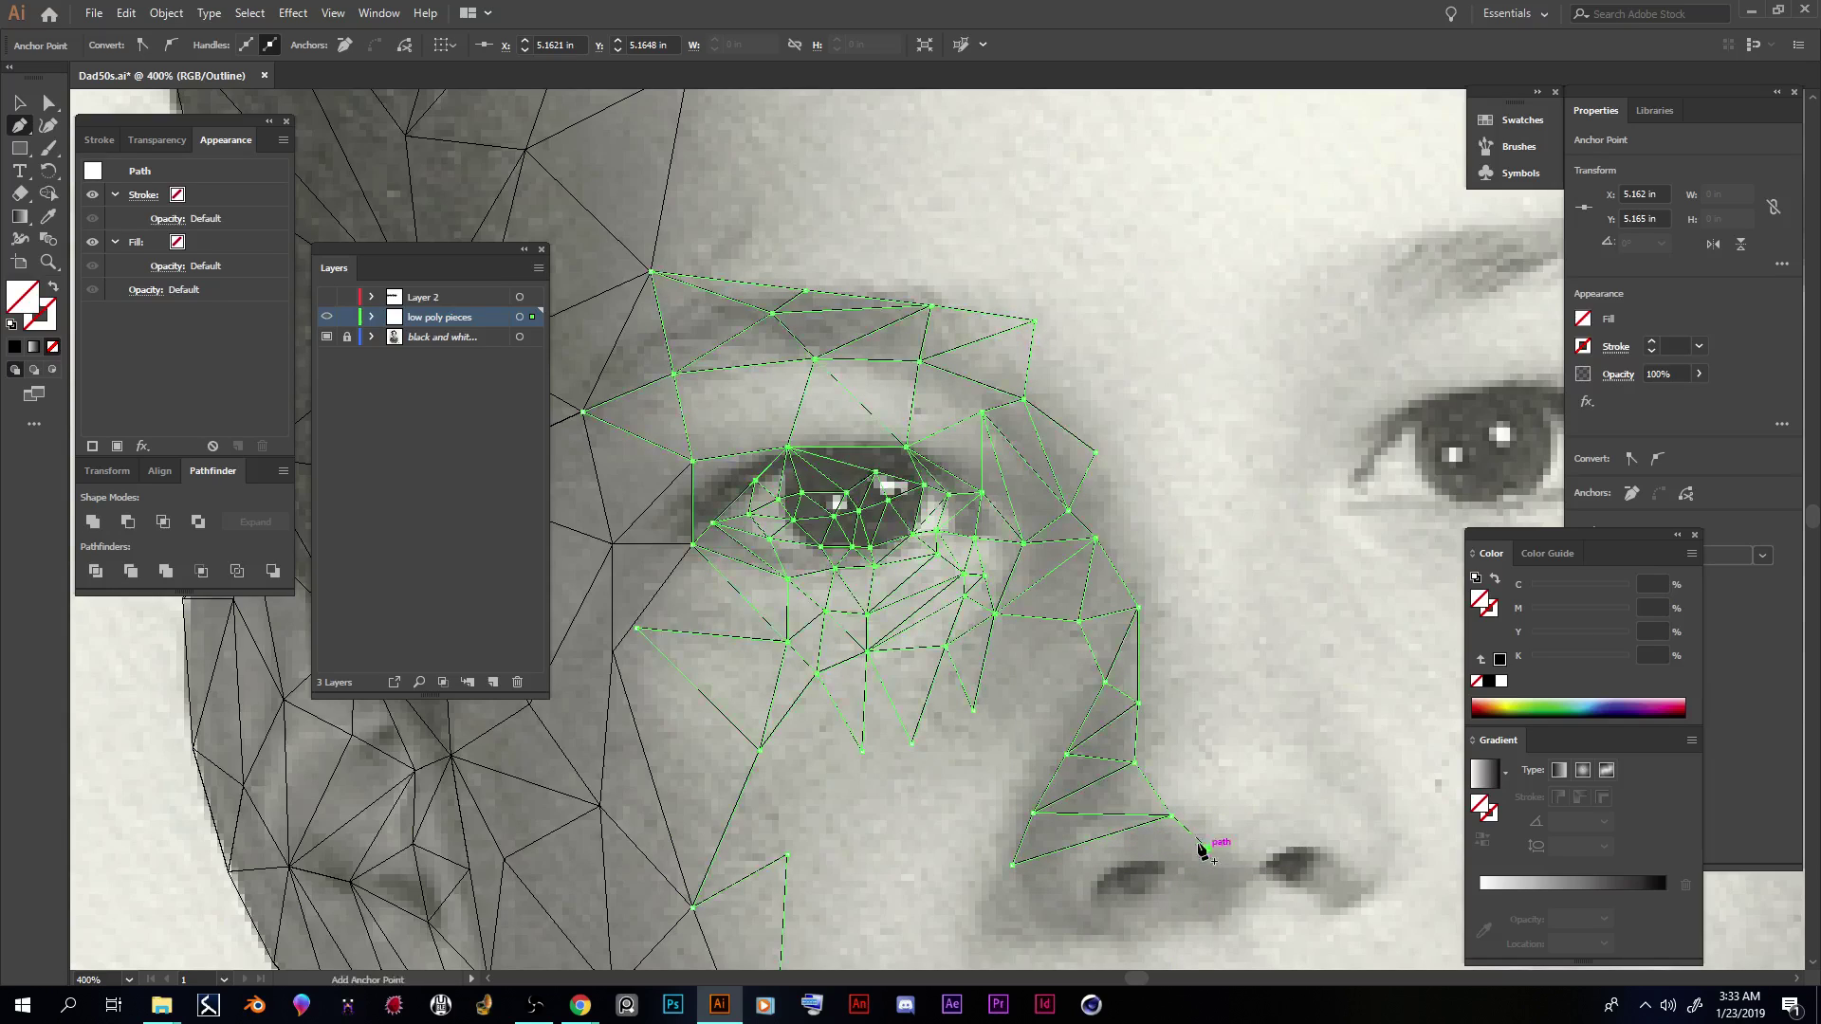
{"action": "left_click", "coordinate": [1153, 859]}
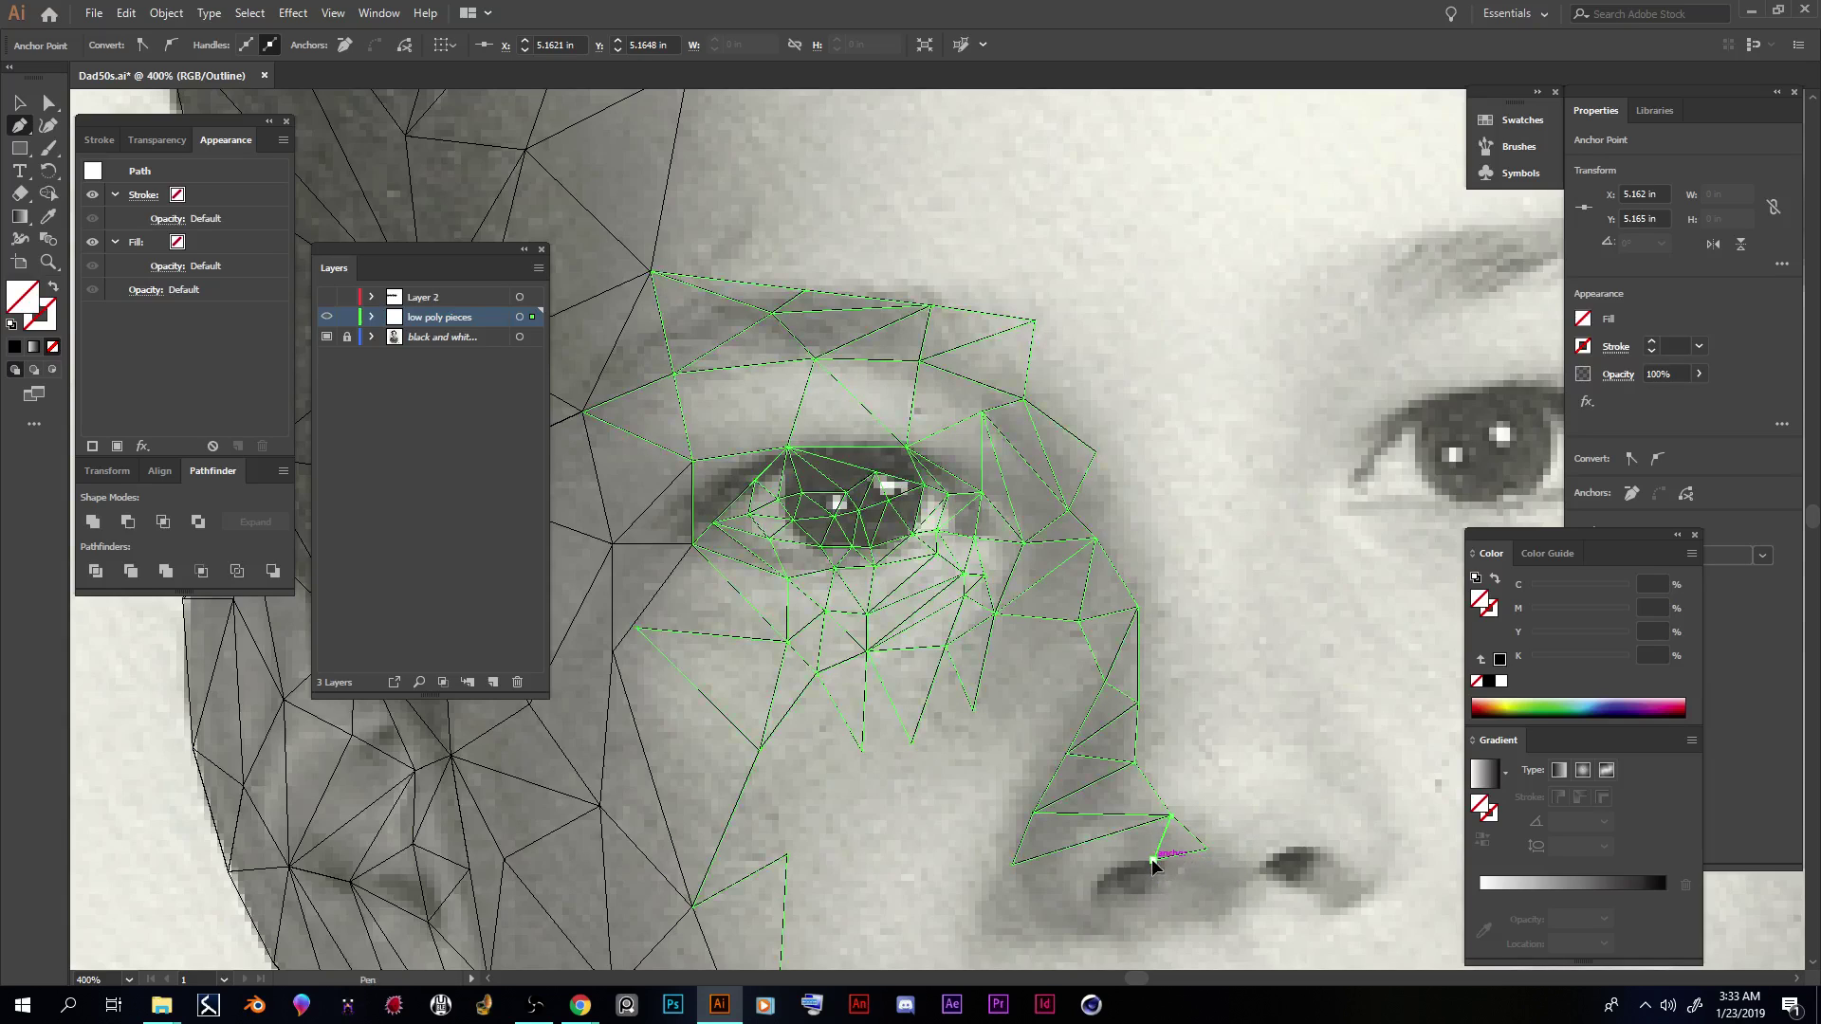
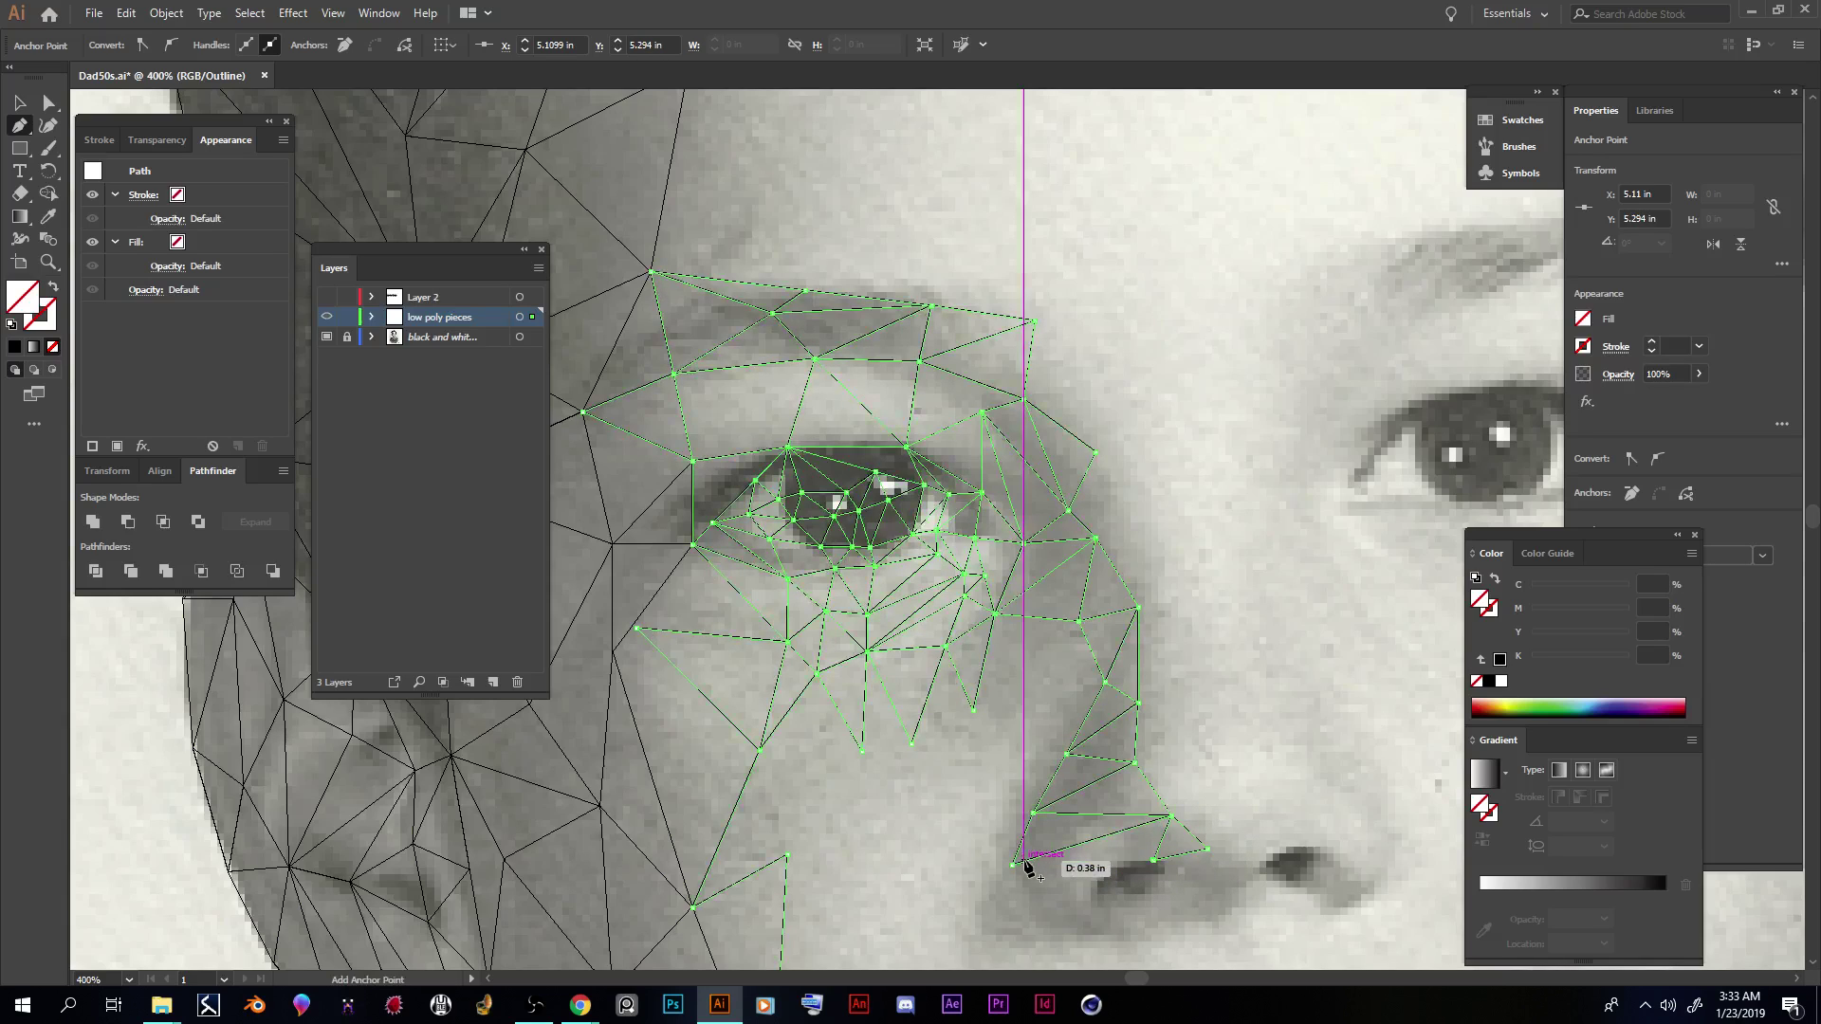
{"action": "left_click", "coordinate": [1106, 862]}
{"action": "left_click", "coordinate": [1172, 818]}
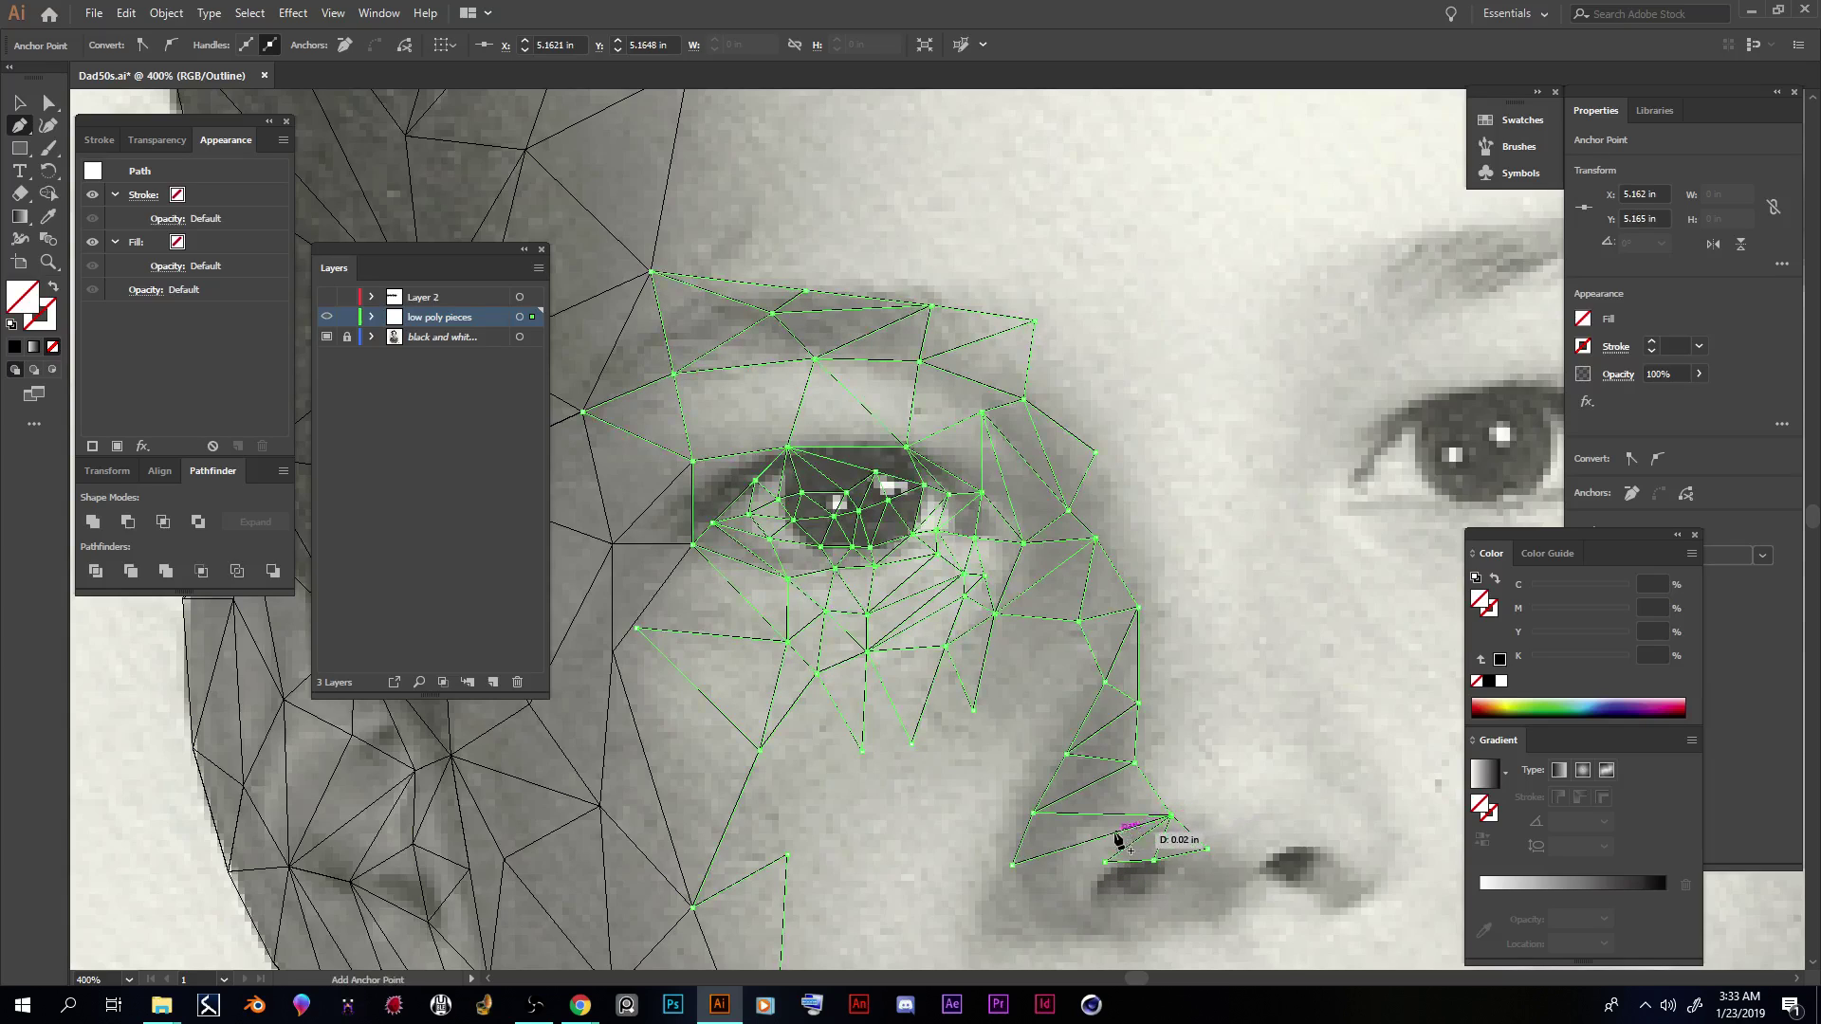
{"action": "left_click", "coordinate": [1013, 865]}
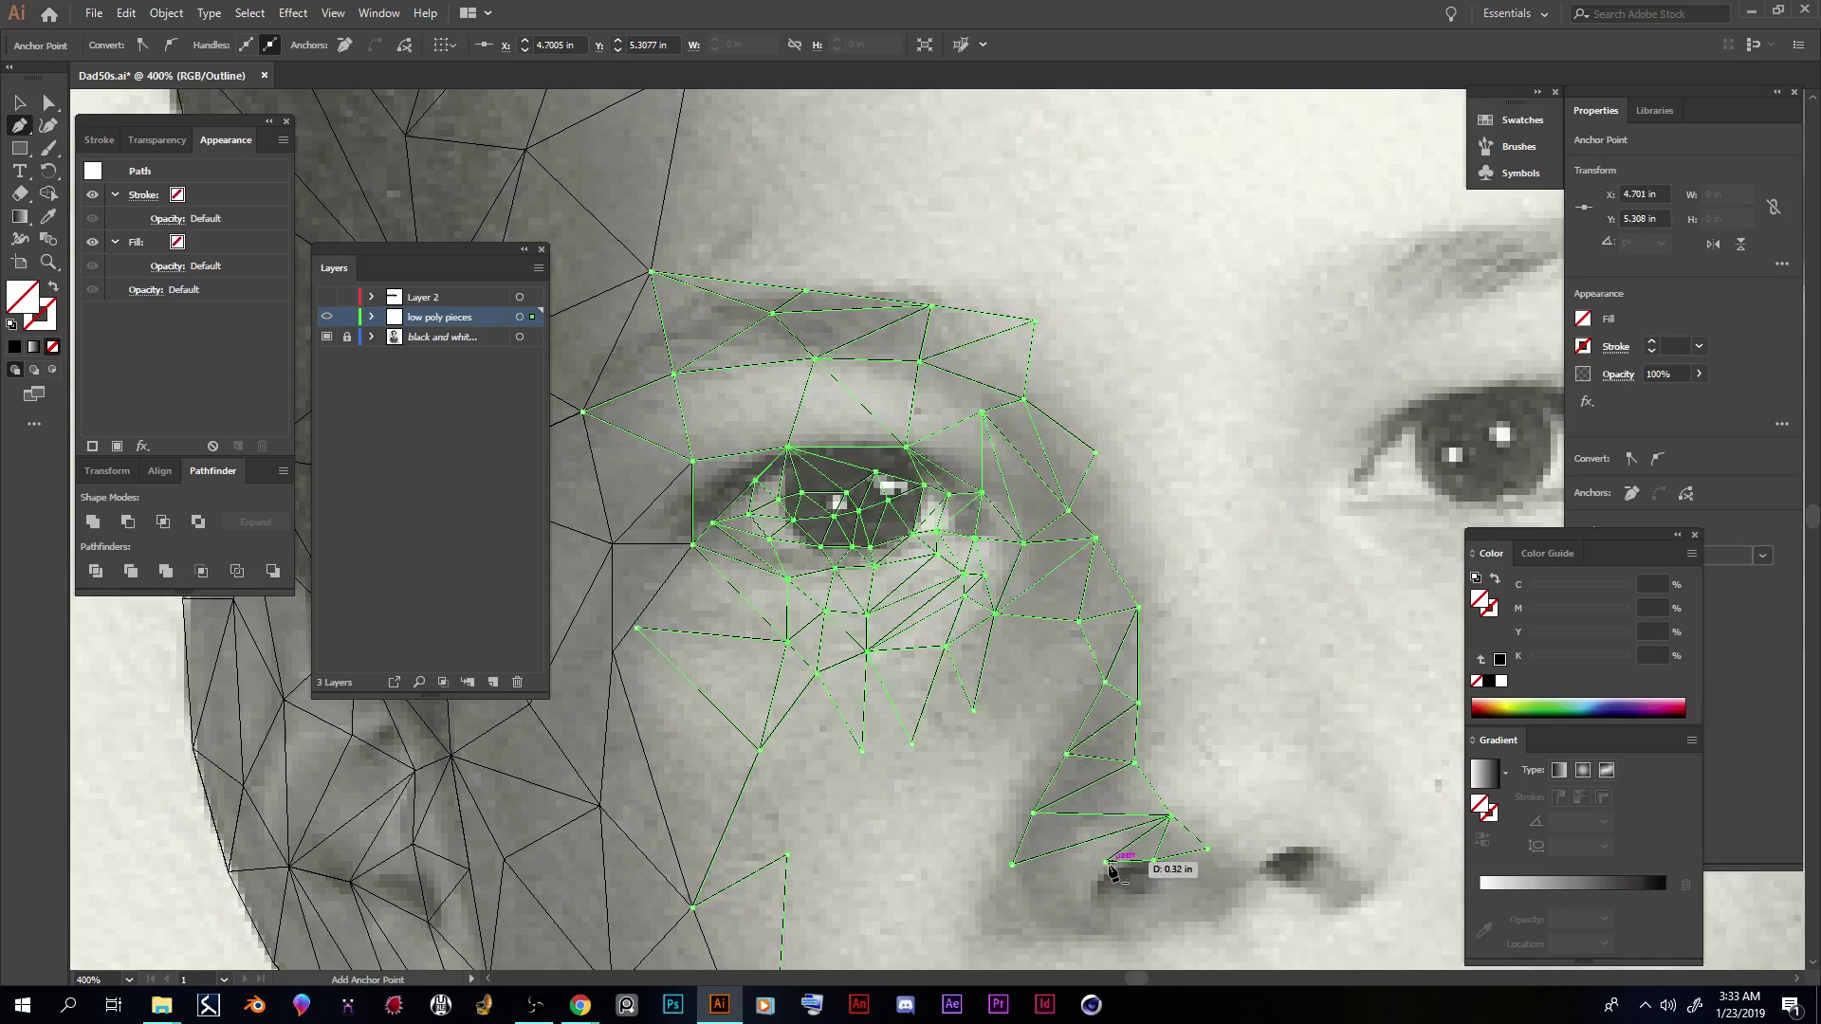
Step: Trace small triangles around the outer side of the nostril, down to the base of the wing and its cheek crease
{"action": "left_click", "coordinate": [1086, 898]}
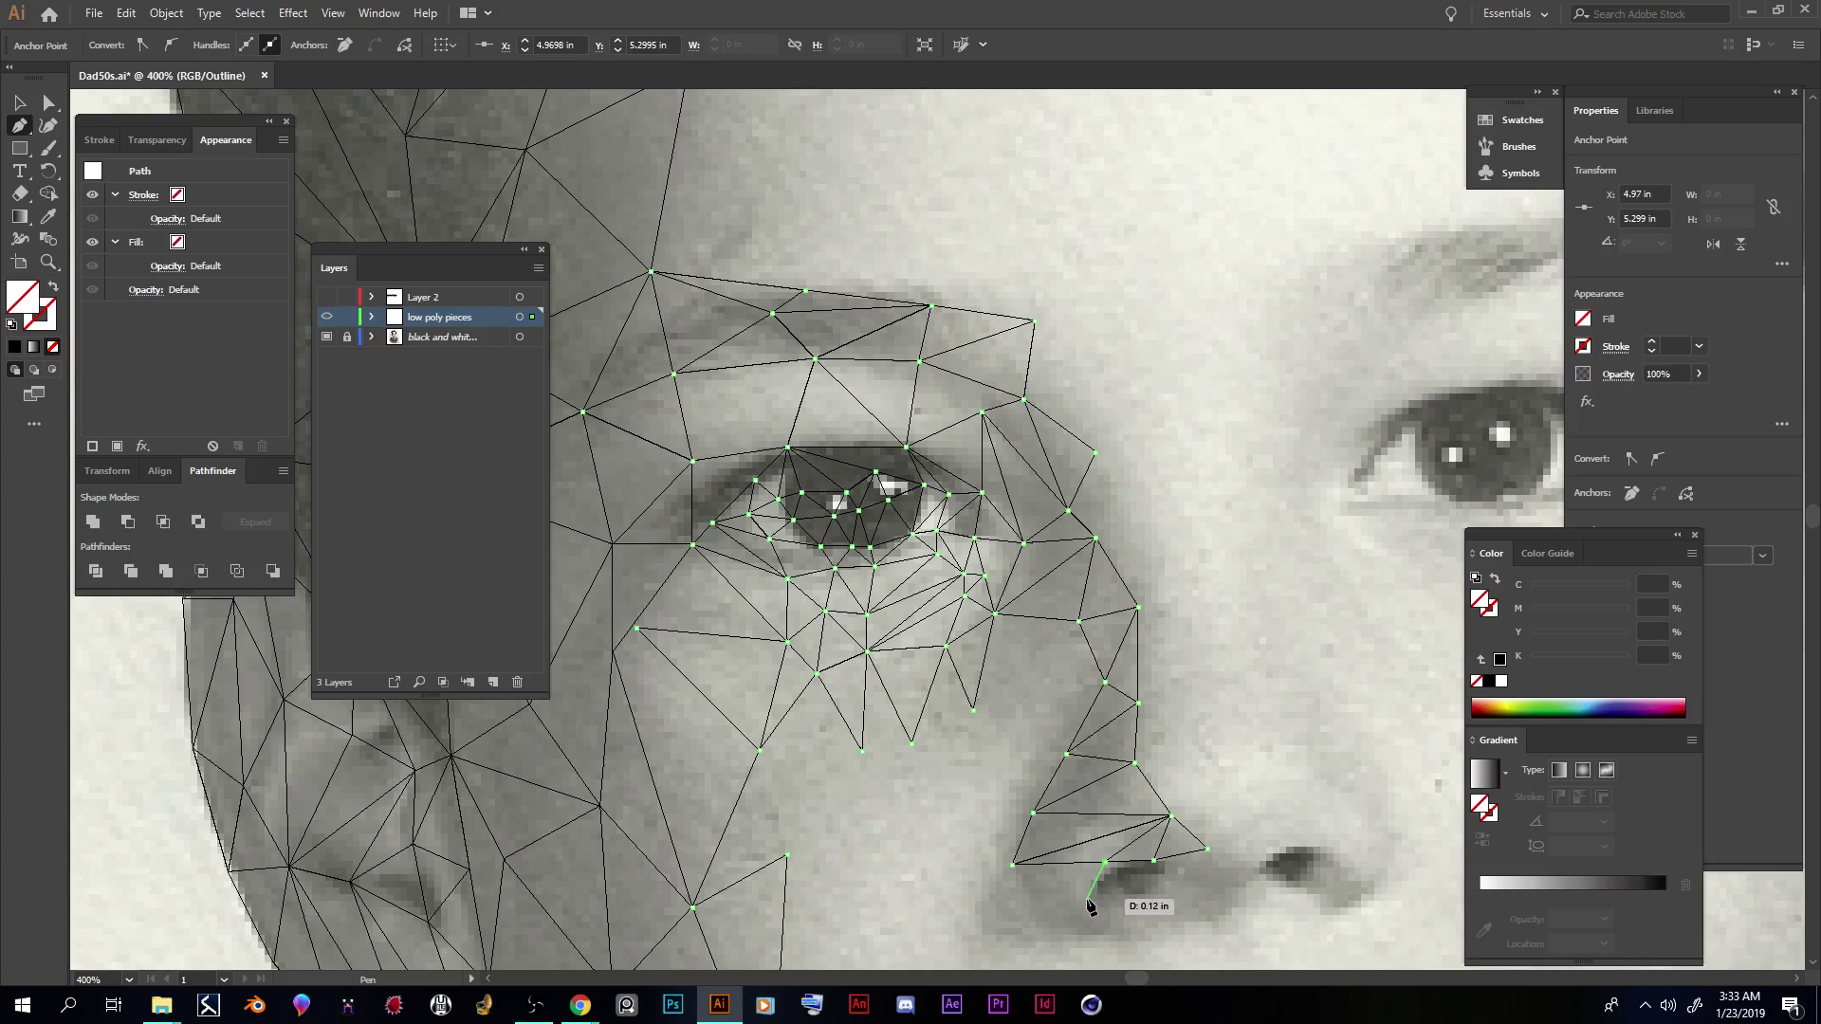
{"action": "left_click", "coordinate": [1013, 865]}
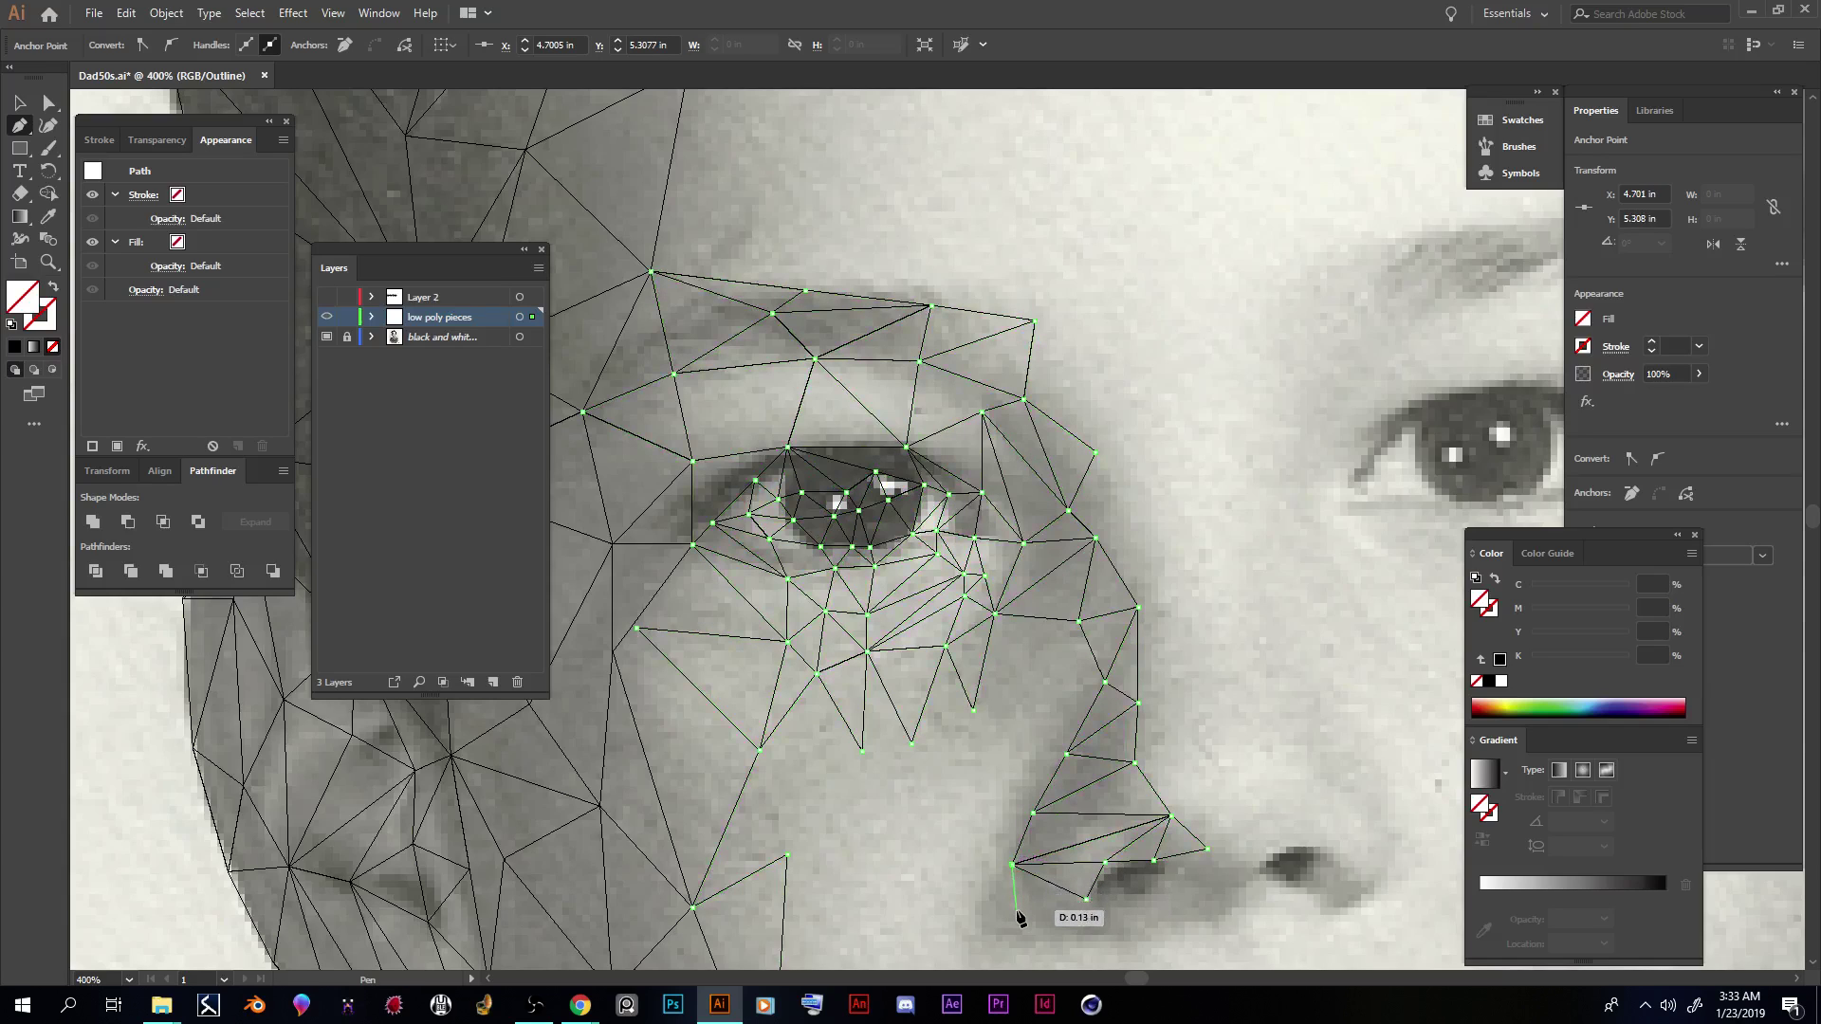
{"action": "left_click", "coordinate": [1033, 920]}
{"action": "left_click", "coordinate": [1086, 899]}
{"action": "left_click", "coordinate": [1086, 899]}
{"action": "left_click", "coordinate": [1080, 934]}
{"action": "left_click", "coordinate": [1033, 920]}
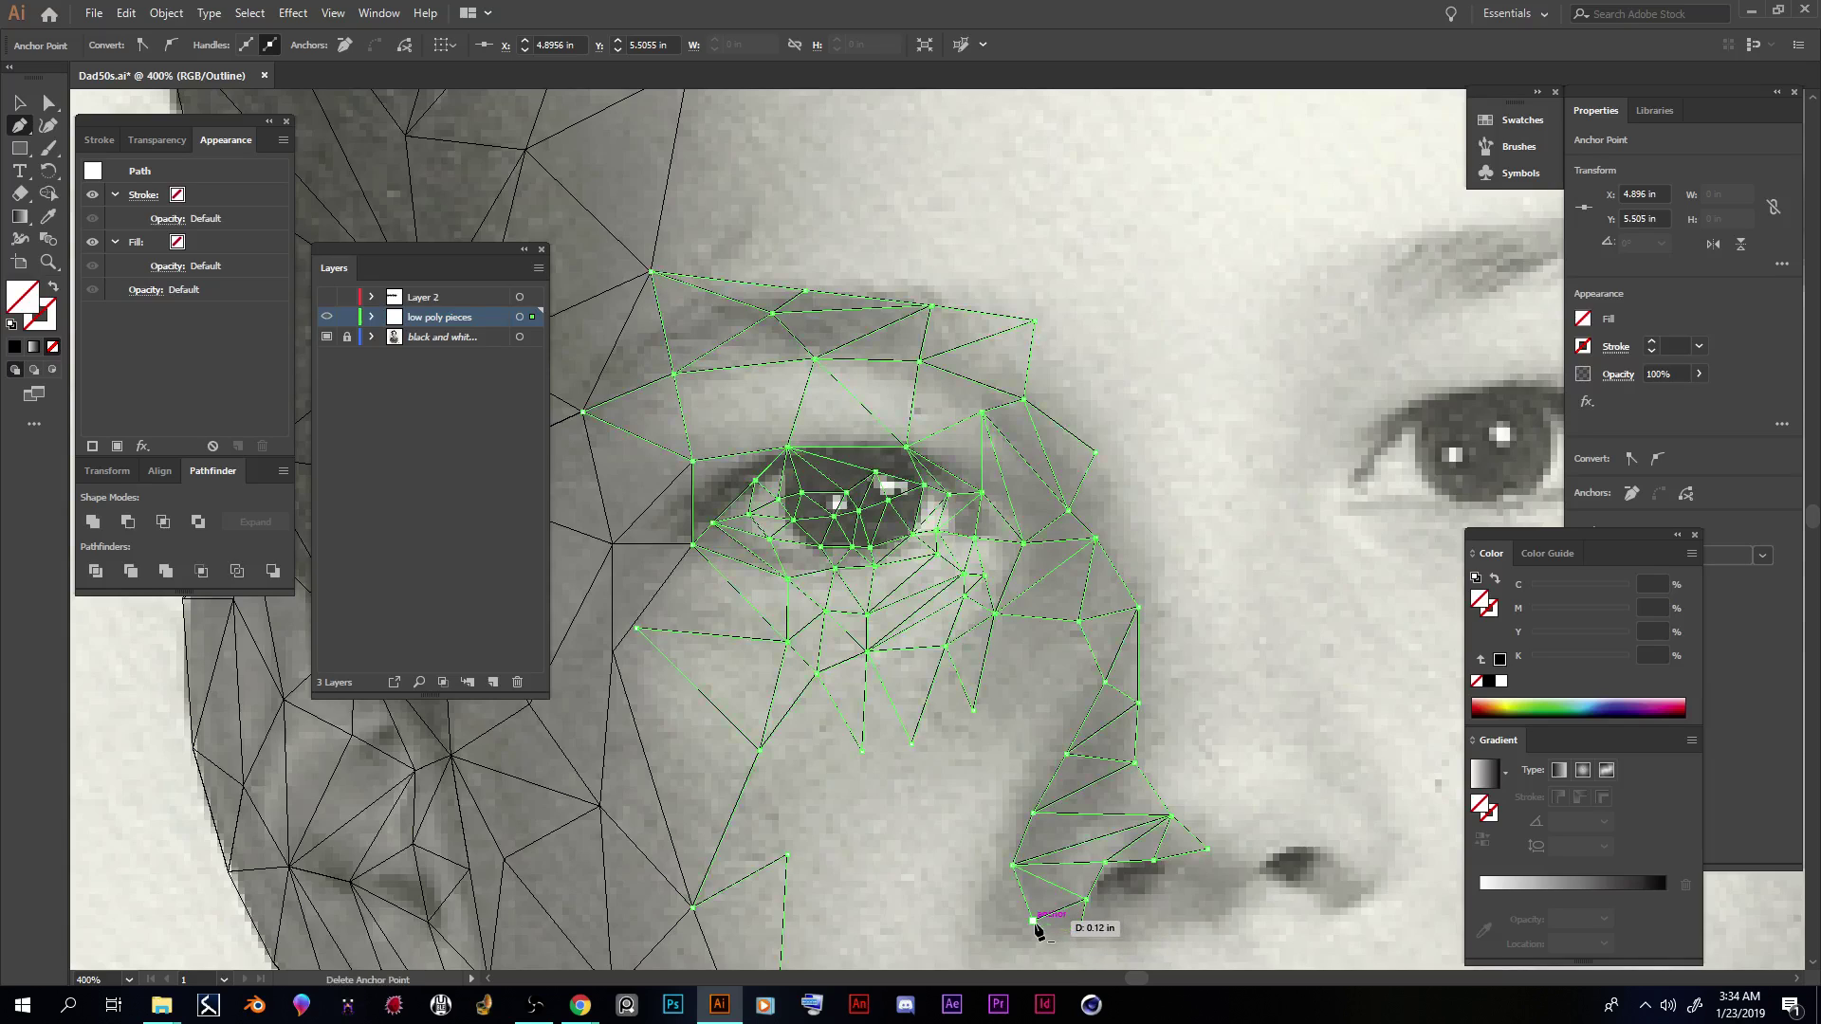
{"action": "left_click", "coordinate": [984, 911]}
{"action": "left_click", "coordinate": [1013, 865]}
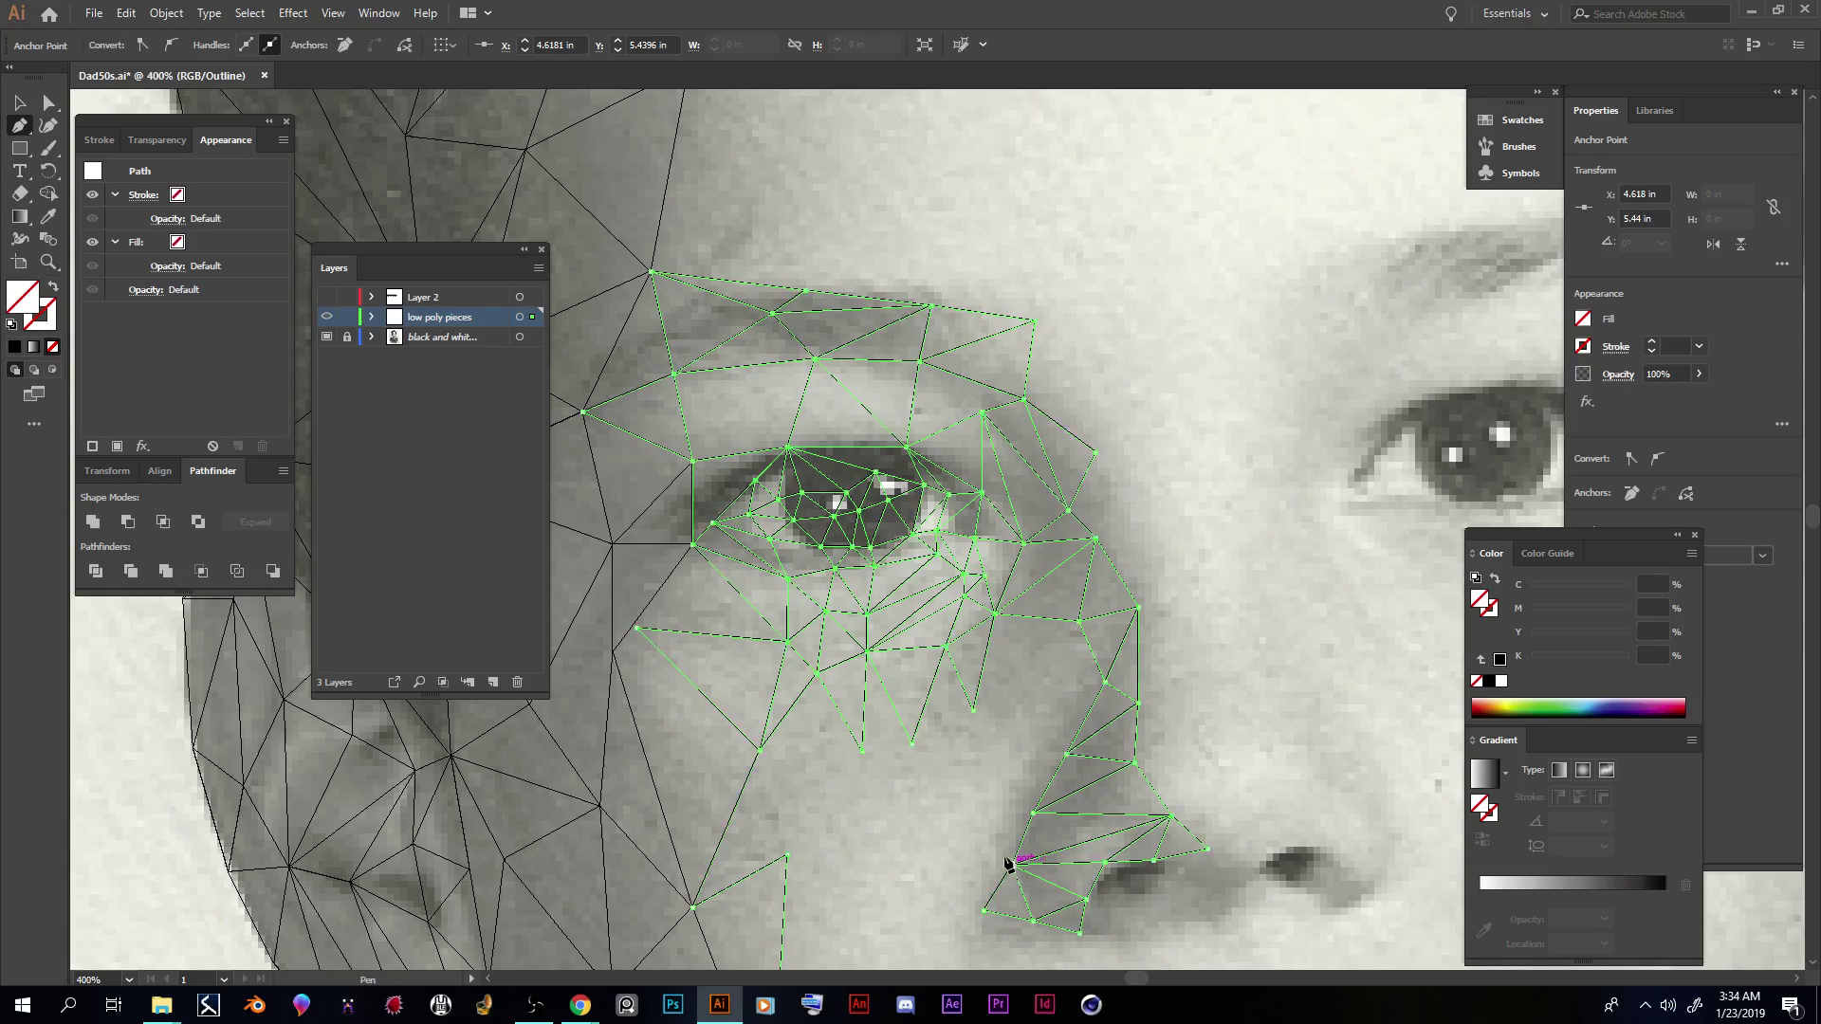
Step: Draw triangles from the nostril wing crease outward to two new points on the cheek, joining back to the side of the nose
{"action": "left_click", "coordinate": [1011, 866]}
{"action": "left_click", "coordinate": [980, 782]}
{"action": "left_click", "coordinate": [1033, 814]}
{"action": "left_click", "coordinate": [1033, 814]}
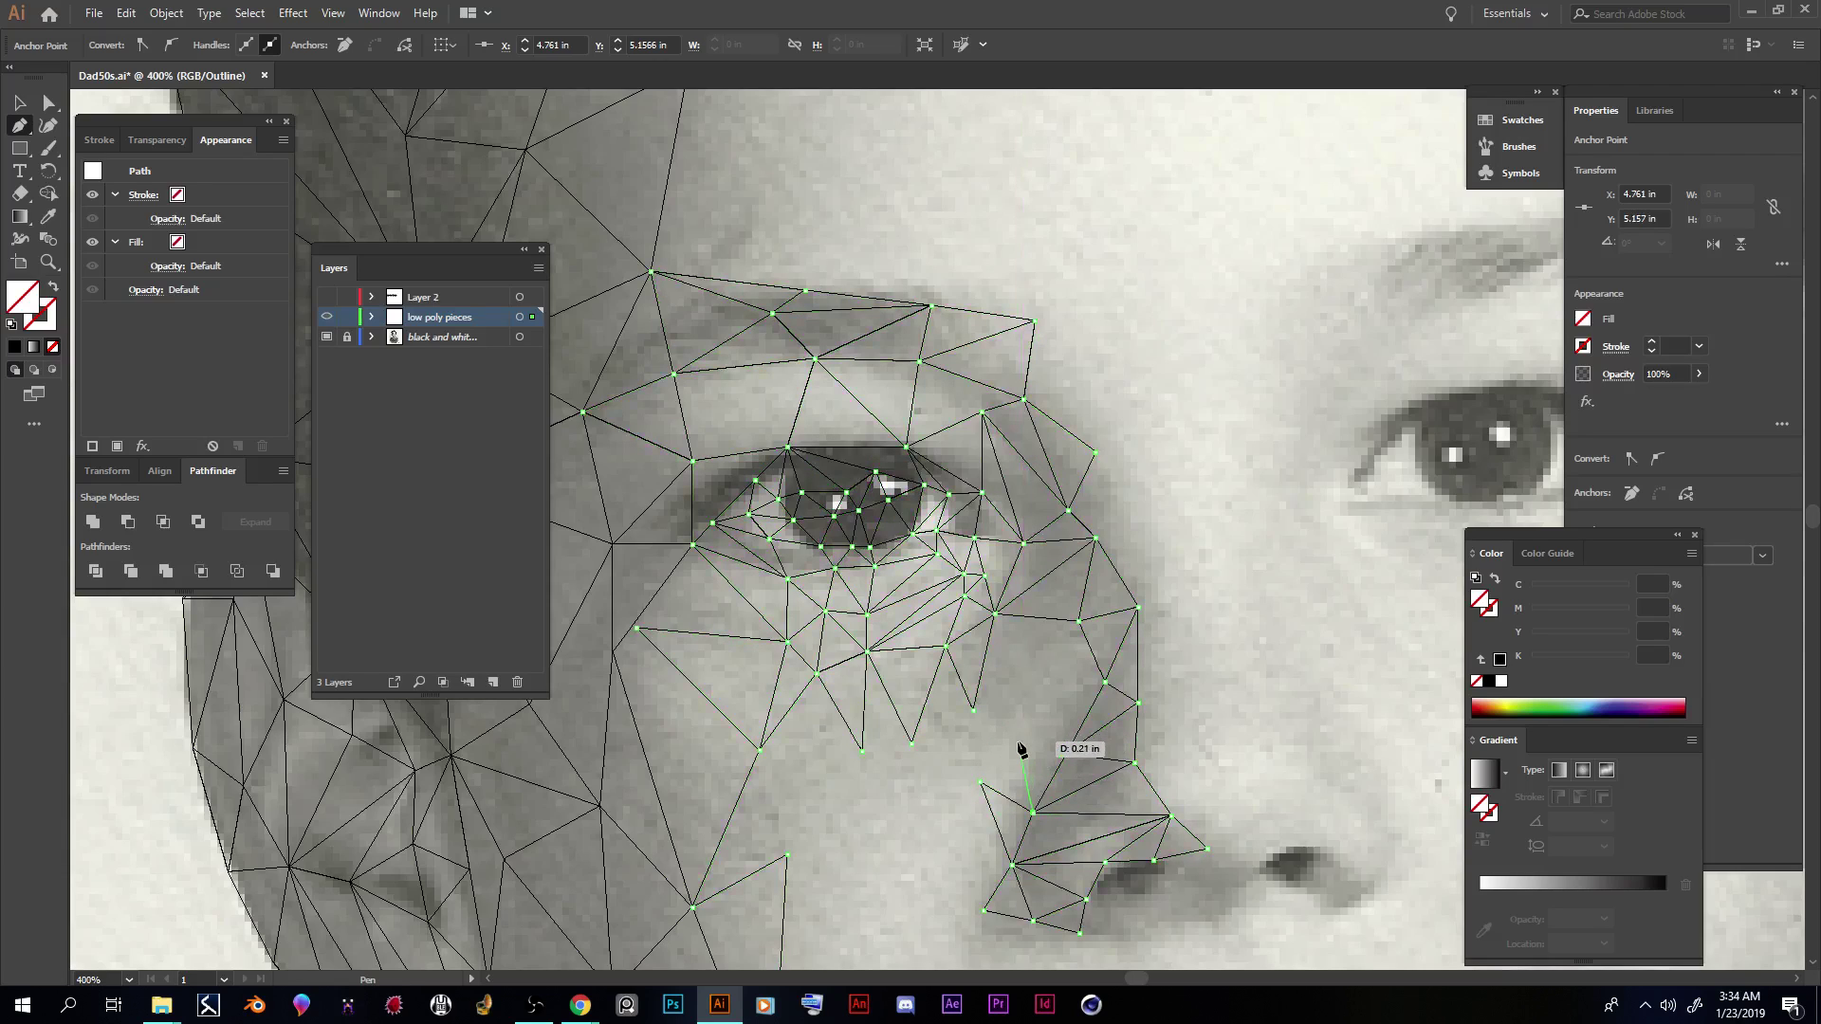
{"action": "left_click", "coordinate": [1018, 739]}
{"action": "left_click", "coordinate": [1066, 755]}
Step: Fill the gap between the side of the nose and the upper cheek zigzag with triangles joined at the new cheek points
{"action": "left_click", "coordinate": [1079, 622]}
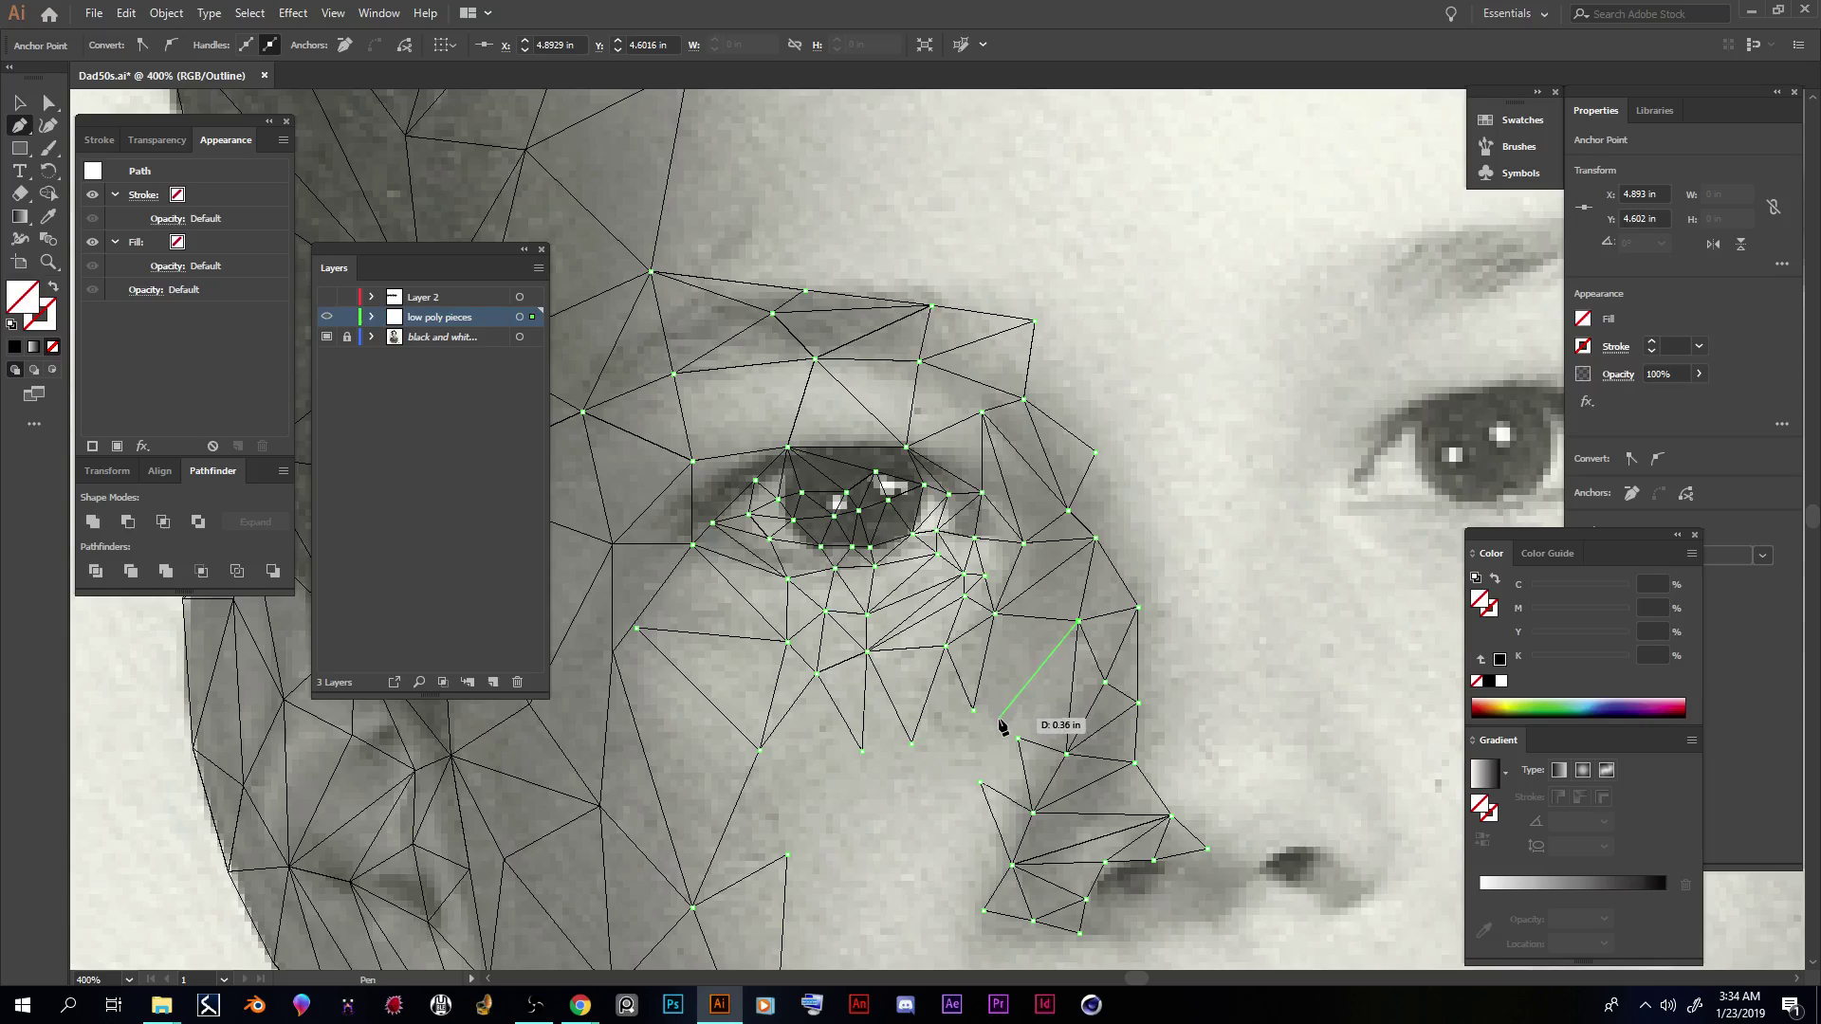
{"action": "left_click", "coordinate": [1019, 739]}
{"action": "left_click", "coordinate": [1018, 740]}
{"action": "left_click", "coordinate": [995, 616]}
{"action": "left_click", "coordinate": [972, 710]}
{"action": "left_click", "coordinate": [1018, 737]}
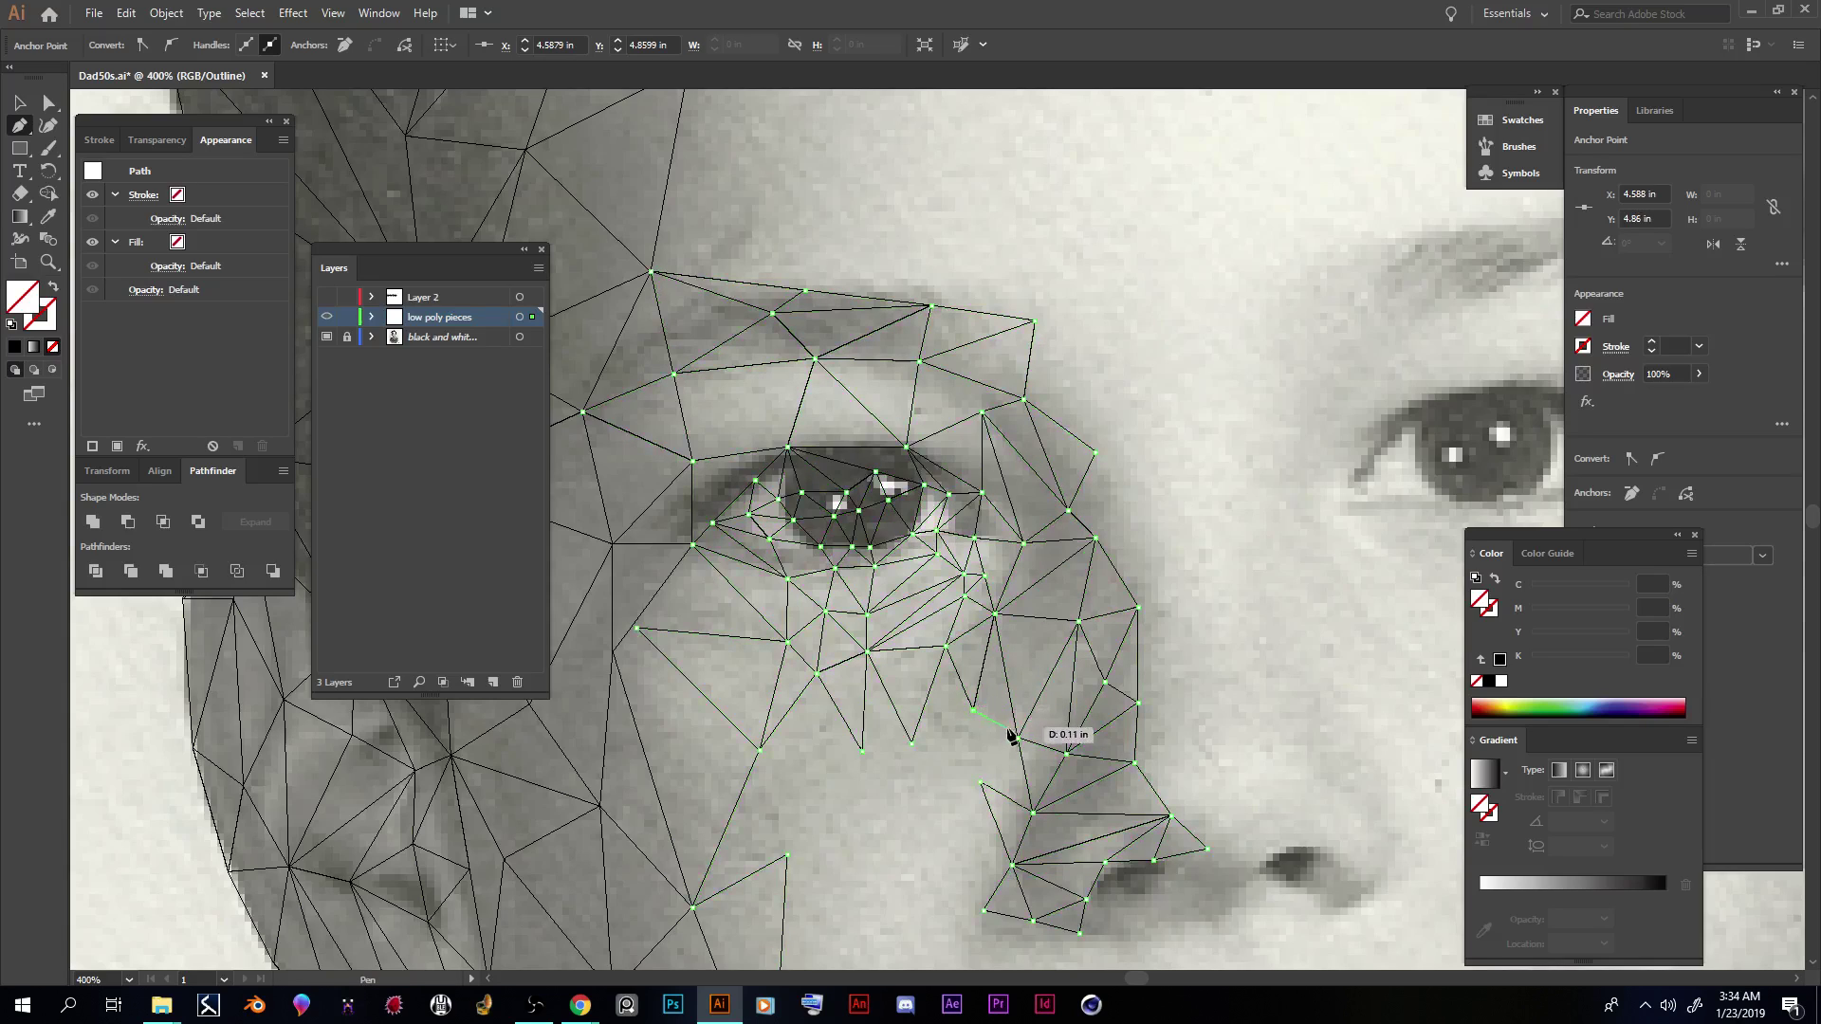
{"action": "left_click", "coordinate": [981, 782]}
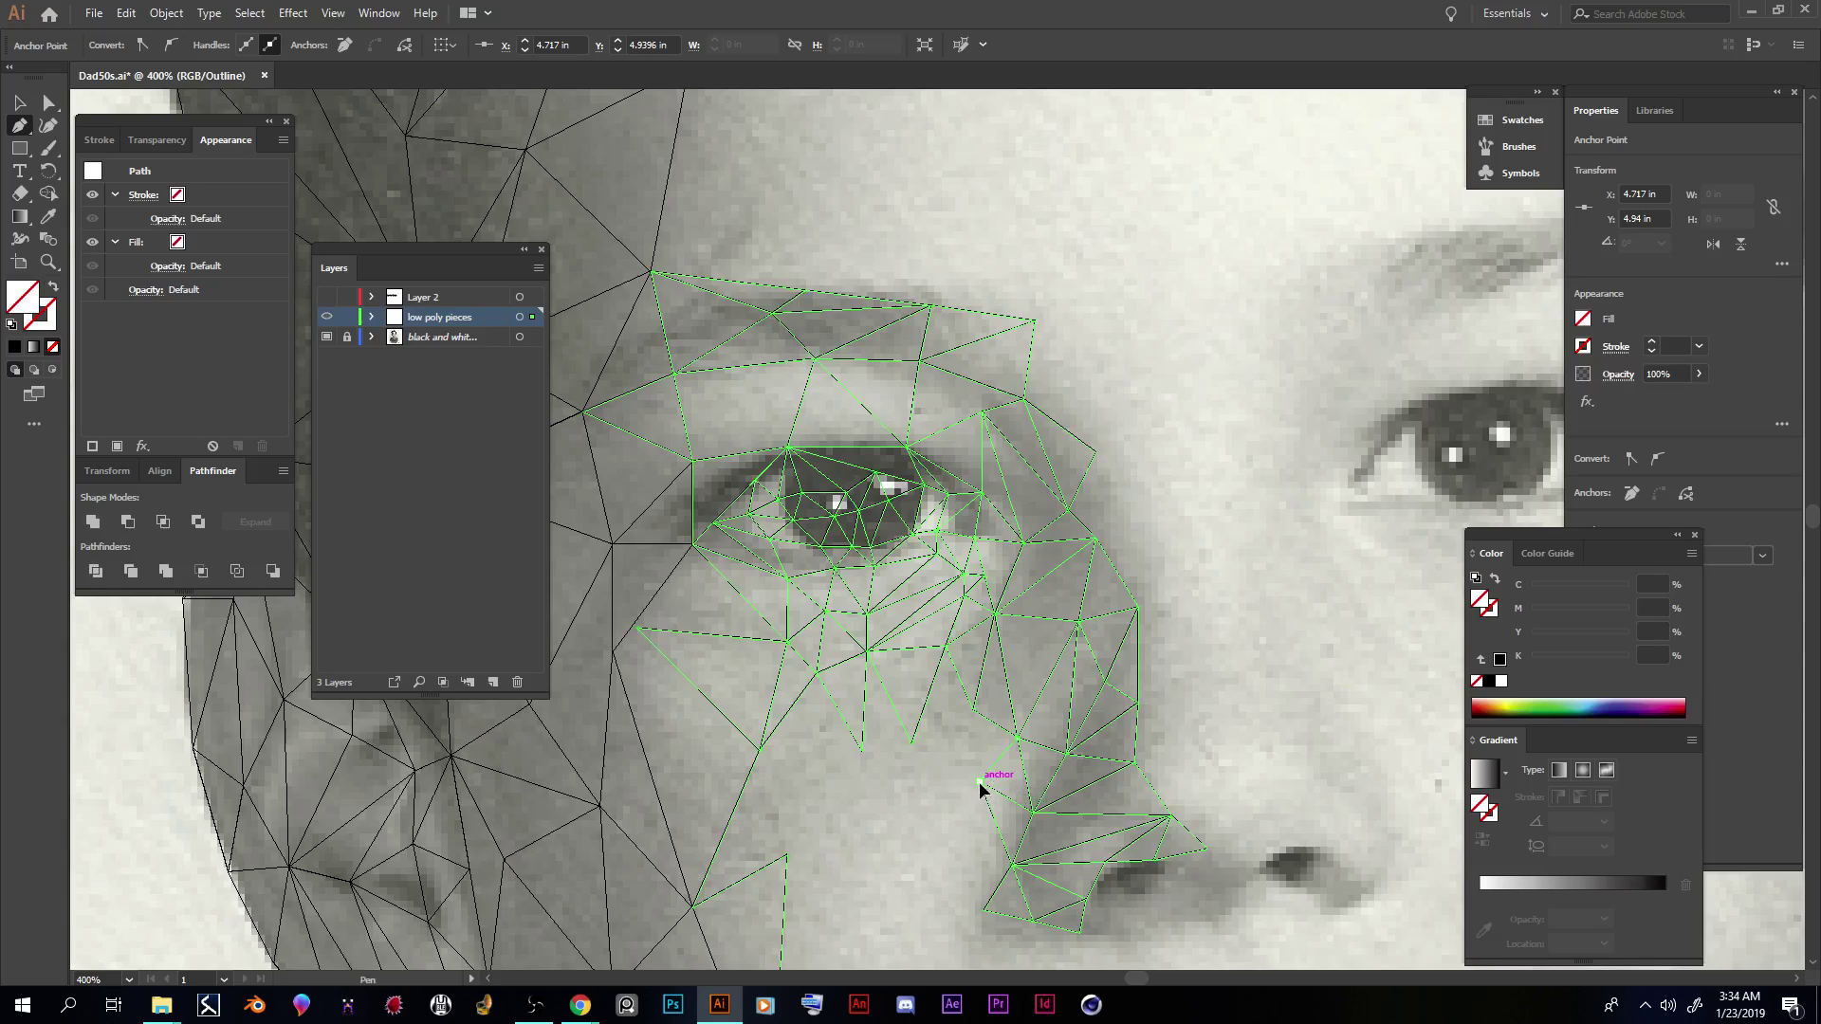
Step: Draw a triangle from the lowest upper-cheek point to the side of the nose and down to a new cheek point
{"action": "key", "text": "ctrl+shift+a"}
{"action": "left_click", "coordinate": [912, 740]}
{"action": "left_click", "coordinate": [981, 782]}
{"action": "left_click", "coordinate": [896, 821]}
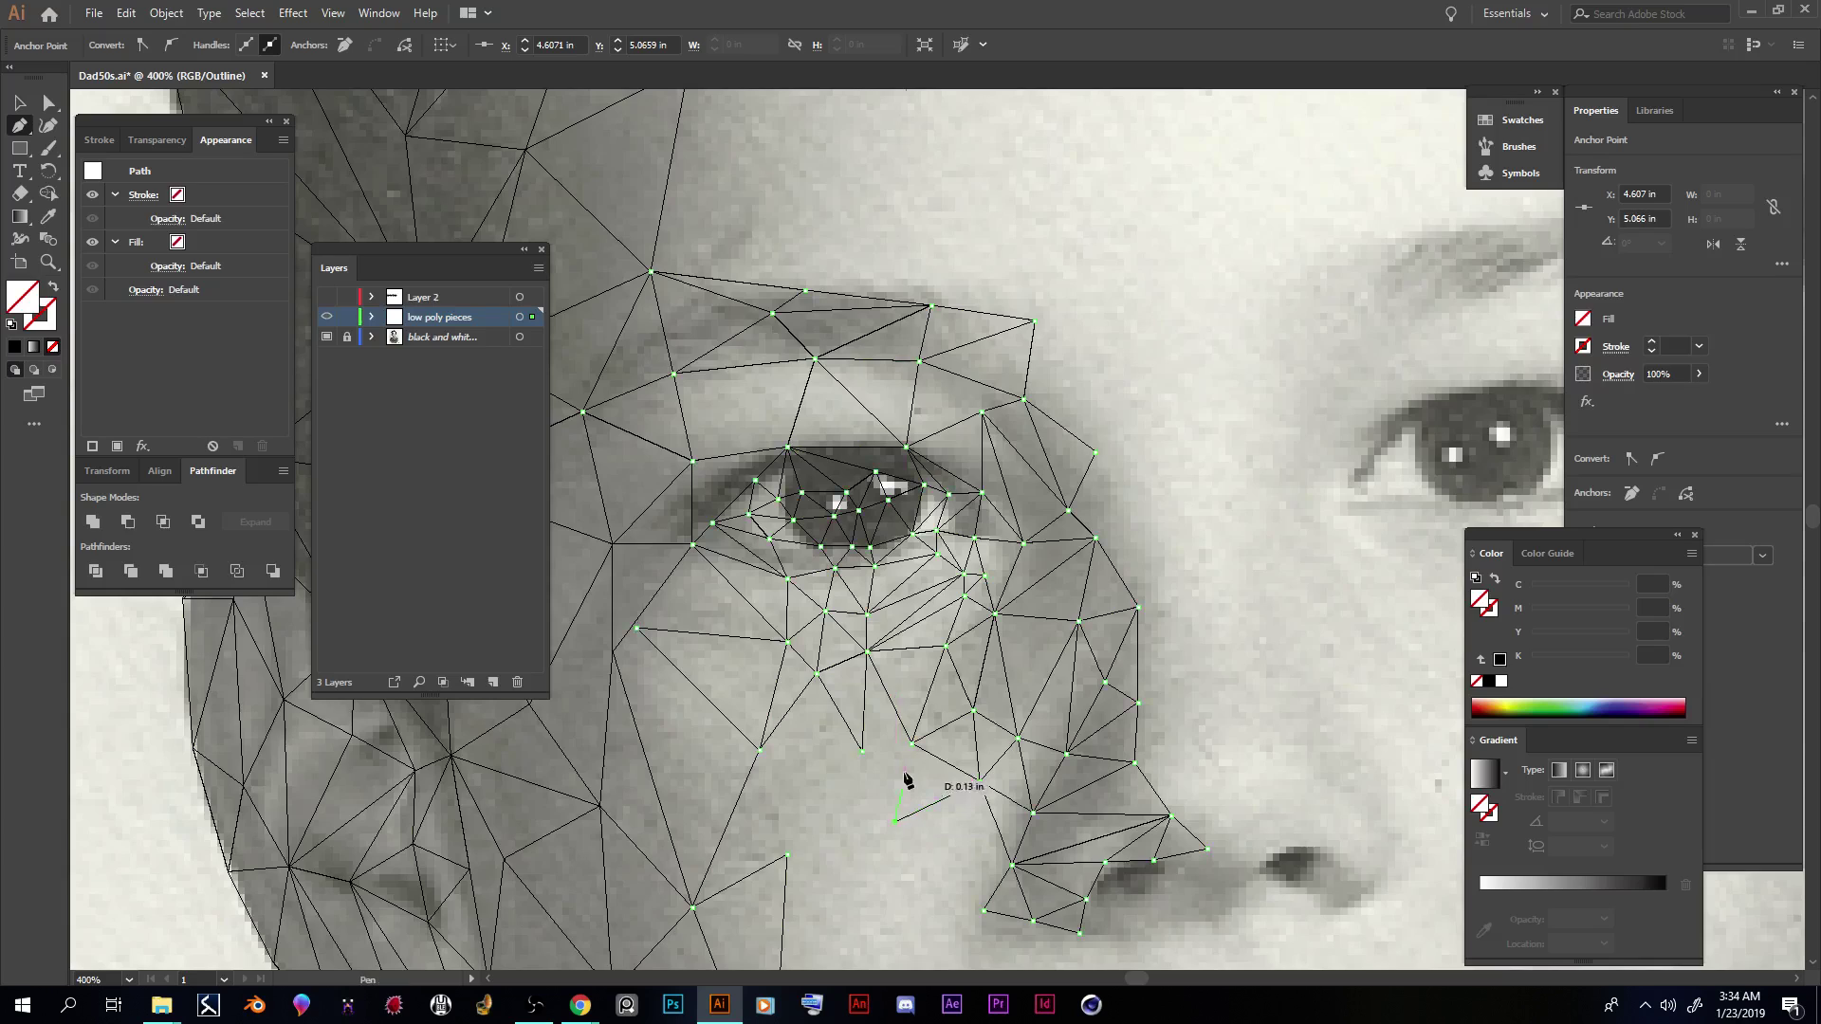
{"action": "left_click", "coordinate": [913, 742]}
Step: Connect the lower points of the upper-cheek triangles in a row and zigzag down to the mid-cheek points
{"action": "left_click", "coordinate": [862, 750]}
{"action": "left_click", "coordinate": [761, 751]}
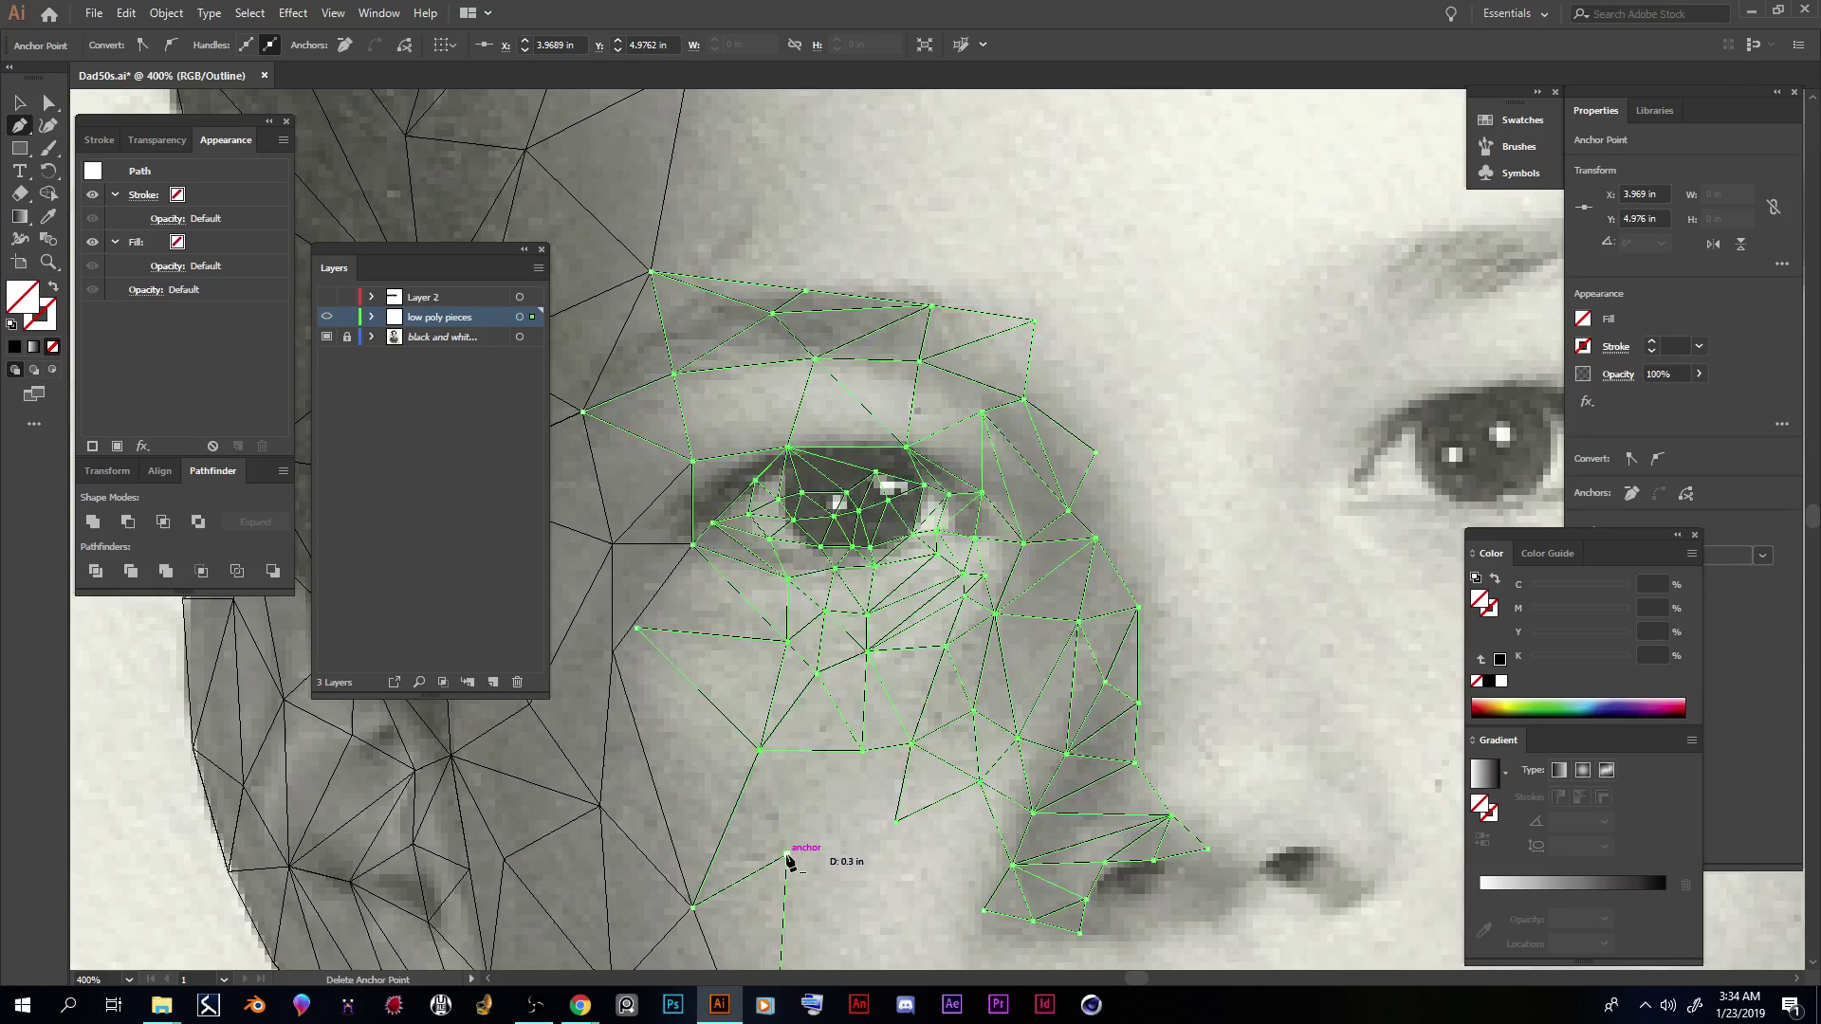
{"action": "left_click", "coordinate": [788, 857]}
{"action": "left_click", "coordinate": [861, 750]}
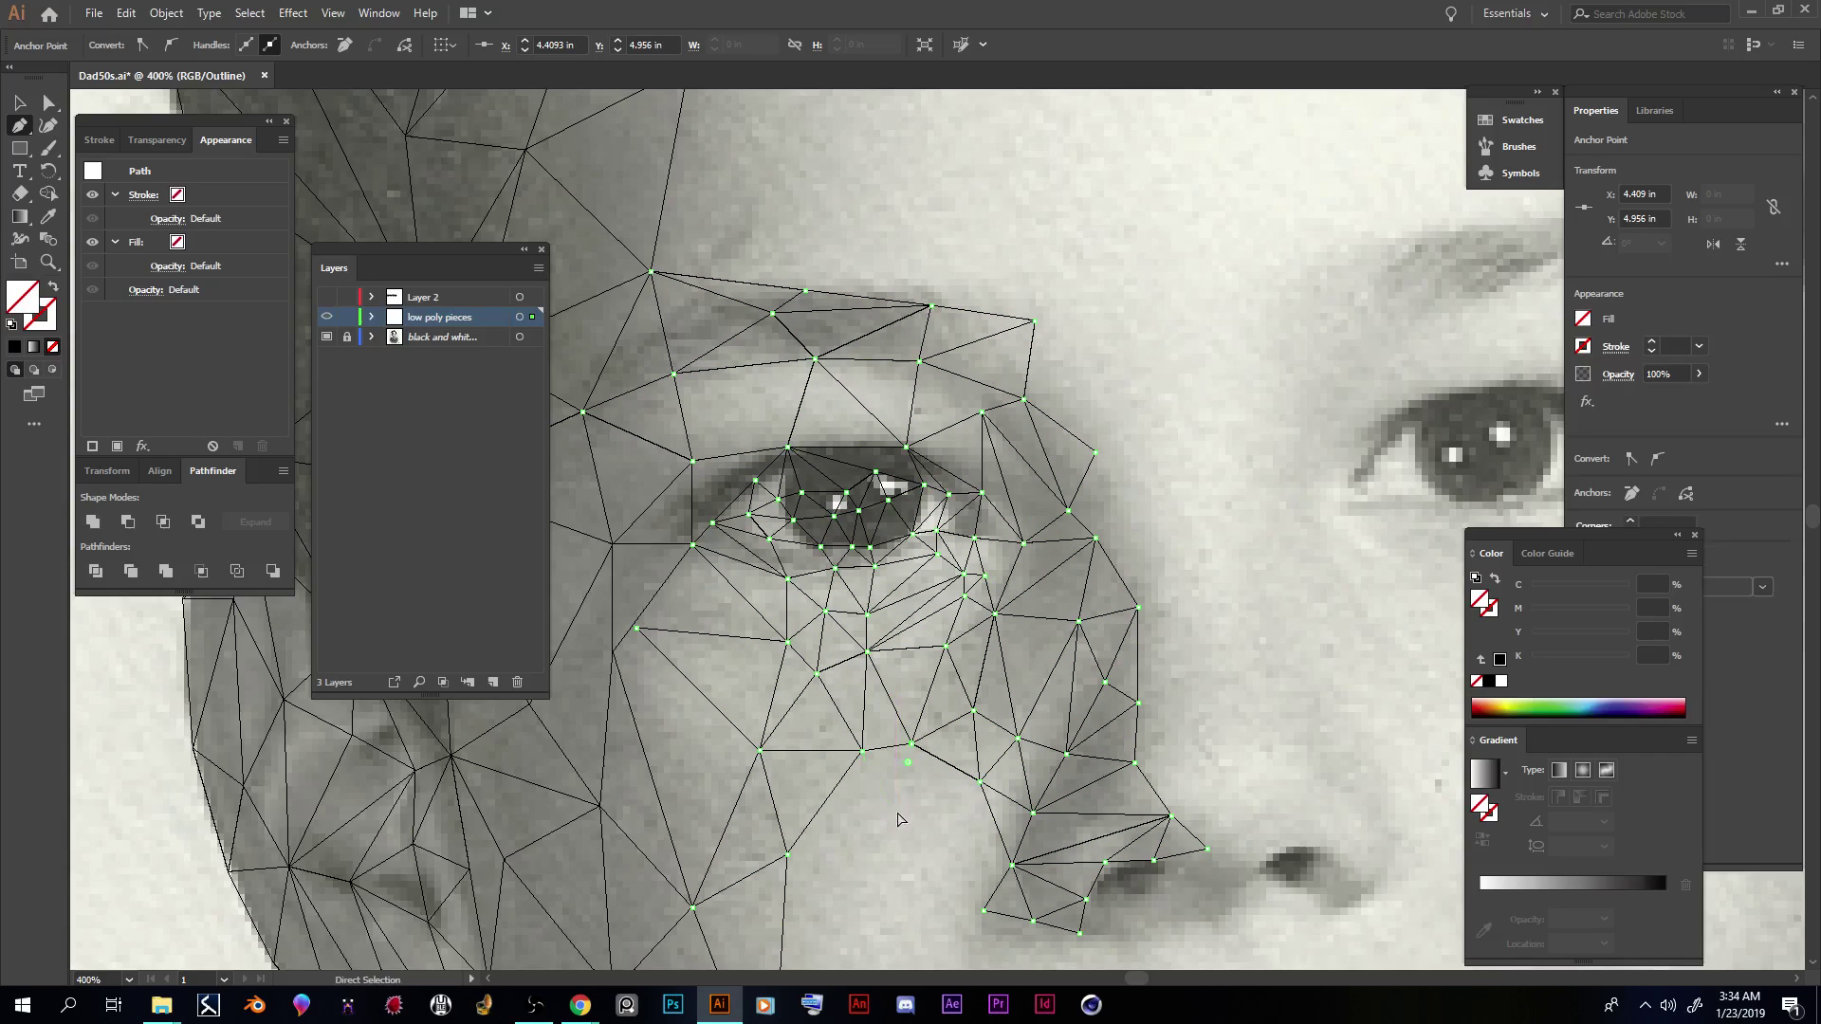
{"action": "left_click", "coordinate": [896, 820]}
{"action": "left_click", "coordinate": [897, 822]}
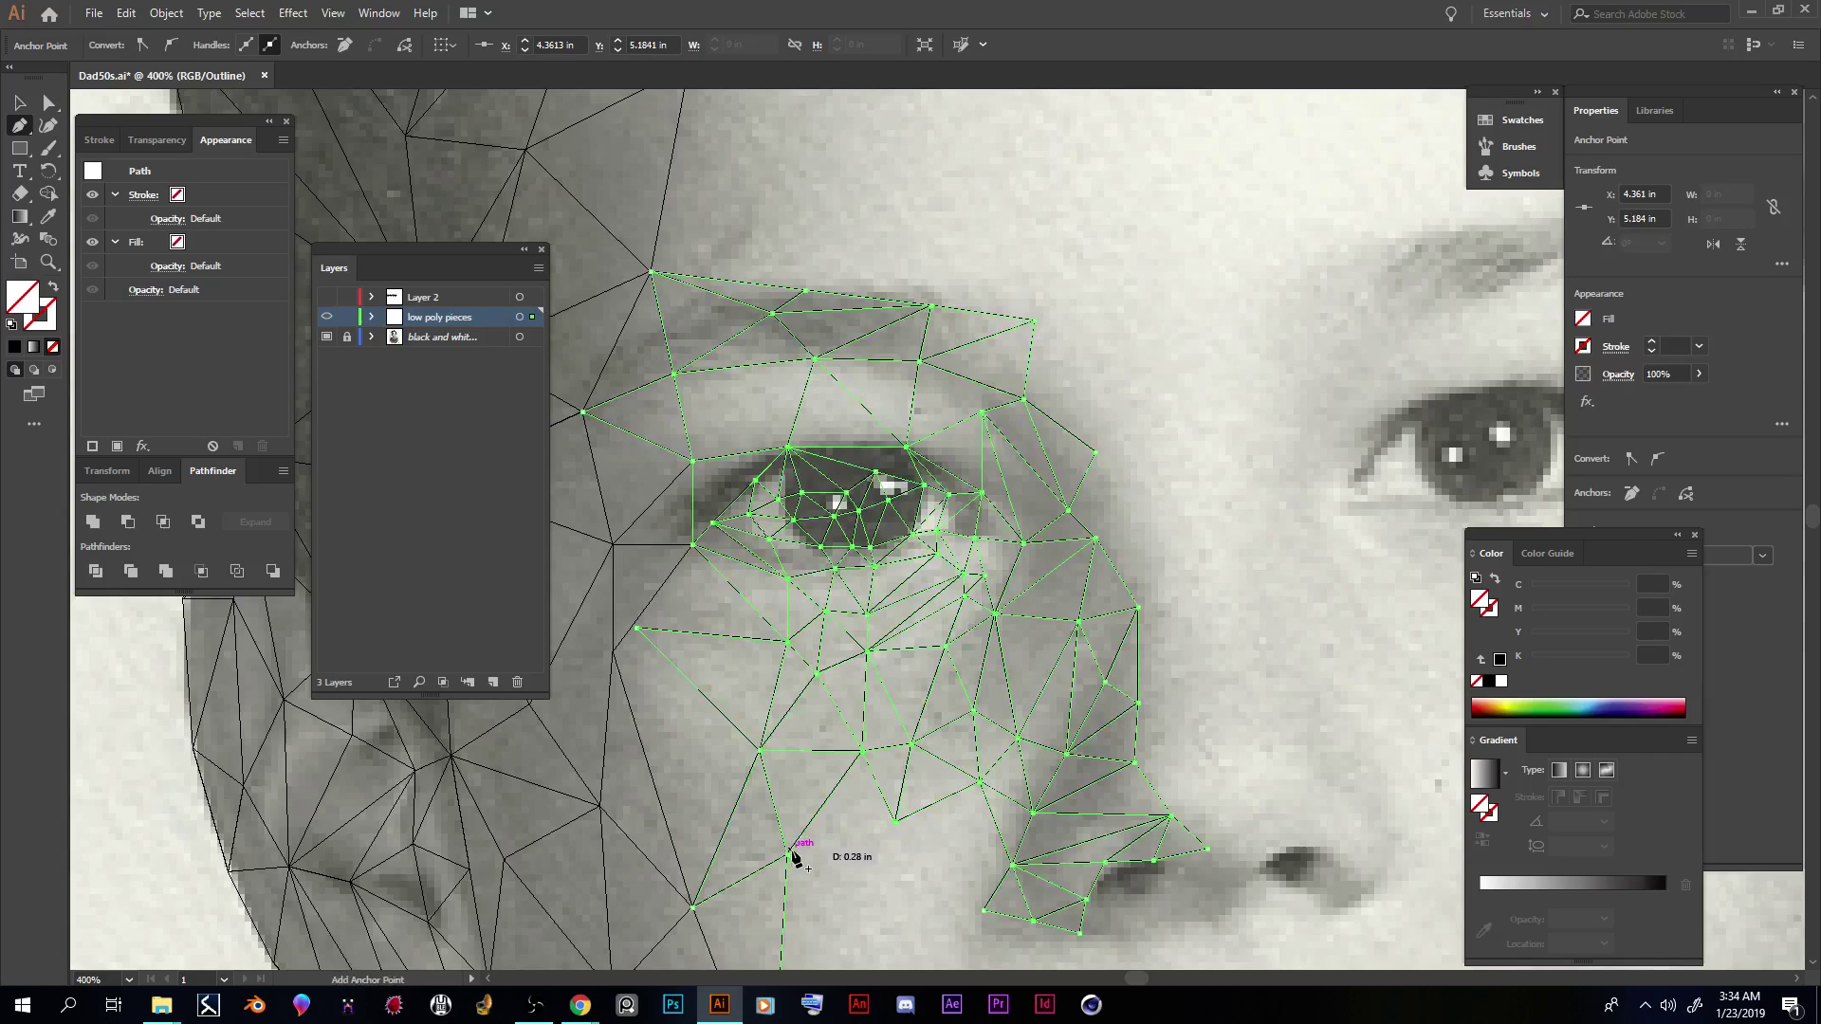
Step: Trace the lower cheek triangles through a new point beneath the mid-cheek, joining them to the crease and base of the nostril wing
{"action": "left_click", "coordinate": [787, 857]}
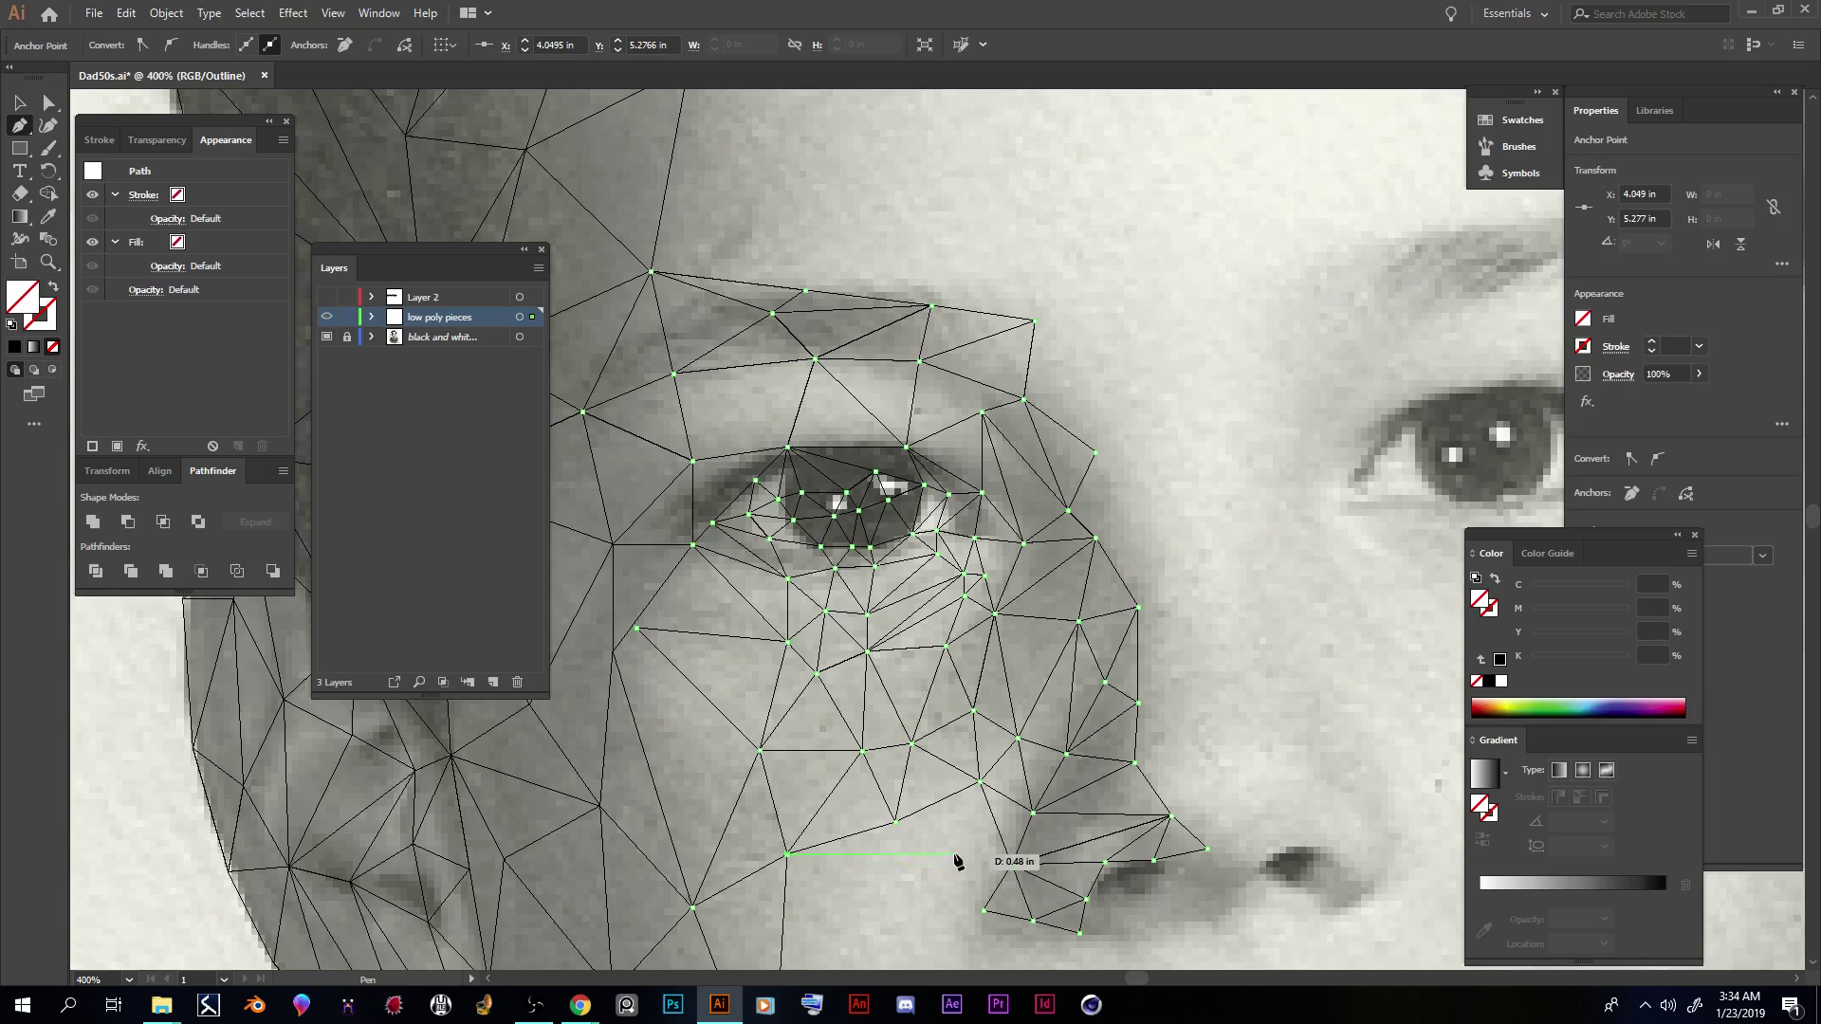
{"action": "left_click", "coordinate": [902, 894]}
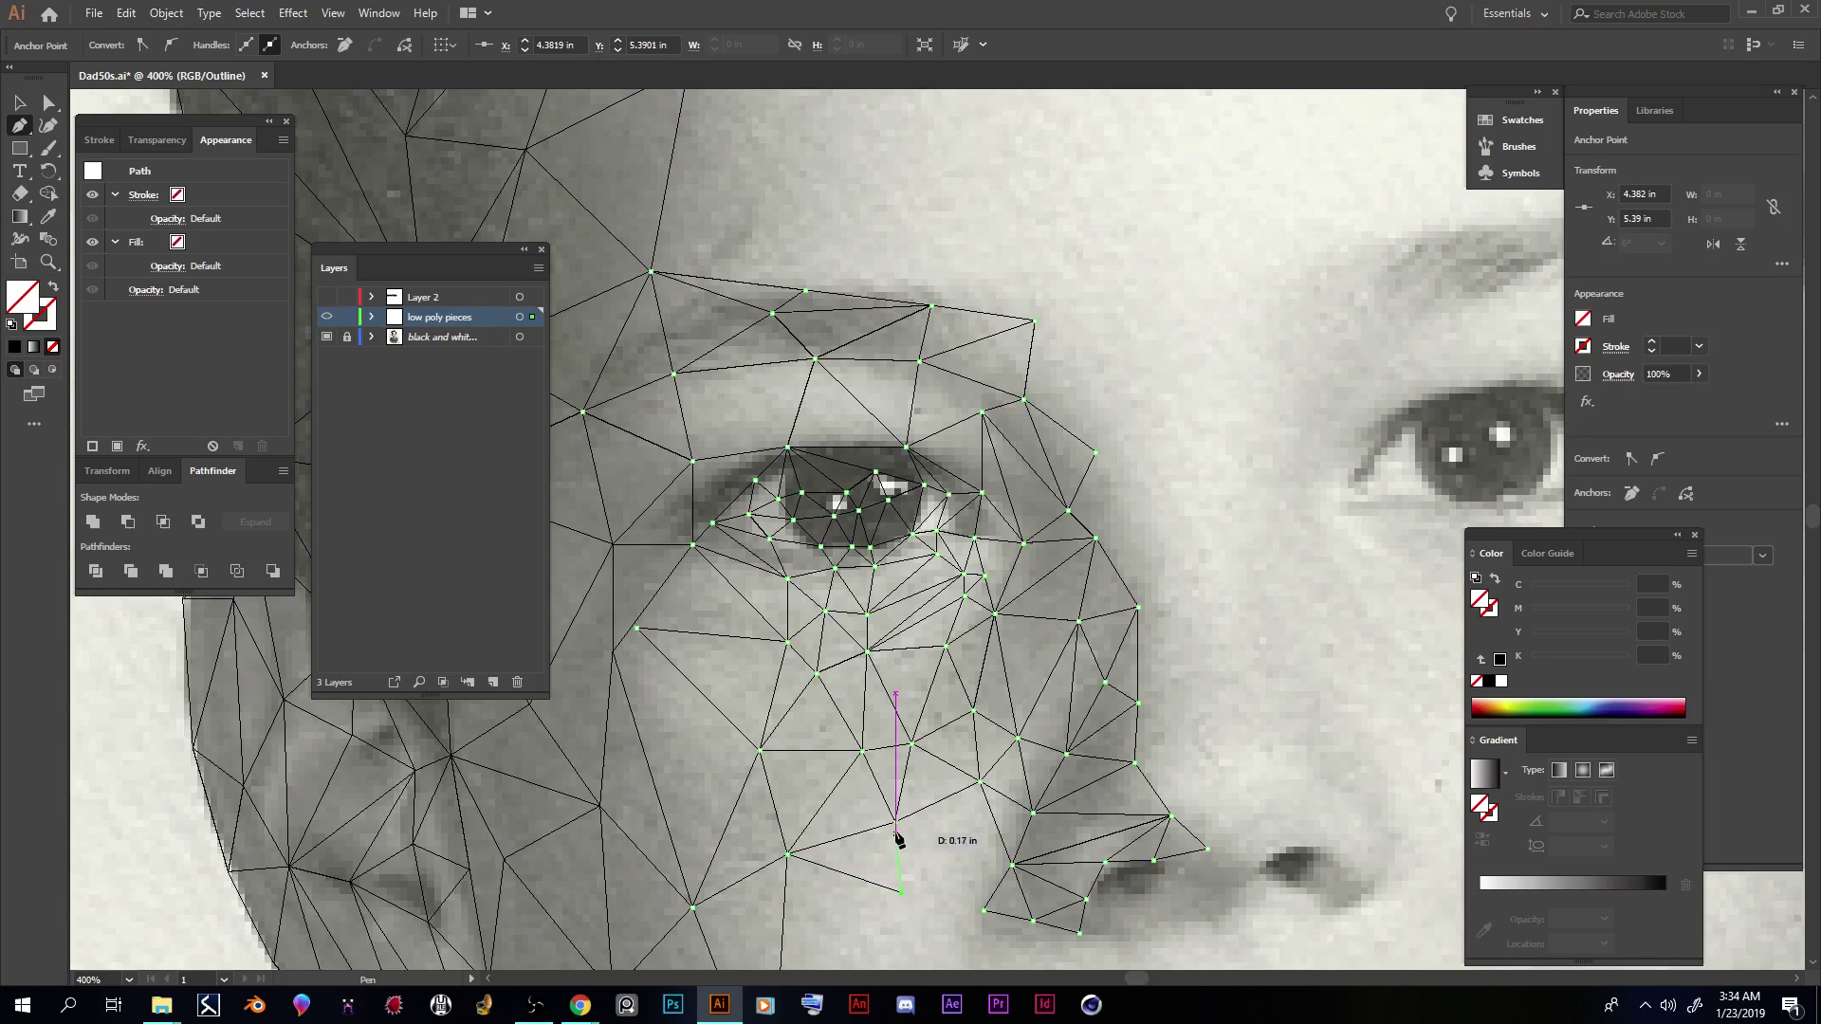
{"action": "left_click", "coordinate": [896, 823]}
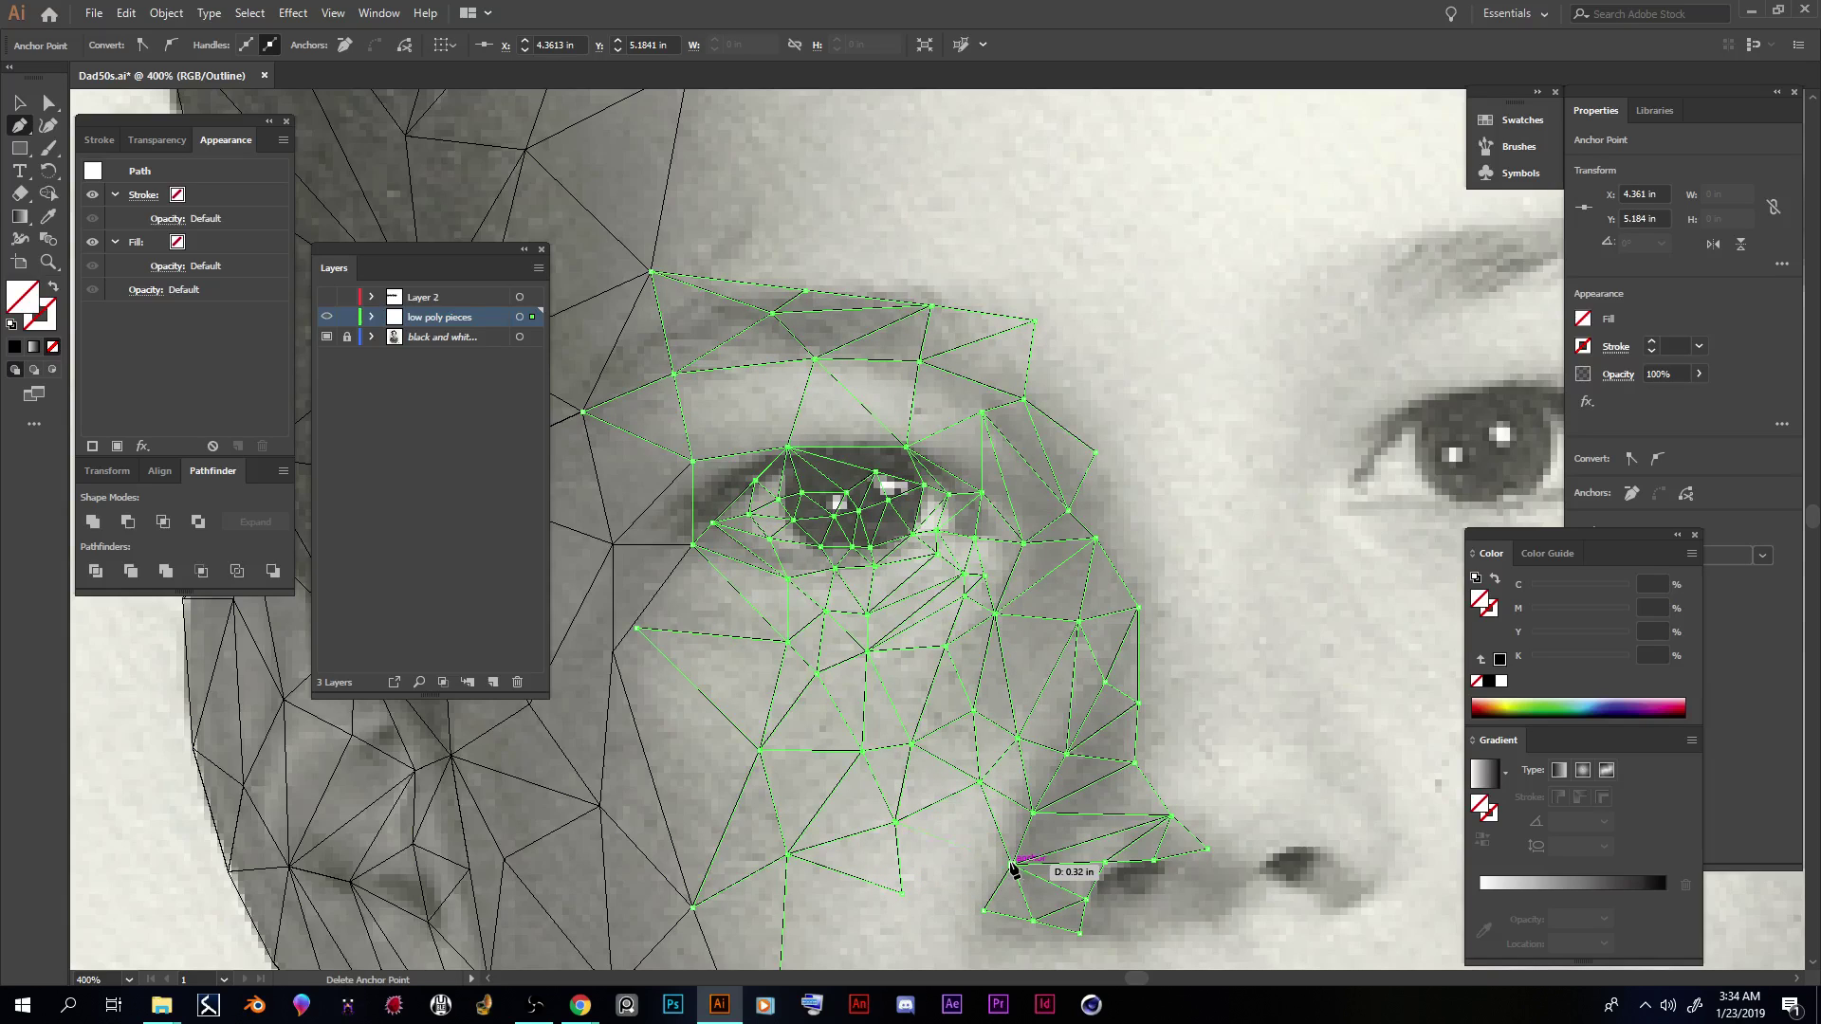
{"action": "left_click", "coordinate": [1013, 866]}
{"action": "left_click", "coordinate": [902, 894]}
{"action": "left_click", "coordinate": [984, 912]}
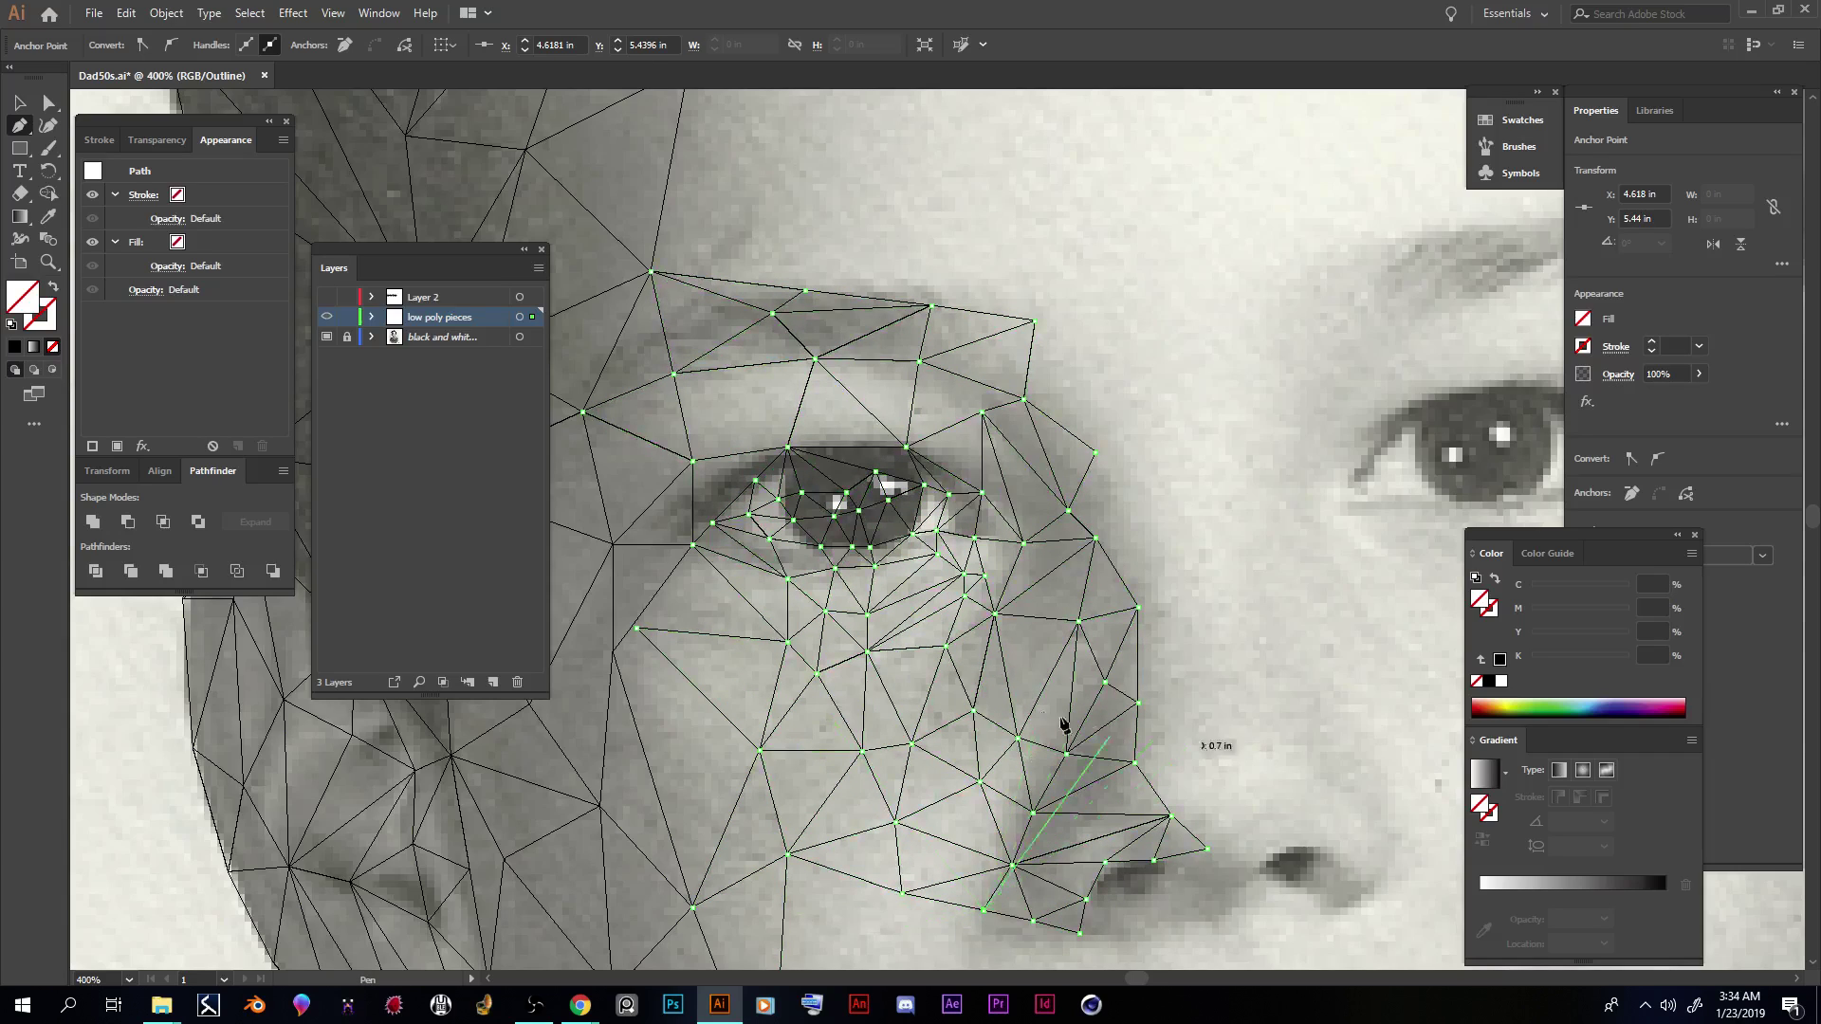
{"action": "key", "text": "Escape"}
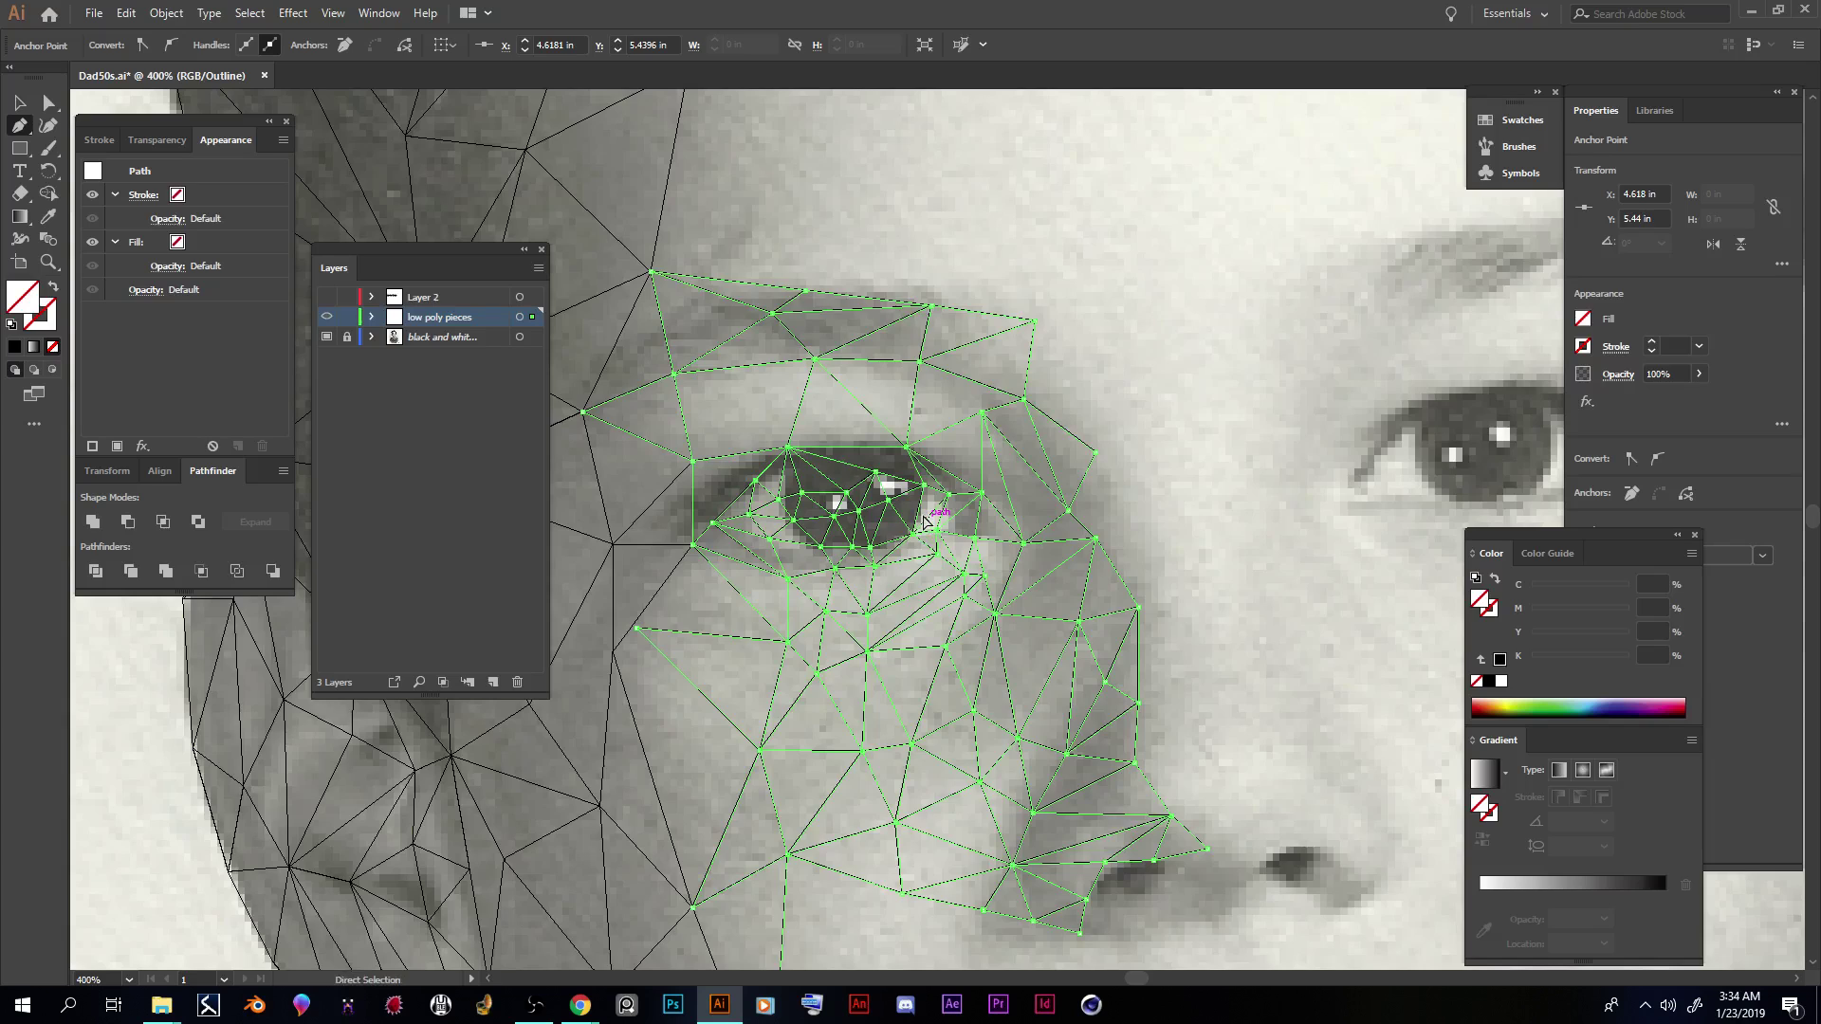
Step: Deselect the artwork and examine the traced triangle mesh across the hair, ear and face as a whole
{"action": "key", "text": "ctrl+minus"}
{"action": "key", "text": "ctrl+minus"}
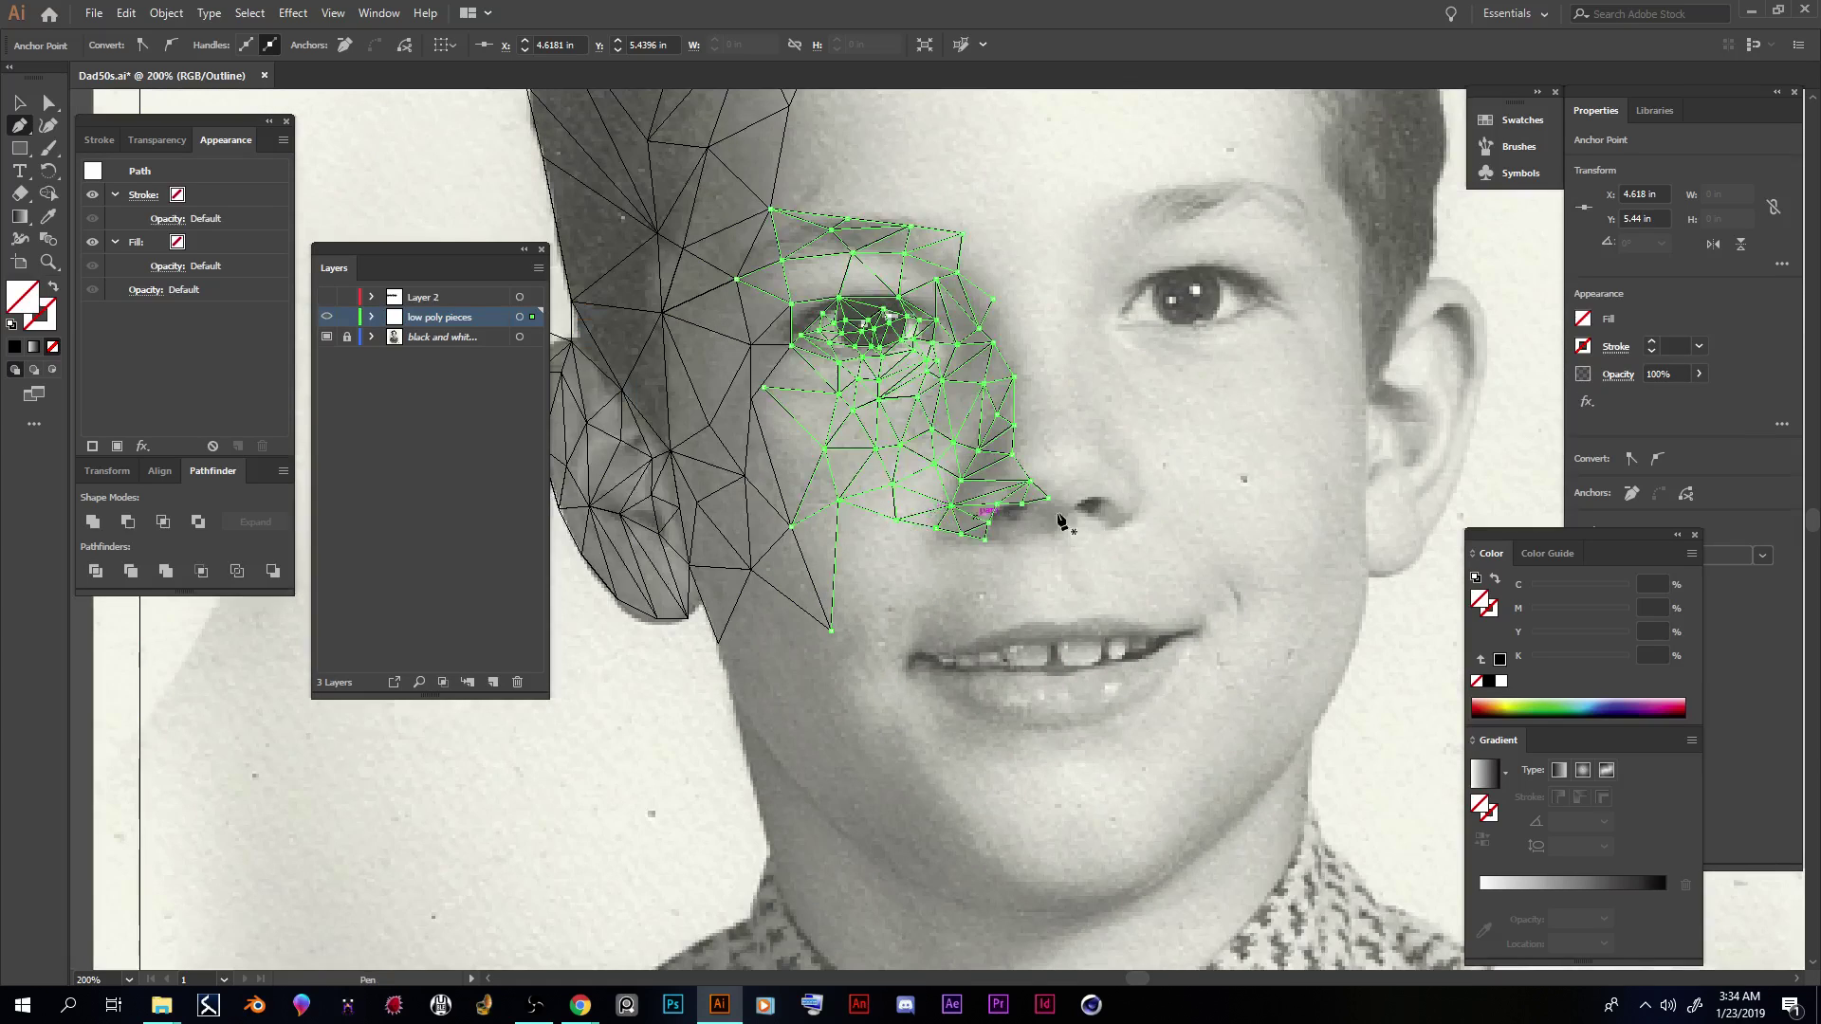
{"action": "scroll", "coordinate": [1096, 486], "scroll_direction": "up", "scroll_amount": 5}
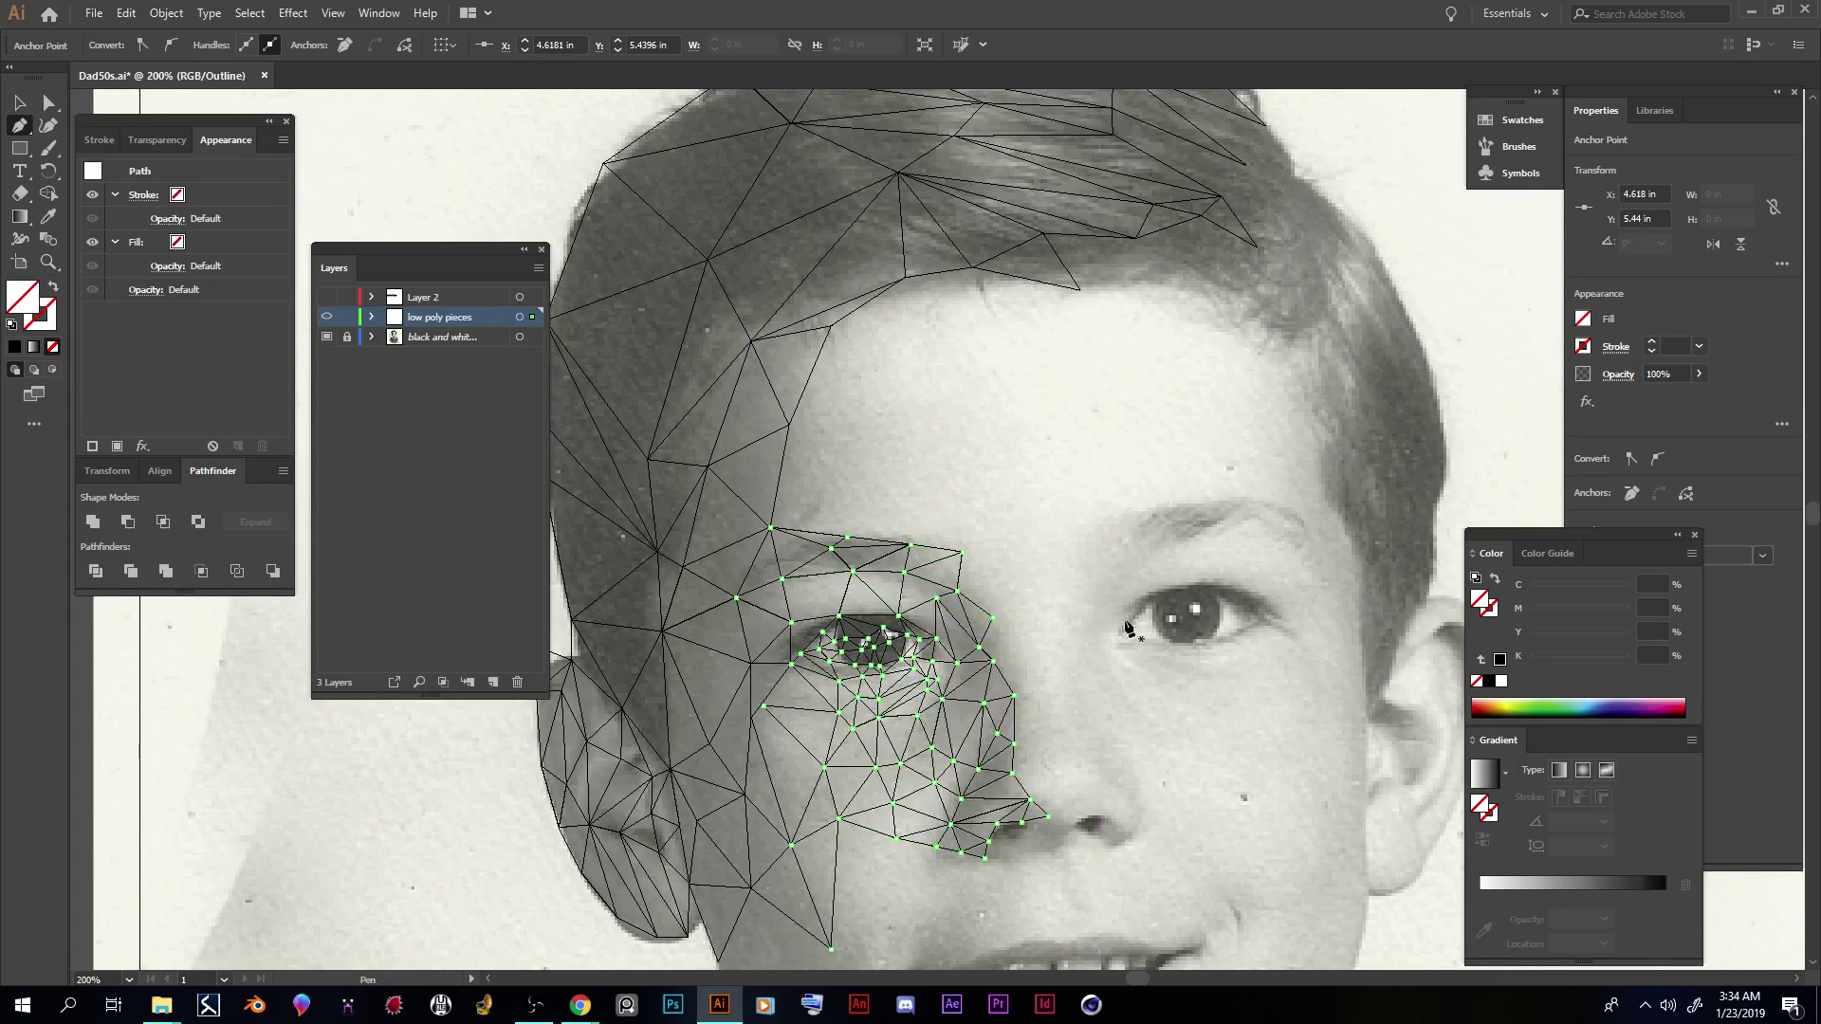
{"action": "key", "text": "ctrl+minus"}
{"action": "scroll", "coordinate": [1244, 580], "scroll_direction": "up", "scroll_amount": 4}
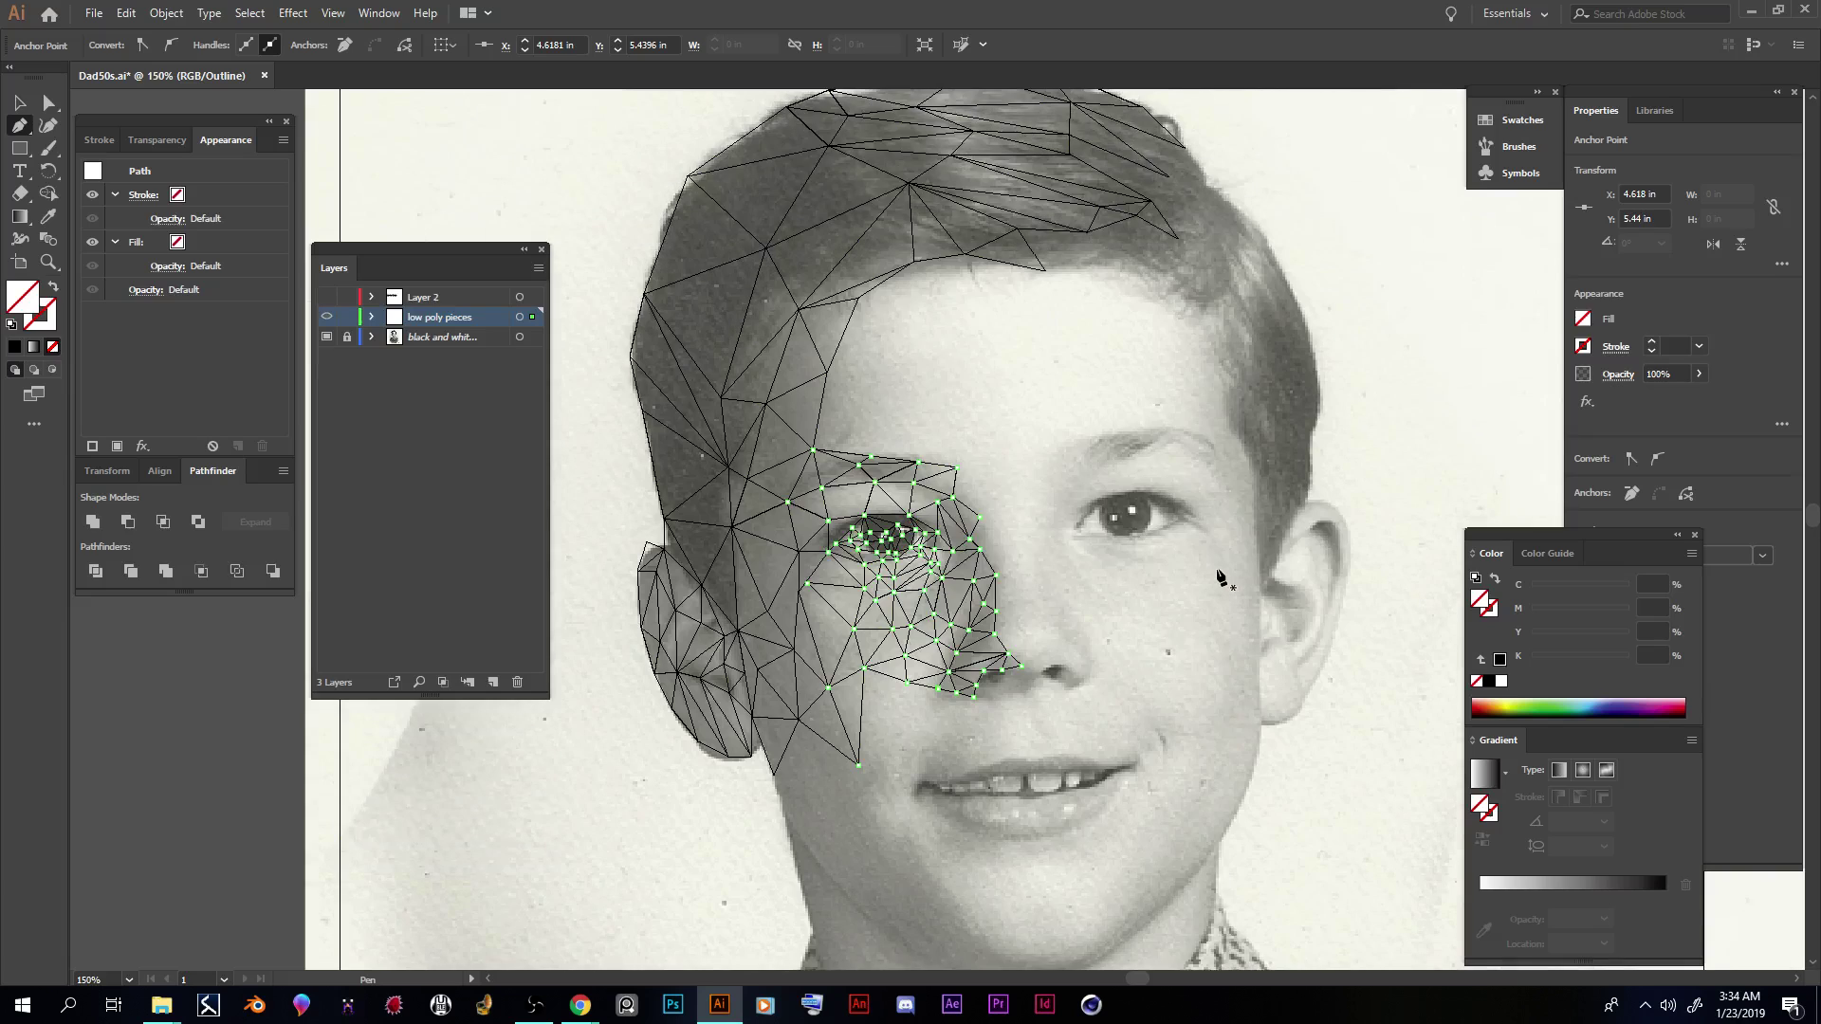
{"action": "scroll", "coordinate": [1193, 501], "scroll_direction": "up", "scroll_amount": 3}
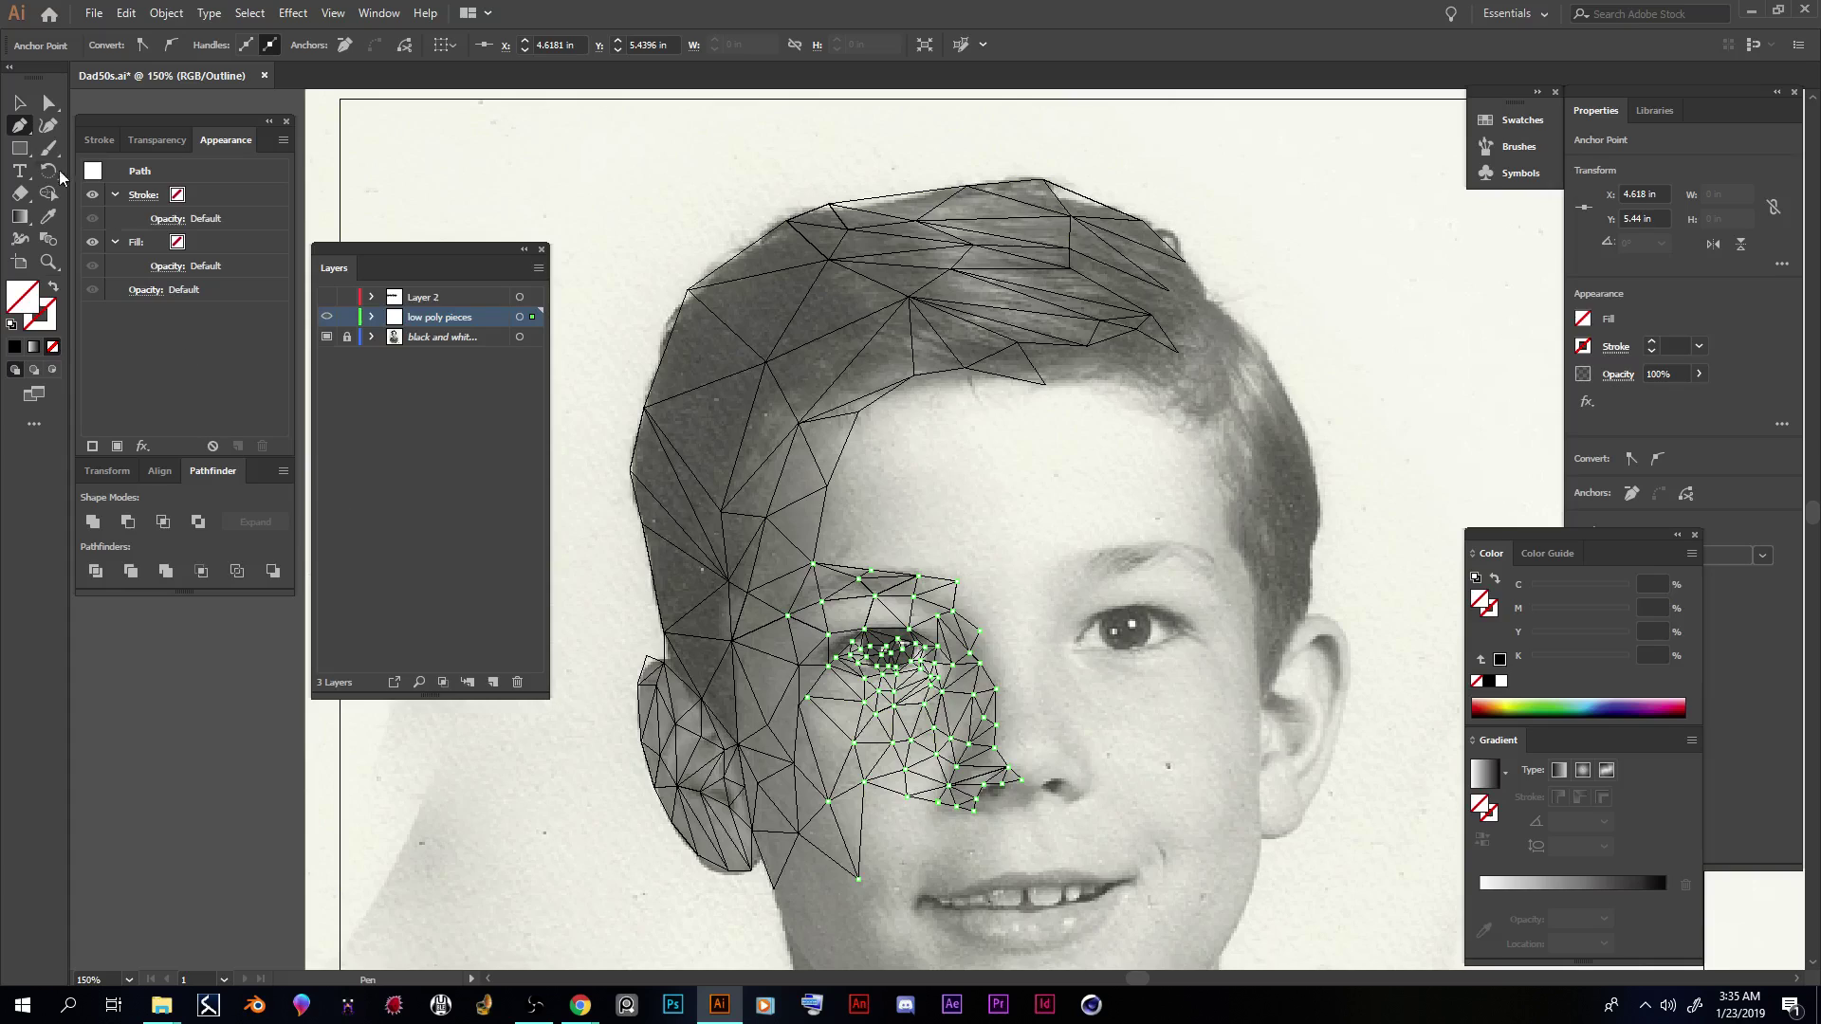
{"action": "left_click", "coordinate": [19, 103]}
{"action": "left_click", "coordinate": [1076, 475]}
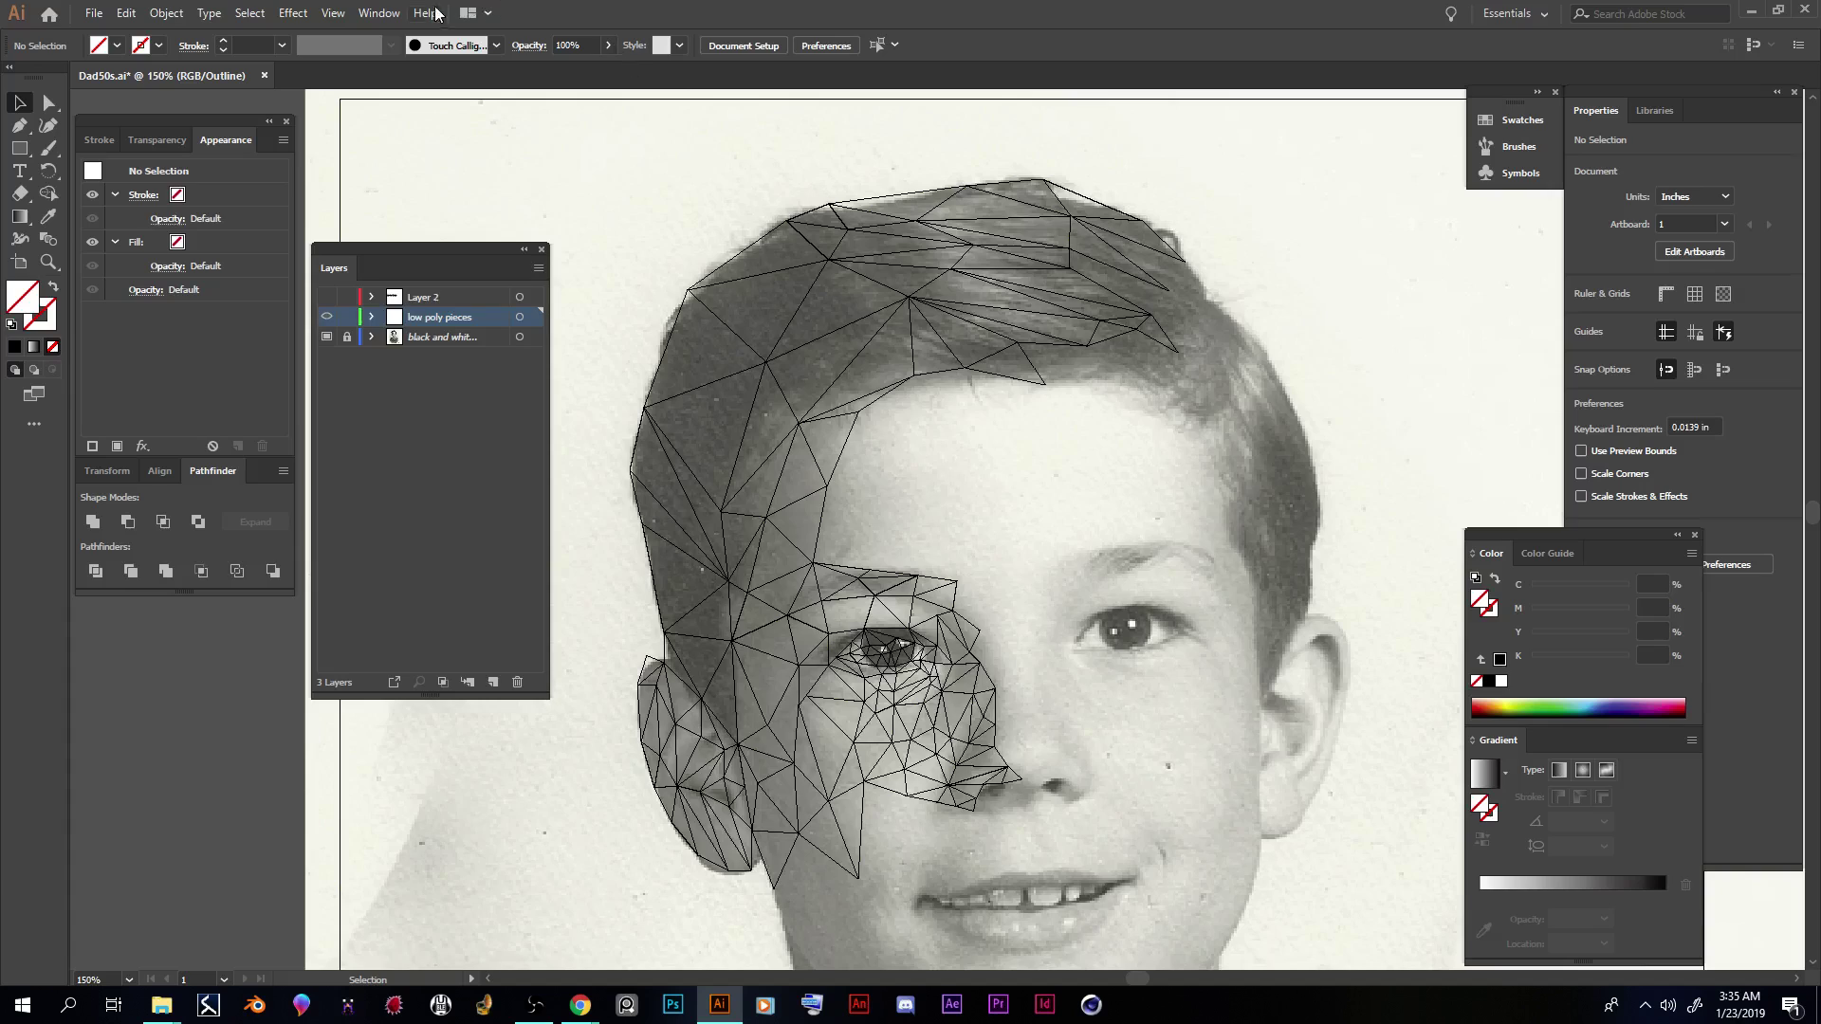
Step: Hide the Pathfinder controls and bring them back
{"action": "left_click", "coordinate": [366, 16]}
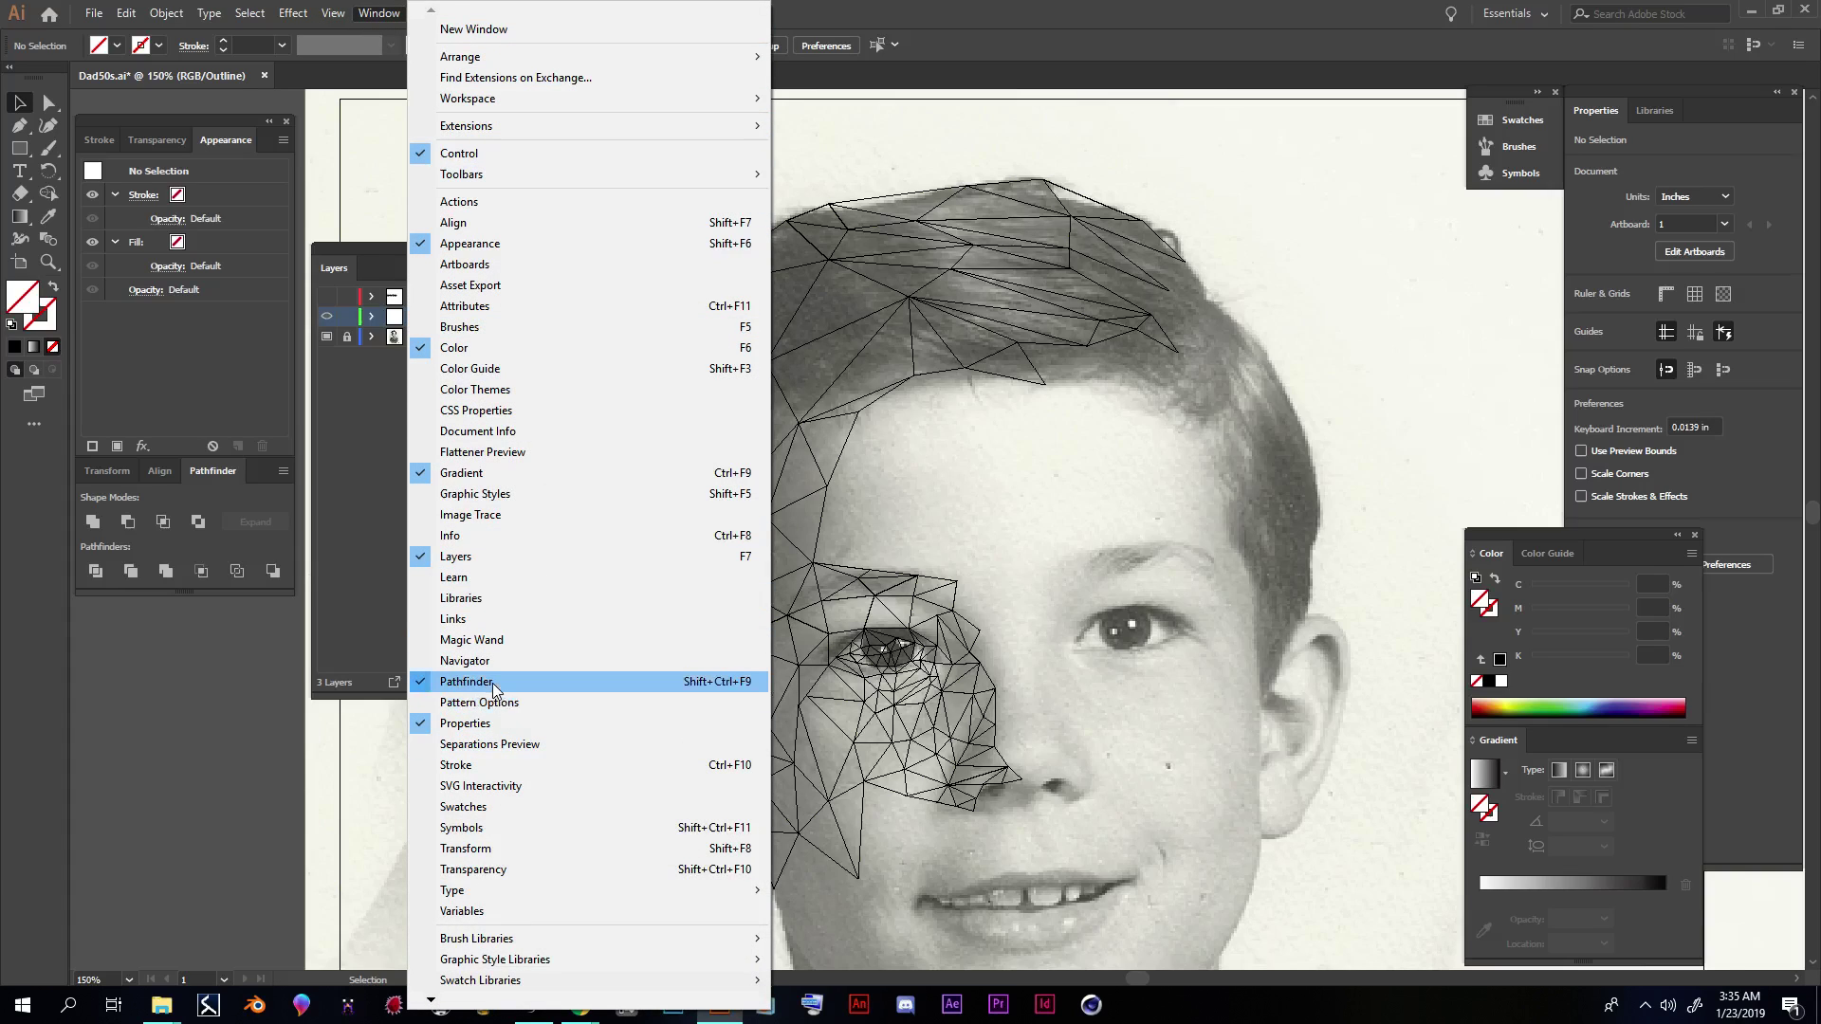
{"action": "left_click", "coordinate": [493, 683]}
{"action": "left_click", "coordinate": [367, 15]}
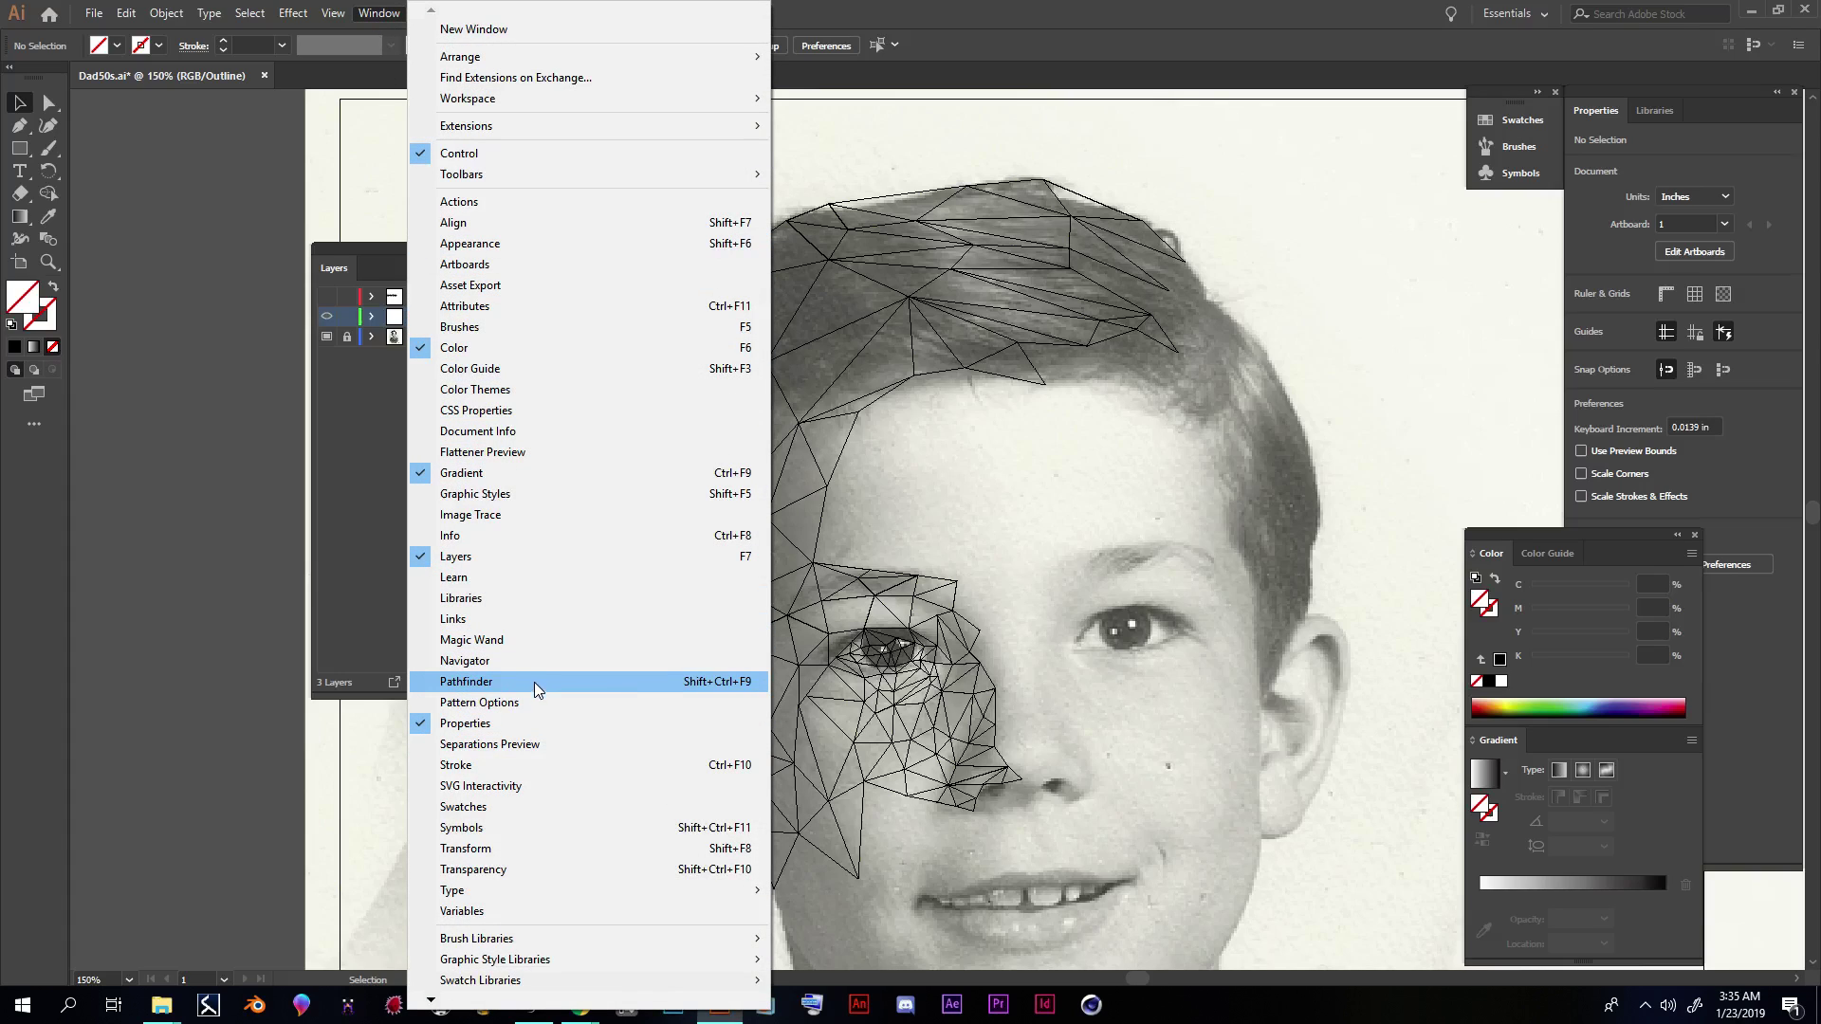
{"action": "left_click", "coordinate": [482, 684]}
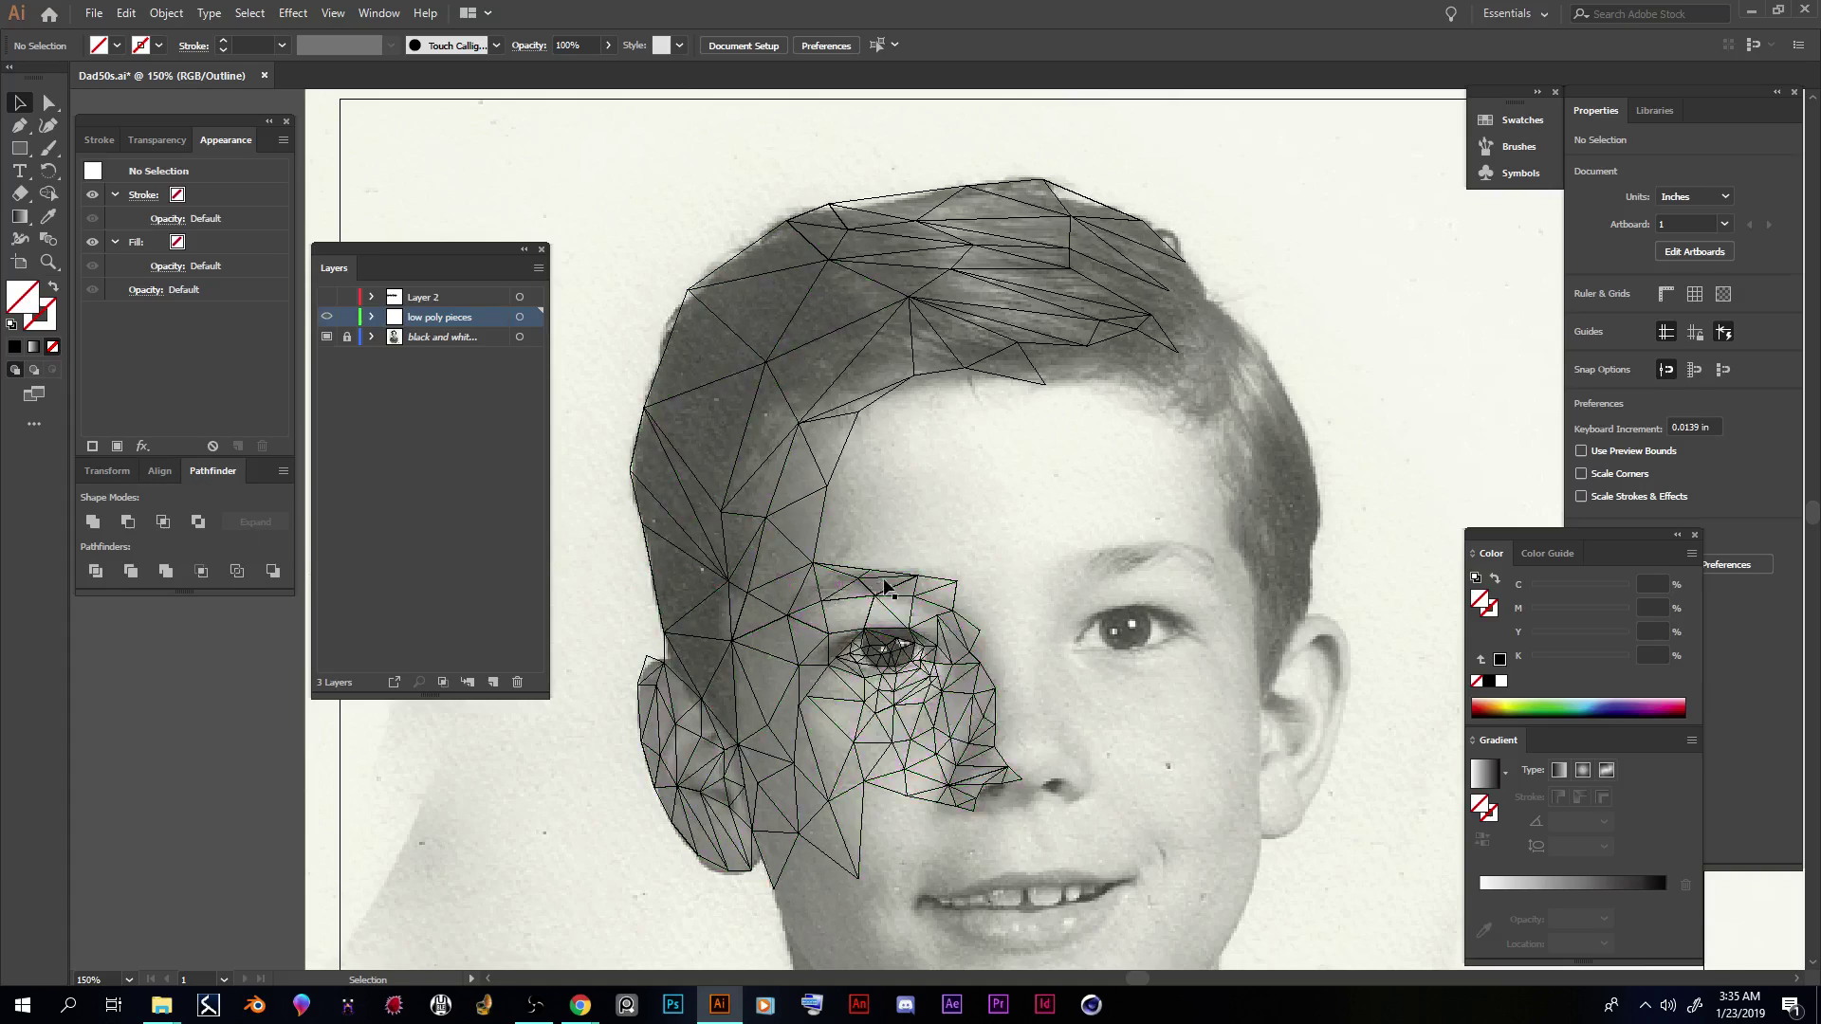
Step: Select all the traced paths, split them into separate pieces with Pathfinder Divide, and deselect the result
{"action": "left_click", "coordinate": [1003, 377]}
{"action": "key", "text": "a"}
{"action": "key", "text": "ctrl+a"}
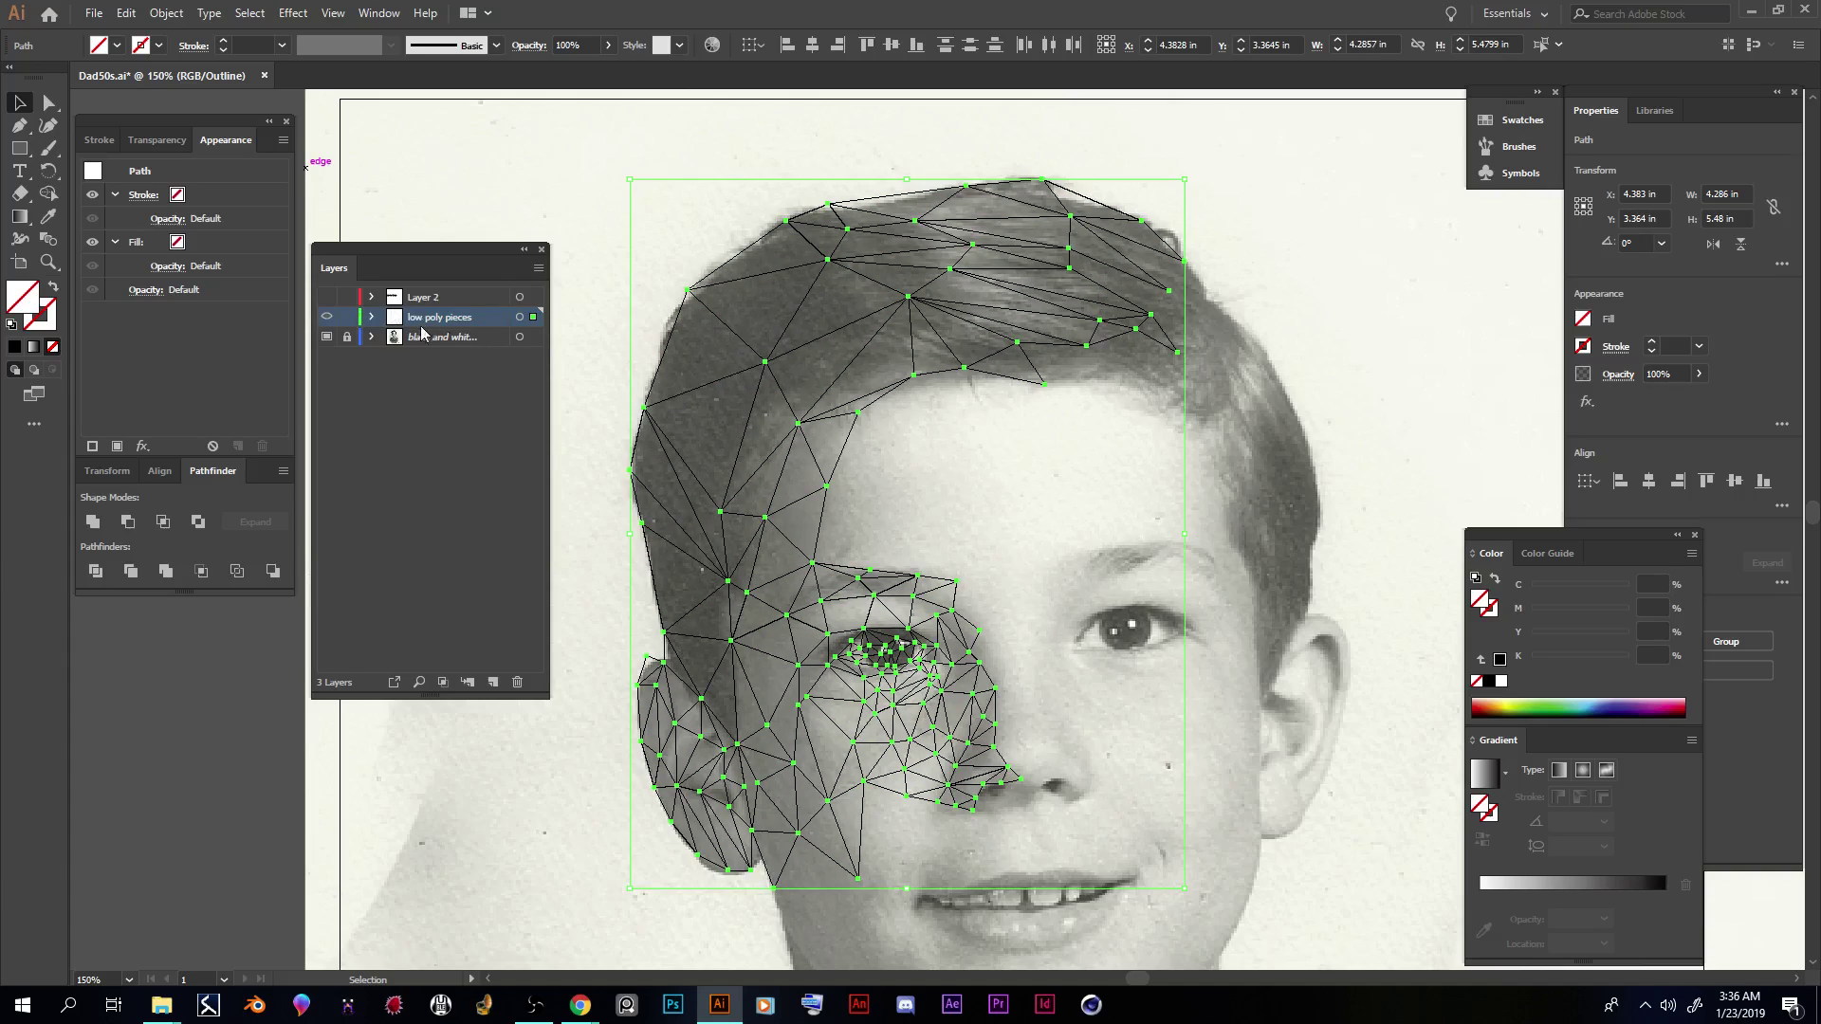
{"action": "left_click", "coordinate": [99, 571]}
{"action": "left_click", "coordinate": [96, 571]}
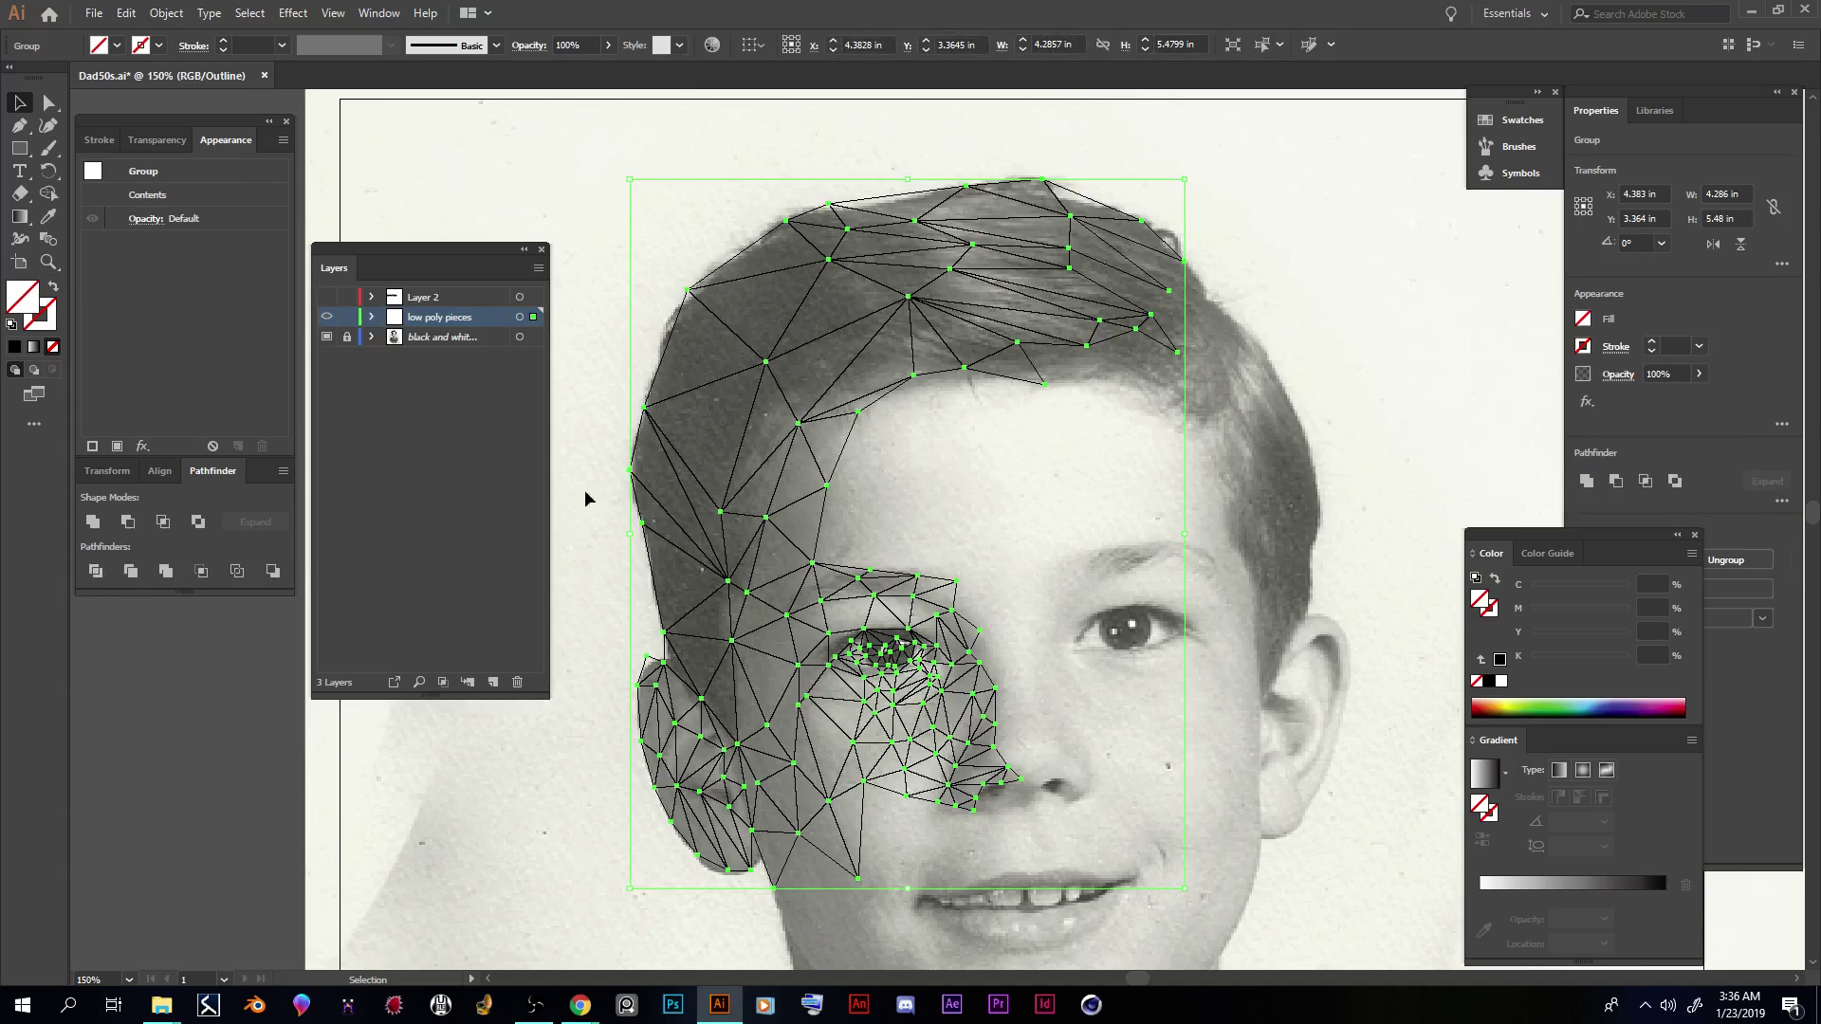
{"action": "left_click", "coordinate": [1325, 508]}
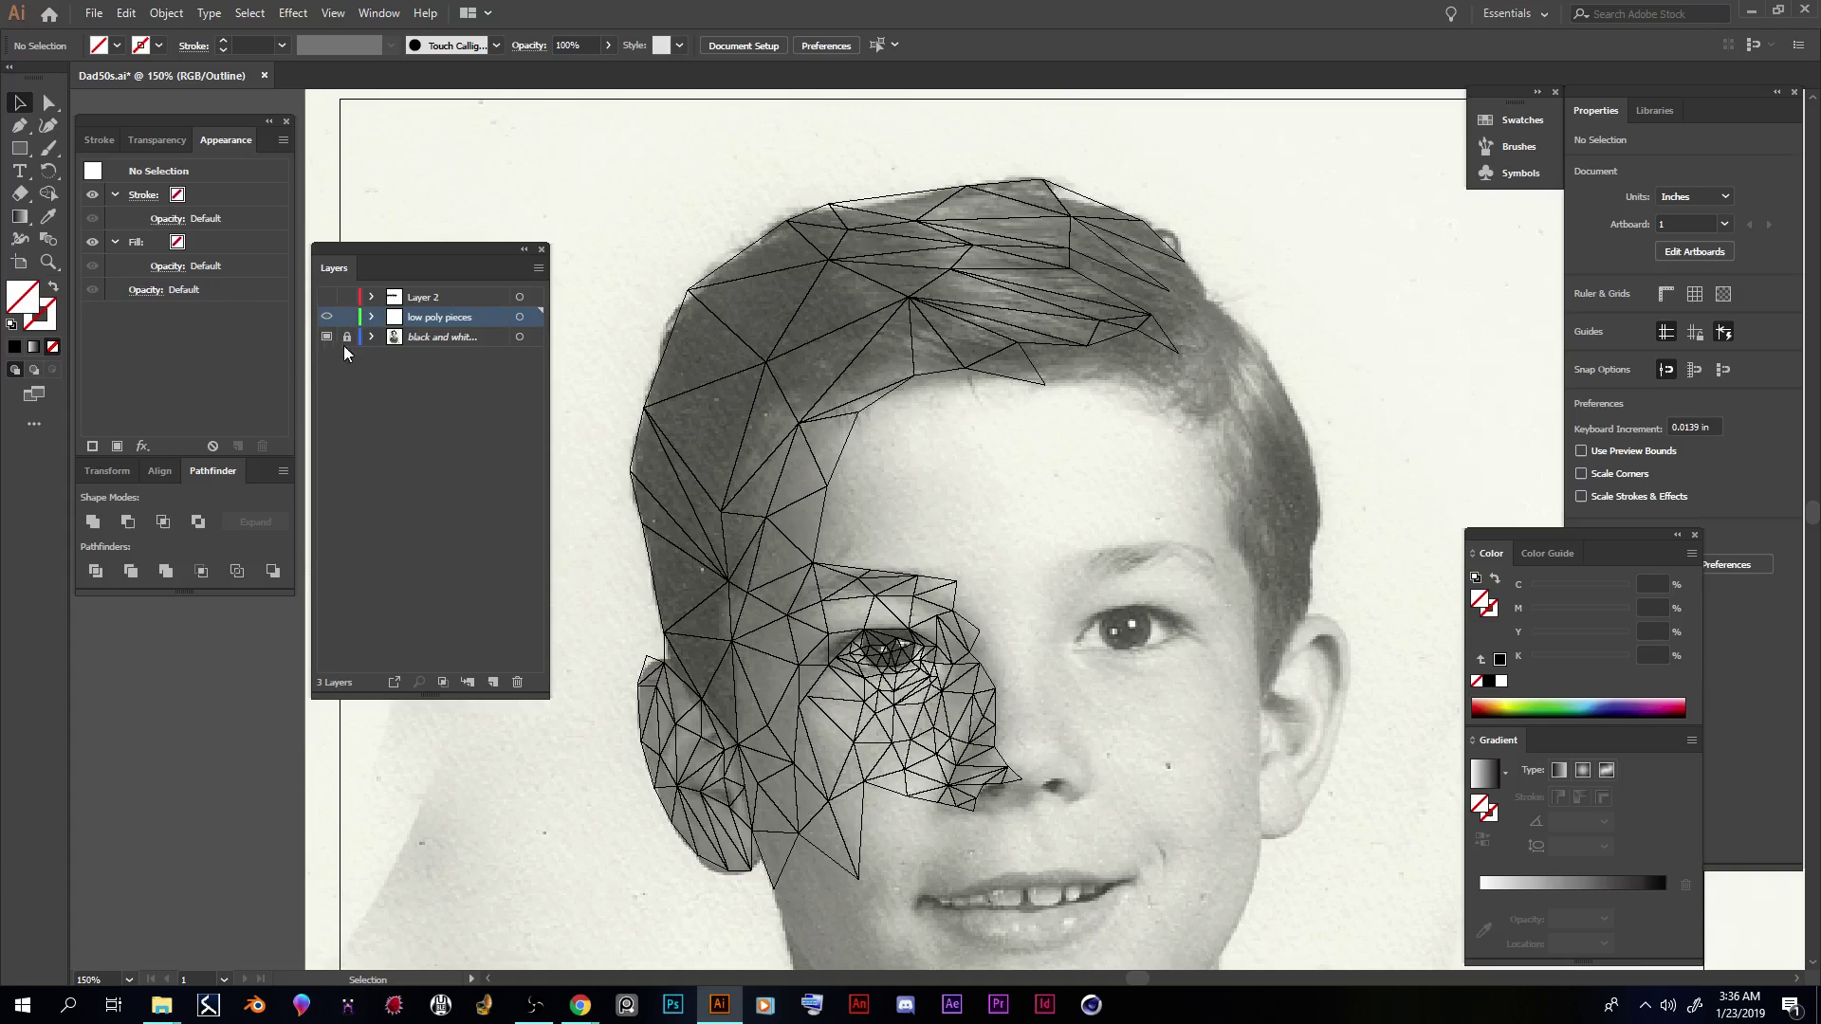
Step: Turn off the Template option for the "black and white picture" layer so the photo is no longer dimmed
{"action": "left_click", "coordinate": [416, 343]}
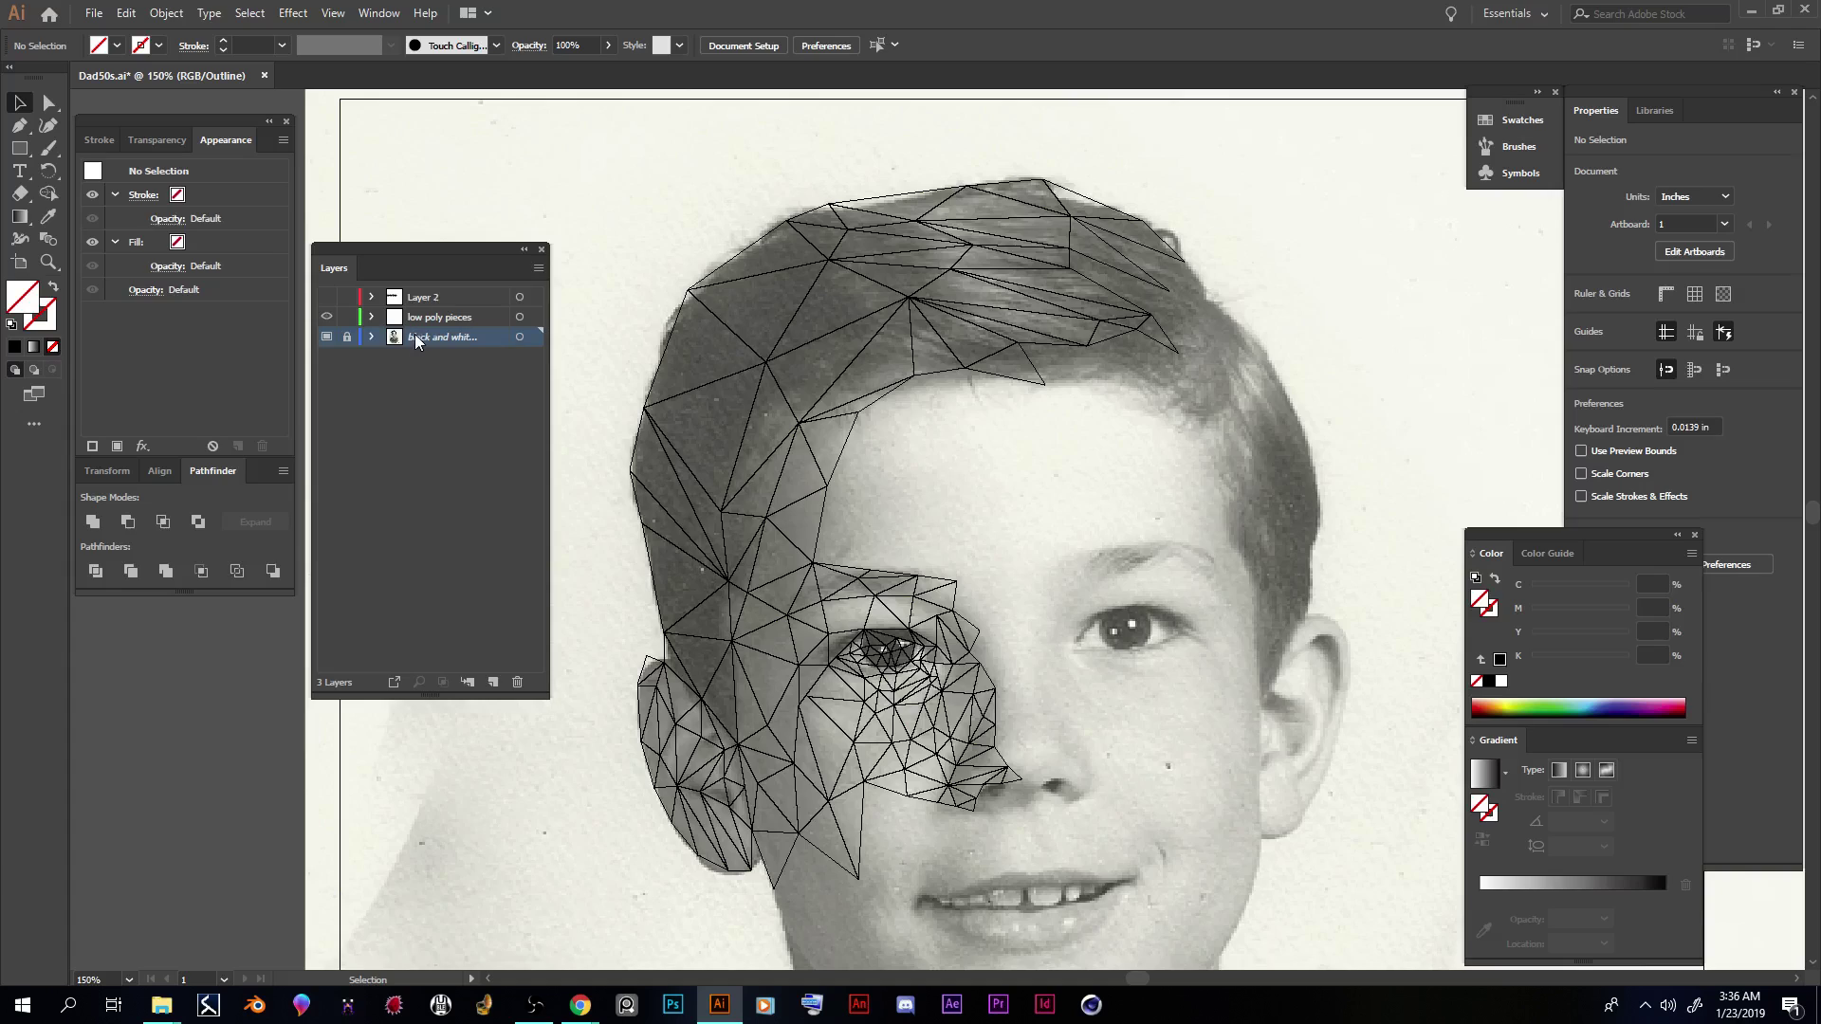
{"action": "double_click", "coordinate": [396, 338]}
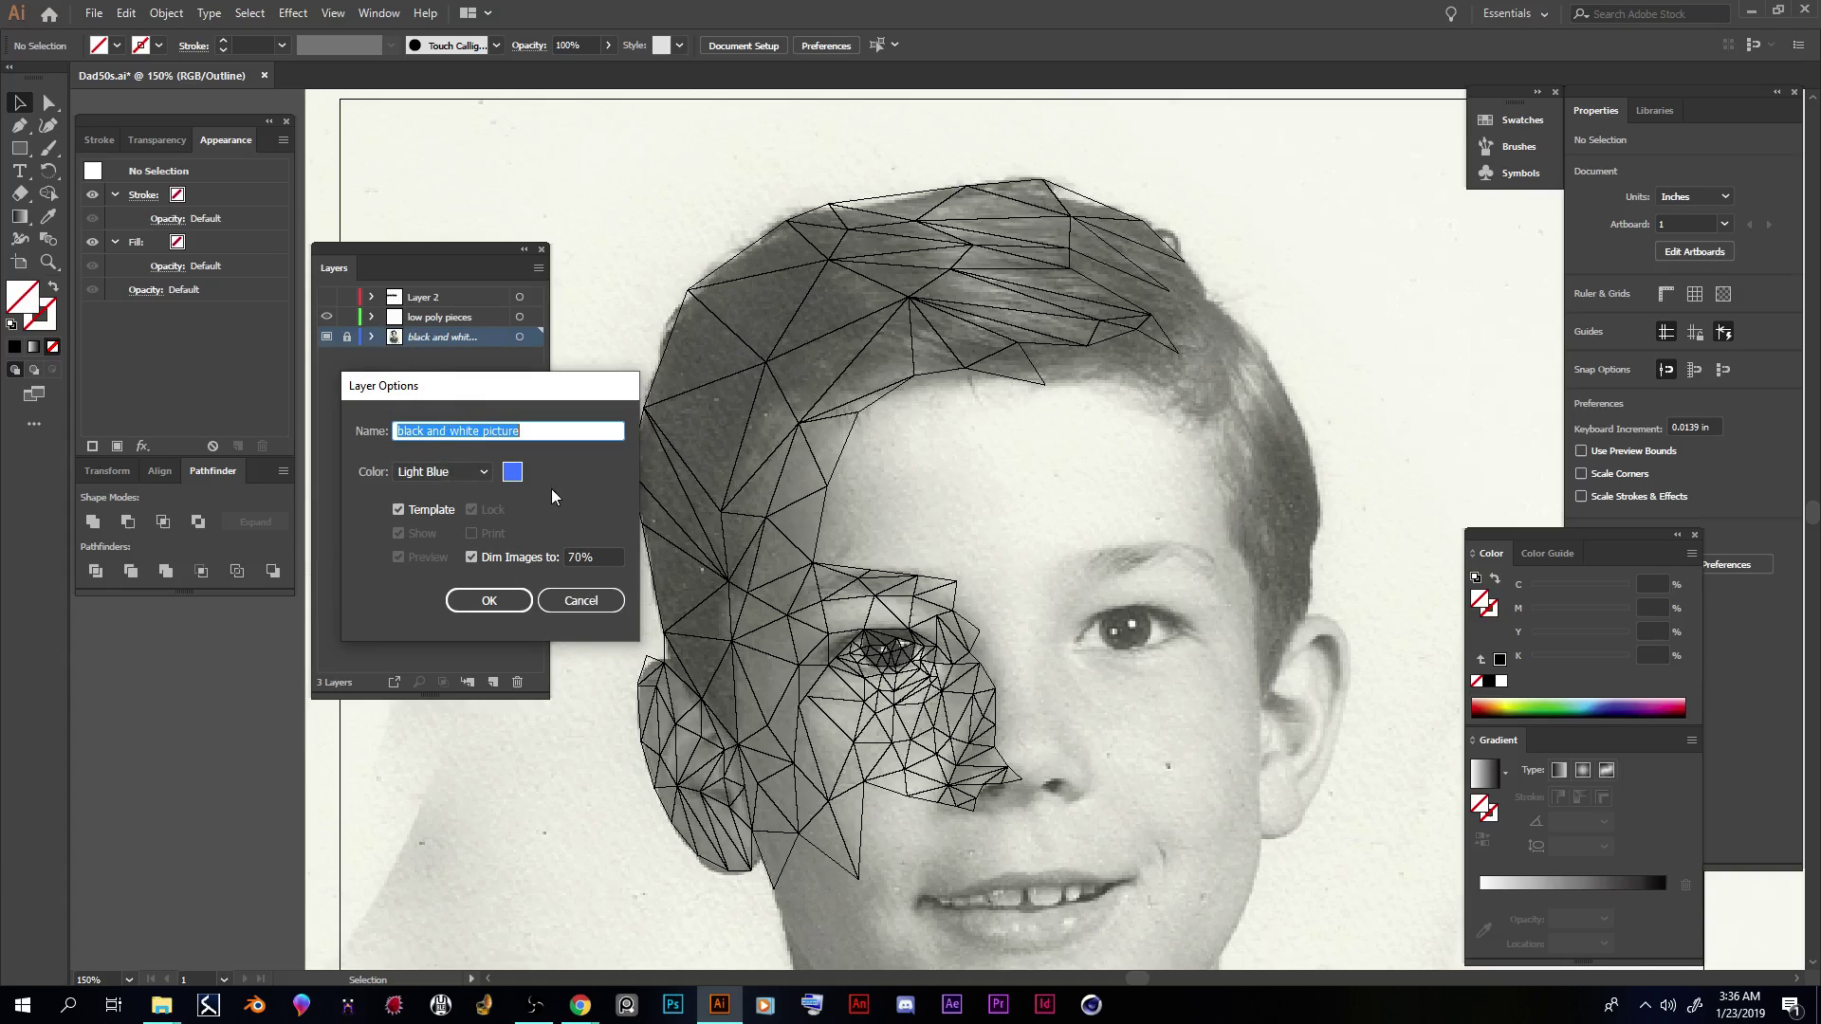
{"action": "left_click", "coordinate": [401, 510]}
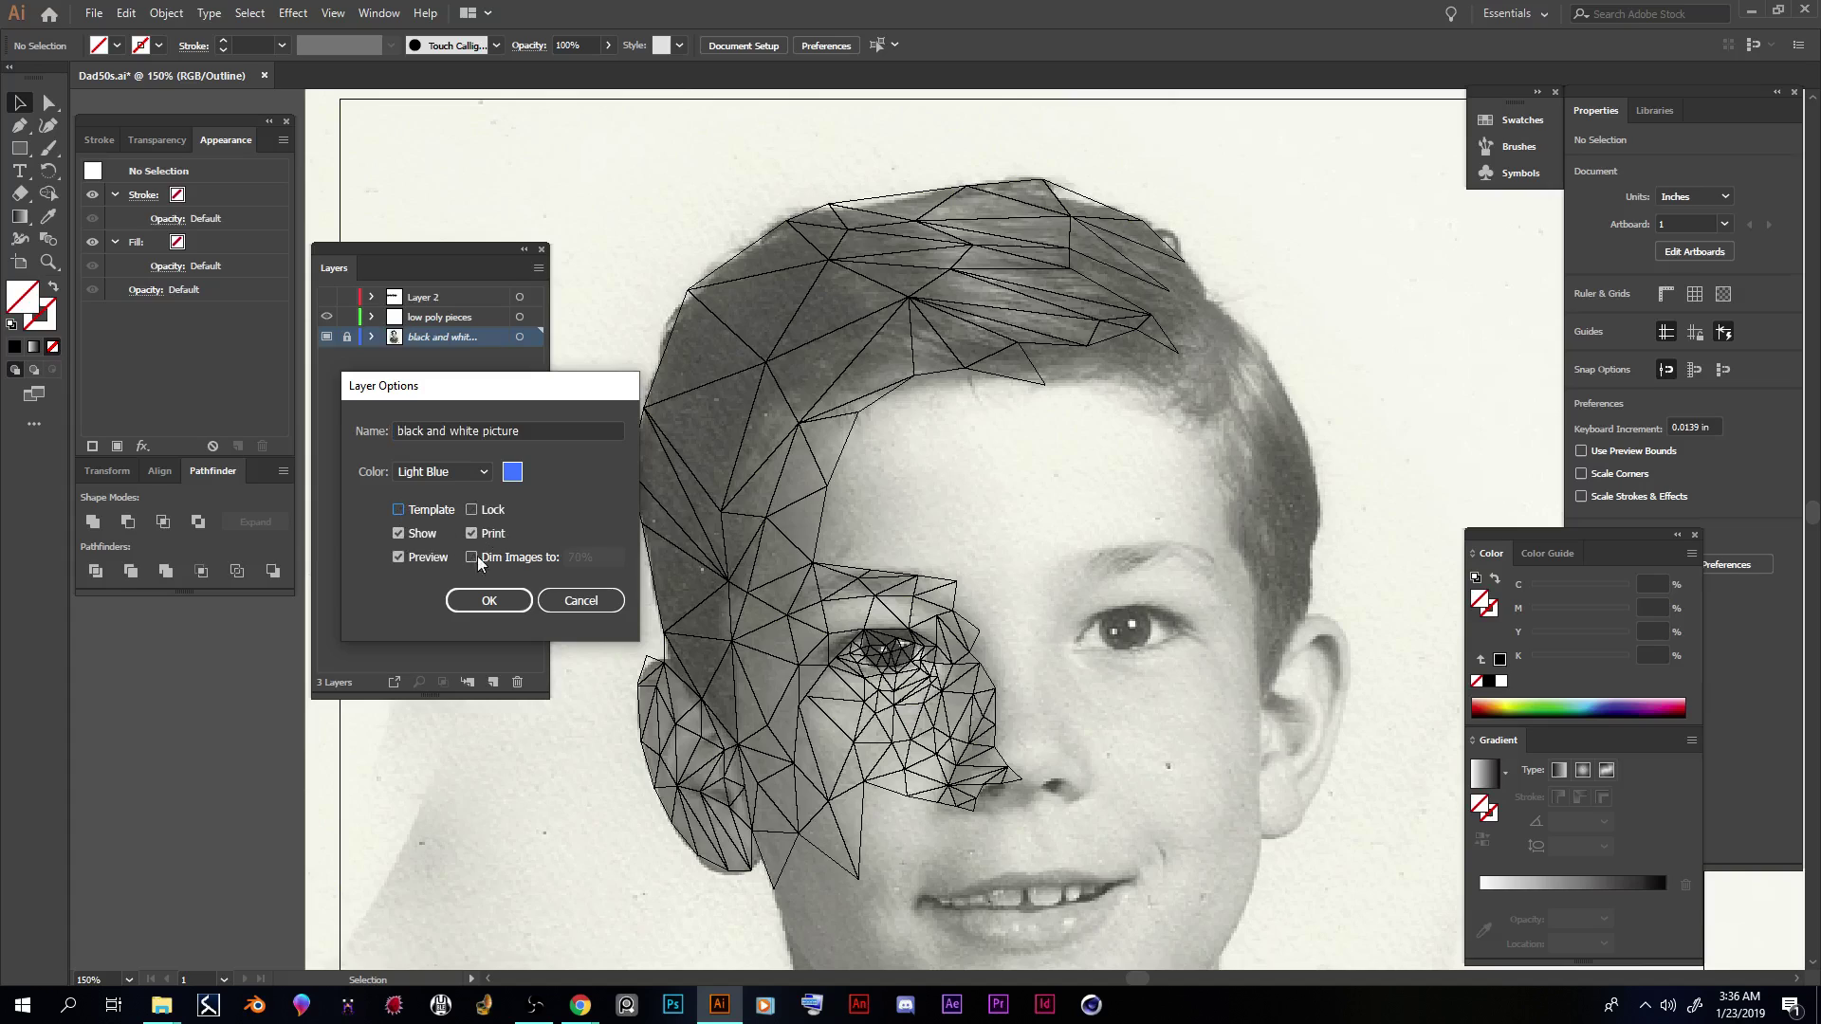
{"action": "left_click", "coordinate": [486, 603]}
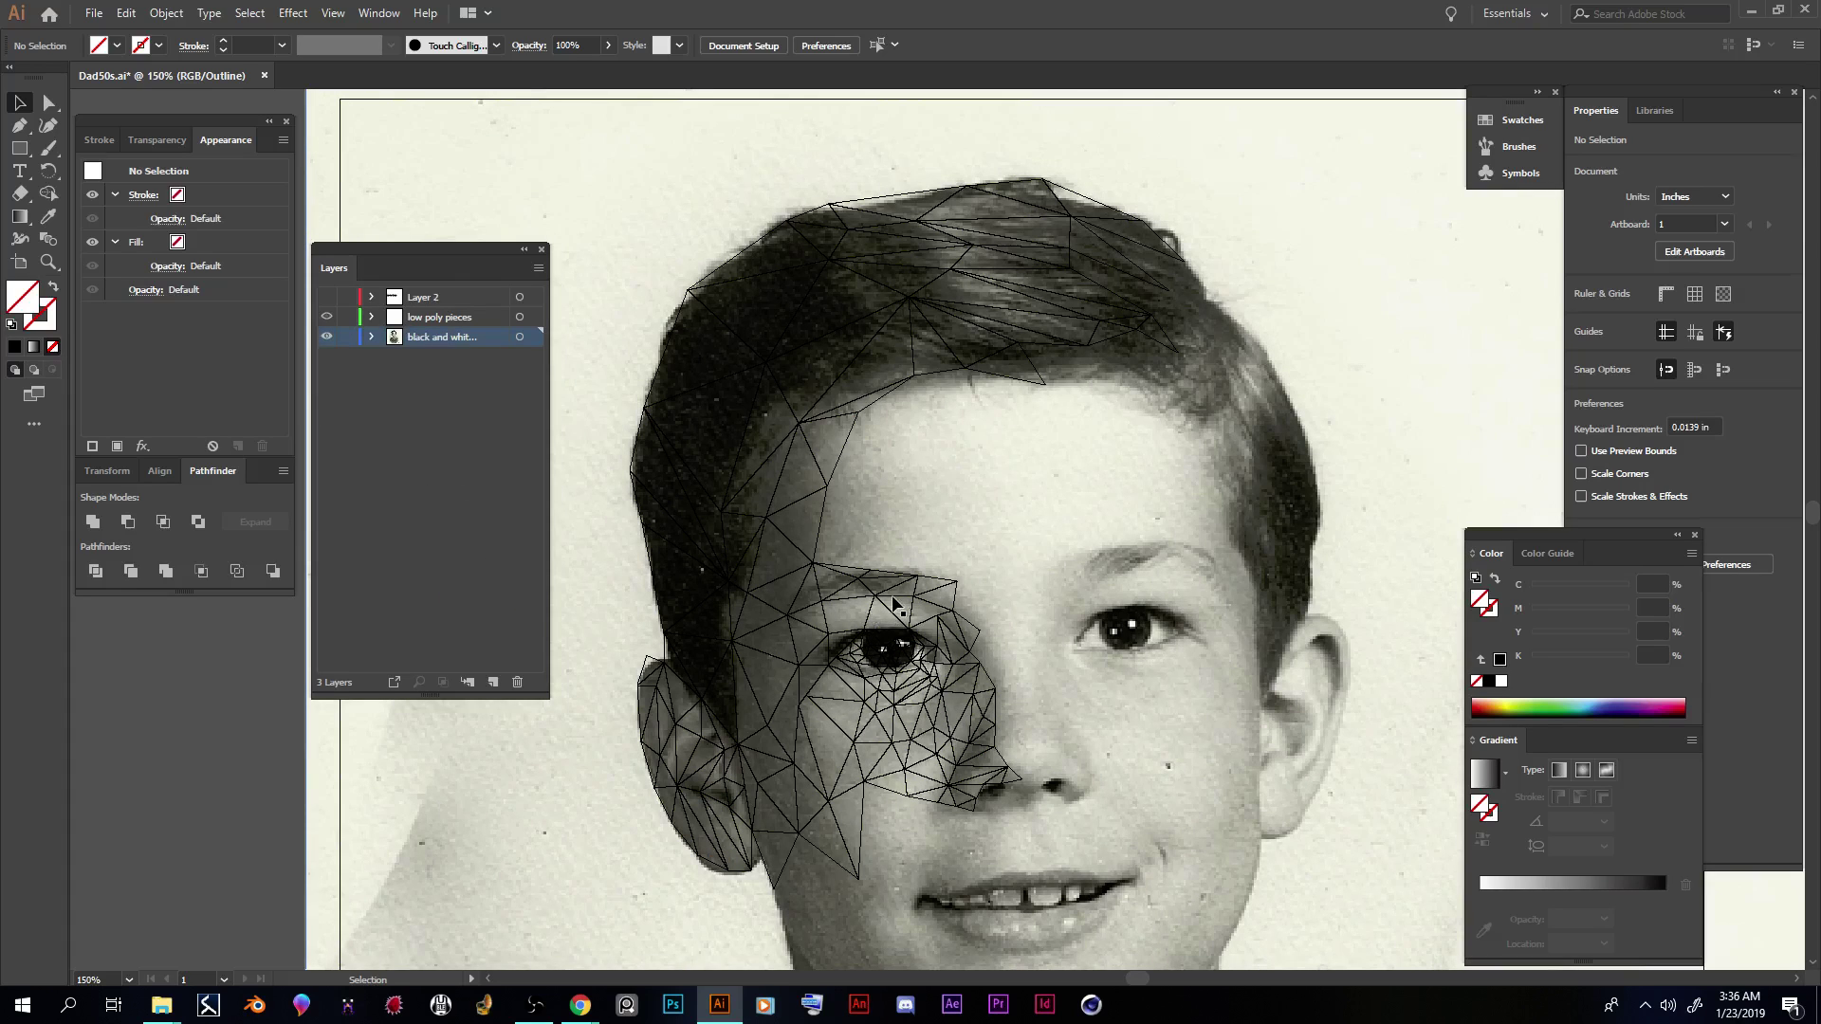
Step: Make "low poly pieces" the active layer and lock the black and white picture layer
{"action": "key", "text": "ctrl+equal"}
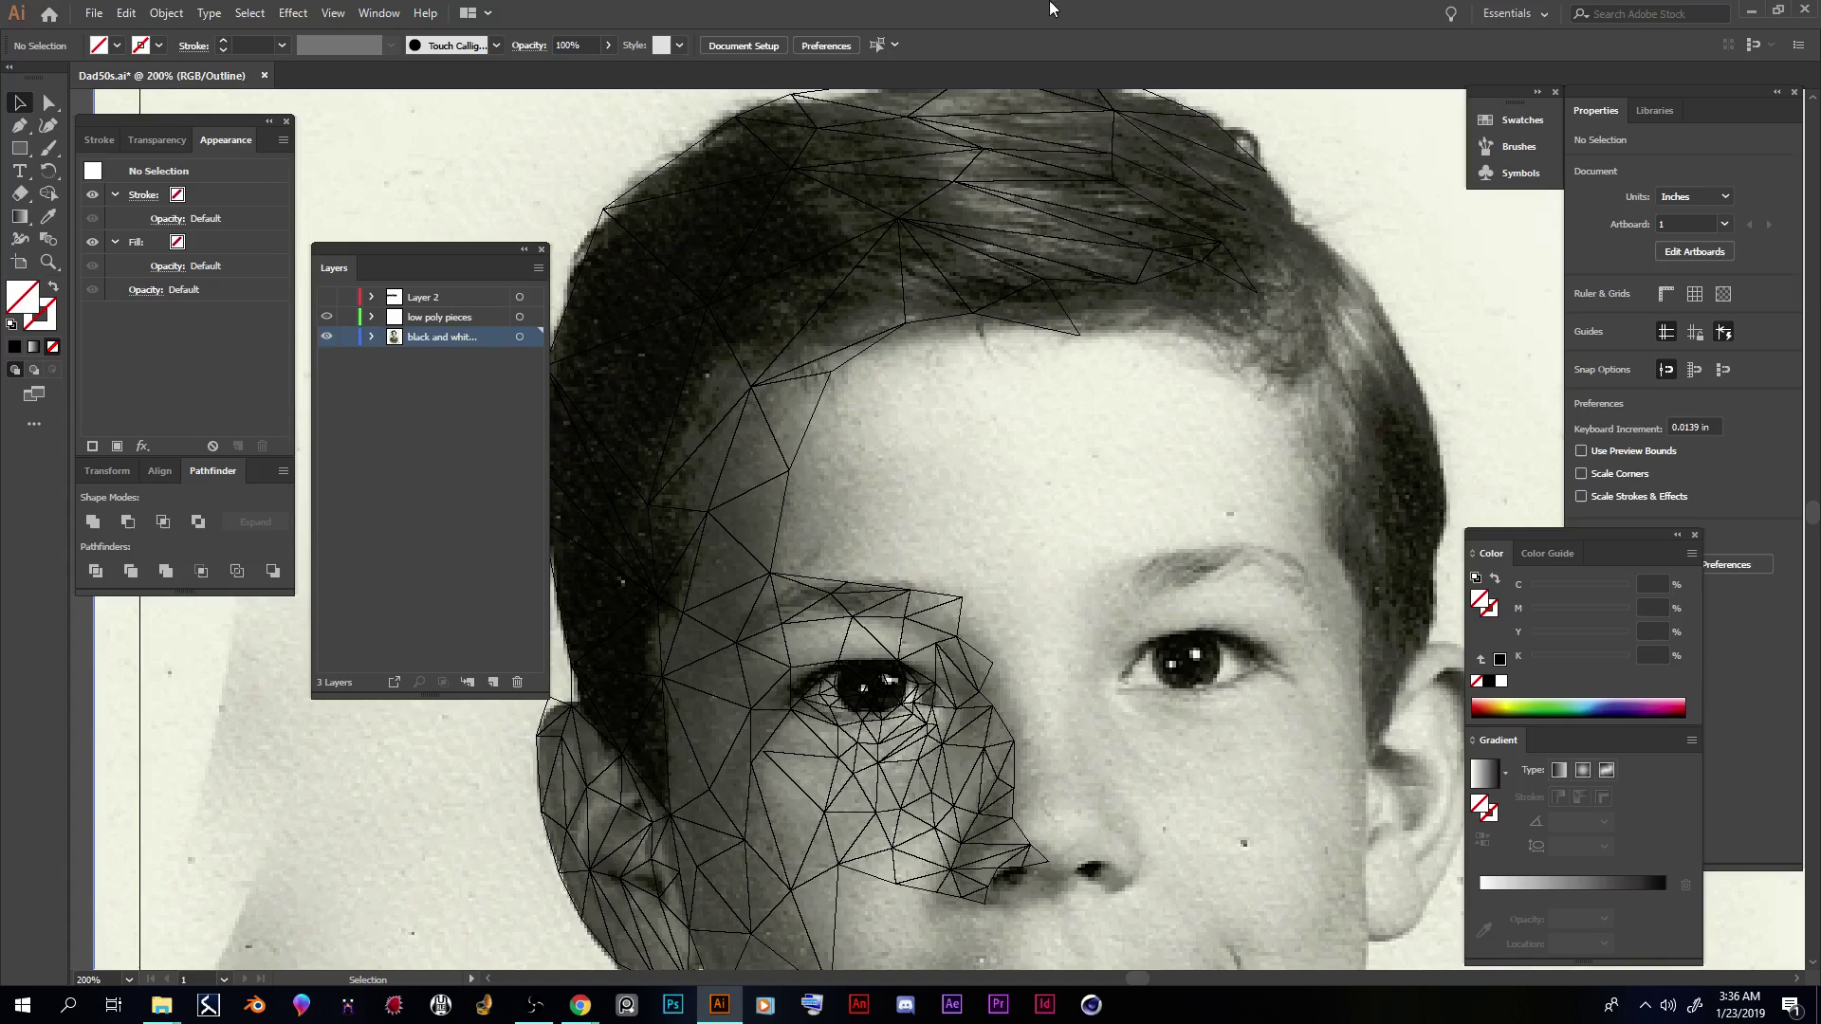
{"action": "scroll", "coordinate": [935, 496], "scroll_direction": "down", "scroll_amount": 3}
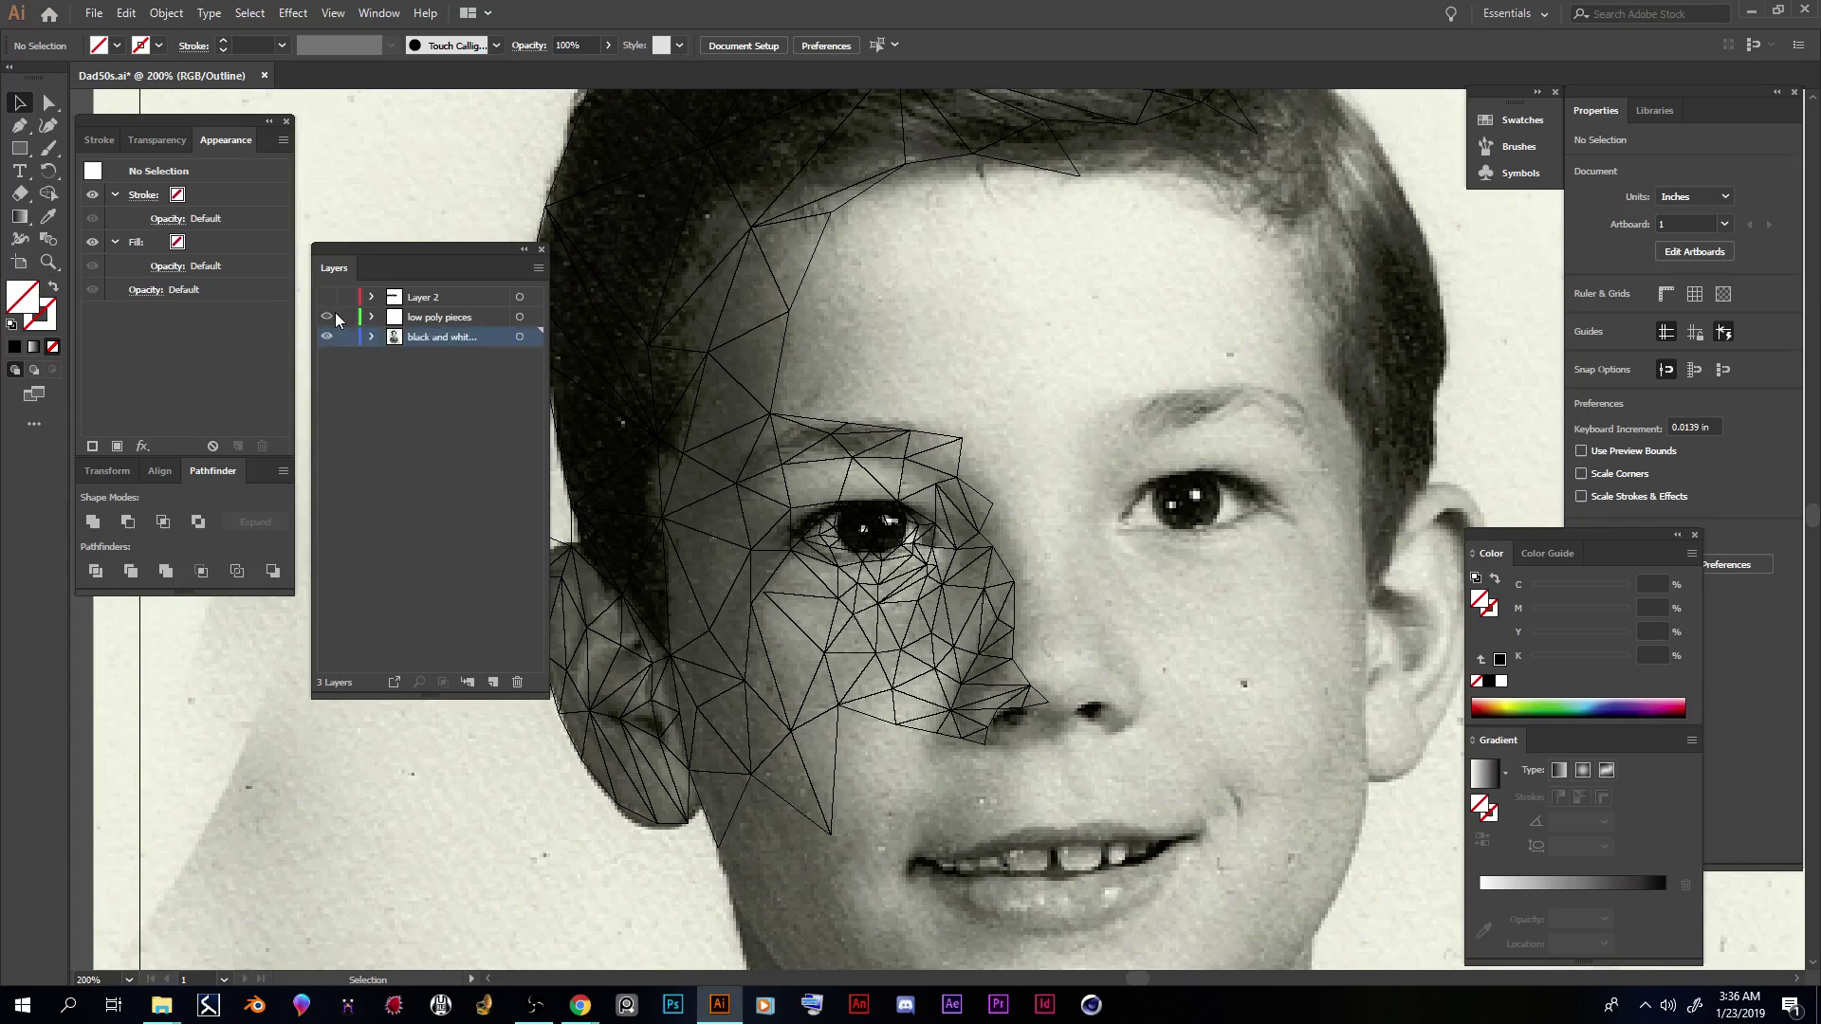
{"action": "left_click", "coordinate": [438, 319]}
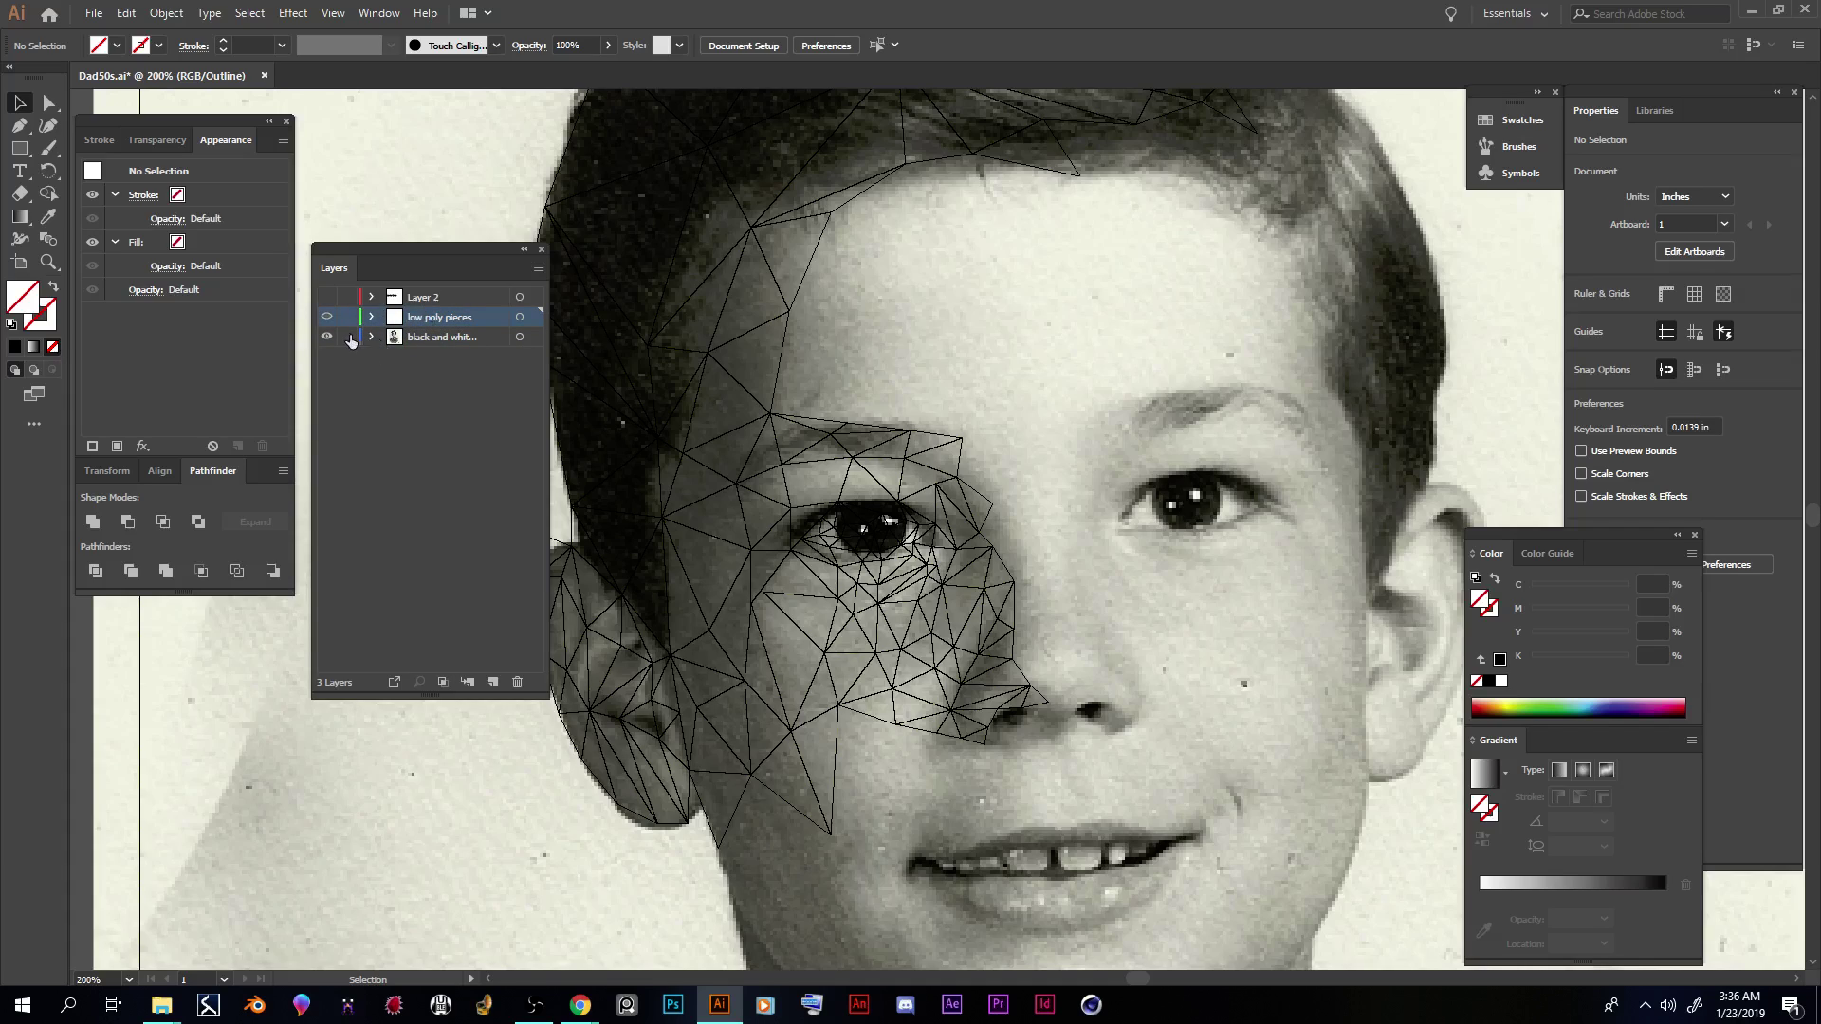
{"action": "left_click", "coordinate": [347, 338]}
Step: Inspect the divided pieces inside the group of the "low poly pieces" layer, and collapse the group again
{"action": "left_click", "coordinate": [372, 318]}
{"action": "left_click", "coordinate": [394, 337]}
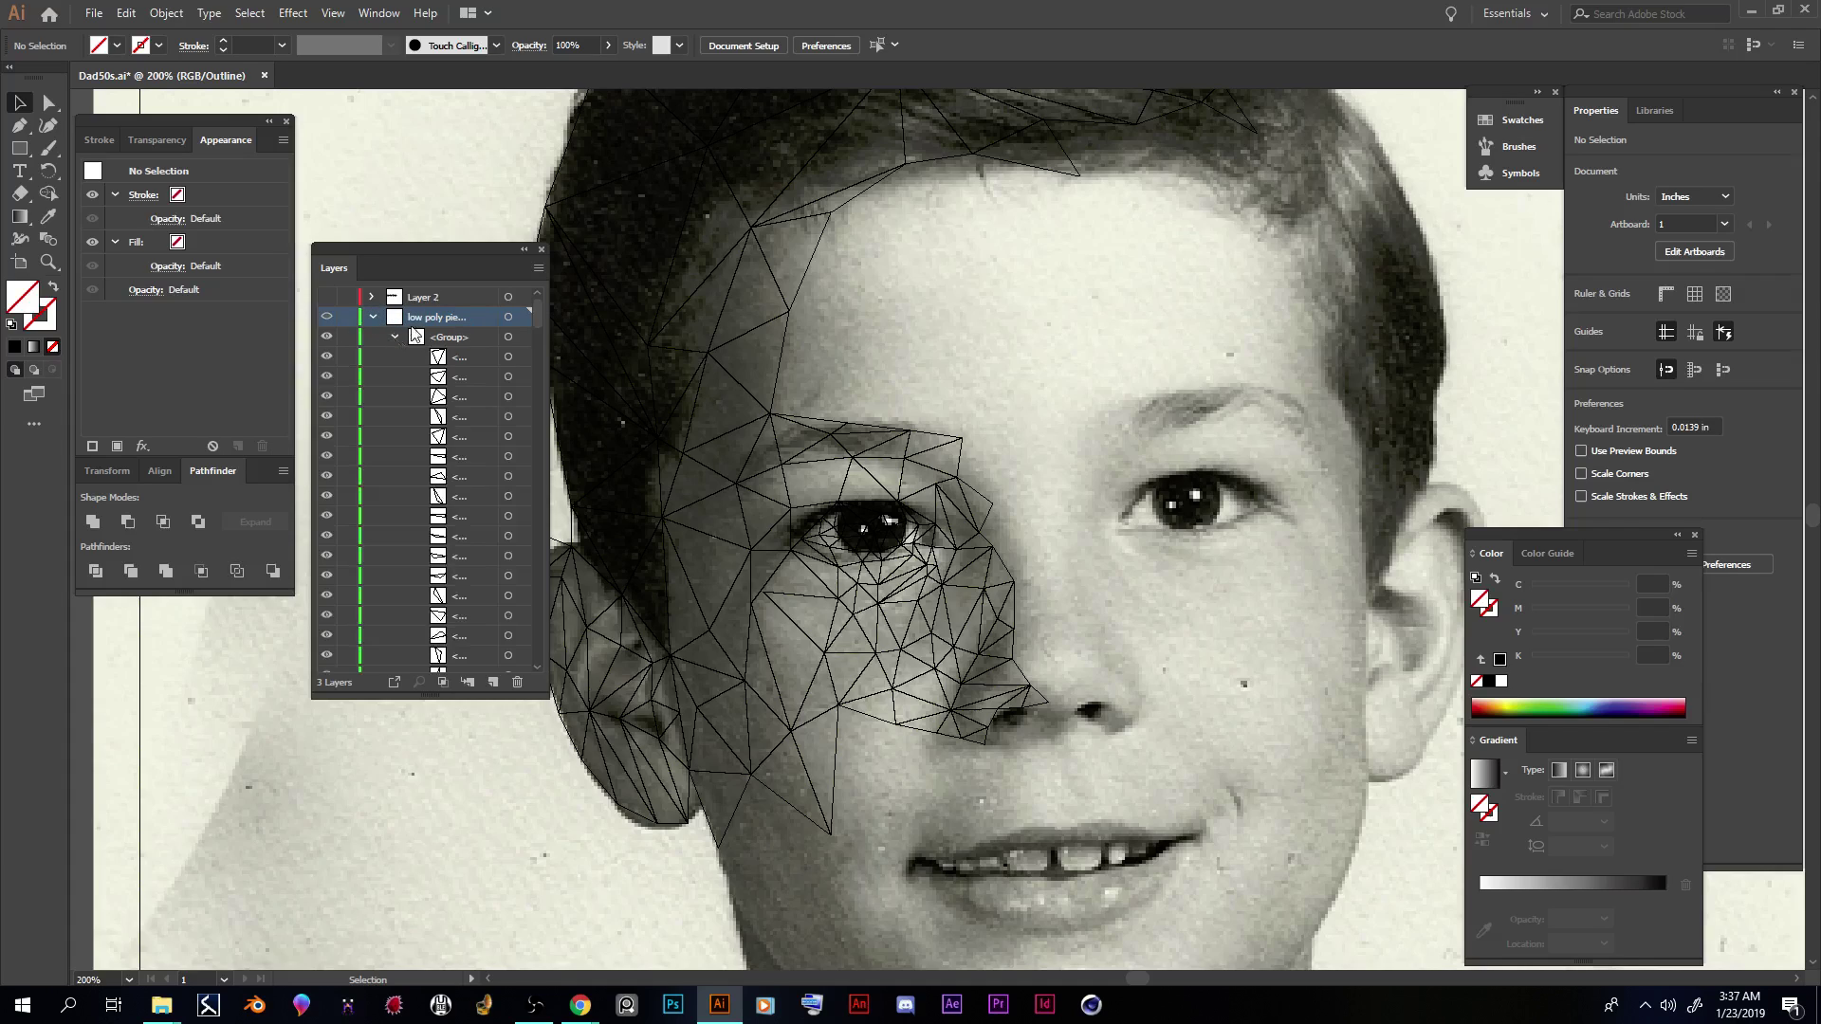
{"action": "left_click_drag", "start_coordinate": [527, 693], "coordinate": [528, 847]}
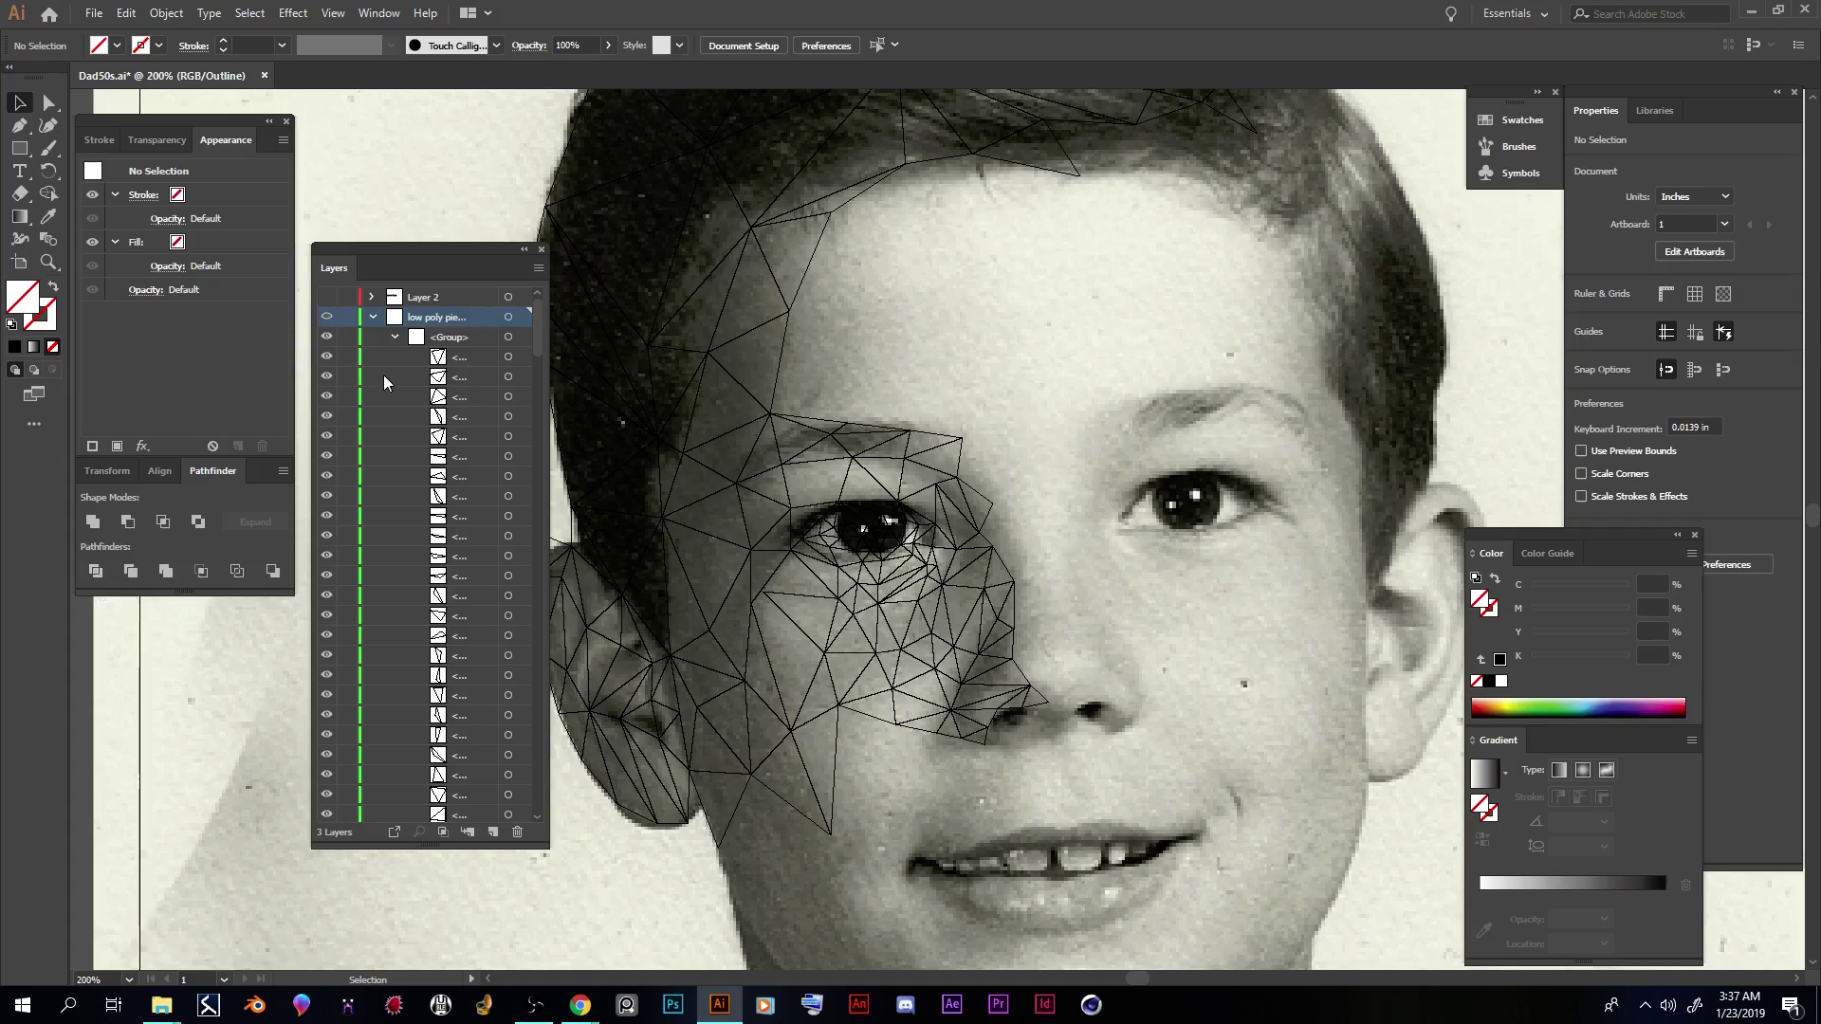
{"action": "left_click", "coordinate": [393, 338]}
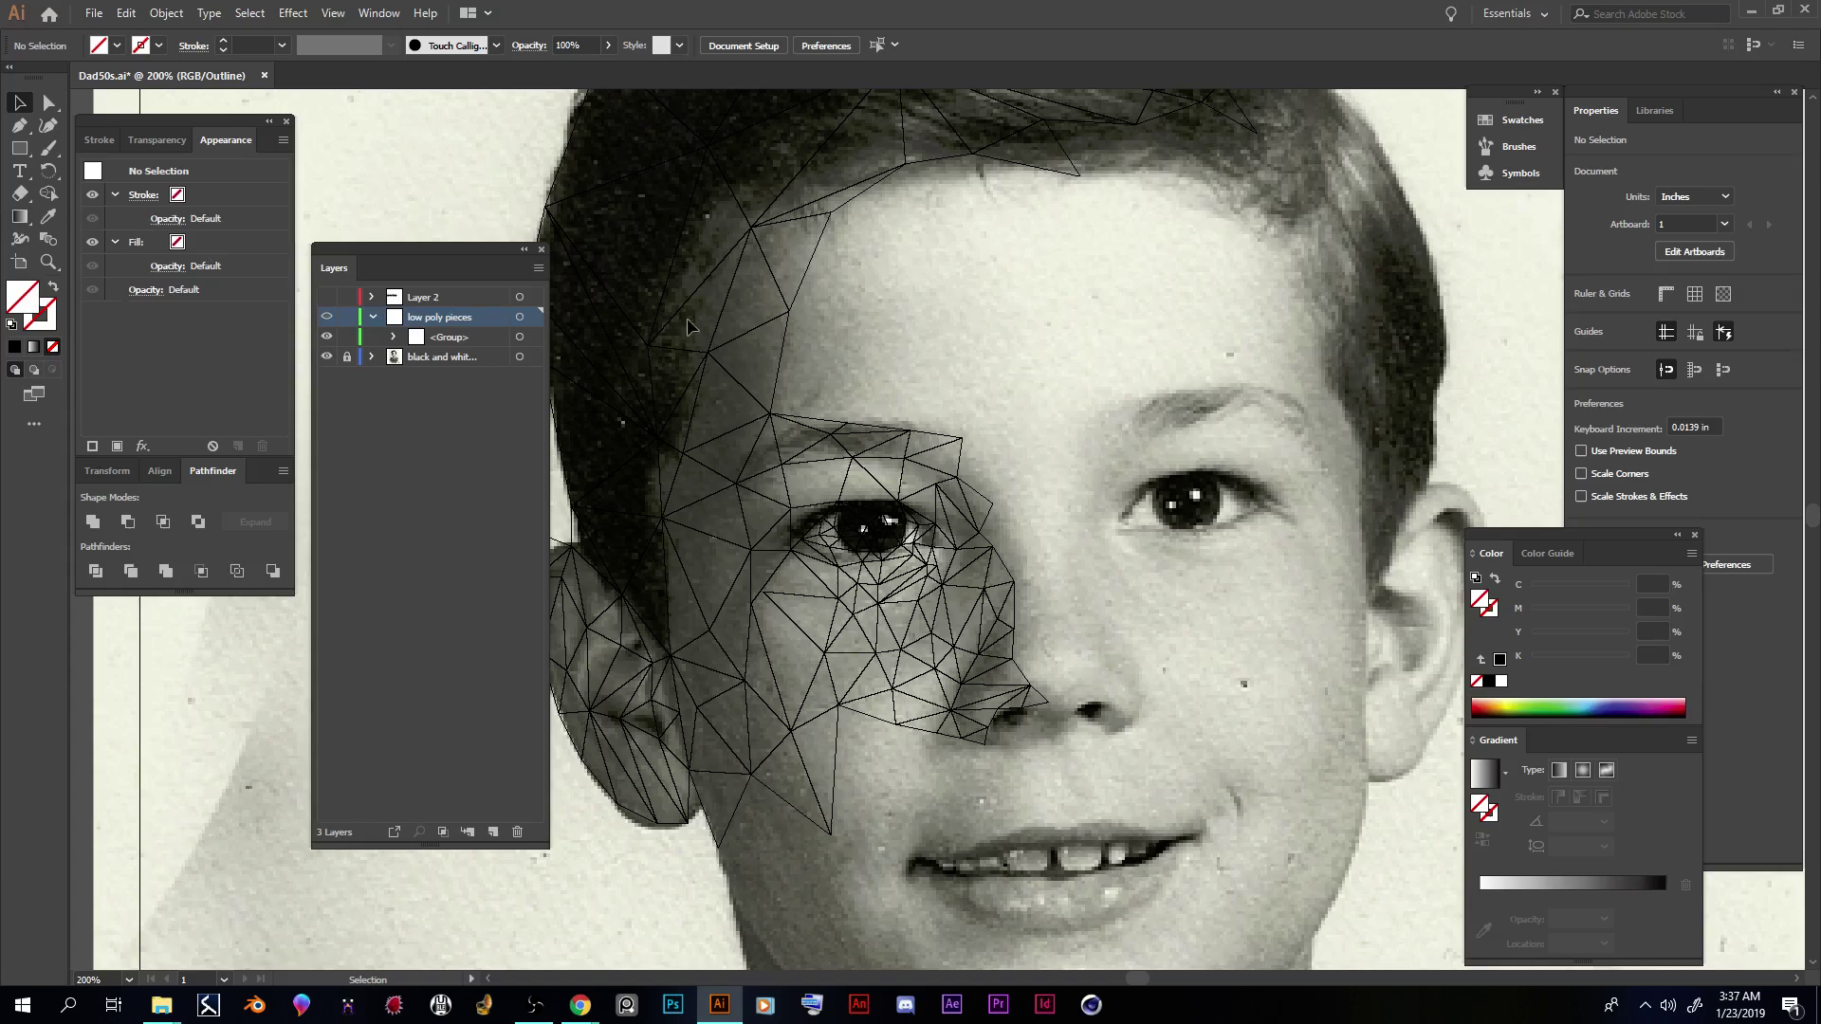
Step: Draw a Pen tool line across the upper eyelid from the outer end of the eye to the brow's lower edge
{"action": "key", "text": "p"}
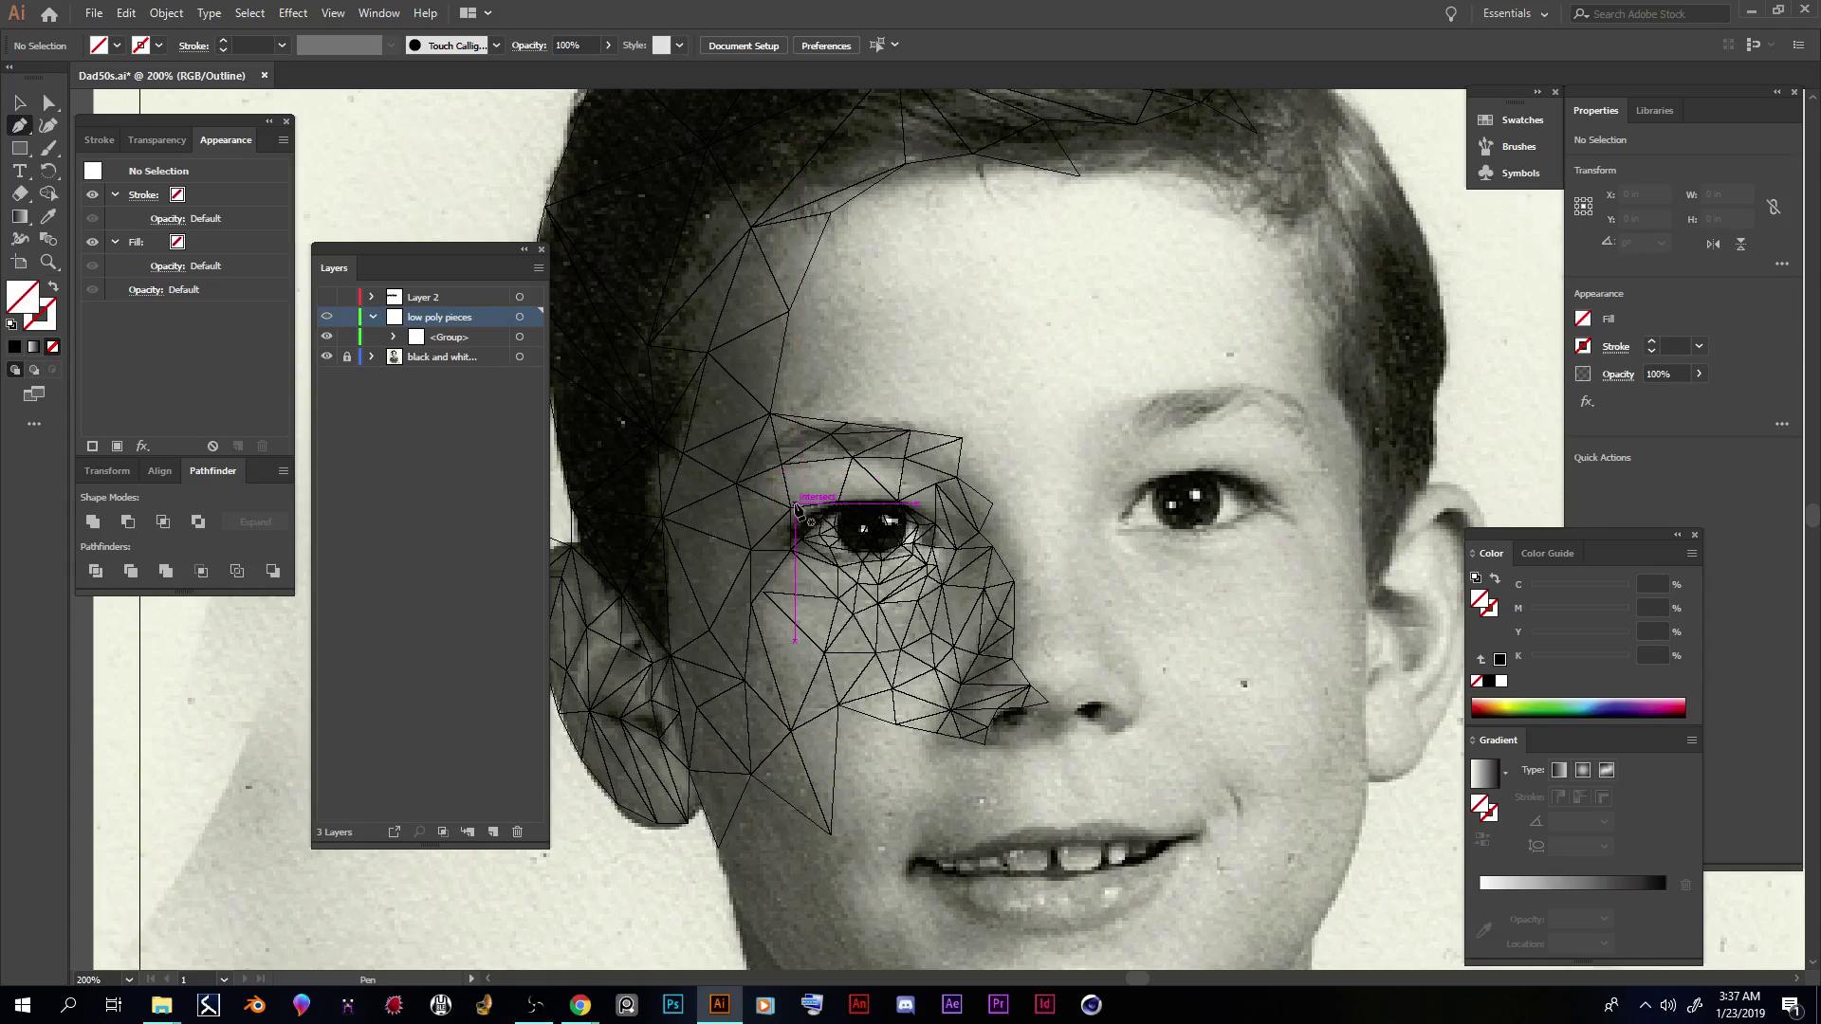
{"action": "left_click", "coordinate": [792, 510]}
{"action": "left_click", "coordinate": [852, 458]}
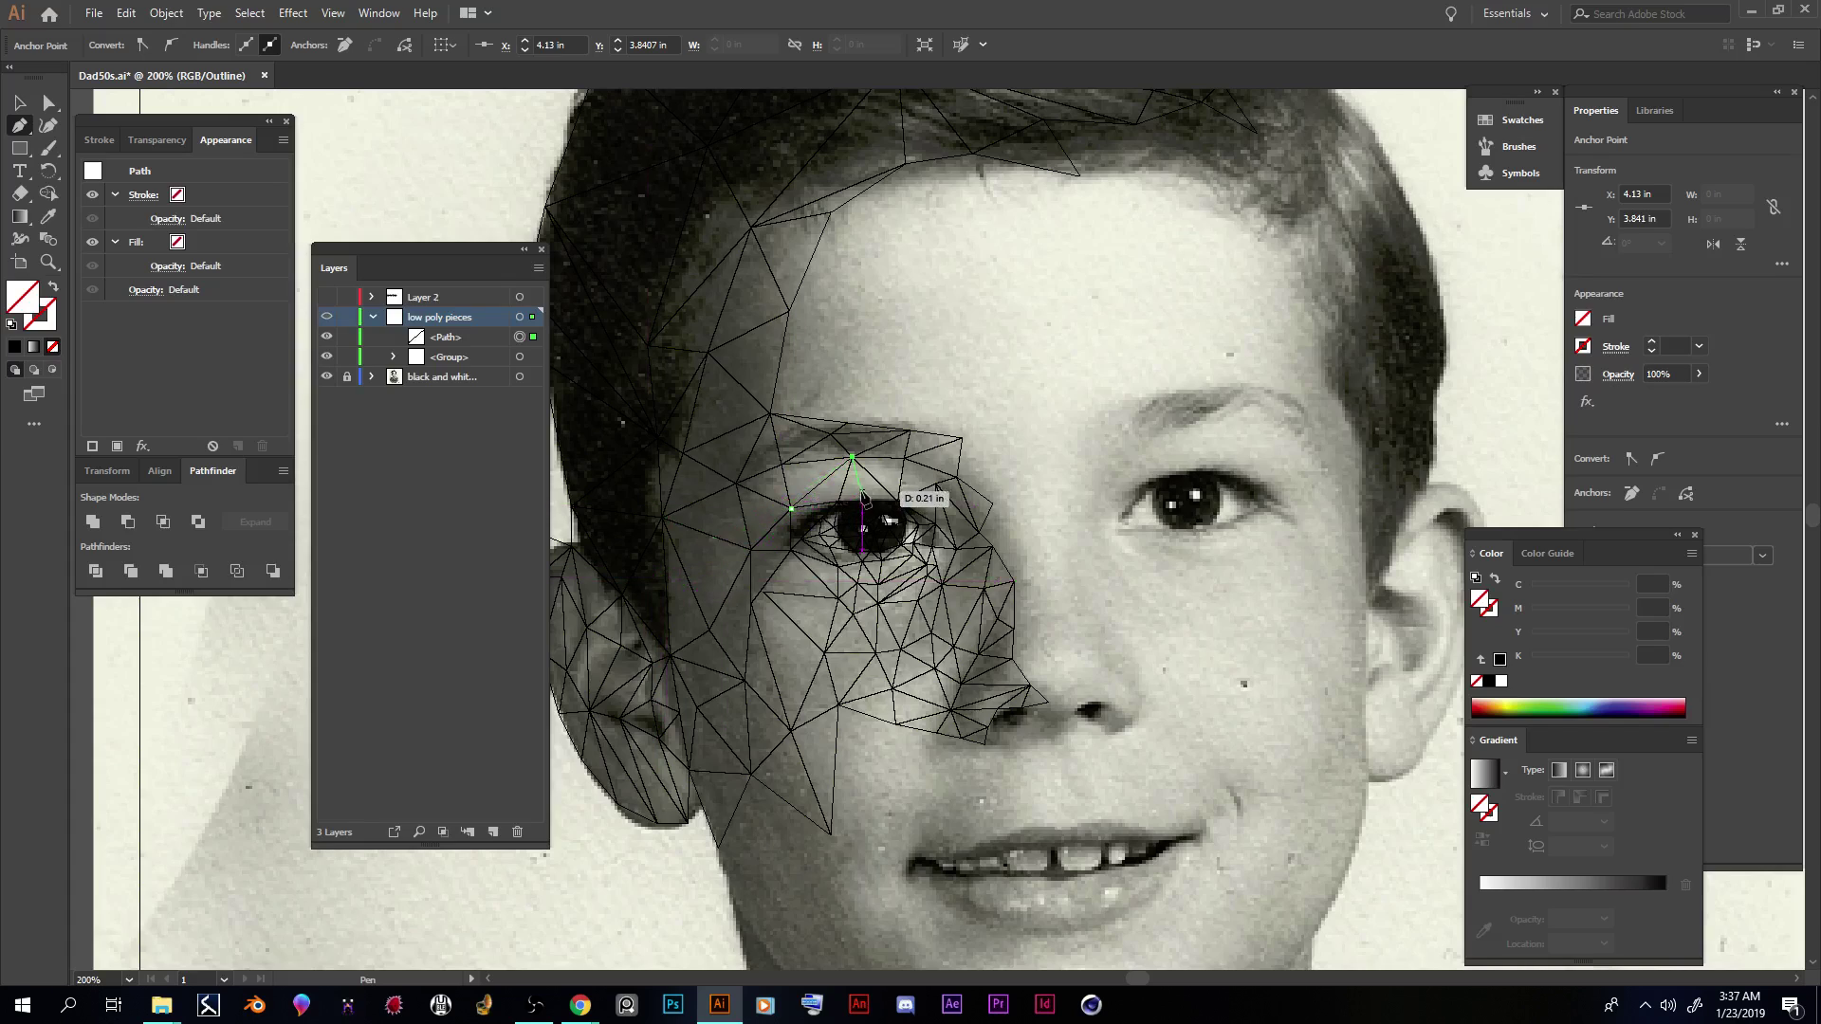
Step: Select the new eyelid line together with the existing group and apply Pathfinder Divide to them
{"action": "key", "text": "ctrl+a"}
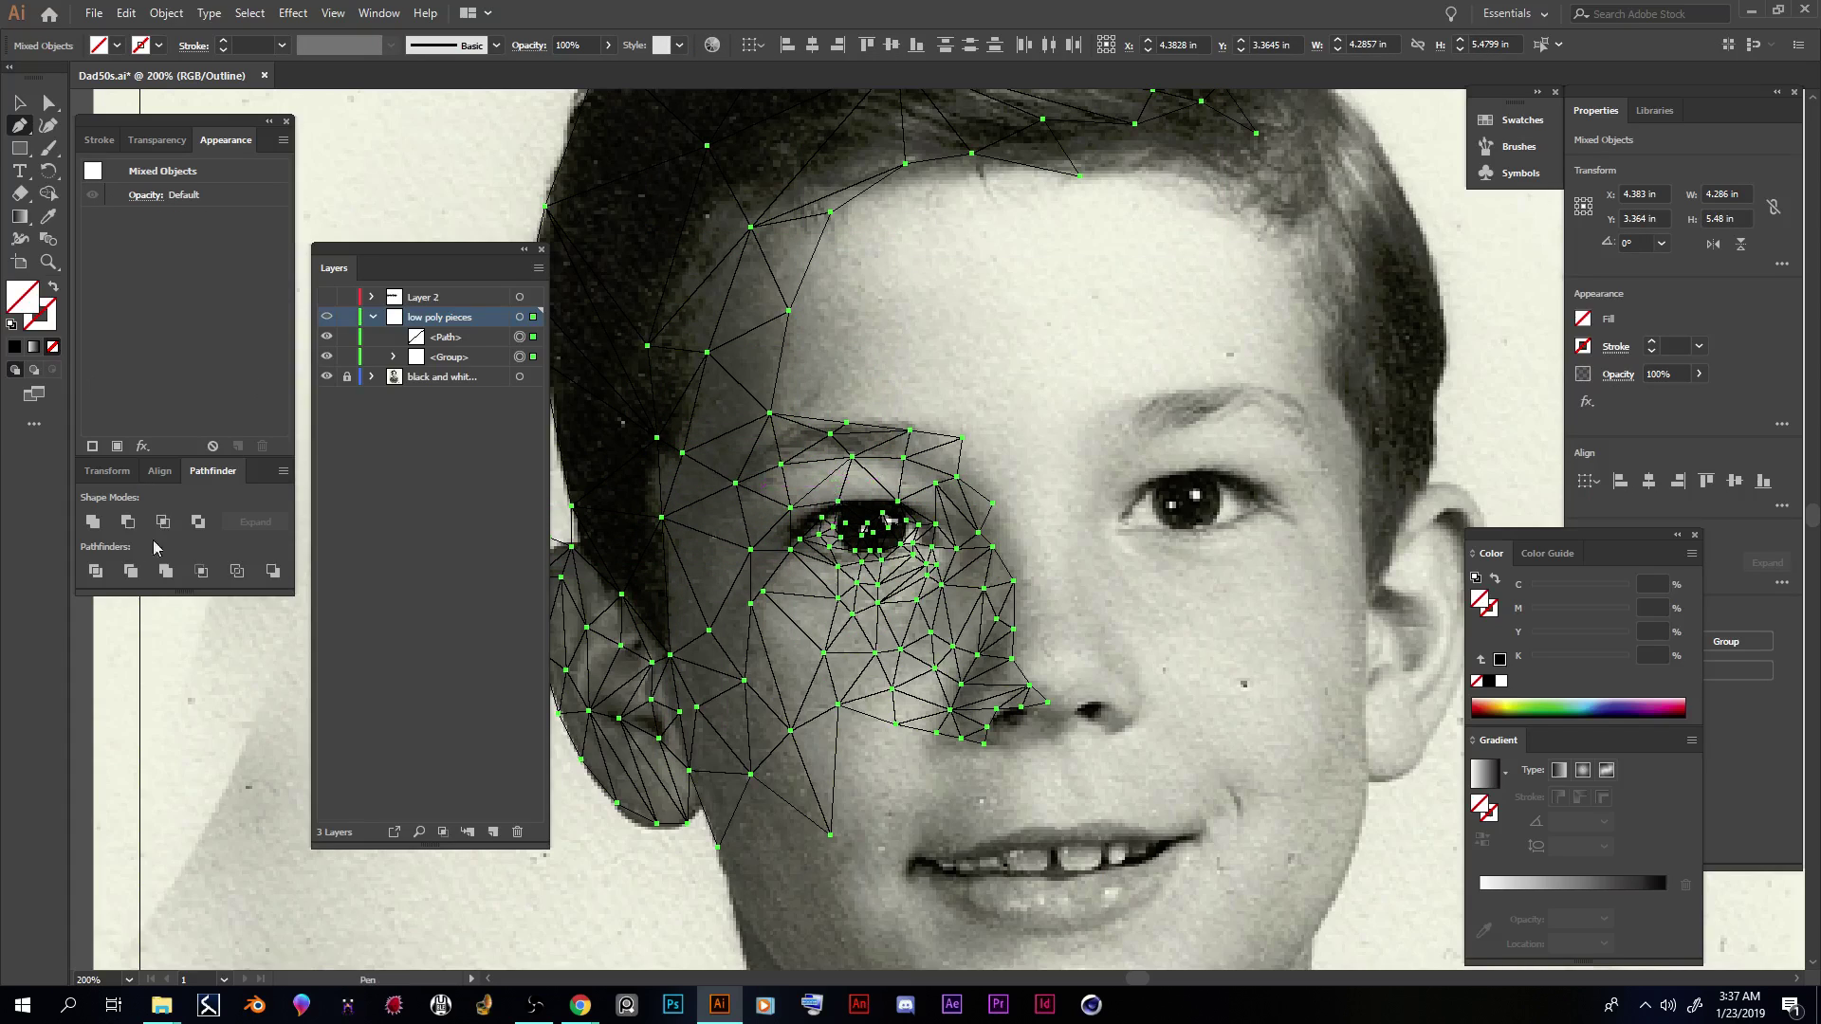
{"action": "left_click", "coordinate": [97, 571]}
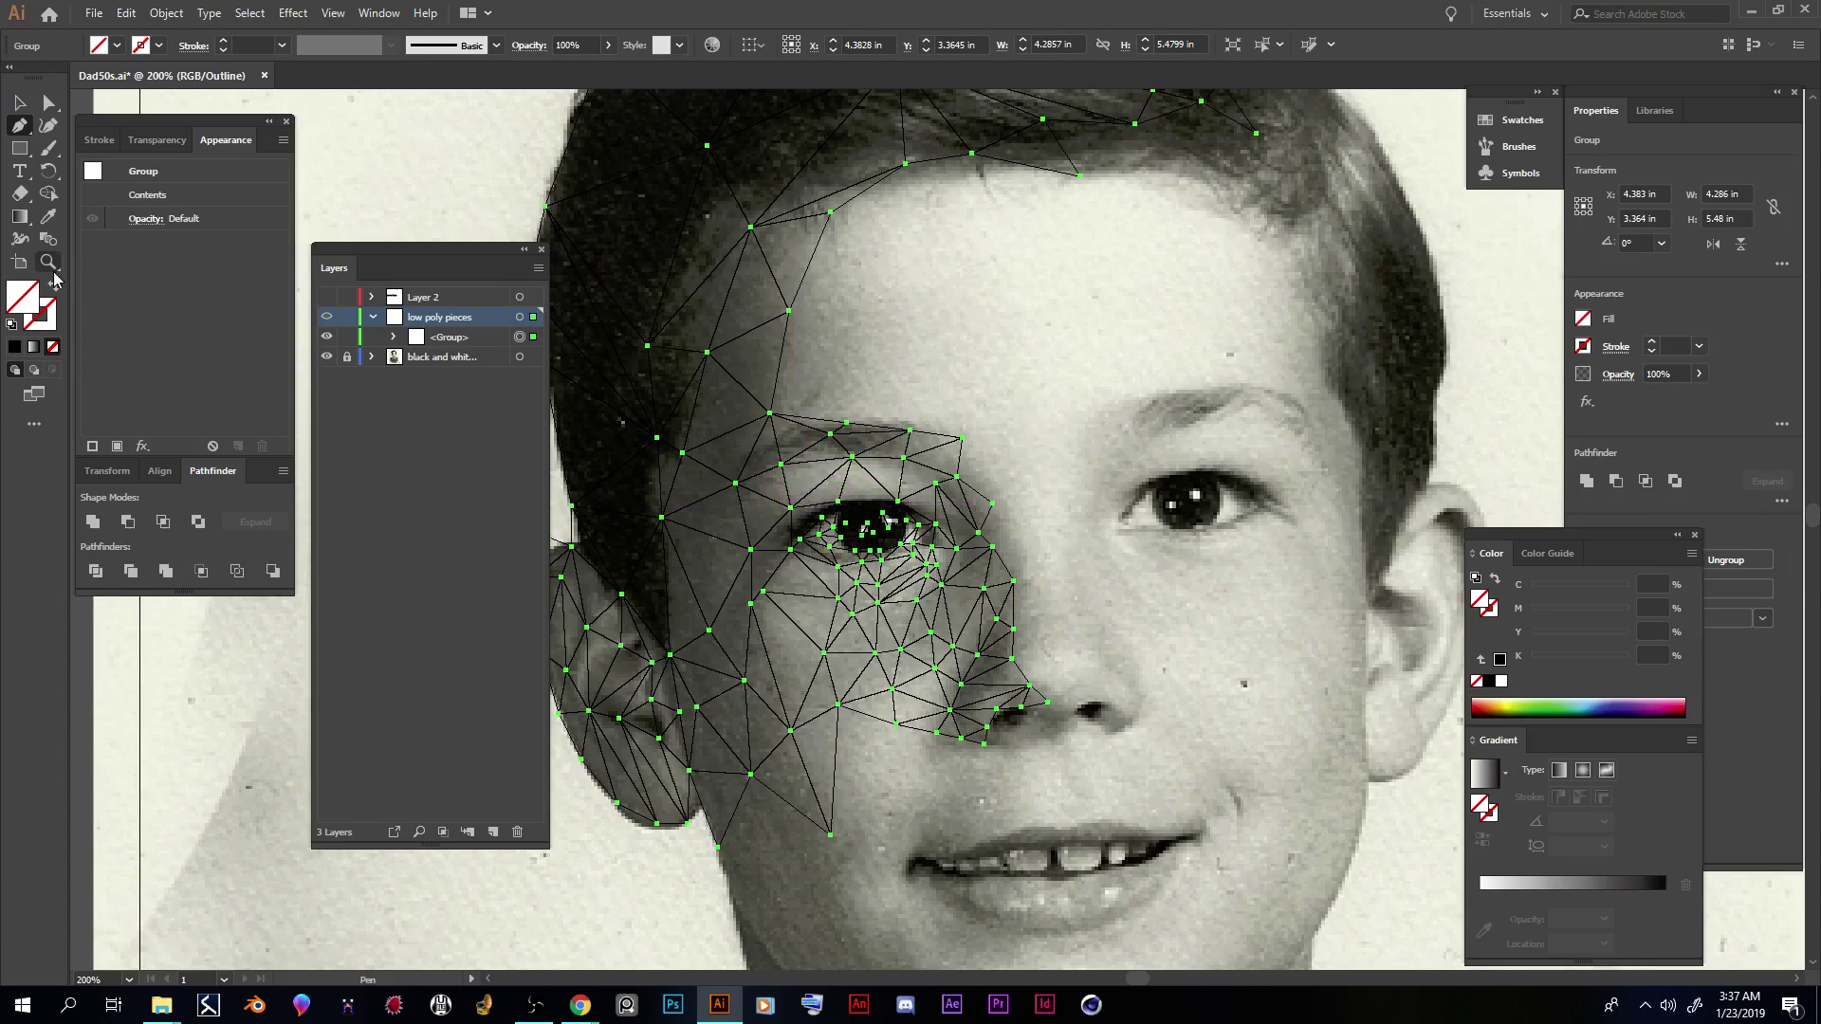
{"action": "left_click", "coordinate": [50, 107]}
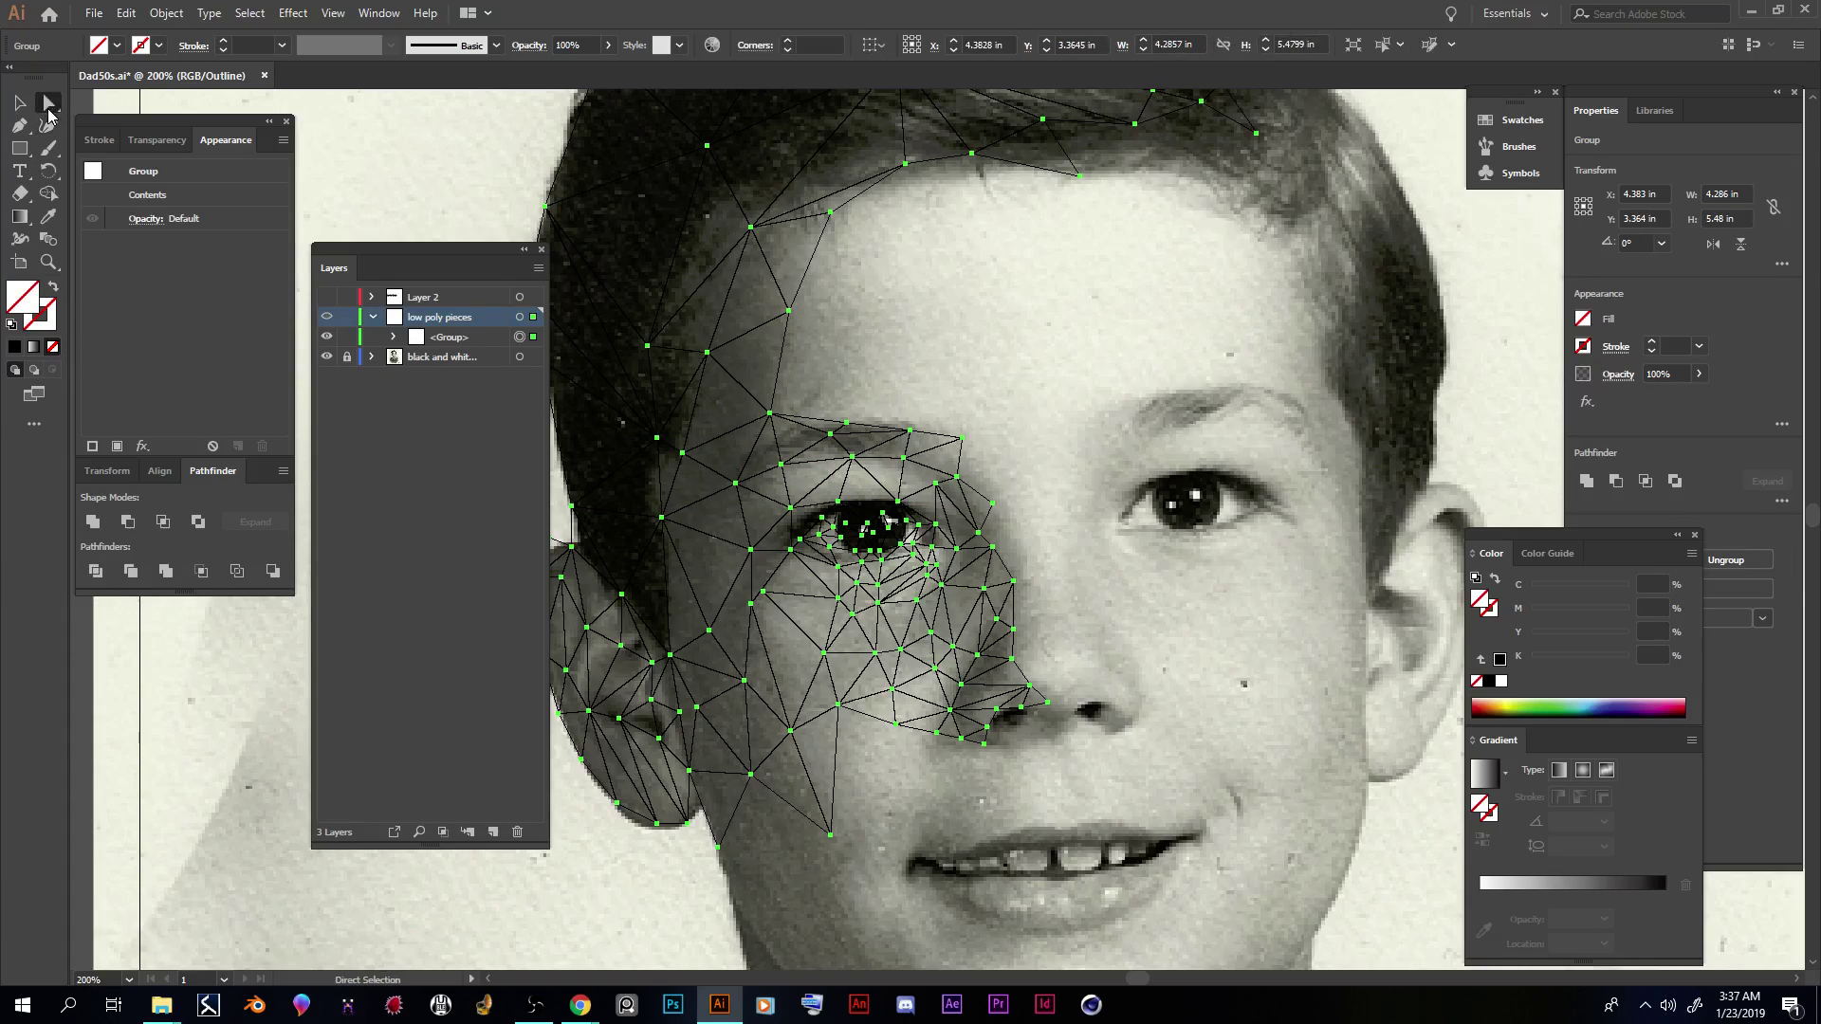
Step: Draw a narrow closed Pen tool shape on the cheek below the outer corner of the eye, following an existing triangle edge
{"action": "left_click", "coordinate": [1089, 387]}
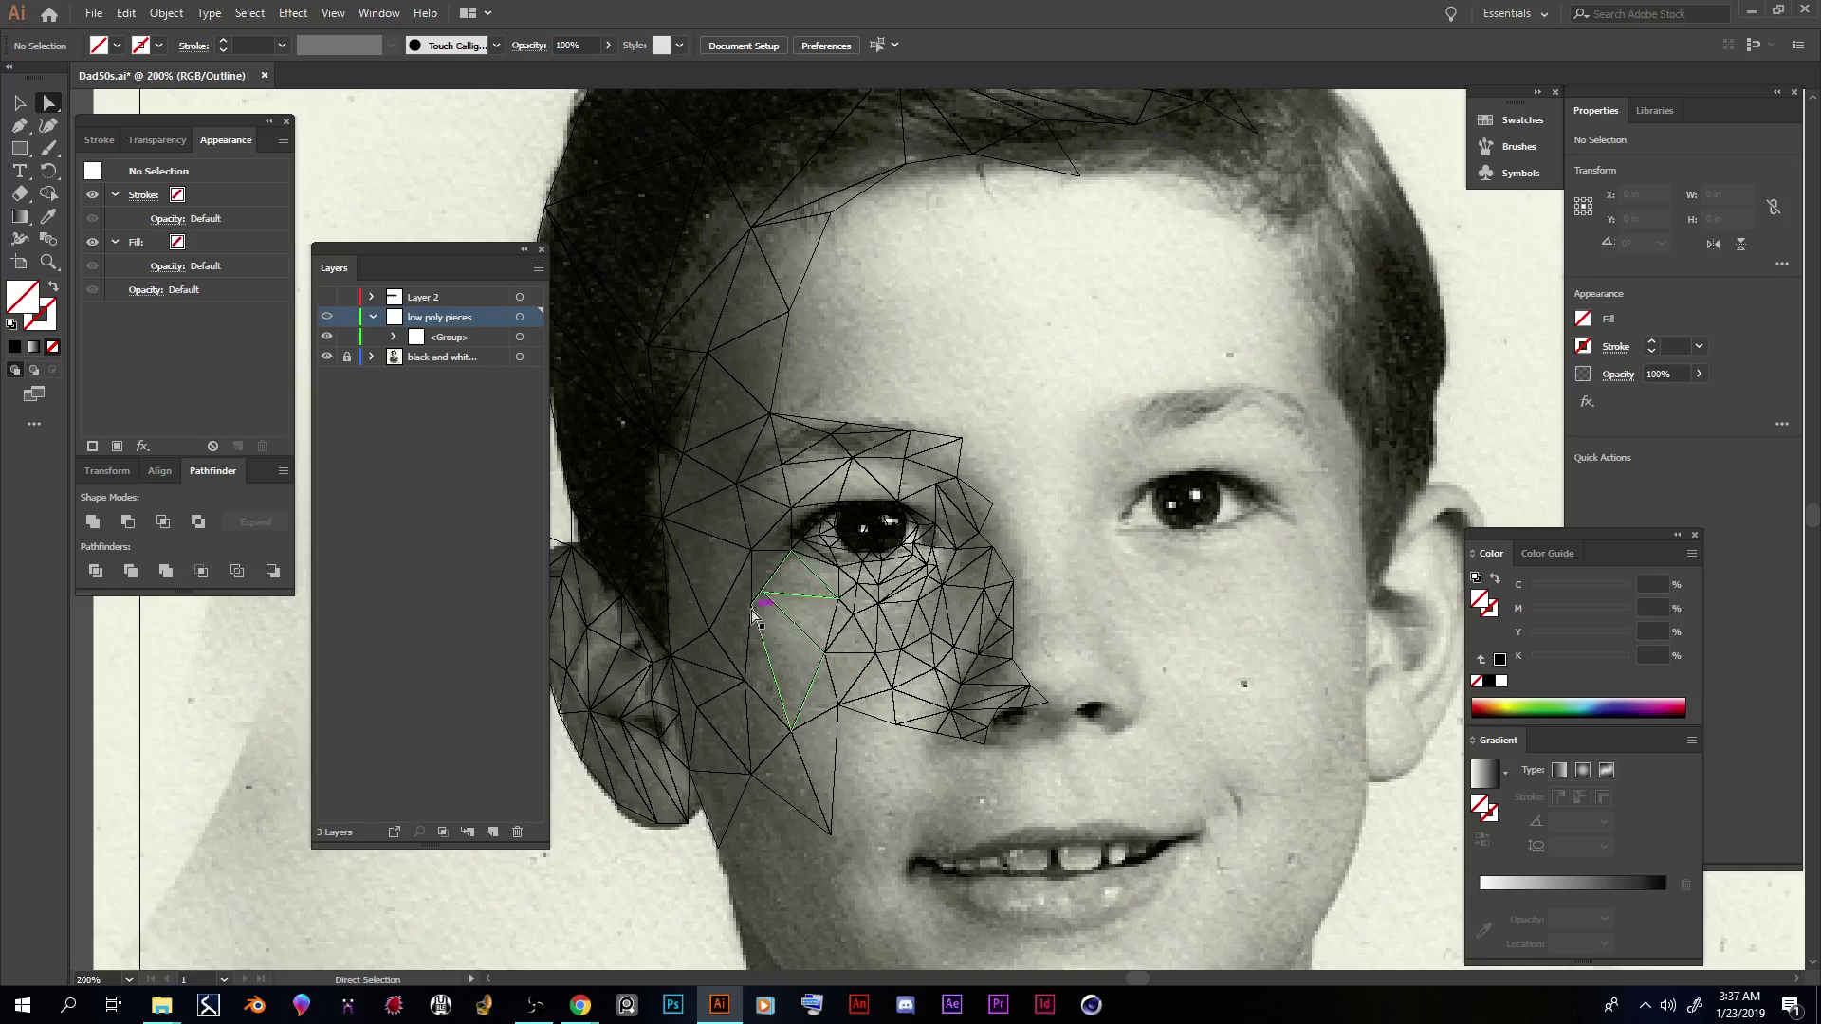
{"action": "left_click", "coordinate": [19, 124]}
{"action": "left_click", "coordinate": [752, 604]}
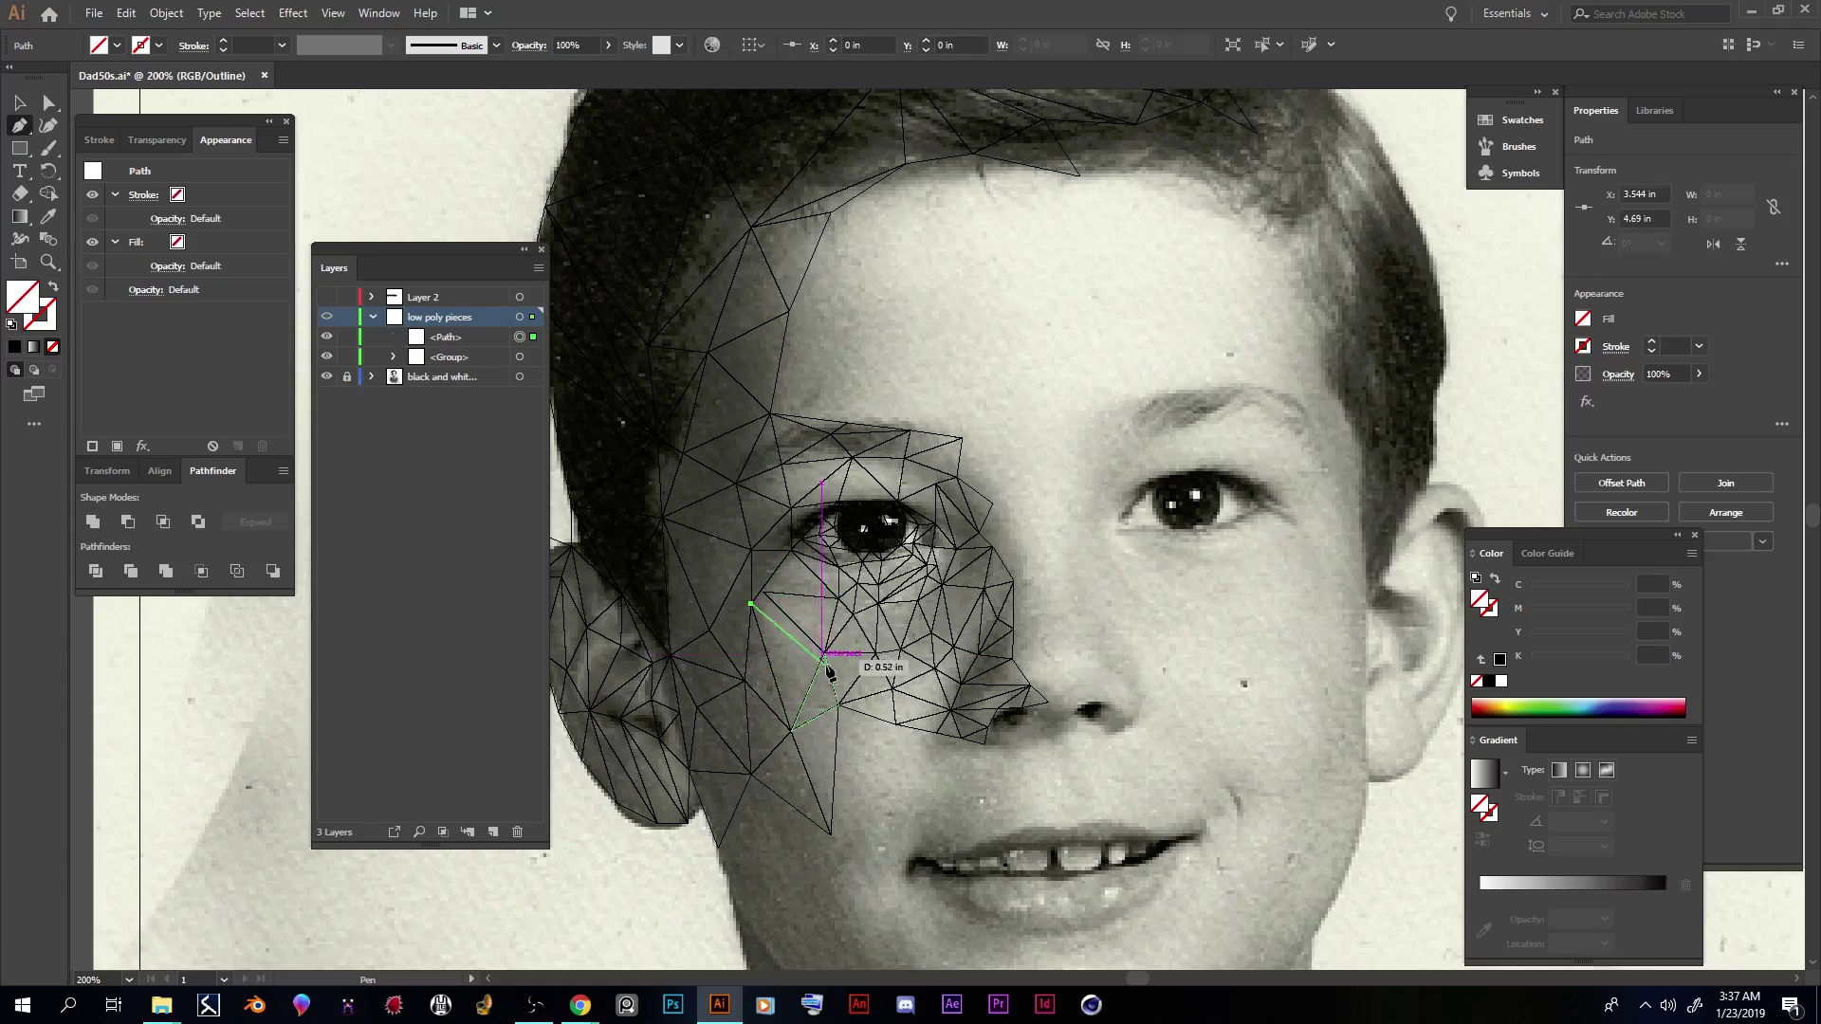
{"action": "left_click", "coordinate": [825, 652]}
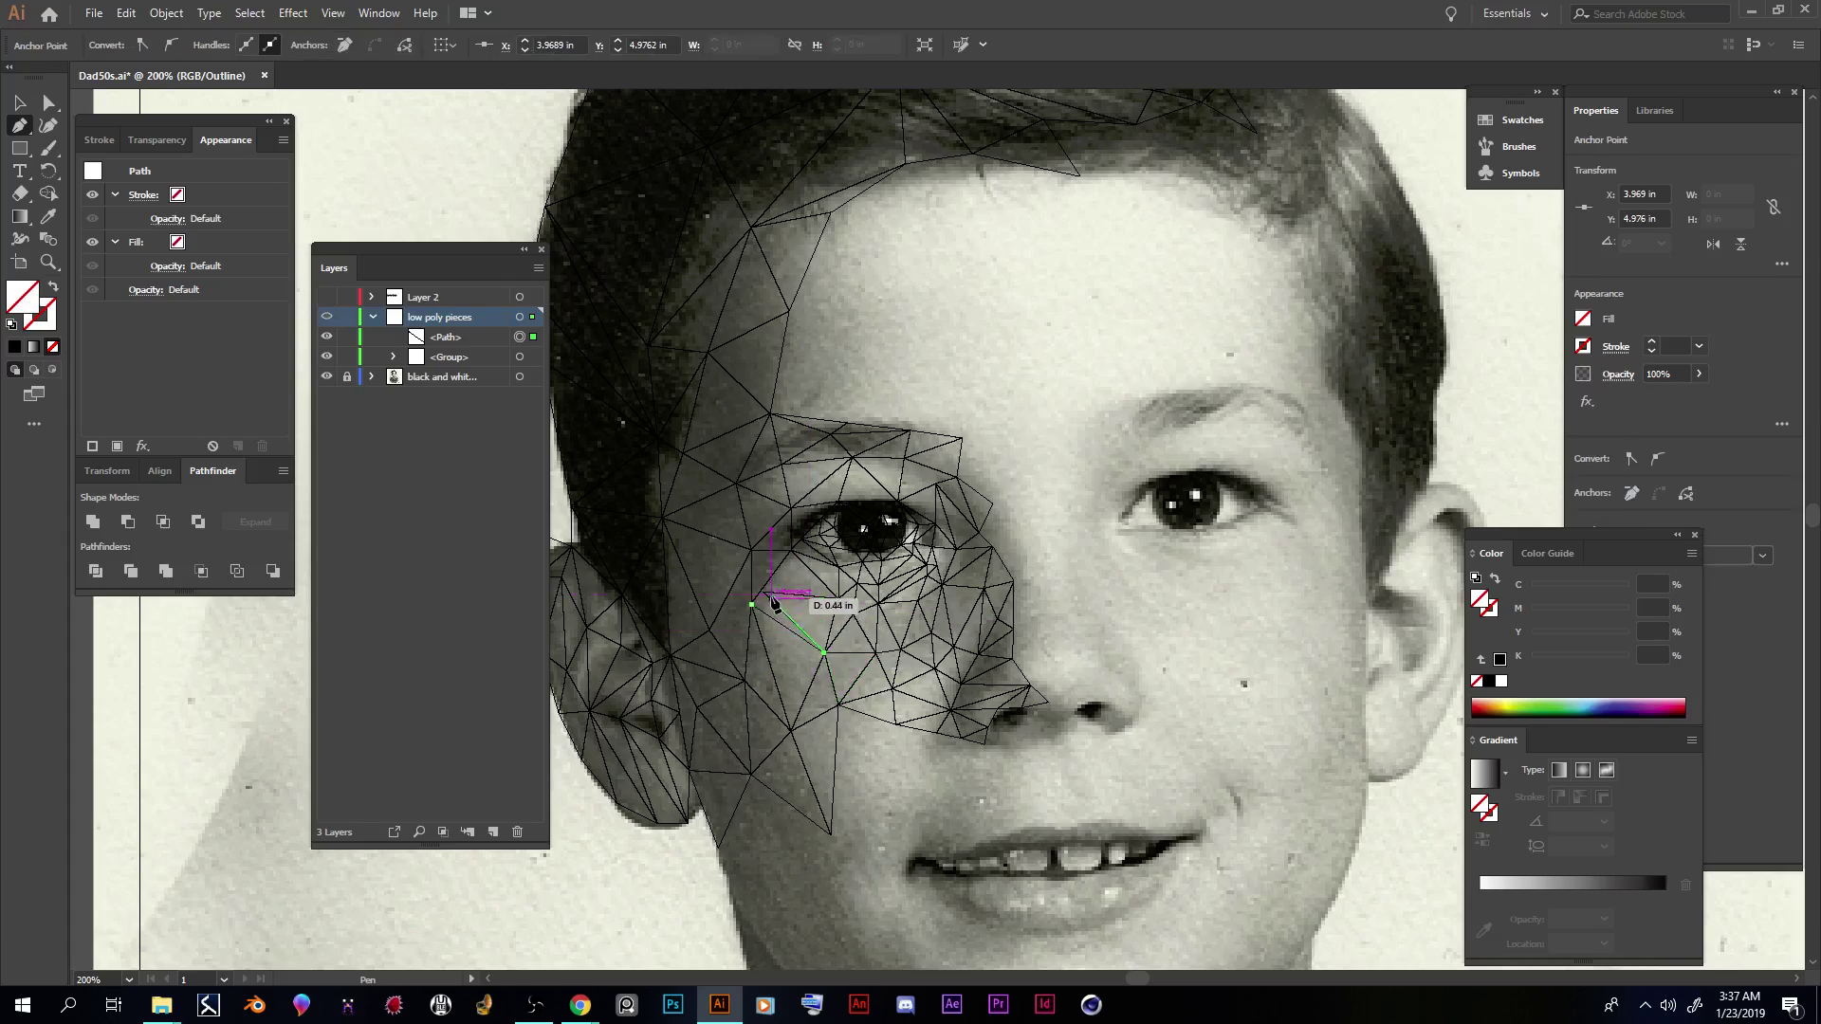
{"action": "left_click", "coordinate": [751, 604]}
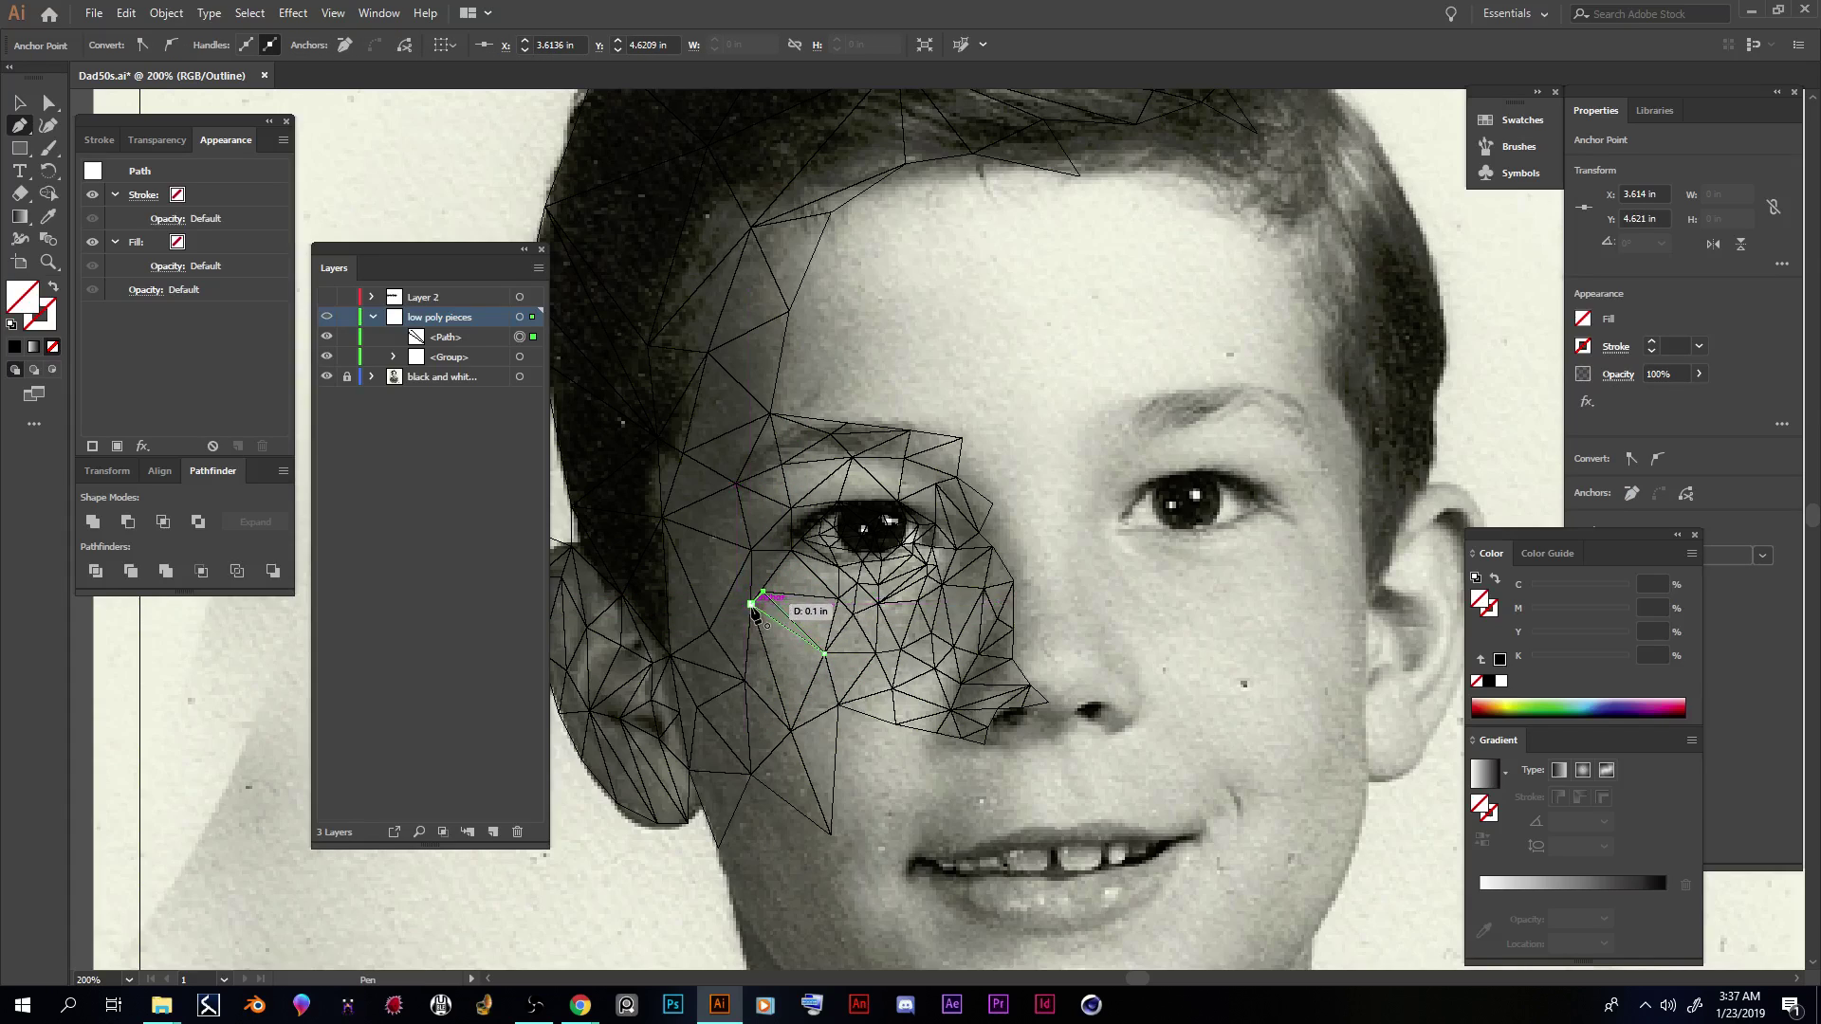
Step: Select the new cheek shape together with the existing group and apply Pathfinder Divide to them
{"action": "key", "text": "ctrl+a"}
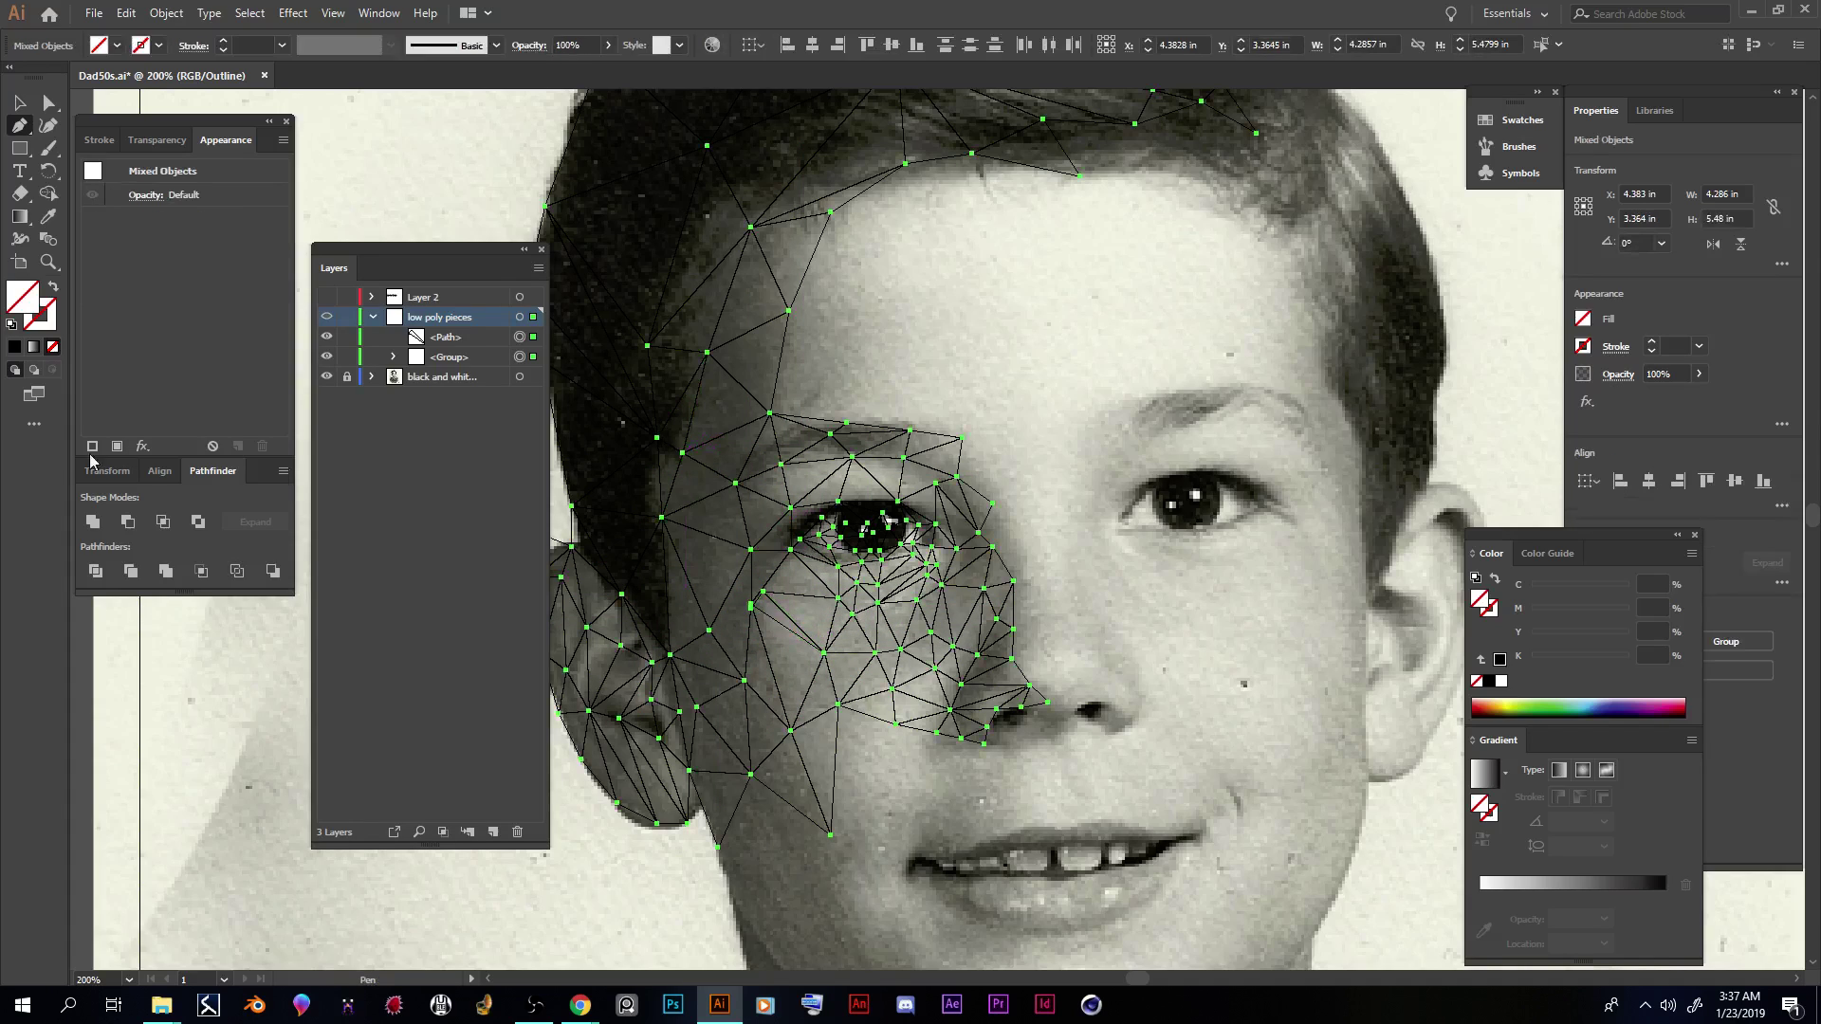
{"action": "left_click", "coordinate": [95, 570]}
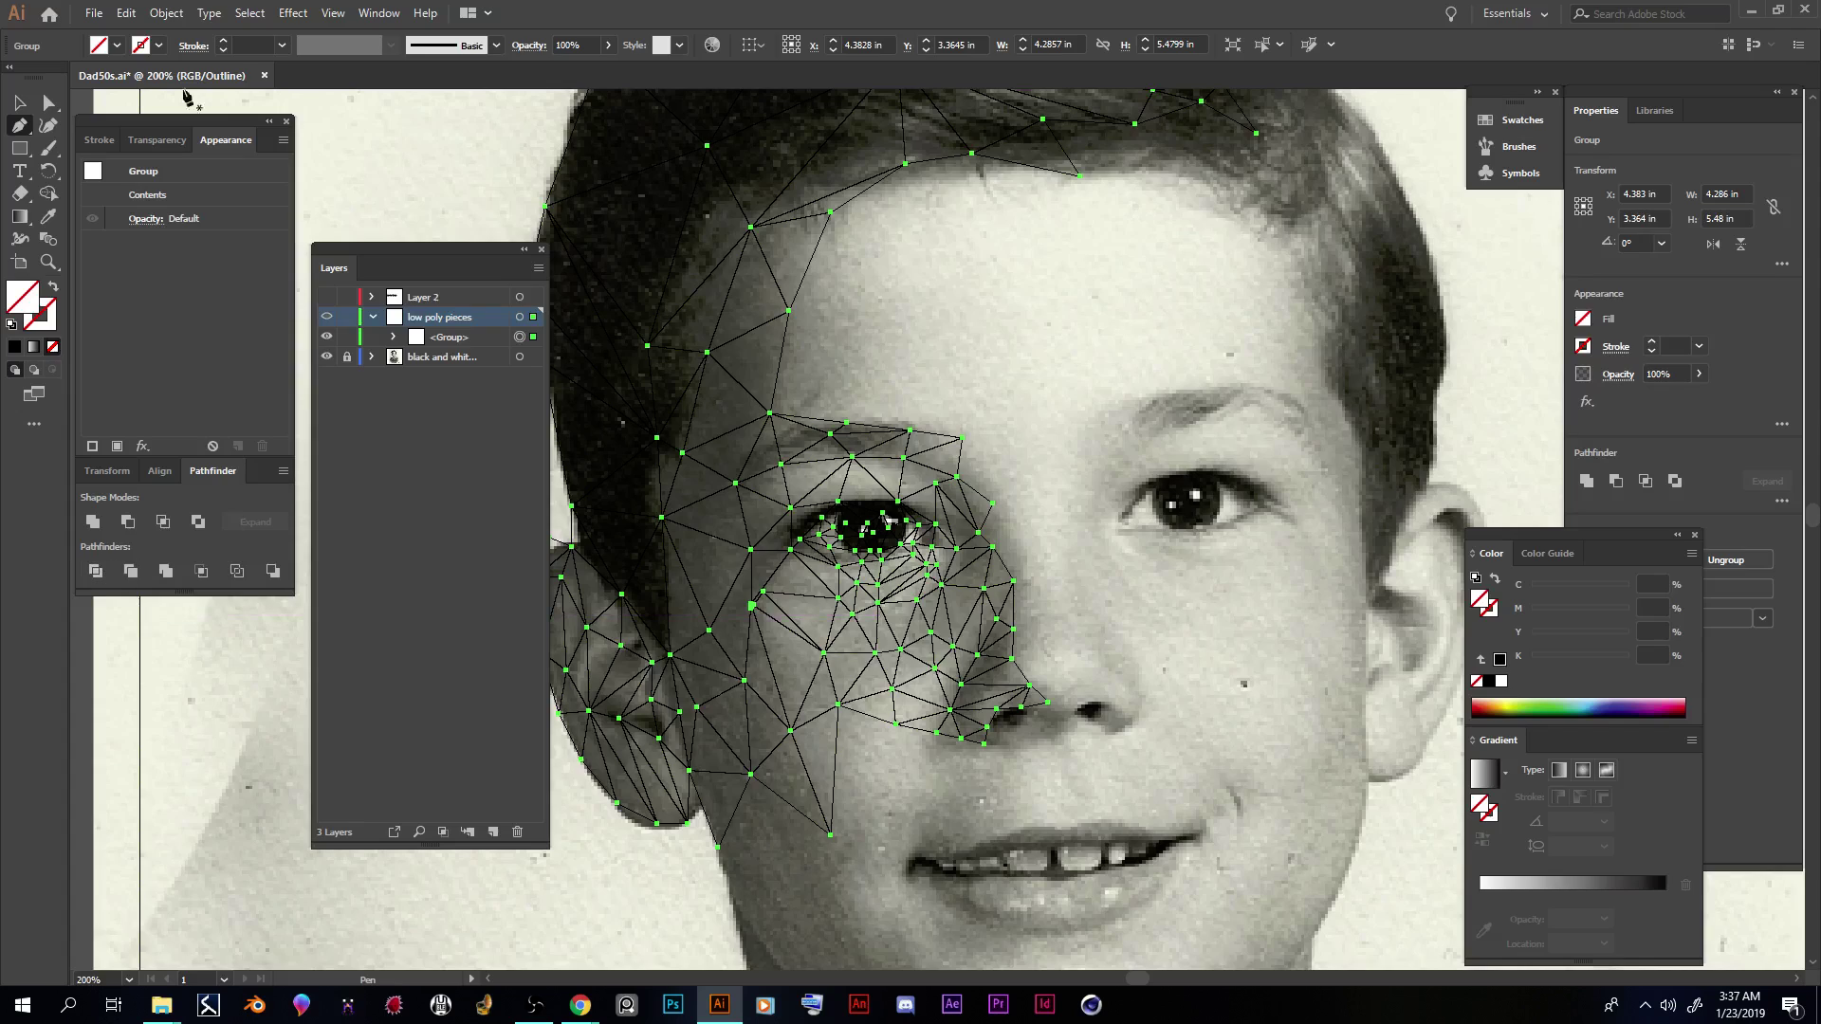
{"action": "left_click", "coordinate": [45, 104]}
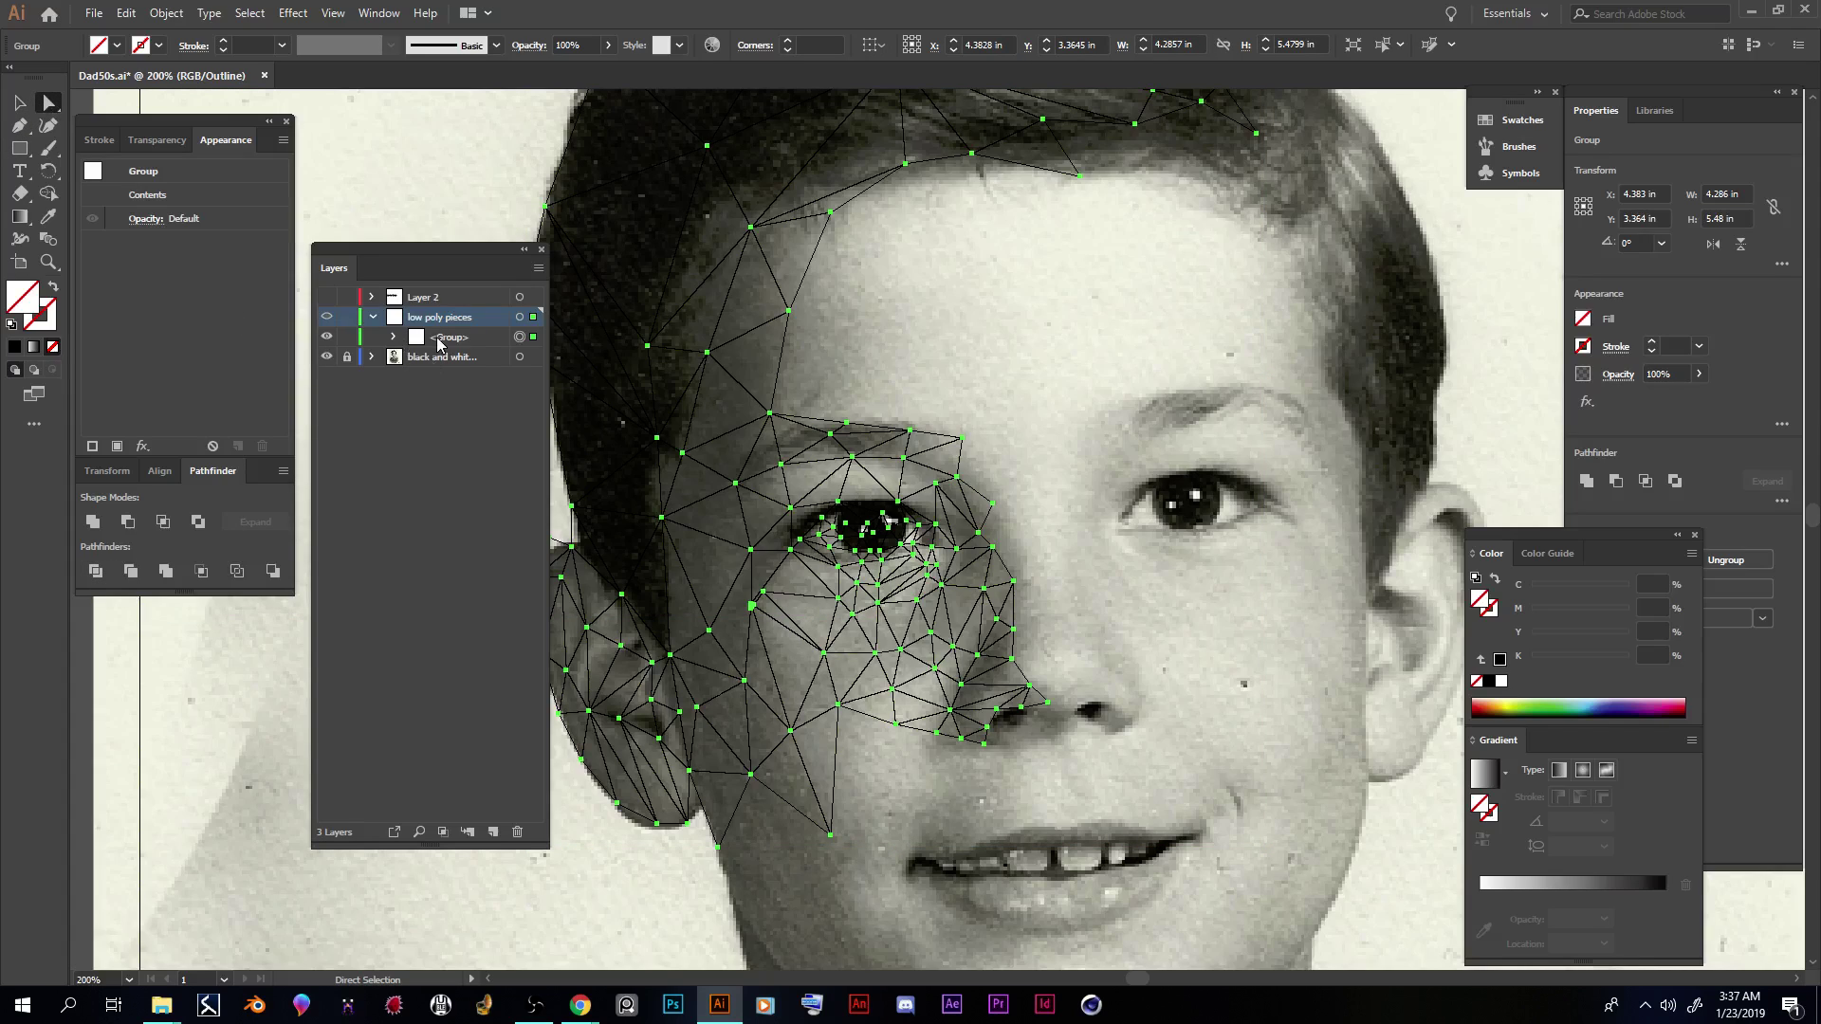
Step: Expand the group in the "low poly pieces" layer, look through its divided pieces, and deselect everything
{"action": "left_click", "coordinate": [393, 337]}
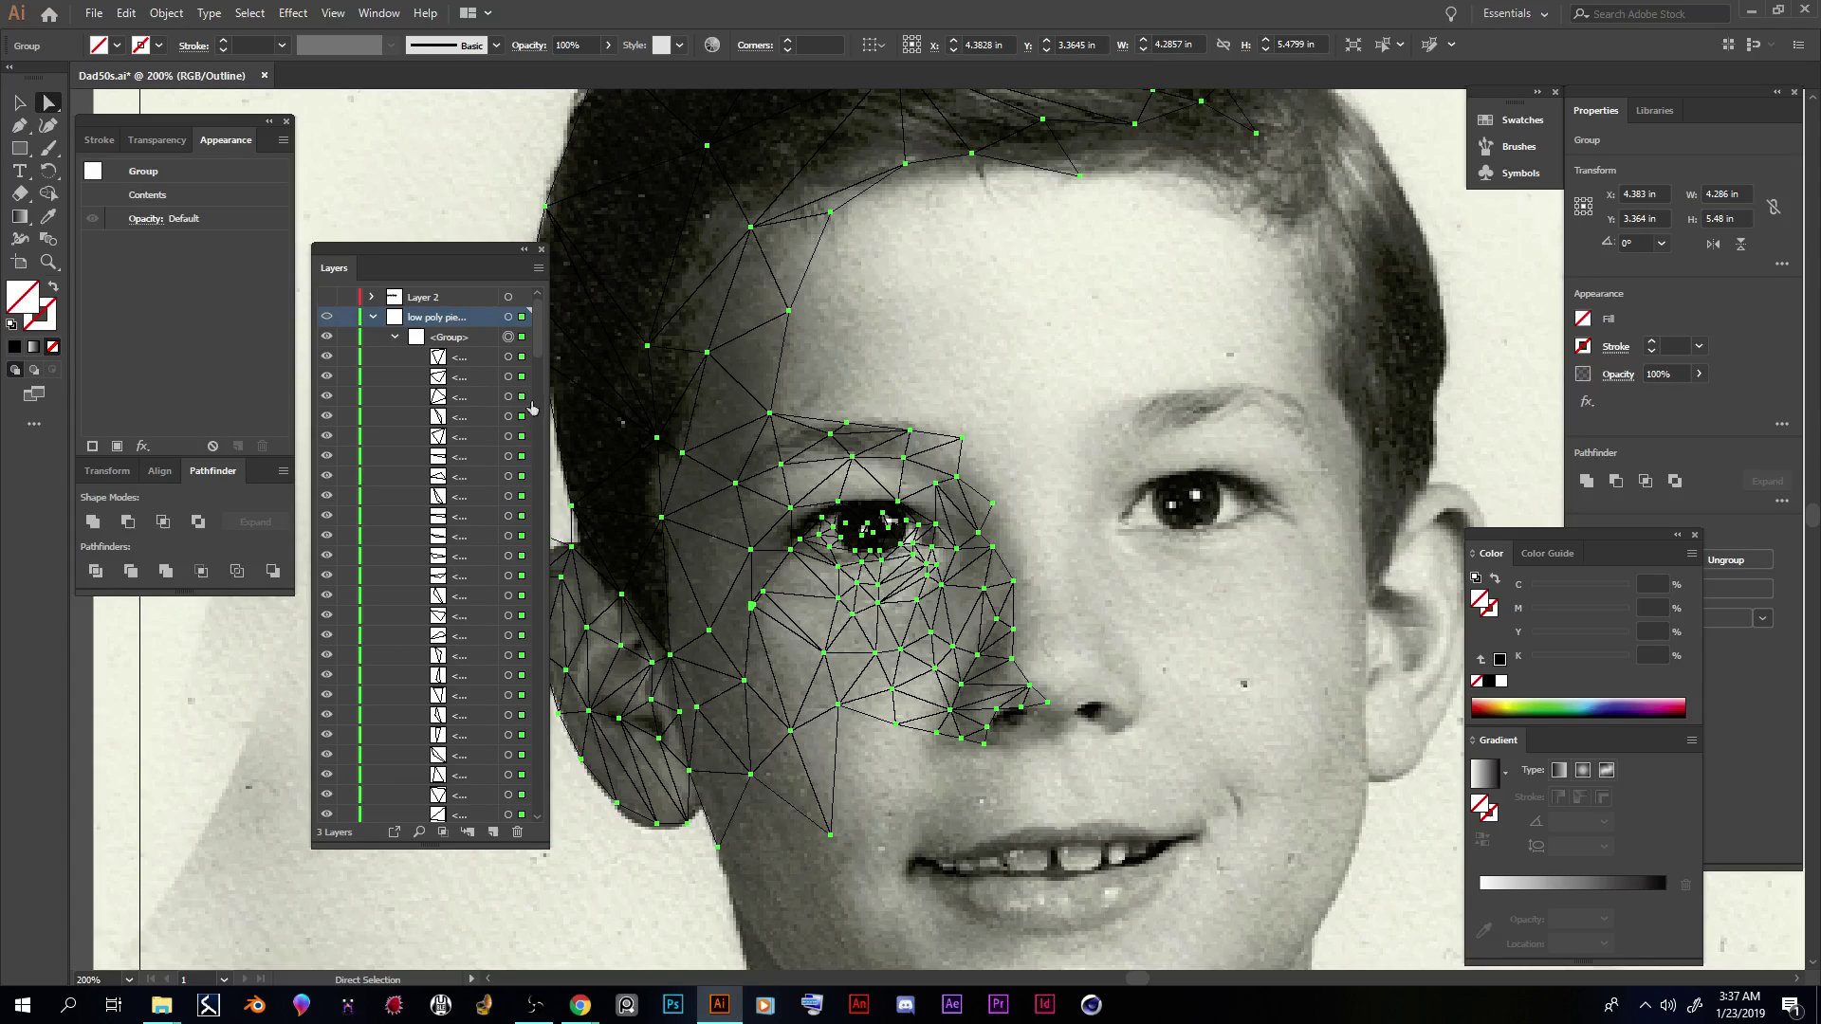
{"action": "left_click_drag", "start_coordinate": [538, 336], "coordinate": [539, 638]}
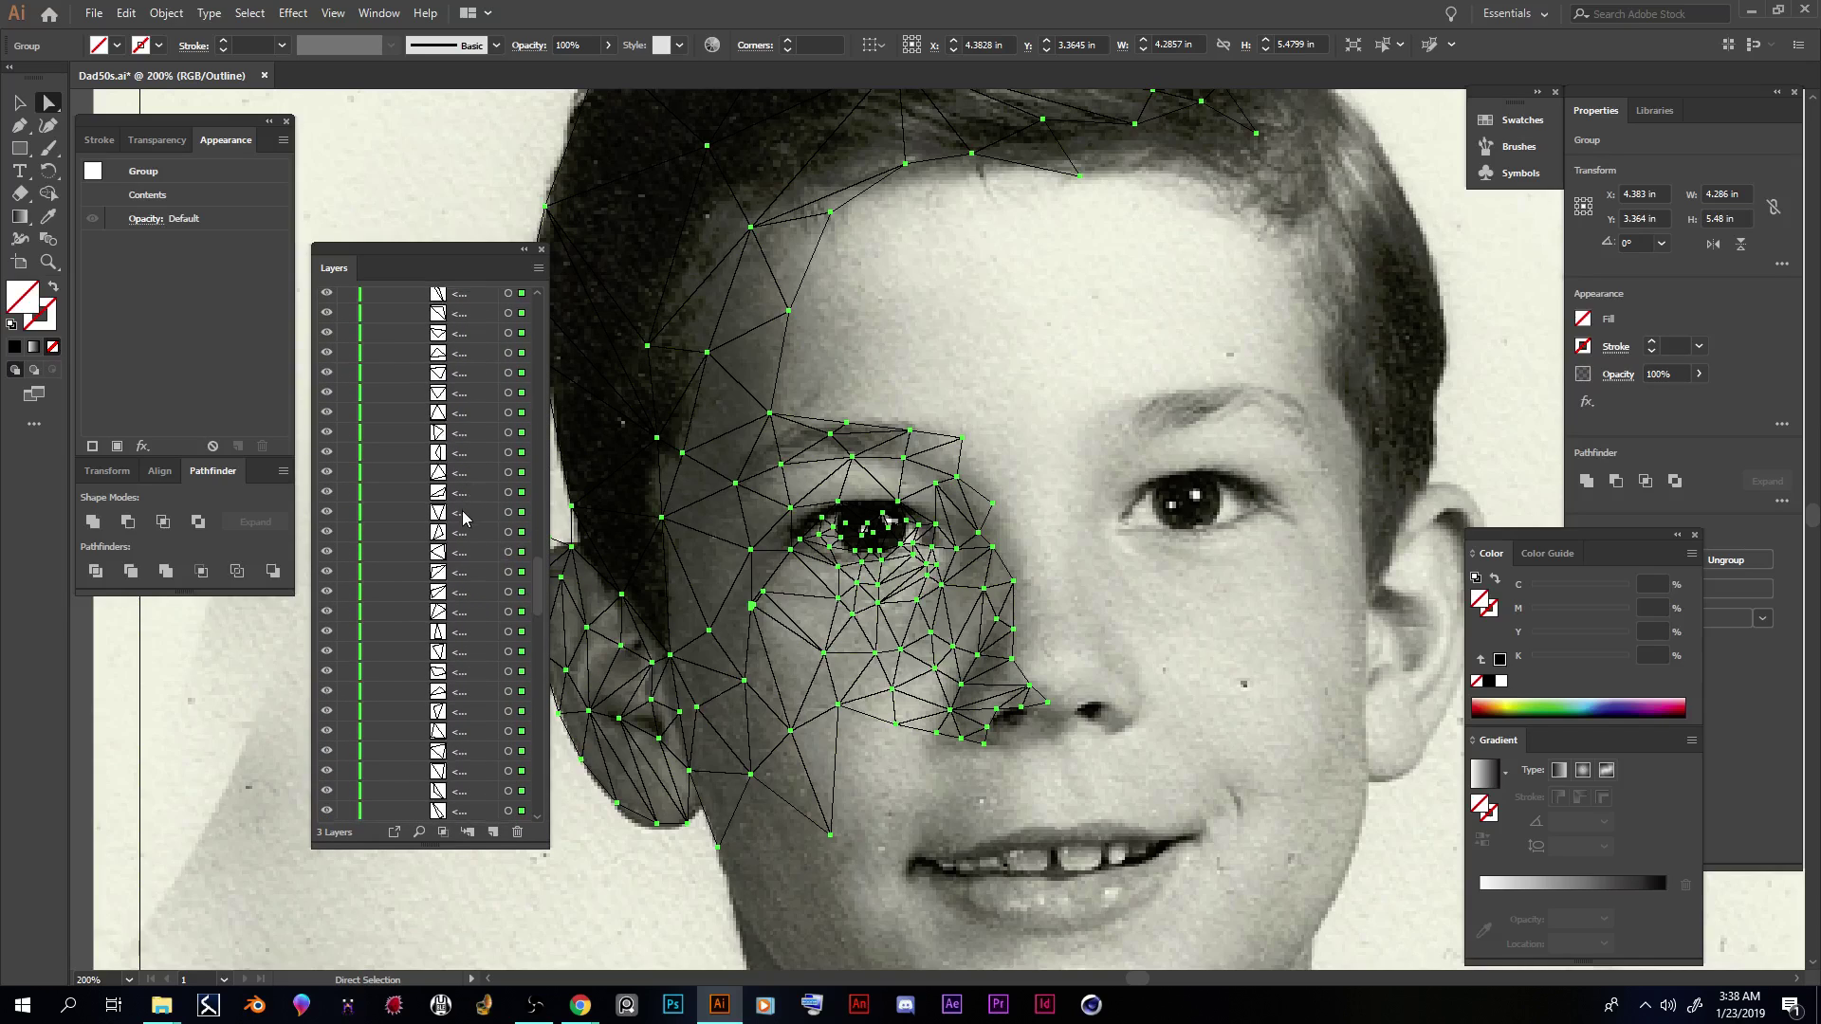
{"action": "scroll", "coordinate": [463, 492], "scroll_direction": "down", "scroll_amount": 5}
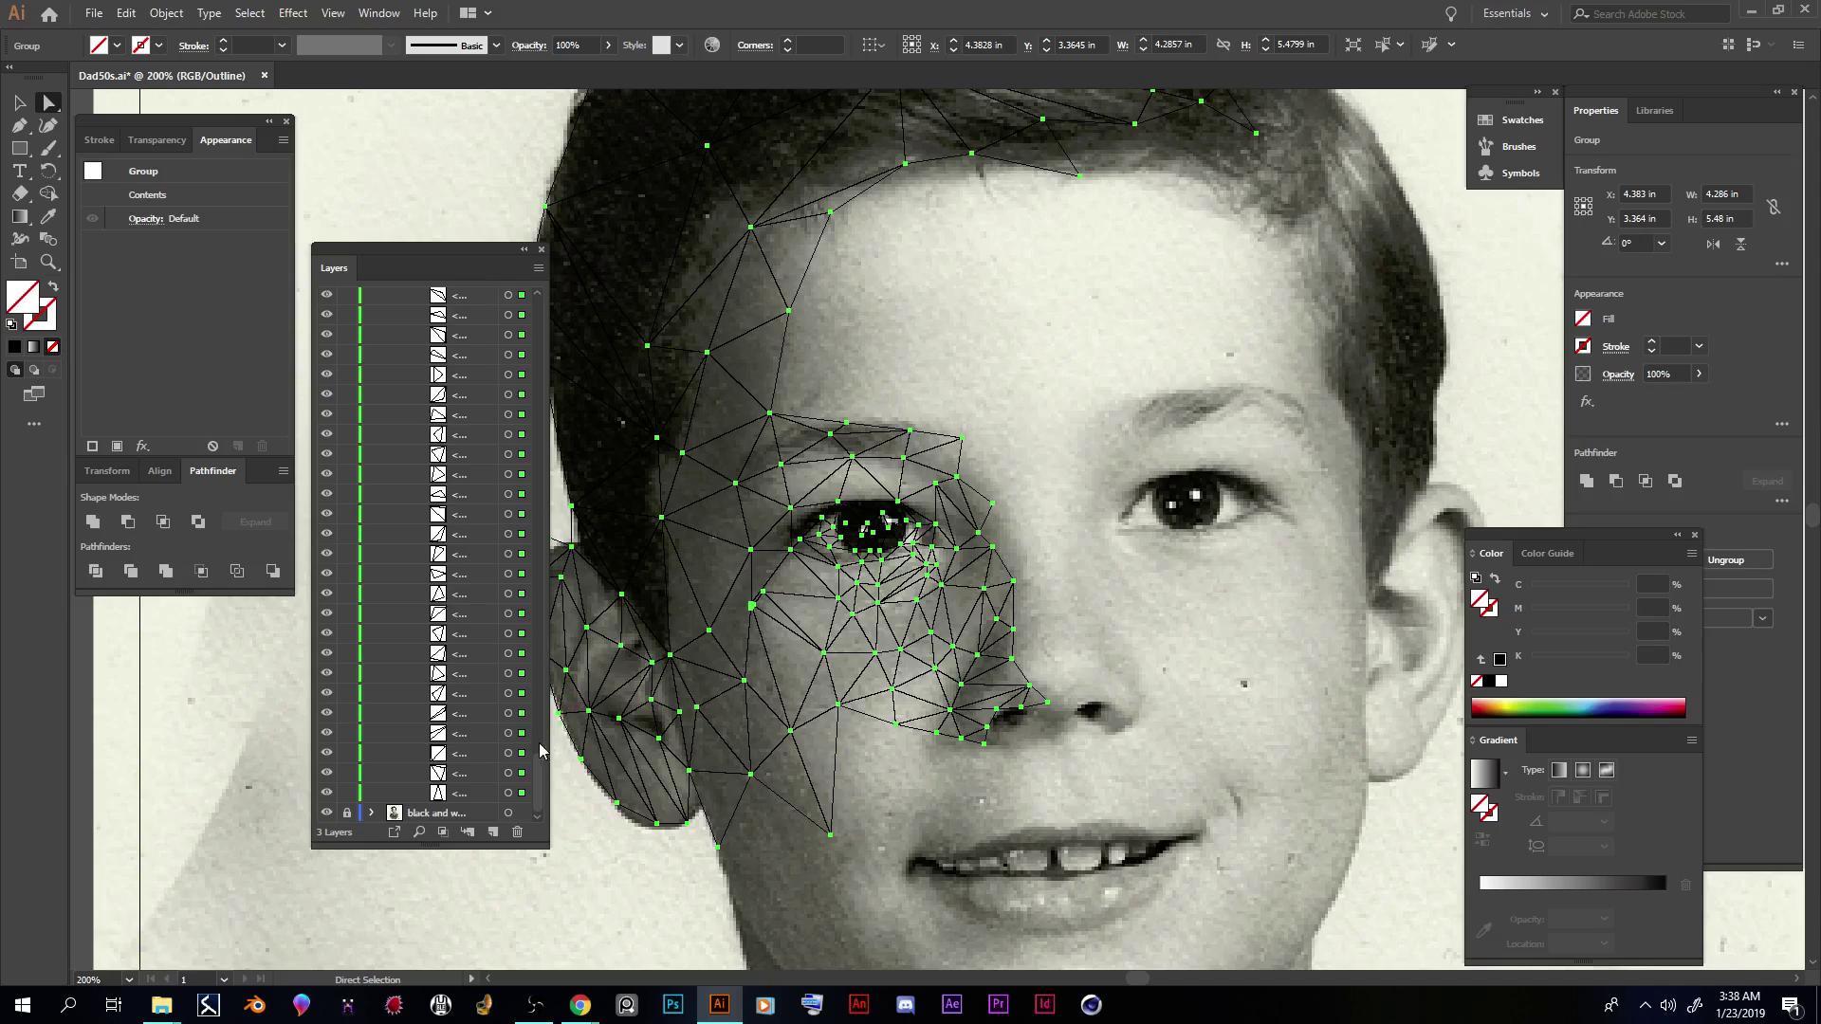
{"action": "left_click_drag", "start_coordinate": [537, 776], "coordinate": [534, 320]}
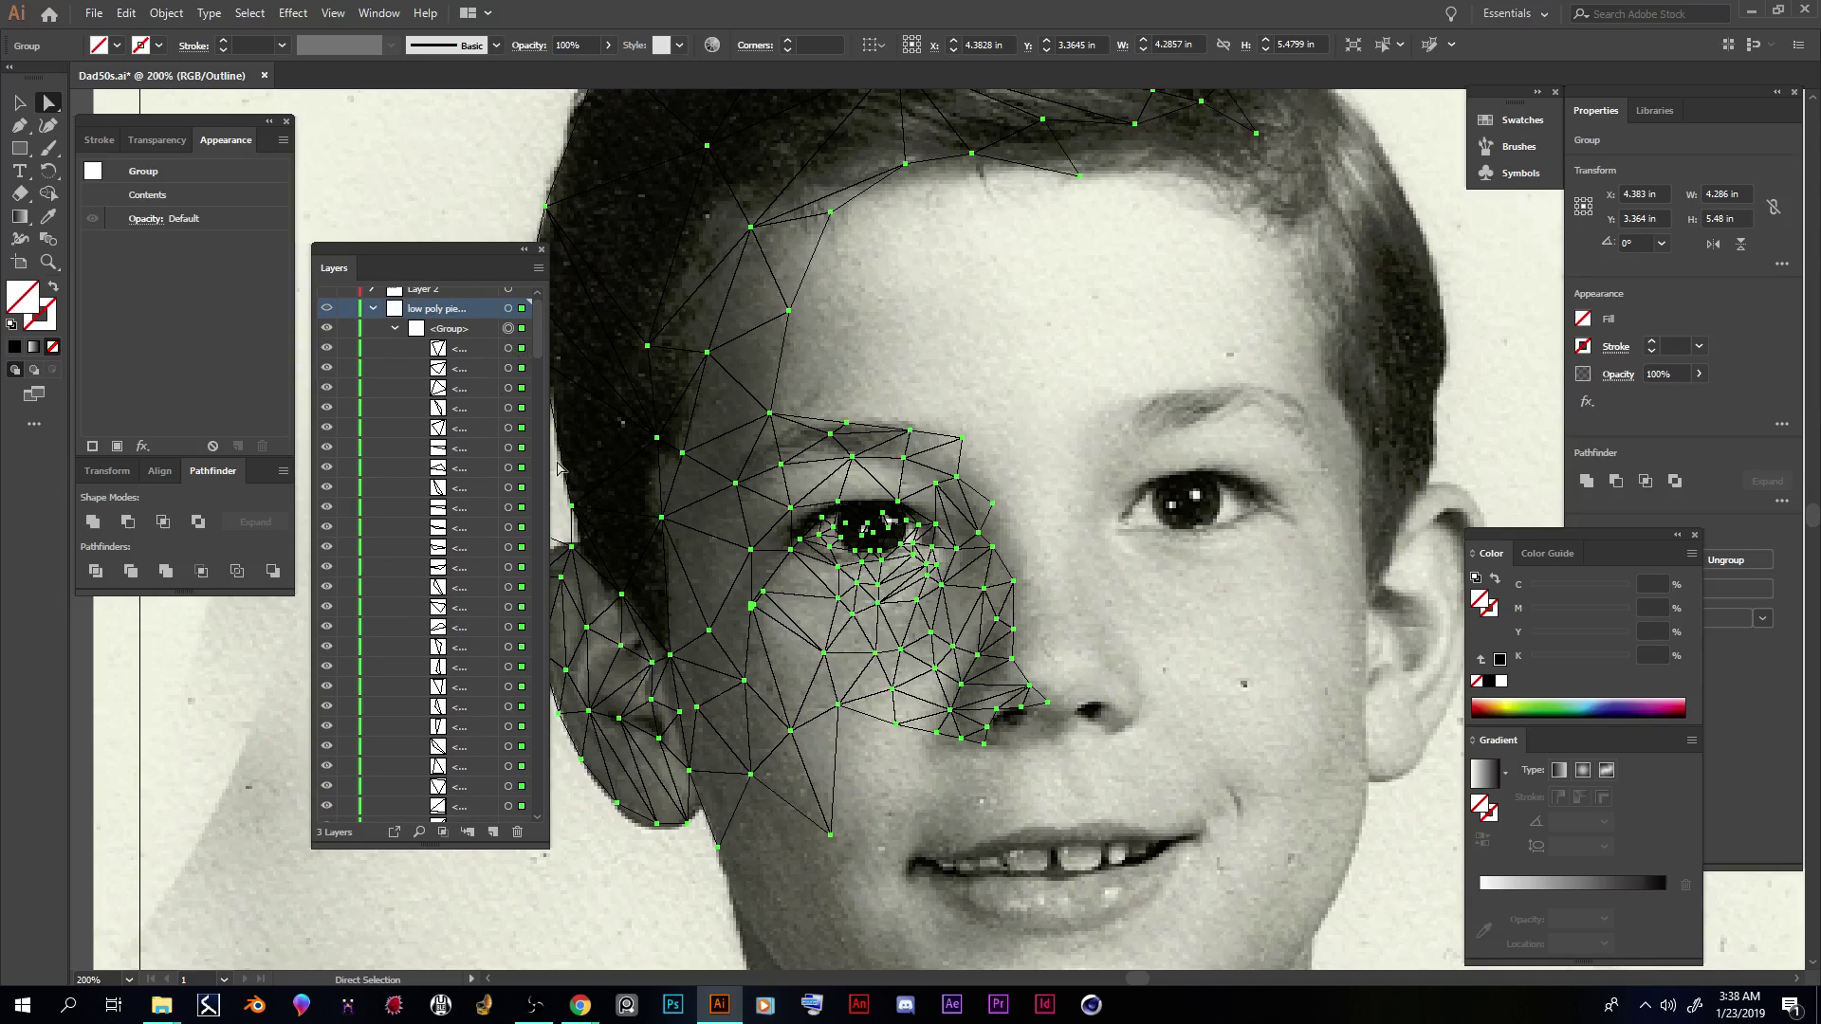
{"action": "left_click", "coordinate": [916, 397]}
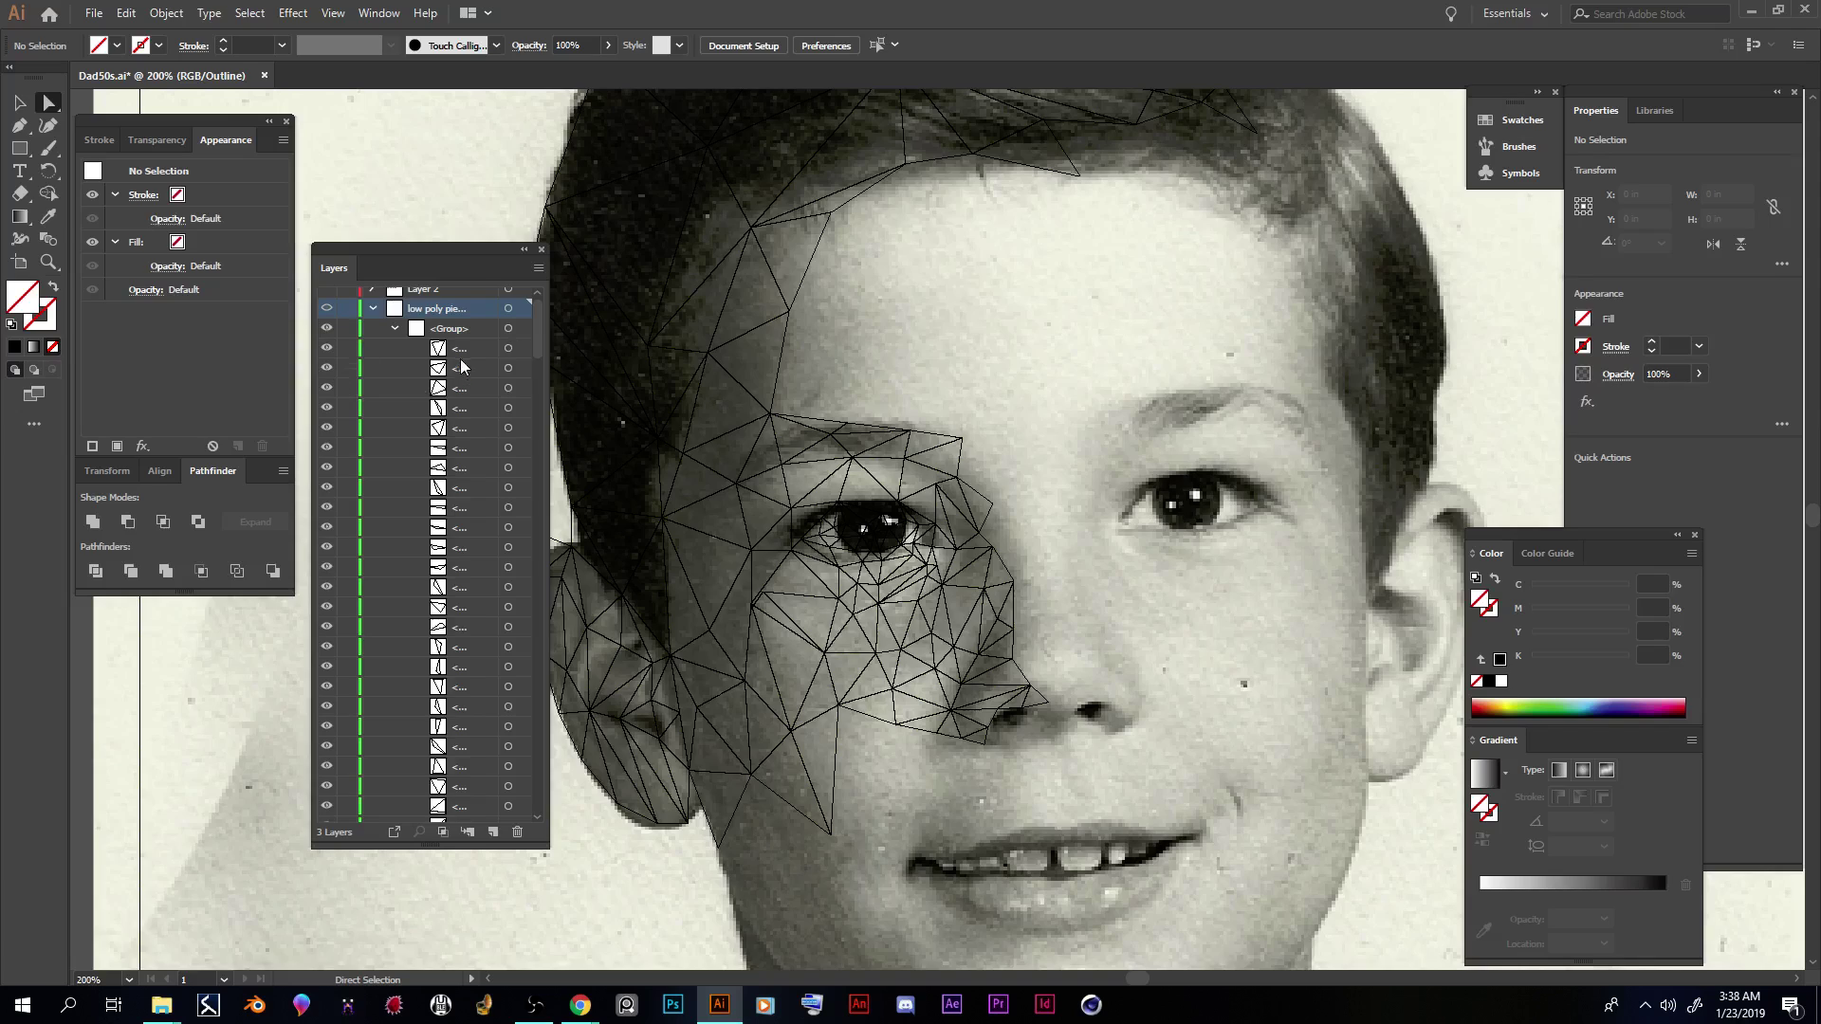
Step: Target the first piece in the group, at the forehead hairline, and fill it with the photo's skin tone using the Eyedropper
{"action": "left_click", "coordinate": [509, 349]}
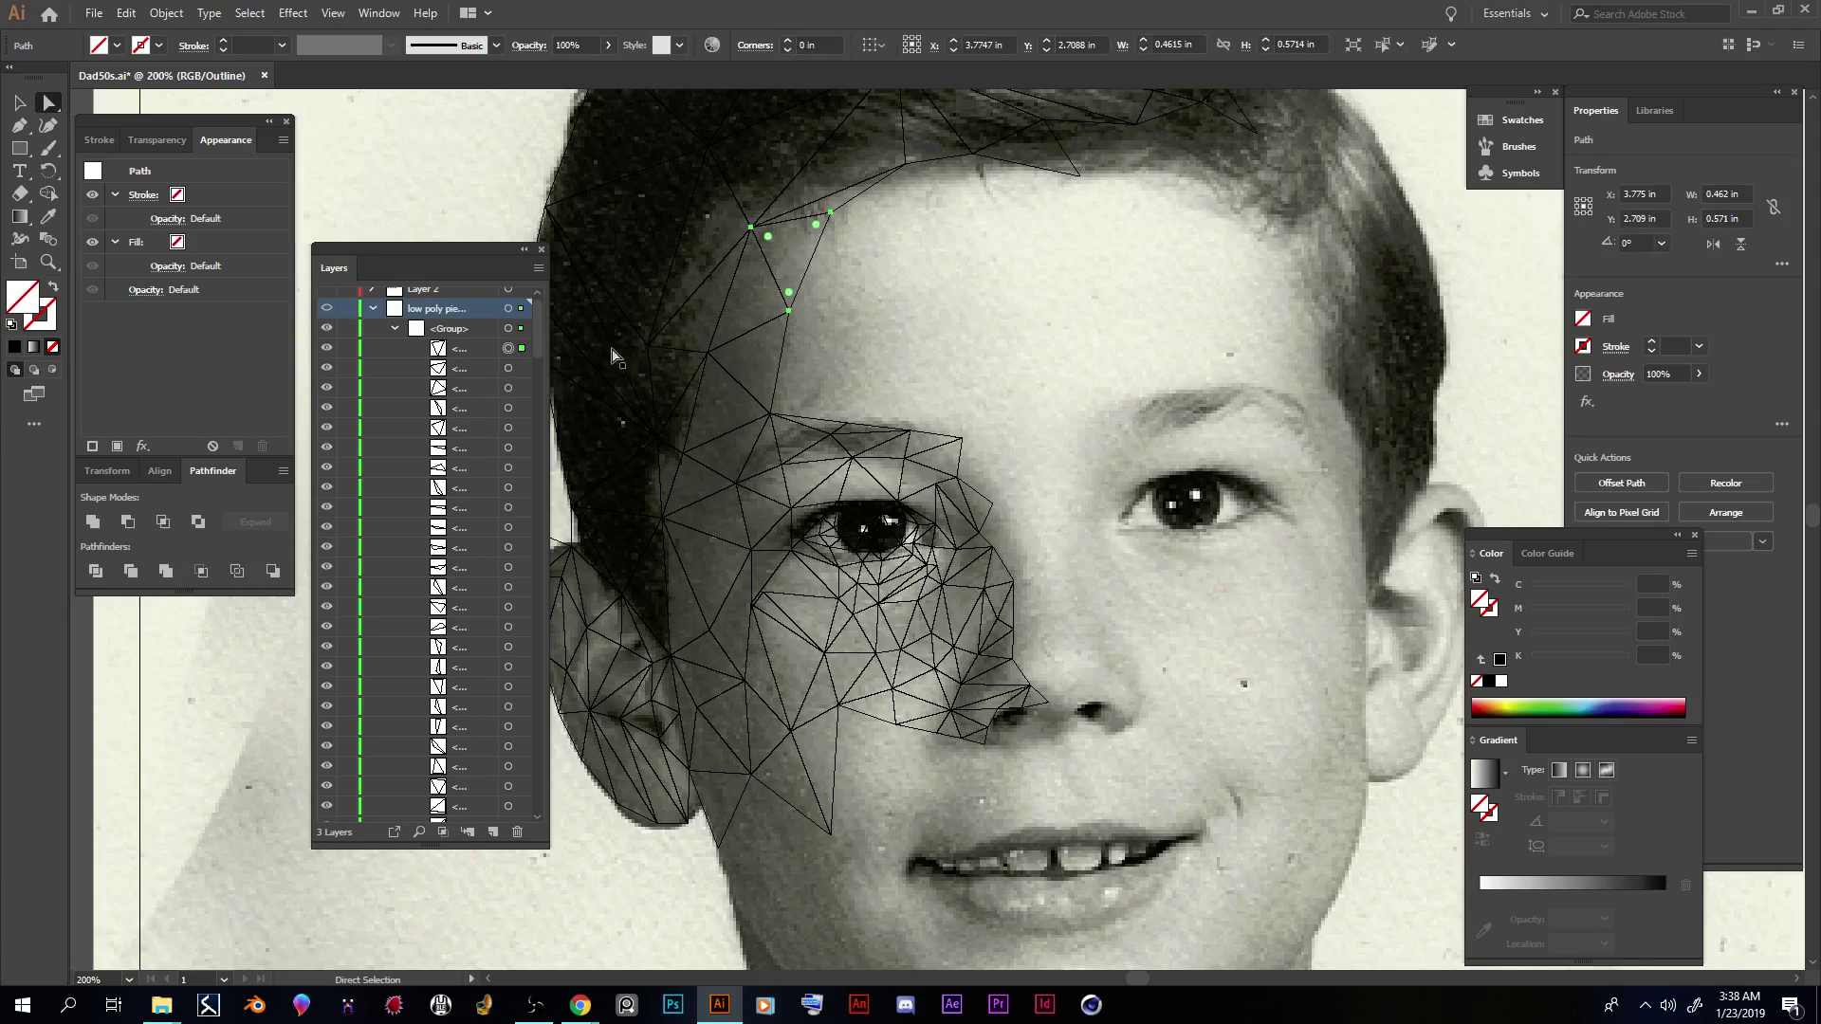
{"action": "left_click", "coordinate": [509, 349]}
{"action": "scroll", "coordinate": [972, 353], "scroll_direction": "up", "scroll_amount": 2}
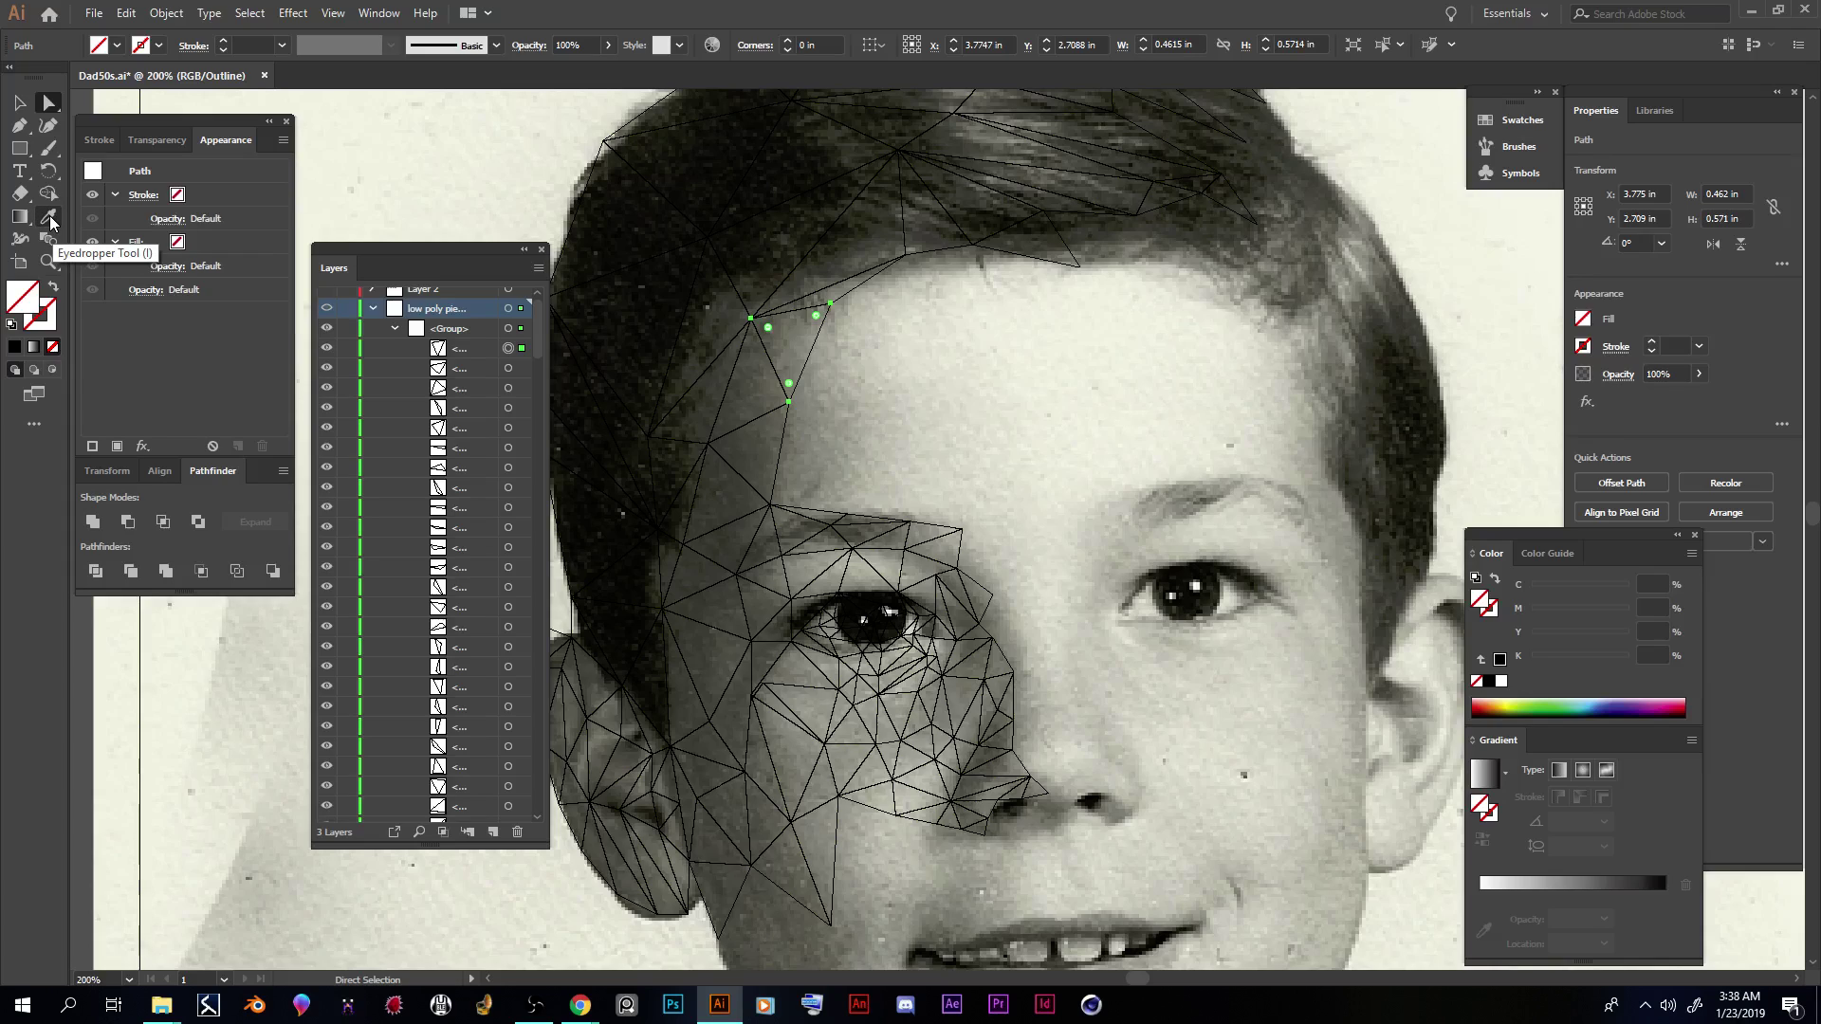
{"action": "left_click", "coordinate": [51, 221]}
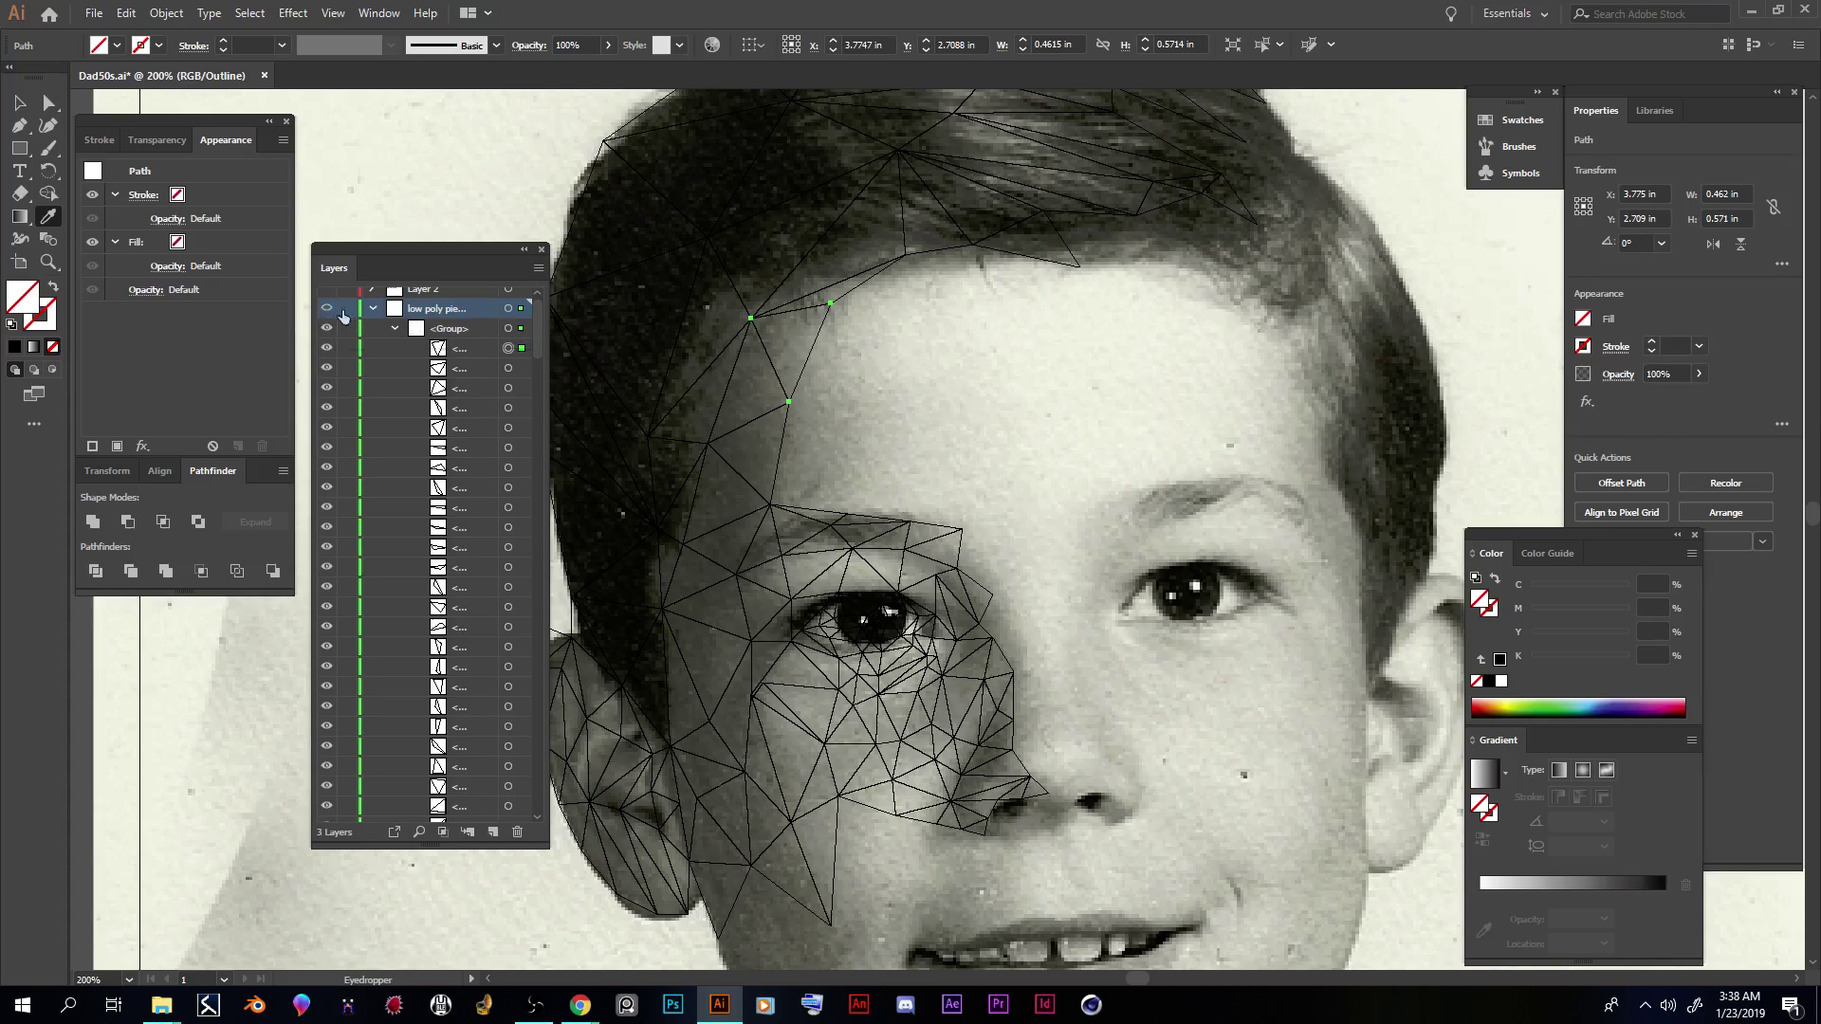
{"action": "left_click", "coordinate": [802, 334]}
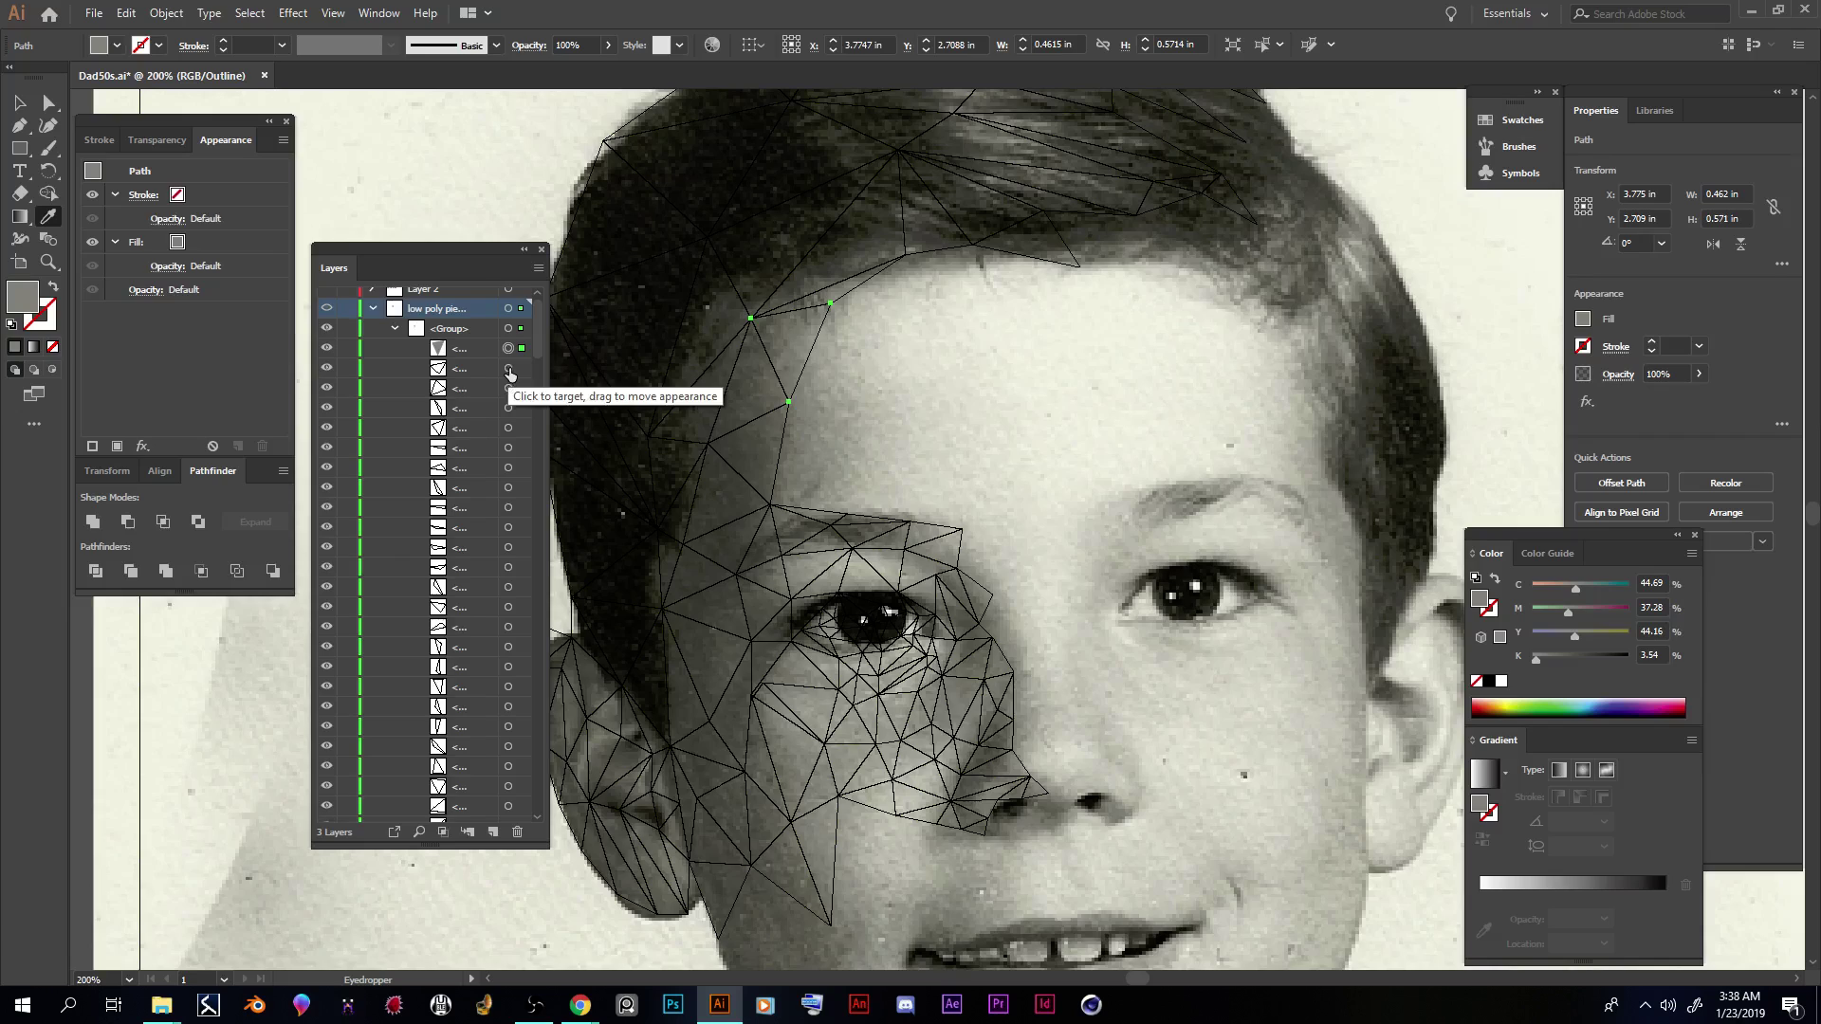
Step: Check the filled forehead piece with the "low poly pieces" layer in preview mode, and return the layer to outline view
{"action": "left_click", "coordinate": [327, 314], "text": "ctrl"}
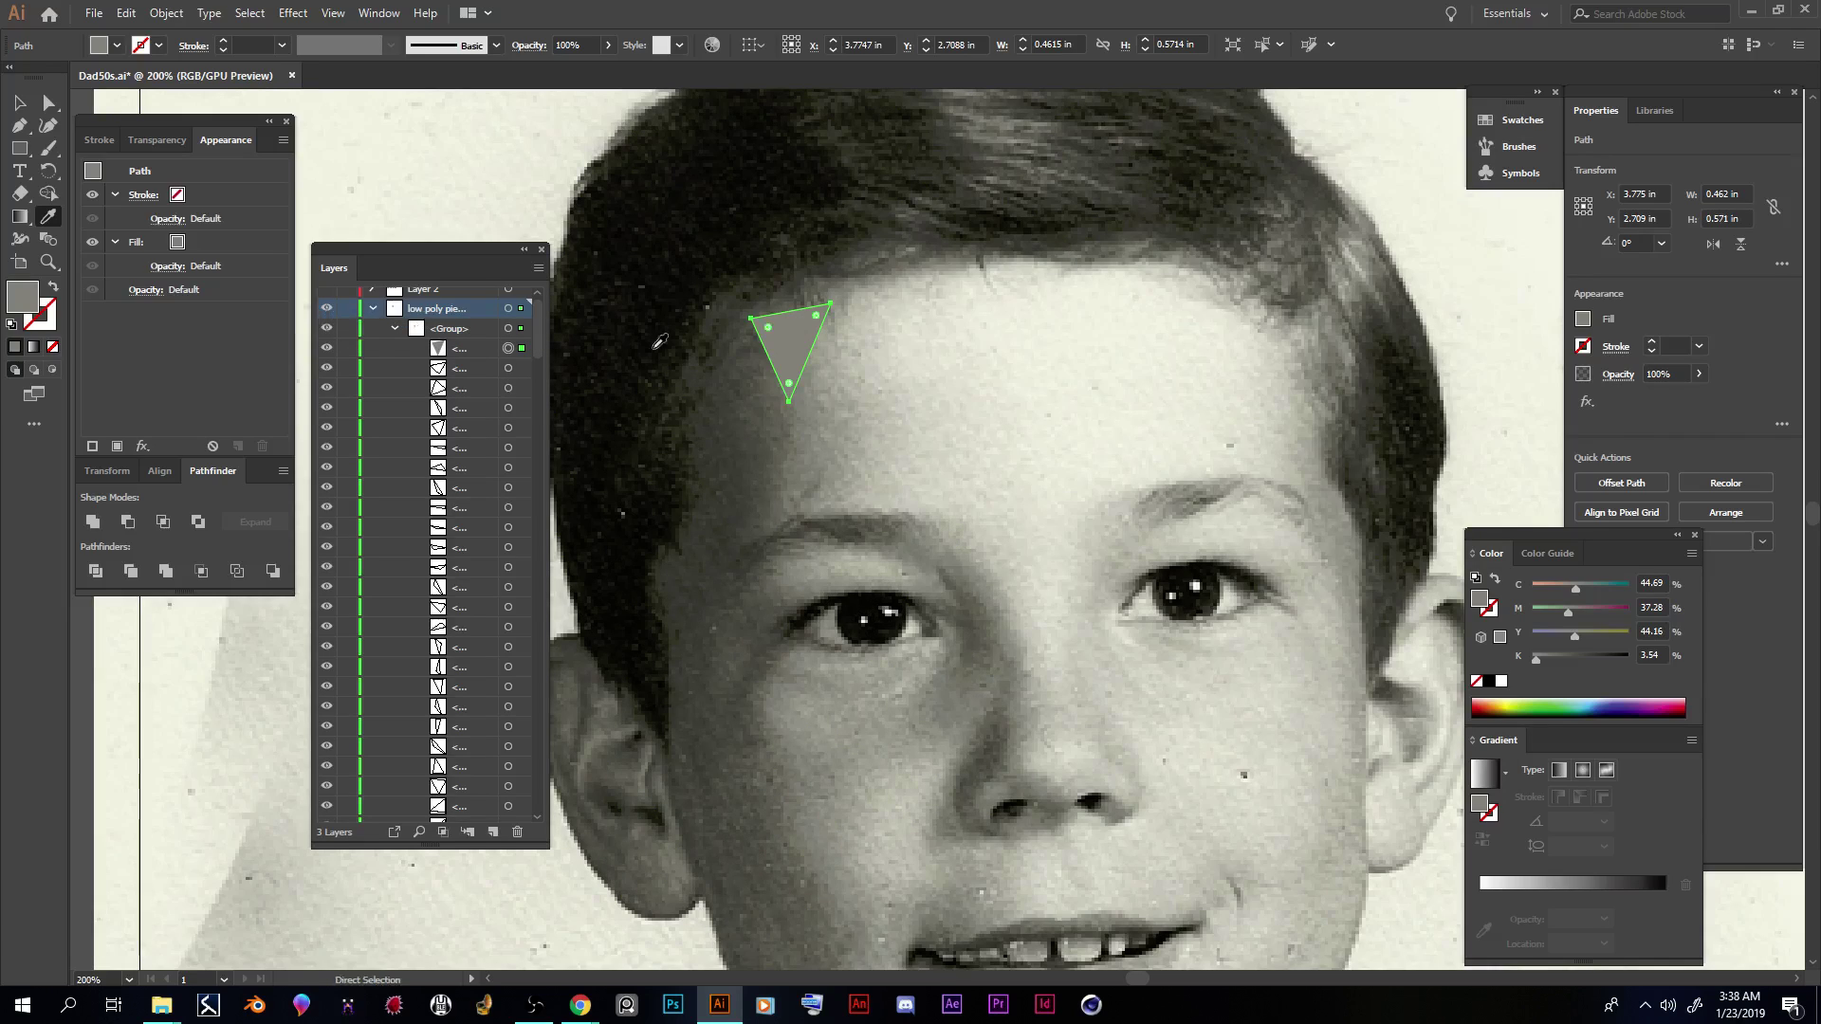
{"action": "left_click", "coordinate": [19, 101]}
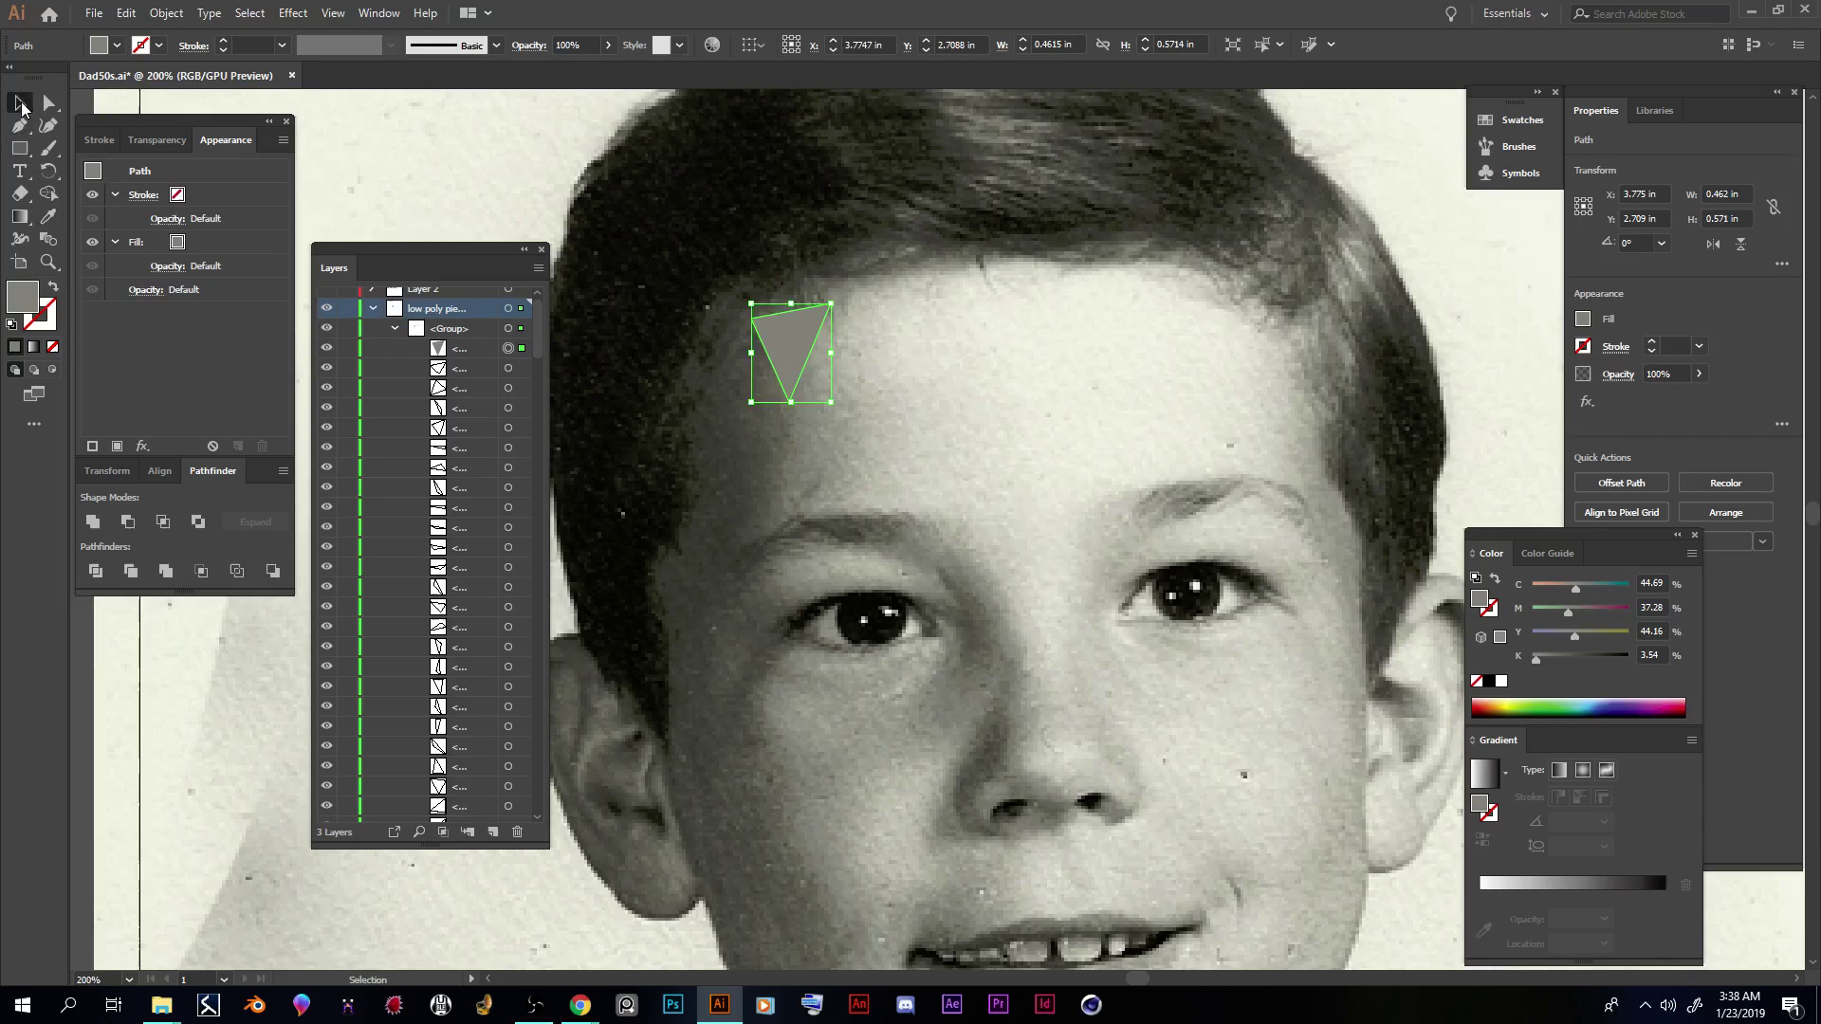
{"action": "left_click", "coordinate": [1038, 385]}
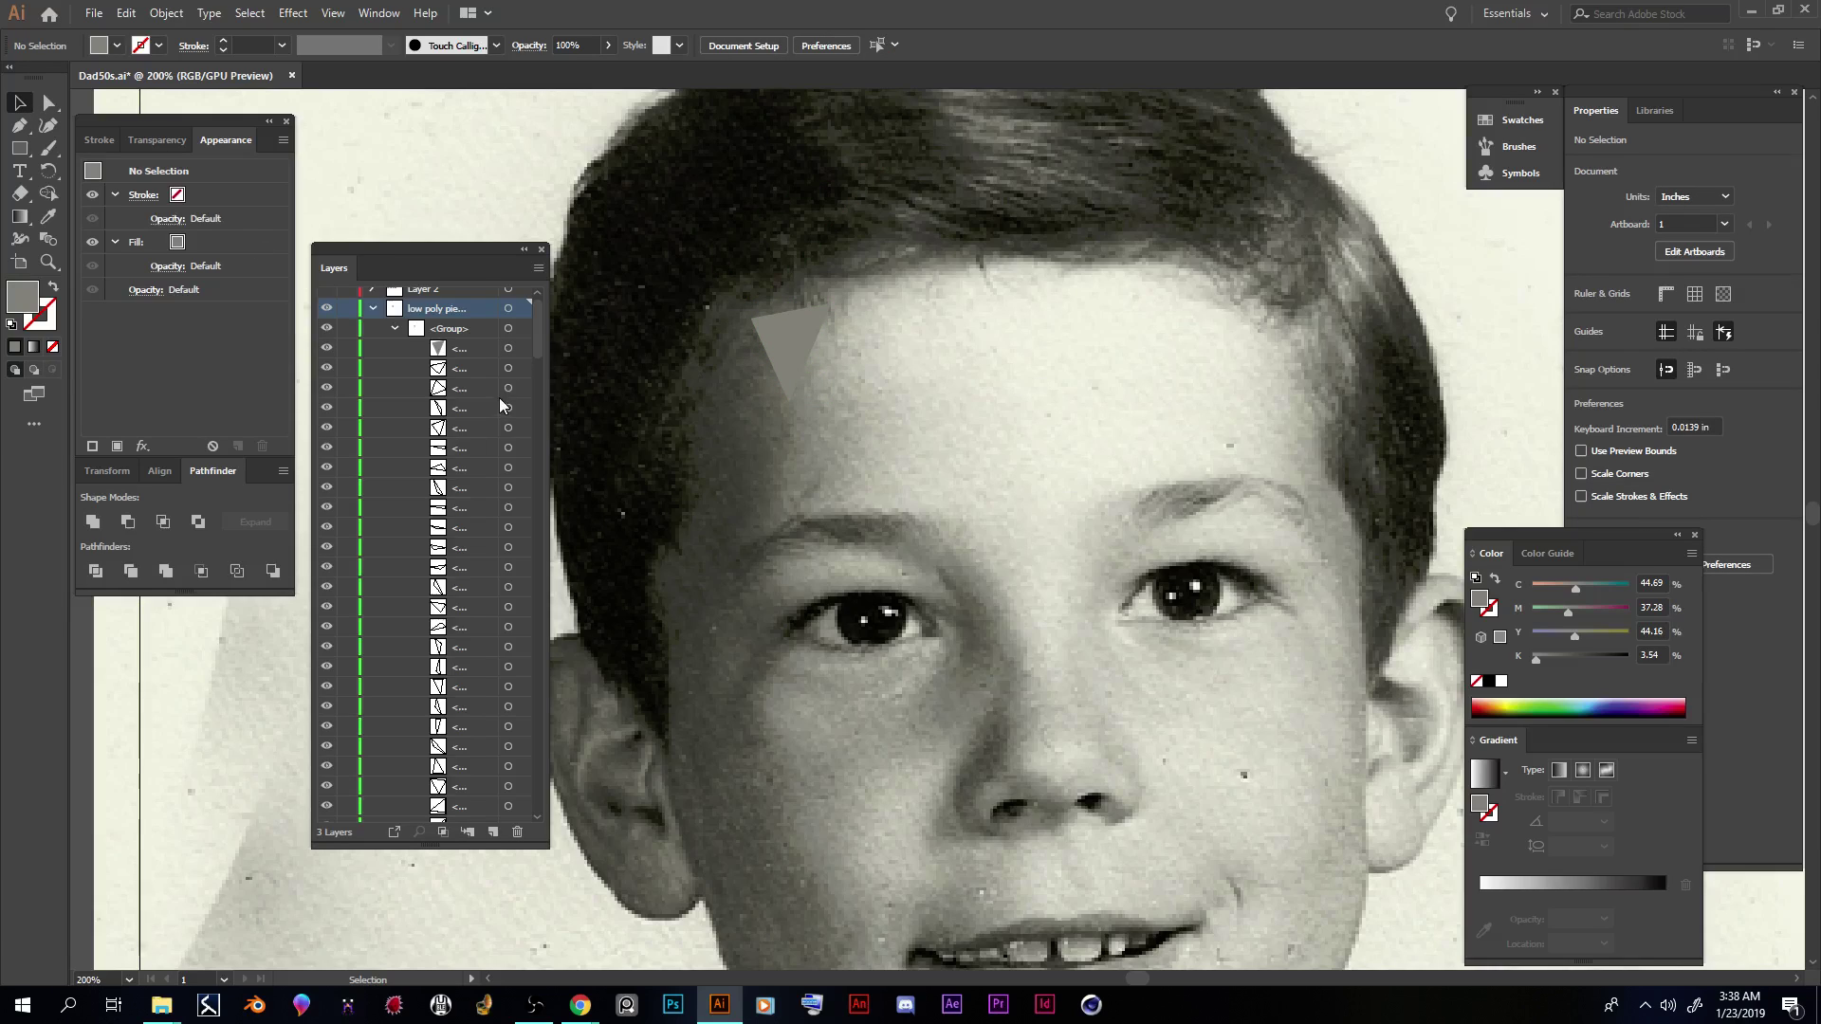
{"action": "left_click", "coordinate": [327, 311], "text": "ctrl"}
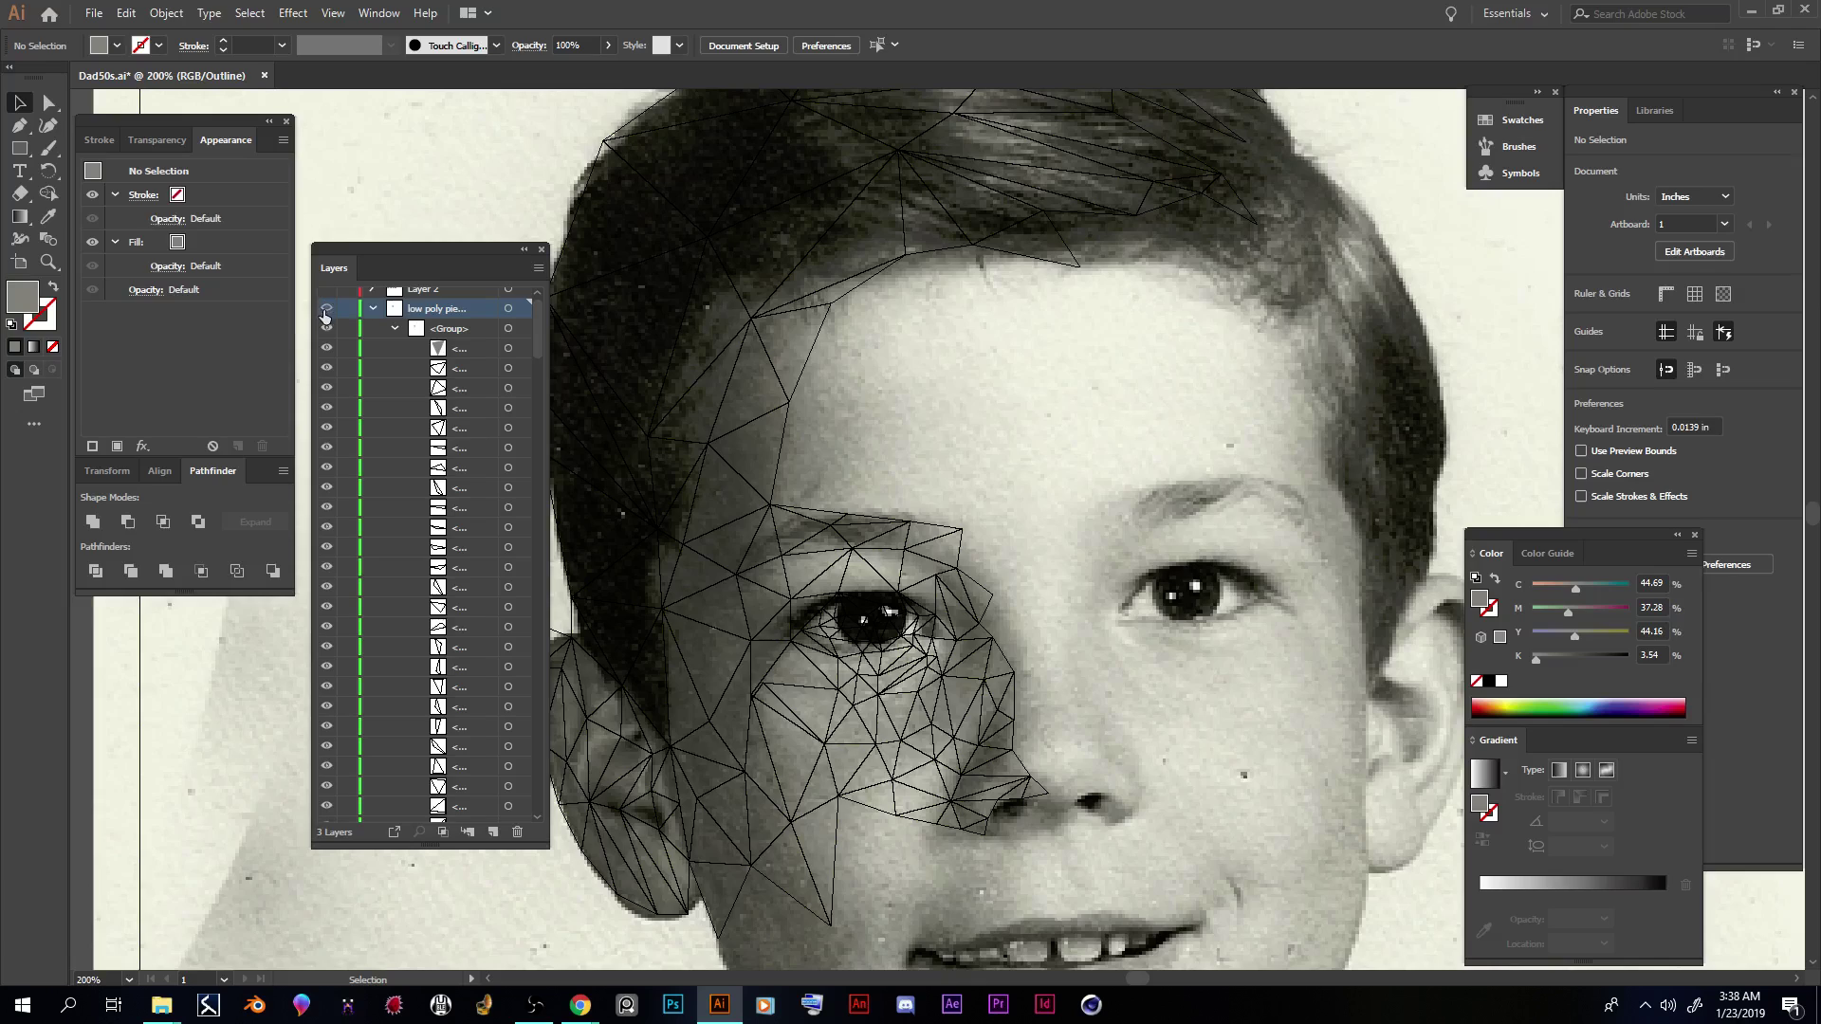
Step: Target the second piece in the group, near the crown, and fill it with the dark hair tone using the Eyedropper
{"action": "left_click", "coordinate": [509, 370]}
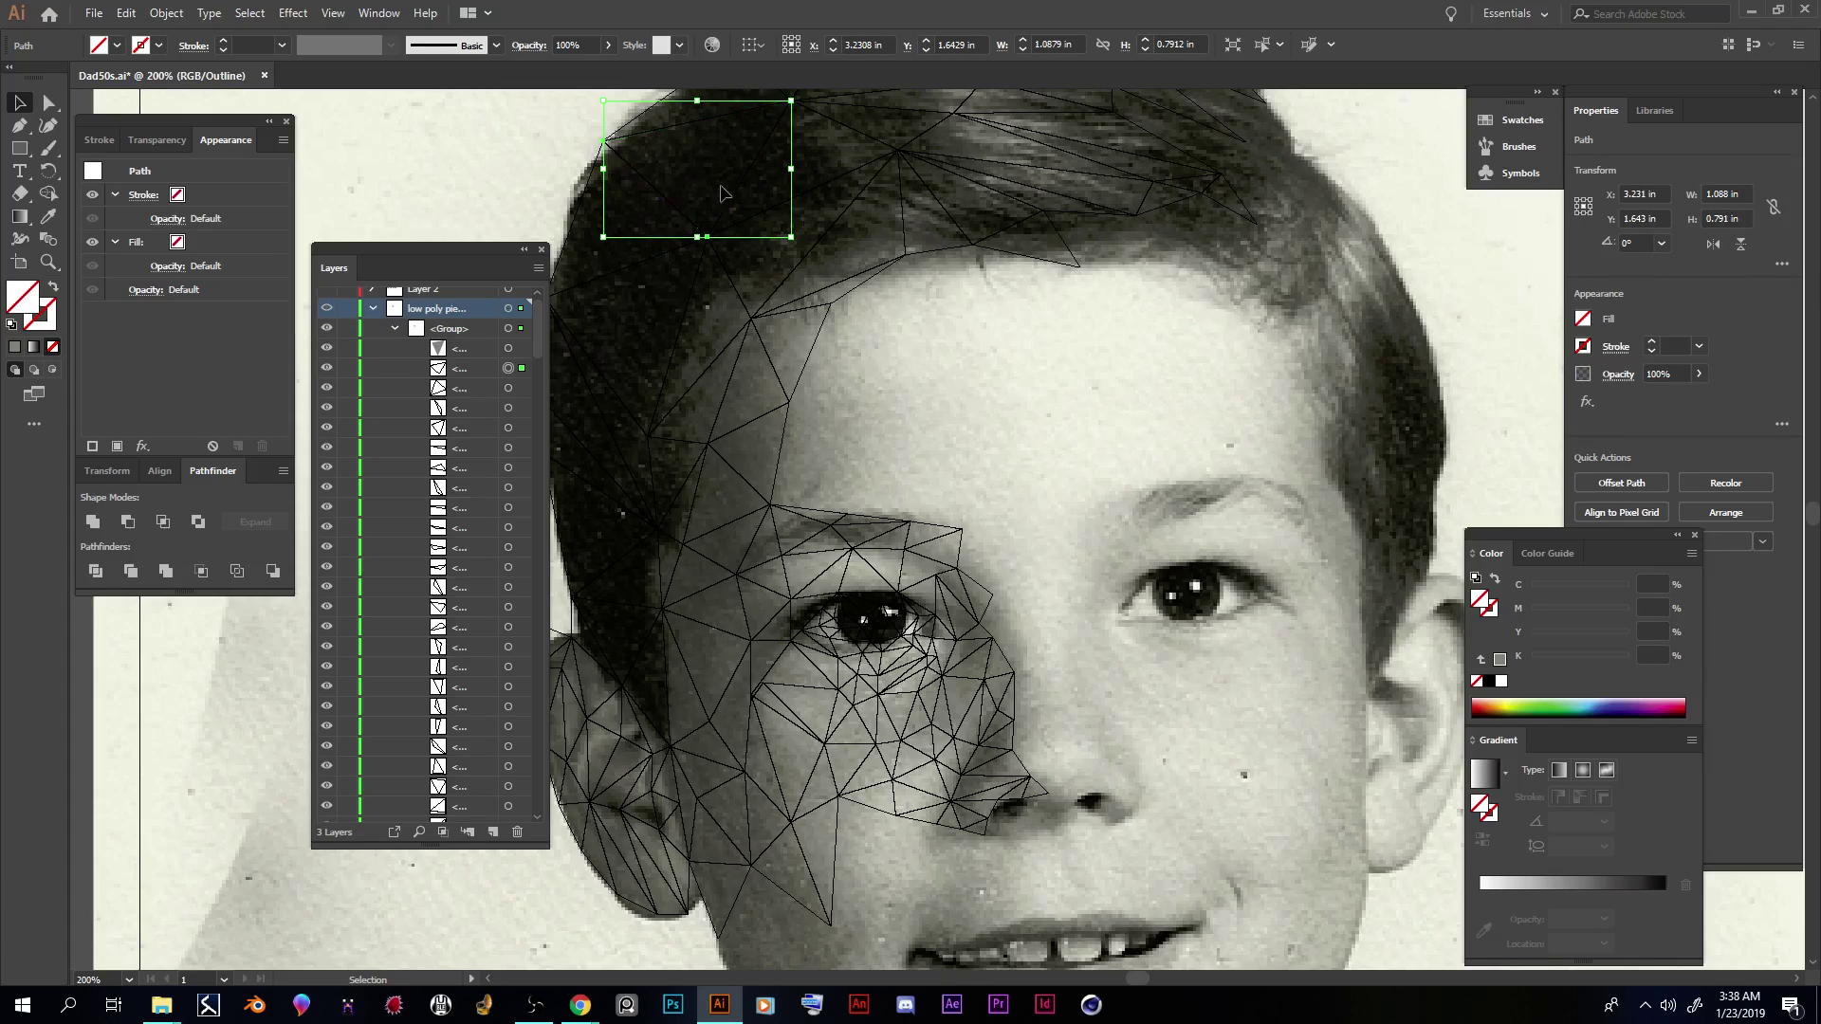
{"action": "key", "text": "i"}
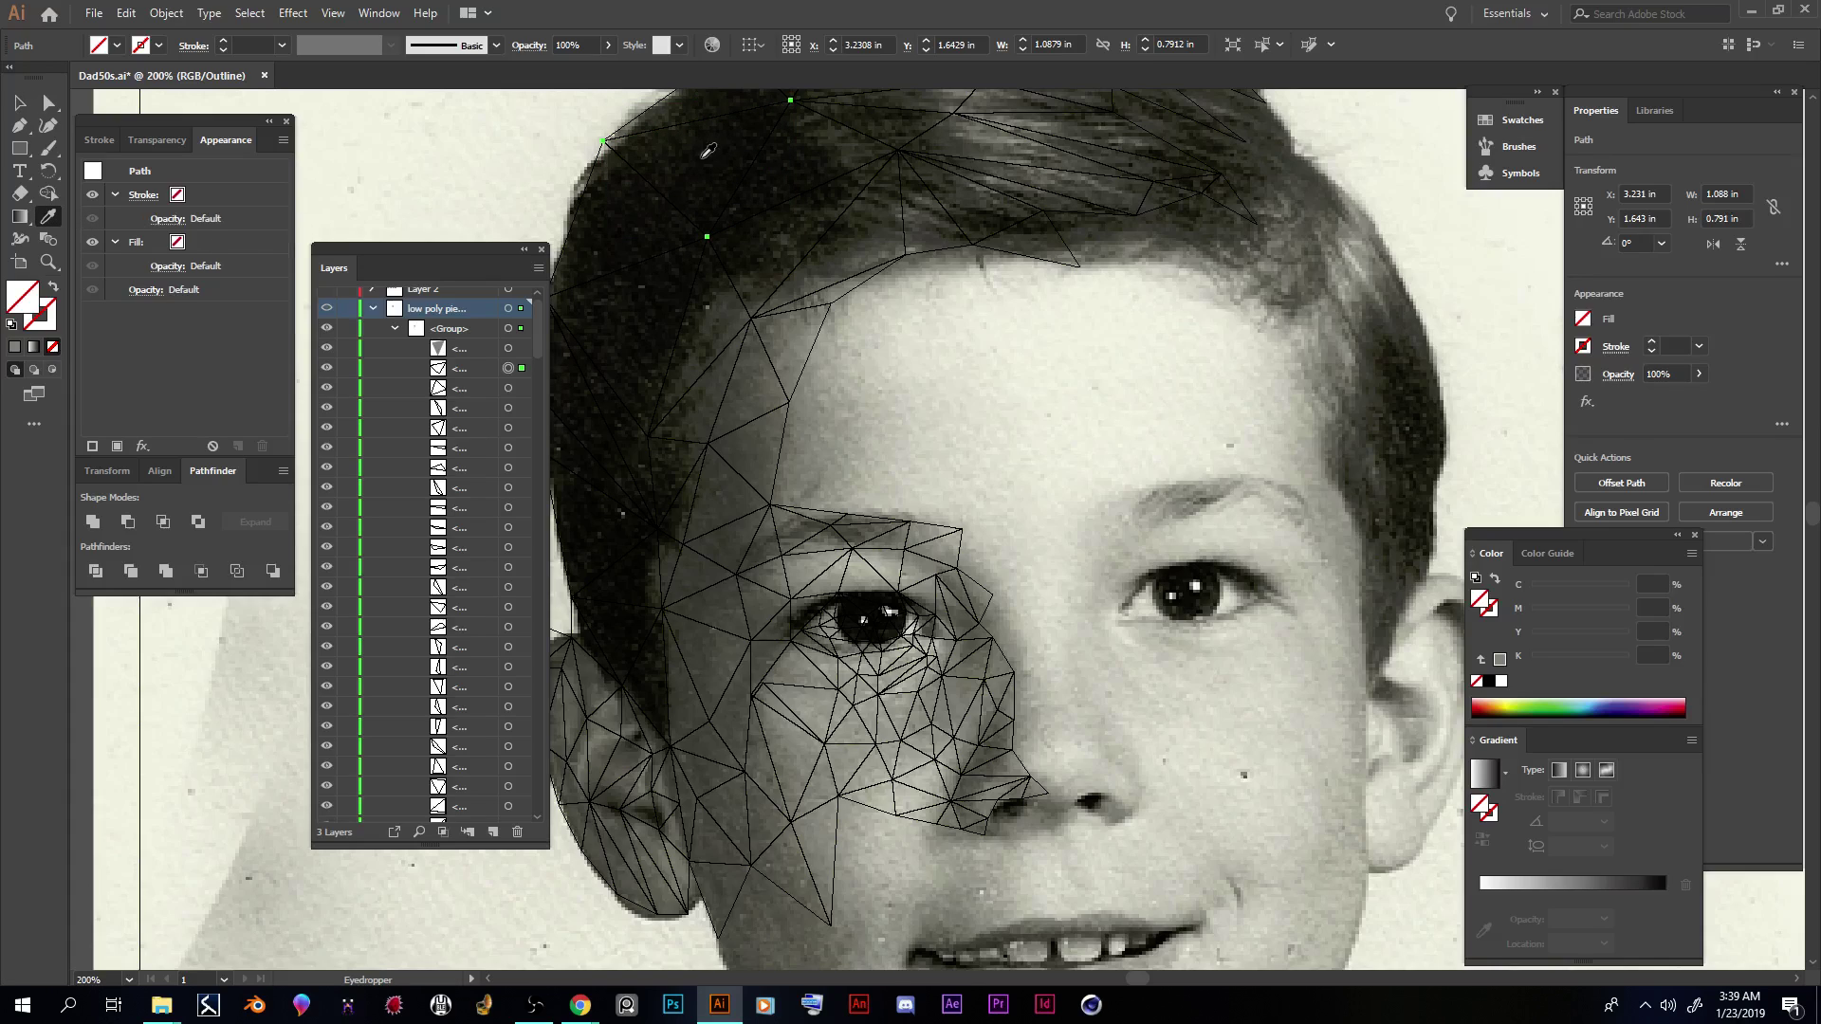
{"action": "left_click", "coordinate": [716, 149]}
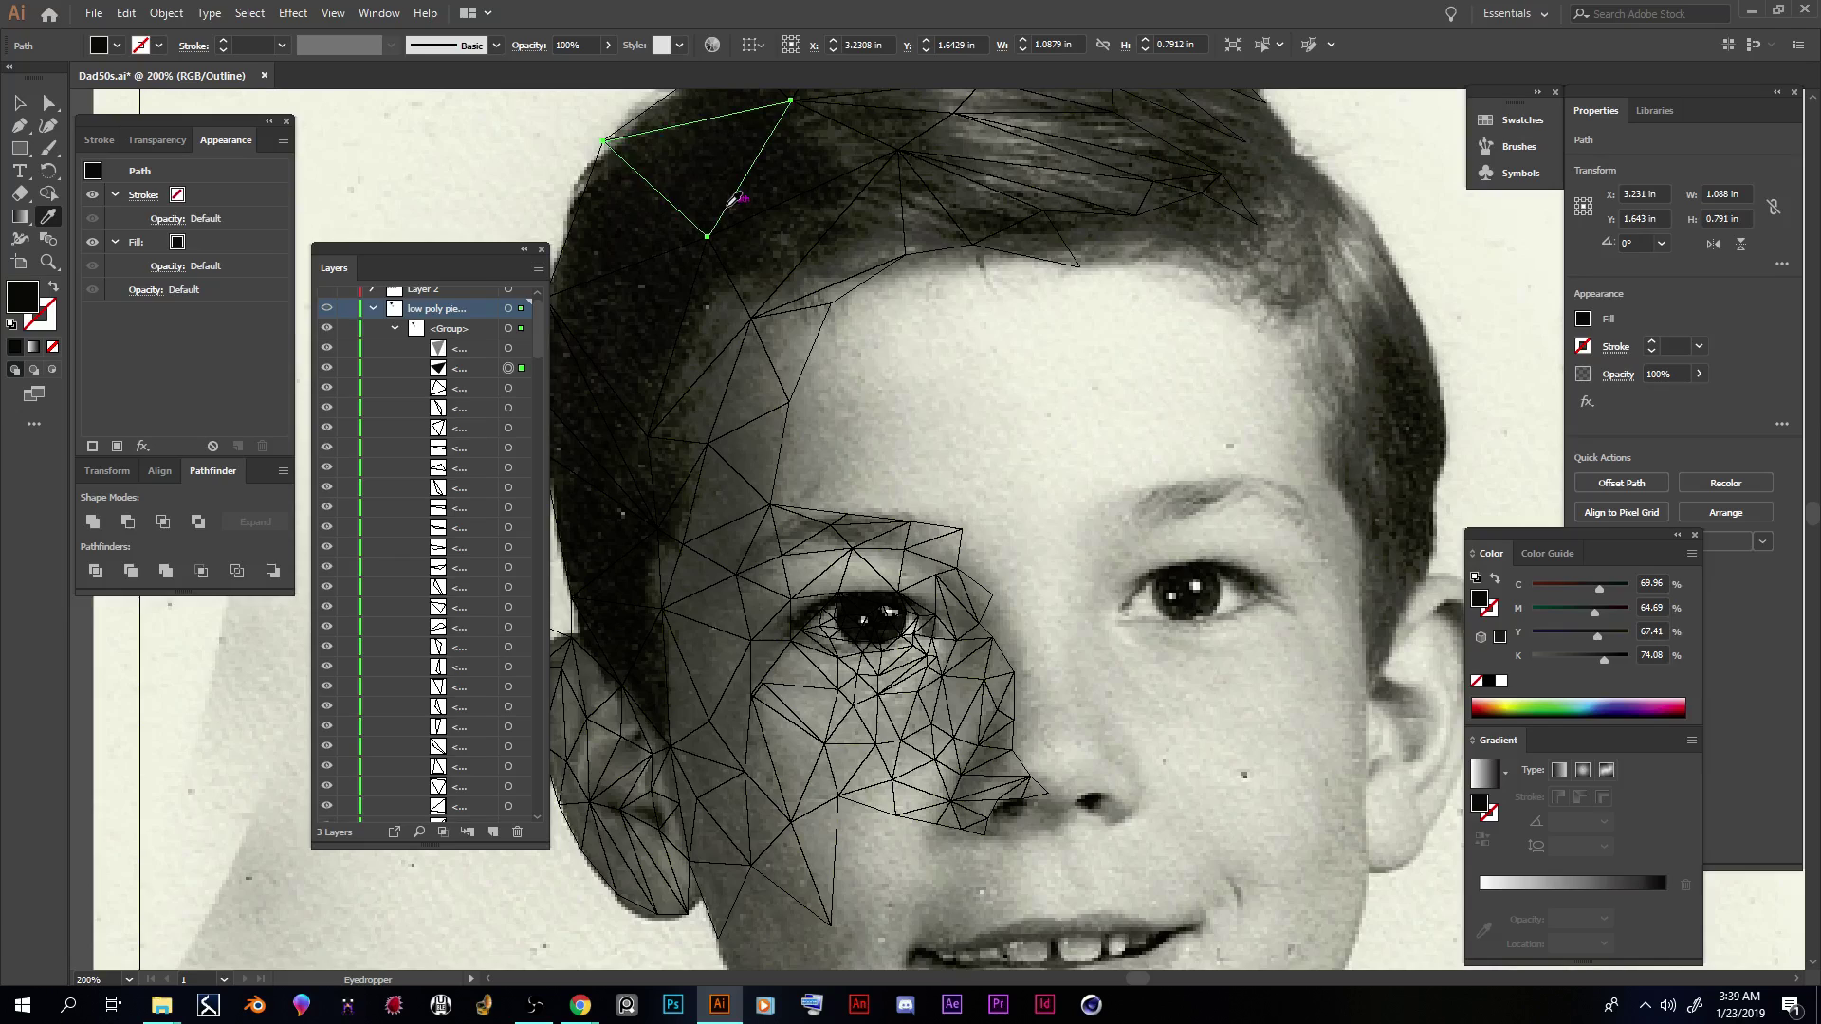
Step: Target the third piece, move the layer list clear of the head's edge, and fill the piece with the sampled dark hair tone
{"action": "scroll", "coordinate": [707, 162], "scroll_direction": "up", "scroll_amount": 1}
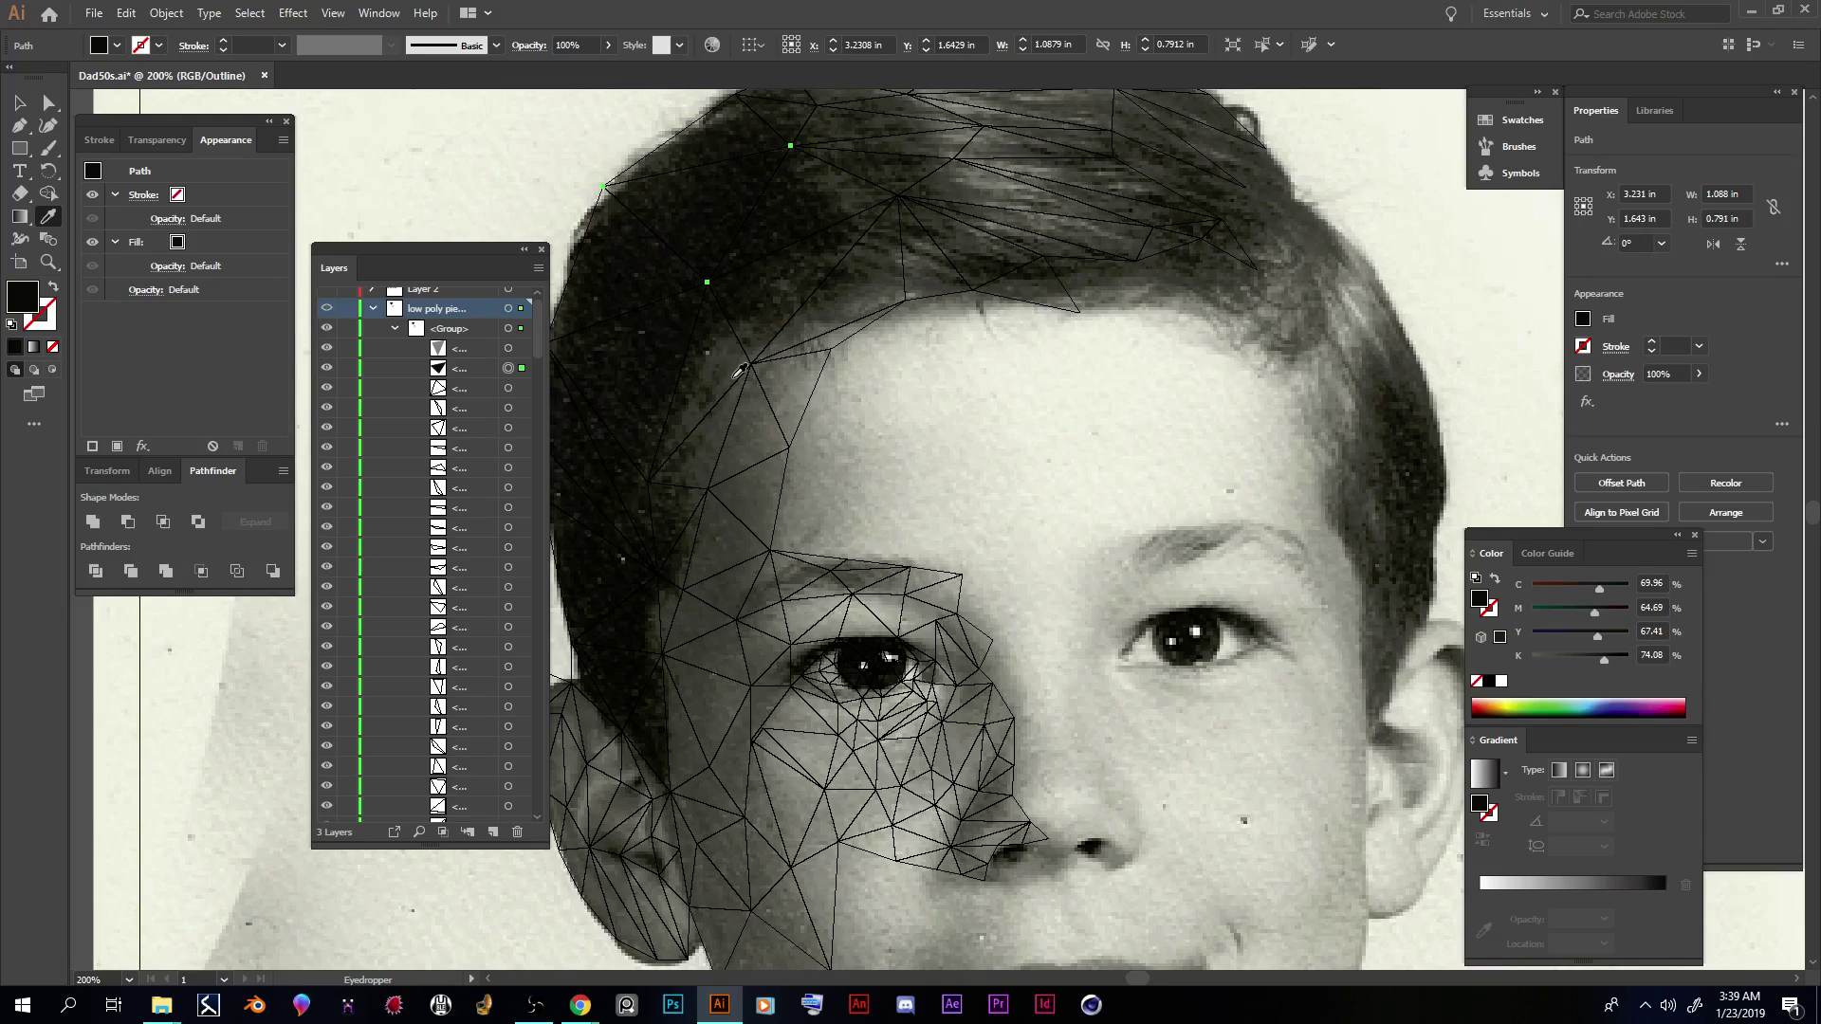
{"action": "left_click", "coordinate": [509, 389]}
{"action": "scroll", "coordinate": [840, 377], "scroll_direction": "down", "scroll_amount": 2}
{"action": "scroll", "coordinate": [840, 377], "scroll_direction": "up", "scroll_amount": 2}
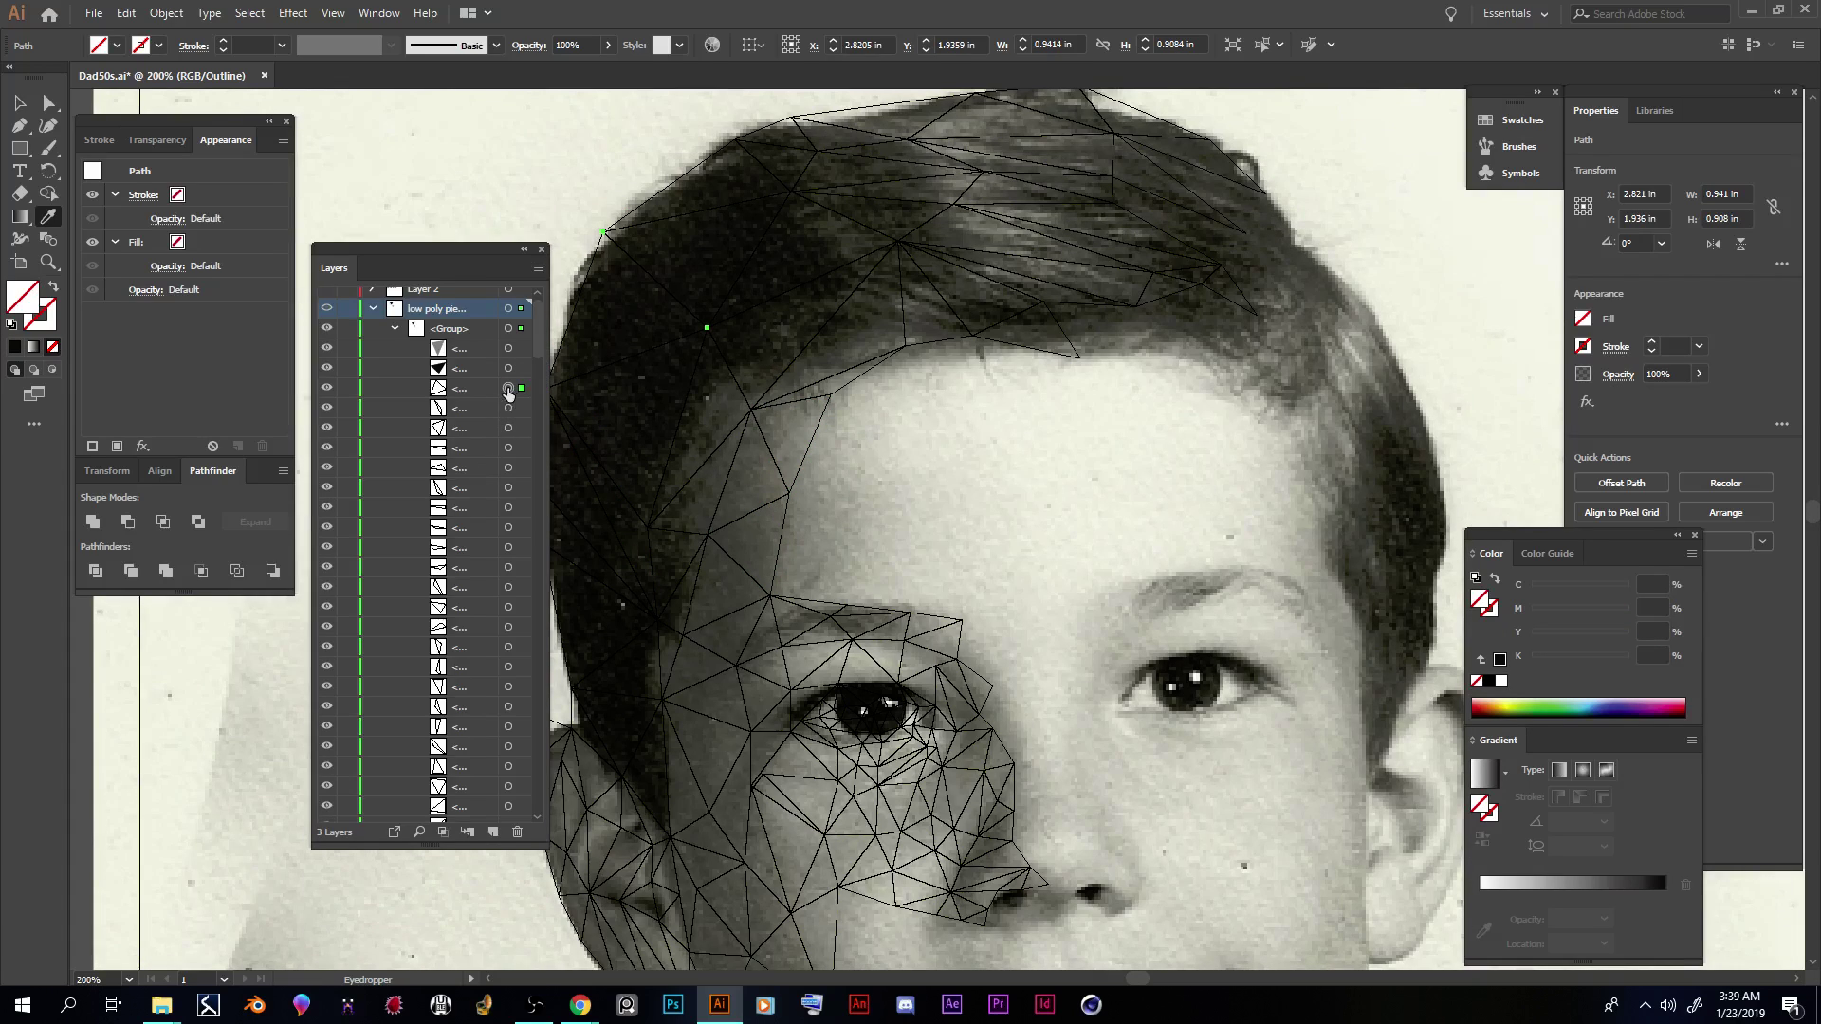
{"action": "left_click_drag", "start_coordinate": [437, 250], "coordinate": [339, 298]}
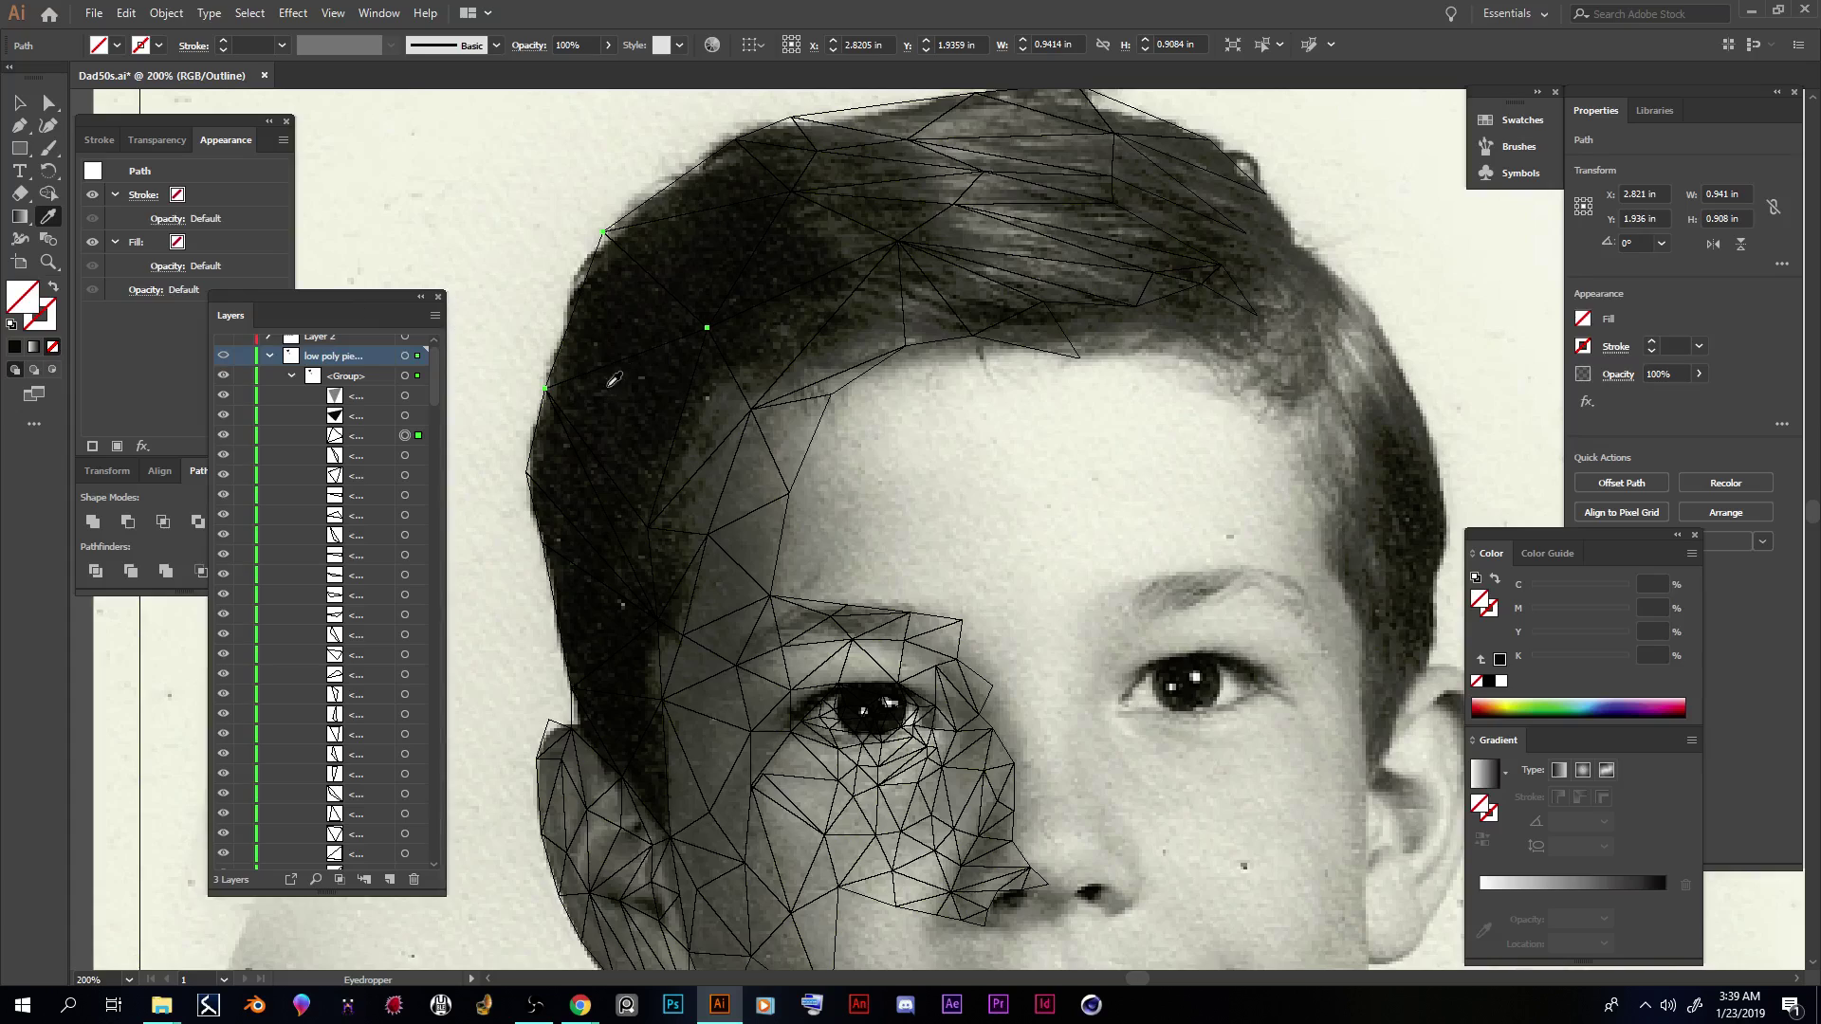
{"action": "left_click", "coordinate": [628, 310]}
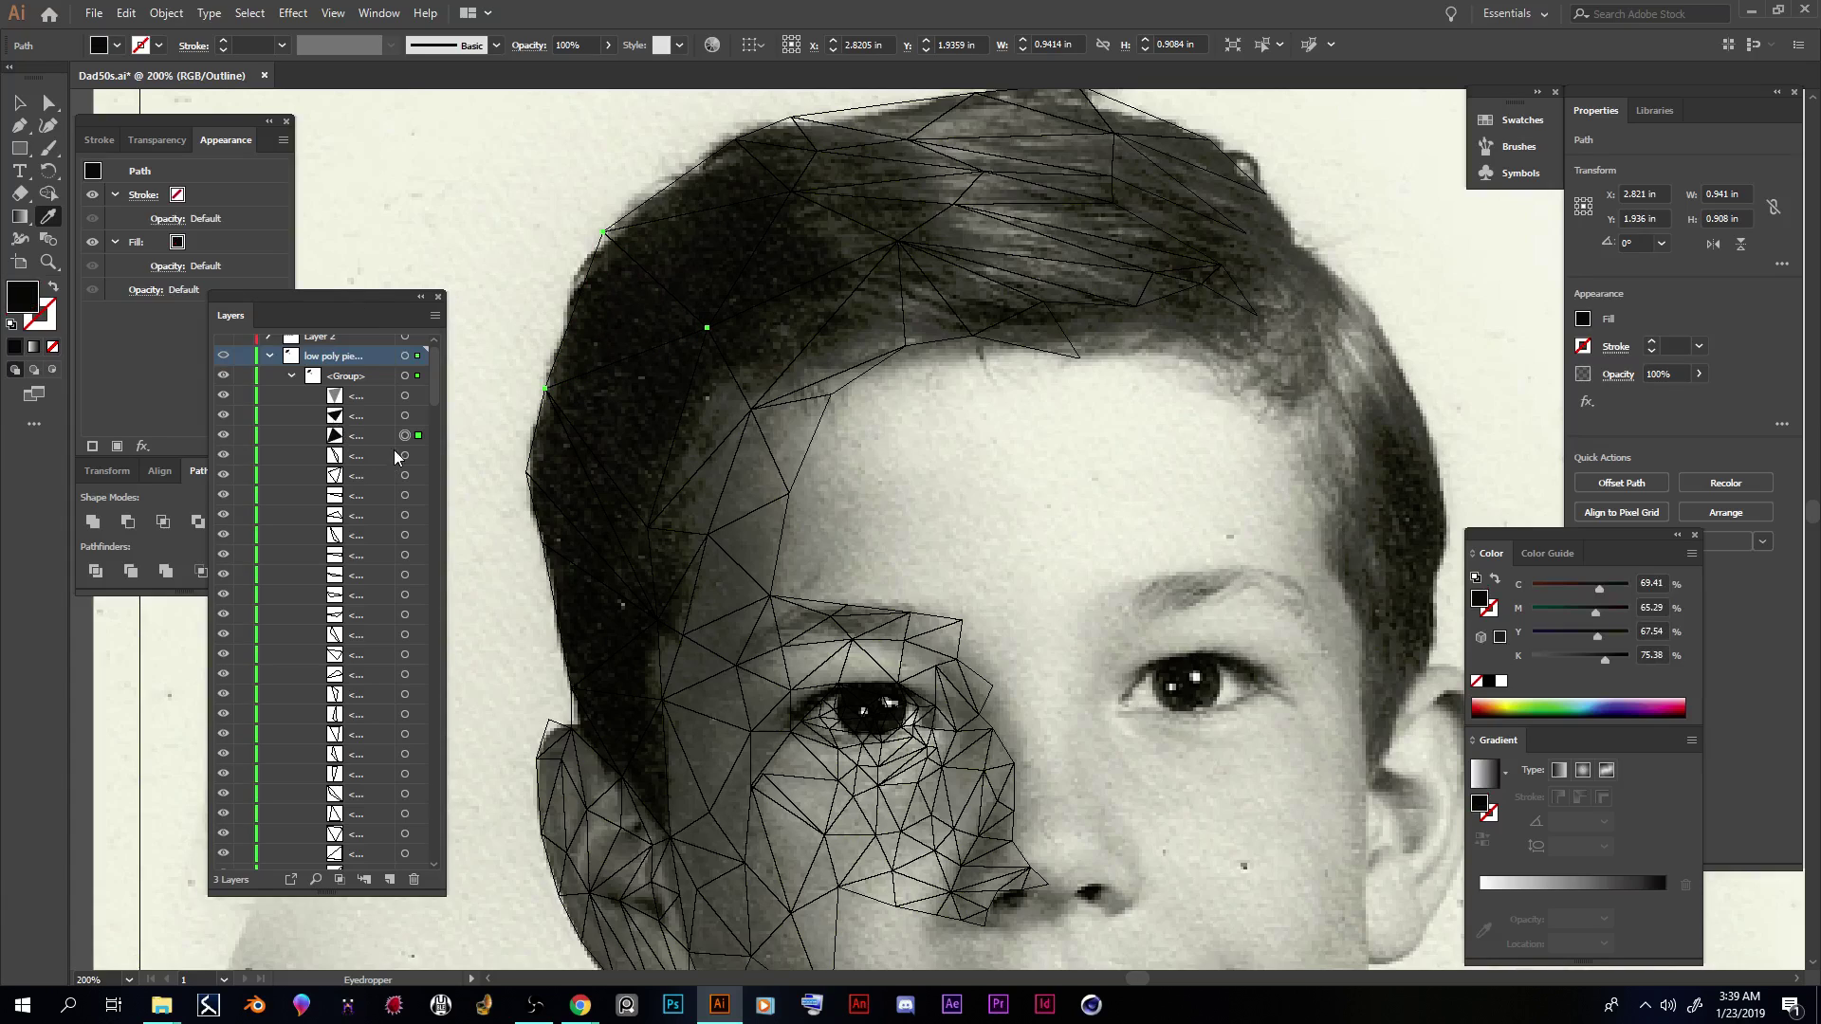
Step: Fill the fourth and fifth pieces, on the side of the hair above the ear, with dark tones sampled from the photo
{"action": "left_click", "coordinate": [404, 456]}
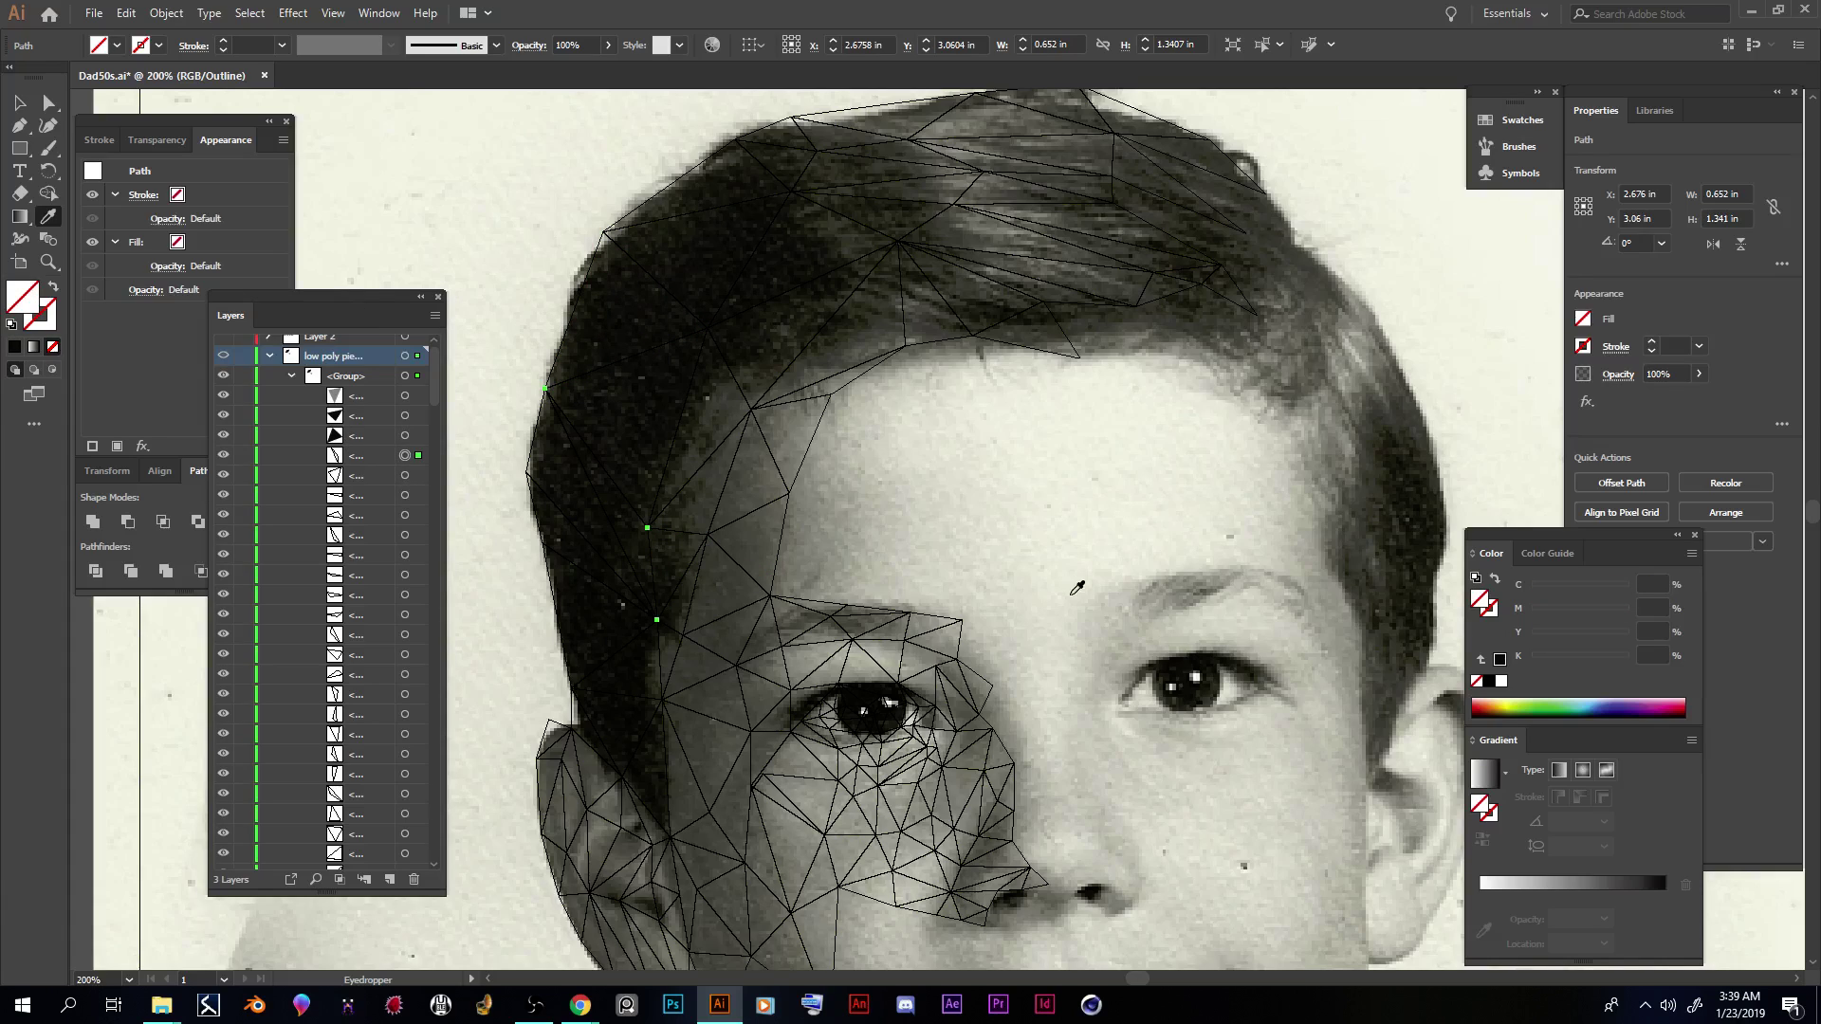
{"action": "left_click", "coordinate": [628, 529]}
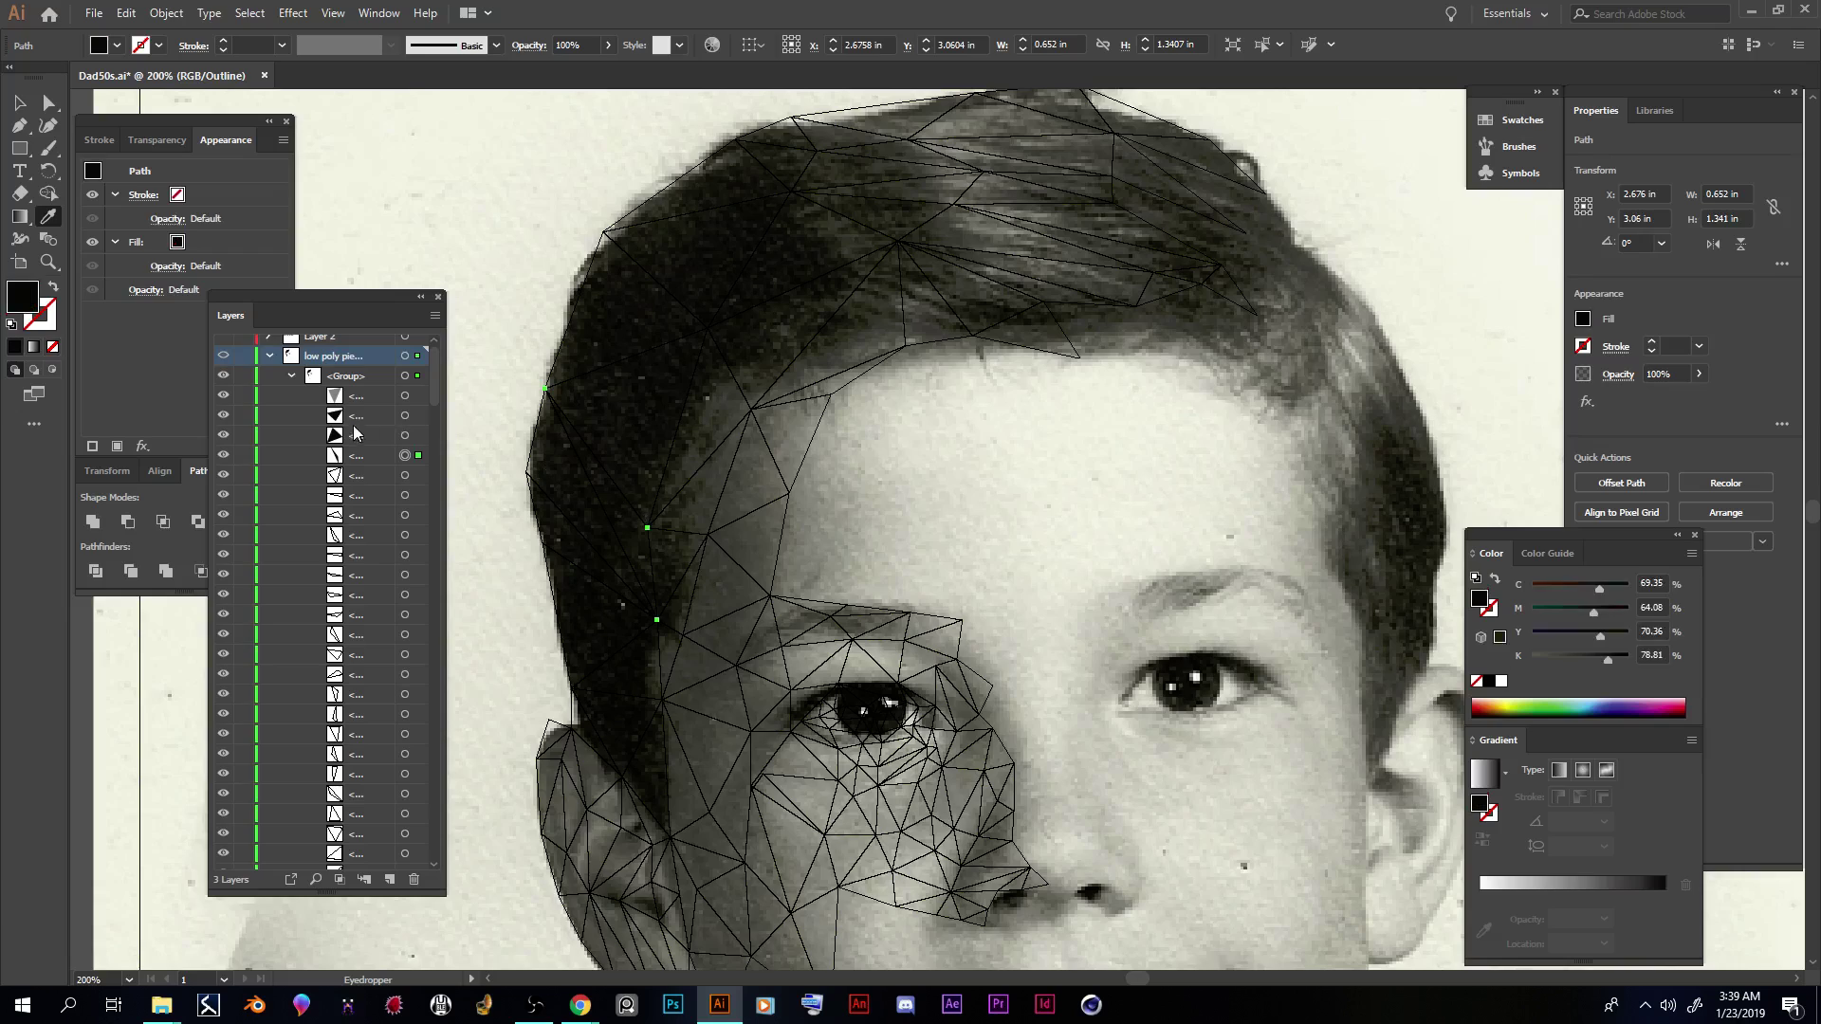
{"action": "left_click", "coordinate": [405, 476]}
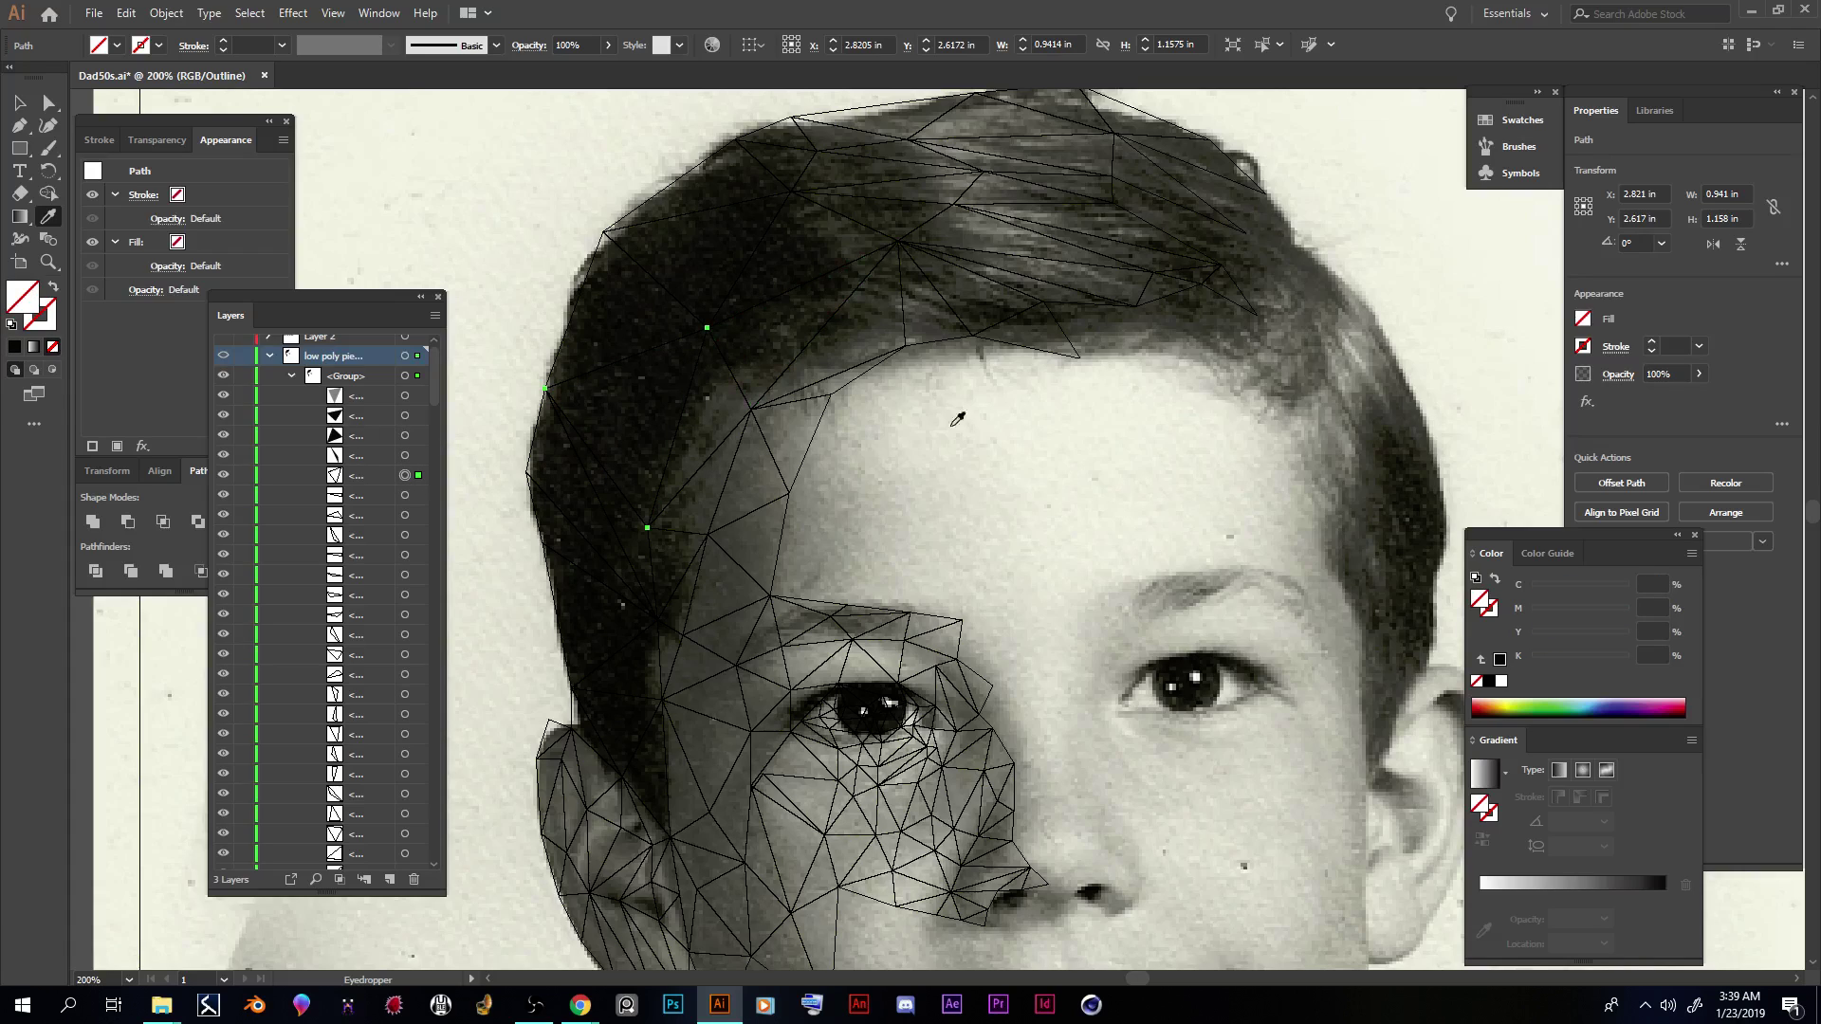
{"action": "left_click", "coordinate": [651, 409]}
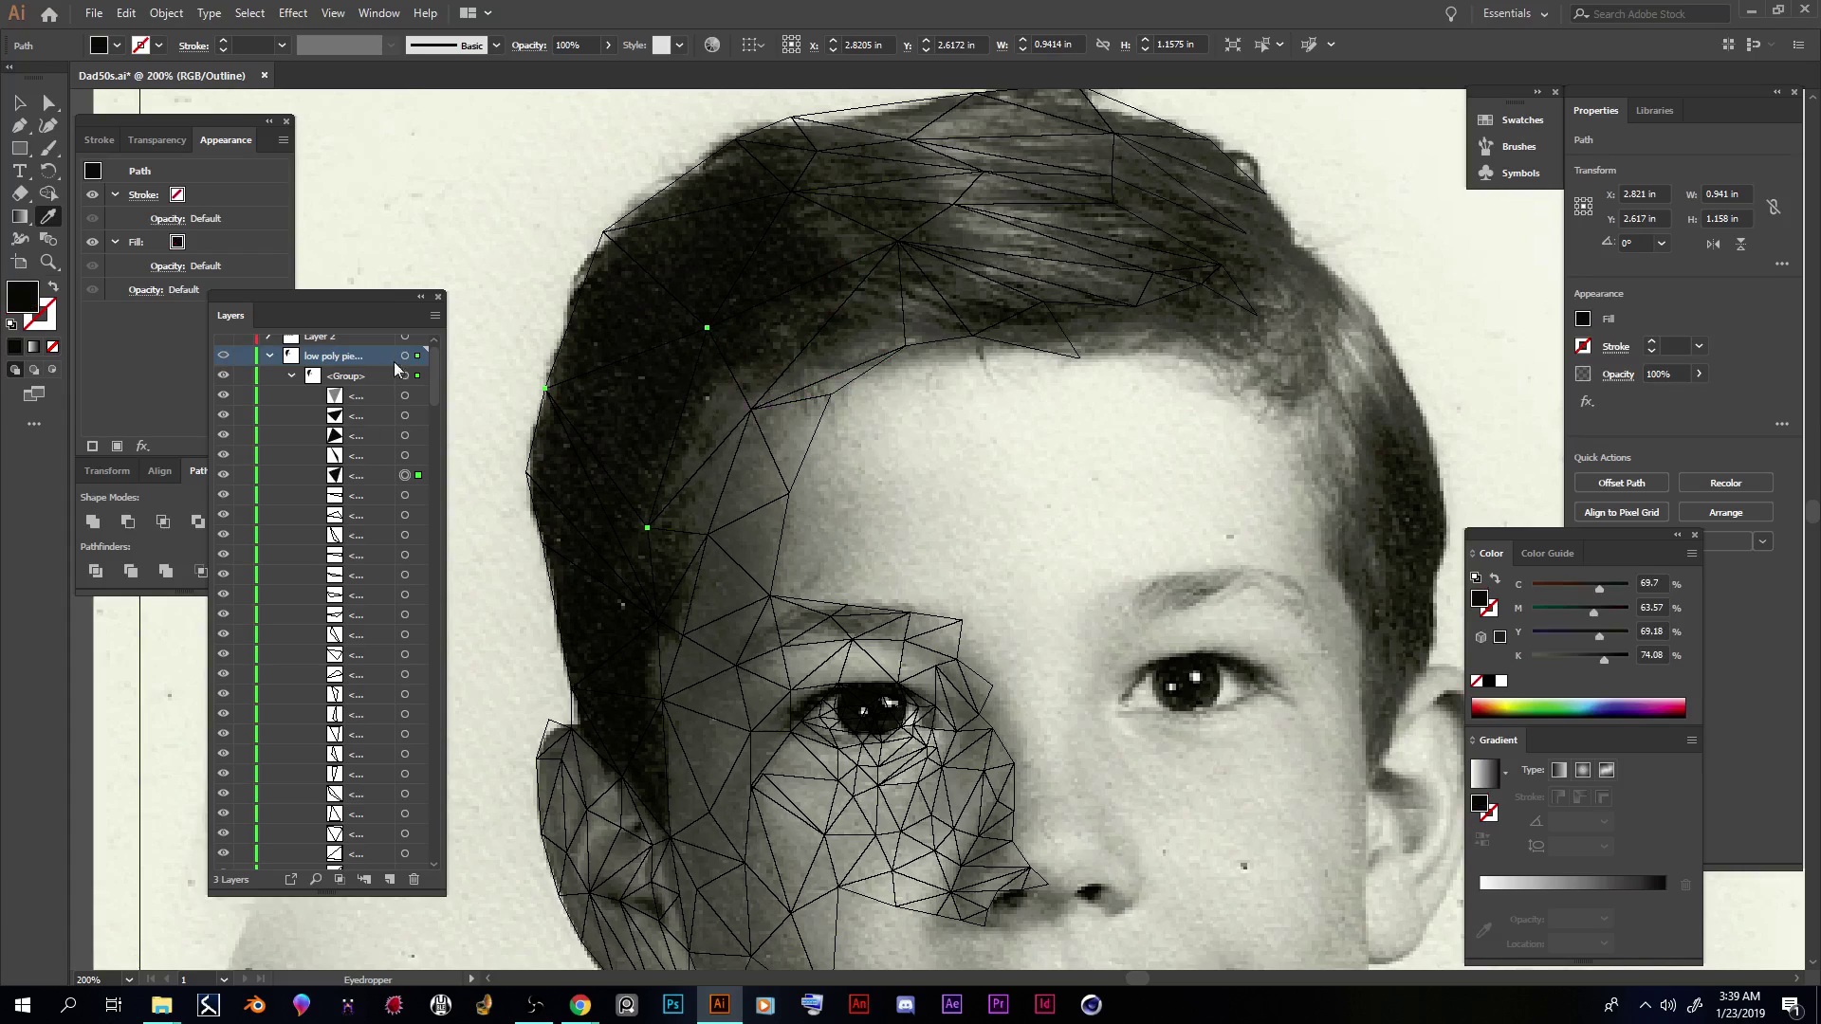
Step: Fill the sixth and seventh pieces, along the top of the hair, with tones sampled from the photo beneath them
{"action": "left_click", "coordinate": [405, 495]}
{"action": "left_click", "coordinate": [1104, 184]}
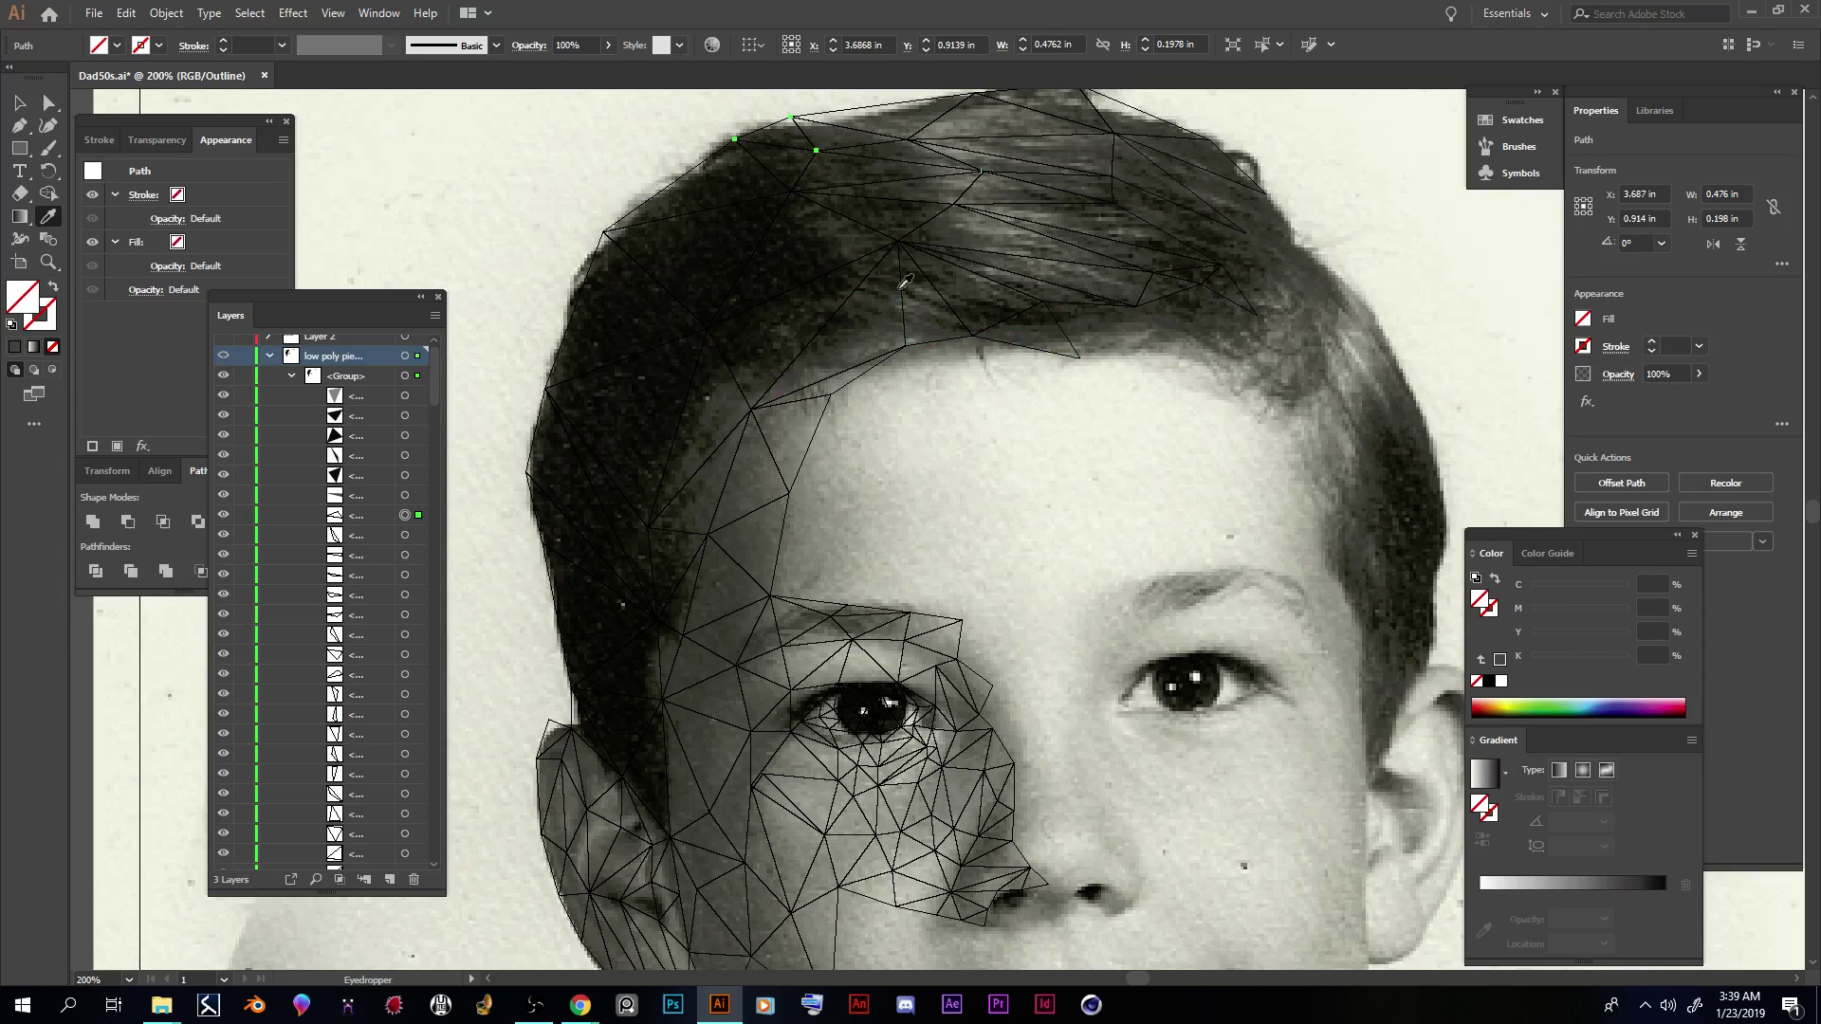
{"action": "left_click", "coordinate": [788, 140]}
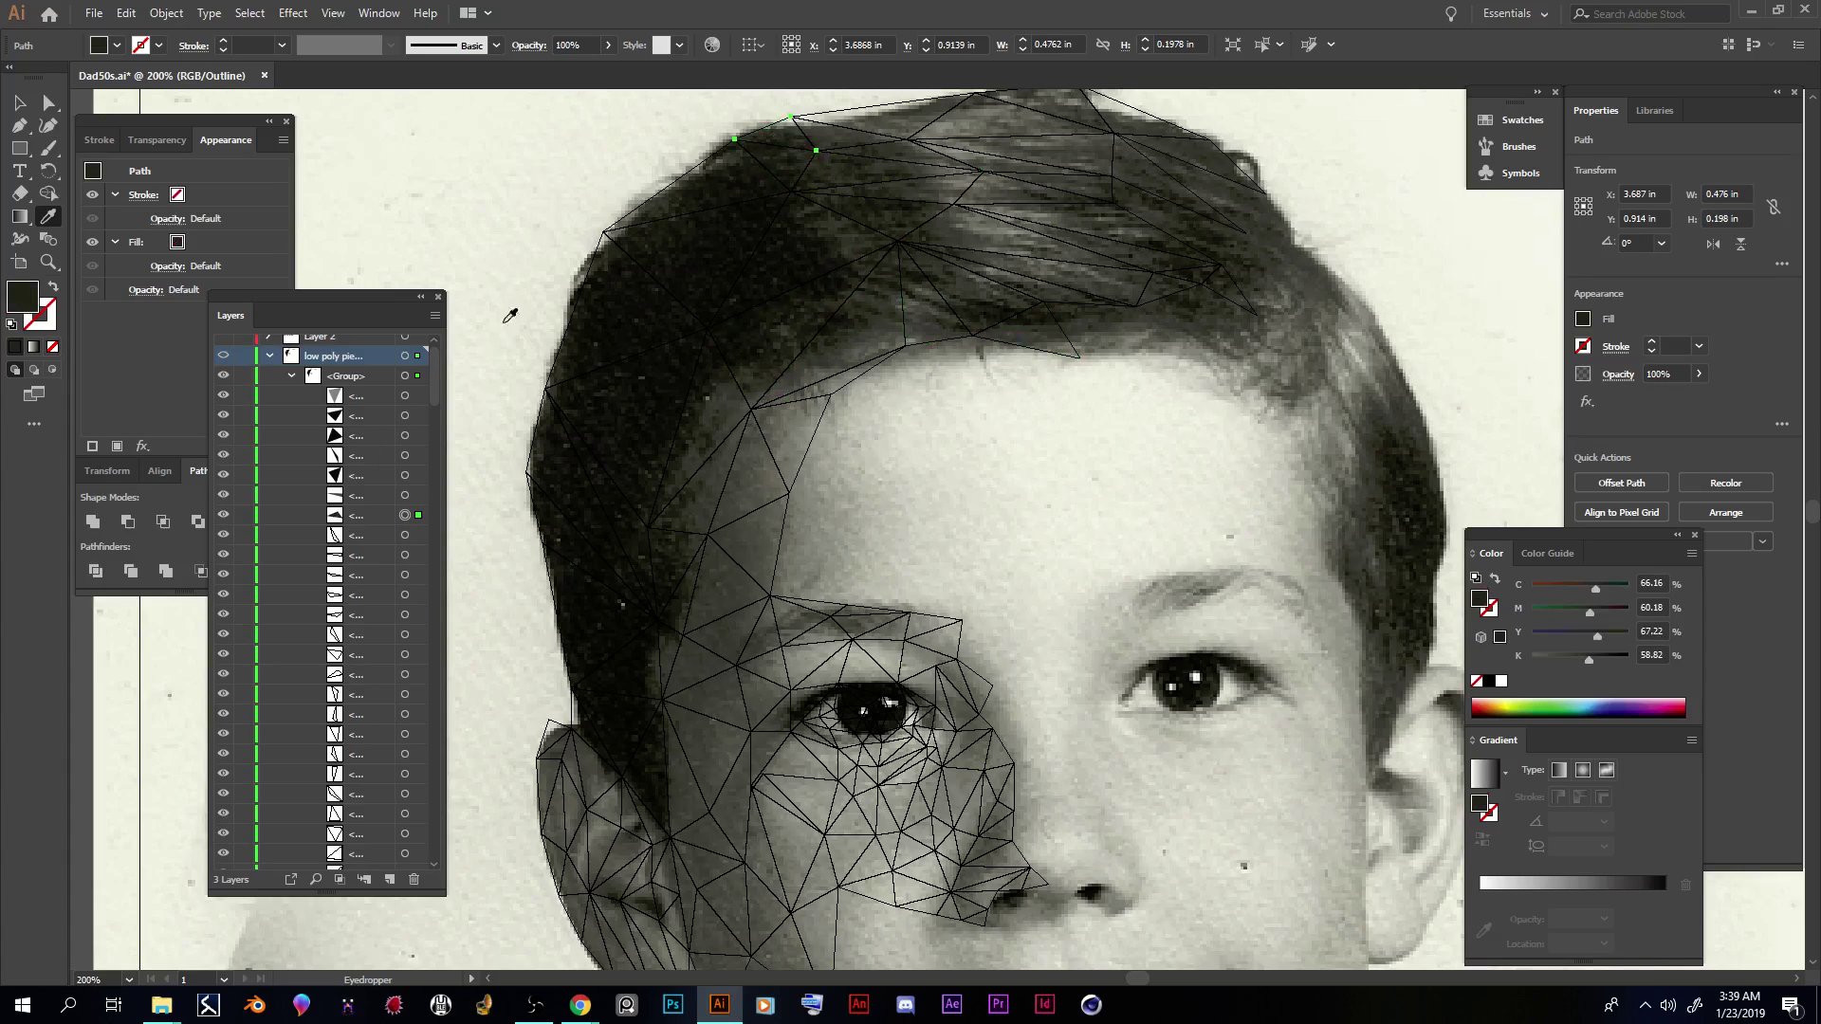
Step: Fill the eighth piece, on the lower ear, and the ninth piece, across the top of the hair, with tones sampled from the photo
{"action": "left_click", "coordinate": [405, 537]}
{"action": "scroll", "coordinate": [645, 617], "scroll_direction": "down", "scroll_amount": 5}
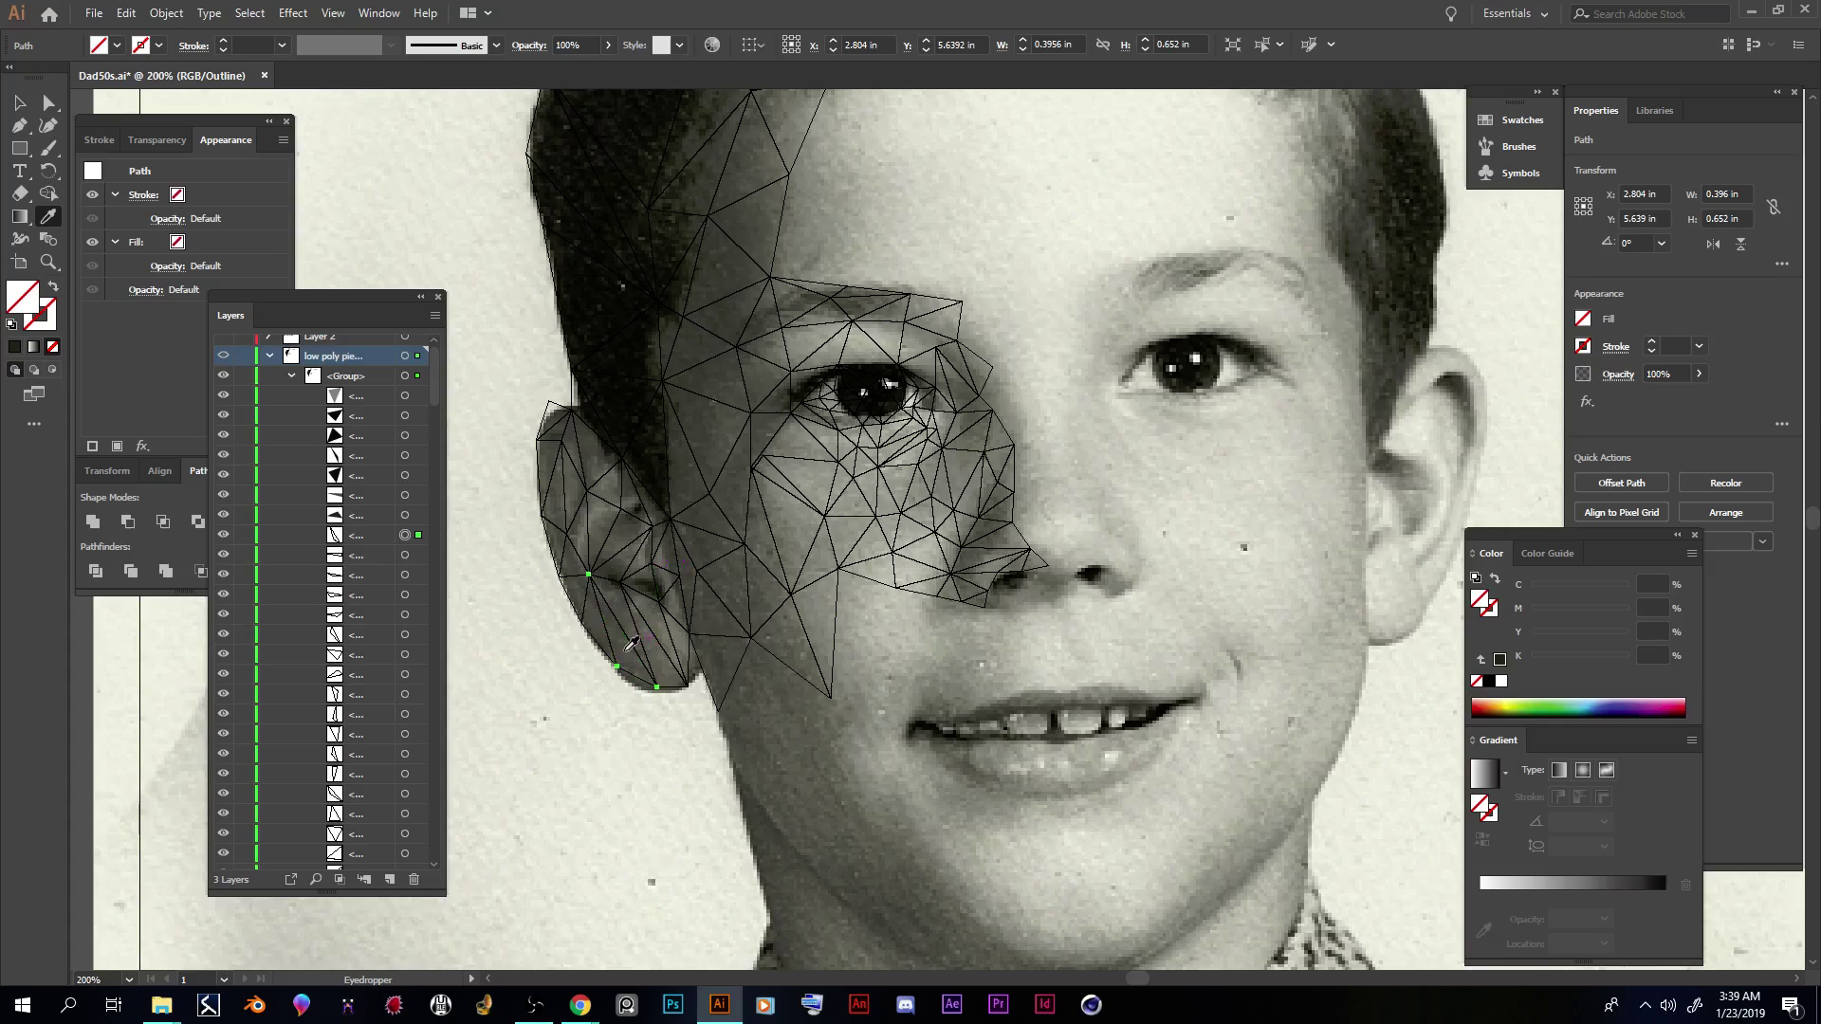
{"action": "left_click", "coordinate": [627, 648]}
{"action": "left_click", "coordinate": [405, 556]}
{"action": "scroll", "coordinate": [854, 579], "scroll_direction": "up", "scroll_amount": 5}
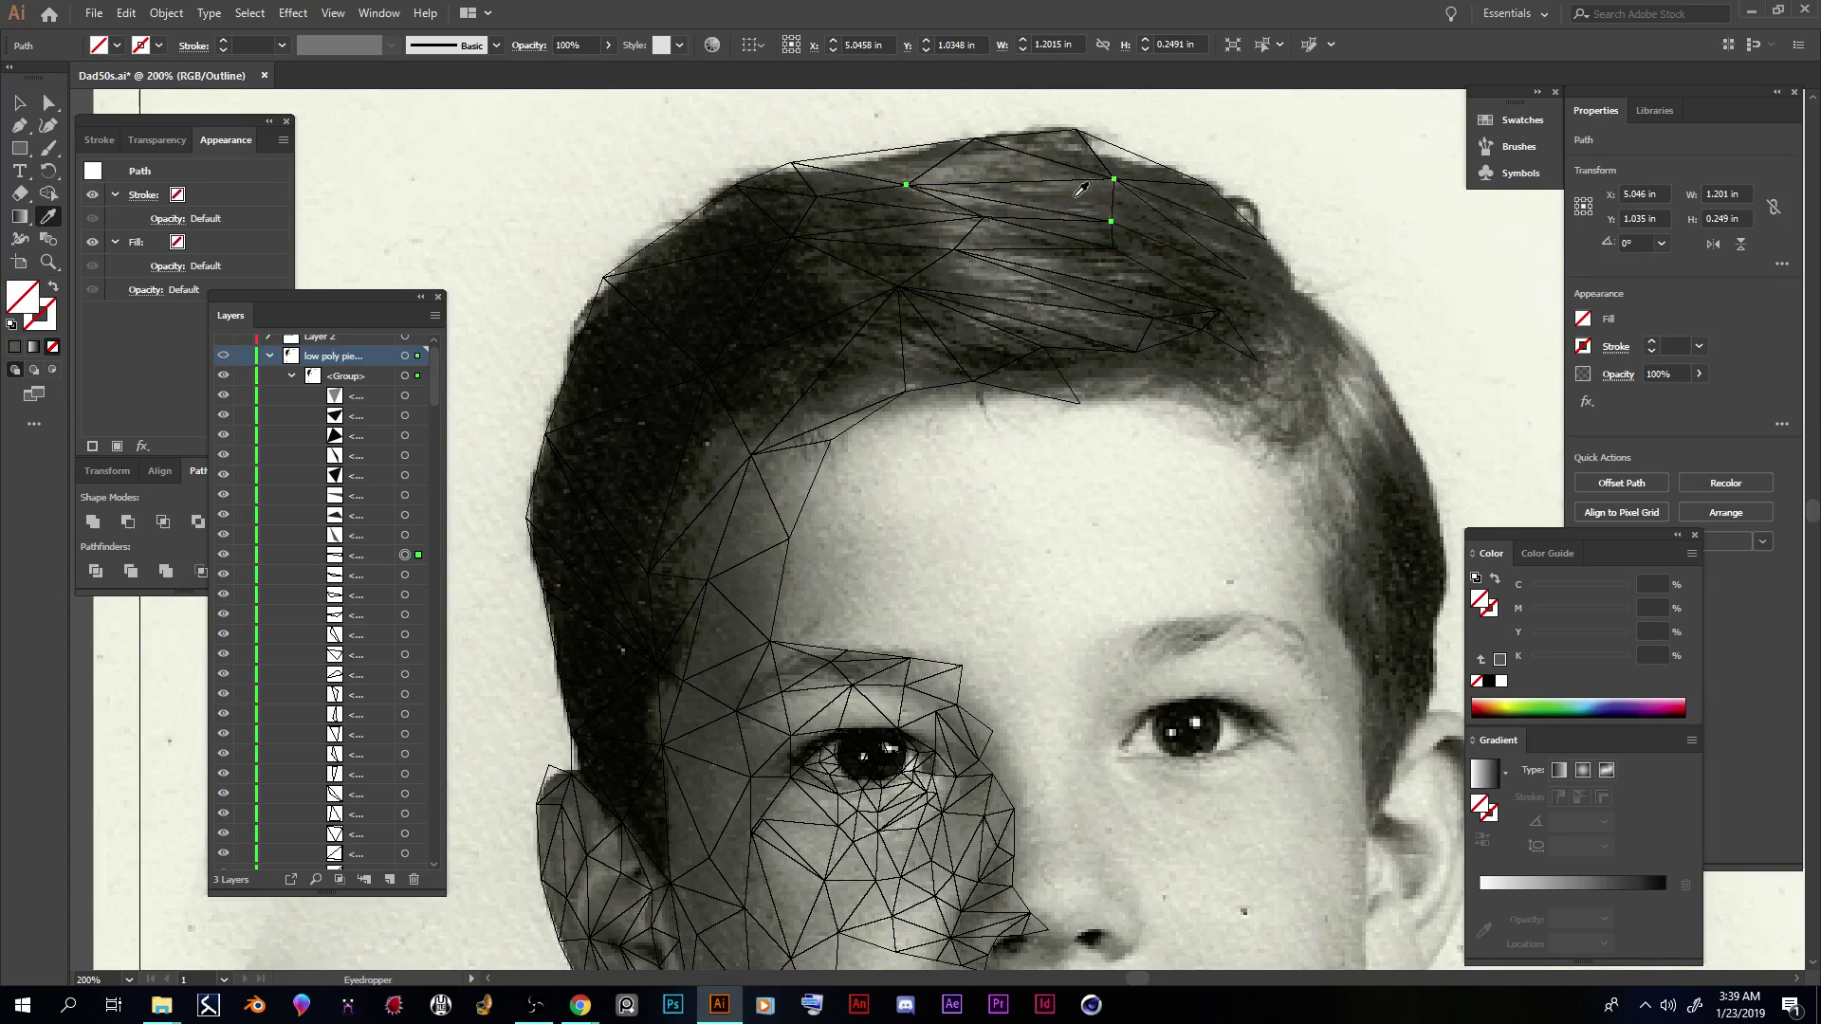
{"action": "left_click", "coordinate": [1090, 180]}
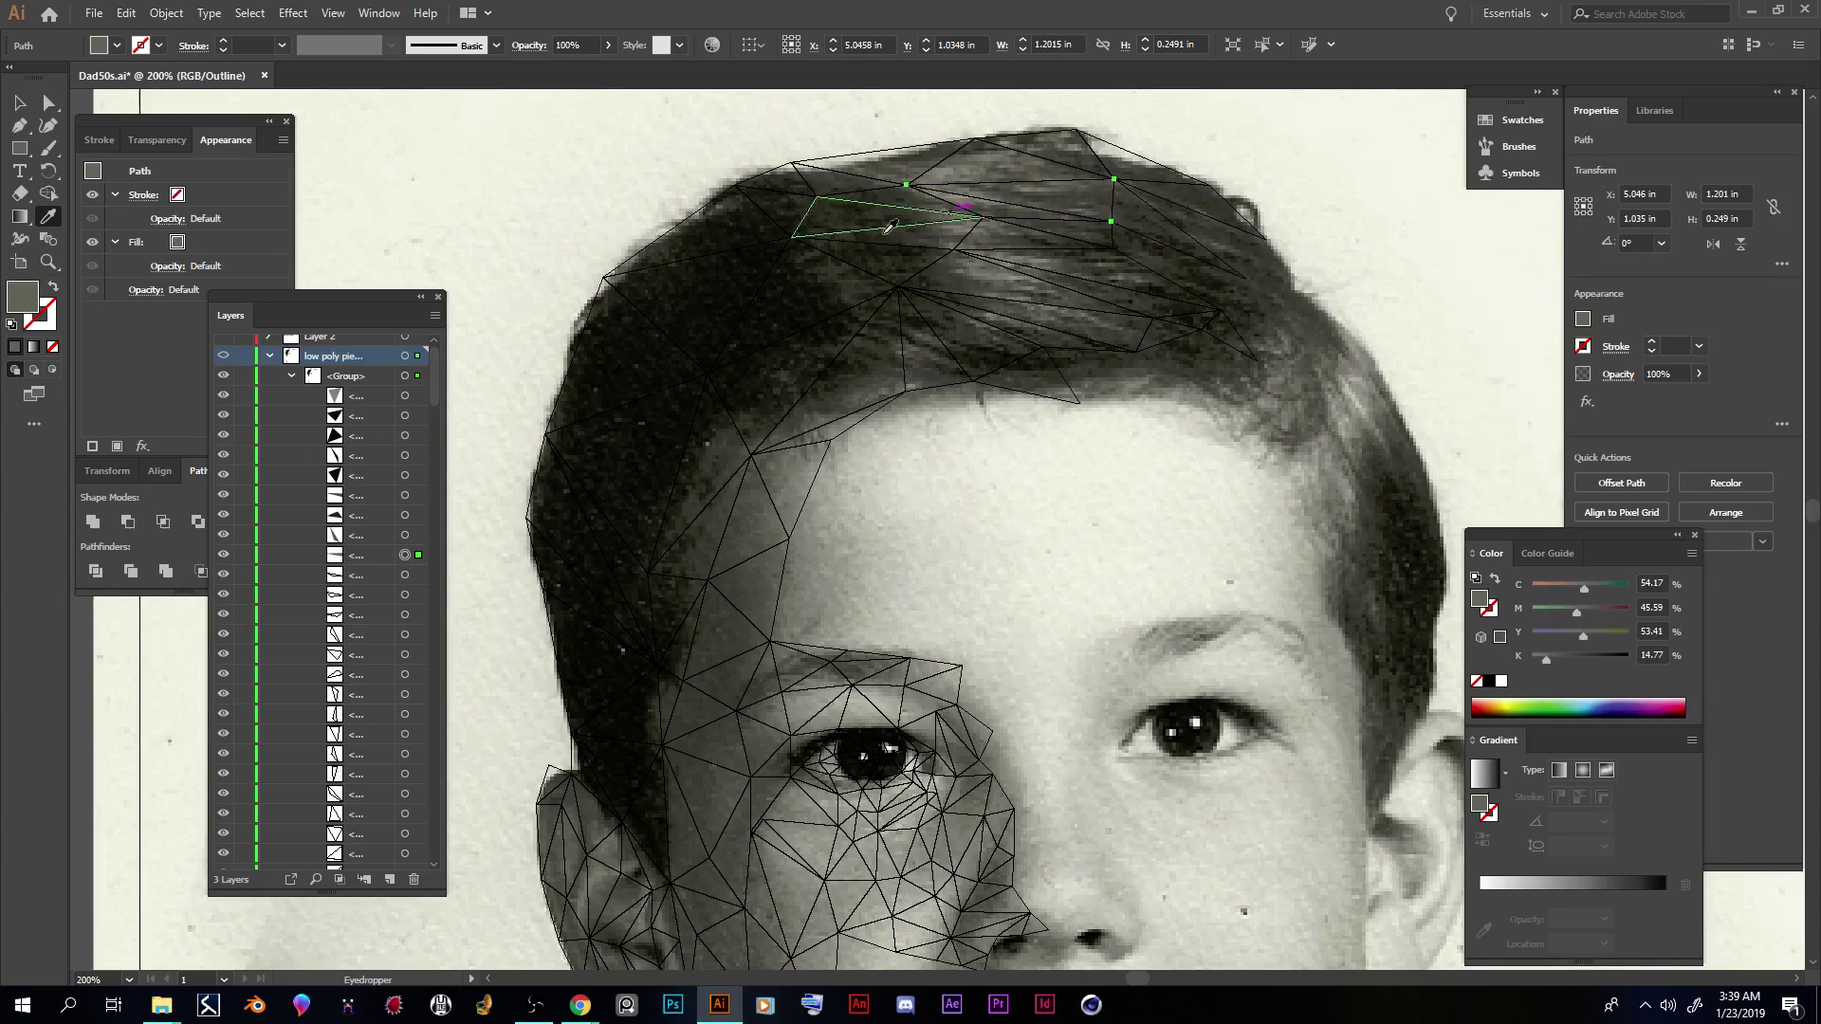
Step: Fill the tenth, eleventh and twelfth pieces, along the top of the hair, with tones sampled from the photo
{"action": "left_click", "coordinate": [406, 576]}
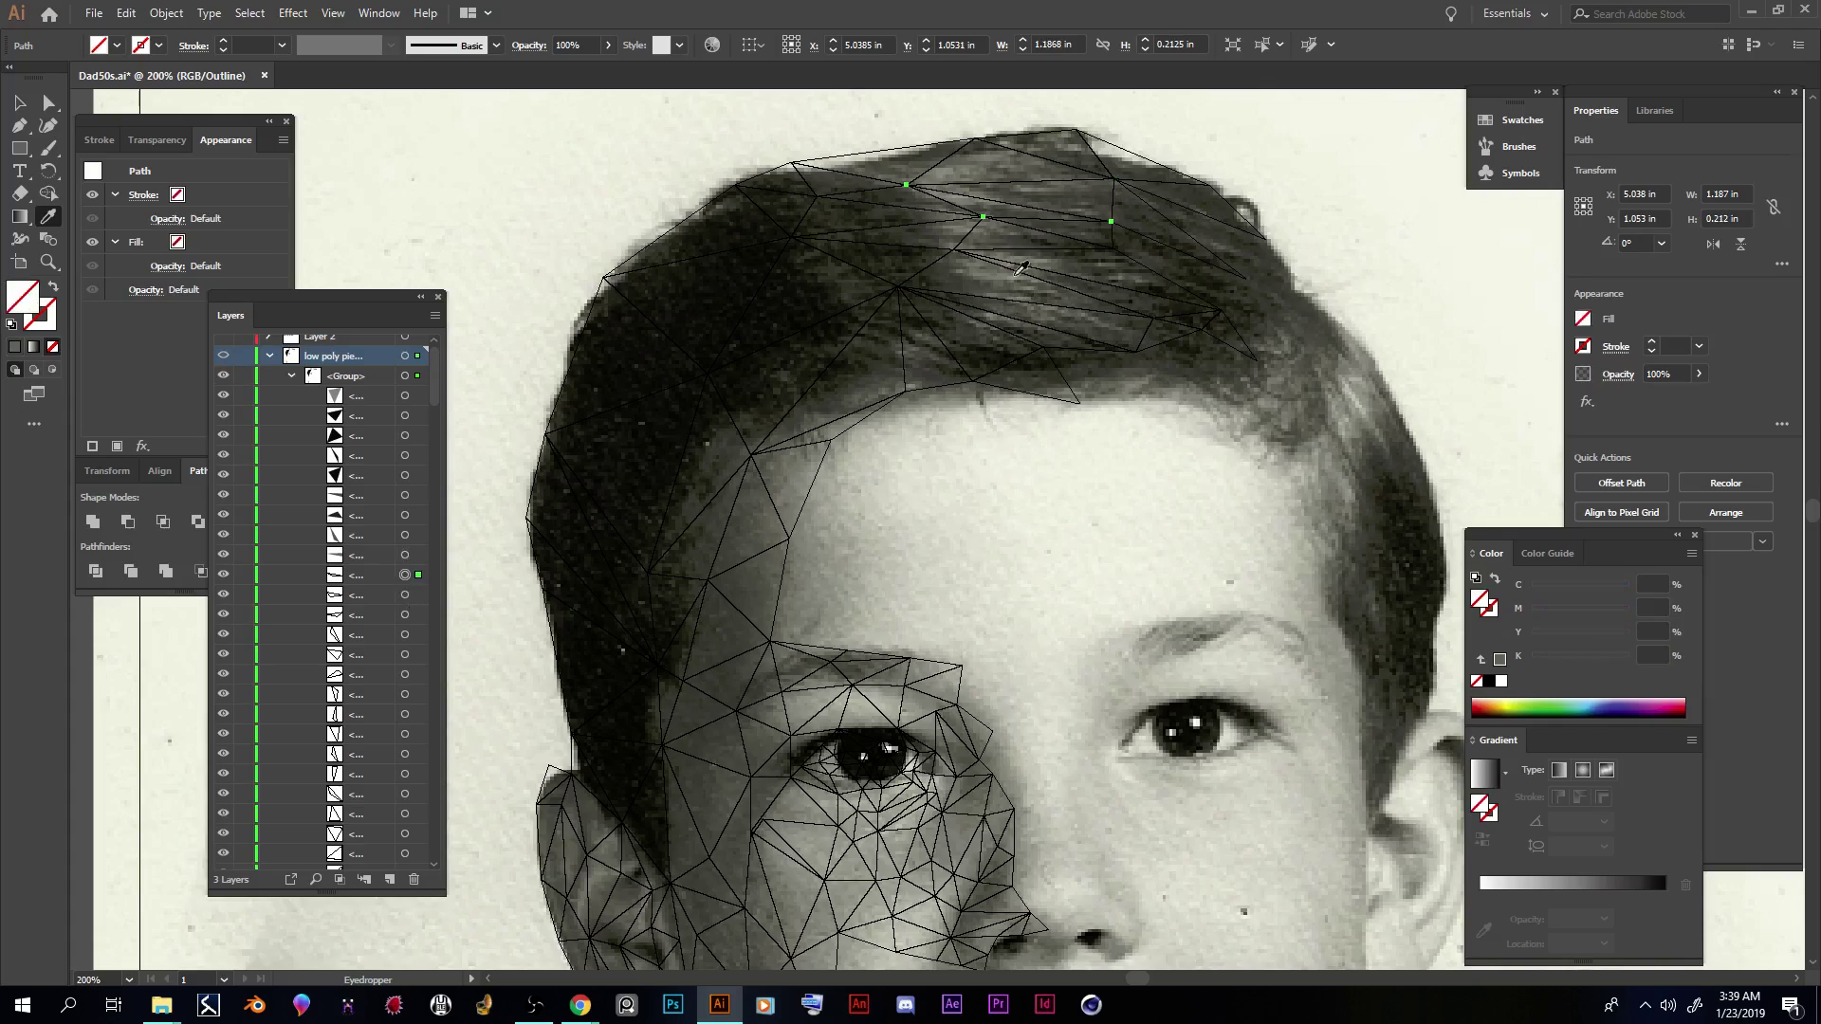
{"action": "left_click", "coordinate": [966, 197]}
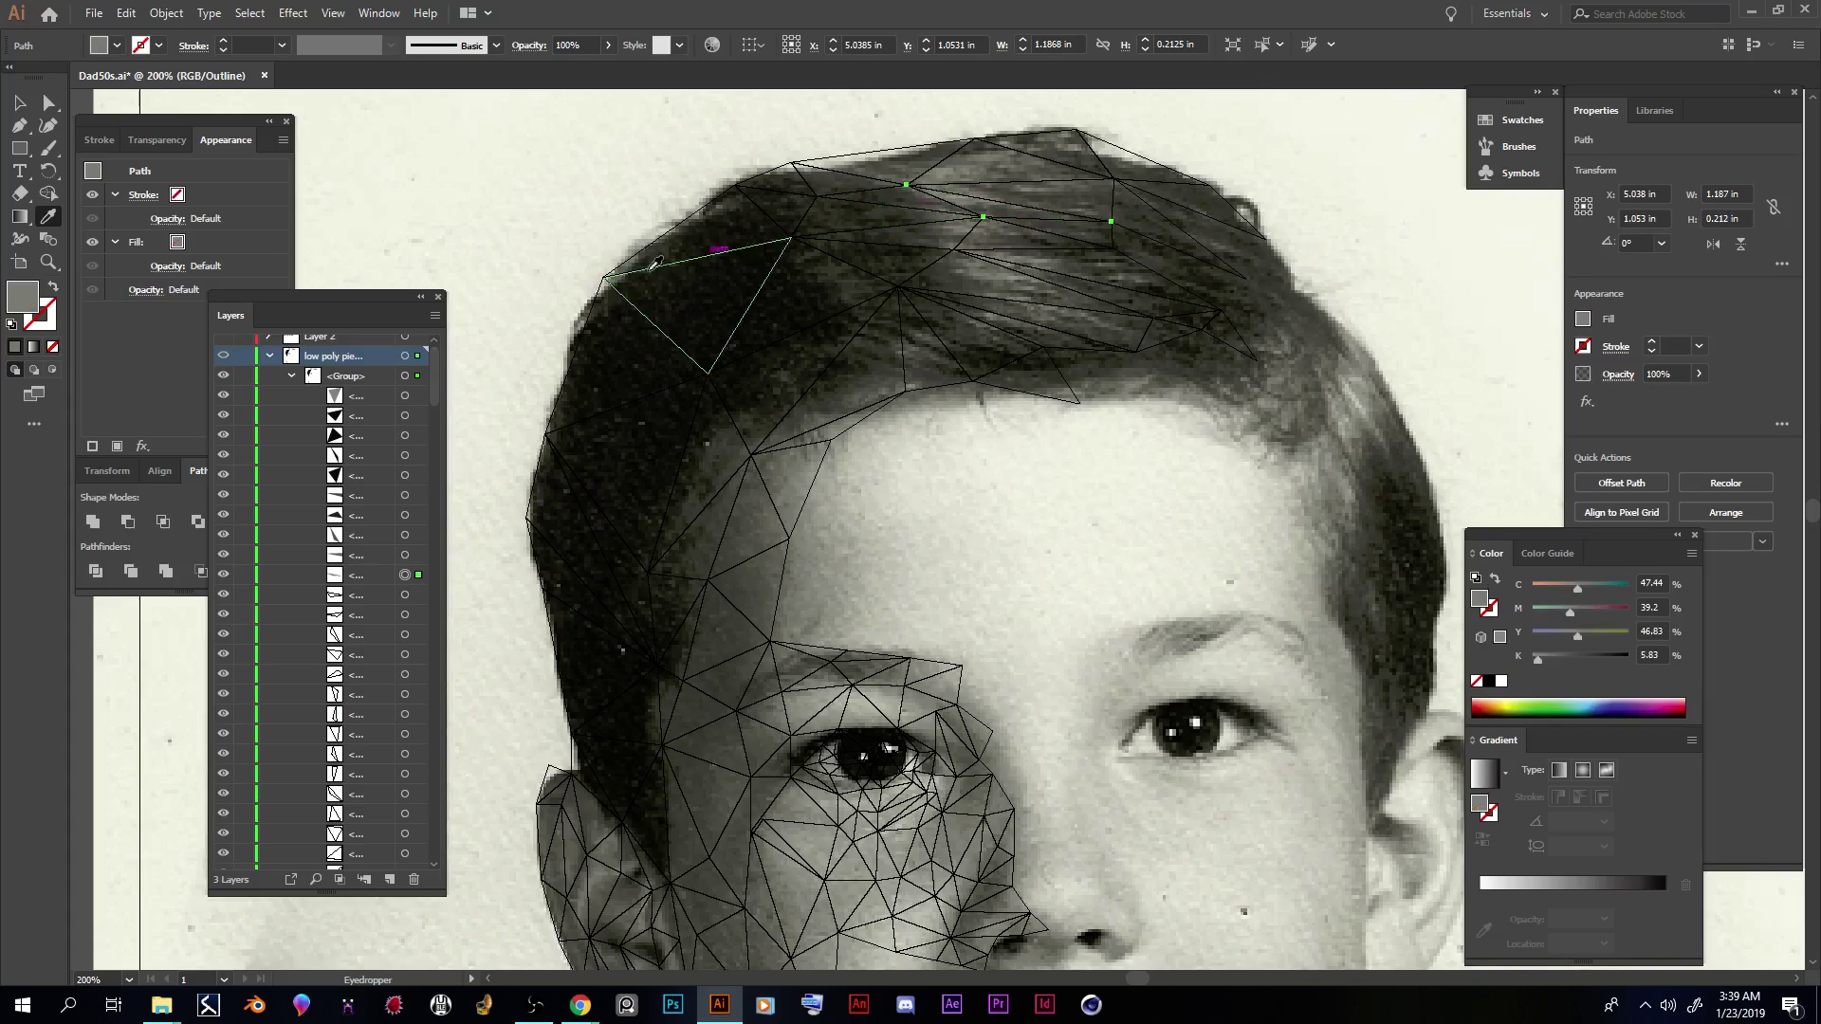
{"action": "left_click", "coordinate": [405, 595]}
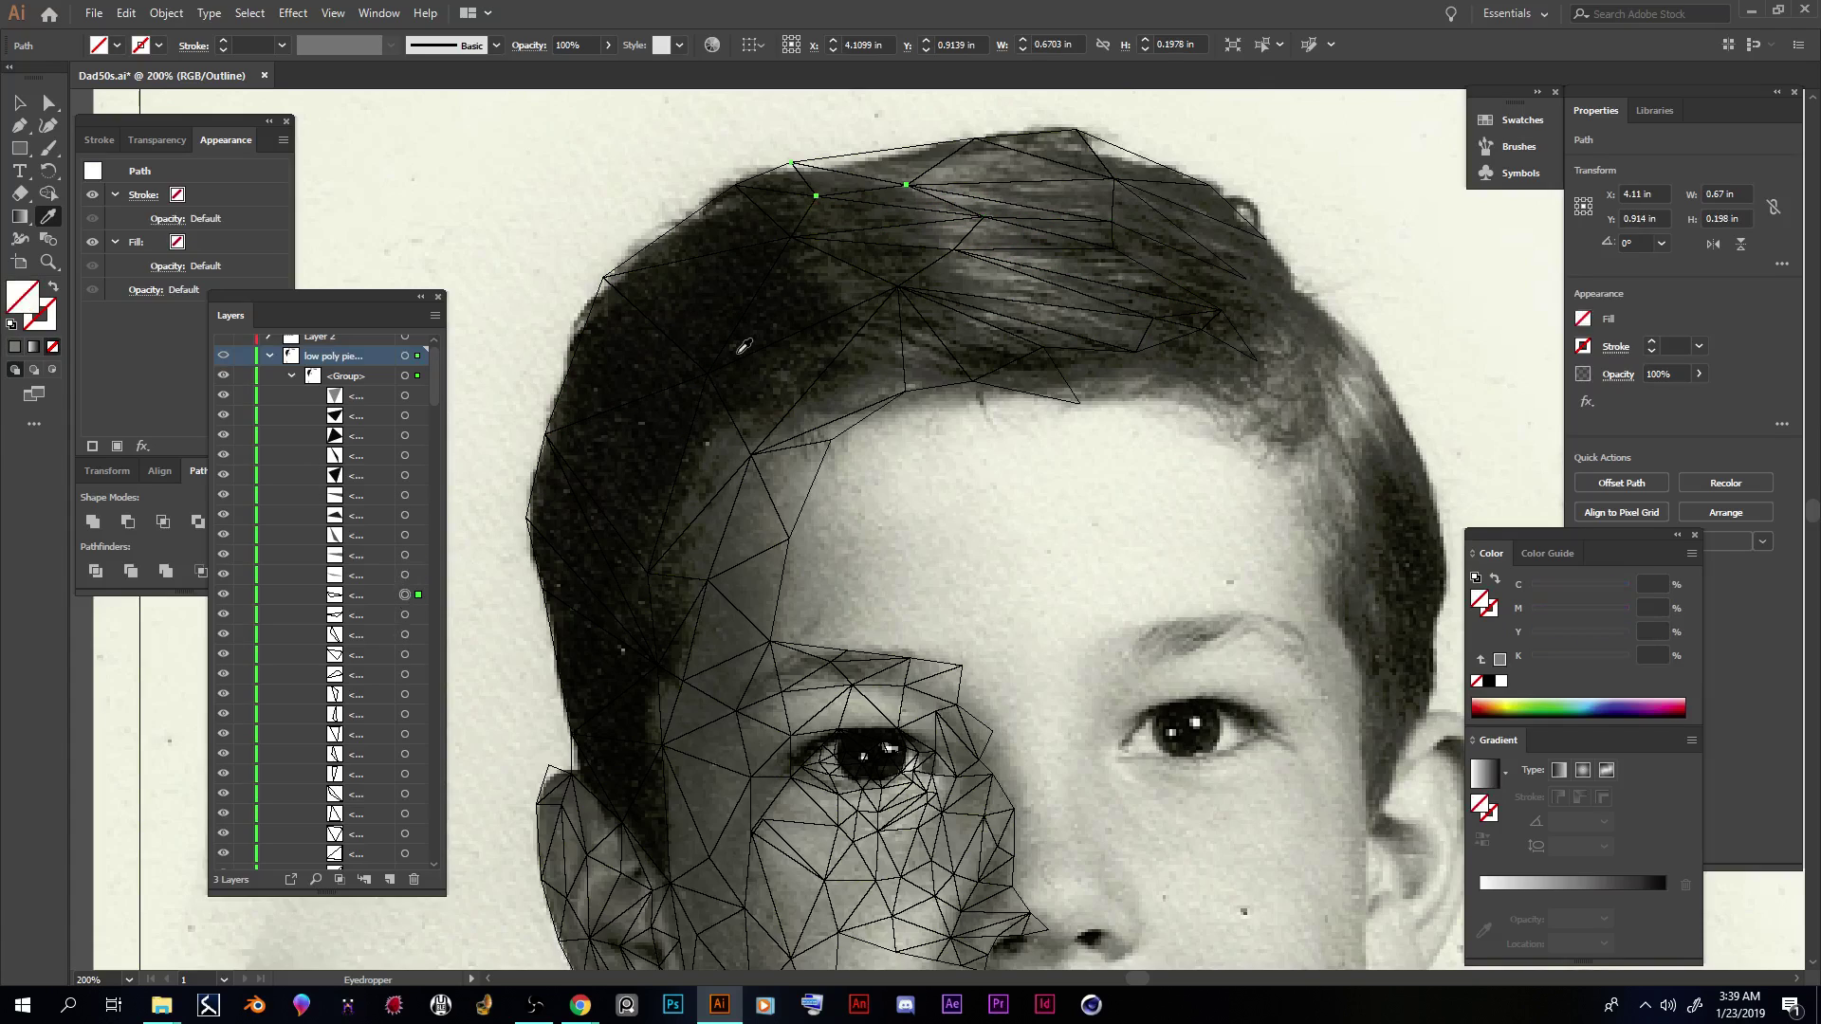
{"action": "left_click", "coordinate": [841, 178]}
{"action": "left_click", "coordinate": [405, 614]}
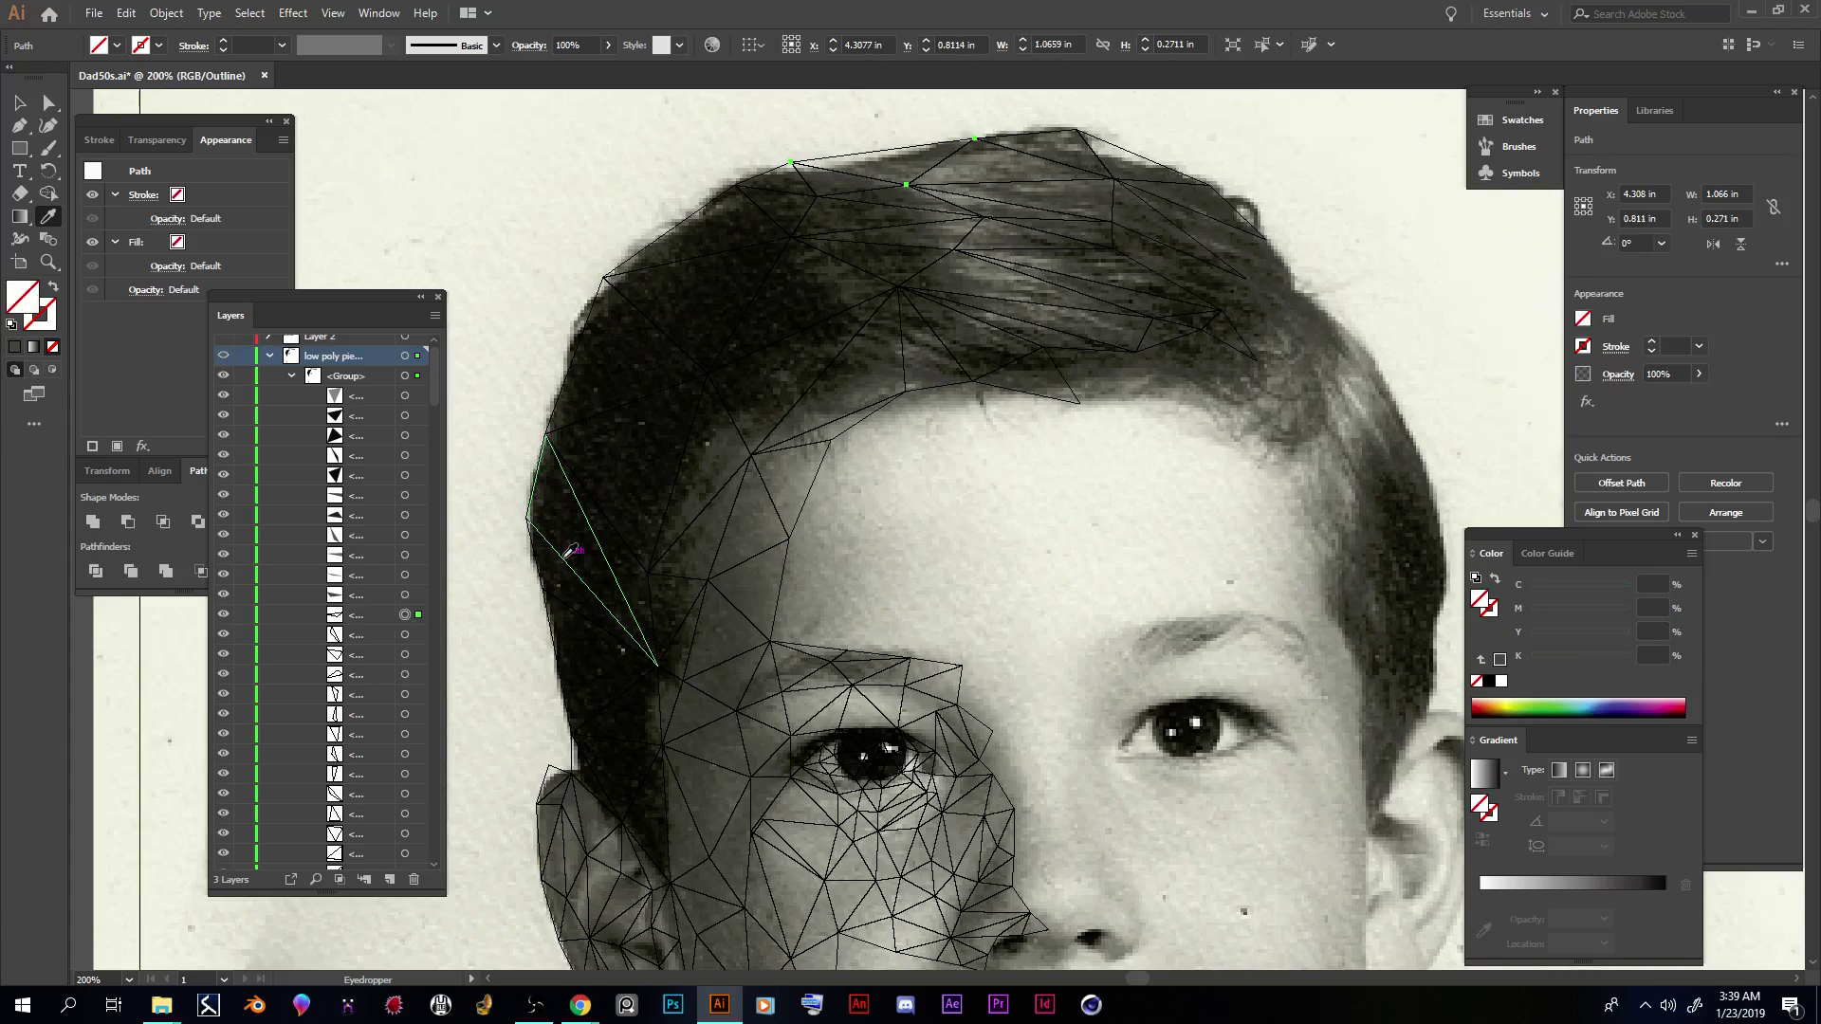
{"action": "left_click", "coordinate": [903, 162]}
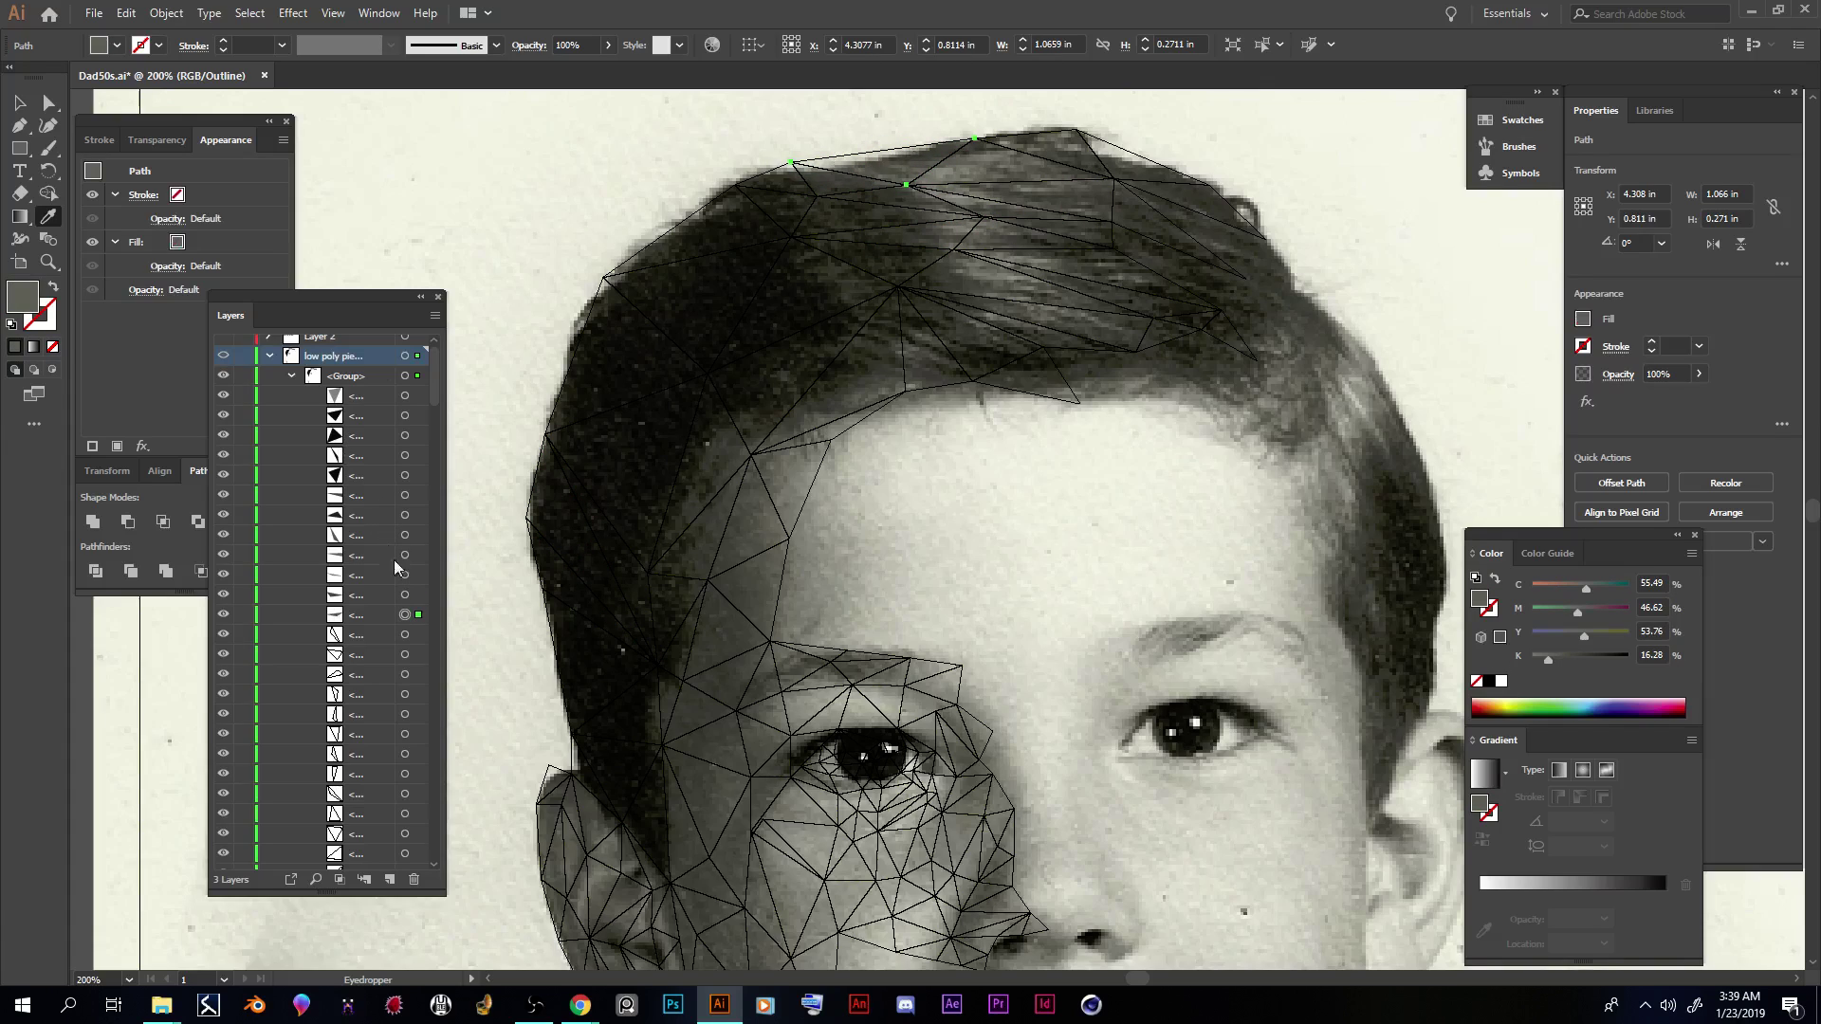
Step: Target the thirteenth piece, at the outer edge of the hair above the ear, and fill it with the dark tone beneath it
{"action": "left_click", "coordinate": [405, 635]}
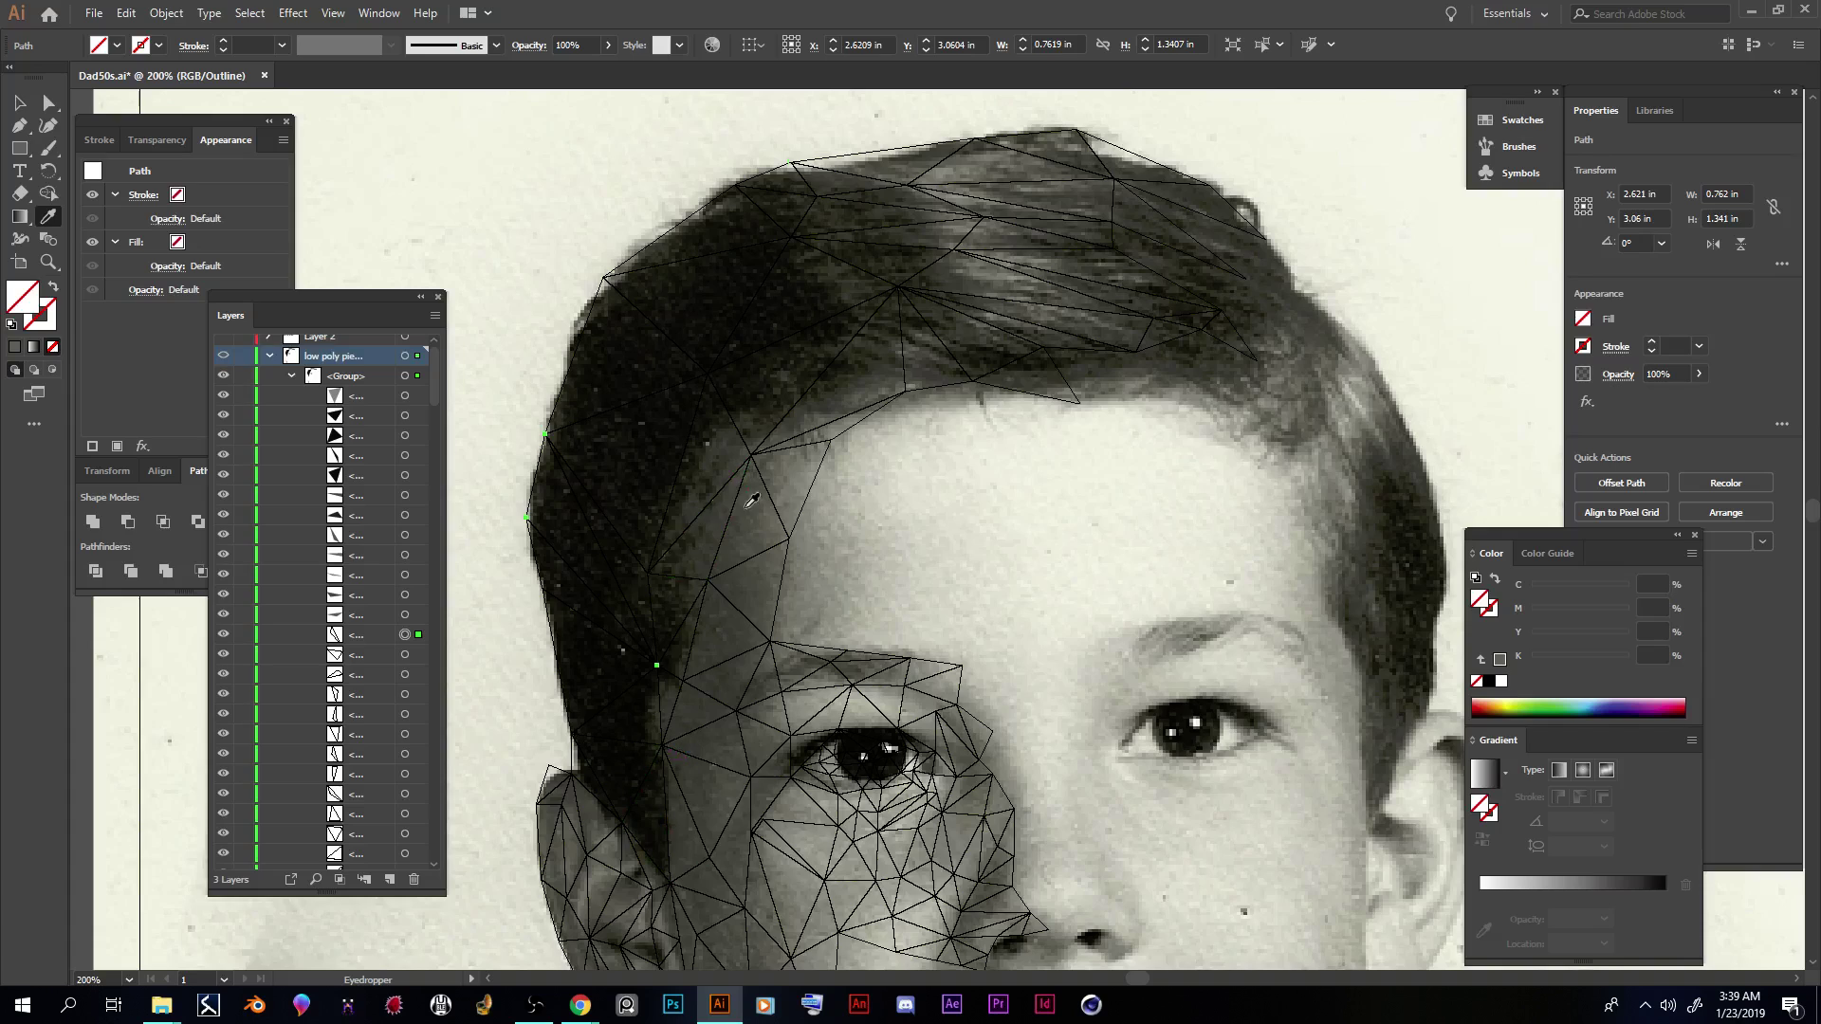
{"action": "scroll", "coordinate": [687, 503], "scroll_direction": "down", "scroll_amount": 3}
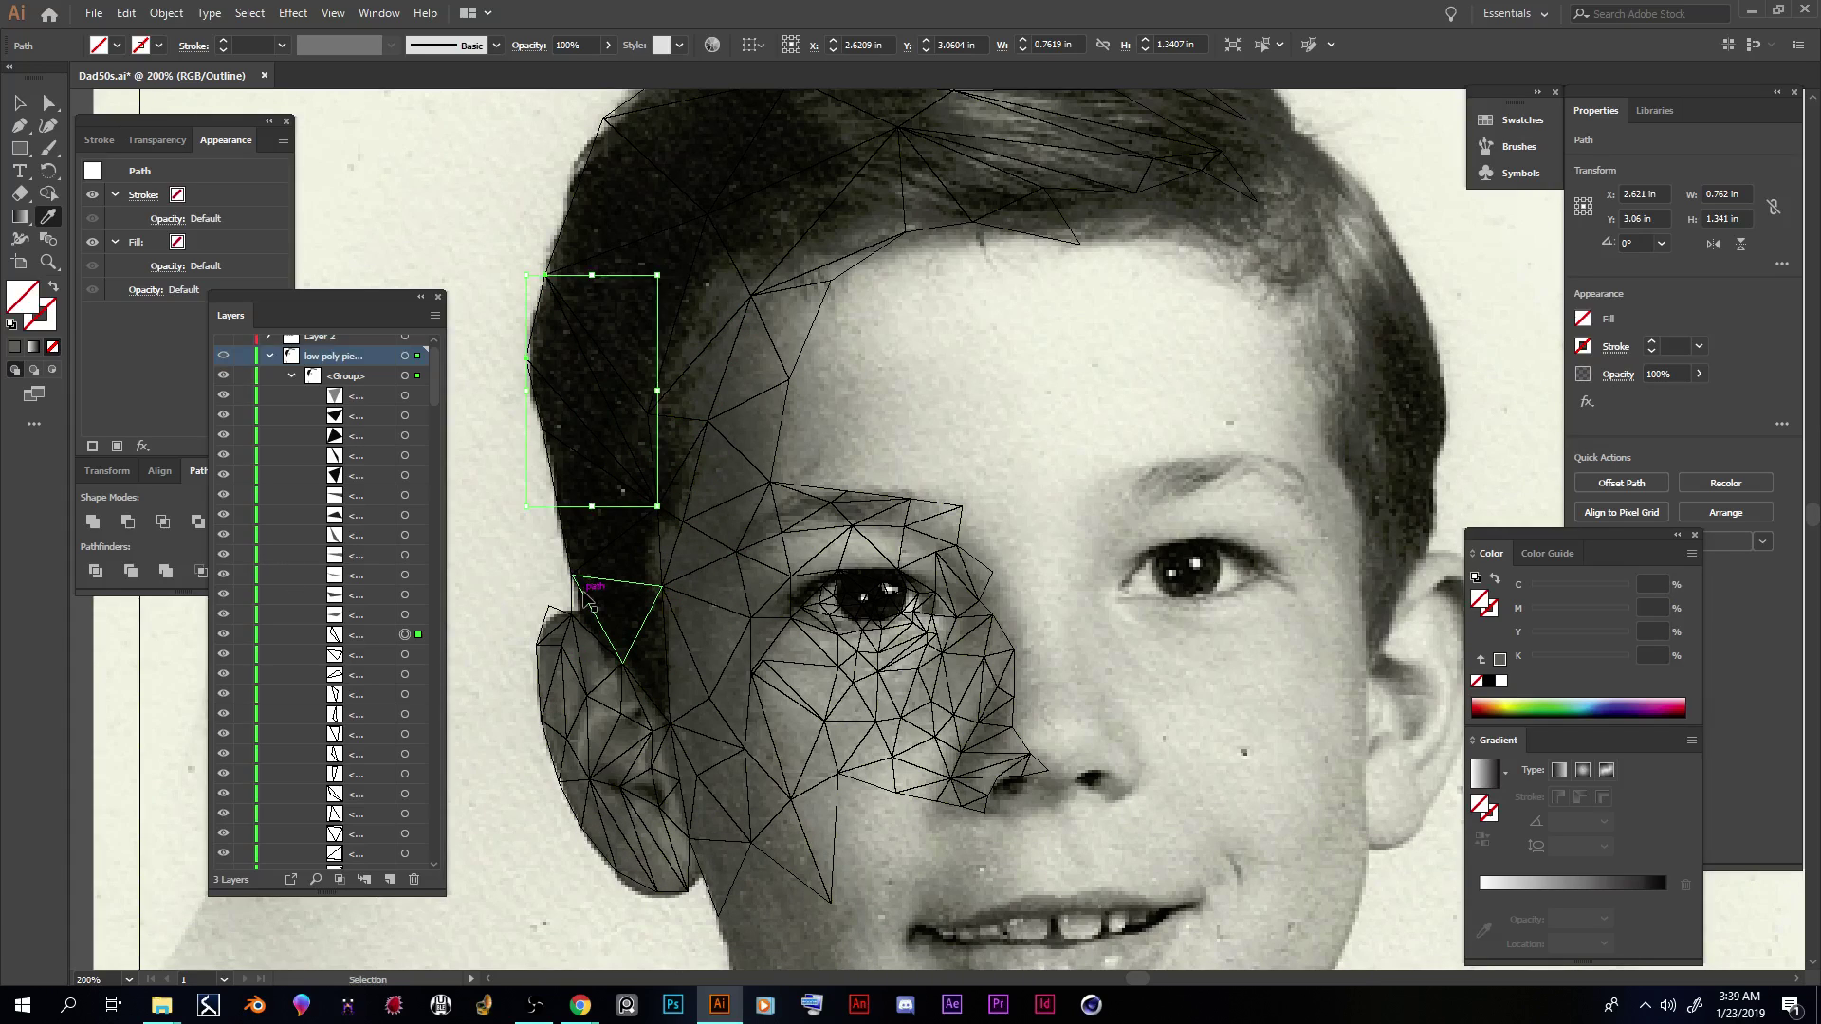
{"action": "key", "text": "ctrl+equal"}
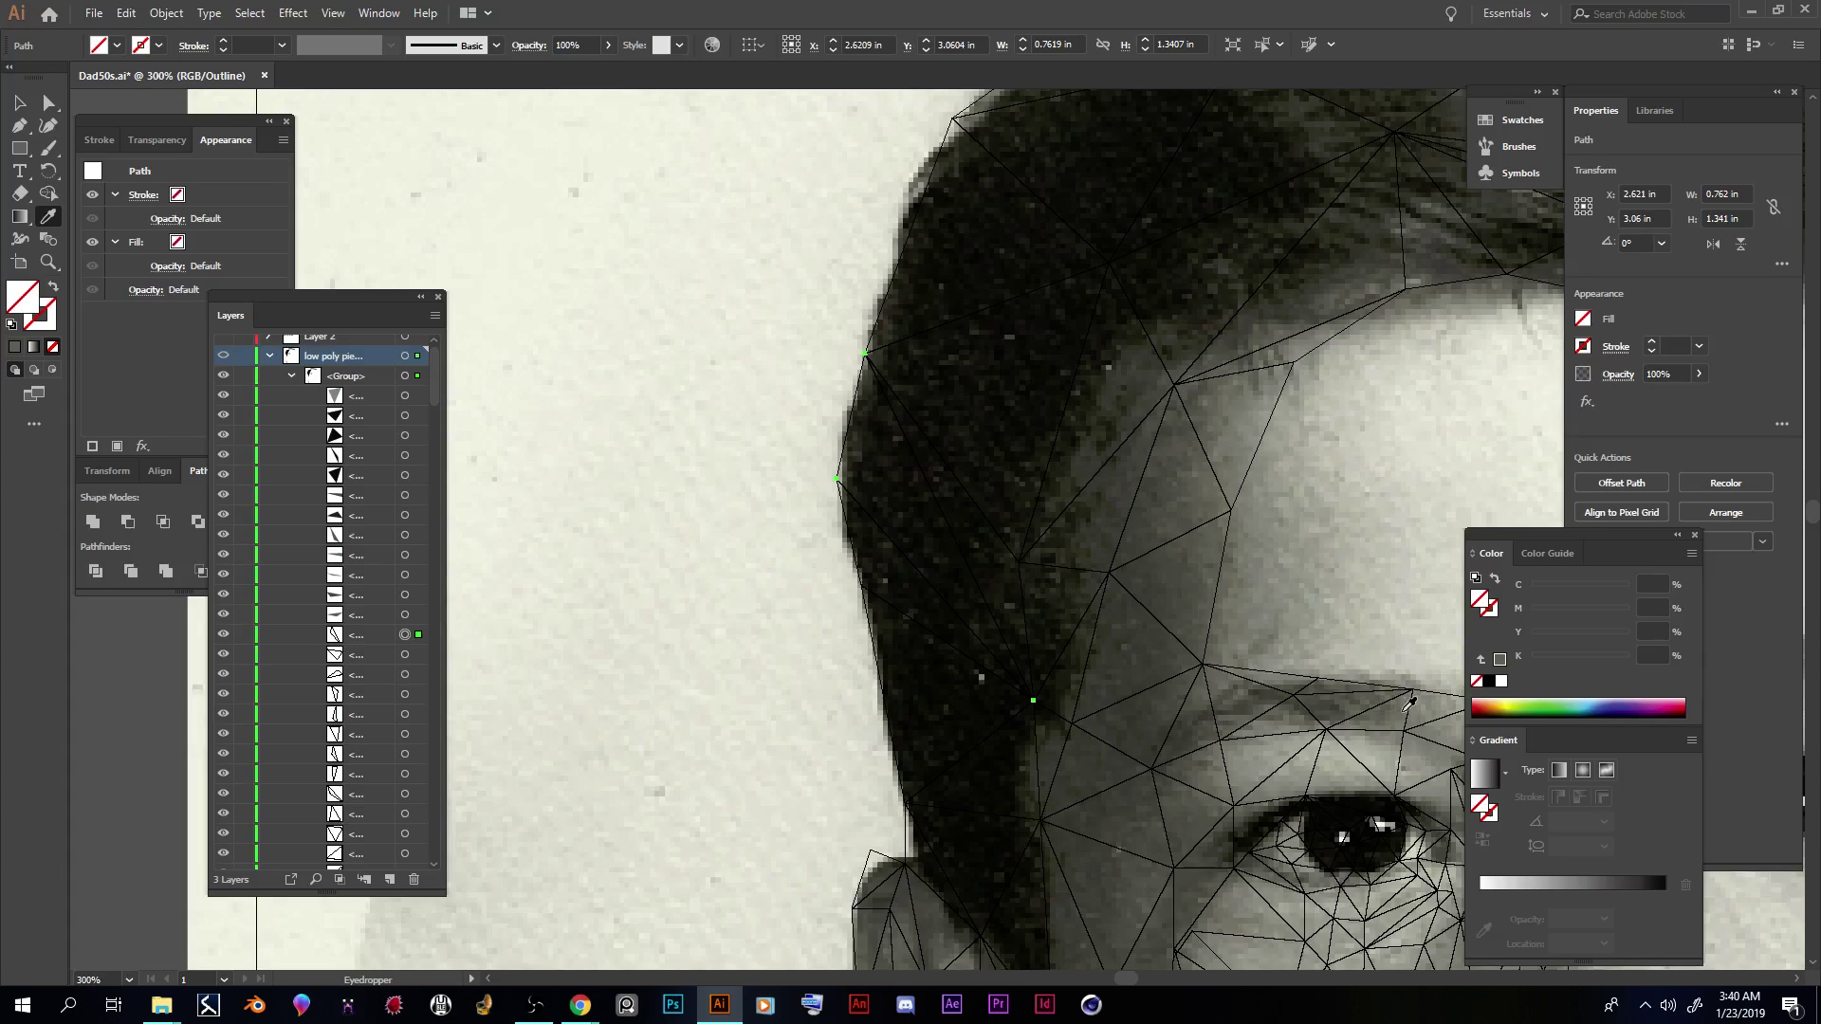
{"action": "left_click", "coordinate": [931, 528]}
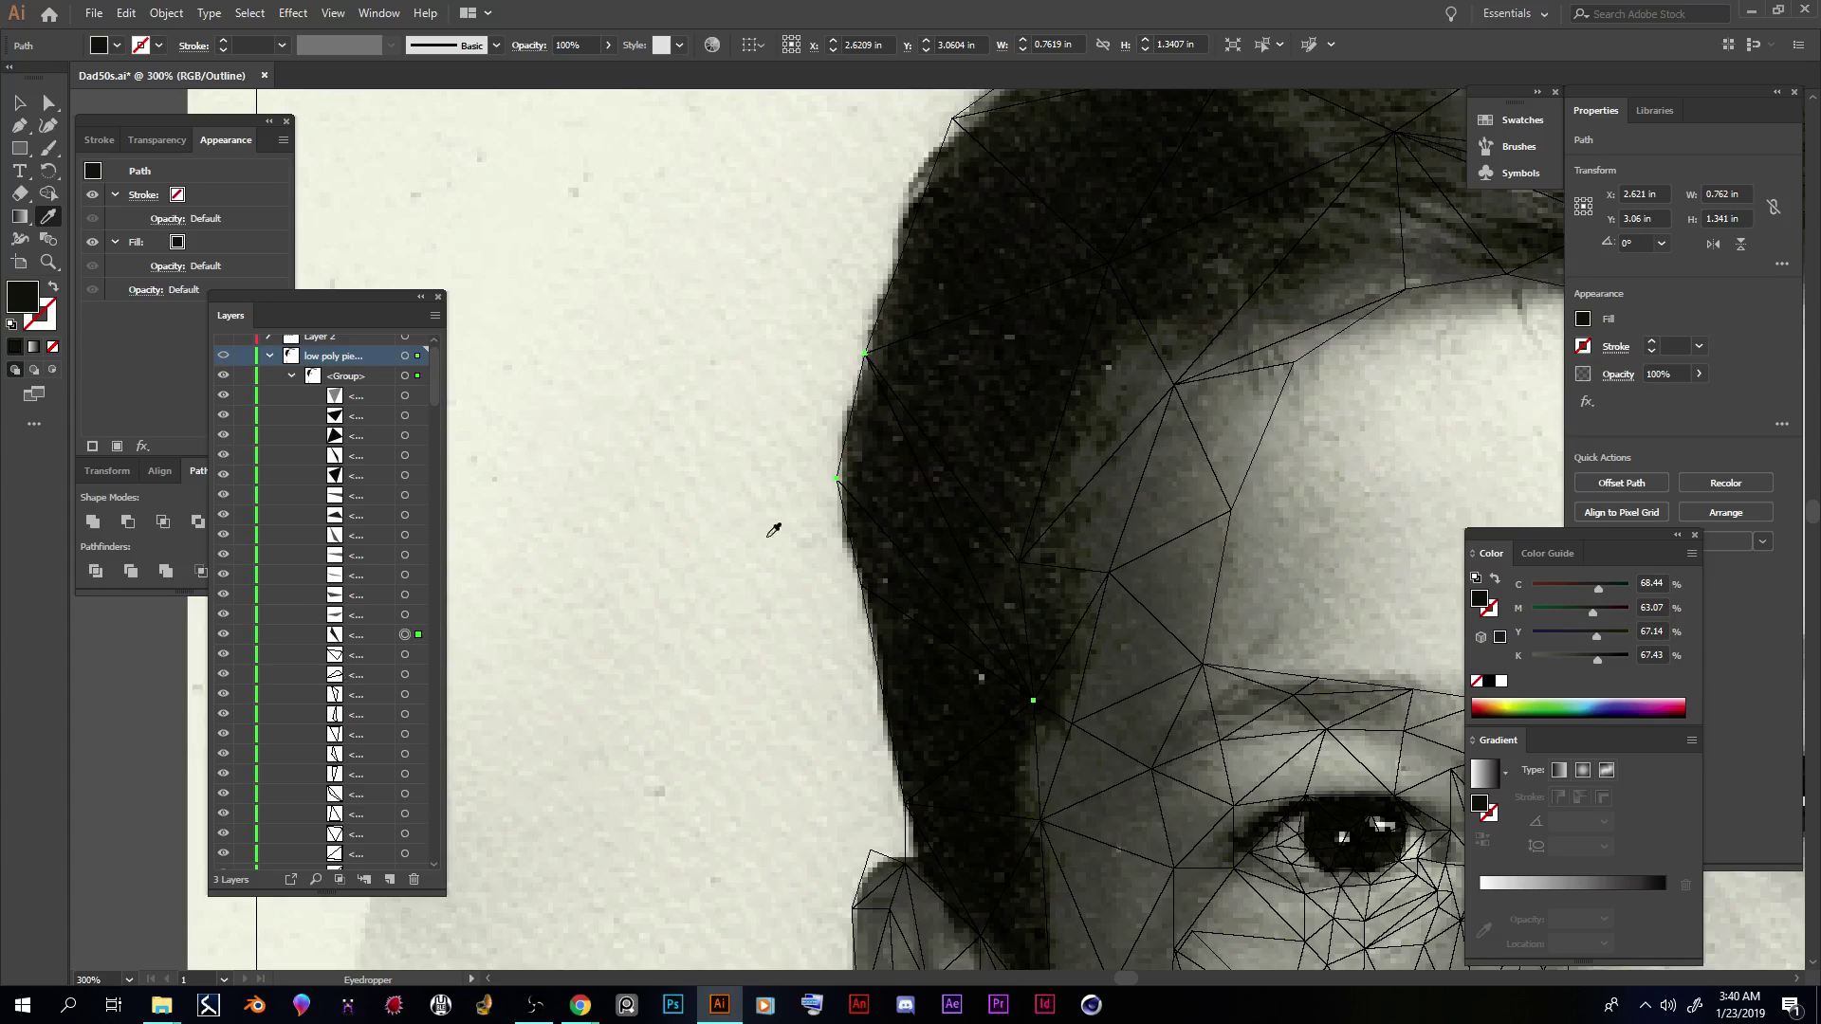
Step: Target the fourteenth piece, a small triangle near the crown, and fill it with the dark hair tone sampled from the photo
{"action": "scroll", "coordinate": [462, 692], "scroll_direction": "down", "scroll_amount": 2}
{"action": "left_click", "coordinate": [417, 655]}
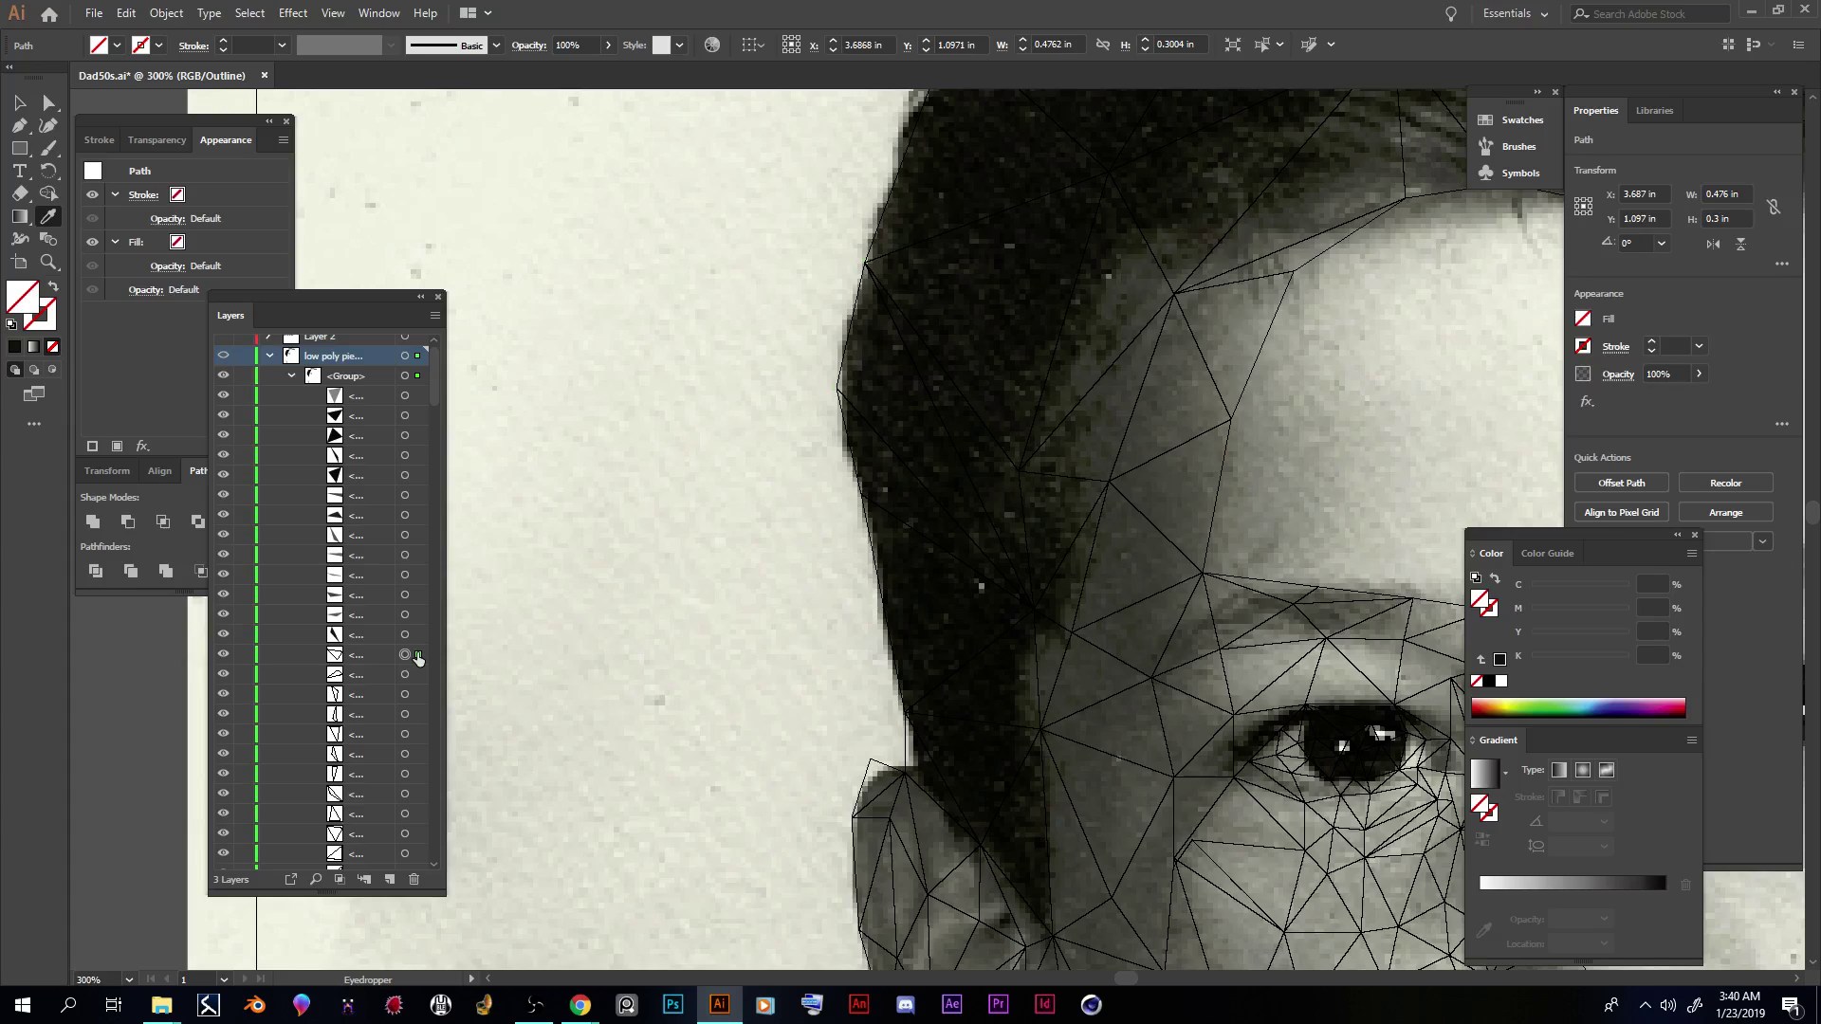
{"action": "key", "text": "ctrl+minus"}
{"action": "scroll", "coordinate": [1005, 545], "scroll_direction": "up", "scroll_amount": 1}
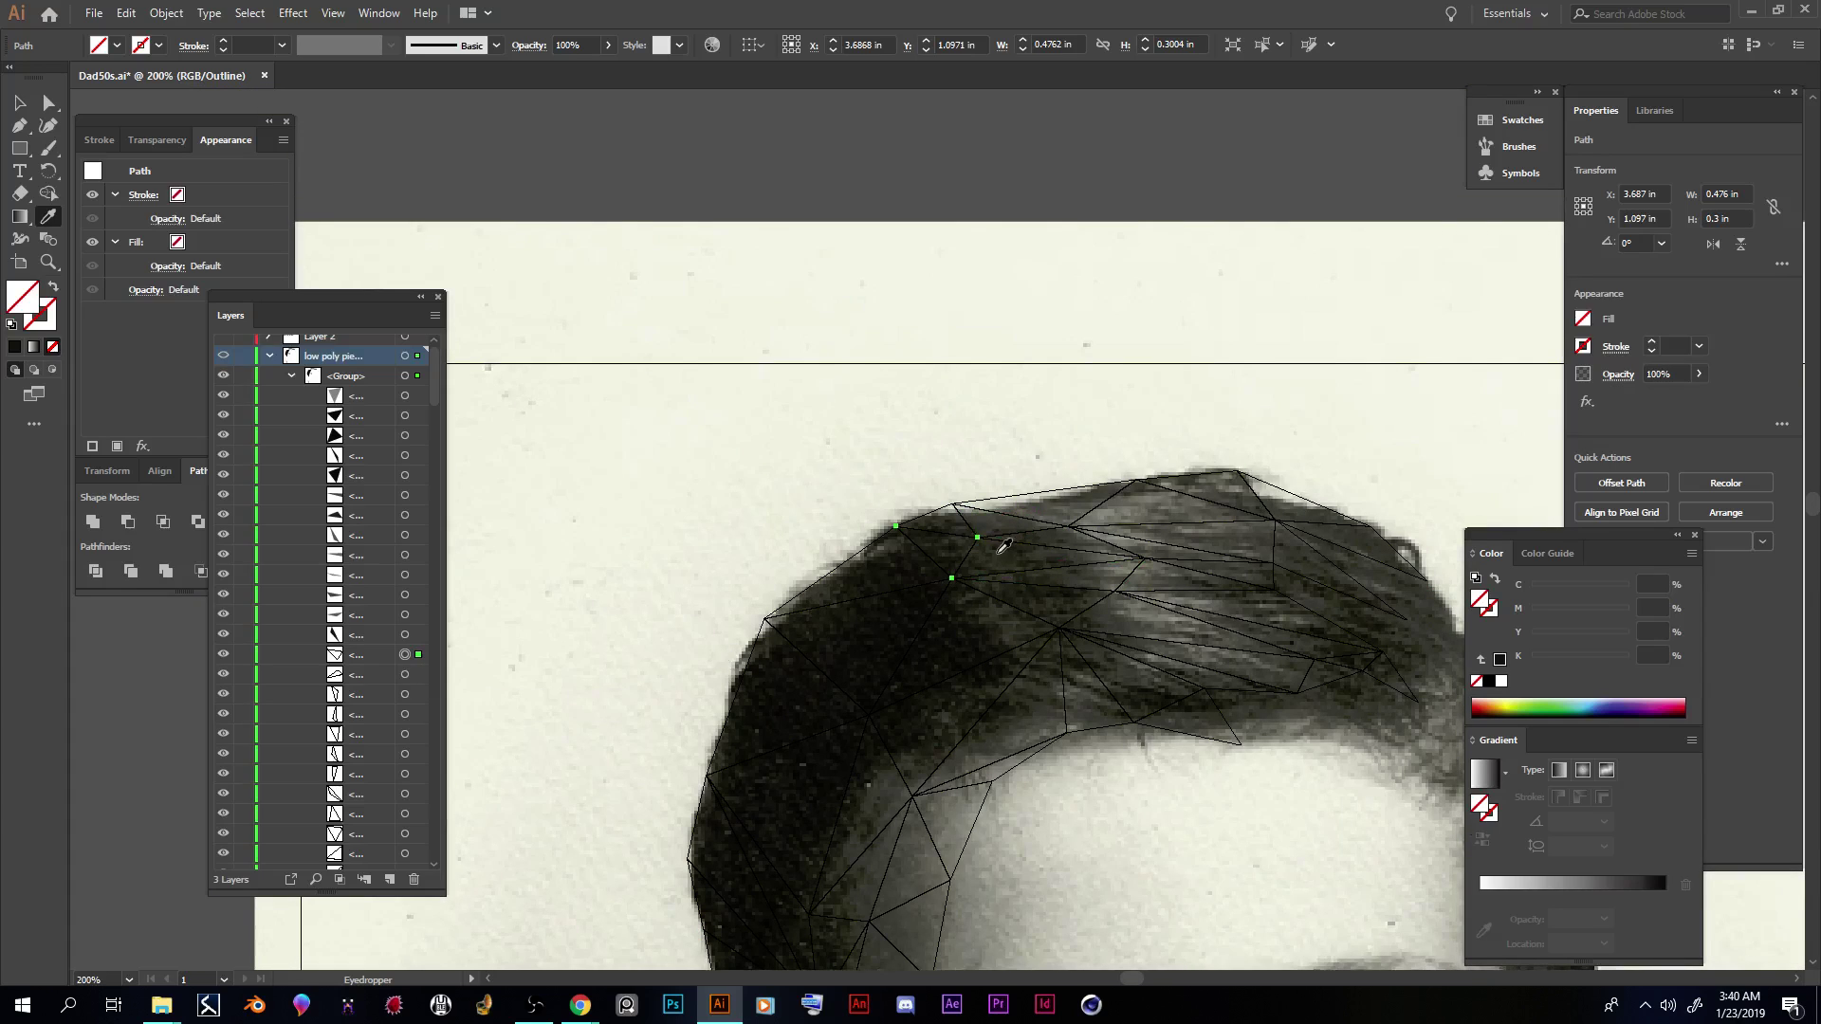
{"action": "left_click", "coordinate": [949, 538]}
{"action": "key", "text": "ctrl+minus"}
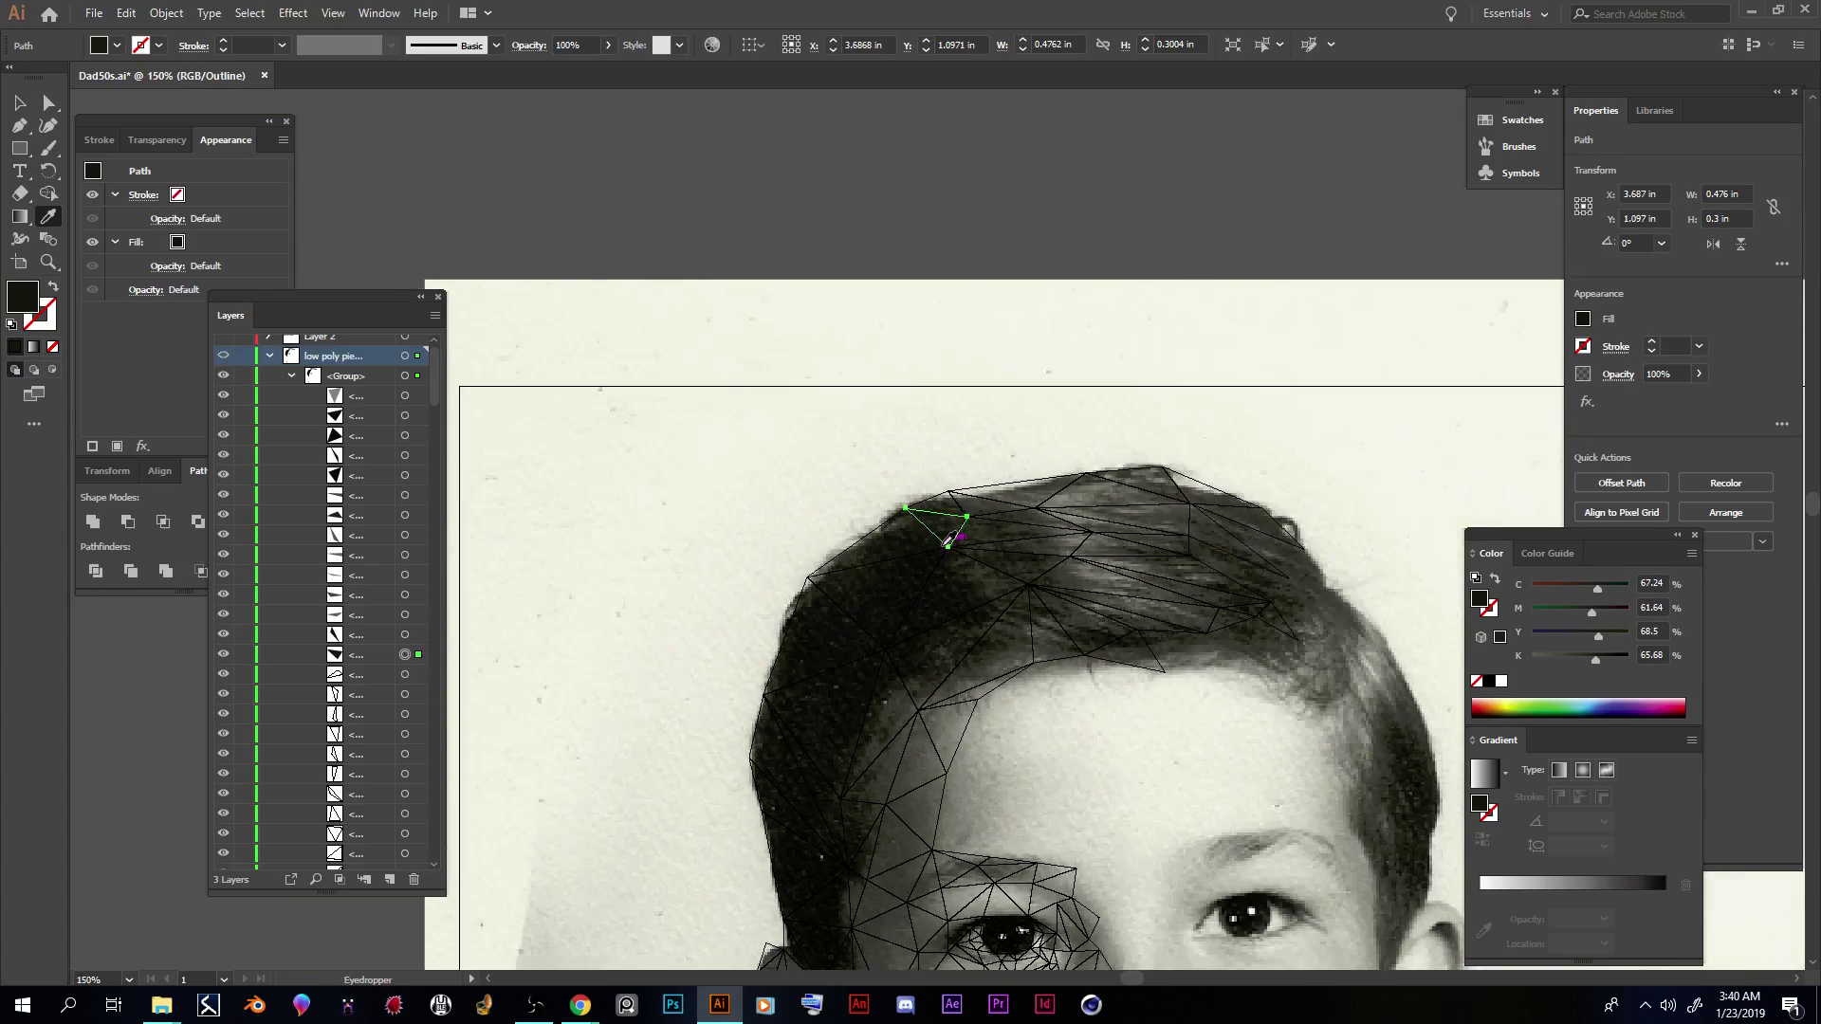
{"action": "scroll", "coordinate": [986, 526], "scroll_direction": "down", "scroll_amount": 3}
{"action": "scroll", "coordinate": [1034, 527], "scroll_direction": "down", "scroll_amount": 3}
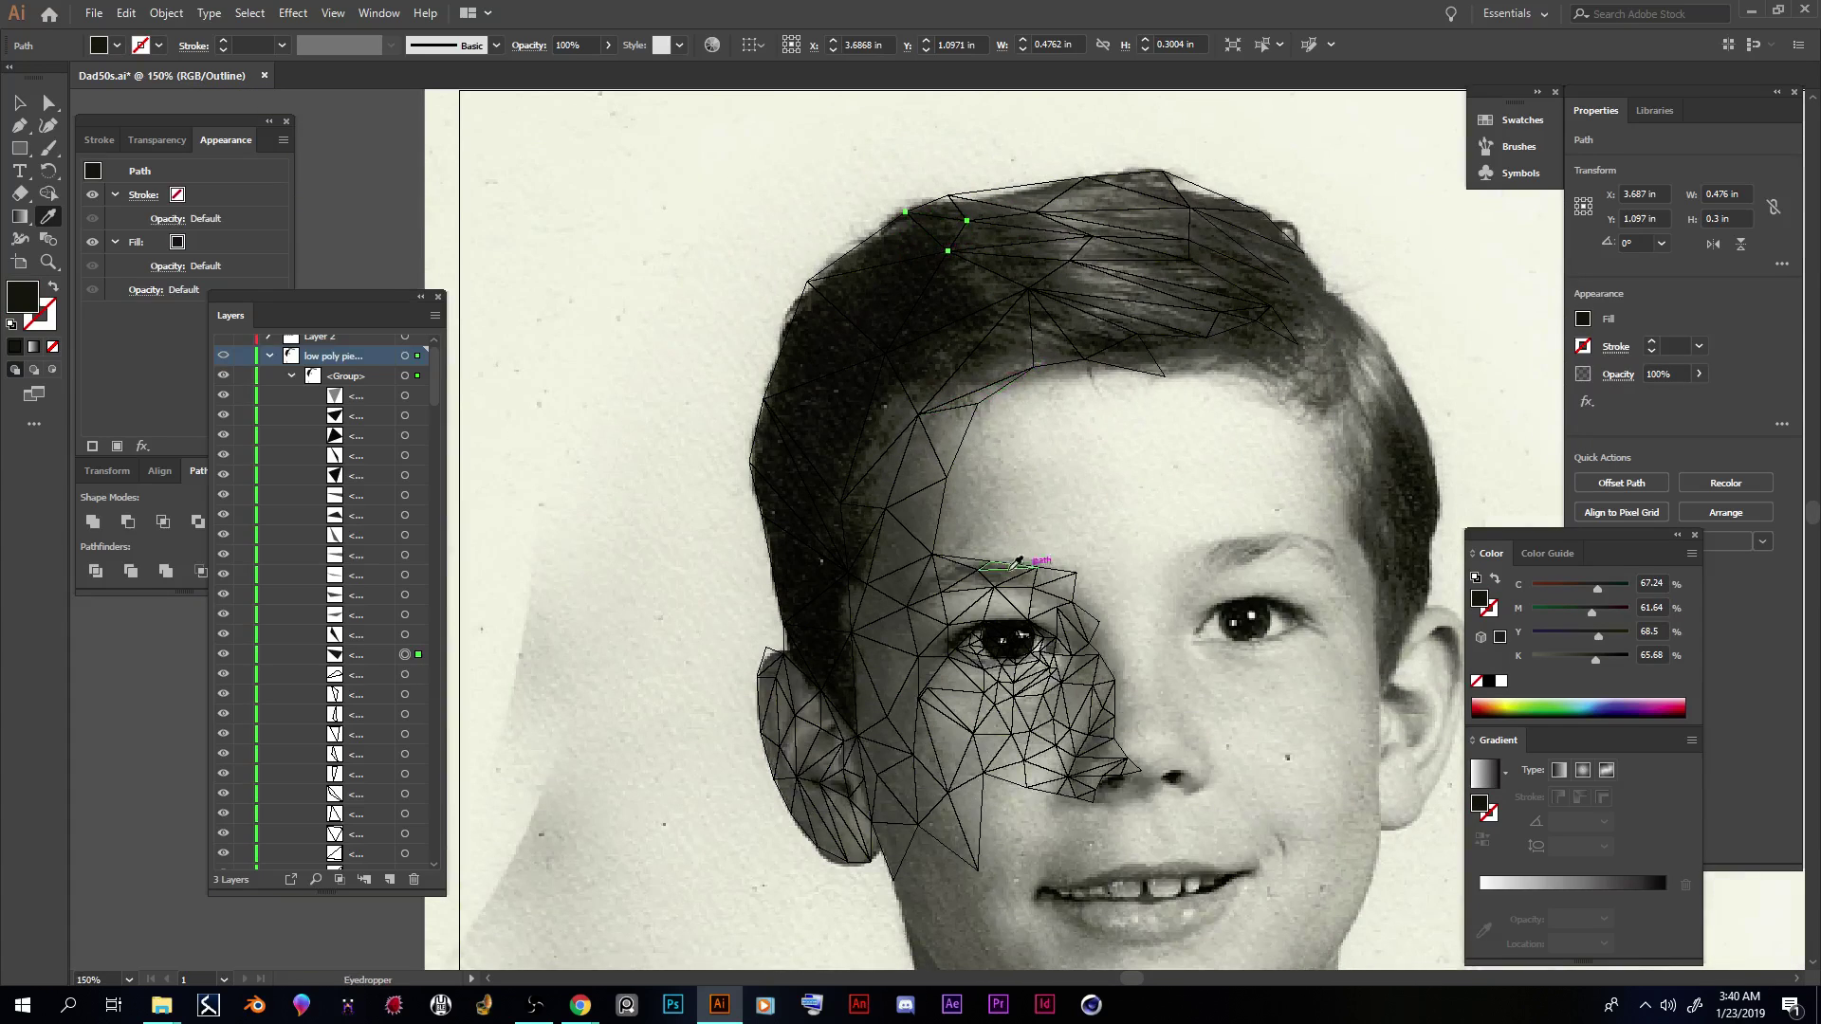
Step: Fill the fifteenth piece, at the crown's edge, and the sixteenth piece, on the ear's outer rim, with tones sampled from the photo
{"action": "left_click", "coordinate": [402, 675]}
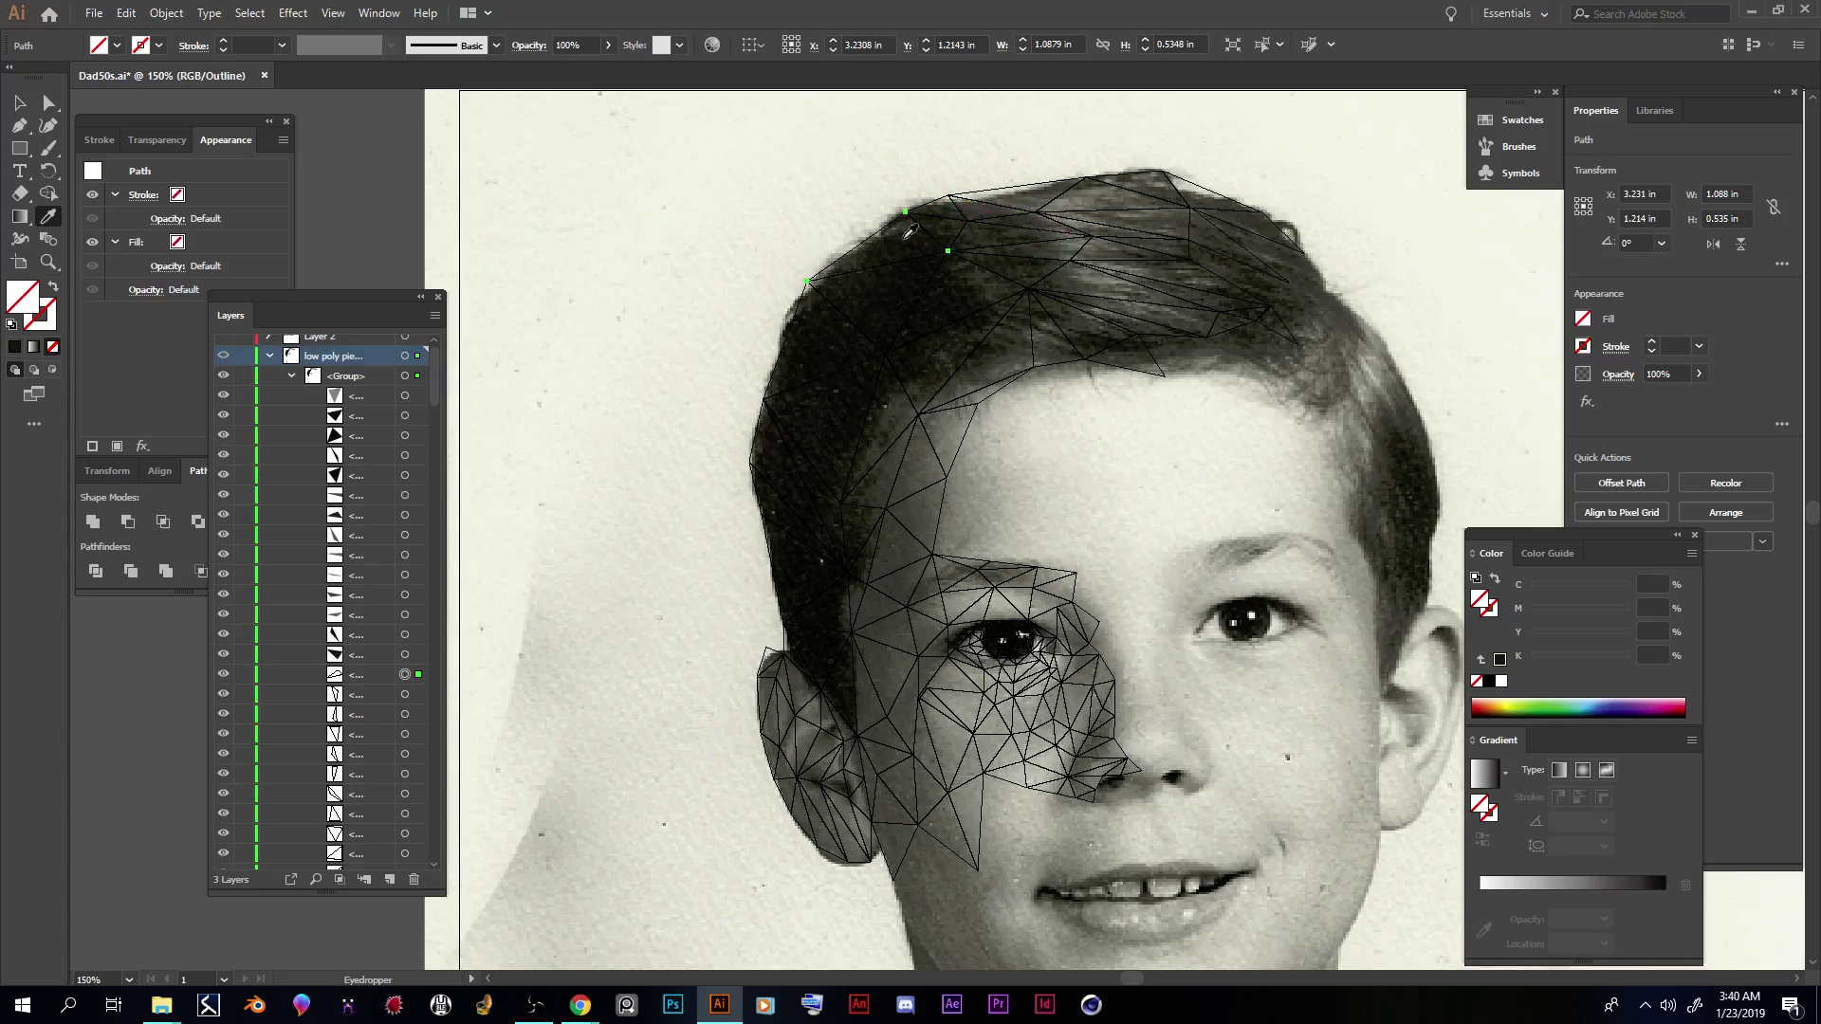
{"action": "left_click", "coordinate": [944, 233]}
{"action": "left_click", "coordinate": [405, 694]}
{"action": "scroll", "coordinate": [1100, 498], "scroll_direction": "down", "scroll_amount": 3}
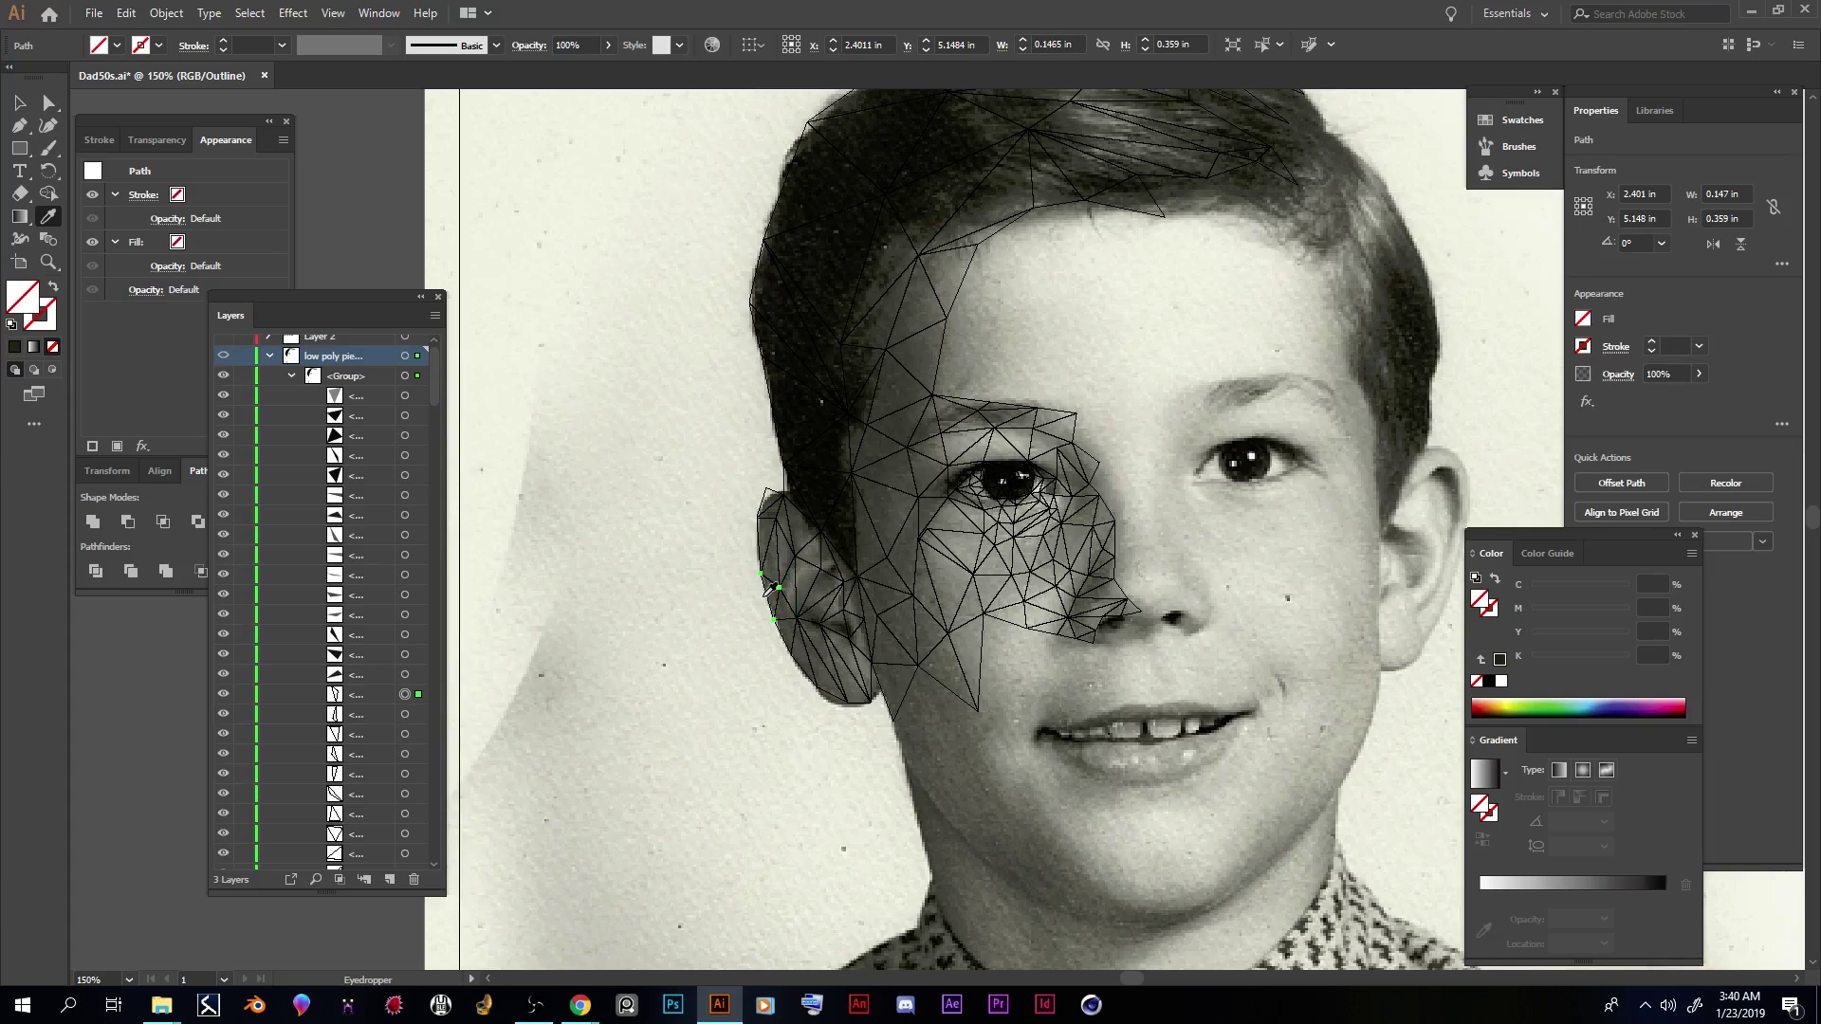
{"action": "left_click", "coordinate": [518, 549]}
Step: Target the last piece in the group, a tiny triangle near the inner corner of the eye
{"action": "left_click_drag", "start_coordinate": [434, 376], "coordinate": [433, 801]}
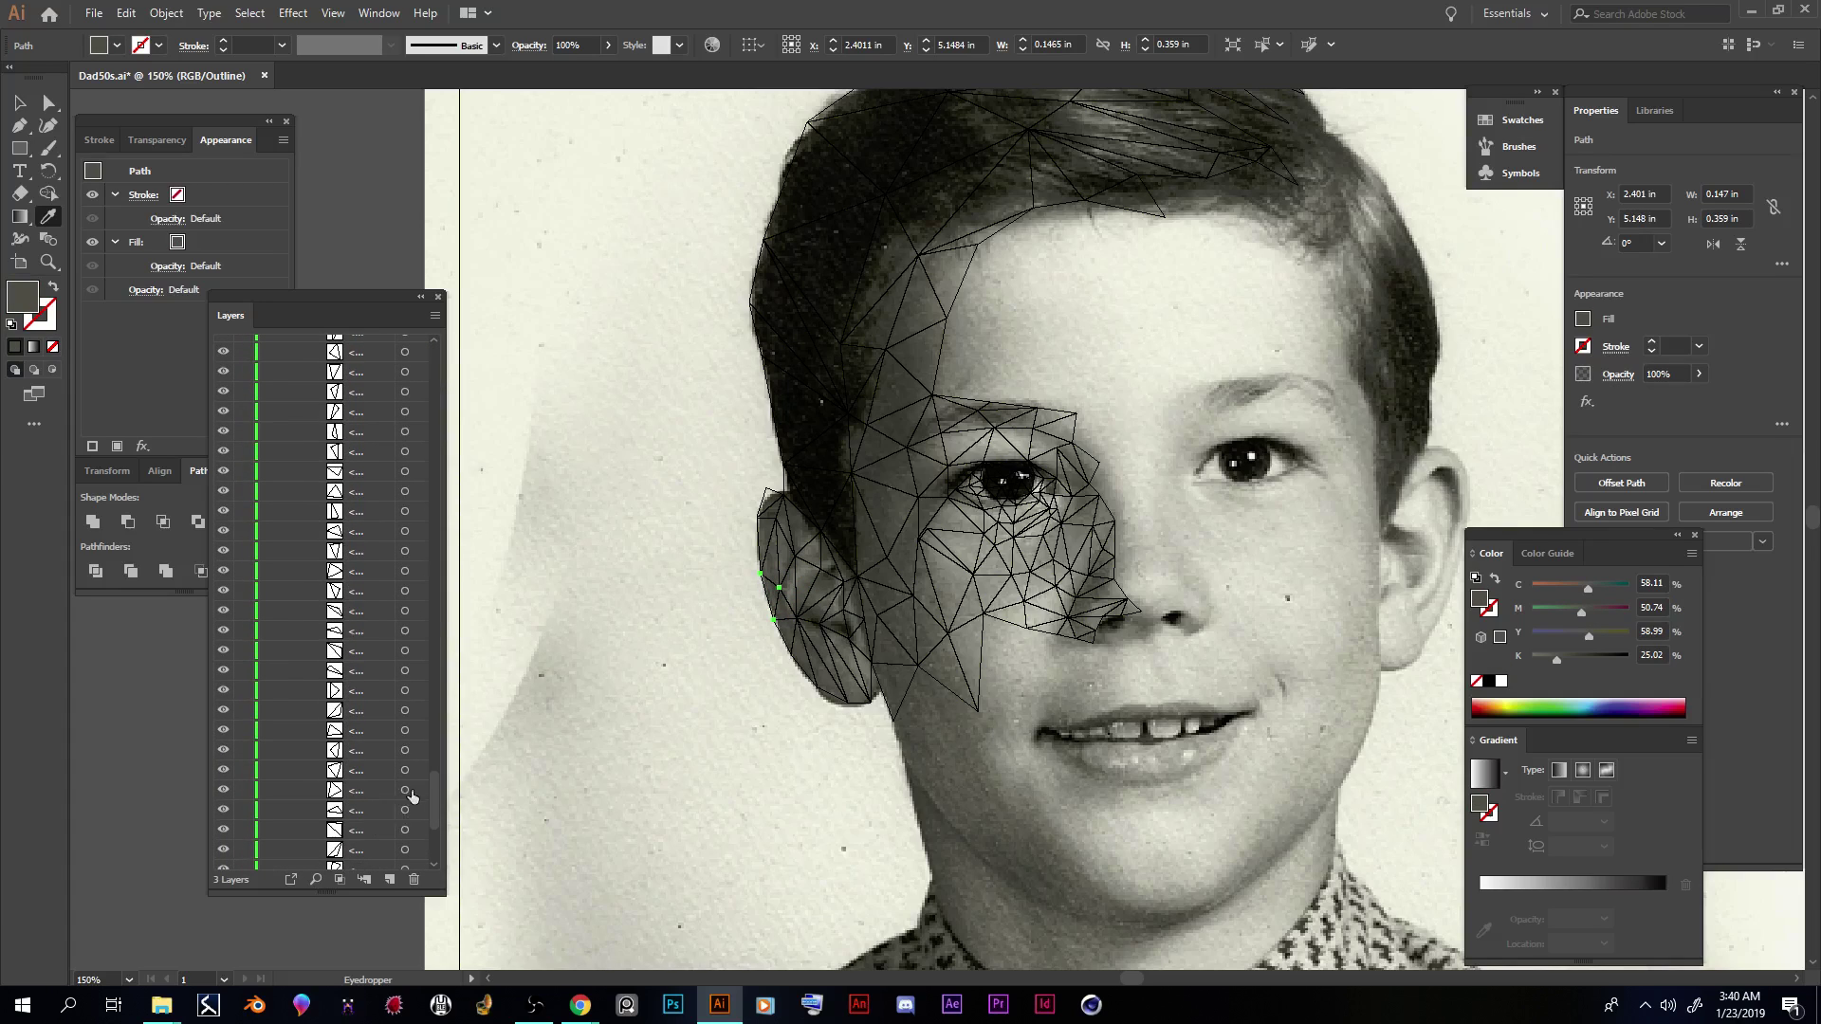
{"action": "scroll", "coordinate": [414, 788], "scroll_direction": "down", "scroll_amount": 2}
{"action": "left_click", "coordinate": [405, 840]}
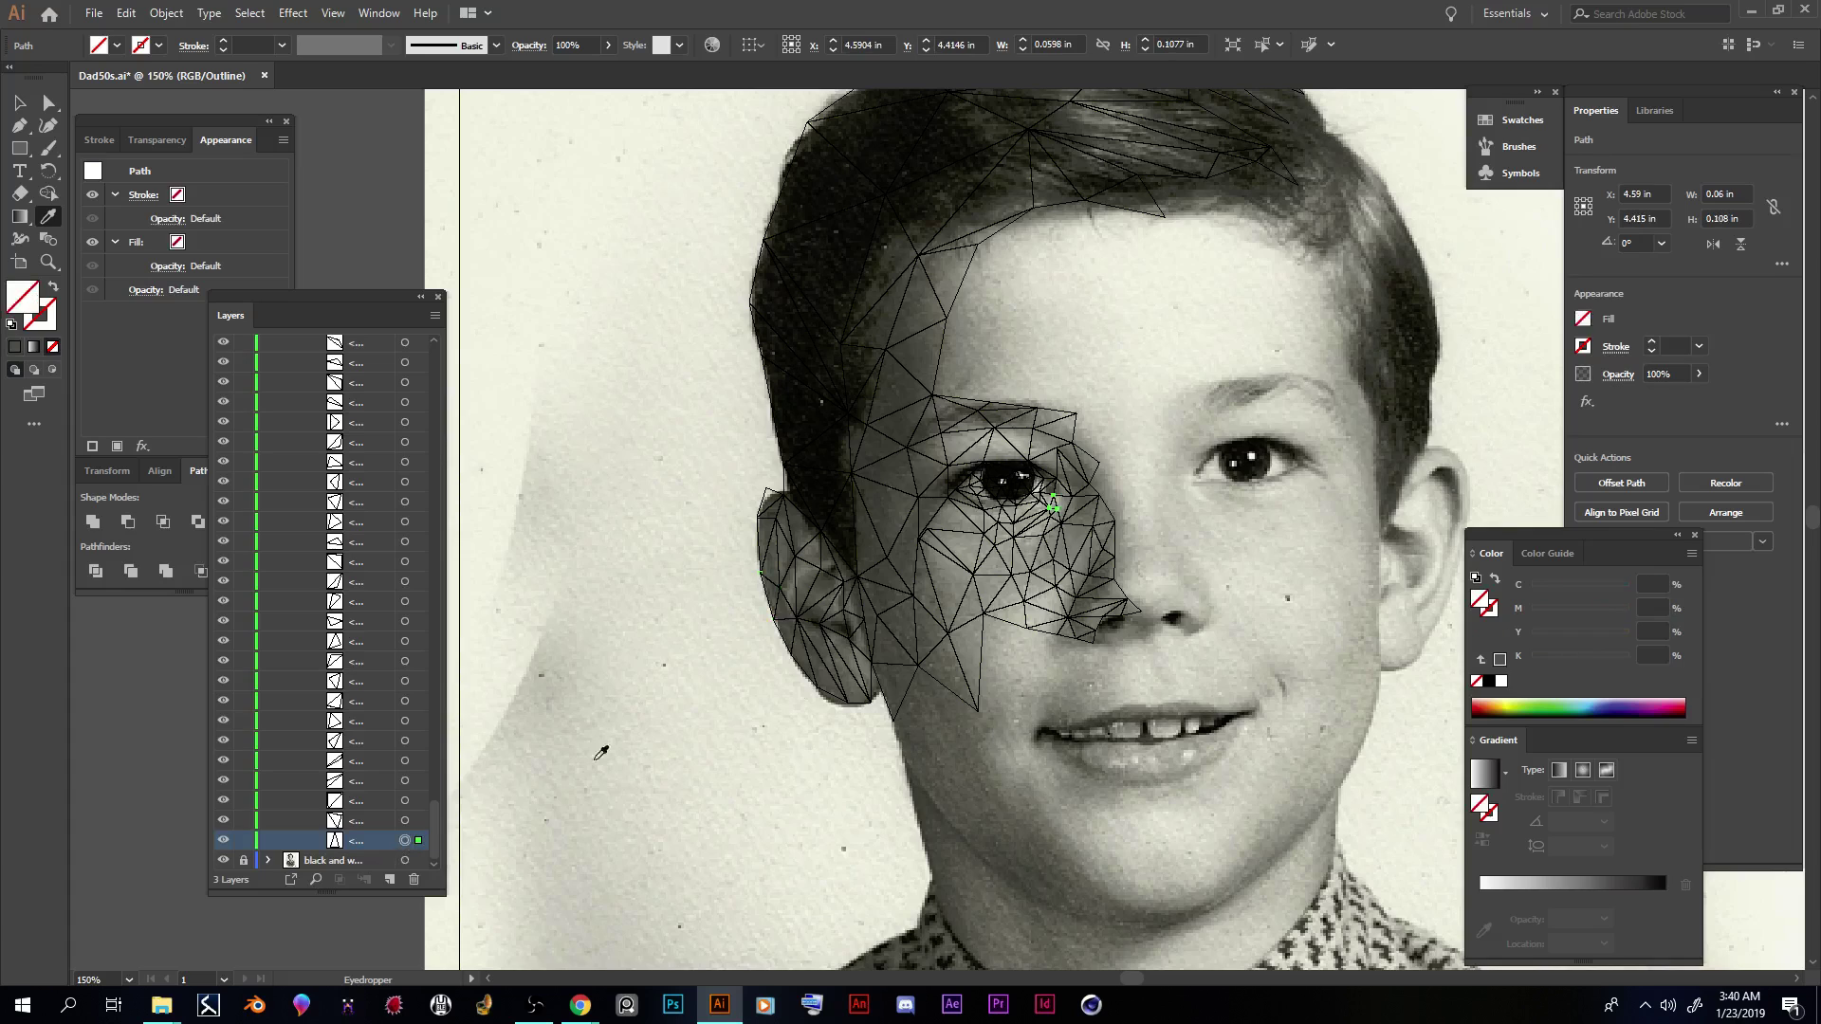
Step: Fill the two adjacent empty triangles just below the eye's inner corner with tones sampled from the photo
{"action": "key", "text": "ctrl+plus"}
{"action": "key", "text": "ctrl+plus"}
{"action": "key", "text": "ctrl+plus"}
{"action": "key", "text": "i"}
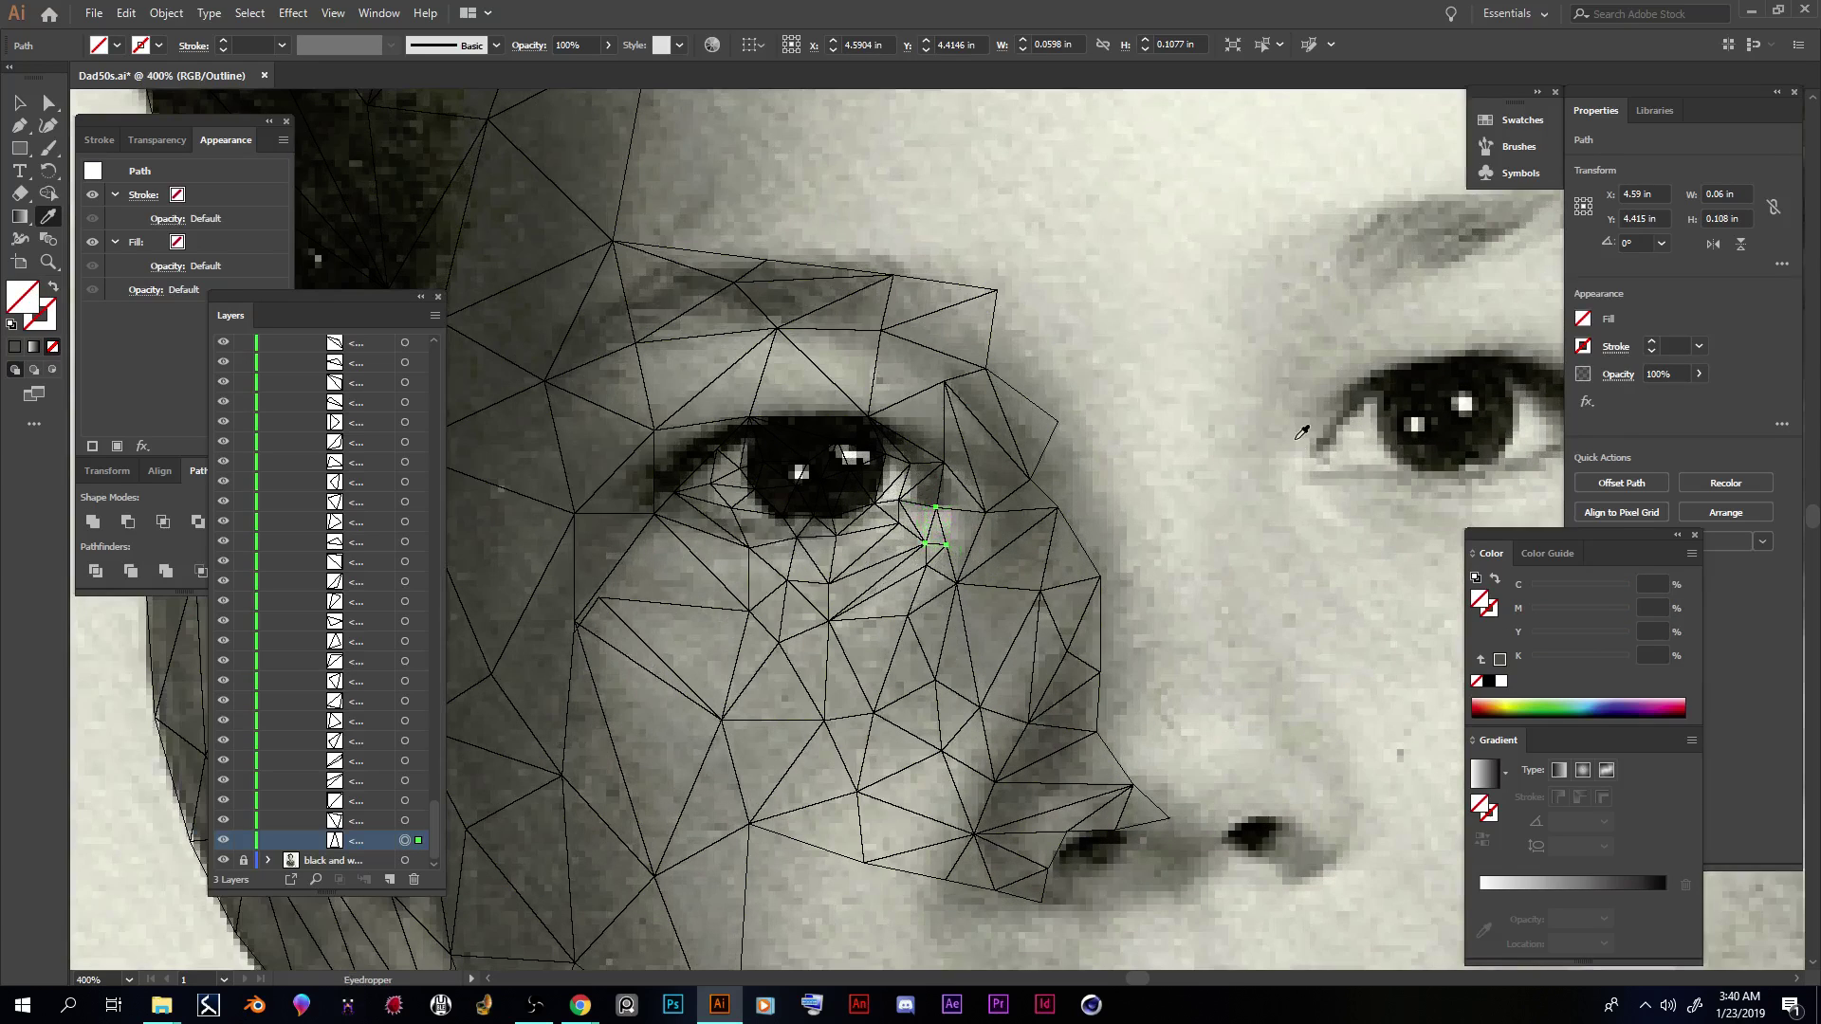
{"action": "left_click", "coordinate": [960, 498]}
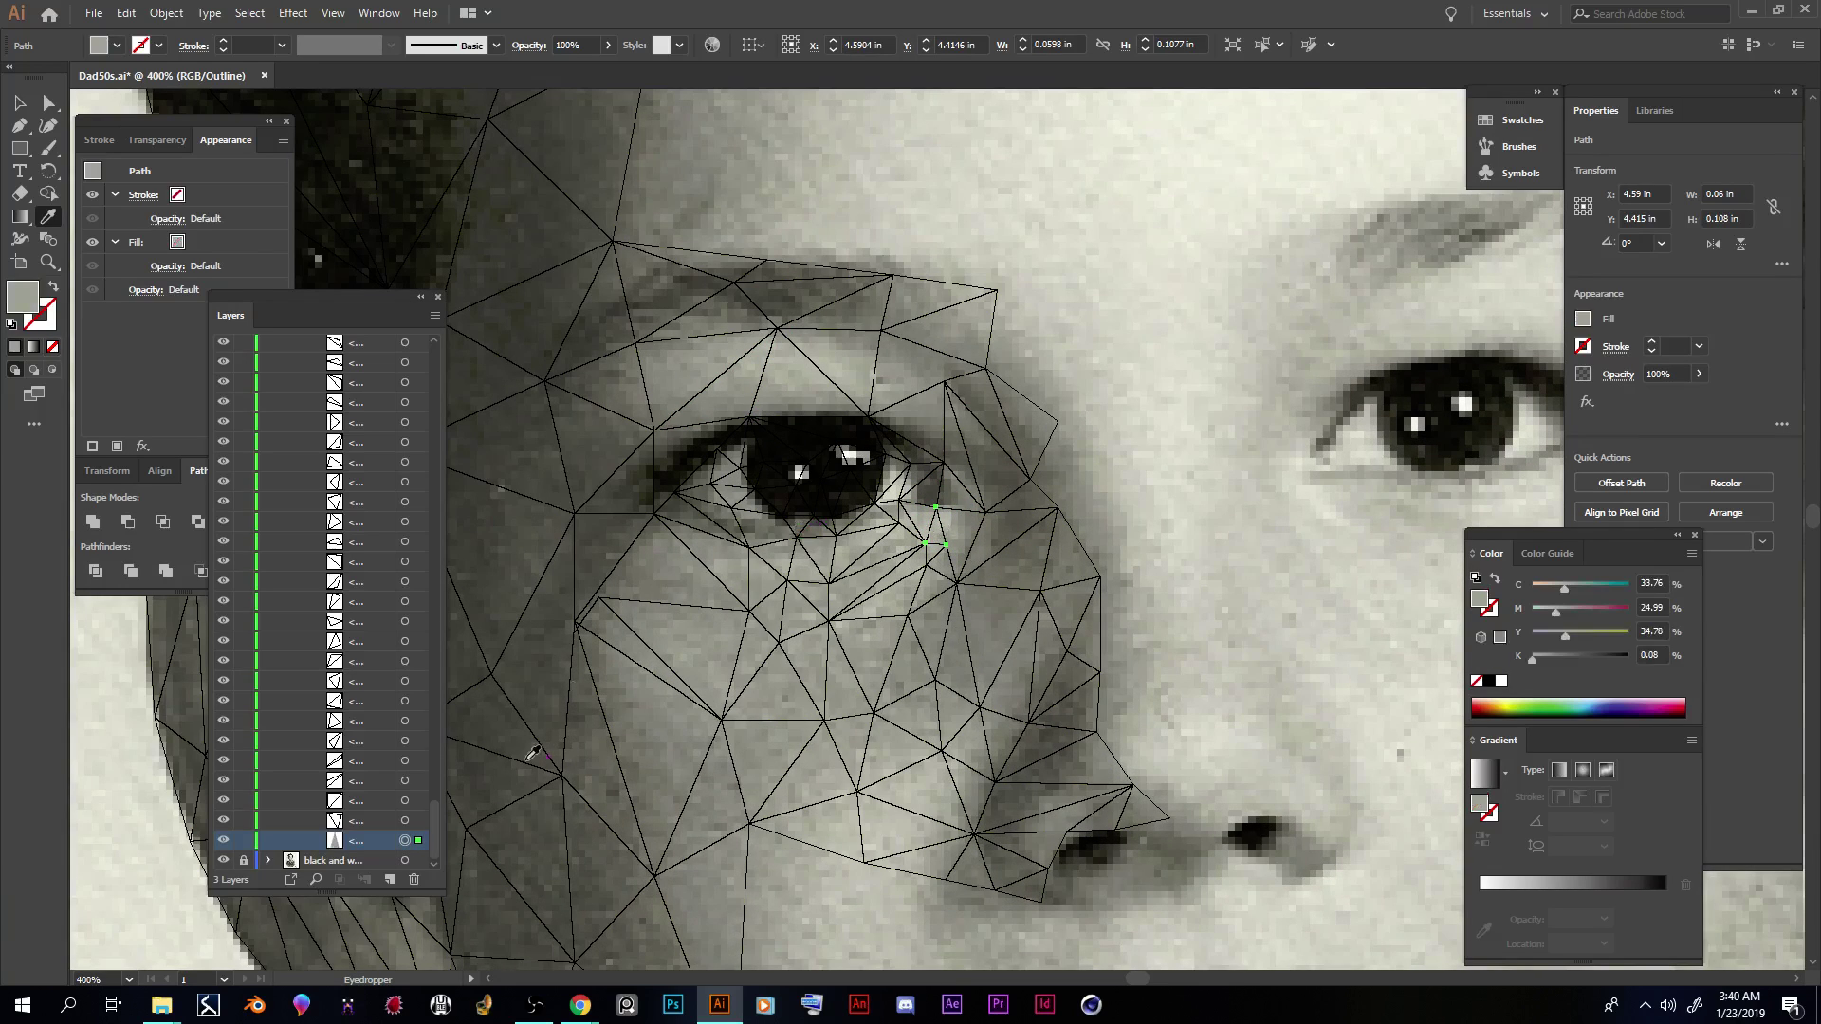
{"action": "left_click", "coordinate": [418, 821]}
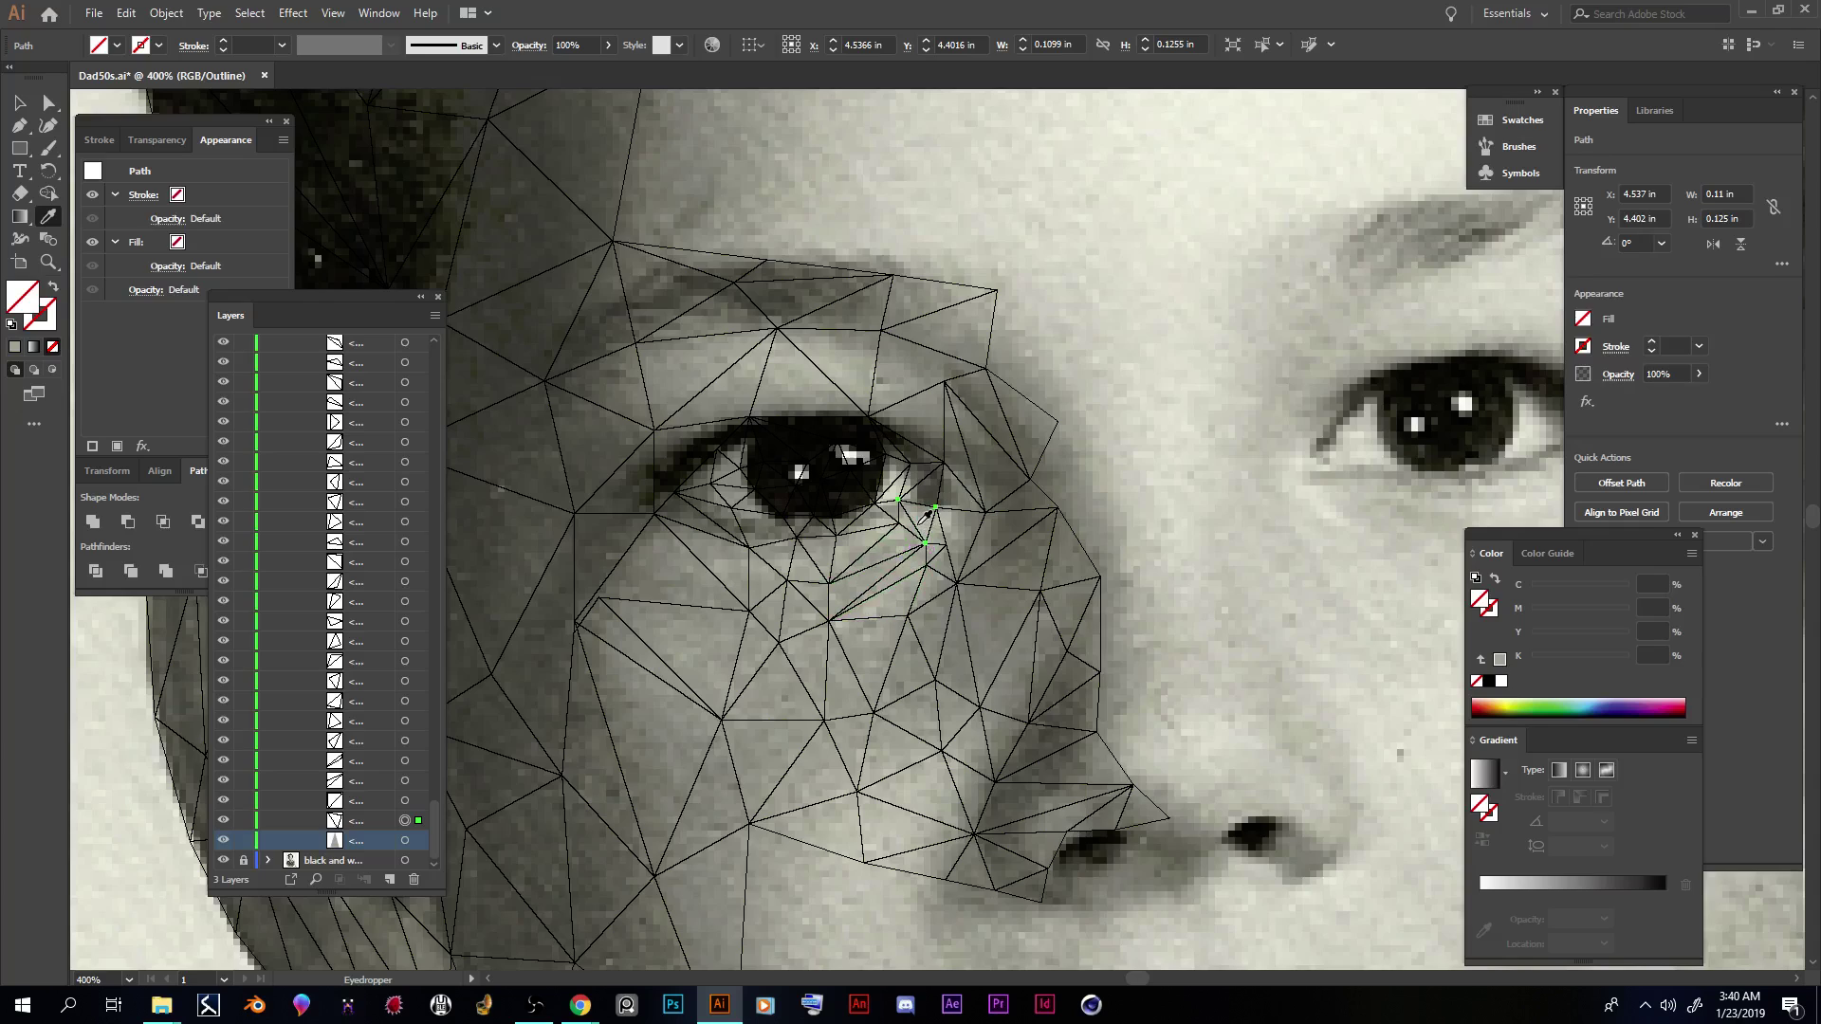
{"action": "left_click", "coordinate": [918, 522]}
Step: Fill the small triangle below the inner eye corner and the long one reaching toward the under-eye centre with sampled photo tones
{"action": "left_click", "coordinate": [404, 799]}
{"action": "left_click", "coordinate": [939, 545]}
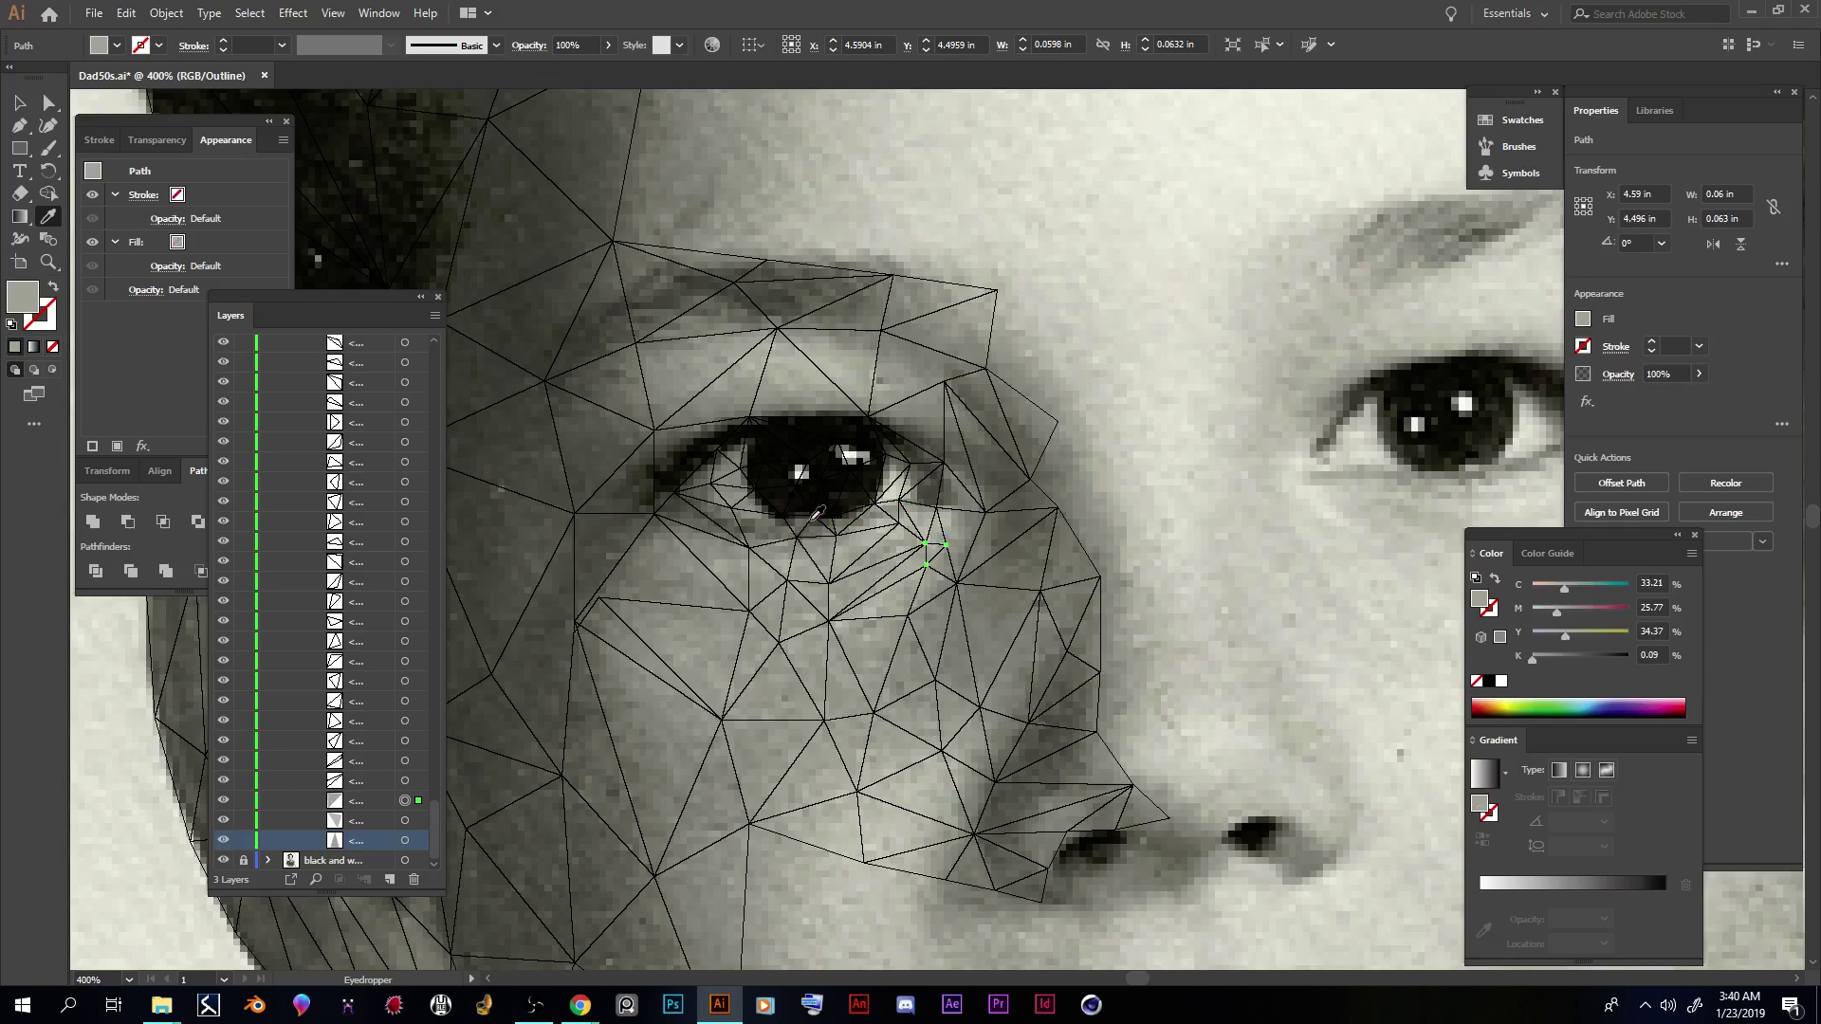
{"action": "left_click", "coordinate": [405, 780]}
{"action": "left_click", "coordinate": [847, 590]}
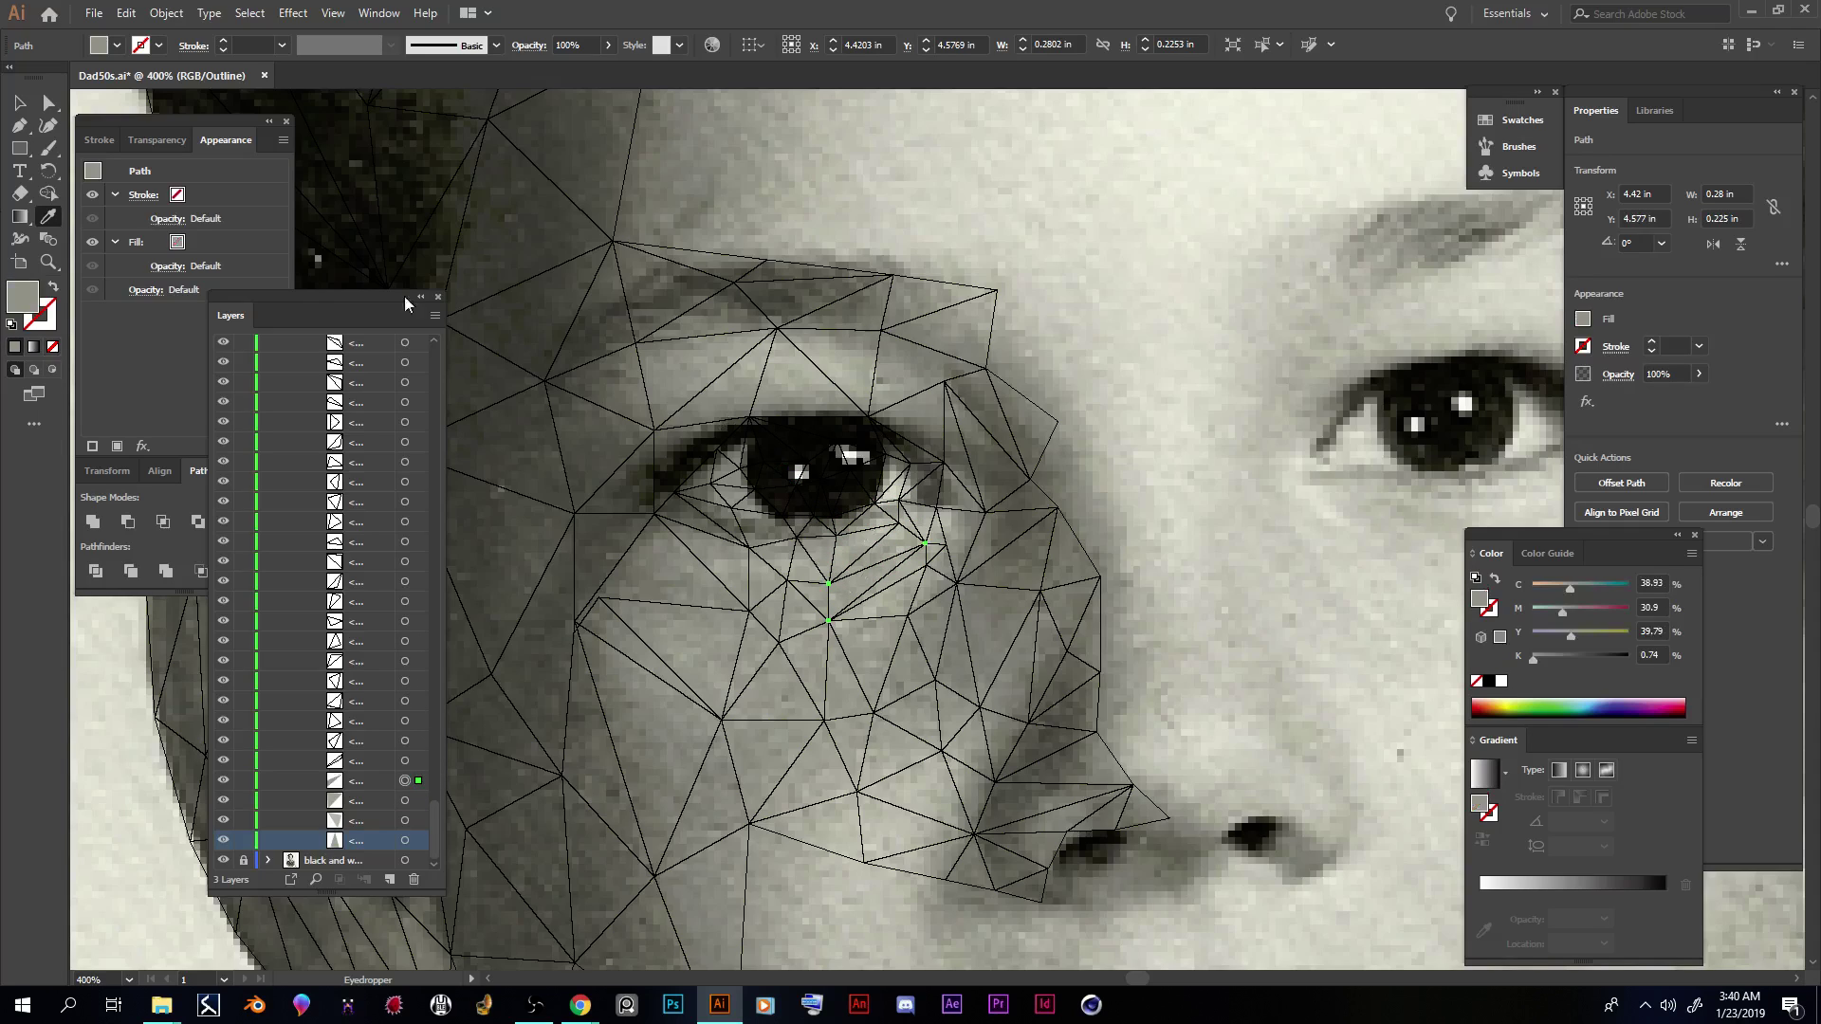
Step: Fill the larger triangle beneath the nose side of the lower lid and the one beneath the iris with sampled tones
{"action": "left_click", "coordinate": [50, 107]}
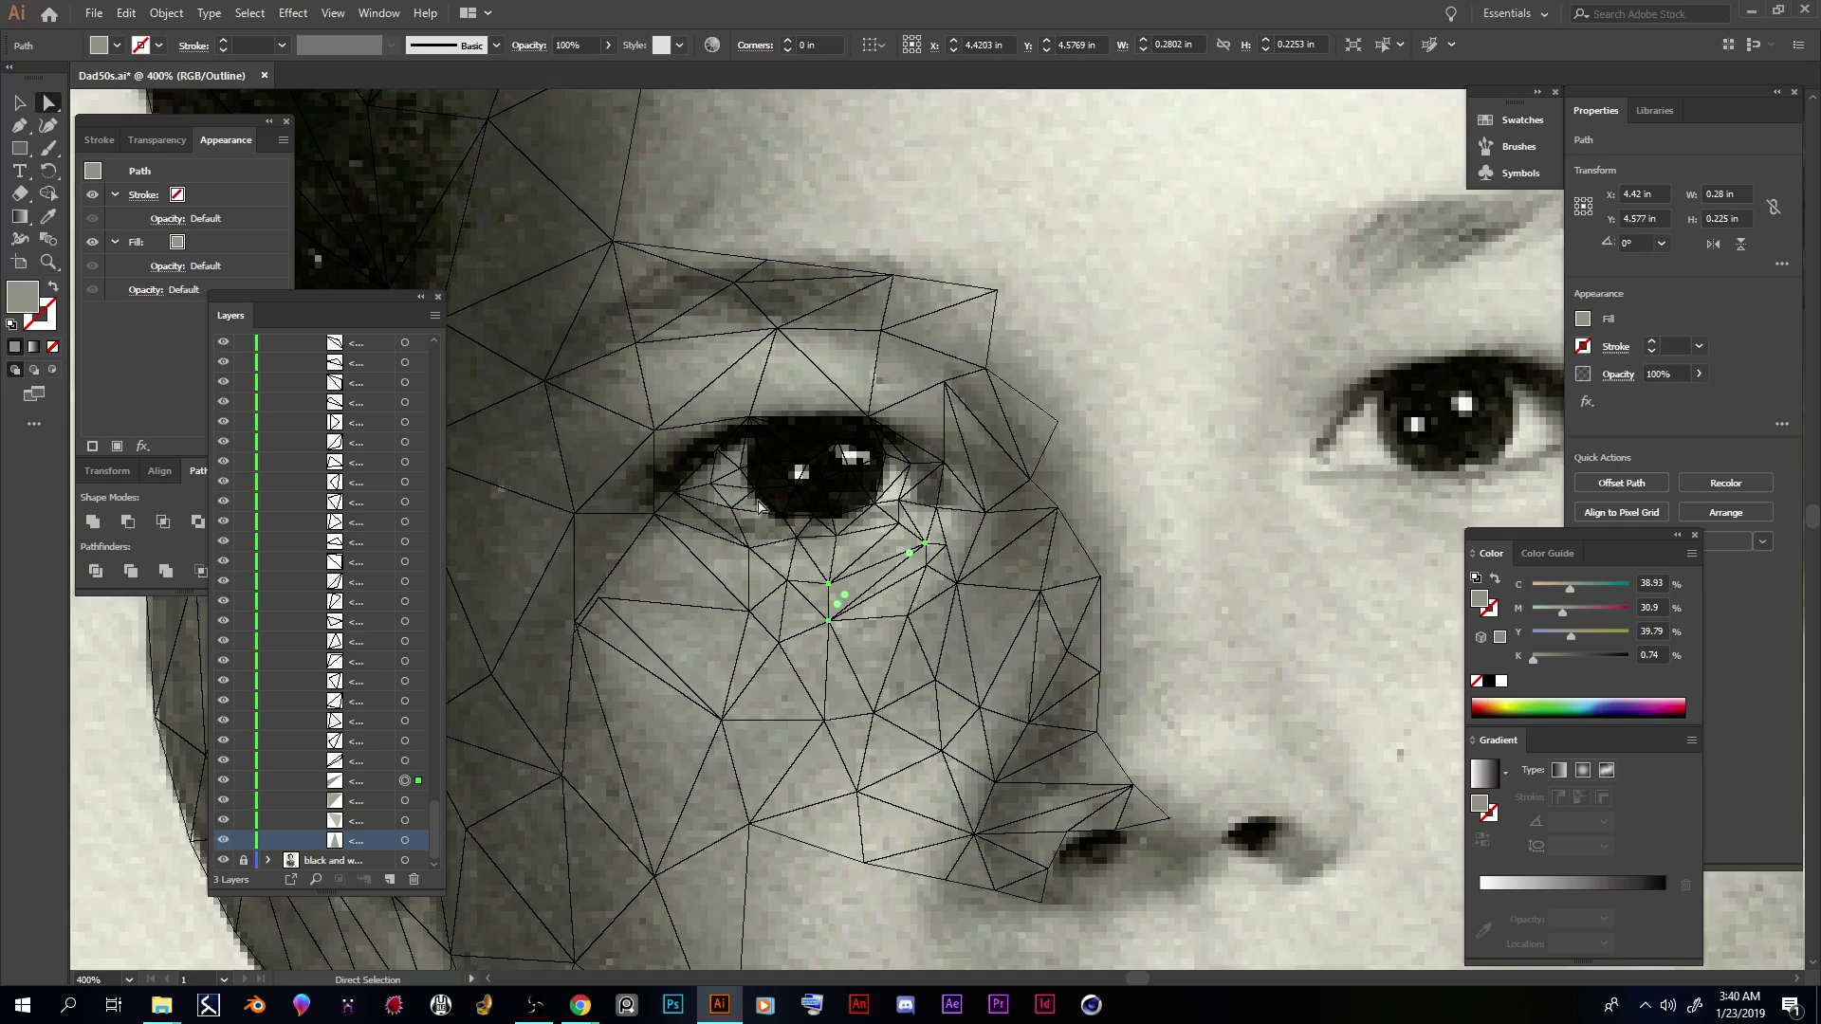
{"action": "left_click", "coordinate": [865, 553]}
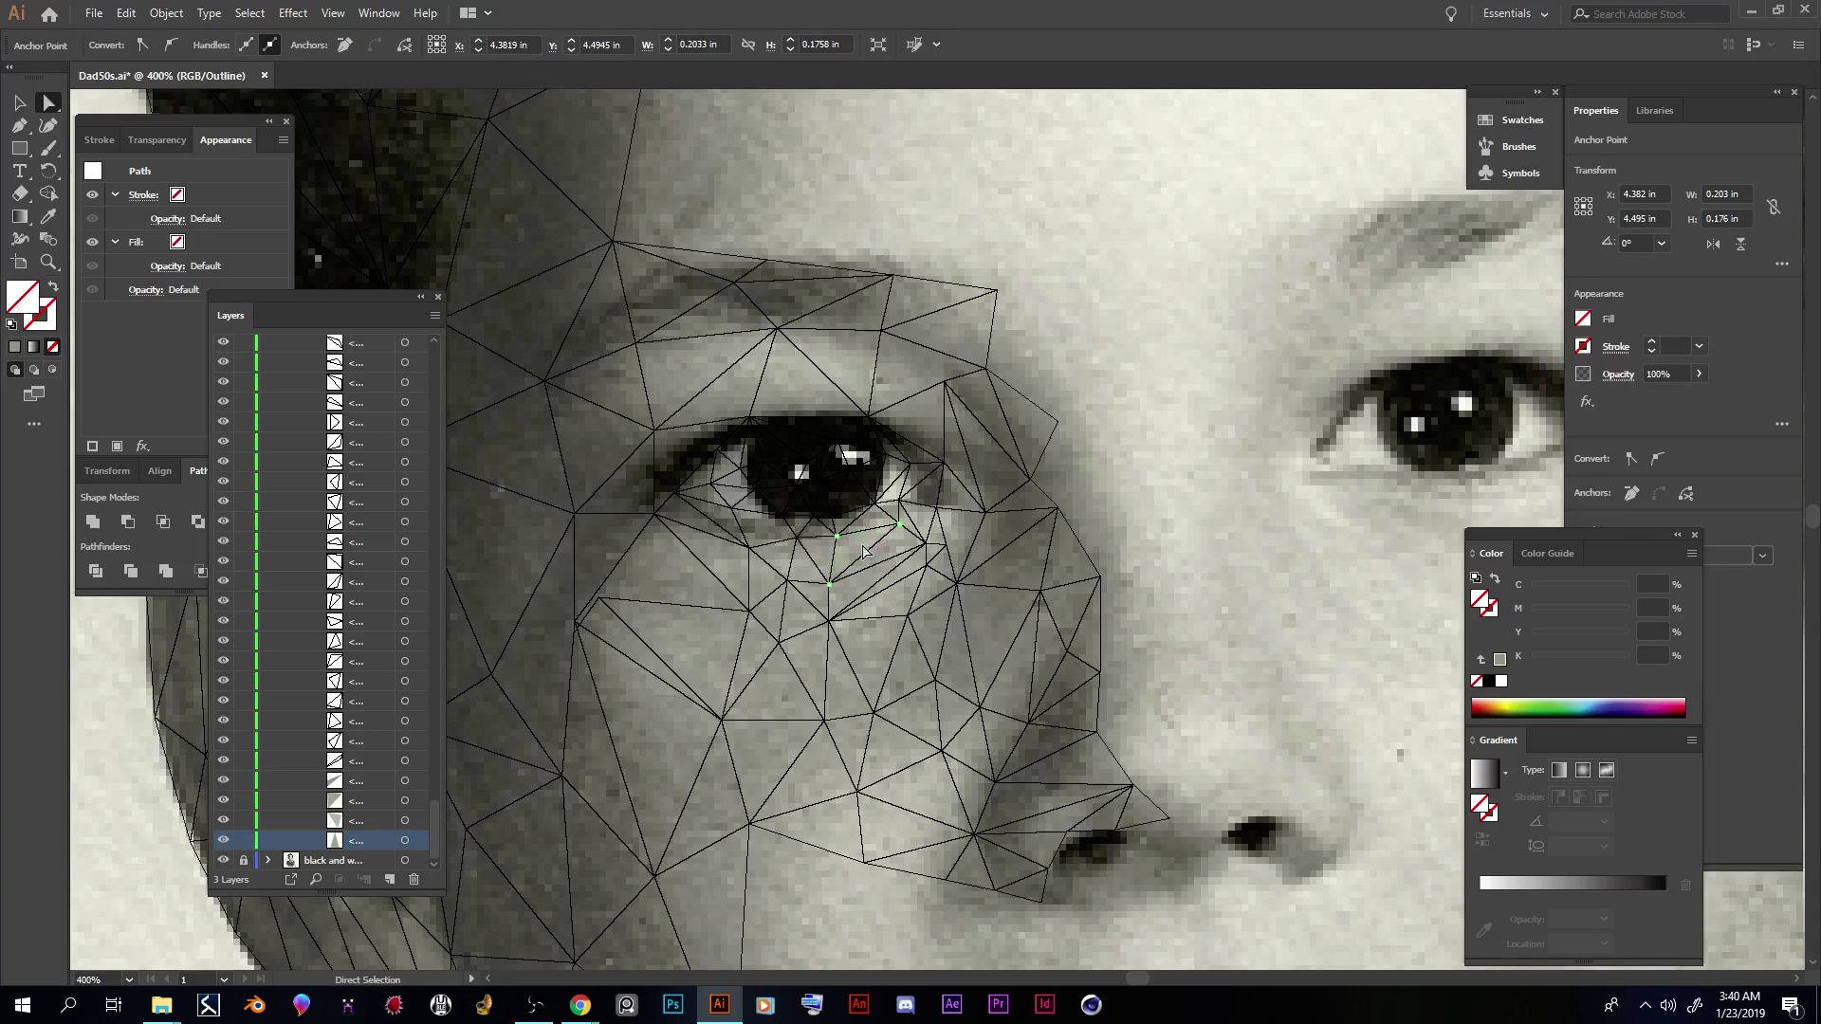
{"action": "key", "text": "i"}
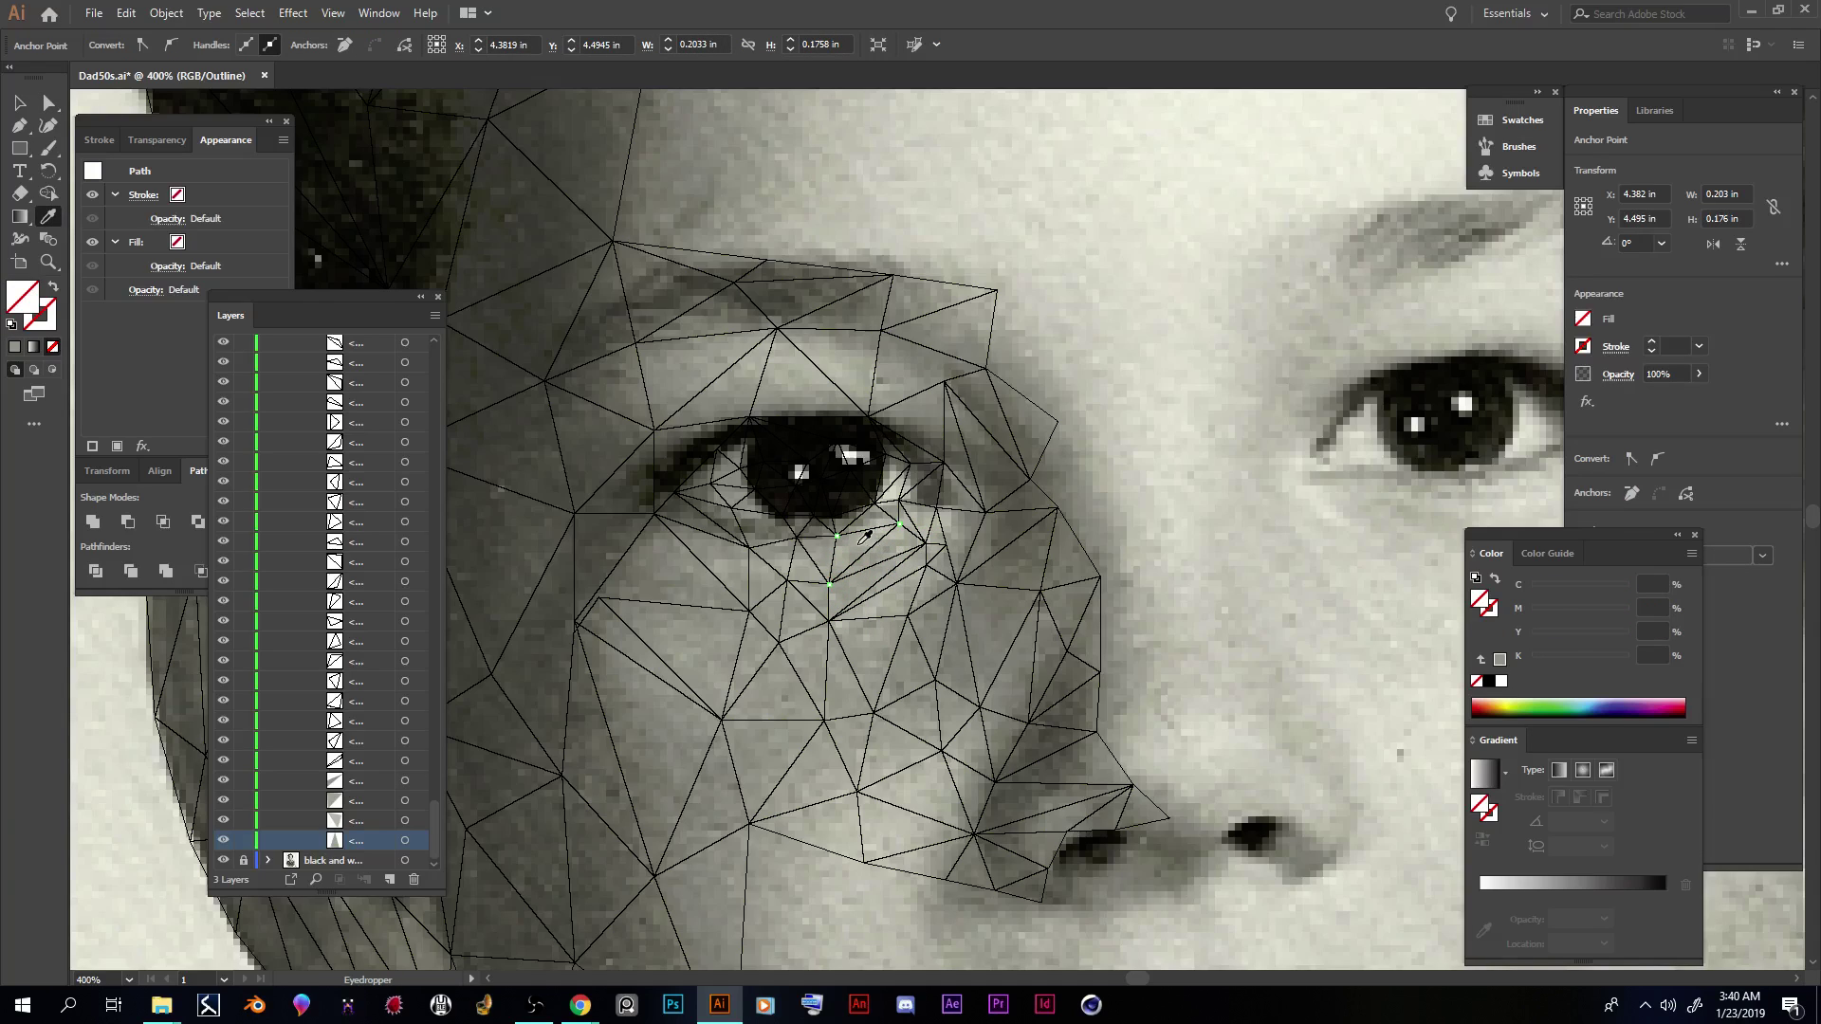
{"action": "left_click", "coordinate": [865, 537]}
{"action": "key", "text": "a"}
{"action": "left_click", "coordinate": [809, 555]}
{"action": "key", "text": "i"}
{"action": "left_click", "coordinate": [807, 567]}
Step: Colour the small lower-lid triangle directly under the iris and its neighbour below with tones sampled from the photo
{"action": "key", "text": "a"}
{"action": "left_click", "coordinate": [816, 531]}
{"action": "key", "text": "i"}
{"action": "left_click", "coordinate": [839, 572]}
{"action": "key", "text": "a"}
{"action": "left_click", "coordinate": [821, 568]}
{"action": "key", "text": "i"}
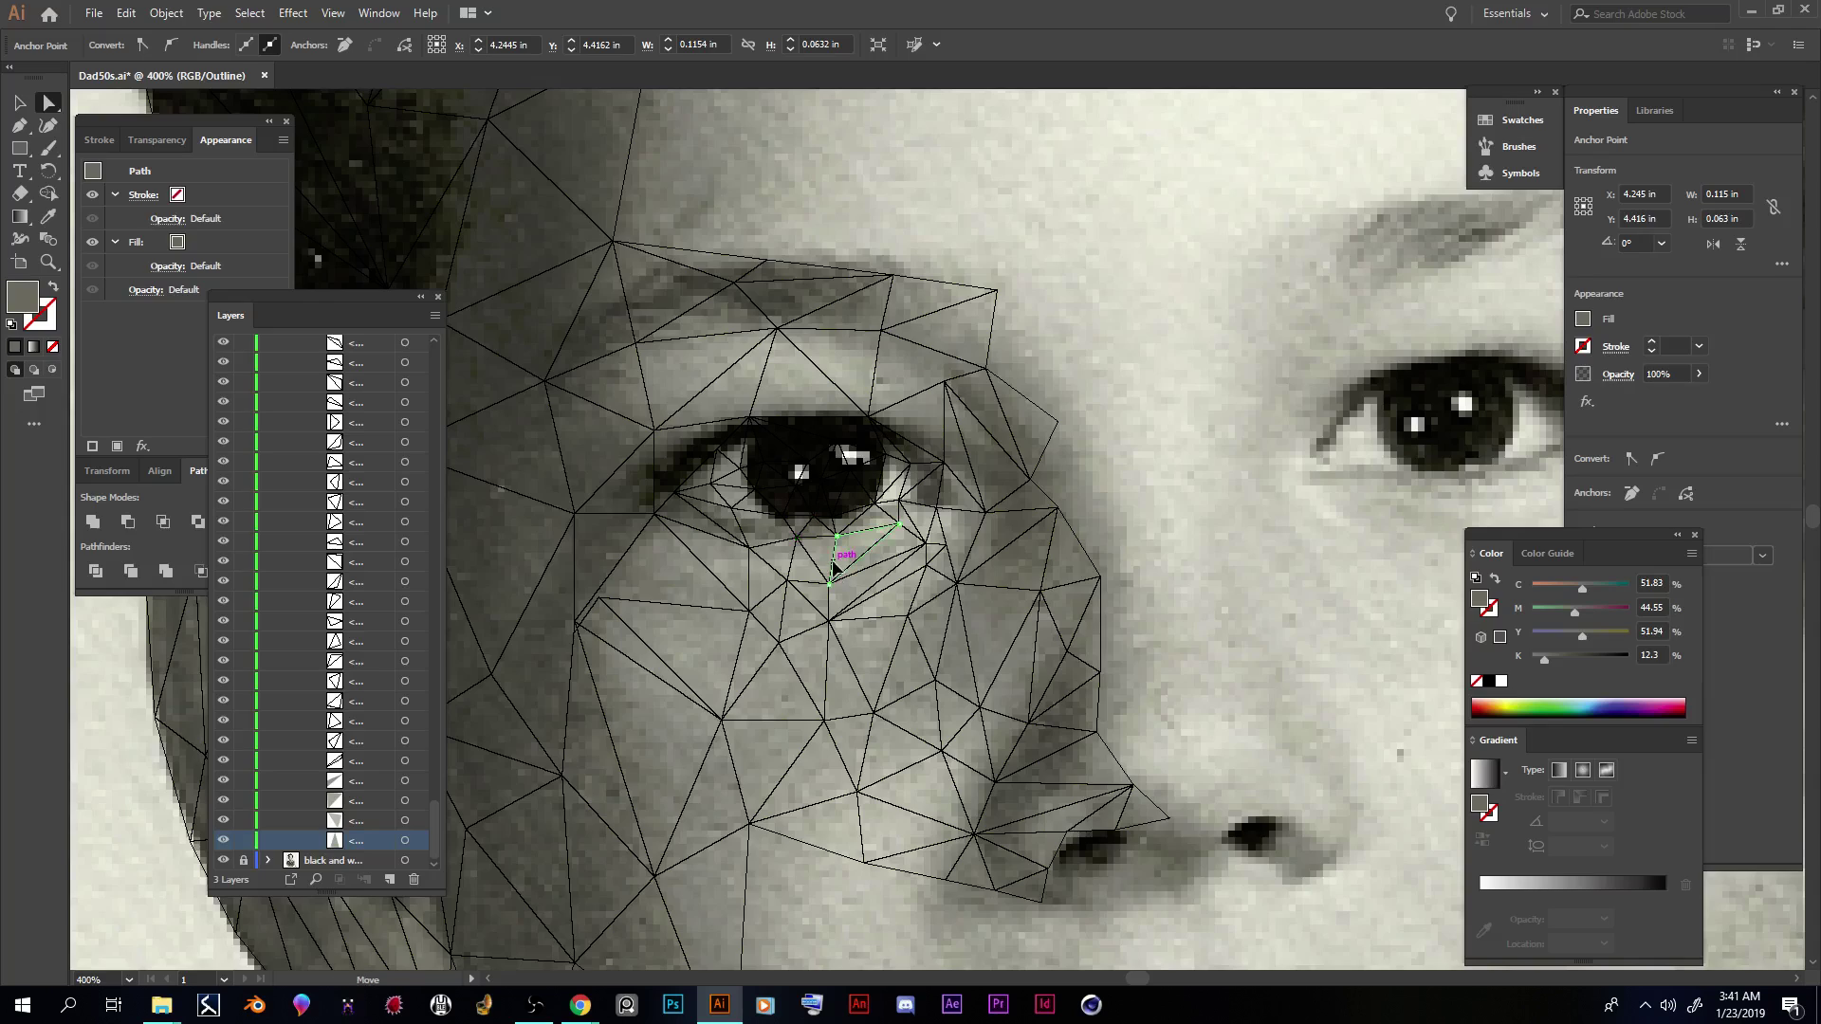
{"action": "left_click", "coordinate": [825, 561]}
{"action": "key", "text": "a"}
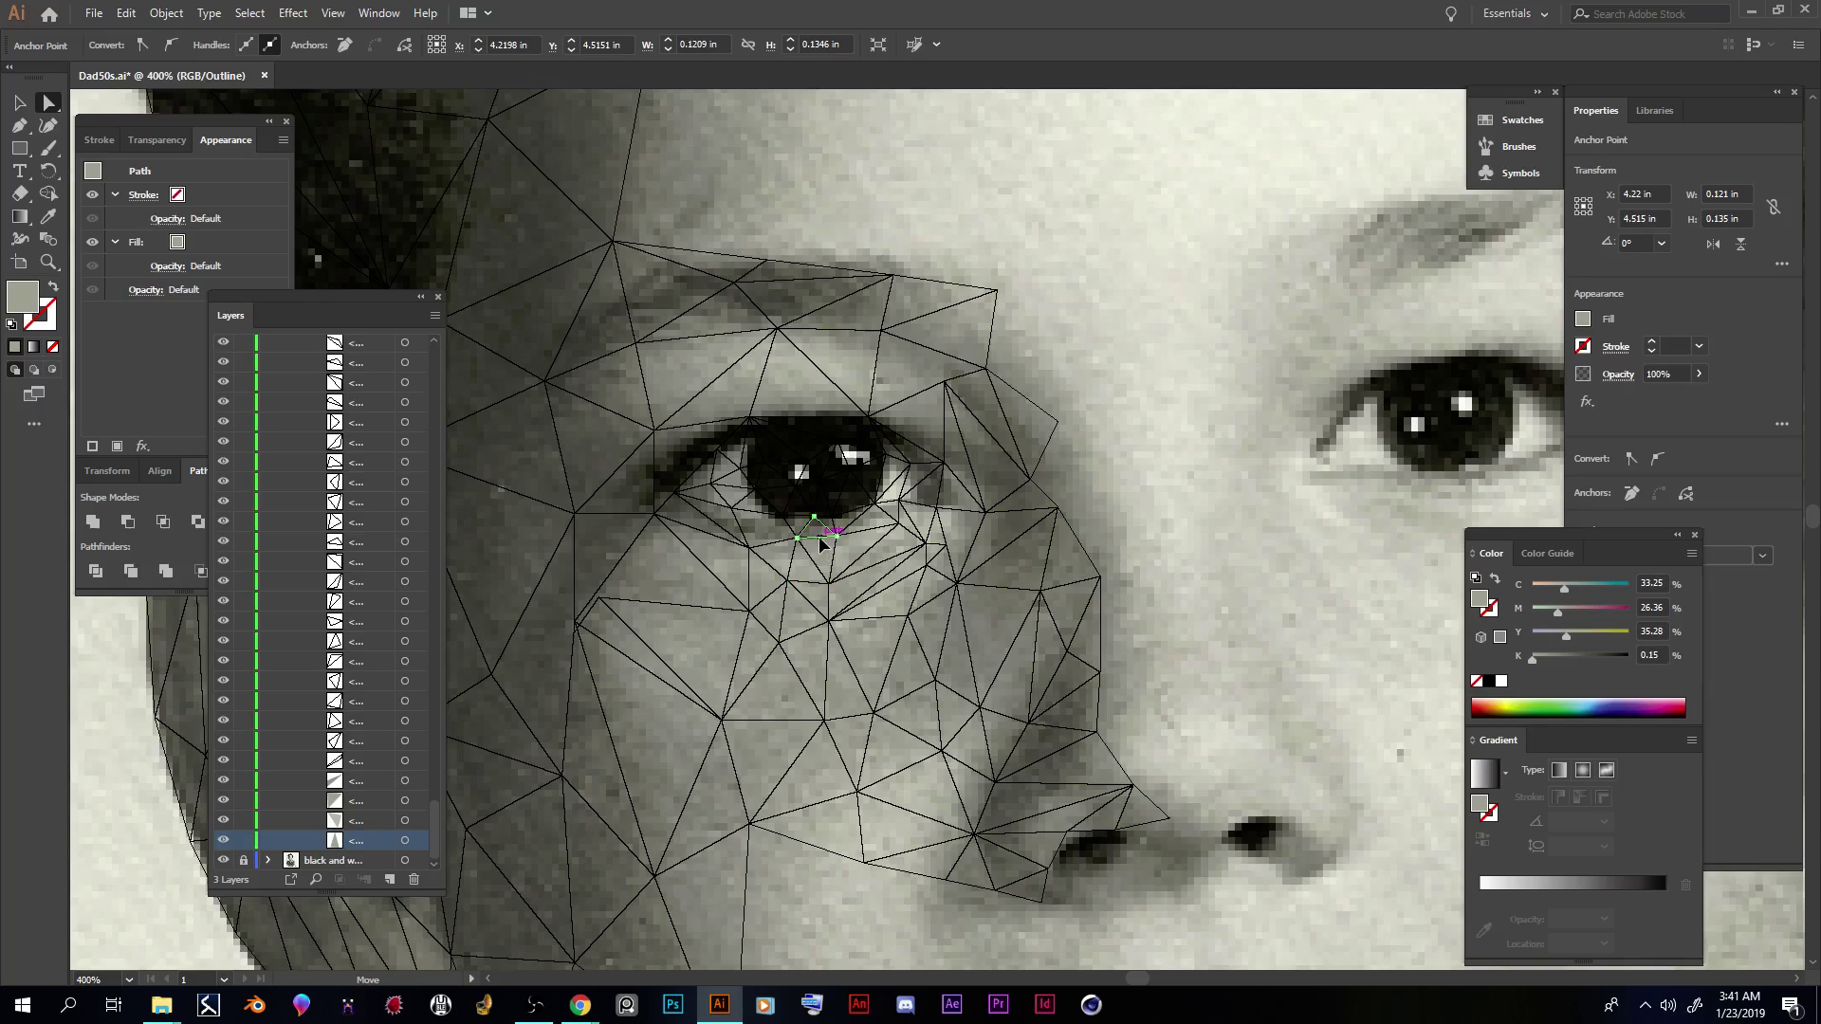
Step: Fill the two narrow lower-lid triangles between the iris's bottom edge and the inner eye corner with sampled tones
{"action": "left_click", "coordinate": [820, 537]}
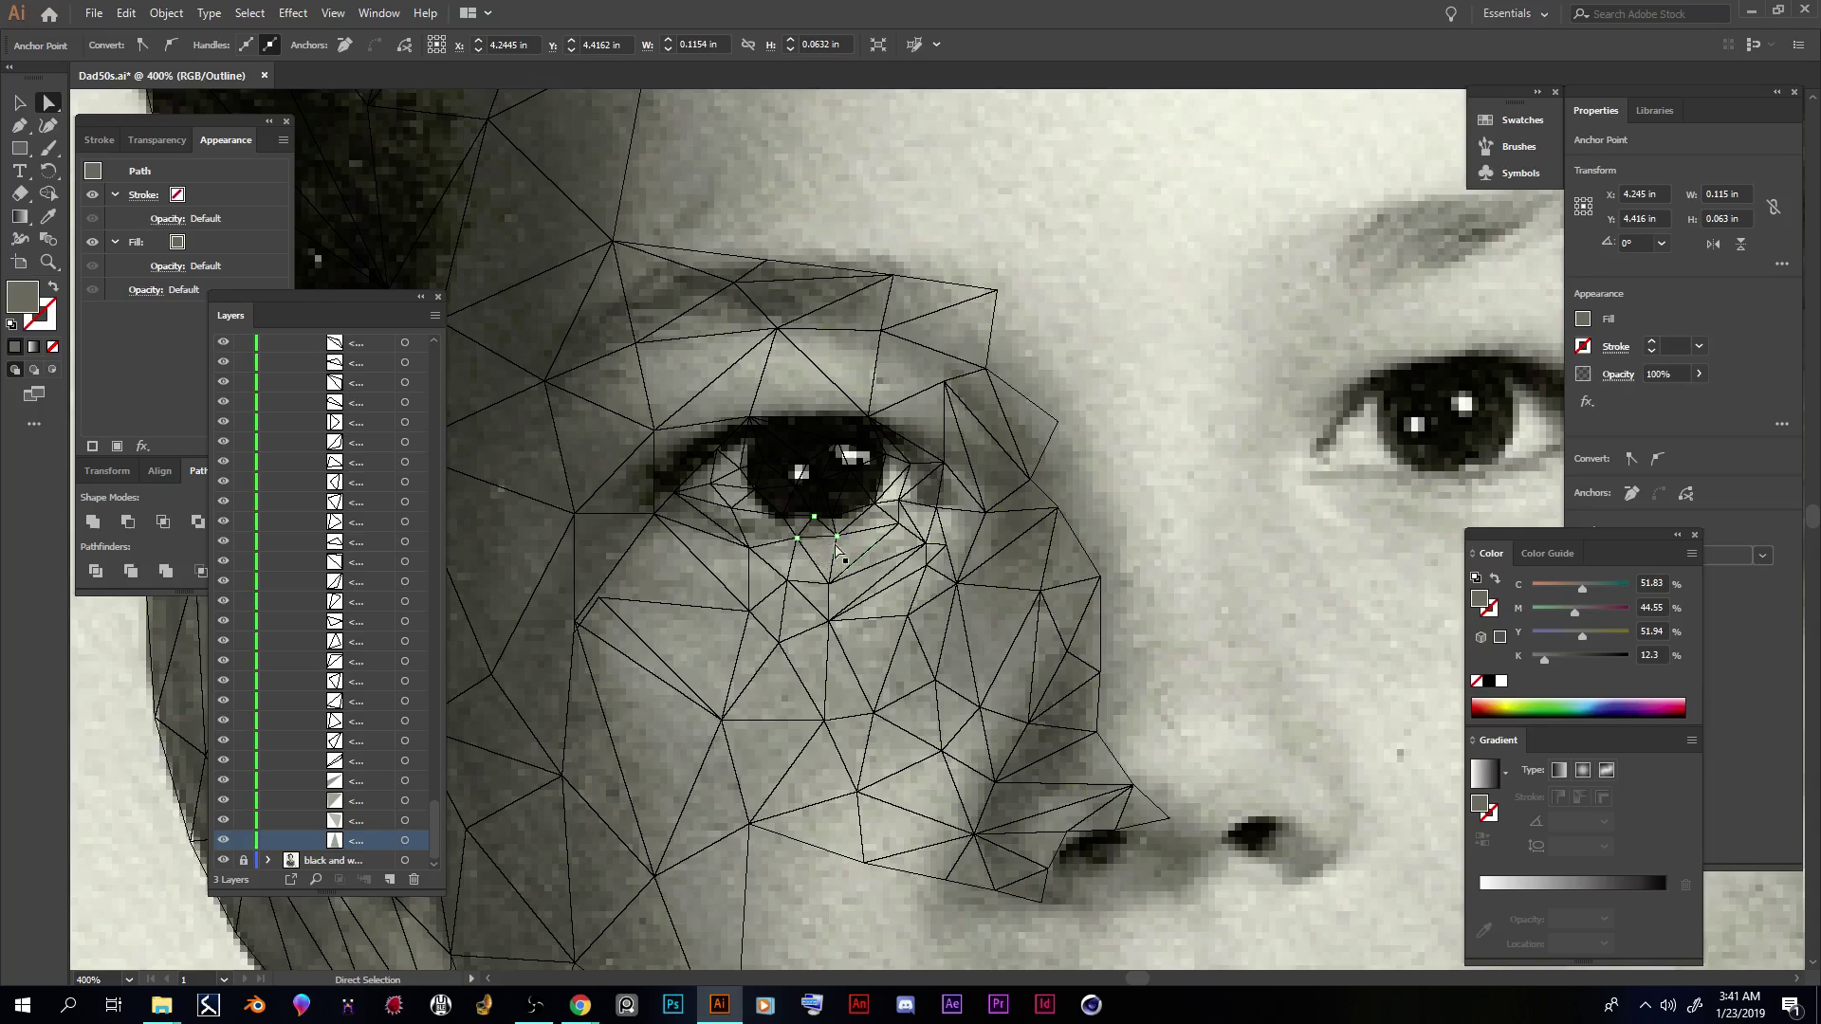
{"action": "left_click", "coordinate": [852, 520]}
{"action": "key", "text": "i"}
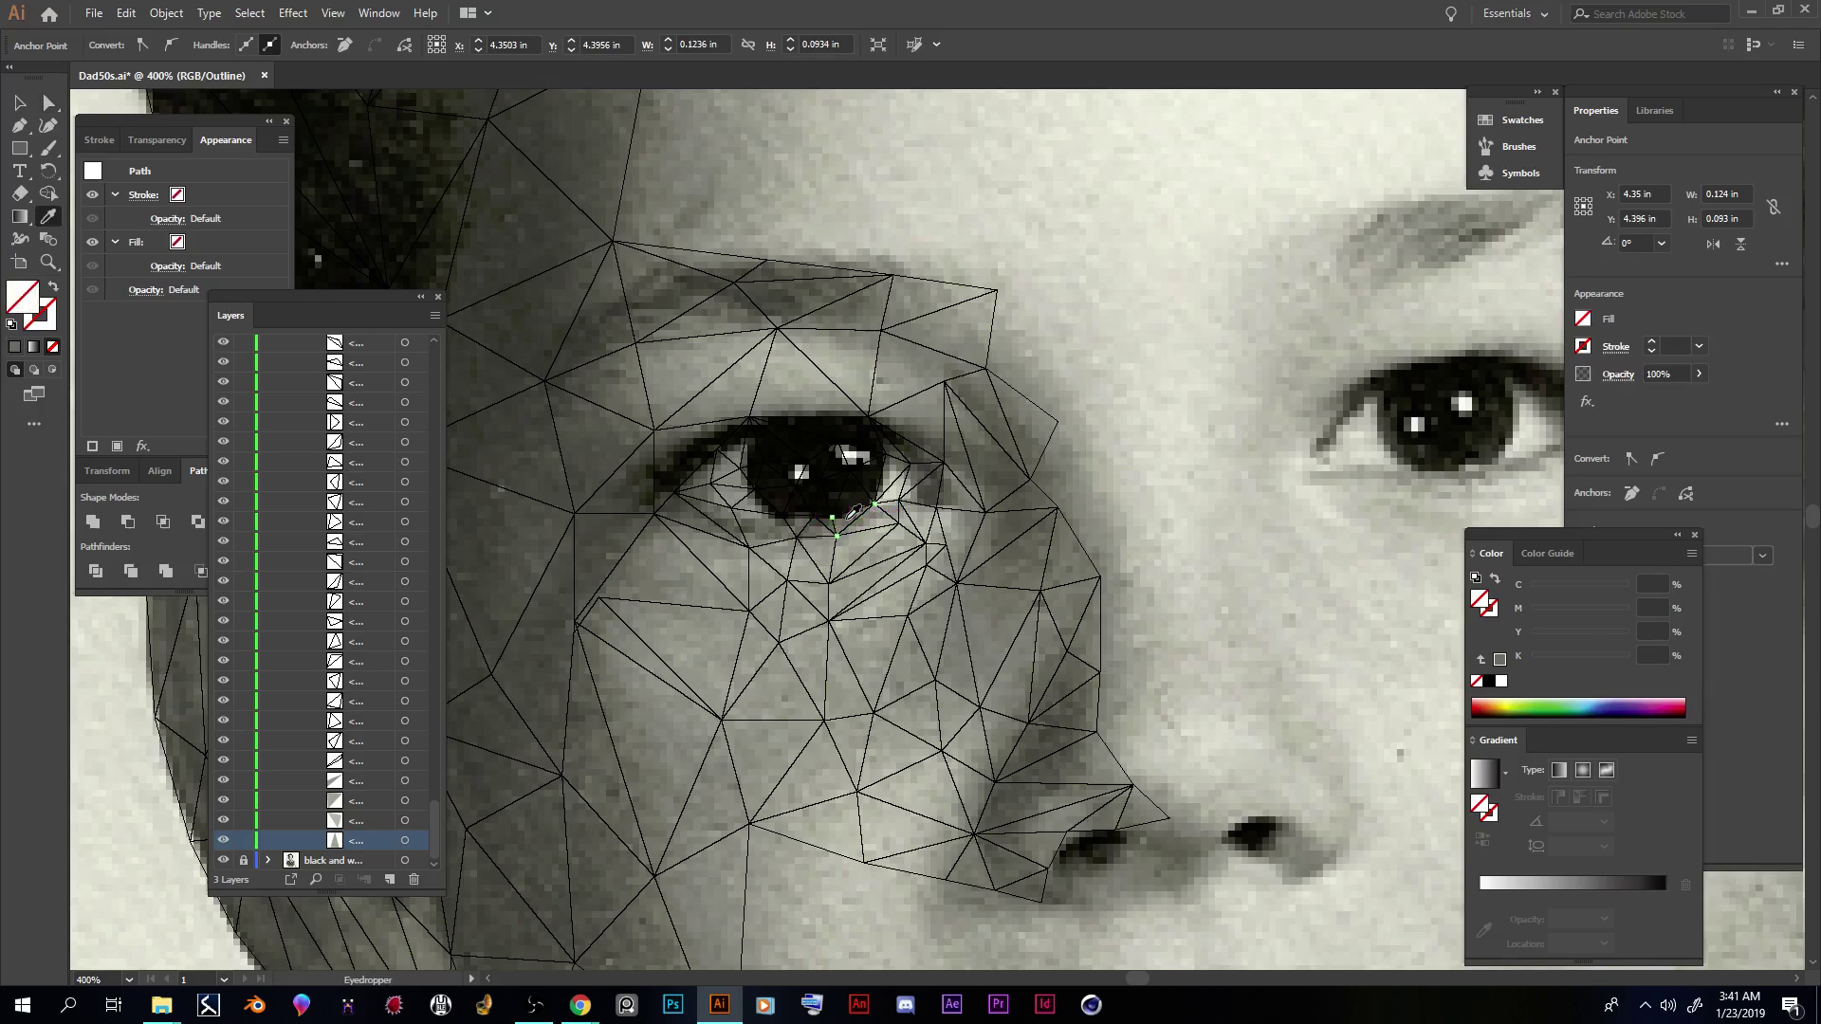
{"action": "left_click", "coordinate": [852, 513]}
{"action": "key", "text": "a"}
{"action": "left_click", "coordinate": [890, 523]}
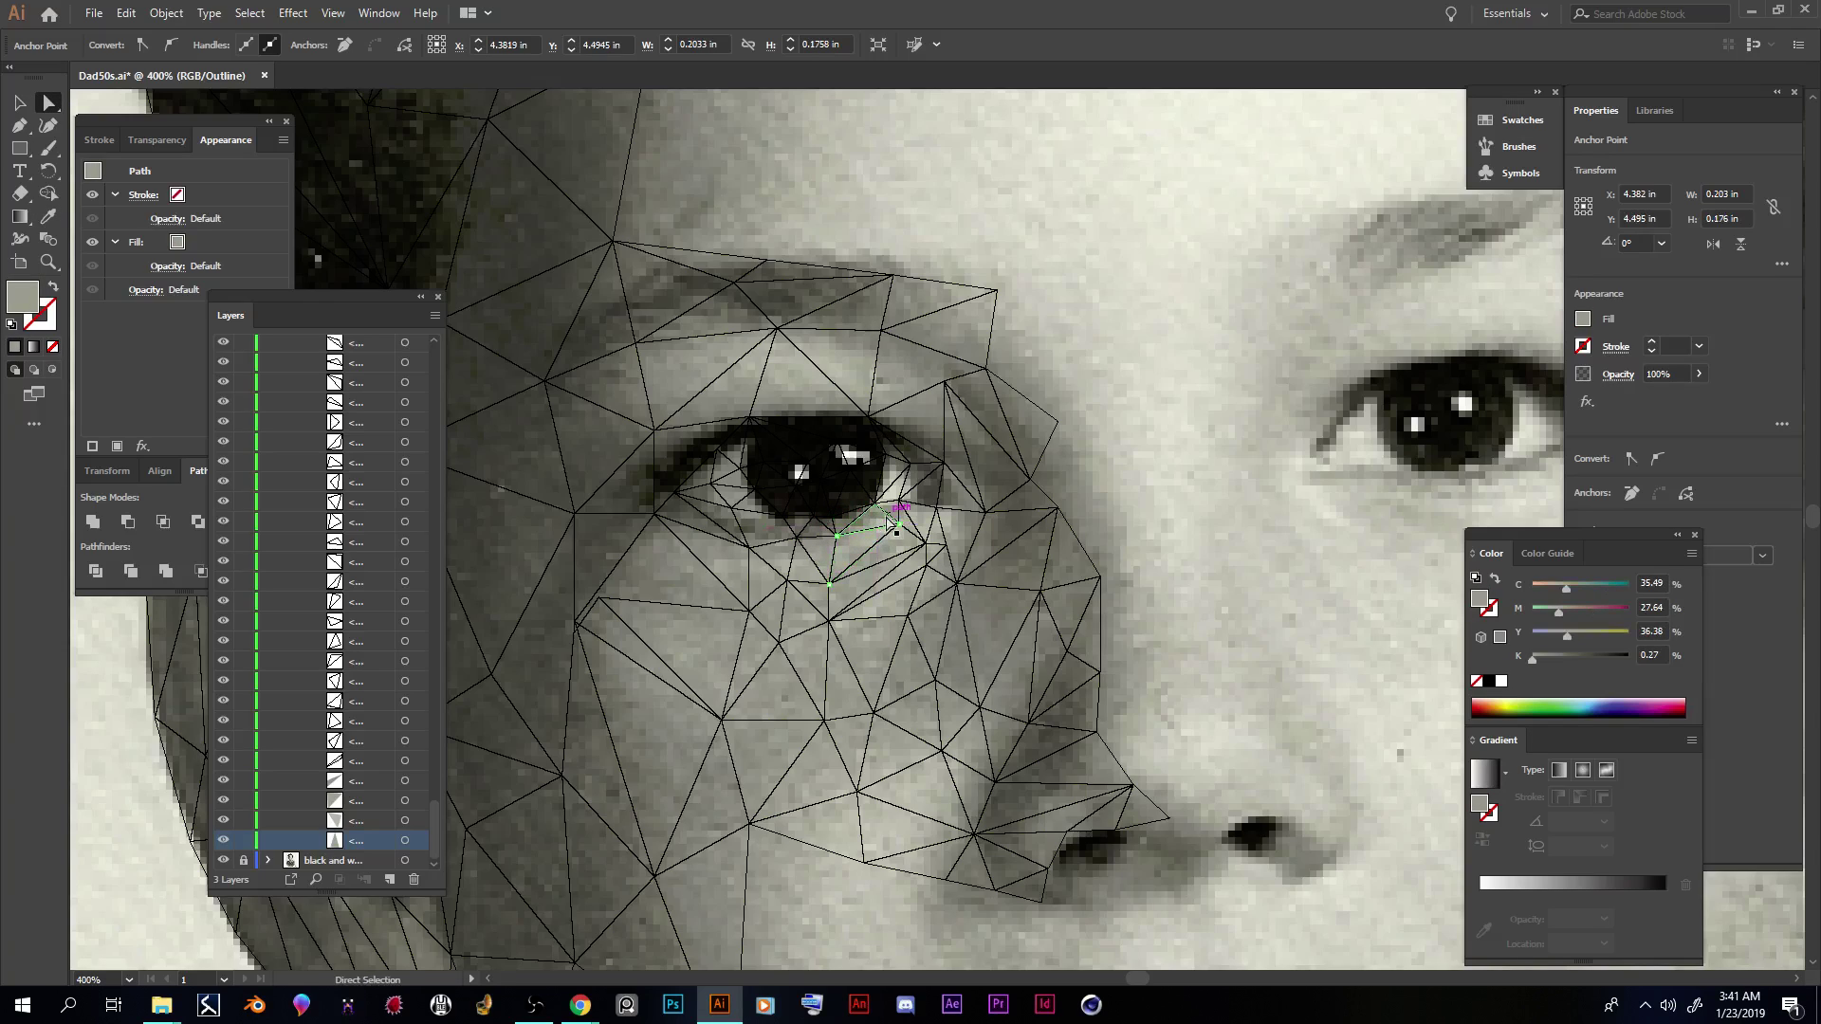
{"action": "left_click", "coordinate": [884, 514]}
{"action": "key", "text": "i"}
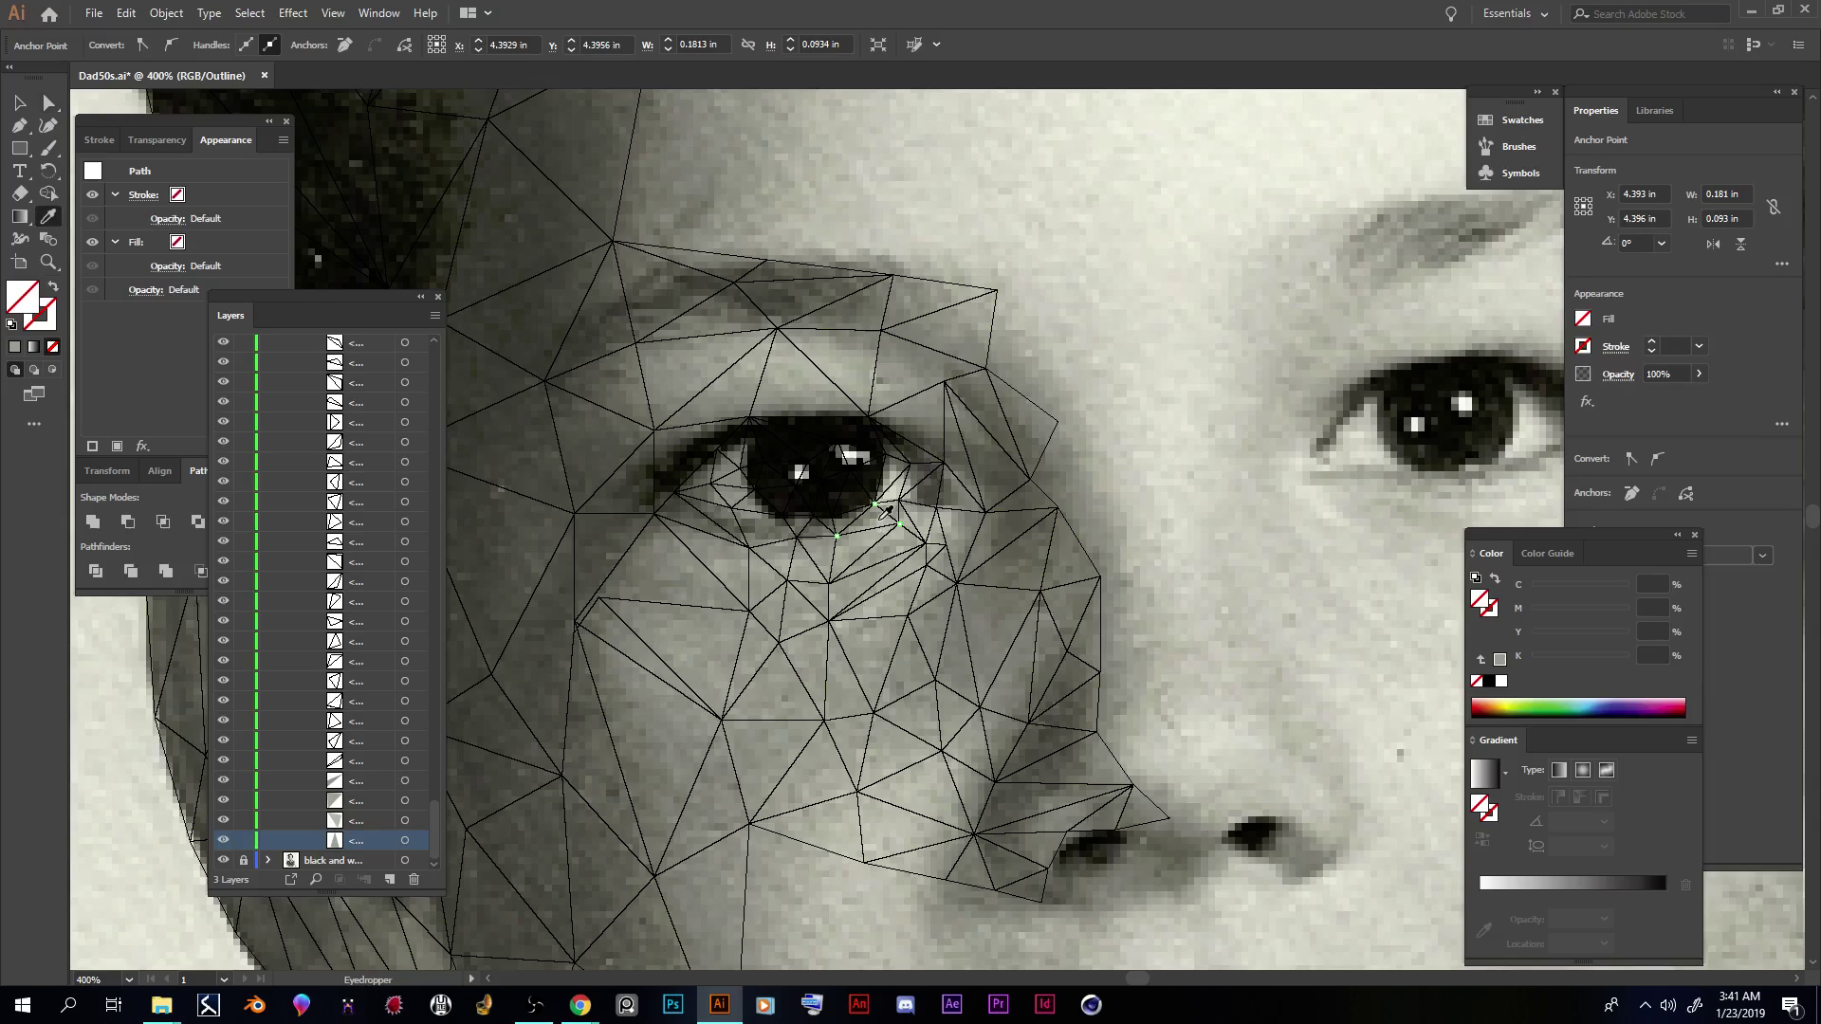
{"action": "left_click", "coordinate": [884, 513]}
Step: Fill the two tiny triangles on the lower lid rim near the inner eye corner with sampled tones
{"action": "key", "text": "a"}
{"action": "left_click", "coordinate": [897, 503]}
{"action": "key", "text": "i"}
{"action": "left_click", "coordinate": [898, 501]}
{"action": "key", "text": "a"}
{"action": "left_click", "coordinate": [909, 520]}
{"action": "key", "text": "i"}
{"action": "left_click", "coordinate": [916, 512]}
Step: Fill the tear duct triangle and the narrow triangle along the upper lid above it with tones sampled from the photo
{"action": "key", "text": "a"}
{"action": "left_click", "coordinate": [926, 491]}
{"action": "key", "text": "i"}
{"action": "left_click", "coordinate": [935, 486]}
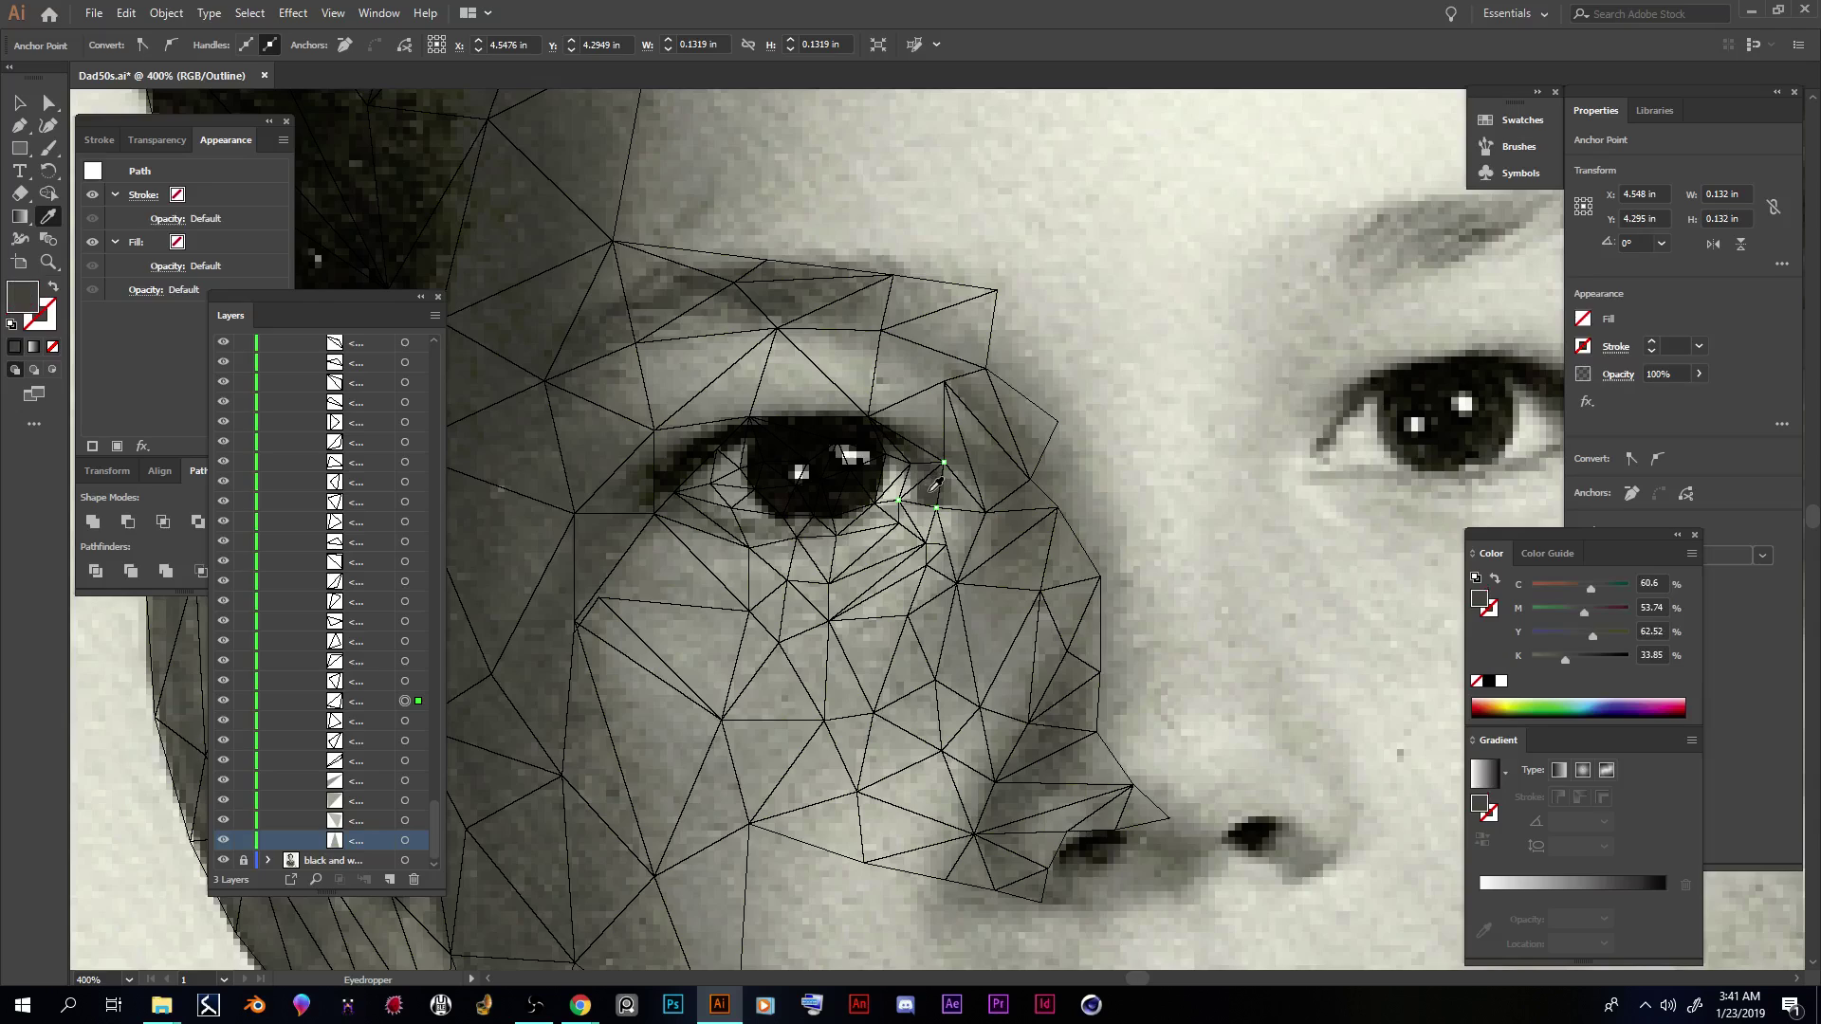
{"action": "key", "text": "a"}
{"action": "left_click", "coordinate": [913, 459]}
{"action": "key", "text": "i"}
{"action": "left_click", "coordinate": [915, 454]}
Step: Fill the triangle above the tear duct and the adjoining eye-white triangle with sampled photo tones
{"action": "key", "text": "a"}
{"action": "left_click", "coordinate": [919, 474]}
{"action": "key", "text": "i"}
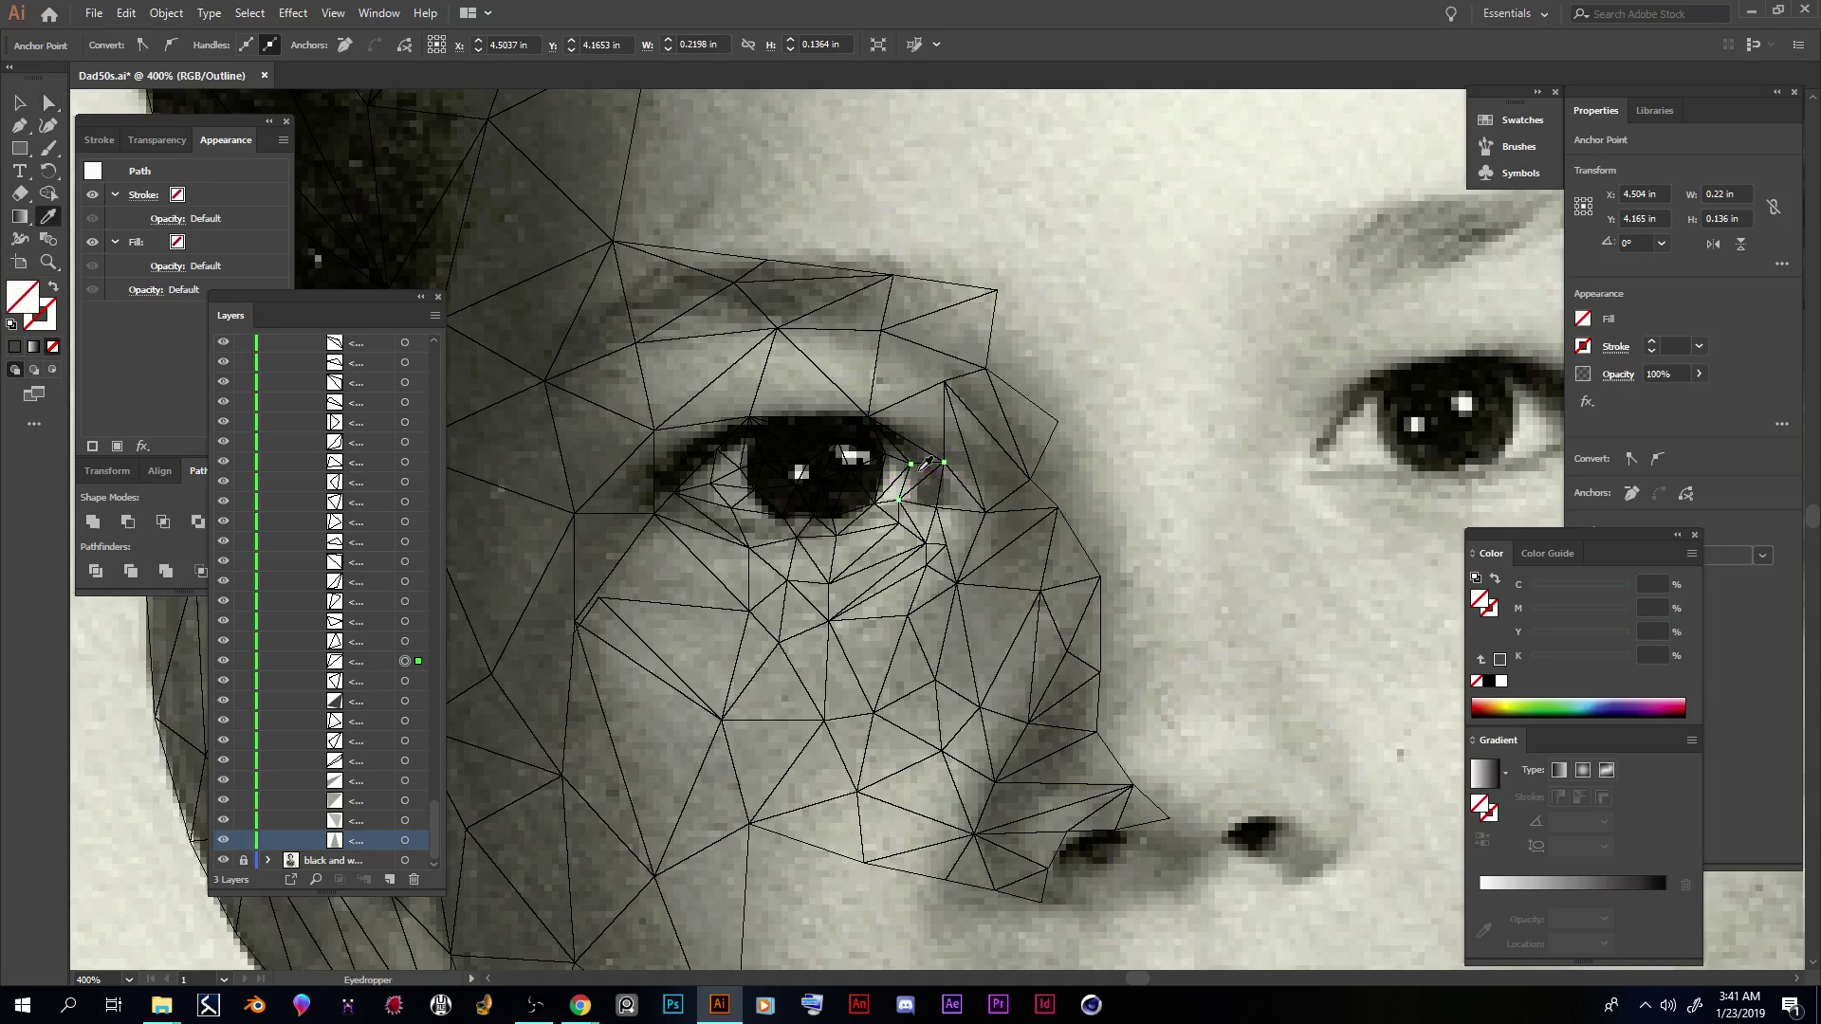
{"action": "left_click", "coordinate": [922, 472]}
{"action": "key", "text": "a"}
{"action": "left_click", "coordinate": [903, 486]}
{"action": "key", "text": "i"}
{"action": "left_click", "coordinate": [903, 485]}
Step: Fill the upper-lid triangle at the iris's nose side and the eye-white triangle bordering the iris with sampled tones
{"action": "key", "text": "a"}
{"action": "left_click", "coordinate": [899, 462]}
{"action": "key", "text": "i"}
{"action": "left_click", "coordinate": [891, 480]}
{"action": "key", "text": "a"}
{"action": "key", "text": "i"}
{"action": "key", "text": "a"}
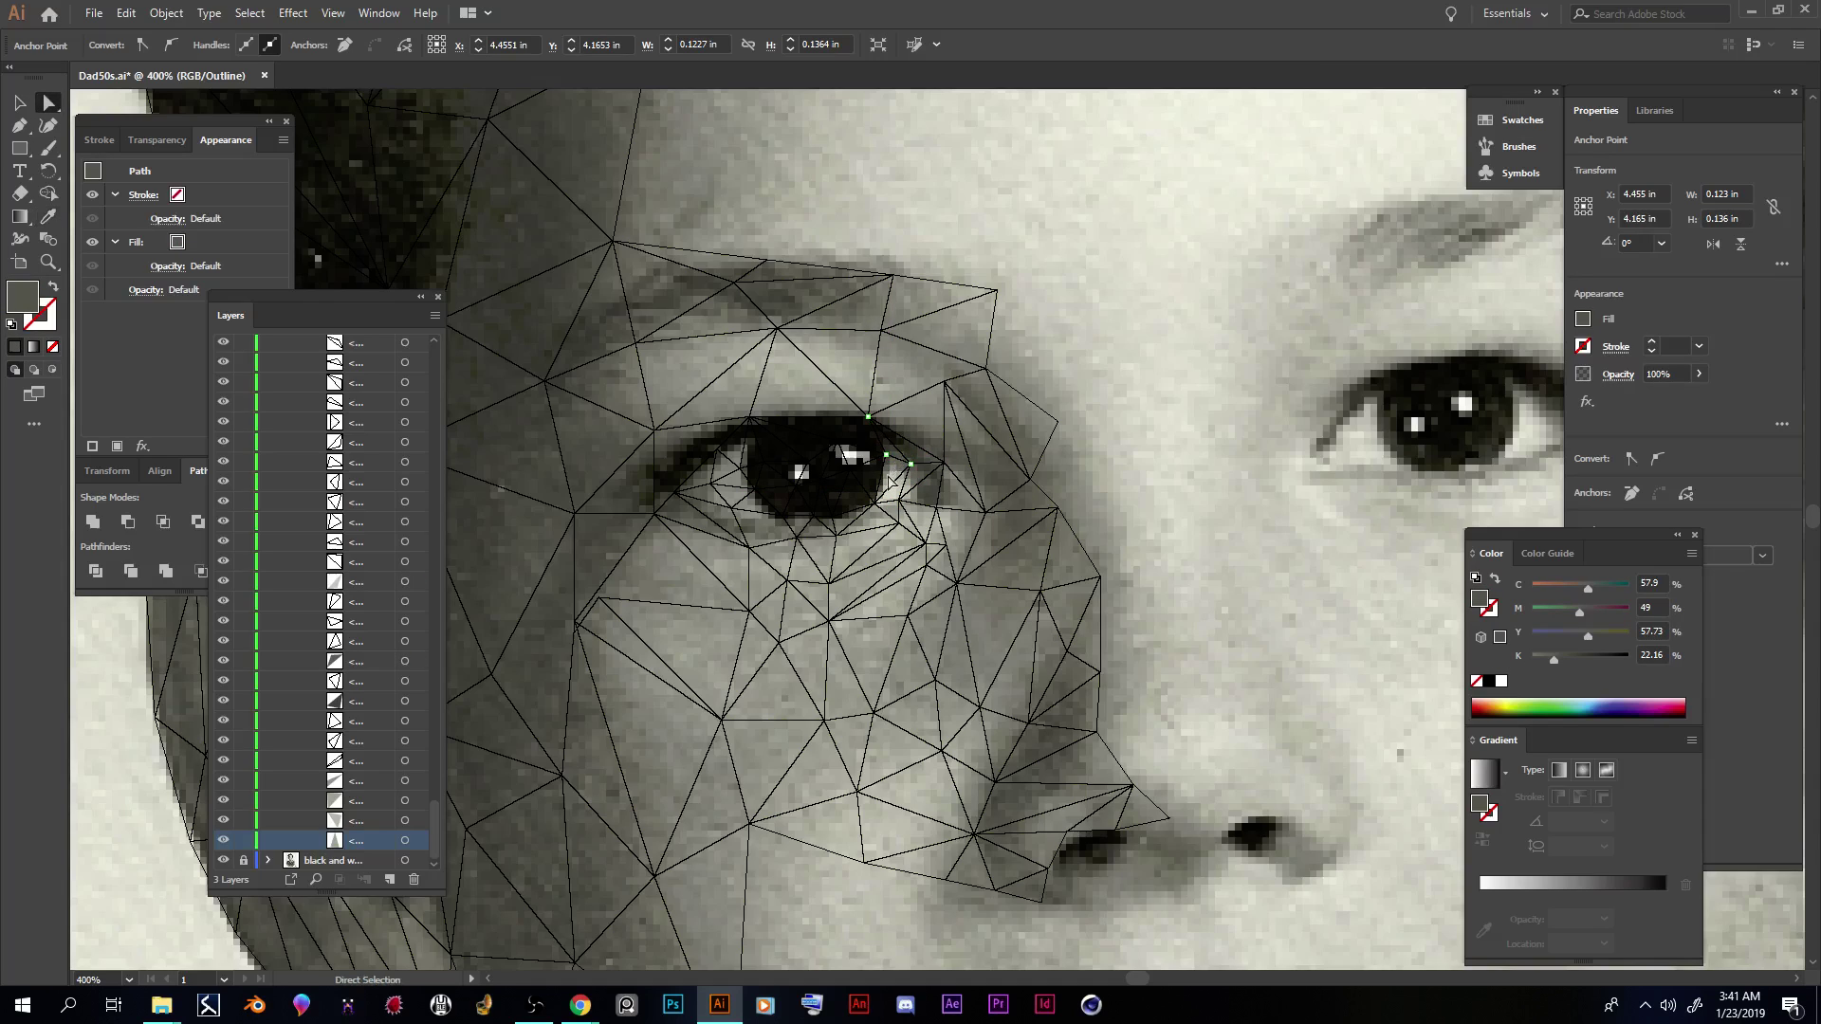
{"action": "left_click", "coordinate": [877, 484]}
{"action": "key", "text": "i"}
{"action": "left_click", "coordinate": [870, 483]}
{"action": "key", "text": "a"}
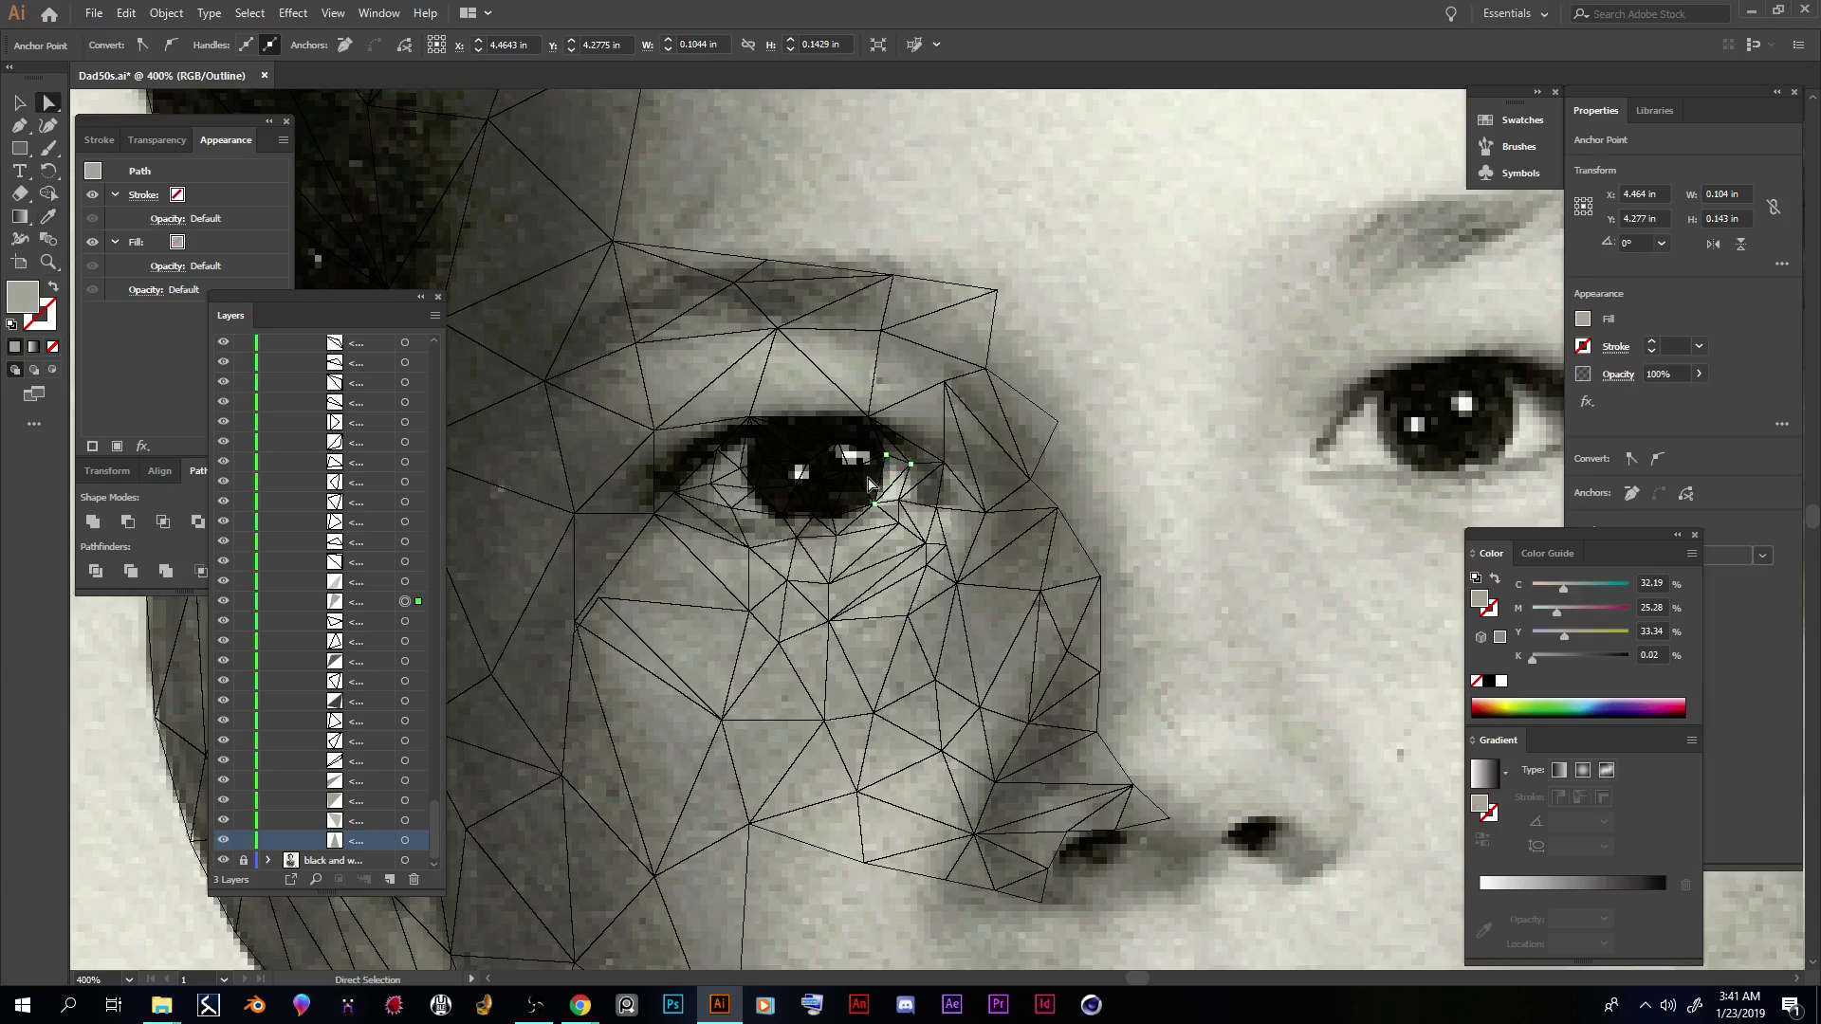
Step: Fill the triangle under the iris highlight and the one at the iris's lower nose-side edge with sampled near-black tones
{"action": "left_click", "coordinate": [854, 455]}
{"action": "key", "text": "i"}
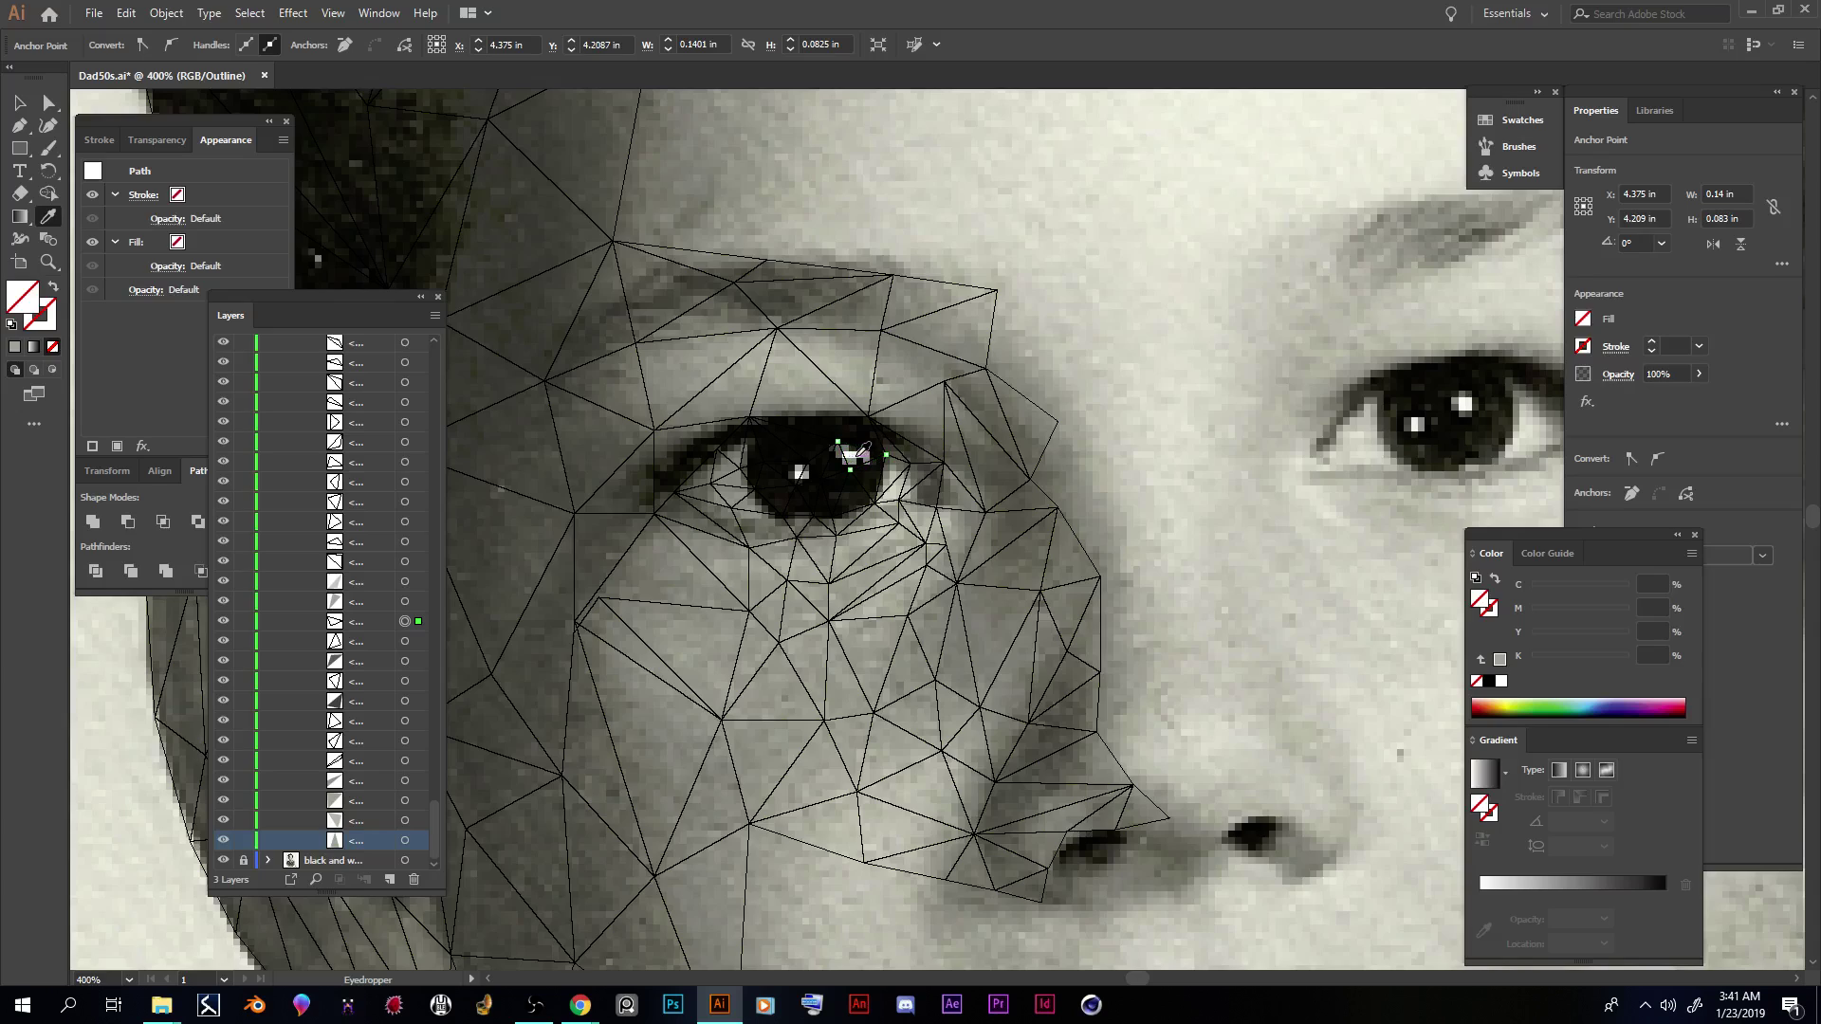
{"action": "left_click", "coordinate": [853, 491]}
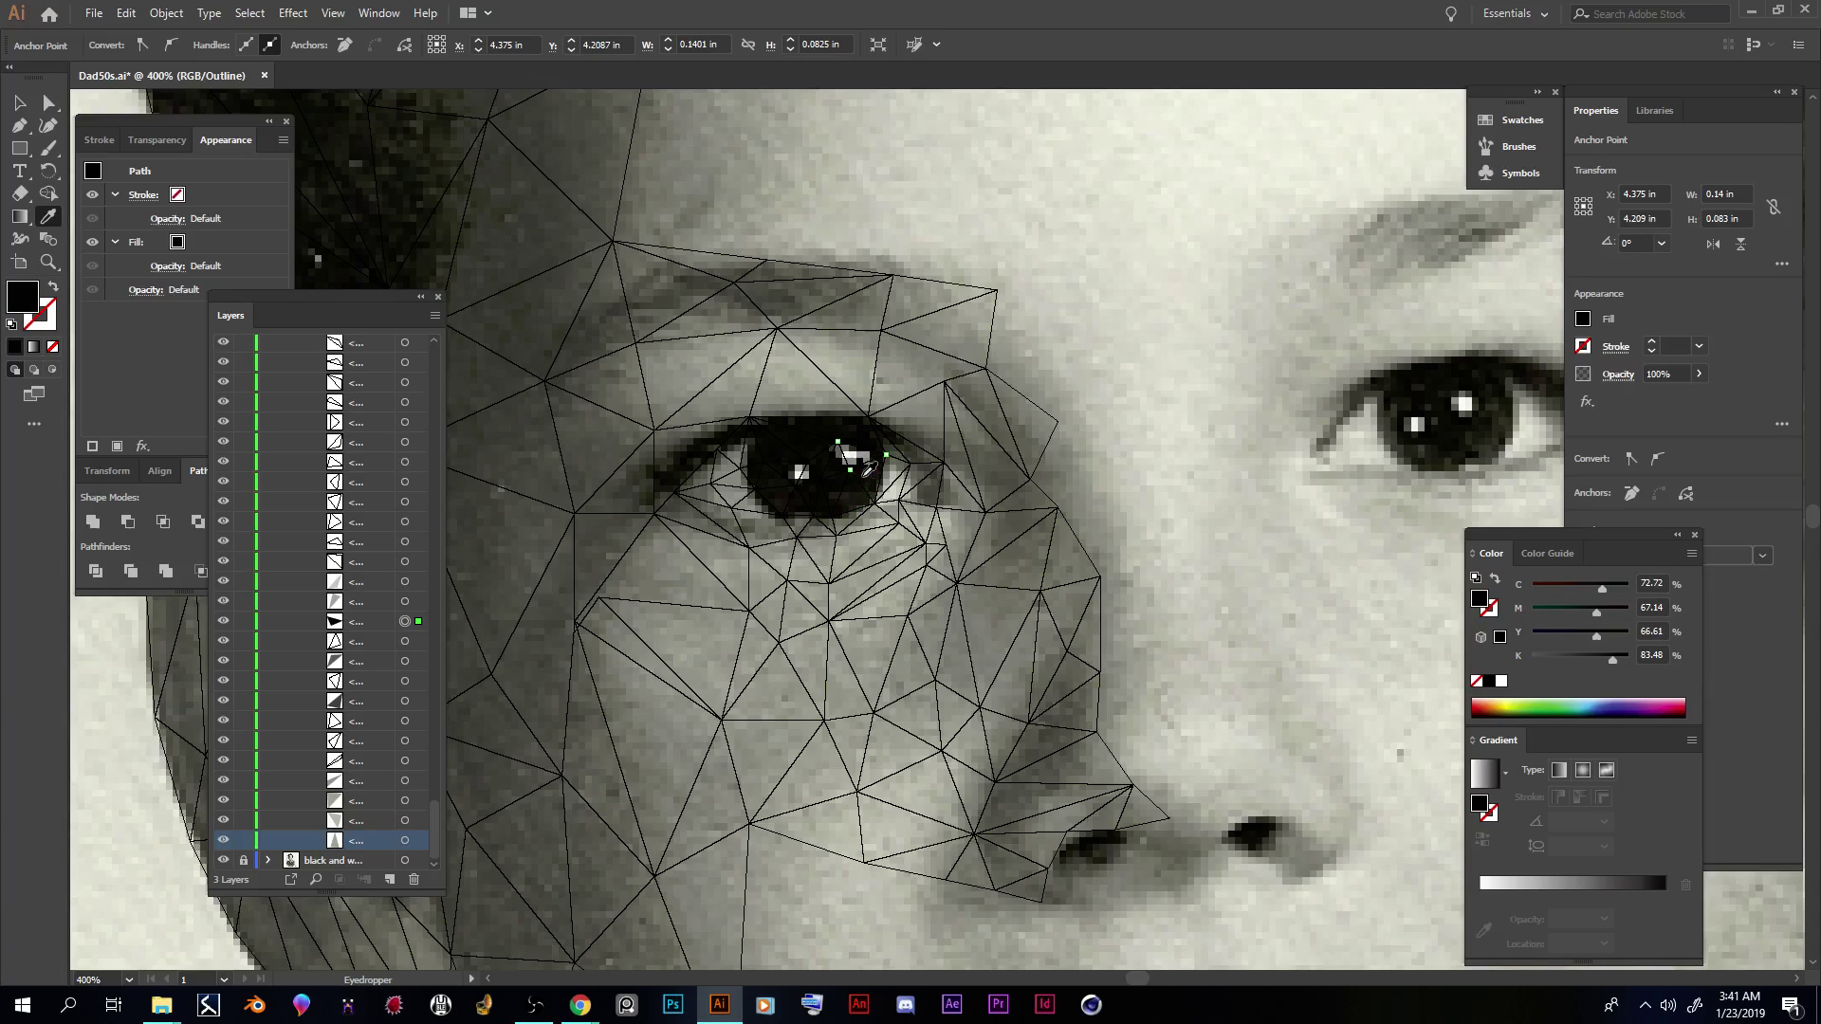
{"action": "left_click", "coordinate": [861, 480]}
{"action": "key", "text": "a"}
{"action": "left_click", "coordinate": [866, 490]}
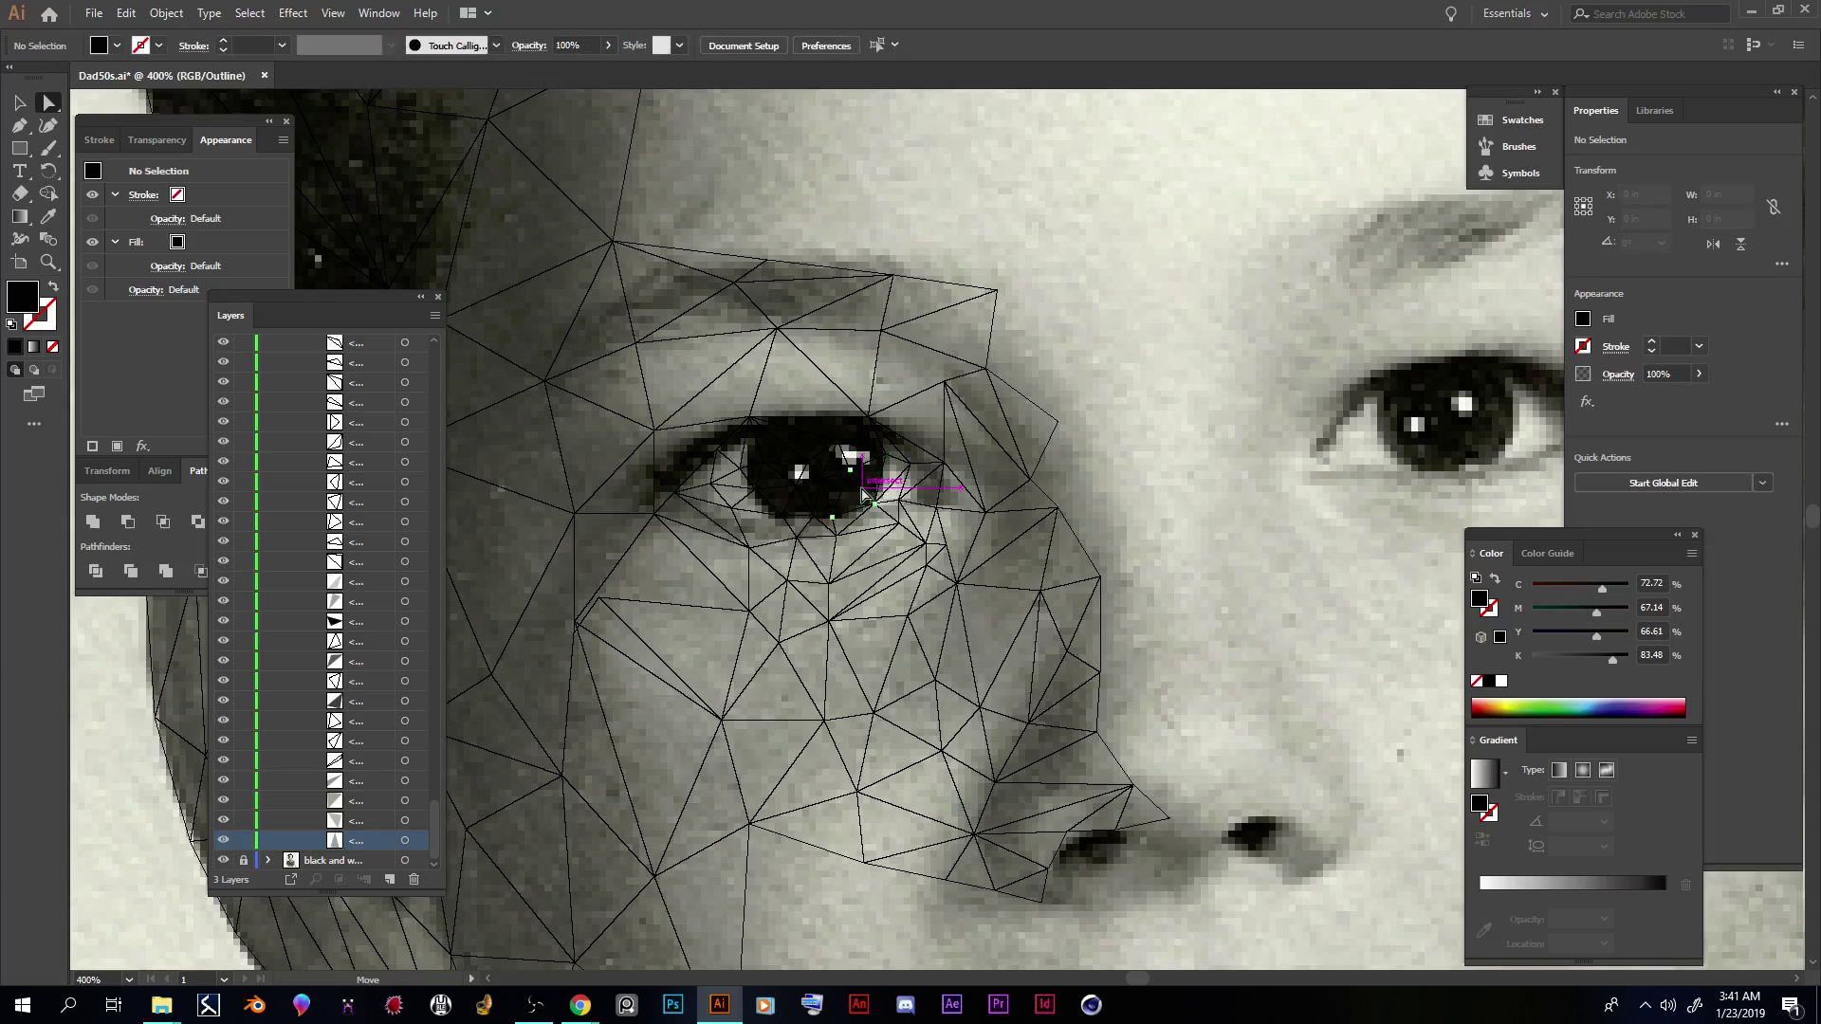
{"action": "key", "text": "i"}
{"action": "left_click", "coordinate": [871, 480]}
{"action": "key", "text": "a"}
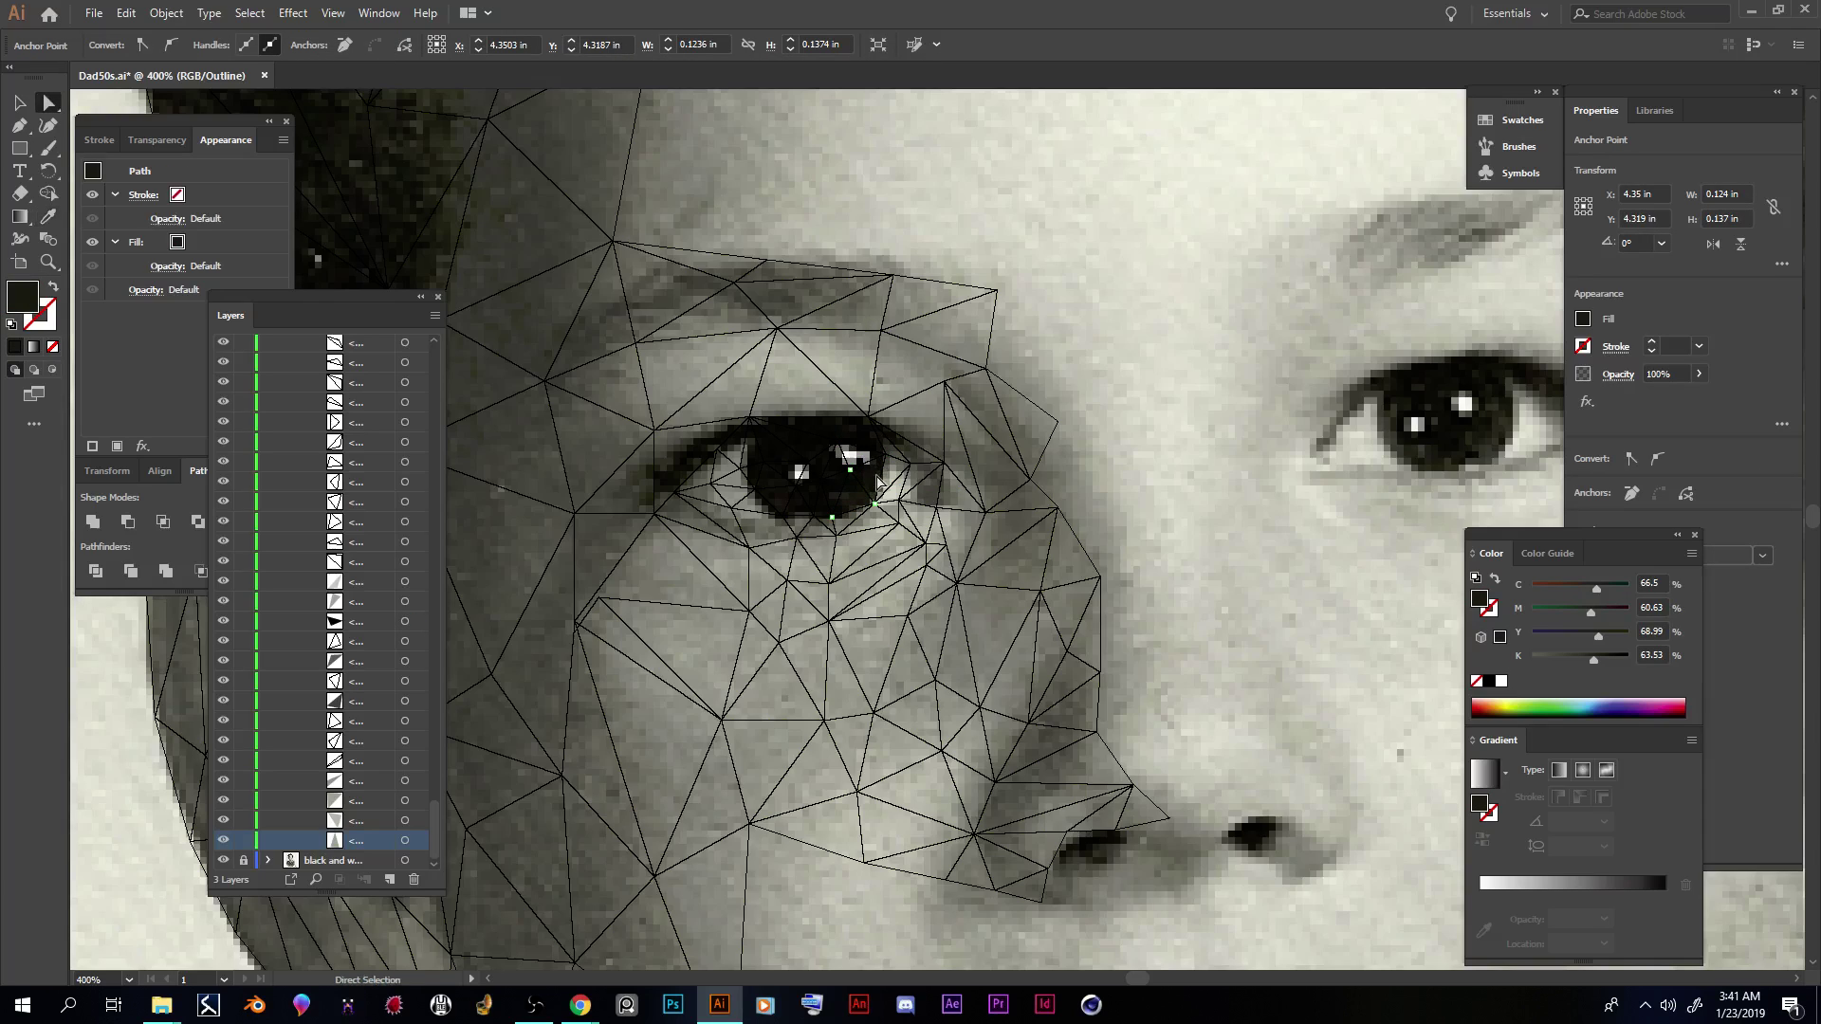
Step: Fill the triangles at the bottom centre of the iris, below the small highlight, with dark tones sampled from the photo
{"action": "left_click", "coordinate": [823, 493]}
{"action": "key", "text": "i"}
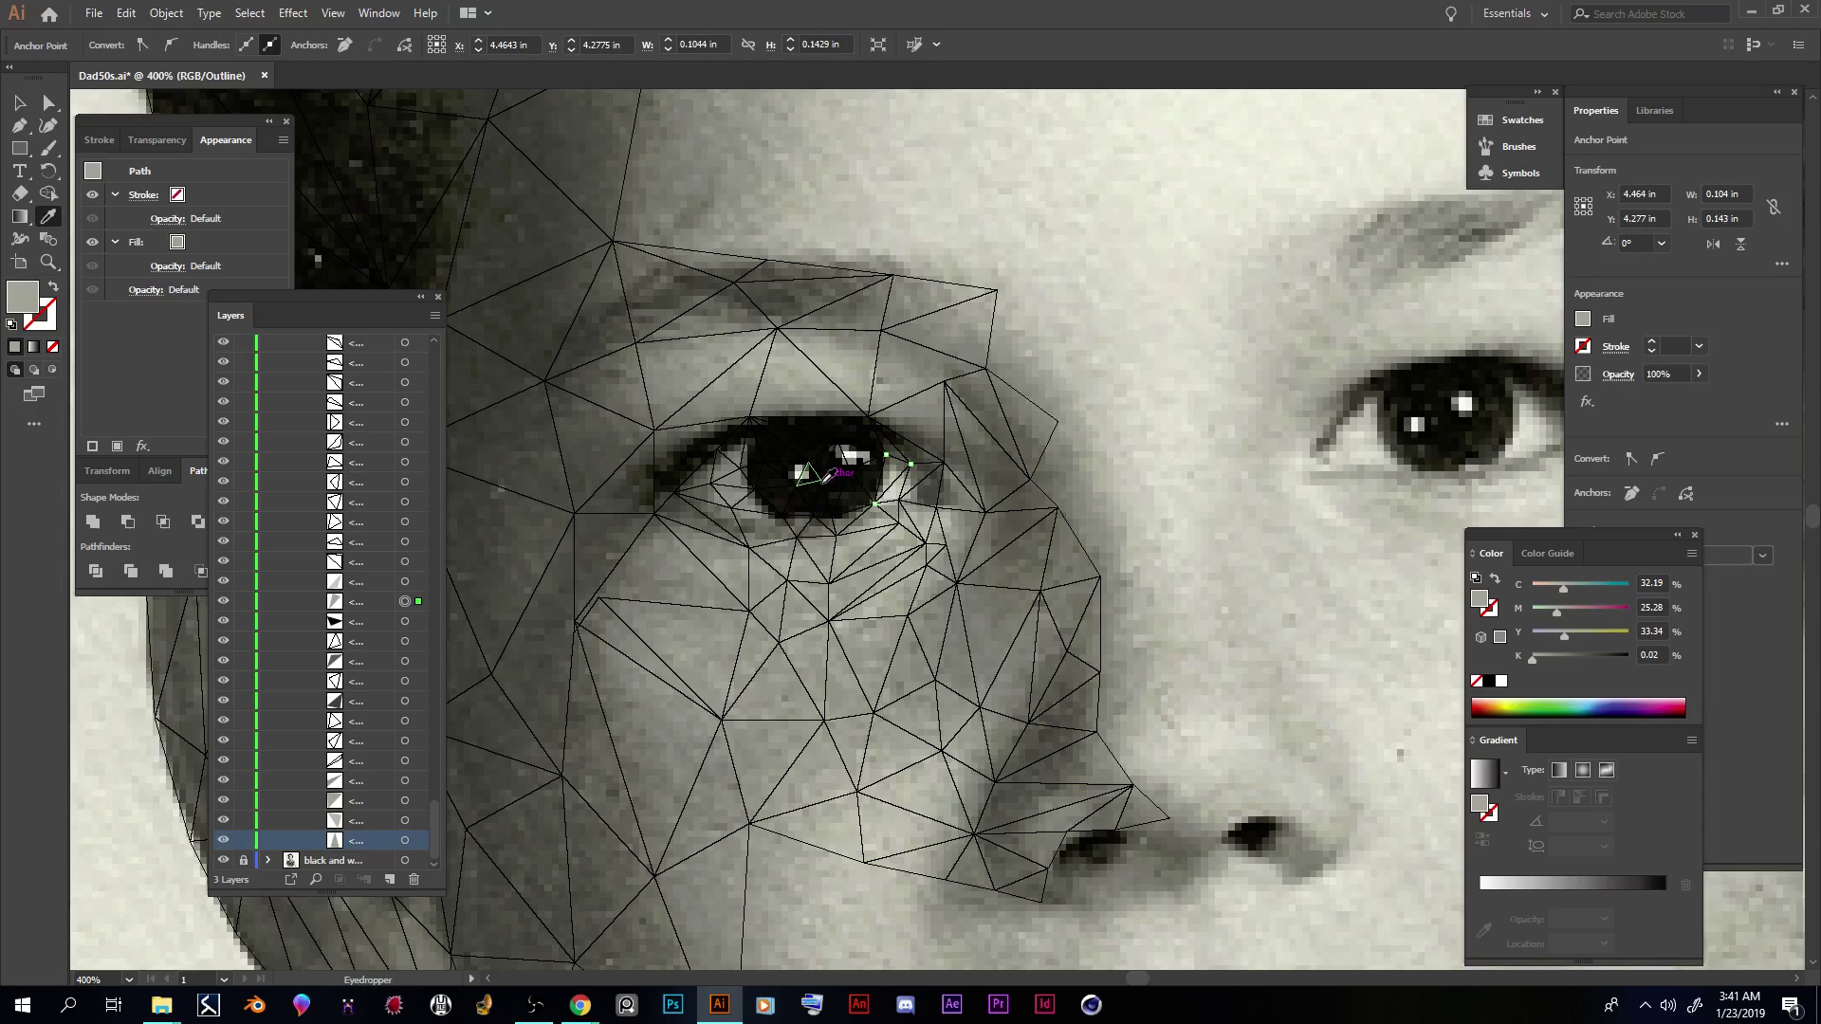
{"action": "key", "text": "a"}
{"action": "left_click", "coordinate": [826, 501]}
{"action": "key", "text": "i"}
{"action": "left_click", "coordinate": [823, 505]}
{"action": "key", "text": "a"}
{"action": "left_click", "coordinate": [802, 505]}
{"action": "key", "text": "i"}
{"action": "left_click", "coordinate": [801, 501]}
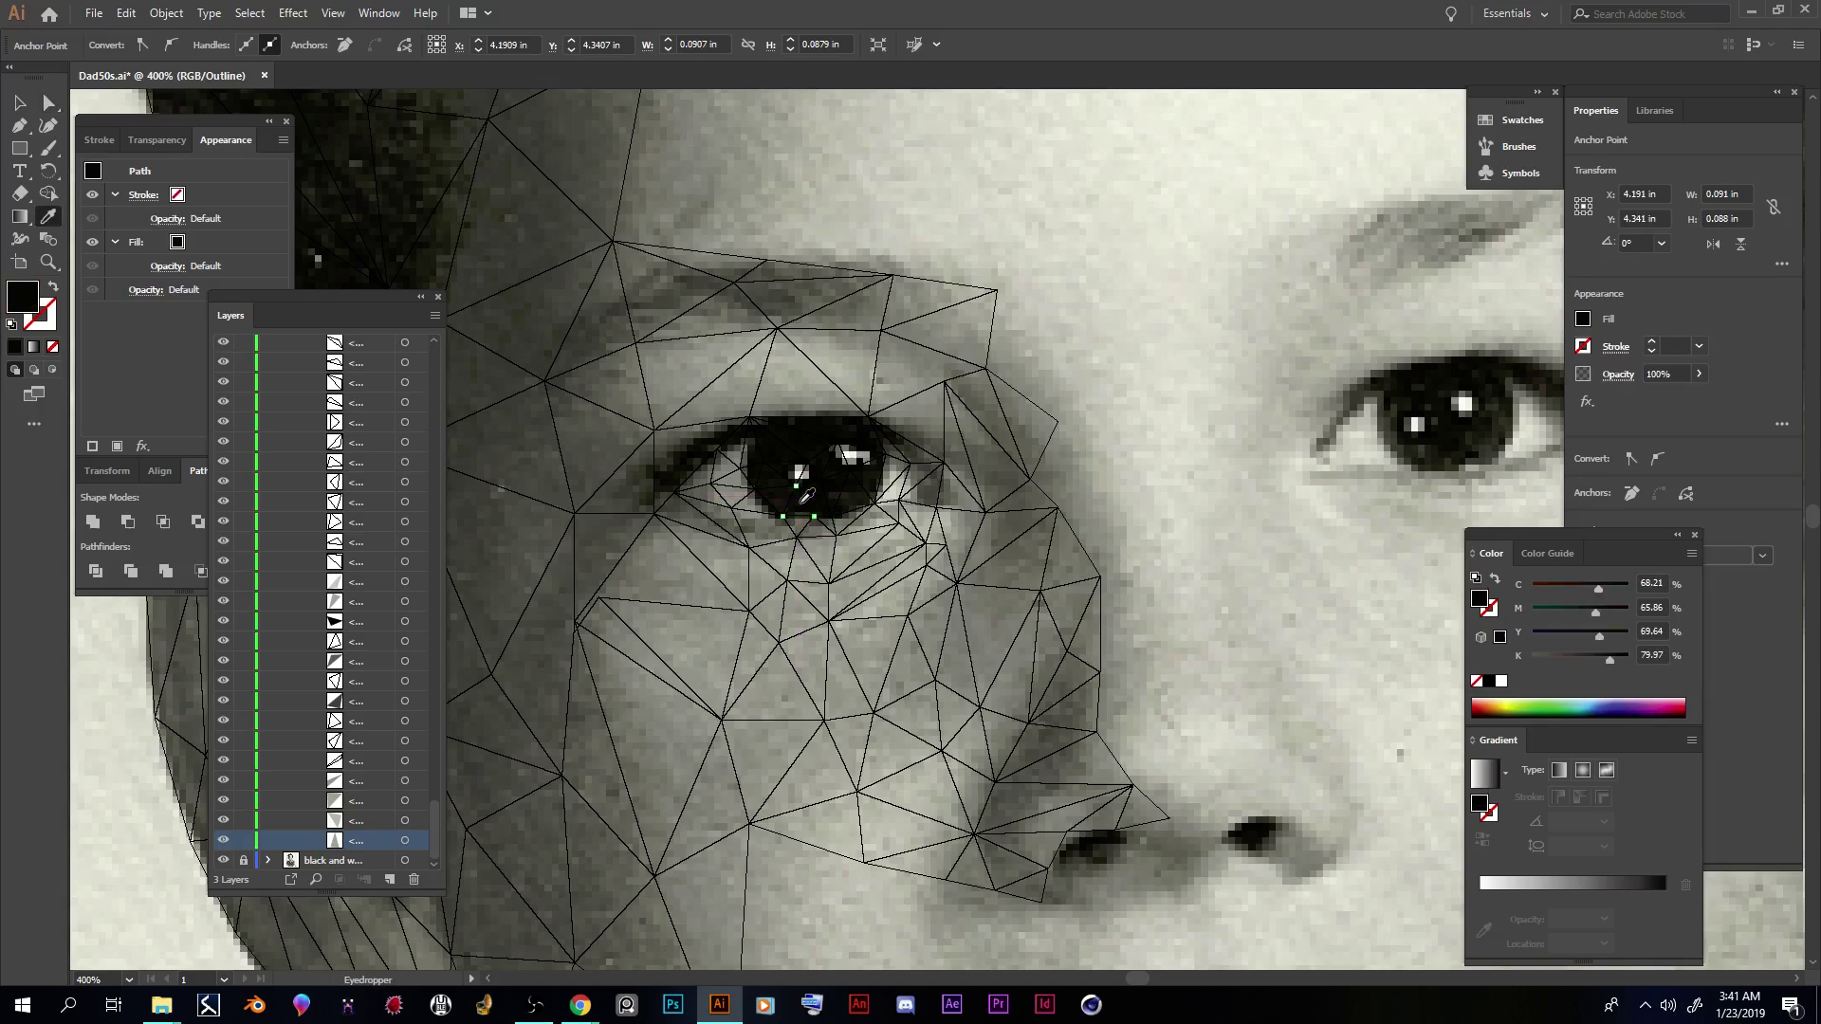
Step: Fill the long under-eye sliver with a sampled skin tone and the triangle between the iris highlights with near-black
{"action": "left_click", "coordinate": [406, 762]}
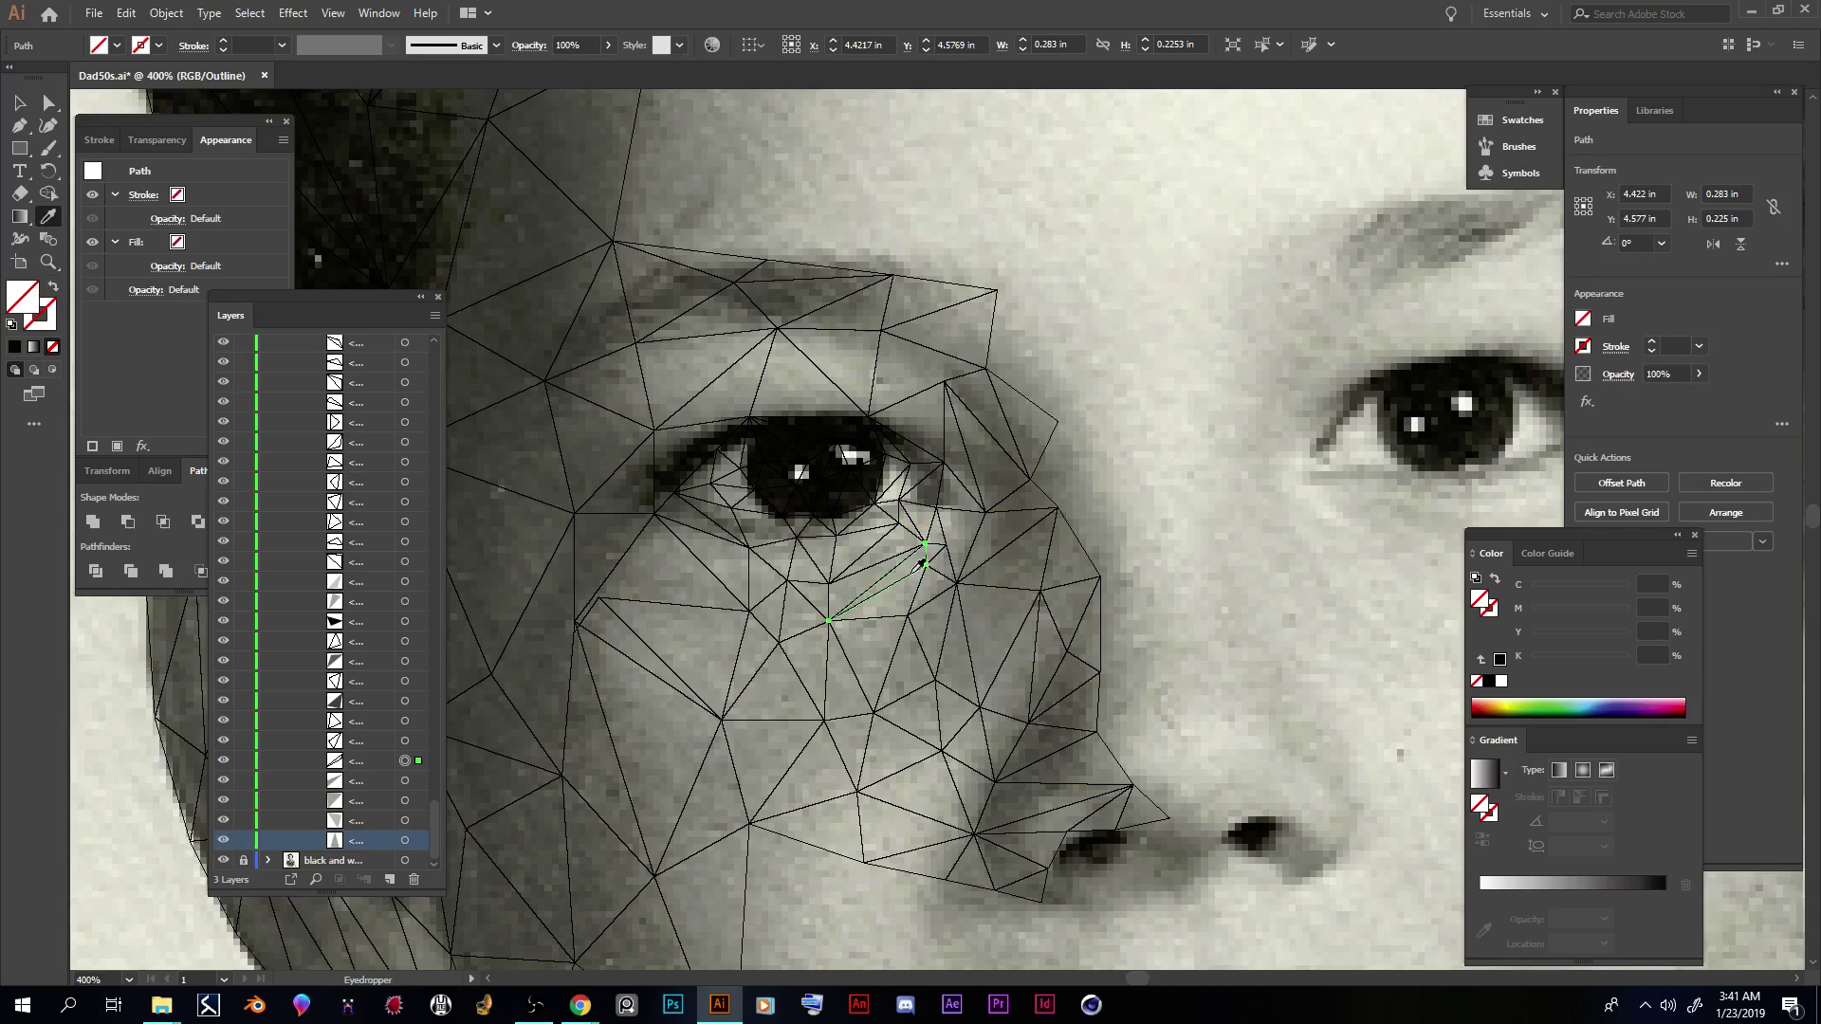
{"action": "left_click", "coordinate": [916, 561]}
{"action": "left_click", "coordinate": [405, 741]}
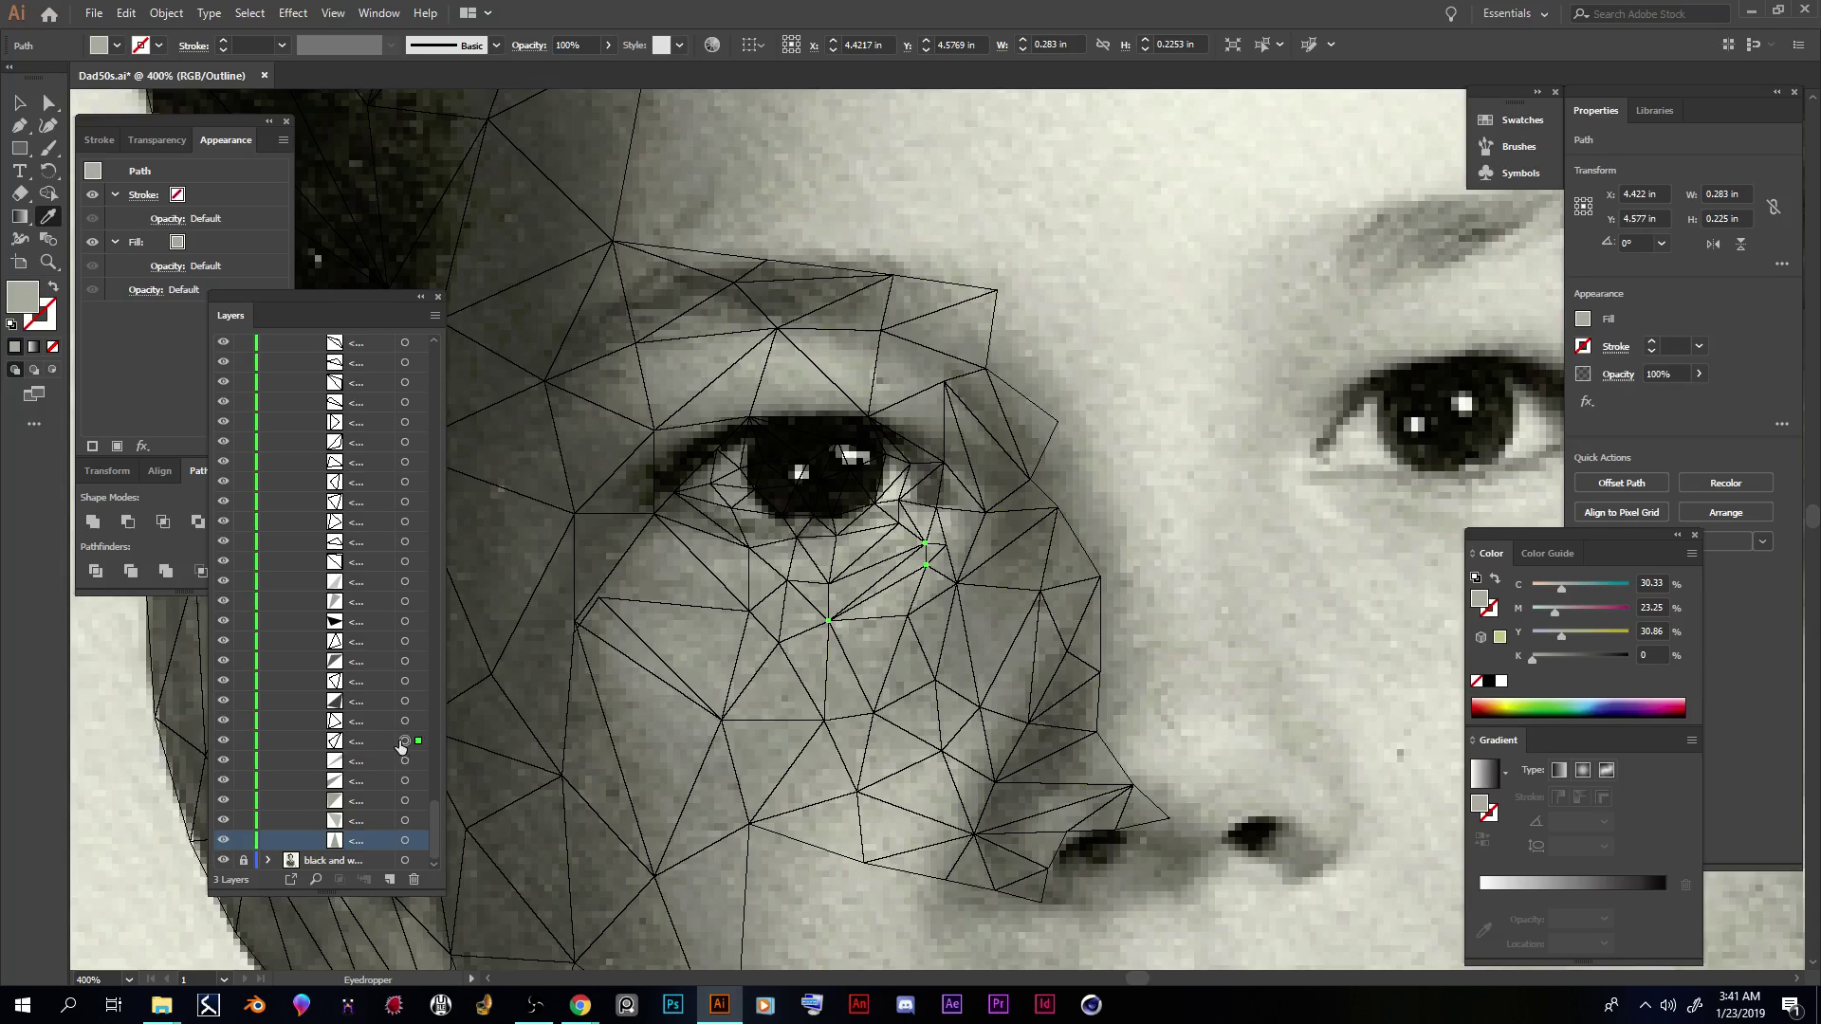
{"action": "left_click", "coordinate": [821, 464]}
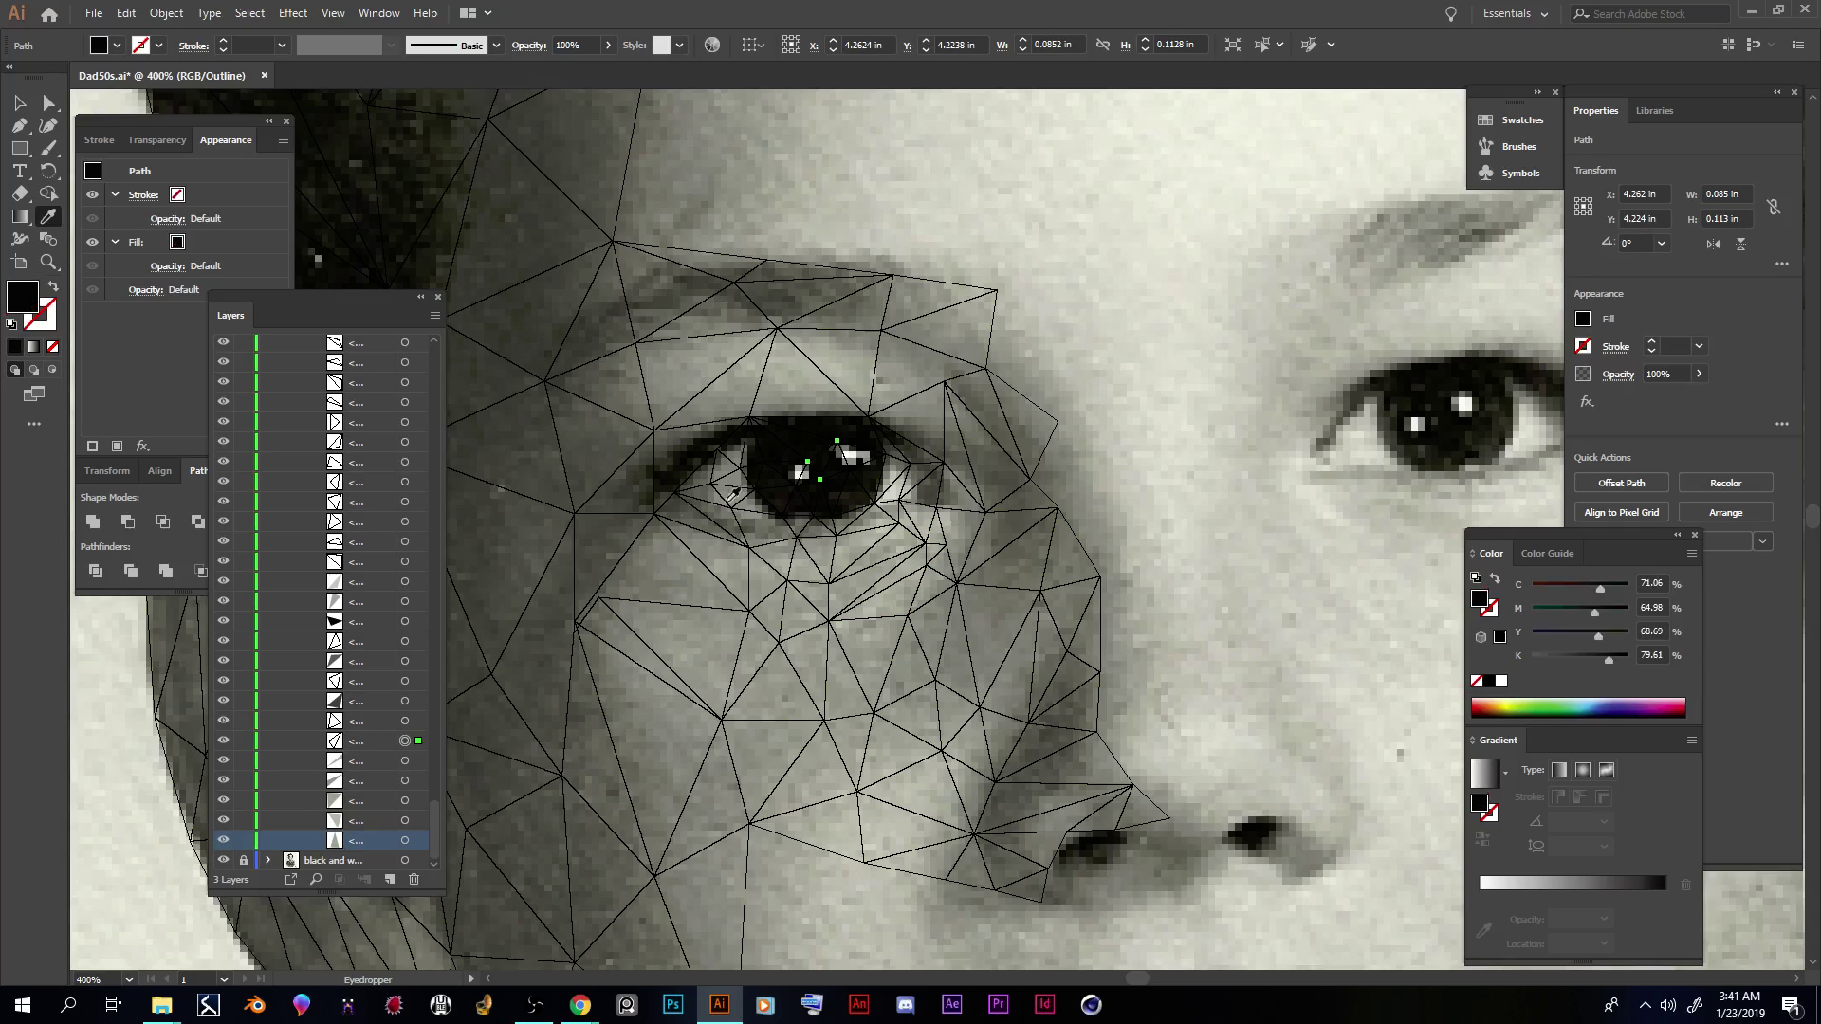
Step: Fill the empty triangle on the upper cheek below the iris with a grey skin tone sampled inside it
{"action": "left_click", "coordinate": [405, 721]}
{"action": "left_click", "coordinate": [887, 459]}
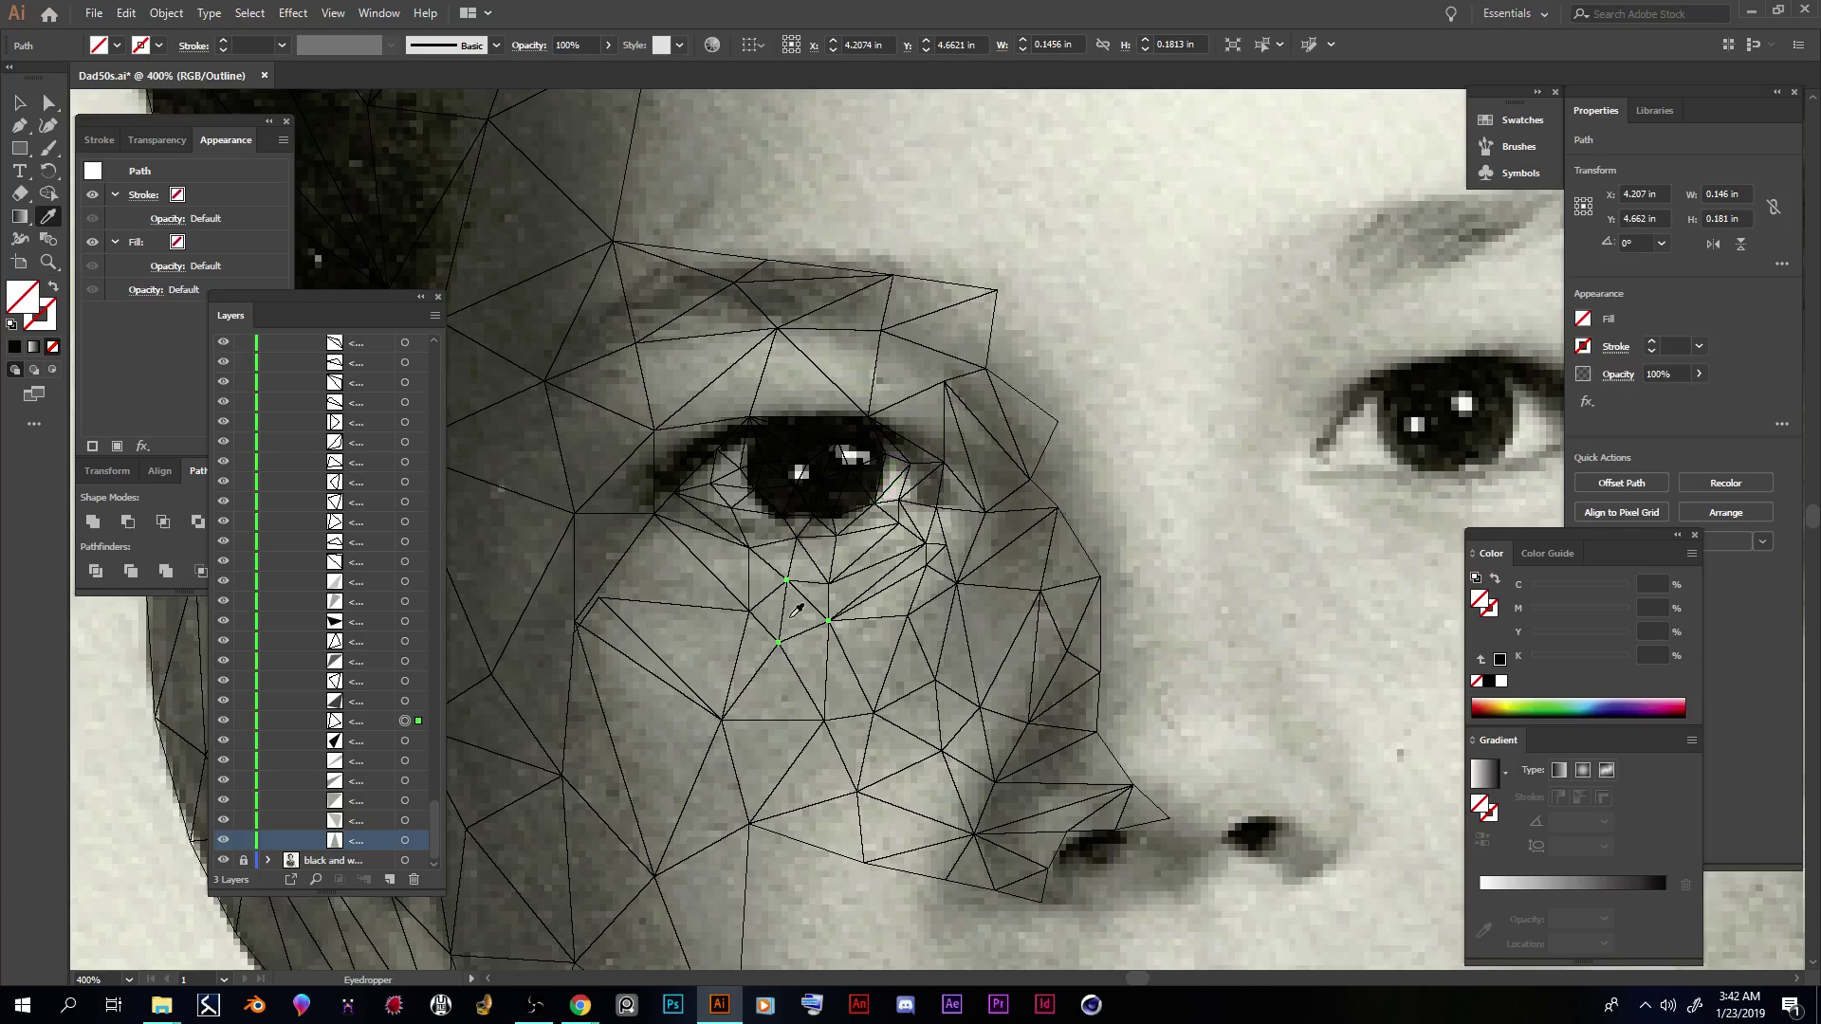
{"action": "left_click", "coordinate": [802, 603]}
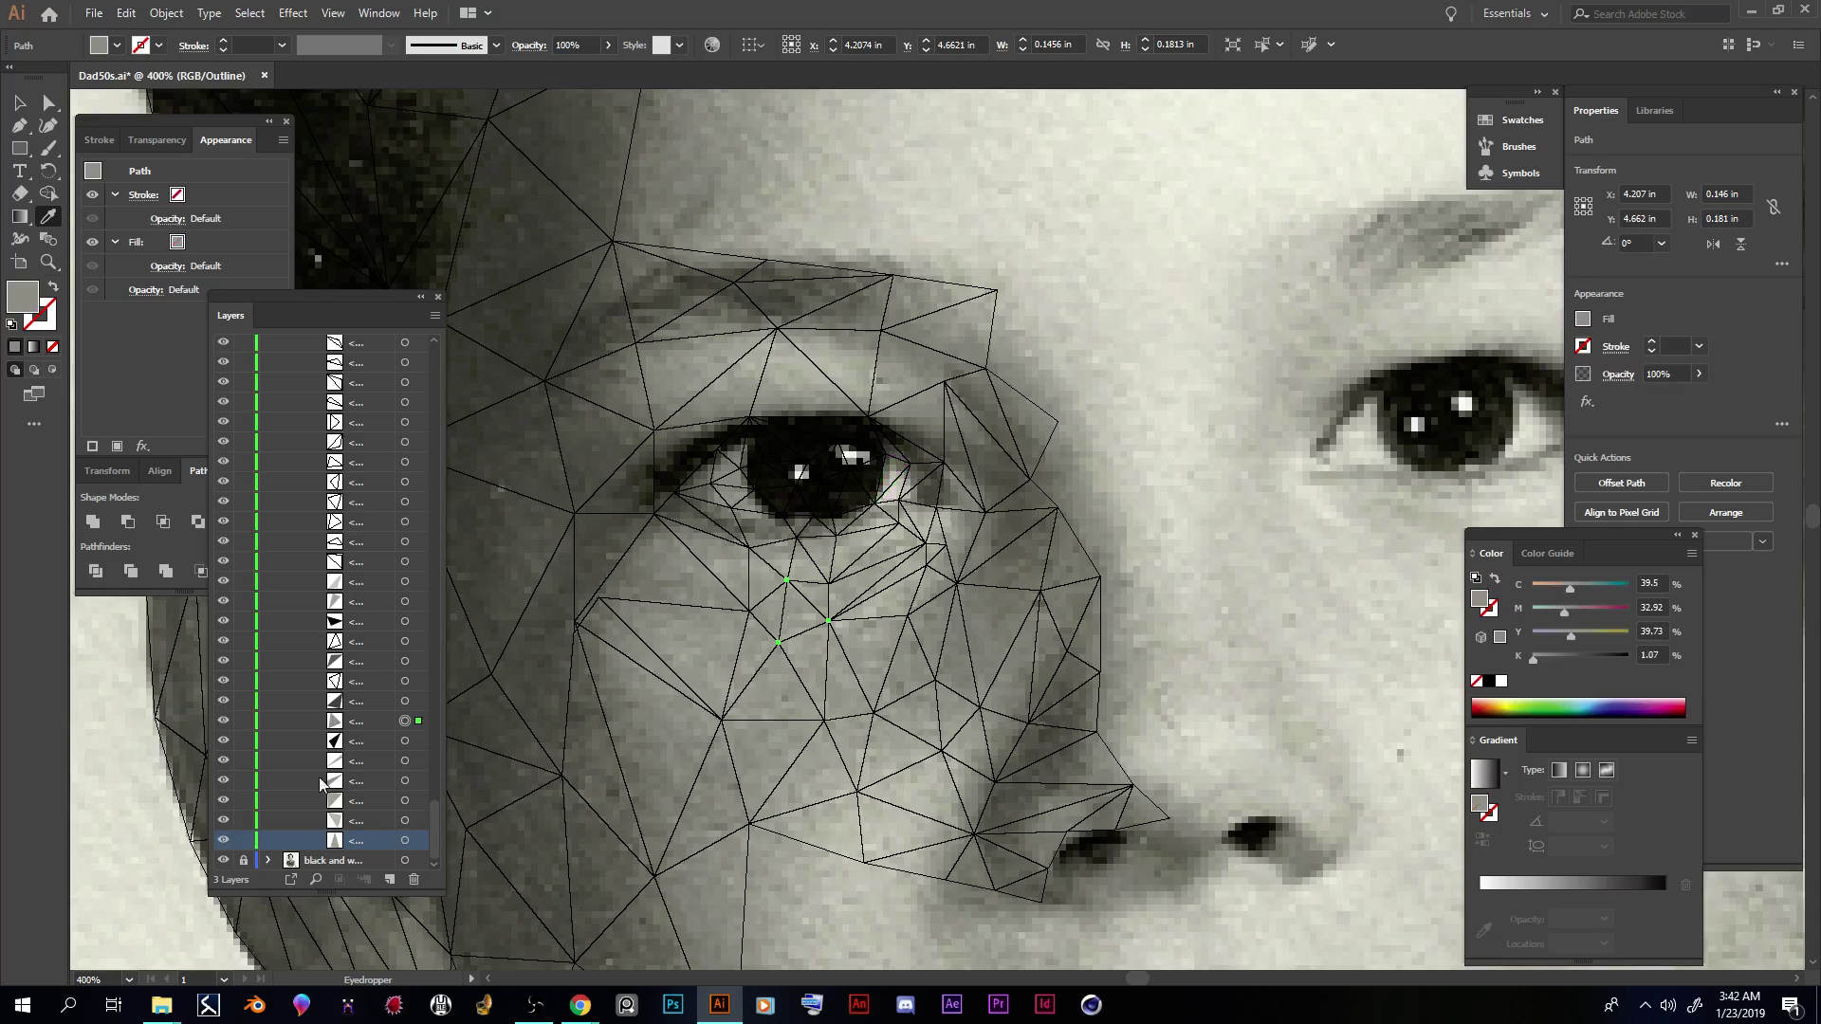
Step: Fill the two remaining empty iris triangles near the larger highlight with near-black tones sampled from the iris
{"action": "left_click", "coordinate": [404, 682]}
{"action": "left_click", "coordinate": [867, 472]}
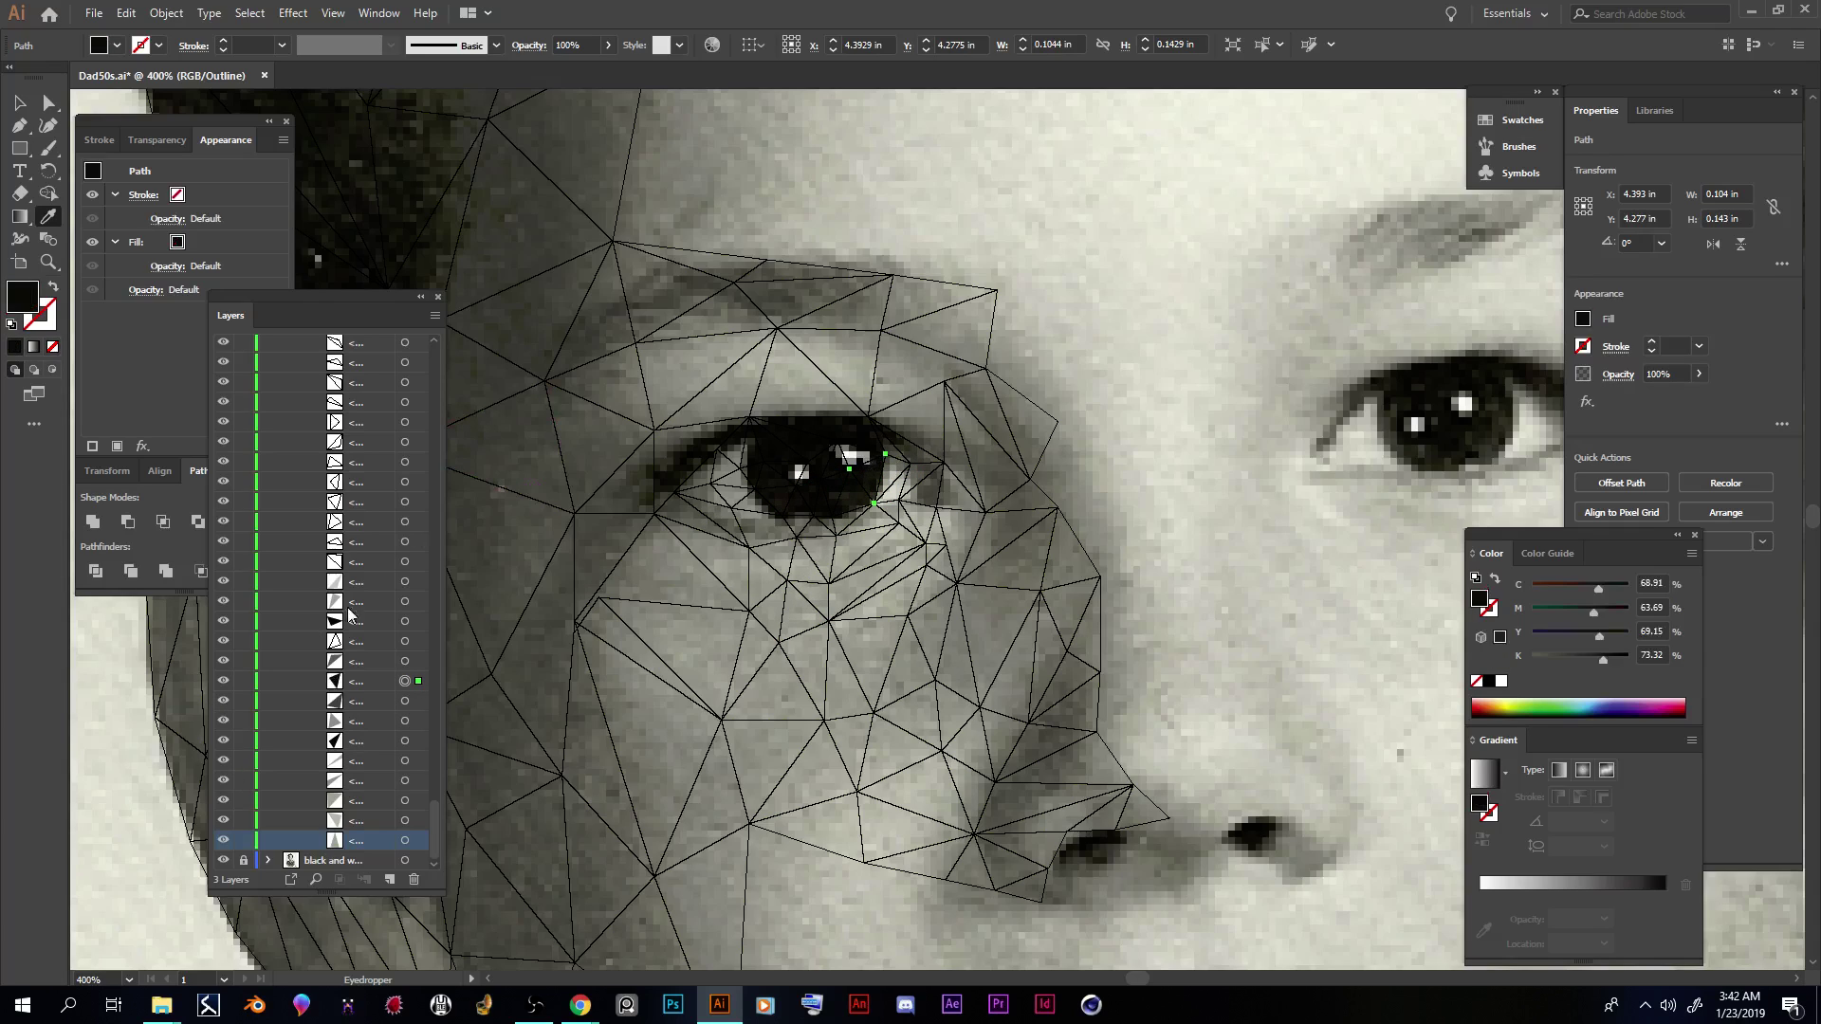
{"action": "left_click", "coordinate": [404, 641]}
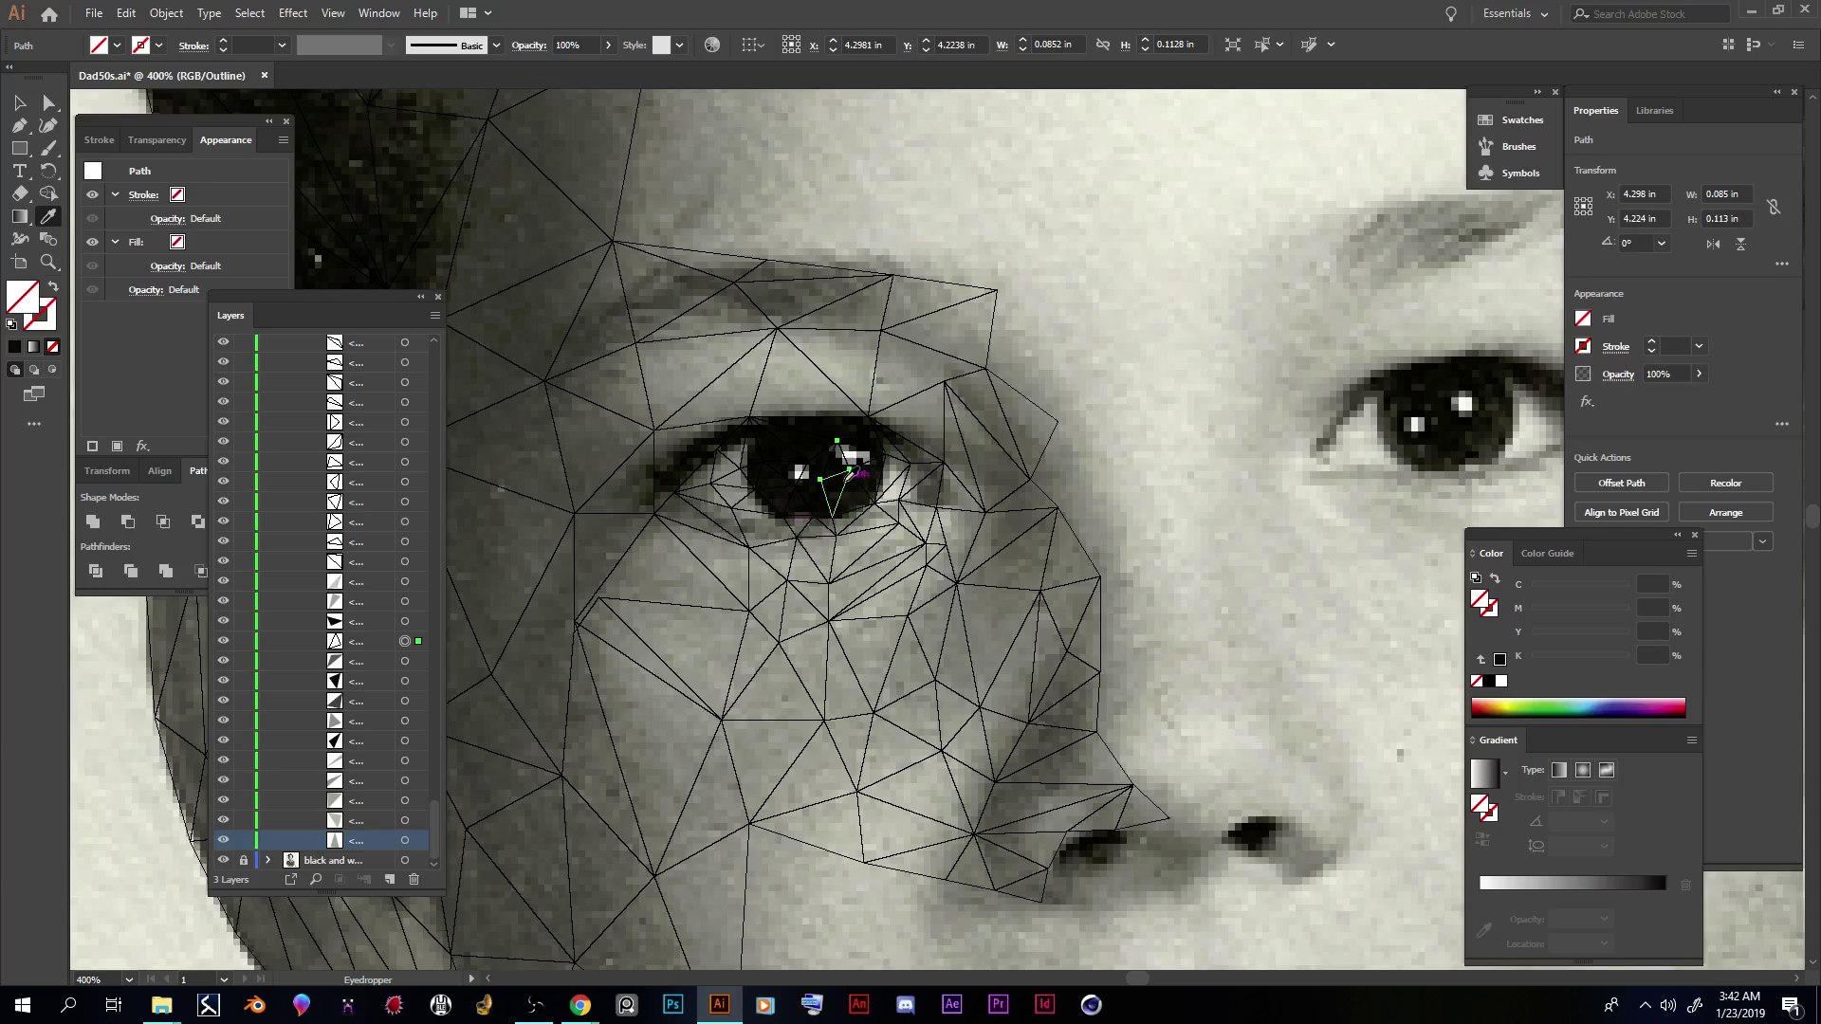
{"action": "left_click", "coordinate": [835, 465]}
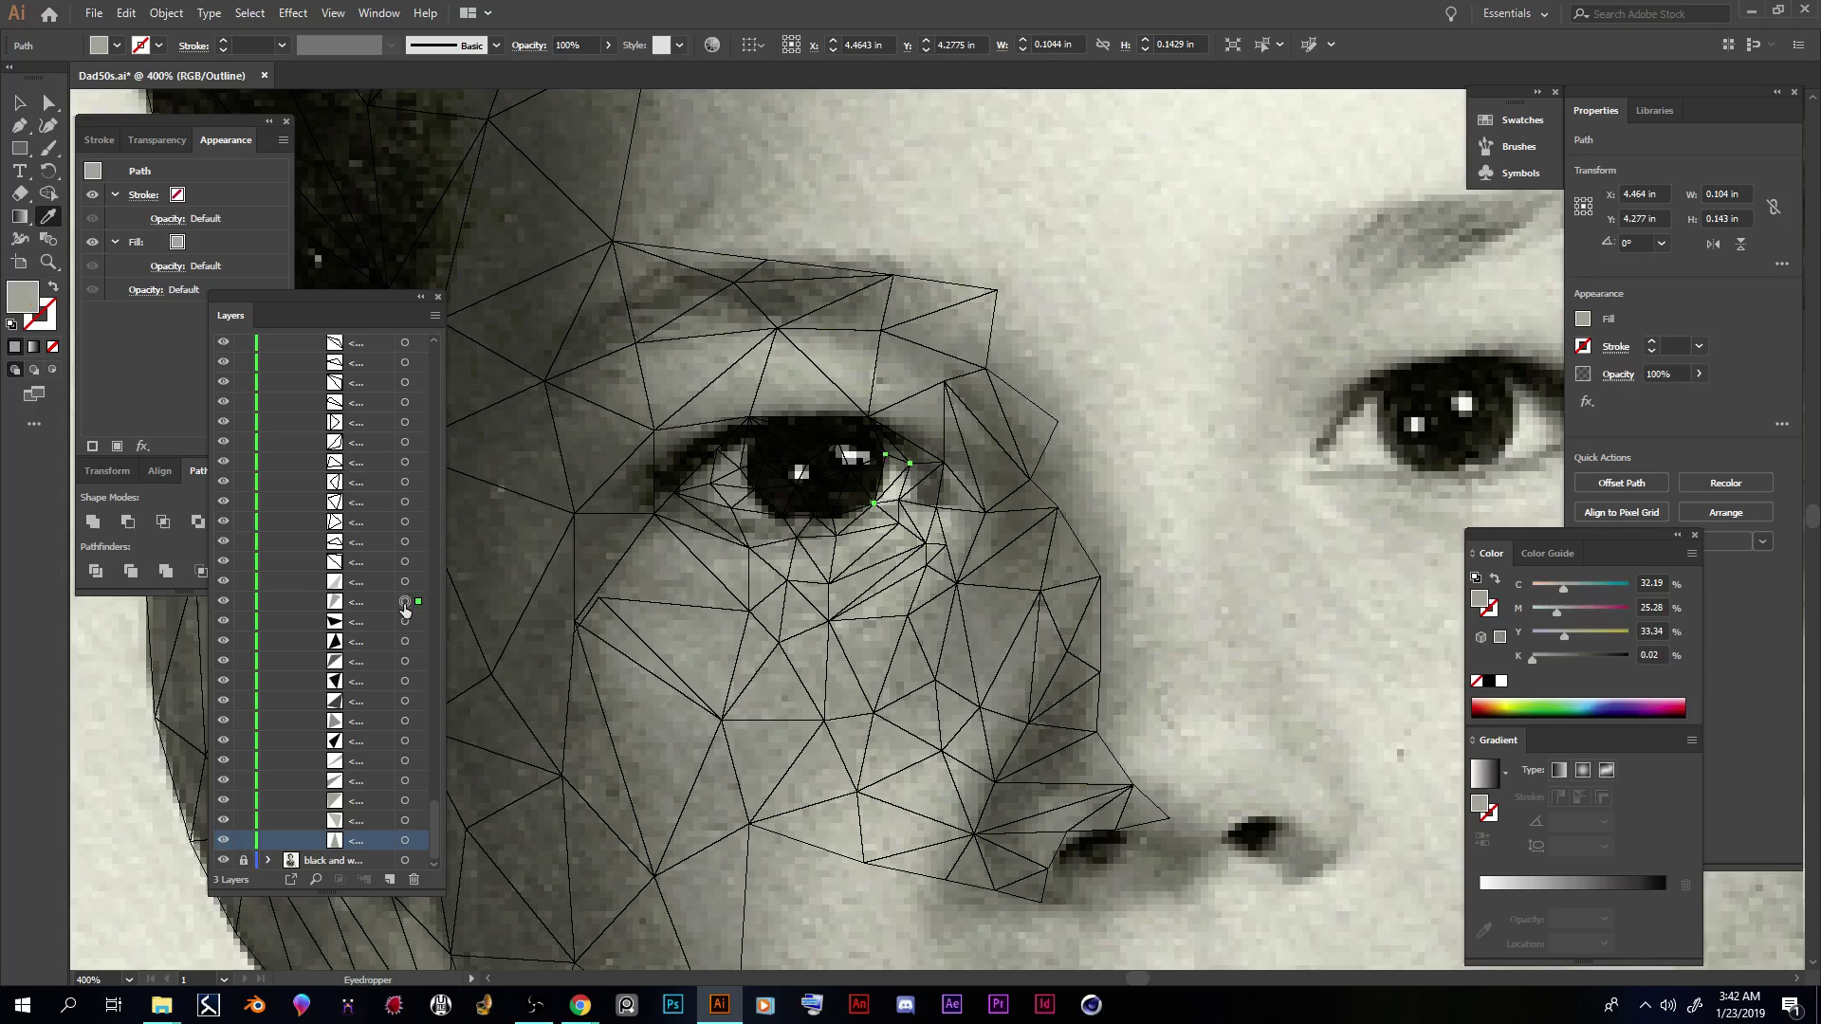
Step: Fill the small under-eye triangle above the cheek and the eye-white triangle at the iris's outer side with sampled tones
{"action": "left_click", "coordinate": [406, 560]}
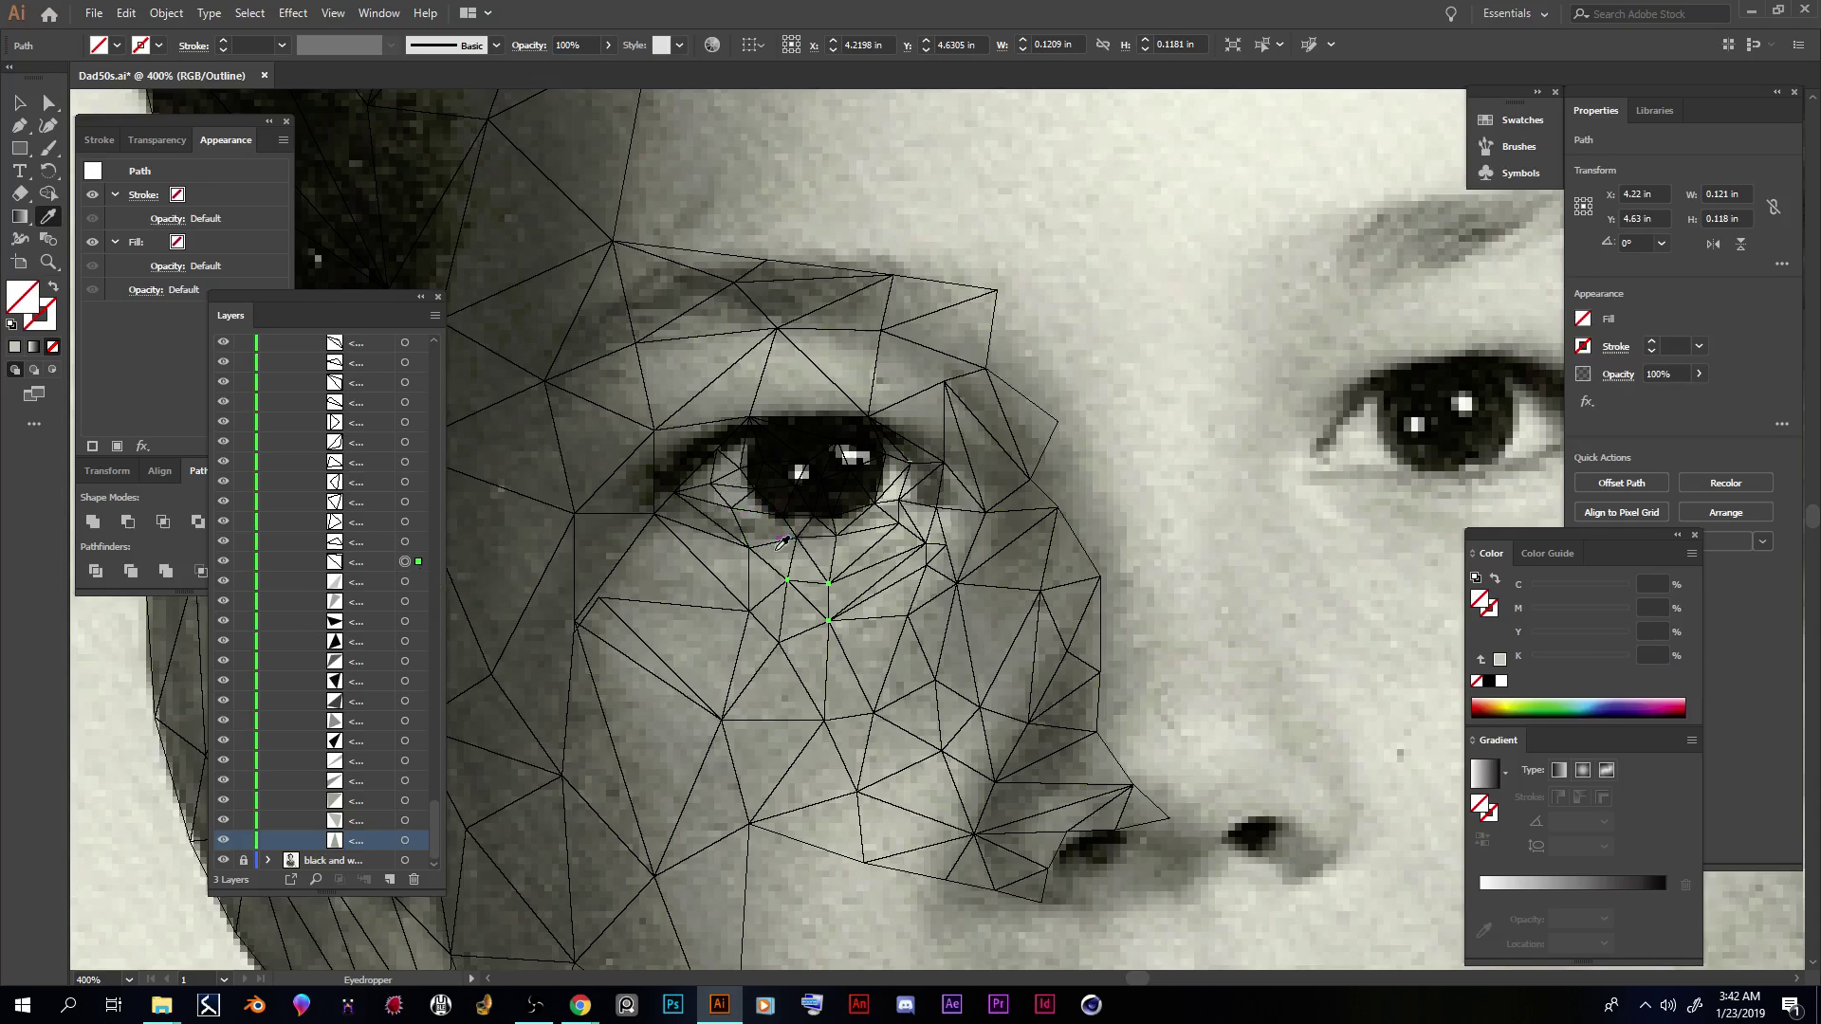
{"action": "left_click", "coordinate": [821, 593]}
{"action": "left_click", "coordinate": [406, 541]}
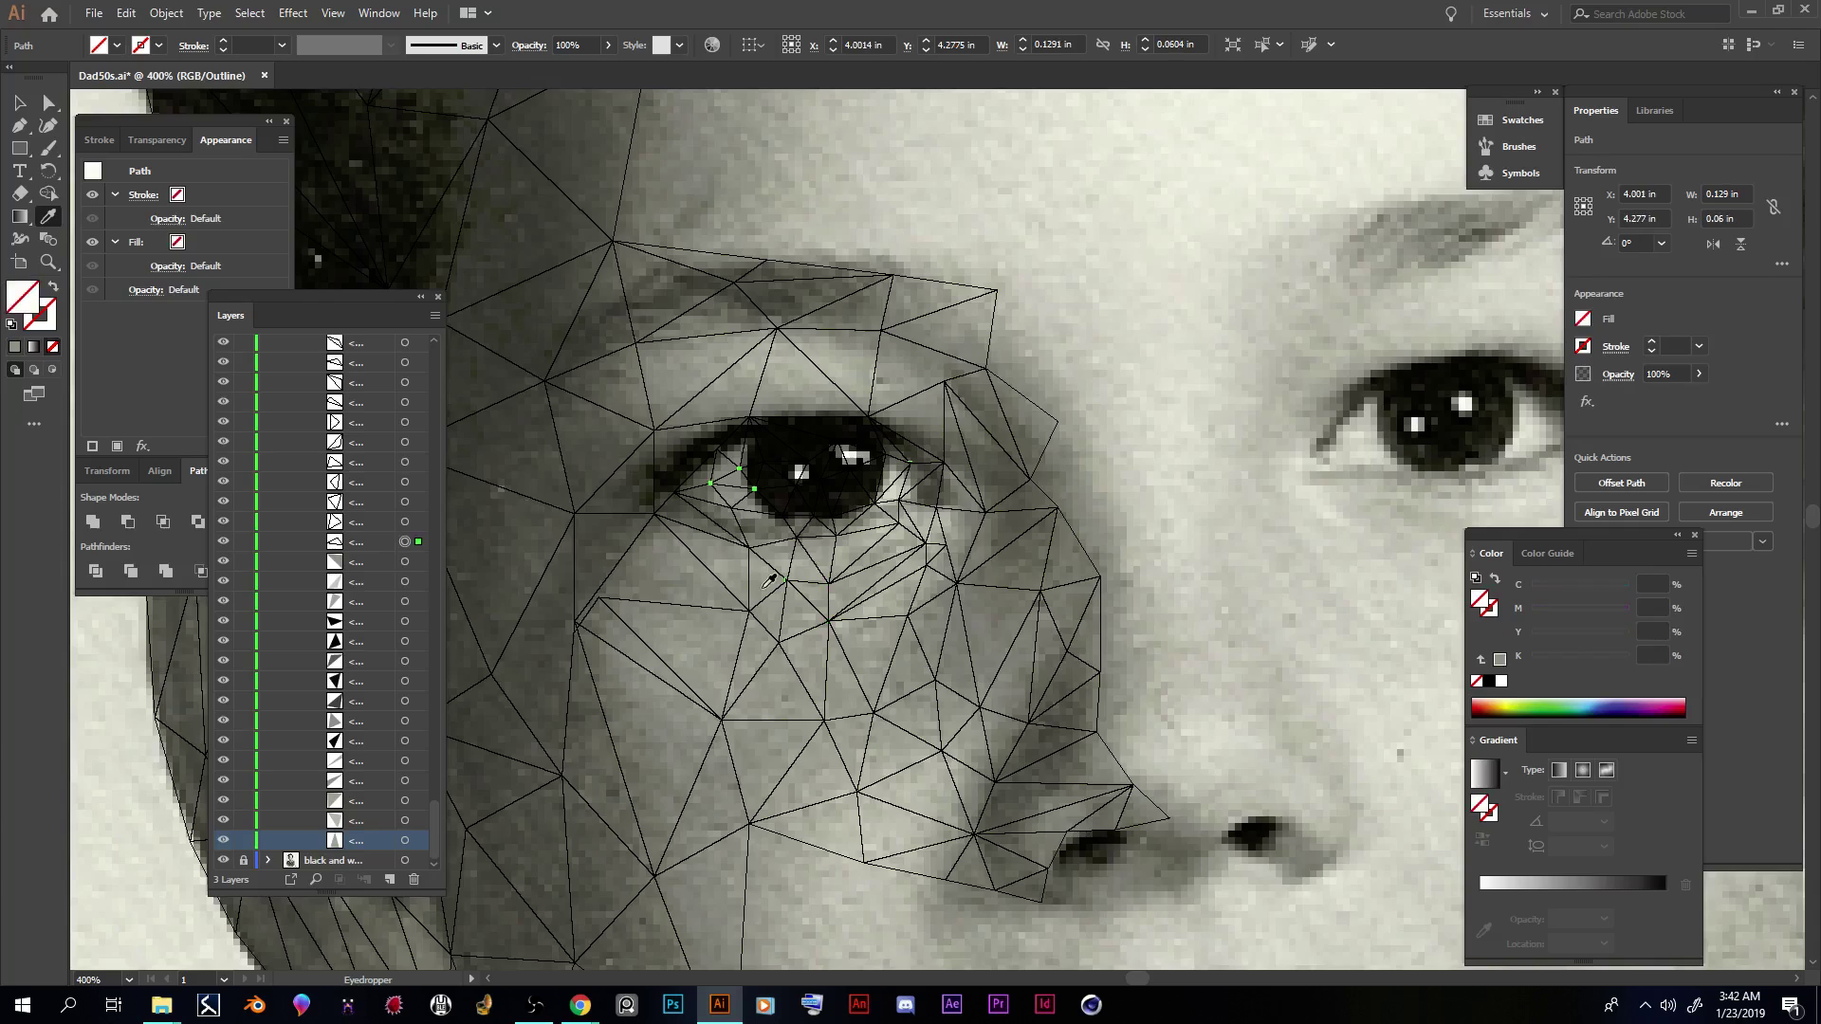
{"action": "left_click", "coordinate": [743, 473]}
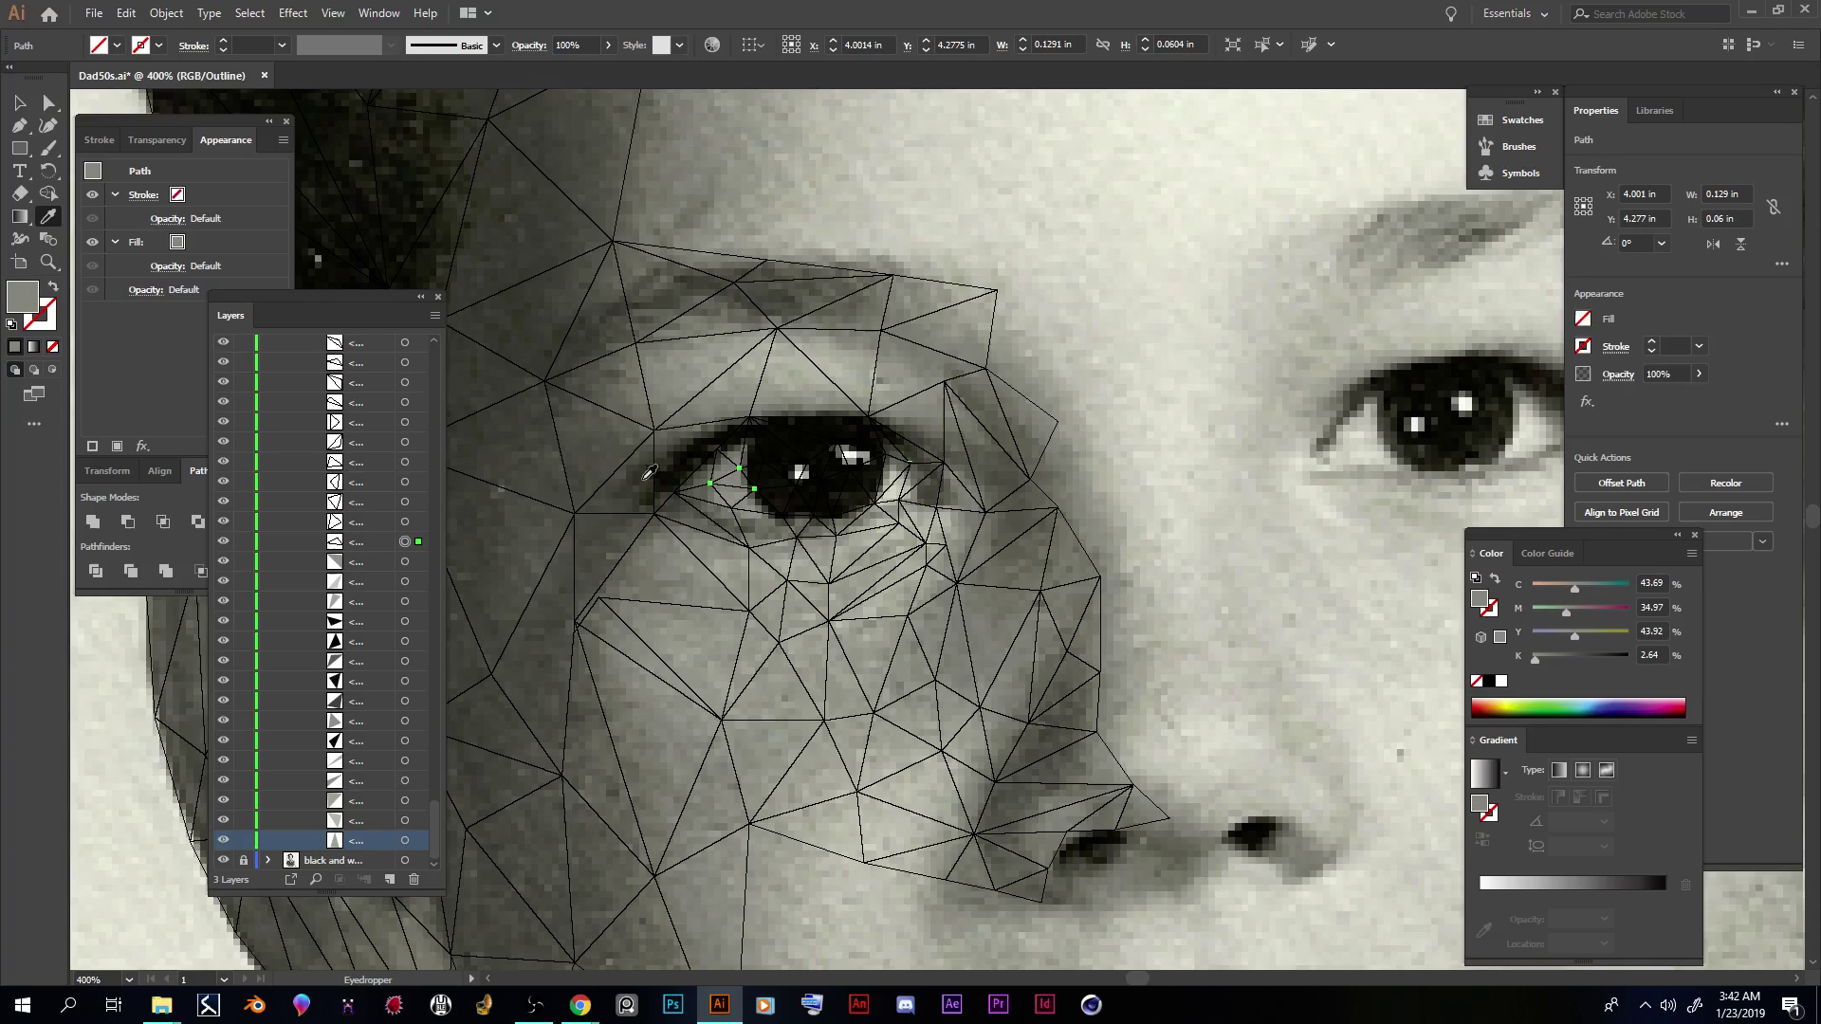
Step: Fill the outer eye-white triangle below the upper lash with a sampled grey and the triangle at the iris's outer edge with near-black
{"action": "left_click", "coordinate": [415, 521]}
{"action": "left_click", "coordinate": [724, 468]}
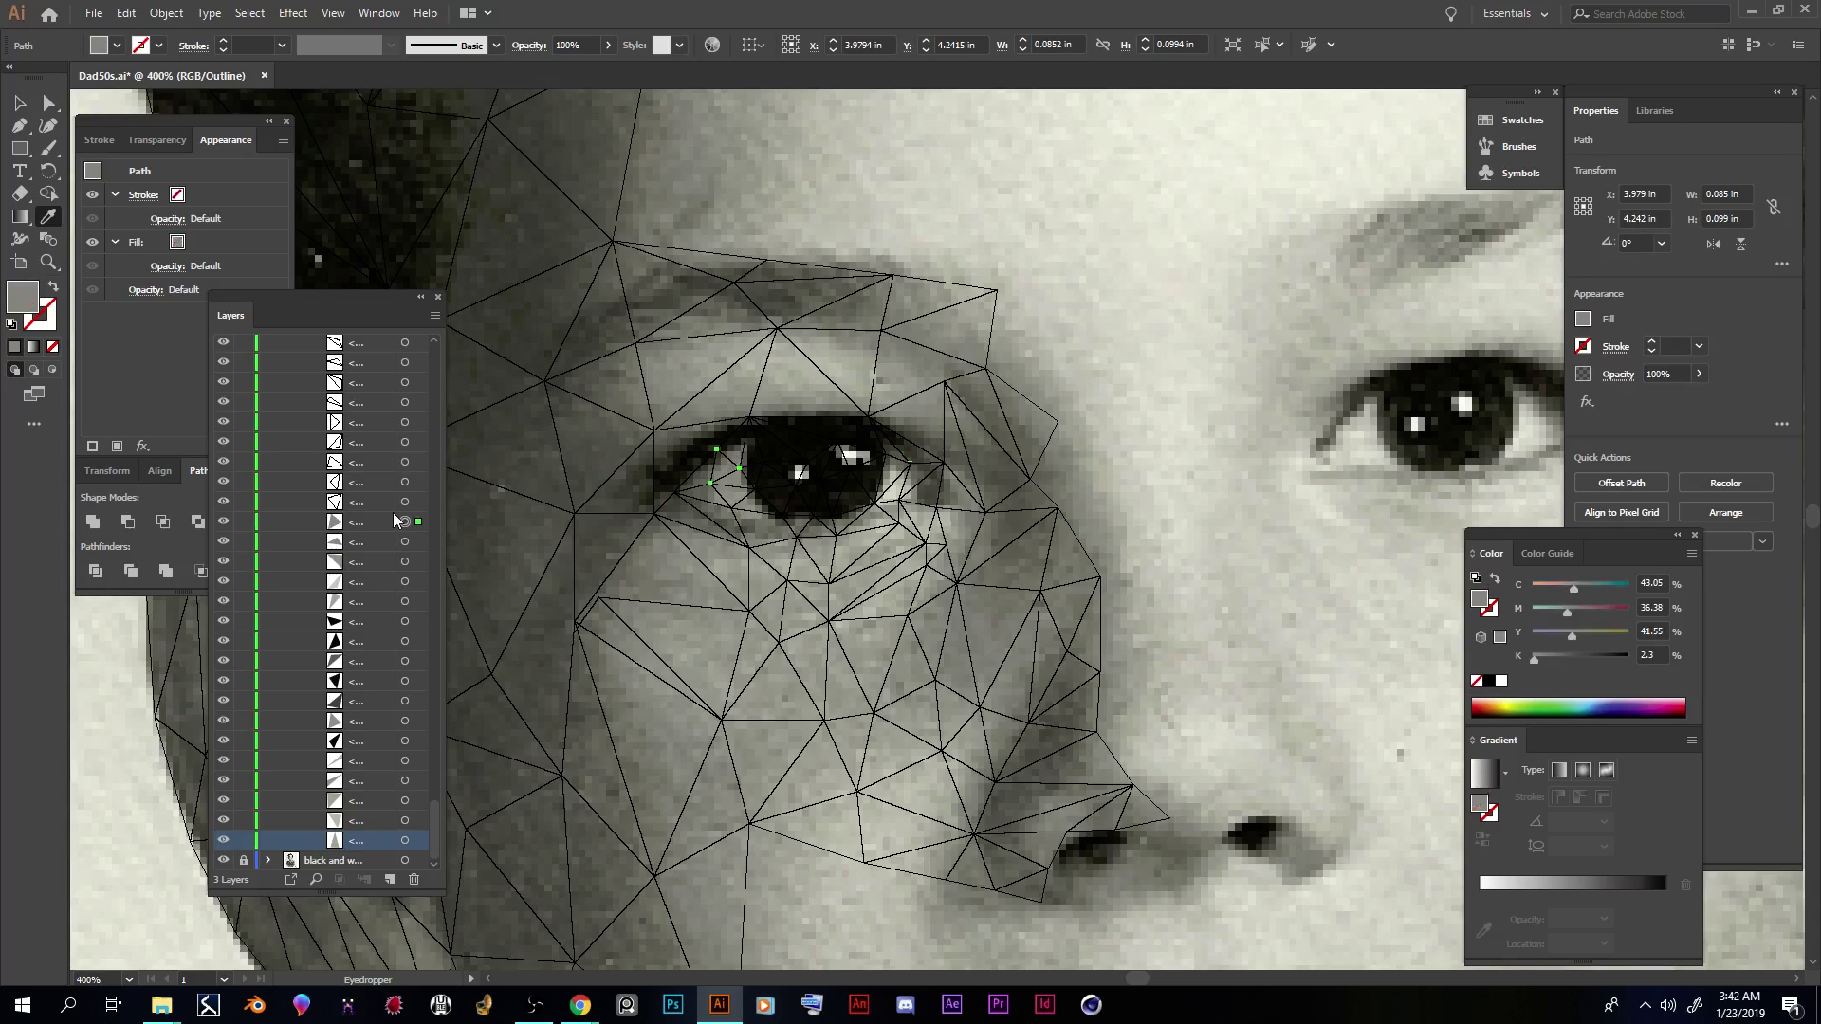
{"action": "left_click", "coordinate": [405, 502]}
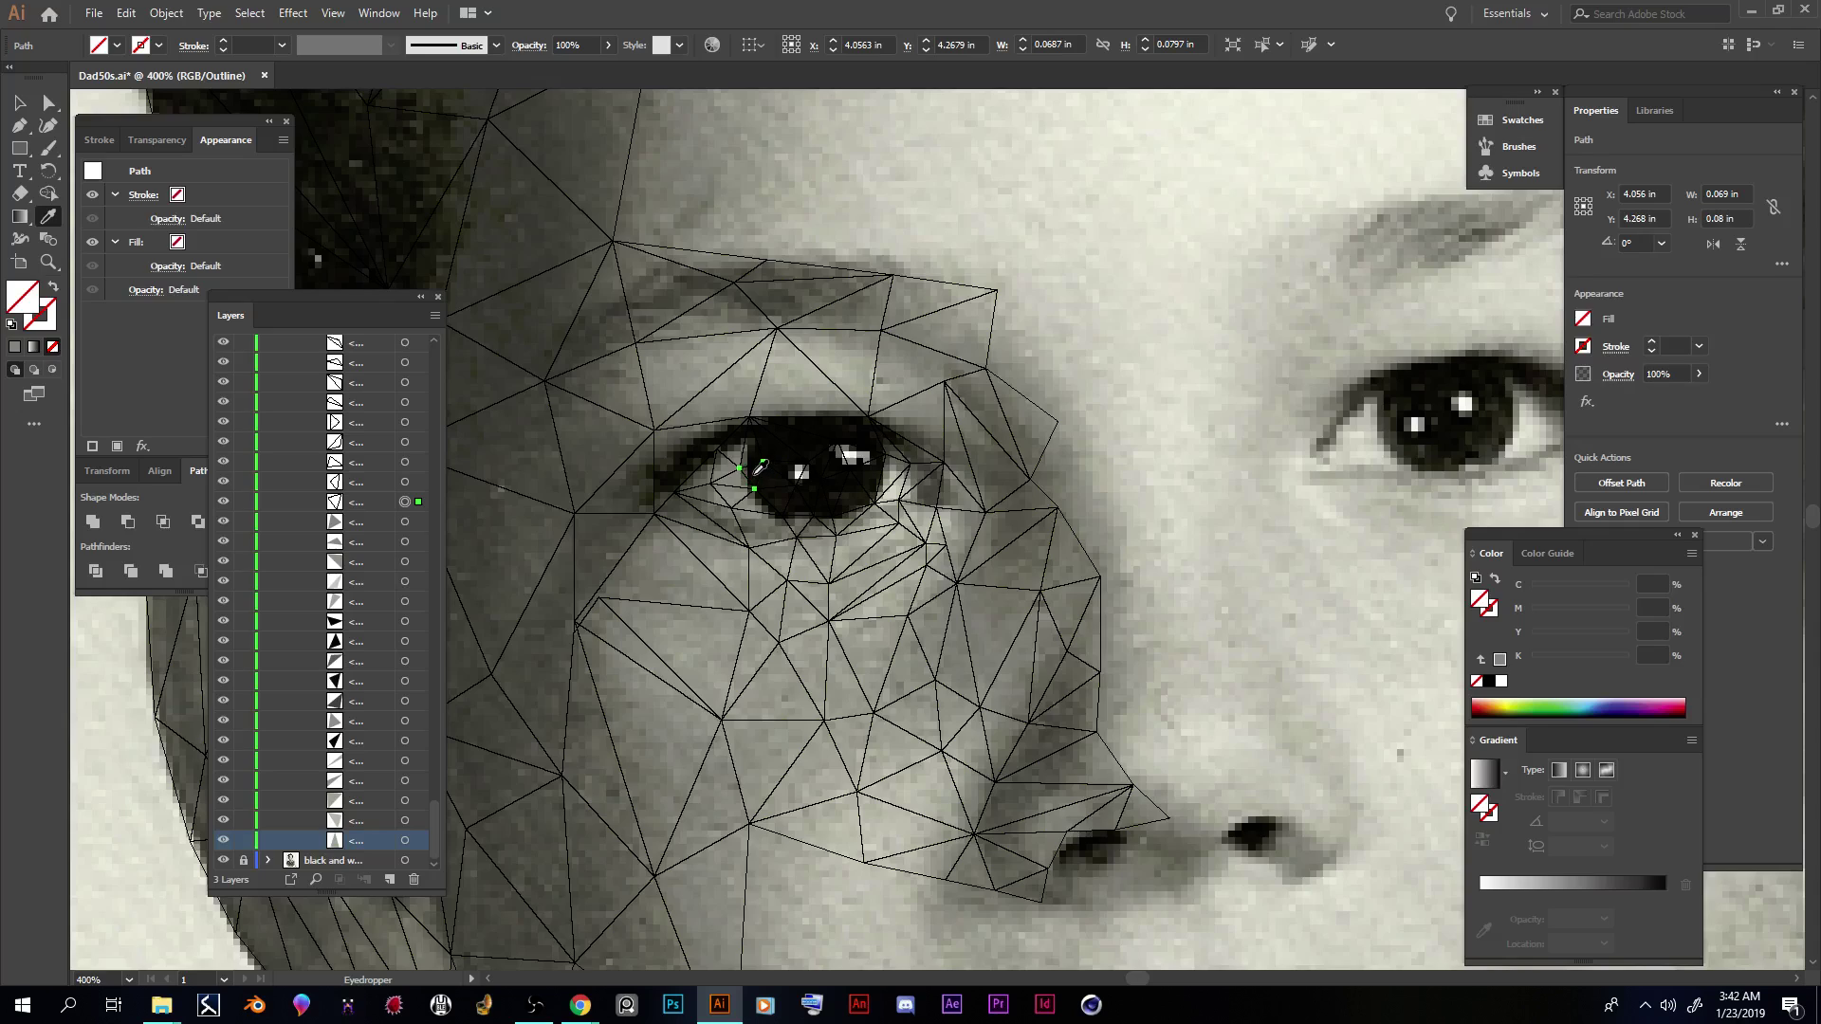
{"action": "left_click", "coordinate": [745, 482]}
Step: Fill the small skin triangle below the lower lid with a sampled grey and the iris triangle below the smaller highlight with near-black
{"action": "left_click", "coordinate": [408, 482]}
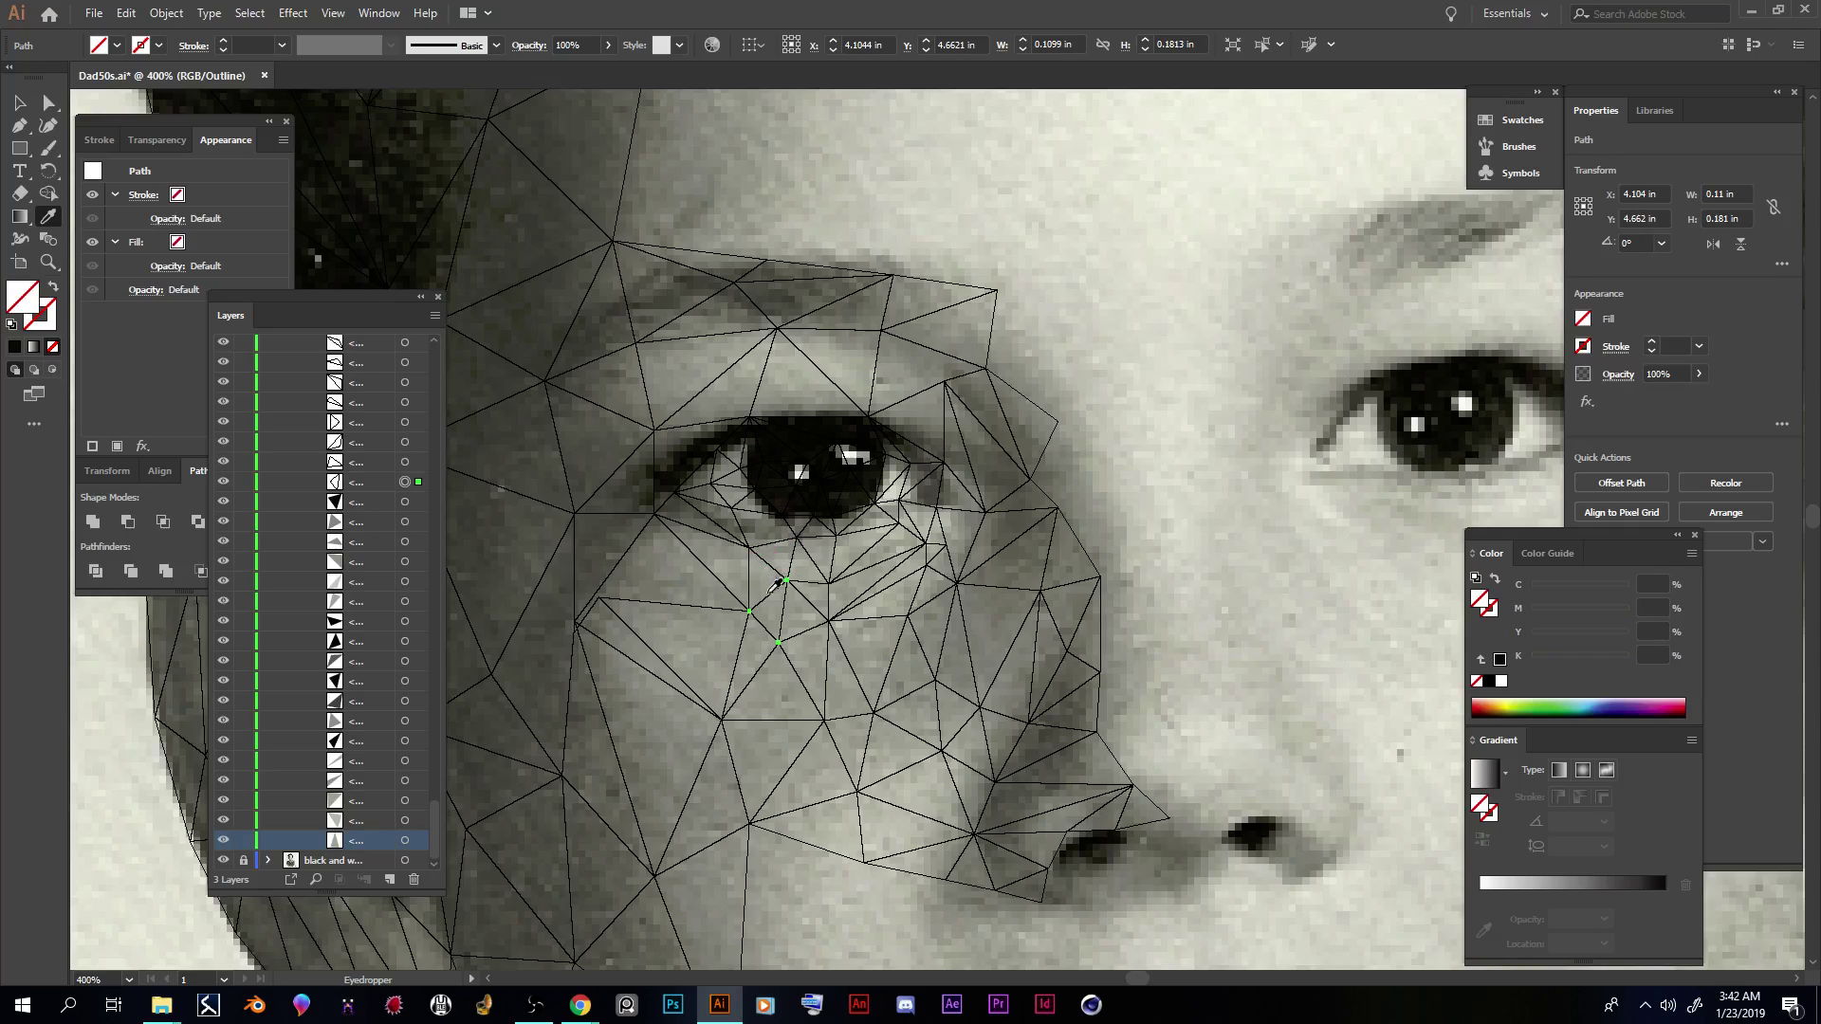
{"action": "left_click", "coordinate": [770, 612]}
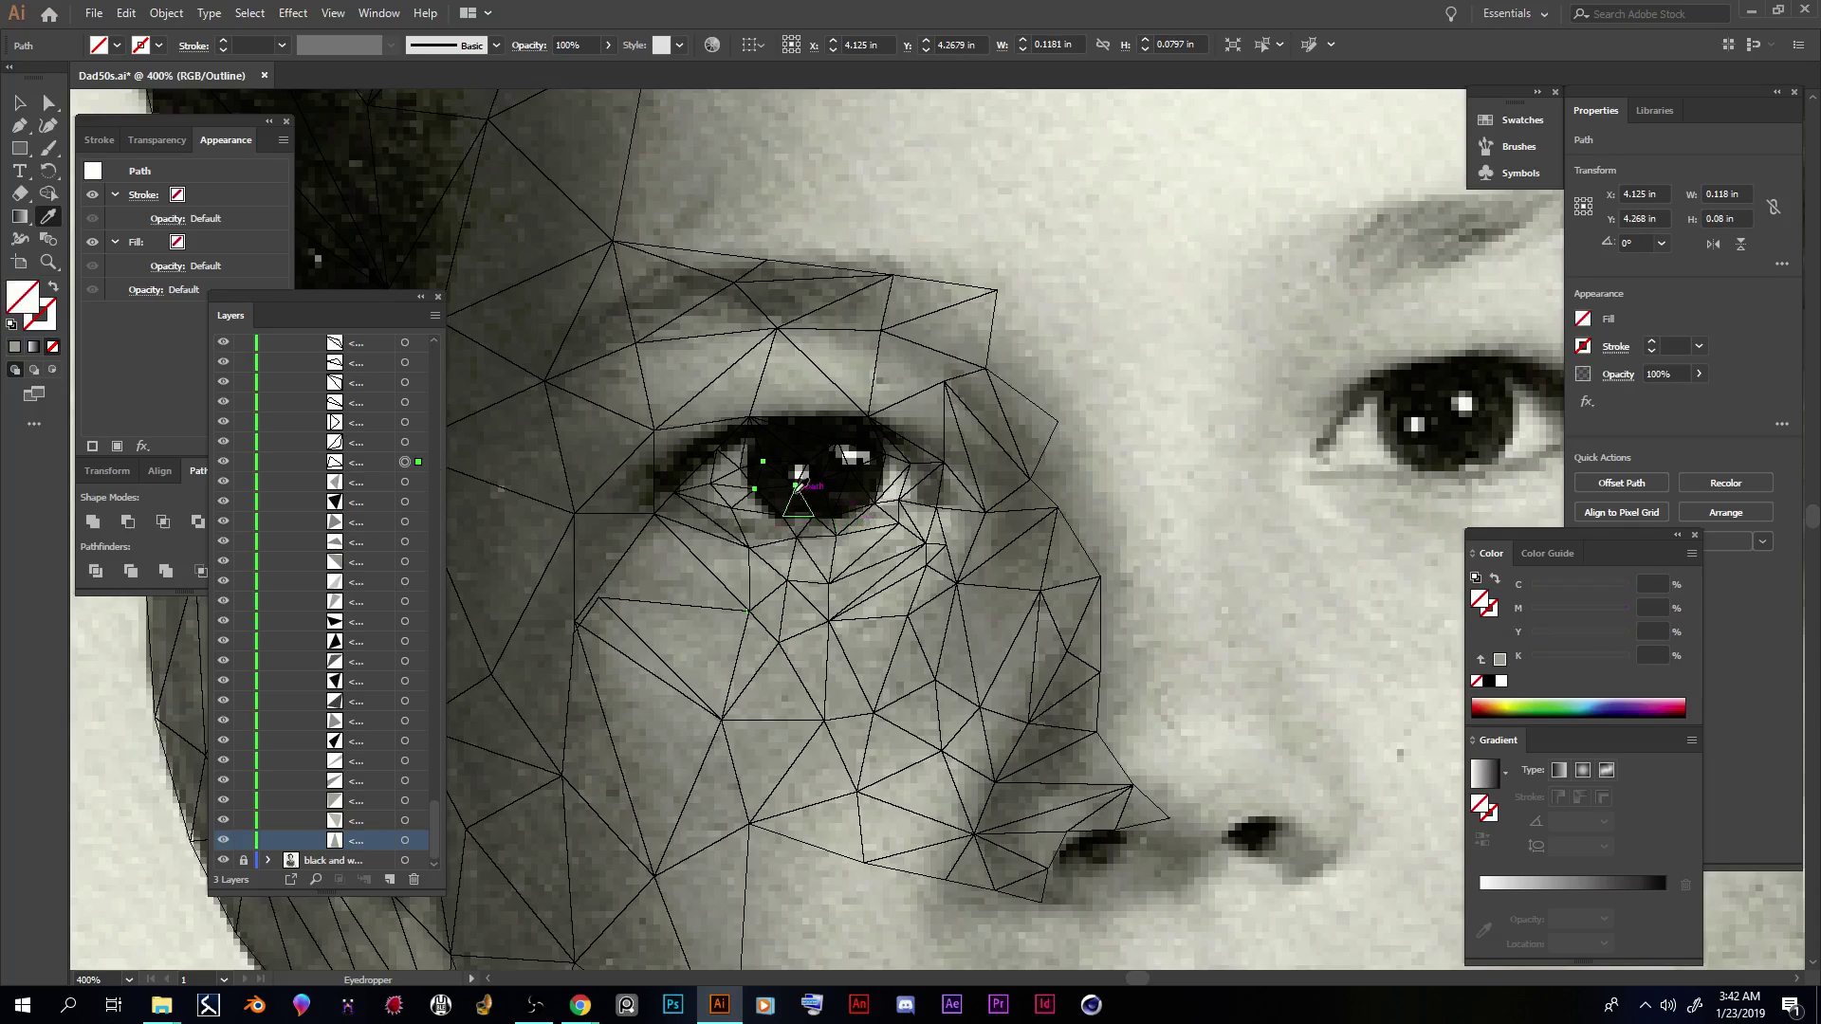
{"action": "left_click", "coordinate": [775, 479]}
Step: Fill the outer lash-line triangle, the skin triangle under the lower lid and the outer-corner sliver with tones sampled from the photo
{"action": "left_click", "coordinate": [406, 443]}
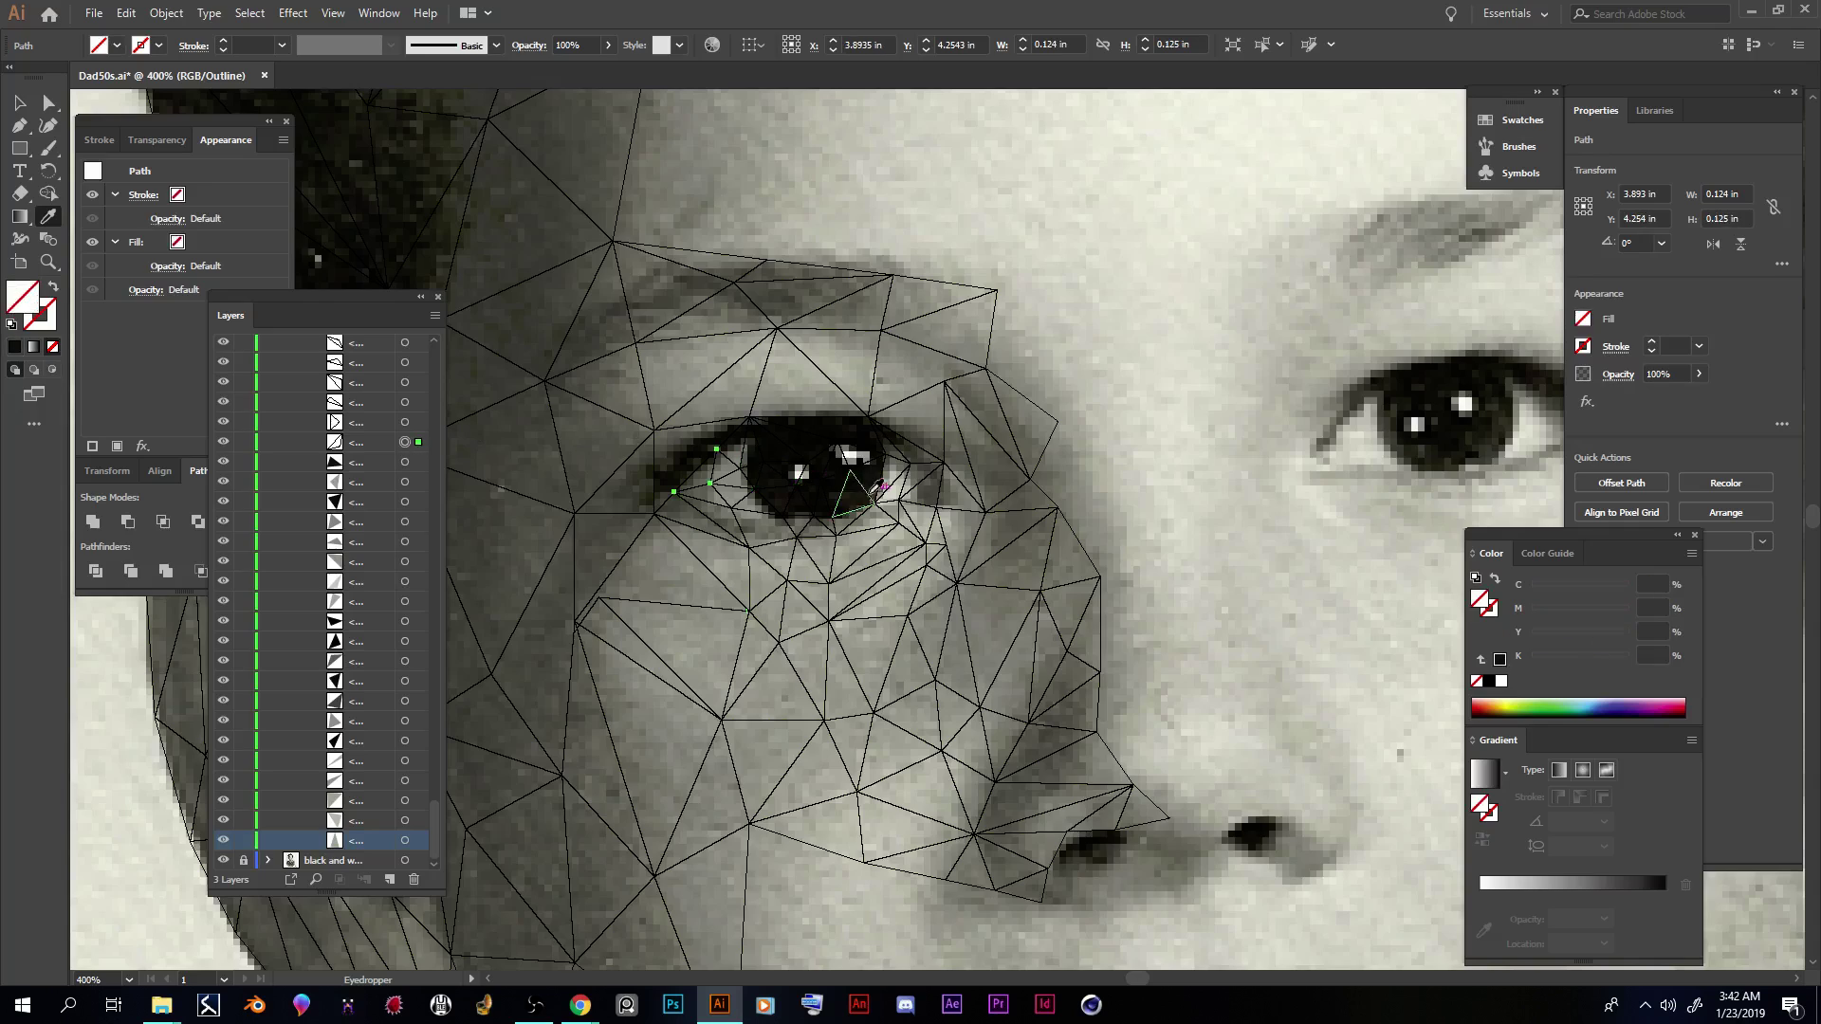
{"action": "left_click", "coordinate": [406, 422]}
{"action": "left_click", "coordinate": [774, 574]}
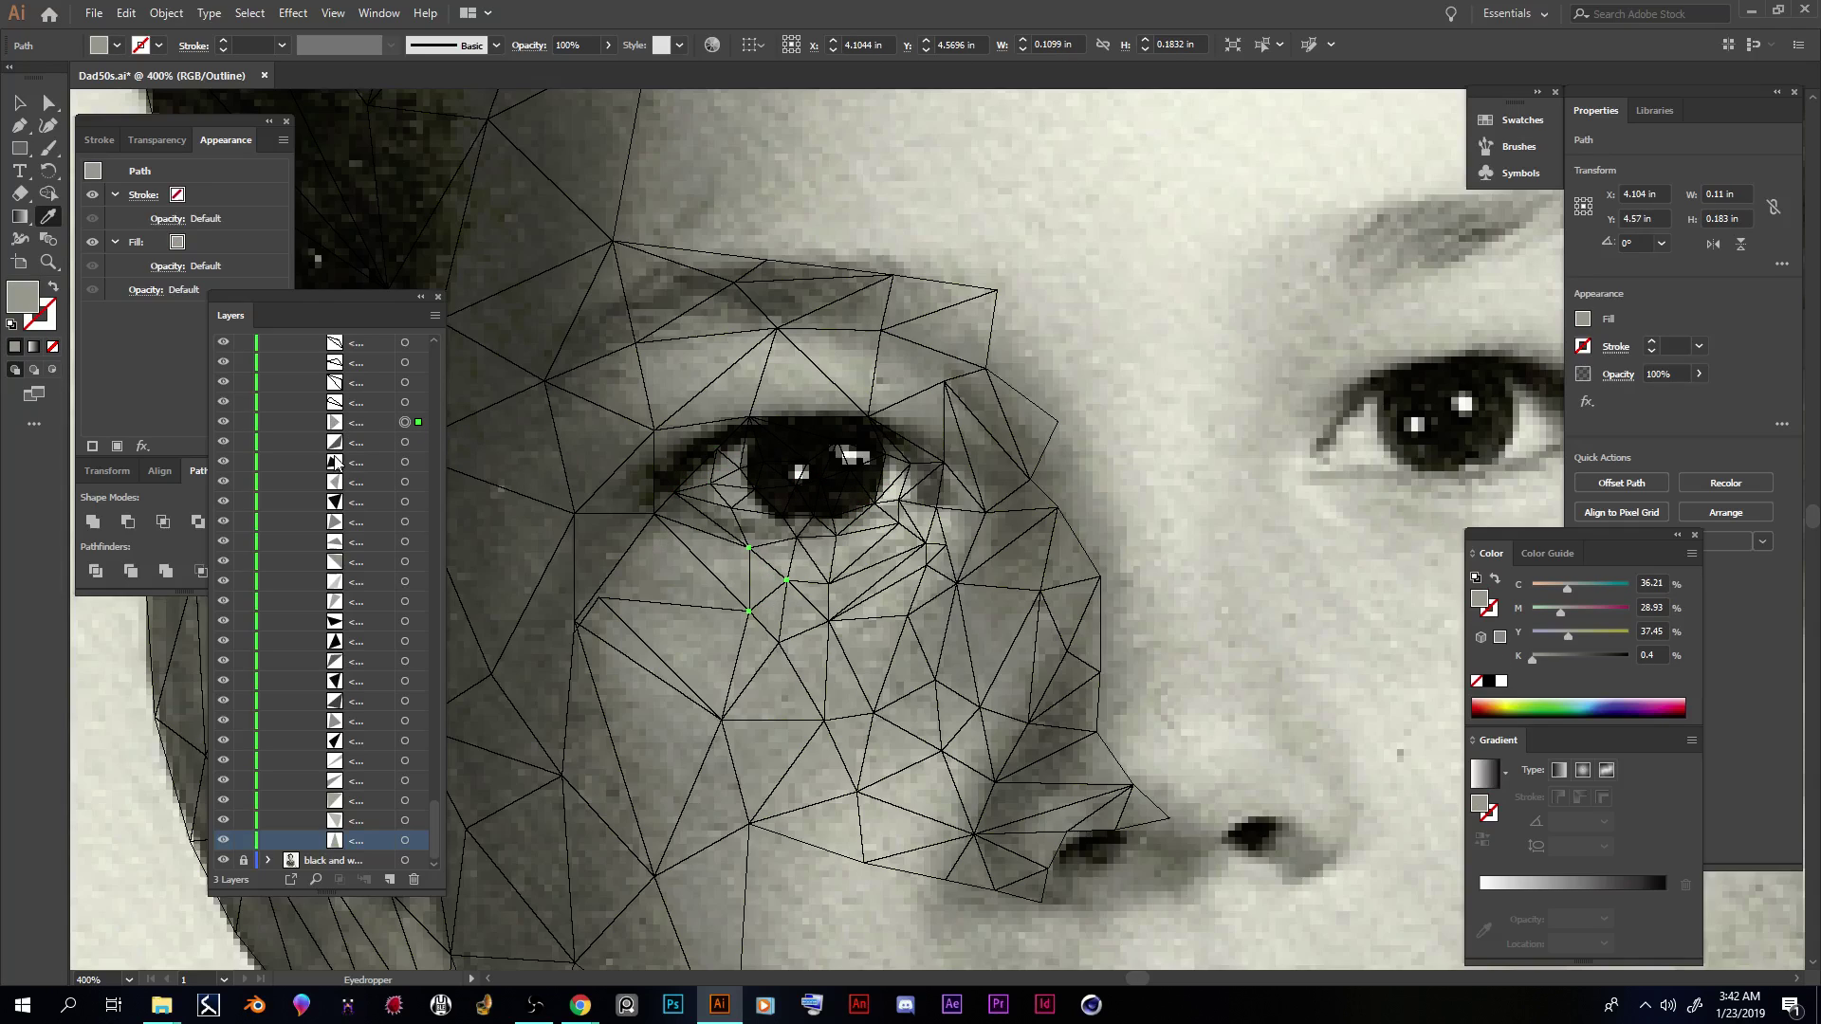
{"action": "left_click", "coordinate": [405, 402]}
{"action": "left_click", "coordinate": [683, 514]}
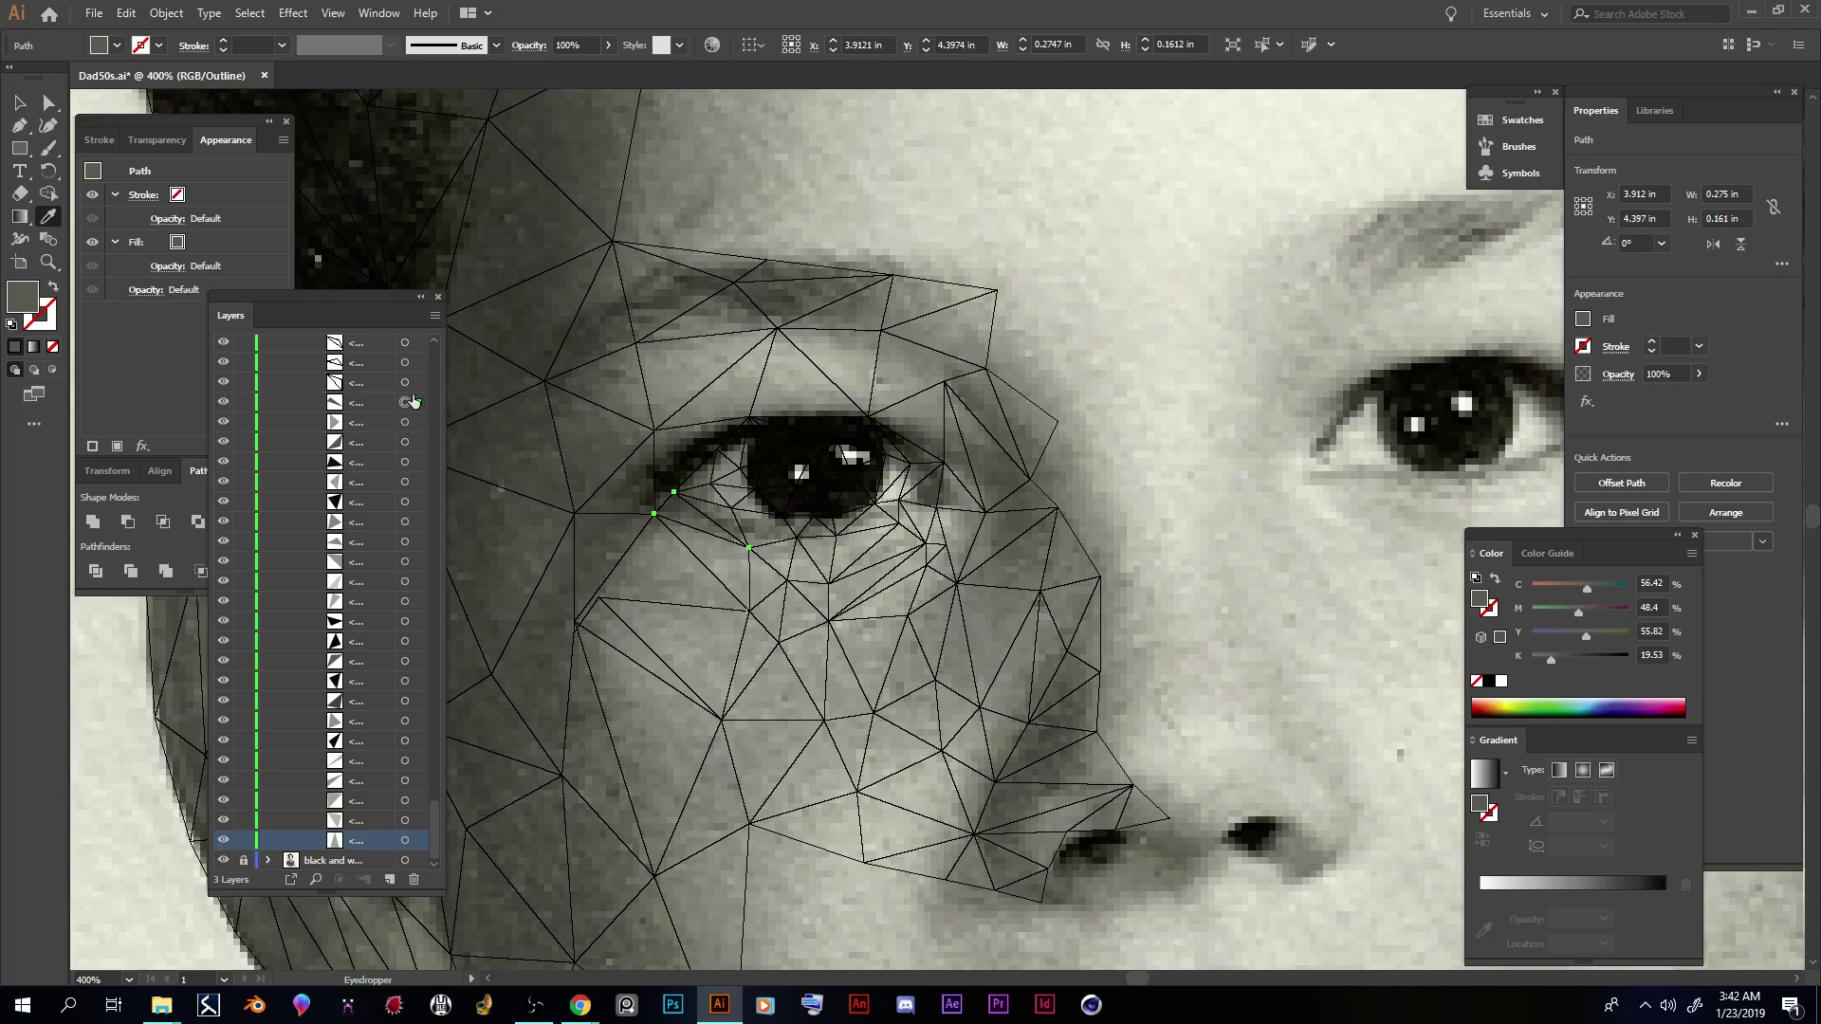
Step: Fill the next empty triangle in the mesh with a skin tone sampled below the outer part of the lower lid
{"action": "left_click", "coordinate": [406, 382]}
{"action": "scroll", "coordinate": [418, 441], "scroll_direction": "up", "scroll_amount": 4}
{"action": "left_click", "coordinate": [712, 550]}
{"action": "left_click", "coordinate": [711, 548]}
Step: Fill the empty triangle at the eye white's outer lower edge and the neighbouring lower-lid triangle with tones sampled there
{"action": "left_click", "coordinate": [406, 601]}
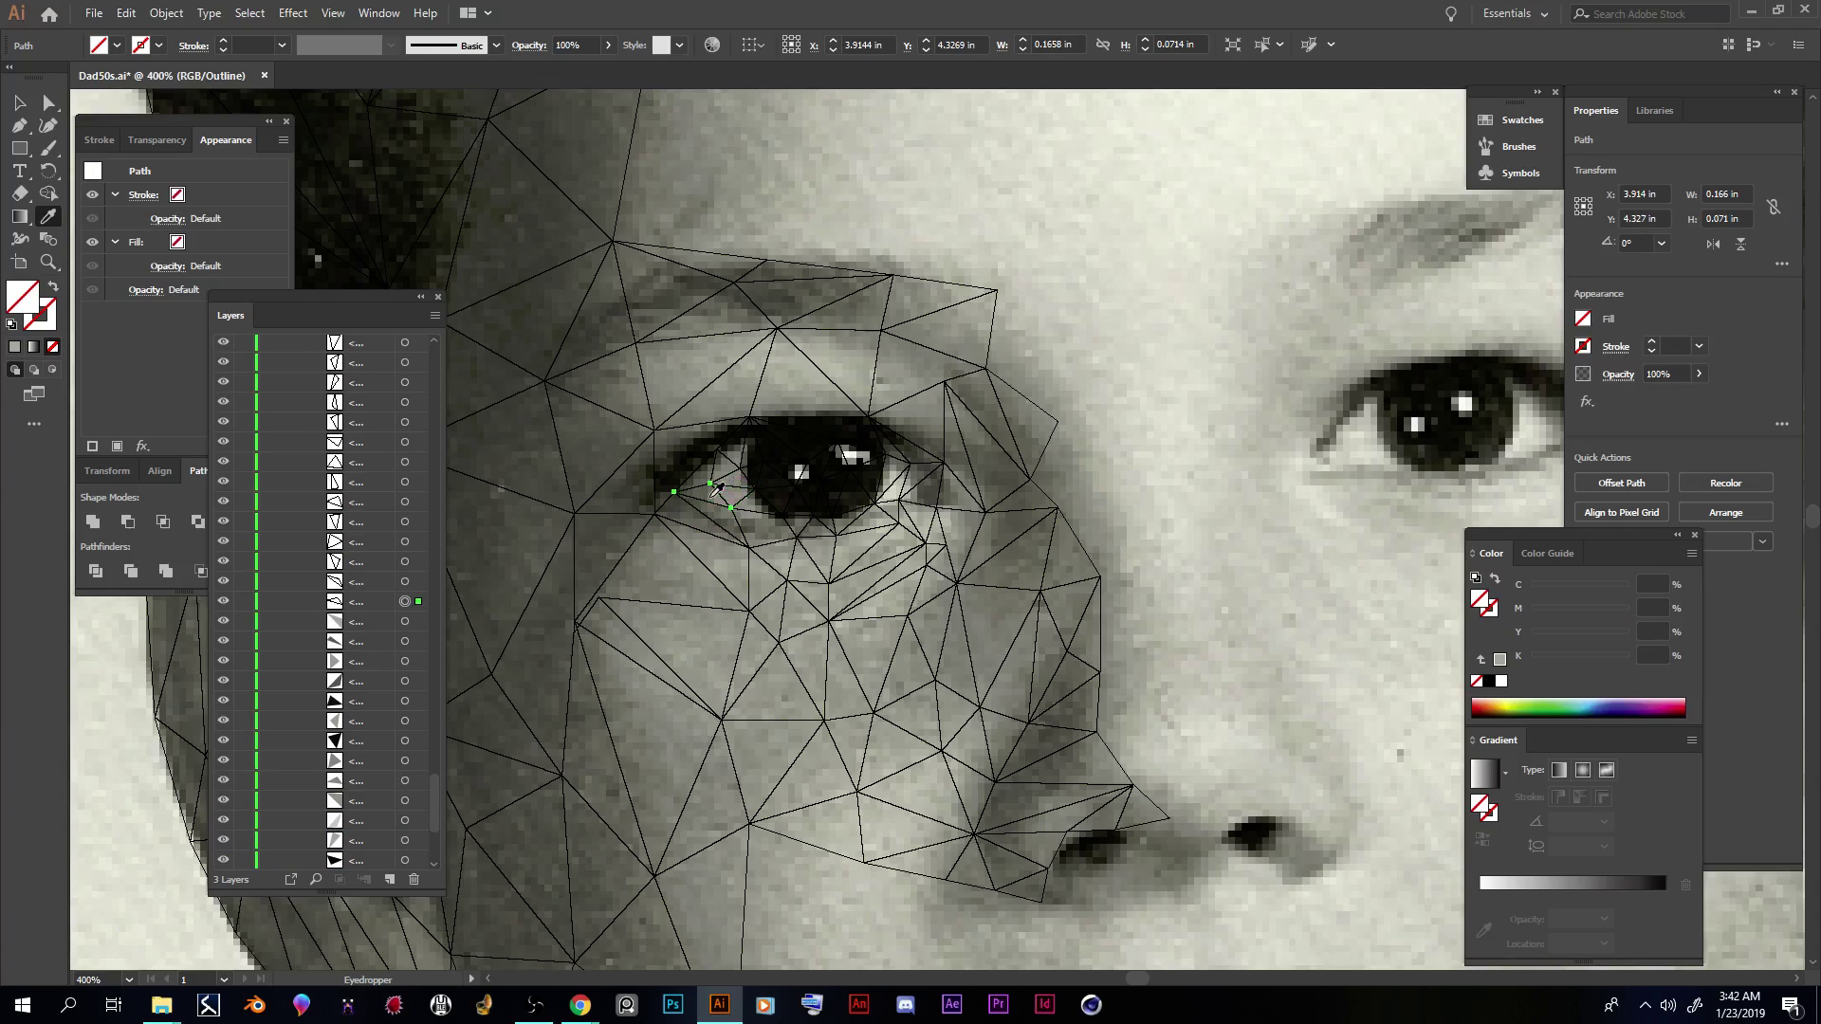
{"action": "left_click", "coordinate": [705, 494]}
{"action": "left_click", "coordinate": [406, 582]}
{"action": "left_click", "coordinate": [721, 517]}
Step: Fill four adjoining triangles on the lower cheek beside the nostril with grey skin tones sampled from the photo
{"action": "left_click", "coordinate": [965, 786]}
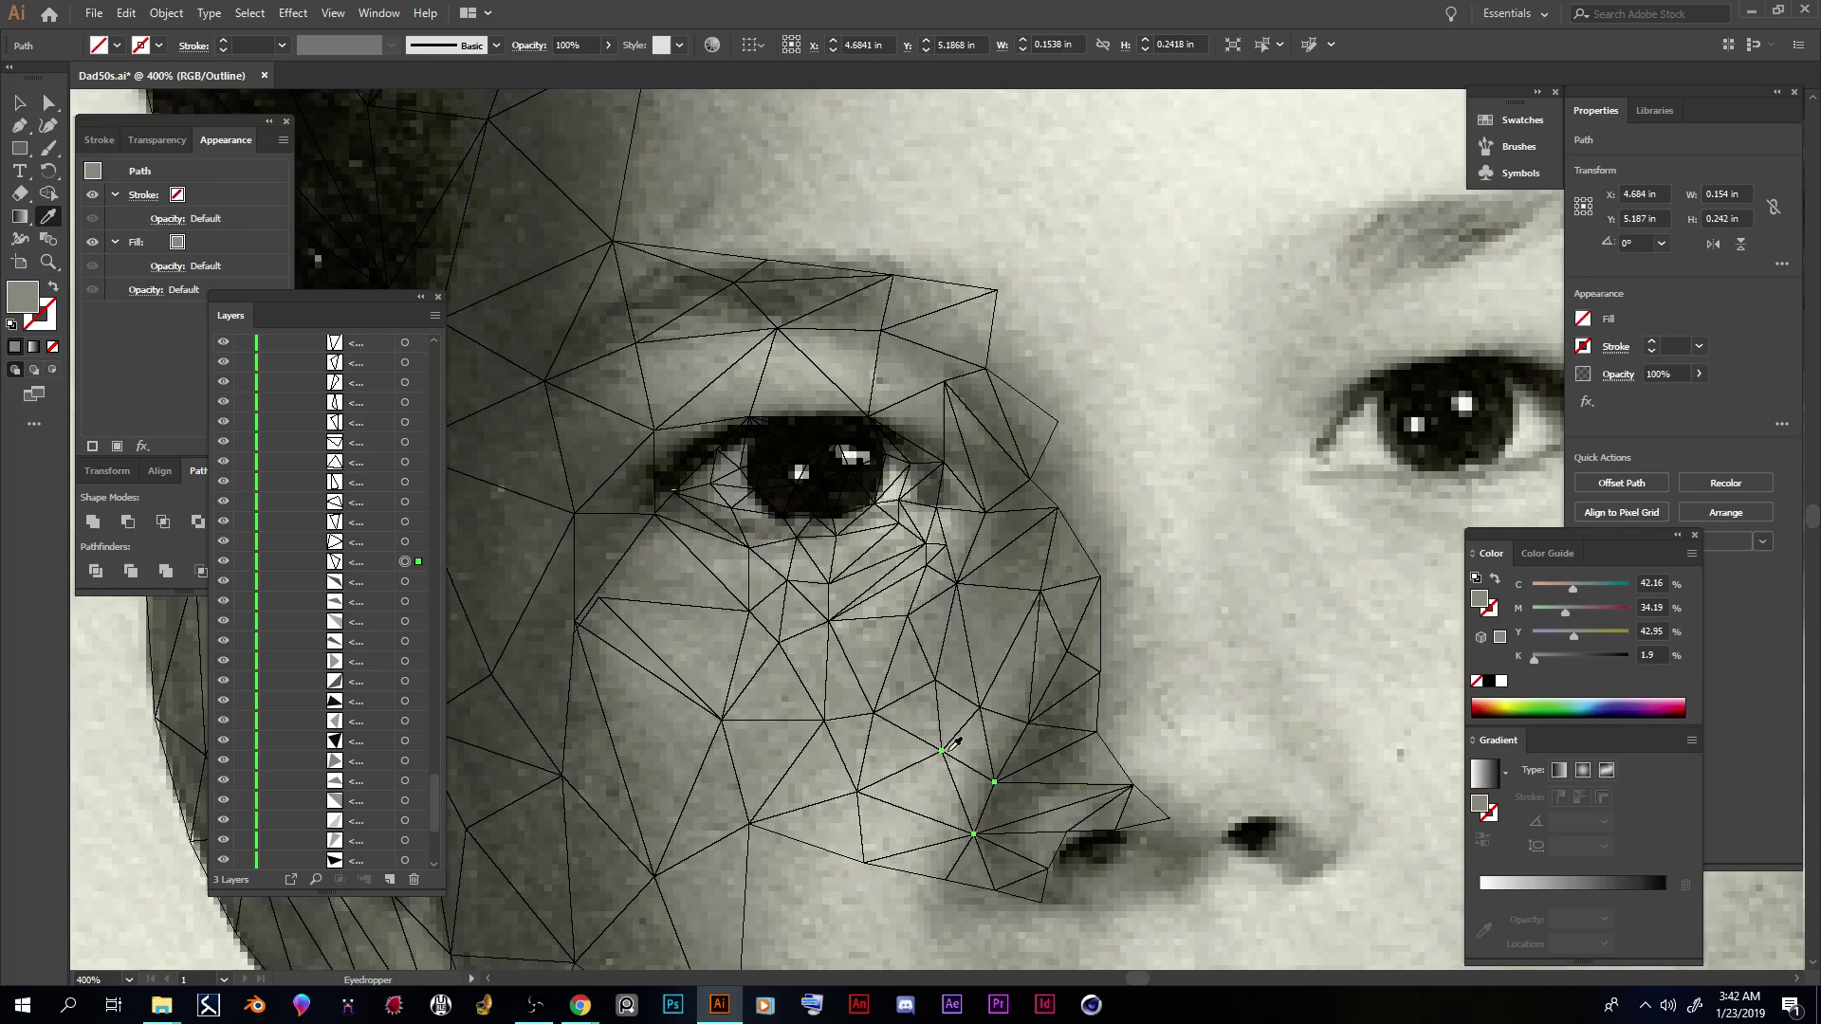
{"action": "left_click", "coordinate": [404, 541]}
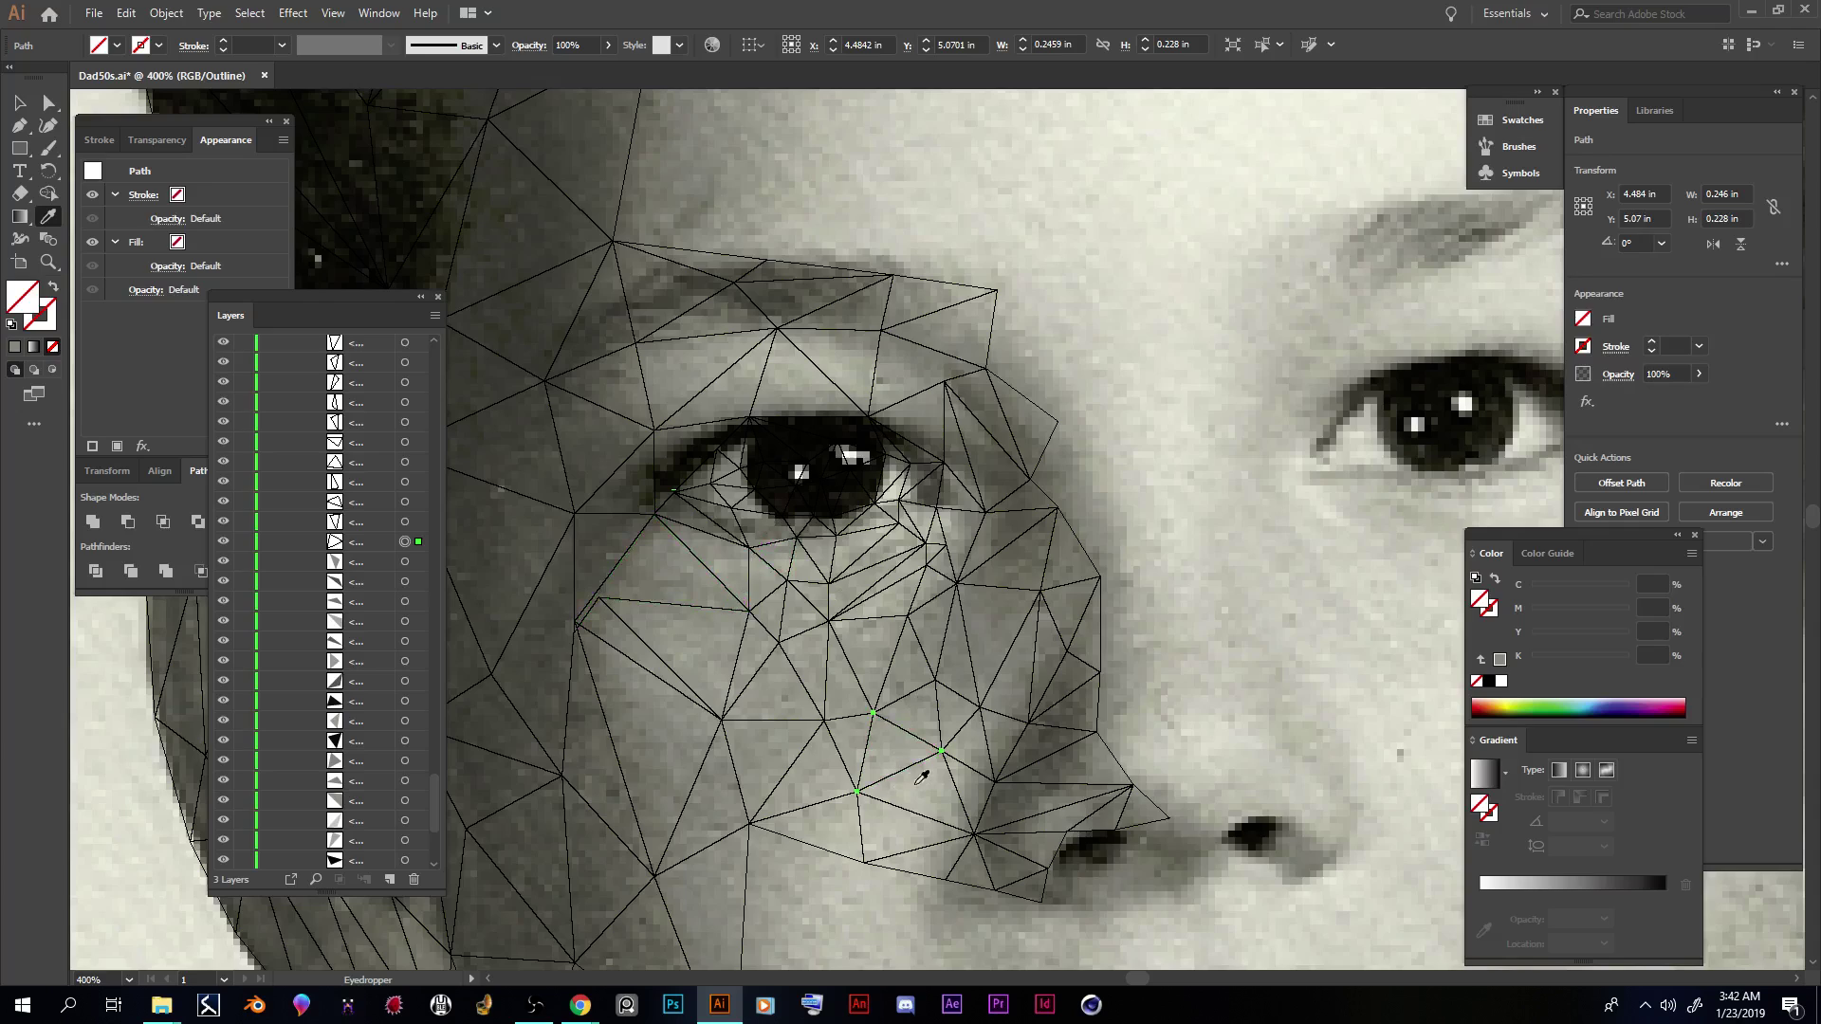
{"action": "left_click", "coordinate": [898, 745]}
{"action": "left_click", "coordinate": [405, 522]}
{"action": "left_click", "coordinate": [876, 664]}
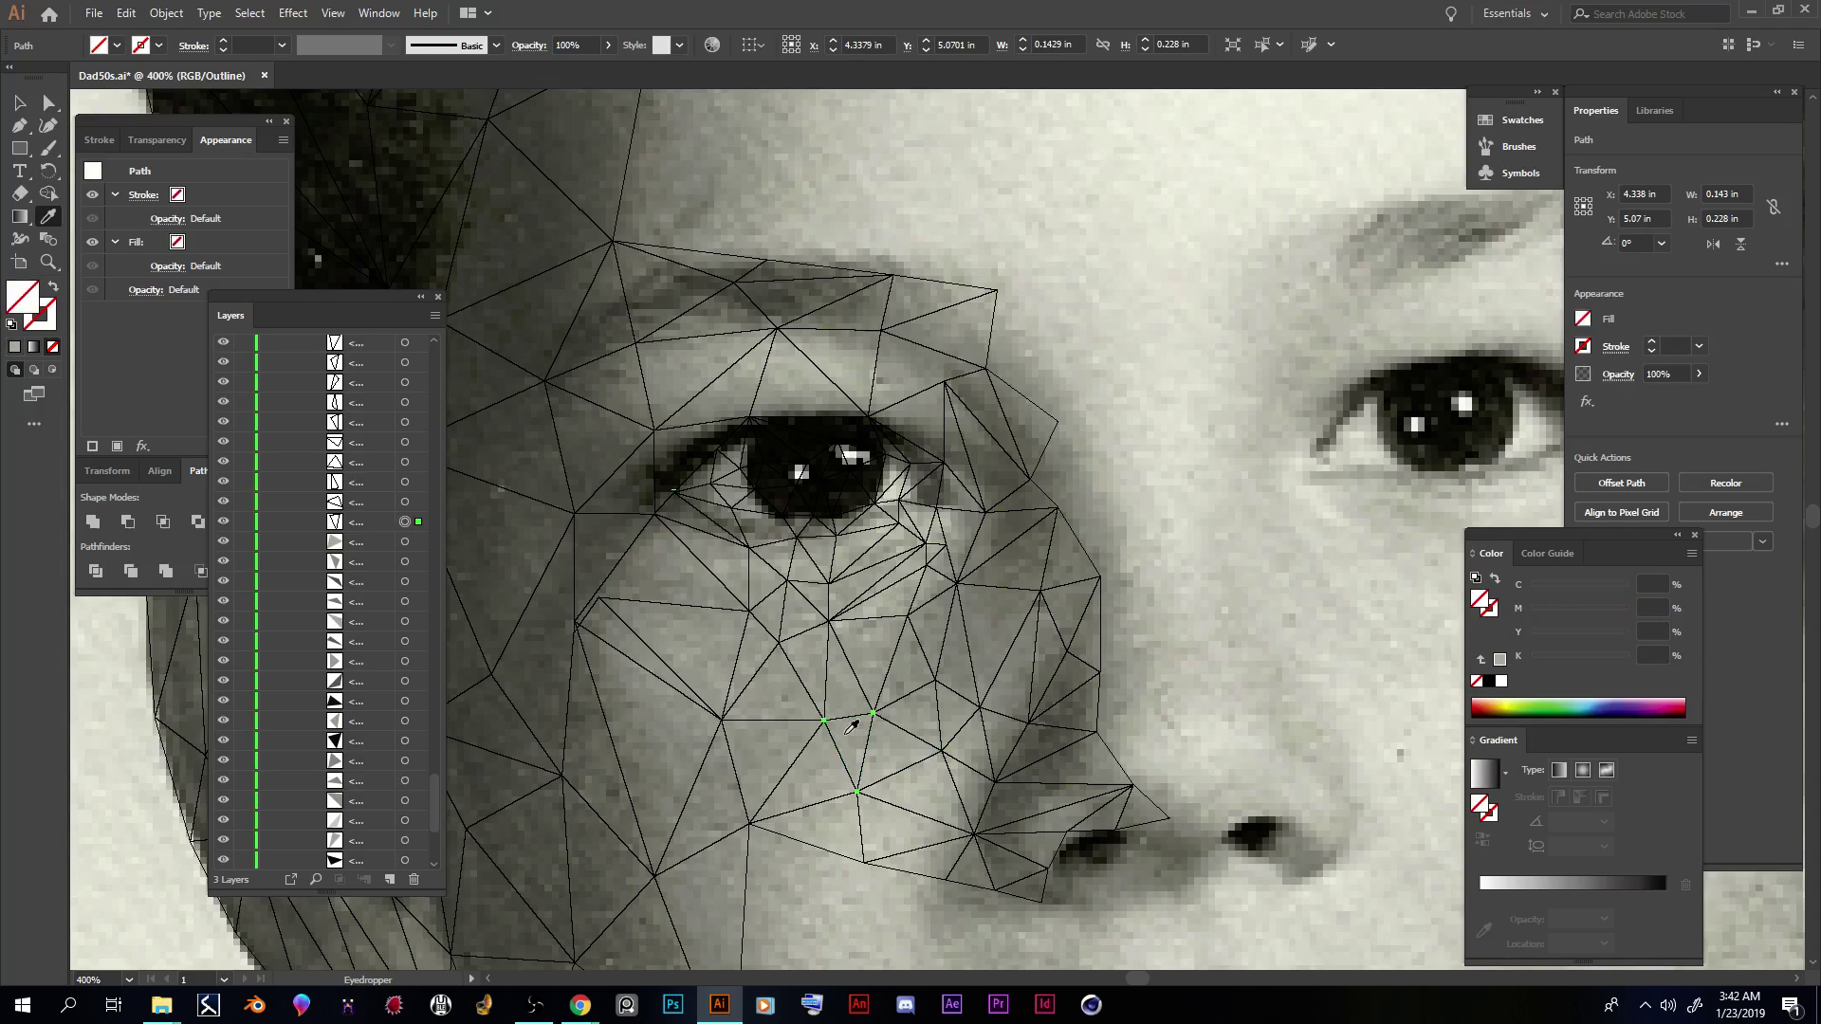
{"action": "left_click", "coordinate": [406, 502]}
{"action": "left_click", "coordinate": [950, 804]}
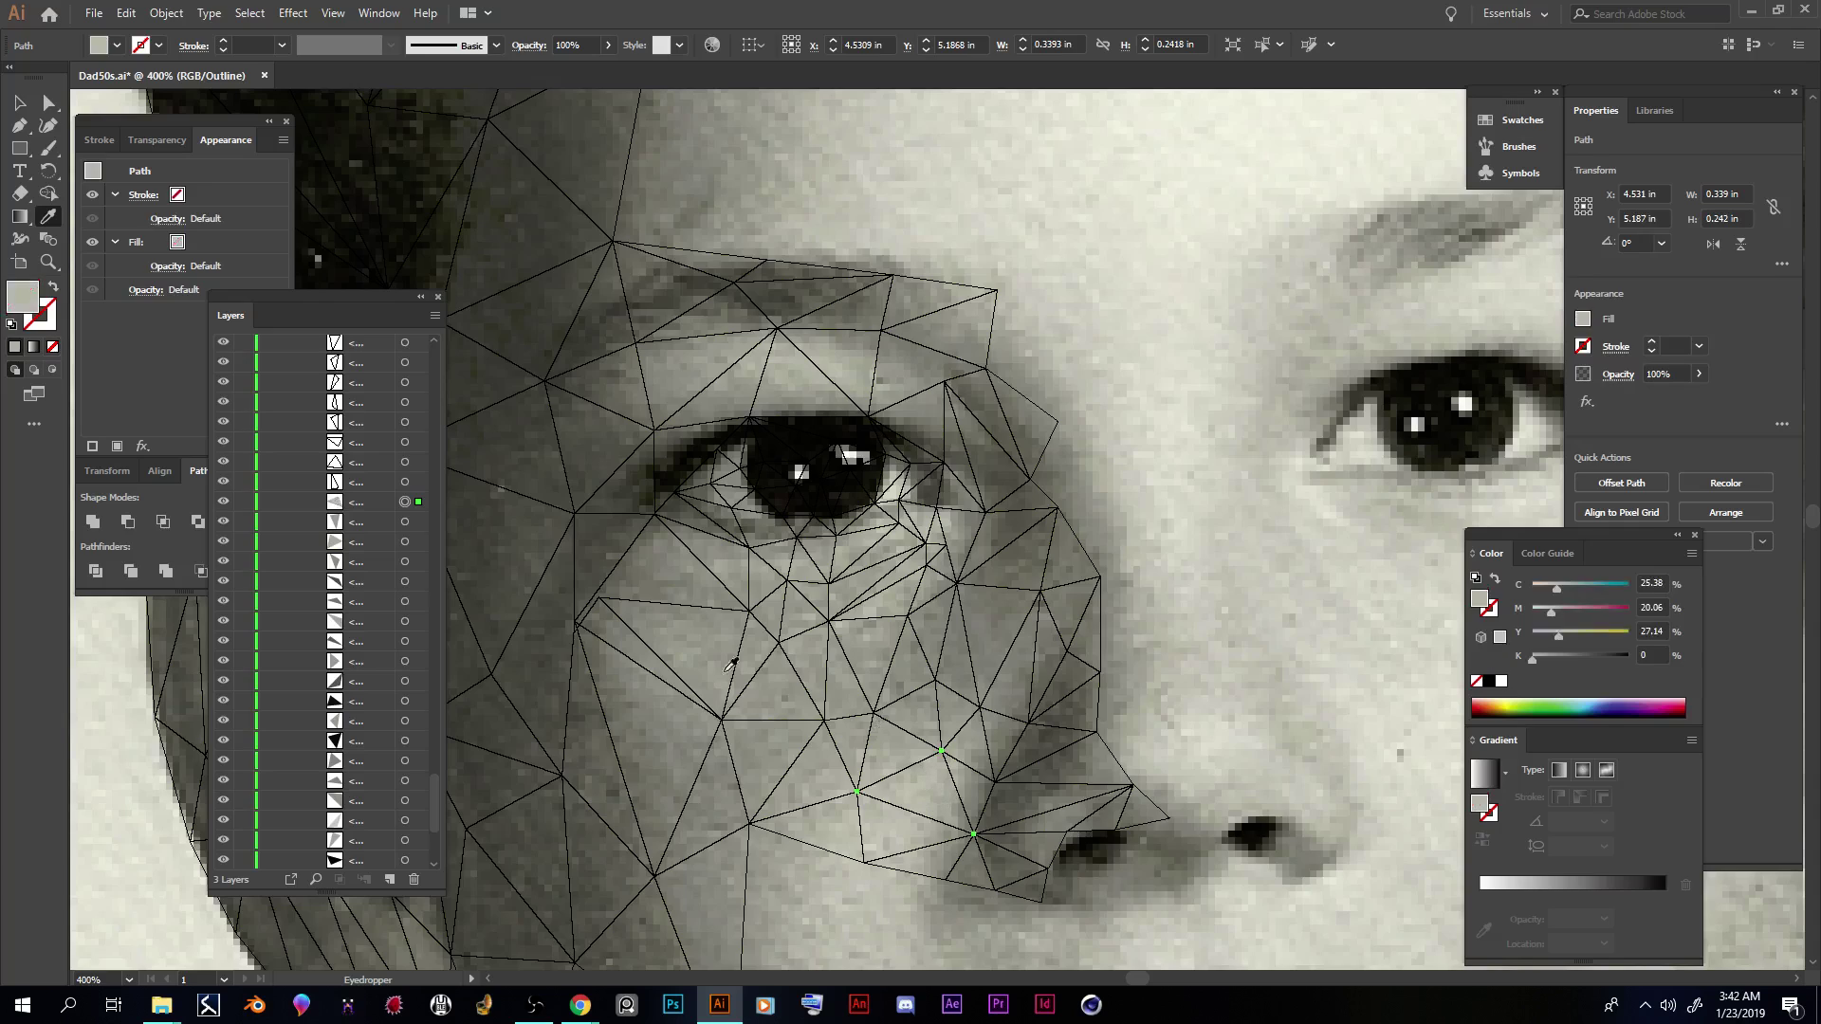
Step: Fill the narrow mid-cheek triangle below the iris and the next empty cheek triangle with sampled skin tones
{"action": "left_click", "coordinate": [406, 482]}
{"action": "left_click", "coordinate": [978, 758]}
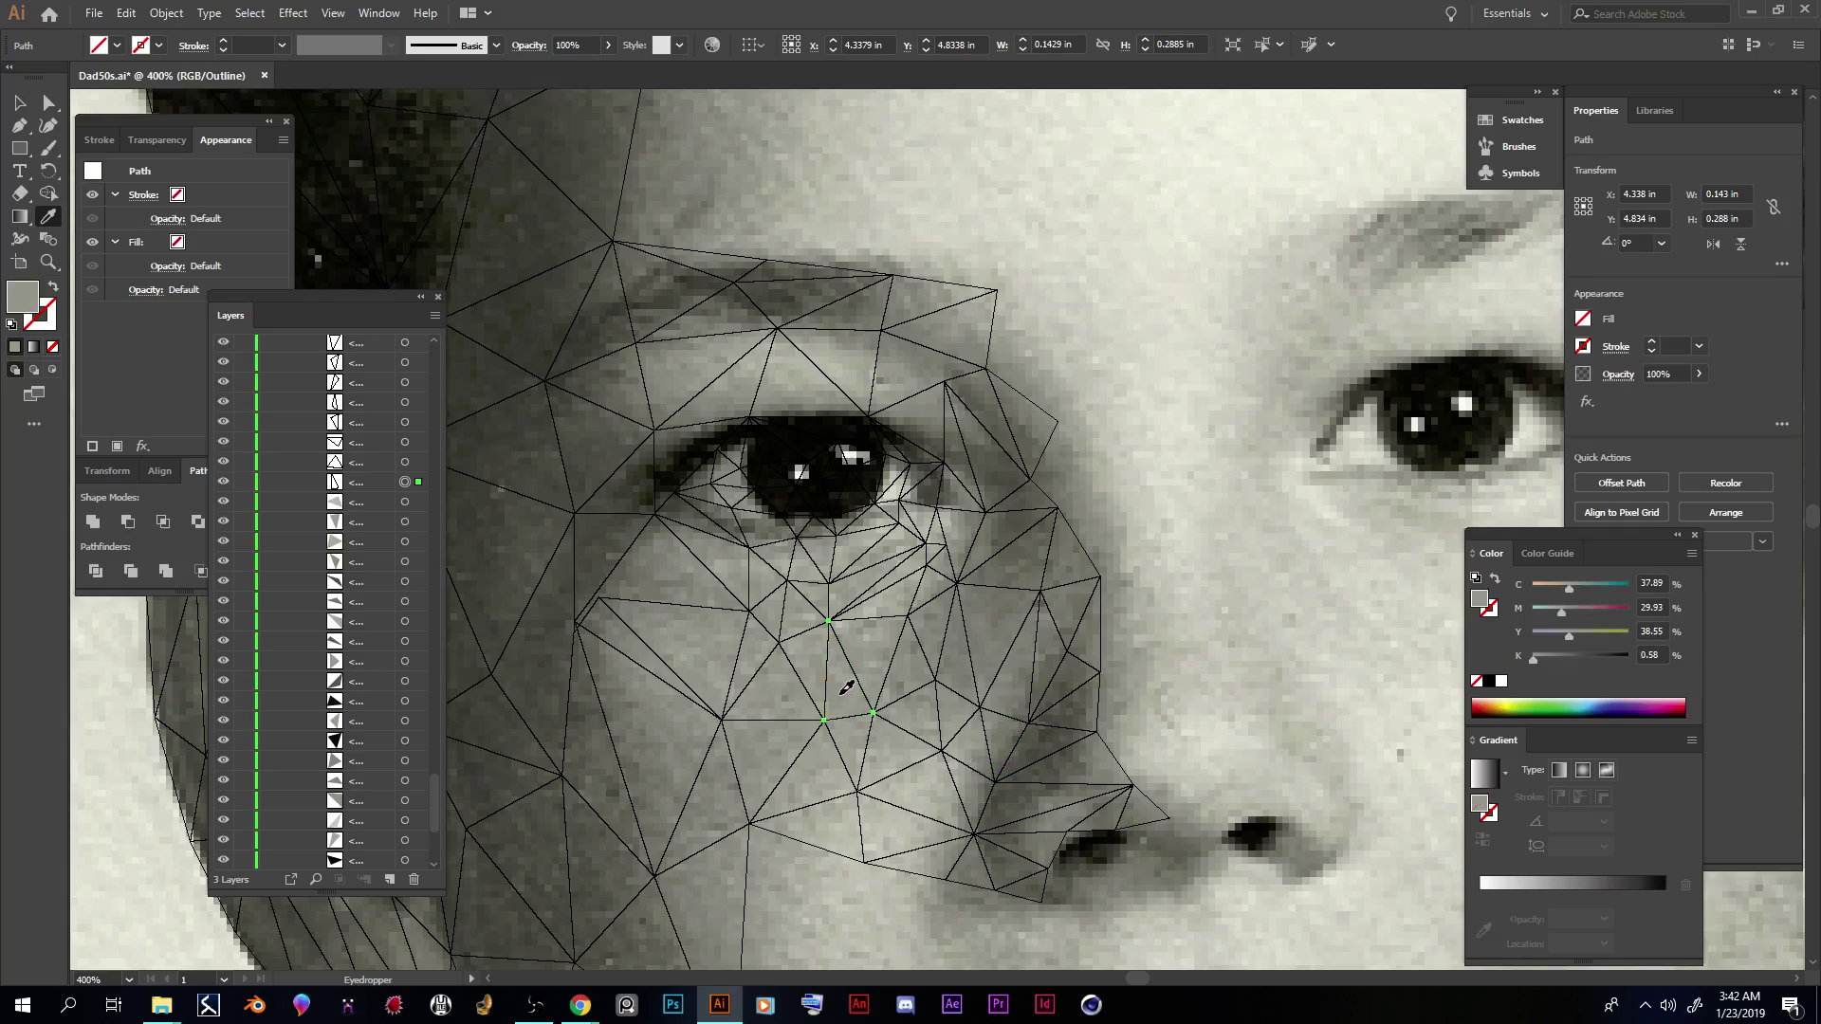
{"action": "left_click", "coordinate": [775, 683]}
Step: Fill the iris triangle over the smaller highlight with near-black and the mid-cheek triangle below the eye with a sampled grey
{"action": "left_click", "coordinate": [405, 442]}
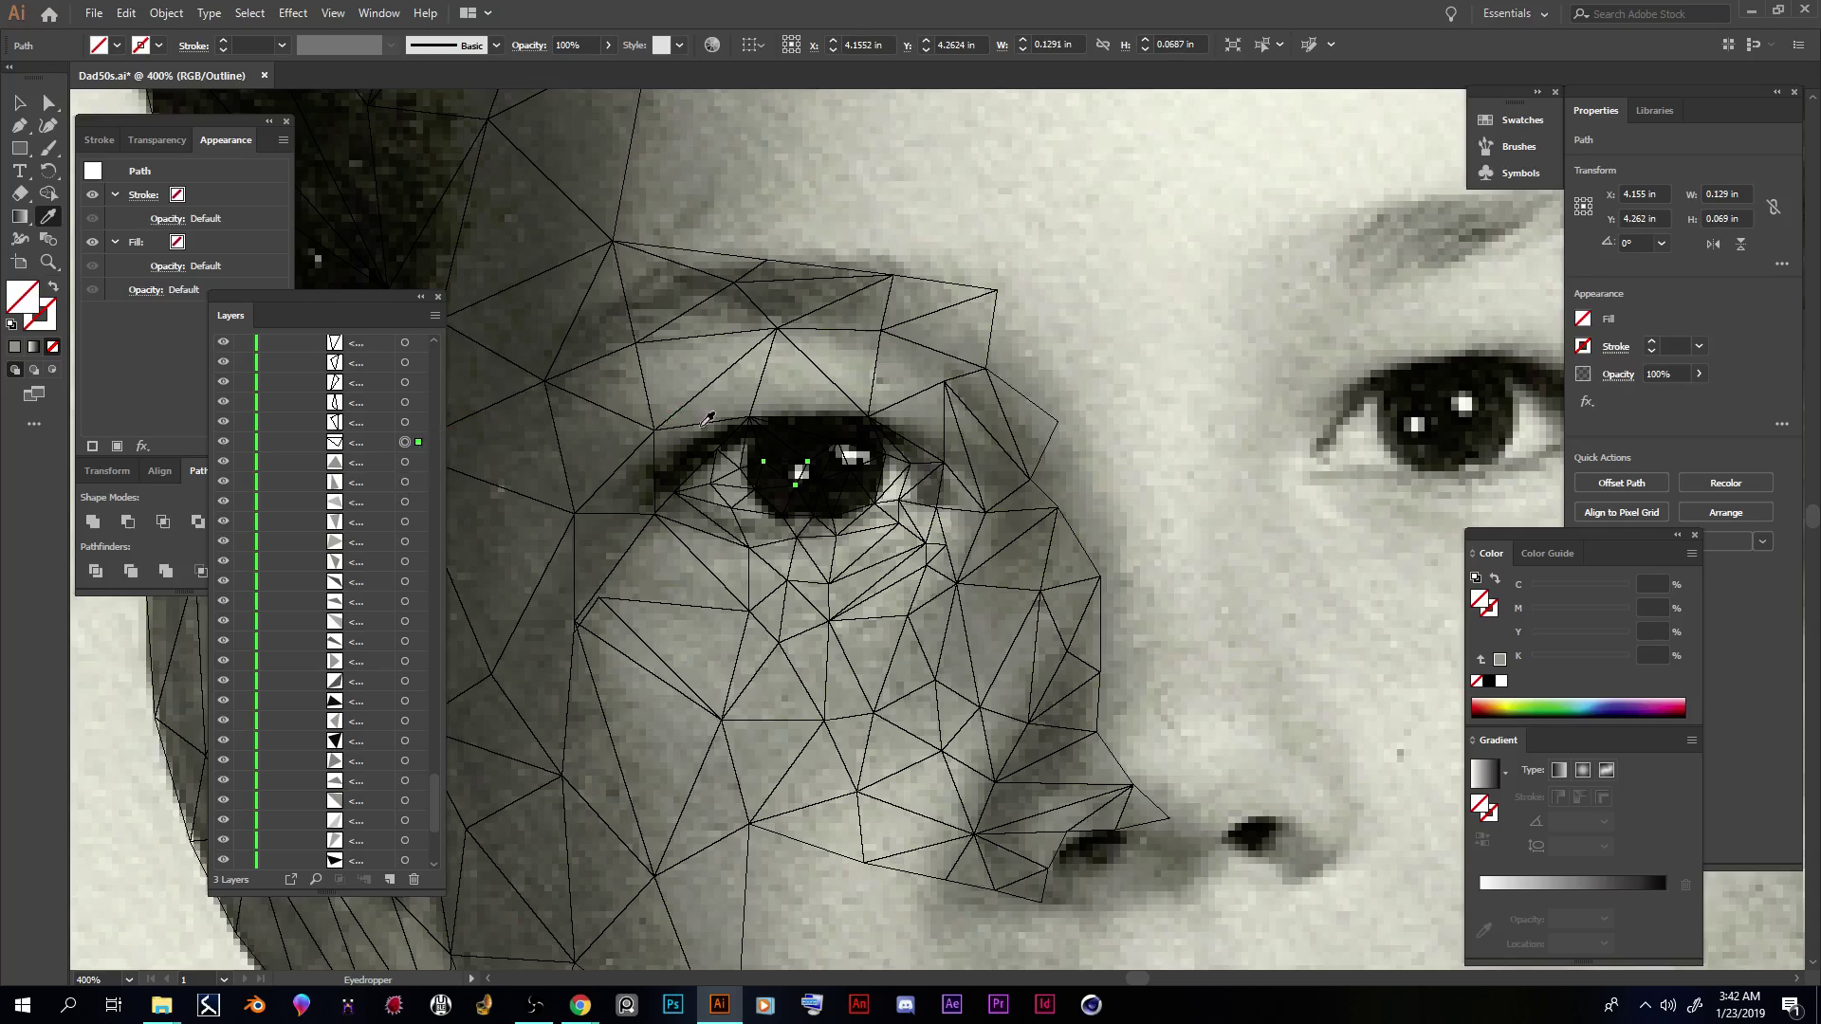
{"action": "left_click", "coordinate": [802, 472]}
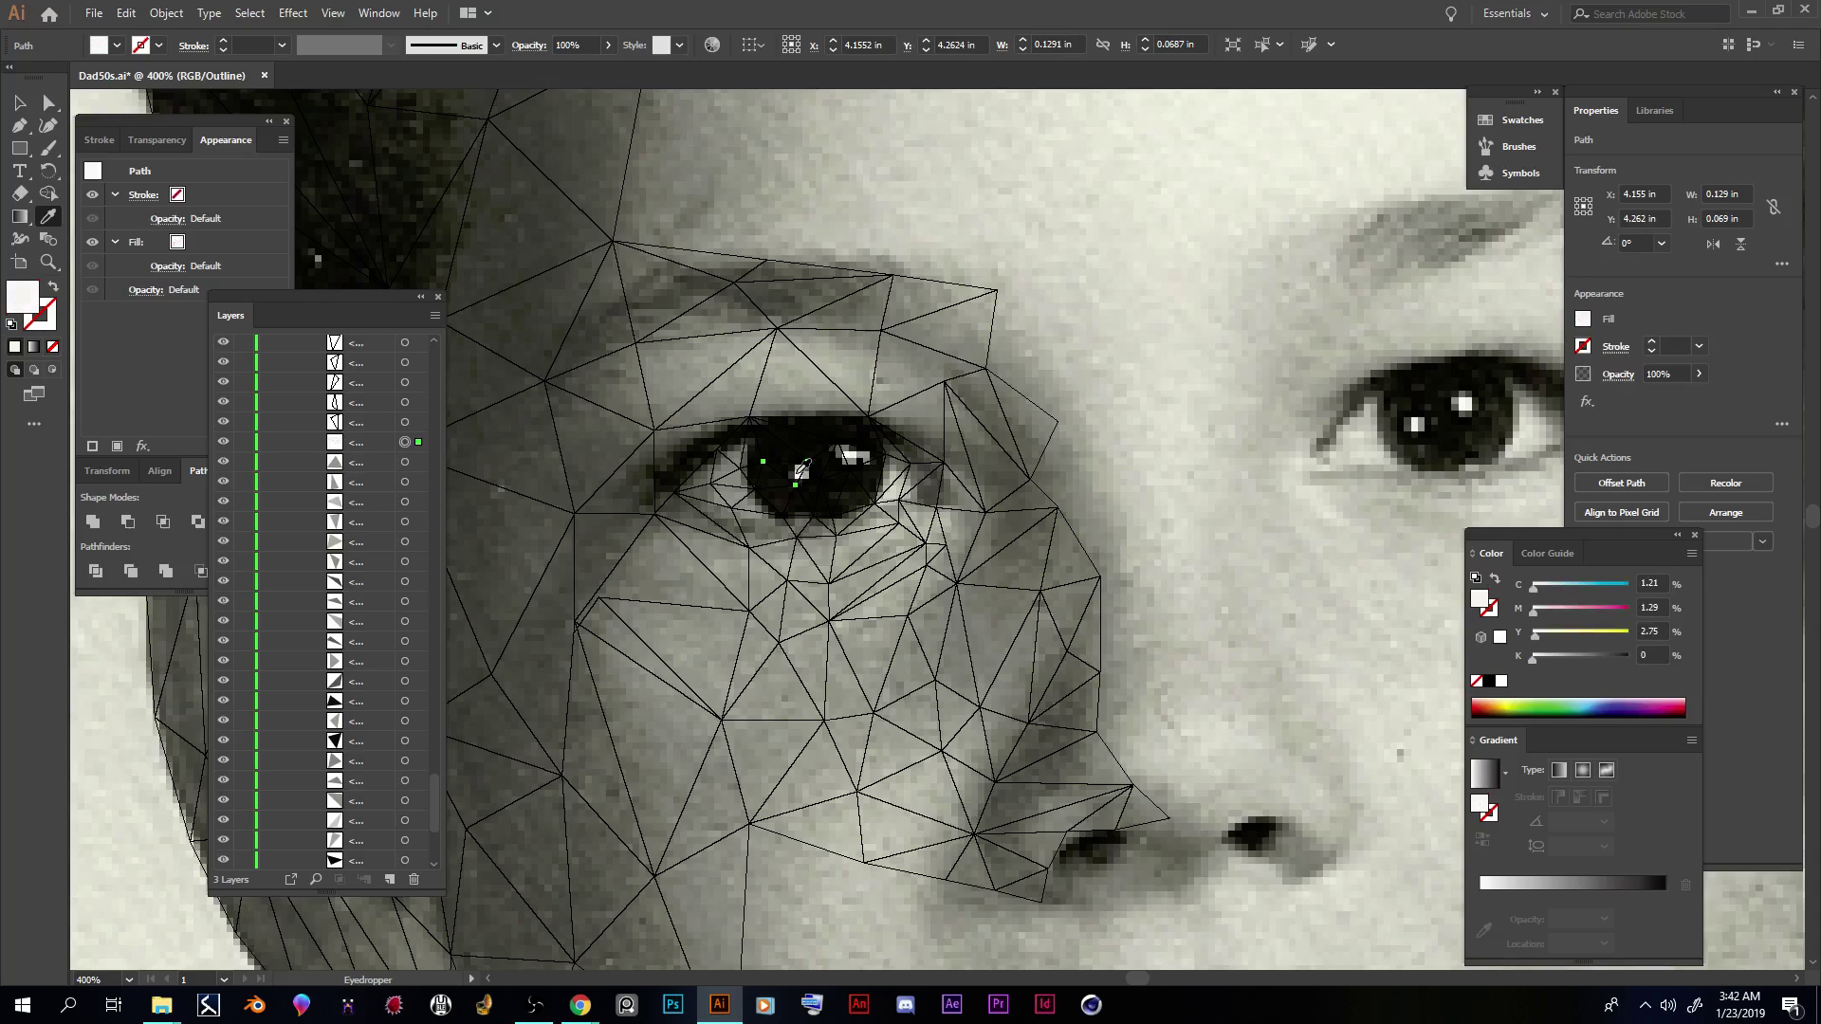
{"action": "left_click", "coordinate": [405, 423]}
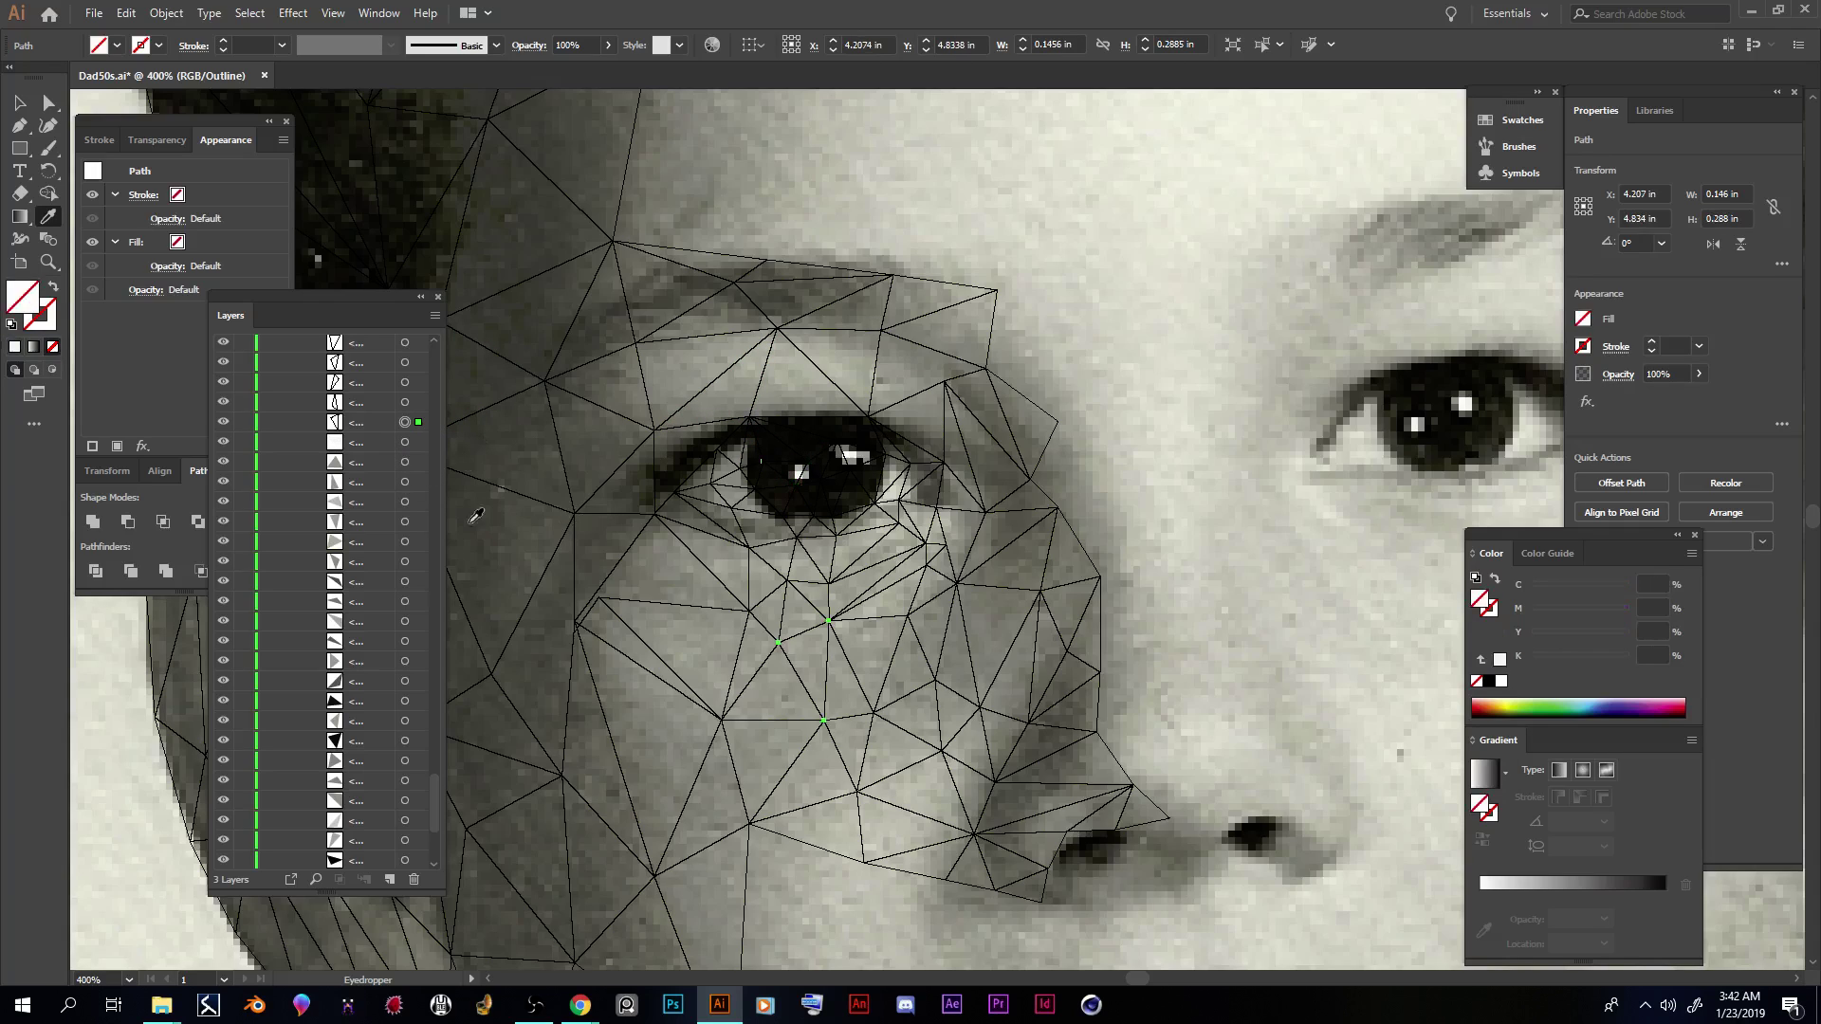
{"action": "left_click", "coordinate": [811, 663]}
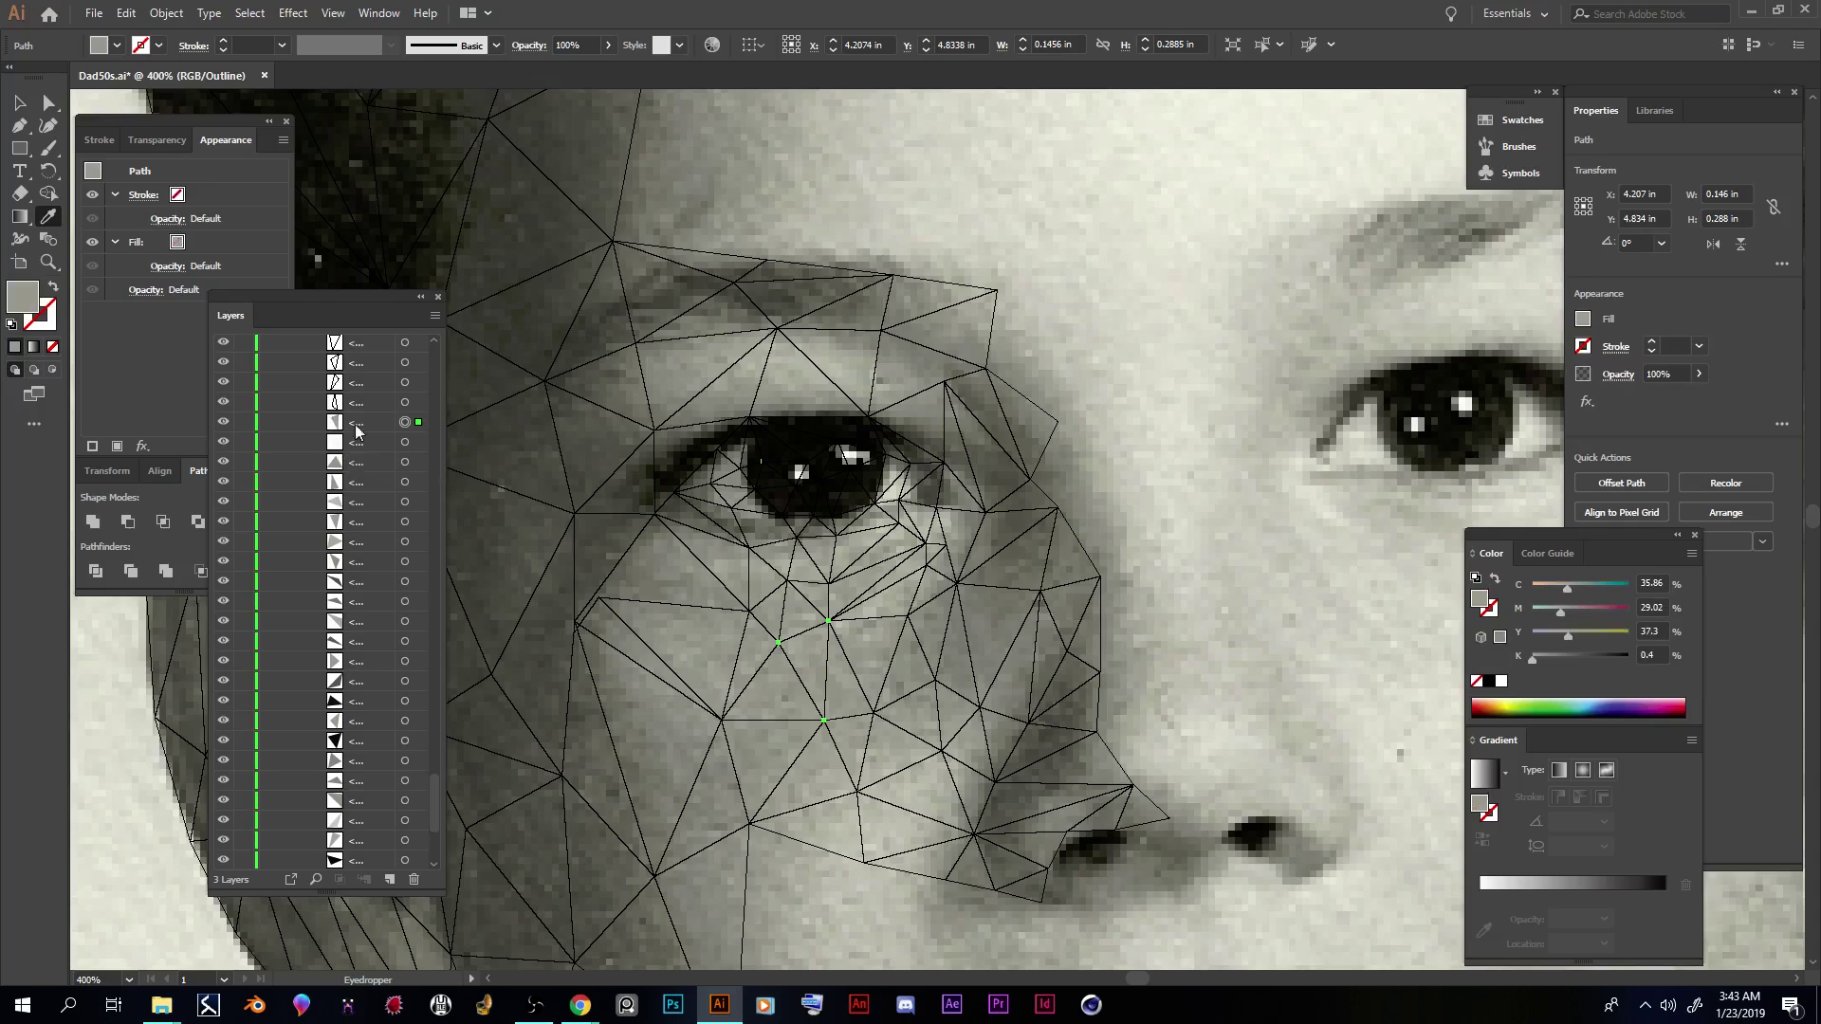
{"action": "left_click", "coordinate": [406, 443]}
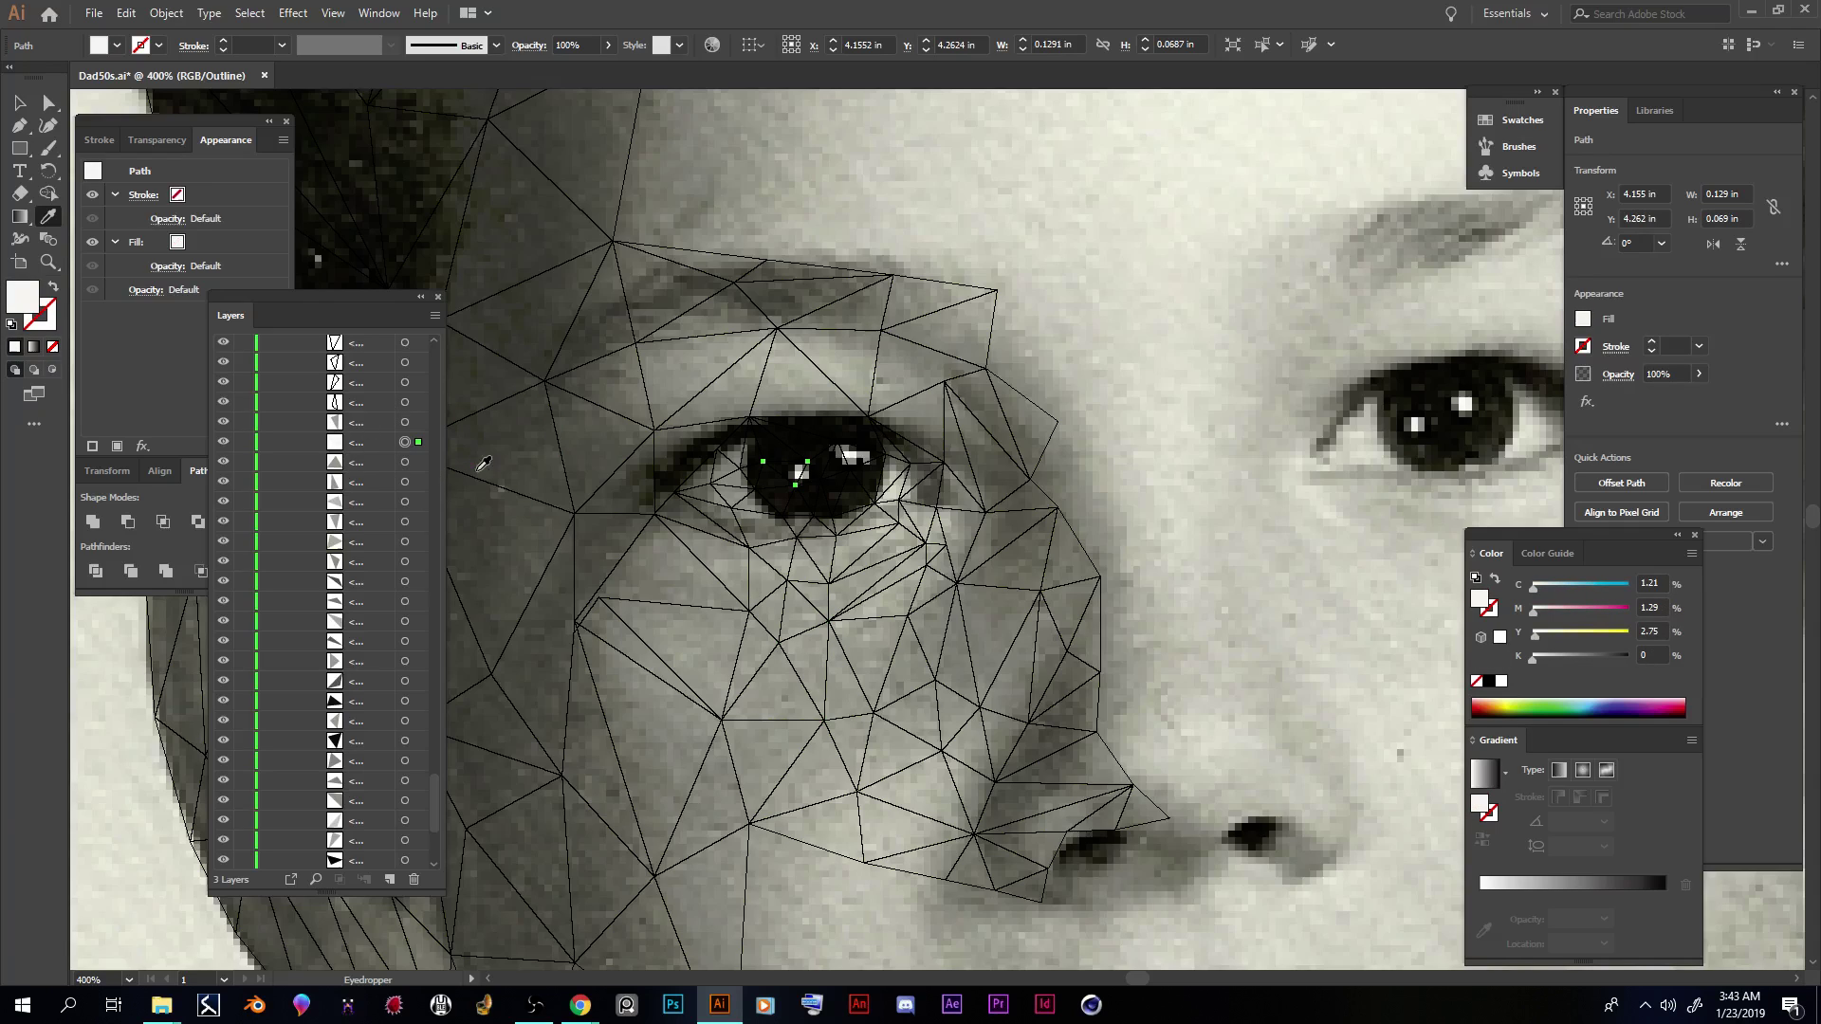
{"action": "left_click", "coordinate": [796, 470]}
Step: Fill the tall inner-cheek triangle toward the nose and the narrow triangle on the outer cheek with sampled skin tones
{"action": "left_click", "coordinate": [405, 404]}
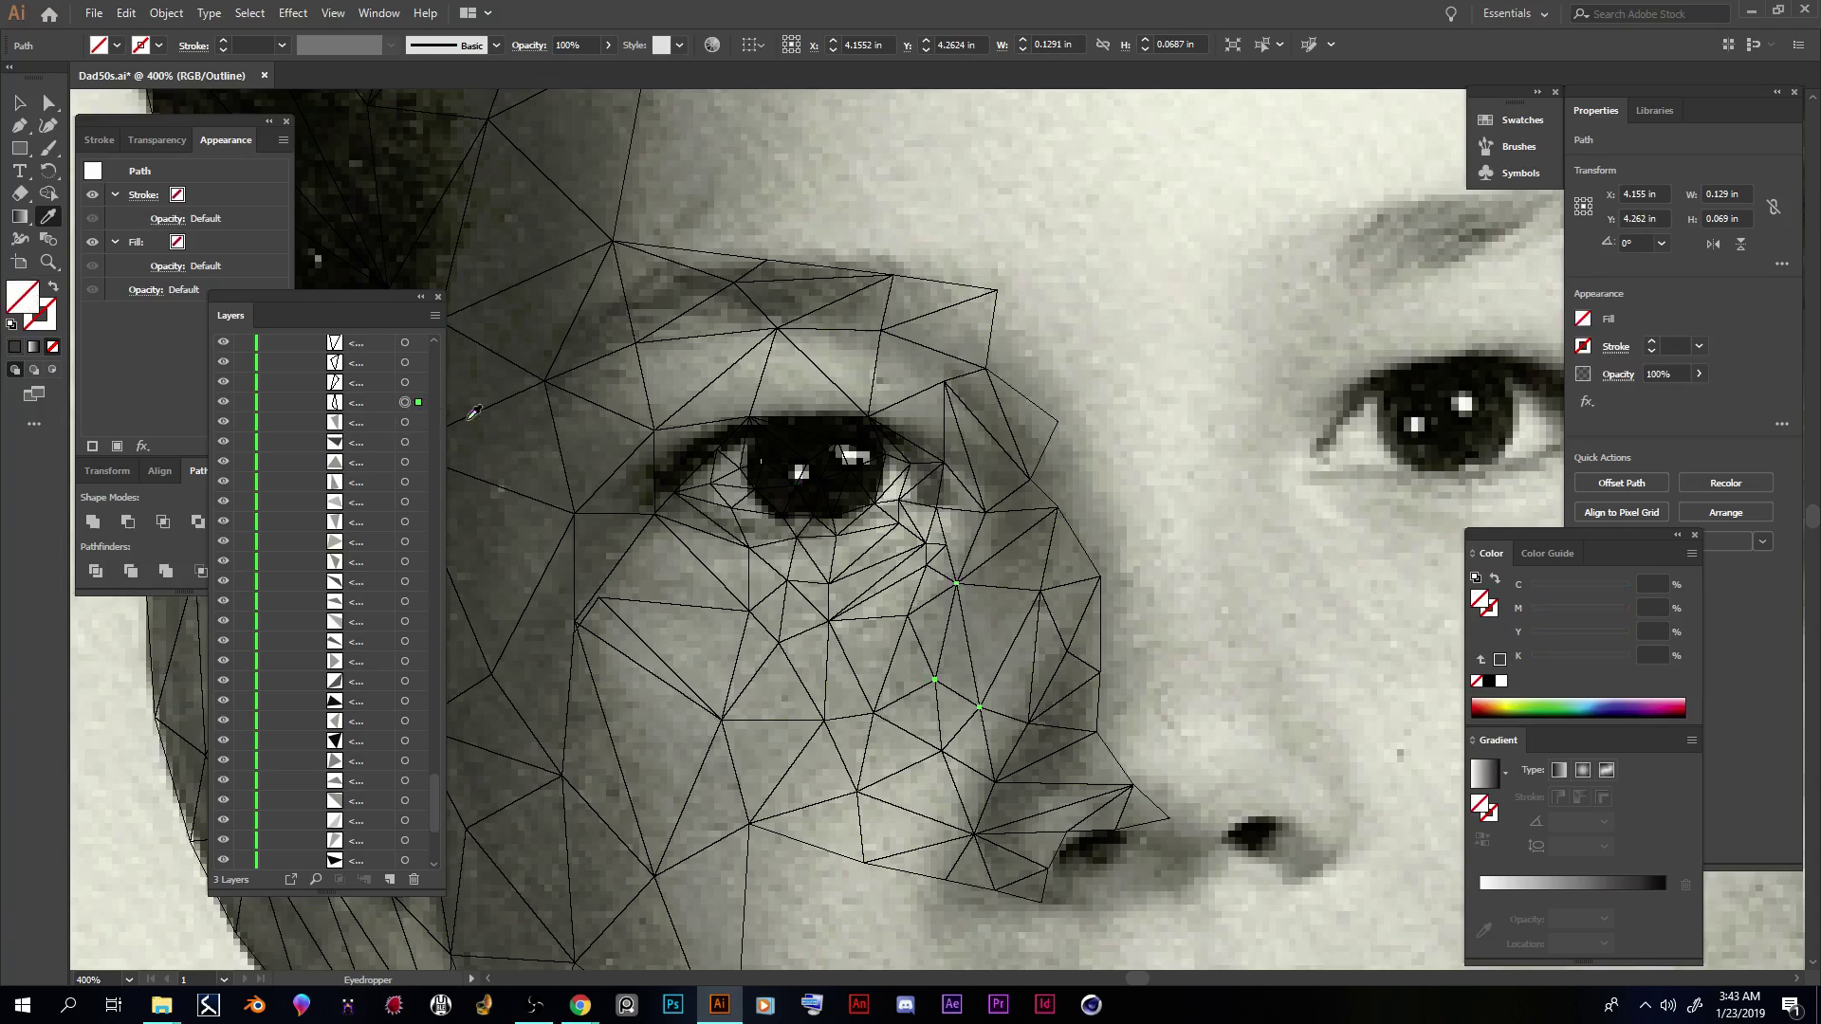
{"action": "left_click", "coordinate": [775, 490]}
{"action": "left_click", "coordinate": [405, 382]}
{"action": "left_click", "coordinate": [771, 635]}
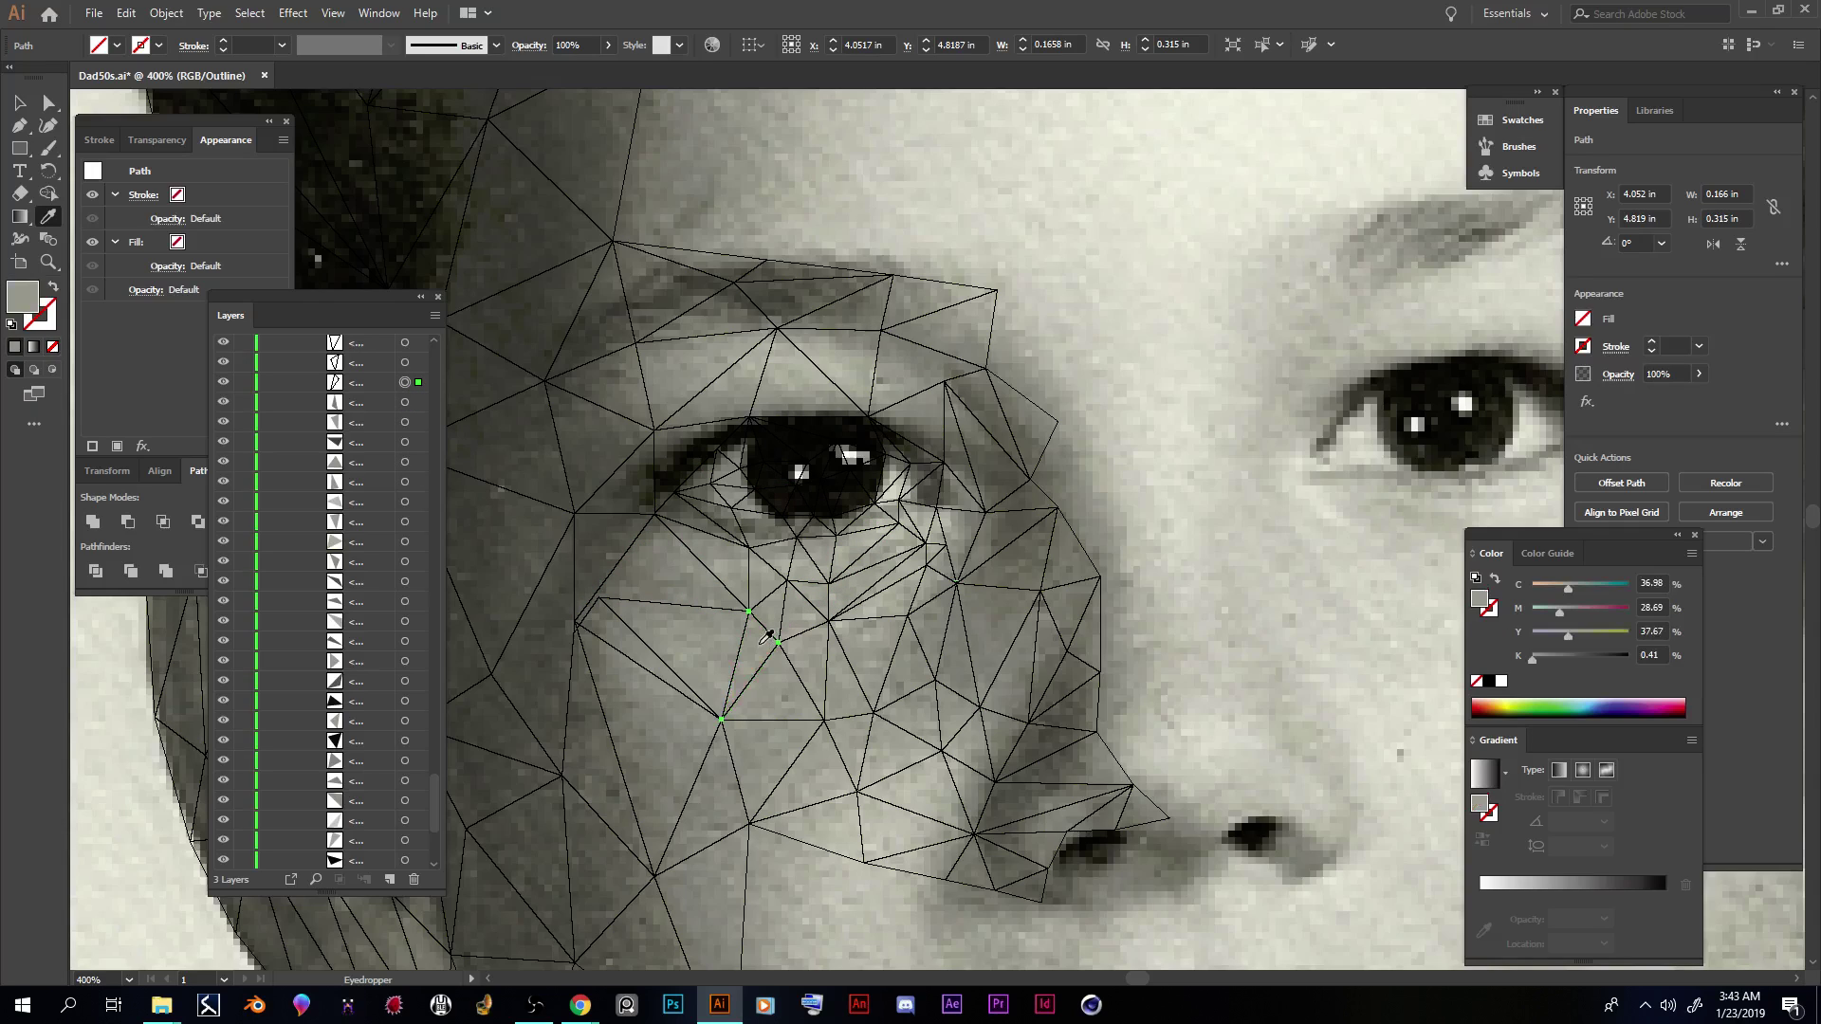
Step: Fill the two adjoining inner-cheek triangles below the eye's inner corner with grey tones sampled from the photo
{"action": "scroll", "coordinate": [472, 537], "scroll_direction": "up", "scroll_amount": 1}
{"action": "scroll", "coordinate": [413, 531], "scroll_direction": "up", "scroll_amount": 4}
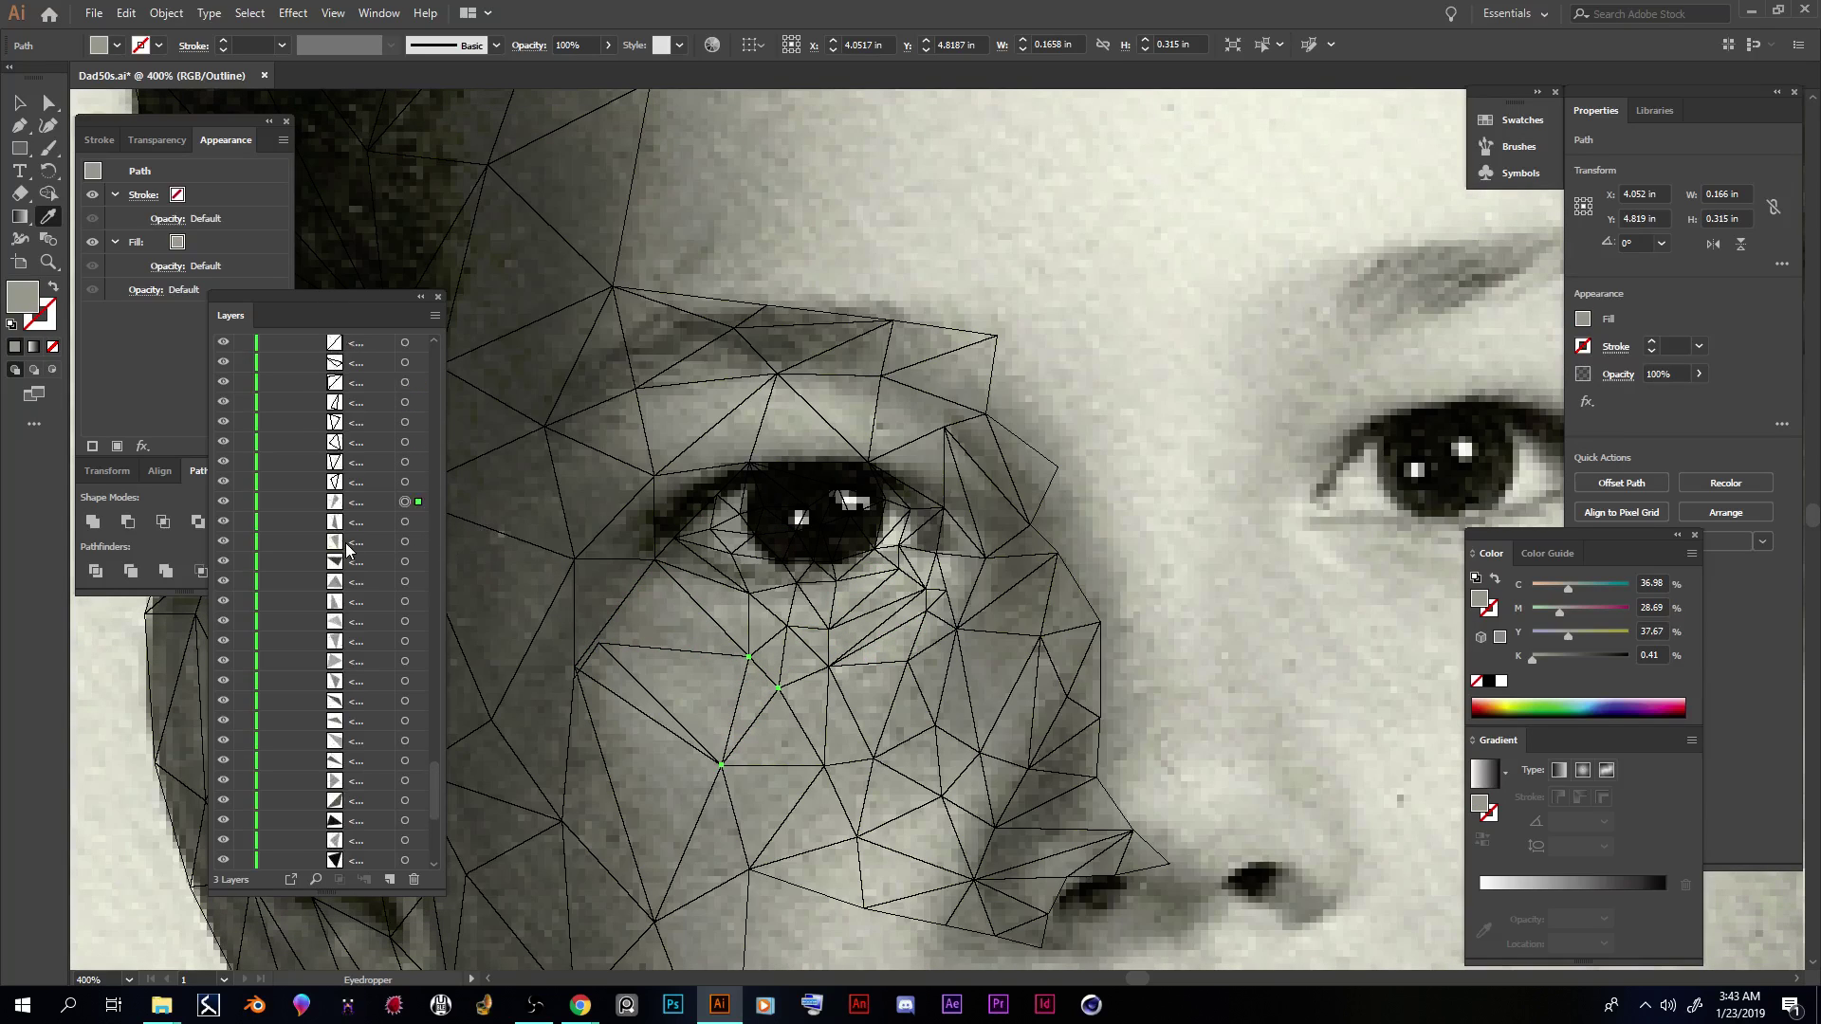
{"action": "left_click", "coordinate": [405, 601]}
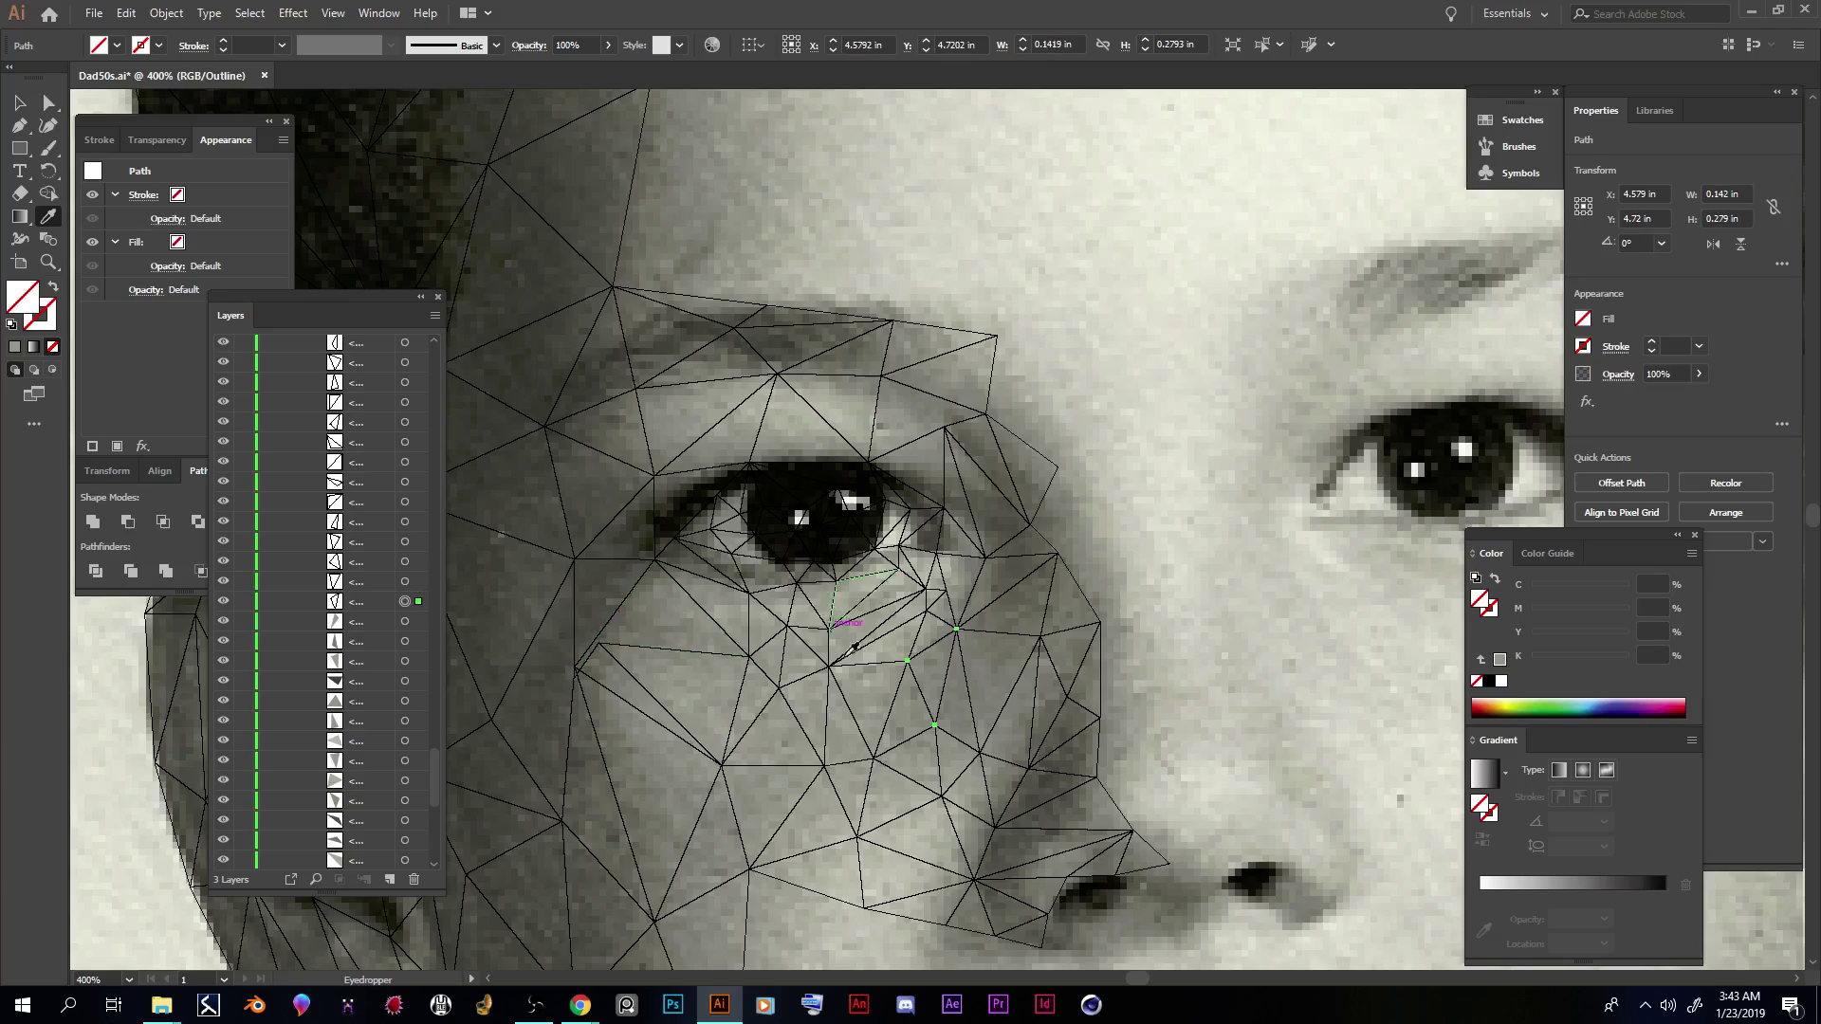
{"action": "left_click", "coordinate": [651, 570]}
{"action": "left_click", "coordinate": [405, 581]}
{"action": "left_click", "coordinate": [665, 548]}
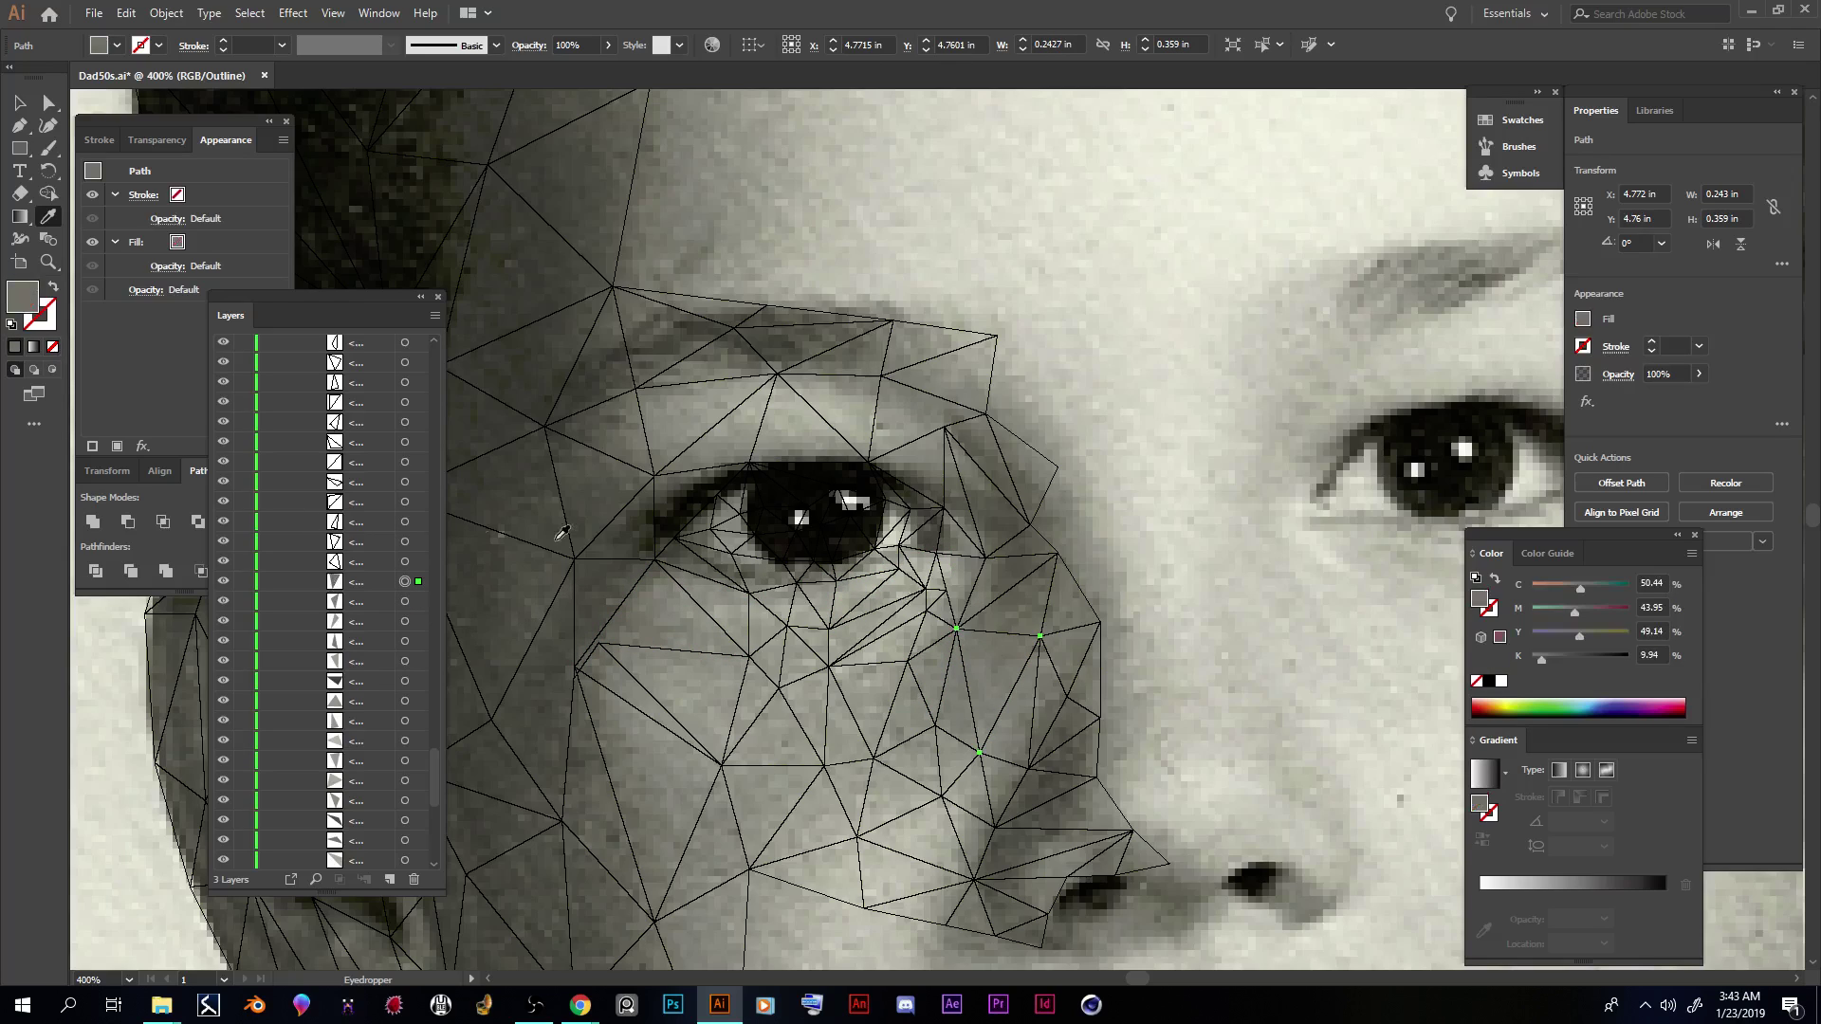
Step: Fill three adjoining triangles along the side of the nose above the nostril with sampled grey skin tones
{"action": "left_click", "coordinate": [405, 562]}
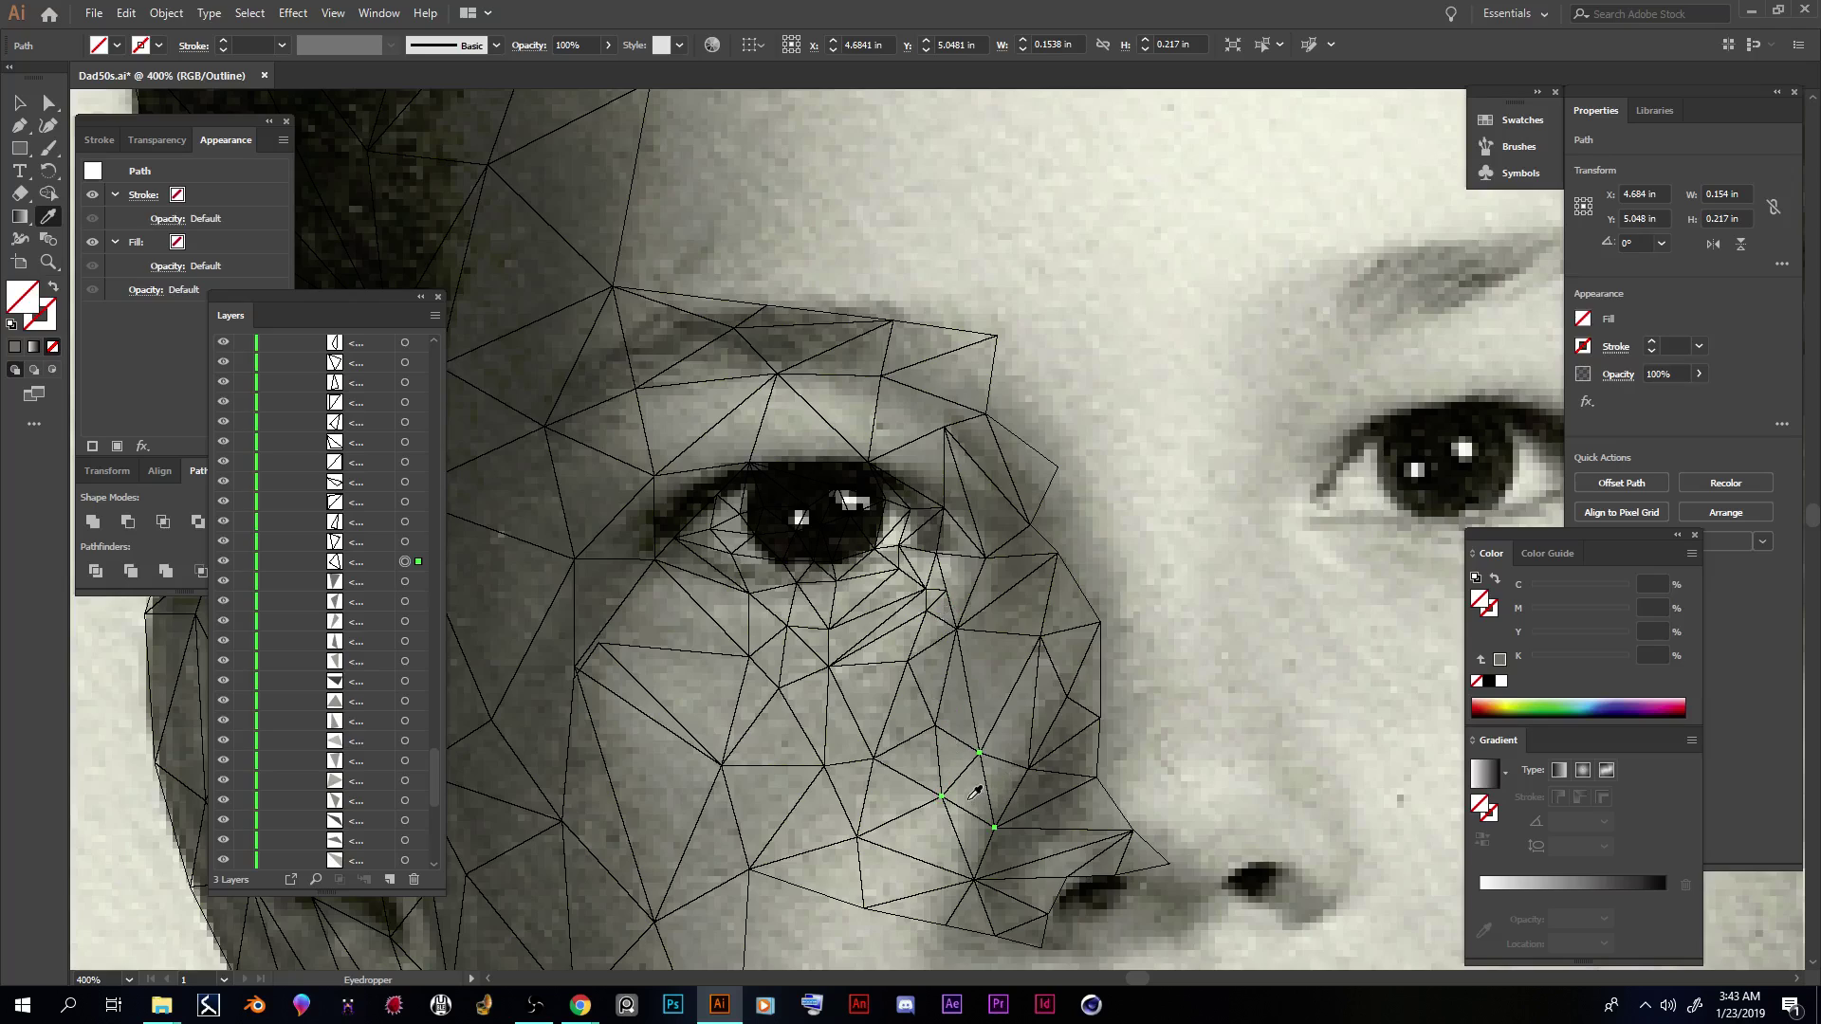
{"action": "left_click", "coordinate": [974, 793]}
{"action": "left_click", "coordinate": [405, 541]}
{"action": "left_click", "coordinate": [1010, 777]}
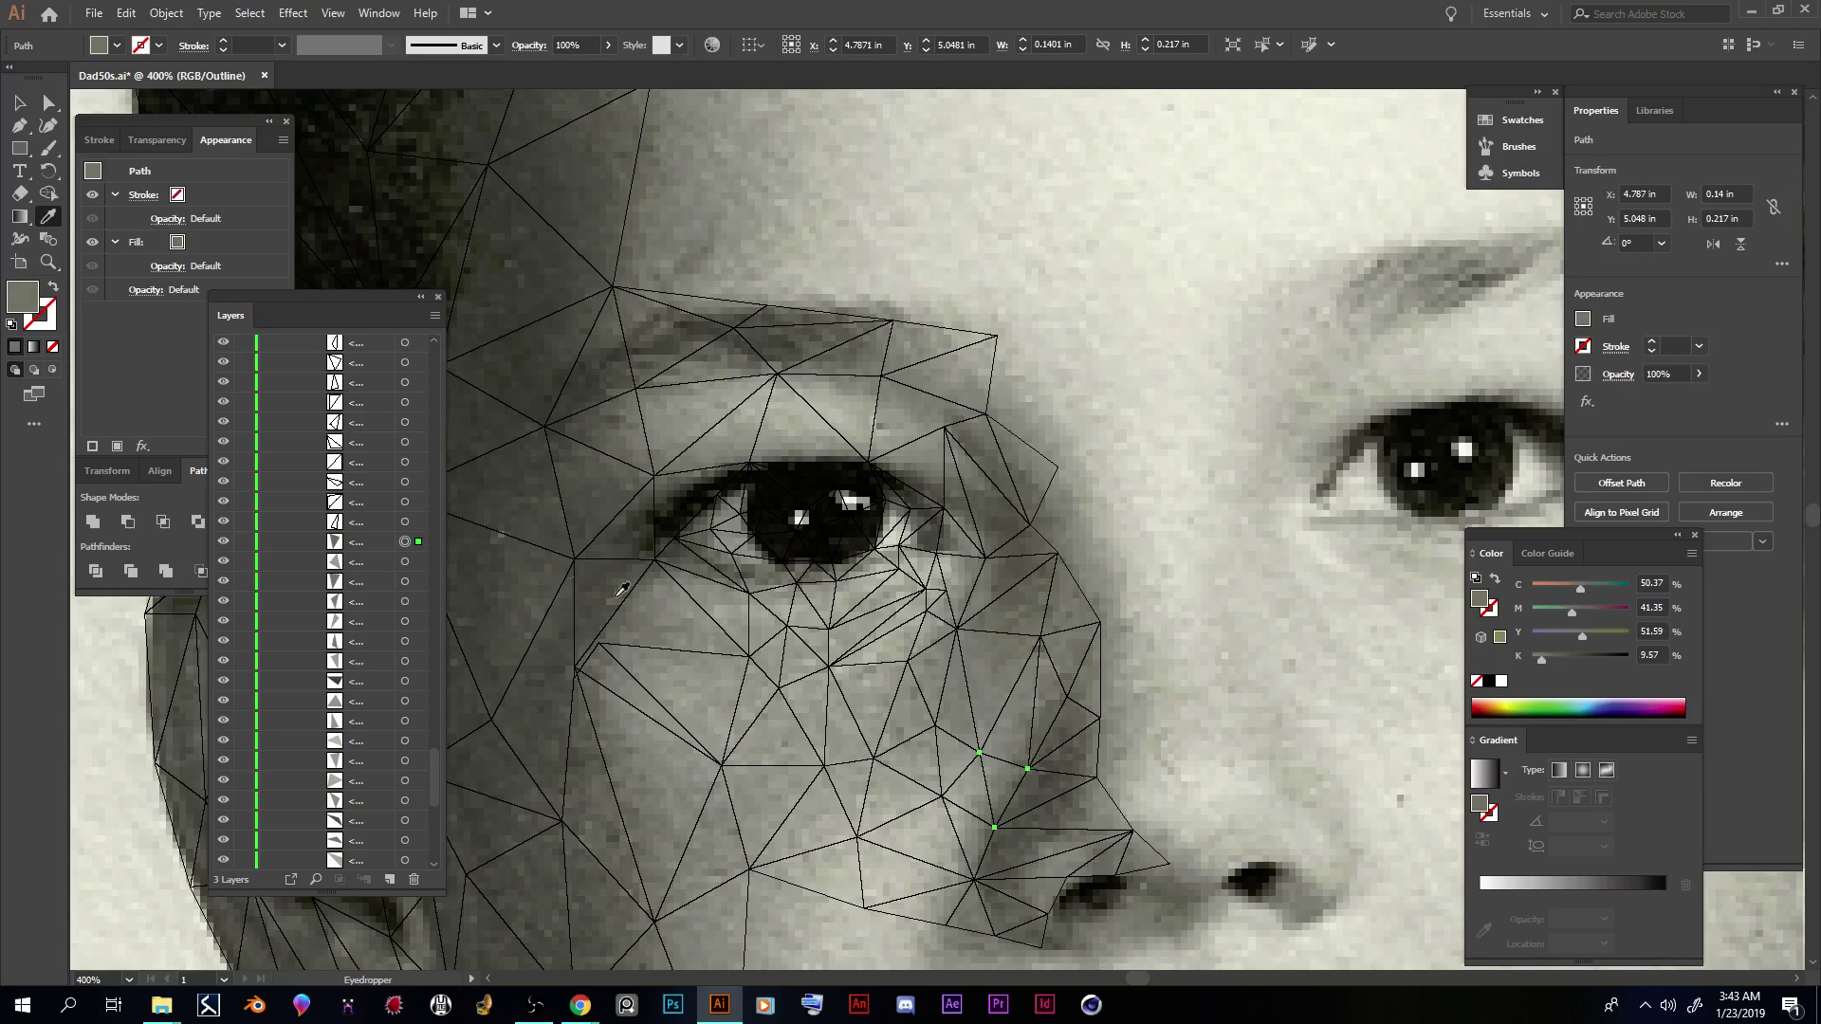
{"action": "left_click", "coordinate": [405, 521]}
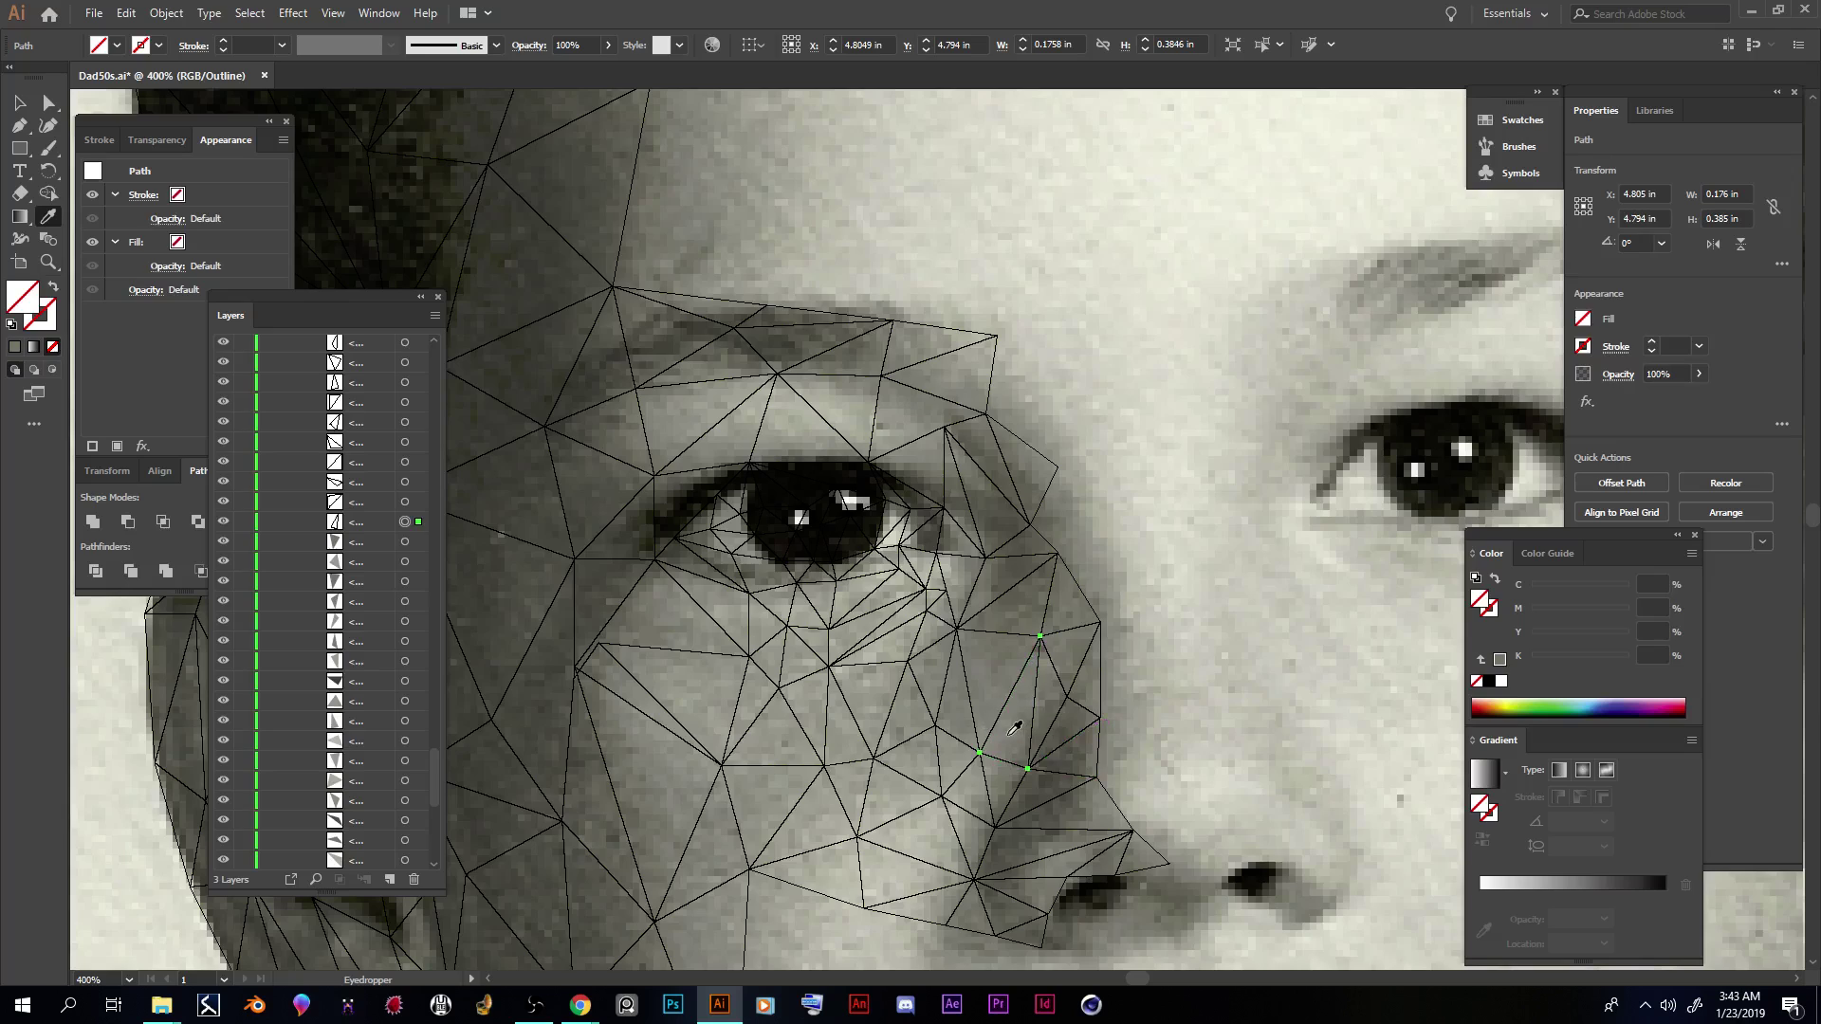
{"action": "left_click", "coordinate": [1007, 725]}
Step: Fill the outer upper-lash triangle and the upper iris triangle between the two highlights with near-black tones sampled from the eye
{"action": "left_click", "coordinate": [405, 502]}
{"action": "left_click", "coordinate": [683, 487]}
{"action": "left_click", "coordinate": [408, 482]}
{"action": "left_click", "coordinate": [809, 491]}
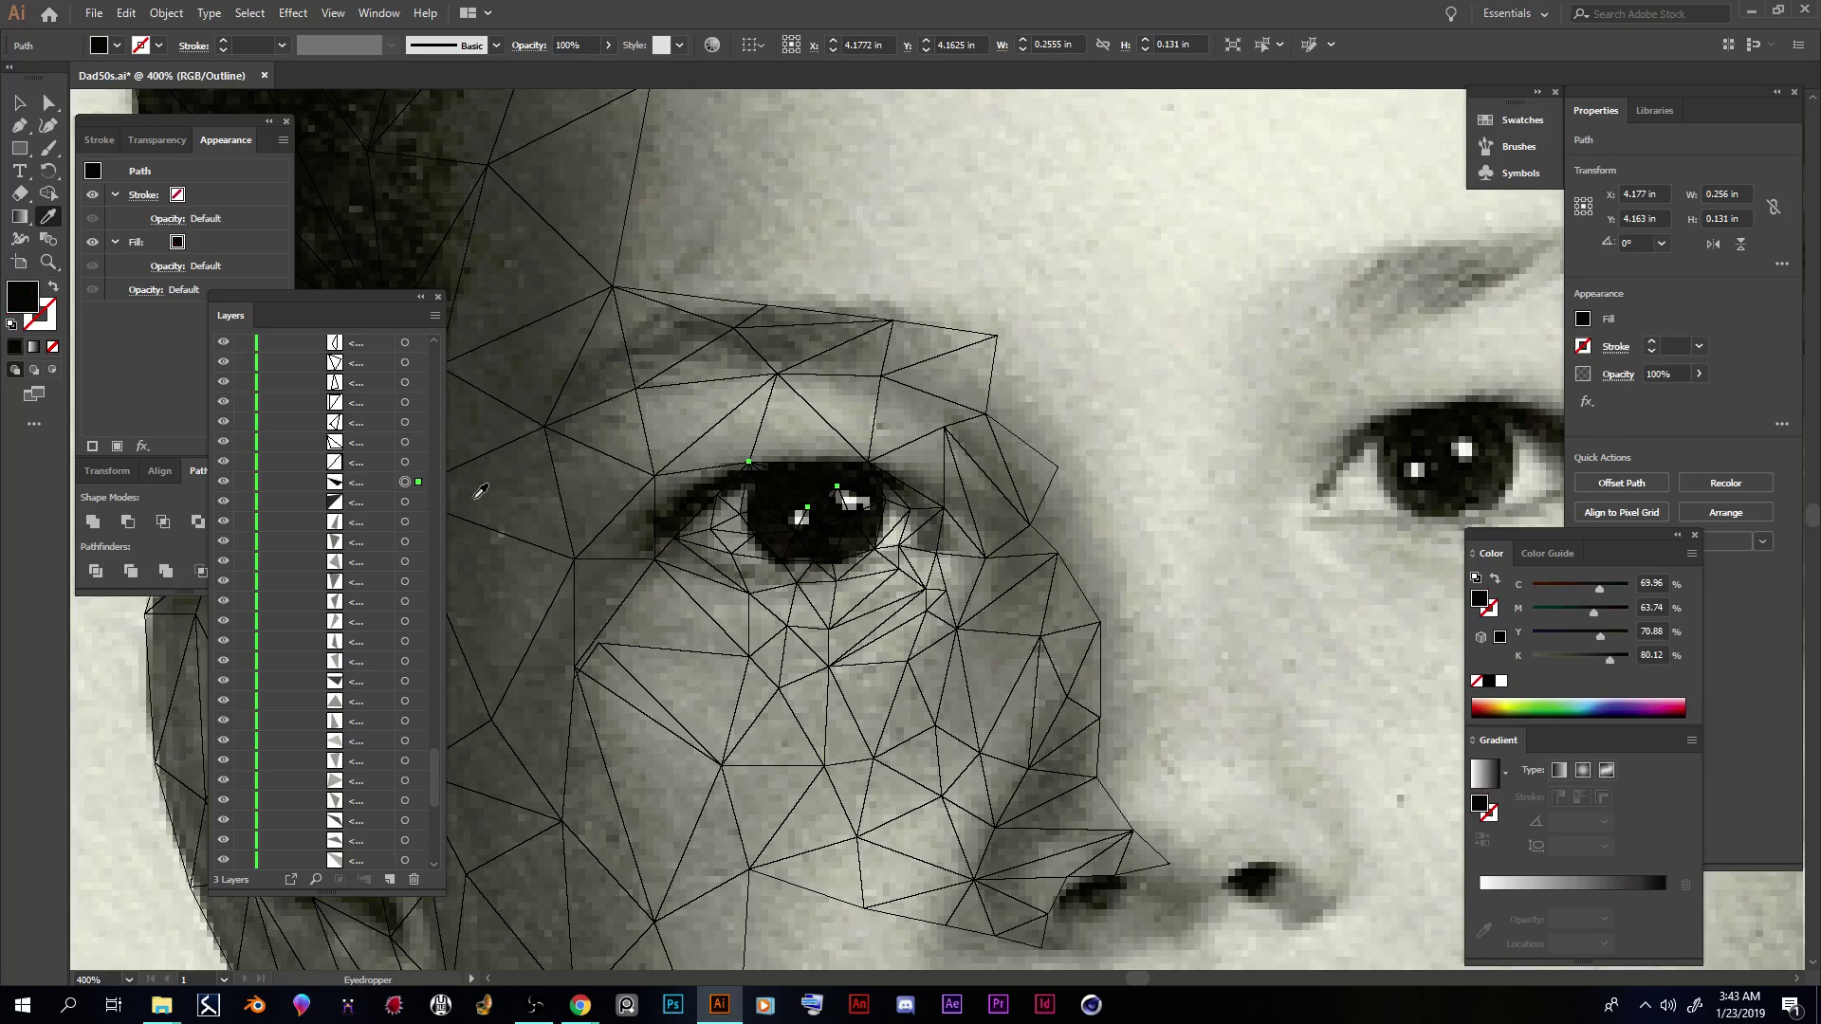
Step: Fill the triangle beyond the eye's outer corner with a sampled dark tone and the upper outer iris triangle with near-black
{"action": "left_click", "coordinate": [406, 464]}
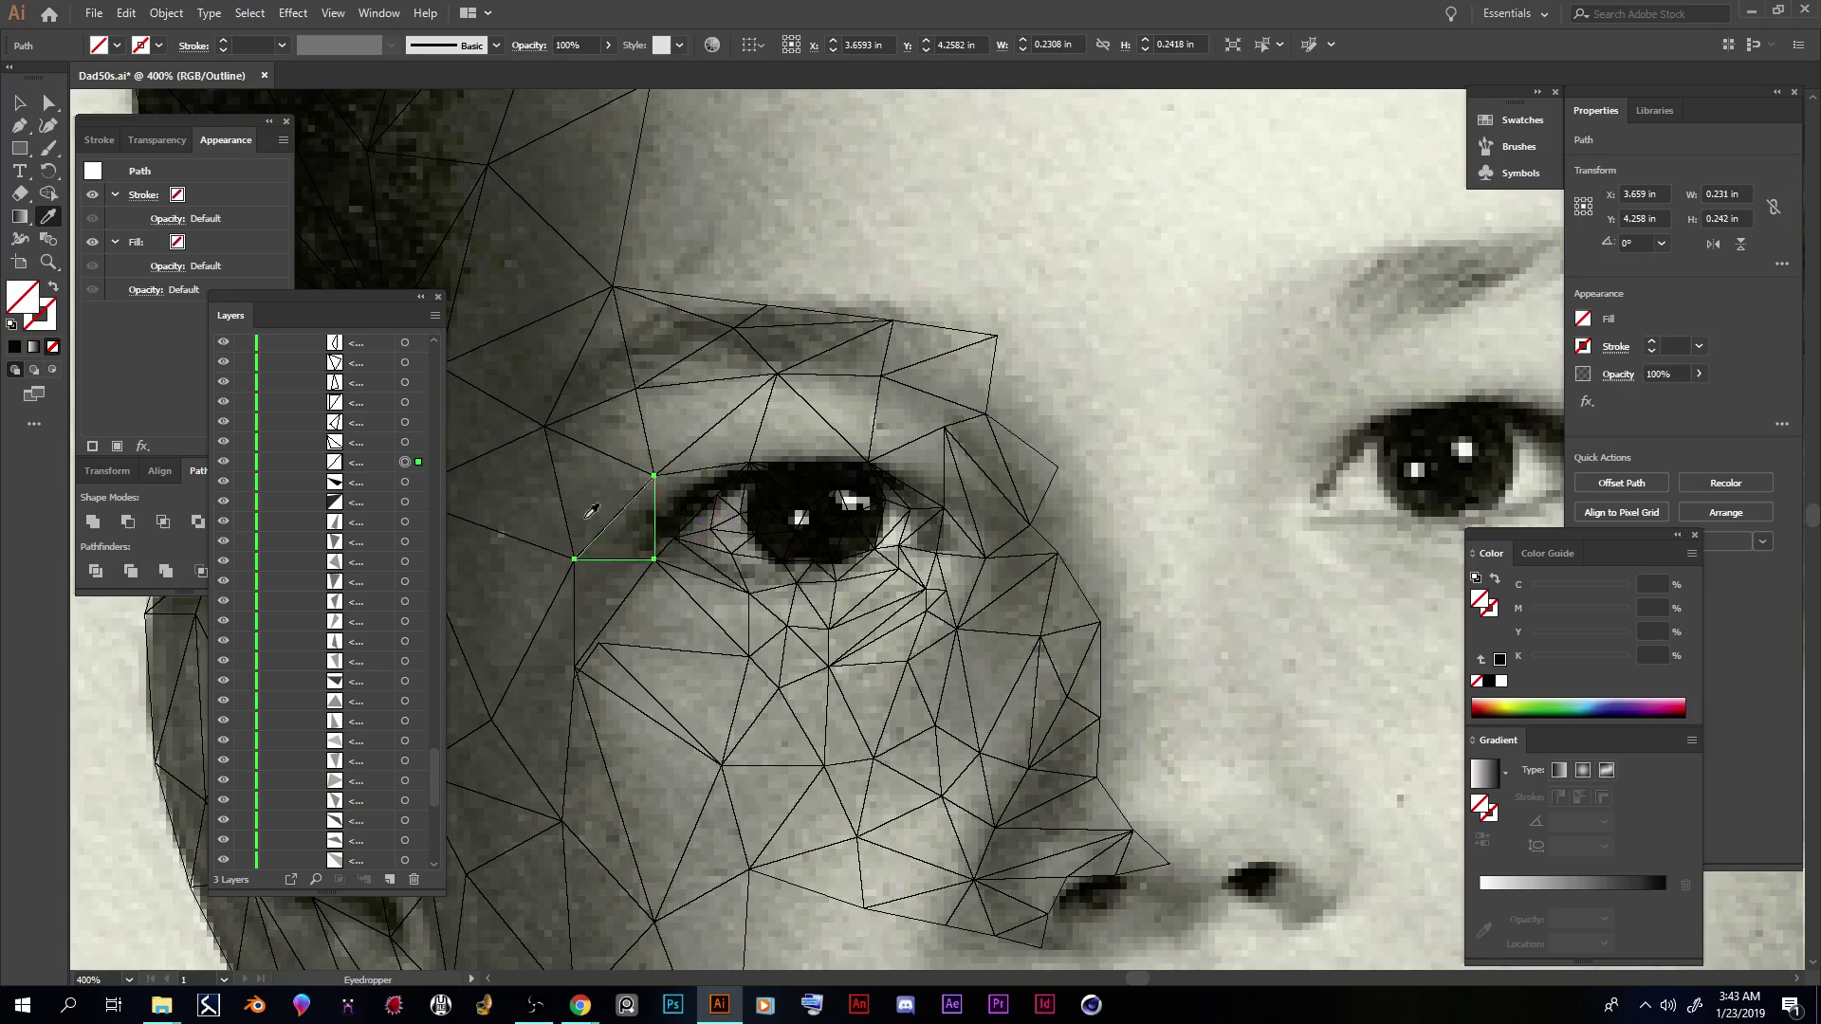
{"action": "left_click", "coordinate": [480, 444]}
{"action": "left_click", "coordinate": [405, 443]}
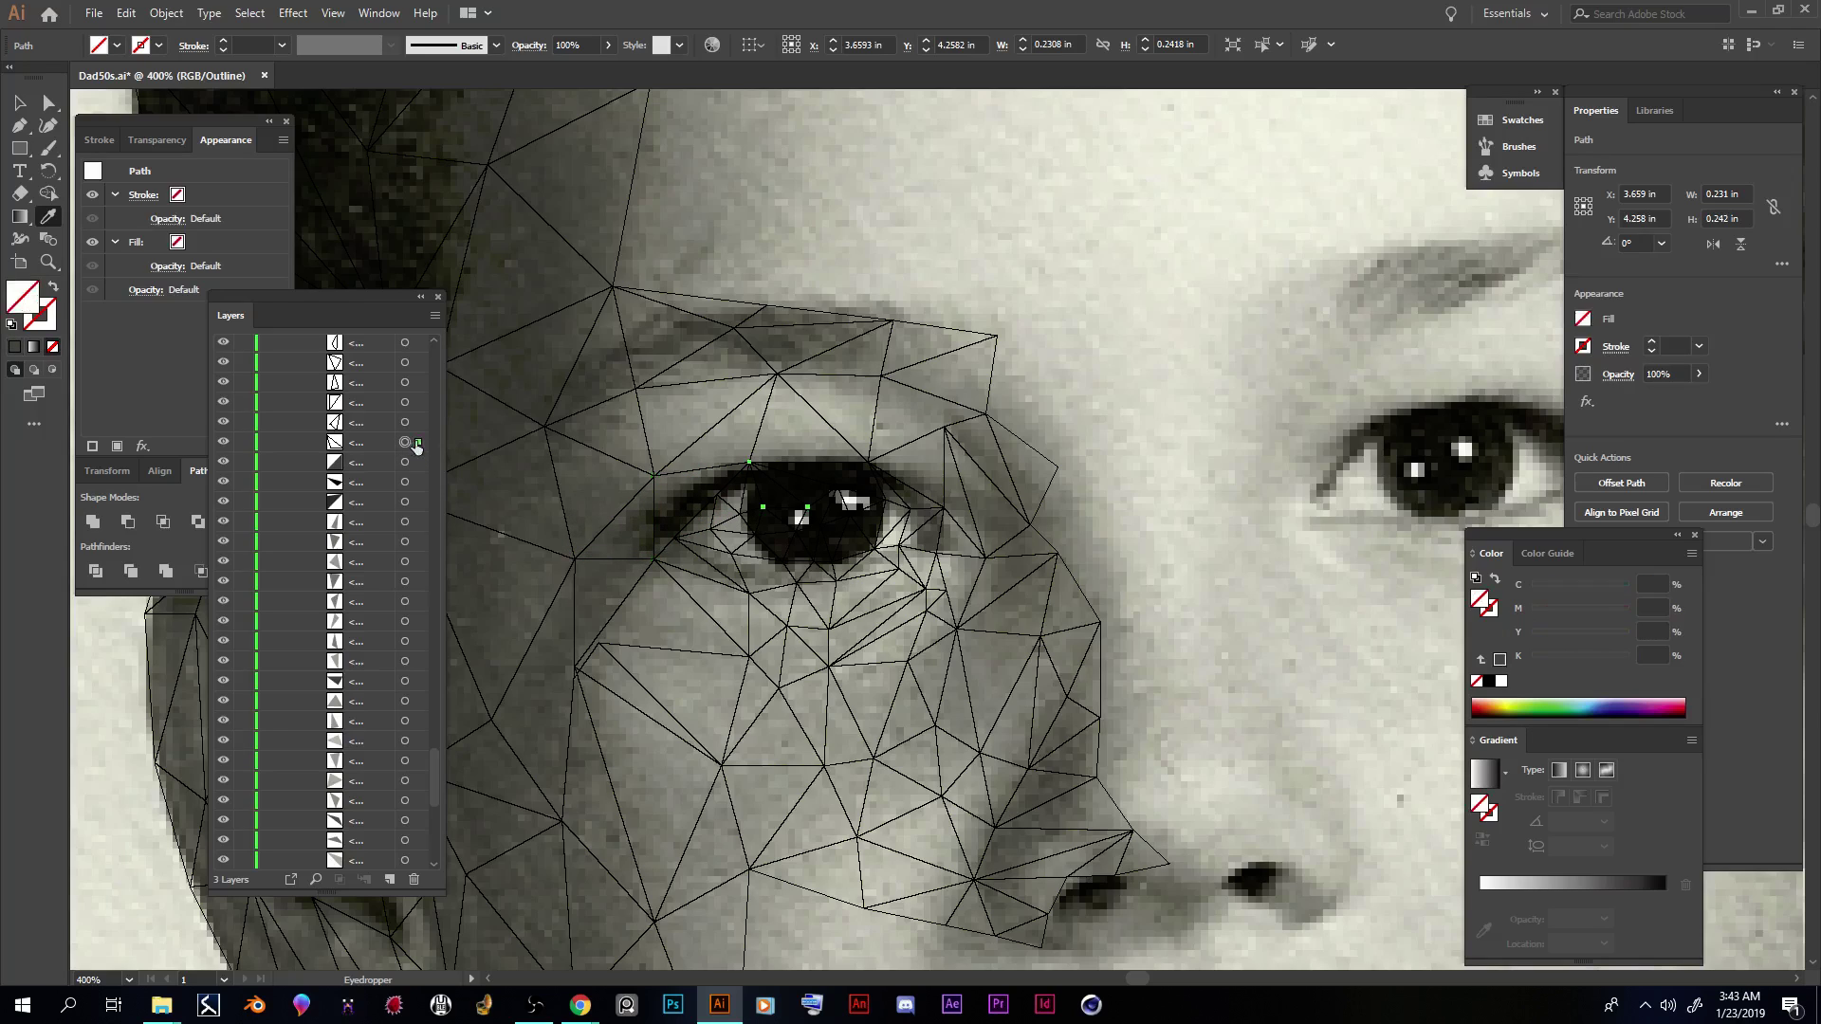
{"action": "left_click", "coordinate": [742, 470]}
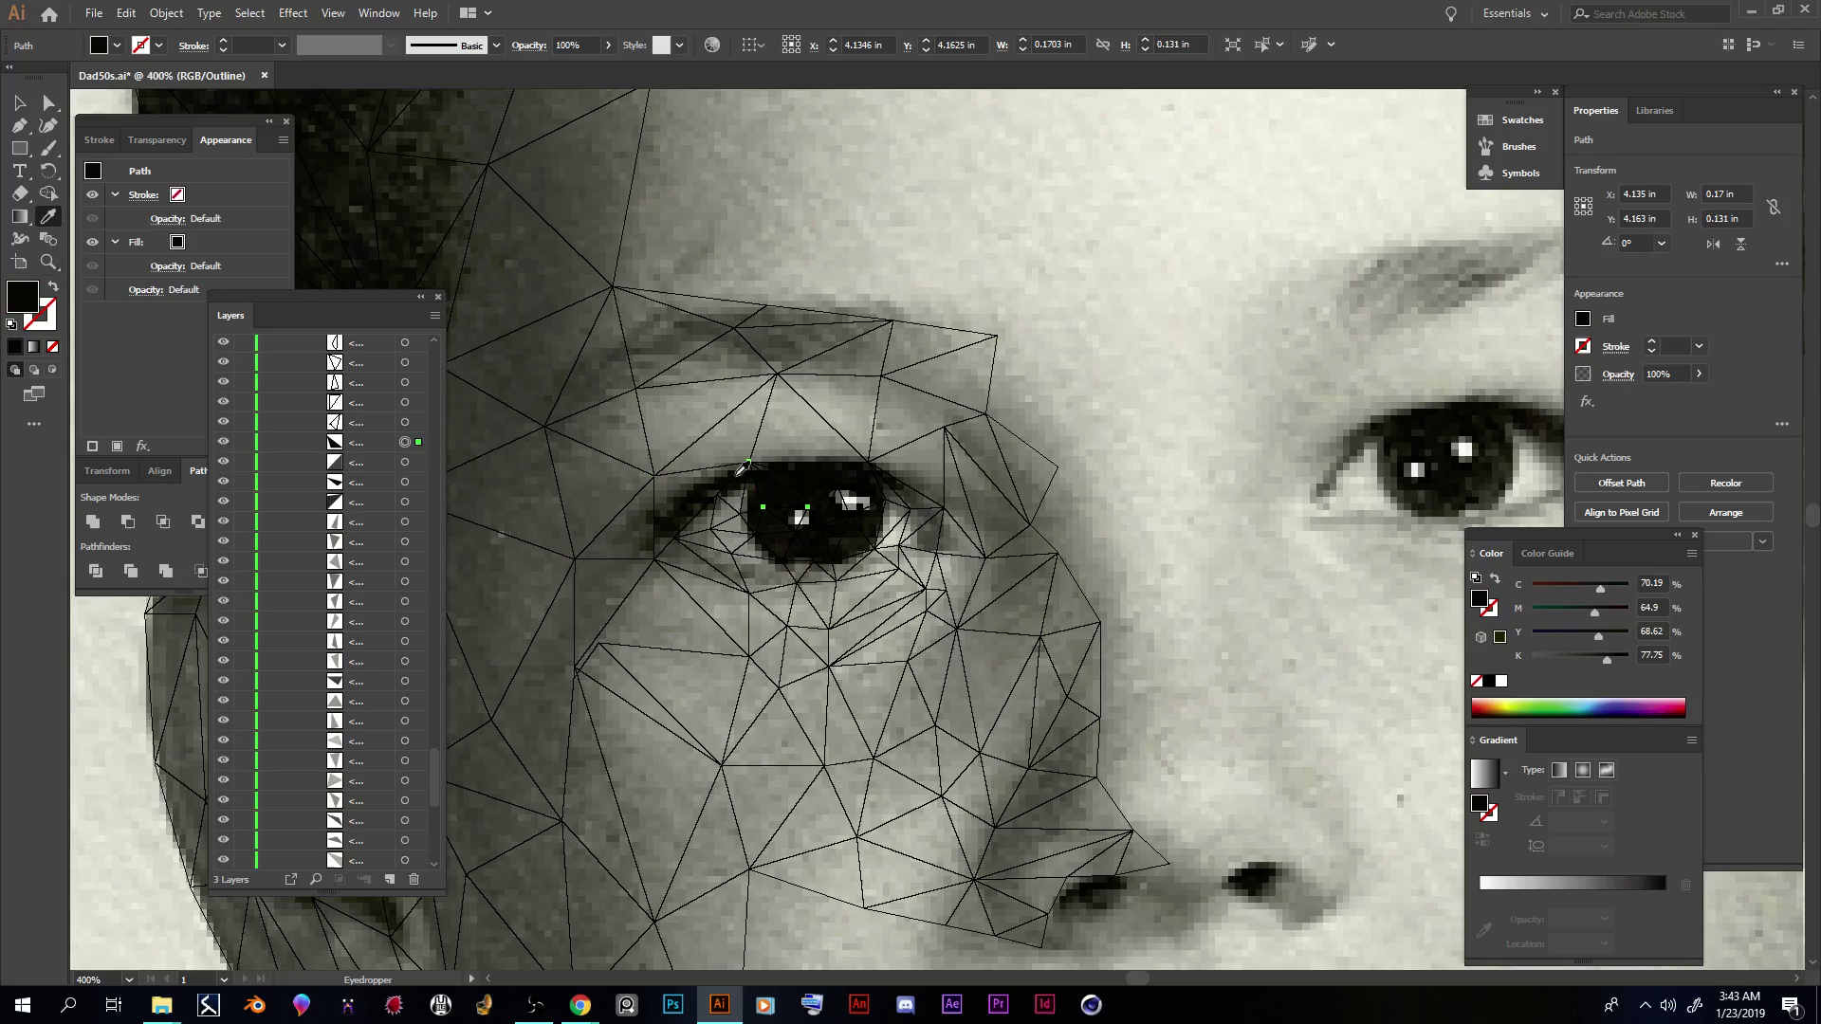
Step: Fill the upper eye-white triangle with a sampled grey and the skin triangle below the outer corner with a darker sampled tone
{"action": "left_click", "coordinate": [405, 422]}
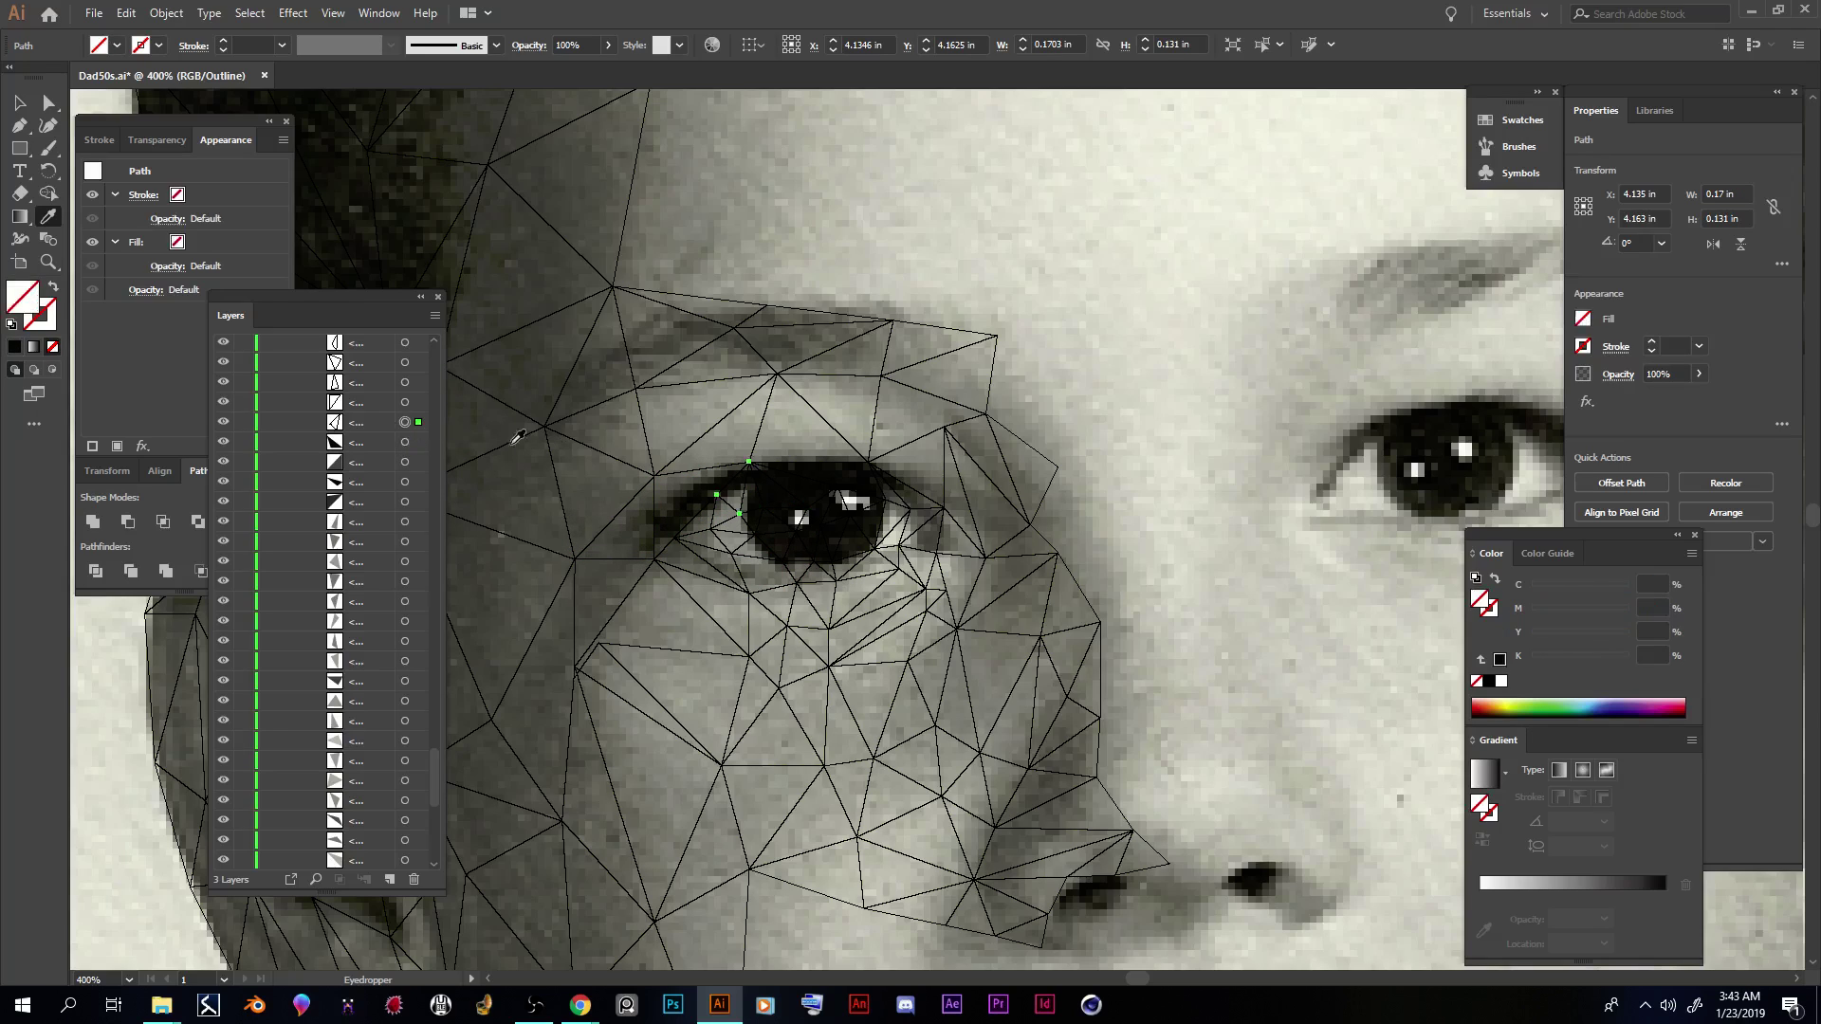
{"action": "left_click", "coordinate": [739, 494]}
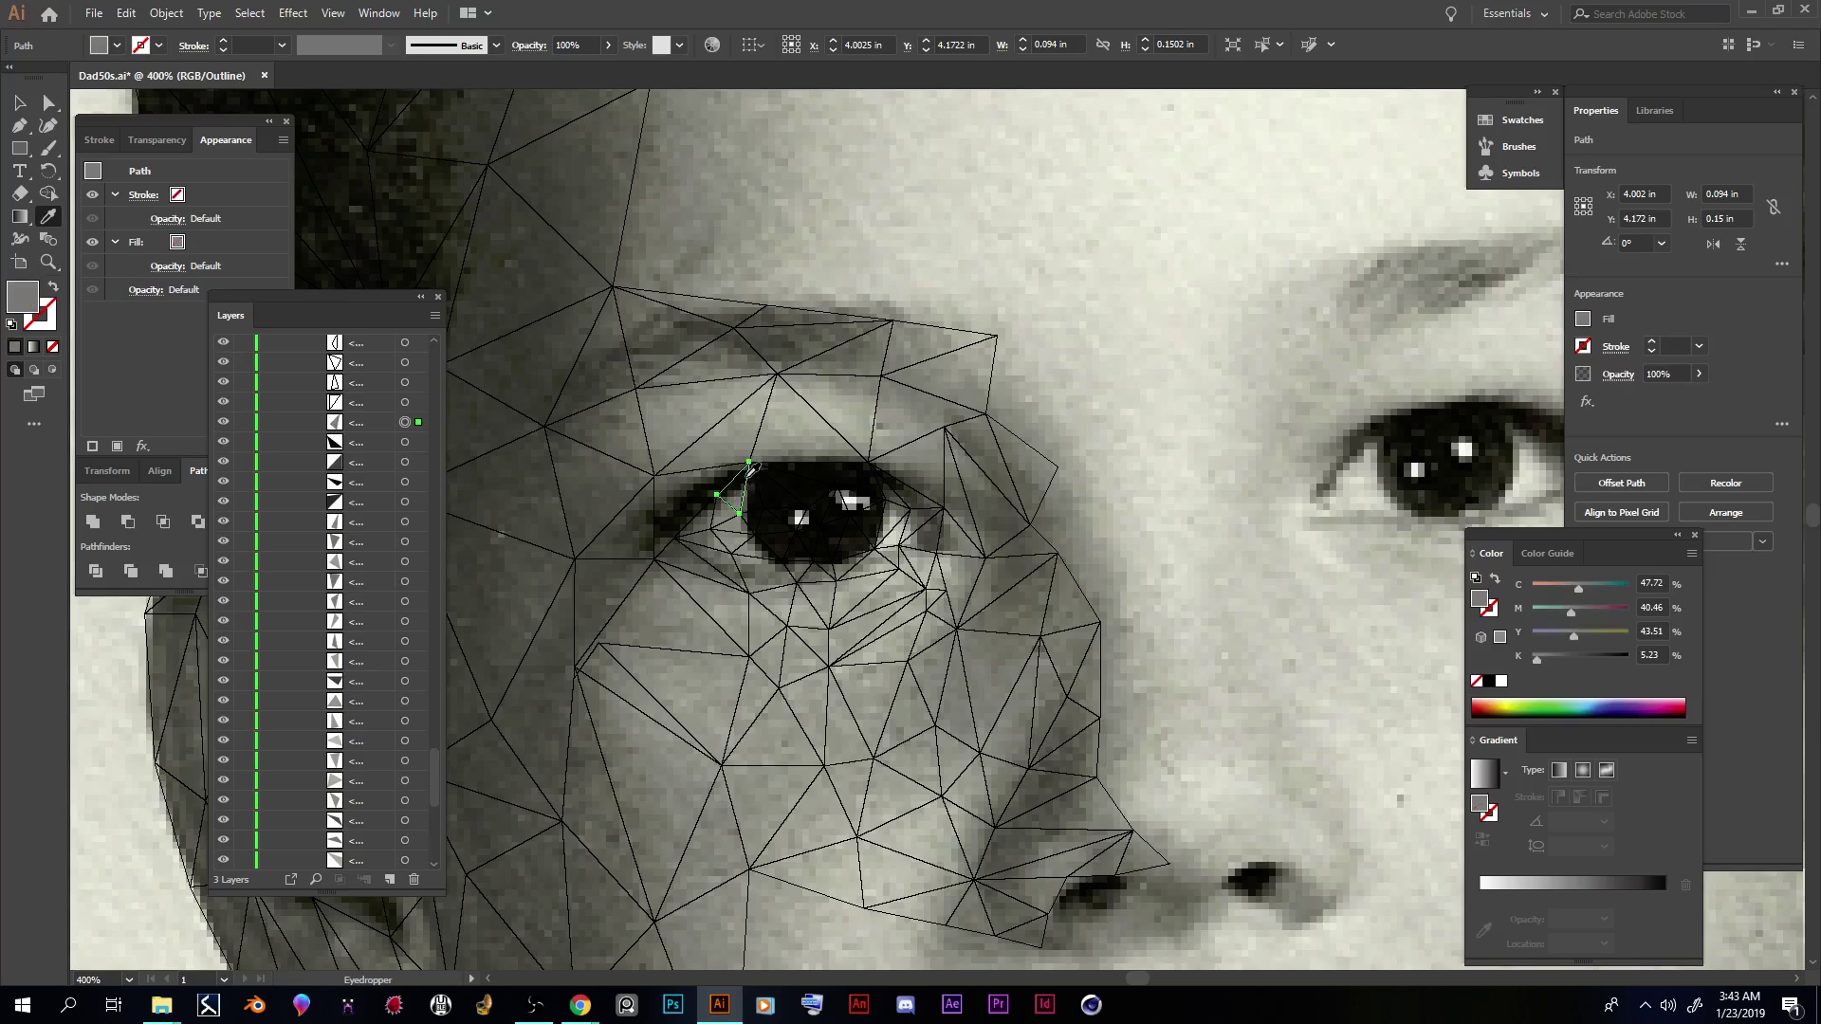
{"action": "left_click", "coordinate": [405, 402]}
{"action": "left_click", "coordinate": [593, 587]}
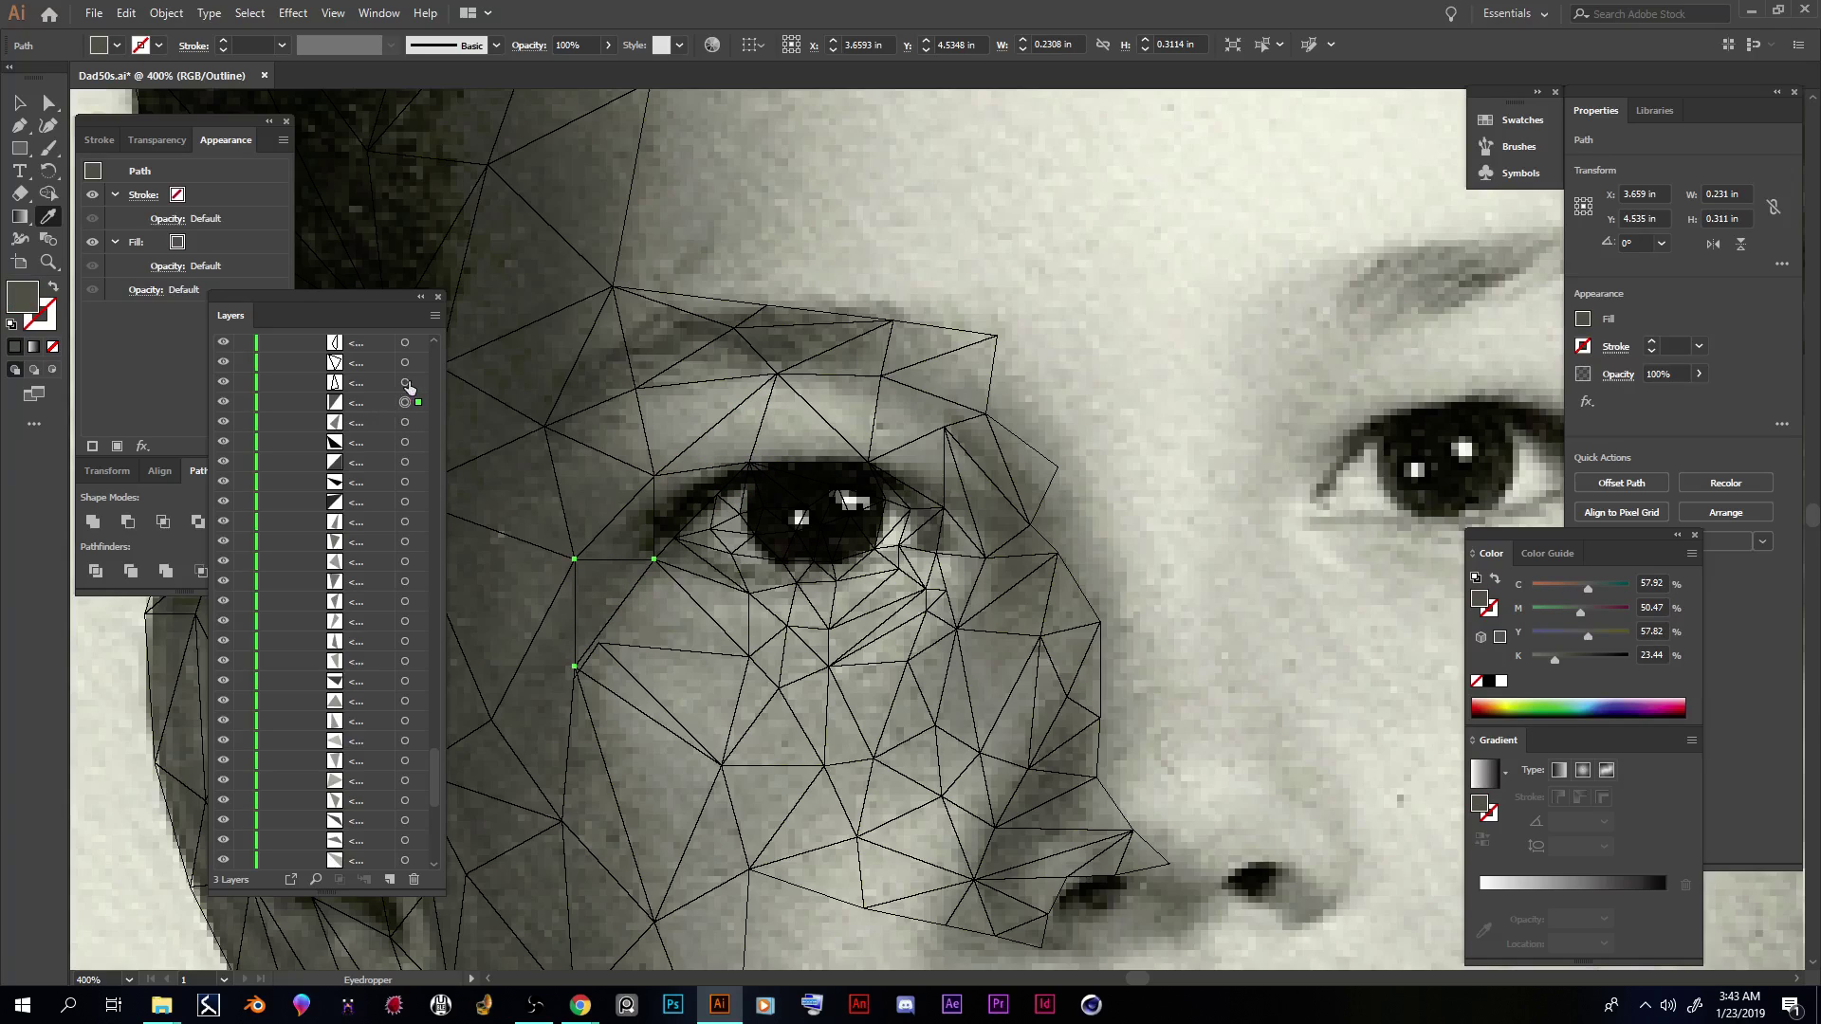
Step: Fill the narrow triangle along the iris's upper outer edge with near-black sampled from the iris
{"action": "left_click", "coordinate": [406, 382]}
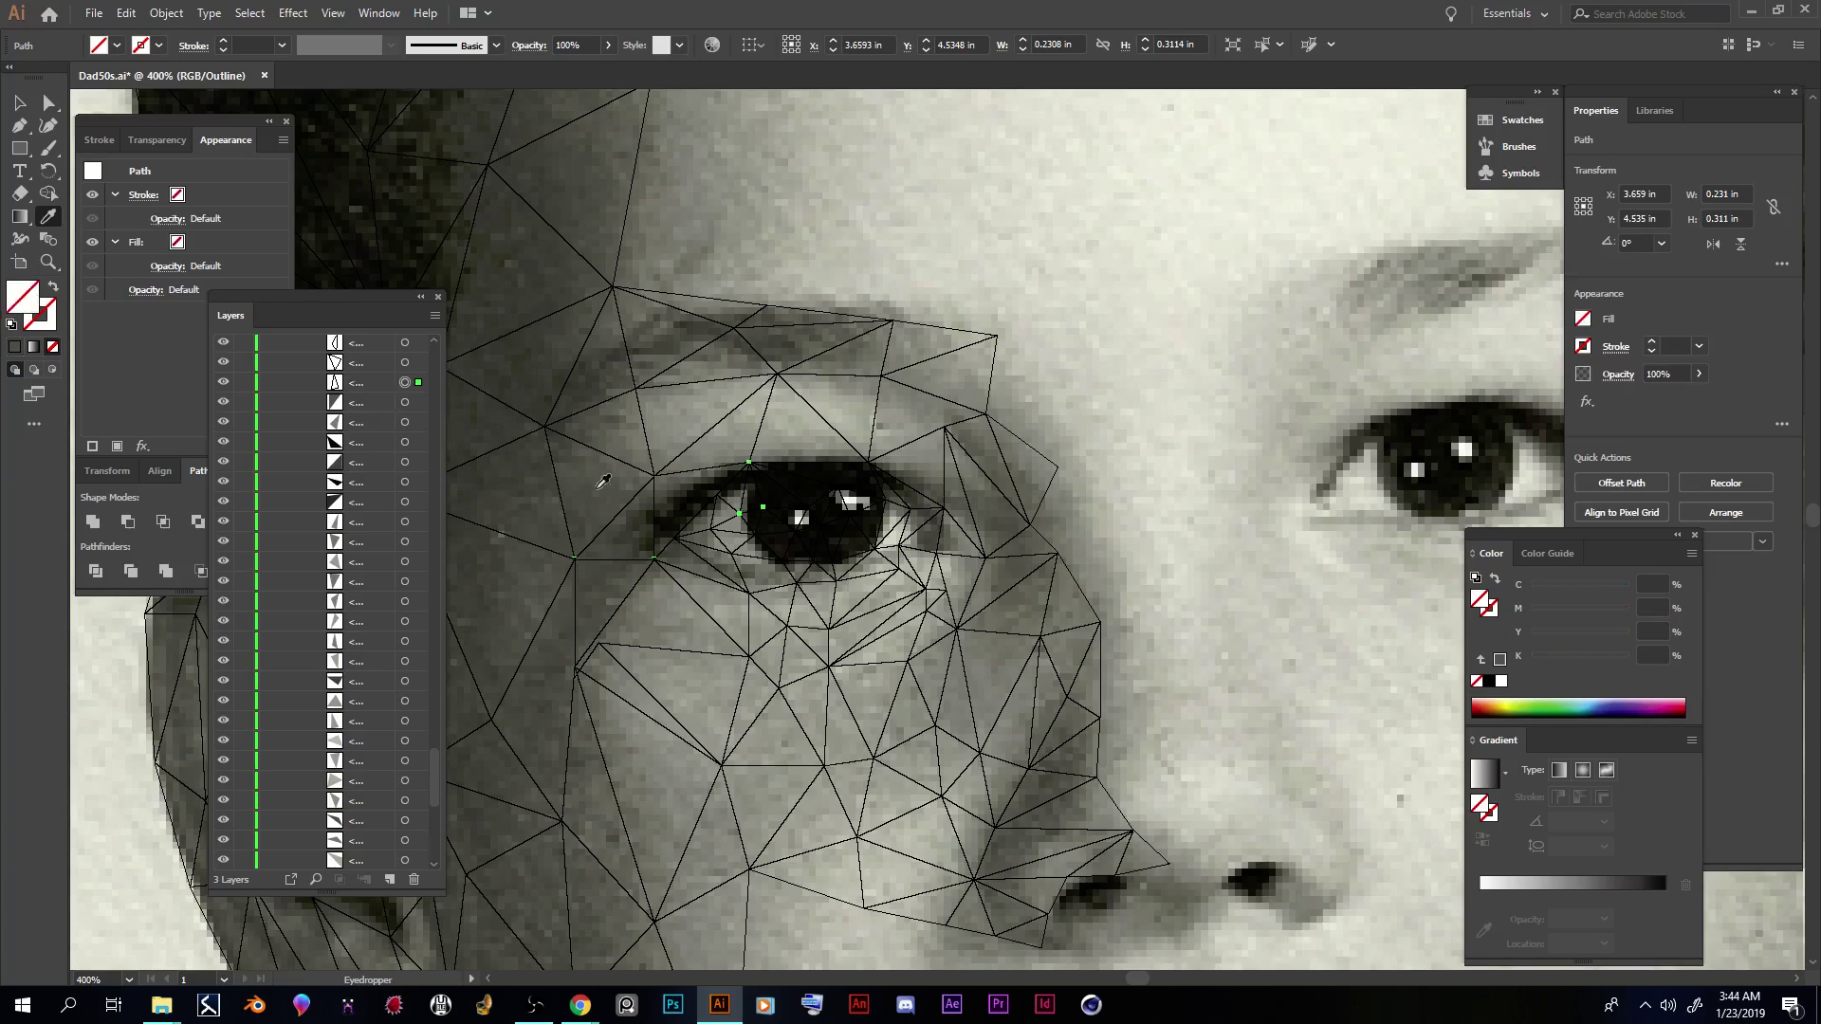
{"action": "left_click", "coordinate": [756, 490]}
{"action": "scroll", "coordinate": [402, 463], "scroll_direction": "up", "scroll_amount": 2}
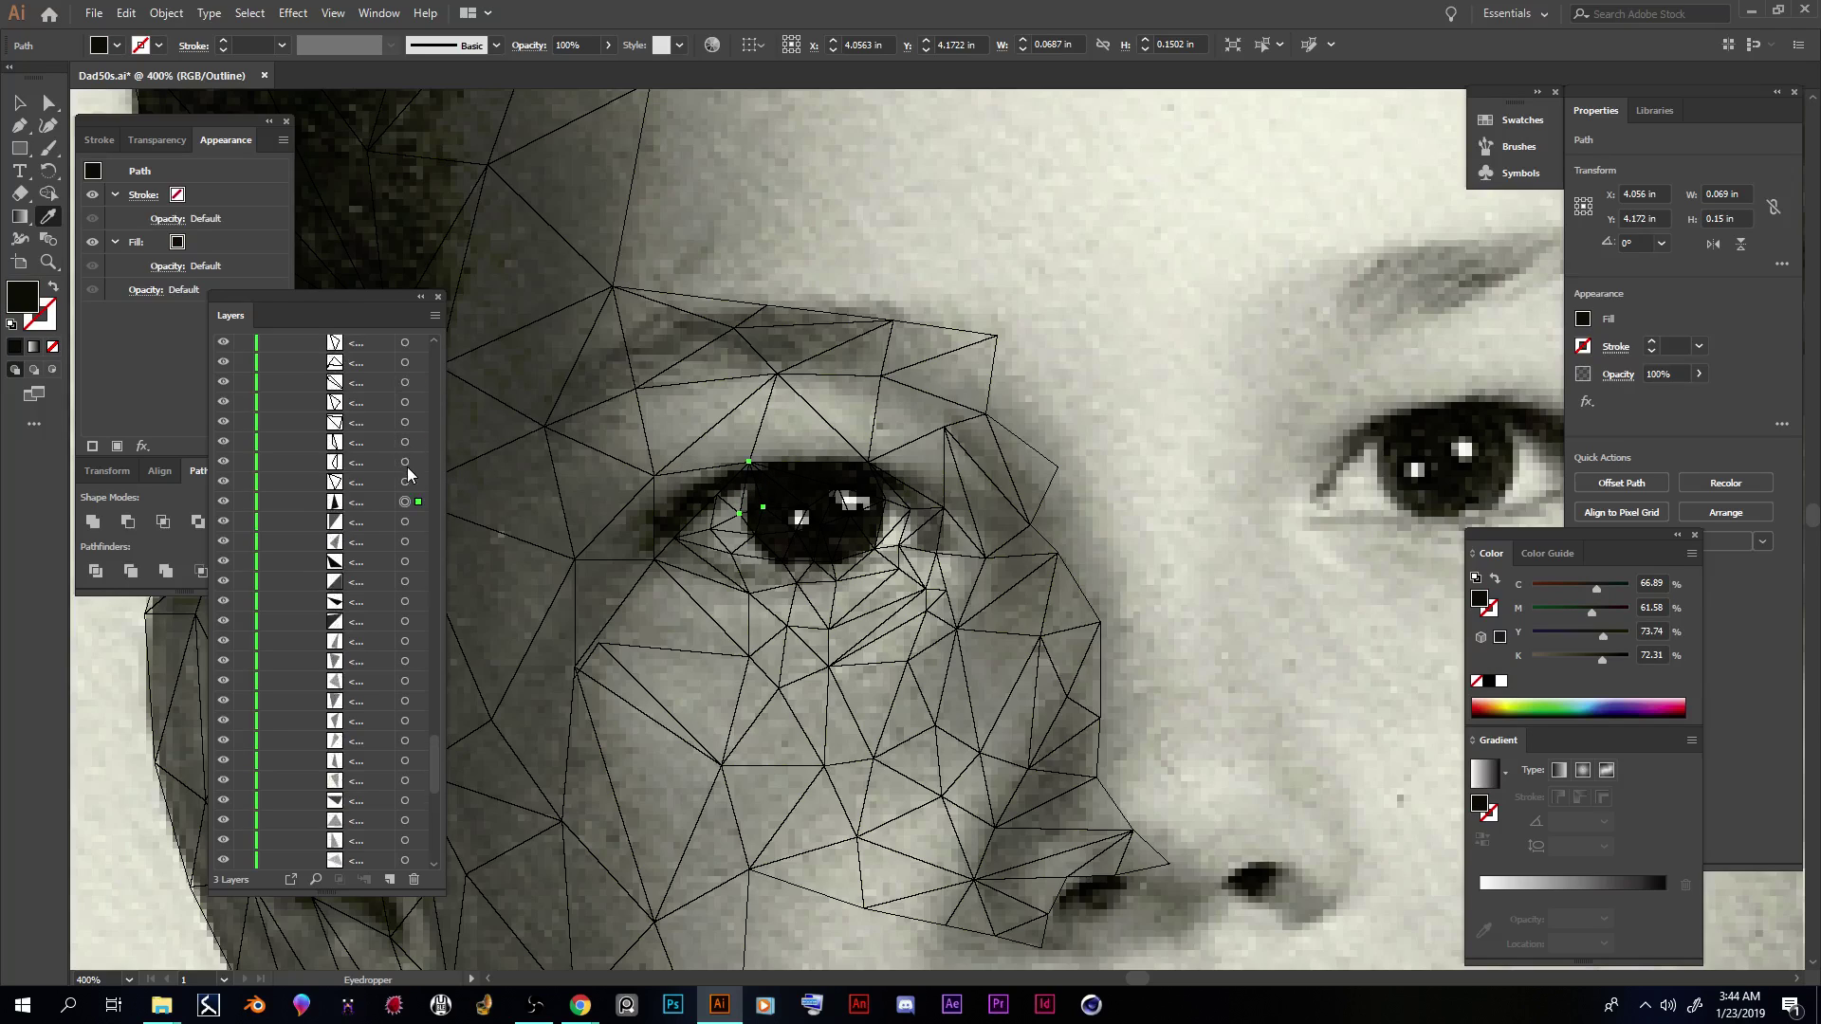
Step: Fill the large temple triangle beside the hairline and the adjoining shape on its lower cheek side with sampled dark greys
{"action": "left_click", "coordinate": [408, 481]}
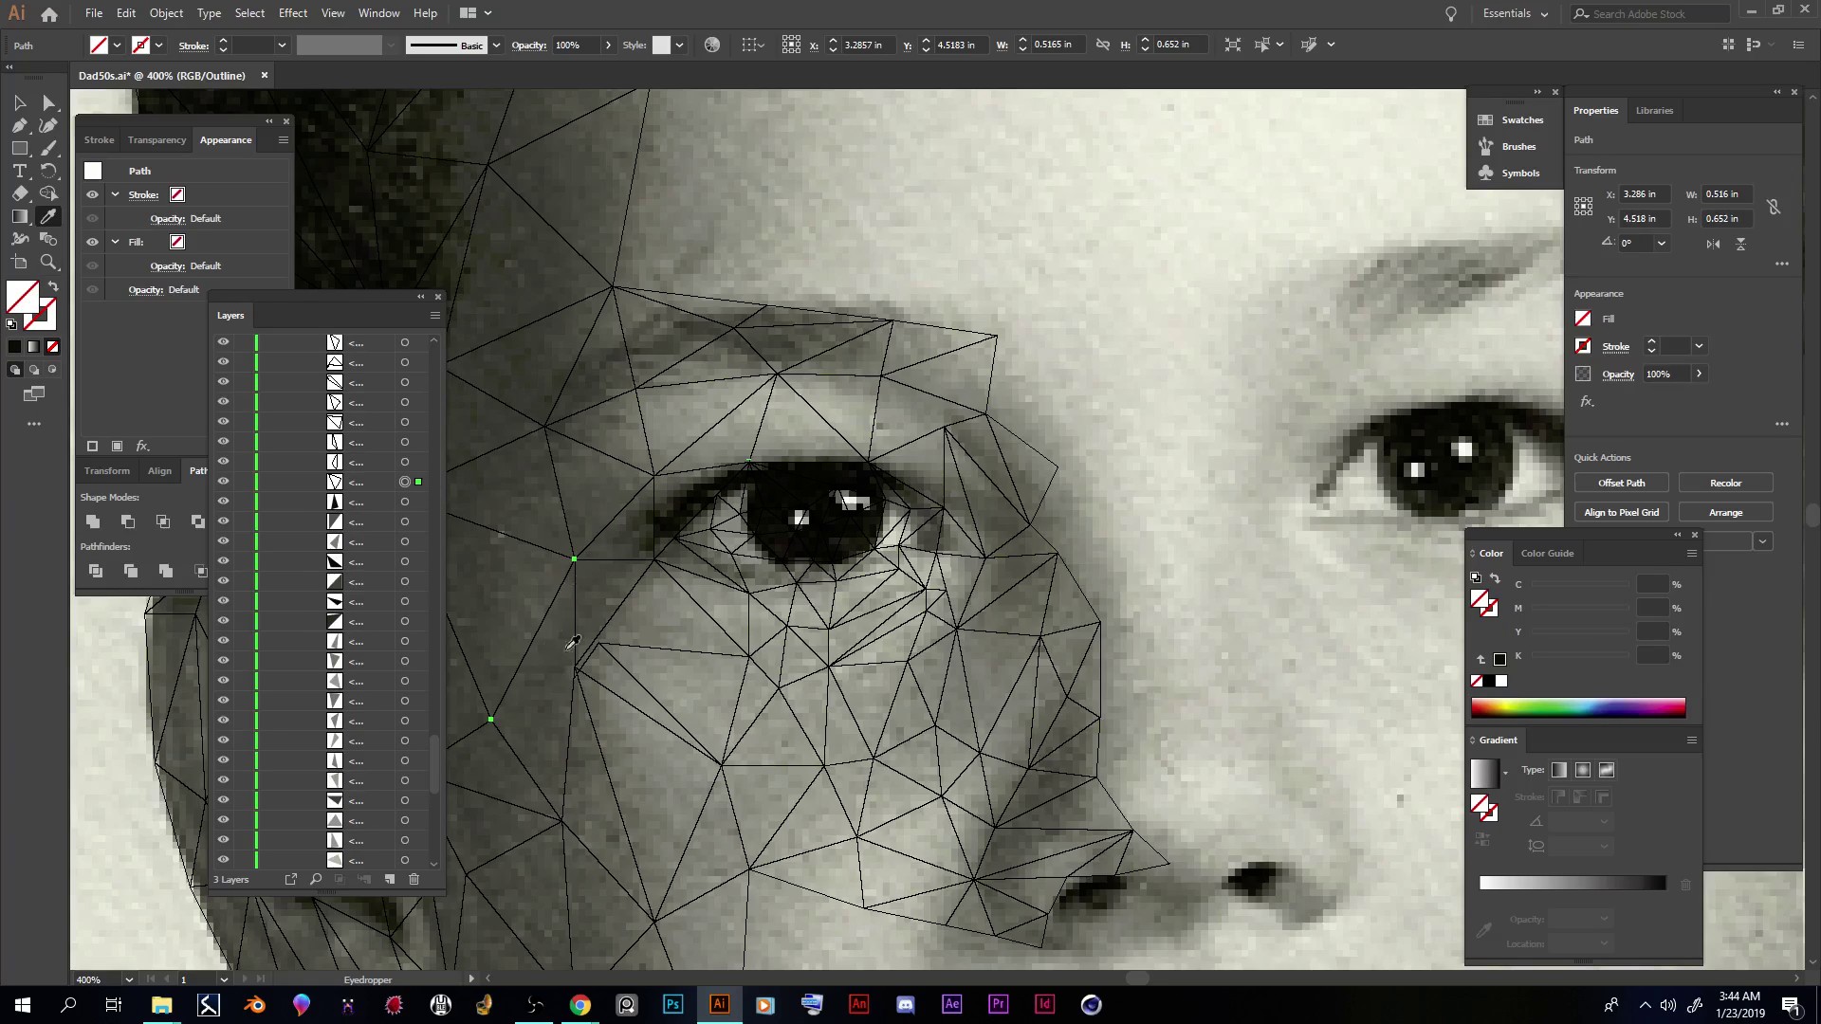
{"action": "left_click_drag", "start_coordinate": [1132, 978], "coordinate": [1127, 977]}
{"action": "left_click", "coordinate": [728, 607]}
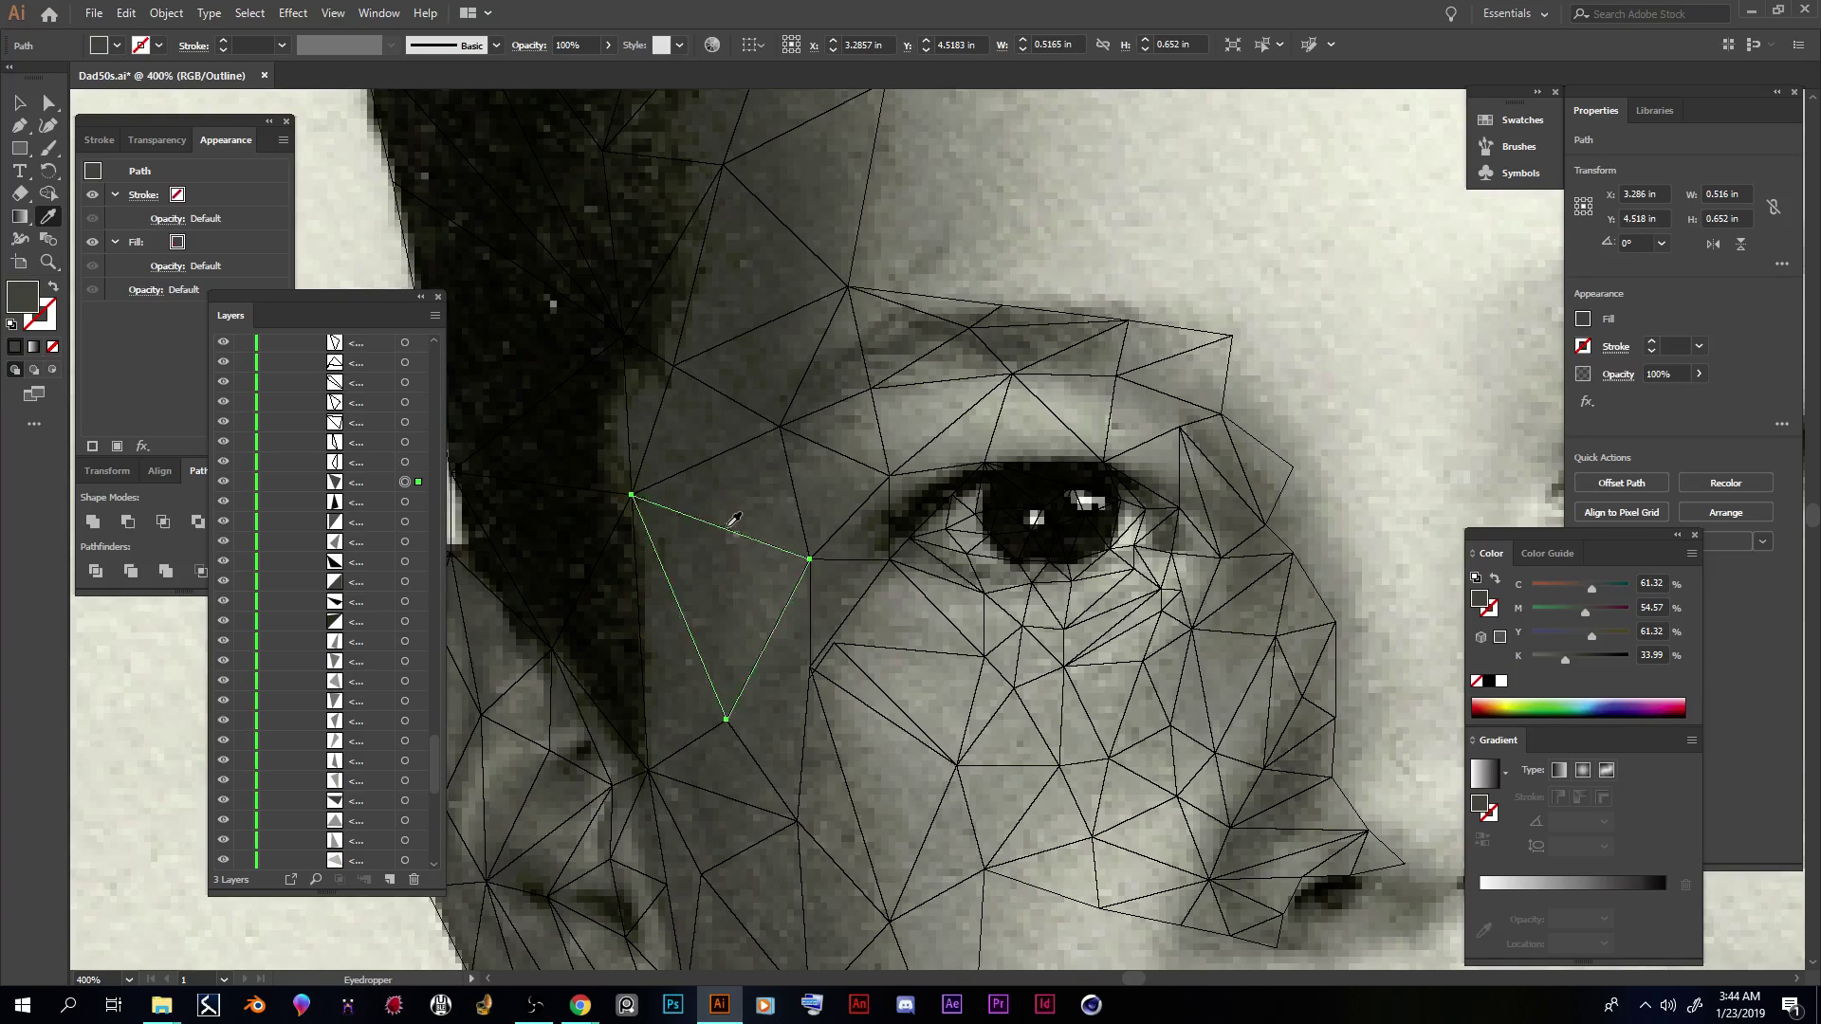
{"action": "left_click", "coordinate": [404, 462]}
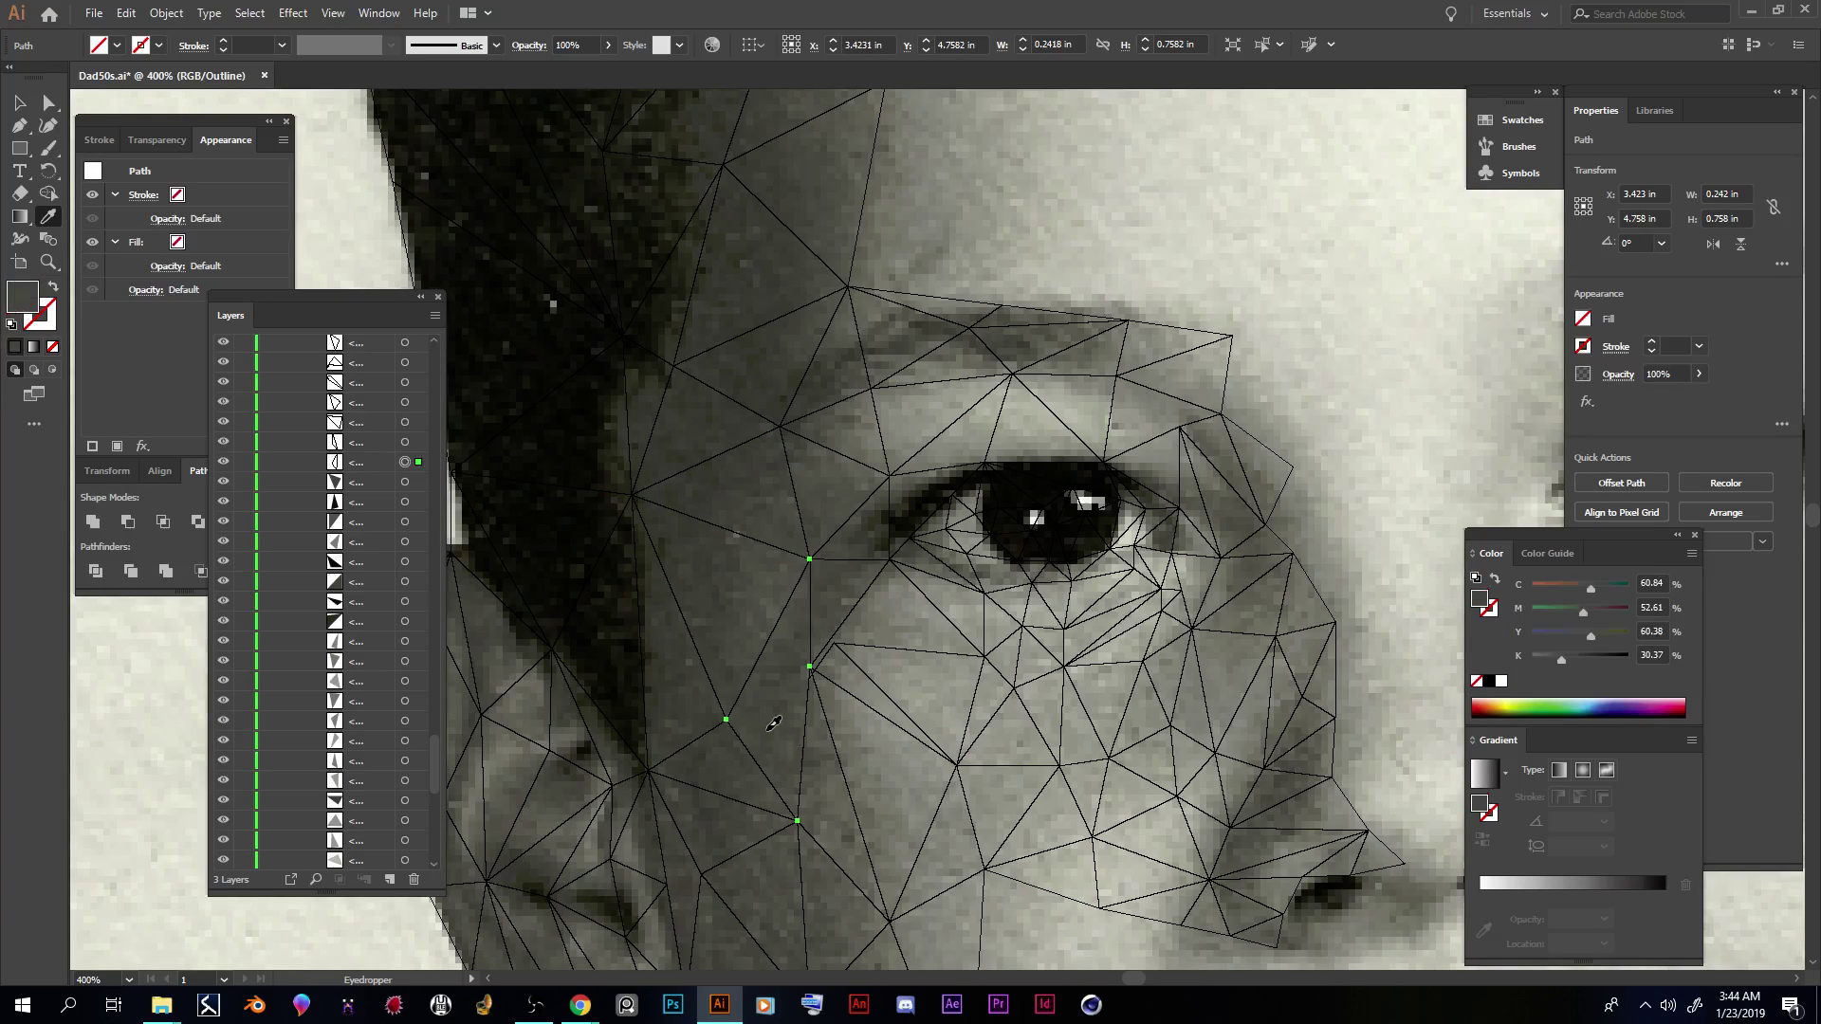
Step: Fill the narrow triangle along the cheek's shadow edge and the upper cheek triangle below the eye with sampled greys
{"action": "left_click", "coordinate": [404, 443]}
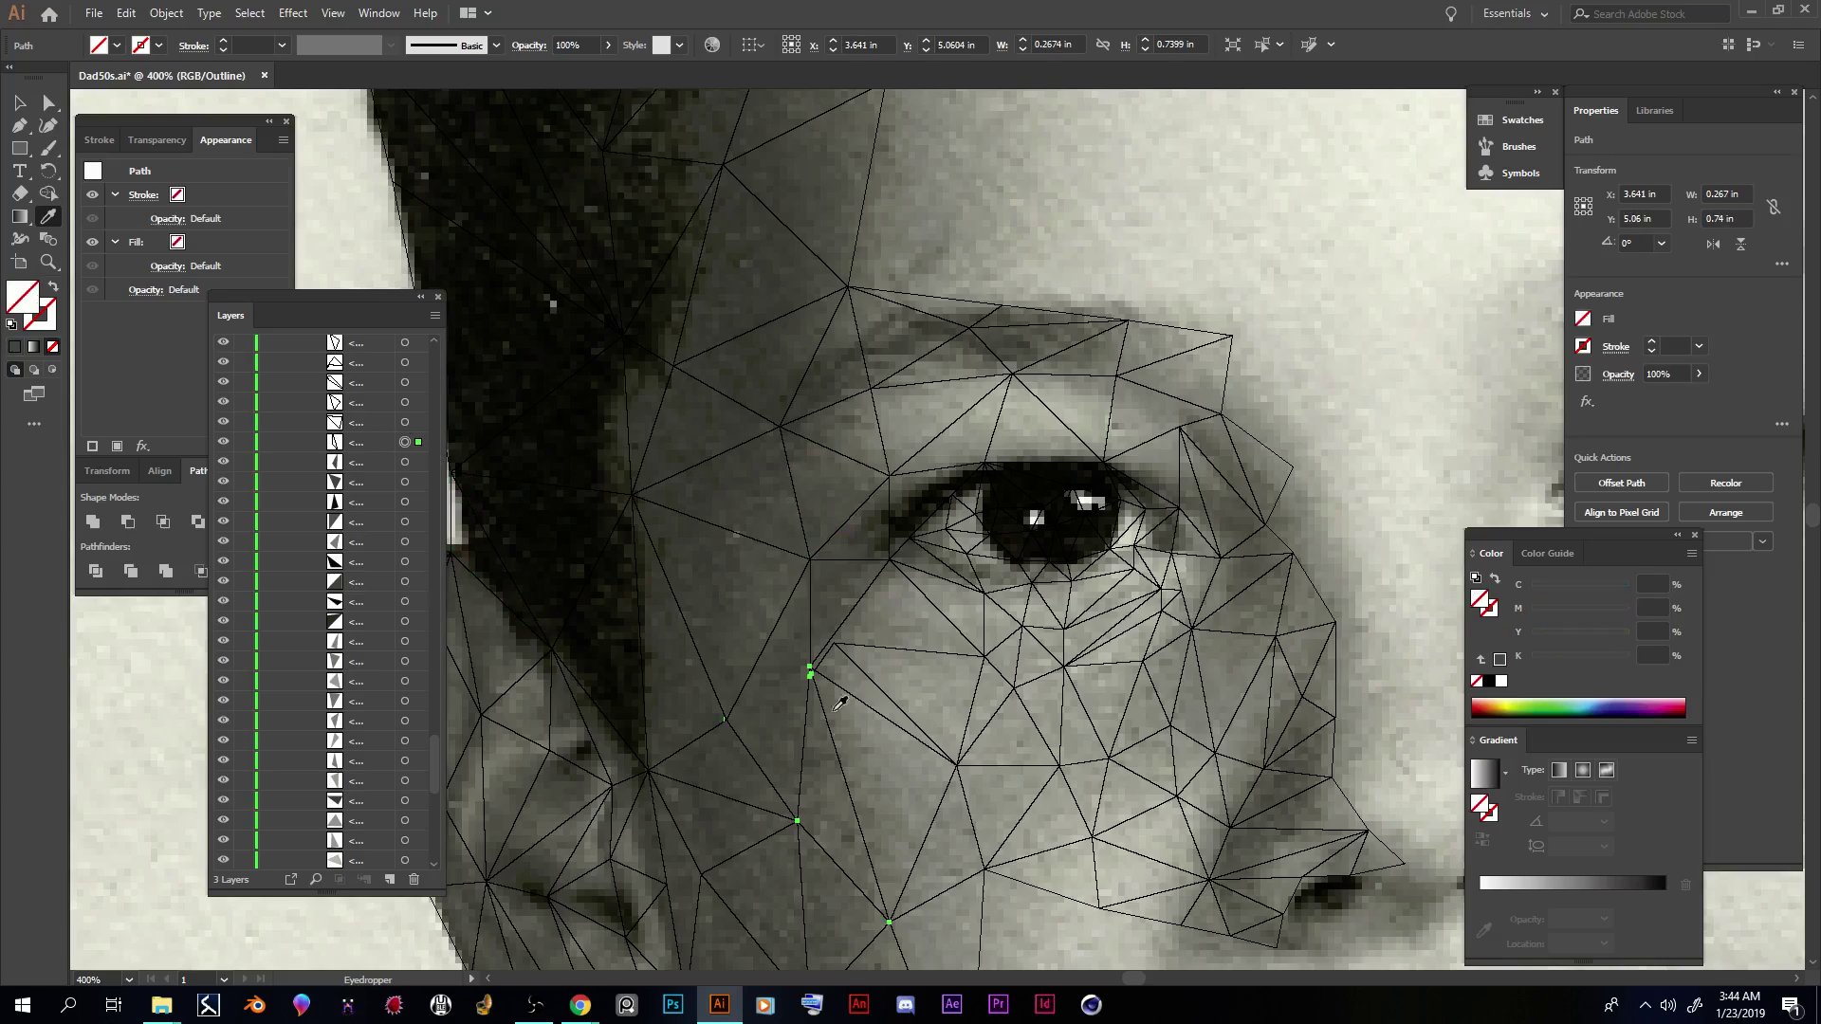
{"action": "left_click", "coordinate": [620, 616]}
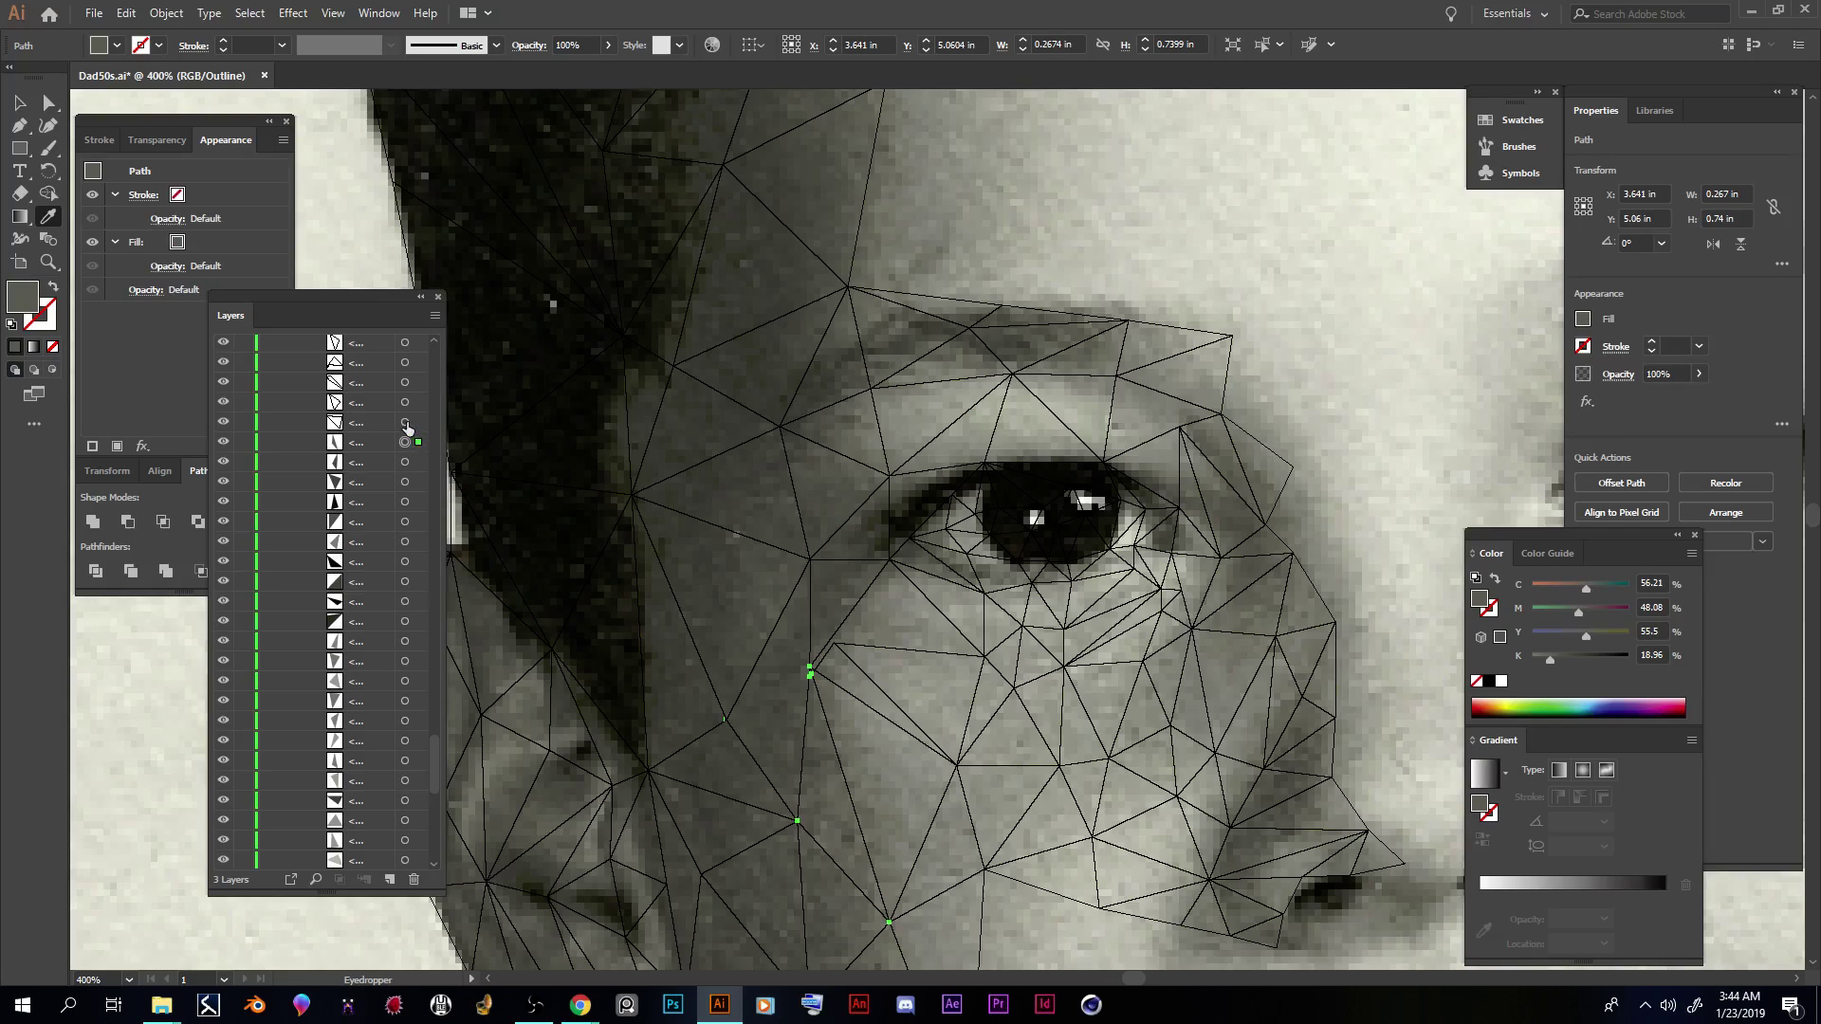
{"action": "left_click", "coordinate": [405, 422]}
{"action": "left_click", "coordinate": [934, 670]}
Step: Delete the tiny unfilled sliver triangle where the cheek triangles meet below the eye's outer corner
{"action": "left_click", "coordinate": [405, 402]}
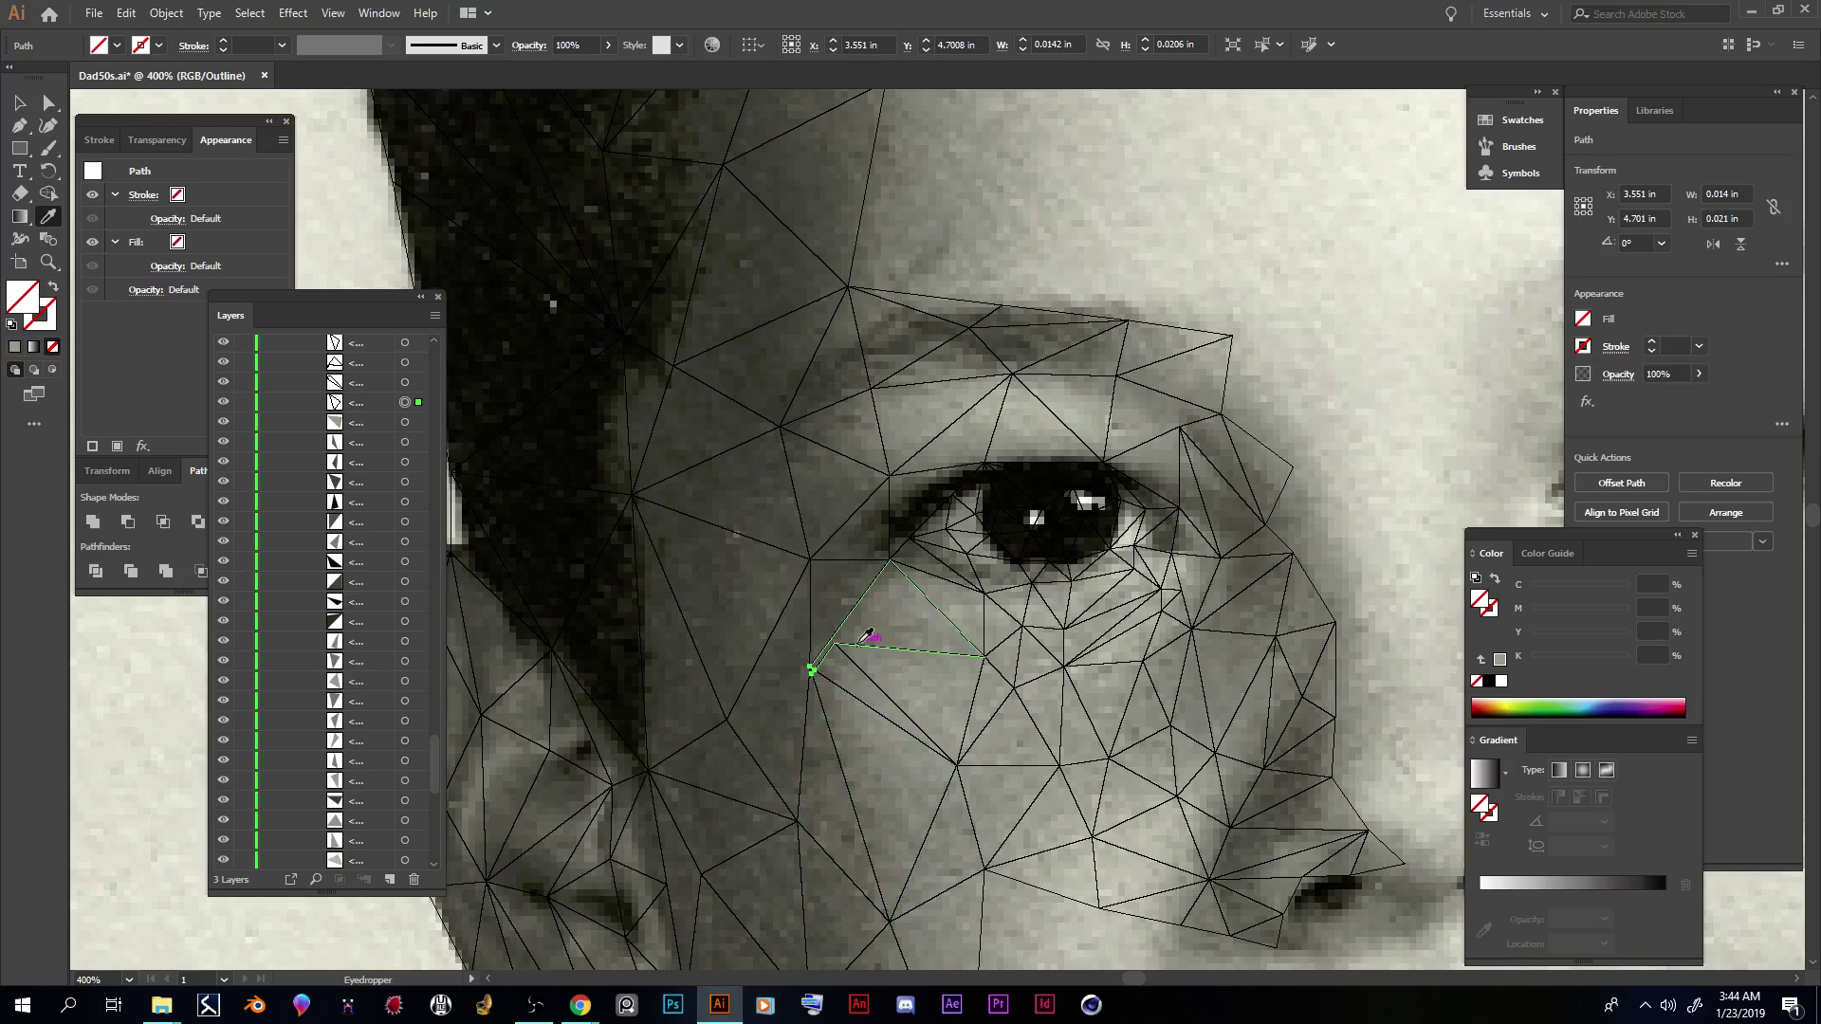
{"action": "key", "text": "ctrl+equal"}
{"action": "key", "text": "ctrl+equal"}
{"action": "key", "text": "ctrl+equal"}
{"action": "key", "text": "ctrl+equal"}
{"action": "key", "text": "ctrl+equal"}
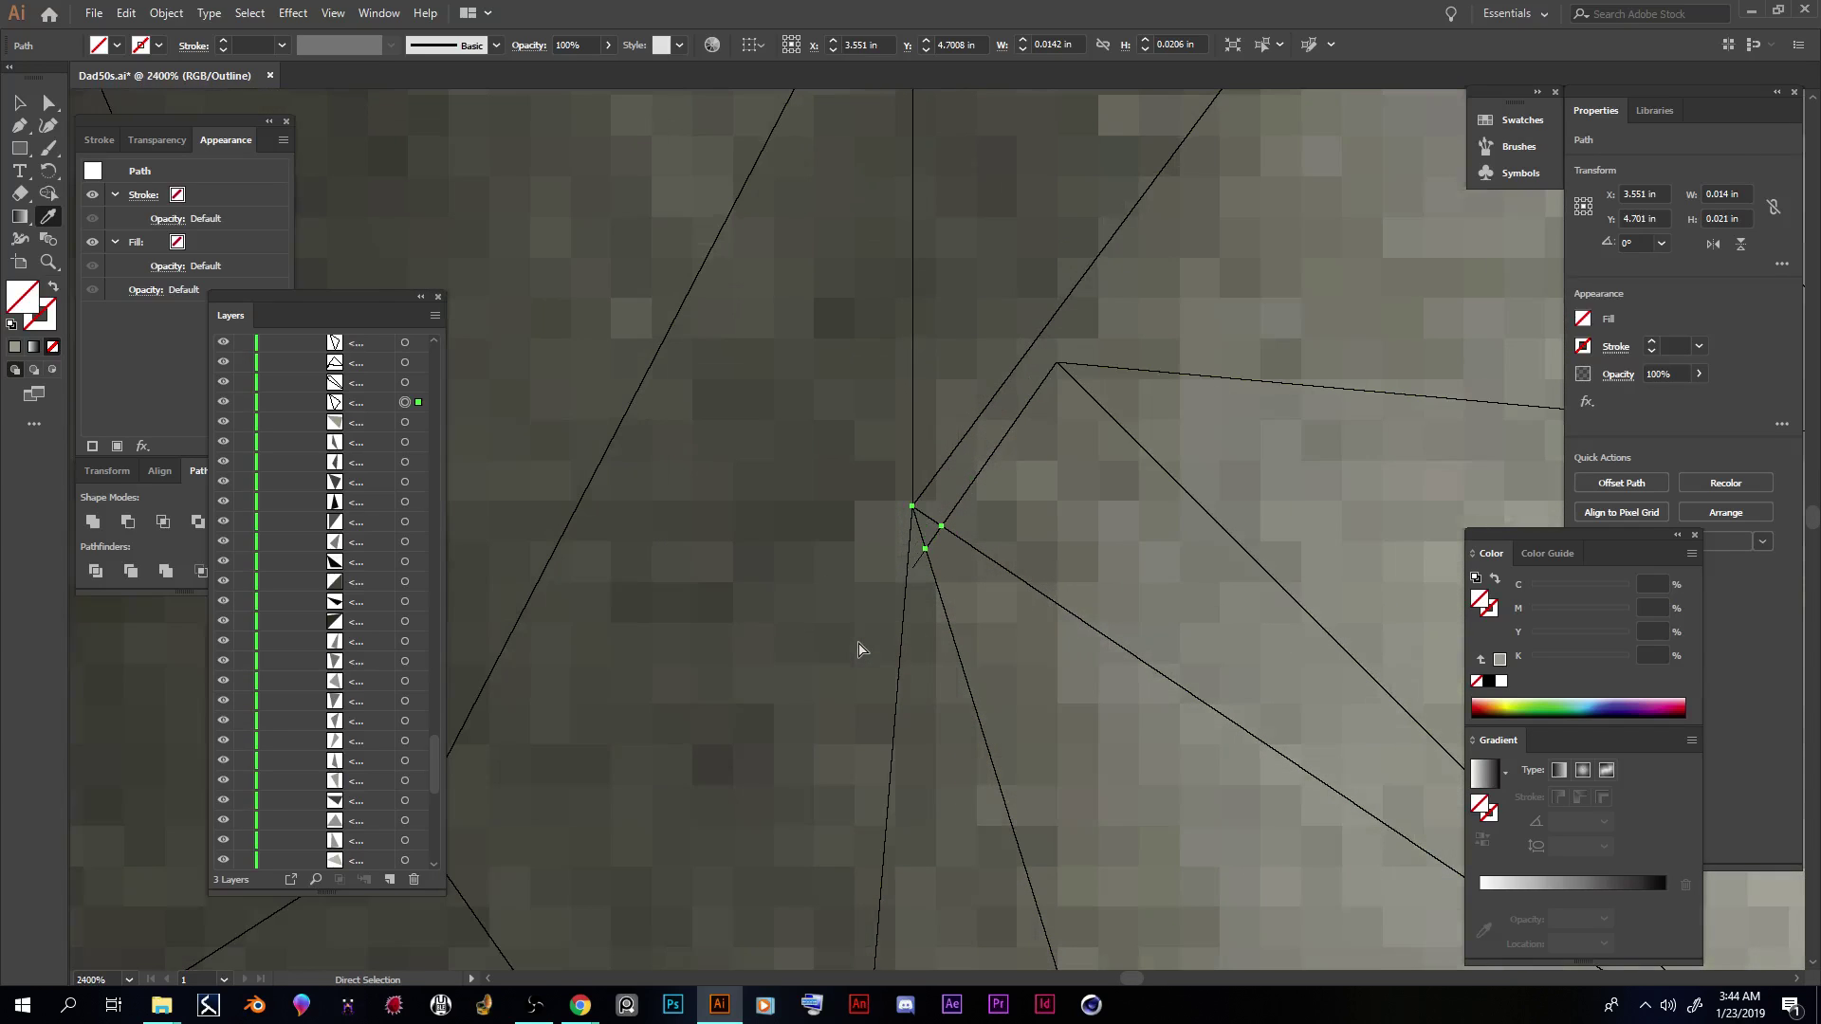
{"action": "left_click", "coordinate": [369, 404]}
{"action": "key", "text": "Delete"}
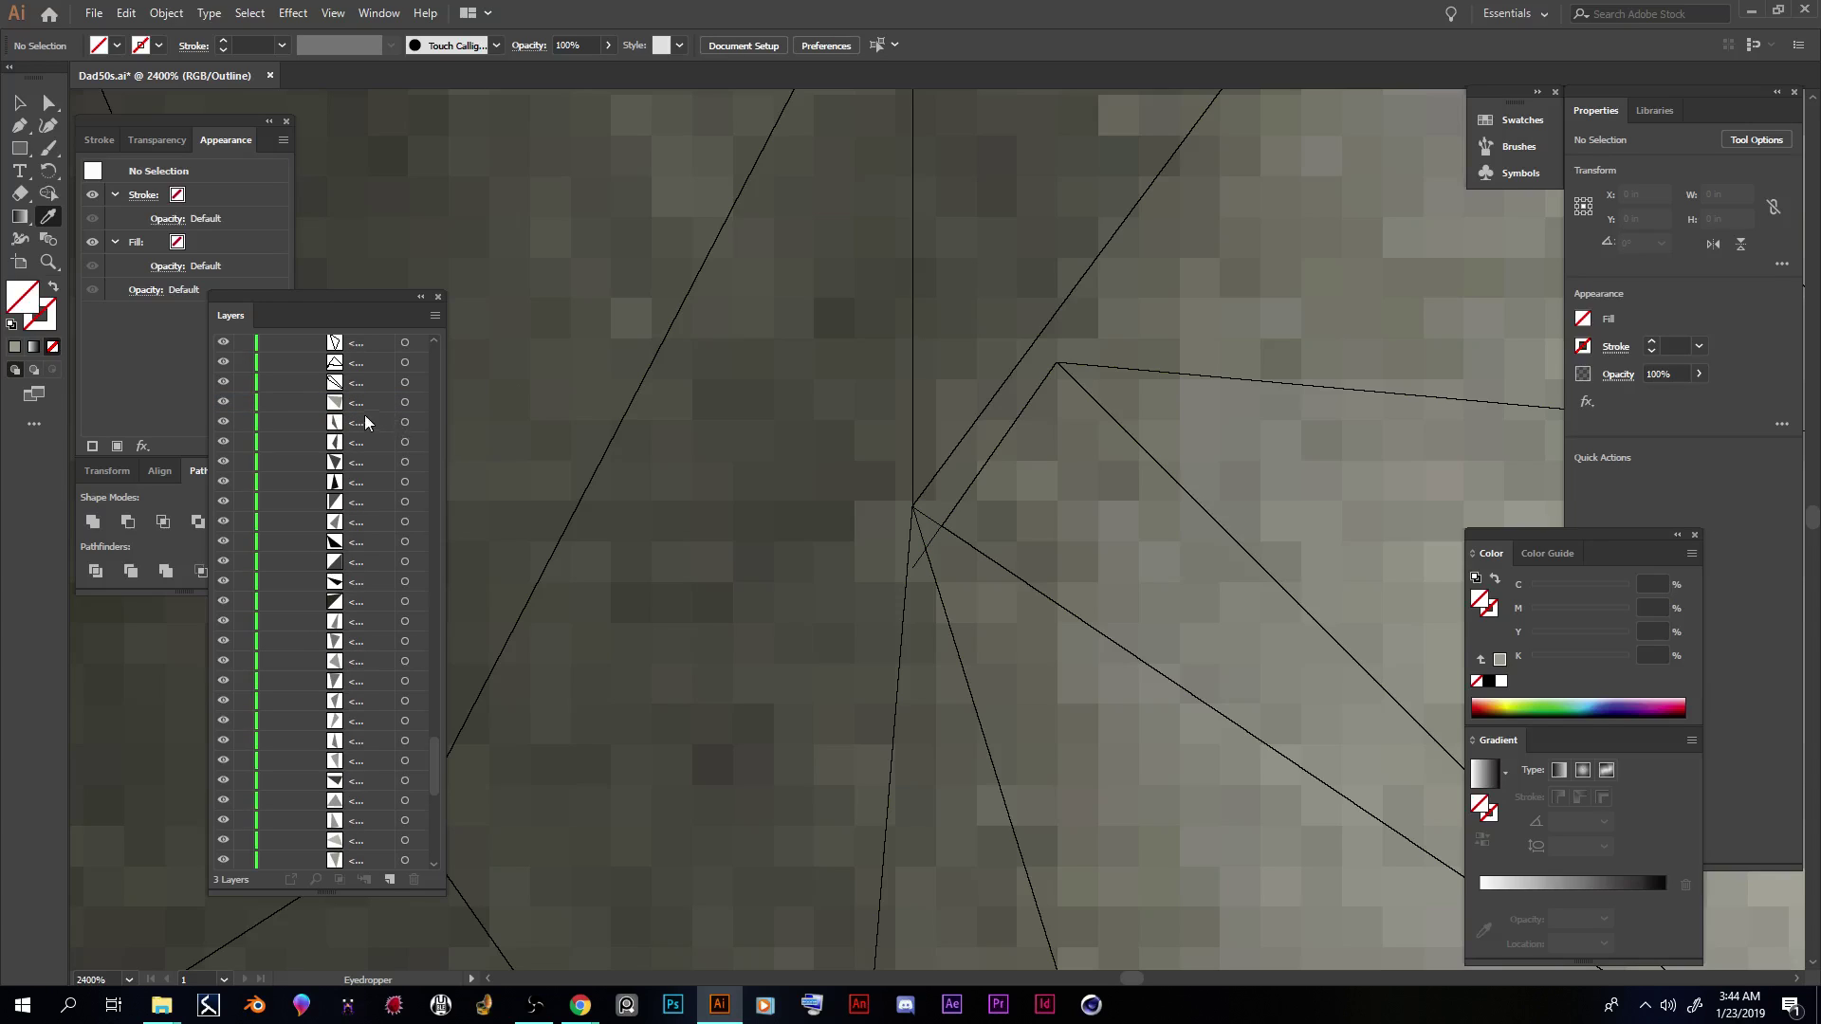
Step: Delete the long, narrow unfilled triangle running across the upper cheek from the same meeting point
{"action": "left_click", "coordinate": [367, 384]}
{"action": "left_click", "coordinate": [405, 382]}
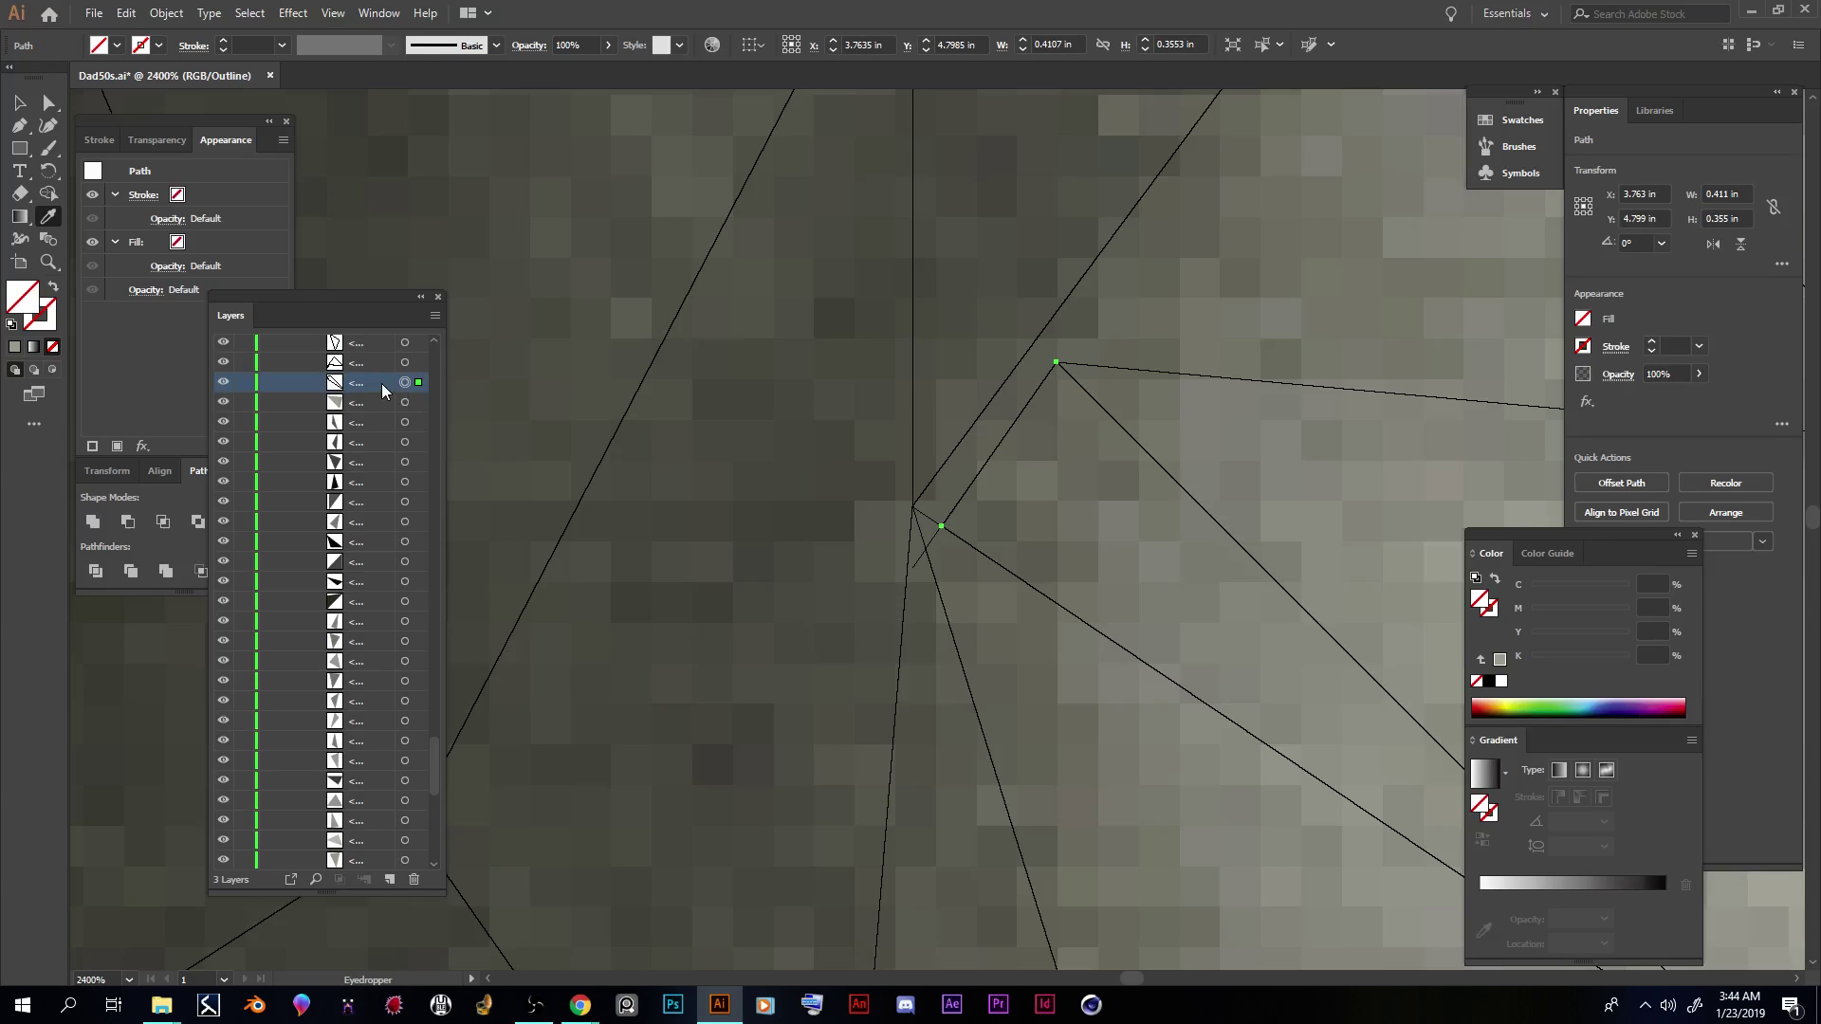
{"action": "scroll", "coordinate": [980, 378], "scroll_direction": "up", "scroll_amount": 1}
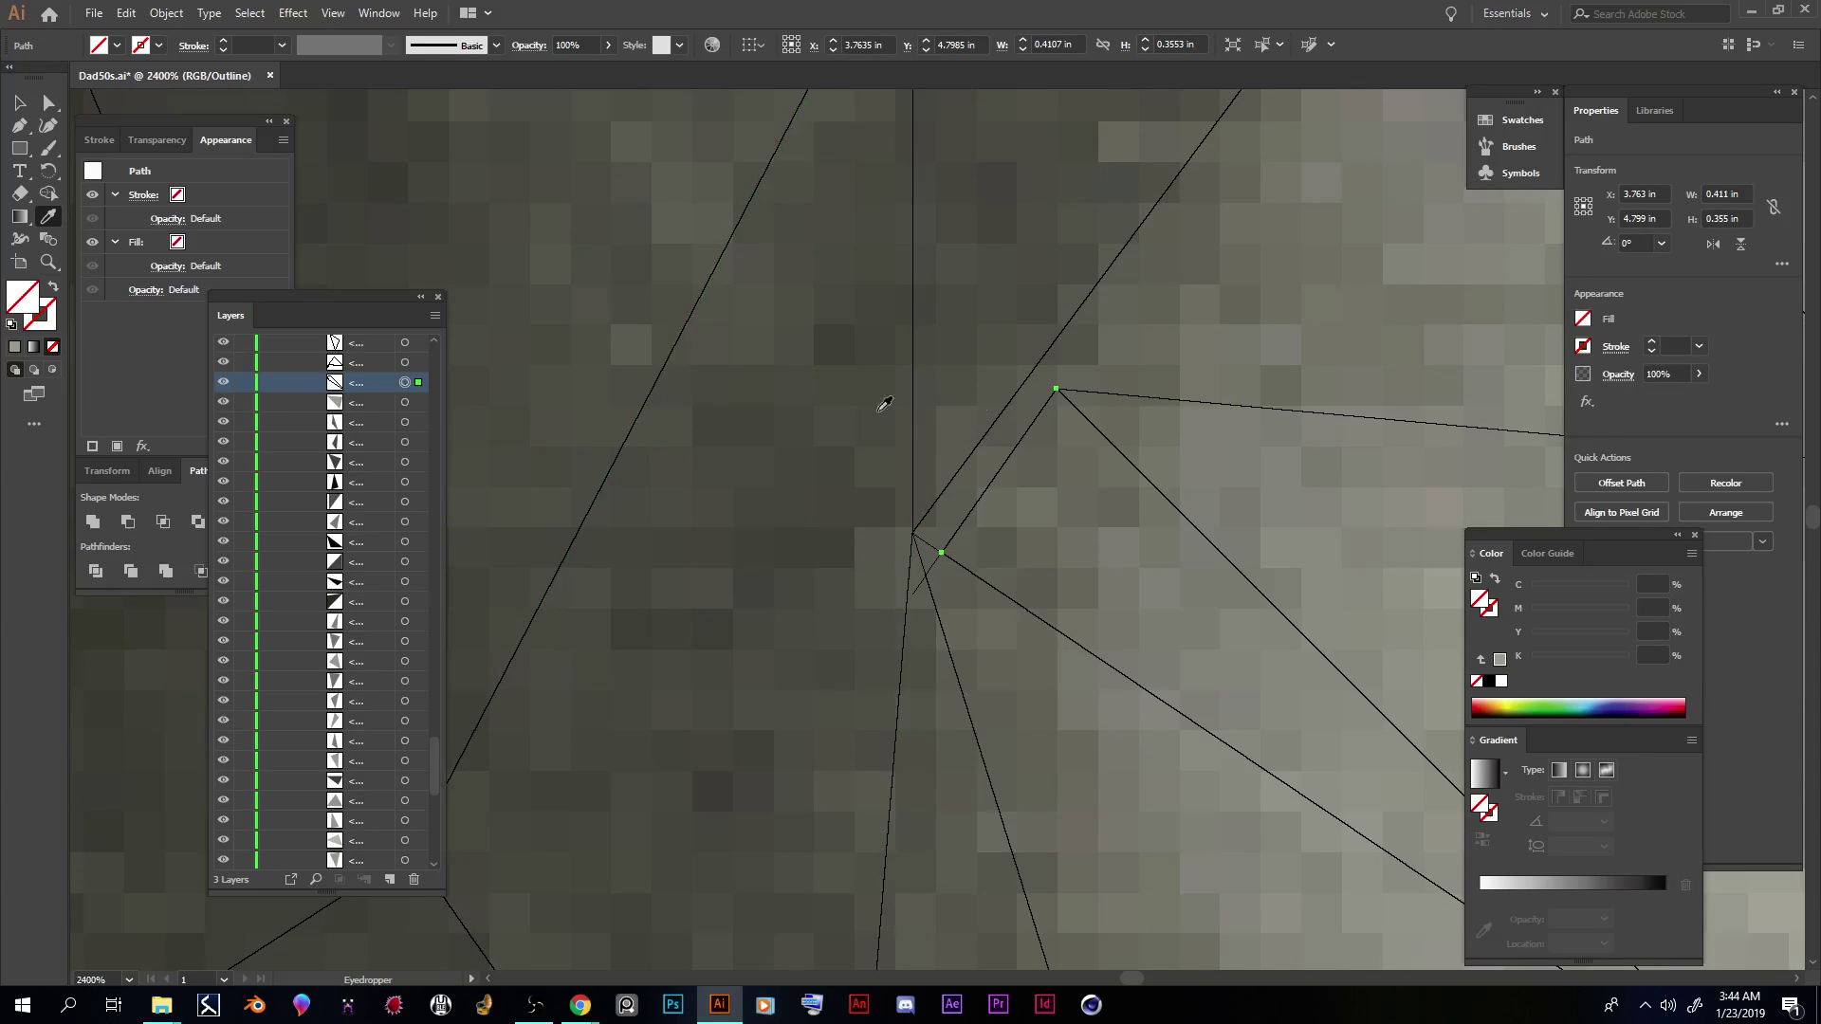
{"action": "key", "text": "Delete"}
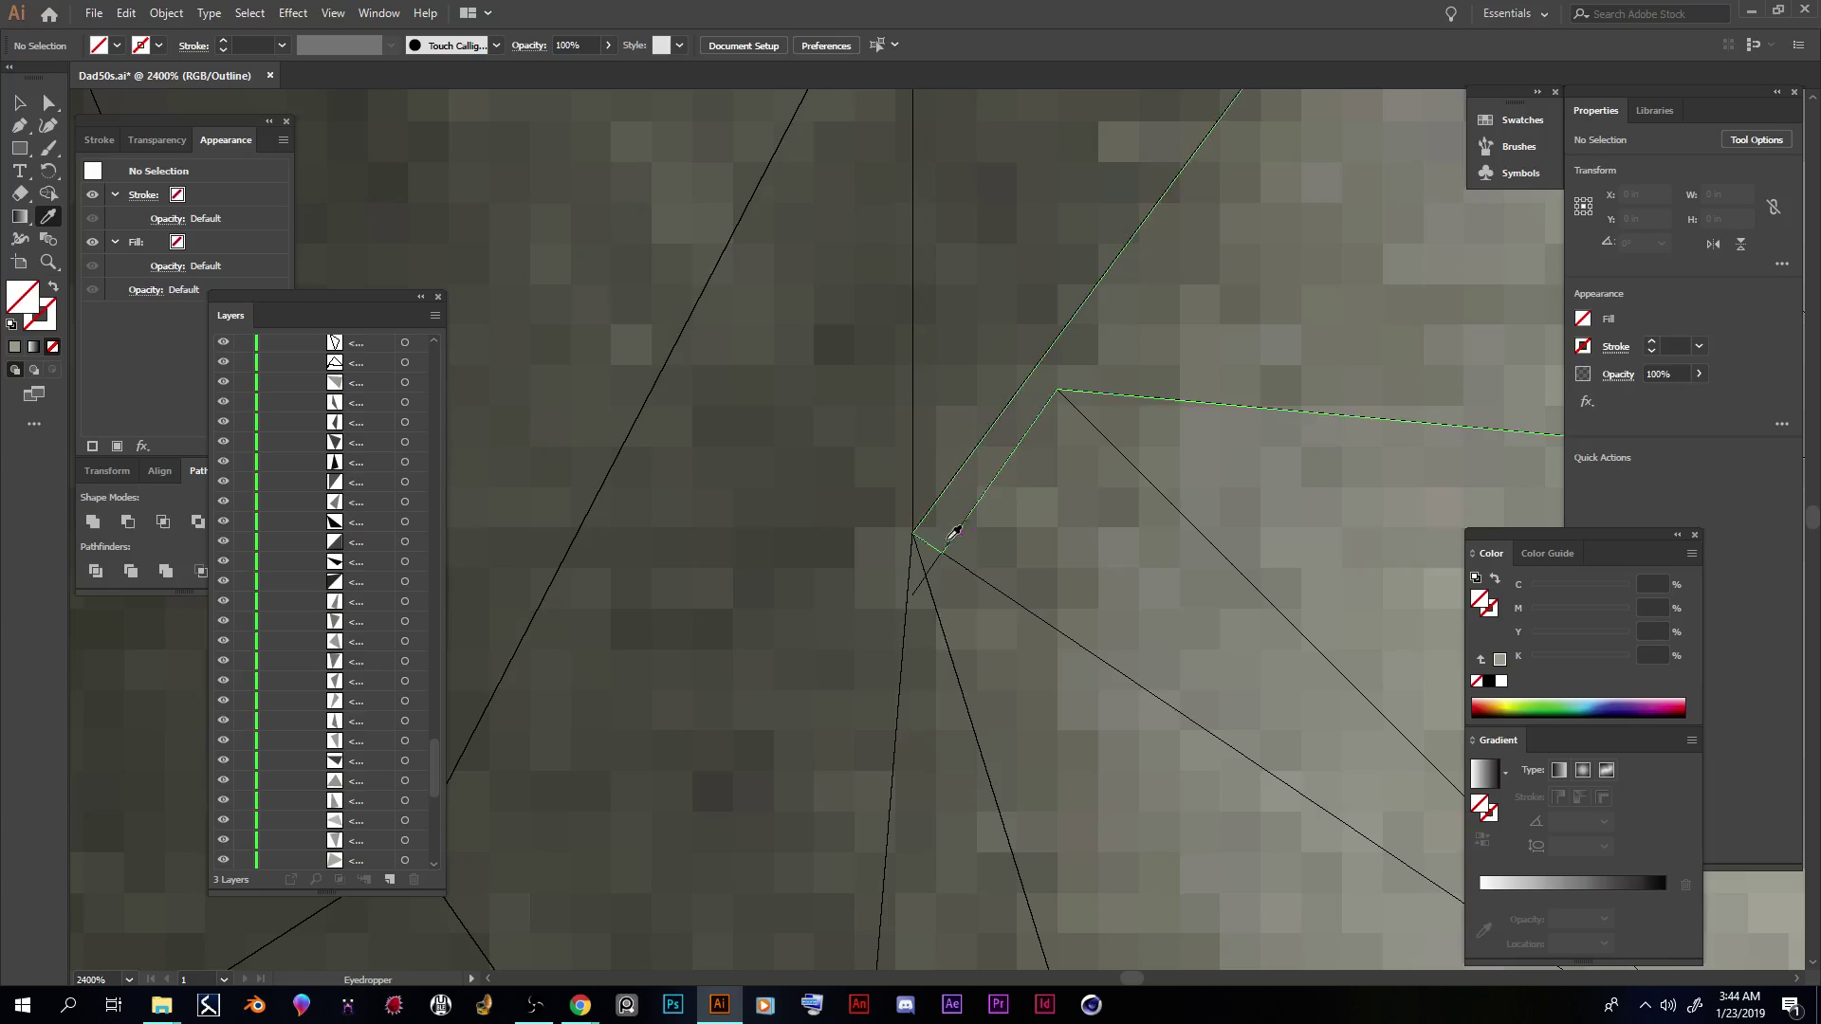
Step: Fill the unfilled cheek shape directly below the eye's outer corner with a grey sampled from the photo
{"action": "scroll", "coordinate": [1026, 411], "scroll_direction": "down", "scroll_amount": 6}
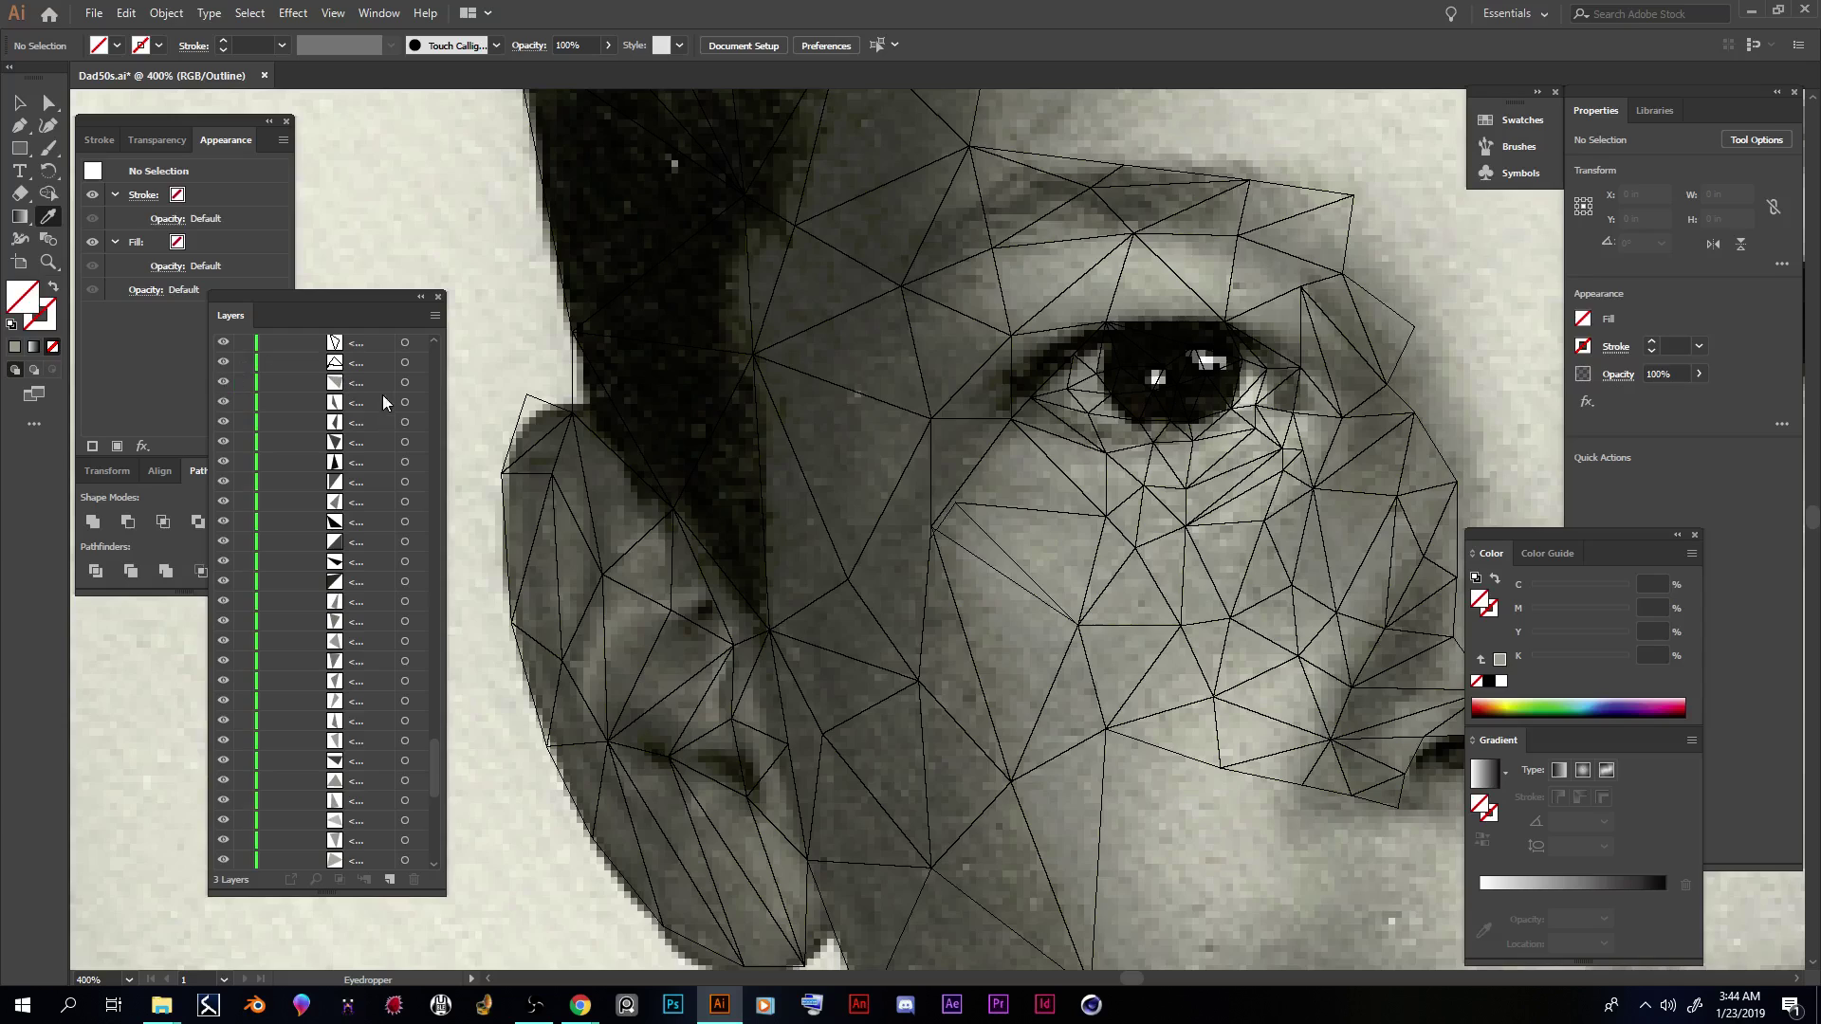
{"action": "left_click", "coordinate": [405, 364]}
{"action": "scroll", "coordinate": [853, 531], "scroll_direction": "up", "scroll_amount": 2}
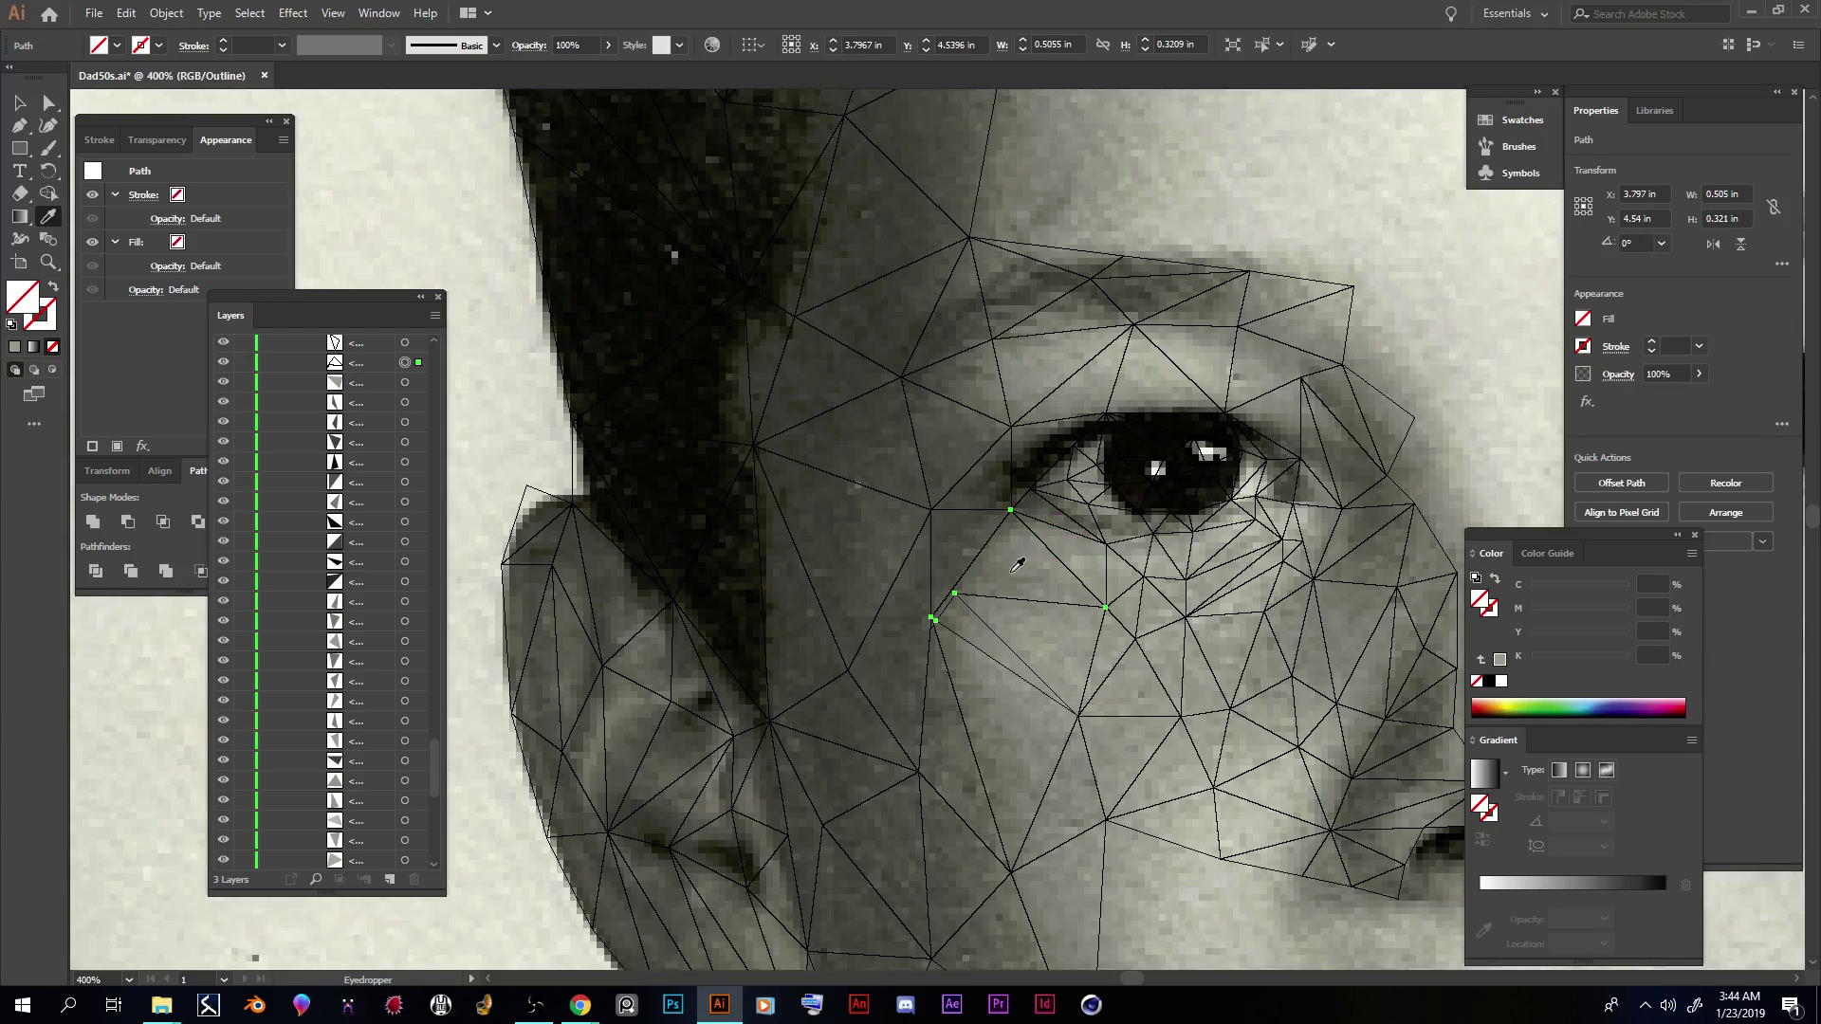
{"action": "left_click", "coordinate": [851, 517]}
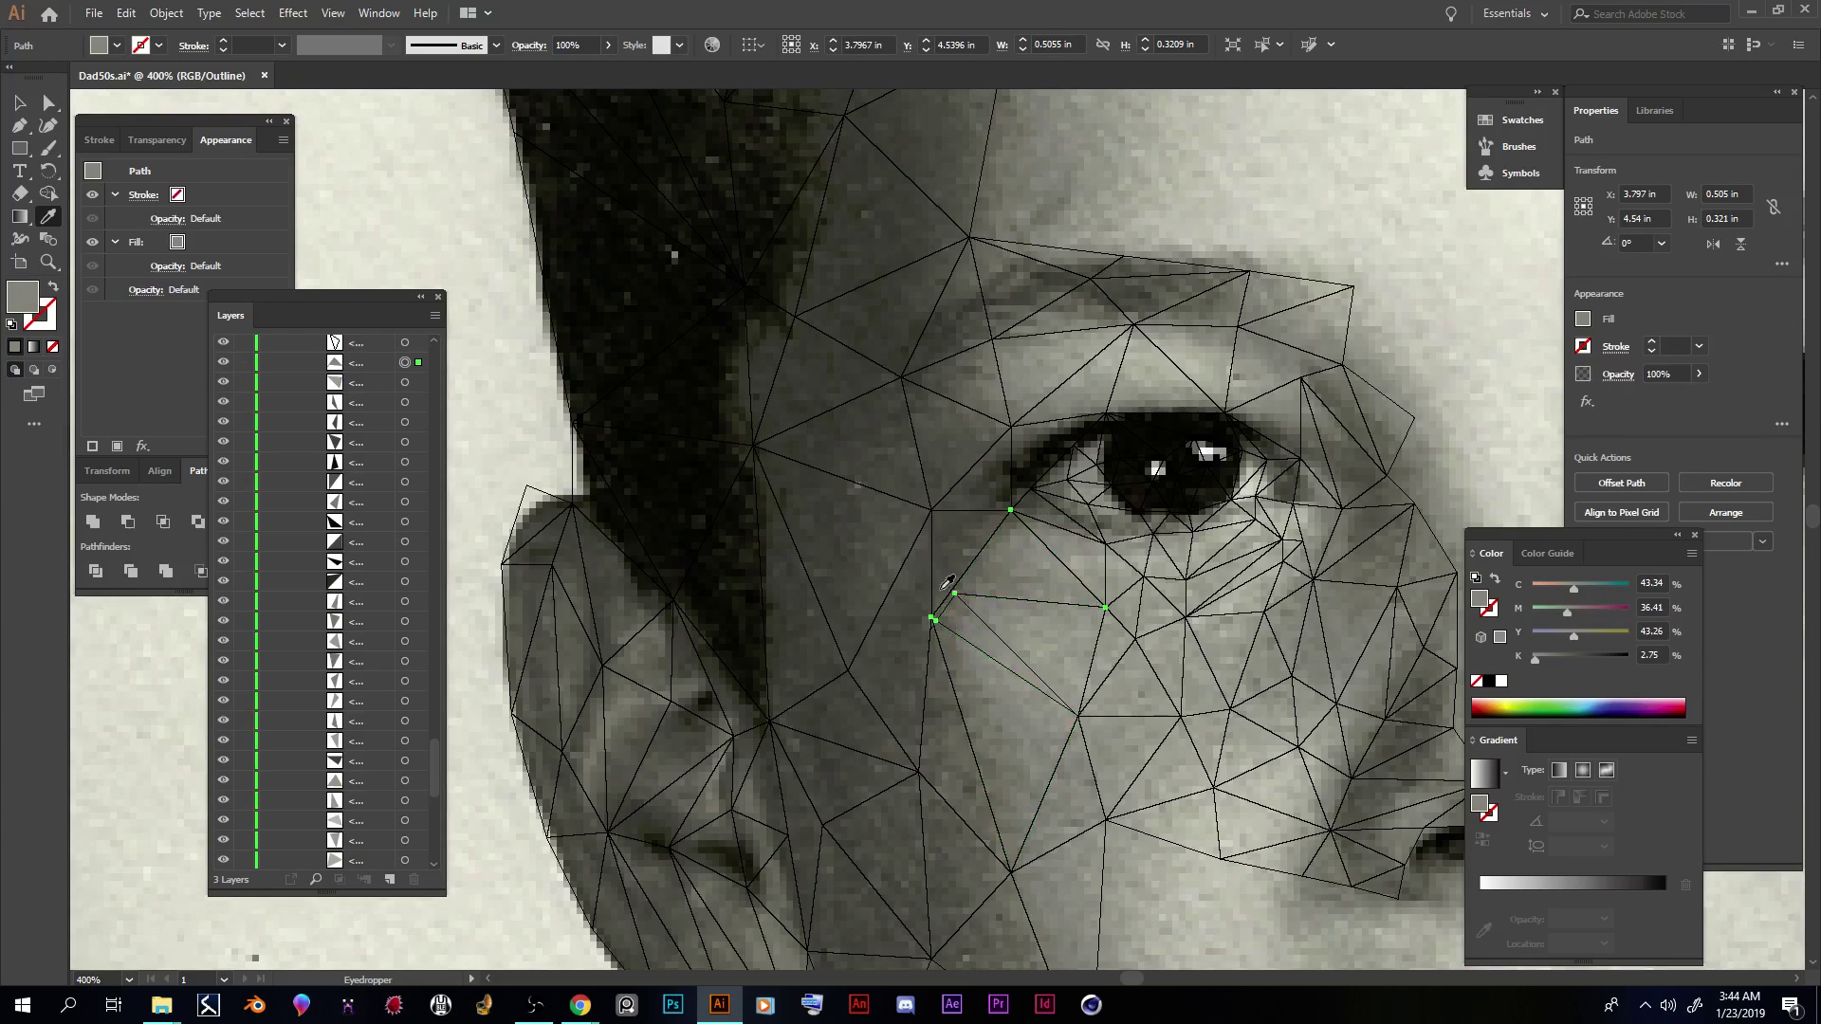
Step: Move the shared corner anchors of the cheek shapes below the eye's outer corner onto the straight outer edge line
{"action": "scroll", "coordinate": [996, 593], "scroll_direction": "up", "scroll_amount": 2}
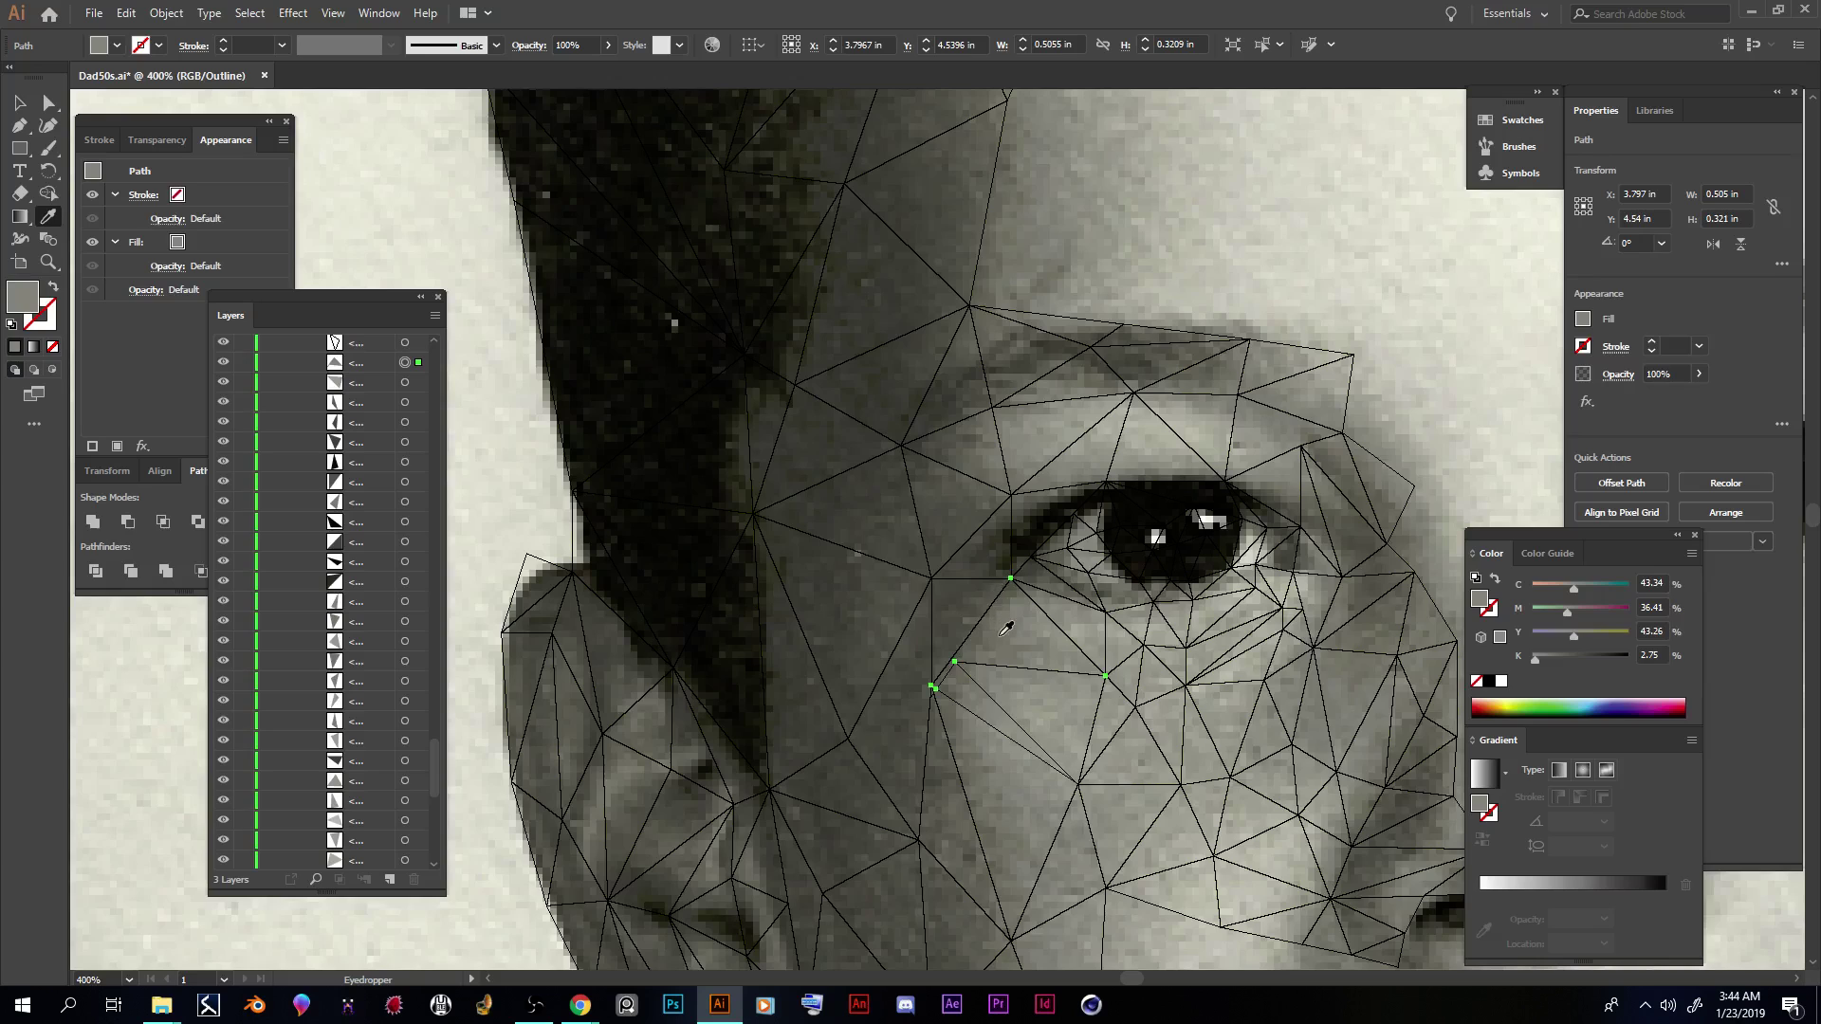
{"action": "scroll", "coordinate": [1005, 630], "scroll_direction": "up", "scroll_amount": 4}
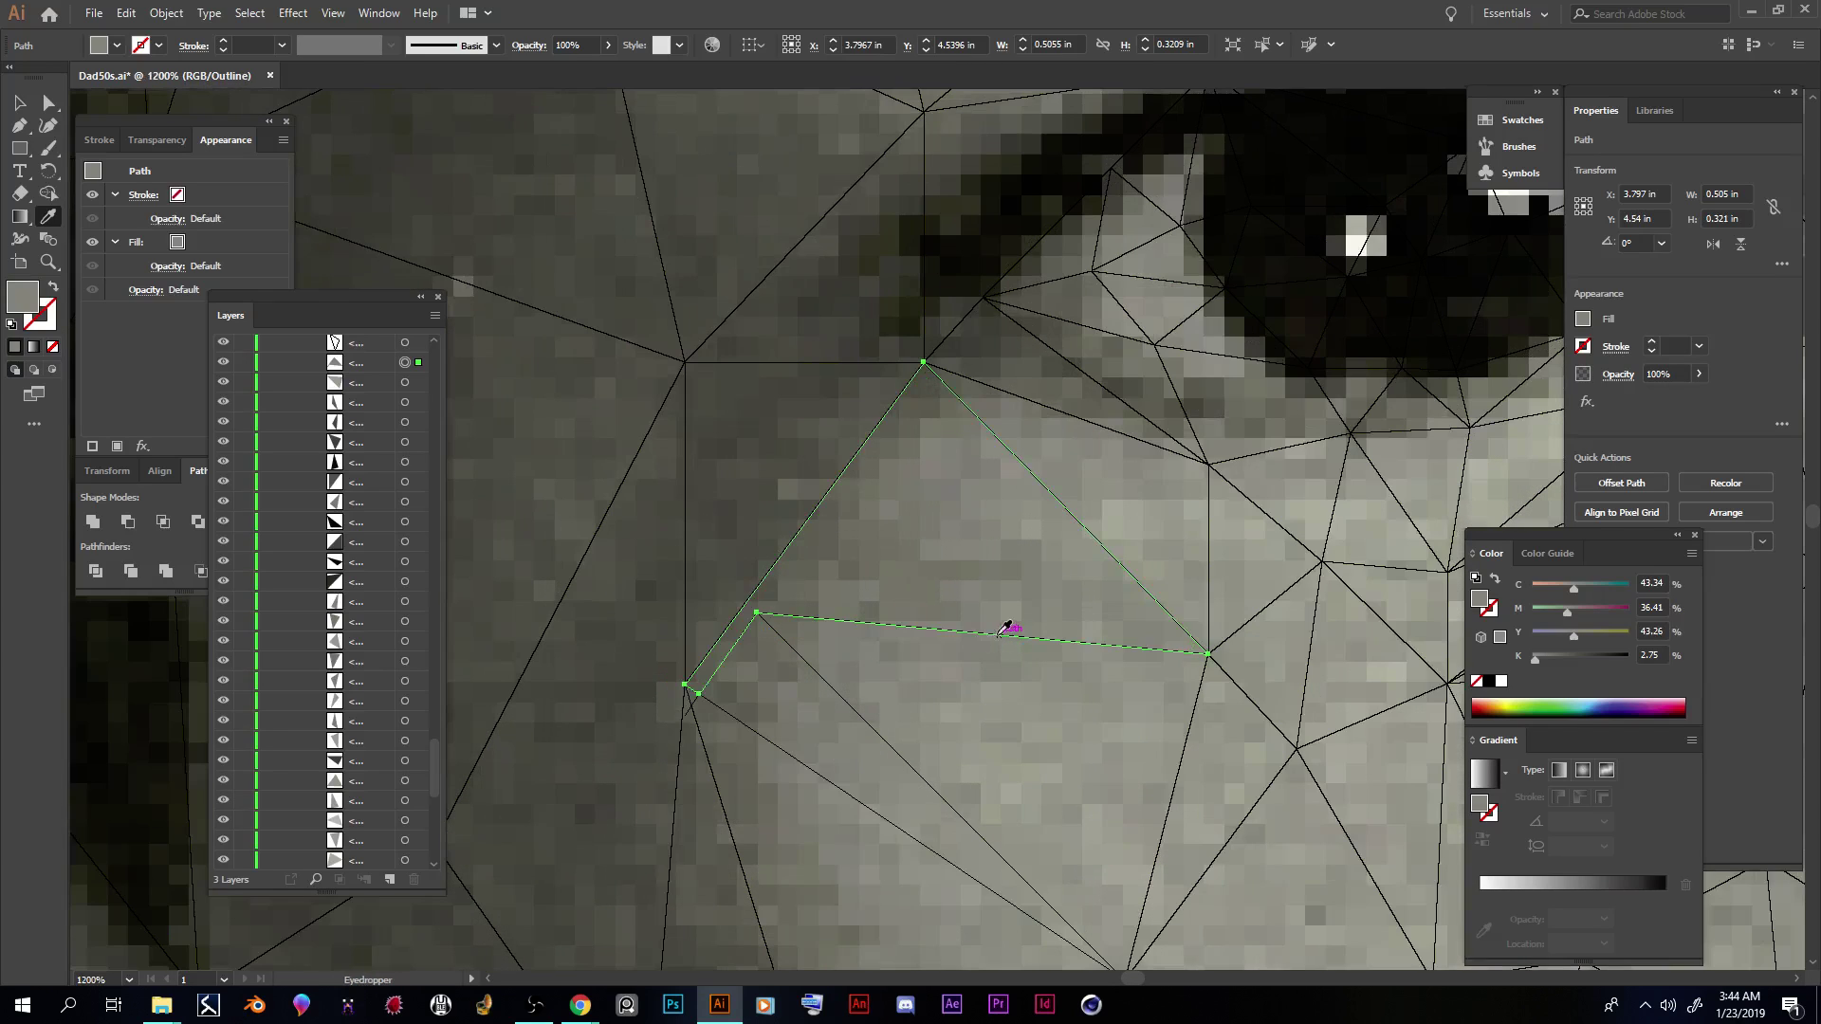
{"action": "left_click", "coordinate": [48, 102]}
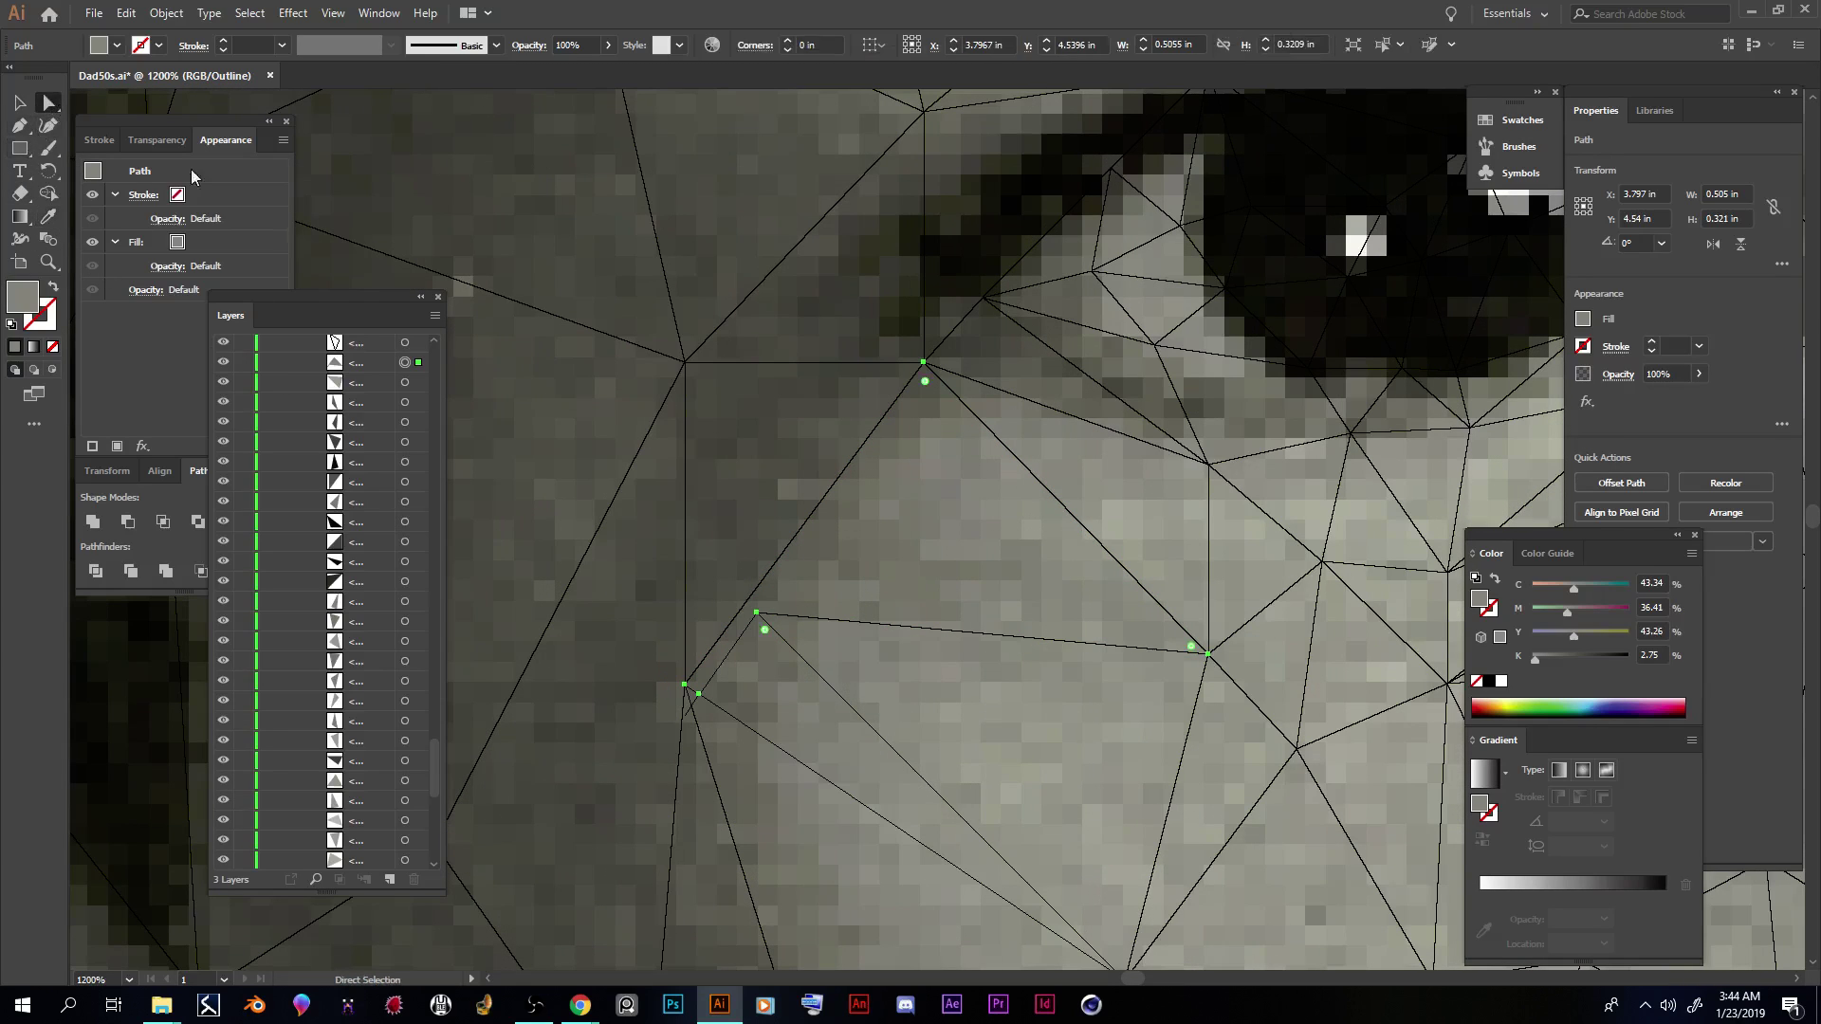
{"action": "left_click_drag", "start_coordinate": [758, 614], "coordinate": [750, 601]}
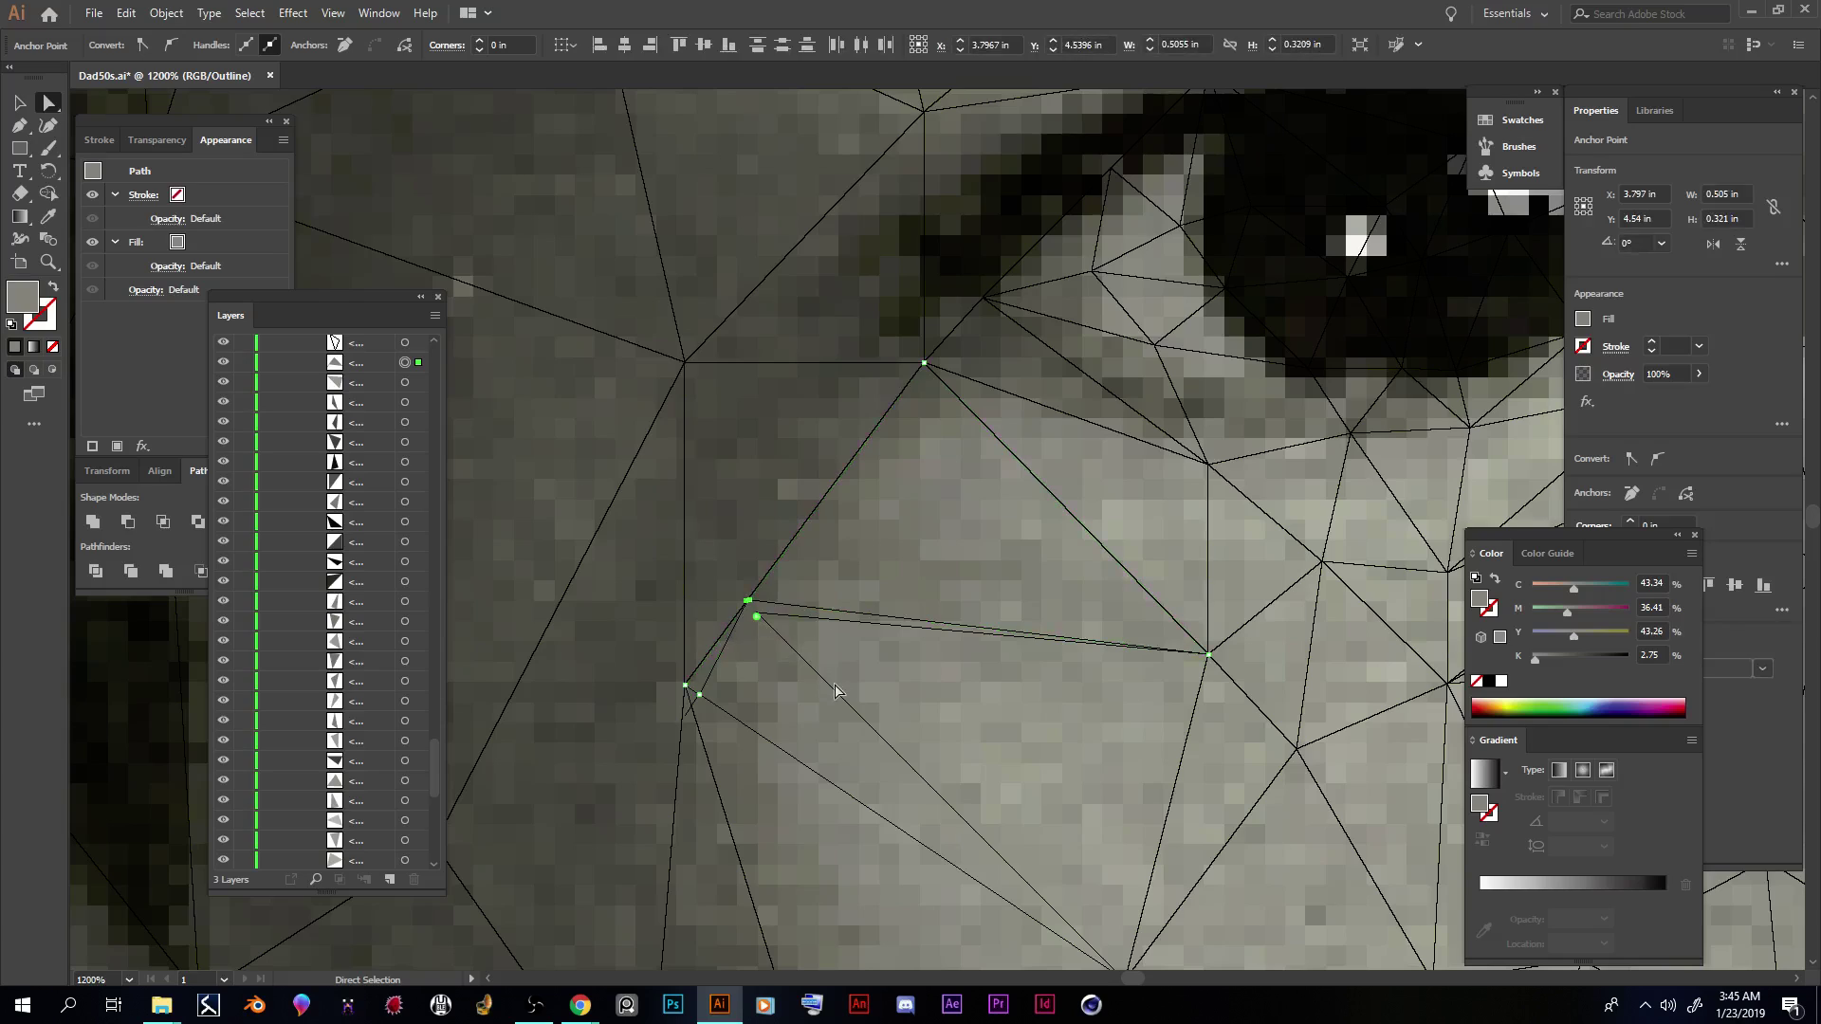
{"action": "key", "text": "ctrl+z"}
{"action": "key", "text": "ctrl+z"}
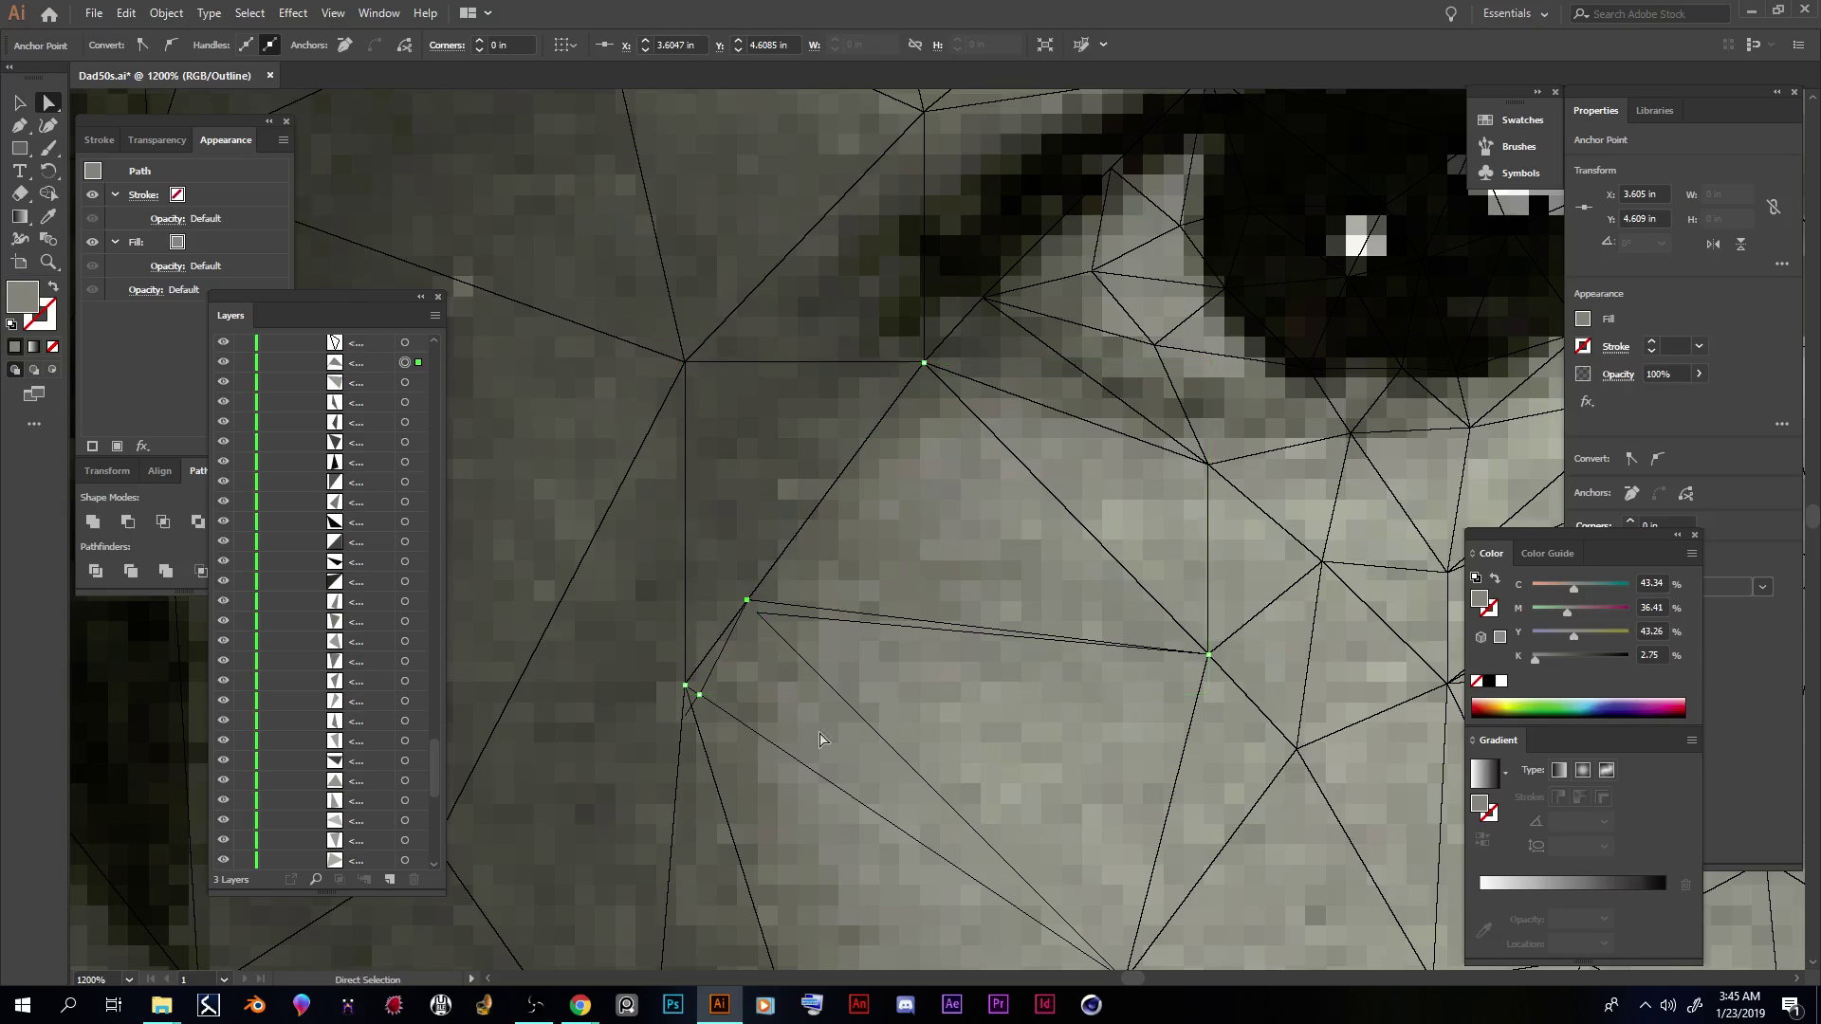
{"action": "left_click_drag", "start_coordinate": [755, 612], "coordinate": [747, 600]}
{"action": "left_click", "coordinate": [799, 725]}
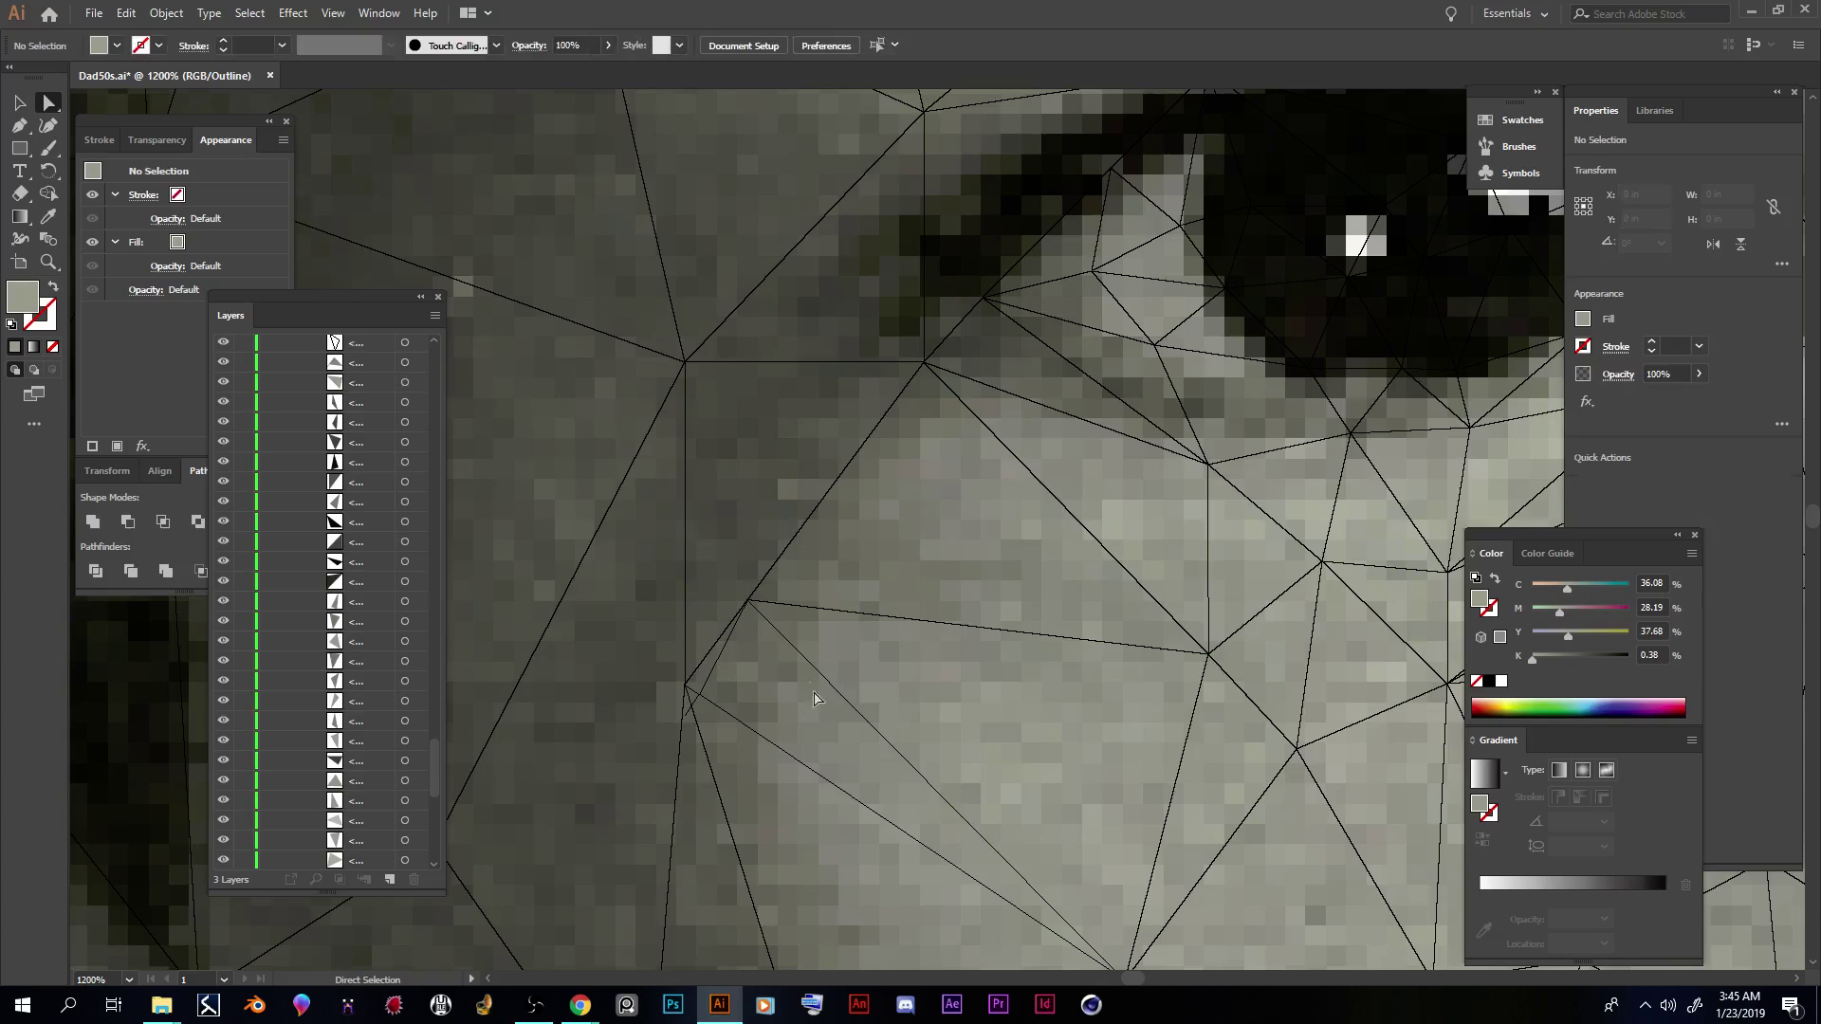
{"action": "left_click", "coordinate": [697, 703]}
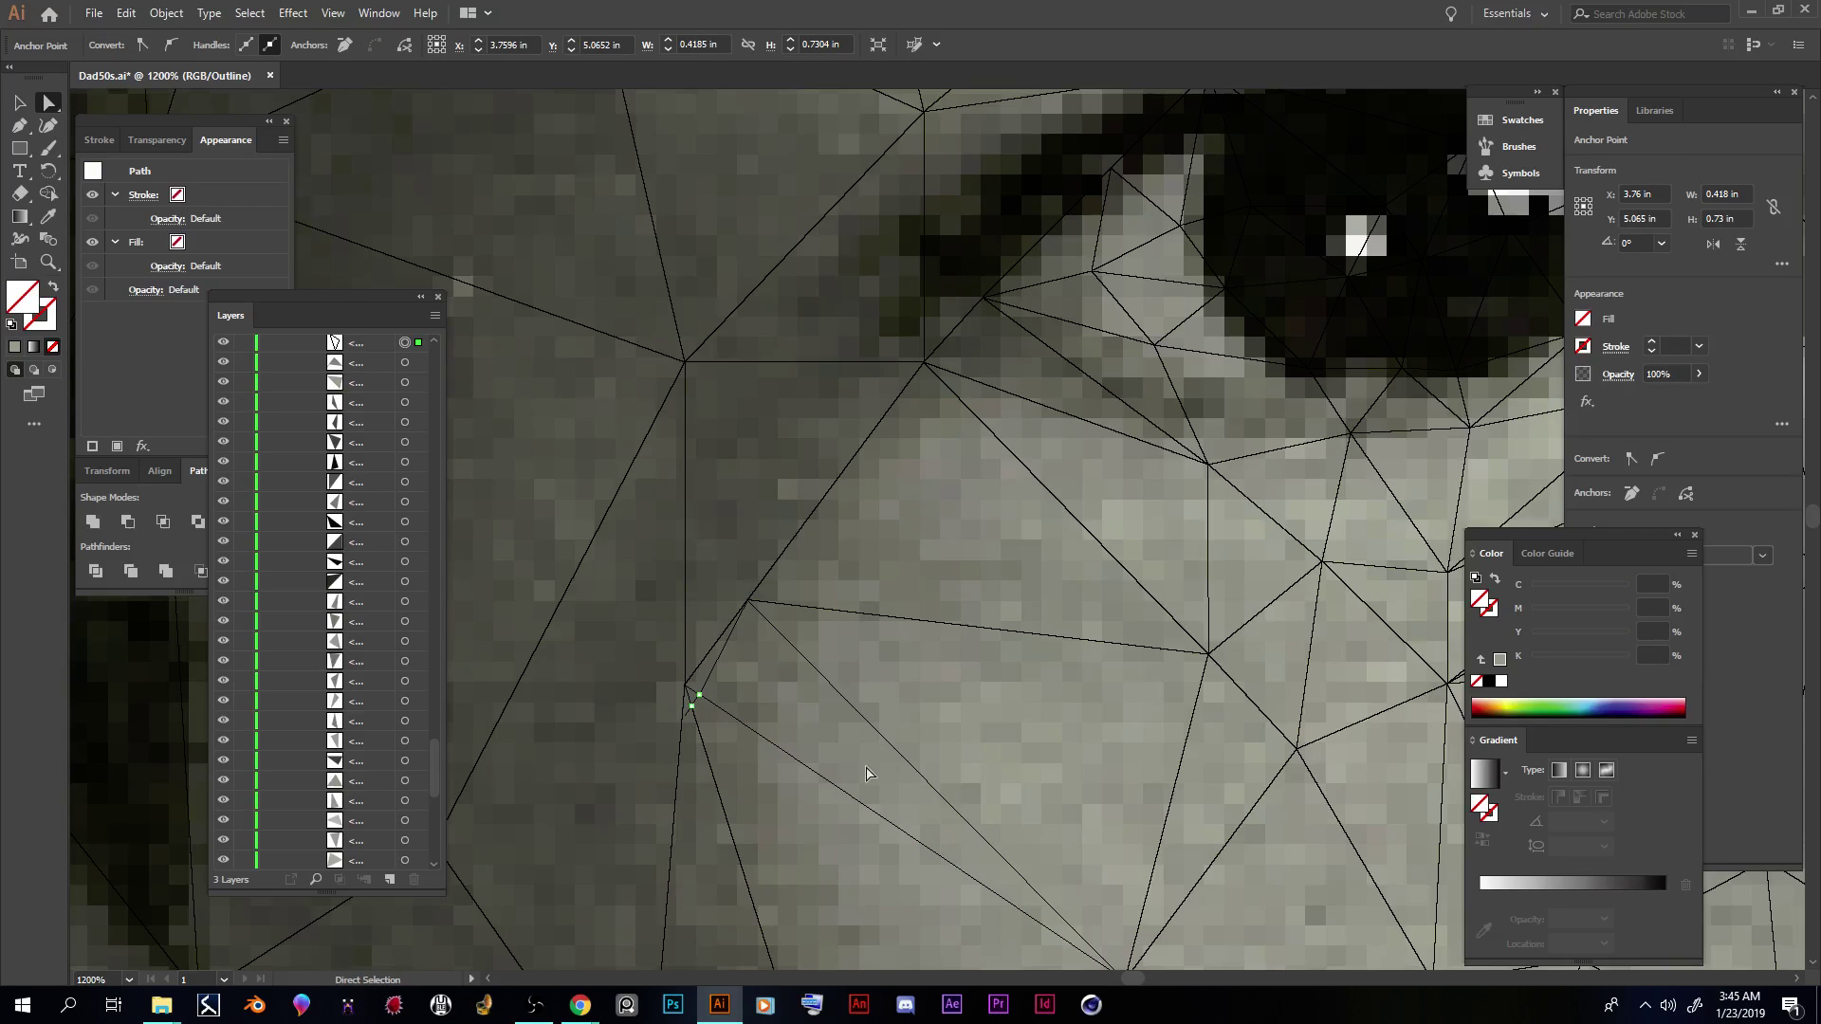
{"action": "left_click", "coordinate": [806, 764]}
{"action": "left_click", "coordinate": [685, 715]}
{"action": "left_click", "coordinate": [733, 732]}
{"action": "left_click", "coordinate": [728, 739]}
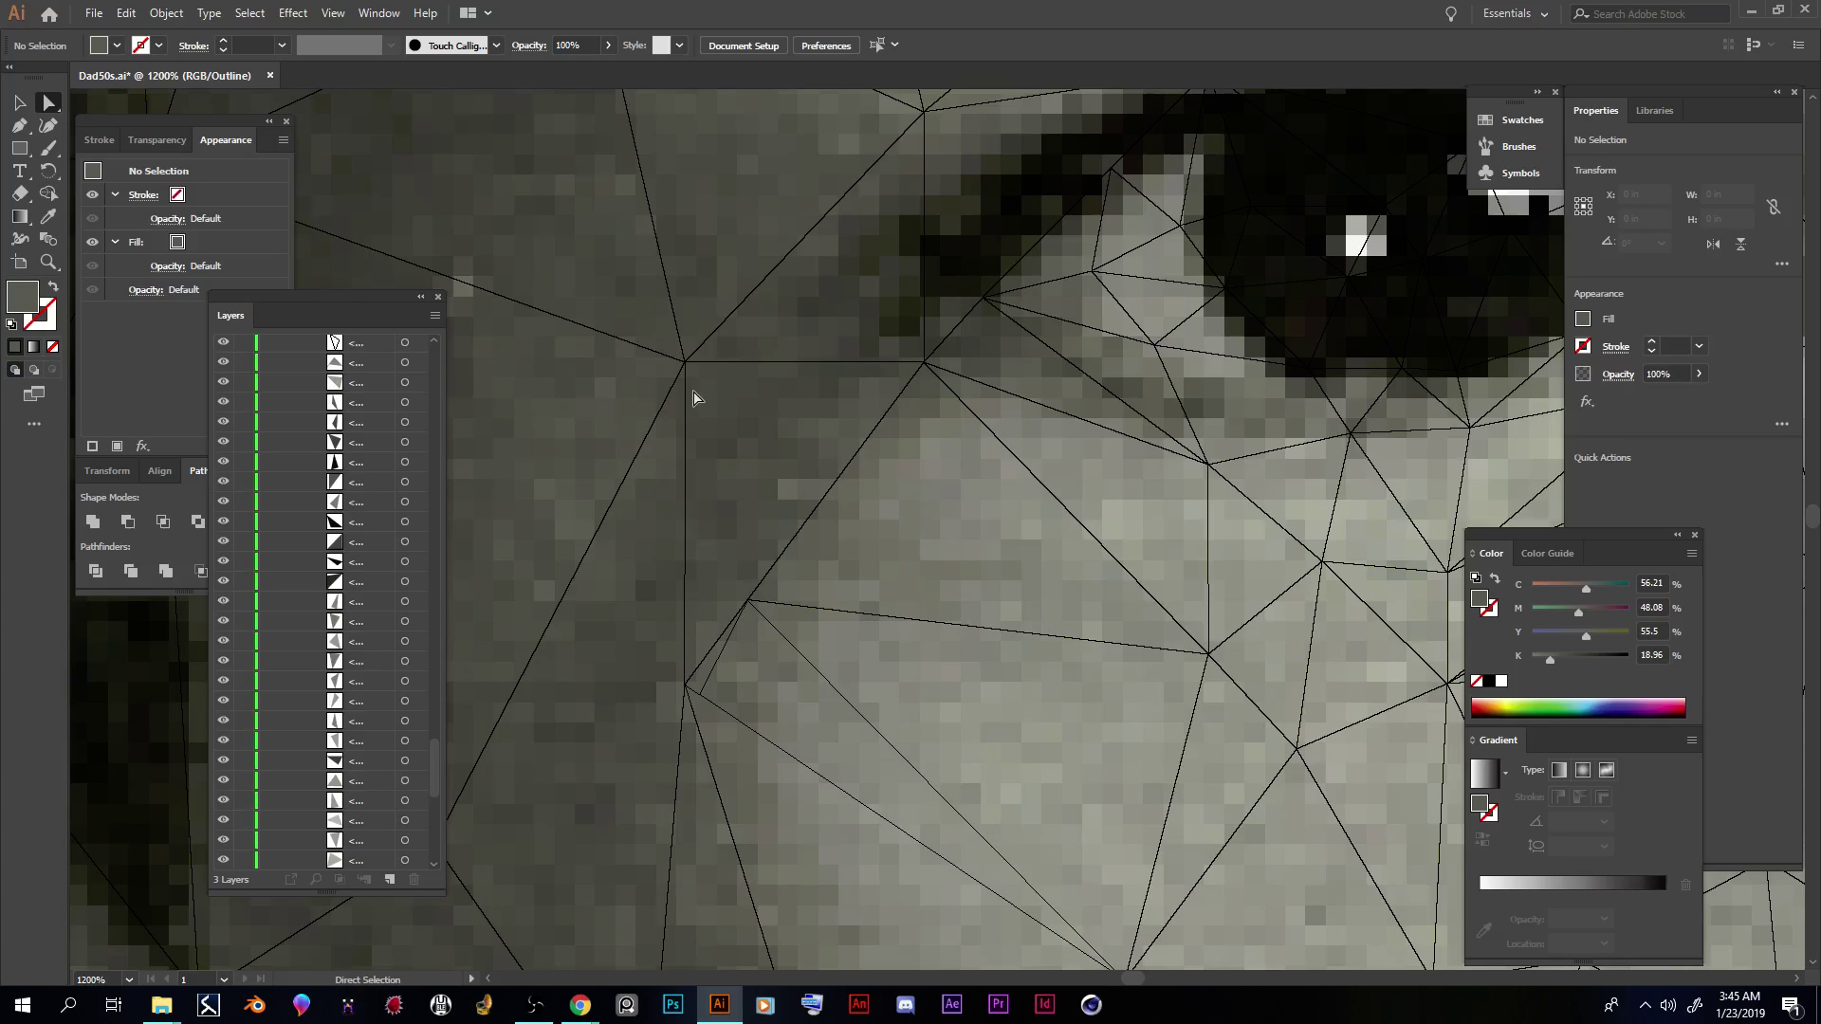
Step: Fill the tall unfilled cheek triangle beside the face's shadow edge with a mid grey sampled from the cheek
{"action": "key", "text": "ctrl+minus"}
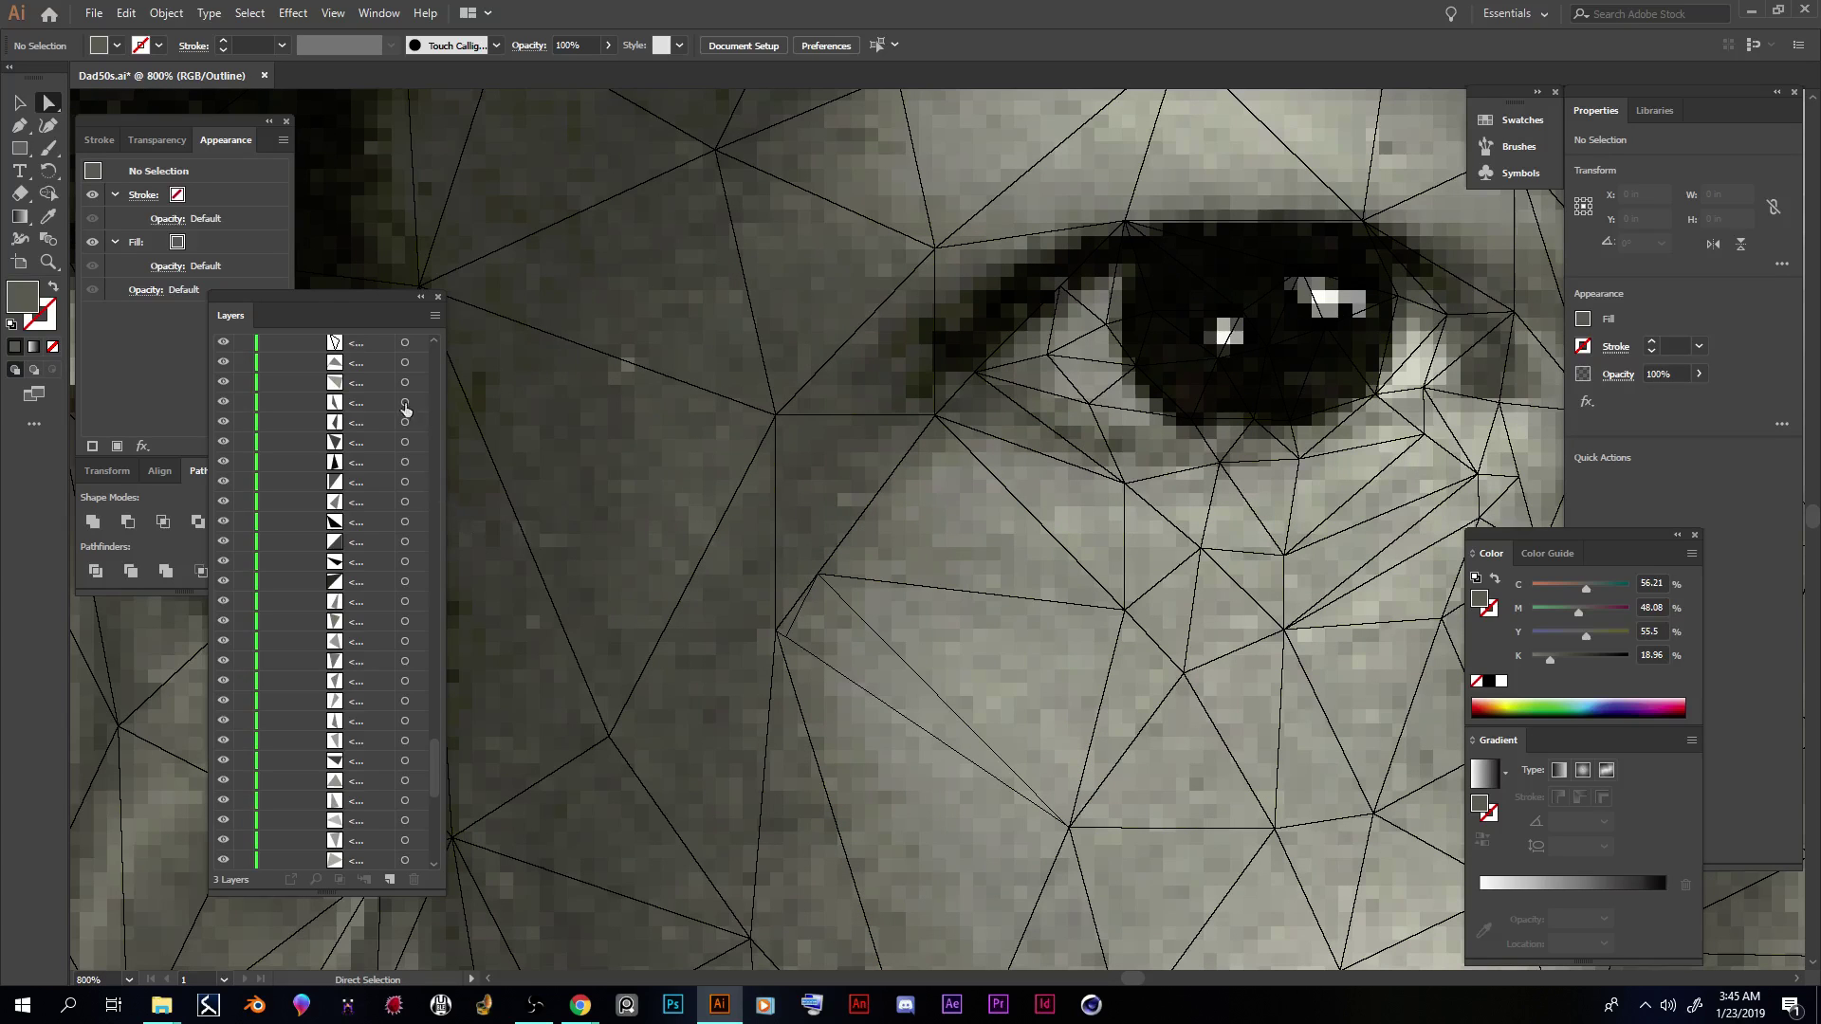
{"action": "scroll", "coordinate": [415, 396], "scroll_direction": "up", "scroll_amount": 5}
{"action": "left_click", "coordinate": [405, 643]}
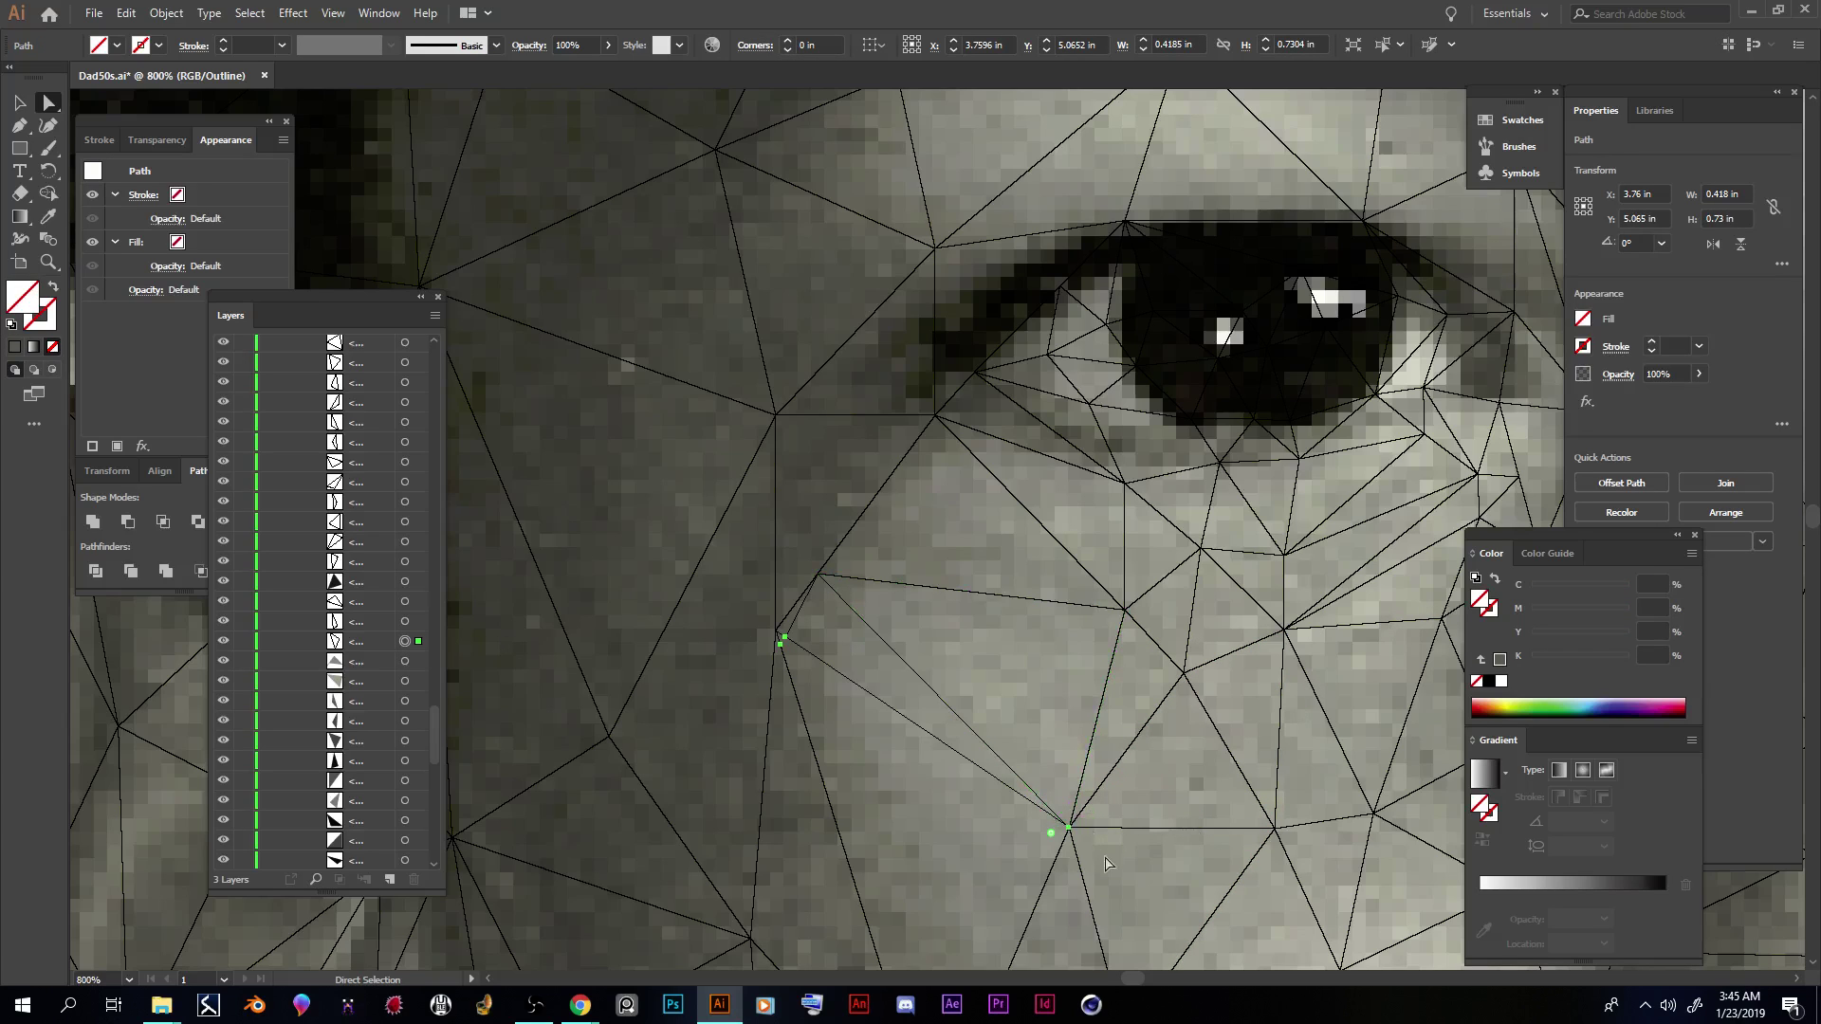
{"action": "left_click", "coordinate": [989, 861]}
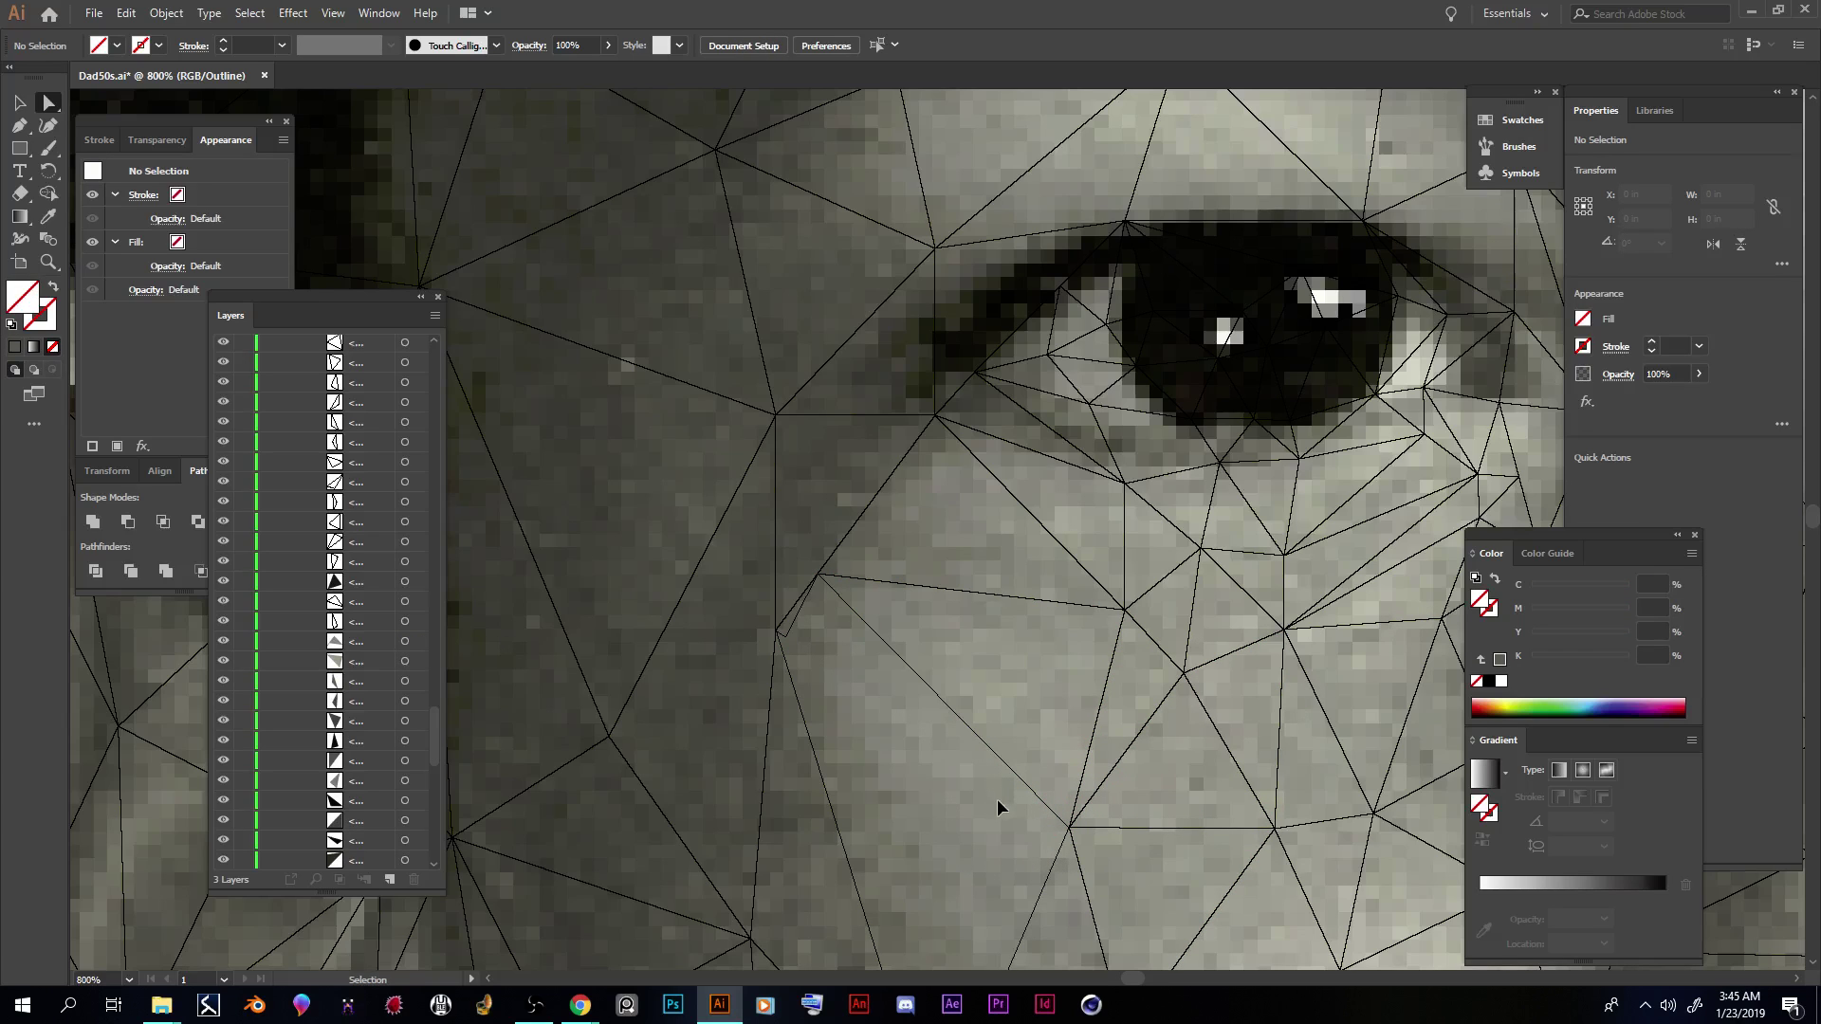
{"action": "left_click", "coordinate": [988, 780]}
{"action": "scroll", "coordinate": [996, 787], "scroll_direction": "down", "scroll_amount": 5}
{"action": "scroll", "coordinate": [1004, 783], "scroll_direction": "down", "scroll_amount": 1}
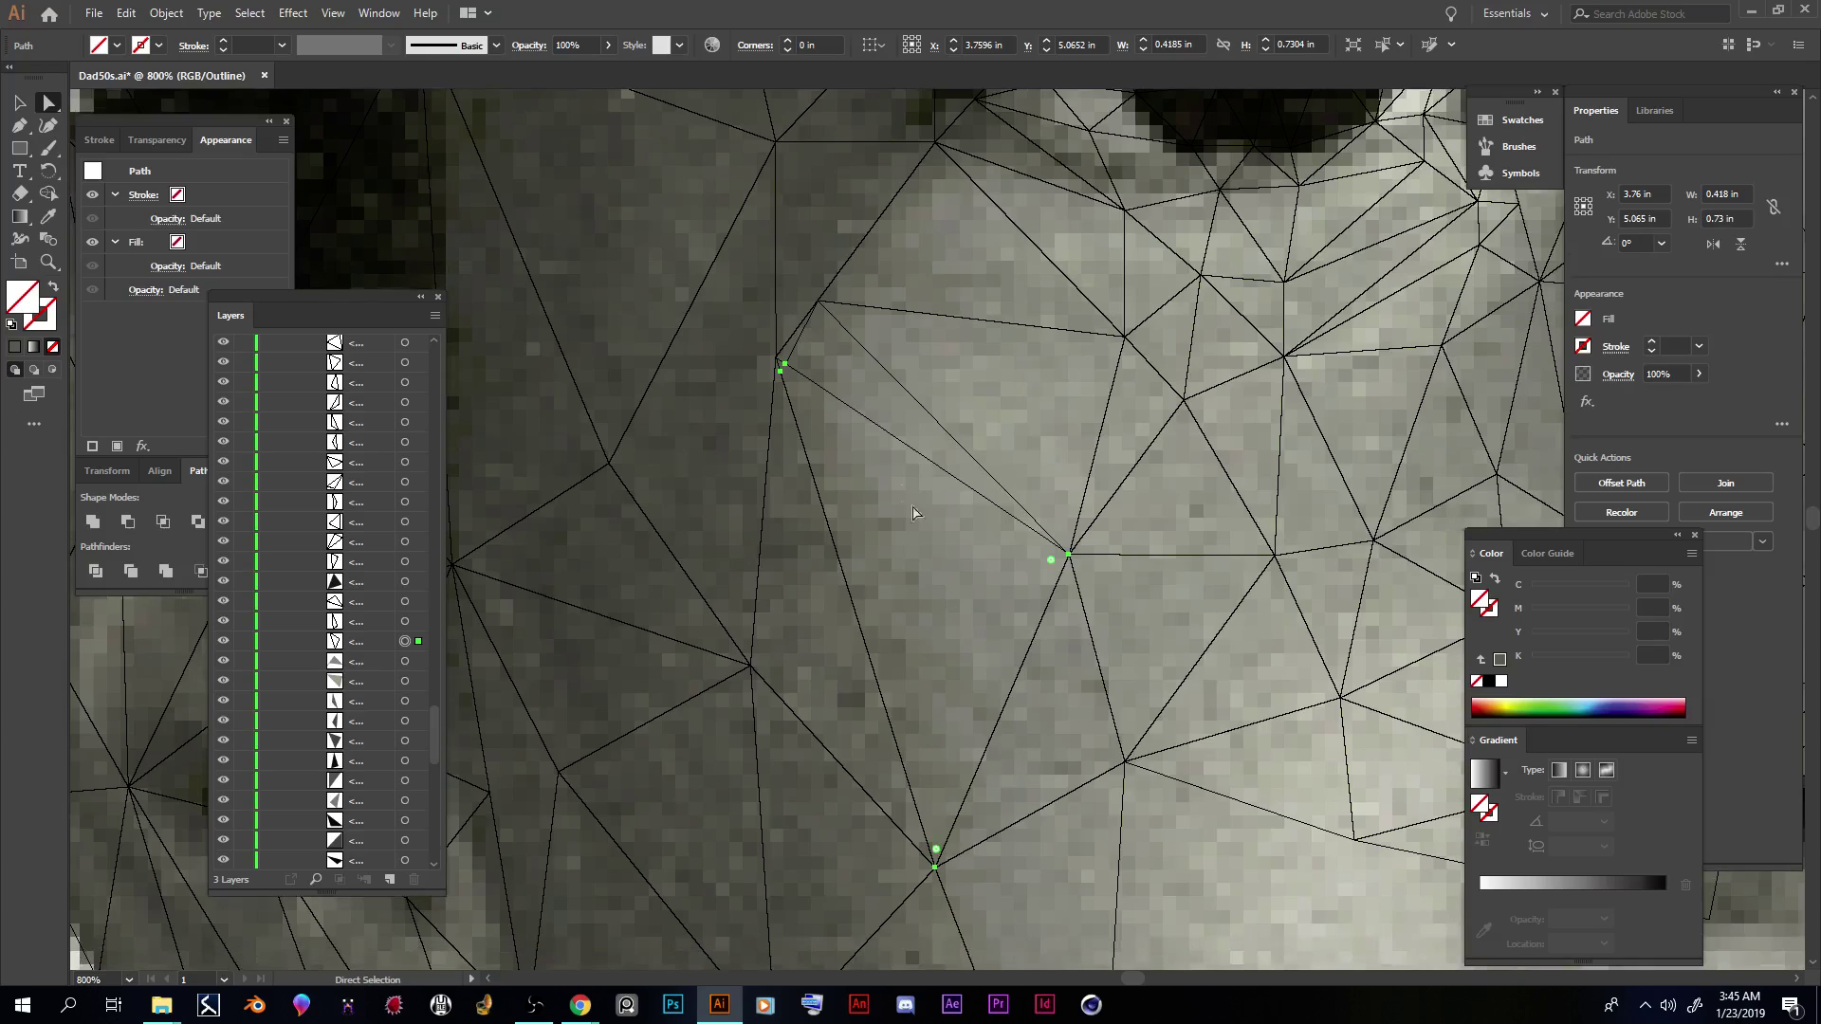
{"action": "key", "text": "i"}
{"action": "left_click", "coordinate": [970, 554]}
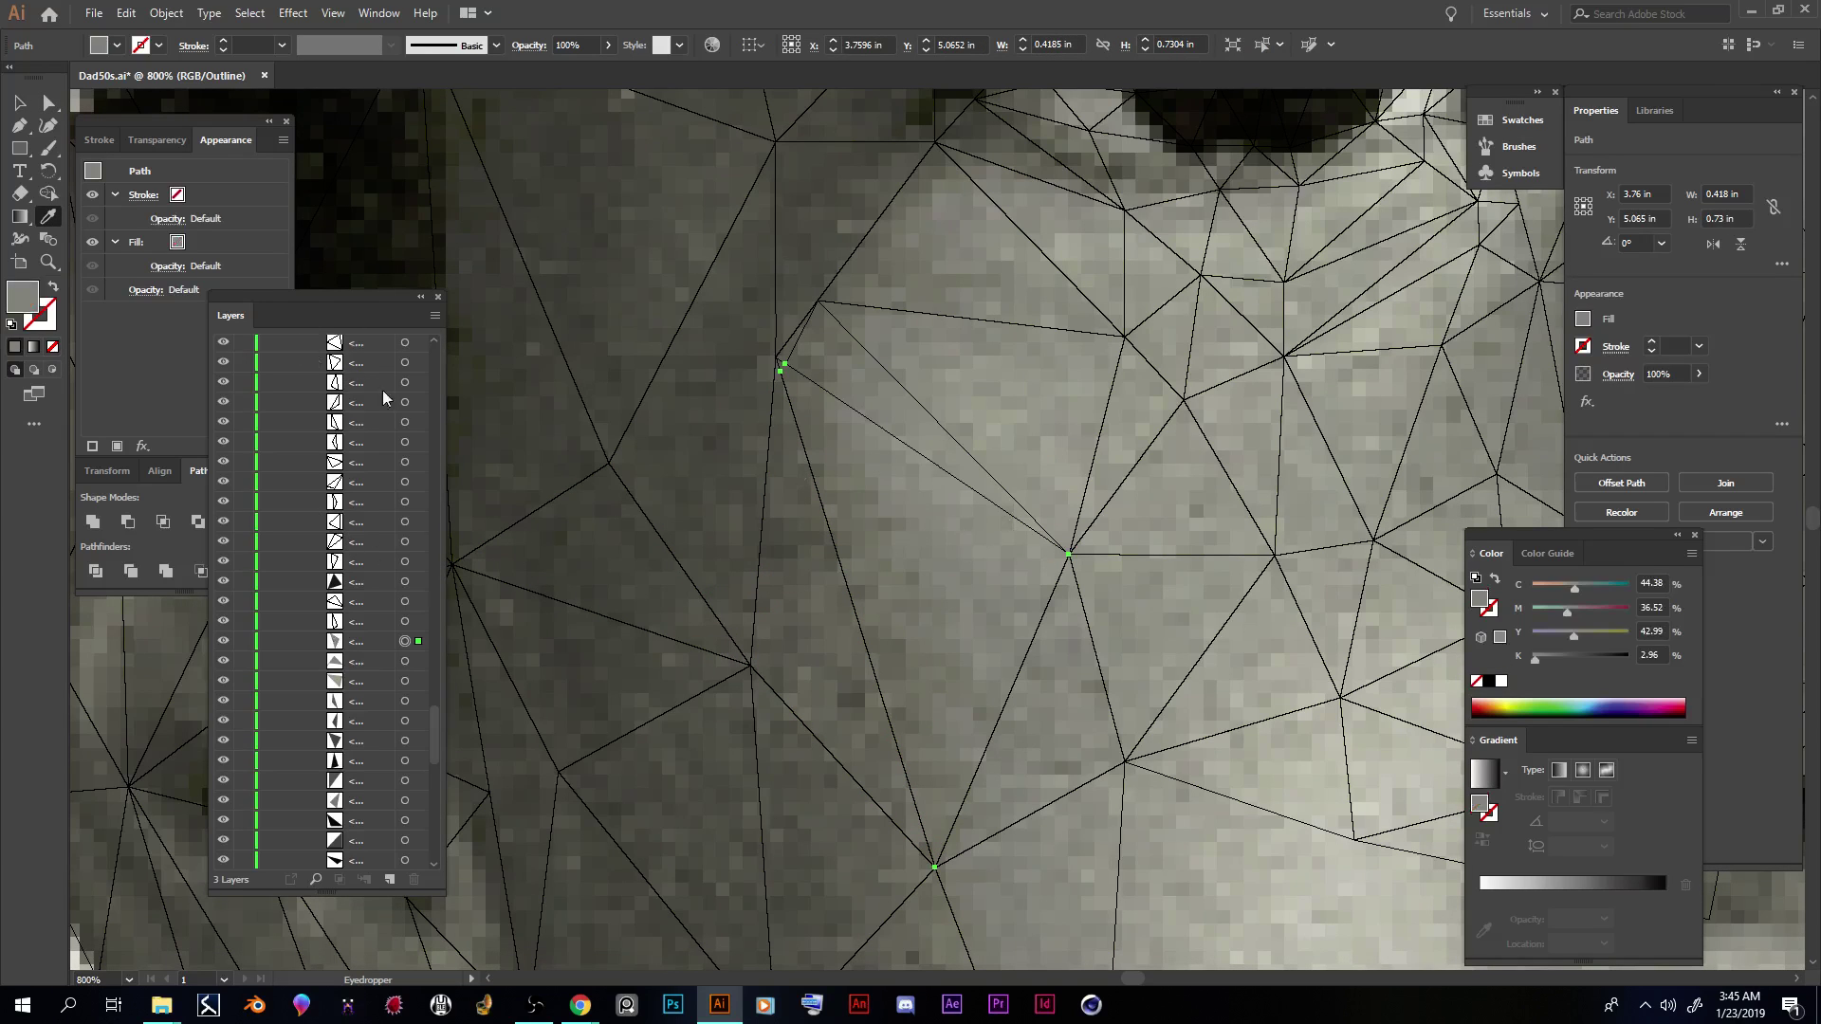
Step: Fill the tall triangle along the temple hairline and the triangle below it in front of the ear with sampled dark greys
{"action": "left_click", "coordinate": [405, 622]}
{"action": "scroll", "coordinate": [571, 555], "scroll_direction": "down", "scroll_amount": 5}
{"action": "scroll", "coordinate": [576, 557], "scroll_direction": "up", "scroll_amount": 8}
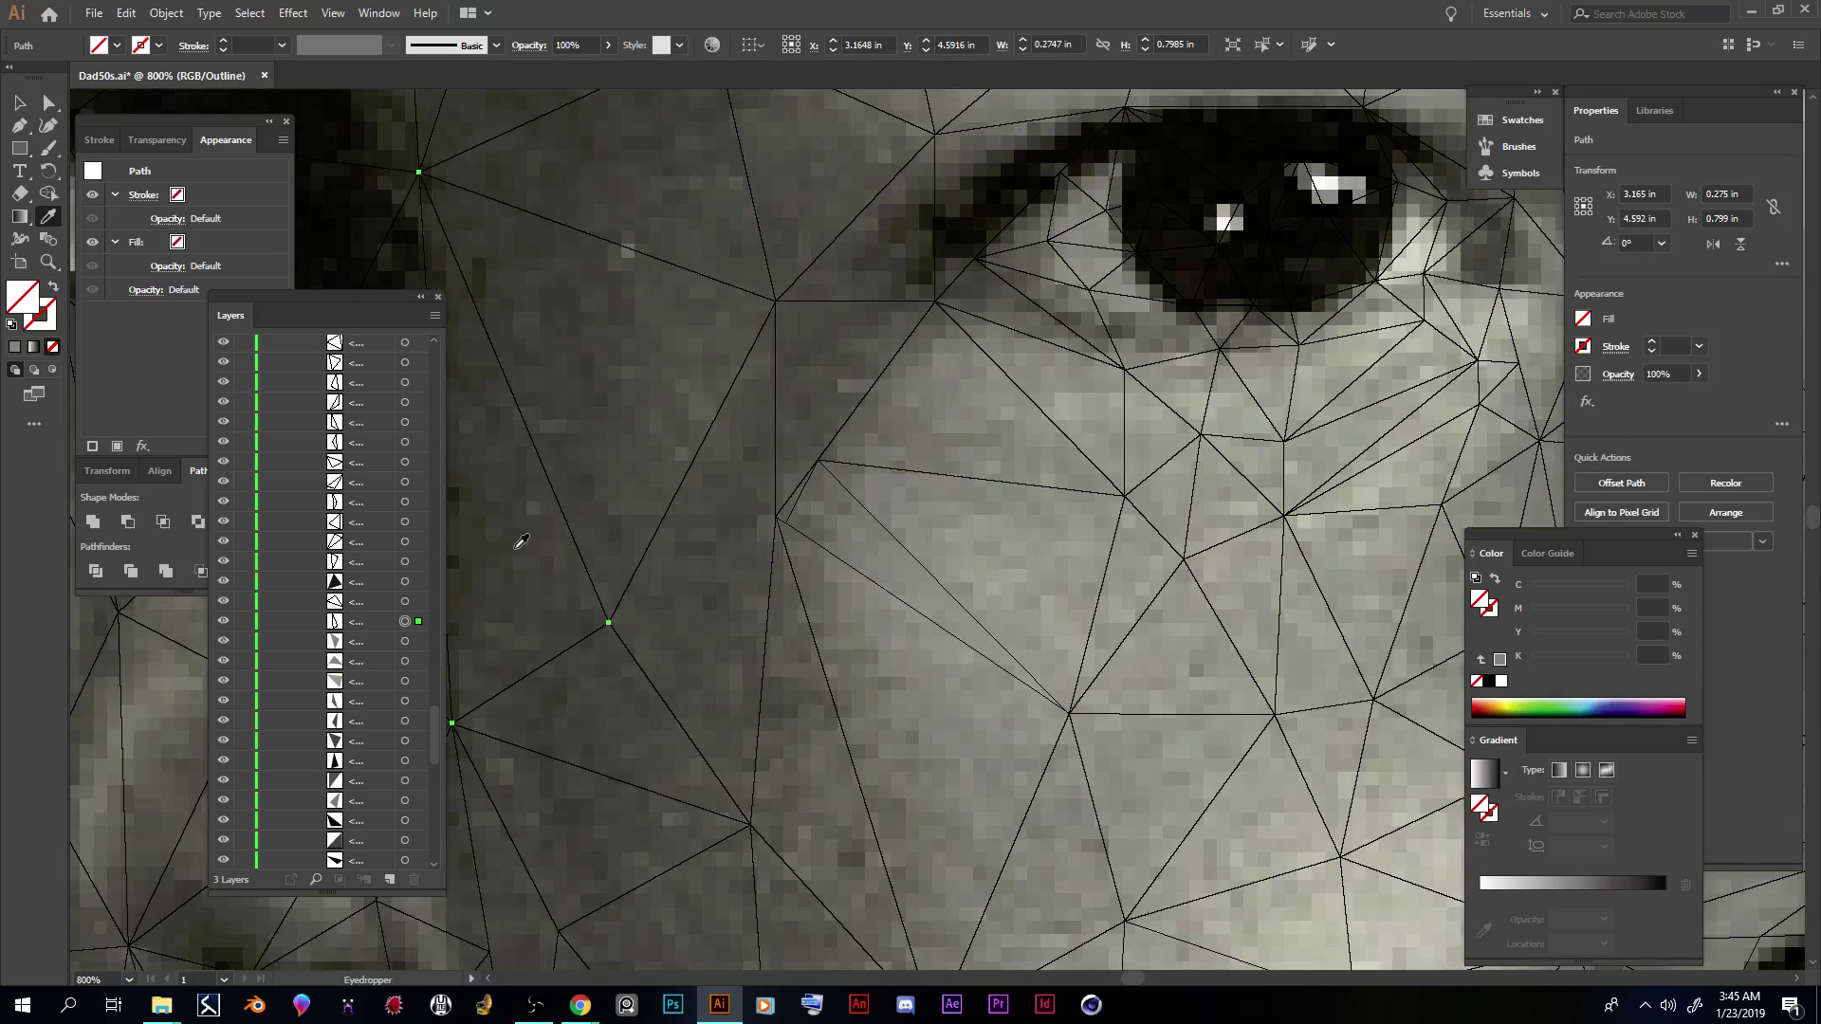
{"action": "left_click", "coordinate": [516, 547]}
{"action": "left_click", "coordinate": [405, 601]}
{"action": "left_click", "coordinate": [713, 754]}
Step: Fill the small triangle in the iris's lower inner part with near-black sampled from the eye
{"action": "key", "text": "ctrl+minus"}
{"action": "key", "text": "ctrl+minus"}
{"action": "key", "text": "ctrl+minus"}
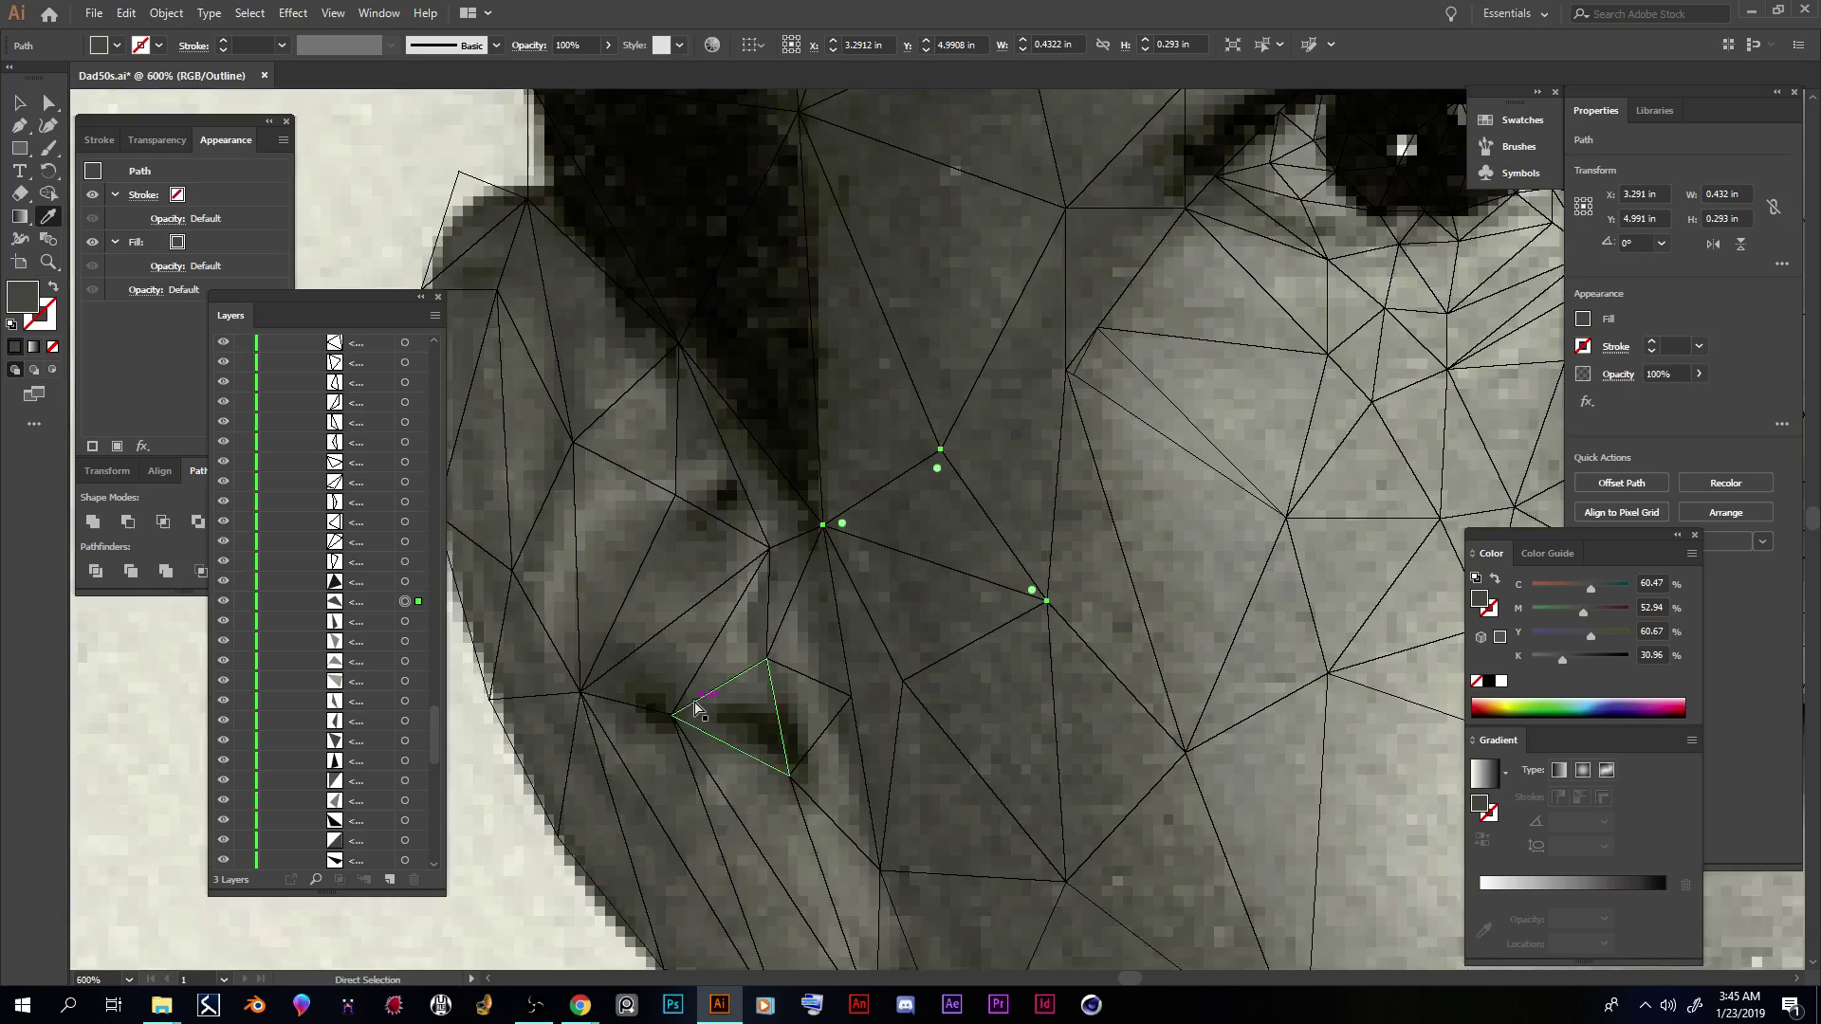
{"action": "left_click_drag", "start_coordinate": [1132, 978], "coordinate": [1143, 978]}
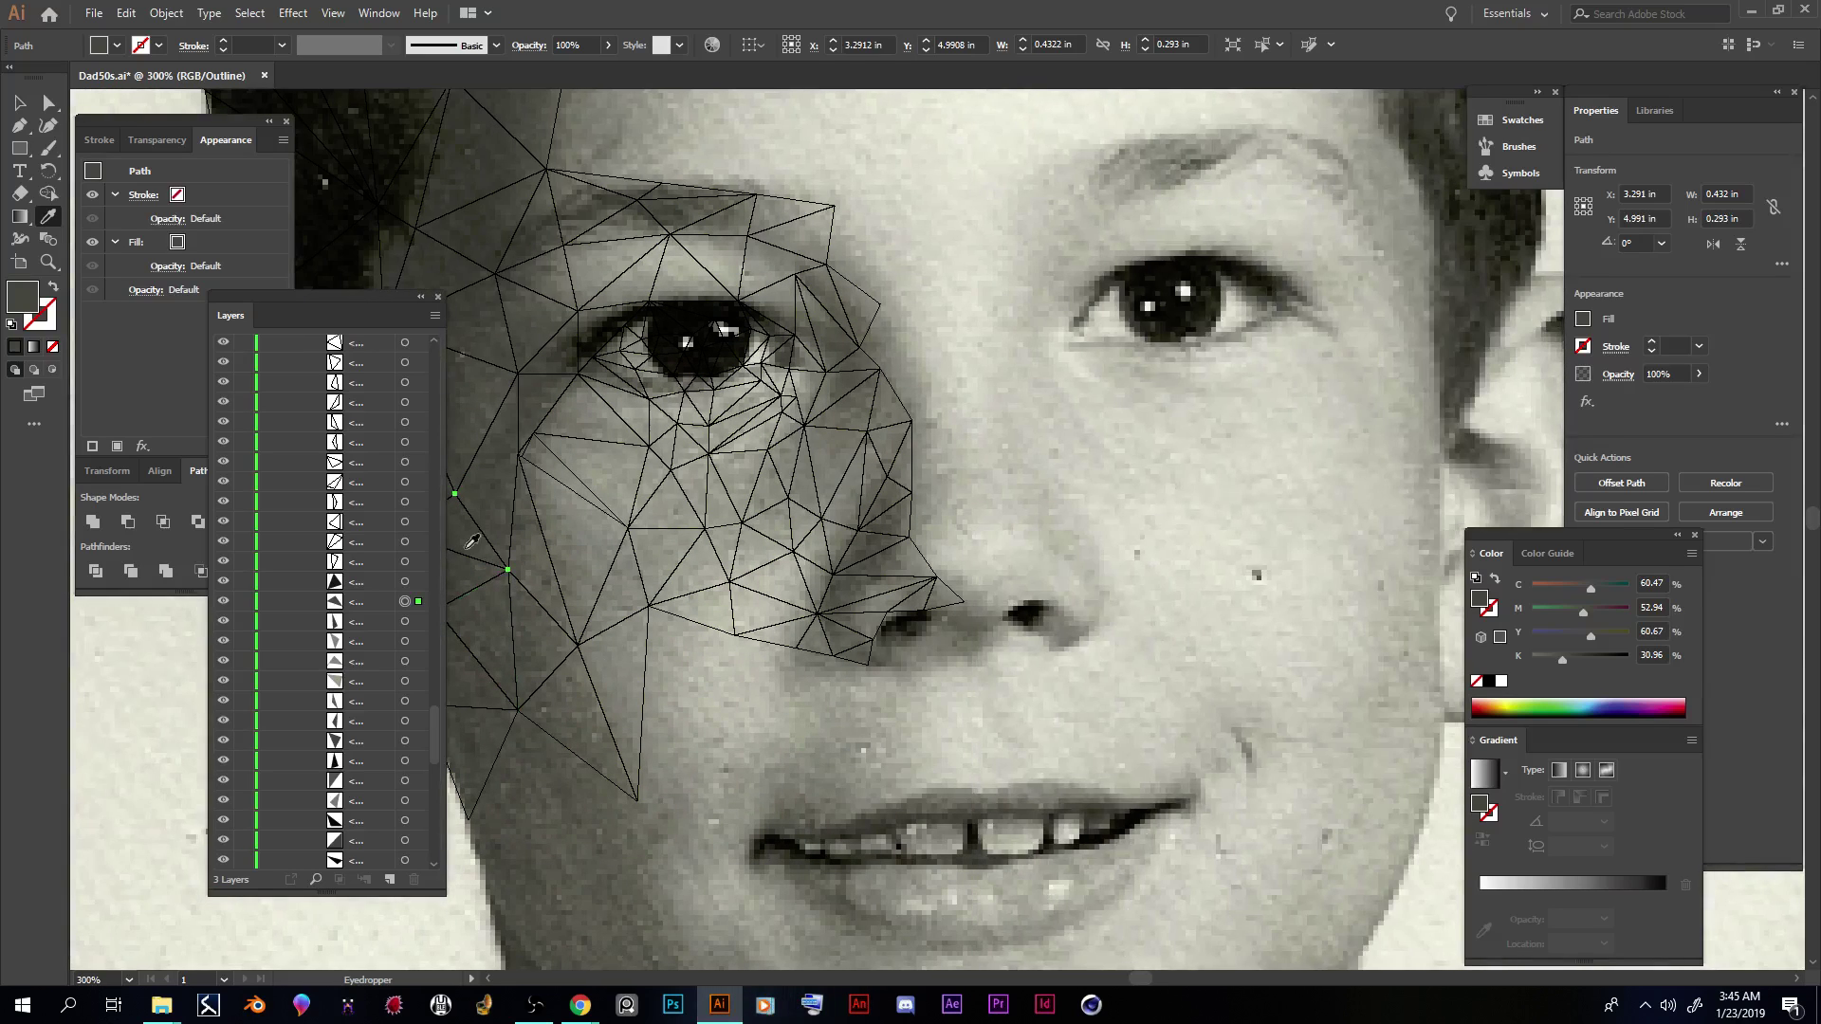
{"action": "left_click", "coordinate": [405, 581]}
{"action": "left_click", "coordinate": [722, 358]}
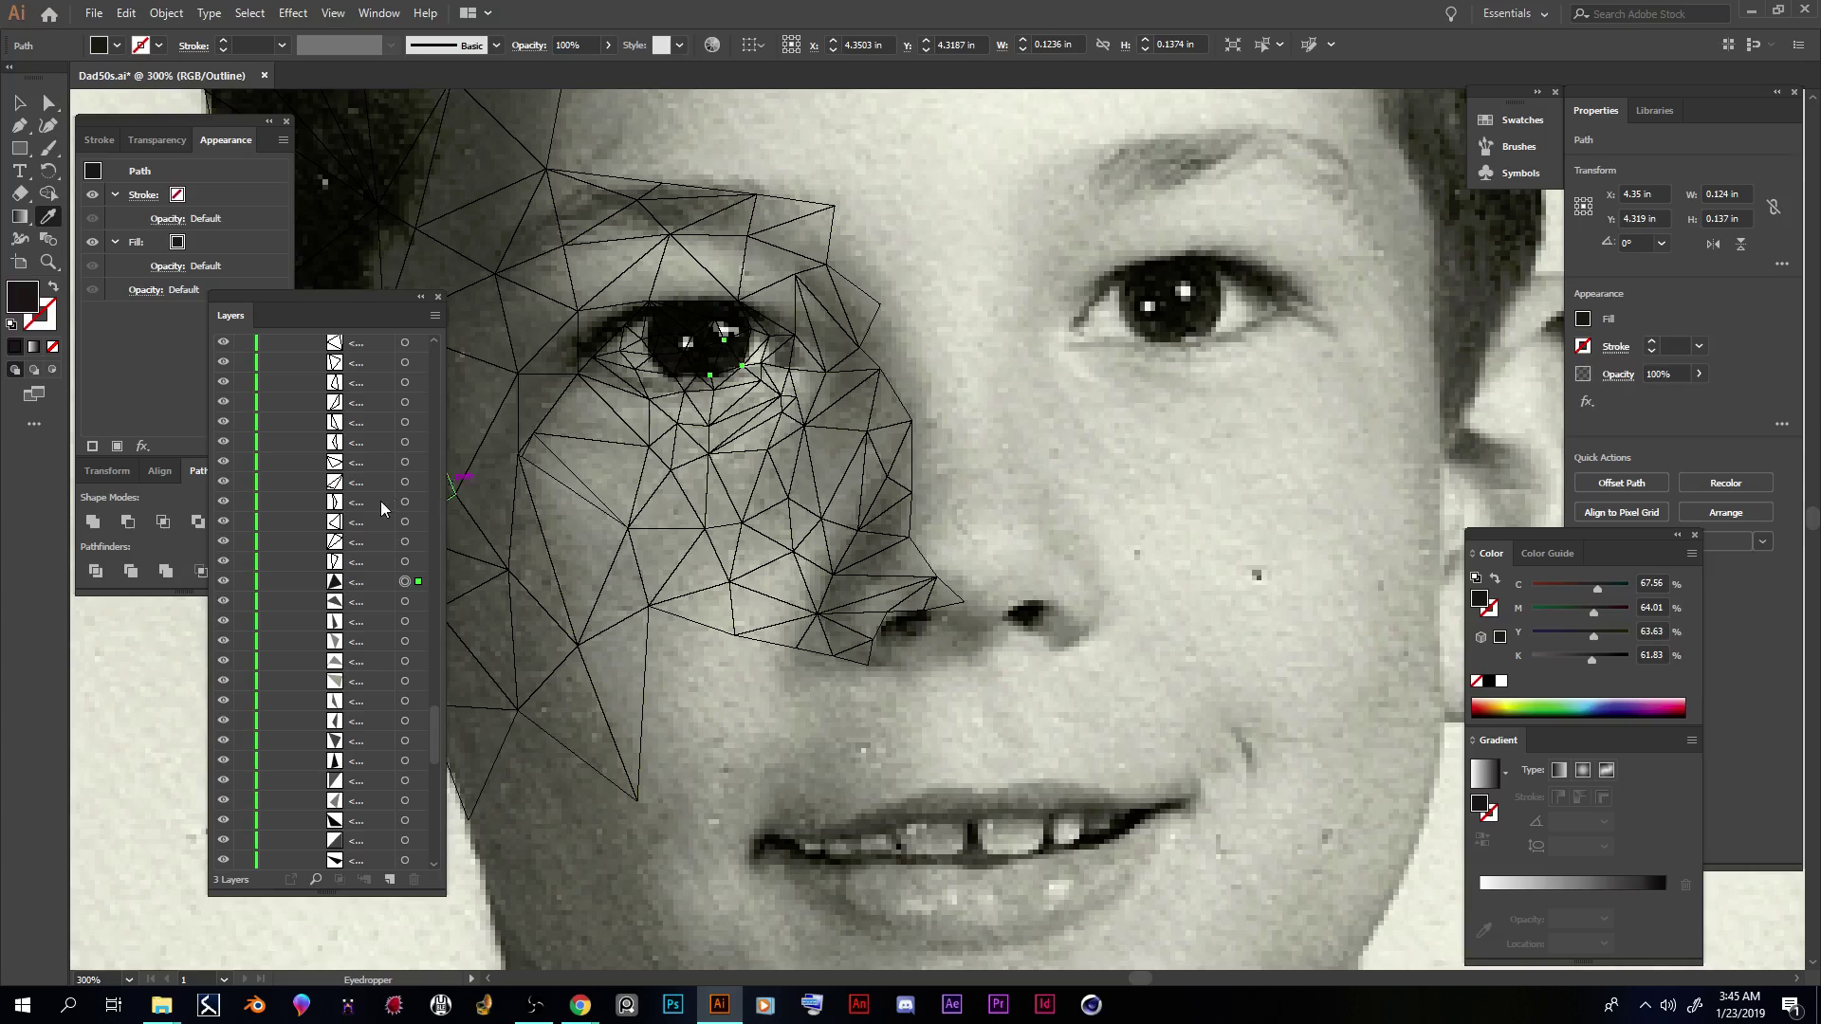
Step: Fill the narrow vertical triangle in the middle of the ear with a grey sampled from the ear
{"action": "left_click", "coordinate": [405, 562]}
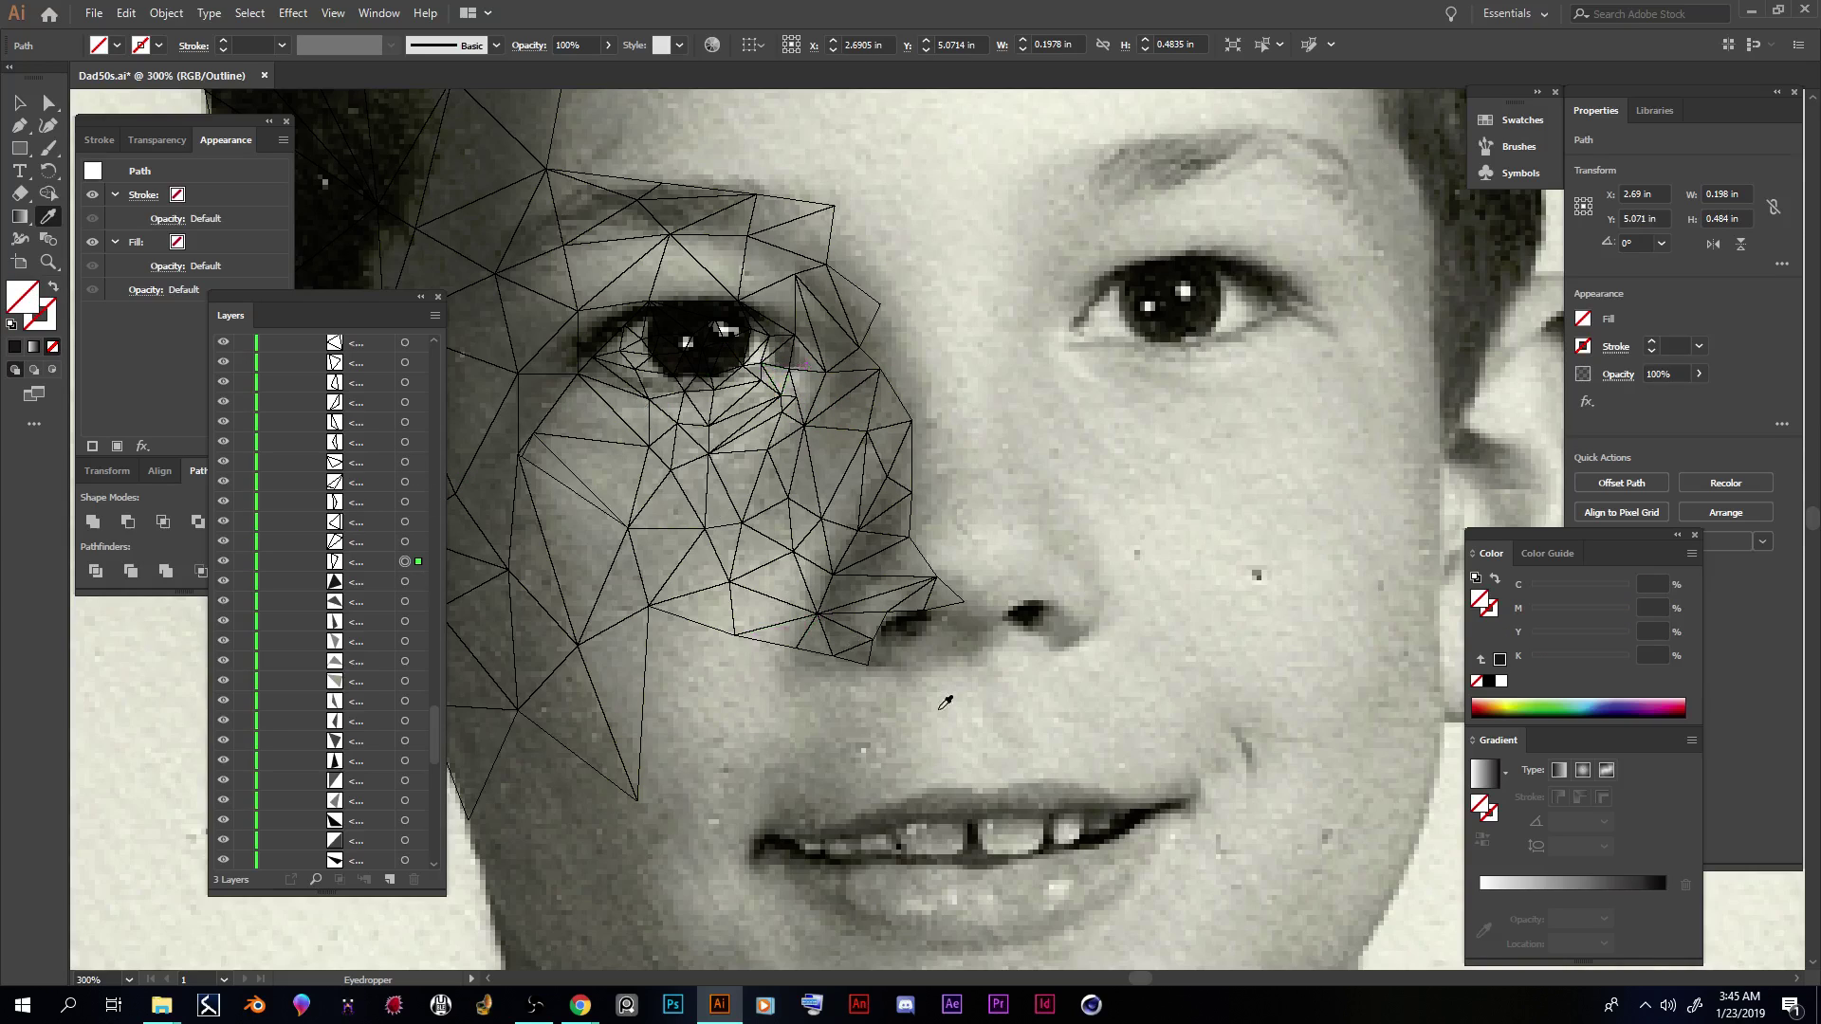
{"action": "left_click_drag", "start_coordinate": [1144, 978], "coordinate": [1135, 971]}
{"action": "left_click", "coordinate": [695, 524]}
{"action": "left_click", "coordinate": [696, 543]}
{"action": "left_click", "coordinate": [691, 513]}
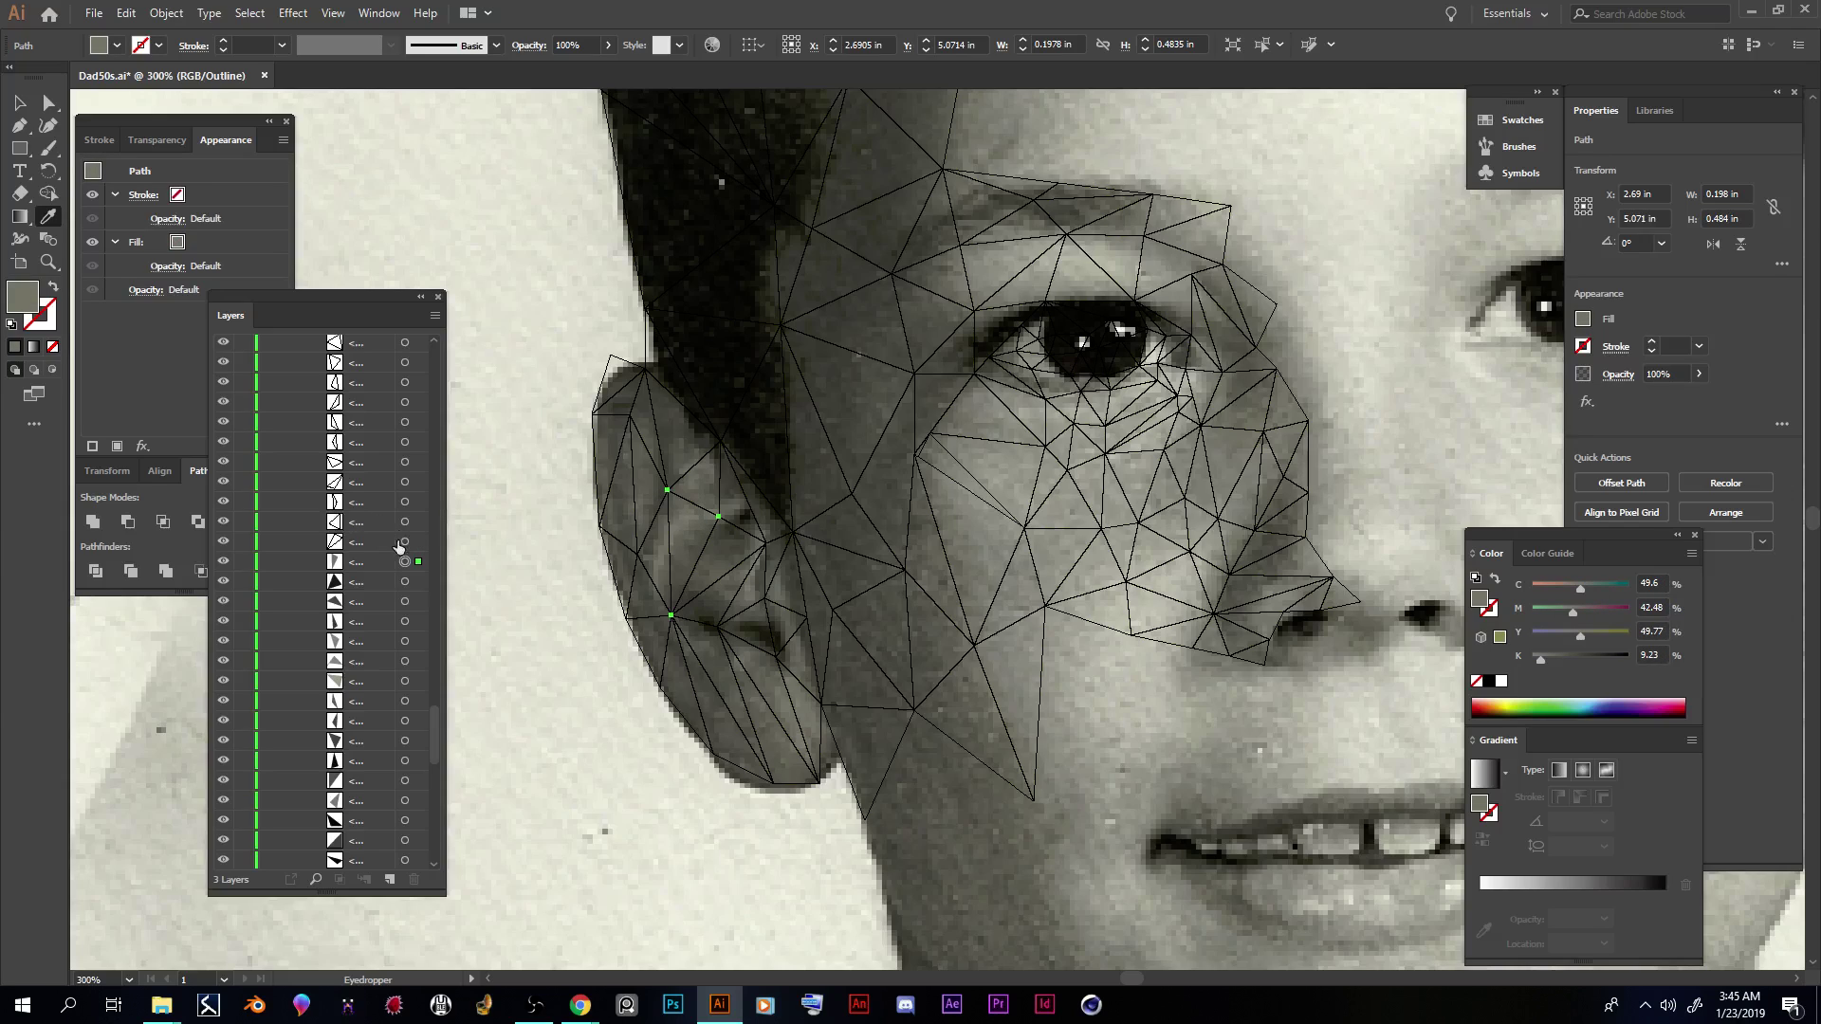
Step: Fill three neighbouring triangles in the ear's central and upper parts with greys sampled from the ear
{"action": "left_click", "coordinate": [404, 542]}
{"action": "left_click", "coordinate": [716, 549]}
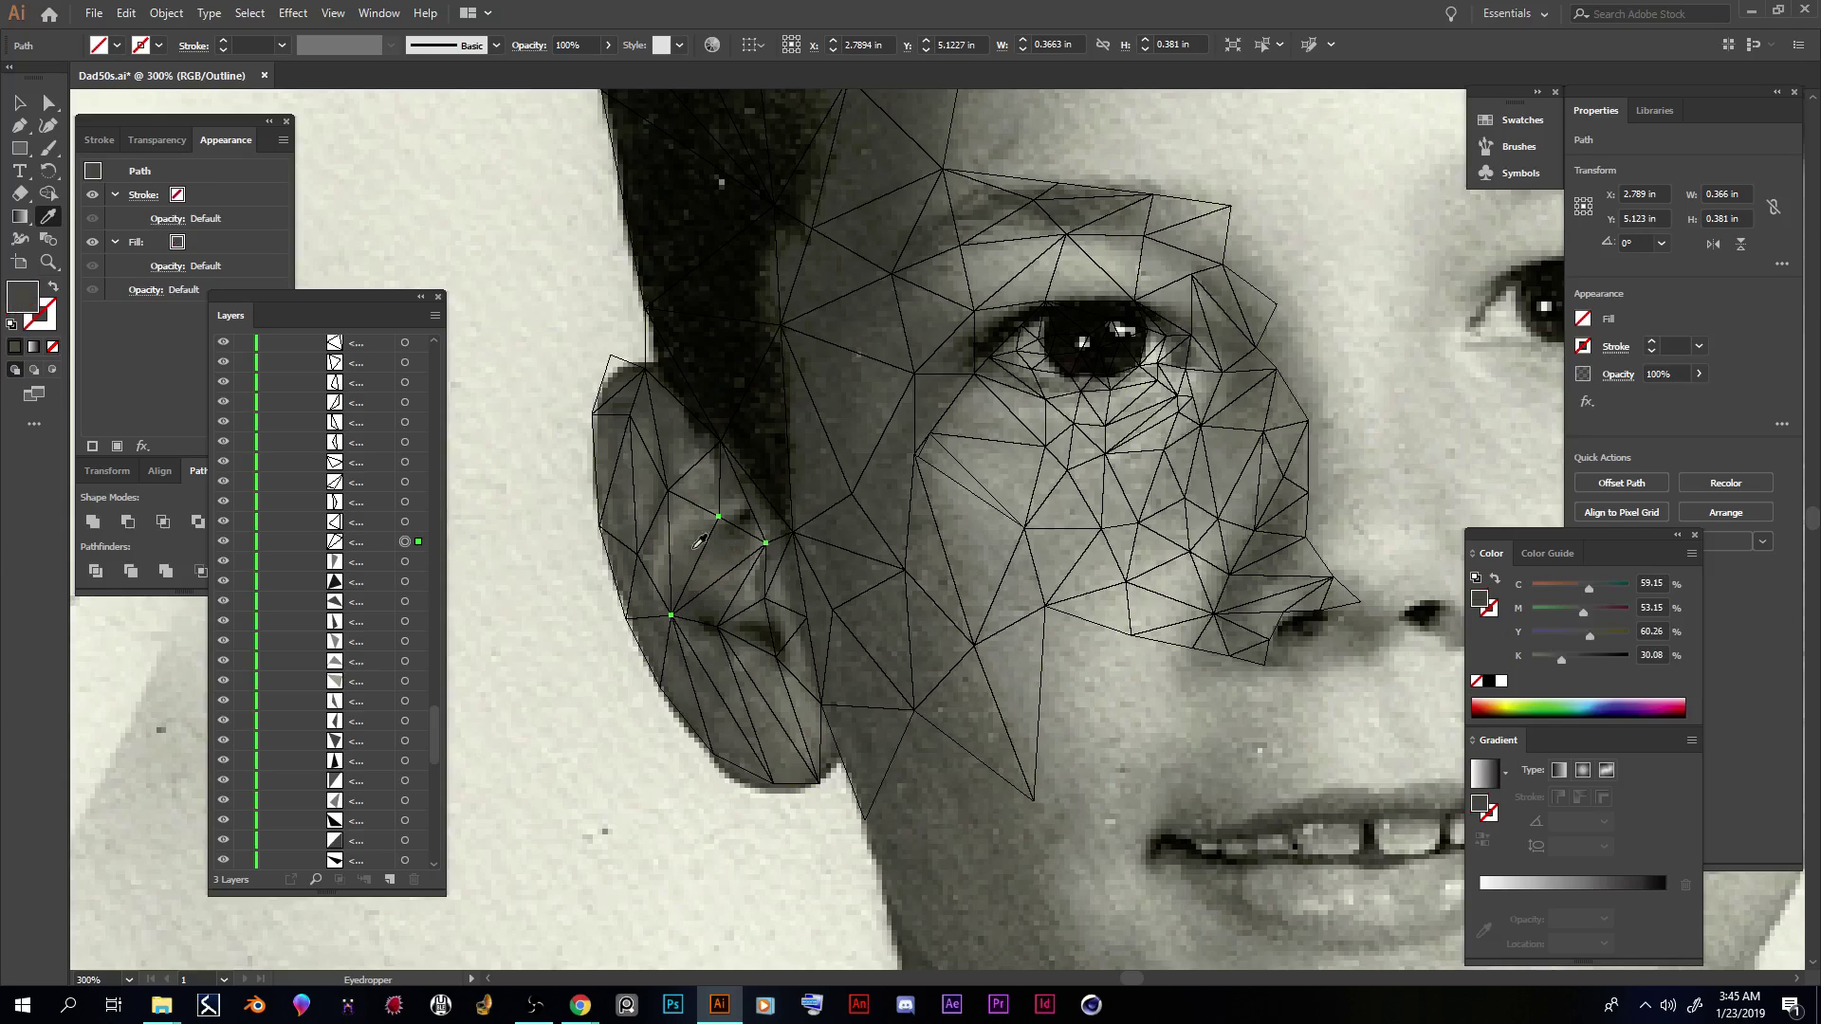
{"action": "left_click", "coordinate": [406, 522]}
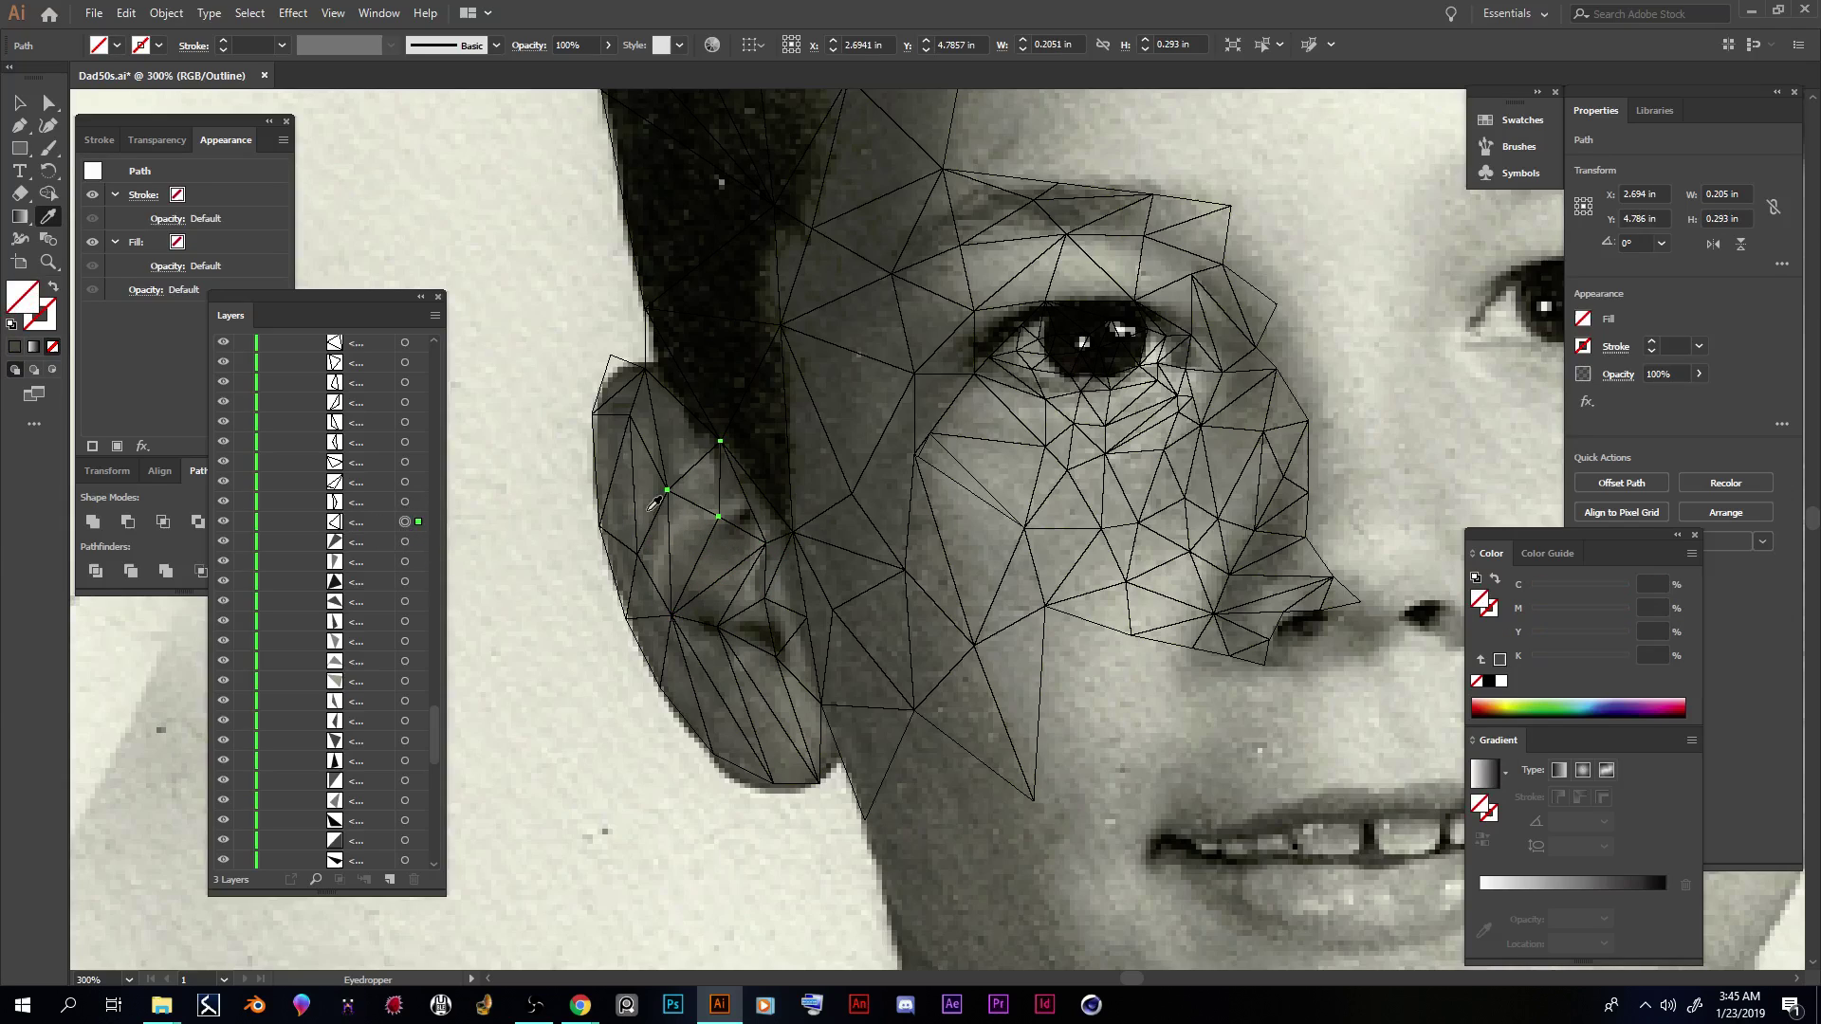
{"action": "left_click", "coordinate": [714, 486]}
{"action": "left_click", "coordinate": [406, 502]}
{"action": "left_click", "coordinate": [645, 486]}
Step: Fill the triangle above the ear's dark inner fold and the following unfilled triangle with tones sampled from the photo
{"action": "left_click", "coordinate": [406, 481]}
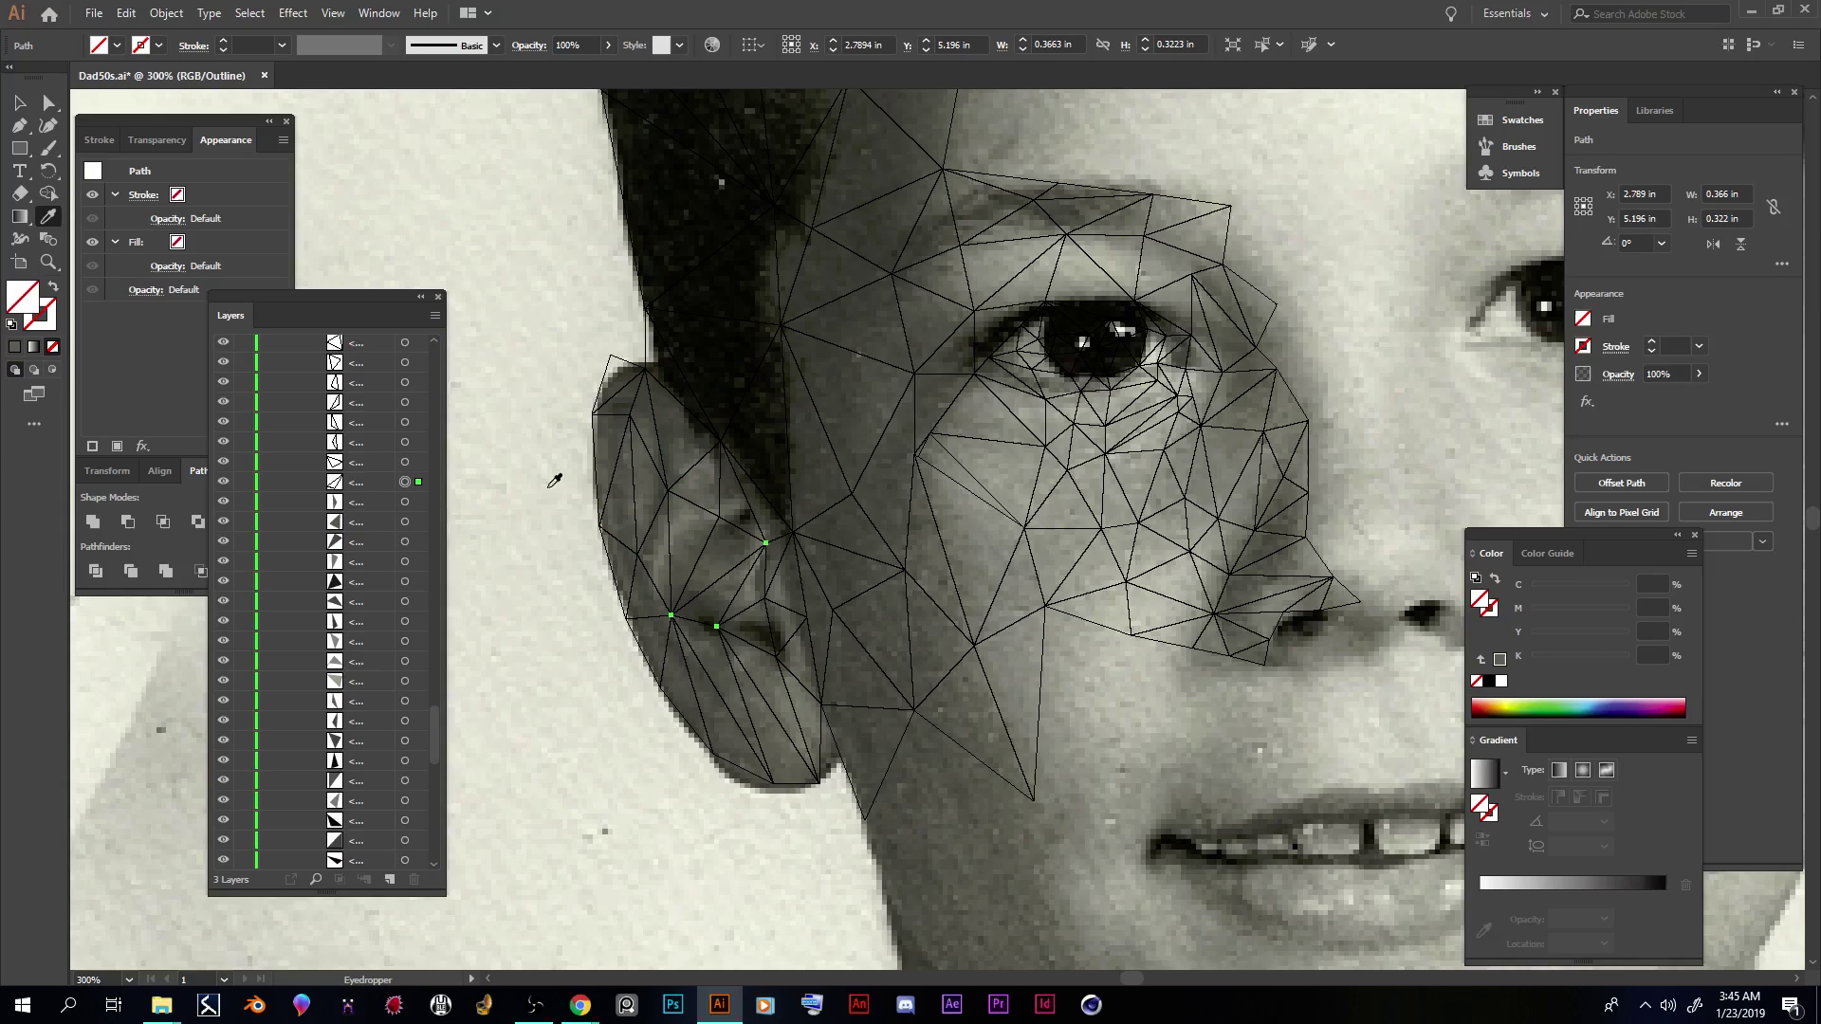
{"action": "left_click", "coordinate": [721, 588]}
{"action": "left_click", "coordinate": [406, 464]}
{"action": "left_click", "coordinate": [833, 566]}
Step: Fill the tall triangle along the ear's outer rim with a mid grey sampled from inside it
{"action": "left_click", "coordinate": [406, 443]}
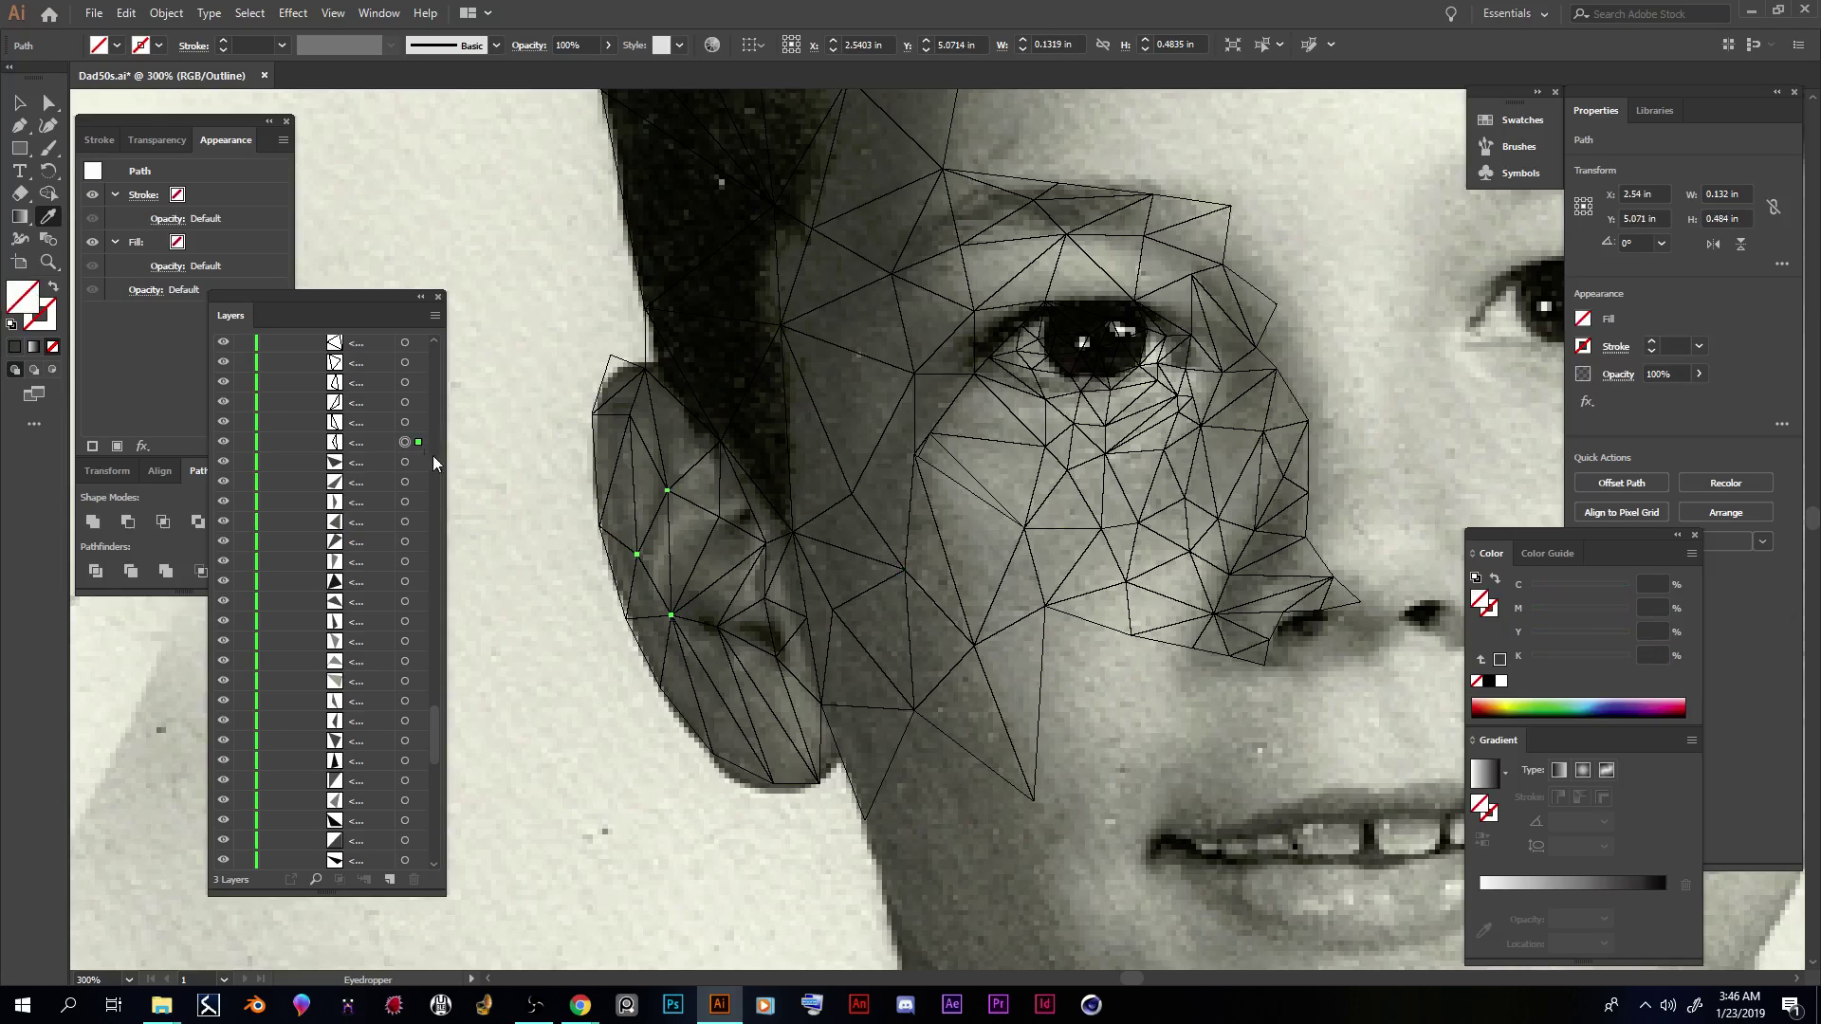
{"action": "left_click", "coordinate": [662, 540]}
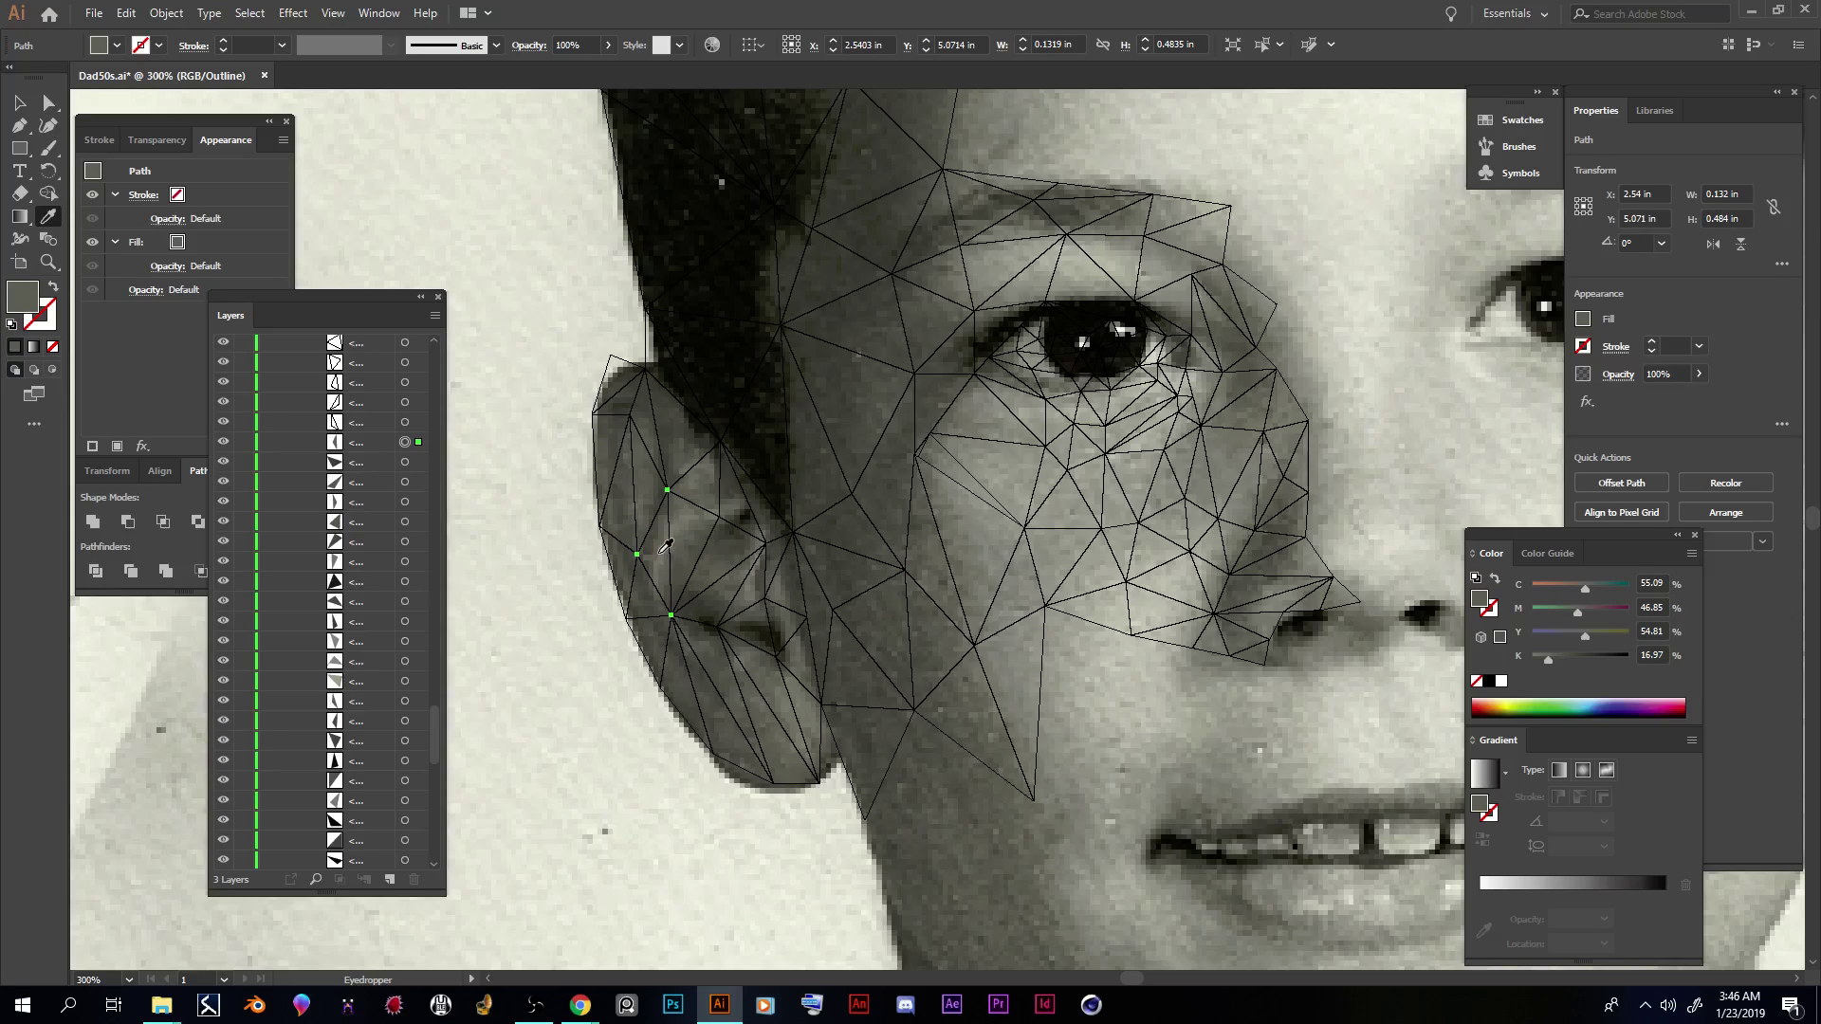
{"action": "left_click", "coordinate": [663, 517]}
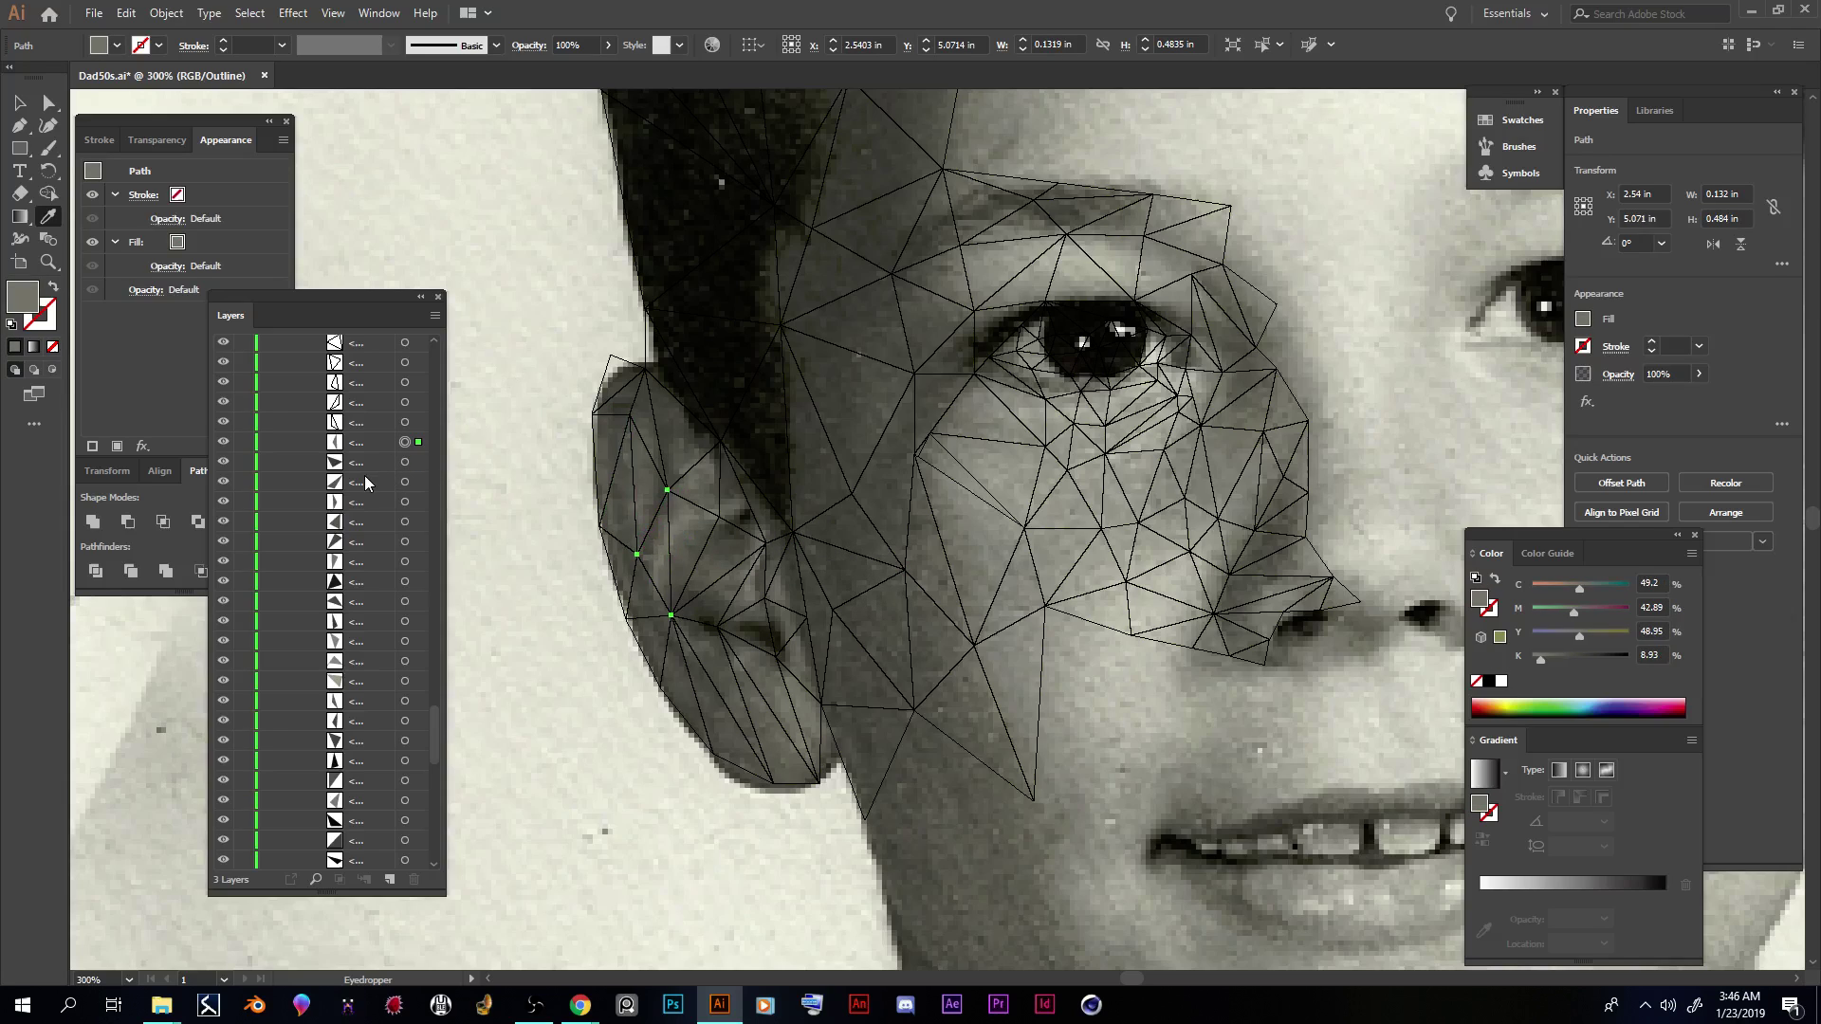
Step: Fill the narrow triangle in the ear's upper inner part beside the sideburn with a dark grey sampled from it
{"action": "left_click", "coordinate": [406, 423]}
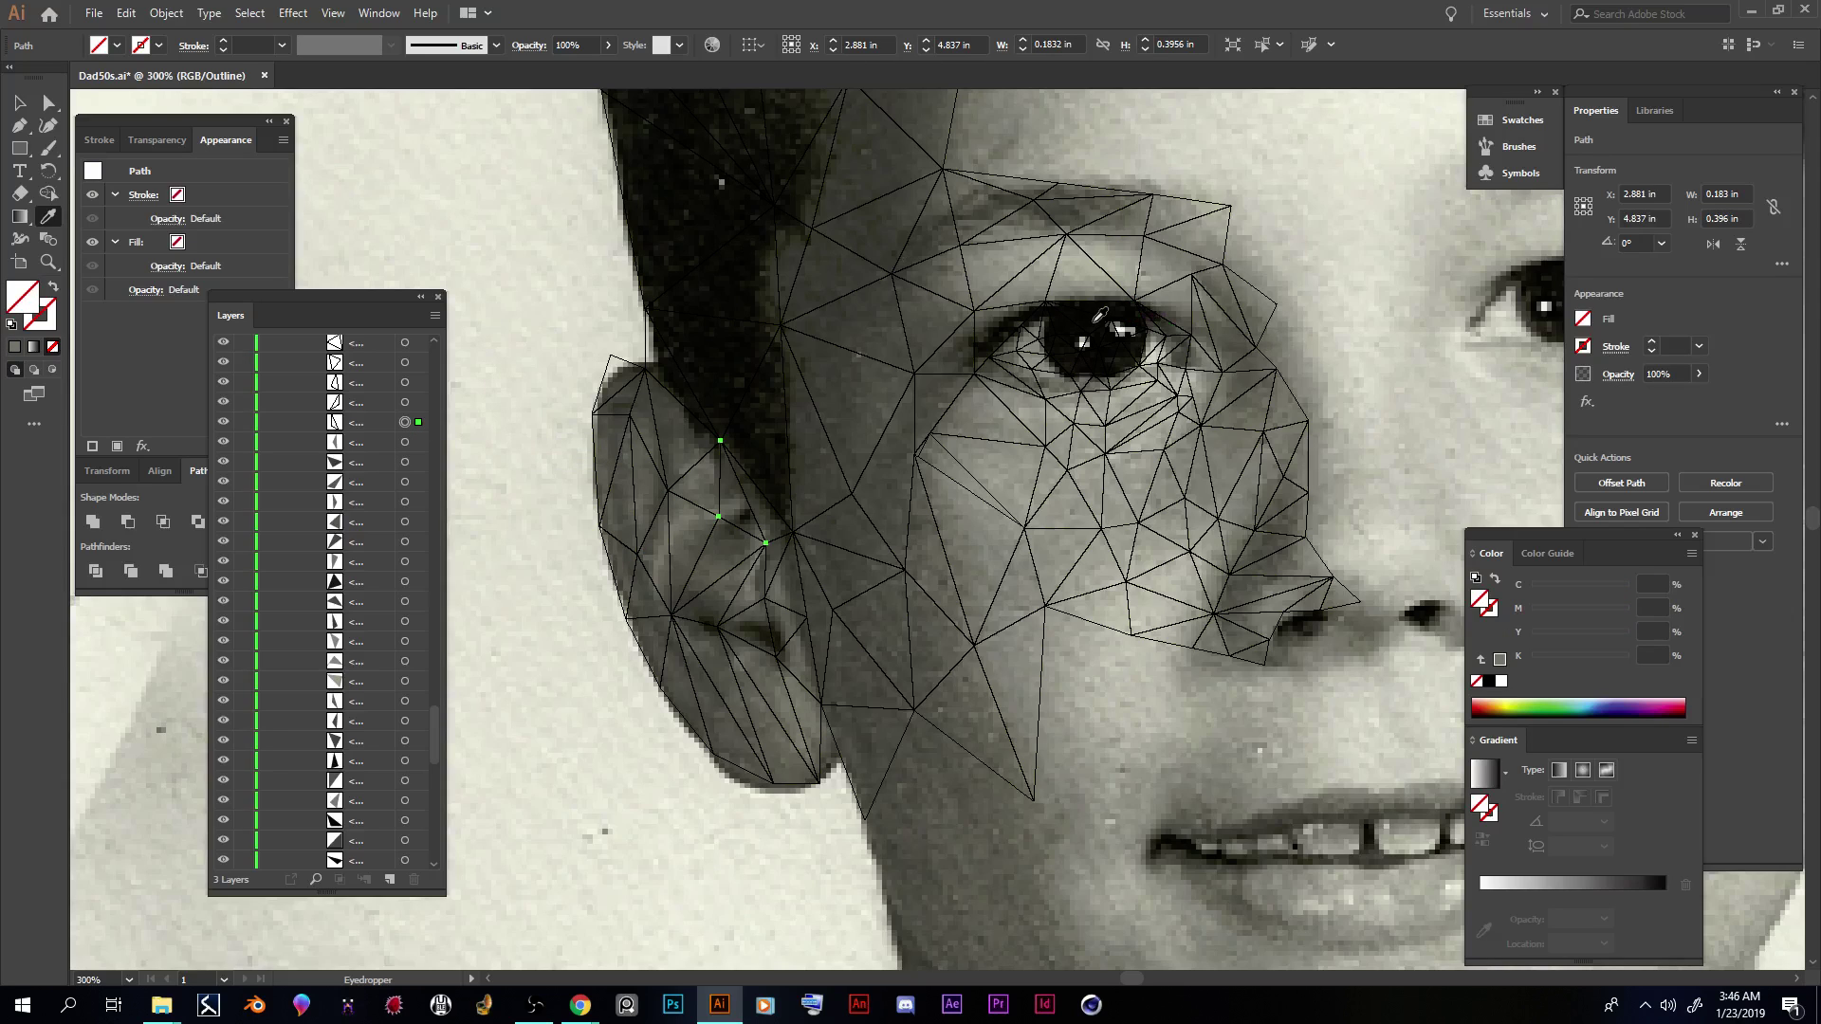
{"action": "key", "text": "a"}
{"action": "key", "text": "ctrl+plus"}
{"action": "key", "text": "ctrl+plus"}
{"action": "key", "text": "ctrl+plus"}
{"action": "key", "text": "ctrl+plus"}
{"action": "key", "text": "ctrl+plus"}
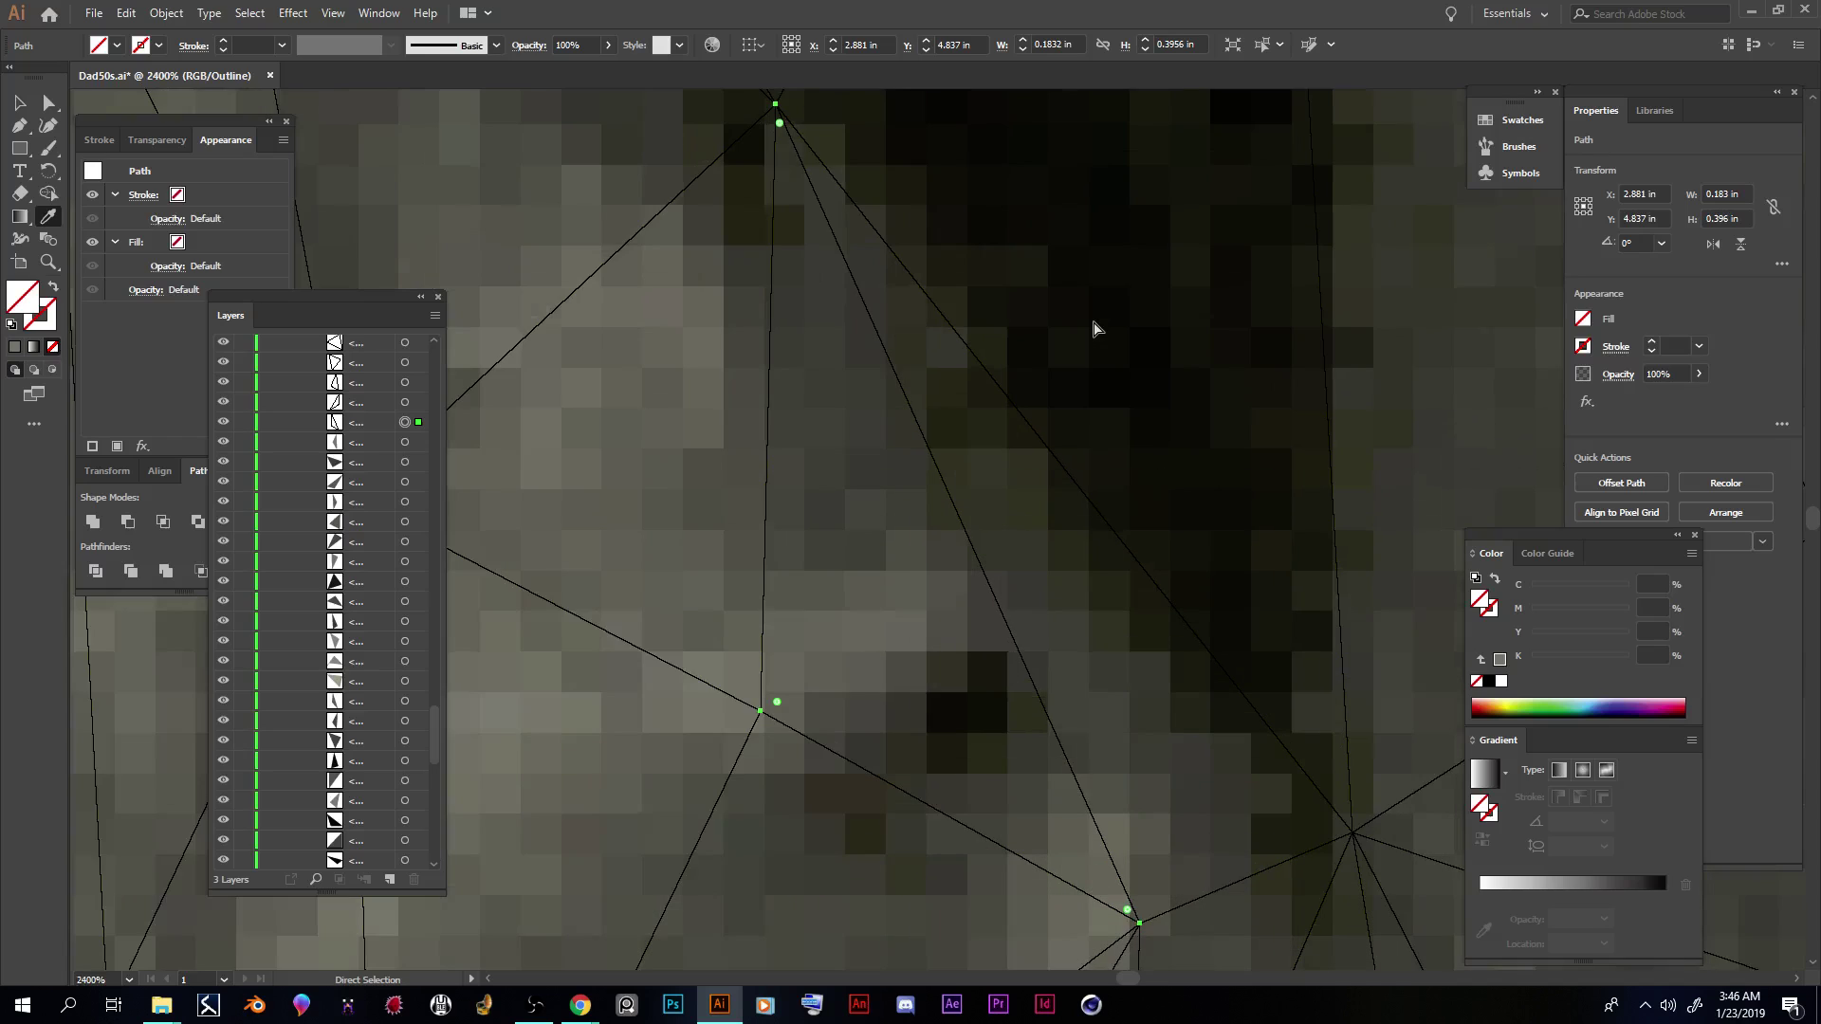
{"action": "left_click", "coordinate": [900, 514]}
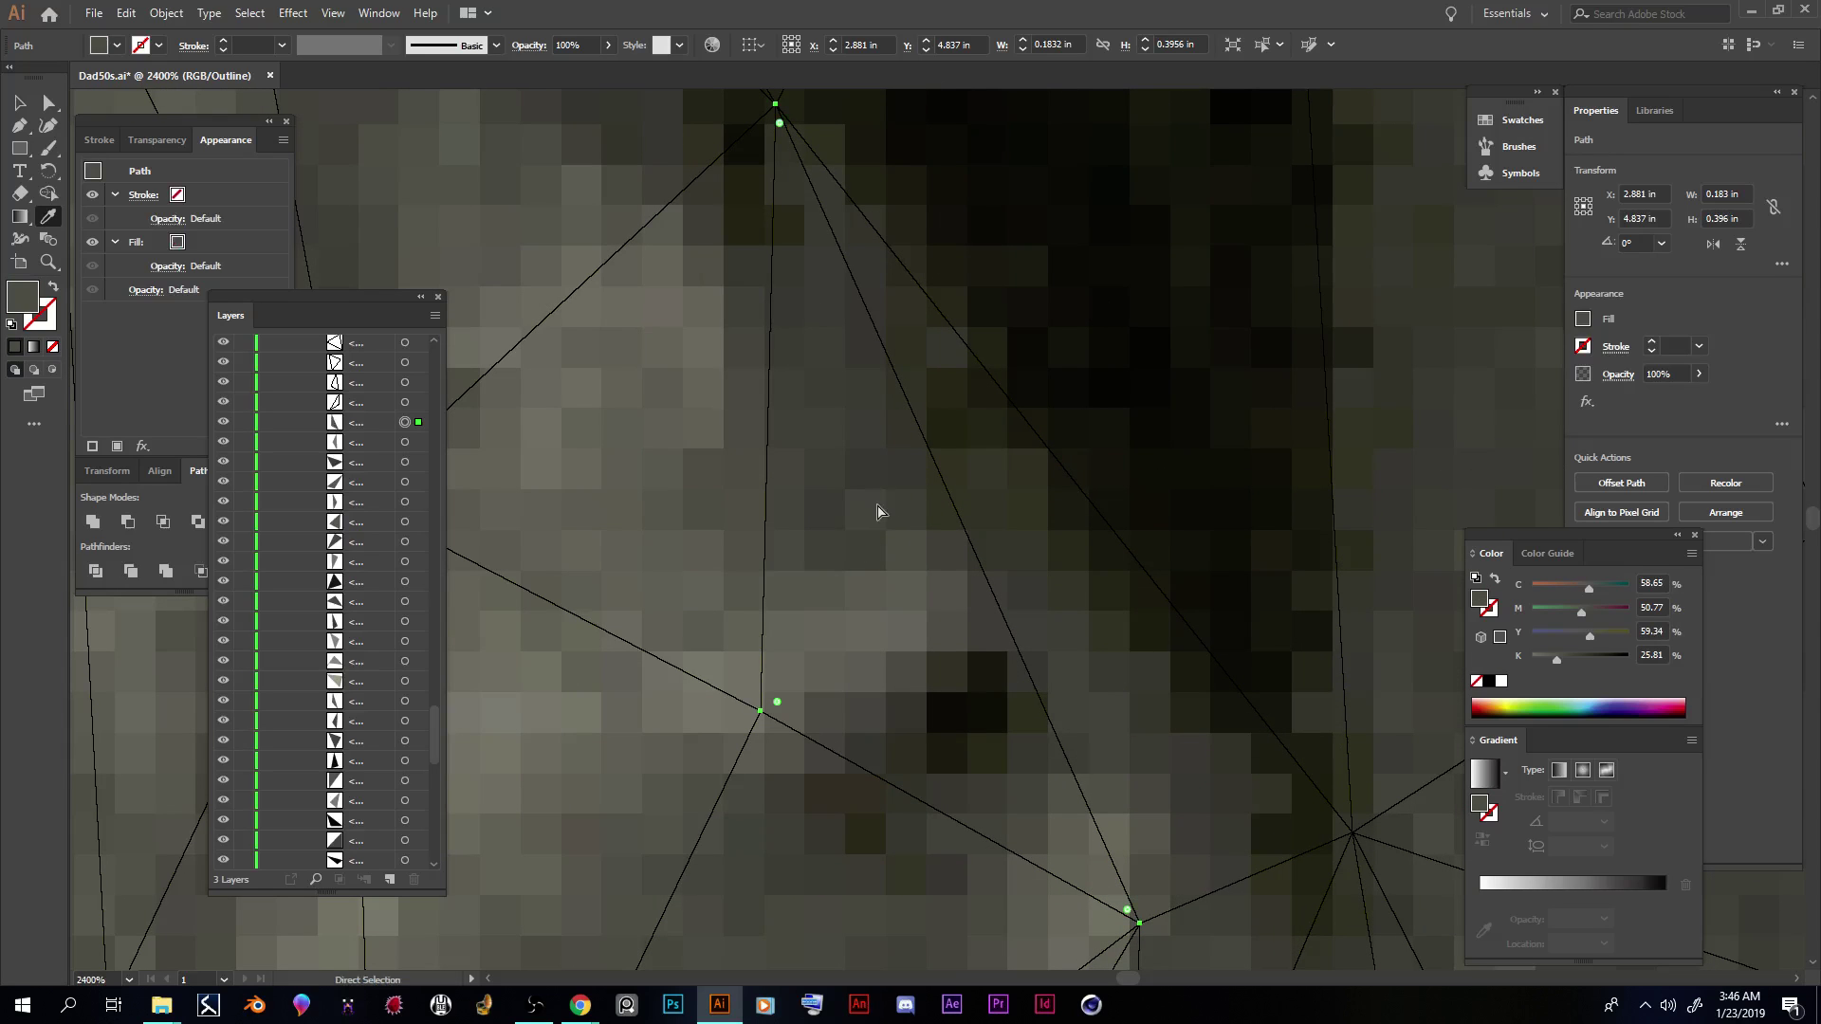
{"action": "key", "text": "ctrl+minus"}
{"action": "key", "text": "ctrl+minus"}
{"action": "key", "text": "ctrl+minus"}
{"action": "key", "text": "ctrl+minus"}
{"action": "key", "text": "ctrl+minus"}
{"action": "key", "text": "ctrl+minus"}
{"action": "key", "text": "ctrl+minus"}
{"action": "key", "text": "ctrl+minus"}
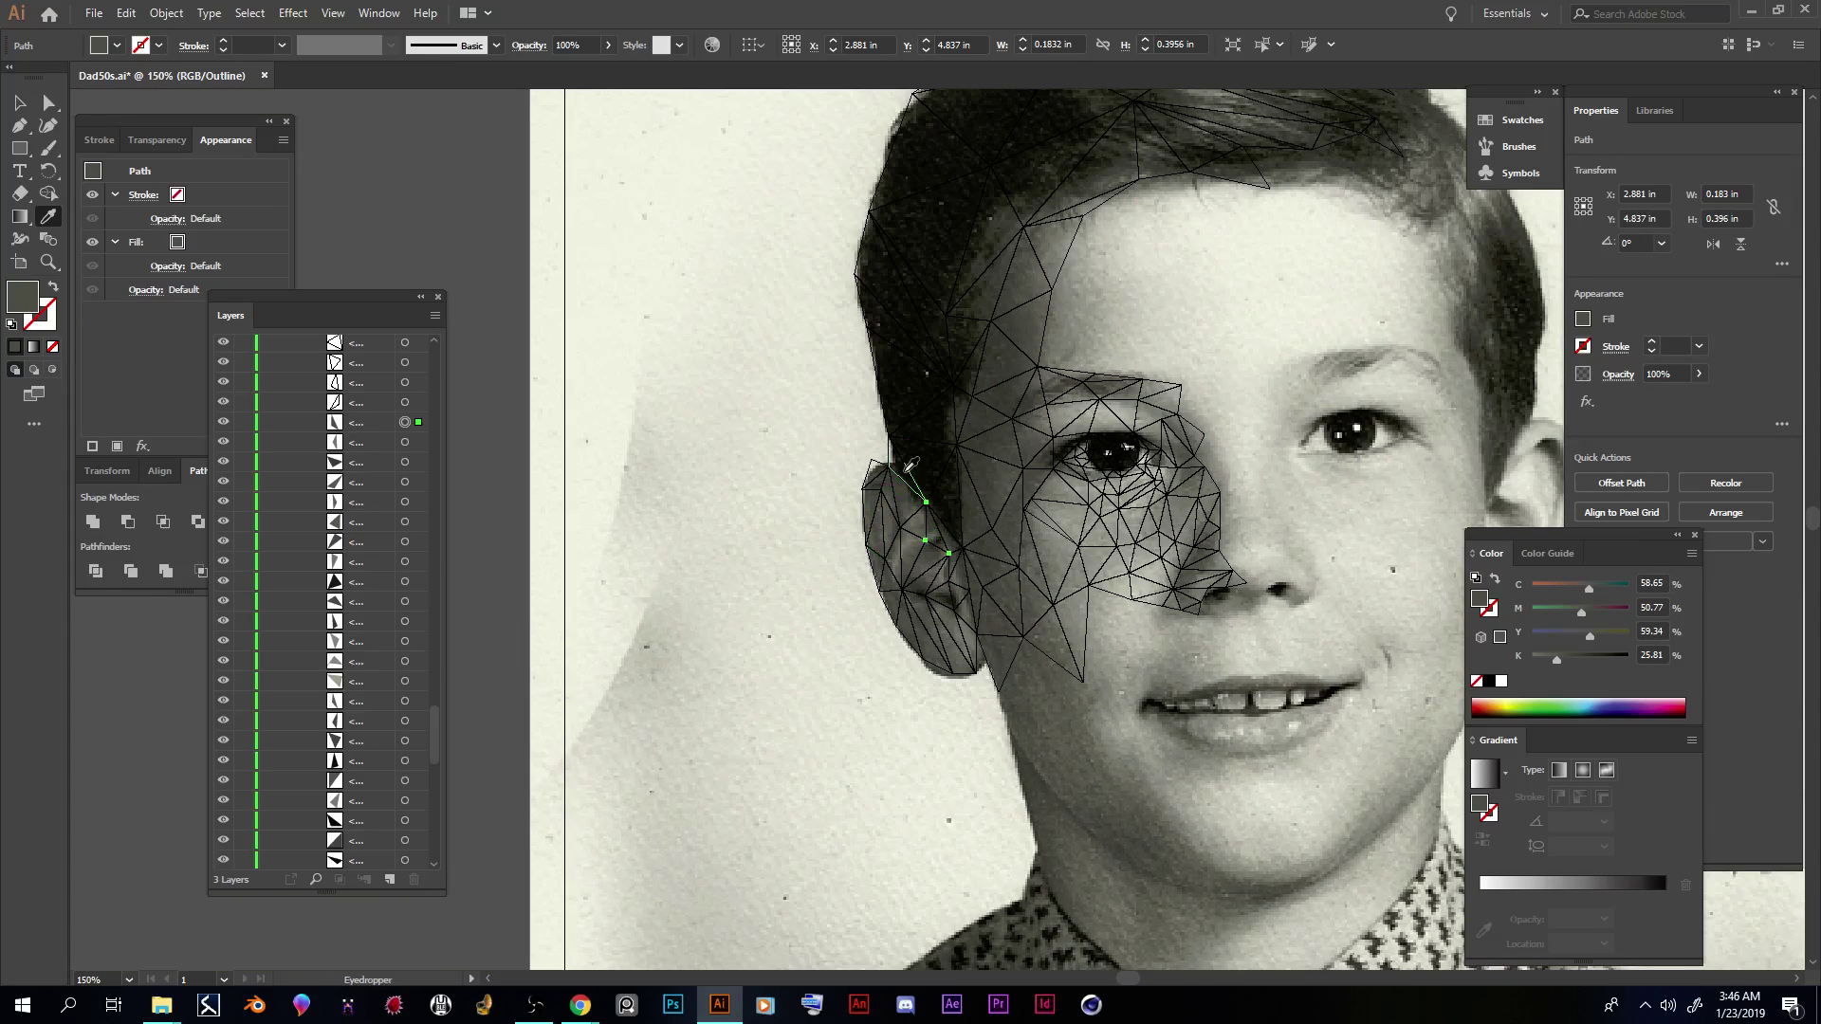
Step: Fill the small triangle behind the ear's front edge and the narrow triangle along that edge with sampled greys
{"action": "left_click", "coordinate": [405, 406]}
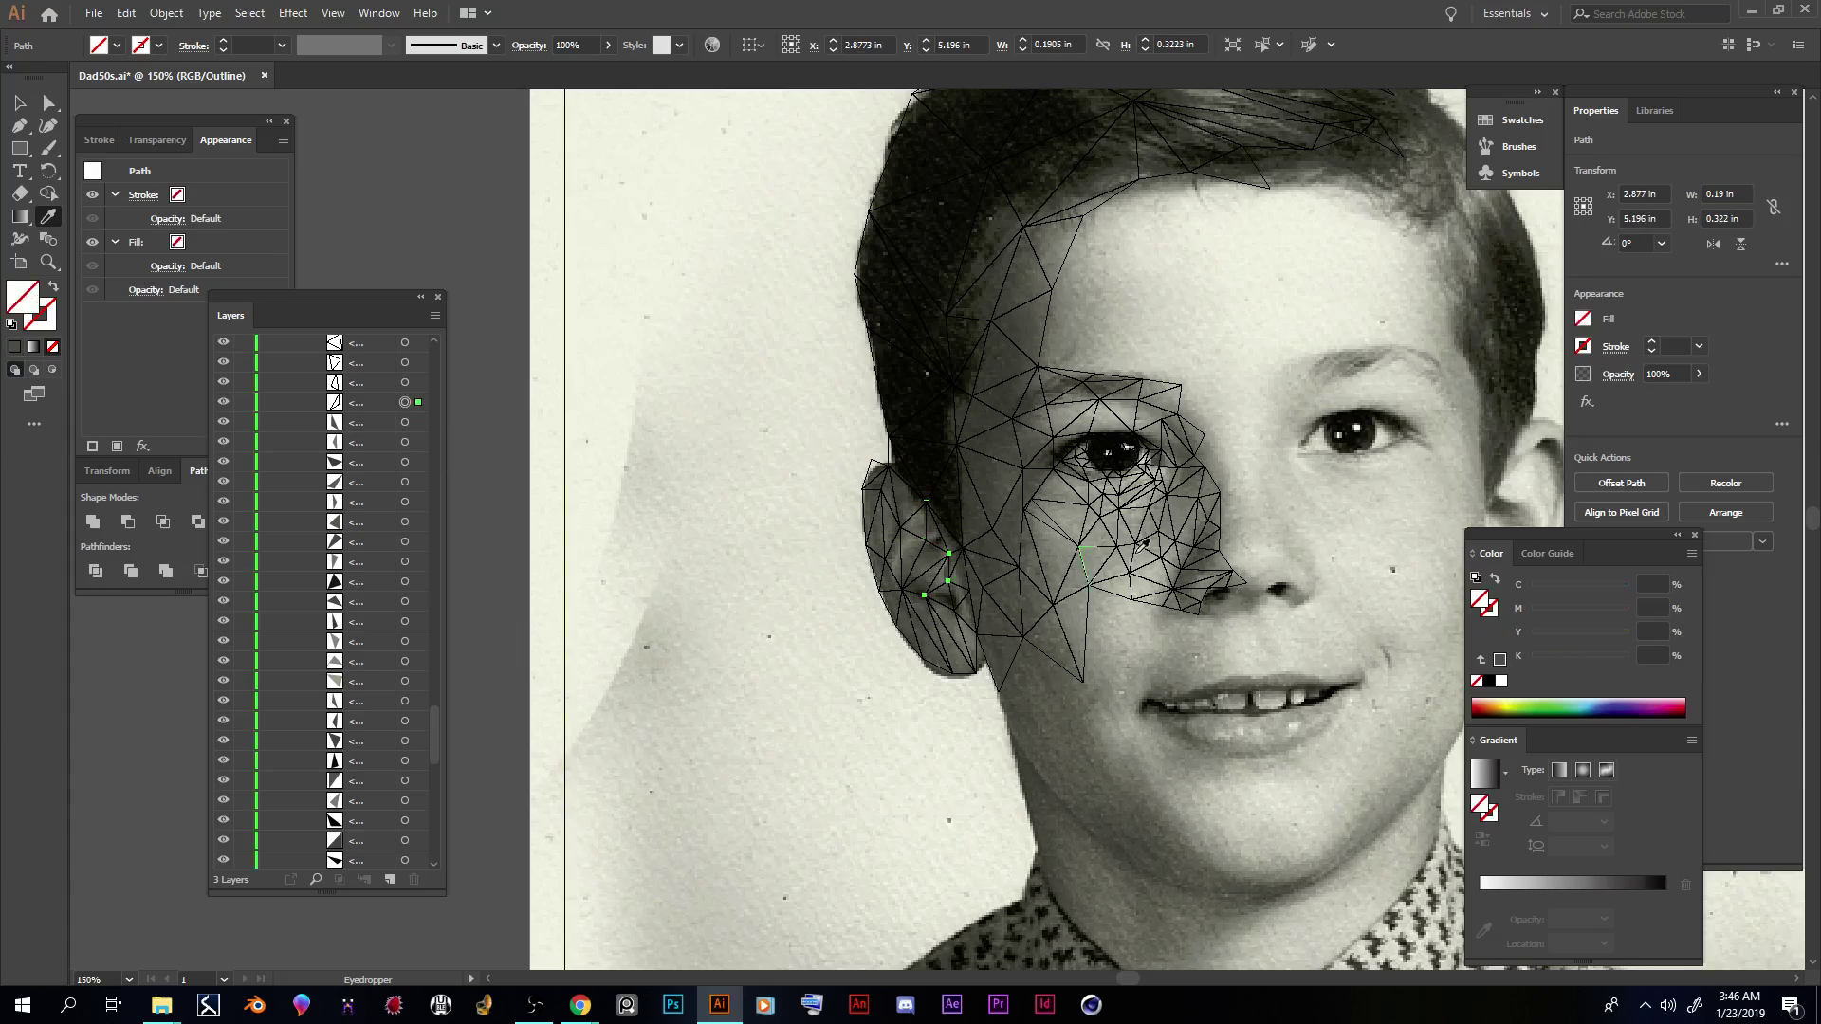
{"action": "left_click", "coordinate": [949, 573]}
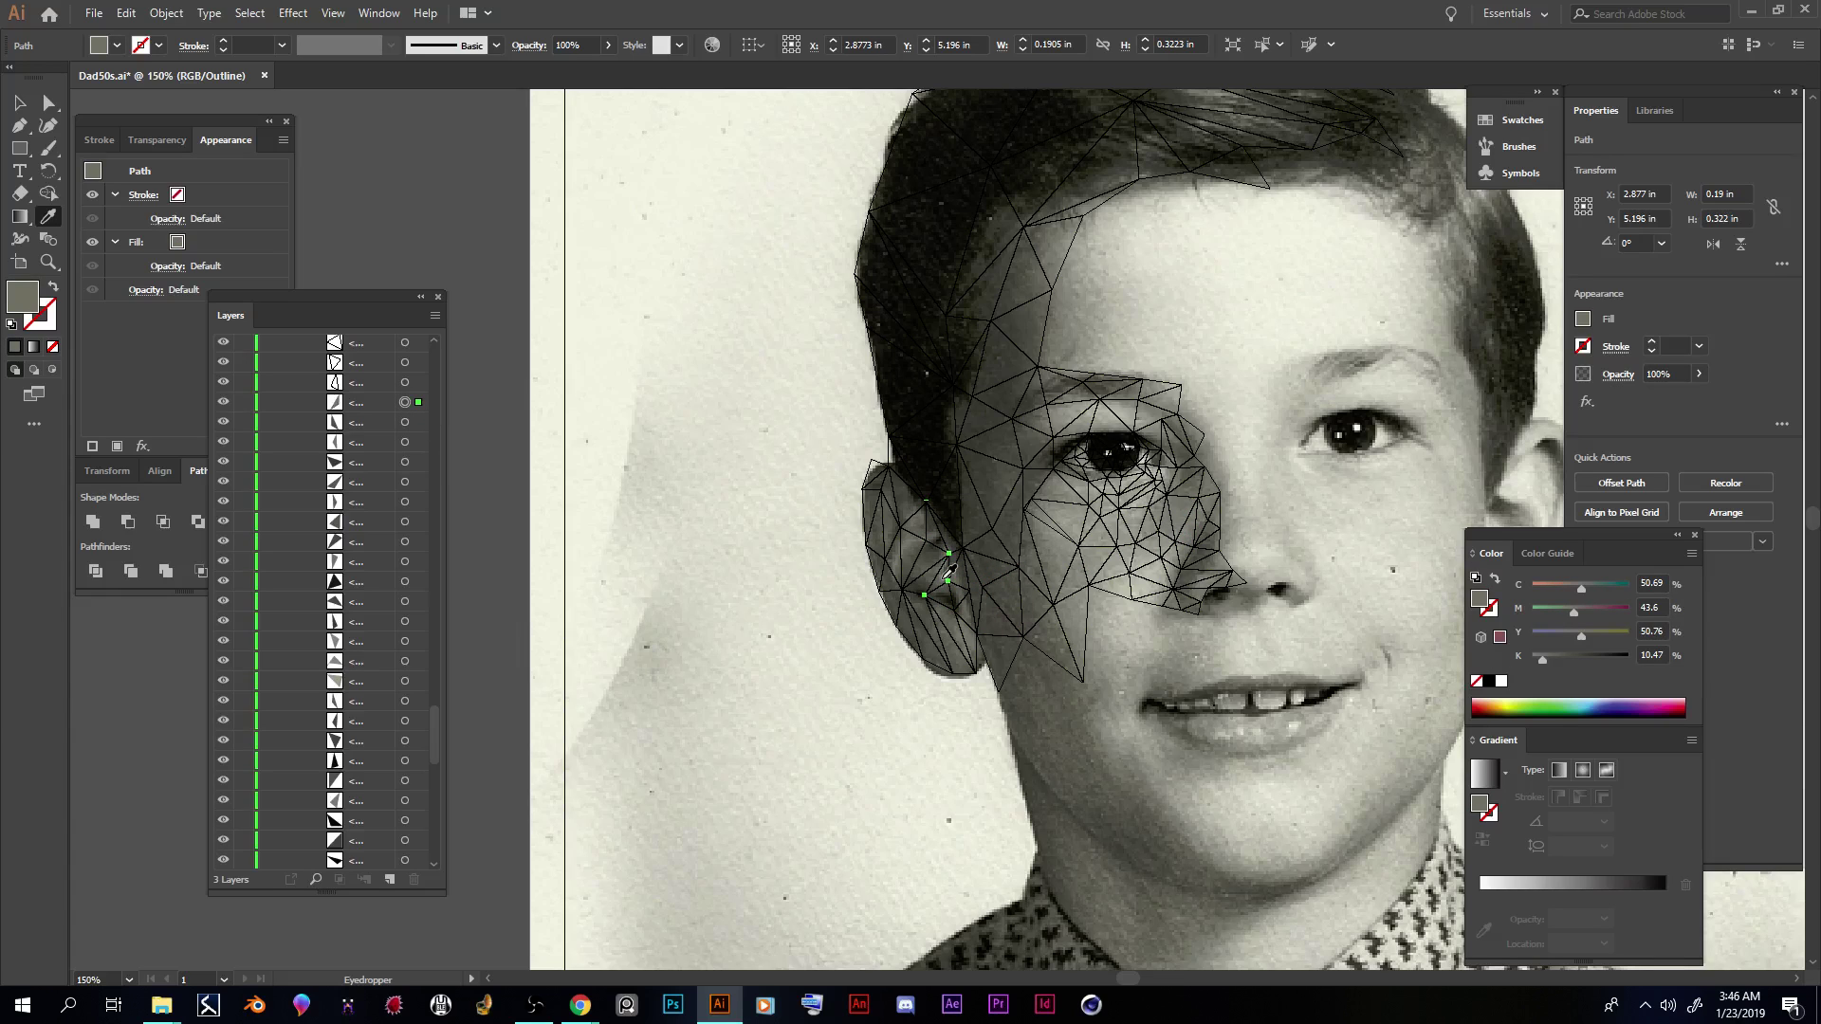
{"action": "key", "text": "ctrl+plus"}
{"action": "key", "text": "ctrl+plus"}
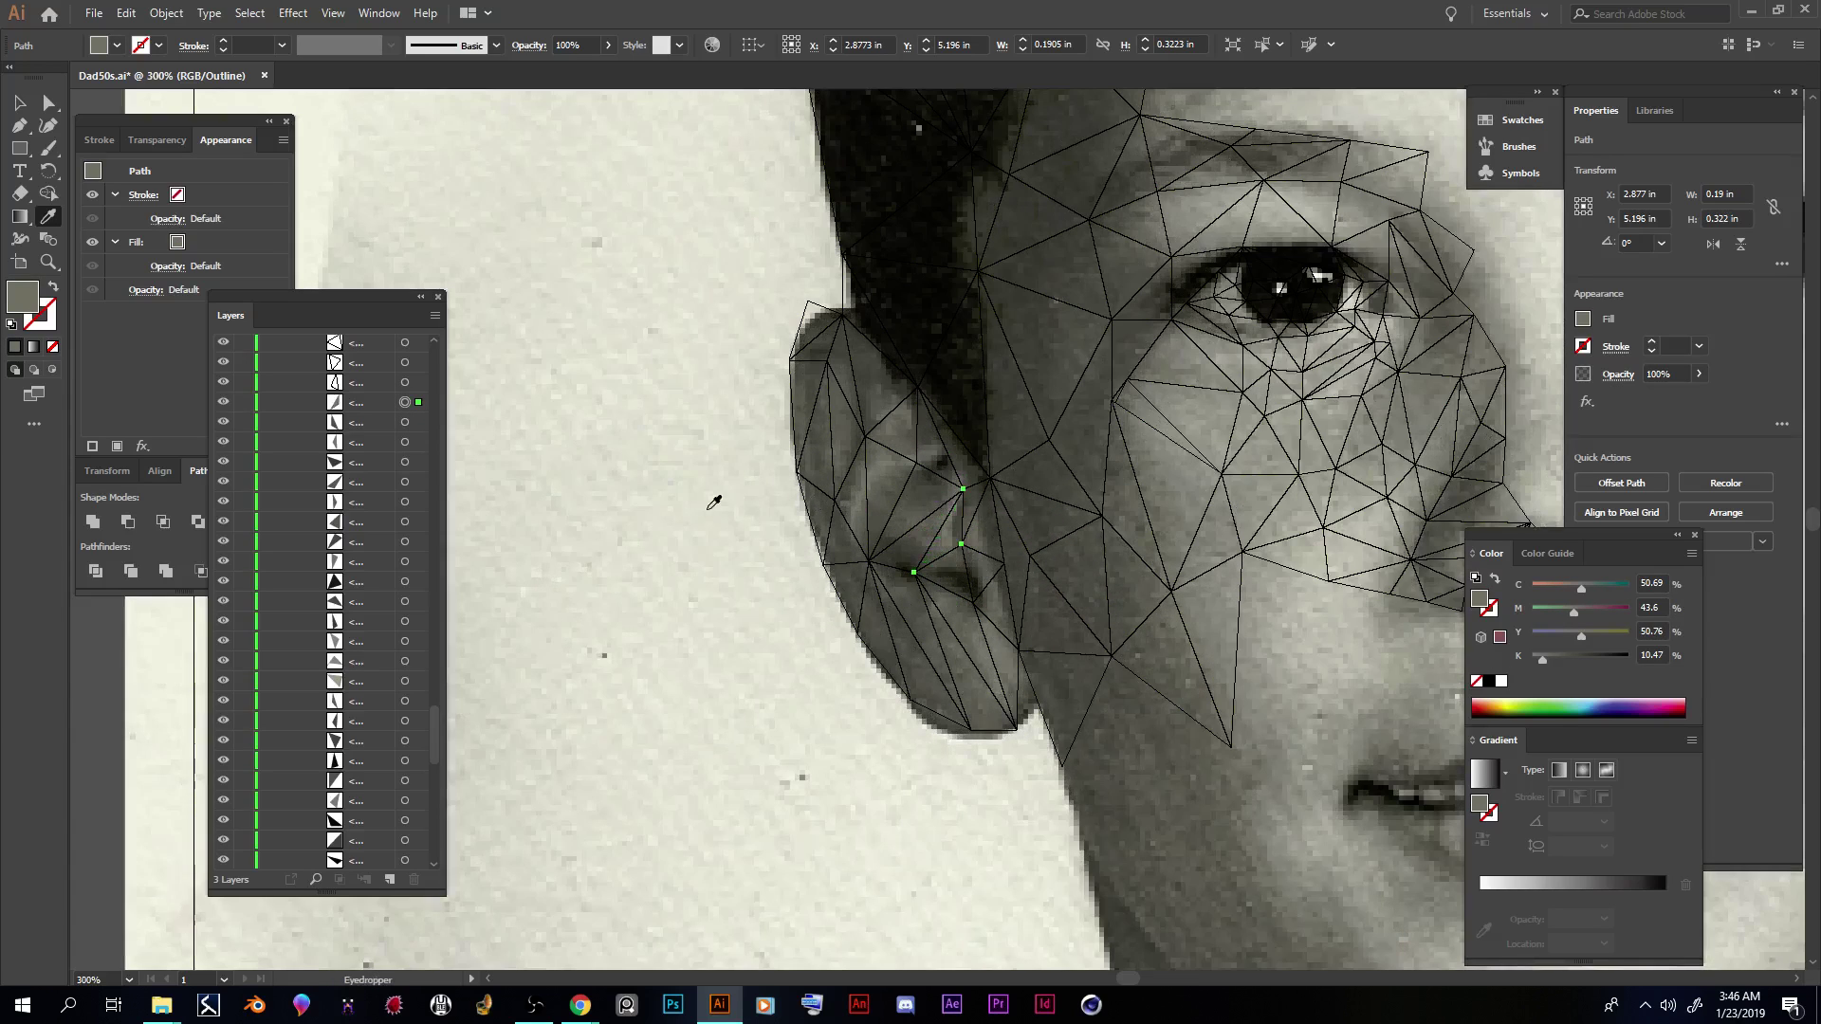
{"action": "left_click", "coordinate": [406, 382]}
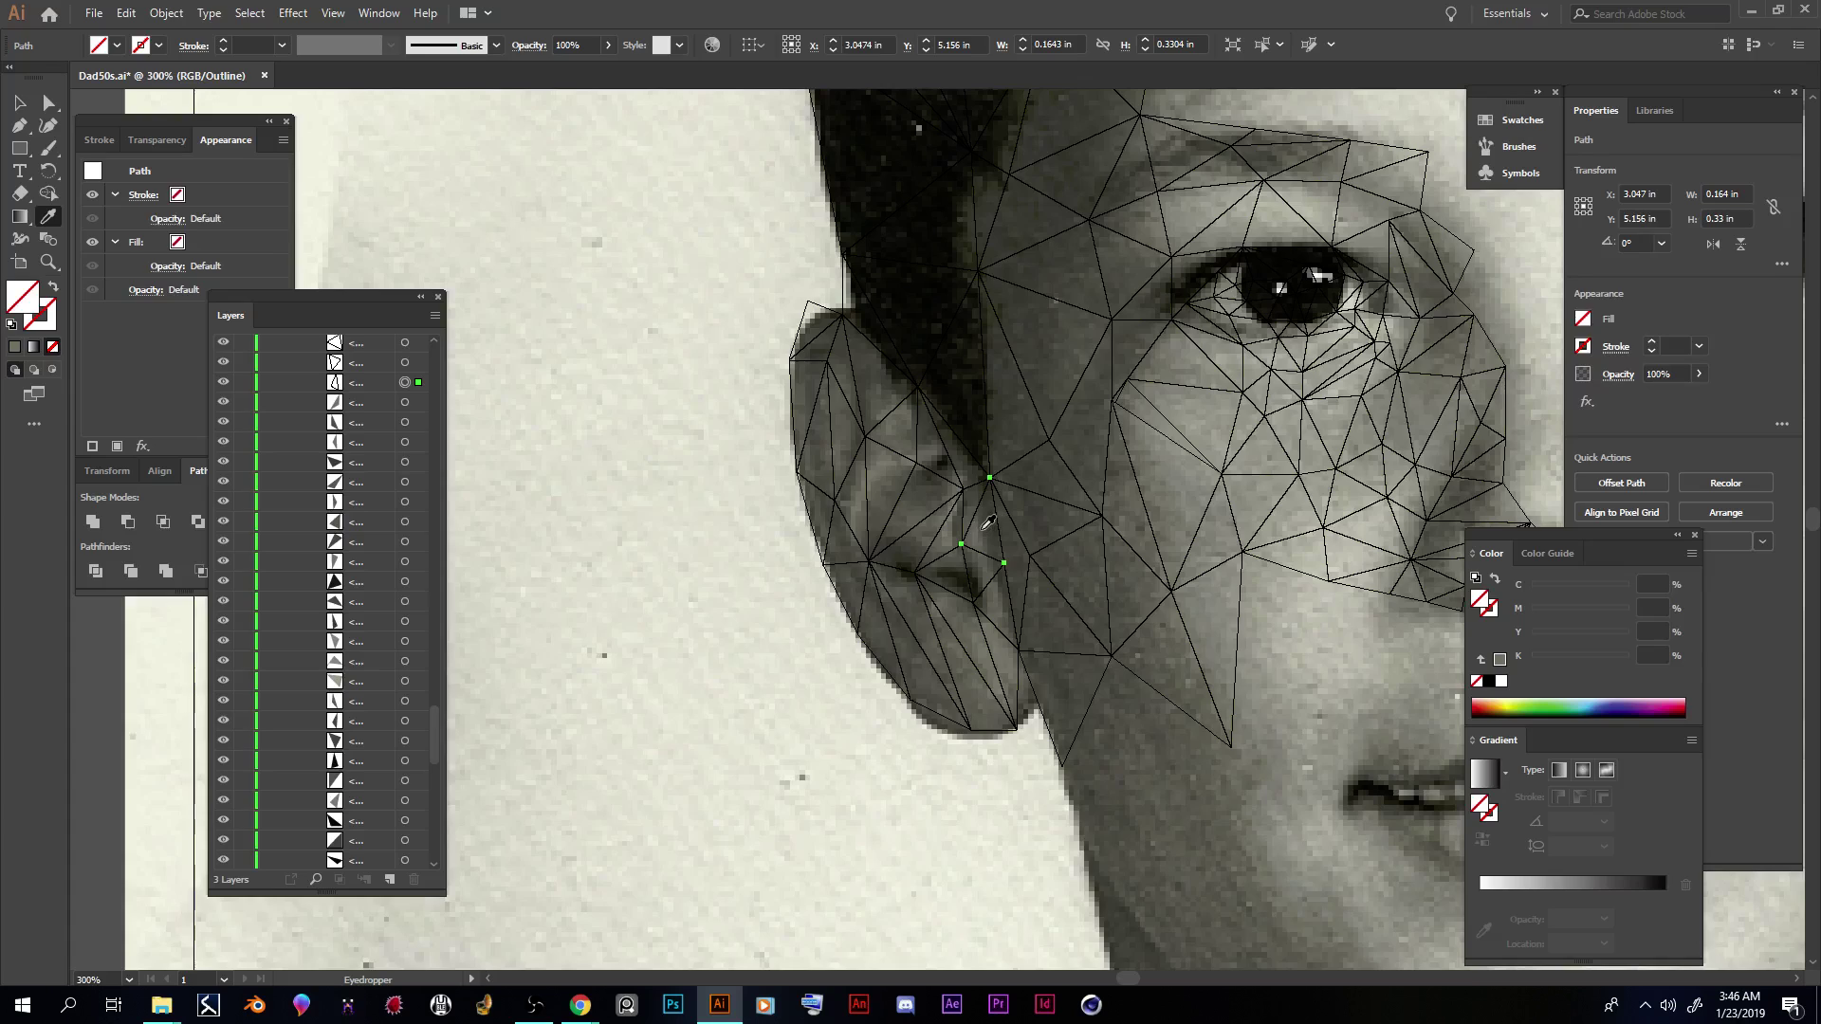
{"action": "left_click", "coordinate": [980, 531]}
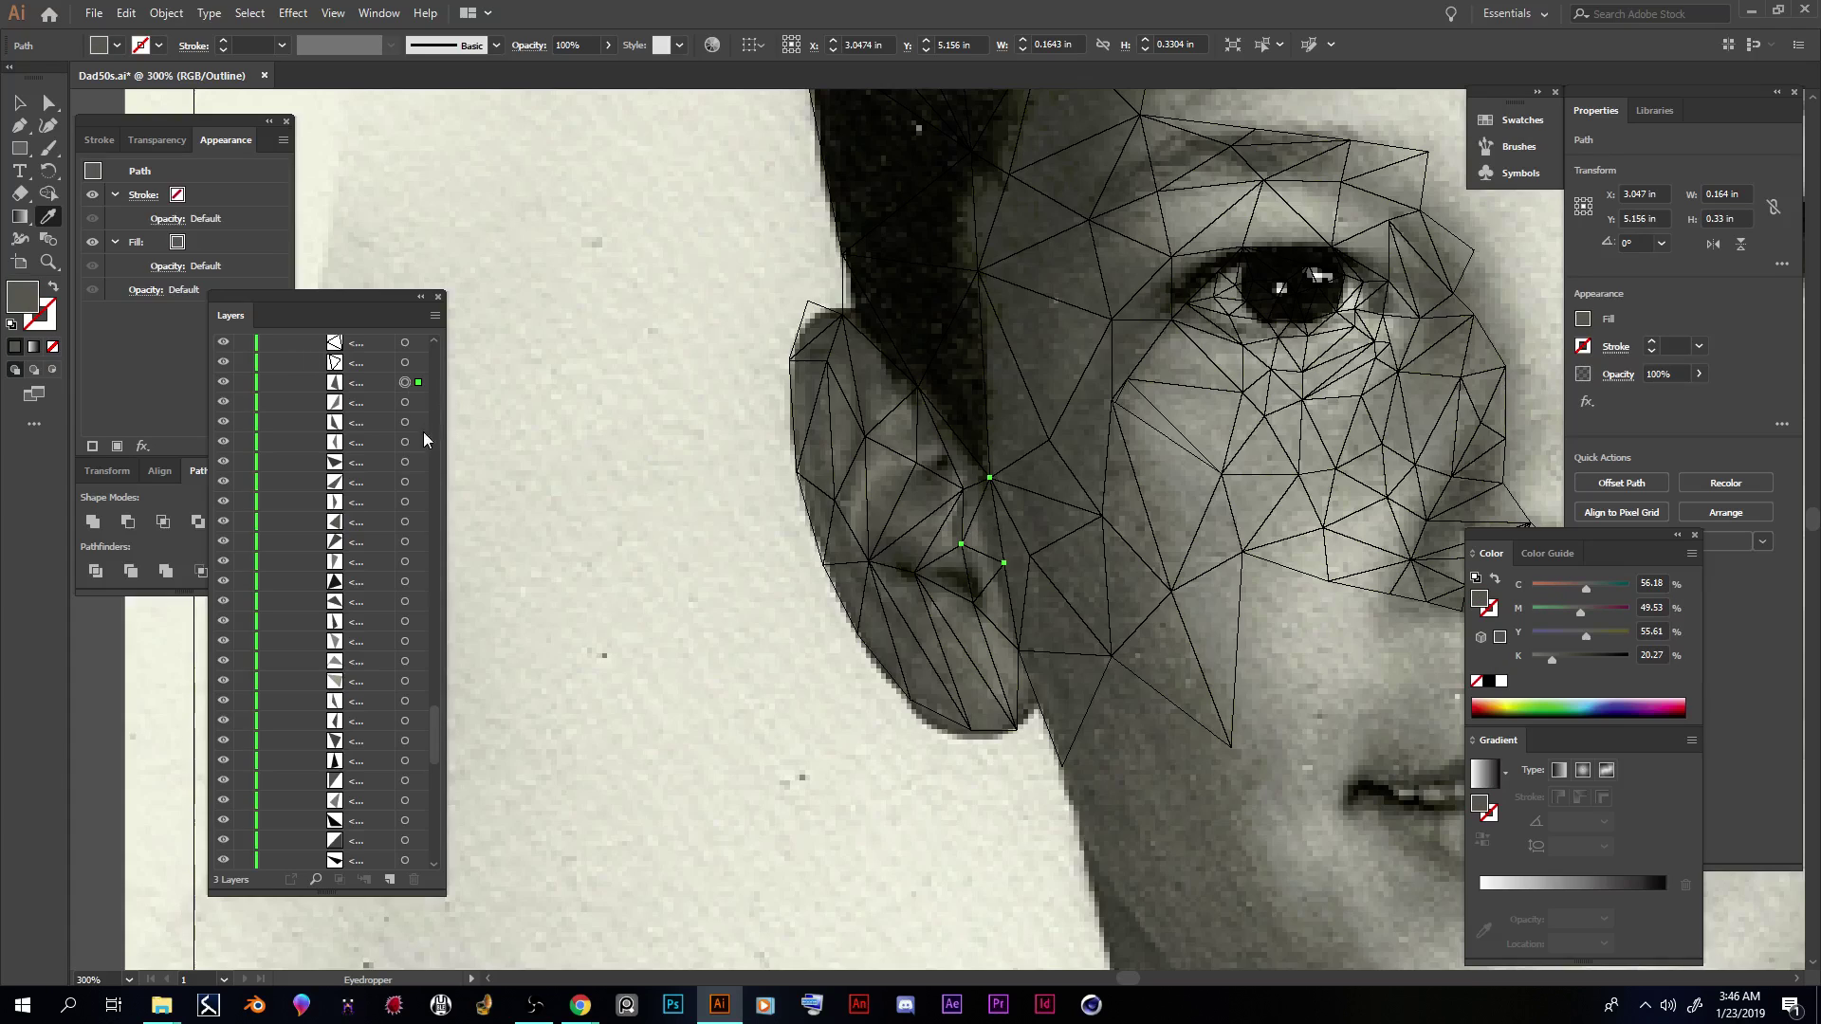
Step: Fill the triangle at the ear's lower front with sampled grey and the adjoining inner-fold triangle with near-black
{"action": "scroll", "coordinate": [411, 400], "scroll_direction": "down", "scroll_amount": 3}
{"action": "left_click", "coordinate": [405, 661]}
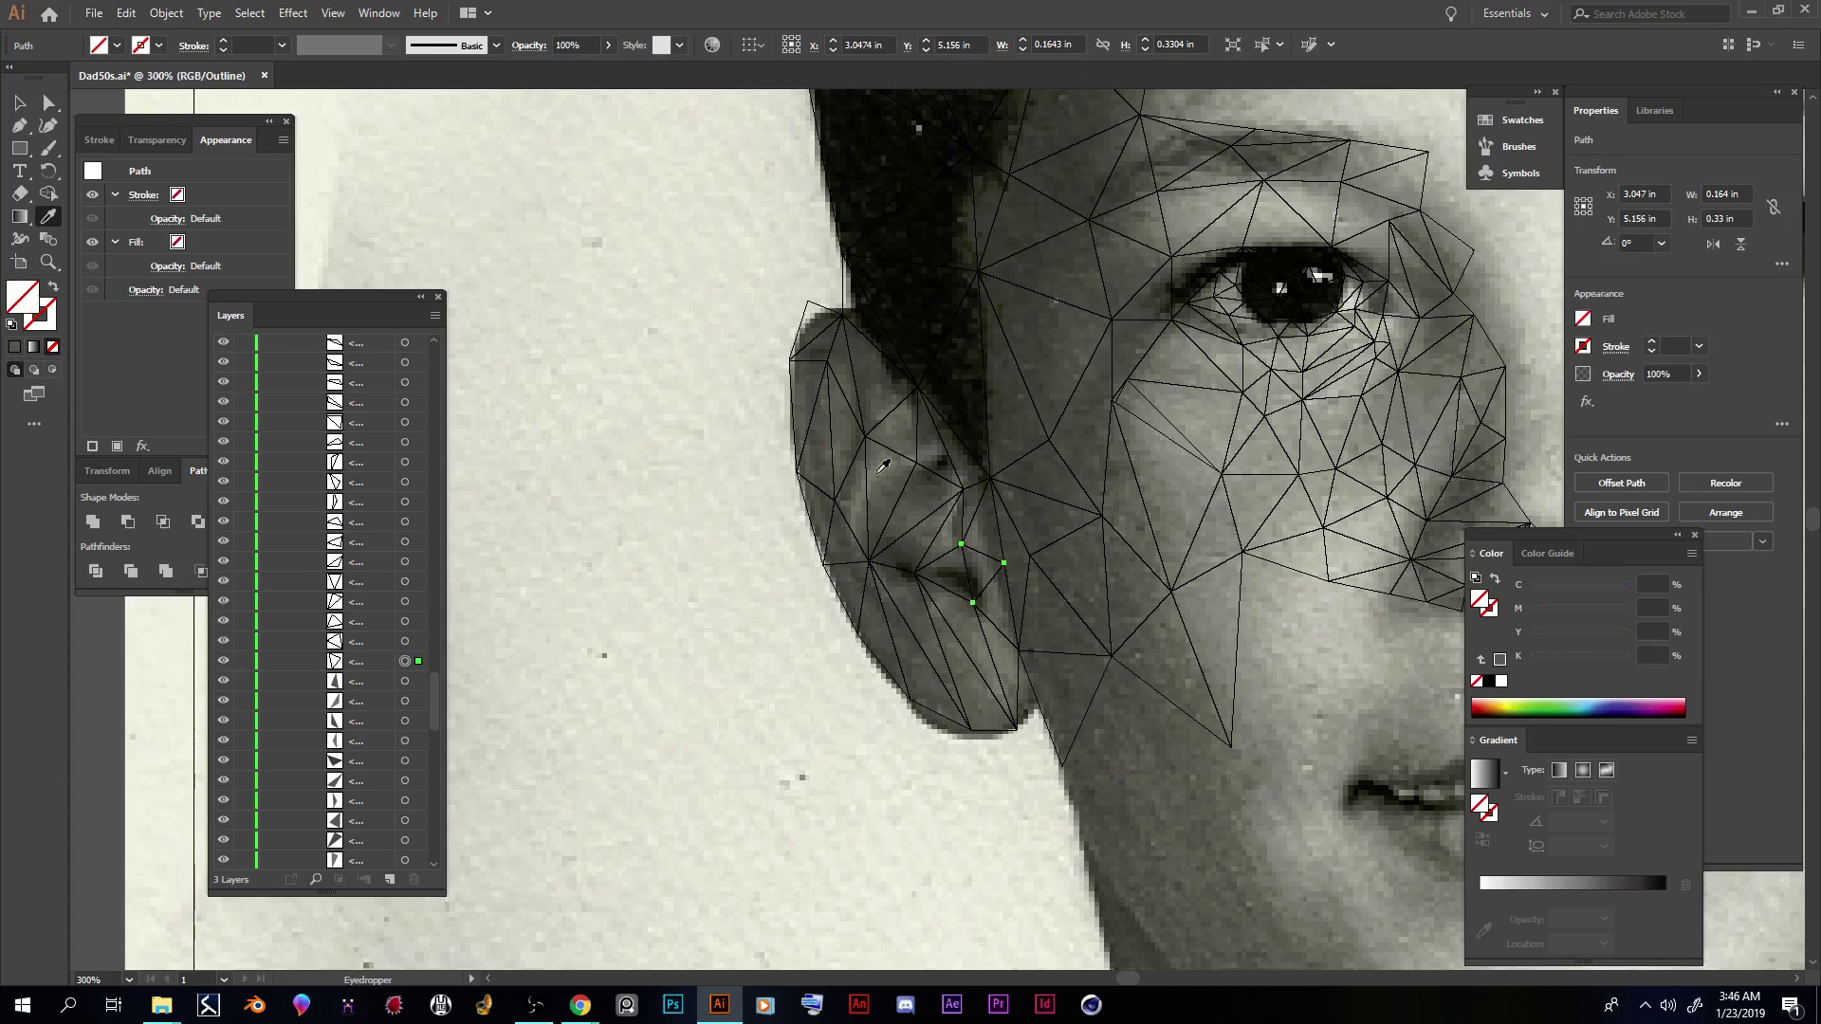
{"action": "left_click", "coordinate": [990, 569]}
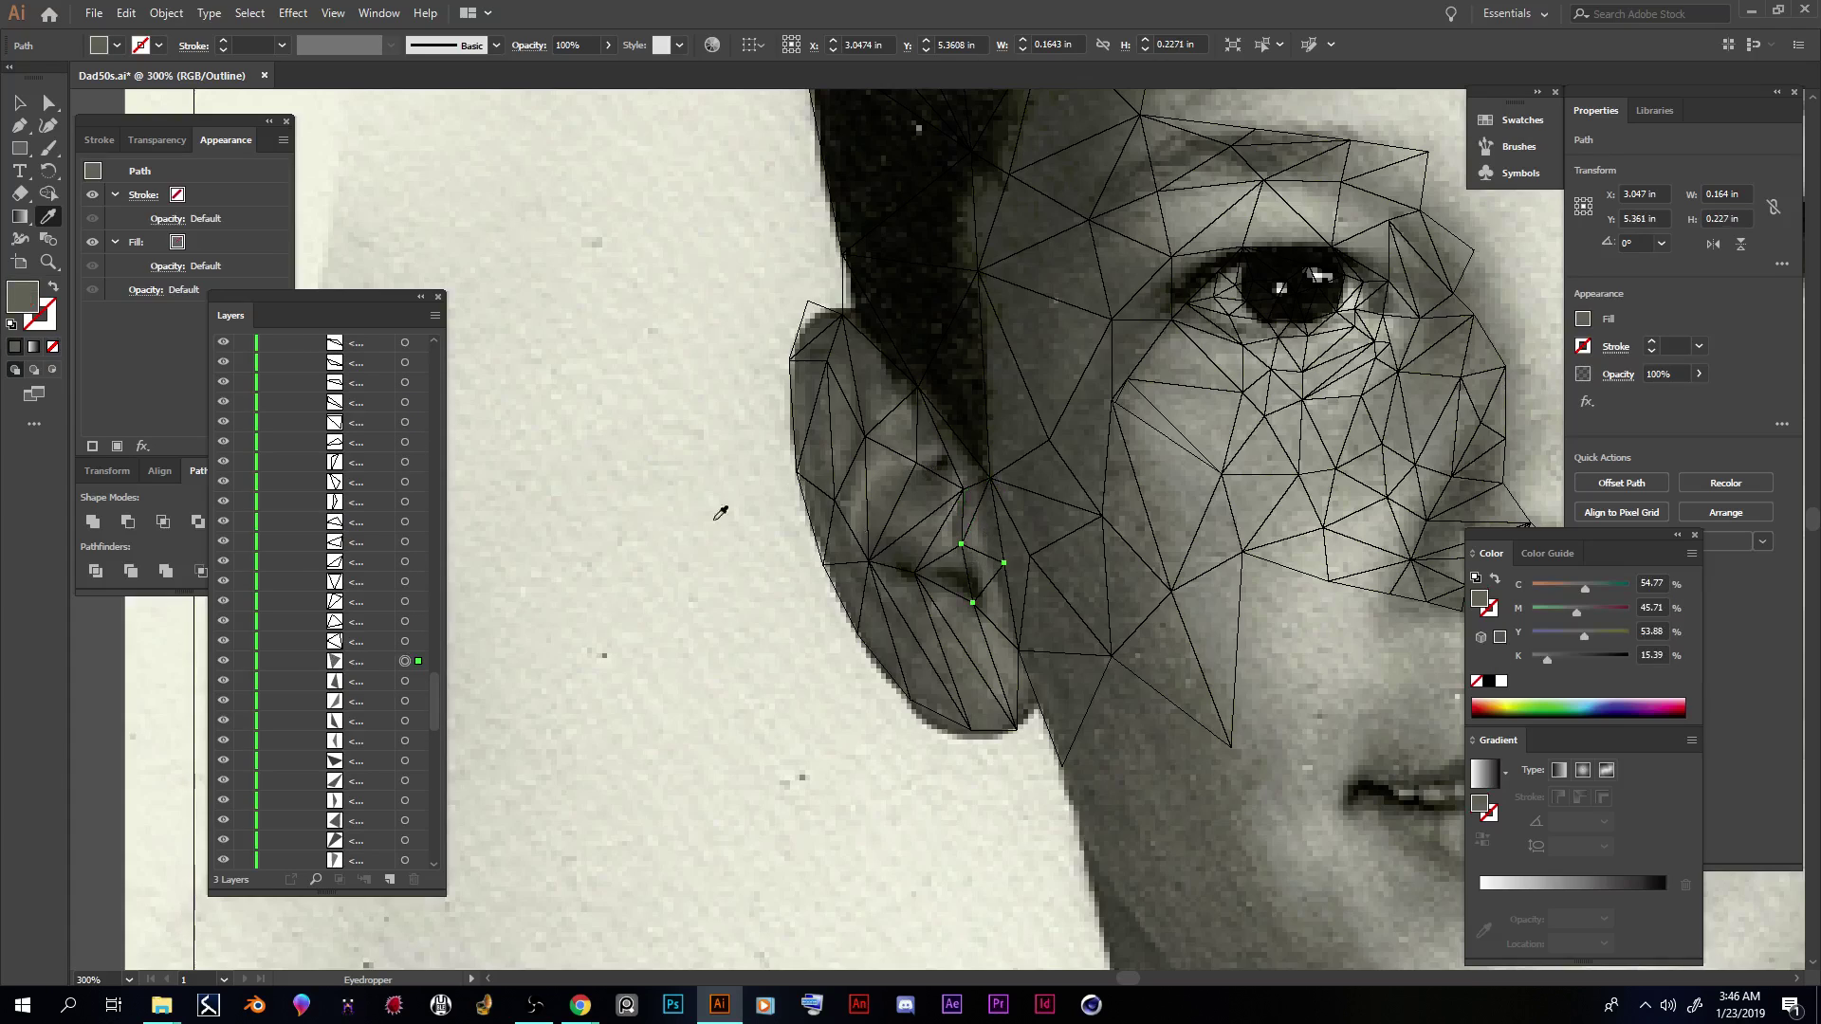
{"action": "left_click", "coordinate": [405, 642]}
{"action": "left_click", "coordinate": [954, 569]}
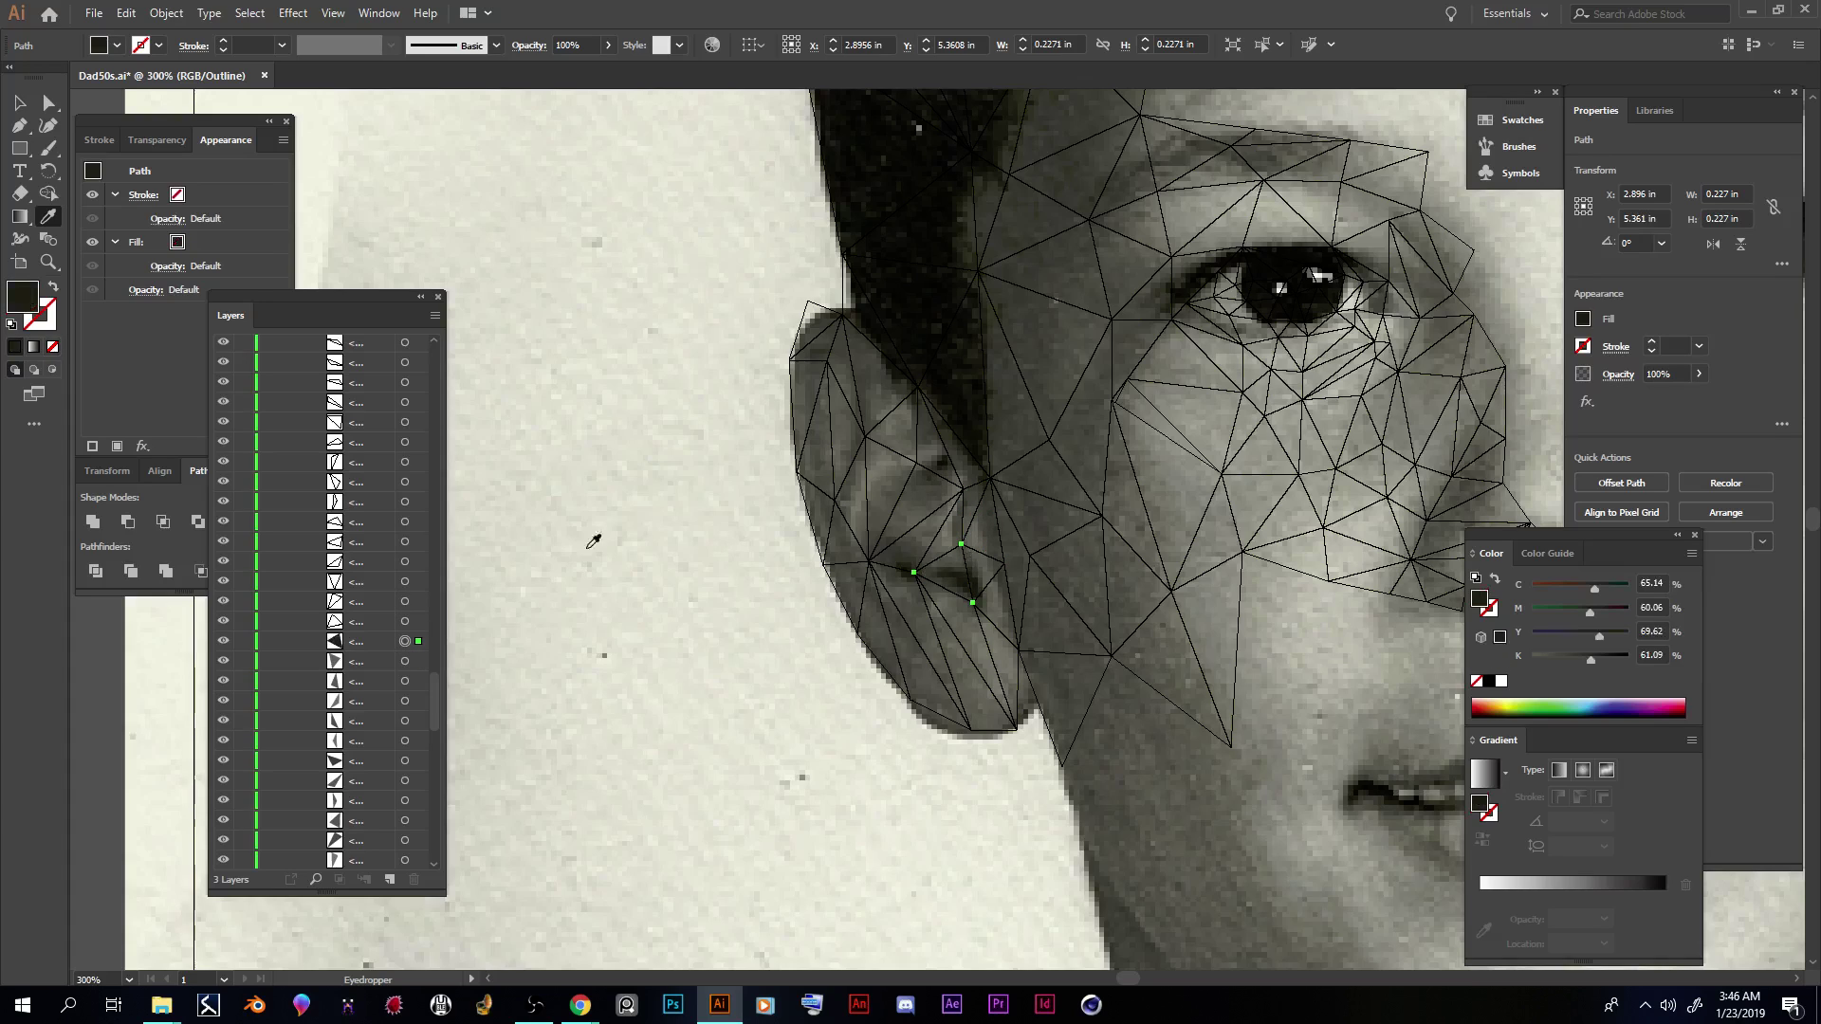
Step: Fill the small triangle at the nose tip beside the nostril with a mid grey sampled from the nose
{"action": "left_click", "coordinate": [405, 621]}
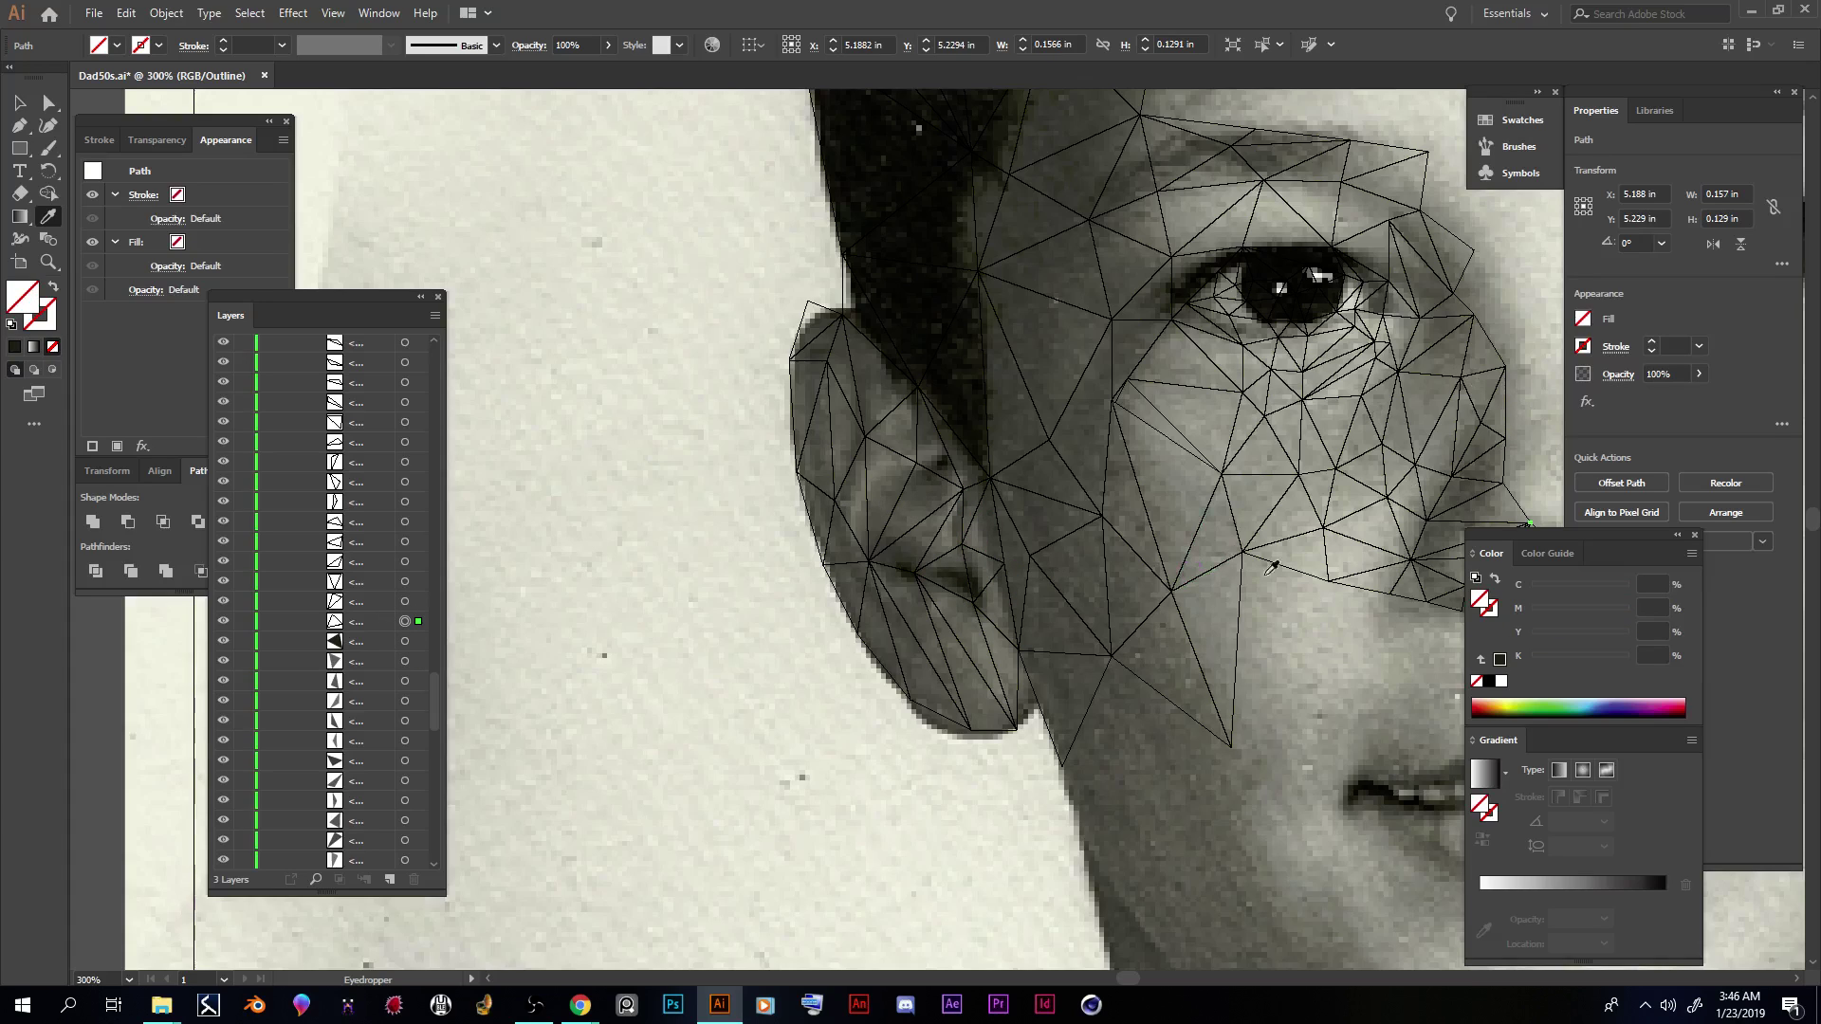
{"action": "left_click_drag", "start_coordinate": [1113, 979], "coordinate": [1134, 977]}
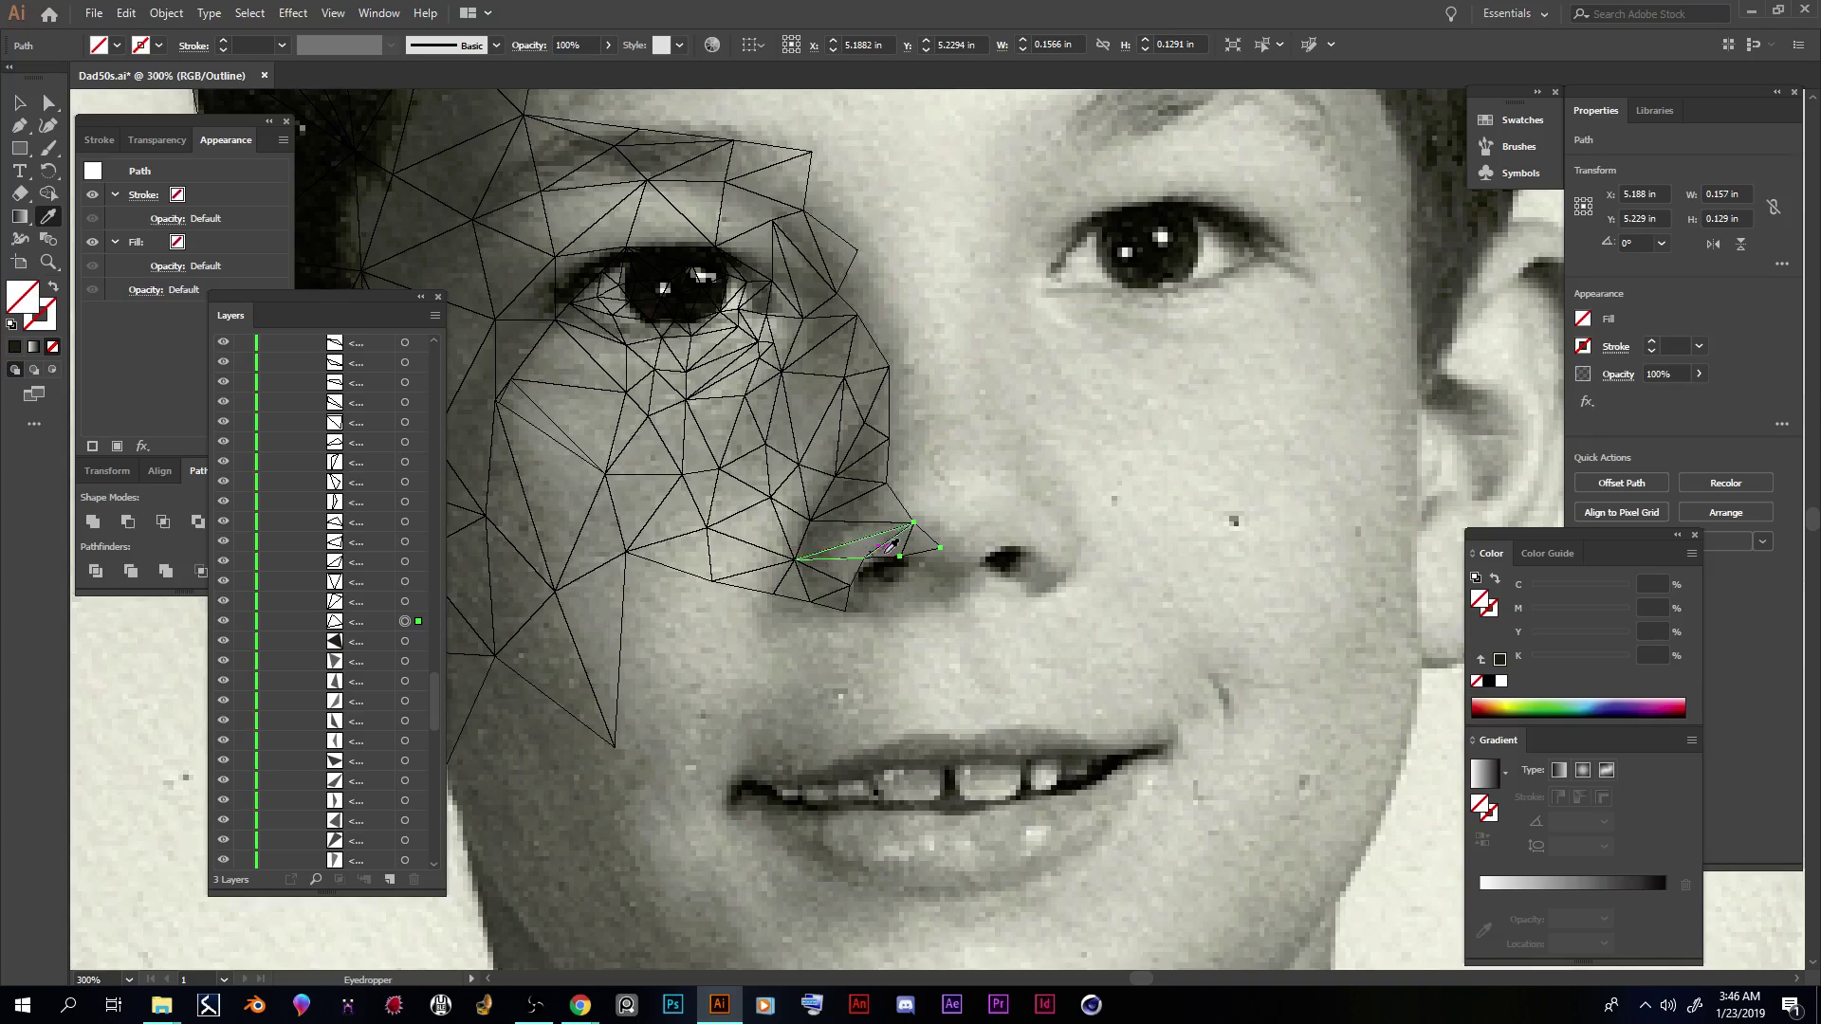
{"action": "left_click", "coordinate": [922, 546]}
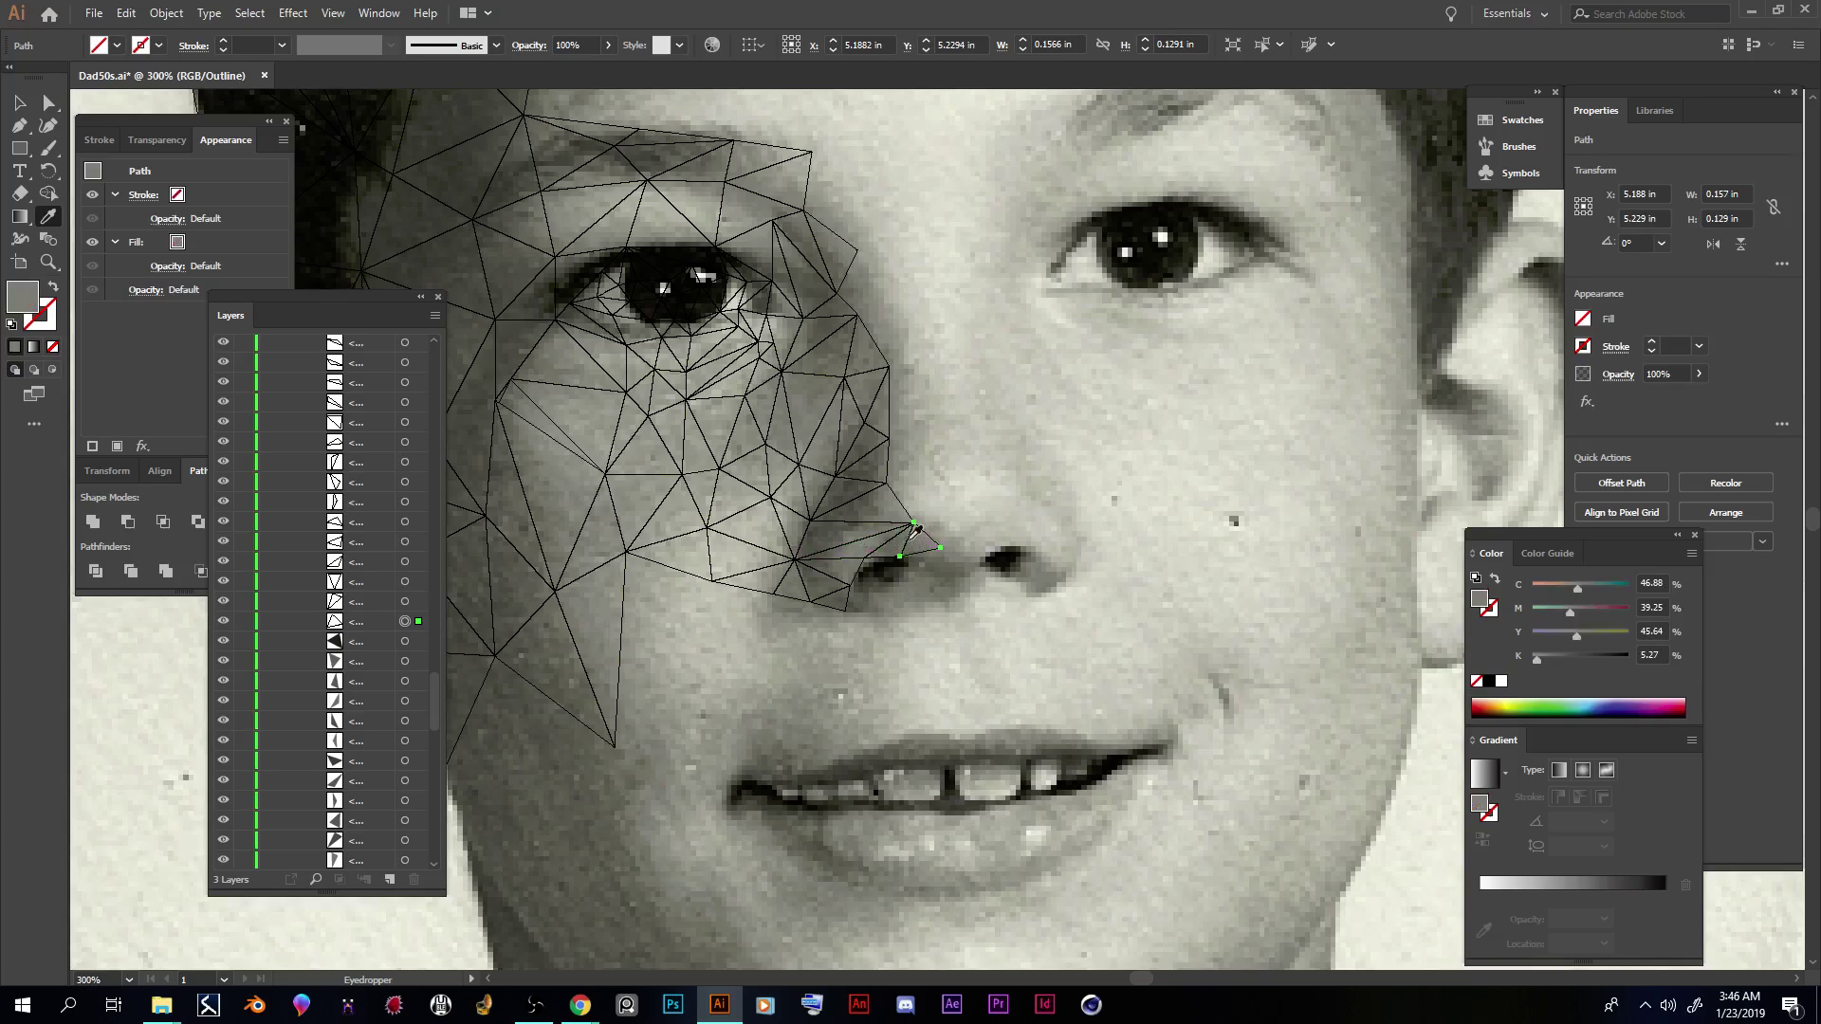
Step: Fill the triangle at the ear's top outer corner and the one on the jaw beside the earlobe with sampled greys
{"action": "left_click", "coordinate": [405, 601]}
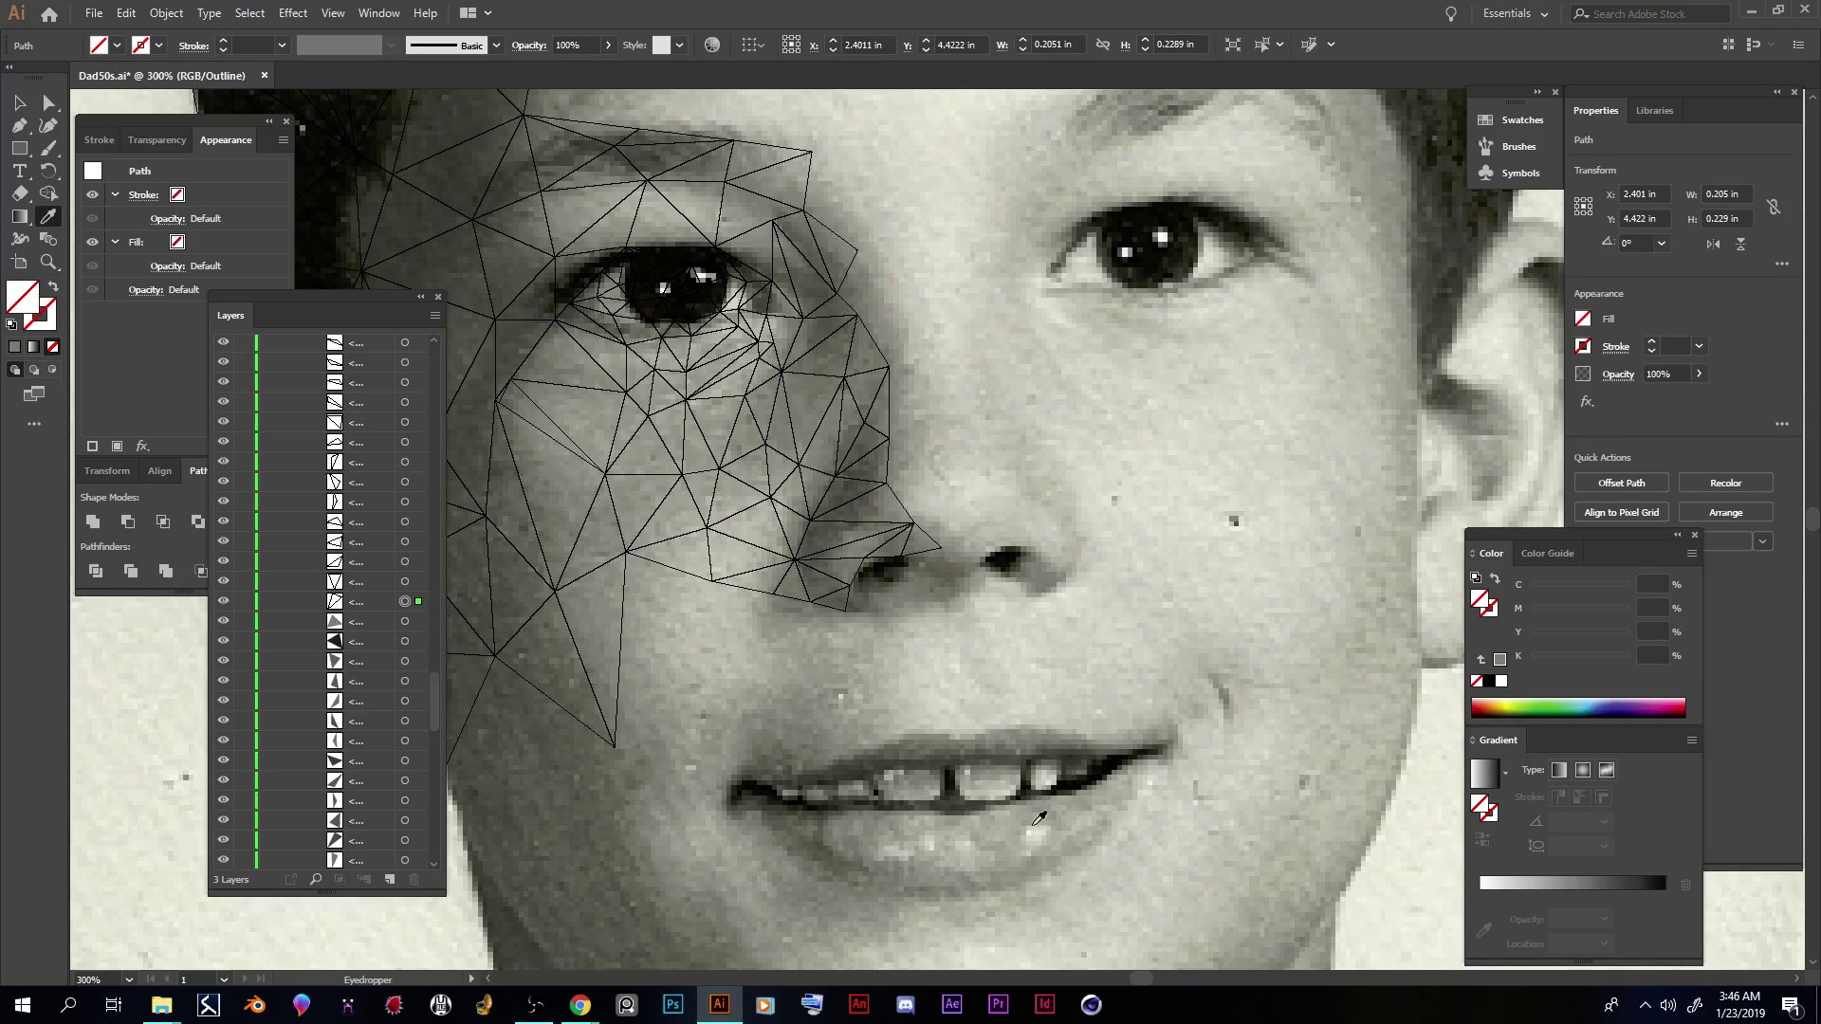
{"action": "key", "text": "a"}
{"action": "key", "text": "ctrl+equal"}
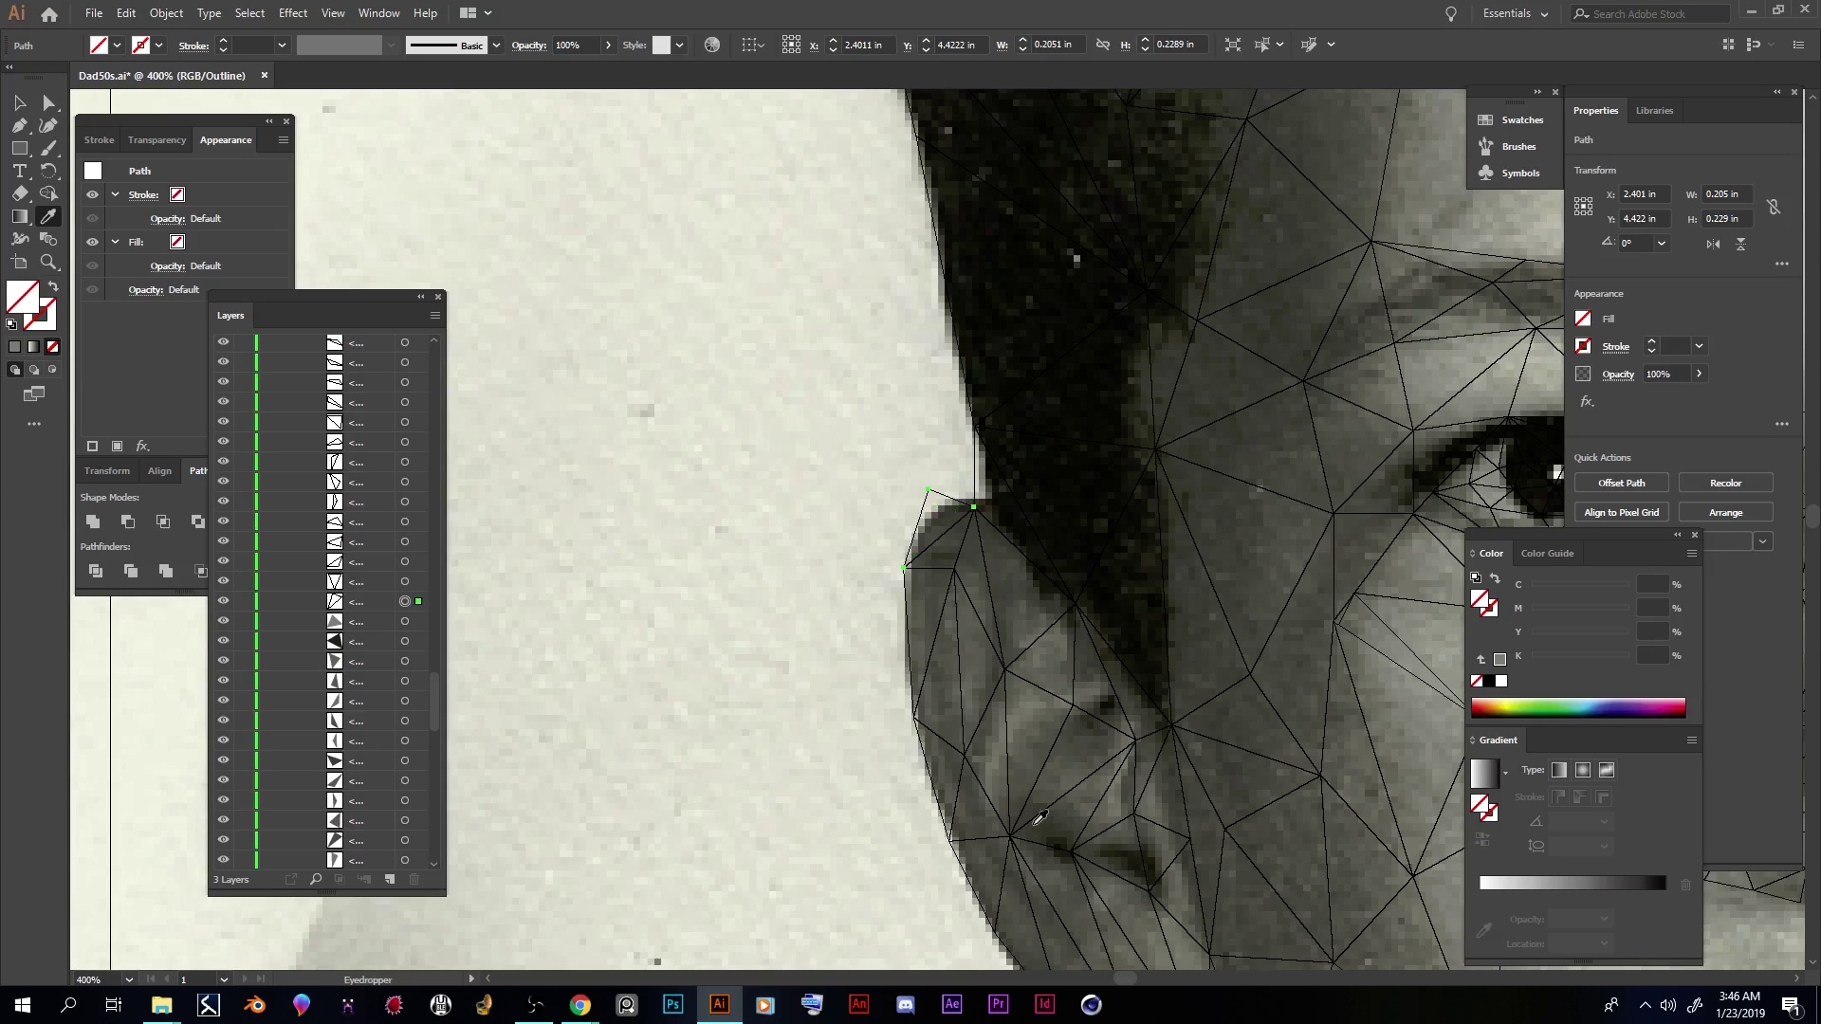
{"action": "left_click", "coordinate": [1022, 501]}
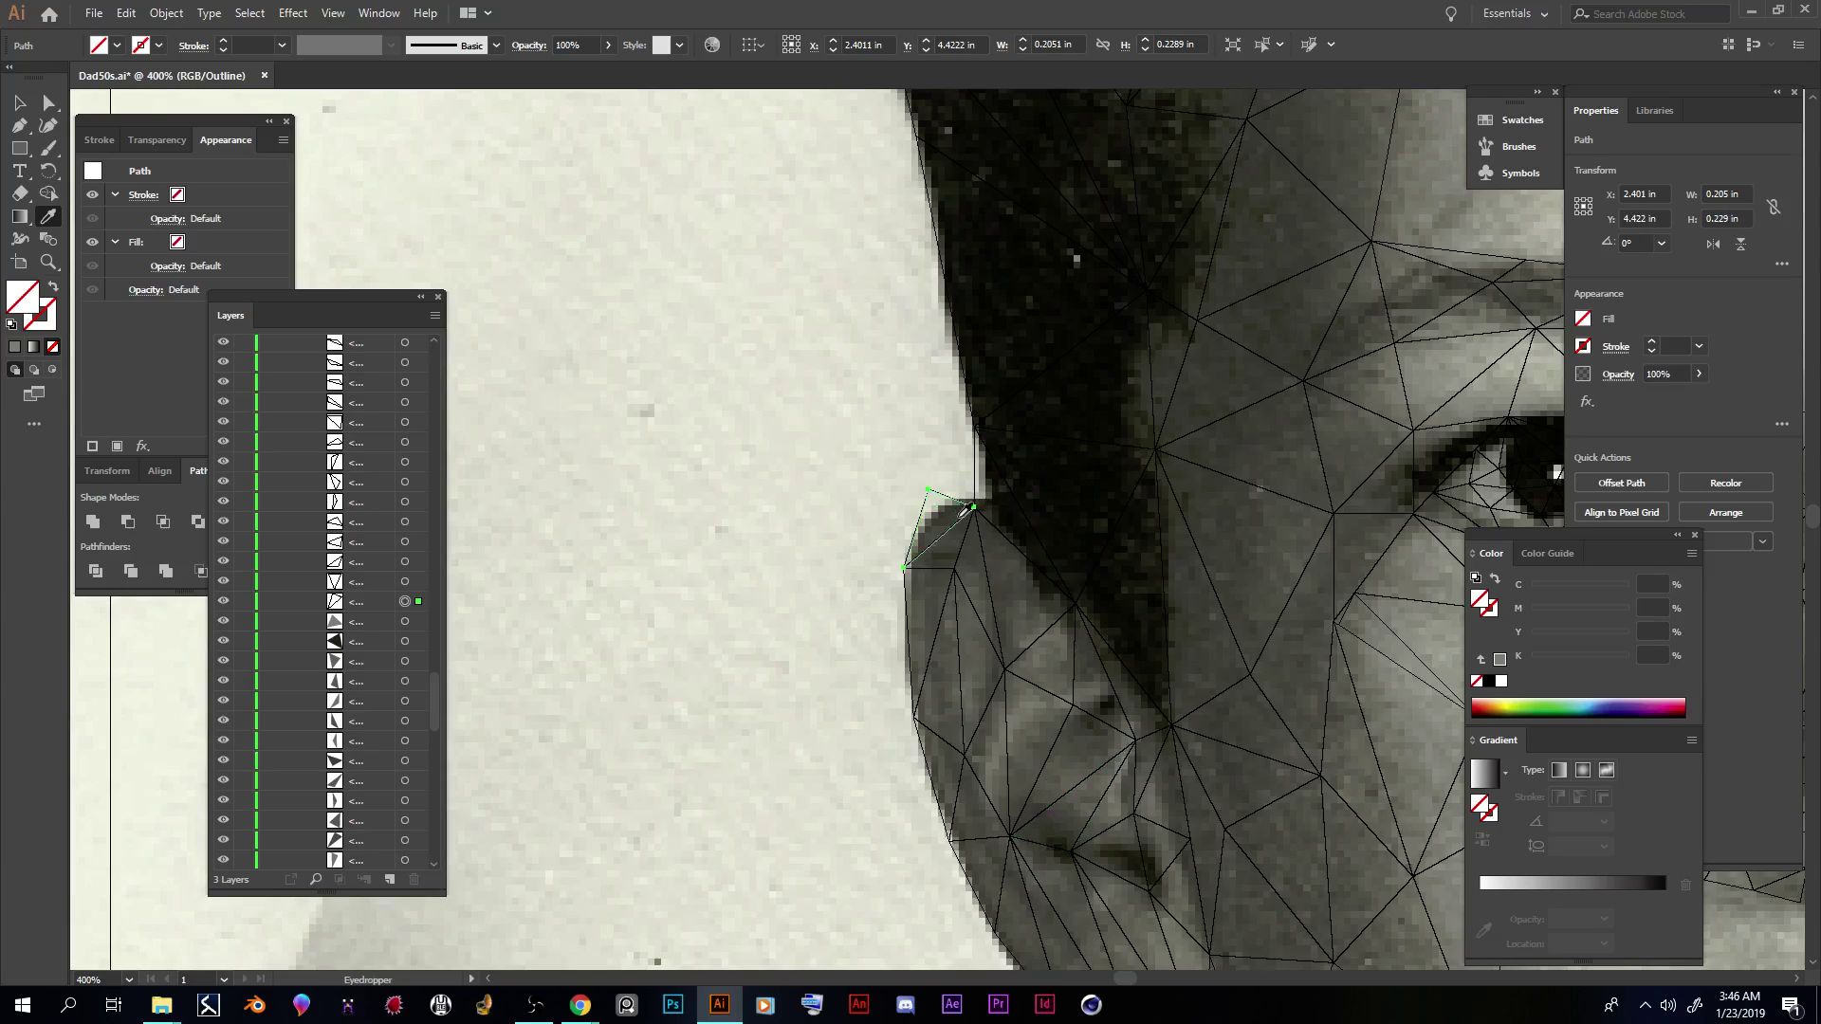
{"action": "left_click", "coordinate": [405, 581]}
{"action": "left_click", "coordinate": [1022, 679]}
{"action": "scroll", "coordinate": [1022, 680], "scroll_direction": "down", "scroll_amount": 4}
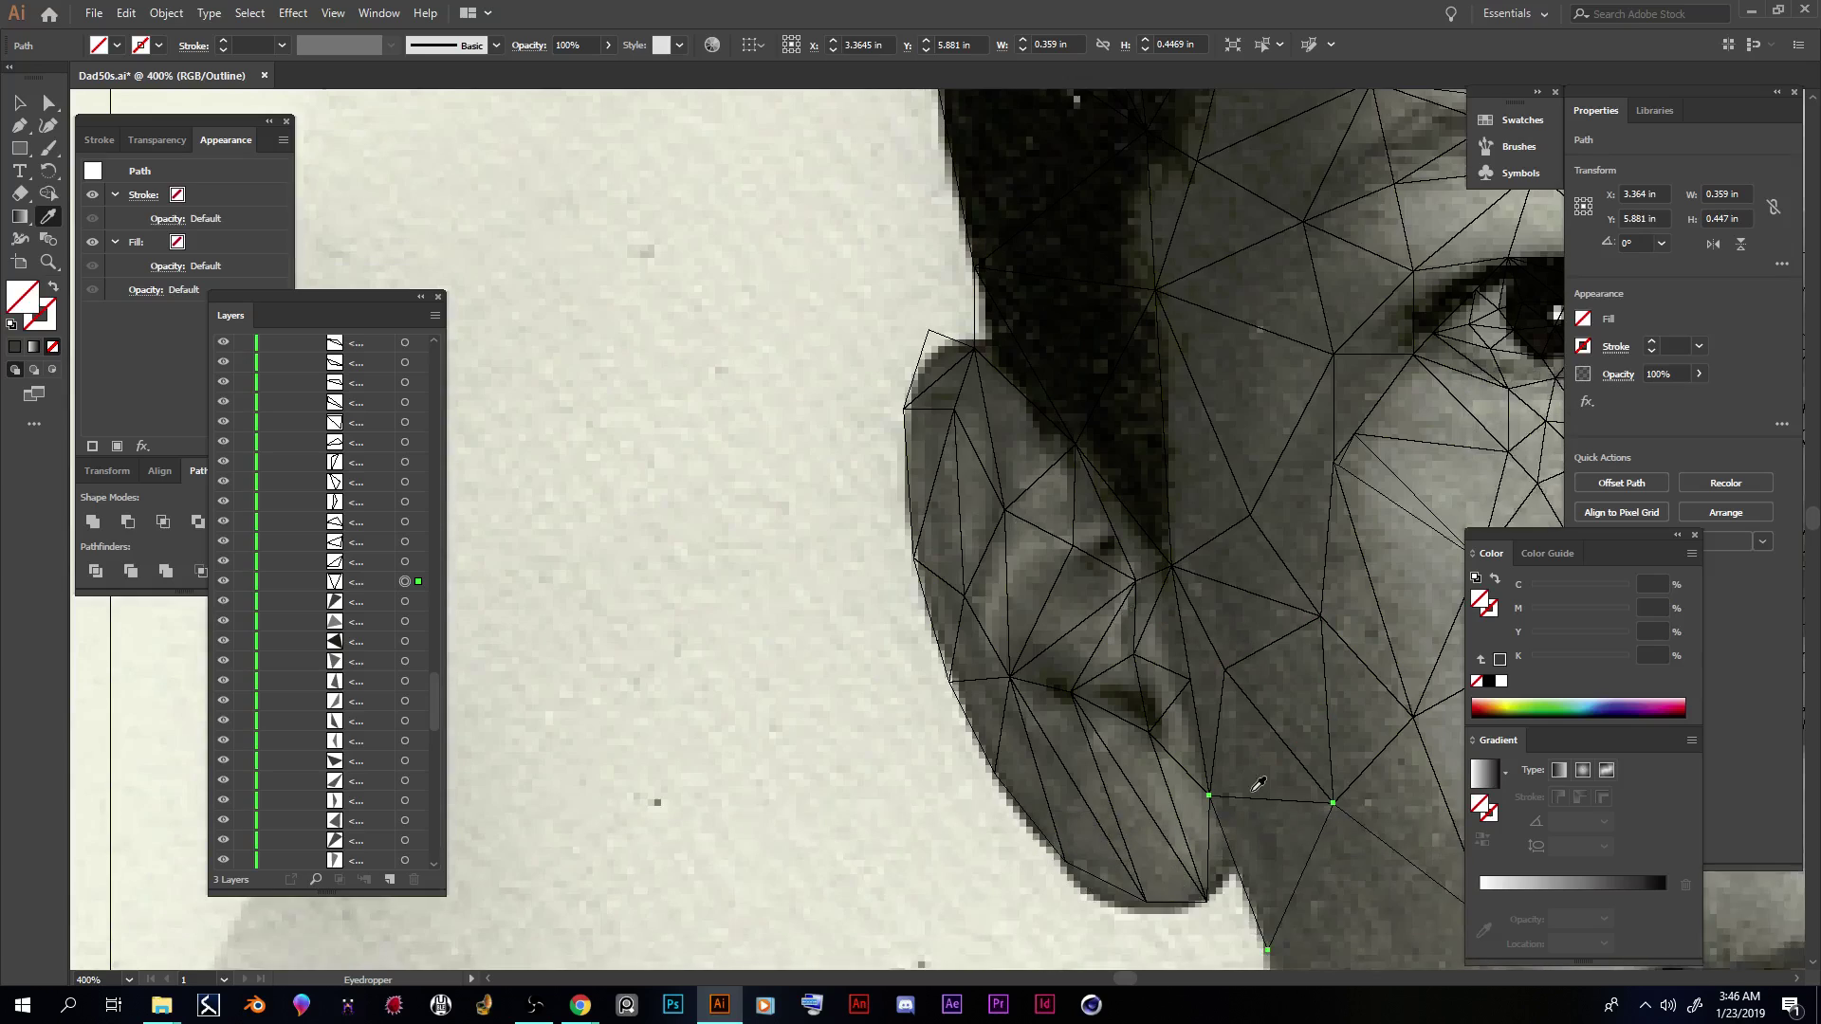
Step: Fill the small triangle just above the nostril and the one beneath the nostril wing with sampled tones
{"action": "left_click", "coordinate": [405, 561]}
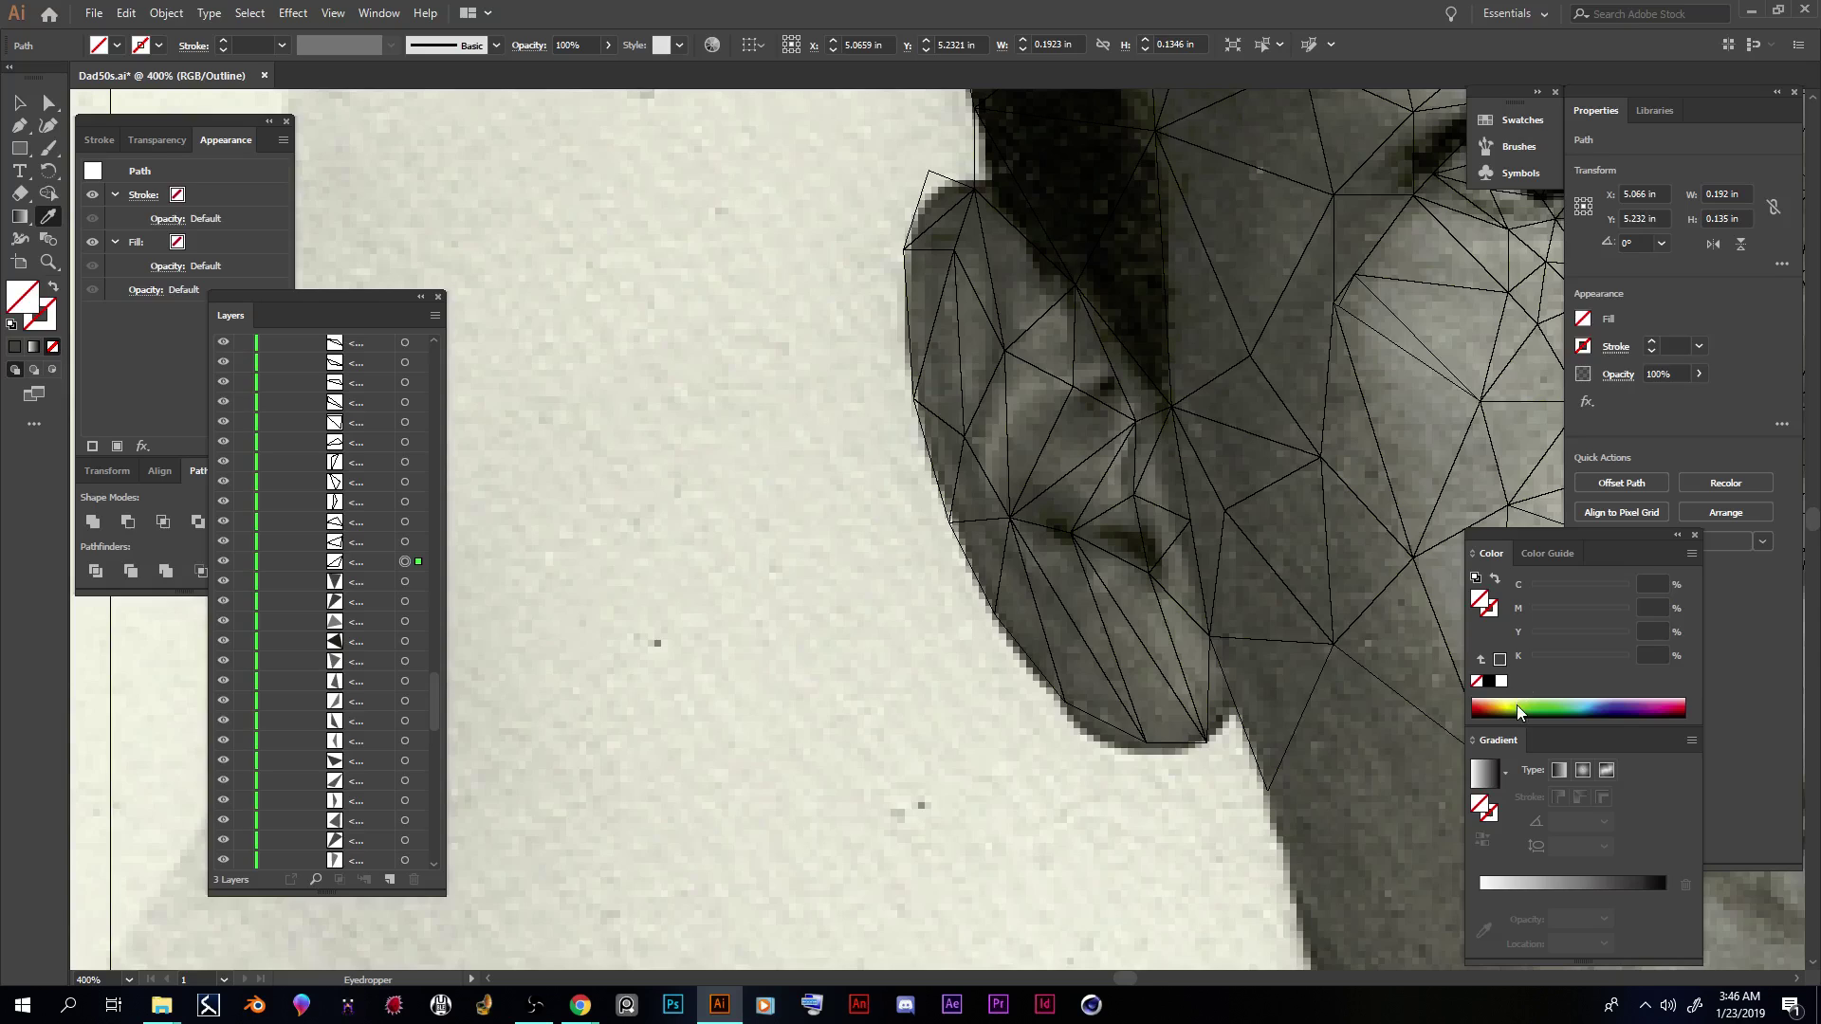
{"action": "key", "text": "ctrl+plus"}
{"action": "key", "text": "ctrl+minus"}
{"action": "key", "text": "ctrl+minus"}
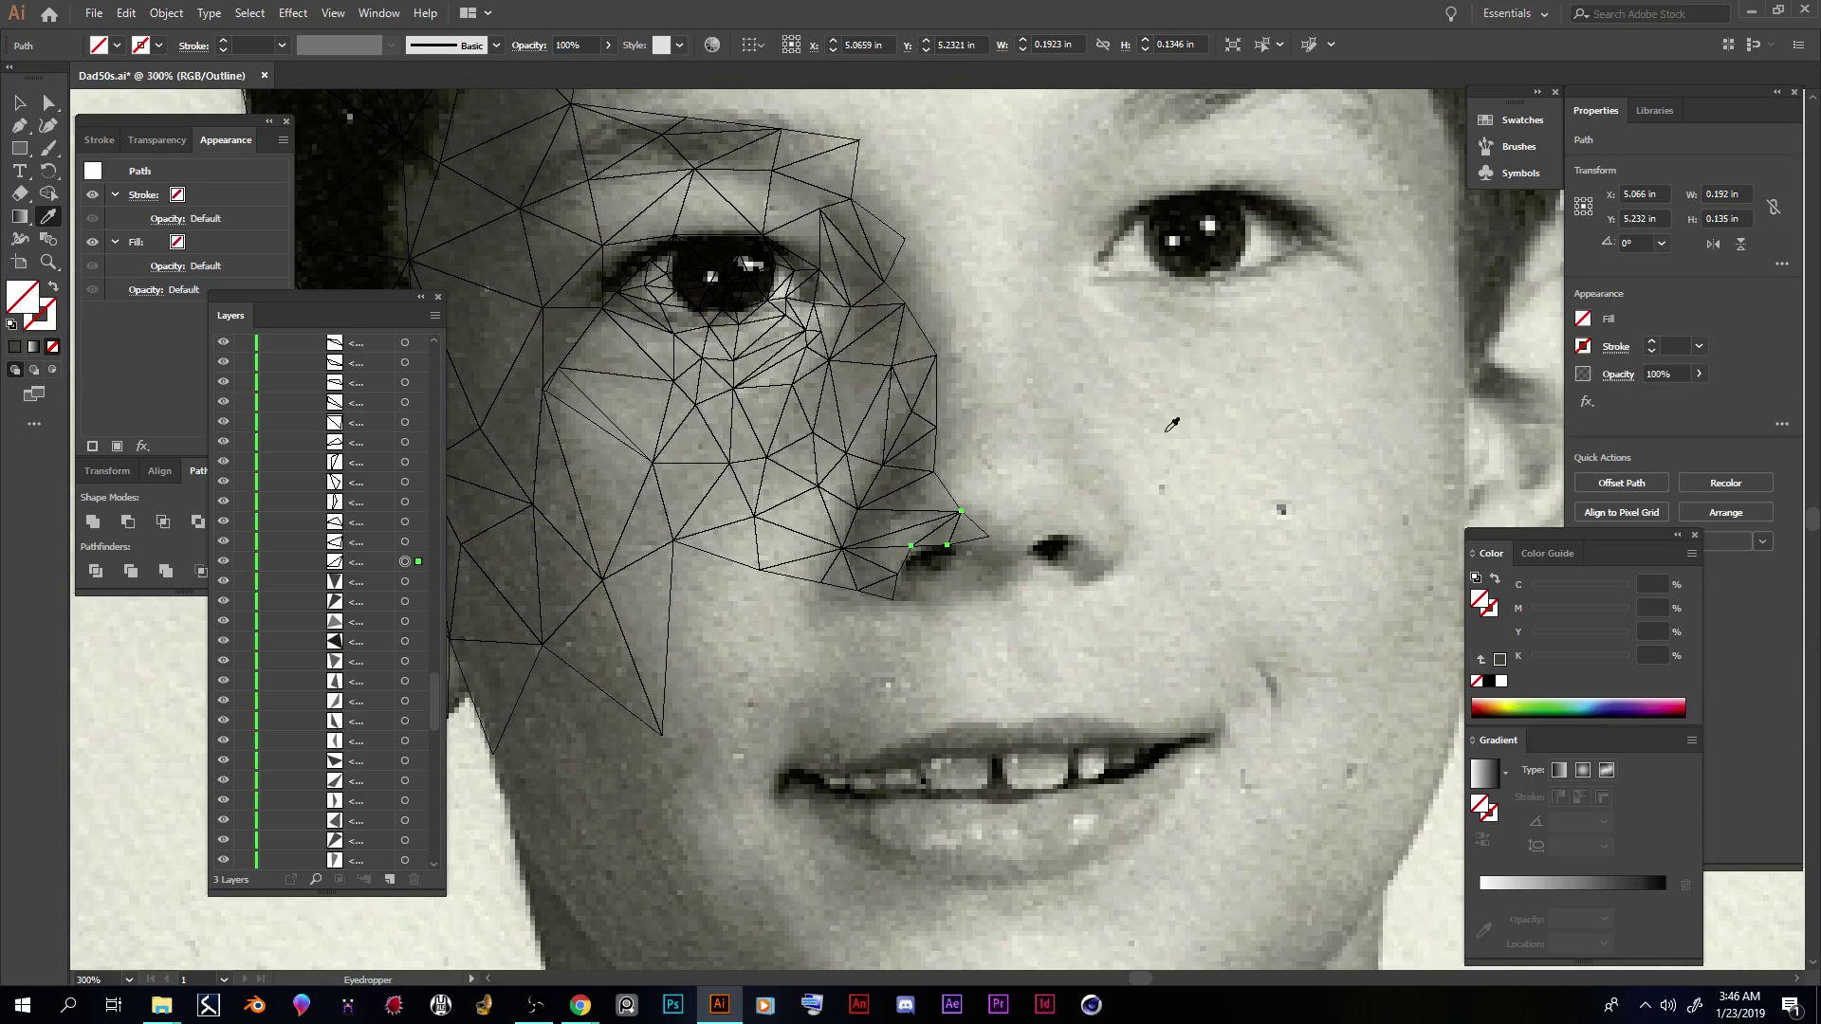
{"action": "left_click", "coordinate": [576, 503]}
{"action": "left_click", "coordinate": [405, 540]}
{"action": "left_click", "coordinate": [892, 588]}
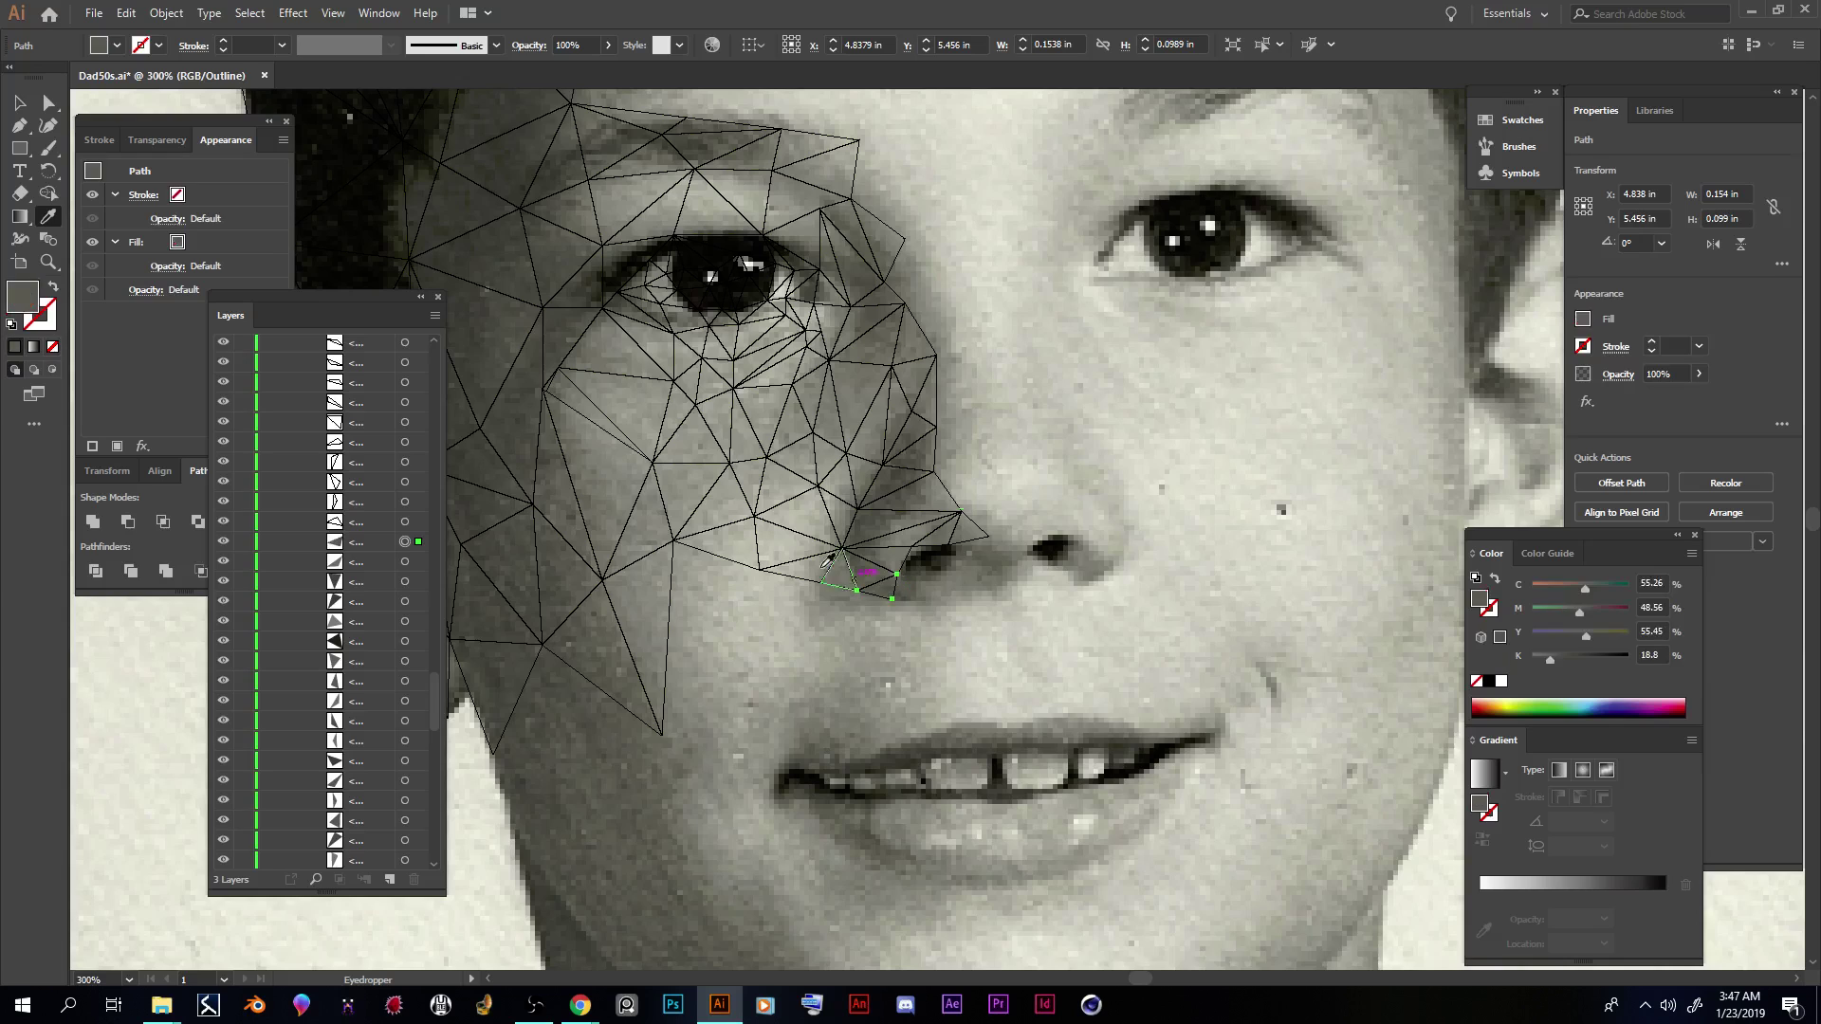
Step: Fill the hair triangle at the middle of the forehead hairline with a dark tone sampled from the hair
{"action": "left_click", "coordinate": [405, 520]}
{"action": "left_click_drag", "start_coordinate": [1146, 977], "coordinate": [1141, 975]}
{"action": "scroll", "coordinate": [1229, 490], "scroll_direction": "up", "scroll_amount": 3}
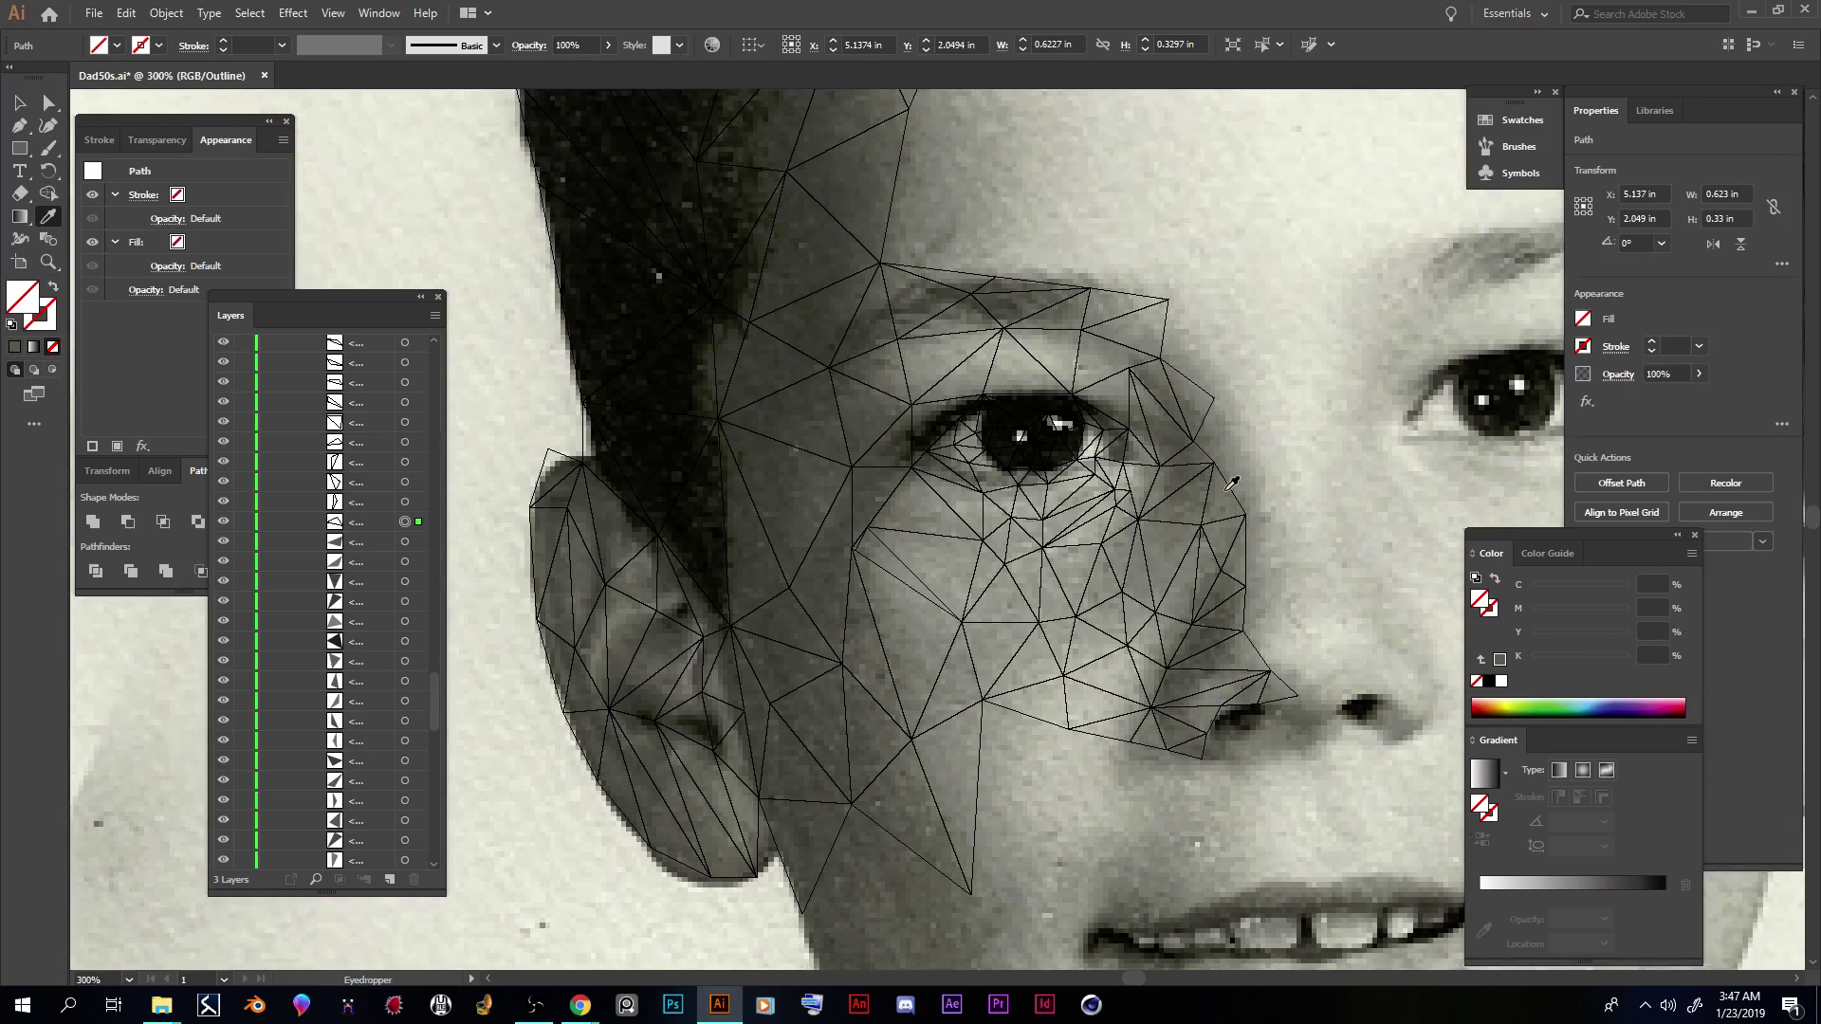
{"action": "scroll", "coordinate": [1177, 475], "scroll_direction": "up", "scroll_amount": 3}
{"action": "key", "text": "ctrl+equal"}
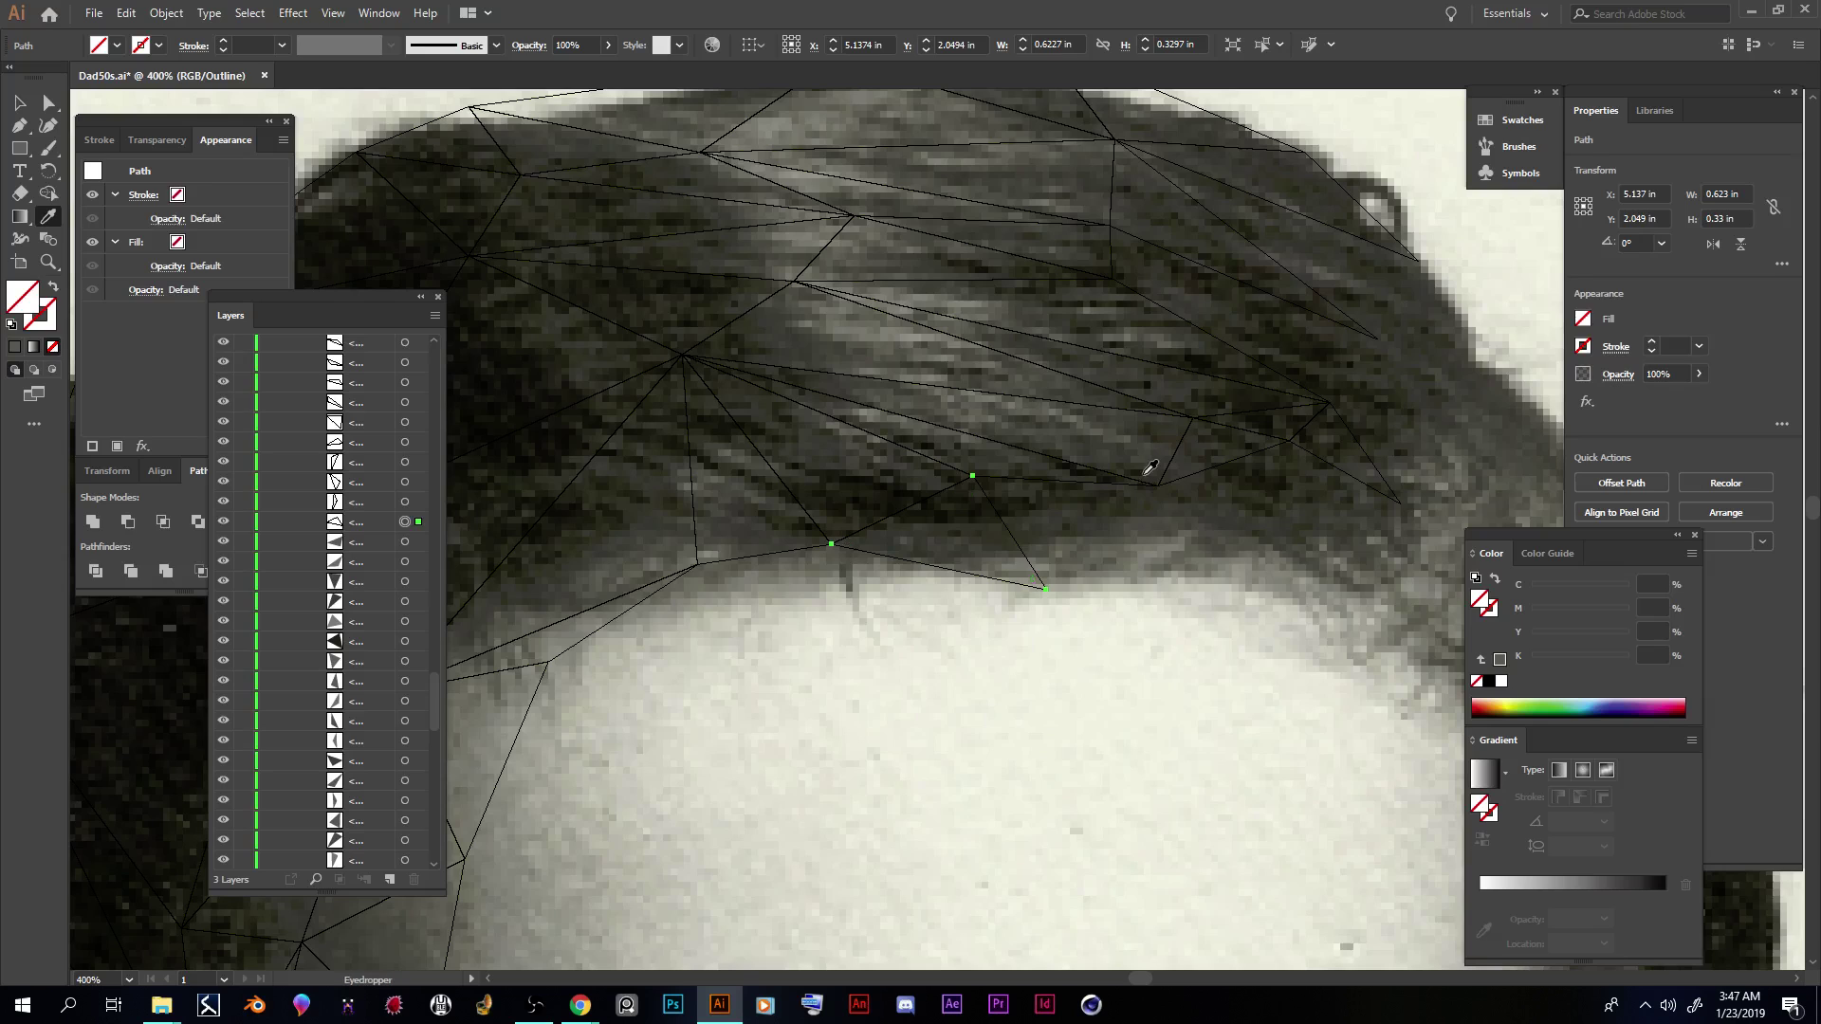
{"action": "left_click", "coordinate": [975, 513]}
{"action": "key", "text": "ctrl+minus"}
{"action": "key", "text": "ctrl+minus"}
{"action": "key", "text": "ctrl+minus"}
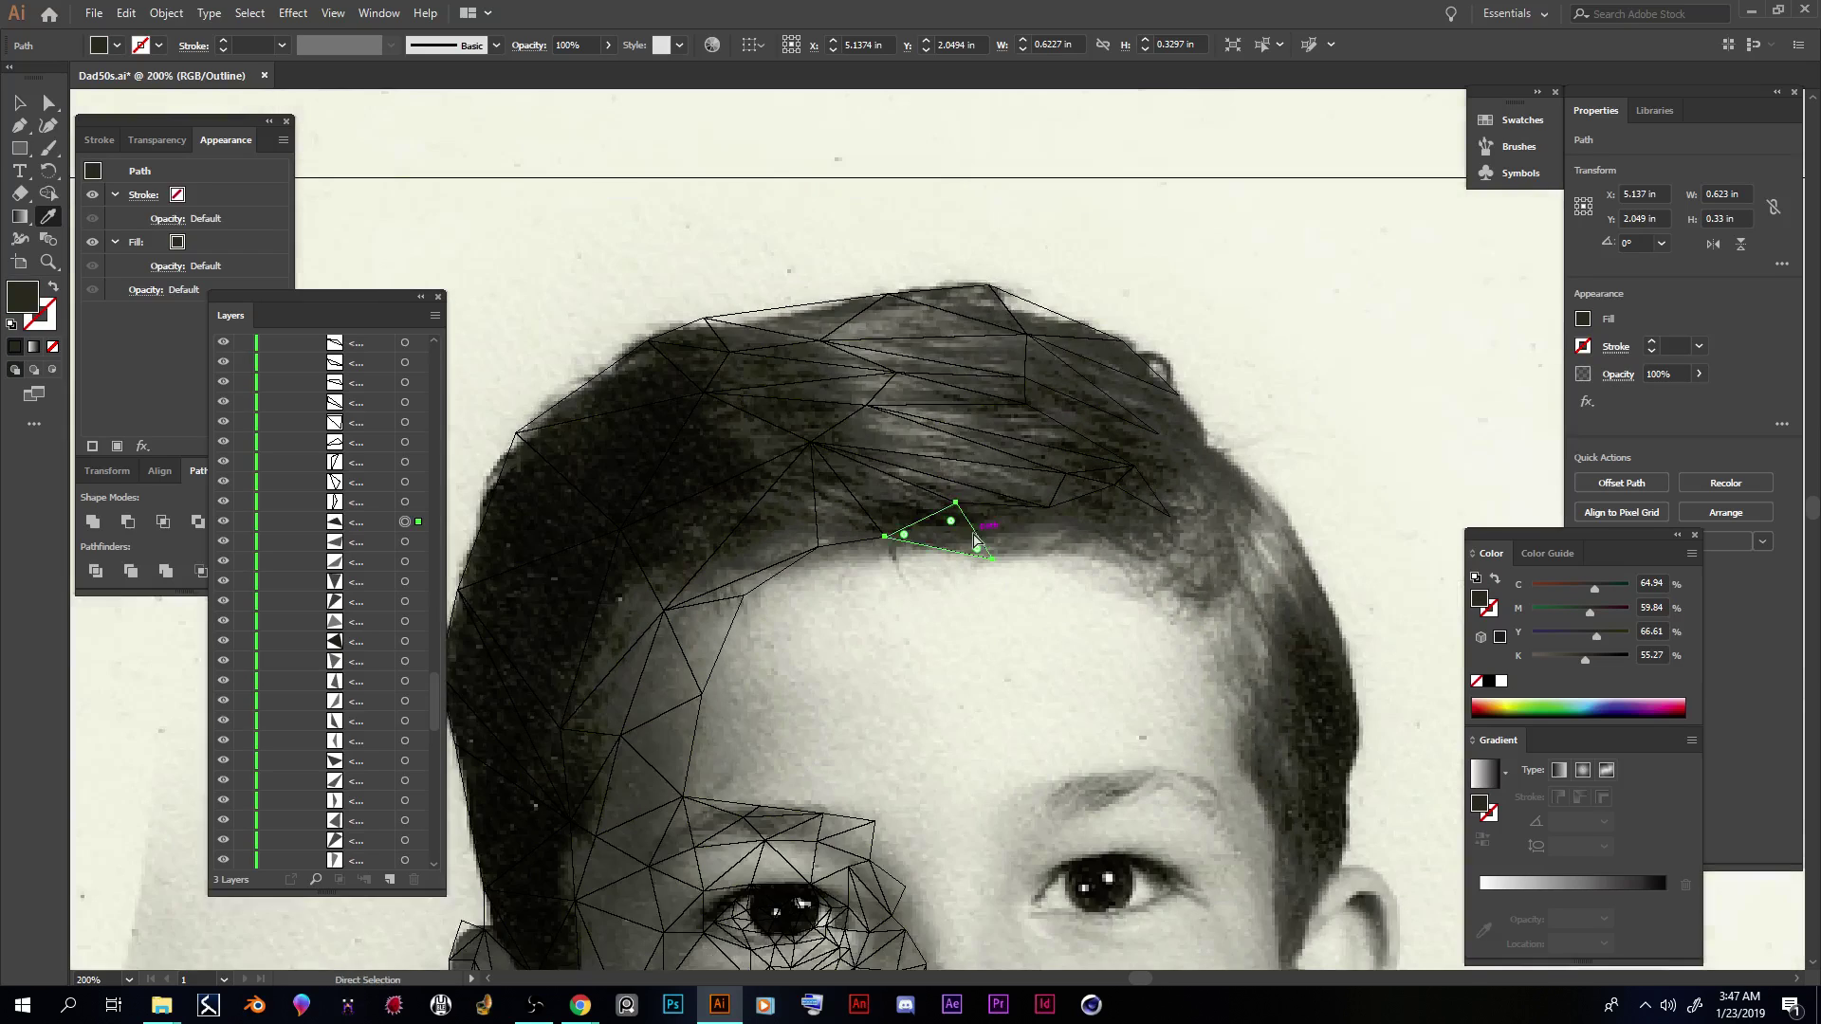
Step: Fill the narrow triangle along the side of the nose and the one above the eye's inner corner with sampled greys
{"action": "scroll", "coordinate": [980, 525], "scroll_direction": "down", "scroll_amount": 5}
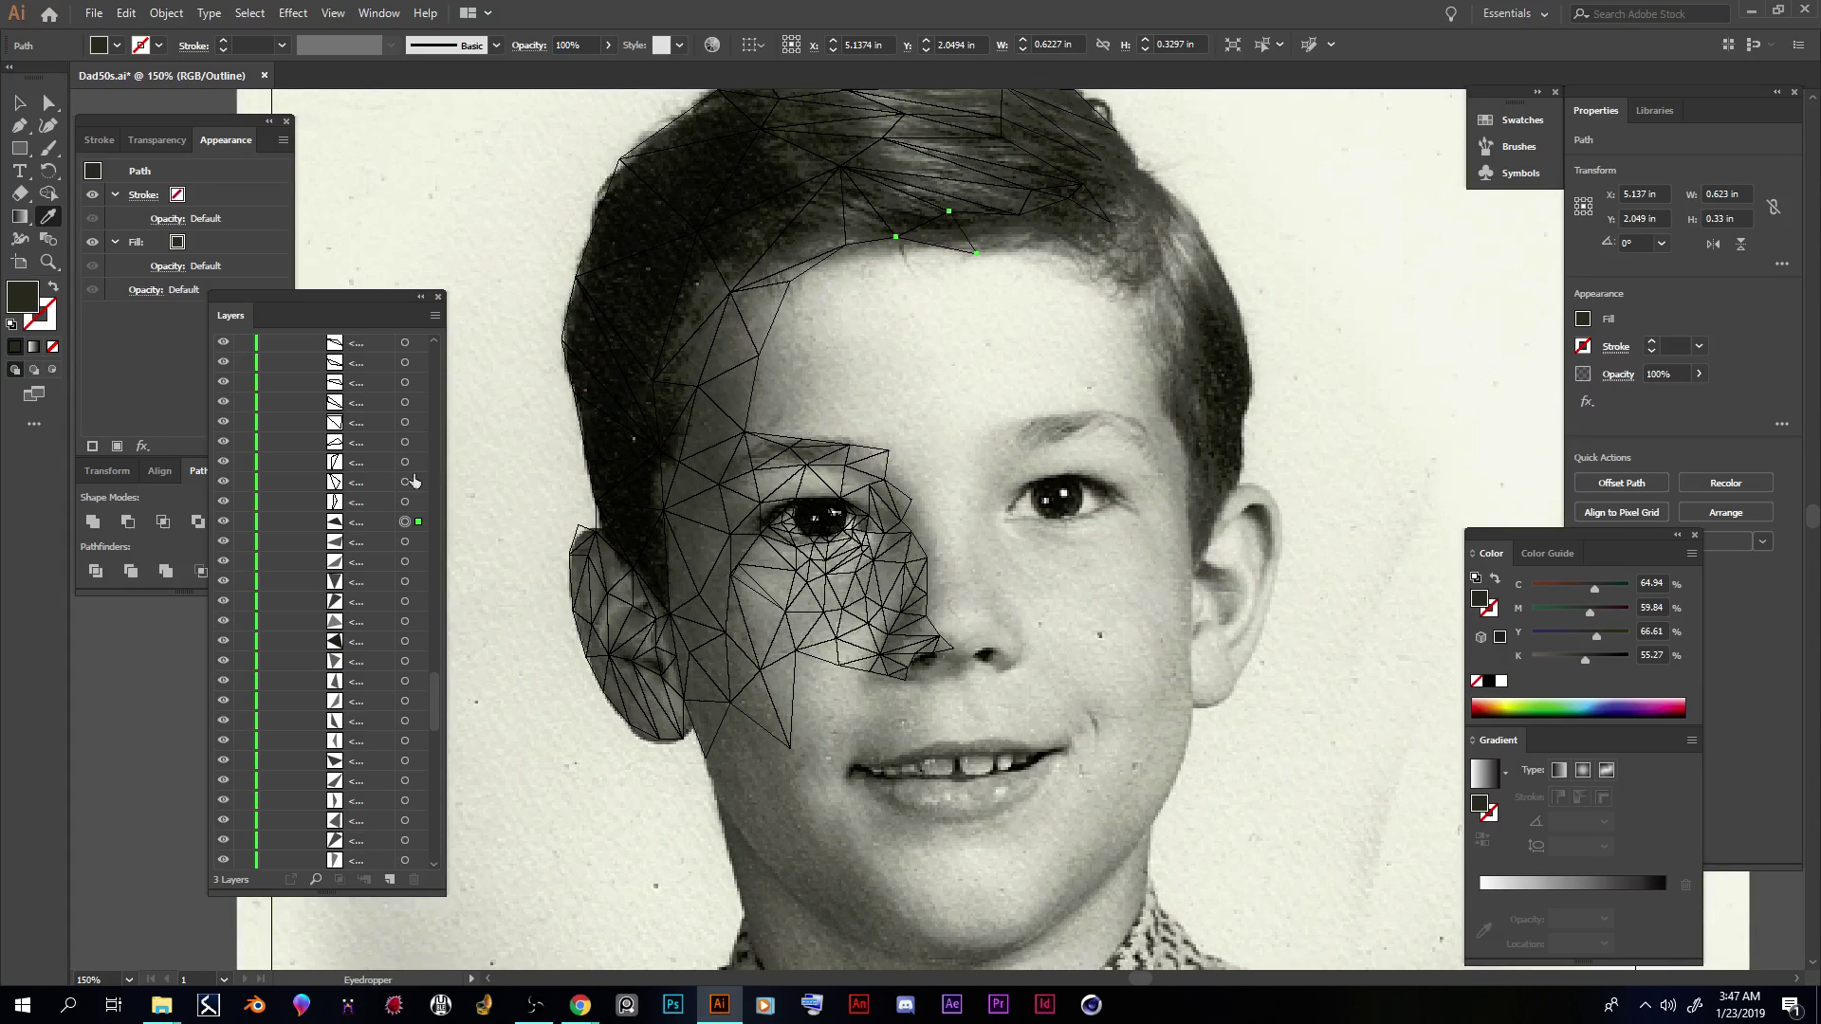
{"action": "left_click", "coordinate": [405, 502]}
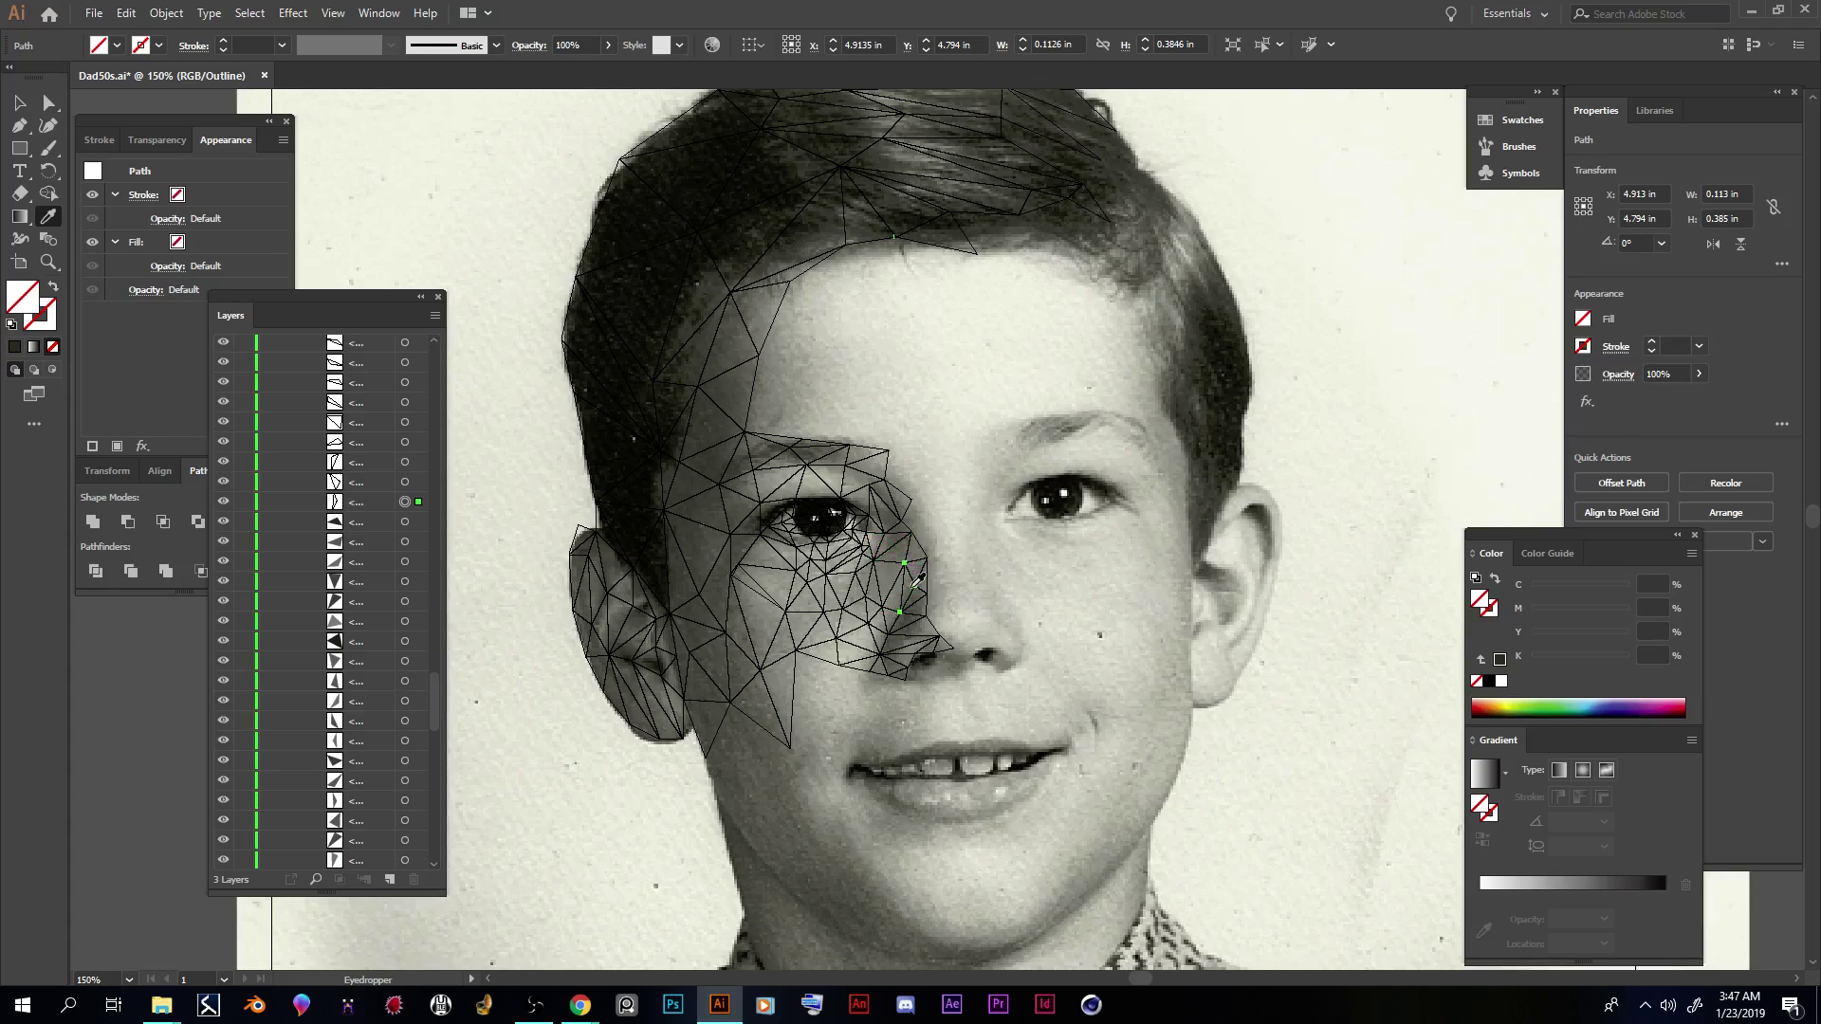
{"action": "left_click", "coordinate": [915, 581]}
{"action": "left_click", "coordinate": [405, 482]}
{"action": "left_click", "coordinate": [898, 503]}
Step: Fill the triangle where the ear meets the cheek and the two between the eyebrow and upper eyelid with sampled greys
{"action": "left_click", "coordinate": [405, 462]}
{"action": "left_click", "coordinate": [668, 618]}
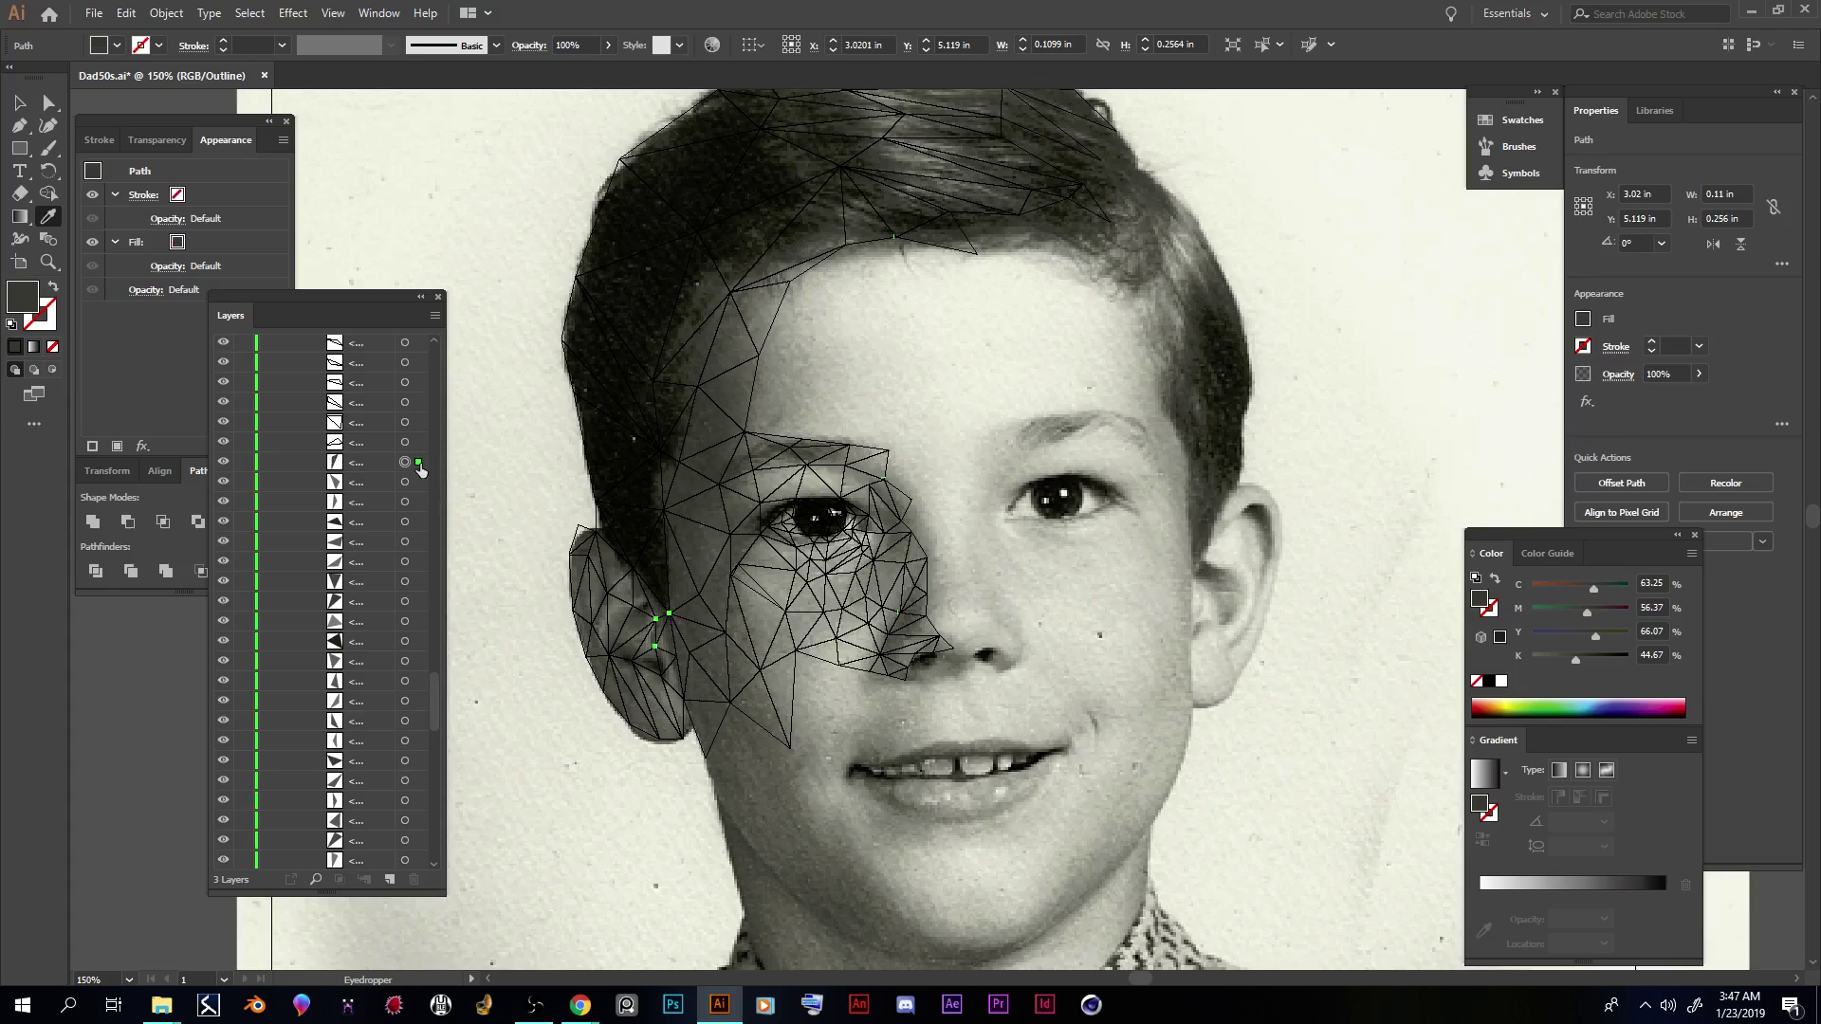
{"action": "left_click", "coordinate": [395, 442]}
{"action": "left_click", "coordinate": [405, 443]}
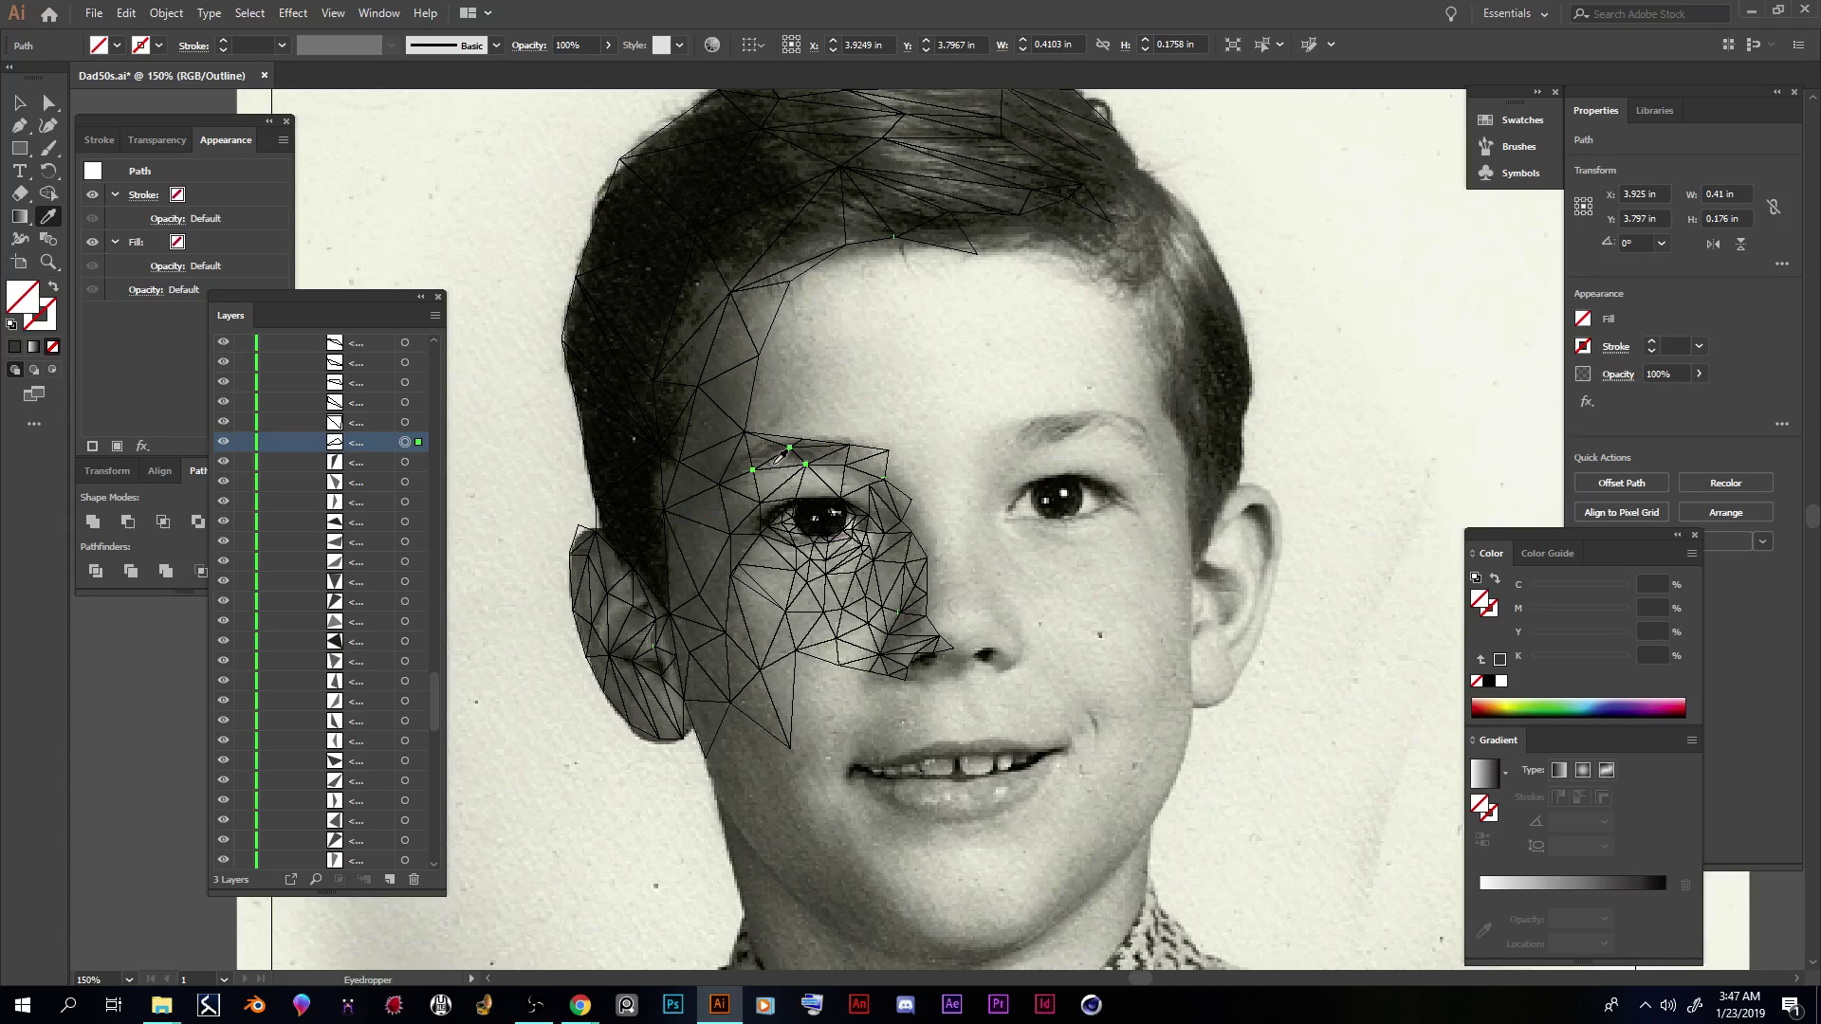
{"action": "left_click", "coordinate": [791, 457]}
{"action": "left_click", "coordinate": [405, 422]}
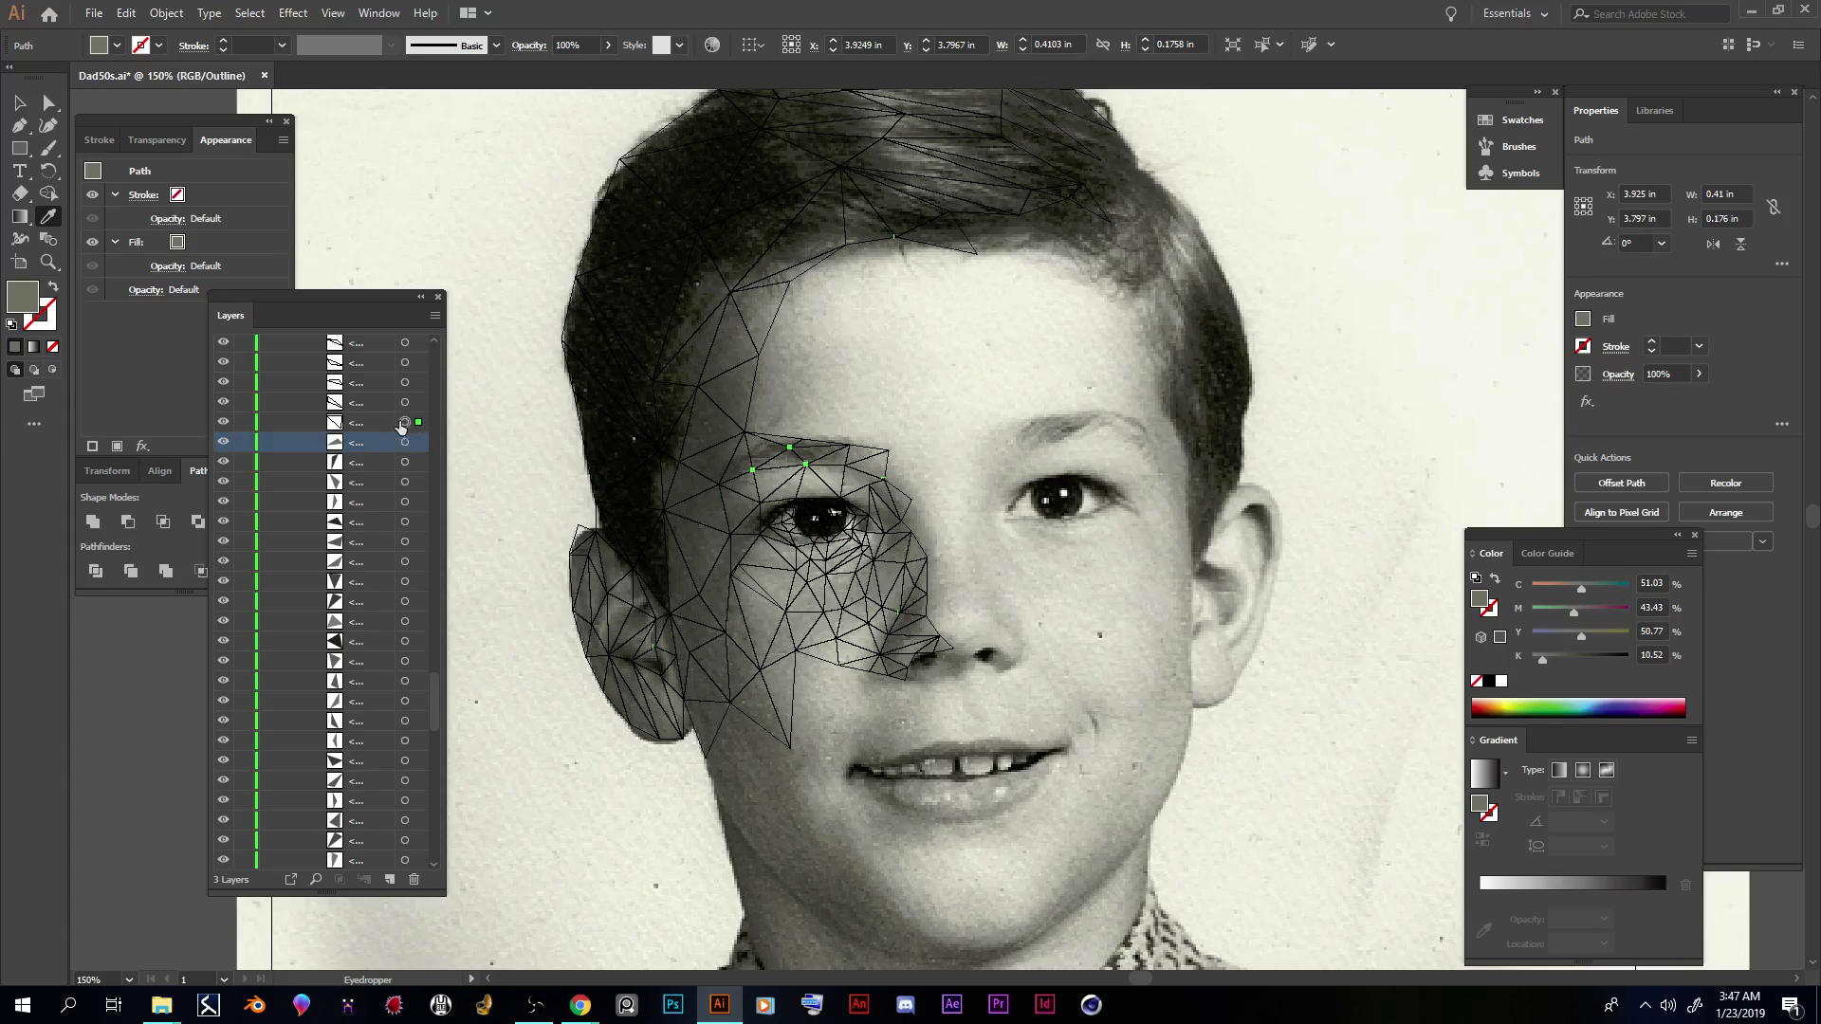
{"action": "left_click", "coordinate": [835, 479]}
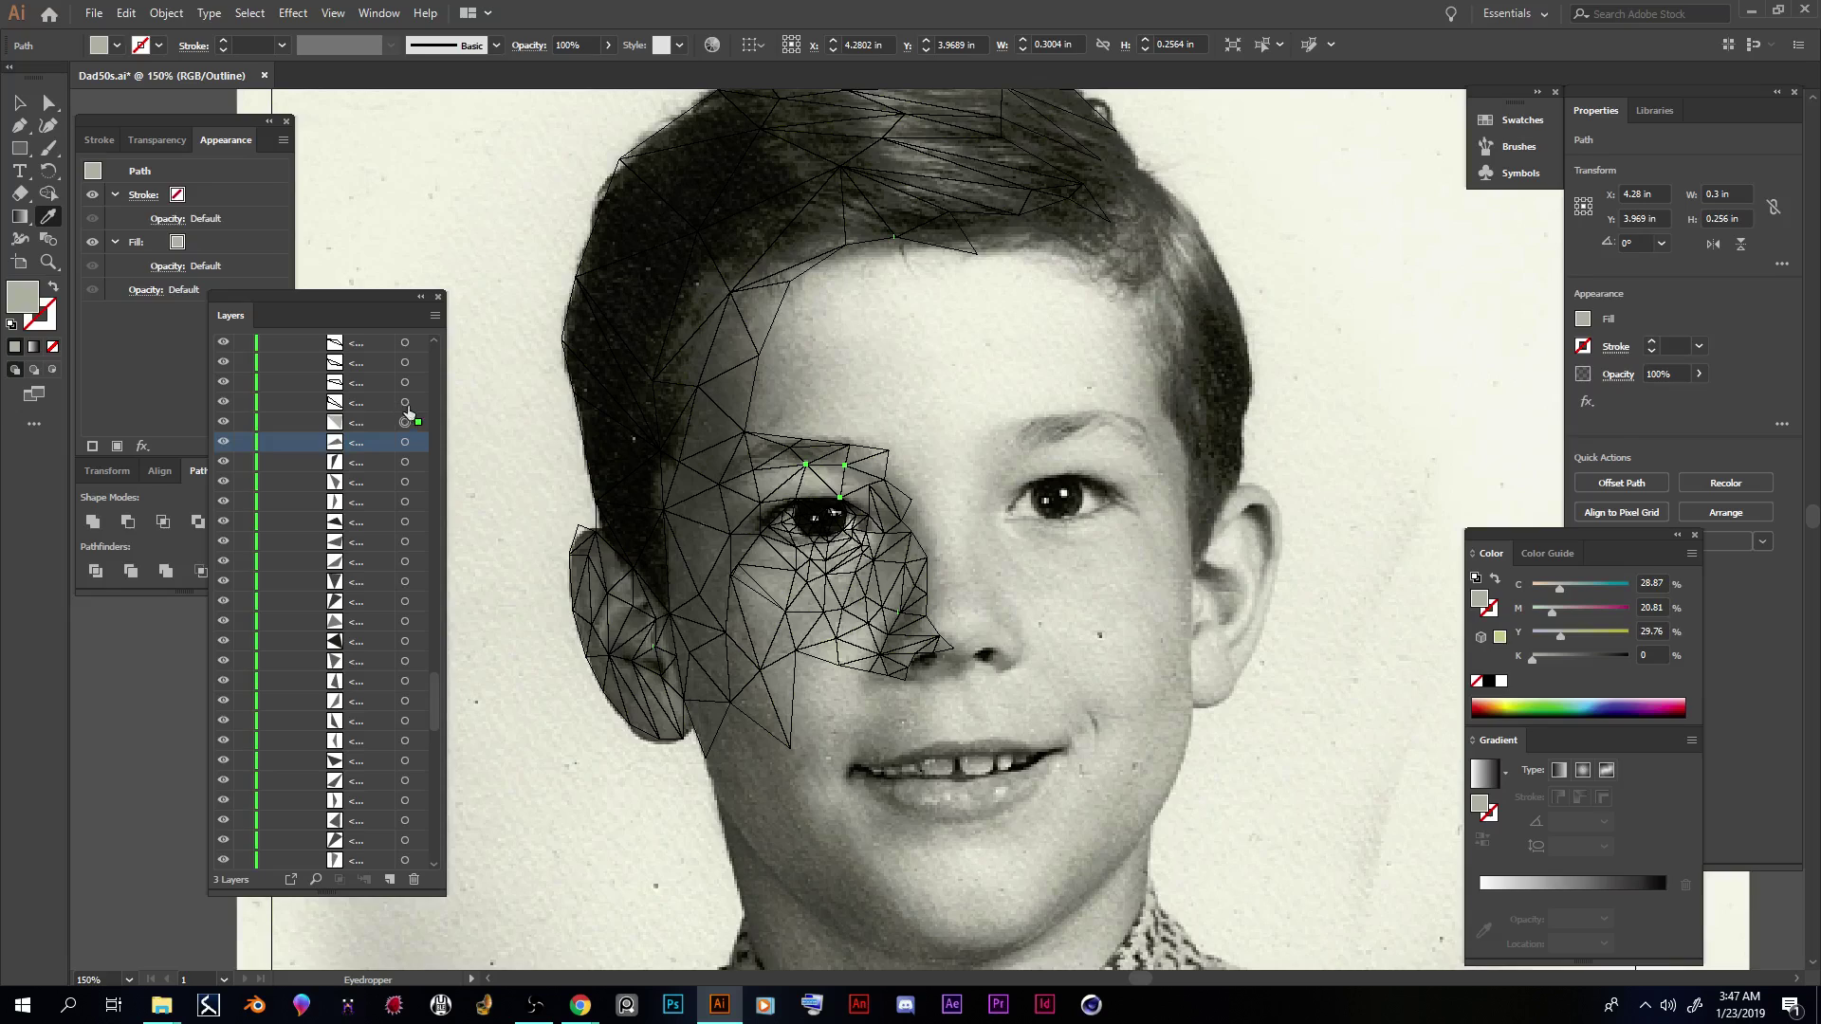
Step: Fill the hair triangle on the far side of the swept fringe and the one at the top of the crown with sampled dark tones
{"action": "left_click", "coordinate": [405, 402]}
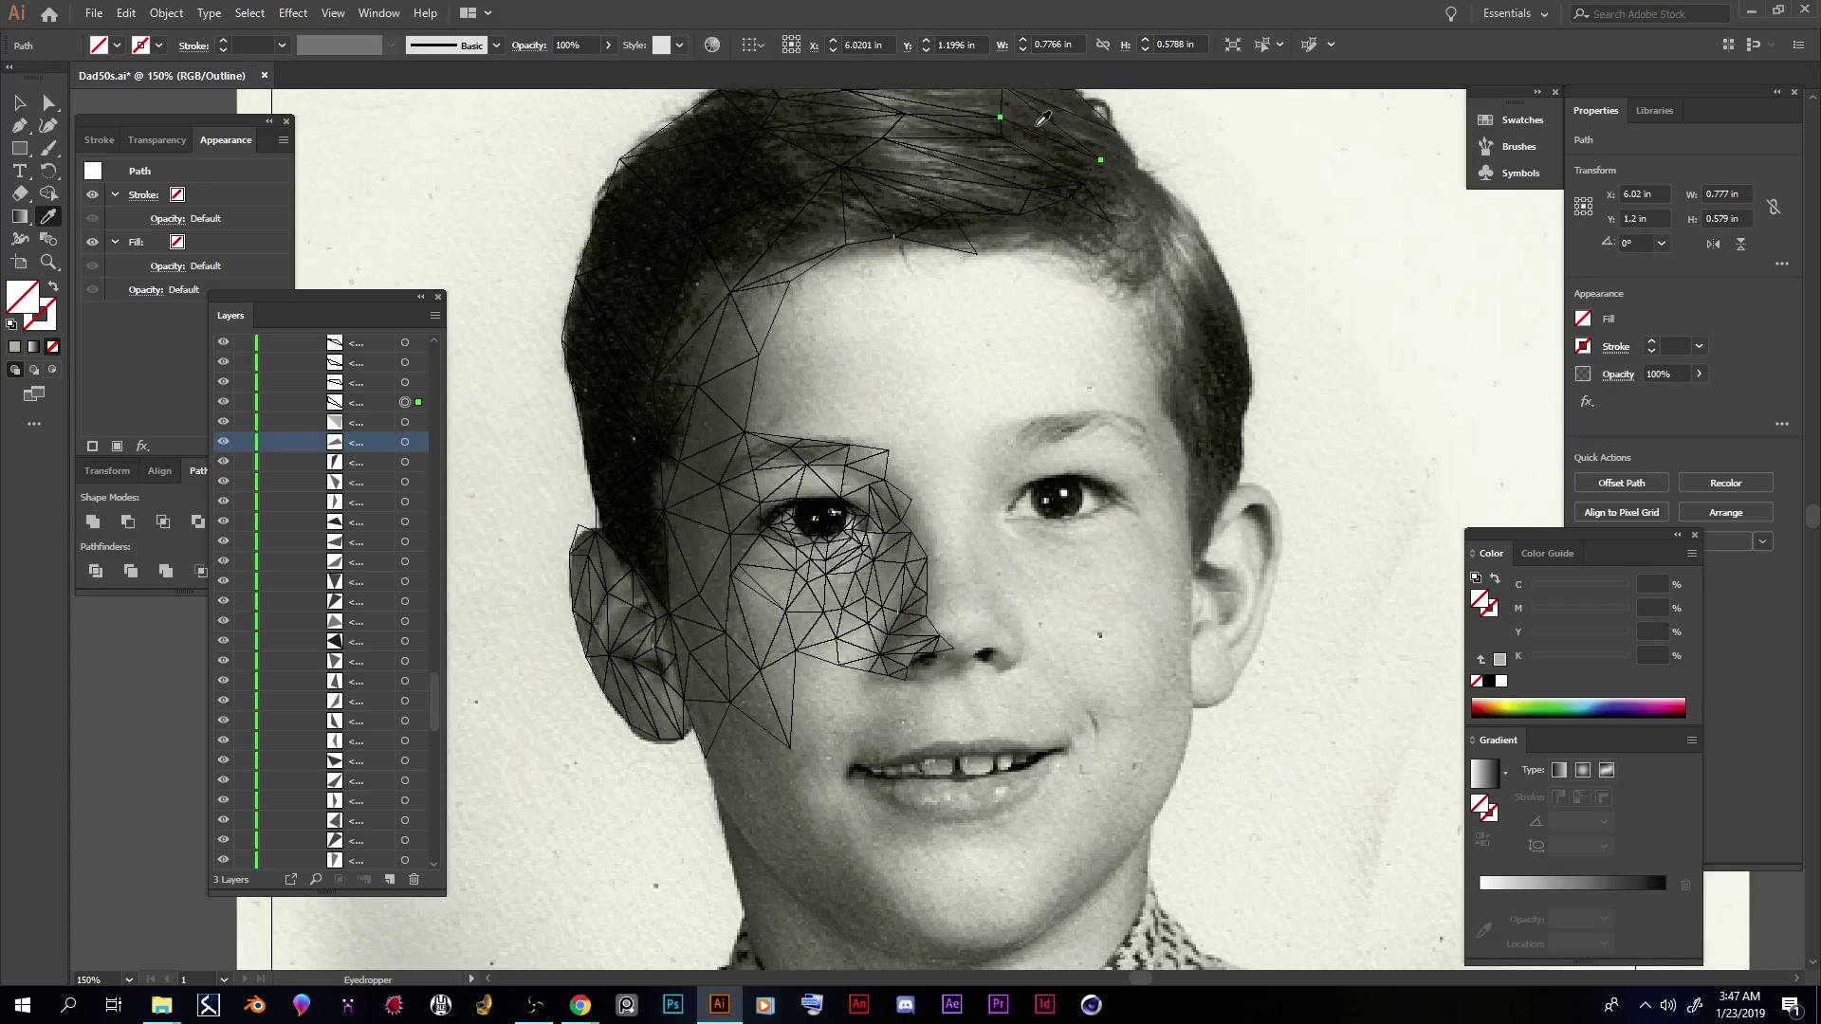
{"action": "left_click", "coordinate": [952, 186]}
{"action": "left_click", "coordinate": [416, 381]}
{"action": "scroll", "coordinate": [930, 415], "scroll_direction": "up", "scroll_amount": 3}
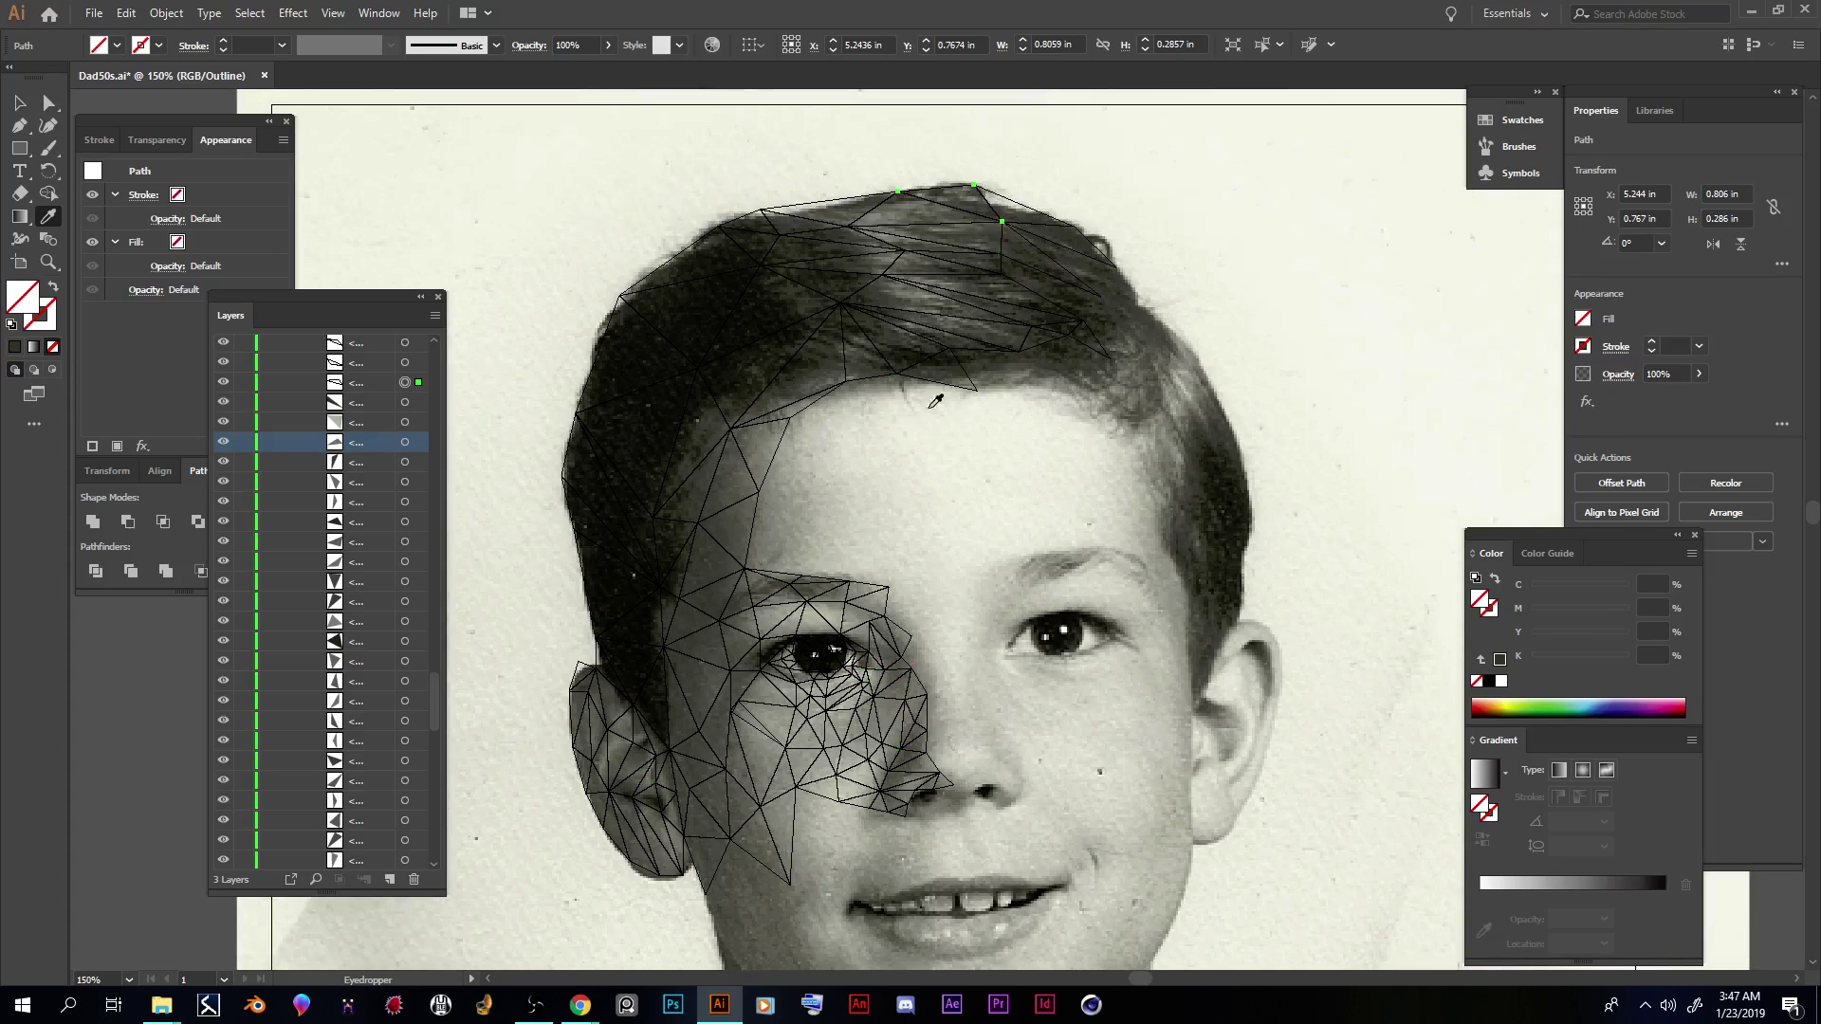
{"action": "left_click", "coordinate": [771, 243]}
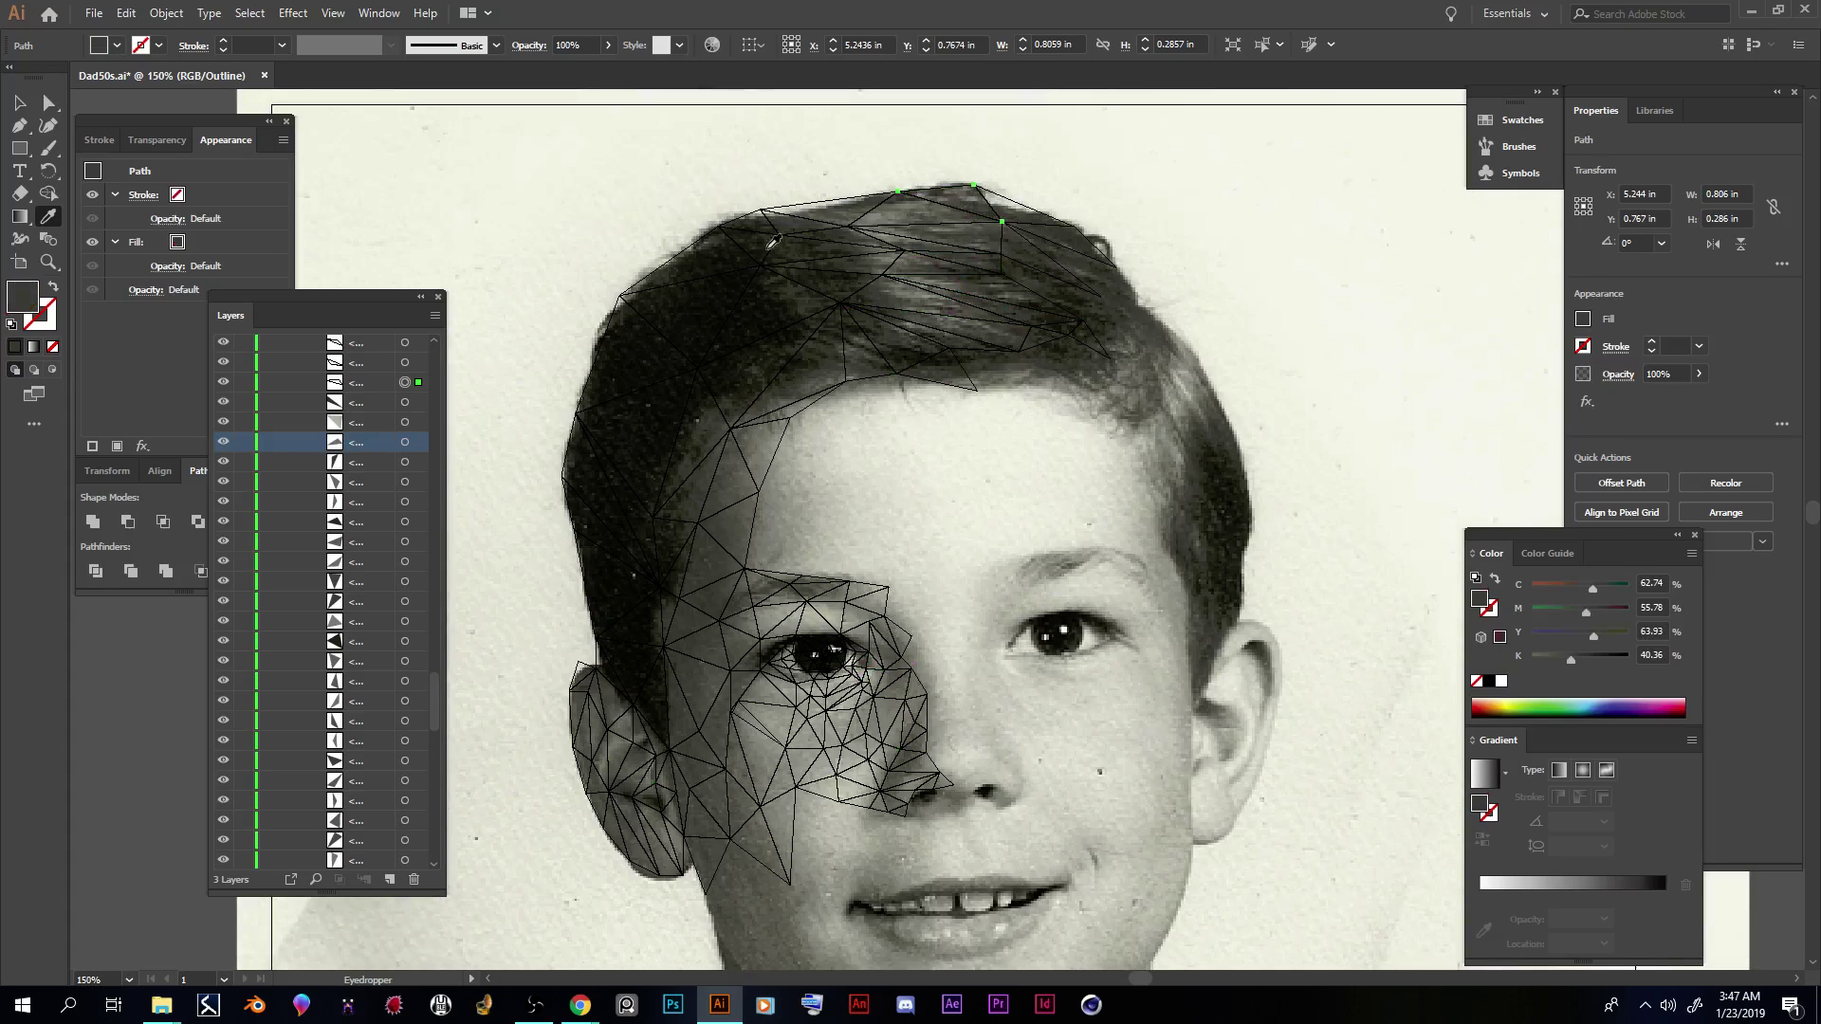
Step: Fill the two hair triangles running down the crown's far outer edge with dark tones sampled from the hair
{"action": "left_click", "coordinate": [405, 362]}
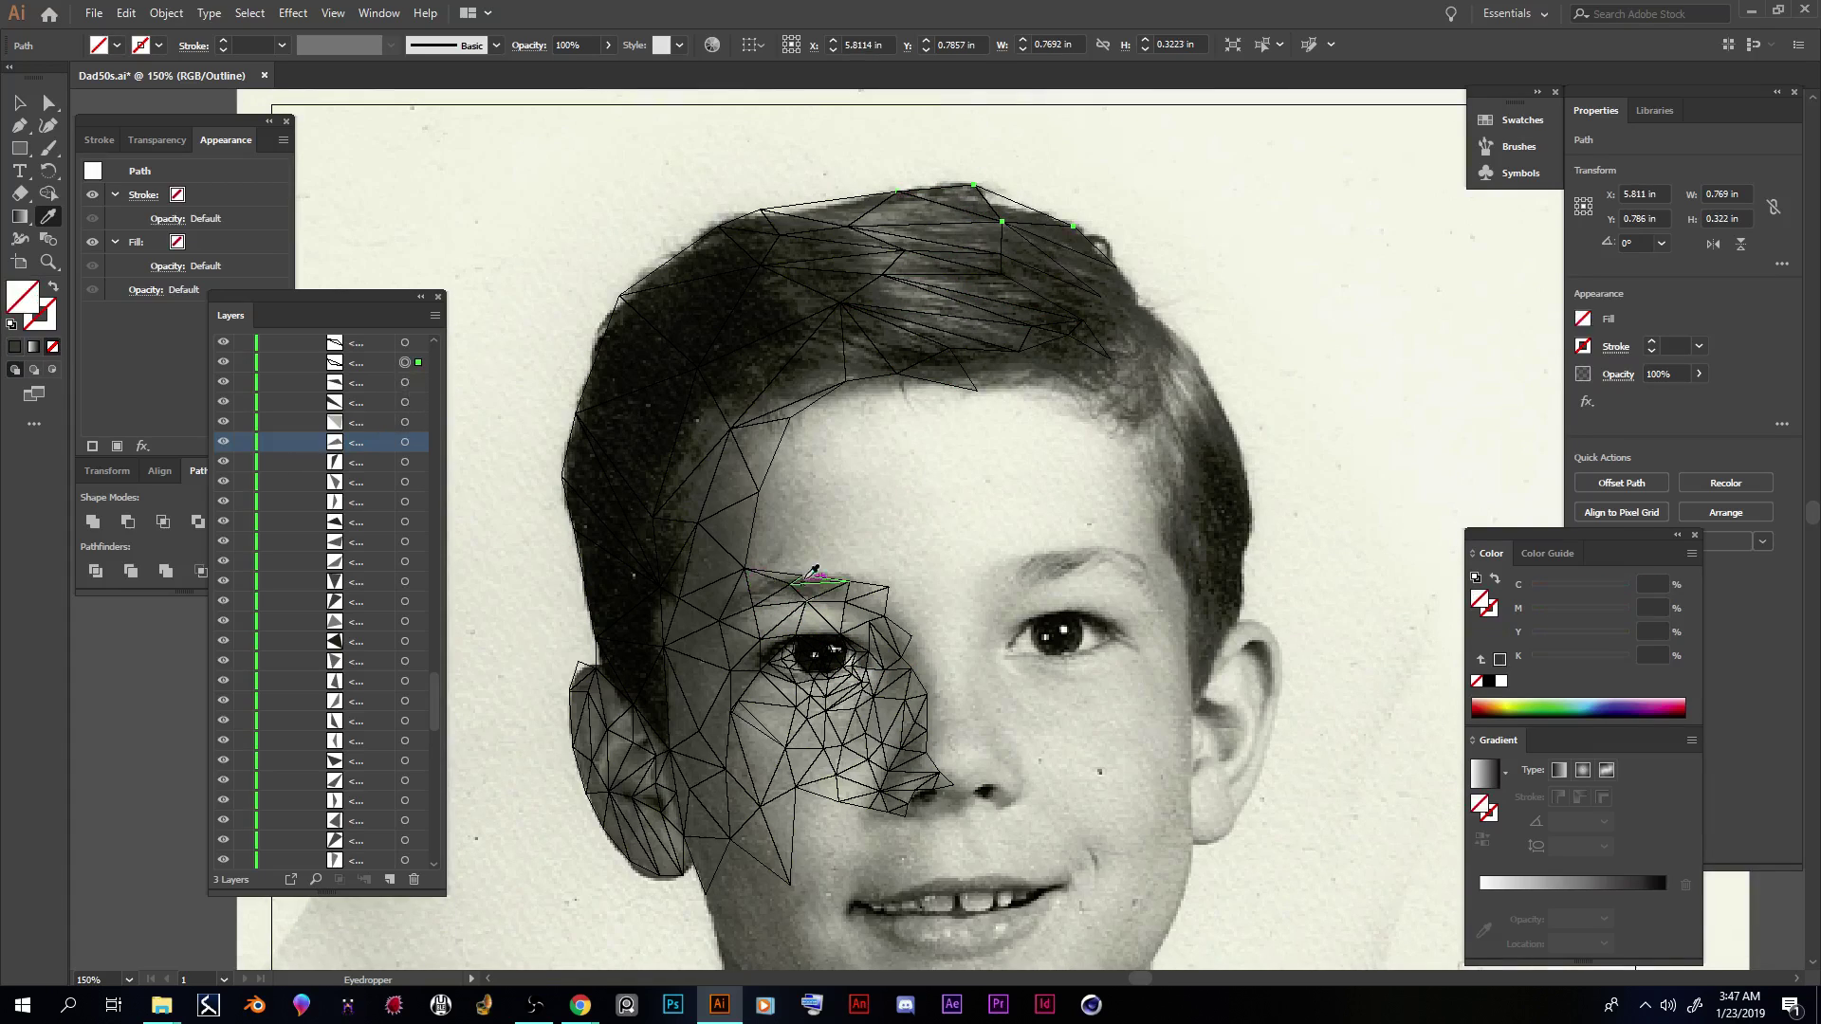
{"action": "left_click", "coordinate": [1020, 205]}
{"action": "scroll", "coordinate": [387, 400], "scroll_direction": "up", "scroll_amount": 6}
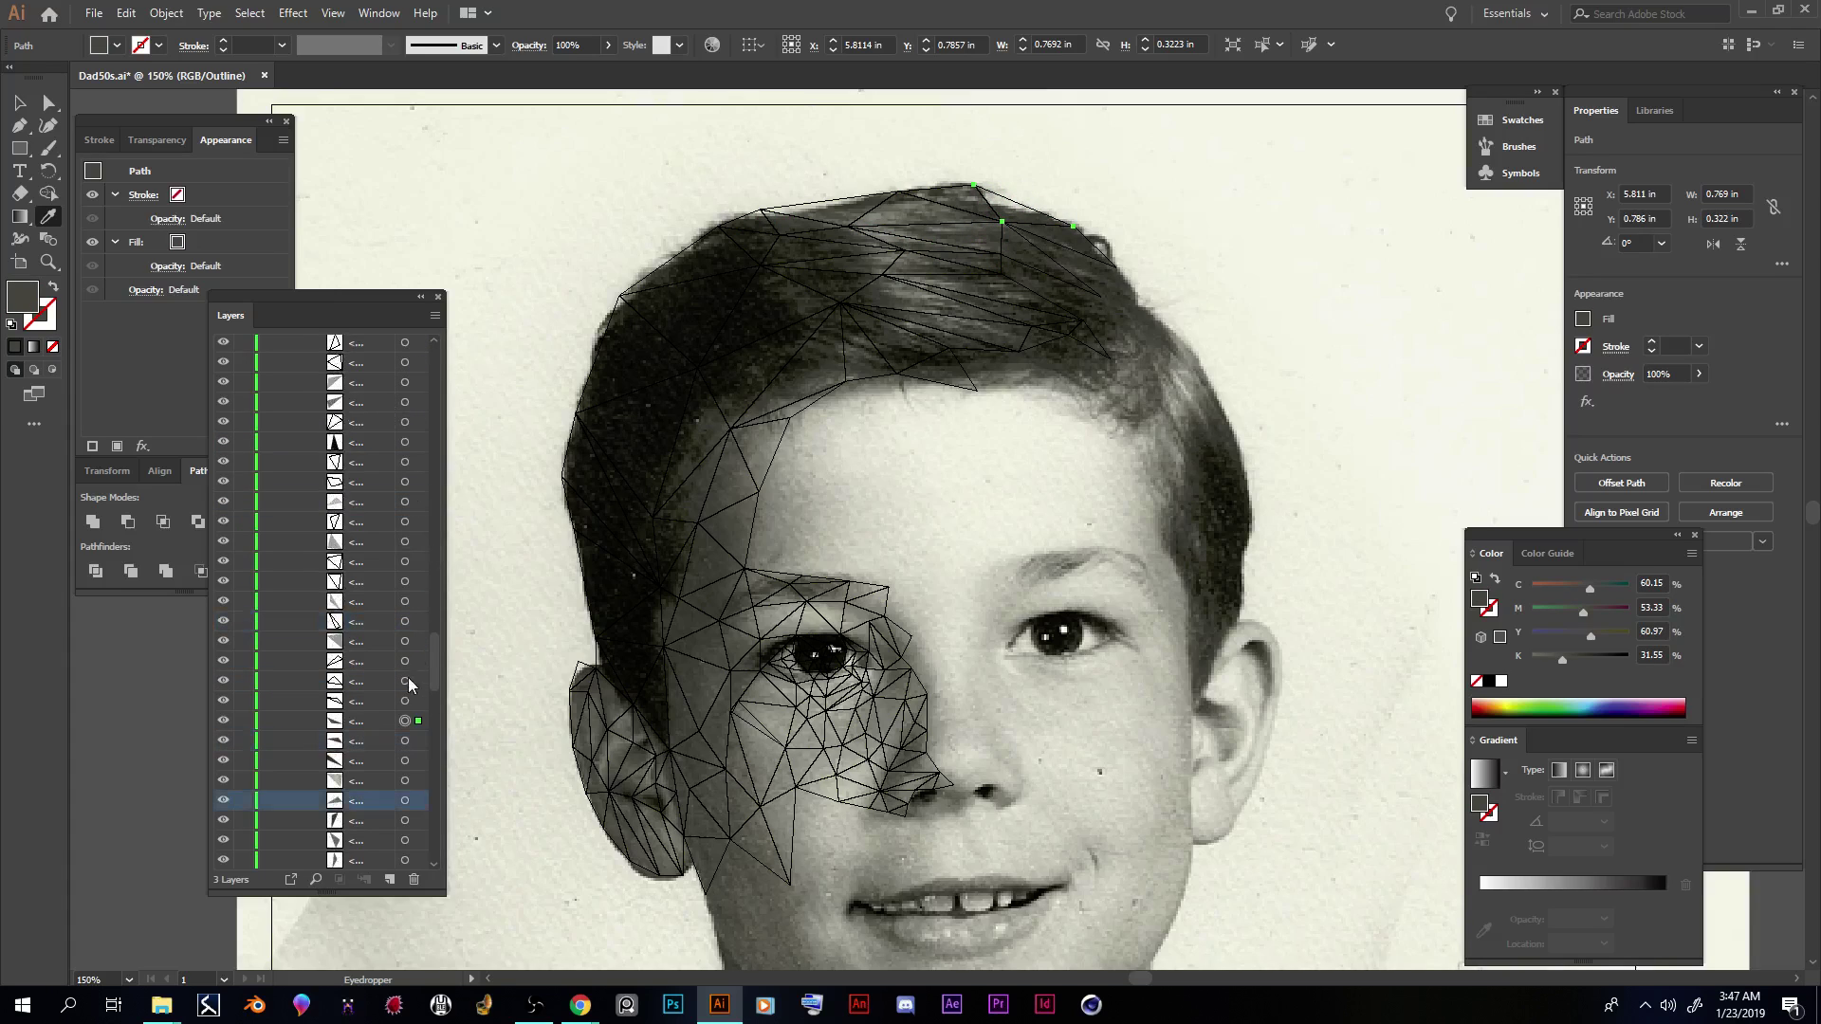
{"action": "left_click", "coordinate": [406, 701]}
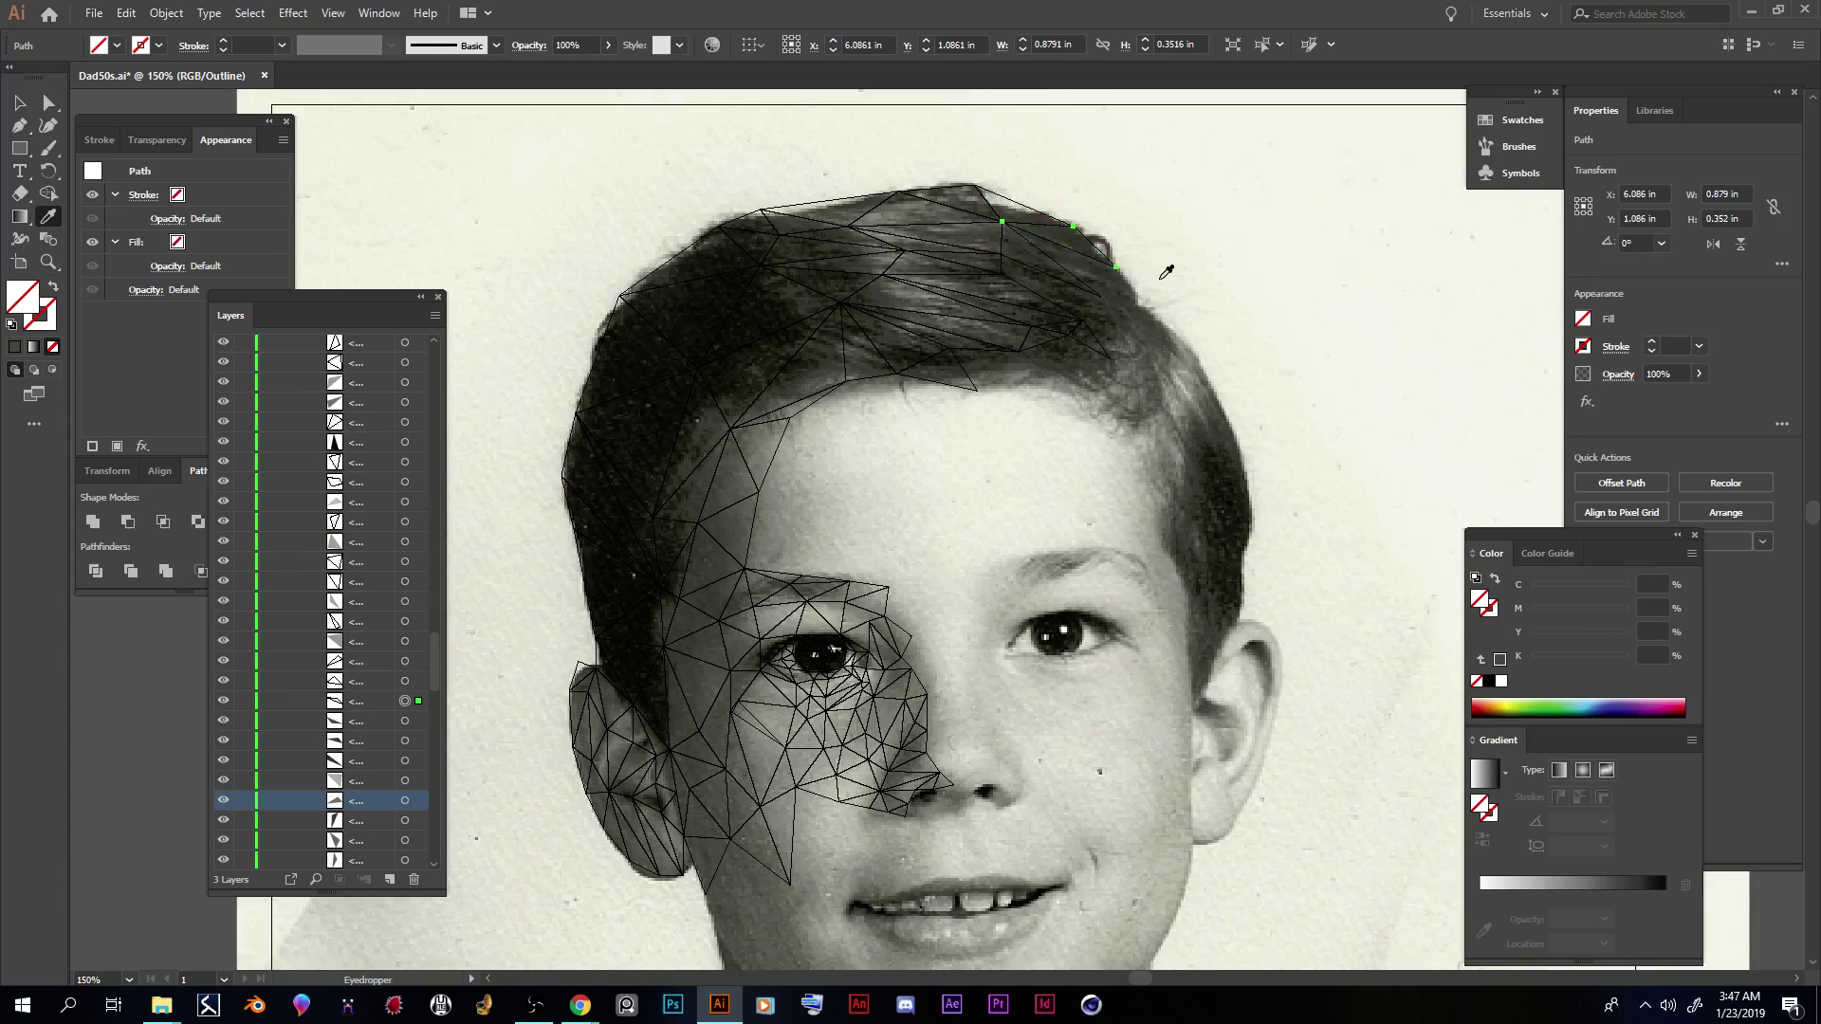
{"action": "left_click", "coordinate": [1079, 243]}
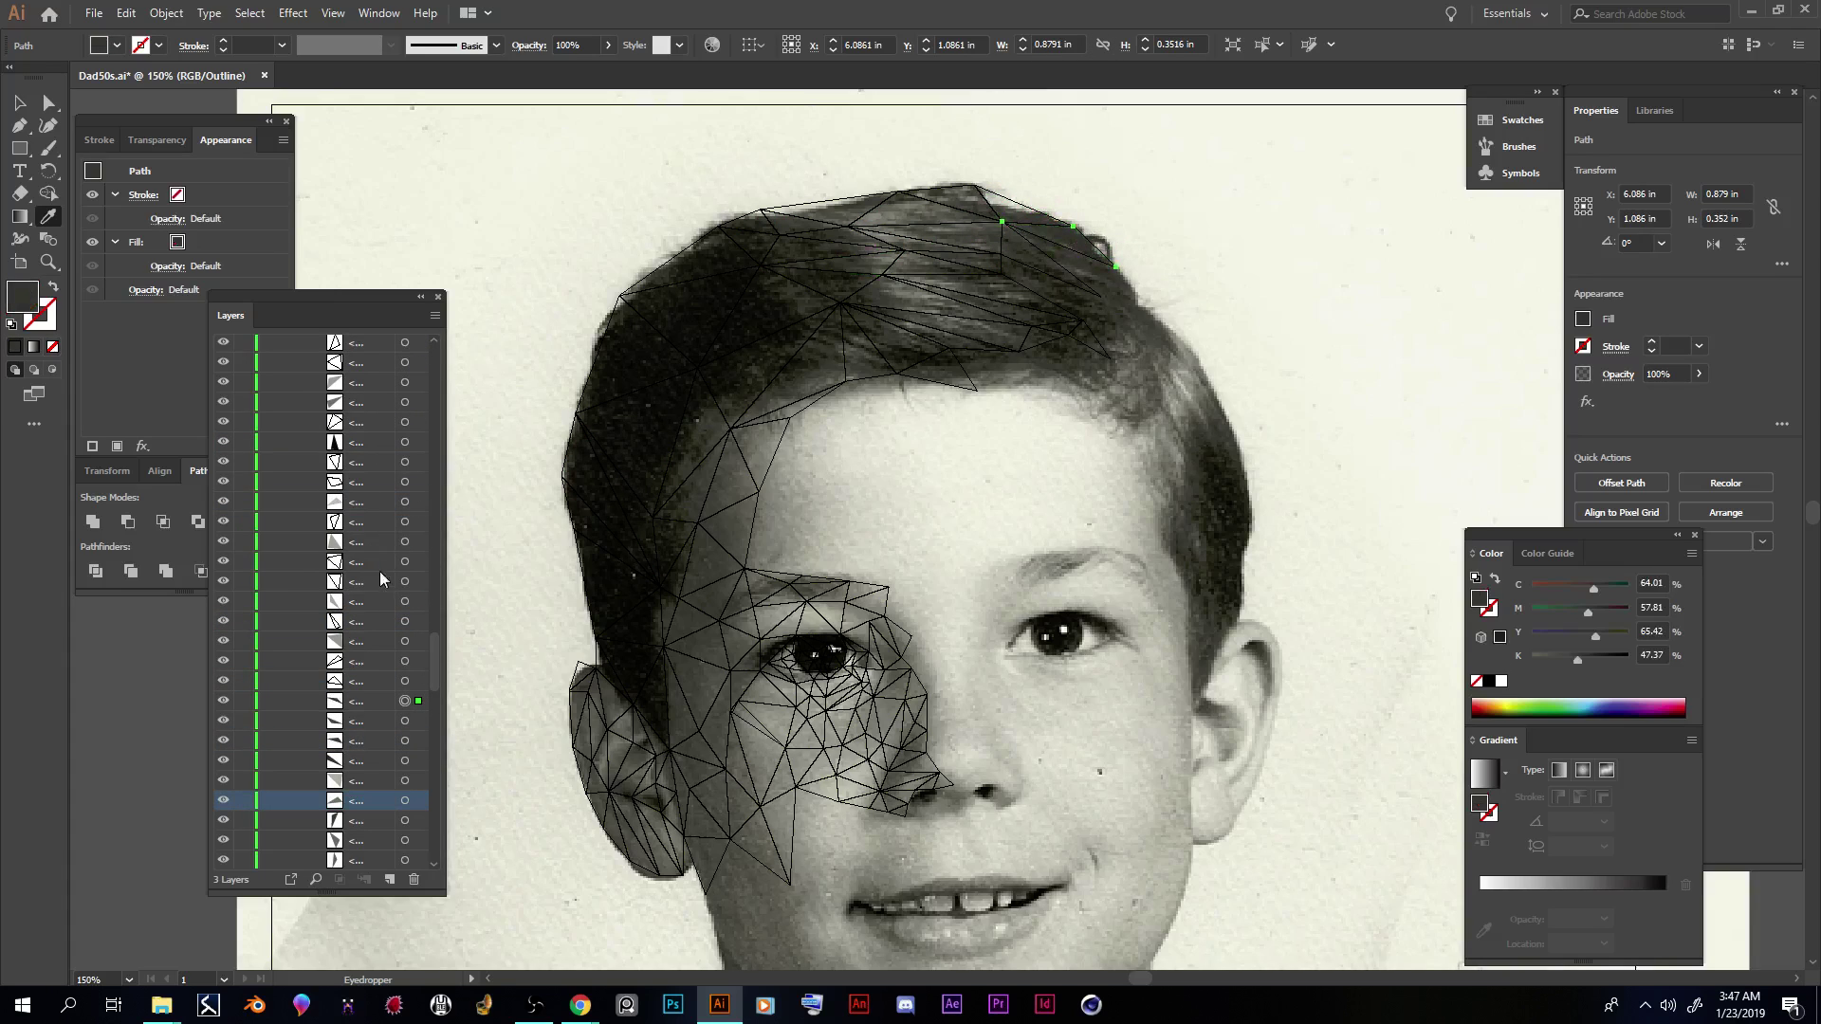
Step: Fill the small triangle at the lower eyelid's outer end and the narrow one beneath the eye's inner side with sampled tones
{"action": "left_click", "coordinate": [406, 681]}
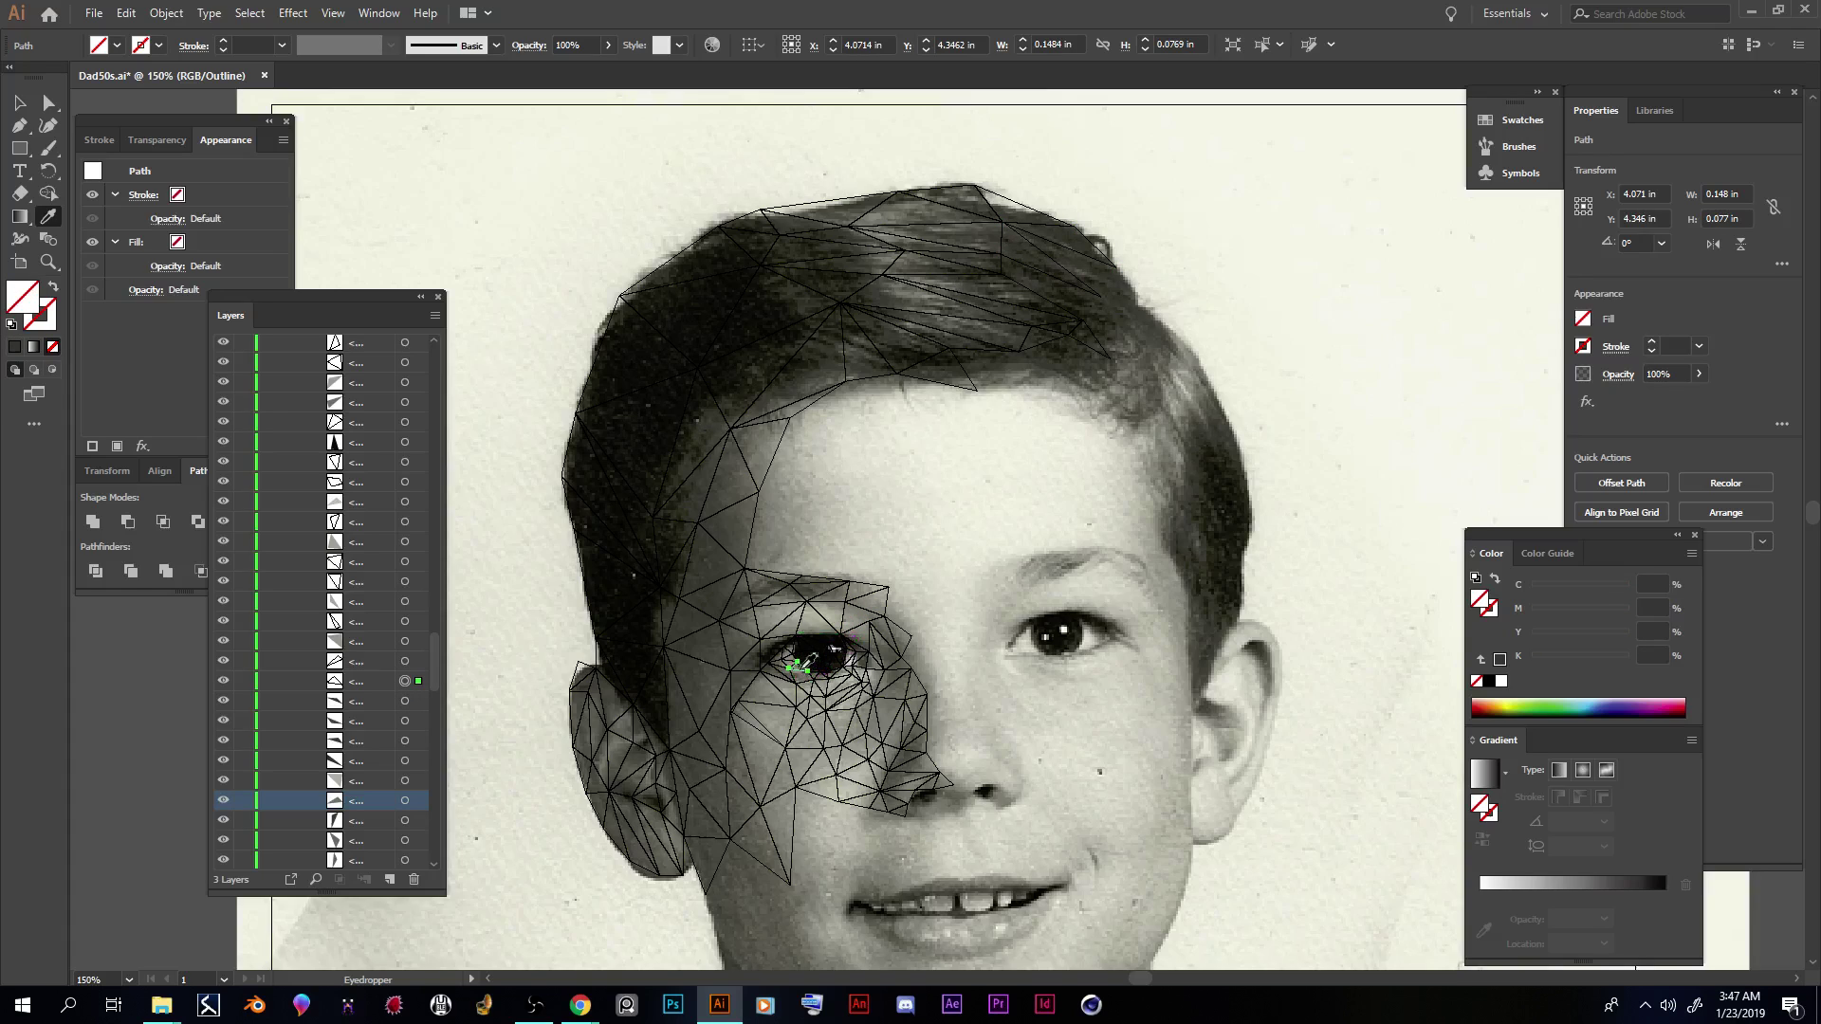
{"action": "left_click", "coordinate": [797, 669]}
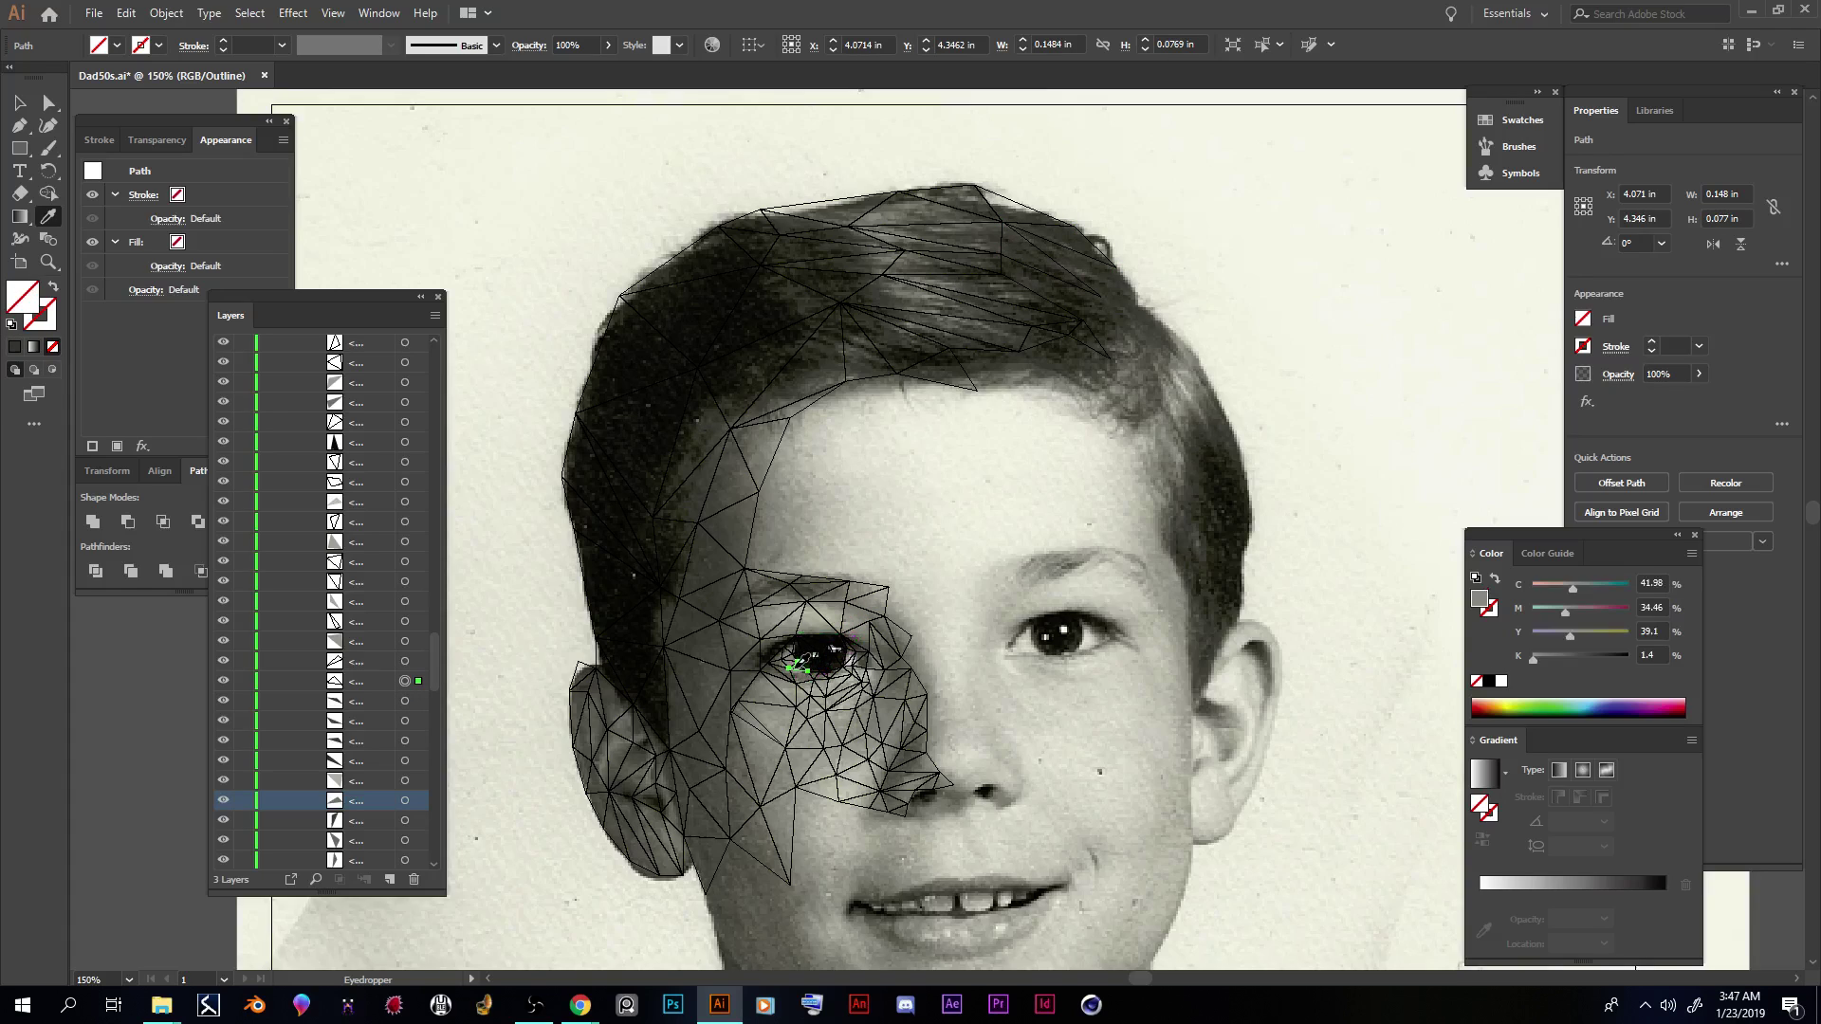
{"action": "left_click", "coordinate": [405, 661]}
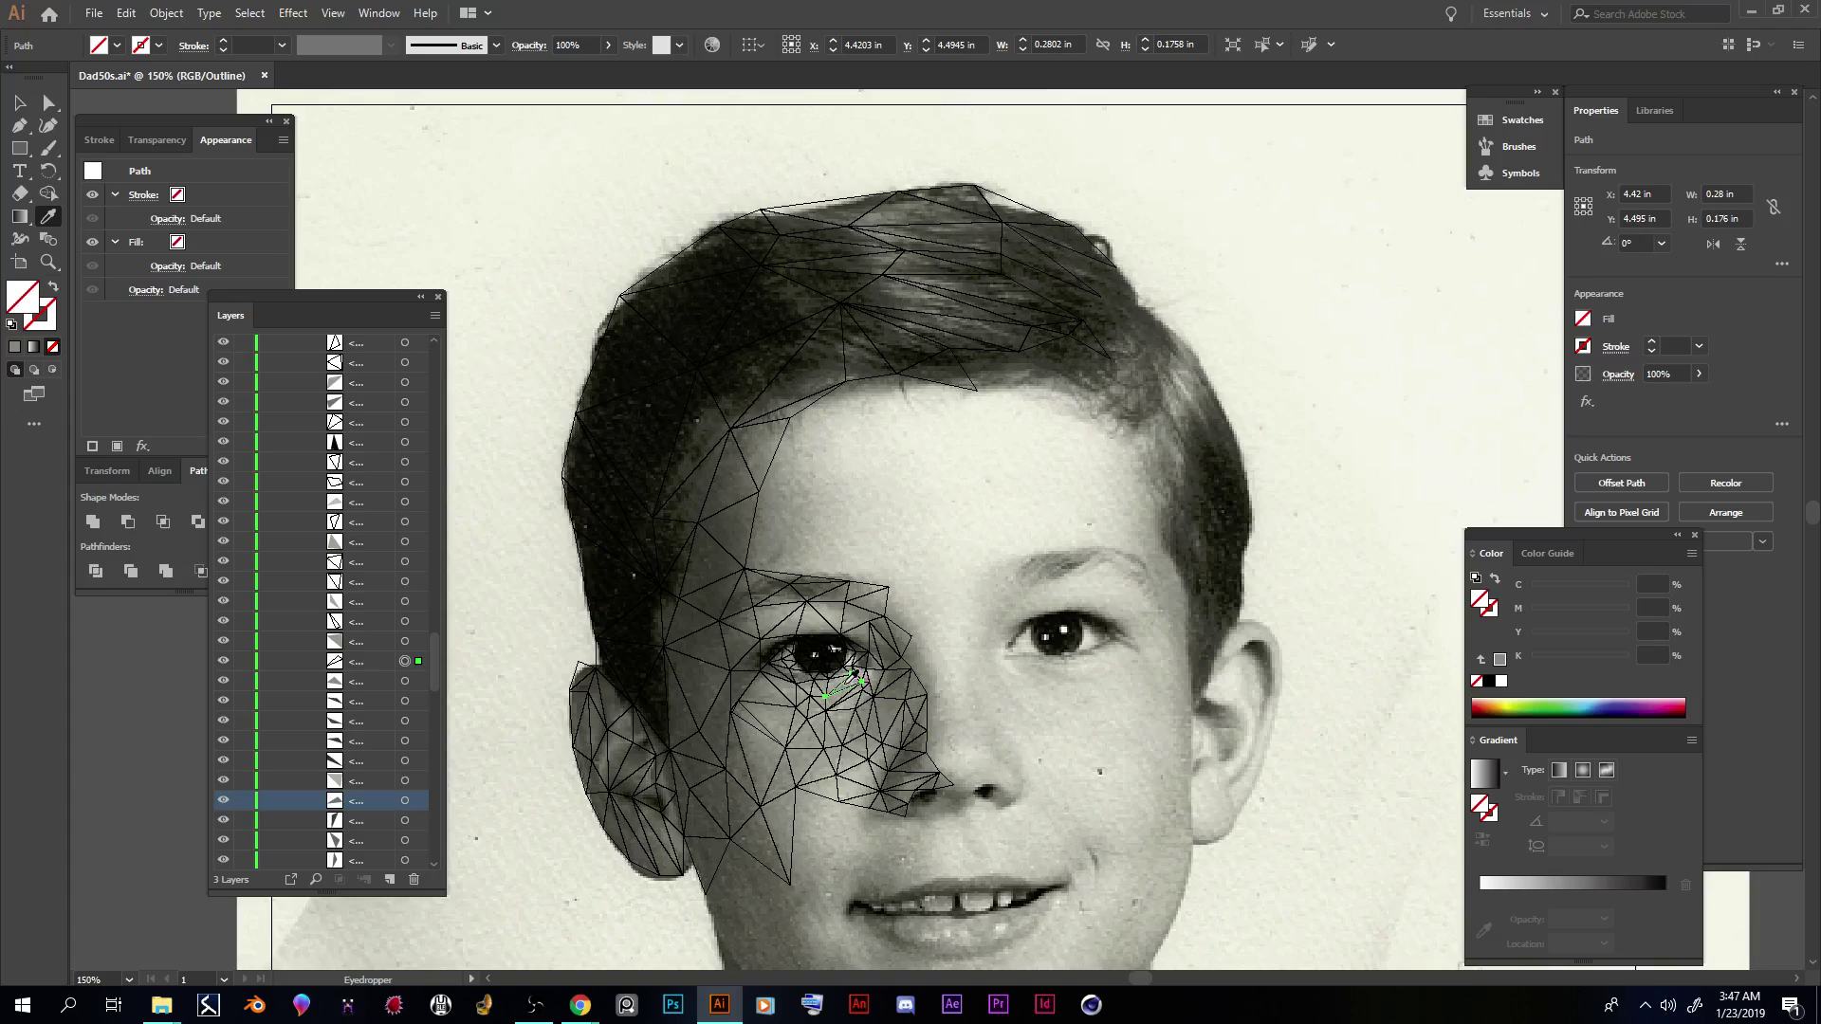
{"action": "left_click", "coordinate": [831, 653]}
Step: Fill the long triangle along the ear's front edge with a sampled tone and target the sliver beside the eye's inner corner
{"action": "left_click", "coordinate": [405, 621]}
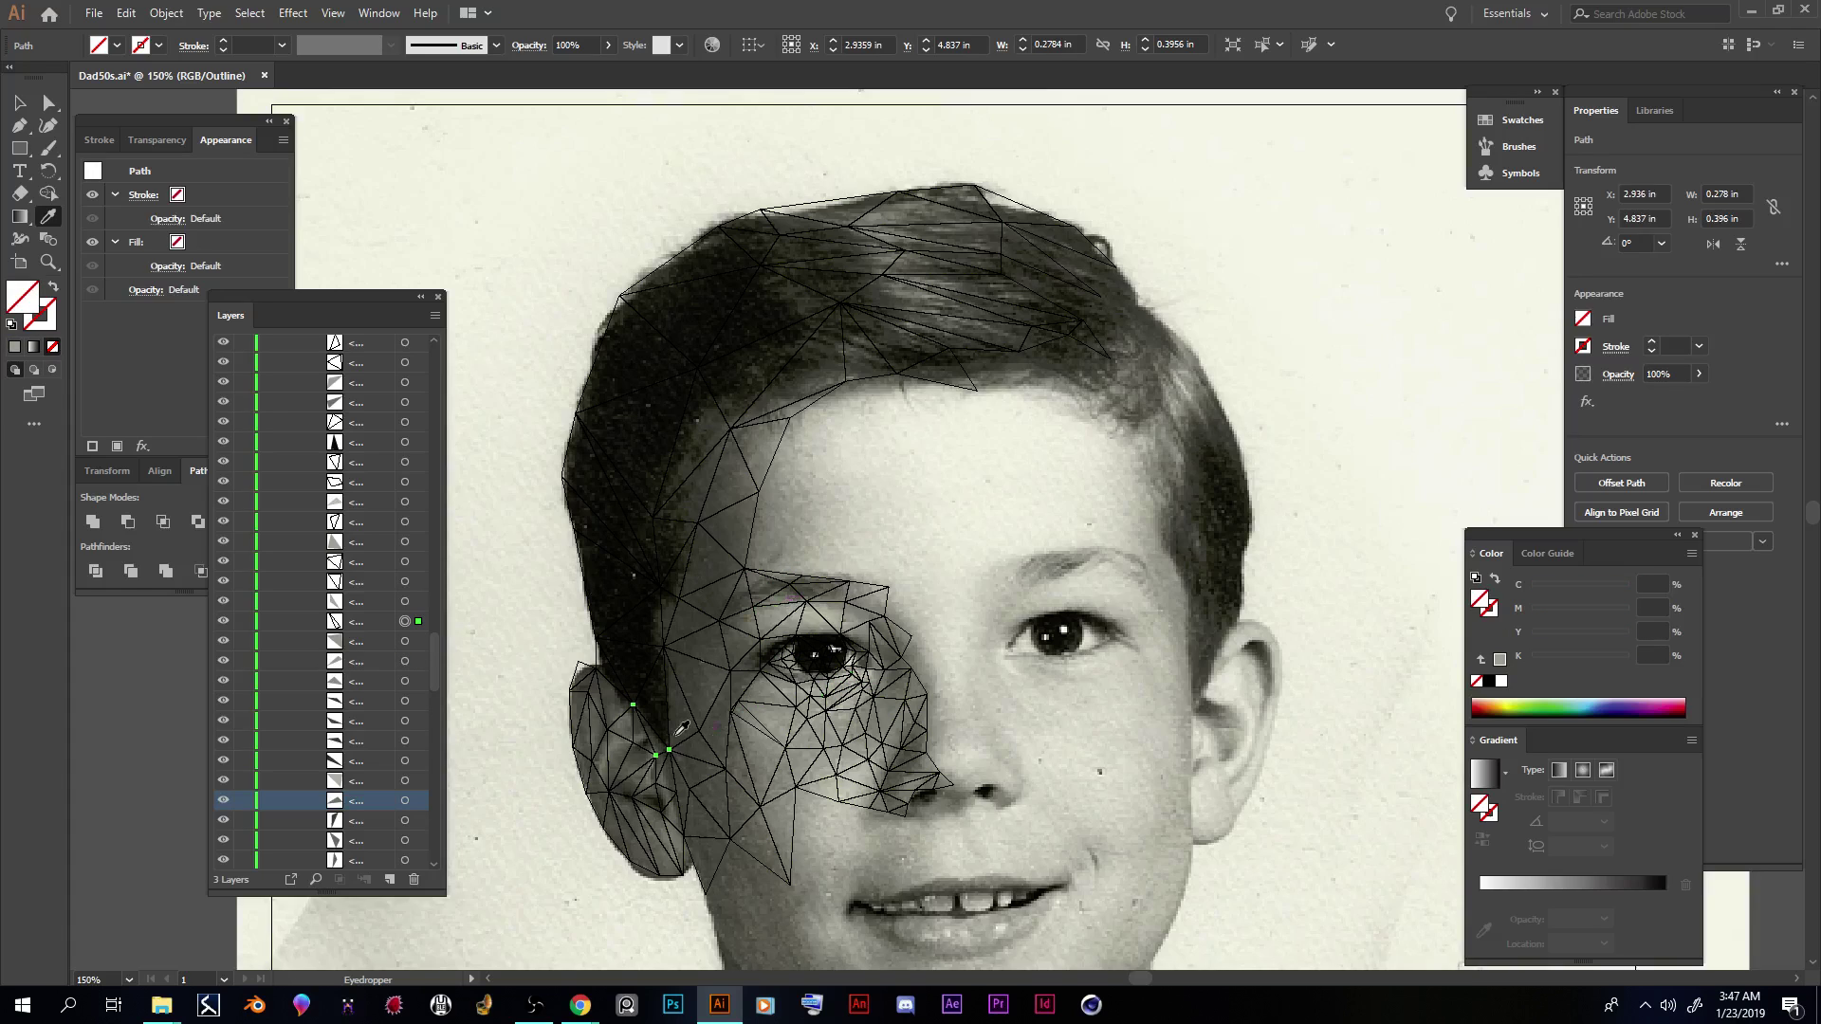
{"action": "left_click", "coordinate": [653, 725]}
{"action": "left_click", "coordinate": [405, 602]}
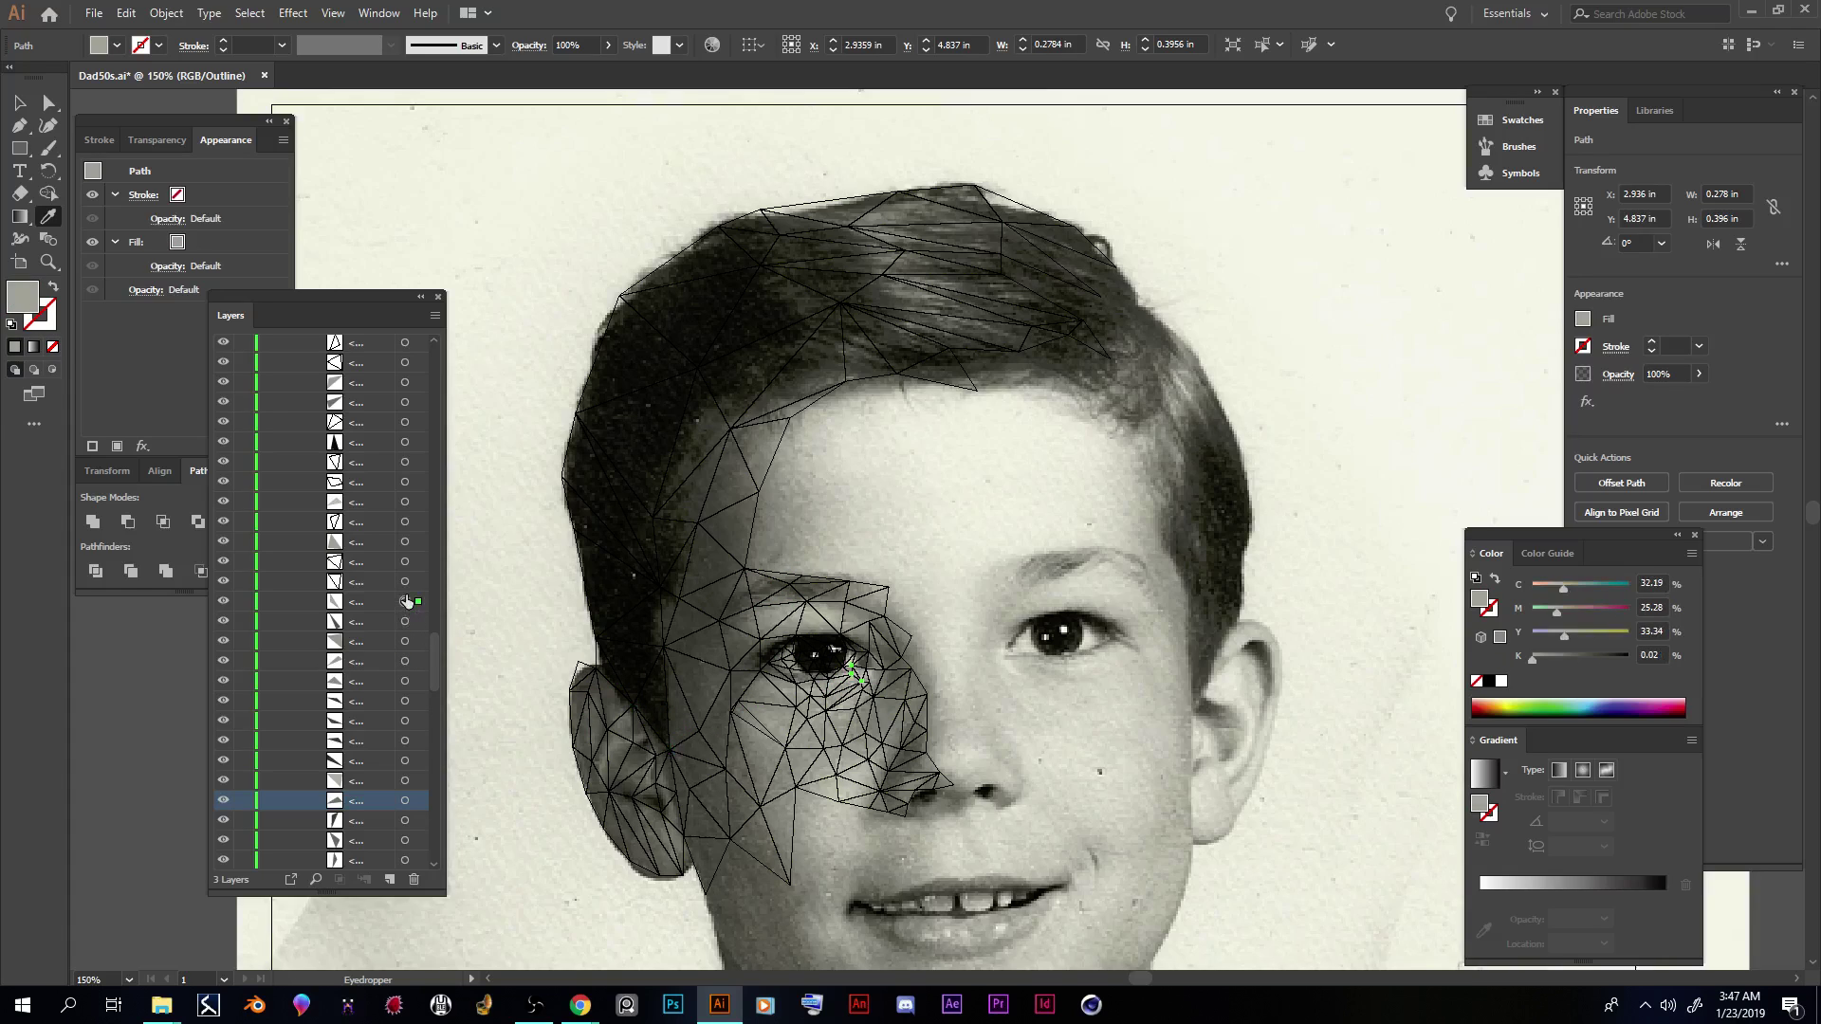
{"action": "left_click", "coordinate": [405, 581]}
{"action": "left_click", "coordinate": [406, 601]}
Step: Fill the two small neighbouring triangles just beneath the middle of the lower eyelid with greys sampled from the photo
{"action": "left_click", "coordinate": [405, 582]}
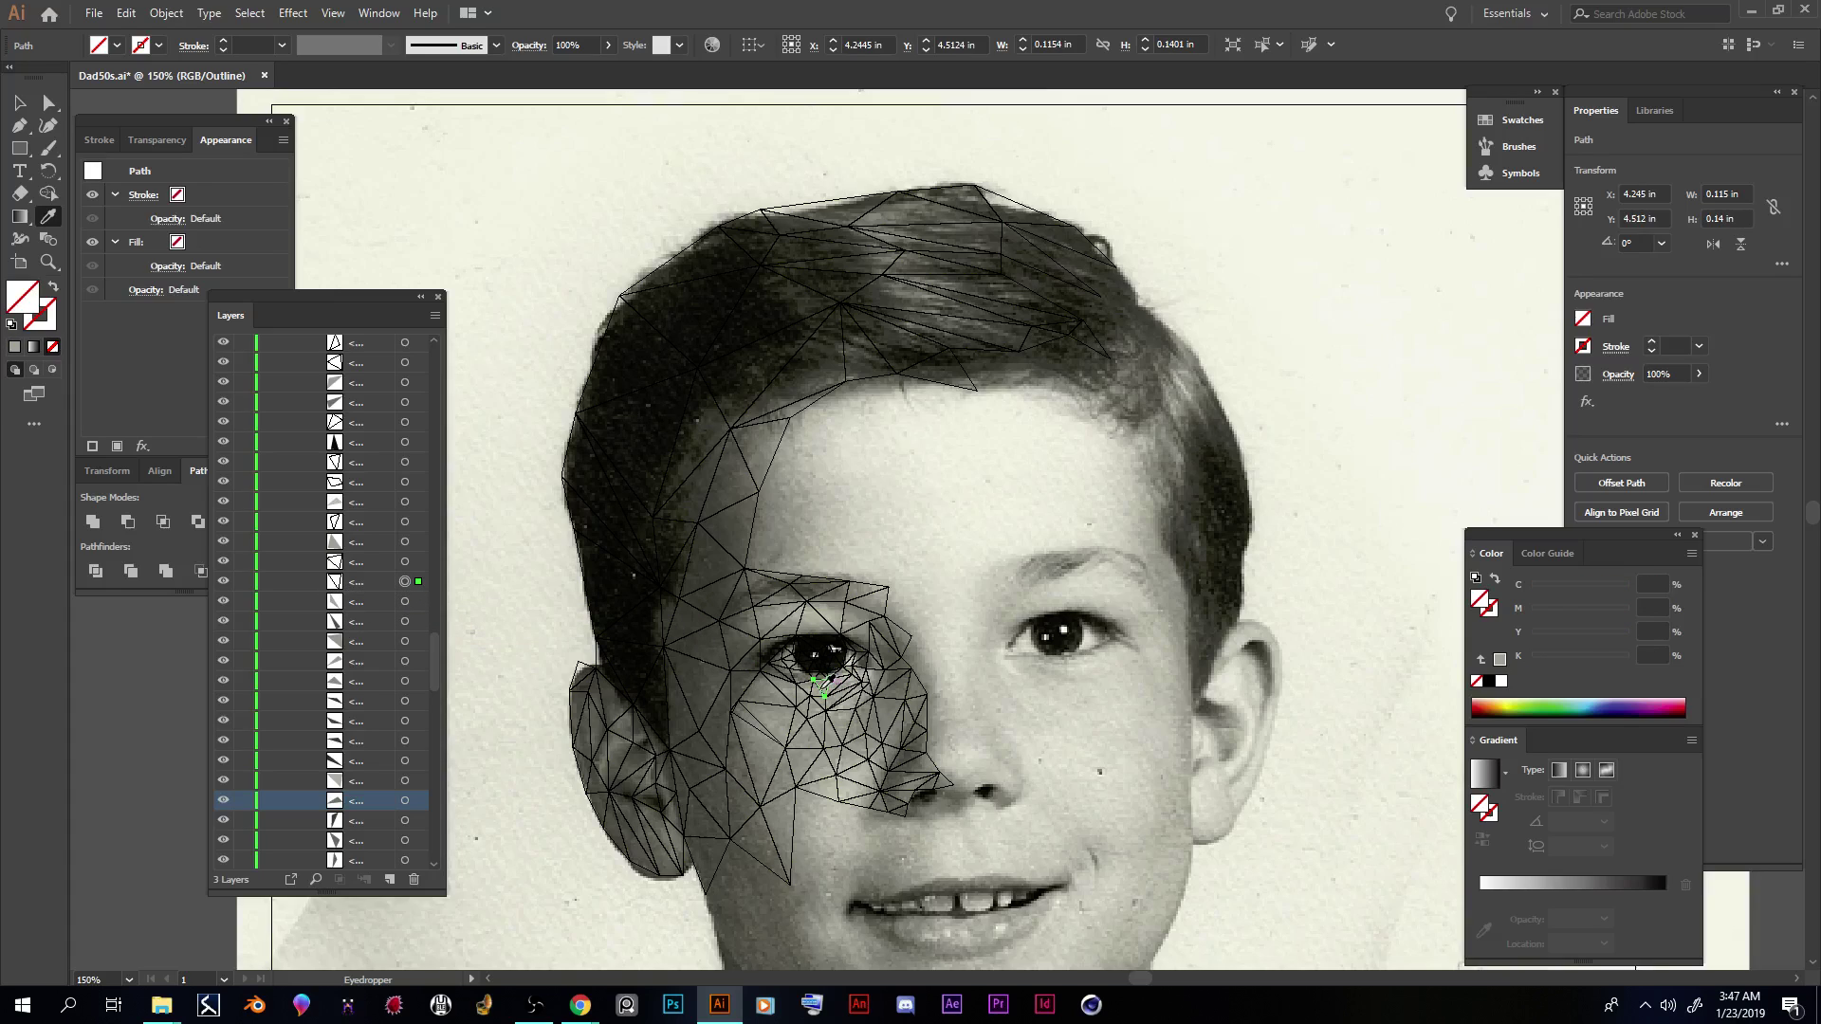
{"action": "left_click", "coordinate": [829, 682]}
{"action": "left_click", "coordinate": [405, 562]}
{"action": "left_click", "coordinate": [809, 684]}
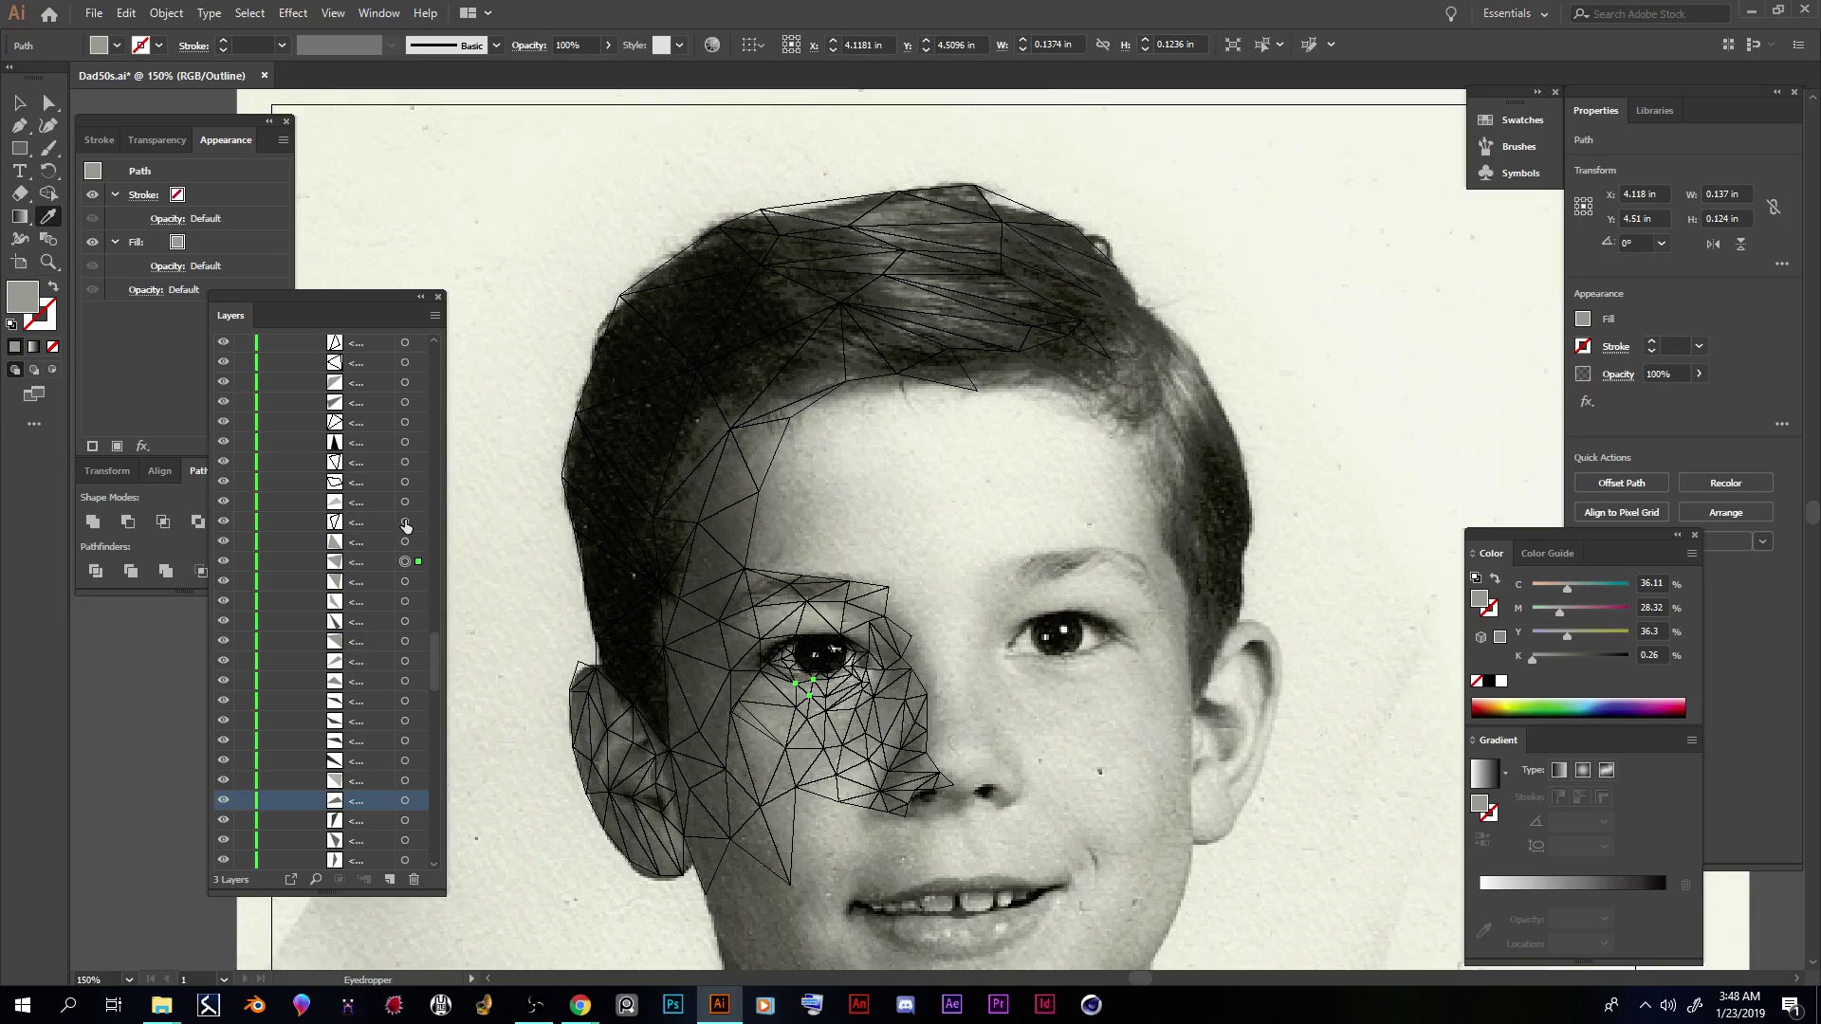
Step: Fill the dark triangle inside the eye with a near-black tone sampled from the iris
{"action": "left_click", "coordinate": [405, 522]}
{"action": "left_click", "coordinate": [829, 657]}
{"action": "left_click", "coordinate": [831, 656]}
Step: Draw a closed Pen tool triangle over the inner part of the four-sided piece under the lower eyelid to split it
{"action": "left_click", "coordinate": [412, 487]}
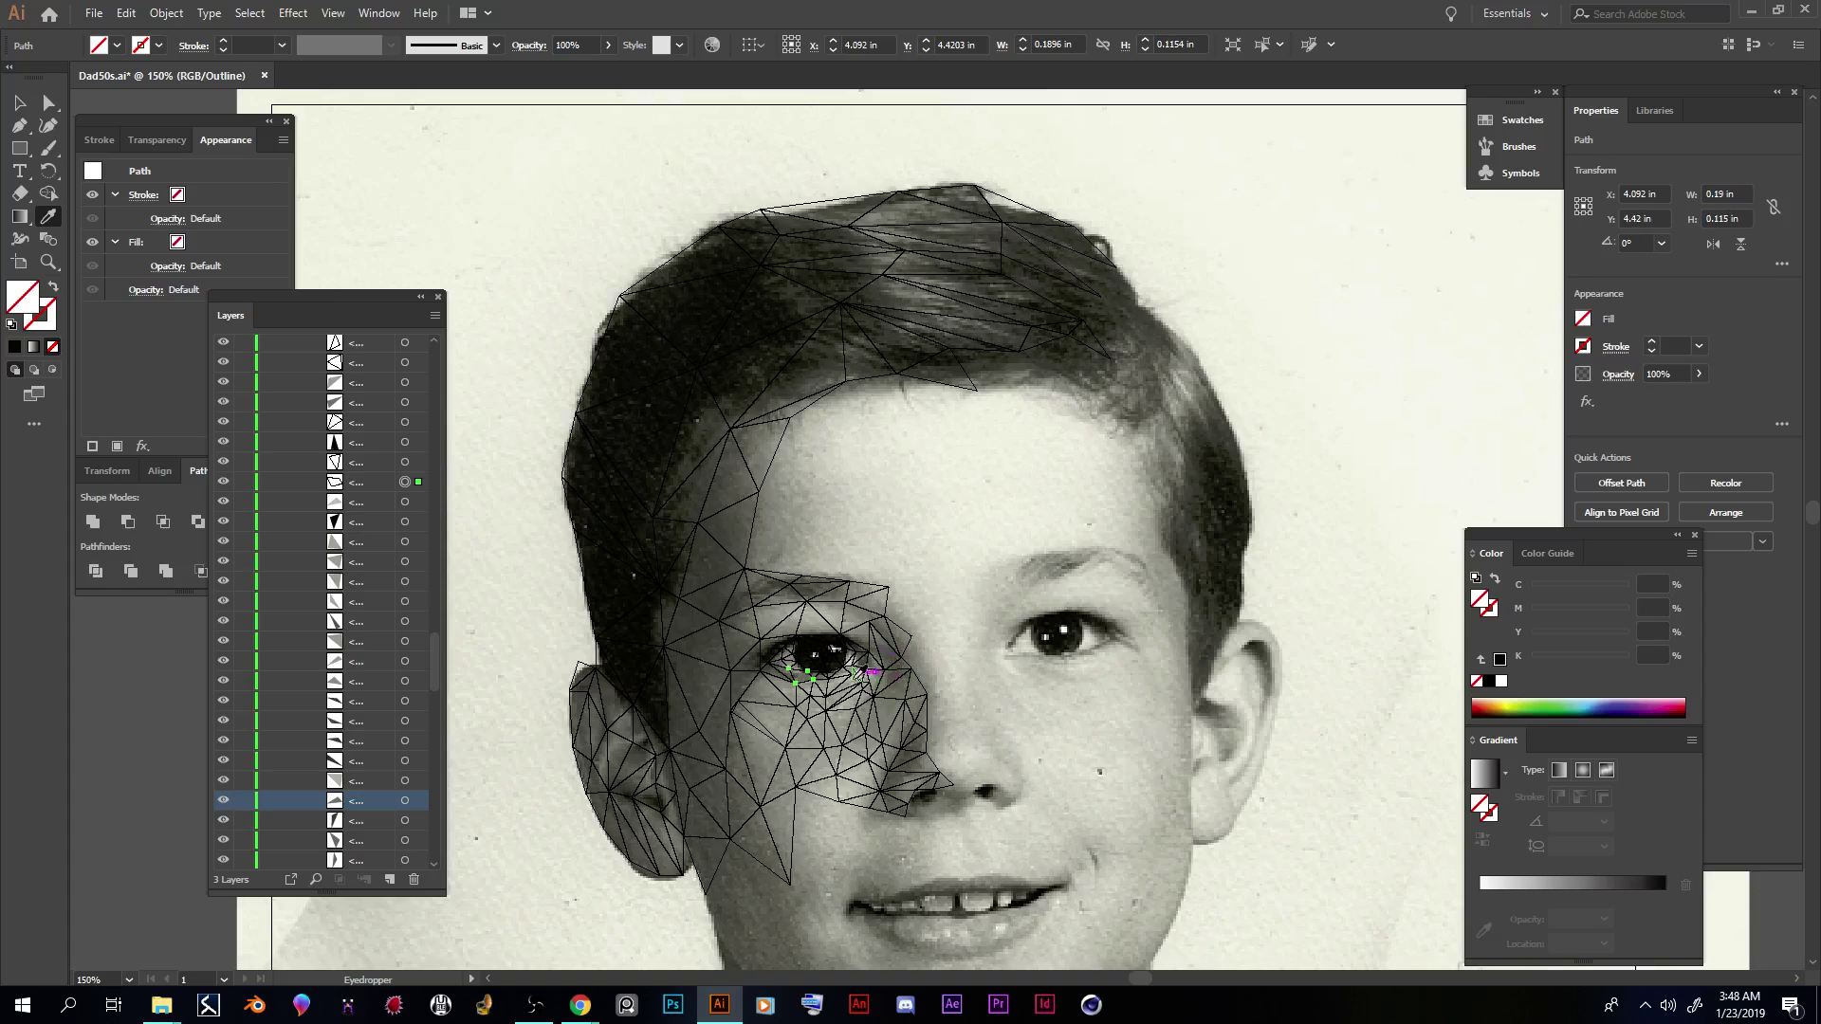
{"action": "key", "text": "ctrl+plus"}
{"action": "key", "text": "ctrl+plus"}
{"action": "key", "text": "ctrl+plus"}
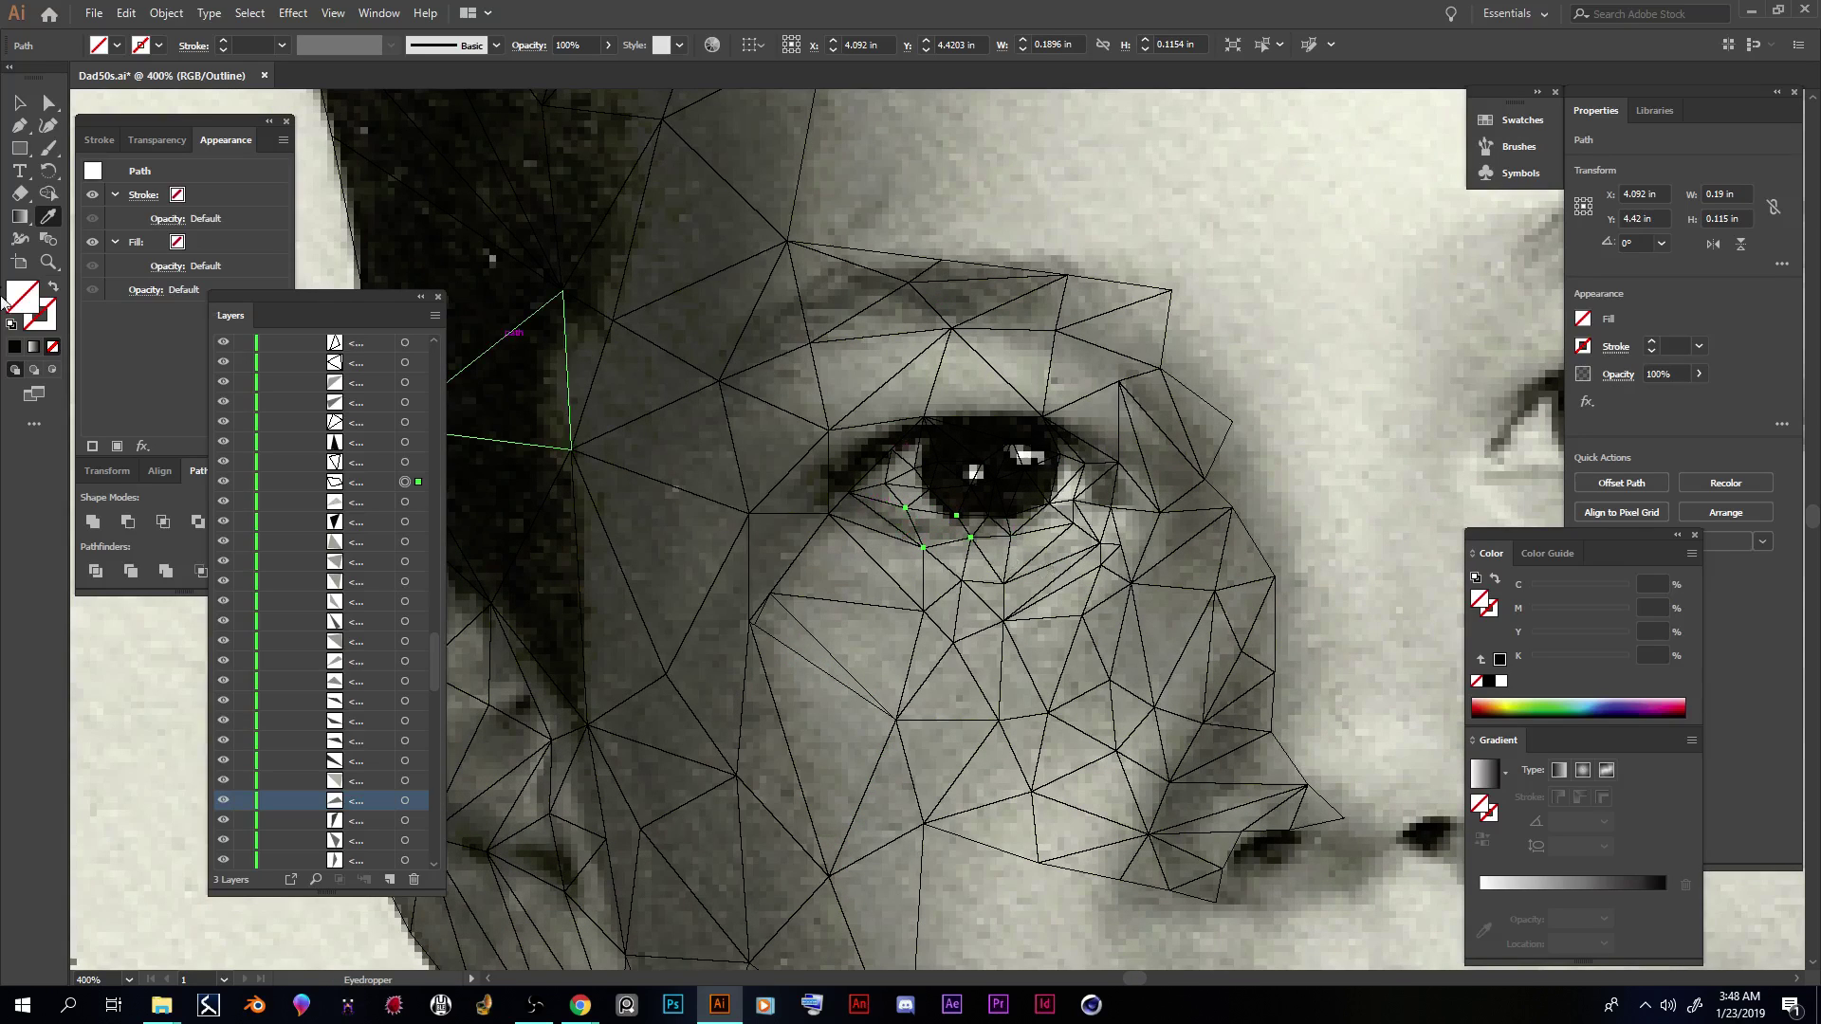
{"action": "left_click", "coordinate": [20, 129]}
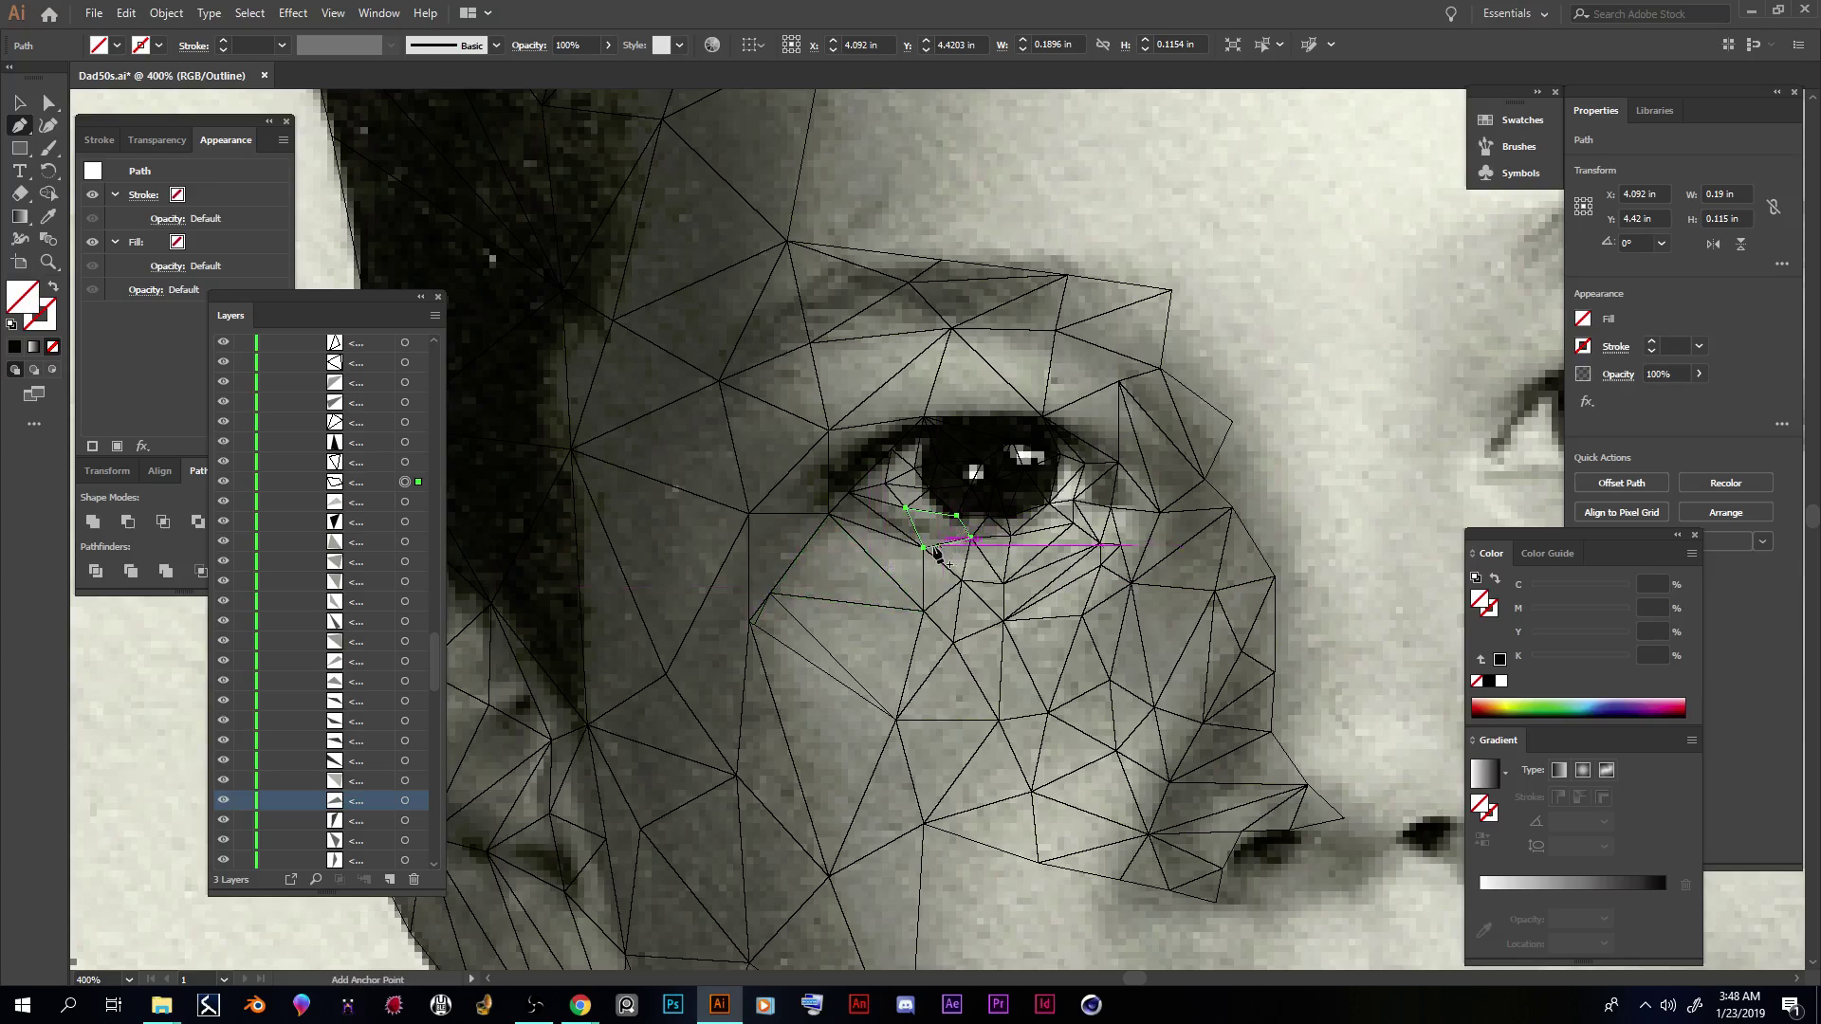
{"action": "key", "text": "ctrl+shift+a"}
{"action": "left_click", "coordinate": [924, 548]}
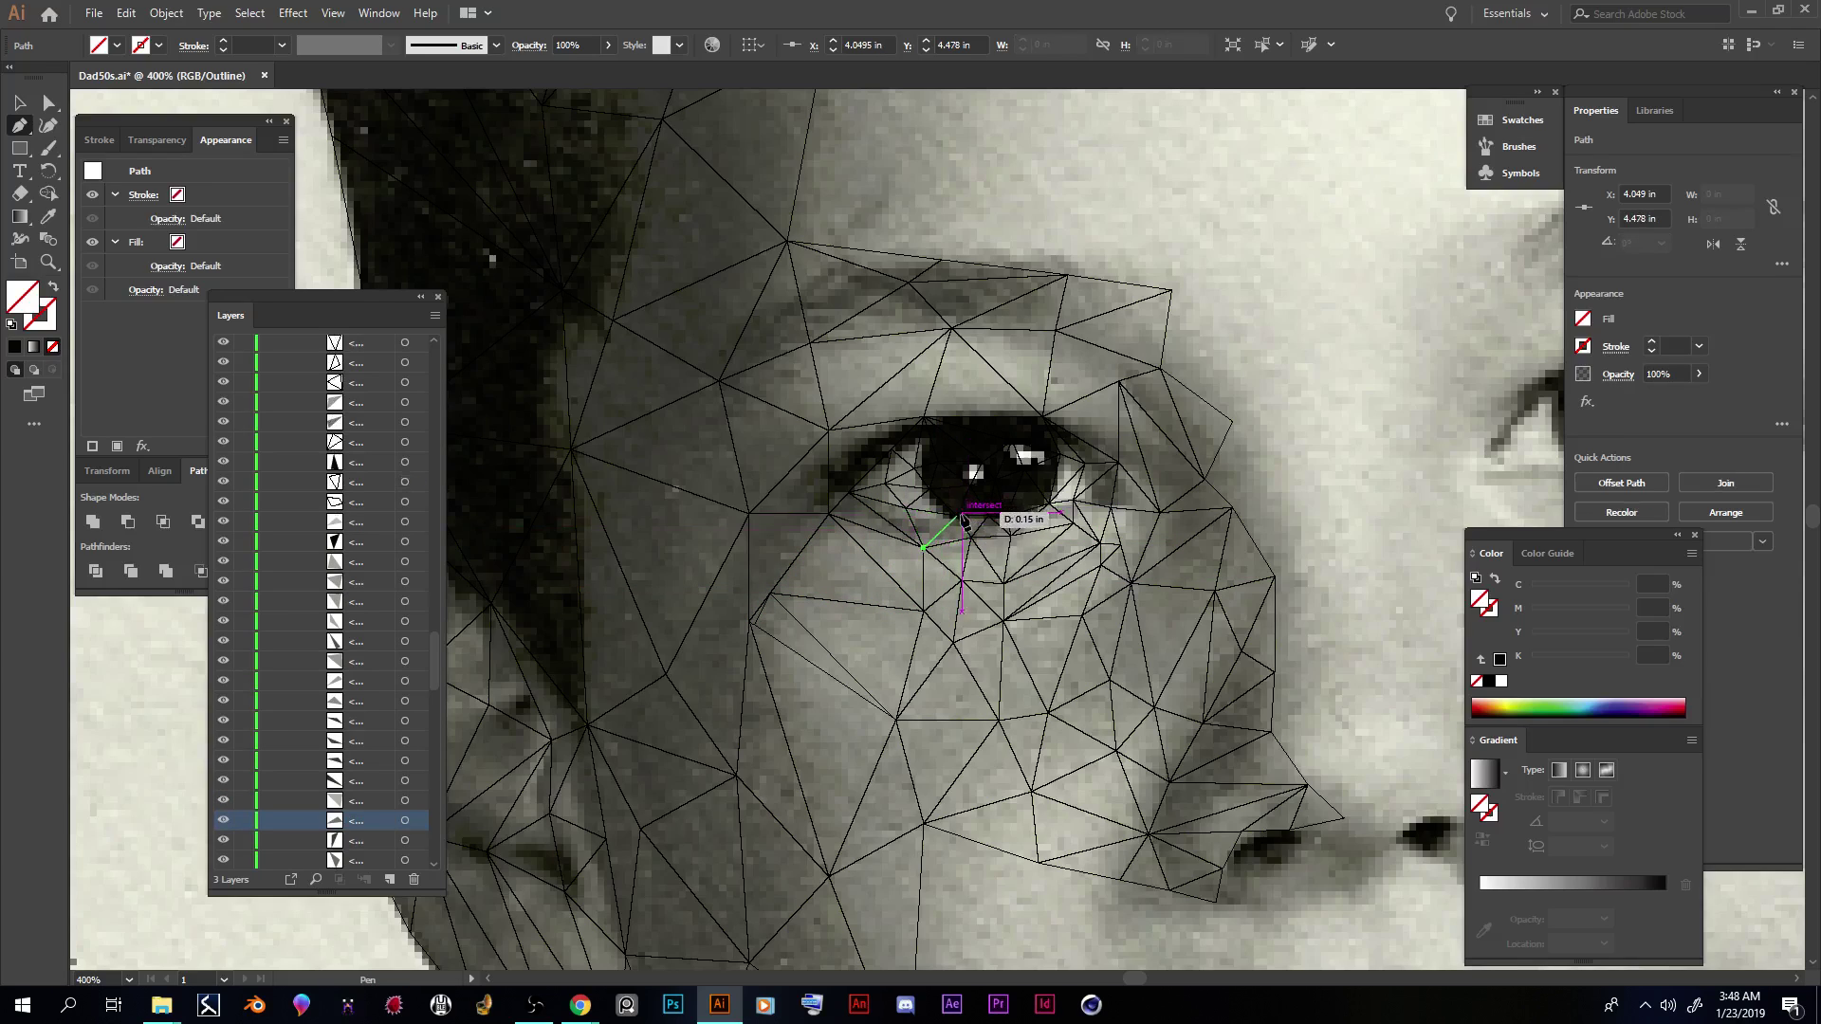
{"action": "left_click", "coordinate": [957, 516]}
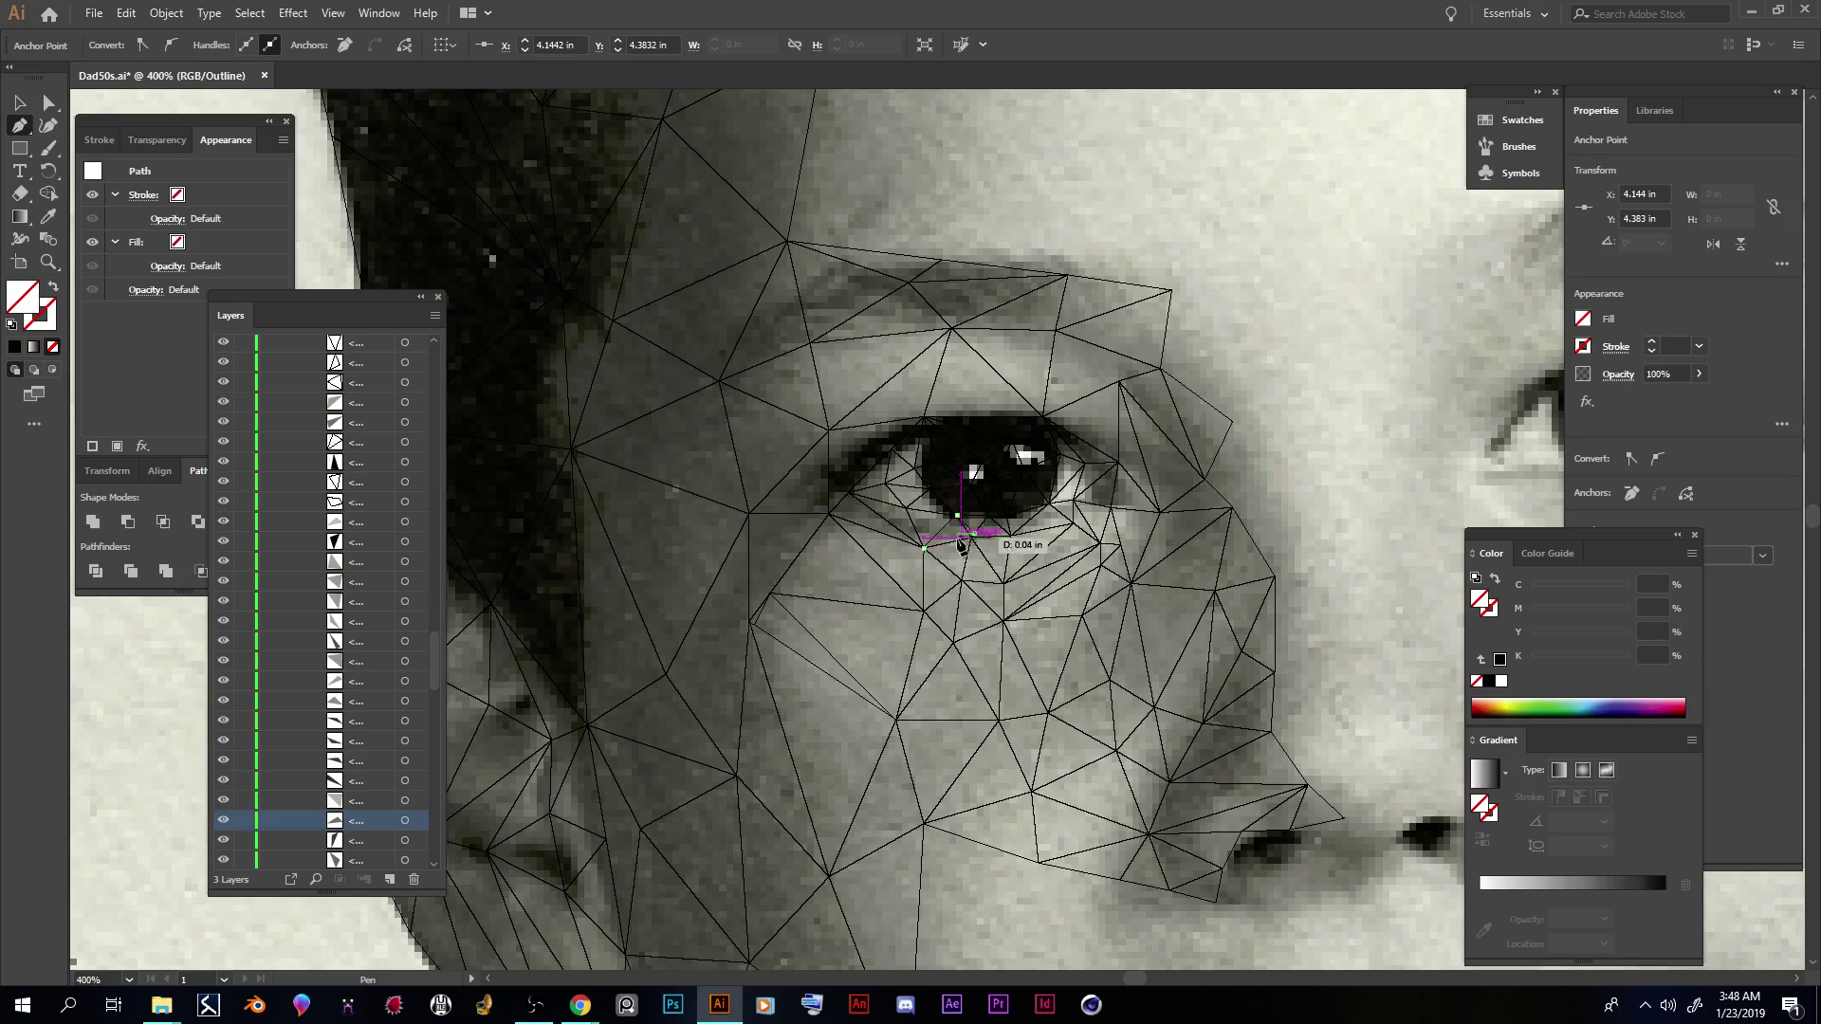
{"action": "left_click", "coordinate": [971, 537]}
{"action": "left_click", "coordinate": [925, 549]}
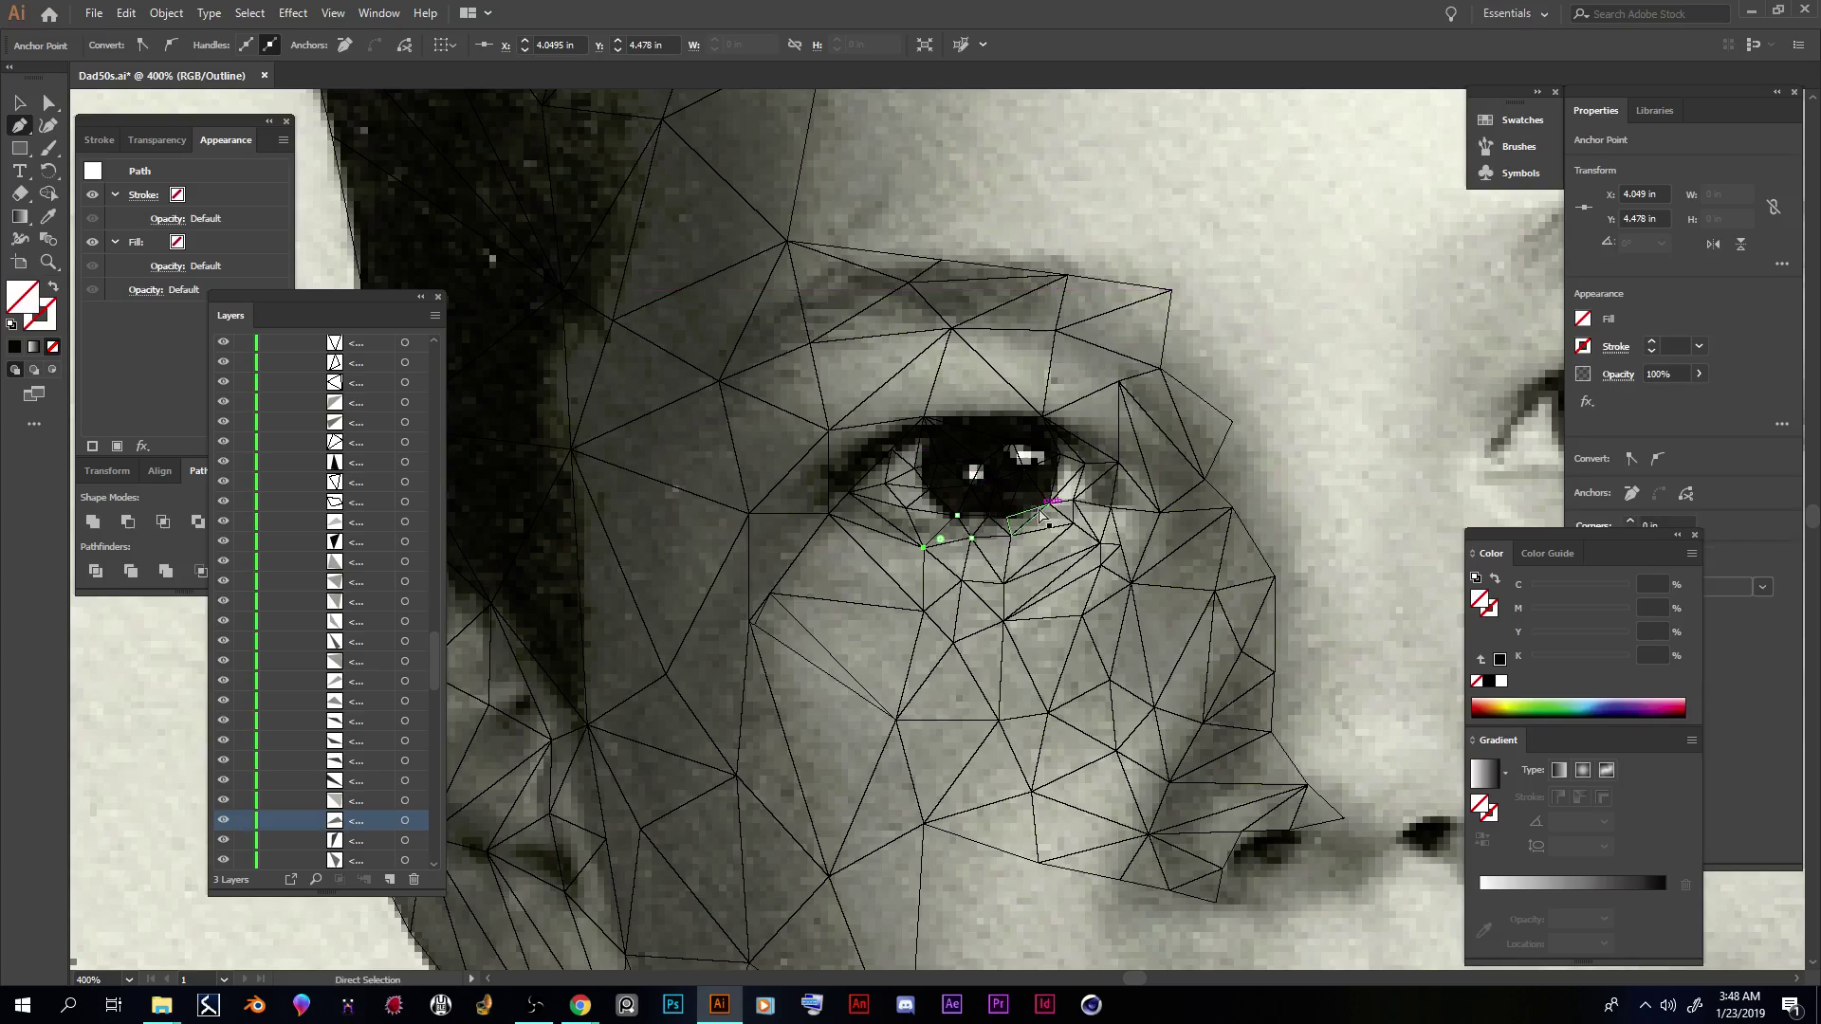
Step: Divide all the low poly pieces with the Pathfinder and expand the resulting group's list of paths
{"action": "key", "text": "ctrl+a"}
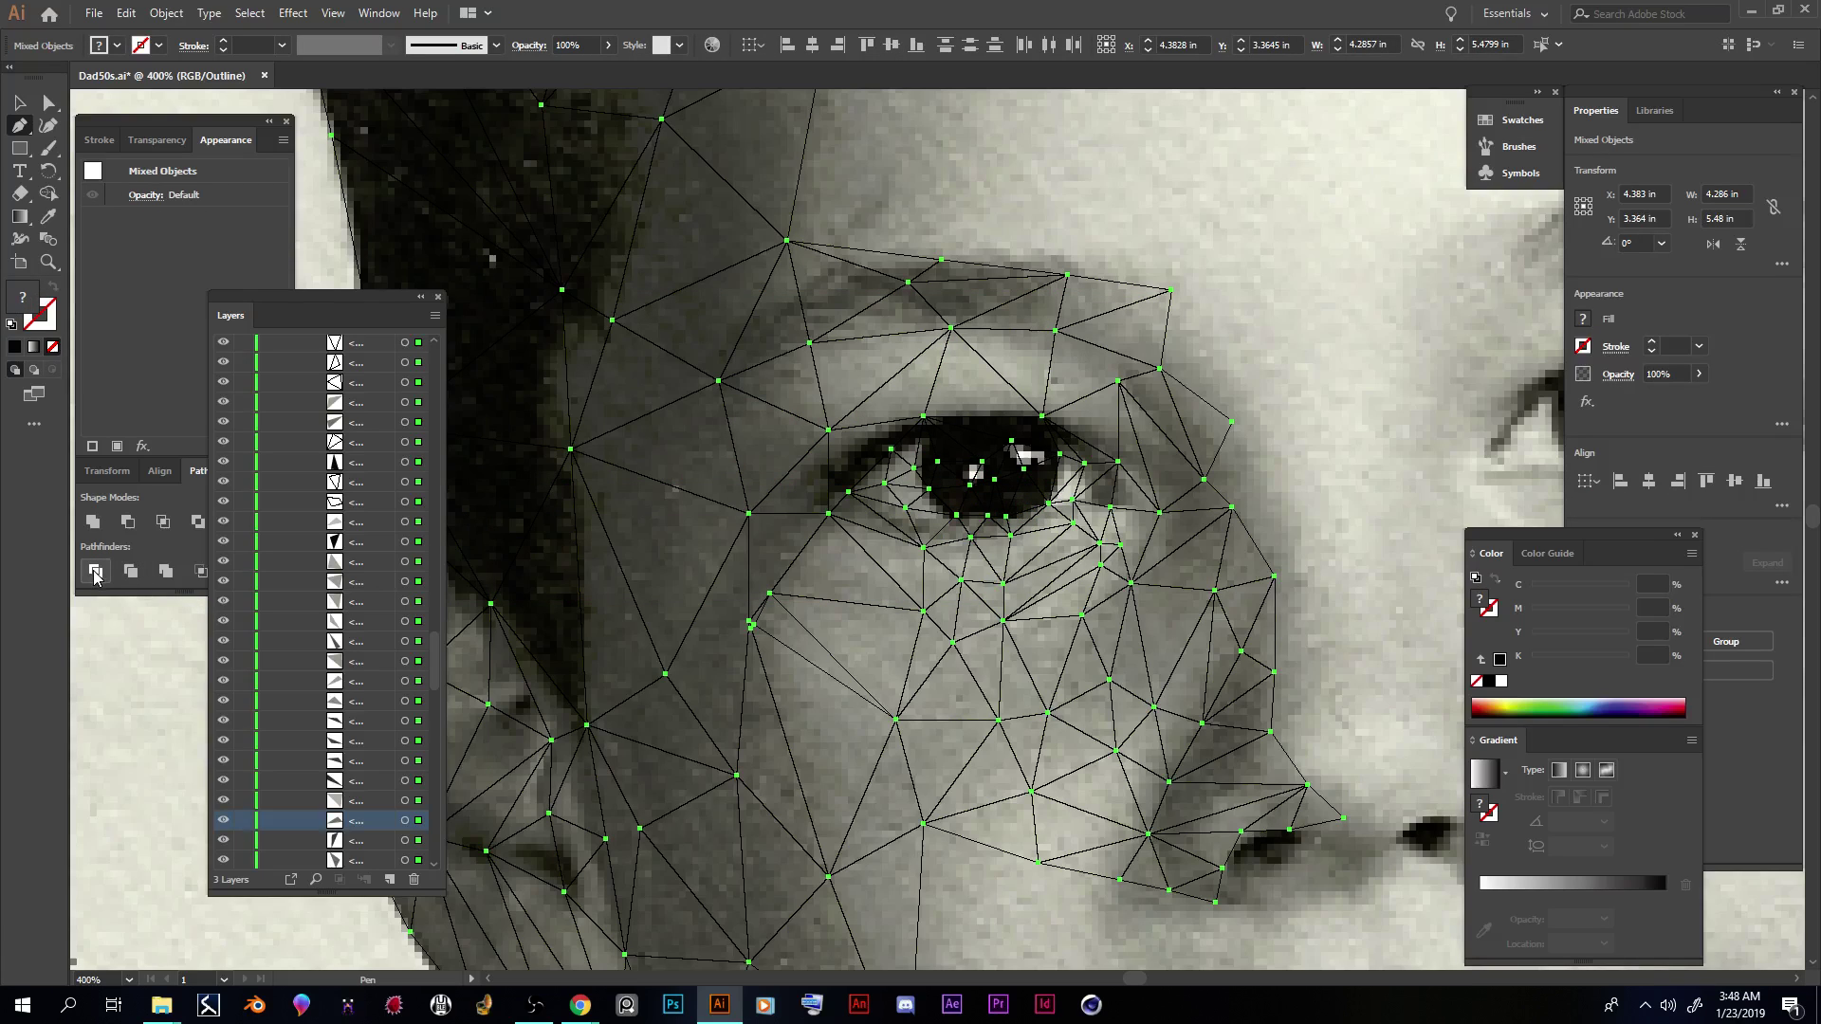
{"action": "left_click", "coordinate": [95, 573]}
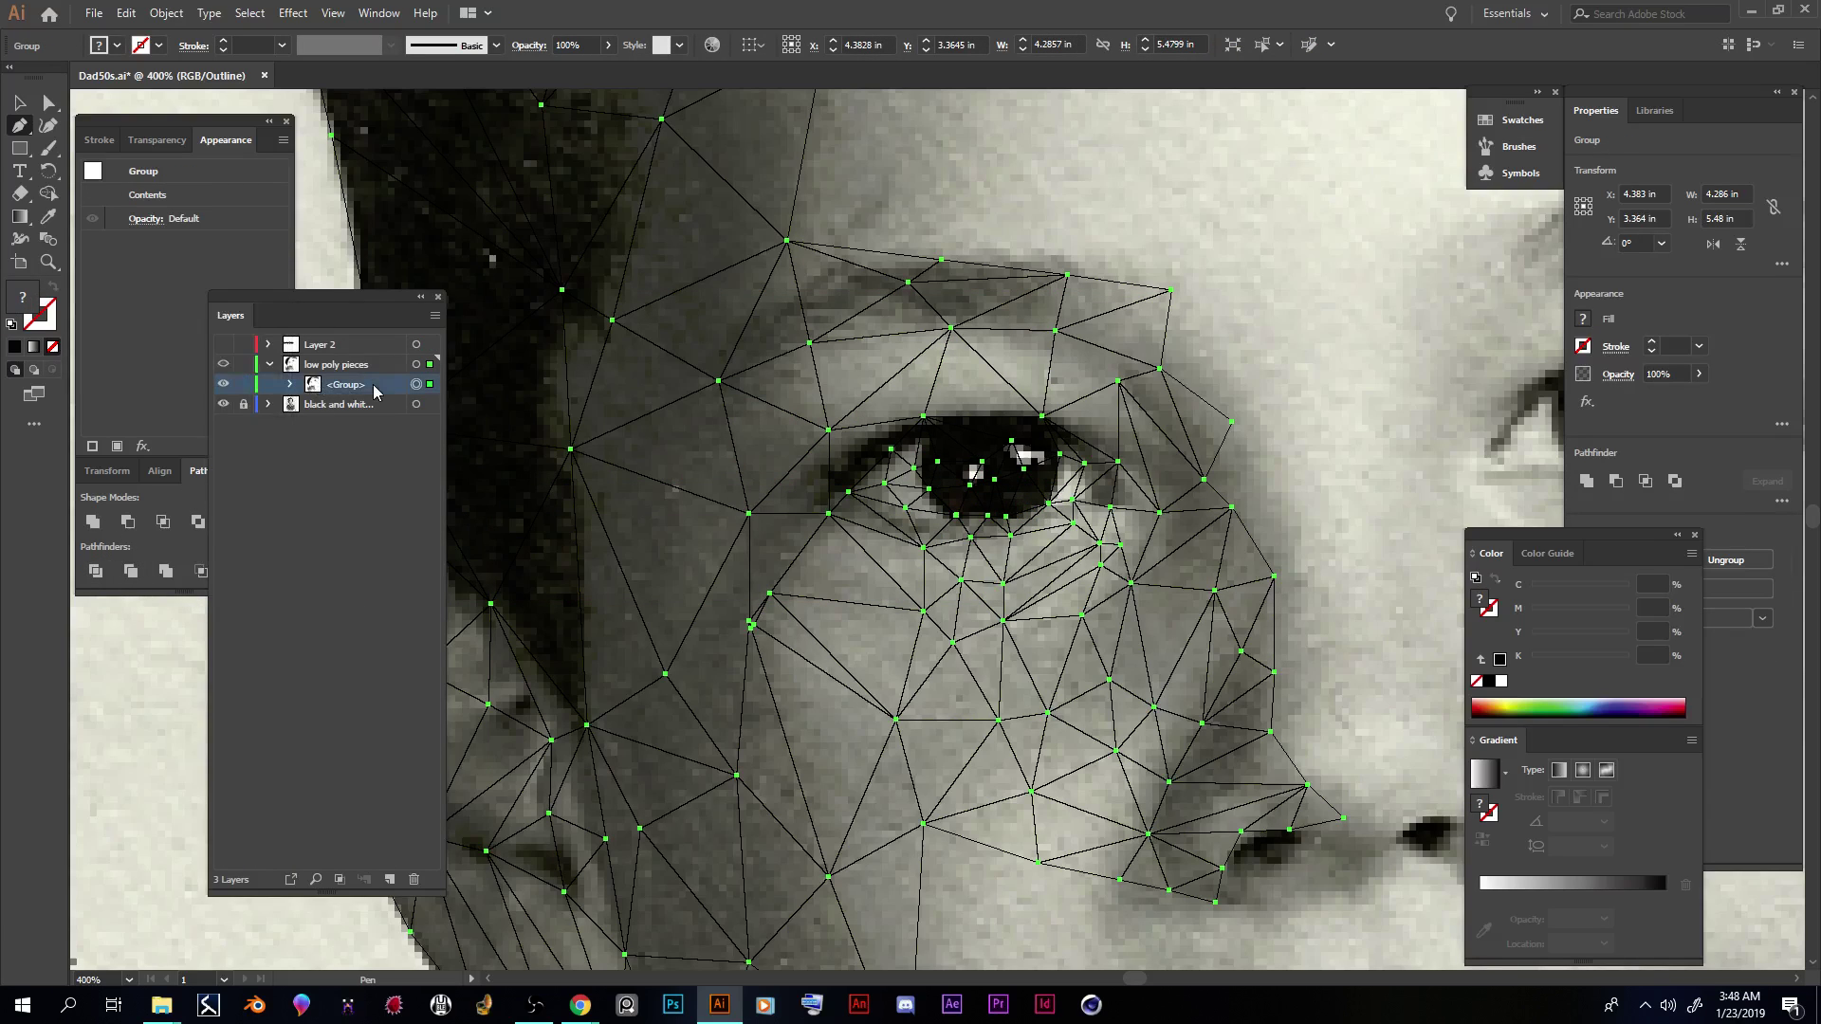
{"action": "left_click", "coordinate": [290, 385]}
{"action": "scroll", "coordinate": [393, 557], "scroll_direction": "down", "scroll_amount": 5}
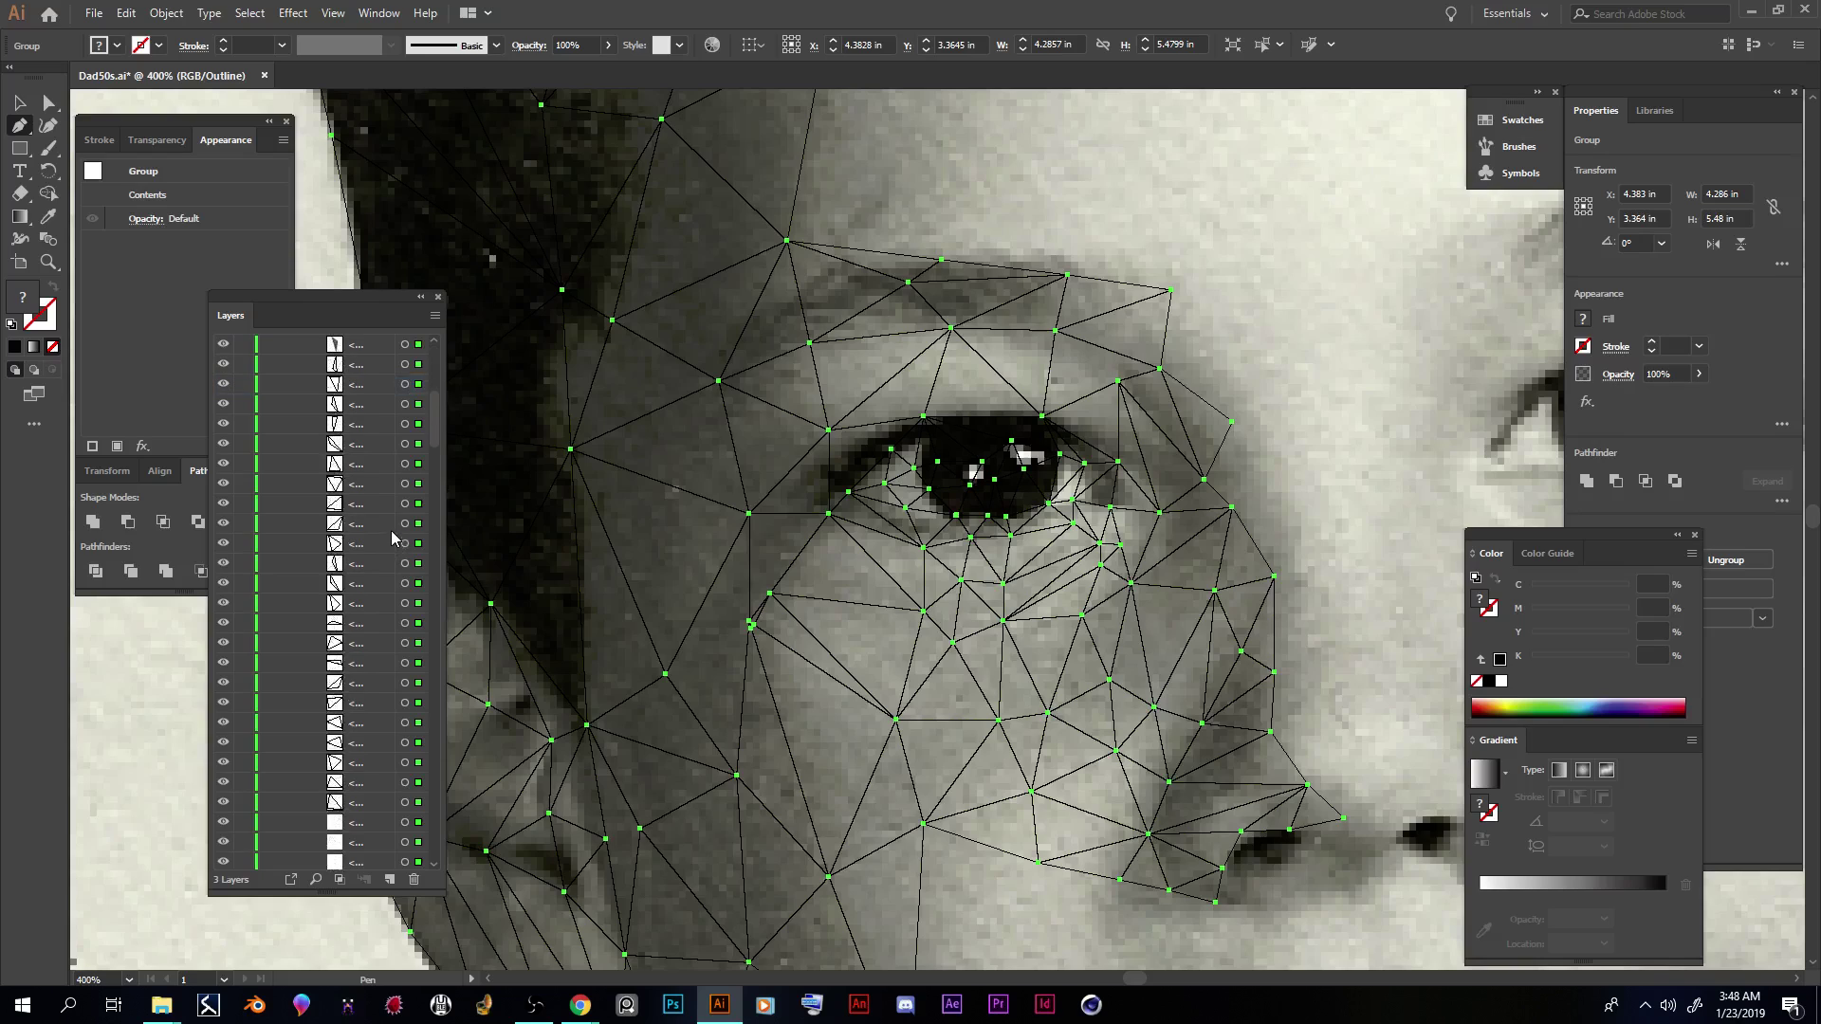
Step: Fill the outer triangle split from the four-sided piece under the lower eyelid with a grey sampled from the photo
{"action": "left_click_drag", "start_coordinate": [428, 469], "coordinate": [434, 704]}
{"action": "scroll", "coordinate": [384, 593], "scroll_direction": "up", "scroll_amount": 15}
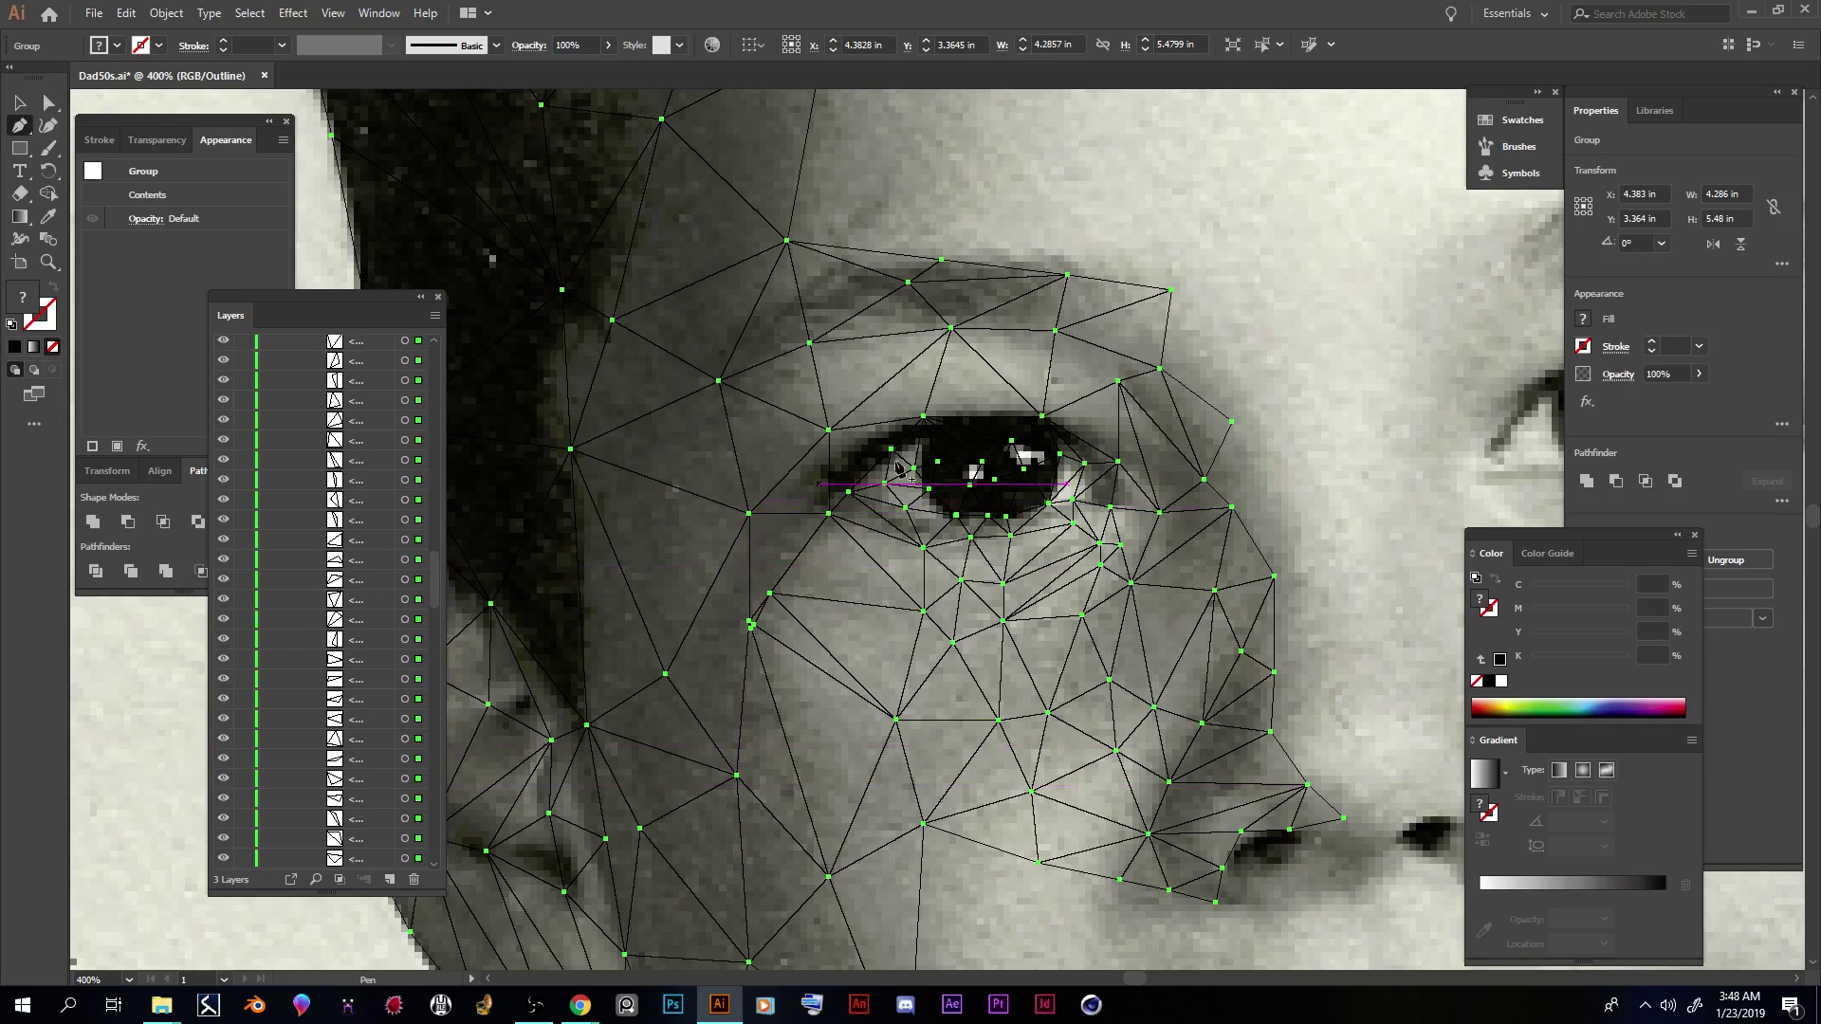
{"action": "left_click", "coordinate": [1284, 379]}
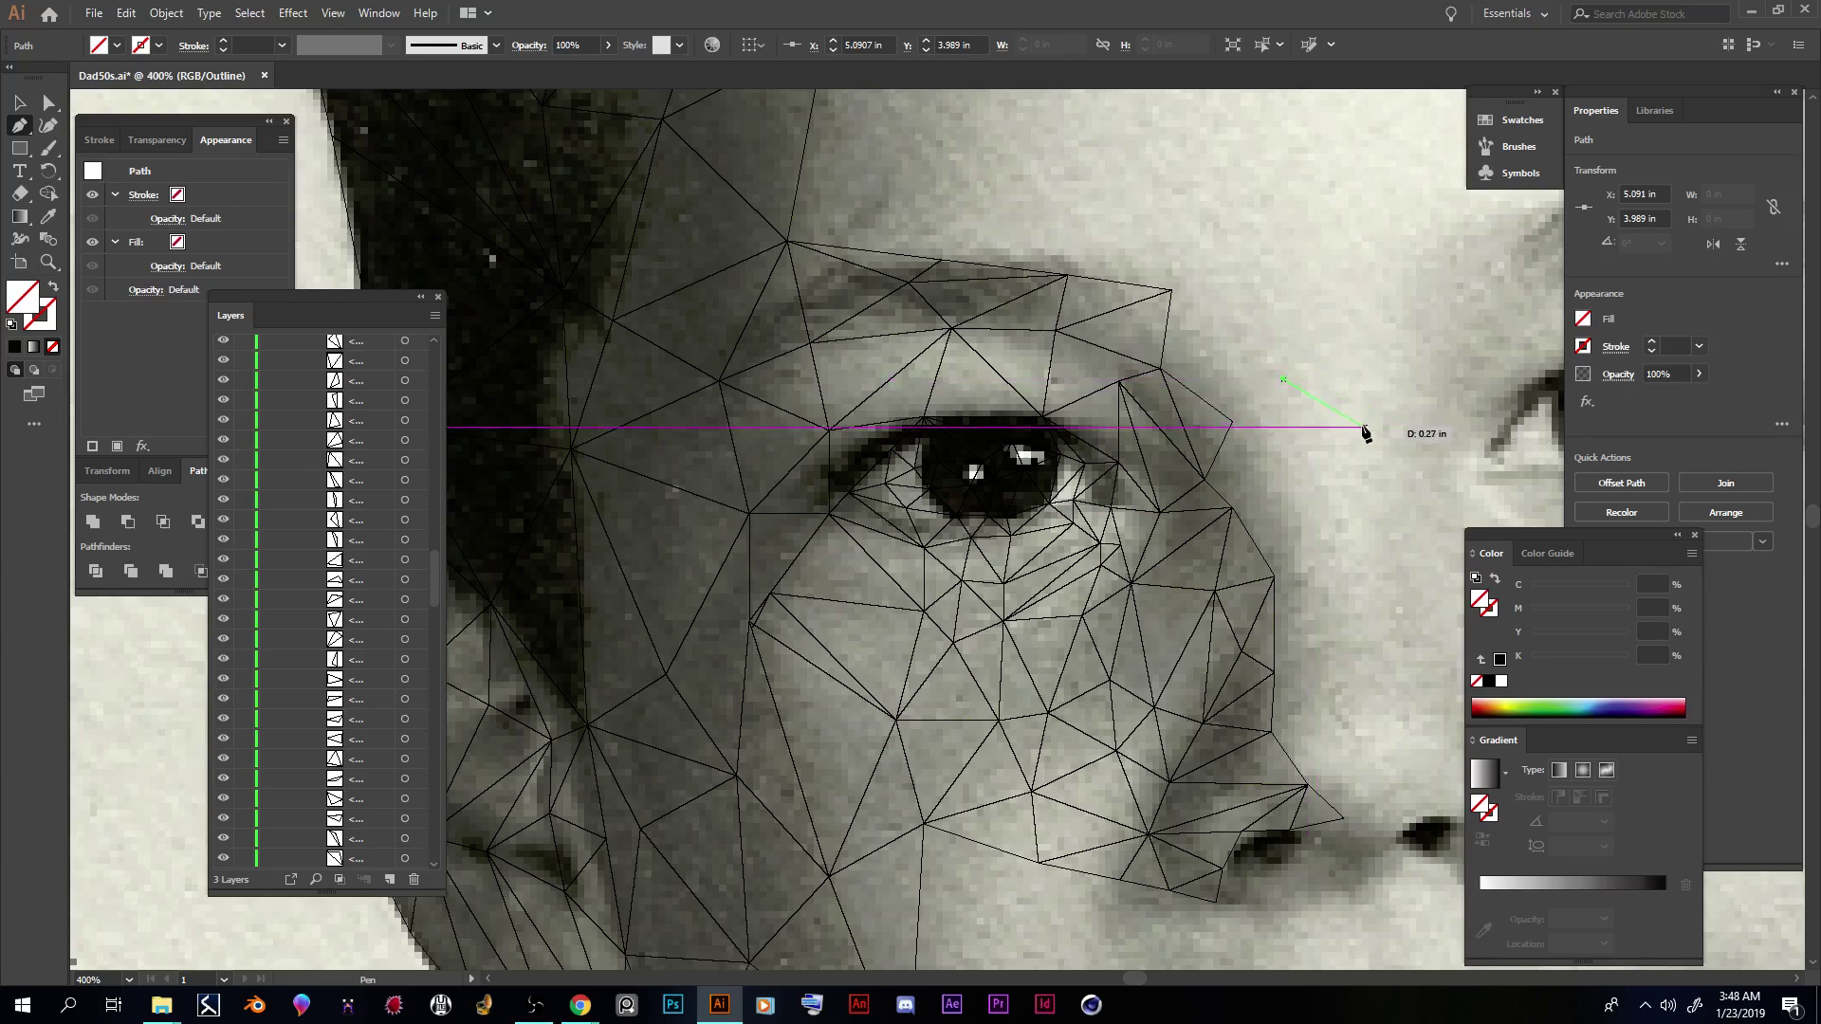
{"action": "key", "text": "ctrl+a"}
{"action": "left_click", "coordinate": [19, 103]}
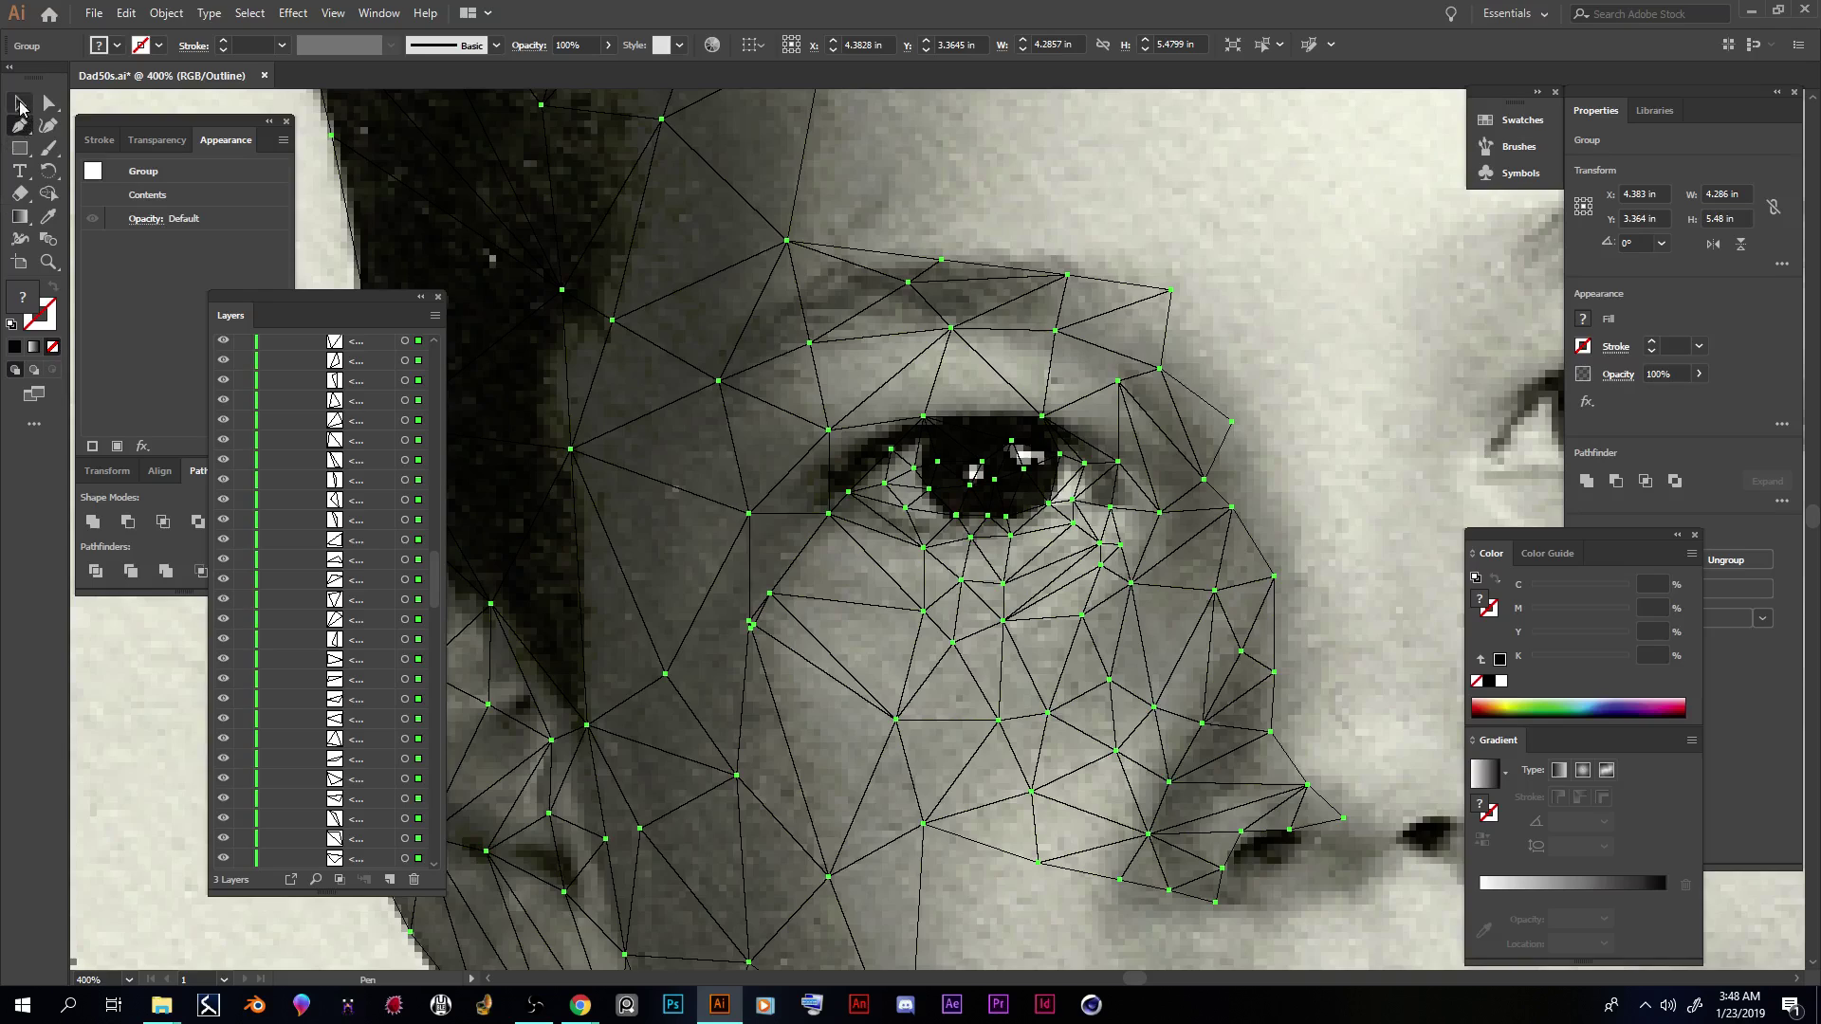
{"action": "left_click", "coordinate": [1027, 379]}
{"action": "scroll", "coordinate": [375, 707], "scroll_direction": "down", "scroll_amount": 3}
{"action": "left_click", "coordinate": [403, 680]}
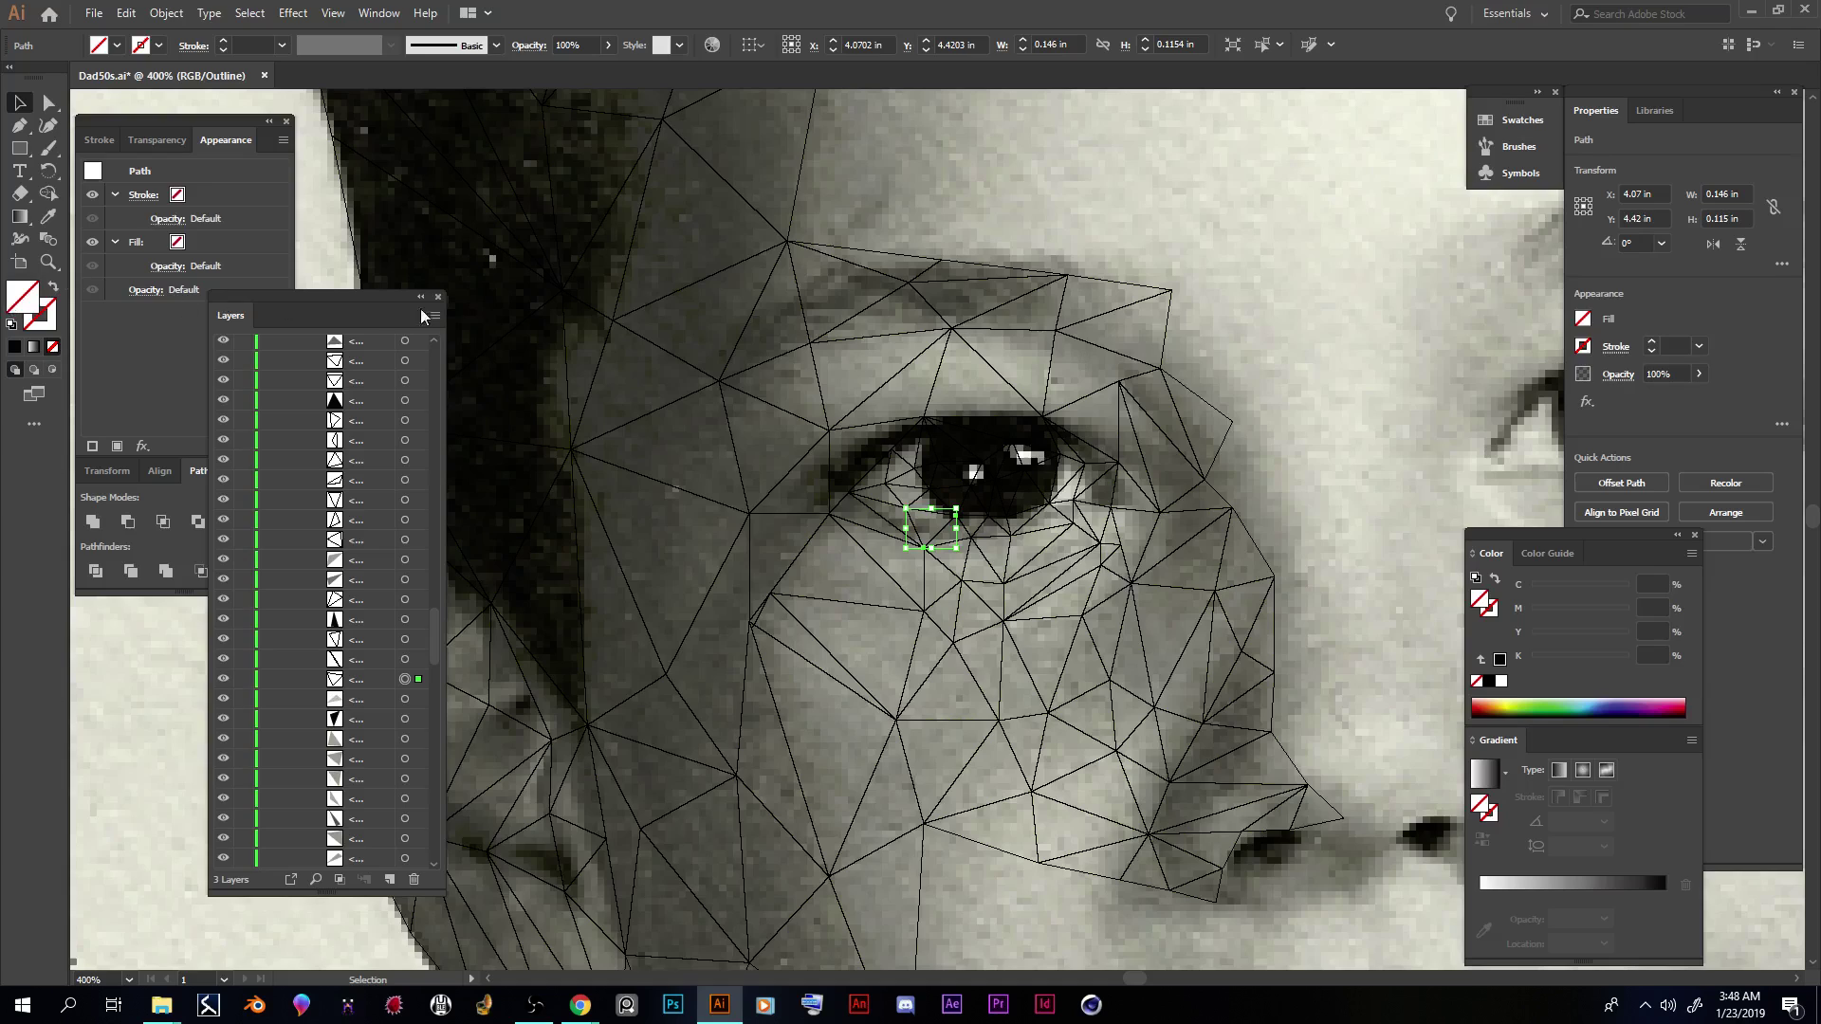
{"action": "key", "text": "i"}
{"action": "left_click", "coordinate": [938, 520]}
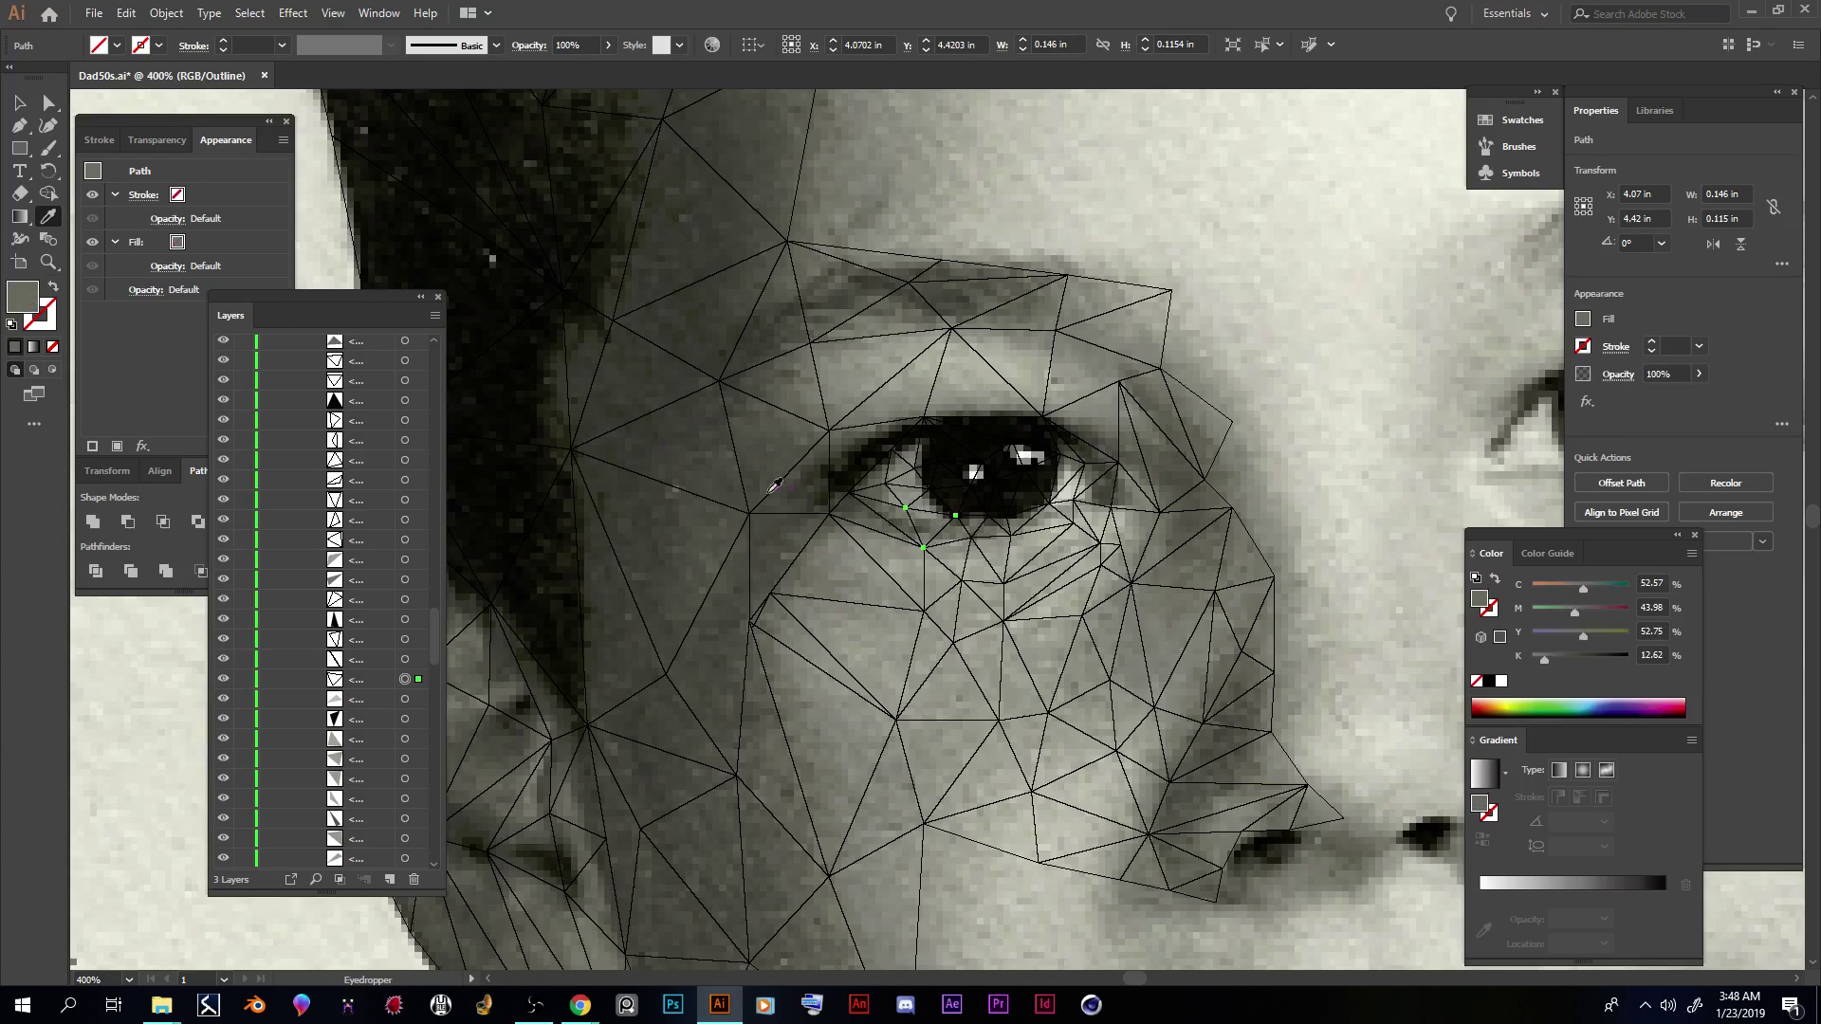
Step: Delete the tiny unfilled sliver path at the lower edge of the iris
{"action": "left_click", "coordinate": [405, 659]}
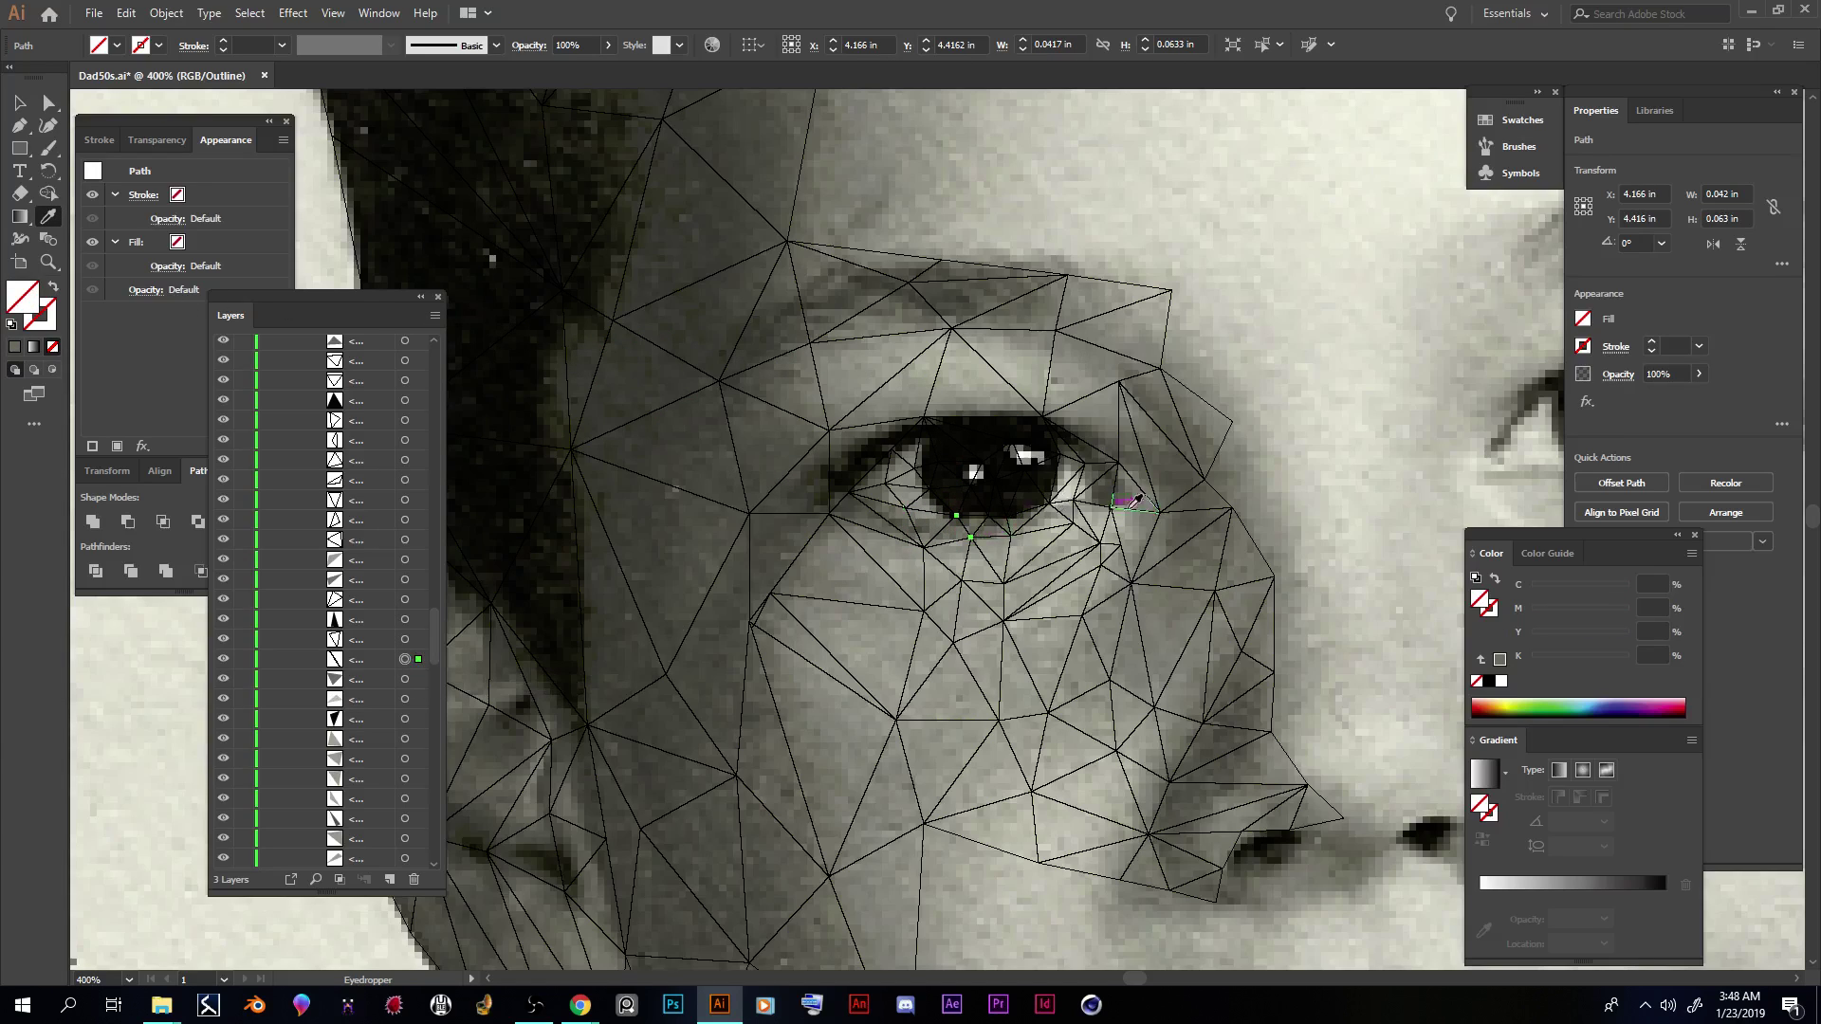
{"action": "scroll", "coordinate": [970, 444], "scroll_direction": "down", "scroll_amount": 5}
{"action": "scroll", "coordinate": [1138, 434], "scroll_direction": "up", "scroll_amount": 6}
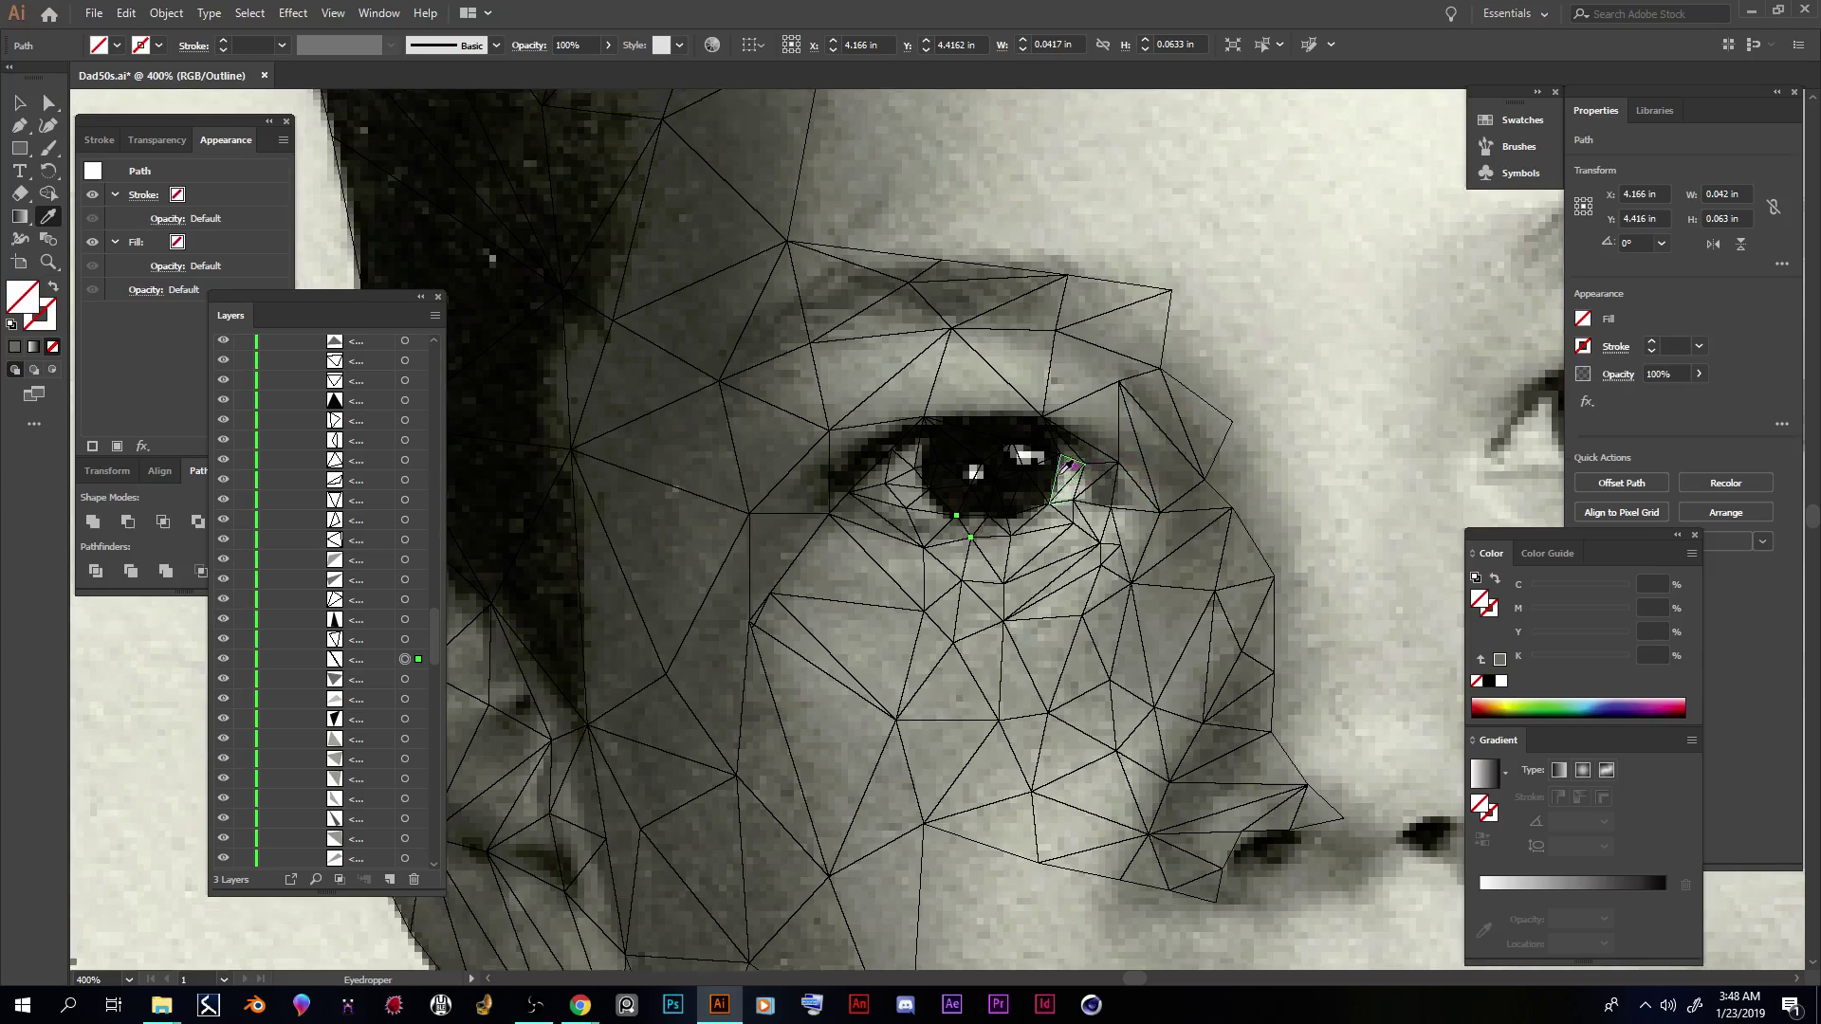
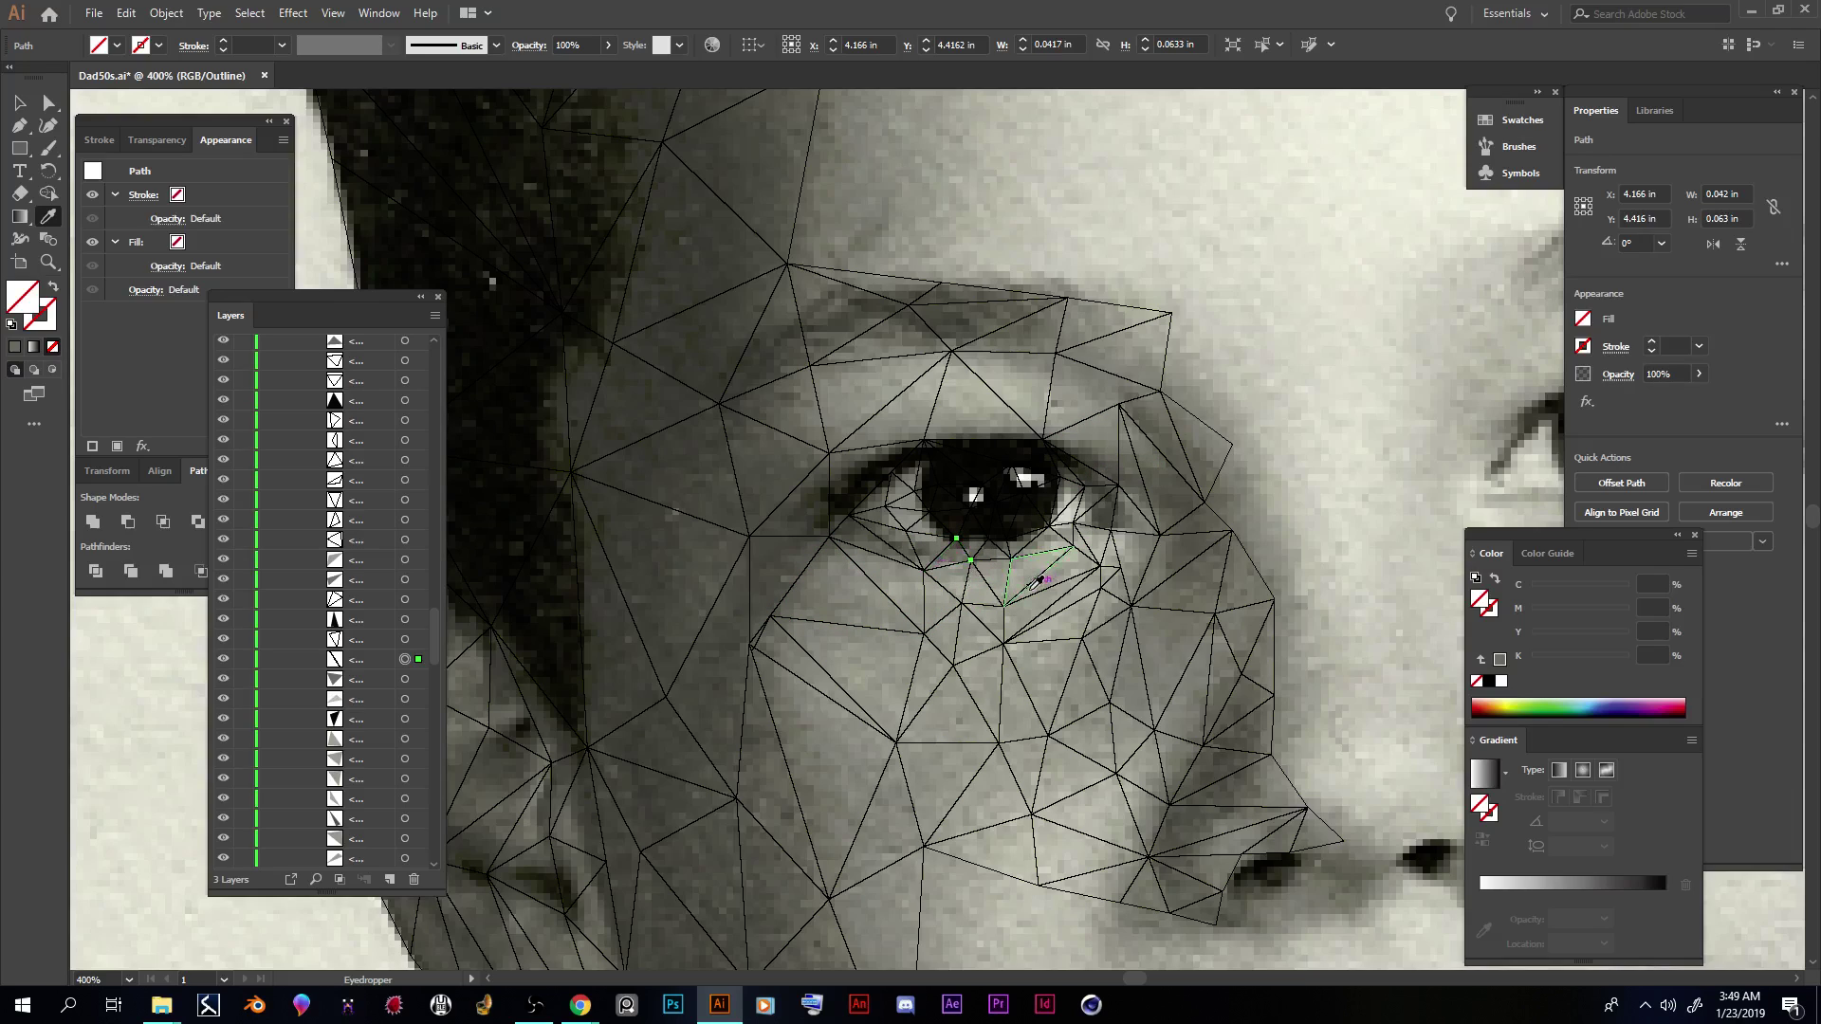
{"action": "key", "text": "ctrl+shift+a"}
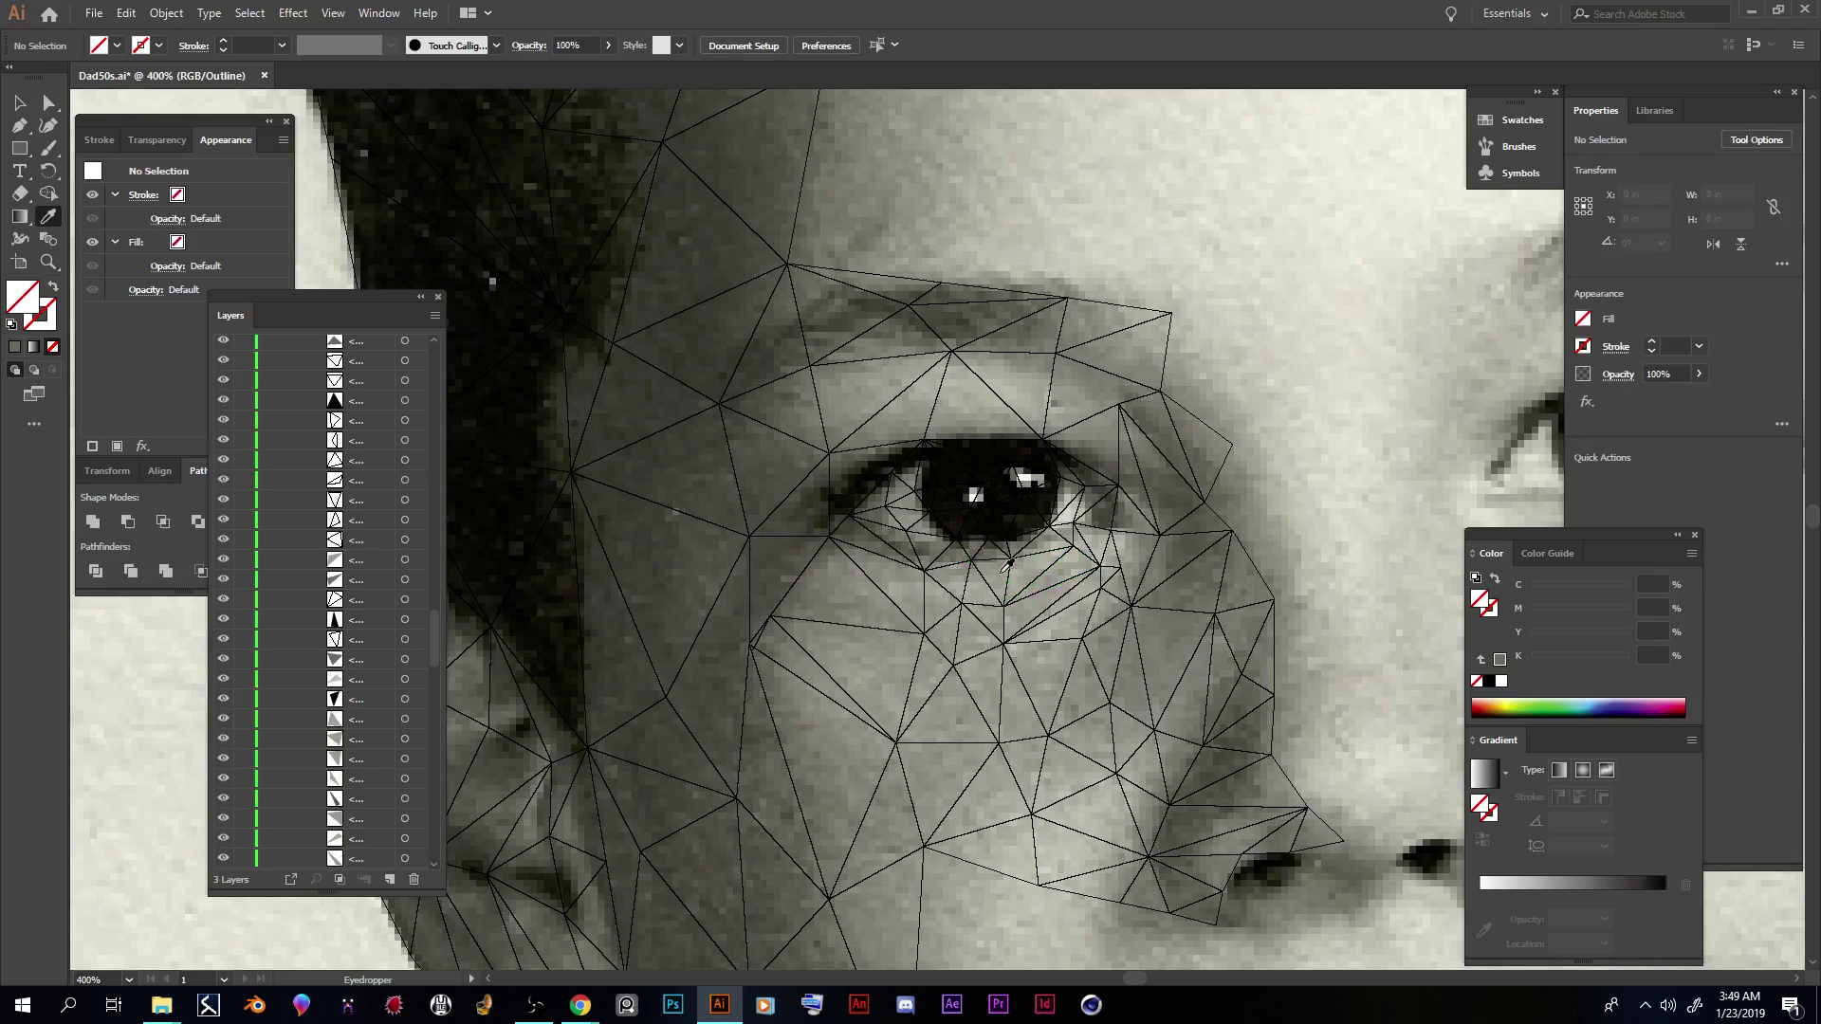
Step: Fill the lower iris triangle with near-black and the small triangle below the inner eye corner with grey, both sampled from the photo
{"action": "left_click", "coordinate": [405, 639]}
{"action": "left_click", "coordinate": [794, 500]}
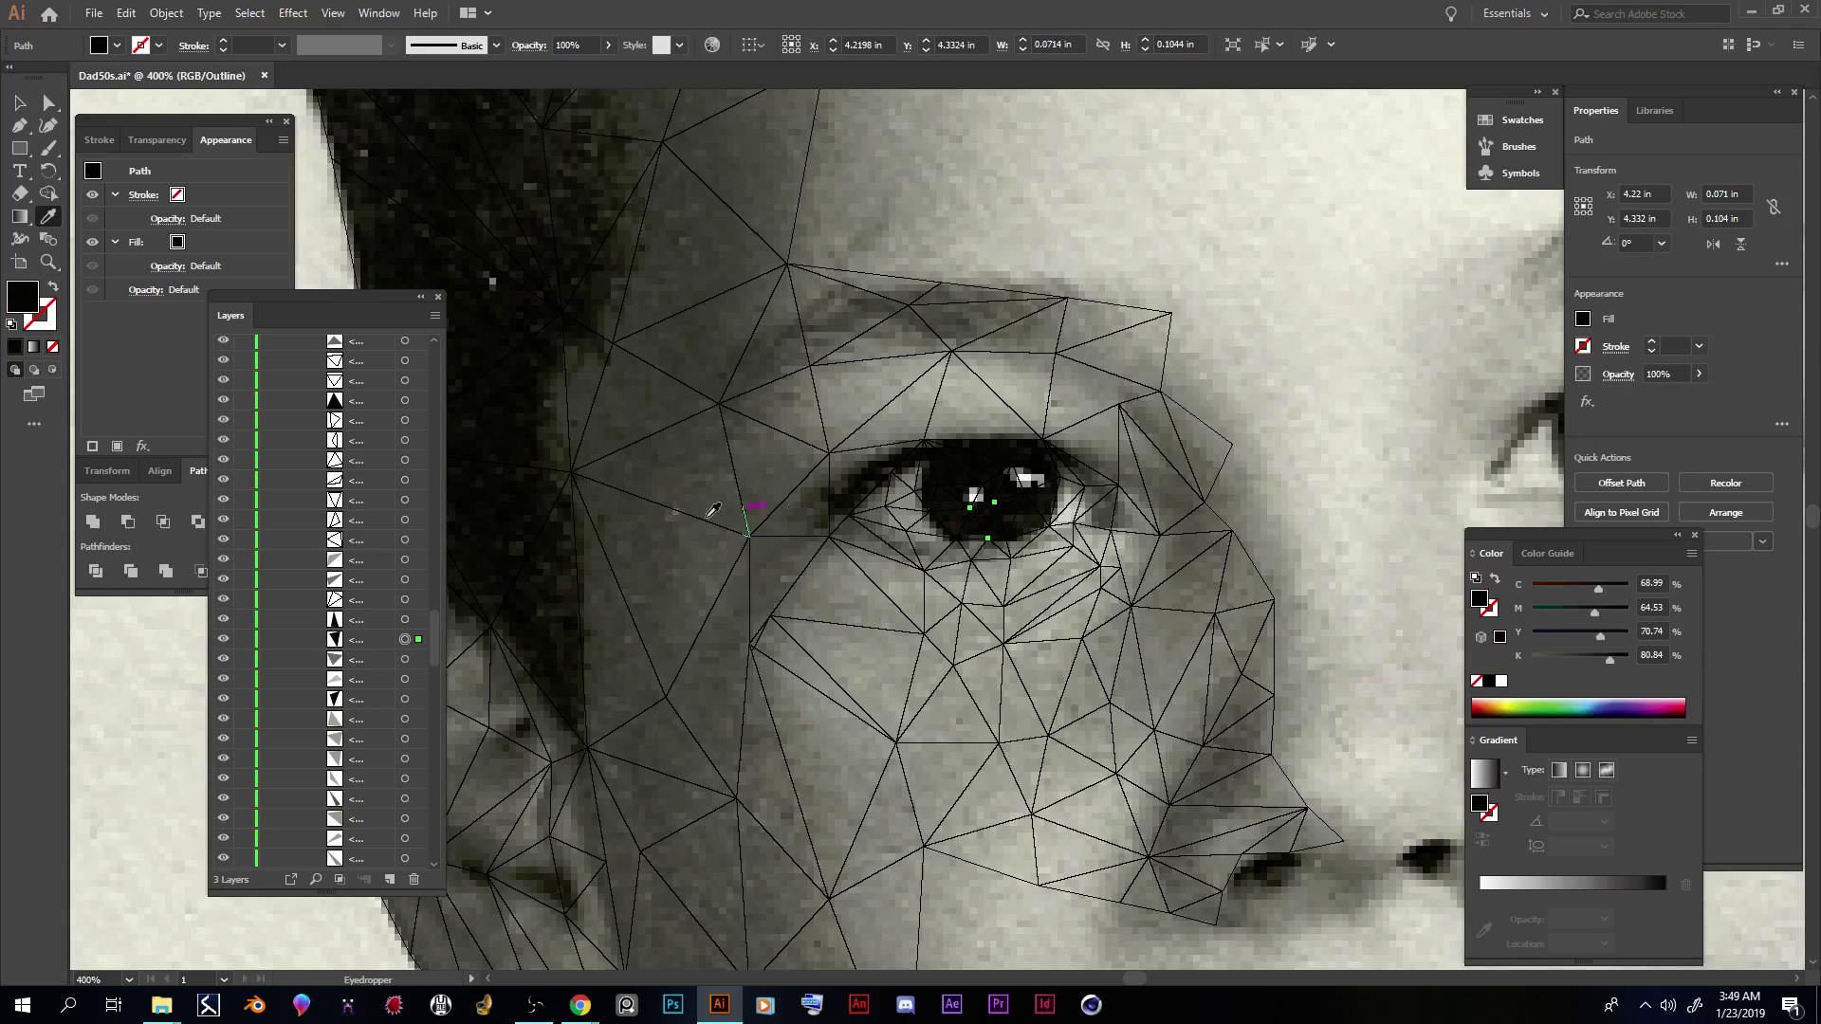
{"action": "left_click", "coordinate": [405, 600]}
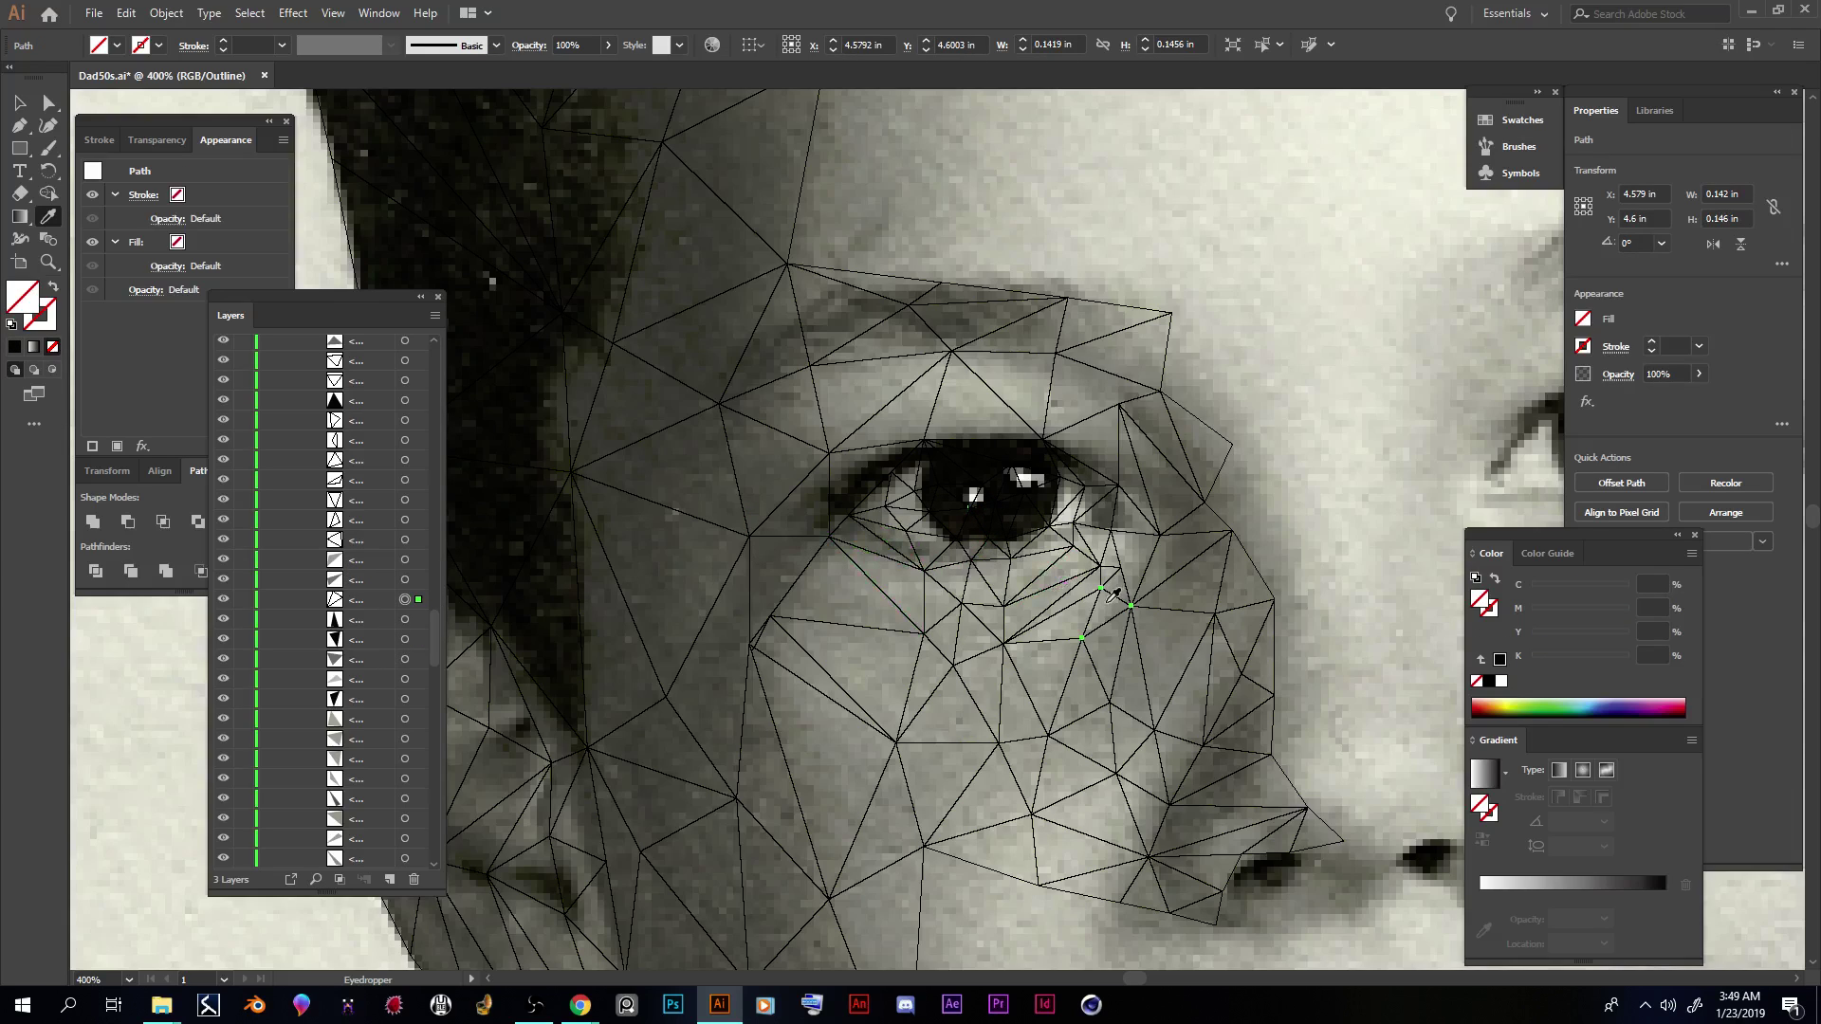
{"action": "left_click", "coordinate": [590, 579]}
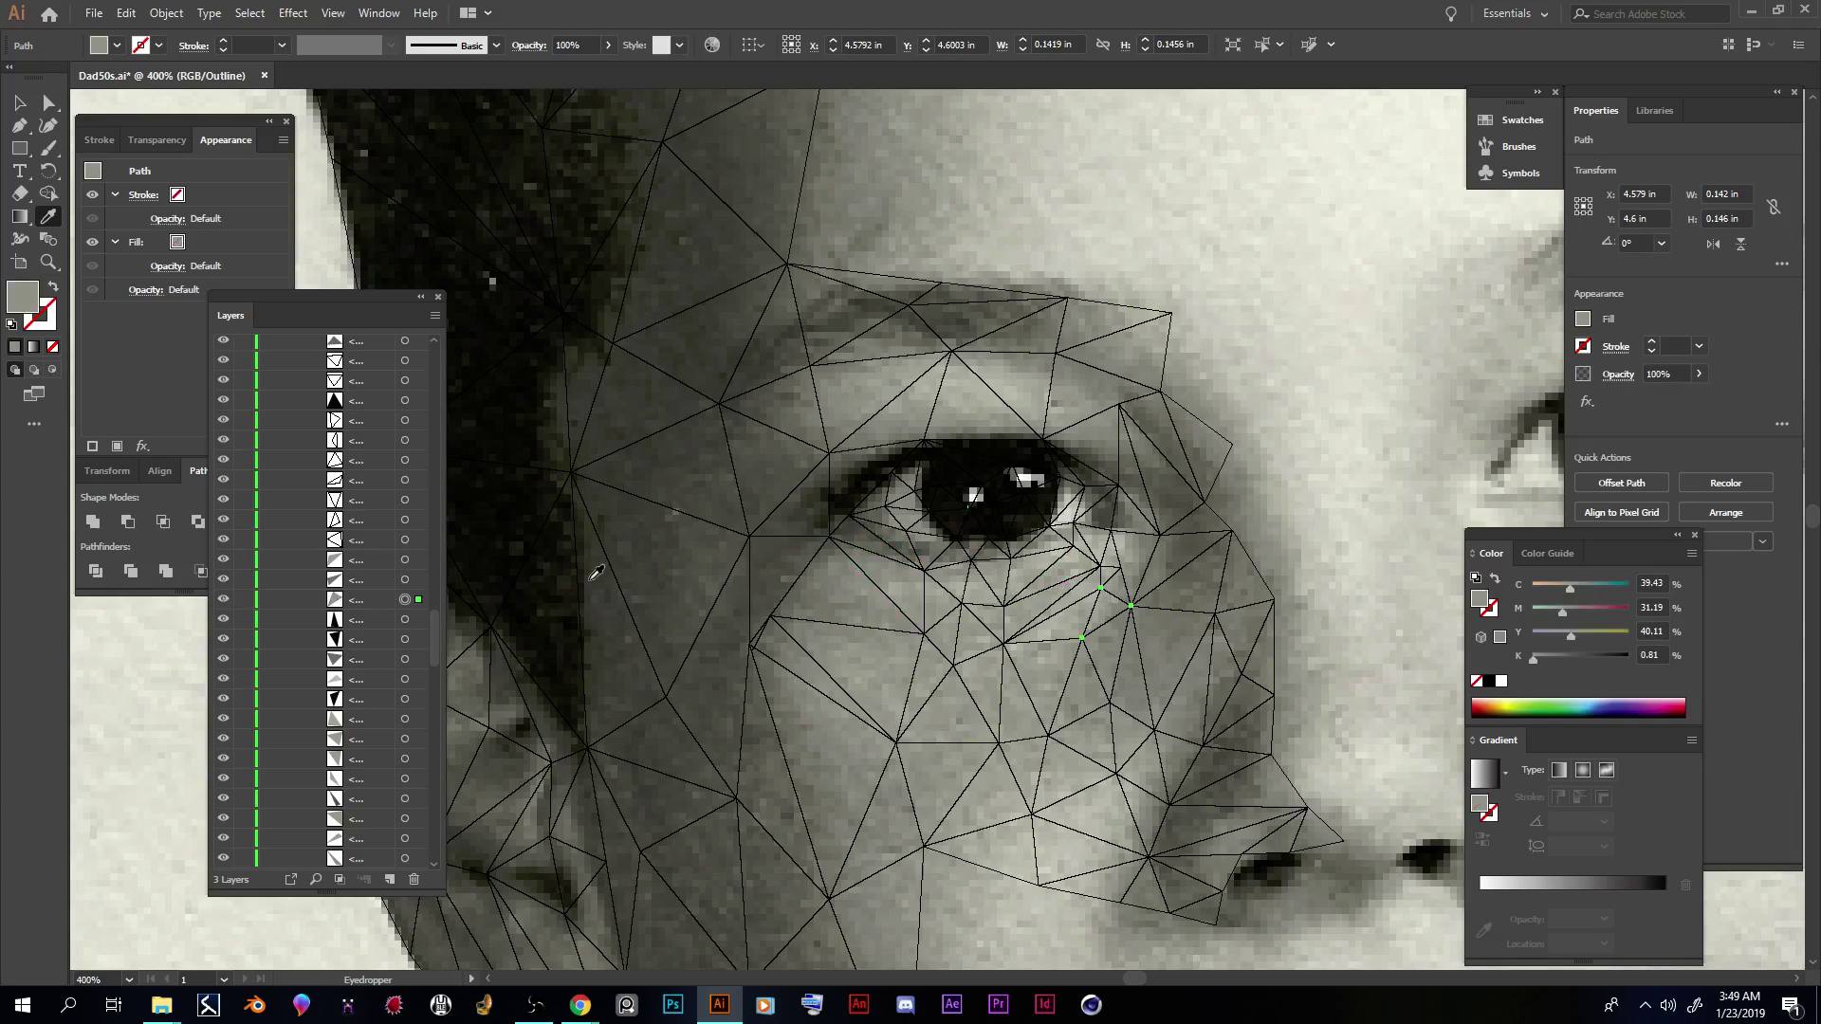
Step: Fill the next unfilled upper-cheek triangles, up to the long one under the lower eyelid, with greys sampled from the photo
{"action": "left_click", "coordinate": [405, 540]}
{"action": "left_click", "coordinate": [405, 520]}
{"action": "left_click", "coordinate": [1076, 687]}
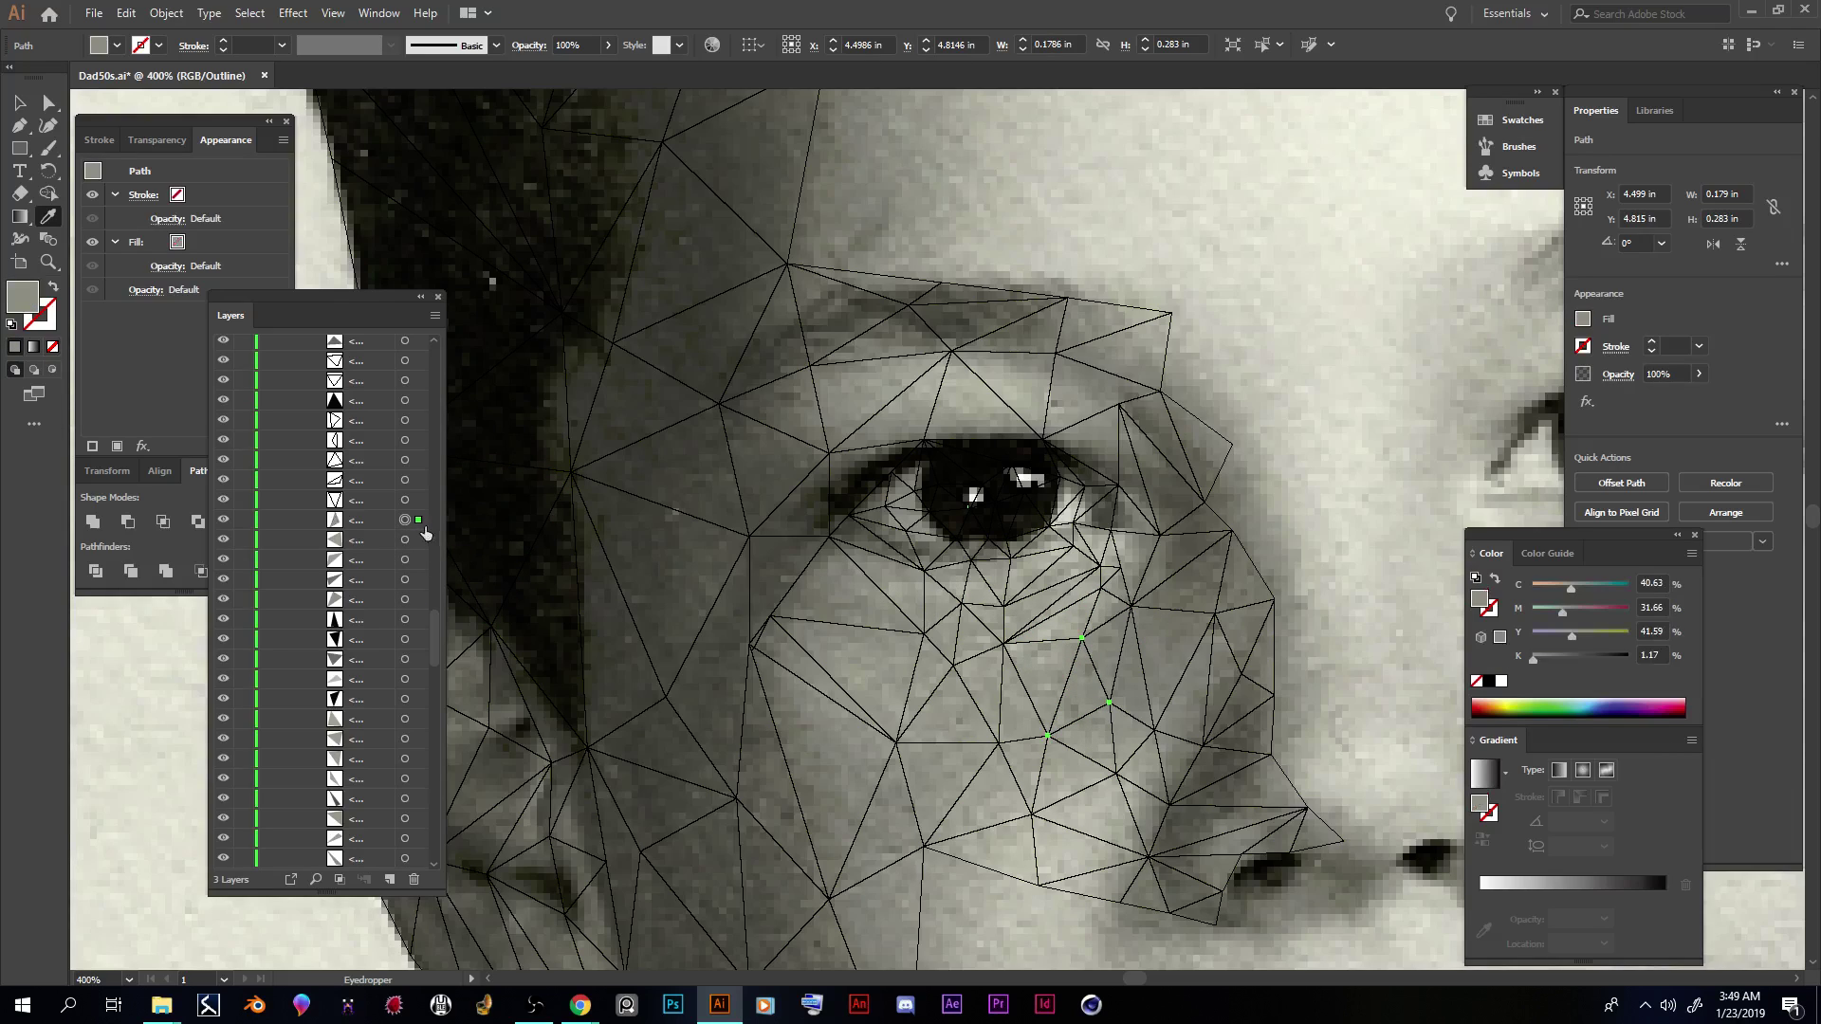
{"action": "left_click", "coordinate": [406, 500]}
{"action": "left_click", "coordinate": [1053, 671]}
{"action": "left_click", "coordinate": [405, 480]}
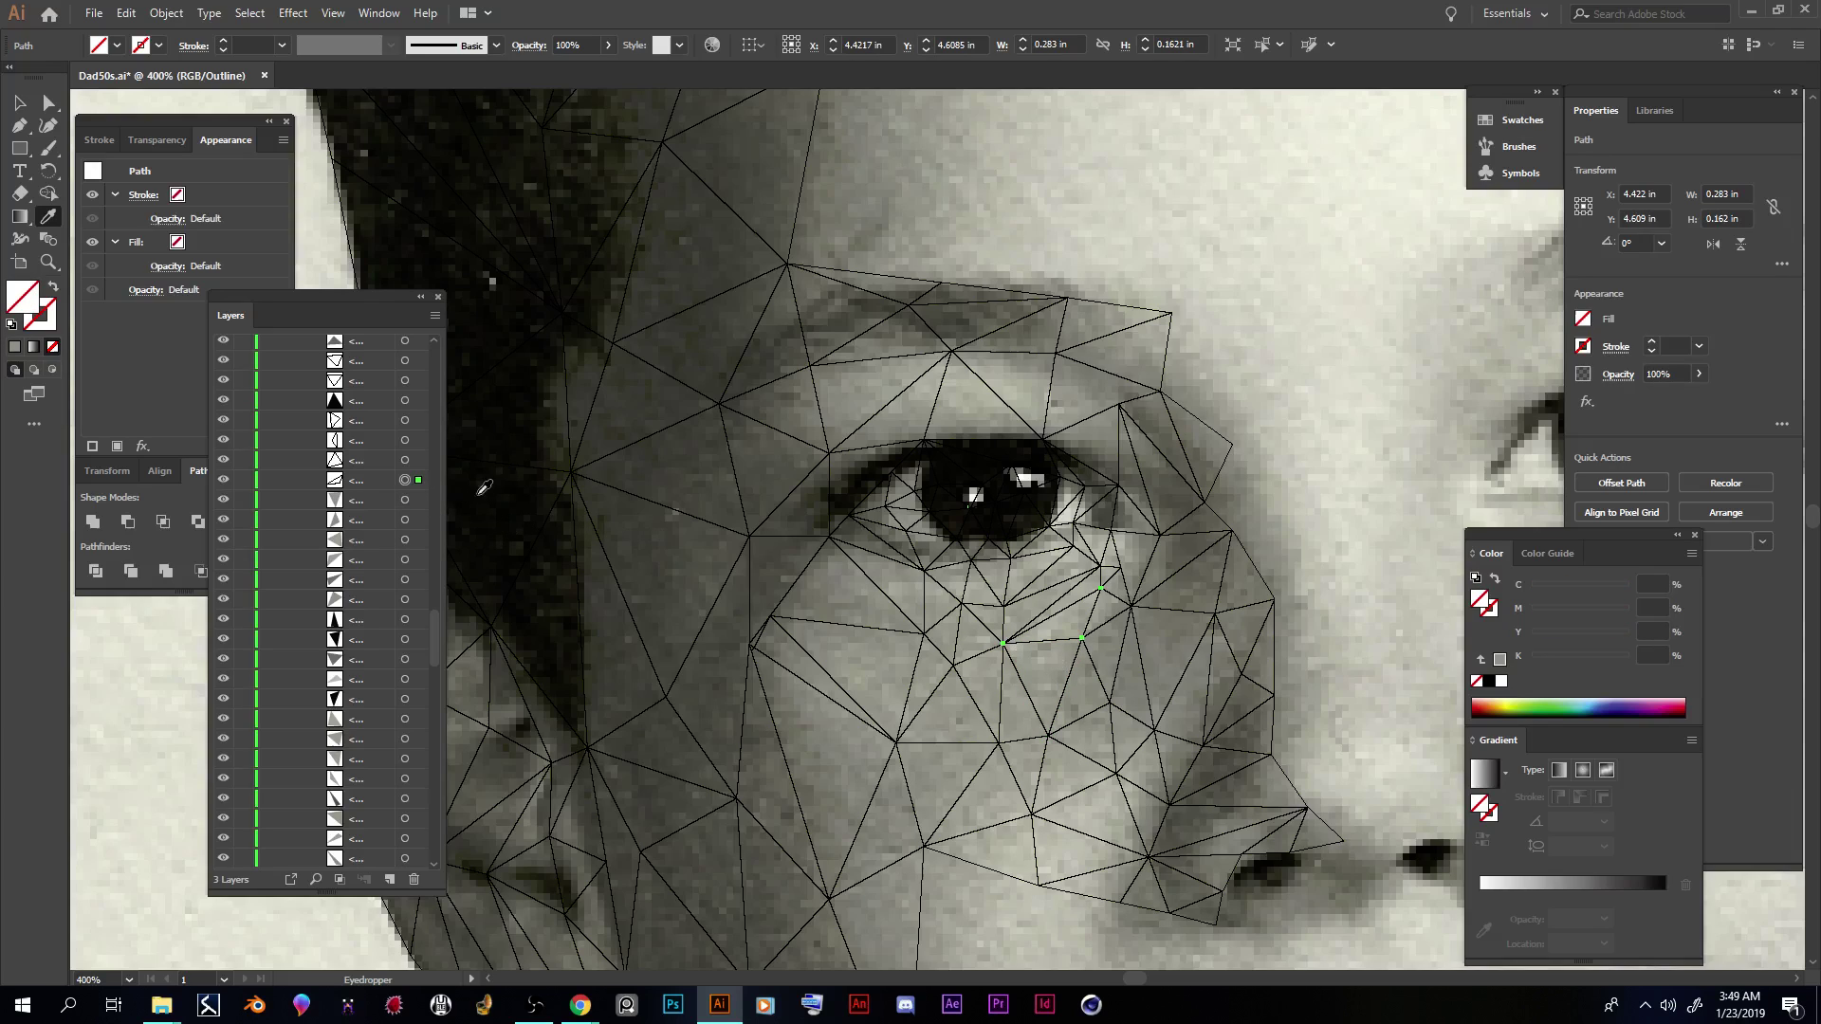
{"action": "left_click", "coordinate": [1064, 630]}
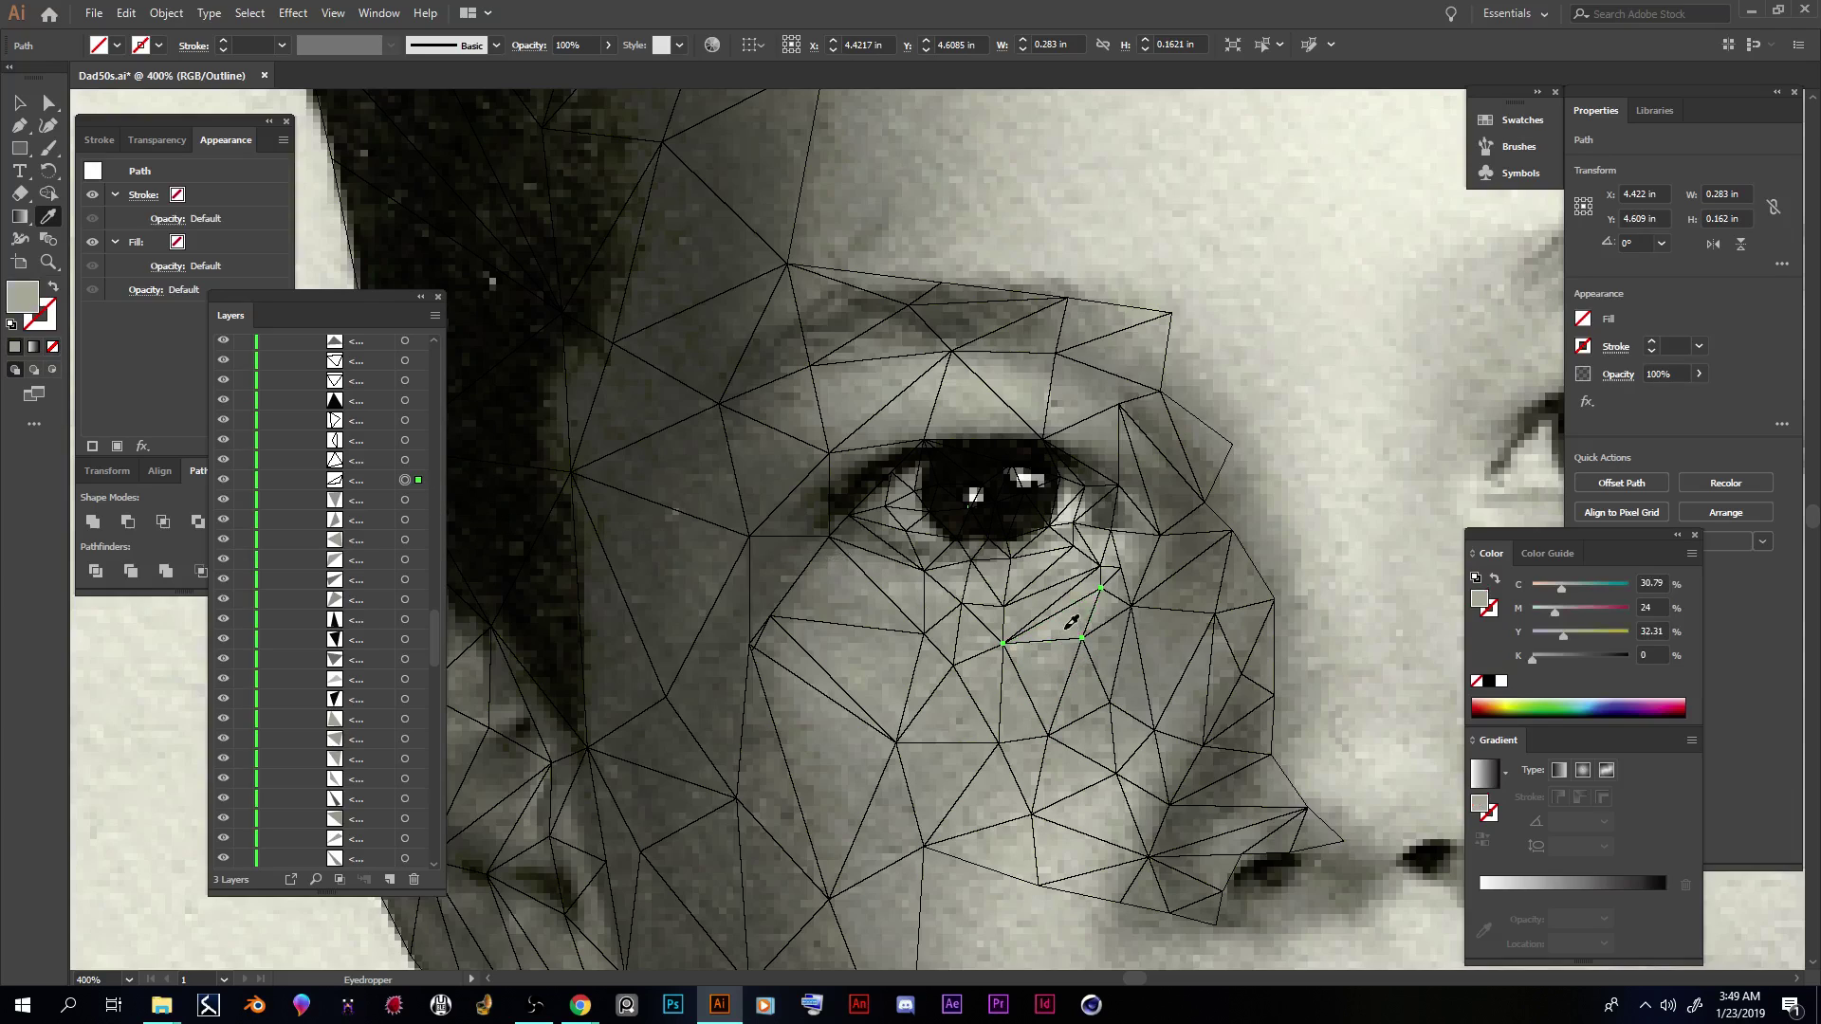
Step: Fill the small triangle at the centre of the pupil with a light grey sampled from the highlight
{"action": "left_click", "coordinate": [405, 460]}
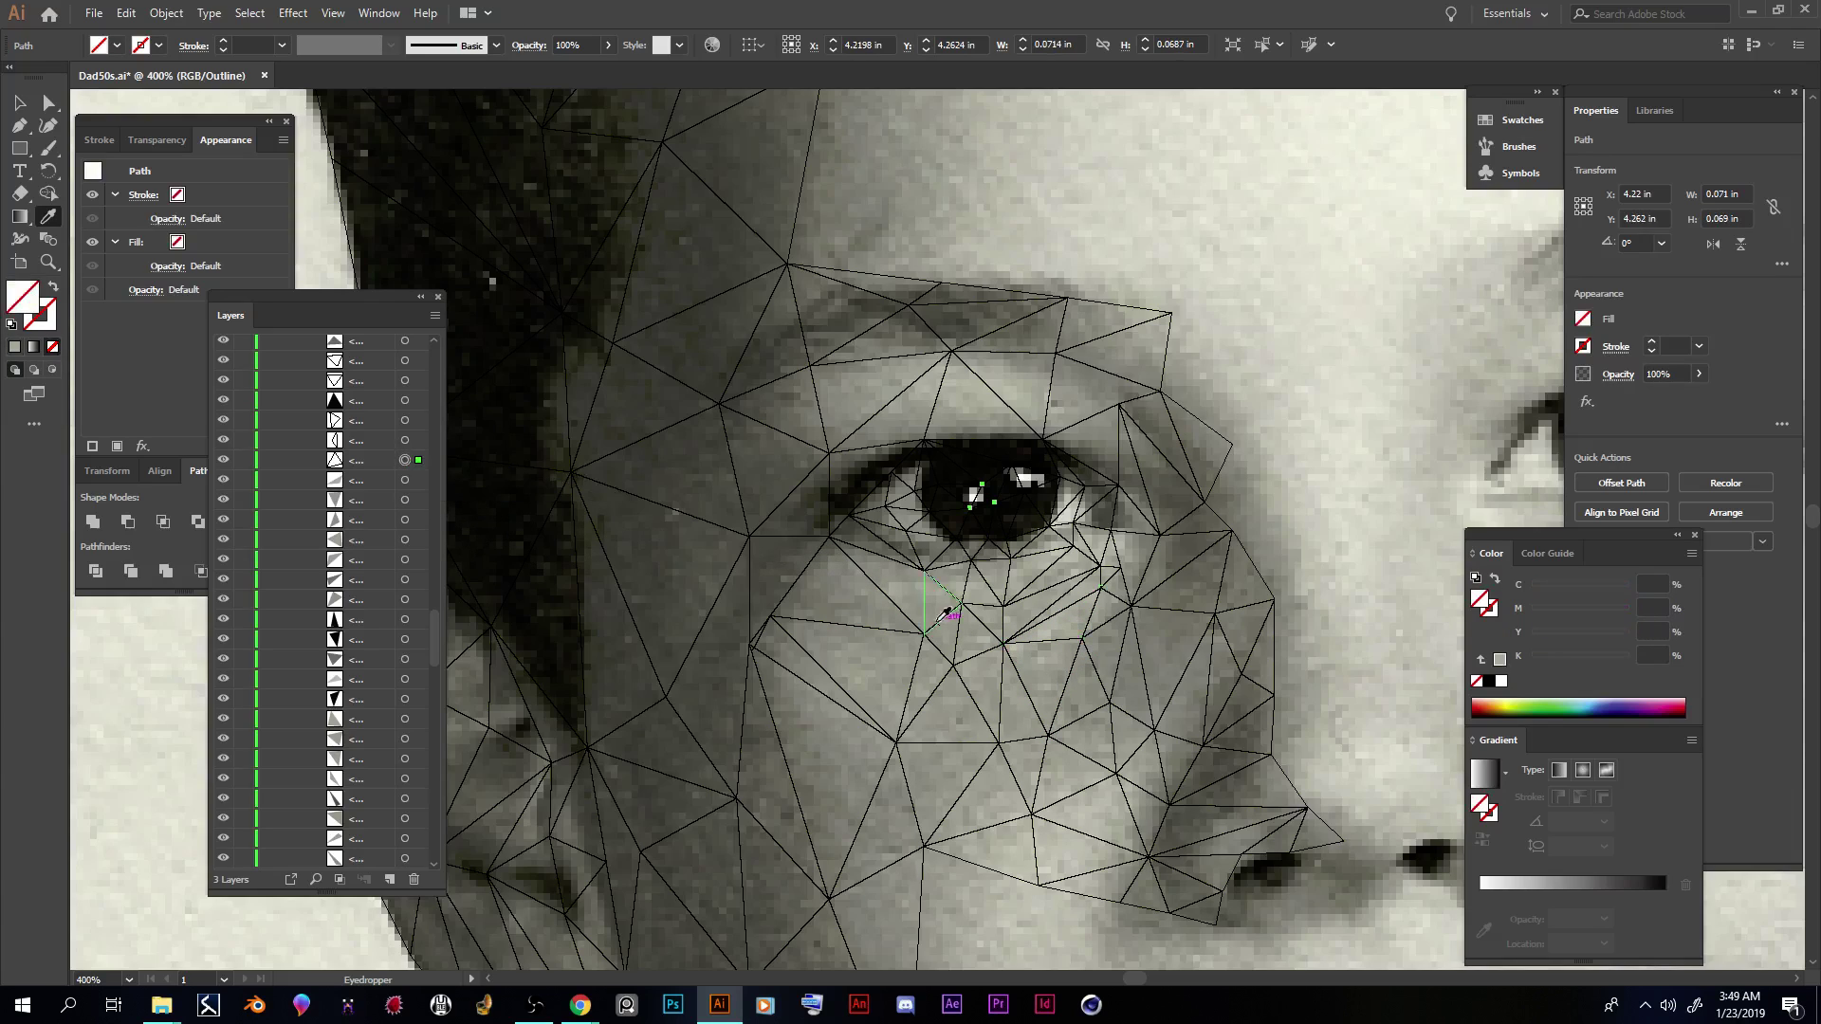
{"action": "left_click", "coordinate": [984, 493]}
{"action": "left_click", "coordinate": [977, 497]}
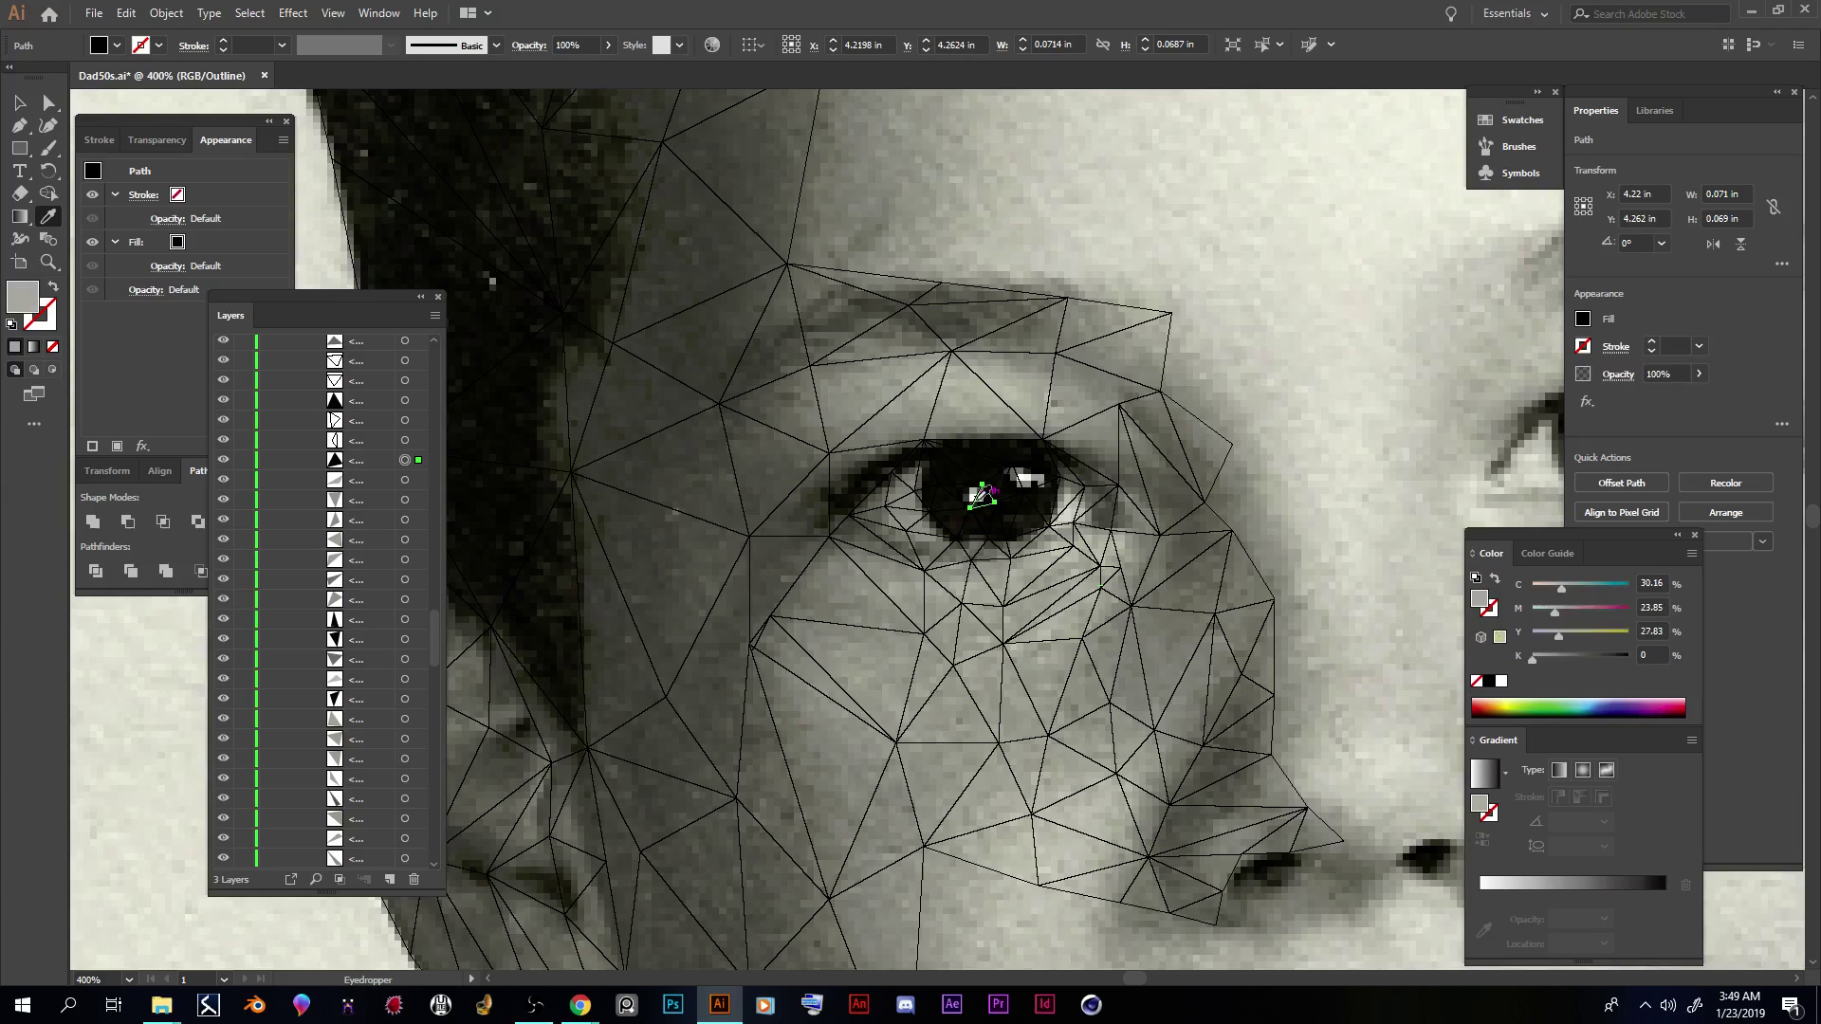
Step: Fill the long hairline triangle above the ear with near-black and the small cheek triangle beside the nose with a sampled grey
{"action": "left_click", "coordinate": [407, 440]}
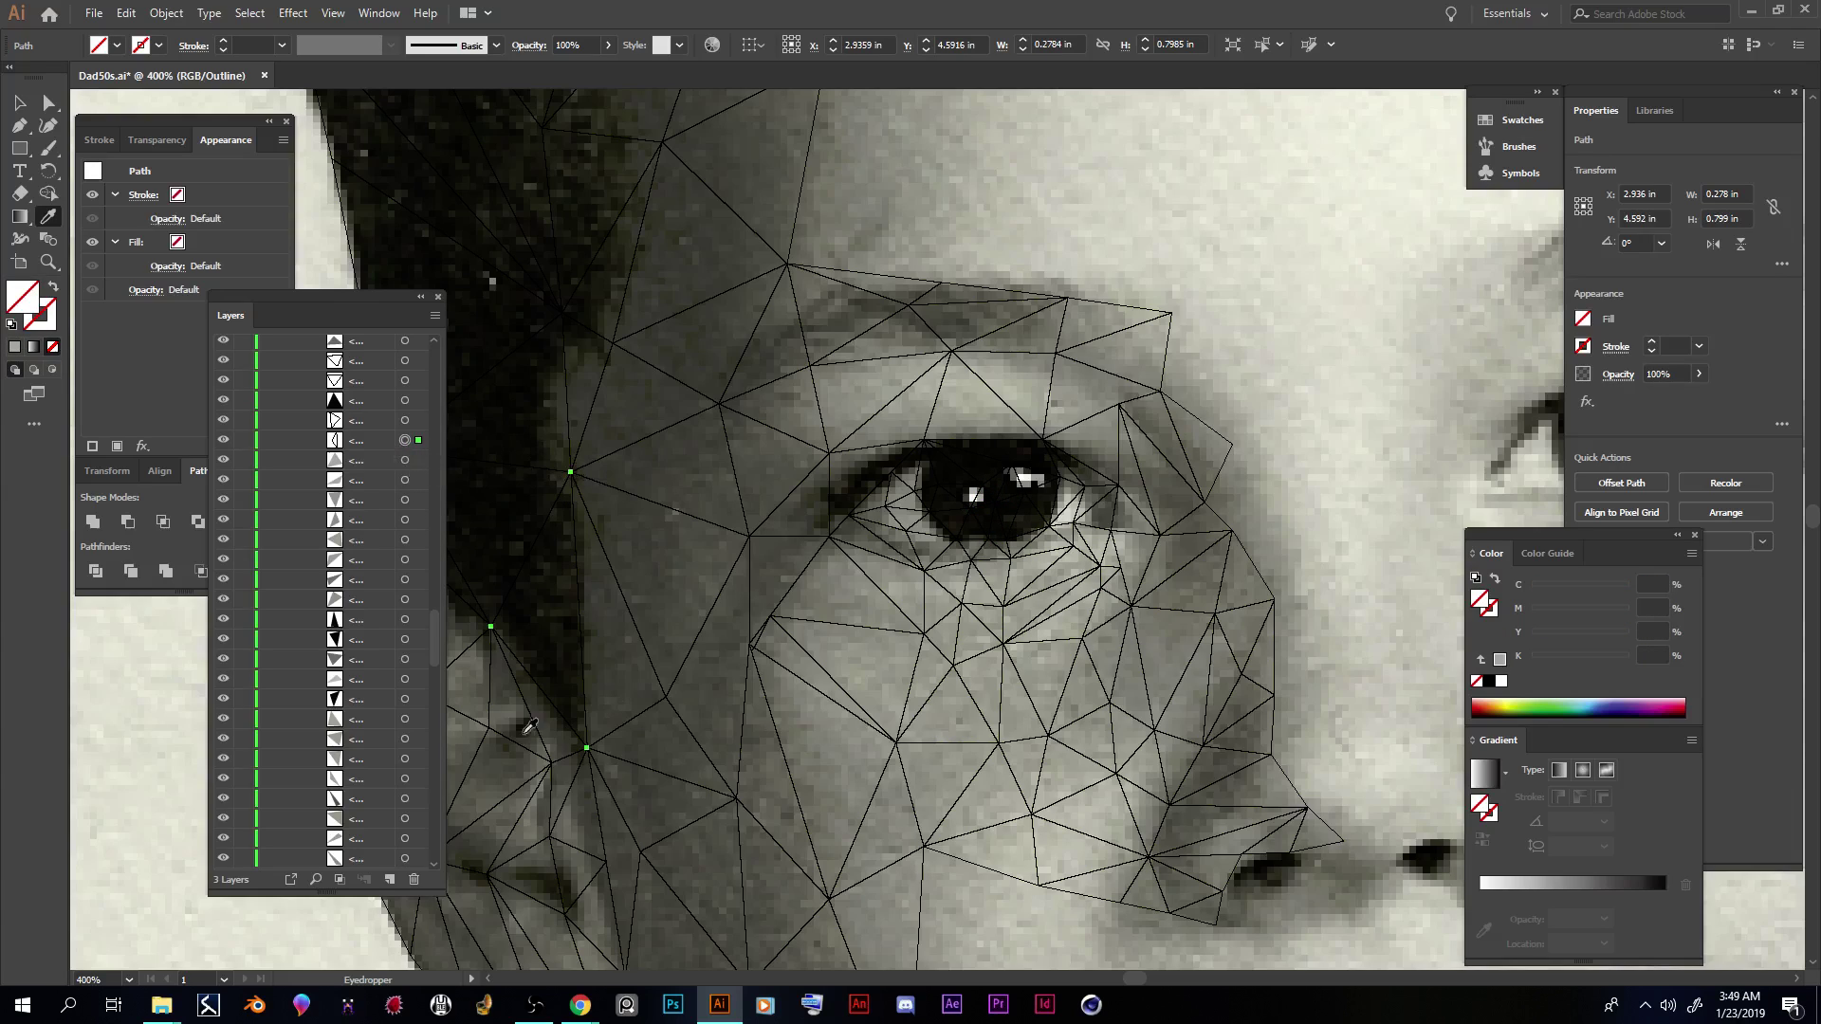
{"action": "left_click", "coordinate": [566, 563]}
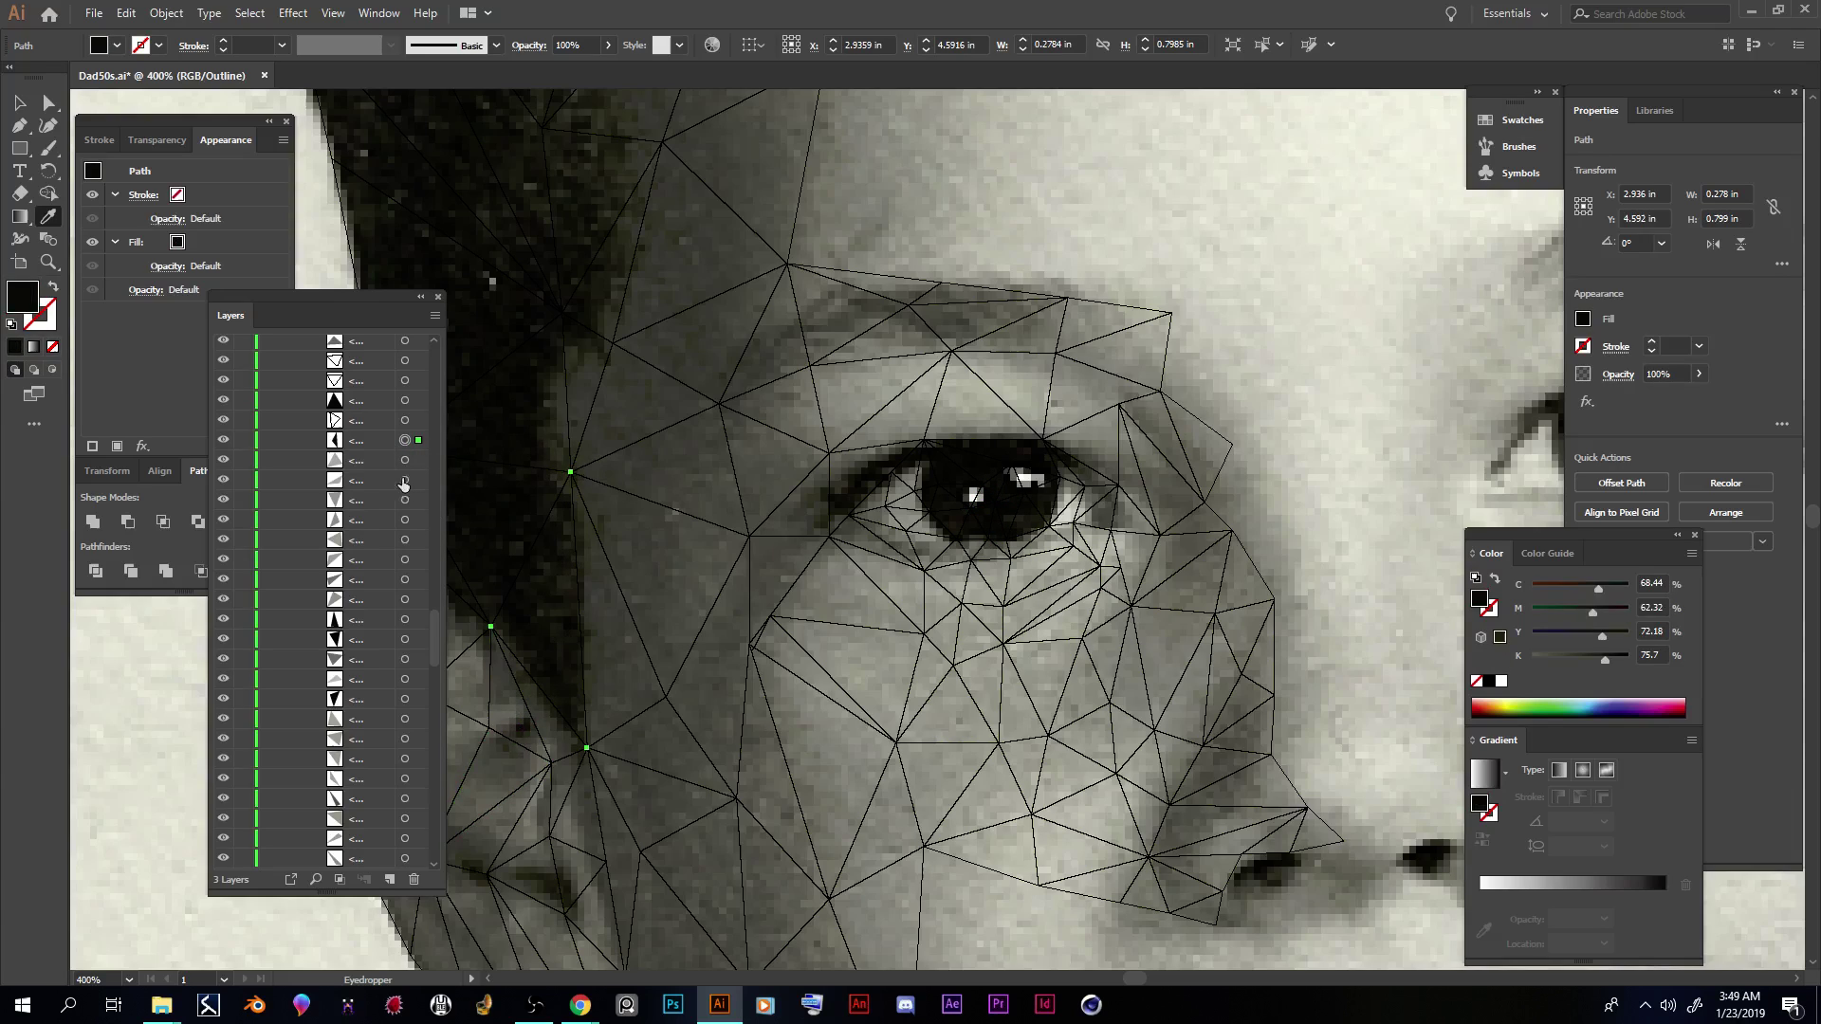
{"action": "left_click", "coordinate": [406, 421]}
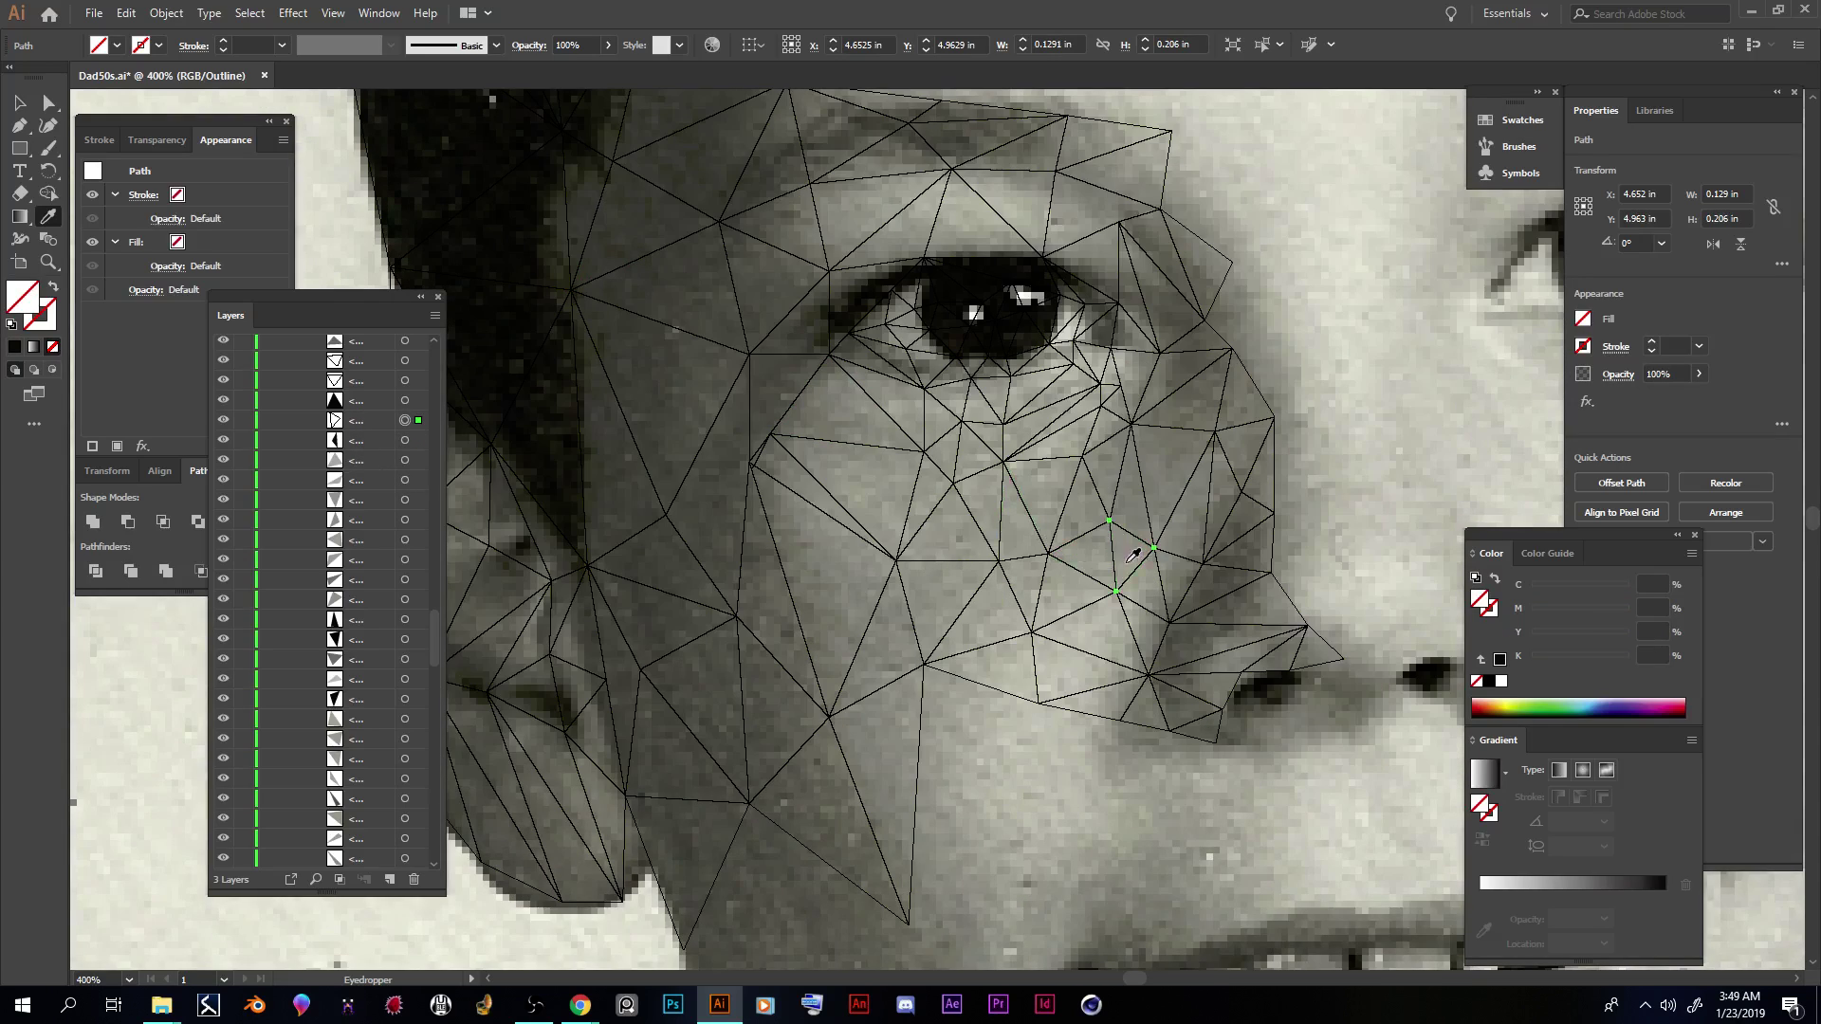
{"action": "left_click", "coordinate": [815, 456]}
Step: Fill the small triangle directly under the iris and the triangle at the iris's outer lower edge with dark tones sampled from the photo
{"action": "left_click", "coordinate": [405, 380]}
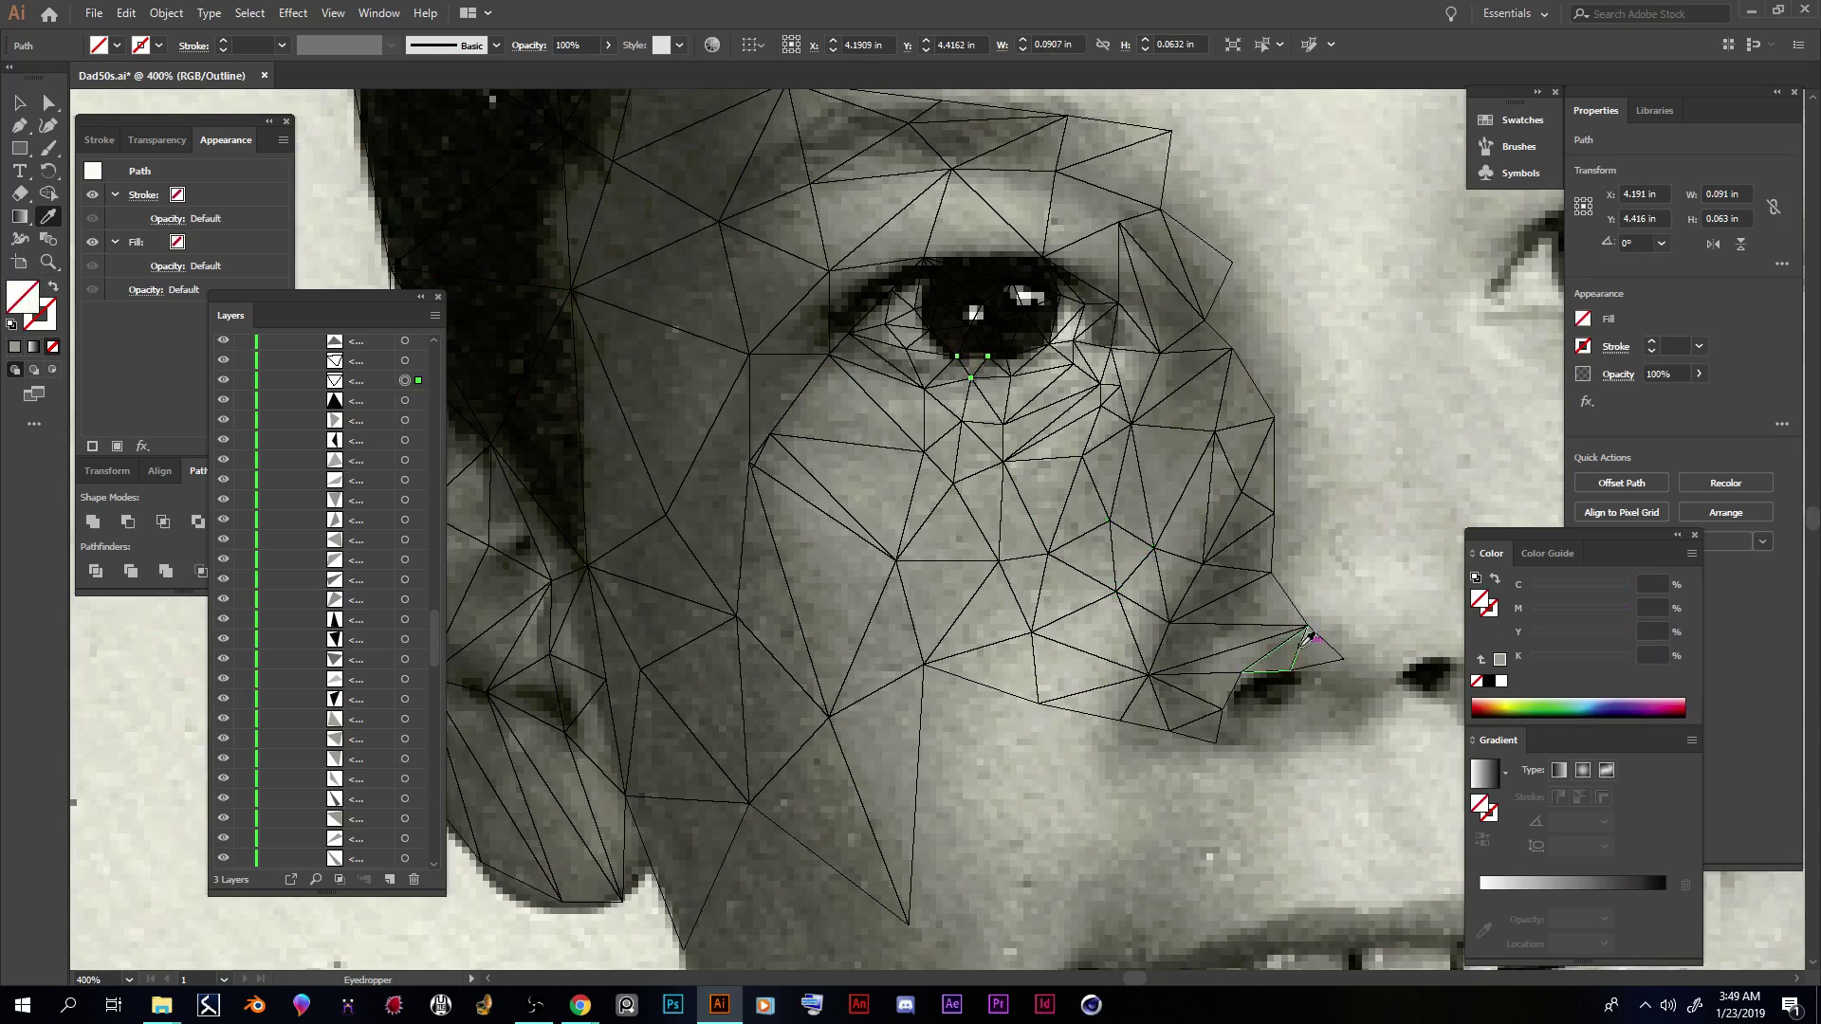
{"action": "left_click", "coordinate": [974, 362]}
{"action": "scroll", "coordinate": [403, 499], "scroll_direction": "up", "scroll_amount": 4}
{"action": "left_click", "coordinate": [405, 599]}
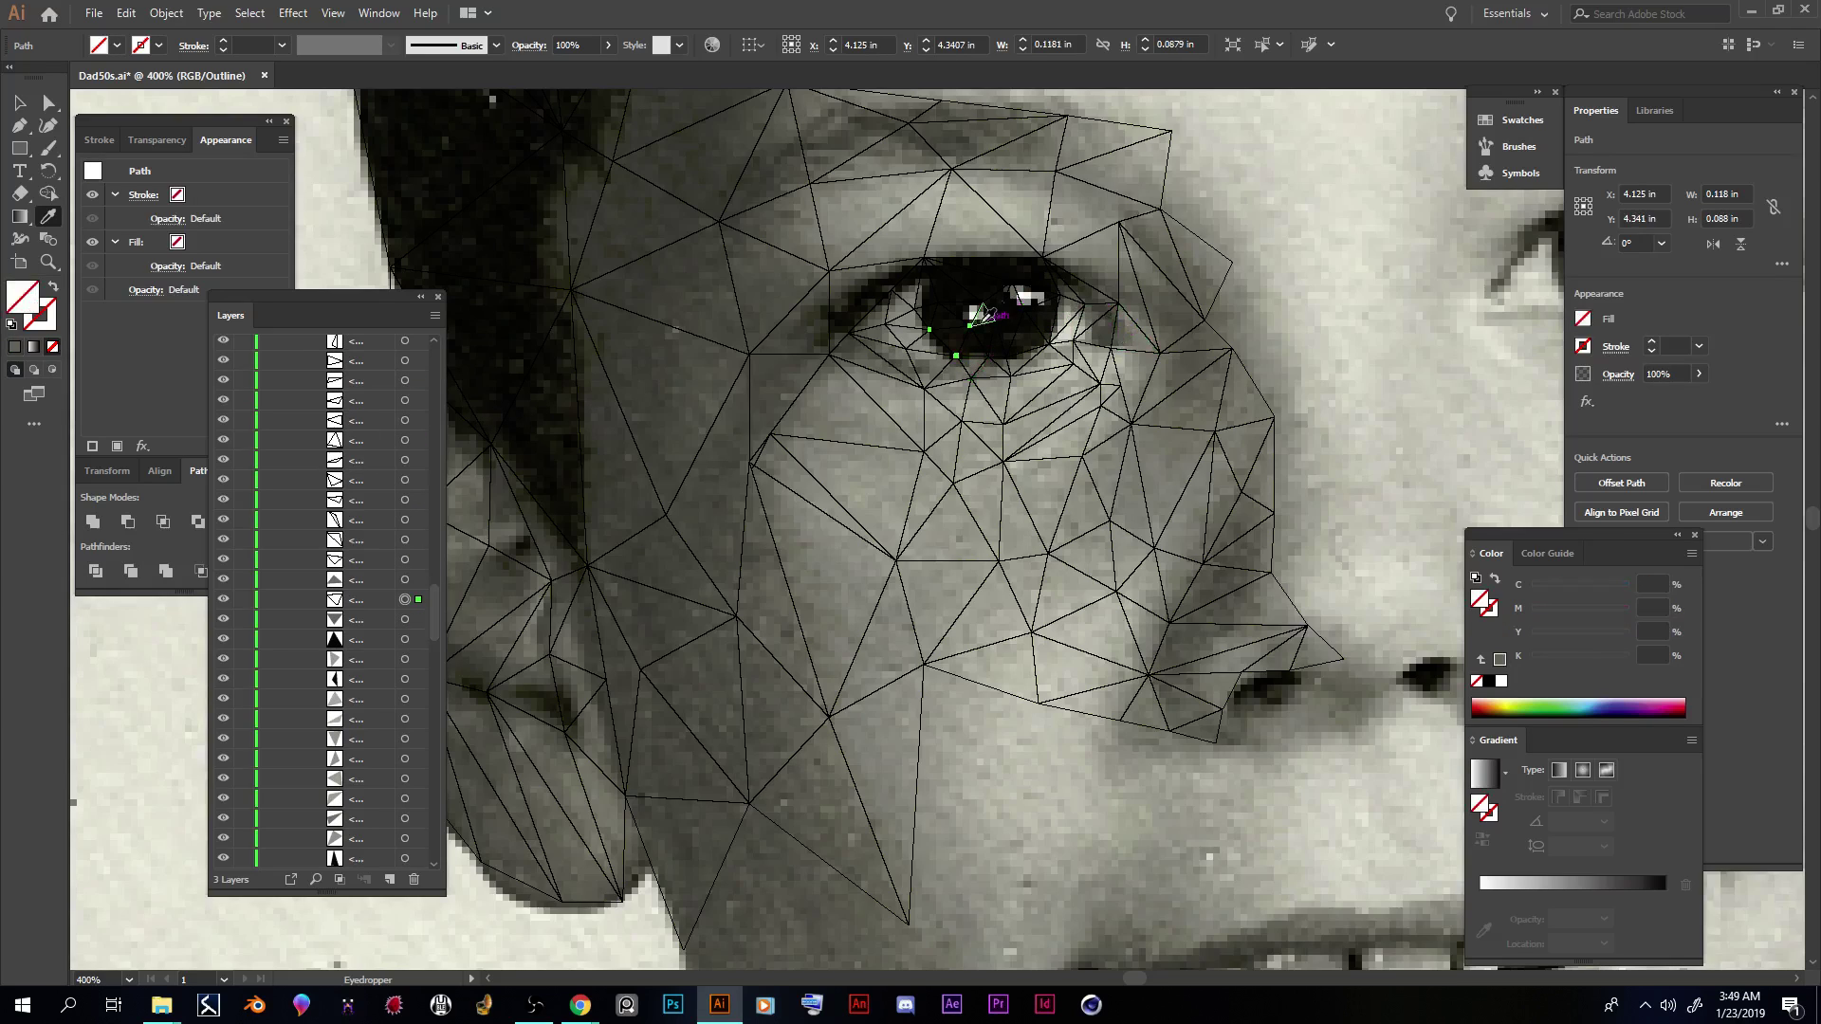
{"action": "left_click", "coordinate": [948, 337]}
Step: Fill the triangle in the outer eye white and the small triangle on the lower lid under the iris with sampled greys
{"action": "left_click", "coordinate": [405, 560]}
{"action": "left_click", "coordinate": [908, 328]}
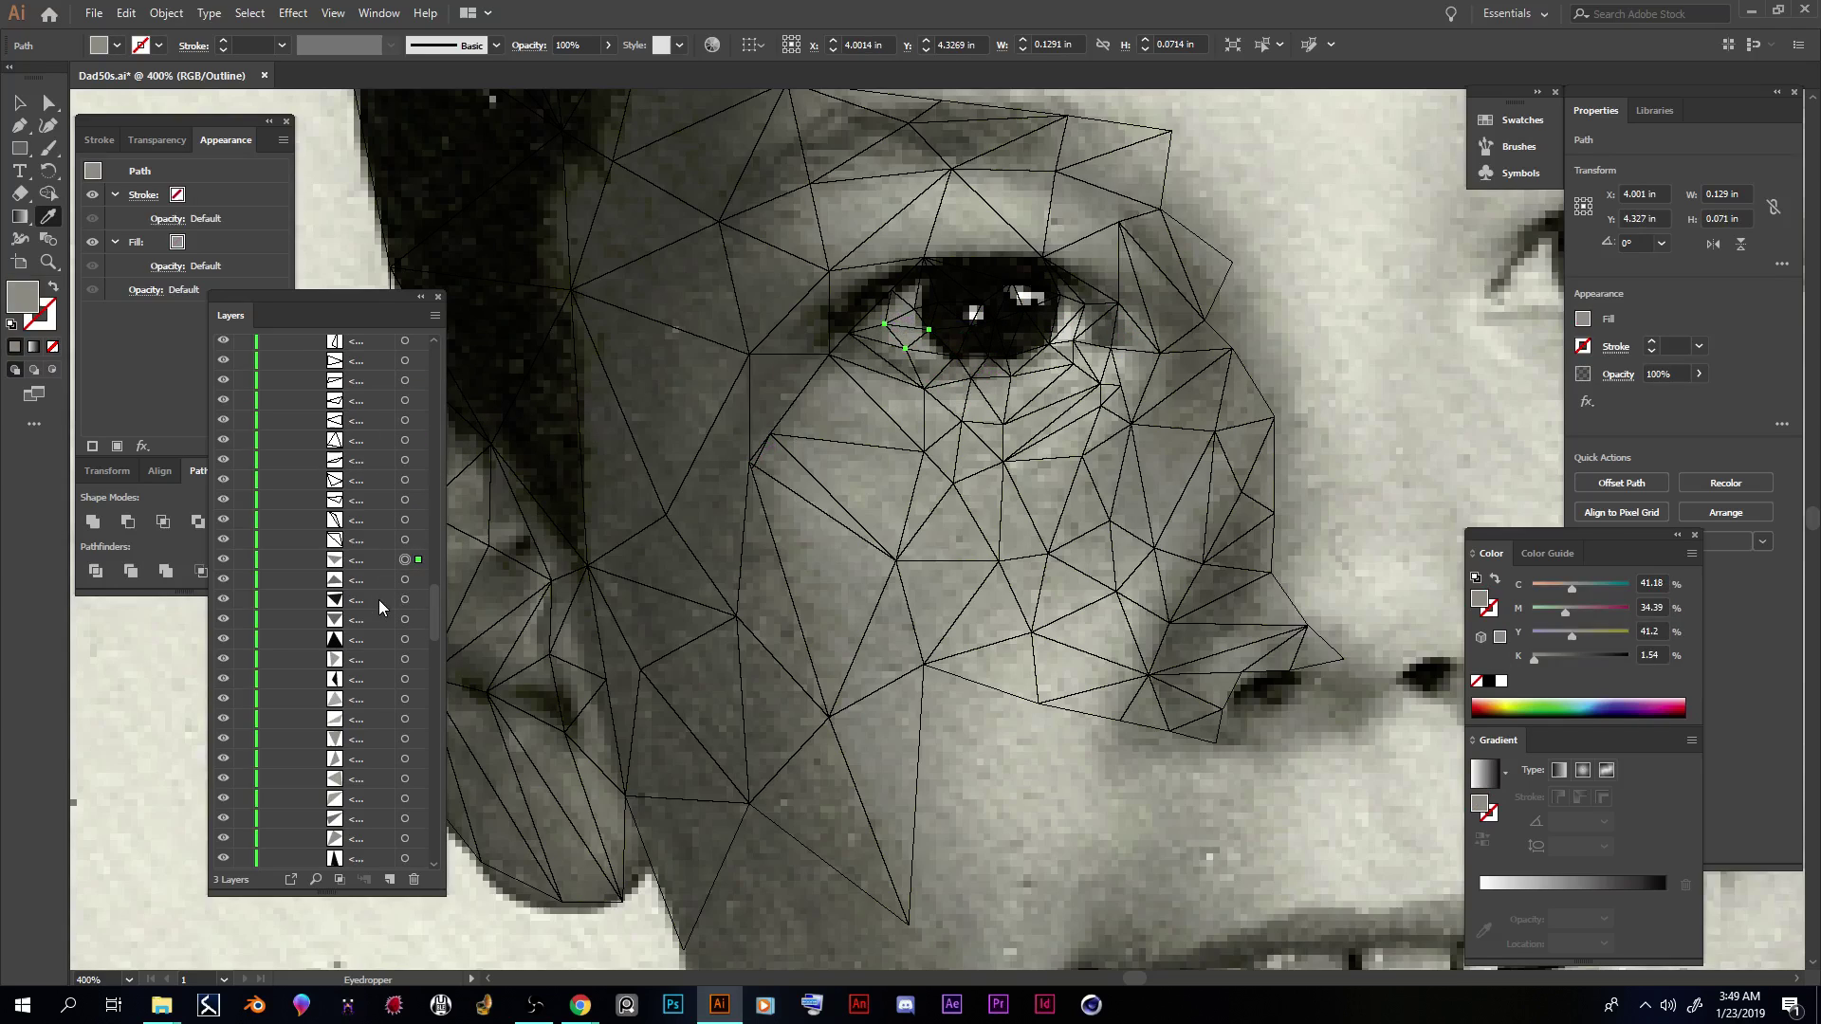
{"action": "left_click", "coordinate": [405, 539]}
{"action": "left_click", "coordinate": [1007, 362]}
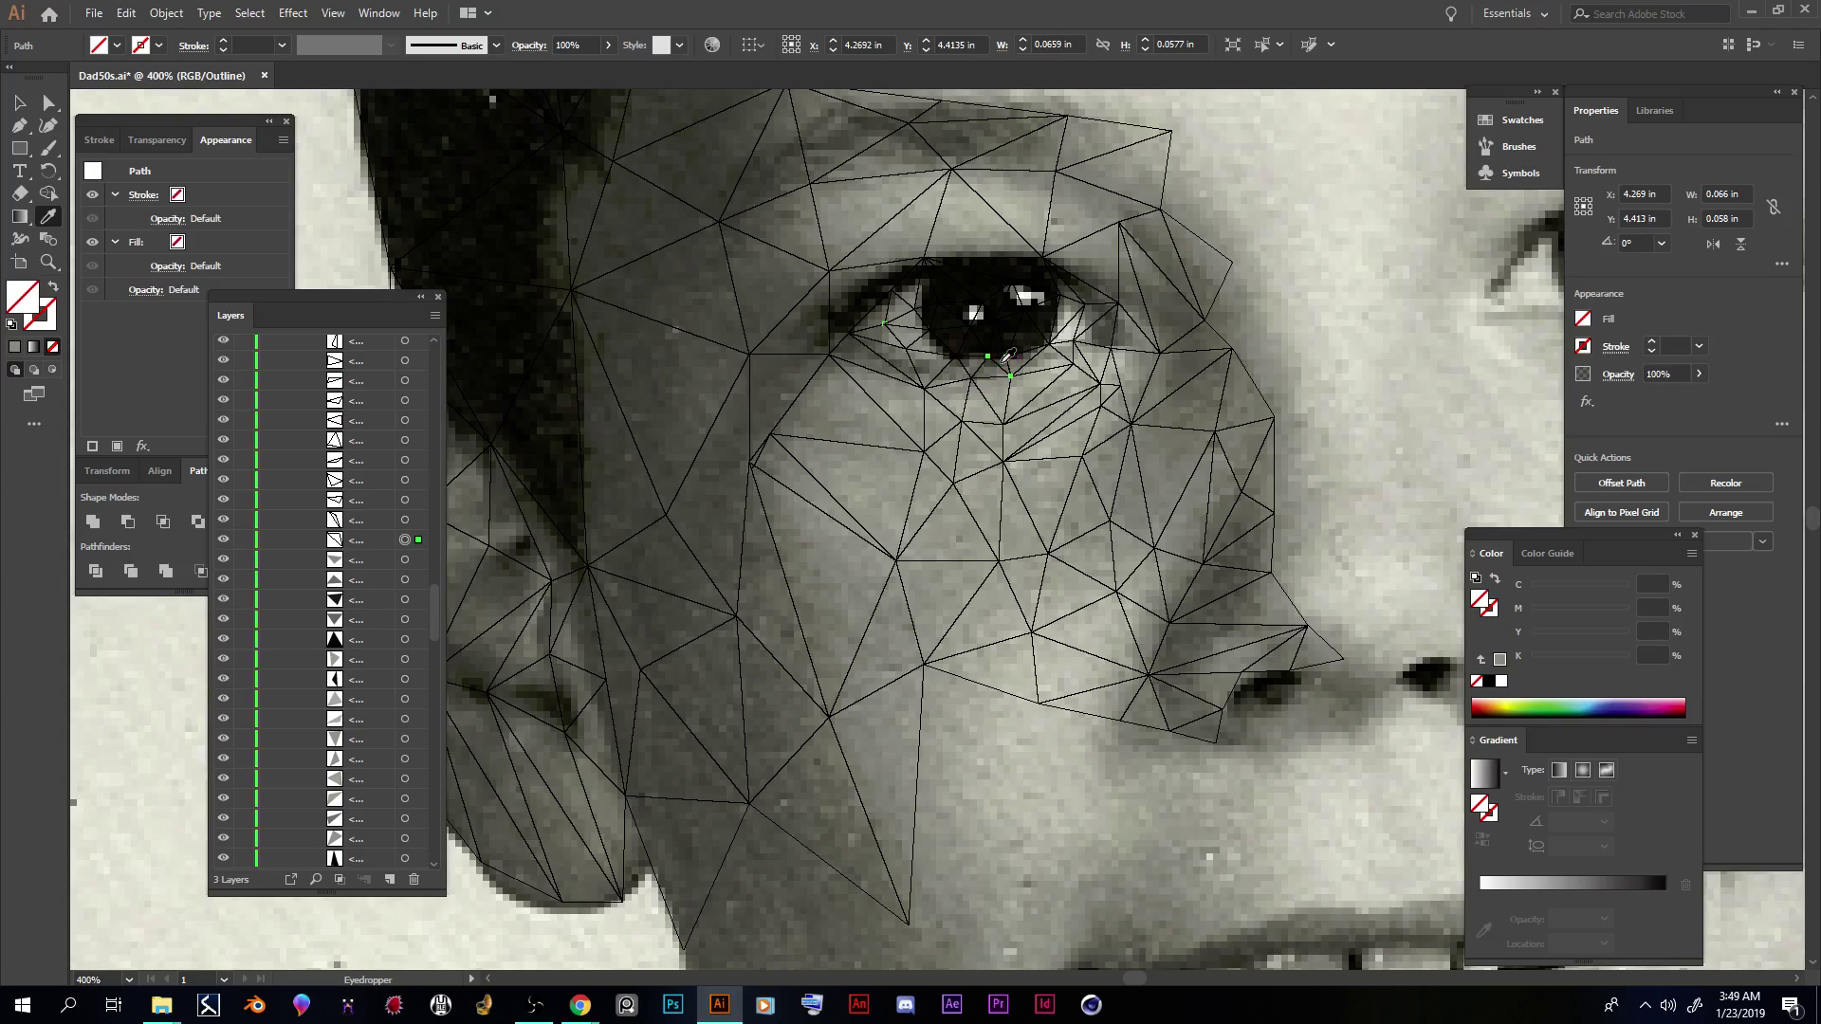
{"action": "left_click", "coordinate": [786, 410]}
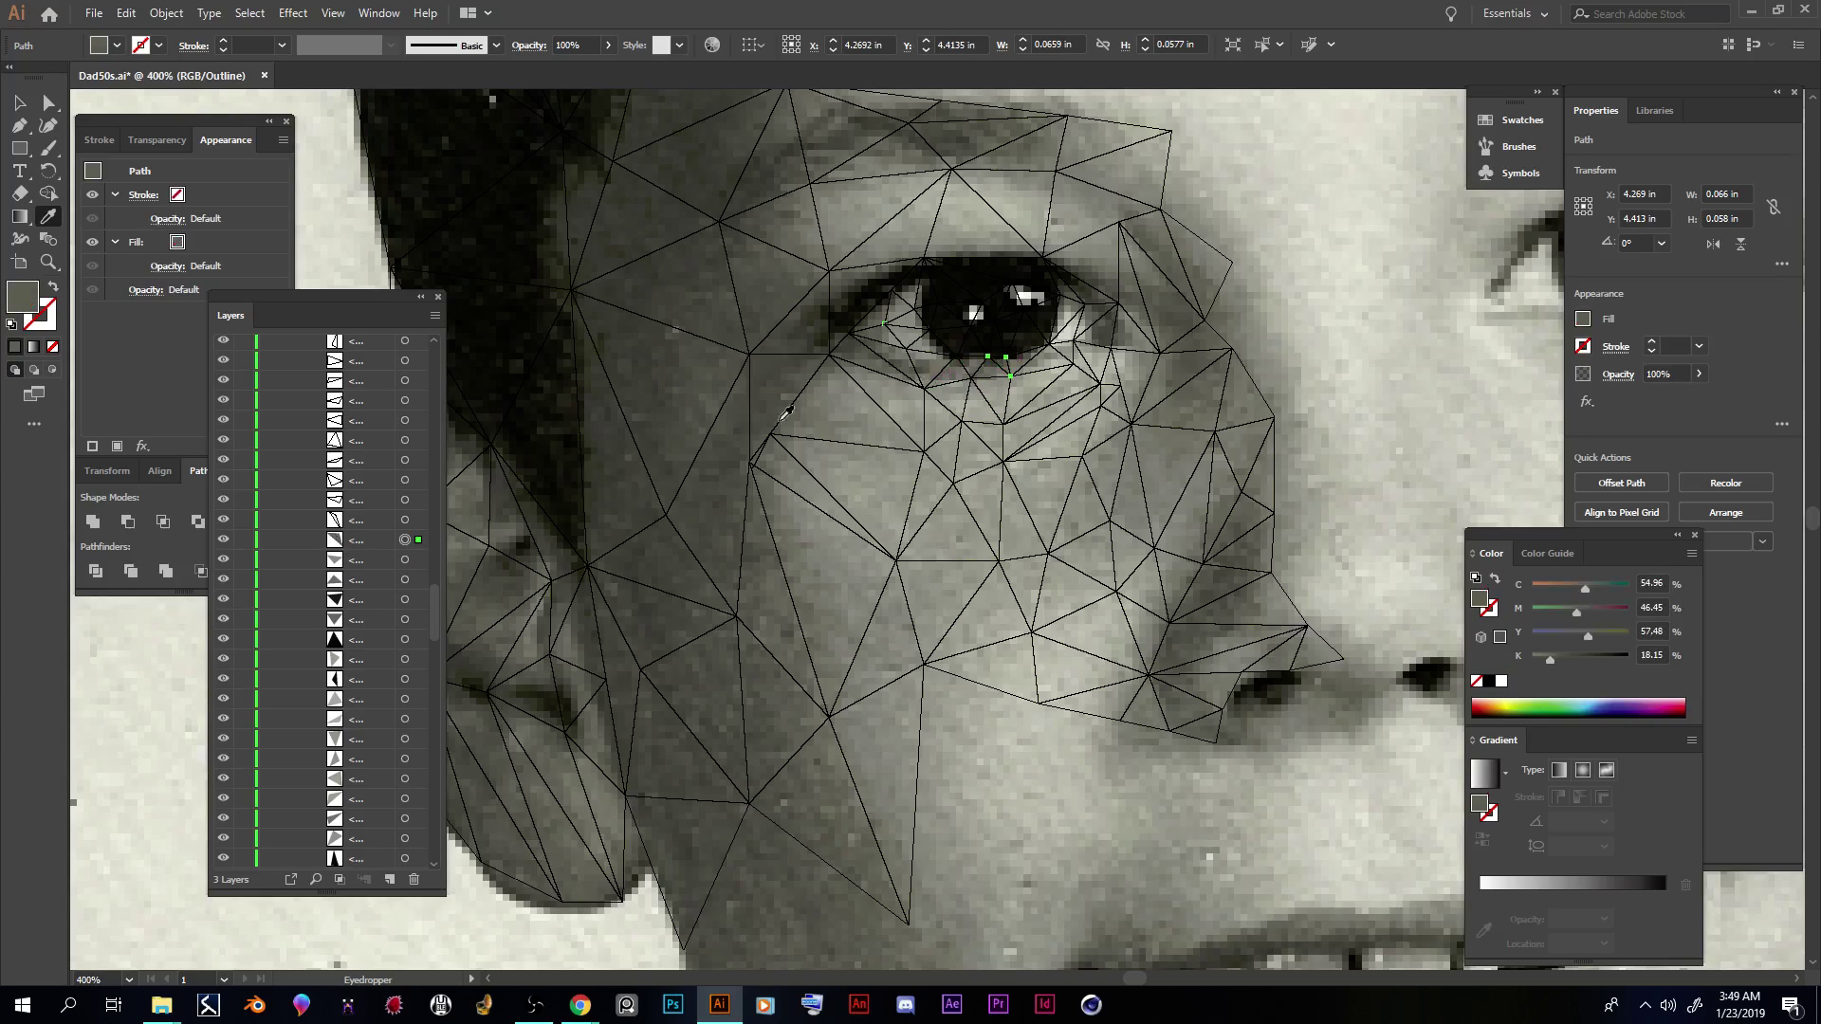
Step: Fill the long earlobe triangle with a mid grey sampled from the lobe in the photo
{"action": "left_click", "coordinate": [405, 521]}
{"action": "scroll", "coordinate": [574, 725], "scroll_direction": "down", "scroll_amount": 3}
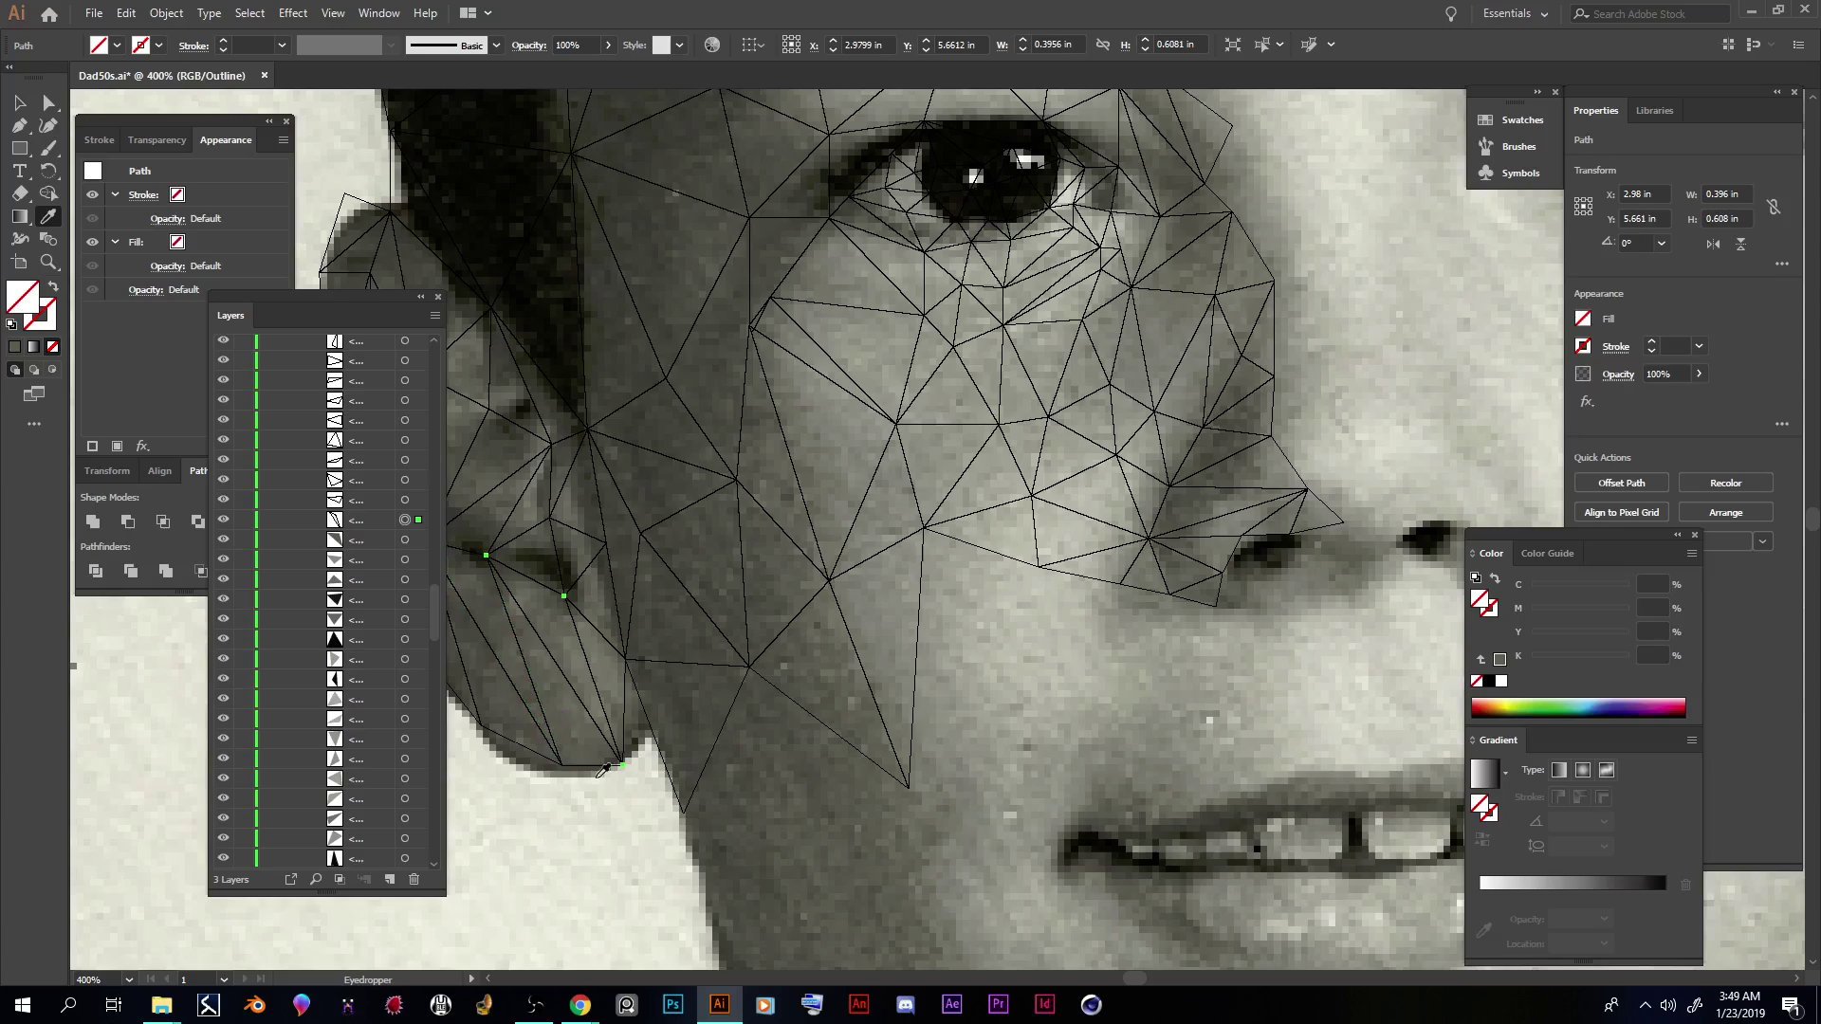
{"action": "scroll", "coordinate": [844, 607], "scroll_direction": "left", "scroll_amount": 5}
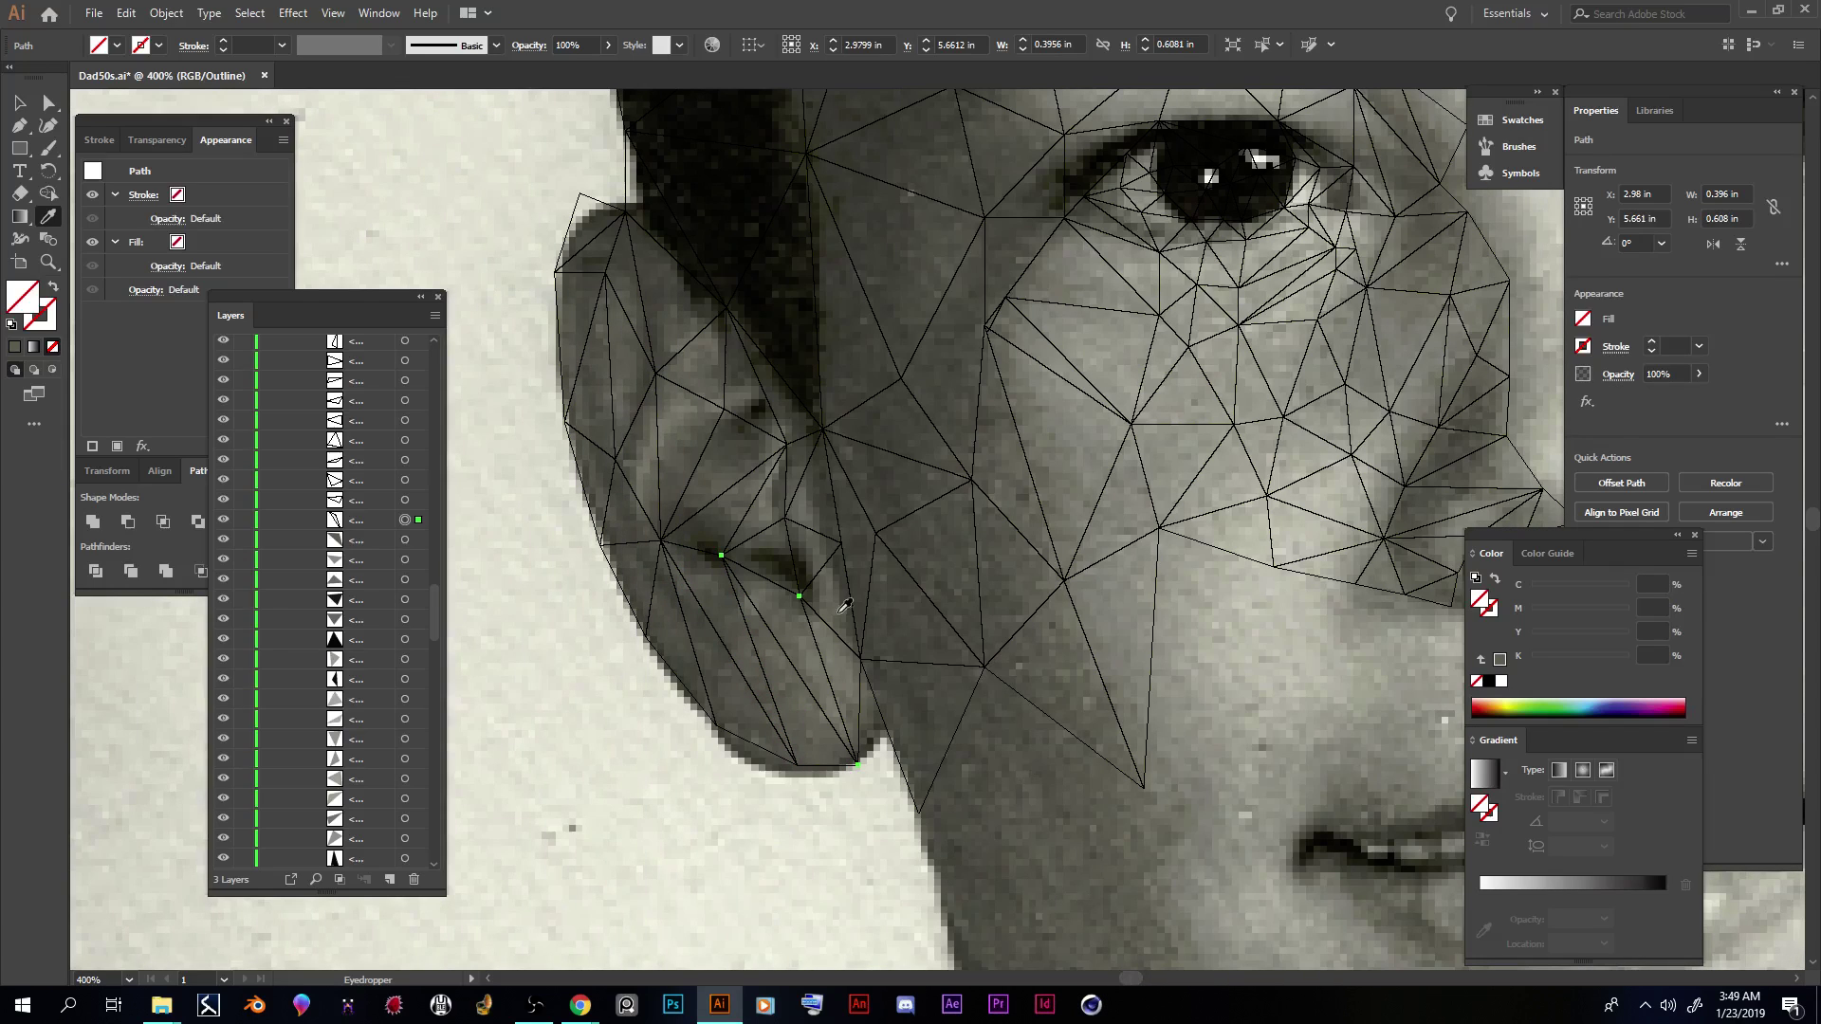
{"action": "scroll", "coordinate": [989, 649], "scroll_direction": "up", "scroll_amount": 3}
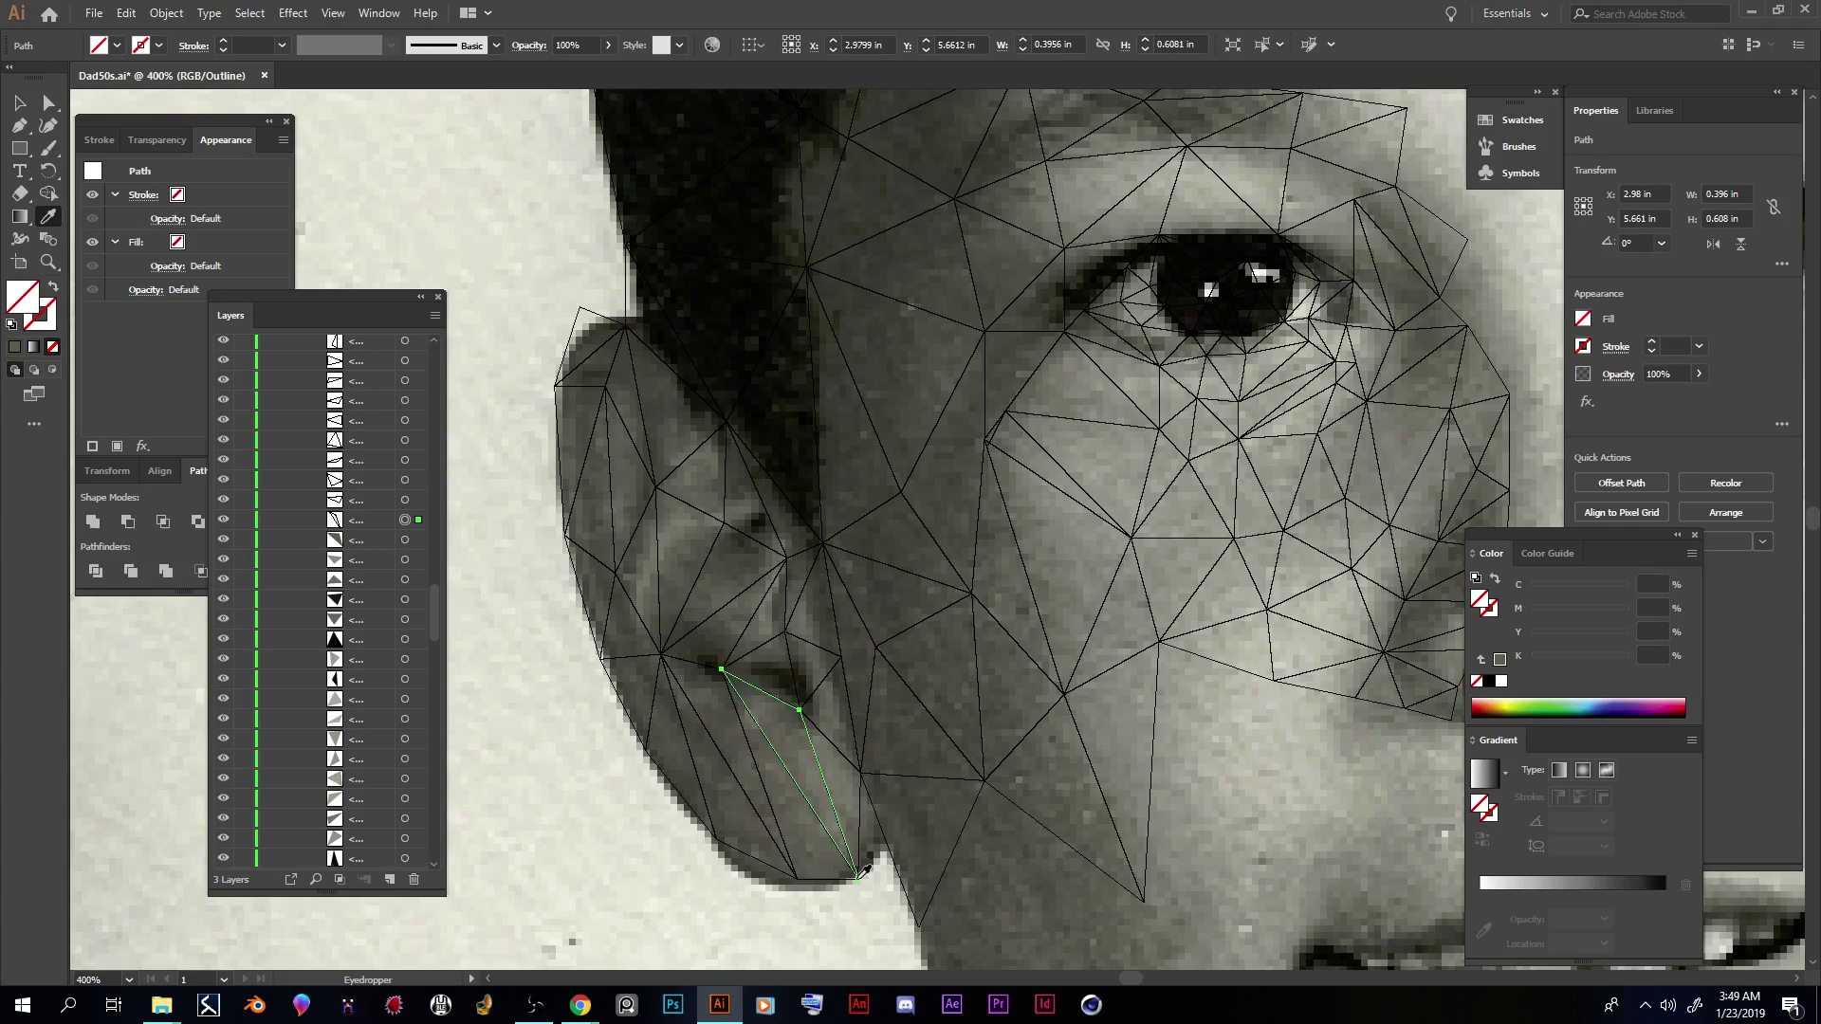
{"action": "left_click", "coordinate": [806, 764]}
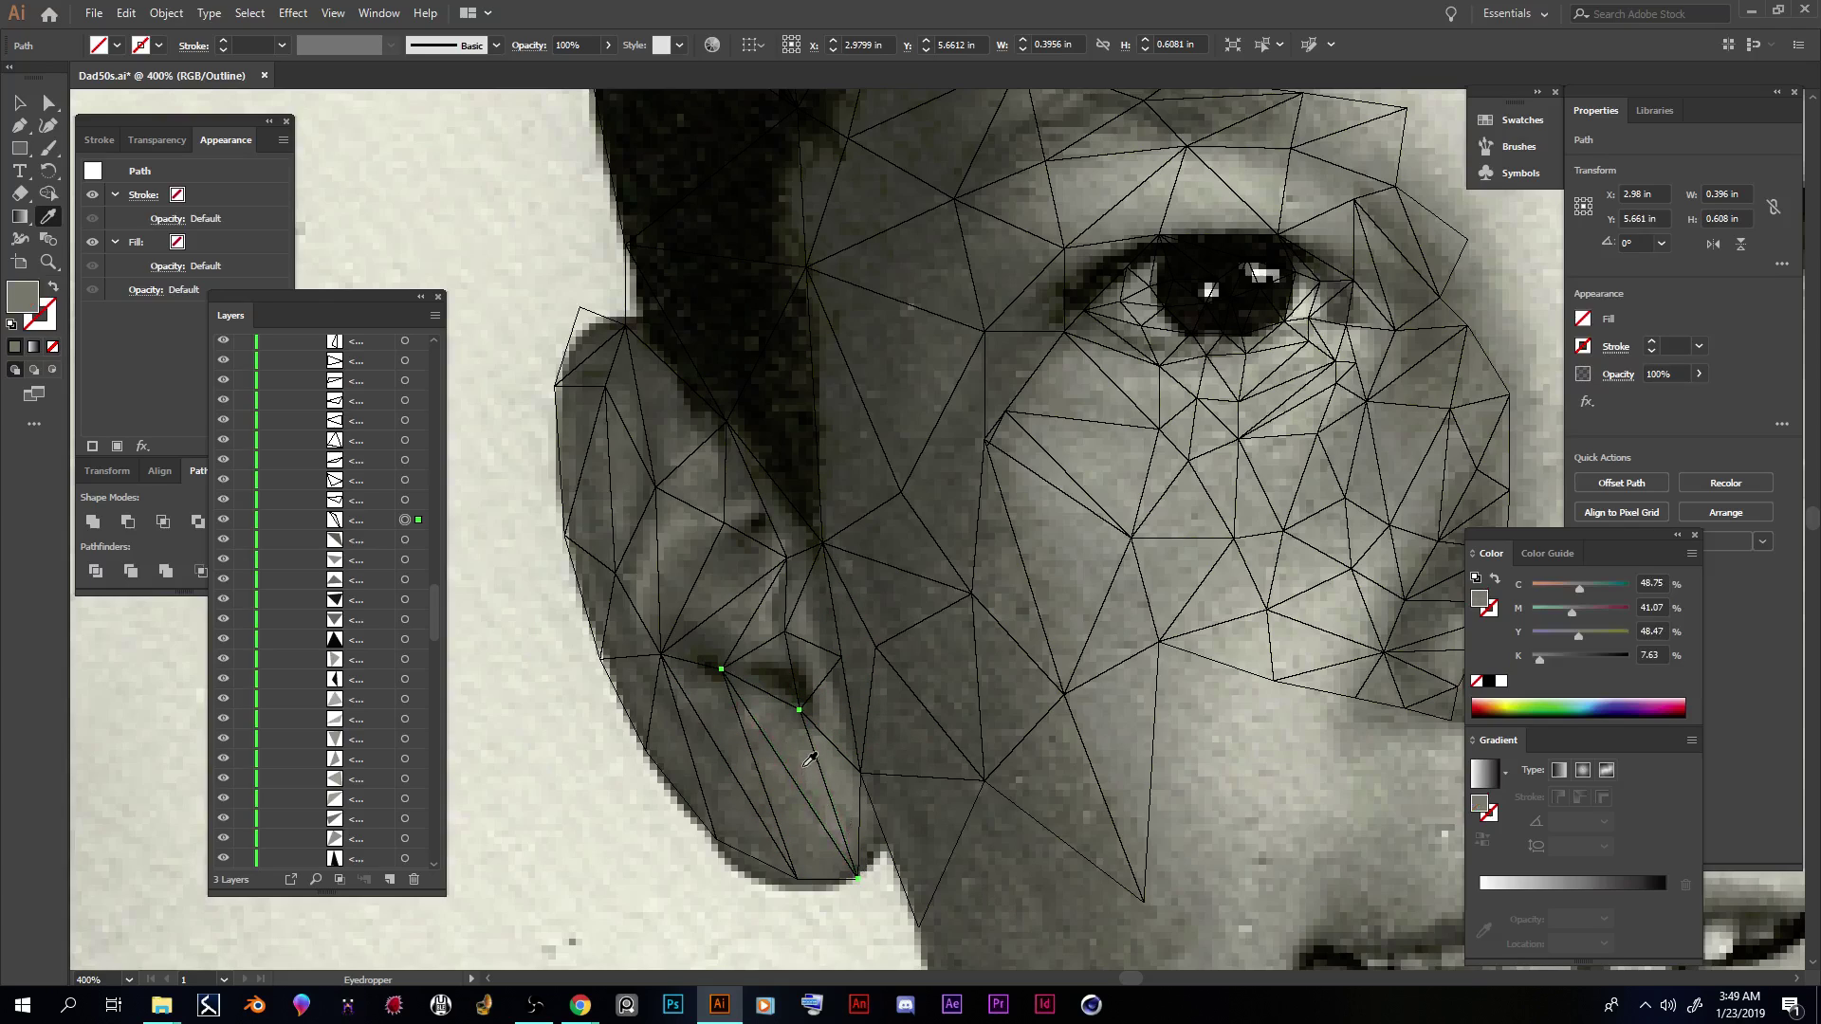
Step: Fill the triangle beside the nostril and the one directly below it with greys sampled from the photo
{"action": "left_click", "coordinate": [406, 500]}
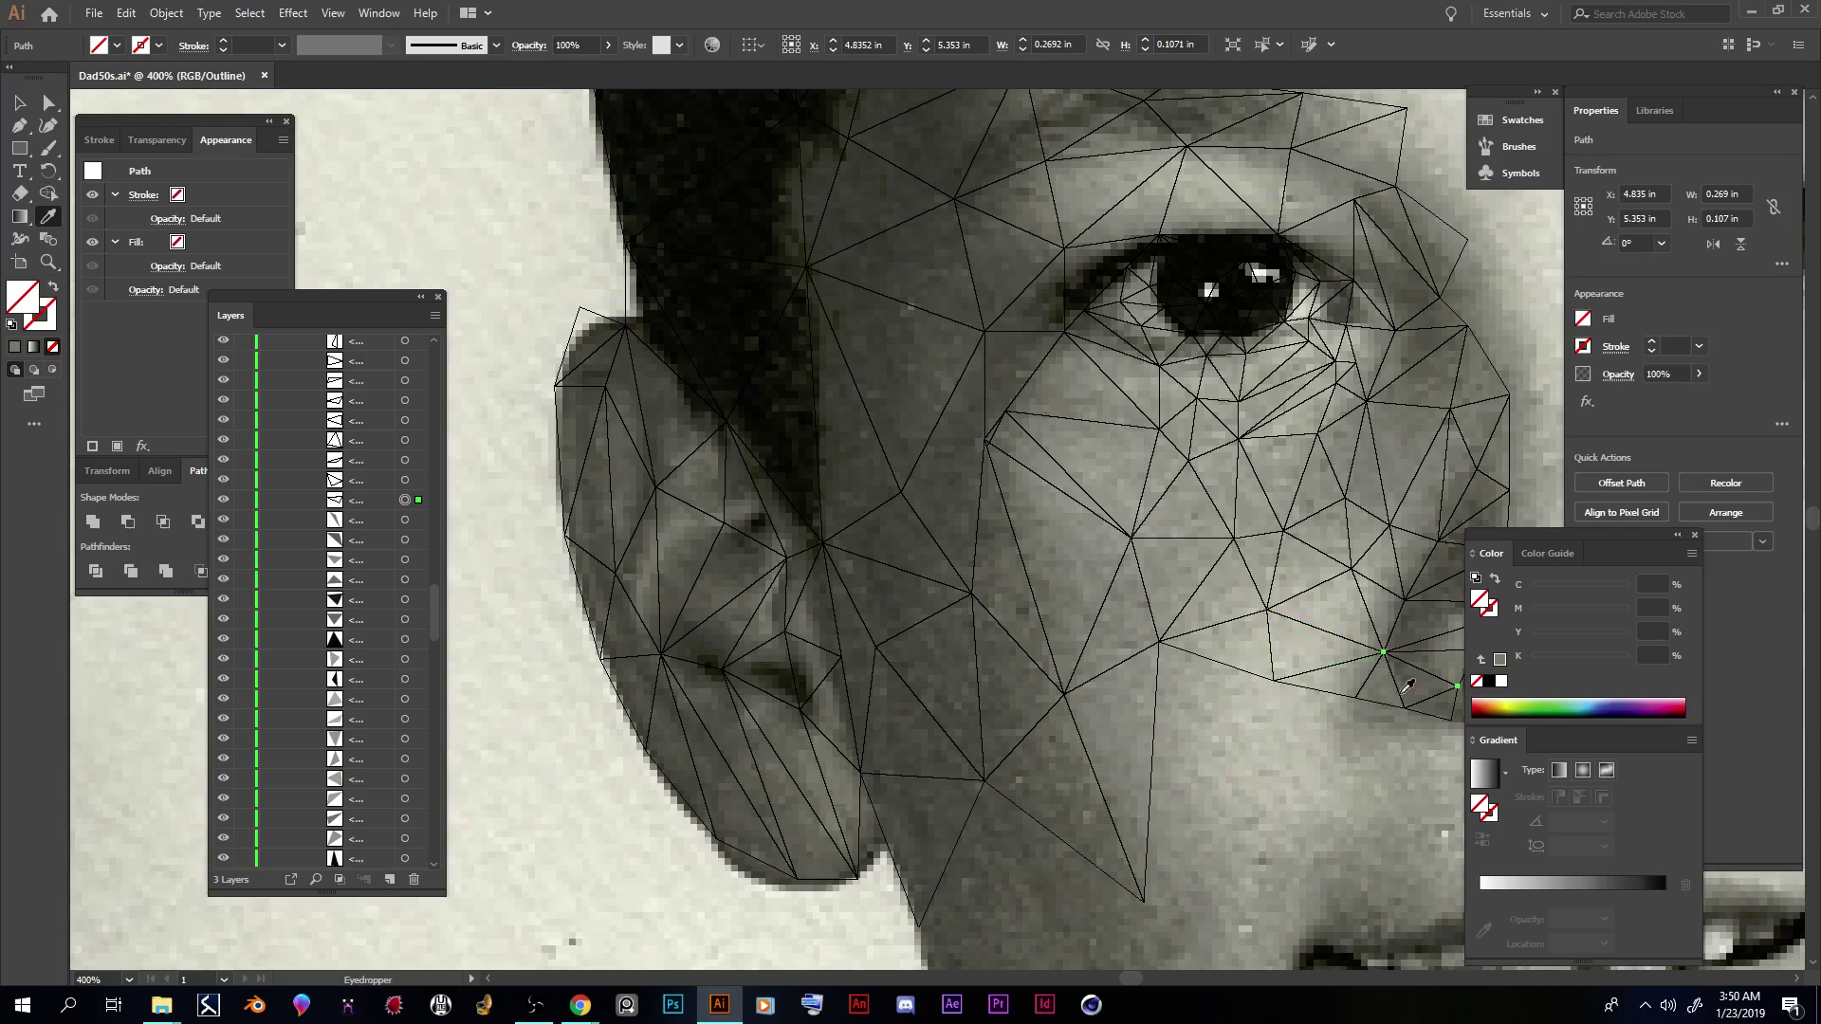
{"action": "key", "text": "ctrl+="}
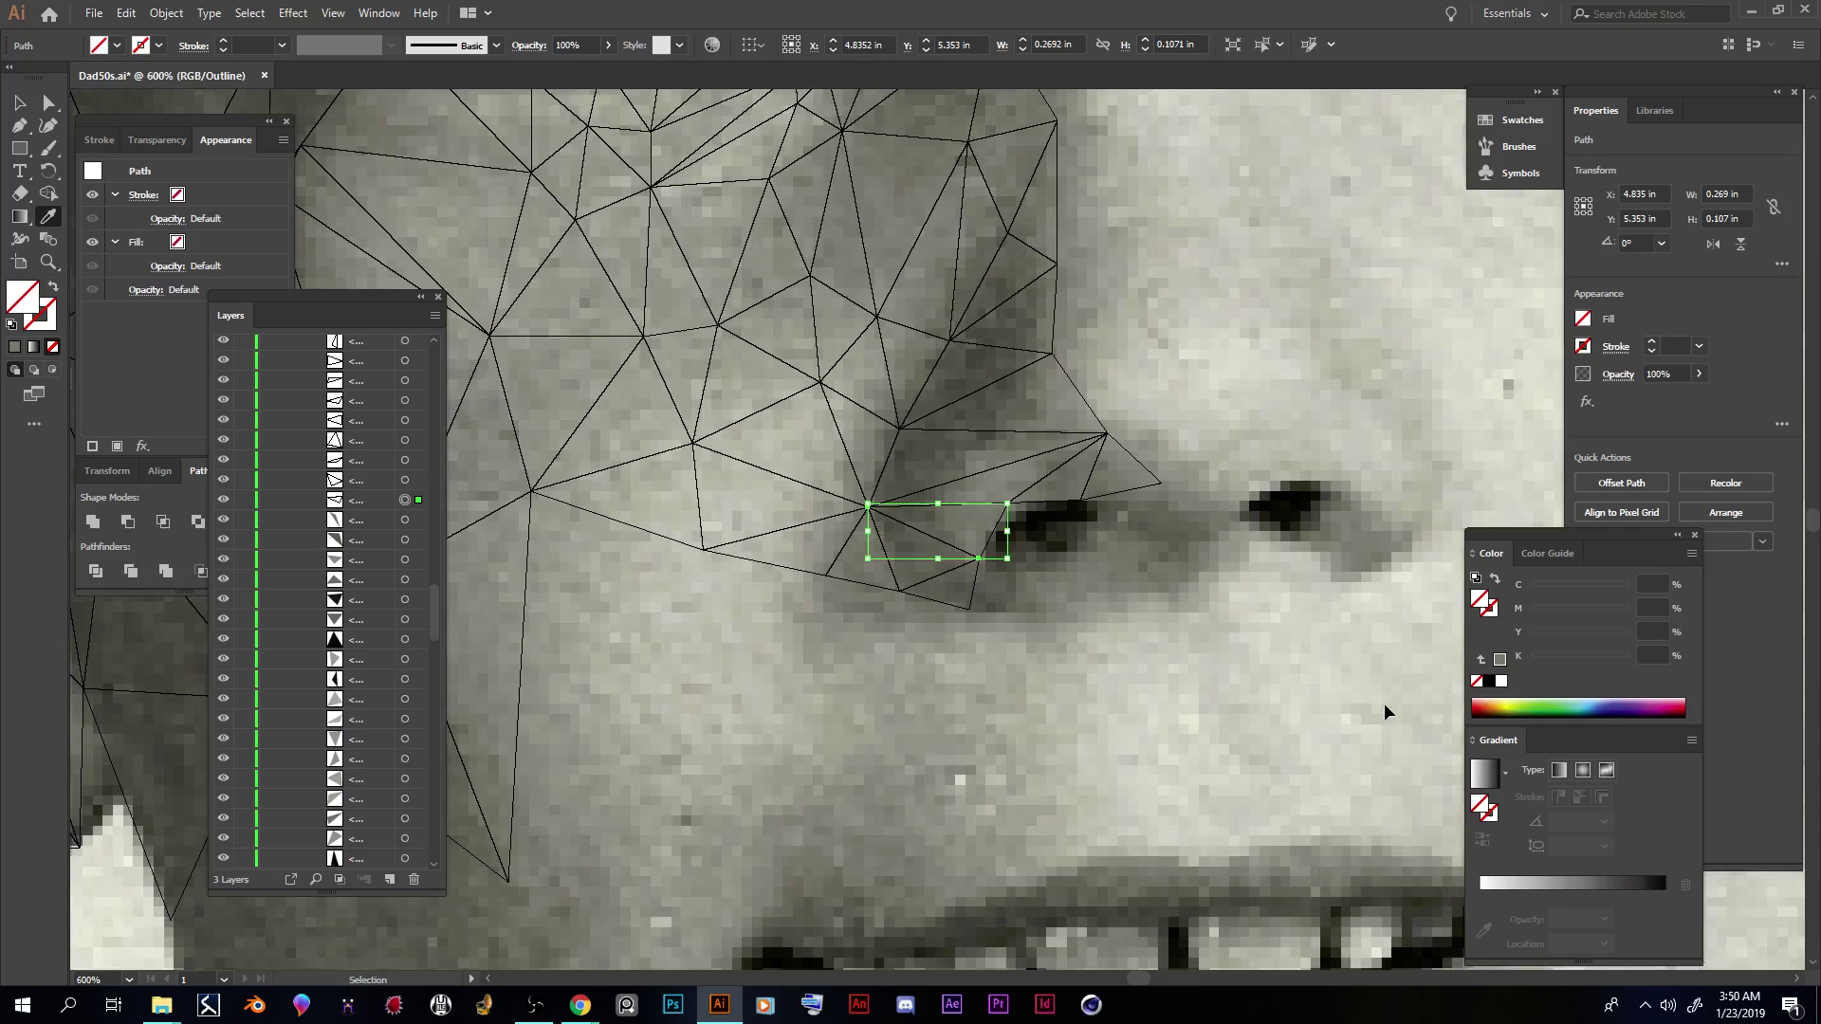
{"action": "left_click", "coordinate": [969, 519]}
{"action": "left_click", "coordinate": [404, 480]}
{"action": "left_click", "coordinate": [849, 542]}
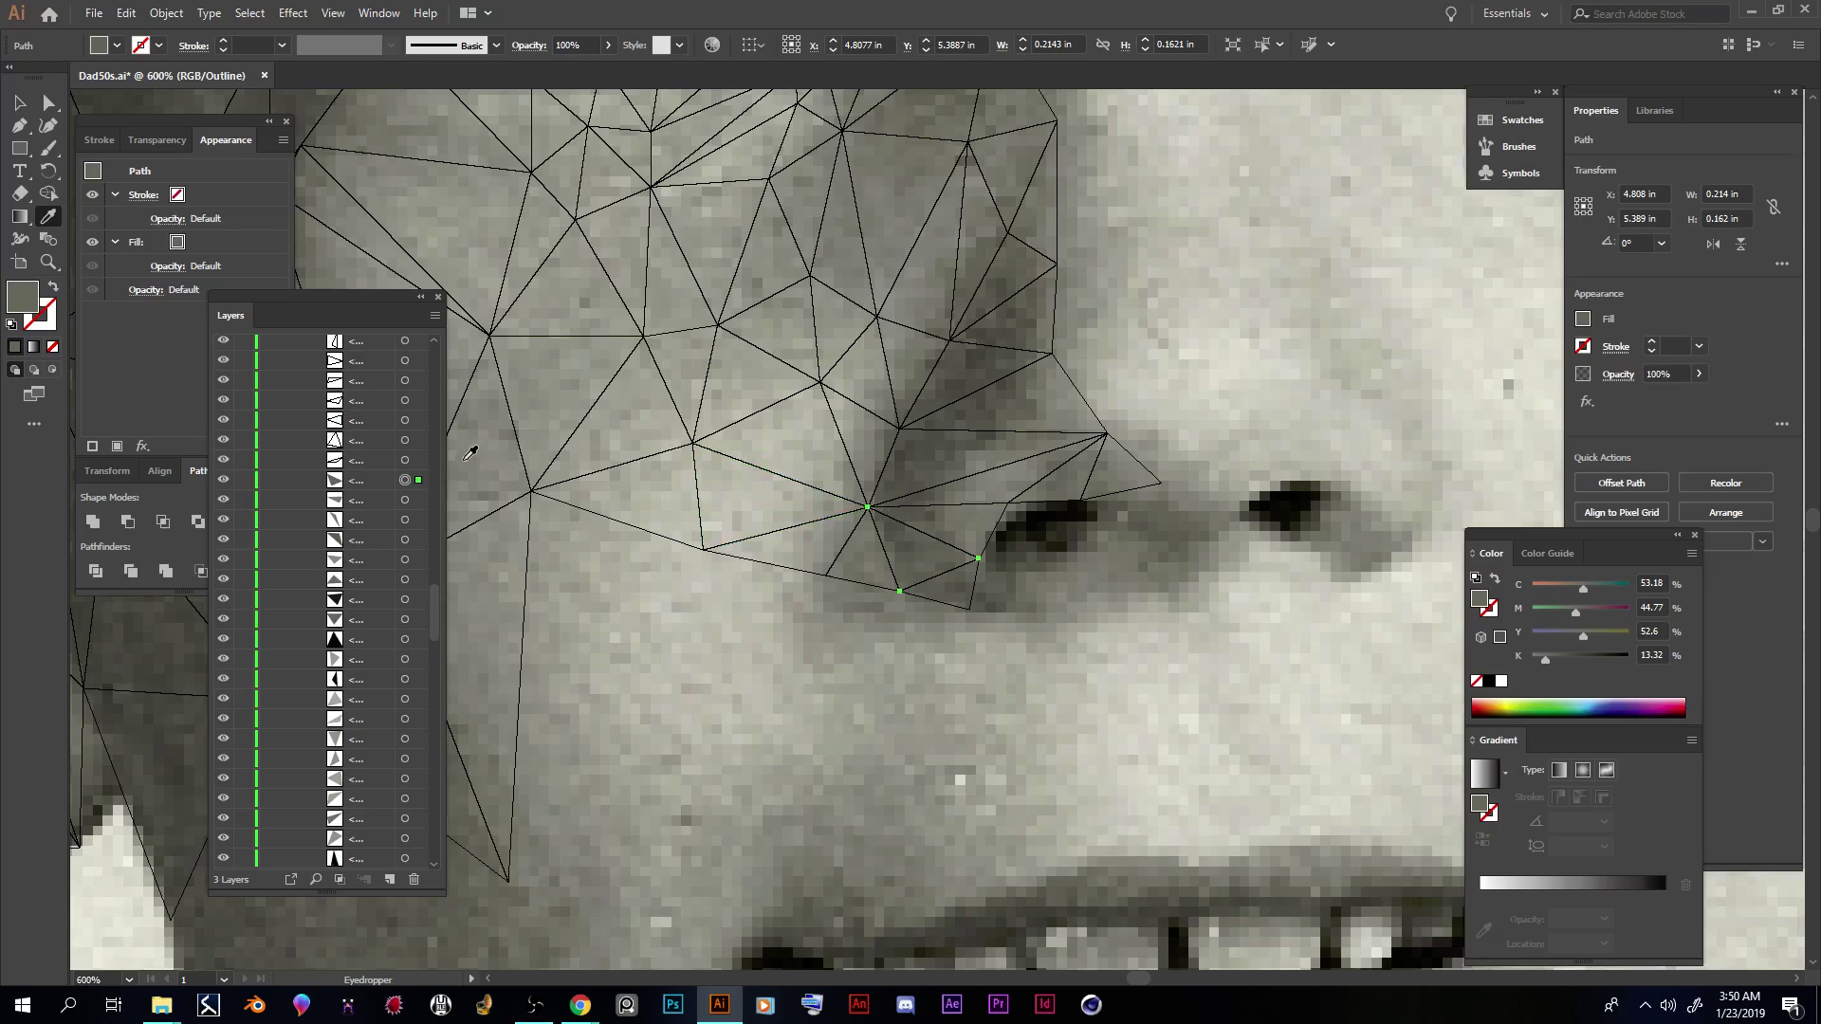
Step: Fill the thin triangle above the nostril and the small triangle at the lower outer edge of the nose wing with sampled greys
{"action": "left_click", "coordinate": [406, 460]}
{"action": "left_click", "coordinate": [1023, 467]}
{"action": "left_click", "coordinate": [406, 442]}
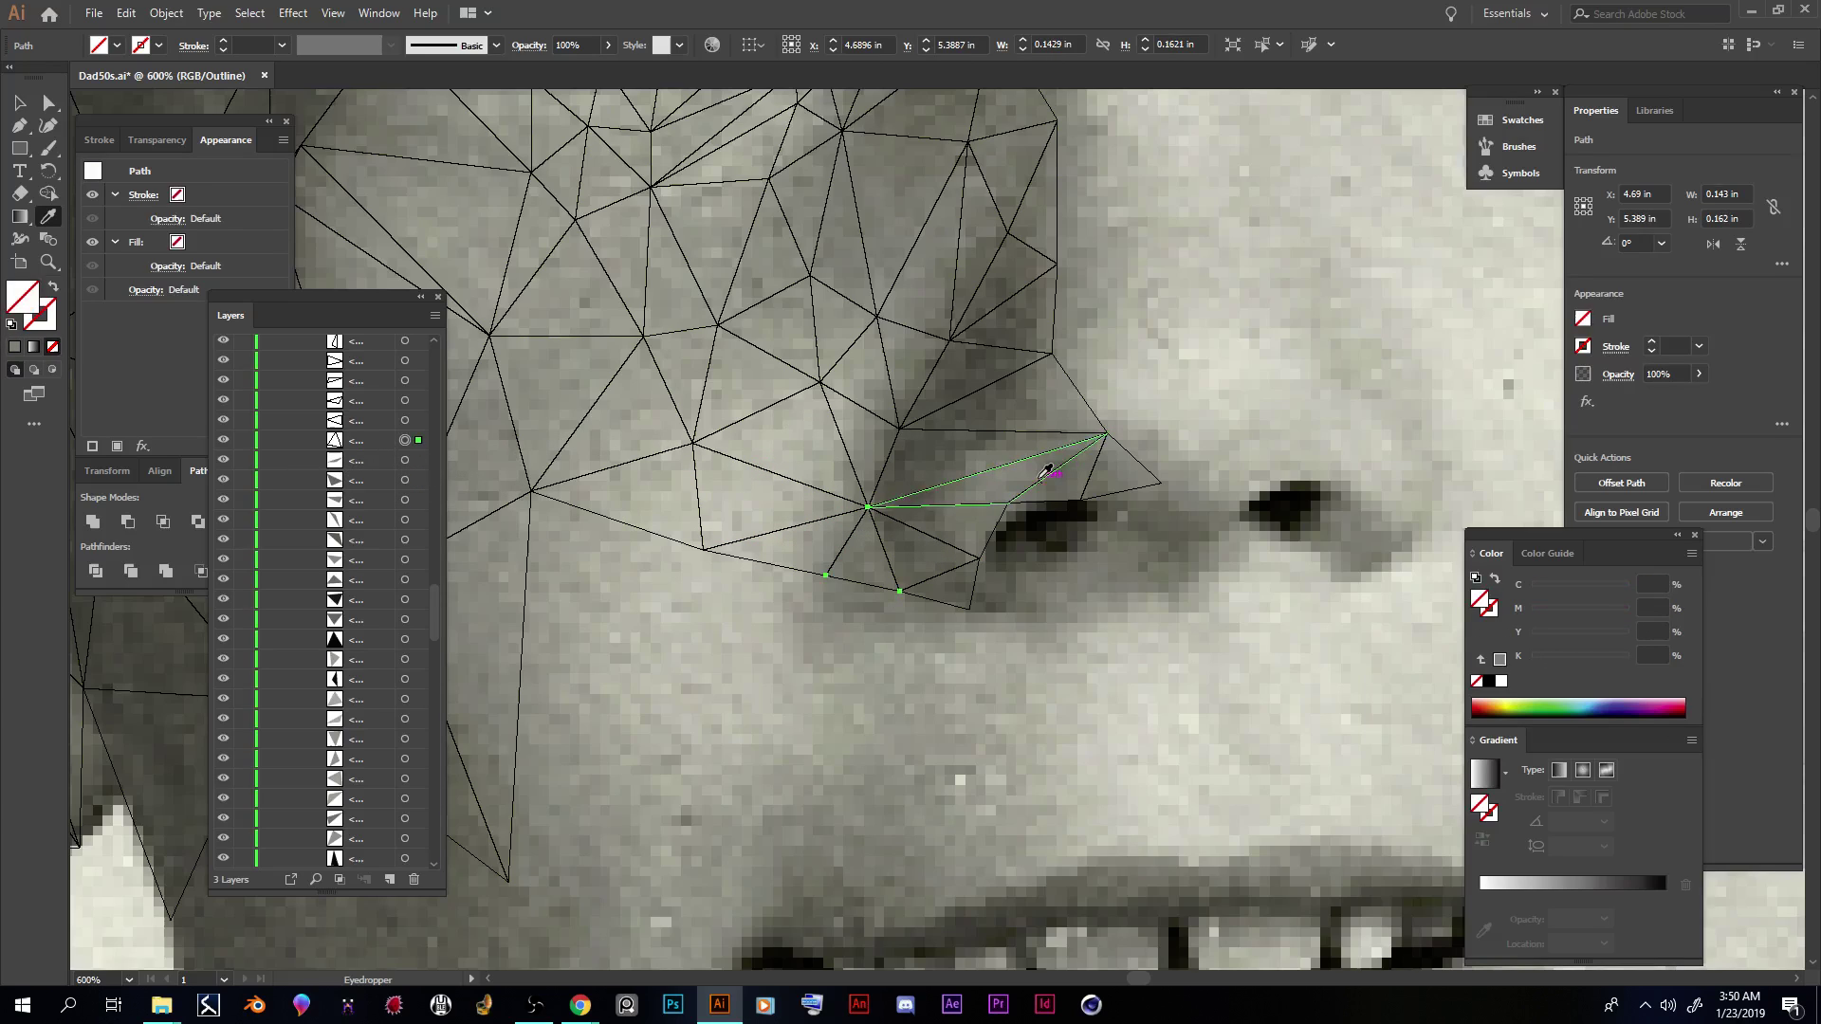
{"action": "left_click", "coordinate": [872, 550]}
Step: Fill the two triangles along the lower edge of the cheek mesh beside the nose with tones sampled from the photo
{"action": "left_click", "coordinate": [405, 422]}
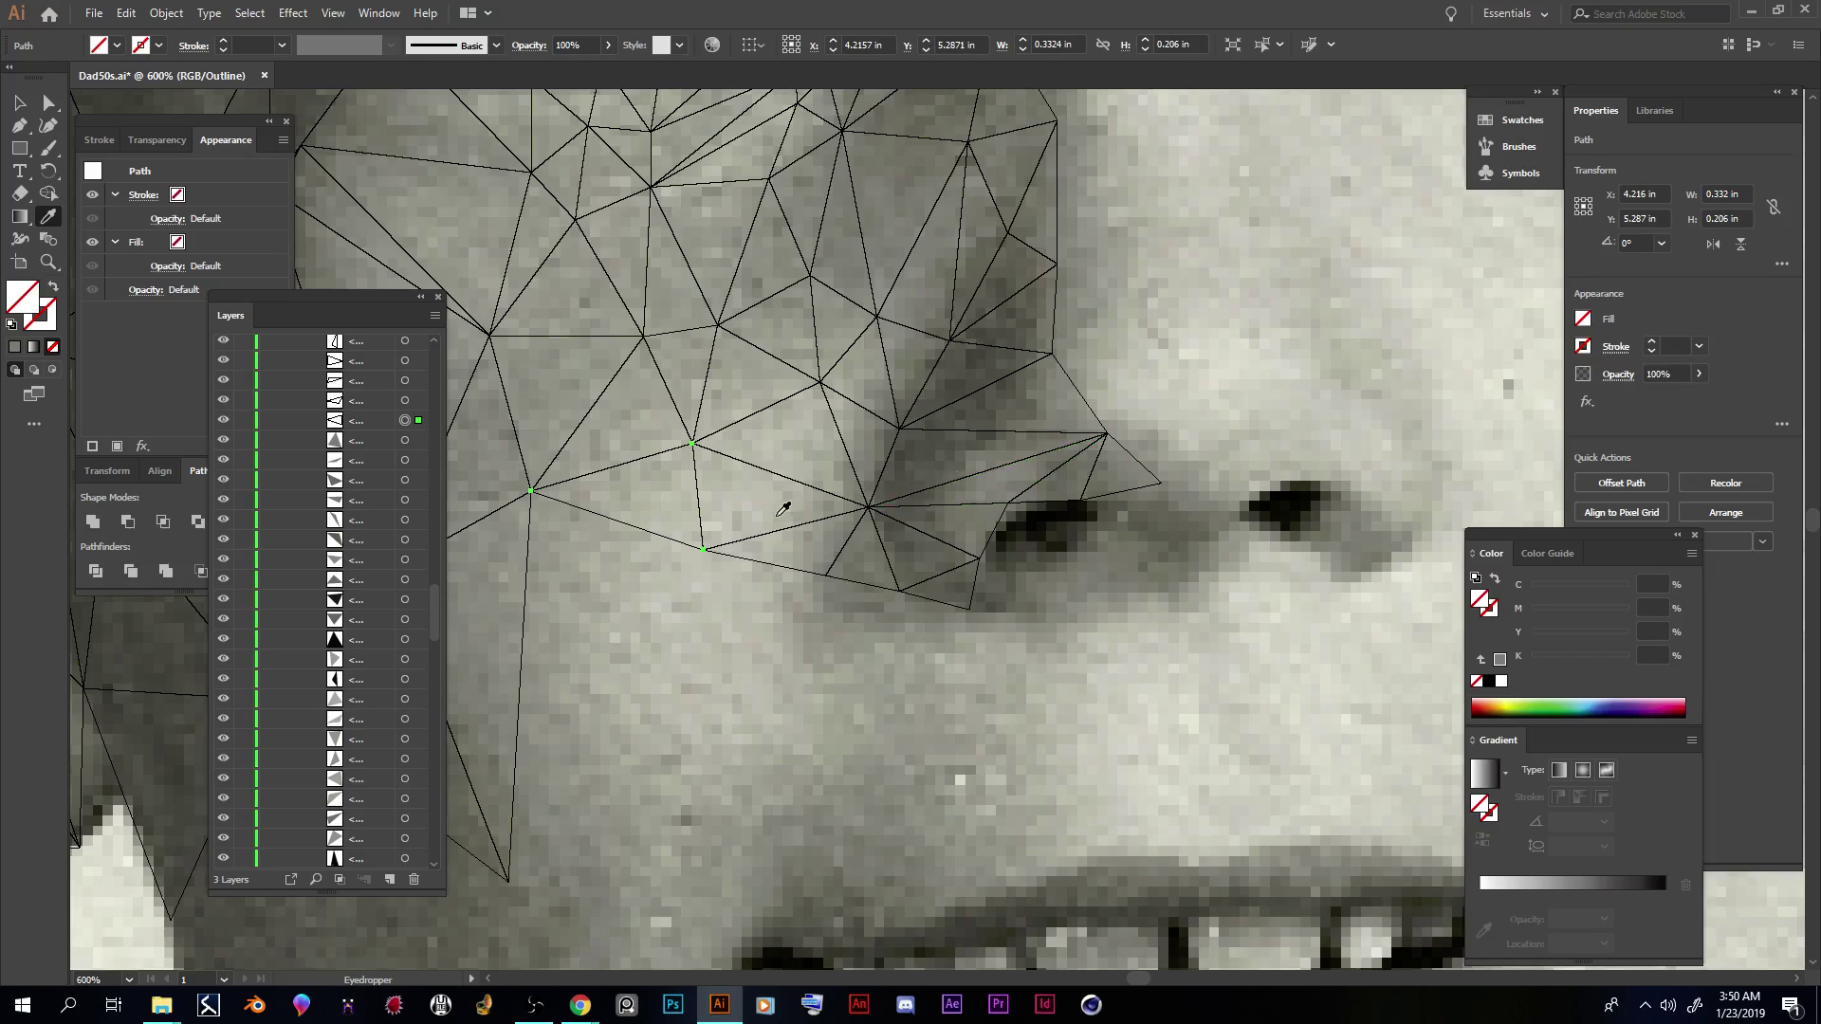
{"action": "left_click", "coordinate": [675, 497]}
{"action": "left_click", "coordinate": [405, 400]}
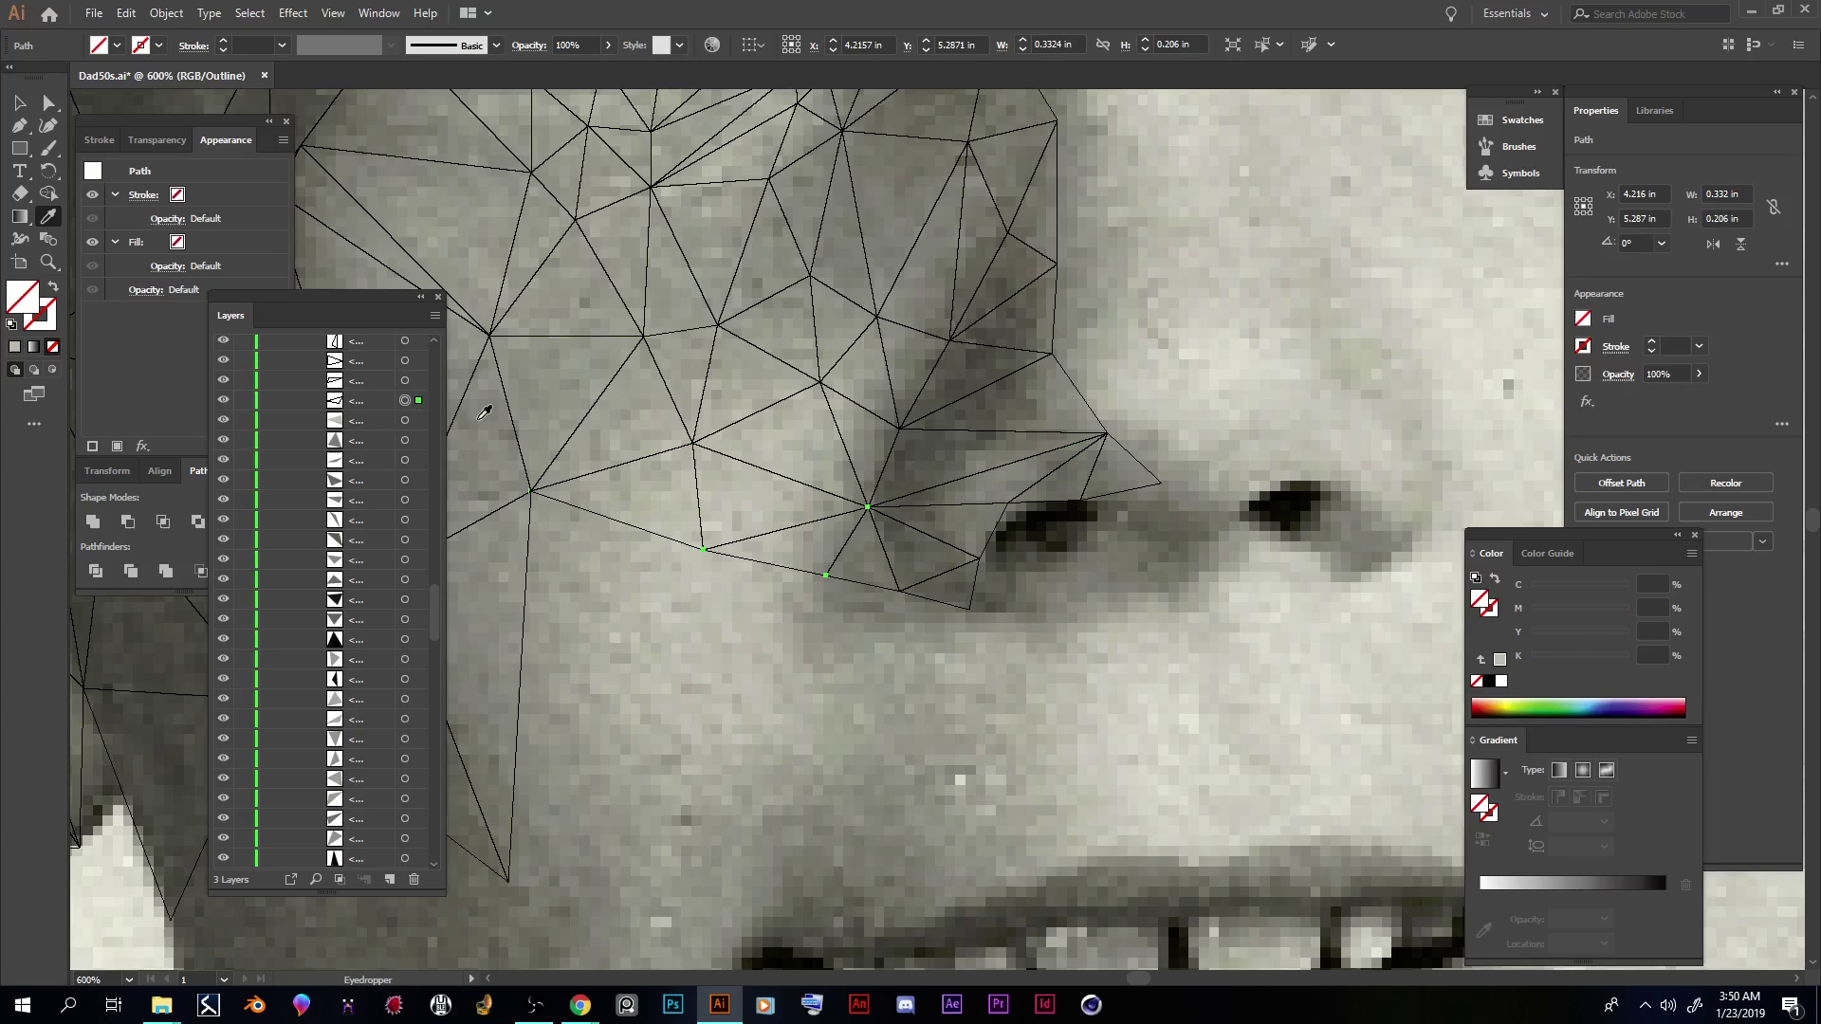
{"action": "left_click", "coordinate": [823, 542]}
Step: Fill the long triangle across the upper nose wing with dark grey and the adjoining lower cheek triangle with light grey, both sampled
{"action": "left_click", "coordinate": [405, 380]}
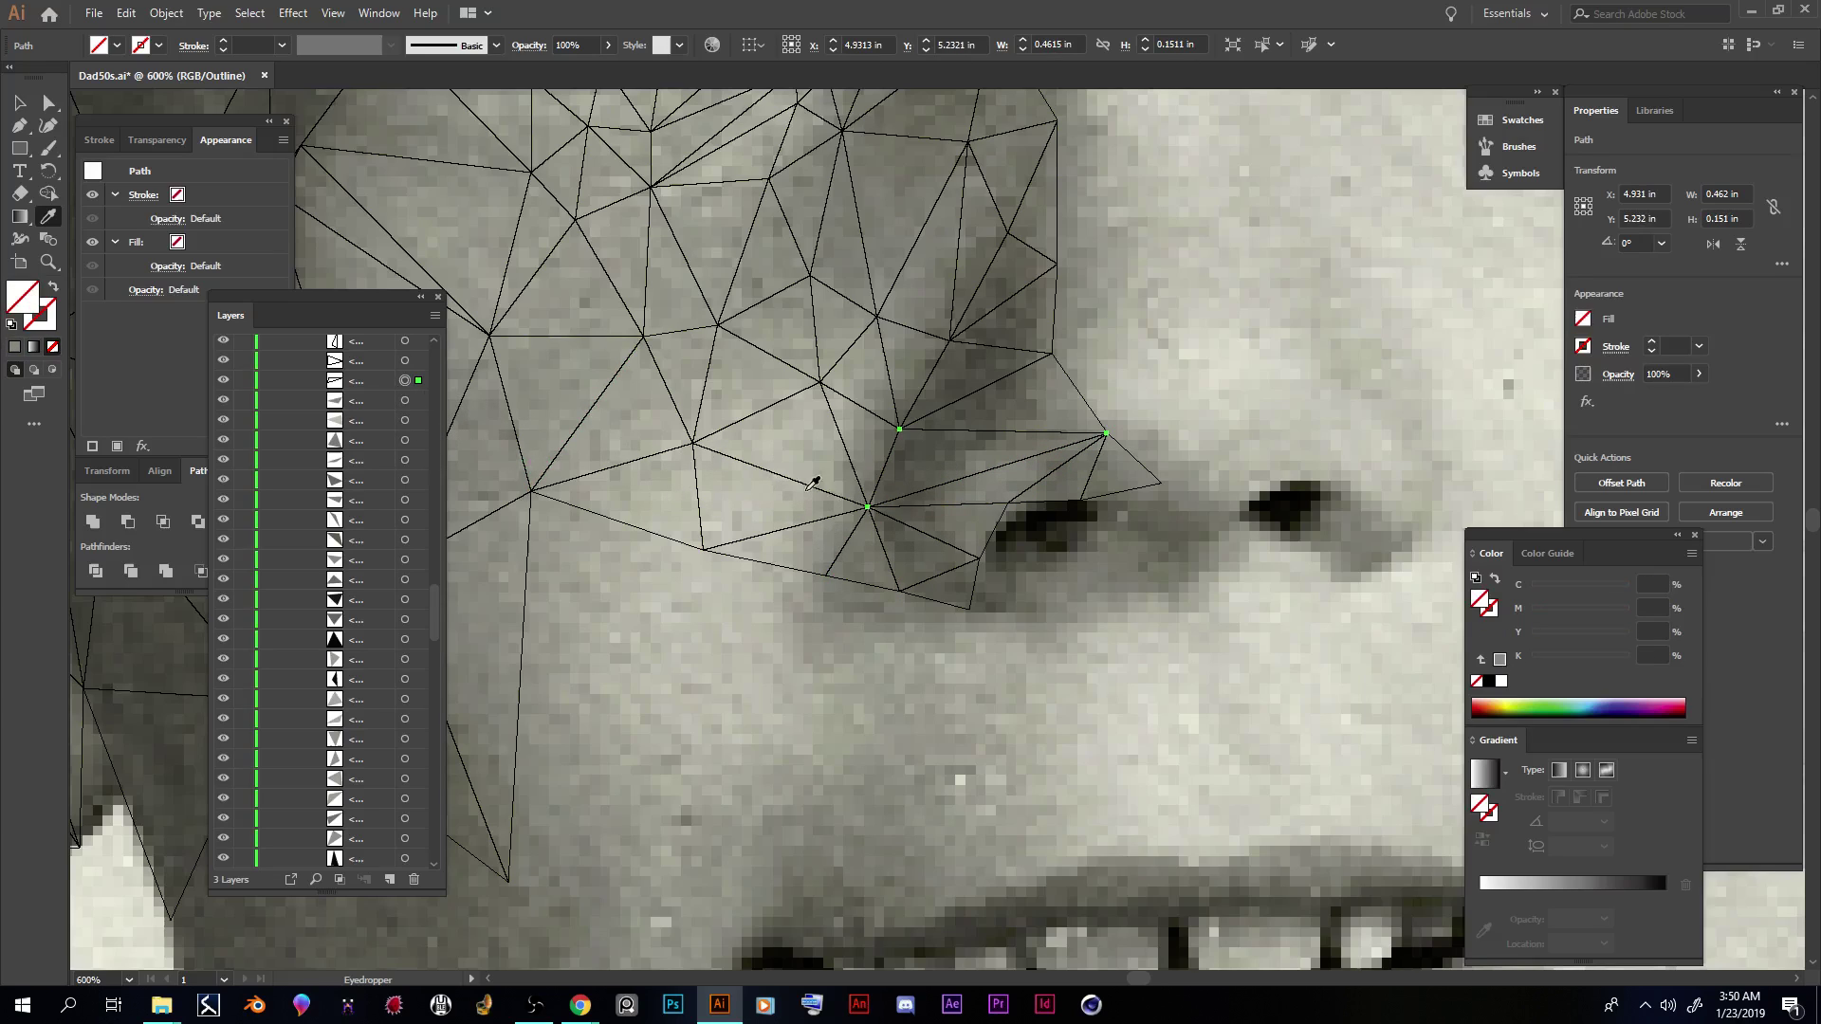
{"action": "left_click", "coordinate": [936, 457]}
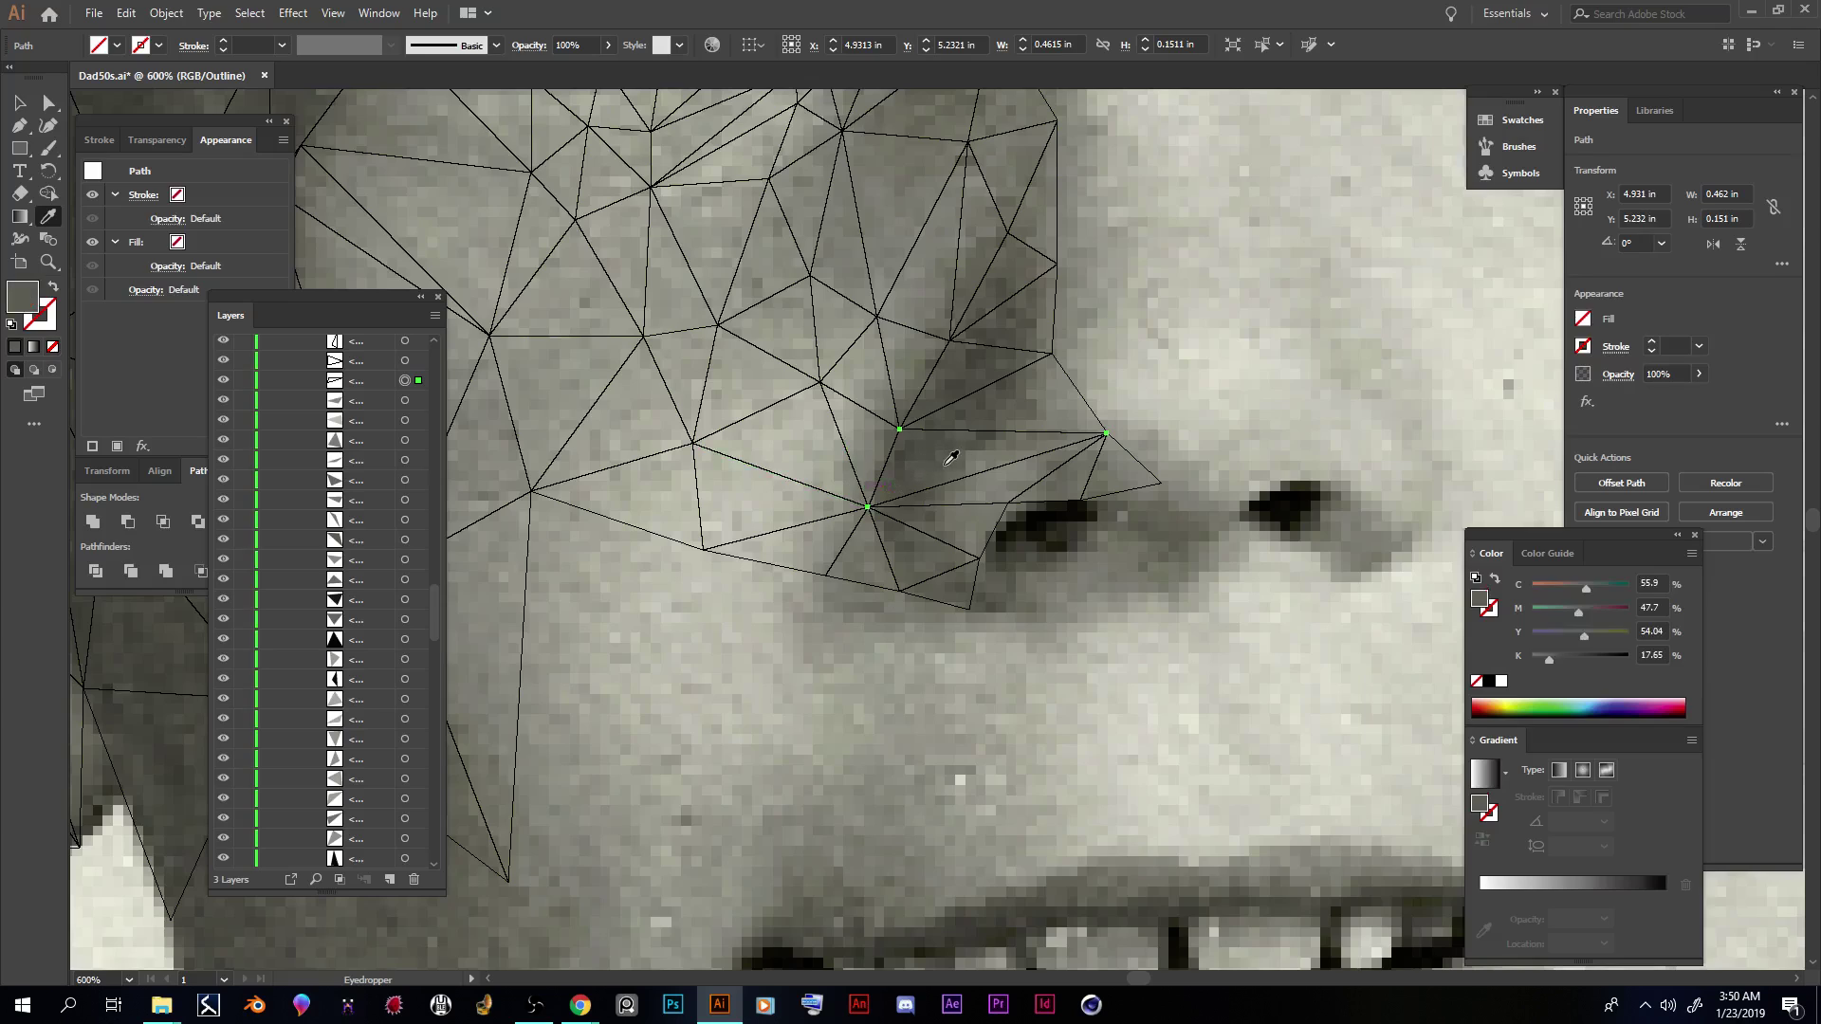
{"action": "left_click", "coordinate": [405, 361]}
{"action": "left_click", "coordinate": [747, 490]}
Step: Fill the narrow triangle on the outer edge of the nose's side with a grey sampled from the photo
{"action": "scroll", "coordinate": [405, 389], "scroll_direction": "up", "scroll_amount": 3}
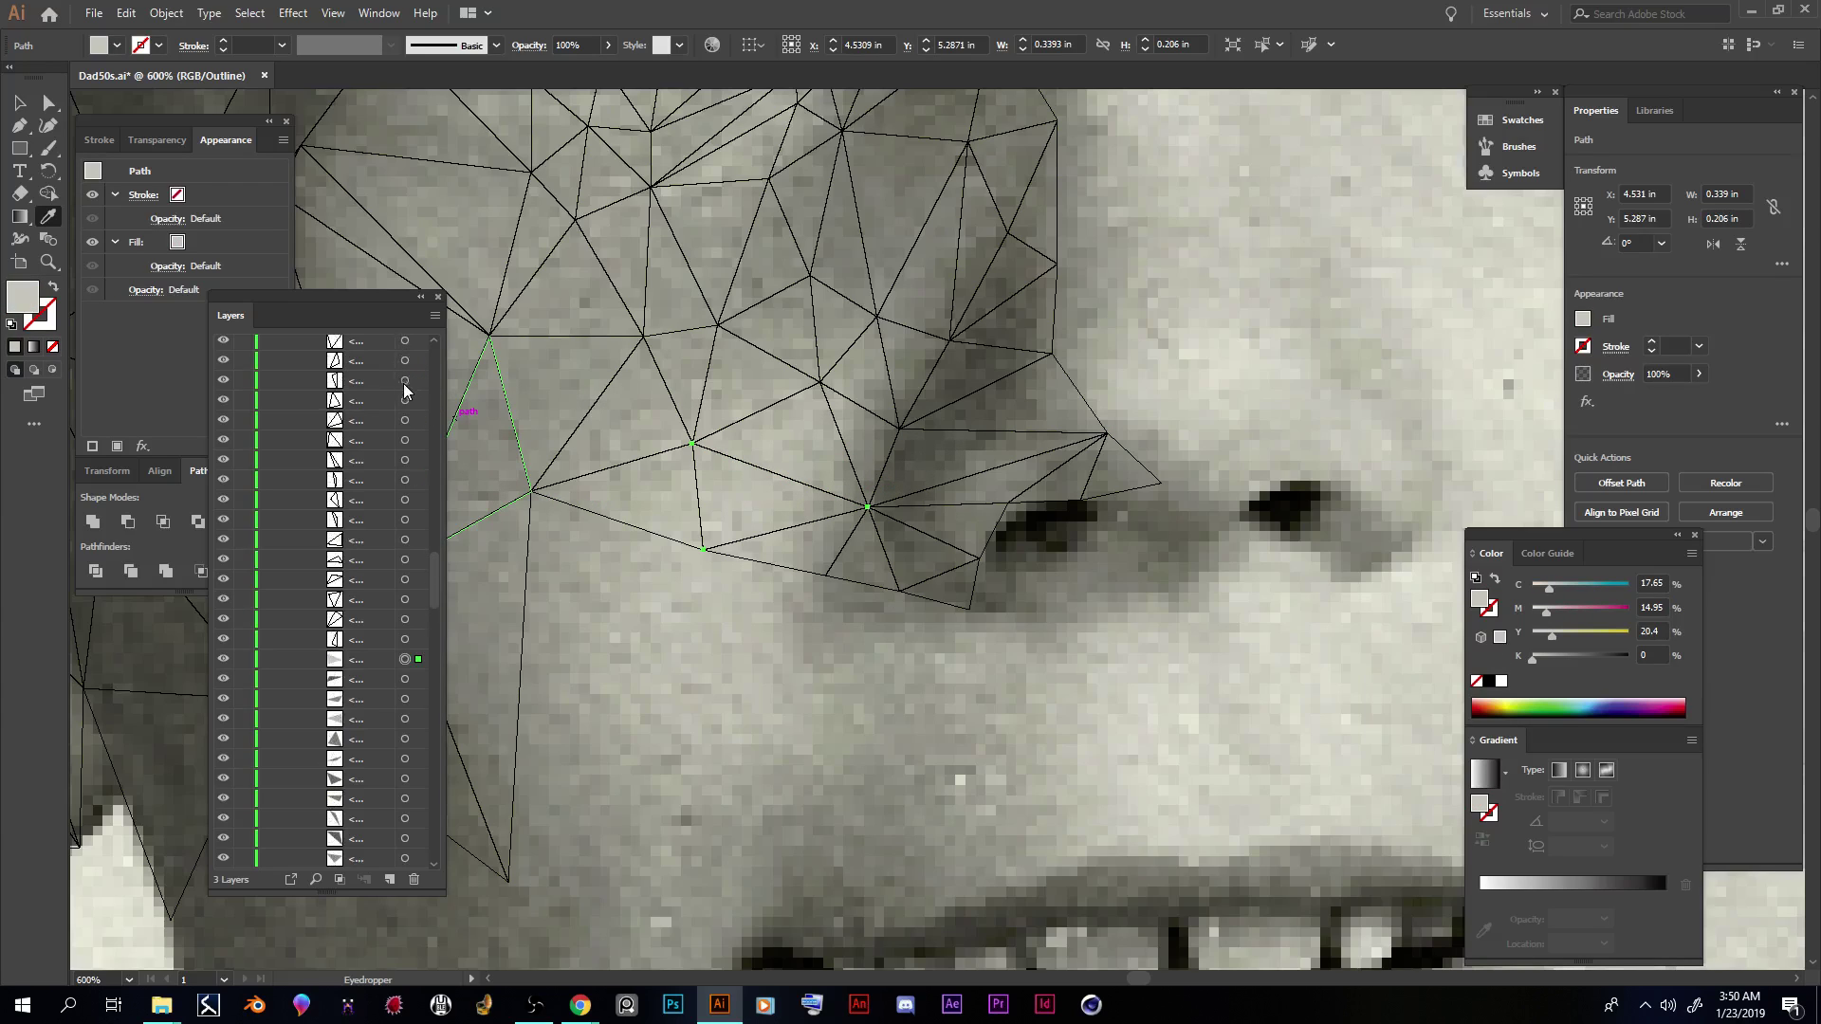
{"action": "left_click", "coordinate": [406, 639]}
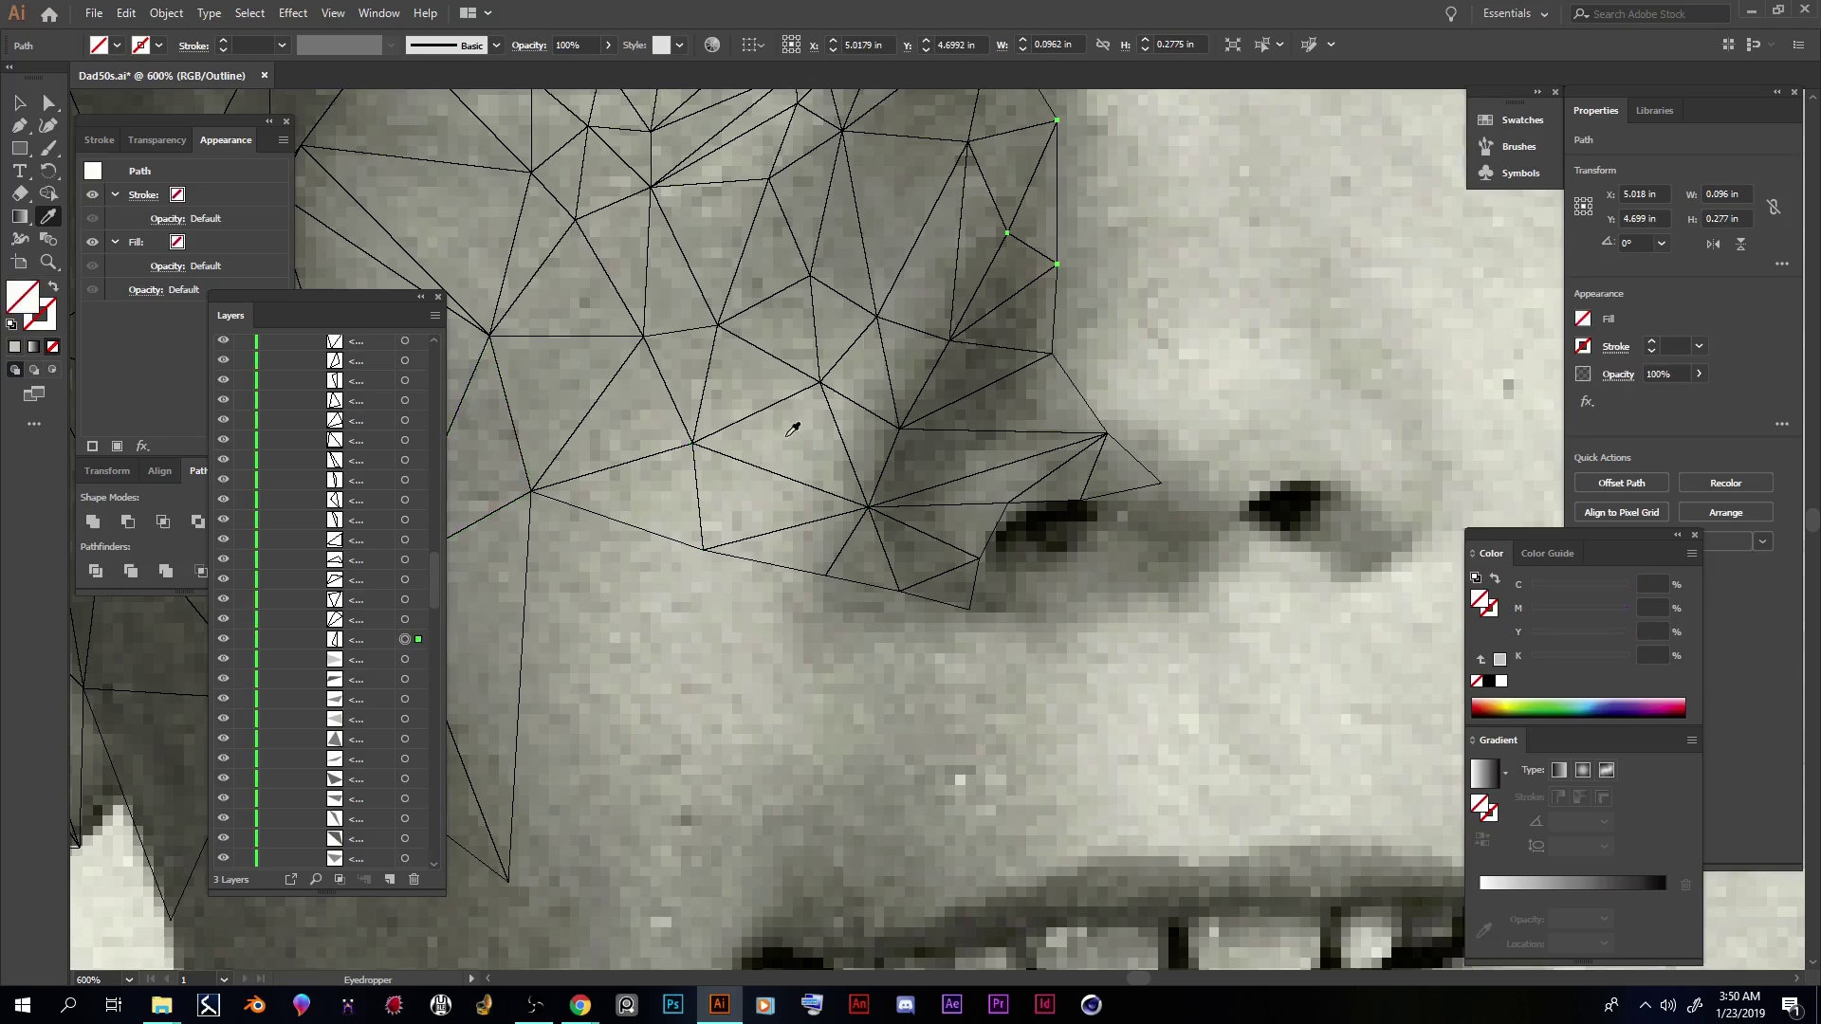
{"action": "left_click", "coordinate": [1049, 205]}
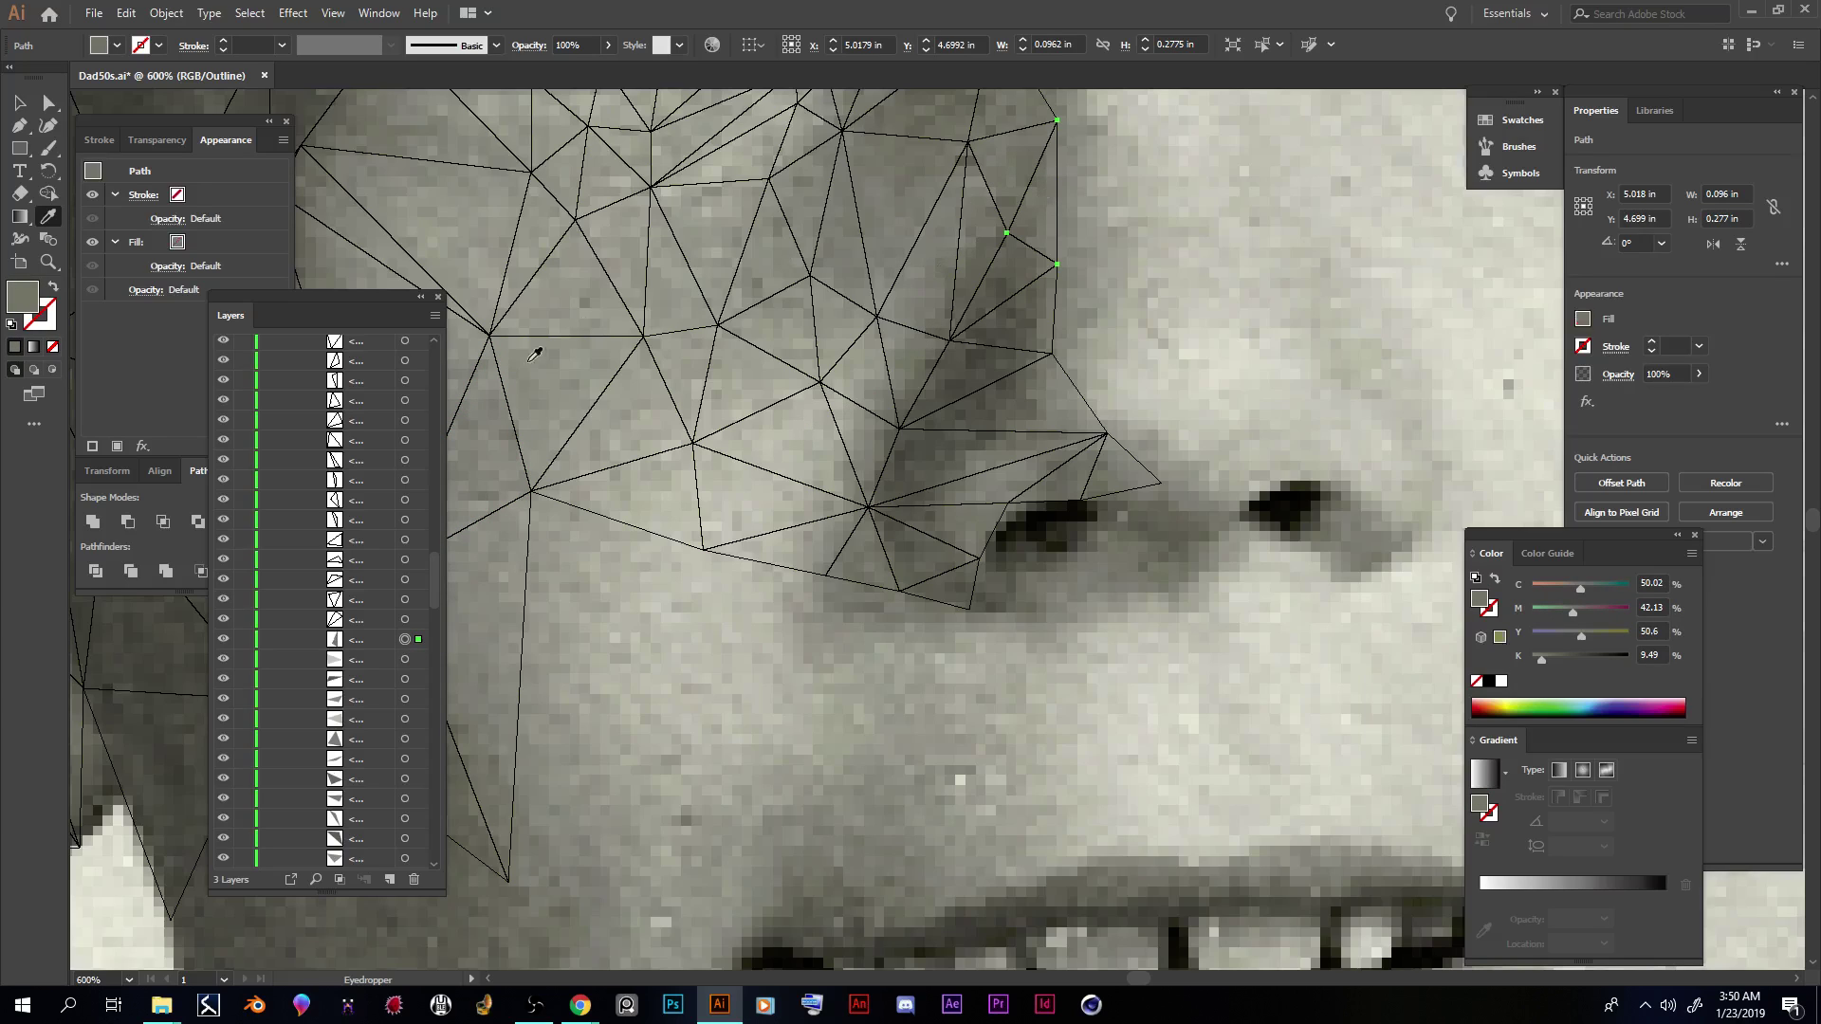
Step: Fill the two neighbouring triangles on the upper part of the nose's shaded side with greys sampled from the photo
{"action": "left_click", "coordinate": [405, 618]}
{"action": "left_click", "coordinate": [994, 264]}
{"action": "left_click", "coordinate": [405, 599]}
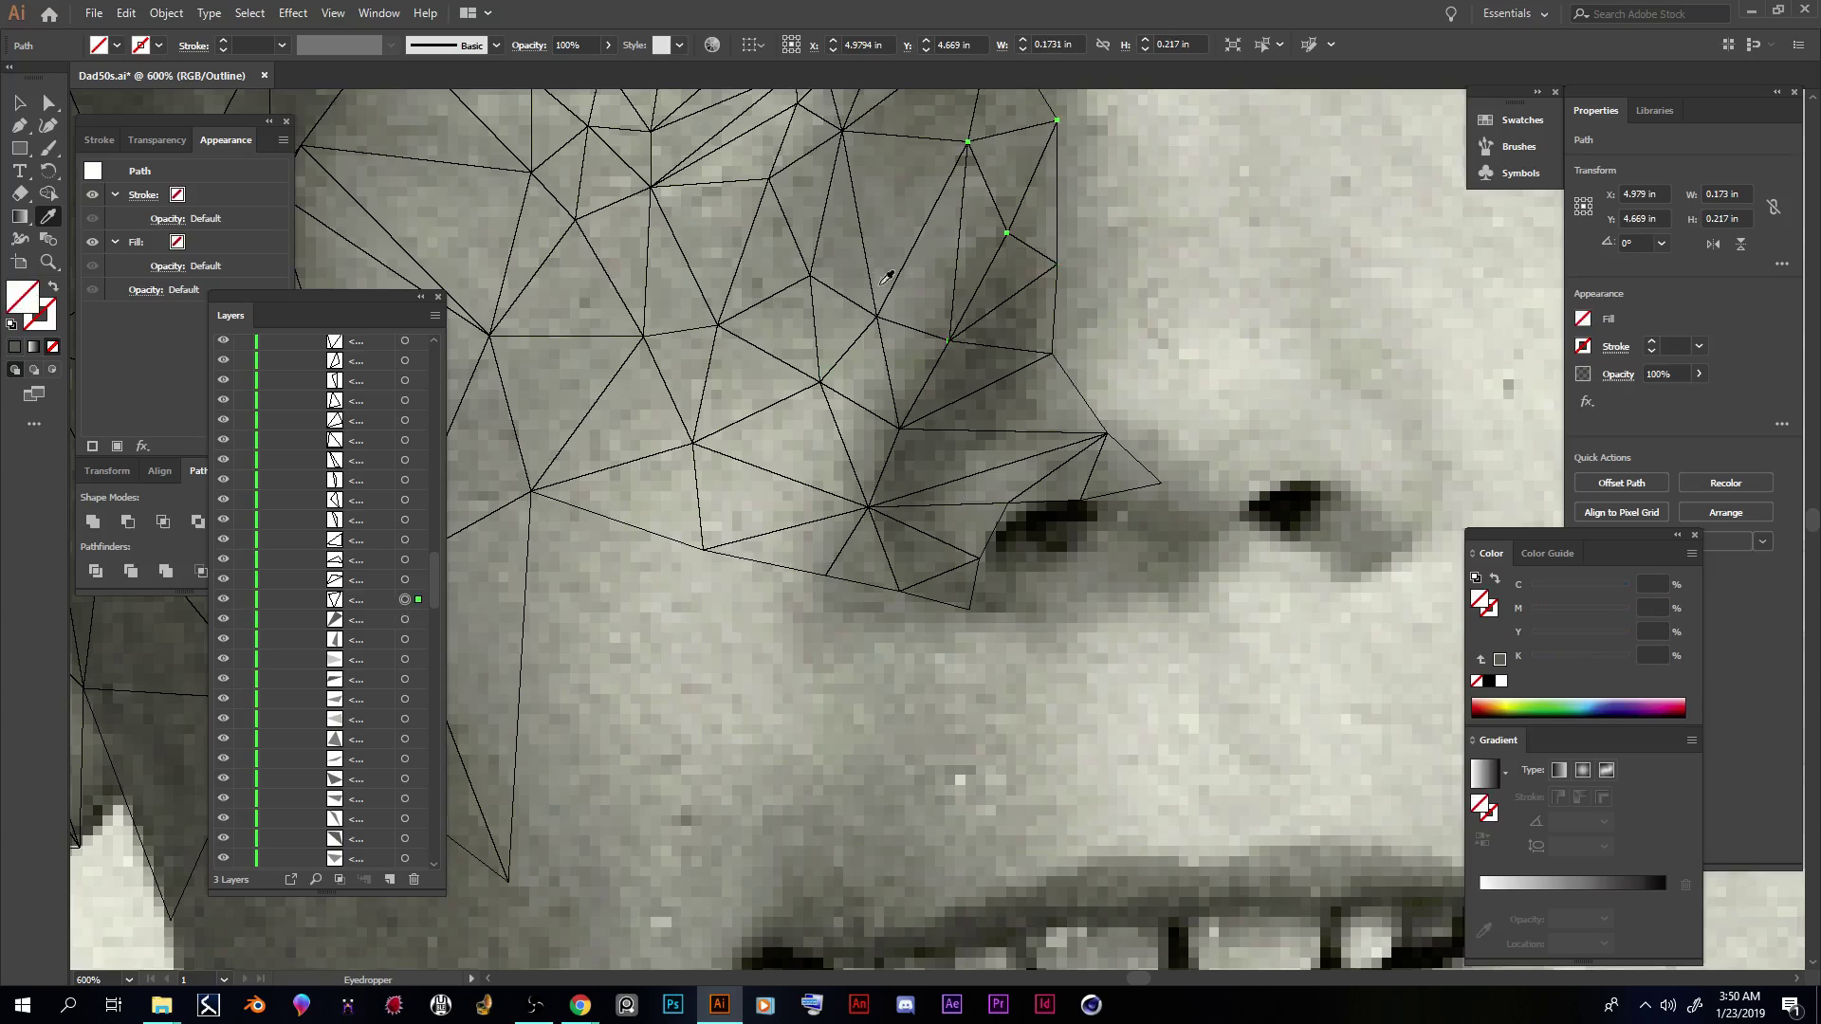
{"action": "scroll", "coordinate": [1024, 246], "scroll_direction": "up", "scroll_amount": 2}
{"action": "left_click", "coordinate": [979, 281]}
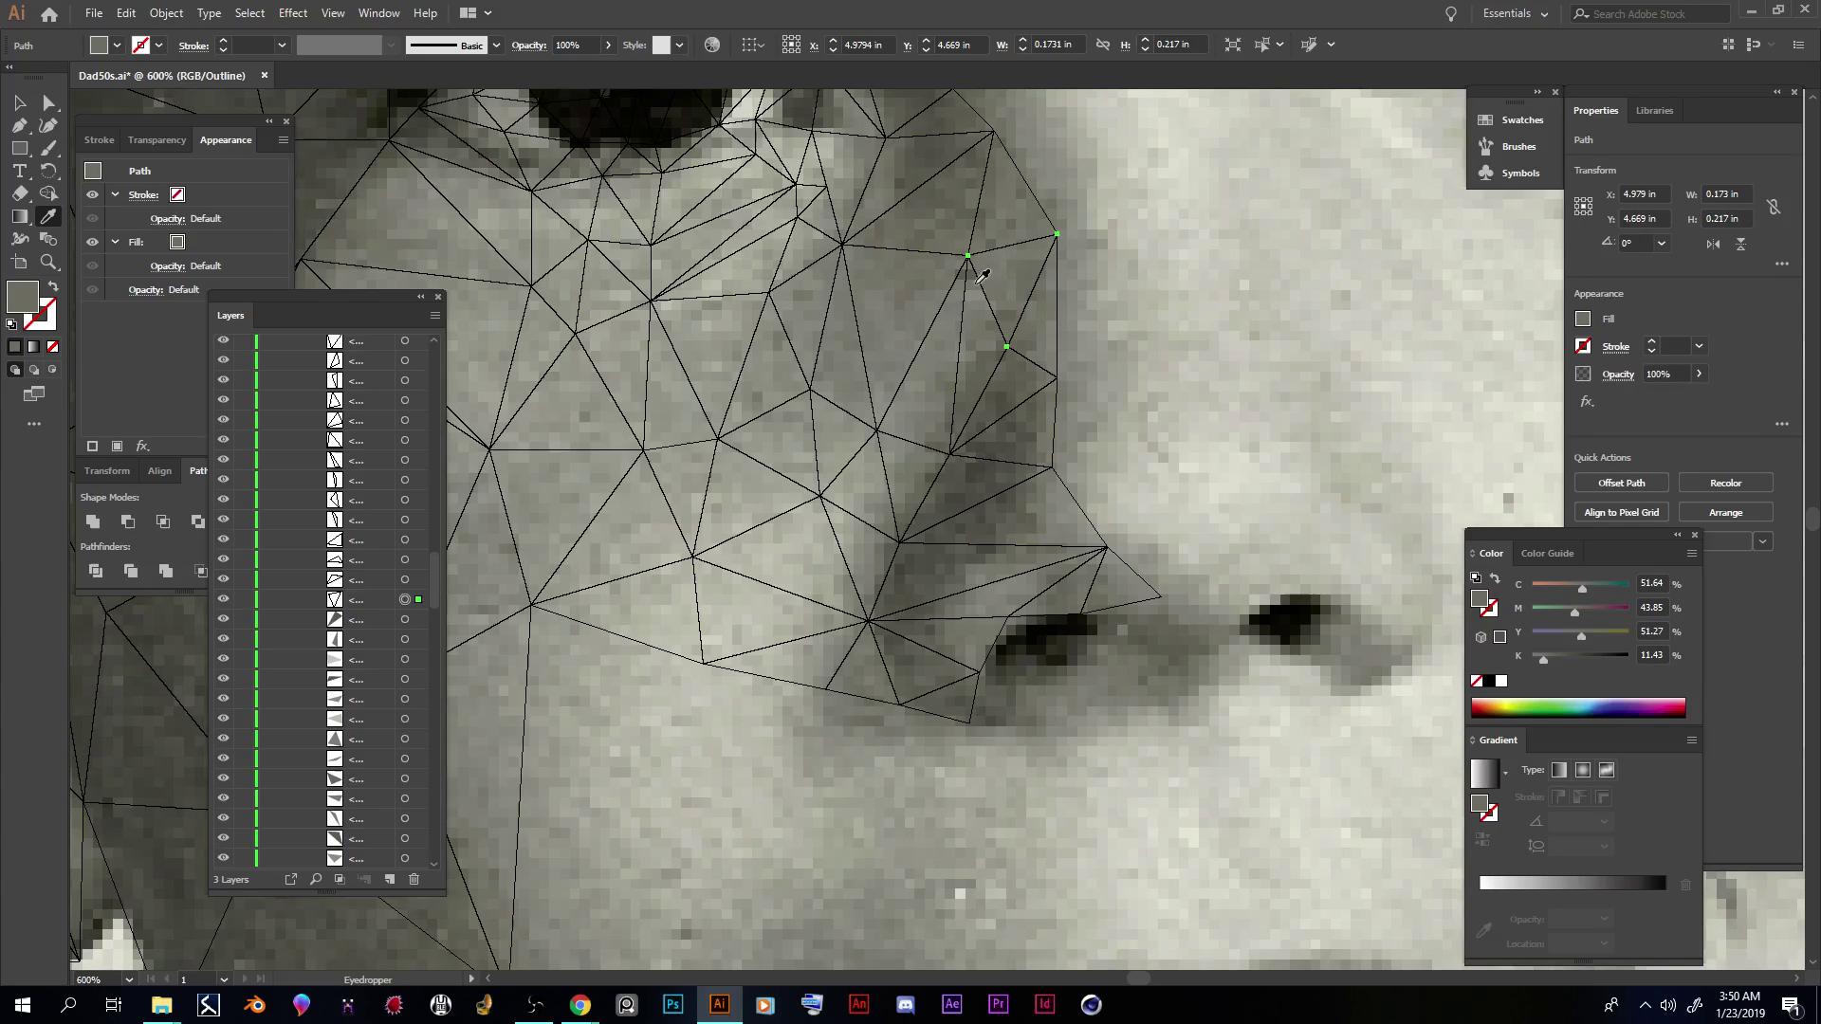
Step: Fill the three adjoining triangles on the lower shaded side of the nose, just above the wing, with sampled dark greys
{"action": "left_click", "coordinate": [405, 580]}
{"action": "left_click", "coordinate": [956, 476]}
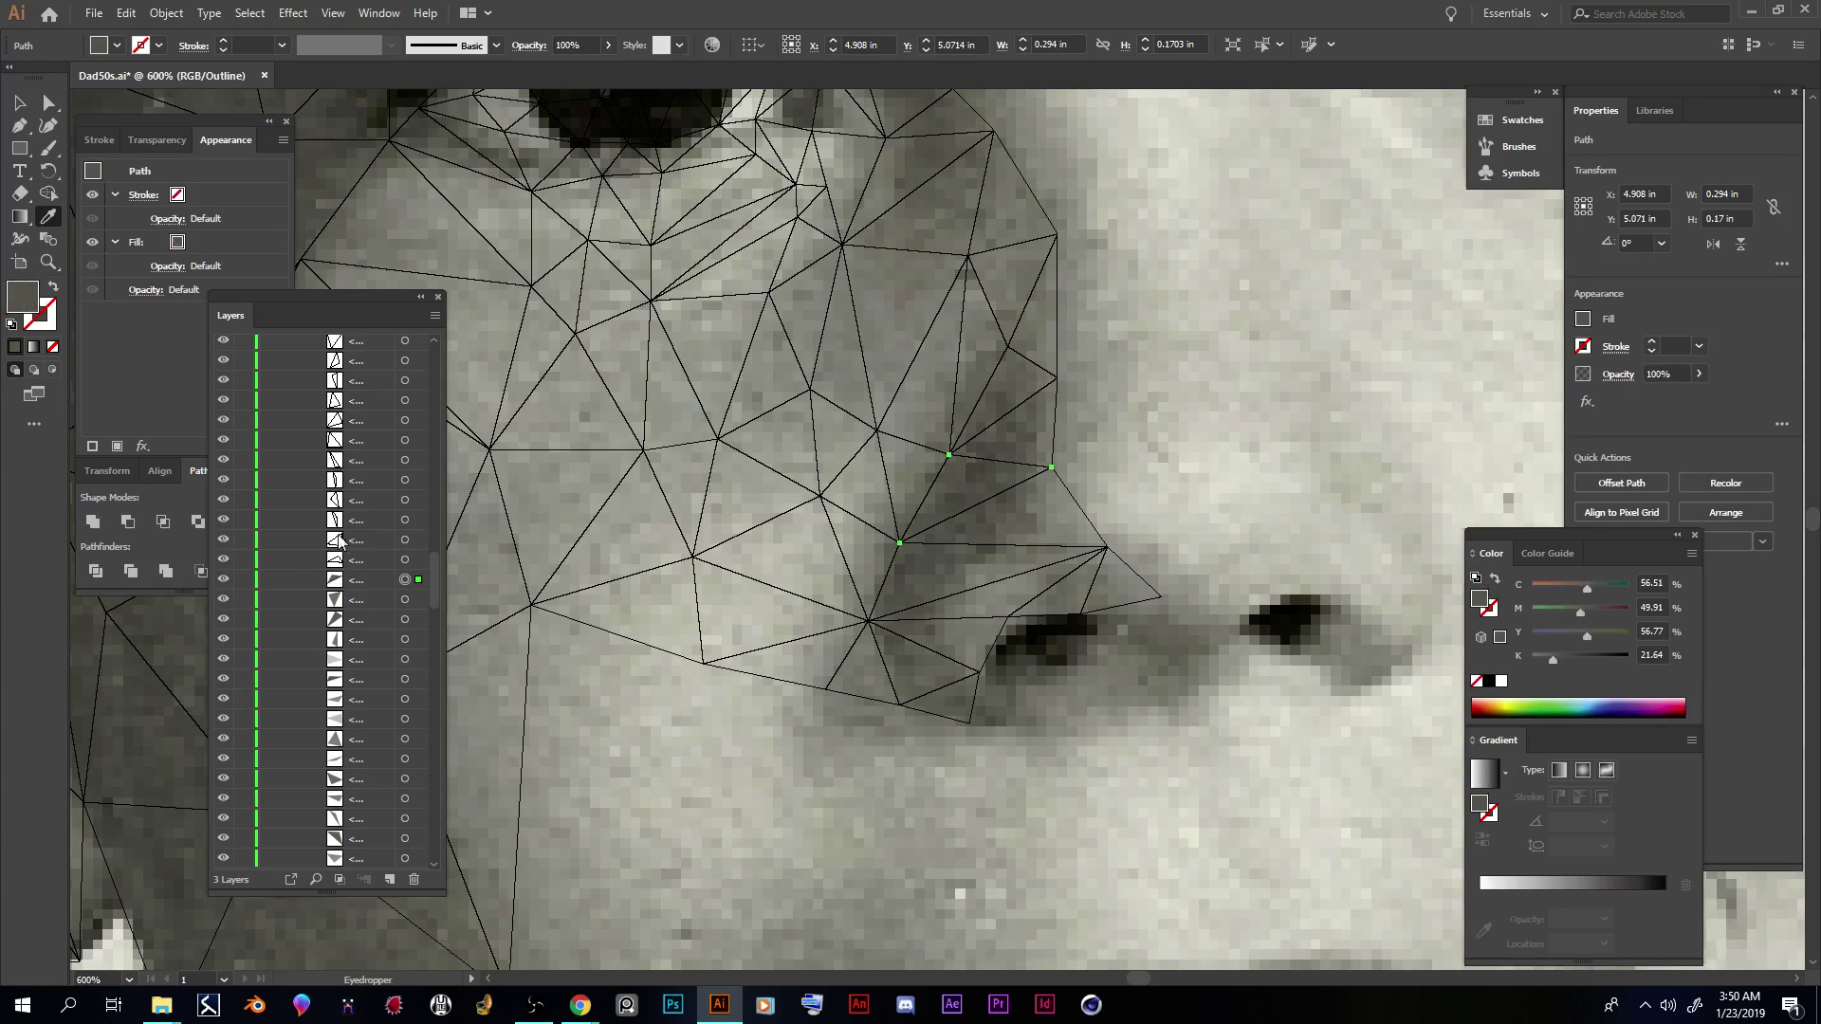
{"action": "left_click", "coordinate": [405, 560]}
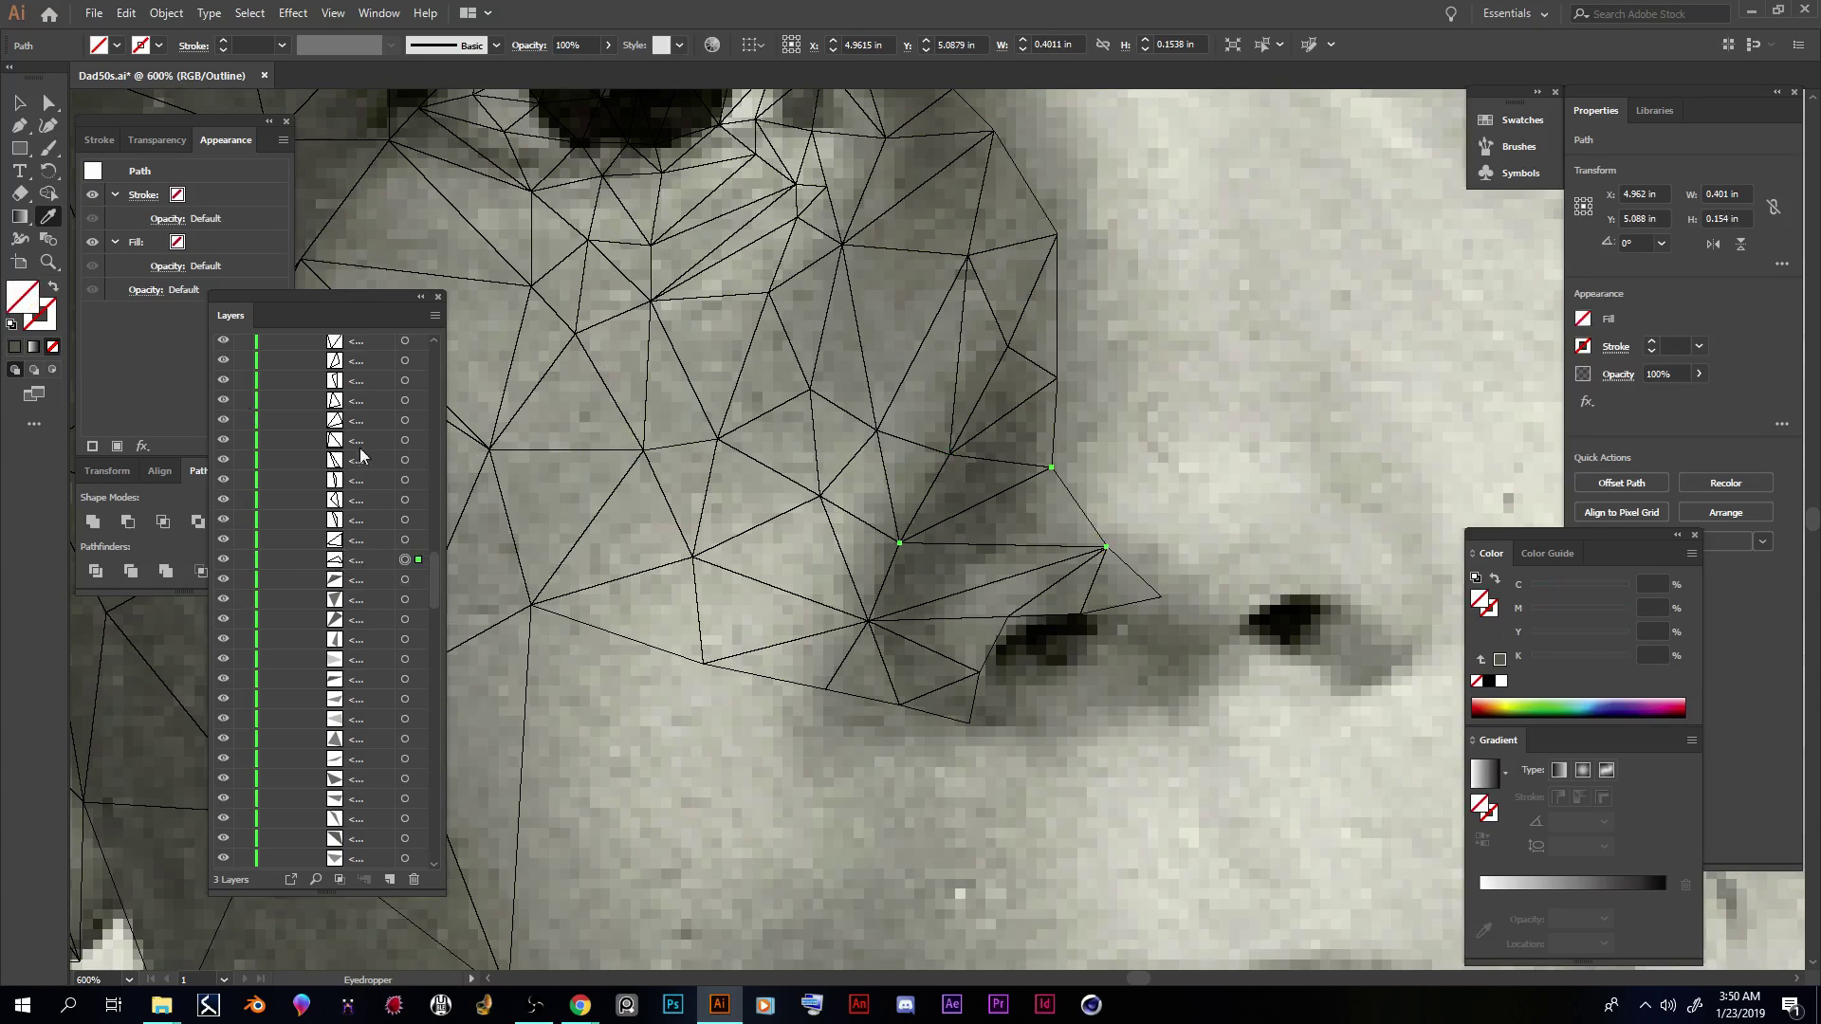
{"action": "left_click", "coordinate": [1020, 511]}
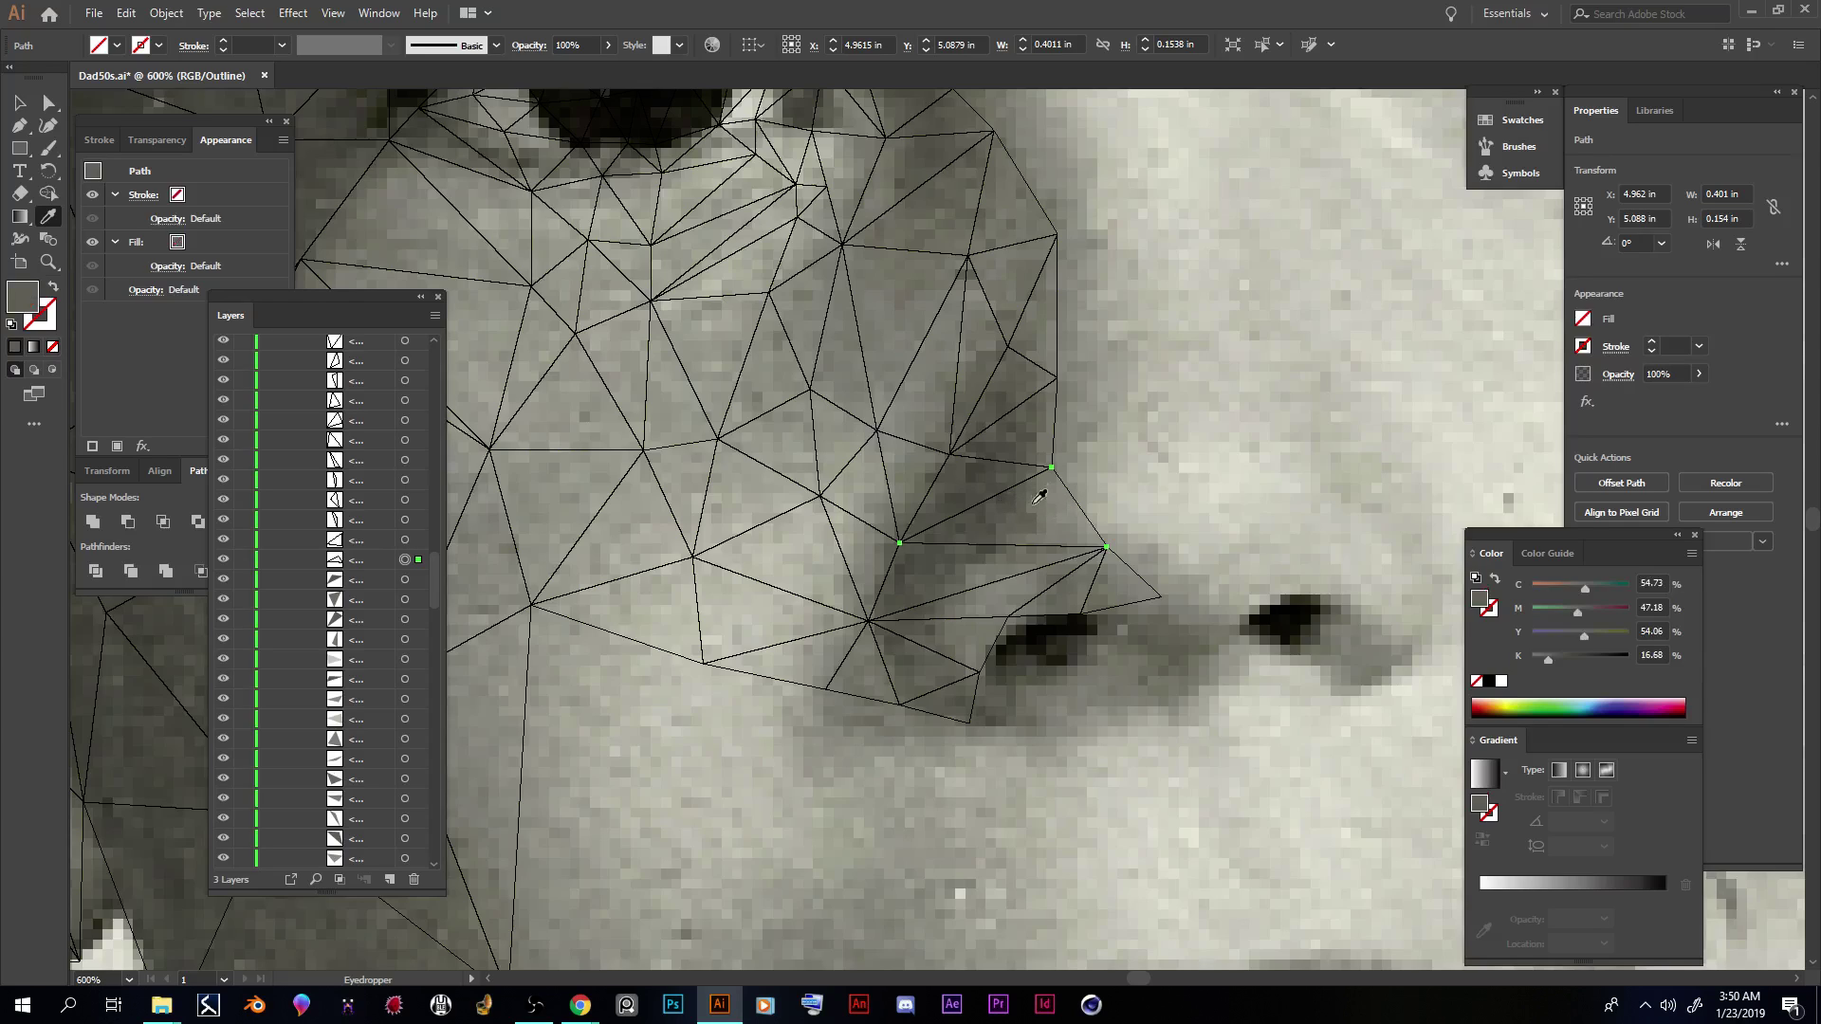
{"action": "left_click", "coordinate": [405, 539]}
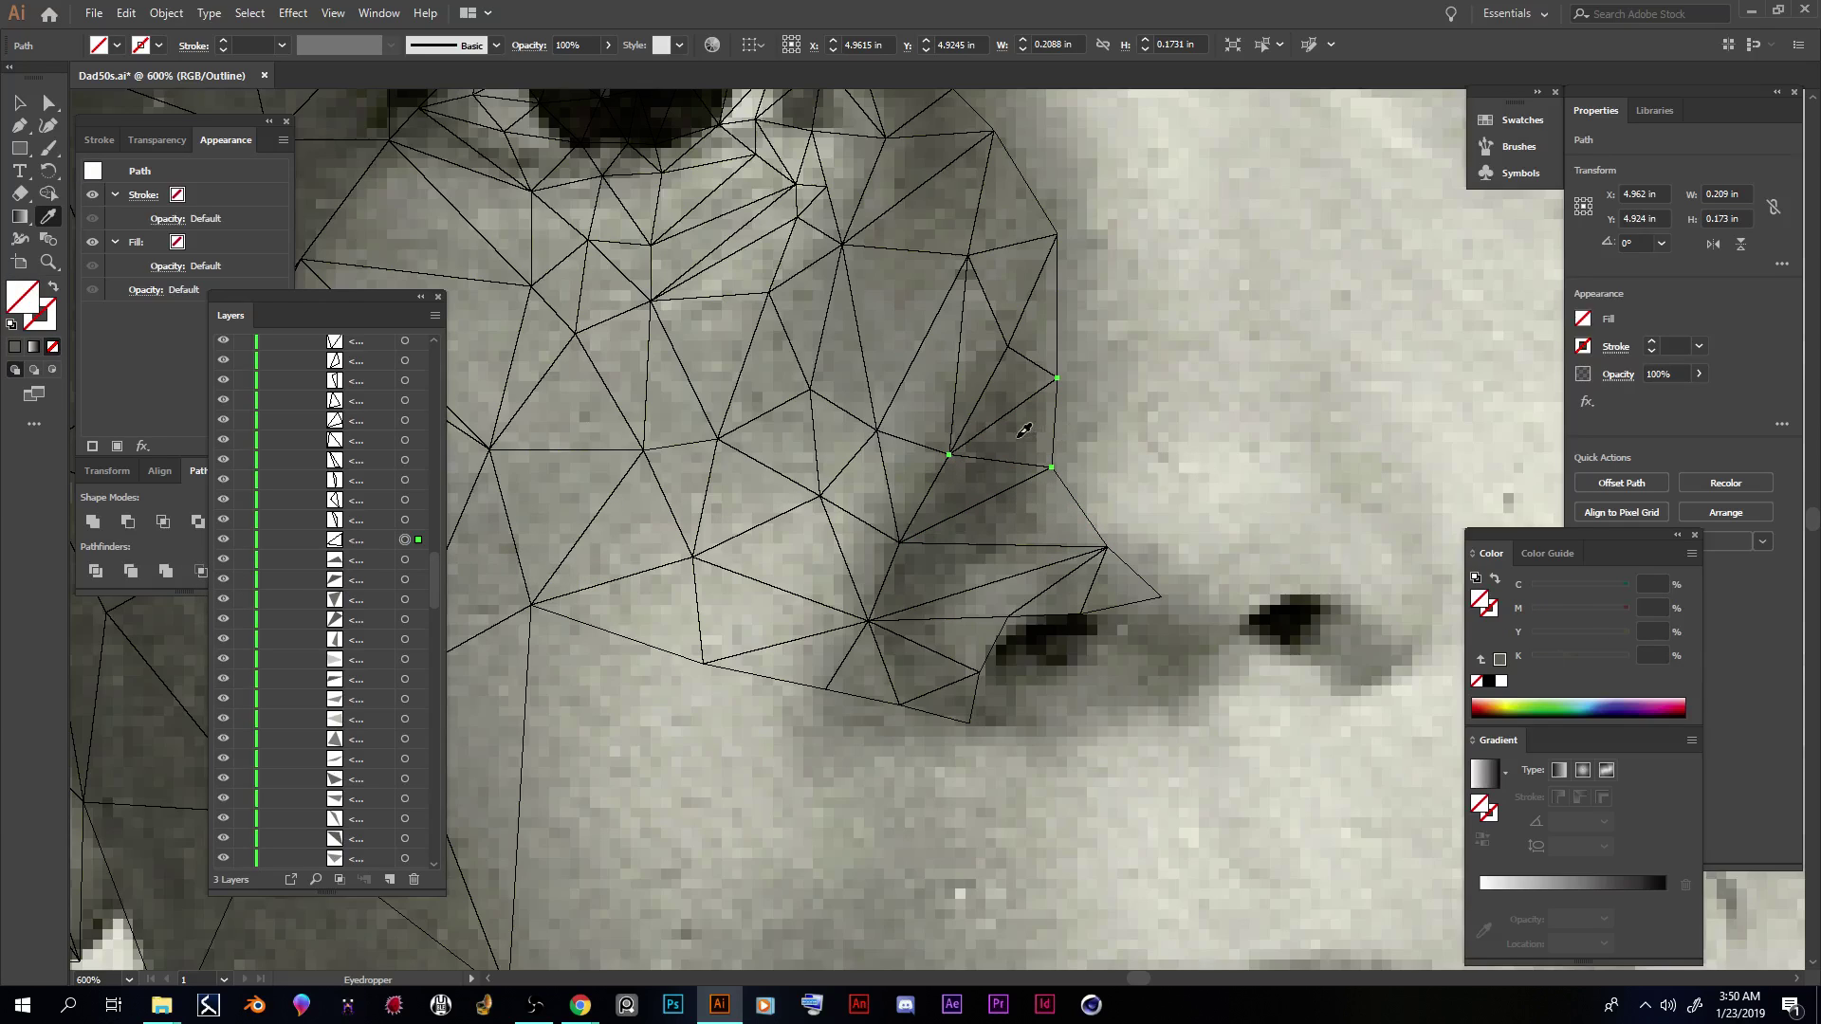
{"action": "left_click", "coordinate": [1019, 438]}
Step: Fill the narrow upright triangle at the inner edge of the earlobe with a grey sampled from the photo
{"action": "left_click", "coordinate": [405, 520]}
{"action": "scroll", "coordinate": [981, 455], "scroll_direction": "up", "scroll_amount": 5}
{"action": "scroll", "coordinate": [977, 453], "scroll_direction": "down", "scroll_amount": 1}
{"action": "scroll", "coordinate": [977, 453], "scroll_direction": "down", "scroll_amount": 5}
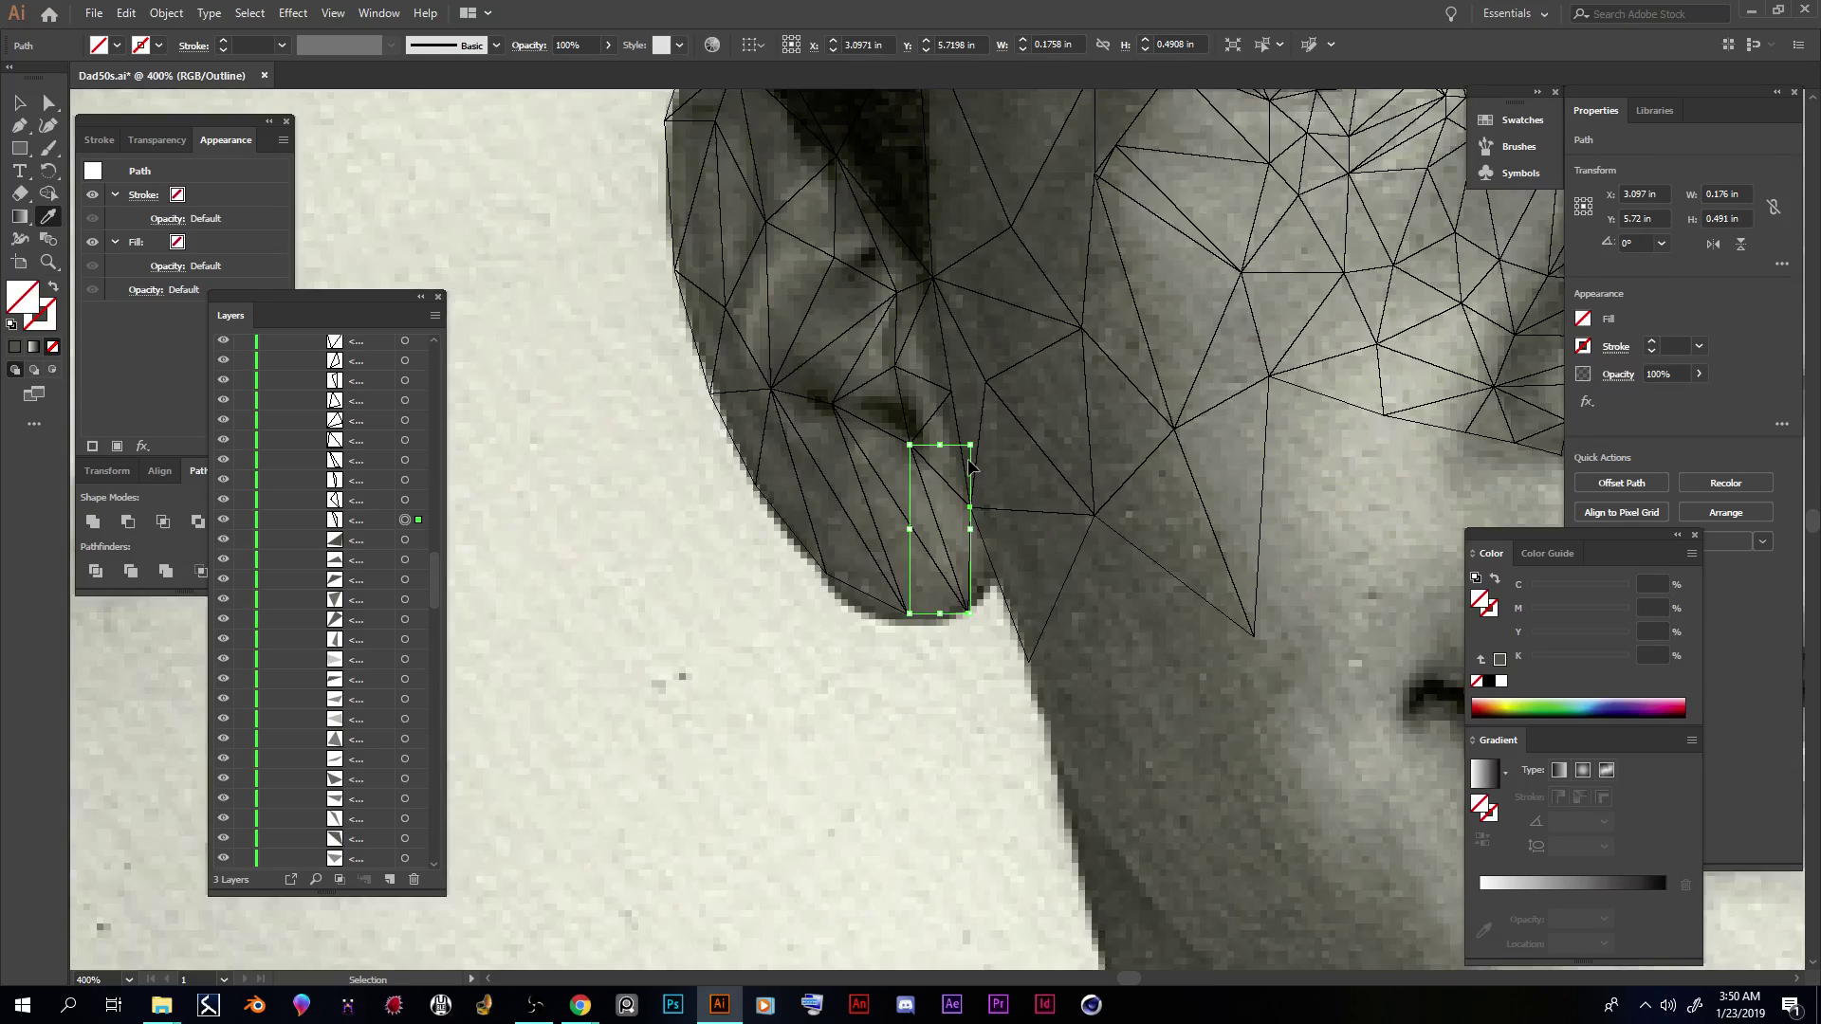
{"action": "scroll", "coordinate": [1053, 417], "scroll_direction": "up", "scroll_amount": 2}
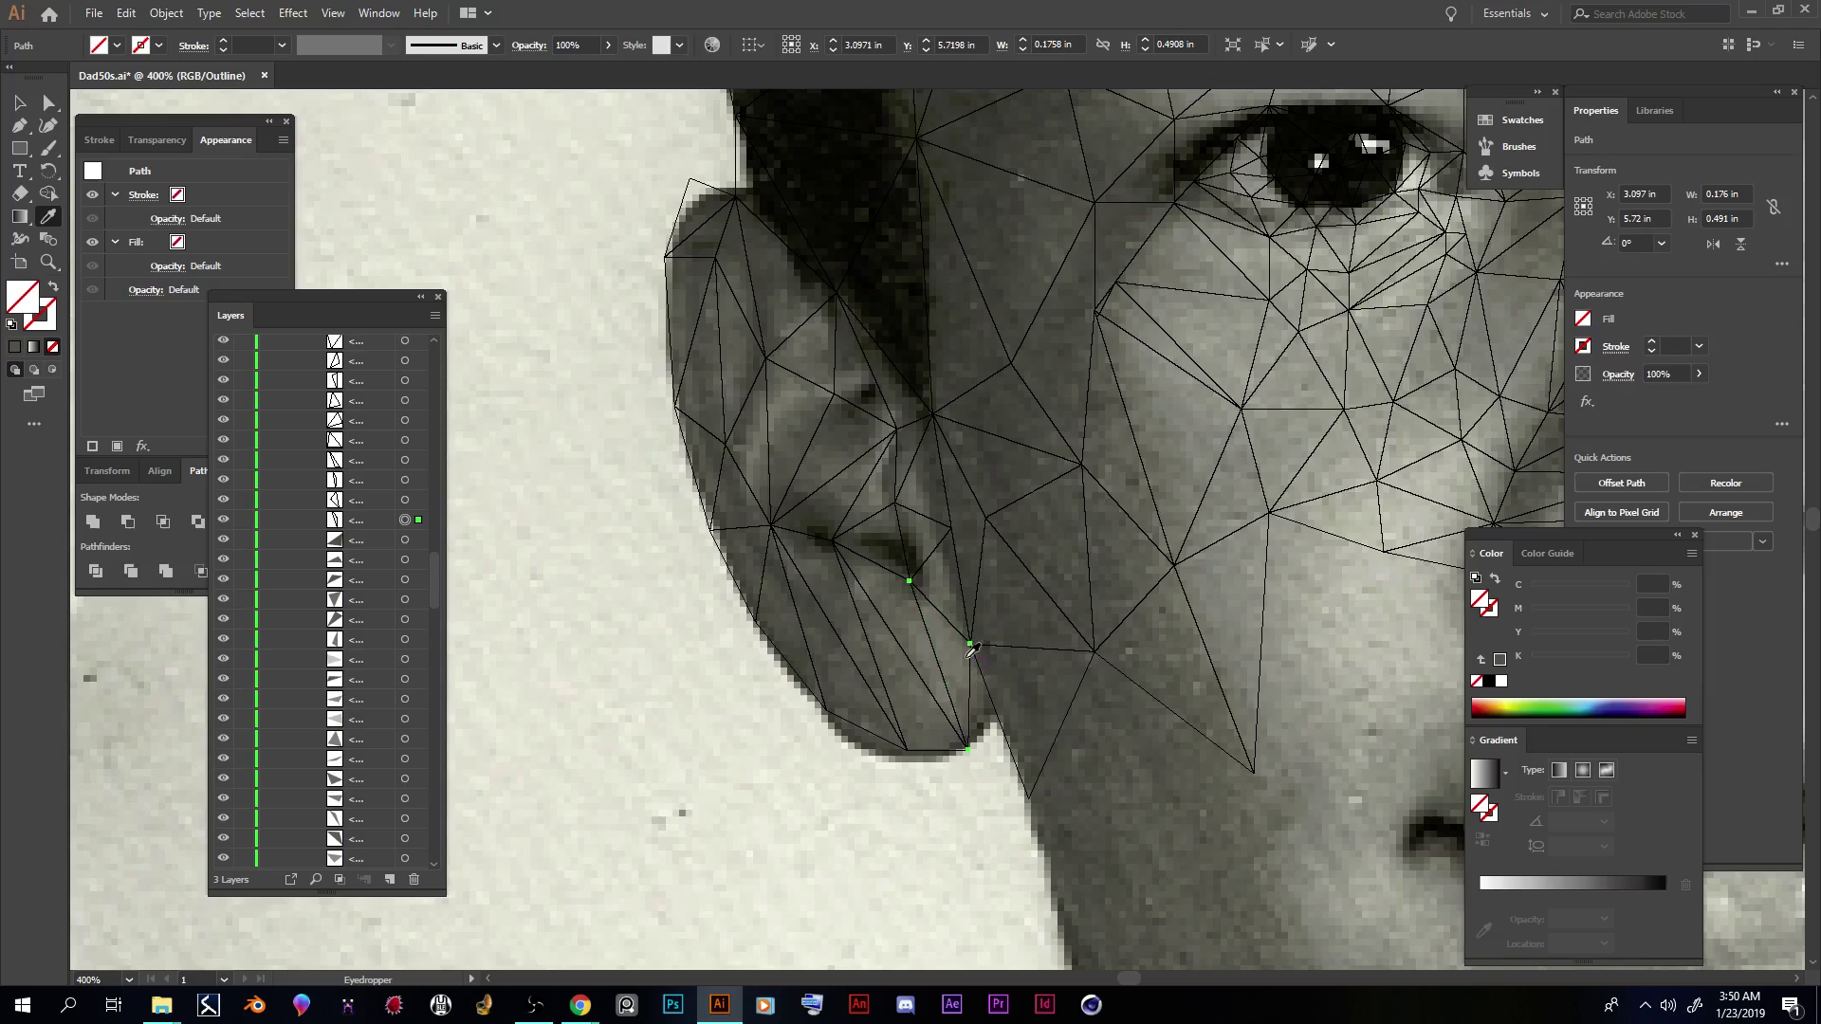
{"action": "scroll", "coordinate": [987, 683], "scroll_direction": "up", "scroll_amount": 1}
{"action": "left_click", "coordinate": [958, 710]}
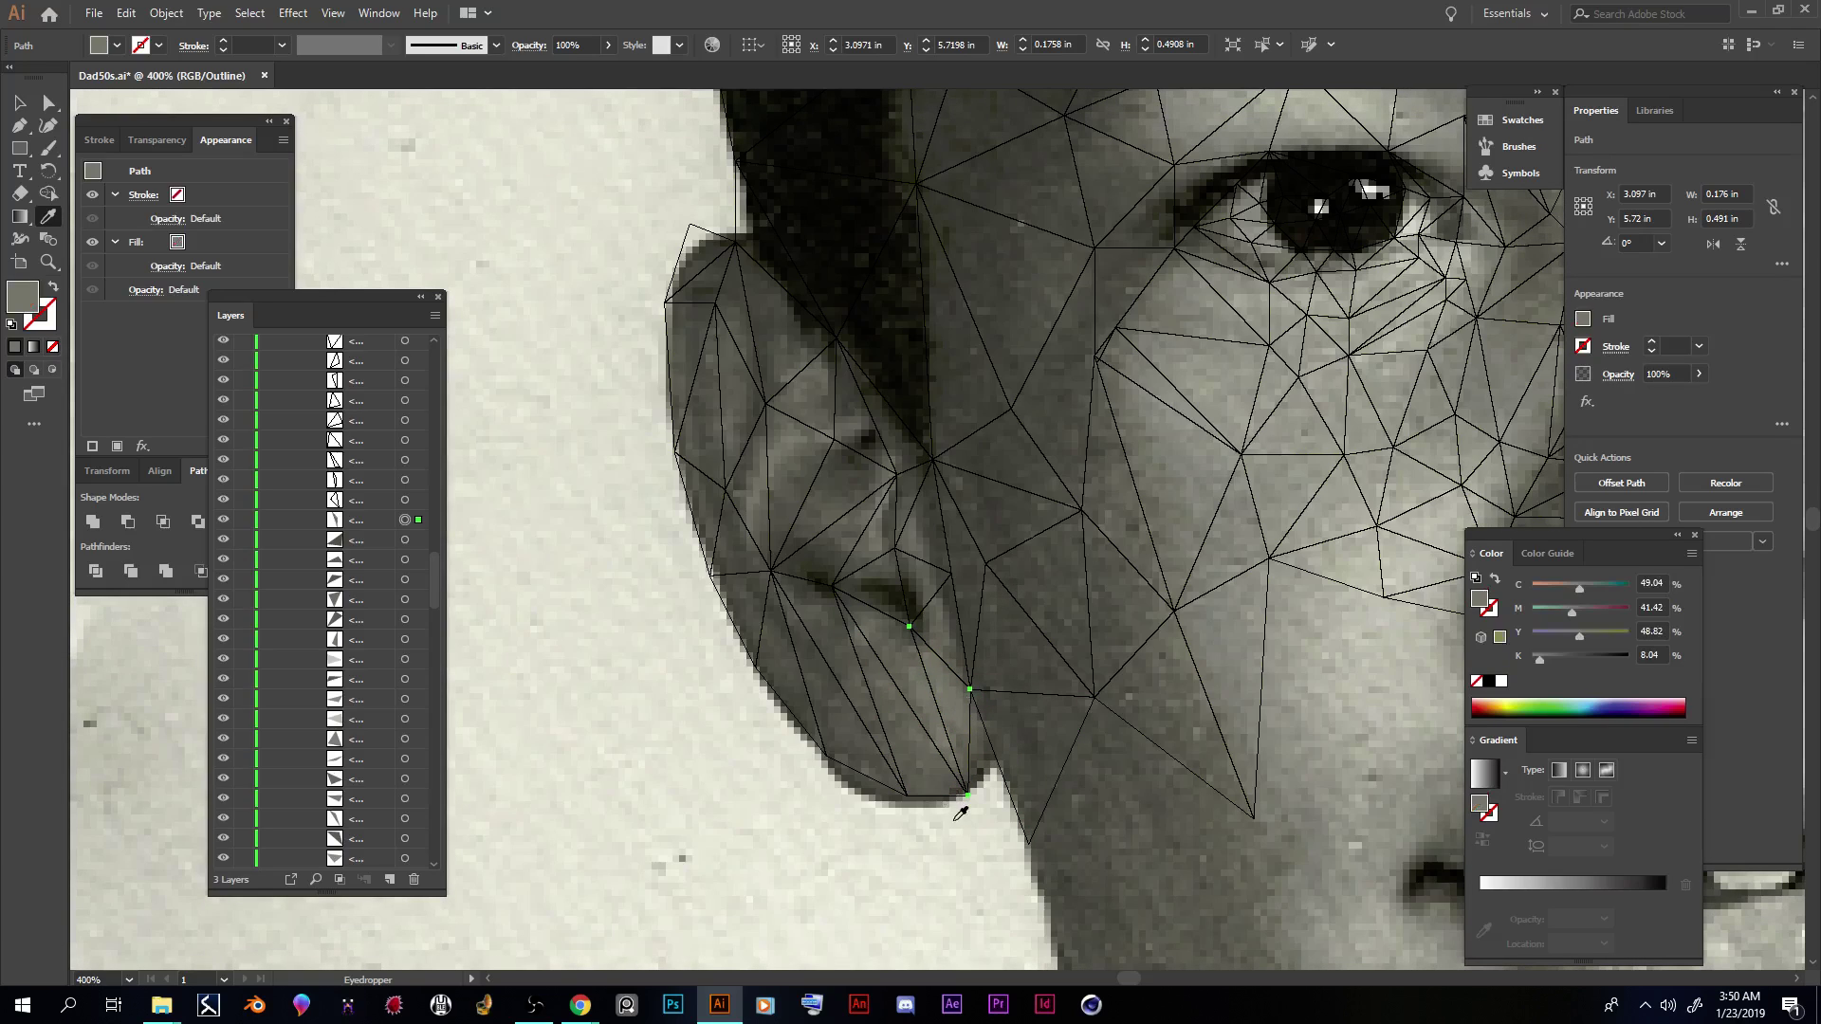
Step: Fill the two narrow triangles where the ear meets the face and the long earlobe triangle with tones sampled from the photo
{"action": "left_click", "coordinate": [405, 500]}
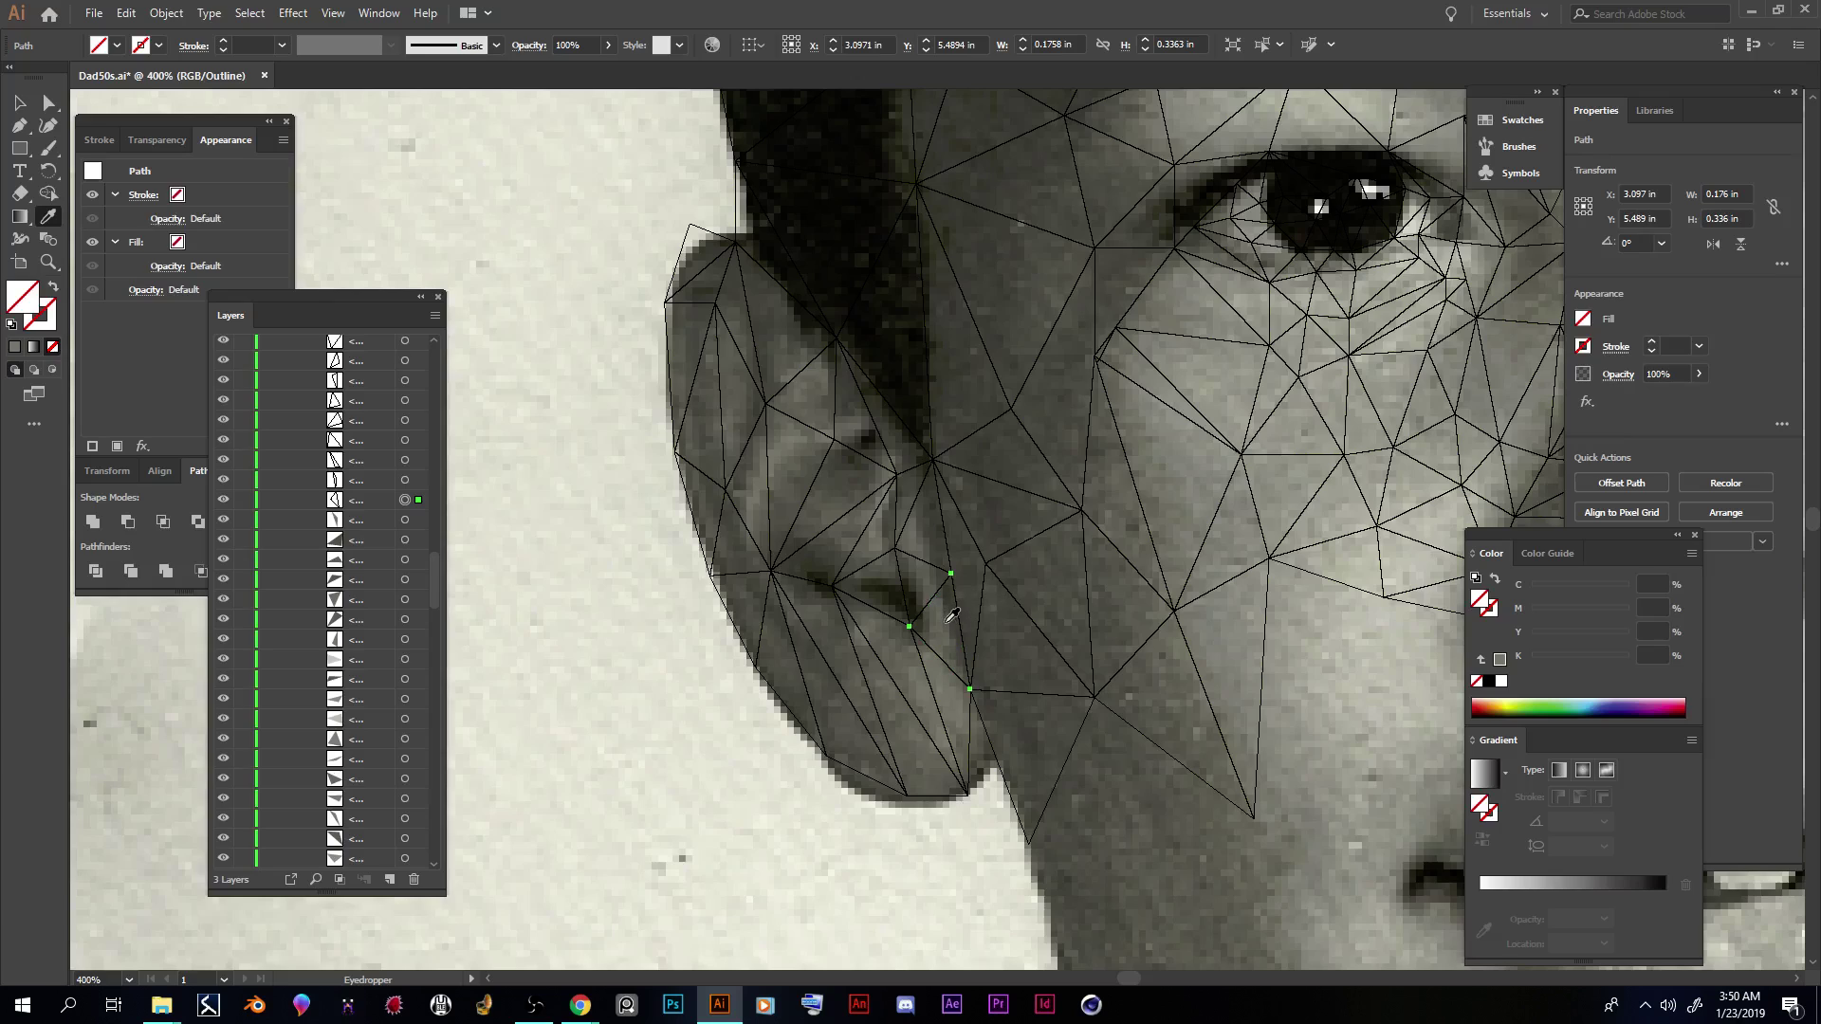
{"action": "left_click", "coordinate": [406, 482]}
{"action": "left_click", "coordinate": [954, 552]}
{"action": "left_click", "coordinate": [407, 461]}
{"action": "left_click", "coordinate": [933, 762]}
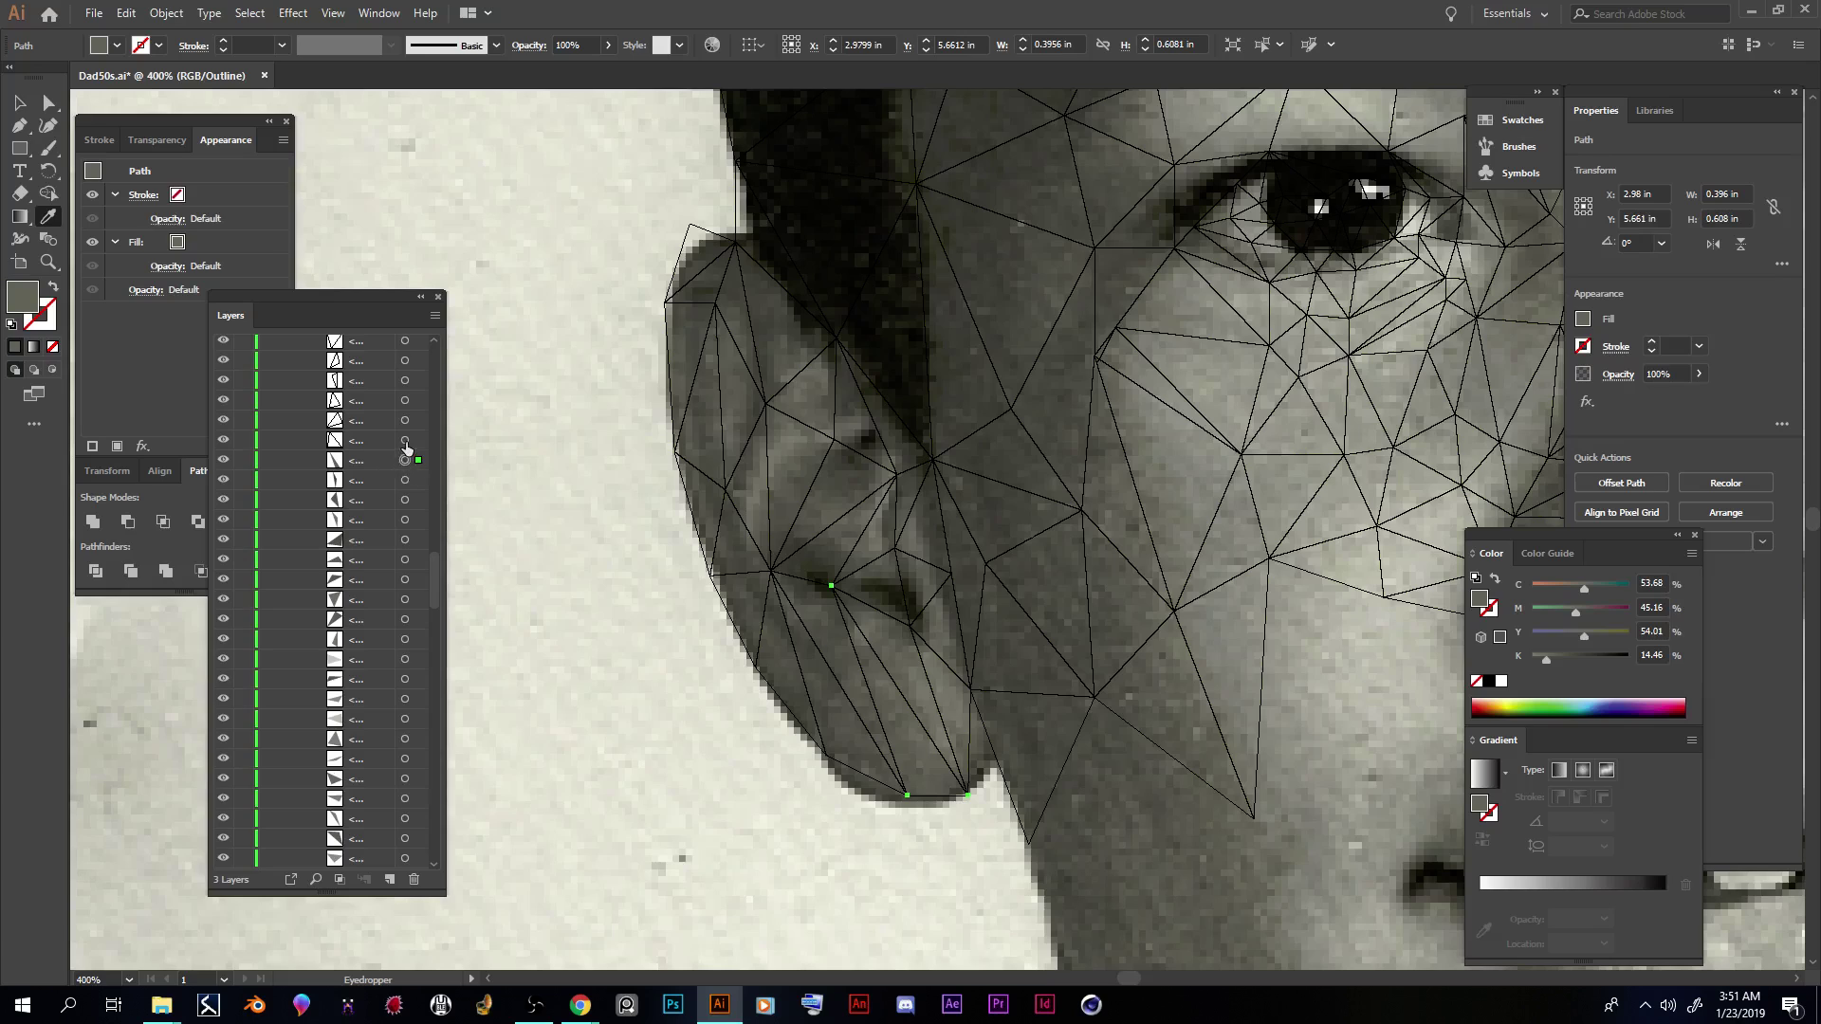
Step: Fill the face triangle beside the earlobe with dark grey and the mid-cheek triangle below the eye with light grey, both sampled
{"action": "left_click", "coordinate": [406, 441]}
{"action": "left_click", "coordinate": [1022, 632]}
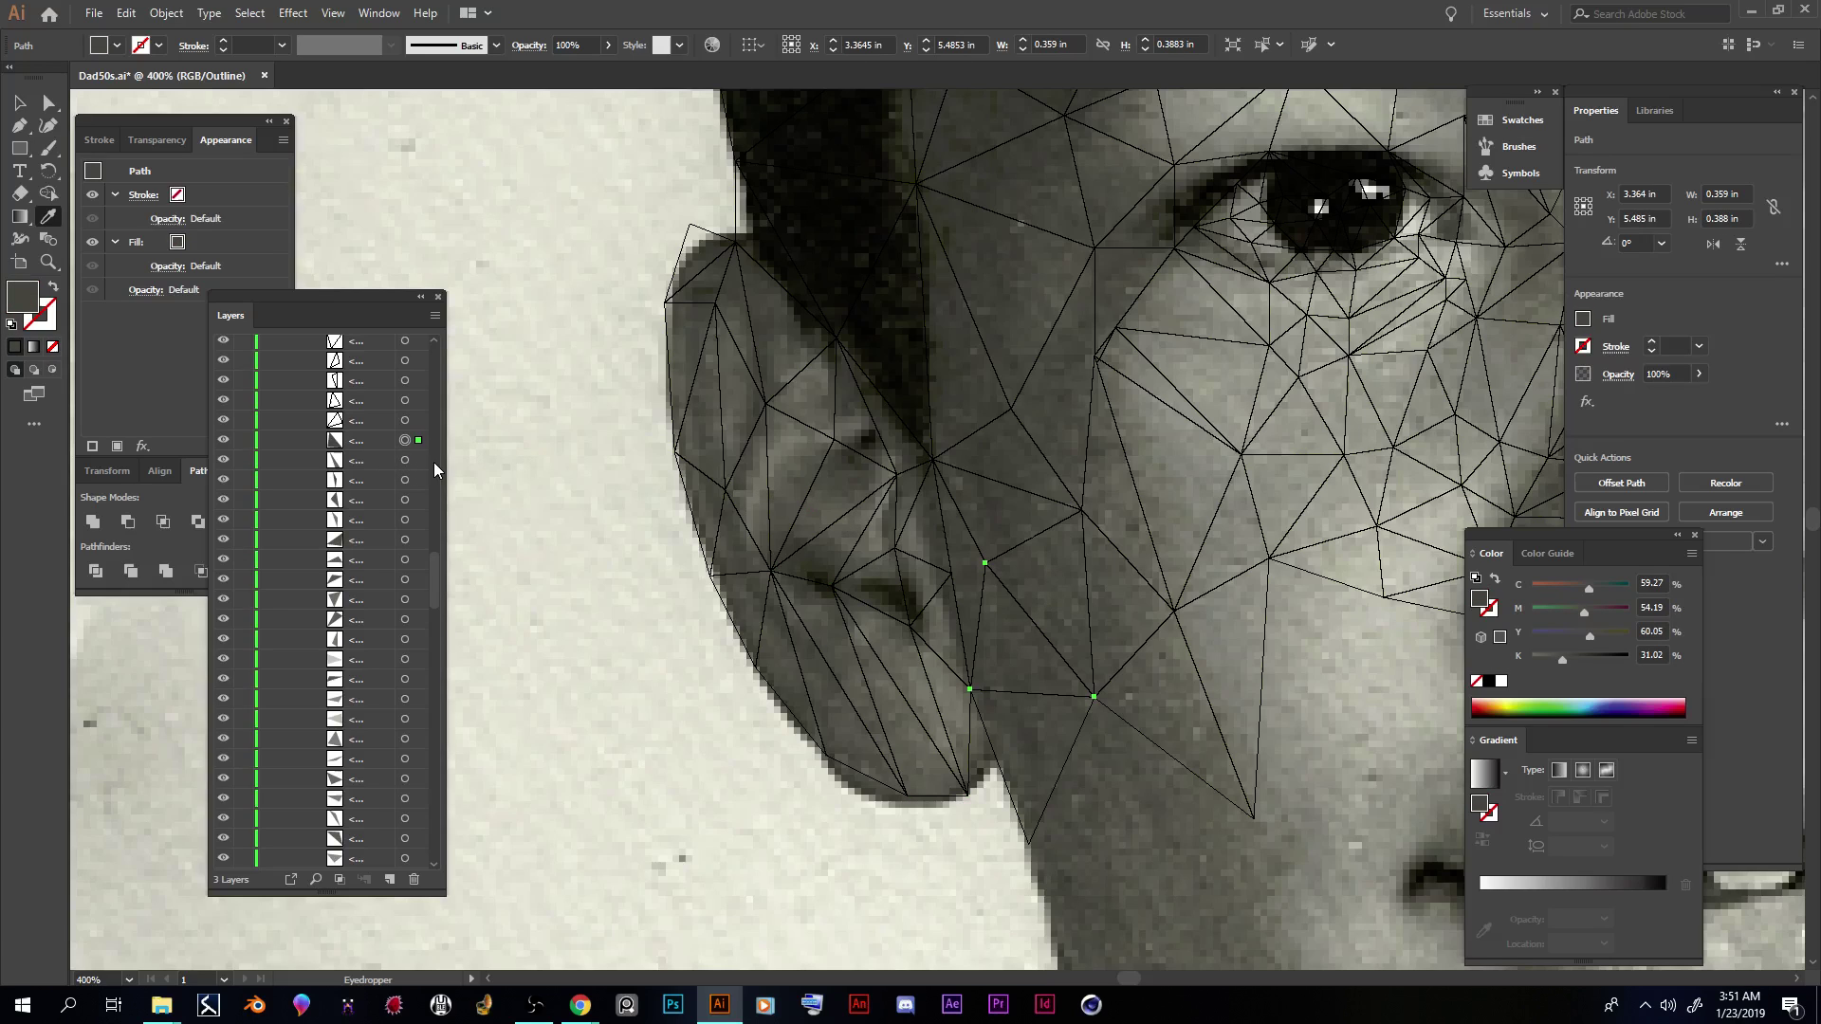
{"action": "left_click", "coordinate": [405, 421]}
{"action": "scroll", "coordinate": [1214, 366], "scroll_direction": "up", "scroll_amount": 3}
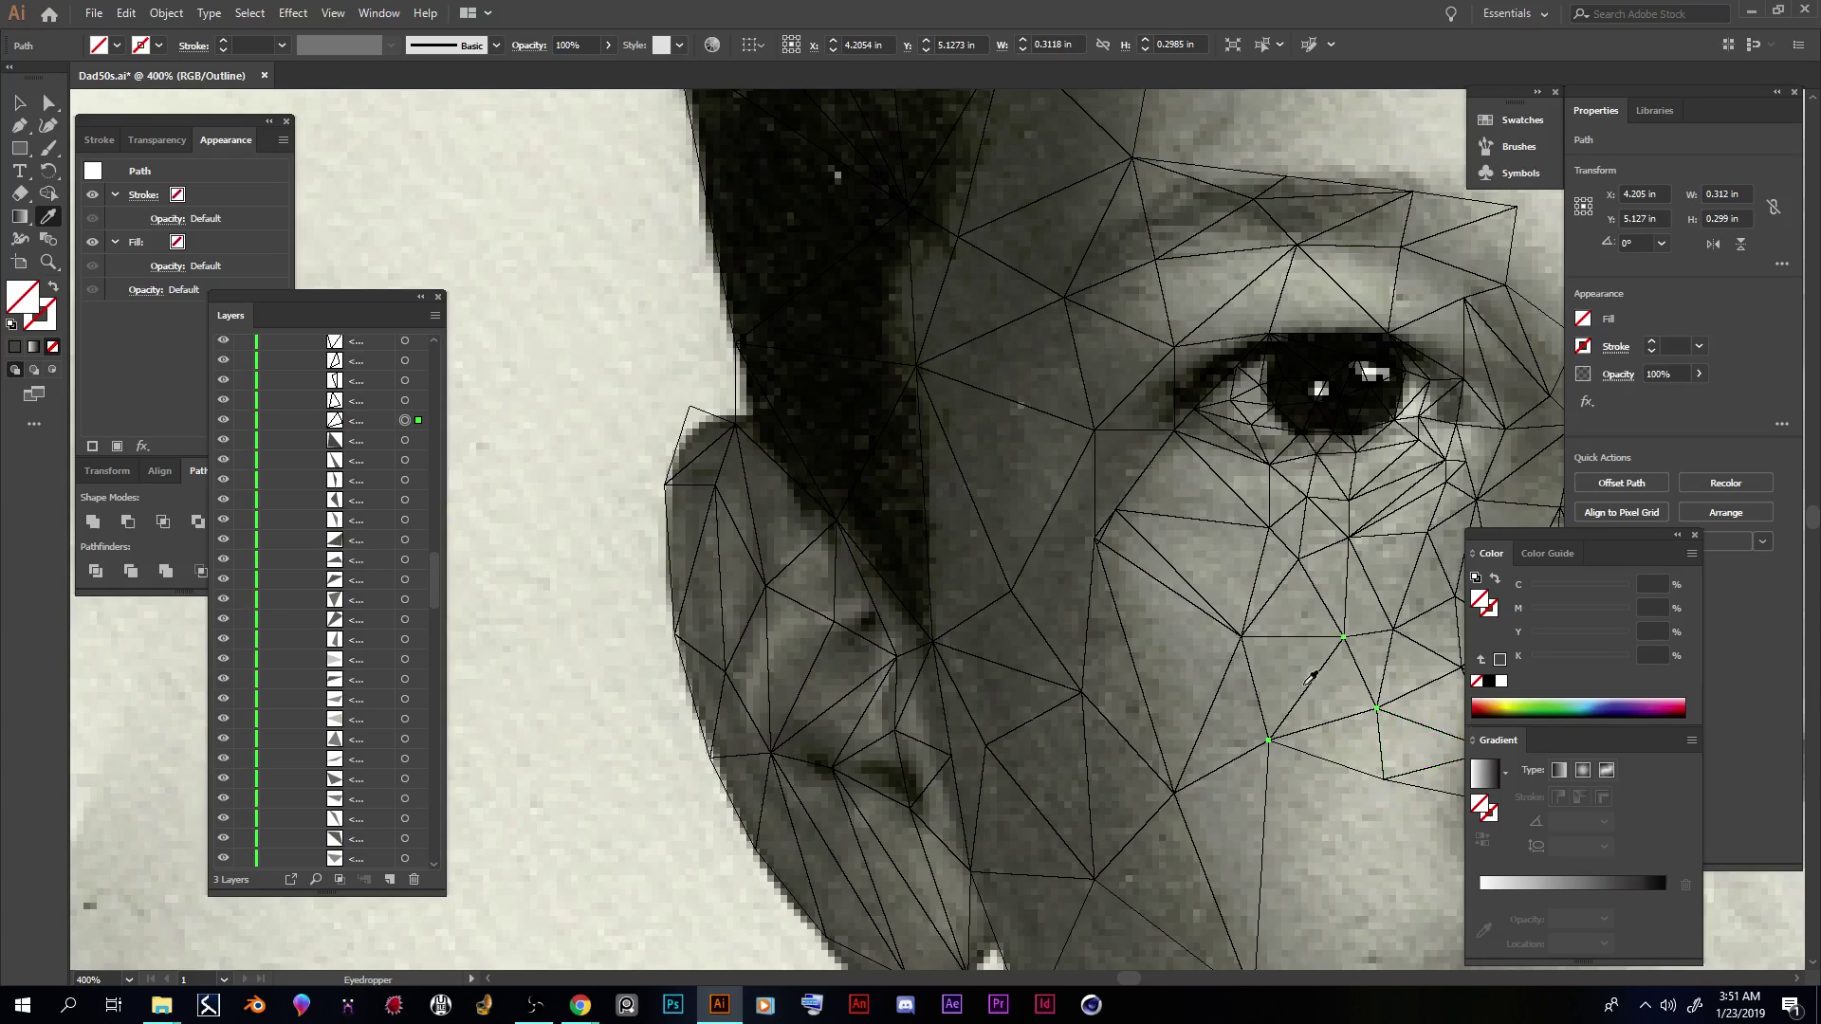
{"action": "left_click", "coordinate": [1347, 678]}
Step: Fill the small triangle on the nose's outer edge beside the eye and the long lower cheek triangle with sampled greys
{"action": "left_click", "coordinate": [406, 400]}
{"action": "left_click_drag", "start_coordinate": [1127, 979], "coordinate": [1137, 977]}
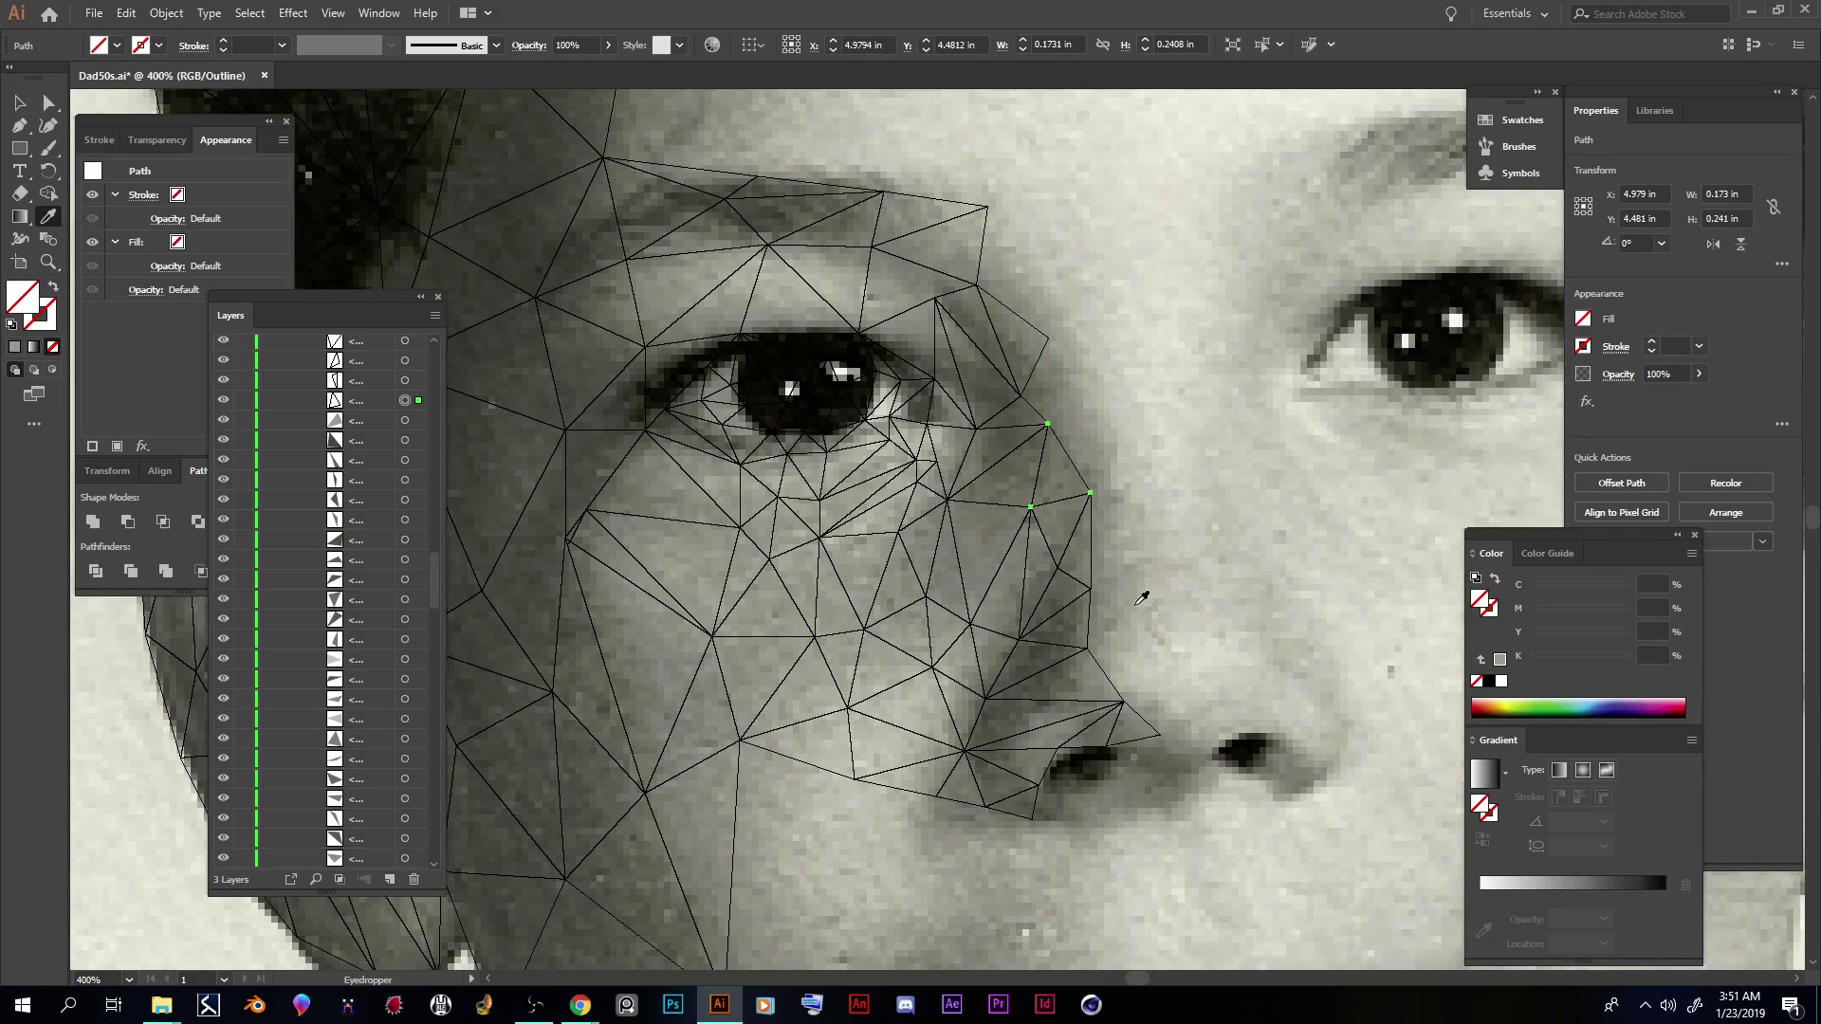
{"action": "left_click", "coordinate": [1060, 472]}
{"action": "left_click", "coordinate": [405, 381]}
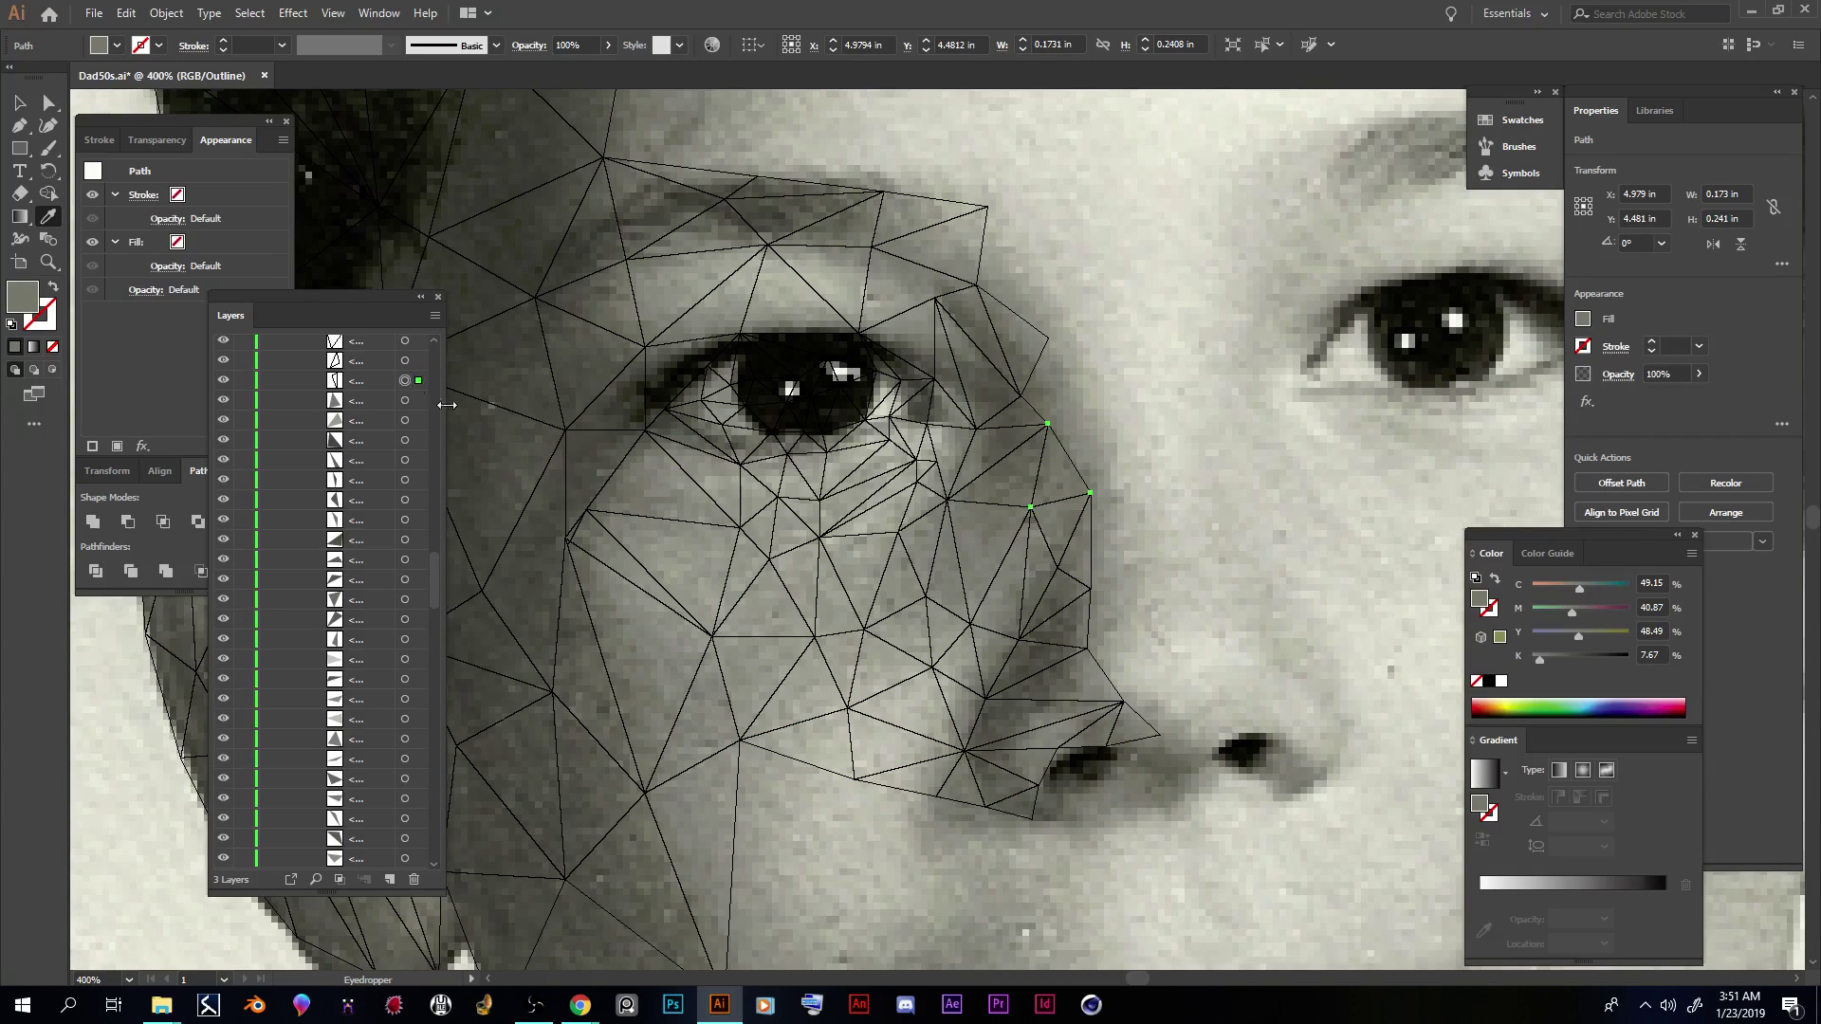
{"action": "left_click", "coordinate": [911, 567]}
{"action": "scroll", "coordinate": [911, 566], "scroll_direction": "up", "scroll_amount": 2}
{"action": "scroll", "coordinate": [749, 796], "scroll_direction": "down", "scroll_amount": 4}
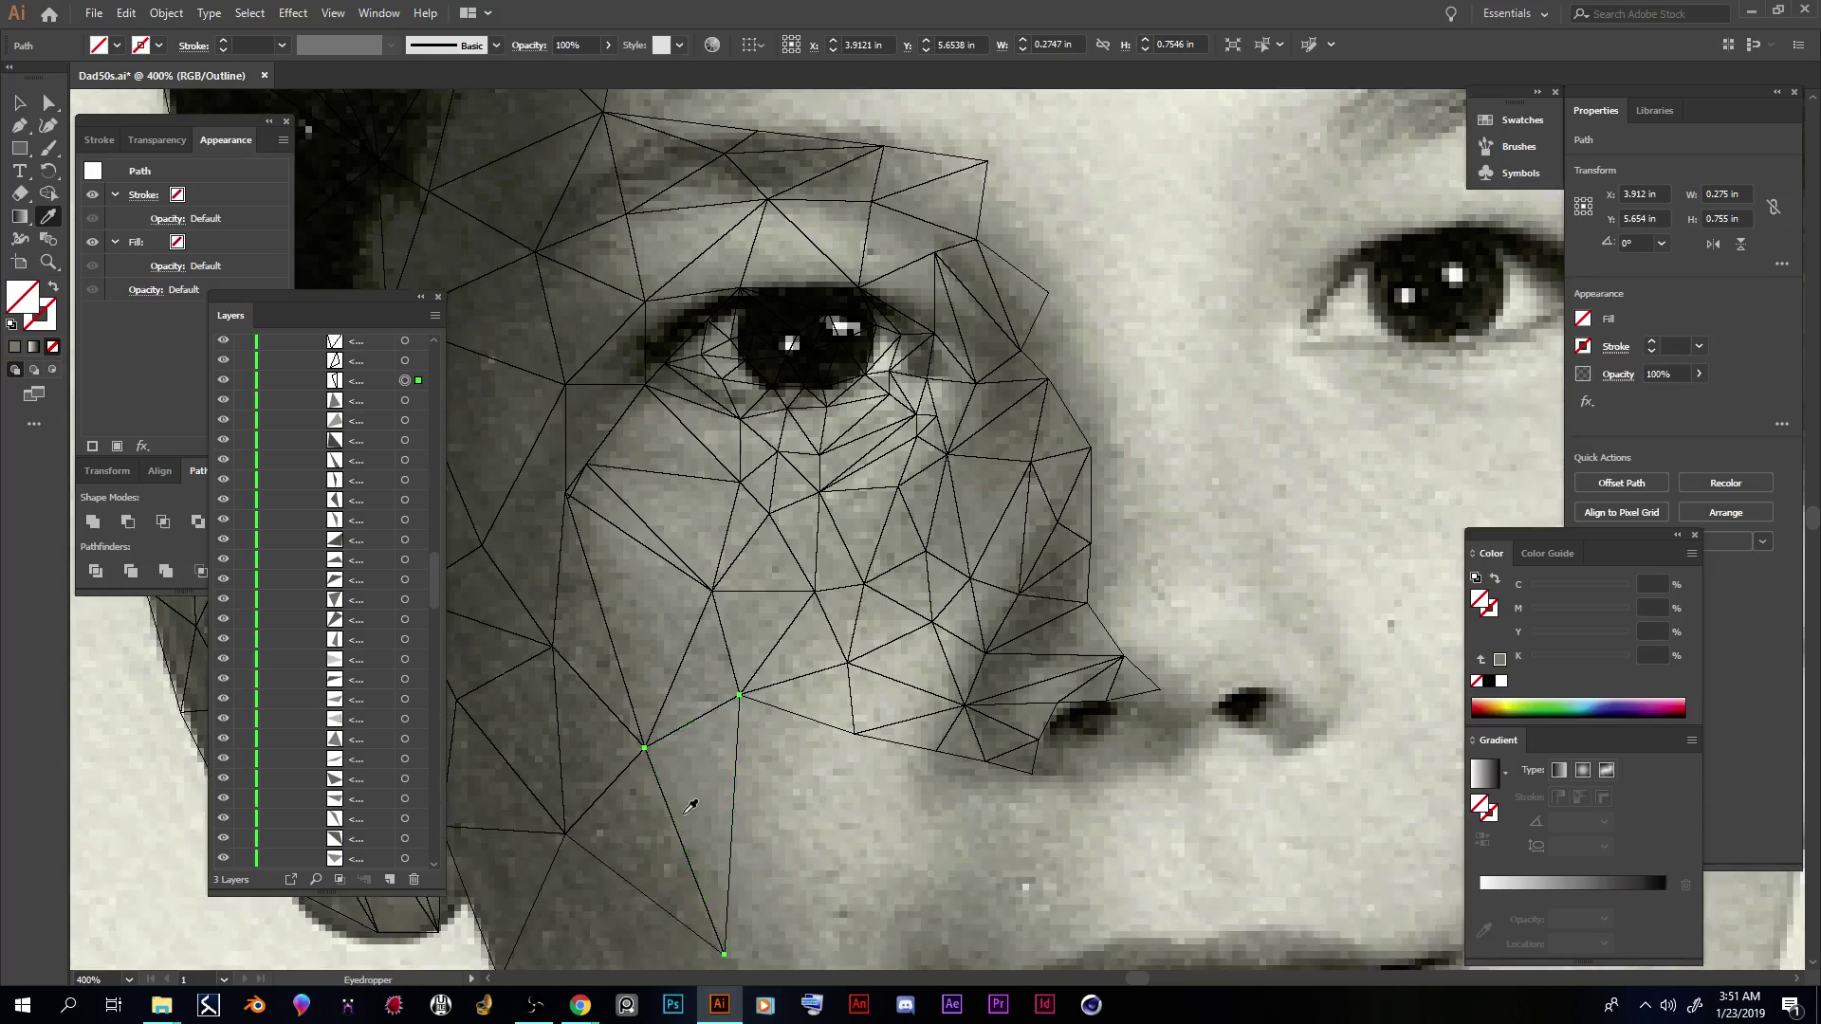
{"action": "left_click", "coordinate": [675, 685]}
Step: Fill the two adjoining triangles in the middle of the cheek below the eye with light greys sampled from the photo
{"action": "scroll", "coordinate": [405, 566], "scroll_direction": "up", "scroll_amount": 5}
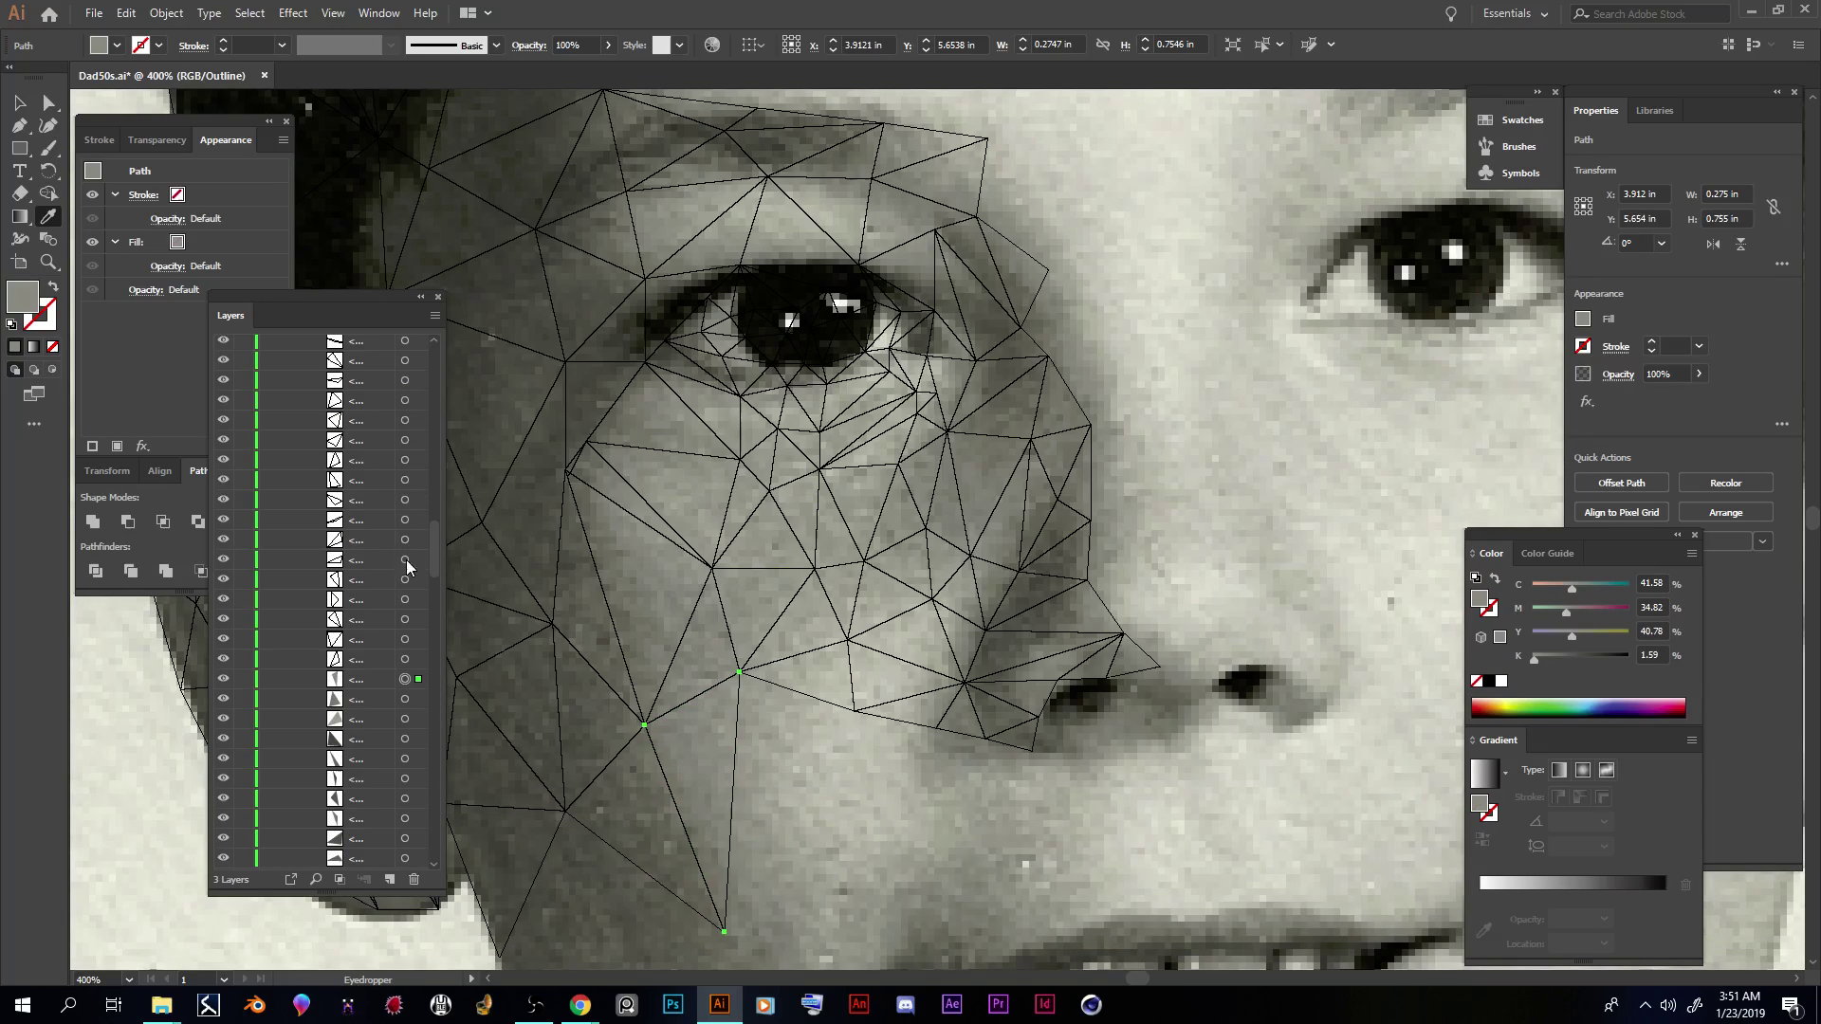
{"action": "left_click", "coordinate": [405, 659]}
{"action": "left_click", "coordinate": [711, 637]}
{"action": "left_click", "coordinate": [405, 639]}
{"action": "left_click", "coordinate": [521, 520]}
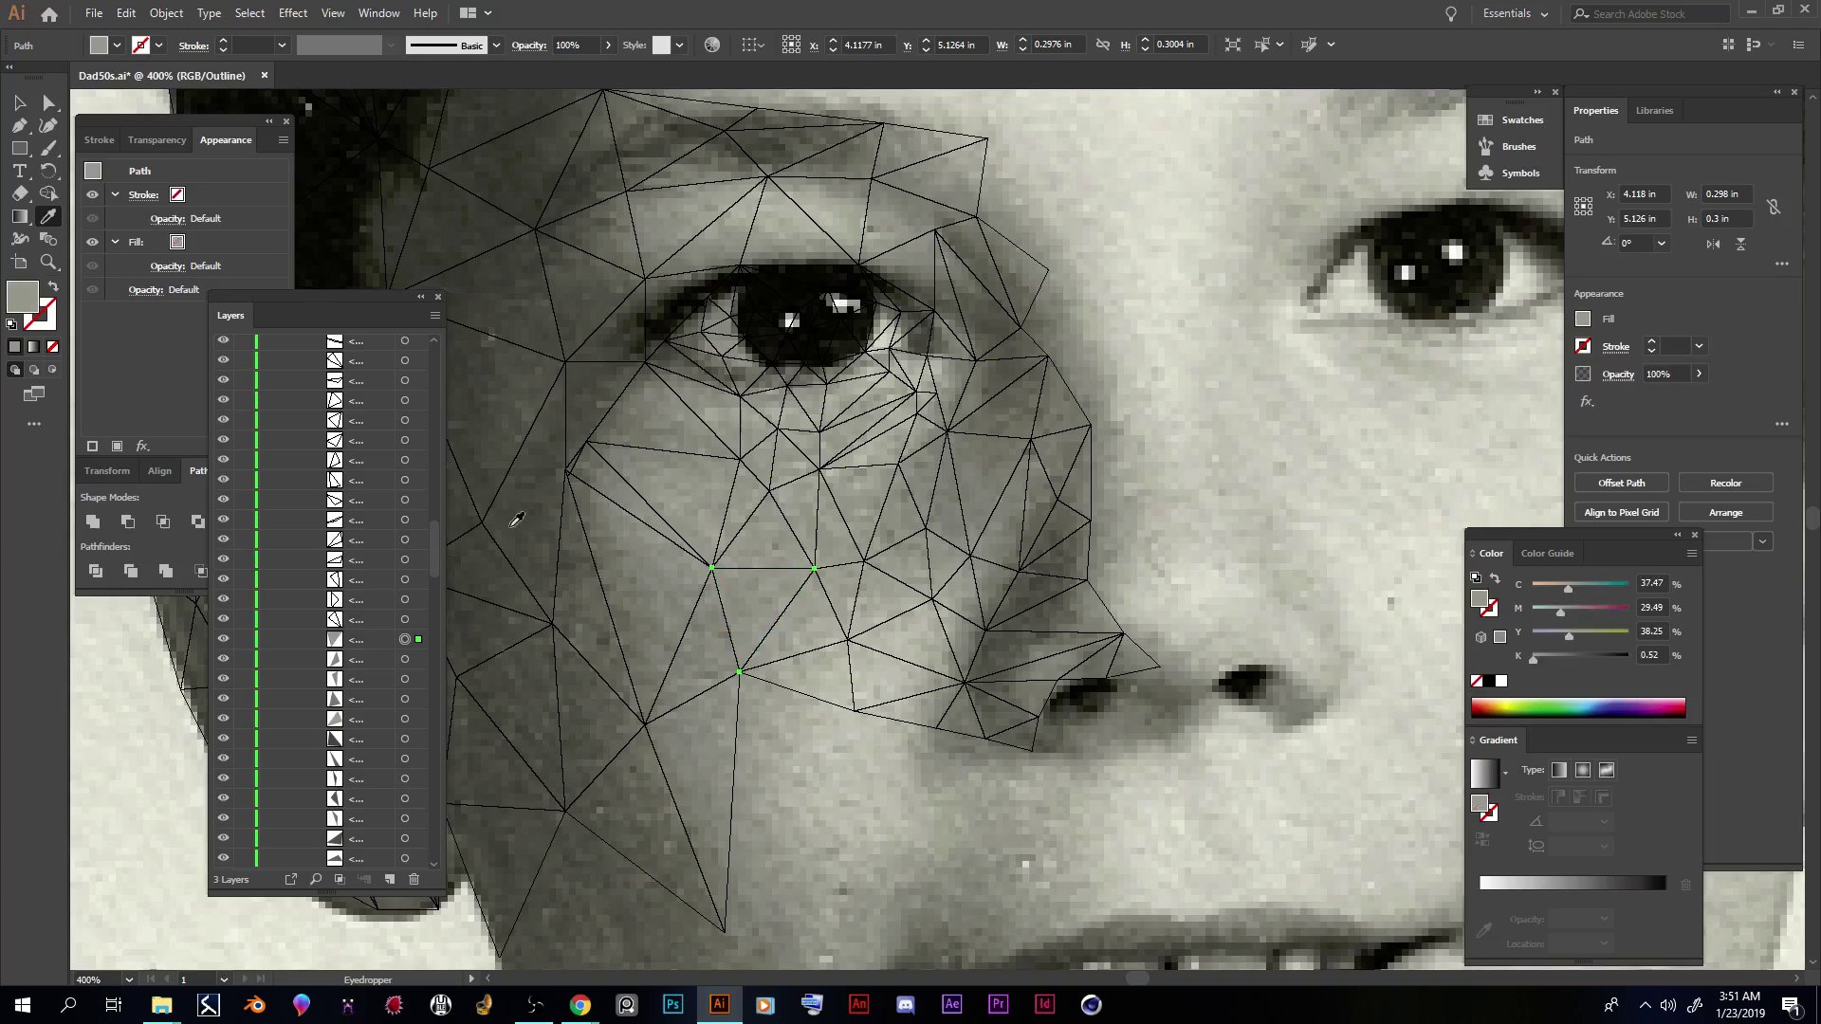
Step: Fill the three triangles on the shaded outer side of the cheek, between ear and lower cheek, with tones sampled from the photo
{"action": "left_click", "coordinate": [406, 619]}
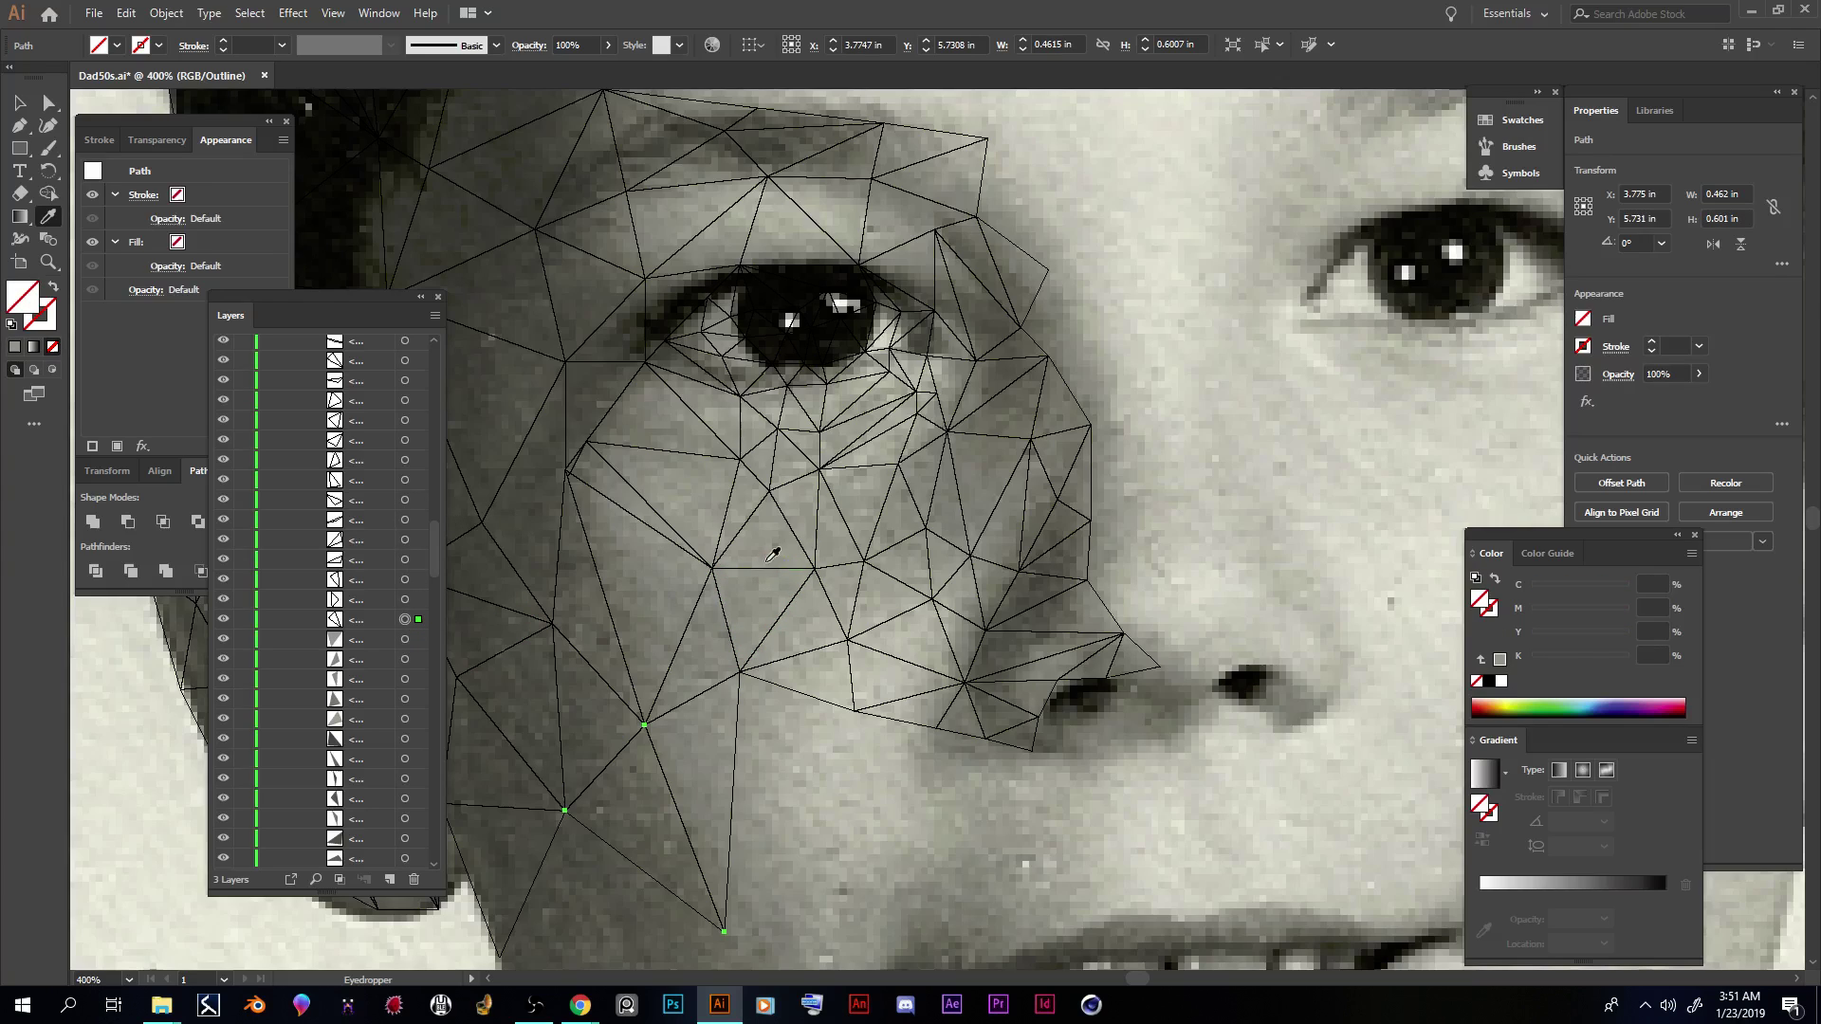
{"action": "left_click", "coordinate": [623, 796]}
{"action": "left_click", "coordinate": [406, 599]}
{"action": "left_click", "coordinate": [619, 662]}
{"action": "left_click", "coordinate": [405, 580]}
{"action": "left_click", "coordinate": [526, 711]}
Step: Fill the small triangle in the inner part of the eyebrow with a tone sampled from the photo
{"action": "left_click", "coordinate": [405, 561]}
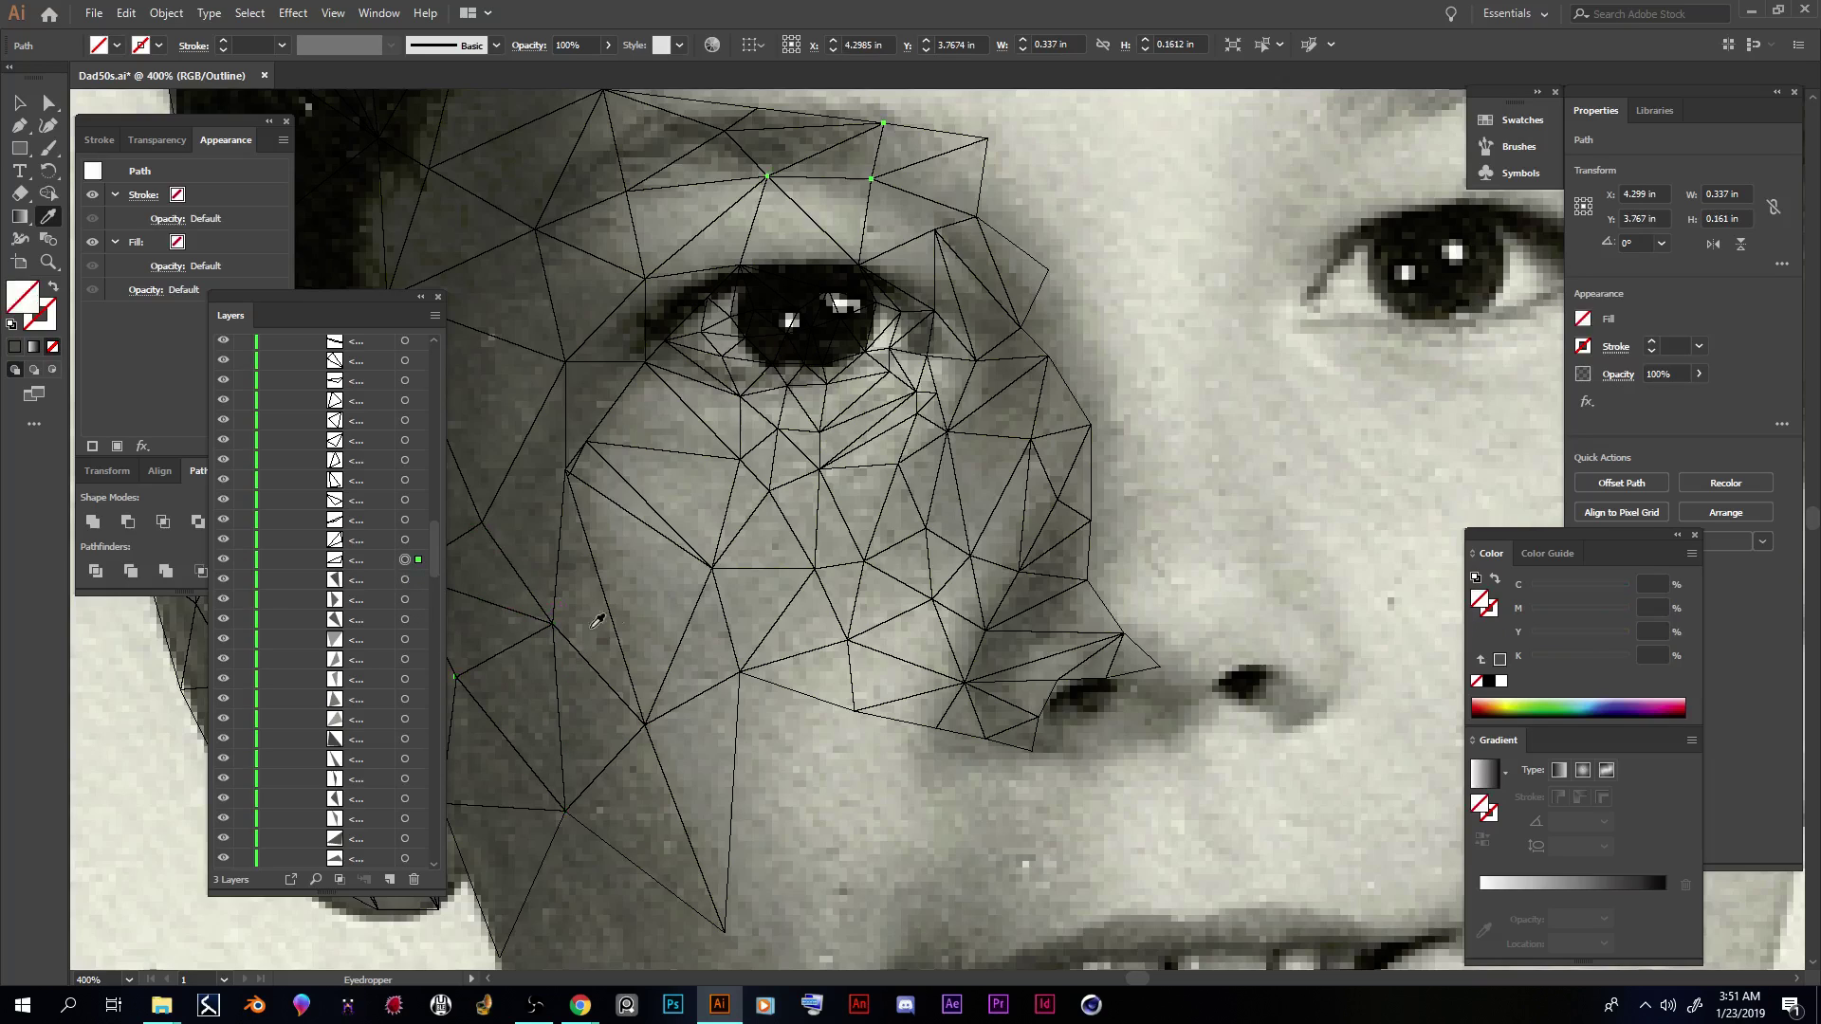
{"action": "scroll", "coordinate": [1129, 977], "scroll_direction": "left", "scroll_amount": 5}
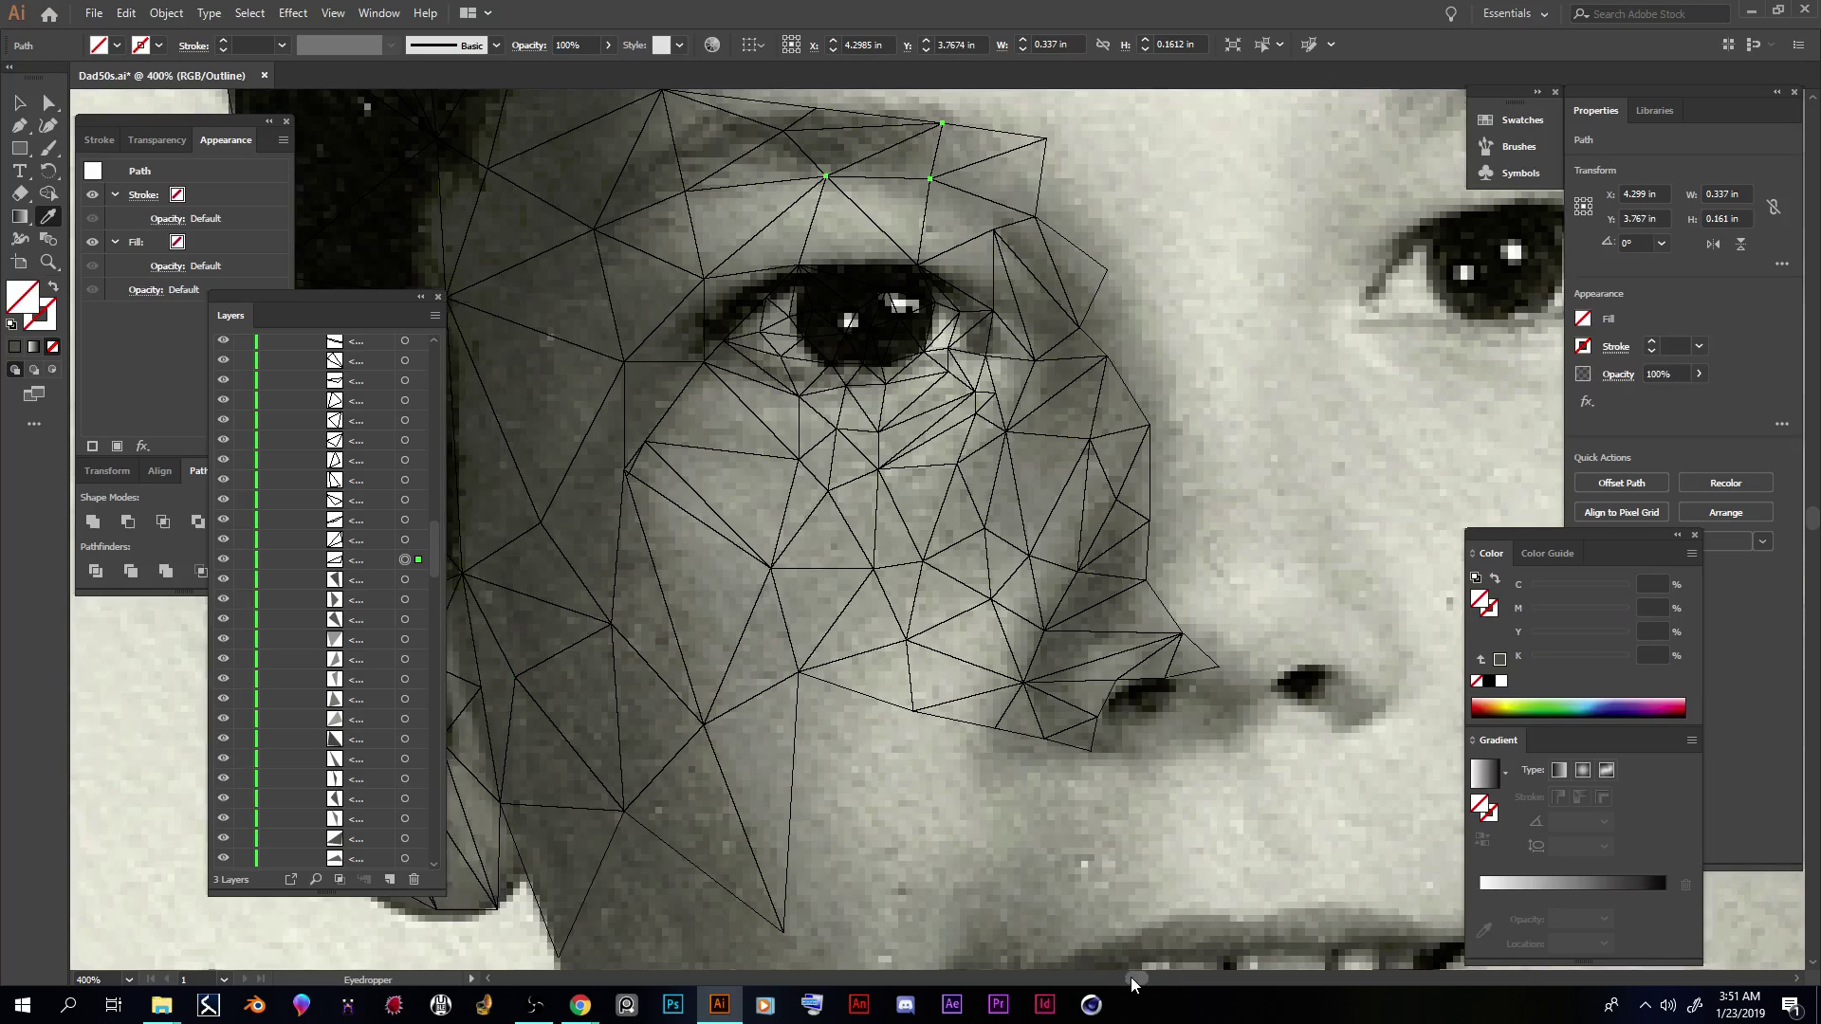
{"action": "scroll", "coordinate": [1077, 621], "scroll_direction": "up", "scroll_amount": 5}
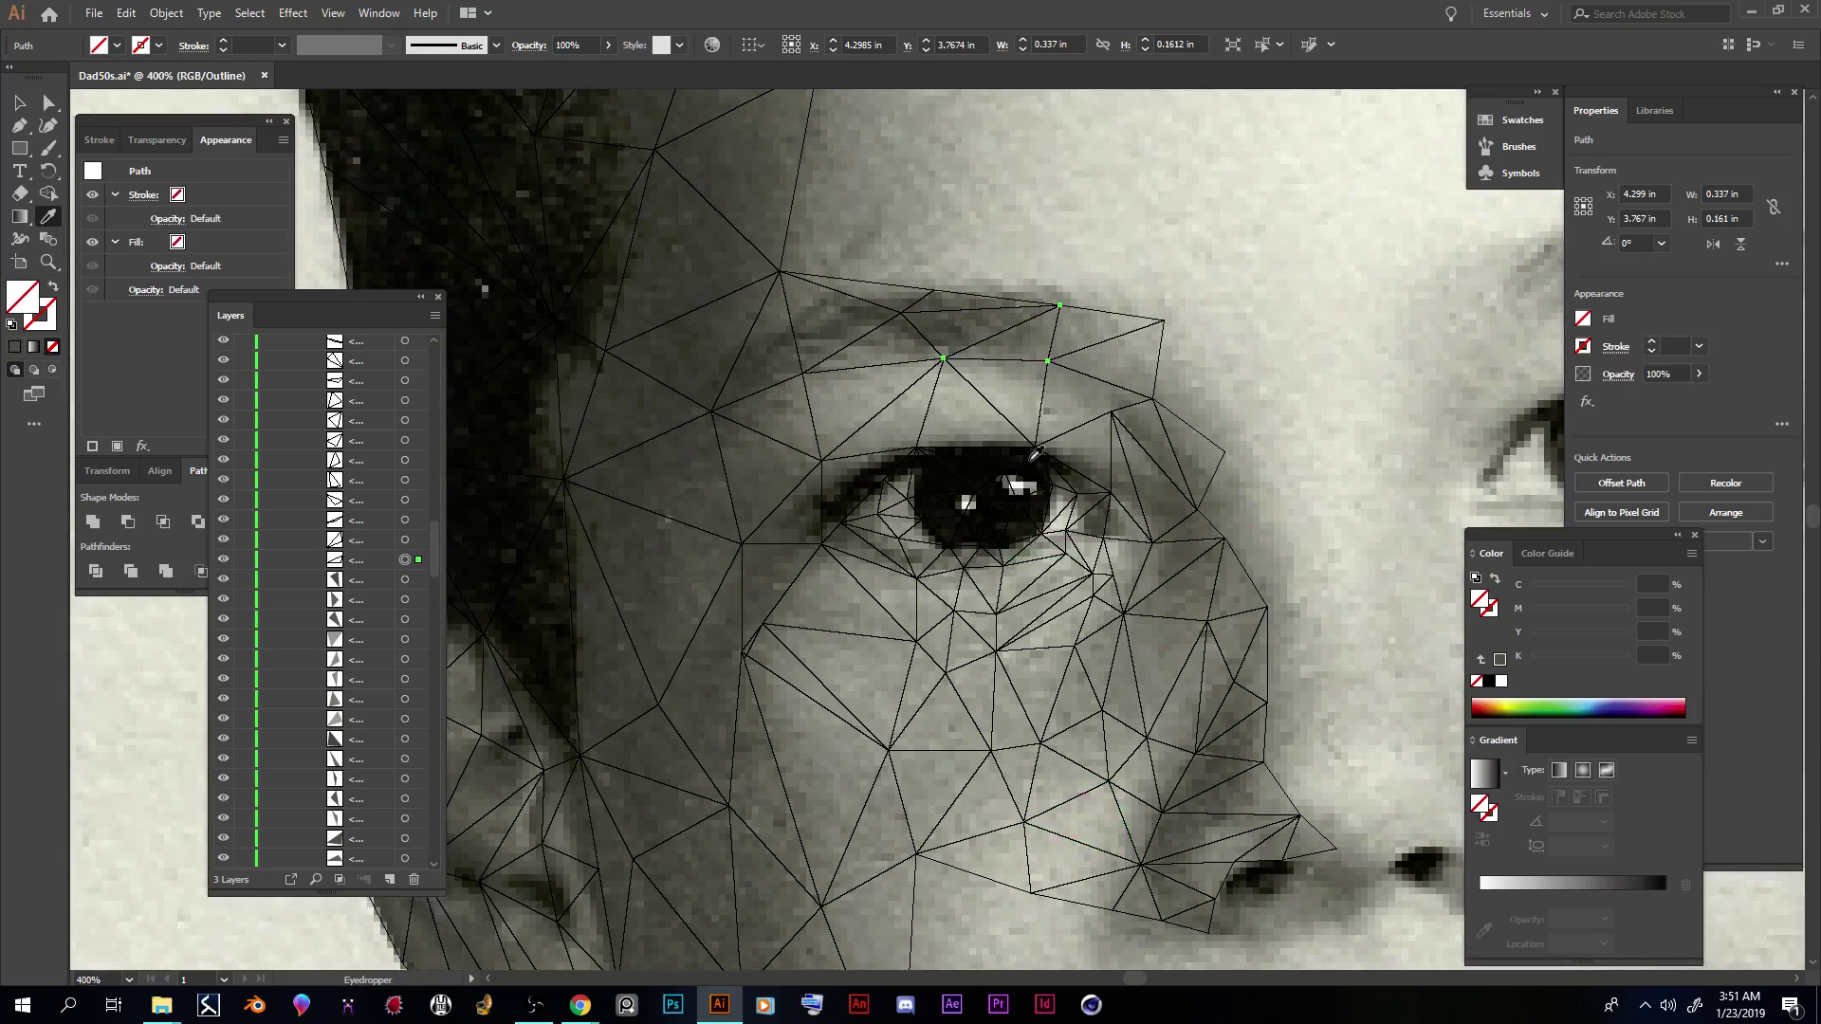
{"action": "left_click", "coordinate": [649, 374]}
Step: Fill the large hair triangle above the temple and the thin triangle along the hairline beneath it with sampled tones
{"action": "left_click", "coordinate": [405, 539]}
{"action": "scroll", "coordinate": [917, 526], "scroll_direction": "up", "scroll_amount": 10}
{"action": "scroll", "coordinate": [917, 526], "scroll_direction": "up", "scroll_amount": 5}
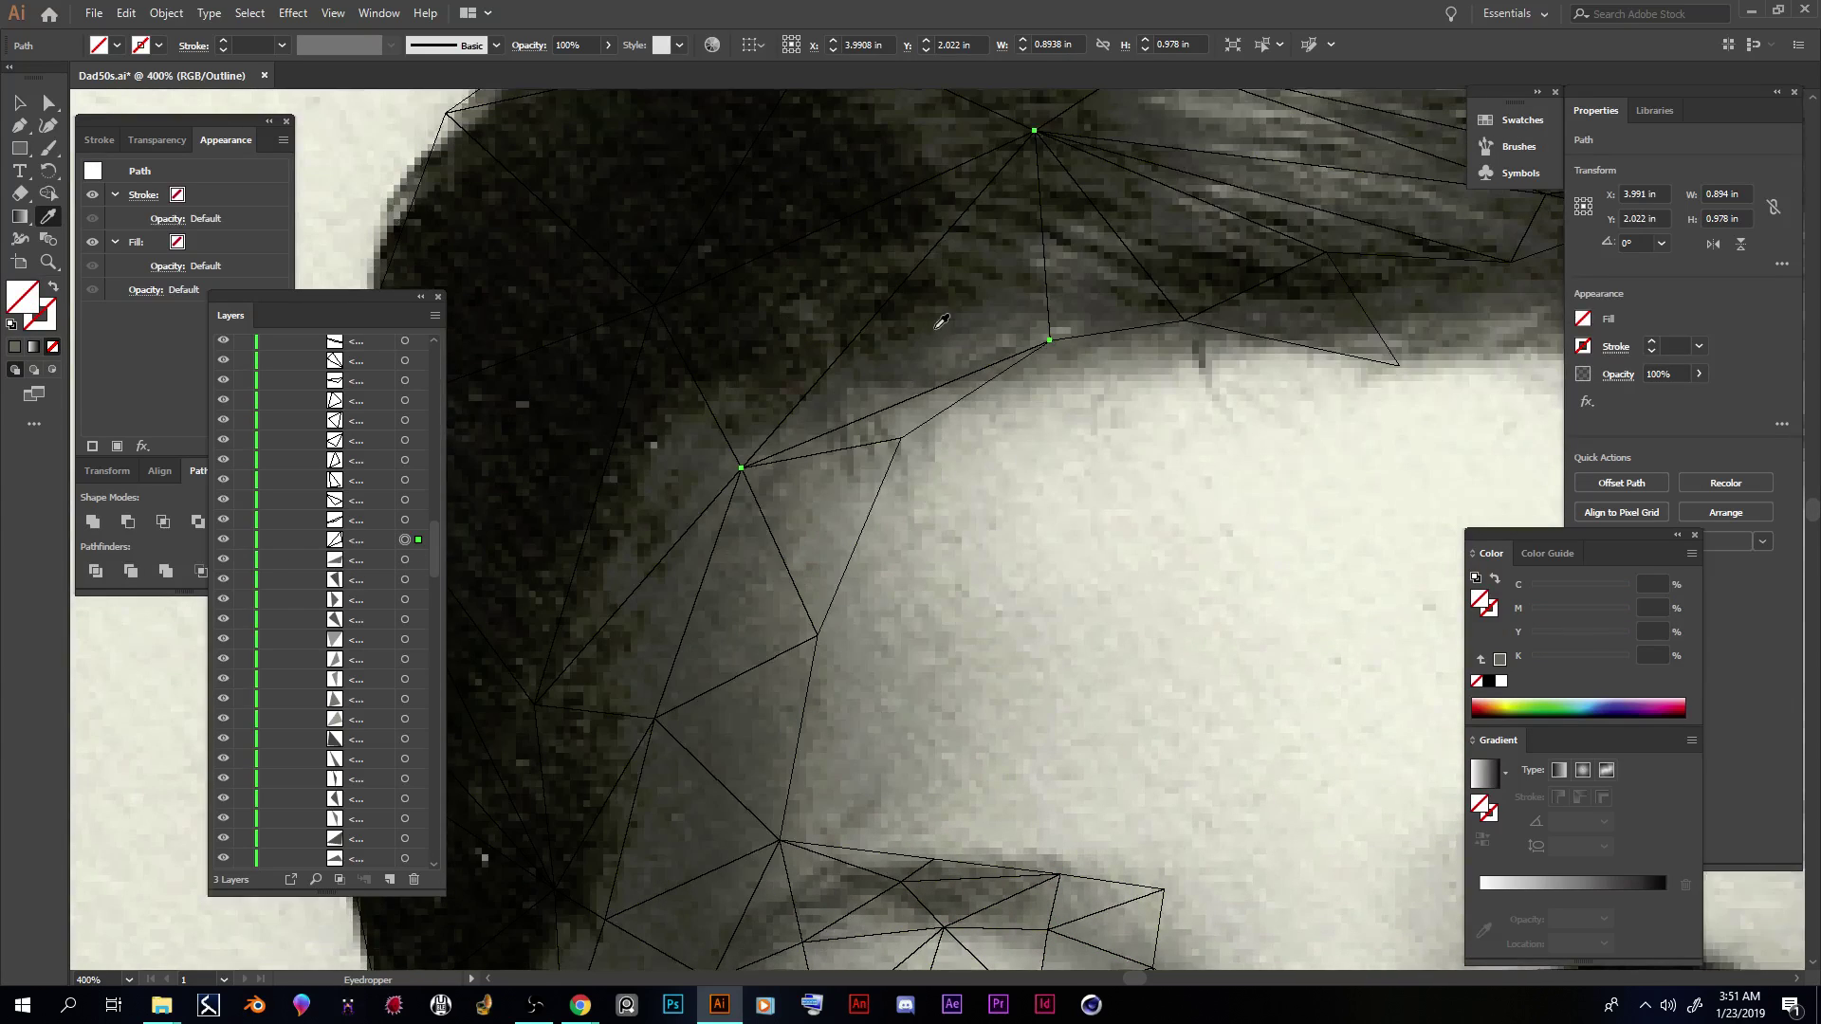
{"action": "left_click", "coordinate": [405, 520]}
{"action": "scroll", "coordinate": [920, 299], "scroll_direction": "down", "scroll_amount": 3}
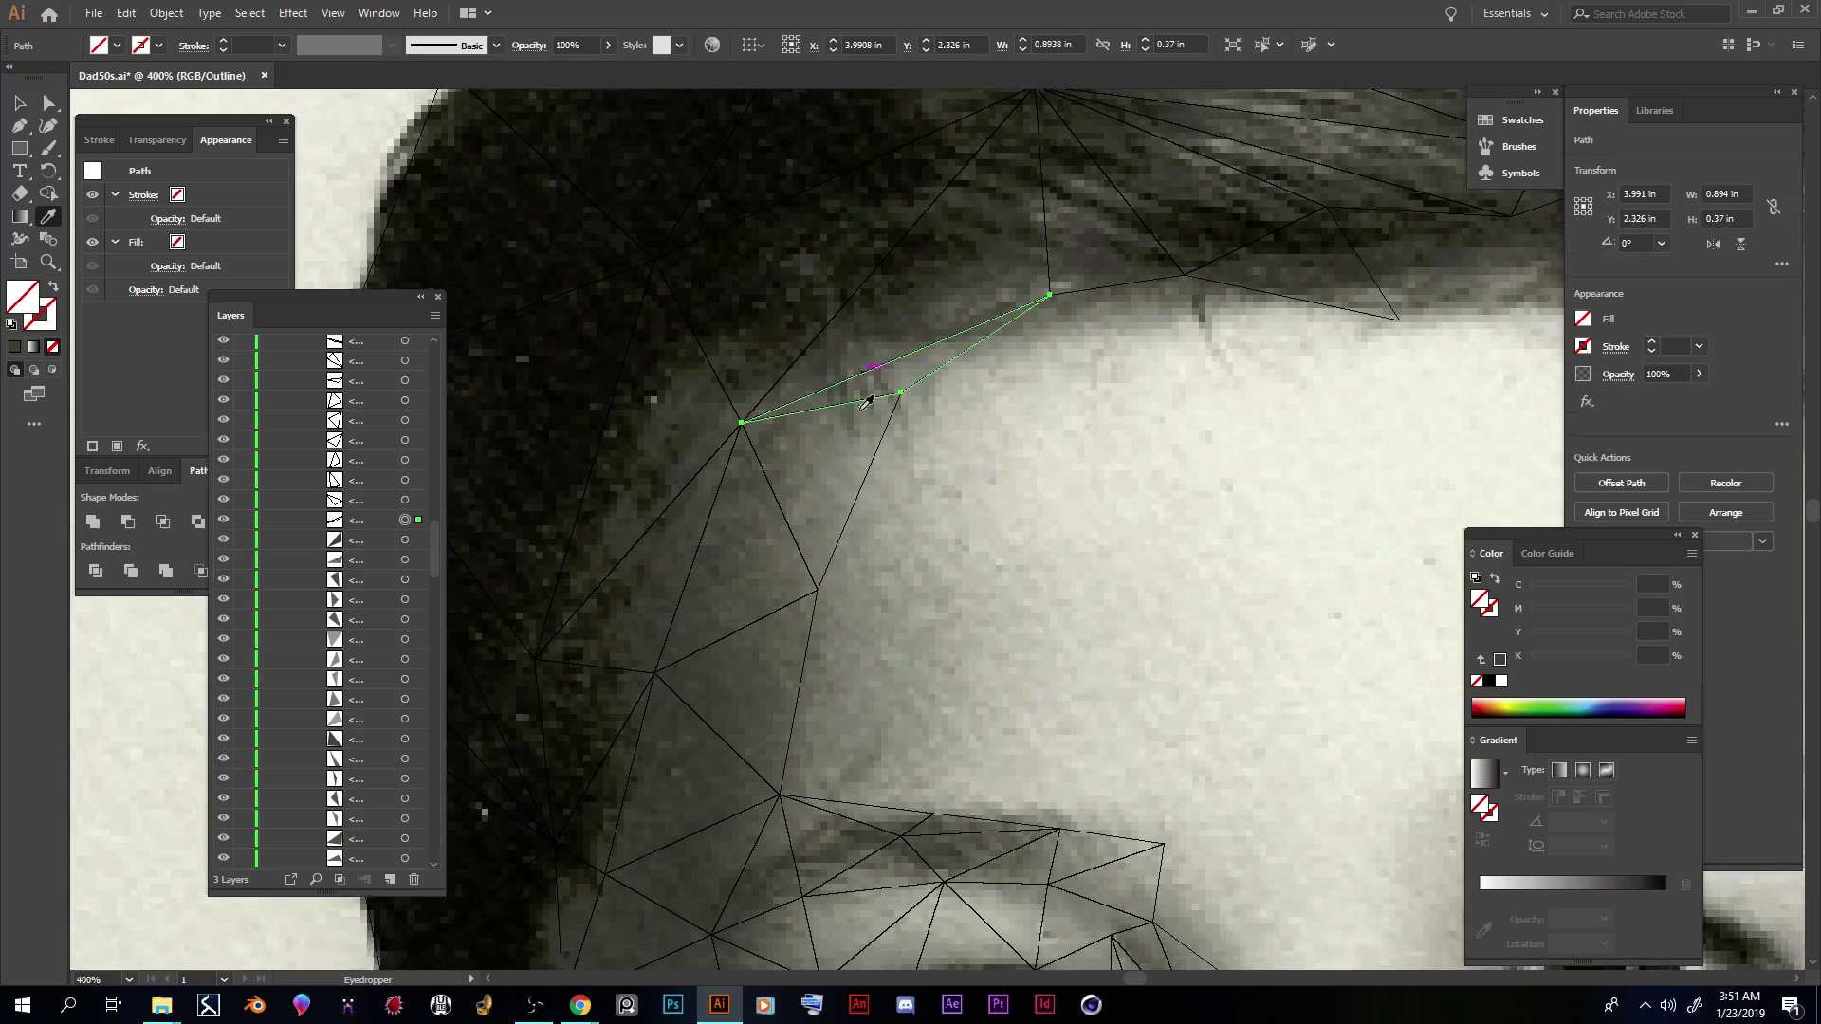
{"action": "left_click", "coordinate": [888, 307]}
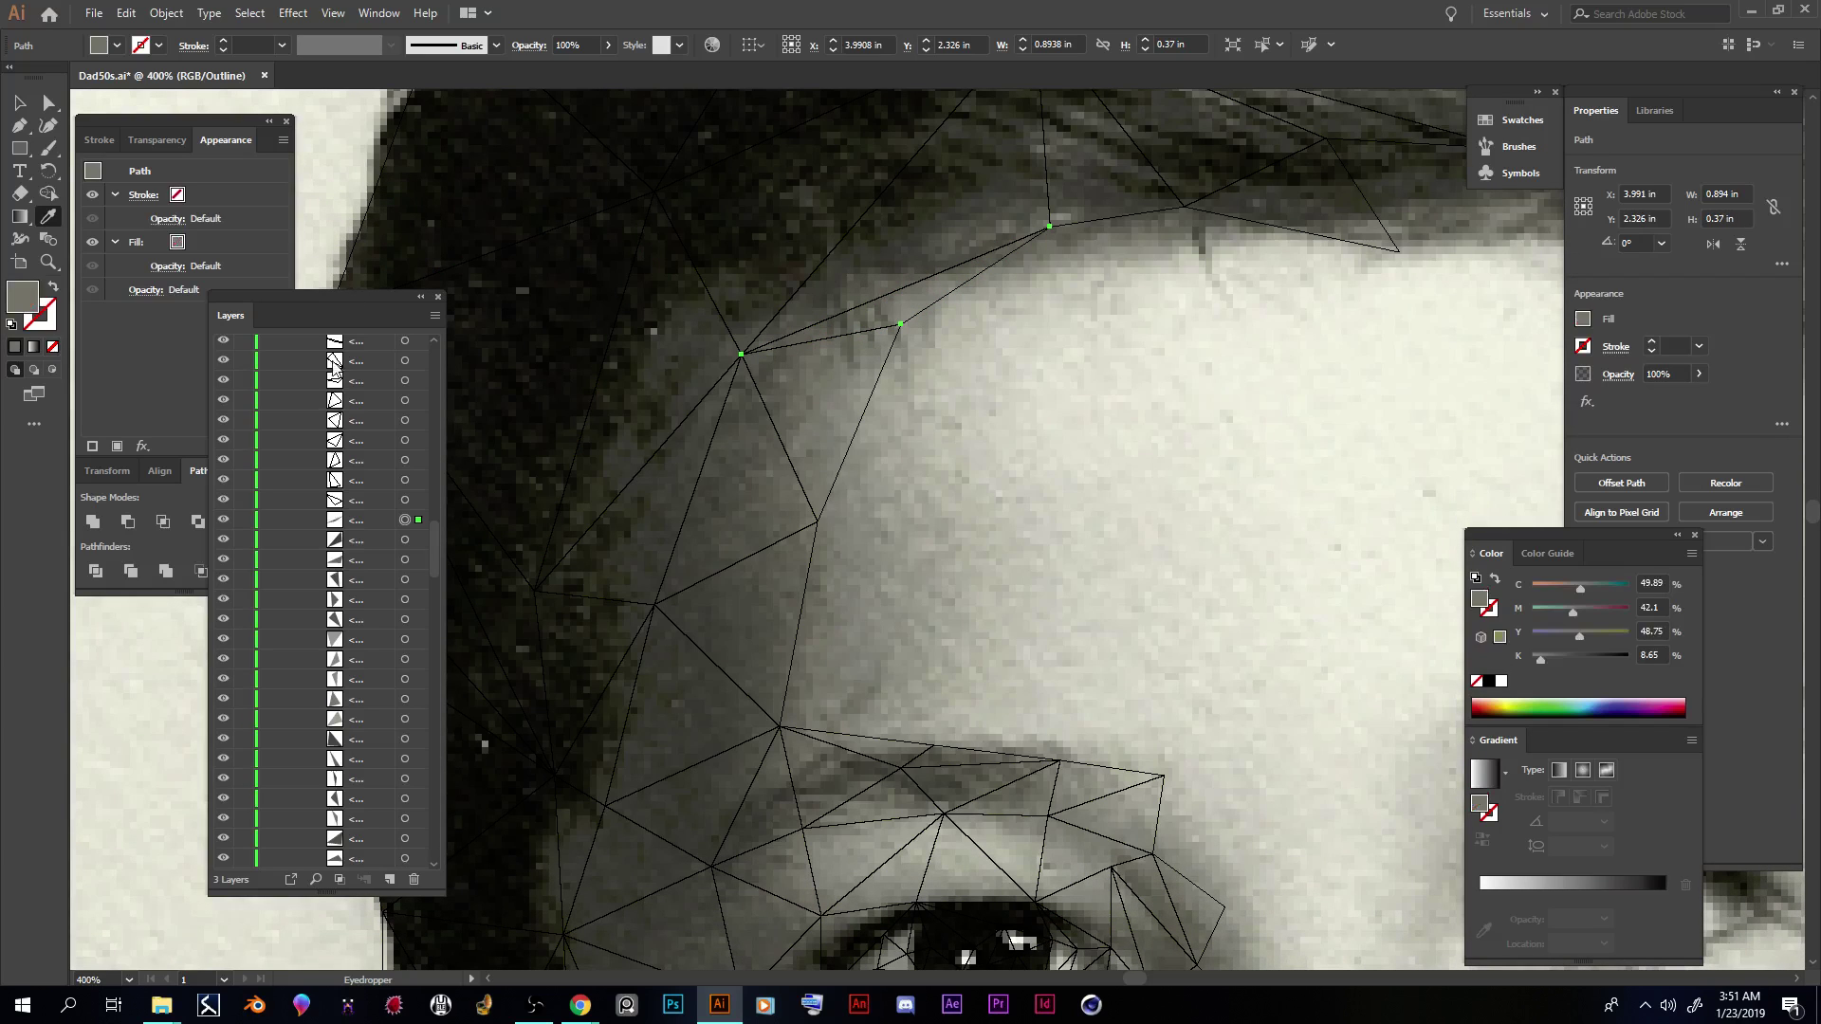
Step: Fill the two adjoining triangles in the front hair just above the forehead with dark tones sampled from the photo
{"action": "left_click", "coordinate": [405, 501]}
{"action": "scroll", "coordinate": [935, 379], "scroll_direction": "down", "scroll_amount": 16}
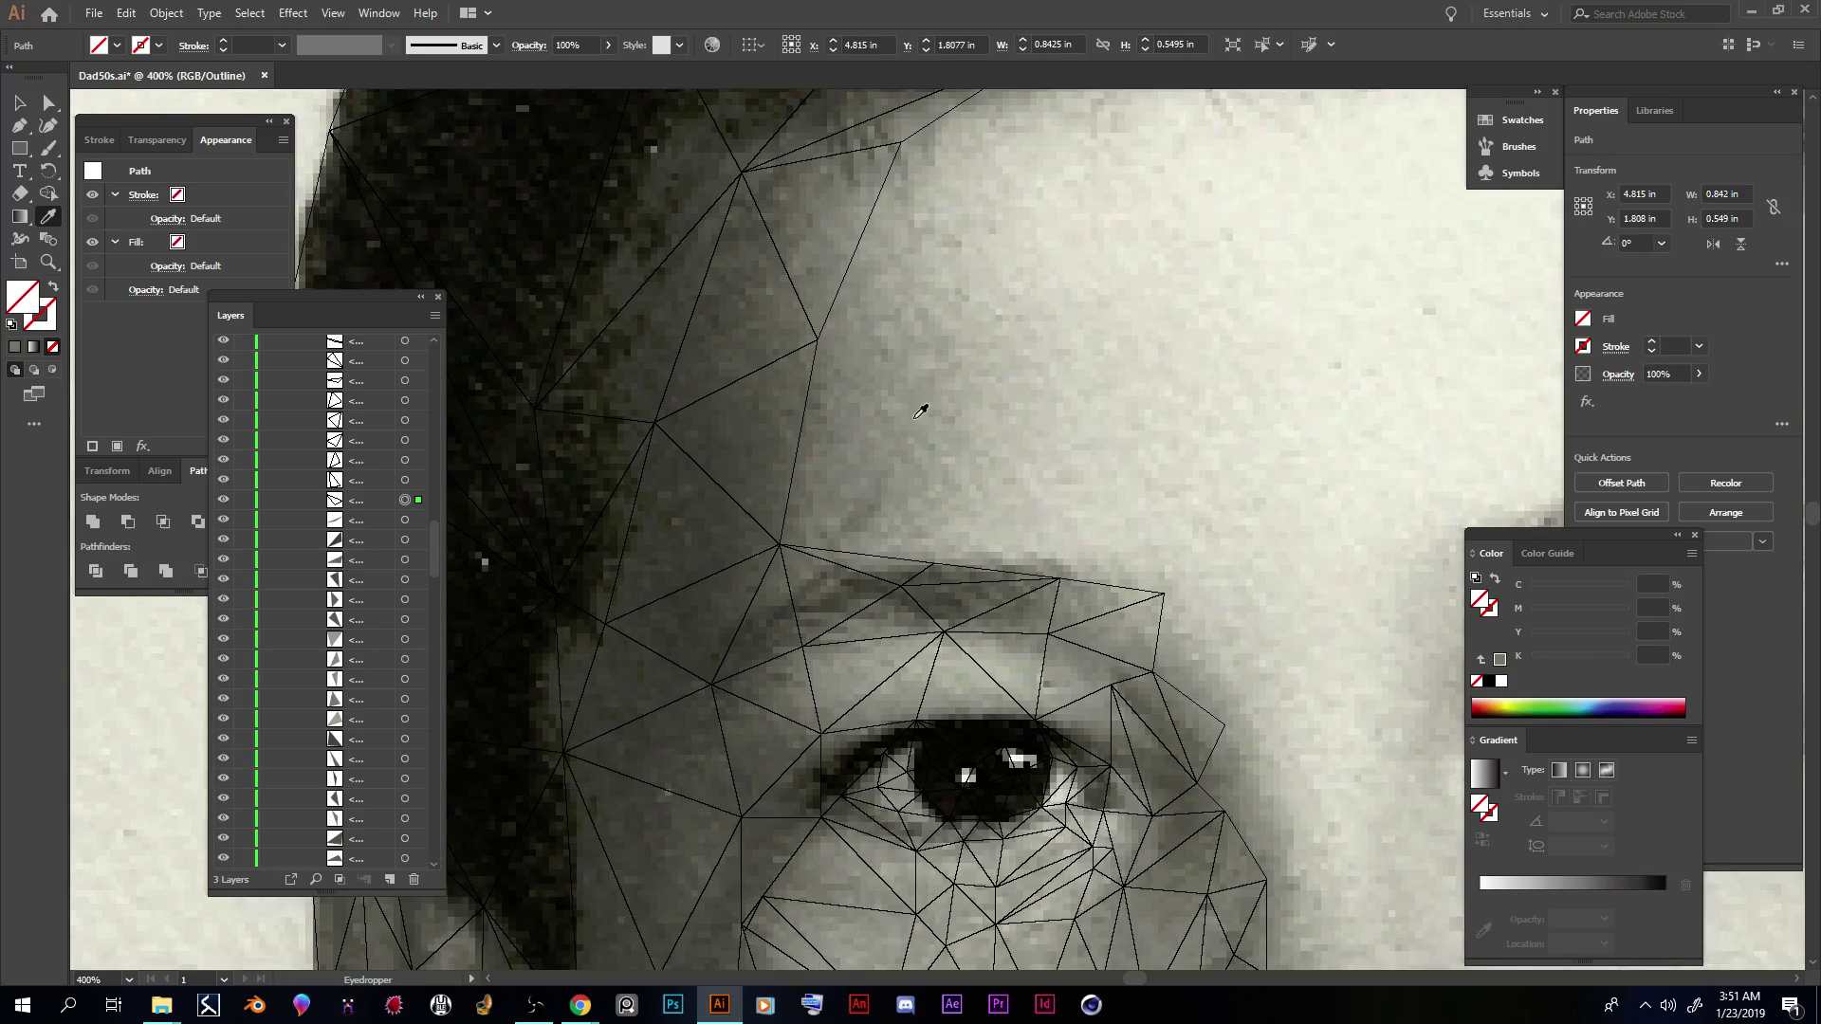
{"action": "scroll", "coordinate": [1044, 427], "scroll_direction": "up", "scroll_amount": 17}
{"action": "scroll", "coordinate": [1062, 377], "scroll_direction": "up", "scroll_amount": 6}
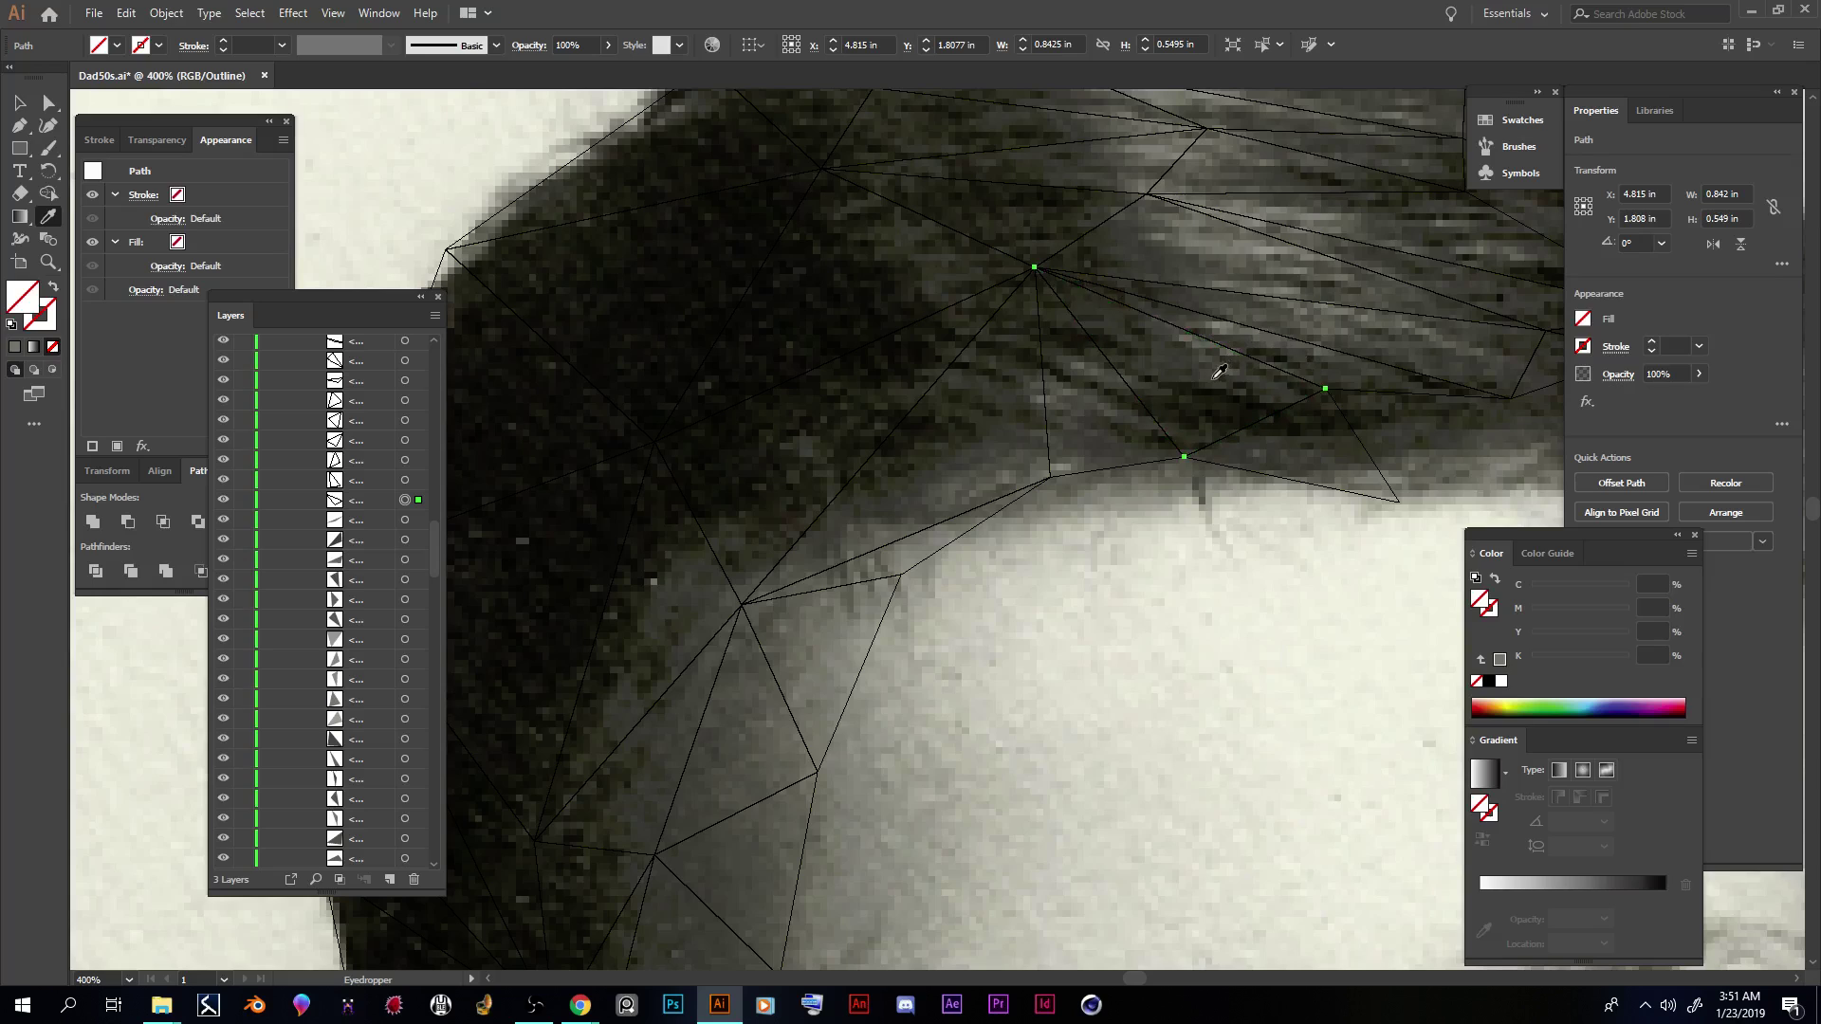
{"action": "left_click", "coordinate": [1148, 334]}
{"action": "left_click", "coordinate": [405, 480]}
{"action": "left_click", "coordinate": [1089, 349]}
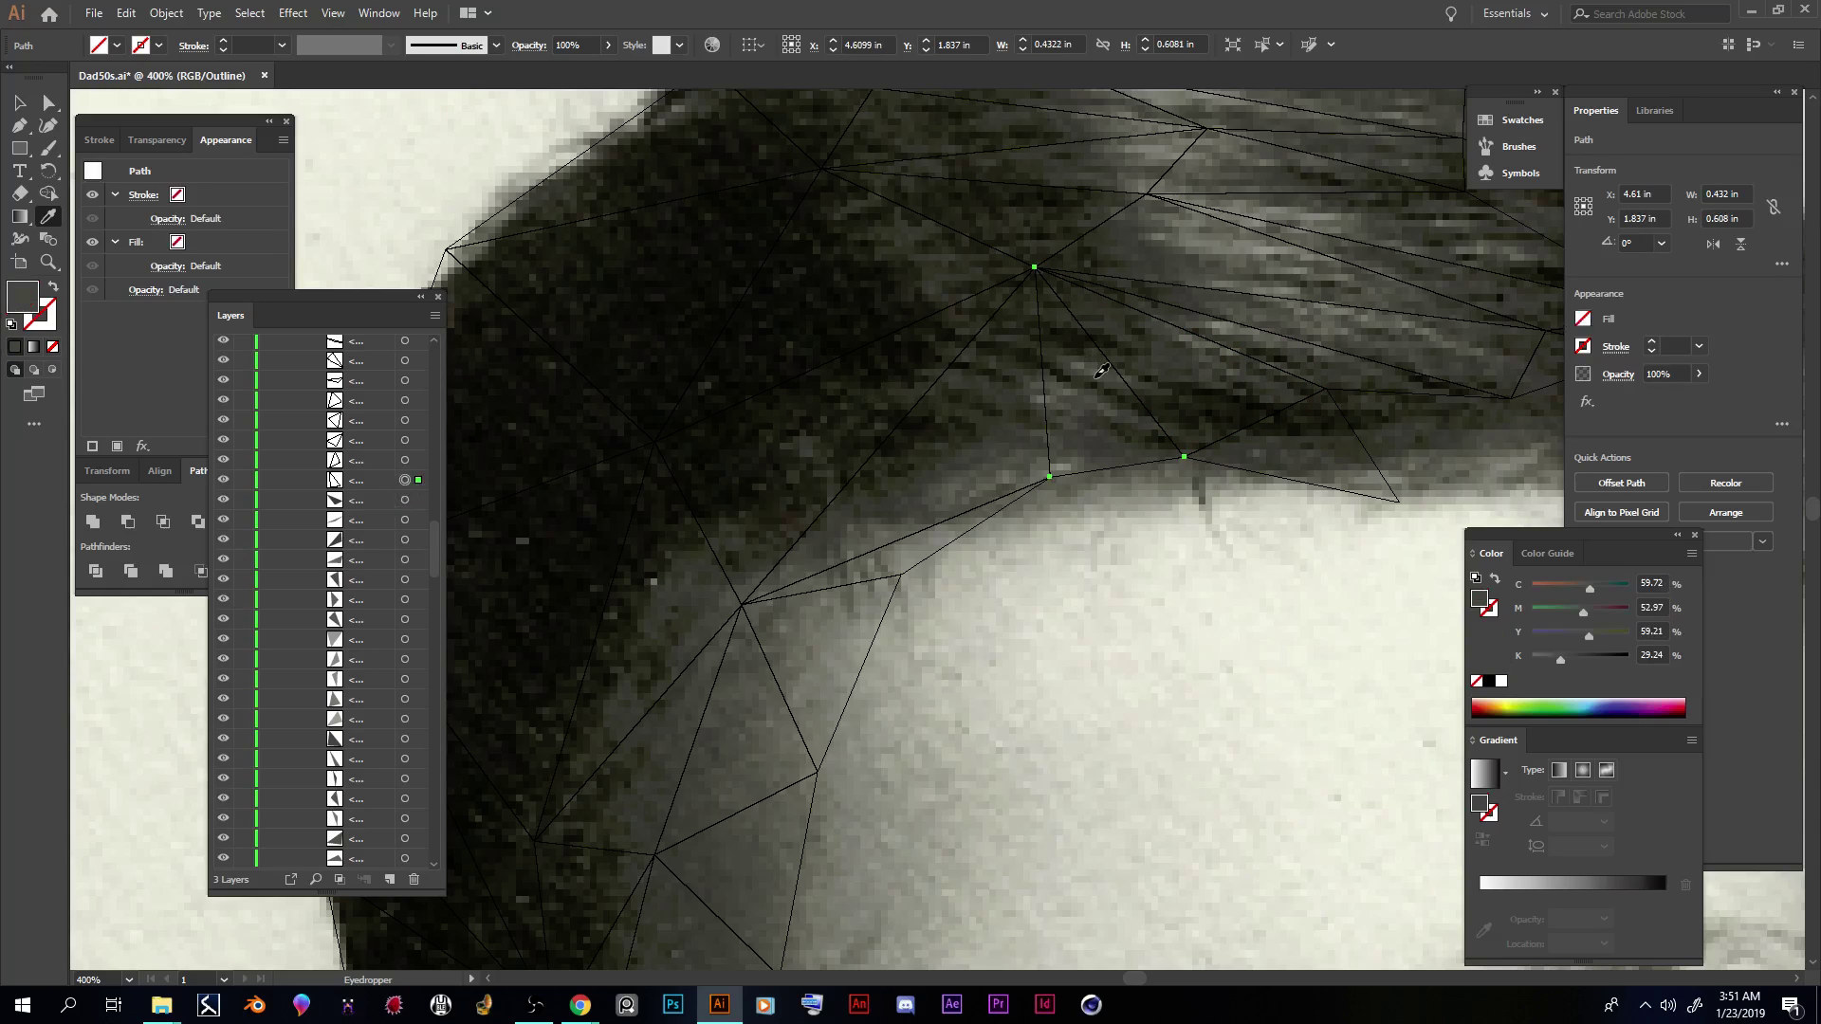
Step: Fill the upper temple triangle below the hairline and the triangle at the outer end of the eyebrow with sampled dark greys
{"action": "left_click", "coordinate": [406, 462]}
{"action": "scroll", "coordinate": [825, 515], "scroll_direction": "down", "scroll_amount": 8}
{"action": "left_click", "coordinate": [768, 571]}
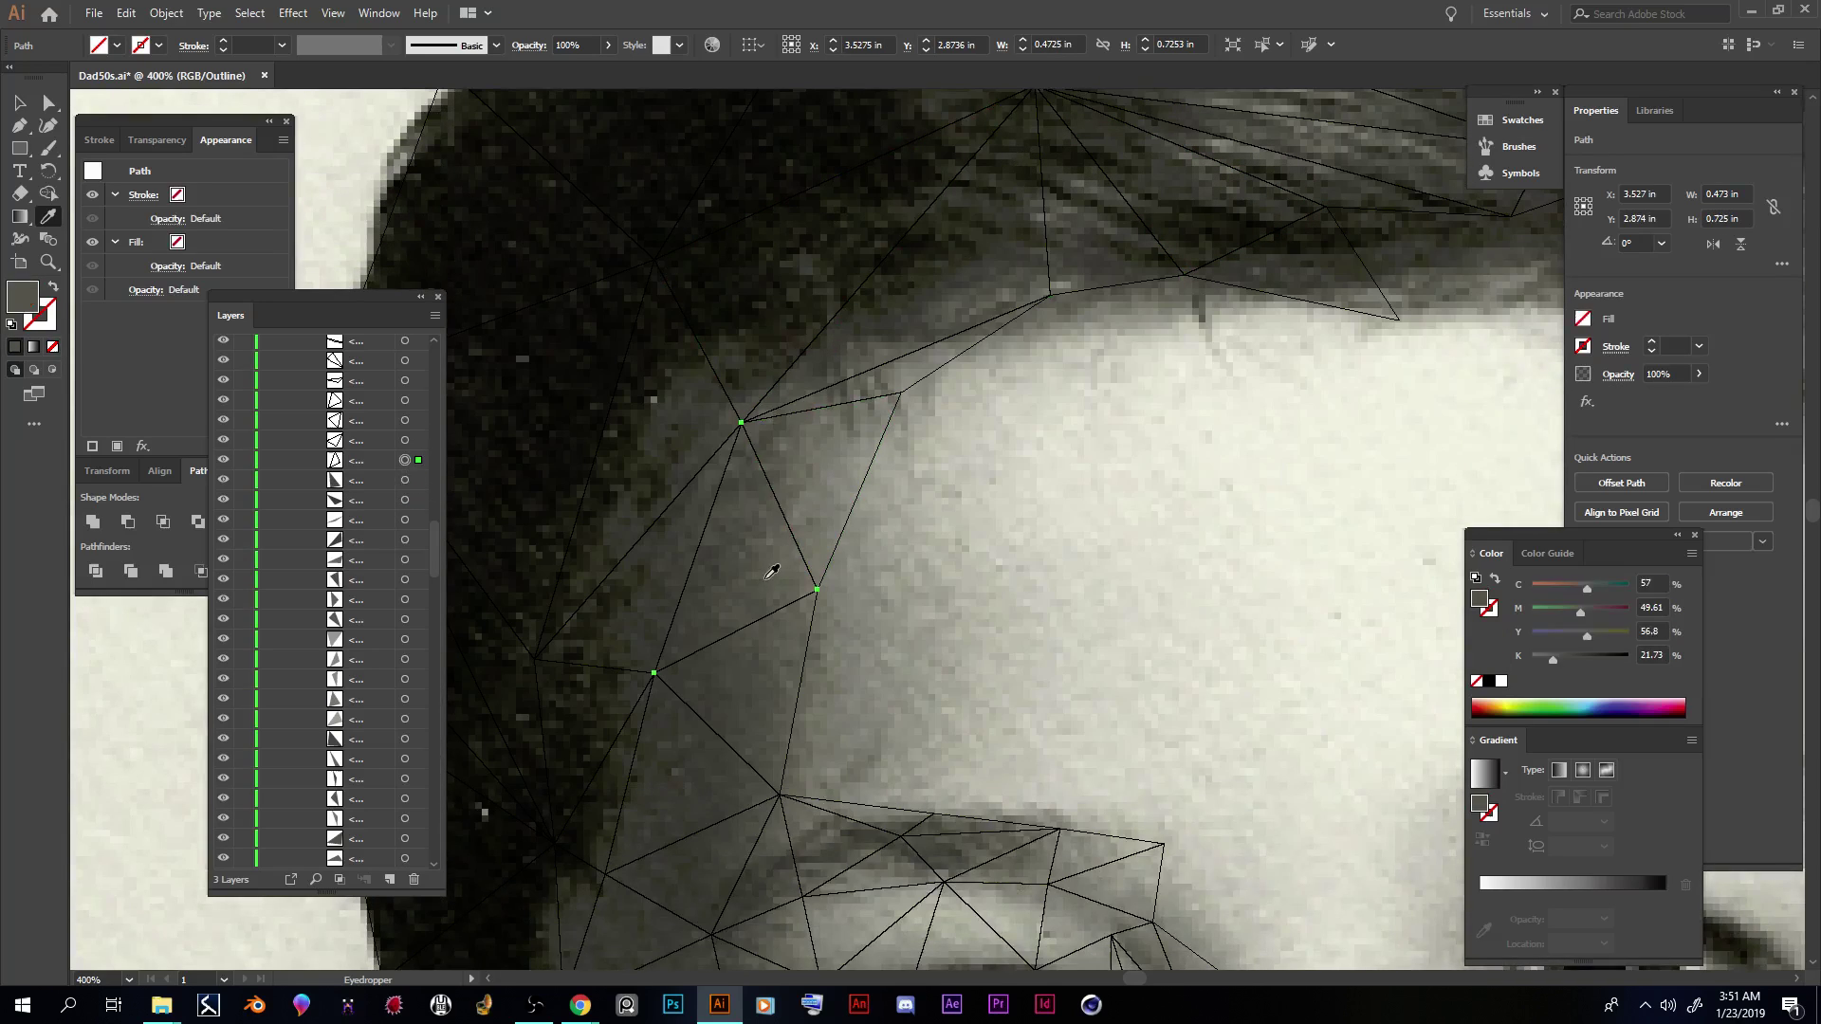
{"action": "left_click", "coordinate": [405, 440]}
{"action": "scroll", "coordinate": [687, 570], "scroll_direction": "down", "scroll_amount": 15}
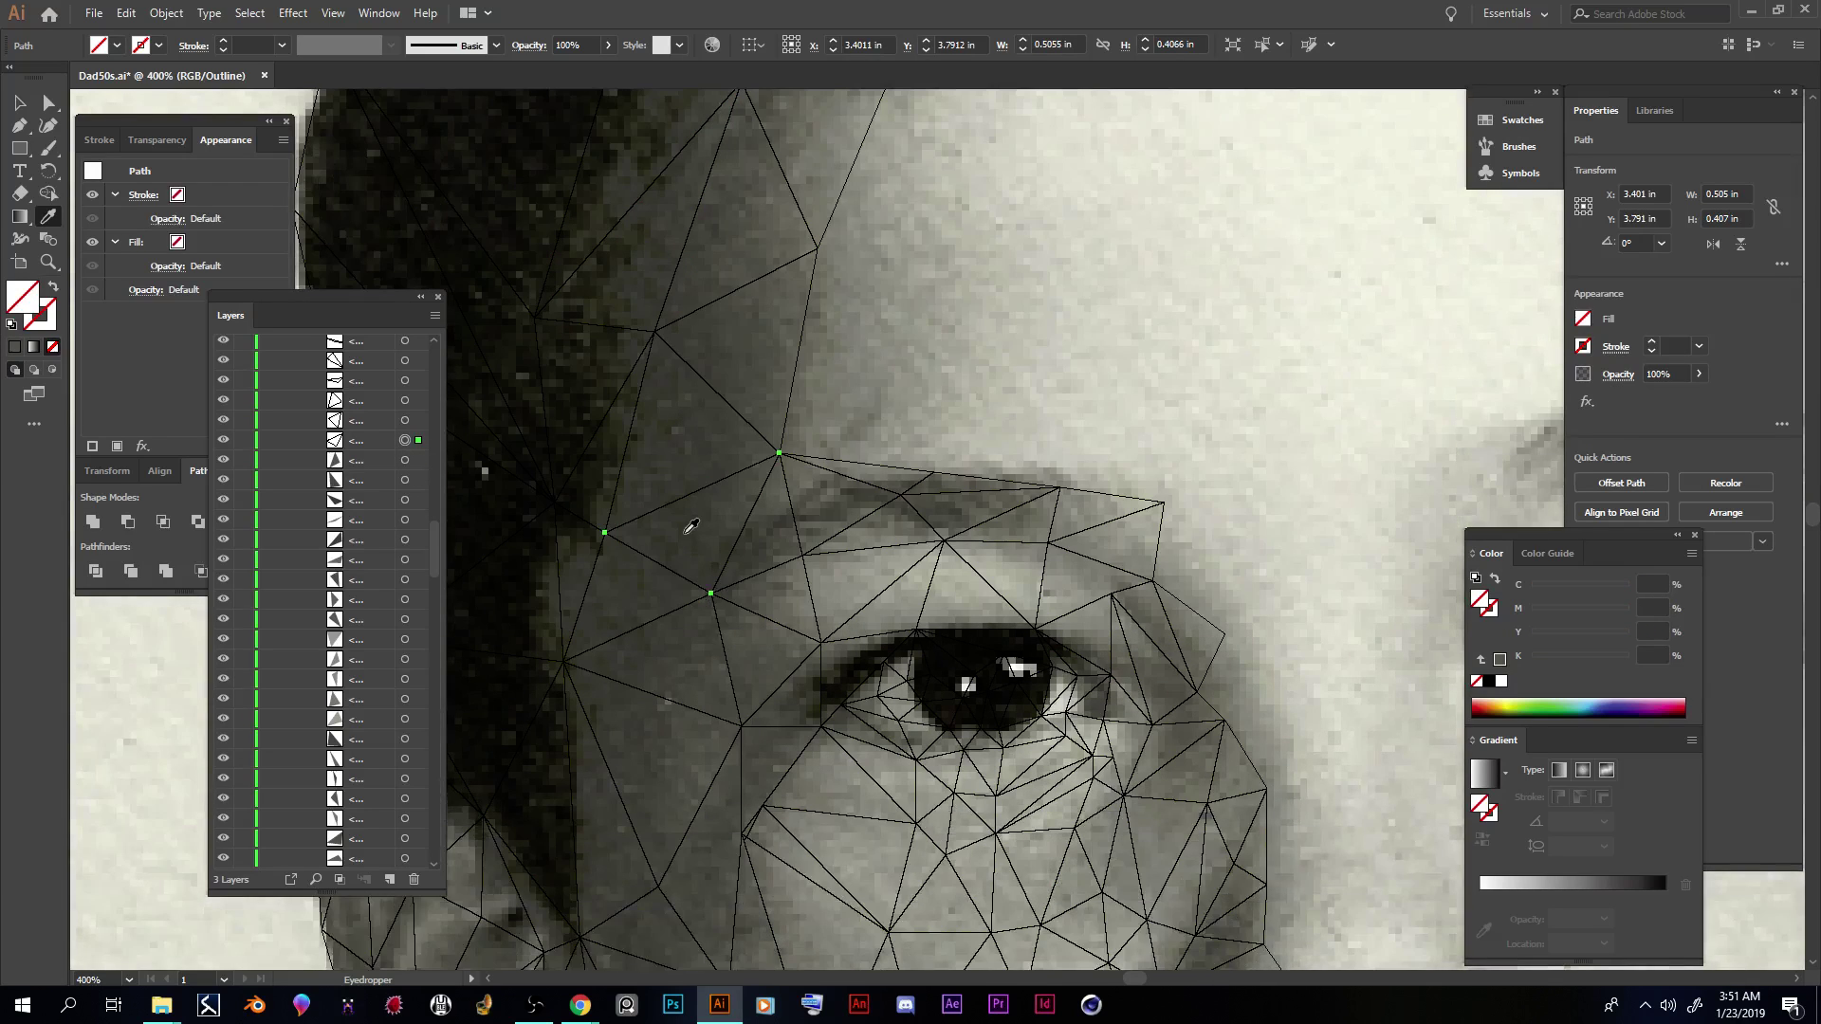
{"action": "left_click", "coordinate": [588, 486]}
Step: Fill the two neighbouring temple triangles above the outer end of the eyebrow with dark tones sampled from the photo
{"action": "left_click", "coordinate": [405, 420]}
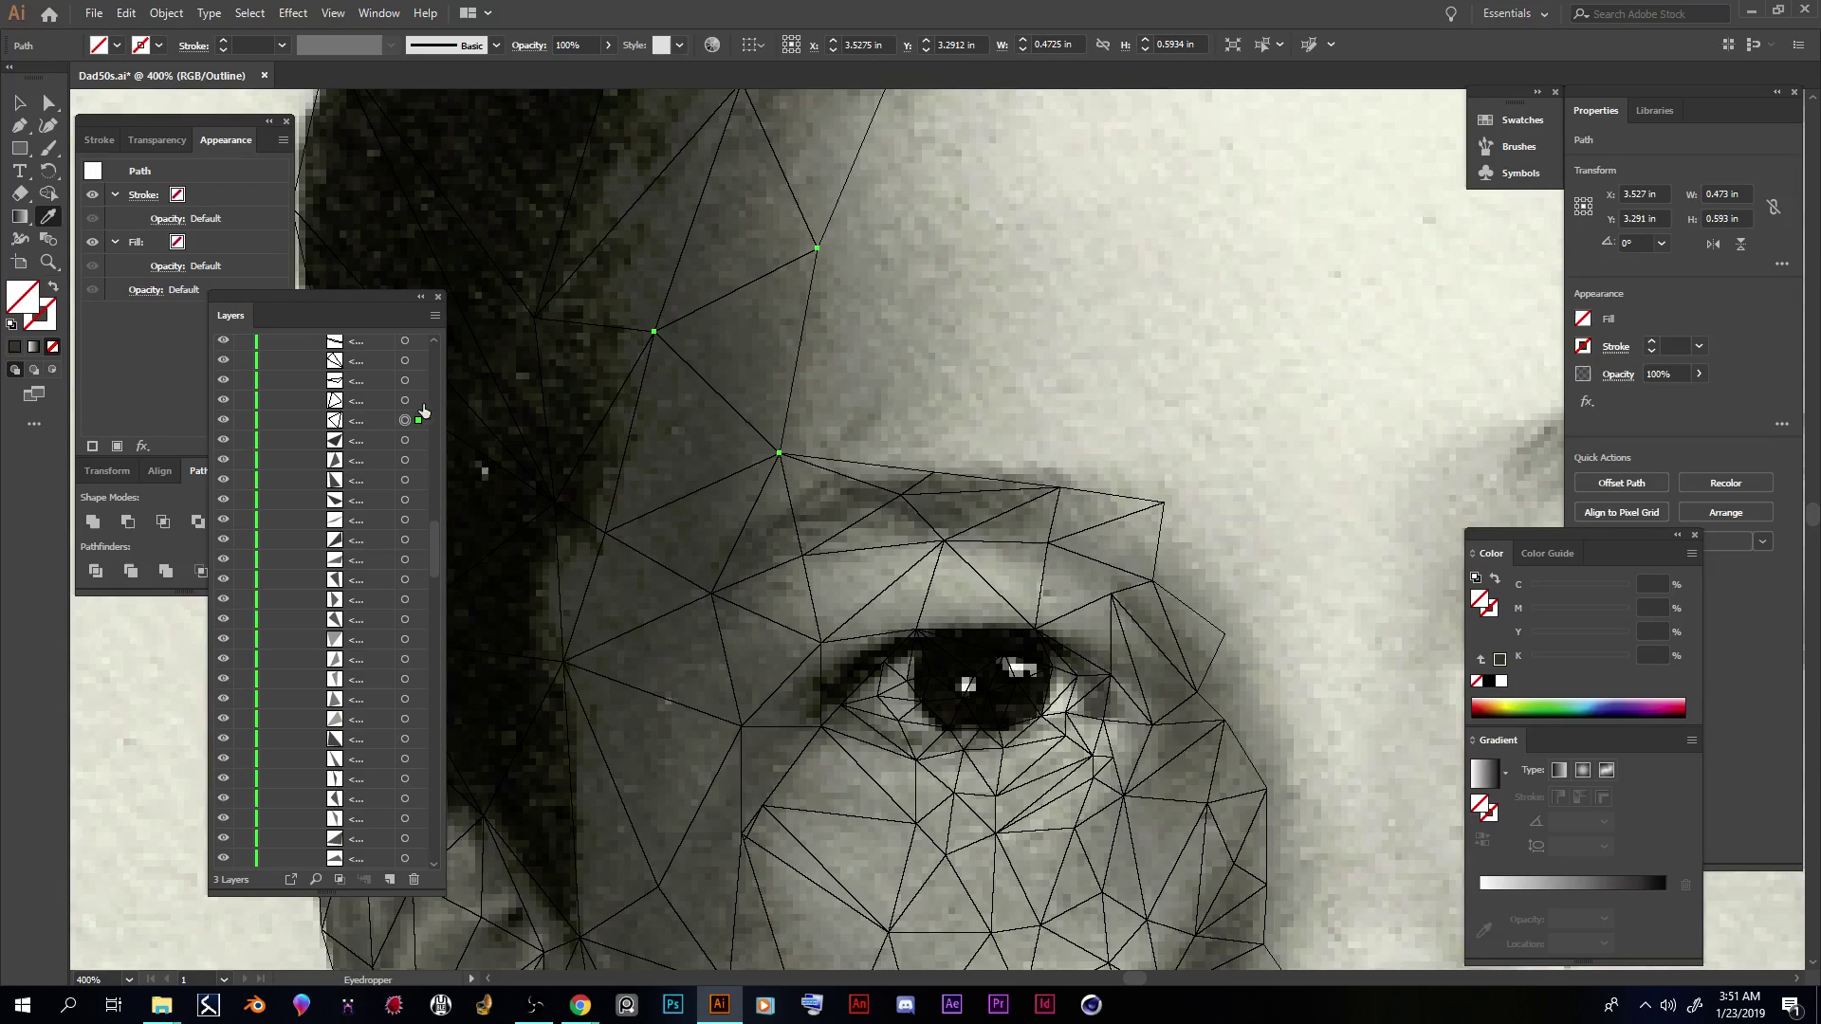
{"action": "left_click", "coordinate": [754, 339]}
{"action": "key", "text": "ctrl+minus"}
{"action": "key", "text": "ctrl+minus"}
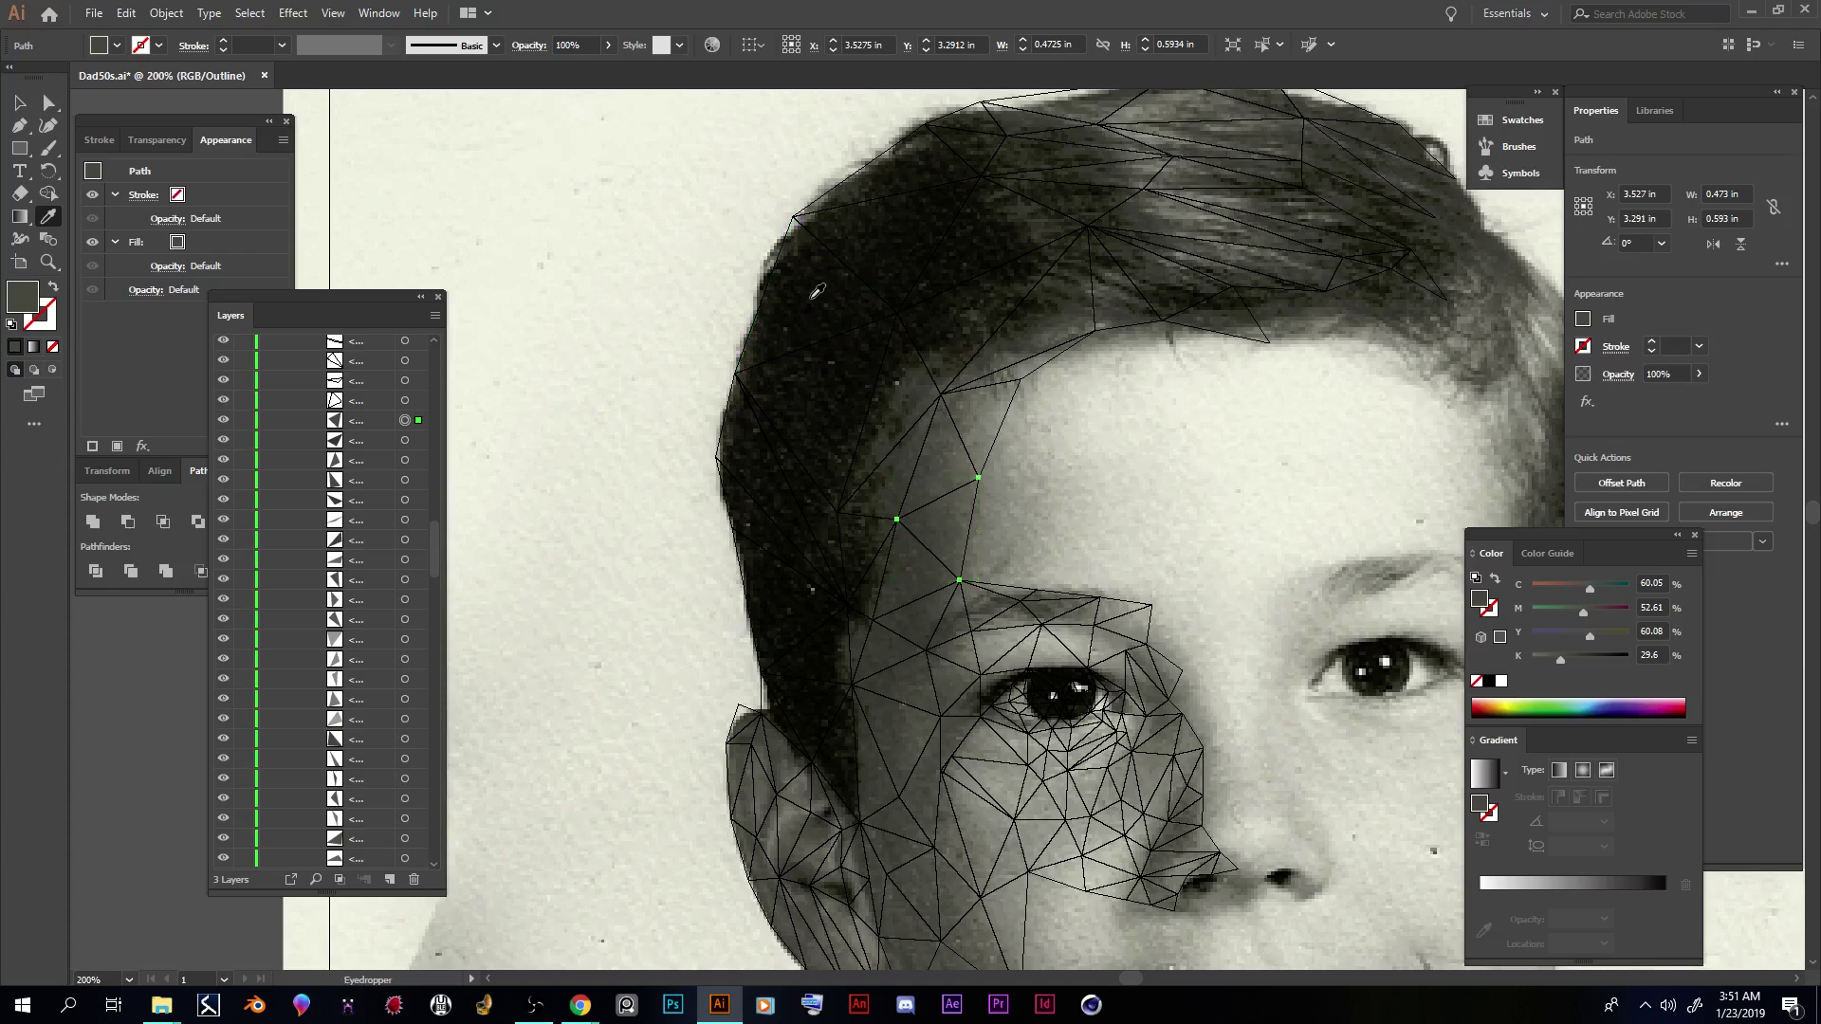
{"action": "left_click", "coordinate": [405, 400]}
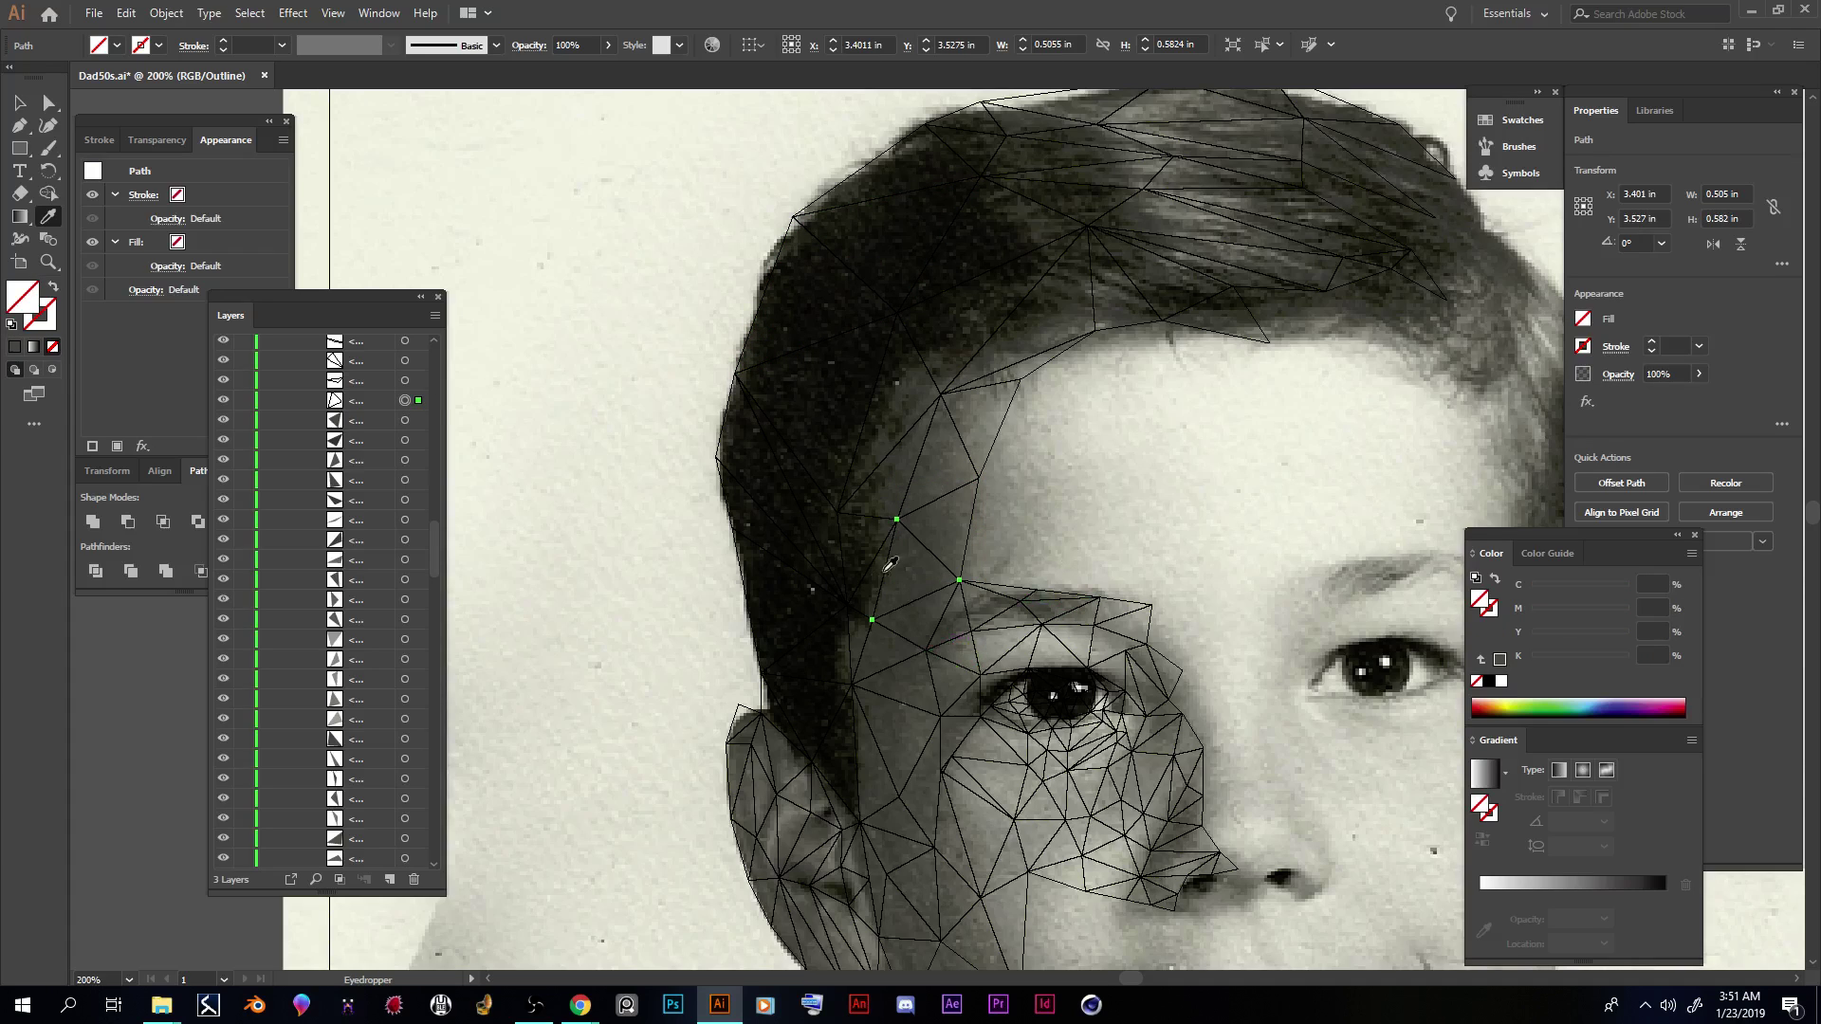
{"action": "left_click", "coordinate": [708, 450]}
Step: Fill the two small adjoining triangles at the front tip of the fringe with dark tones sampled from the photo
{"action": "scroll", "coordinate": [421, 519], "scroll_direction": "up", "scroll_amount": 4}
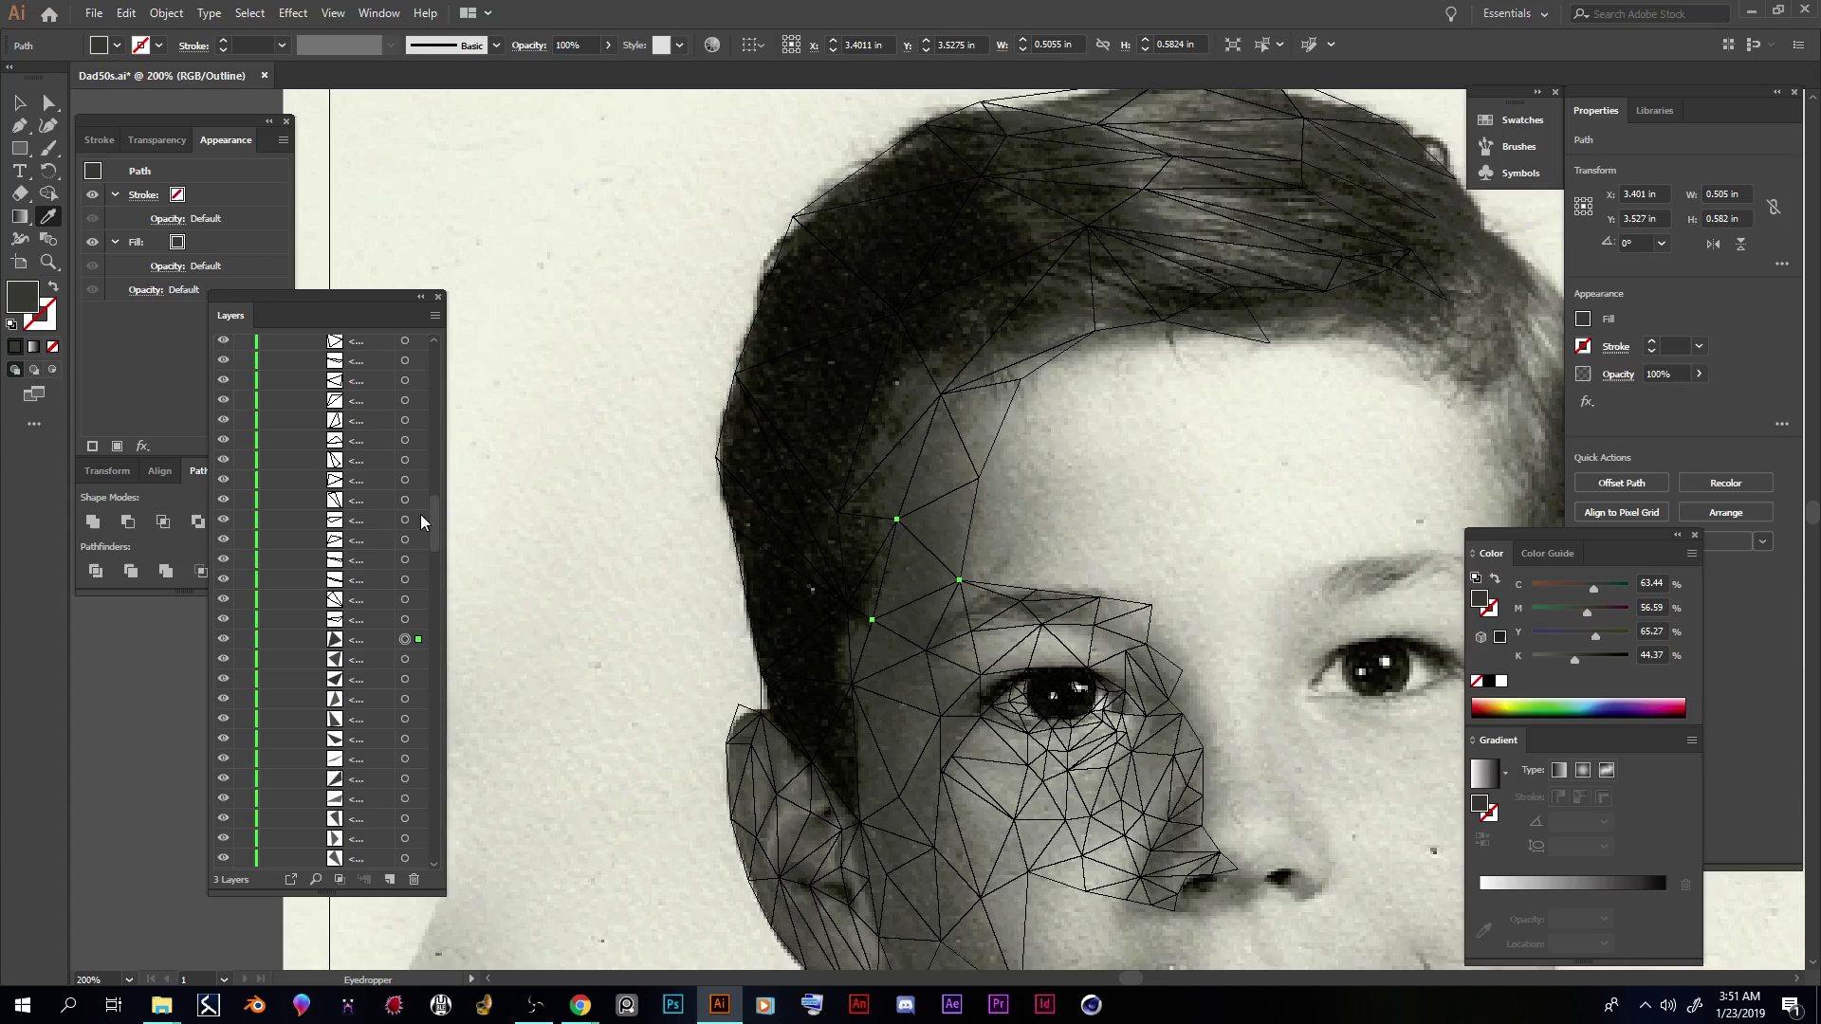
{"action": "left_click", "coordinate": [405, 618]}
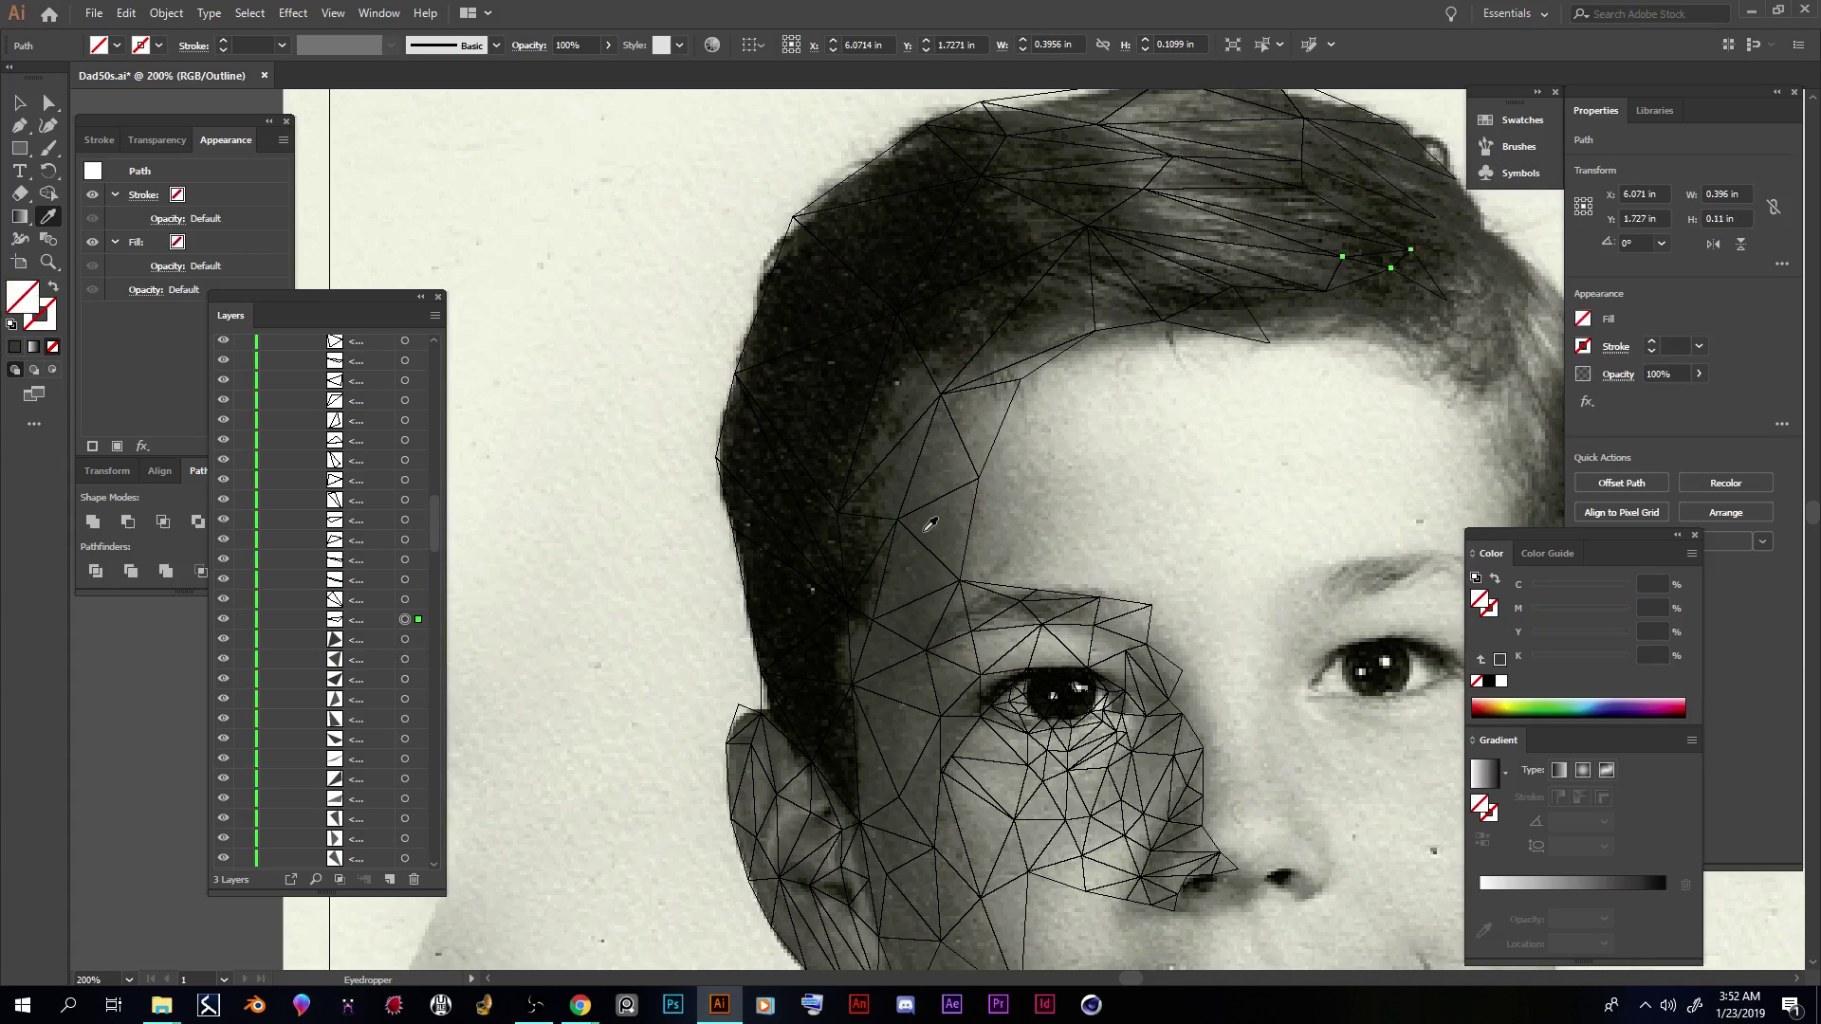
{"action": "left_click", "coordinate": [1395, 253]}
{"action": "left_click", "coordinate": [405, 599]}
{"action": "left_click", "coordinate": [1420, 274]}
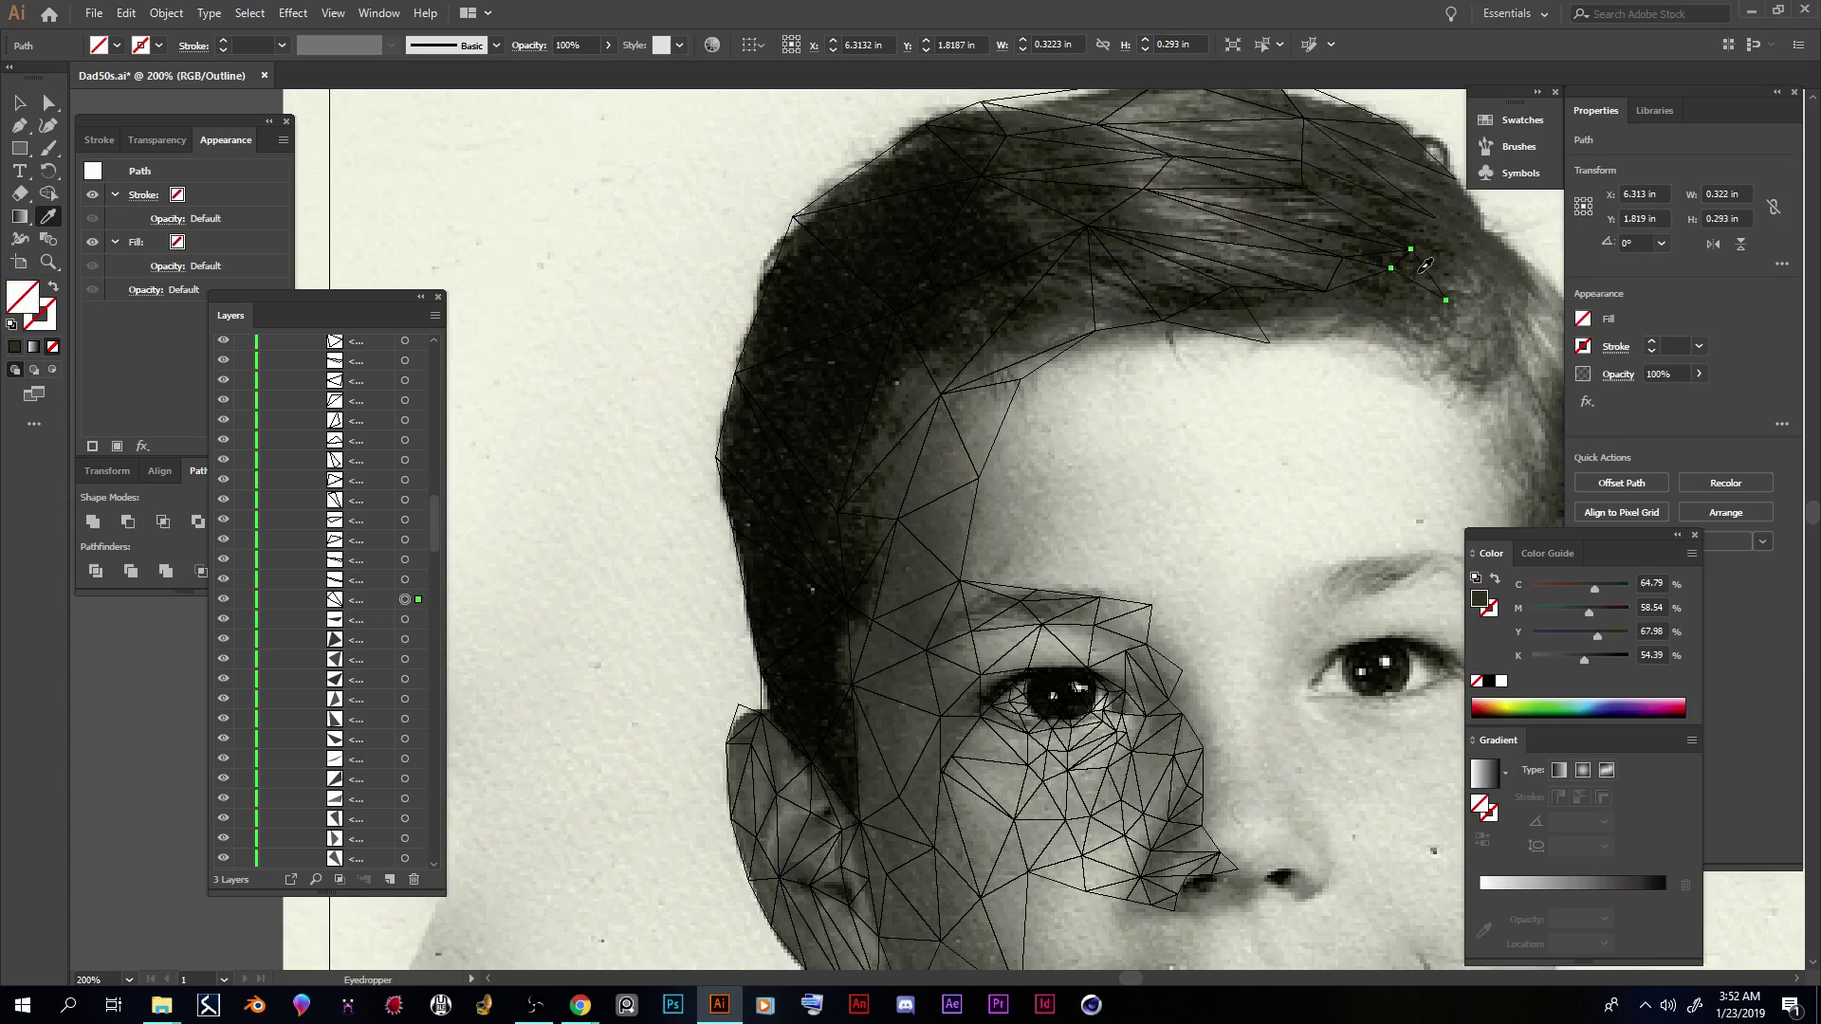
Step: Fill the two long triangles along the lower fringe and the short triangle at their front end with sampled dark tones
{"action": "left_click", "coordinate": [405, 579]}
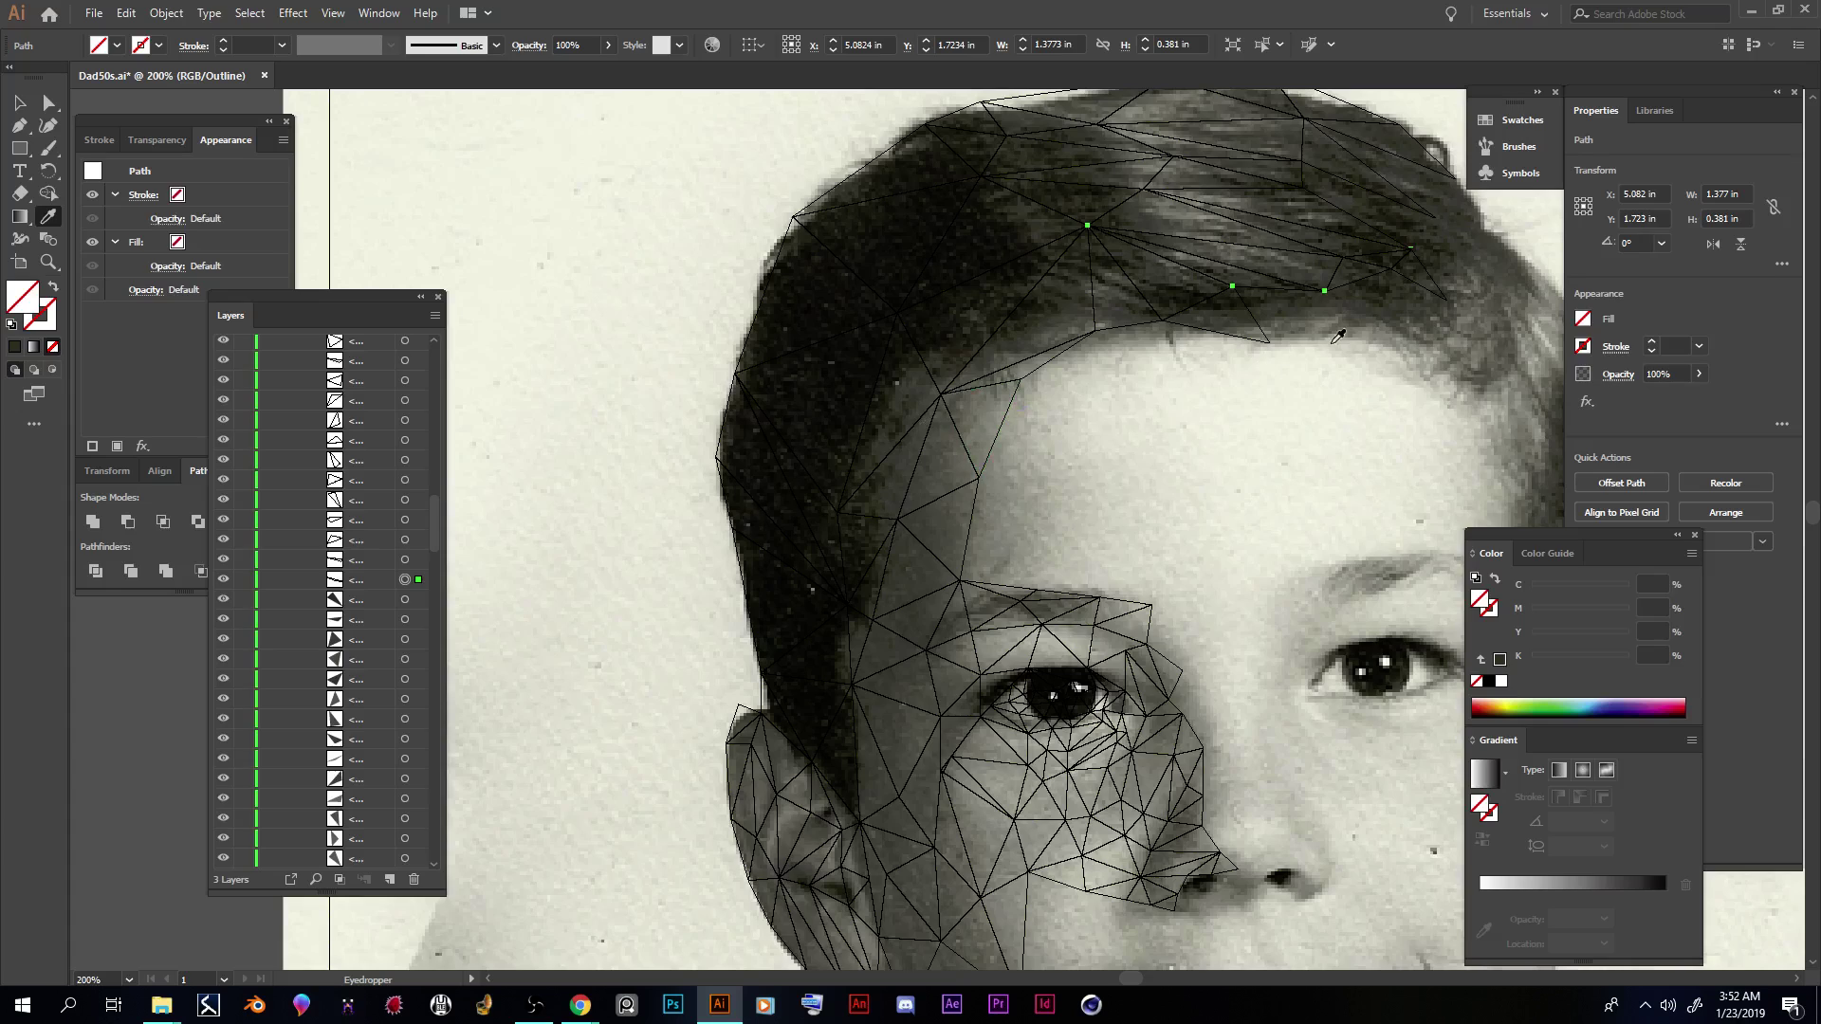
{"action": "left_click", "coordinate": [1230, 272]}
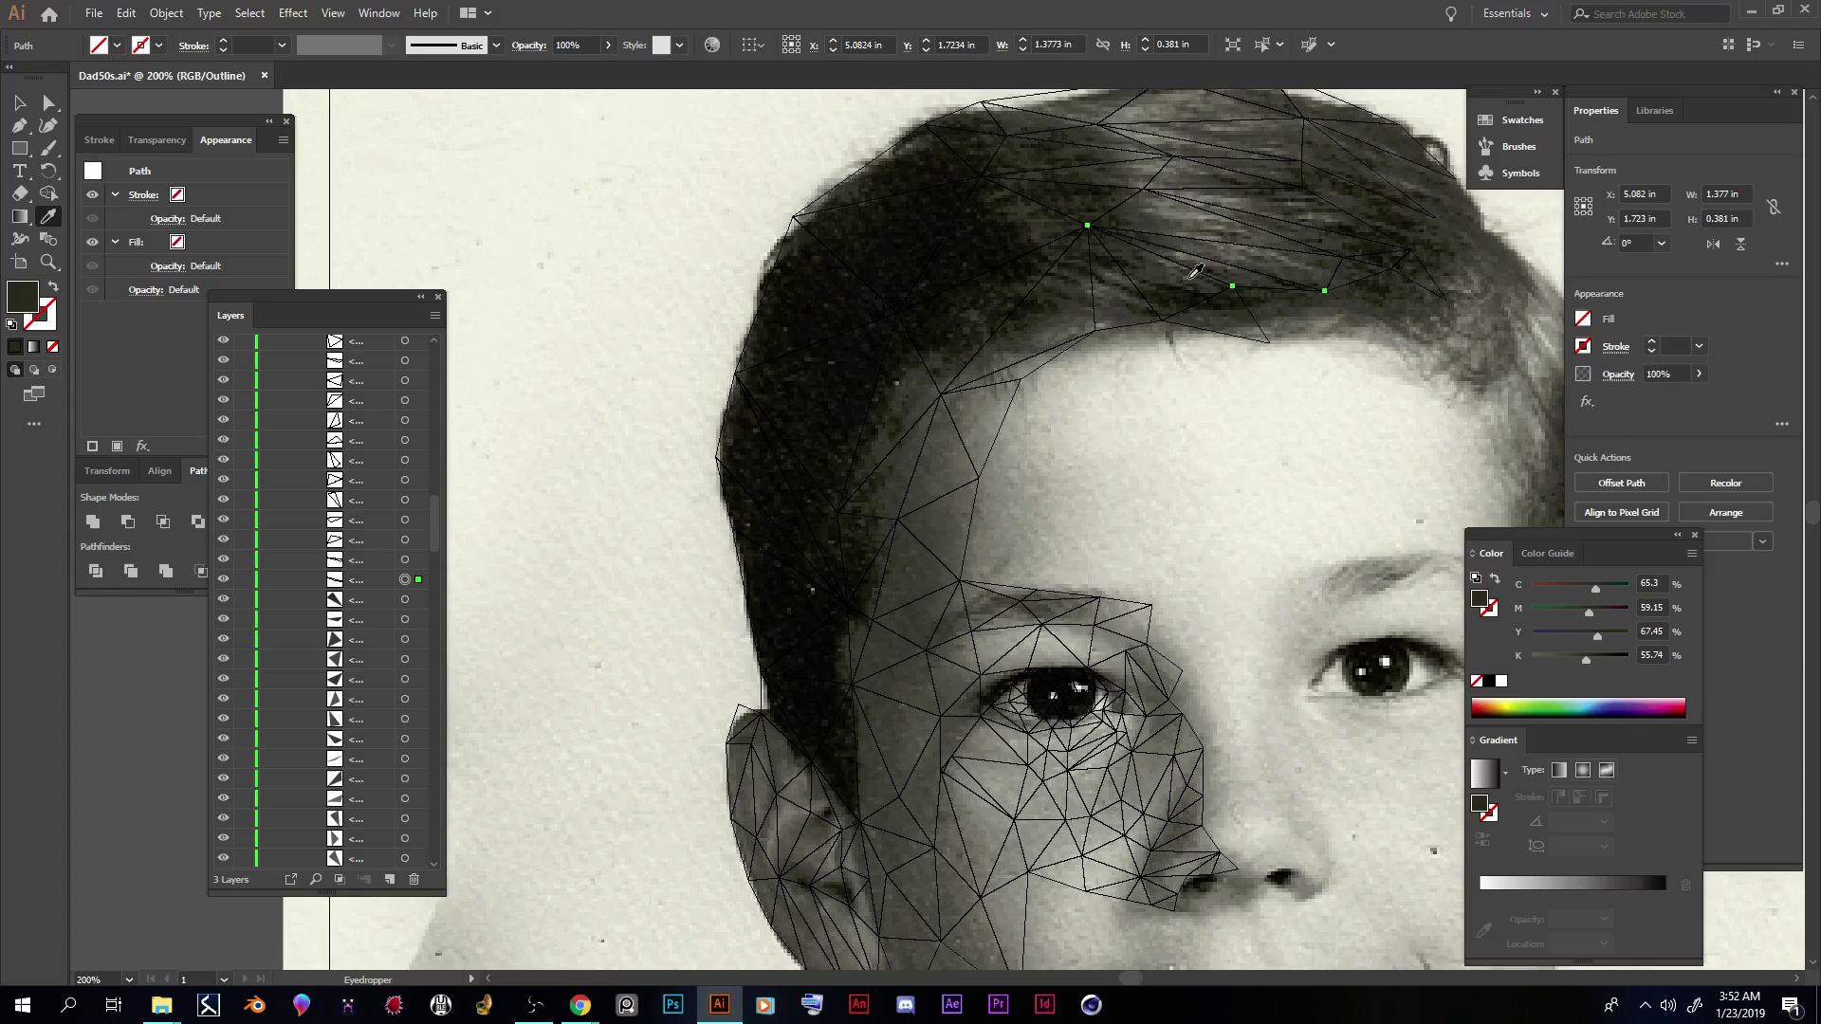
{"action": "left_click", "coordinate": [405, 559]}
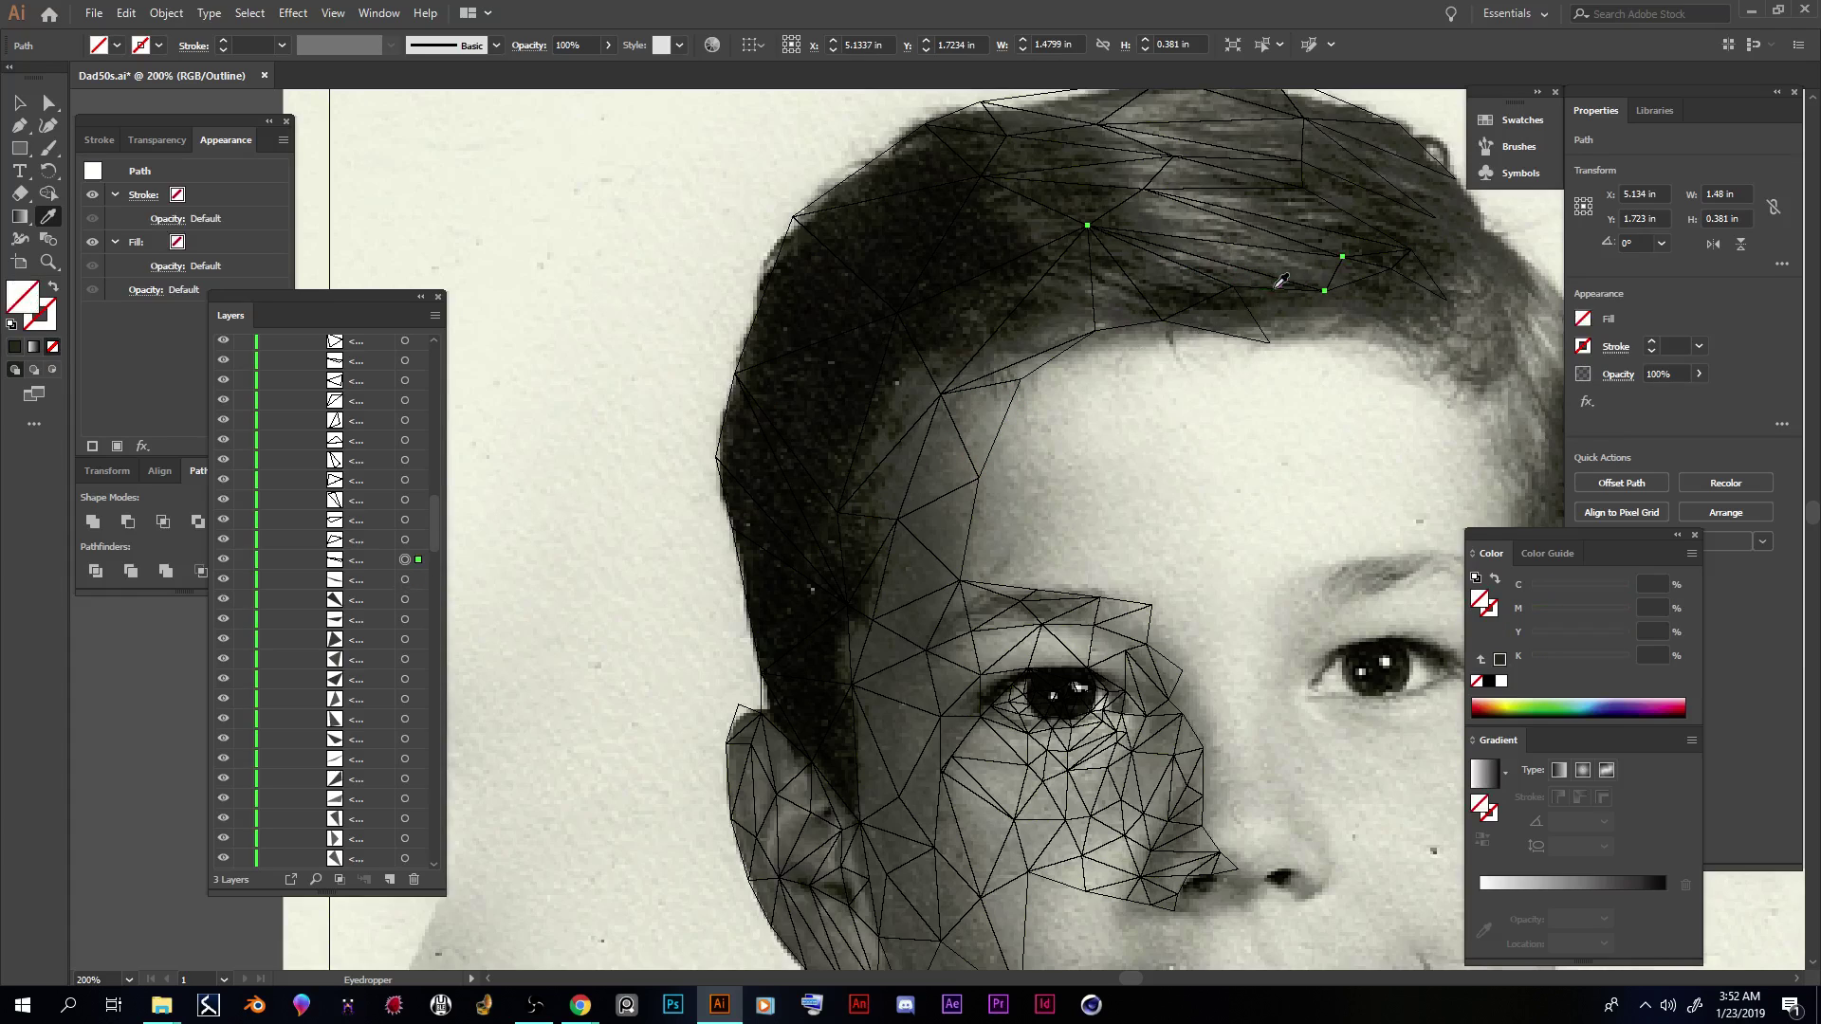
{"action": "left_click", "coordinate": [406, 540]}
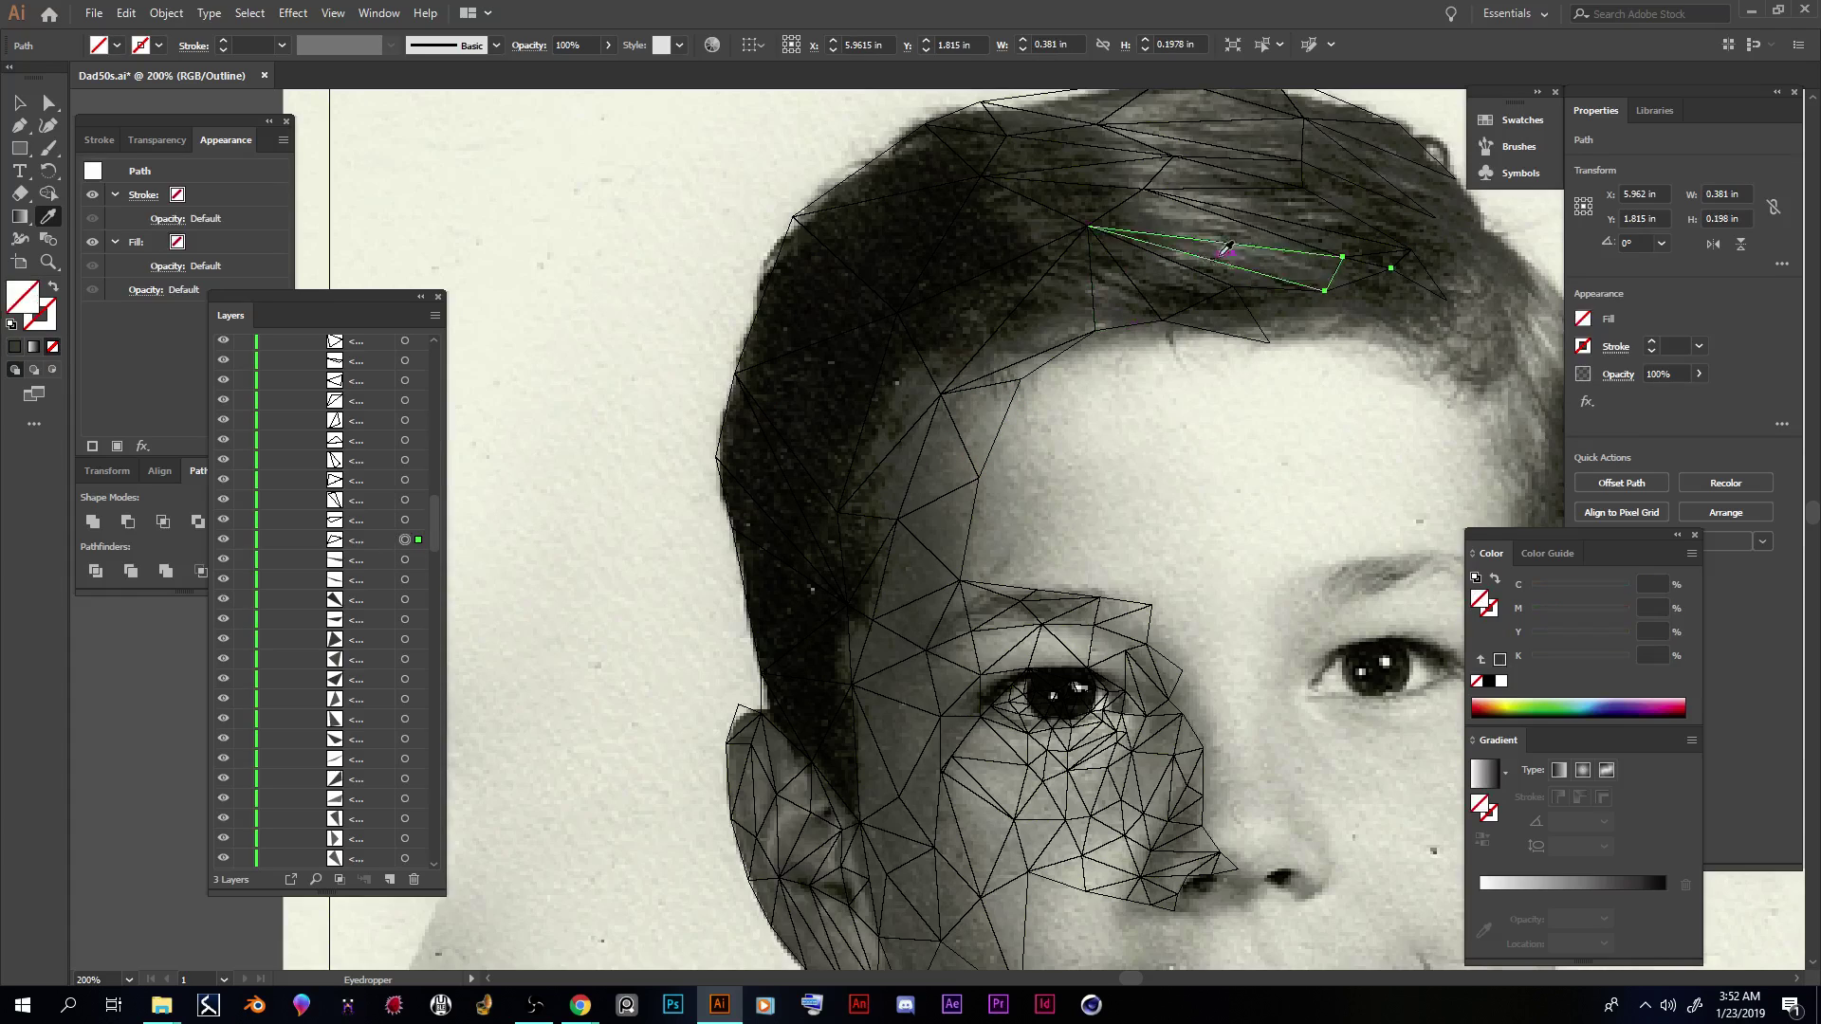
{"action": "left_click", "coordinate": [1363, 273]}
Step: Fill the triangle in the middle of the eyebrow and the one beside the upper inner eye corner with sampled greys
{"action": "scroll", "coordinate": [417, 522], "scroll_direction": "up", "scroll_amount": 2}
{"action": "left_click_drag", "start_coordinate": [434, 481], "coordinate": [449, 517]}
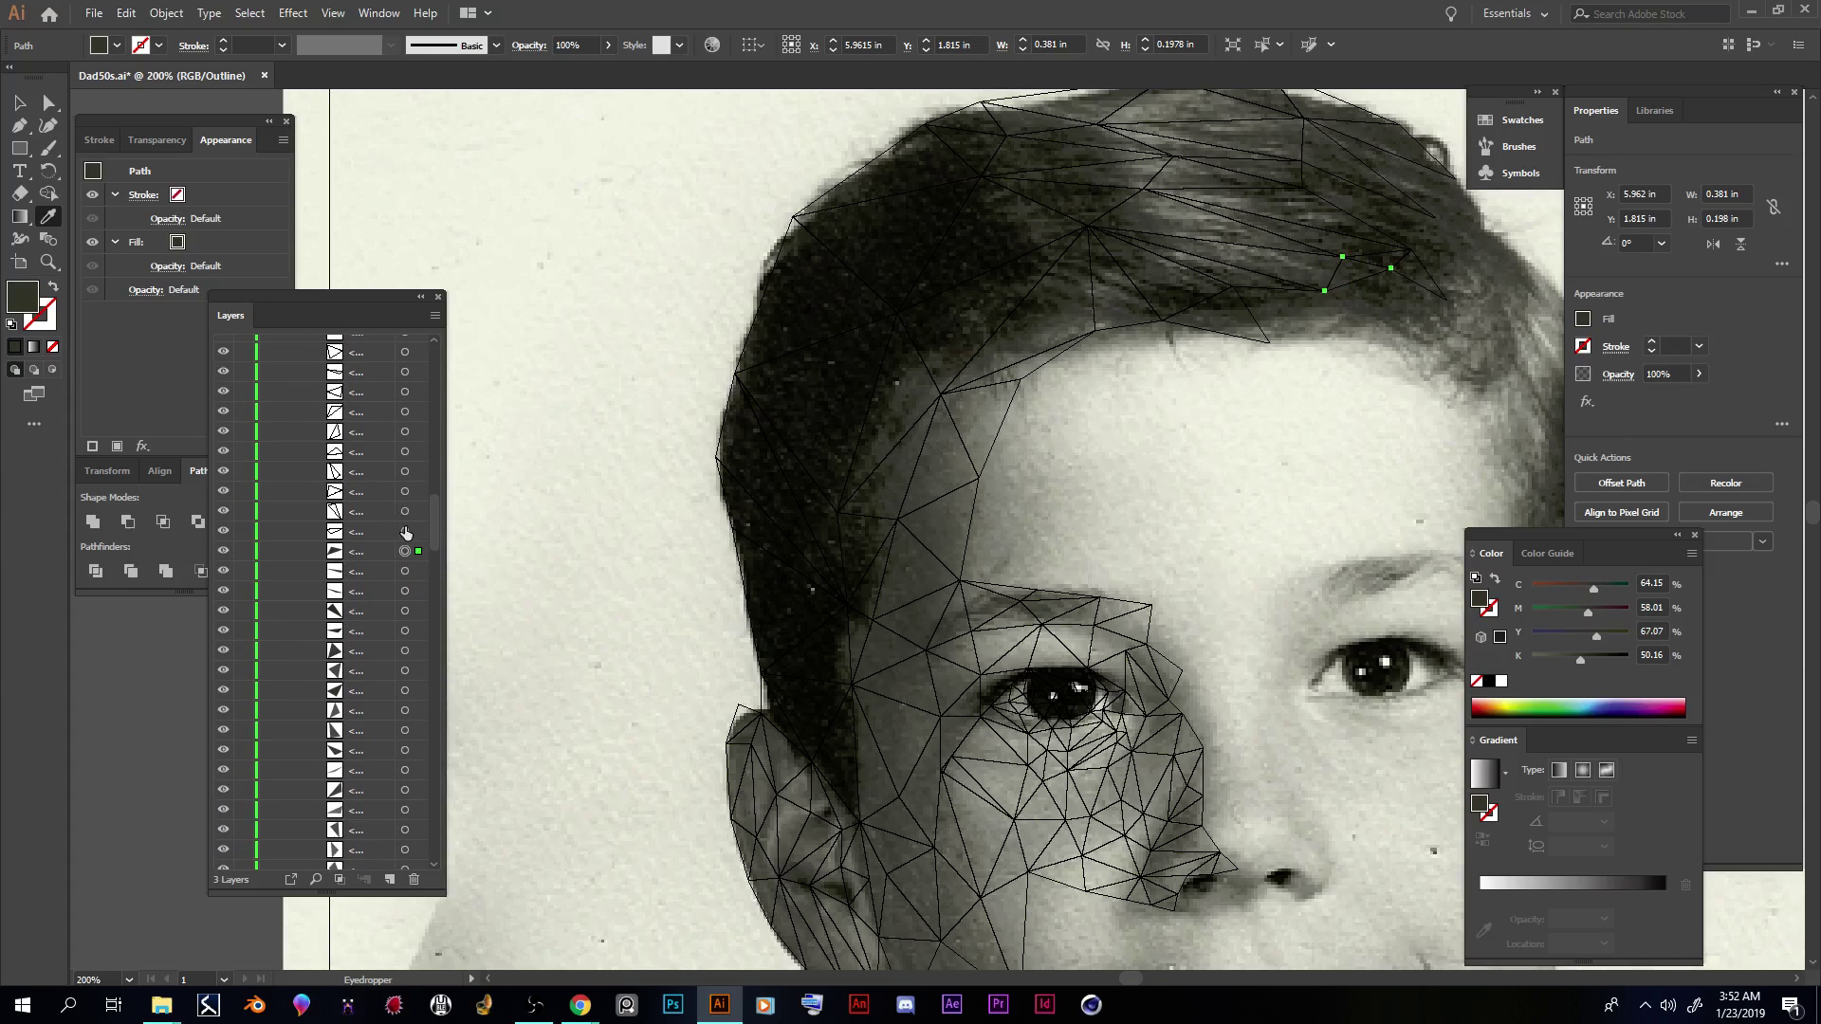
{"action": "left_click", "coordinate": [405, 531]}
{"action": "left_click", "coordinate": [1062, 609]}
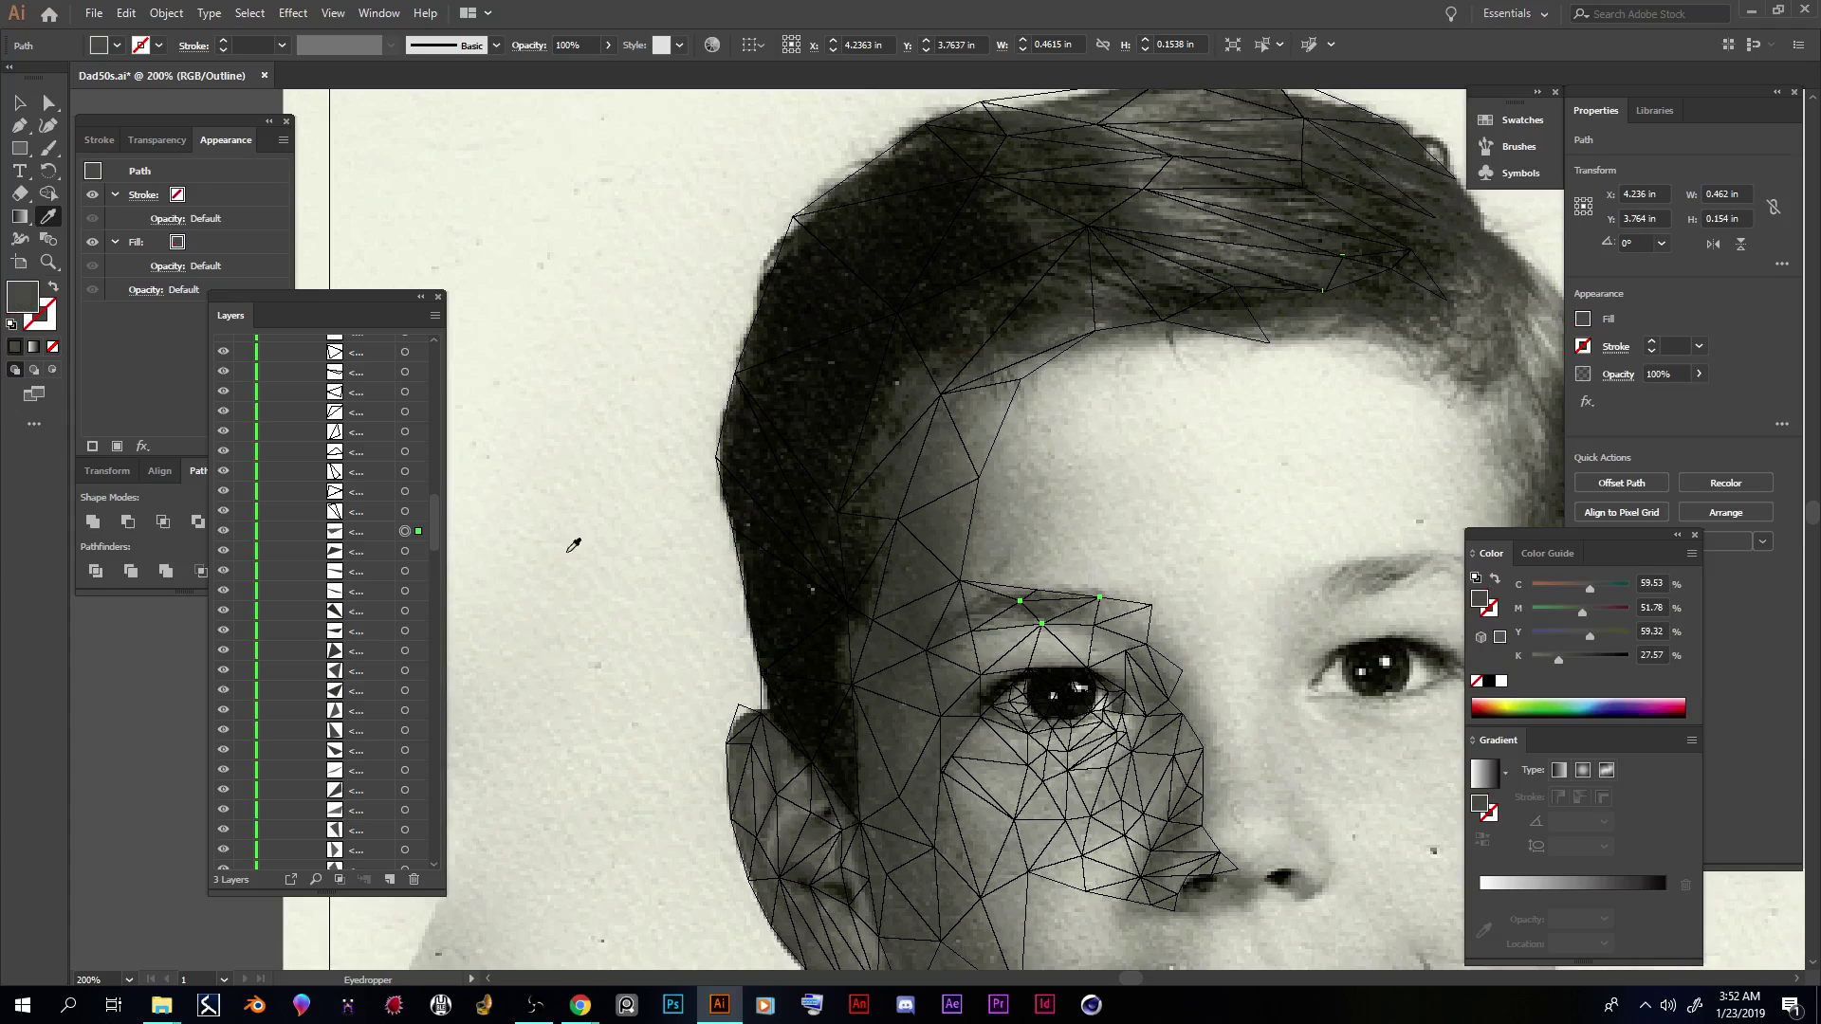
{"action": "left_click", "coordinate": [1143, 664]}
Step: Fill the inner upper-eyelid triangle and the two triangles between the inner eye corner and nose bridge with sampled greys
{"action": "left_click", "coordinate": [405, 492]}
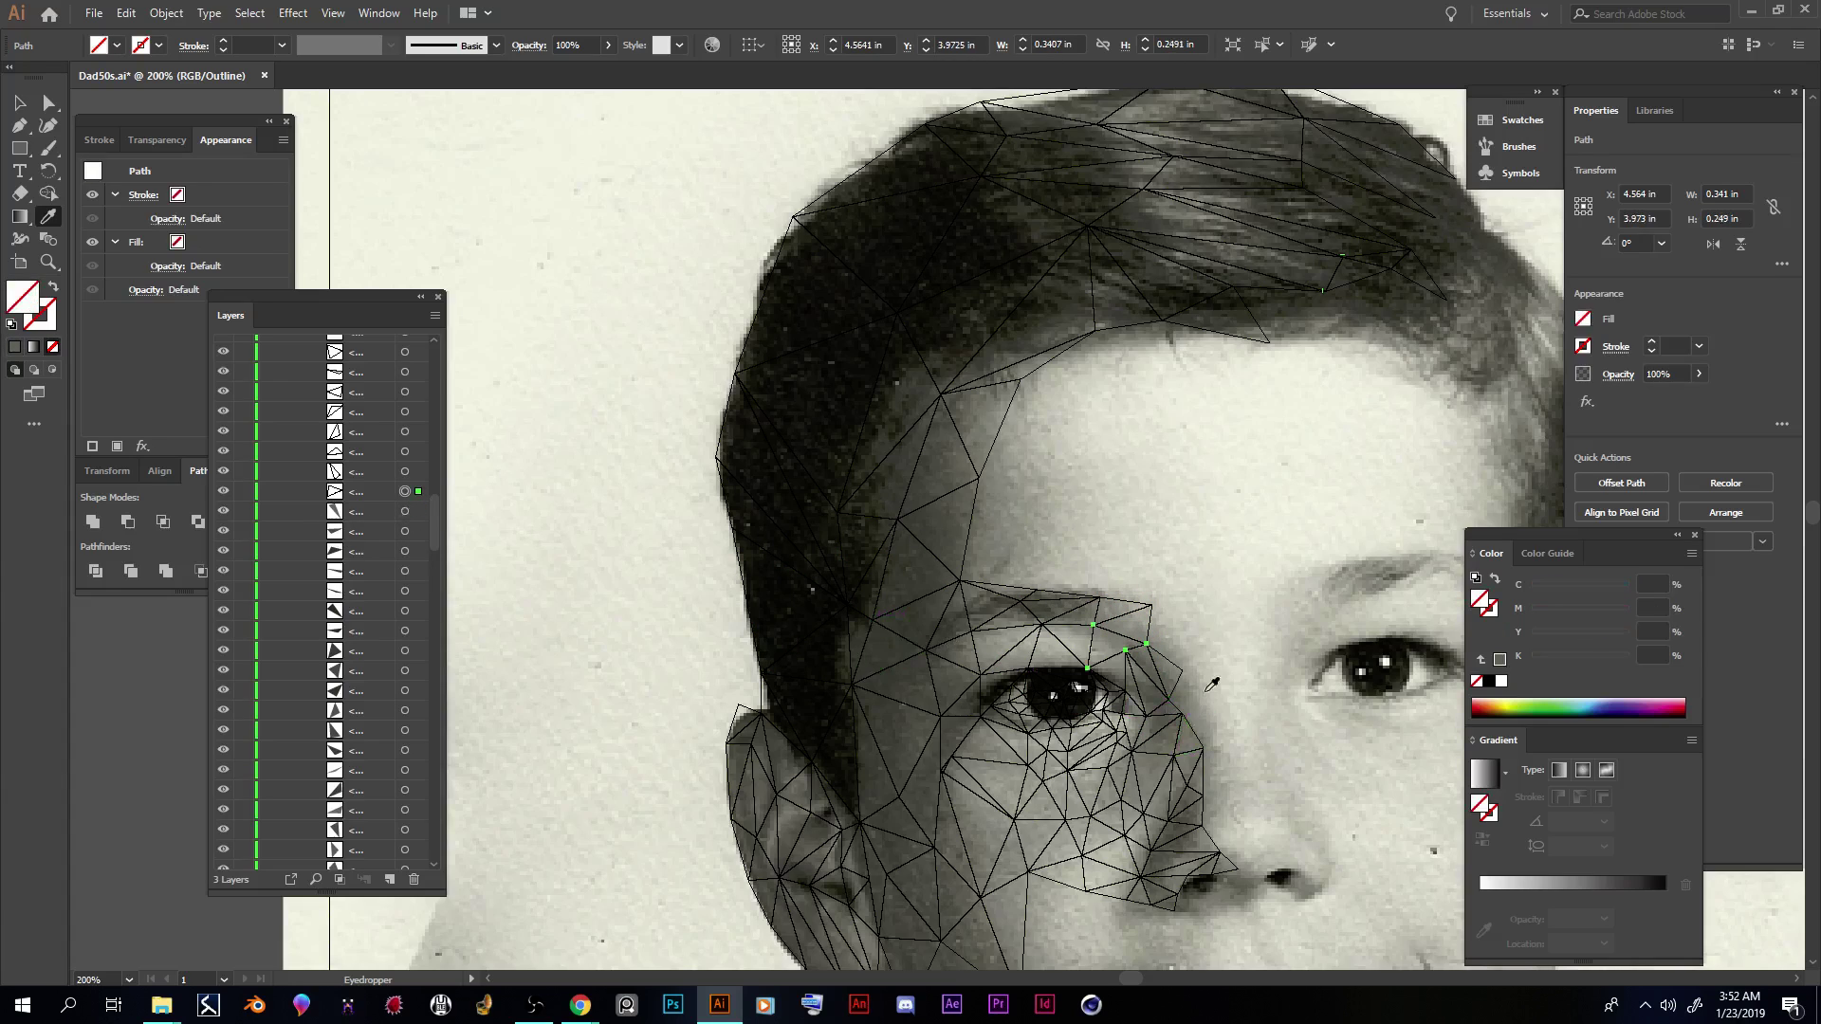
{"action": "left_click", "coordinate": [1105, 655]}
{"action": "left_click", "coordinate": [405, 471]}
{"action": "left_click", "coordinate": [1147, 678]}
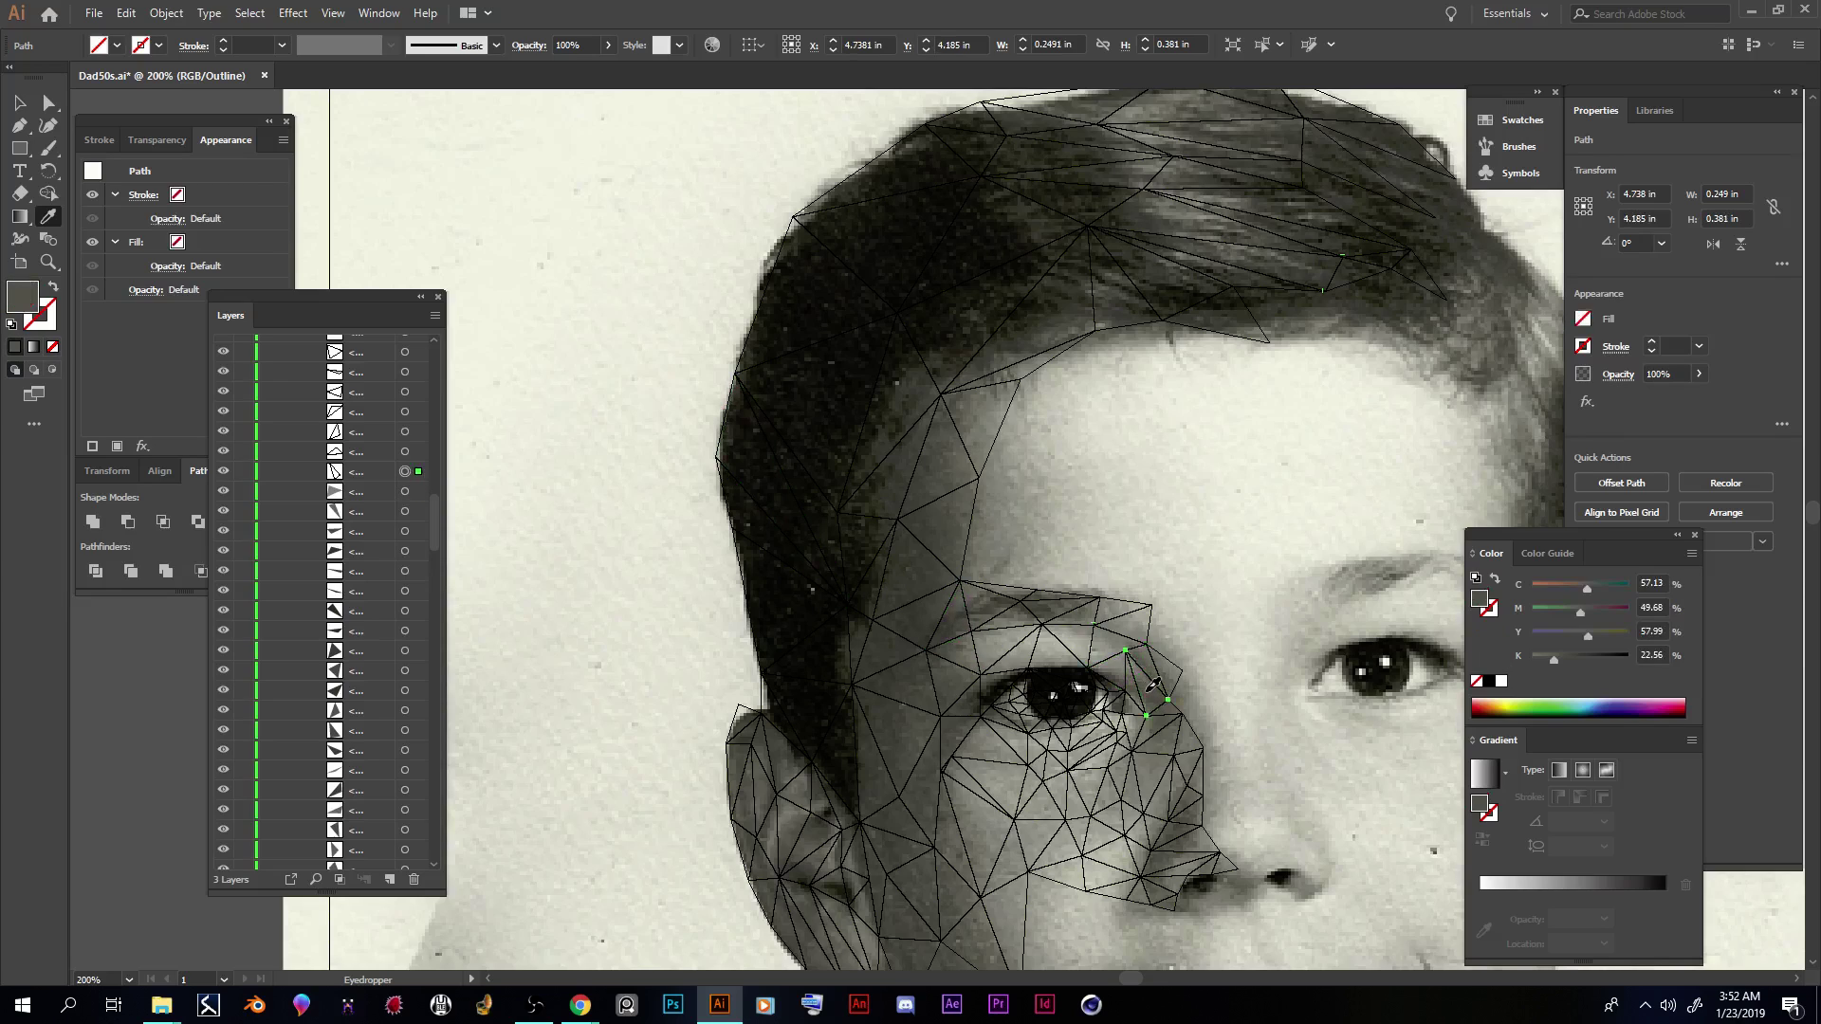
{"action": "left_click", "coordinate": [404, 453]}
{"action": "scroll", "coordinate": [594, 457], "scroll_direction": "down", "scroll_amount": 3}
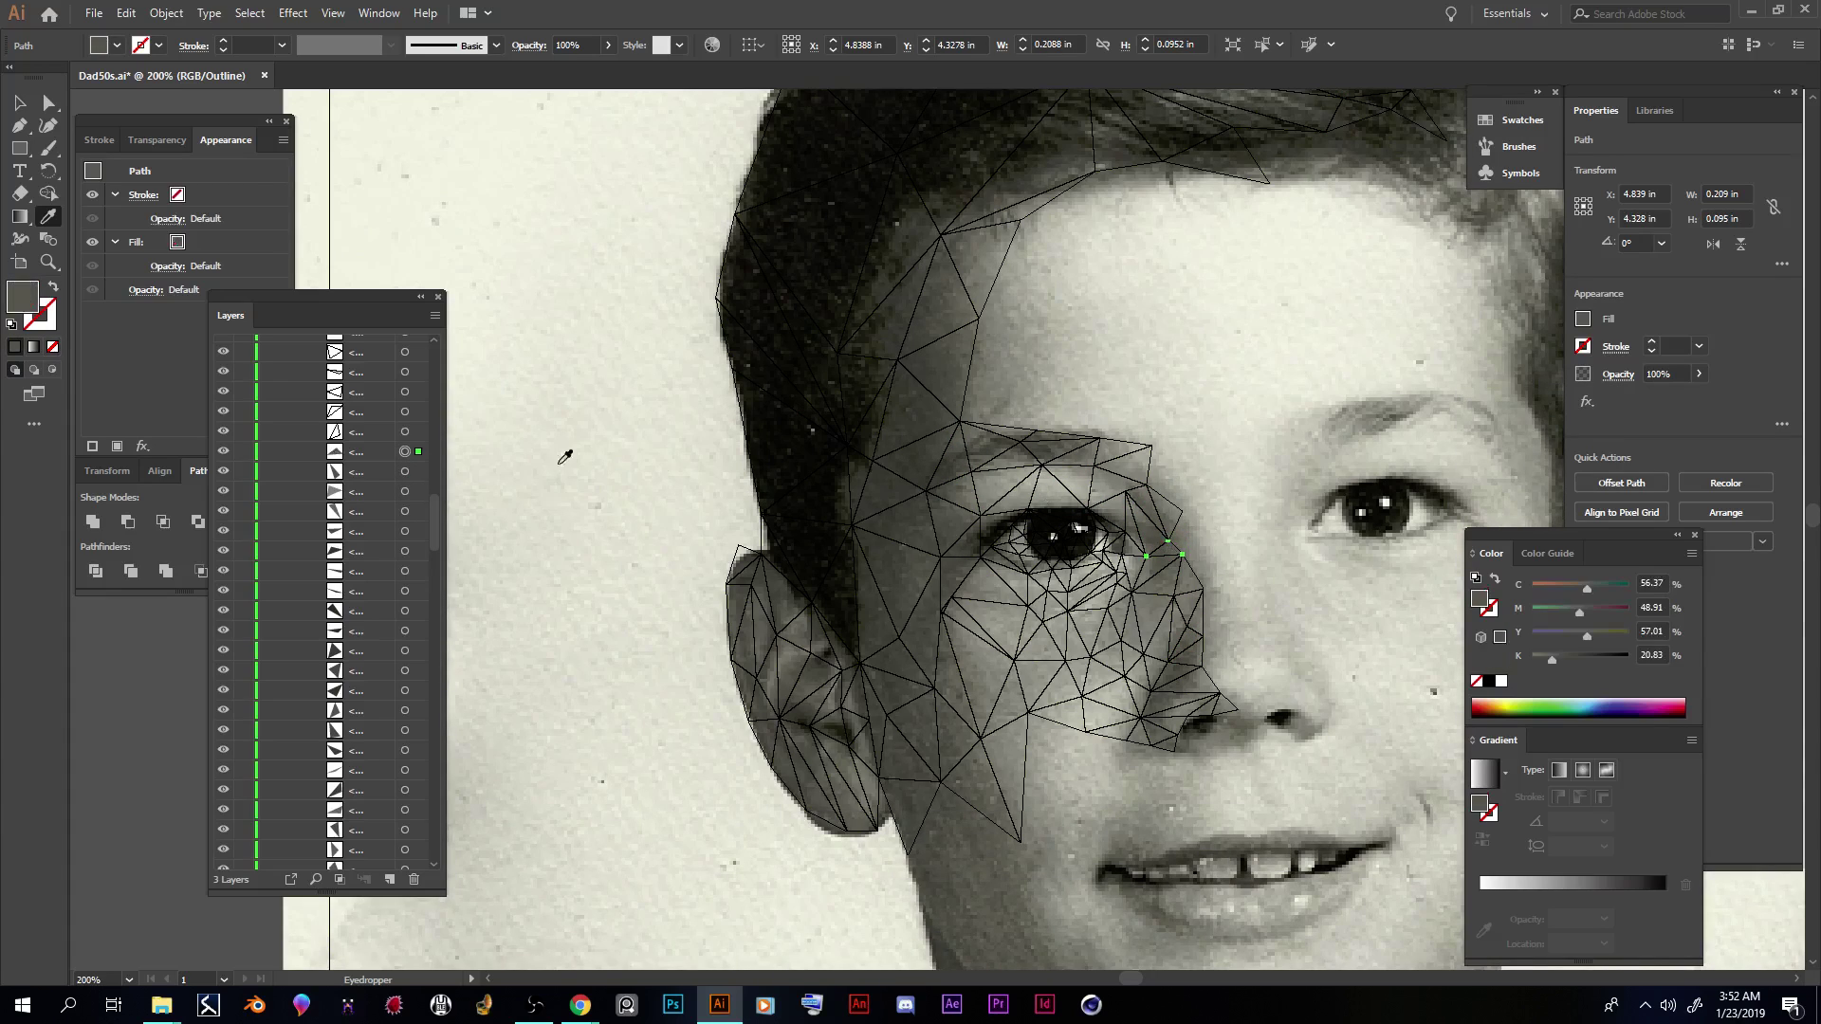
Step: Fill the temple triangle at the outer end of the eyebrow and the triangle below the inner eye corner with sampled tones
{"action": "left_click", "coordinate": [405, 432]}
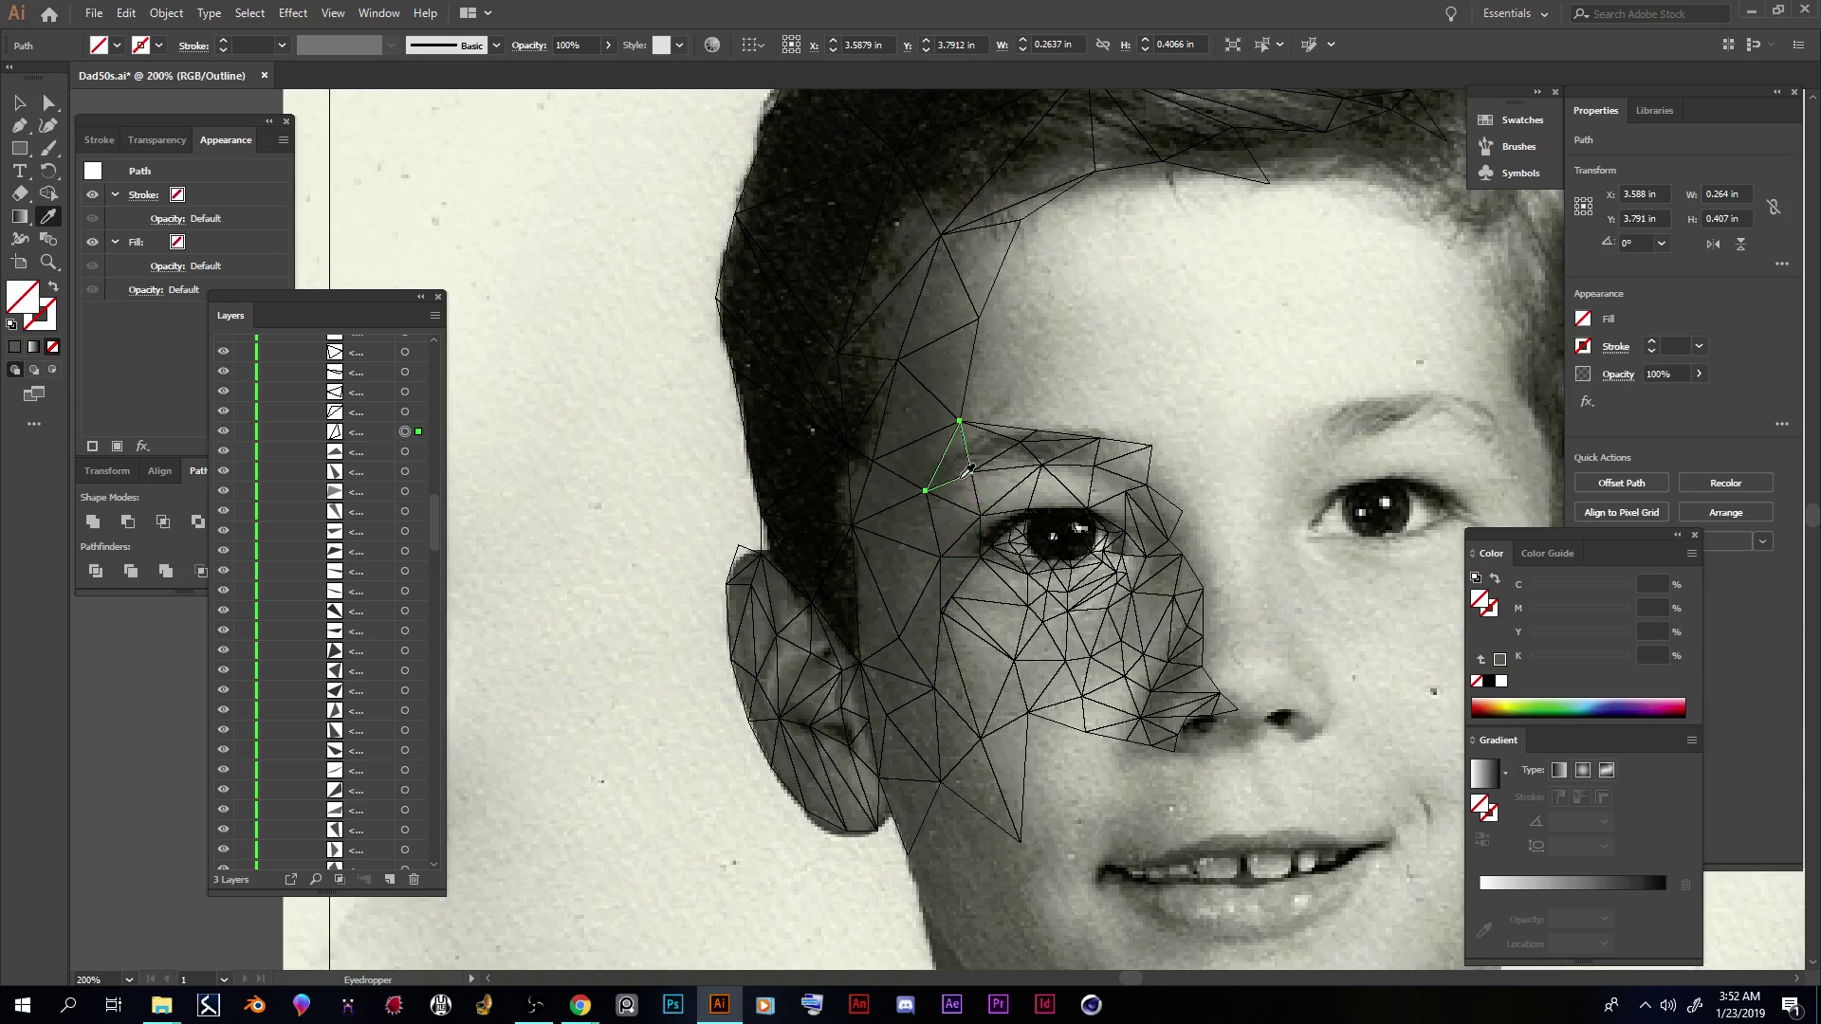
{"action": "left_click", "coordinate": [893, 442]}
{"action": "left_click", "coordinate": [405, 411]}
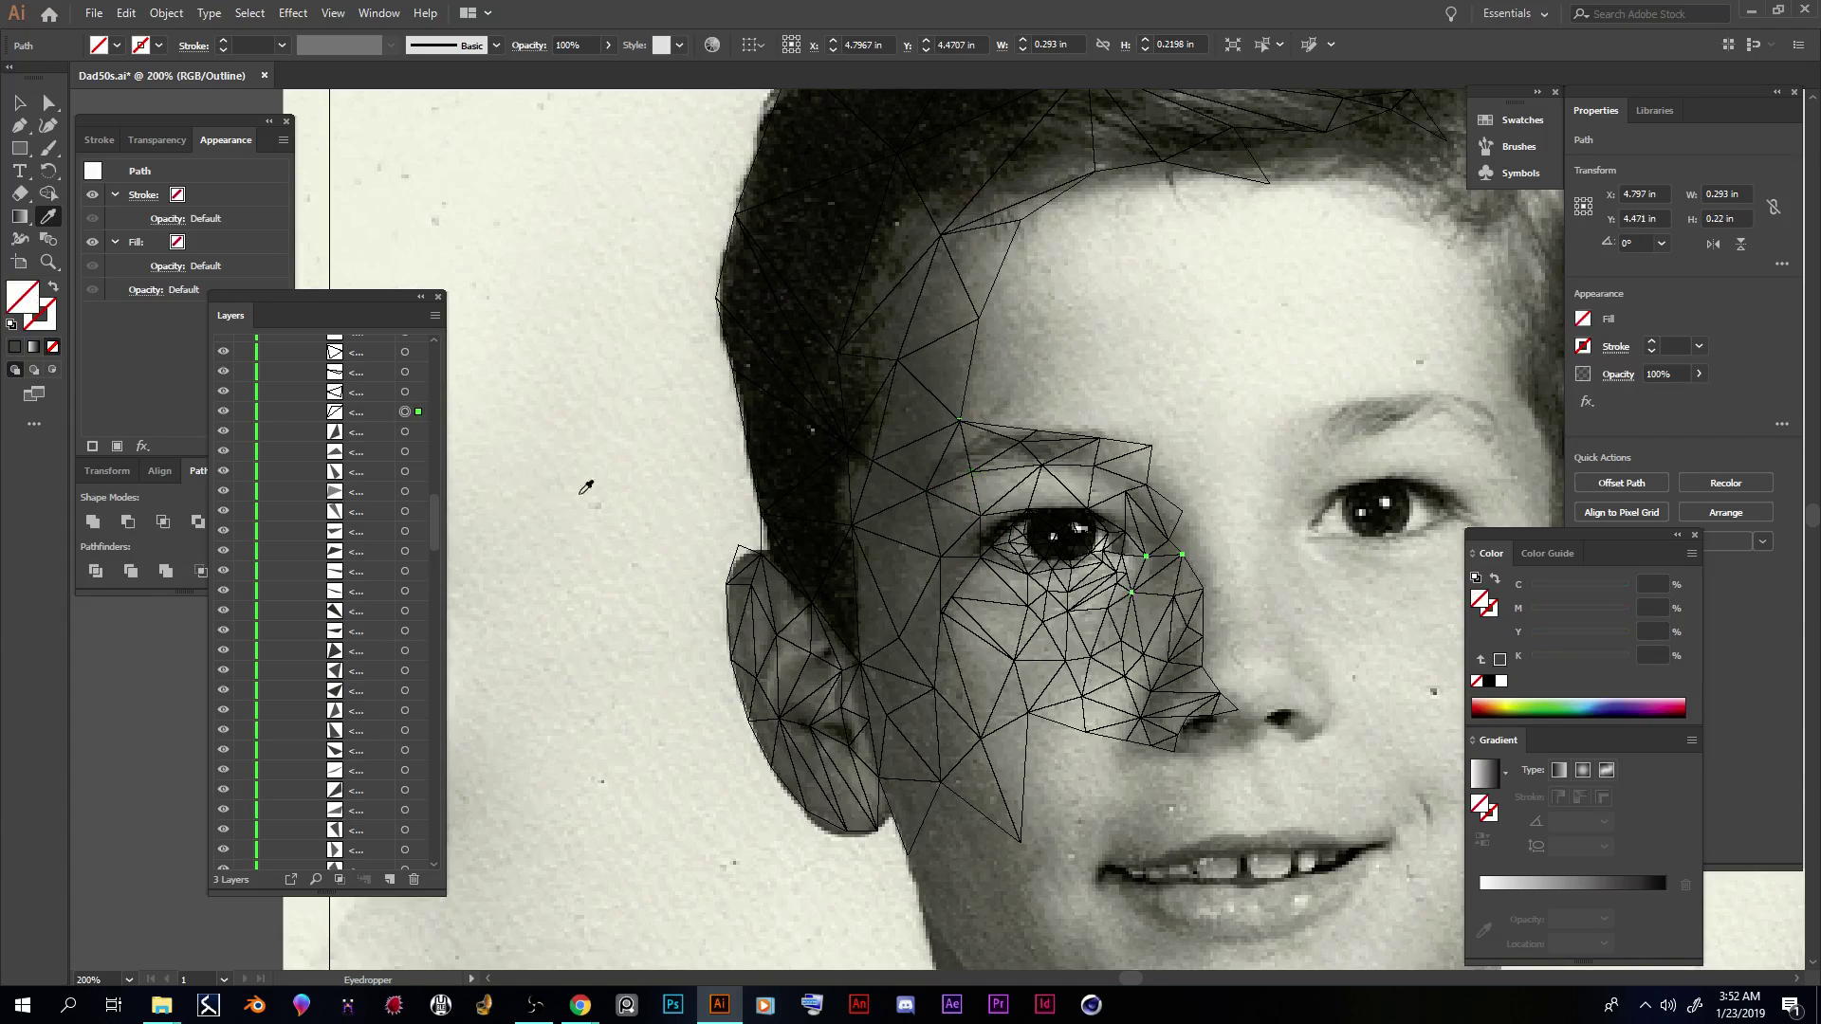
{"action": "left_click", "coordinate": [1162, 557]}
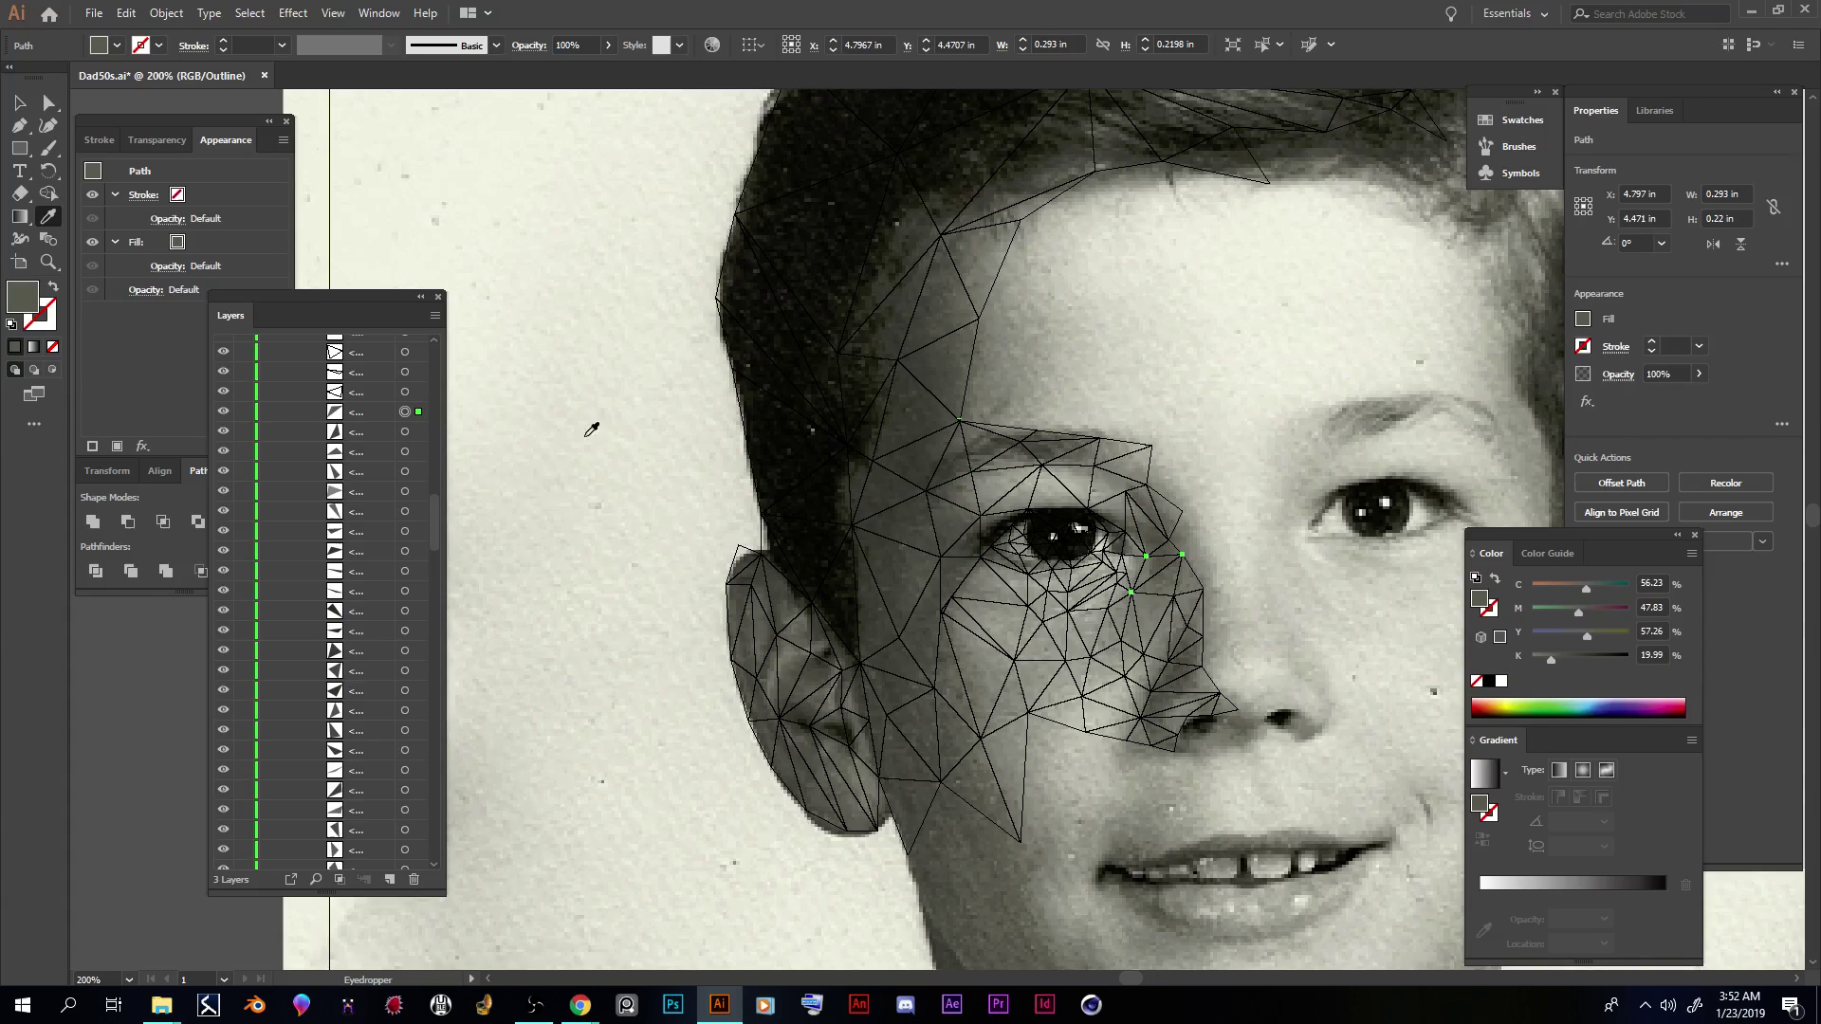
Step: Fill the triangle beneath the inner end of the eyebrow and the thin one on its outer upper edge with sampled greys
{"action": "left_click", "coordinate": [405, 391]}
{"action": "left_click", "coordinate": [586, 338]}
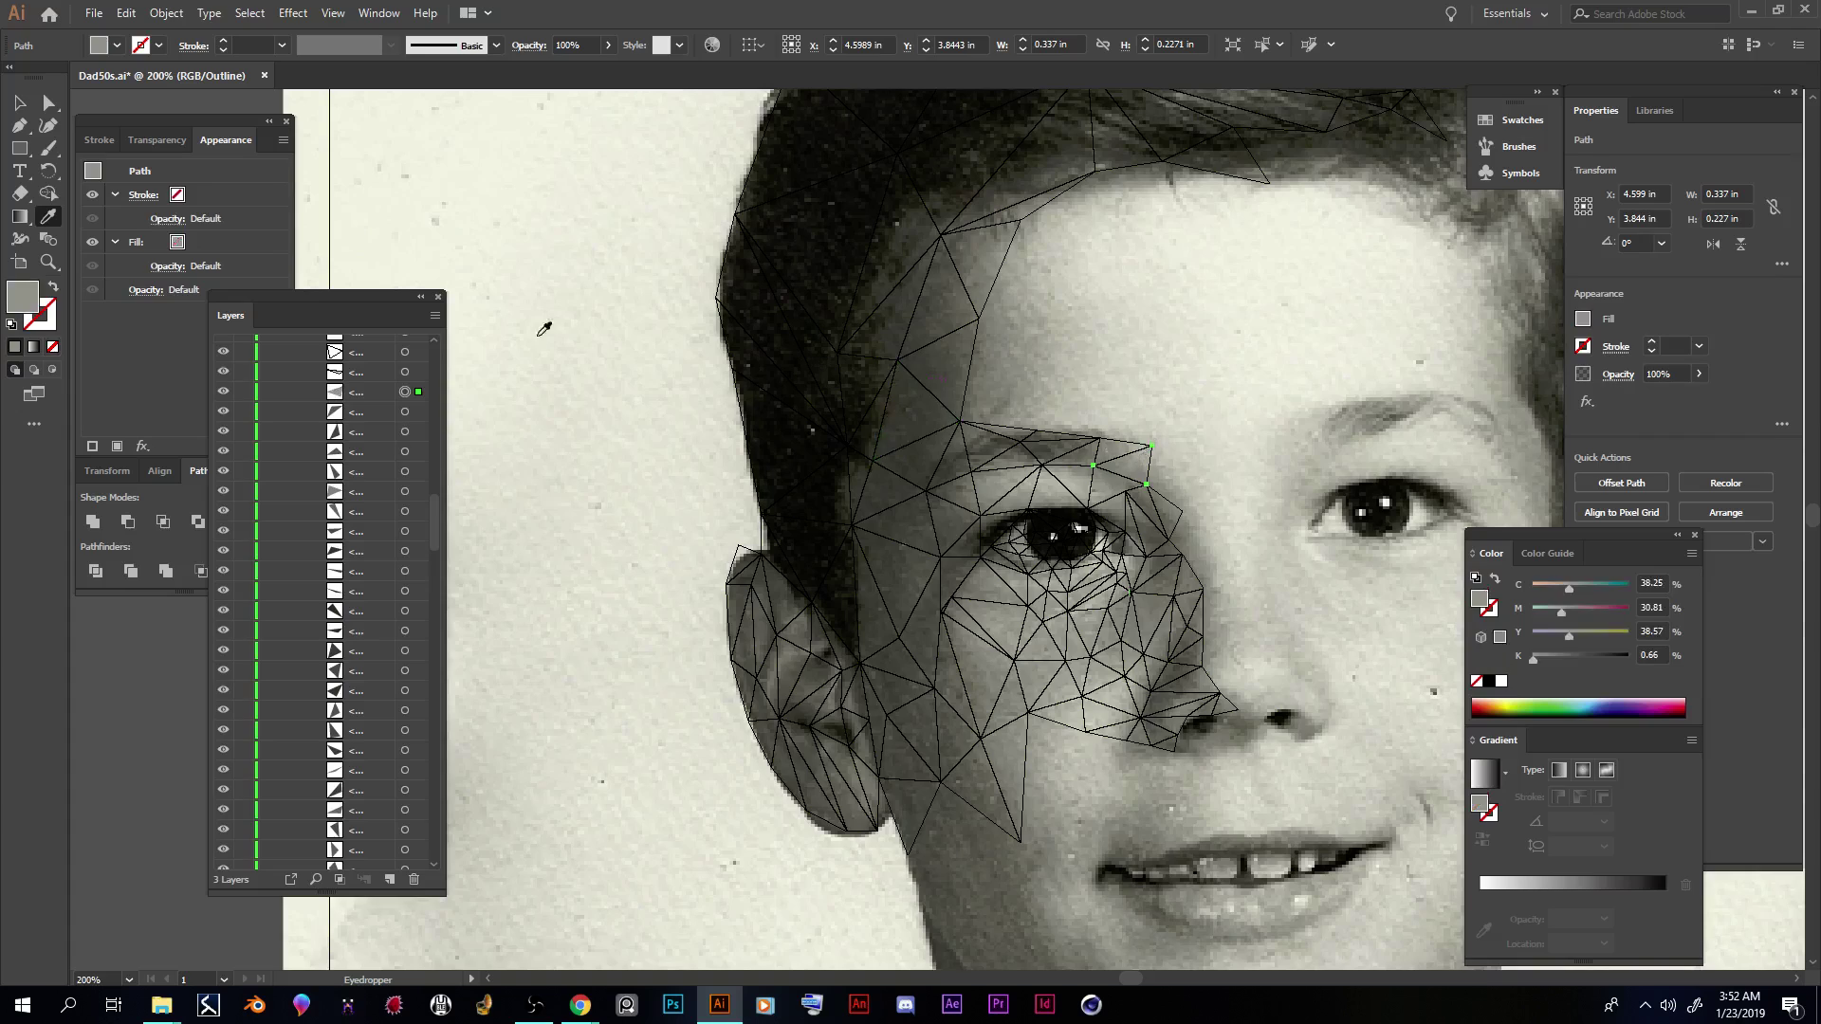
{"action": "left_click", "coordinate": [403, 370]}
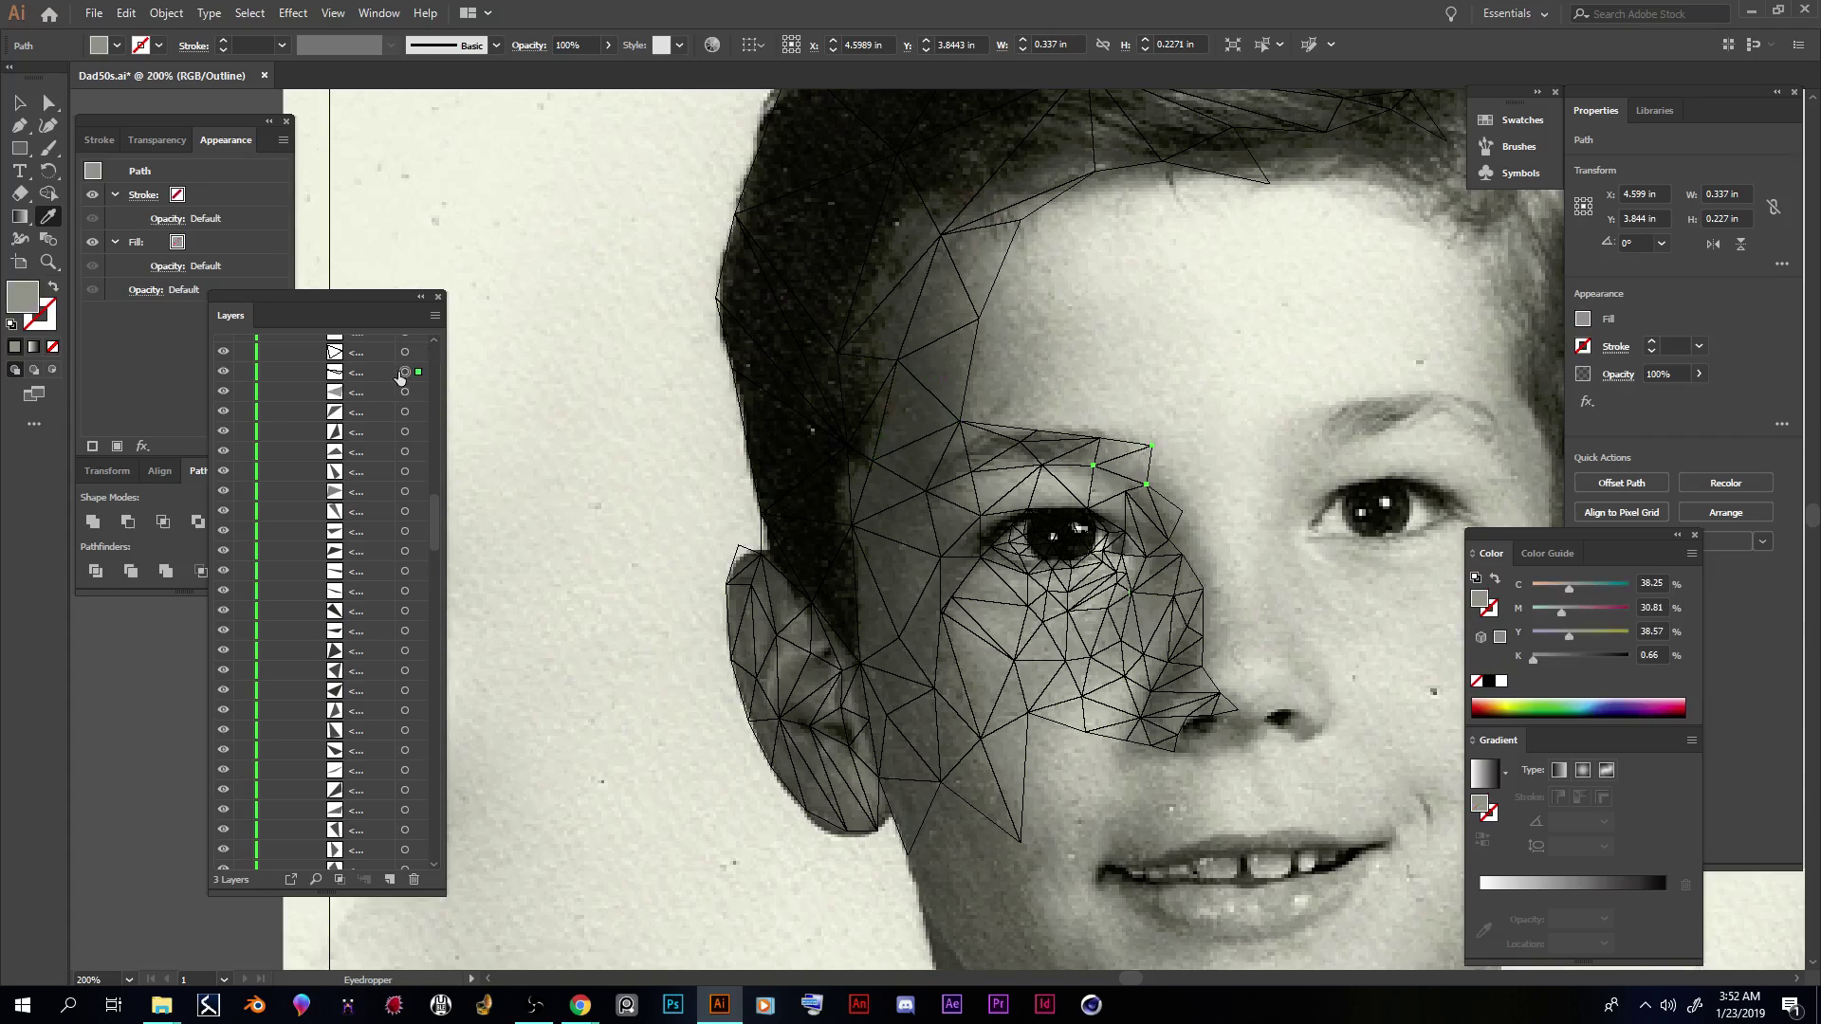
{"action": "left_click", "coordinate": [1018, 433]}
Step: Fill the outer eyebrow triangle and the thin triangle along the middle of the brow's upper edge with sampled tones
{"action": "scroll", "coordinate": [423, 563], "scroll_direction": "up", "scroll_amount": 4}
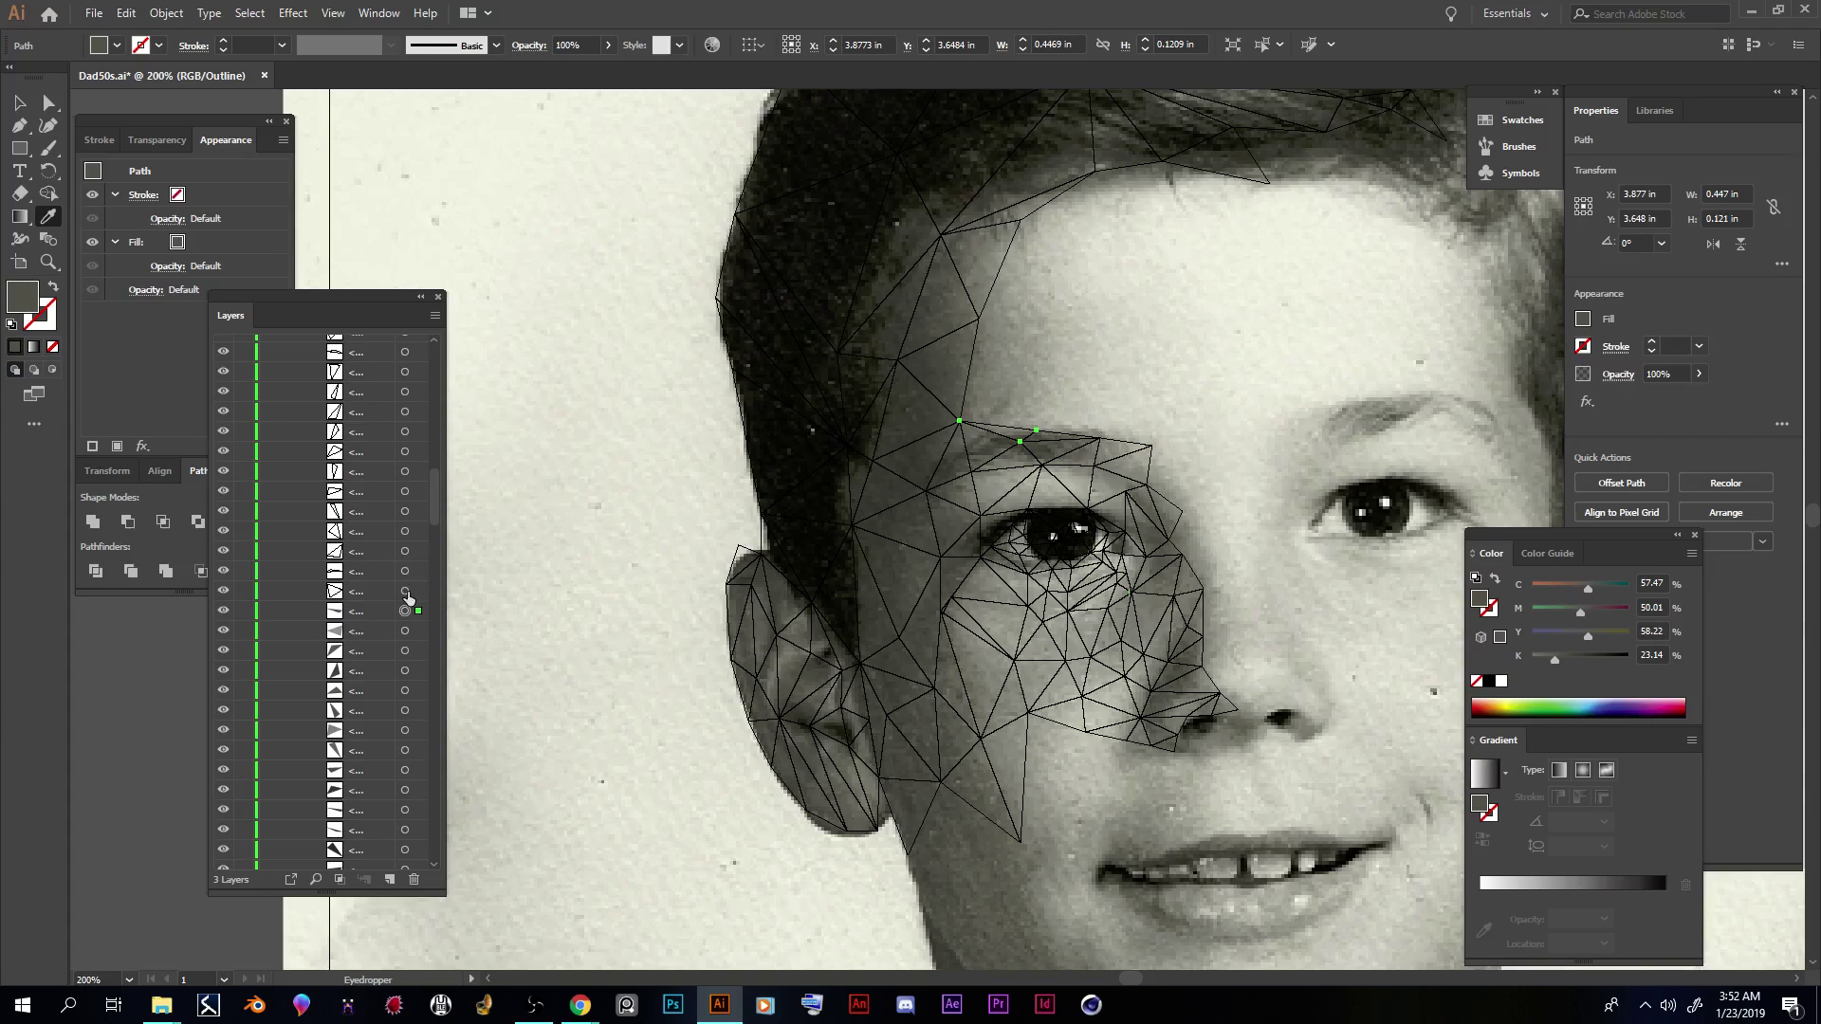
{"action": "left_click", "coordinate": [405, 591]}
{"action": "left_click", "coordinate": [986, 446]}
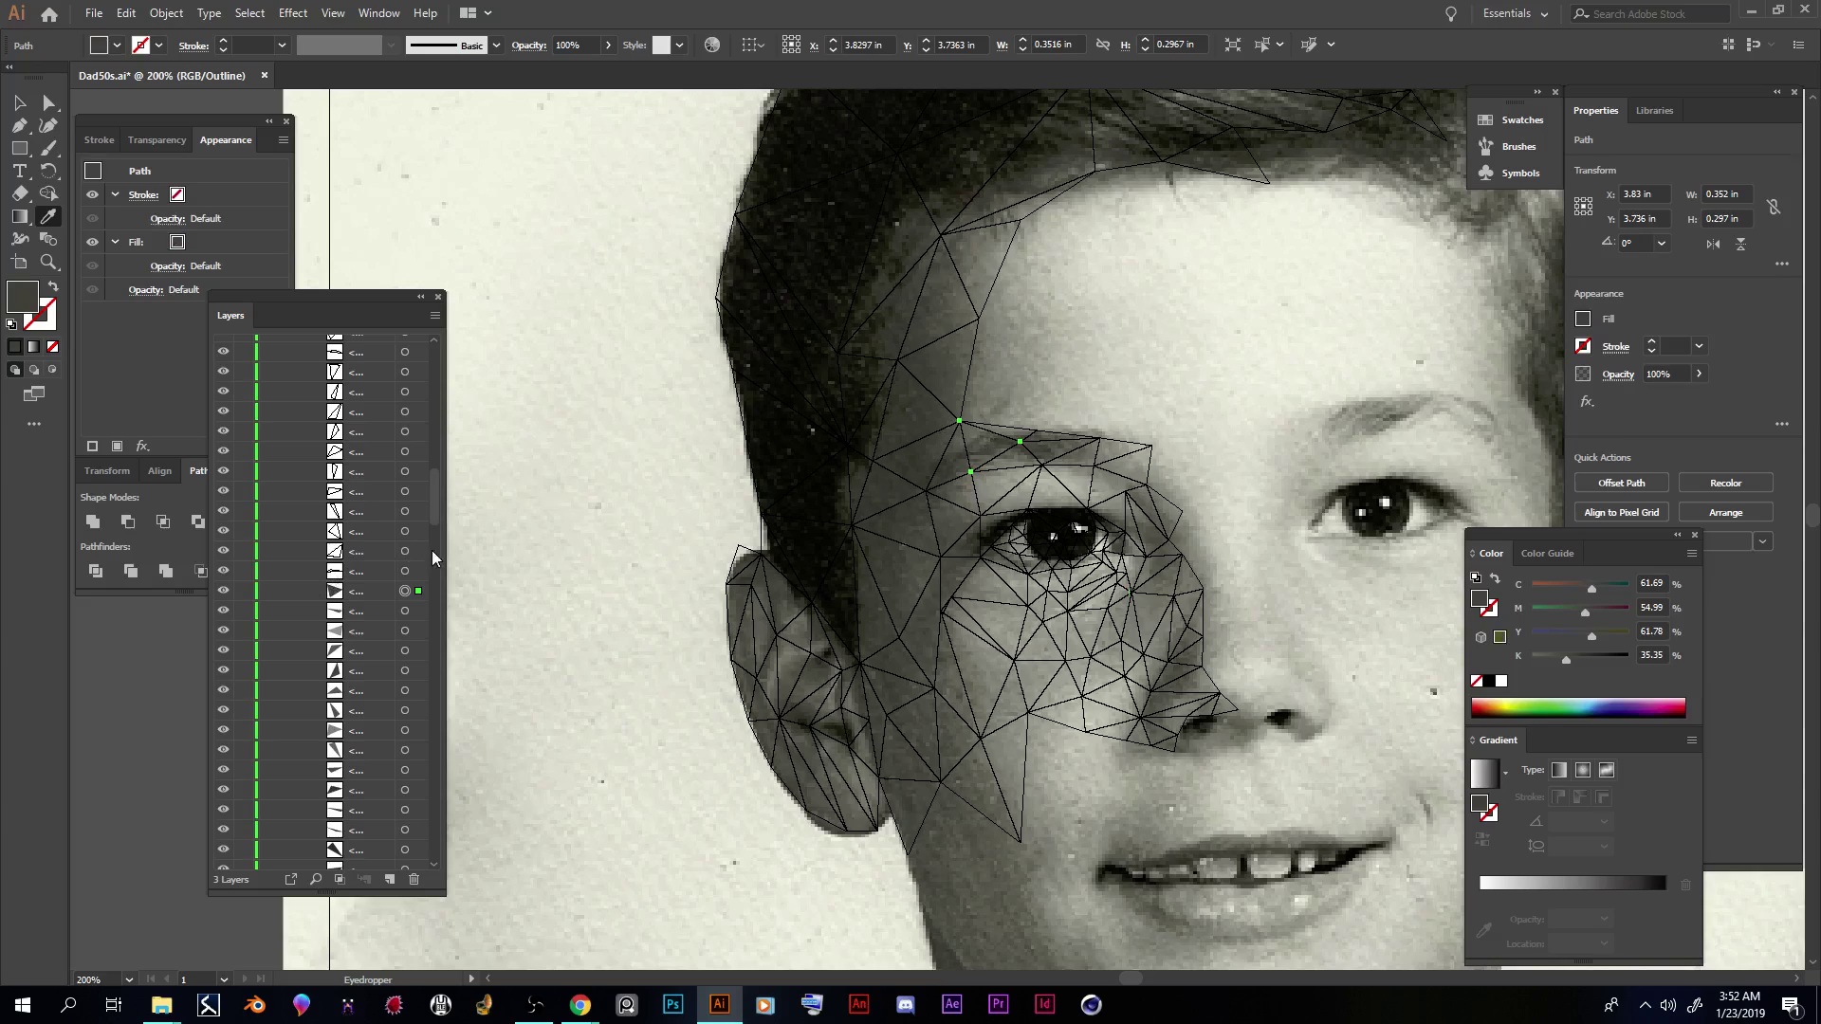
{"action": "left_click", "coordinate": [405, 570]}
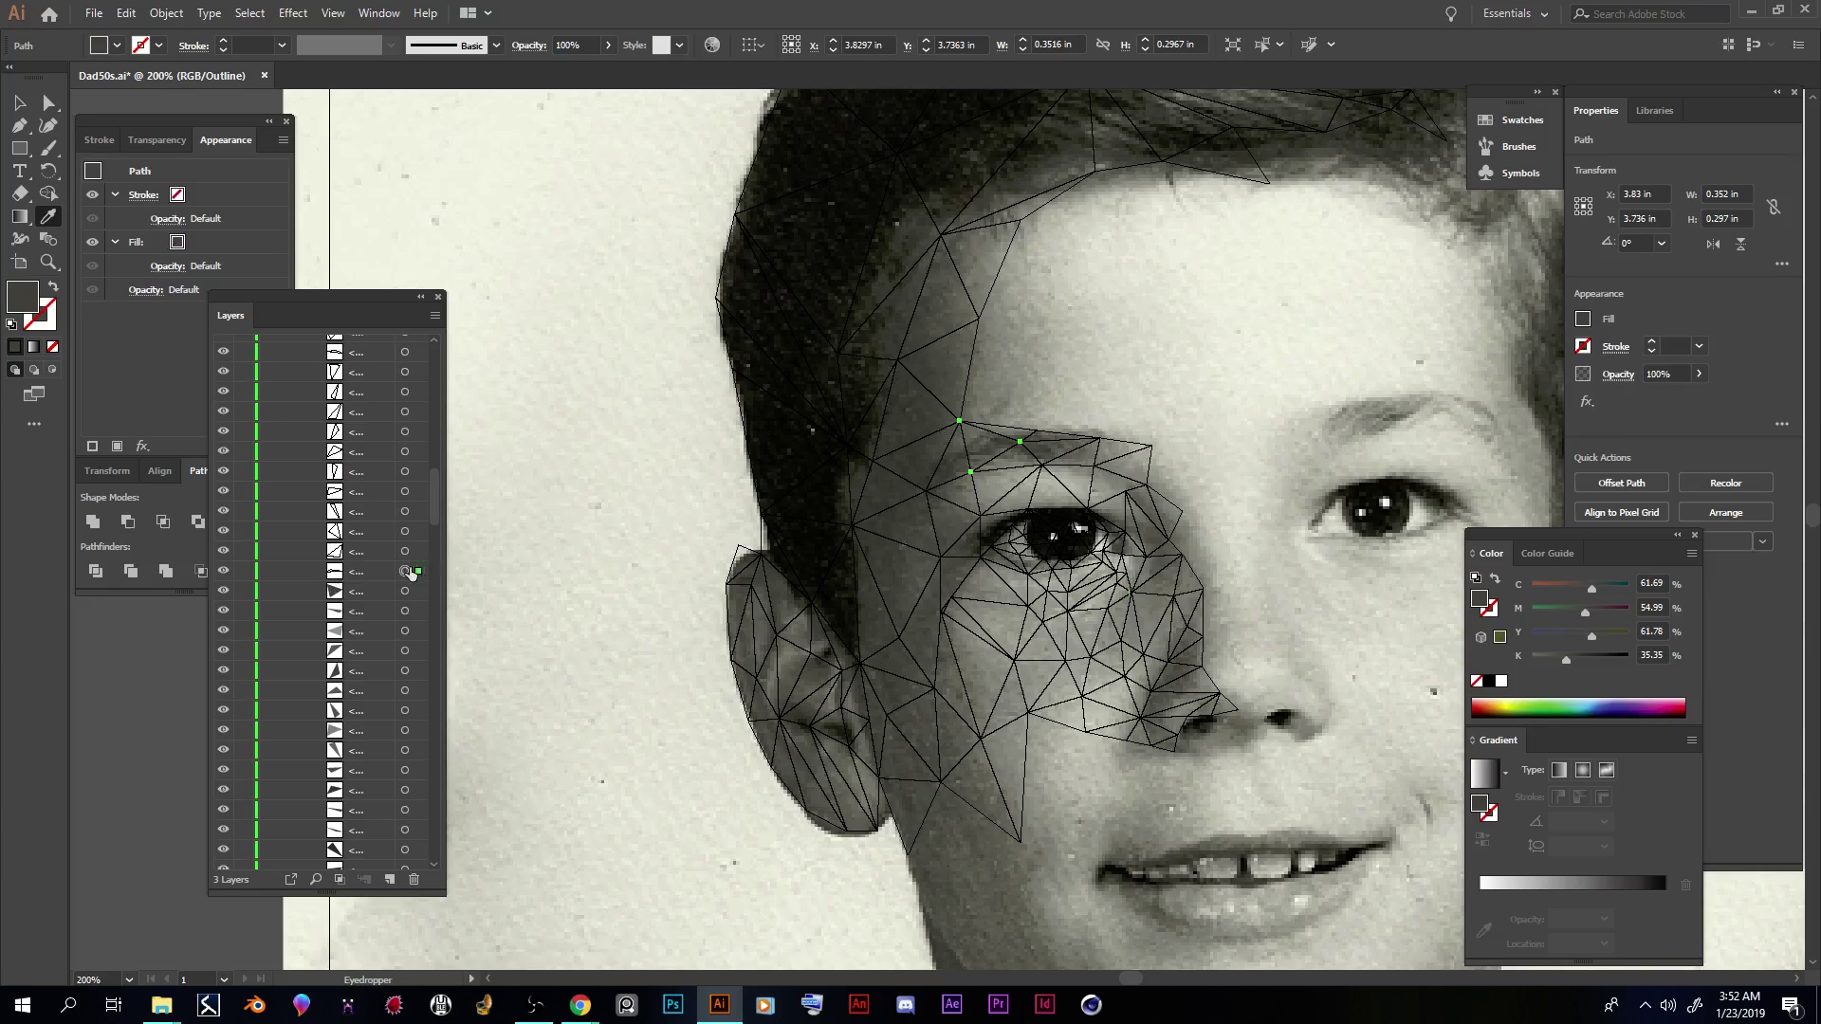
{"action": "left_click", "coordinate": [1044, 436]}
Step: Fill the triangle on the side of the nose bridge and the tiny triangle under the inner eye corner with sampled tones
{"action": "key", "text": "ctrl+plus"}
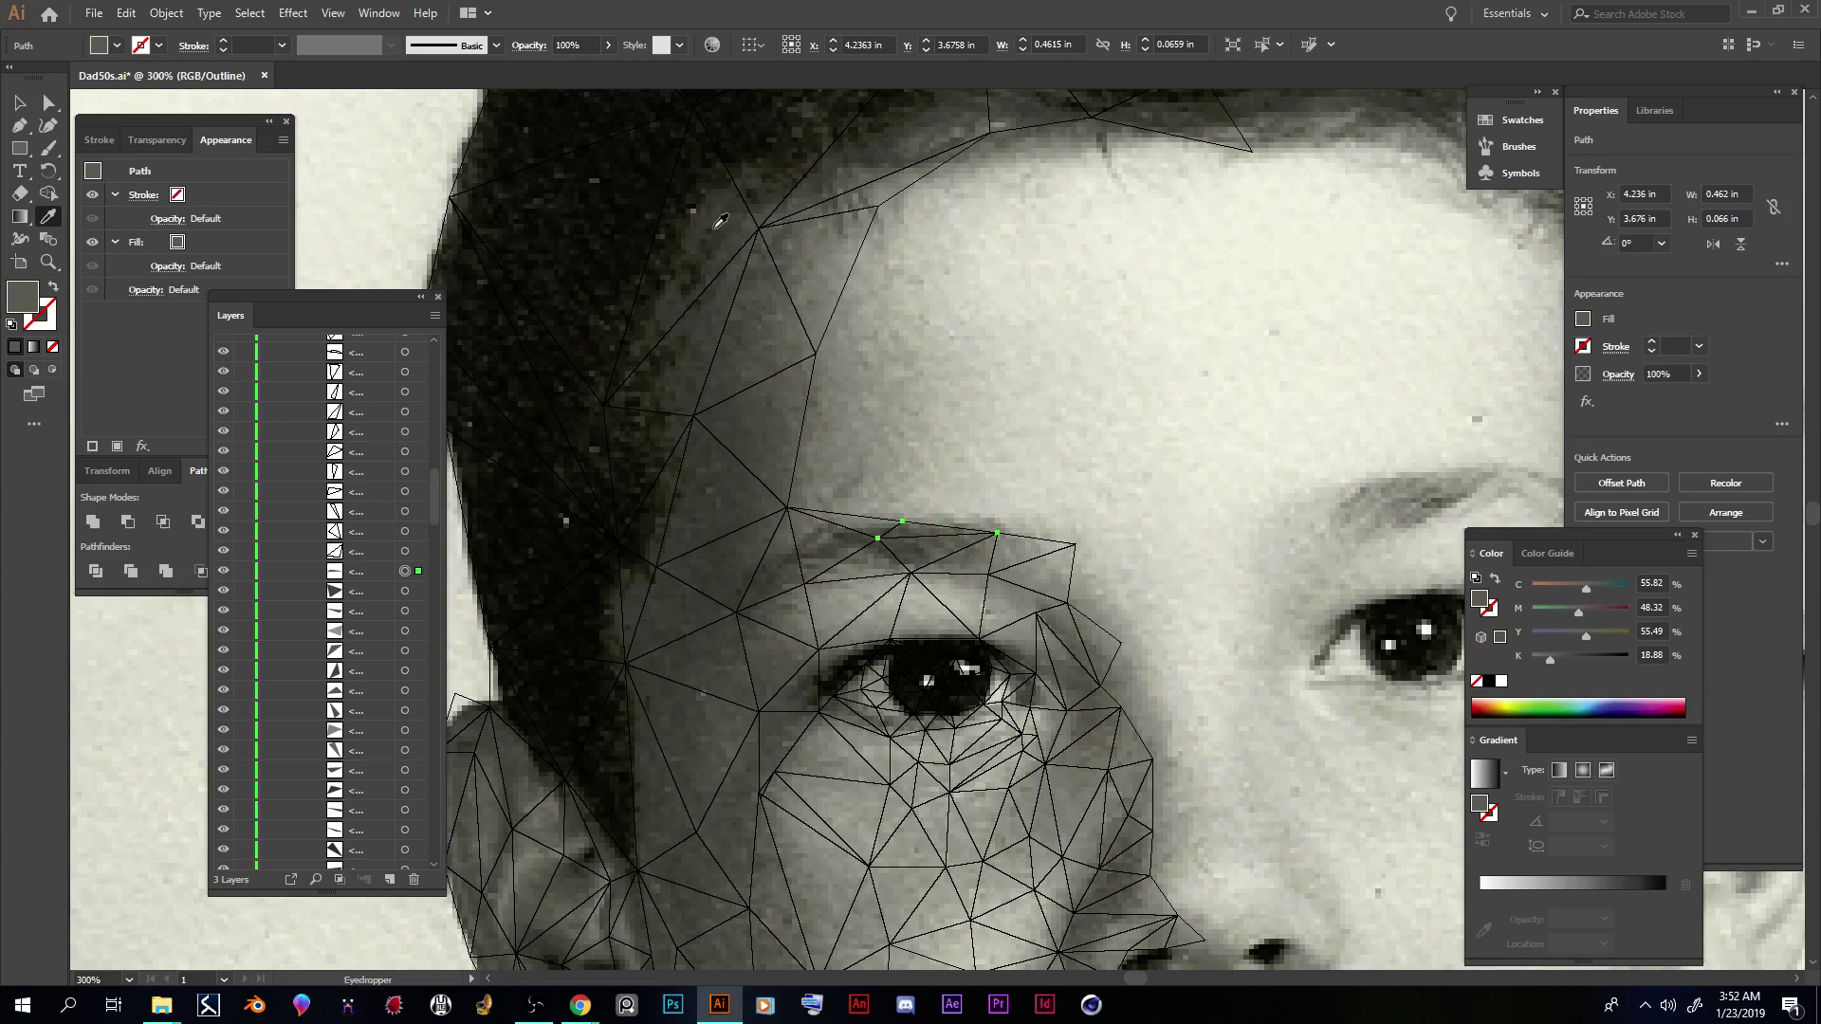
{"action": "left_click", "coordinate": [405, 552]}
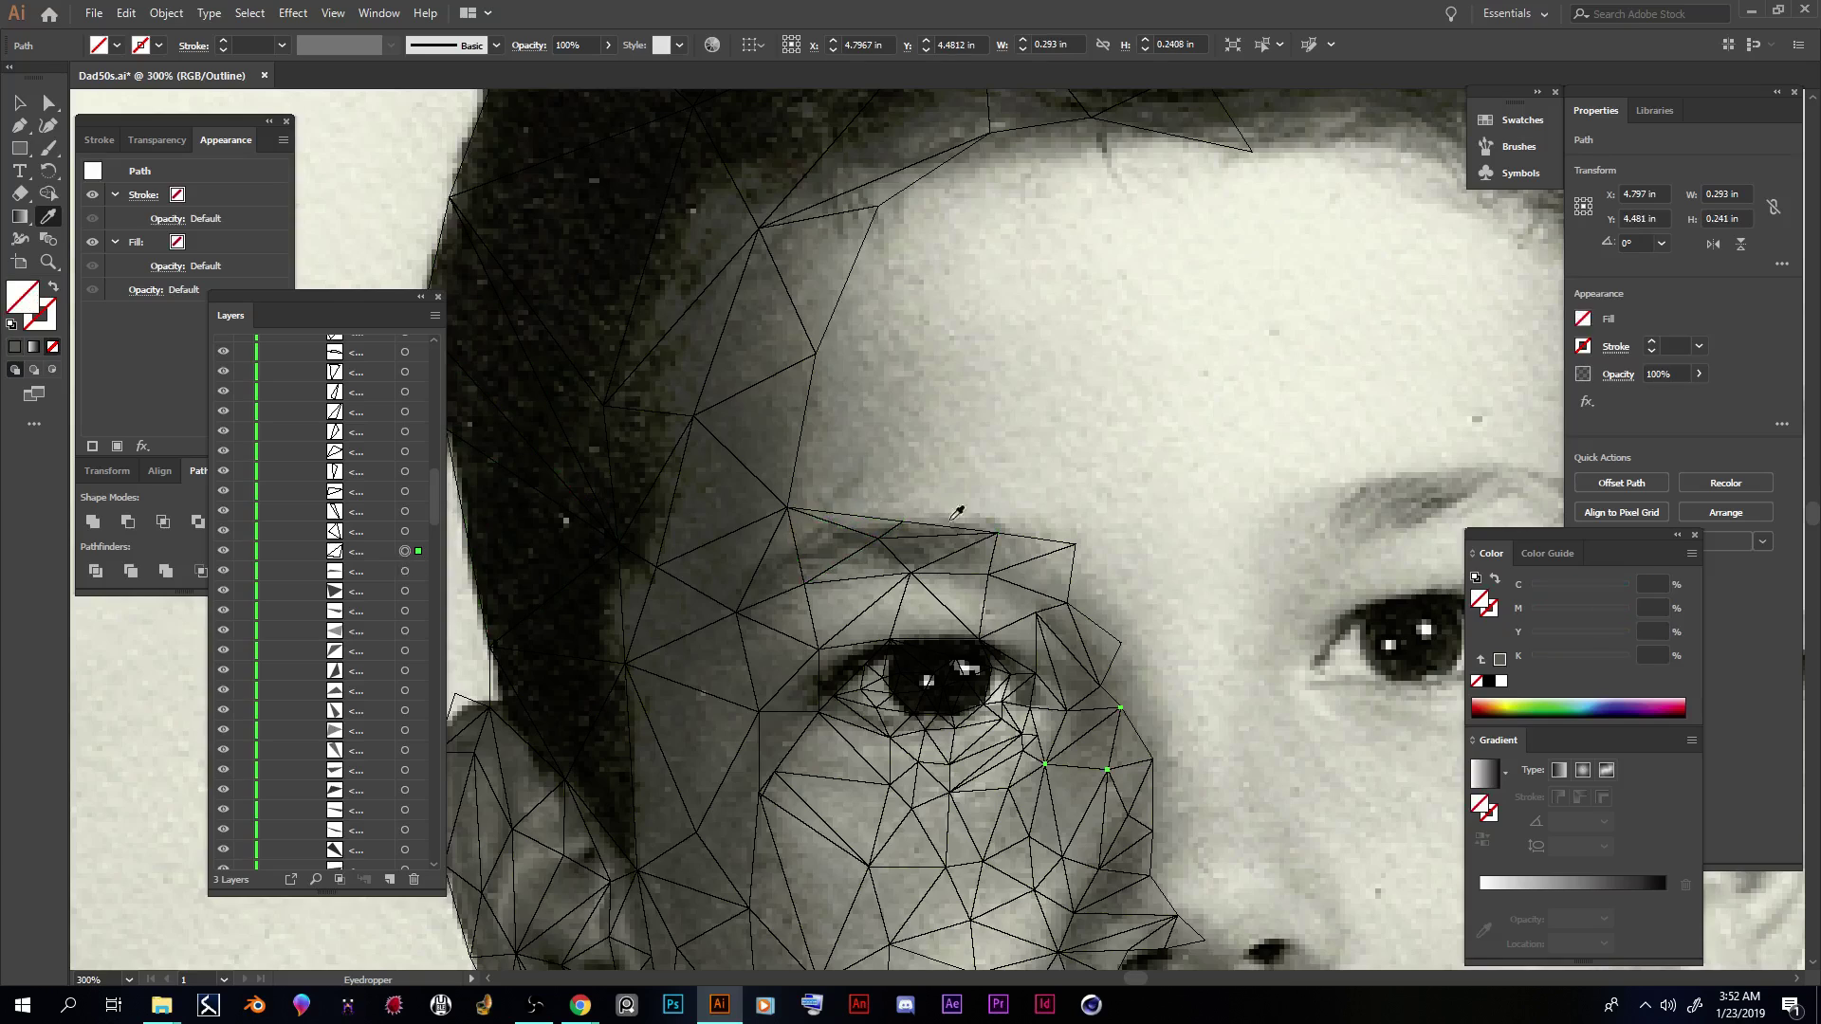
{"action": "scroll", "coordinate": [940, 510], "scroll_direction": "down", "scroll_amount": 3}
{"action": "left_click", "coordinate": [1098, 581]}
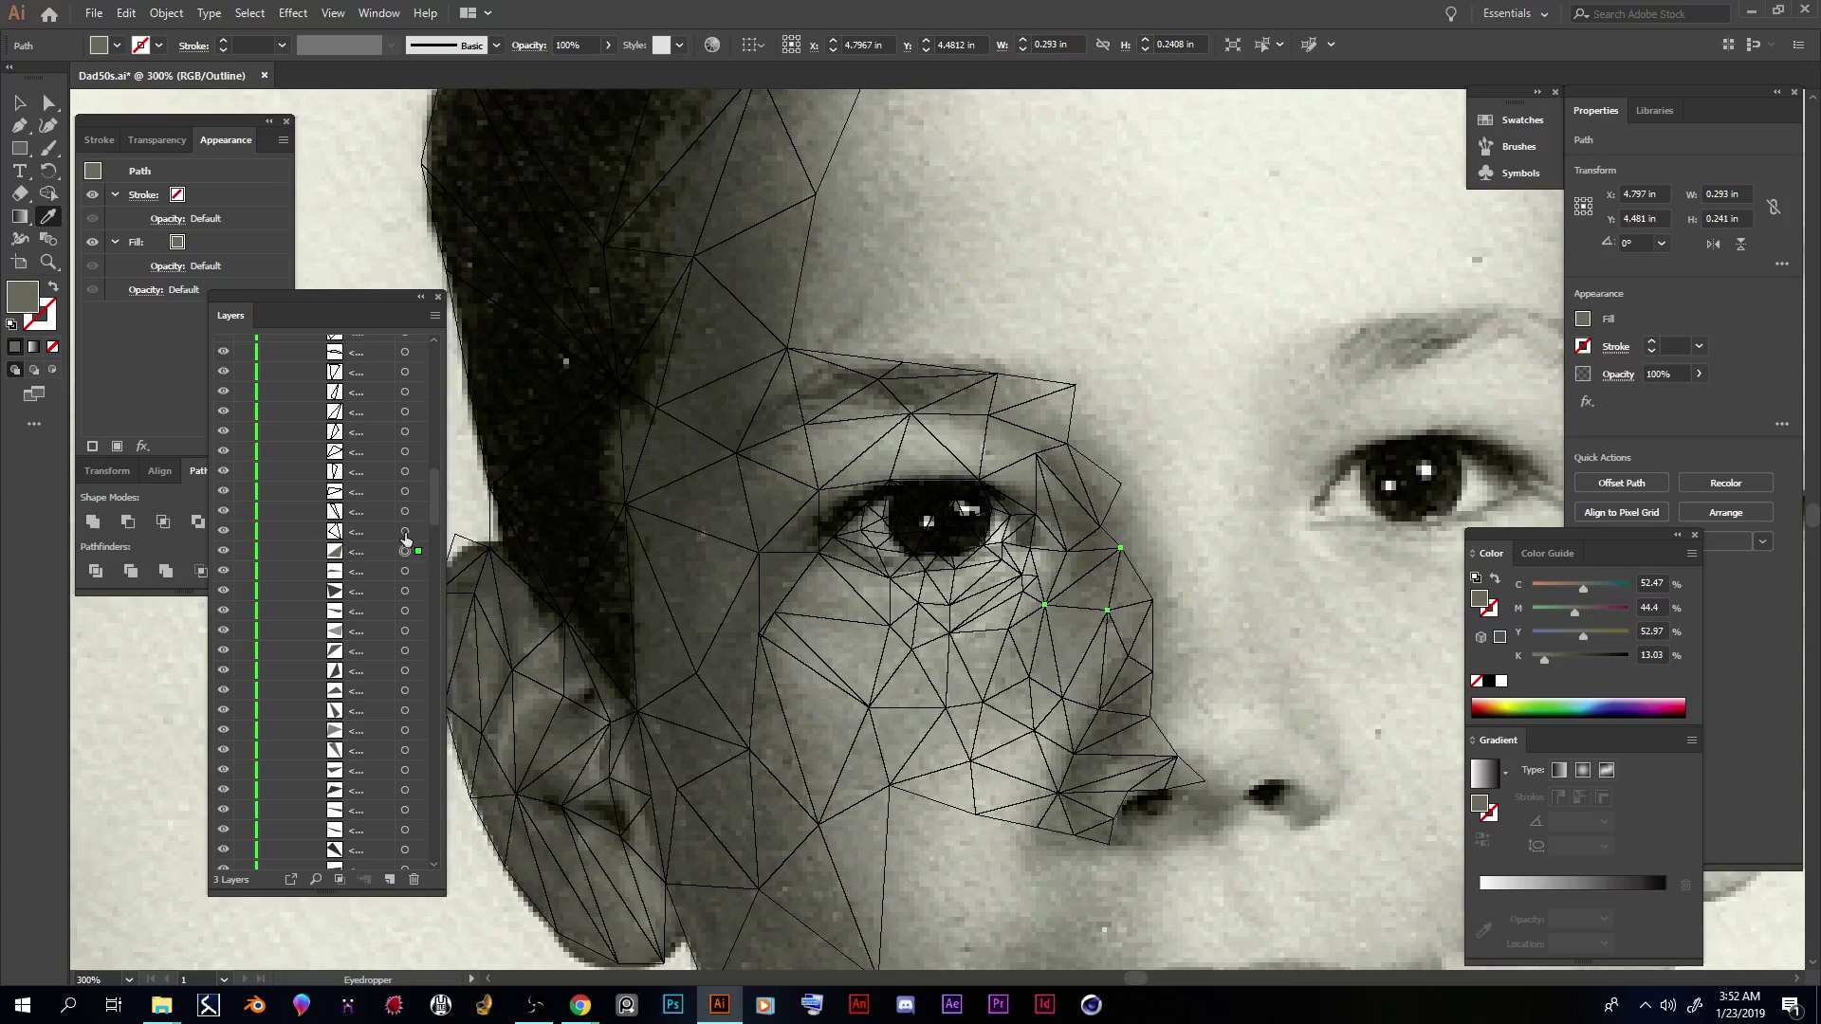
{"action": "left_click", "coordinate": [405, 531]}
{"action": "scroll", "coordinate": [1050, 474], "scroll_direction": "down", "scroll_amount": 3}
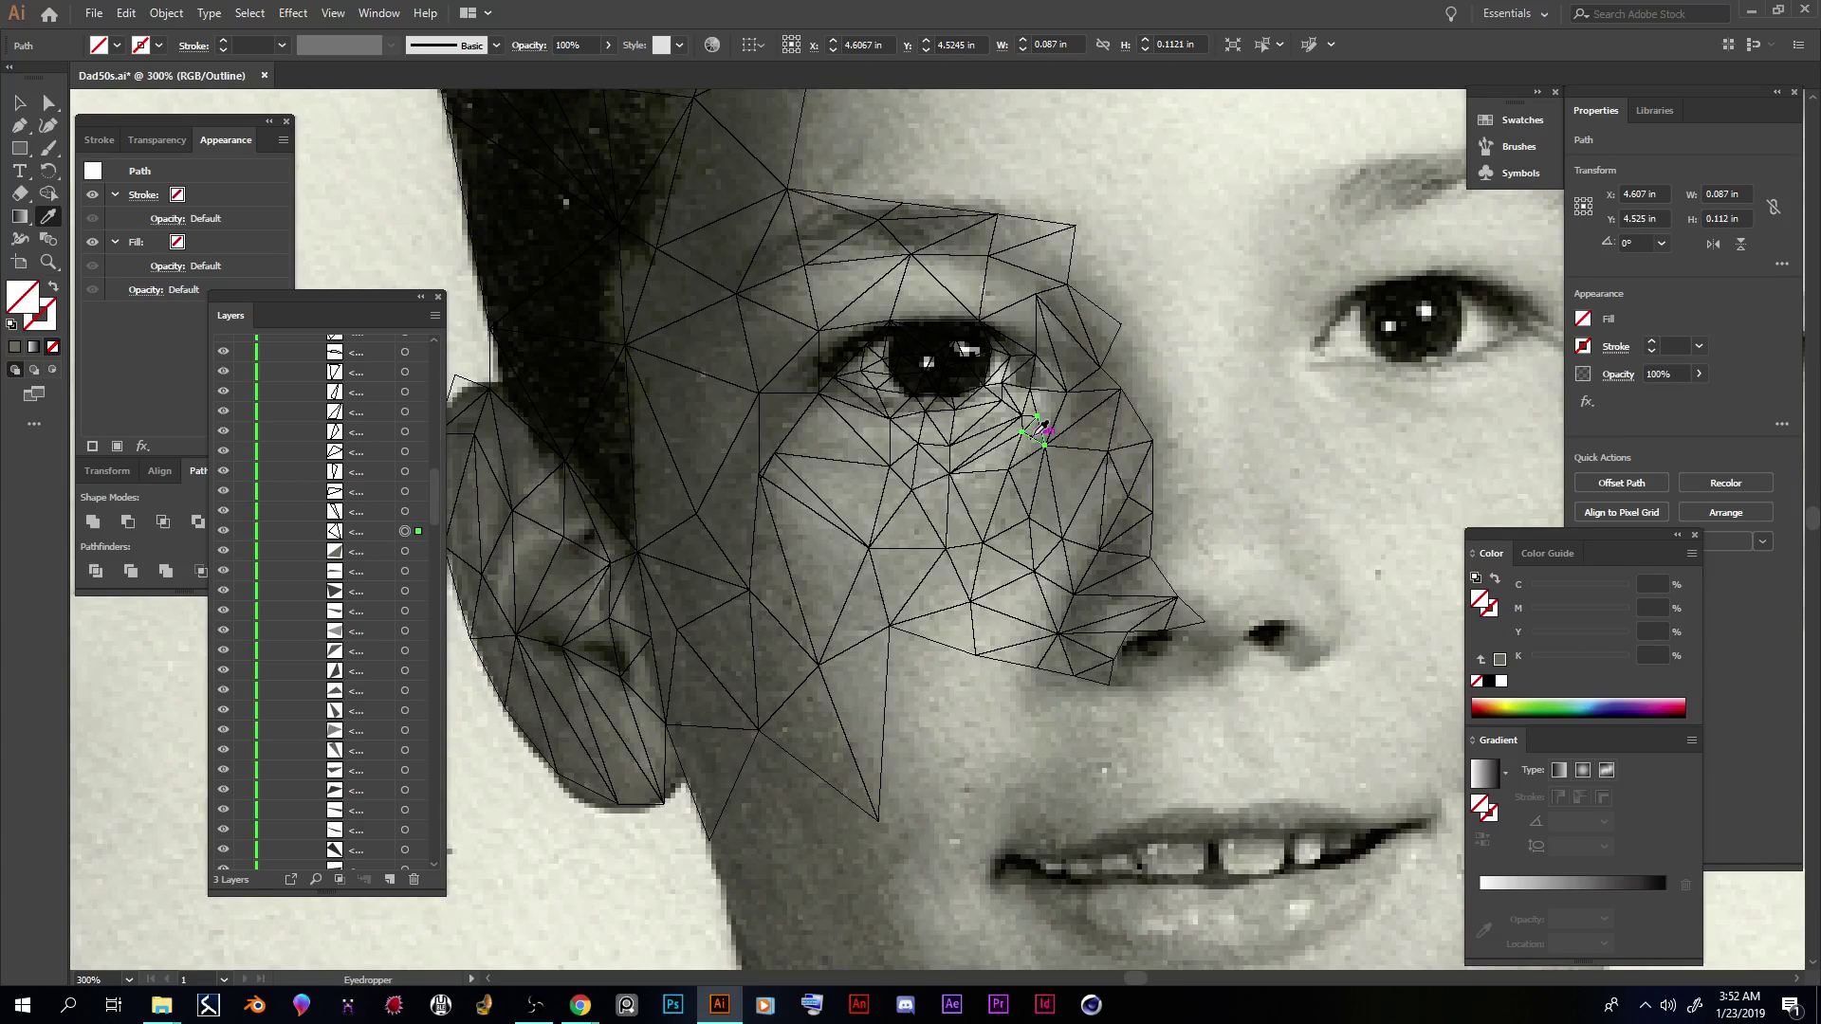
{"action": "left_click", "coordinate": [1036, 428]}
Step: Fill the long lower ear triangle and the triangle at the inner end of the eyebrow with tones sampled from the photo
{"action": "left_click", "coordinate": [405, 511]}
{"action": "left_click", "coordinate": [558, 674]}
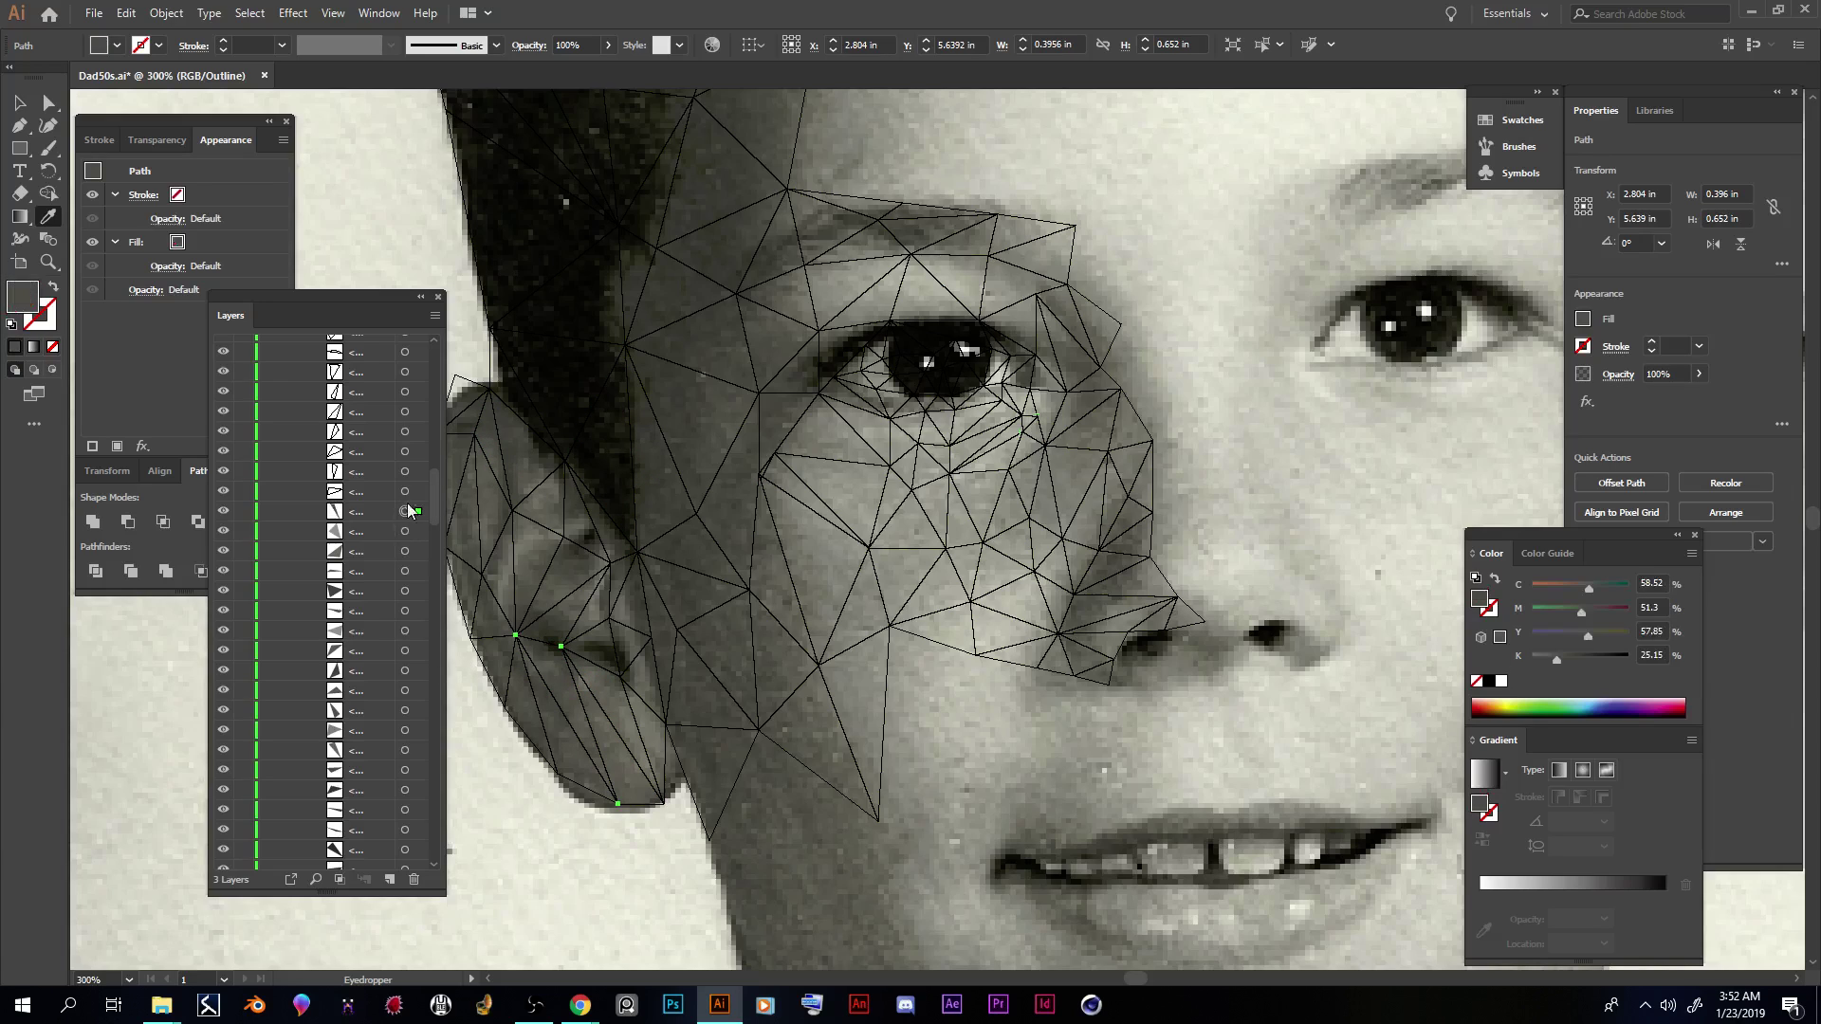
{"action": "left_click", "coordinate": [405, 491]}
{"action": "scroll", "coordinate": [1001, 512], "scroll_direction": "up", "scroll_amount": 5}
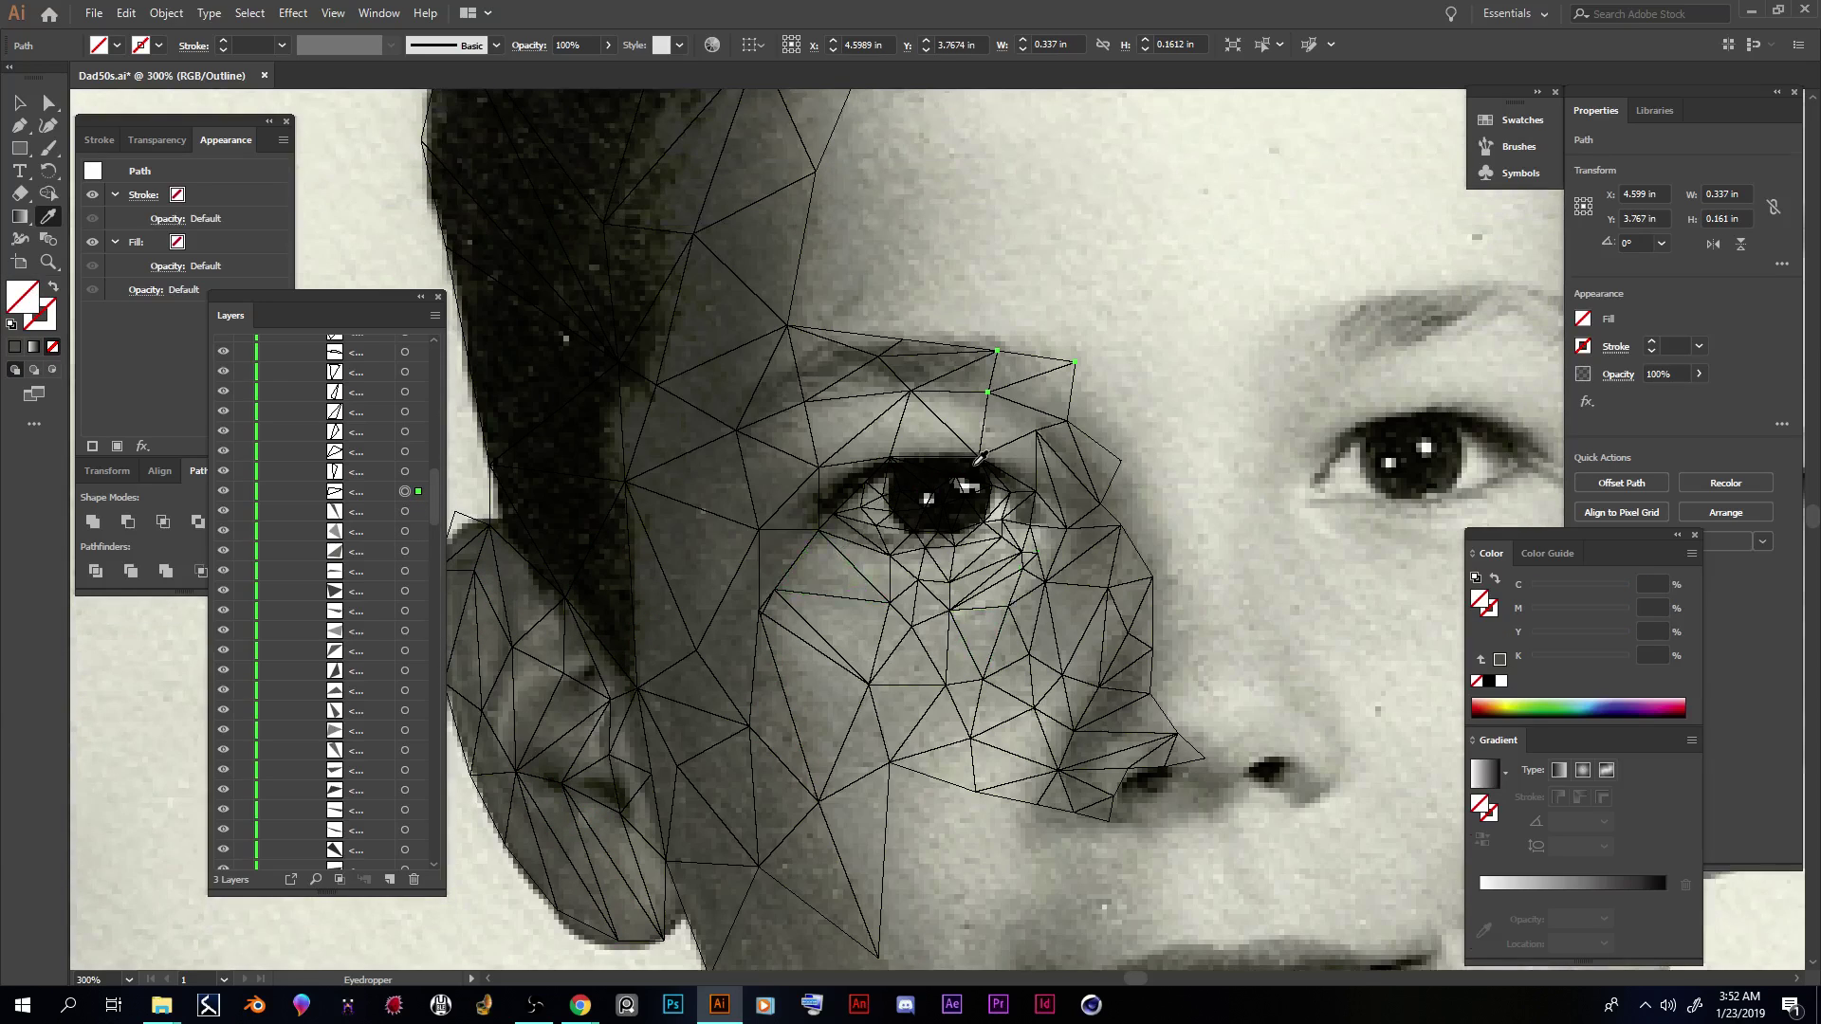
{"action": "left_click", "coordinate": [996, 487]}
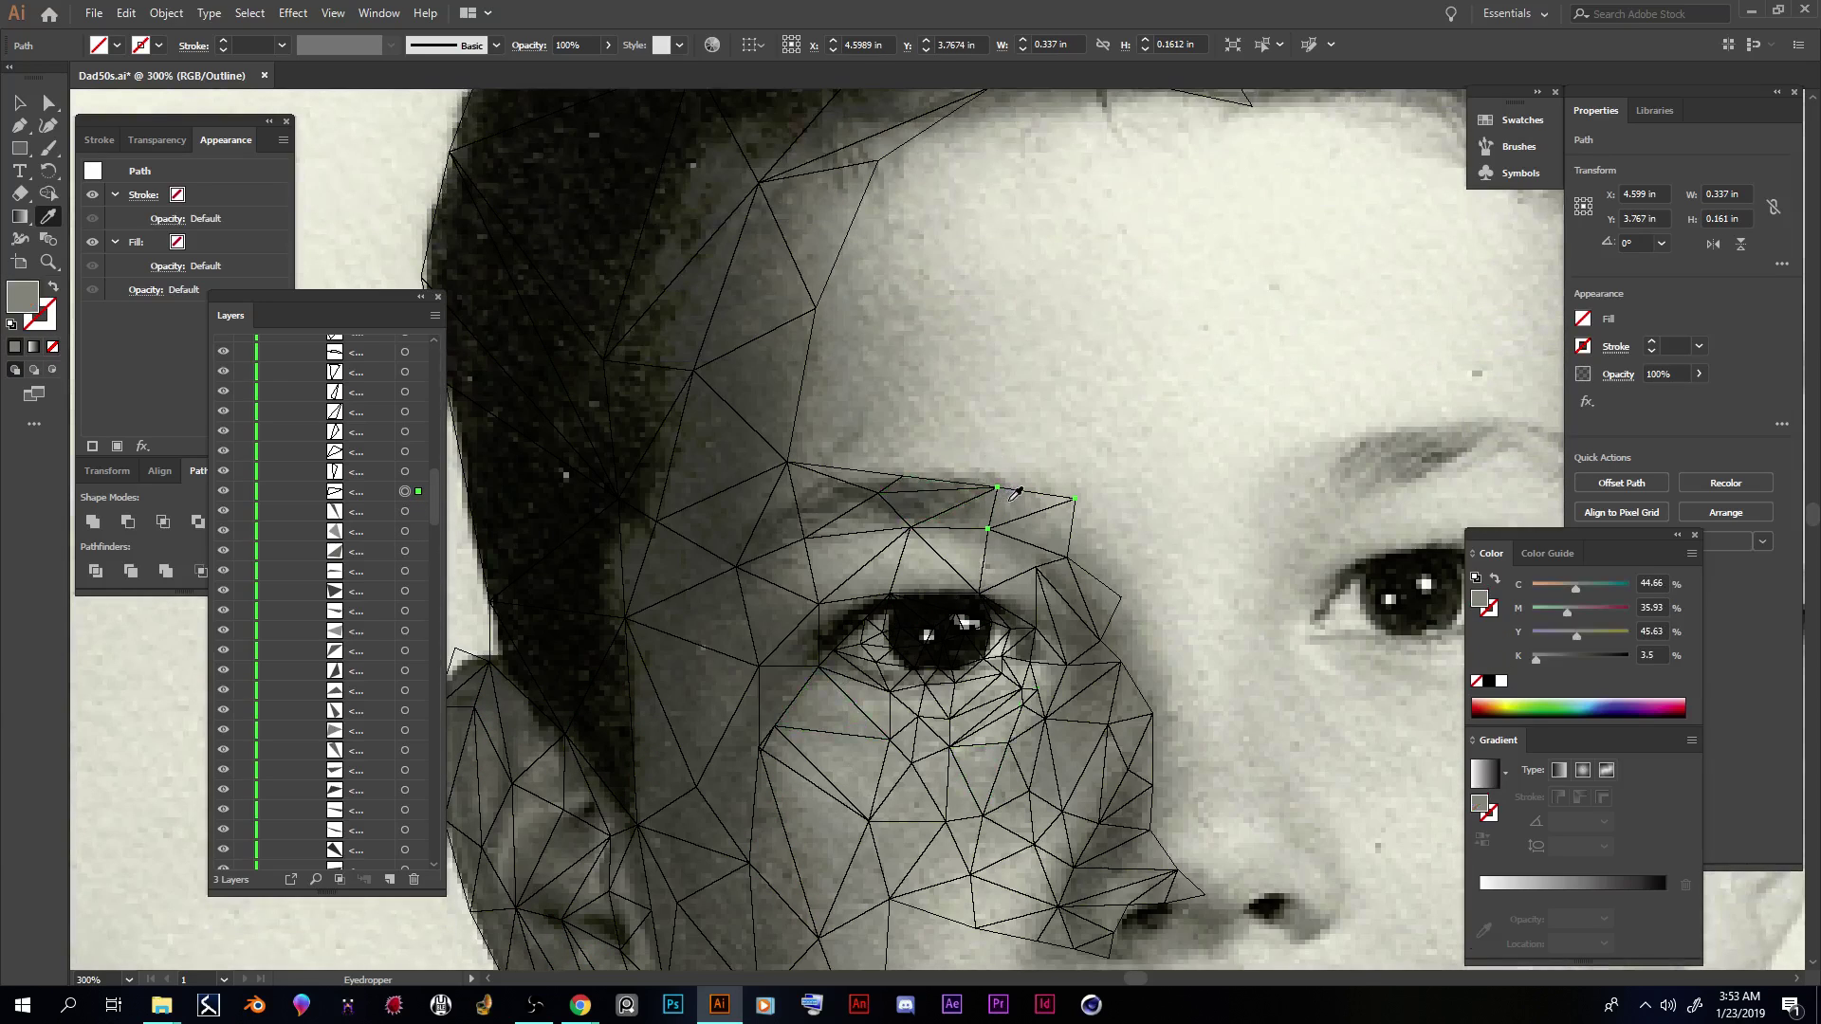
Step: Fill the narrow triangle at the temple hairline and the large triangle in the dark upper side hair with sampled tones
{"action": "left_click", "coordinate": [405, 471]}
{"action": "left_click", "coordinate": [638, 542]}
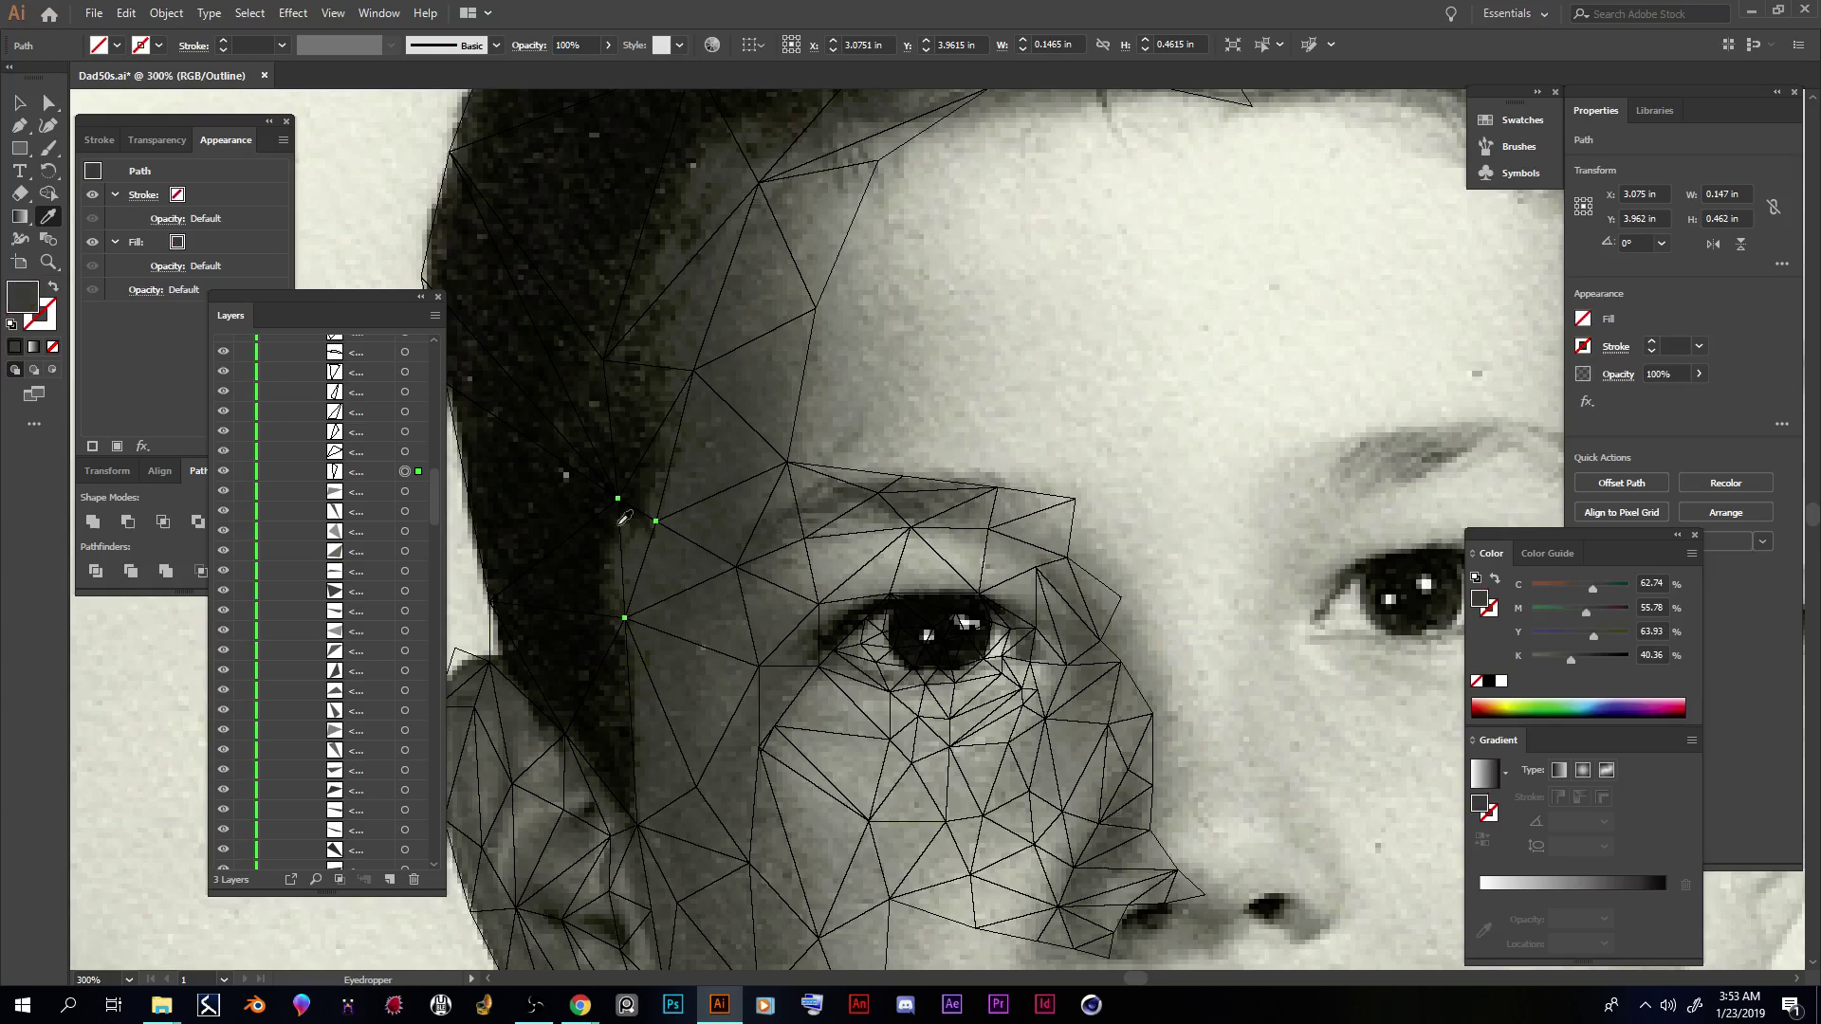
{"action": "left_click", "coordinate": [405, 452]}
{"action": "scroll", "coordinate": [1273, 565], "scroll_direction": "down", "scroll_amount": 4}
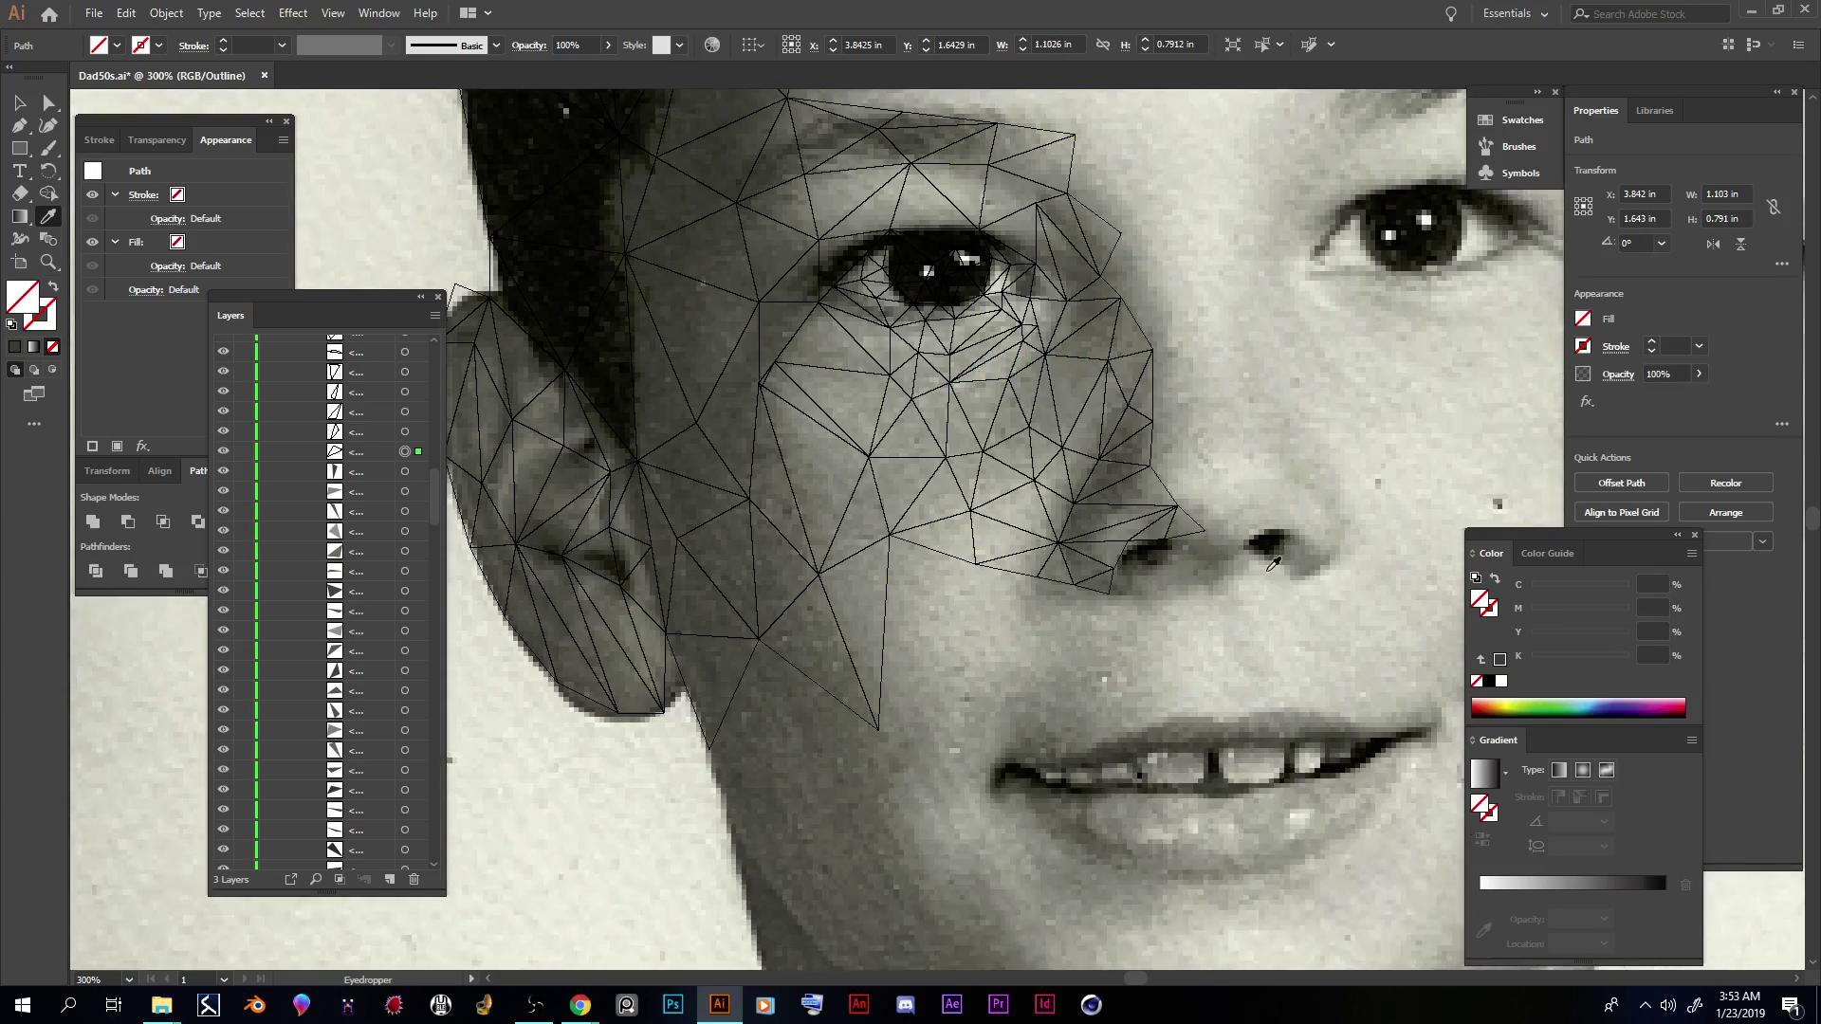
{"action": "scroll", "coordinate": [1214, 554], "scroll_direction": "up", "scroll_amount": 4}
{"action": "key", "text": "ctrl+equal"}
{"action": "key", "text": "i"}
{"action": "left_click", "coordinate": [941, 489]}
Step: Fill the long triangle running down the side hairline above the temple with a dark grey sampled from the photo
{"action": "key", "text": "ctrl+minus"}
{"action": "key", "text": "v"}
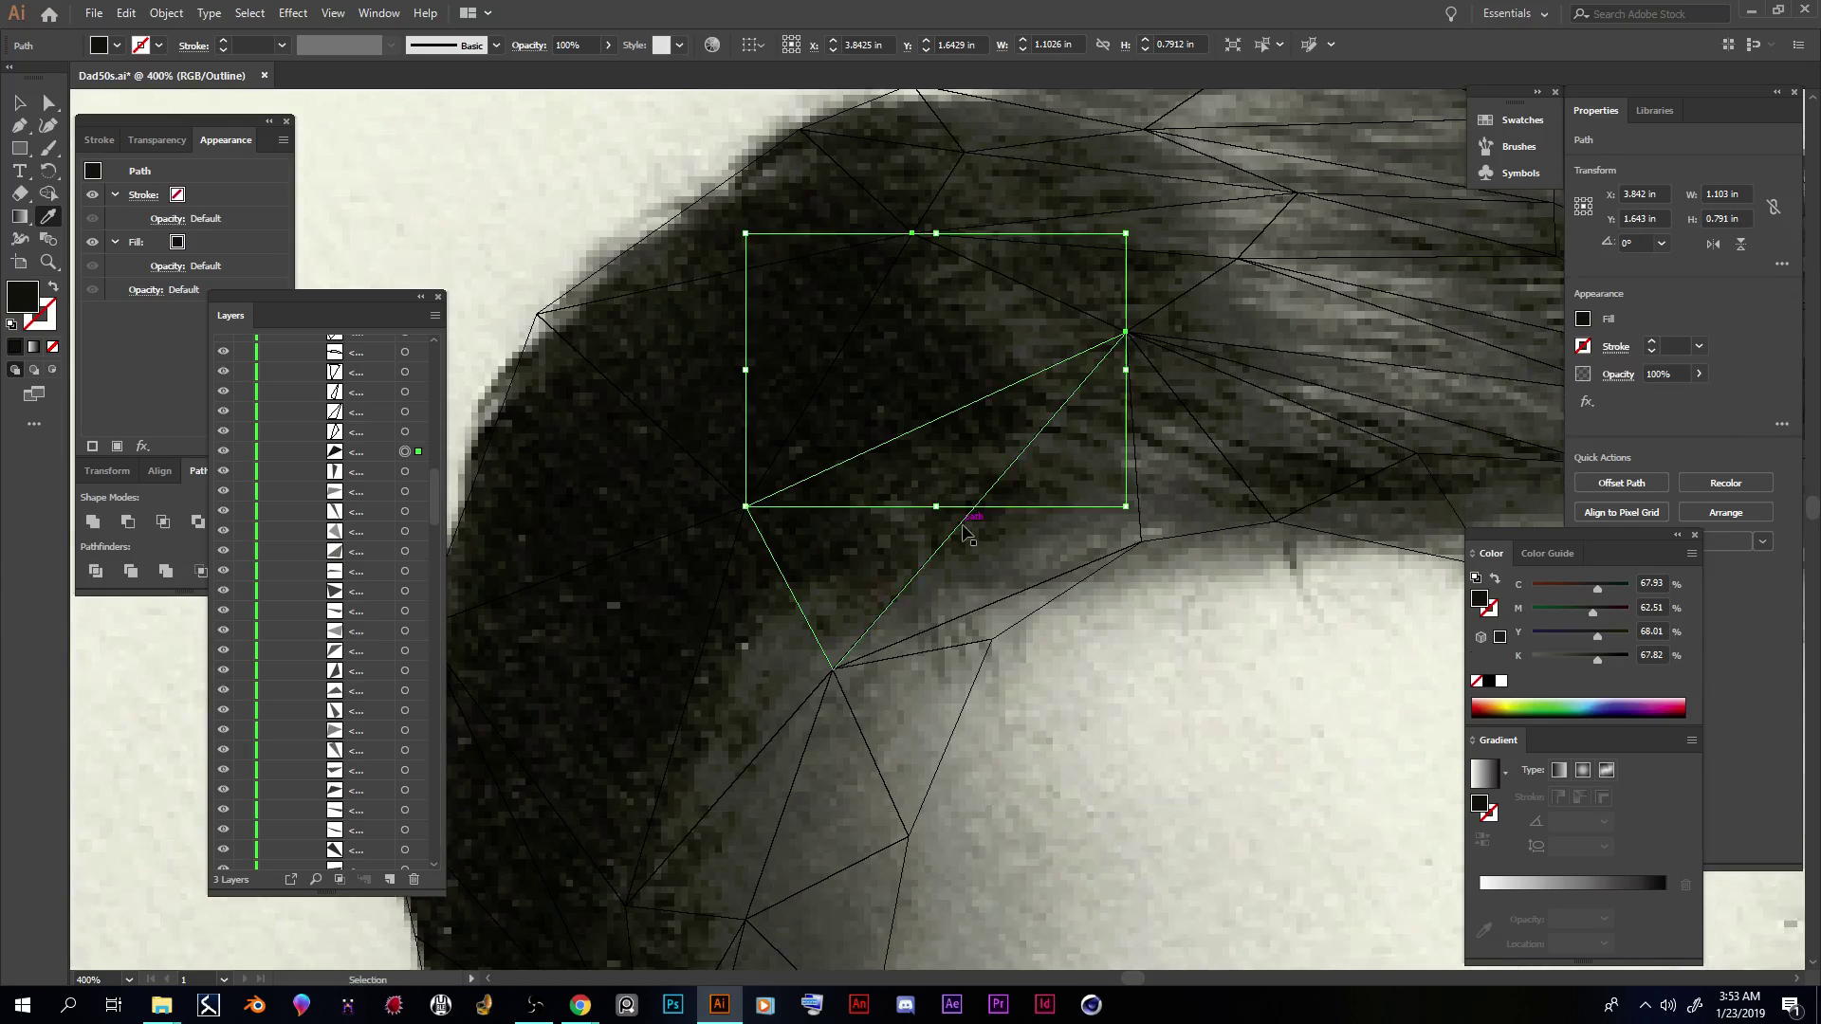
{"action": "key", "text": "ctrl+minus"}
{"action": "key", "text": "ctrl+minus"}
{"action": "key", "text": "ctrl+minus"}
{"action": "key", "text": "i"}
{"action": "scroll", "coordinate": [1024, 407], "scroll_direction": "down", "scroll_amount": 3}
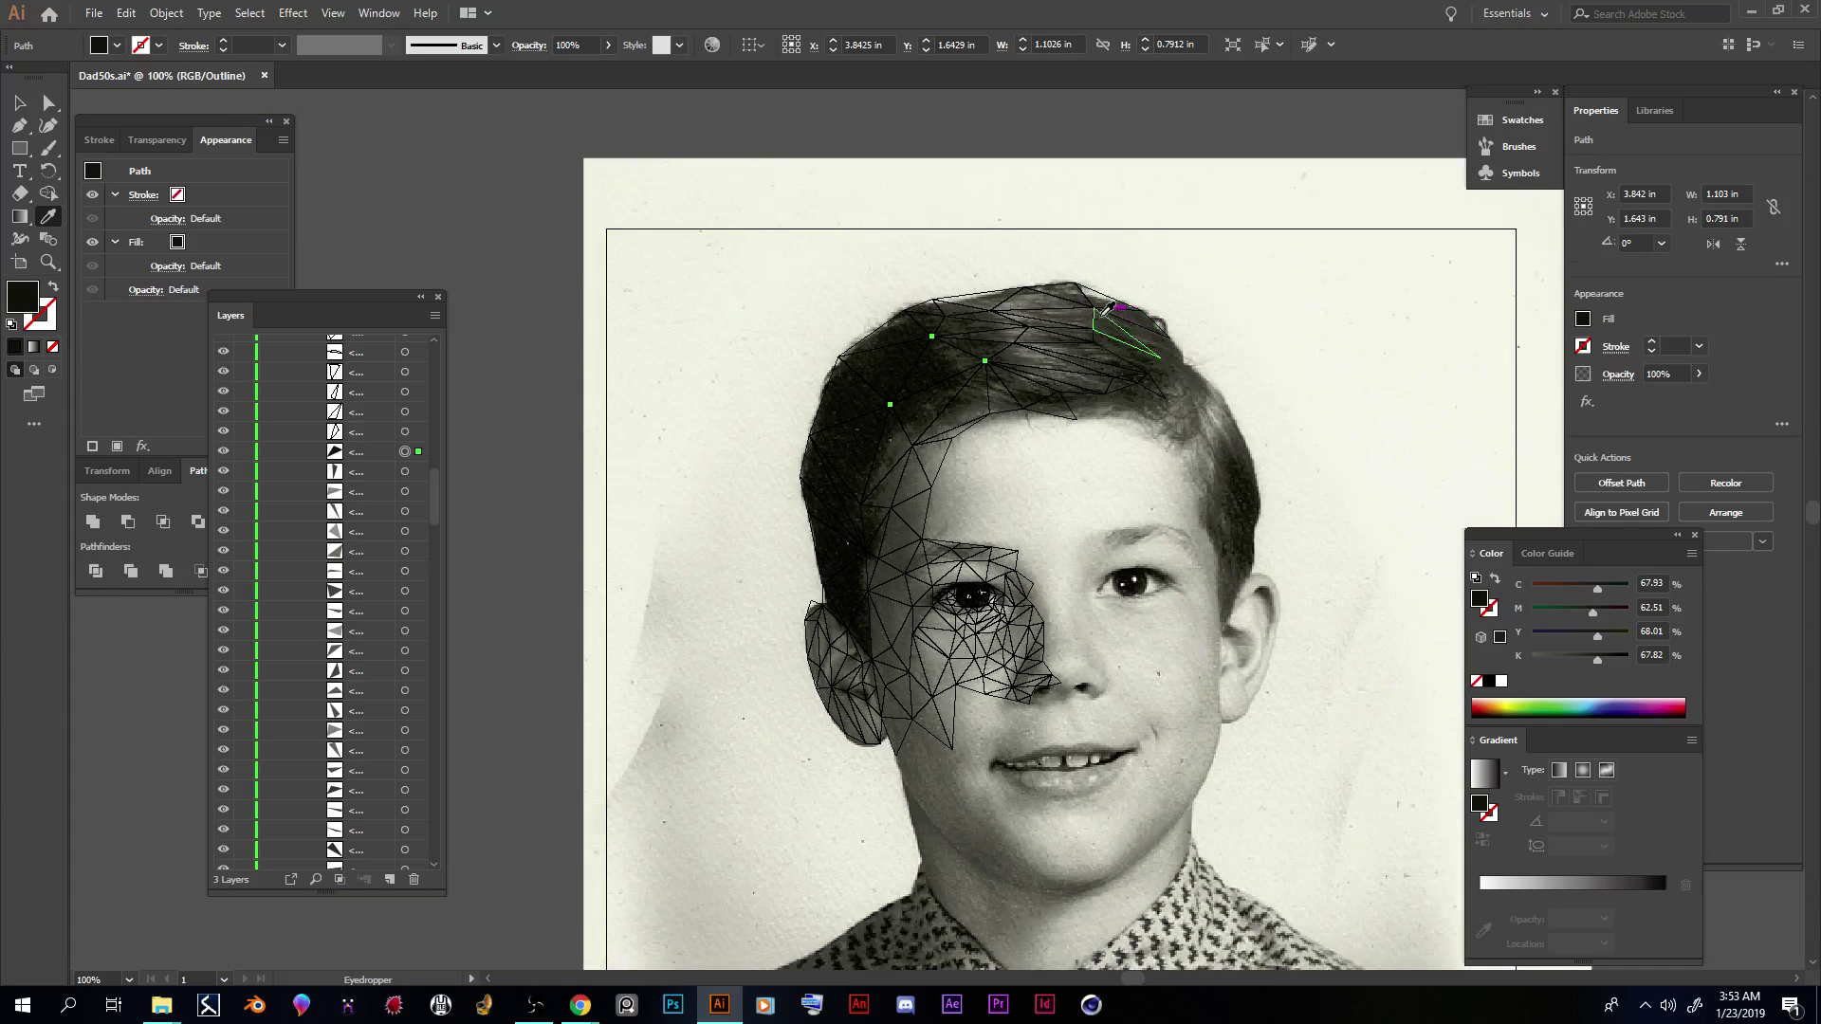
{"action": "left_click", "coordinate": [406, 432]}
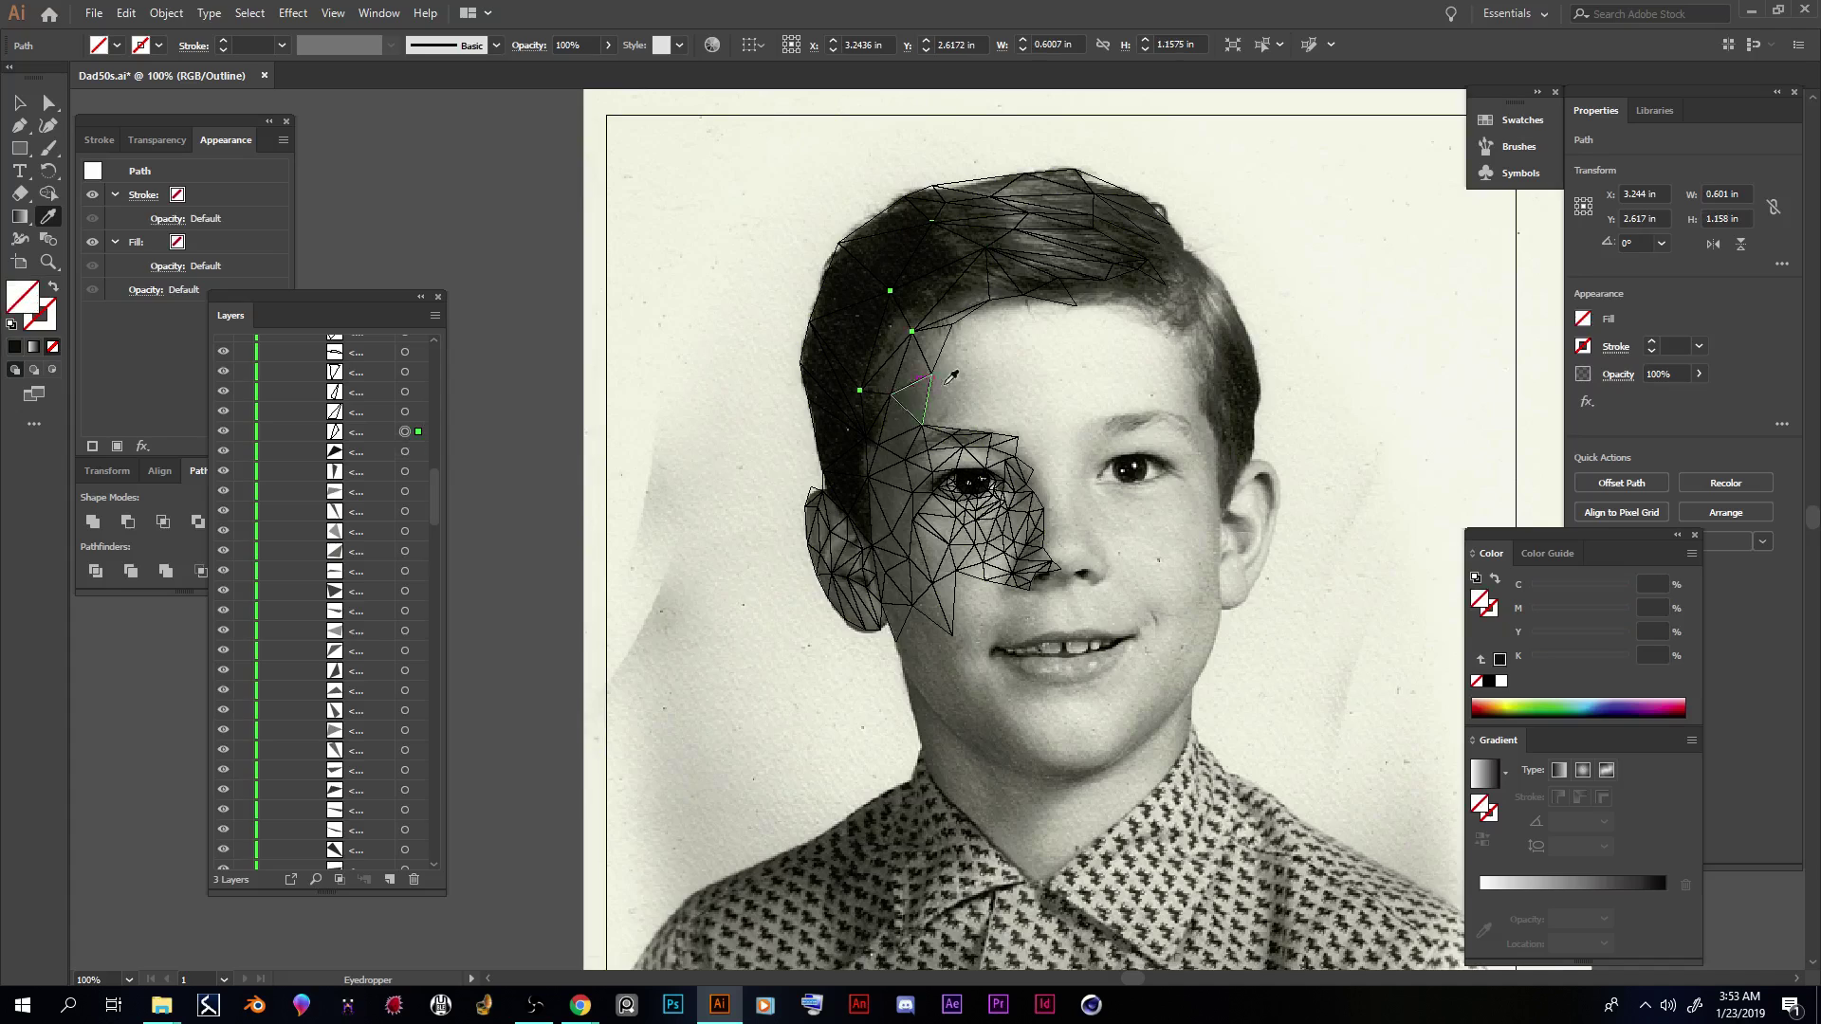
{"action": "left_click", "coordinate": [902, 315]}
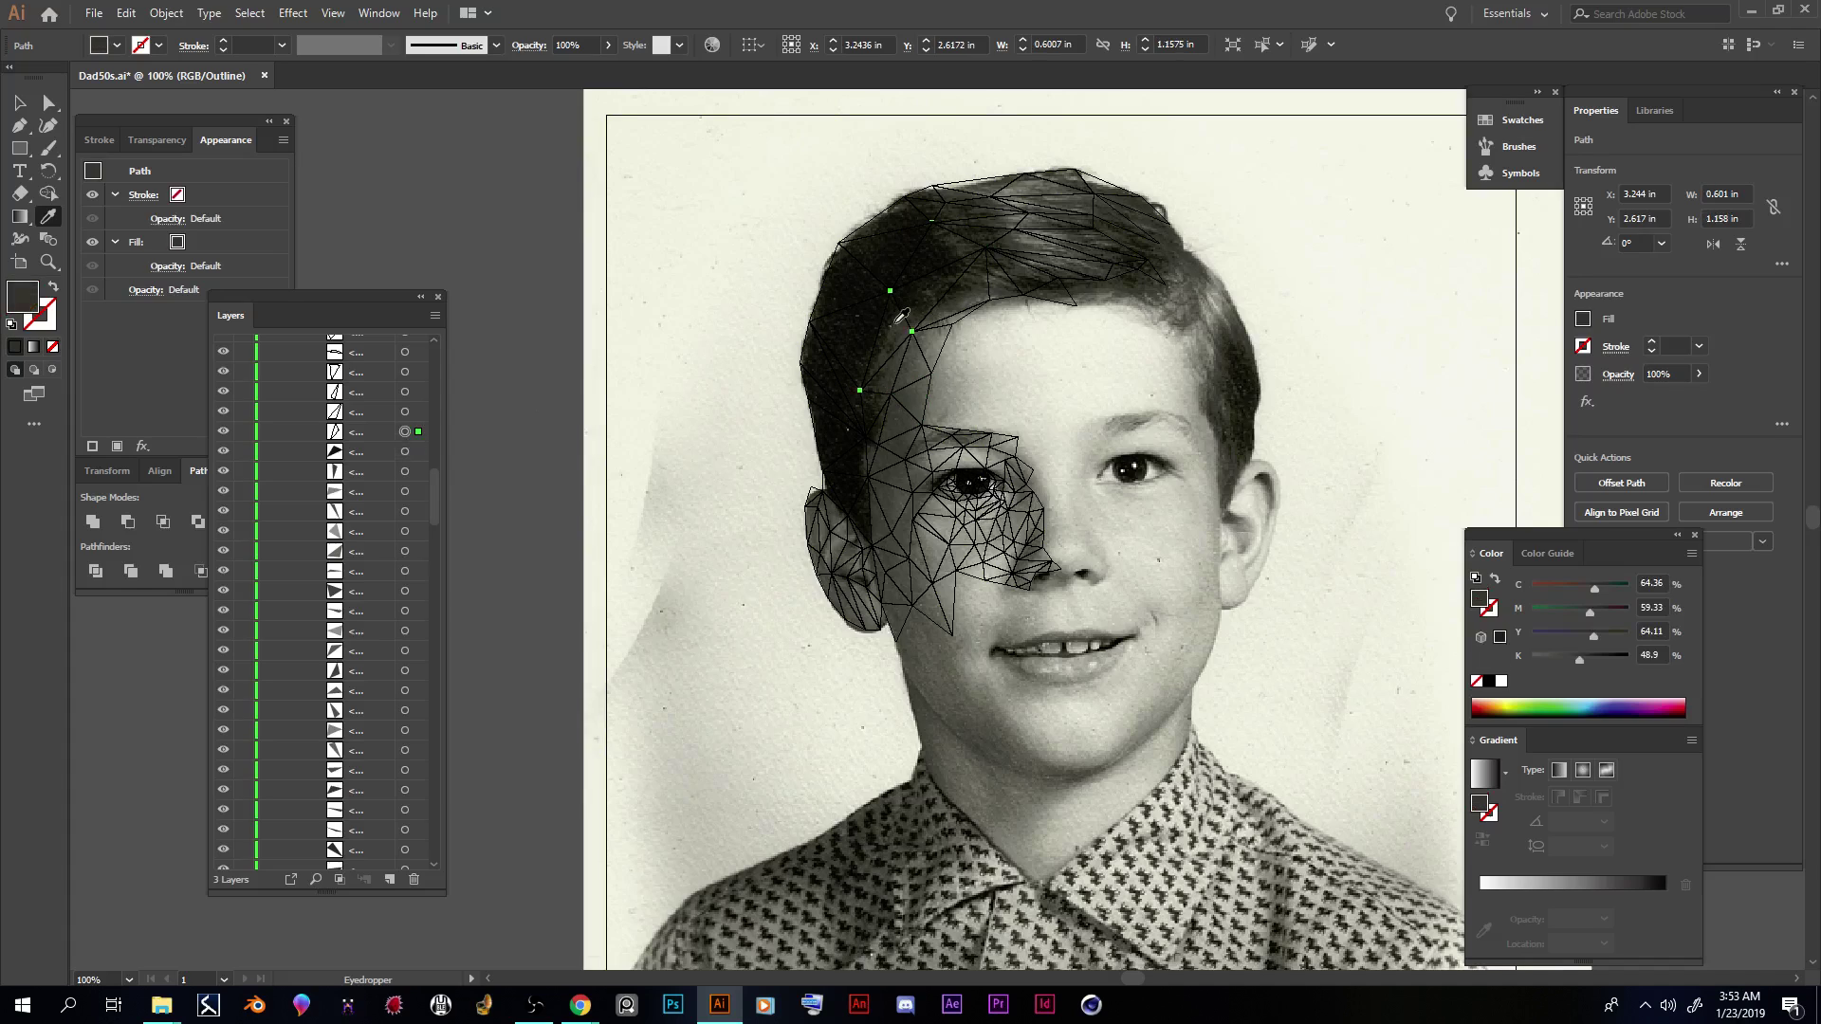
Step: Fill the next triangle along the temple hairline and the small one in the hair just beneath it with sampled dark tones
{"action": "left_click", "coordinate": [405, 411]}
{"action": "left_click", "coordinate": [835, 380]}
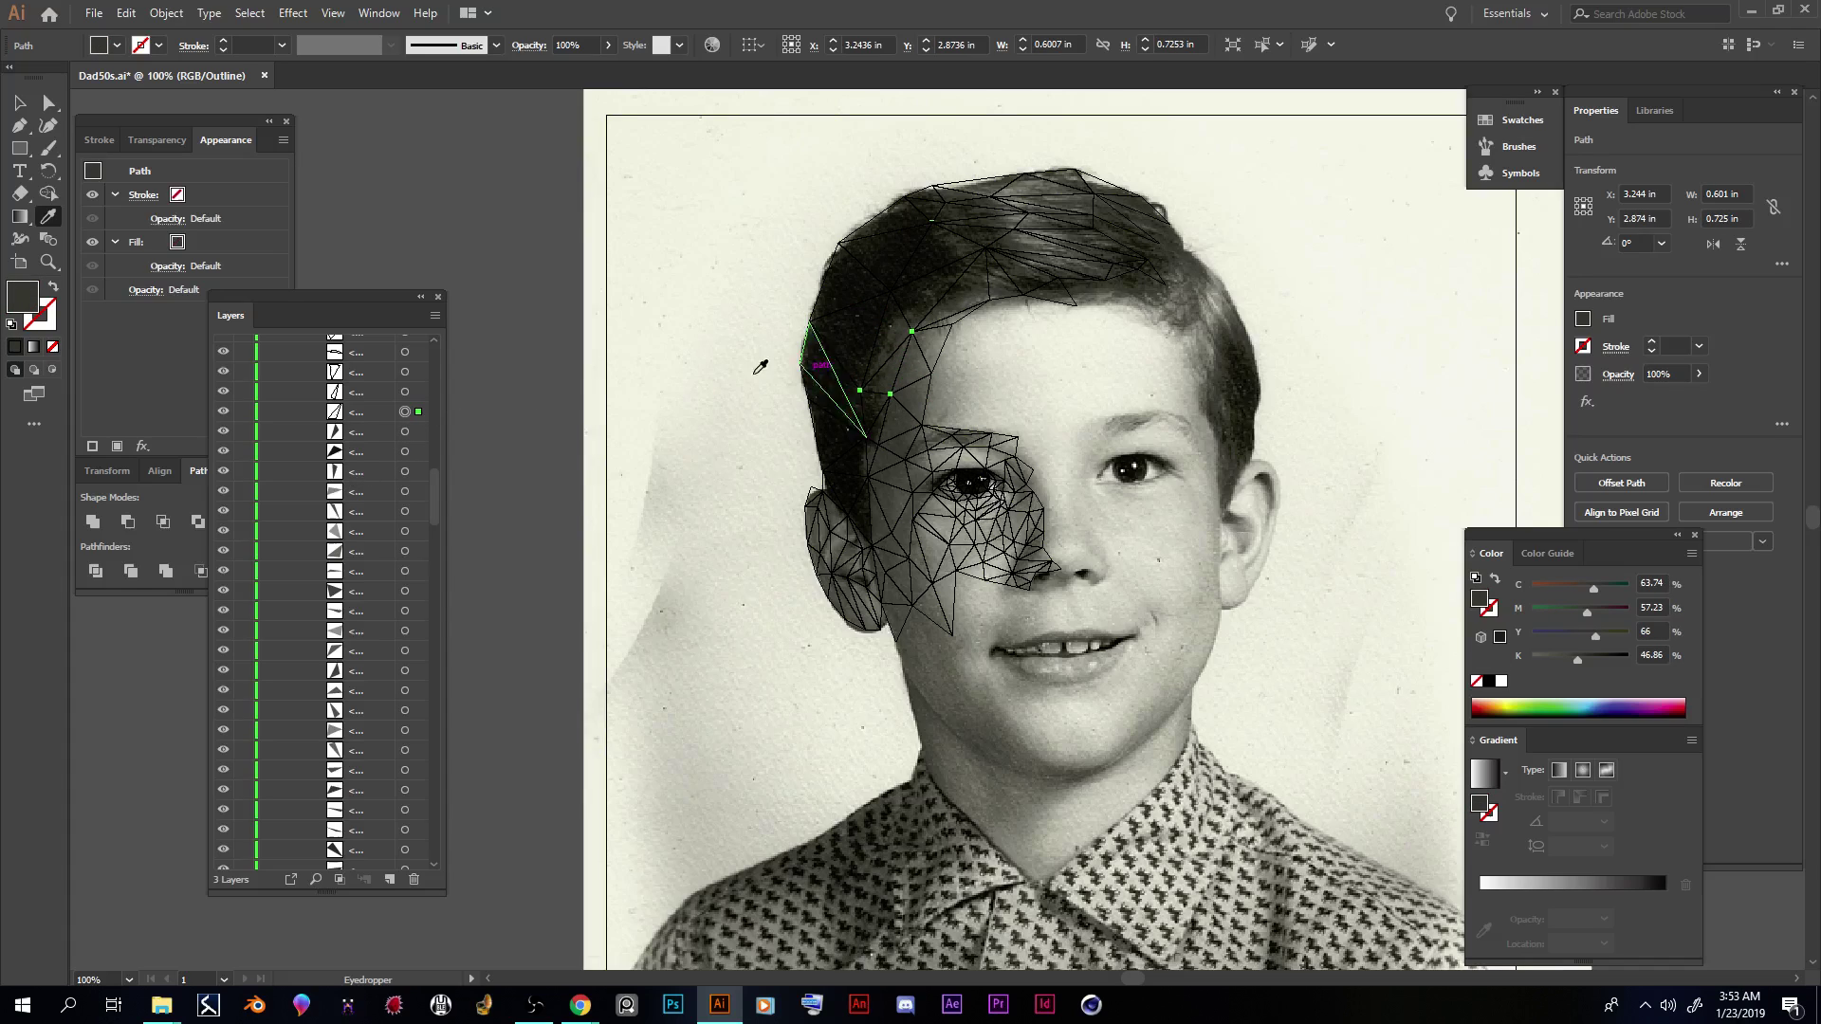
{"action": "left_click", "coordinate": [405, 393]}
{"action": "left_click", "coordinate": [876, 429]}
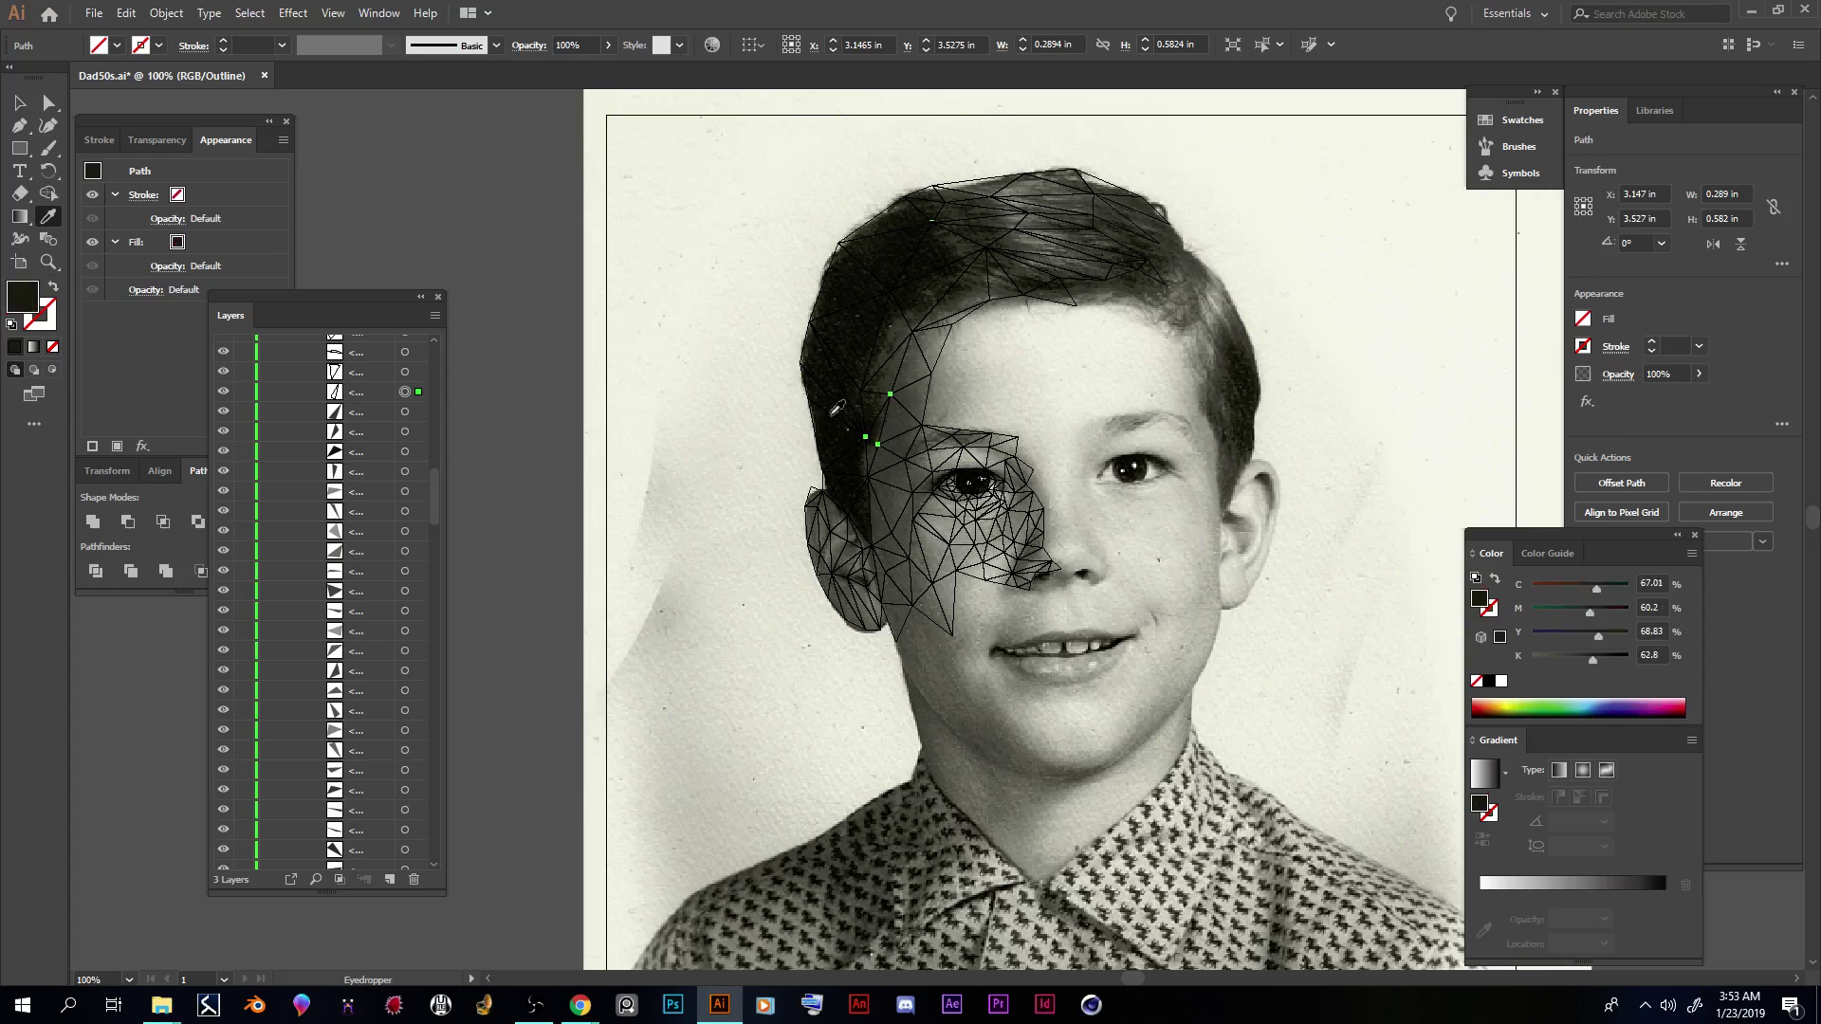
Step: Fill the next unfilled triangle at the edge of the side hair beside the temple with a near-black tone sampled from the photo
{"action": "left_click", "coordinate": [405, 371]}
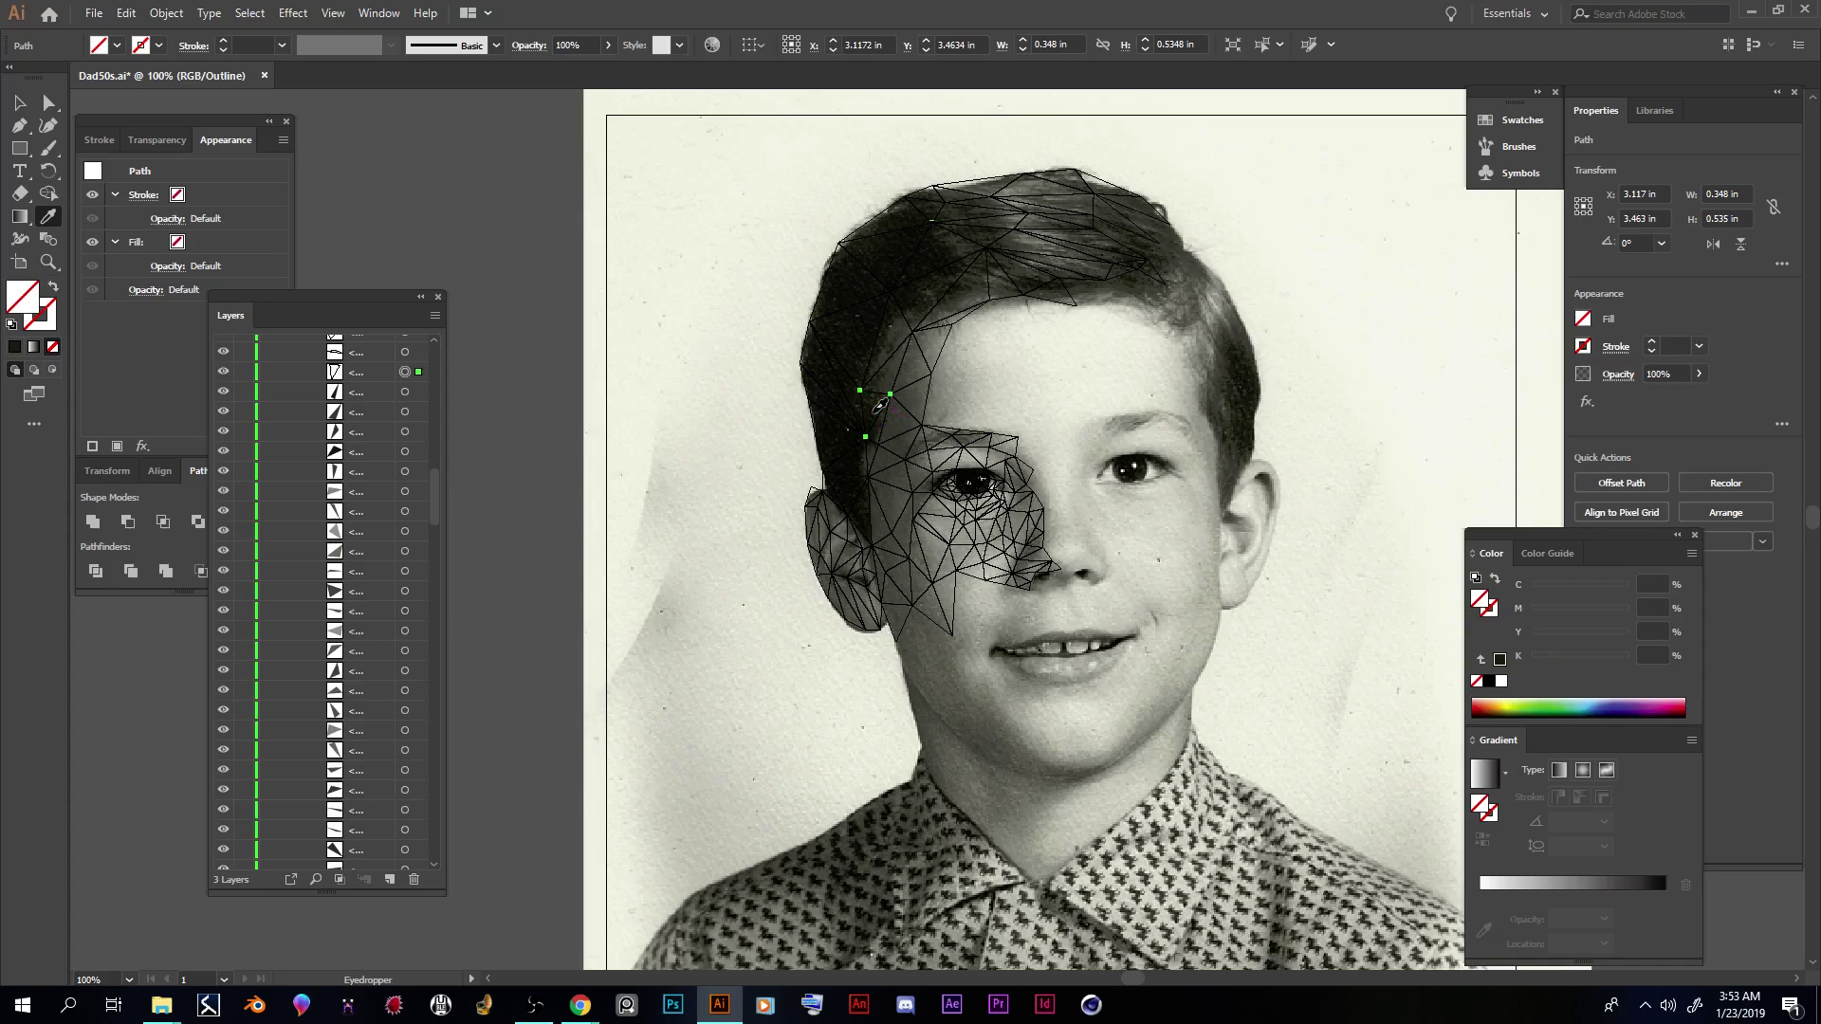
{"action": "left_click", "coordinate": [1156, 589]}
{"action": "key", "text": "ctrl+plus"}
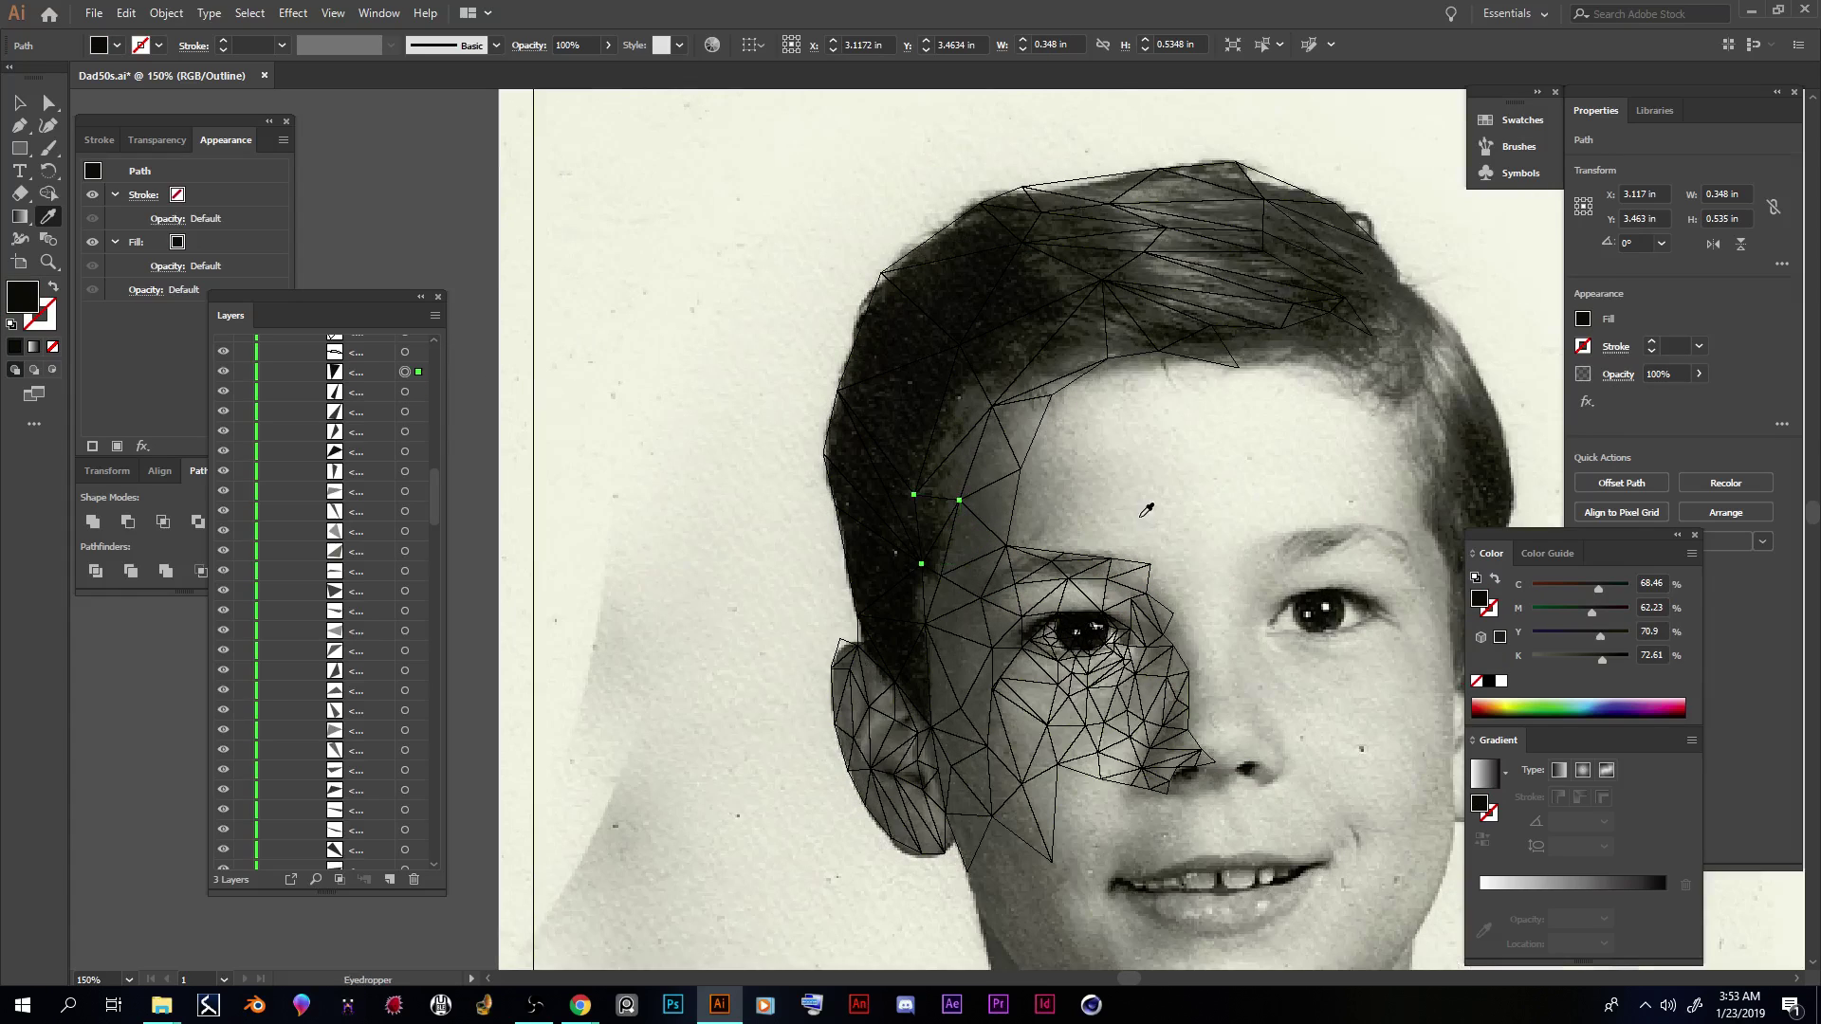
Step: Preview the filled low poly pieces and hide the black and white photo layer to check for unfilled gaps
{"action": "left_click_drag", "start_coordinate": [1124, 976], "coordinate": [1136, 979]}
{"action": "left_click_drag", "start_coordinate": [427, 495], "coordinate": [440, 364]}
{"action": "left_click", "coordinate": [290, 383]}
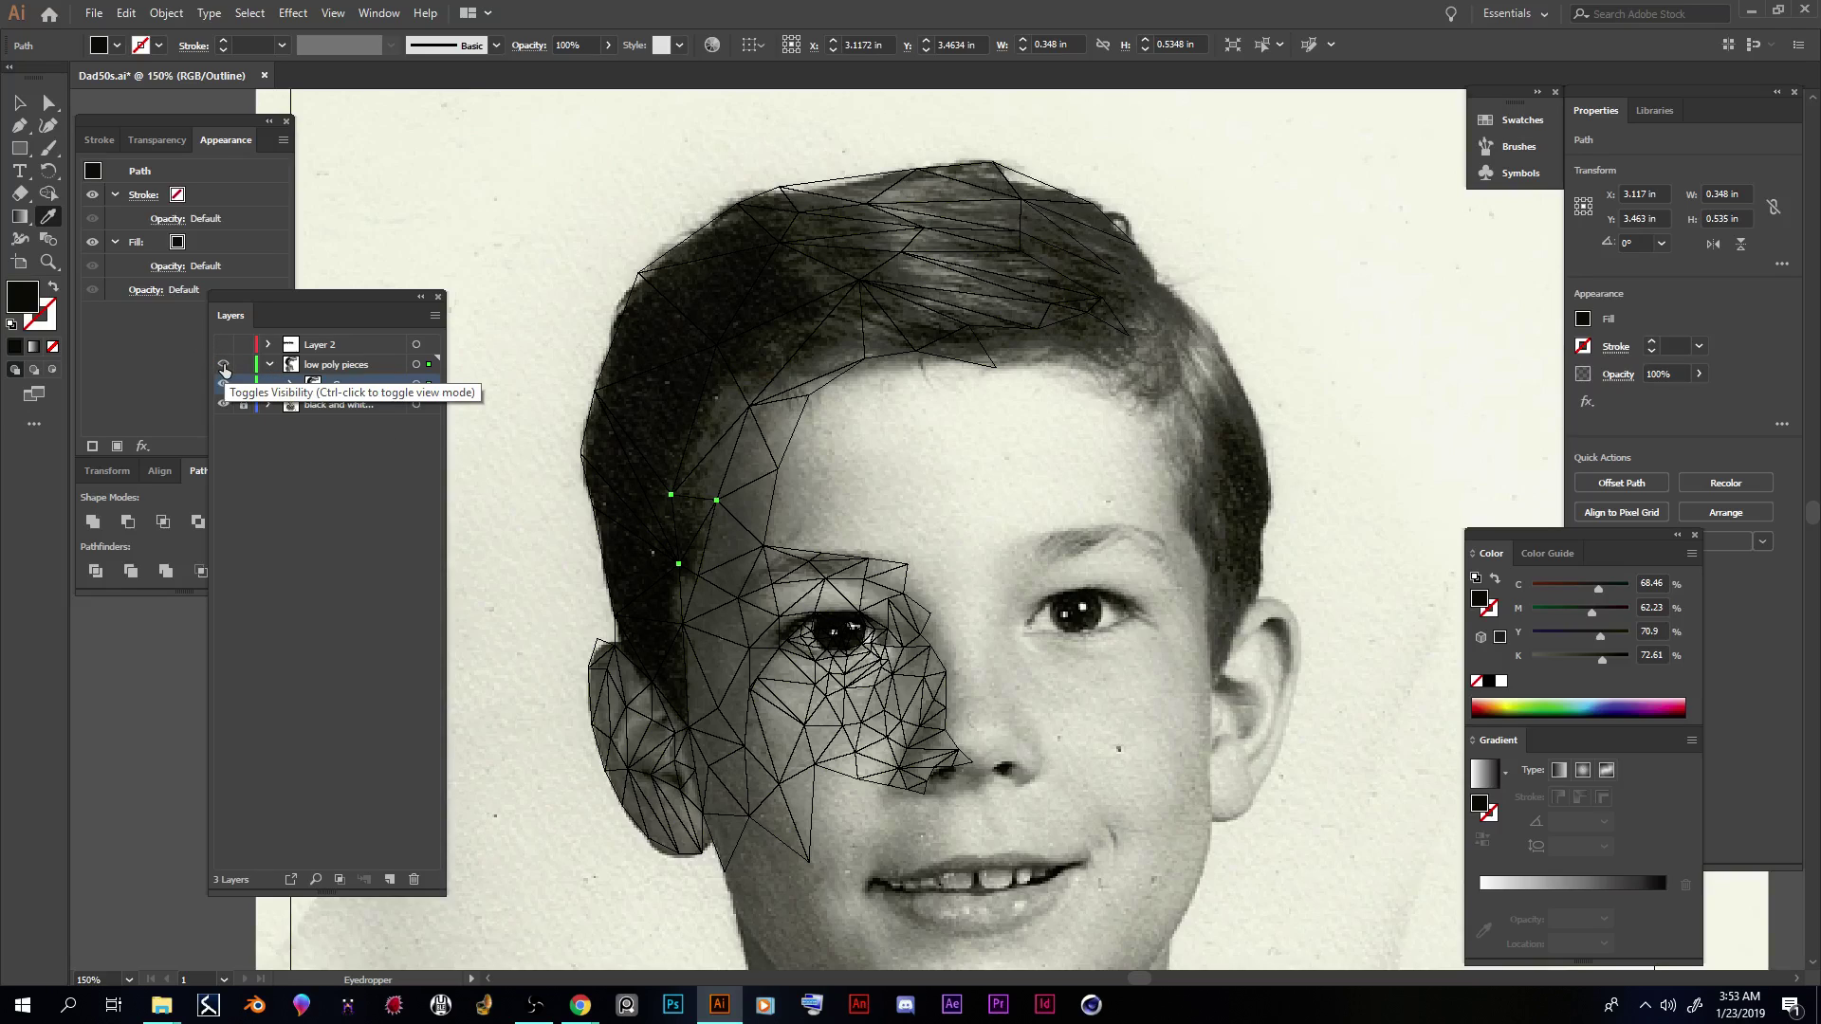
{"action": "key", "text": "ctrl+y"}
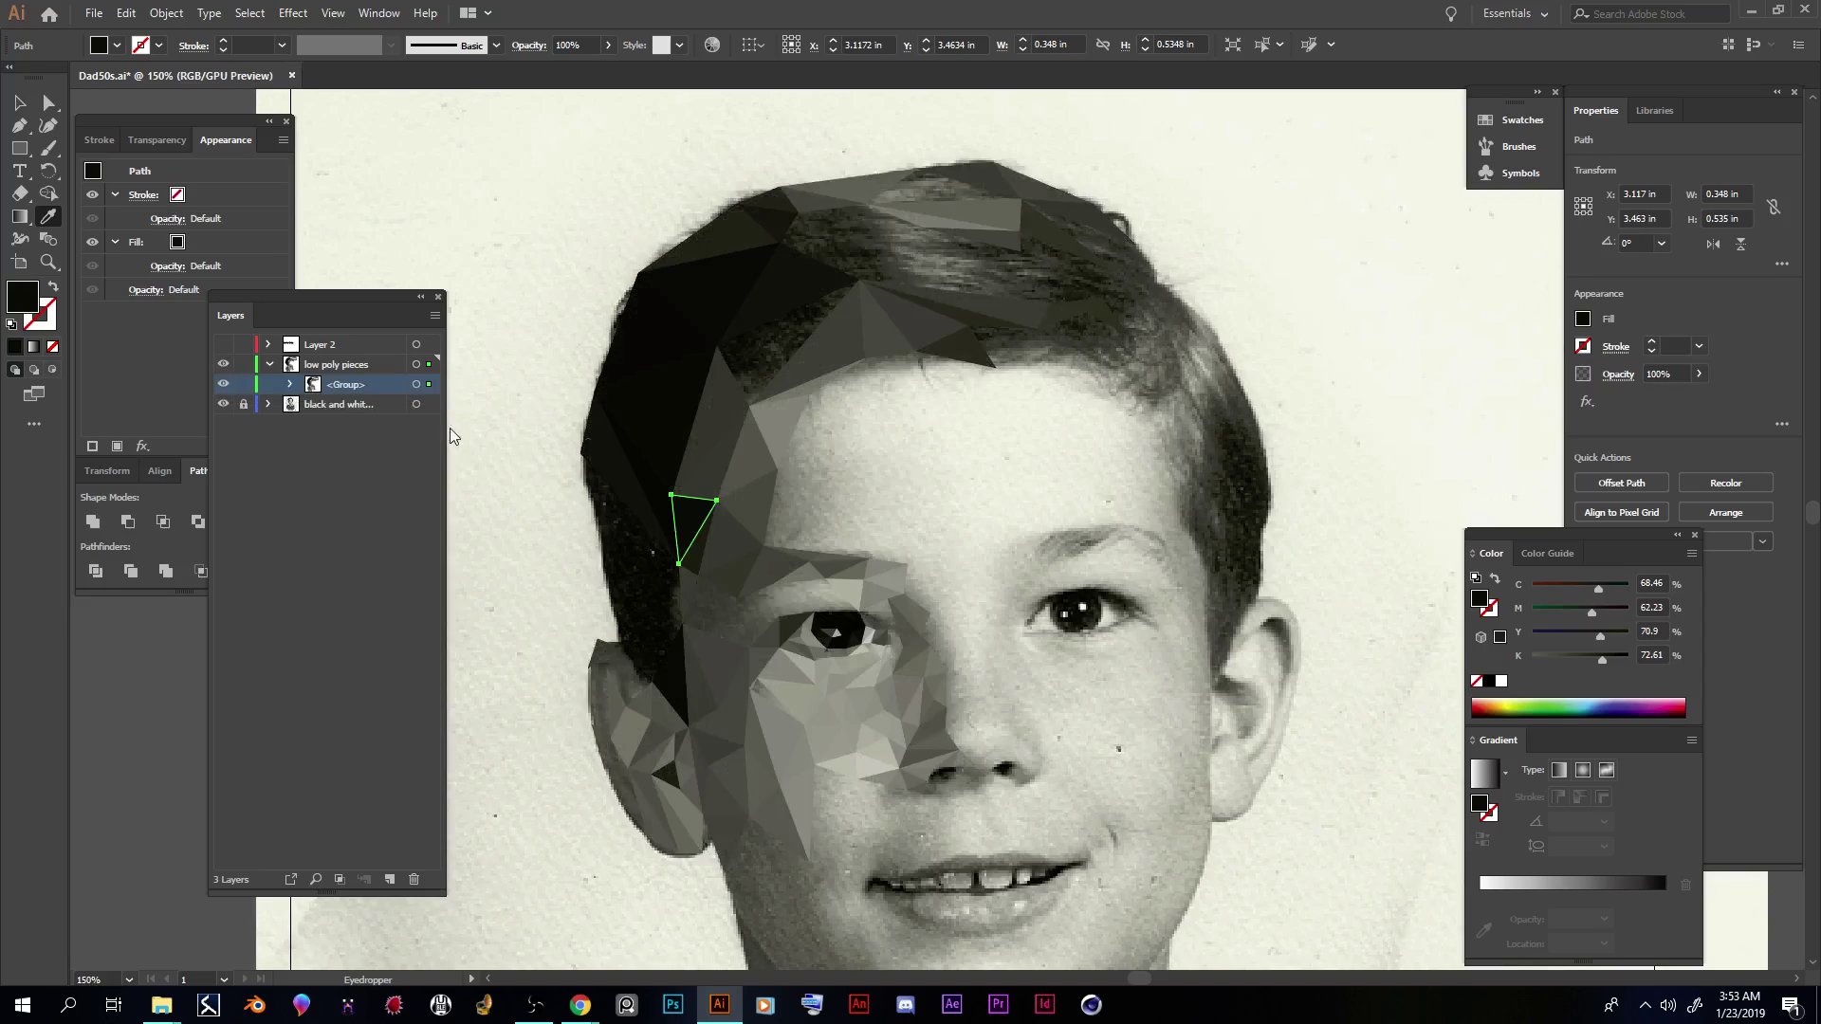
{"action": "key", "text": "ctrl+plus"}
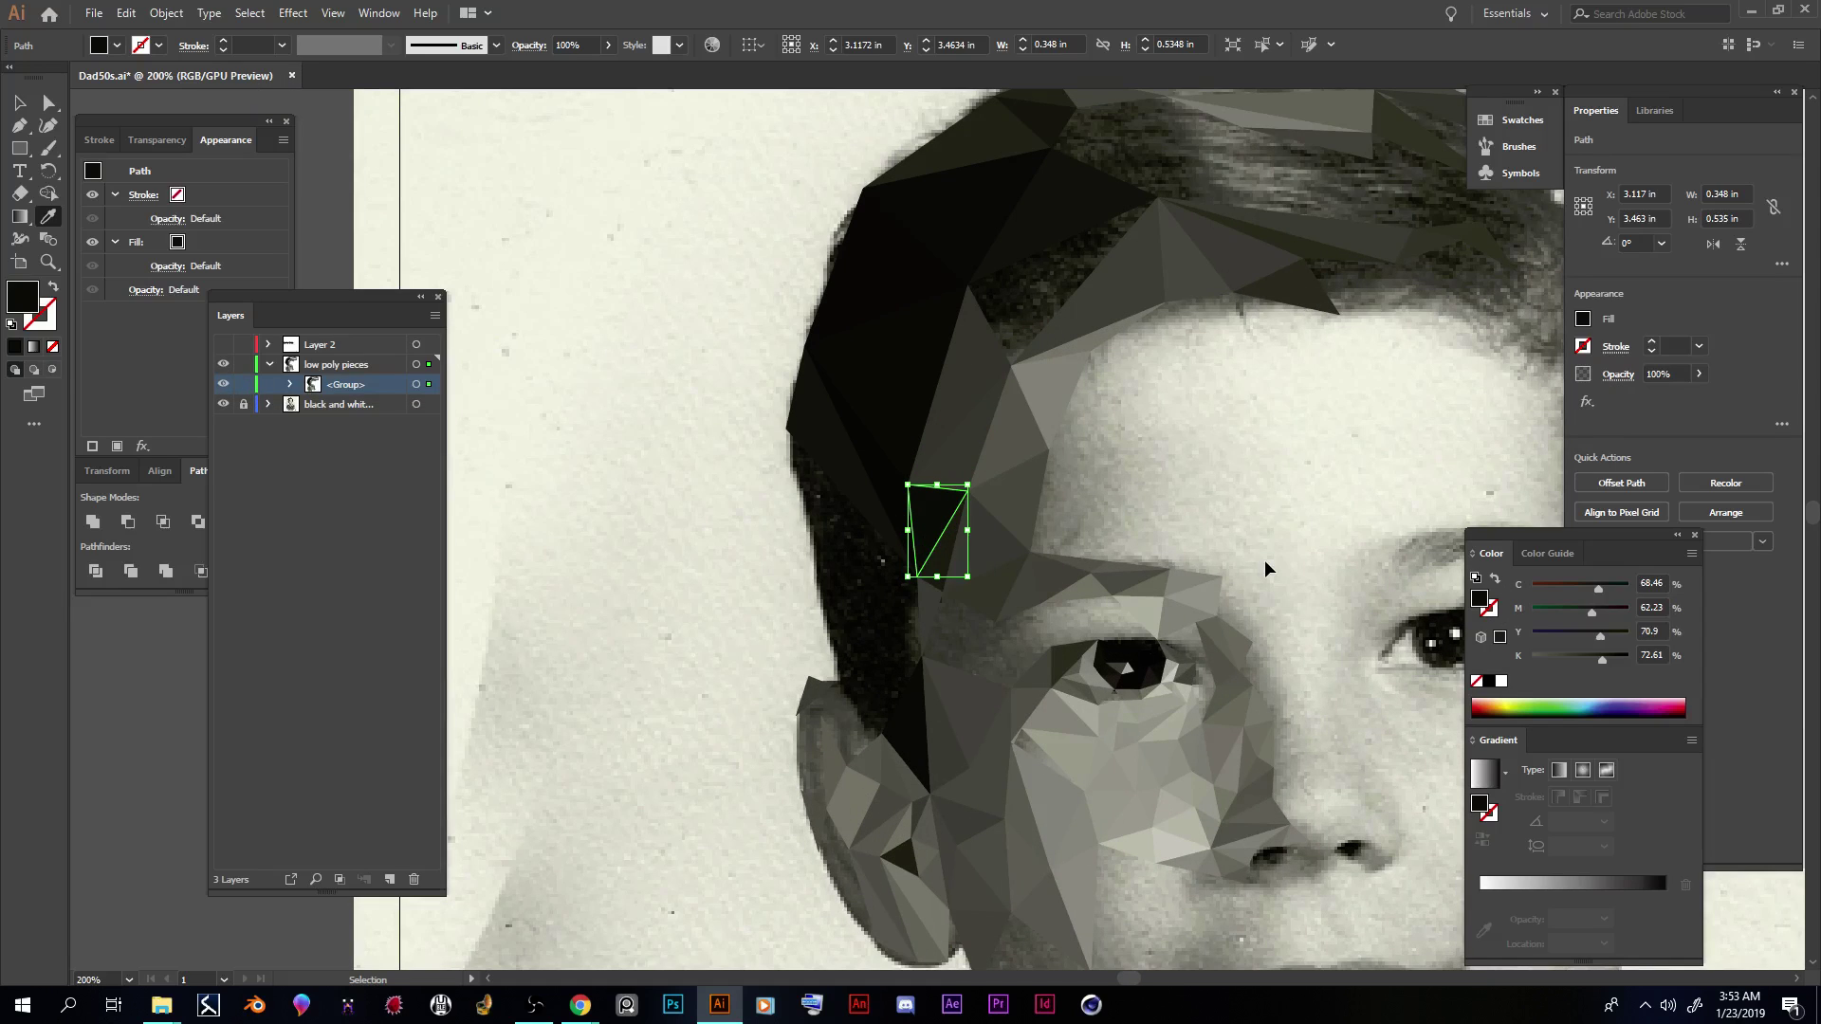
{"action": "key", "text": "v"}
{"action": "key", "text": "ctrl+plus"}
{"action": "key", "text": "i"}
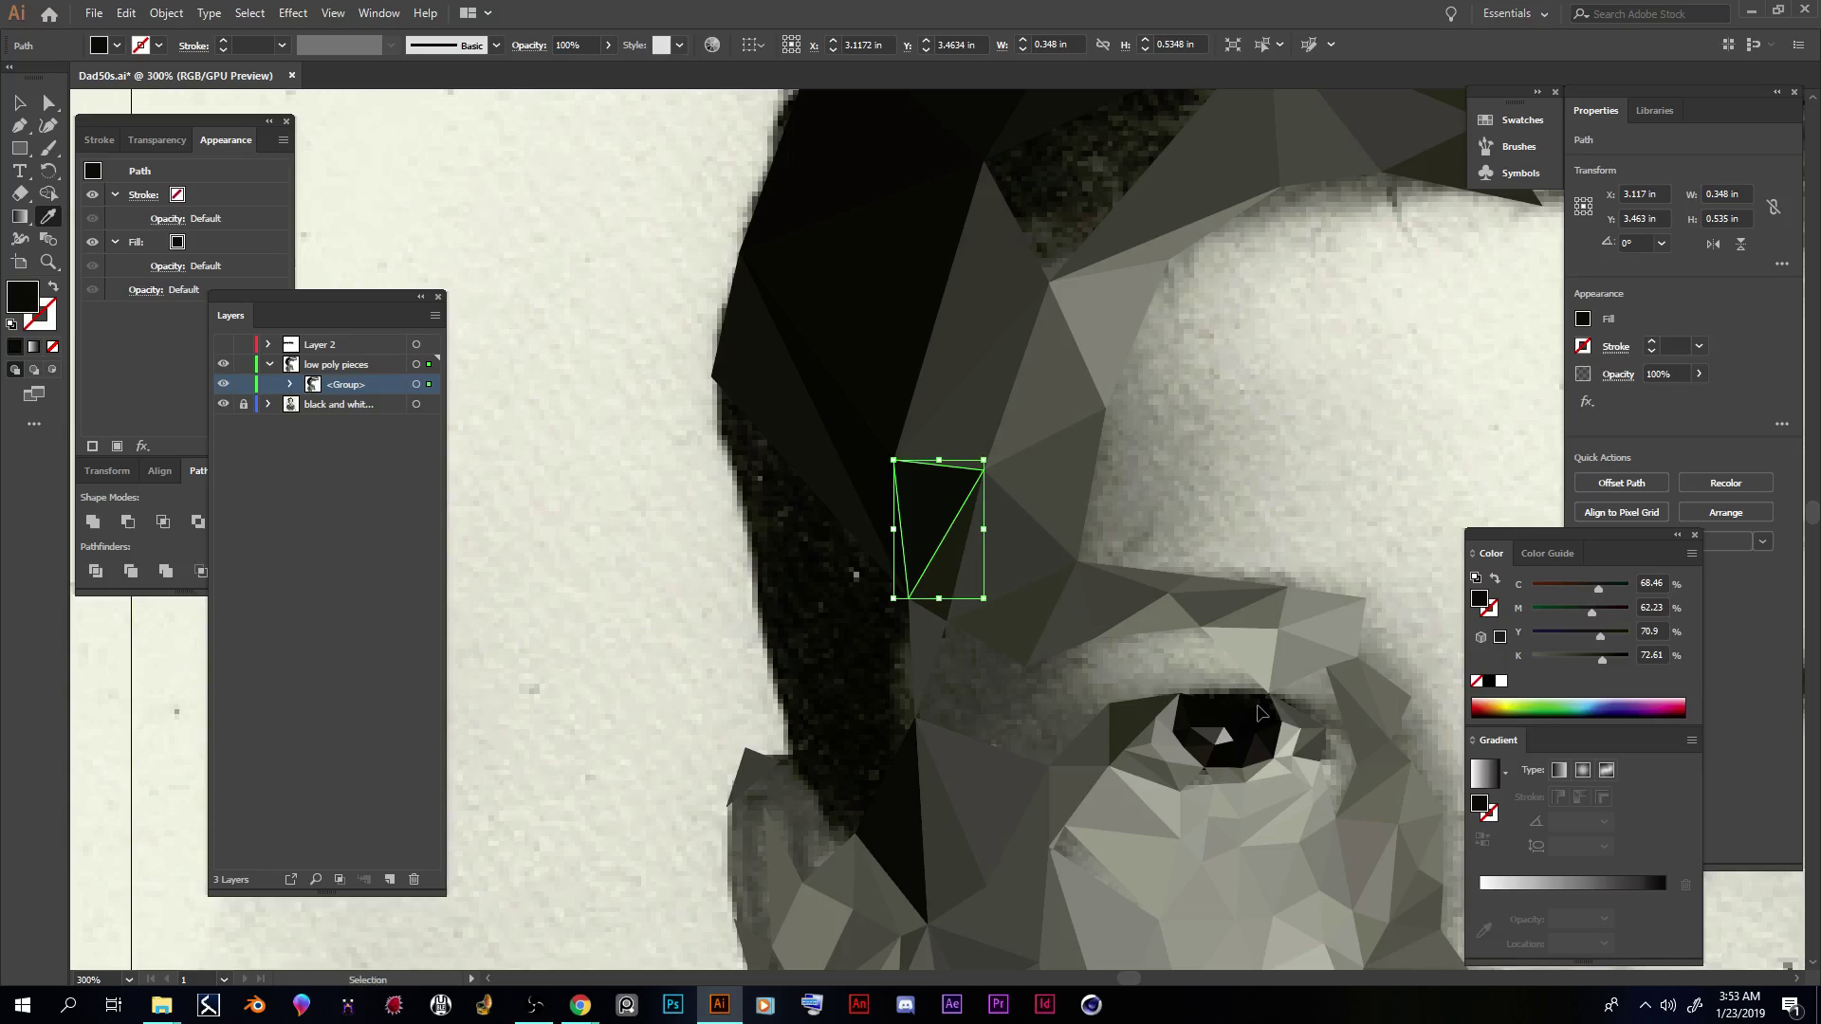
{"action": "key", "text": "ctrl+minus"}
{"action": "key", "text": "ctrl+minus"}
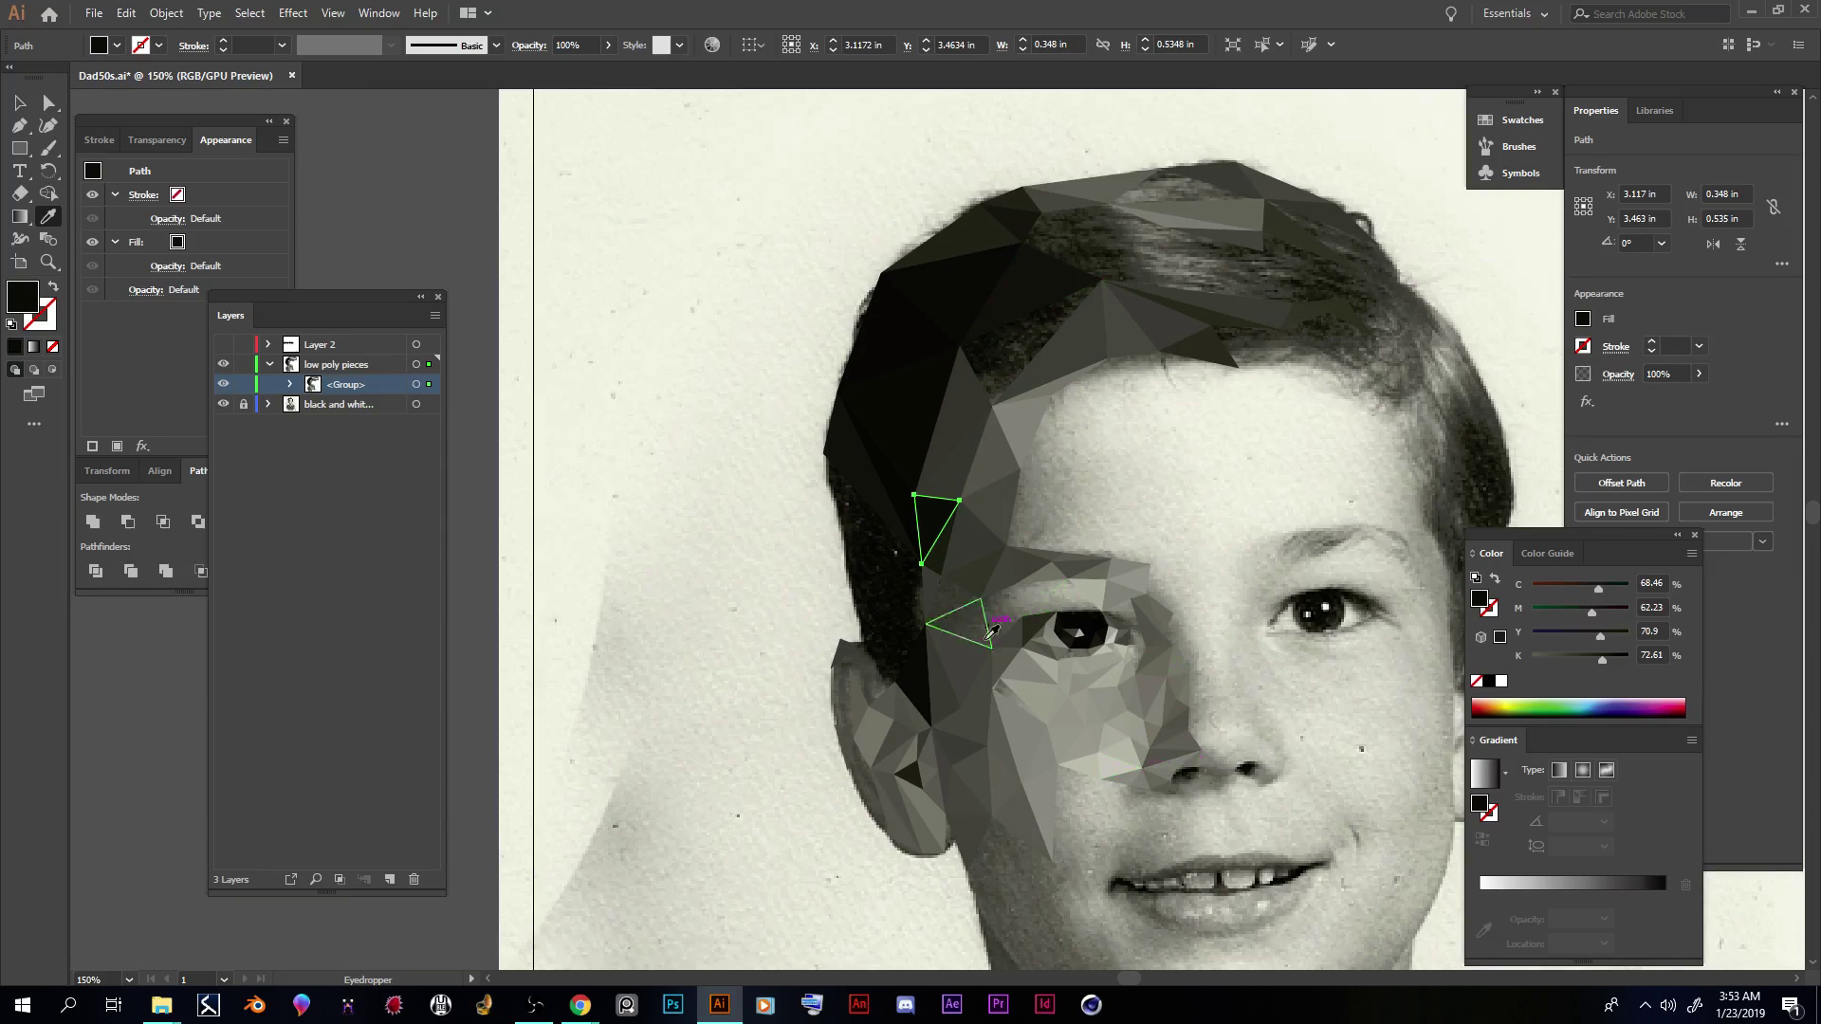
{"action": "left_click", "coordinate": [224, 404]}
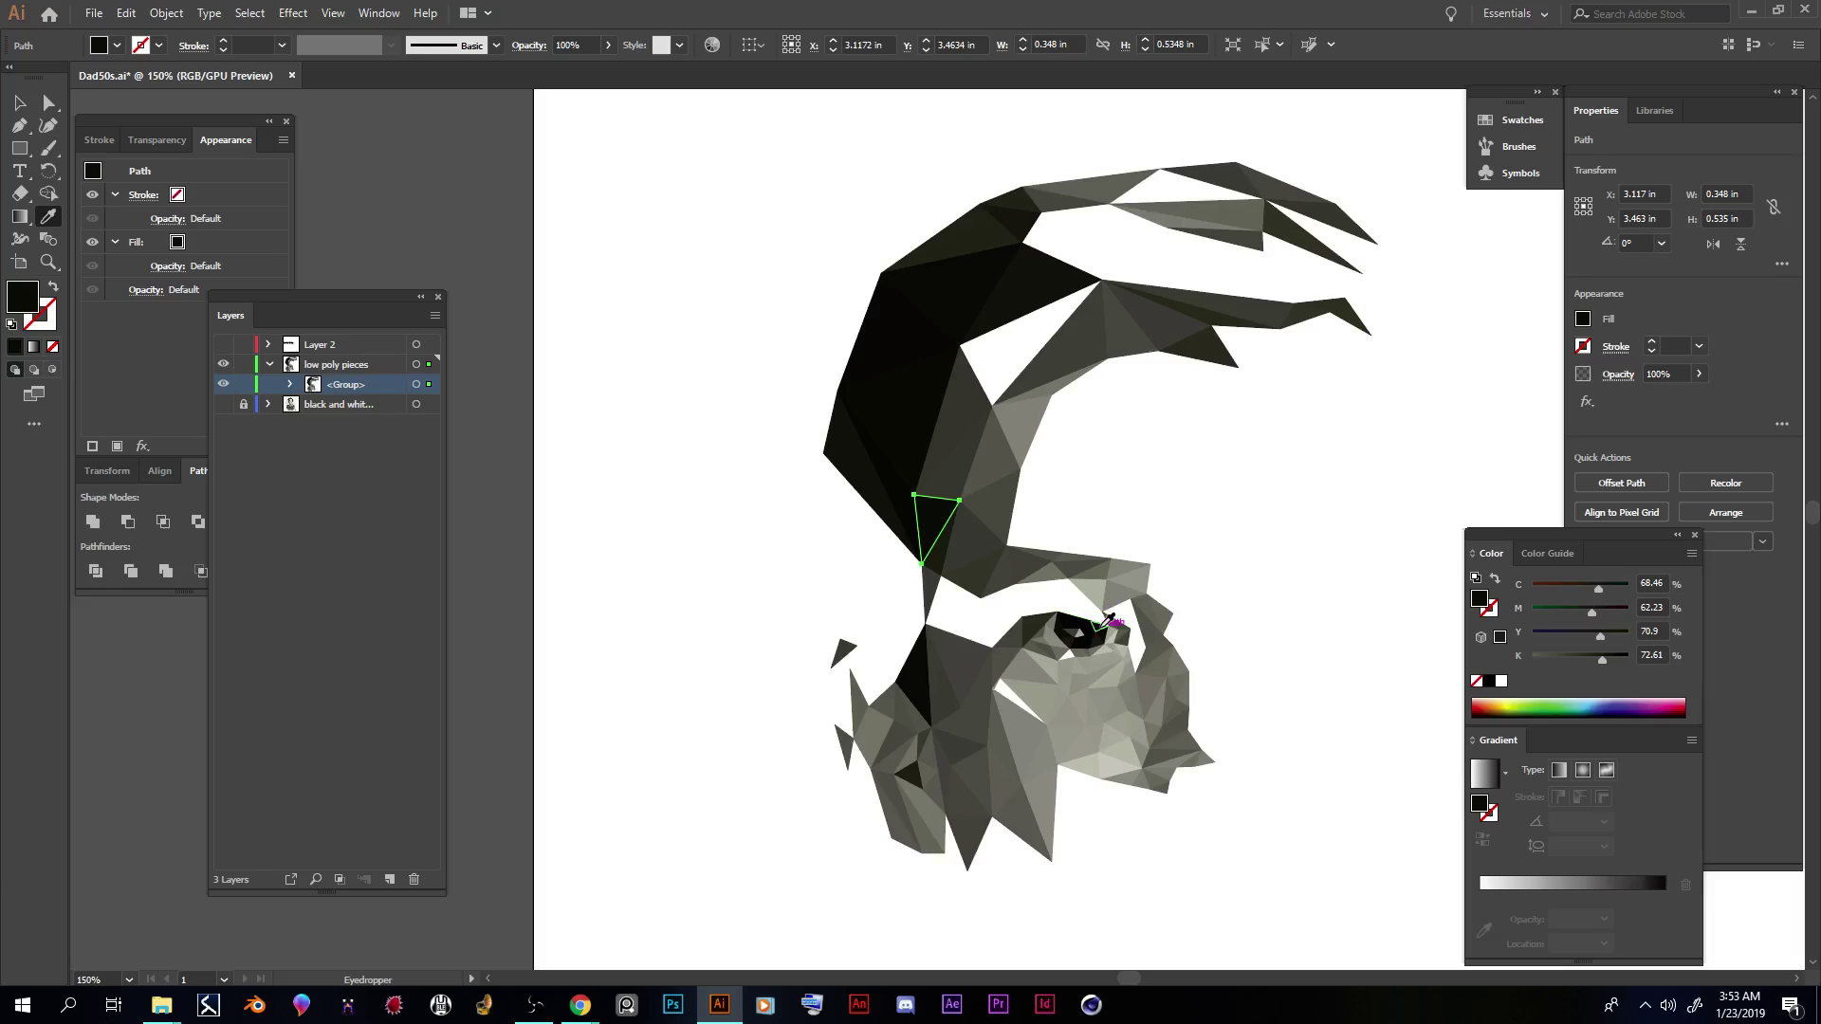
Step: Show the photo layer again and fill the small empty triangle directly under the iris with a grey sampled from the photo
{"action": "key", "text": "a"}
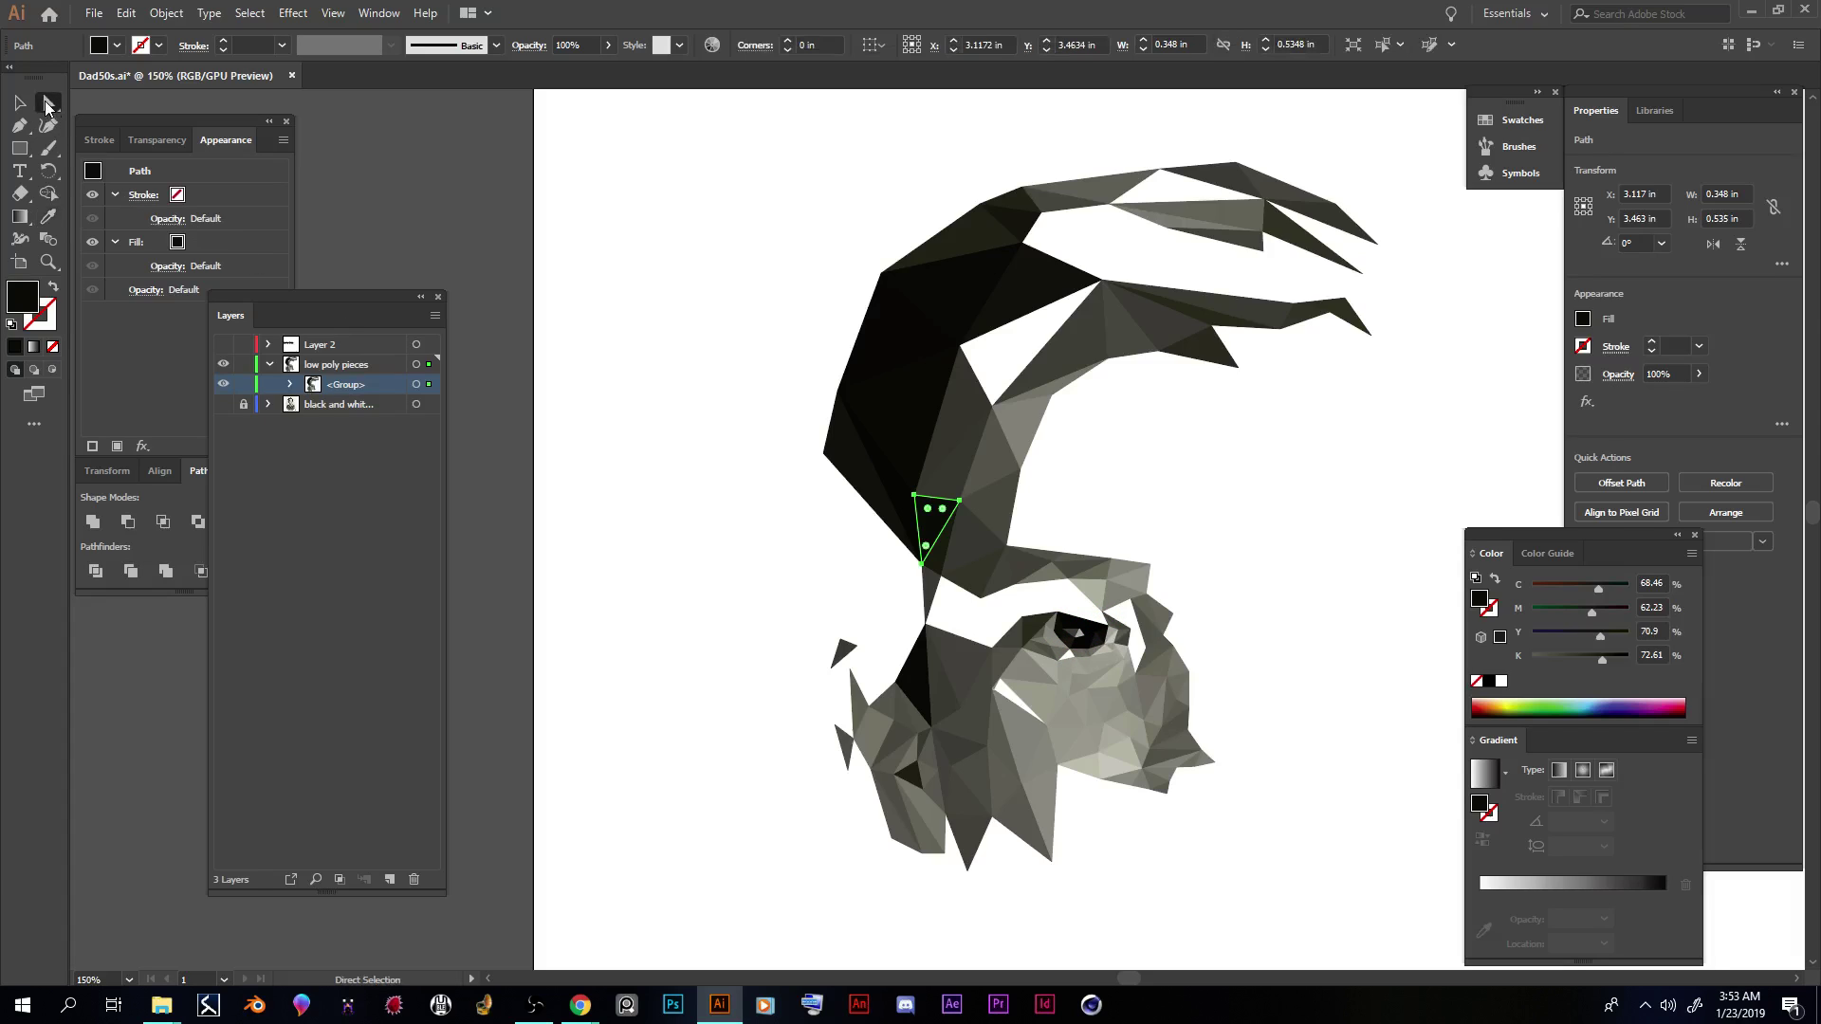
{"action": "left_click", "coordinate": [1082, 650]}
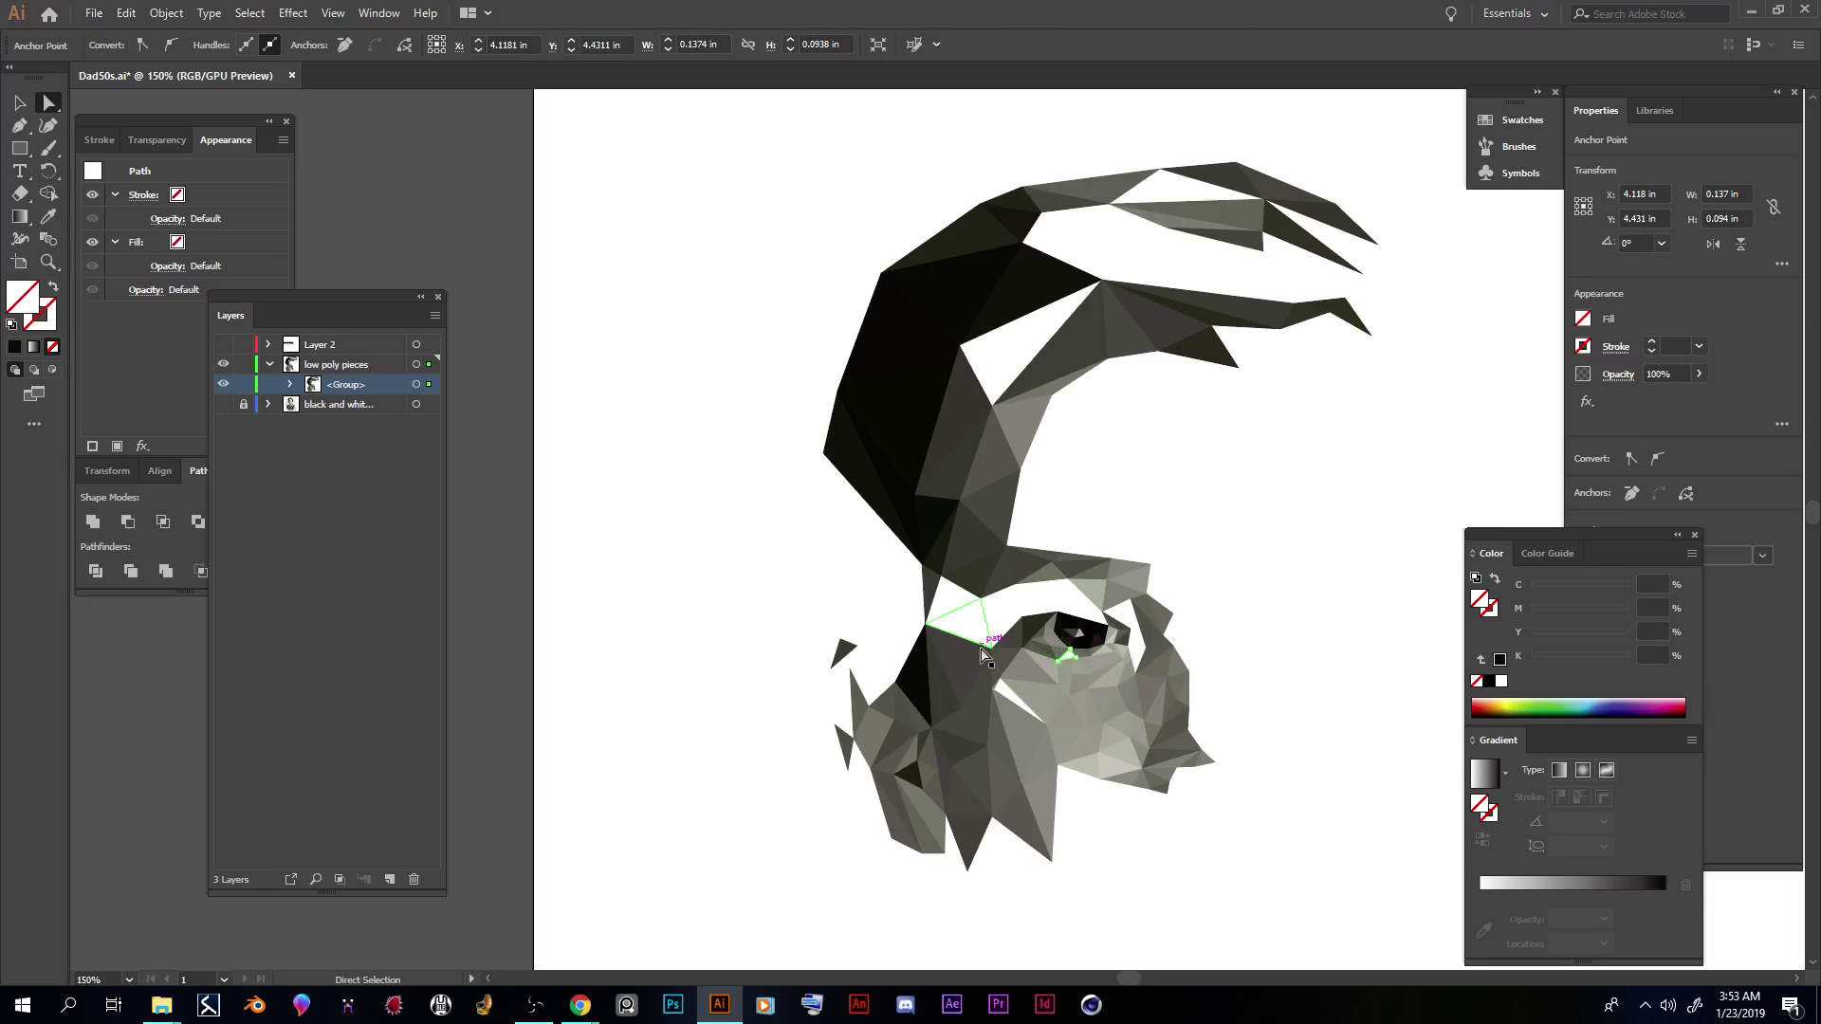
{"action": "key", "text": "ctrl+equal"}
{"action": "key", "text": "ctrl+equal"}
{"action": "key", "text": "ctrl+equal"}
{"action": "key", "text": "ctrl+equal"}
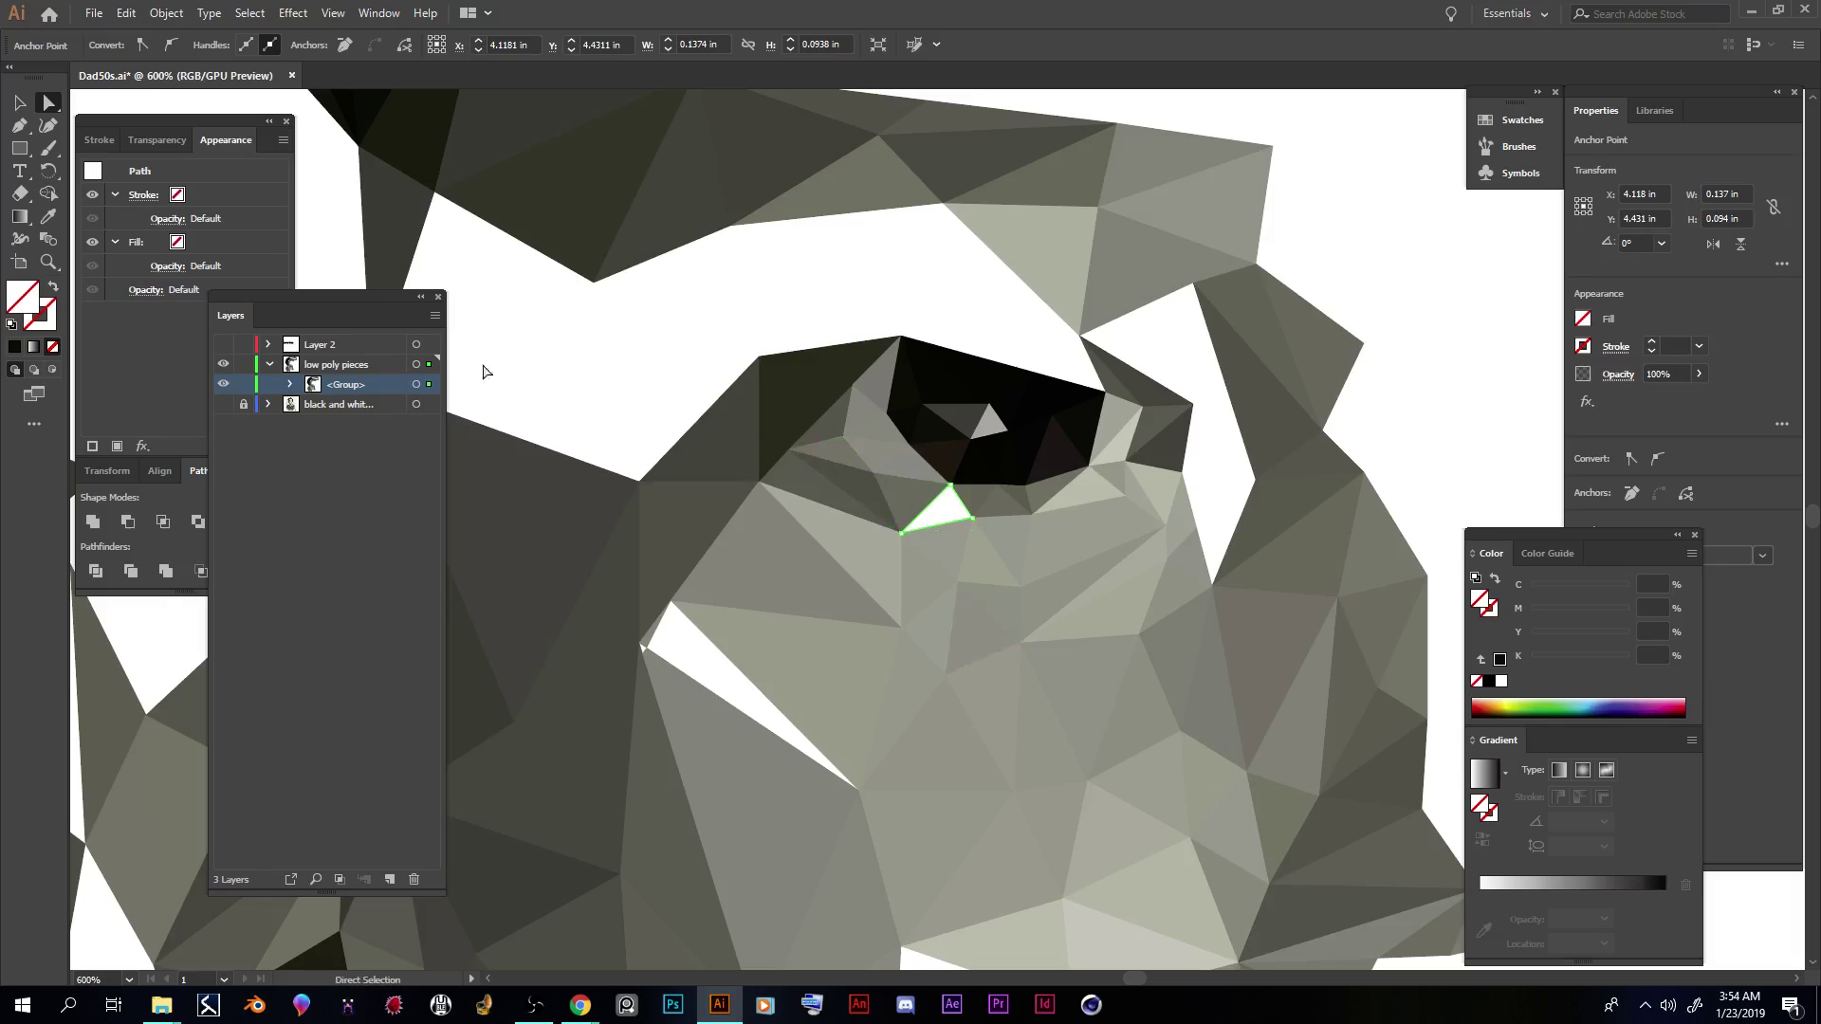
{"action": "left_click", "coordinate": [224, 375], "text": "ctrl"}
{"action": "left_click", "coordinate": [224, 375], "text": "ctrl"}
{"action": "left_click", "coordinate": [224, 405]}
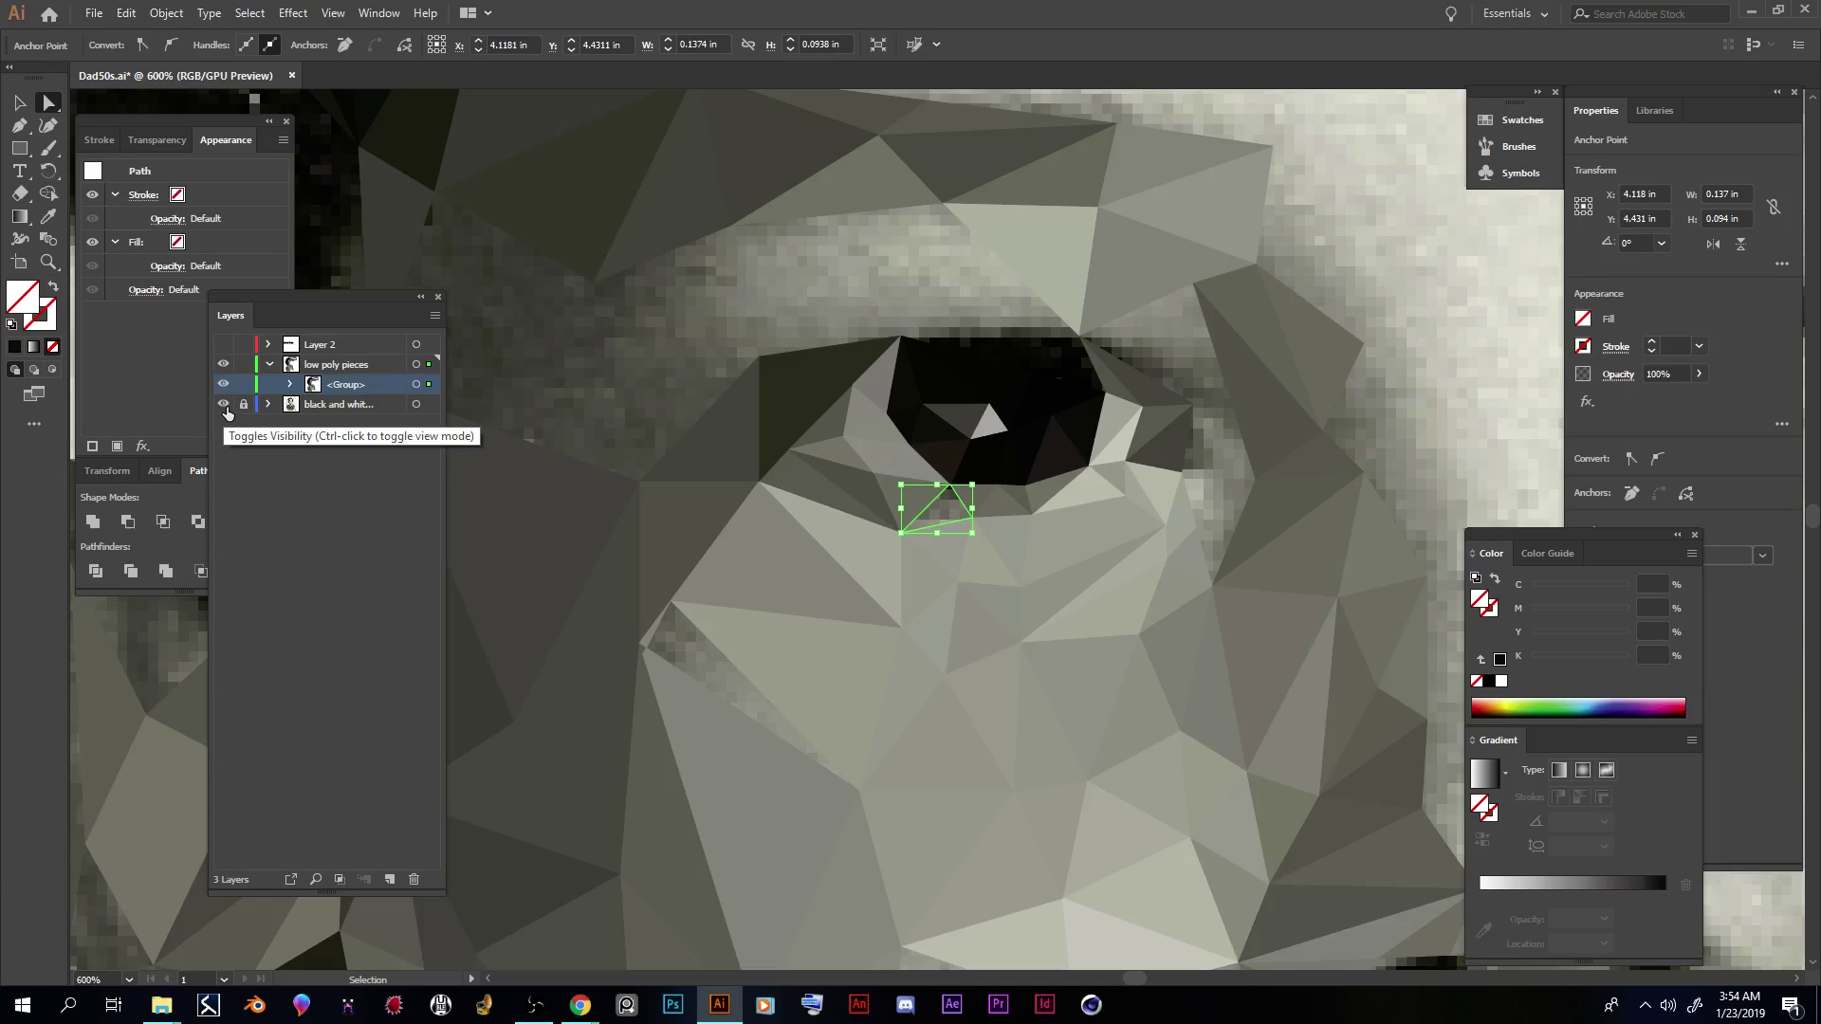
{"action": "key", "text": "ctrl+y"}
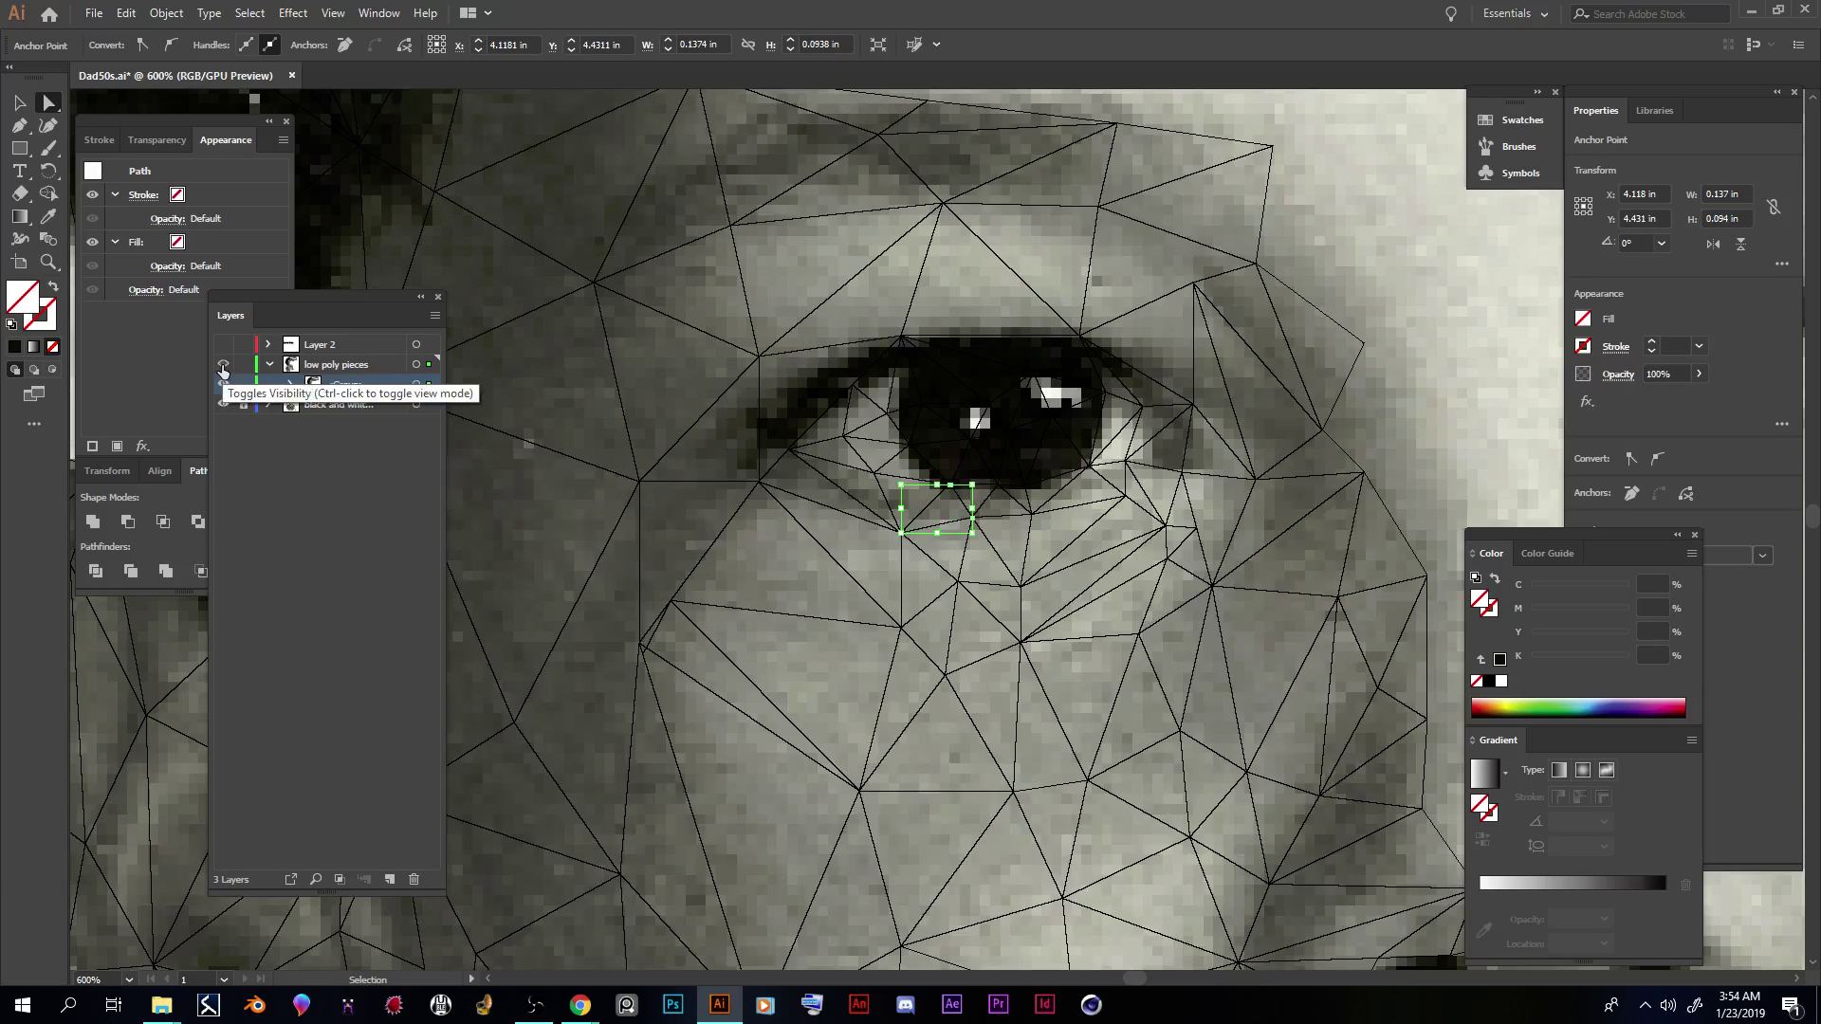
{"action": "key", "text": "i"}
{"action": "left_click", "coordinate": [946, 520]}
Step: Fill the two triangles on the upper eyelid directly above the eye with light greys sampled from the photo
{"action": "left_click", "coordinate": [928, 273], "text": "ctrl"}
{"action": "left_click", "coordinate": [904, 283]}
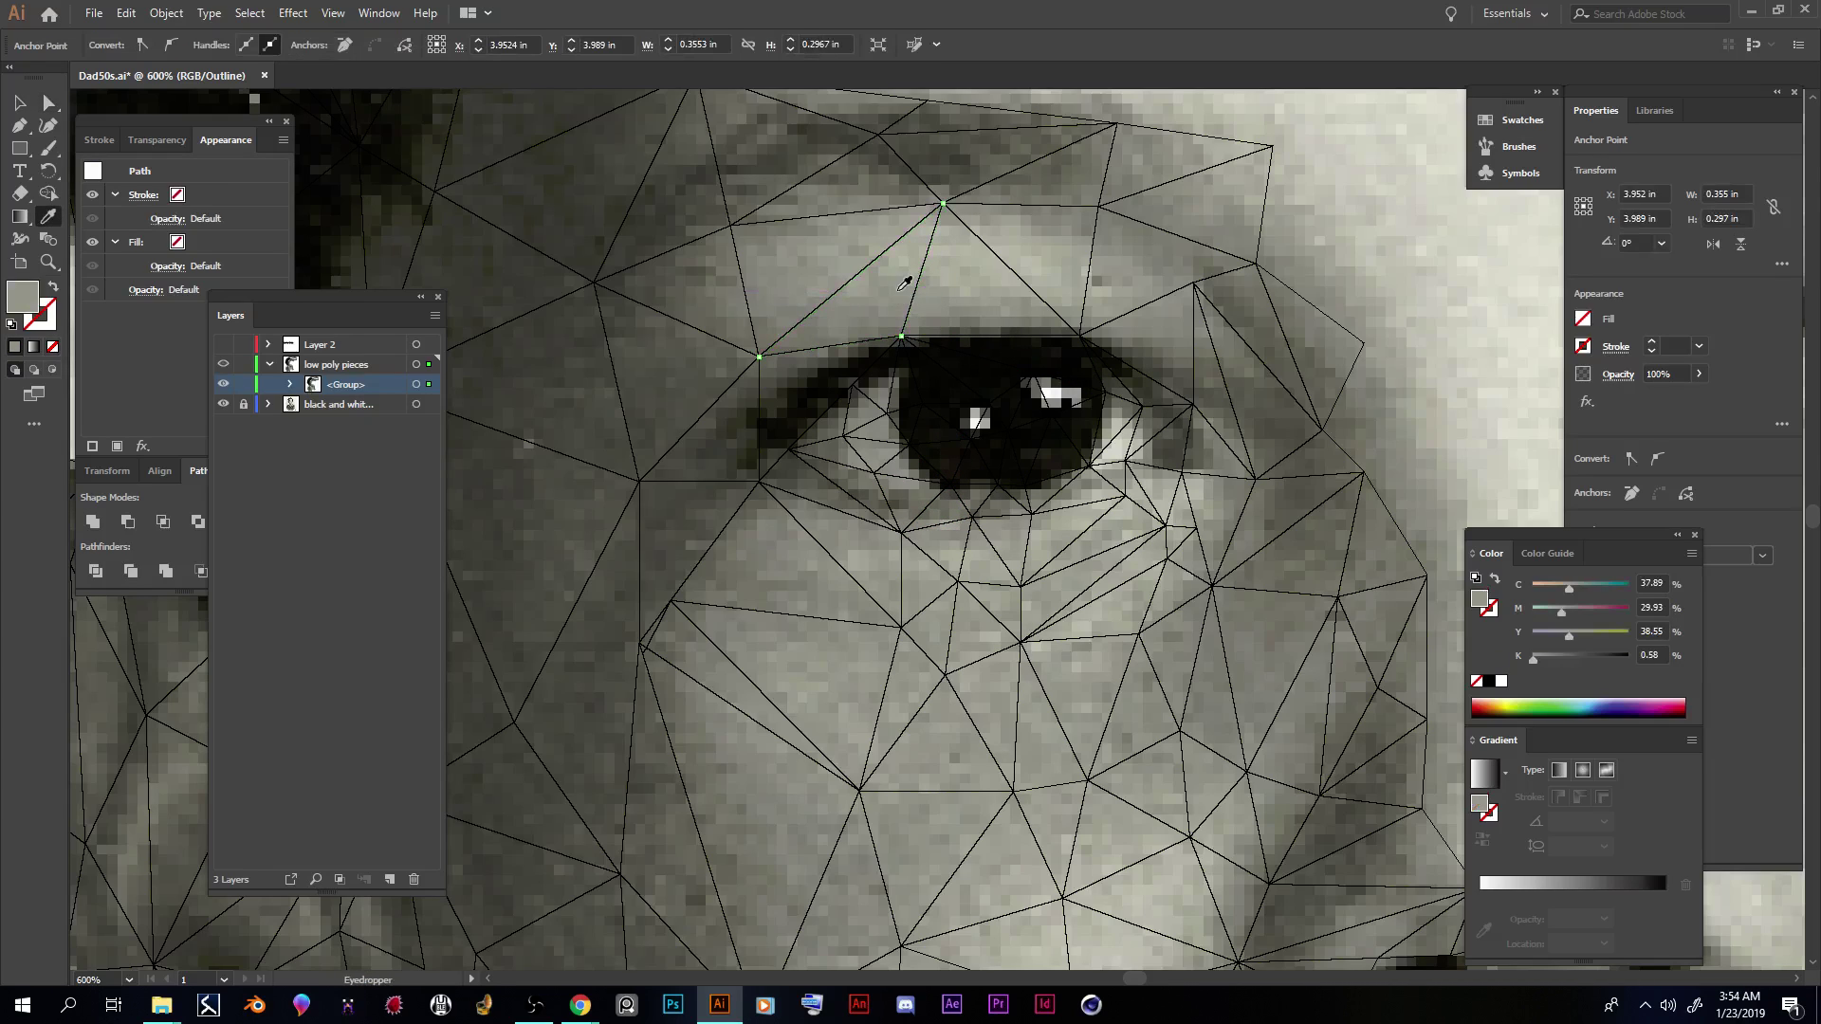
{"action": "left_click", "coordinate": [1005, 261], "text": "ctrl"}
{"action": "left_click", "coordinate": [848, 256]}
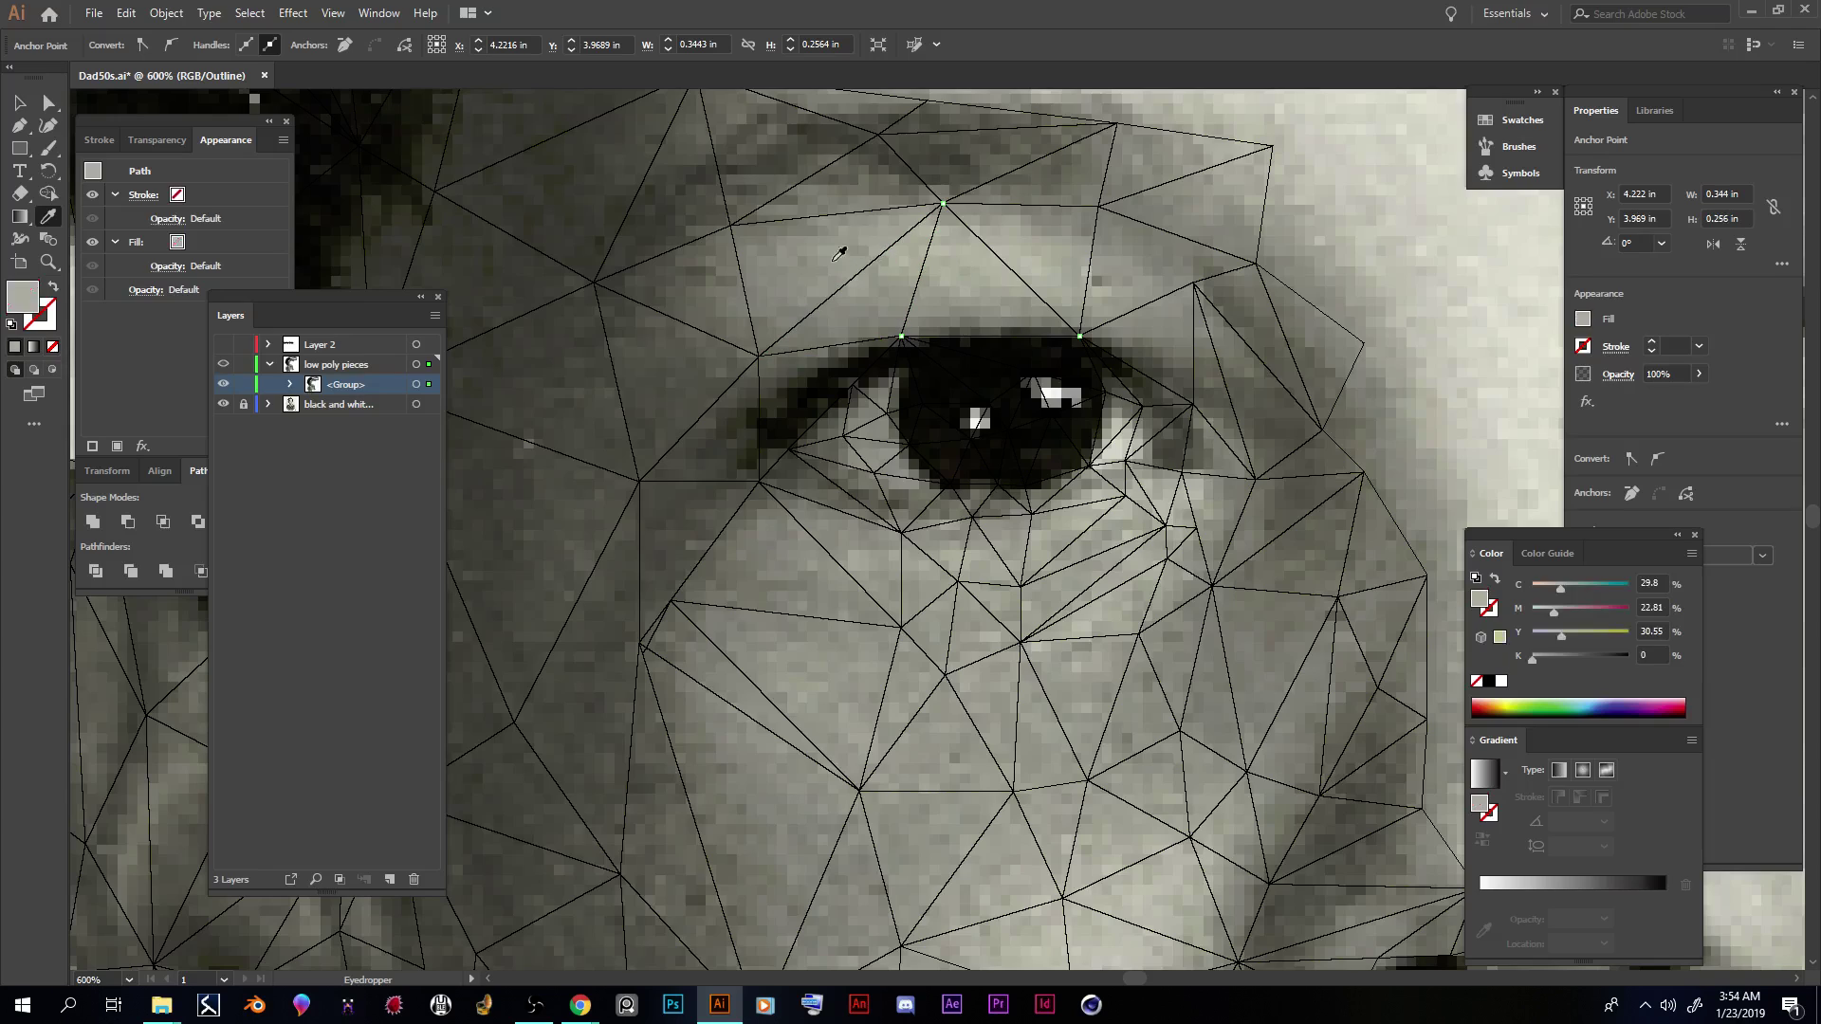
Step: Fill the two eyelid triangles towards the outer end of the eyebrow with greys sampled from the photo
{"action": "left_click", "coordinate": [747, 248], "text": "ctrl"}
{"action": "left_click", "coordinate": [709, 288]}
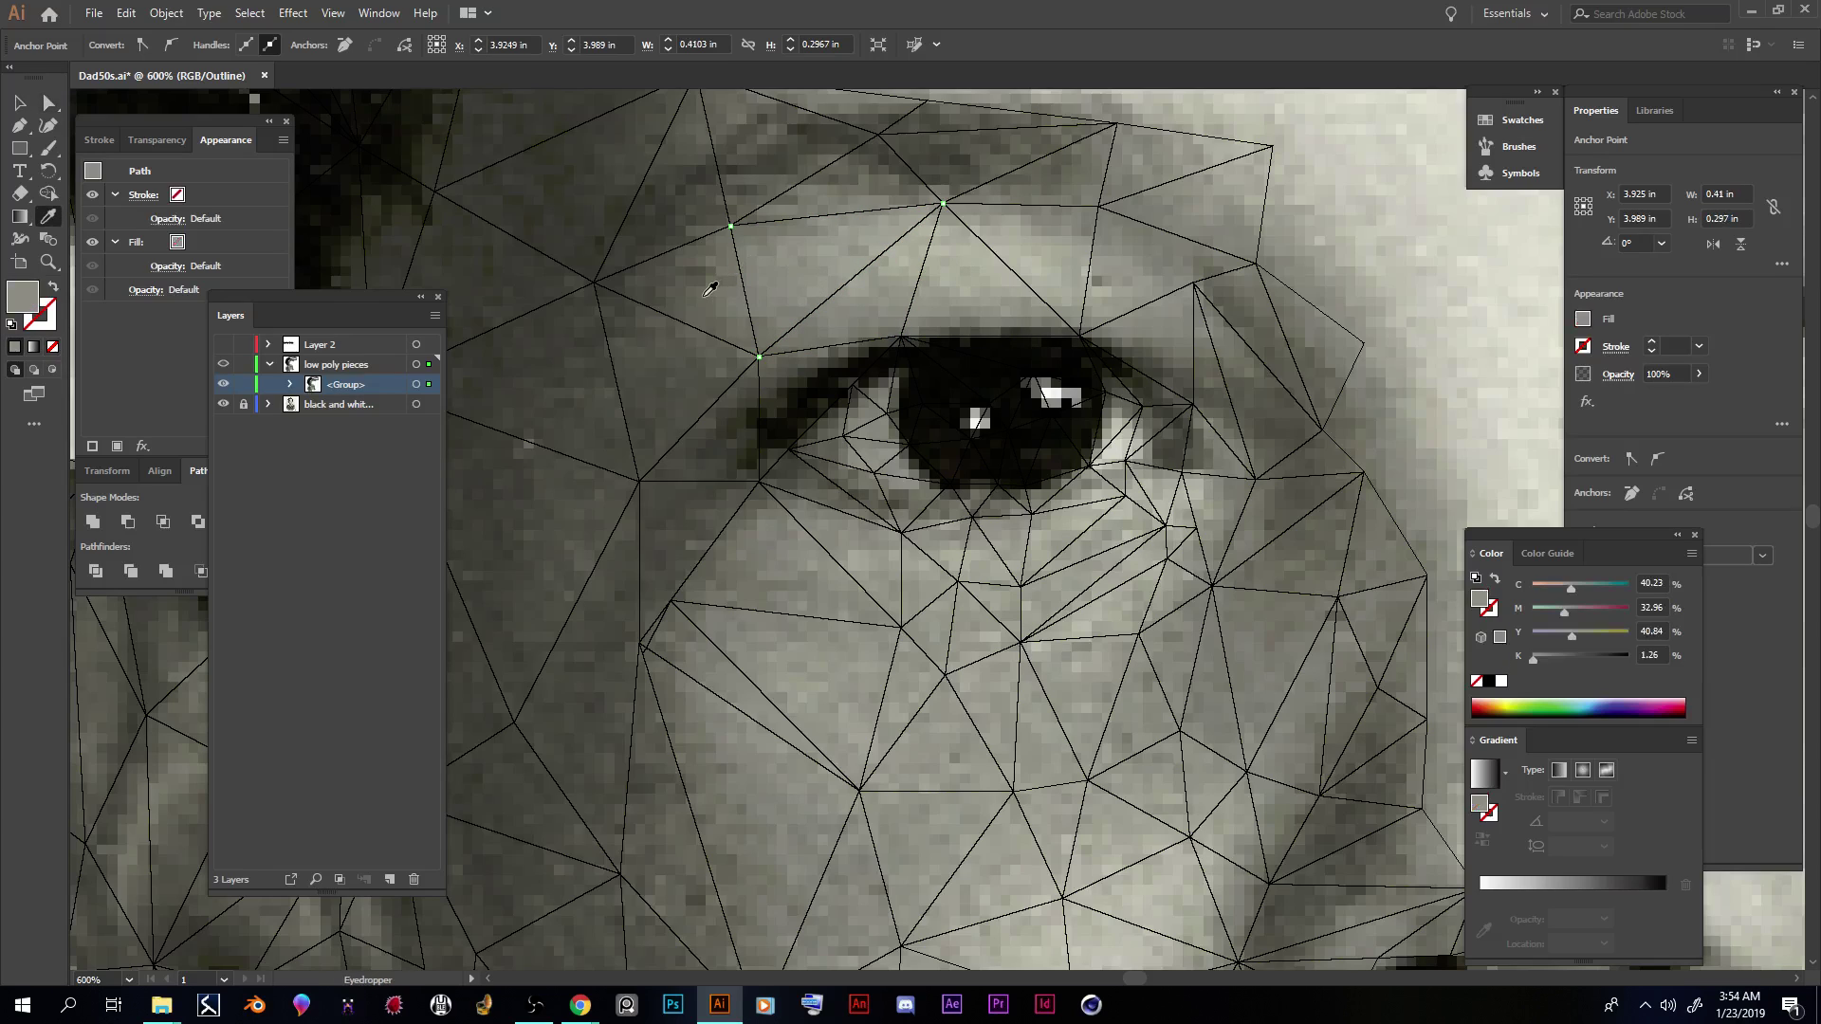
{"action": "left_click", "coordinate": [667, 317], "text": "ctrl"}
{"action": "left_click", "coordinate": [693, 269]}
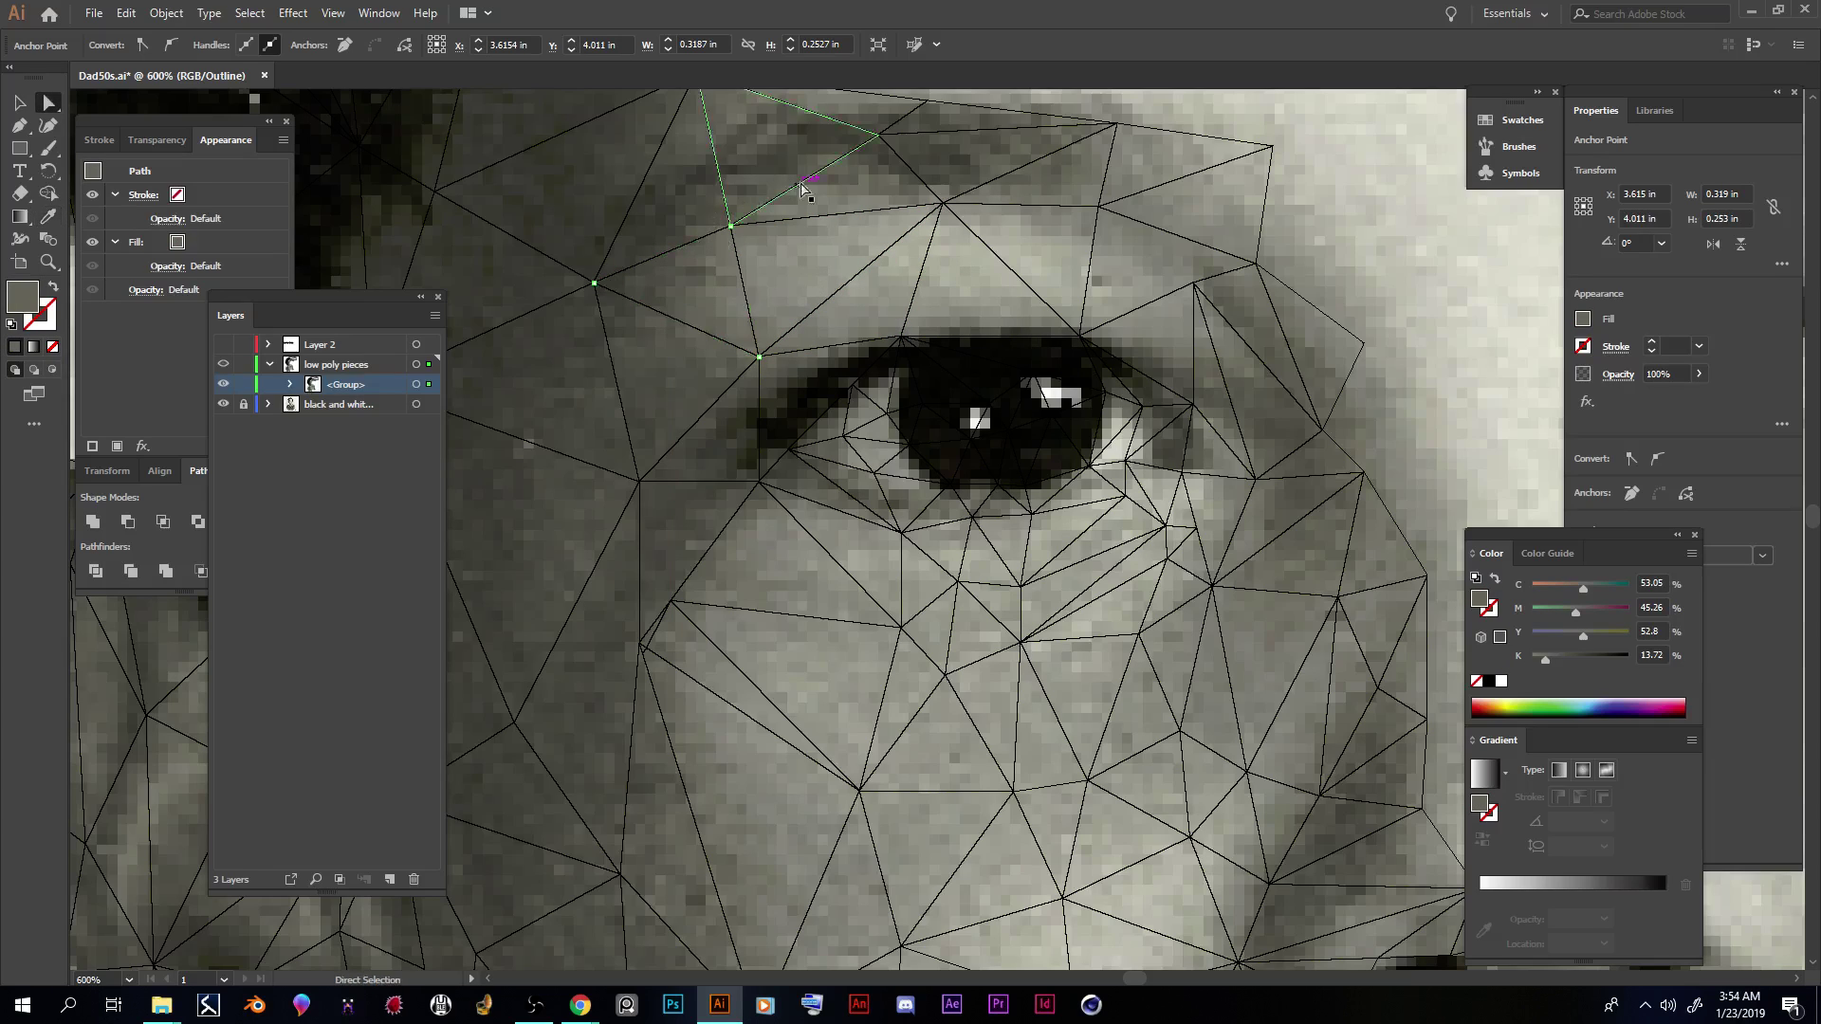
Step: Fill the four-sided shape on the inner upper eyelid with a sampled light grey and check it in preview
{"action": "left_click", "coordinate": [1115, 275], "text": "ctrl"}
{"action": "left_click", "coordinate": [1119, 277]}
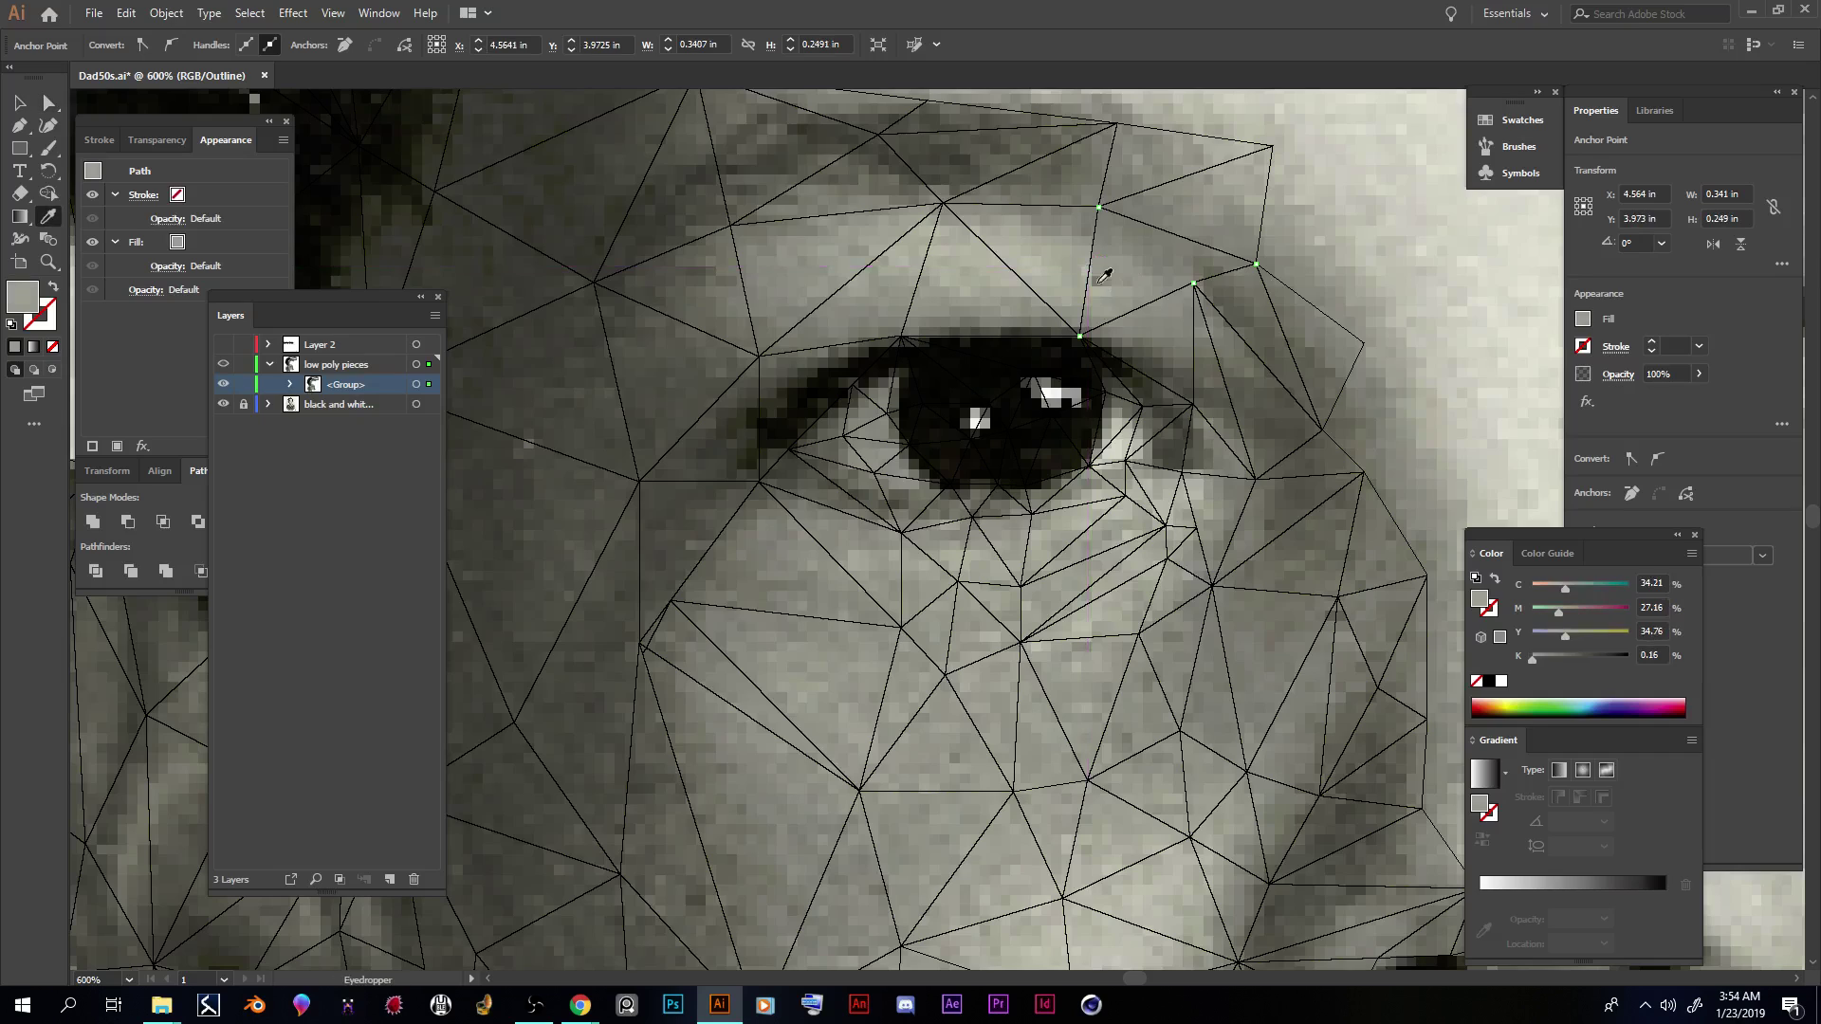
{"action": "left_click", "coordinate": [225, 366], "text": "ctrl"}
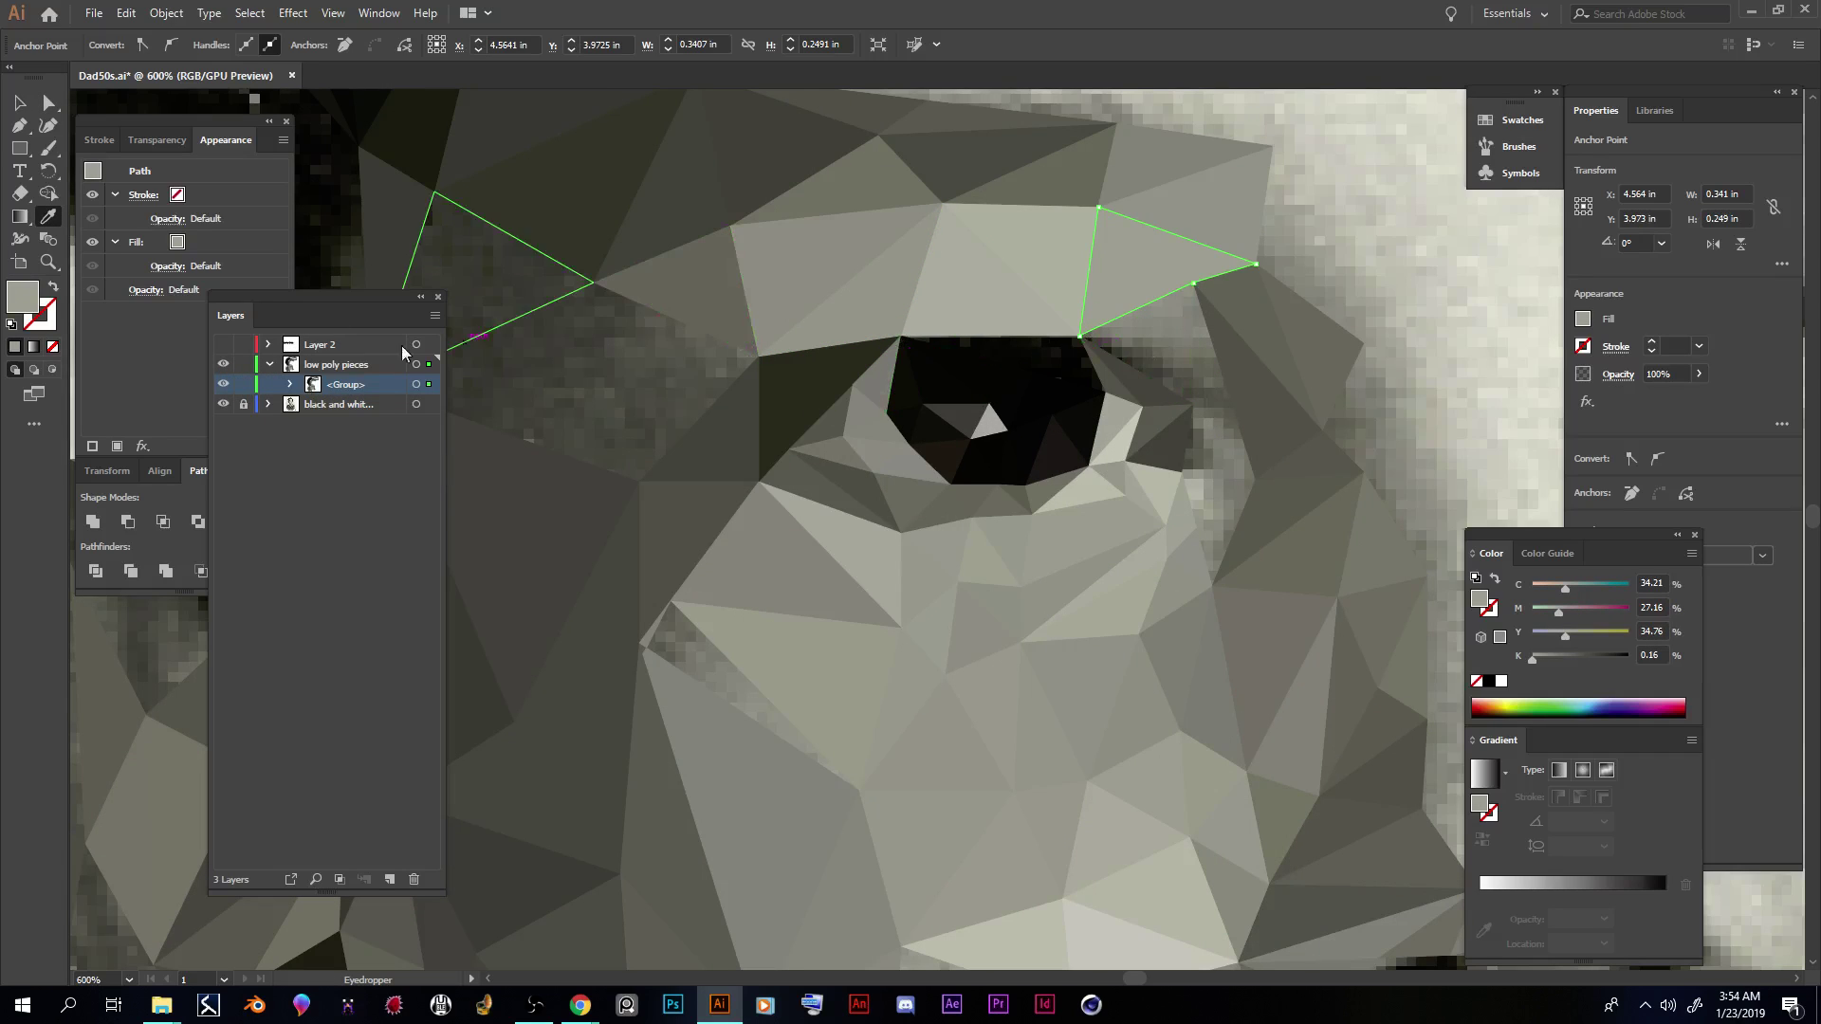
{"action": "left_click", "coordinate": [223, 368], "text": "ctrl"}
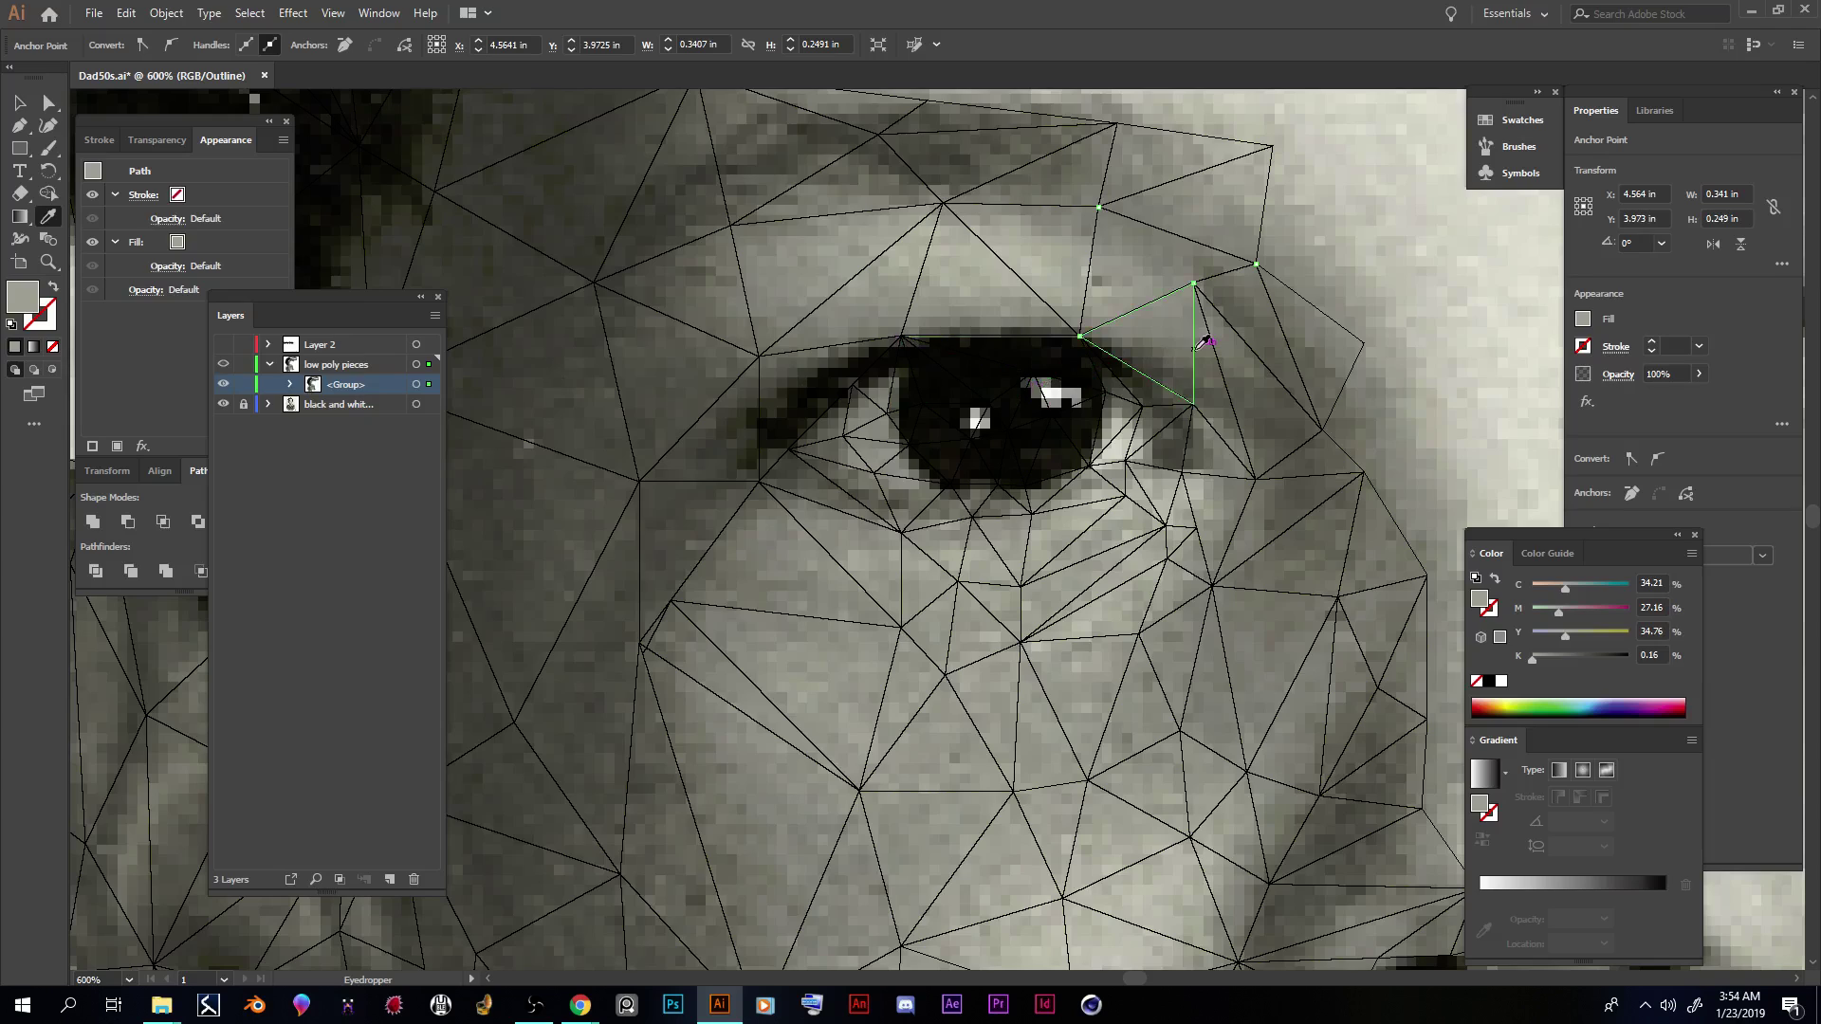
Step: Fill the triangle above the inner eye corner and the narrow triangle beside it with tones sampled from the photo
{"action": "key", "text": "a"}
{"action": "left_click", "coordinate": [1195, 352]}
{"action": "key", "text": "i"}
{"action": "left_click", "coordinate": [1165, 352]}
{"action": "key", "text": "a"}
{"action": "left_click", "coordinate": [1228, 397]}
{"action": "key", "text": "i"}
{"action": "left_click", "coordinate": [1218, 393]}
Step: Fill the small triangle beside the inner eye corner with a mid grey sampled from the photo and check it in preview
{"action": "key", "text": "a"}
{"action": "left_click", "coordinate": [1221, 448]}
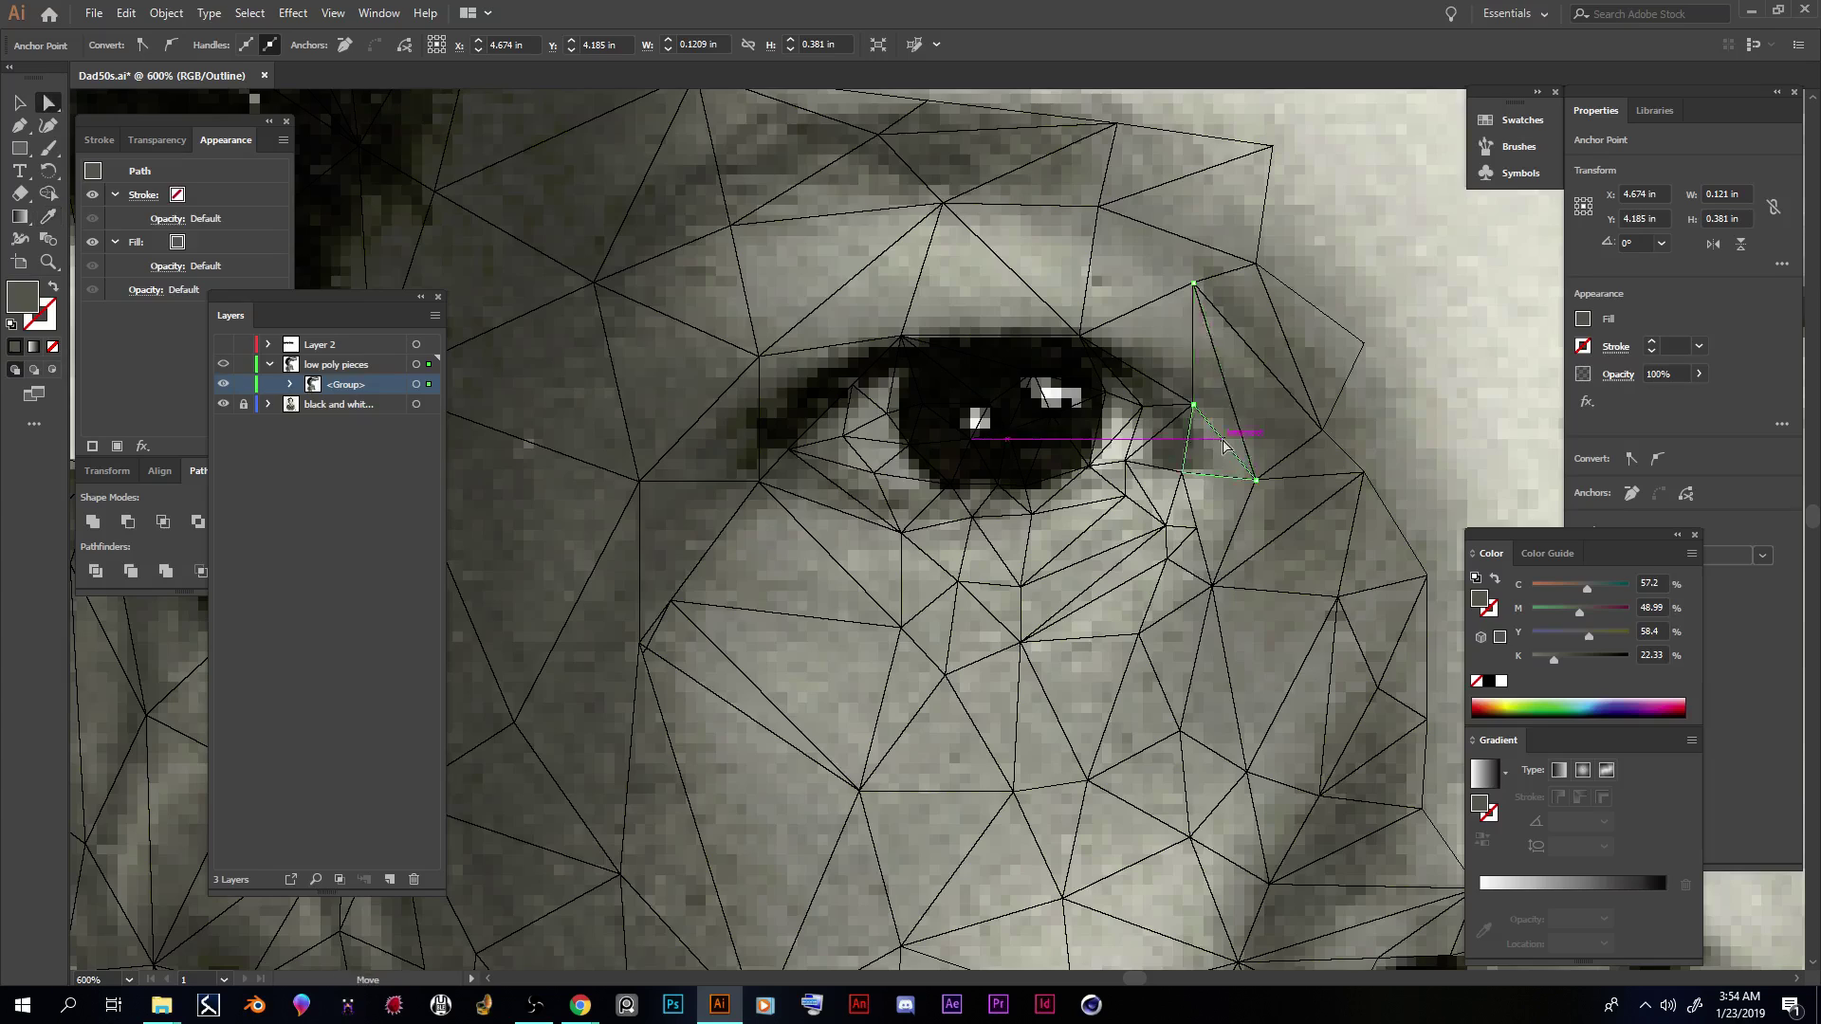
{"action": "key", "text": "i"}
{"action": "left_click", "coordinate": [1225, 444]}
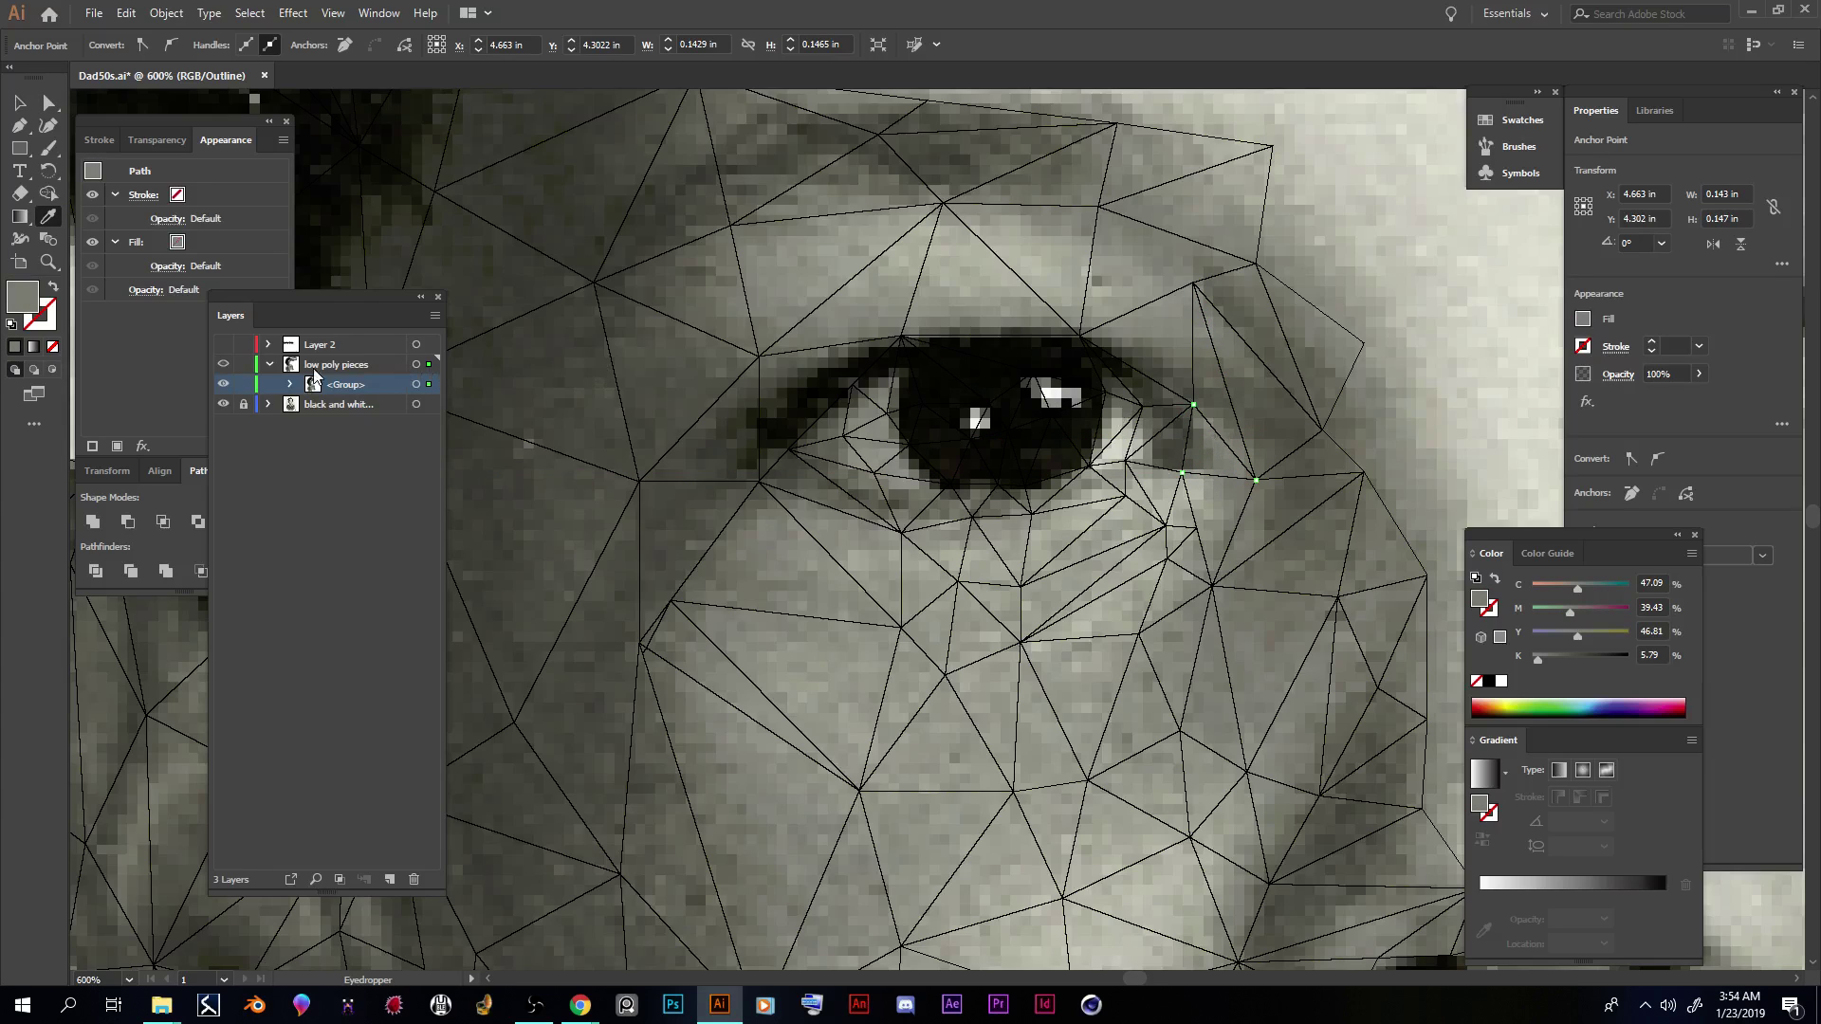
{"action": "key", "text": "ctrl+y"}
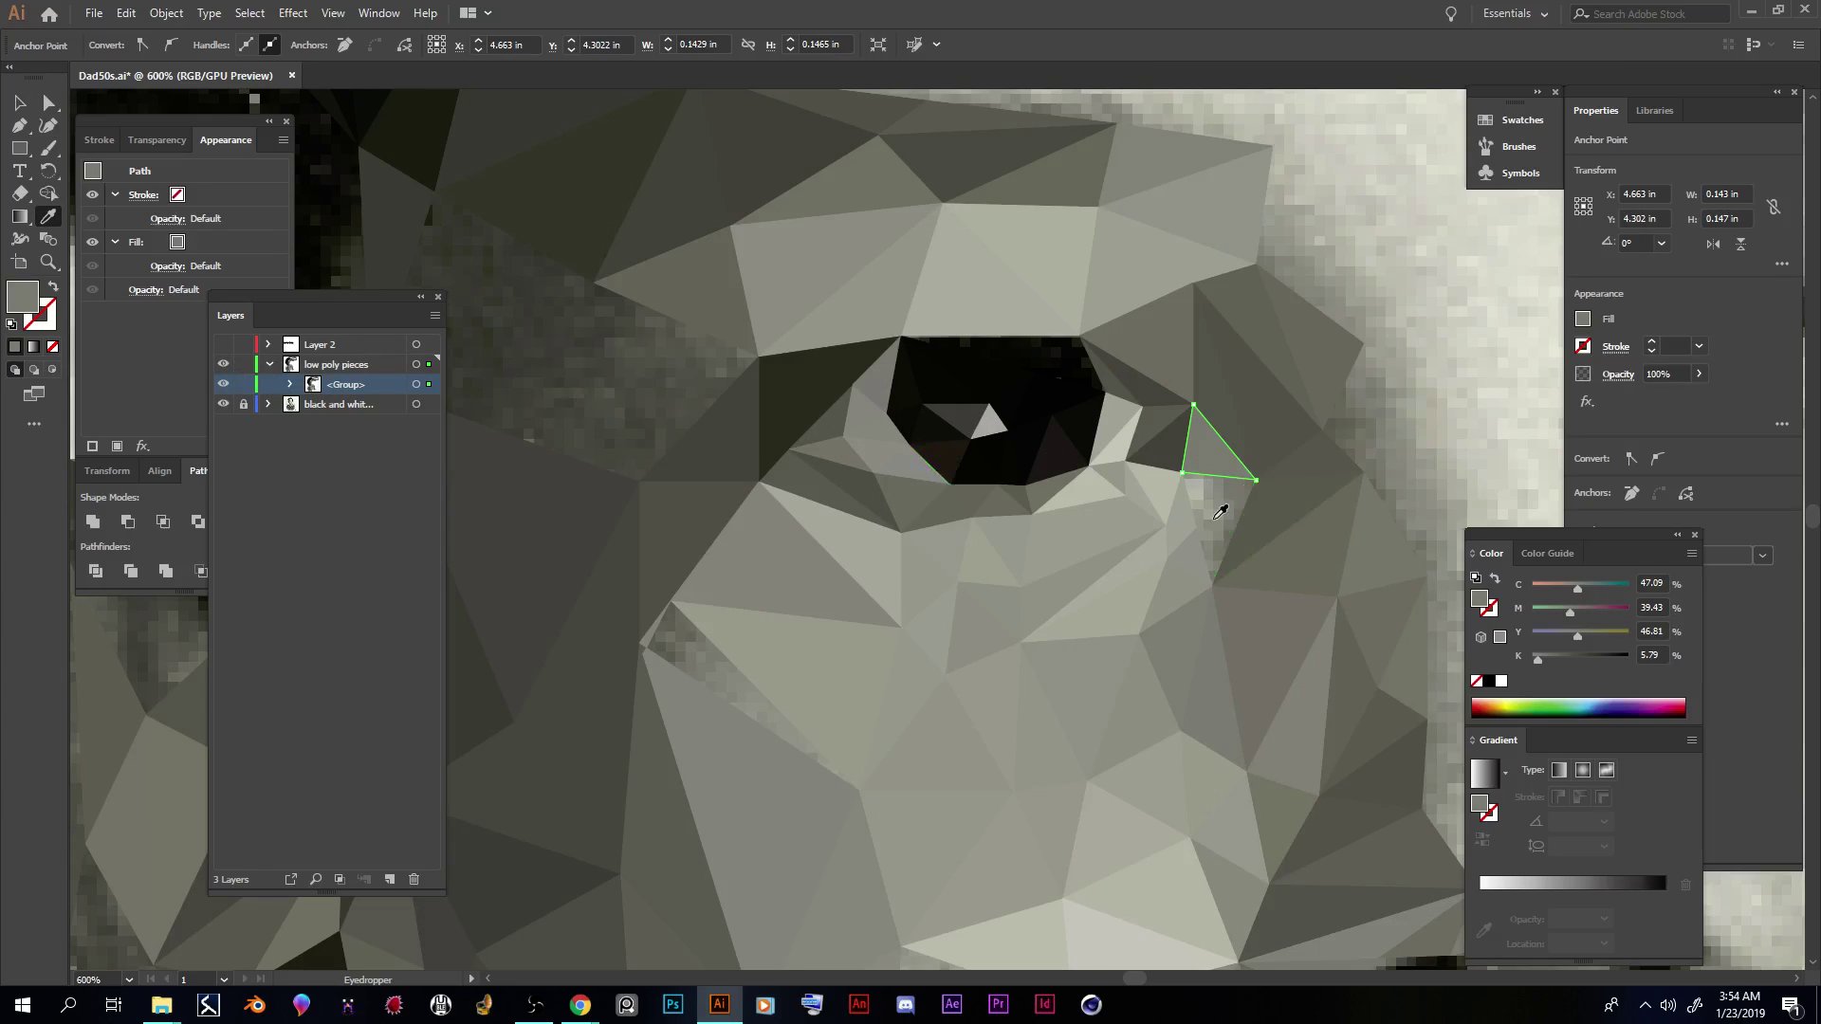
{"action": "key", "text": "a"}
{"action": "key", "text": "ctrl+y"}
{"action": "key", "text": "i"}
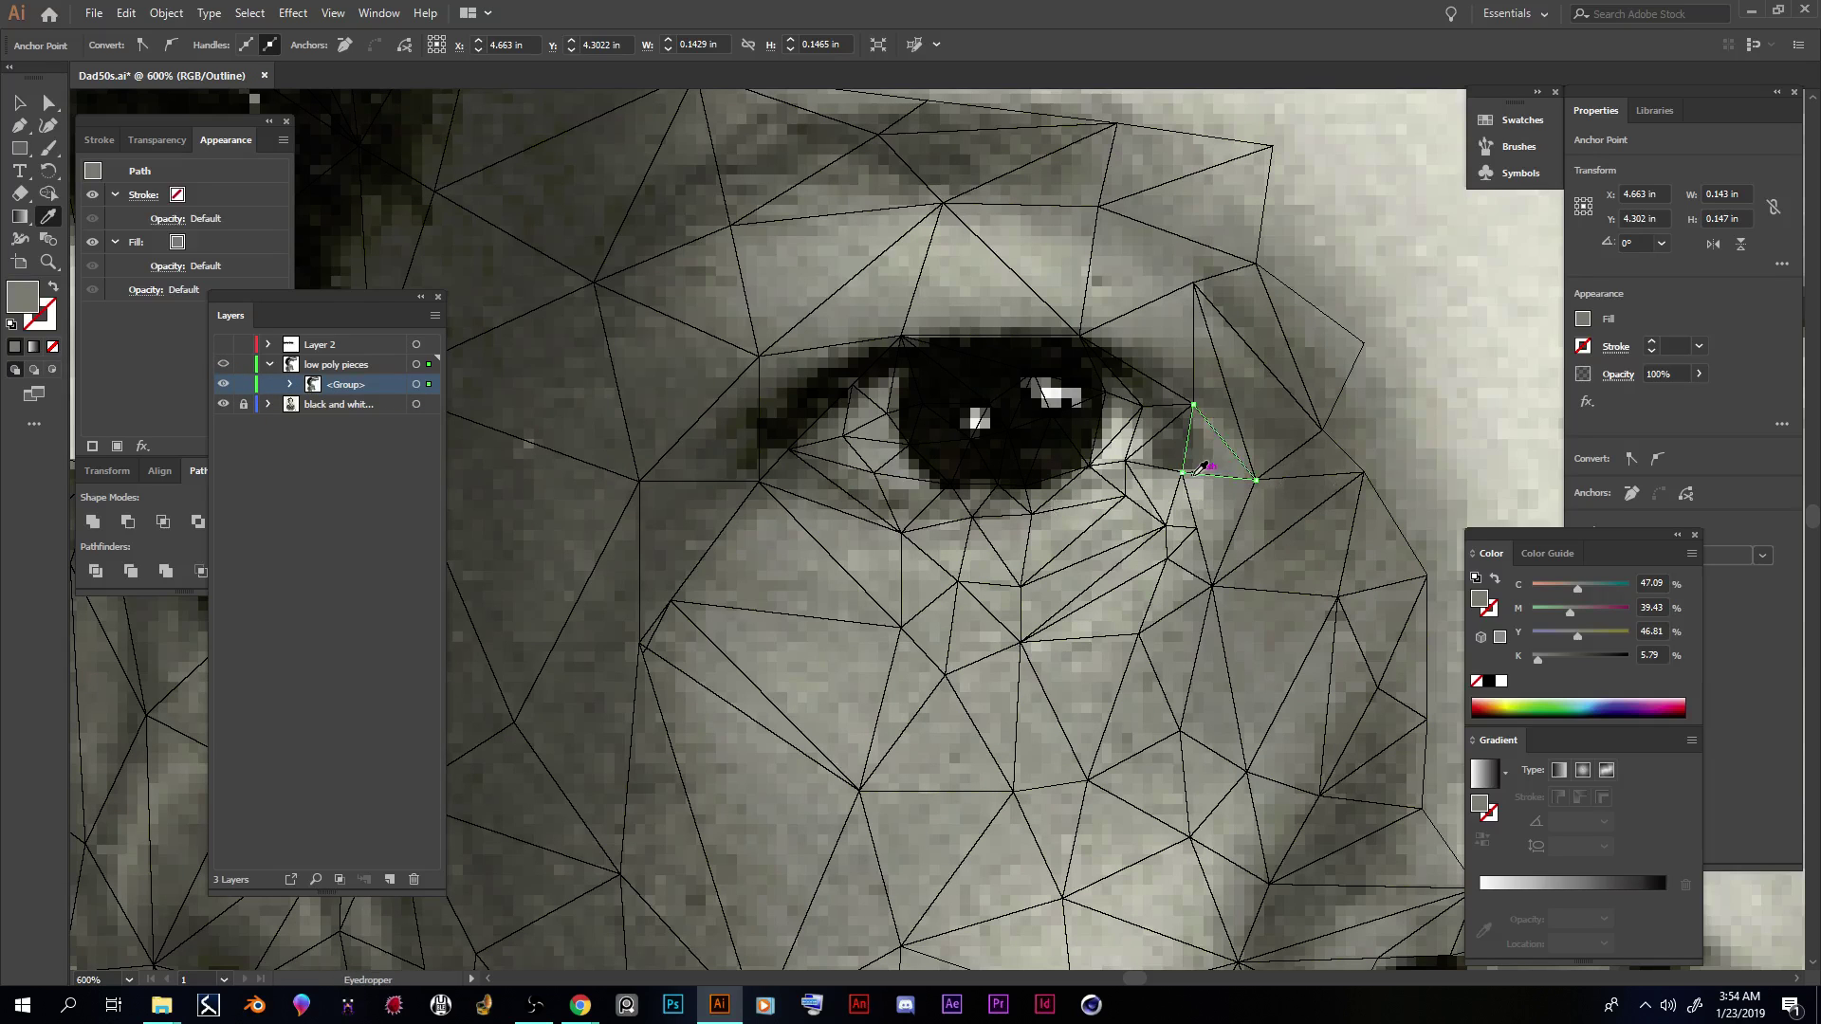
{"action": "left_click", "coordinate": [1199, 469]}
{"action": "key", "text": "a"}
{"action": "key", "text": "ctrl+y"}
{"action": "key", "text": "ctrl+y"}
{"action": "key", "text": "i"}
Step: Fill the triangle just below the inner eye corner, beside the nose, with a grey sampled from the photo
{"action": "key", "text": "a"}
{"action": "left_click", "coordinate": [1222, 513]}
{"action": "key", "text": "i"}
{"action": "left_click", "coordinate": [1215, 531]}
Step: Fill the triangle between the temple and the outer end of the upper eyelid with a dark grey sampled from the photo
{"action": "key", "text": "a"}
{"action": "left_click", "coordinate": [678, 396]}
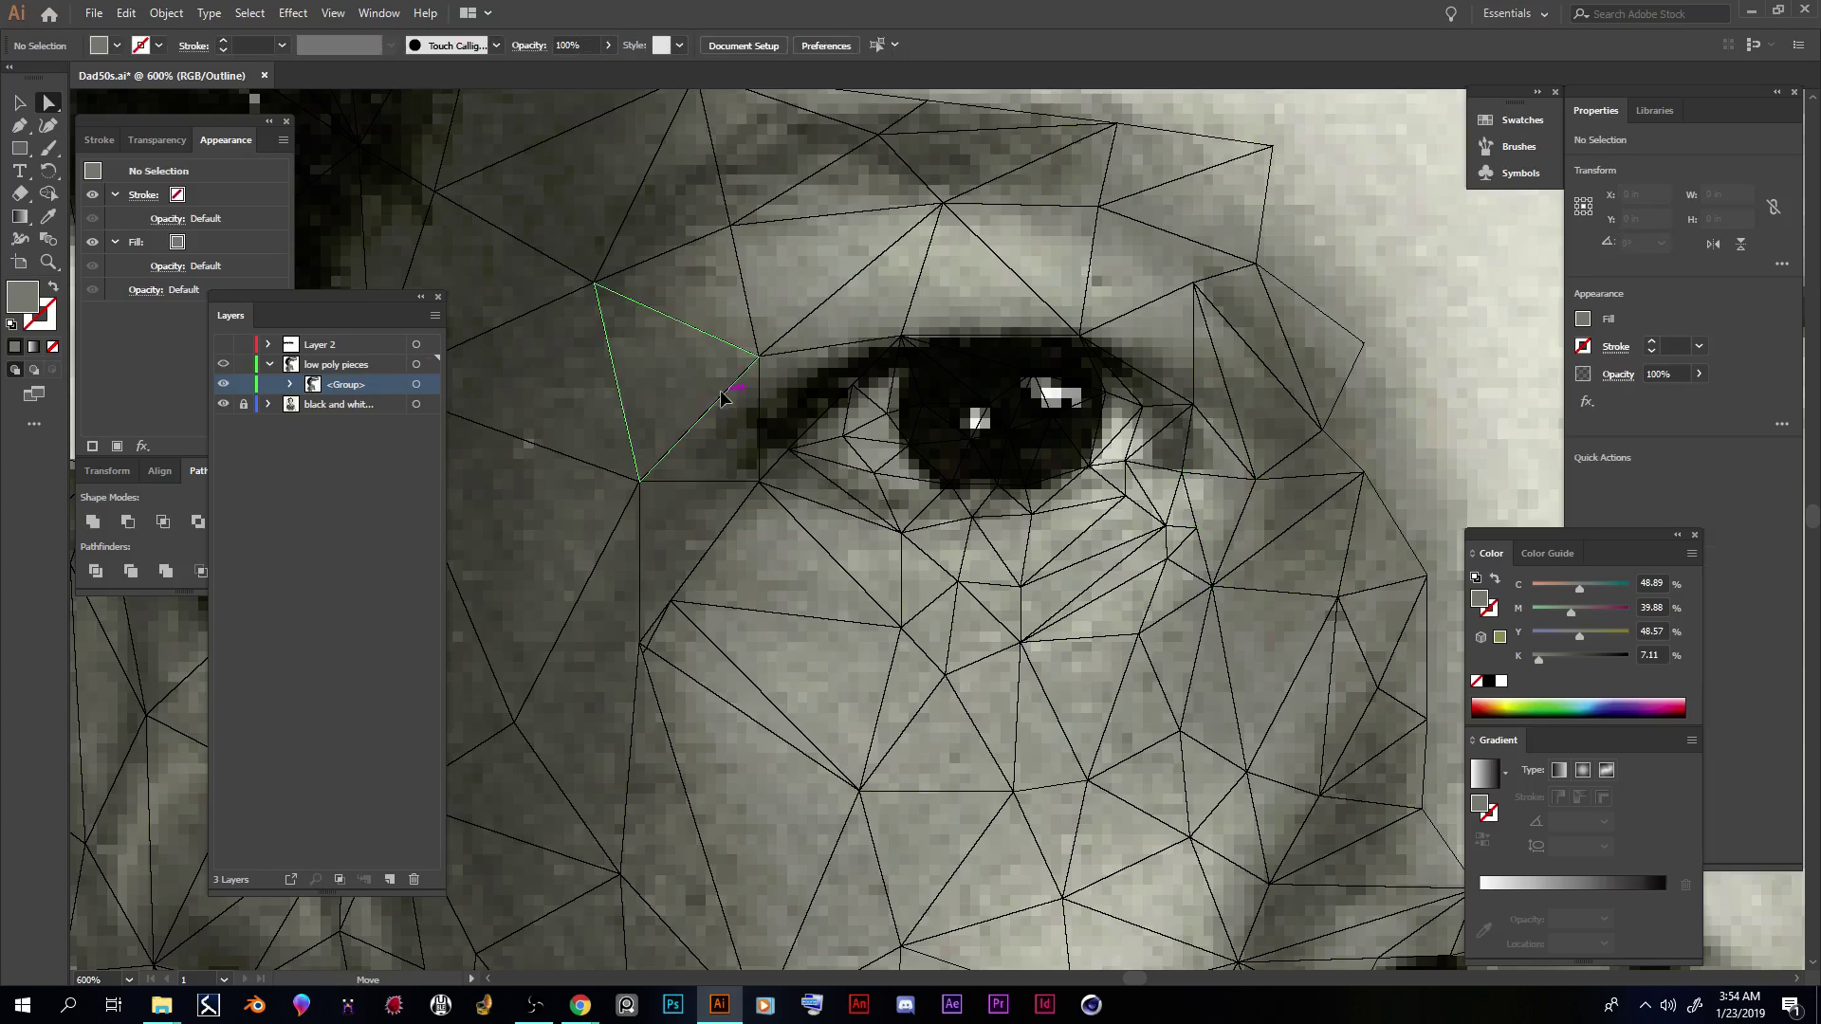
{"action": "key", "text": "i"}
{"action": "left_click", "coordinate": [689, 404]}
Step: Fill the four-sided shape below the outer eye corner with a sampled dark grey and return the pieces to preview
{"action": "key", "text": "a"}
{"action": "left_click", "coordinate": [707, 483]}
{"action": "left_click", "coordinate": [702, 487]}
{"action": "key", "text": "i"}
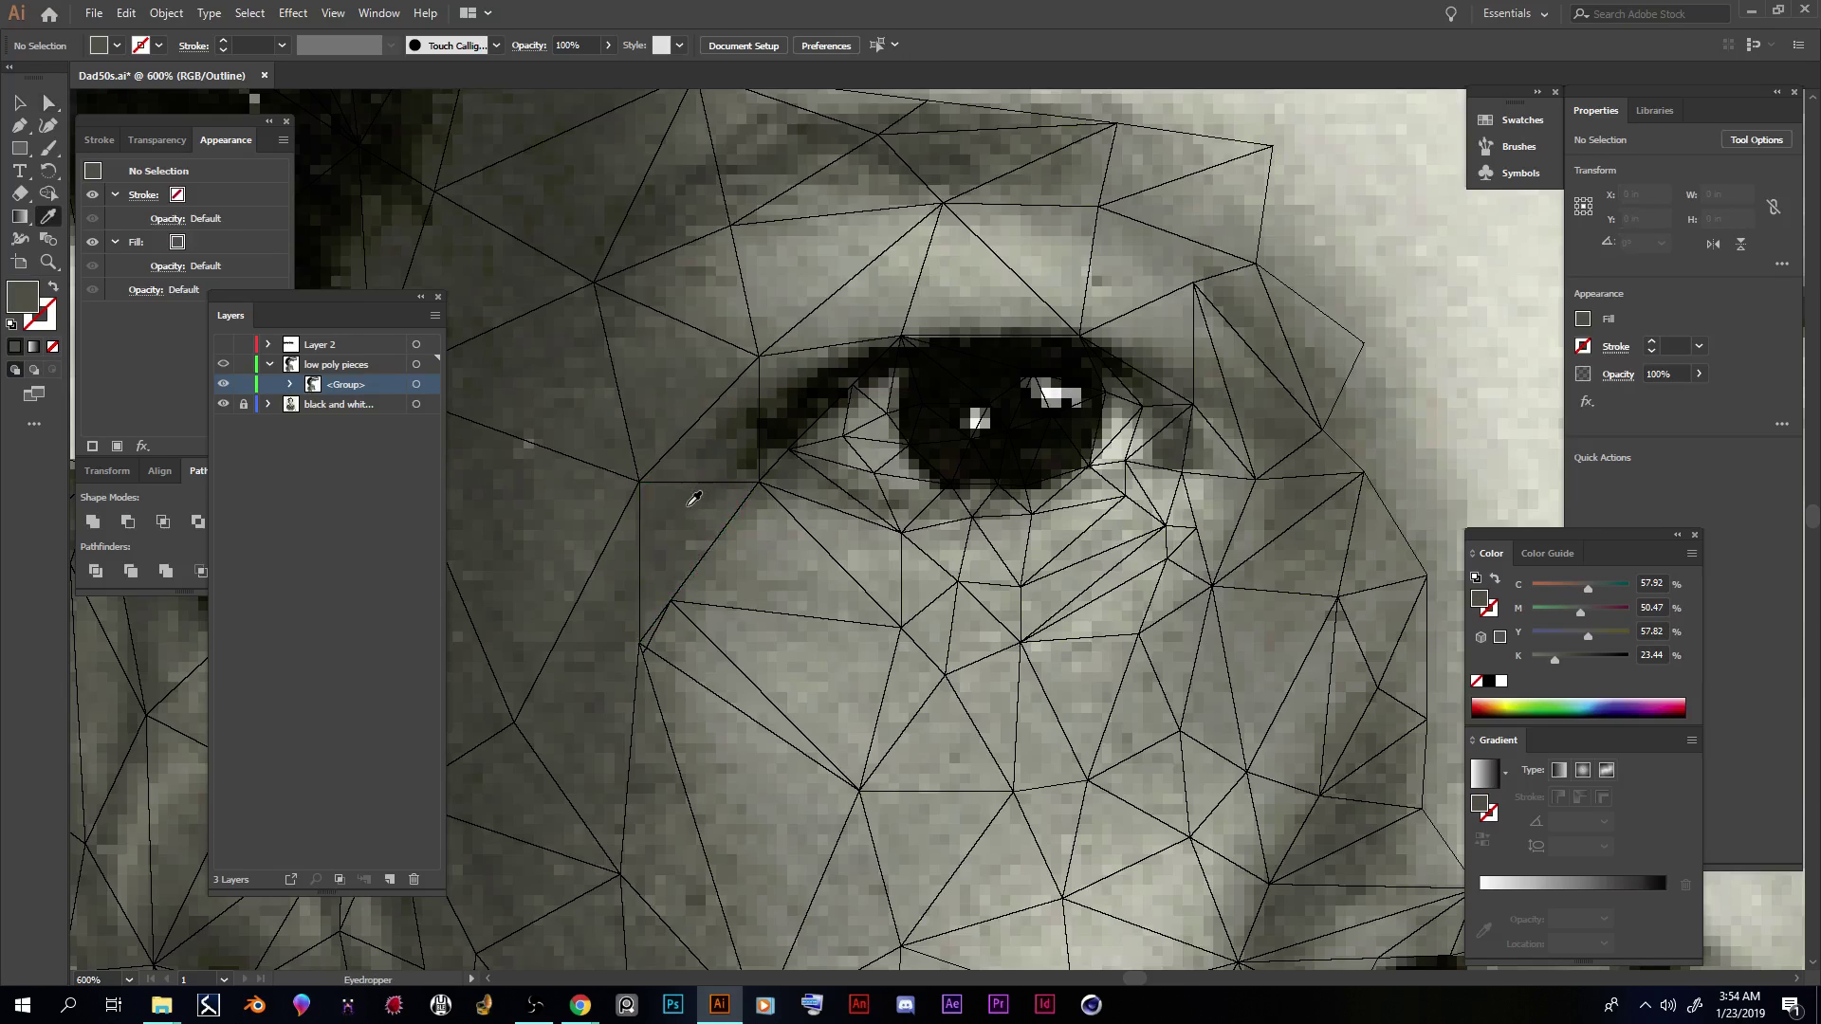
{"action": "key", "text": "a"}
{"action": "left_click", "coordinate": [697, 487]}
{"action": "key", "text": "i"}
{"action": "key", "text": "ctrl+y"}
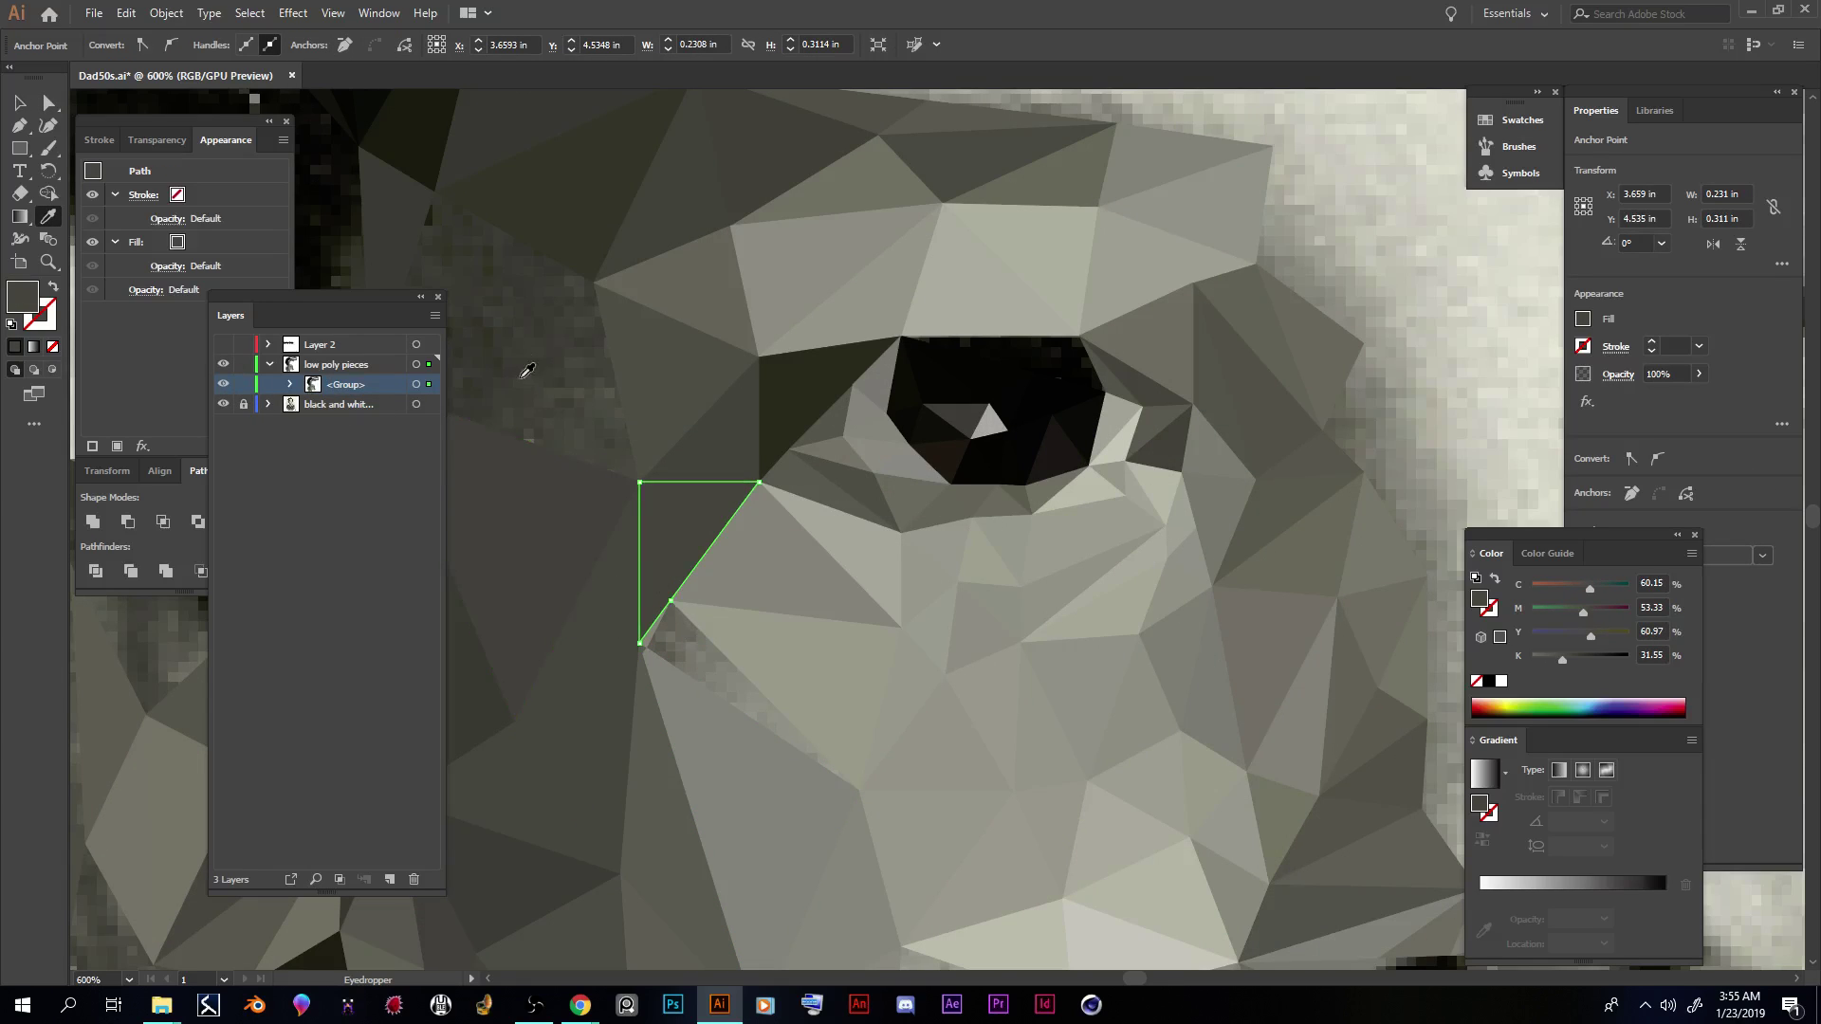
Step: Fill the two remaining large triangles on the temple beside the eye with dark greys sampled from the photo
{"action": "key", "text": "a"}
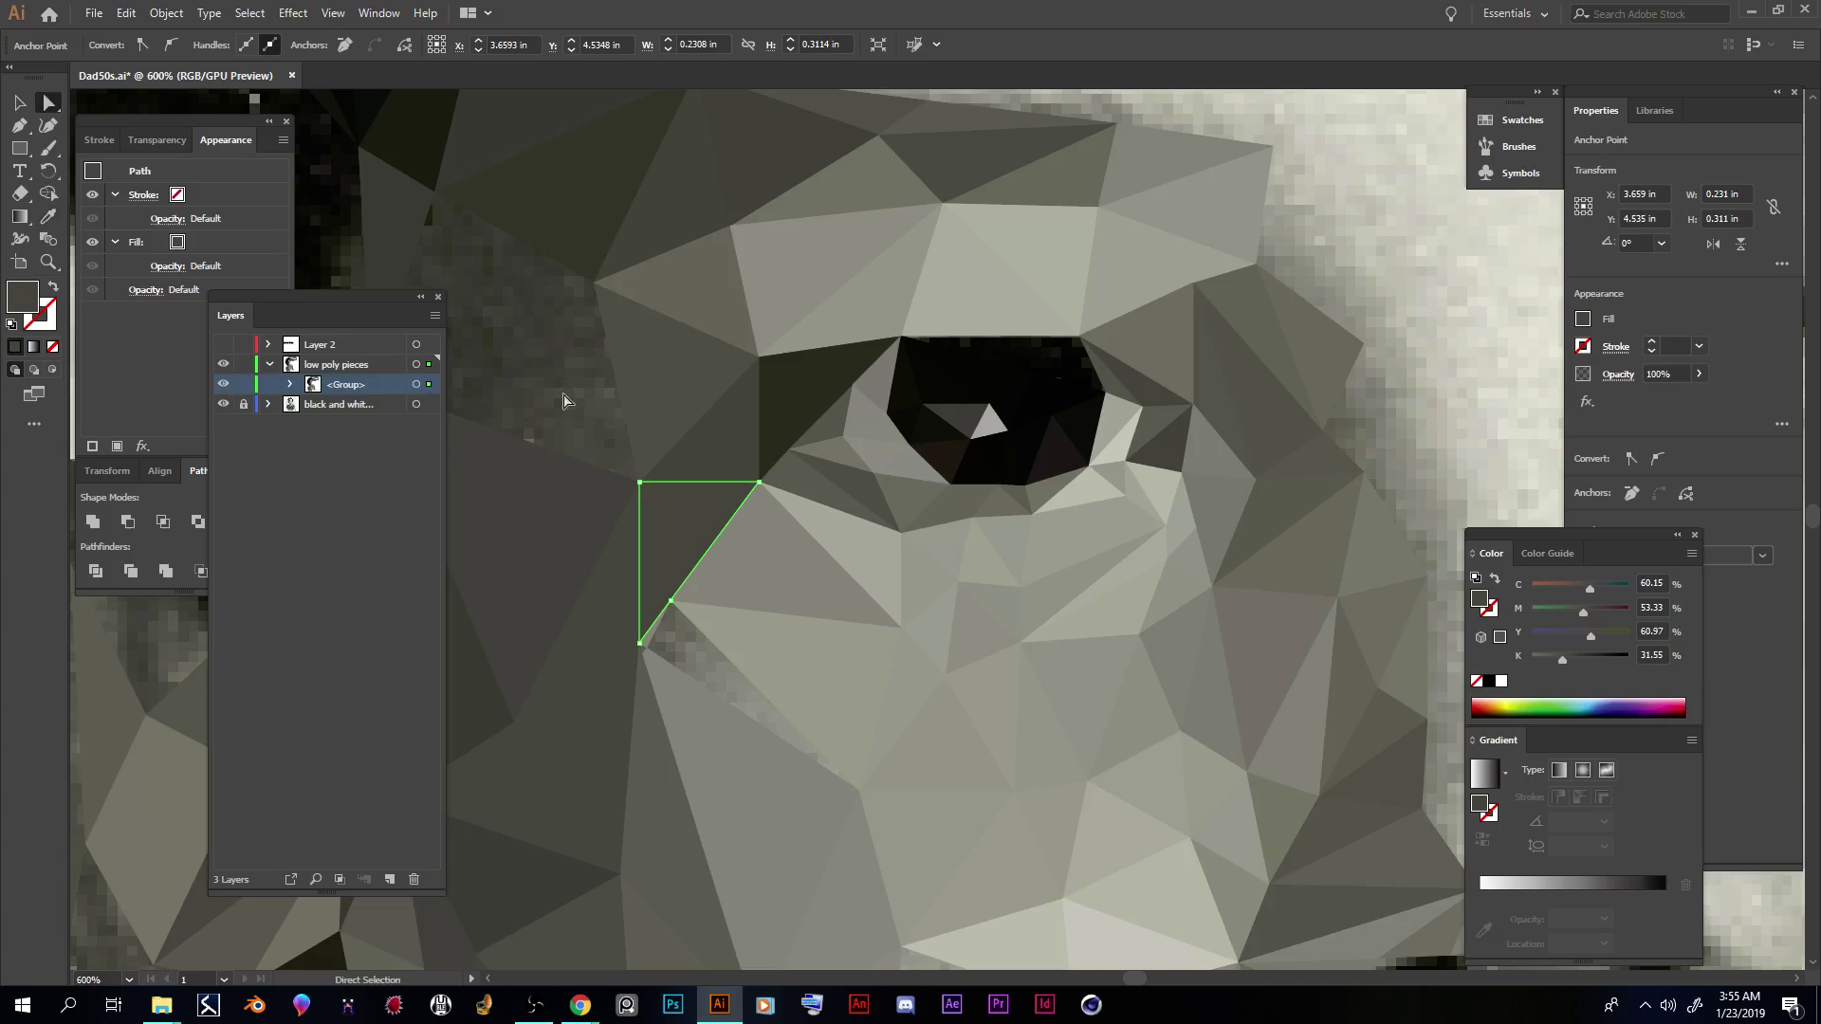
{"action": "left_click", "coordinate": [617, 394]}
{"action": "key", "text": "i"}
{"action": "left_click", "coordinate": [561, 389]}
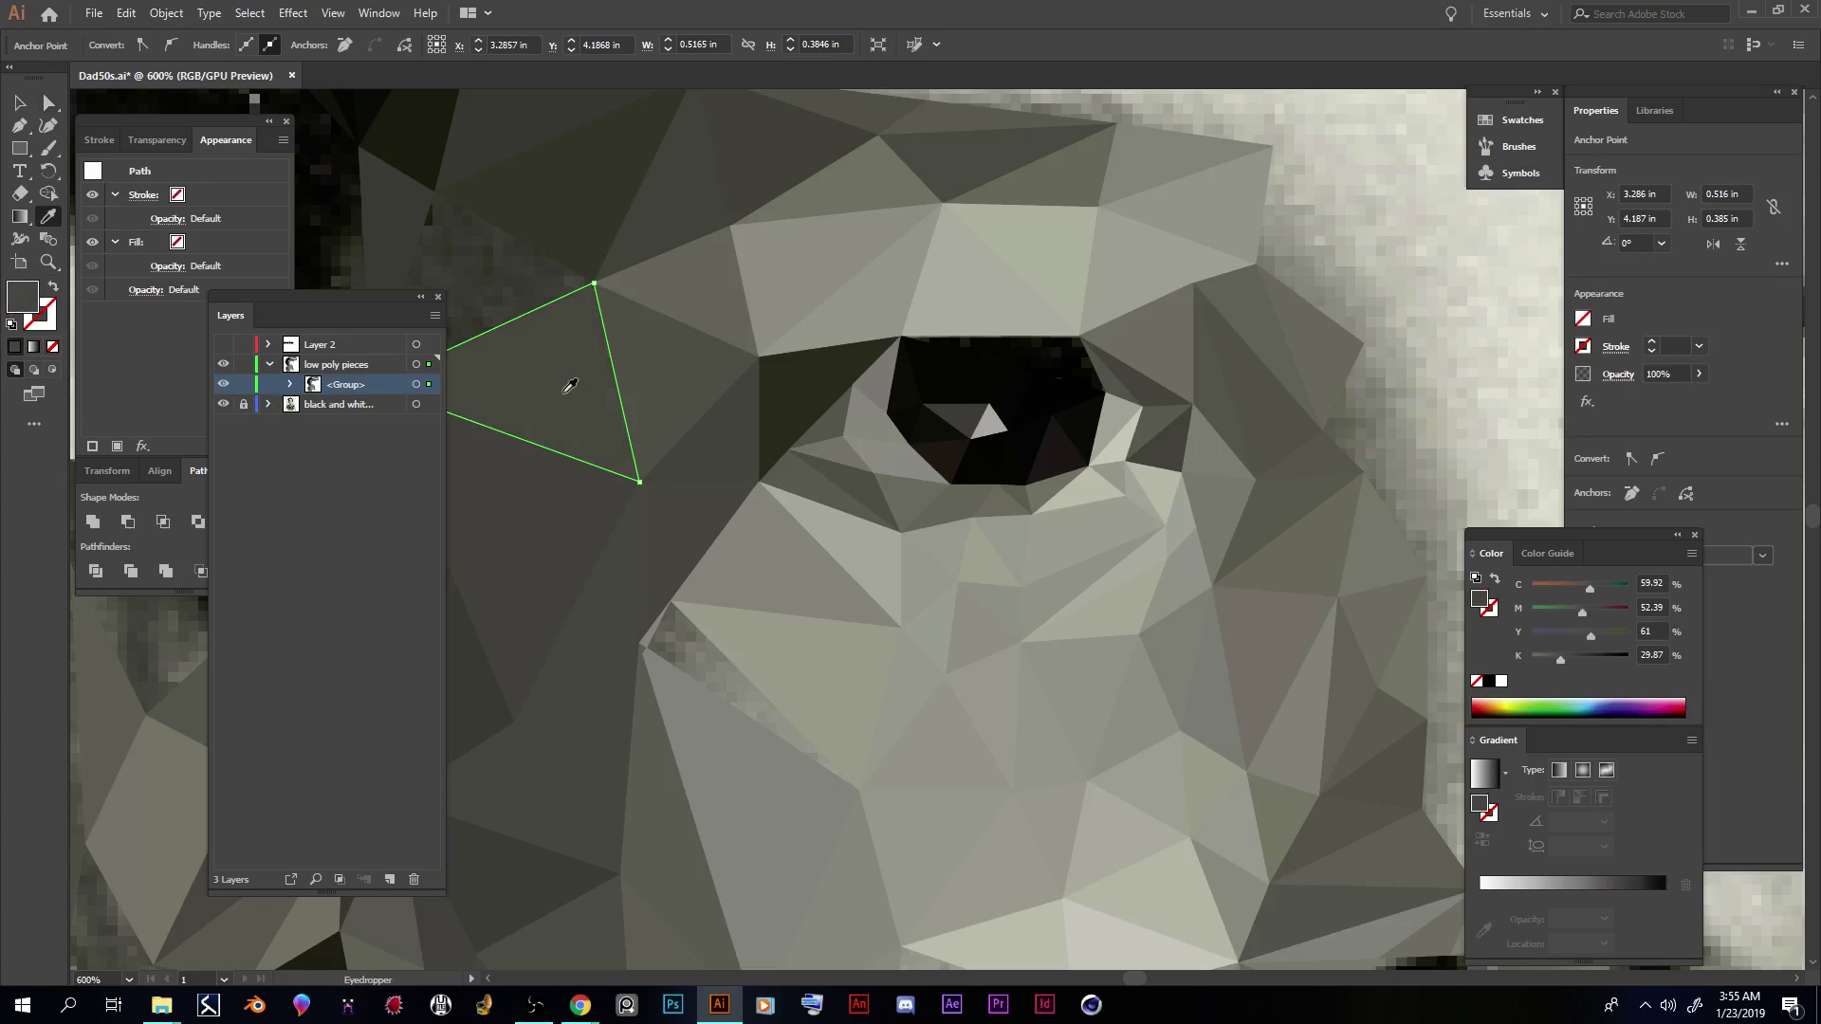
{"action": "scroll", "coordinate": [553, 354], "scroll_direction": "up", "scroll_amount": 3}
{"action": "key", "text": "a"}
{"action": "left_click", "coordinate": [548, 383]}
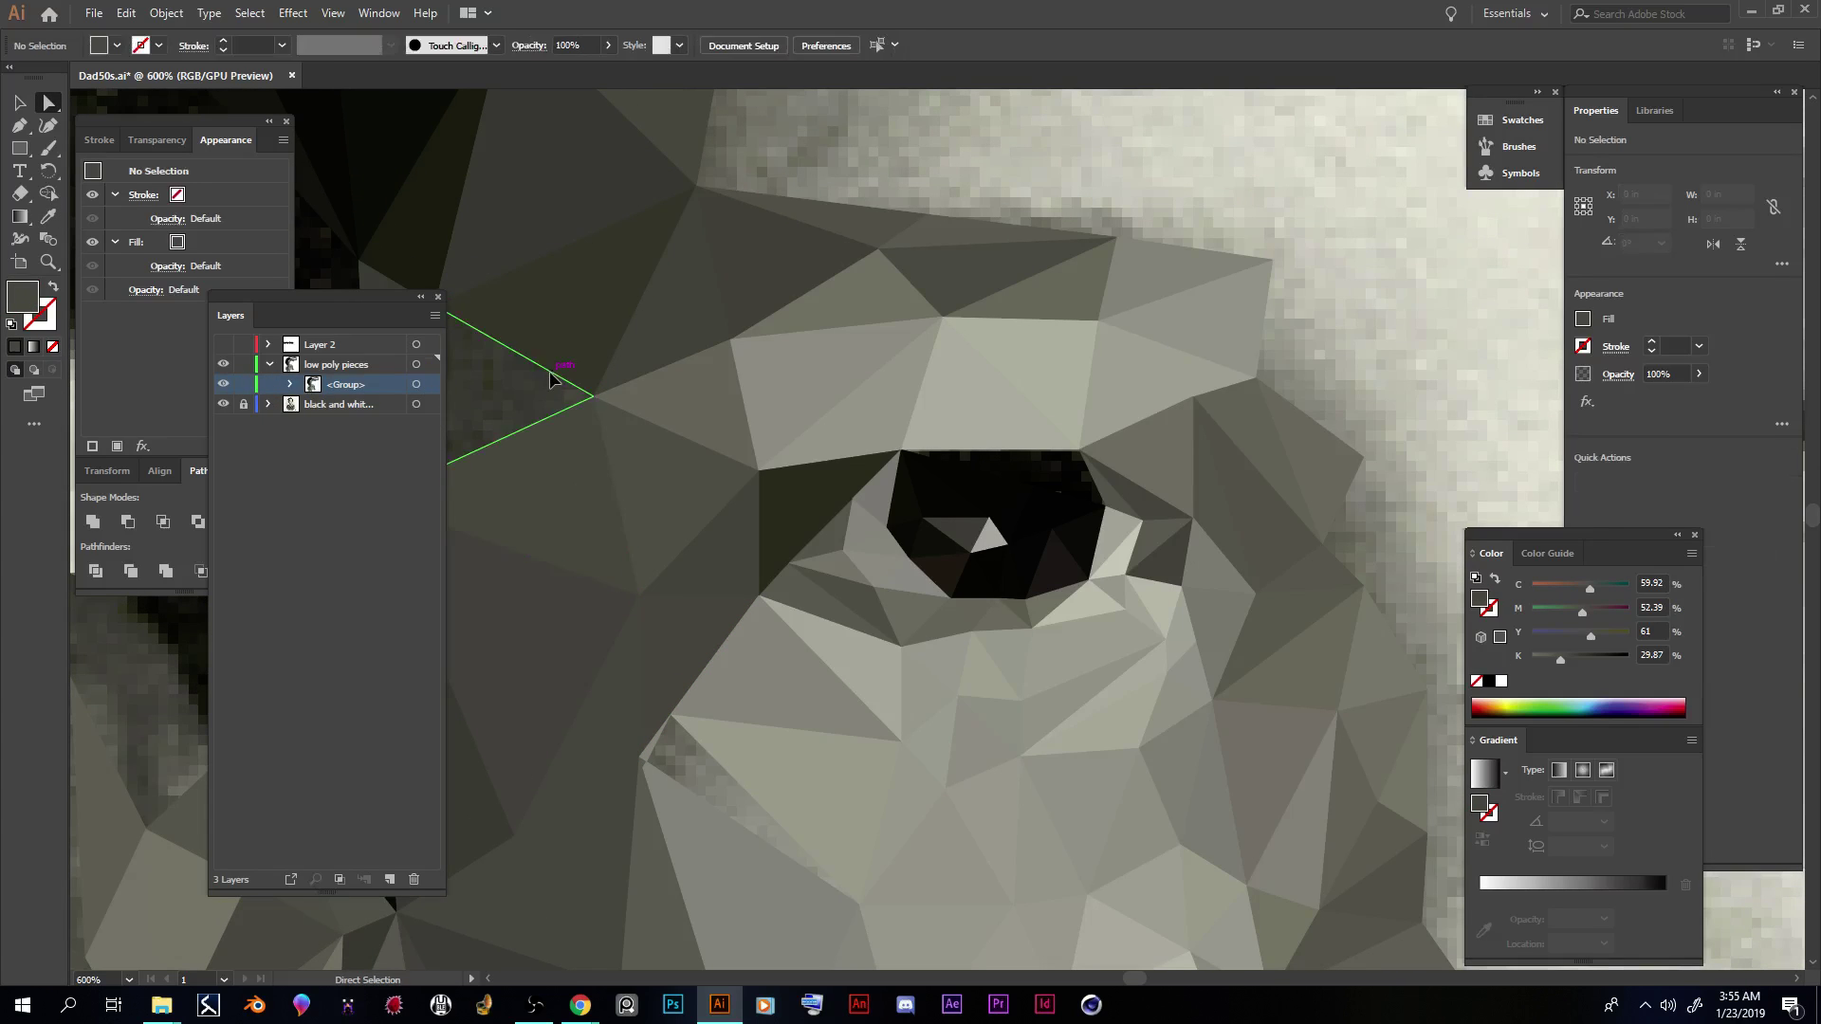
{"action": "key", "text": "i"}
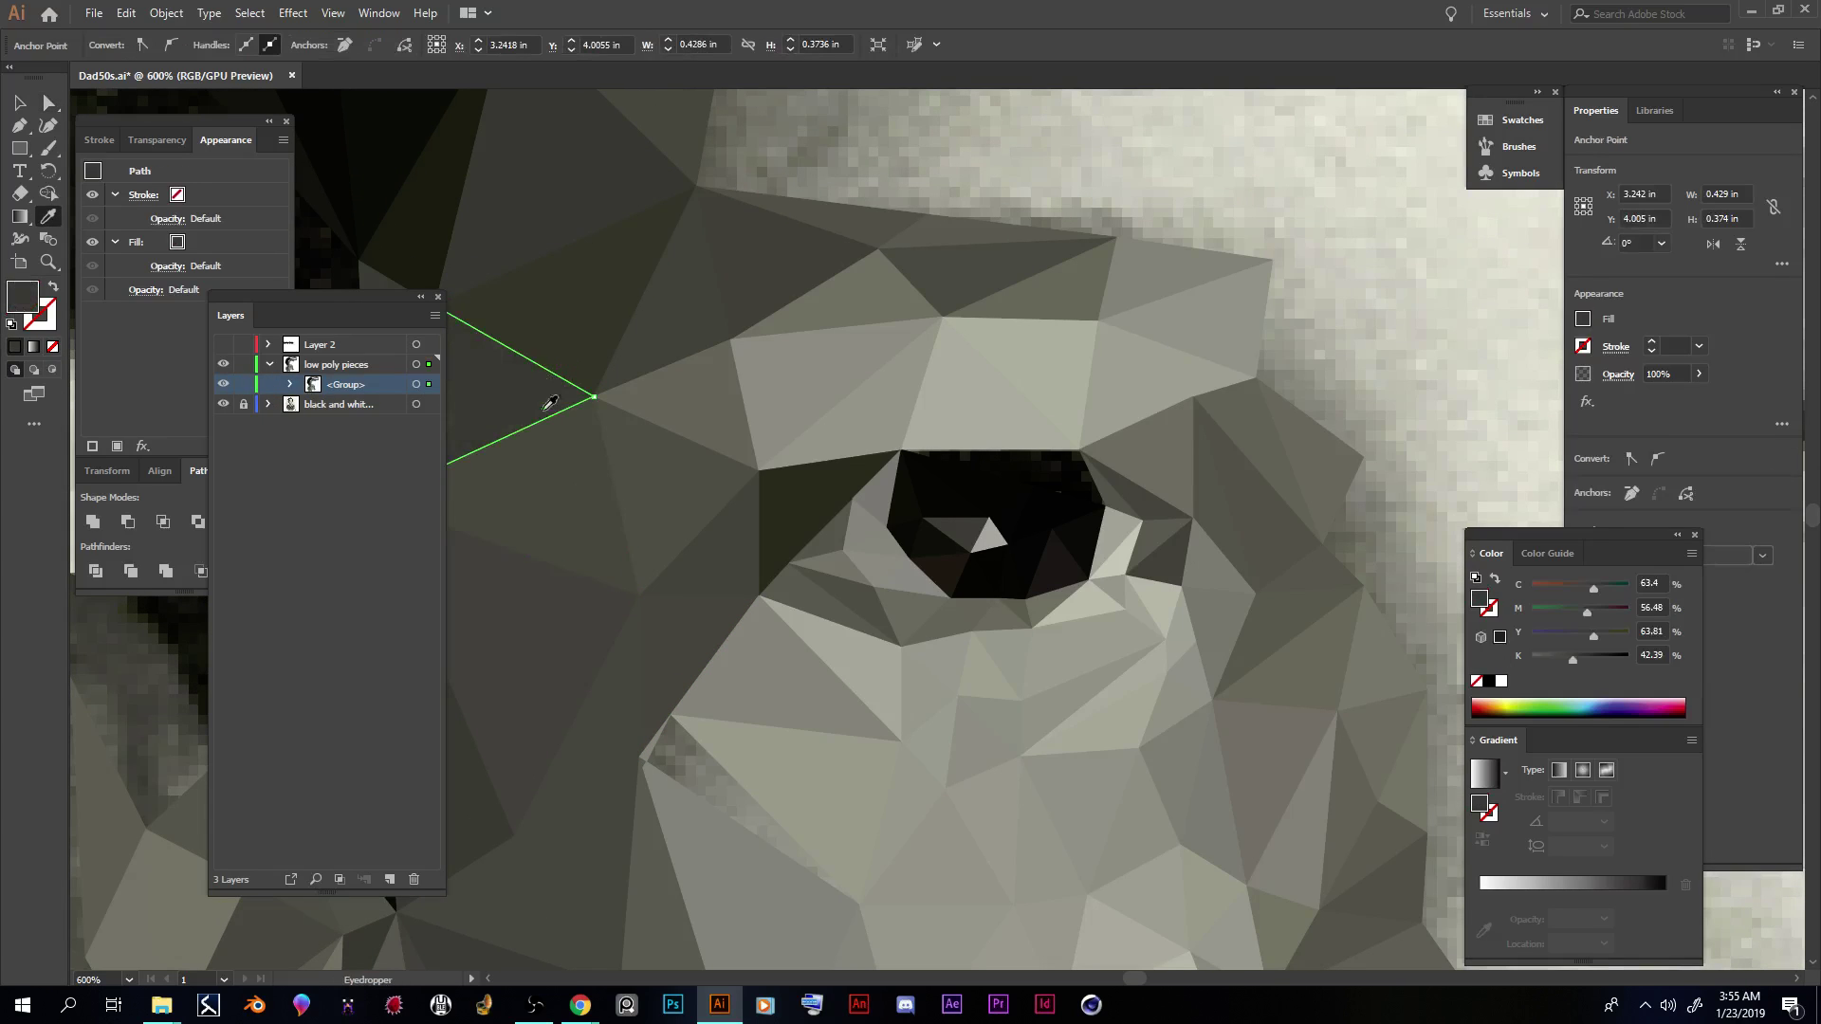
Step: Draw a closed narrow triangle with the Pen tool over the open gap on the cheek below the outer eye corner
{"action": "left_click", "coordinate": [18, 127]}
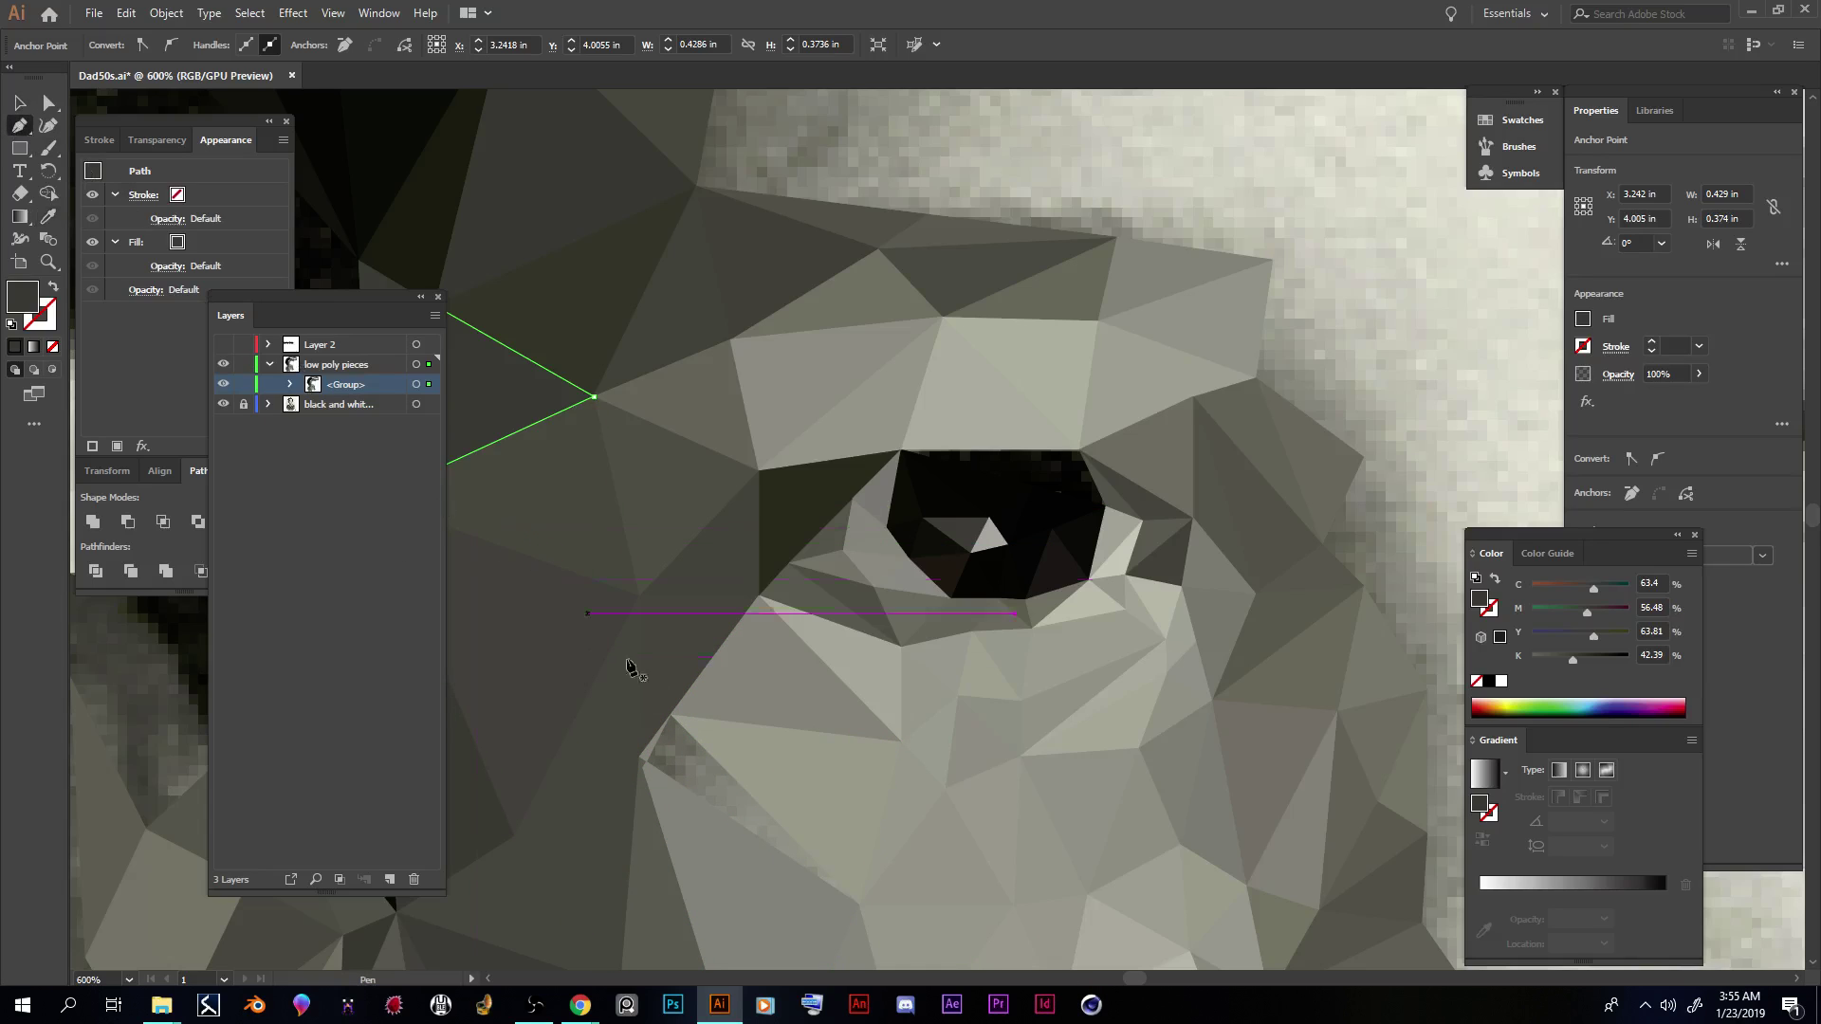
{"action": "left_click", "coordinate": [671, 715]}
{"action": "left_click", "coordinate": [646, 760]}
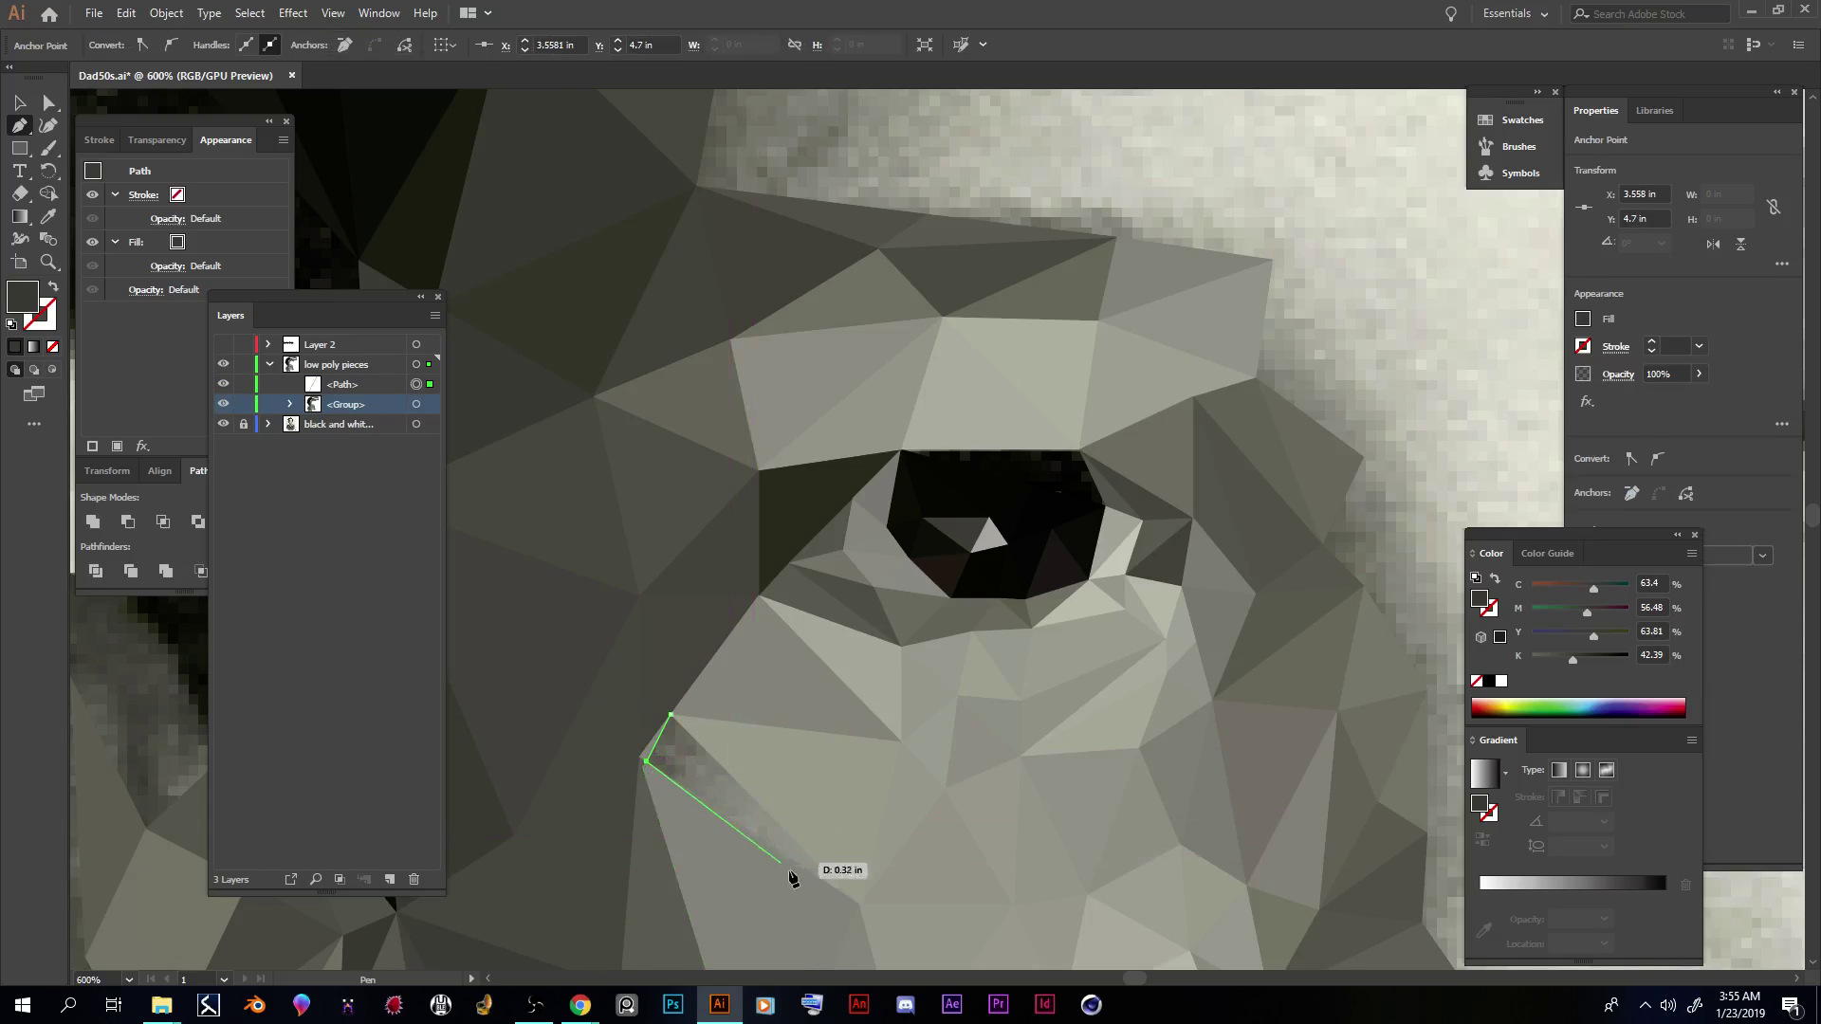
{"action": "left_click", "coordinate": [857, 903]}
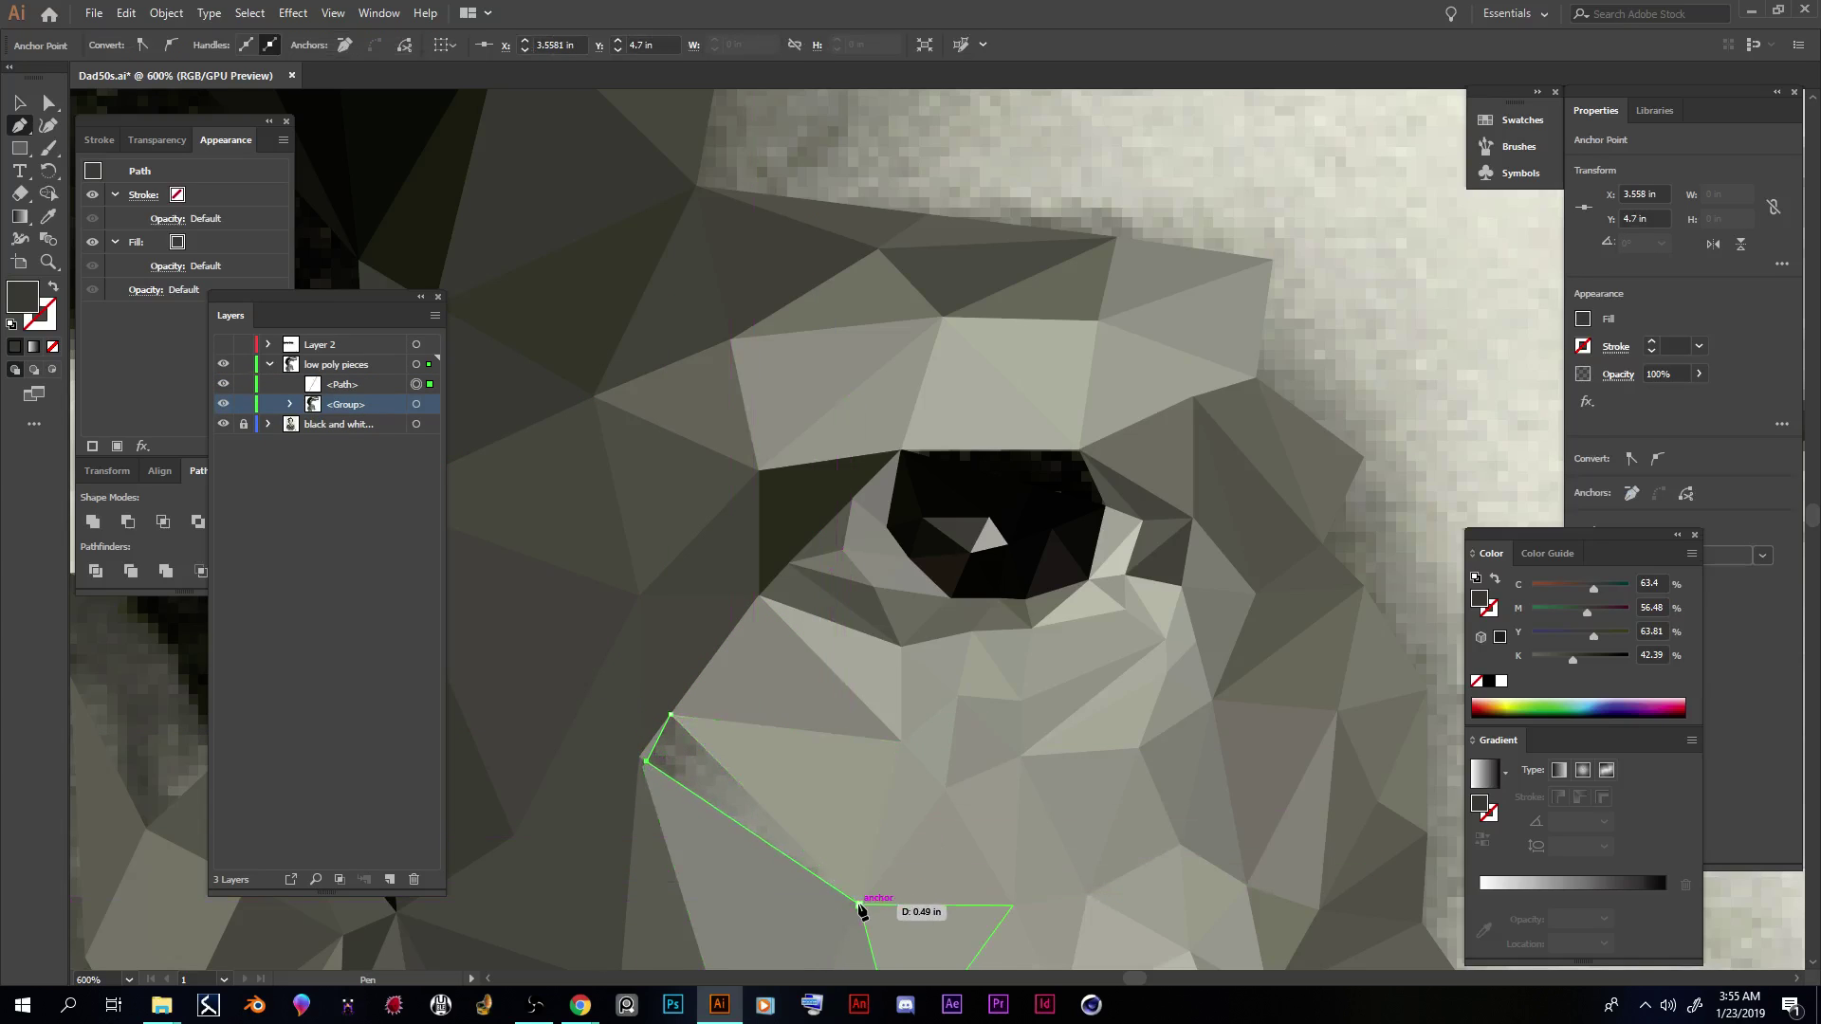
{"action": "left_click", "coordinate": [672, 716]}
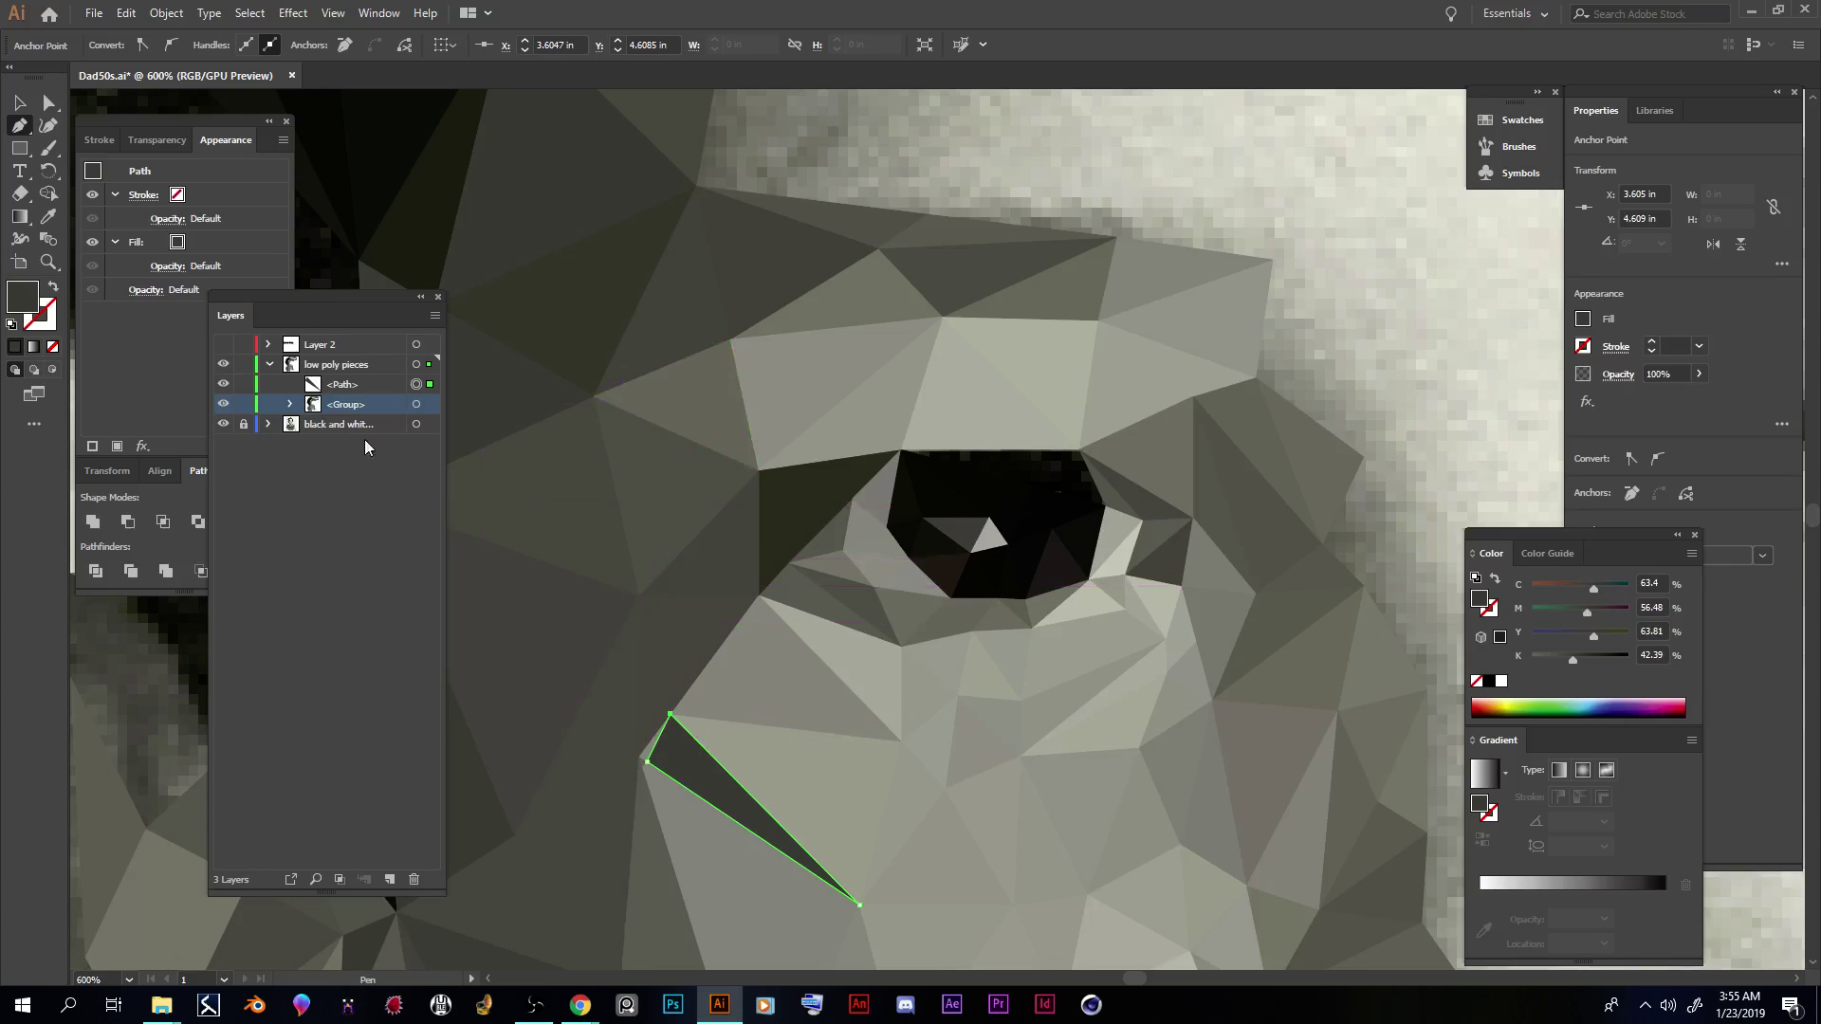
Step: Fill the narrow triangle on the cheek below the outer eye corner with a mid grey sampled from the photo
{"action": "left_click", "coordinate": [223, 365], "text": "ctrl"}
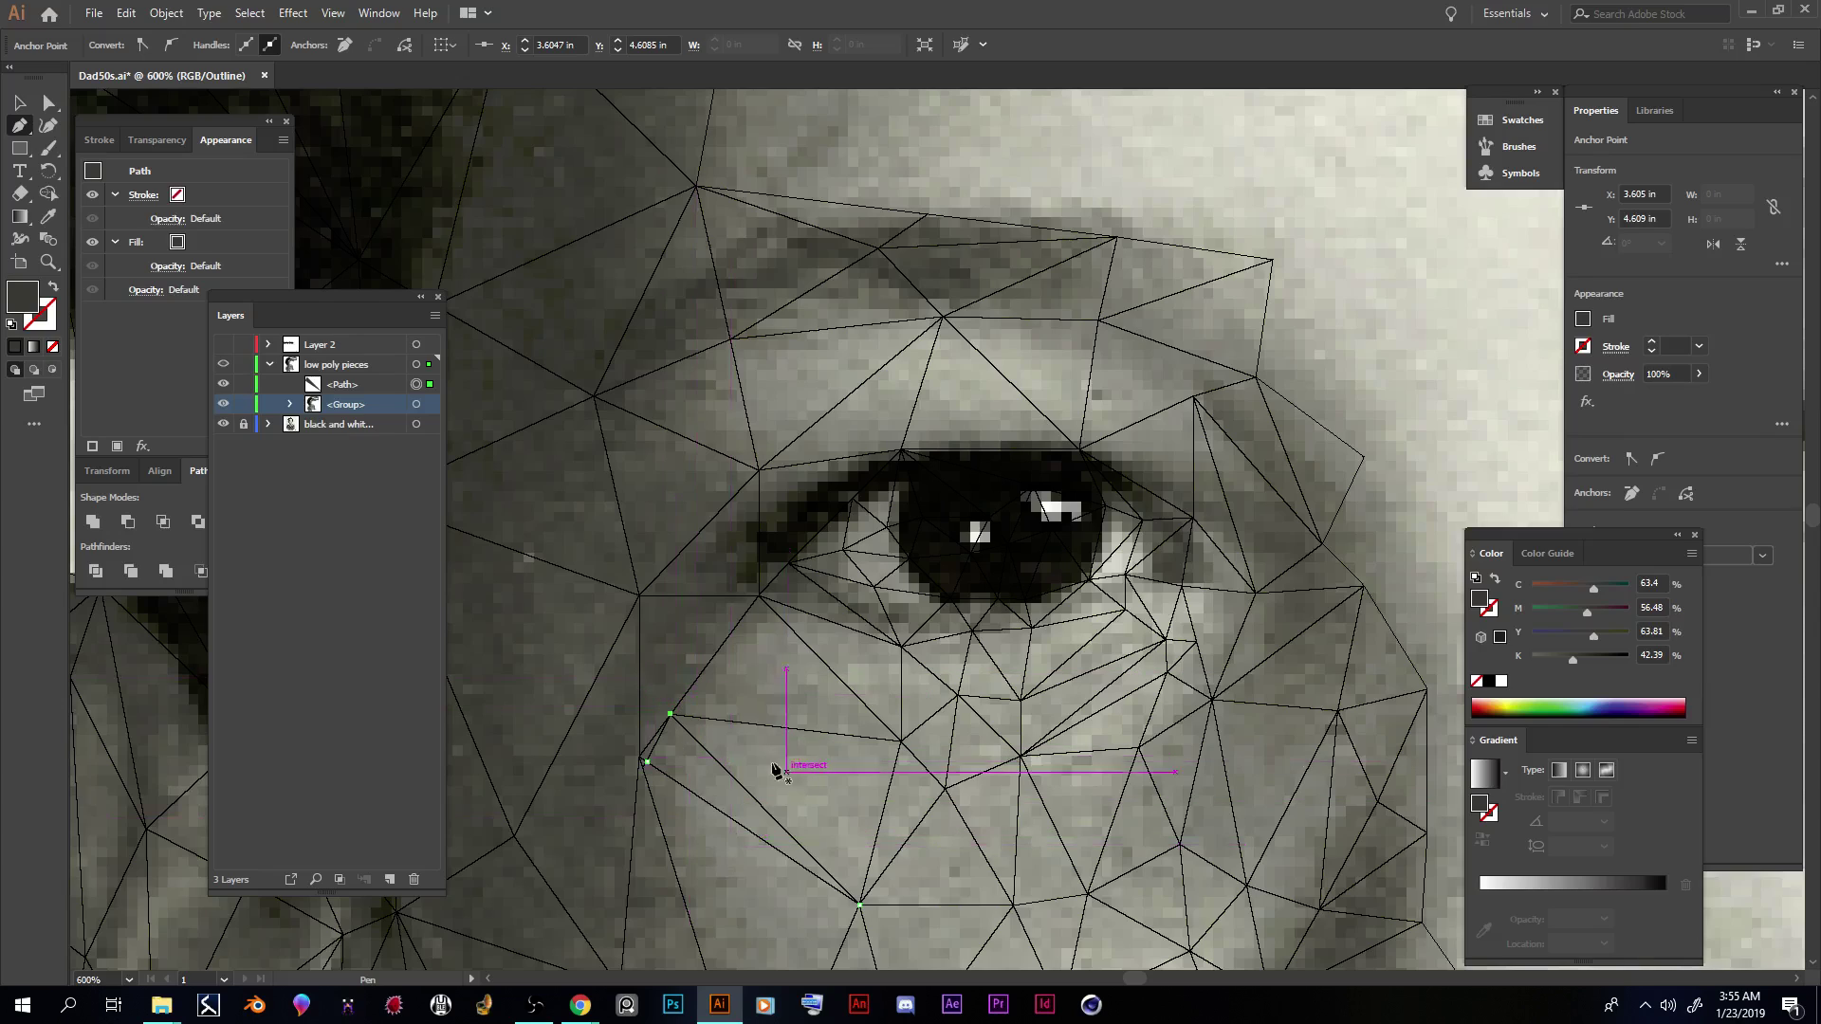
{"action": "key", "text": "i"}
{"action": "left_click", "coordinate": [714, 776]}
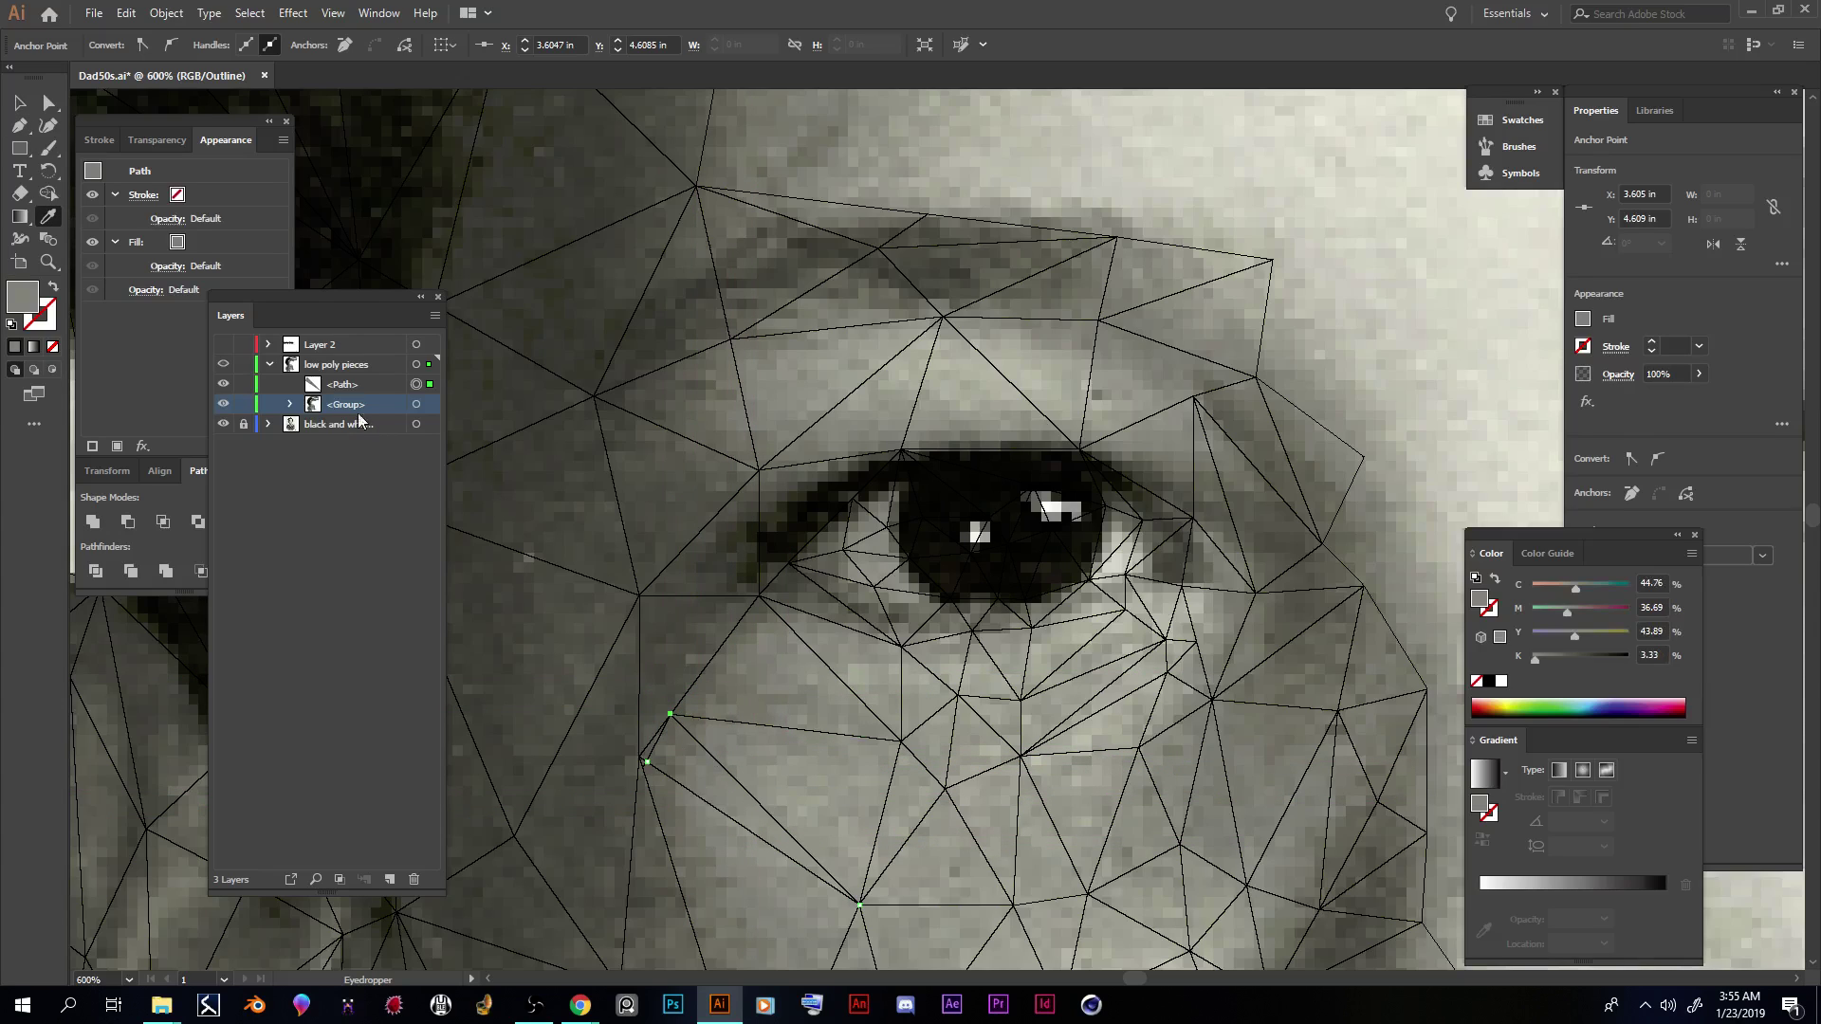
{"action": "left_click", "coordinate": [224, 368], "text": "ctrl"}
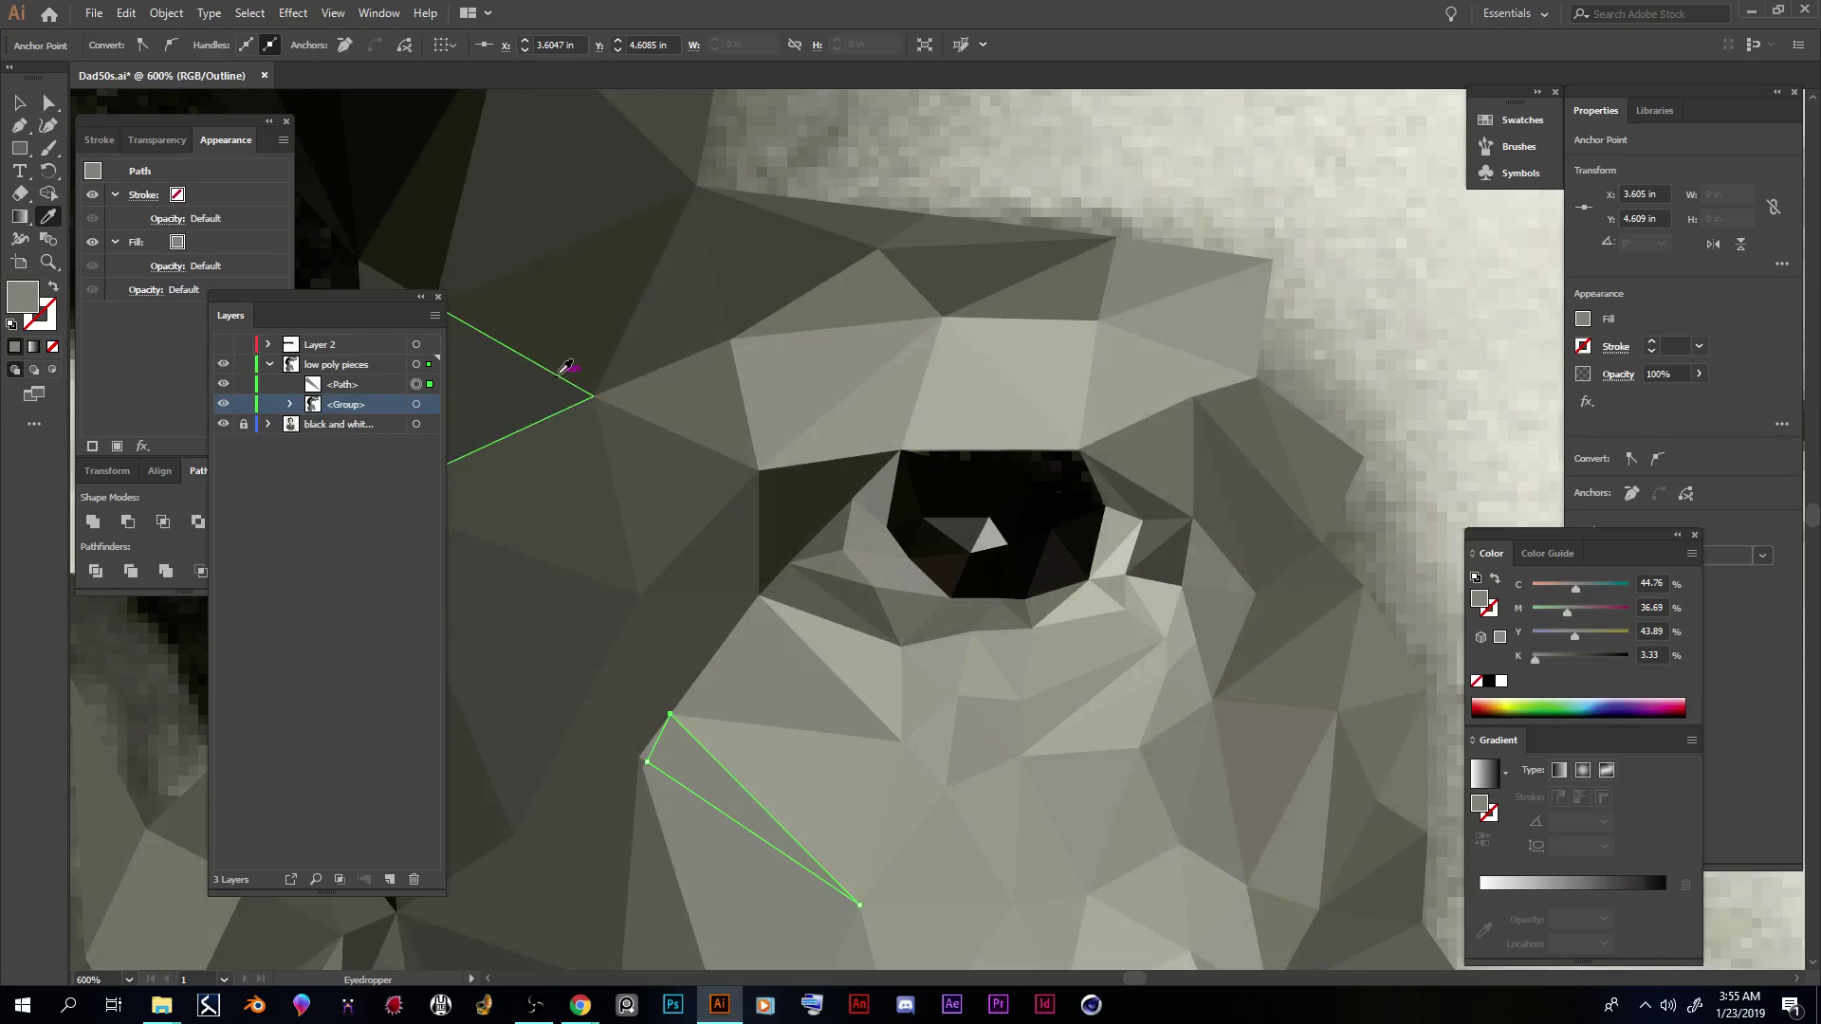
Step: Hide the photo layer to examine the low-poly pieces alone across the artboard, and show the photo again
{"action": "key", "text": "ctrl+minus"}
{"action": "key", "text": "ctrl+minus"}
{"action": "key", "text": "ctrl+minus"}
{"action": "key", "text": "ctrl+minus"}
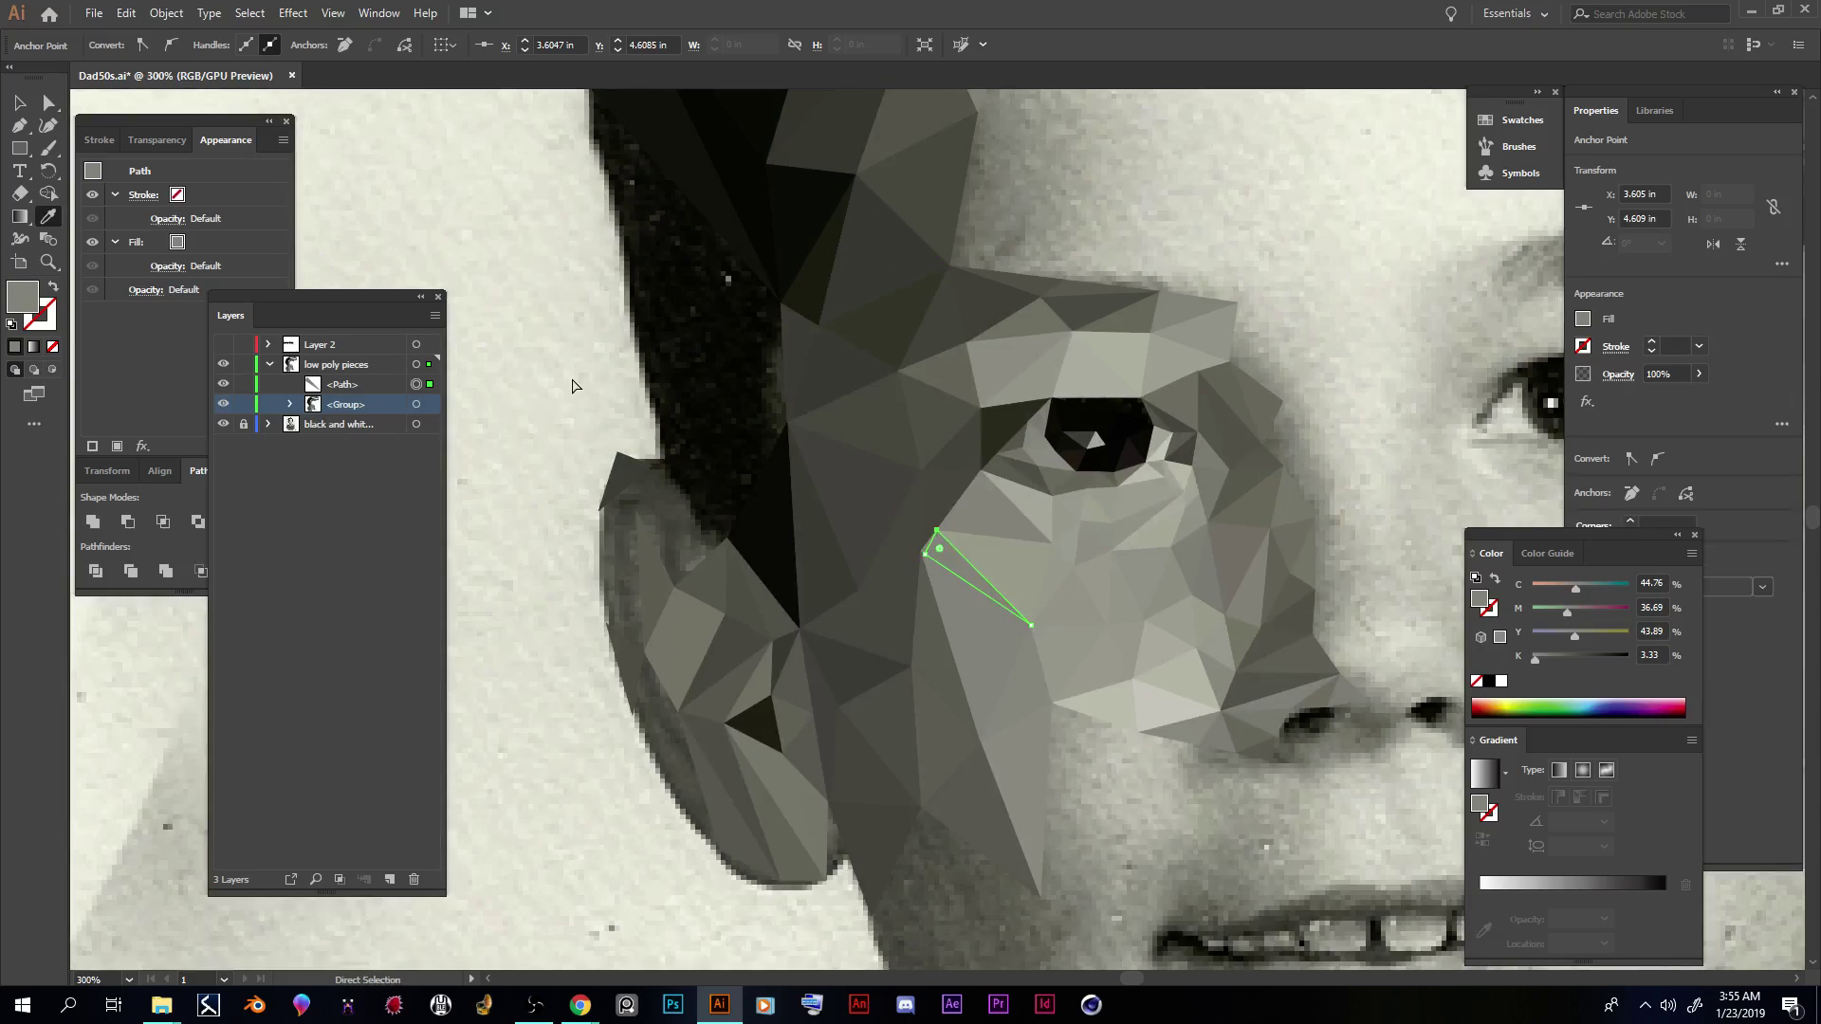
{"action": "left_click", "coordinate": [226, 425]}
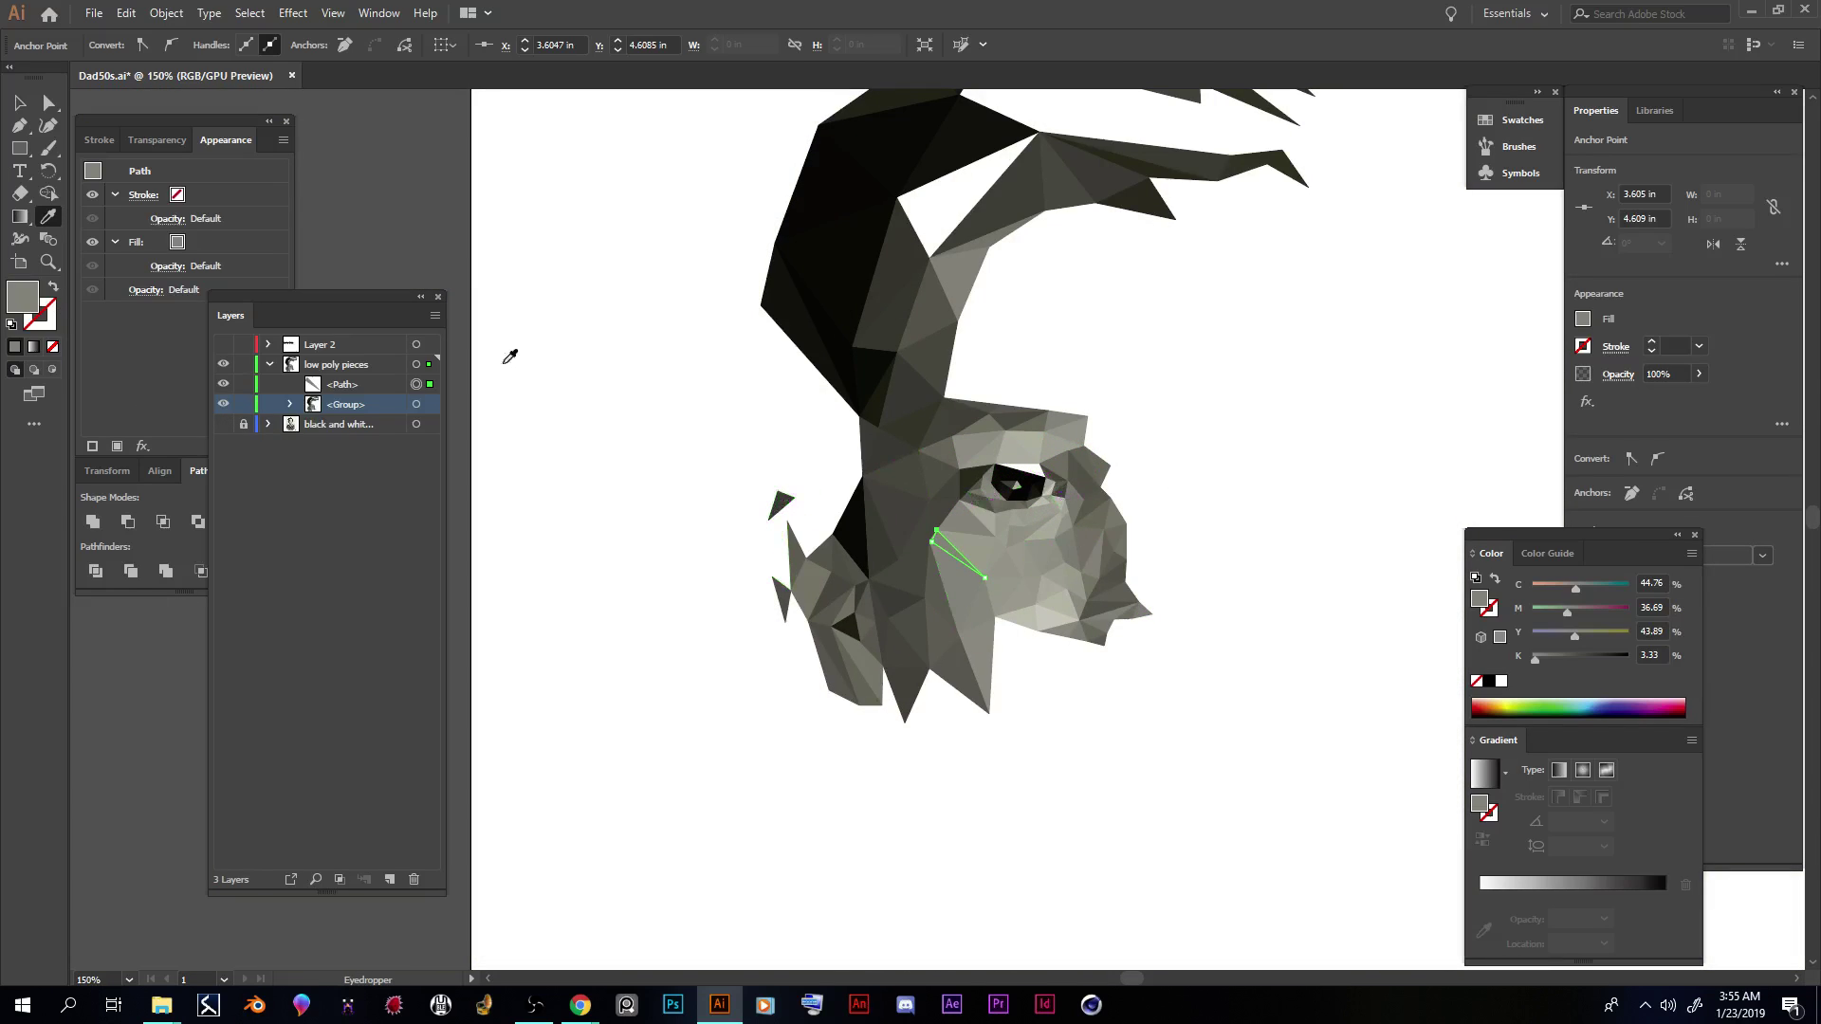
{"action": "key", "text": "v"}
{"action": "left_click", "coordinate": [670, 420]}
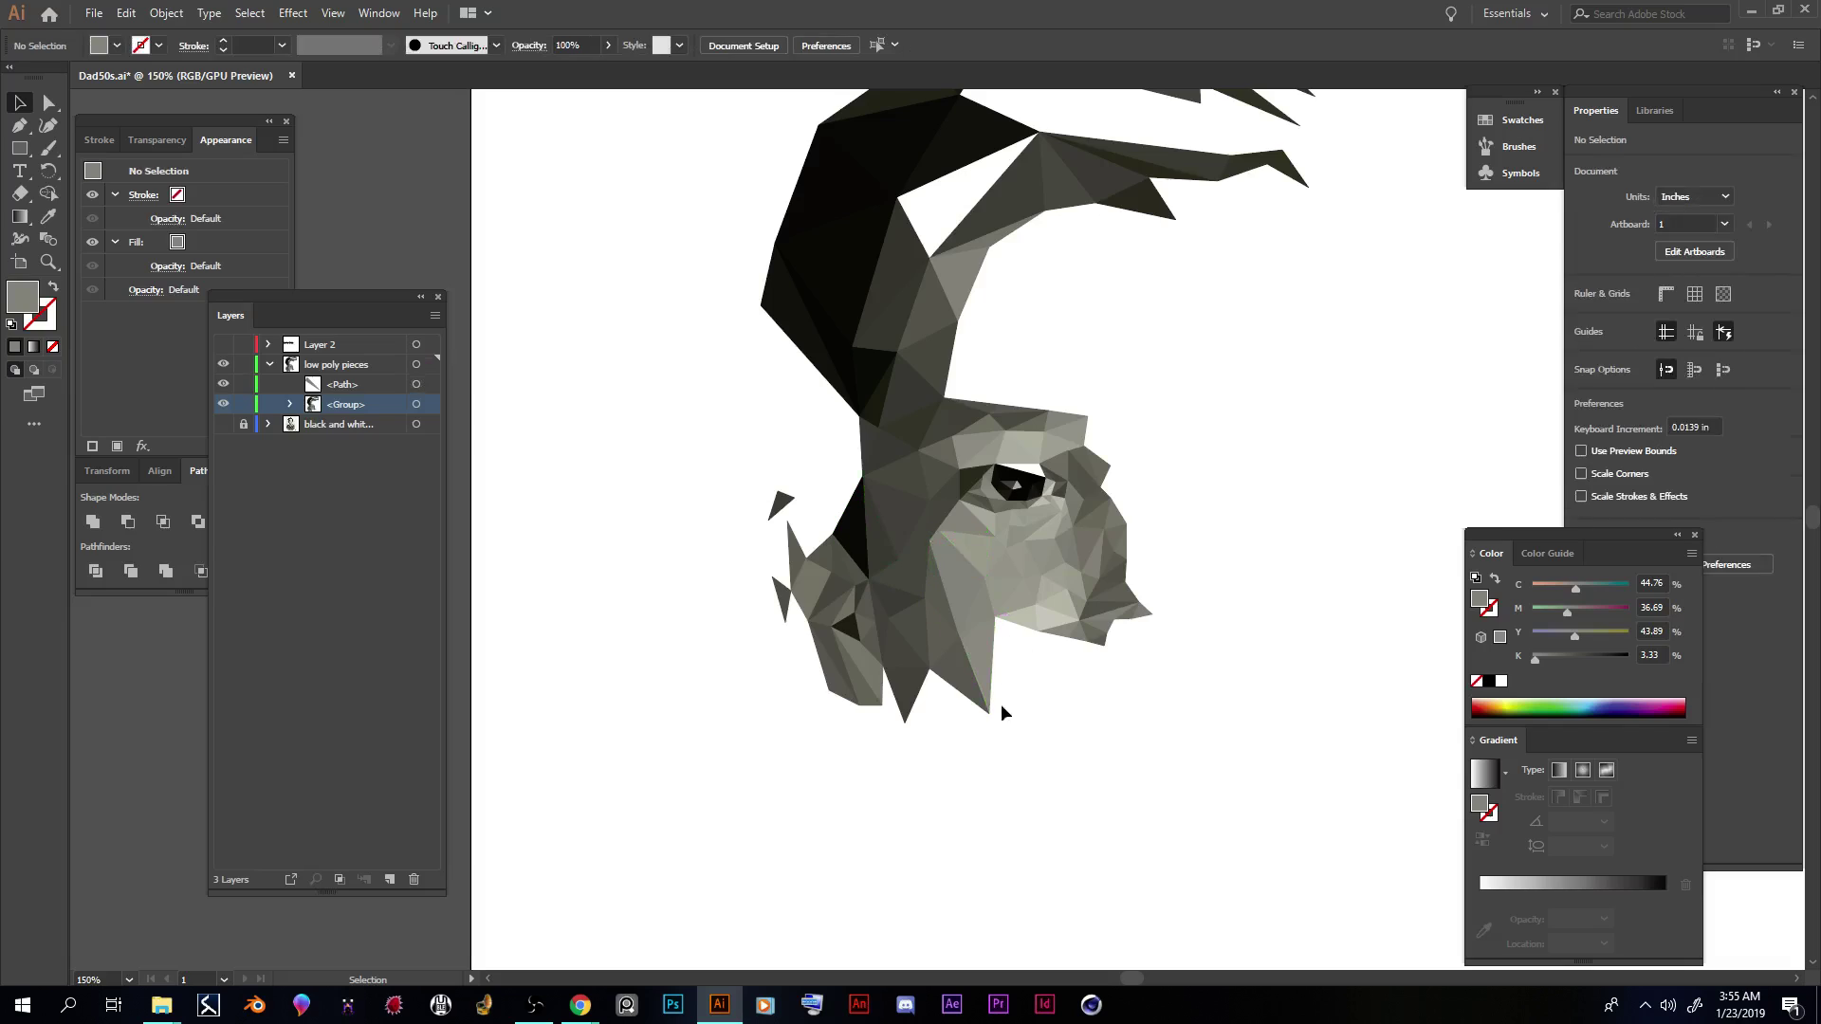
{"action": "left_click_drag", "start_coordinate": [1123, 973], "coordinate": [1142, 980]}
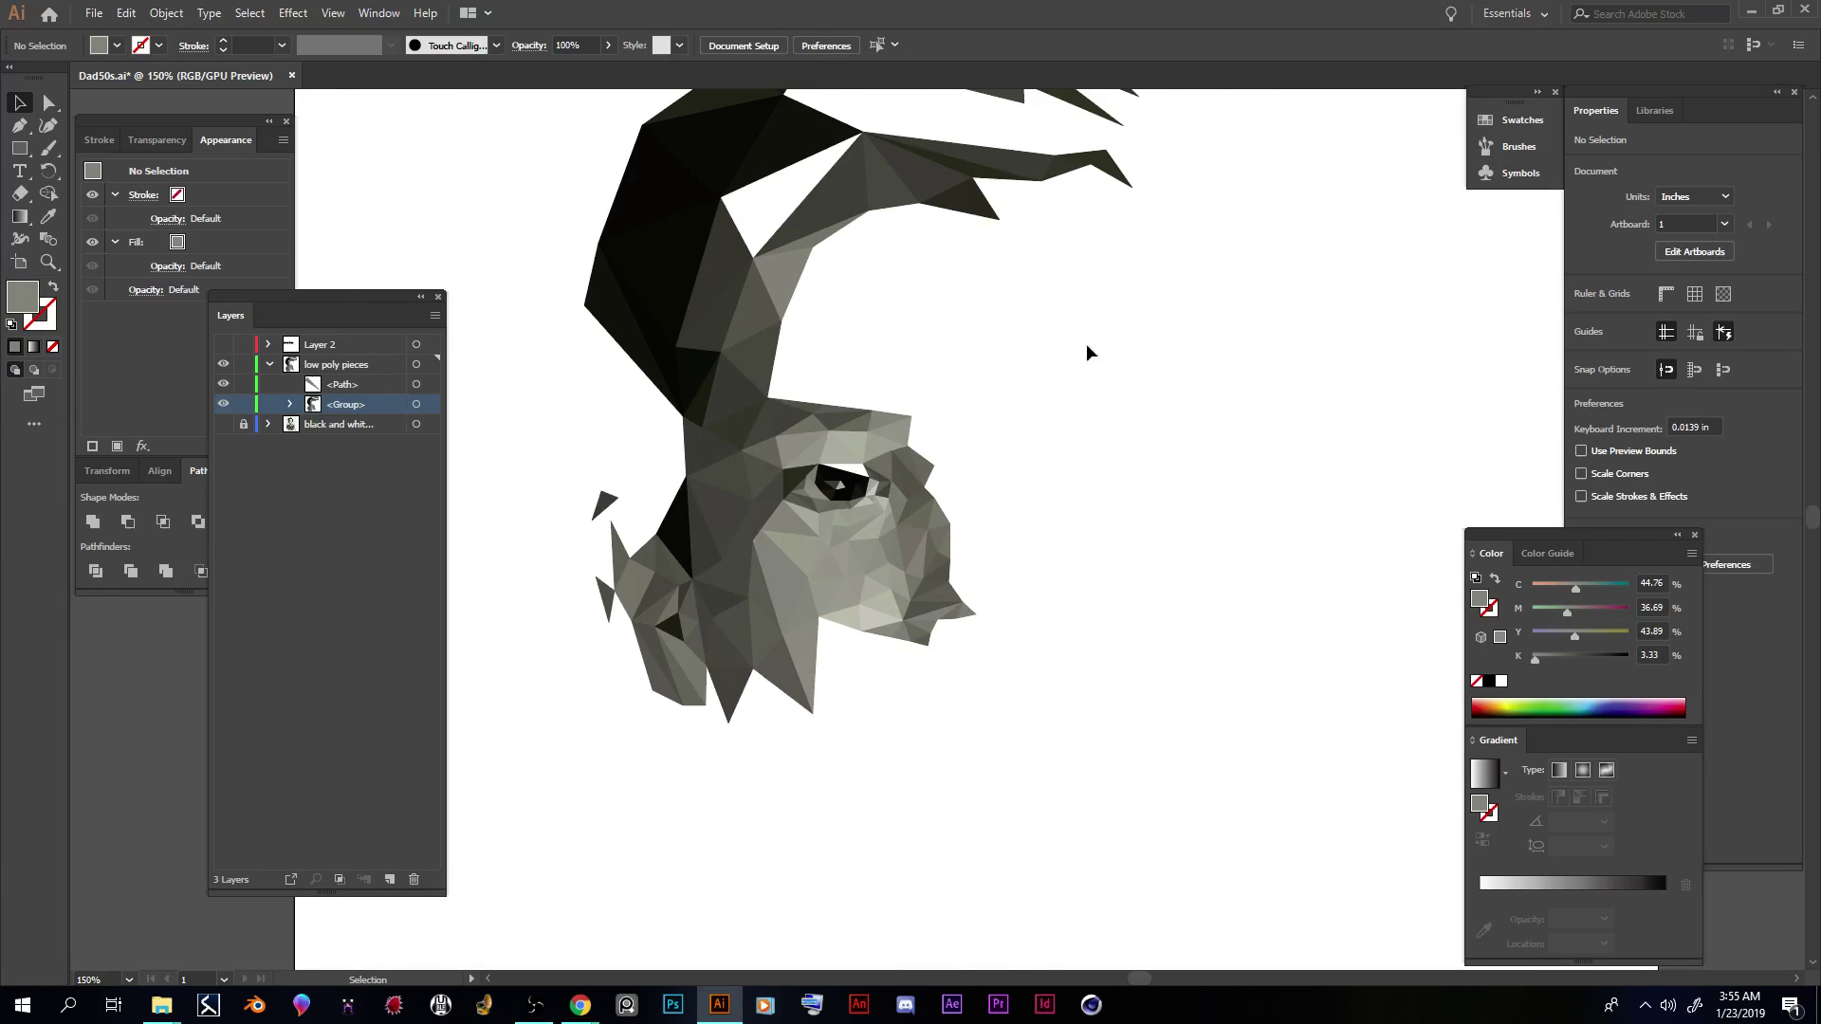
{"action": "scroll", "coordinate": [996, 539], "scroll_direction": "up", "scroll_amount": 3}
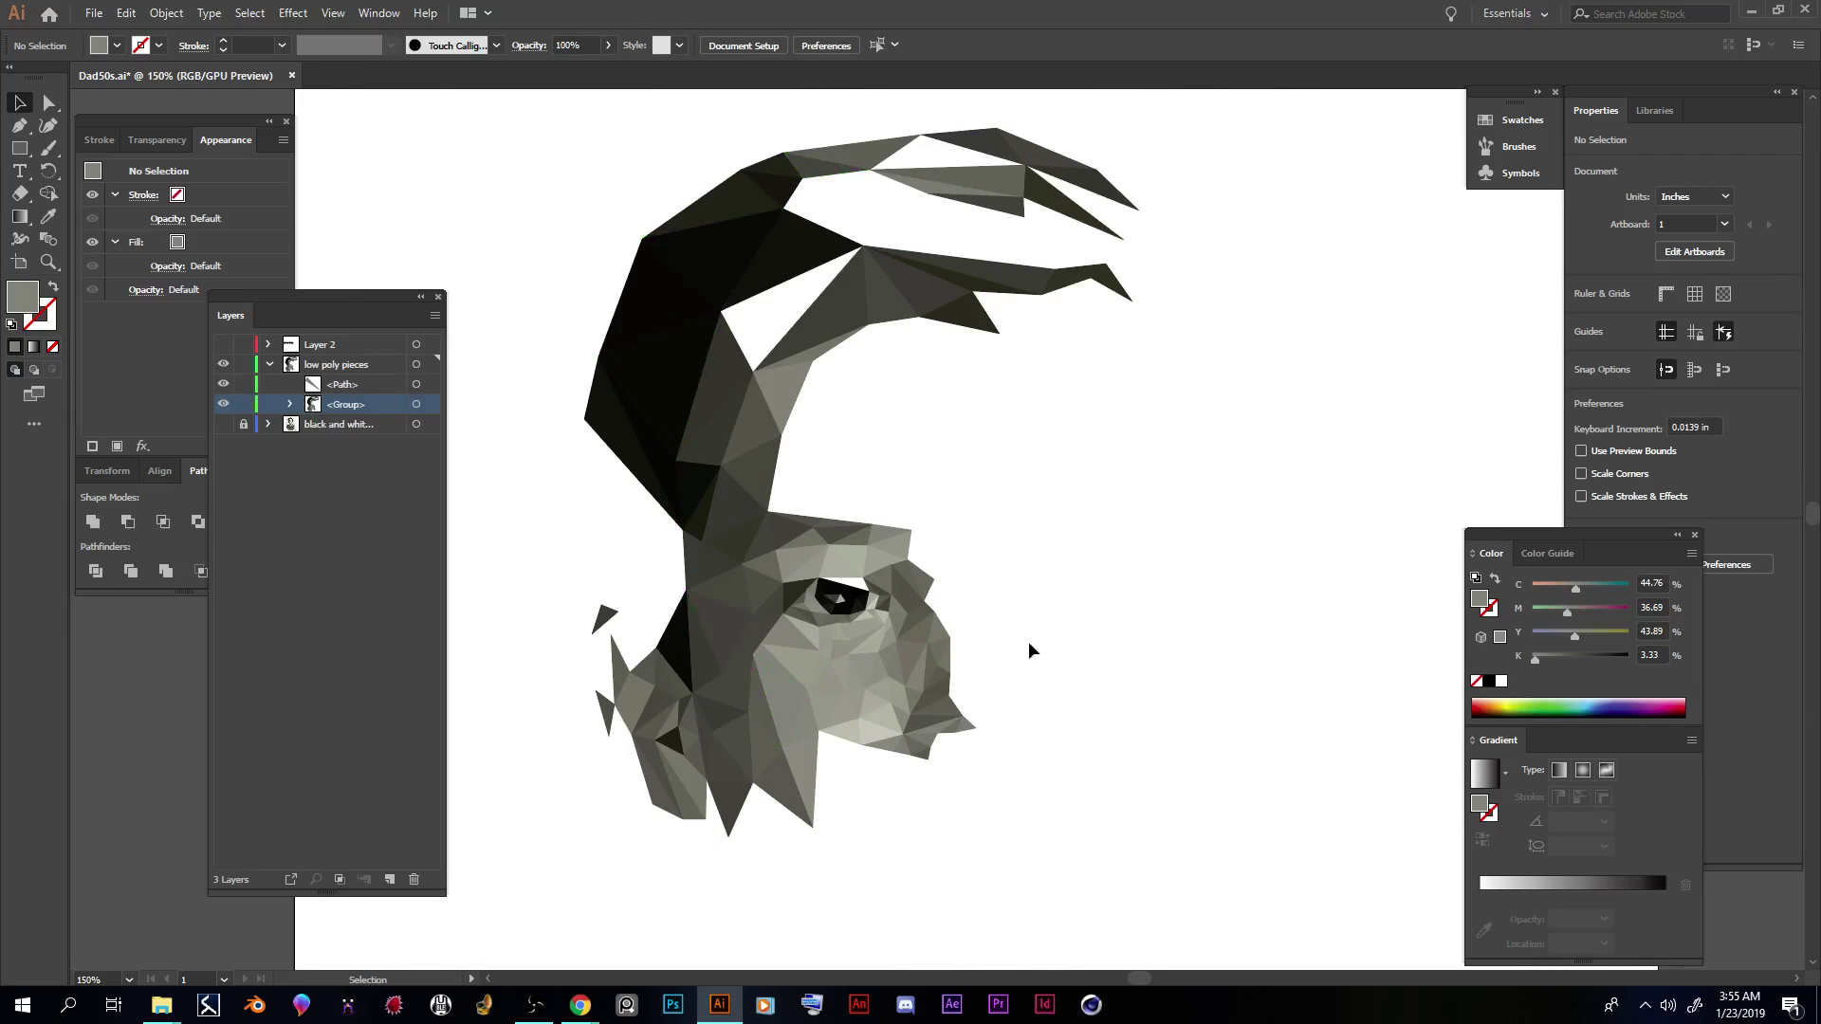
{"action": "key", "text": "ctrl+minus"}
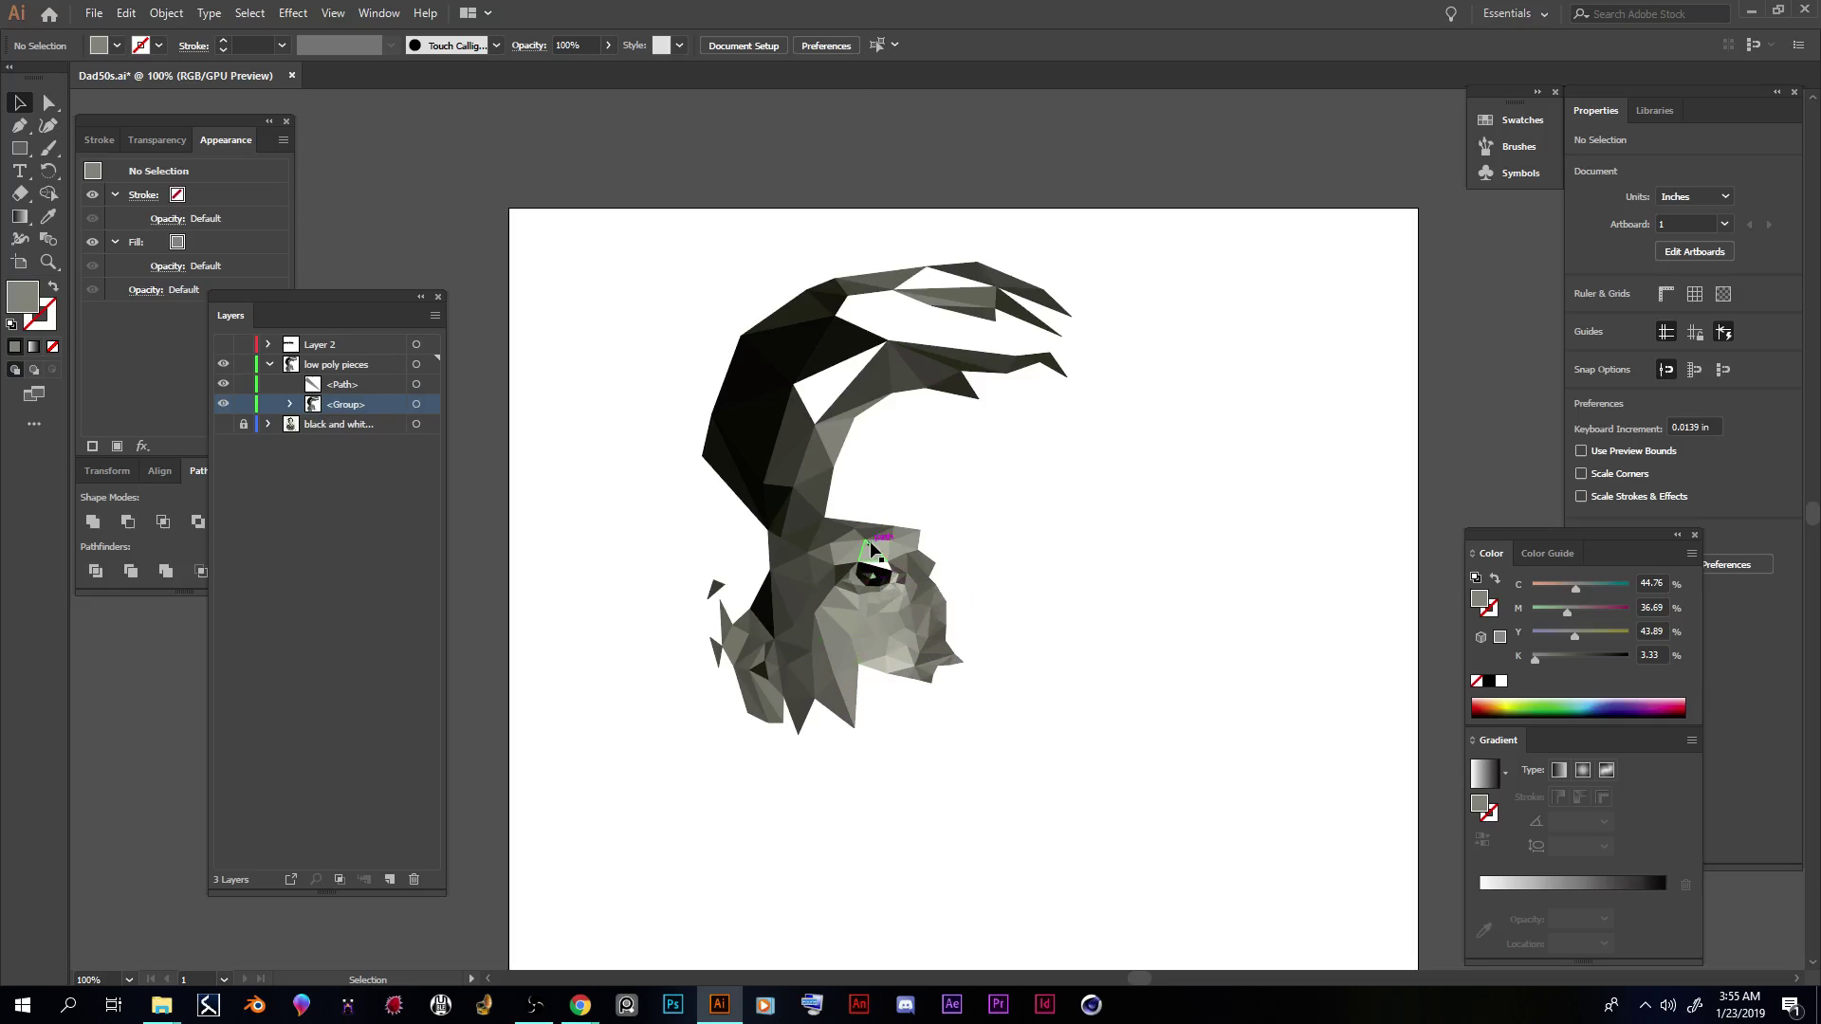
{"action": "key", "text": "ctrl+plus"}
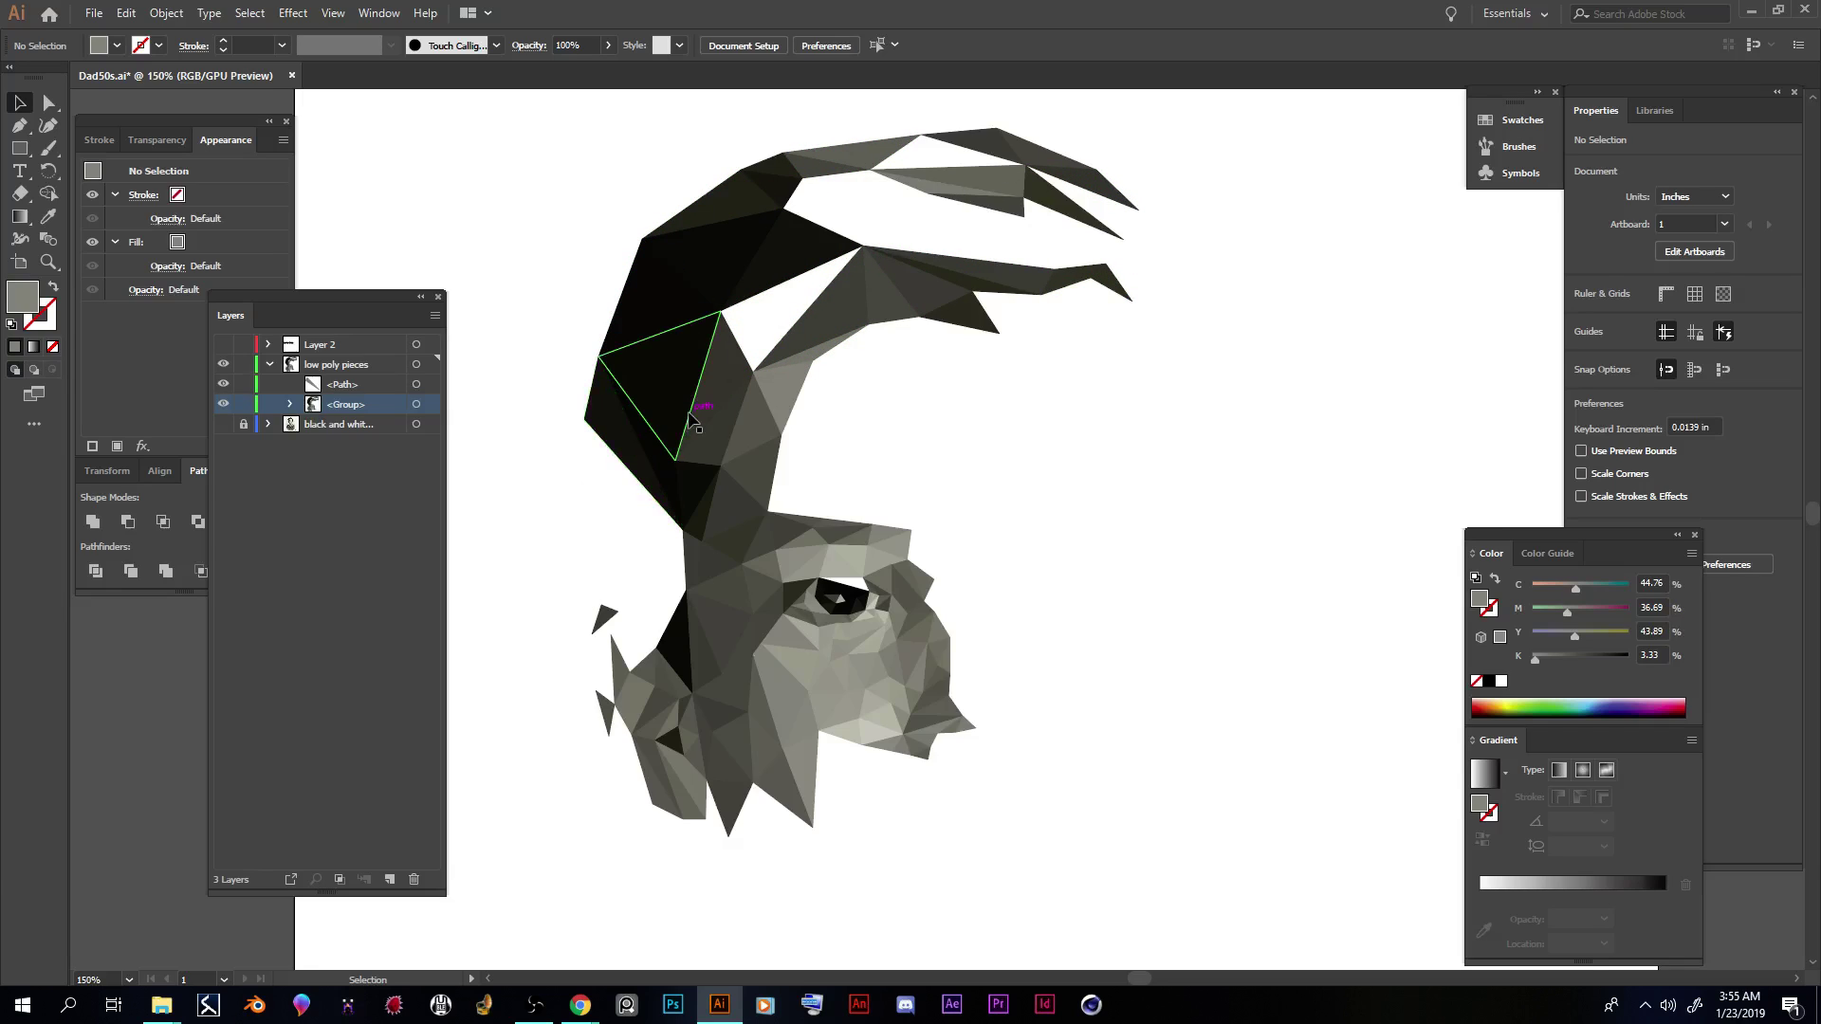
{"action": "scroll", "coordinate": [964, 624], "scroll_direction": "down", "scroll_amount": 5}
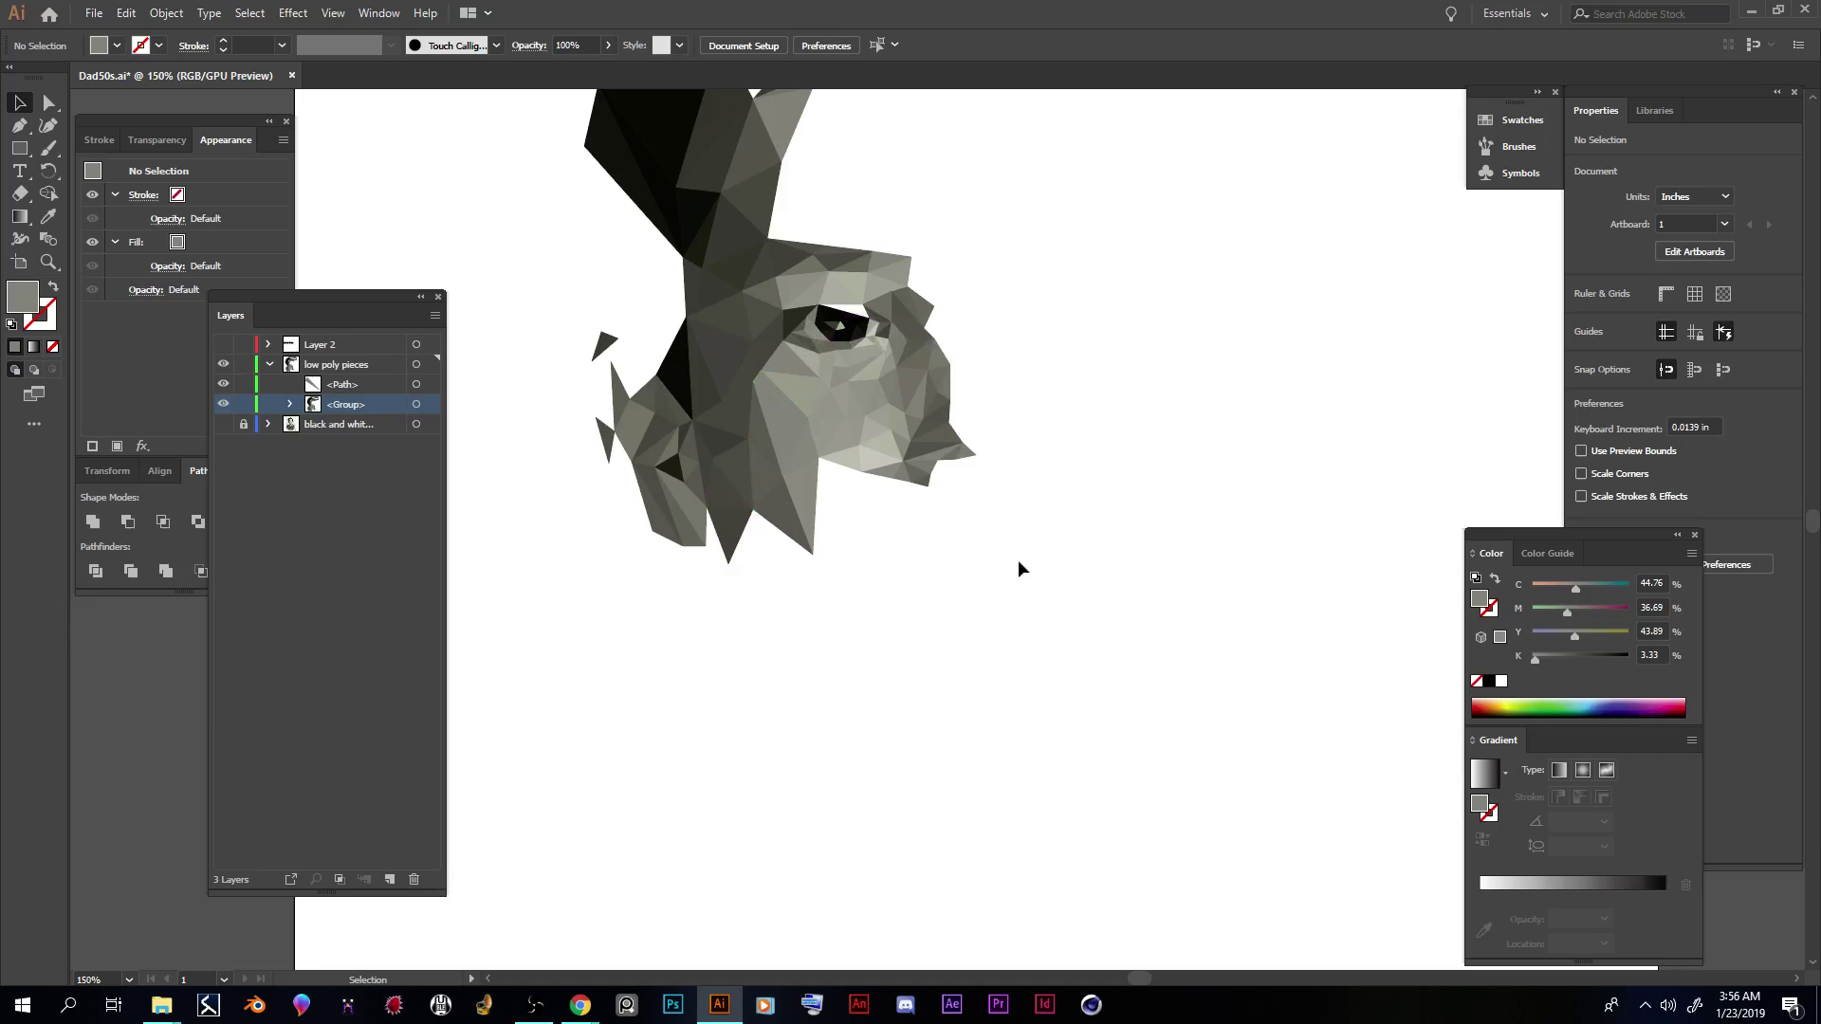
{"action": "key", "text": "ctrl+minus"}
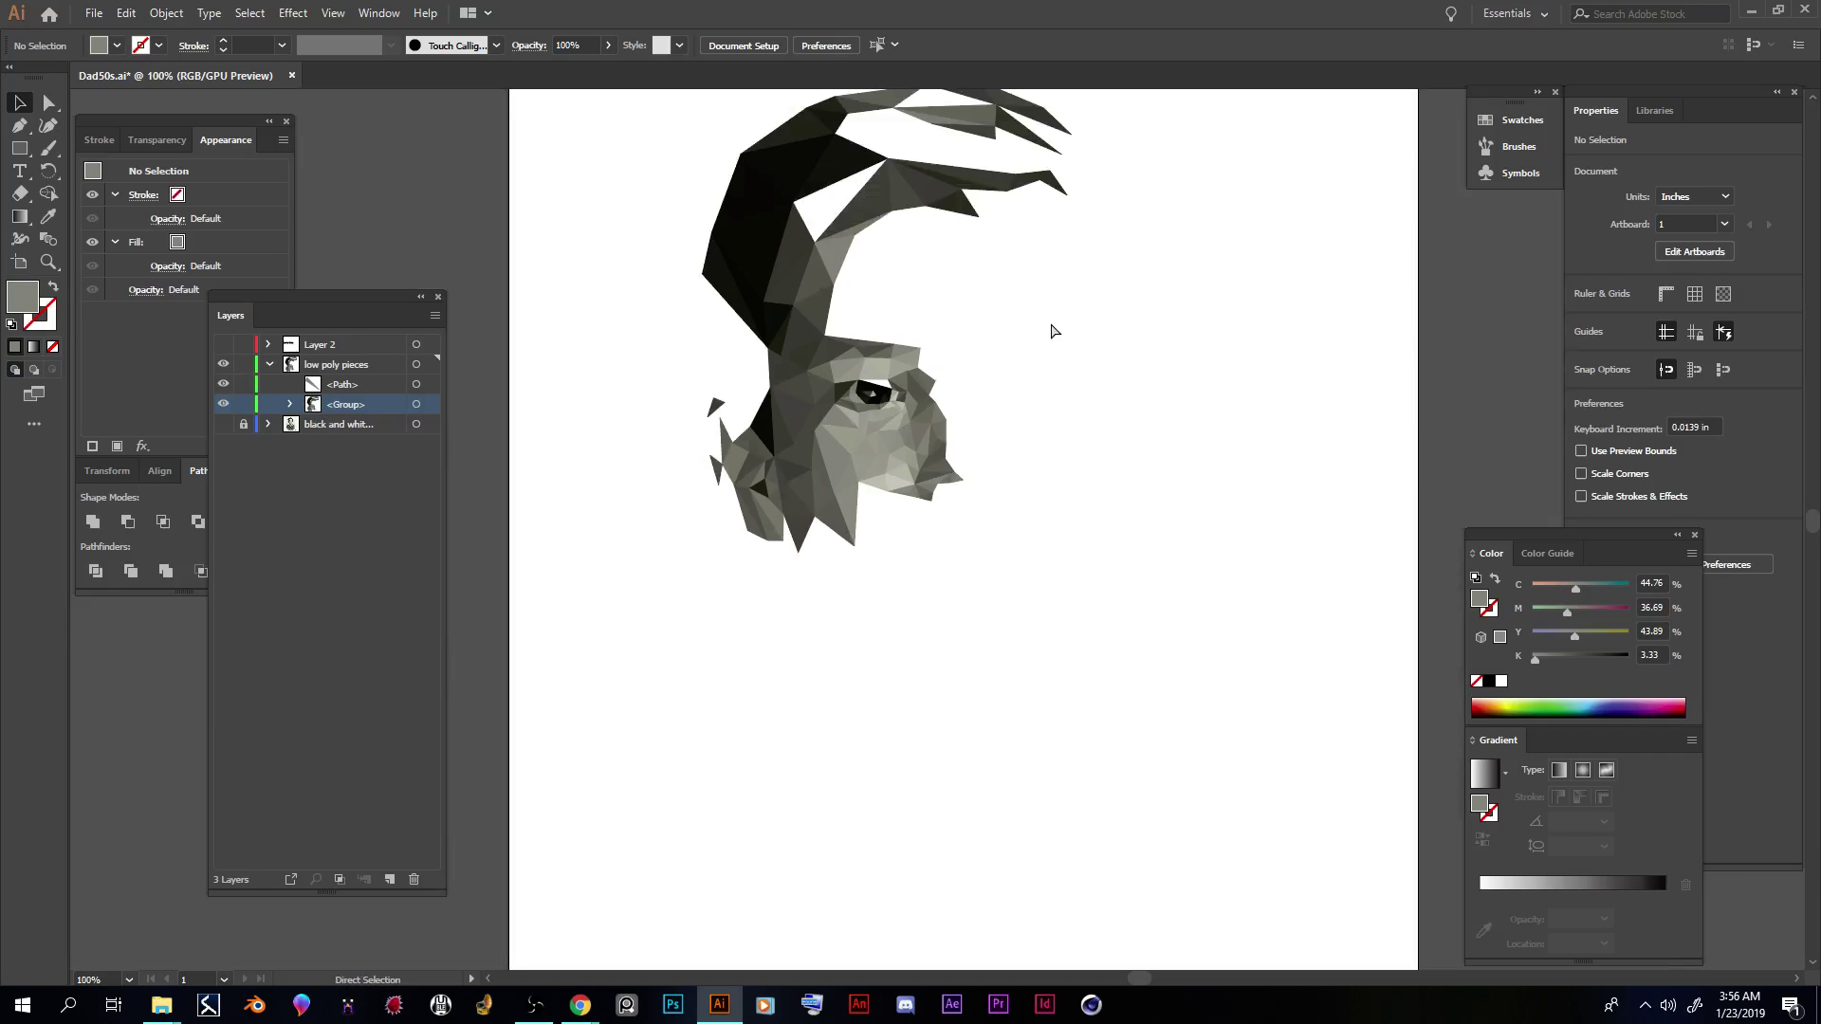
{"action": "scroll", "coordinate": [1051, 323], "scroll_direction": "up", "scroll_amount": 3}
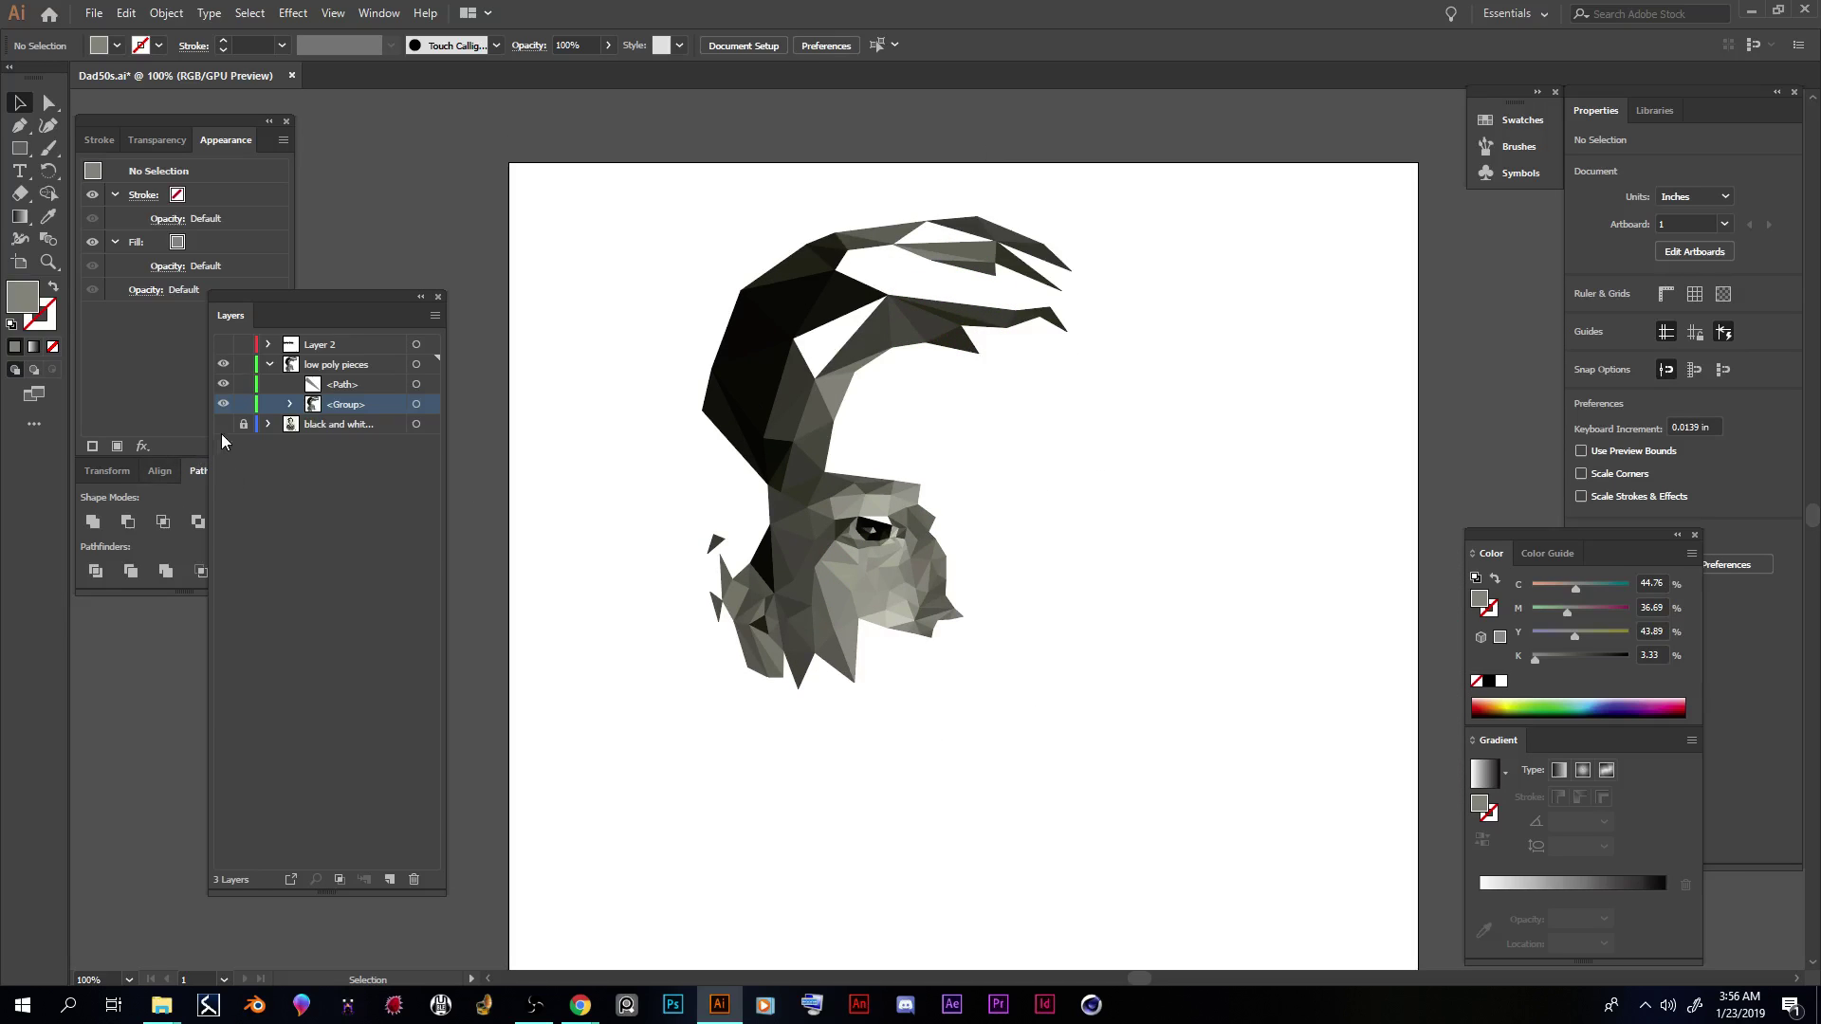
{"action": "left_click", "coordinate": [222, 424]}
{"action": "scroll", "coordinate": [607, 465], "scroll_direction": "down", "scroll_amount": 3}
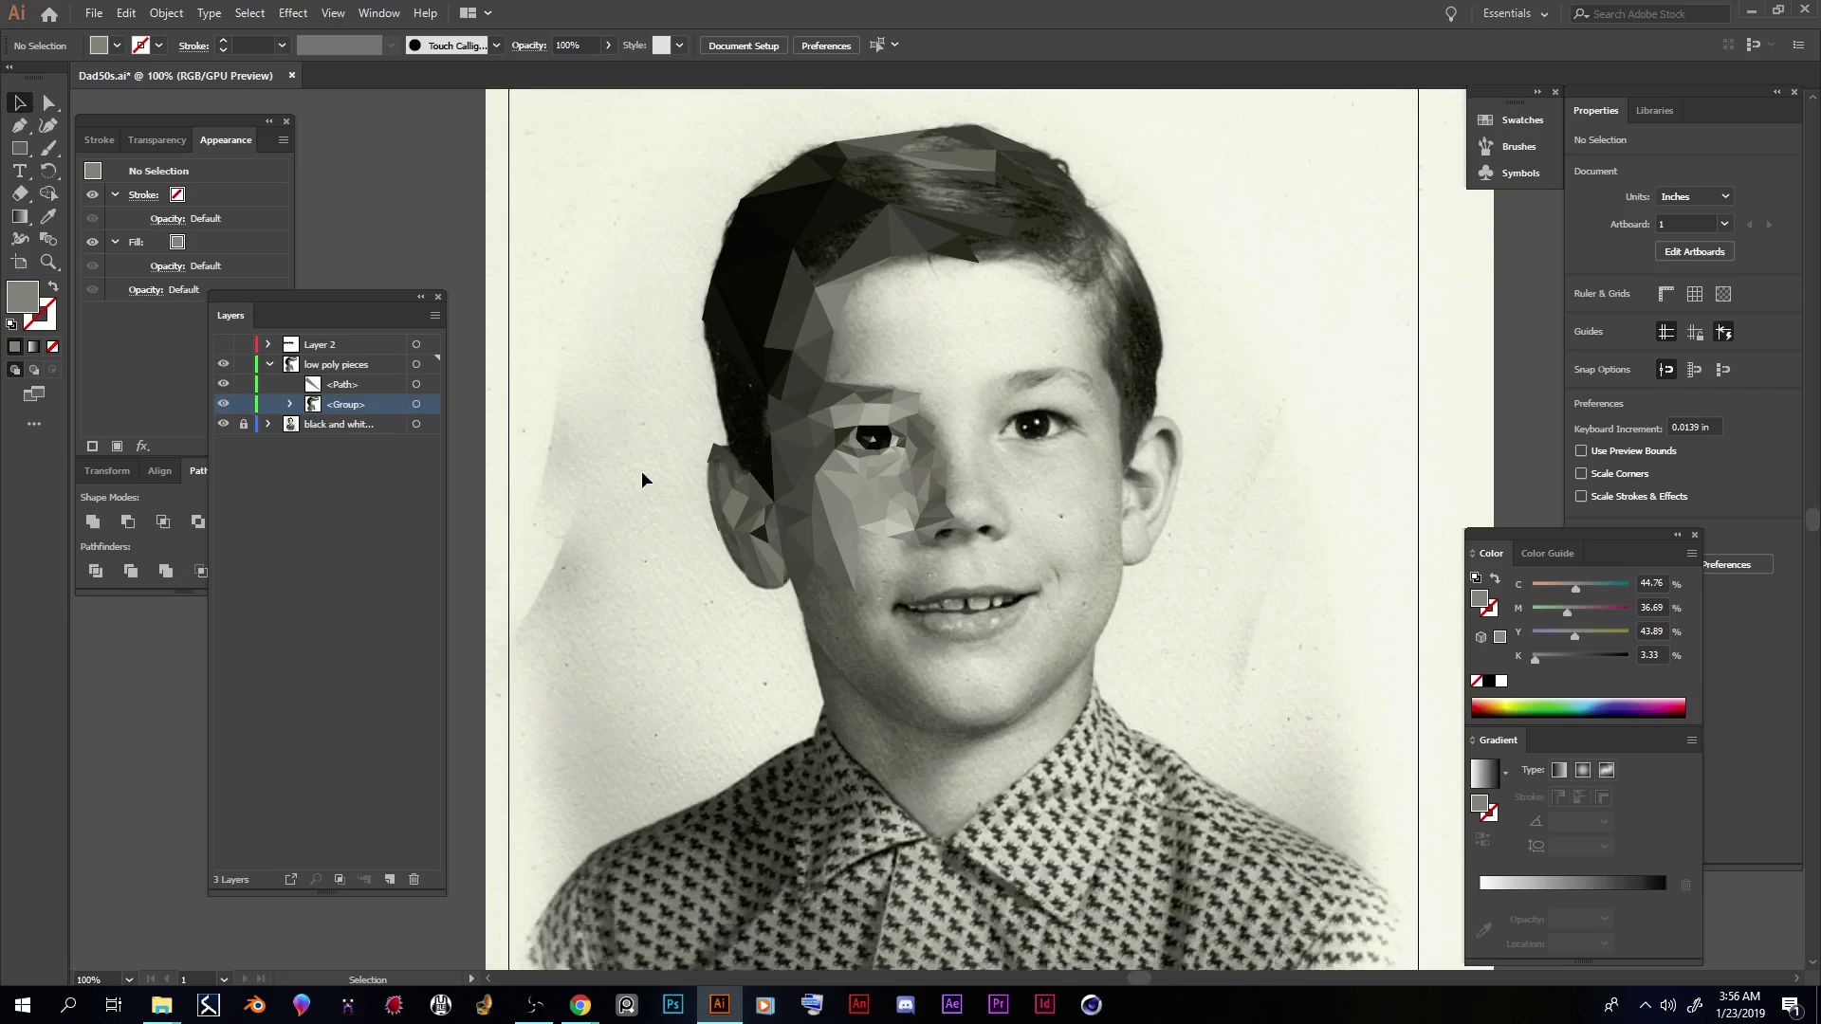
Step: Collapse the low poly pieces layer and add a new layer between it and the black and white photo layer
{"action": "left_click", "coordinate": [270, 366]}
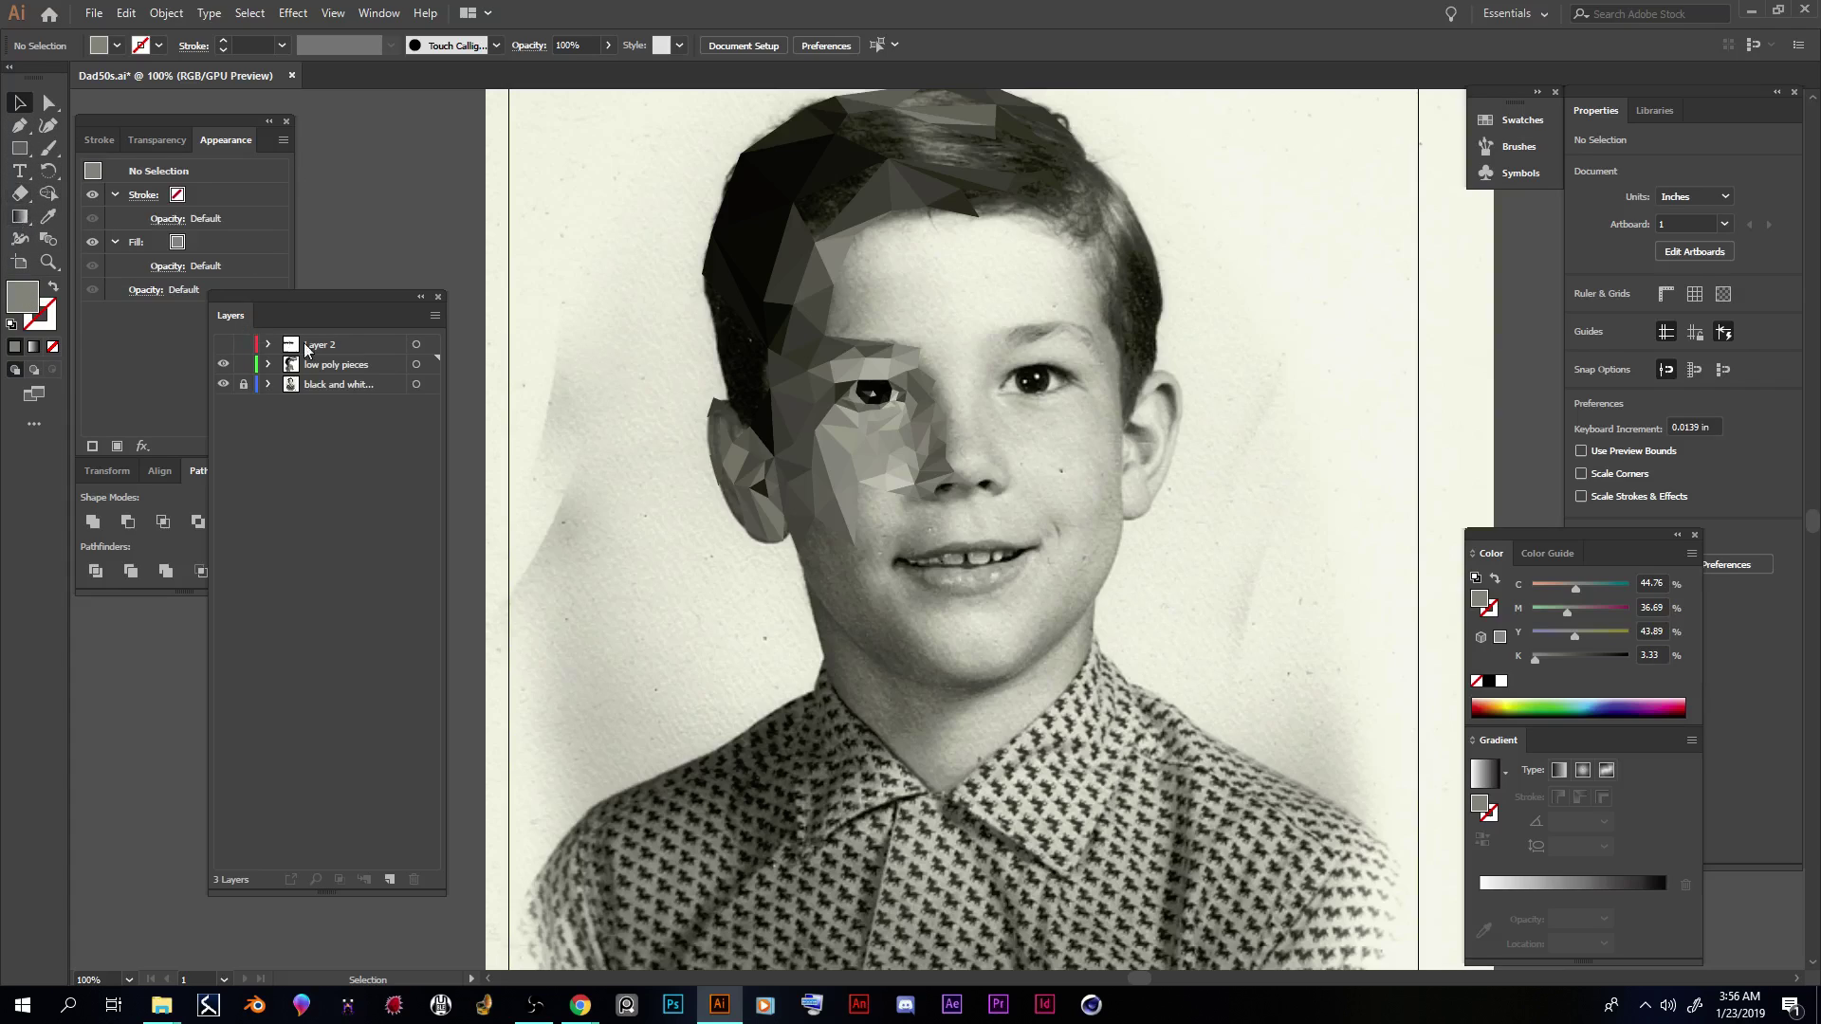
{"action": "left_click", "coordinate": [389, 879]}
{"action": "left_click_drag", "start_coordinate": [327, 371], "coordinate": [326, 390]}
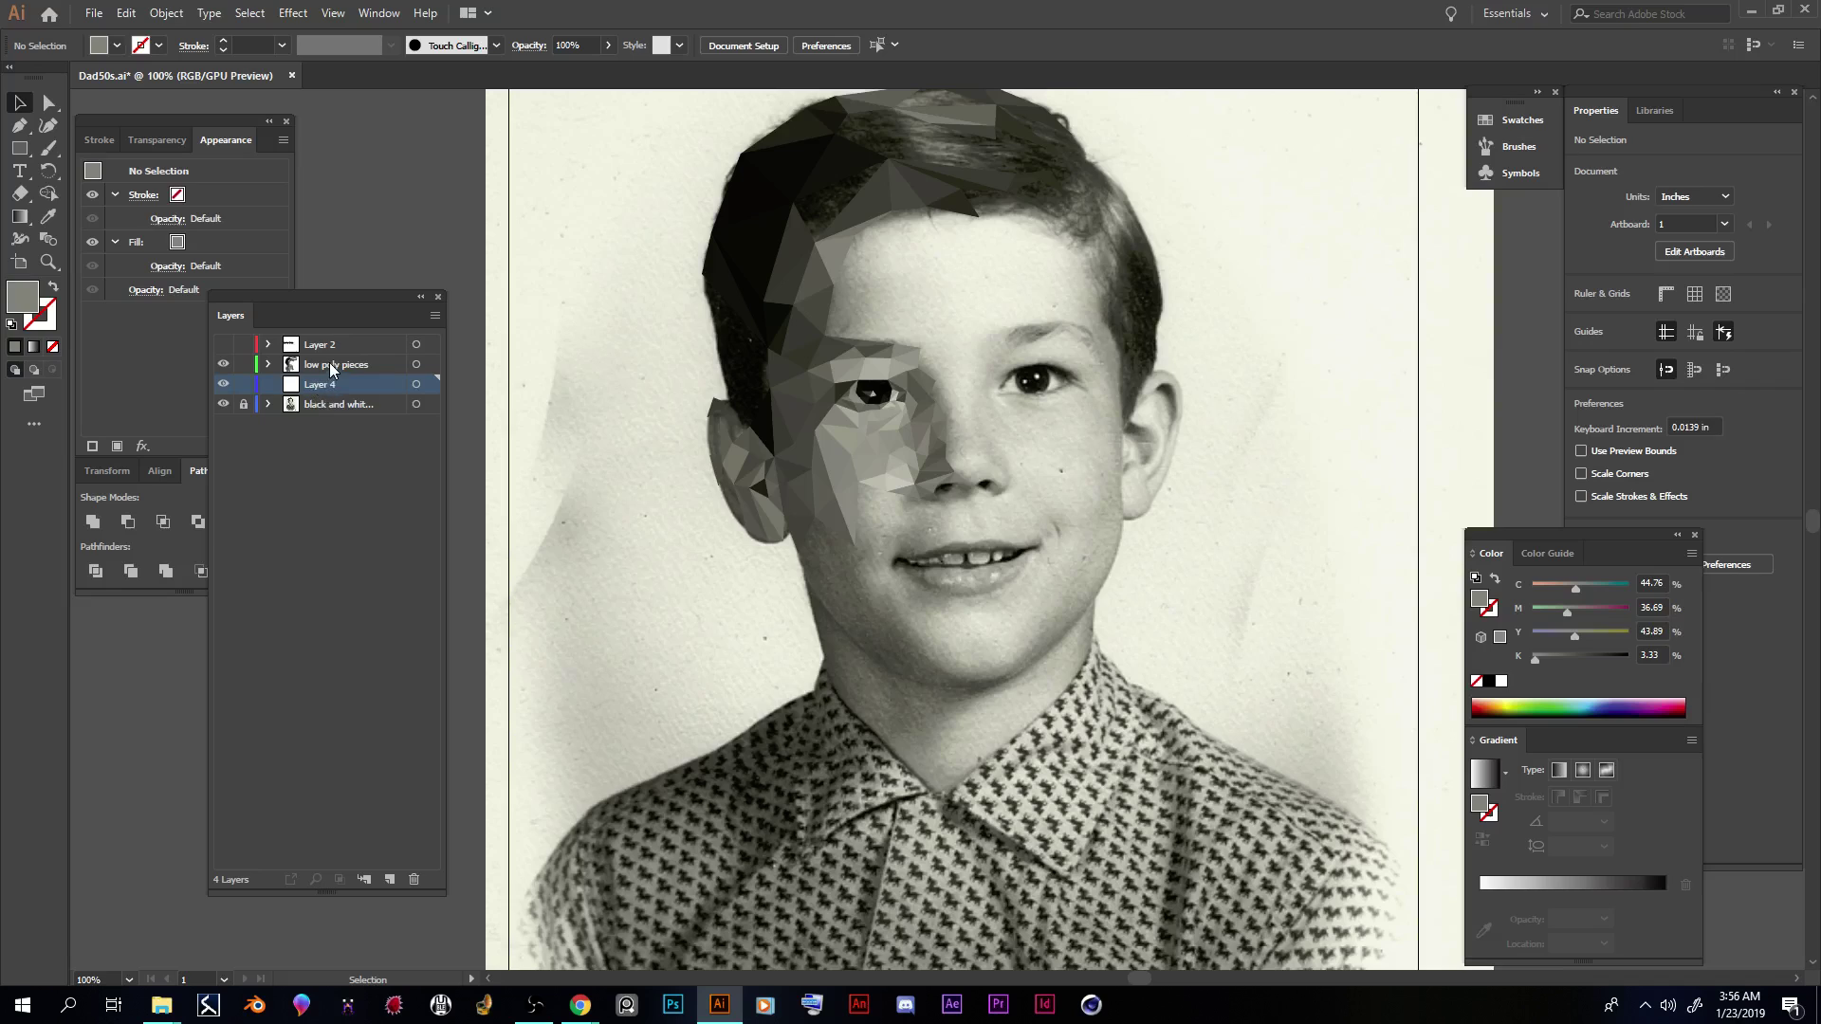
Step: Set the fill colour to a bright, fully saturated magenta
{"action": "double_click", "coordinate": [19, 296]}
{"action": "left_click_drag", "start_coordinate": [845, 442], "coordinate": [903, 376]}
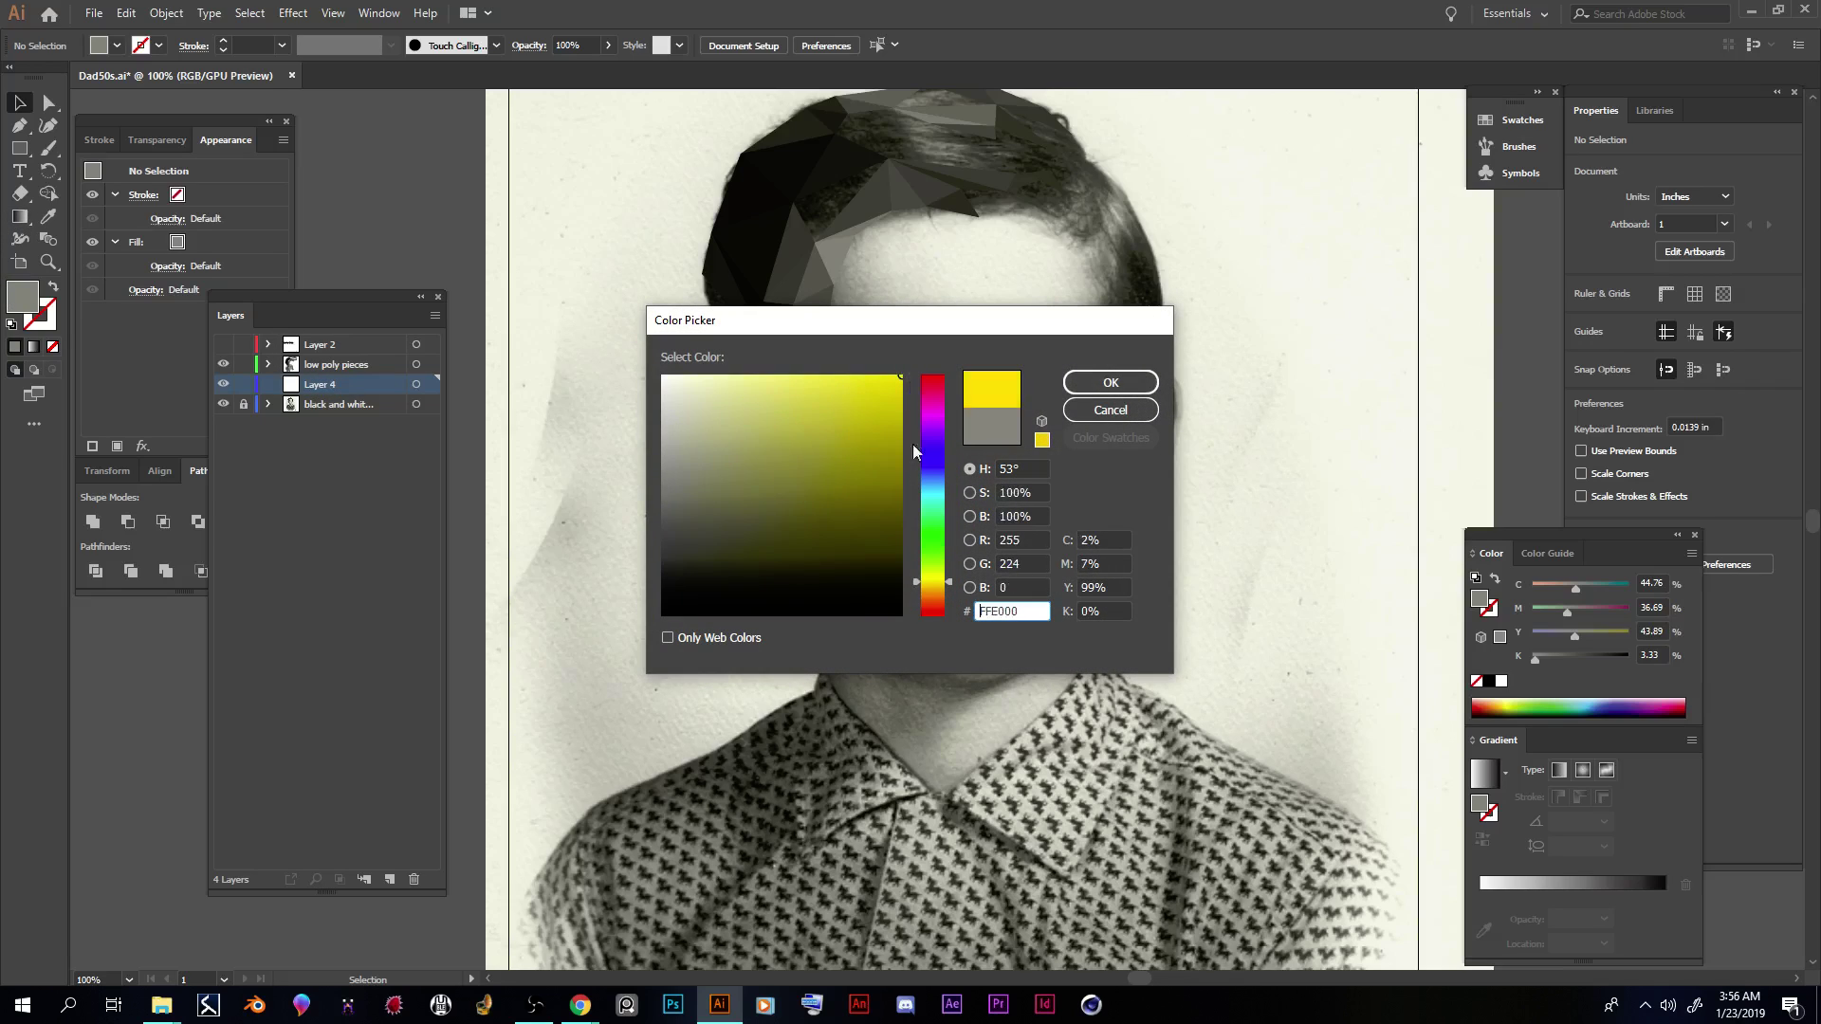
{"action": "mouse_move", "coordinate": [941, 580]}
{"action": "left_mouse_down"}
{"action": "mouse_move", "coordinate": [943, 414]}
{"action": "mouse_move", "coordinate": [824, 364]}
{"action": "left_mouse_up"}
{"action": "left_click", "coordinate": [1110, 382]}
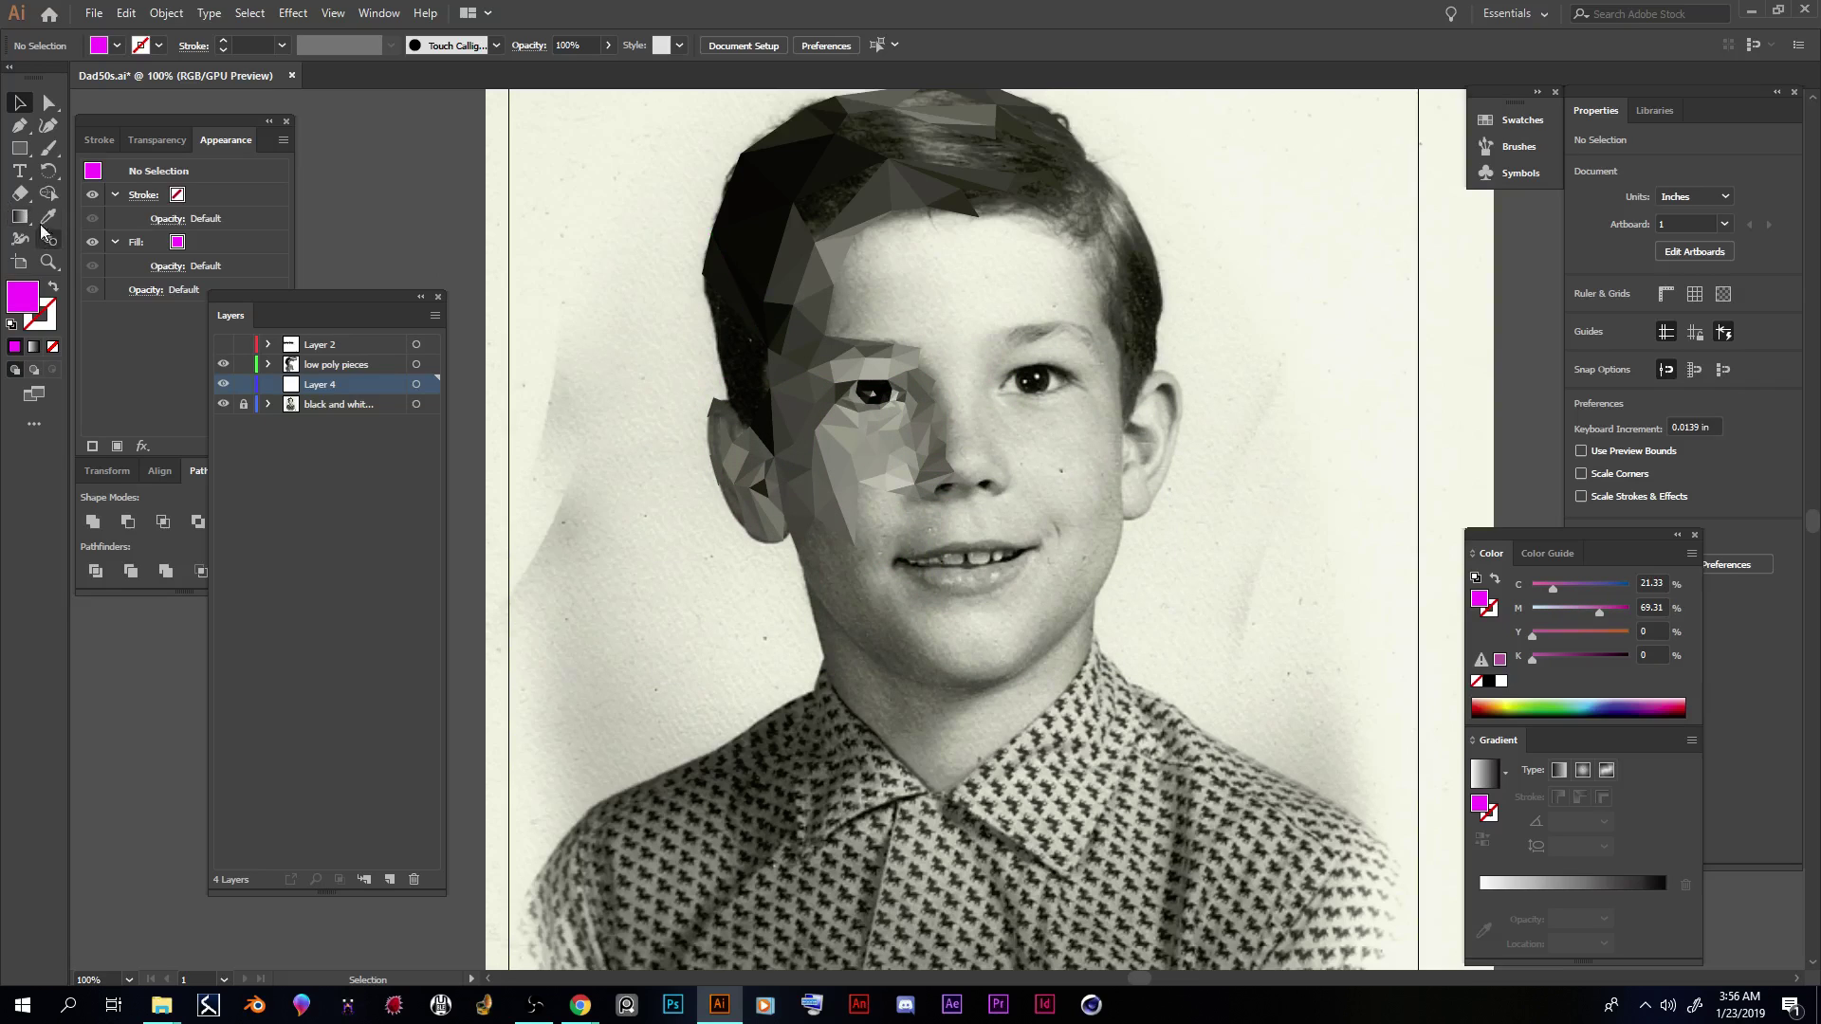
Step: Draw a magenta rectangle about 10.9 by 10.7 in on the new layer, covering the whole artboard behind the low-poly pieces
{"action": "left_click", "coordinate": [20, 154]}
{"action": "scroll", "coordinate": [569, 163], "scroll_direction": "up", "scroll_amount": 2}
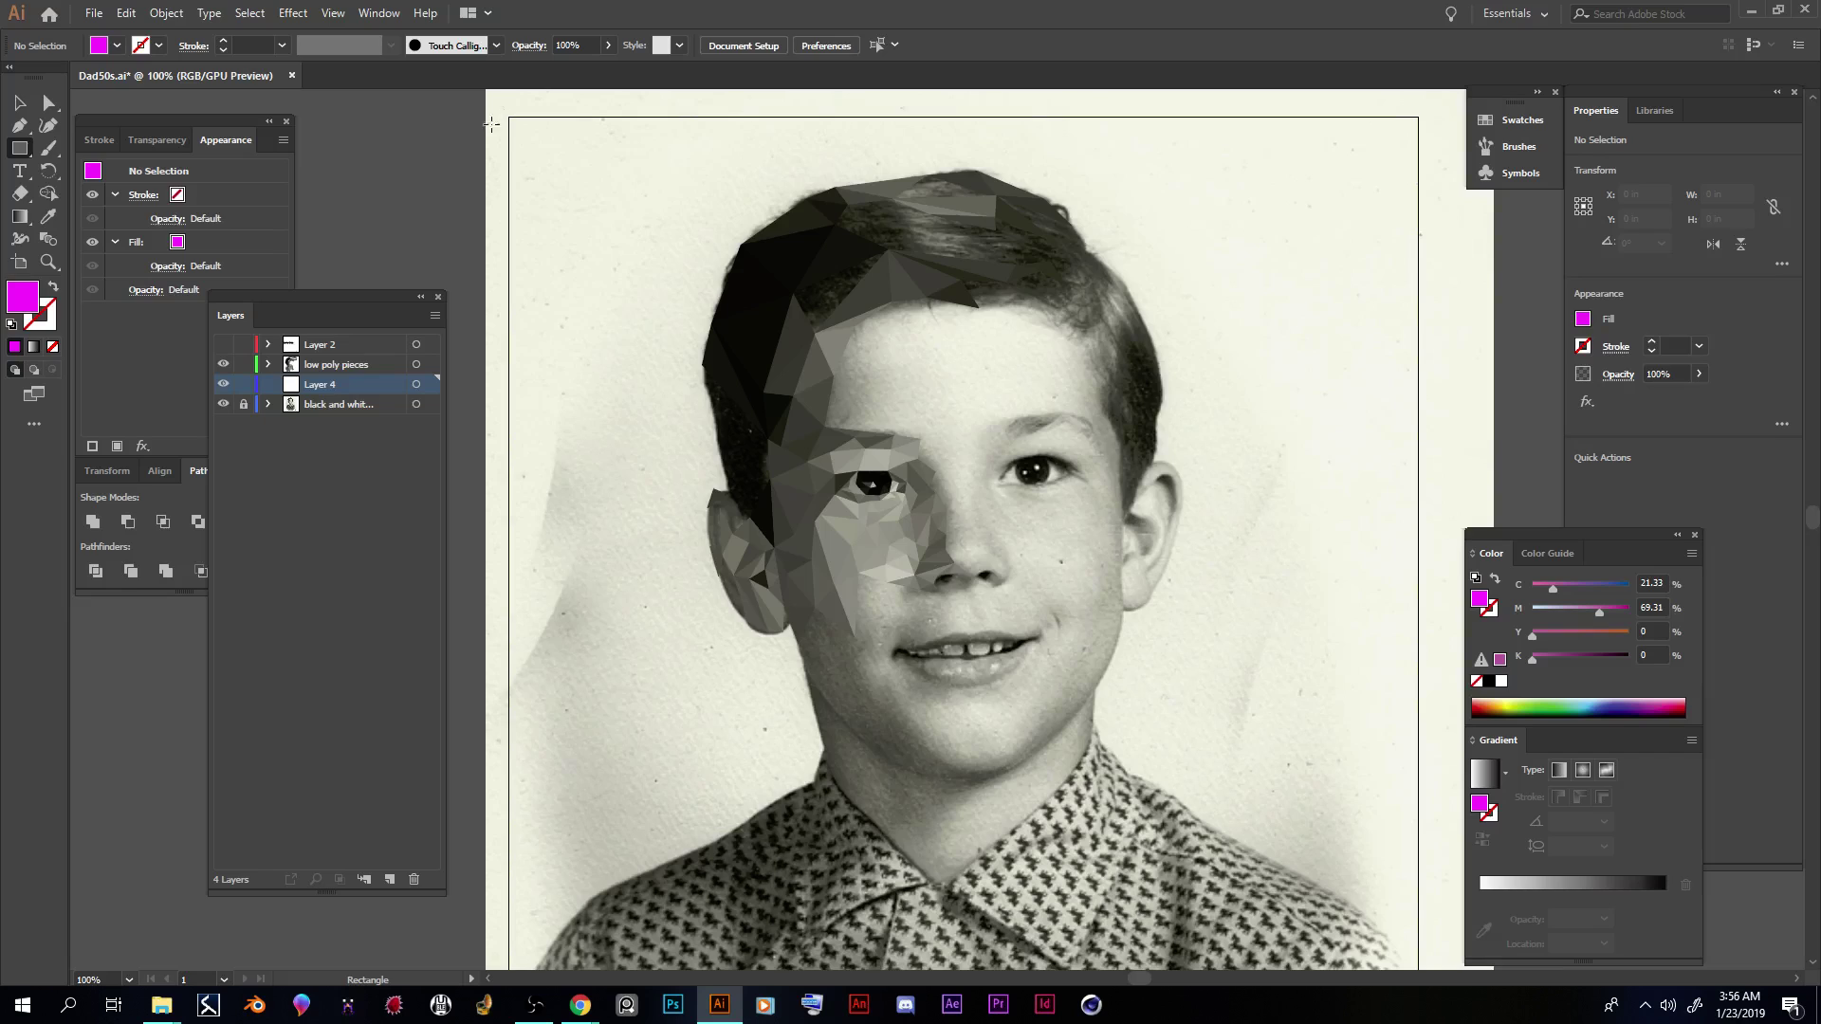
{"action": "left_click_drag", "start_coordinate": [498, 107], "coordinate": [1438, 756]}
{"action": "scroll", "coordinate": [1233, 750], "scroll_direction": "up", "scroll_amount": 5}
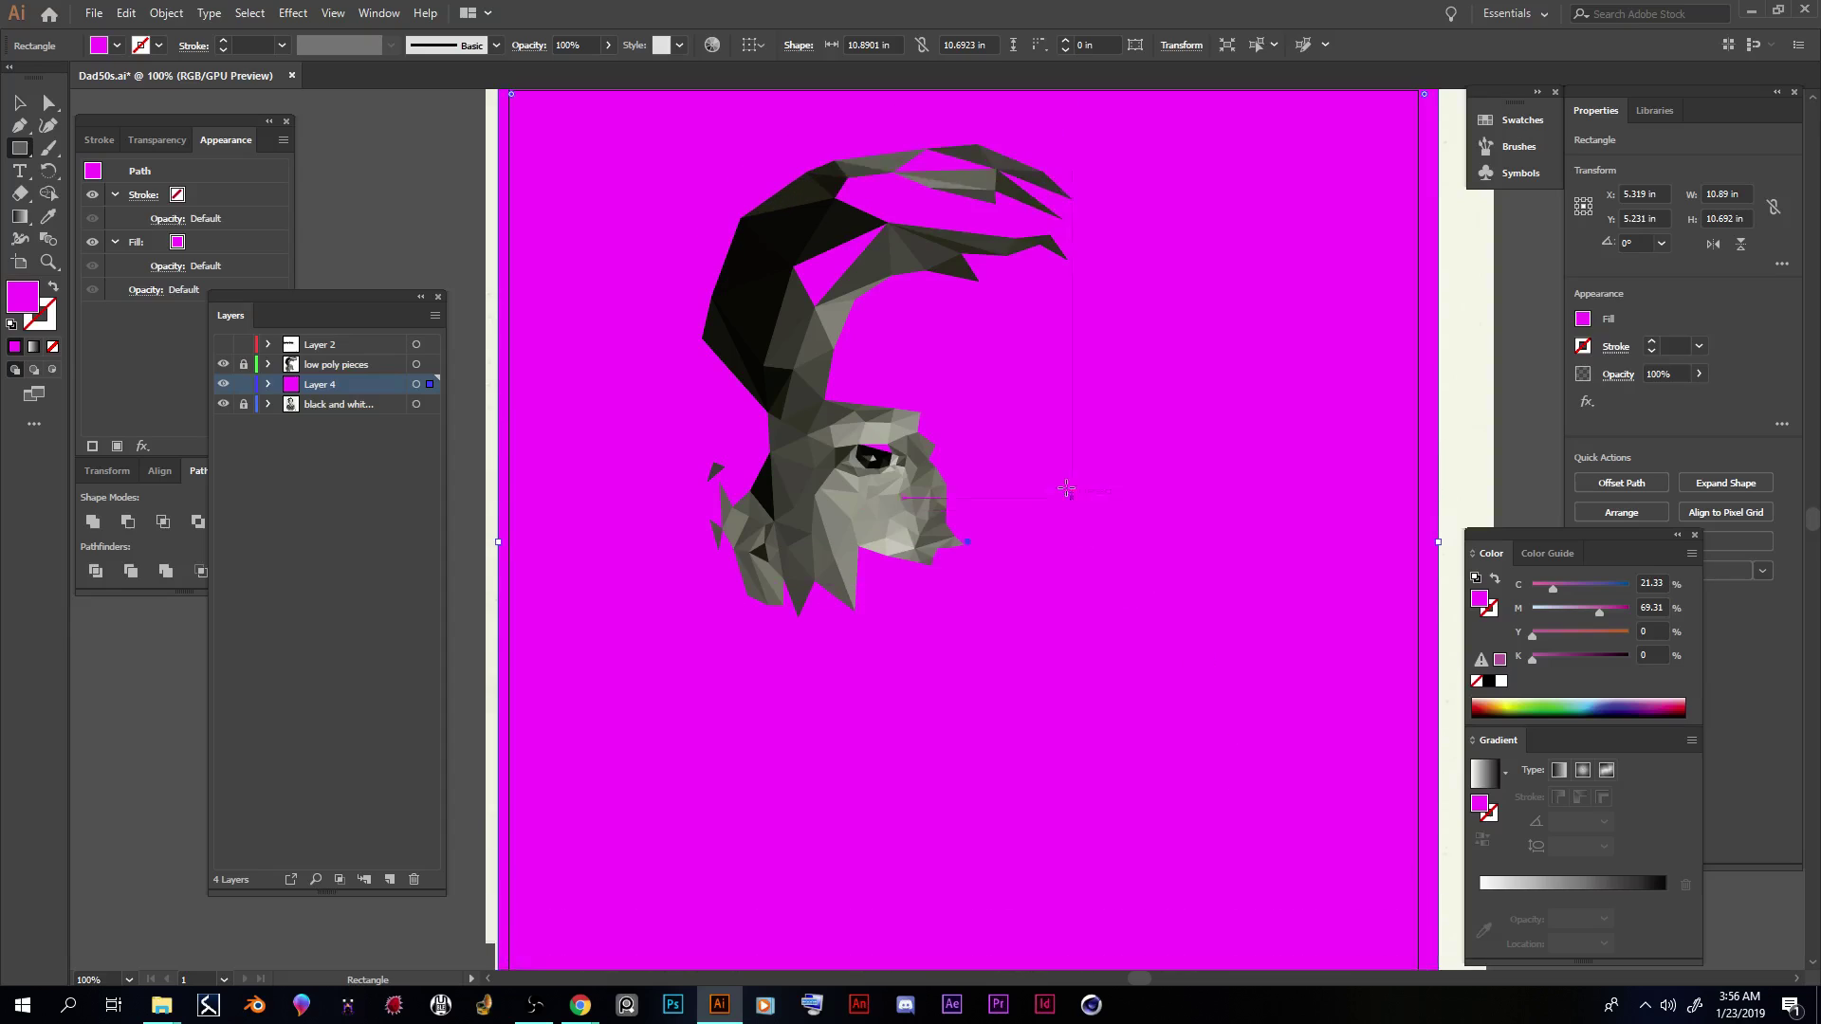
Step: Examine the low-poly face for gaps against the magenta backing, toggling the backing's visibility and inspecting the eye and cheek closely
{"action": "key", "text": "ctrl+equal"}
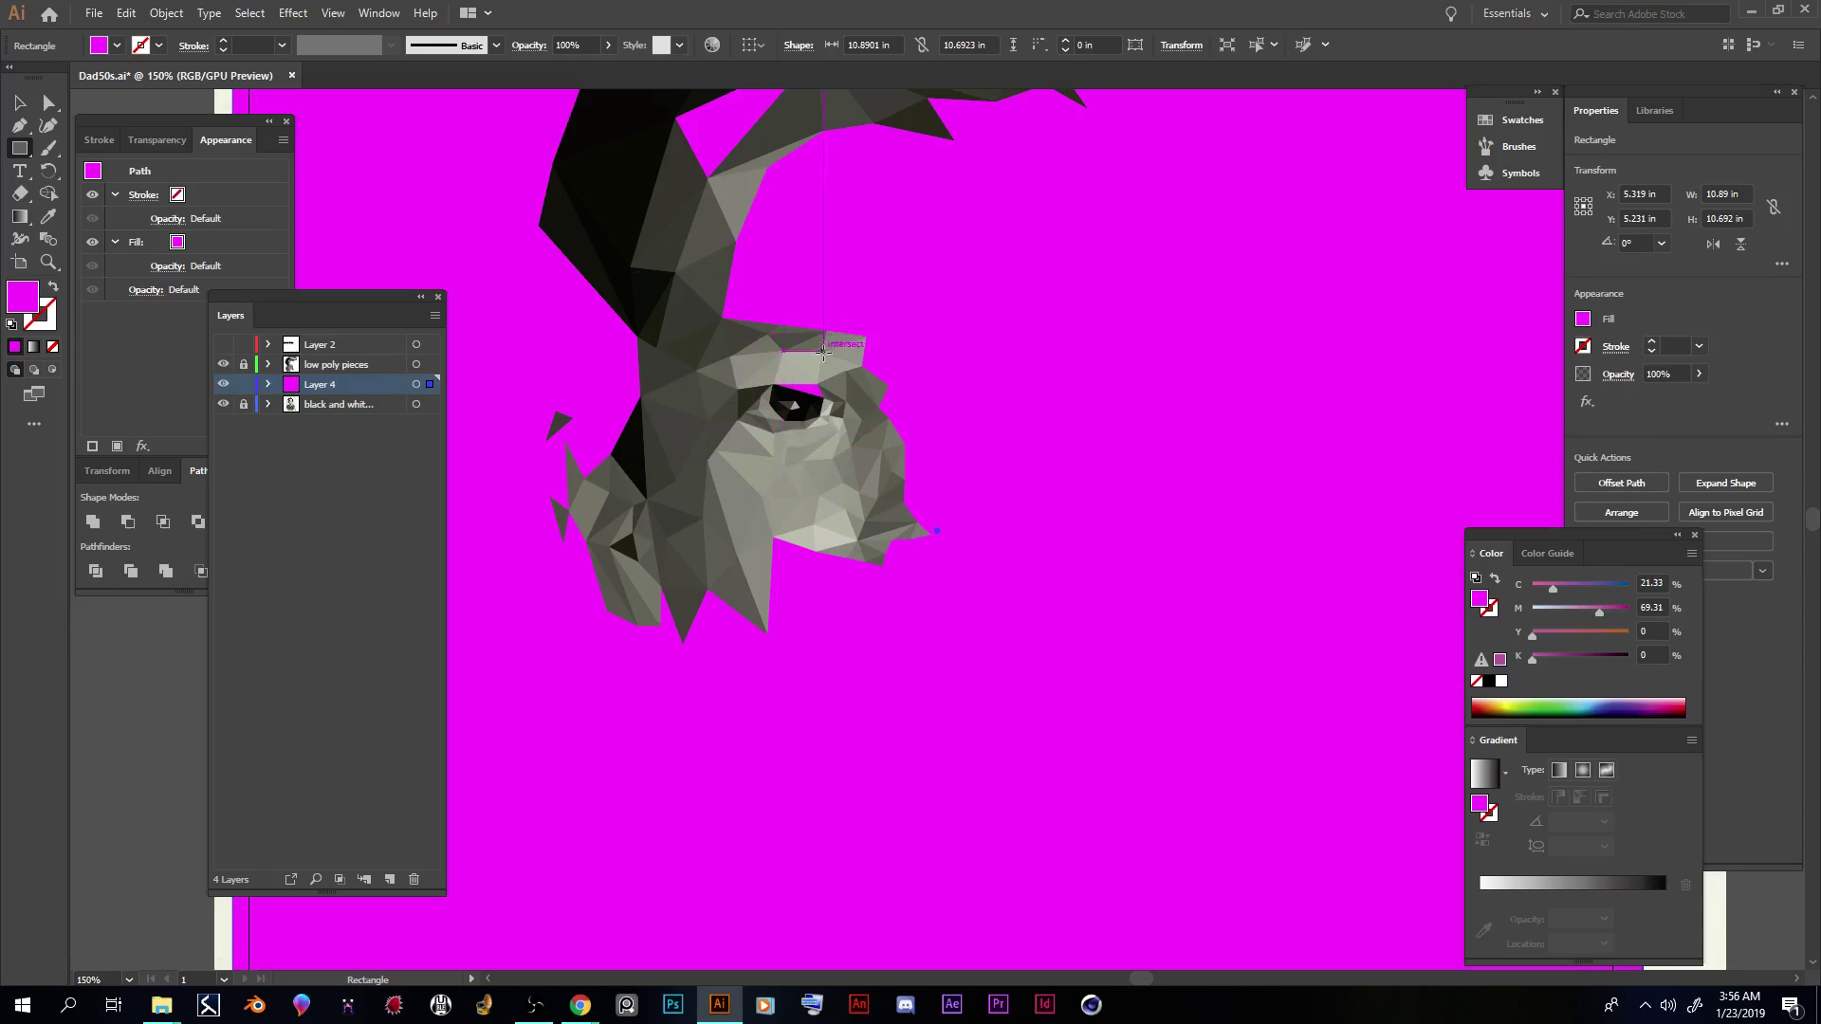
{"action": "scroll", "coordinate": [749, 403], "scroll_direction": "up", "scroll_amount": 3}
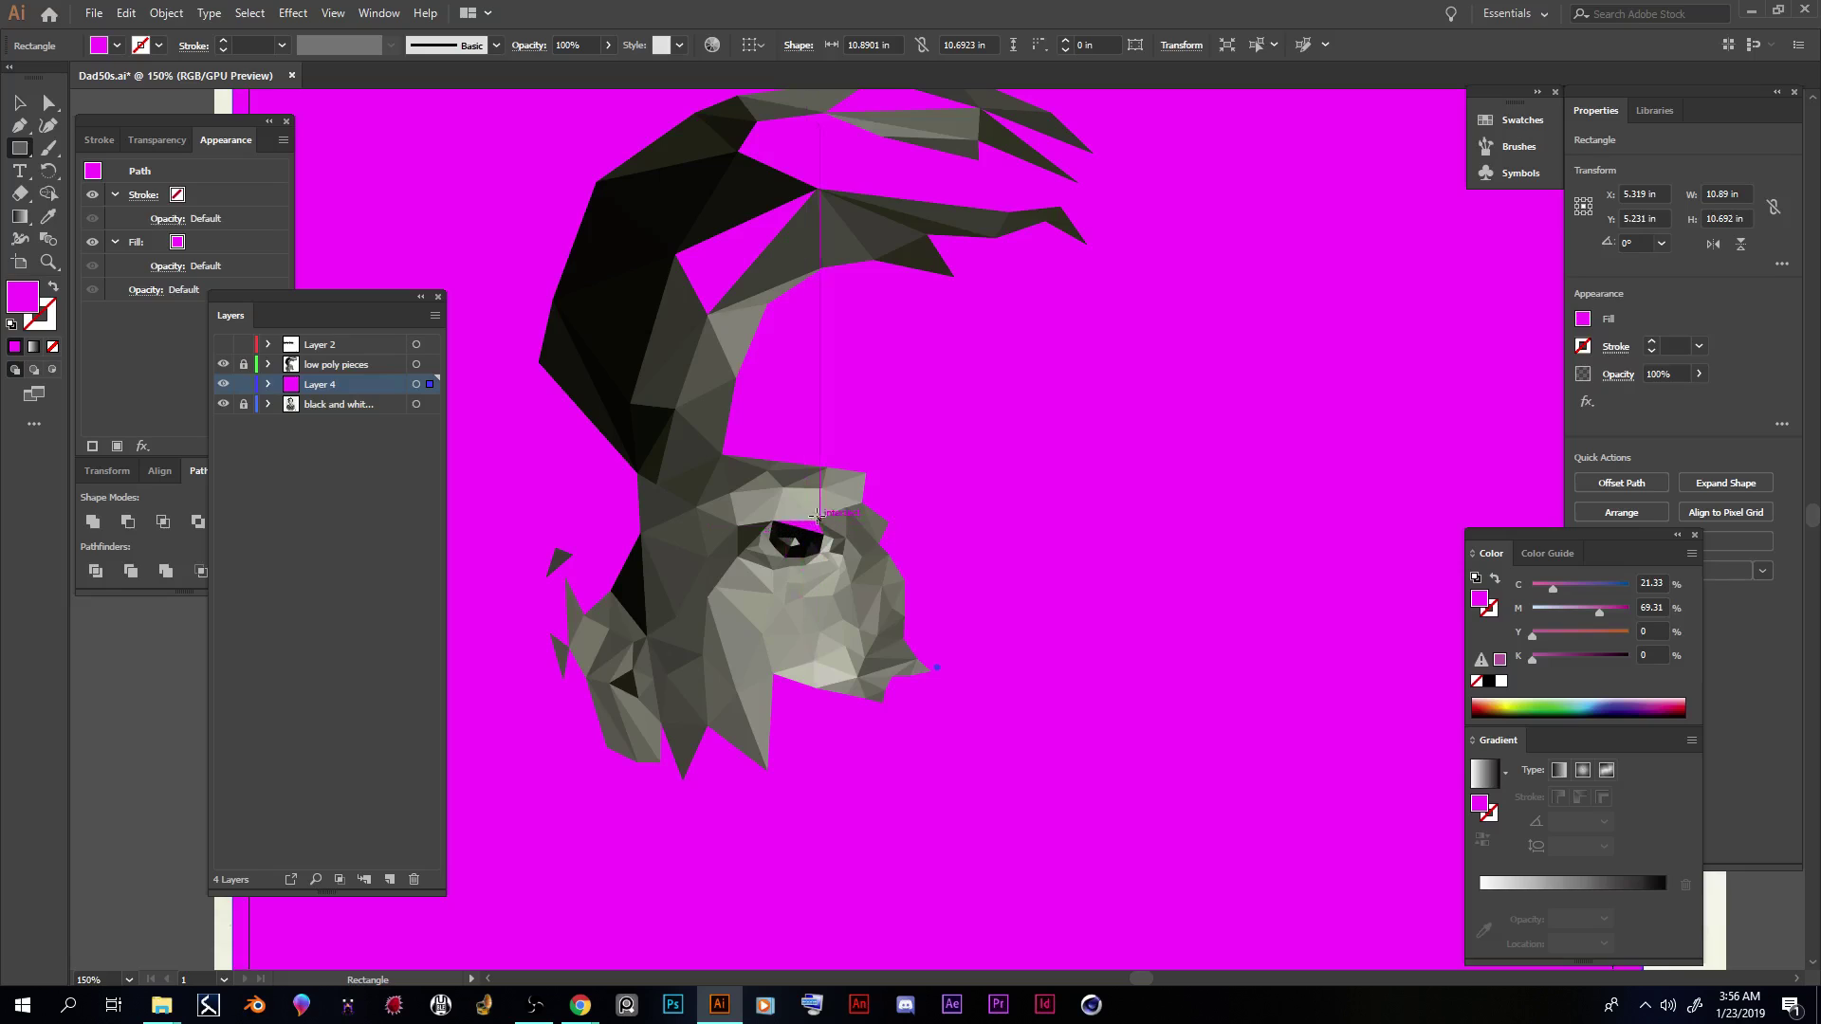
{"action": "scroll", "coordinate": [1028, 367], "scroll_direction": "down", "scroll_amount": 2}
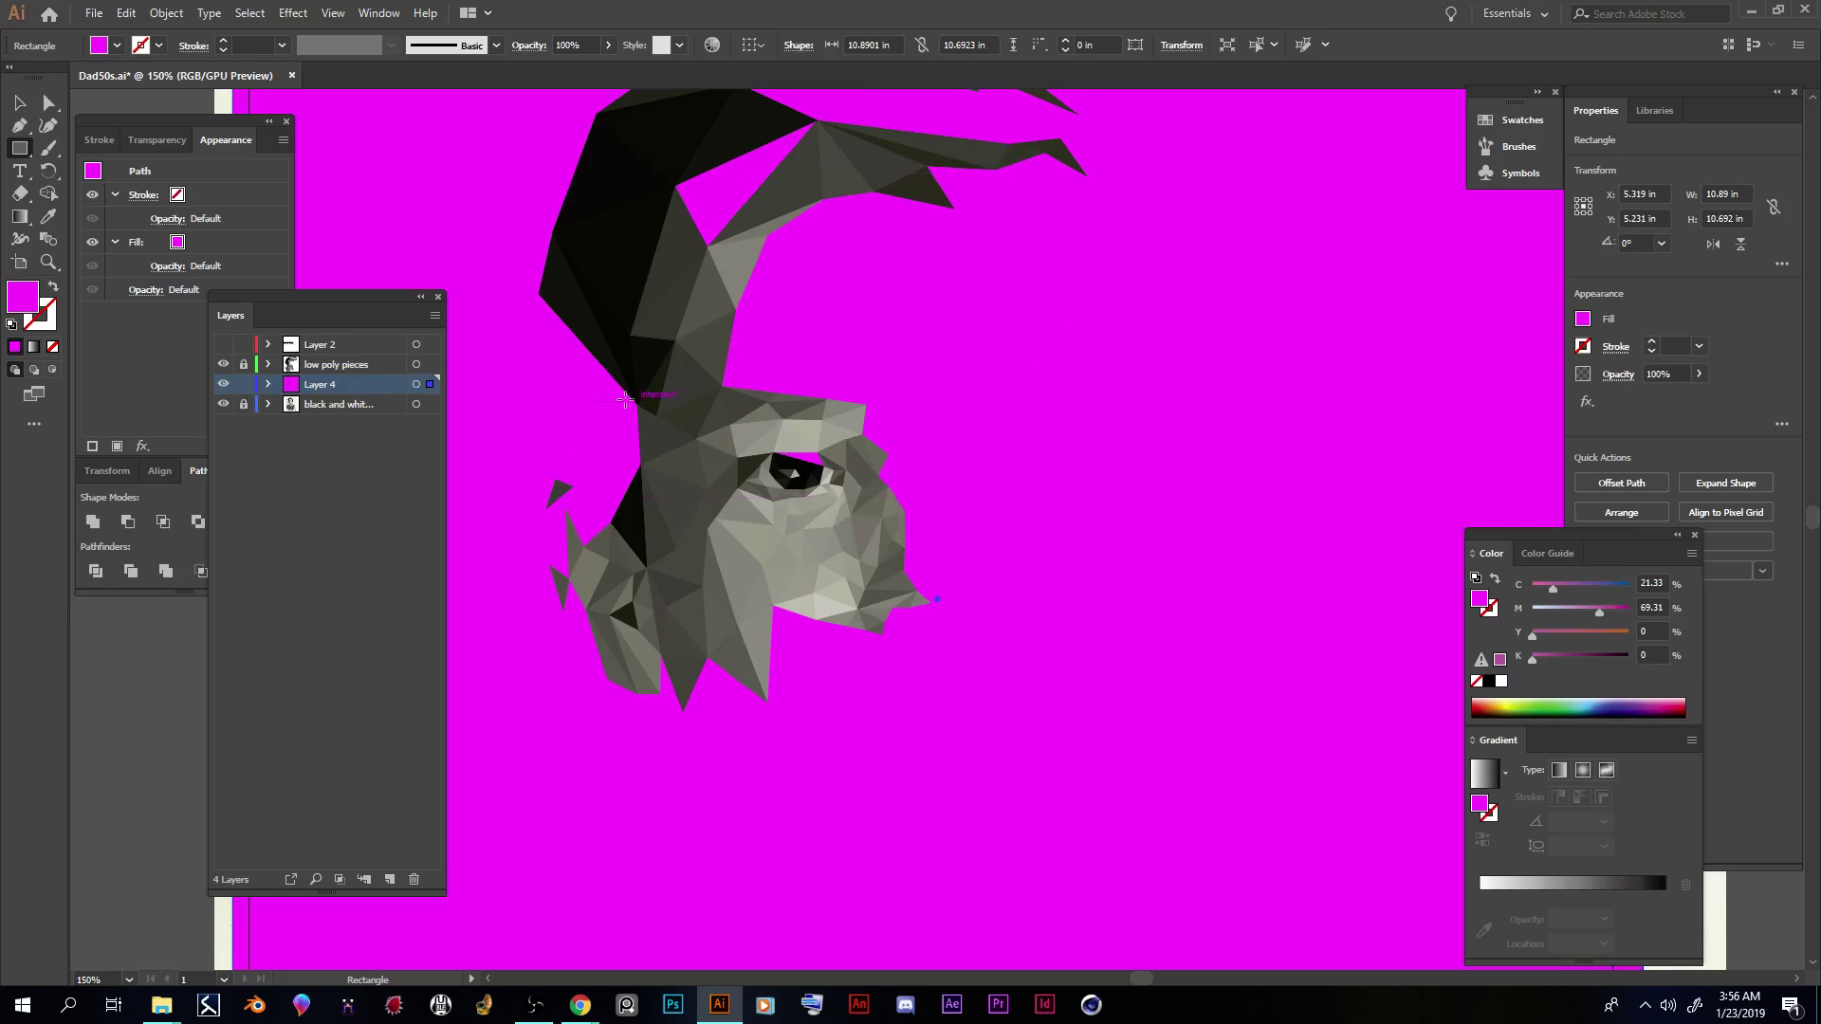
{"action": "left_click", "coordinate": [224, 384]}
{"action": "left_click", "coordinate": [224, 384]}
{"action": "left_click", "coordinate": [224, 384]}
{"action": "left_click", "coordinate": [224, 385]}
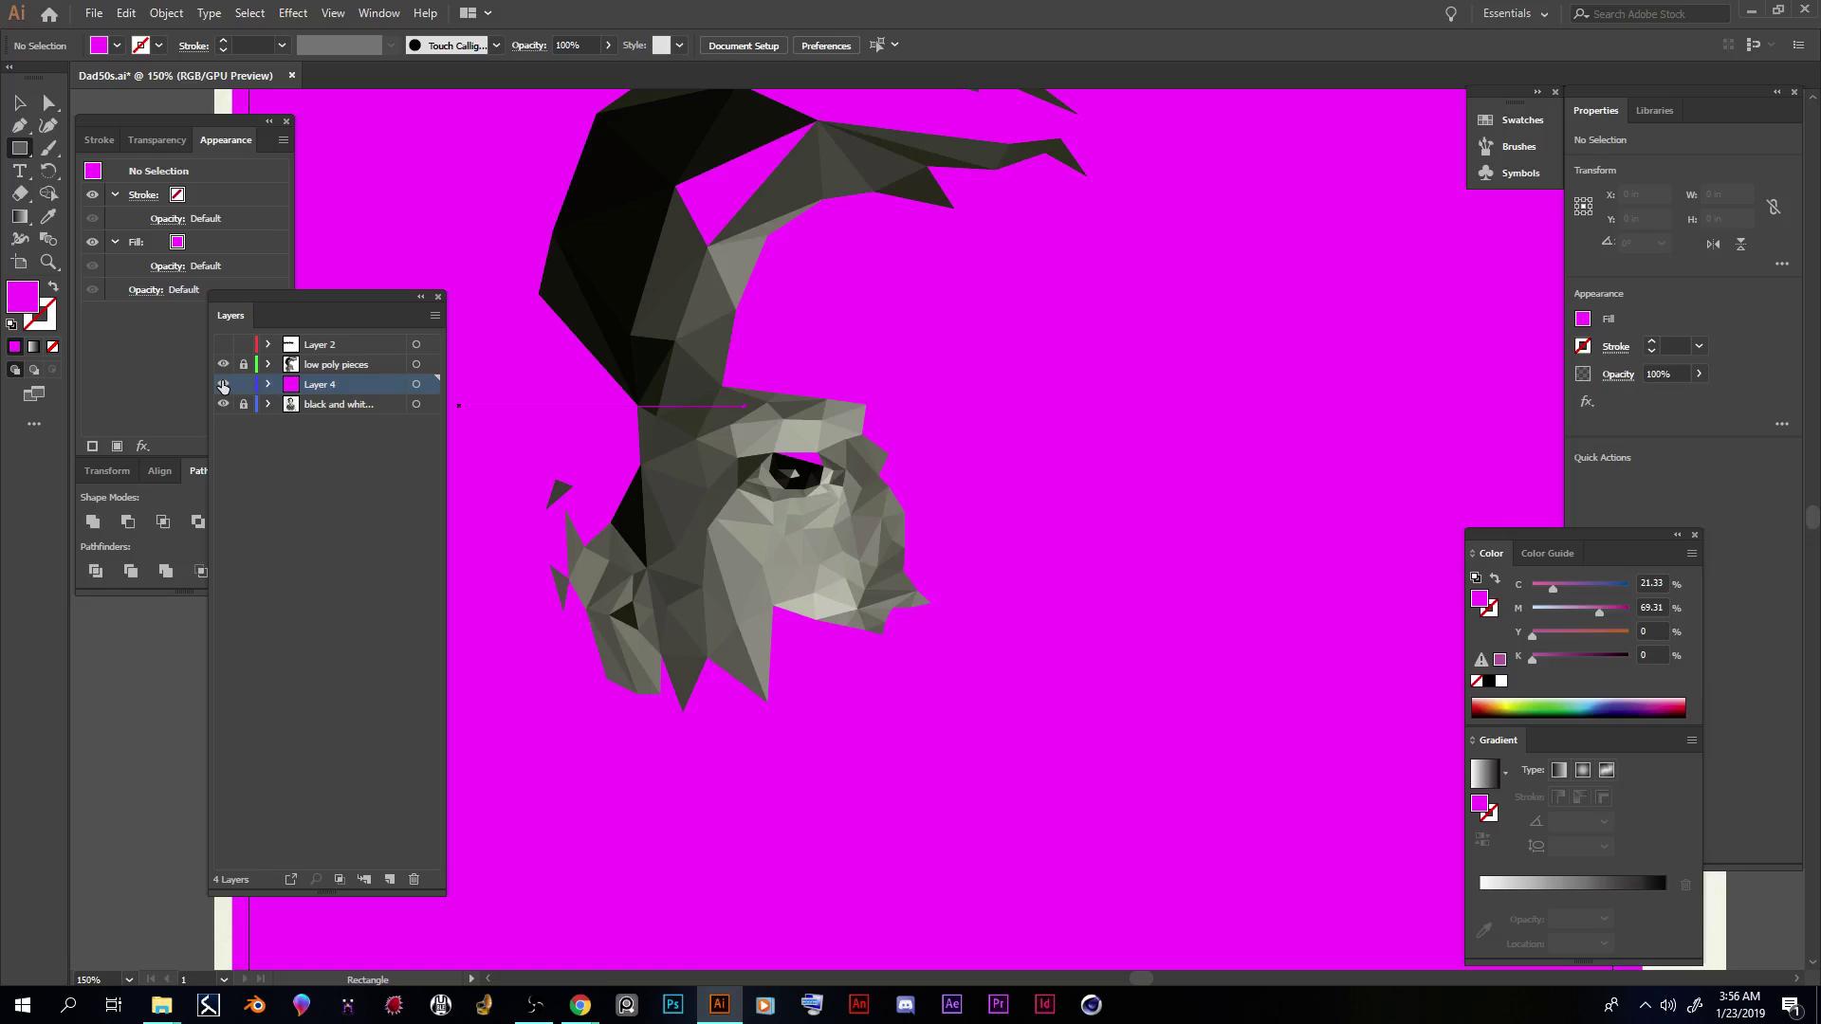
{"action": "key", "text": "ctrl+="}
{"action": "key", "text": "ctrl+="}
{"action": "key", "text": "ctrl+="}
{"action": "key", "text": "ctrl+="}
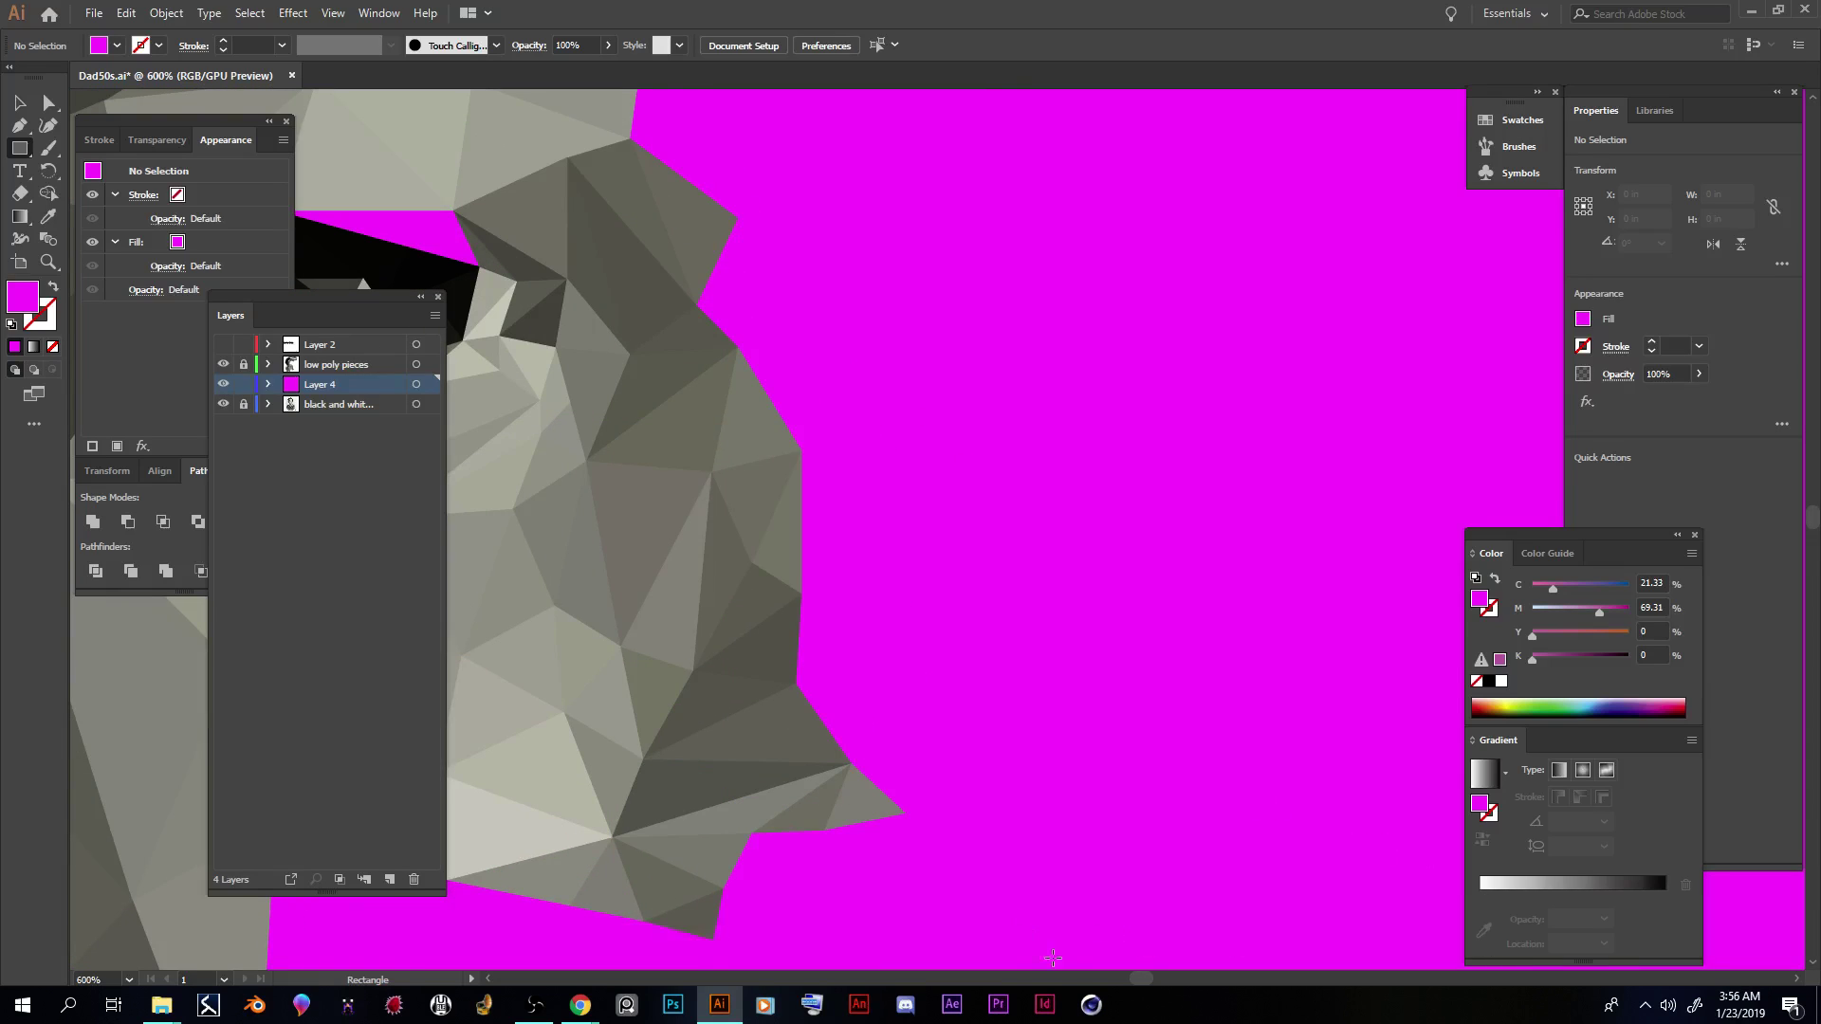
{"action": "left_click_drag", "start_coordinate": [1135, 981], "coordinate": [1129, 977]}
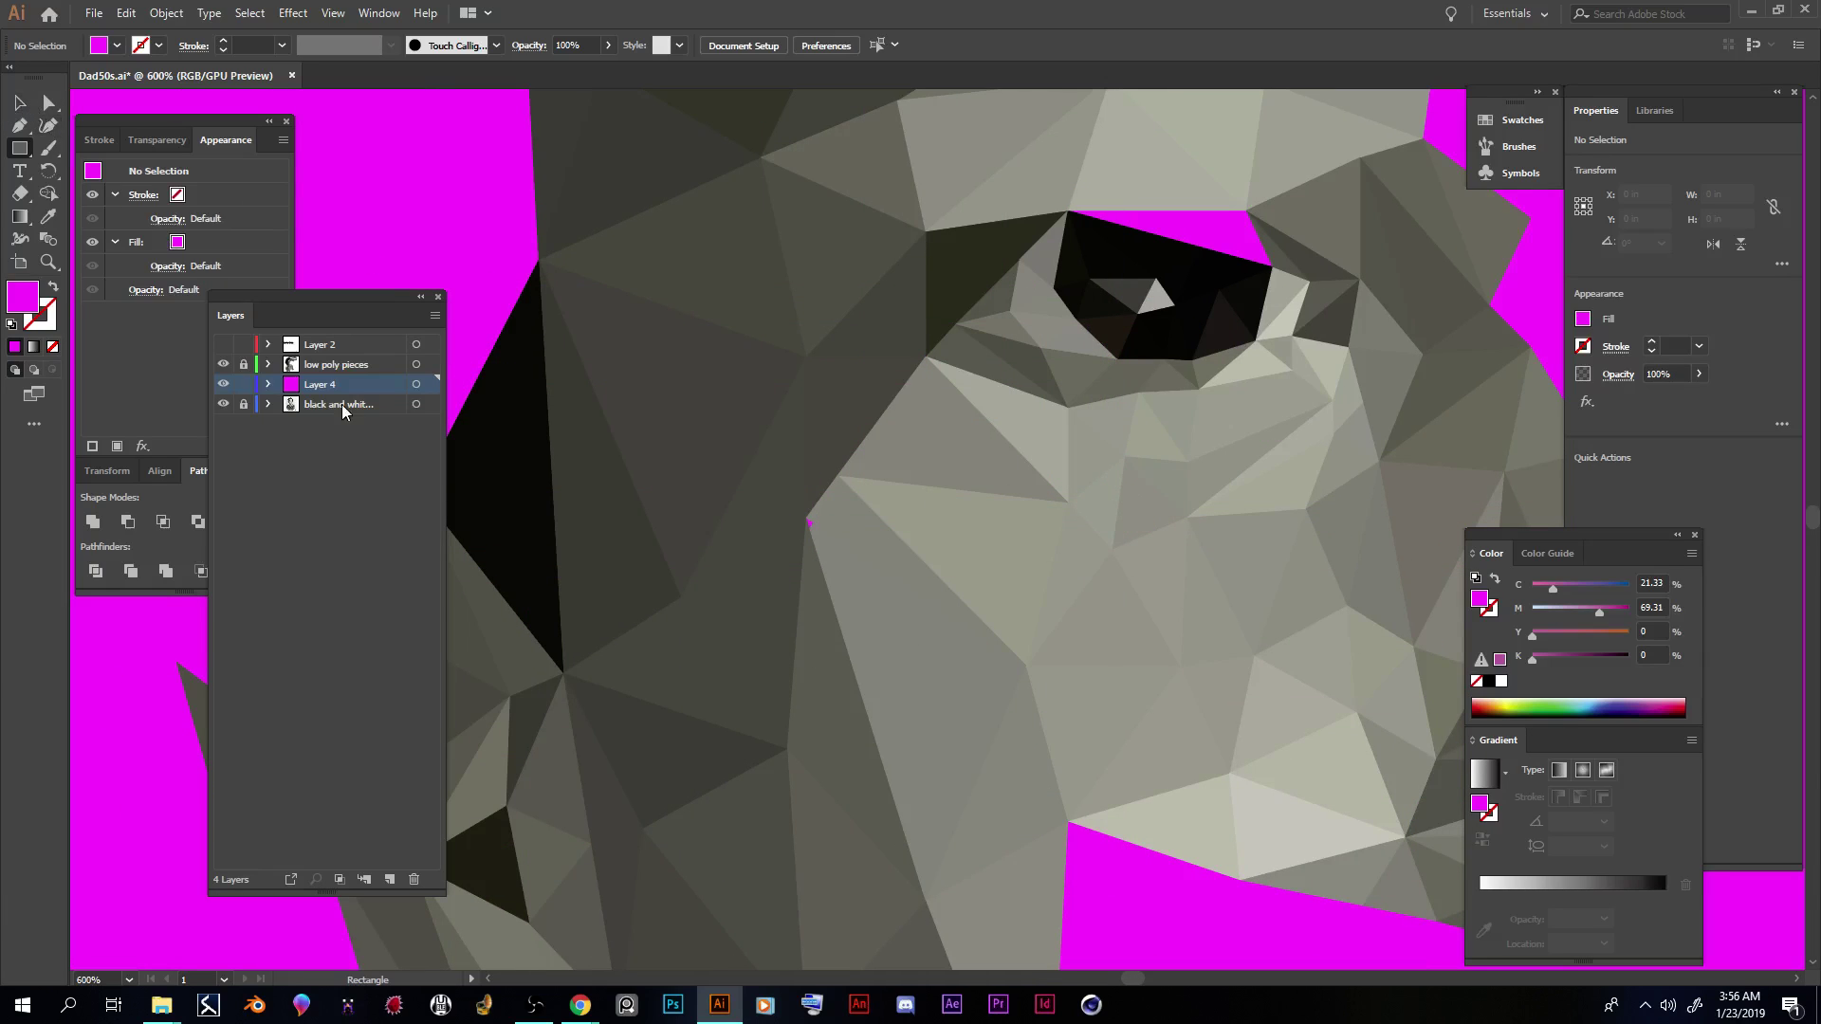
Step: Hide the magenta backing and compare the tiny notch at the cheek's outer corner with and without it
{"action": "left_click", "coordinate": [223, 385]}
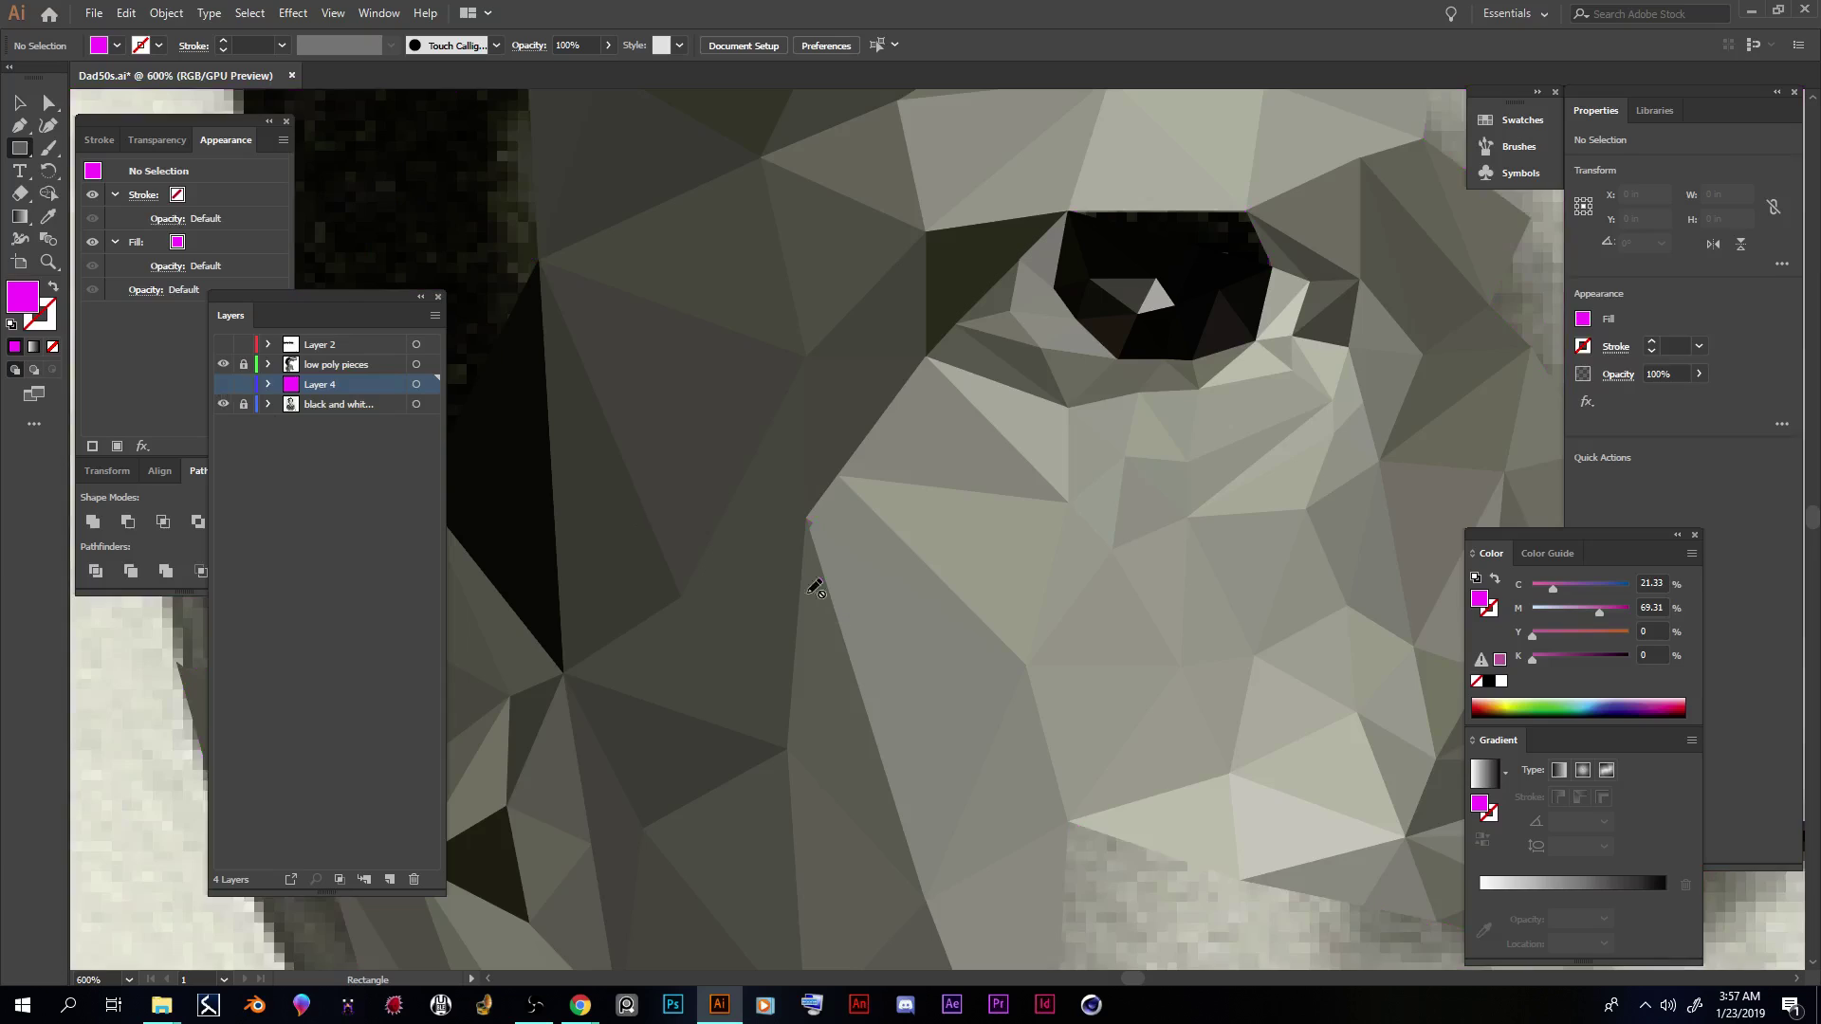
{"action": "scroll", "coordinate": [814, 506], "scroll_direction": "up", "scroll_amount": 5}
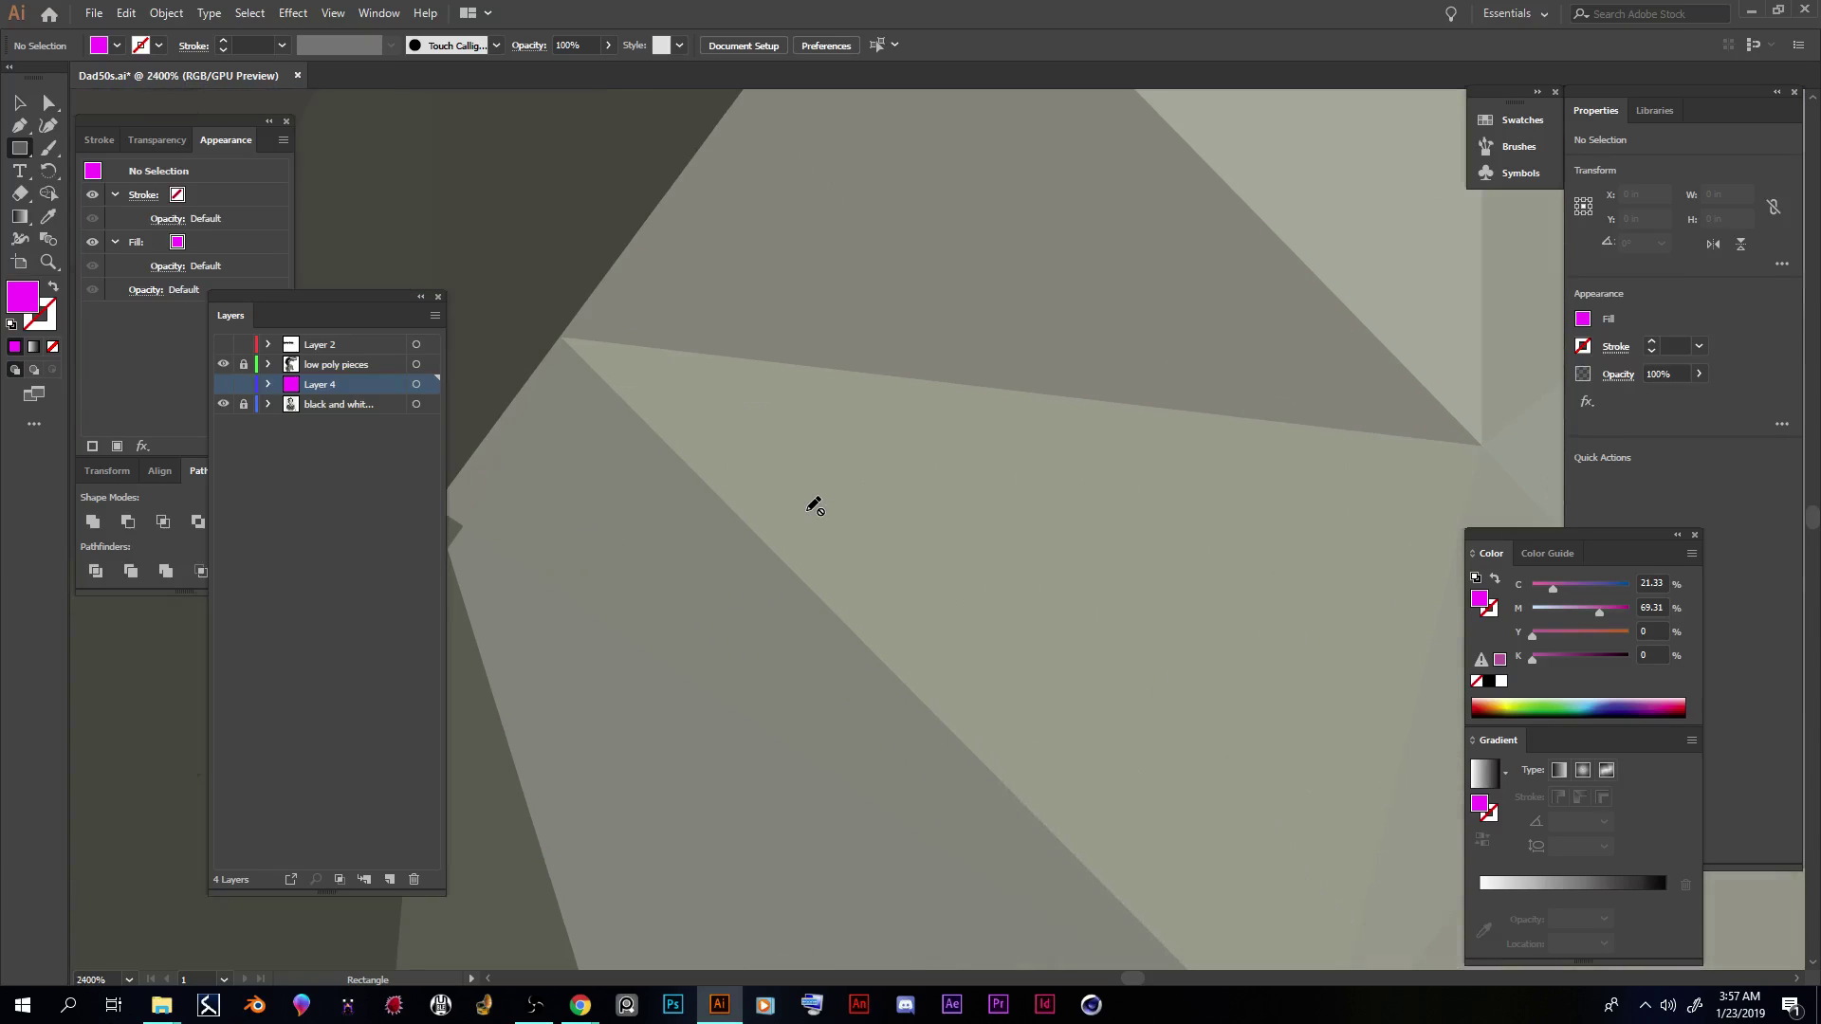
{"action": "scroll", "coordinate": [1136, 976], "scroll_direction": "left", "scroll_amount": 3}
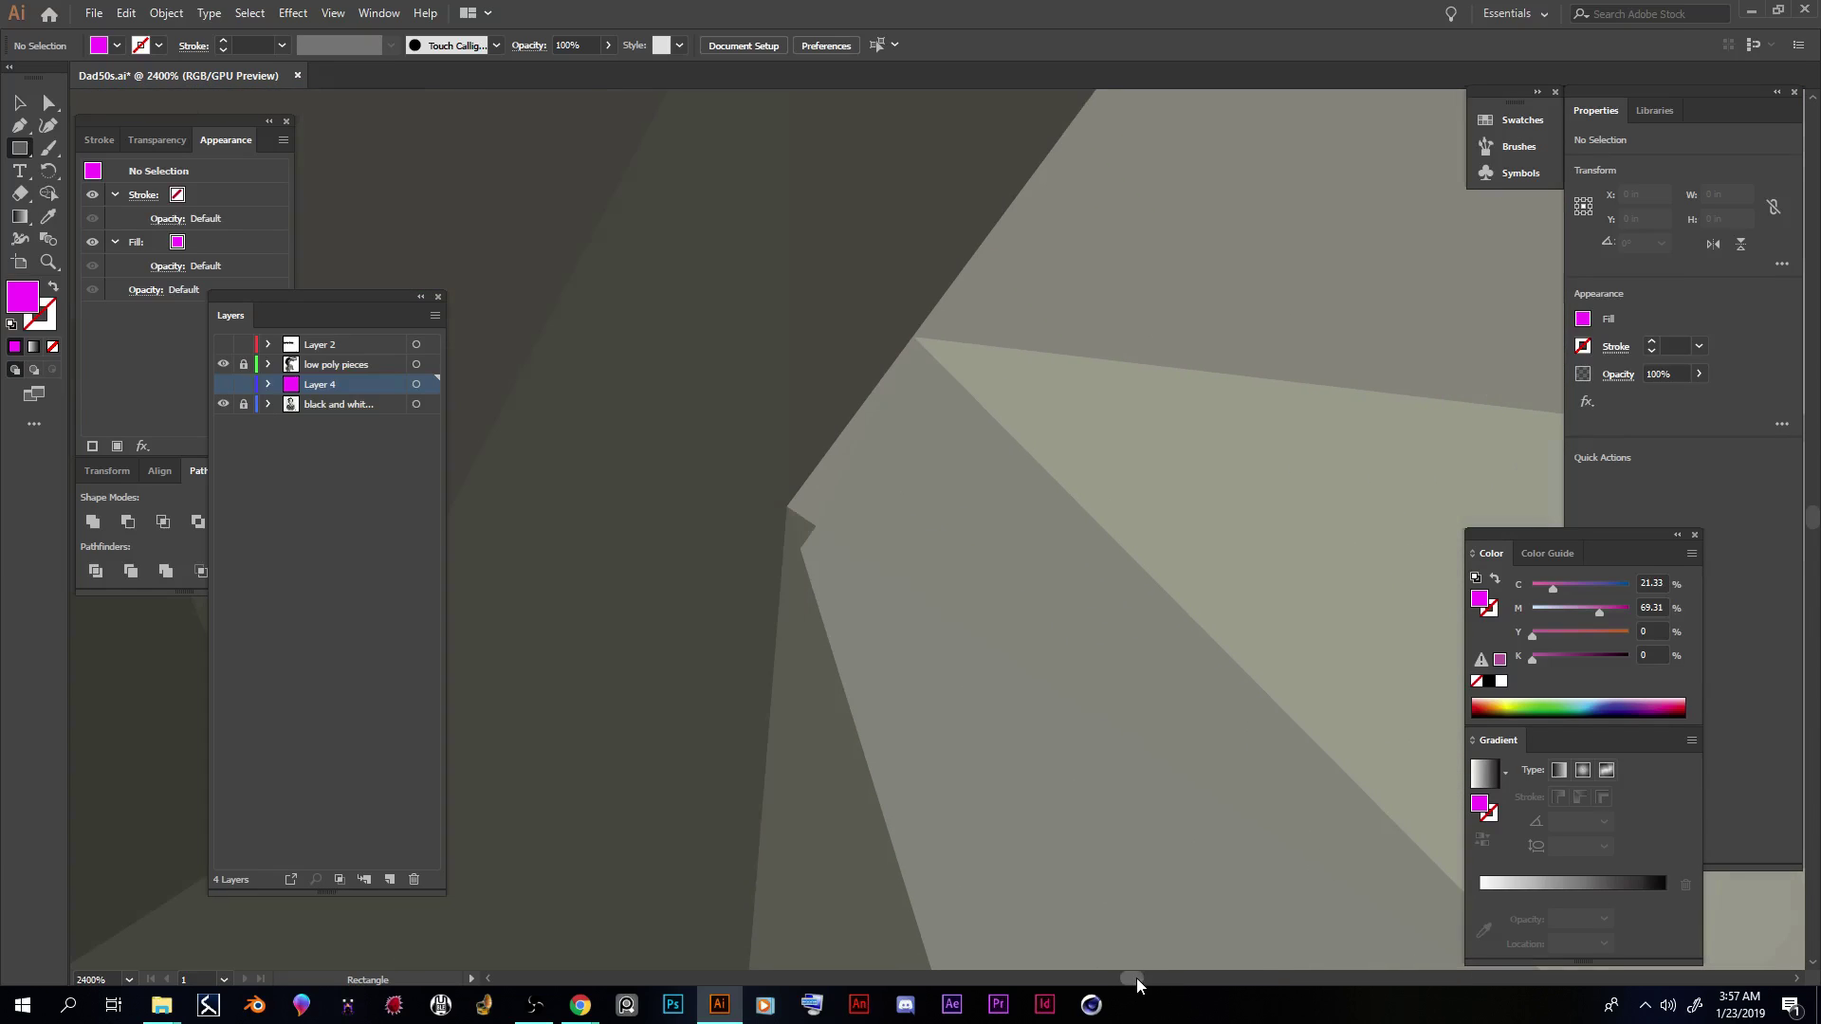
{"action": "scroll", "coordinate": [1149, 845], "scroll_direction": "down", "scroll_amount": 5}
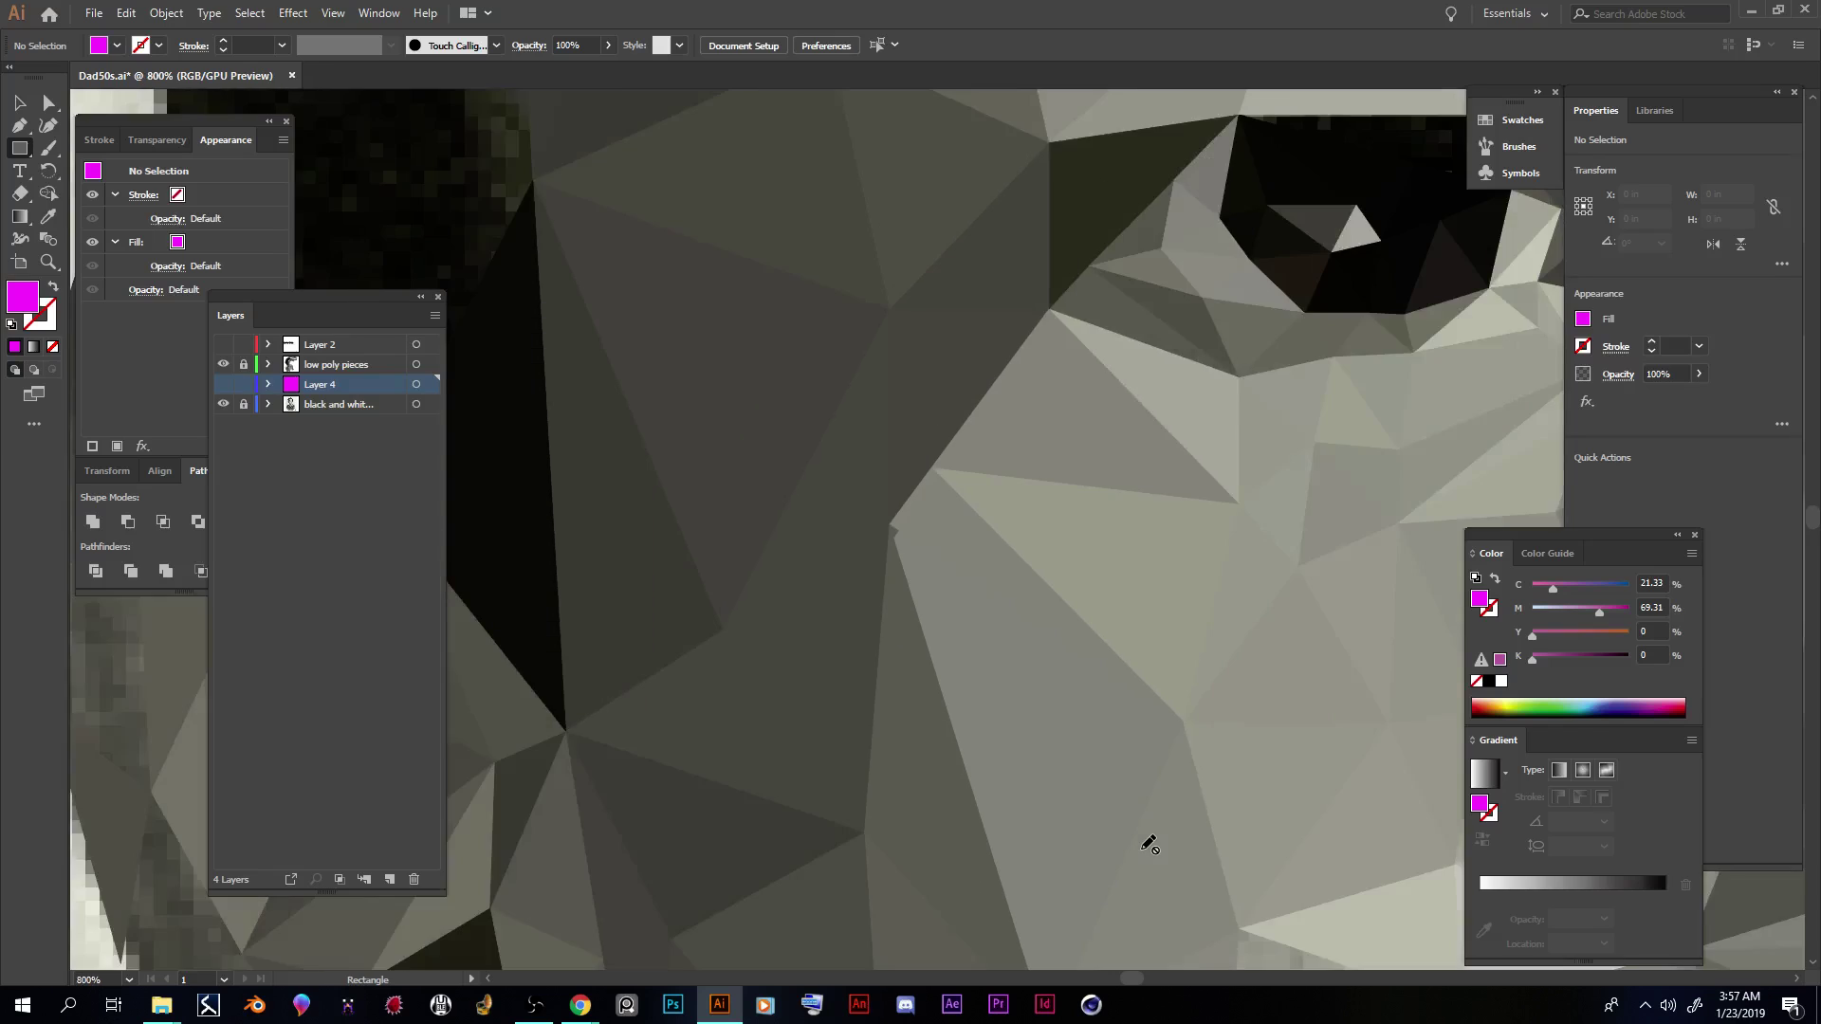
{"action": "left_click", "coordinate": [223, 384]}
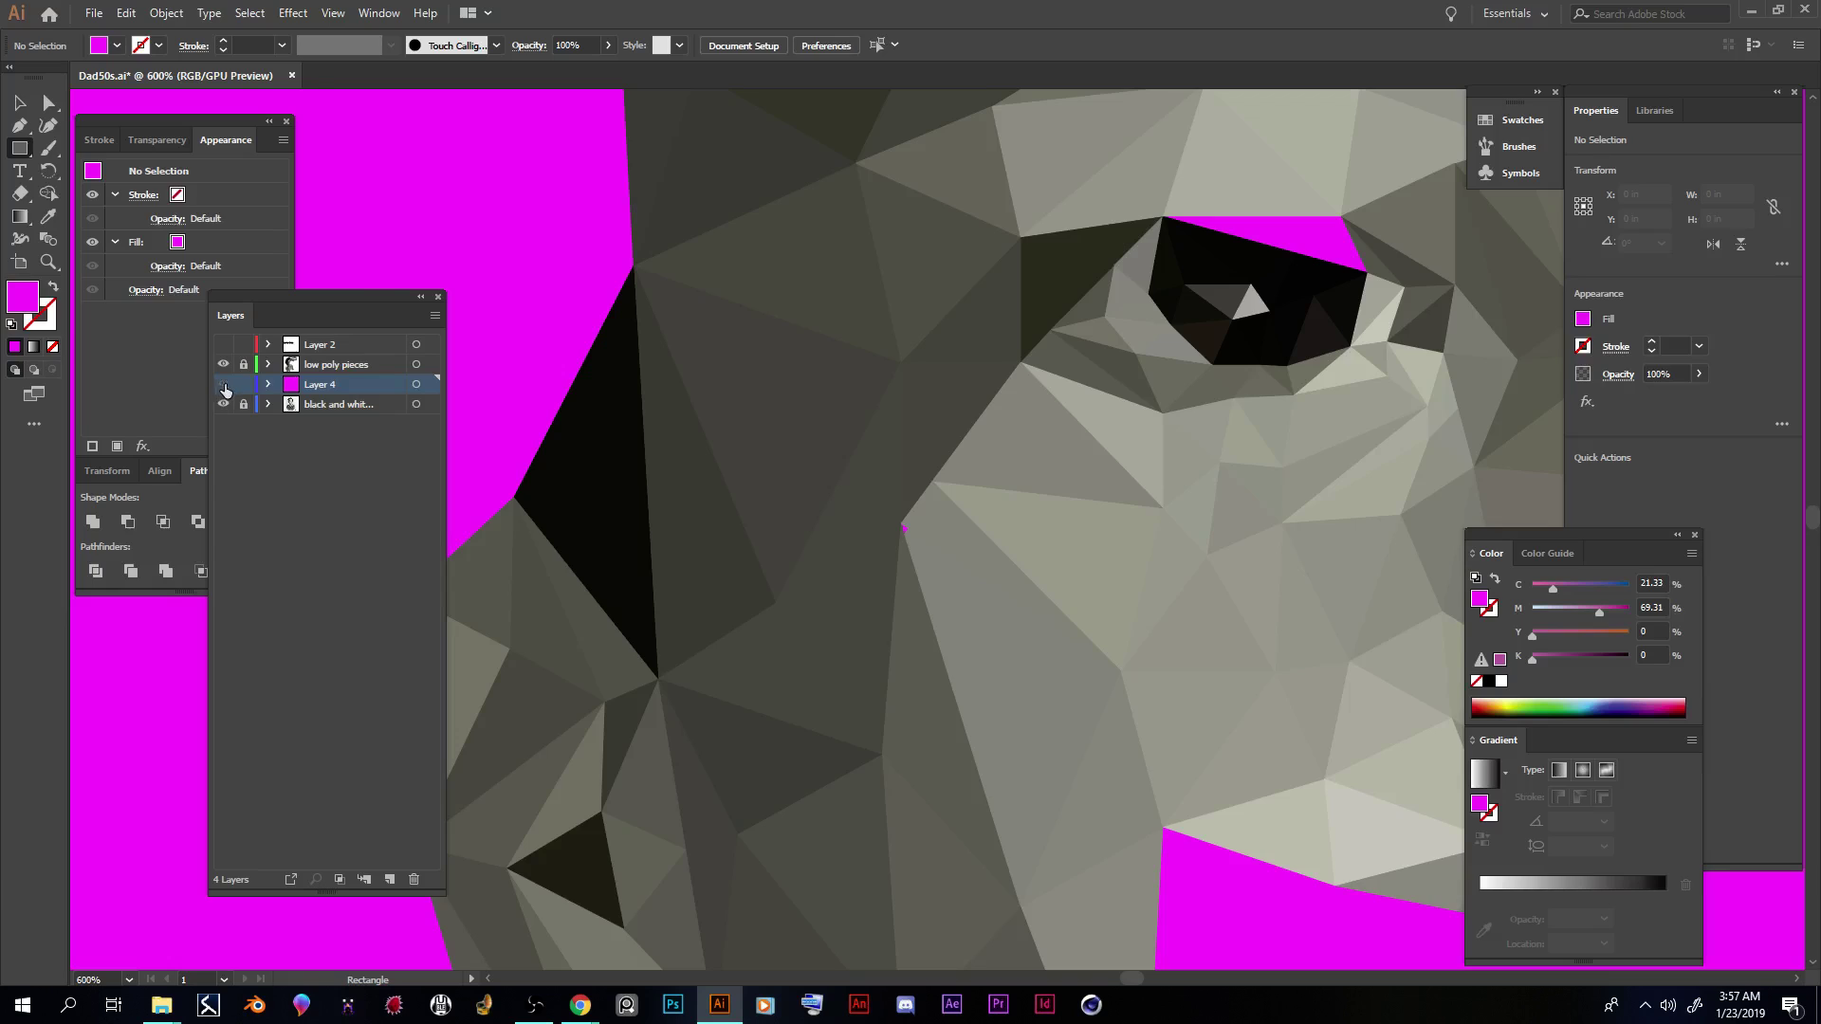
{"action": "left_click", "coordinate": [225, 383]}
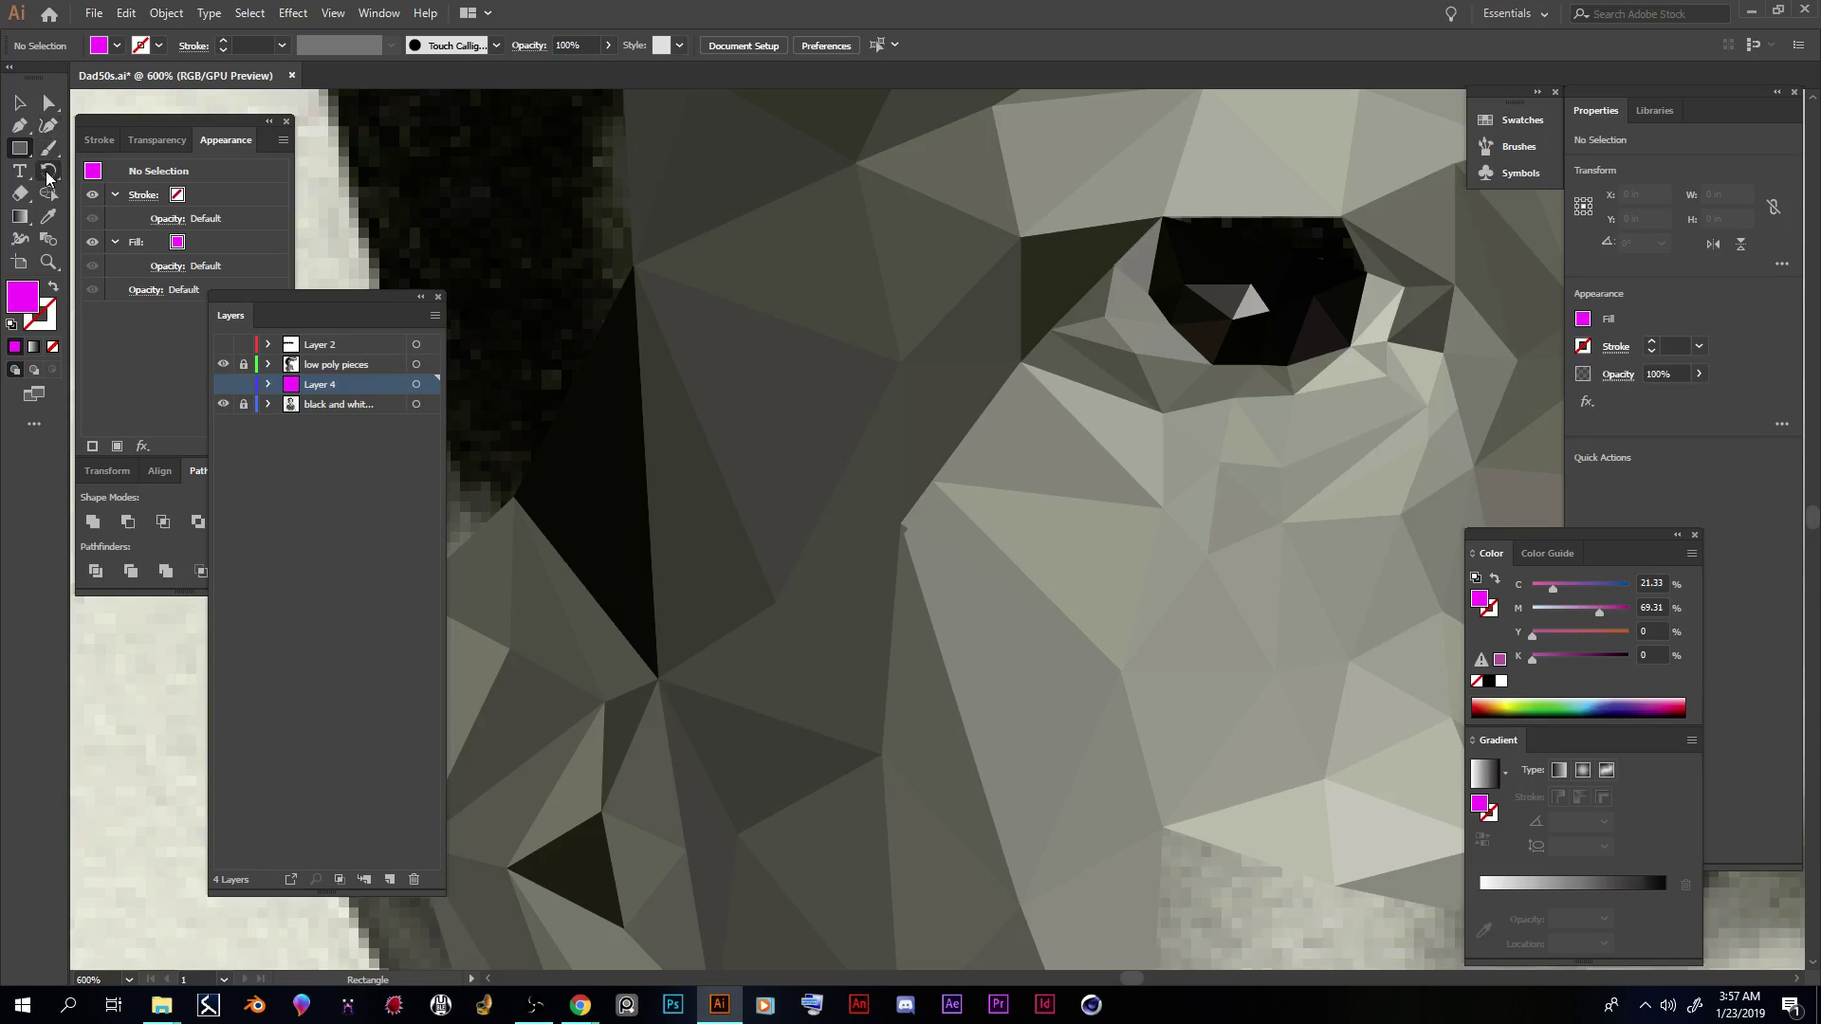
Step: Activate the Lasso tool, unlock the low poly pieces layer and make it the active layer
{"action": "left_click", "coordinate": [19, 102]}
{"action": "left_click", "coordinate": [49, 101]}
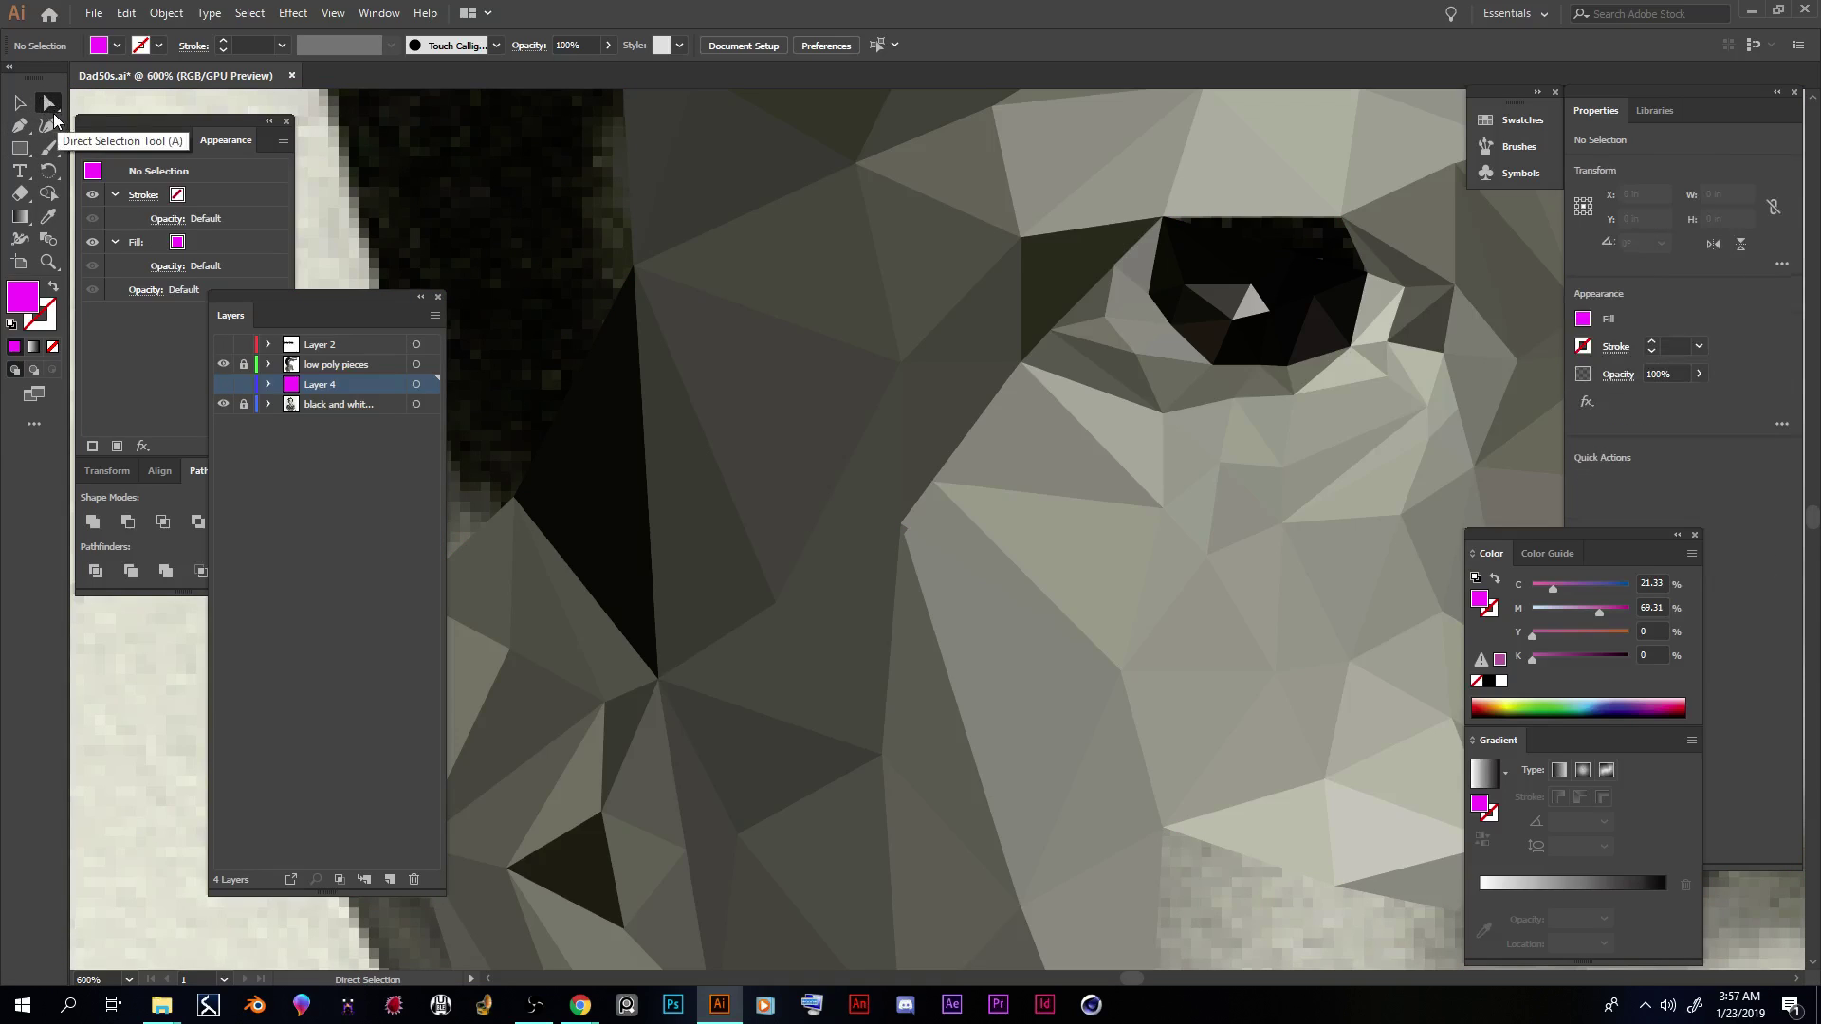
{"action": "left_click", "coordinate": [49, 101]}
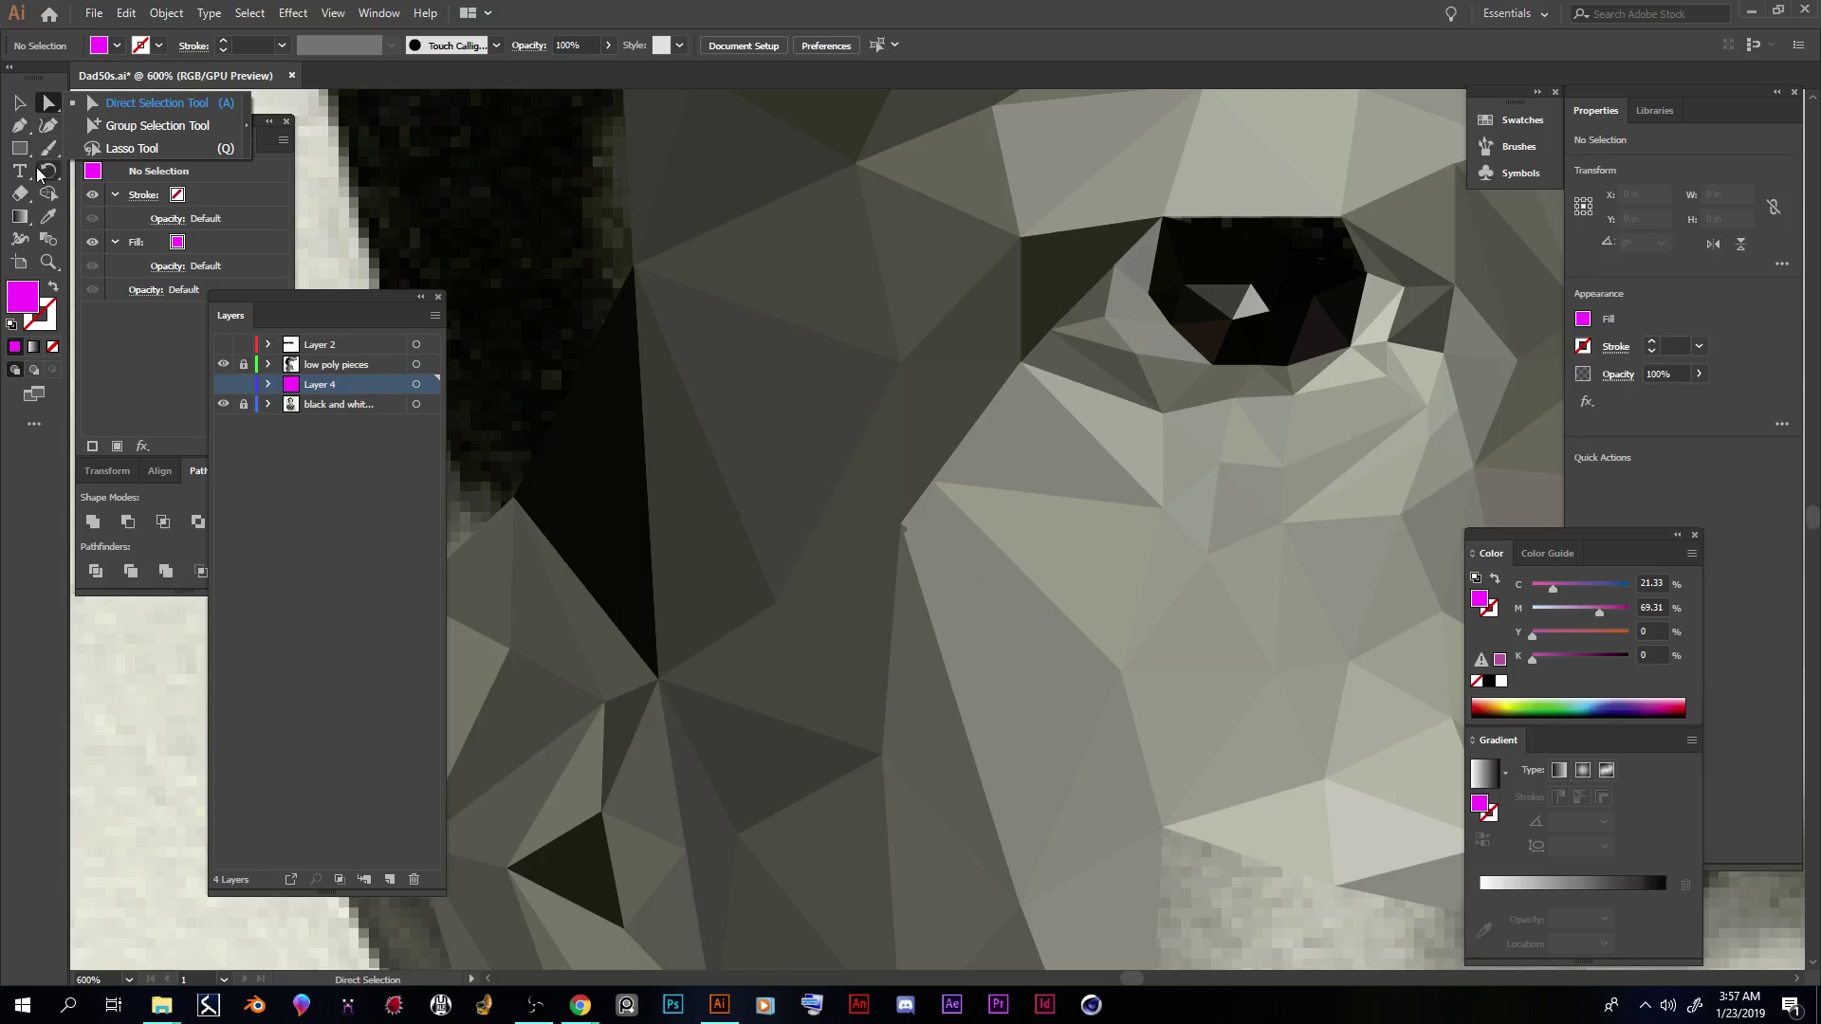
{"action": "left_click", "coordinate": [123, 148]}
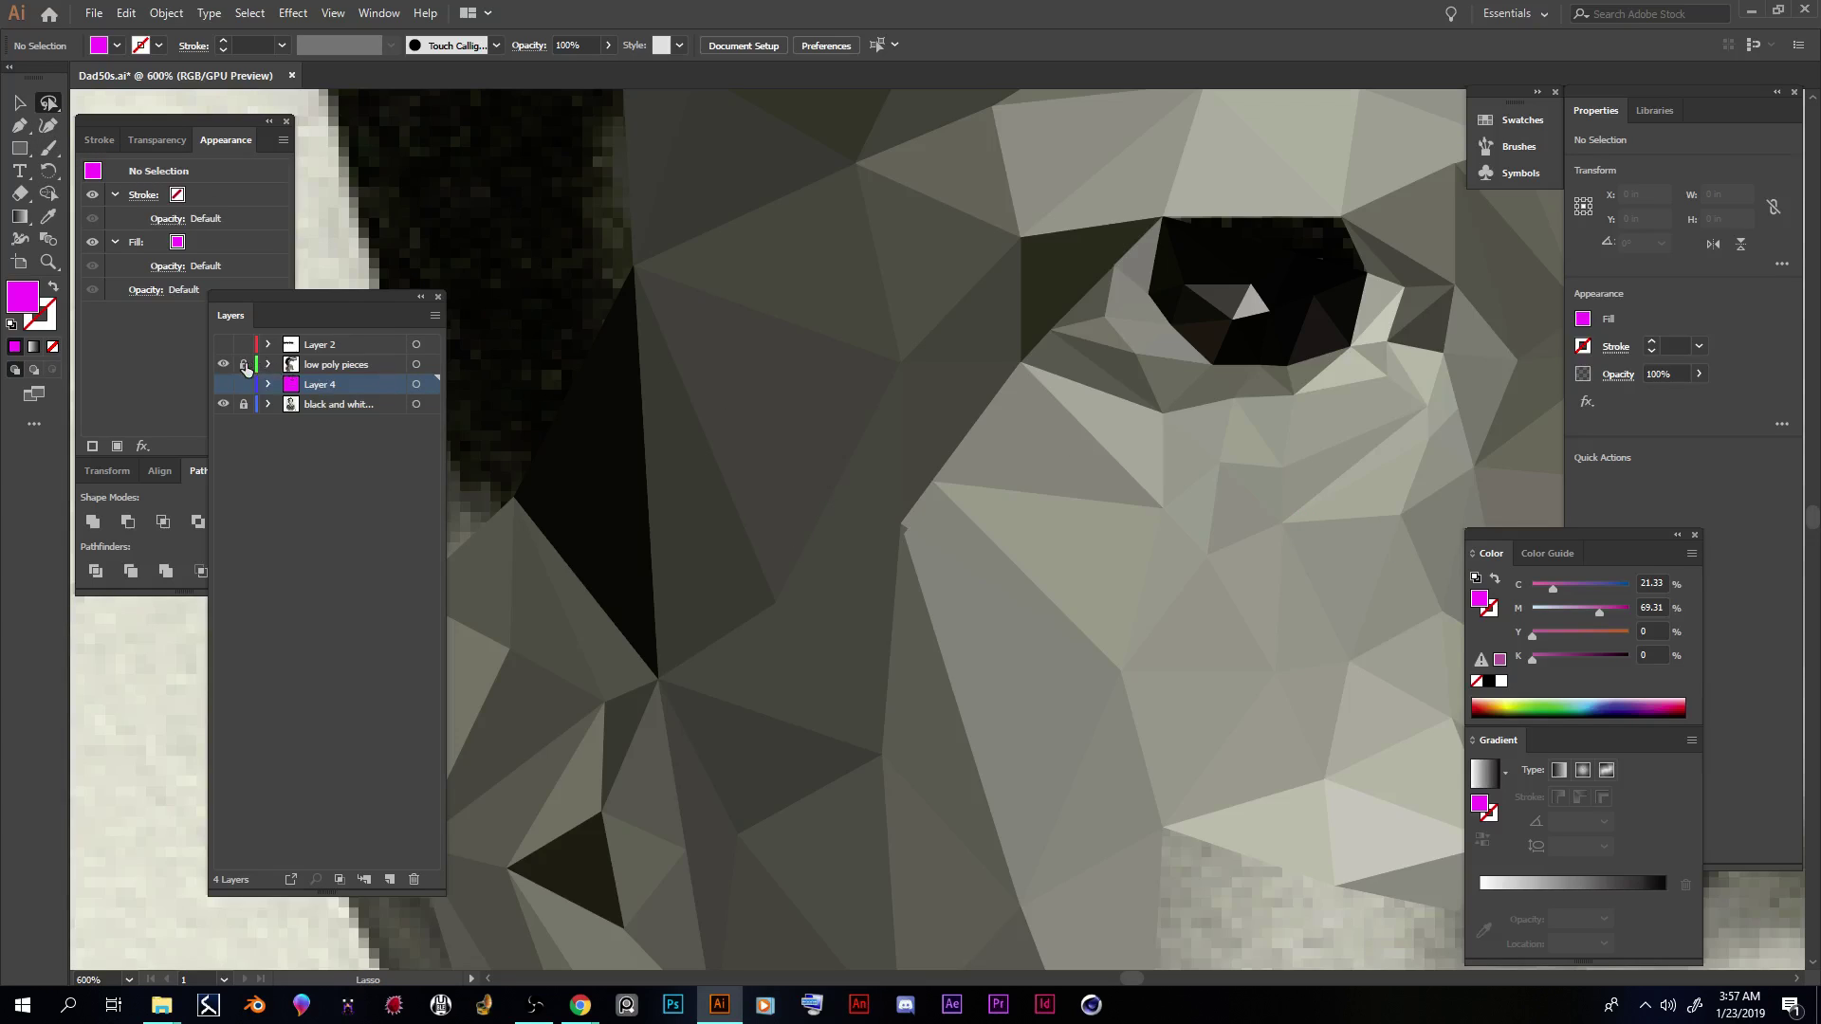
{"action": "left_click", "coordinate": [338, 368]}
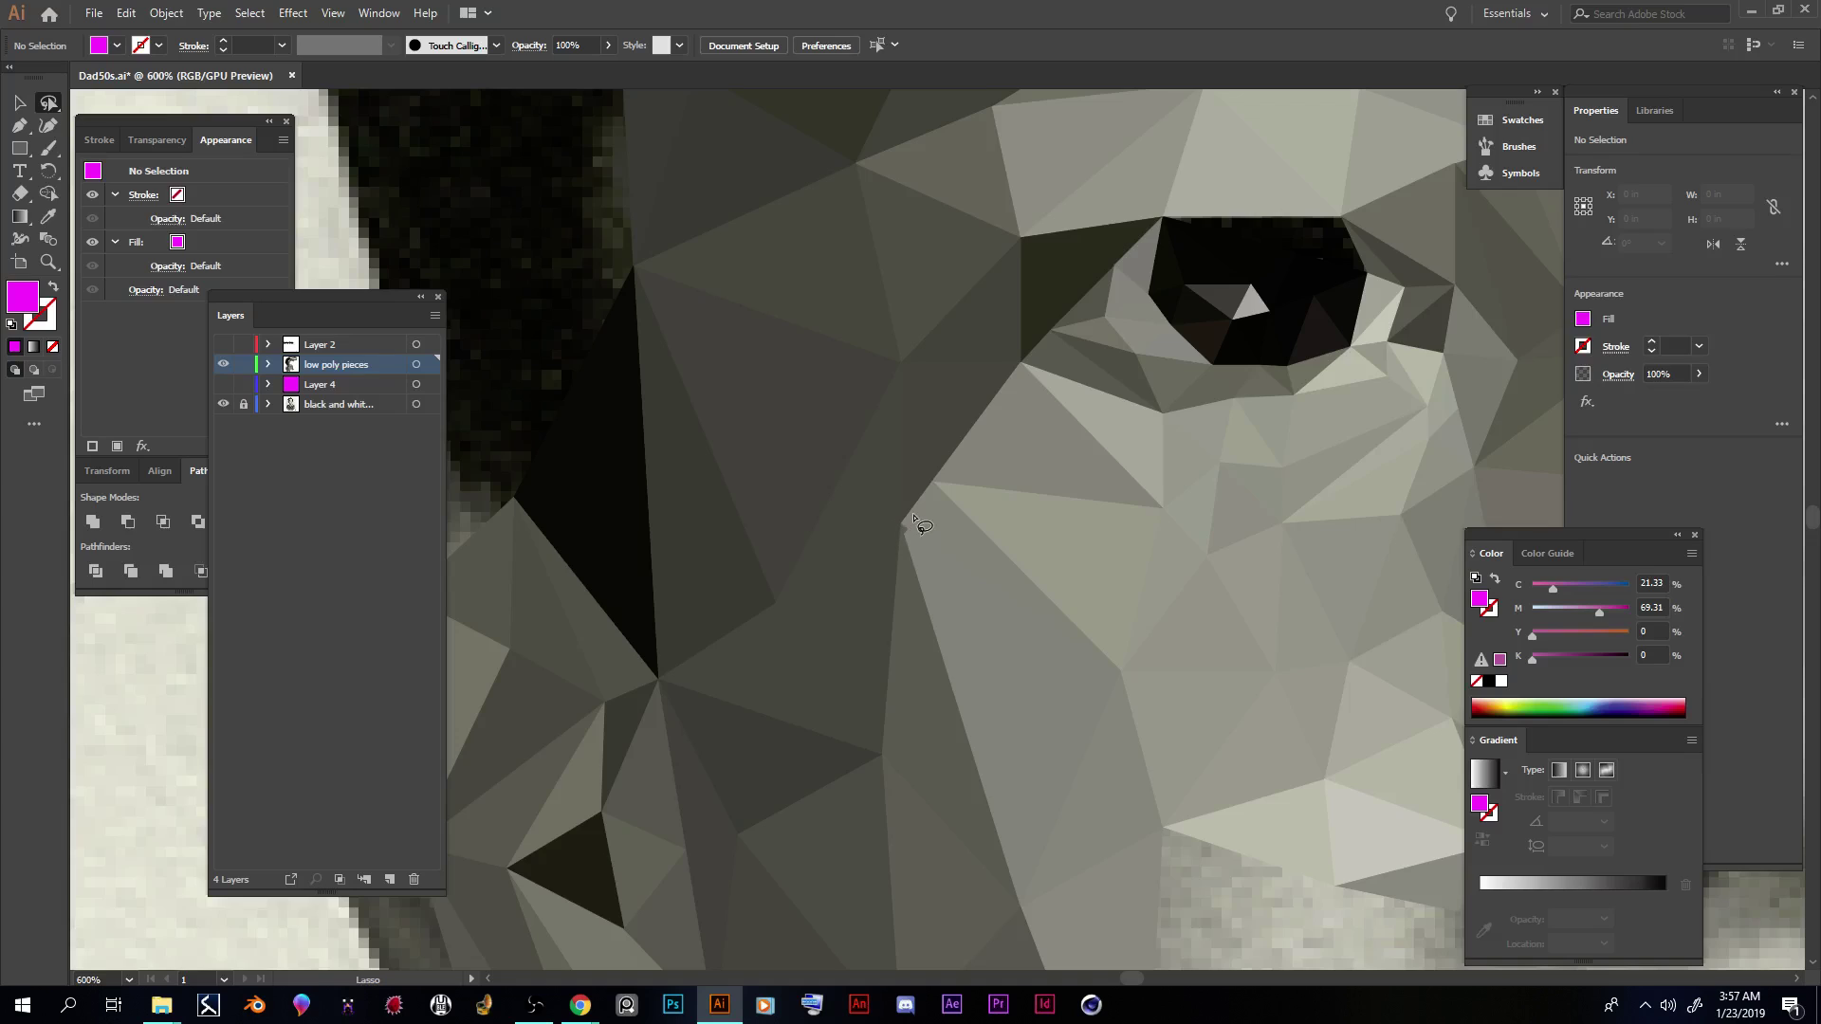
Step: Lasso the mismatched anchor points of the triangles meeting at the notch on the cheek's outer corner
{"action": "mouse_move", "coordinate": [910, 517]}
{"action": "left_mouse_down"}
{"action": "mouse_move", "coordinate": [899, 533]}
{"action": "mouse_move", "coordinate": [925, 527]}
{"action": "mouse_move", "coordinate": [909, 512]}
{"action": "left_mouse_up"}
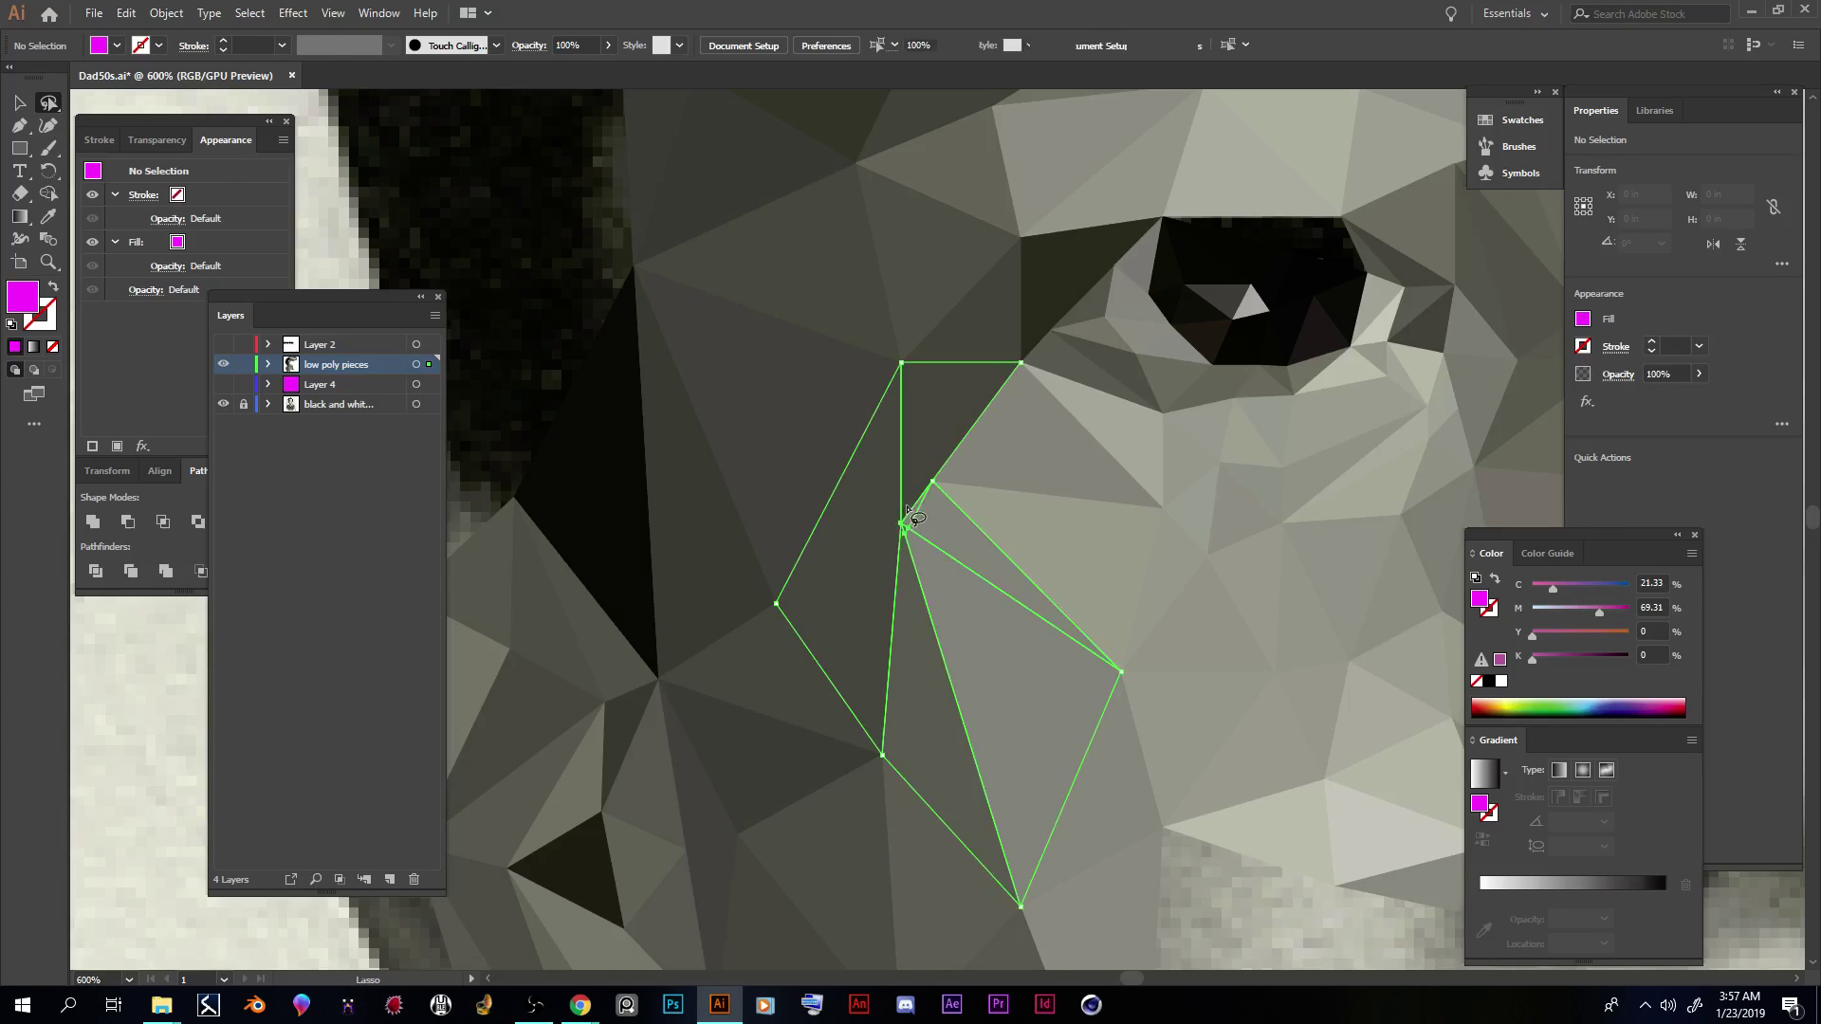
{"action": "key", "text": "ctrl+equal"}
{"action": "key", "text": "ctrl+equal"}
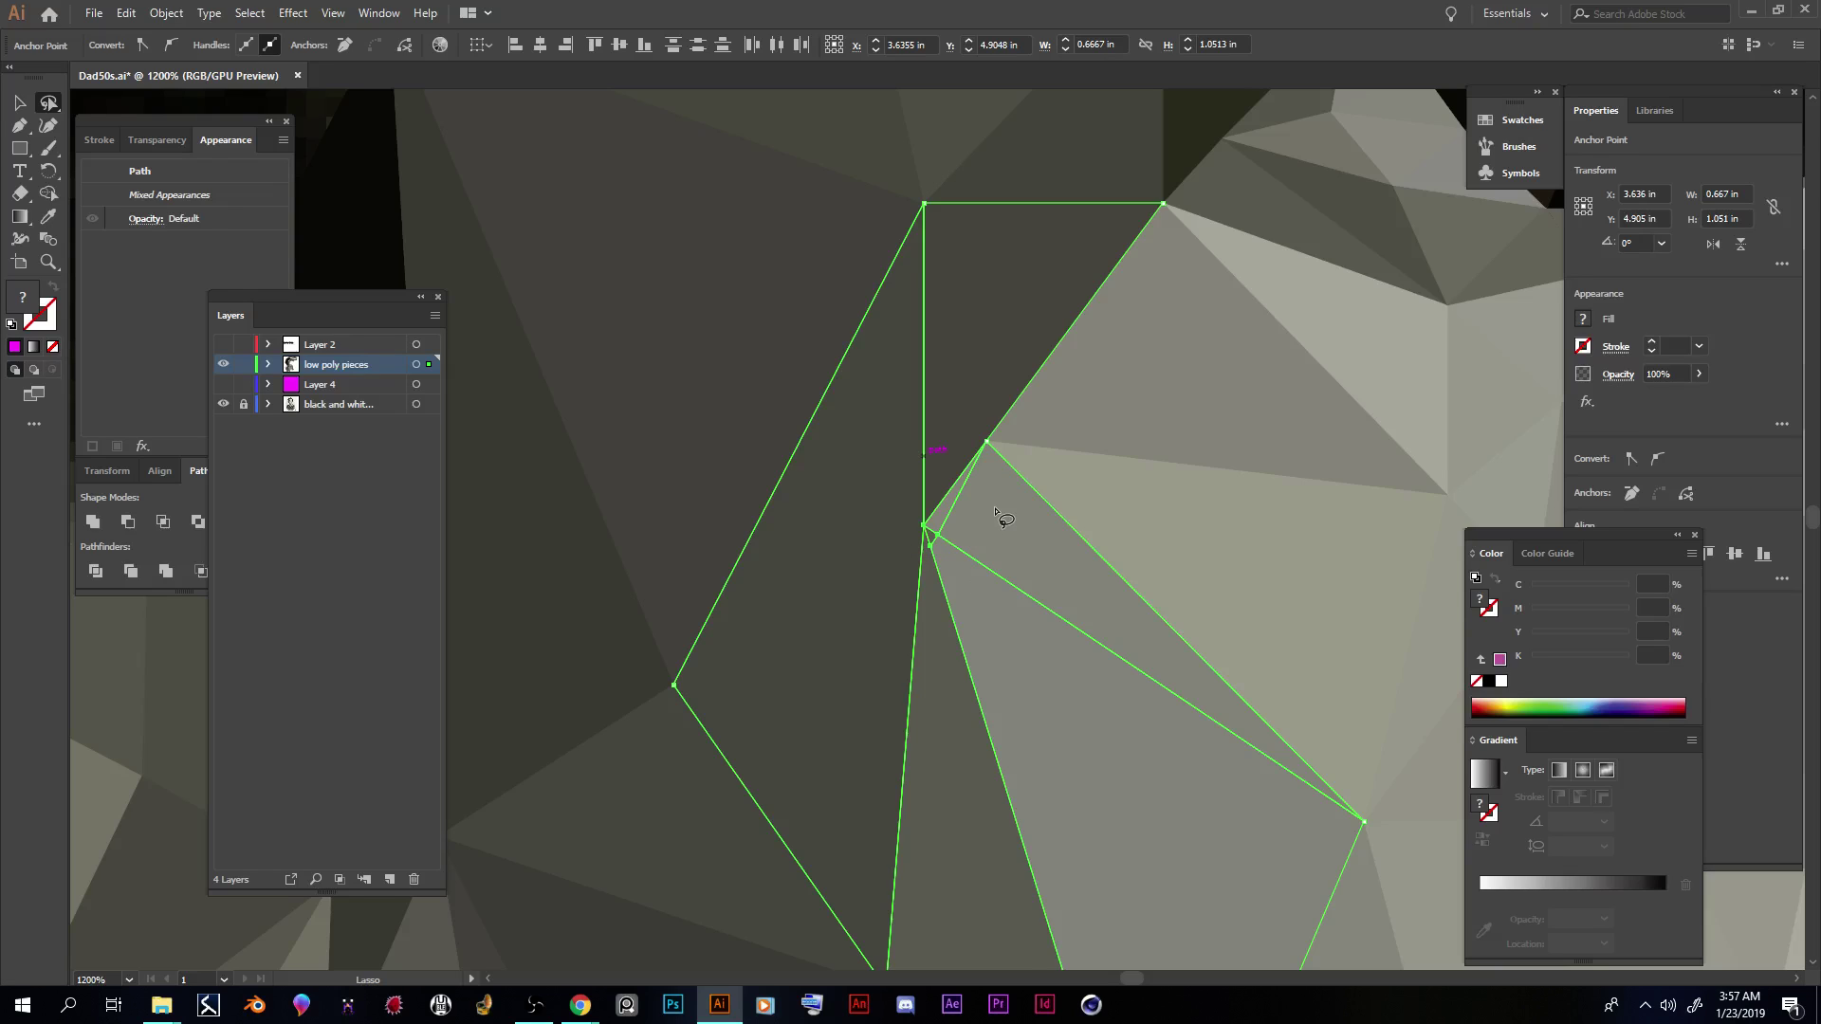
{"action": "left_click", "coordinate": [972, 534]}
{"action": "mouse_move", "coordinate": [1013, 431]}
{"action": "left_mouse_down"}
{"action": "mouse_move", "coordinate": [974, 426]}
{"action": "mouse_move", "coordinate": [994, 474]}
{"action": "mouse_move", "coordinate": [1006, 418]}
{"action": "left_mouse_up"}
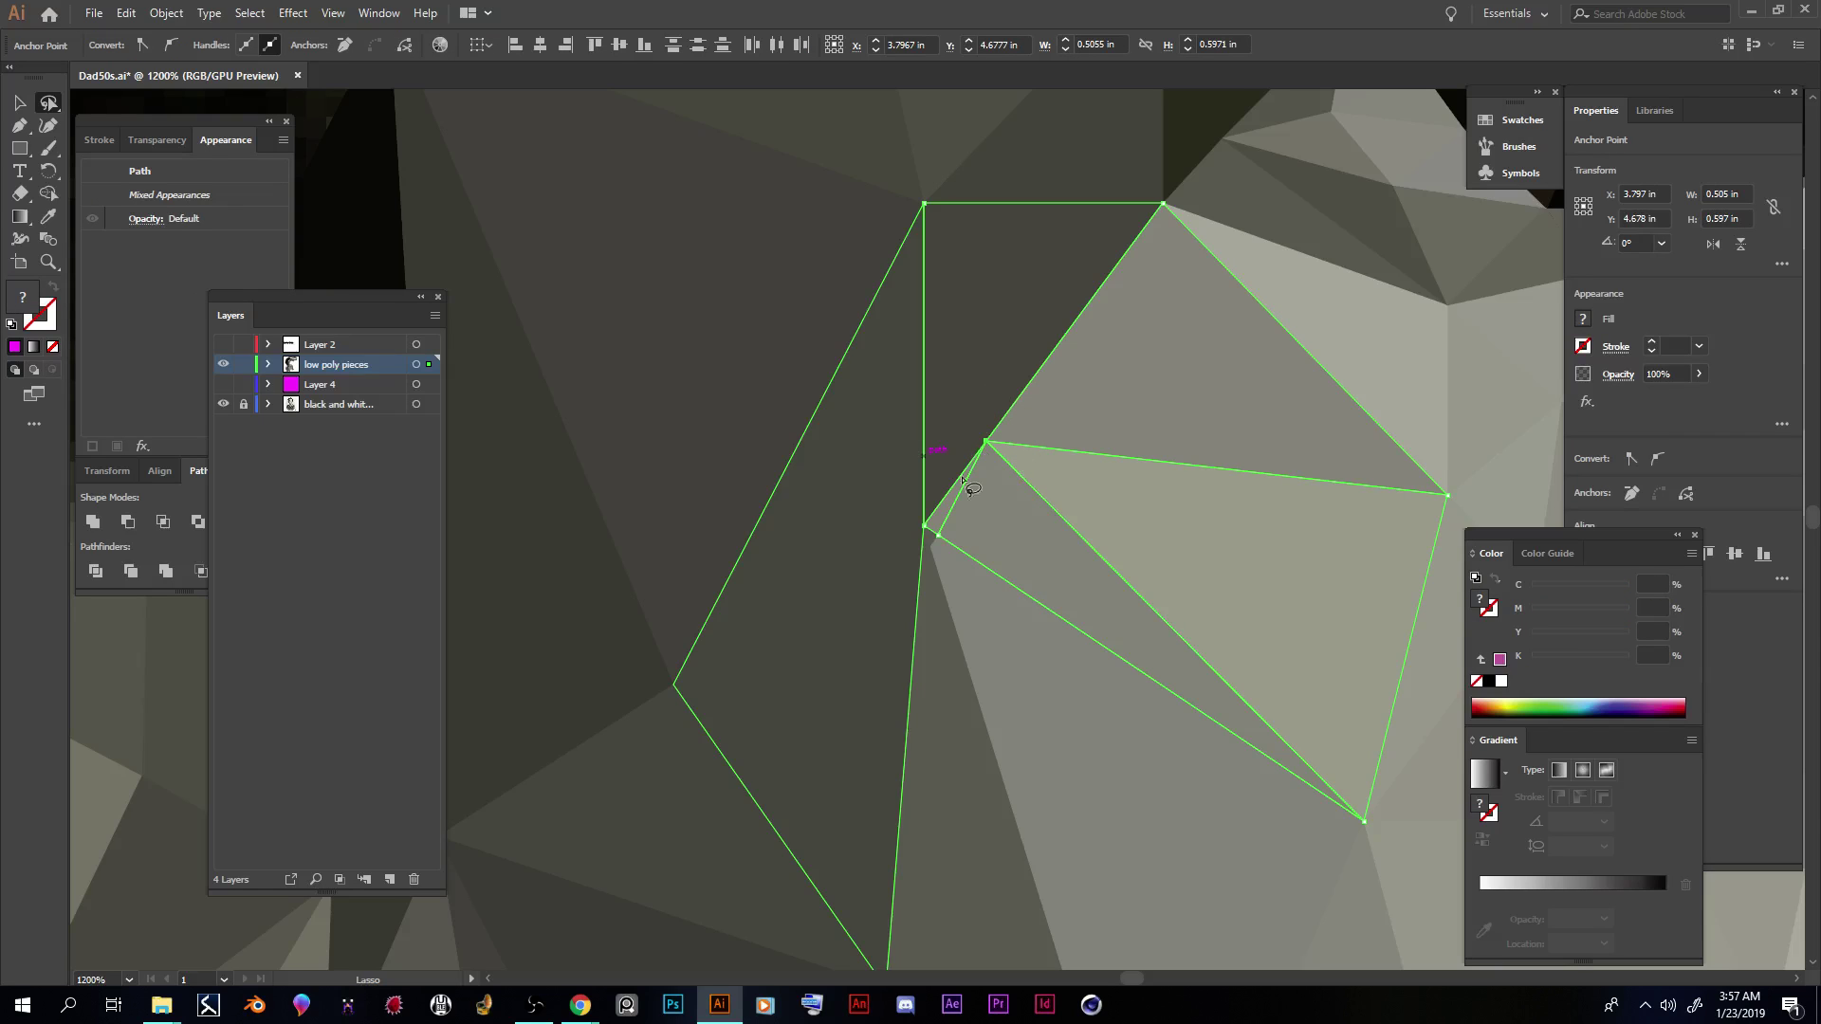
{"action": "left_click_drag", "start_coordinate": [972, 533], "coordinate": [930, 520]}
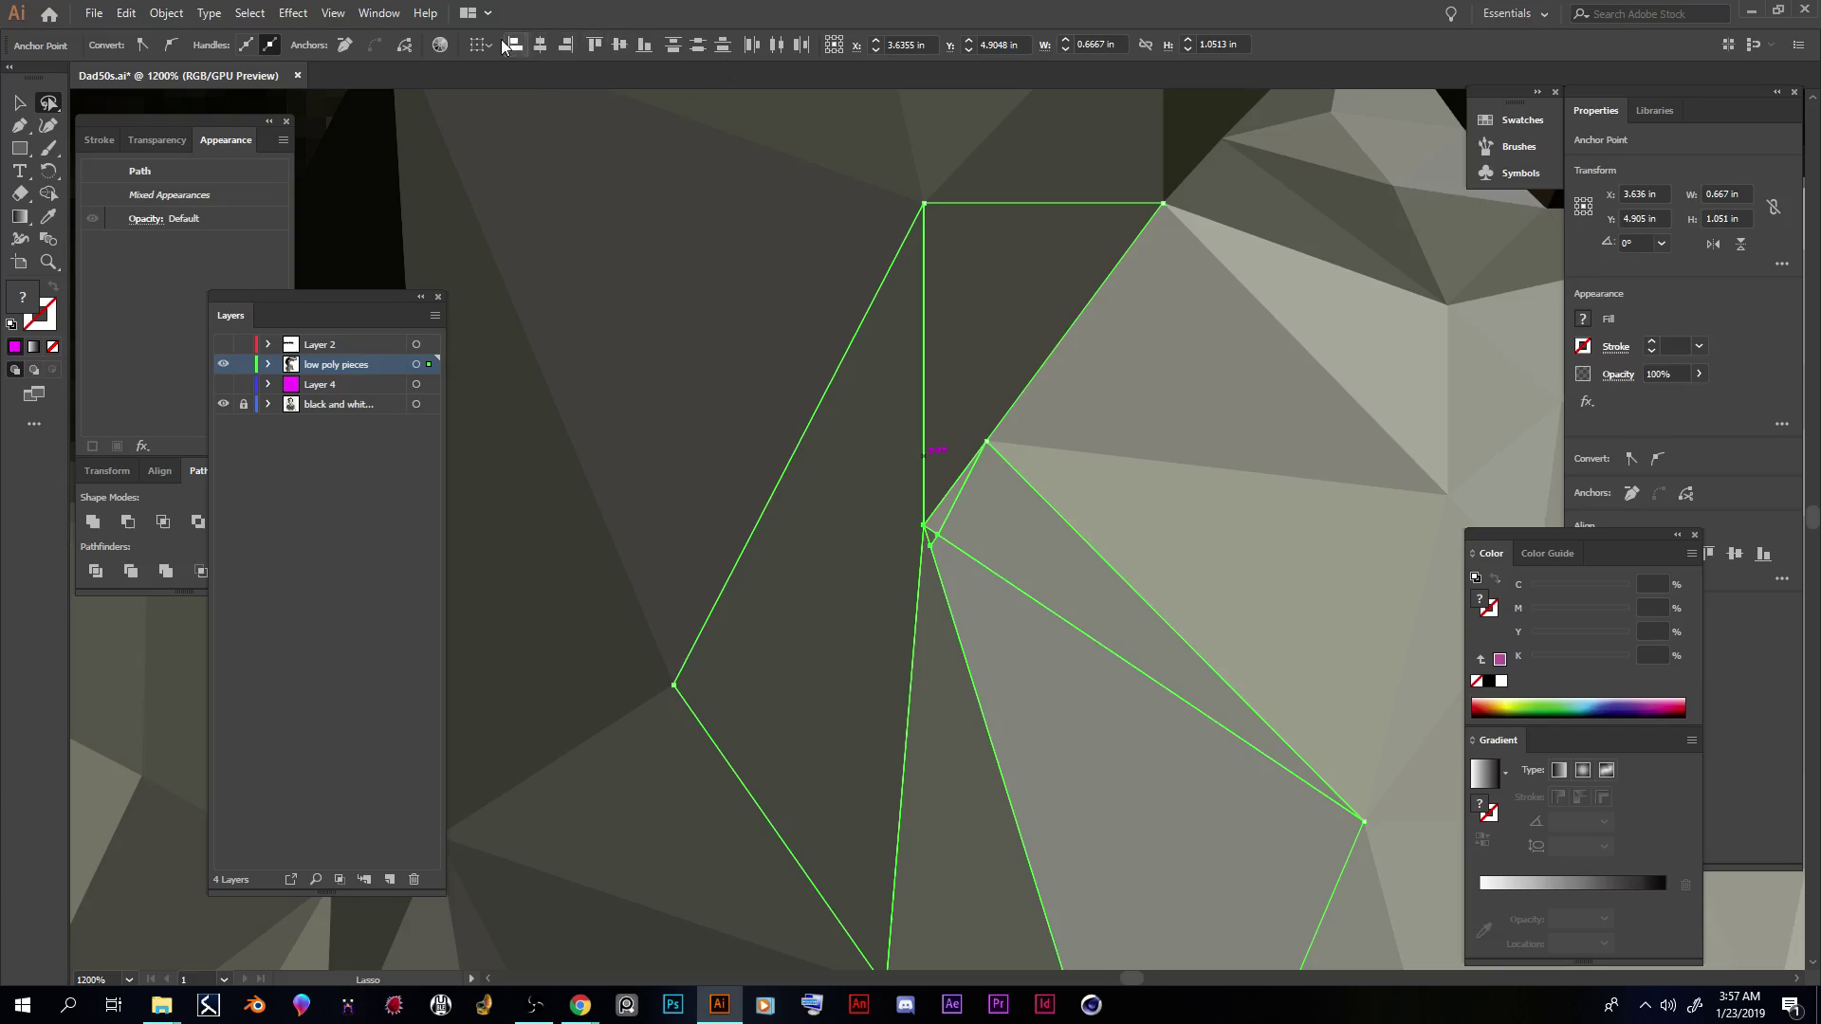
Step: Hide the Control bar and display it again
{"action": "left_click", "coordinate": [384, 13]}
{"action": "left_click", "coordinate": [459, 153]}
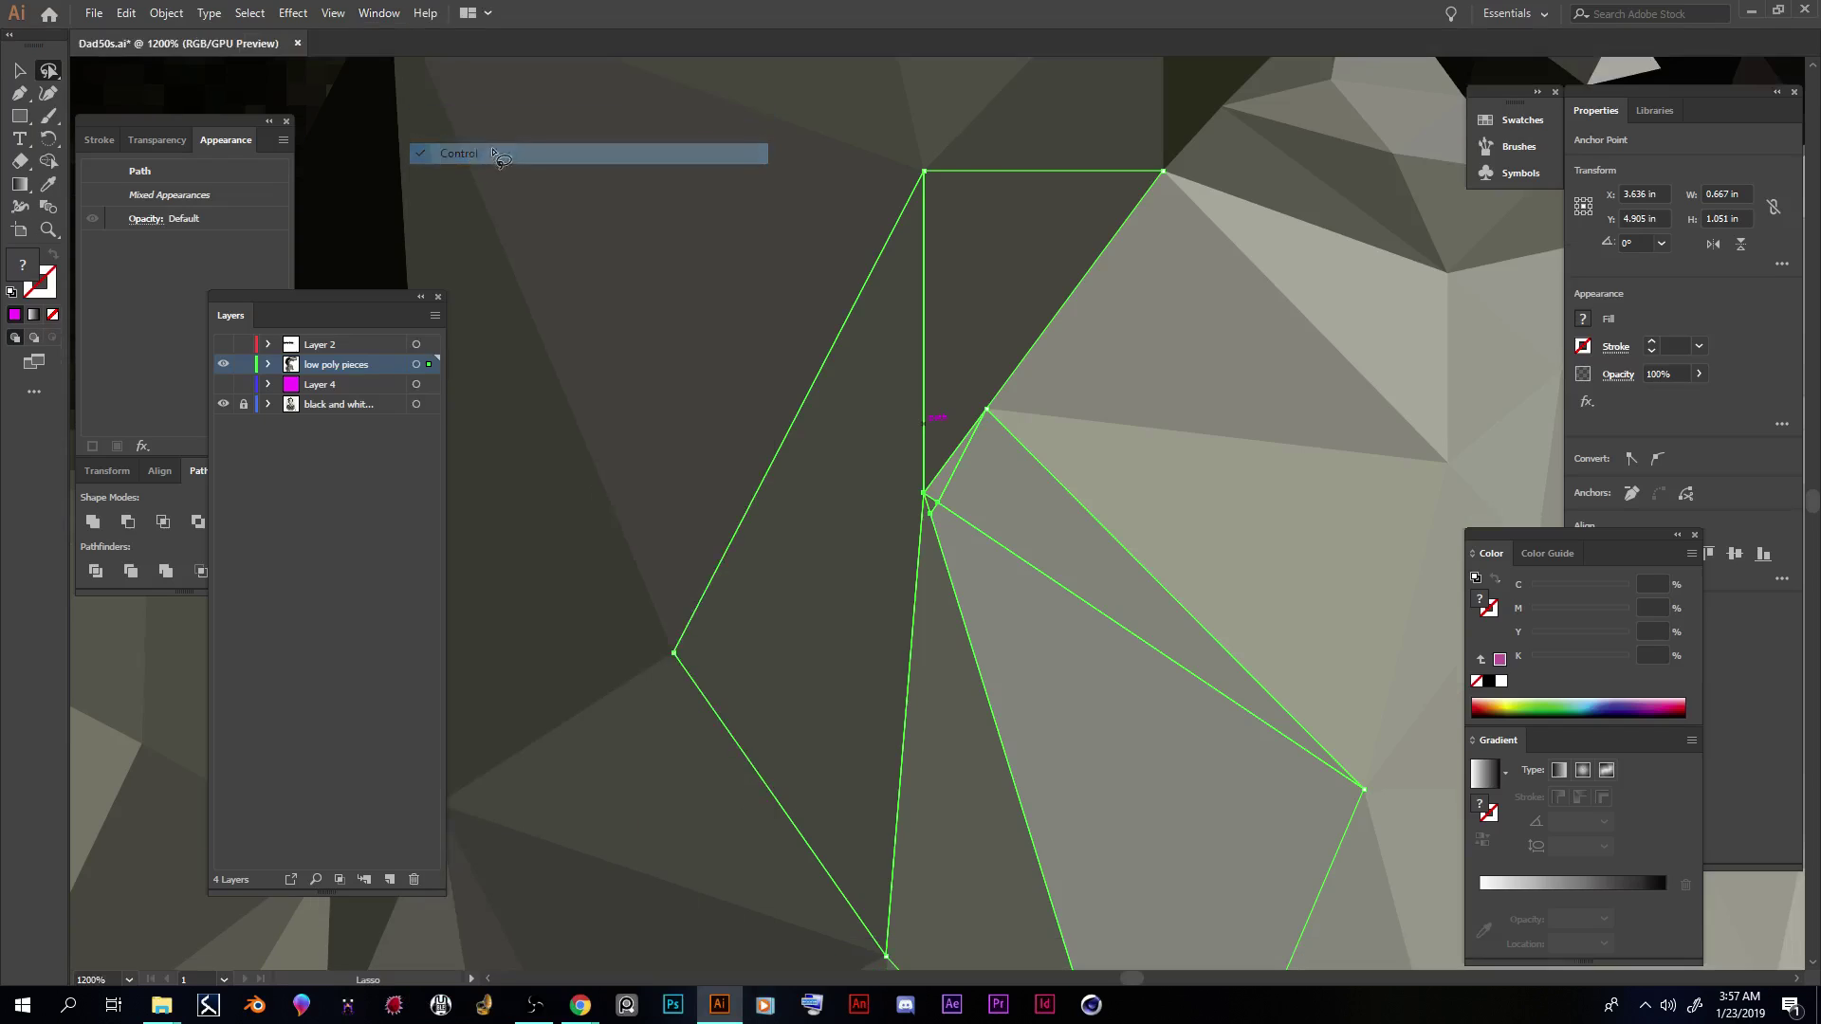
{"action": "left_click", "coordinate": [378, 13]}
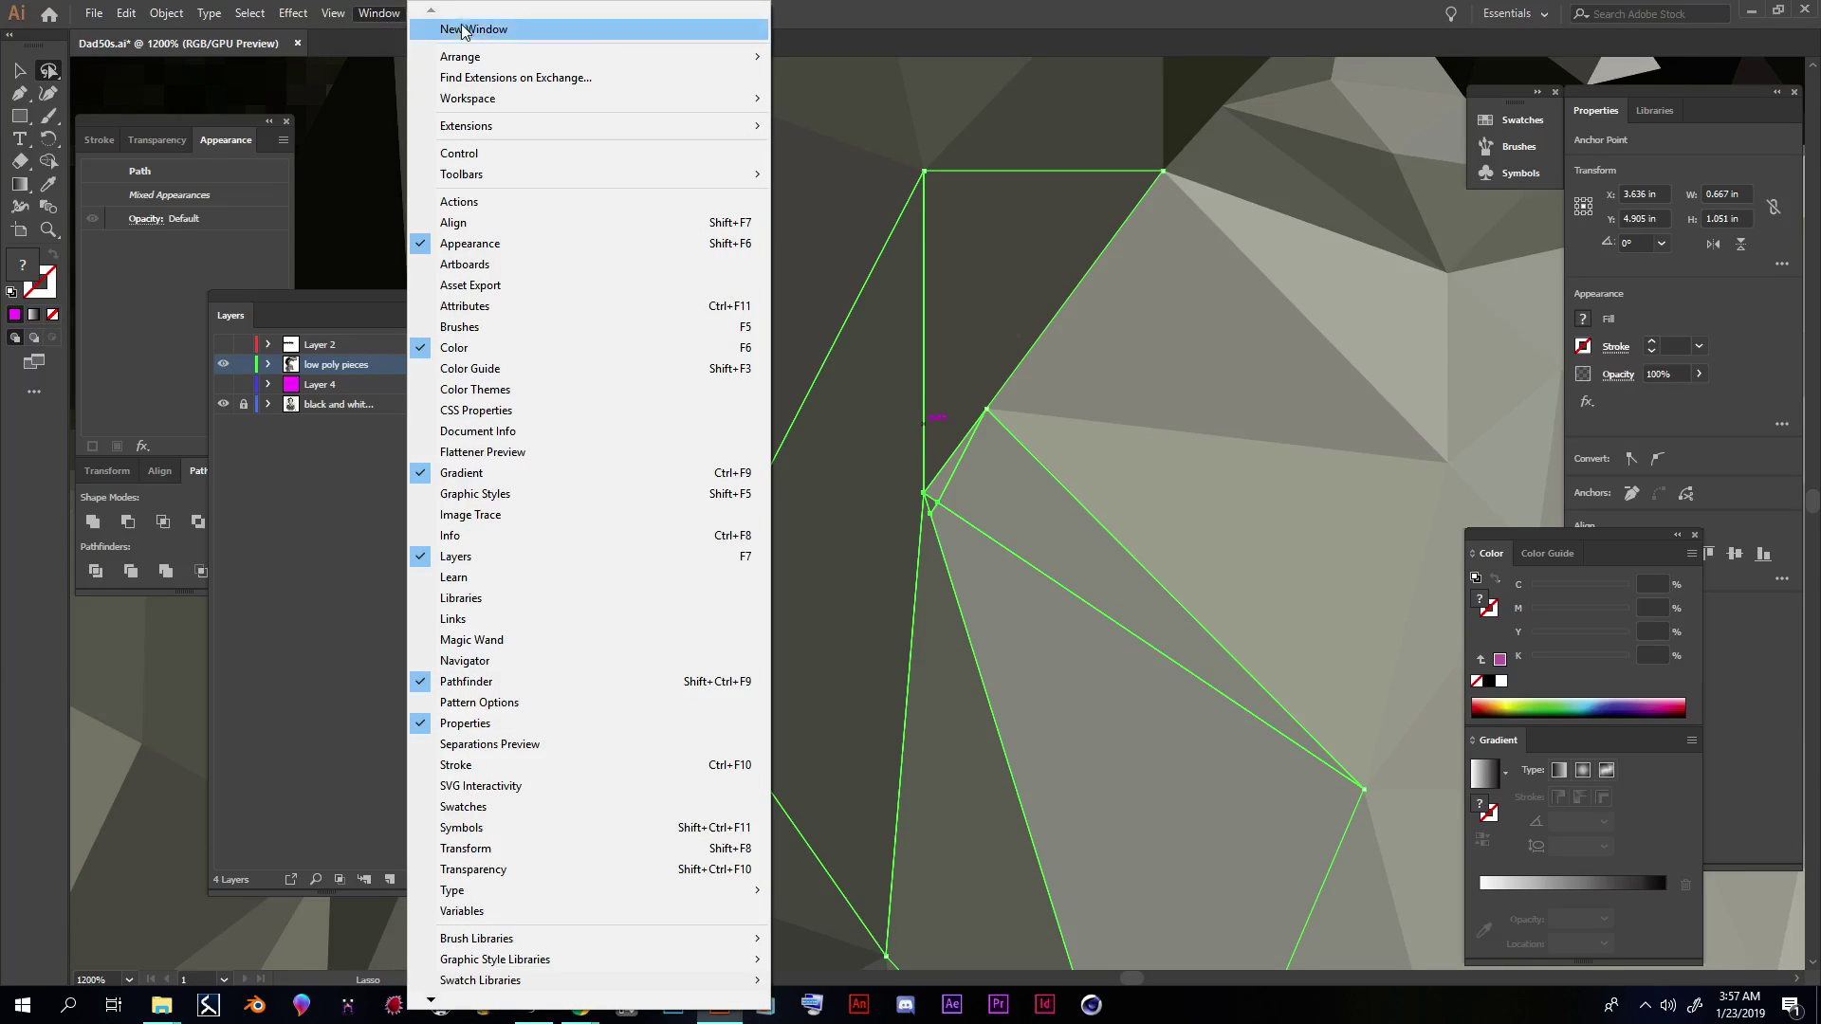
{"action": "left_click", "coordinate": [496, 153]}
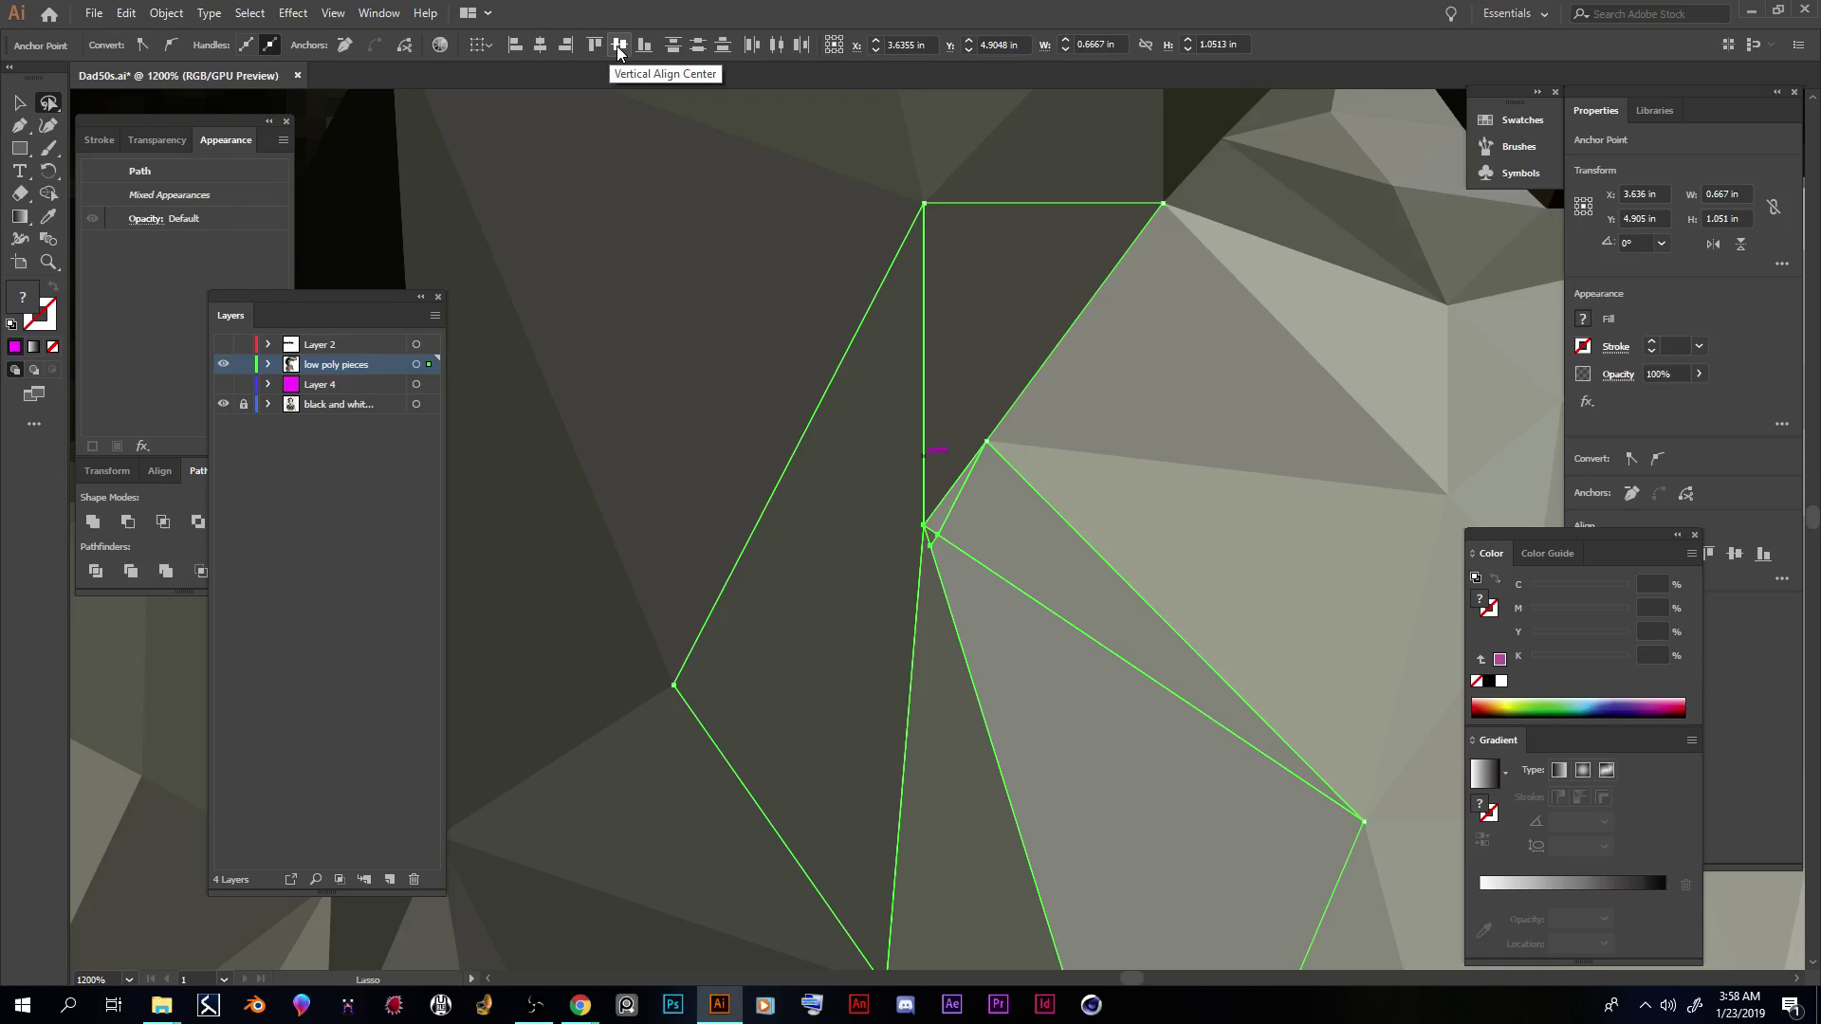
Step: Align the selected anchor points to their horizontal and vertical centres to close the cheek notch, and clear the selection
{"action": "left_click", "coordinate": [542, 44]}
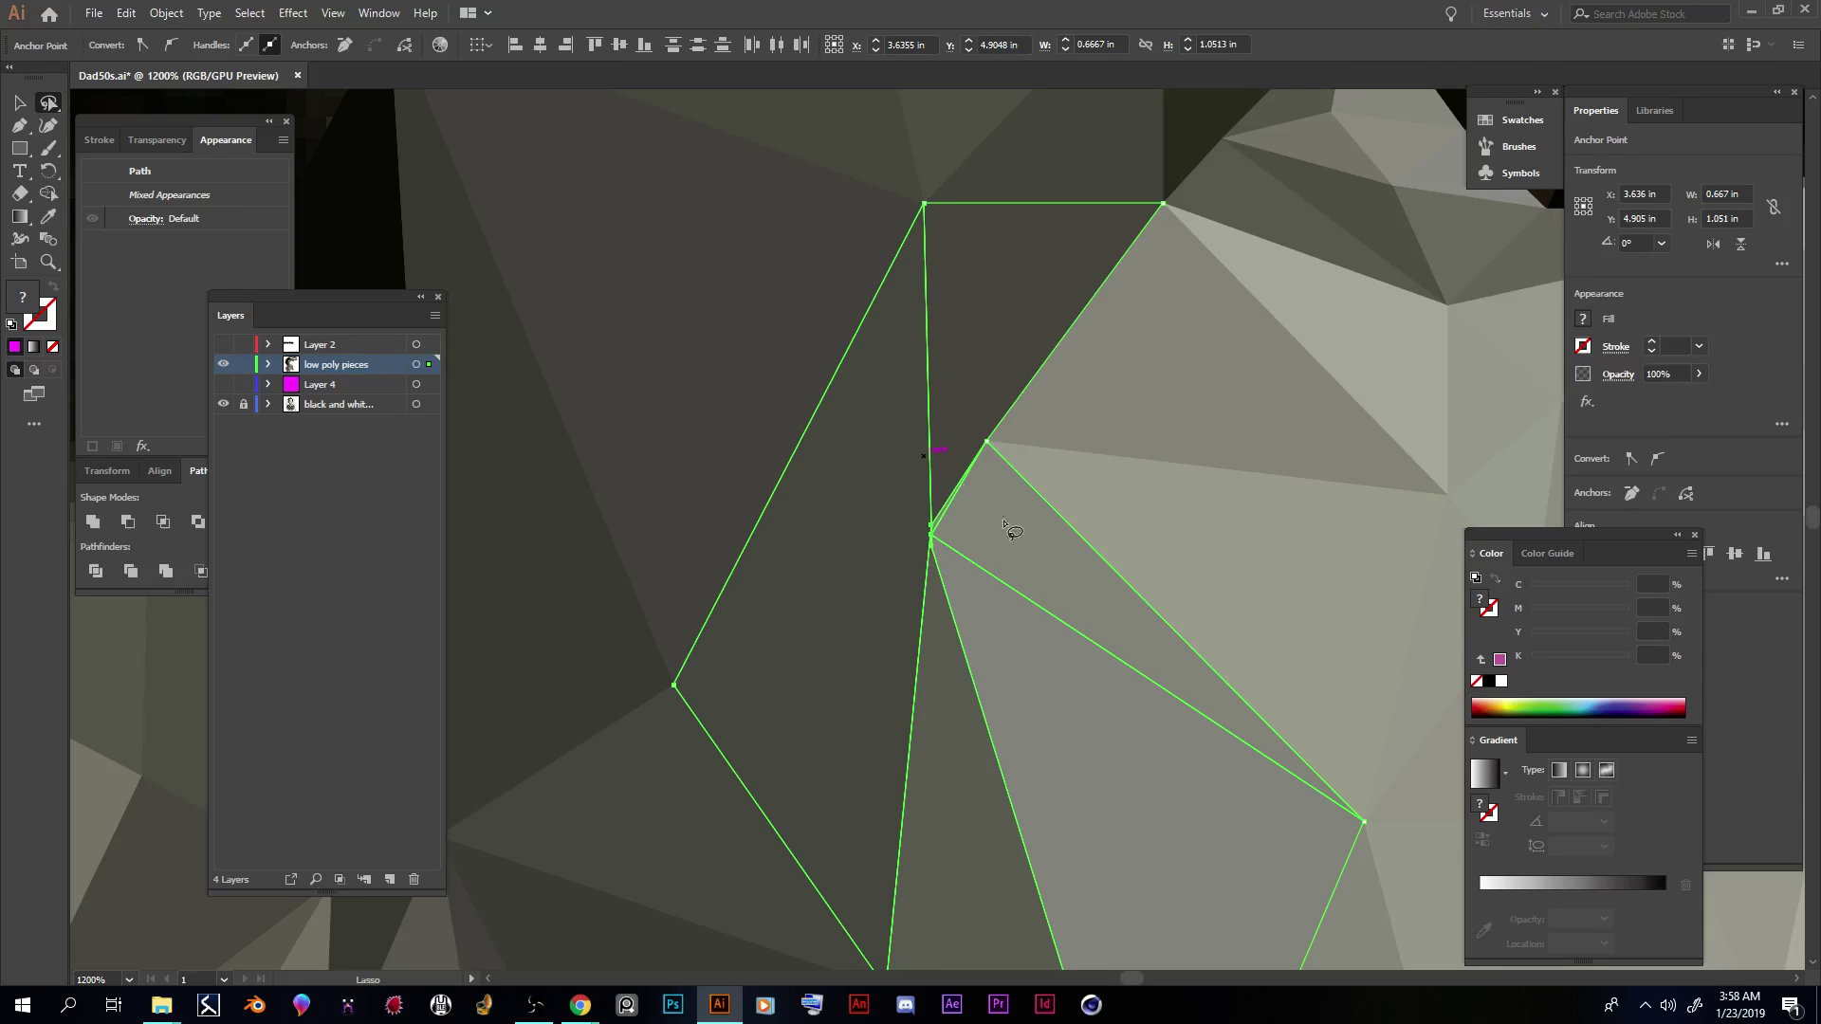
{"action": "left_click", "coordinate": [619, 45]}
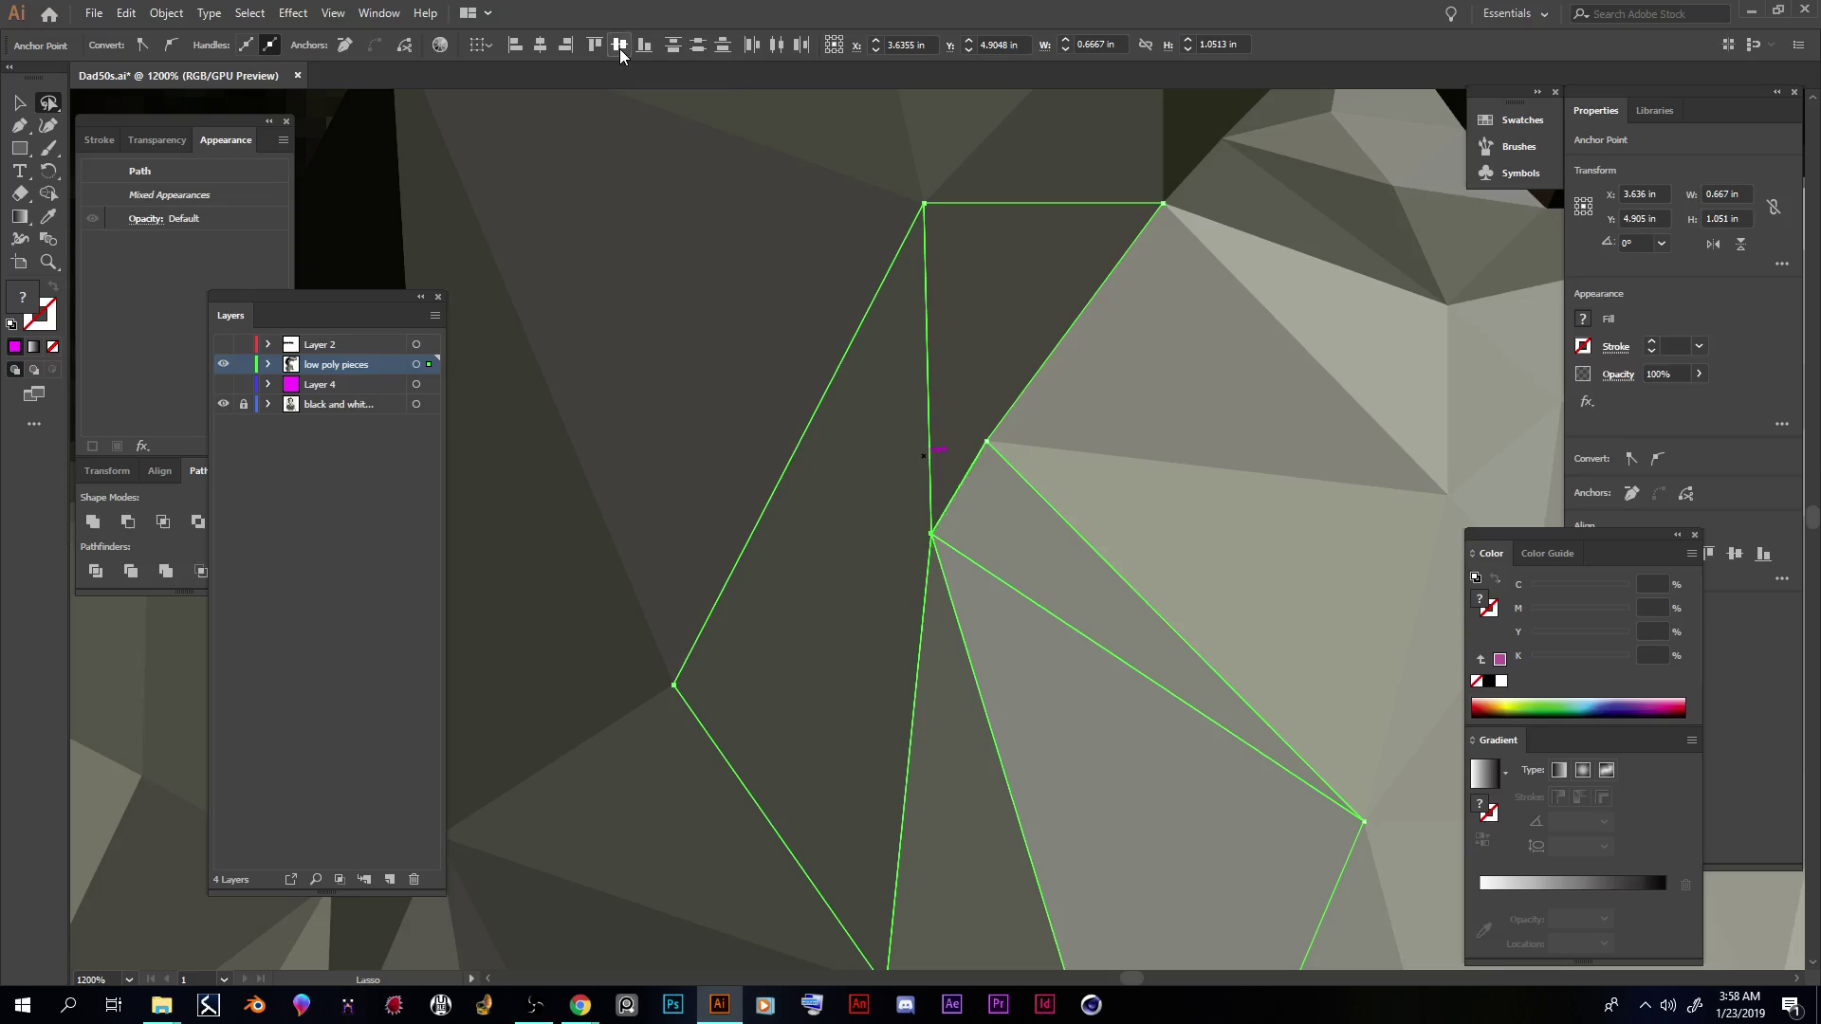
{"action": "left_click", "coordinate": [876, 554]}
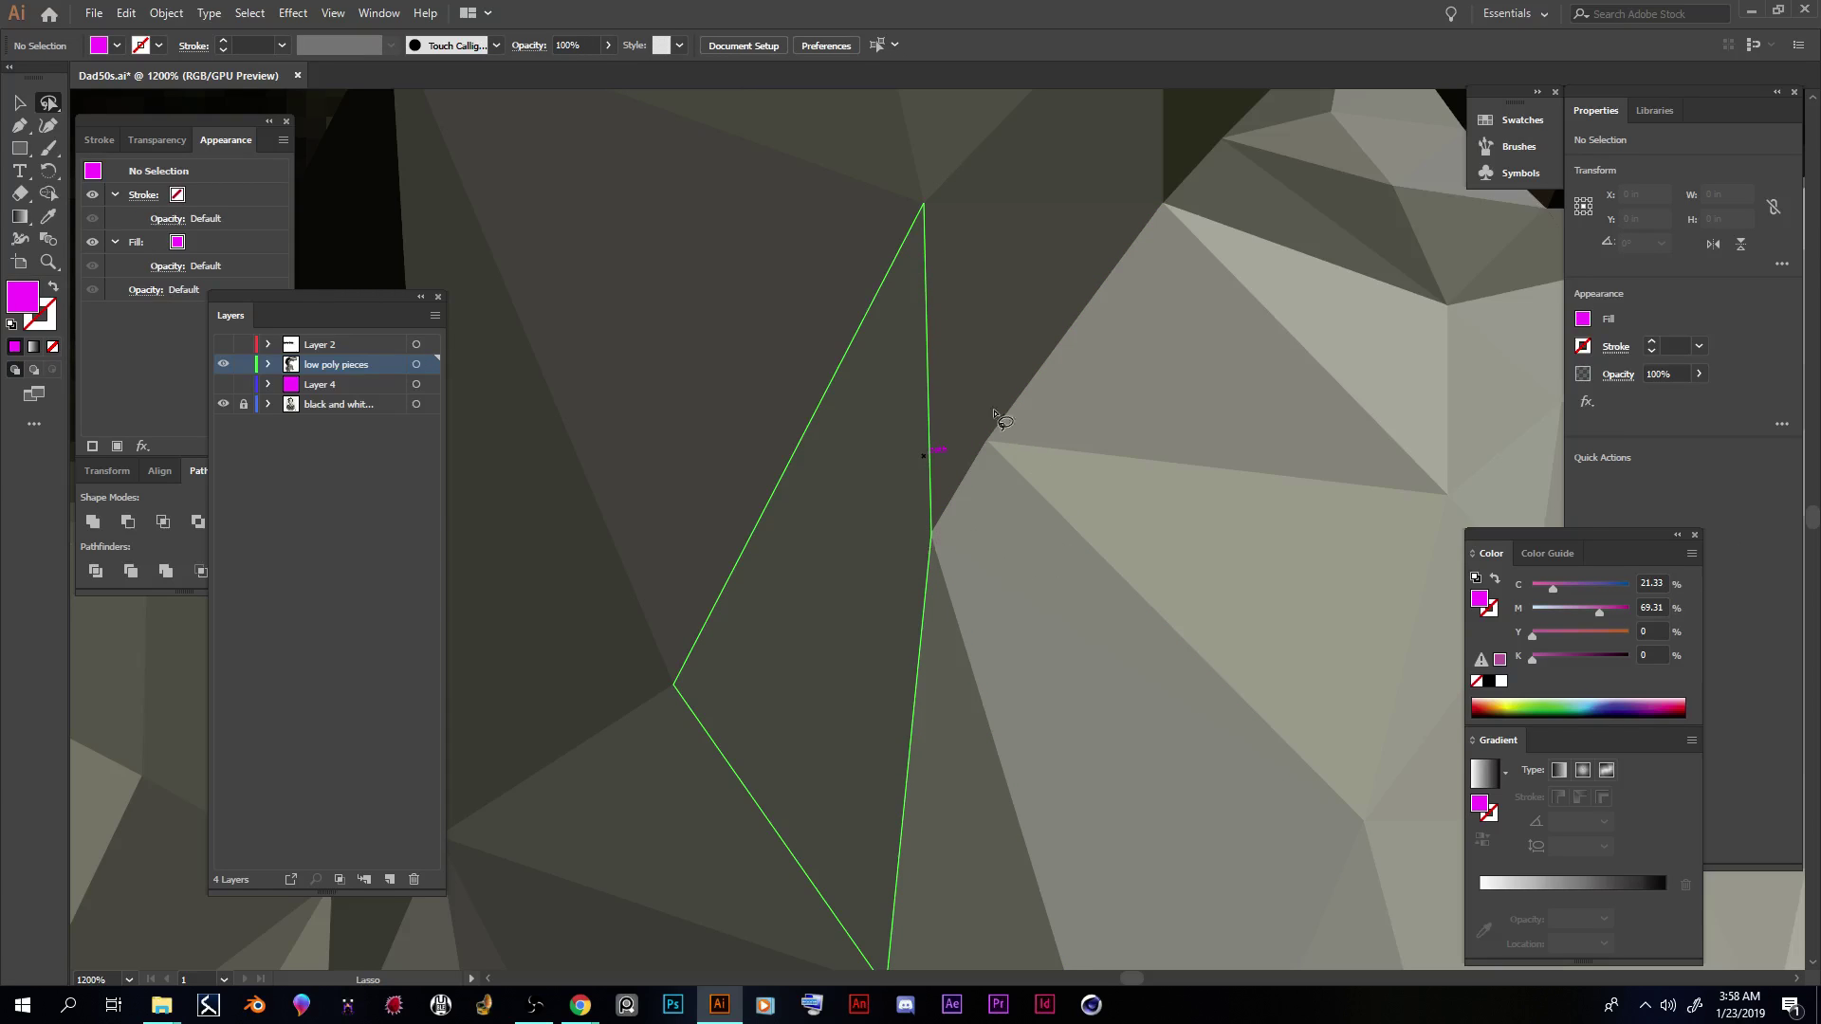
Step: Inspect the triangle joints up to the forehead hairline and lasso the shared anchor points on its edge
{"action": "key", "text": "ctrl+minus"}
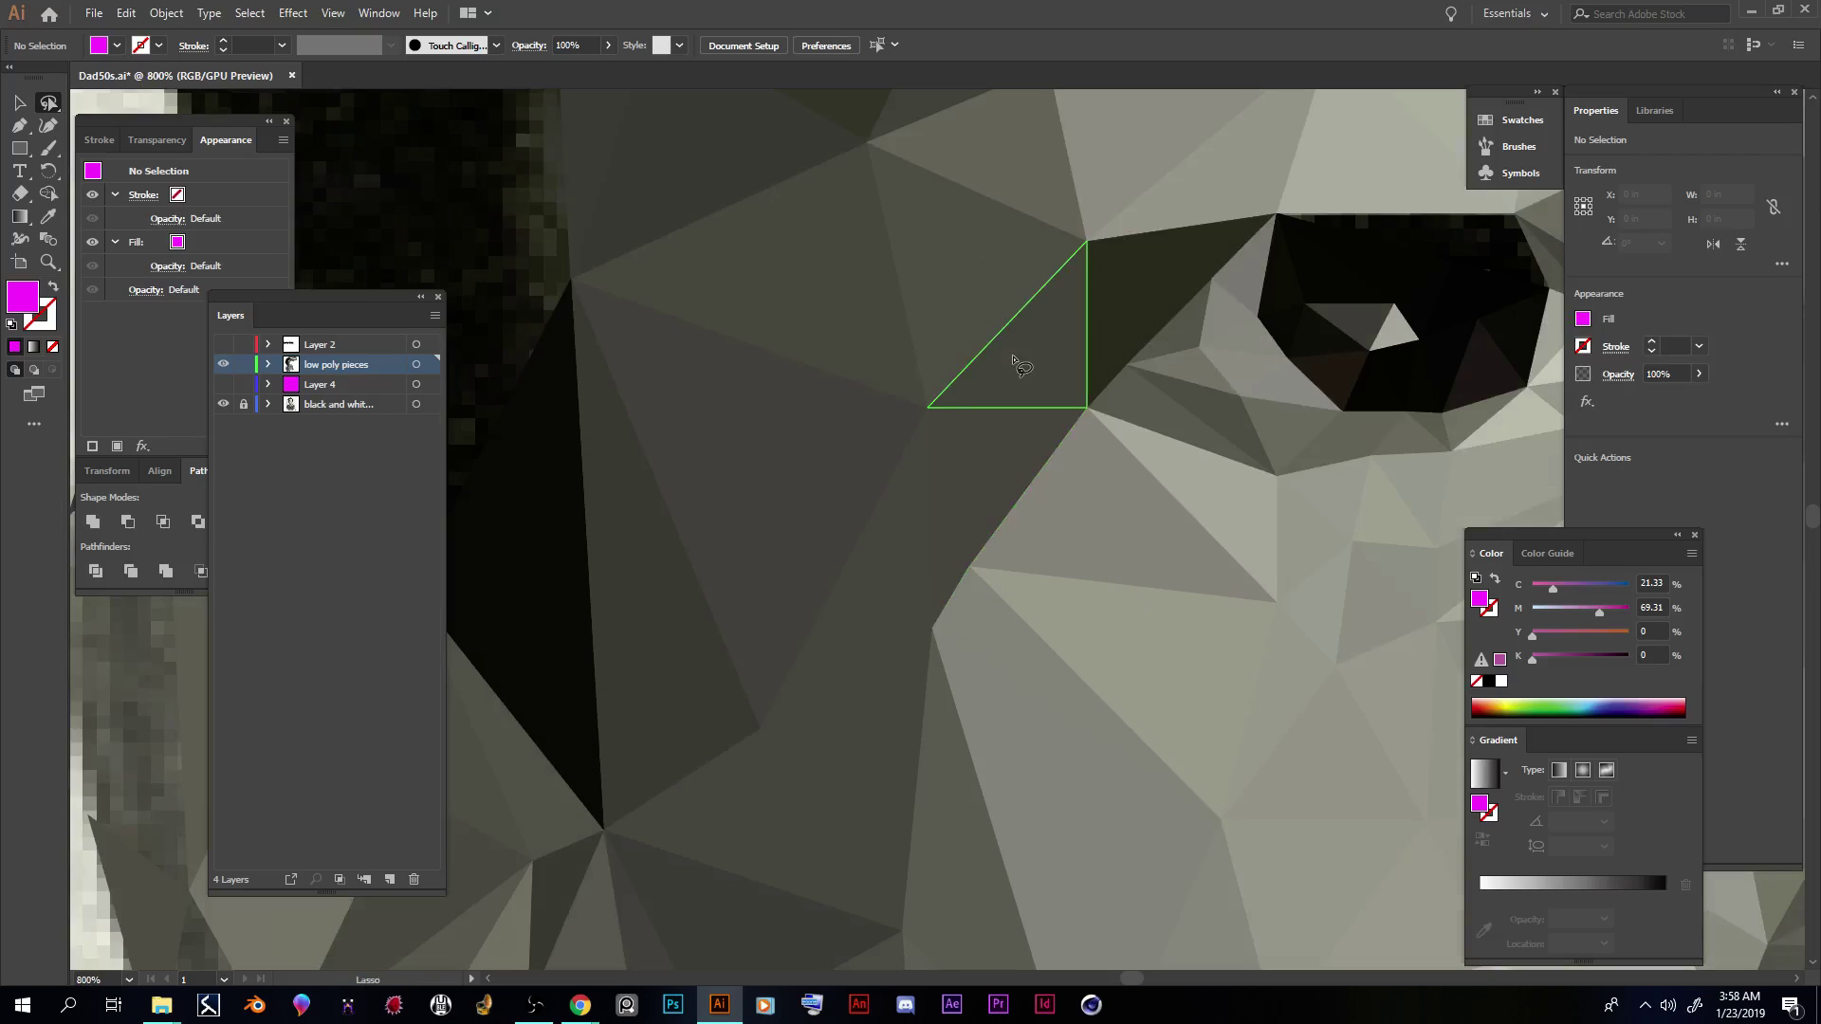
{"action": "scroll", "coordinate": [1013, 389], "scroll_direction": "up", "scroll_amount": 5}
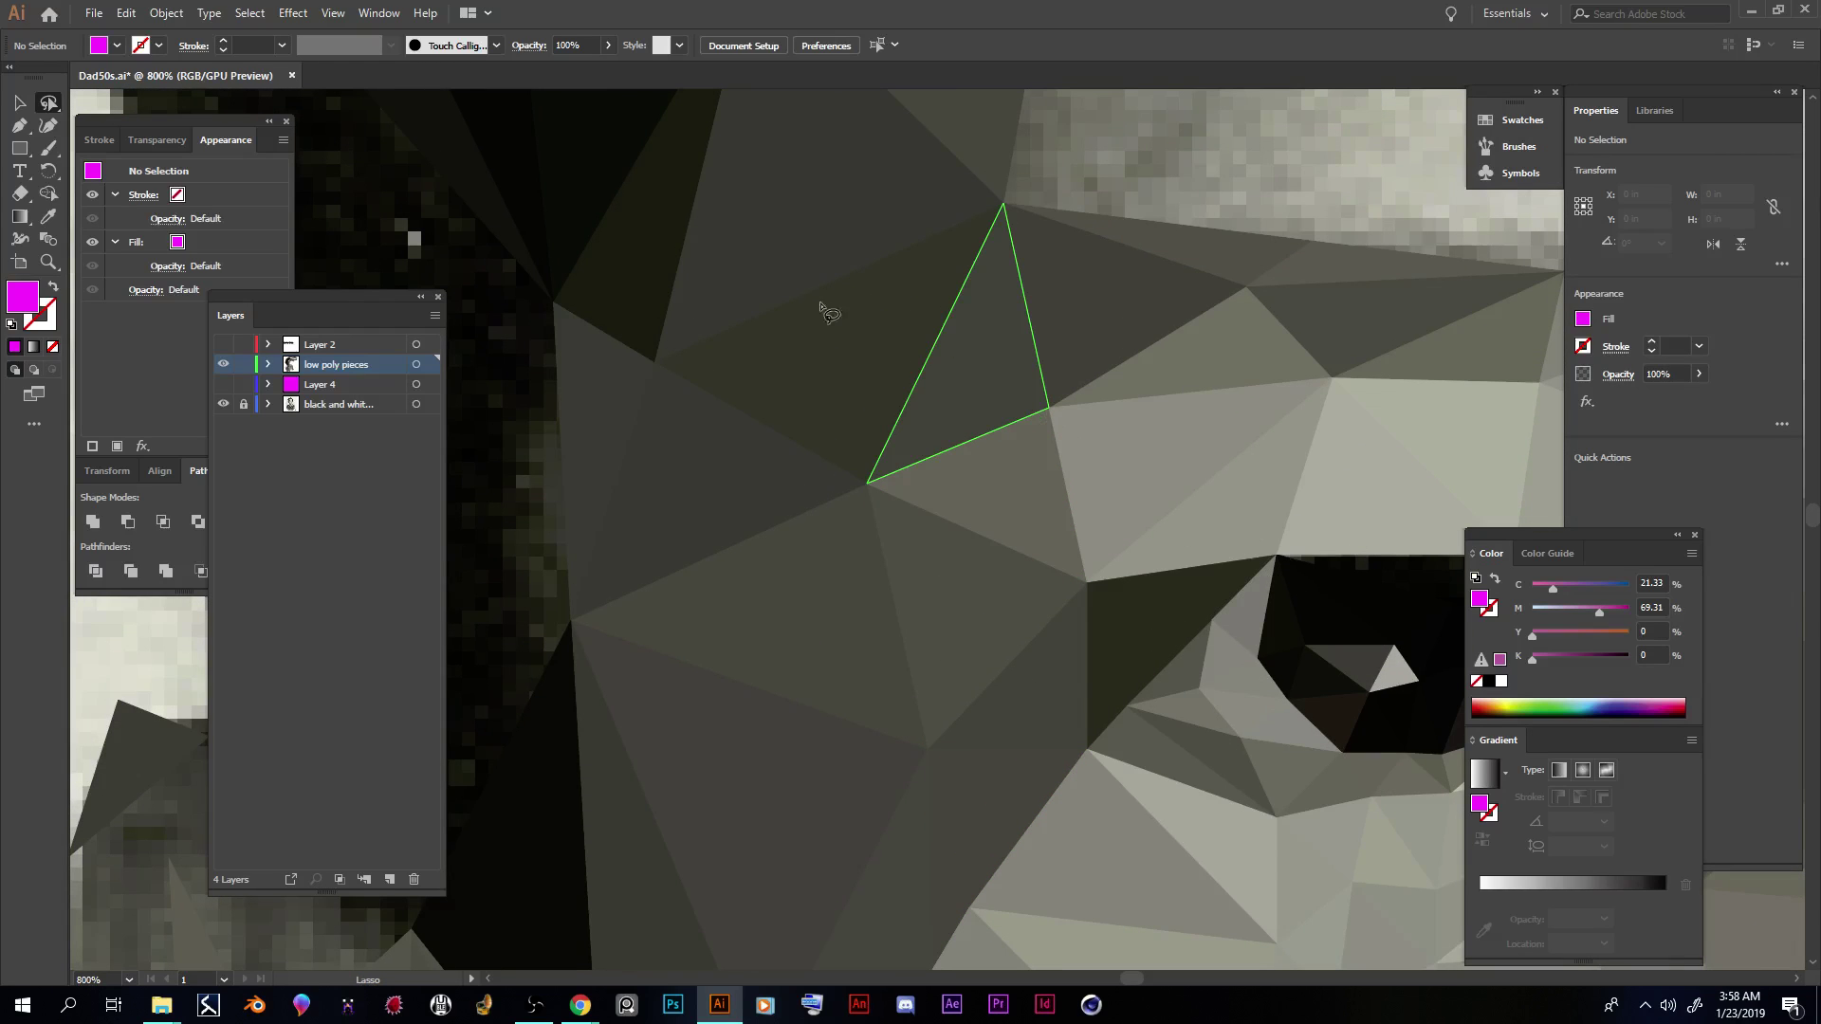
{"action": "scroll", "coordinate": [942, 354], "scroll_direction": "up", "scroll_amount": 2}
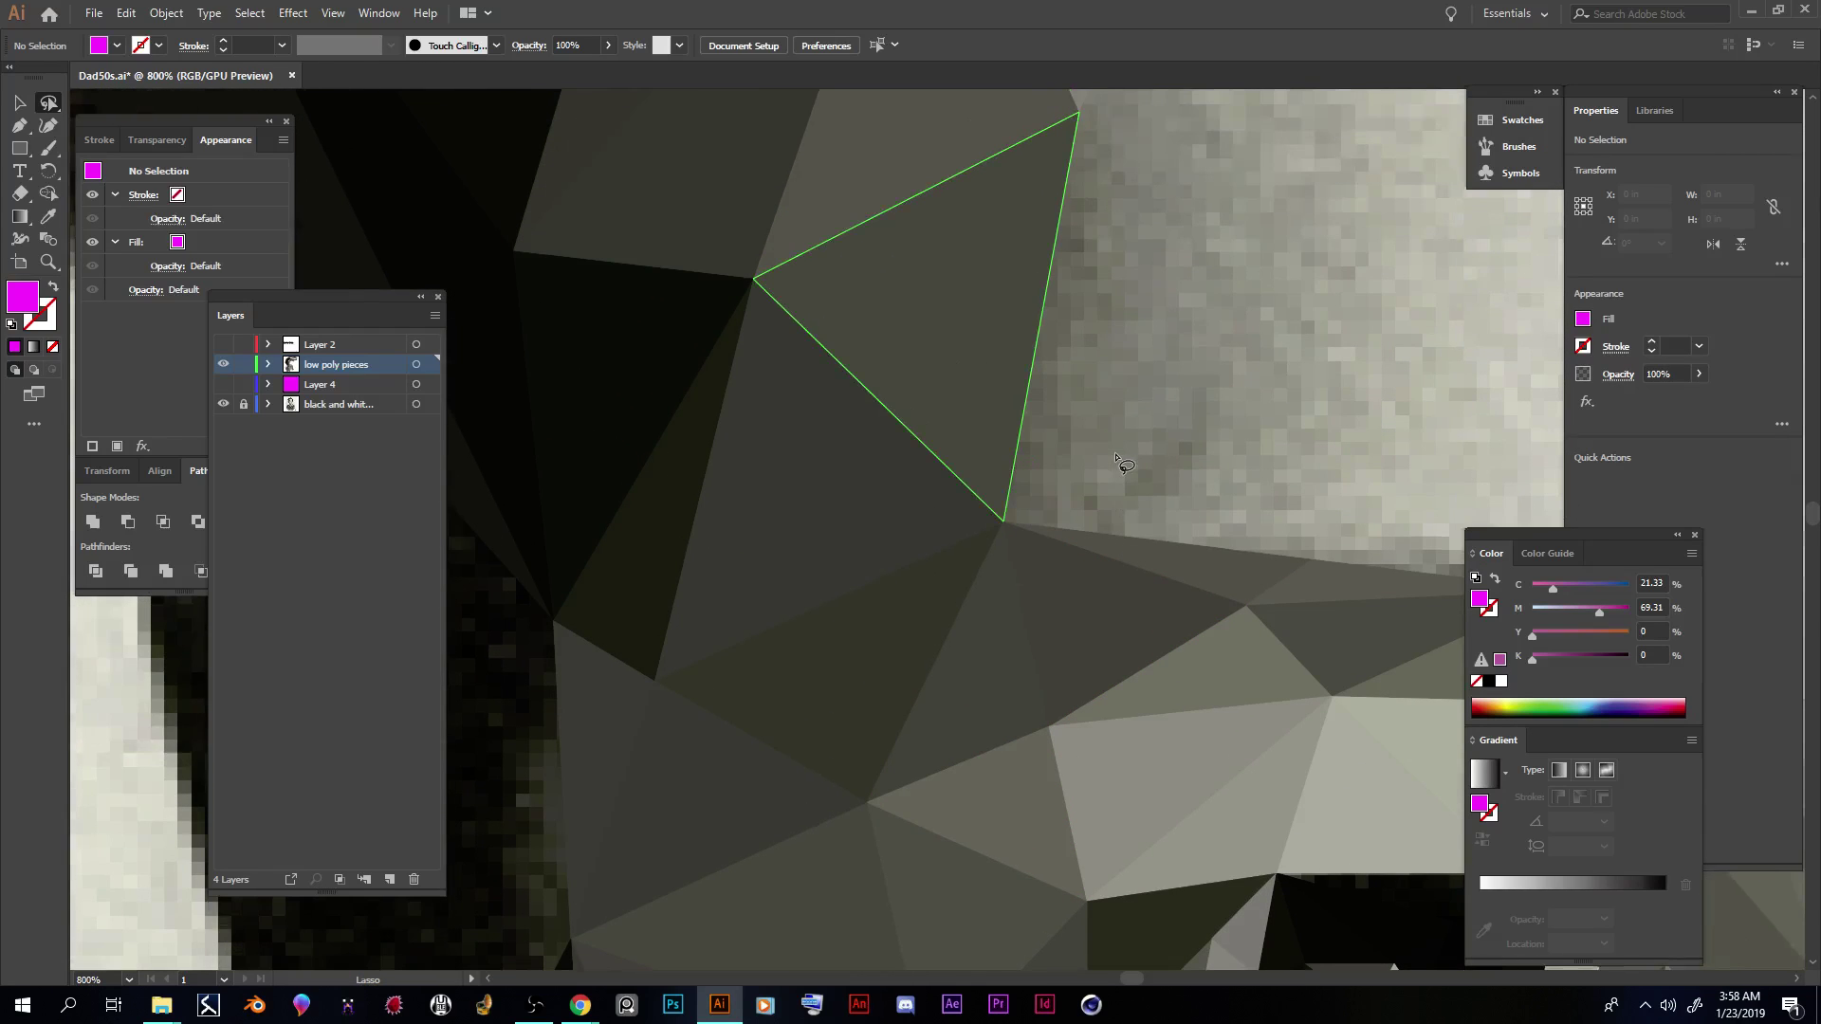
{"action": "scroll", "coordinate": [1110, 427], "scroll_direction": "up", "scroll_amount": 7}
{"action": "mouse_move", "coordinate": [1110, 427]}
{"action": "left_mouse_down"}
{"action": "mouse_move", "coordinate": [1044, 403]}
{"action": "mouse_move", "coordinate": [1081, 408]}
{"action": "left_mouse_up"}
{"action": "scroll", "coordinate": [1032, 398], "scroll_direction": "up", "scroll_amount": 4}
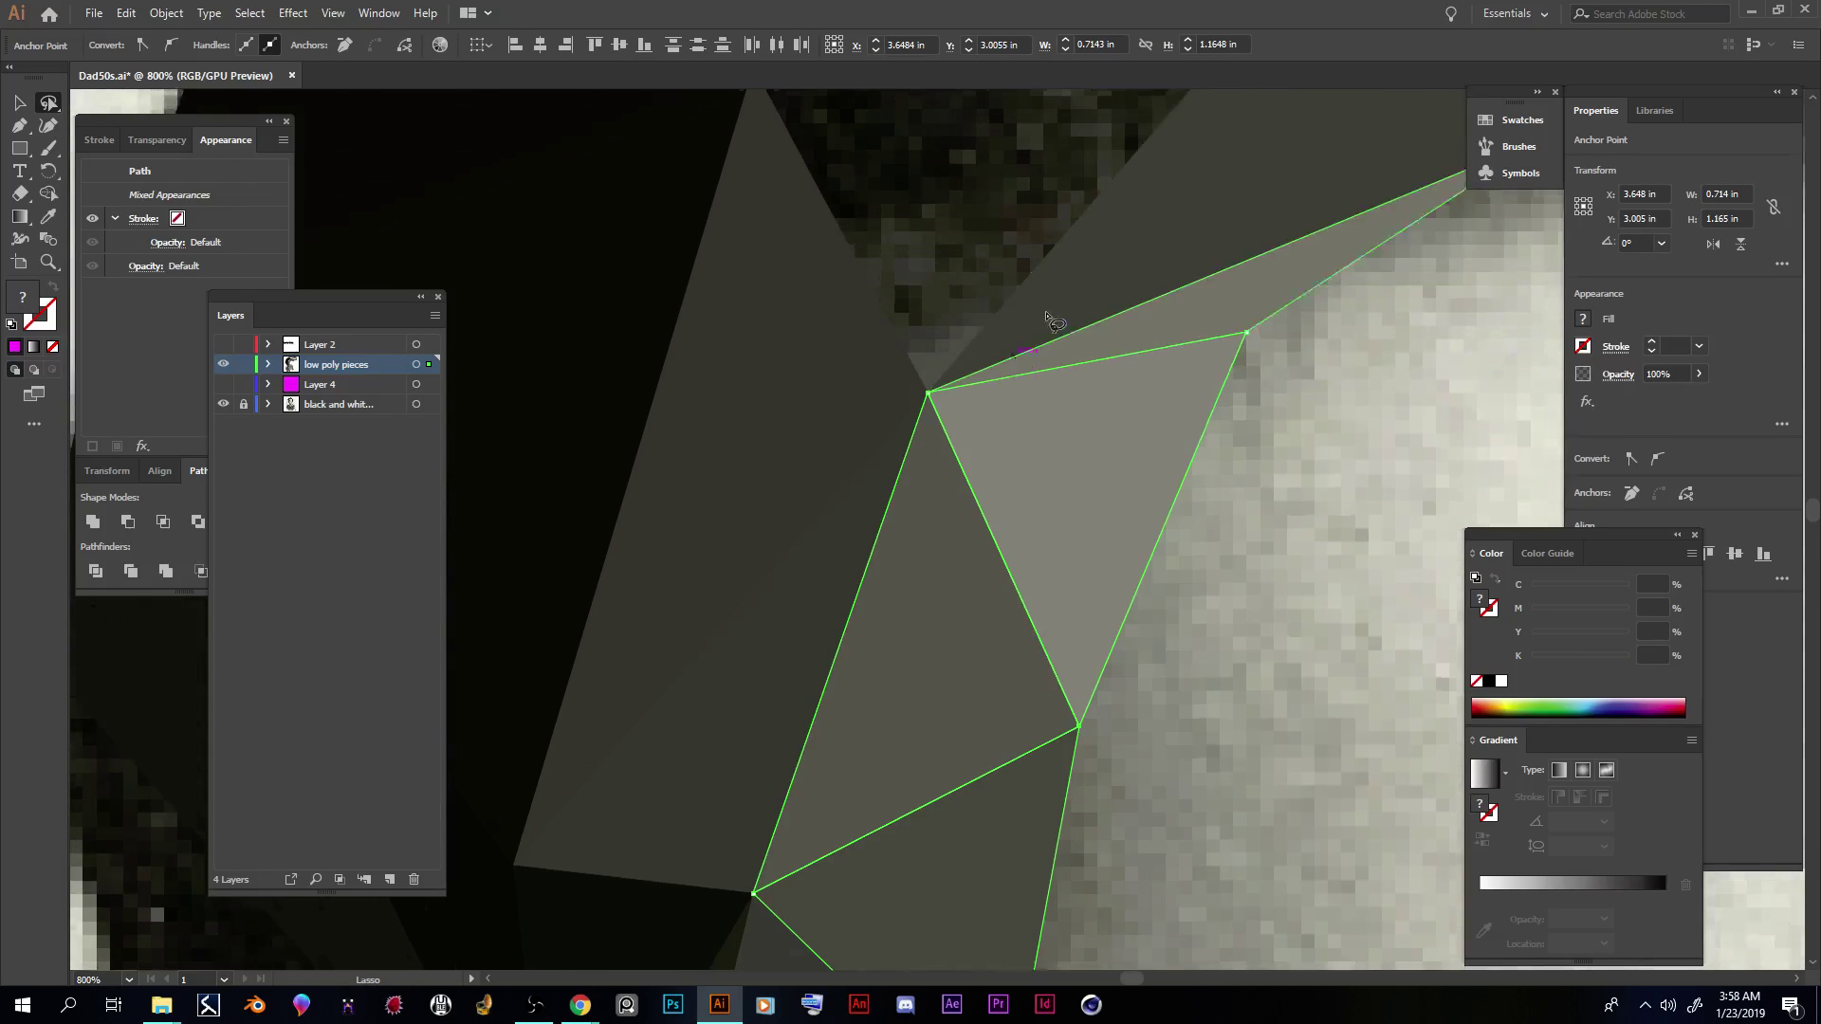
{"action": "scroll", "coordinate": [1085, 402], "scroll_direction": "down", "scroll_amount": 3}
{"action": "key", "text": "ctrl"}
{"action": "scroll", "coordinate": [1063, 406], "scroll_direction": "down", "scroll_amount": 2}
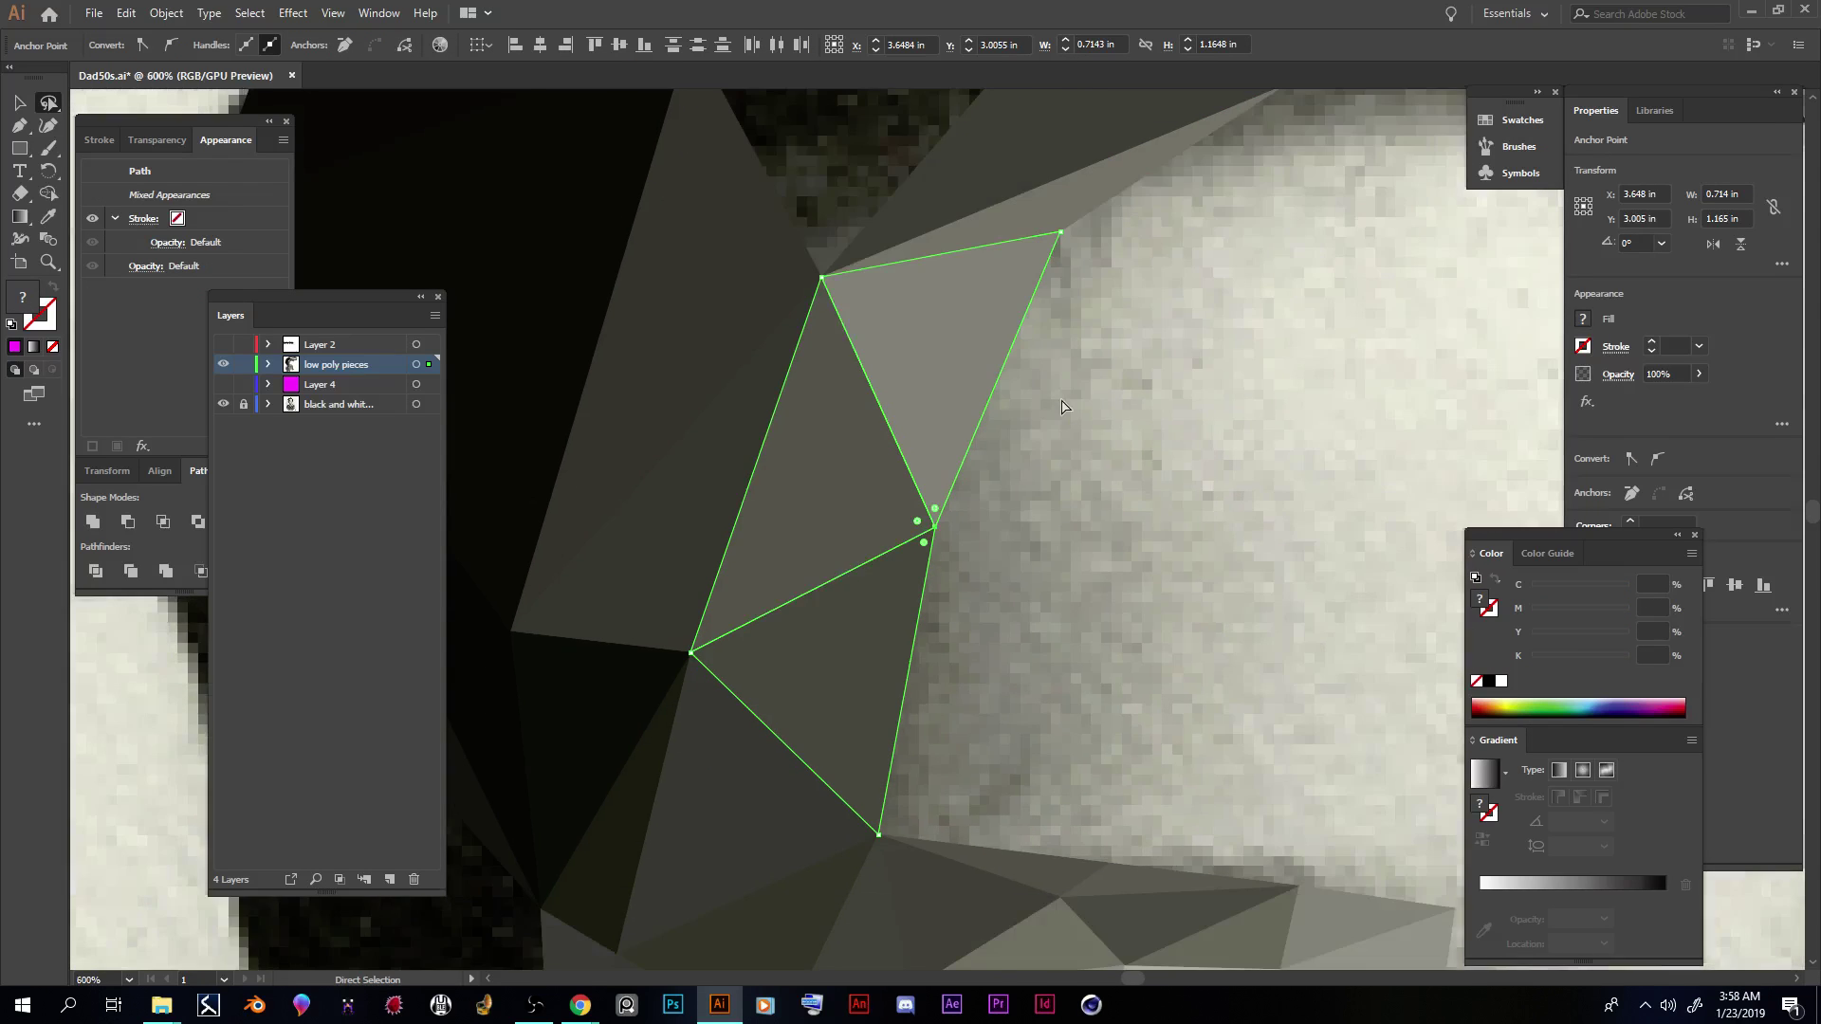
Step: Lasso the shared anchor points beside the dark ear triangle to check the joint, and clear the selection
{"action": "scroll", "coordinate": [1048, 398], "scroll_direction": "down", "scroll_amount": 5}
{"action": "scroll", "coordinate": [1186, 545], "scroll_direction": "down", "scroll_amount": 5}
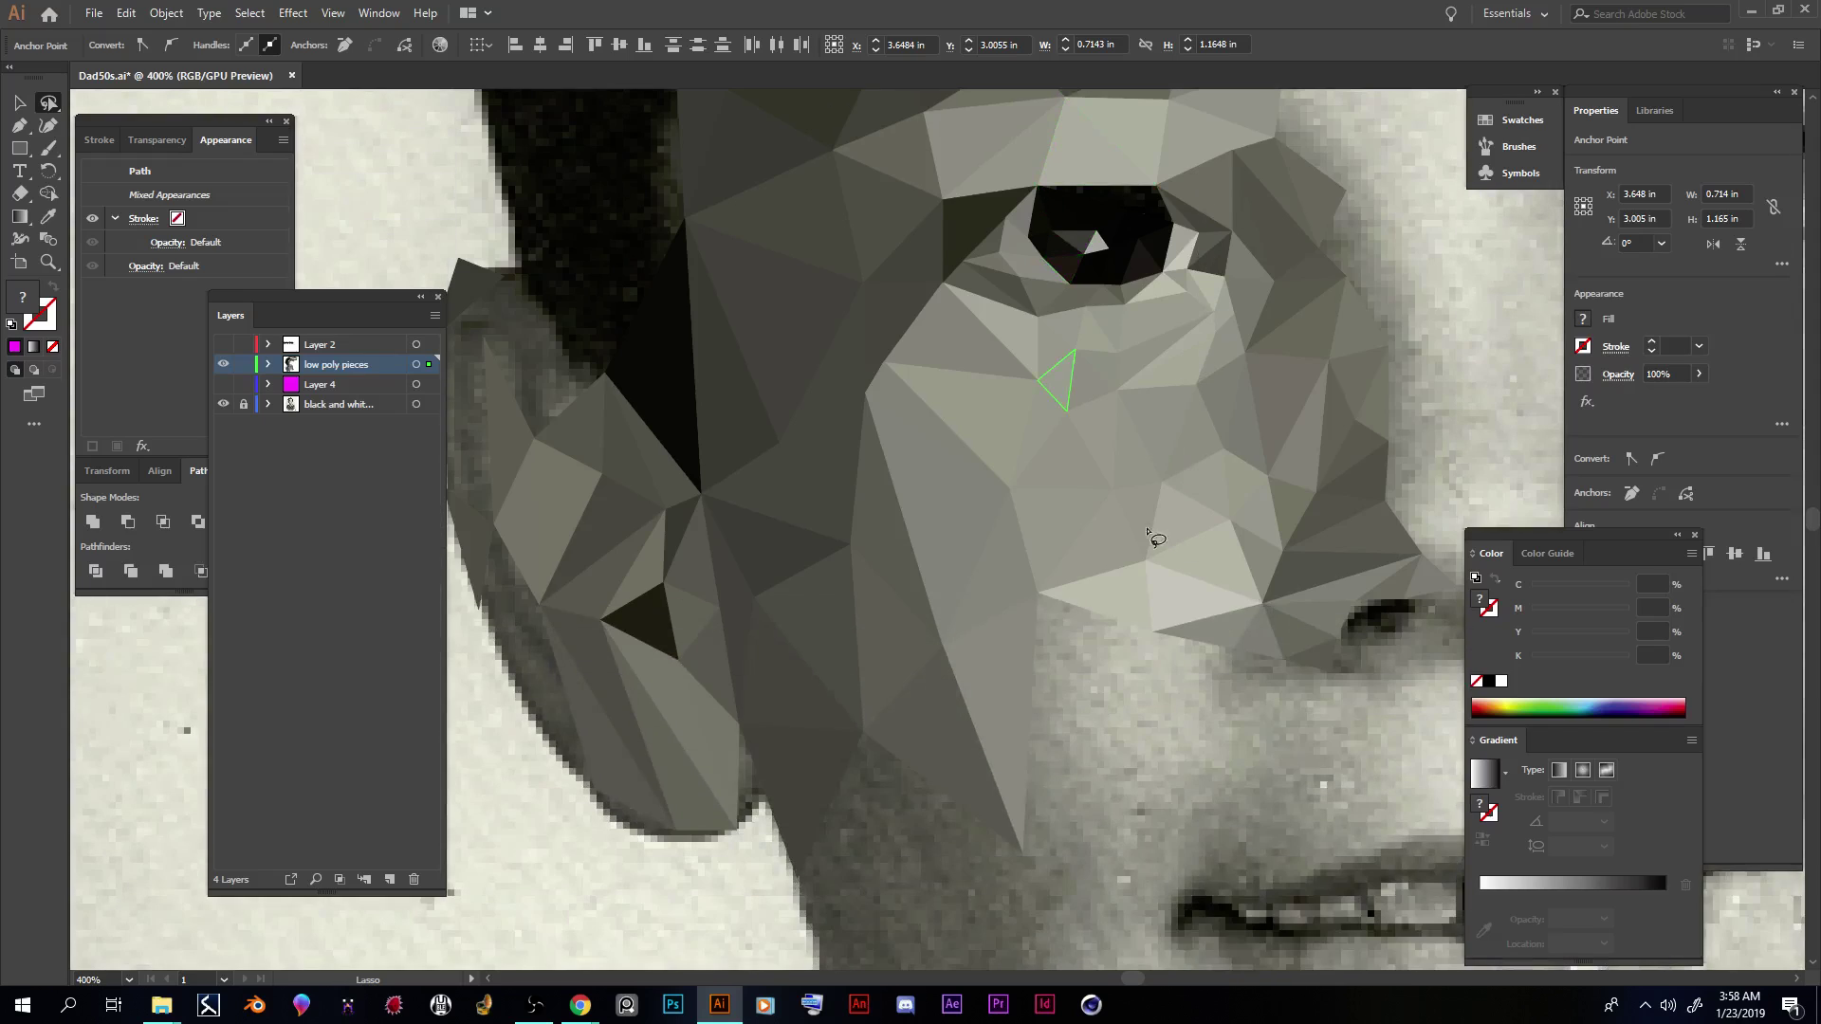
{"action": "mouse_move", "coordinate": [698, 643]}
{"action": "left_mouse_down"}
{"action": "mouse_move", "coordinate": [666, 685]}
{"action": "mouse_move", "coordinate": [716, 664]}
{"action": "mouse_move", "coordinate": [688, 671]}
{"action": "left_mouse_up"}
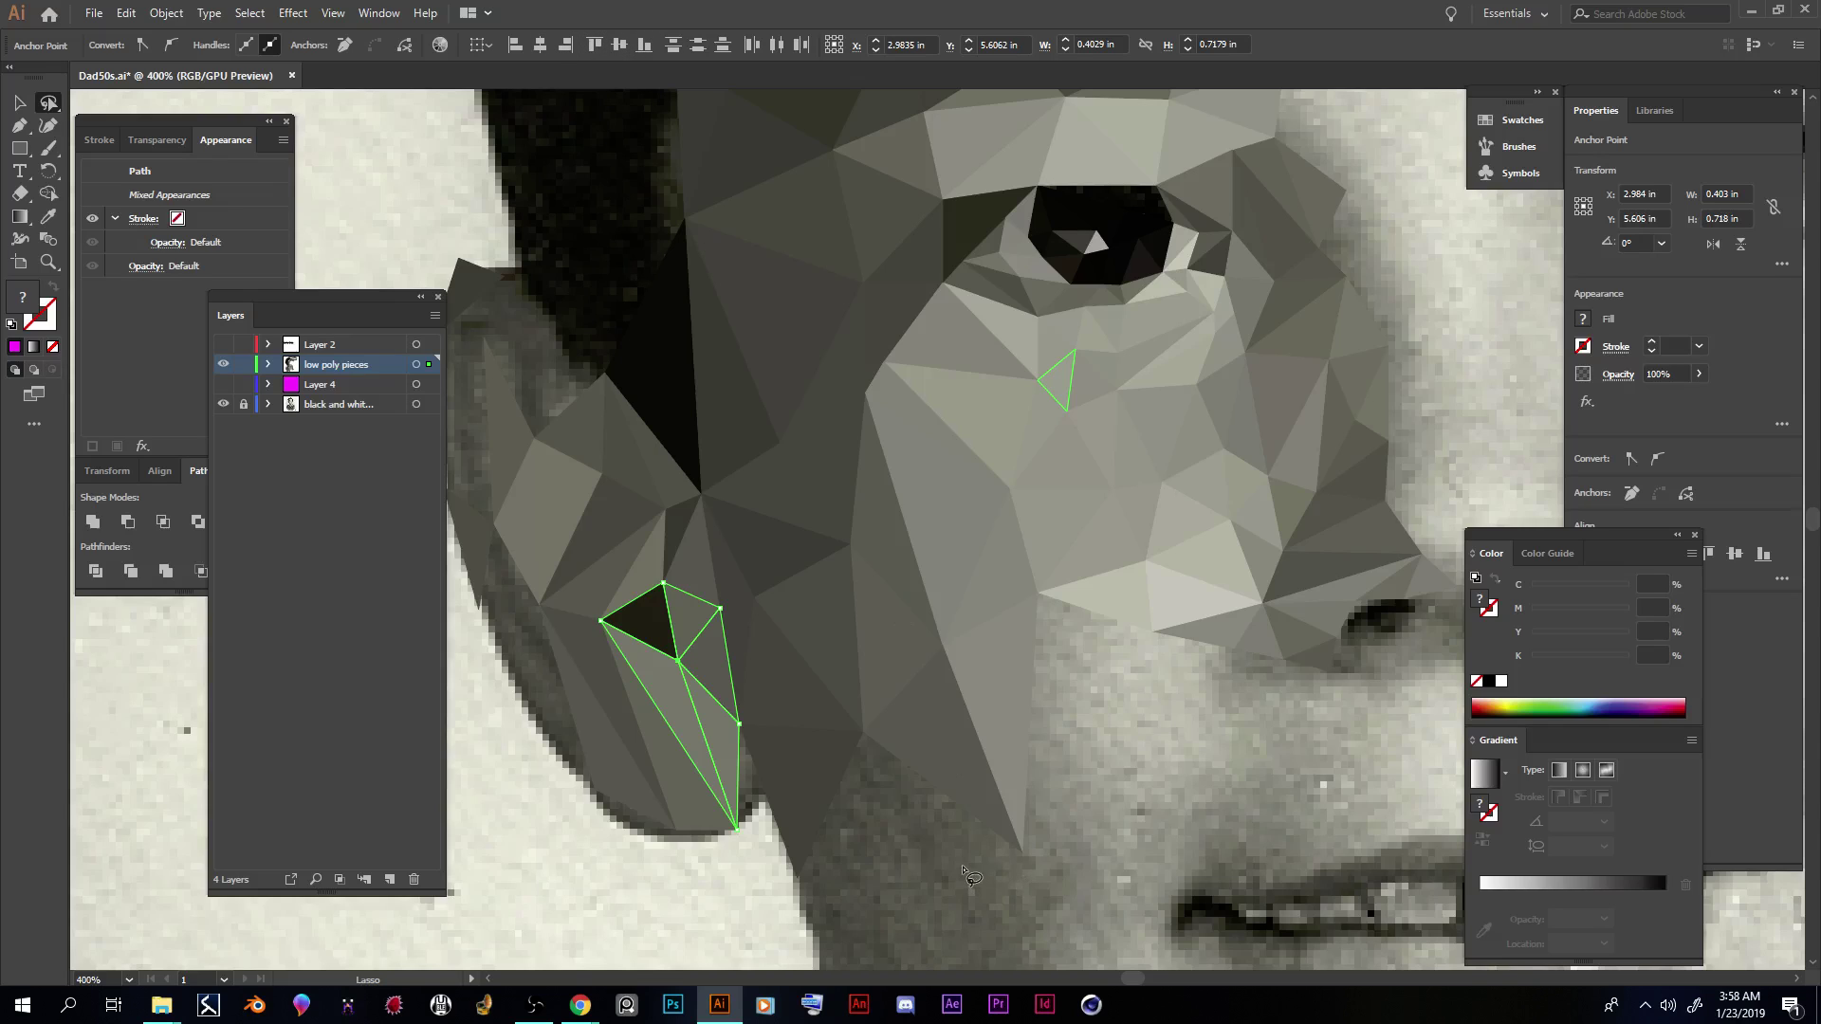
{"action": "key", "text": "ctrl+shift+a"}
Step: Hide the black-and-white photo layer and view the whole set of low-poly pieces on their own
{"action": "key", "text": "ctrl+minus"}
{"action": "key", "text": "ctrl+minus"}
{"action": "key", "text": "ctrl+minus"}
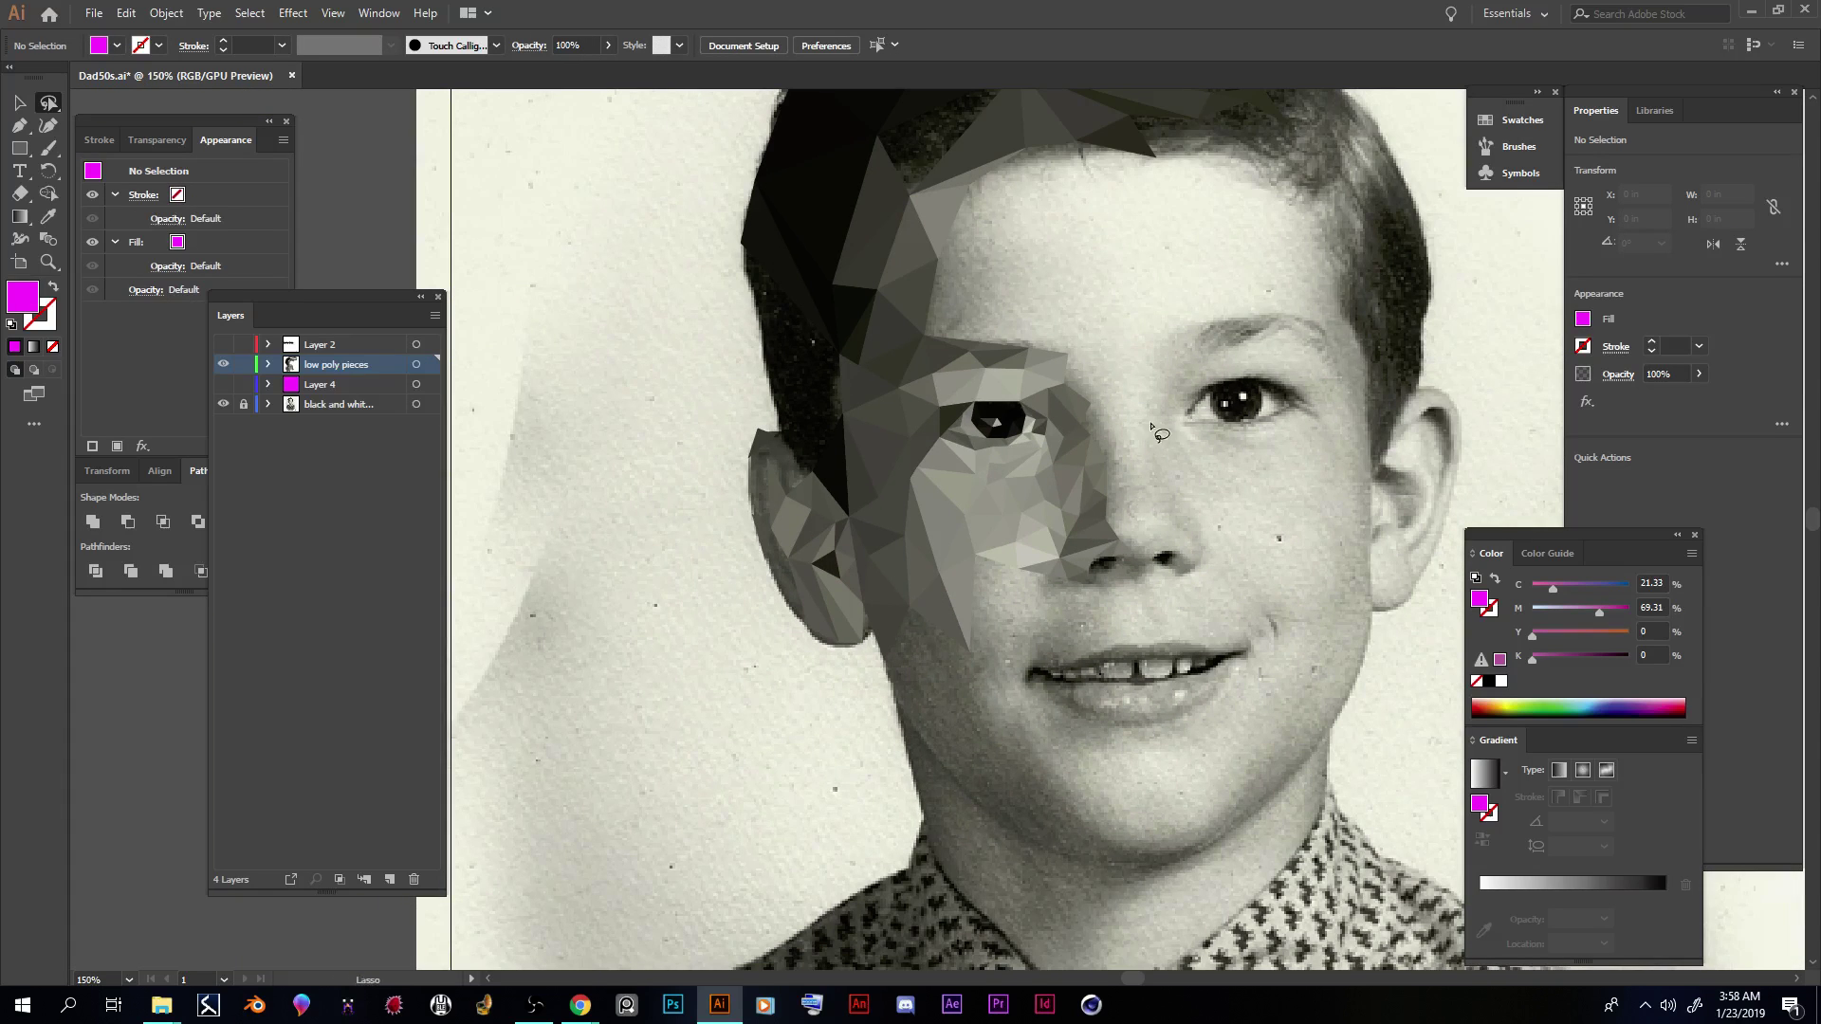
{"action": "scroll", "coordinate": [1148, 446], "scroll_direction": "up", "scroll_amount": 8}
{"action": "scroll", "coordinate": [1129, 542], "scroll_direction": "down", "scroll_amount": 5}
{"action": "left_click_drag", "start_coordinate": [1135, 978], "coordinate": [1143, 980]}
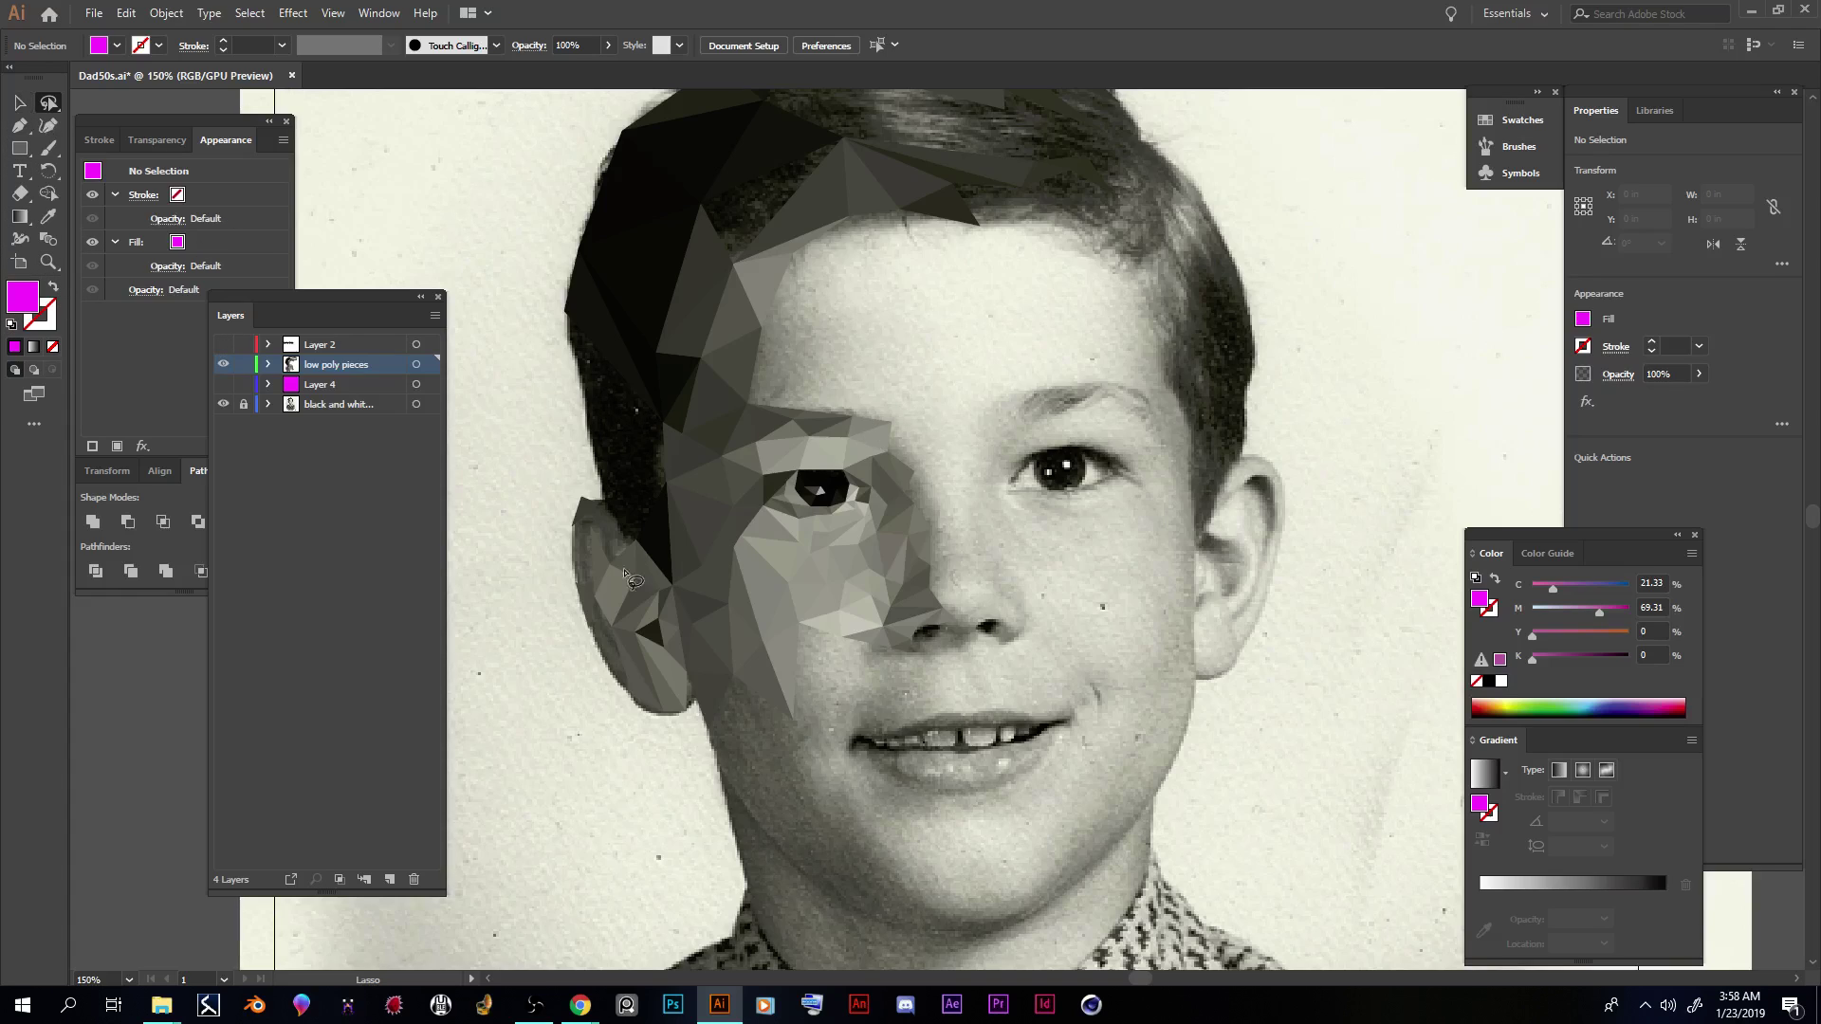
{"action": "left_click", "coordinate": [224, 405]}
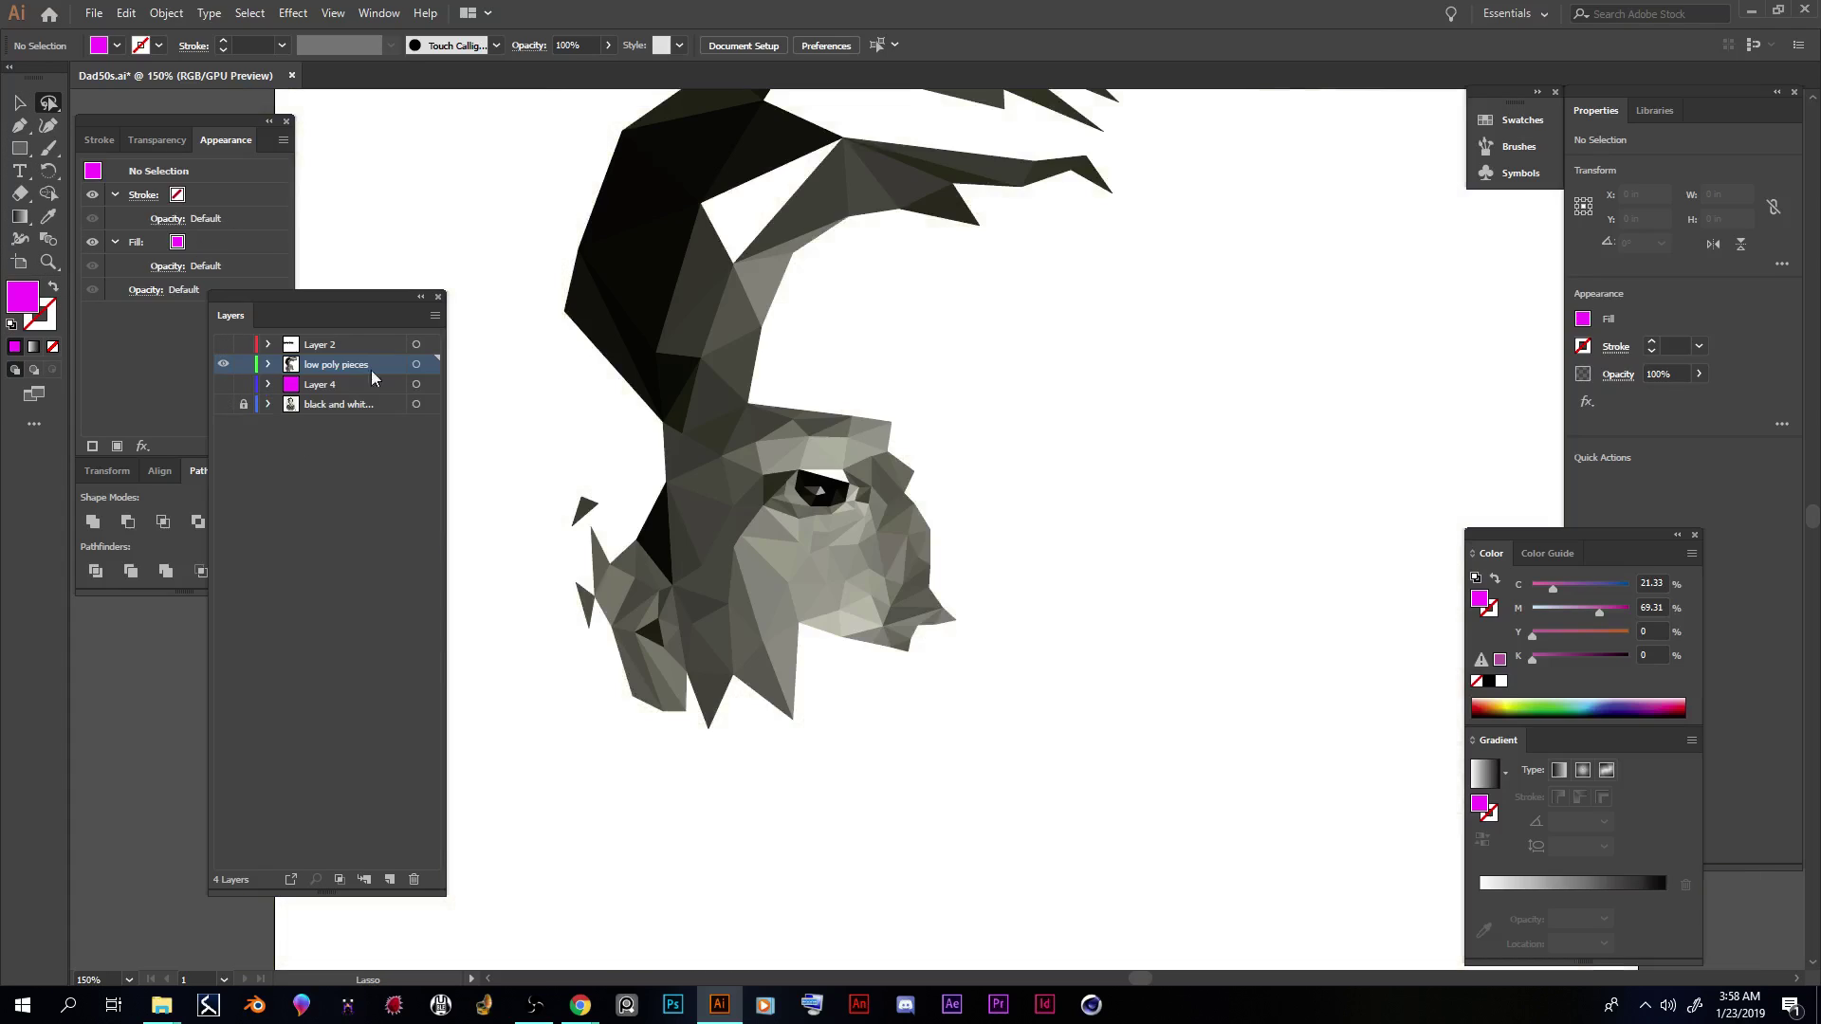
{"action": "key", "text": "ctrl+minus"}
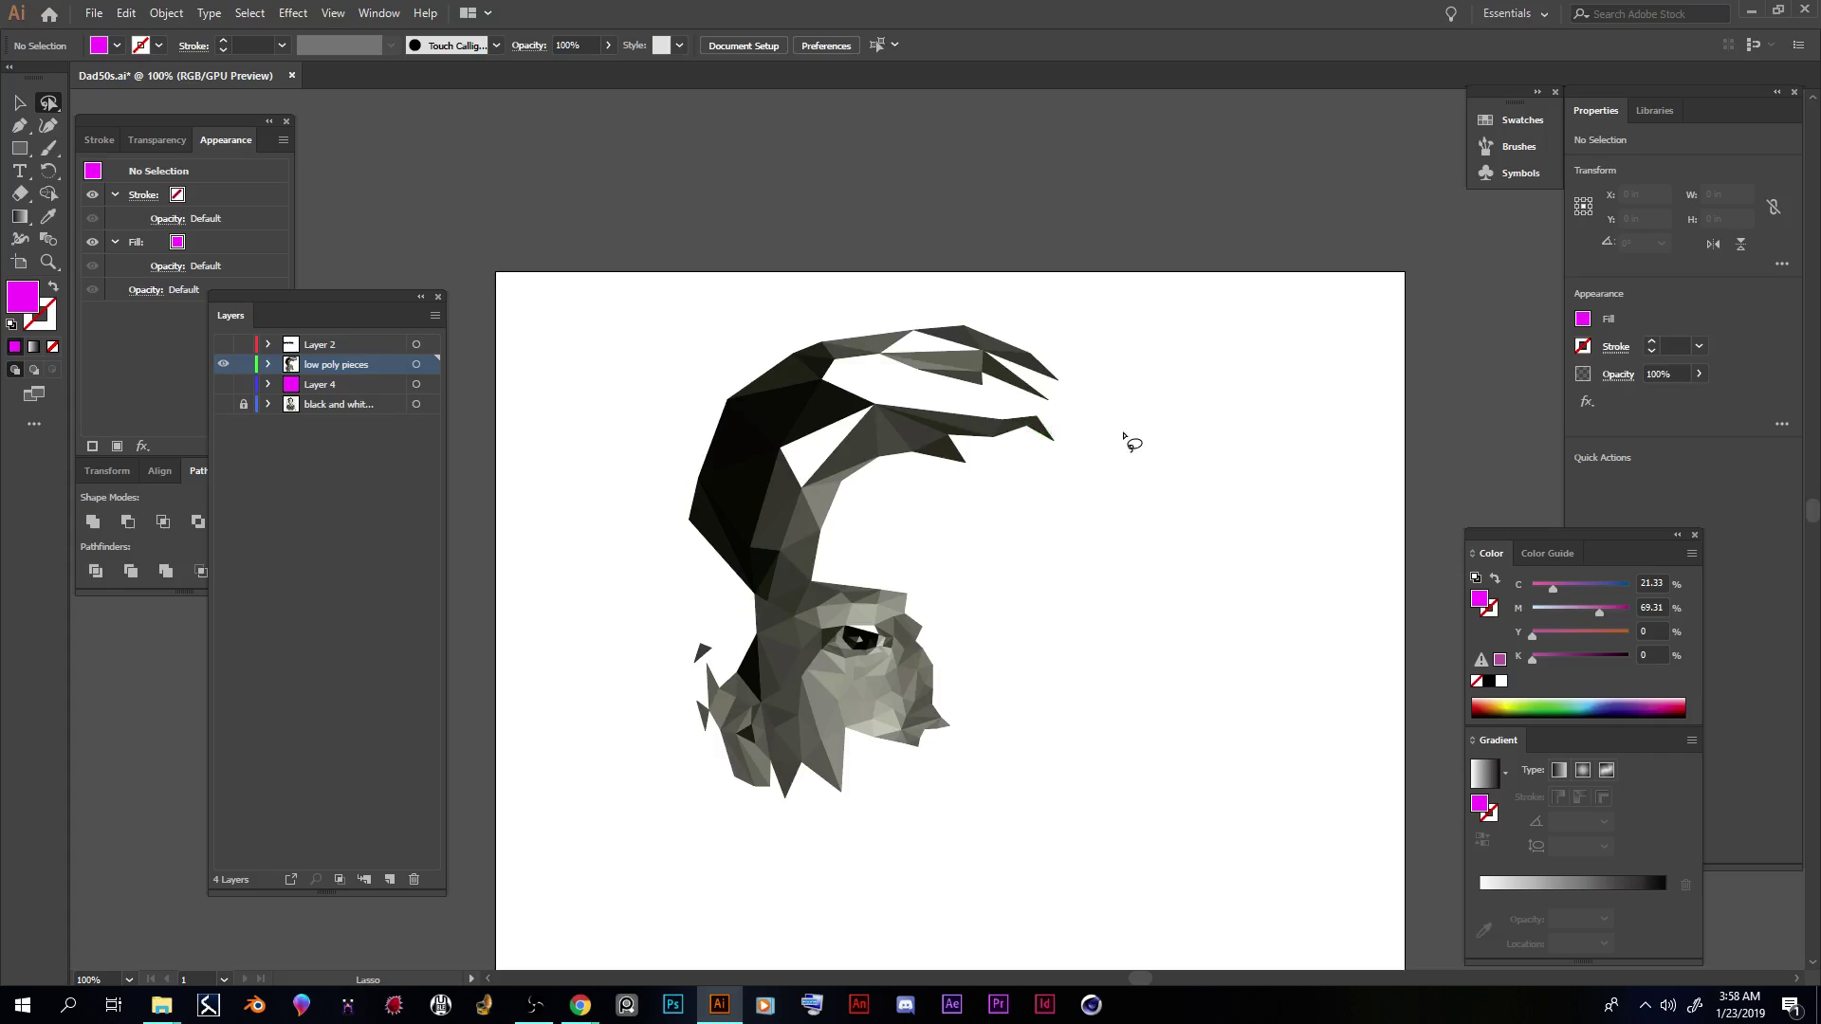